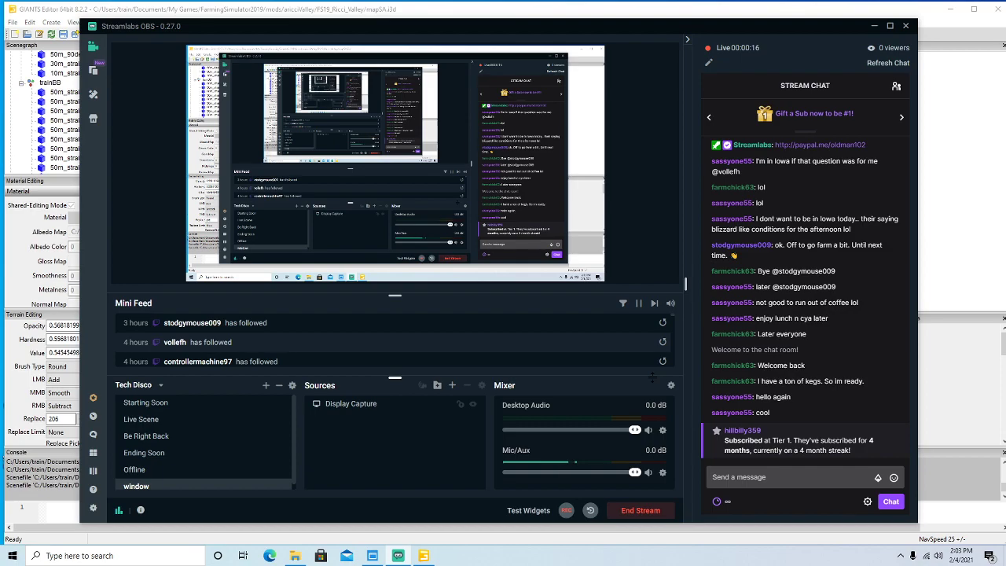
Switch the stream to the Starting Soon scene, return to the window scene, and minimise Streamlabs OBS to reveal GIANTS Editor.
{"action": "left_click", "coordinate": [165, 403]}
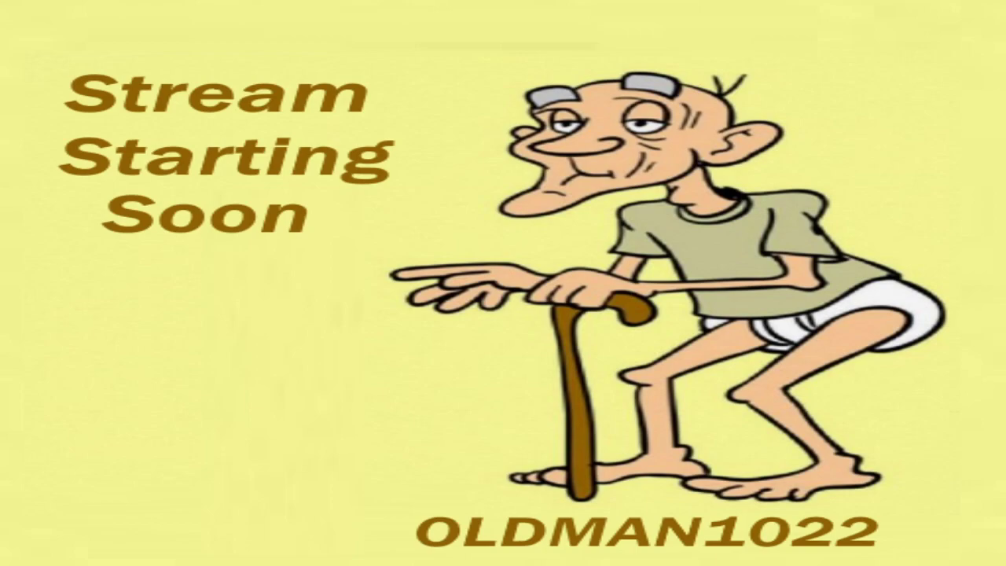
{"action": "left_click", "coordinate": [146, 488]}
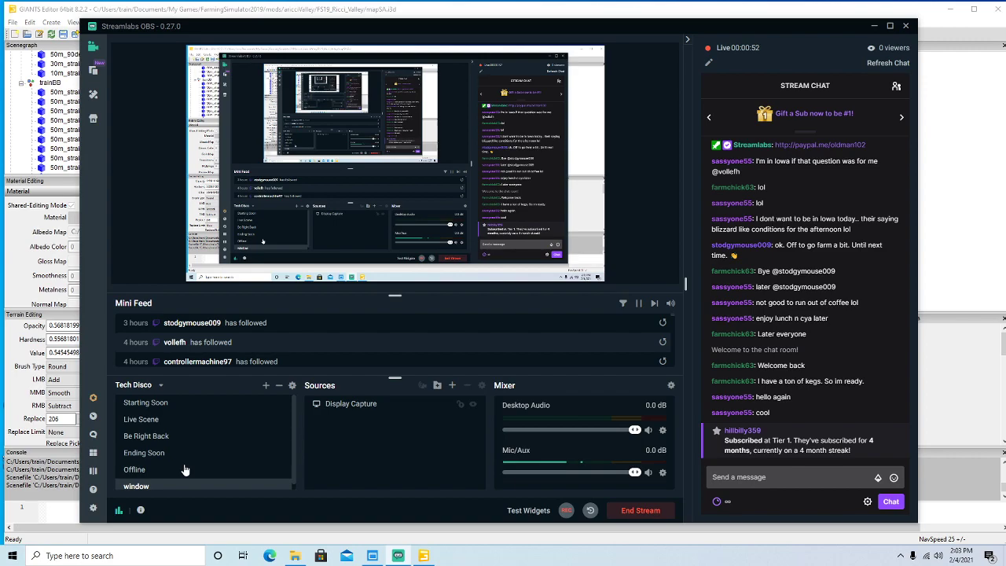
{"action": "left_click", "coordinate": [873, 27]}
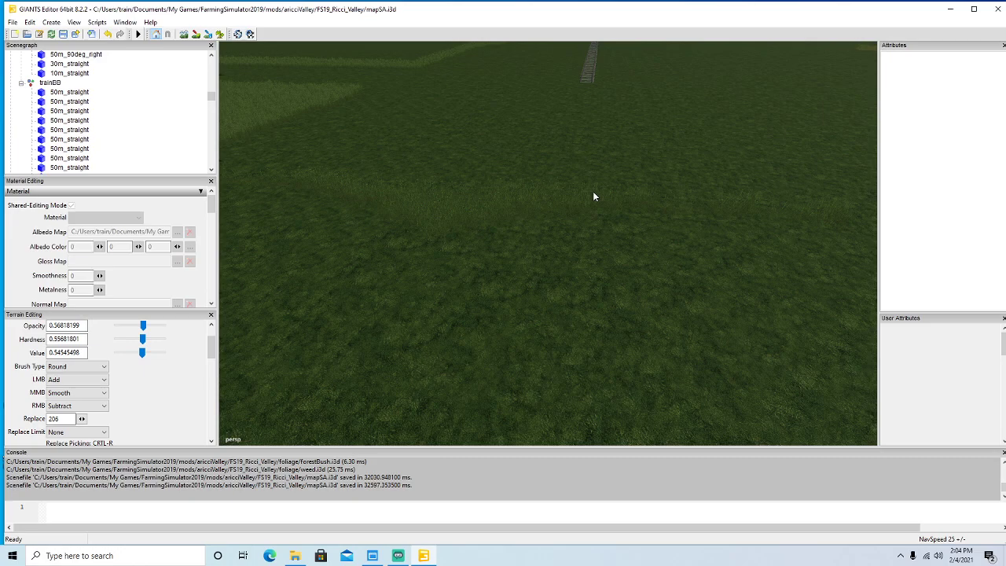
Delete the 50m_straight track sections on the open grass approaching the fenced buildings, one by one from the near end.
{"action": "left_click_drag", "start_coordinate": [594, 193], "coordinate": [512, 291], "text": "alt"}
{"action": "scroll", "coordinate": [598, 241], "scroll_direction": "down", "scroll_amount": 4}
{"action": "scroll", "coordinate": [627, 163], "scroll_direction": "up", "scroll_amount": 5}
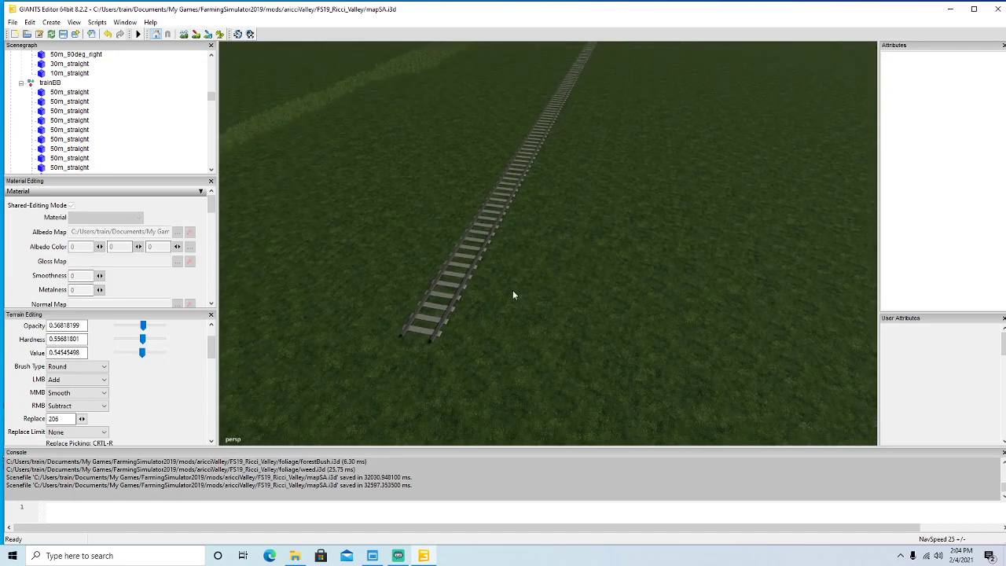
{"action": "left_click", "coordinate": [442, 321]}
{"action": "key", "text": "Delete"}
{"action": "left_click_drag", "start_coordinate": [566, 305], "coordinate": [524, 366], "text": "alt"}
{"action": "scroll", "coordinate": [590, 221], "scroll_direction": "up", "scroll_amount": 4}
{"action": "left_click", "coordinate": [429, 377]}
{"action": "key", "text": "Delete"}
{"action": "scroll", "coordinate": [525, 311], "scroll_direction": "up", "scroll_amount": 4}
{"action": "left_click", "coordinate": [440, 399]}
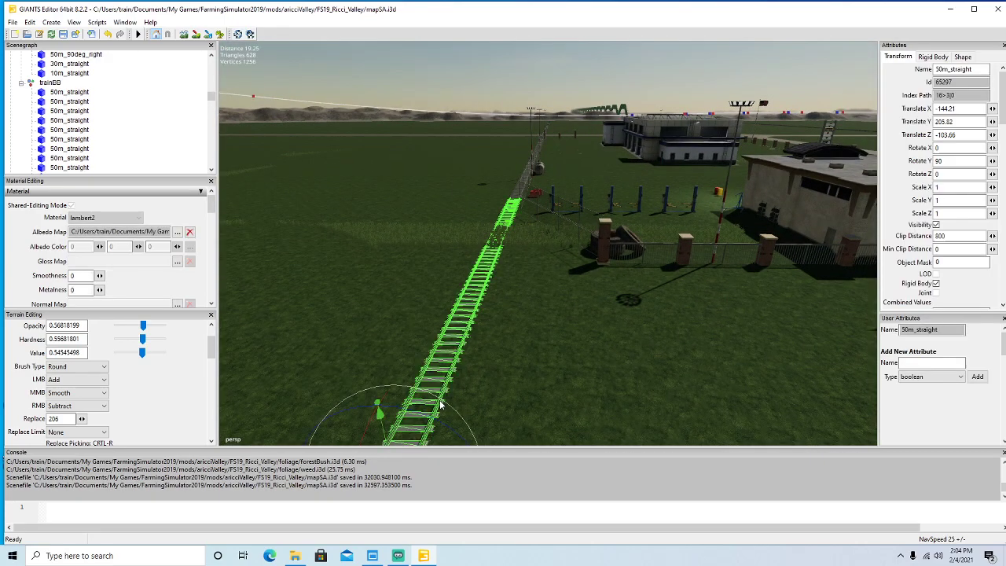
{"action": "key", "text": "Delete"}
Delete the two 50m_straight track sections that lead past the building to the near part of the fence.
{"action": "left_click_drag", "start_coordinate": [439, 399], "coordinate": [575, 370], "text": "alt"}
{"action": "scroll", "coordinate": [457, 352], "scroll_direction": "up", "scroll_amount": 5}
{"action": "left_click", "coordinate": [582, 391]}
{"action": "key", "text": "Delete"}
{"action": "scroll", "coordinate": [530, 348], "scroll_direction": "up", "scroll_amount": 5}
{"action": "left_click", "coordinate": [612, 347]}
{"action": "key", "text": "Delete"}
Delete the 50m_straight track section running alongside the fence up to the brick corner pillar.
{"action": "scroll", "coordinate": [566, 333], "scroll_direction": "up", "scroll_amount": 5}
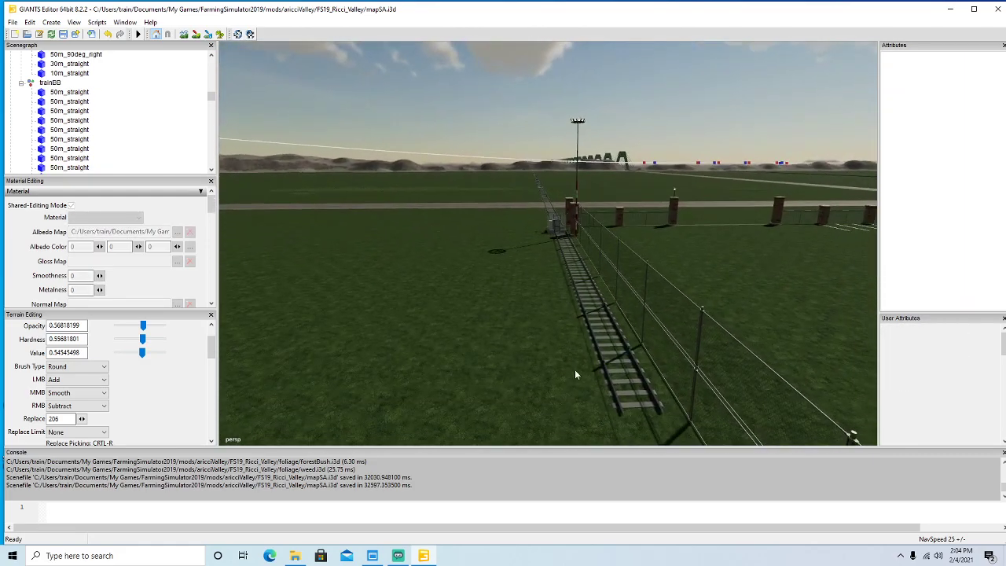
{"action": "left_click", "coordinate": [614, 397]}
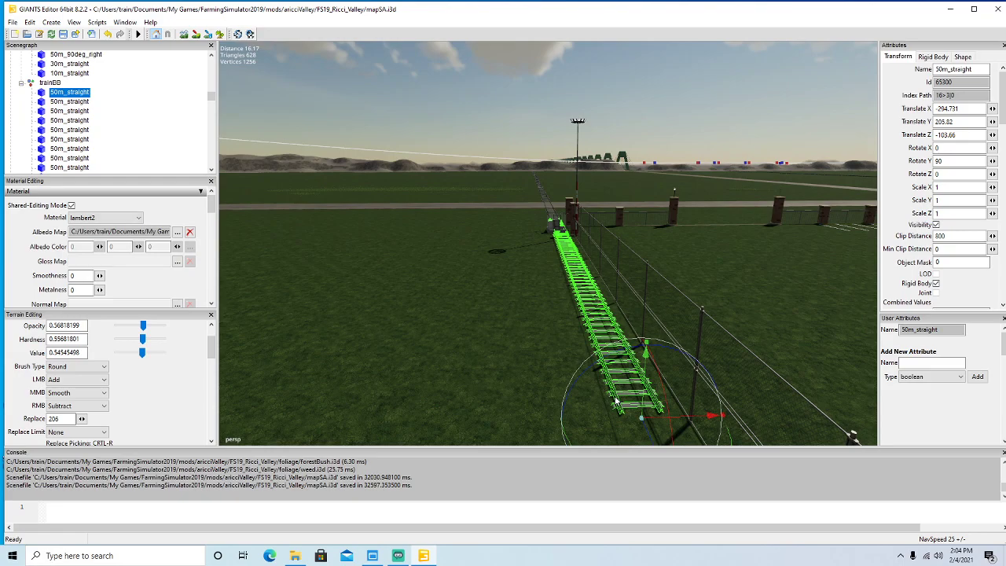
{"action": "left_click_drag", "start_coordinate": [336, 233], "coordinate": [432, 331], "text": "alt"}
{"action": "scroll", "coordinate": [438, 370], "scroll_direction": "down", "scroll_amount": 5}
{"action": "scroll", "coordinate": [431, 315], "scroll_direction": "up", "scroll_amount": 4}
{"action": "scroll", "coordinate": [435, 344], "scroll_direction": "down", "scroll_amount": 5}
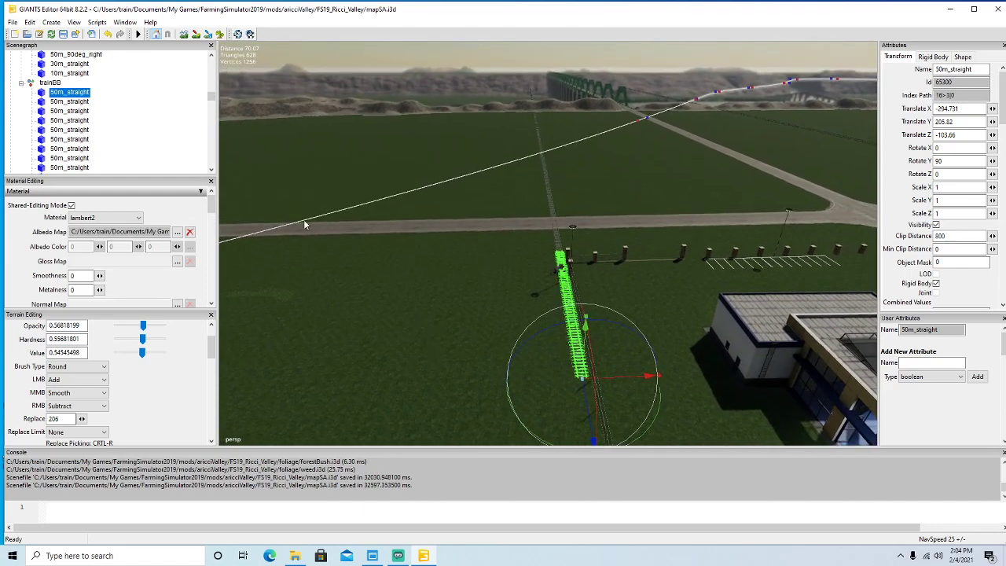
{"action": "key", "text": "Delete"}
Delete the first 50m_straight entries of the trainDD group in turn, clearing the track across the road and into the field.
{"action": "left_click", "coordinate": [42, 94]}
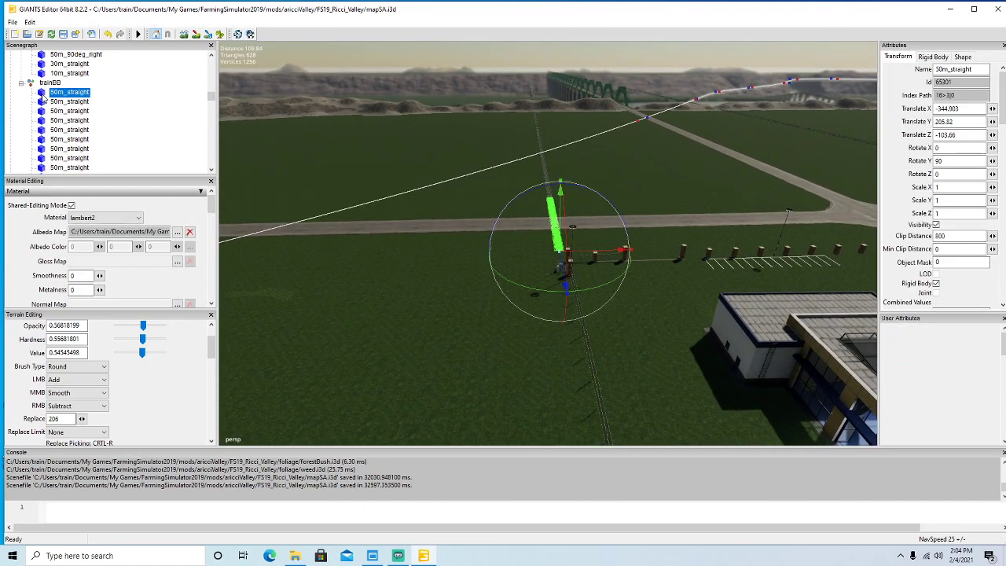
{"action": "key", "text": "Delete"}
{"action": "left_click", "coordinate": [42, 95]}
{"action": "key", "text": "Delete"}
{"action": "left_click", "coordinate": [44, 94]}
{"action": "key", "text": "Delete"}
{"action": "left_click", "coordinate": [44, 95]}
{"action": "key", "text": "Delete"}
{"action": "left_click", "coordinate": [43, 94]}
{"action": "key", "text": "Delete"}
{"action": "left_click", "coordinate": [43, 95]}
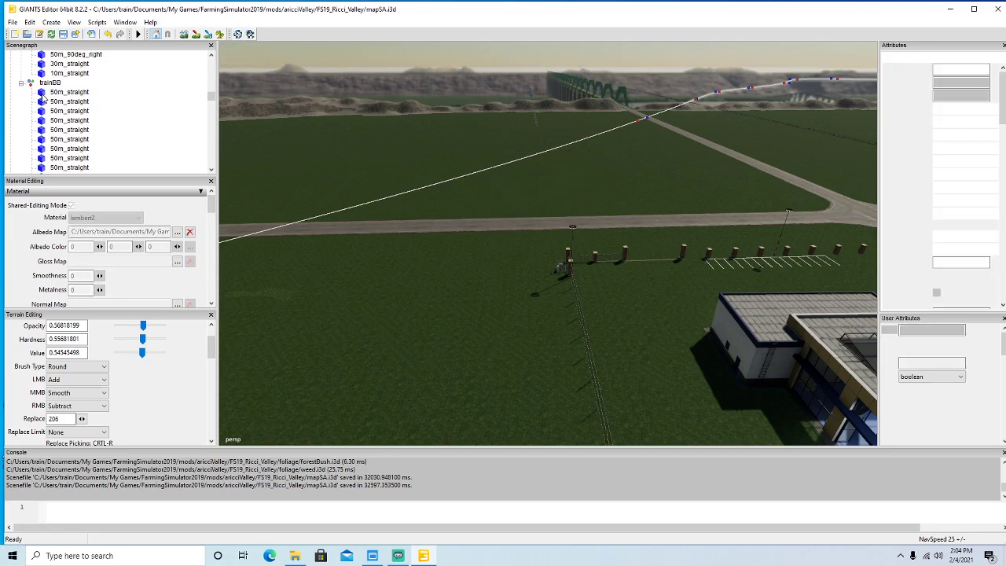
{"action": "key", "text": "Delete"}
Delete the next 50m_straight entries of trainDD, clearing the track that crosses the field and passes through the rocky ridge.
{"action": "left_click_drag", "start_coordinate": [228, 210], "coordinate": [225, 162], "text": "alt"}
{"action": "scroll", "coordinate": [225, 162], "scroll_direction": "up", "scroll_amount": 6}
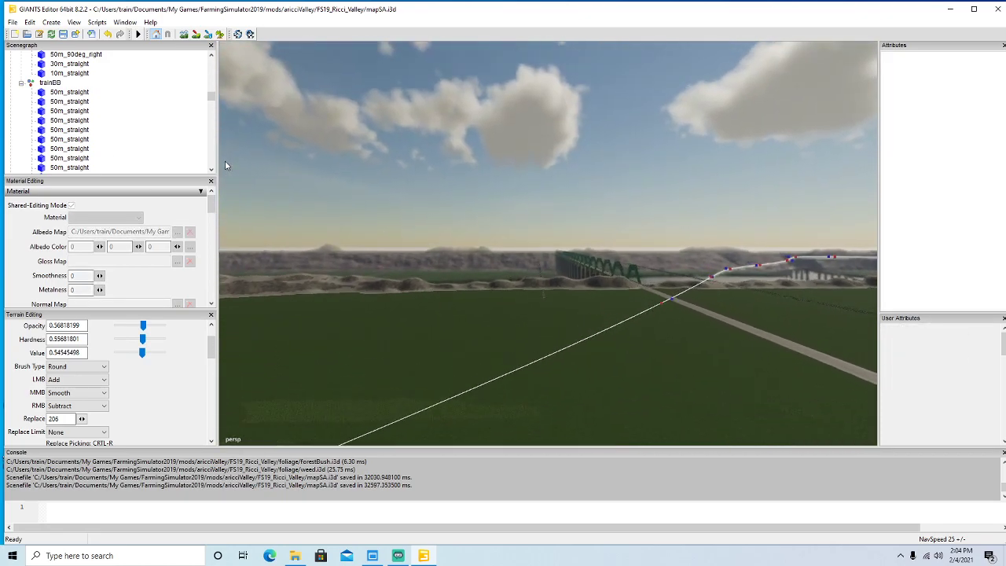
{"action": "scroll", "coordinate": [225, 165], "scroll_direction": "up", "scroll_amount": 10}
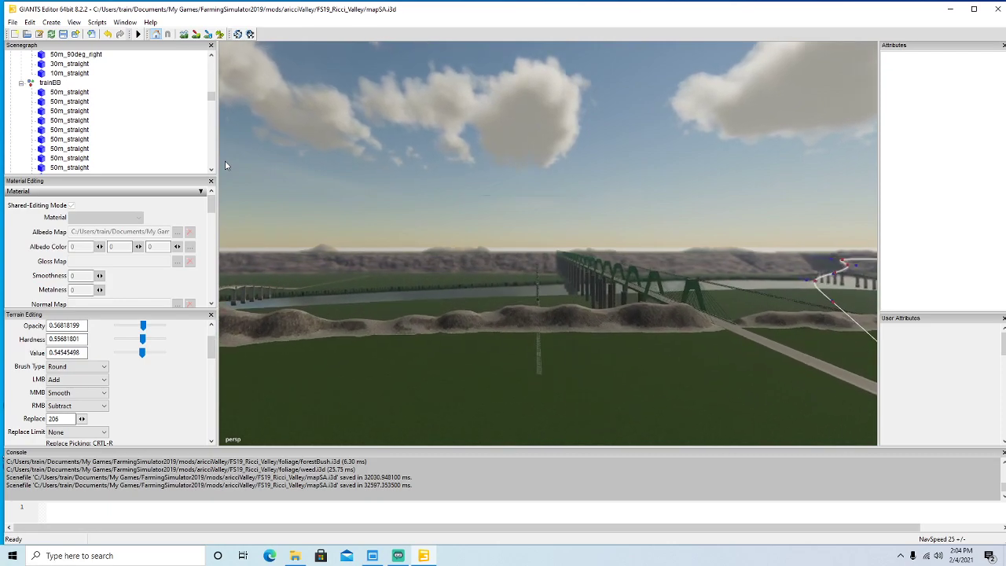
{"action": "scroll", "coordinate": [224, 165], "scroll_direction": "up", "scroll_amount": 4}
{"action": "left_click_drag", "start_coordinate": [225, 166], "coordinate": [227, 223], "text": "alt"}
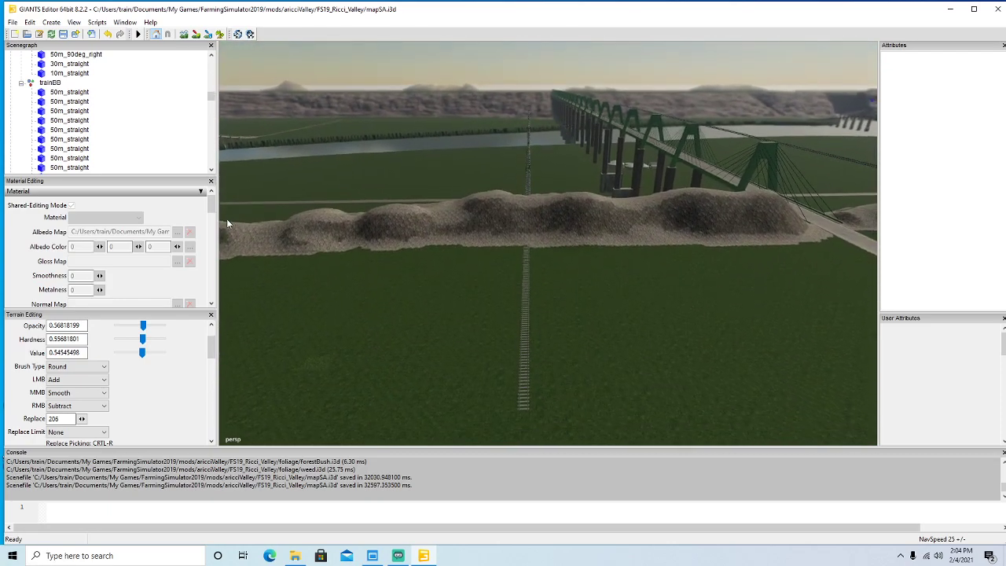
{"action": "left_click", "coordinate": [44, 96]}
{"action": "key", "text": "Delete"}
{"action": "left_click", "coordinate": [44, 96]}
{"action": "key", "text": "Delete"}
{"action": "left_click", "coordinate": [44, 96]}
{"action": "key", "text": "Delete"}
{"action": "left_click", "coordinate": [44, 96]}
{"action": "key", "text": "Delete"}
{"action": "left_click", "coordinate": [44, 96]}
{"action": "key", "text": "Delete"}
{"action": "left_click", "coordinate": [44, 96]}
{"action": "key", "text": "Delete"}
{"action": "left_click", "coordinate": [45, 96]}
{"action": "key", "text": "Delete"}
Delete the trainDD 50m_straight sections on the field between the dirt road and the river, beside the green bridge.
{"action": "left_click_drag", "start_coordinate": [226, 228], "coordinate": [227, 197], "text": "alt"}
{"action": "scroll", "coordinate": [227, 197], "scroll_direction": "up", "scroll_amount": 6}
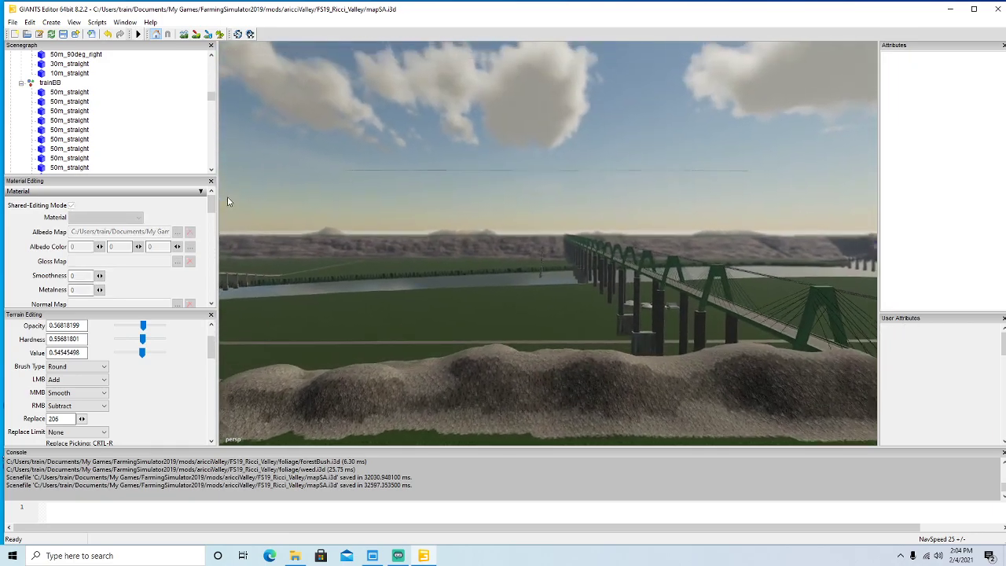
{"action": "scroll", "coordinate": [228, 202], "scroll_direction": "up", "scroll_amount": 8}
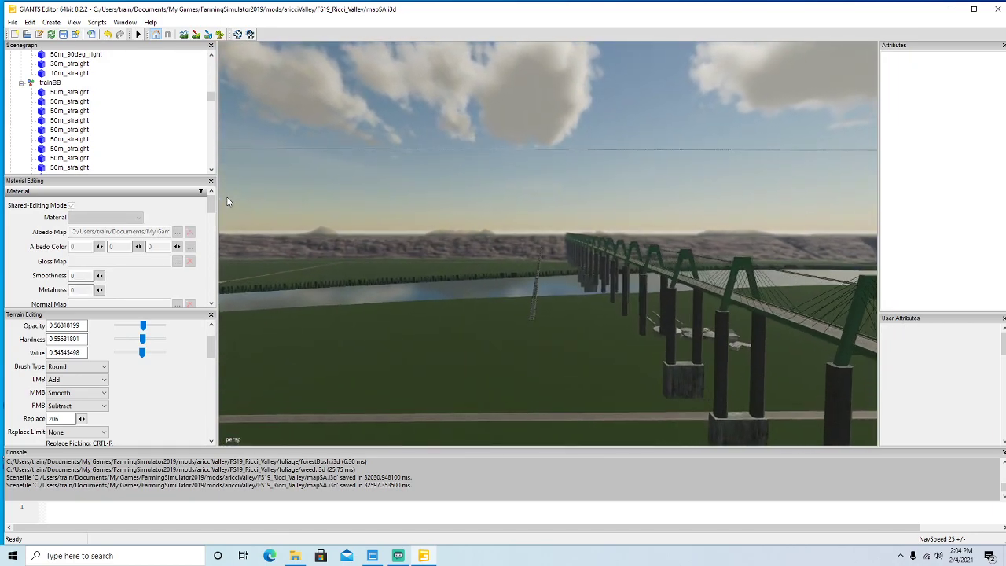
{"action": "scroll", "coordinate": [227, 202], "scroll_direction": "up", "scroll_amount": 4}
{"action": "left_click_drag", "start_coordinate": [227, 202], "coordinate": [226, 230], "text": "alt"}
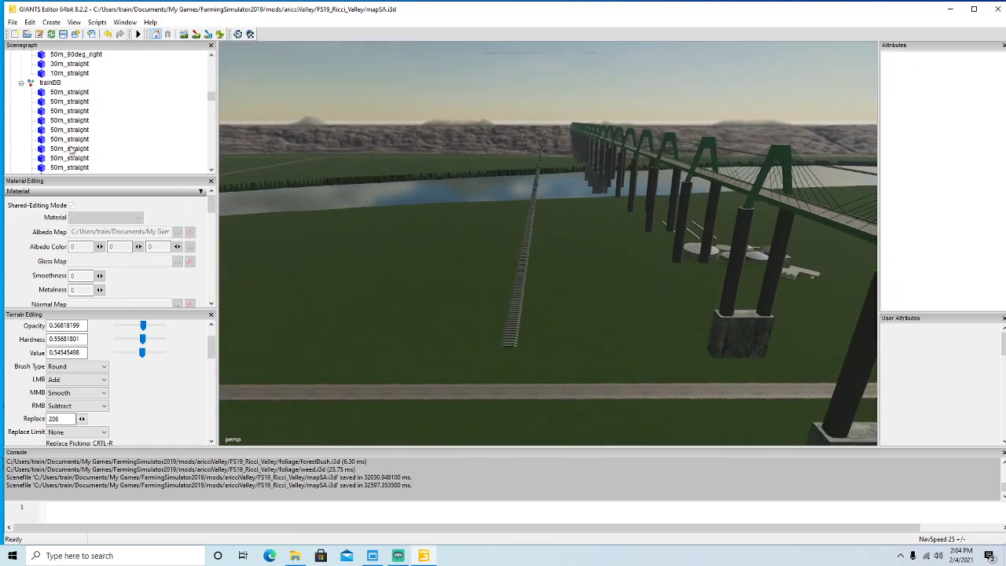
{"action": "left_click", "coordinate": [69, 92]}
{"action": "key", "text": "Delete"}
{"action": "left_click", "coordinate": [42, 95]}
{"action": "key", "text": "Delete"}
{"action": "left_click", "coordinate": [42, 95]}
{"action": "key", "text": "Delete"}
{"action": "left_click", "coordinate": [42, 95]}
{"action": "key", "text": "Delete"}
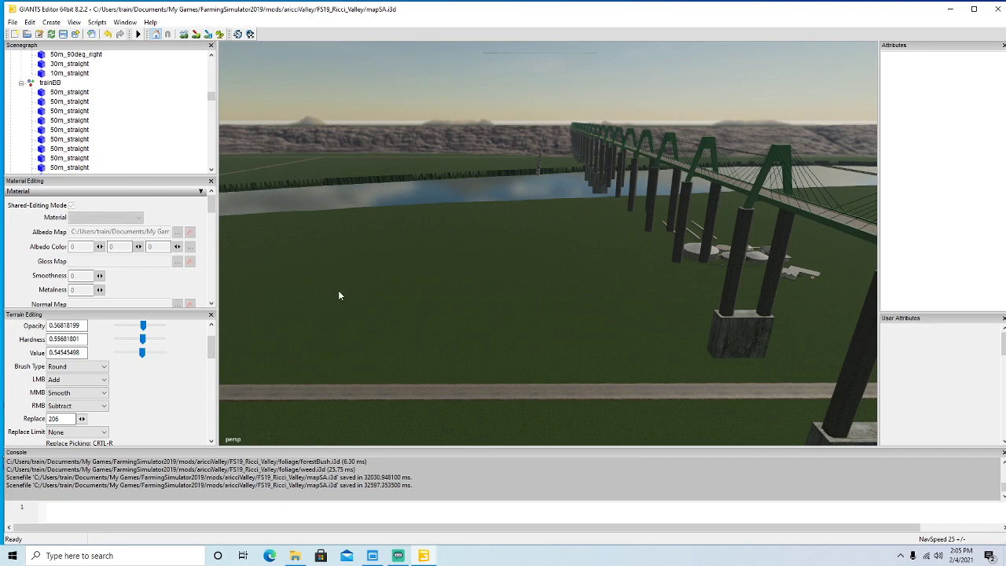
Delete the three foremost 50m_straight entries of trainDD on the grass approaching the near riverbank.
{"action": "scroll", "coordinate": [398, 297], "scroll_direction": "up", "scroll_amount": 8}
{"action": "mouse_move", "coordinate": [404, 324]}
{"action": "left_mouse_down", "text": "alt"}
{"action": "mouse_move", "coordinate": [399, 288]}
{"action": "mouse_move", "coordinate": [403, 319]}
{"action": "left_mouse_up", "text": "alt"}
{"action": "scroll", "coordinate": [398, 289], "scroll_direction": "up", "scroll_amount": 8}
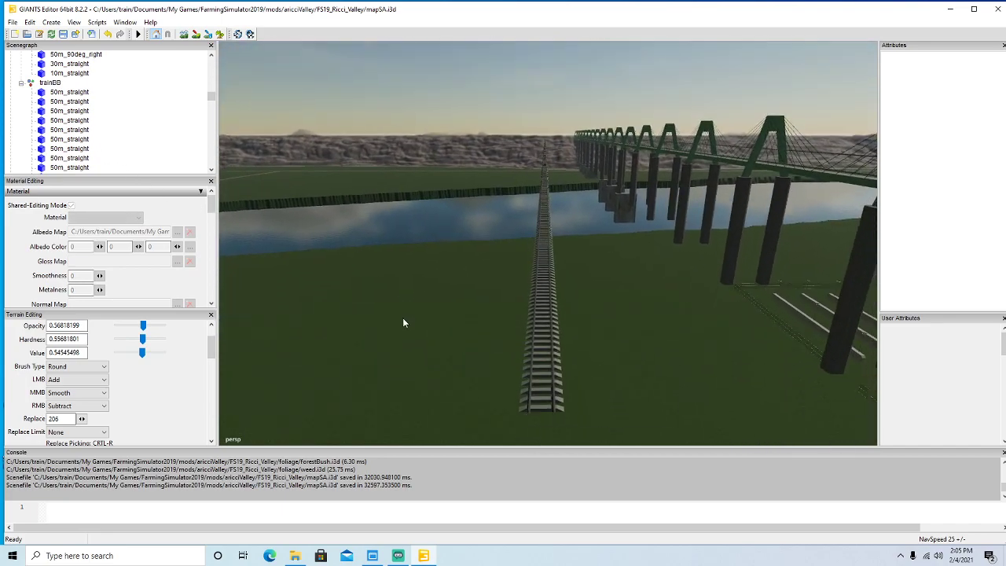
{"action": "left_click", "coordinate": [42, 93]}
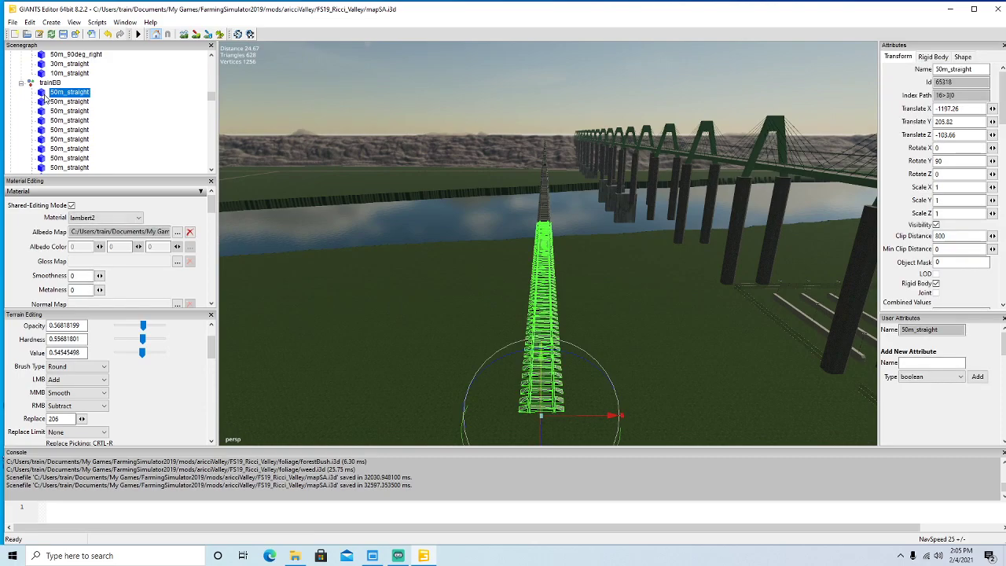
{"action": "key", "text": "Delete"}
{"action": "left_click", "coordinate": [44, 94]}
{"action": "key", "text": "Delete"}
{"action": "left_click", "coordinate": [43, 93]}
{"action": "key", "text": "Delete"}
Delete the three trainDD 50m_straight sections that run over the near riverbank and onto the water.
{"action": "mouse_move", "coordinate": [331, 276]}
{"action": "left_mouse_down", "text": "alt"}
{"action": "mouse_move", "coordinate": [334, 242]}
{"action": "mouse_move", "coordinate": [330, 267]}
{"action": "left_mouse_up", "text": "alt"}
{"action": "scroll", "coordinate": [335, 241], "scroll_direction": "up", "scroll_amount": 4}
{"action": "left_click", "coordinate": [47, 94]}
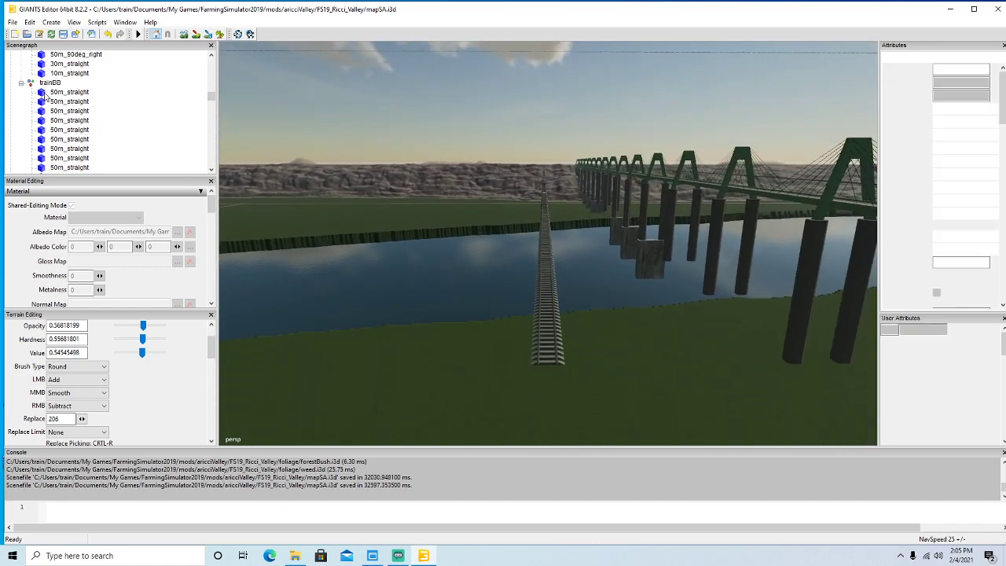
{"action": "key", "text": "Delete"}
{"action": "left_click", "coordinate": [46, 94]}
{"action": "key", "text": "Delete"}
{"action": "left_click", "coordinate": [46, 94]}
{"action": "key", "text": "Delete"}
Delete the next five trainDD 50m_straight sections spanning the middle of the river.
{"action": "mouse_move", "coordinate": [302, 274]}
{"action": "left_mouse_down", "text": "alt"}
{"action": "mouse_move", "coordinate": [298, 248]}
{"action": "mouse_move", "coordinate": [303, 277]}
{"action": "left_mouse_up", "text": "alt"}
{"action": "scroll", "coordinate": [298, 253], "scroll_direction": "up", "scroll_amount": 4}
{"action": "scroll", "coordinate": [298, 248], "scroll_direction": "up", "scroll_amount": 3}
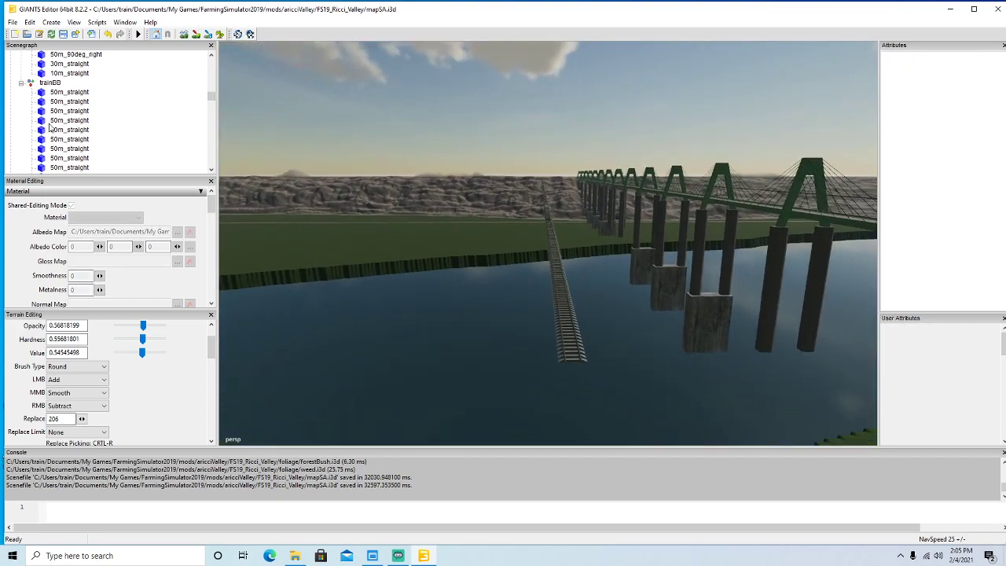
{"action": "left_click", "coordinate": [45, 93]}
{"action": "key", "text": "Delete"}
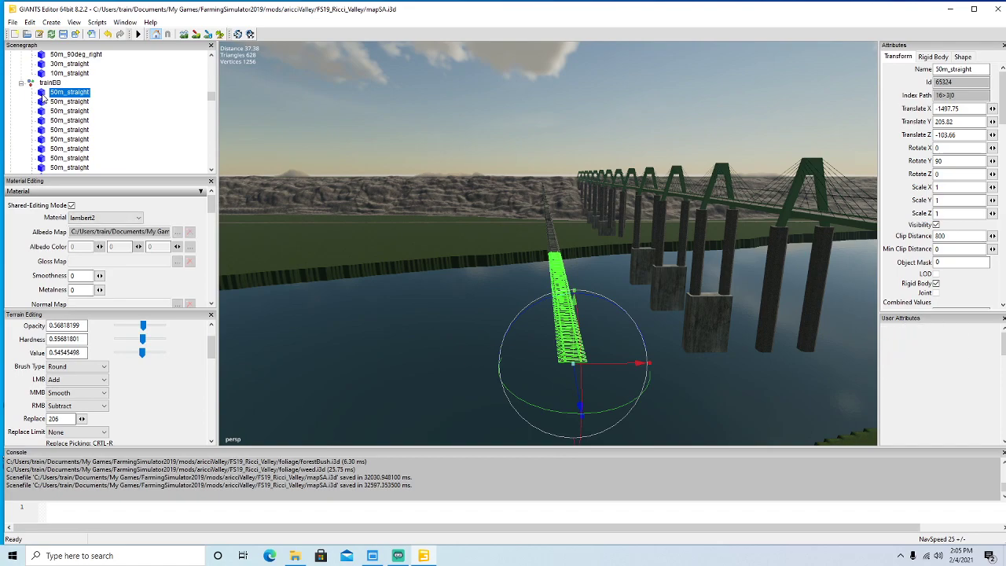
{"action": "left_click", "coordinate": [45, 94]}
{"action": "key", "text": "Delete"}
{"action": "left_click", "coordinate": [45, 93]}
{"action": "key", "text": "Delete"}
{"action": "left_click", "coordinate": [46, 93]}
{"action": "key", "text": "Delete"}
{"action": "left_click", "coordinate": [45, 96]}
{"action": "key", "text": "Delete"}
Delete the trainDD 50m_straight sections from the far side of the river across the opposite bank toward the cliffs.
{"action": "mouse_move", "coordinate": [238, 247]}
{"action": "left_mouse_down", "text": "alt"}
{"action": "mouse_move", "coordinate": [236, 214]}
{"action": "mouse_move", "coordinate": [238, 252]}
{"action": "left_mouse_up", "text": "alt"}
{"action": "left_click", "coordinate": [46, 96]}
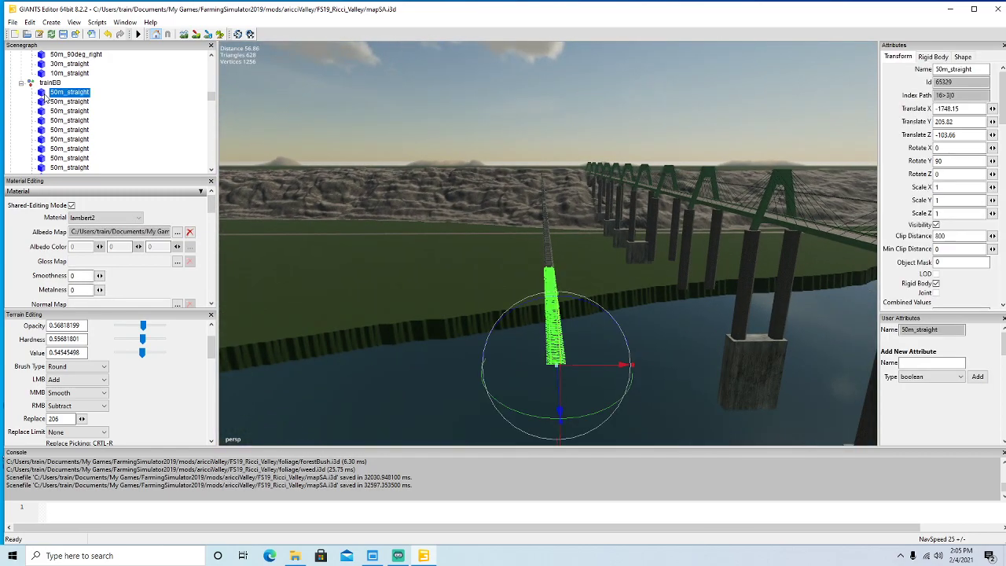
{"action": "key", "text": "Delete"}
{"action": "left_click", "coordinate": [46, 96]}
{"action": "key", "text": "Delete"}
{"action": "left_click", "coordinate": [45, 96]}
{"action": "key", "text": "Delete"}
{"action": "left_click", "coordinate": [45, 96]}
{"action": "key", "text": "Delete"}
{"action": "left_click", "coordinate": [46, 96]}
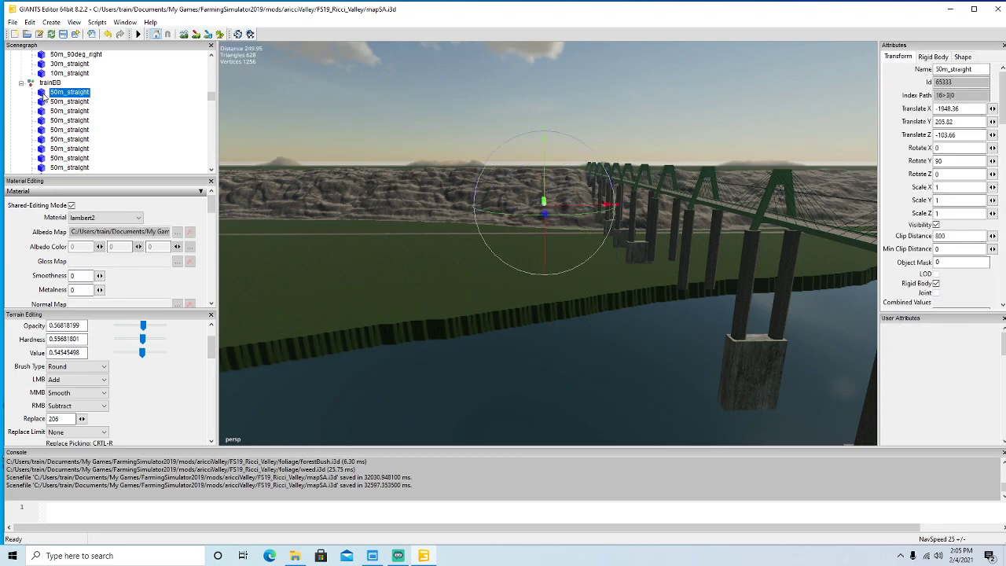
{"action": "key", "text": "Delete"}
Delete the first three listed 50m_straight sections of trainDD on the far field leading to the cliff foot.
{"action": "left_click_drag", "start_coordinate": [251, 269], "coordinate": [248, 240], "text": "alt"}
{"action": "scroll", "coordinate": [247, 240], "scroll_direction": "up", "scroll_amount": 12}
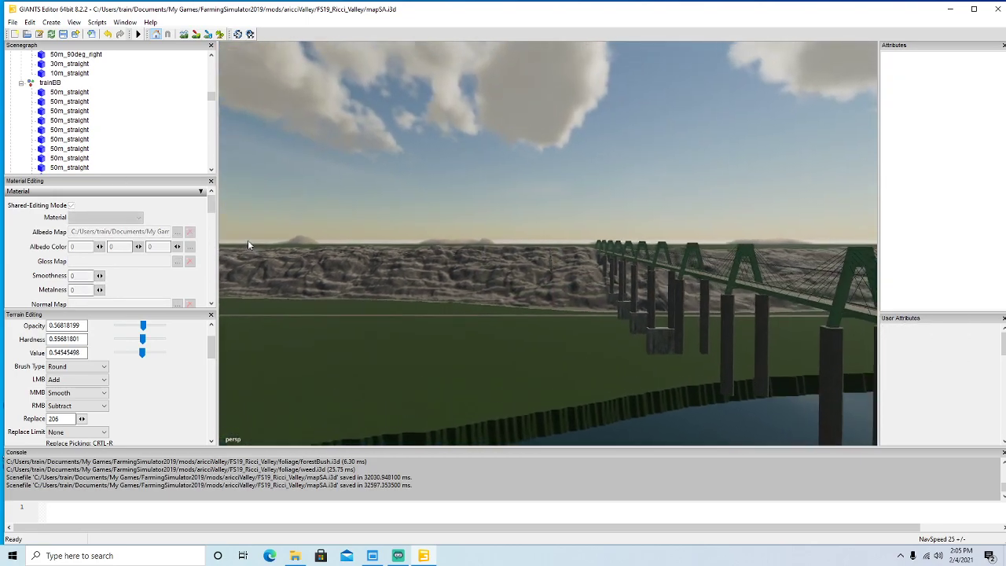
{"action": "scroll", "coordinate": [247, 240], "scroll_direction": "up", "scroll_amount": 8}
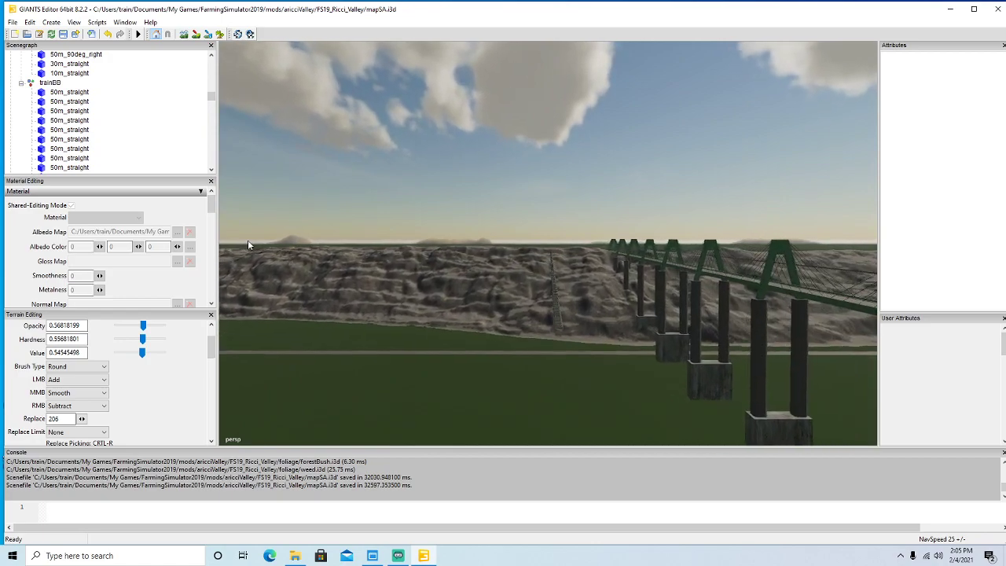
{"action": "left_click_drag", "start_coordinate": [247, 240], "coordinate": [232, 251], "text": "alt"}
{"action": "left_click", "coordinate": [46, 92]}
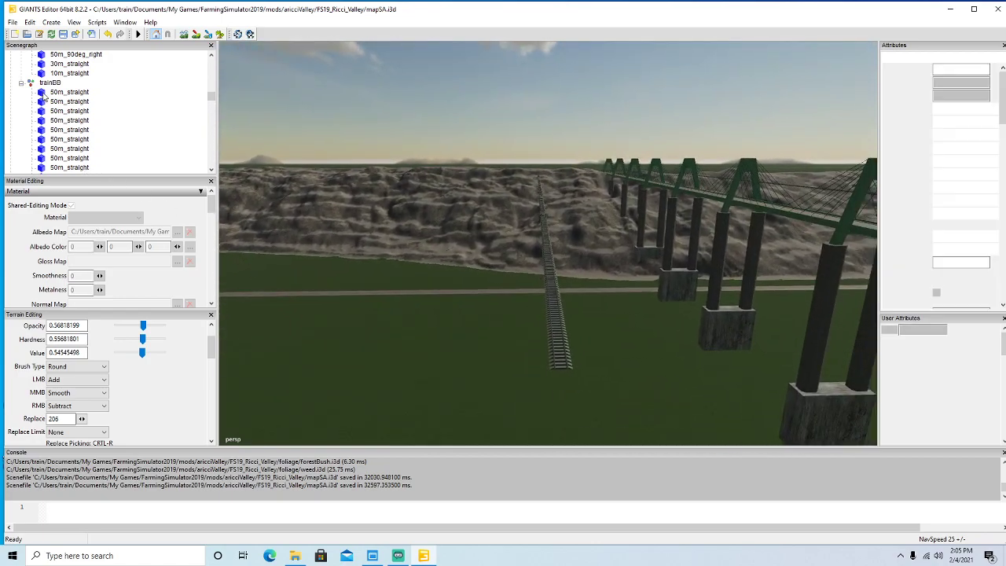
{"action": "key", "text": "Delete"}
{"action": "left_click", "coordinate": [44, 95]}
{"action": "key", "text": "Delete"}
{"action": "left_click", "coordinate": [44, 95]}
{"action": "key", "text": "Delete"}
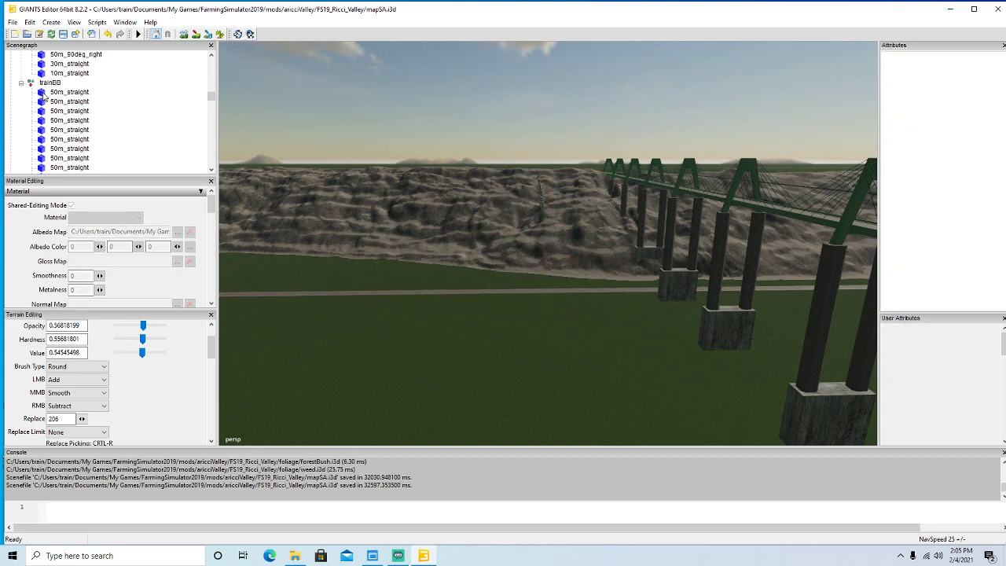
Undo one track deletion, then delete the restored 50m_straight section crossing the road below the cliff again.
{"action": "left_click_drag", "start_coordinate": [306, 241], "coordinate": [311, 266], "text": "alt"}
{"action": "scroll", "coordinate": [307, 215], "scroll_direction": "up", "scroll_amount": 5}
{"action": "scroll", "coordinate": [310, 207], "scroll_direction": "up", "scroll_amount": 6}
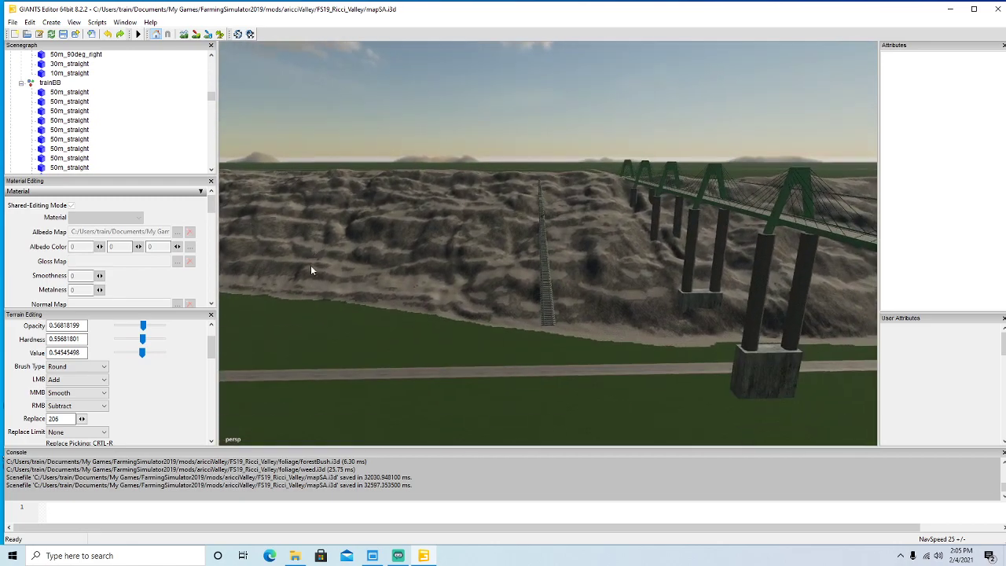
{"action": "left_click", "coordinate": [113, 36]}
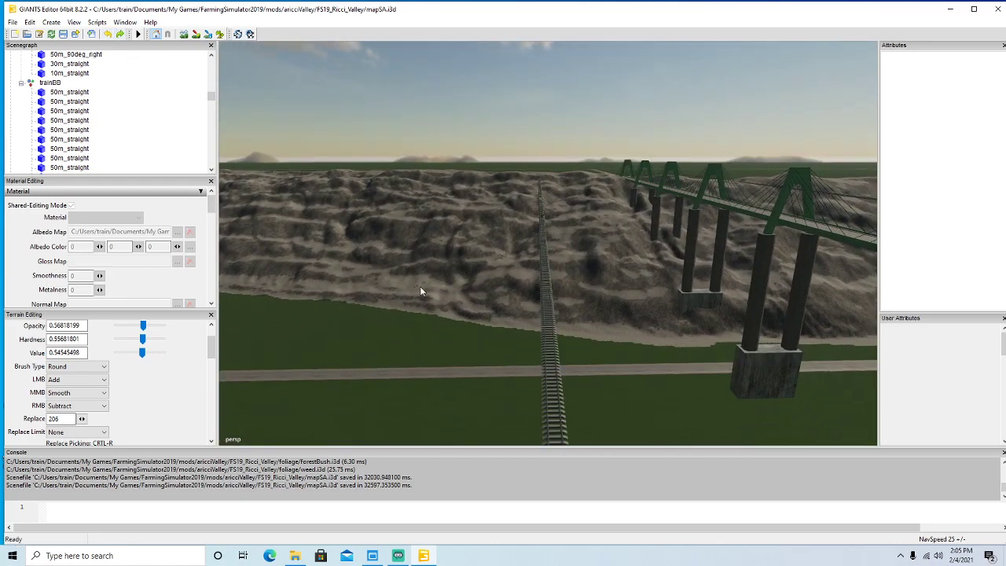
{"action": "left_click", "coordinate": [561, 423]}
{"action": "key", "text": "Delete"}
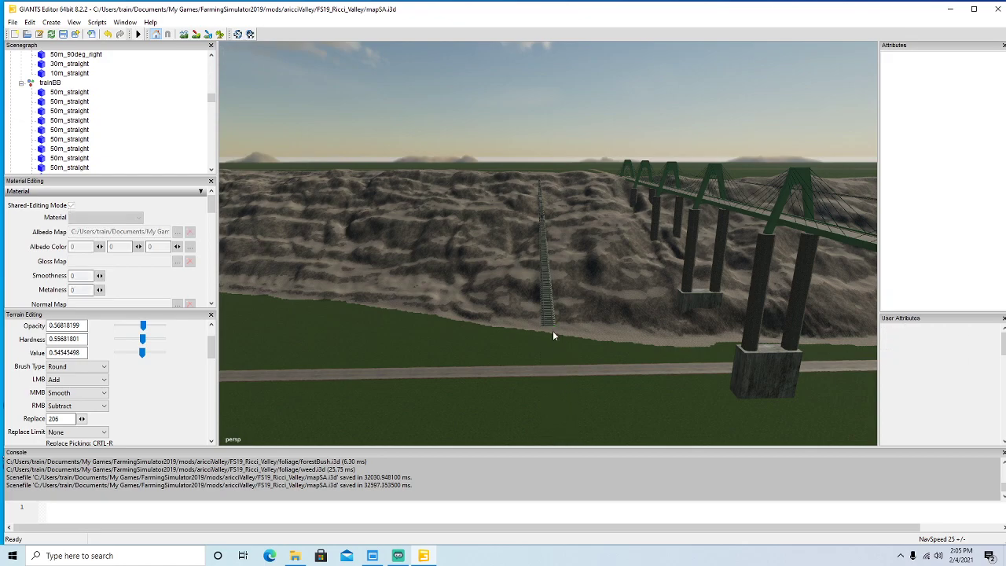
Delete the 50m_straight track sections on the lower cliff face, working upward from the cliff foot.
{"action": "left_click", "coordinate": [553, 319]}
{"action": "key", "text": "Delete"}
{"action": "left_click", "coordinate": [547, 248]}
{"action": "key", "text": "Delete"}
{"action": "right_click_drag", "start_coordinate": [587, 359], "coordinate": [572, 392]}
{"action": "key", "text": "w"}
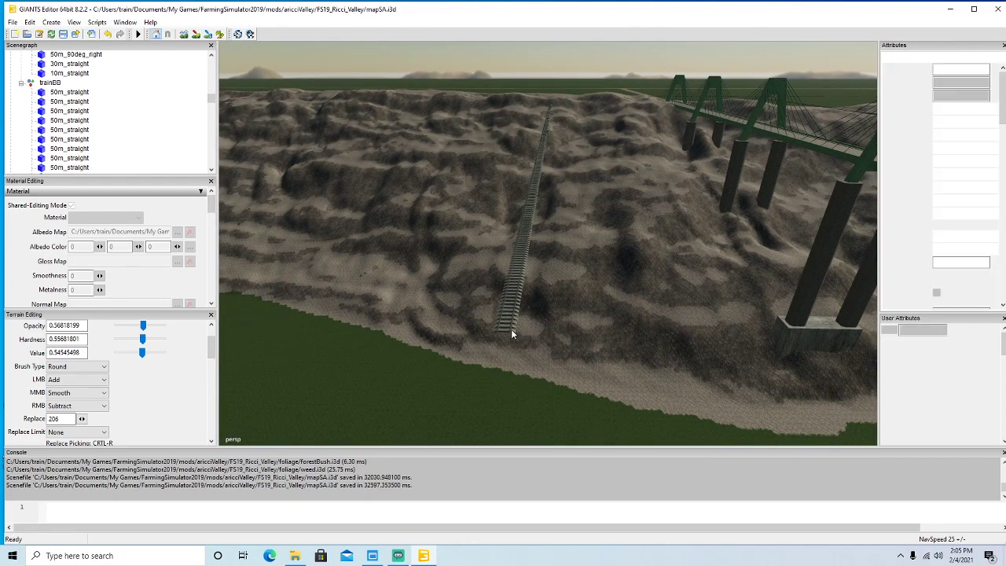
{"action": "left_click", "coordinate": [511, 330]}
{"action": "key", "text": "Delete"}
{"action": "left_click", "coordinate": [535, 202]}
{"action": "key", "text": "Delete"}
Delete the next four 50m_straight track sections farther into the rocky cliff terrain.
{"action": "right_click_drag", "start_coordinate": [551, 292], "coordinate": [546, 337]}
{"action": "key", "text": "w"}
{"action": "left_click", "coordinate": [504, 326]}
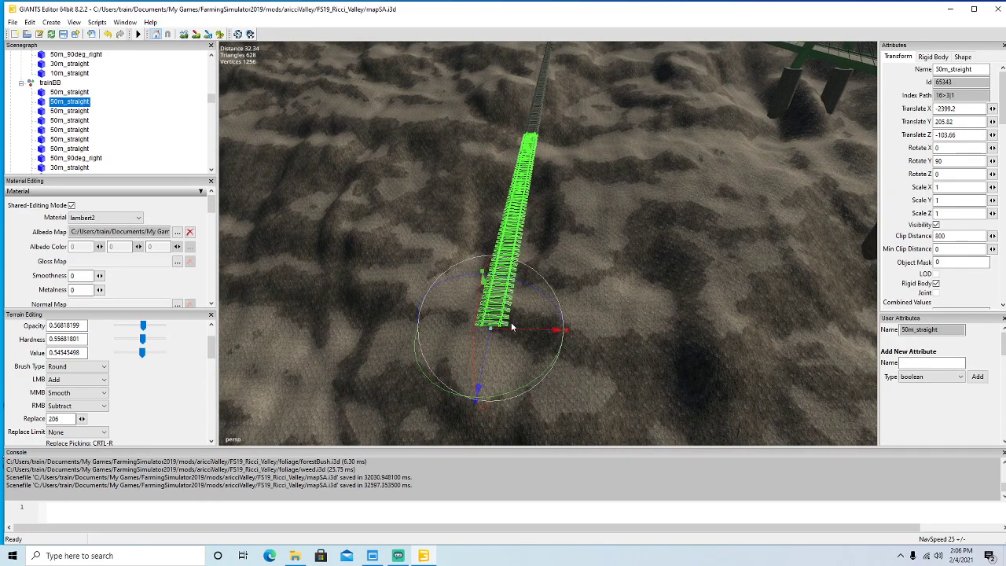
{"action": "key", "text": "Delete"}
{"action": "right_click_drag", "start_coordinate": [553, 325], "coordinate": [581, 324]}
{"action": "left_click", "coordinate": [453, 390]}
{"action": "key", "text": "Delete"}
{"action": "left_click", "coordinate": [477, 381]}
{"action": "key", "text": "Delete"}
{"action": "left_click", "coordinate": [506, 320]}
{"action": "key", "text": "Delete"}
Delete the 50m_straight track section on the upper rock terrace just before the cliff's crest.
{"action": "scroll", "coordinate": [582, 323], "scroll_direction": "up", "scroll_amount": 6}
{"action": "left_click_drag", "start_coordinate": [582, 323], "coordinate": [504, 373], "text": "alt"}
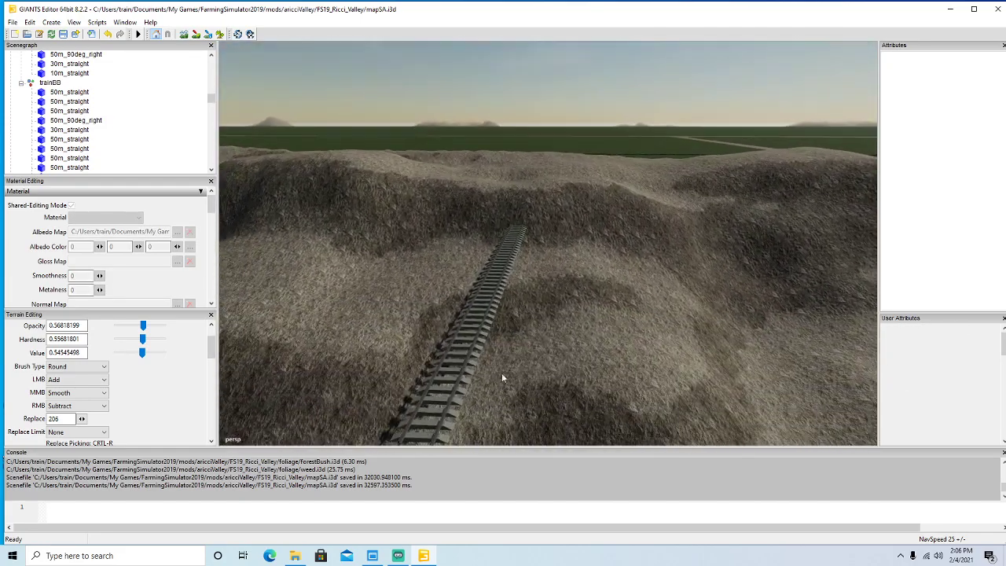
{"action": "left_click", "coordinate": [456, 389]}
{"action": "key", "text": "Delete"}
{"action": "right_click_drag", "start_coordinate": [572, 380], "coordinate": [457, 409]}
{"action": "scroll", "coordinate": [589, 319], "scroll_direction": "up", "scroll_amount": 5}
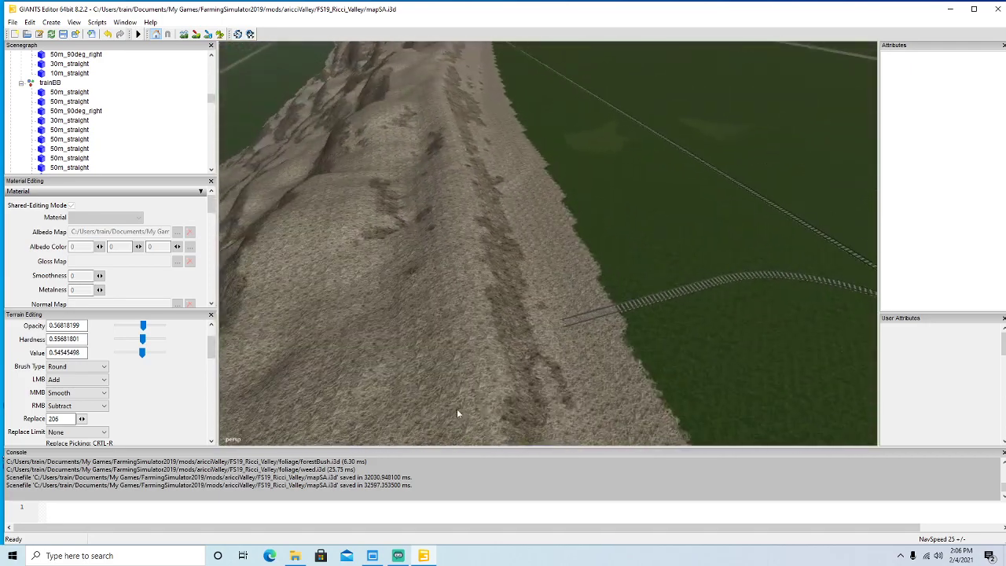
Delete the buried 50m_straight section and the adjoining 30m_straight section where the track runs into the rocky ridge.
{"action": "left_click", "coordinate": [603, 317]}
{"action": "left_click", "coordinate": [595, 317]}
{"action": "left_click_drag", "start_coordinate": [690, 353], "coordinate": [651, 362], "text": "alt"}
{"action": "scroll", "coordinate": [132, 165], "scroll_direction": "down", "scroll_amount": 1}
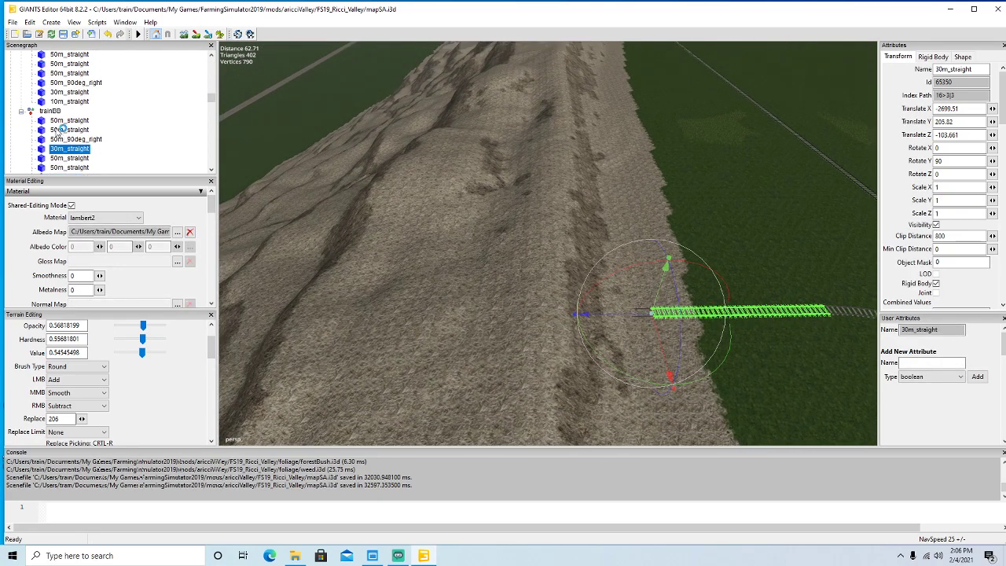
{"action": "left_click", "coordinate": [43, 121]}
{"action": "left_click", "coordinate": [43, 131]}
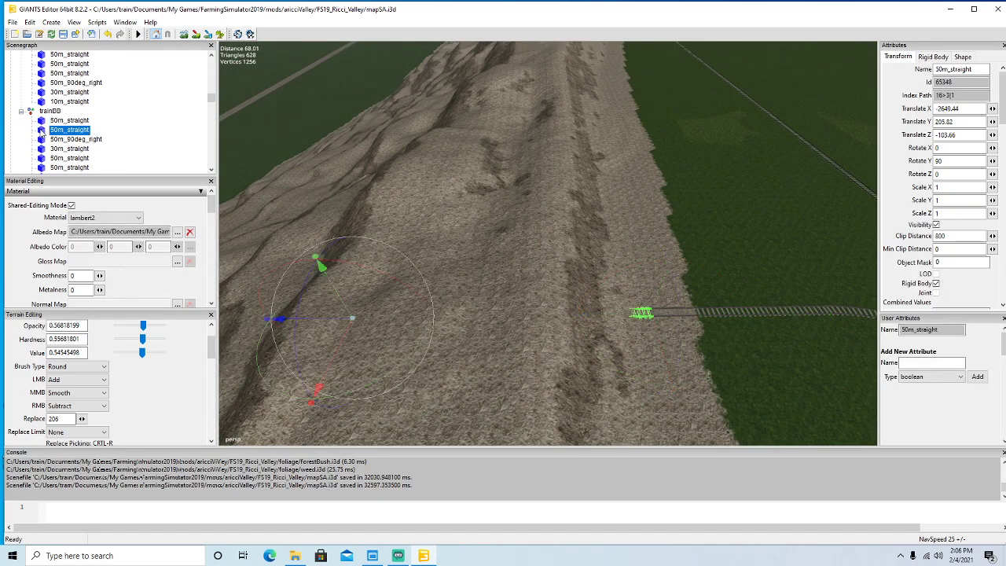
{"action": "key", "text": "Delete"}
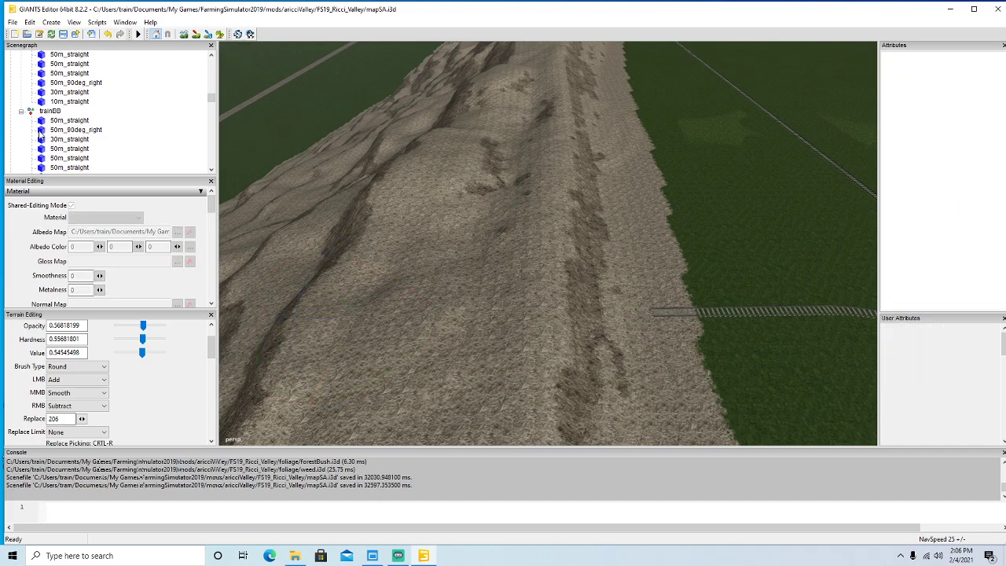
{"action": "left_click", "coordinate": [43, 140]}
{"action": "key", "text": "Delete"}
Delete the parallel duplicate straight track sections on the grass, working toward the dirt road.
{"action": "left_click_drag", "start_coordinate": [429, 288], "coordinate": [508, 234], "text": "alt"}
{"action": "left_click", "coordinate": [460, 211]}
{"action": "scroll", "coordinate": [508, 229], "scroll_direction": "up", "scroll_amount": 3}
{"action": "left_click_drag", "start_coordinate": [507, 229], "coordinate": [547, 404], "text": "alt"}
{"action": "left_click", "coordinate": [496, 304]}
{"action": "key", "text": "Delete"}
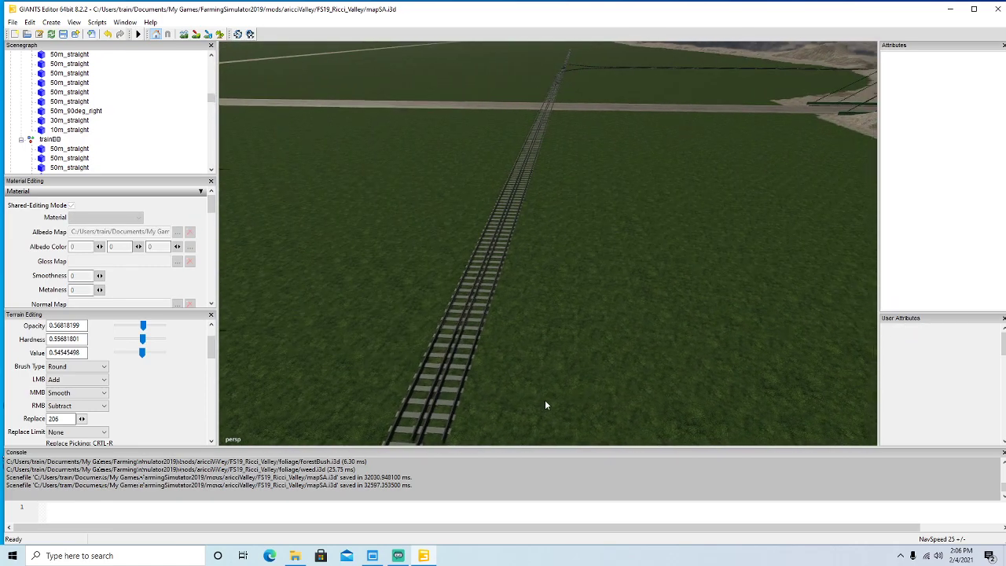
{"action": "left_click", "coordinate": [455, 404]}
{"action": "key", "text": "Delete"}
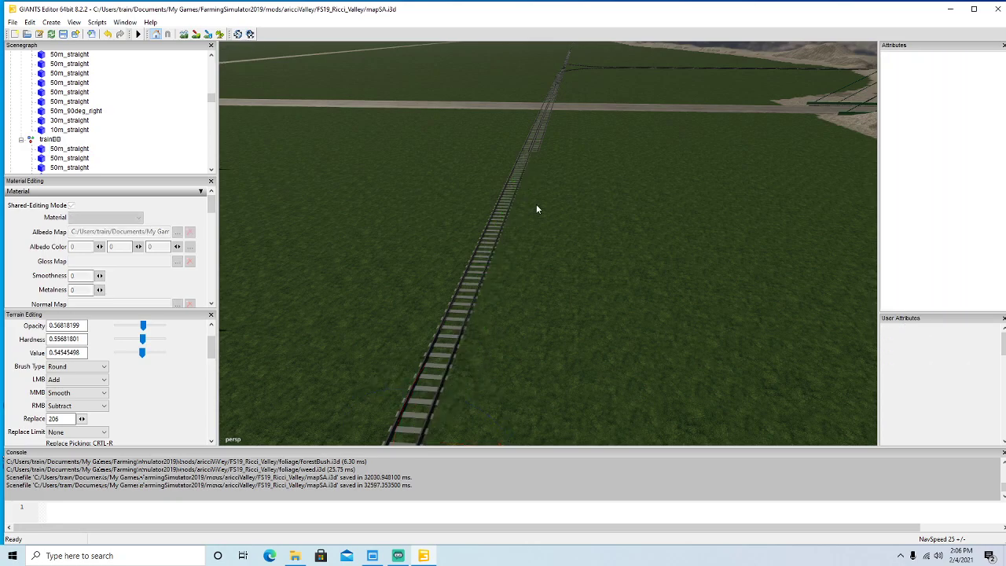
{"action": "left_click", "coordinate": [539, 147]}
{"action": "key", "text": "Delete"}
Delete the two duplicate 50m_straight sections between the dirt road and the curved junction.
{"action": "left_click_drag", "start_coordinate": [597, 254], "coordinate": [455, 377], "text": "alt"}
{"action": "left_click", "coordinate": [430, 387]}
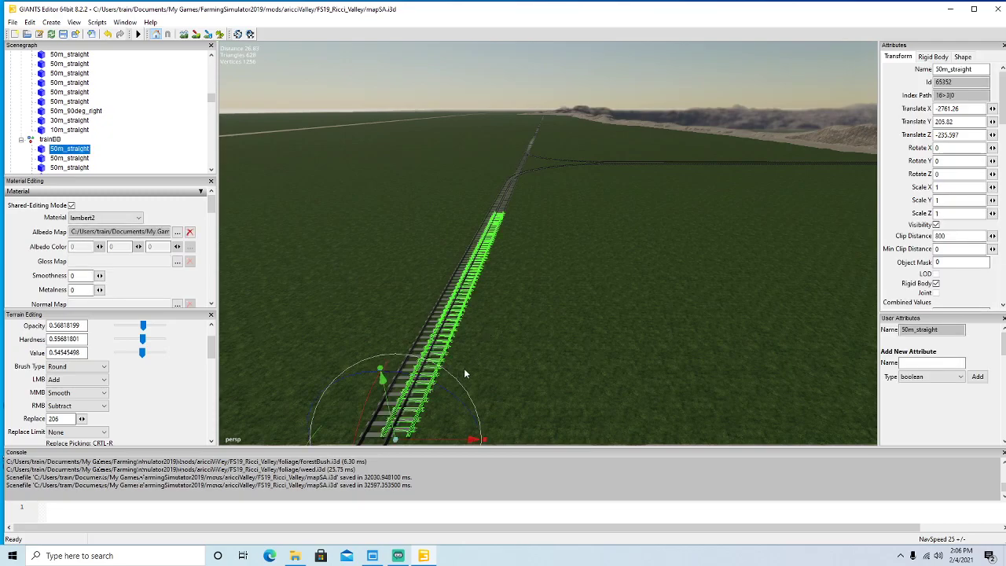
{"action": "key", "text": "Delete"}
{"action": "left_click", "coordinate": [505, 206]}
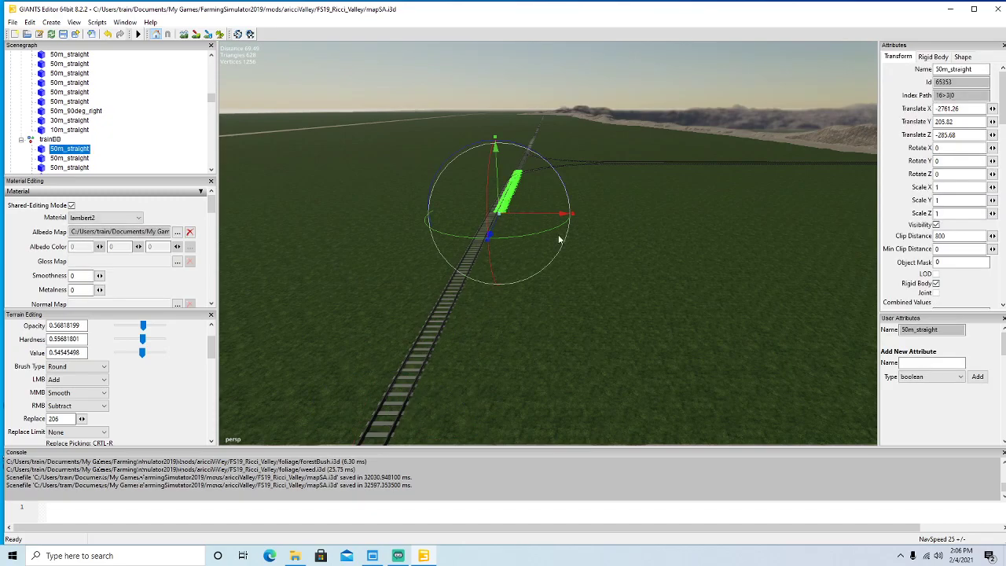
{"action": "key", "text": "Delete"}
Delete the two overlapping straight track sections around the curved branch tracks at the junction.
{"action": "left_click_drag", "start_coordinate": [566, 283], "coordinate": [565, 325], "text": "alt"}
{"action": "scroll", "coordinate": [563, 255], "scroll_direction": "up", "scroll_amount": 6}
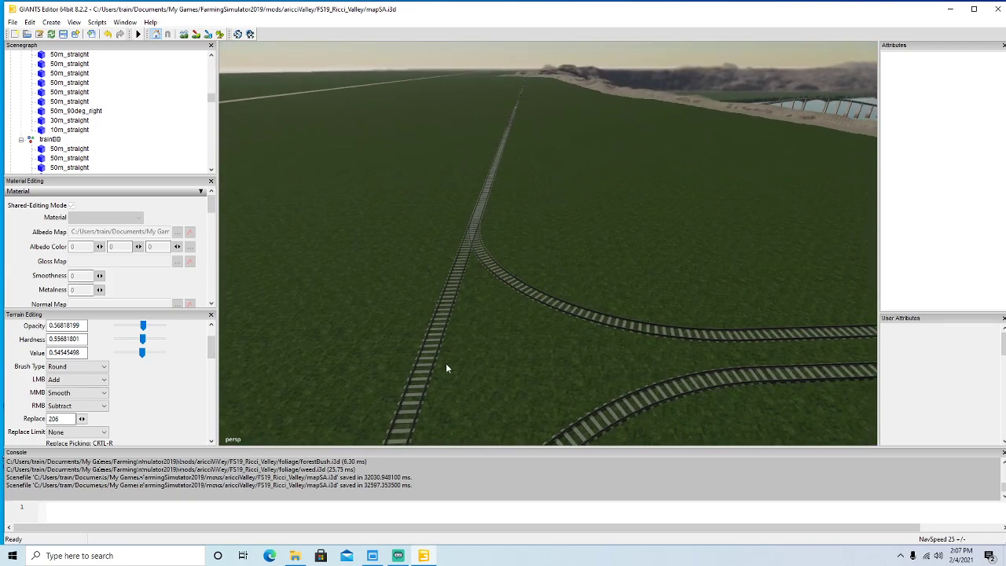
{"action": "left_click", "coordinate": [432, 364]}
{"action": "key", "text": "Delete"}
{"action": "left_click_drag", "start_coordinate": [486, 368], "coordinate": [487, 391], "text": "alt"}
{"action": "left_click", "coordinate": [477, 372]}
{"action": "key", "text": "Delete"}
Try deleting three more straight track sections along the single line running across the open grass.
{"action": "left_click_drag", "start_coordinate": [578, 268], "coordinate": [484, 350], "text": "alt"}
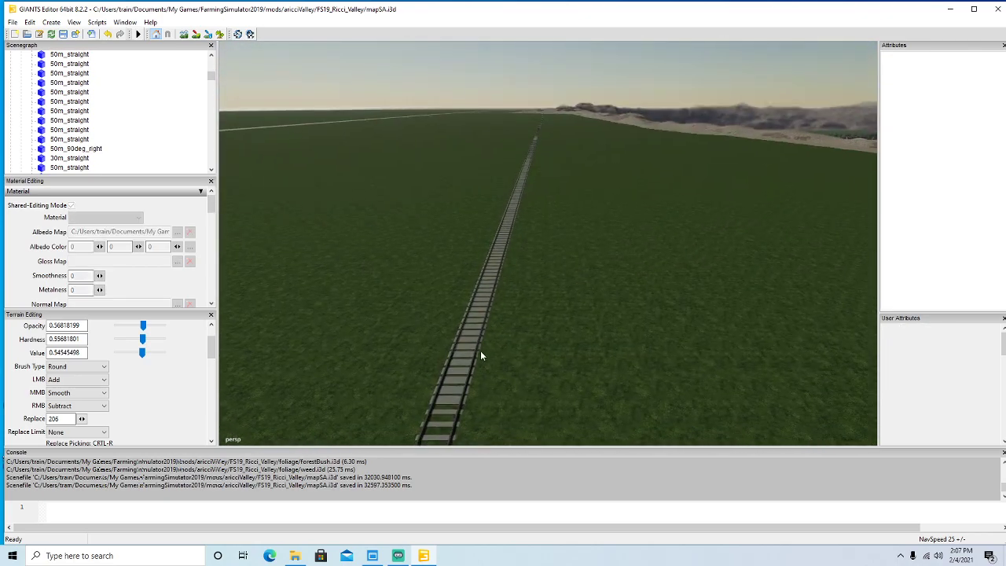
{"action": "left_click", "coordinate": [467, 362]}
{"action": "key", "text": "Delete"}
{"action": "left_click_drag", "start_coordinate": [576, 348], "coordinate": [502, 372], "text": "alt"}
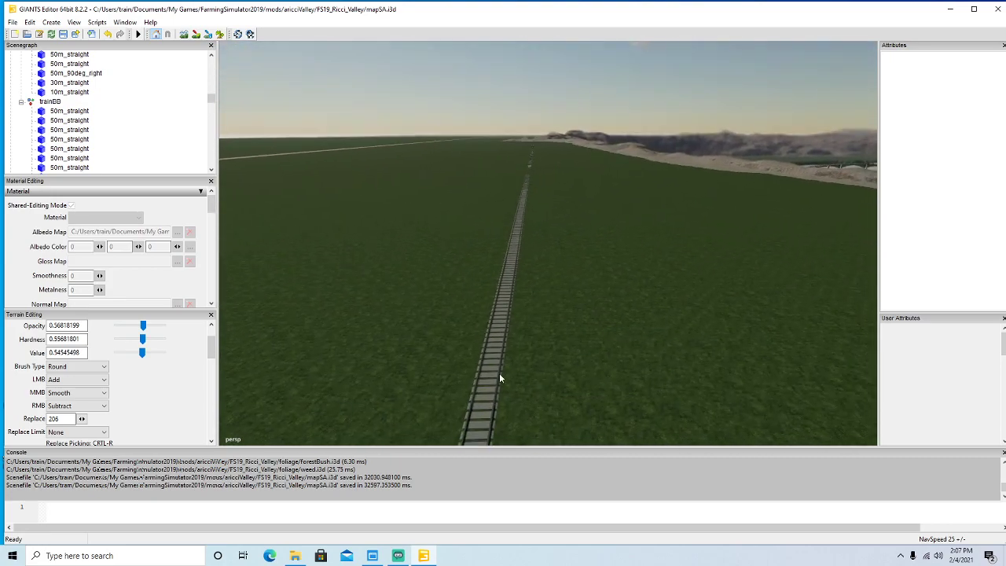
{"action": "left_click", "coordinate": [490, 375]}
{"action": "key", "text": "Delete"}
{"action": "mouse_move", "coordinate": [577, 361]}
{"action": "left_mouse_down", "text": "alt"}
{"action": "mouse_move", "coordinate": [580, 330]}
{"action": "mouse_move", "coordinate": [577, 380]}
{"action": "left_mouse_up", "text": "alt"}
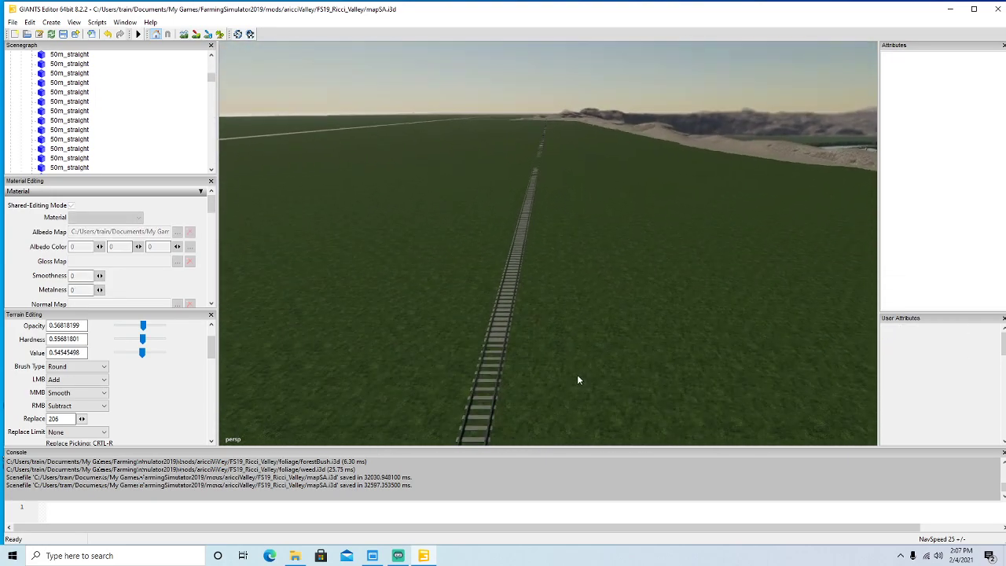
{"action": "left_click", "coordinate": [498, 334]}
{"action": "left_click_drag", "start_coordinate": [519, 348], "coordinate": [481, 349]}
{"action": "key", "text": "Delete"}
Undo the last three track section deletions.
{"action": "left_click_drag", "start_coordinate": [674, 384], "coordinate": [501, 251], "text": "alt"}
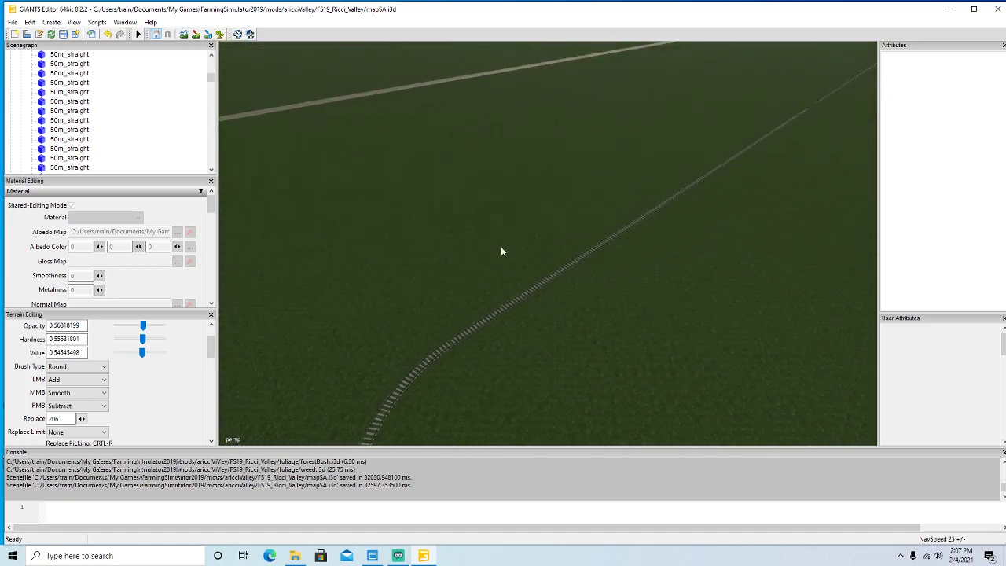
{"action": "left_click", "coordinate": [108, 35]}
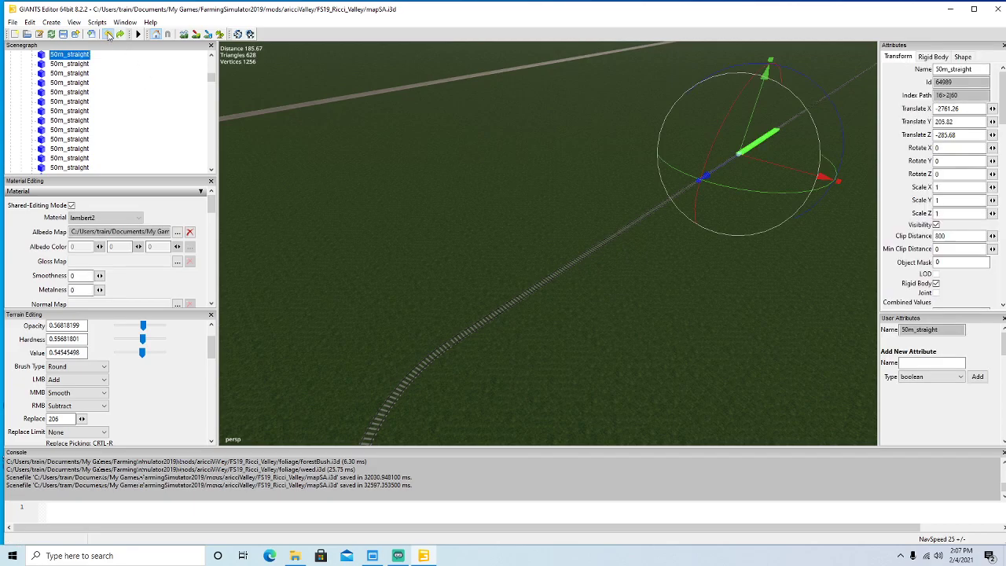
{"action": "left_click", "coordinate": [109, 35]}
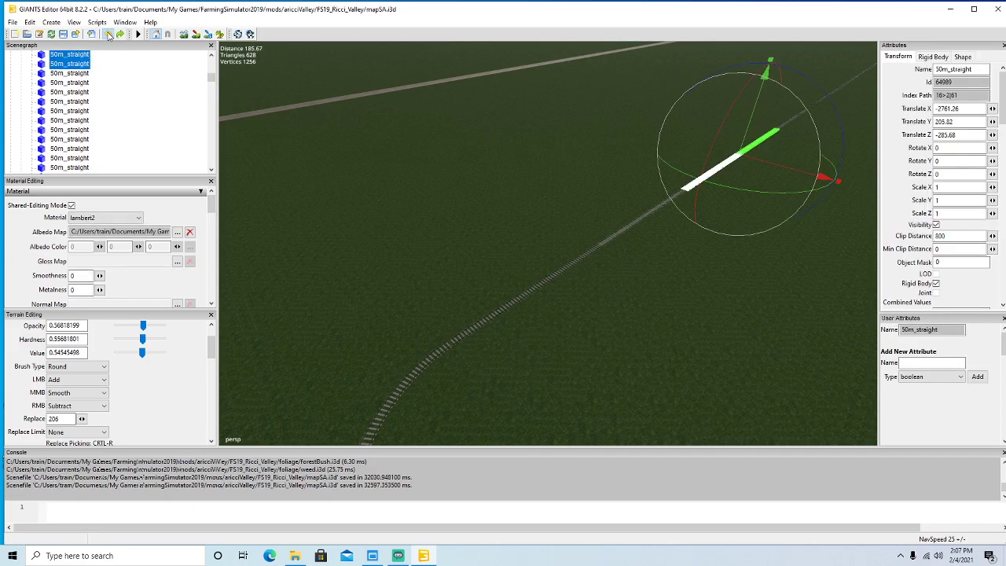
{"action": "left_click", "coordinate": [108, 36]}
Delete the offset duplicate track section that ends where the doubled line meets the curve.
{"action": "left_click_drag", "start_coordinate": [457, 323], "coordinate": [578, 352], "text": "alt"}
{"action": "scroll", "coordinate": [392, 308], "scroll_direction": "up", "scroll_amount": 5}
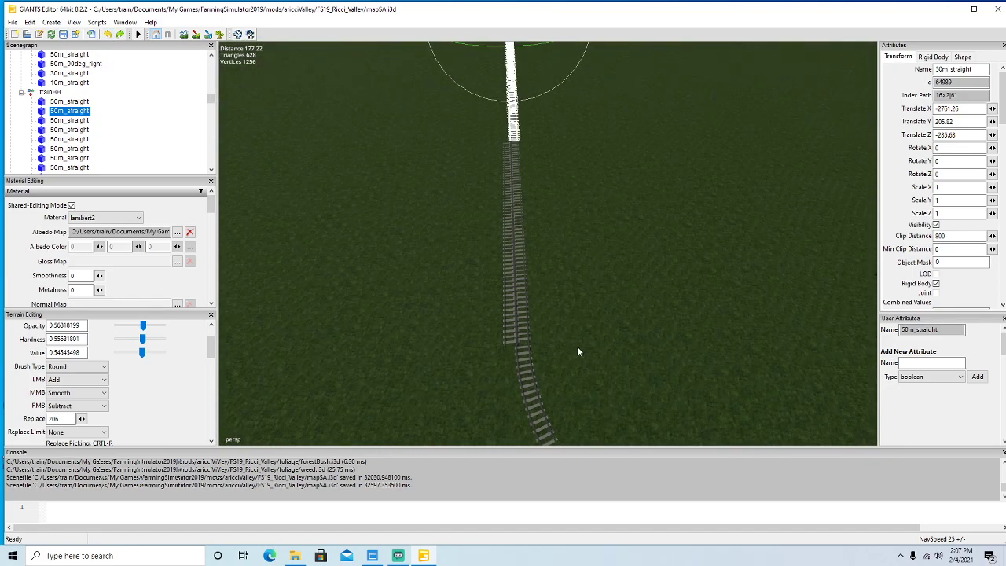
{"action": "left_click", "coordinate": [504, 343]}
{"action": "key", "text": "Delete"}
Move the overlapping 50m_straight section sideways to about X -2763.8 to expose the track beneath, and delete it.
{"action": "left_click_drag", "start_coordinate": [638, 365], "coordinate": [622, 332], "text": "alt"}
{"action": "scroll", "coordinate": [625, 380], "scroll_direction": "up", "scroll_amount": 5}
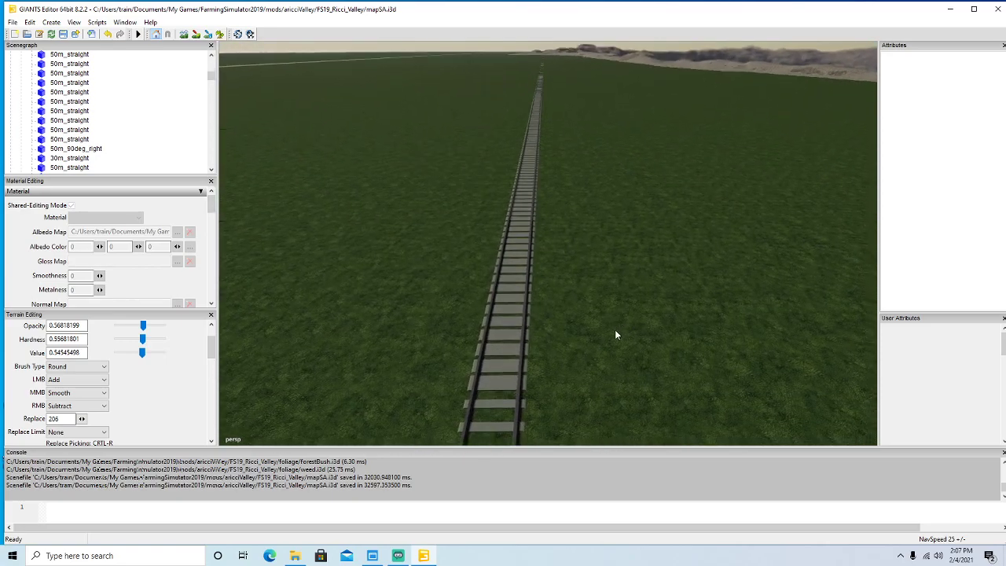
{"action": "left_click_drag", "start_coordinate": [508, 382], "coordinate": [509, 389], "text": "alt"}
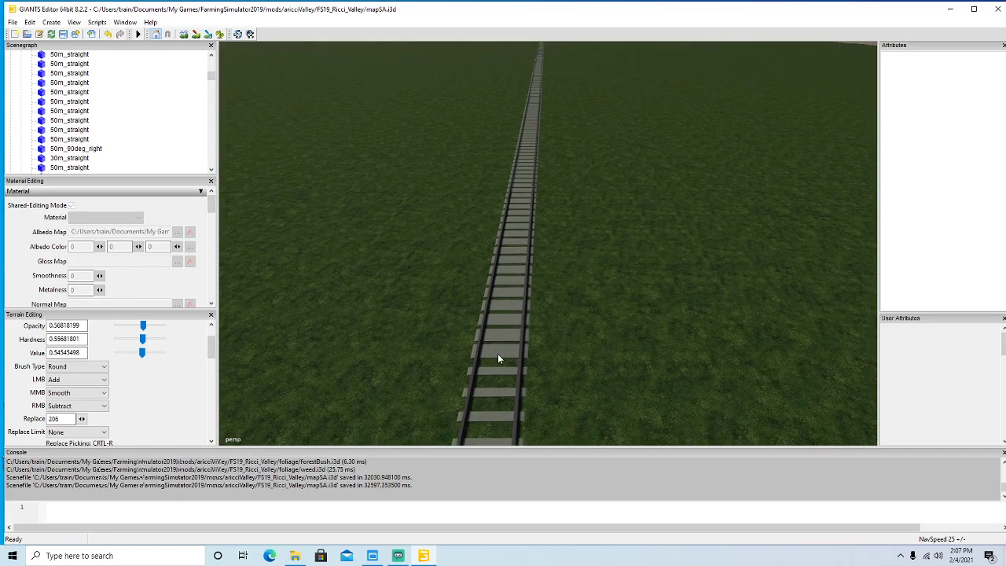
{"action": "left_click", "coordinate": [497, 354]}
{"action": "left_click_drag", "start_coordinate": [508, 369], "coordinate": [459, 363]}
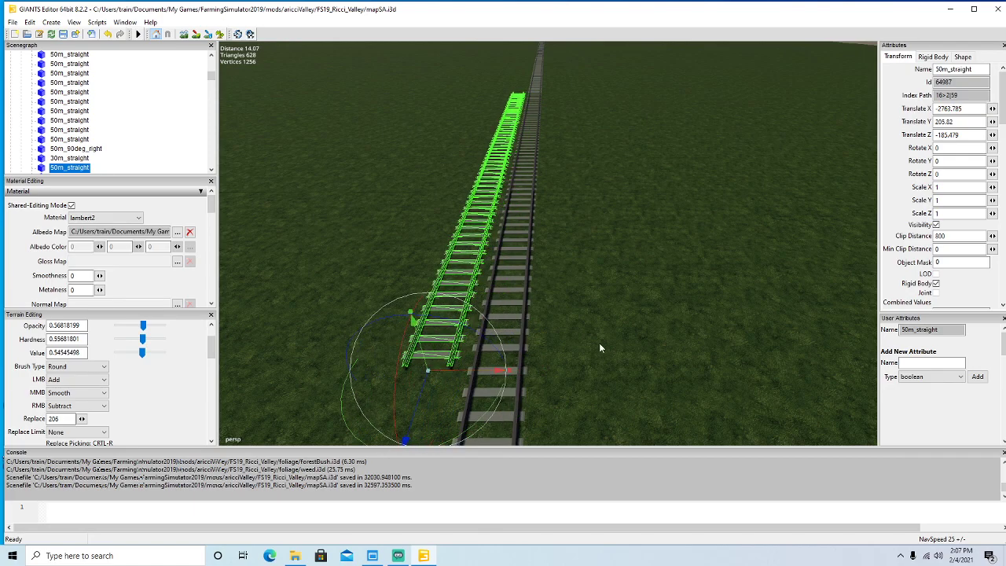
{"action": "scroll", "coordinate": [95, 153], "scroll_direction": "down", "scroll_amount": 2}
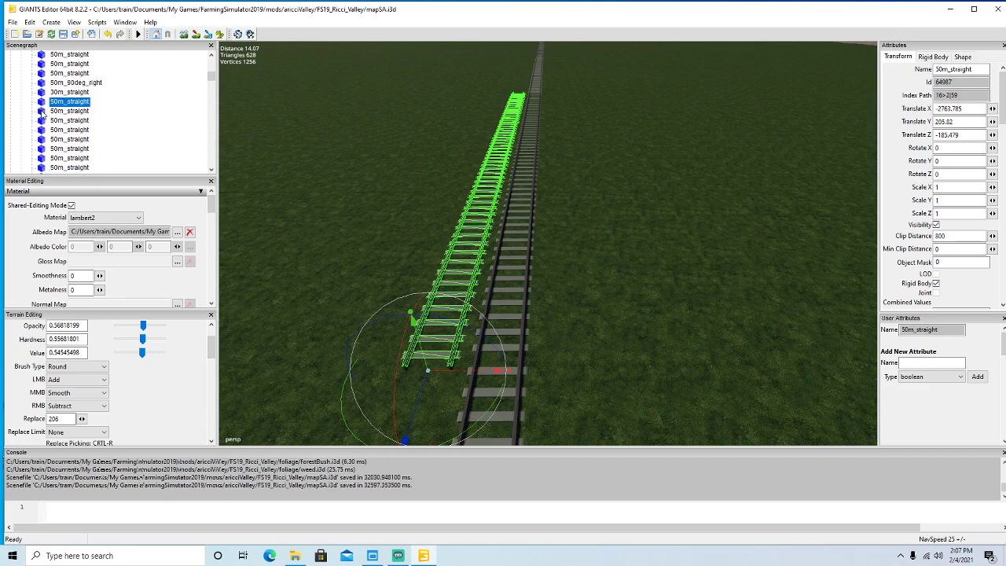
Delete the next two overlapping 50m_straight sections, at Z -235.597 and Z -285.68.
{"action": "left_click", "coordinate": [43, 115]}
{"action": "mouse_move", "coordinate": [631, 318]}
{"action": "left_mouse_down", "text": "alt"}
{"action": "mouse_move", "coordinate": [646, 228]}
{"action": "mouse_move", "coordinate": [639, 323]}
{"action": "left_mouse_up", "text": "alt"}
{"action": "scroll", "coordinate": [646, 228], "scroll_direction": "up", "scroll_amount": 5}
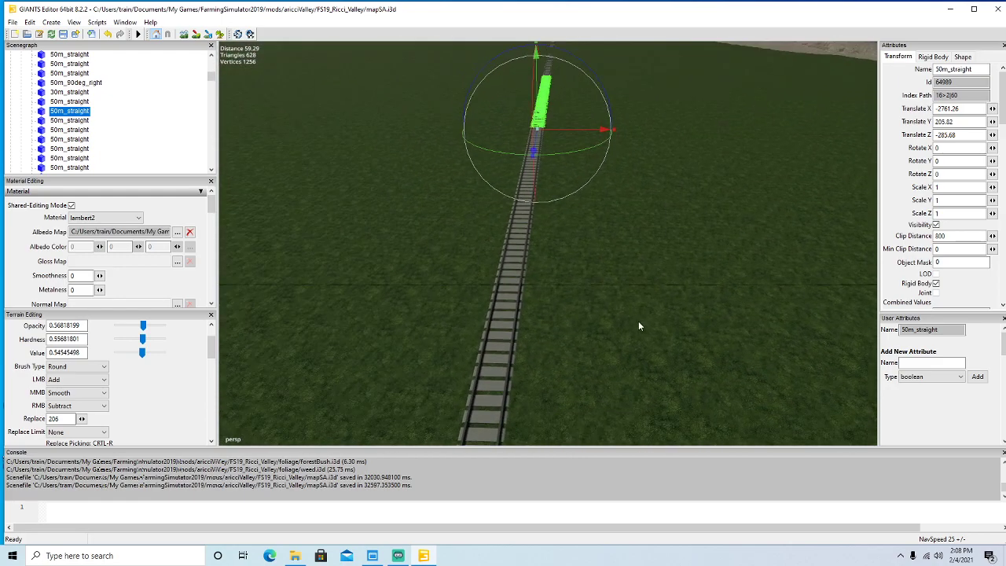
{"action": "left_click", "coordinate": [45, 101]}
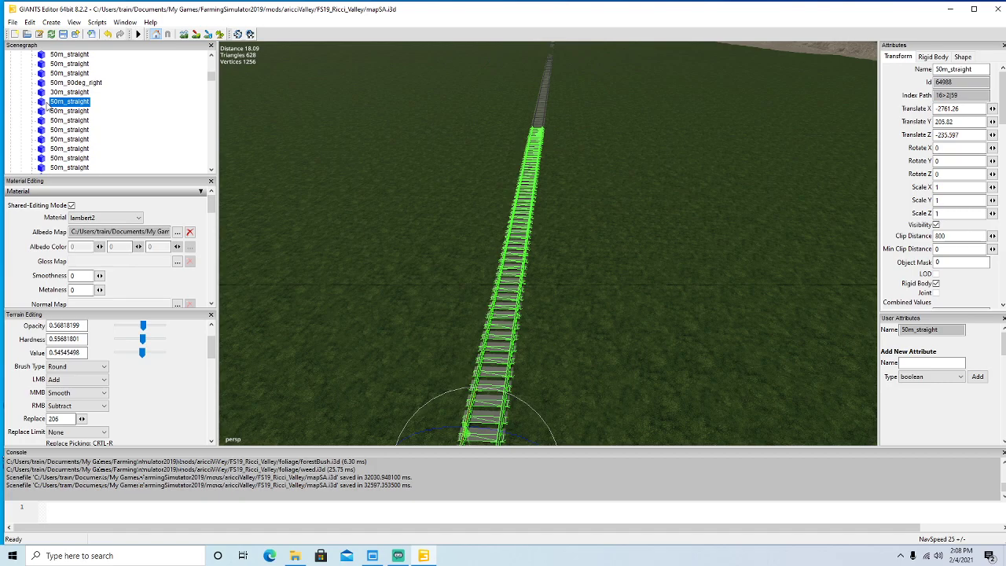
{"action": "key", "text": "Delete"}
{"action": "left_click", "coordinate": [42, 104]}
{"action": "key", "text": "Delete"}
Delete two more overlapping 50m_straight sections farther along the grass, starting at Z -335.789.
{"action": "left_click_drag", "start_coordinate": [553, 285], "coordinate": [549, 339], "text": "alt"}
{"action": "scroll", "coordinate": [530, 237], "scroll_direction": "up", "scroll_amount": 10}
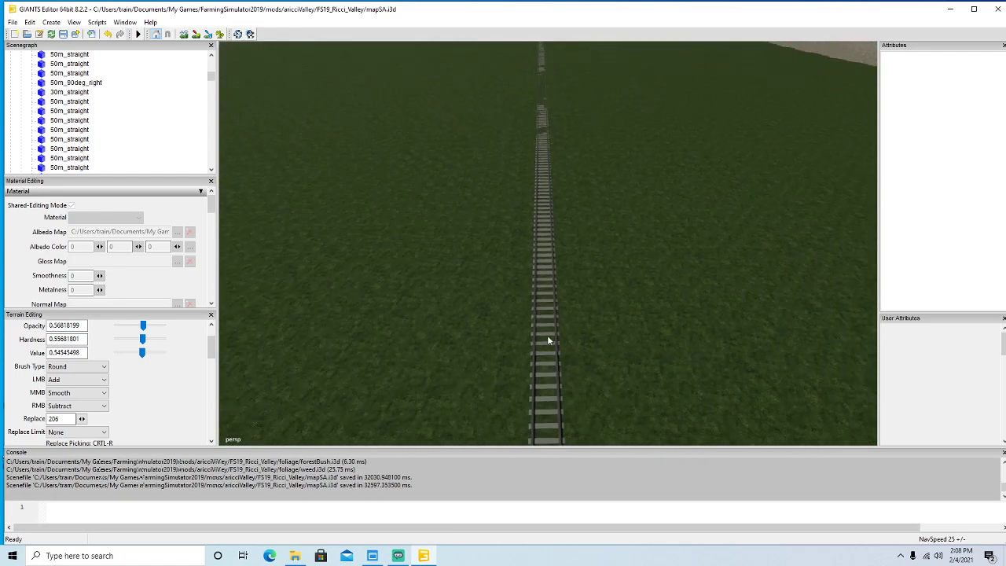
{"action": "left_click", "coordinate": [42, 104]}
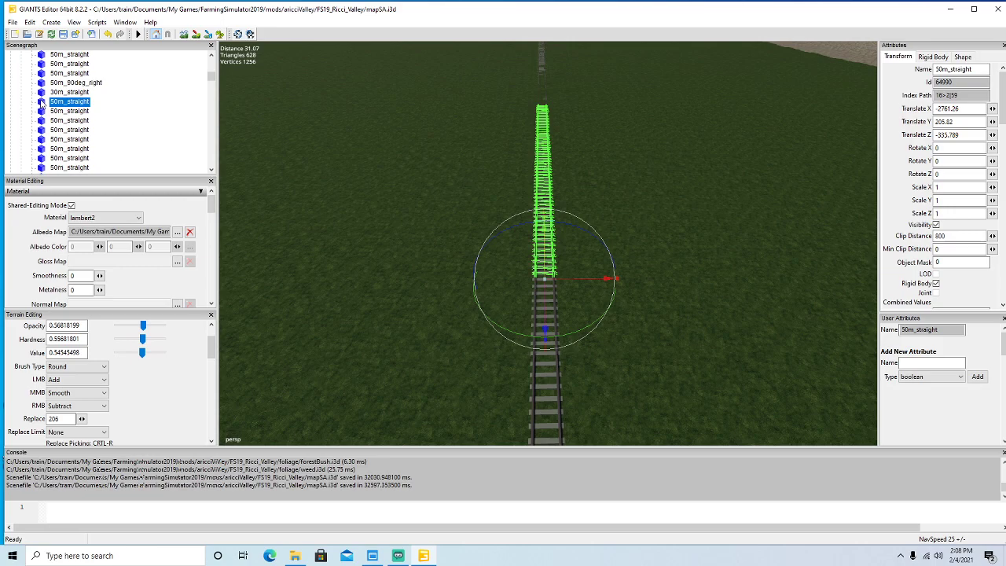
{"action": "key", "text": "Delete"}
{"action": "left_click", "coordinate": [43, 105]}
{"action": "key", "text": "Delete"}
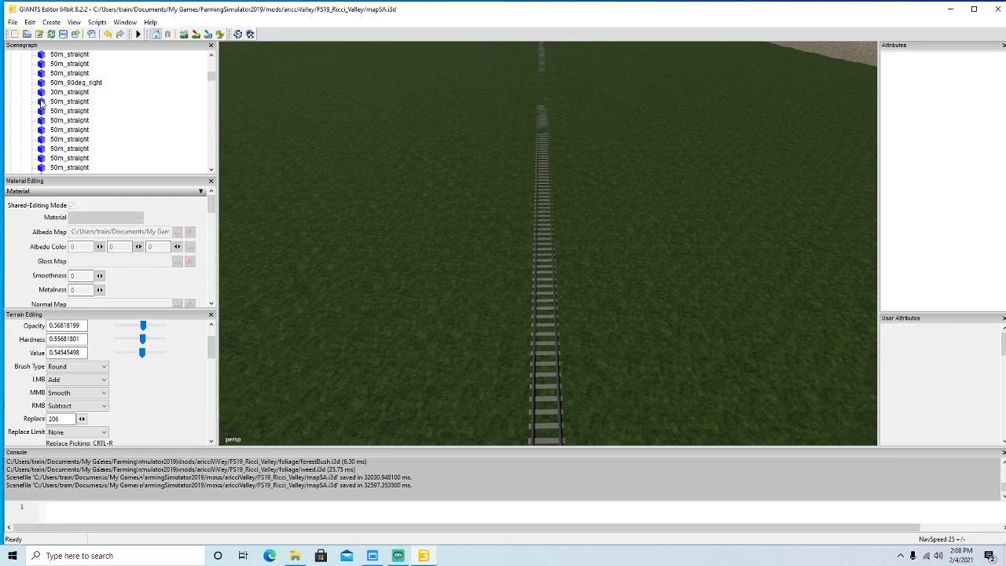
Shift the 50m_straight section at Z -435.997 slightly sideways to check for track beneath, and delete it.
{"action": "left_click", "coordinate": [43, 103]}
{"action": "mouse_move", "coordinate": [239, 208]}
{"action": "left_mouse_down", "text": "alt"}
{"action": "mouse_move", "coordinate": [245, 116]}
{"action": "mouse_move", "coordinate": [244, 201]}
{"action": "left_mouse_up", "text": "alt"}
{"action": "scroll", "coordinate": [246, 117], "scroll_direction": "up", "scroll_amount": 4}
{"action": "scroll", "coordinate": [239, 171], "scroll_direction": "up", "scroll_amount": 5}
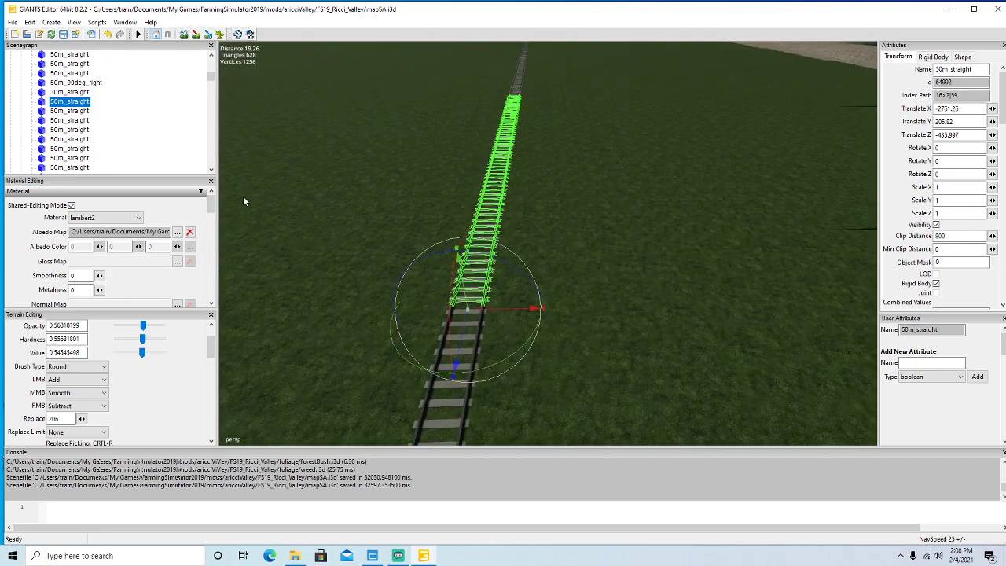
{"action": "left_click_drag", "start_coordinate": [487, 312], "coordinate": [475, 314]}
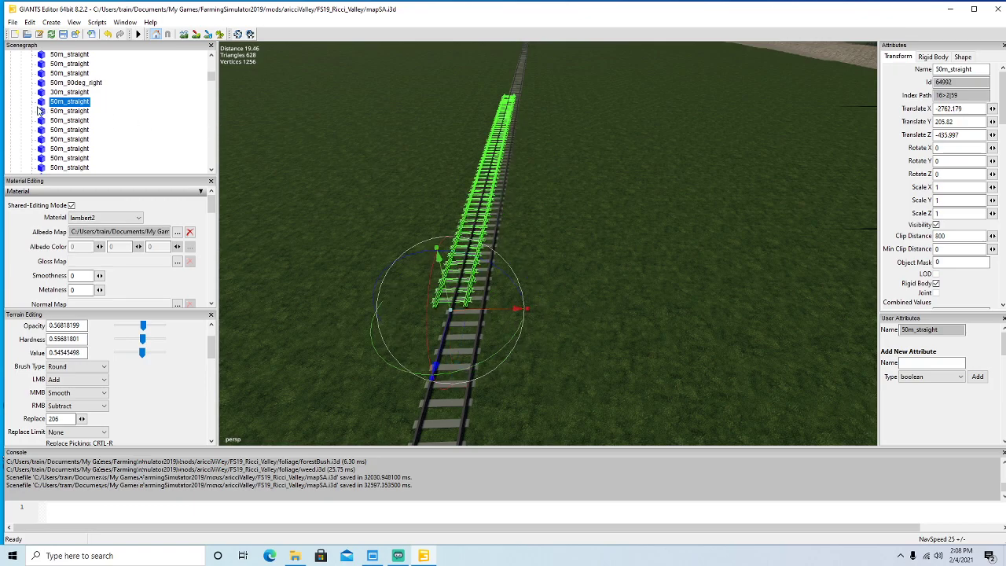
{"action": "key", "text": "Delete"}
Shift aside and delete the next two overlapping 50m_straight sections, at Z -486.085 and Z -536.119.
{"action": "left_click", "coordinate": [64, 102]}
{"action": "left_click_drag", "start_coordinate": [536, 276], "coordinate": [547, 316], "text": "alt"}
{"action": "scroll", "coordinate": [539, 216], "scroll_direction": "up", "scroll_amount": 4}
{"action": "left_click_drag", "start_coordinate": [498, 433], "coordinate": [483, 437]}
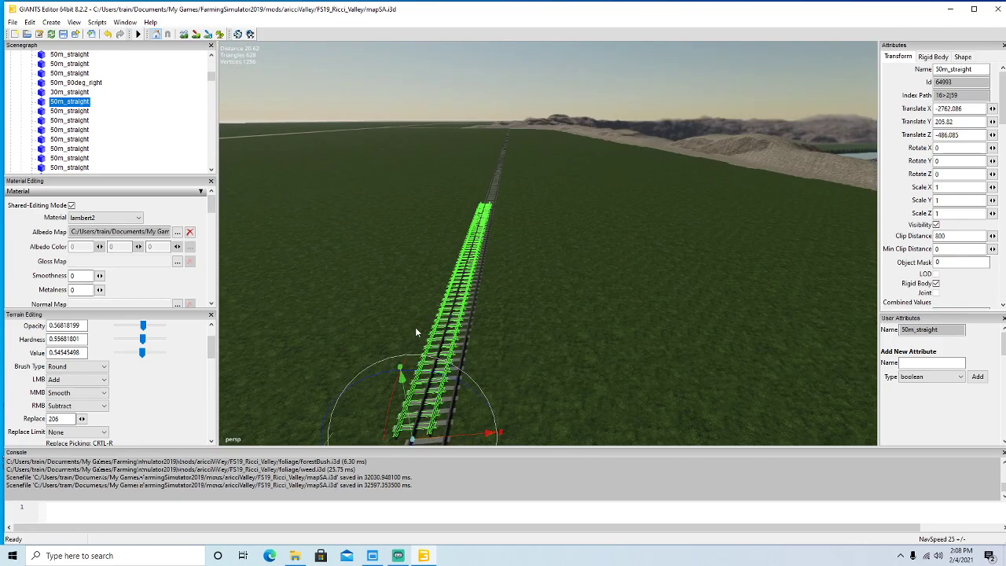
{"action": "key", "text": "Delete"}
{"action": "left_click", "coordinate": [44, 104]}
{"action": "left_click_drag", "start_coordinate": [459, 312], "coordinate": [445, 292], "text": "alt"}
{"action": "scroll", "coordinate": [445, 260], "scroll_direction": "up", "scroll_amount": 2}
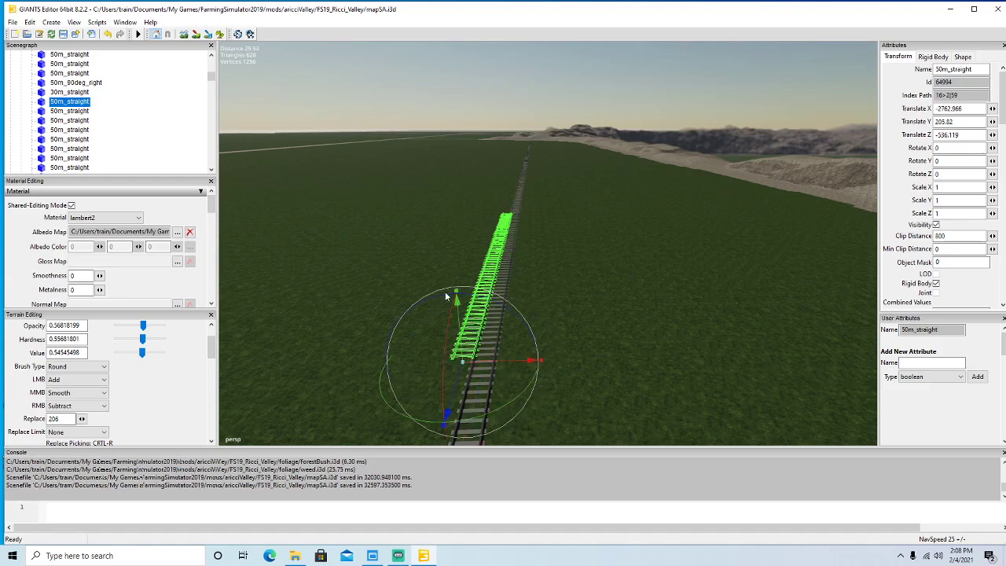
{"action": "key", "text": "Delete"}
Delete the following three overlapping 50m_straight sections, from Z -586.14 to Z -686.301.
{"action": "left_click", "coordinate": [42, 102]}
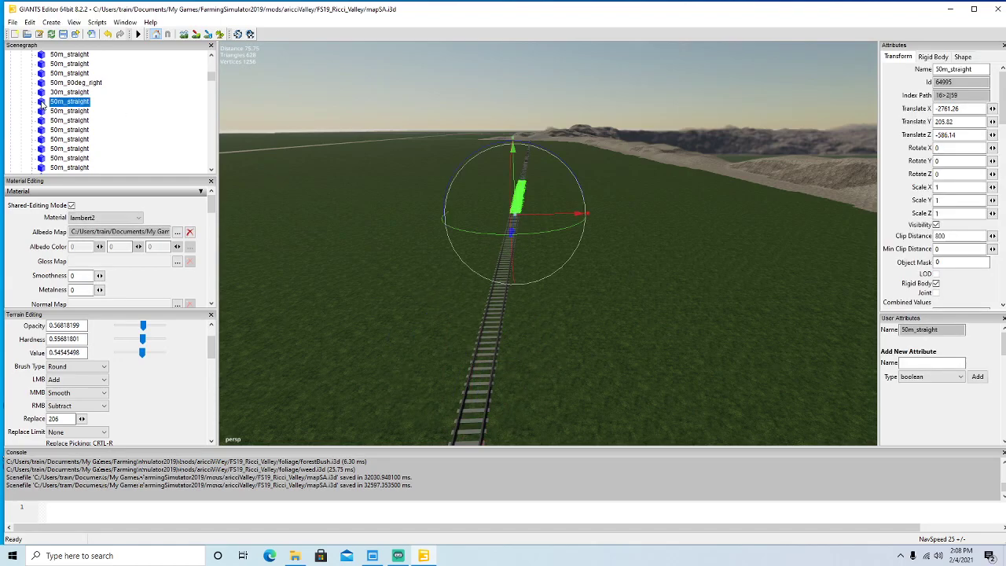
{"action": "key", "text": "Delete"}
{"action": "left_click", "coordinate": [42, 103]}
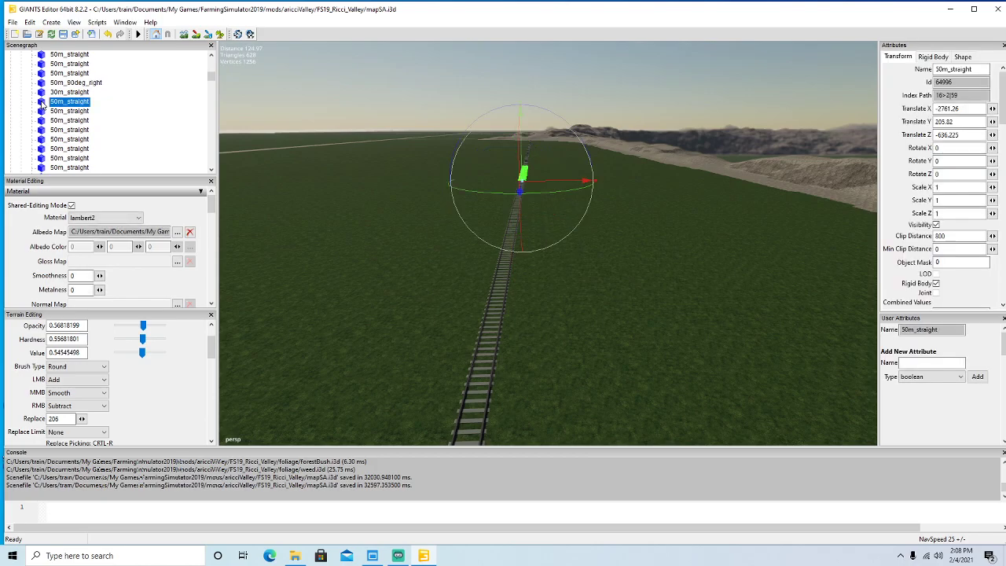
{"action": "key", "text": "Delete"}
{"action": "left_click", "coordinate": [43, 102]}
{"action": "right_click_drag", "start_coordinate": [471, 260], "coordinate": [456, 286]}
{"action": "key", "text": "w"}
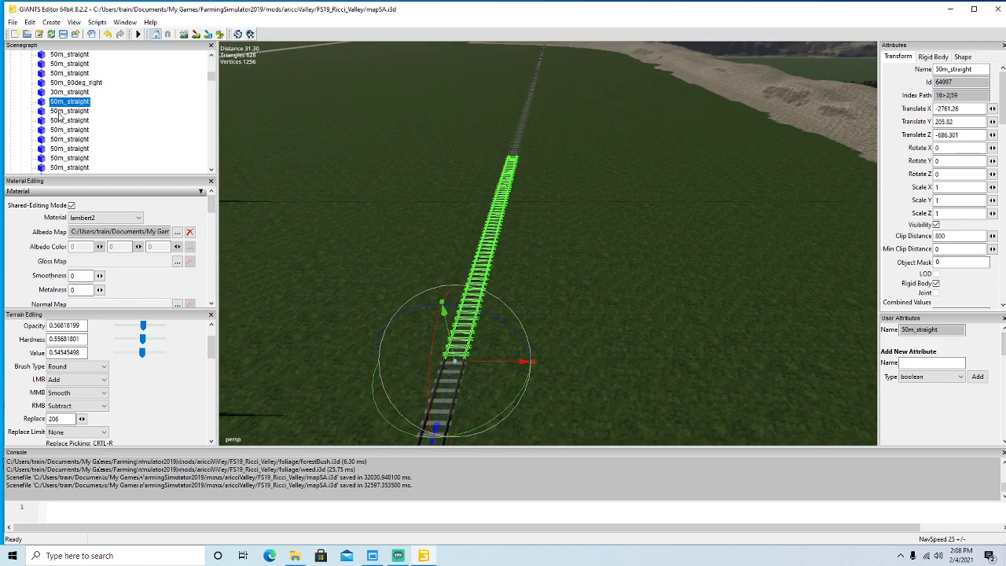
{"action": "key", "text": "Delete"}
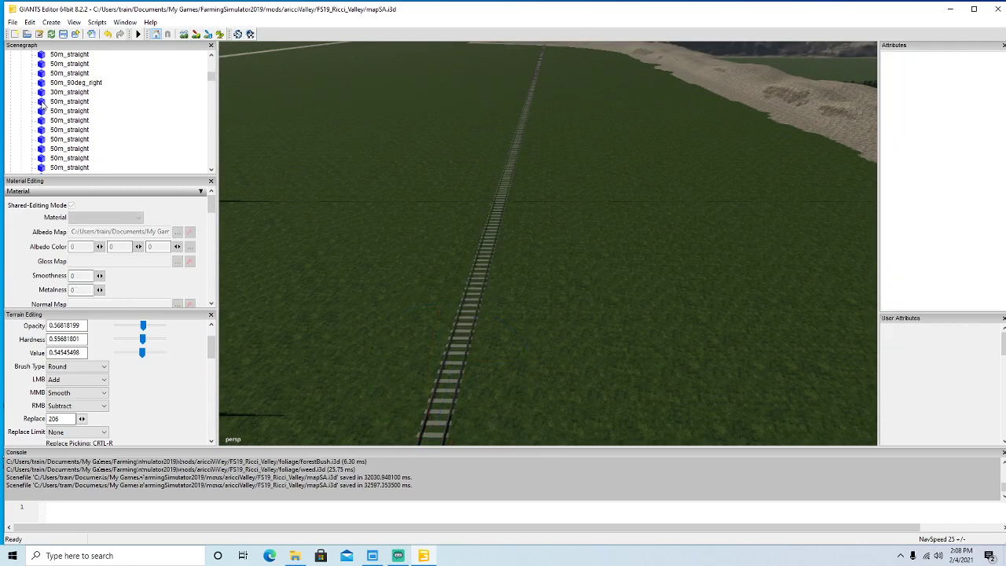
Delete another three consecutive overlapping 50m_straight sections beyond Z -686.301, toward the rocky hills.
{"action": "left_click", "coordinate": [44, 103]}
{"action": "key", "text": "Delete"}
{"action": "left_click", "coordinate": [43, 106]}
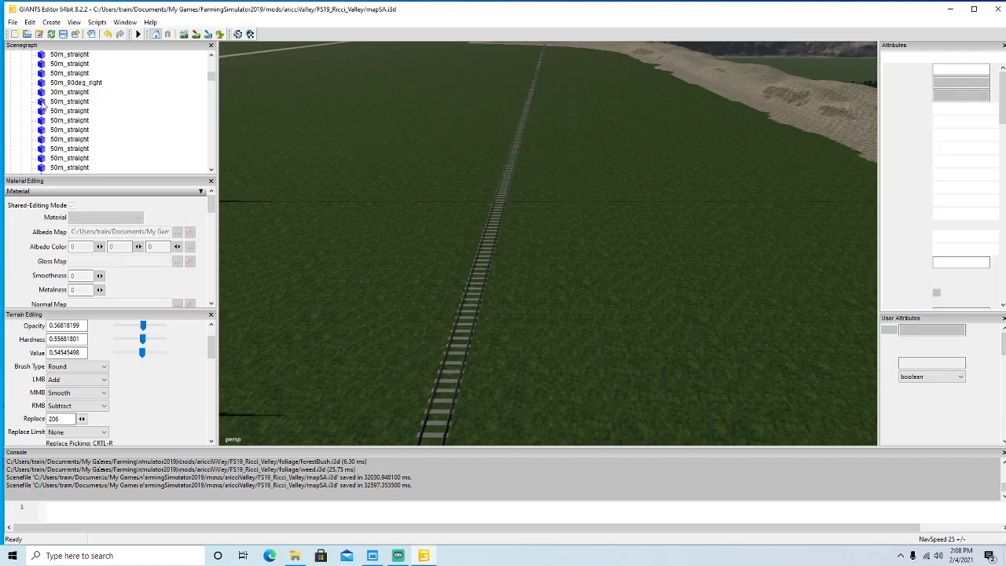
{"action": "key", "text": "Delete"}
{"action": "left_click", "coordinate": [44, 105]}
{"action": "key", "text": "Delete"}
Delete the overlapping 50m_straight track sections at Z -886.505 and Z -936.589.
{"action": "left_click", "coordinate": [44, 105]}
{"action": "mouse_move", "coordinate": [437, 213]}
{"action": "left_mouse_down", "text": "alt"}
{"action": "mouse_move", "coordinate": [441, 164]}
{"action": "mouse_move", "coordinate": [434, 196]}
{"action": "mouse_move", "coordinate": [447, 213]}
{"action": "left_mouse_up", "text": "alt"}
{"action": "scroll", "coordinate": [431, 169], "scroll_direction": "up", "scroll_amount": 10}
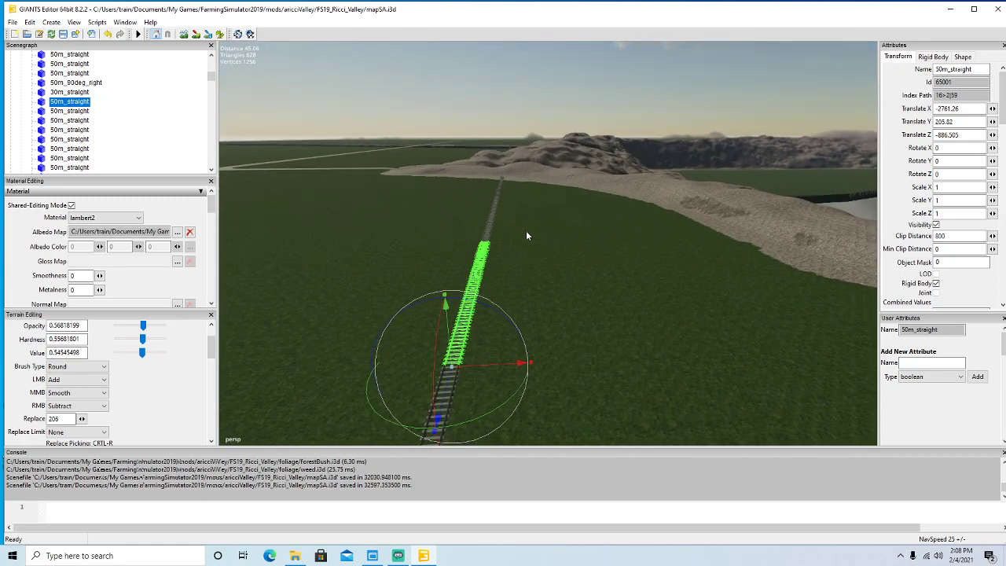
{"action": "left_click_drag", "start_coordinate": [527, 235], "coordinate": [531, 245], "text": "alt"}
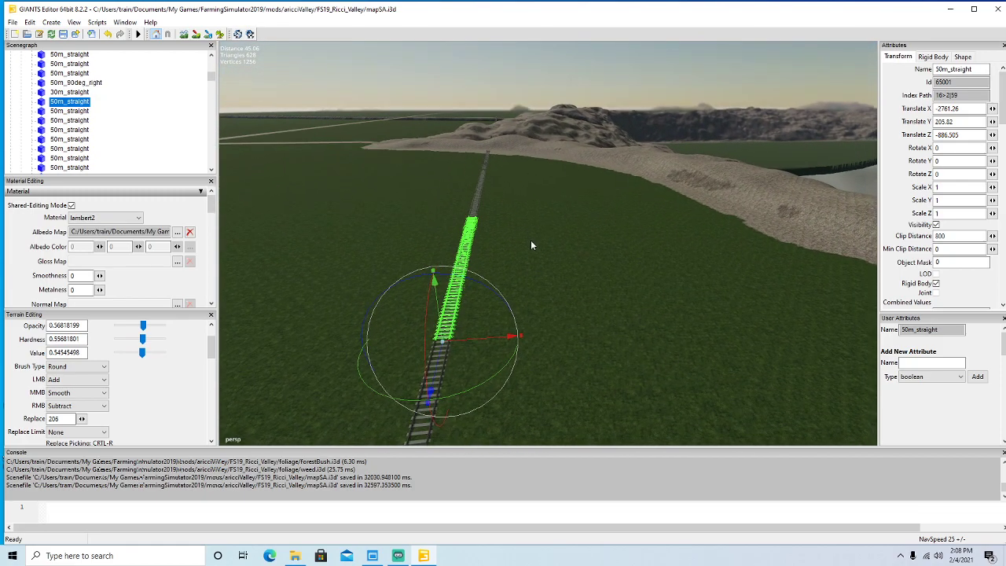
{"action": "key", "text": "Delete"}
{"action": "left_click", "coordinate": [44, 103]}
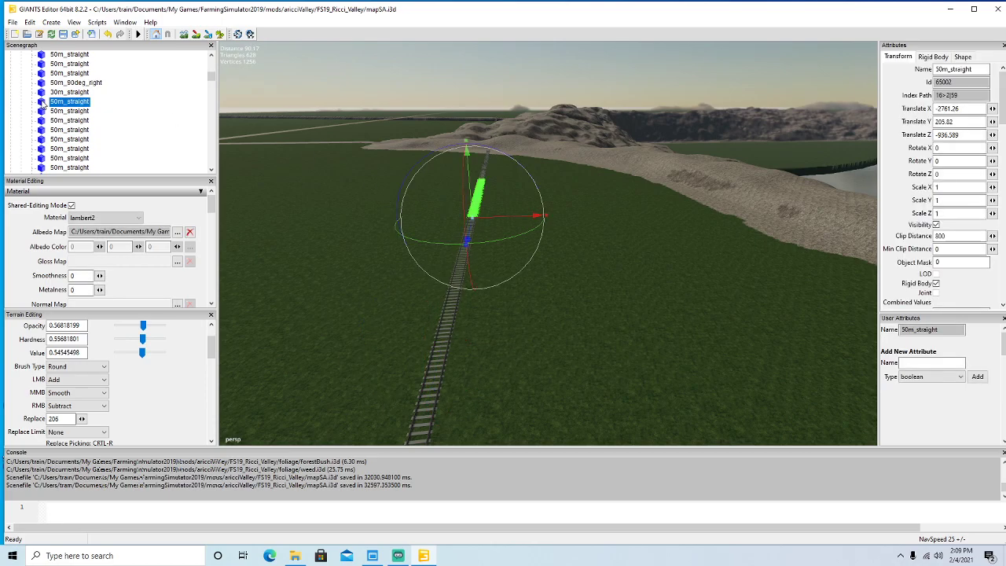
{"action": "key", "text": "Delete"}
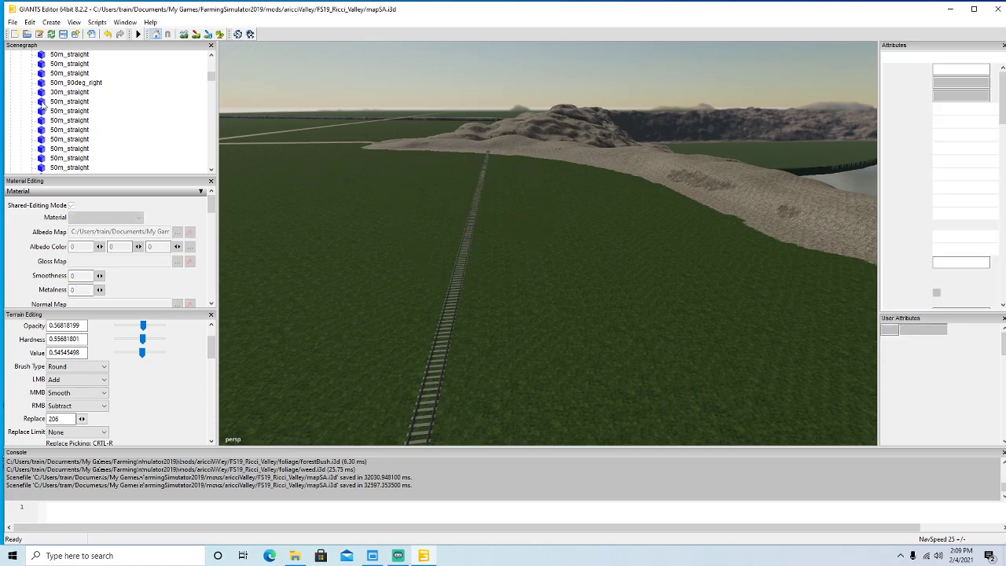
Delete the next two overlapping 50m_straight sections, ending with the one at Z -1036.69.
{"action": "left_click", "coordinate": [43, 104]}
{"action": "key", "text": "Delete"}
{"action": "left_click", "coordinate": [44, 103]}
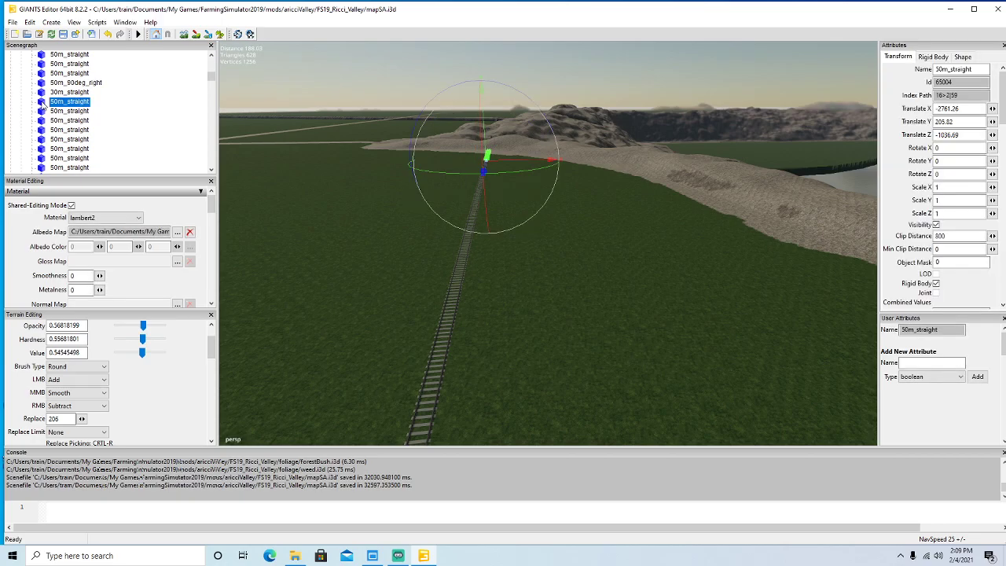
{"action": "key", "text": "Delete"}
Delete the 50m_straight sections at Z -1237.05 and Z -1287.11 where the line reaches the rocky ground.
{"action": "left_click_drag", "start_coordinate": [281, 177], "coordinate": [263, 211], "text": "alt"}
{"action": "scroll", "coordinate": [272, 126], "scroll_direction": "up", "scroll_amount": 8}
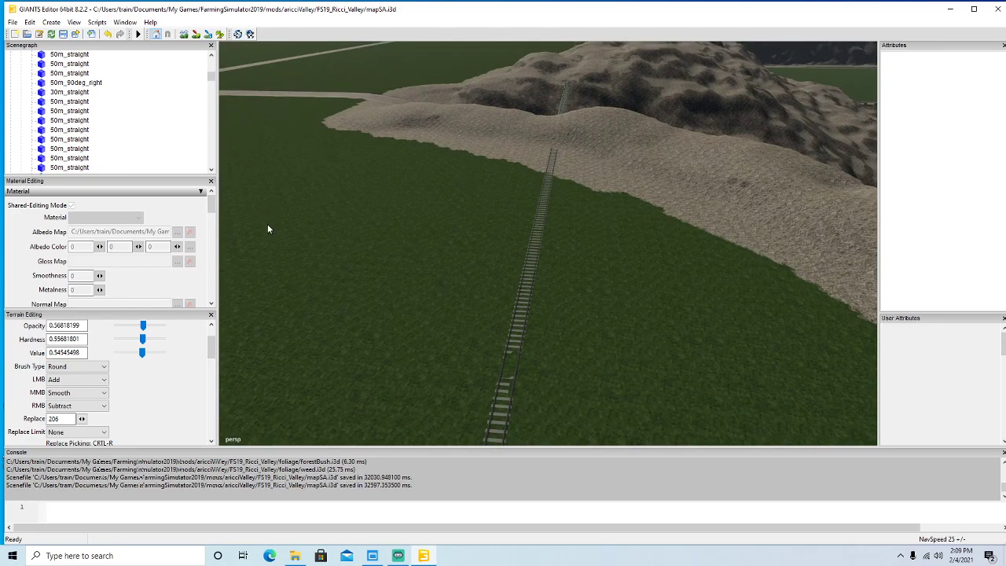
{"action": "left_click", "coordinate": [503, 418]}
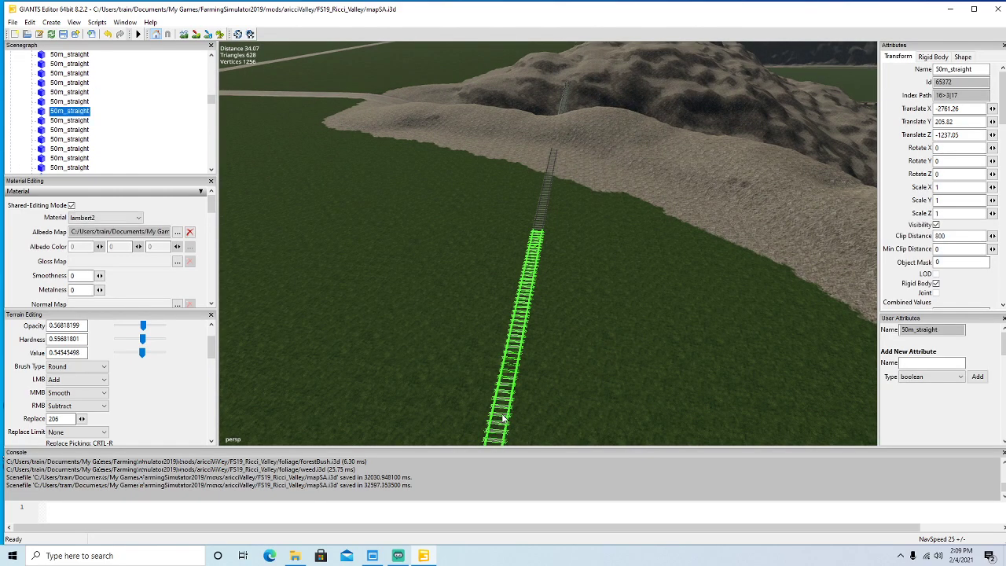
{"action": "key", "text": "Delete"}
{"action": "left_click", "coordinate": [541, 232]}
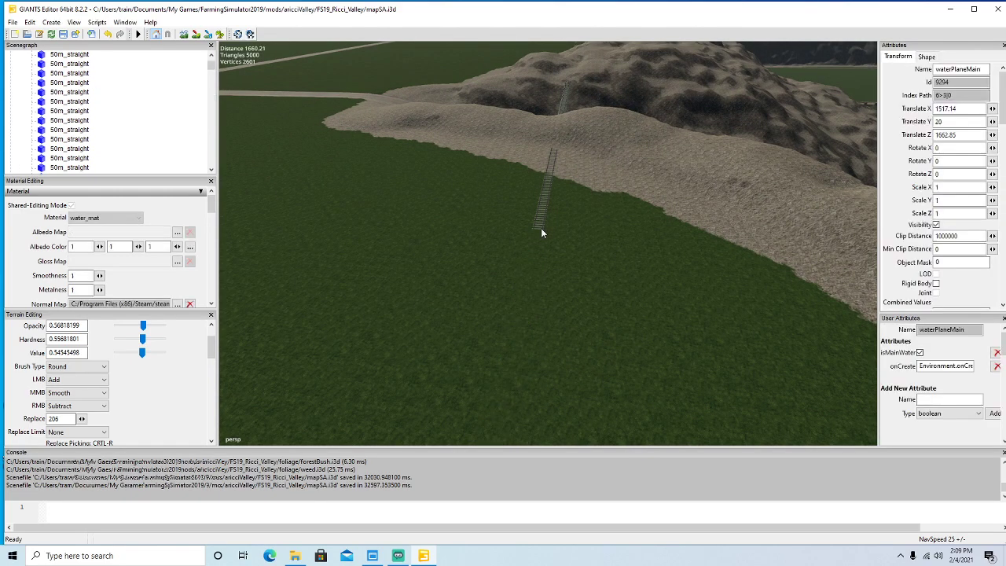
{"action": "left_click_drag", "start_coordinate": [576, 304], "coordinate": [579, 326], "text": "alt"}
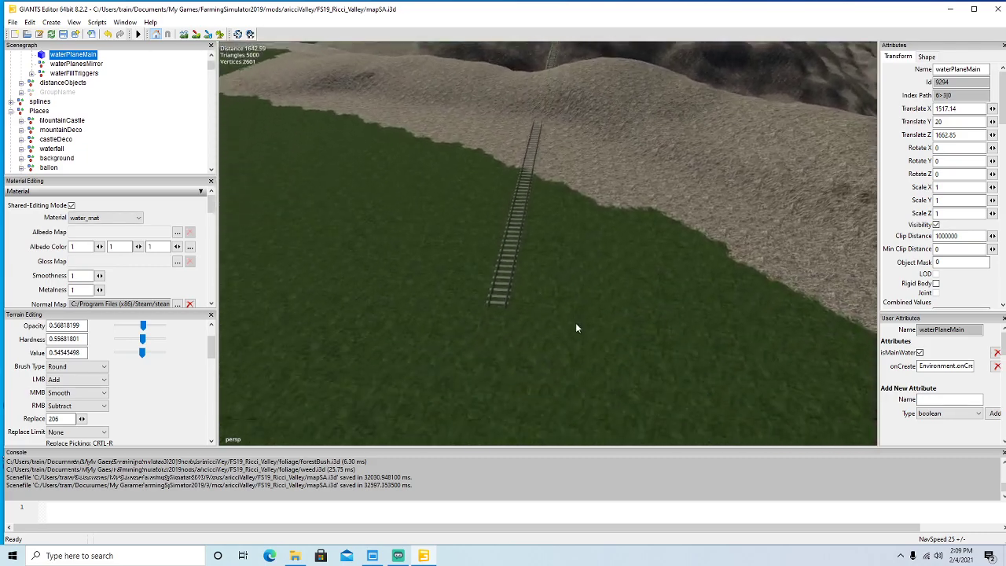
{"action": "left_click", "coordinate": [505, 305]}
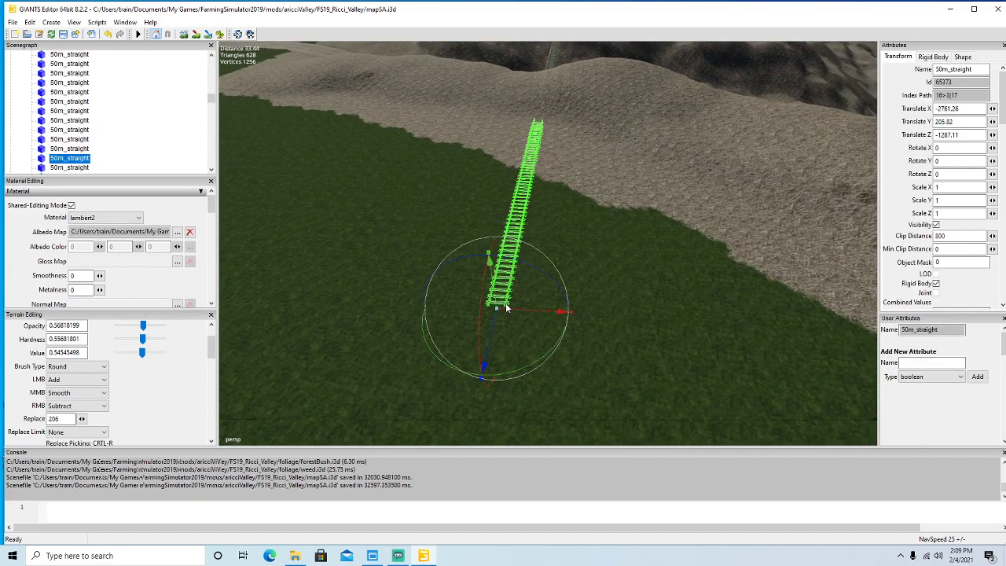
{"action": "key", "text": "Delete"}
Delete the overlapping 50m_straight pieces at Z -1086.74, on the near side of the road.
{"action": "left_click_drag", "start_coordinate": [541, 304], "coordinate": [454, 315], "text": "alt"}
{"action": "scroll", "coordinate": [566, 234], "scroll_direction": "up", "scroll_amount": 4}
{"action": "left_click", "coordinate": [456, 314]}
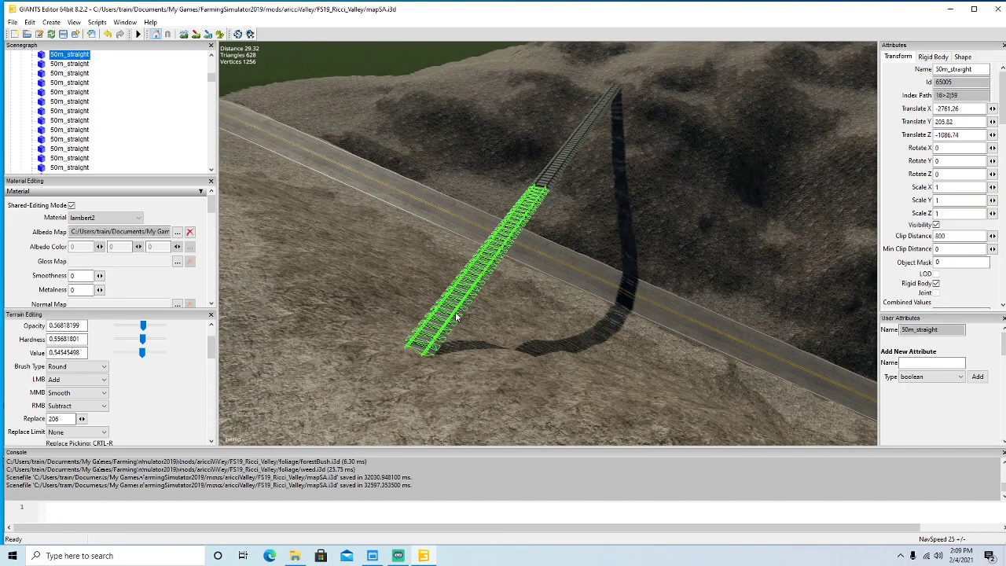
{"action": "left_click", "coordinate": [464, 309]}
{"action": "left_click", "coordinate": [460, 313]}
{"action": "left_click", "coordinate": [461, 313]}
Delete the overlapping 50m_straight pieces at Z -1136.84, running from the road up the hillside.
{"action": "left_click_drag", "start_coordinate": [460, 313], "coordinate": [434, 361], "text": "alt"}
{"action": "scroll", "coordinate": [443, 364], "scroll_direction": "up", "scroll_amount": 2}
{"action": "left_click", "coordinate": [442, 364]}
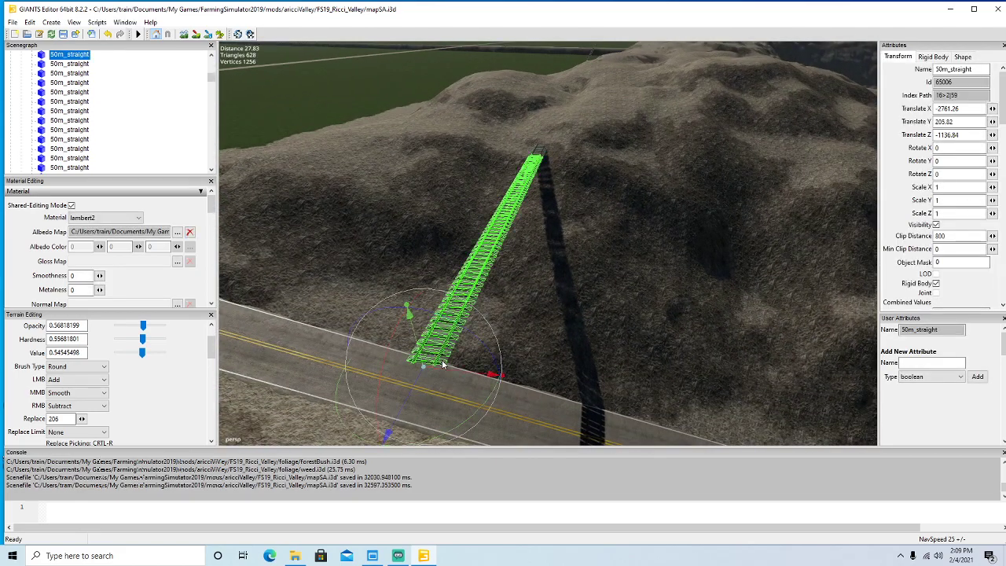
{"action": "left_click", "coordinate": [441, 363]}
{"action": "left_click", "coordinate": [443, 360]}
{"action": "left_click", "coordinate": [443, 360]}
Delete the overlapping track pieces whose short end sticks out of the rocky hill.
{"action": "left_click_drag", "start_coordinate": [443, 360], "coordinate": [511, 373], "text": "alt"}
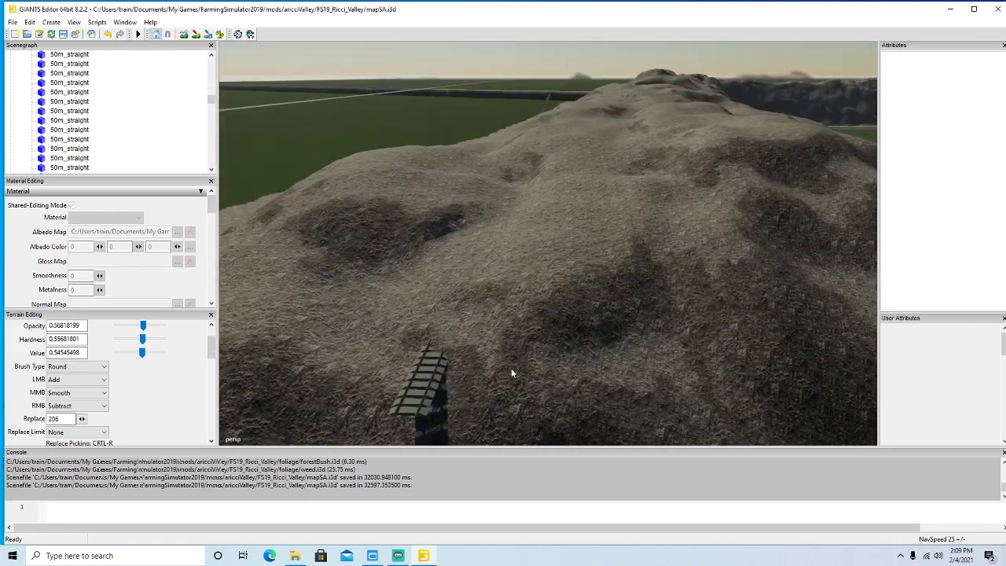
{"action": "left_click", "coordinate": [424, 412]}
{"action": "left_click", "coordinate": [430, 392]}
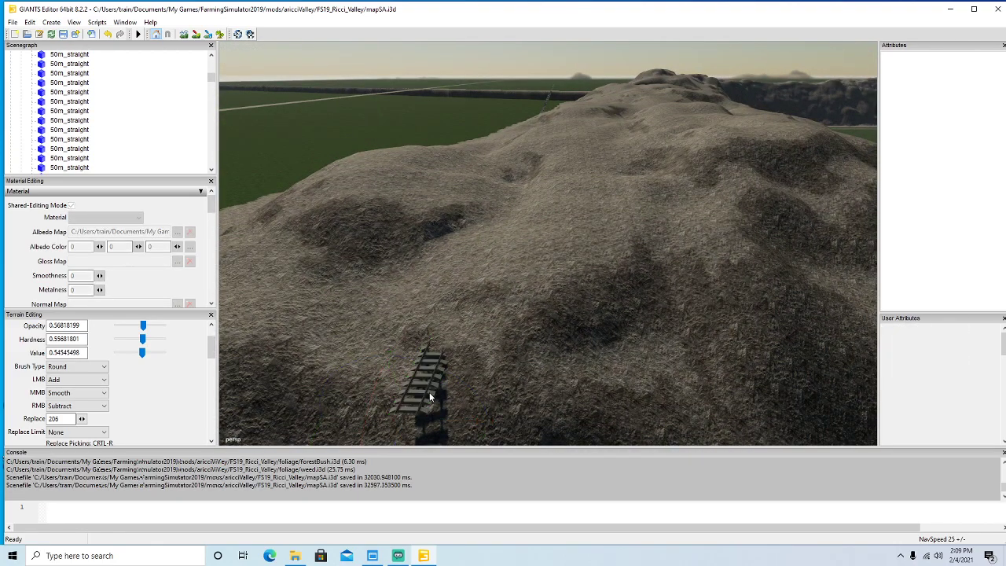
{"action": "left_click", "coordinate": [428, 405]}
{"action": "left_click", "coordinate": [476, 375]}
Delete the overlapping 50m_straight sections along the boundary between the rocky slope and the grass field.
{"action": "left_click_drag", "start_coordinate": [477, 375], "coordinate": [473, 418], "text": "alt"}
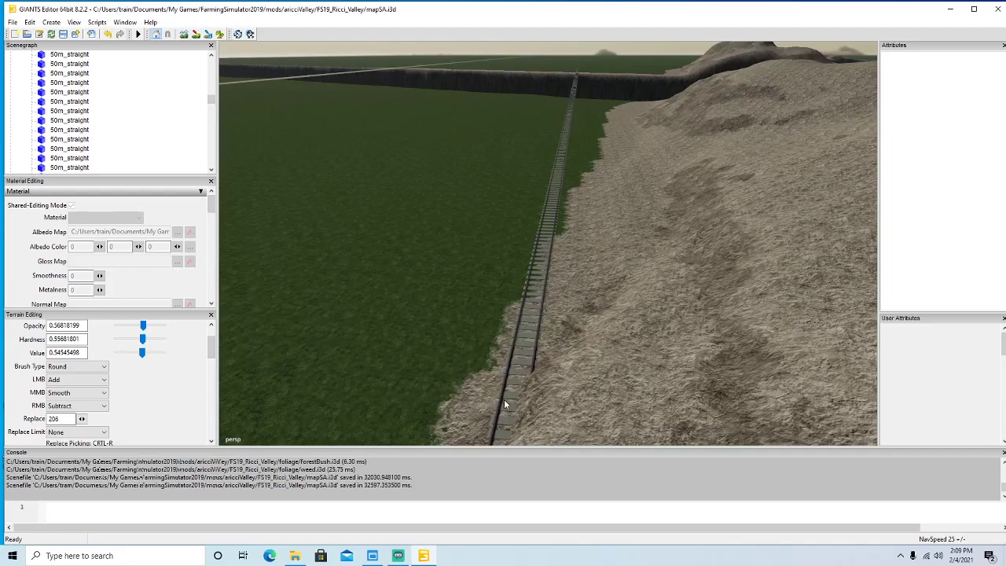
{"action": "left_click", "coordinate": [508, 399]}
{"action": "left_click", "coordinate": [508, 411]}
{"action": "left_click", "coordinate": [506, 407]}
{"action": "left_click", "coordinate": [516, 379]}
{"action": "left_click", "coordinate": [515, 385]}
{"action": "left_click", "coordinate": [514, 382]}
{"action": "left_click", "coordinate": [513, 380]}
{"action": "left_click", "coordinate": [513, 384]}
Delete the nearest overlapping track pieces on the grass leading to the river gorge.
{"action": "mouse_move", "coordinate": [514, 385]}
{"action": "left_mouse_down", "text": "alt"}
{"action": "mouse_move", "coordinate": [516, 323]}
{"action": "mouse_move", "coordinate": [517, 393]}
{"action": "left_mouse_up", "text": "alt"}
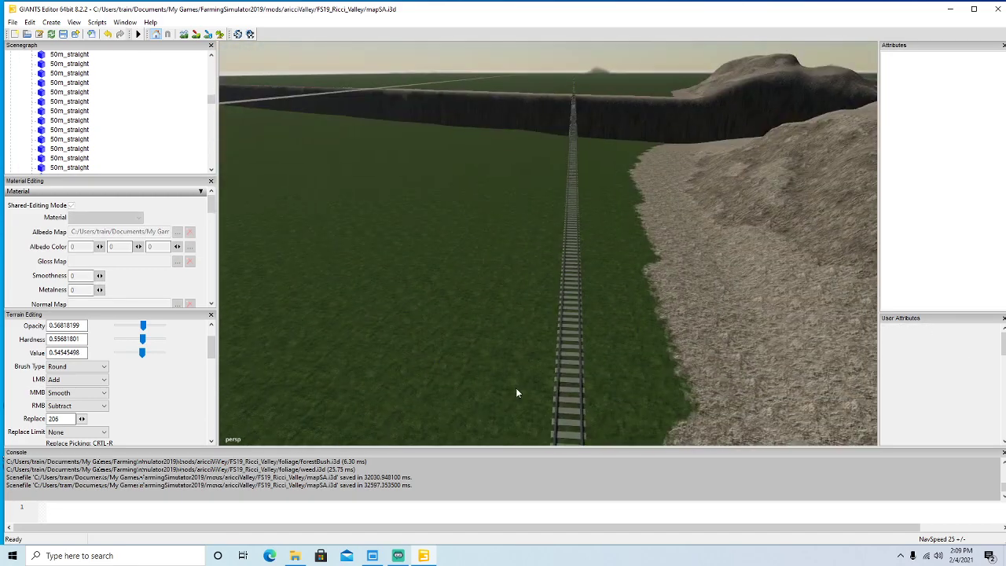
{"action": "left_click", "coordinate": [577, 429]}
{"action": "left_click", "coordinate": [573, 421]}
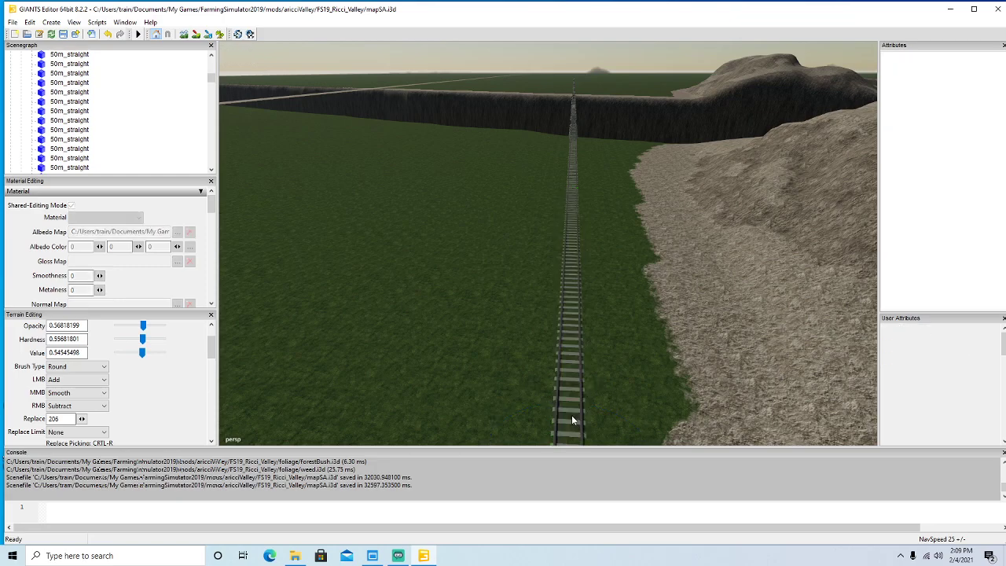
{"action": "left_click", "coordinate": [570, 422]}
{"action": "key", "text": "Delete"}
Examine the rest of the railway line across the river gorge and over the far plateau.
{"action": "left_click_drag", "start_coordinate": [524, 416], "coordinate": [398, 365], "text": "alt"}
{"action": "scroll", "coordinate": [518, 356], "scroll_direction": "up", "scroll_amount": 5}
{"action": "scroll", "coordinate": [458, 412], "scroll_direction": "down", "scroll_amount": 5}
{"action": "scroll", "coordinate": [398, 365], "scroll_direction": "up", "scroll_amount": 5}
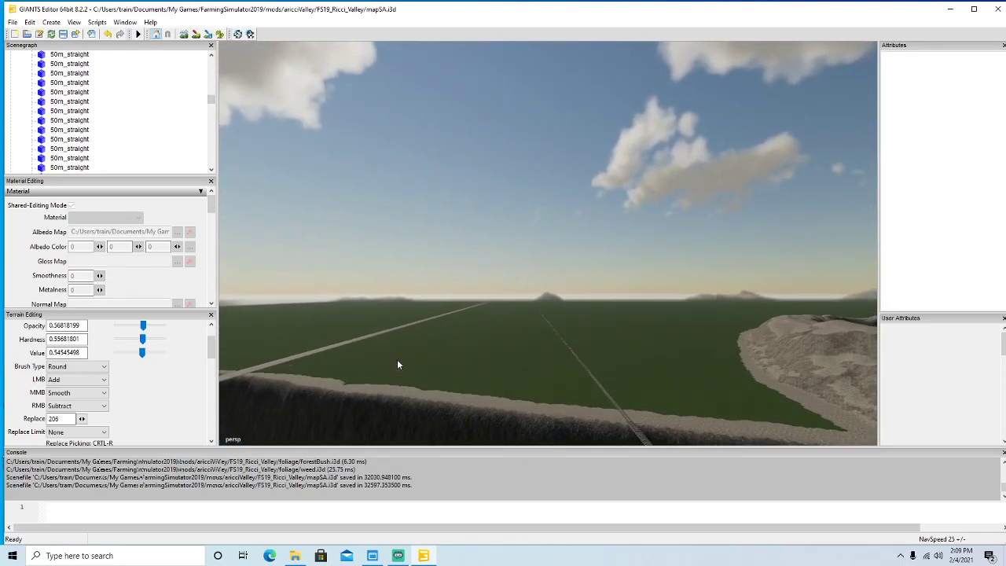
{"action": "scroll", "coordinate": [397, 360], "scroll_direction": "up", "scroll_amount": 3}
{"action": "left_click_drag", "start_coordinate": [397, 360], "coordinate": [423, 374], "text": "alt"}
{"action": "scroll", "coordinate": [452, 373], "scroll_direction": "up", "scroll_amount": 3}
{"action": "scroll", "coordinate": [452, 374], "scroll_direction": "up", "scroll_amount": 5}
{"action": "scroll", "coordinate": [423, 374], "scroll_direction": "up", "scroll_amount": 10}
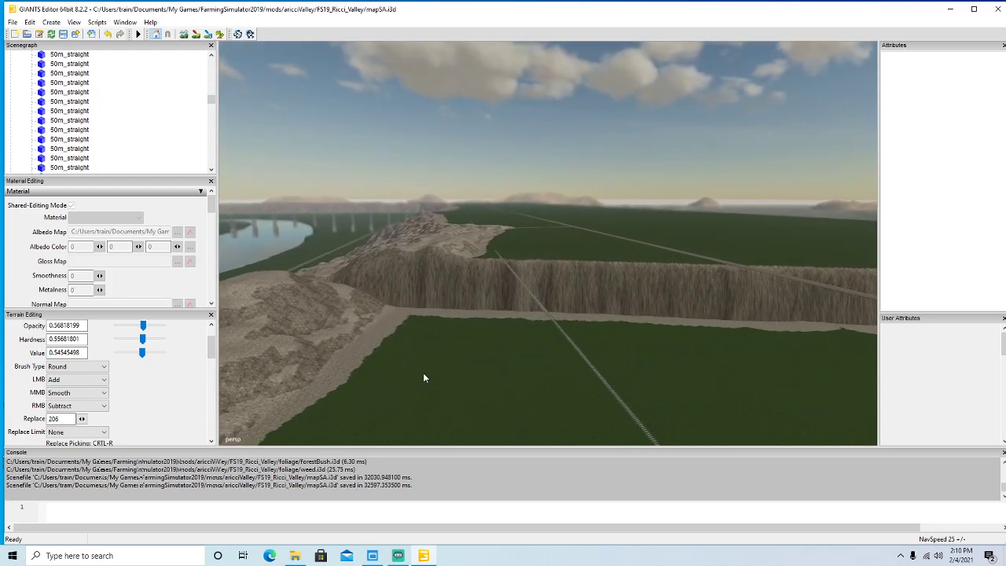
{"action": "left_click_drag", "start_coordinate": [423, 375], "coordinate": [392, 384], "text": "alt"}
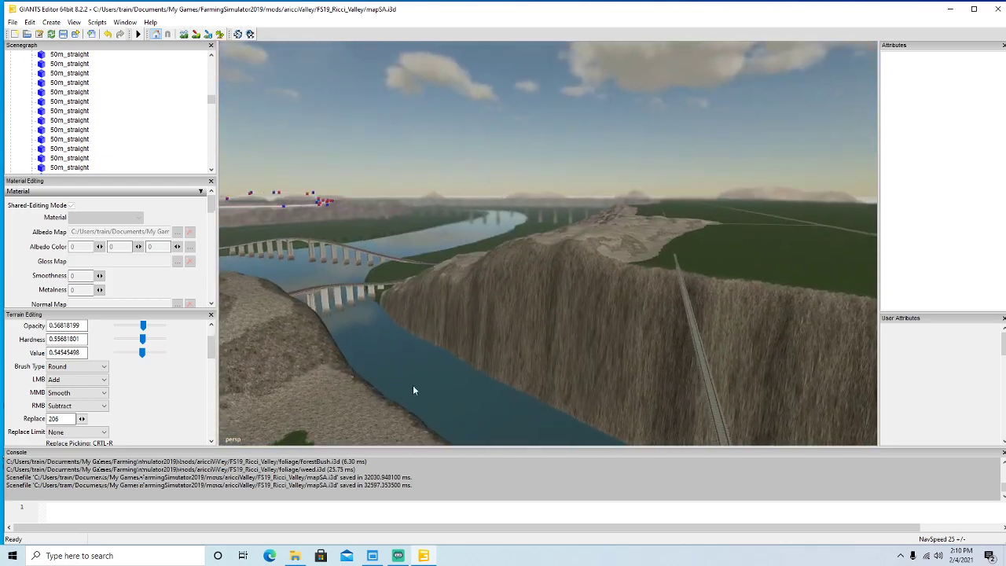
{"action": "left_click_drag", "start_coordinate": [470, 395], "coordinate": [528, 376], "text": "alt"}
{"action": "scroll", "coordinate": [530, 376], "scroll_direction": "up", "scroll_amount": 8}
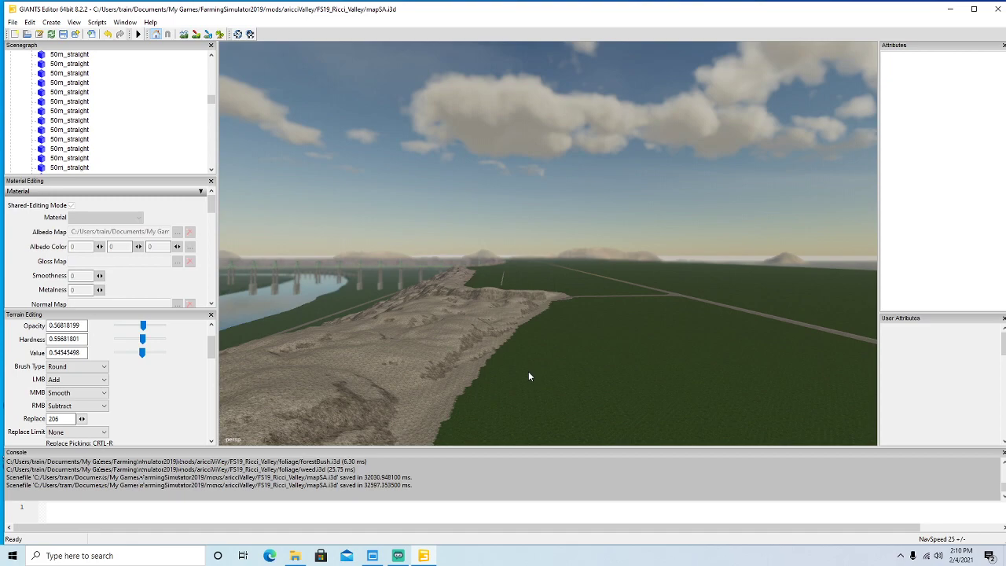
{"action": "mouse_move", "coordinate": [536, 367]}
{"action": "left_mouse_down", "text": "alt"}
{"action": "mouse_move", "coordinate": [555, 399]}
{"action": "mouse_move", "coordinate": [557, 377]}
{"action": "left_mouse_up", "text": "alt"}
{"action": "scroll", "coordinate": [557, 378], "scroll_direction": "up", "scroll_amount": 3}
{"action": "scroll", "coordinate": [558, 377], "scroll_direction": "up", "scroll_amount": 5}
Delete the overlapping 50m_straight pieces at Z -1487.42 on the grass before the gorge.
{"action": "left_click_drag", "start_coordinate": [527, 346], "coordinate": [668, 395], "text": "alt"}
{"action": "left_click_drag", "start_coordinate": [439, 234], "coordinate": [536, 122], "text": "alt"}
{"action": "left_click_drag", "start_coordinate": [468, 174], "coordinate": [496, 284], "text": "alt"}
{"action": "scroll", "coordinate": [496, 123], "scroll_direction": "up", "scroll_amount": 10}
{"action": "left_click", "coordinate": [458, 305]}
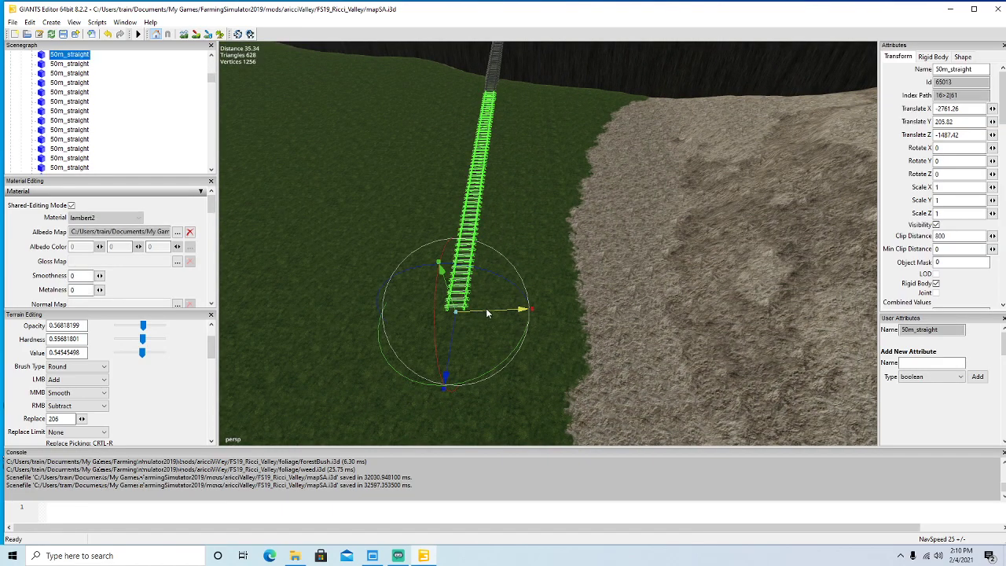
{"action": "left_click", "coordinate": [472, 287]}
{"action": "left_click", "coordinate": [465, 306]}
{"action": "key", "text": "Delete"}
Delete both overlapping 50m_straight pieces reaching over the near bank of the river.
{"action": "mouse_move", "coordinate": [500, 288]}
{"action": "left_mouse_down", "text": "alt"}
{"action": "mouse_move", "coordinate": [495, 214]}
{"action": "mouse_move", "coordinate": [492, 303]}
{"action": "left_mouse_up", "text": "alt"}
{"action": "scroll", "coordinate": [496, 216], "scroll_direction": "up", "scroll_amount": 5}
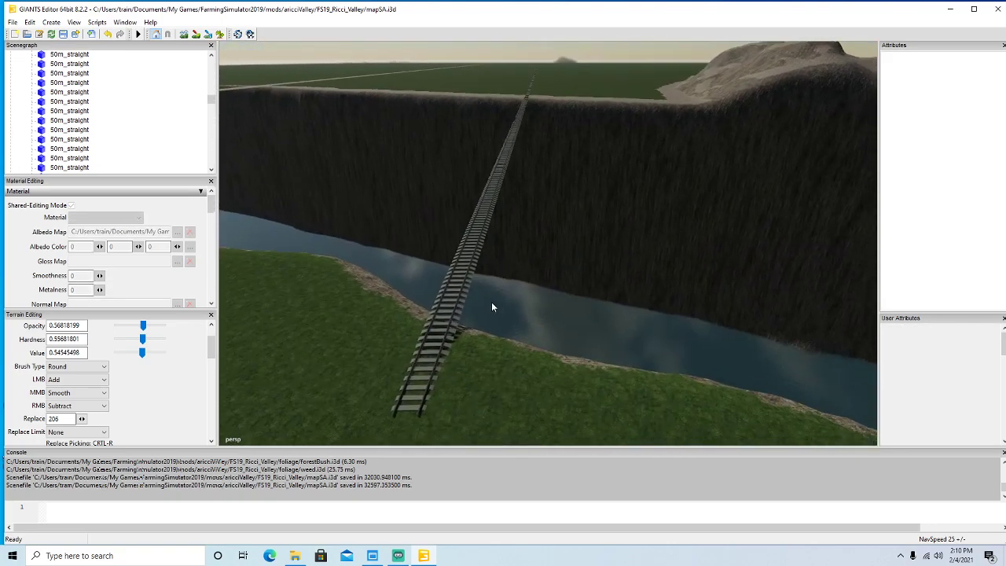
{"action": "left_click", "coordinate": [432, 380]}
{"action": "key", "text": "Delete"}
{"action": "left_click", "coordinate": [433, 380]}
{"action": "key", "text": "Delete"}
Delete both overlapping 50m_straight pieces at Z -1587.56 above the river.
{"action": "mouse_move", "coordinate": [433, 381]}
{"action": "left_mouse_down", "text": "alt"}
{"action": "mouse_move", "coordinate": [446, 376]}
{"action": "mouse_move", "coordinate": [444, 325]}
{"action": "mouse_move", "coordinate": [445, 379]}
{"action": "left_mouse_up", "text": "alt"}
{"action": "scroll", "coordinate": [444, 325], "scroll_direction": "up", "scroll_amount": 5}
{"action": "left_click", "coordinate": [461, 358]}
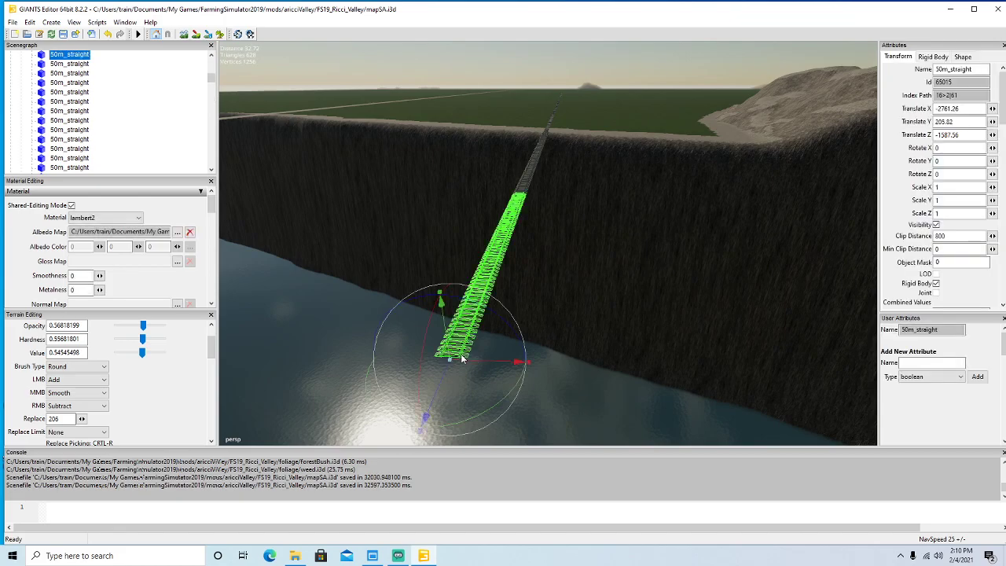
{"action": "key", "text": "Delete"}
{"action": "left_click", "coordinate": [460, 353]}
{"action": "key", "text": "Delete"}
Delete both overlapping 50m_straight pieces beyond the water, in front of the far cliff face.
{"action": "left_click_drag", "start_coordinate": [460, 352], "coordinate": [490, 401], "text": "alt"}
{"action": "scroll", "coordinate": [483, 357], "scroll_direction": "up", "scroll_amount": 4}
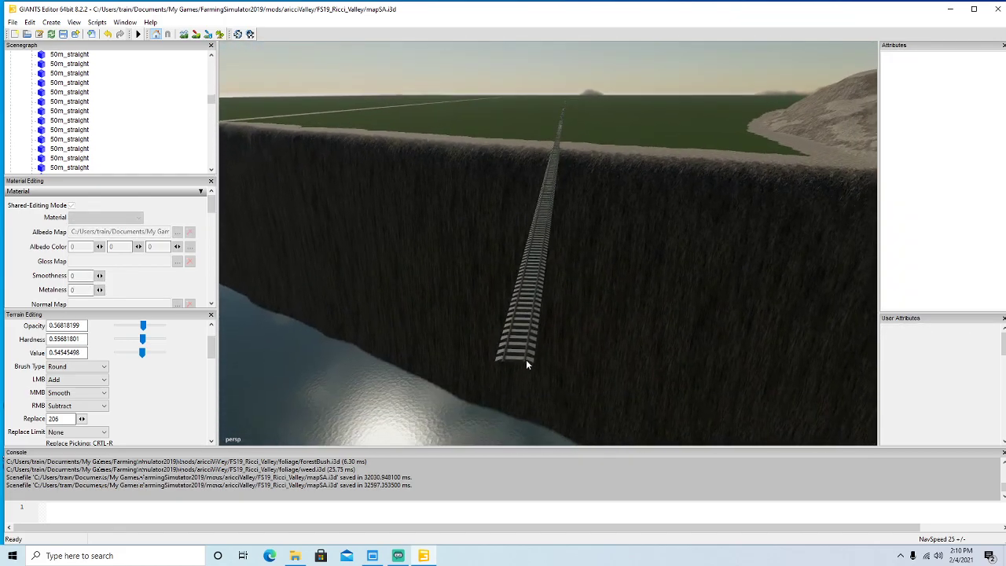
{"action": "left_click", "coordinate": [526, 359]}
{"action": "key", "text": "Delete"}
{"action": "left_click", "coordinate": [525, 362]}
{"action": "key", "text": "Delete"}
Delete the next pair of overlapping track pieces leading up to the far cliff edge.
{"action": "left_click_drag", "start_coordinate": [525, 363], "coordinate": [566, 417], "text": "alt"}
{"action": "left_click", "coordinate": [466, 368]}
{"action": "key", "text": "Delete"}
{"action": "left_click", "coordinate": [466, 365]}
{"action": "key", "text": "Delete"}
Delete both overlapping track pieces crossing the rocky rim at the top of the far cliff.
{"action": "left_click_drag", "start_coordinate": [525, 363], "coordinate": [464, 328], "text": "alt"}
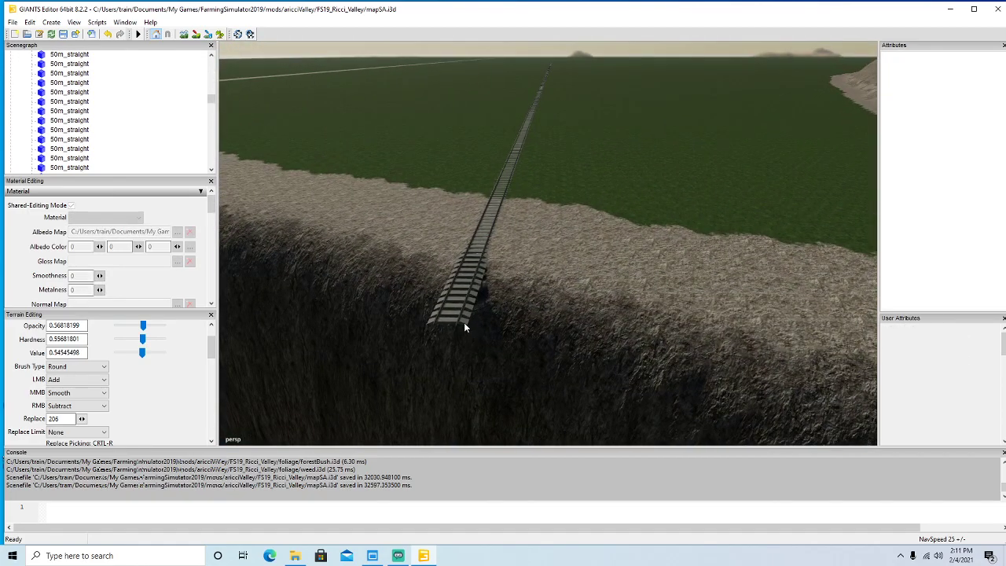
{"action": "left_click", "coordinate": [464, 323]}
{"action": "key", "text": "Delete"}
{"action": "left_click", "coordinate": [465, 319]}
{"action": "key", "text": "Delete"}
Delete both overlapping 50m_straight pieces at Z -2038.15 on the grass plateau beyond the gorge.
{"action": "mouse_move", "coordinate": [519, 351]}
{"action": "left_mouse_down", "text": "alt"}
{"action": "mouse_move", "coordinate": [528, 278]}
{"action": "mouse_move", "coordinate": [514, 352]}
{"action": "left_mouse_up", "text": "alt"}
{"action": "scroll", "coordinate": [528, 279], "scroll_direction": "up", "scroll_amount": 5}
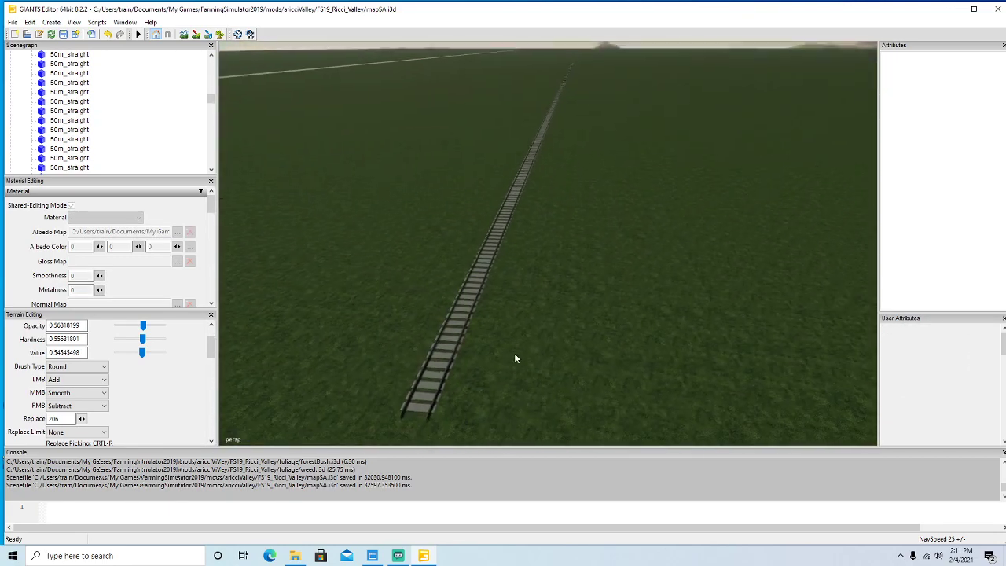
{"action": "left_click", "coordinate": [434, 386]}
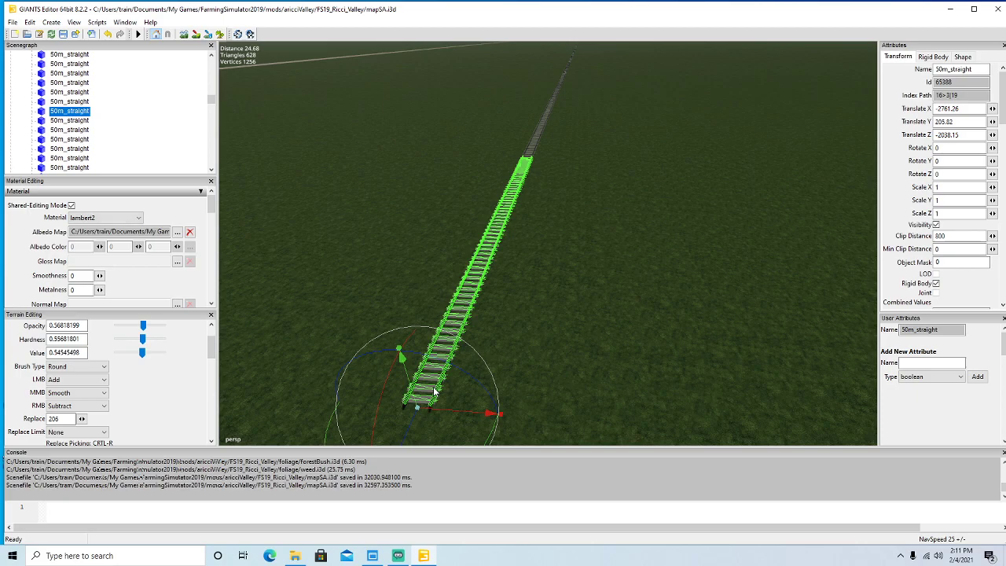
{"action": "key", "text": "Delete"}
{"action": "left_click", "coordinate": [434, 390]}
{"action": "key", "text": "Delete"}
Delete the next pair of overlapping track pieces at the near end of the line across the plateau.
{"action": "left_click_drag", "start_coordinate": [562, 404], "coordinate": [517, 331], "text": "alt"}
{"action": "scroll", "coordinate": [574, 327], "scroll_direction": "up", "scroll_amount": 4}
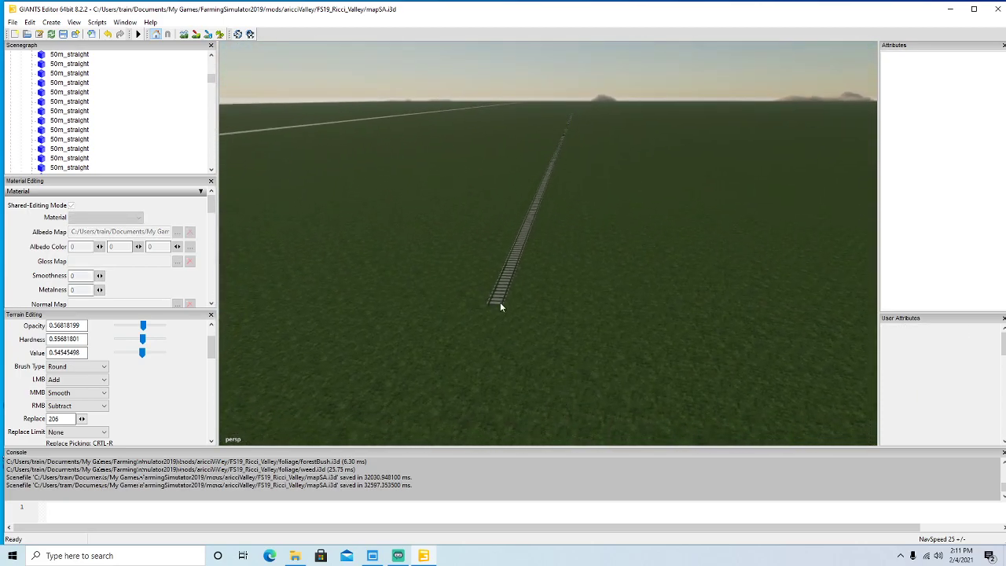
{"action": "left_click", "coordinate": [500, 302]}
{"action": "key", "text": "Delete"}
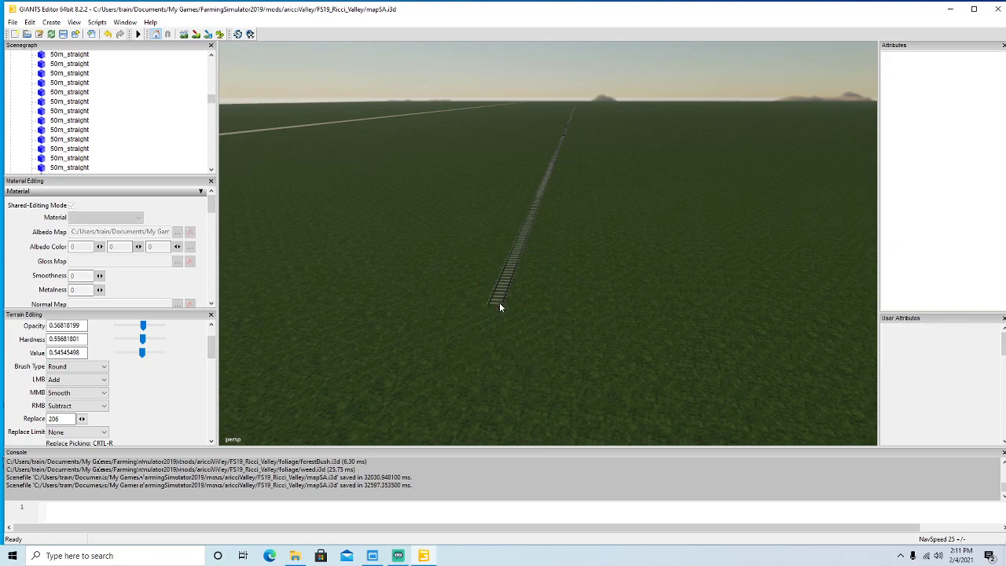
{"action": "left_click", "coordinate": [499, 302]}
{"action": "left_click", "coordinate": [502, 305]}
{"action": "key", "text": "Delete"}
{"action": "left_click_drag", "start_coordinate": [564, 356], "coordinate": [487, 382], "text": "alt"}
{"action": "scroll", "coordinate": [567, 329], "scroll_direction": "up", "scroll_amount": 3}
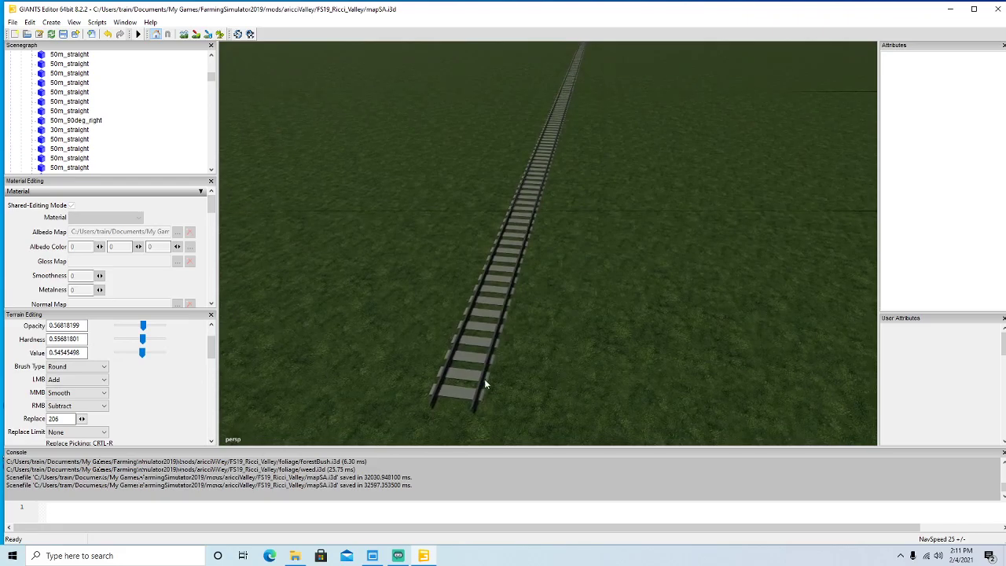
Delete the two nearest pairs of overlapping track pieces at the near end of the line on the grass plateau.
{"action": "left_click", "coordinate": [485, 383]}
{"action": "key", "text": "Delete"}
{"action": "left_click", "coordinate": [484, 382]}
{"action": "key", "text": "Delete"}
{"action": "mouse_move", "coordinate": [572, 405]}
{"action": "left_mouse_down", "text": "alt"}
{"action": "mouse_move", "coordinate": [585, 336]}
{"action": "mouse_move", "coordinate": [494, 380]}
{"action": "mouse_move", "coordinate": [549, 369]}
{"action": "mouse_move", "coordinate": [550, 411]}
{"action": "mouse_move", "coordinate": [512, 405]}
{"action": "mouse_move", "coordinate": [577, 403]}
{"action": "mouse_move", "coordinate": [584, 370]}
{"action": "mouse_move", "coordinate": [490, 400]}
{"action": "mouse_move", "coordinate": [553, 380]}
{"action": "mouse_move", "coordinate": [524, 418]}
{"action": "mouse_move", "coordinate": [547, 414]}
{"action": "mouse_move", "coordinate": [560, 364]}
{"action": "mouse_move", "coordinate": [458, 400]}
{"action": "mouse_move", "coordinate": [517, 415]}
{"action": "mouse_move", "coordinate": [534, 377]}
{"action": "mouse_move", "coordinate": [527, 425]}
{"action": "mouse_move", "coordinate": [535, 337]}
{"action": "mouse_move", "coordinate": [529, 371]}
{"action": "mouse_move", "coordinate": [470, 392]}
{"action": "mouse_move", "coordinate": [517, 369]}
{"action": "mouse_move", "coordinate": [491, 403]}
{"action": "mouse_move", "coordinate": [502, 380]}
{"action": "mouse_move", "coordinate": [557, 406]}
{"action": "left_mouse_up", "text": "alt"}
{"action": "scroll", "coordinate": [584, 336], "scroll_direction": "up", "scroll_amount": 3}
{"action": "left_click", "coordinate": [493, 371]}
{"action": "key", "text": "Delete"}
{"action": "left_click", "coordinate": [493, 371]}
{"action": "key", "text": "Delete"}
{"action": "key", "text": "ctrl+z"}
{"action": "key", "text": "ctrl+z"}
{"action": "key", "text": "ctrl+z"}
{"action": "key", "text": "ctrl+z"}
Delete both overlapping pieces in each of the next two track sections along the straight line.
{"action": "left_click", "coordinate": [515, 413]}
{"action": "key", "text": "Delete"}
{"action": "left_click", "coordinate": [515, 413]}
{"action": "key", "text": "Delete"}
{"action": "key", "text": "ctrl+z"}
{"action": "key", "text": "ctrl+z"}
{"action": "left_click", "coordinate": [484, 403]}
{"action": "key", "text": "Delete"}
{"action": "left_click", "coordinate": [484, 402]}
{"action": "key", "text": "Delete"}
{"action": "key", "text": "ctrl+z"}
{"action": "key", "text": "ctrl+z"}
Remove two further sections of doubled track from the near end of the line.
{"action": "left_click", "coordinate": [516, 409]}
{"action": "key", "text": "Delete"}
{"action": "left_click", "coordinate": [514, 402]}
{"action": "key", "text": "Delete"}
{"action": "key", "text": "ctrl+z"}
{"action": "key", "text": "ctrl+z"}
{"action": "left_click", "coordinate": [463, 398]}
{"action": "key", "text": "Delete"}
{"action": "left_click", "coordinate": [463, 398]}
{"action": "key", "text": "Delete"}
{"action": "key", "text": "ctrl+z"}
{"action": "key", "text": "ctrl+z"}
Remove the overlapping pieces from the following sections of the straight line crossing the open grass.
{"action": "left_click", "coordinate": [510, 393]}
{"action": "key", "text": "Delete"}
{"action": "left_click", "coordinate": [510, 393]}
{"action": "key", "text": "Delete"}
{"action": "key", "text": "ctrl+z"}
{"action": "key", "text": "ctrl+z"}
{"action": "left_click", "coordinate": [466, 398]}
{"action": "left_click", "coordinate": [463, 397]}
{"action": "key", "text": "Delete"}
{"action": "key", "text": "ctrl+z"}
{"action": "left_click", "coordinate": [471, 400]}
{"action": "left_click", "coordinate": [471, 400]}
{"action": "left_click", "coordinate": [471, 399]}
{"action": "key", "text": "Delete"}
{"action": "key", "text": "ctrl+z"}
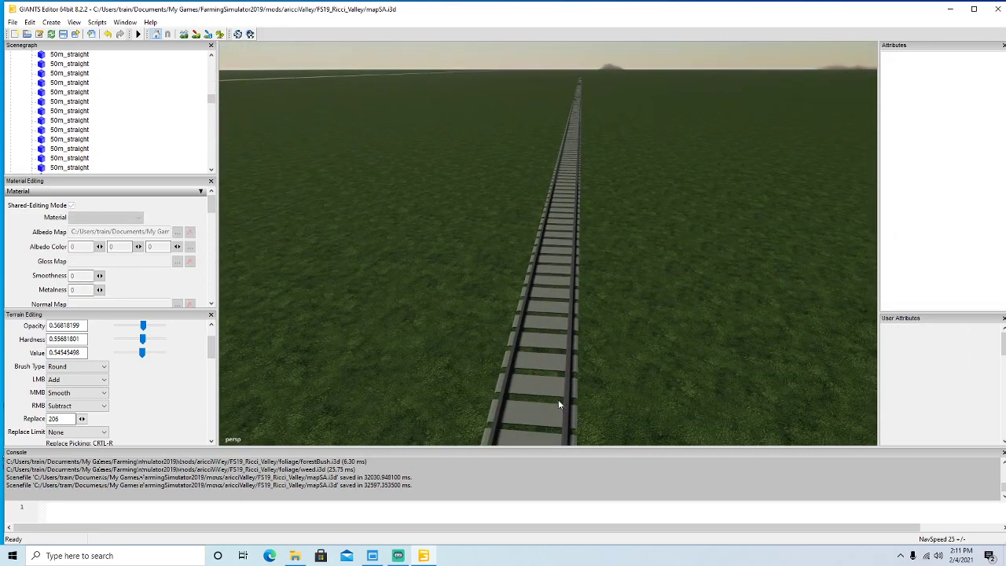
Delete the next two pairs of doubled 50m_straight pieces on the line running toward the horizon.
{"action": "left_click", "coordinate": [566, 389]}
{"action": "left_click", "coordinate": [566, 389]}
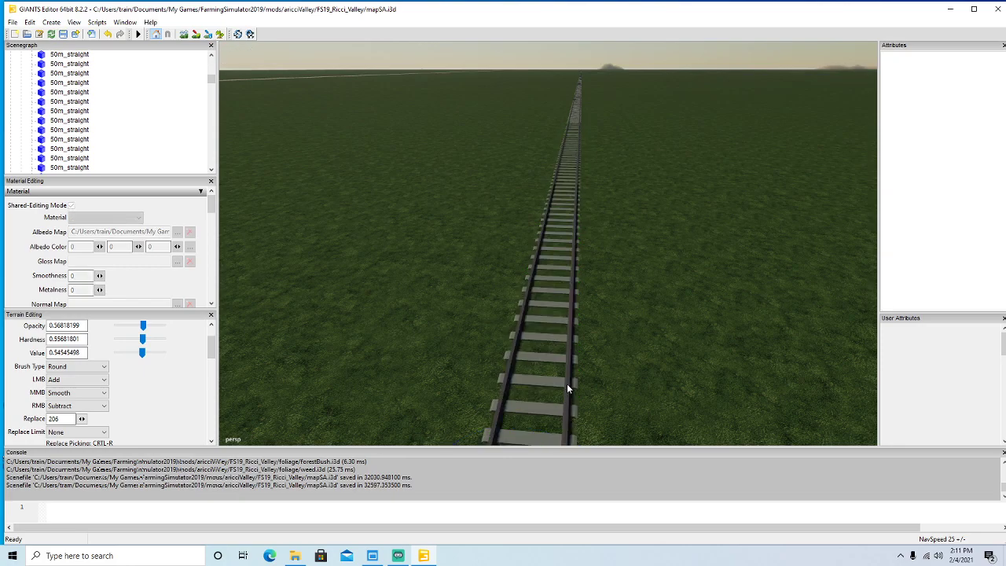
{"action": "left_click", "coordinate": [567, 385]}
{"action": "key", "text": "Delete"}
{"action": "left_click_drag", "start_coordinate": [566, 385], "coordinate": [594, 394], "text": "alt"}
{"action": "key", "text": "ctrl+z"}
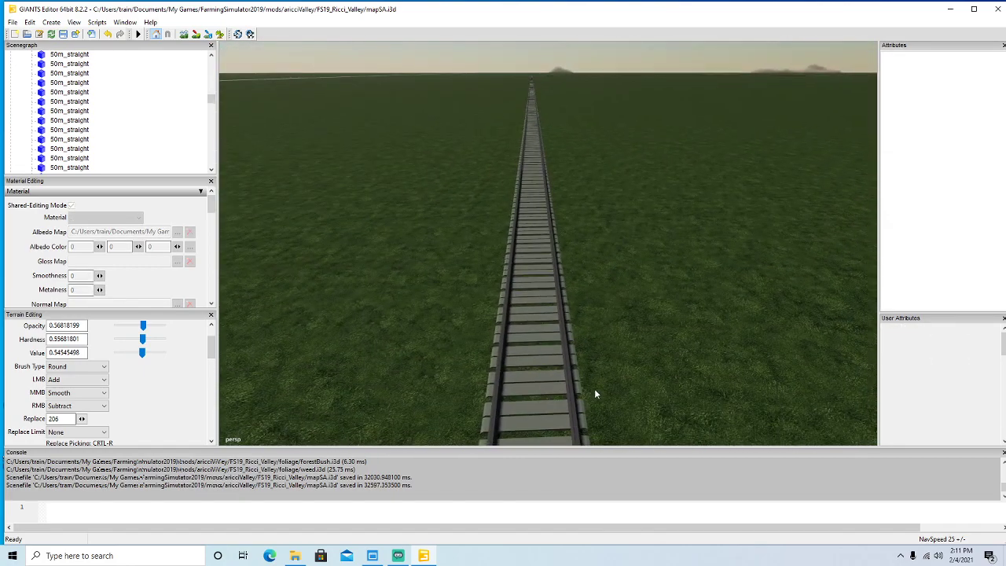
{"action": "left_click", "coordinate": [572, 388]}
{"action": "left_click", "coordinate": [571, 387]}
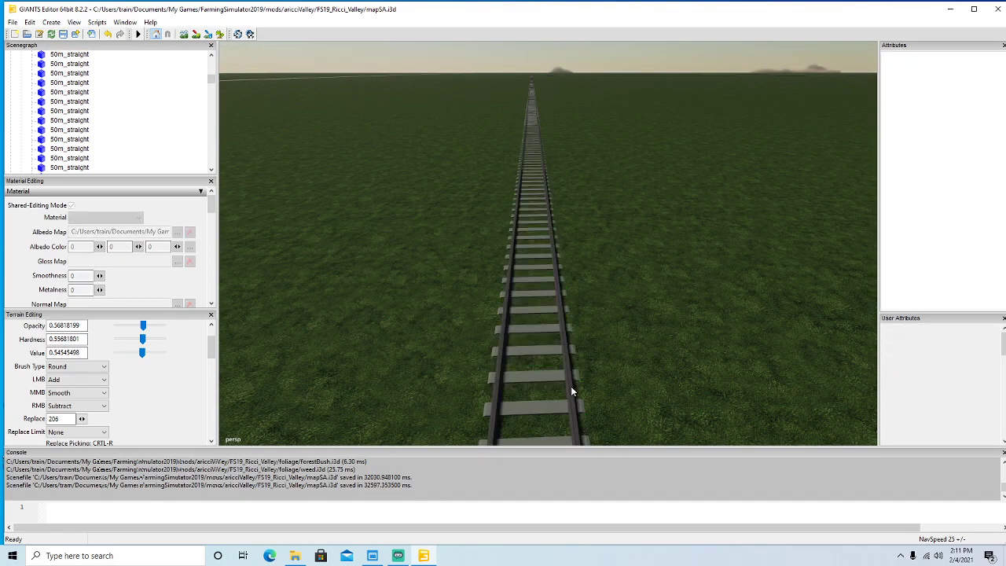
{"action": "left_click", "coordinate": [571, 386]}
{"action": "key", "text": "Delete"}
{"action": "mouse_move", "coordinate": [580, 397]}
{"action": "left_mouse_down", "text": "alt"}
{"action": "mouse_move", "coordinate": [584, 341]}
{"action": "mouse_move", "coordinate": [586, 394]}
{"action": "left_mouse_up", "text": "alt"}
{"action": "key", "text": "ctrl+z"}
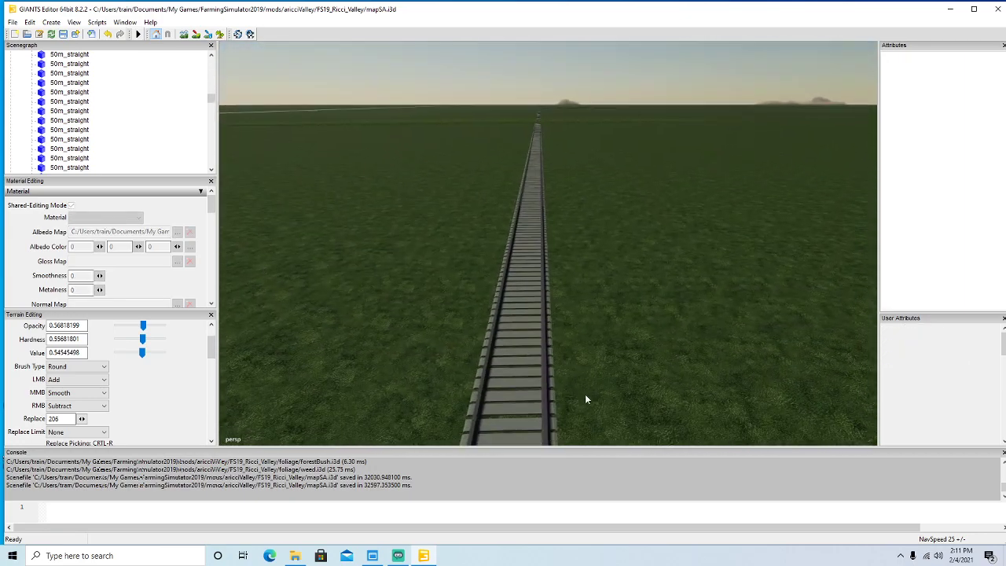
Delete the two nearest pairs of overlapping pieces from the straight run toward the distant hill.
{"action": "left_click", "coordinate": [546, 391]}
{"action": "key", "text": "Delete"}
{"action": "left_click", "coordinate": [545, 390]}
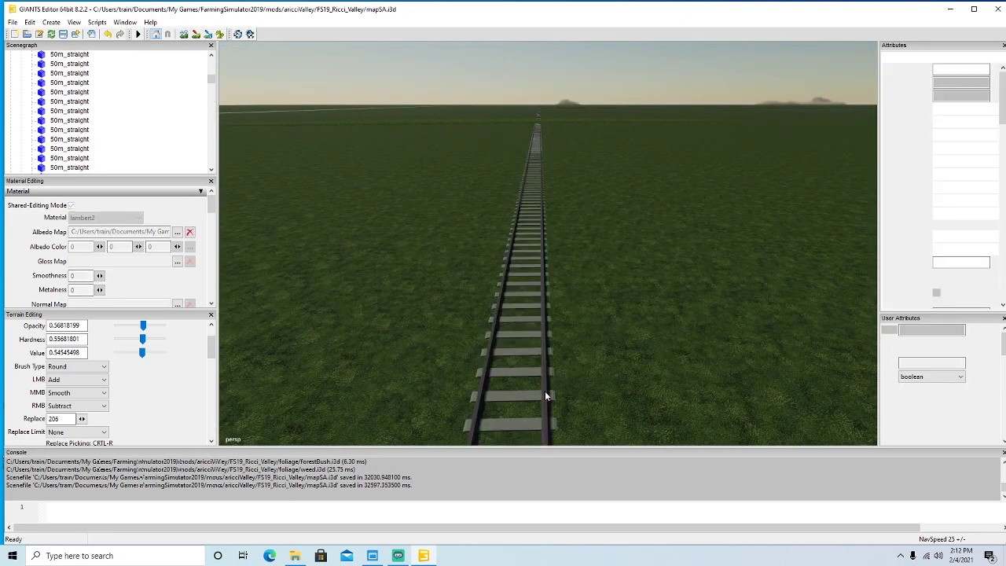
{"action": "key", "text": "Delete"}
{"action": "left_click_drag", "start_coordinate": [558, 404], "coordinate": [524, 381], "text": "alt"}
{"action": "key", "text": "ctrl+z"}
{"action": "key", "text": "ctrl+z"}
{"action": "left_click", "coordinate": [495, 367]}
{"action": "key", "text": "Delete"}
{"action": "left_click", "coordinate": [496, 365]}
{"action": "key", "text": "Delete"}
{"action": "left_click_drag", "start_coordinate": [513, 381], "coordinate": [478, 397], "text": "alt"}
{"action": "key", "text": "ctrl+z"}
{"action": "key", "text": "ctrl+z"}
Delete the nearest pair of overlapping pieces and the 50m_straight pair at Z -2588.96.
{"action": "left_click", "coordinate": [434, 377]}
{"action": "key", "text": "Delete"}
{"action": "left_click", "coordinate": [434, 378]}
{"action": "key", "text": "Delete"}
{"action": "scroll", "coordinate": [474, 328], "scroll_direction": "up", "scroll_amount": 3}
{"action": "left_click", "coordinate": [511, 409]}
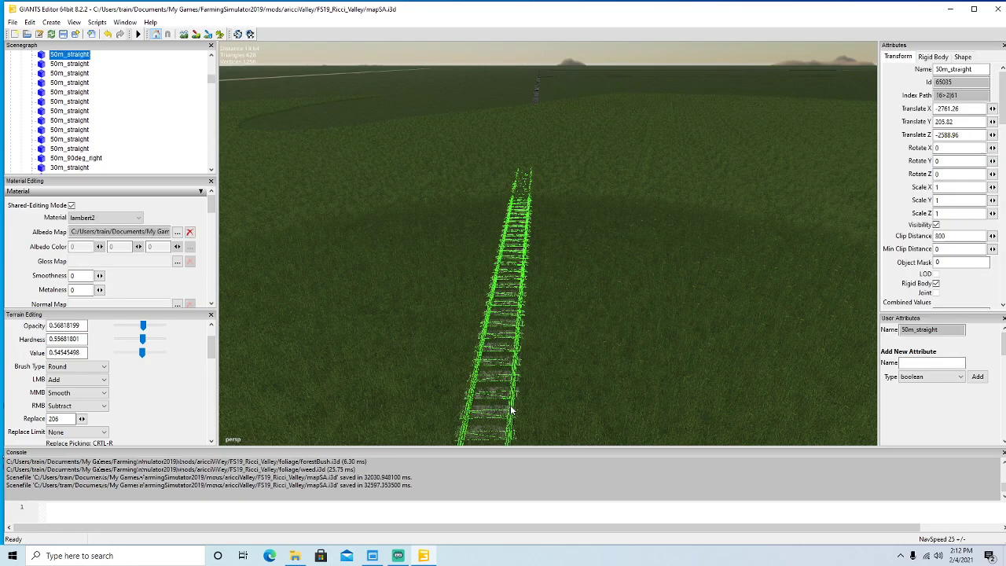
{"action": "key", "text": "Delete"}
{"action": "left_click", "coordinate": [510, 405]}
{"action": "key", "text": "Delete"}
Delete both overlapping pieces in each of the two track sections beyond Z -2588.96.
{"action": "mouse_move", "coordinate": [520, 417]}
{"action": "left_mouse_down", "text": "alt"}
{"action": "mouse_move", "coordinate": [524, 362]}
{"action": "mouse_move", "coordinate": [527, 415]}
{"action": "left_mouse_up", "text": "alt"}
{"action": "left_click", "coordinate": [519, 402]}
{"action": "key", "text": "Delete"}
{"action": "left_click", "coordinate": [522, 408]}
{"action": "key", "text": "Delete"}
{"action": "left_click_drag", "start_coordinate": [523, 414], "coordinate": [502, 410], "text": "alt"}
{"action": "left_click", "coordinate": [491, 400]}
{"action": "key", "text": "Delete"}
{"action": "left_click", "coordinate": [490, 399]}
{"action": "key", "text": "Delete"}
Delete the next two pairs of overlapping track pieces on the short-grass stretch of the line.
{"action": "scroll", "coordinate": [514, 357], "scroll_direction": "up", "scroll_amount": 5}
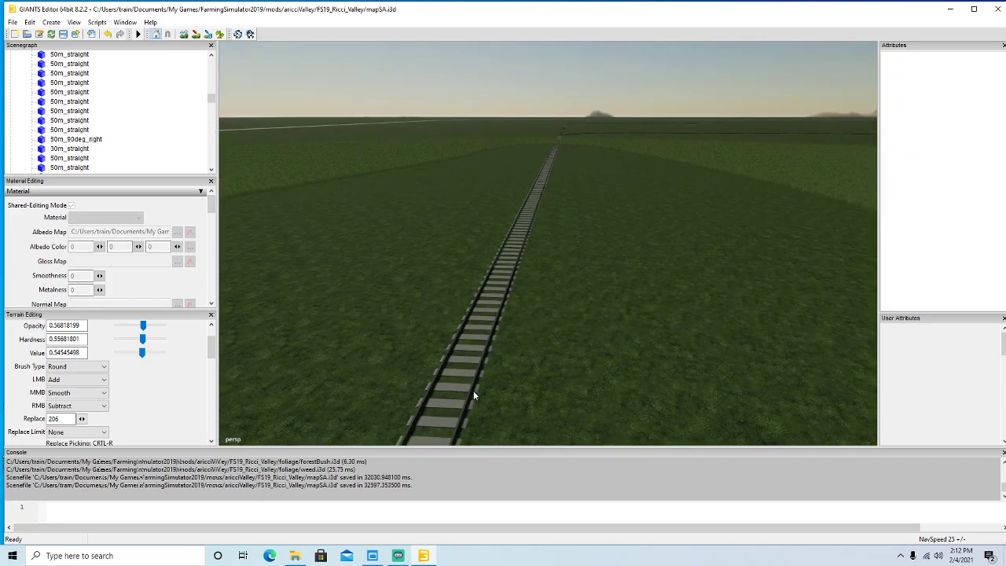
{"action": "left_click", "coordinate": [474, 388]}
{"action": "key", "text": "Delete"}
{"action": "left_click", "coordinate": [472, 387]}
{"action": "key", "text": "Delete"}
{"action": "left_click_drag", "start_coordinate": [514, 408], "coordinate": [506, 438], "text": "alt"}
{"action": "scroll", "coordinate": [518, 367], "scroll_direction": "up", "scroll_amount": 5}
{"action": "left_click", "coordinate": [489, 395]}
{"action": "key", "text": "Delete"}
{"action": "left_click", "coordinate": [489, 395]}
{"action": "key", "text": "Delete"}
Delete both overlapping pieces of the near track section that leads up to the tall grass.
{"action": "scroll", "coordinate": [520, 370], "scroll_direction": "up", "scroll_amount": 5}
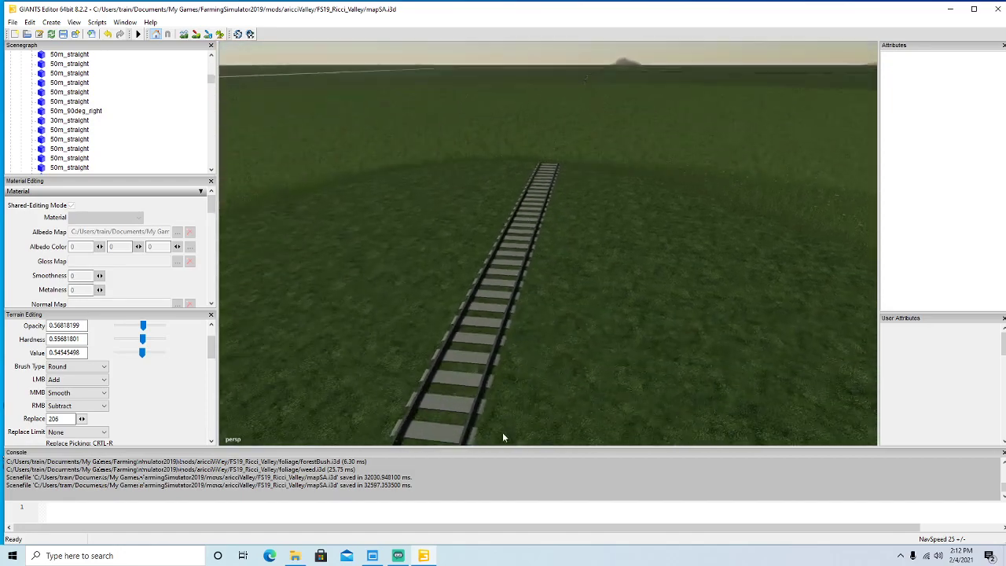
{"action": "left_click", "coordinate": [477, 403]}
{"action": "key", "text": "Delete"}
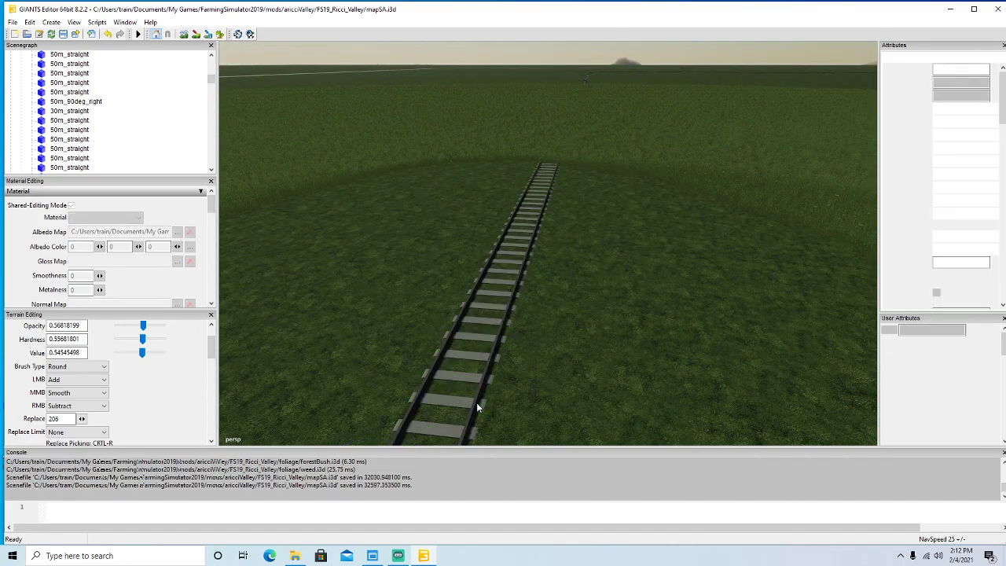
{"action": "left_click", "coordinate": [477, 403]}
{"action": "key", "text": "Delete"}
Delete both overlapping track pieces half hidden in the tall grass, just before the curve.
{"action": "mouse_move", "coordinate": [501, 419]}
{"action": "left_mouse_down", "text": "alt"}
{"action": "mouse_move", "coordinate": [509, 365]}
{"action": "mouse_move", "coordinate": [510, 407]}
{"action": "mouse_move", "coordinate": [524, 360]}
{"action": "mouse_move", "coordinate": [513, 413]}
{"action": "left_mouse_up", "text": "alt"}
{"action": "scroll", "coordinate": [510, 365], "scroll_direction": "up", "scroll_amount": 5}
{"action": "scroll", "coordinate": [524, 360], "scroll_direction": "up", "scroll_amount": 5}
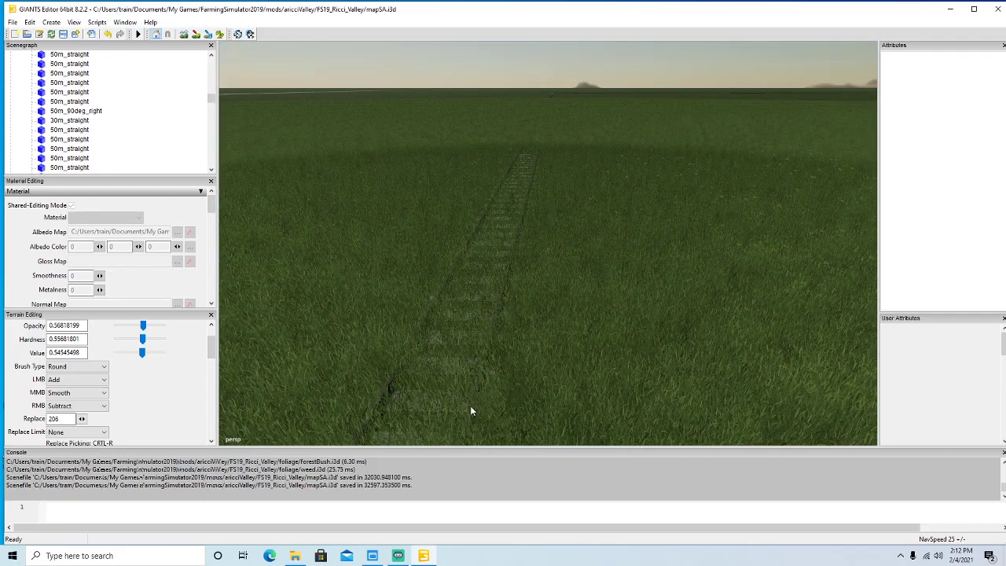
{"action": "left_click", "coordinate": [471, 411]}
{"action": "key", "text": "Delete"}
{"action": "left_click", "coordinate": [473, 400]}
{"action": "key", "text": "Delete"}
Select the curved 50m_90deg_right track piece where the line bends off the straight run.
{"action": "left_click_drag", "start_coordinate": [474, 400], "coordinate": [507, 416], "text": "alt"}
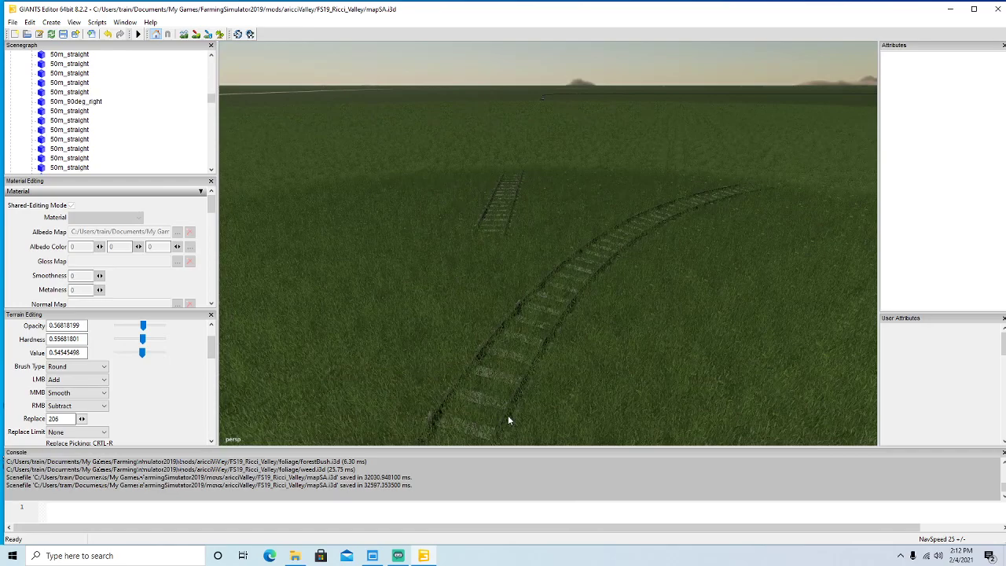
{"action": "left_click", "coordinate": [520, 388]}
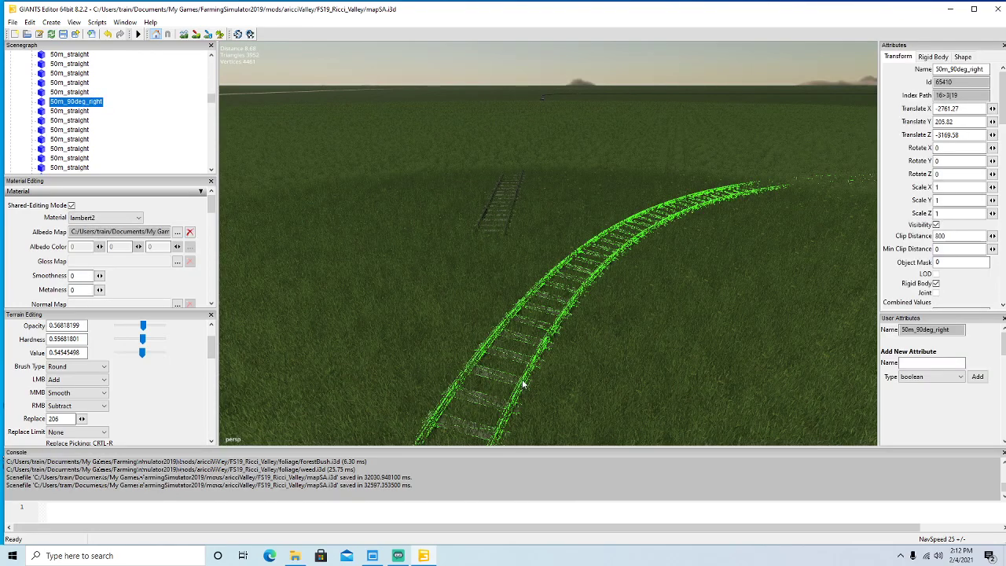
{"action": "left_click_drag", "start_coordinate": [626, 380], "coordinate": [568, 321], "text": "alt"}
{"action": "left_click", "coordinate": [586, 378]}
{"action": "left_click", "coordinate": [525, 384]}
{"action": "left_click_drag", "start_coordinate": [524, 371], "coordinate": [462, 318], "text": "alt"}
{"action": "scroll", "coordinate": [463, 322], "scroll_direction": "up", "scroll_amount": 5}
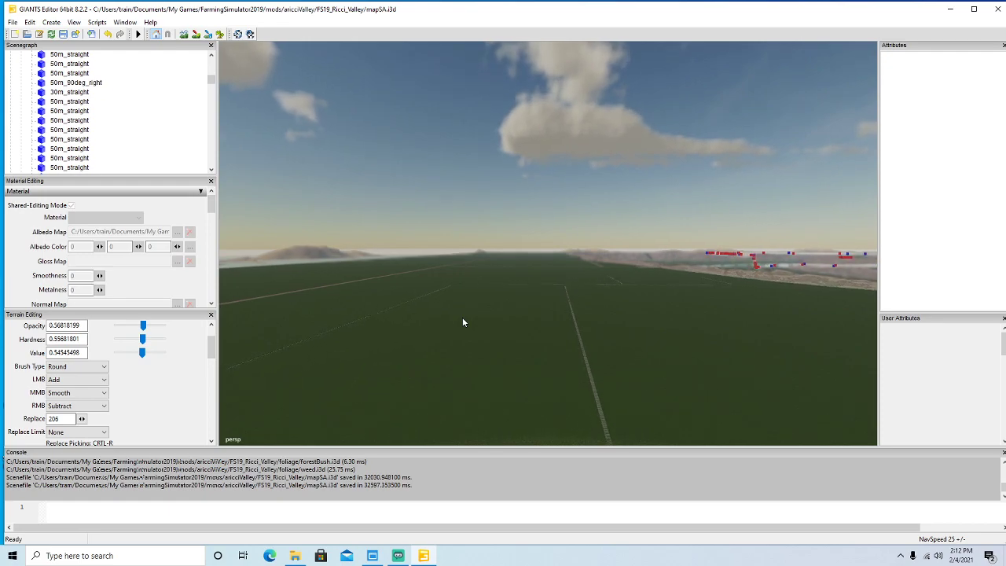
Examine the remaining railway line from the bend across the road crossings and along the rocky ridge.
{"action": "left_click_drag", "start_coordinate": [462, 318], "coordinate": [492, 319], "text": "alt"}
{"action": "scroll", "coordinate": [494, 324], "scroll_direction": "up", "scroll_amount": 10}
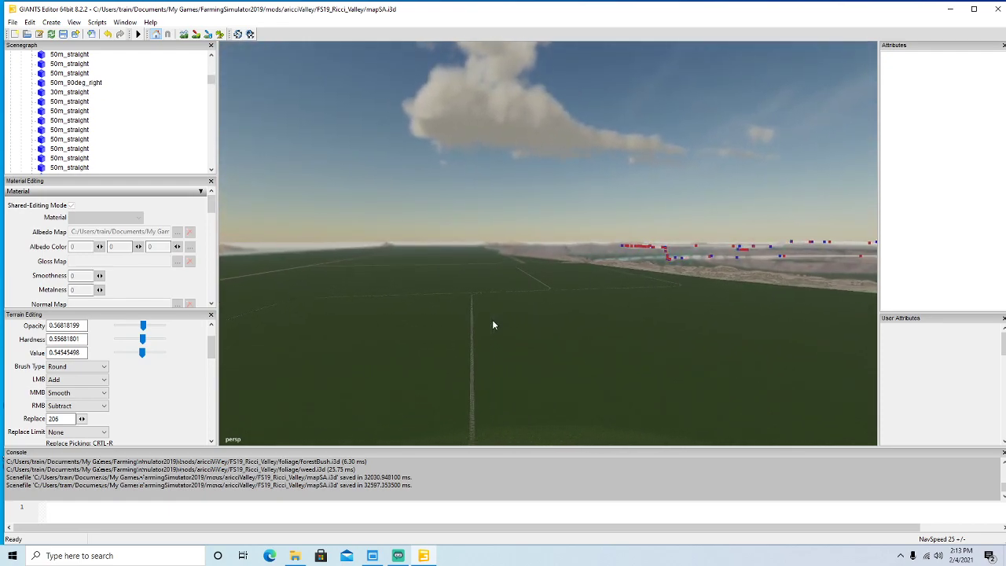
{"action": "scroll", "coordinate": [494, 325], "scroll_direction": "up", "scroll_amount": 10}
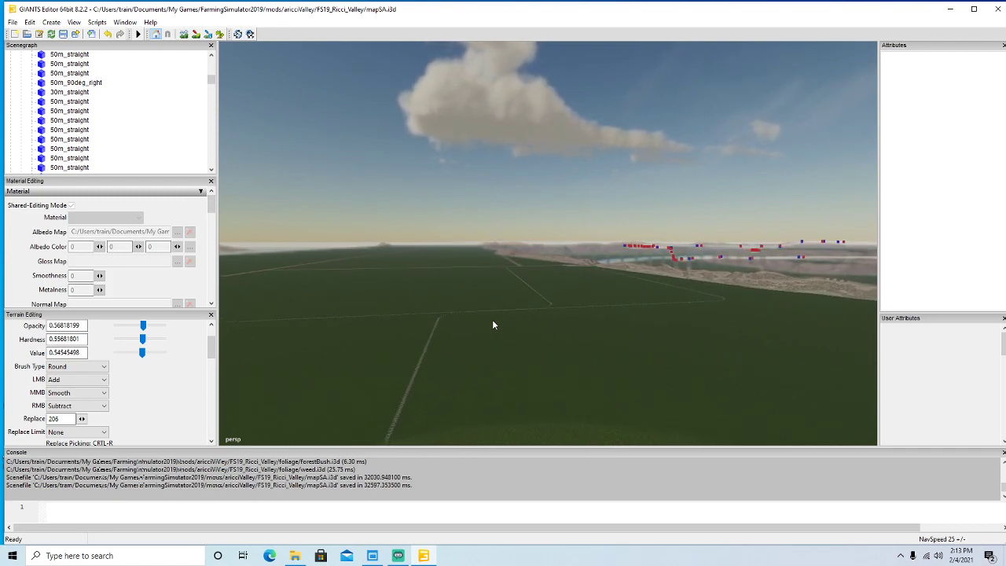
{"action": "scroll", "coordinate": [494, 325], "scroll_direction": "up", "scroll_amount": 10}
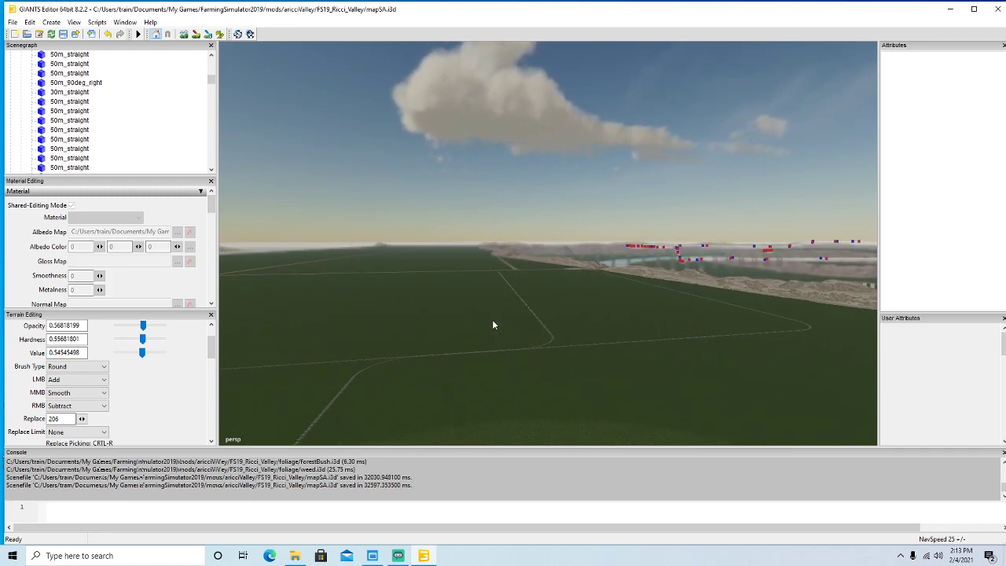
{"action": "scroll", "coordinate": [494, 325], "scroll_direction": "up", "scroll_amount": 4}
{"action": "mouse_move", "coordinate": [494, 325]}
{"action": "left_mouse_down", "text": "alt"}
{"action": "mouse_move", "coordinate": [457, 324]}
{"action": "mouse_move", "coordinate": [489, 328]}
{"action": "mouse_move", "coordinate": [475, 324]}
{"action": "left_mouse_up", "text": "alt"}
{"action": "scroll", "coordinate": [474, 324], "scroll_direction": "up", "scroll_amount": 8}
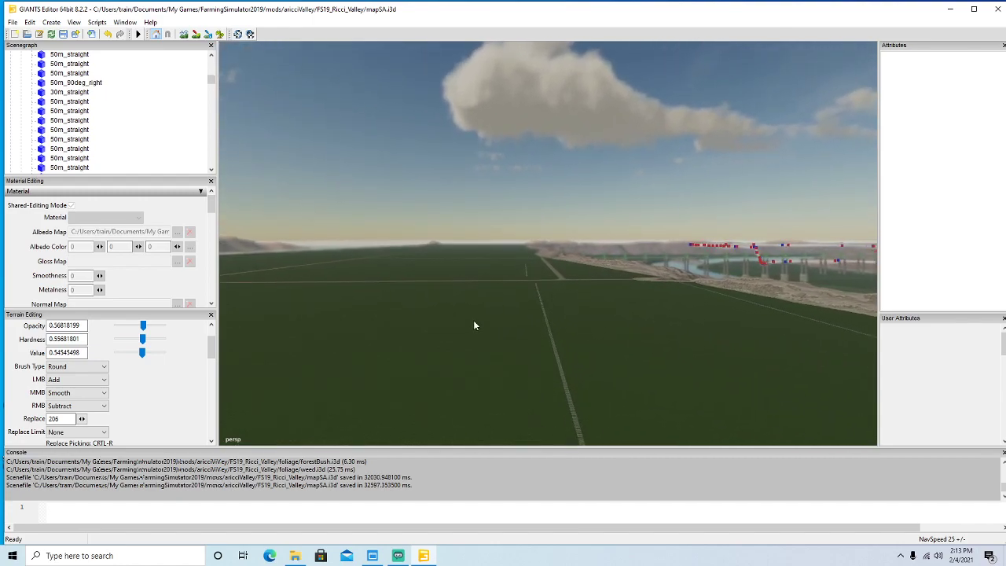
{"action": "scroll", "coordinate": [474, 325], "scroll_direction": "up", "scroll_amount": 8}
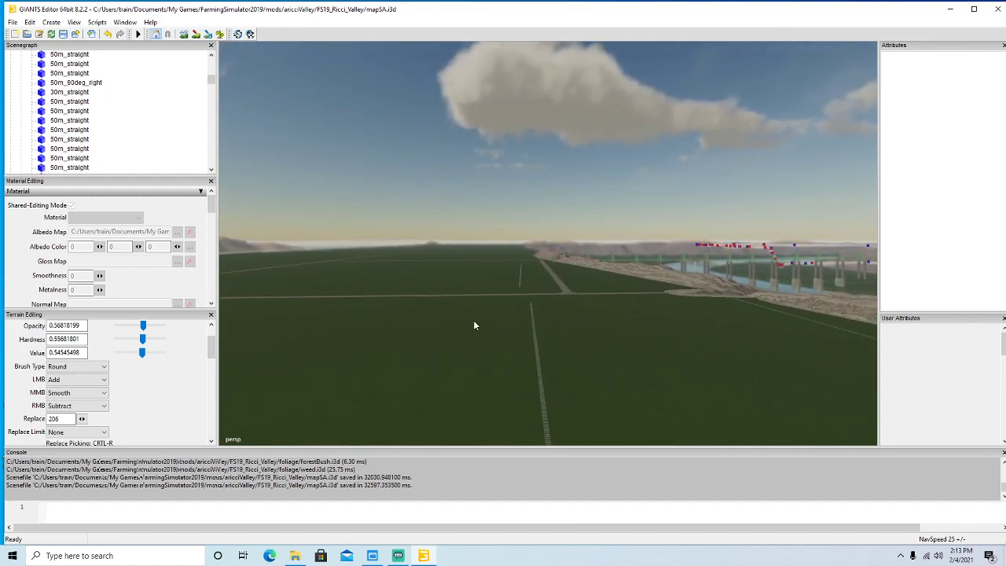
{"action": "scroll", "coordinate": [474, 325], "scroll_direction": "up", "scroll_amount": 8}
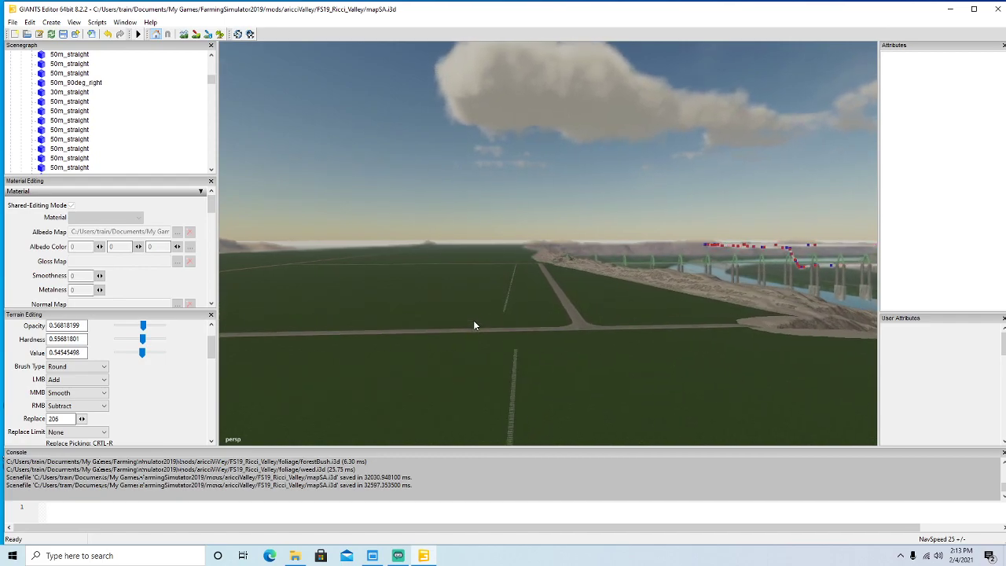
{"action": "mouse_move", "coordinate": [474, 325]}
{"action": "left_mouse_down", "text": "alt"}
{"action": "mouse_move", "coordinate": [485, 351]}
{"action": "mouse_move", "coordinate": [466, 339]}
{"action": "left_mouse_up", "text": "alt"}
{"action": "scroll", "coordinate": [466, 339], "scroll_direction": "up", "scroll_amount": 4}
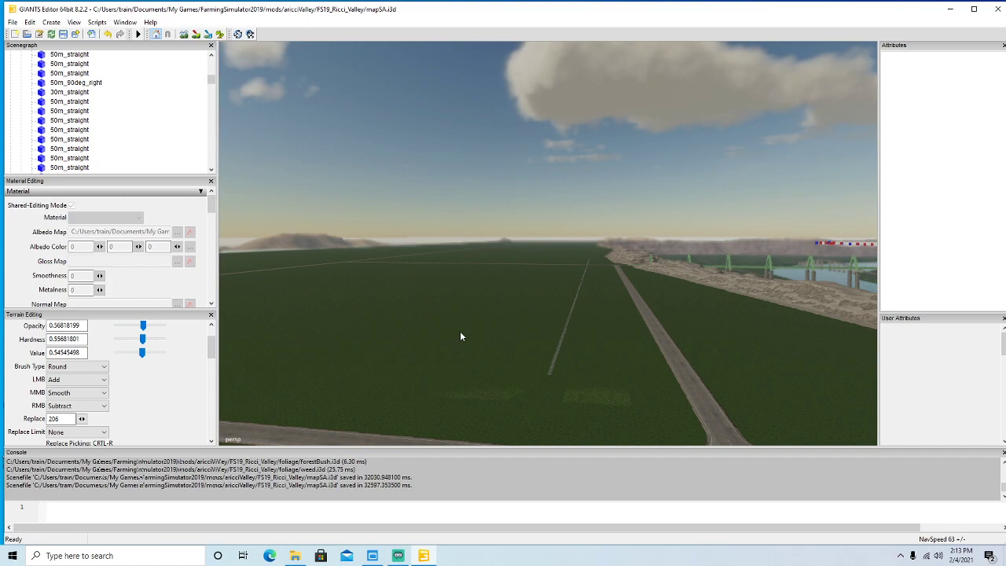
{"action": "scroll", "coordinate": [495, 362], "scroll_direction": "up", "scroll_amount": 3}
{"action": "mouse_move", "coordinate": [496, 362]}
{"action": "left_mouse_down", "text": "alt"}
{"action": "mouse_move", "coordinate": [525, 359]}
{"action": "mouse_move", "coordinate": [514, 343]}
{"action": "mouse_move", "coordinate": [508, 356]}
{"action": "left_mouse_up", "text": "alt"}
{"action": "scroll", "coordinate": [507, 353], "scroll_direction": "up", "scroll_amount": 10}
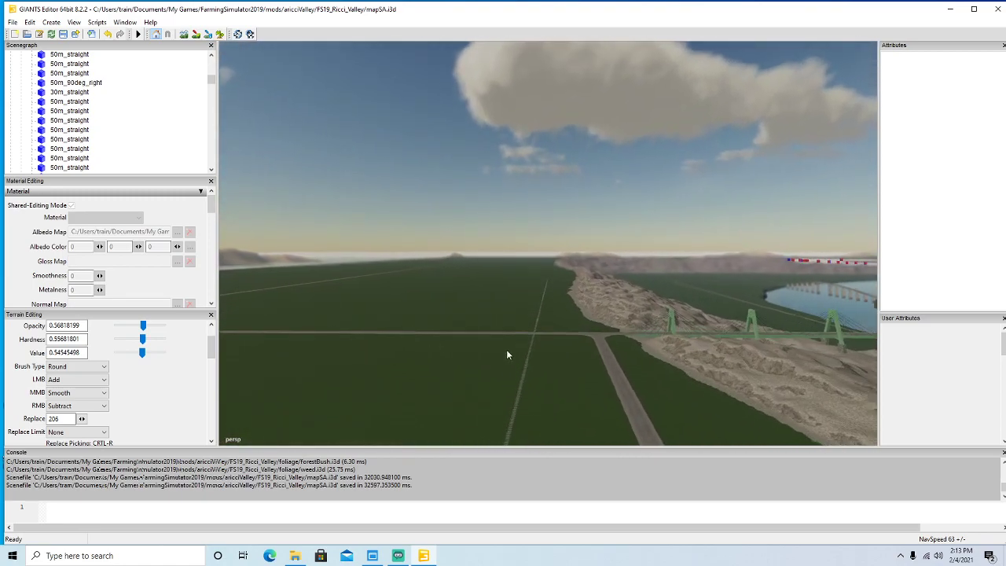
{"action": "scroll", "coordinate": [508, 351], "scroll_direction": "up", "scroll_amount": 10}
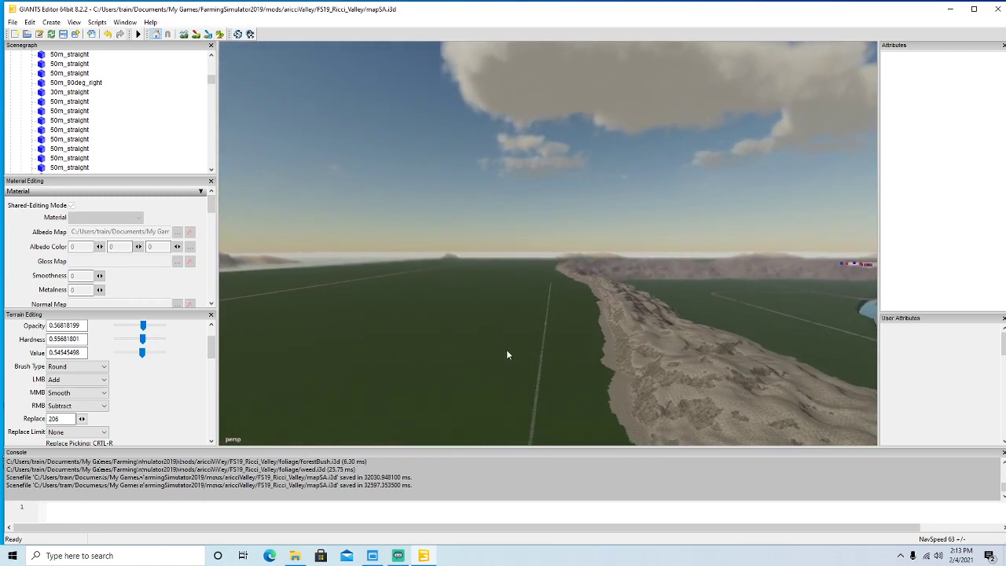
{"action": "left_click_drag", "start_coordinate": [507, 351], "coordinate": [512, 355], "text": "alt"}
{"action": "scroll", "coordinate": [512, 354], "scroll_direction": "up", "scroll_amount": 10}
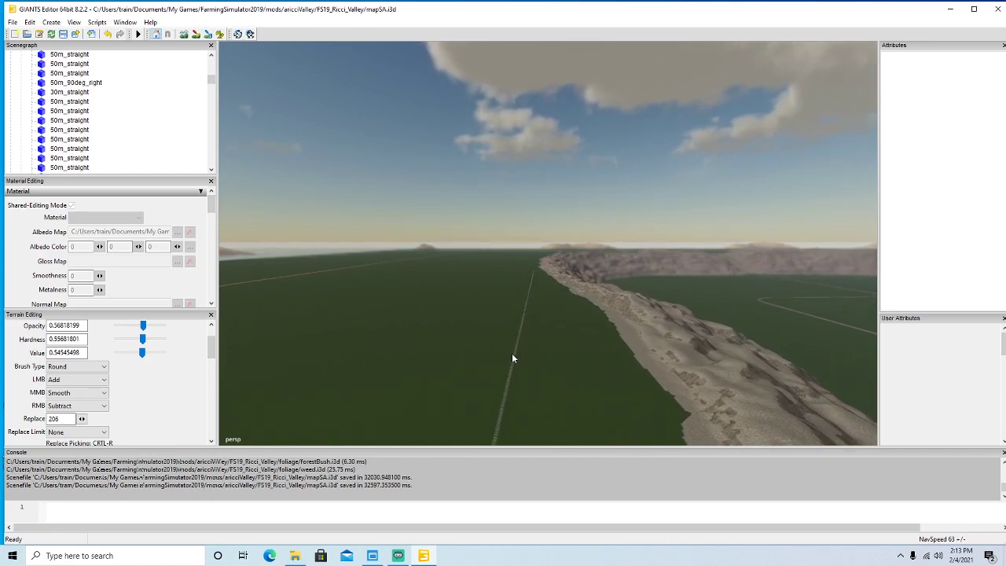
{"action": "scroll", "coordinate": [513, 357], "scroll_direction": "up", "scroll_amount": 10}
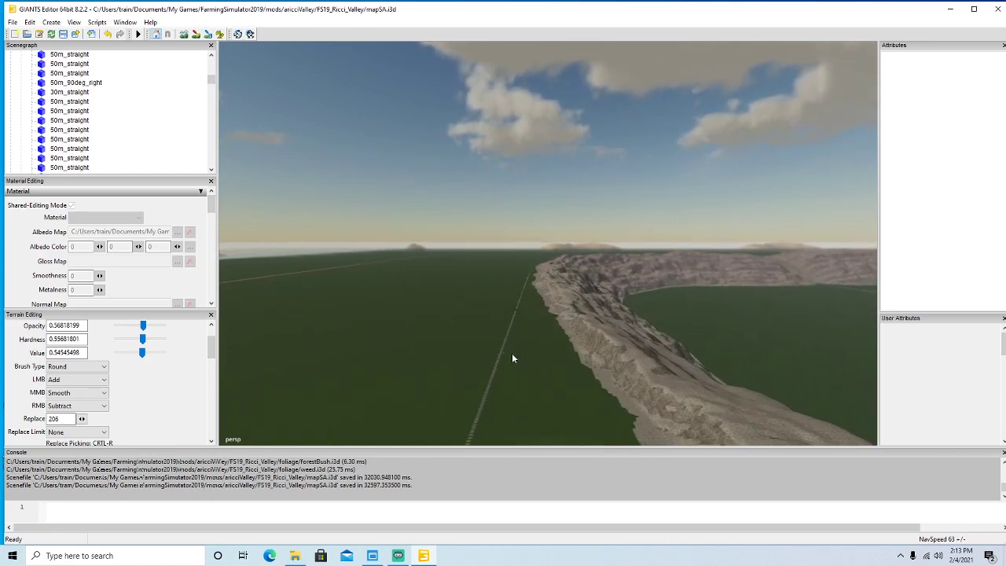
{"action": "scroll", "coordinate": [513, 358], "scroll_direction": "up", "scroll_amount": 10}
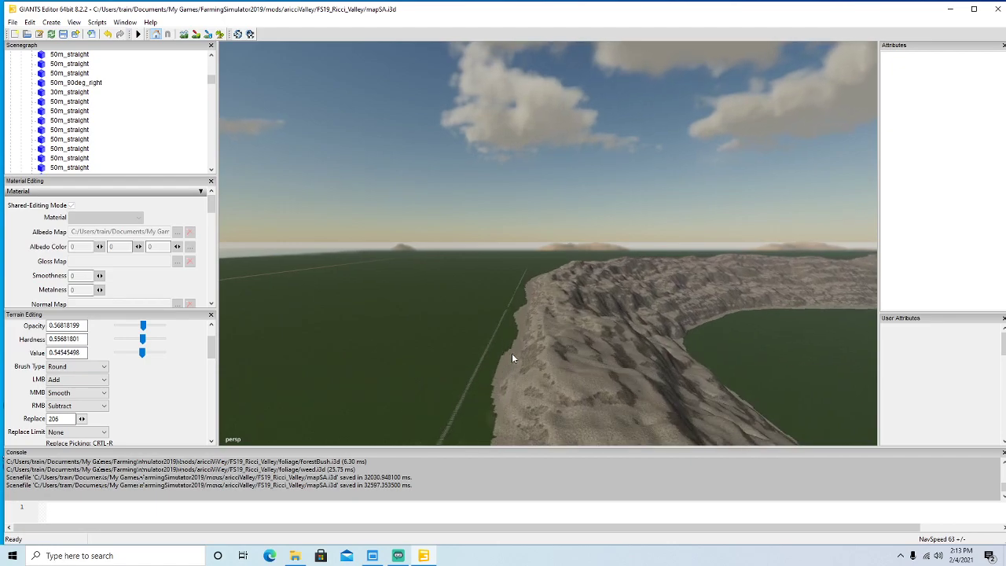
{"action": "left_click_drag", "start_coordinate": [513, 358], "coordinate": [531, 386], "text": "alt"}
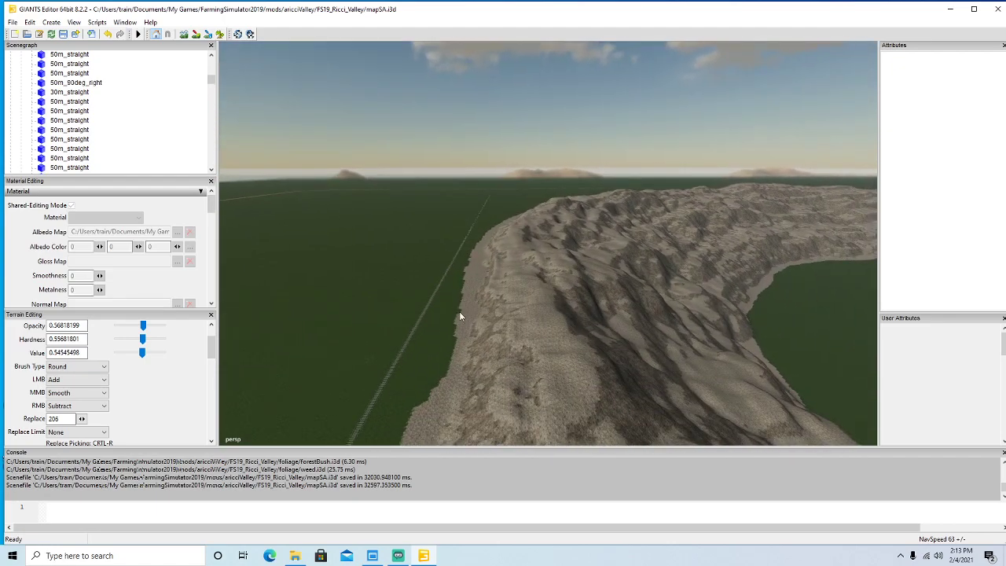
{"action": "left_click_drag", "start_coordinate": [410, 326], "coordinate": [451, 340], "text": "alt"}
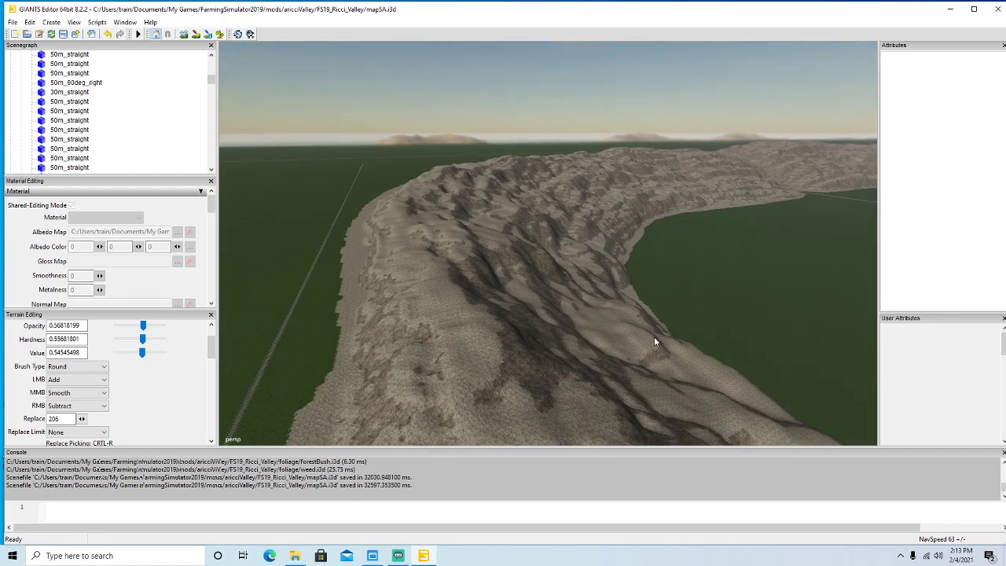
{"action": "left_click_drag", "start_coordinate": [701, 332], "coordinate": [620, 303], "text": "alt"}
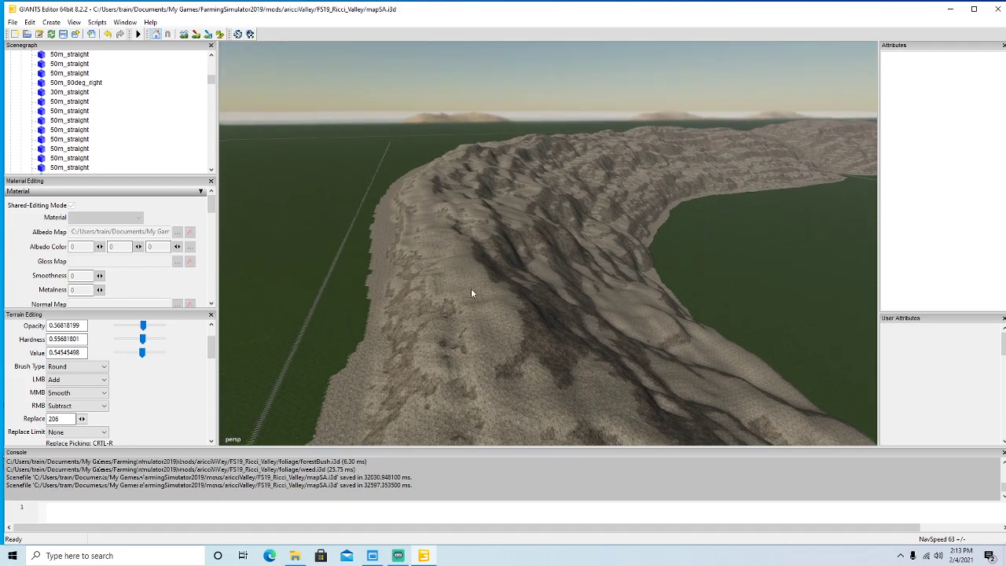
Inspect the line in the opposite direction along the ridge, past the green bridge to the road junctions.
{"action": "left_click_drag", "start_coordinate": [491, 318], "coordinate": [631, 278], "text": "alt"}
{"action": "scroll", "coordinate": [633, 275], "scroll_direction": "up", "scroll_amount": 8}
{"action": "scroll", "coordinate": [629, 275], "scroll_direction": "up", "scroll_amount": 8}
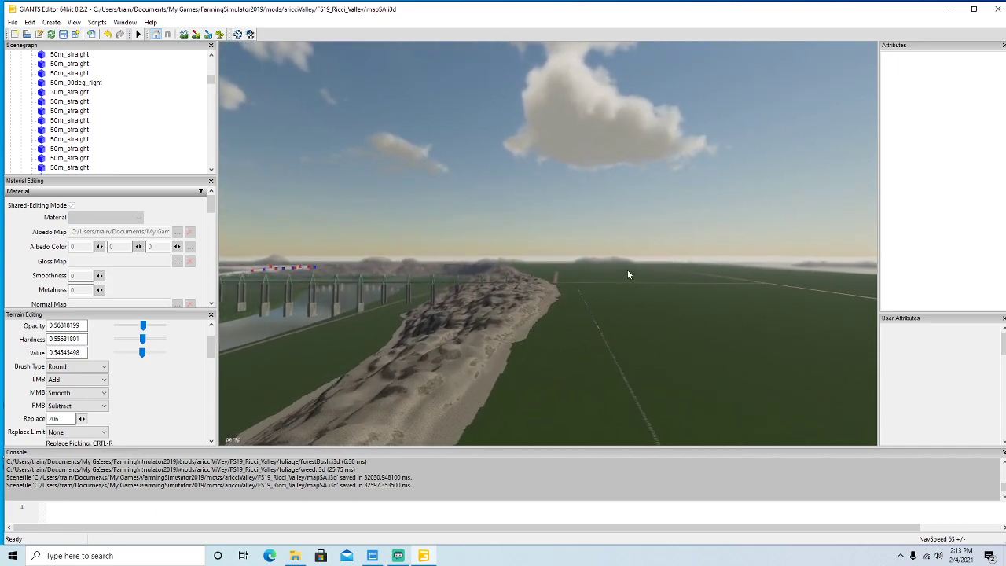
{"action": "scroll", "coordinate": [629, 274], "scroll_direction": "up", "scroll_amount": 8}
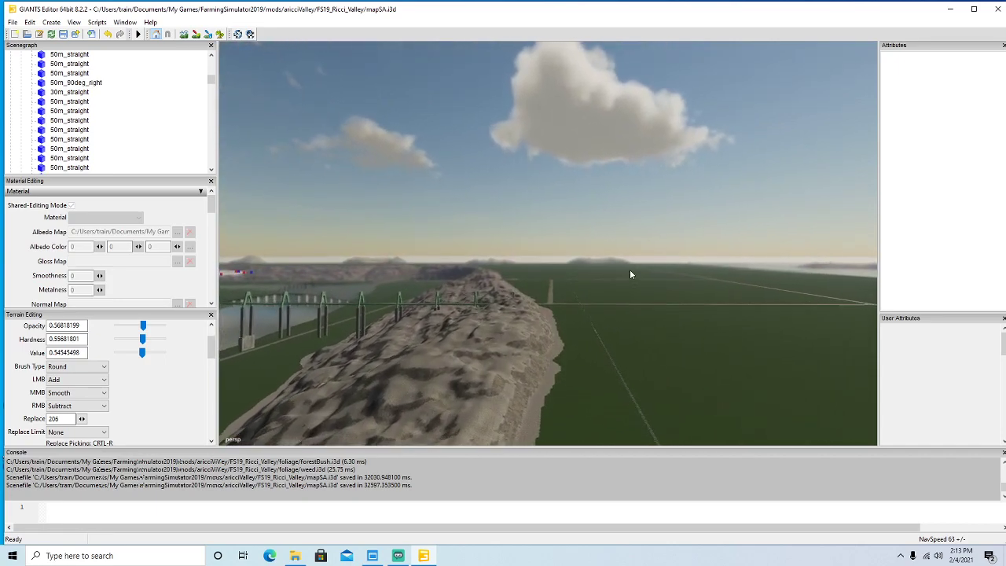
{"action": "scroll", "coordinate": [630, 275], "scroll_direction": "up", "scroll_amount": 8}
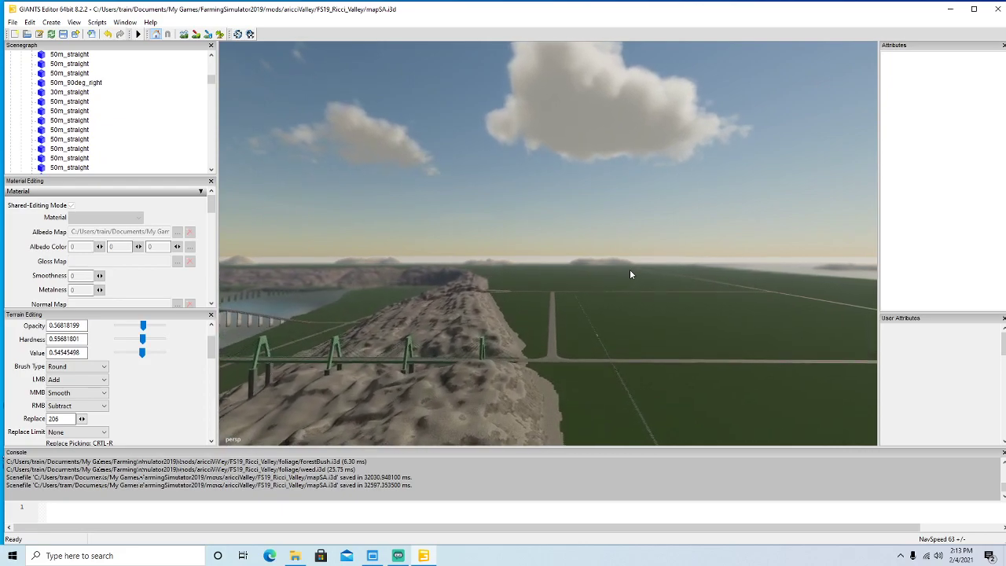
{"action": "scroll", "coordinate": [630, 275], "scroll_direction": "up", "scroll_amount": 8}
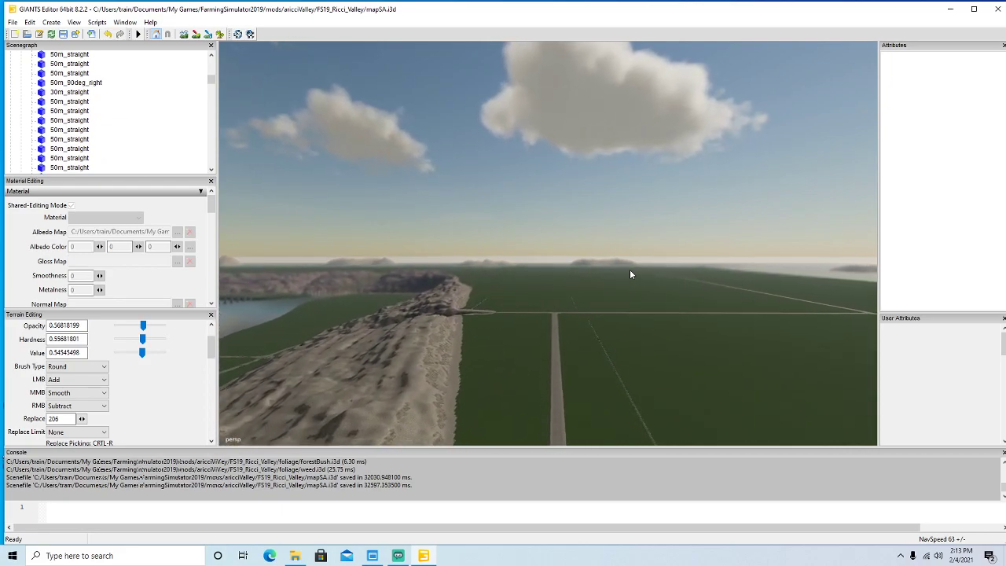
{"action": "scroll", "coordinate": [639, 276], "scroll_direction": "up", "scroll_amount": 5}
{"action": "left_click_drag", "start_coordinate": [638, 276], "coordinate": [583, 340], "text": "alt"}
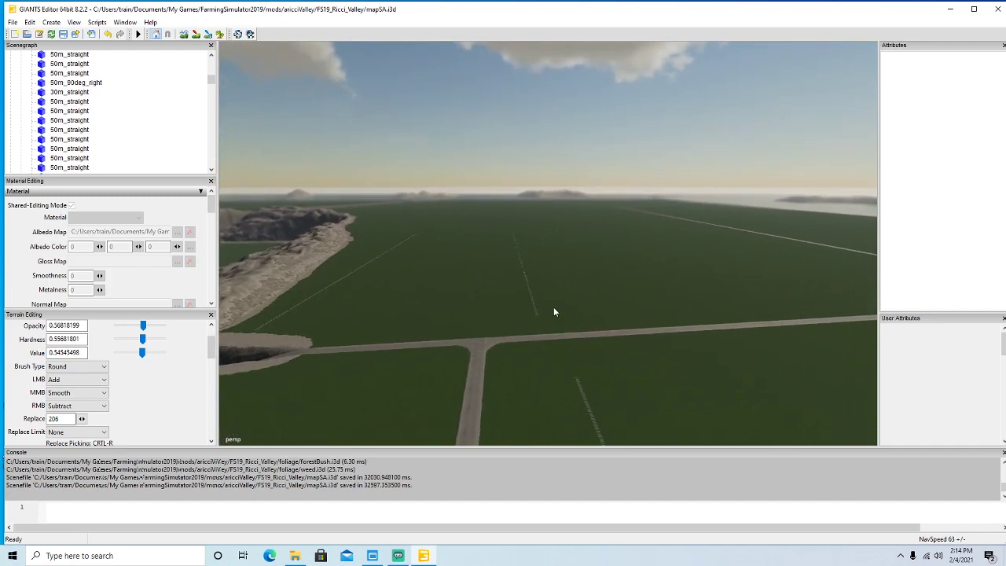
Examine the landscape from the road junction along the rocky ridge and river to the straight track stretch in the field.
{"action": "mouse_move", "coordinate": [322, 283]}
{"action": "left_mouse_down", "text": "alt"}
{"action": "mouse_move", "coordinate": [352, 299]}
{"action": "mouse_move", "coordinate": [310, 292]}
{"action": "left_mouse_up", "text": "alt"}
{"action": "scroll", "coordinate": [352, 300], "scroll_direction": "up", "scroll_amount": 2}
{"action": "scroll", "coordinate": [310, 293], "scroll_direction": "up", "scroll_amount": 5}
{"action": "scroll", "coordinate": [310, 293], "scroll_direction": "up", "scroll_amount": 3}
{"action": "left_click_drag", "start_coordinate": [416, 349], "coordinate": [479, 338], "text": "alt"}
{"action": "scroll", "coordinate": [479, 338], "scroll_direction": "up", "scroll_amount": 5}
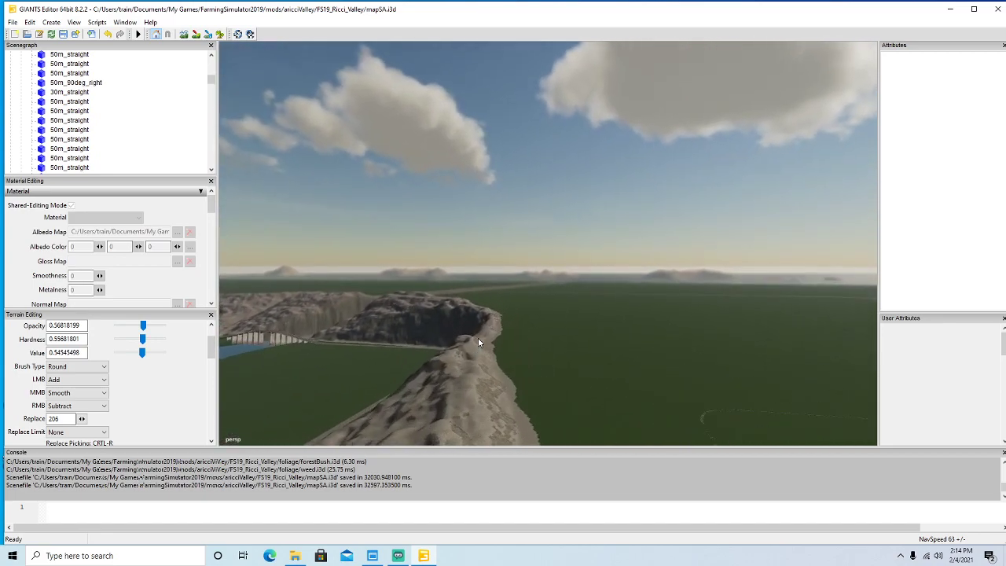
{"action": "scroll", "coordinate": [479, 340], "scroll_direction": "up", "scroll_amount": 8}
{"action": "left_click_drag", "start_coordinate": [479, 343], "coordinate": [424, 351], "text": "alt"}
{"action": "left_click_drag", "start_coordinate": [510, 359], "coordinate": [473, 374], "text": "alt"}
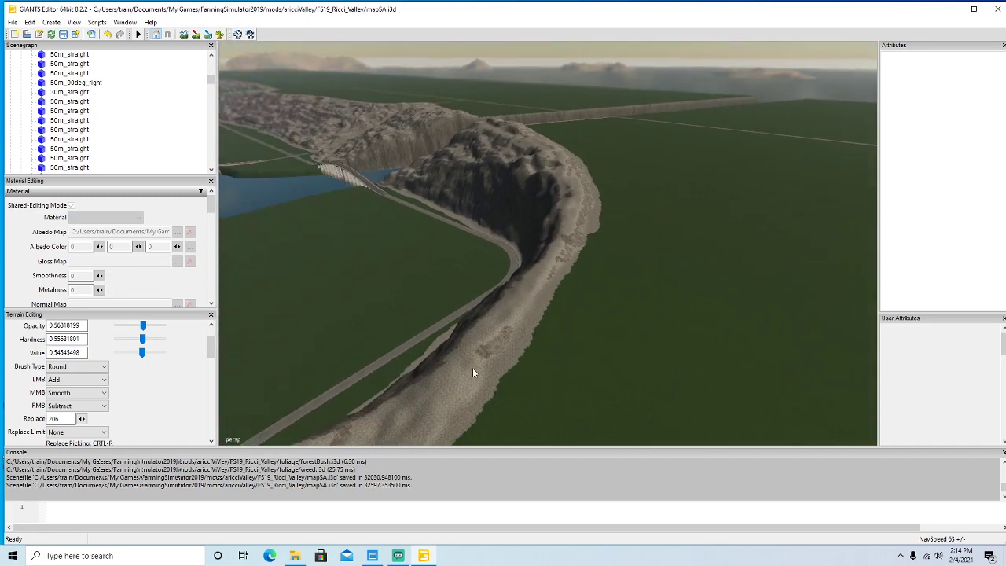
{"action": "mouse_move", "coordinate": [587, 336]}
{"action": "left_mouse_down", "text": "alt"}
{"action": "mouse_move", "coordinate": [621, 336]}
{"action": "mouse_move", "coordinate": [594, 352]}
{"action": "left_mouse_up", "text": "alt"}
{"action": "scroll", "coordinate": [621, 336], "scroll_direction": "up", "scroll_amount": 4}
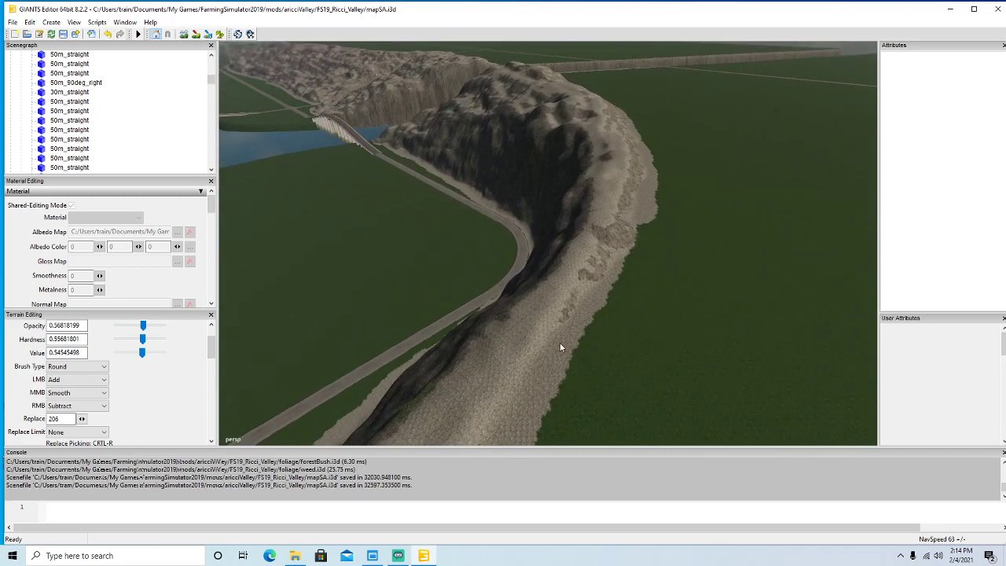
{"action": "left_click_drag", "start_coordinate": [464, 289], "coordinate": [485, 328], "text": "alt"}
{"action": "scroll", "coordinate": [538, 267], "scroll_direction": "up", "scroll_amount": 2}
{"action": "scroll", "coordinate": [525, 327], "scroll_direction": "up", "scroll_amount": 6}
{"action": "scroll", "coordinate": [501, 328], "scroll_direction": "up", "scroll_amount": 6}
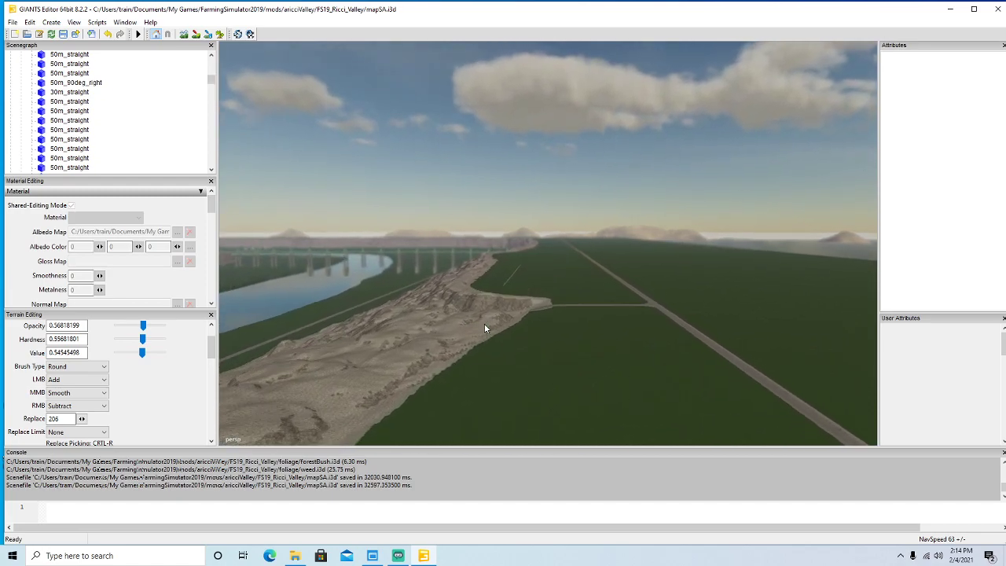
{"action": "scroll", "coordinate": [484, 329], "scroll_direction": "up", "scroll_amount": 5}
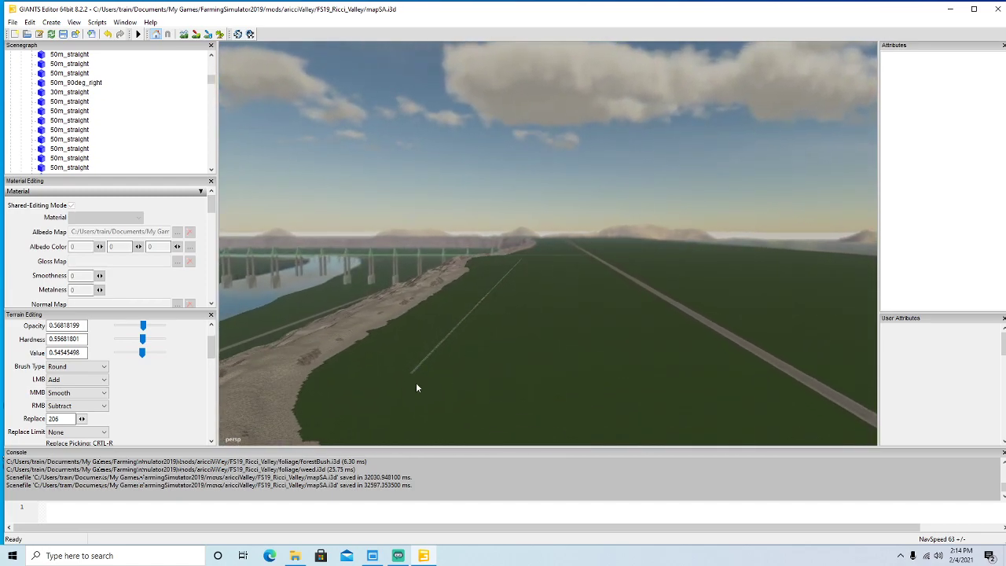
{"action": "left_click_drag", "start_coordinate": [484, 357], "coordinate": [528, 399], "text": "alt"}
{"action": "scroll", "coordinate": [449, 350], "scroll_direction": "down", "scroll_amount": 3}
Delete the first two straight track pieces at the open end of the long run across the field.
{"action": "left_click_drag", "start_coordinate": [527, 324], "coordinate": [650, 327], "text": "alt"}
{"action": "key", "text": "w"}
{"action": "key", "text": "w"}
{"action": "key", "text": "w"}
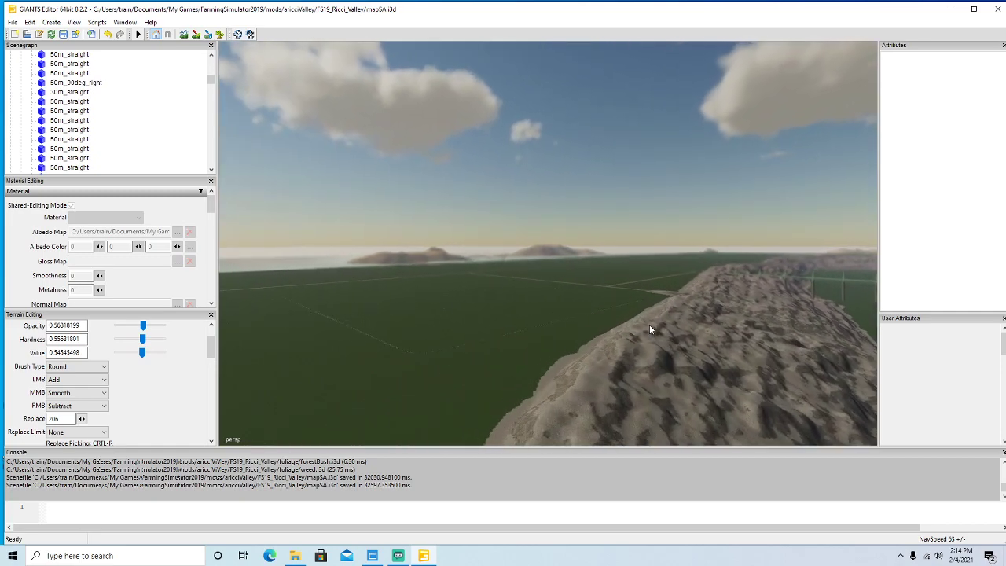
{"action": "key", "text": "w"}
{"action": "left_click_drag", "start_coordinate": [650, 325], "coordinate": [567, 401], "text": "alt"}
{"action": "key", "text": "w"}
{"action": "key", "text": "w"}
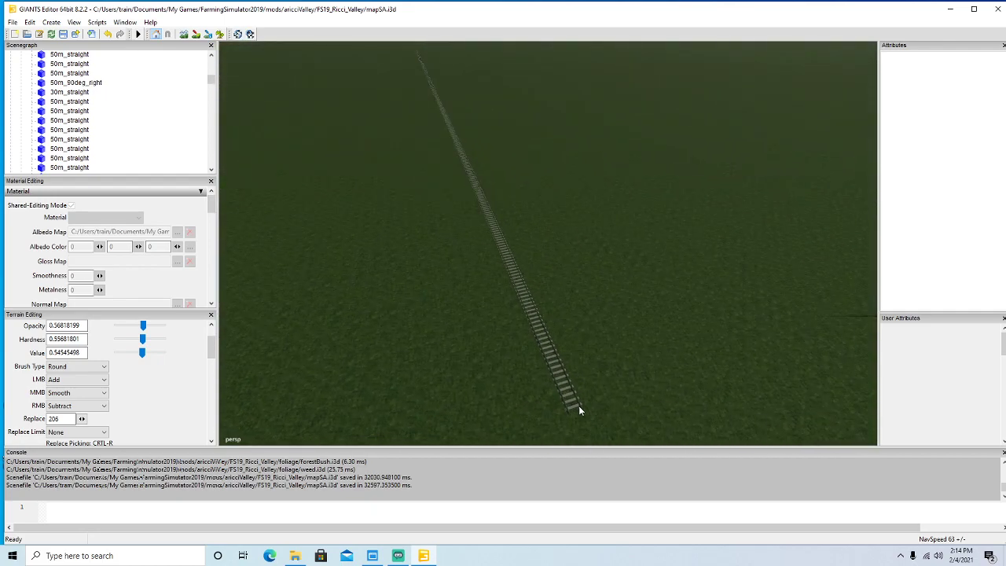
{"action": "left_click", "coordinate": [578, 402]}
{"action": "key", "text": "Delete"}
{"action": "left_click_drag", "start_coordinate": [601, 376], "coordinate": [561, 368], "text": "alt"}
{"action": "key", "text": "w"}
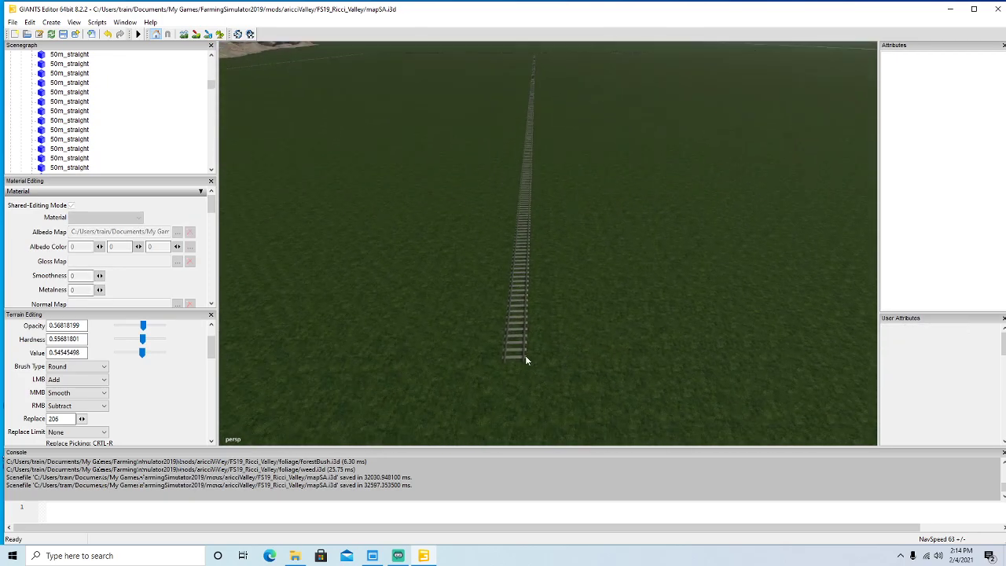
{"action": "left_click", "coordinate": [523, 358]}
{"action": "key", "text": "Delete"}
Delete the next three straight track pieces at the near end of the same run.
{"action": "mouse_move", "coordinate": [558, 352]}
{"action": "left_mouse_down", "text": "alt"}
{"action": "mouse_move", "coordinate": [554, 308]}
{"action": "mouse_move", "coordinate": [541, 365]}
{"action": "mouse_move", "coordinate": [551, 324]}
{"action": "mouse_move", "coordinate": [542, 364]}
{"action": "mouse_move", "coordinate": [559, 337]}
{"action": "mouse_move", "coordinate": [547, 388]}
{"action": "mouse_move", "coordinate": [558, 368]}
{"action": "left_mouse_up", "text": "alt"}
{"action": "key", "text": "w"}
{"action": "left_click", "coordinate": [515, 377]}
{"action": "key", "text": "Delete"}
{"action": "scroll", "coordinate": [551, 322], "scroll_direction": "up", "scroll_amount": 3}
{"action": "left_click", "coordinate": [516, 385]}
{"action": "key", "text": "Delete"}
{"action": "left_click", "coordinate": [514, 401]}
{"action": "key", "text": "Delete"}
Continue along the run and delete three more straight track pieces from its near end.
{"action": "scroll", "coordinate": [557, 368], "scroll_direction": "up", "scroll_amount": 5}
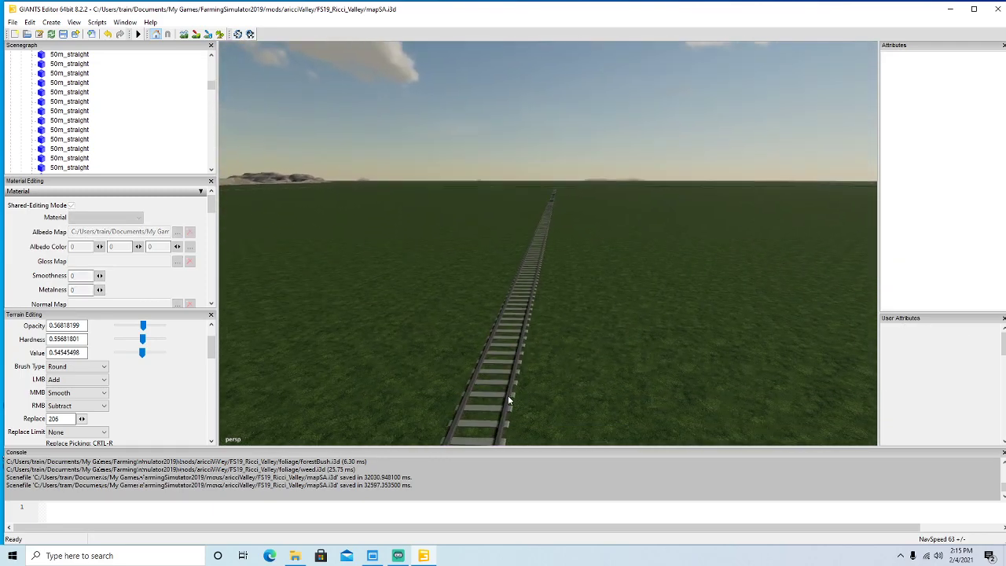
{"action": "left_click", "coordinate": [508, 395]}
{"action": "key", "text": "Delete"}
{"action": "left_click_drag", "start_coordinate": [548, 393], "coordinate": [536, 369], "text": "alt"}
{"action": "left_click", "coordinate": [531, 402]}
{"action": "key", "text": "Delete"}
{"action": "scroll", "coordinate": [563, 379], "scroll_direction": "up", "scroll_amount": 4}
{"action": "left_click", "coordinate": [498, 370]}
{"action": "key", "text": "Delete"}
Delete the last four track pieces of the run leading up to the curve.
{"action": "scroll", "coordinate": [538, 350], "scroll_direction": "up", "scroll_amount": 4}
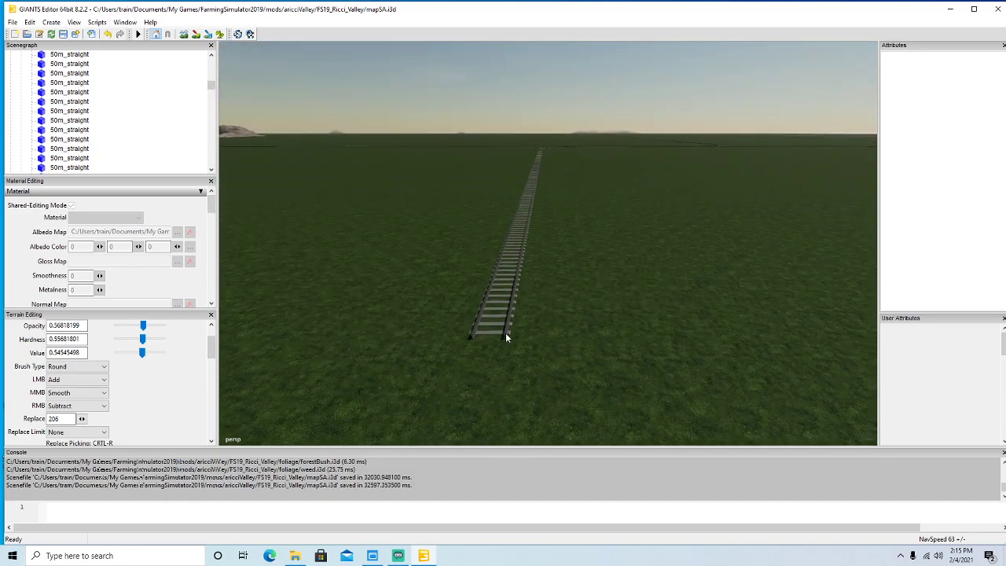
{"action": "left_click", "coordinate": [506, 336]}
{"action": "key", "text": "Delete"}
{"action": "left_click_drag", "start_coordinate": [508, 336], "coordinate": [604, 462], "text": "alt"}
{"action": "scroll", "coordinate": [526, 309], "scroll_direction": "up", "scroll_amount": 4}
{"action": "left_click", "coordinate": [543, 383]}
{"action": "key", "text": "Delete"}
{"action": "scroll", "coordinate": [575, 354], "scroll_direction": "up", "scroll_amount": 4}
{"action": "left_click", "coordinate": [520, 402]}
{"action": "key", "text": "Delete"}
{"action": "scroll", "coordinate": [567, 368], "scroll_direction": "up", "scroll_amount": 4}
{"action": "left_click", "coordinate": [483, 406]}
{"action": "key", "text": "Delete"}
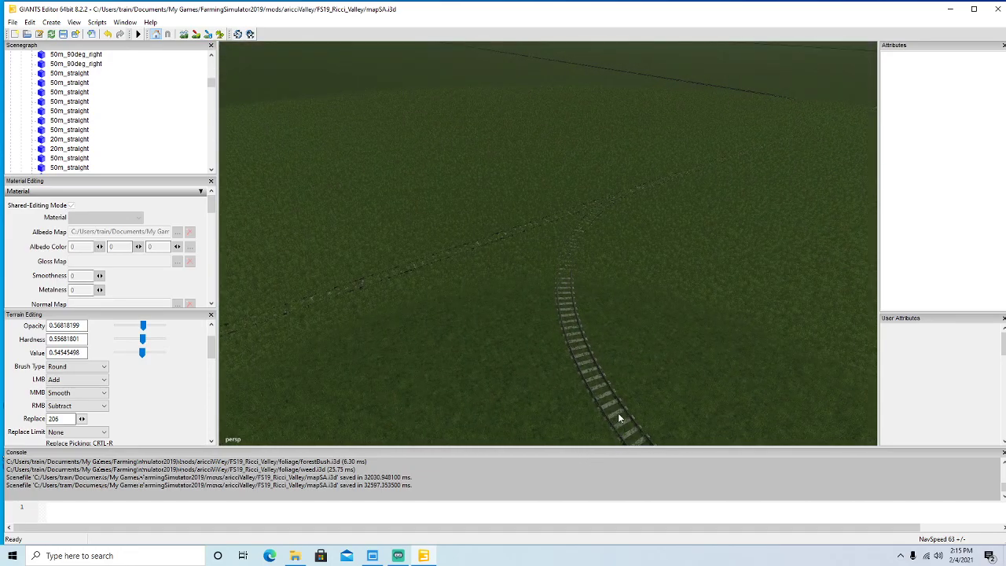
Move the curved 50m_90deg_right piece off the line into the open field, to X -1931.066 and Z -2437.692.
{"action": "left_click", "coordinate": [619, 415]}
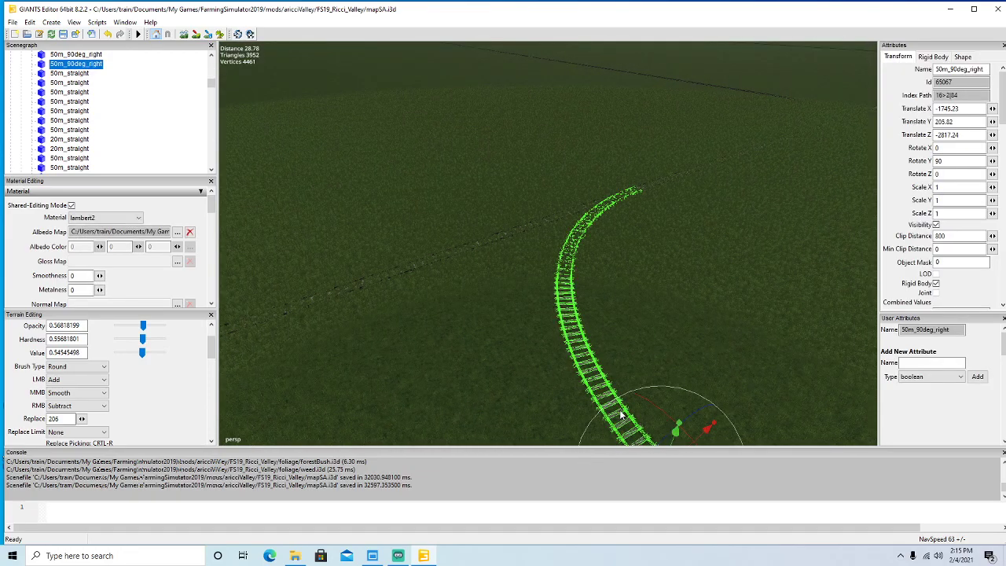
{"action": "left_click_drag", "start_coordinate": [529, 397], "coordinate": [458, 405], "text": "alt"}
{"action": "scroll", "coordinate": [459, 404], "scroll_direction": "down", "scroll_amount": 5}
{"action": "scroll", "coordinate": [464, 402], "scroll_direction": "down", "scroll_amount": 3}
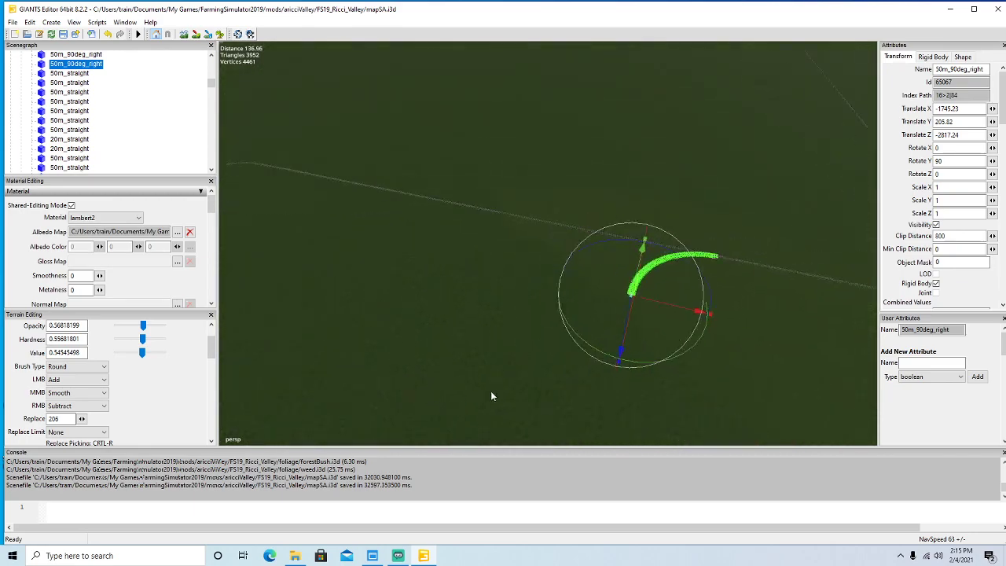
{"action": "left_click_drag", "start_coordinate": [681, 309], "coordinate": [357, 275]}
{"action": "left_click_drag", "start_coordinate": [499, 281], "coordinate": [458, 266], "text": "alt"}
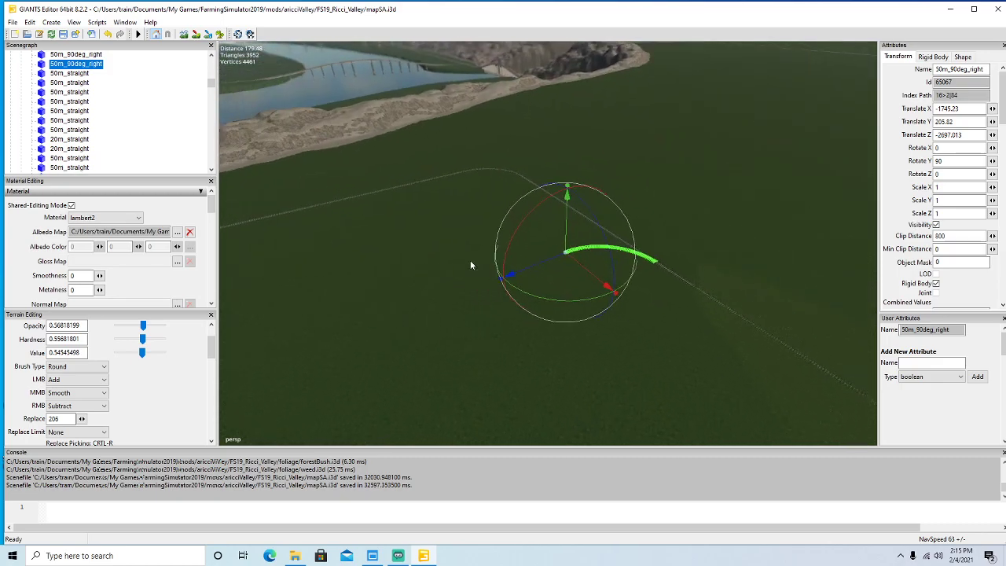
{"action": "left_click_drag", "start_coordinate": [389, 126], "coordinate": [316, 124]}
{"action": "left_click_drag", "start_coordinate": [570, 126], "coordinate": [610, 128]}
{"action": "left_click_drag", "start_coordinate": [609, 128], "coordinate": [411, 360], "text": "alt"}
{"action": "scroll", "coordinate": [363, 291], "scroll_direction": "up", "scroll_amount": 8}
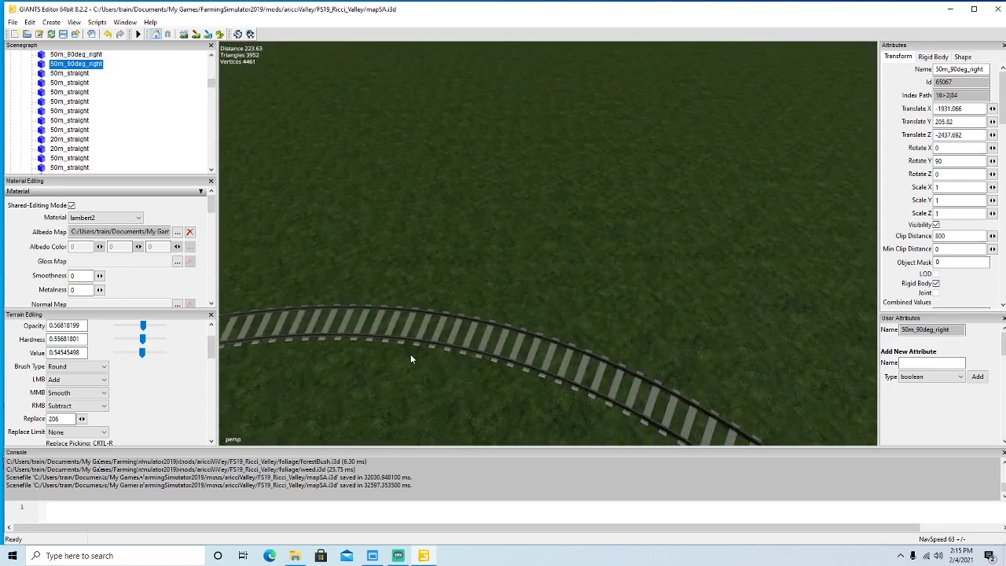
Delete the duplicate 50m_90deg_right curve left at the original bend.
{"action": "left_click", "coordinate": [463, 338]}
{"action": "left_click", "coordinate": [471, 334]}
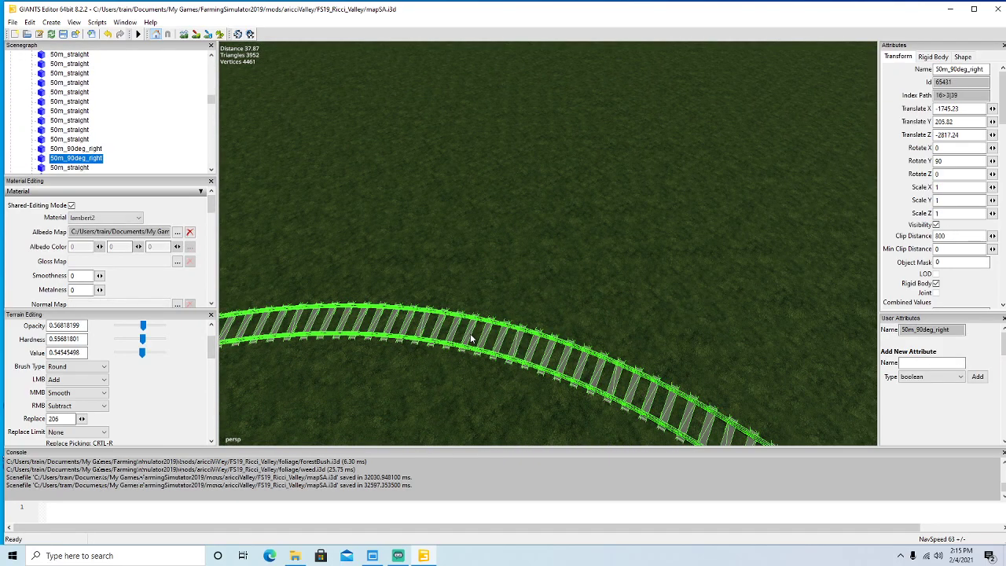
{"action": "key", "text": "Delete"}
Delete the first two straight track pieces of the line that continued from the removed curve.
{"action": "left_click_drag", "start_coordinate": [474, 355], "coordinate": [693, 346], "text": "alt"}
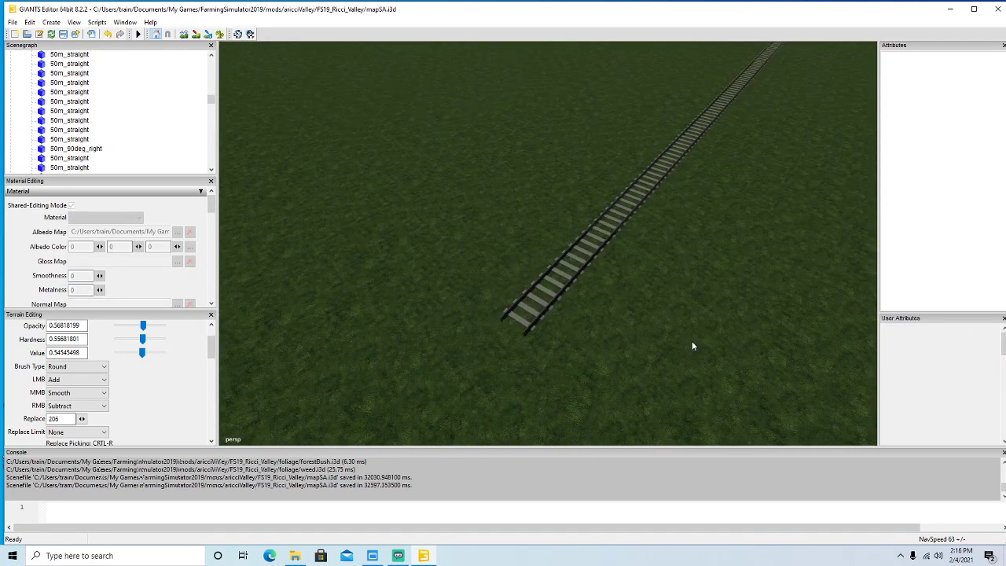
{"action": "left_click", "coordinate": [530, 326]}
{"action": "key", "text": "Delete"}
{"action": "left_click_drag", "start_coordinate": [557, 324], "coordinate": [602, 353], "text": "alt"}
{"action": "scroll", "coordinate": [629, 246], "scroll_direction": "up", "scroll_amount": 5}
{"action": "left_click", "coordinate": [517, 371]}
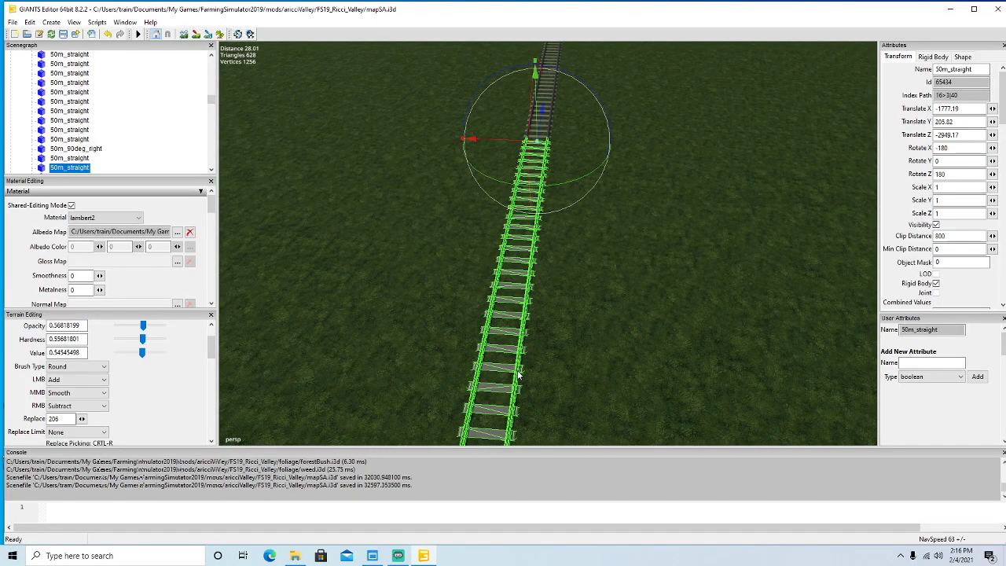
{"action": "key", "text": "Delete"}
Delete the following three straight track pieces beside the row of bushes and into the tall grass.
{"action": "left_click_drag", "start_coordinate": [517, 371], "coordinate": [537, 391], "text": "alt"}
{"action": "scroll", "coordinate": [575, 305], "scroll_direction": "up", "scroll_amount": 3}
{"action": "left_click", "coordinate": [497, 367]}
{"action": "key", "text": "Delete"}
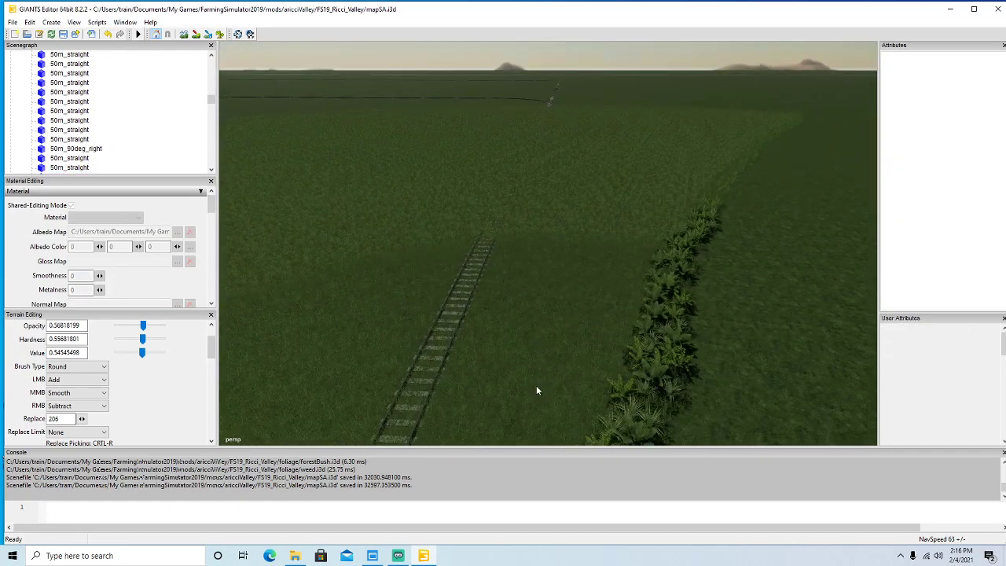
{"action": "left_click", "coordinate": [440, 373]}
{"action": "key", "text": "Delete"}
{"action": "left_click_drag", "start_coordinate": [519, 395], "coordinate": [503, 362], "text": "alt"}
{"action": "left_click", "coordinate": [452, 367]}
{"action": "key", "text": "Delete"}
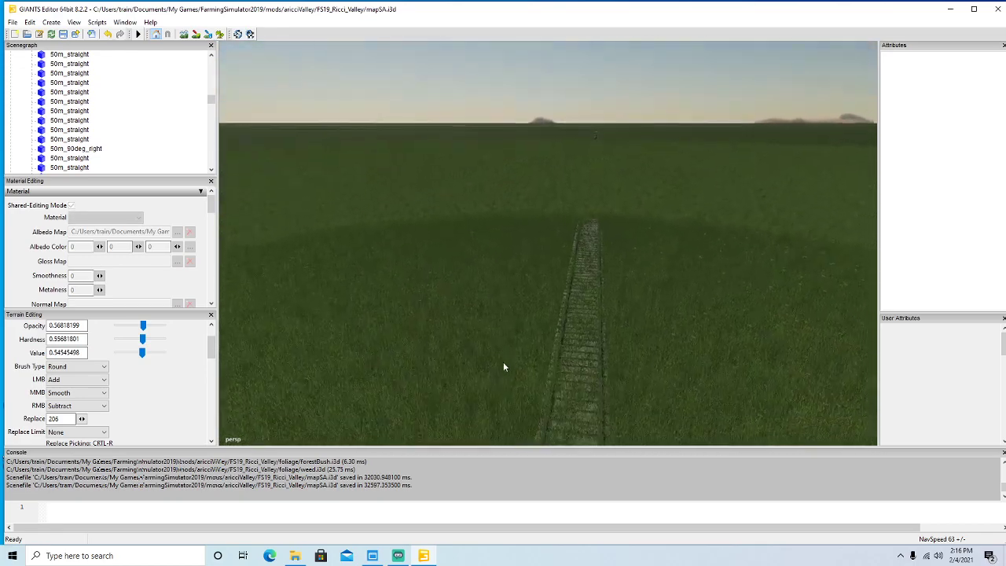
Delete the straight track piece before the junction and the overlapping piece at the junction itself.
{"action": "left_click", "coordinate": [596, 397]}
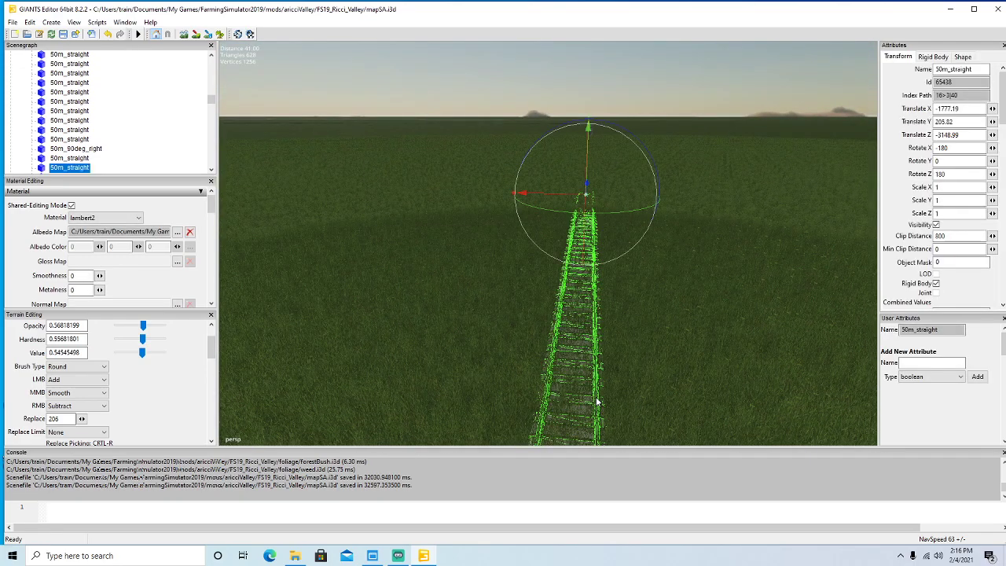
{"action": "left_click", "coordinate": [596, 401]}
{"action": "left_click", "coordinate": [596, 401]}
{"action": "key", "text": "Delete"}
{"action": "left_click_drag", "start_coordinate": [596, 405], "coordinate": [519, 398], "text": "alt"}
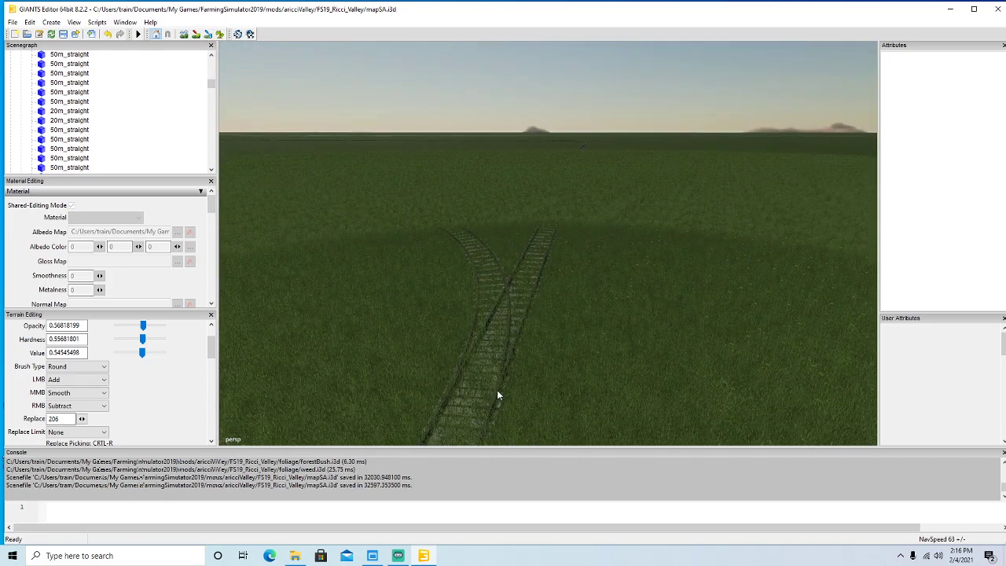
{"action": "left_click", "coordinate": [497, 395]}
{"action": "left_click", "coordinate": [496, 393]}
{"action": "left_click", "coordinate": [497, 396]}
{"action": "key", "text": "Delete"}
Try deleting the straight track pieces just beyond the junction and undo each deletion.
{"action": "left_click_drag", "start_coordinate": [523, 415], "coordinate": [476, 455], "text": "alt"}
{"action": "left_click", "coordinate": [552, 405]}
{"action": "left_click_drag", "start_coordinate": [552, 403], "coordinate": [606, 297], "text": "alt"}
{"action": "left_click", "coordinate": [453, 343]}
{"action": "left_click", "coordinate": [587, 369]}
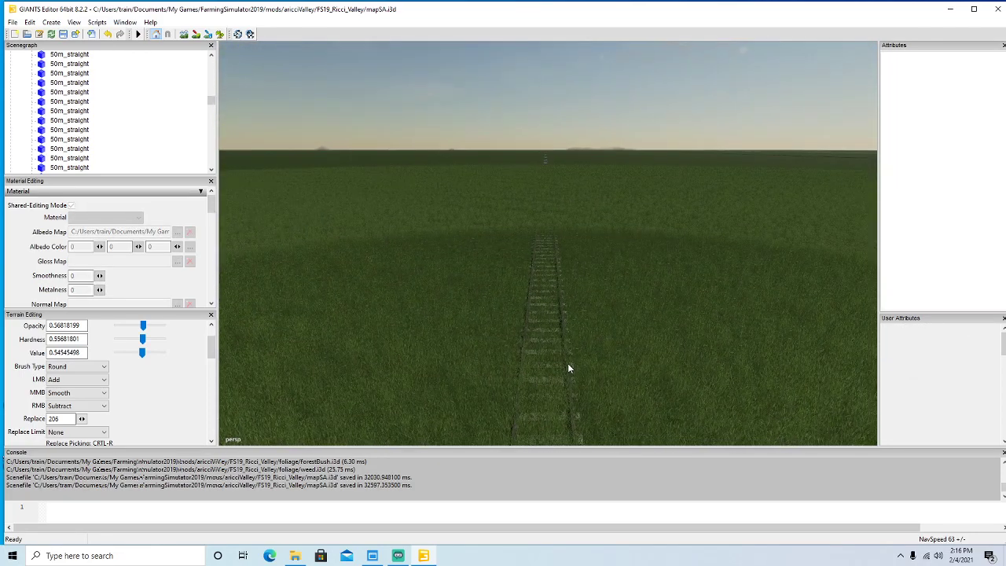
{"action": "left_click", "coordinate": [567, 364]}
{"action": "key", "text": "Delete"}
{"action": "key", "text": "ctrl+z"}
{"action": "left_click", "coordinate": [560, 399]}
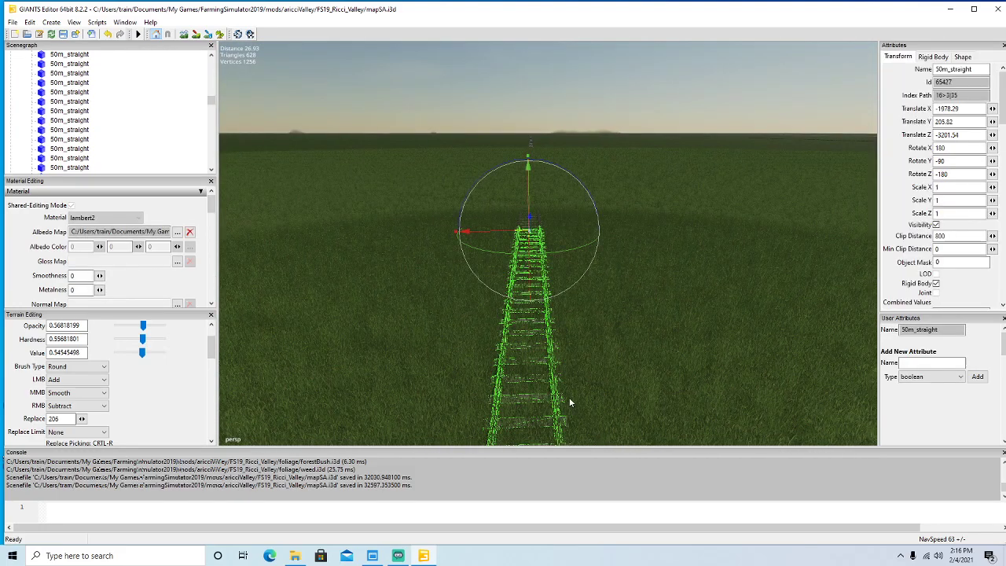
{"action": "key", "text": "Delete"}
{"action": "left_click_drag", "start_coordinate": [585, 401], "coordinate": [505, 417], "text": "alt"}
{"action": "key", "text": "ctrl+z"}
Delete the straight track piece beyond the junction, undoing and repeating the deletion to compare the line.
{"action": "left_click", "coordinate": [550, 405]}
{"action": "key", "text": "Delete"}
{"action": "key", "text": "ctrl+z"}
{"action": "key", "text": "Delete"}
{"action": "key", "text": "ctrl+z"}
{"action": "key", "text": "Delete"}
Delete the next five straight track pieces along the line through the tall grass.
{"action": "left_click", "coordinate": [548, 414]}
{"action": "key", "text": "Delete"}
{"action": "left_click", "coordinate": [579, 401]}
{"action": "key", "text": "Delete"}
{"action": "left_click", "coordinate": [607, 383]}
{"action": "key", "text": "Delete"}
{"action": "left_click", "coordinate": [527, 397]}
{"action": "key", "text": "Delete"}
{"action": "left_click", "coordinate": [524, 399]}
{"action": "key", "text": "Delete"}
Delete five further straight track pieces while following the line toward its far bend.
{"action": "left_click", "coordinate": [542, 410]}
{"action": "key", "text": "Delete"}
{"action": "left_click", "coordinate": [514, 397]}
{"action": "key", "text": "Delete"}
{"action": "left_click", "coordinate": [508, 399]}
{"action": "key", "text": "Delete"}
{"action": "left_click", "coordinate": [595, 423]}
{"action": "key", "text": "Delete"}
{"action": "left_click", "coordinate": [562, 417]}
{"action": "key", "text": "Delete"}
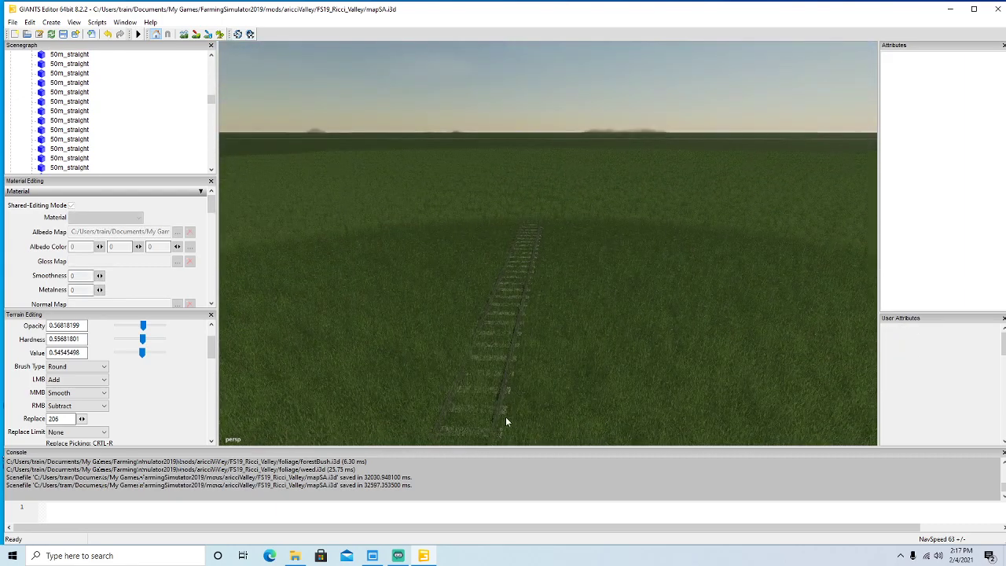
Delete the last two straight pieces and the 50m_90deg_right curve at the end of the line.
{"action": "left_click", "coordinate": [498, 410]}
{"action": "key", "text": "Delete"}
{"action": "left_click_drag", "start_coordinate": [575, 401], "coordinate": [597, 412], "text": "alt"}
{"action": "left_click", "coordinate": [586, 412]}
{"action": "key", "text": "Delete"}
{"action": "left_click", "coordinate": [582, 397]}
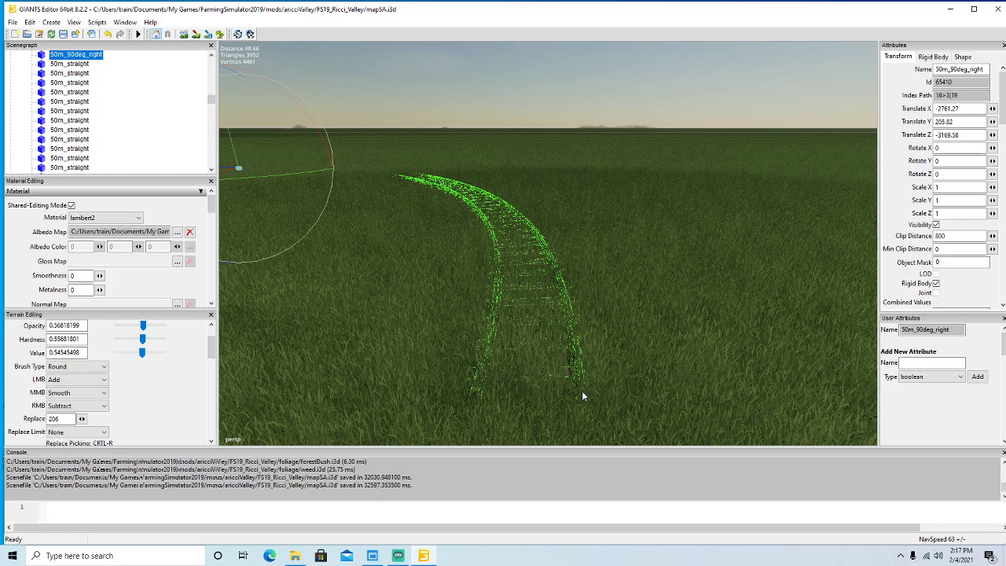
{"action": "key", "text": "Delete"}
Select the whole rrTracks group to highlight all tracks and locate the line remaining in the grass.
{"action": "left_click_drag", "start_coordinate": [582, 396], "coordinate": [468, 344], "text": "alt"}
{"action": "left_click", "coordinate": [349, 227]}
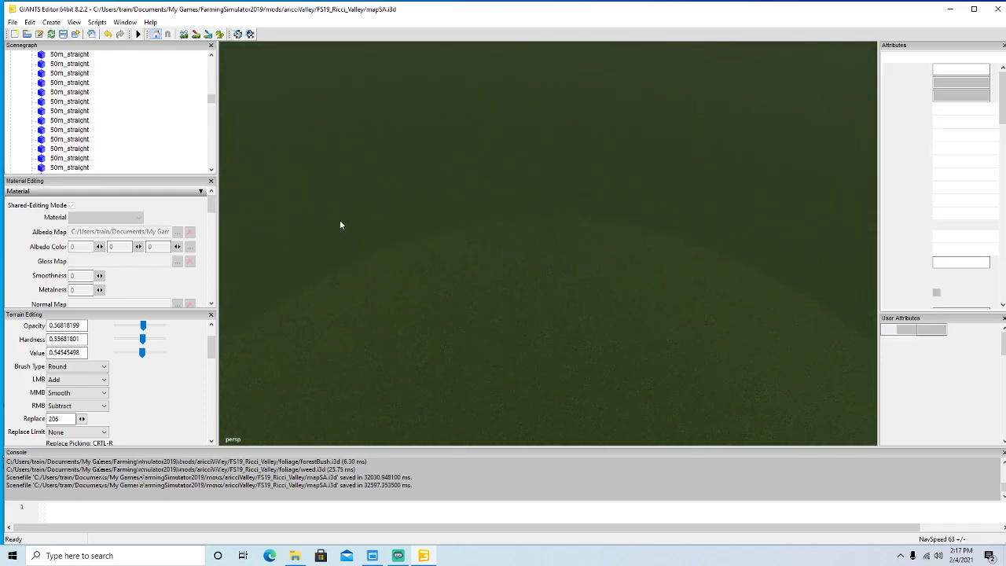
{"action": "scroll", "coordinate": [119, 132], "scroll_direction": "down", "scroll_amount": 8}
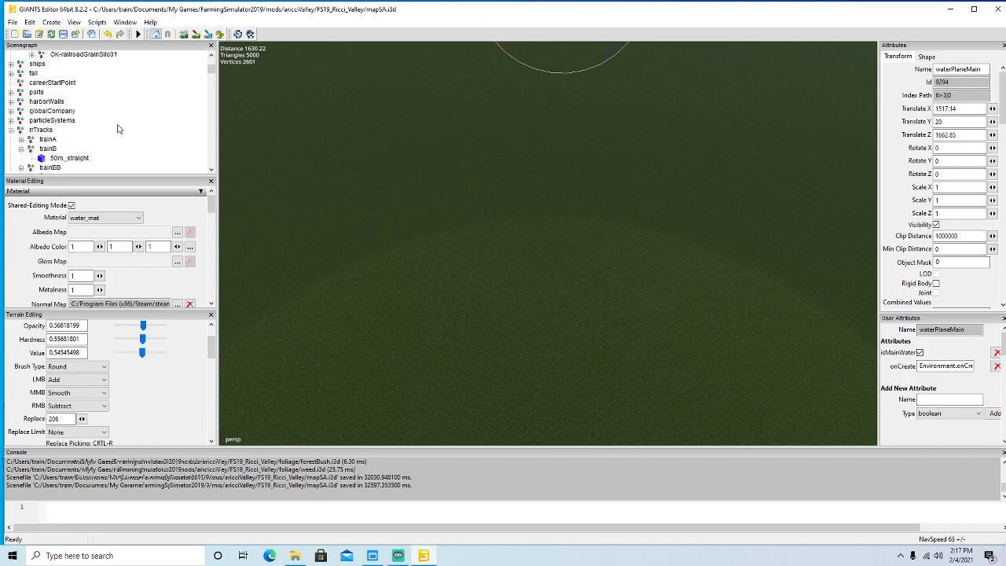
{"action": "left_click", "coordinate": [41, 82]}
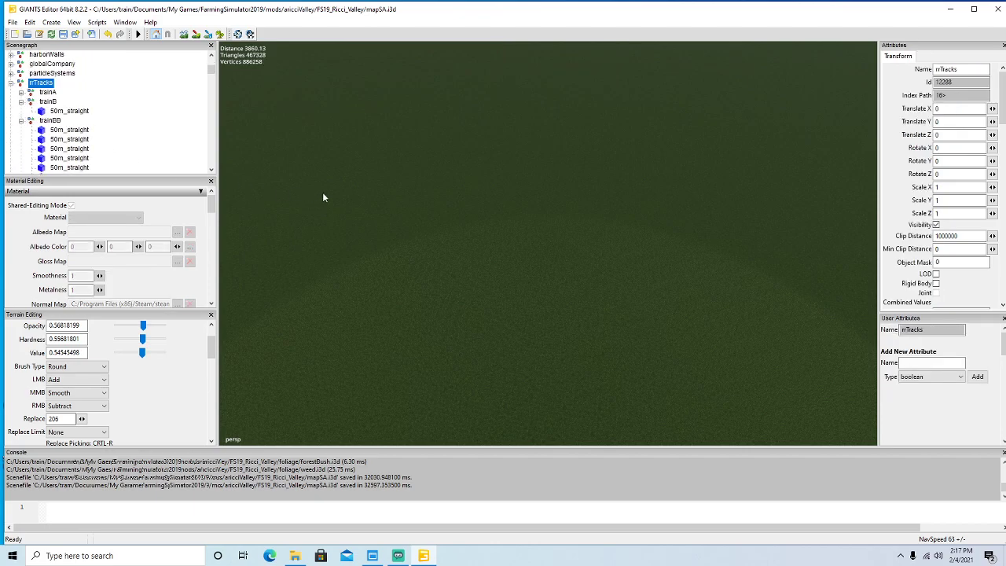
{"action": "scroll", "coordinate": [429, 187], "scroll_direction": "down", "scroll_amount": 5}
{"action": "left_click_drag", "start_coordinate": [449, 190], "coordinate": [525, 437], "text": "alt"}
{"action": "scroll", "coordinate": [389, 397], "scroll_direction": "up", "scroll_amount": 5}
{"action": "scroll", "coordinate": [486, 418], "scroll_direction": "up", "scroll_amount": 5}
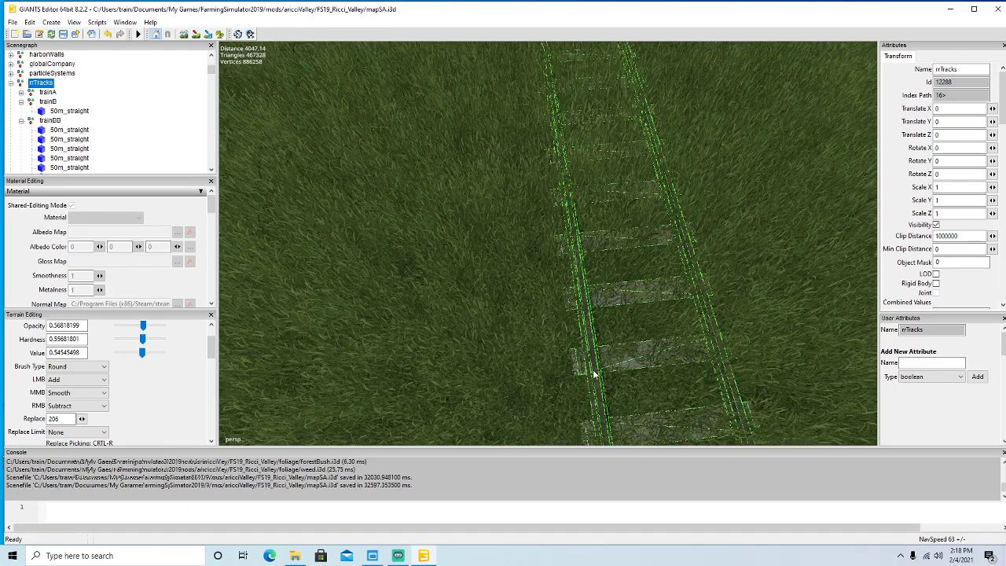
Delete the 50m_straight piece at the near end of the highlighted line past the removed curve.
{"action": "left_click", "coordinate": [607, 376]}
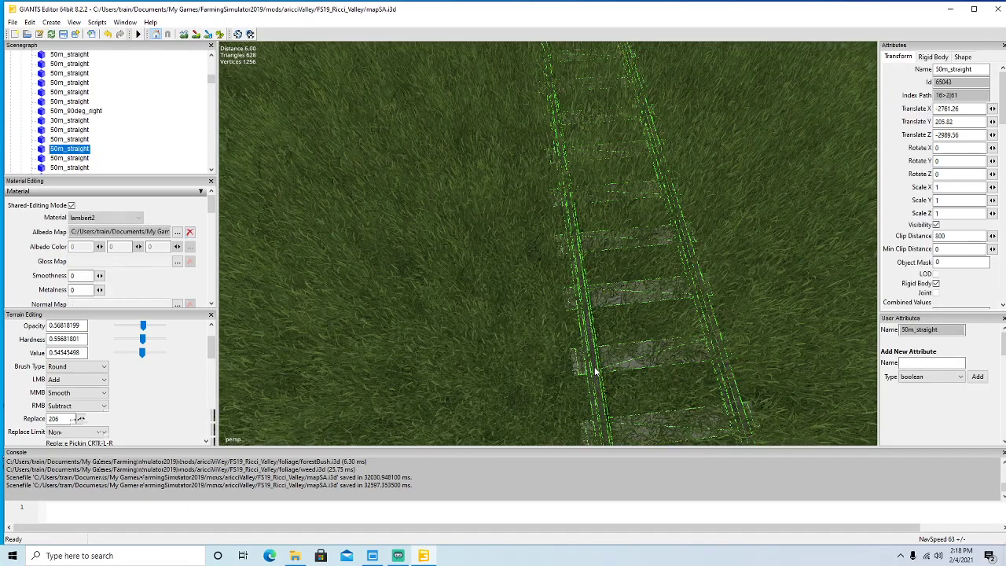
{"action": "key", "text": "Delete"}
{"action": "left_click_drag", "start_coordinate": [607, 376], "coordinate": [548, 363], "text": "alt"}
{"action": "scroll", "coordinate": [615, 247], "scroll_direction": "up", "scroll_amount": 2}
{"action": "scroll", "coordinate": [621, 344], "scroll_direction": "down", "scroll_amount": 3}
{"action": "scroll", "coordinate": [614, 305], "scroll_direction": "up", "scroll_amount": 3}
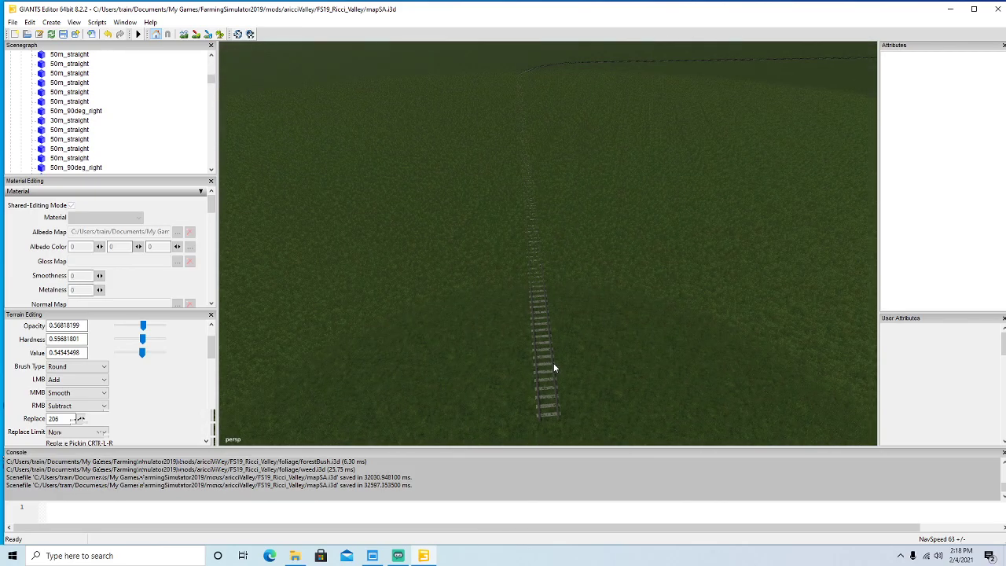
Delete the next two 50m_straight pieces along the line leading to the bend.
{"action": "left_click", "coordinate": [554, 365]}
{"action": "key", "text": "Delete"}
{"action": "mouse_move", "coordinate": [580, 370]}
{"action": "left_mouse_down", "text": "alt"}
{"action": "mouse_move", "coordinate": [576, 313]}
{"action": "mouse_move", "coordinate": [564, 375]}
{"action": "left_mouse_up", "text": "alt"}
{"action": "scroll", "coordinate": [575, 313], "scroll_direction": "down", "scroll_amount": 2}
{"action": "left_click", "coordinate": [468, 398]}
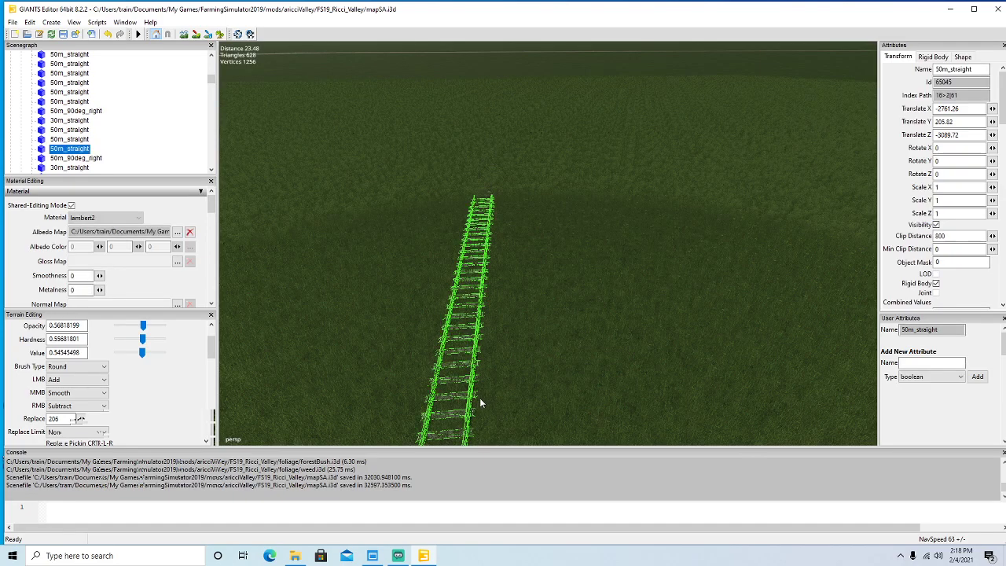
{"action": "key", "text": "Delete"}
Delete the 30m_straight piece and the 50m_90deg_right curve that follows it.
{"action": "left_click_drag", "start_coordinate": [514, 405], "coordinate": [563, 393], "text": "alt"}
{"action": "left_click", "coordinate": [542, 388]}
{"action": "key", "text": "Delete"}
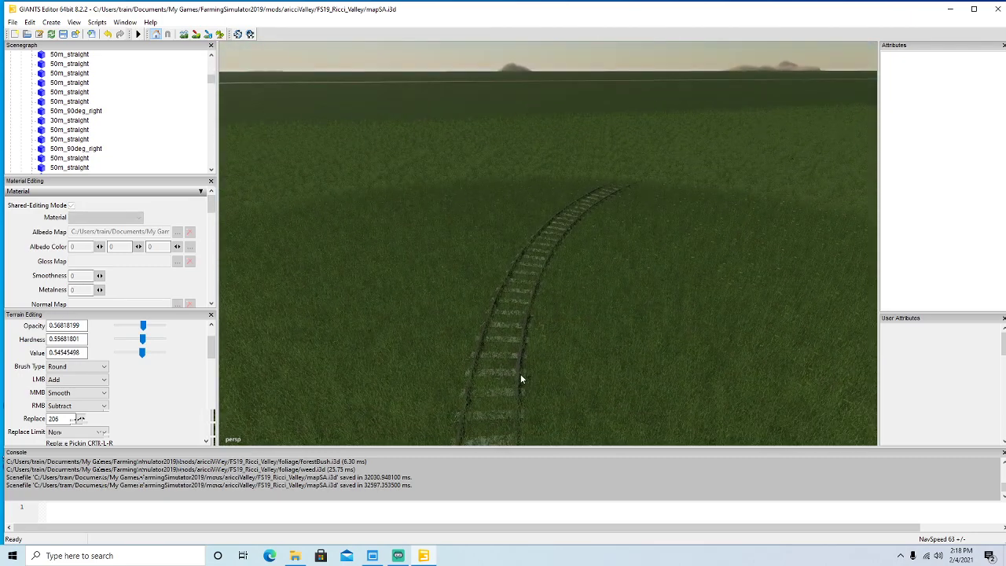
{"action": "left_click", "coordinate": [519, 374]}
{"action": "key", "text": "Delete"}
Delete the first four 50m_straight pieces of the line past the removed curve.
{"action": "left_click_drag", "start_coordinate": [571, 404], "coordinate": [764, 400], "text": "alt"}
{"action": "left_click", "coordinate": [580, 382]}
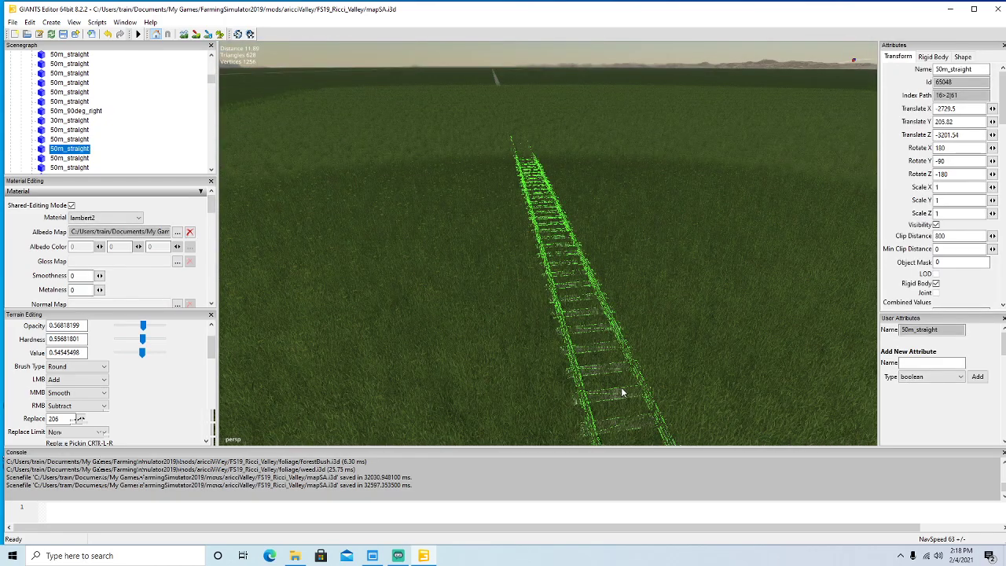
{"action": "key", "text": "Delete"}
{"action": "left_click_drag", "start_coordinate": [621, 386], "coordinate": [497, 401], "text": "alt"}
{"action": "left_click", "coordinate": [531, 406]}
{"action": "key", "text": "Delete"}
{"action": "left_click", "coordinate": [548, 397]}
{"action": "key", "text": "Delete"}
{"action": "left_click", "coordinate": [541, 398]}
{"action": "key", "text": "Delete"}
Delete five more 50m_straight pieces while following the same line across the grass.
{"action": "left_click", "coordinate": [523, 412]}
{"action": "key", "text": "Delete"}
{"action": "left_click", "coordinate": [512, 412]}
{"action": "key", "text": "Delete"}
{"action": "left_click", "coordinate": [485, 402]}
{"action": "key", "text": "Delete"}
{"action": "left_click", "coordinate": [472, 414]}
{"action": "key", "text": "Delete"}
{"action": "left_click", "coordinate": [495, 403]}
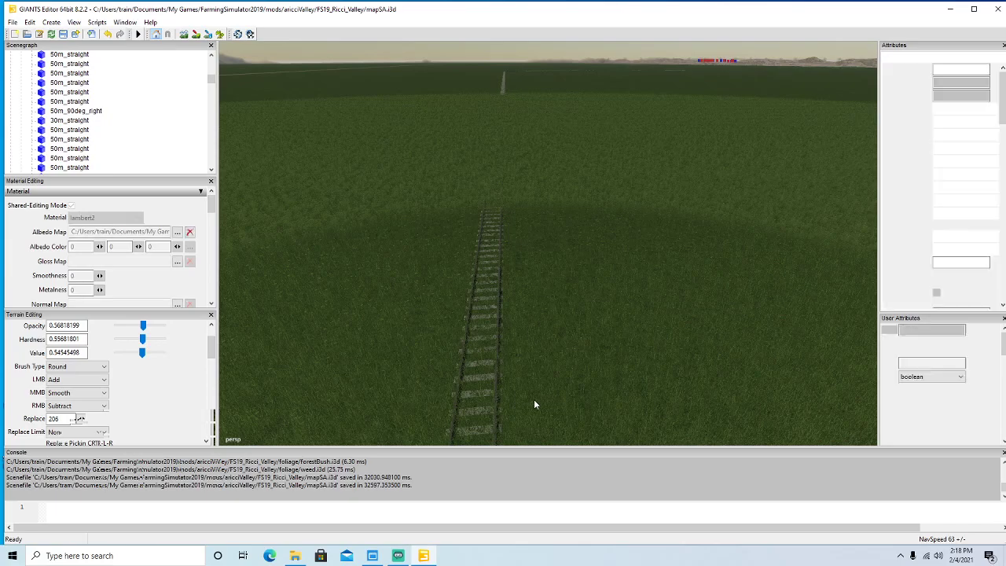
{"action": "key", "text": "Delete"}
Delete the following three 50m_straight pieces at the near end of the line.
{"action": "mouse_move", "coordinate": [559, 425]}
{"action": "left_mouse_down", "text": "alt"}
{"action": "mouse_move", "coordinate": [557, 383]}
{"action": "mouse_move", "coordinate": [547, 416]}
{"action": "left_mouse_up", "text": "alt"}
{"action": "scroll", "coordinate": [557, 382], "scroll_direction": "up", "scroll_amount": 3}
{"action": "left_click", "coordinate": [378, 381]}
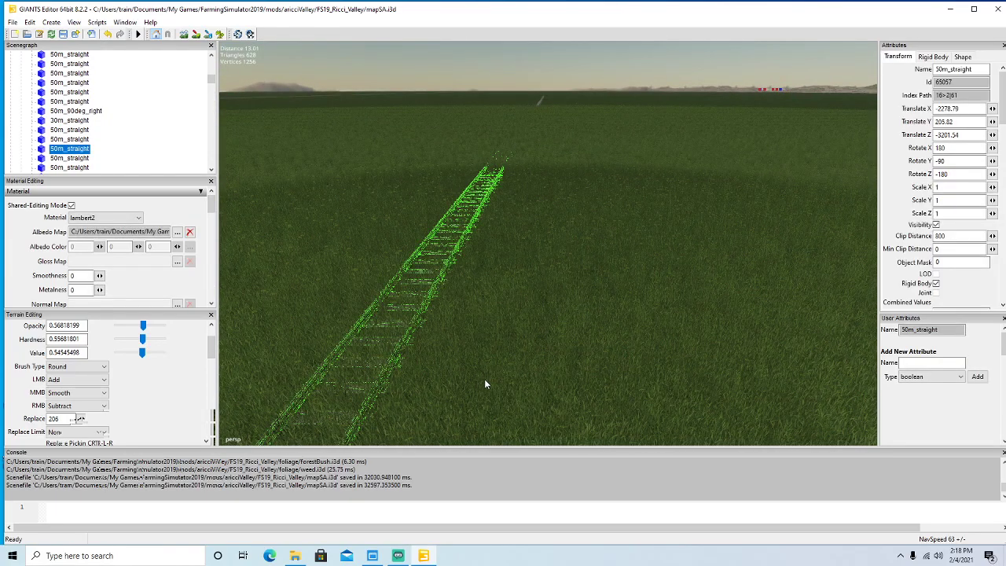
{"action": "key", "text": "Delete"}
{"action": "left_click_drag", "start_coordinate": [502, 401], "coordinate": [525, 394], "text": "alt"}
{"action": "scroll", "coordinate": [456, 371], "scroll_direction": "up", "scroll_amount": 3}
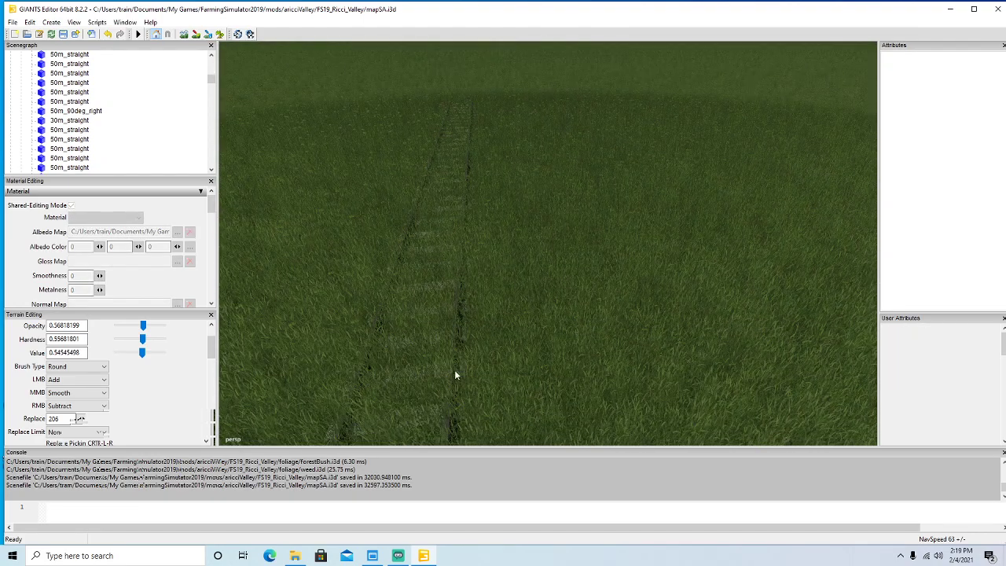
{"action": "left_click", "coordinate": [454, 370]}
{"action": "key", "text": "Delete"}
{"action": "left_click_drag", "start_coordinate": [514, 365], "coordinate": [491, 367], "text": "alt"}
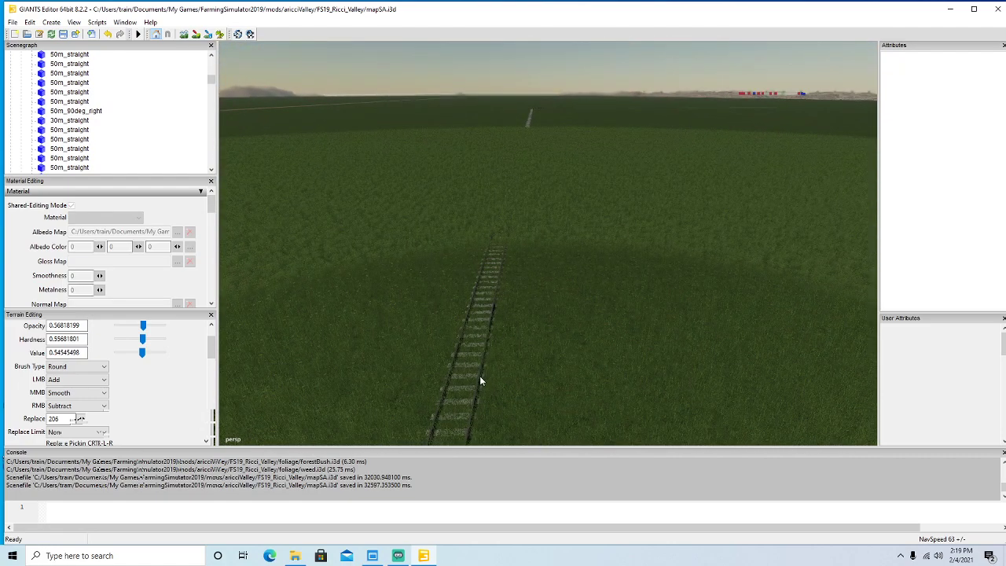
{"action": "left_click", "coordinate": [481, 381]}
{"action": "key", "text": "Delete"}
Delete another three straight track pieces further along the line toward the next curve.
{"action": "mouse_move", "coordinate": [516, 385]}
{"action": "left_mouse_down", "text": "alt"}
{"action": "mouse_move", "coordinate": [515, 344]}
{"action": "mouse_move", "coordinate": [514, 376]}
{"action": "left_mouse_up", "text": "alt"}
{"action": "left_click", "coordinate": [483, 380]}
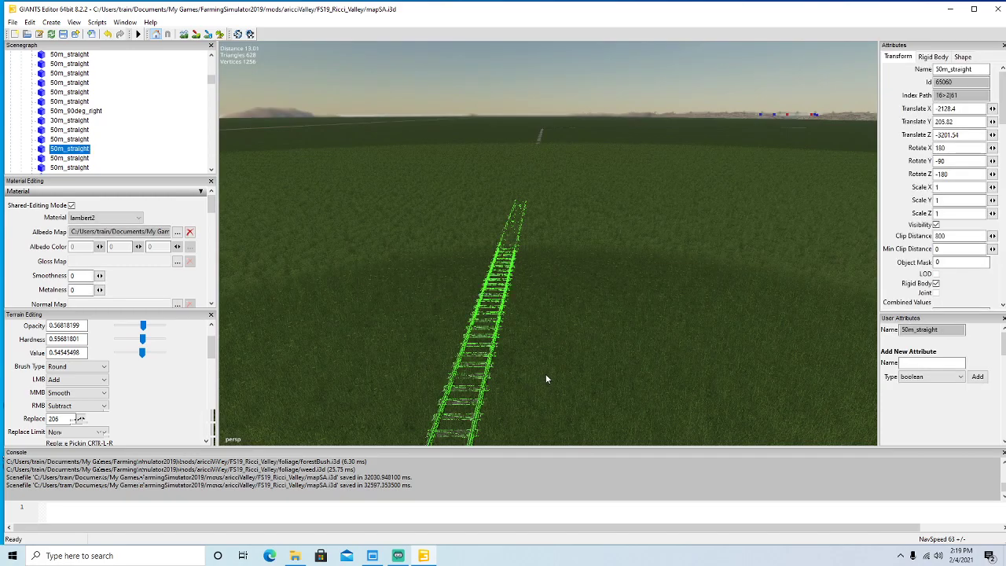
{"action": "key", "text": "Delete"}
{"action": "left_click_drag", "start_coordinate": [547, 377], "coordinate": [517, 404], "text": "alt"}
{"action": "left_click", "coordinate": [498, 376]}
{"action": "key", "text": "Delete"}
{"action": "left_click", "coordinate": [542, 392]}
{"action": "key", "text": "Delete"}
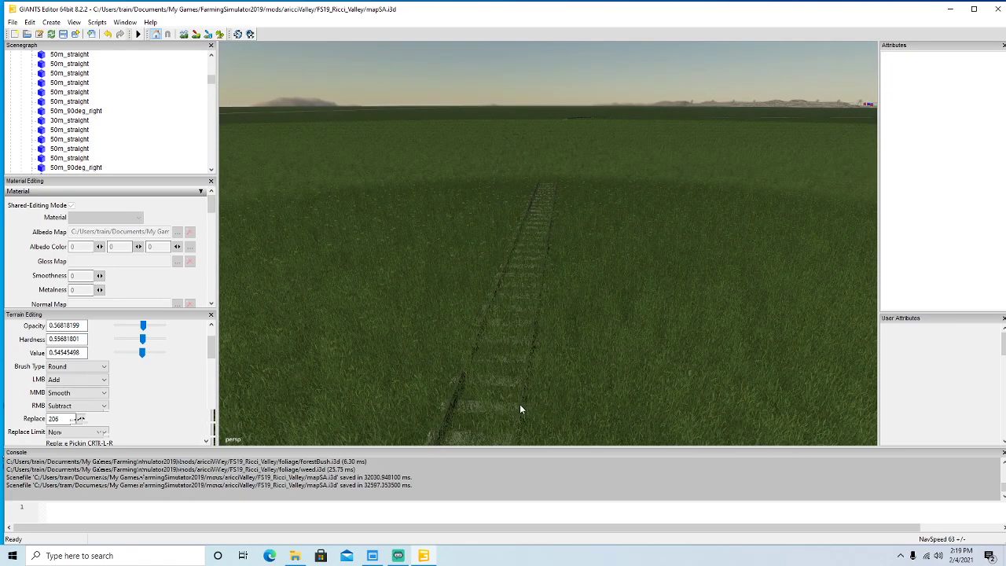
Delete the last three 50m_straight pieces before the short section at the curve.
{"action": "left_click", "coordinate": [521, 405]}
{"action": "key", "text": "Delete"}
{"action": "left_click_drag", "start_coordinate": [588, 406], "coordinate": [604, 419], "text": "alt"}
{"action": "left_click", "coordinate": [549, 396]}
{"action": "key", "text": "Delete"}
{"action": "left_click_drag", "start_coordinate": [607, 379], "coordinate": [522, 354], "text": "alt"}
{"action": "left_click", "coordinate": [540, 292]}
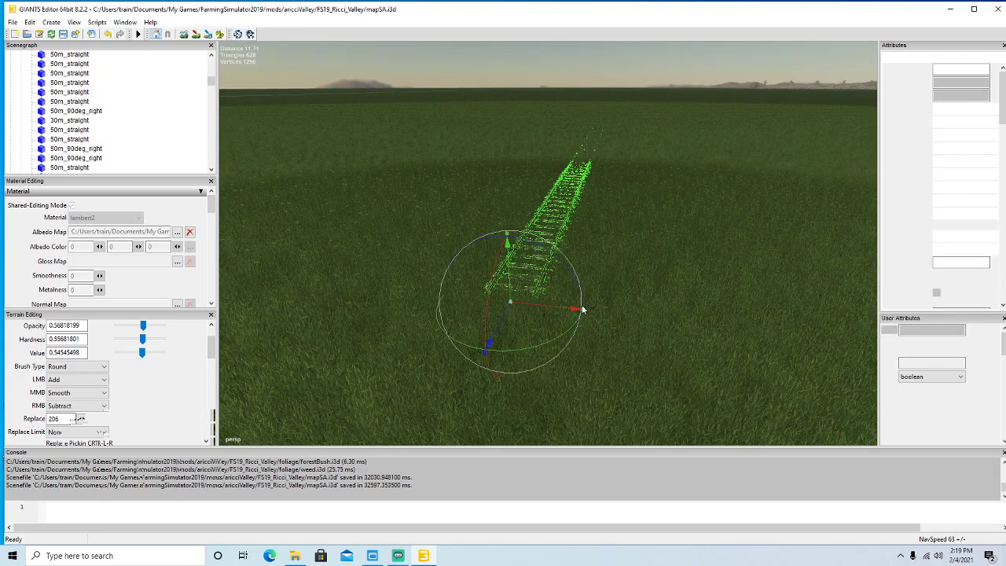
{"action": "key", "text": "Delete"}
Delete the 20m_straight piece at the bend and the adjoining 50m_90deg_right curve.
{"action": "left_click_drag", "start_coordinate": [582, 307], "coordinate": [599, 390], "text": "alt"}
{"action": "left_click", "coordinate": [599, 390]}
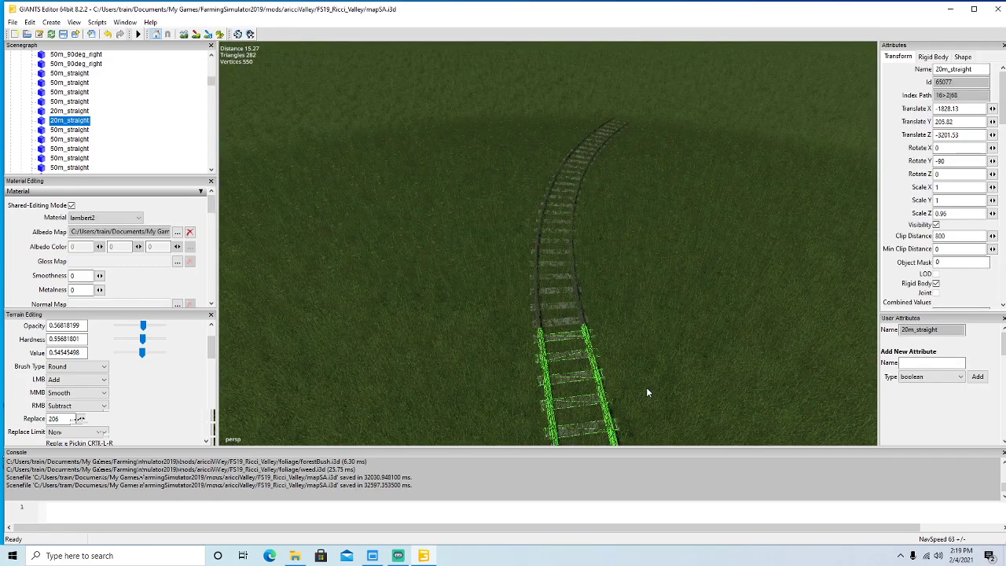
{"action": "key", "text": "Delete"}
{"action": "left_click", "coordinate": [582, 320]}
{"action": "key", "text": "Delete"}
Delete the 20m_straight piece past the curve and the 50m_straight piece joined to it.
{"action": "left_click_drag", "start_coordinate": [622, 350], "coordinate": [682, 386], "text": "alt"}
{"action": "left_click", "coordinate": [494, 334]}
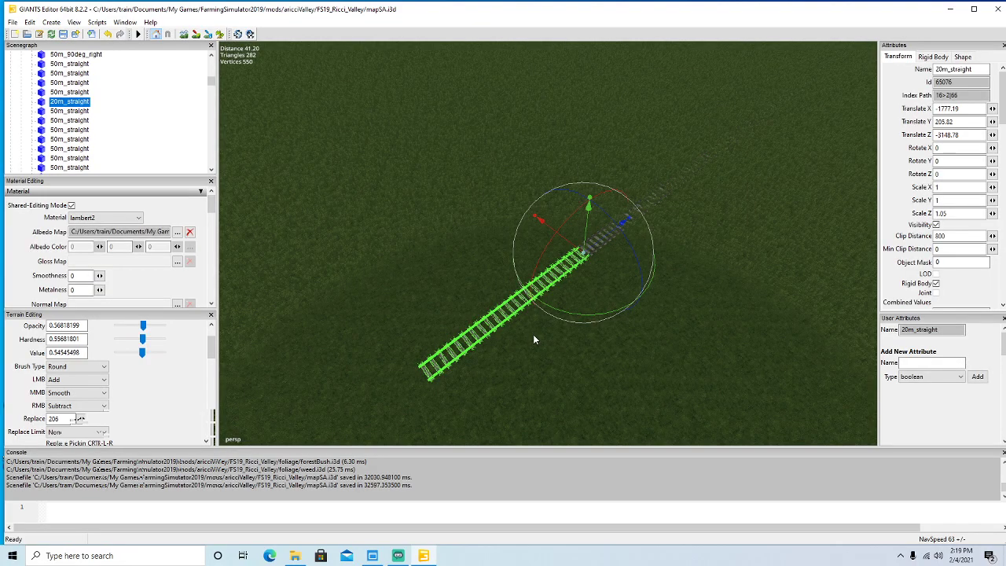
{"action": "key", "text": "Delete"}
{"action": "left_click", "coordinate": [600, 250]}
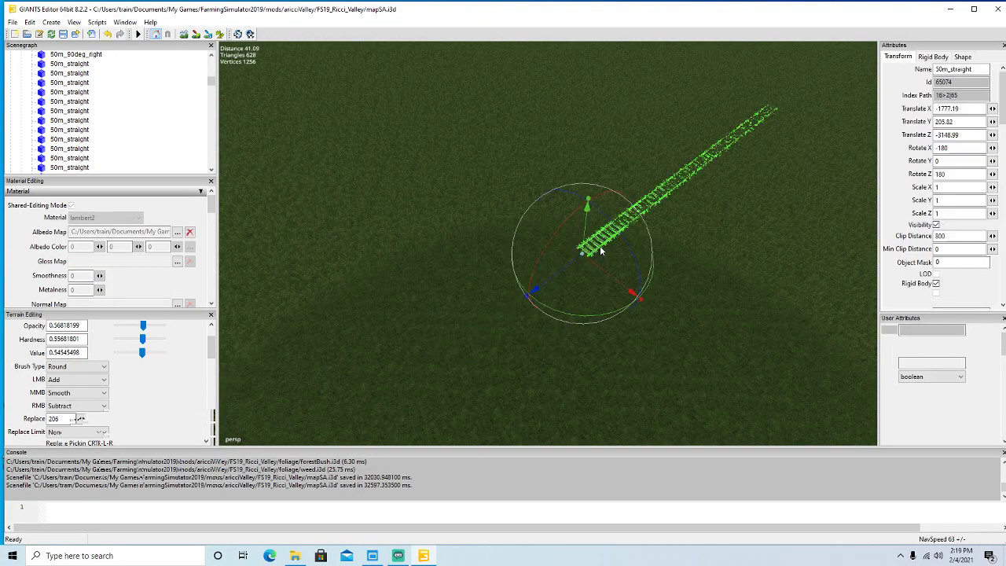
{"action": "key", "text": "Delete"}
Delete the three remaining 50m_straight pieces along this last stretch of the line.
{"action": "left_click_drag", "start_coordinate": [601, 257], "coordinate": [665, 291], "text": "alt"}
{"action": "scroll", "coordinate": [673, 225], "scroll_direction": "up", "scroll_amount": 6}
{"action": "left_click", "coordinate": [491, 325]}
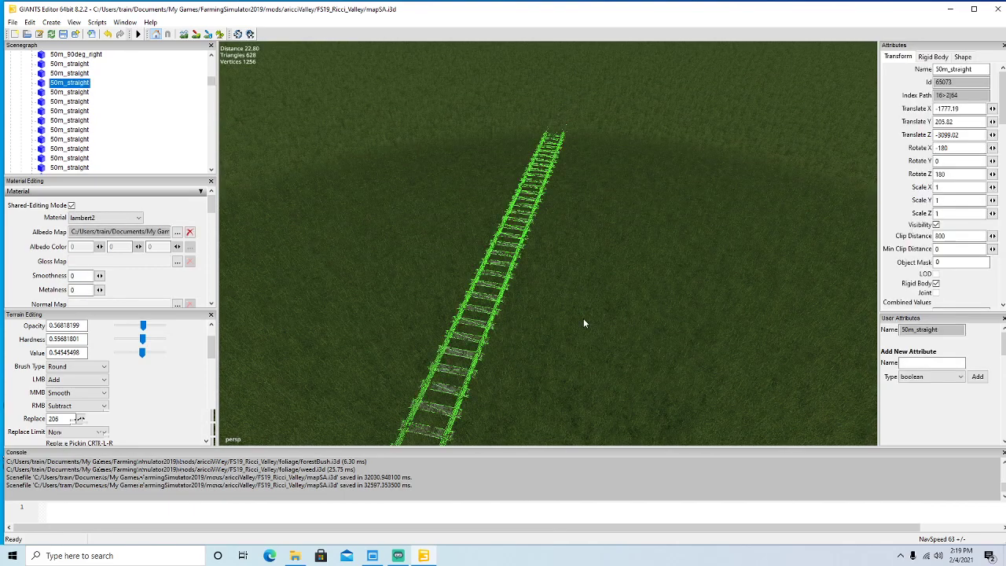
{"action": "key", "text": "Delete"}
{"action": "left_click_drag", "start_coordinate": [613, 341], "coordinate": [545, 345], "text": "alt"}
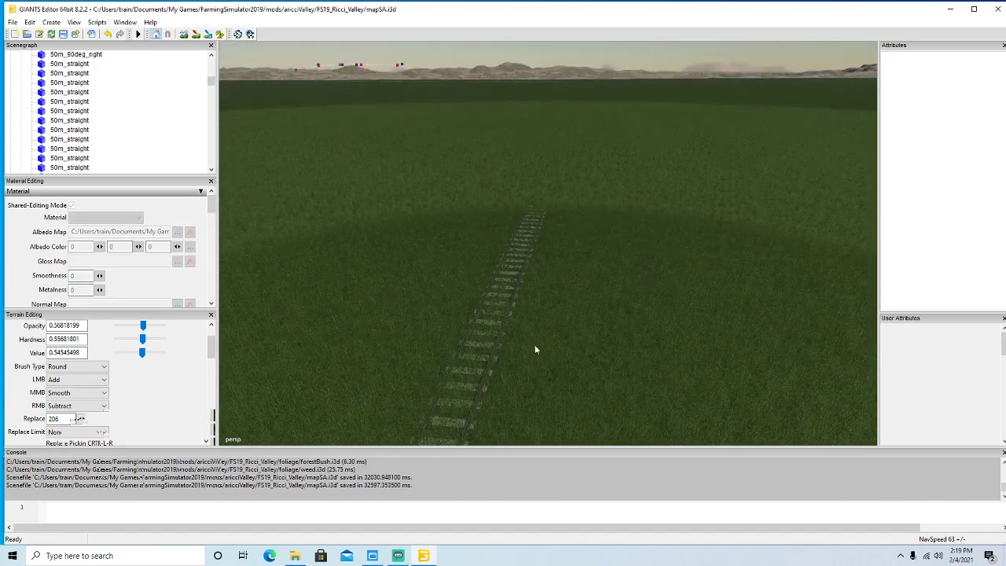
{"action": "left_click", "coordinate": [489, 375]}
{"action": "key", "text": "Delete"}
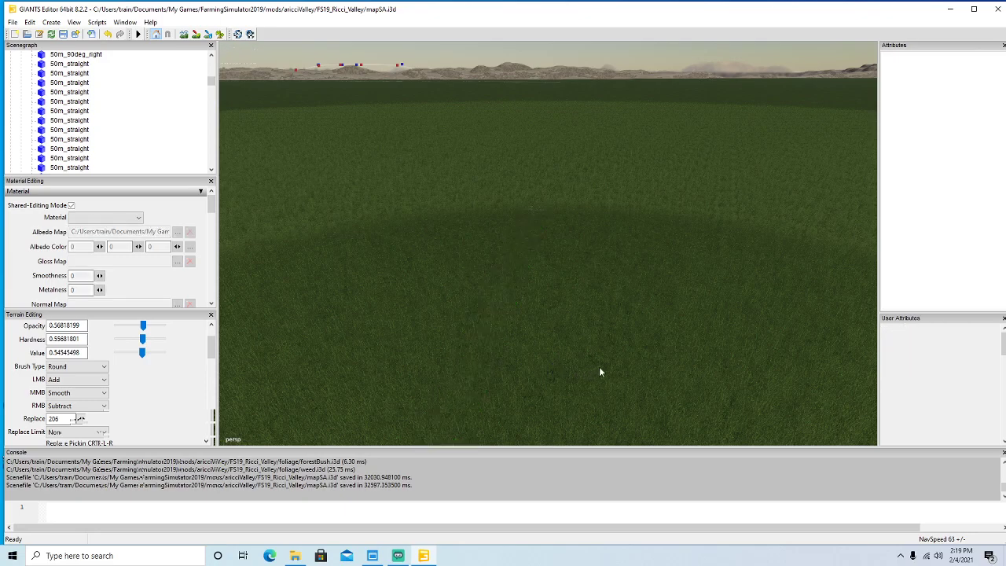
{"action": "left_click_drag", "start_coordinate": [619, 328], "coordinate": [566, 349], "text": "alt"}
{"action": "scroll", "coordinate": [625, 289], "scroll_direction": "up", "scroll_amount": 4}
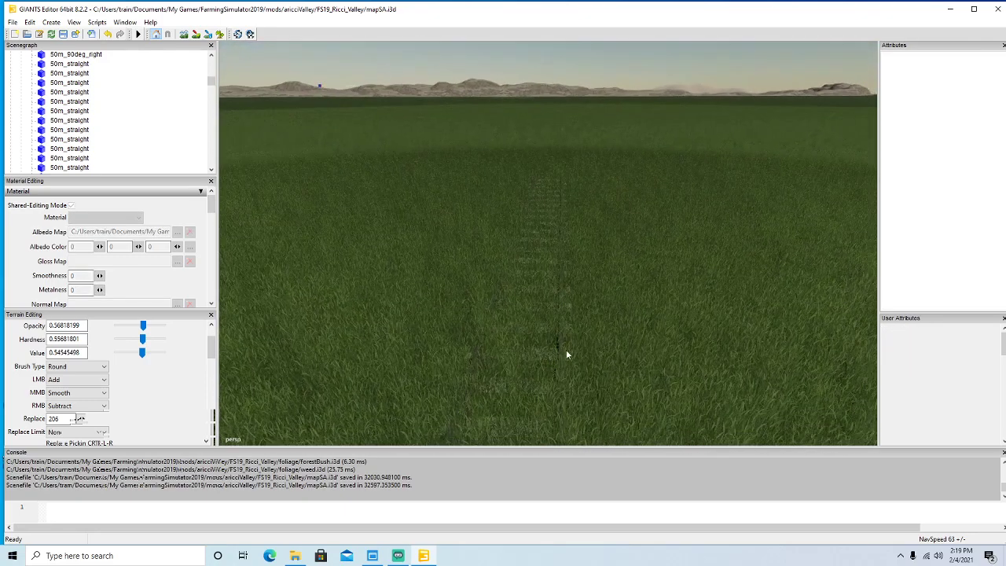
{"action": "left_click", "coordinate": [565, 350]}
{"action": "key", "text": "Delete"}
Select the whole rrTracks group to highlight which tracks remain on the map.
{"action": "mouse_move", "coordinate": [658, 353]}
{"action": "left_mouse_down", "text": "alt"}
{"action": "mouse_move", "coordinate": [646, 386]}
{"action": "mouse_move", "coordinate": [651, 369]}
{"action": "left_mouse_up", "text": "alt"}
{"action": "scroll", "coordinate": [643, 385], "scroll_direction": "down", "scroll_amount": 5}
{"action": "left_click", "coordinate": [651, 373]}
{"action": "scroll", "coordinate": [86, 133], "scroll_direction": "up", "scroll_amount": 7}
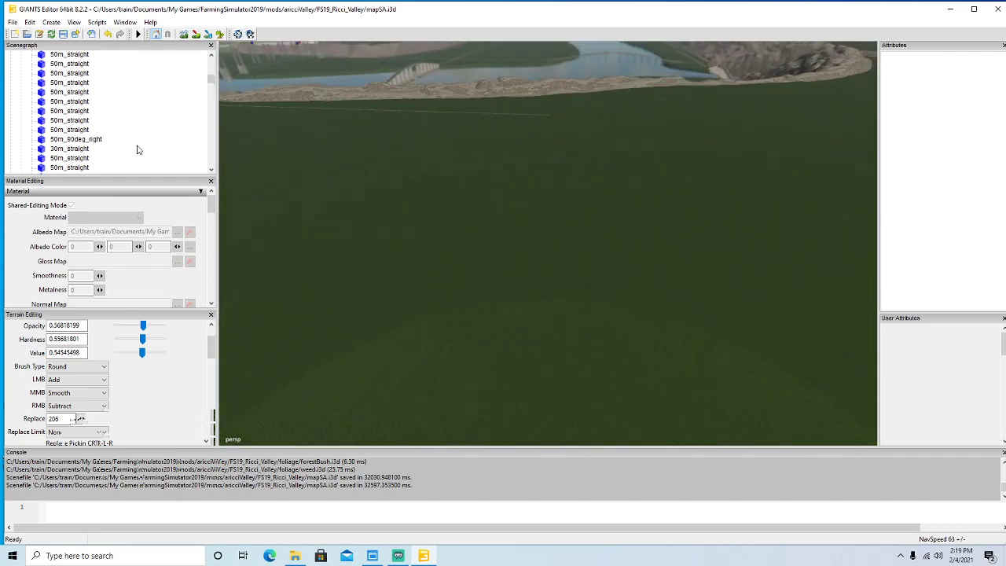
{"action": "scroll", "coordinate": [117, 138], "scroll_direction": "up", "scroll_amount": 6}
{"action": "scroll", "coordinate": [108, 122], "scroll_direction": "down", "scroll_amount": 3}
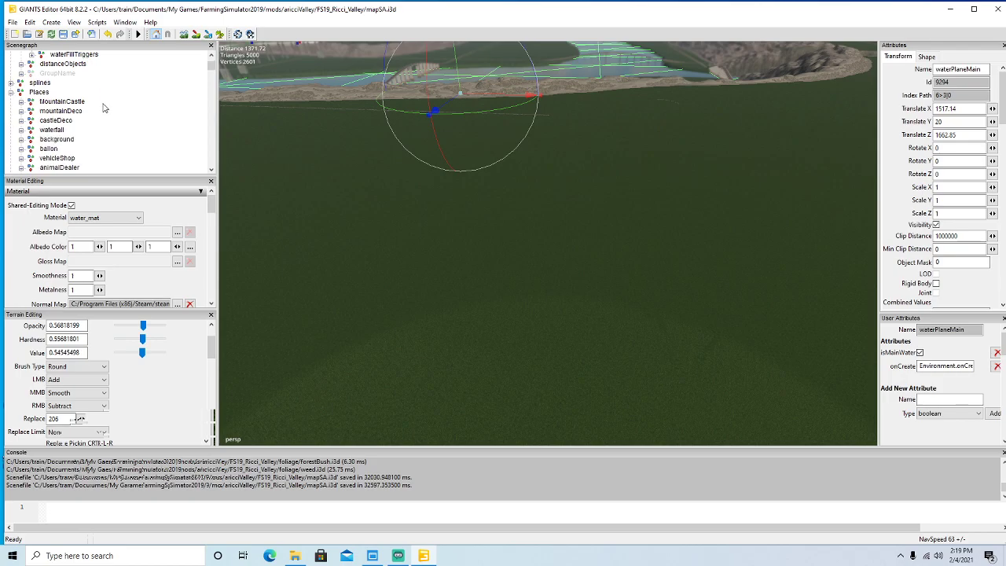
{"action": "scroll", "coordinate": [73, 115], "scroll_direction": "down", "scroll_amount": 4}
{"action": "scroll", "coordinate": [63, 111], "scroll_direction": "down", "scroll_amount": 3}
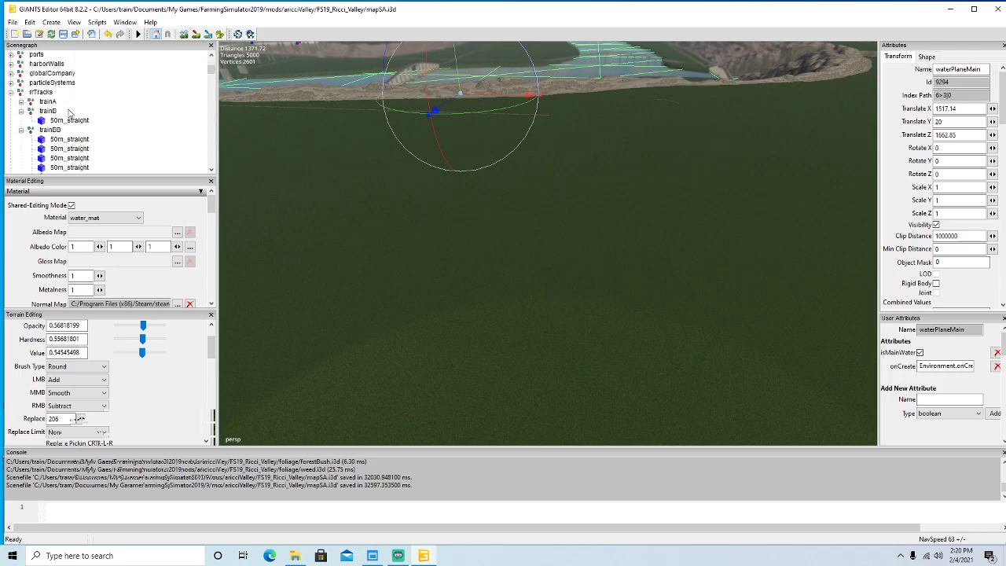
{"action": "left_click", "coordinate": [40, 73]}
{"action": "mouse_move", "coordinate": [417, 208]}
{"action": "left_mouse_down", "text": "alt"}
{"action": "mouse_move", "coordinate": [676, 207]}
{"action": "mouse_move", "coordinate": [303, 200]}
{"action": "mouse_move", "coordinate": [435, 208]}
{"action": "left_mouse_up", "text": "alt"}
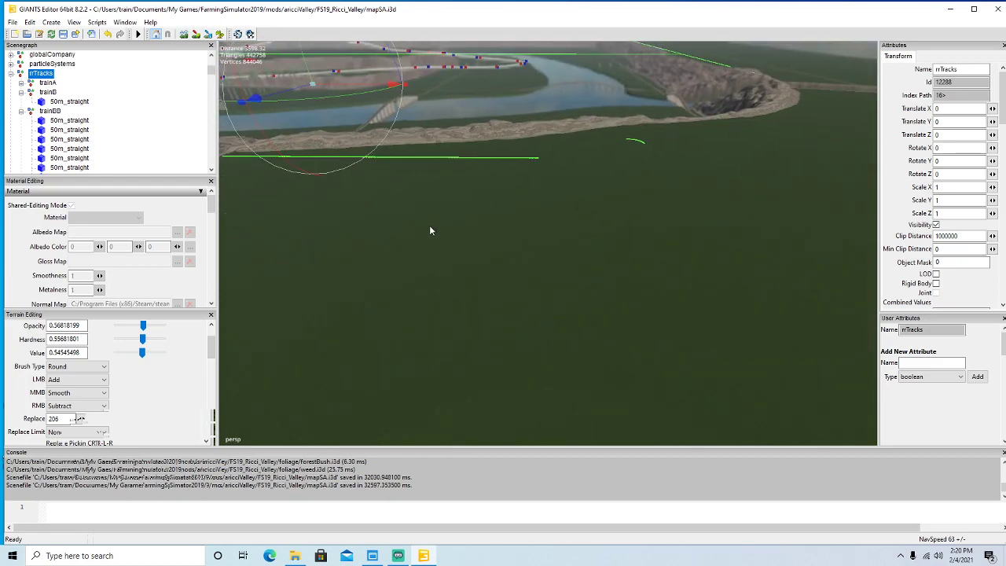
Duplicate the 50m_straight piece at the open end of the highlighted line near the road.
{"action": "left_click_drag", "start_coordinate": [519, 256], "coordinate": [483, 288], "text": "alt"}
{"action": "scroll", "coordinate": [433, 250], "scroll_direction": "up", "scroll_amount": 4}
{"action": "scroll", "coordinate": [425, 242], "scroll_direction": "up", "scroll_amount": 4}
{"action": "scroll", "coordinate": [425, 238], "scroll_direction": "up", "scroll_amount": 3}
{"action": "scroll", "coordinate": [409, 242], "scroll_direction": "up", "scroll_amount": 7}
{"action": "left_click", "coordinate": [494, 279]}
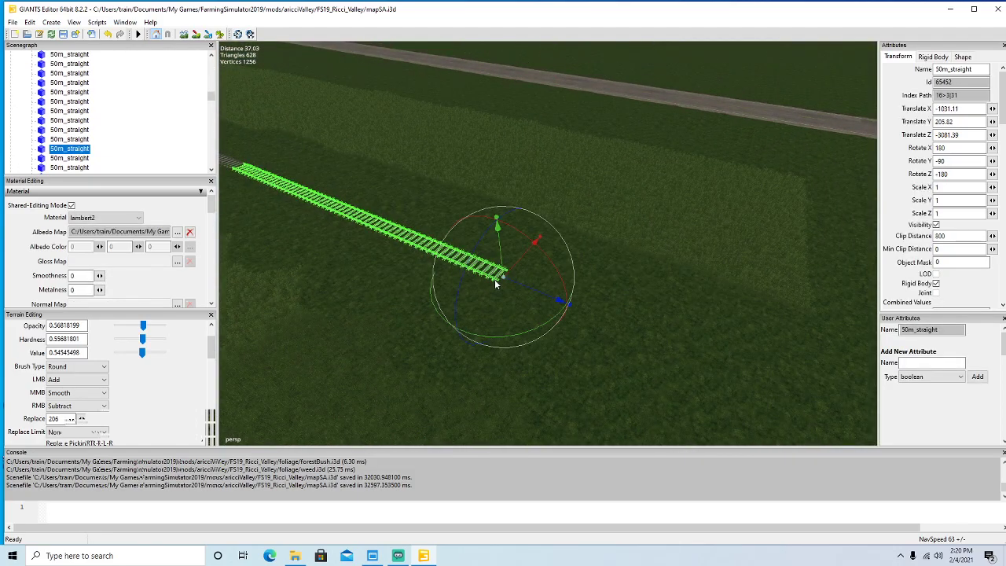
{"action": "left_click_drag", "start_coordinate": [493, 328], "coordinate": [484, 334], "text": "alt"}
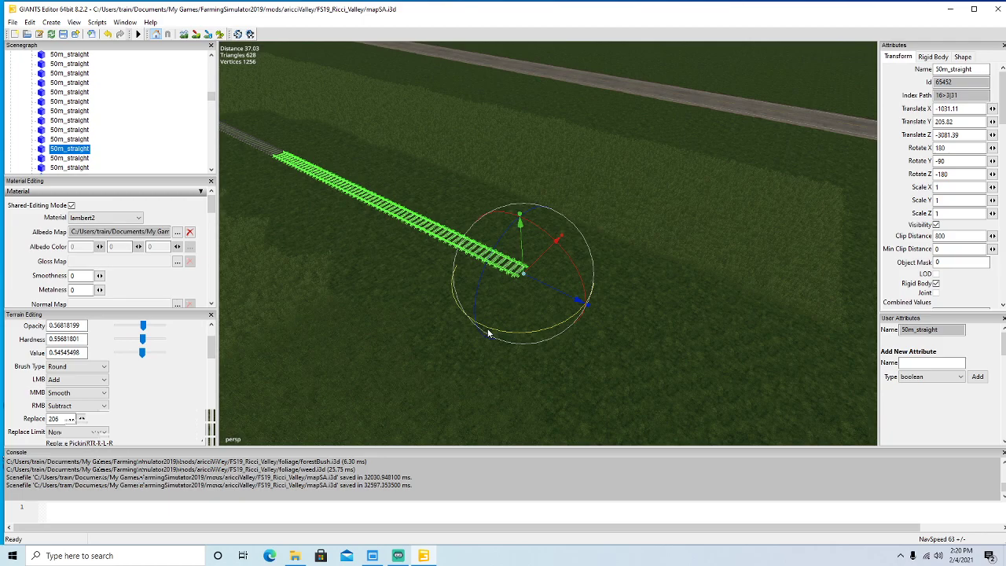
{"action": "key", "text": "ctrl+d"}
Move the duplicated straight along the line to extend its open end, at Translate X -1081.315.
{"action": "left_click_drag", "start_coordinate": [544, 282], "coordinate": [874, 478]}
{"action": "left_click_drag", "start_coordinate": [550, 346], "coordinate": [753, 338], "text": "alt"}
{"action": "scroll", "coordinate": [460, 364], "scroll_direction": "up", "scroll_amount": 3}
{"action": "scroll", "coordinate": [496, 365], "scroll_direction": "down", "scroll_amount": 3}
{"action": "left_click_drag", "start_coordinate": [692, 186], "coordinate": [796, 106]}
{"action": "scroll", "coordinate": [754, 210], "scroll_direction": "up", "scroll_amount": 4}
{"action": "mouse_move", "coordinate": [721, 241]}
{"action": "left_mouse_down", "text": "alt"}
{"action": "mouse_move", "coordinate": [755, 210]}
{"action": "mouse_move", "coordinate": [763, 246]}
{"action": "mouse_move", "coordinate": [708, 249]}
{"action": "left_mouse_up", "text": "alt"}
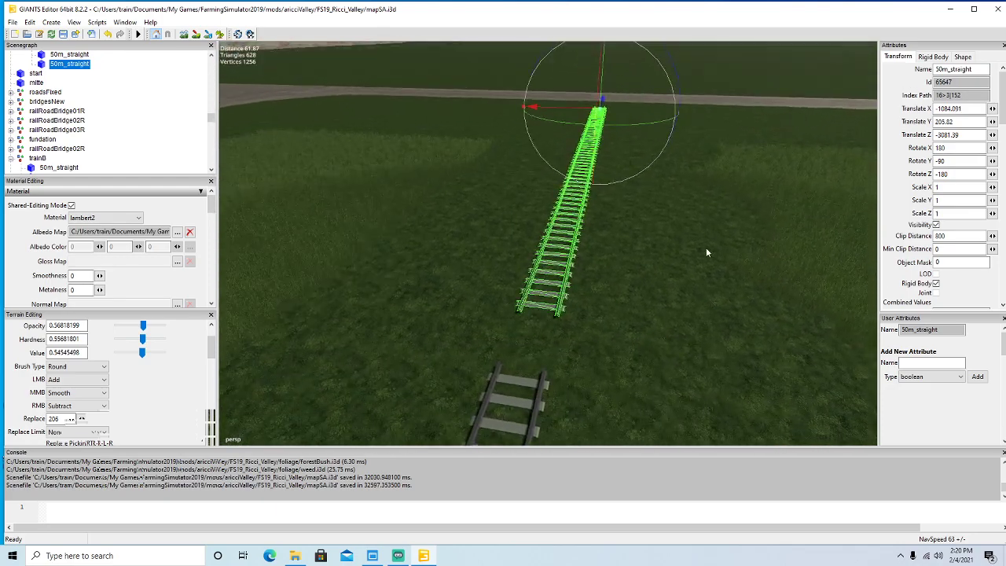
{"action": "left_click_drag", "start_coordinate": [604, 110], "coordinate": [607, 127]}
{"action": "scroll", "coordinate": [674, 133], "scroll_direction": "up", "scroll_amount": 5}
{"action": "left_click_drag", "start_coordinate": [651, 193], "coordinate": [592, 198], "text": "alt"}
{"action": "scroll", "coordinate": [592, 198], "scroll_direction": "down", "scroll_amount": 4}
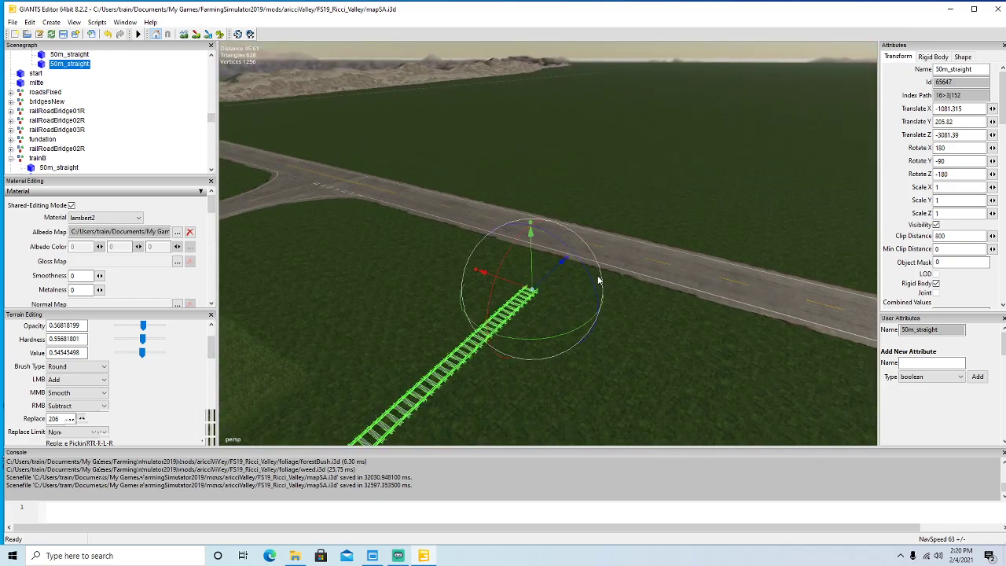
Duplicate the 50m_straight piece again and move the copy across the road to about Translate X -1142.16.
{"action": "key", "text": "ctrl+d"}
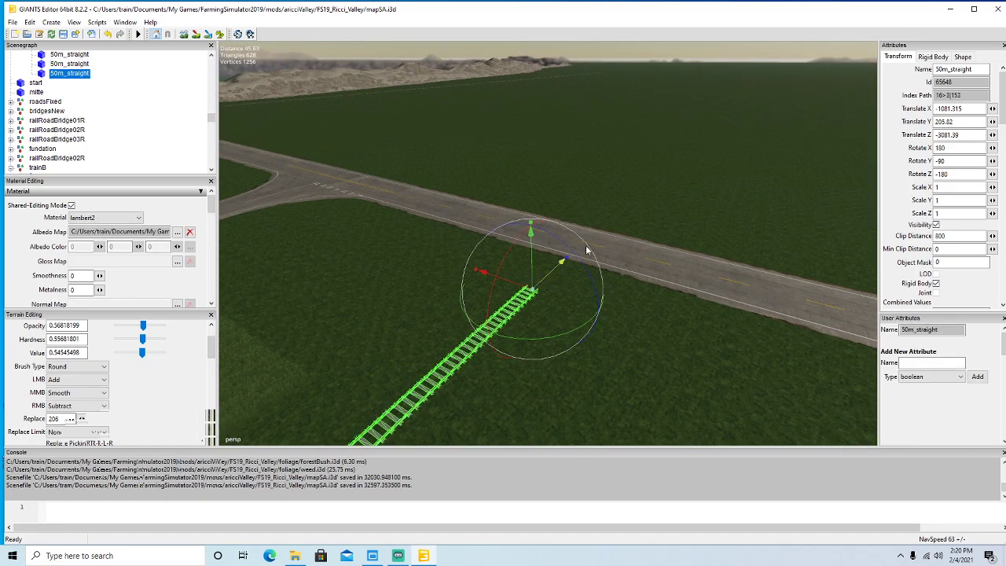
{"action": "scroll", "coordinate": [727, 104], "scroll_direction": "down", "scroll_amount": 4}
{"action": "left_click_drag", "start_coordinate": [728, 105], "coordinate": [728, 233]}
{"action": "left_click_drag", "start_coordinate": [646, 182], "coordinate": [647, 185]}
{"action": "left_click_drag", "start_coordinate": [601, 266], "coordinate": [629, 278], "text": "alt"}
{"action": "scroll", "coordinate": [593, 304], "scroll_direction": "up", "scroll_amount": 5}
{"action": "left_click_drag", "start_coordinate": [646, 208], "coordinate": [652, 271]}
{"action": "left_click_drag", "start_coordinate": [588, 348], "coordinate": [699, 277], "text": "alt"}
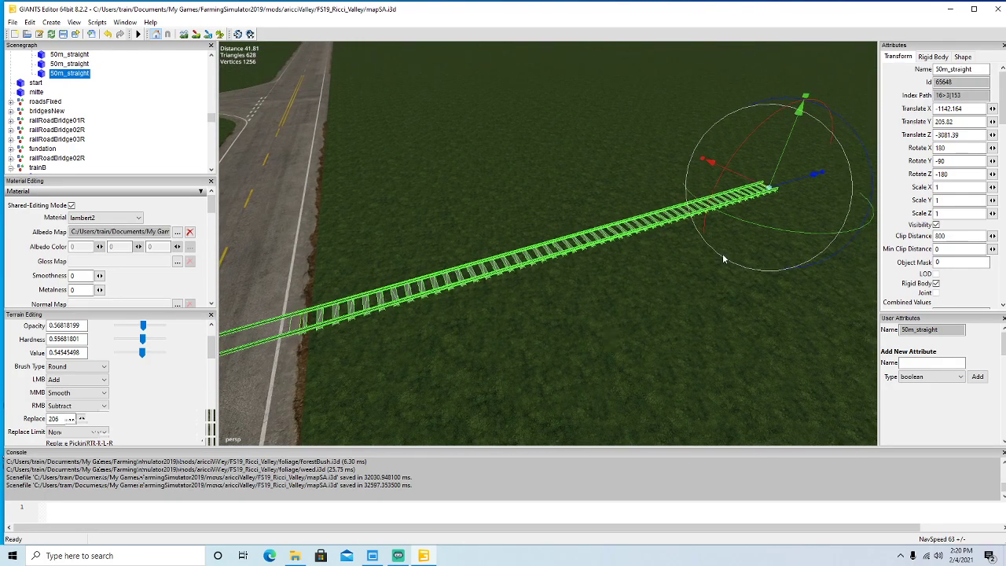
Reposition the straight across the road so it meets the end of the line, at Translate X -1131.441.
{"action": "left_click_drag", "start_coordinate": [786, 186], "coordinate": [891, 148]}
{"action": "mouse_move", "coordinate": [786, 260]}
{"action": "left_mouse_down", "text": "alt"}
{"action": "mouse_move", "coordinate": [674, 281]}
{"action": "mouse_move", "coordinate": [603, 279]}
{"action": "mouse_move", "coordinate": [603, 265]}
{"action": "mouse_move", "coordinate": [551, 258]}
{"action": "mouse_move", "coordinate": [779, 273]}
{"action": "left_mouse_up", "text": "alt"}
{"action": "scroll", "coordinate": [550, 253], "scroll_direction": "up", "scroll_amount": 3}
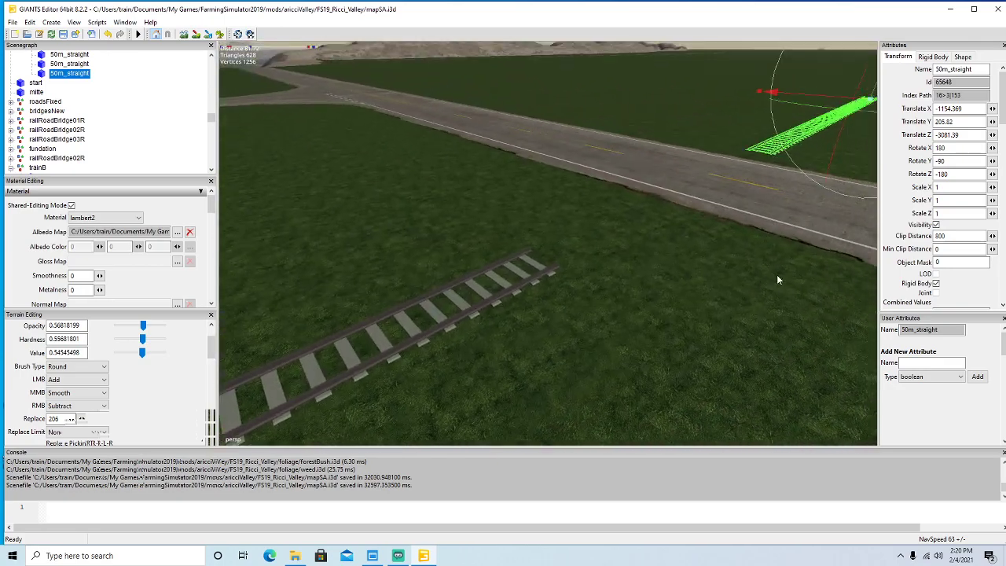
{"action": "left_click_drag", "start_coordinate": [783, 198], "coordinate": [669, 188], "text": "alt"}
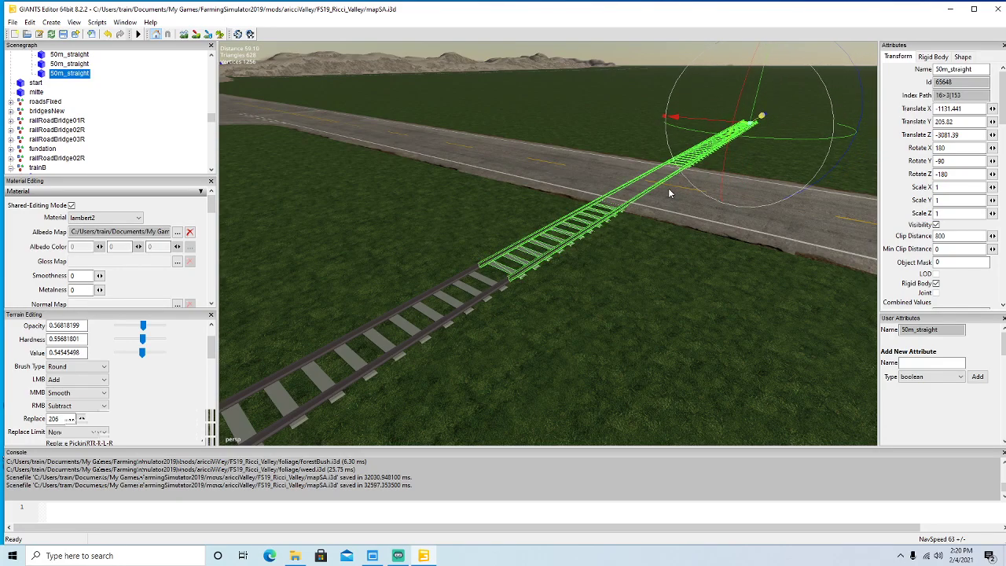
{"action": "left_click_drag", "start_coordinate": [674, 236], "coordinate": [529, 284], "text": "alt"}
{"action": "scroll", "coordinate": [735, 189], "scroll_direction": "up", "scroll_amount": 3}
{"action": "scroll", "coordinate": [529, 281], "scroll_direction": "down", "scroll_amount": 6}
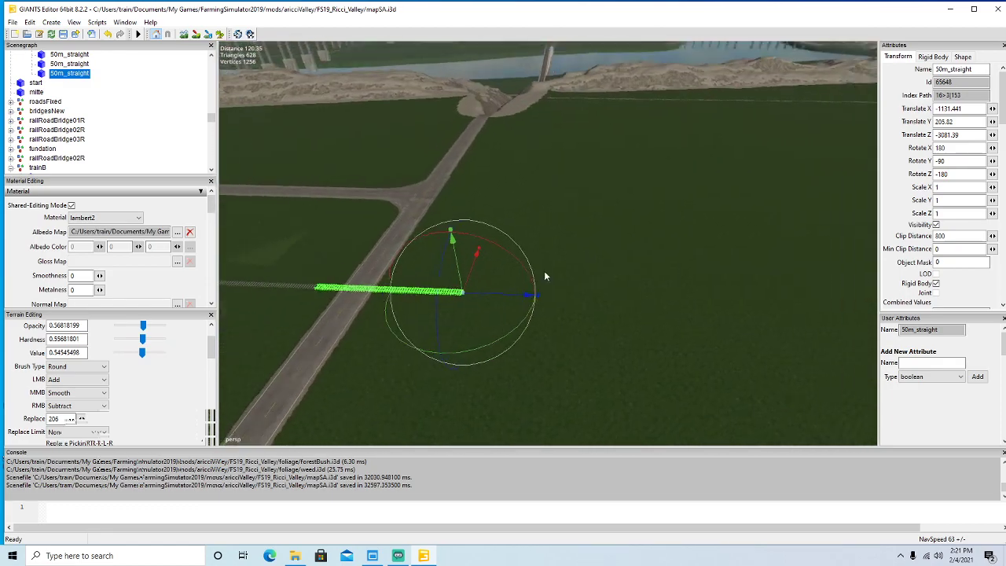
Move the isolated 50m_90deg_right curve toward the extended line, to Translate X -1666.386 and Translate Z -2739.878.
{"action": "left_click_drag", "start_coordinate": [580, 261], "coordinate": [462, 342], "text": "alt"}
{"action": "left_click", "coordinate": [581, 366]}
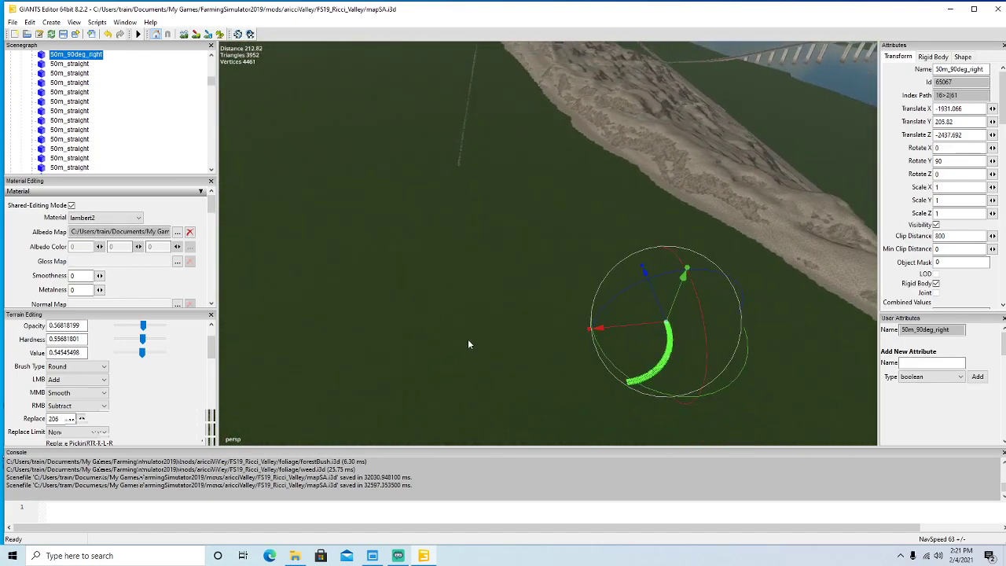
{"action": "left_click_drag", "start_coordinate": [656, 309], "coordinate": [234, 132]}
{"action": "left_click_drag", "start_coordinate": [256, 145], "coordinate": [393, 208], "text": "alt"}
{"action": "scroll", "coordinate": [394, 208], "scroll_direction": "up", "scroll_amount": 3}
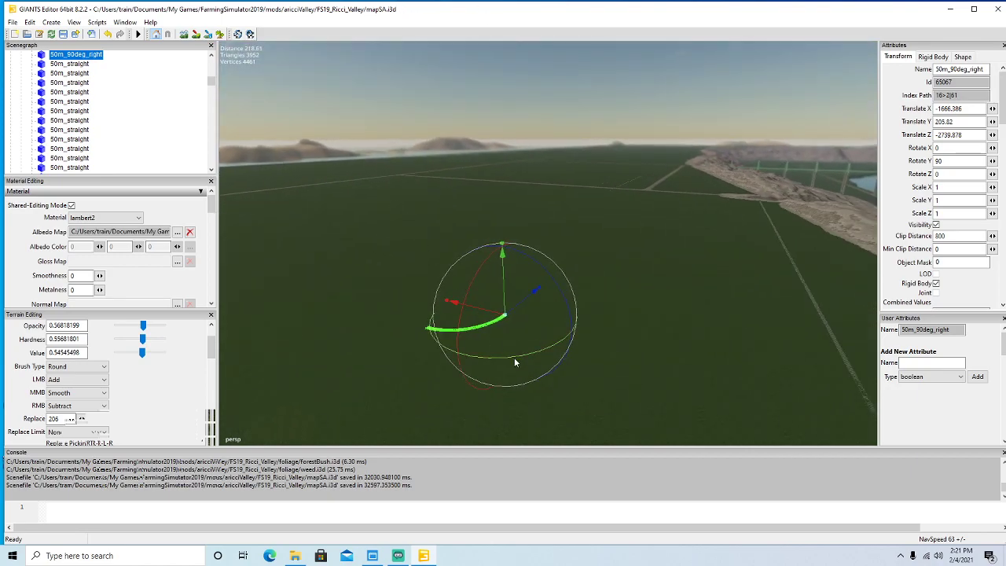
Rotate the 50m_90deg_right curve and set its Rotate Y to 0.
{"action": "left_click_drag", "start_coordinate": [363, 349], "coordinate": [342, 346]}
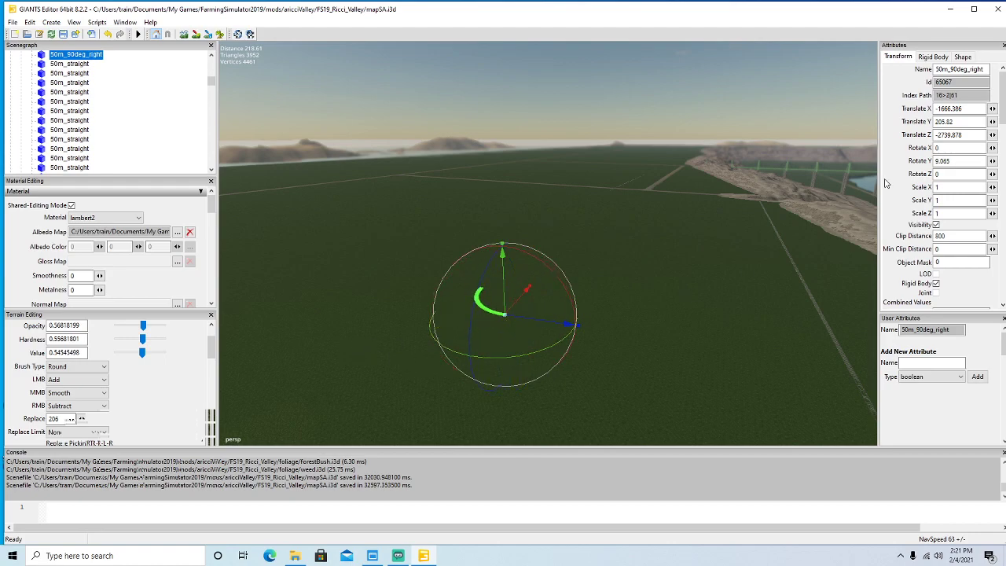
{"action": "double_click", "coordinate": [963, 162]}
{"action": "type", "text": "0"}
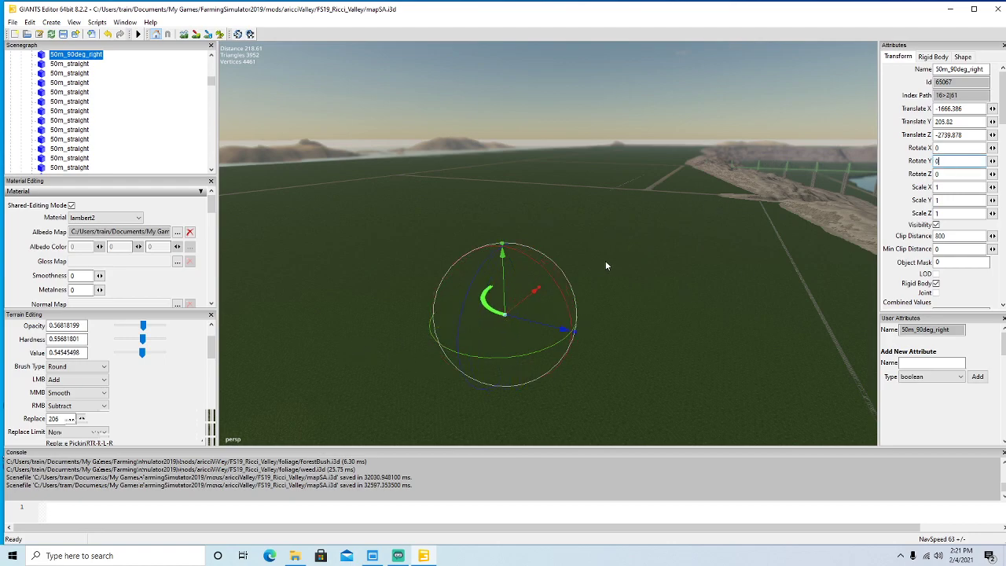
Move the 50m_90deg_right curve near the end of the extended line, to about Translate X -1166.169 and Translate Z -2799.182.
{"action": "scroll", "coordinate": [529, 300], "scroll_direction": "down", "scroll_amount": 2}
{"action": "left_click_drag", "start_coordinate": [775, 154], "coordinate": [881, 94]}
{"action": "mouse_move", "coordinate": [677, 295]}
{"action": "left_mouse_down", "text": "alt"}
{"action": "mouse_move", "coordinate": [700, 250]}
{"action": "mouse_move", "coordinate": [697, 297]}
{"action": "left_mouse_up", "text": "alt"}
{"action": "scroll", "coordinate": [703, 267], "scroll_direction": "up", "scroll_amount": 3}
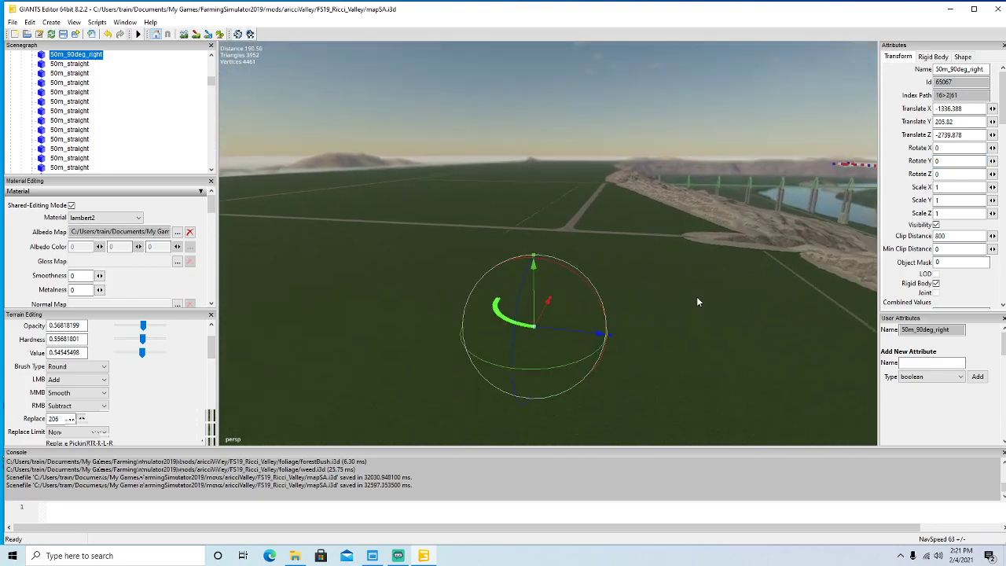
{"action": "scroll", "coordinate": [570, 303], "scroll_direction": "up", "scroll_amount": 3}
{"action": "left_click_drag", "start_coordinate": [548, 301], "coordinate": [538, 238]}
{"action": "mouse_move", "coordinate": [579, 306]}
{"action": "left_mouse_down", "text": "alt"}
{"action": "mouse_move", "coordinate": [581, 278]}
{"action": "mouse_move", "coordinate": [580, 300]}
{"action": "left_mouse_up", "text": "alt"}
{"action": "scroll", "coordinate": [581, 275], "scroll_direction": "up", "scroll_amount": 6}
{"action": "left_click_drag", "start_coordinate": [445, 373], "coordinate": [629, 165]}
{"action": "left_click_drag", "start_coordinate": [621, 318], "coordinate": [806, 358], "text": "alt"}
{"action": "scroll", "coordinate": [553, 295], "scroll_direction": "up", "scroll_amount": 4}
{"action": "left_click_drag", "start_coordinate": [871, 202], "coordinate": [806, 288]}
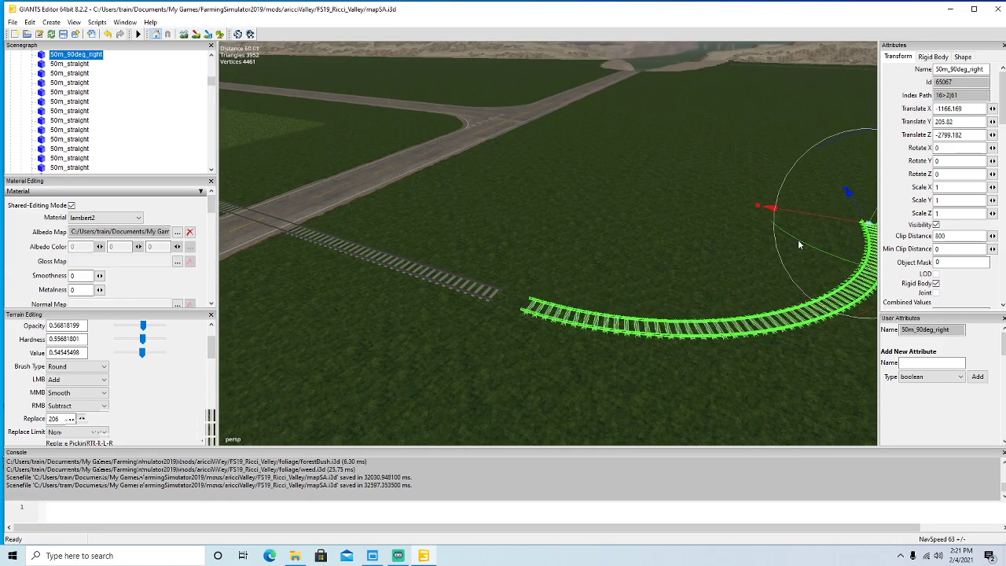
Slide the curve against the end of the straight, to Translate X -1163.376 and about Translate Z -2799.191.
{"action": "left_click_drag", "start_coordinate": [800, 212], "coordinate": [887, 307]}
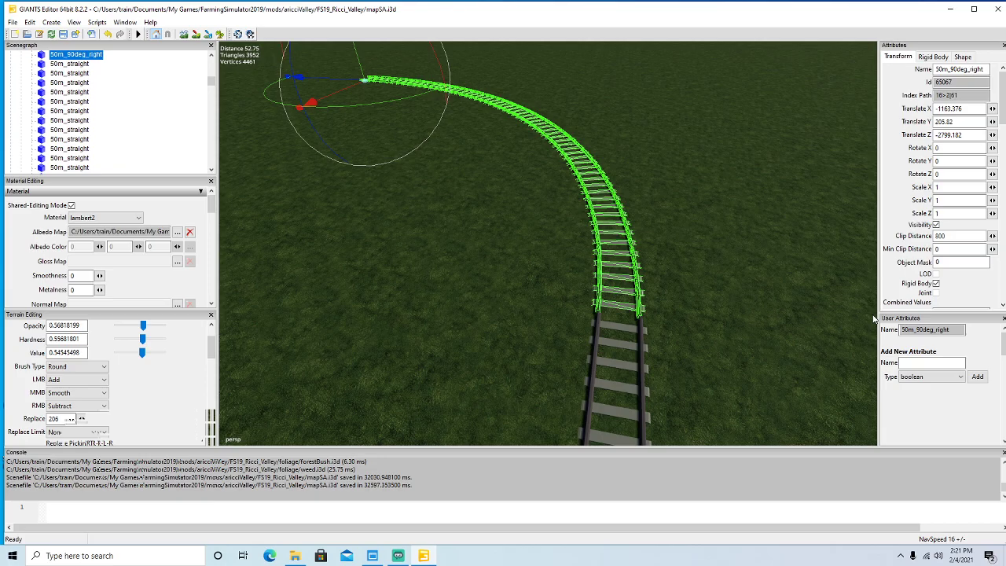
{"action": "left_click_drag", "start_coordinate": [778, 339], "coordinate": [748, 319], "text": "alt"}
{"action": "scroll", "coordinate": [819, 391], "scroll_direction": "up", "scroll_amount": 5}
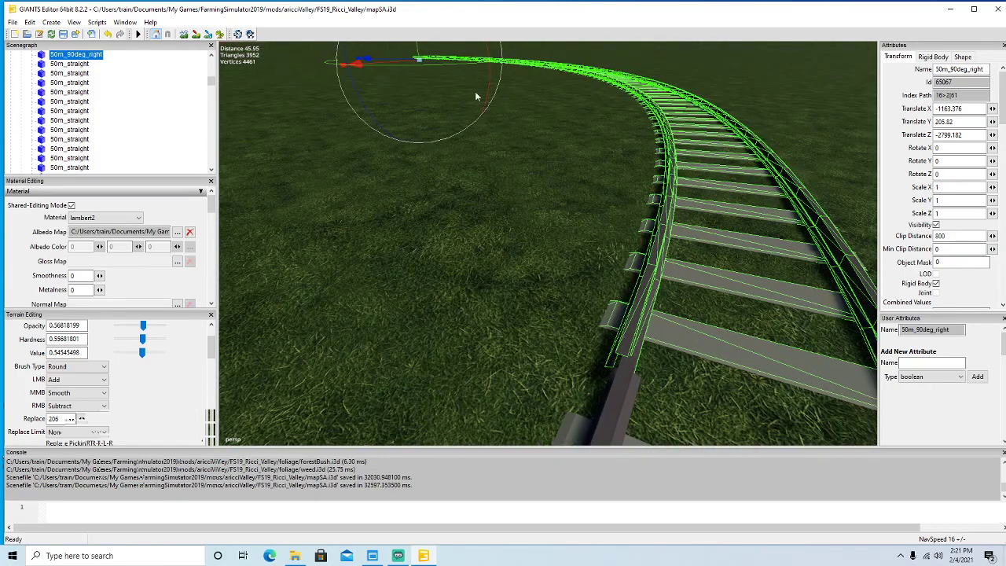
{"action": "left_click_drag", "start_coordinate": [388, 62], "coordinate": [386, 59]}
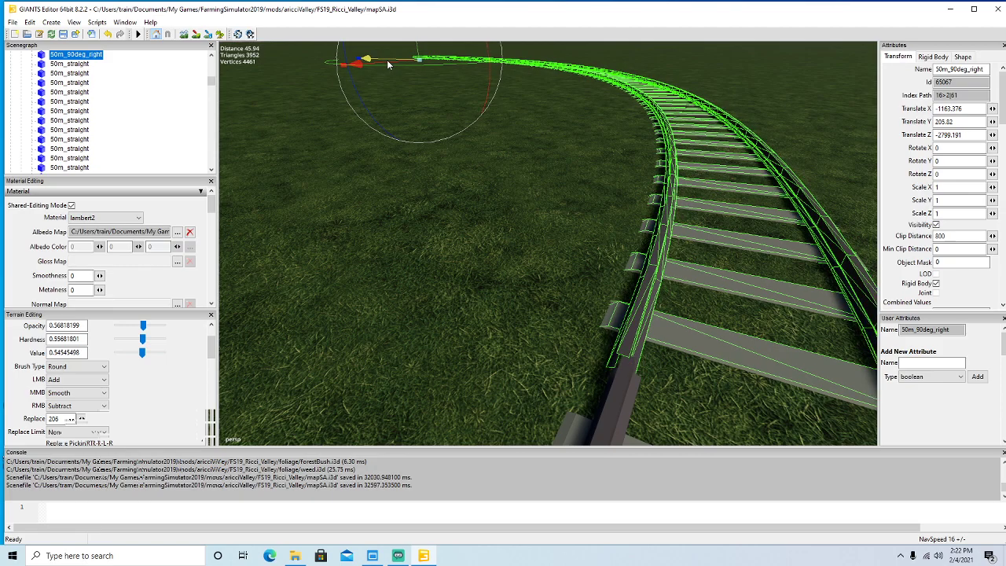
Set the curve's Translate Z to -2799.23 so its rails line up with the straight, and inspect the joint.
{"action": "left_click", "coordinate": [979, 134]}
{"action": "key", "text": "BackSpace"}
{"action": "key", "text": "BackSpace"}
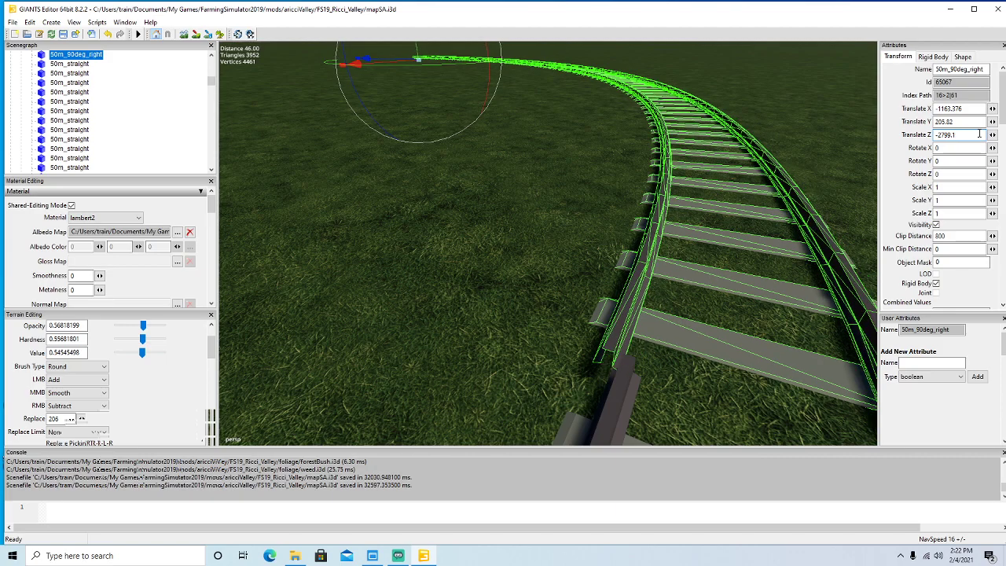
{"action": "key", "text": "BackSpace"}
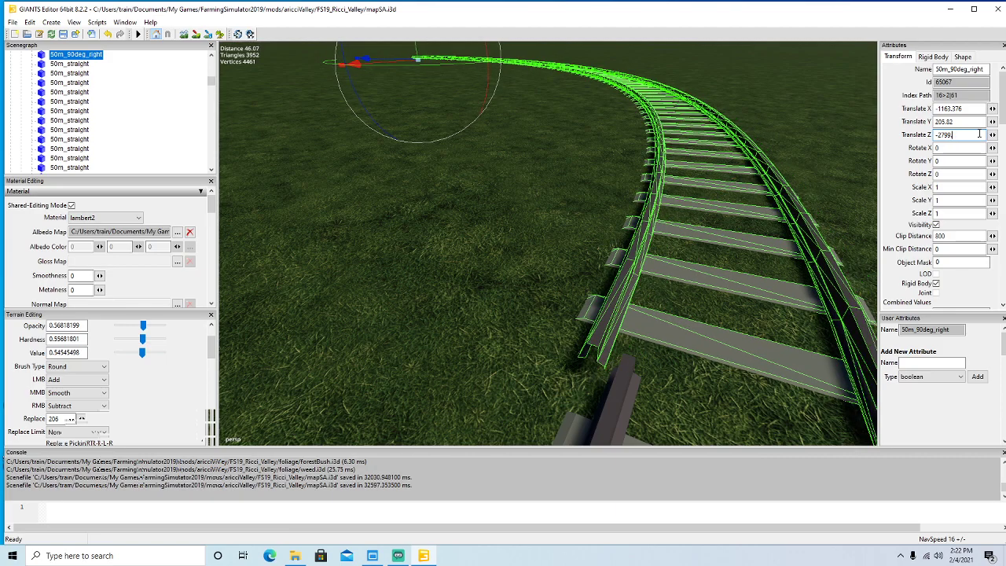
{"action": "type", "text": "23"}
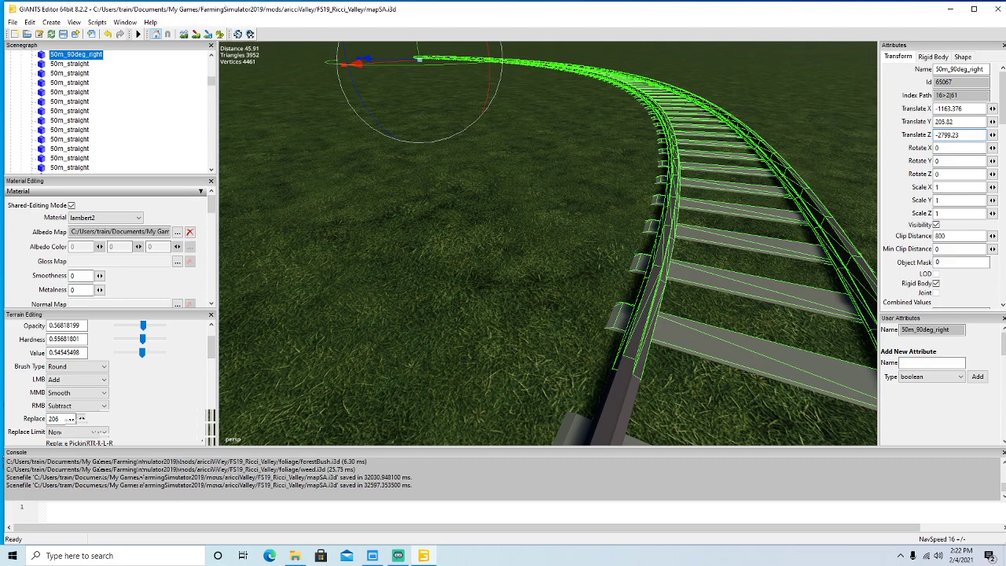
{"action": "mouse_move", "coordinate": [707, 306]}
{"action": "left_mouse_down", "text": "alt"}
{"action": "mouse_move", "coordinate": [685, 330]}
{"action": "mouse_move", "coordinate": [694, 319]}
{"action": "mouse_move", "coordinate": [656, 250]}
{"action": "mouse_move", "coordinate": [659, 230]}
{"action": "mouse_move", "coordinate": [611, 293]}
{"action": "mouse_move", "coordinate": [748, 301]}
{"action": "mouse_move", "coordinate": [702, 309]}
{"action": "left_mouse_up", "text": "alt"}
{"action": "scroll", "coordinate": [662, 233], "scroll_direction": "up", "scroll_amount": 3}
{"action": "scroll", "coordinate": [748, 303], "scroll_direction": "down", "scroll_amount": 5}
{"action": "scroll", "coordinate": [749, 303], "scroll_direction": "down", "scroll_amount": 2}
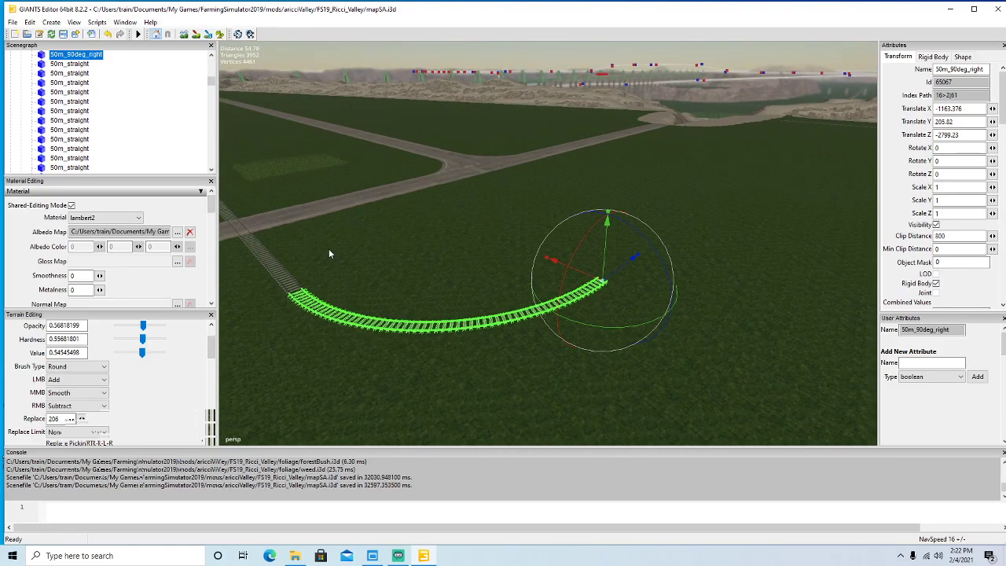
Duplicate the 50m_straight before the curve, move the copy near the curve's free end, and set its Rotate Y to 0.
{"action": "left_click", "coordinate": [291, 278]}
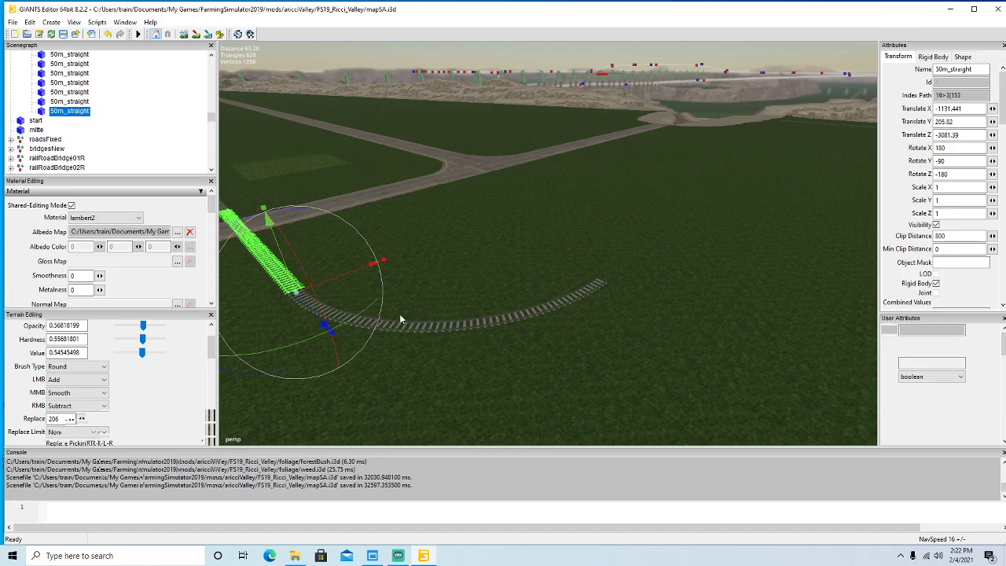
{"action": "key", "text": "ctrl+d"}
{"action": "left_click_drag", "start_coordinate": [339, 277], "coordinate": [412, 288]}
{"action": "left_click_drag", "start_coordinate": [964, 162], "coordinate": [746, 171]}
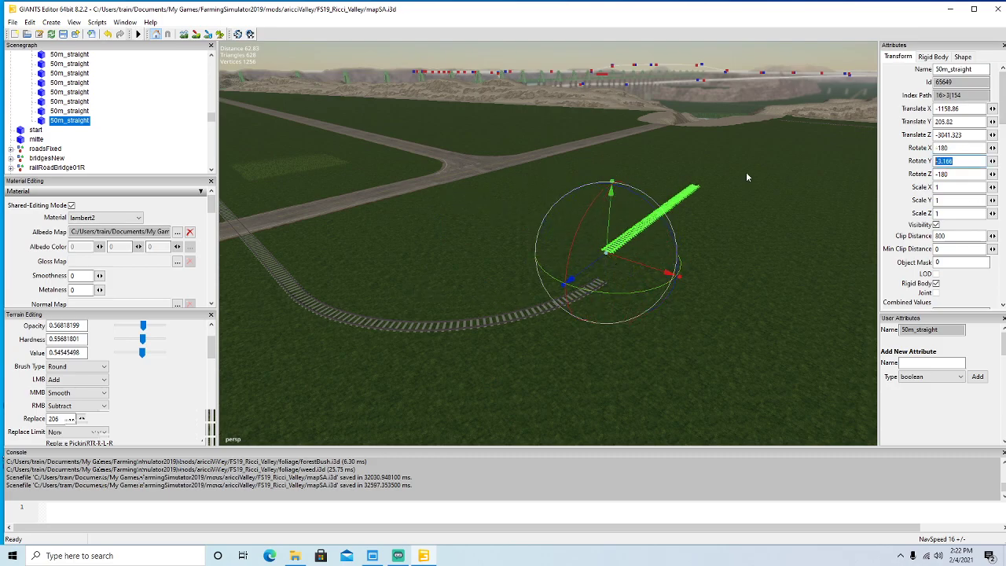
{"action": "type", "text": "0"}
Join the new straight to the curve's free end, at Translate X -1163.372 and Translate Z -3049.511.
{"action": "left_click_drag", "start_coordinate": [651, 297], "coordinate": [663, 318], "text": "alt"}
{"action": "scroll", "coordinate": [671, 297], "scroll_direction": "up", "scroll_amount": 5, "text": "alt"}
{"action": "scroll", "coordinate": [662, 316], "scroll_direction": "up", "scroll_amount": 4}
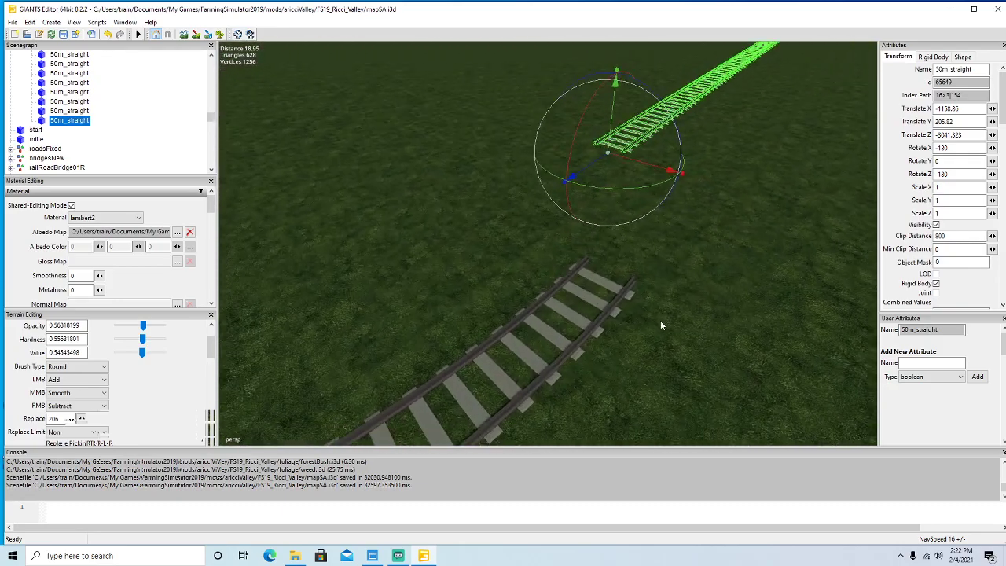
{"action": "left_click_drag", "start_coordinate": [459, 301], "coordinate": [431, 324]}
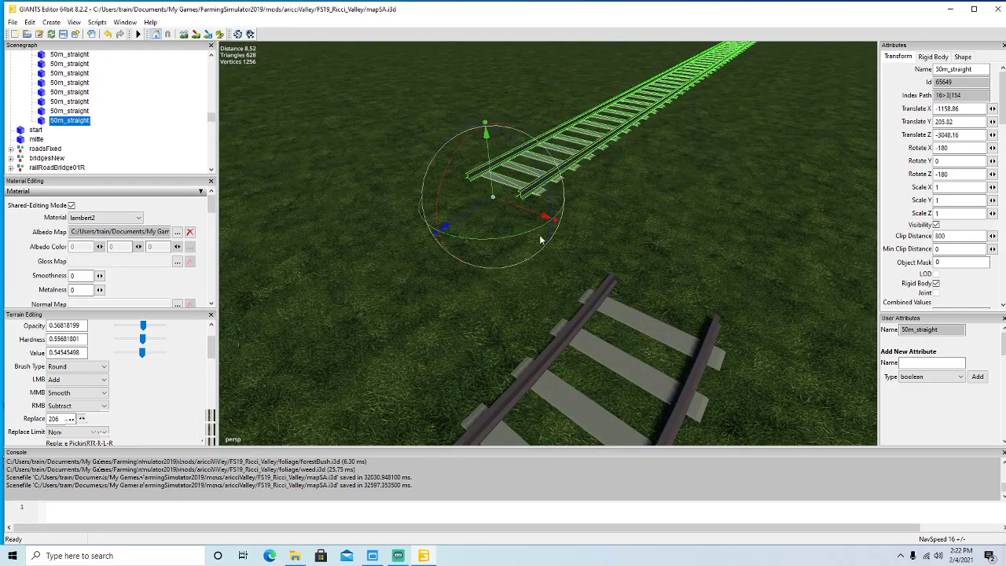
{"action": "left_click_drag", "start_coordinate": [543, 217], "coordinate": [703, 308]}
{"action": "left_click_drag", "start_coordinate": [702, 309], "coordinate": [734, 377], "text": "alt"}
{"action": "scroll", "coordinate": [776, 349], "scroll_direction": "up", "scroll_amount": 4}
{"action": "scroll", "coordinate": [733, 381], "scroll_direction": "down", "scroll_amount": 3}
{"action": "left_click_drag", "start_coordinate": [599, 261], "coordinate": [621, 357]}
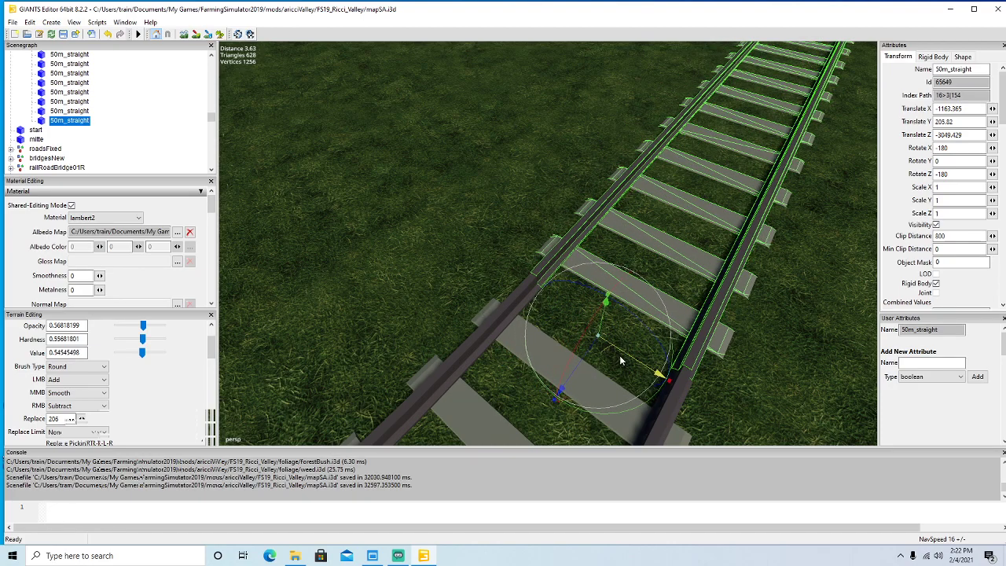
{"action": "mouse_move", "coordinate": [593, 351]}
{"action": "left_mouse_down"}
{"action": "mouse_move", "coordinate": [614, 356]}
{"action": "mouse_move", "coordinate": [592, 364]}
{"action": "left_mouse_up"}
{"action": "scroll", "coordinate": [591, 364], "scroll_direction": "down", "scroll_amount": 10}
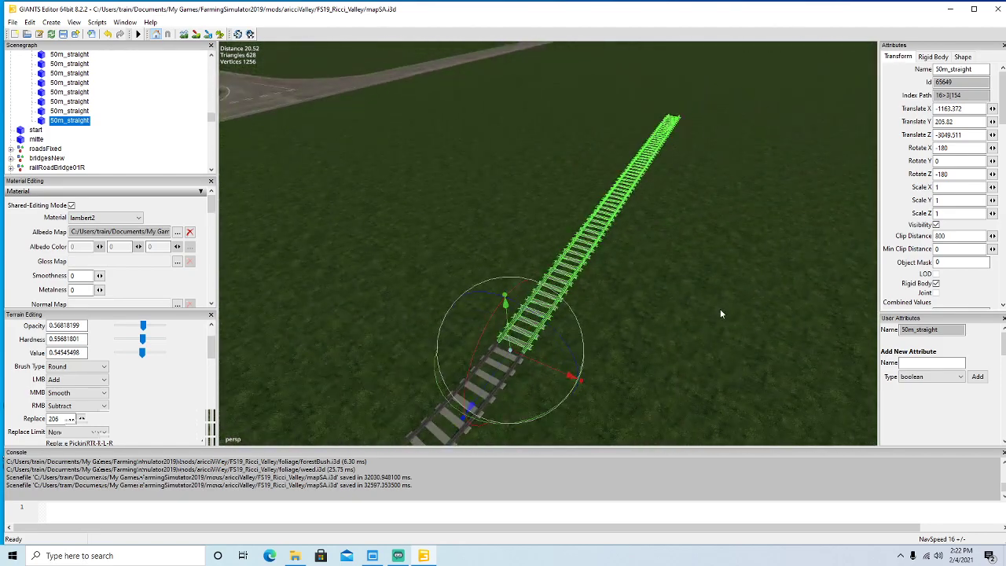
Duplicate the straight after the curve and join the copy to its far end, at Translate Z -2999.396.
{"action": "scroll", "coordinate": [721, 313], "scroll_direction": "down", "scroll_amount": 8}
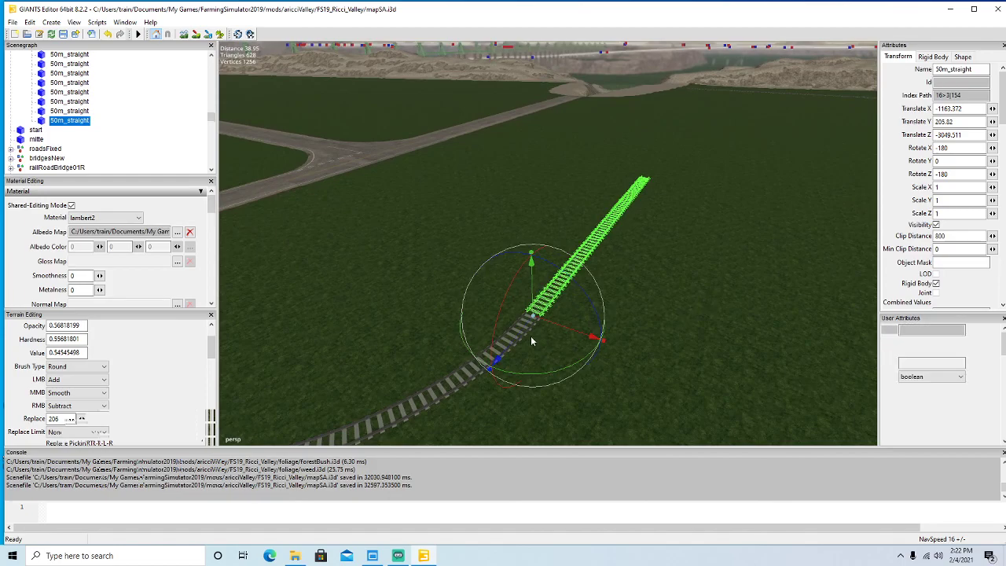
{"action": "key", "text": "ctrl+d"}
{"action": "left_click_drag", "start_coordinate": [532, 335], "coordinate": [850, 78]}
{"action": "key", "text": "f"}
{"action": "scroll", "coordinate": [633, 182], "scroll_direction": "up", "scroll_amount": 5}
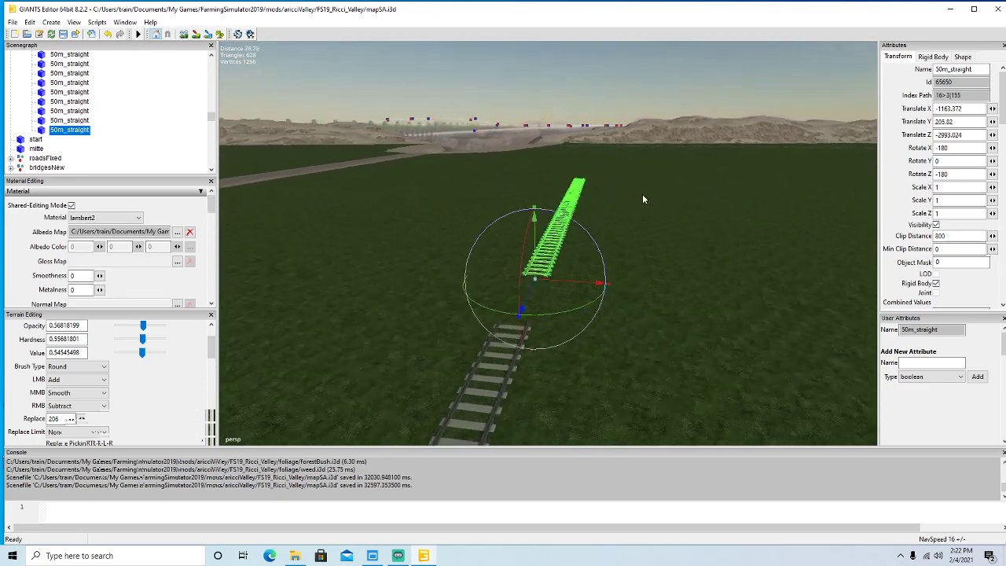
{"action": "middle_click_drag", "start_coordinate": [643, 194], "coordinate": [623, 250]}
{"action": "scroll", "coordinate": [623, 250], "scroll_direction": "up", "scroll_amount": 6}
{"action": "left_click_drag", "start_coordinate": [621, 124], "coordinate": [382, 445]}
{"action": "scroll", "coordinate": [610, 380], "scroll_direction": "down", "scroll_amount": 8}
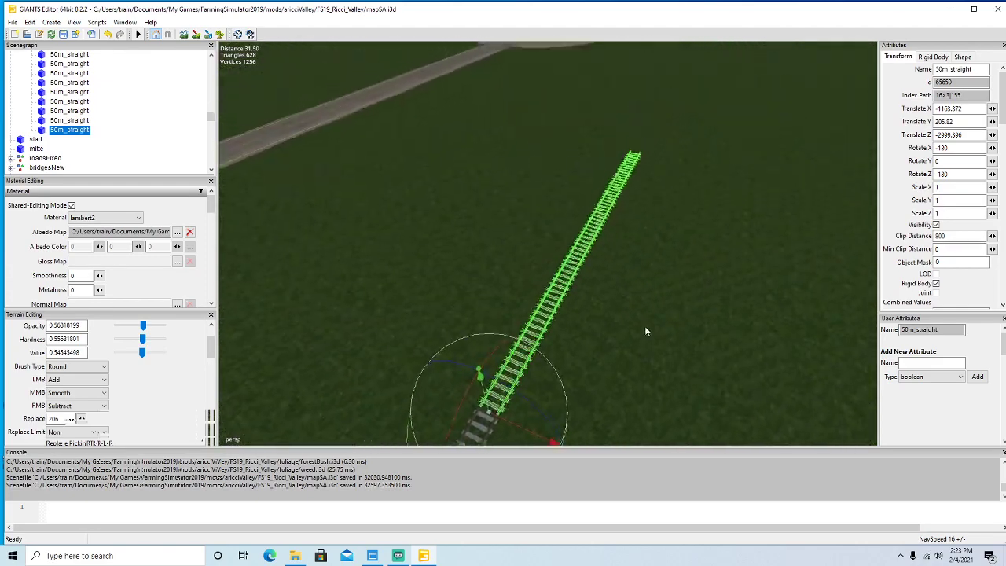
Duplicate the newest 50m_straight and connect the copy to the line's end, at Translate Z -2949.251.
{"action": "middle_click_drag", "start_coordinate": [644, 331], "coordinate": [627, 380]}
{"action": "middle_click_drag", "start_coordinate": [689, 367], "coordinate": [662, 385]}
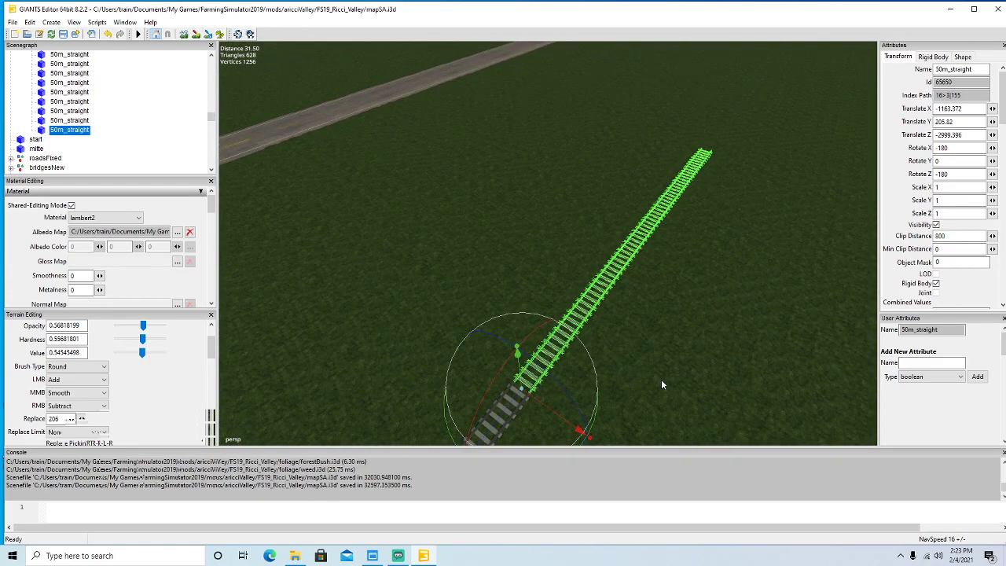
{"action": "key", "text": "ctrl+d"}
{"action": "left_click_drag", "start_coordinate": [500, 419], "coordinate": [851, 84]}
{"action": "scroll", "coordinate": [807, 164], "scroll_direction": "down", "scroll_amount": 3}
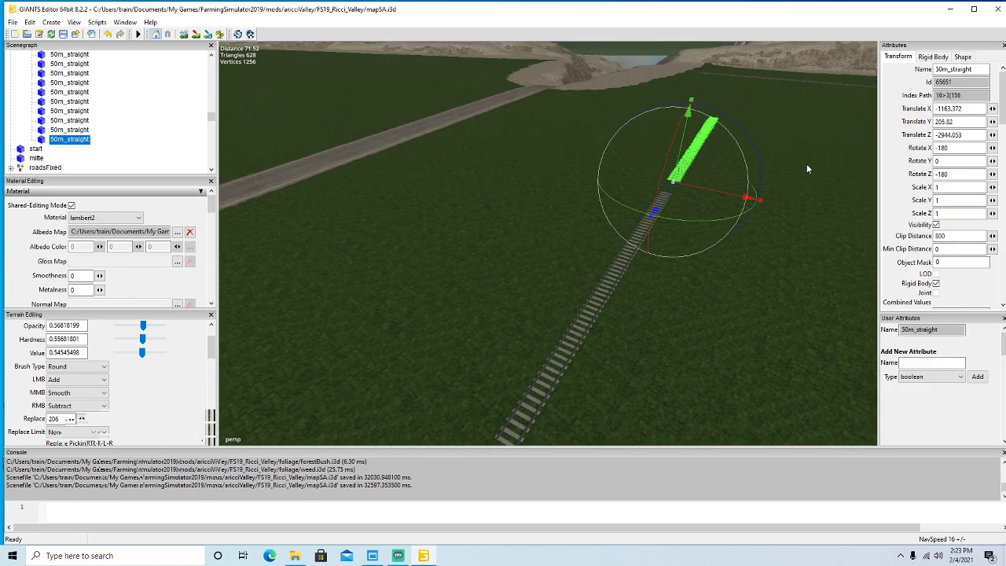
{"action": "left_click_drag", "start_coordinate": [807, 164], "coordinate": [720, 195], "text": "alt"}
{"action": "scroll", "coordinate": [843, 150], "scroll_direction": "up", "scroll_amount": 6}
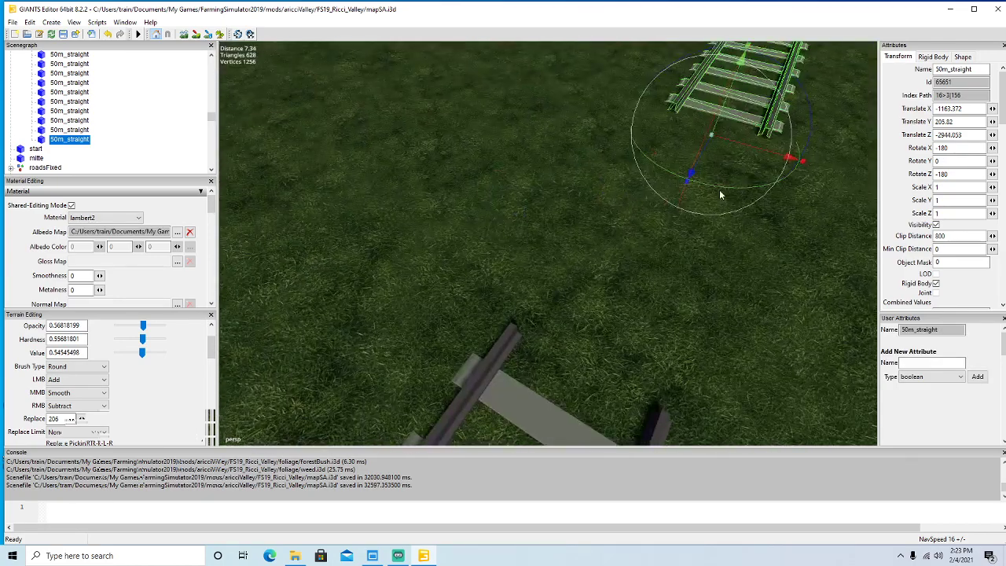
{"action": "left_click_drag", "start_coordinate": [710, 155], "coordinate": [518, 520]}
{"action": "scroll", "coordinate": [711, 337], "scroll_direction": "down", "scroll_amount": 8}
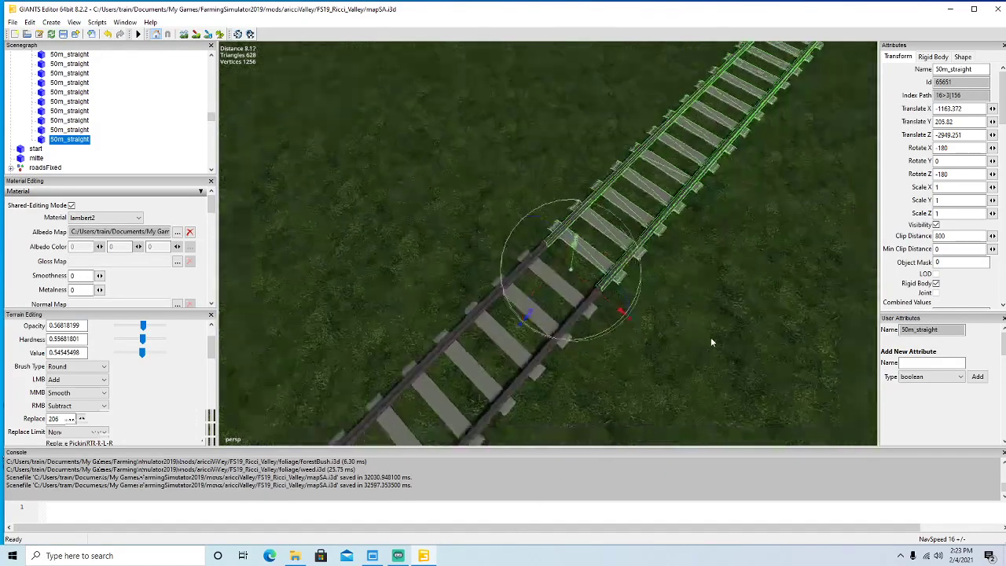
Duplicate the end straight once more and slide the copy along the line toward the end of the previous piece.
{"action": "left_click_drag", "start_coordinate": [740, 282], "coordinate": [750, 260], "text": "alt"}
{"action": "left_click_drag", "start_coordinate": [723, 355], "coordinate": [751, 382], "text": "alt"}
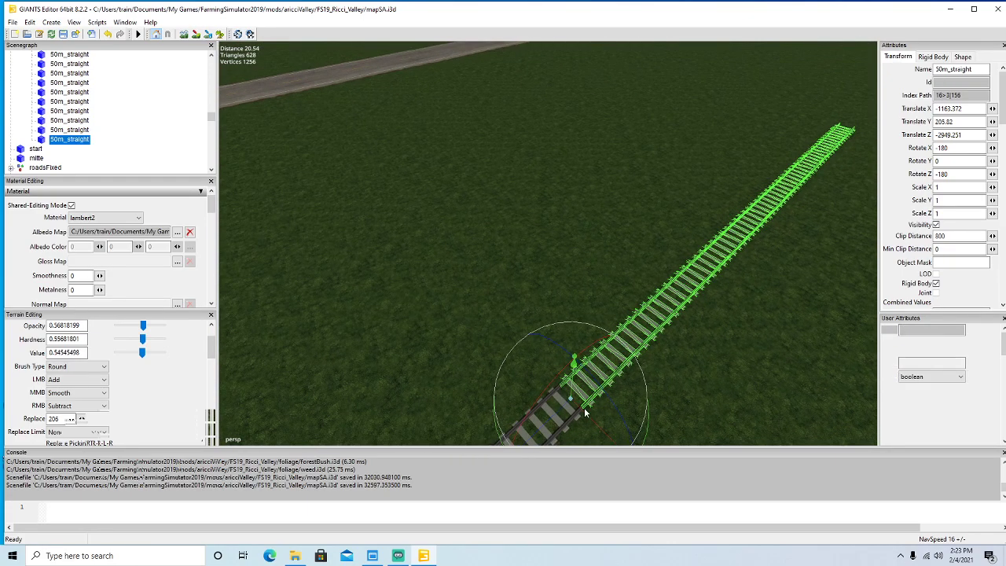
{"action": "key", "text": "ctrl+d"}
{"action": "scroll", "coordinate": [848, 177], "scroll_direction": "down", "scroll_amount": 3}
{"action": "left_click_drag", "start_coordinate": [807, 242], "coordinate": [644, 256], "text": "alt"}
{"action": "left_click_drag", "start_coordinate": [739, 290], "coordinate": [684, 372], "text": "alt"}
{"action": "scroll", "coordinate": [789, 280], "scroll_direction": "up", "scroll_amount": 3}
{"action": "scroll", "coordinate": [780, 289], "scroll_direction": "up", "scroll_amount": 3}
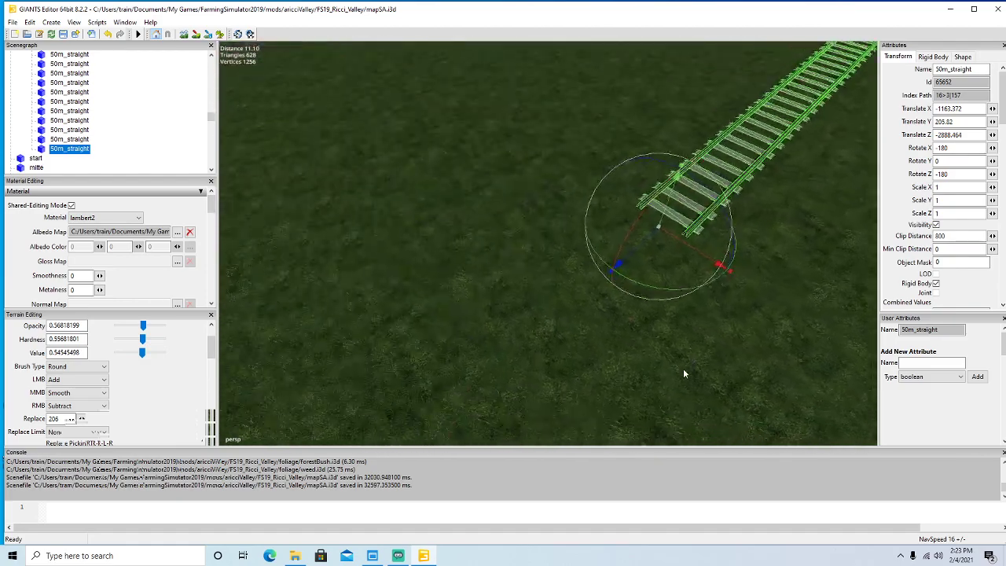
{"action": "left_click_drag", "start_coordinate": [726, 340], "coordinate": [676, 262], "text": "alt"}
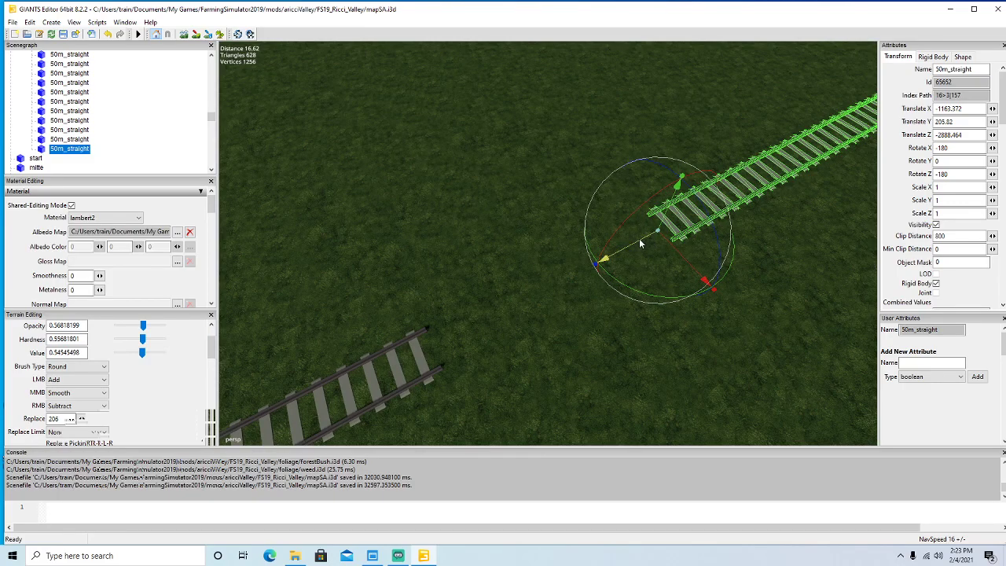
{"action": "left_click_drag", "start_coordinate": [643, 248], "coordinate": [742, 359]}
Delete the first three 50m_straight pieces at the near end of the old line across the field.
{"action": "scroll", "coordinate": [543, 275], "scroll_direction": "up", "scroll_amount": 8}
{"action": "left_click", "coordinate": [579, 392]}
{"action": "key", "text": "Delete"}
{"action": "scroll", "coordinate": [744, 313], "scroll_direction": "up", "scroll_amount": 5}
{"action": "left_click", "coordinate": [518, 380]}
{"action": "key", "text": "Delete"}
{"action": "left_click_drag", "start_coordinate": [519, 379], "coordinate": [538, 407], "text": "alt"}
{"action": "scroll", "coordinate": [604, 363], "scroll_direction": "up", "scroll_amount": 8}
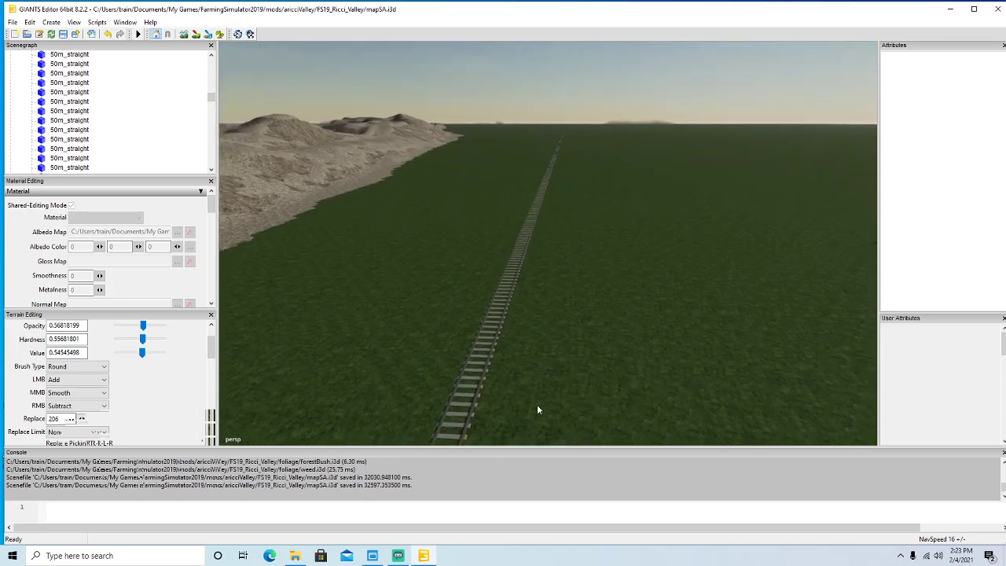
{"action": "left_click", "coordinate": [469, 415]}
{"action": "key", "text": "Delete"}
{"action": "scroll", "coordinate": [546, 398], "scroll_direction": "up", "scroll_amount": 10}
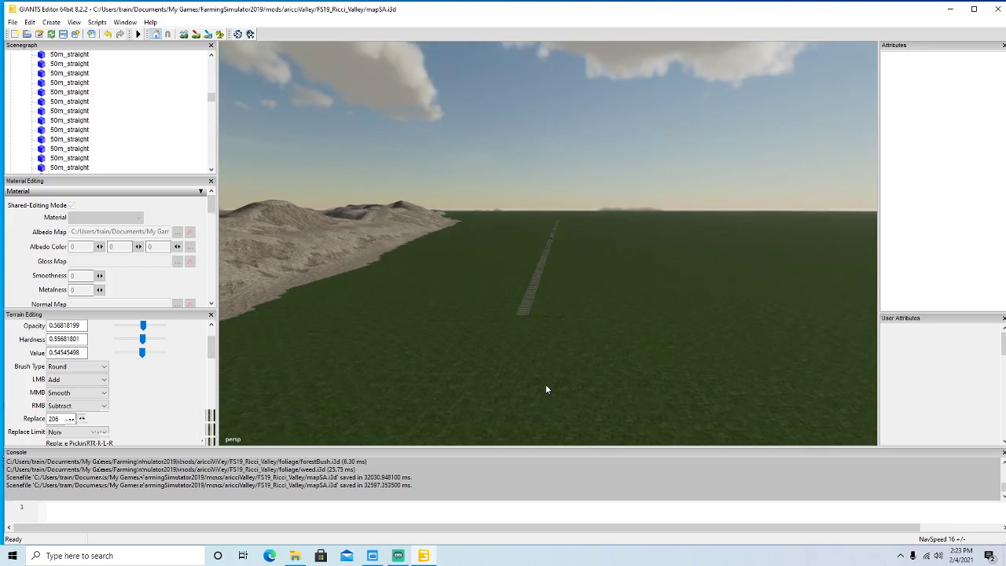
Delete the next two straights of the old line, at Translate X -1345.11 and -1395.18.
{"action": "left_click", "coordinate": [495, 397]}
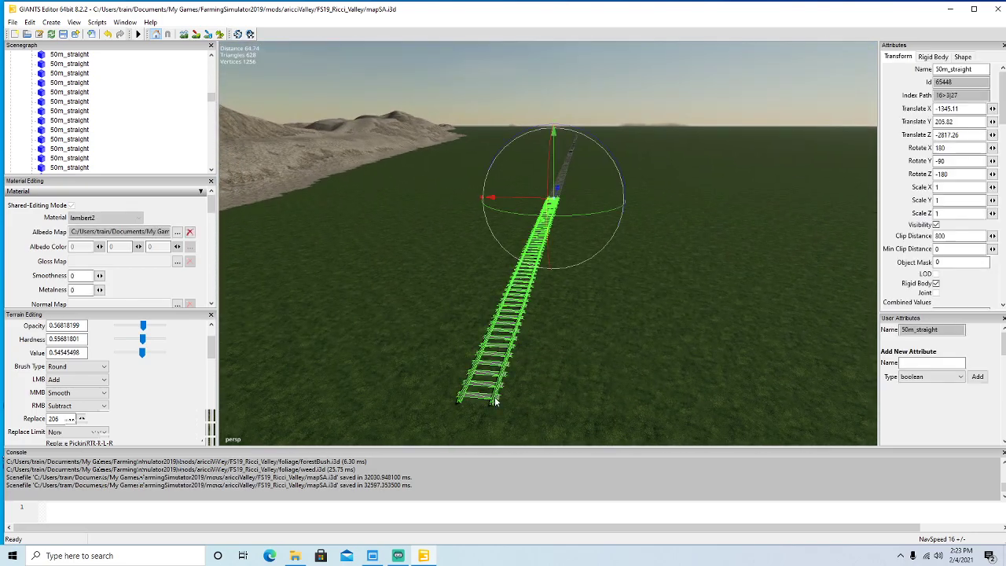
{"action": "key", "text": "Delete"}
{"action": "mouse_move", "coordinate": [542, 405]}
{"action": "left_mouse_down", "text": "alt"}
{"action": "mouse_move", "coordinate": [545, 381]}
{"action": "mouse_move", "coordinate": [568, 359]}
{"action": "mouse_move", "coordinate": [558, 398]}
{"action": "left_mouse_up", "text": "alt"}
{"action": "scroll", "coordinate": [545, 381], "scroll_direction": "up", "scroll_amount": 3}
{"action": "scroll", "coordinate": [568, 359], "scroll_direction": "up", "scroll_amount": 4}
{"action": "left_click", "coordinate": [452, 386]}
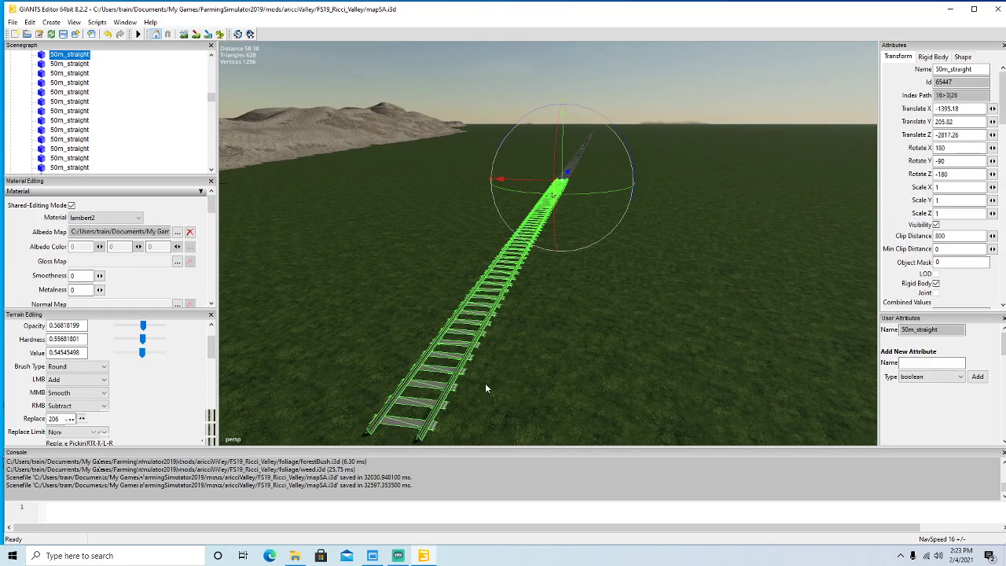
{"action": "key", "text": "Delete"}
{"action": "left_click_drag", "start_coordinate": [494, 386], "coordinate": [532, 366], "text": "alt"}
{"action": "scroll", "coordinate": [532, 350], "scroll_direction": "up", "scroll_amount": 4}
Continue along the old line and delete the four following 50m_straight pieces.
{"action": "left_click", "coordinate": [494, 366]}
{"action": "key", "text": "Delete"}
{"action": "scroll", "coordinate": [571, 353], "scroll_direction": "up", "scroll_amount": 4}
{"action": "left_click", "coordinate": [491, 395]}
{"action": "key", "text": "Delete"}
{"action": "scroll", "coordinate": [576, 351], "scroll_direction": "up", "scroll_amount": 3}
{"action": "left_click", "coordinate": [511, 423]}
{"action": "key", "text": "Delete"}
{"action": "scroll", "coordinate": [581, 369], "scroll_direction": "up", "scroll_amount": 3}
{"action": "left_click", "coordinate": [526, 423]}
{"action": "key", "text": "Delete"}
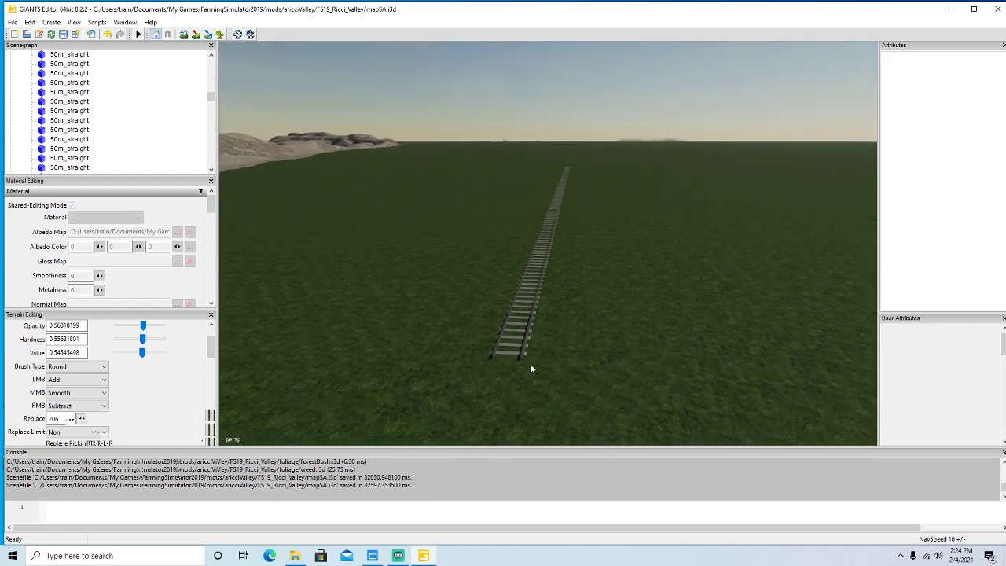
Delete the last three straights of the old line so the field is clear of its track.
{"action": "left_click", "coordinate": [521, 351]}
{"action": "key", "text": "Delete"}
{"action": "left_click_drag", "start_coordinate": [591, 356], "coordinate": [576, 396], "text": "alt"}
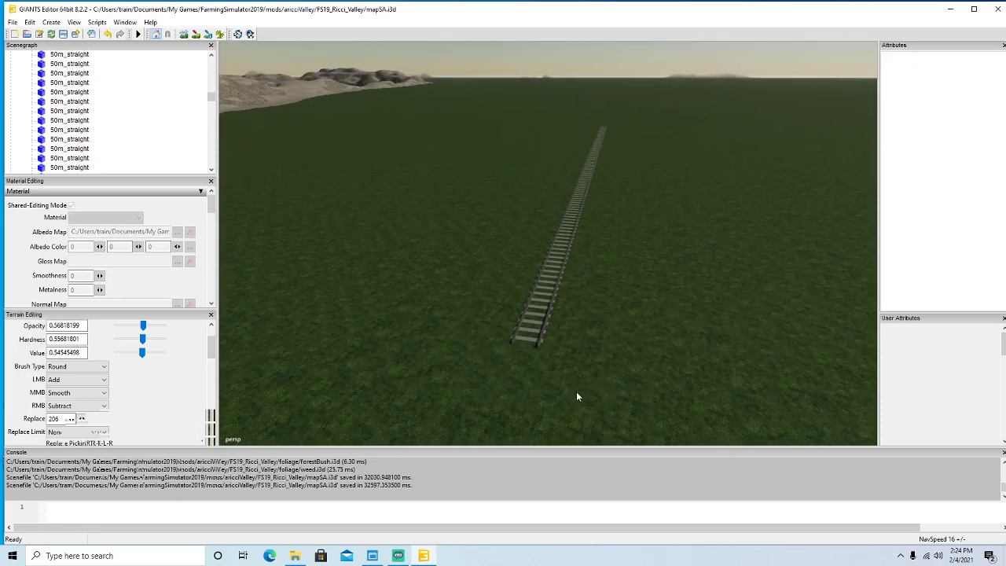
{"action": "left_click", "coordinate": [539, 340]}
{"action": "key", "text": "Delete"}
{"action": "mouse_move", "coordinate": [616, 364]}
{"action": "left_mouse_down", "text": "alt"}
{"action": "mouse_move", "coordinate": [638, 304]}
{"action": "mouse_move", "coordinate": [618, 358]}
{"action": "left_mouse_up", "text": "alt"}
{"action": "scroll", "coordinate": [638, 304], "scroll_direction": "up", "scroll_amount": 5}
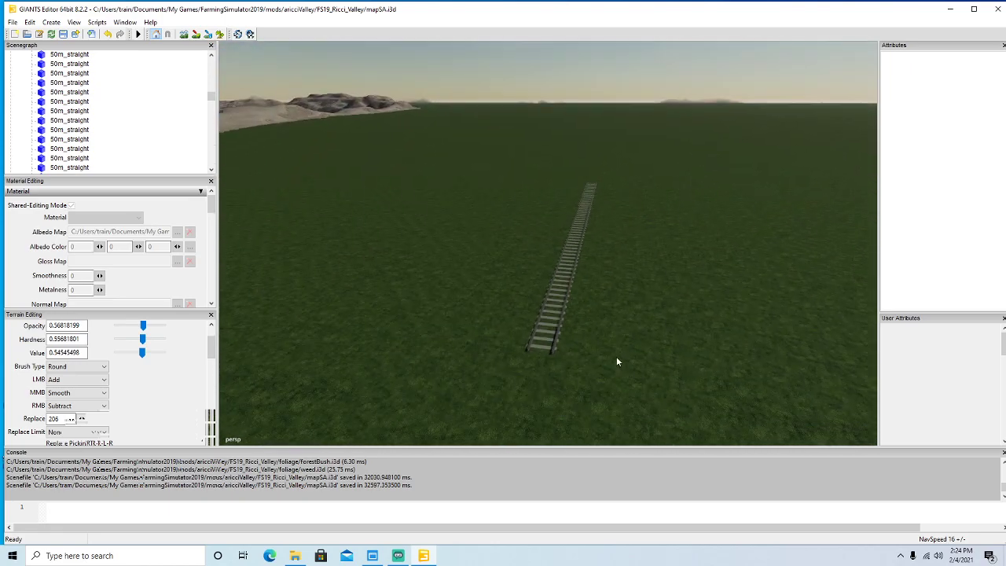
{"action": "left_click", "coordinate": [555, 350]}
{"action": "key", "text": "Delete"}
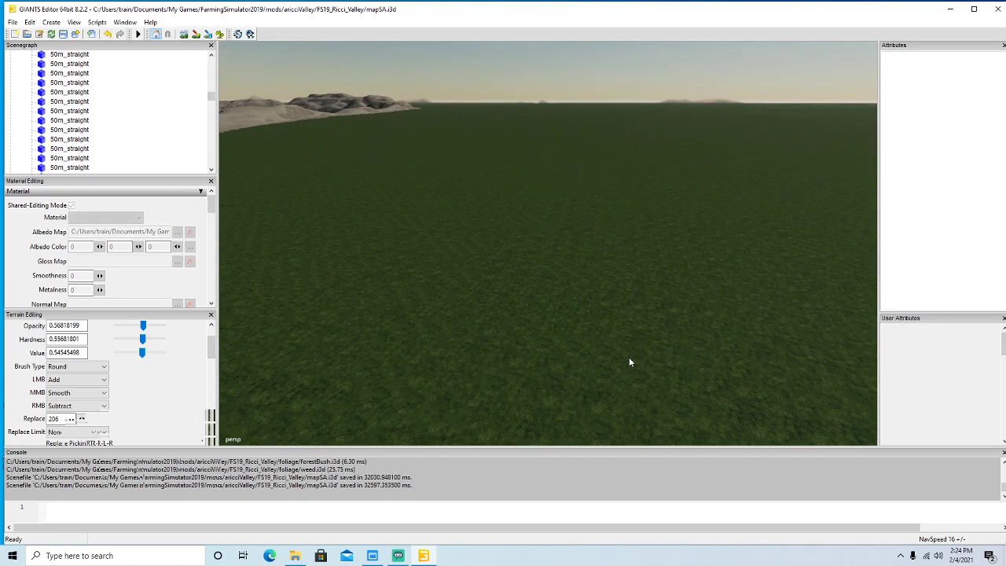
Duplicate the 50m_90deg_right curve at the end of the straight line and turn the copy the opposite way with Rotate Y 0.
{"action": "left_click_drag", "start_coordinate": [629, 361], "coordinate": [507, 371], "text": "alt"}
{"action": "left_click_drag", "start_coordinate": [684, 293], "coordinate": [664, 285], "text": "alt"}
{"action": "scroll", "coordinate": [665, 284], "scroll_direction": "up", "scroll_amount": 3}
{"action": "left_click_drag", "start_coordinate": [629, 326], "coordinate": [707, 344], "text": "alt"}
{"action": "scroll", "coordinate": [707, 344], "scroll_direction": "up", "scroll_amount": 5}
{"action": "scroll", "coordinate": [706, 344], "scroll_direction": "up", "scroll_amount": 10}
{"action": "left_click_drag", "start_coordinate": [706, 340], "coordinate": [485, 399], "text": "alt"}
{"action": "scroll", "coordinate": [727, 345], "scroll_direction": "up", "scroll_amount": 10}
{"action": "scroll", "coordinate": [535, 350], "scroll_direction": "up", "scroll_amount": 10}
{"action": "left_click", "coordinate": [454, 403]}
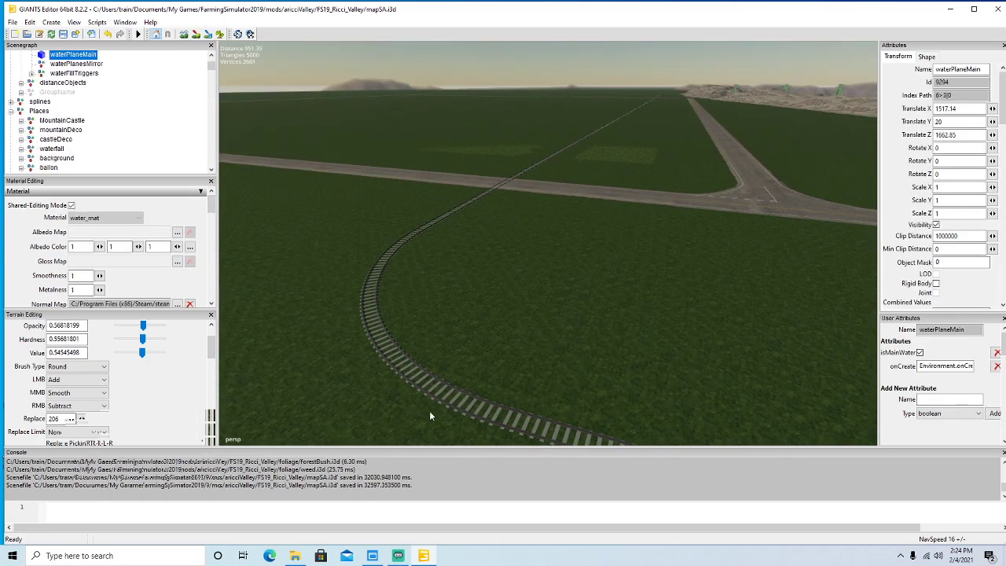
{"action": "left_click", "coordinate": [456, 407]}
{"action": "left_click_drag", "start_coordinate": [457, 408], "coordinate": [472, 427], "text": "alt"}
{"action": "scroll", "coordinate": [447, 430], "scroll_direction": "down", "scroll_amount": 5}
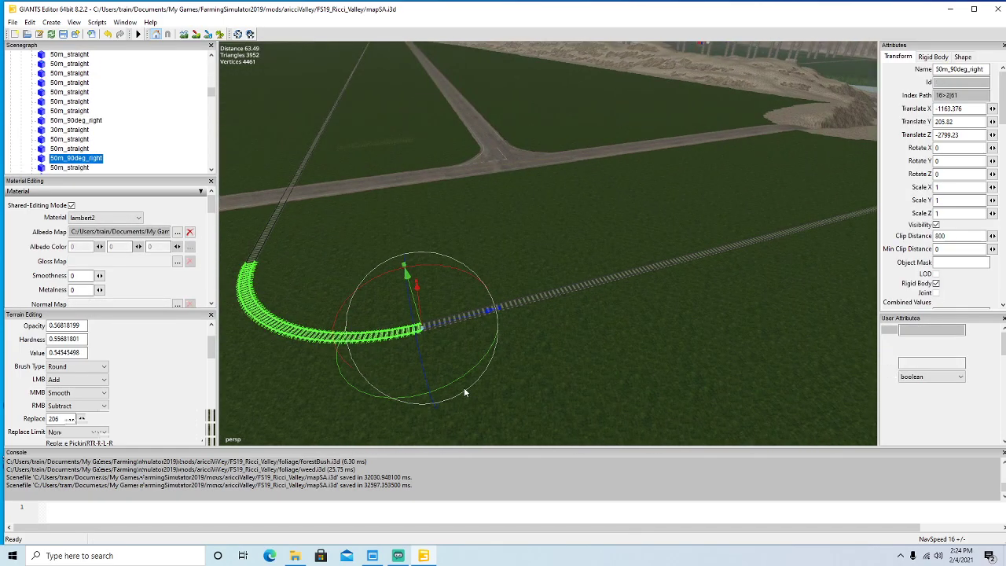
{"action": "key", "text": "ctrl+d"}
{"action": "left_click_drag", "start_coordinate": [462, 389], "coordinate": [365, 245]}
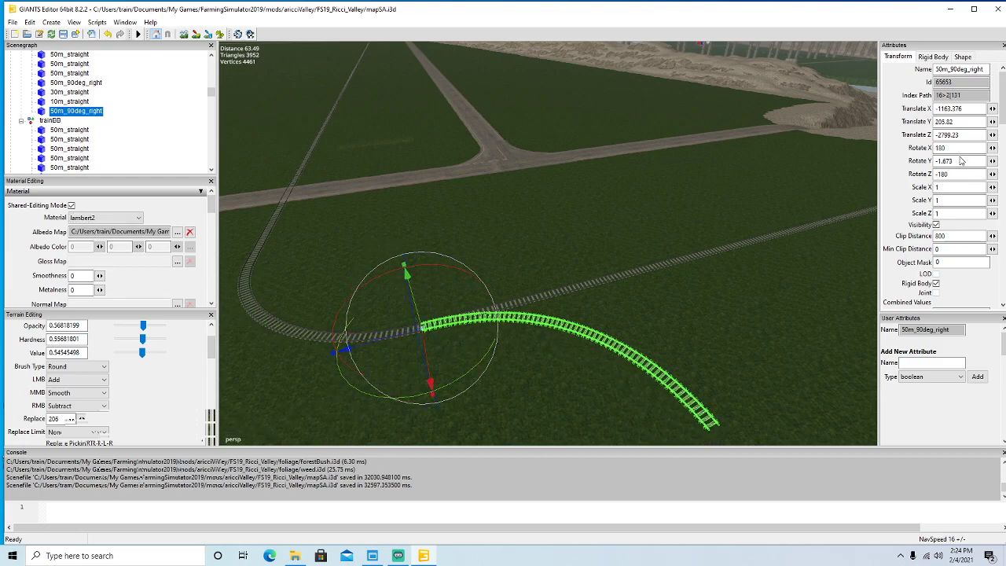
{"action": "type", "text": "0"}
{"action": "key", "text": "Return"}
Move the copied curve along the line to the far end beside the rocks, at about Translate Z -2582.
{"action": "left_click_drag", "start_coordinate": [390, 334], "coordinate": [853, 210]}
{"action": "left_click_drag", "start_coordinate": [703, 259], "coordinate": [771, 198], "text": "alt"}
{"action": "left_click_drag", "start_coordinate": [556, 368], "coordinate": [828, 183]}
{"action": "left_click_drag", "start_coordinate": [740, 281], "coordinate": [773, 269], "text": "alt"}
{"action": "scroll", "coordinate": [758, 269], "scroll_direction": "up", "scroll_amount": 4}
{"action": "scroll", "coordinate": [773, 269], "scroll_direction": "up", "scroll_amount": 6}
{"action": "scroll", "coordinate": [773, 273], "scroll_direction": "up", "scroll_amount": 8}
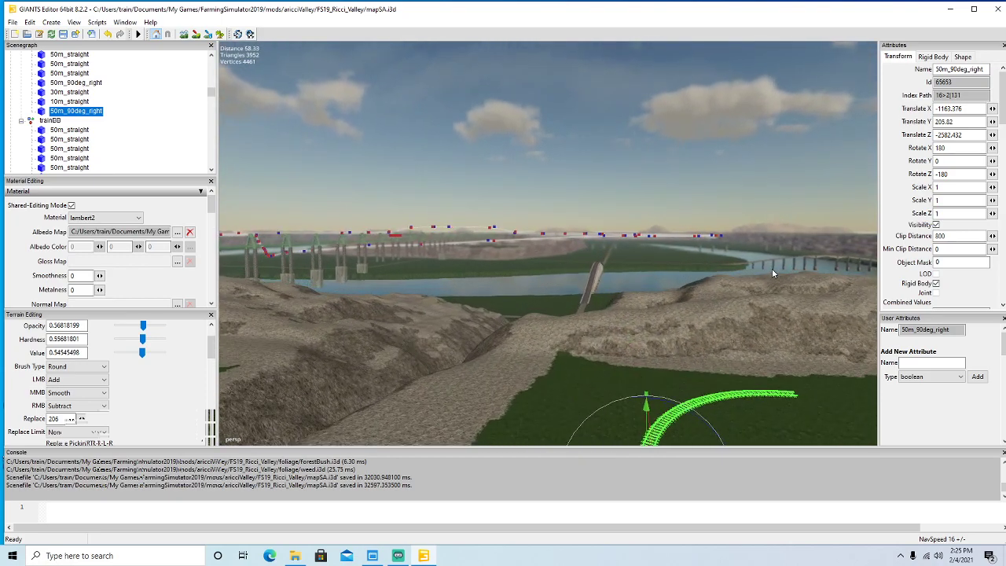
Shift the copied curve a little farther from the open track end, to about Translate Z -2573.
{"action": "left_click_drag", "start_coordinate": [456, 282], "coordinate": [710, 346], "text": "alt"}
{"action": "scroll", "coordinate": [710, 346], "scroll_direction": "down", "scroll_amount": 4}
{"action": "scroll", "coordinate": [709, 342], "scroll_direction": "down", "scroll_amount": 4}
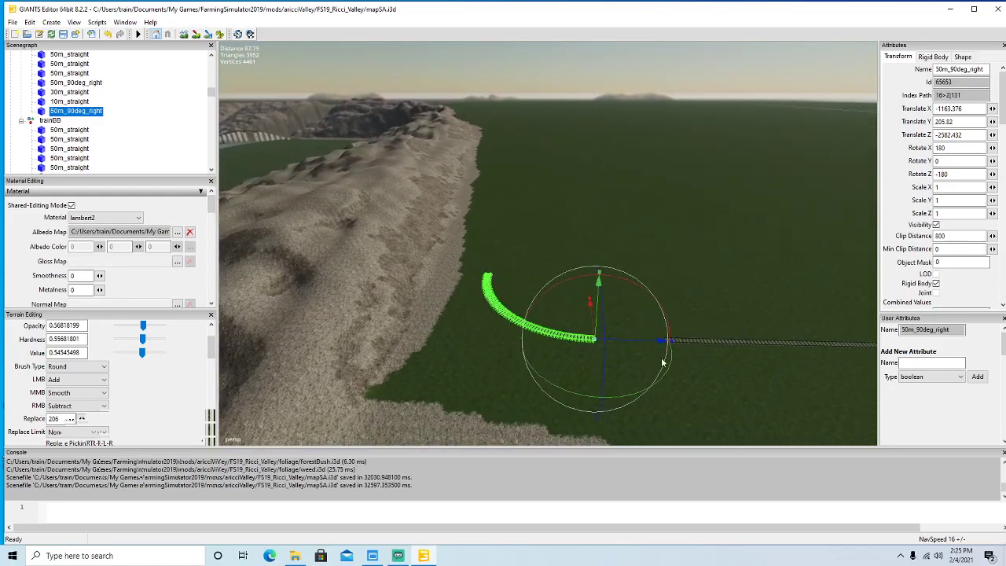
{"action": "left_click_drag", "start_coordinate": [646, 342], "coordinate": [618, 385]}
{"action": "scroll", "coordinate": [618, 385], "scroll_direction": "up", "scroll_amount": 2}
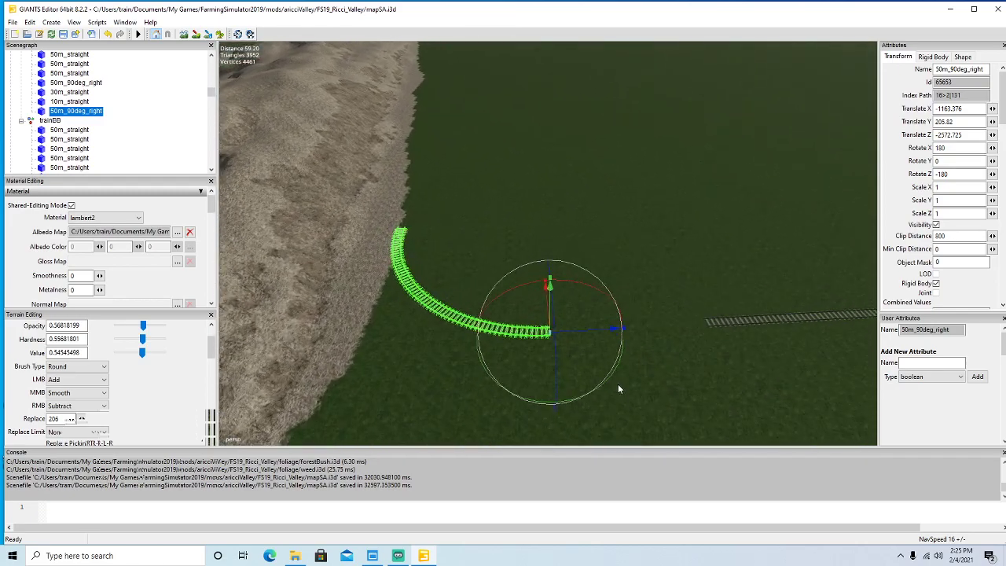
{"action": "left_click_drag", "start_coordinate": [598, 332], "coordinate": [604, 332]}
{"action": "left_click_drag", "start_coordinate": [669, 377], "coordinate": [737, 410], "text": "alt"}
{"action": "left_click_drag", "start_coordinate": [649, 337], "coordinate": [602, 330], "text": "alt"}
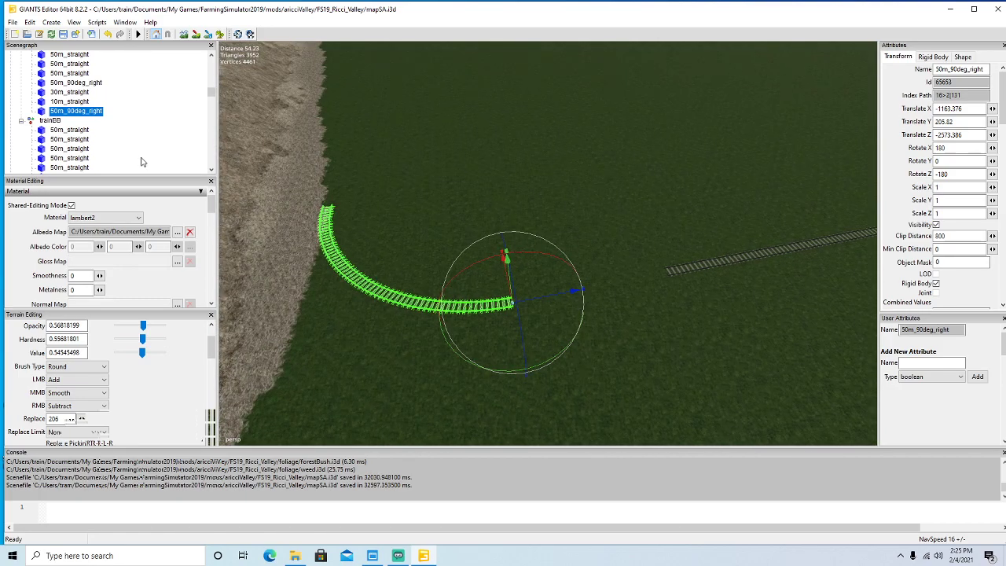
Duplicate the 30m_straight piece and place the copy in the gap between the curve and the existing line.
{"action": "left_click", "coordinate": [69, 92]}
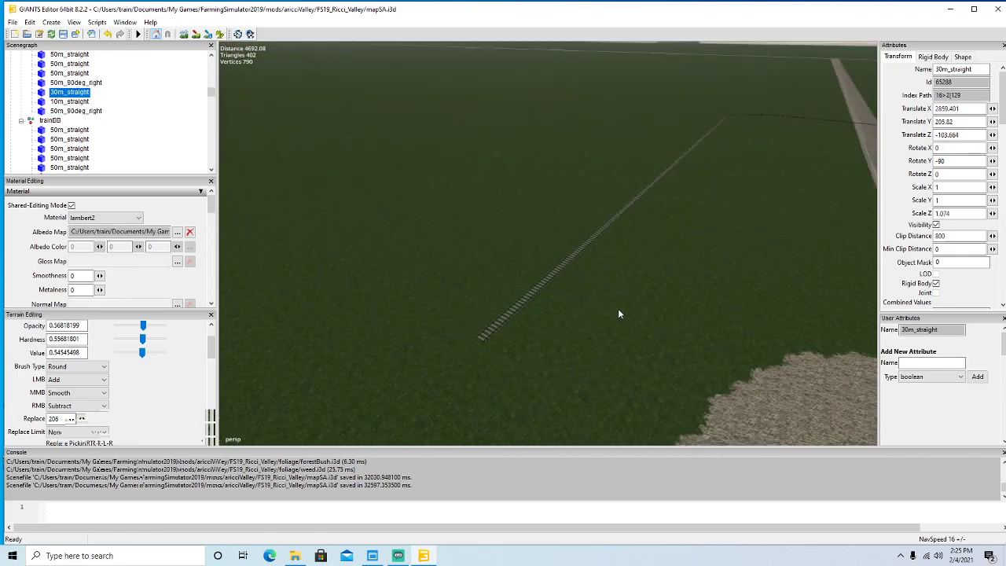
{"action": "scroll", "coordinate": [521, 346], "scroll_direction": "up", "scroll_amount": 1}
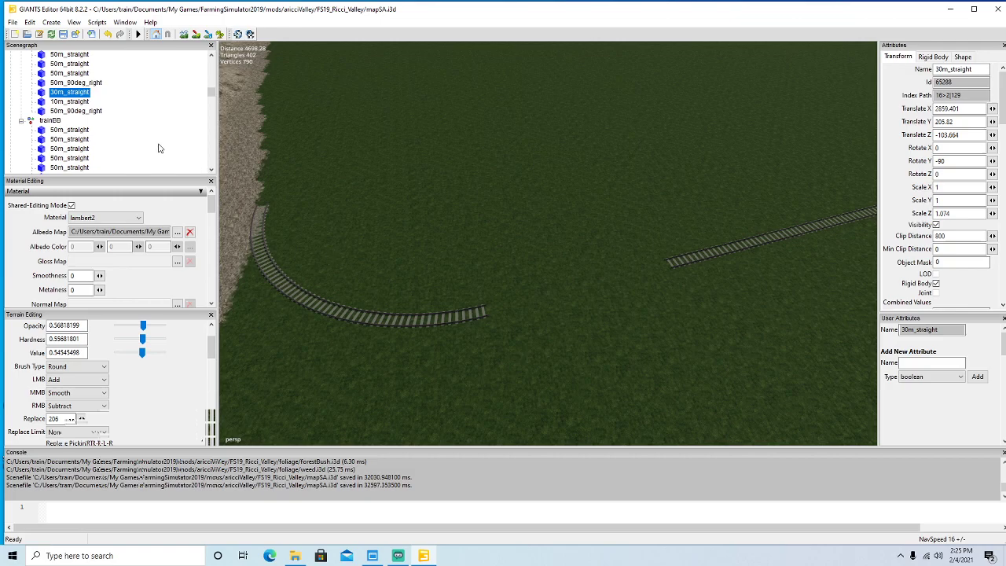
{"action": "scroll", "coordinate": [146, 129], "scroll_direction": "up", "scroll_amount": 3}
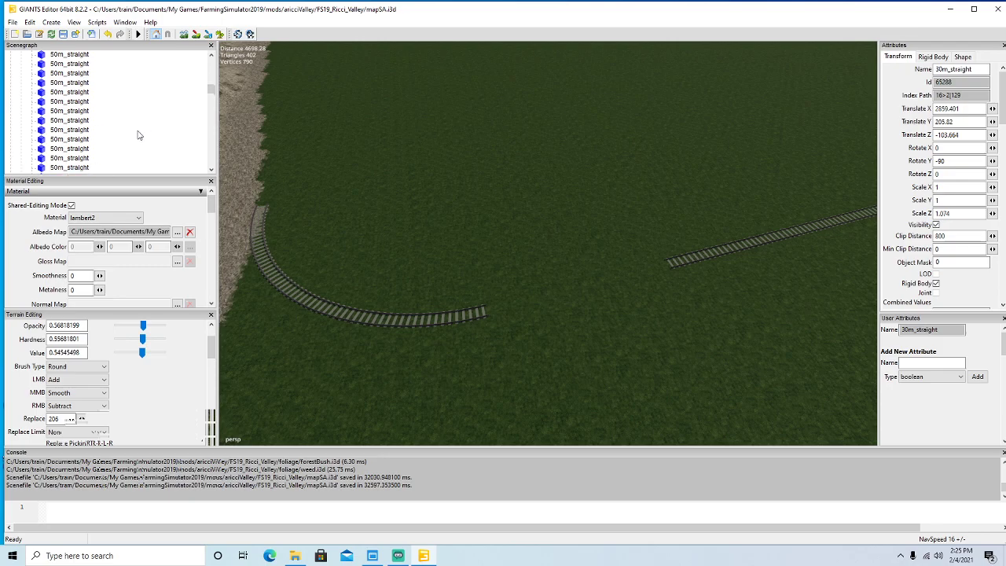
{"action": "scroll", "coordinate": [130, 118], "scroll_direction": "down", "scroll_amount": 2}
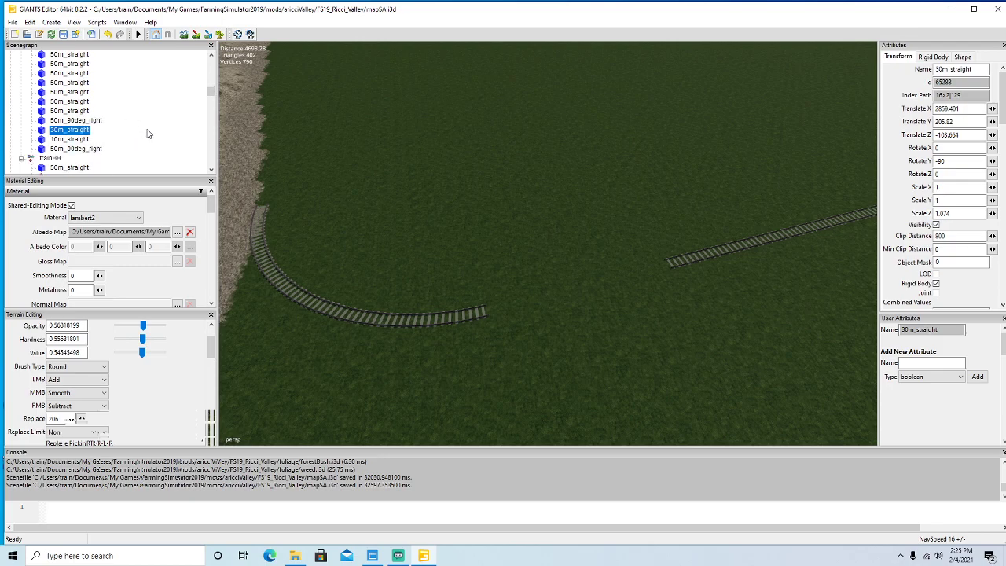
{"action": "key", "text": "ctrl+d"}
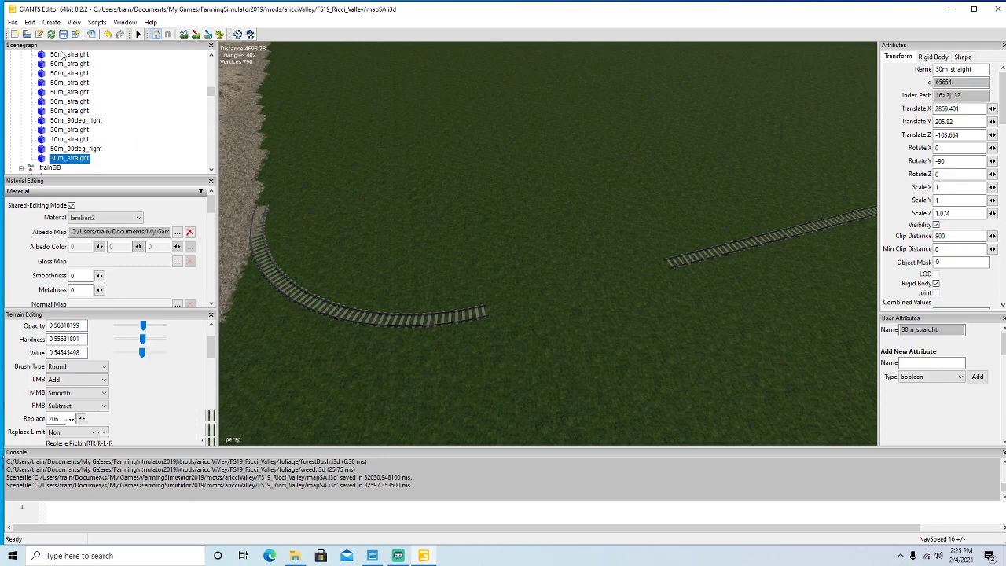
{"action": "left_click", "coordinate": [31, 23]}
{"action": "left_click", "coordinate": [87, 155]}
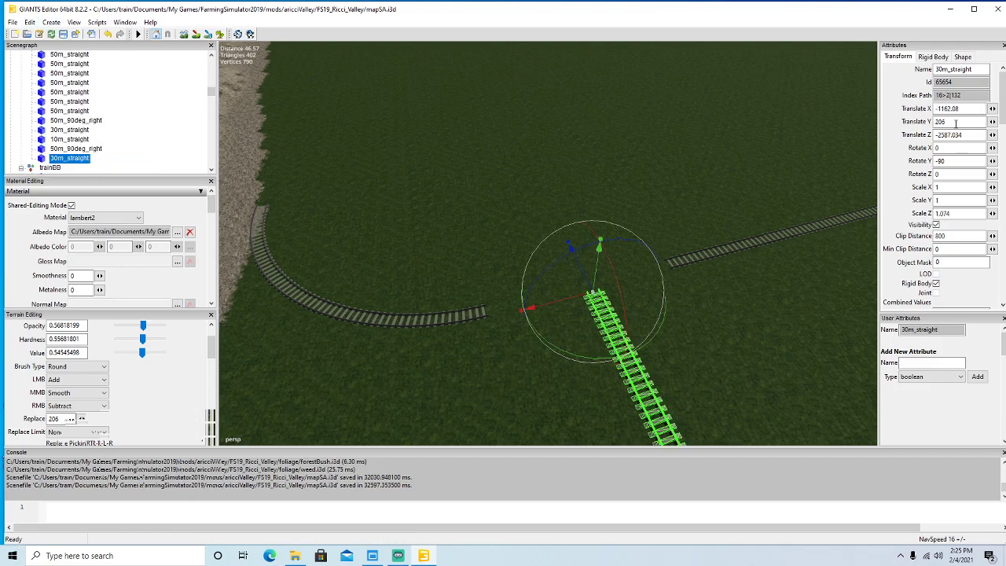
Set the 30 m copy to Translate Y 205.82 and Scale Z 1, and turn it along the line with Rotate Y 0.
{"action": "key", "text": "BackSpace"}
{"action": "type", "text": "5."}
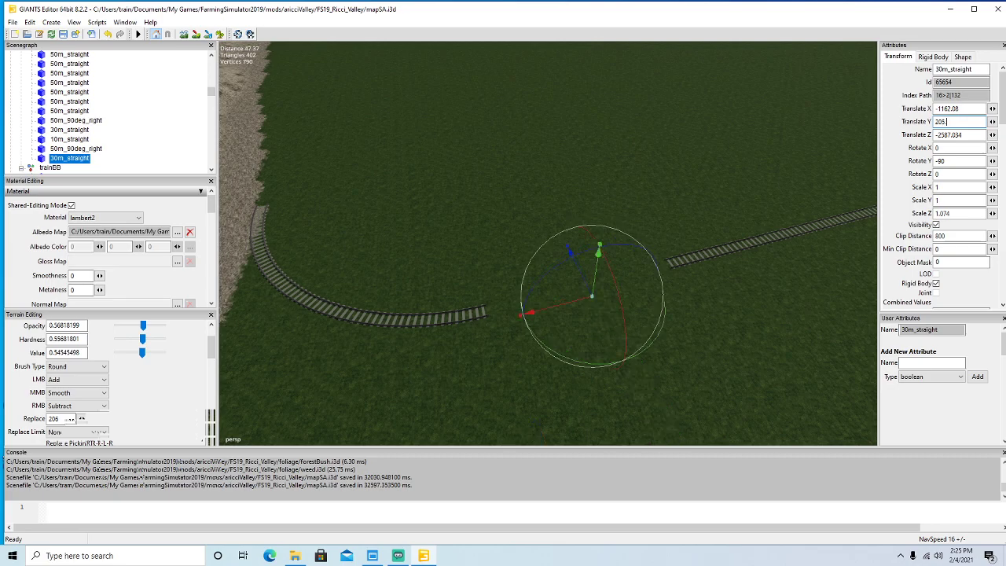
{"action": "type", "text": "5"}
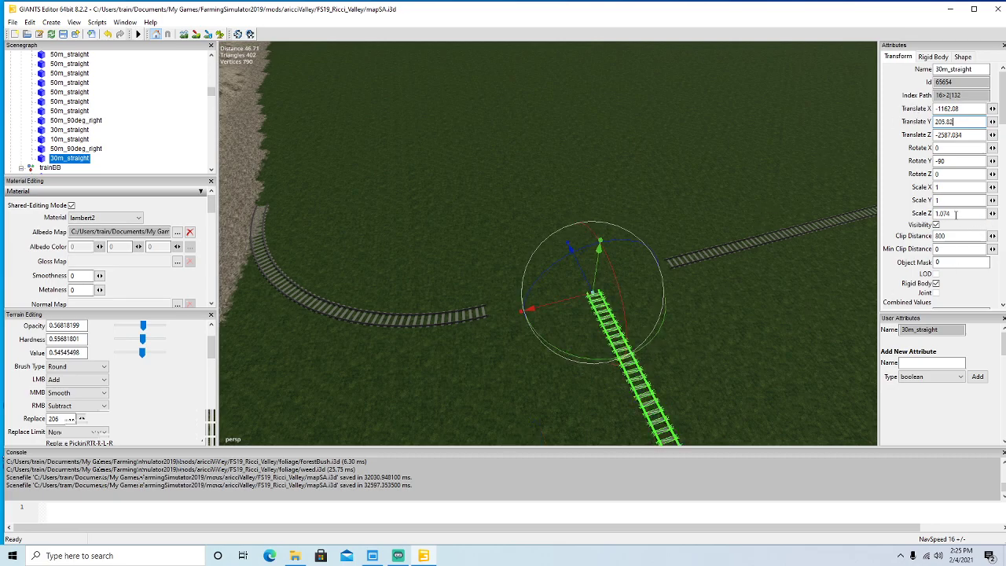
{"action": "type", "text": "1"}
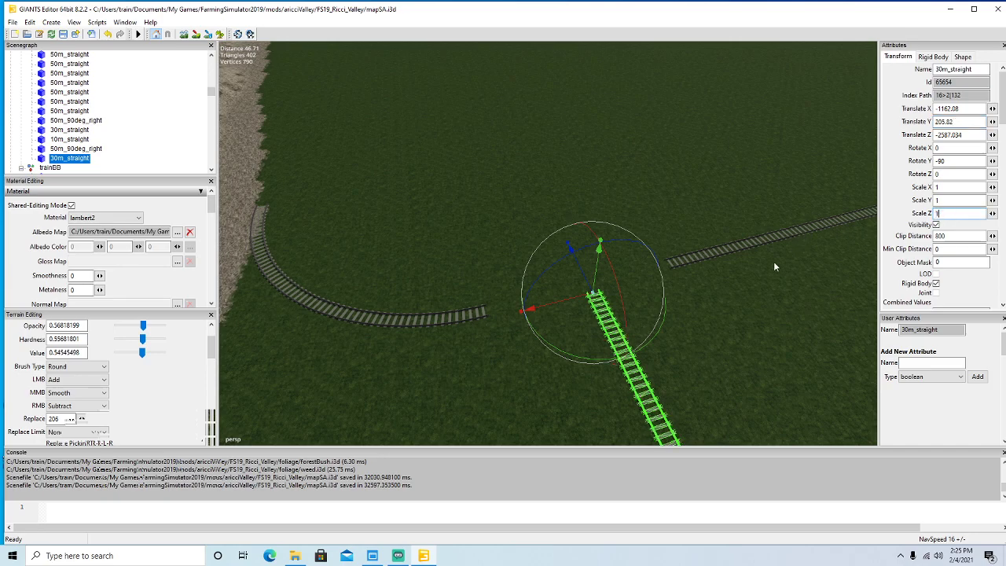
{"action": "left_click_drag", "start_coordinate": [664, 328], "coordinate": [582, 320]}
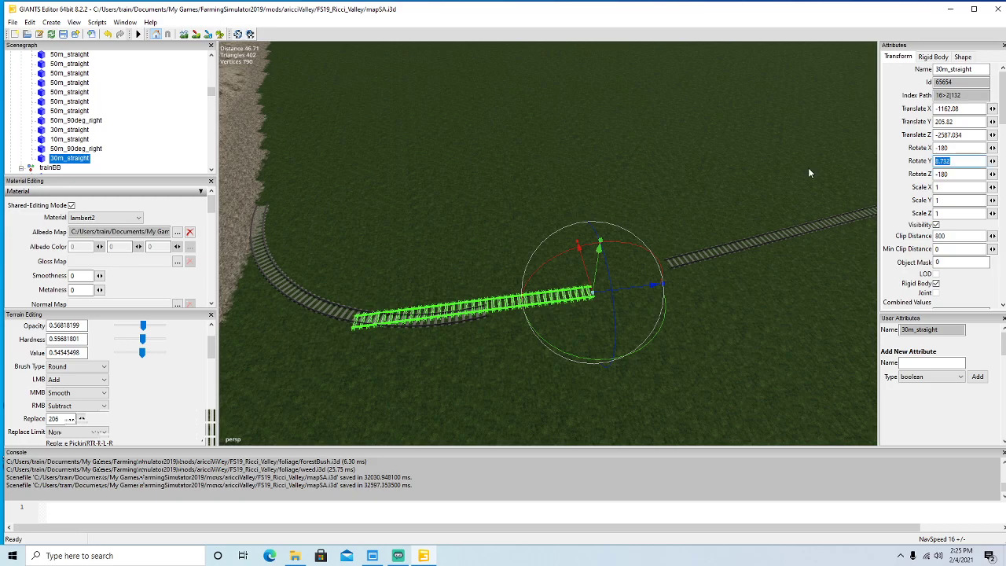
{"action": "type", "text": "0"}
Try to fit the 30 m copy between the curve and the line, and delete it.
{"action": "left_click_drag", "start_coordinate": [649, 284], "coordinate": [751, 271]}
{"action": "scroll", "coordinate": [751, 272], "scroll_direction": "down", "scroll_amount": 5}
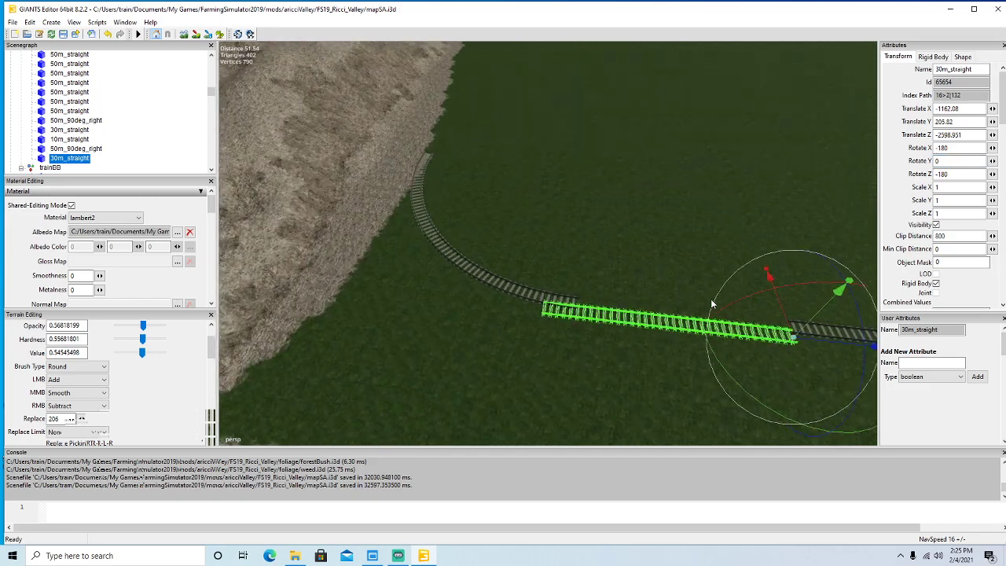
{"action": "scroll", "coordinate": [722, 305], "scroll_direction": "up", "scroll_amount": 3}
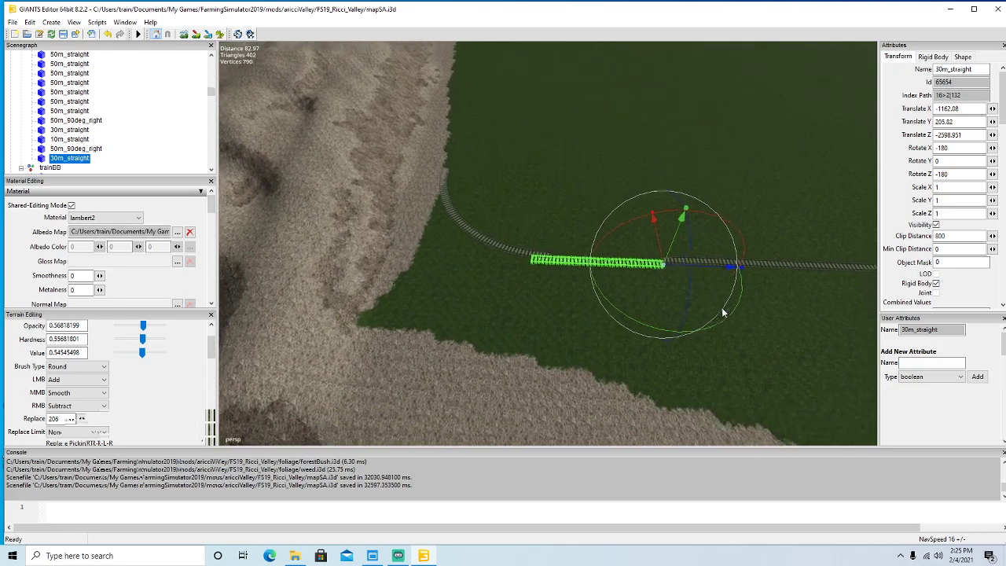
{"action": "left_click_drag", "start_coordinate": [676, 259], "coordinate": [675, 276]}
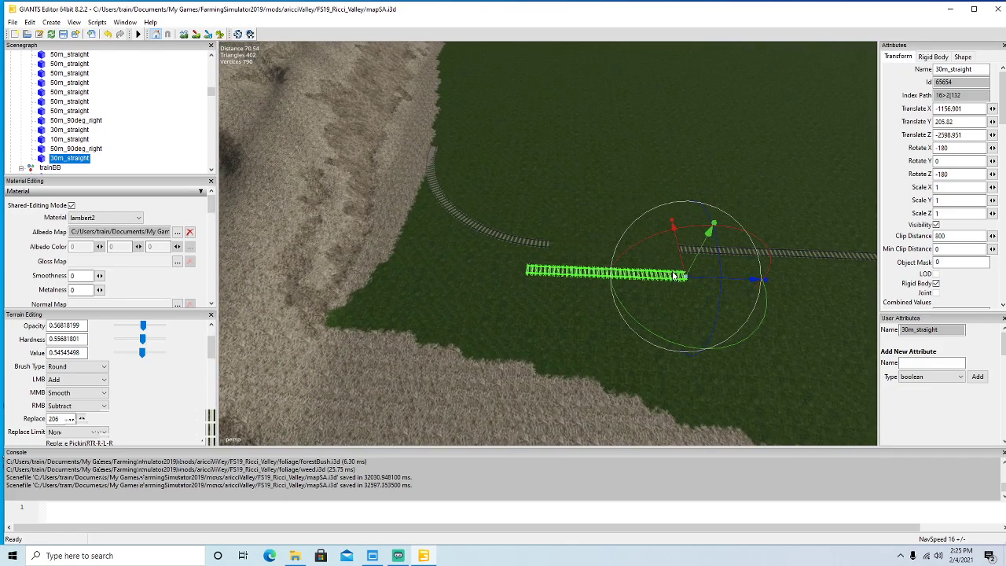
{"action": "key", "text": "Delete"}
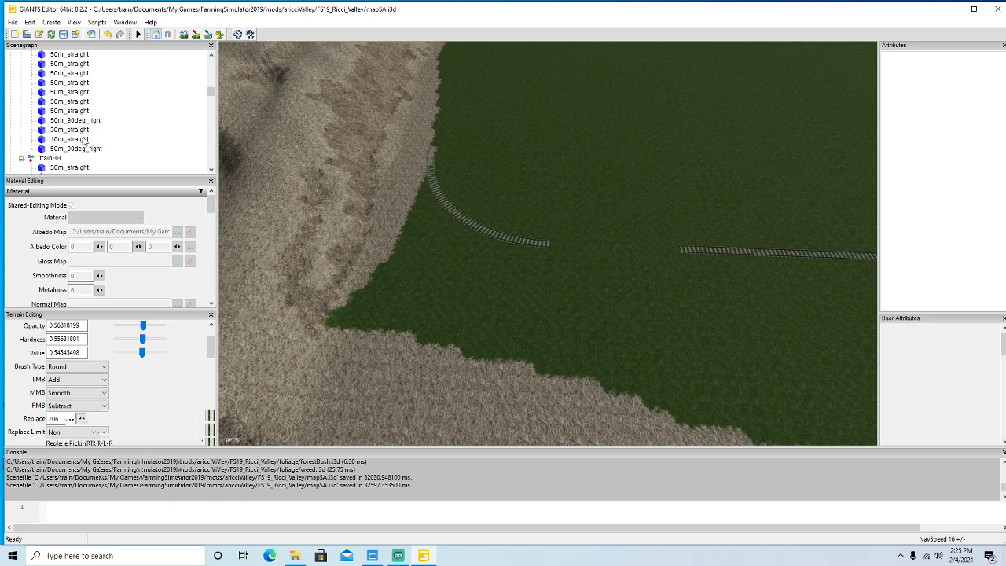
Find a 20m_straight piece in the track groups, duplicate it, and place the copy in the gap beside the curve.
{"action": "scroll", "coordinate": [84, 141], "scroll_direction": "up", "scroll_amount": 2}
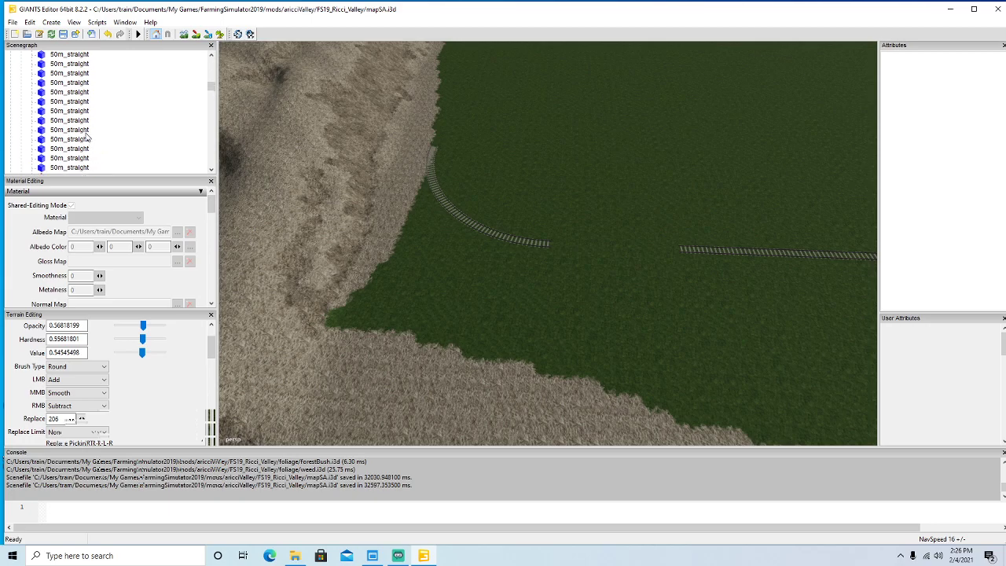
{"action": "scroll", "coordinate": [87, 135], "scroll_direction": "up", "scroll_amount": 1}
{"action": "scroll", "coordinate": [90, 126], "scroll_direction": "up", "scroll_amount": 2}
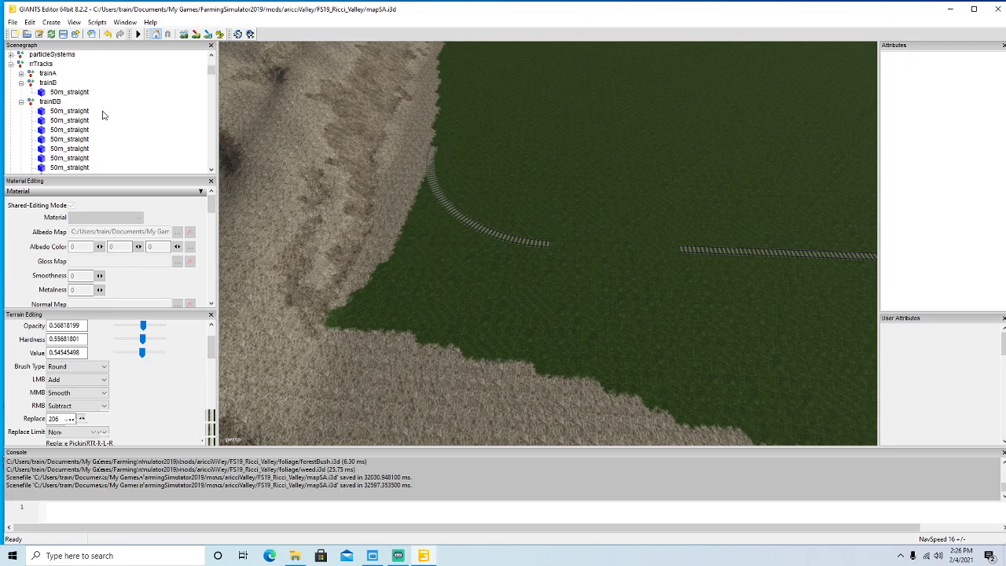
{"action": "scroll", "coordinate": [102, 115], "scroll_direction": "down", "scroll_amount": 2}
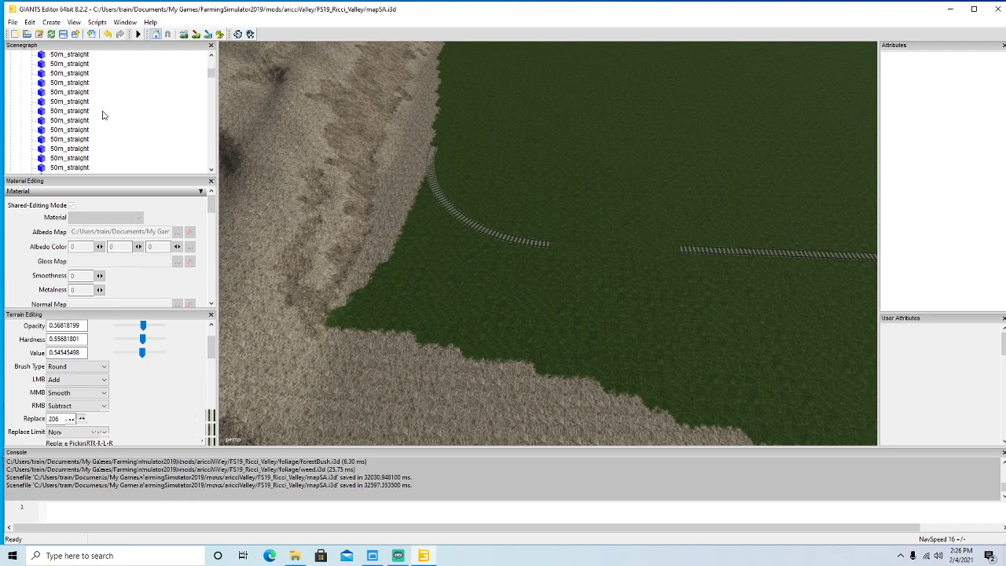
{"action": "scroll", "coordinate": [103, 115], "scroll_direction": "down", "scroll_amount": 4}
{"action": "scroll", "coordinate": [102, 116], "scroll_direction": "down", "scroll_amount": 4}
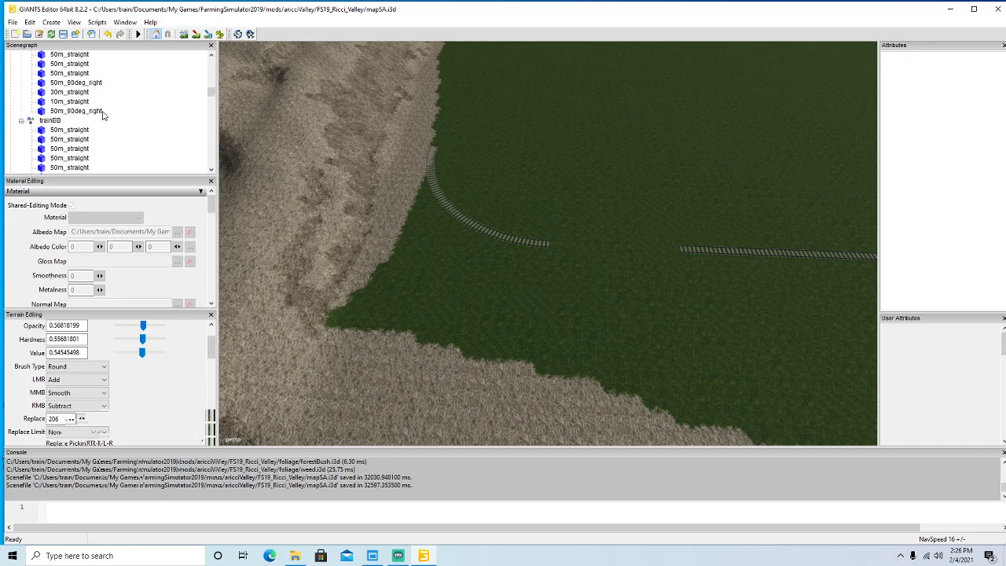
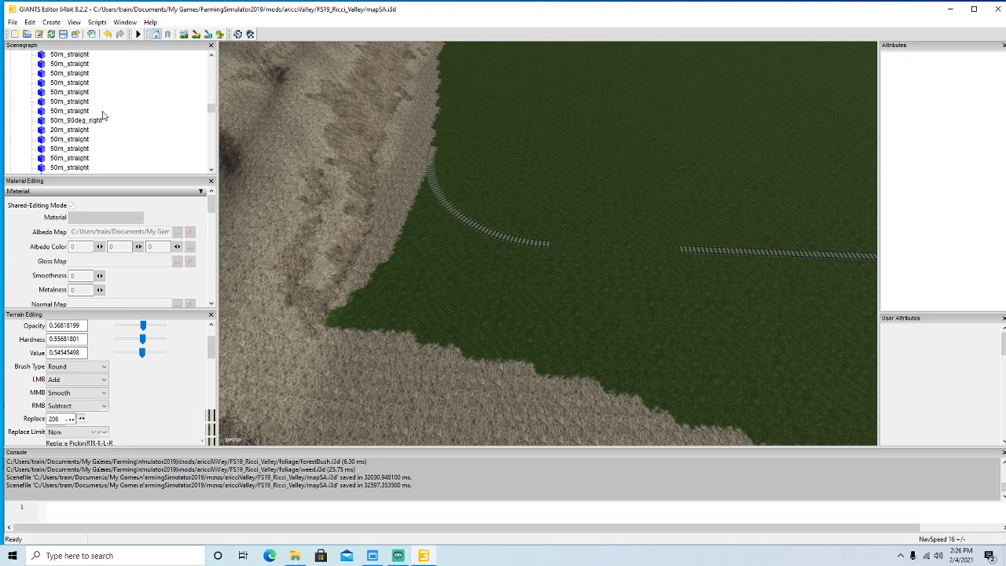
{"action": "left_click", "coordinate": [47, 131]}
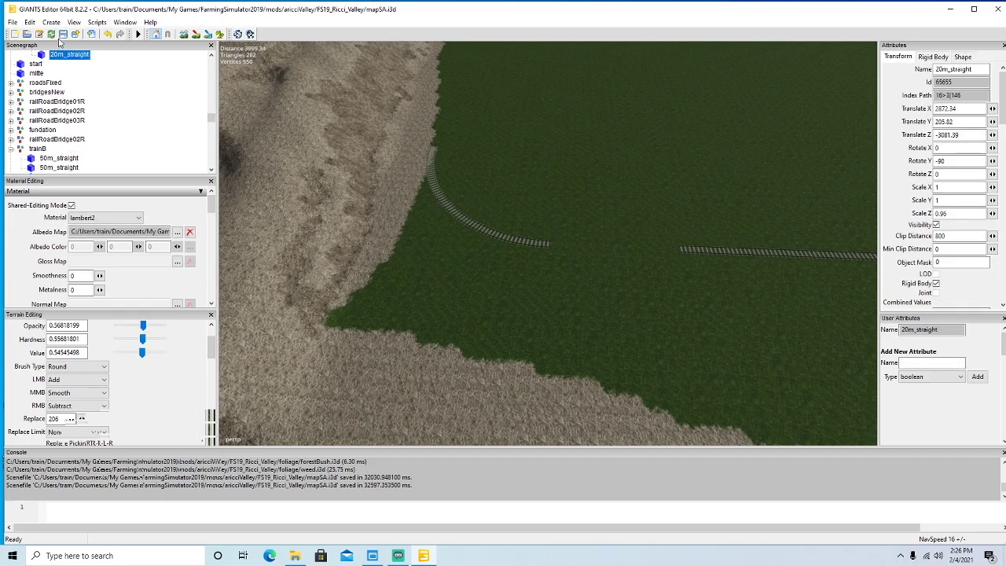
{"action": "left_click", "coordinate": [33, 22]}
{"action": "left_click", "coordinate": [110, 166]}
{"action": "left_click", "coordinate": [632, 250]}
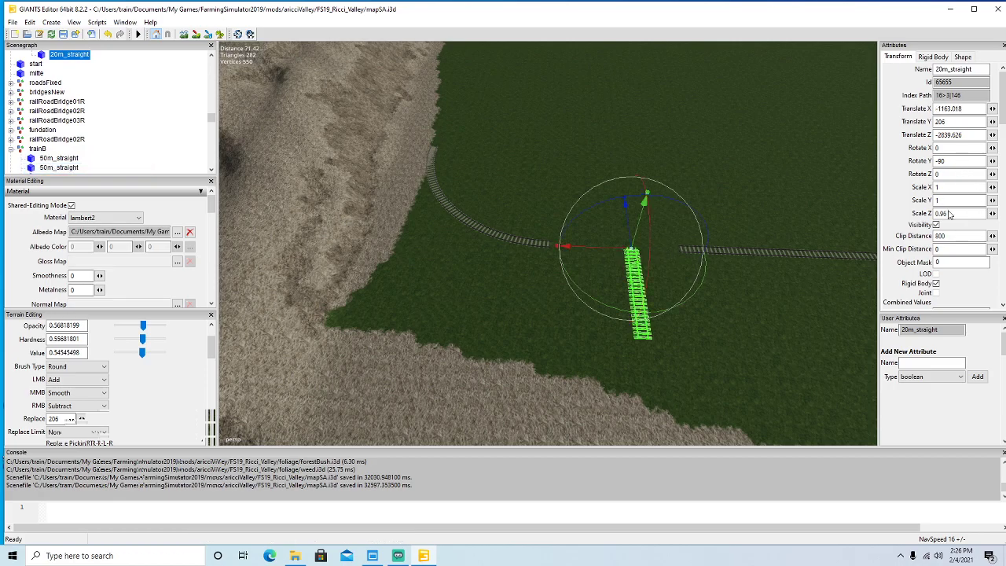
Set the 20 m copy to Scale Z 1 and Translate Y 205.82, and turn it along the line with Rotate Y 0.
{"action": "type", "text": "1"}
{"action": "key", "text": "Return"}
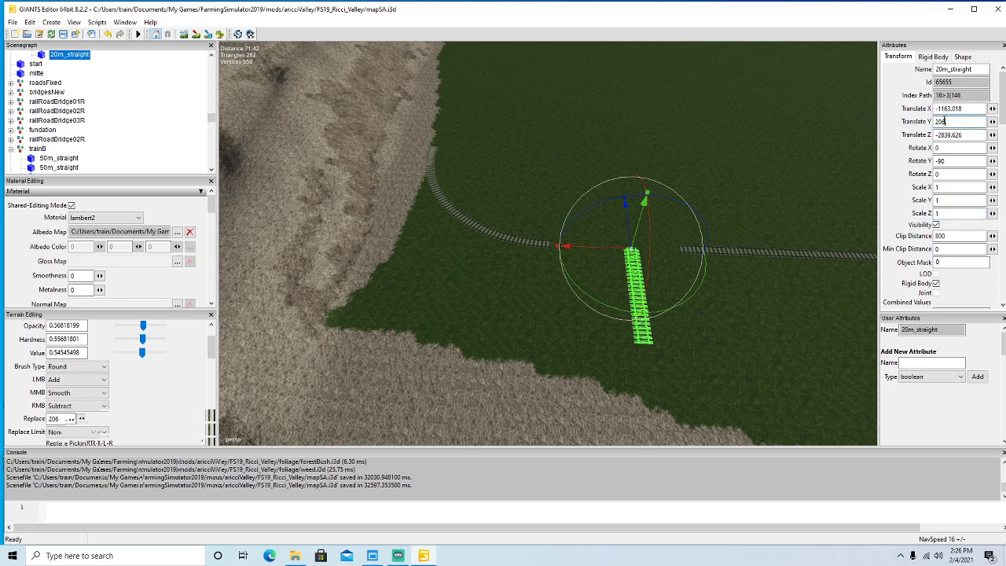
{"action": "key", "text": "BackSpace"}
{"action": "type", "text": "5"}
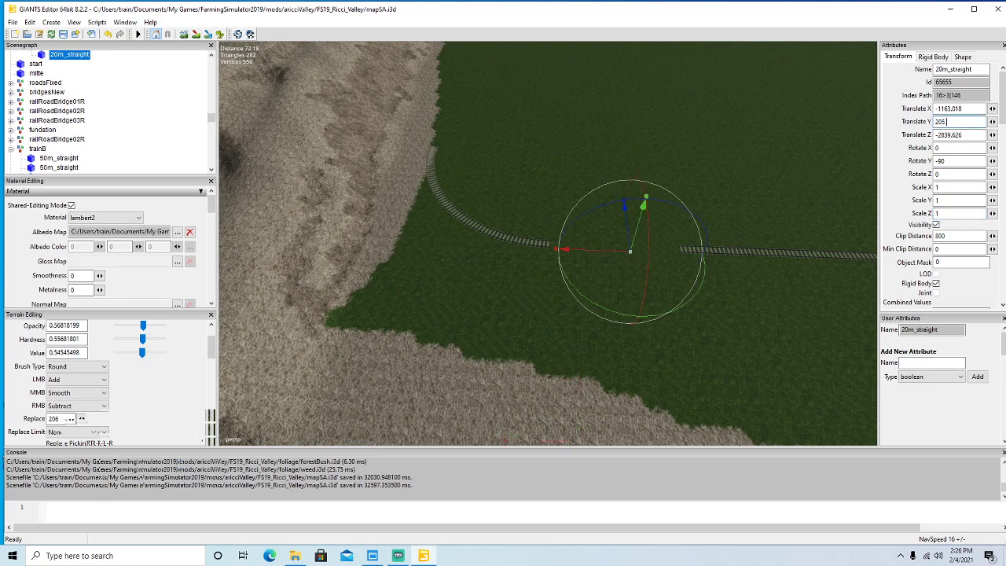
{"action": "type", "text": ".5"}
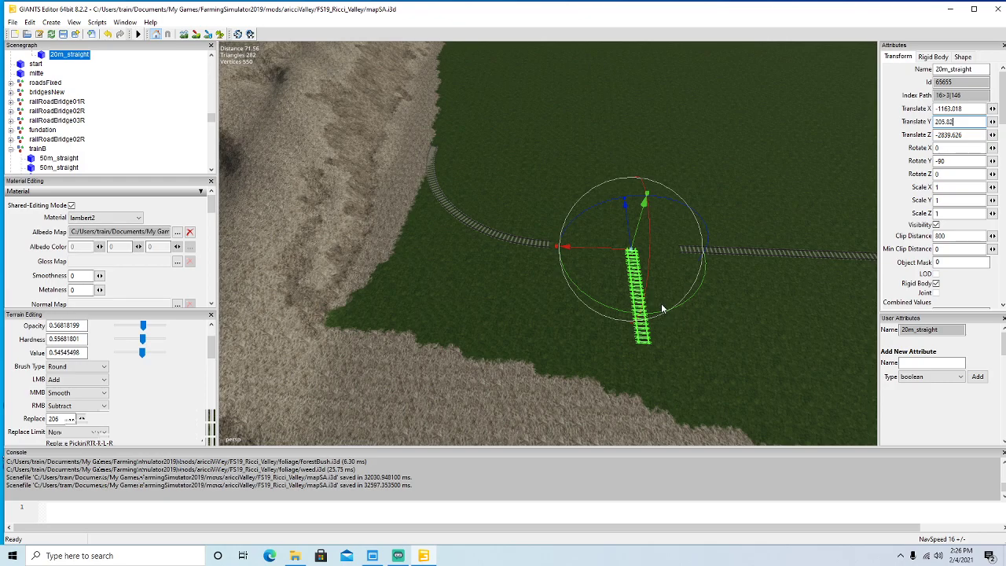
{"action": "left_click_drag", "start_coordinate": [658, 311], "coordinate": [582, 274]}
{"action": "left_click_drag", "start_coordinate": [571, 260], "coordinate": [582, 261]}
{"action": "type", "text": "0"}
Slide the 20 m straight against the open end of the existing line and align its rails.
{"action": "left_click_drag", "start_coordinate": [696, 313], "coordinate": [757, 312], "text": "alt"}
{"action": "scroll", "coordinate": [758, 313], "scroll_direction": "up", "scroll_amount": 3}
{"action": "scroll", "coordinate": [757, 314], "scroll_direction": "up", "scroll_amount": 4}
{"action": "left_click_drag", "start_coordinate": [478, 277], "coordinate": [713, 211]}
{"action": "scroll", "coordinate": [769, 251], "scroll_direction": "up", "scroll_amount": 4}
{"action": "scroll", "coordinate": [768, 251], "scroll_direction": "up", "scroll_amount": 3}
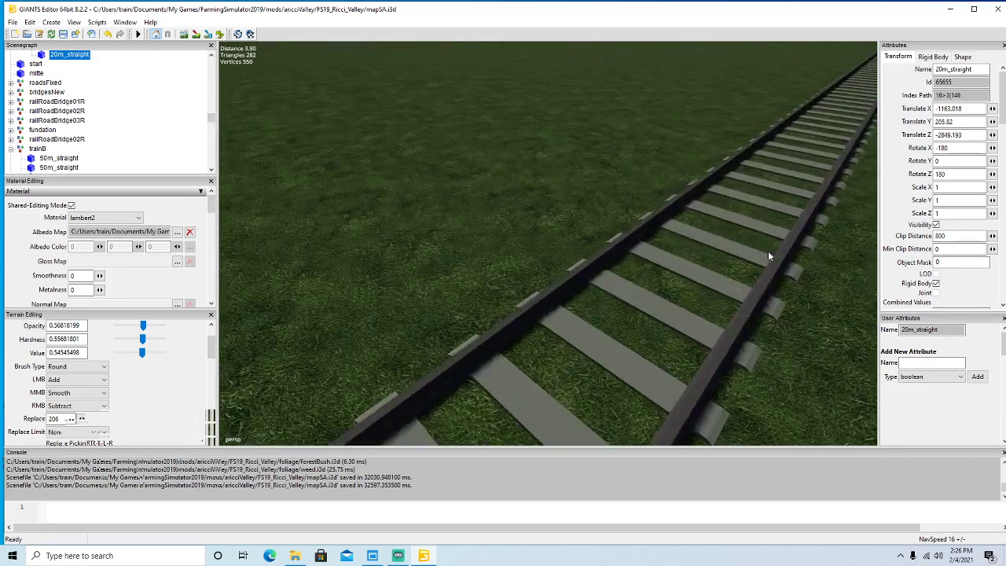
{"action": "left_click_drag", "start_coordinate": [768, 251], "coordinate": [467, 273], "text": "alt"}
{"action": "left_click_drag", "start_coordinate": [620, 254], "coordinate": [632, 288]}
Join the 50m_90deg_right curve to the free end of the 20 m straight at Translate X -1163.385 and Z -2579.098.
{"action": "scroll", "coordinate": [642, 346], "scroll_direction": "down", "scroll_amount": 5}
{"action": "left_click_drag", "start_coordinate": [642, 345], "coordinate": [649, 370], "text": "alt"}
{"action": "scroll", "coordinate": [635, 264], "scroll_direction": "up", "scroll_amount": 5}
{"action": "left_click", "coordinate": [558, 227]}
{"action": "scroll", "coordinate": [648, 370], "scroll_direction": "up", "scroll_amount": 5}
{"action": "left_click_drag", "start_coordinate": [607, 267], "coordinate": [648, 347]}
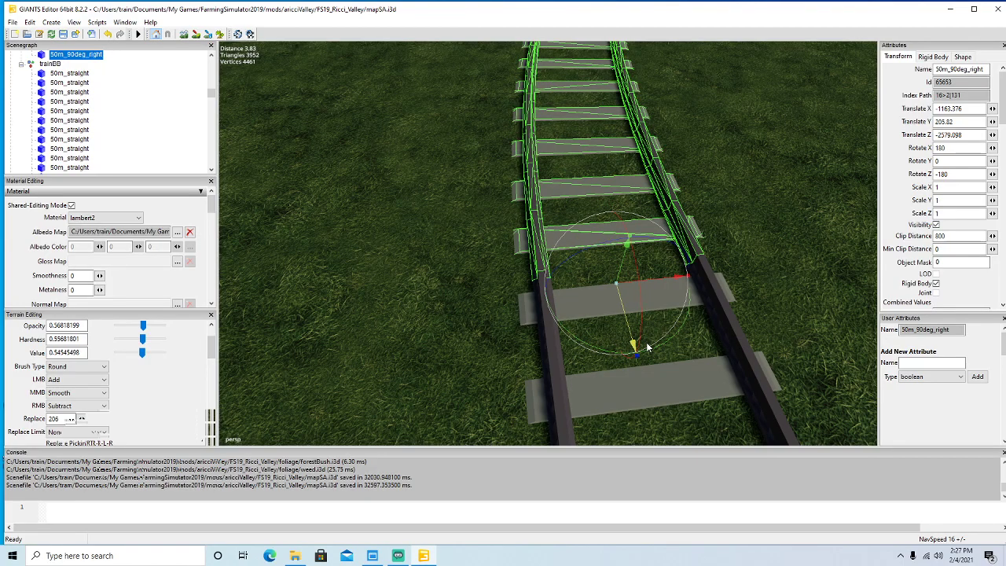
{"action": "left_click_drag", "start_coordinate": [630, 281], "coordinate": [800, 301]}
{"action": "scroll", "coordinate": [732, 308], "scroll_direction": "down", "scroll_amount": 10}
{"action": "scroll", "coordinate": [800, 301], "scroll_direction": "down", "scroll_amount": 2}
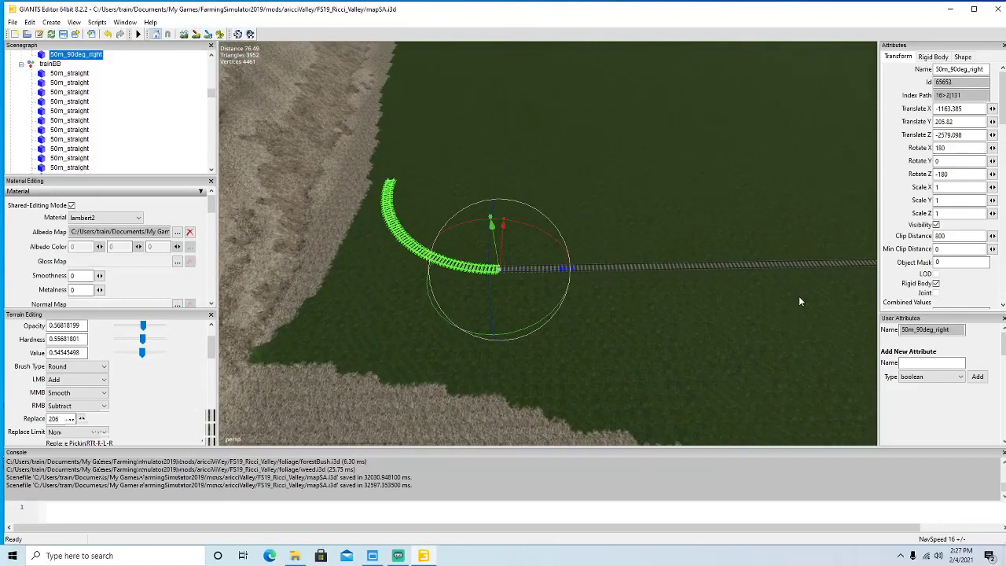
Duplicate a 50m_straight from the existing line, turn the copy to Rotate Y 90, and move it near the 90-degree curve's free end.
{"action": "left_click", "coordinate": [740, 267]}
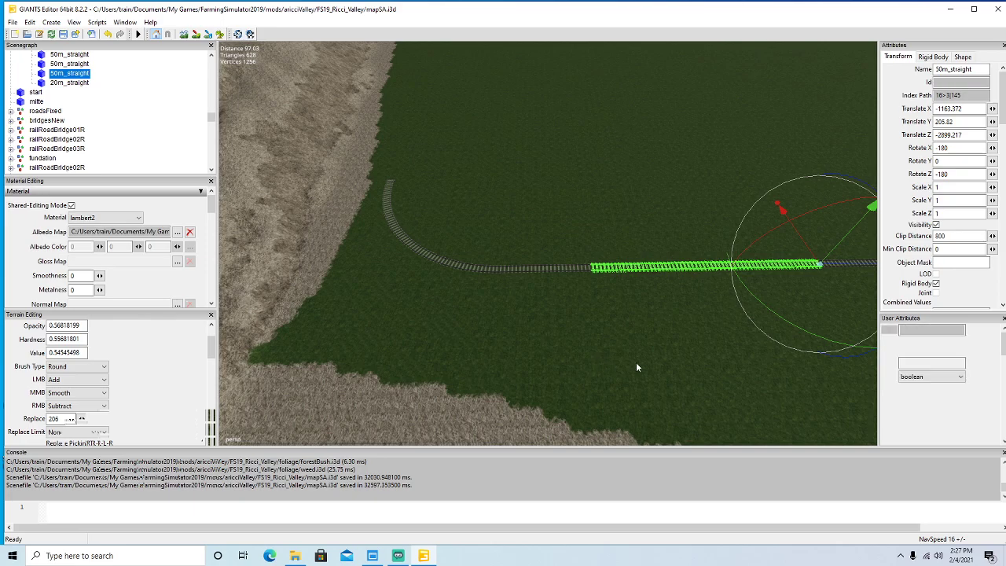
{"action": "key", "text": "ctrl+d"}
{"action": "left_click_drag", "start_coordinate": [793, 325], "coordinate": [692, 199]}
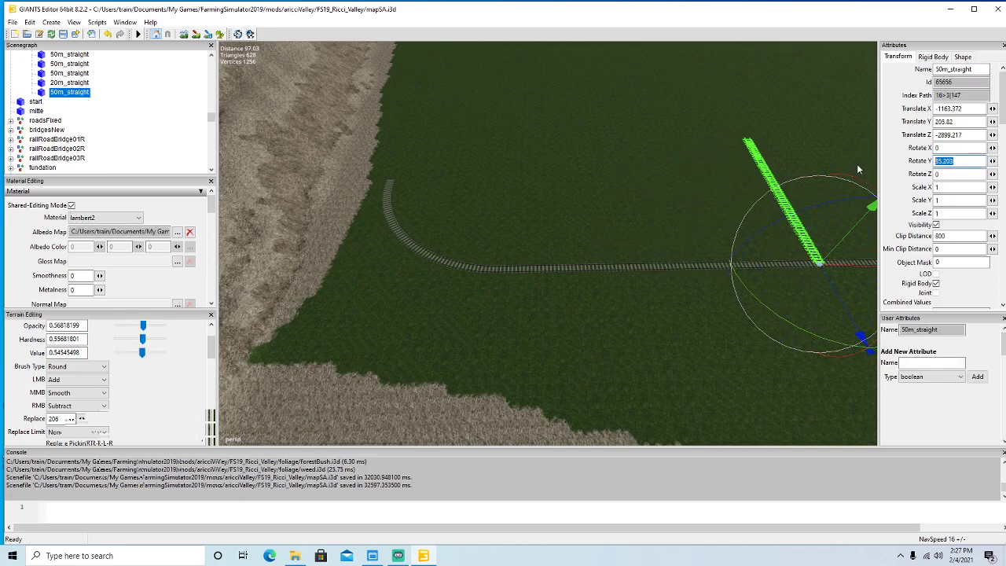
{"action": "type", "text": "90"}
{"action": "left_click_drag", "start_coordinate": [829, 263], "coordinate": [319, 235]}
{"action": "left_click_drag", "start_coordinate": [336, 297], "coordinate": [444, 226]}
Join the rotated 50m_straight to the curve's free end at Translate X -1195.172 and Z -2797.342, with the rails aligned.
{"action": "scroll", "coordinate": [373, 178], "scroll_direction": "up", "scroll_amount": 2}
{"action": "scroll", "coordinate": [369, 175], "scroll_direction": "up", "scroll_amount": 3}
{"action": "scroll", "coordinate": [448, 228], "scroll_direction": "up", "scroll_amount": 1}
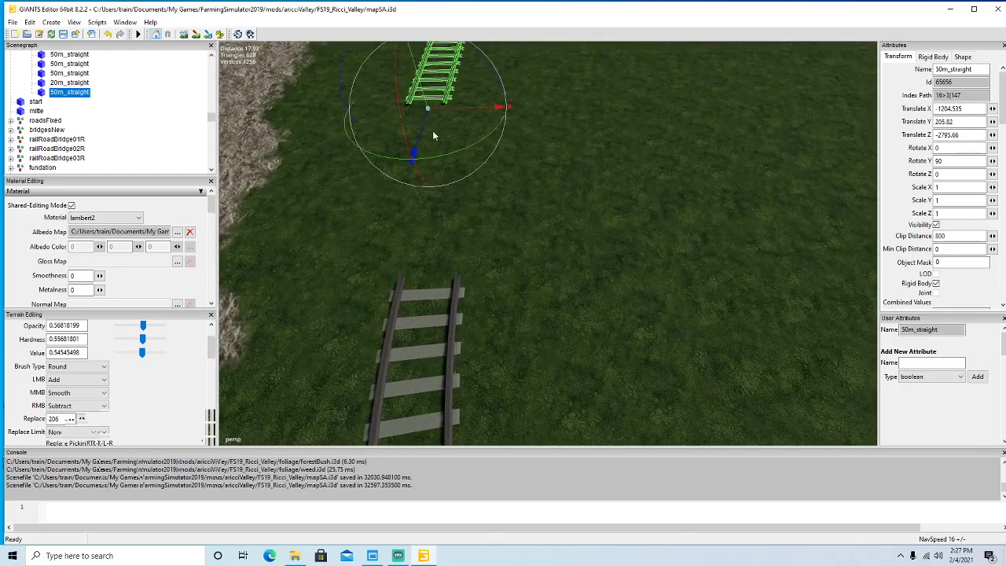
{"action": "left_click_drag", "start_coordinate": [426, 131], "coordinate": [427, 353]}
{"action": "left_click_drag", "start_coordinate": [526, 271], "coordinate": [519, 284], "text": "alt"}
{"action": "left_click_drag", "start_coordinate": [413, 217], "coordinate": [483, 249]}
{"action": "scroll", "coordinate": [582, 229], "scroll_direction": "down", "scroll_amount": 8}
{"action": "left_click_drag", "start_coordinate": [598, 228], "coordinate": [657, 207], "text": "alt"}
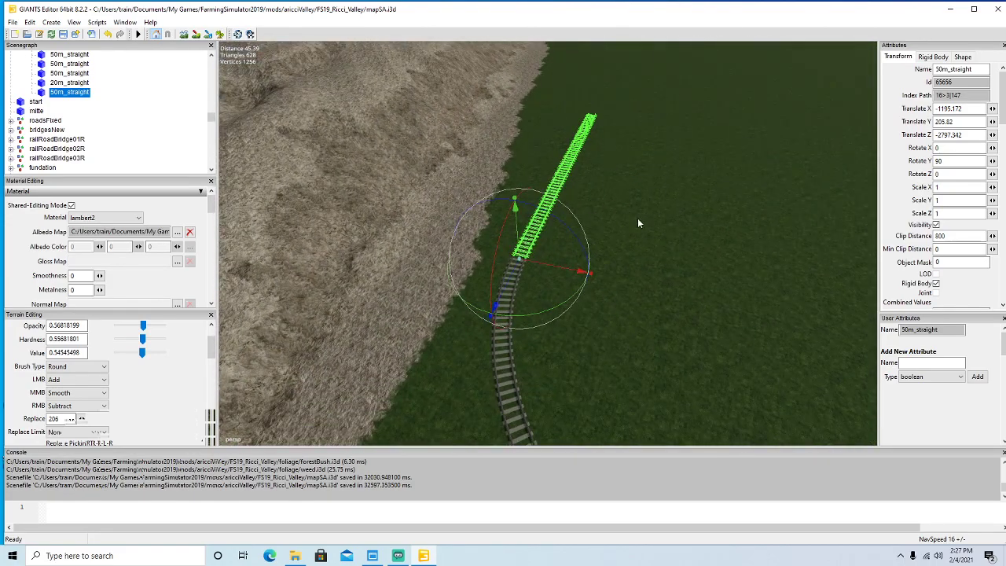
Duplicate the 50m_straight beyond the curve and butt the copy against its far end at Translate X -1245.225.
{"action": "key", "text": "ctrl+d"}
{"action": "left_click_drag", "start_coordinate": [494, 313], "coordinate": [703, 7]}
{"action": "left_click_drag", "start_coordinate": [699, 149], "coordinate": [688, 180], "text": "alt"}
{"action": "scroll", "coordinate": [720, 102], "scroll_direction": "up", "scroll_amount": 6}
{"action": "left_click_drag", "start_coordinate": [528, 225], "coordinate": [463, 272]}
{"action": "scroll", "coordinate": [588, 191], "scroll_direction": "up", "scroll_amount": 5}
{"action": "scroll", "coordinate": [604, 194], "scroll_direction": "down", "scroll_amount": 10}
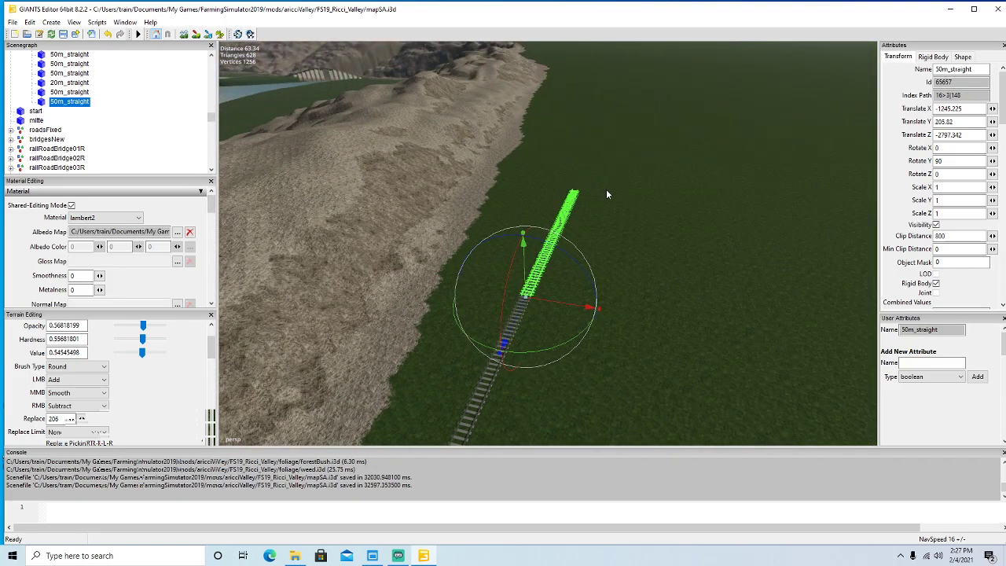
Extend the line with another duplicated 50m_straight, joined to the open end at Translate X -1295.368.
{"action": "key", "text": "ctrl+d"}
{"action": "scroll", "coordinate": [645, 133], "scroll_direction": "down", "scroll_amount": 3}
{"action": "left_click_drag", "start_coordinate": [647, 134], "coordinate": [681, 81]}
{"action": "left_click_drag", "start_coordinate": [681, 81], "coordinate": [666, 227], "text": "alt"}
{"action": "scroll", "coordinate": [681, 144], "scroll_direction": "up", "scroll_amount": 5}
{"action": "scroll", "coordinate": [676, 153], "scroll_direction": "up", "scroll_amount": 5}
{"action": "left_click_drag", "start_coordinate": [573, 155], "coordinate": [622, 237]}
{"action": "scroll", "coordinate": [618, 281], "scroll_direction": "down", "scroll_amount": 6}
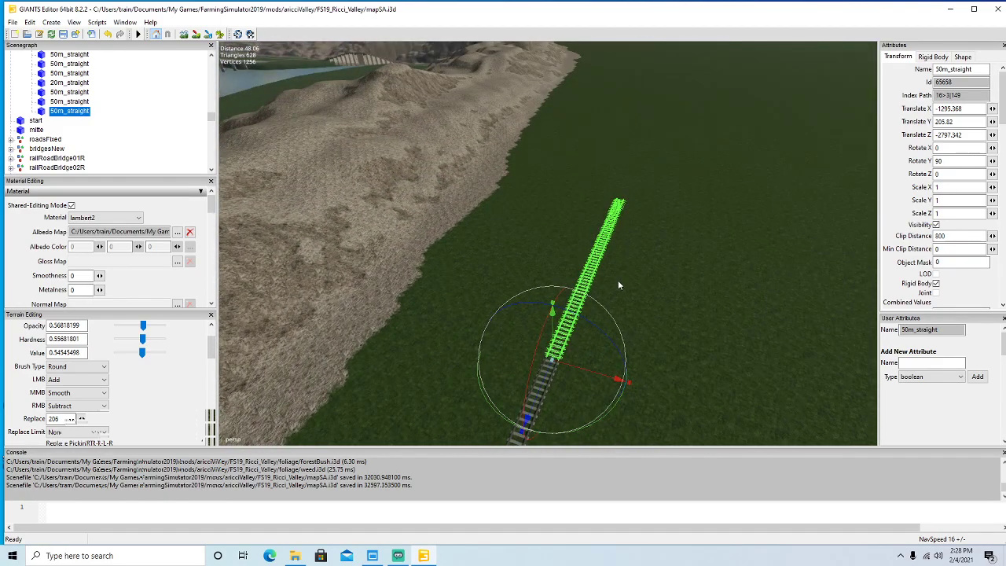
Duplicate the end 50m_straight and slide the copy along the line to join at Translate X -1345.505.
{"action": "key", "text": "ctrl+d"}
{"action": "left_click_drag", "start_coordinate": [549, 387], "coordinate": [748, 83]}
{"action": "left_click_drag", "start_coordinate": [723, 234], "coordinate": [682, 265], "text": "alt"}
{"action": "scroll", "coordinate": [725, 206], "scroll_direction": "up", "scroll_amount": 5}
{"action": "scroll", "coordinate": [726, 206], "scroll_direction": "up", "scroll_amount": 5}
{"action": "left_click_drag", "start_coordinate": [546, 225], "coordinate": [498, 312]}
{"action": "left_click_drag", "start_coordinate": [617, 306], "coordinate": [625, 266], "text": "alt"}
{"action": "scroll", "coordinate": [624, 266], "scroll_direction": "down", "scroll_amount": 8}
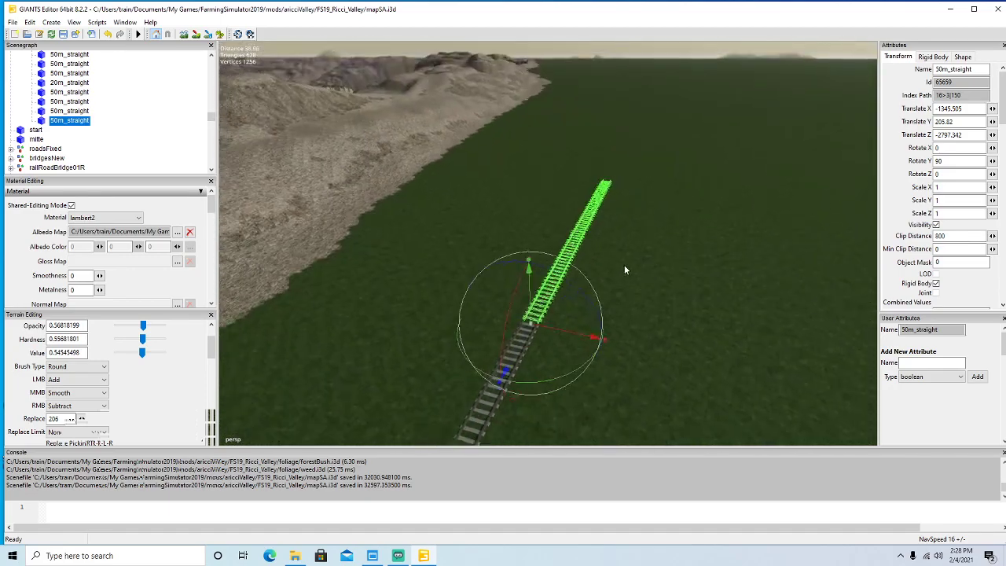
Add one more duplicated 50m_straight to the end of the line, aligning its rails at Translate X -1395.665.
{"action": "key", "text": "ctrl+d"}
{"action": "left_click_drag", "start_coordinate": [507, 359], "coordinate": [780, 81]}
{"action": "left_click_drag", "start_coordinate": [738, 197], "coordinate": [733, 243], "text": "alt"}
{"action": "scroll", "coordinate": [764, 163], "scroll_direction": "up", "scroll_amount": 7}
{"action": "scroll", "coordinate": [764, 163], "scroll_direction": "up", "scroll_amount": 8}
{"action": "left_click_drag", "start_coordinate": [595, 218], "coordinate": [526, 394]}
{"action": "left_click_drag", "start_coordinate": [659, 385], "coordinate": [682, 292], "text": "alt"}
{"action": "scroll", "coordinate": [674, 350], "scroll_direction": "down", "scroll_amount": 7}
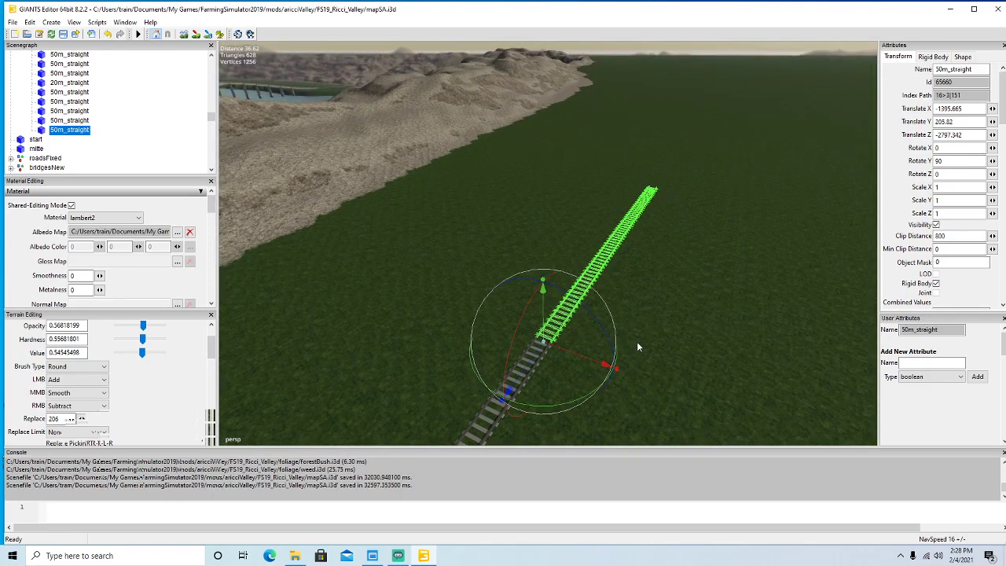
Continue the track with a further 50m_straight copy, joined to the previous piece at Translate X -1445.703.
{"action": "key", "text": "ctrl+d"}
{"action": "left_click_drag", "start_coordinate": [526, 366], "coordinate": [874, 108]}
{"action": "left_click_drag", "start_coordinate": [710, 234], "coordinate": [689, 281], "text": "alt"}
{"action": "scroll", "coordinate": [741, 211], "scroll_direction": "up", "scroll_amount": 8}
{"action": "left_click_drag", "start_coordinate": [558, 226], "coordinate": [438, 355]}
Survey the map along the rocky ridge and the flat field beside it for a railroad grain silo site.
{"action": "left_click_drag", "start_coordinate": [503, 363], "coordinate": [440, 288], "text": "alt"}
{"action": "scroll", "coordinate": [479, 278], "scroll_direction": "up", "scroll_amount": 5}
{"action": "scroll", "coordinate": [439, 288], "scroll_direction": "up", "scroll_amount": 8}
{"action": "scroll", "coordinate": [440, 287], "scroll_direction": "up", "scroll_amount": 10}
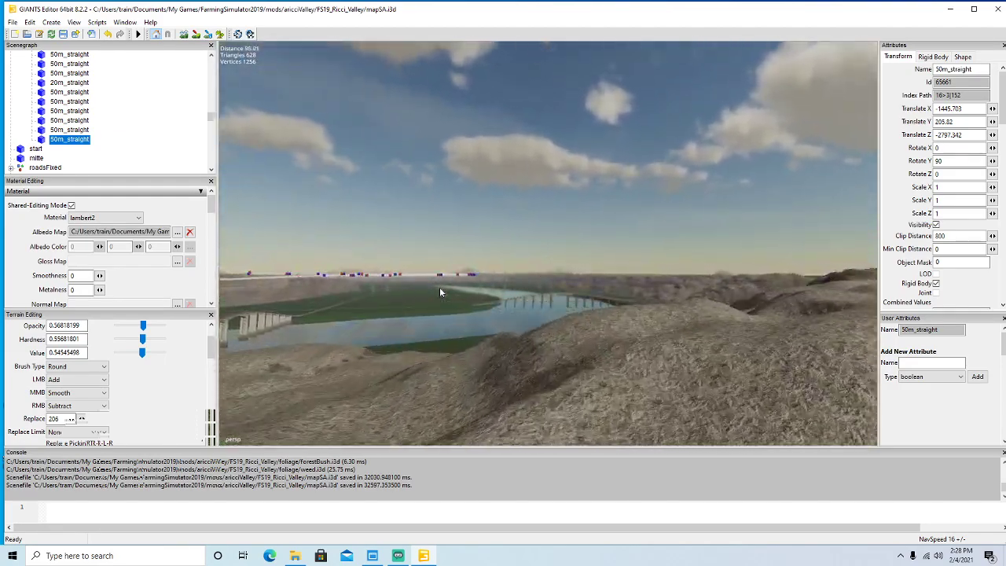
{"action": "scroll", "coordinate": [522, 293], "scroll_direction": "up", "scroll_amount": 3}
{"action": "left_click_drag", "start_coordinate": [518, 295], "coordinate": [593, 311], "text": "alt"}
{"action": "scroll", "coordinate": [577, 311], "scroll_direction": "up", "scroll_amount": 5}
{"action": "key", "text": "w"}
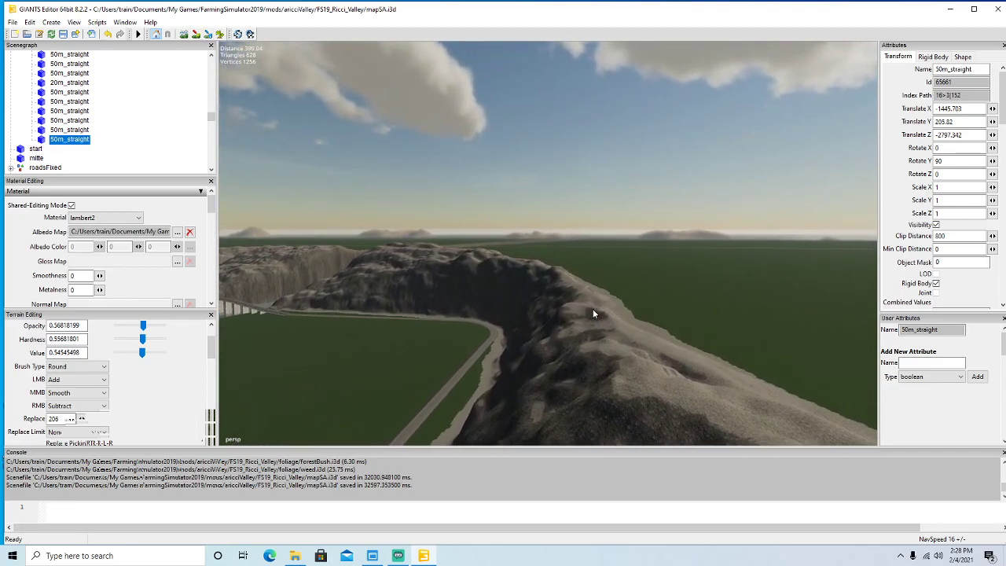
{"action": "key", "text": "w"}
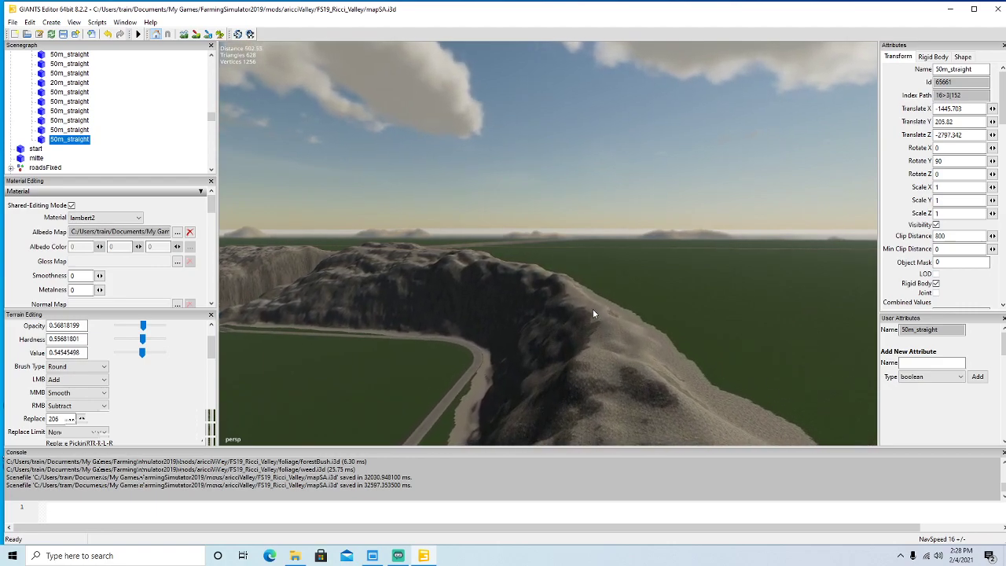
{"action": "key", "text": "w"}
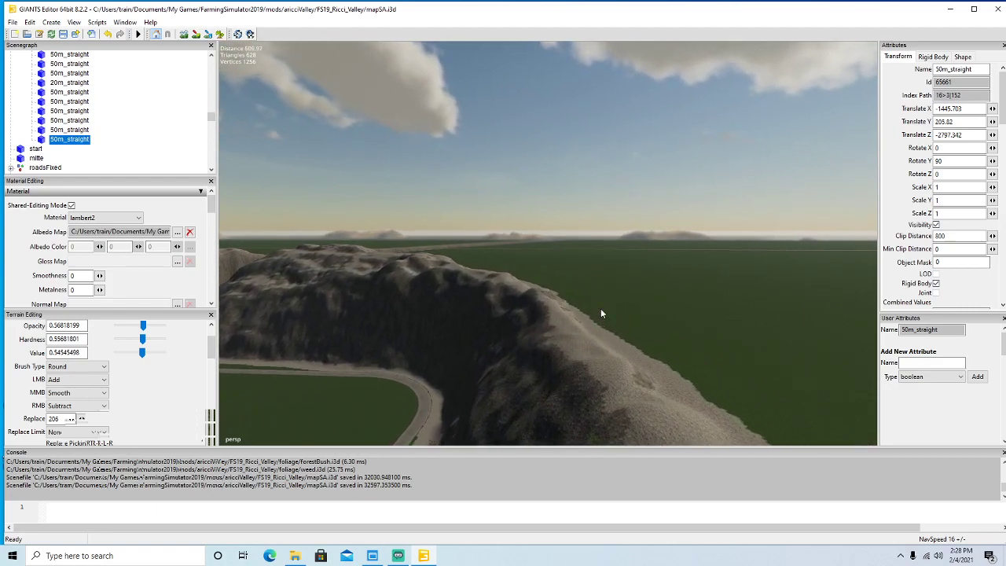
{"action": "key", "text": "w"}
{"action": "left_click_drag", "start_coordinate": [602, 309], "coordinate": [603, 408], "text": "alt"}
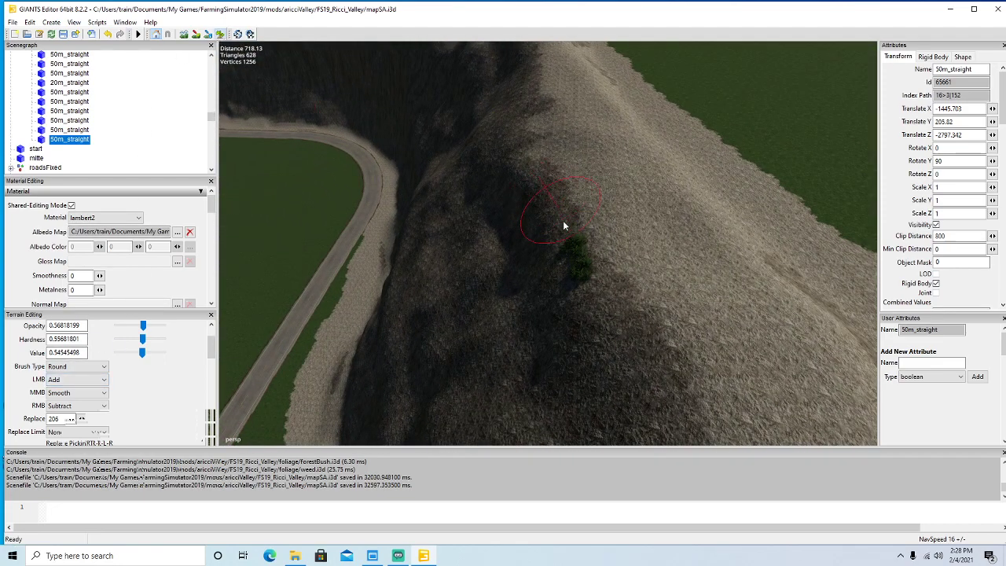
{"action": "left_click_drag", "start_coordinate": [338, 189], "coordinate": [181, 198], "text": "alt"}
{"action": "key", "text": "w"}
{"action": "key", "text": "w"}
{"action": "key", "text": "s"}
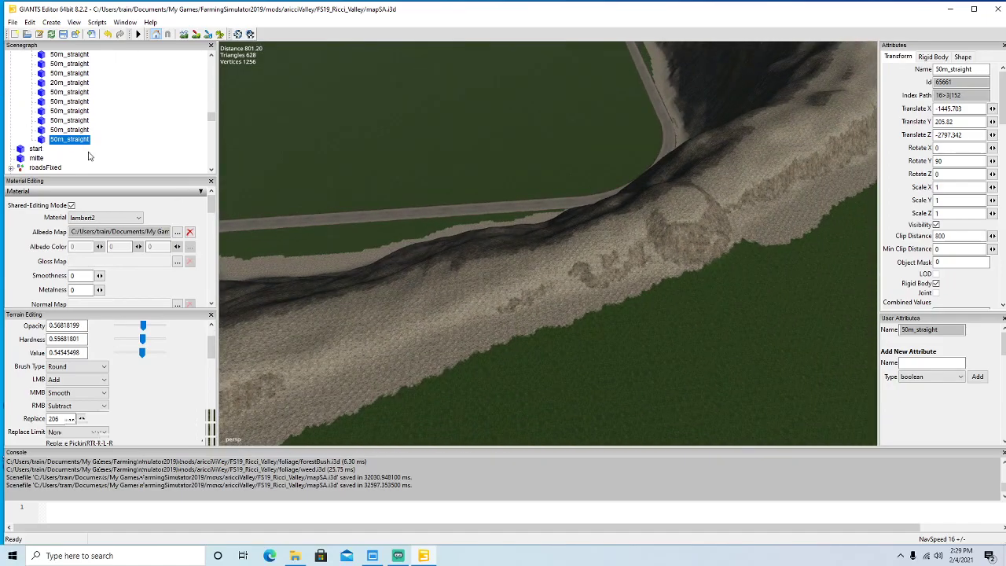
Collapse the trainB and OK-railroadGrainSilo01 groups in the scenegraph, and duplicate the first OK-railroadGrainSilo01.
{"action": "scroll", "coordinate": [108, 117], "scroll_direction": "down", "scroll_amount": 4}
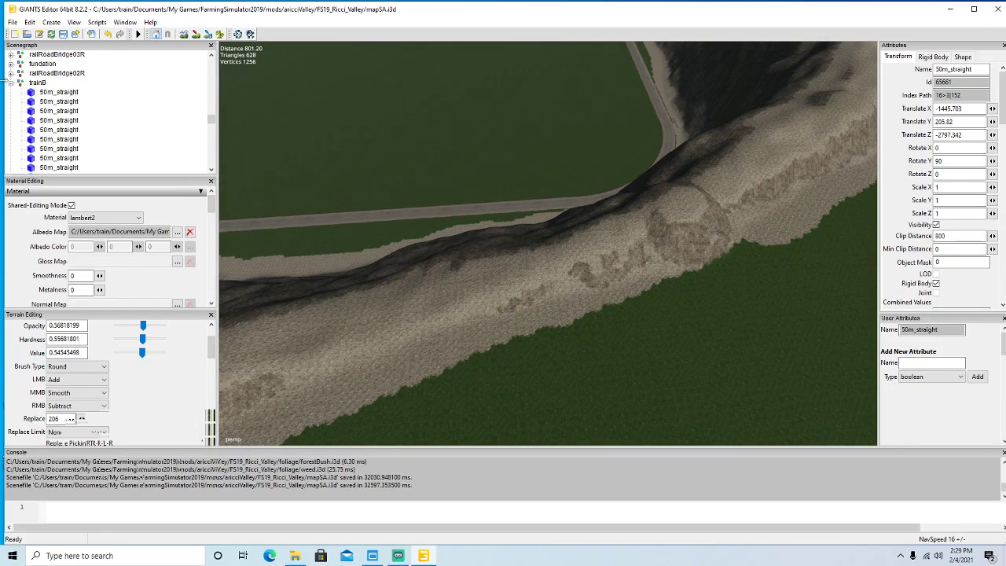
{"action": "left_click", "coordinate": [12, 83]}
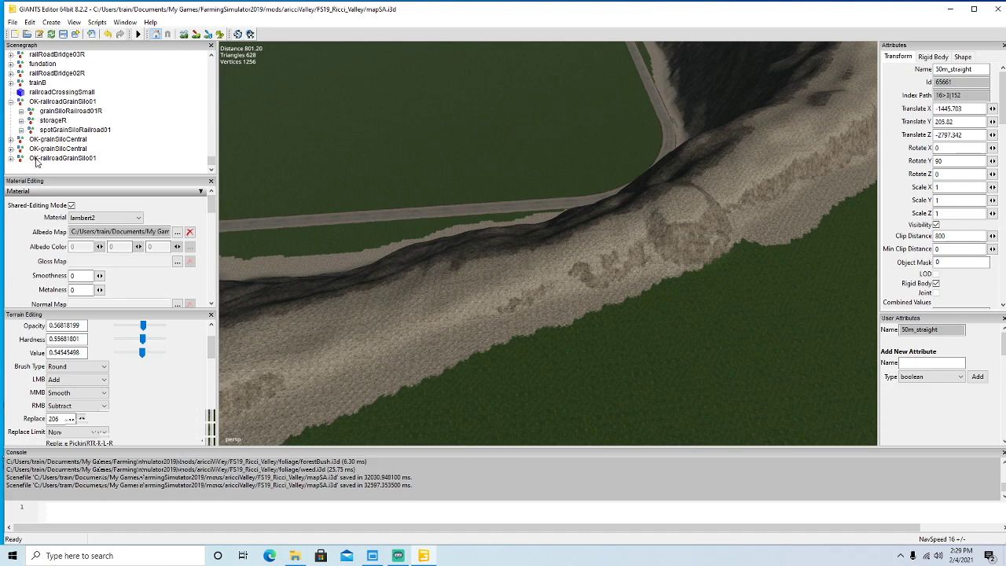
{"action": "left_click", "coordinate": [10, 102]}
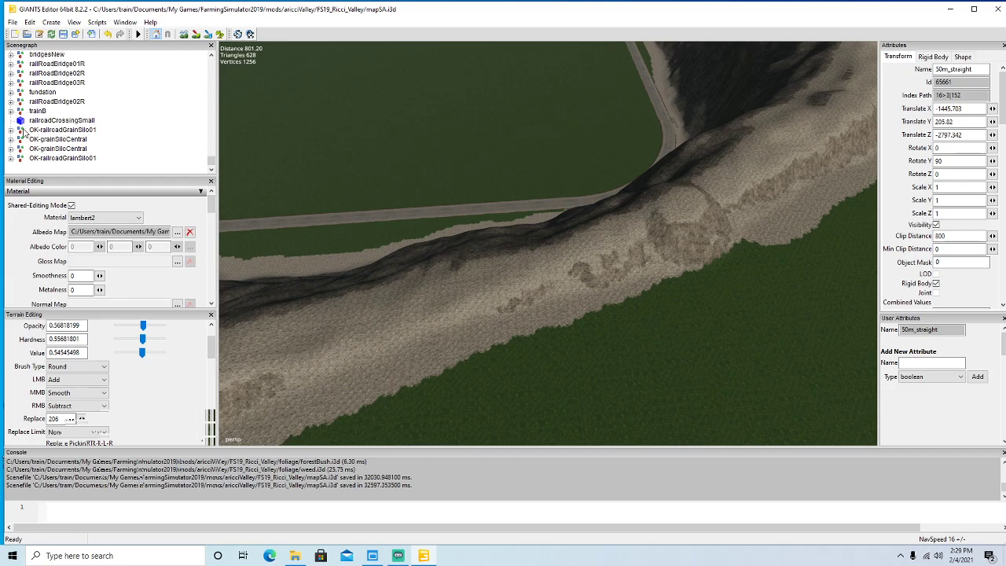
{"action": "left_click", "coordinate": [47, 130]}
{"action": "right_click_drag", "start_coordinate": [377, 193], "coordinate": [355, 199]}
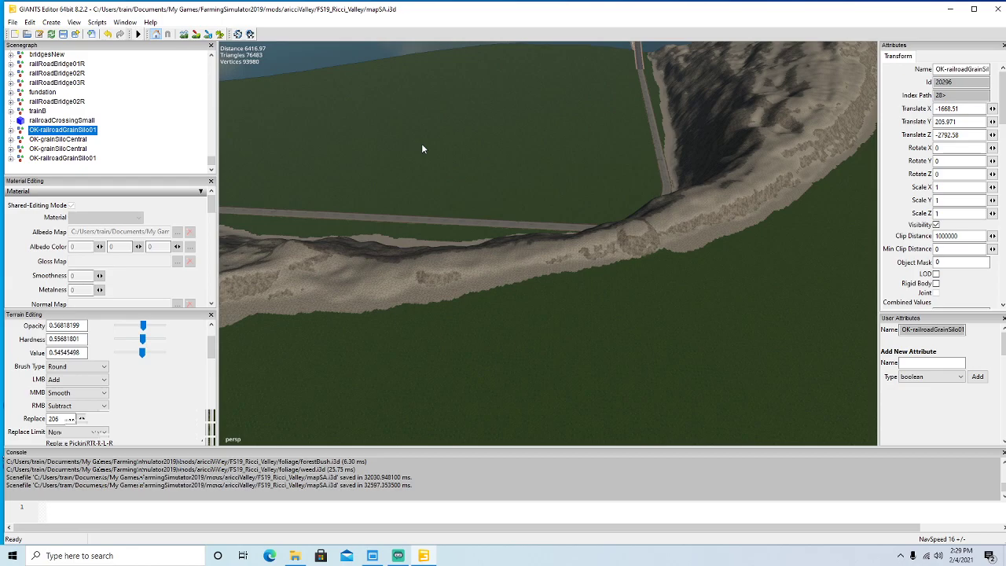
{"action": "key", "text": "ctrl+d"}
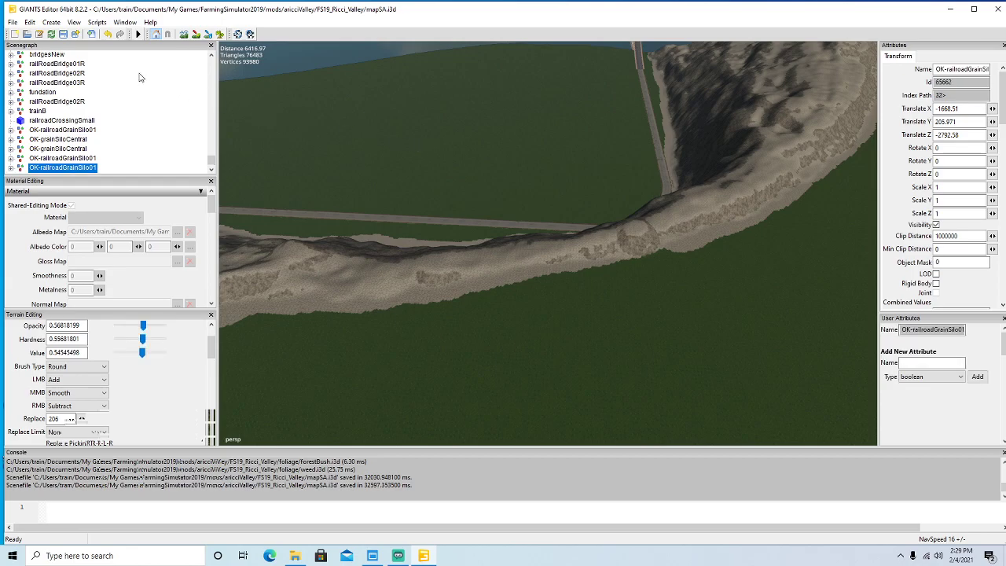
Place the duplicated grain silo on the green field beside the ridge and set its Translate Y to 205.971.
{"action": "left_click", "coordinate": [30, 22]}
{"action": "left_click", "coordinate": [48, 165]}
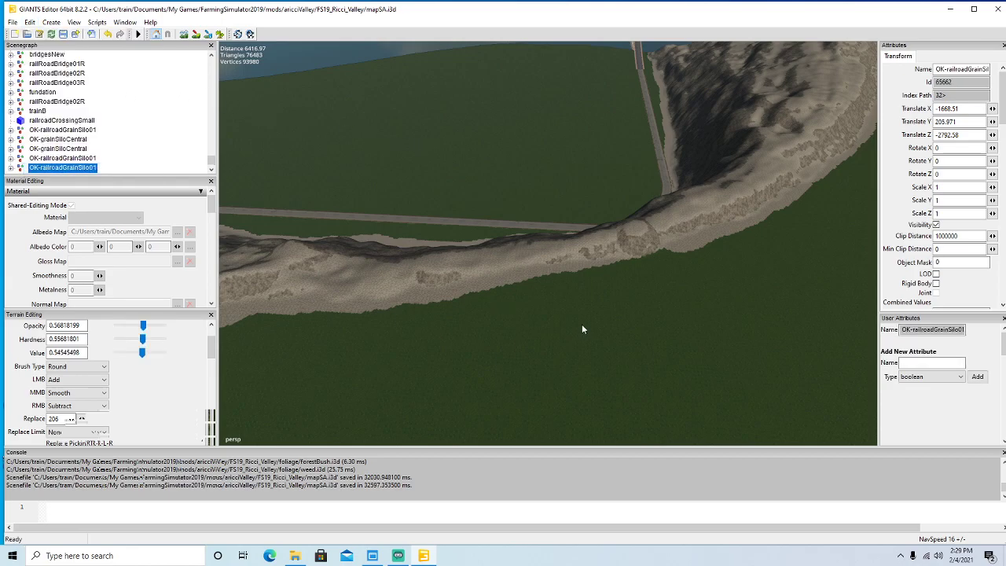
{"action": "left_click", "coordinate": [543, 307]}
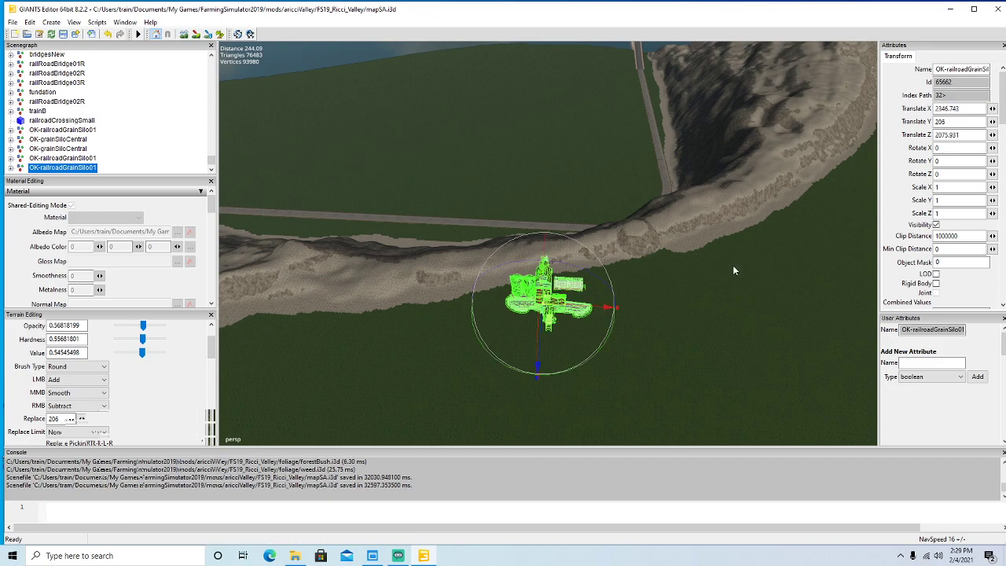
{"action": "double_click", "coordinate": [956, 123]}
{"action": "type", "text": "20"}
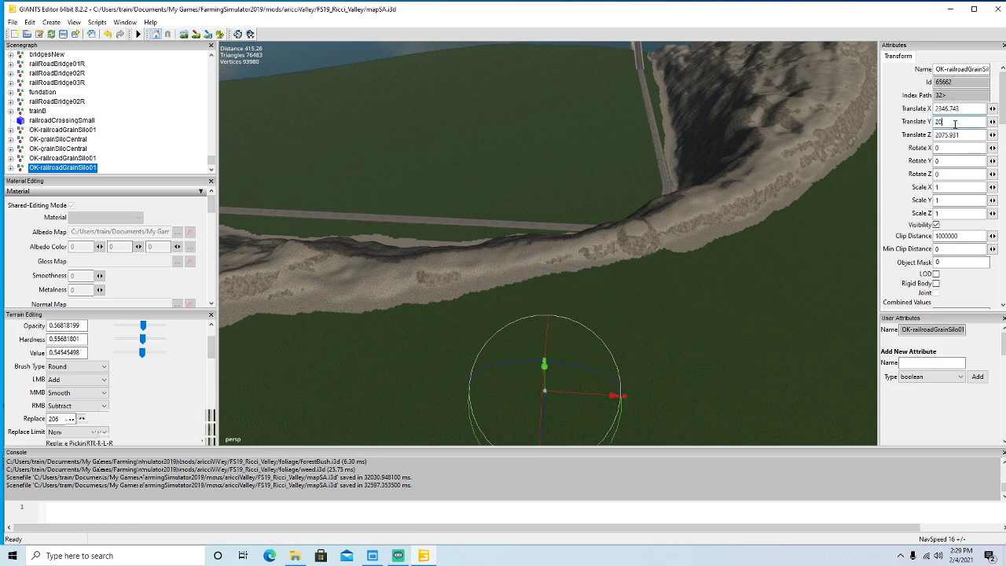
{"action": "type", "text": "5.5"}
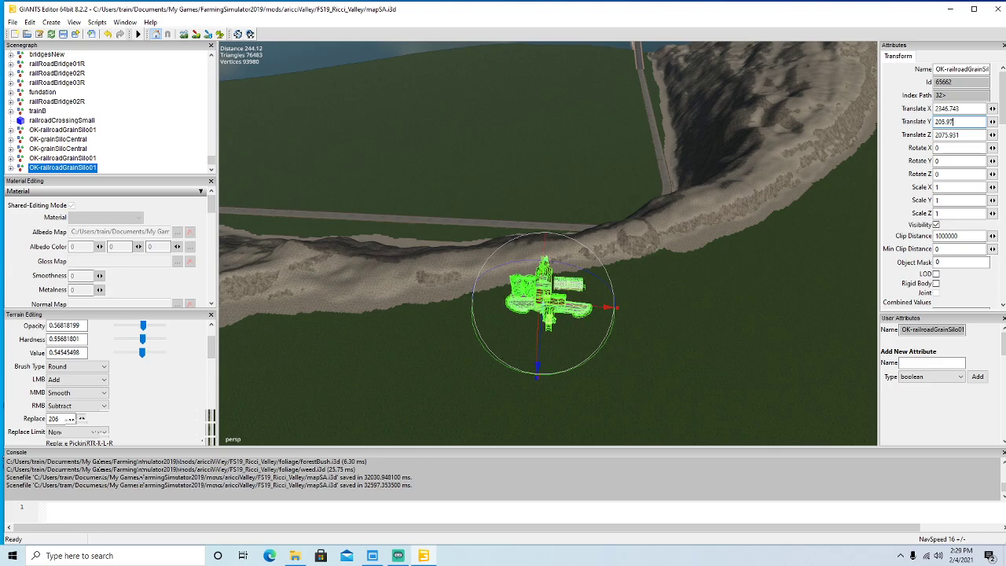
Turn the grain silo half around with Rotate X 180, Y 0 and Z -180, and shift it to Translate X 2358.762.
{"action": "left_click_drag", "start_coordinate": [629, 350], "coordinate": [654, 401], "text": "alt"}
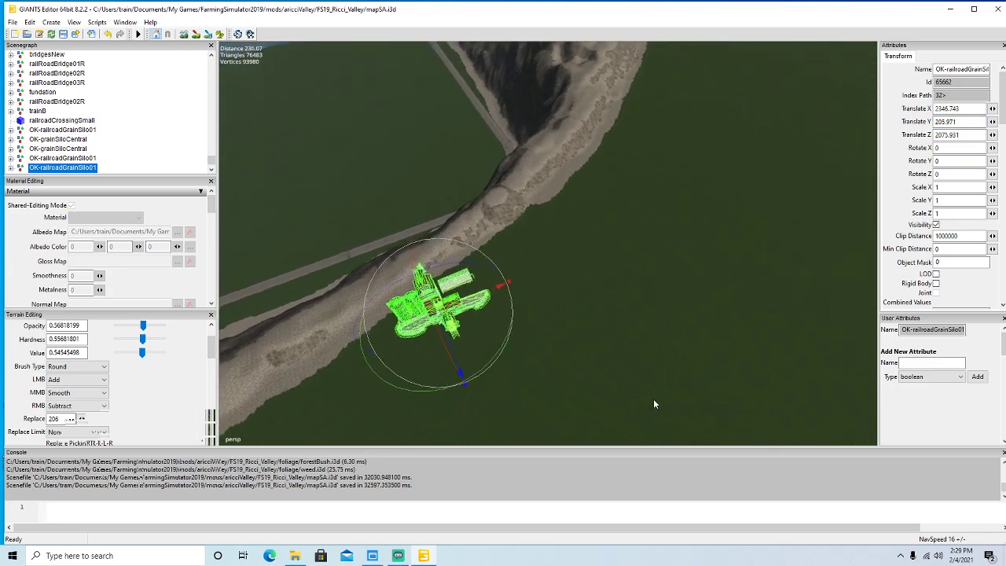
{"action": "scroll", "coordinate": [654, 401], "scroll_direction": "up", "scroll_amount": 5}
{"action": "scroll", "coordinate": [634, 380], "scroll_direction": "up", "scroll_amount": 8}
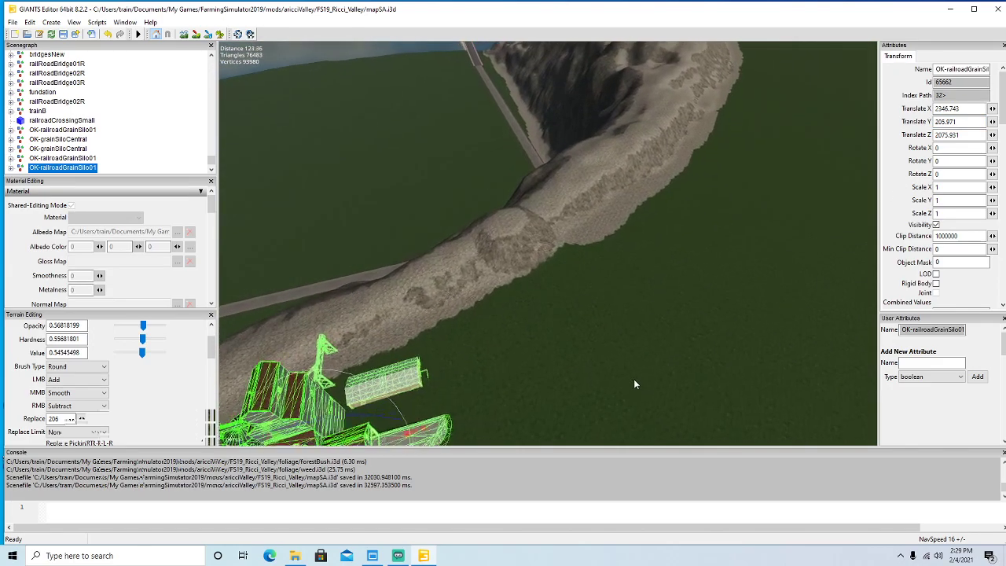
{"action": "scroll", "coordinate": [635, 379], "scroll_direction": "up", "scroll_amount": 3}
{"action": "left_click_drag", "start_coordinate": [624, 376], "coordinate": [400, 343], "text": "alt"}
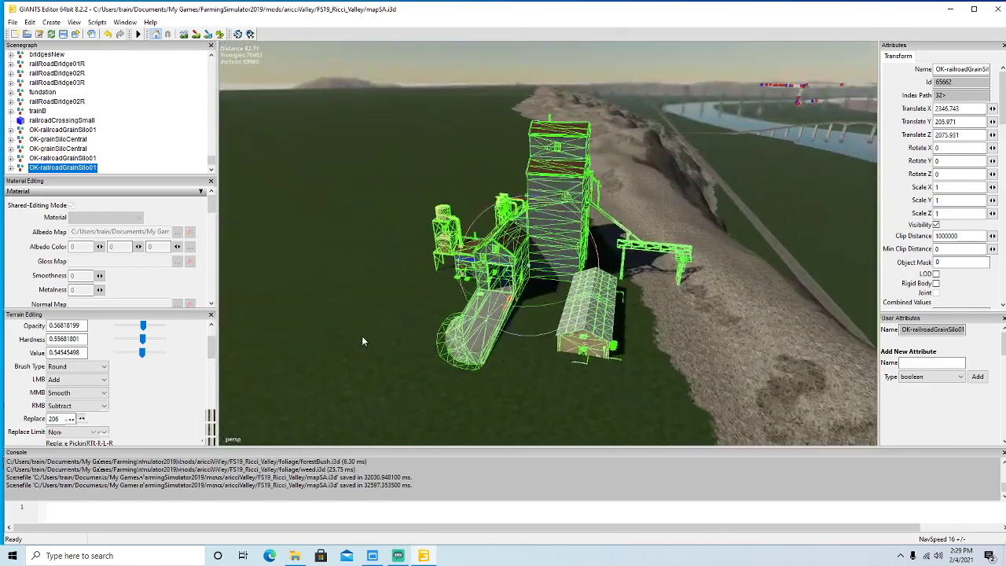
{"action": "scroll", "coordinate": [399, 343], "scroll_direction": "down", "scroll_amount": 2}
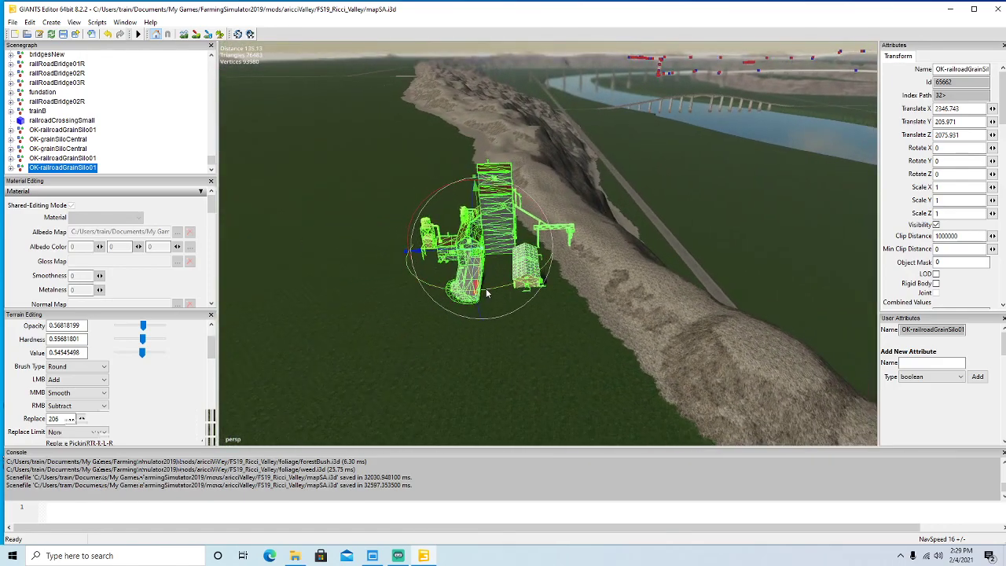
{"action": "left_click_drag", "start_coordinate": [487, 291], "coordinate": [483, 210]}
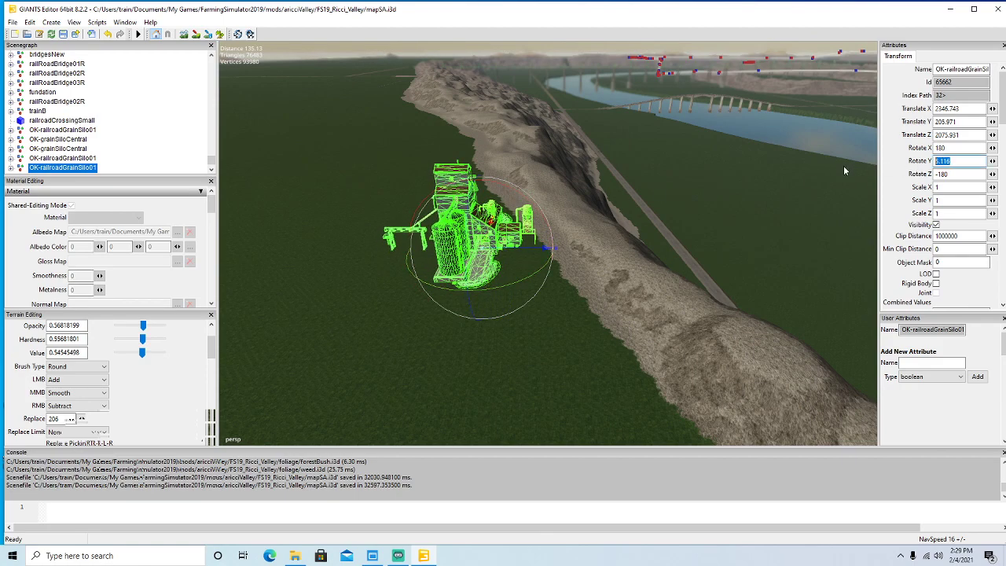
{"action": "type", "text": "0"}
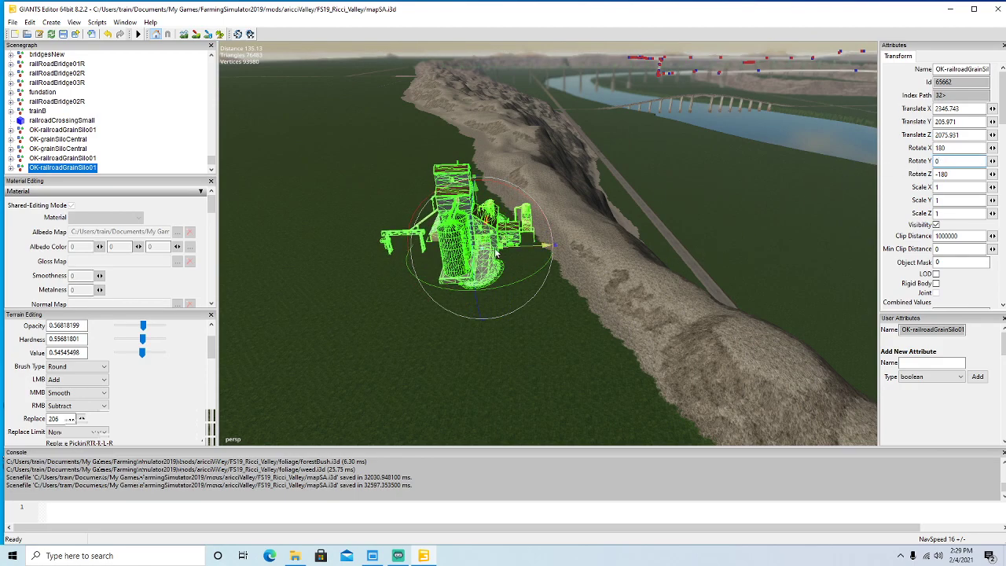
{"action": "scroll", "coordinate": [544, 272], "scroll_direction": "up", "scroll_amount": 4}
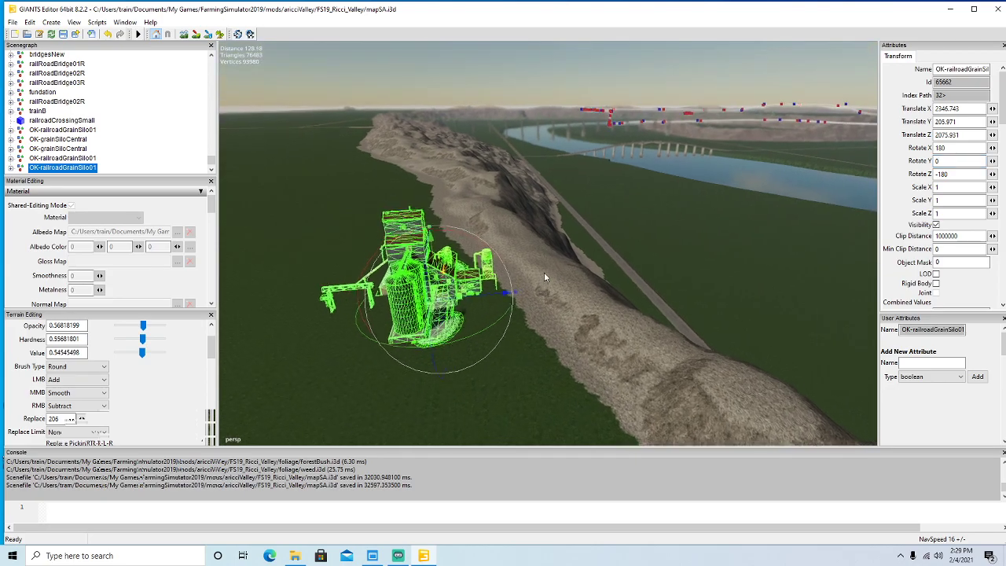
{"action": "left_click_drag", "start_coordinate": [464, 256], "coordinate": [254, 298]}
Examine the silo's position relative to the ridge, the roads and the open field beyond it.
{"action": "right_click_drag", "start_coordinate": [487, 308], "coordinate": [644, 290]}
{"action": "right_click_drag", "start_coordinate": [593, 320], "coordinate": [502, 343]}
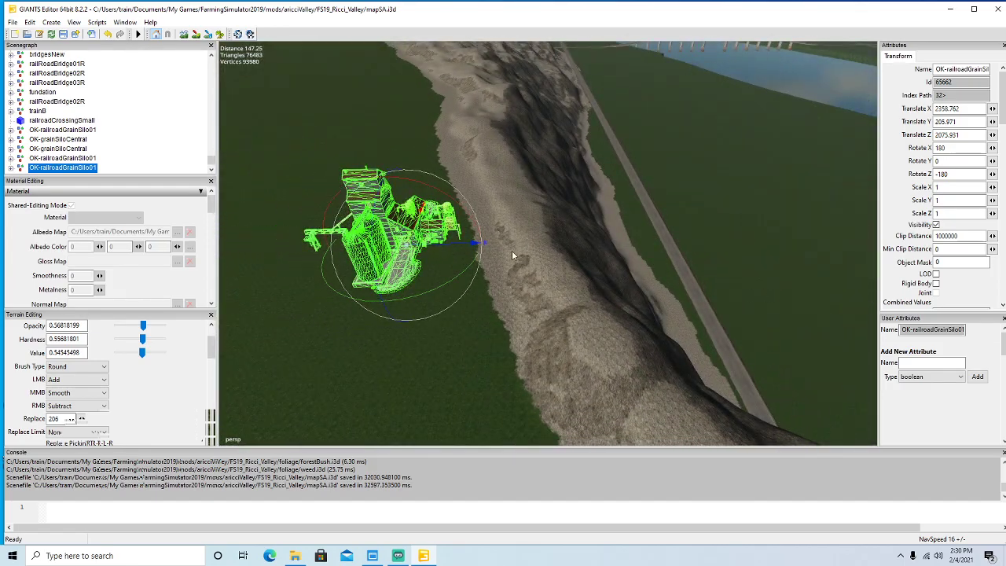
{"action": "middle_click_drag", "start_coordinate": [694, 276], "coordinate": [438, 299]}
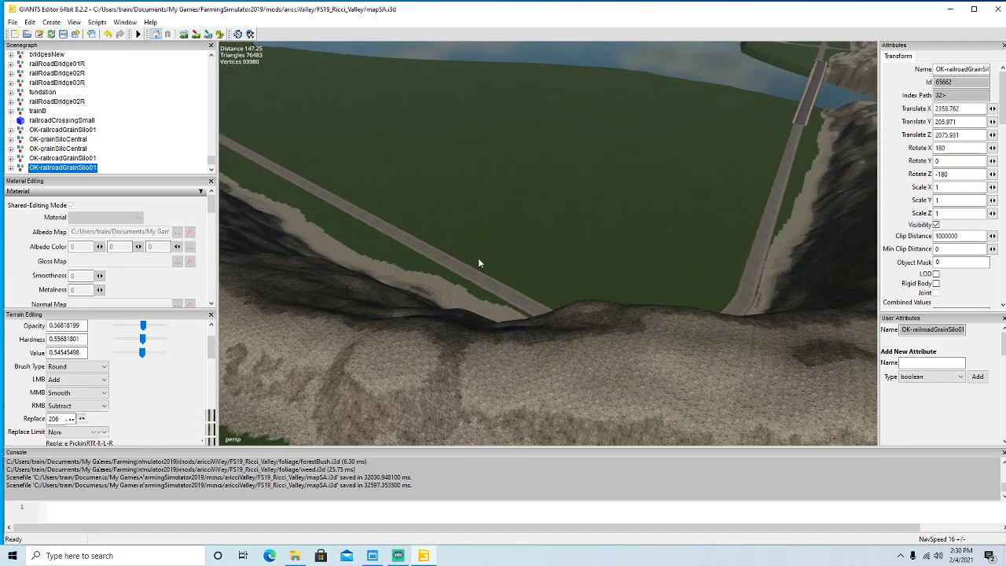
{"action": "middle_click_drag", "start_coordinate": [513, 273], "coordinate": [530, 259]}
{"action": "middle_click_drag", "start_coordinate": [377, 290], "coordinate": [325, 228]}
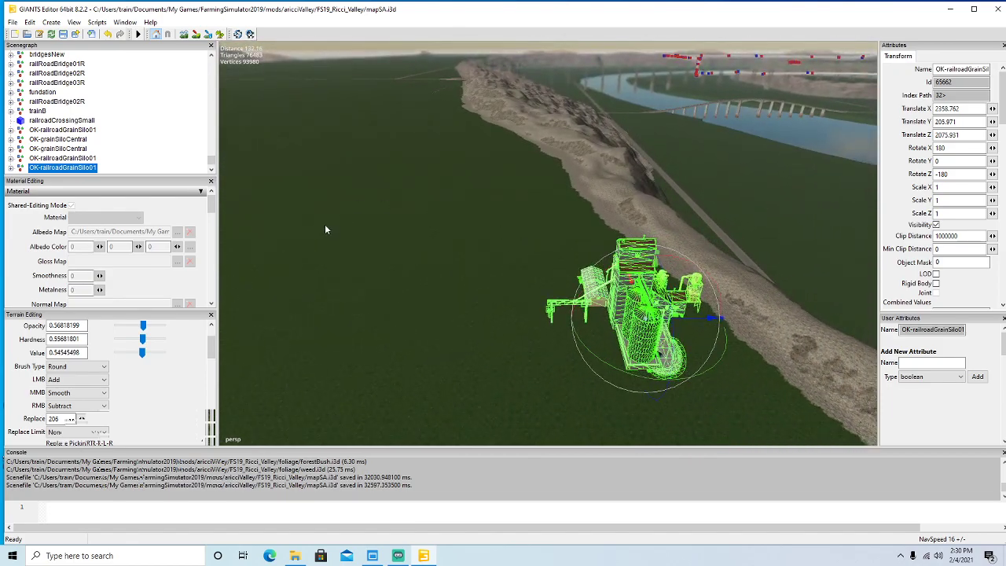
{"action": "middle_click_drag", "start_coordinate": [395, 252], "coordinate": [375, 212]}
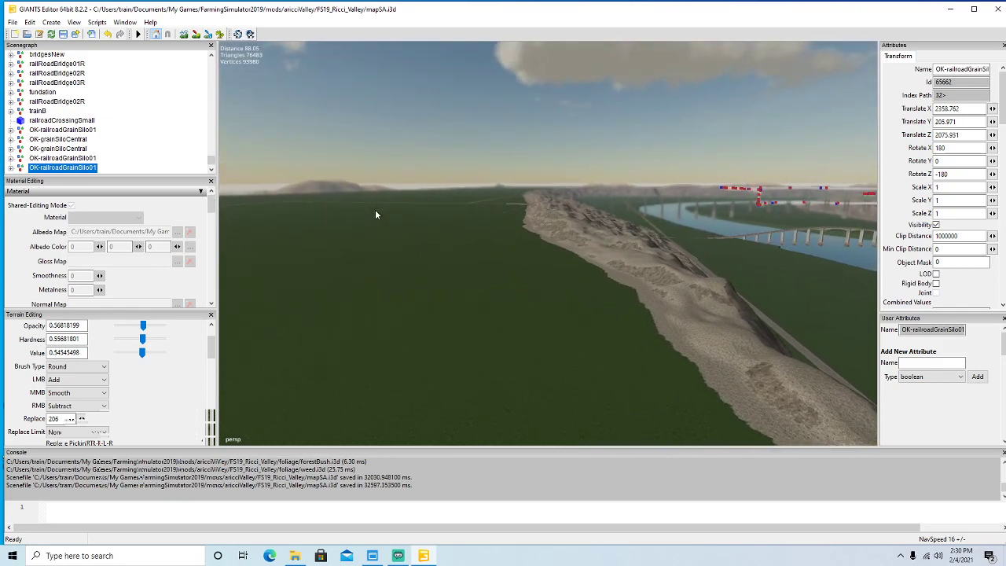
{"action": "middle_click_drag", "start_coordinate": [377, 257], "coordinate": [348, 244]}
{"action": "scroll", "coordinate": [348, 245], "scroll_direction": "up", "scroll_amount": 6}
{"action": "left_click_drag", "start_coordinate": [347, 246], "coordinate": [355, 244], "text": "alt"}
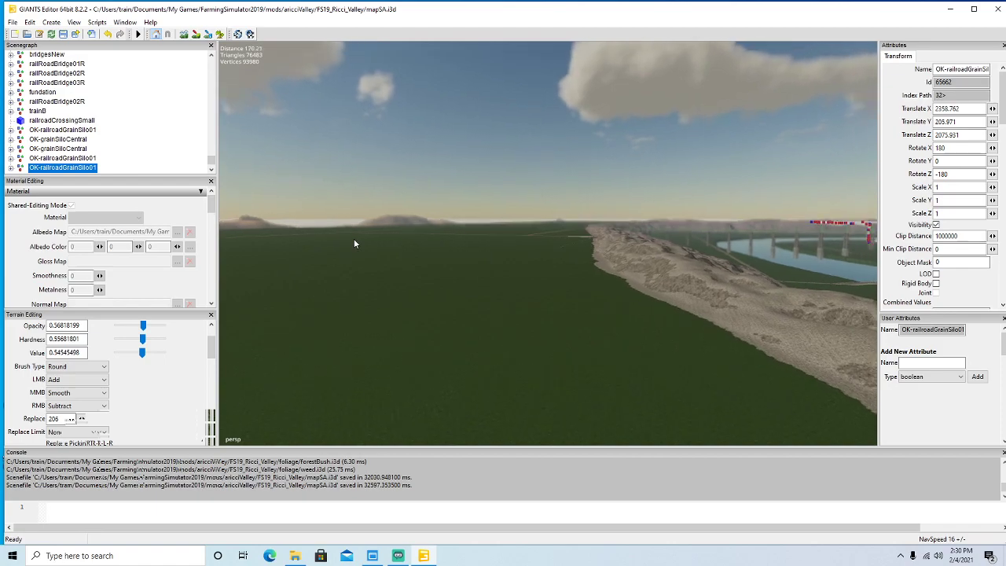
Locate the open end of the railway on the green field beside the ridge and select its last 50m_straight piece.
{"action": "scroll", "coordinate": [354, 244], "scroll_direction": "up", "scroll_amount": 7}
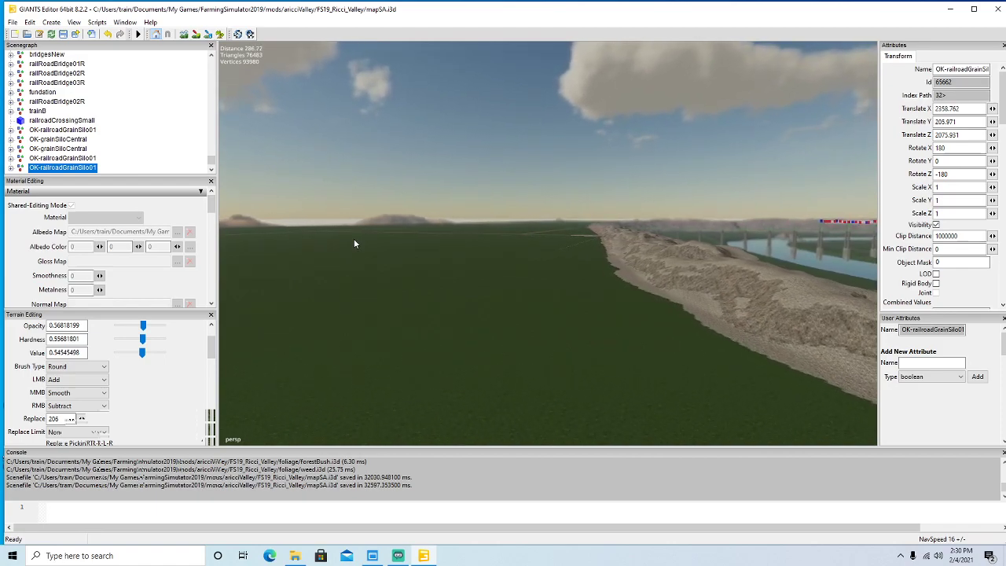
{"action": "scroll", "coordinate": [354, 244], "scroll_direction": "up", "scroll_amount": 6}
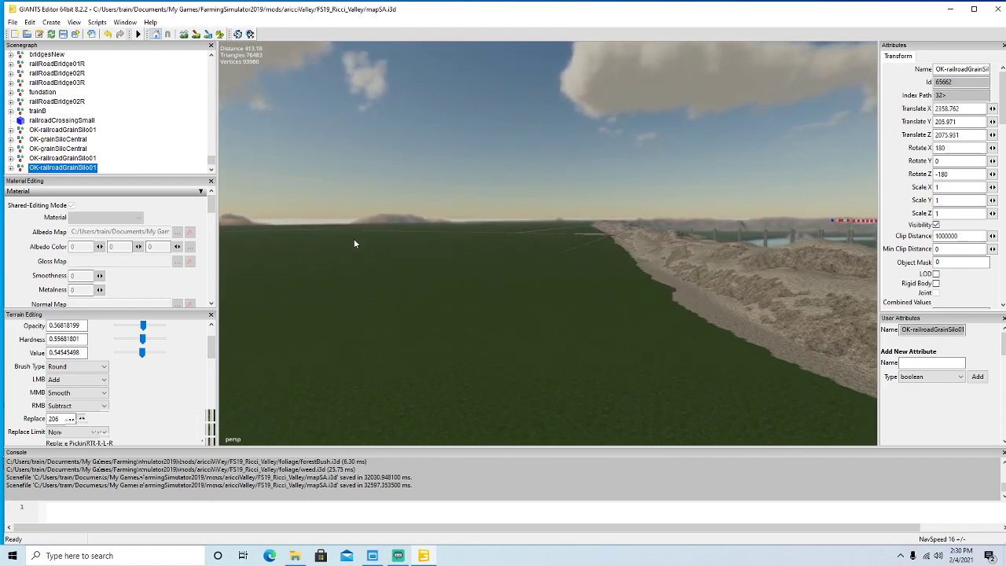
{"action": "left_click_drag", "start_coordinate": [353, 244], "coordinate": [357, 236], "text": "alt"}
{"action": "scroll", "coordinate": [356, 234], "scroll_direction": "up", "scroll_amount": 6}
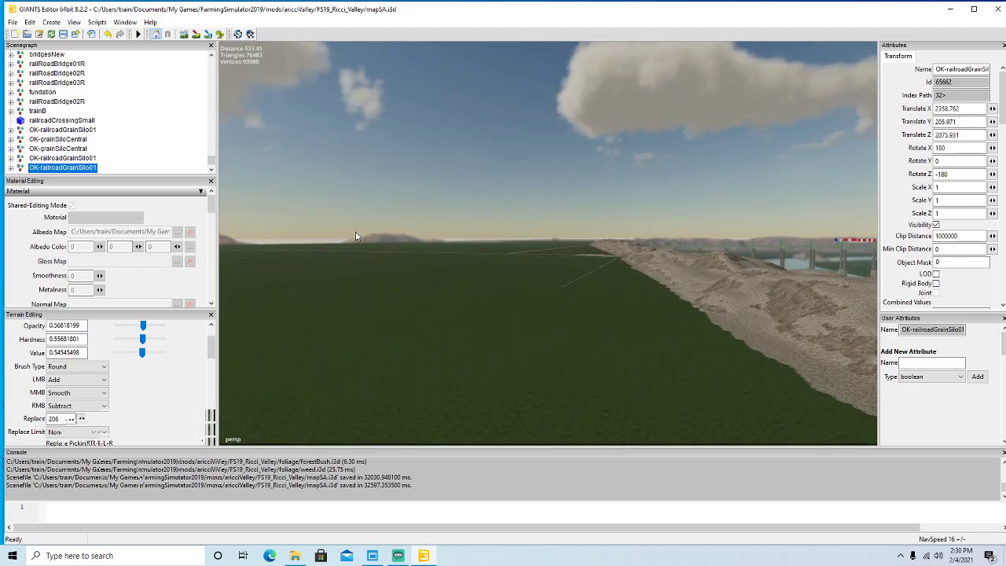
{"action": "scroll", "coordinate": [353, 233], "scroll_direction": "up", "scroll_amount": 6}
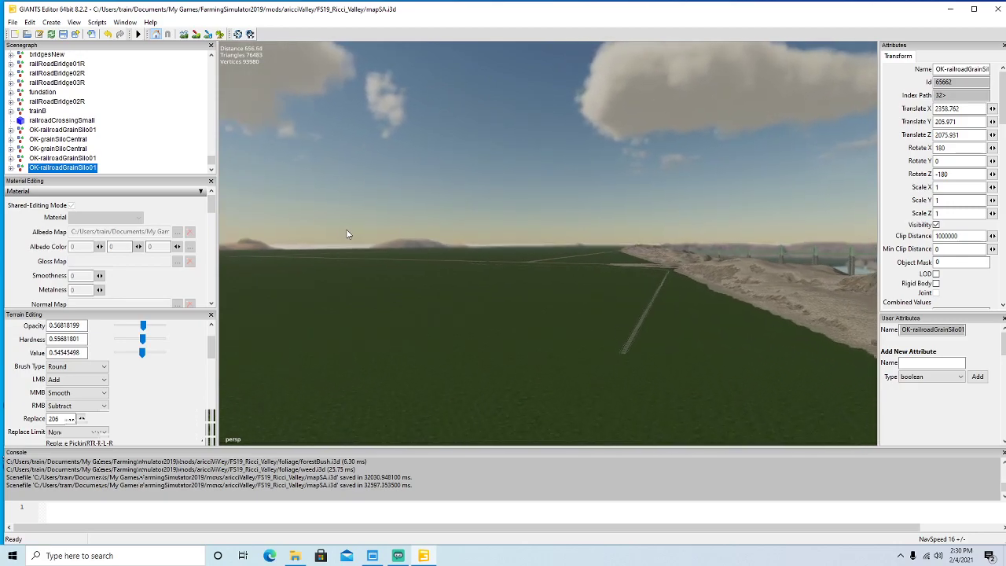
{"action": "scroll", "coordinate": [346, 229], "scroll_direction": "up", "scroll_amount": 3}
{"action": "left_click_drag", "start_coordinate": [347, 230], "coordinate": [556, 318], "text": "alt"}
{"action": "scroll", "coordinate": [556, 318], "scroll_direction": "up", "scroll_amount": 4}
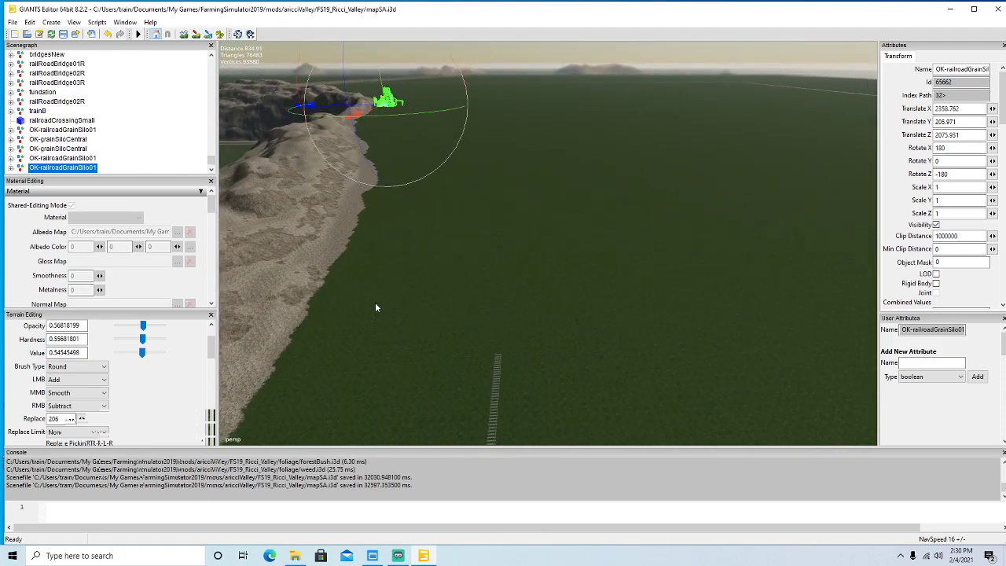
{"action": "left_click_drag", "start_coordinate": [481, 250], "coordinate": [466, 261], "text": "alt"}
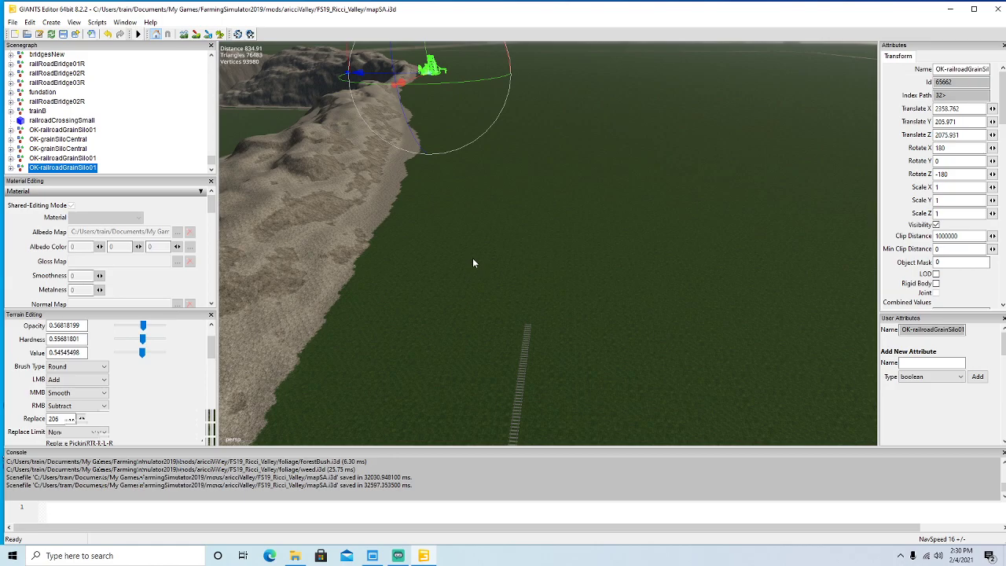
{"action": "left_click_drag", "start_coordinate": [615, 285], "coordinate": [548, 372], "text": "alt"}
{"action": "left_click_drag", "start_coordinate": [609, 403], "coordinate": [518, 336], "text": "alt"}
{"action": "left_click", "coordinate": [518, 336]}
{"action": "left_click_drag", "start_coordinate": [621, 328], "coordinate": [535, 382], "text": "alt"}
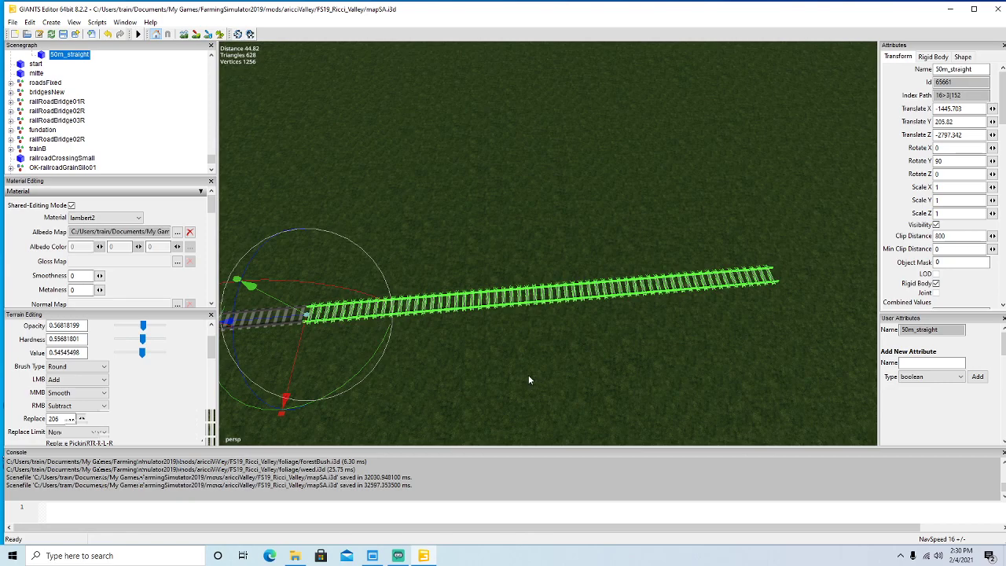
Duplicate the end straight and join the copy to the open rail end at Translate X -1495.84.
{"action": "key", "text": "ctrl+d"}
{"action": "left_click_drag", "start_coordinate": [273, 320], "coordinate": [827, 309]}
{"action": "left_click_drag", "start_coordinate": [607, 384], "coordinate": [746, 352], "text": "alt"}
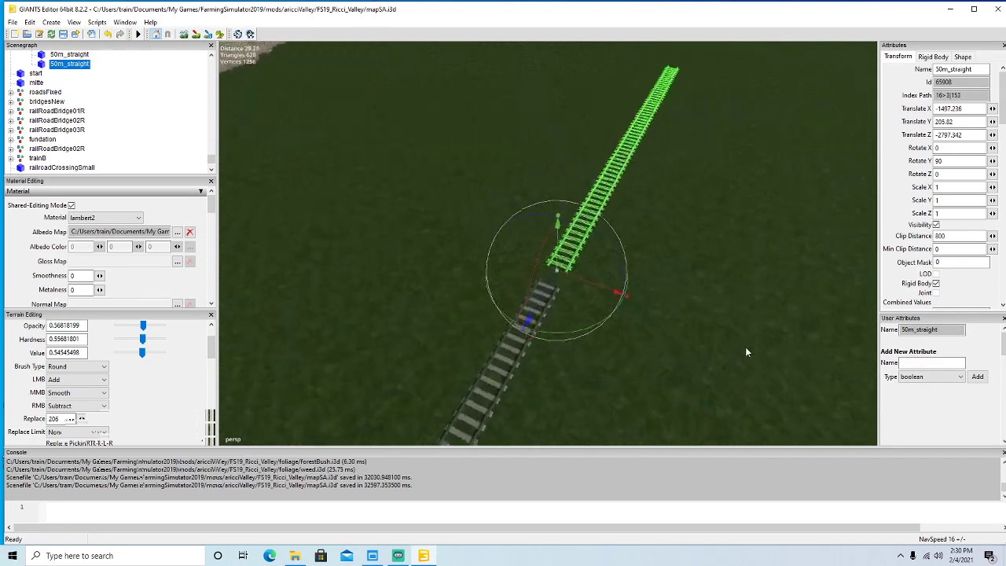
{"action": "scroll", "coordinate": [746, 352], "scroll_direction": "up", "scroll_amount": 3}
{"action": "left_click_drag", "start_coordinate": [567, 314], "coordinate": [691, 314]}
{"action": "scroll", "coordinate": [659, 353], "scroll_direction": "down", "scroll_amount": 2}
{"action": "scroll", "coordinate": [659, 353], "scroll_direction": "down", "scroll_amount": 3}
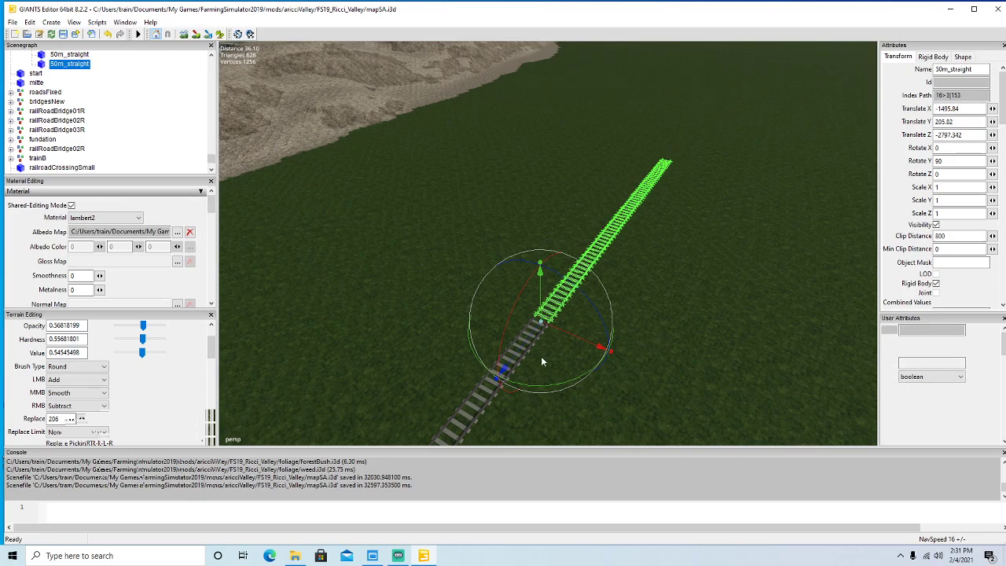
Extend the track with another 50m_straight copy, aligned to the rail end at Translate X -1545.908.
{"action": "key", "text": "ctrl+d"}
{"action": "left_click_drag", "start_coordinate": [519, 351], "coordinate": [863, 84]}
{"action": "left_click_drag", "start_coordinate": [845, 200], "coordinate": [720, 234], "text": "alt"}
{"action": "scroll", "coordinate": [848, 168], "scroll_direction": "up", "scroll_amount": 5}
{"action": "left_click_drag", "start_coordinate": [610, 211], "coordinate": [442, 348]}
{"action": "scroll", "coordinate": [640, 358], "scroll_direction": "down", "scroll_amount": 2}
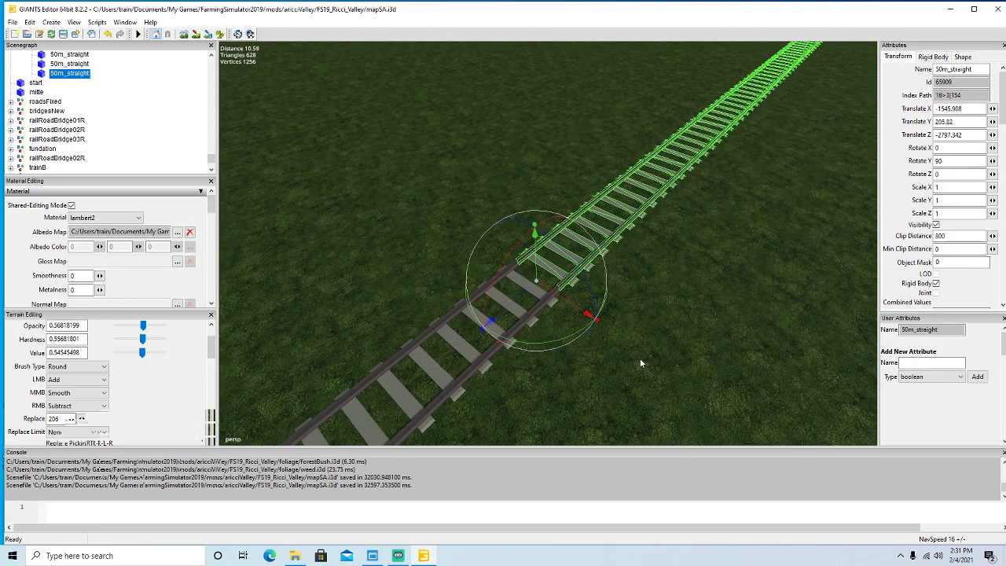
{"action": "left_click_drag", "start_coordinate": [640, 358], "coordinate": [657, 320], "text": "alt"}
{"action": "scroll", "coordinate": [653, 326], "scroll_direction": "down", "scroll_amount": 3}
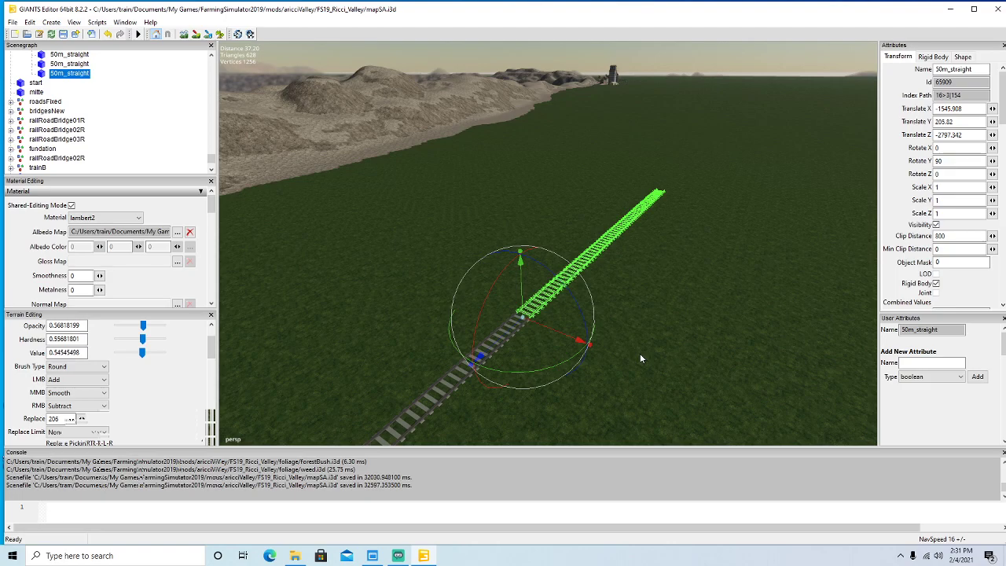
Add one more duplicated 50m_straight to the track's end at Translate X -1595.97.
{"action": "key", "text": "ctrl+d"}
{"action": "left_click_drag", "start_coordinate": [492, 346], "coordinate": [819, 123]}
{"action": "left_click_drag", "start_coordinate": [707, 258], "coordinate": [616, 261], "text": "alt"}
{"action": "scroll", "coordinate": [736, 216], "scroll_direction": "up", "scroll_amount": 5}
{"action": "scroll", "coordinate": [644, 282], "scroll_direction": "up", "scroll_amount": 2}
{"action": "scroll", "coordinate": [682, 283], "scroll_direction": "up", "scroll_amount": 4}
{"action": "left_click_drag", "start_coordinate": [636, 299], "coordinate": [608, 331], "text": "alt"}
{"action": "left_click_drag", "start_coordinate": [548, 309], "coordinate": [672, 298]}
{"action": "scroll", "coordinate": [642, 349], "scroll_direction": "down", "scroll_amount": 2}
{"action": "scroll", "coordinate": [671, 298], "scroll_direction": "down", "scroll_amount": 10}
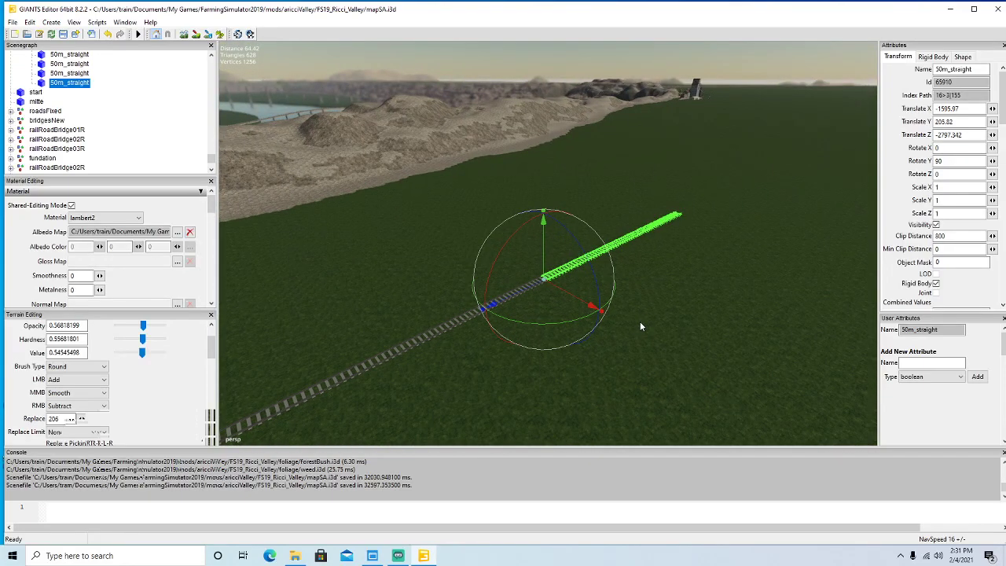
Duplicate the last straight and move the copy across the field toward the grain silo, to Translate X -2093.782 and Z -2605.6.
{"action": "key", "text": "ctrl+d"}
{"action": "left_click_drag", "start_coordinate": [517, 296], "coordinate": [786, 189]}
{"action": "scroll", "coordinate": [791, 166], "scroll_direction": "up", "scroll_amount": 4}
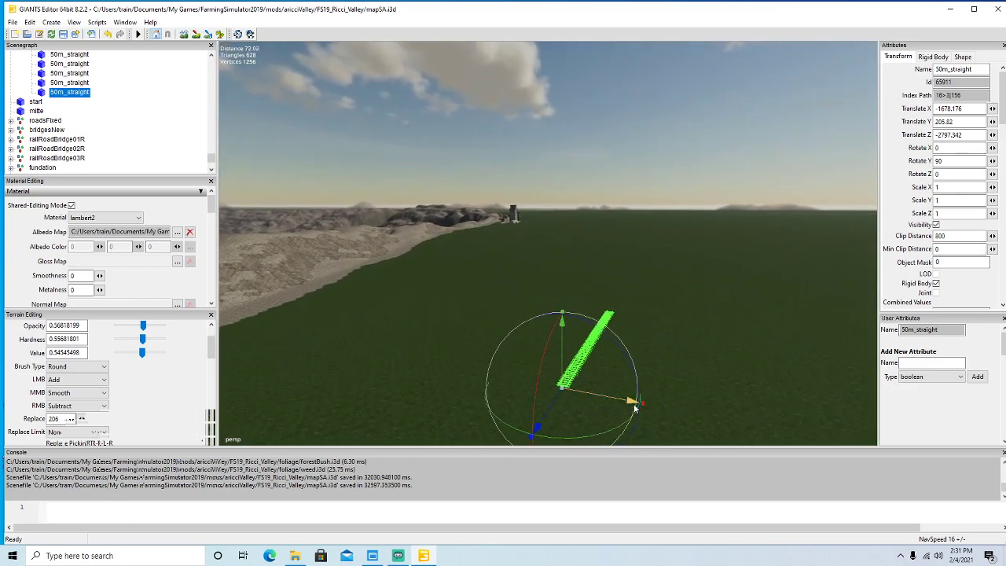
{"action": "left_click_drag", "start_coordinate": [622, 405], "coordinate": [658, 255]}
{"action": "scroll", "coordinate": [657, 255], "scroll_direction": "up", "scroll_amount": 4}
{"action": "scroll", "coordinate": [657, 254], "scroll_direction": "up", "scroll_amount": 5}
{"action": "scroll", "coordinate": [659, 255], "scroll_direction": "up", "scroll_amount": 3}
{"action": "left_click_drag", "start_coordinate": [660, 255], "coordinate": [658, 288], "text": "alt"}
{"action": "left_click_drag", "start_coordinate": [619, 402], "coordinate": [619, 236]}
{"action": "left_click_drag", "start_coordinate": [623, 324], "coordinate": [618, 321], "text": "alt"}
{"action": "scroll", "coordinate": [618, 320], "scroll_direction": "up", "scroll_amount": 4}
{"action": "scroll", "coordinate": [618, 320], "scroll_direction": "up", "scroll_amount": 5}
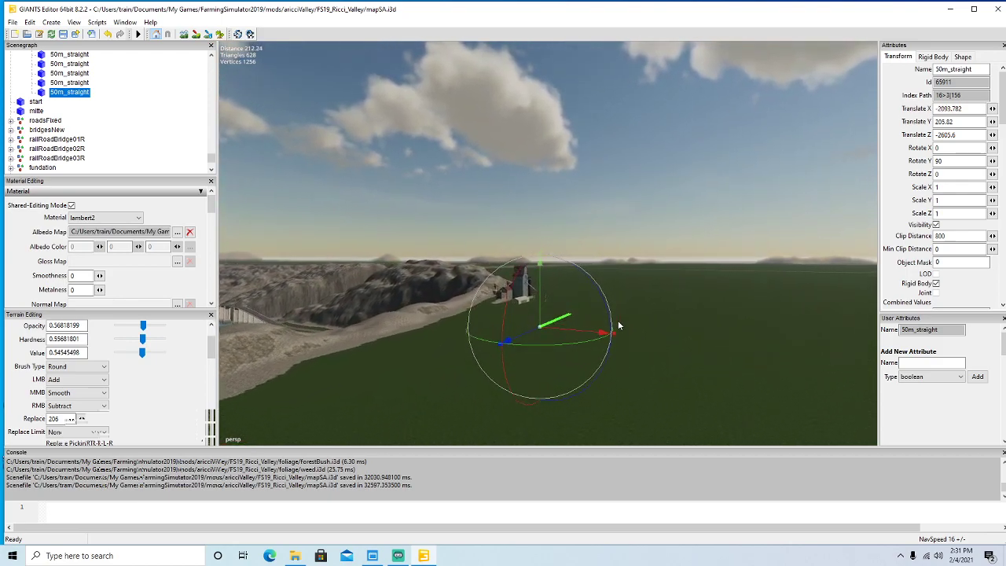
Shift the separate straight closer to the ridge's edge, to Translate X -1981.863 and Z -2554.027.
{"action": "left_click_drag", "start_coordinate": [618, 329], "coordinate": [525, 302], "text": "alt"}
{"action": "scroll", "coordinate": [586, 275], "scroll_direction": "up", "scroll_amount": 3}
{"action": "scroll", "coordinate": [586, 278], "scroll_direction": "up", "scroll_amount": 4}
{"action": "scroll", "coordinate": [522, 297], "scroll_direction": "down", "scroll_amount": 3}
{"action": "left_click_drag", "start_coordinate": [580, 242], "coordinate": [138, 246]}
{"action": "left_click_drag", "start_coordinate": [354, 268], "coordinate": [395, 290], "text": "alt"}
{"action": "left_click_drag", "start_coordinate": [599, 322], "coordinate": [527, 336], "text": "alt"}
{"action": "scroll", "coordinate": [644, 309], "scroll_direction": "up", "scroll_amount": 3}
{"action": "scroll", "coordinate": [527, 336], "scroll_direction": "down", "scroll_amount": 2}
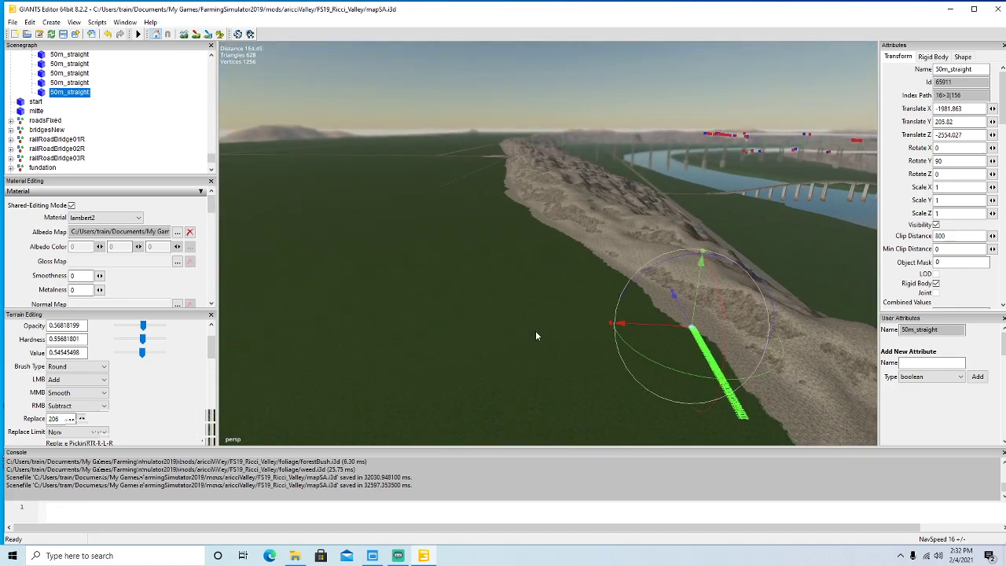
Find the existing 90-degree curve where the track bends beside the ridge and select that 50m_90deg_right piece.
{"action": "scroll", "coordinate": [129, 147], "scroll_direction": "up", "scroll_amount": 4}
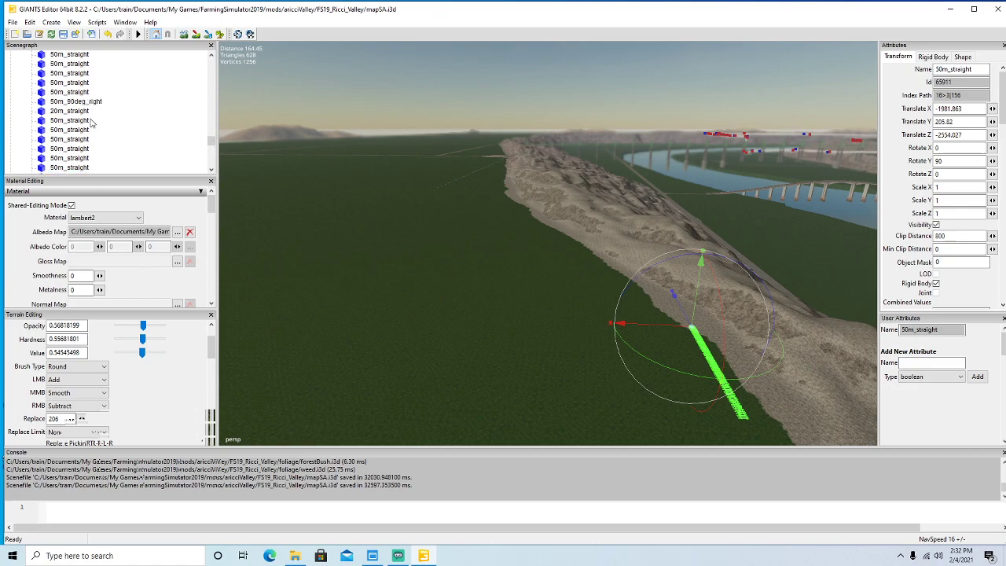
{"action": "left_click", "coordinate": [75, 102]}
{"action": "right_click_drag", "start_coordinate": [386, 269], "coordinate": [361, 245]}
{"action": "key", "text": "w"}
{"action": "key", "text": "w"}
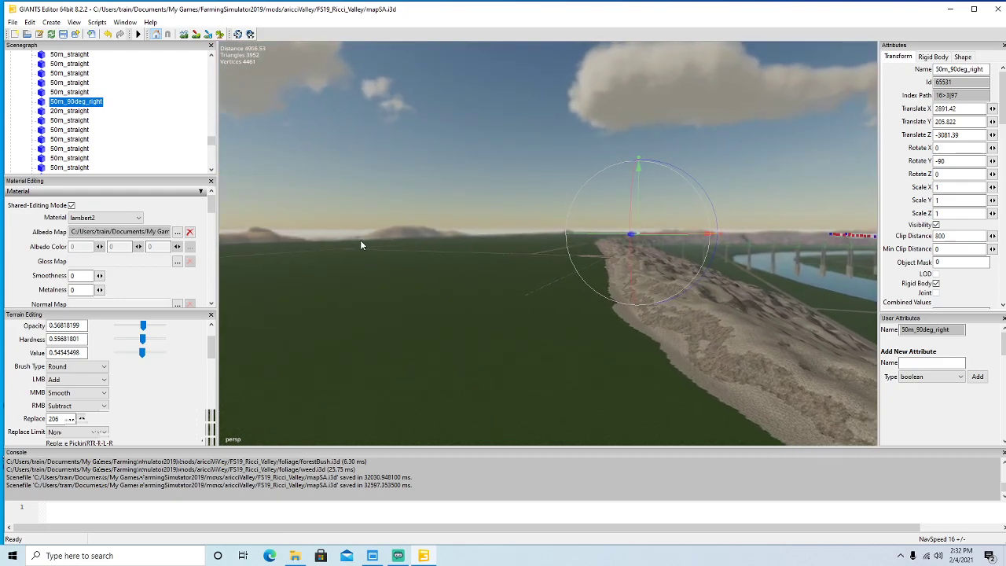
{"action": "right_click_drag", "start_coordinate": [362, 245], "coordinate": [371, 247]}
{"action": "key", "text": "w"}
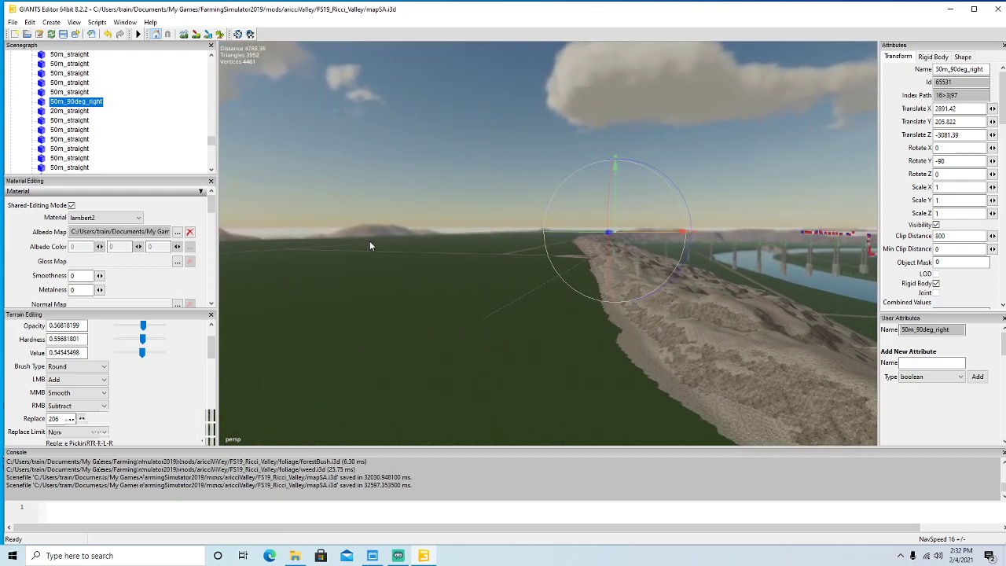
{"action": "key", "text": "w"}
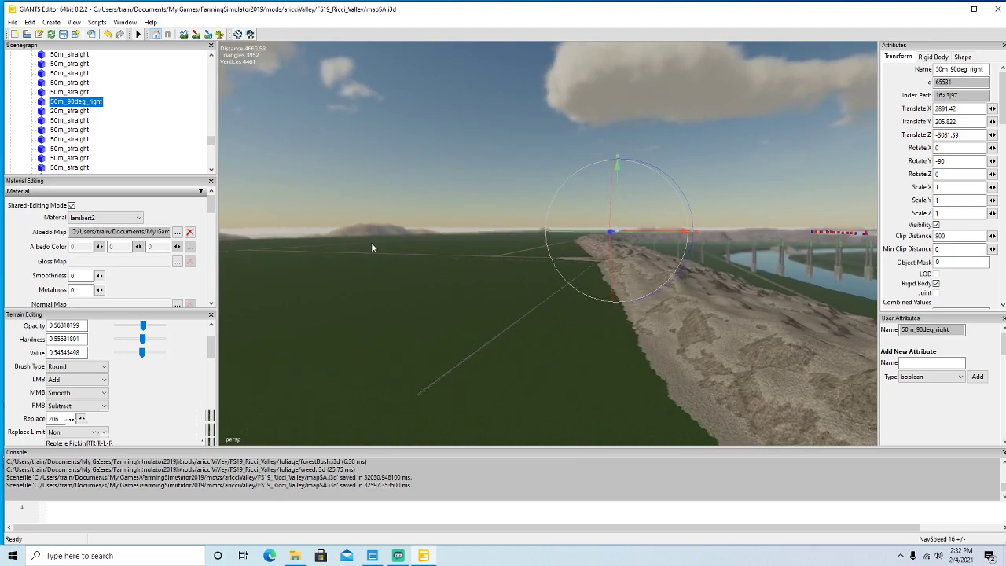
{"action": "right_click_drag", "start_coordinate": [369, 246], "coordinate": [377, 250]}
{"action": "key", "text": "w"}
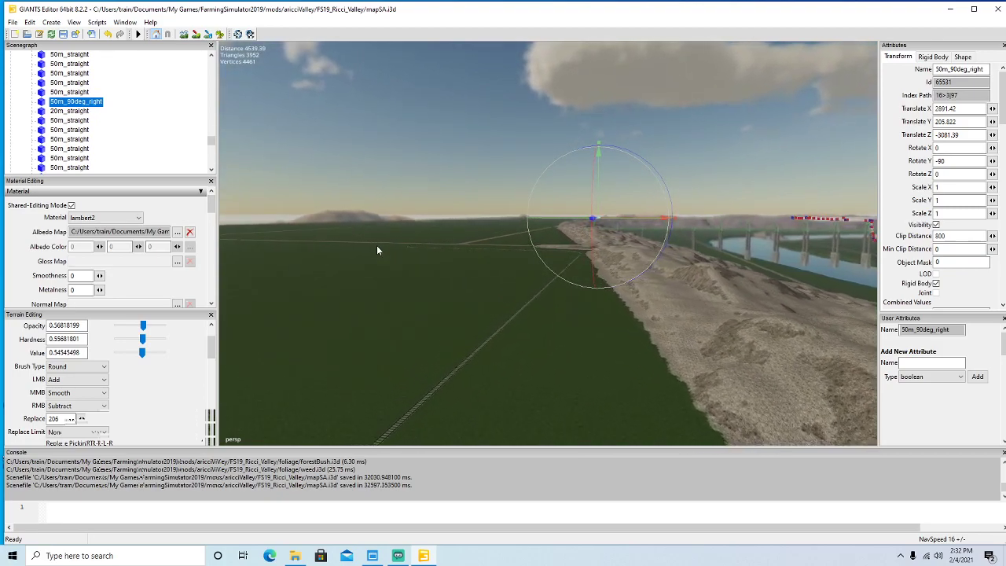
{"action": "key", "text": "w"}
{"action": "mouse_move", "coordinate": [376, 250]}
{"action": "right_mouse_down"}
{"action": "mouse_move", "coordinate": [402, 249]}
{"action": "mouse_move", "coordinate": [386, 249]}
{"action": "right_mouse_up"}
{"action": "key", "text": "w"}
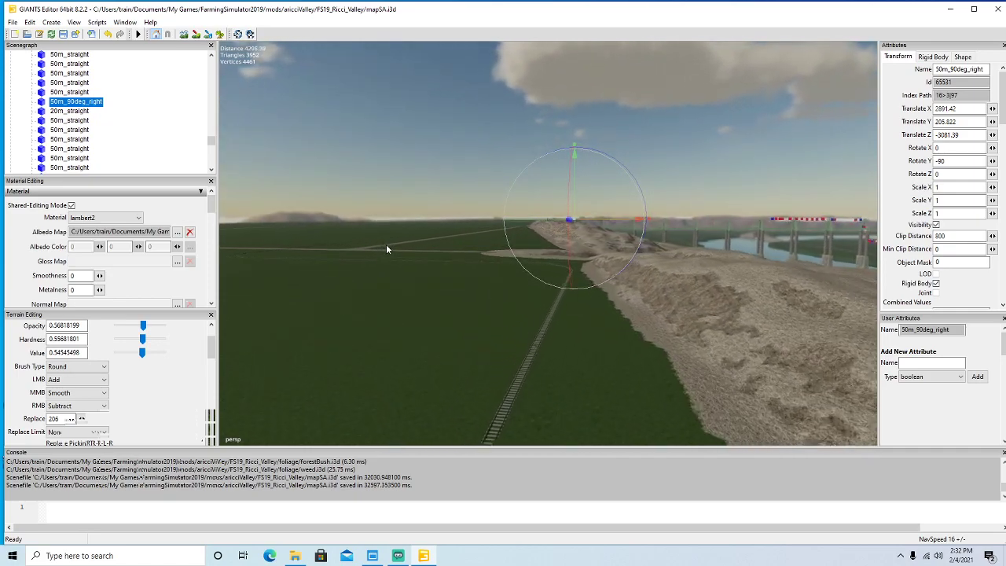
{"action": "key", "text": "w"}
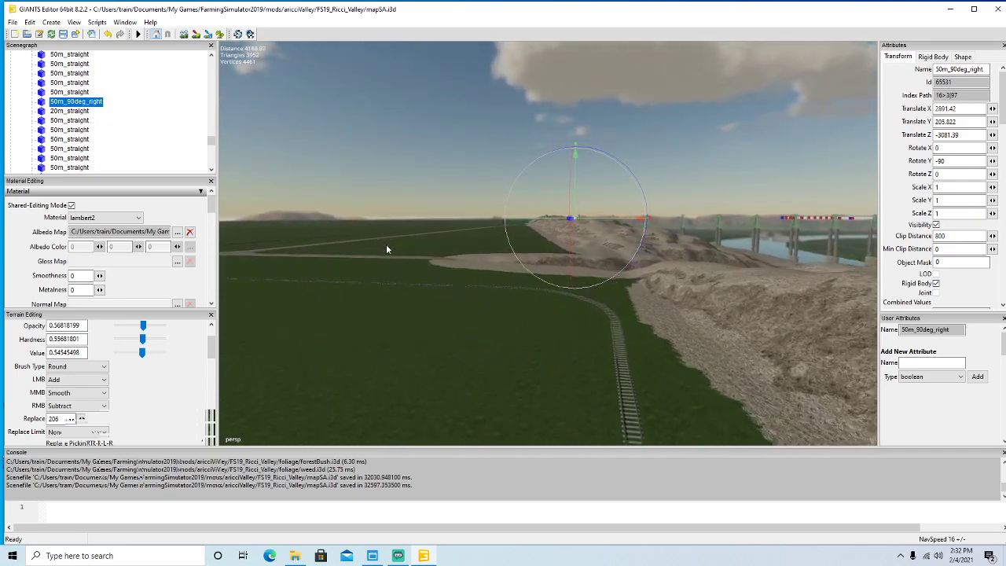
{"action": "right_click_drag", "start_coordinate": [386, 249], "coordinate": [408, 291]}
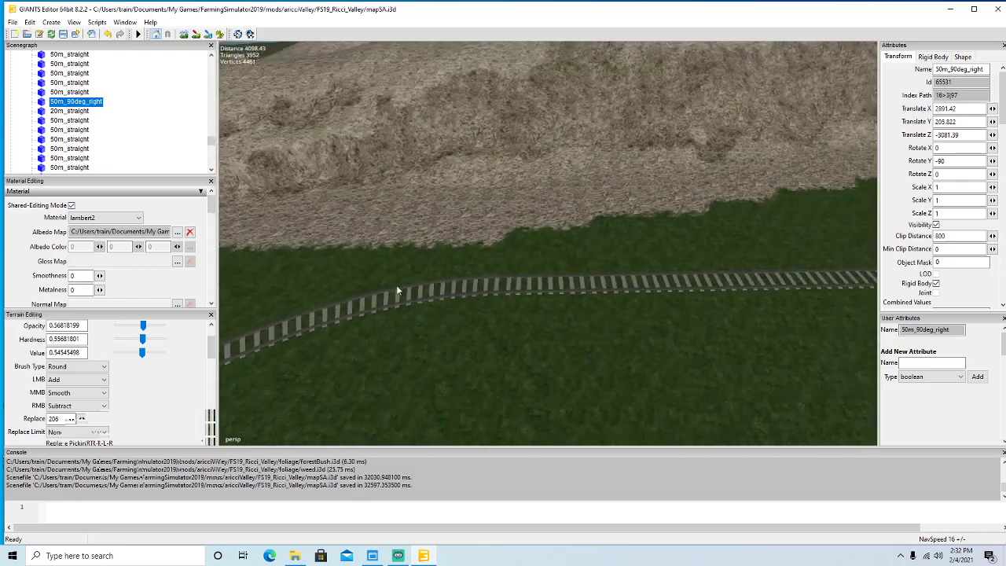
{"action": "left_click", "coordinate": [419, 299]}
{"action": "key", "text": "f"}
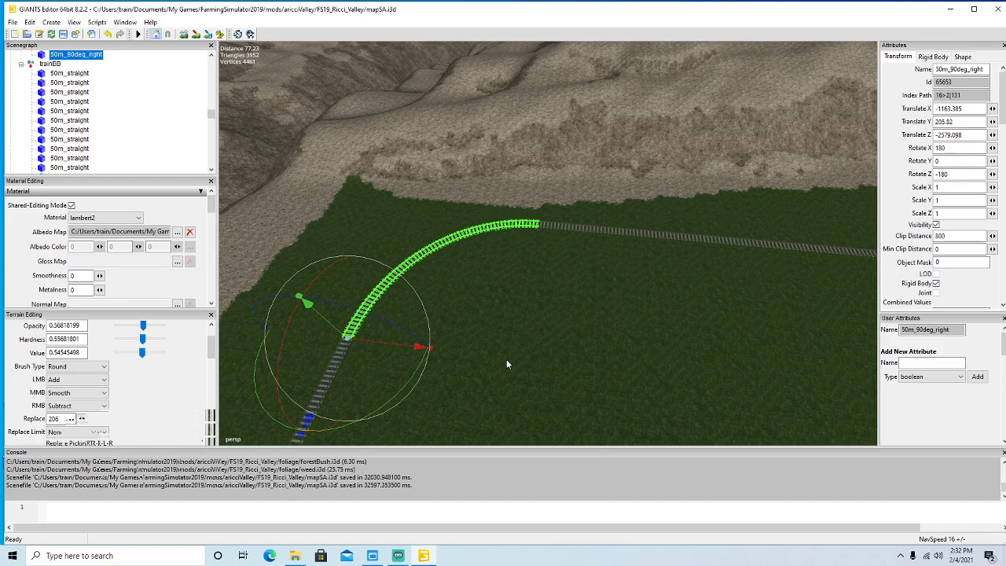
Duplicate the 50m_90deg_right curve and move the copy along the straight track to Translate X -1603.063.
{"action": "key", "text": "ctrl+d"}
{"action": "left_click_drag", "start_coordinate": [381, 343], "coordinate": [855, 367]}
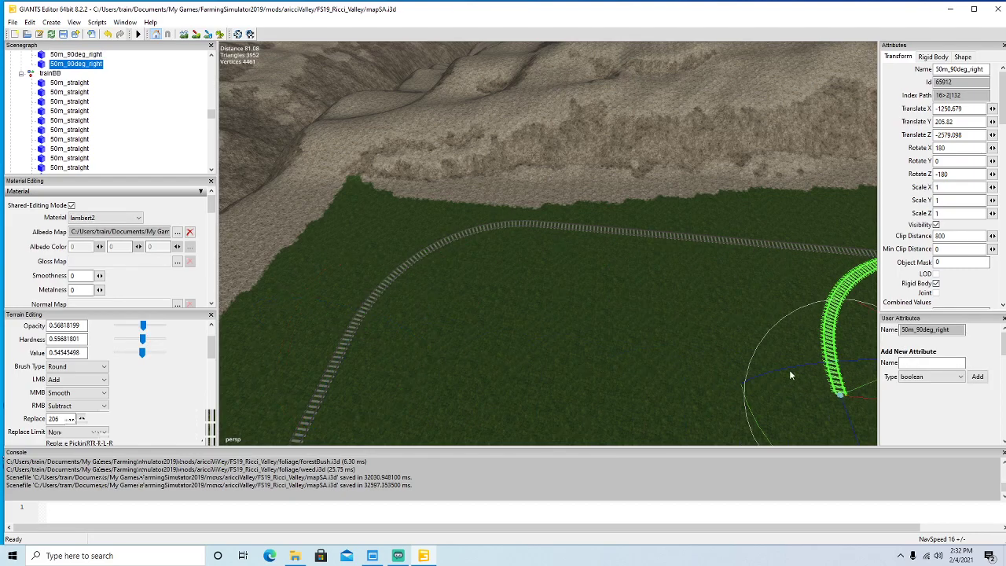
{"action": "key", "text": "f"}
{"action": "left_click_drag", "start_coordinate": [592, 268], "coordinate": [730, 120]}
{"action": "left_click_drag", "start_coordinate": [731, 121], "coordinate": [703, 155], "text": "alt"}
{"action": "scroll", "coordinate": [703, 155], "scroll_direction": "up", "scroll_amount": 5}
{"action": "scroll", "coordinate": [703, 155], "scroll_direction": "up", "scroll_amount": 4}
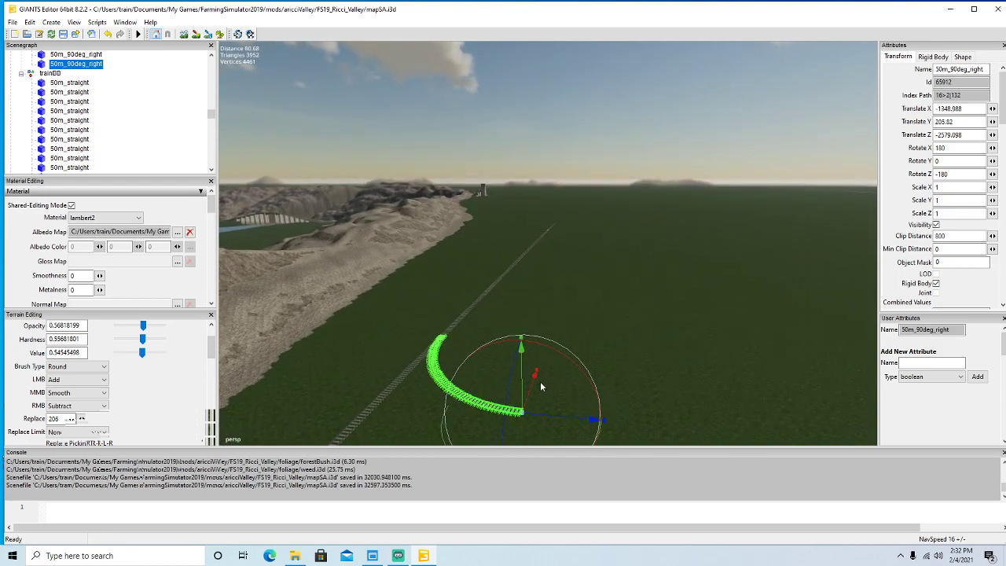
{"action": "left_click_drag", "start_coordinate": [529, 397], "coordinate": [751, 57]}
{"action": "left_click_drag", "start_coordinate": [751, 56], "coordinate": [723, 154], "text": "alt"}
{"action": "scroll", "coordinate": [724, 189], "scroll_direction": "up", "scroll_amount": 5}
{"action": "scroll", "coordinate": [724, 190], "scroll_direction": "up", "scroll_amount": 3}
{"action": "scroll", "coordinate": [723, 152], "scroll_direction": "up", "scroll_amount": 5}
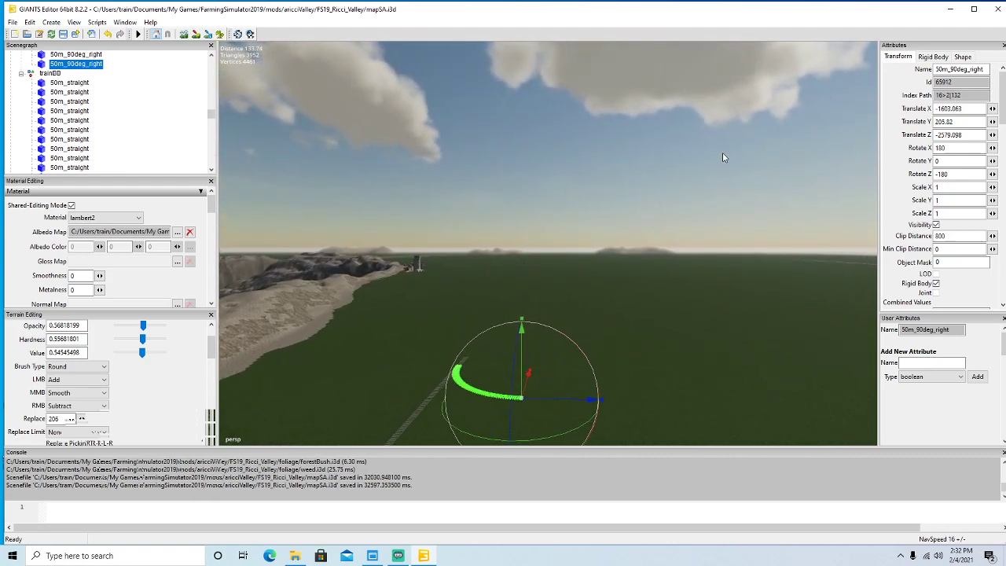
Move the duplicated curve past the track's end toward the ridge, to Translate X -1900.974 and Z -2408.227.
{"action": "left_click_drag", "start_coordinate": [722, 152], "coordinate": [509, 247], "text": "alt"}
{"action": "scroll", "coordinate": [726, 162], "scroll_direction": "up", "scroll_amount": 1}
{"action": "scroll", "coordinate": [510, 247], "scroll_direction": "down", "scroll_amount": 5}
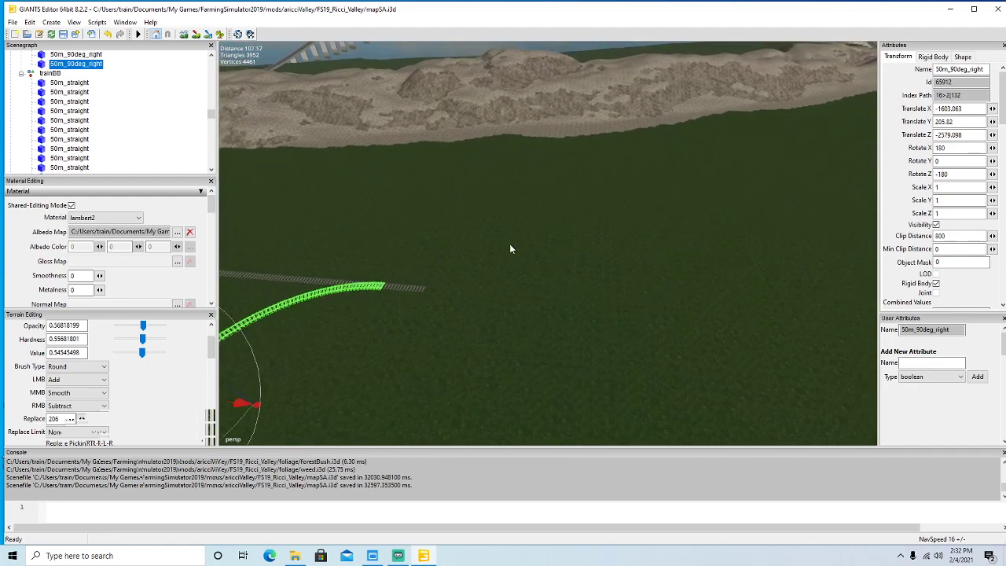
{"action": "scroll", "coordinate": [509, 250], "scroll_direction": "down", "scroll_amount": 1}
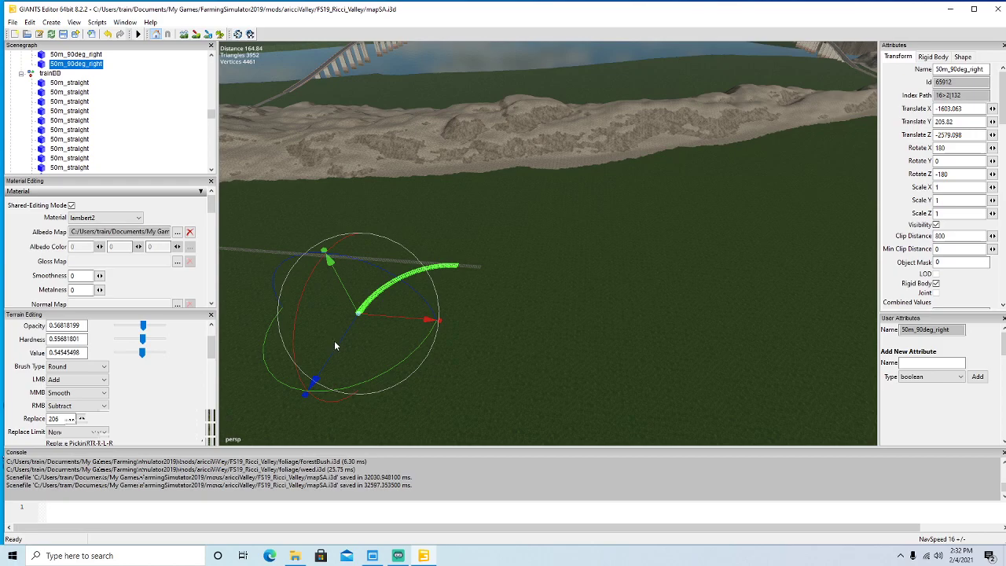
{"action": "left_click_drag", "start_coordinate": [357, 327], "coordinate": [572, 105], "text": "alt"}
{"action": "left_click_drag", "start_coordinate": [538, 148], "coordinate": [869, 162]}
{"action": "key", "text": "f"}
{"action": "mouse_move", "coordinate": [806, 198]}
{"action": "right_mouse_down"}
{"action": "mouse_move", "coordinate": [813, 186]}
{"action": "mouse_move", "coordinate": [799, 182]}
{"action": "right_mouse_up"}
{"action": "scroll", "coordinate": [799, 186], "scroll_direction": "up", "scroll_amount": 2}
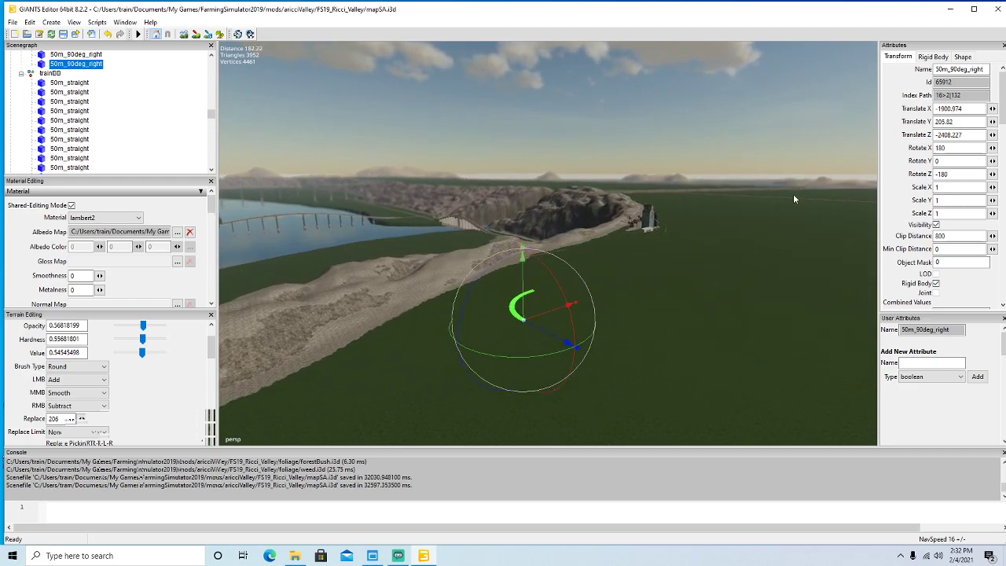
Position the curve at the ridge's foot near the separate straight, at Translate X -1947.313 and Z -2336.116.
{"action": "left_click_drag", "start_coordinate": [566, 346], "coordinate": [444, 295]}
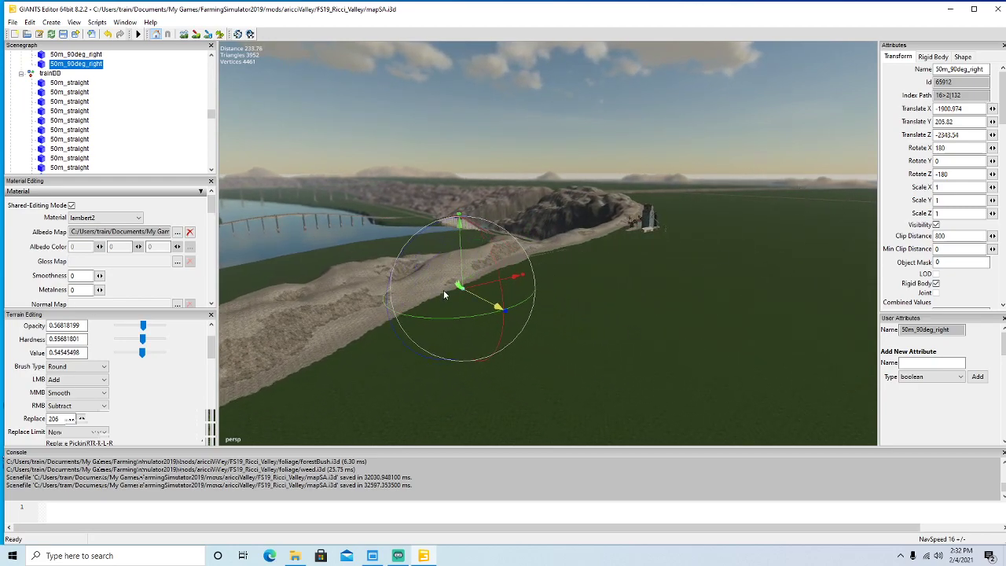
{"action": "left_click_drag", "start_coordinate": [520, 278], "coordinate": [589, 257]}
{"action": "right_click_drag", "start_coordinate": [589, 257], "coordinate": [605, 283]}
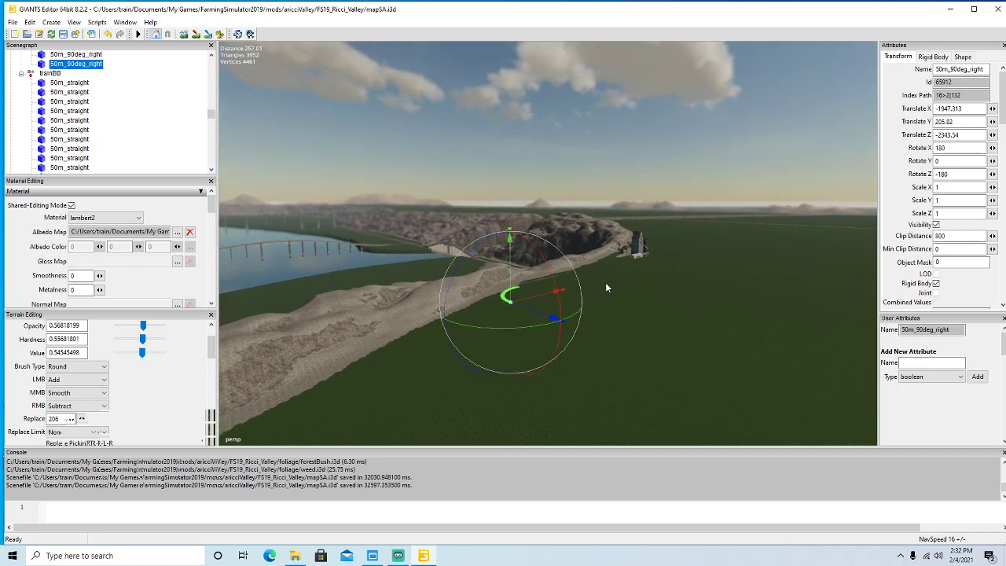
{"action": "scroll", "coordinate": [606, 283], "scroll_direction": "up", "scroll_amount": 4}
{"action": "left_click_drag", "start_coordinate": [607, 283], "coordinate": [705, 331], "text": "alt"}
{"action": "scroll", "coordinate": [559, 294], "scroll_direction": "up", "scroll_amount": 2}
{"action": "scroll", "coordinate": [561, 296], "scroll_direction": "up", "scroll_amount": 6}
{"action": "scroll", "coordinate": [706, 331], "scroll_direction": "up", "scroll_amount": 2}
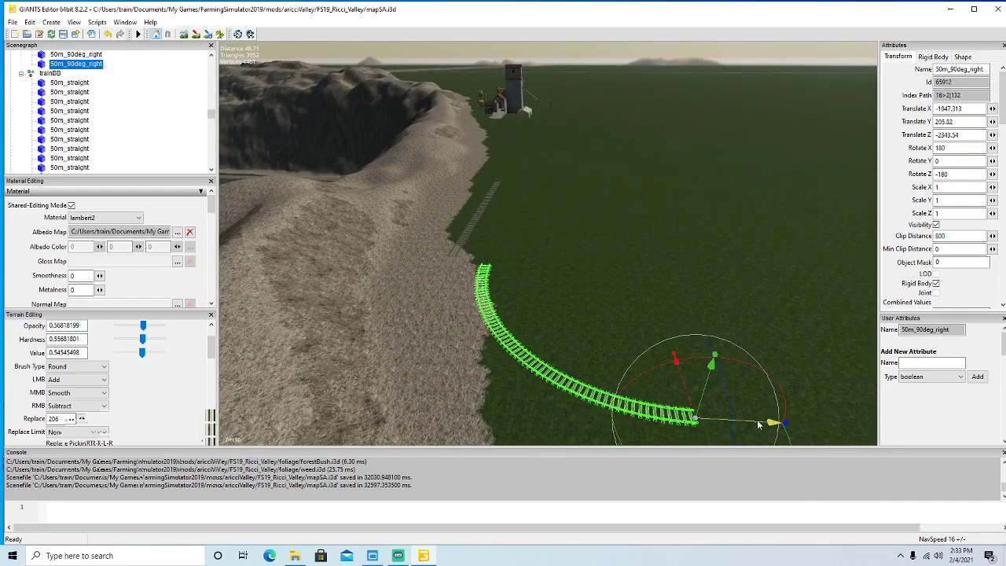
{"action": "left_click_drag", "start_coordinate": [736, 421], "coordinate": [688, 421]}
{"action": "left_click_drag", "start_coordinate": [505, 407], "coordinate": [574, 434], "text": "alt"}
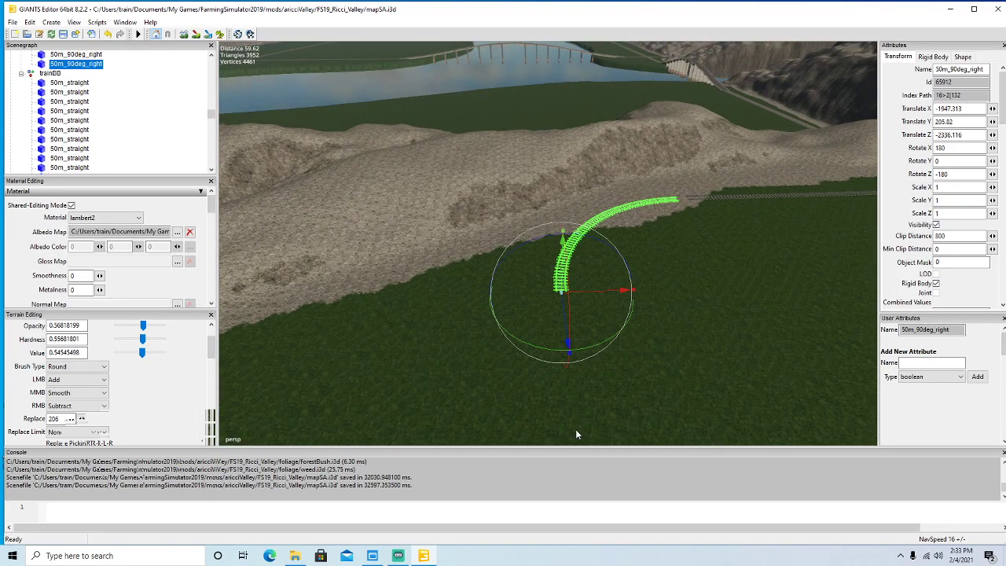
Duplicate the 50m_90deg_right curve at the ridge's foot and turn the copy to face the opposite way with Rotate Y 0.
{"action": "left_click_drag", "start_coordinate": [541, 355], "coordinate": [585, 228]}
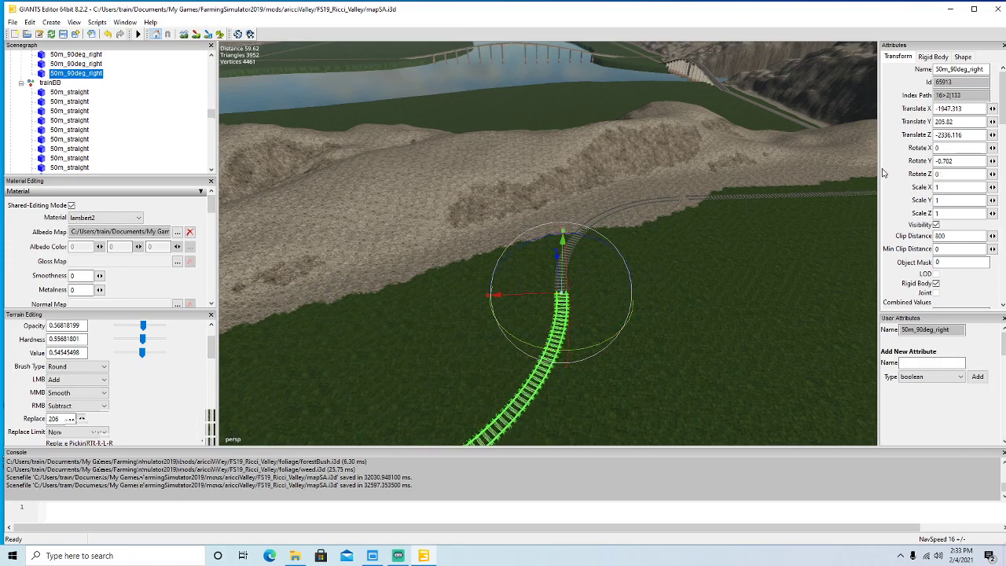
{"action": "double_click", "coordinate": [953, 161]}
{"action": "type", "text": "0"}
{"action": "key", "text": "Return"}
{"action": "right_click_drag", "start_coordinate": [739, 288], "coordinate": [577, 357]}
{"action": "scroll", "coordinate": [578, 358], "scroll_direction": "down", "scroll_amount": 8}
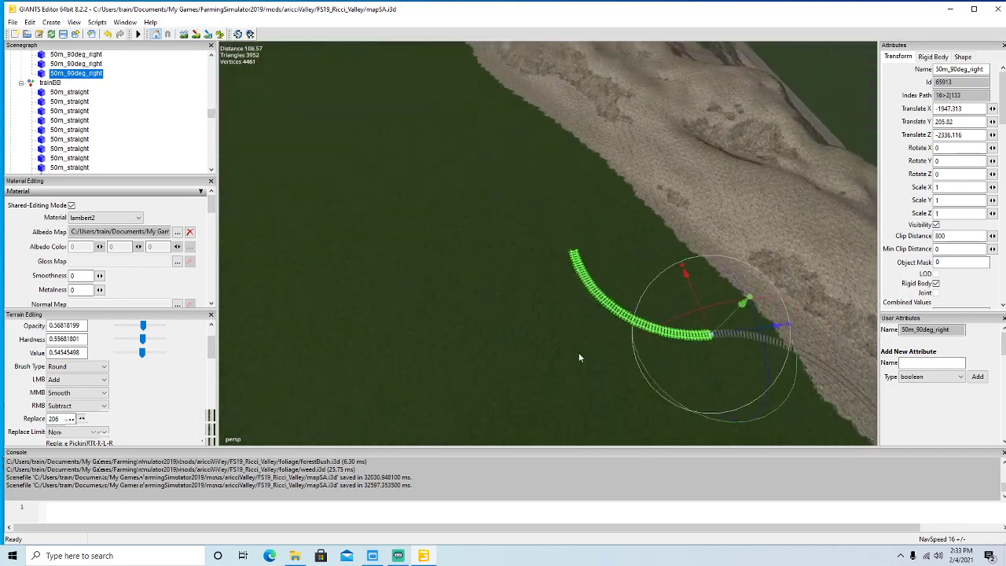
Move the duplicated curve away from the ridge into the open field, to about Translate Z -2496.683.
{"action": "left_click_drag", "start_coordinate": [714, 298], "coordinate": [340, 327]}
{"action": "left_click_drag", "start_coordinate": [544, 359], "coordinate": [535, 325], "text": "alt"}
{"action": "scroll", "coordinate": [346, 307], "scroll_direction": "up", "scroll_amount": 6}
{"action": "scroll", "coordinate": [535, 325], "scroll_direction": "down", "scroll_amount": 5}
{"action": "scroll", "coordinate": [535, 325], "scroll_direction": "down", "scroll_amount": 4}
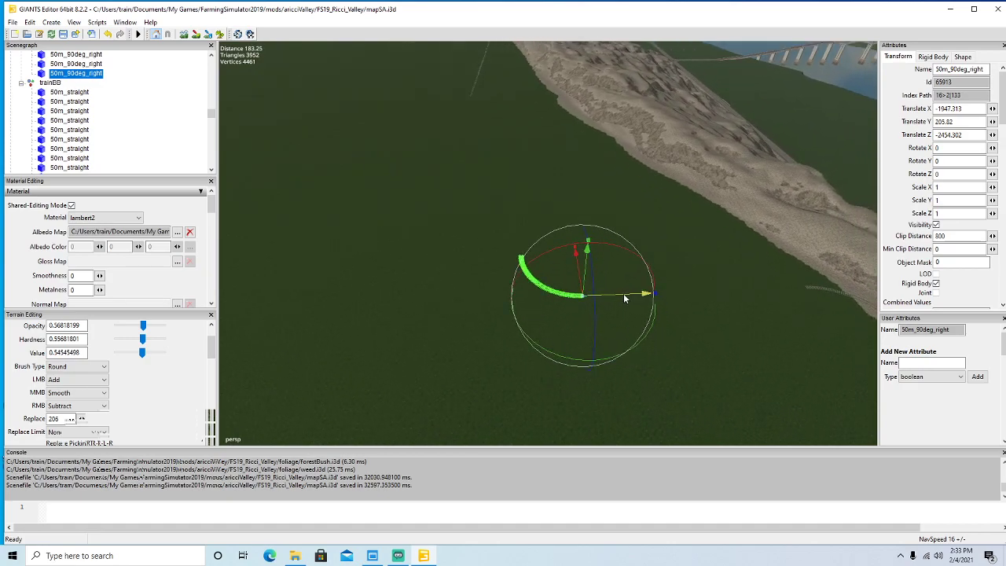
{"action": "left_click_drag", "start_coordinate": [624, 298], "coordinate": [527, 303]}
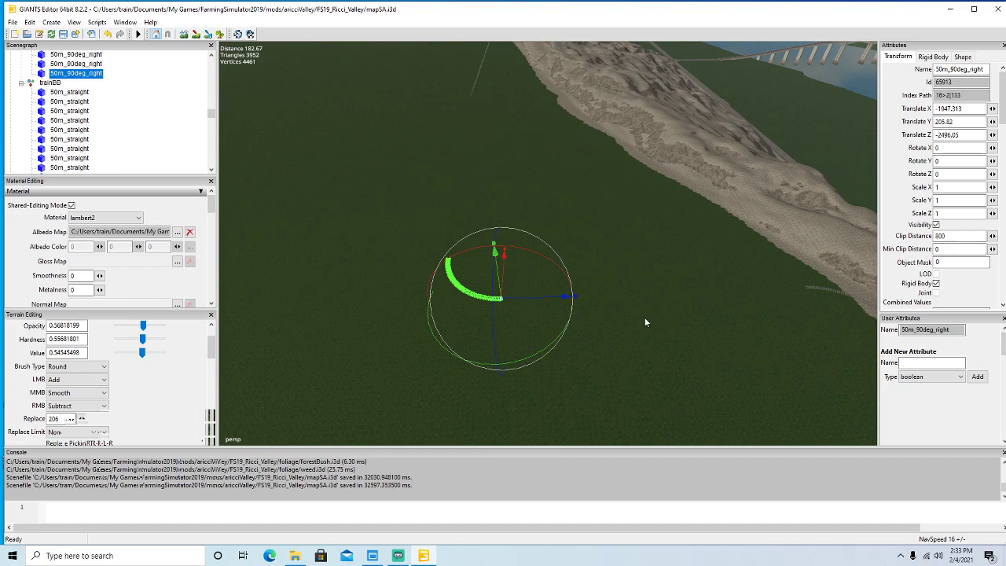
Find the open end of the straight track across the field and select a 50m_straight piece there.
{"action": "left_click_drag", "start_coordinate": [624, 336], "coordinate": [554, 260], "text": "alt"}
{"action": "scroll", "coordinate": [553, 276], "scroll_direction": "up", "scroll_amount": 3}
{"action": "scroll", "coordinate": [551, 265], "scroll_direction": "up", "scroll_amount": 5}
{"action": "scroll", "coordinate": [551, 266], "scroll_direction": "up", "scroll_amount": 6}
{"action": "scroll", "coordinate": [554, 260], "scroll_direction": "up", "scroll_amount": 4}
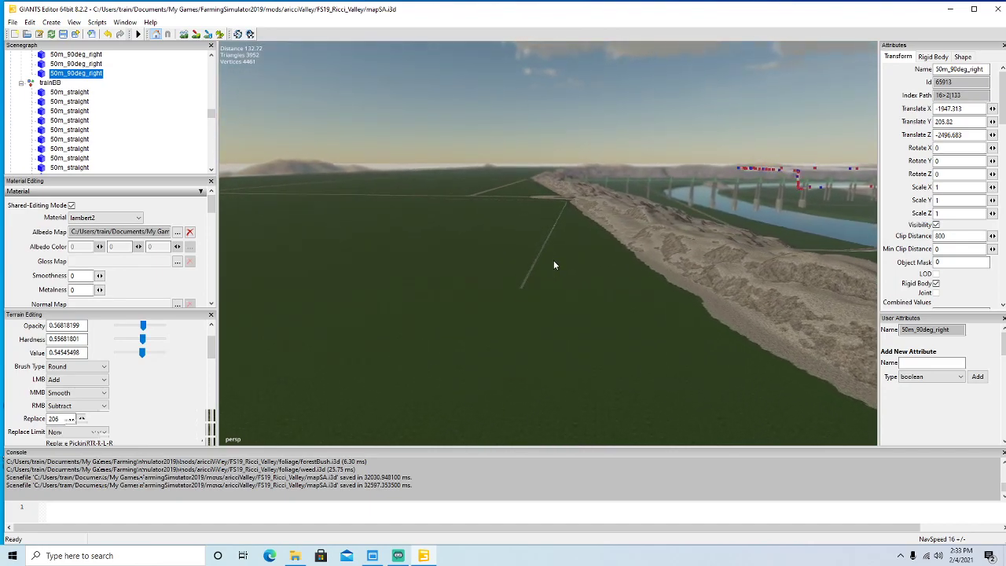
{"action": "scroll", "coordinate": [554, 265], "scroll_direction": "up", "scroll_amount": 10}
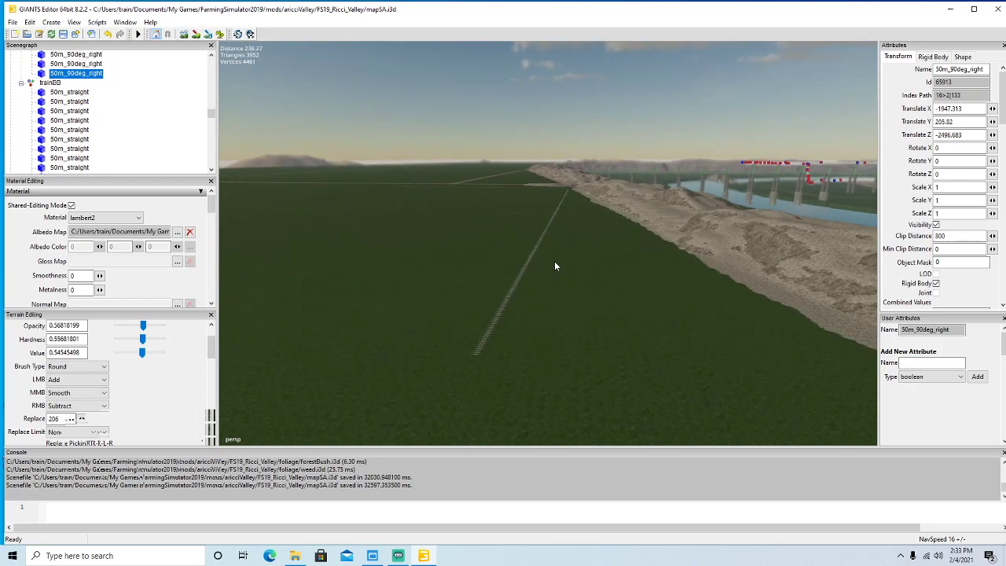
{"action": "scroll", "coordinate": [554, 266], "scroll_direction": "up", "scroll_amount": 8}
{"action": "left_click_drag", "start_coordinate": [554, 265], "coordinate": [606, 260], "text": "alt"}
{"action": "left_click_drag", "start_coordinate": [545, 244], "coordinate": [755, 218], "text": "alt"}
{"action": "scroll", "coordinate": [756, 219], "scroll_direction": "down", "scroll_amount": 1}
{"action": "left_click_drag", "start_coordinate": [547, 240], "coordinate": [397, 301], "text": "alt"}
{"action": "scroll", "coordinate": [602, 297], "scroll_direction": "up", "scroll_amount": 3}
{"action": "left_click", "coordinate": [557, 272]}
{"action": "left_click_drag", "start_coordinate": [657, 338], "coordinate": [562, 348], "text": "alt"}
Duplicate the 50m_straight piece and join the copy to the track's end at Translate X -1646.052.
{"action": "key", "text": "ctrl+d"}
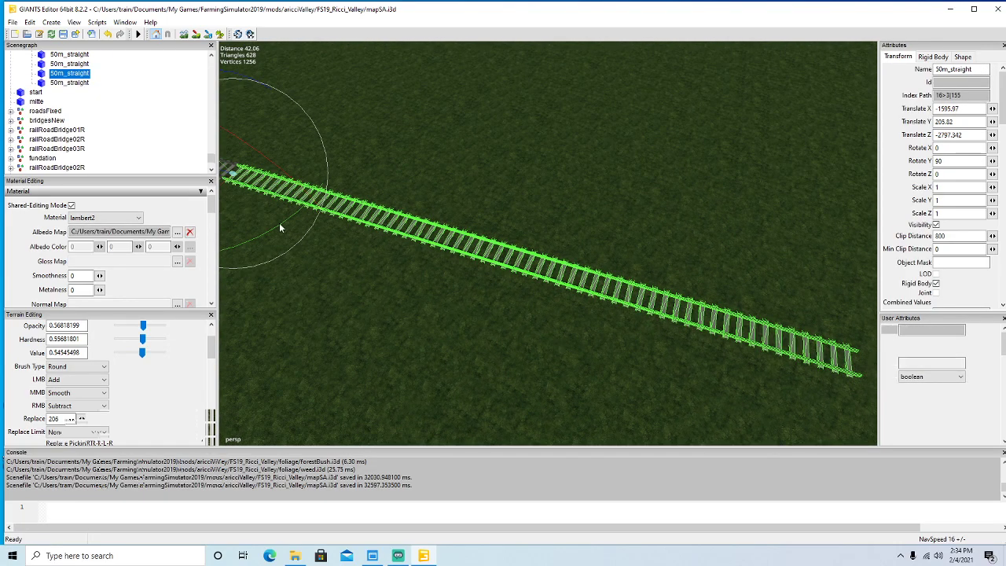
{"action": "left_click_drag", "start_coordinate": [229, 172], "coordinate": [949, 330]}
{"action": "left_click_drag", "start_coordinate": [833, 314], "coordinate": [724, 272], "text": "alt"}
{"action": "scroll", "coordinate": [723, 274], "scroll_direction": "up", "scroll_amount": 5}
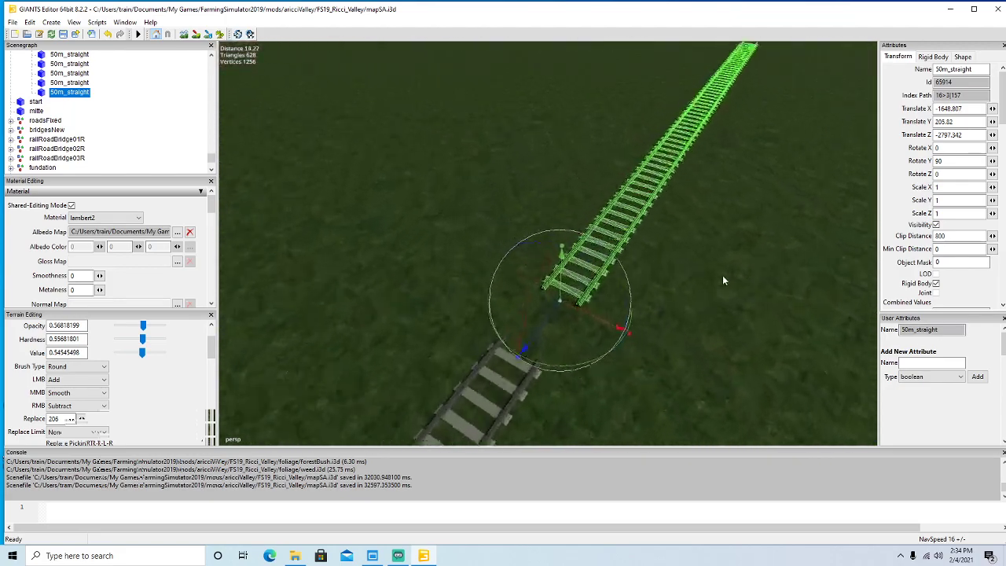
{"action": "left_click_drag", "start_coordinate": [521, 316], "coordinate": [486, 363]}
{"action": "scroll", "coordinate": [673, 328], "scroll_direction": "down", "scroll_amount": 5}
{"action": "left_click_drag", "start_coordinate": [673, 328], "coordinate": [674, 309], "text": "alt"}
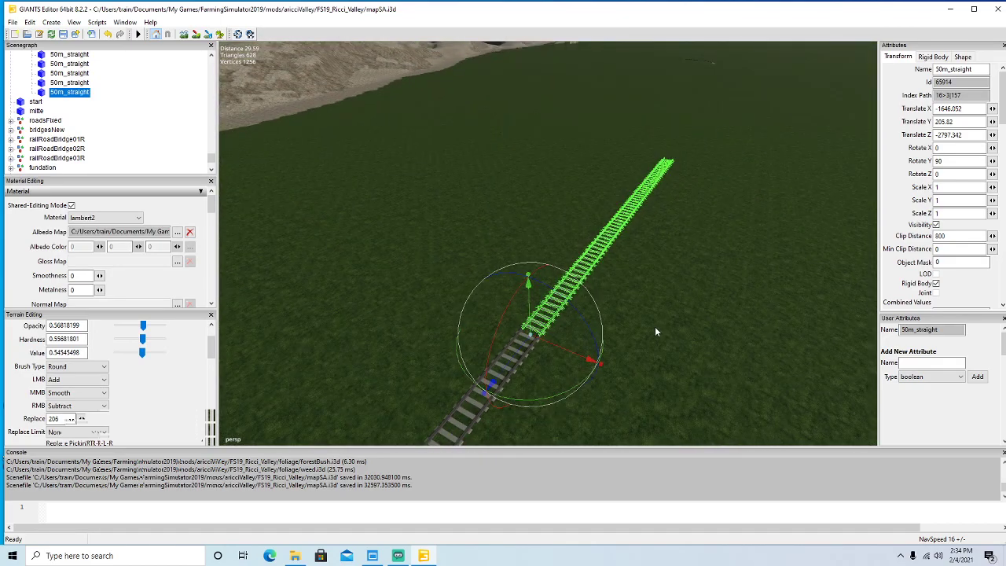
Extend the track with another duplicated 50m_straight, aligned to the previous piece at Translate X -1696.032.
{"action": "key", "text": "ctrl+d"}
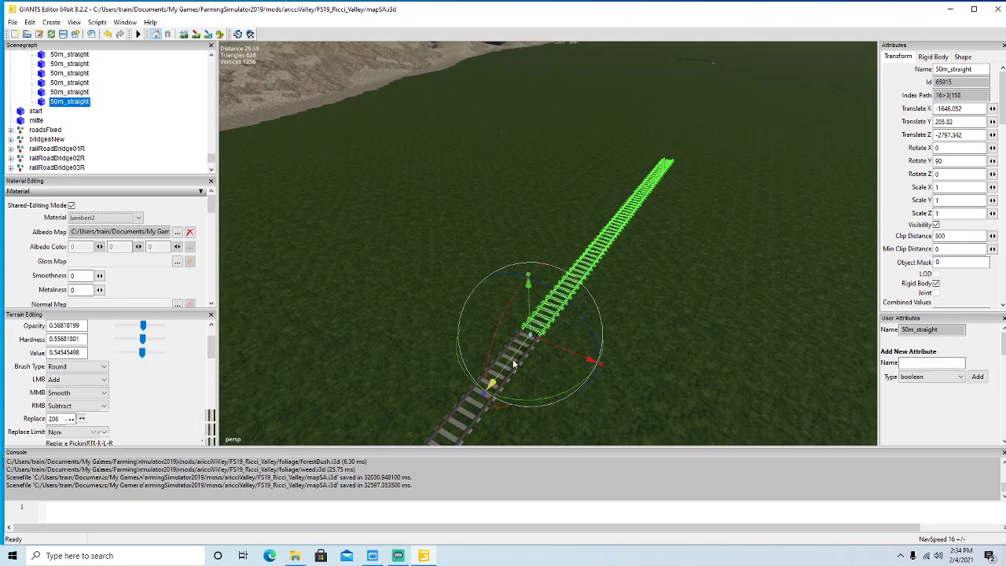
{"action": "scroll", "coordinate": [734, 185], "scroll_direction": "down", "scroll_amount": 3}
{"action": "left_click_drag", "start_coordinate": [734, 185], "coordinate": [639, 309]}
{"action": "scroll", "coordinate": [809, 161], "scroll_direction": "up", "scroll_amount": 8}
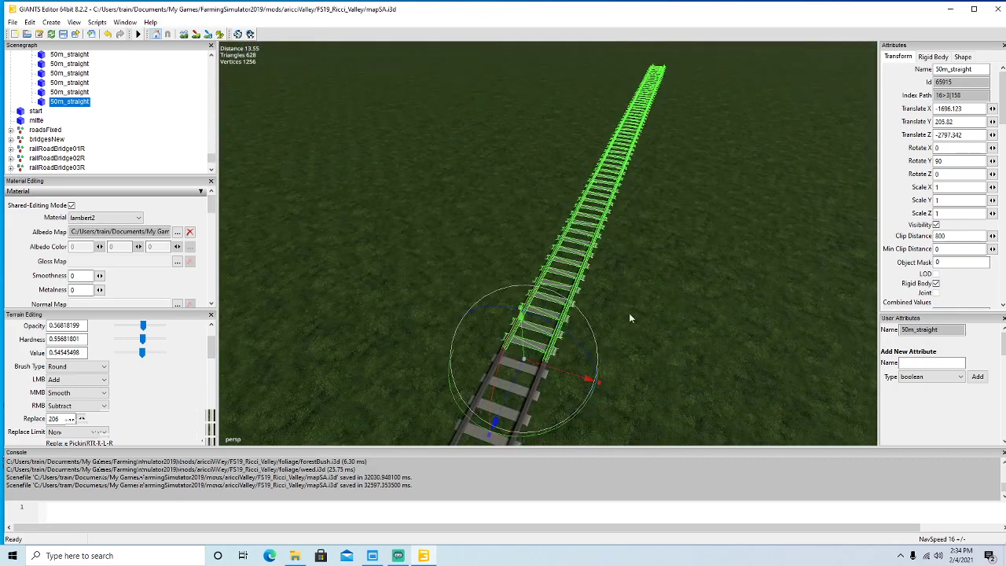
{"action": "mouse_move", "coordinate": [516, 379]}
{"action": "left_mouse_down"}
{"action": "mouse_move", "coordinate": [535, 353]}
{"action": "mouse_move", "coordinate": [517, 383]}
{"action": "left_mouse_up"}
{"action": "left_click_drag", "start_coordinate": [698, 366], "coordinate": [705, 318], "text": "alt"}
{"action": "scroll", "coordinate": [705, 319], "scroll_direction": "down", "scroll_amount": 3}
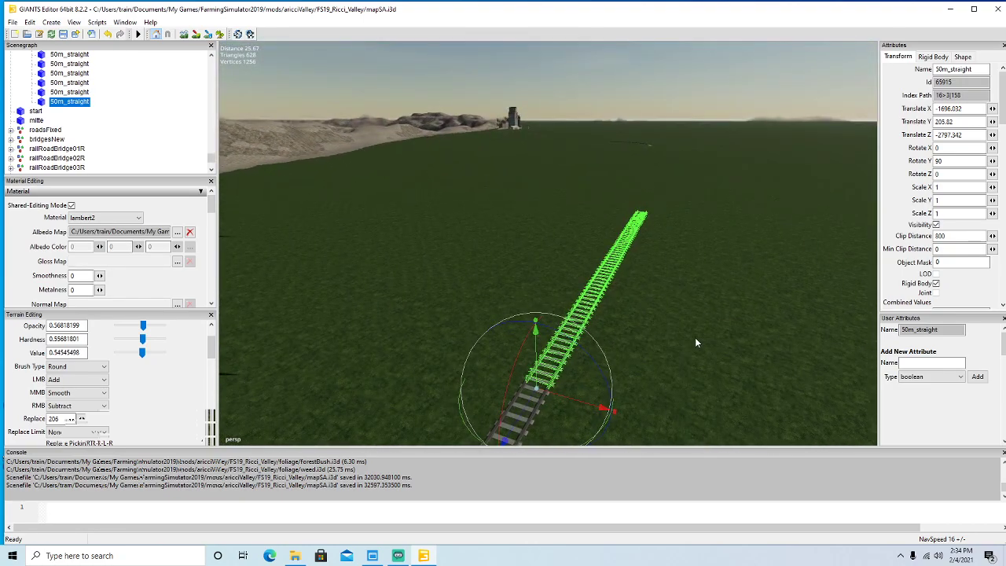
Duplicate the last 50m_straight and close the gap to the track's end by placing it at Translate X -1746.126.
{"action": "key", "text": "ctrl+d"}
{"action": "left_click_drag", "start_coordinate": [523, 414], "coordinate": [834, 94]}
{"action": "scroll", "coordinate": [831, 205], "scroll_direction": "up", "scroll_amount": 1}
{"action": "left_click_drag", "start_coordinate": [836, 182], "coordinate": [668, 305], "text": "alt"}
{"action": "scroll", "coordinate": [859, 217], "scroll_direction": "up", "scroll_amount": 3}
{"action": "scroll", "coordinate": [669, 304], "scroll_direction": "up", "scroll_amount": 2}
{"action": "left_click_drag", "start_coordinate": [474, 335], "coordinate": [604, 234]}
{"action": "scroll", "coordinate": [606, 305], "scroll_direction": "up", "scroll_amount": 3}
{"action": "left_click_drag", "start_coordinate": [597, 285], "coordinate": [586, 347], "text": "alt"}
{"action": "scroll", "coordinate": [607, 304], "scroll_direction": "down", "scroll_amount": 4}
{"action": "scroll", "coordinate": [586, 348], "scroll_direction": "up", "scroll_amount": 2}
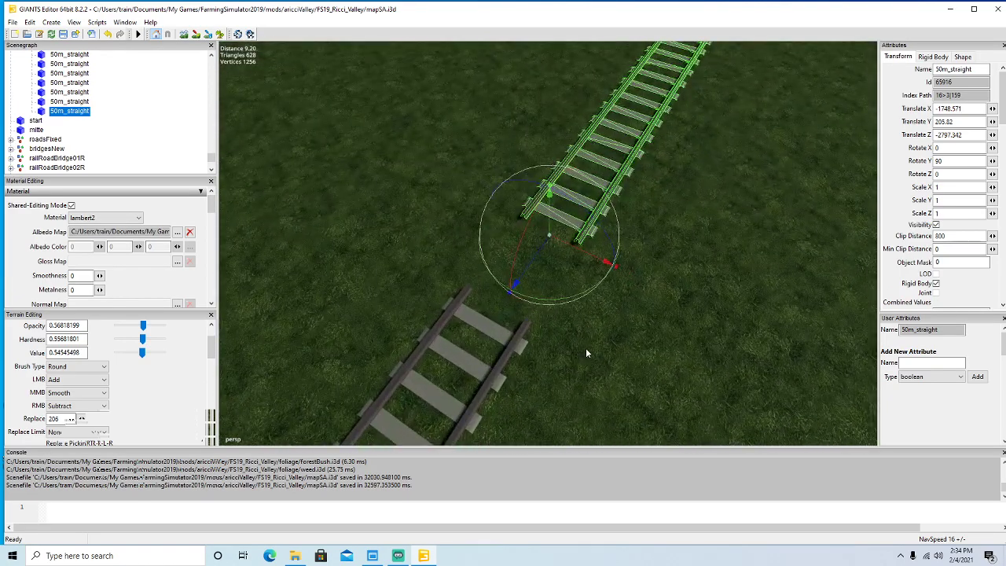
{"action": "left_click_drag", "start_coordinate": [540, 271], "coordinate": [476, 370]}
{"action": "left_click_drag", "start_coordinate": [552, 333], "coordinate": [620, 270], "text": "alt"}
{"action": "scroll", "coordinate": [592, 323], "scroll_direction": "down", "scroll_amount": 5}
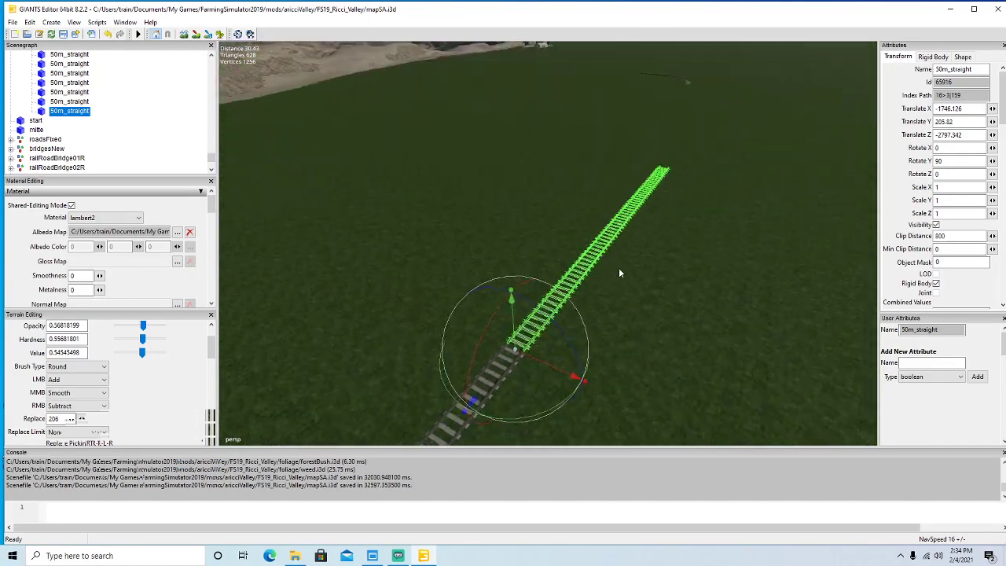
Add one more 50m_straight copy to the end of the line at Translate X -1796.209.
{"action": "key", "text": "ctrl+d"}
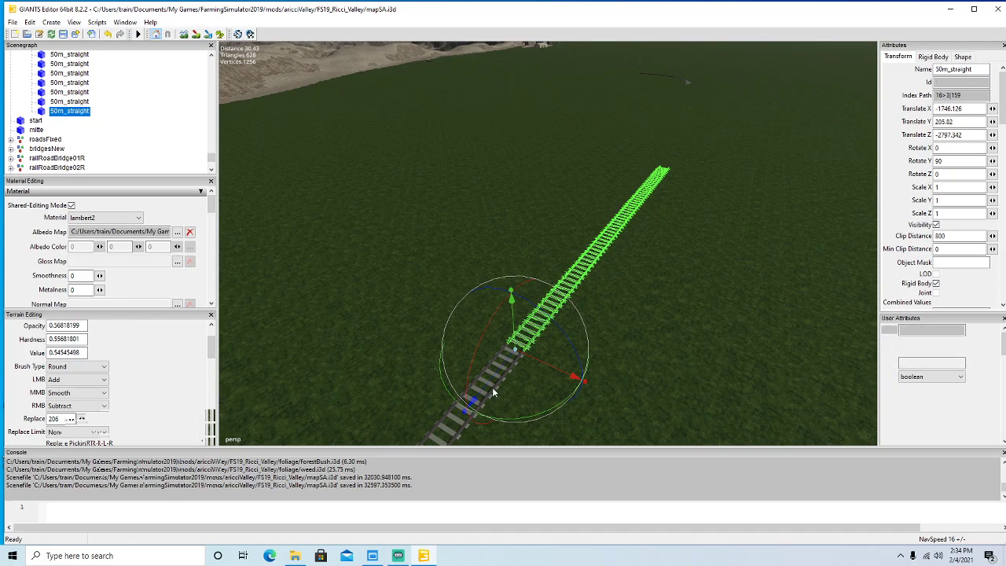
{"action": "left_click_drag", "start_coordinate": [475, 401], "coordinate": [864, 89]}
{"action": "left_click_drag", "start_coordinate": [778, 201], "coordinate": [715, 239], "text": "alt"}
{"action": "scroll", "coordinate": [828, 151], "scroll_direction": "up", "scroll_amount": 3}
{"action": "scroll", "coordinate": [715, 239], "scroll_direction": "up", "scroll_amount": 3}
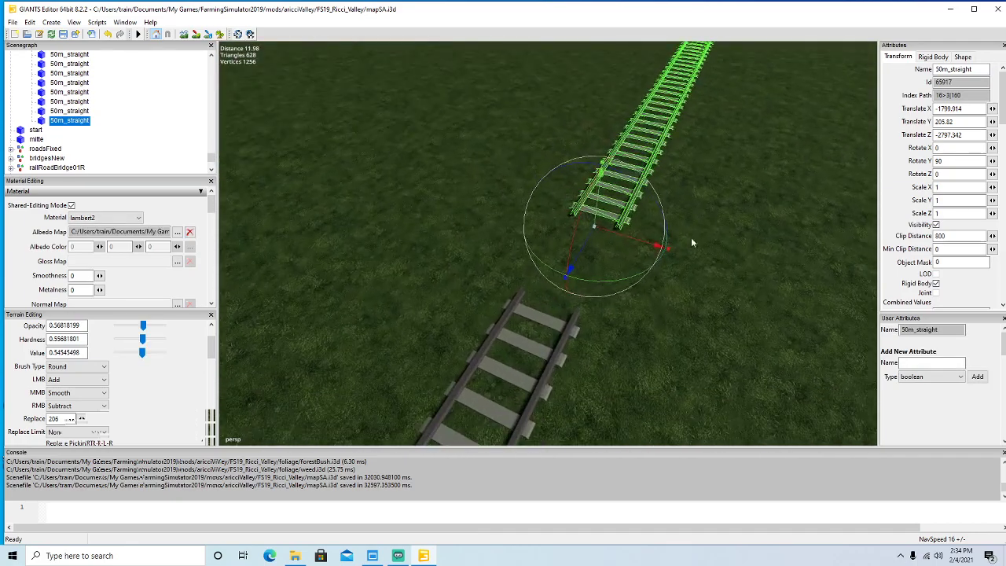
{"action": "left_click_drag", "start_coordinate": [569, 271], "coordinate": [514, 379]}
{"action": "left_click_drag", "start_coordinate": [601, 370], "coordinate": [674, 291], "text": "alt"}
{"action": "scroll", "coordinate": [674, 293], "scroll_direction": "down", "scroll_amount": 4}
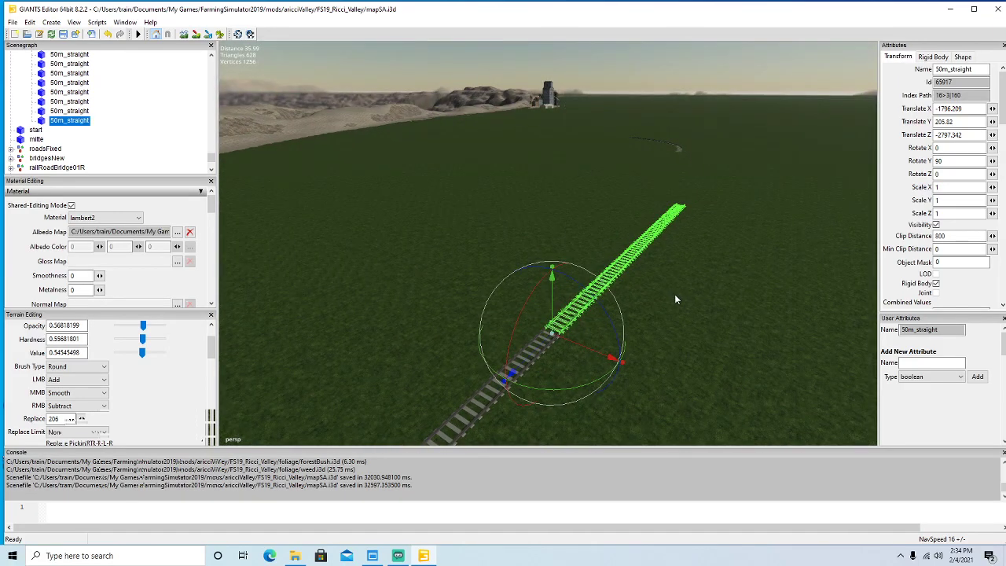
Append a further duplicated 50m_straight at Translate X -1846.283 and save the map scene.
{"action": "key", "text": "ctrl+d"}
{"action": "left_click_drag", "start_coordinate": [529, 356], "coordinate": [884, 138]}
{"action": "left_click_drag", "start_coordinate": [683, 272], "coordinate": [679, 311], "text": "alt"}
{"action": "scroll", "coordinate": [725, 230], "scroll_direction": "up", "scroll_amount": 5}
{"action": "scroll", "coordinate": [662, 291], "scroll_direction": "up", "scroll_amount": 2}
{"action": "scroll", "coordinate": [680, 315], "scroll_direction": "up", "scroll_amount": 2}
{"action": "left_click_drag", "start_coordinate": [578, 313], "coordinate": [556, 362]}
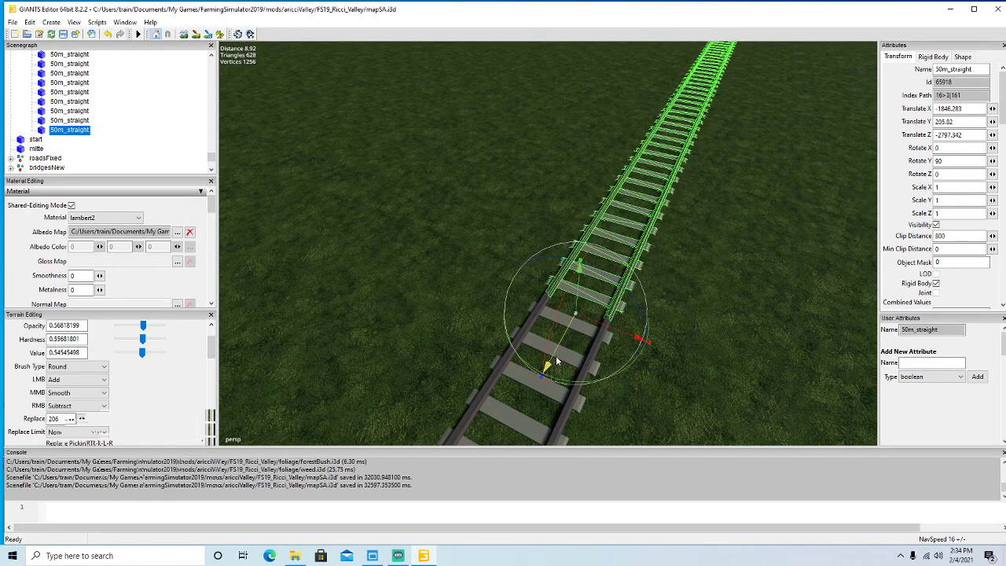
{"action": "scroll", "coordinate": [556, 355], "scroll_direction": "down", "scroll_amount": 6}
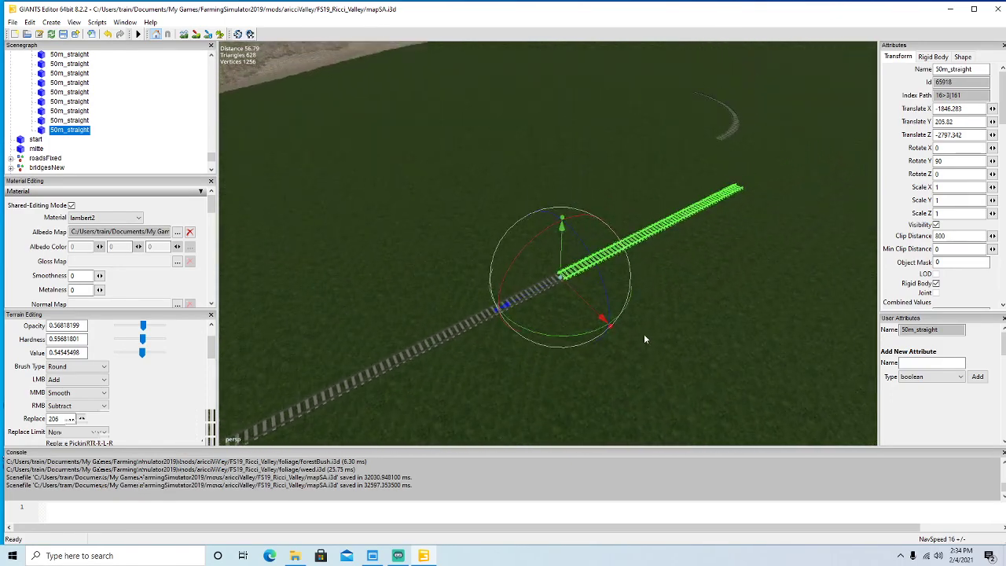
{"action": "left_click", "coordinate": [63, 33]}
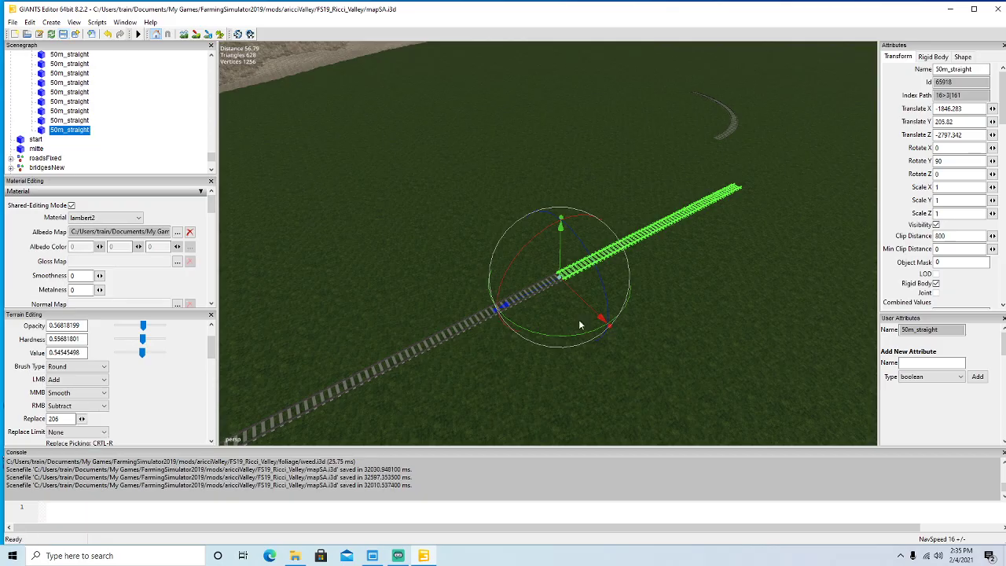
Select the loose 50m_90deg_right curve beyond the track's end and move it toward the straight line, to Translate Z -2515.049.
{"action": "left_click_drag", "start_coordinate": [707, 320], "coordinate": [608, 308], "text": "alt"}
{"action": "scroll", "coordinate": [793, 262], "scroll_direction": "up", "scroll_amount": 8}
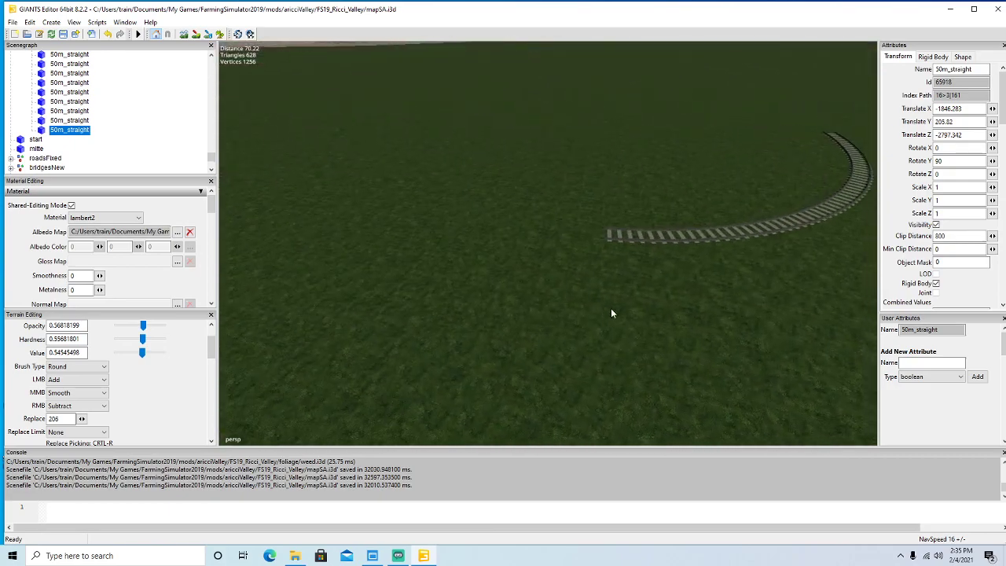
{"action": "scroll", "coordinate": [611, 308], "scroll_direction": "down", "scroll_amount": 8}
{"action": "scroll", "coordinate": [623, 312], "scroll_direction": "down", "scroll_amount": 2}
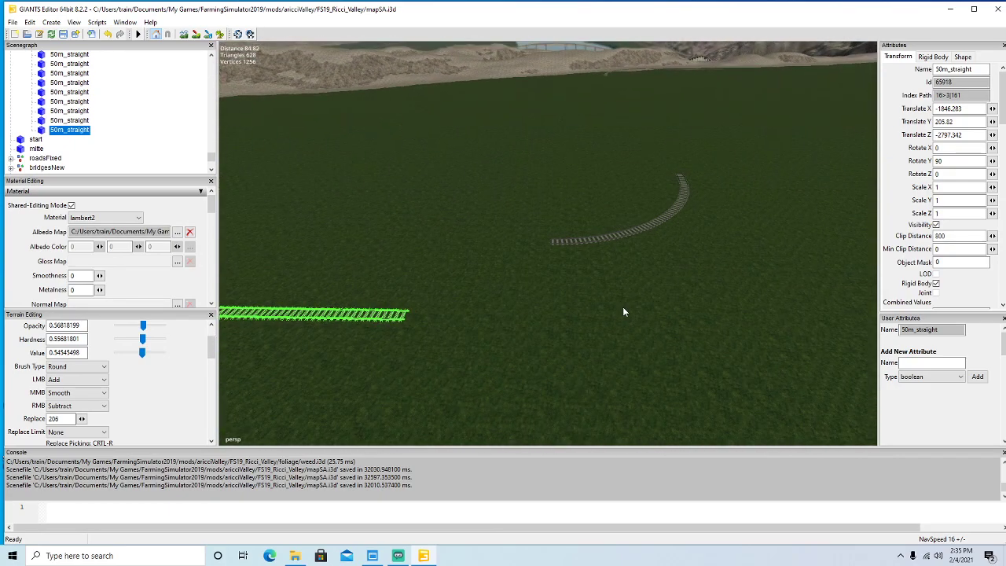
{"action": "left_click_drag", "start_coordinate": [624, 312], "coordinate": [610, 307], "text": "alt"}
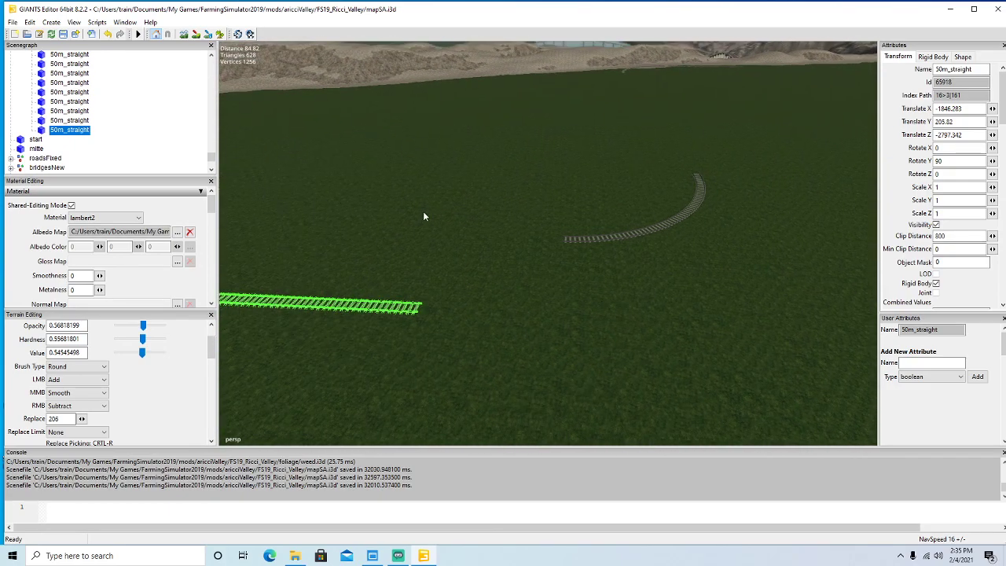
{"action": "scroll", "coordinate": [649, 284], "scroll_direction": "up", "scroll_amount": 6}
{"action": "left_click_drag", "start_coordinate": [575, 252], "coordinate": [515, 257], "text": "alt"}
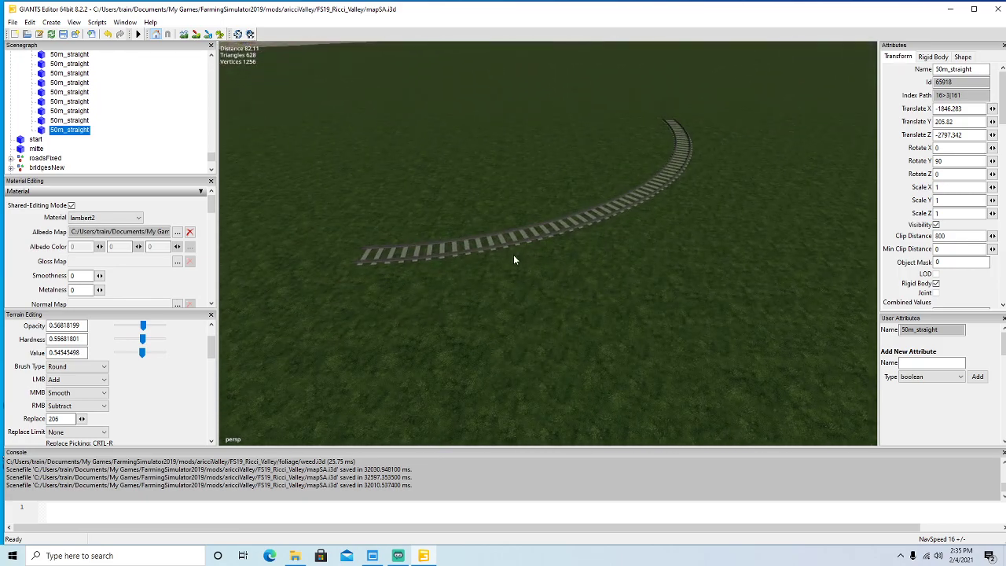
{"action": "left_click", "coordinate": [505, 251]}
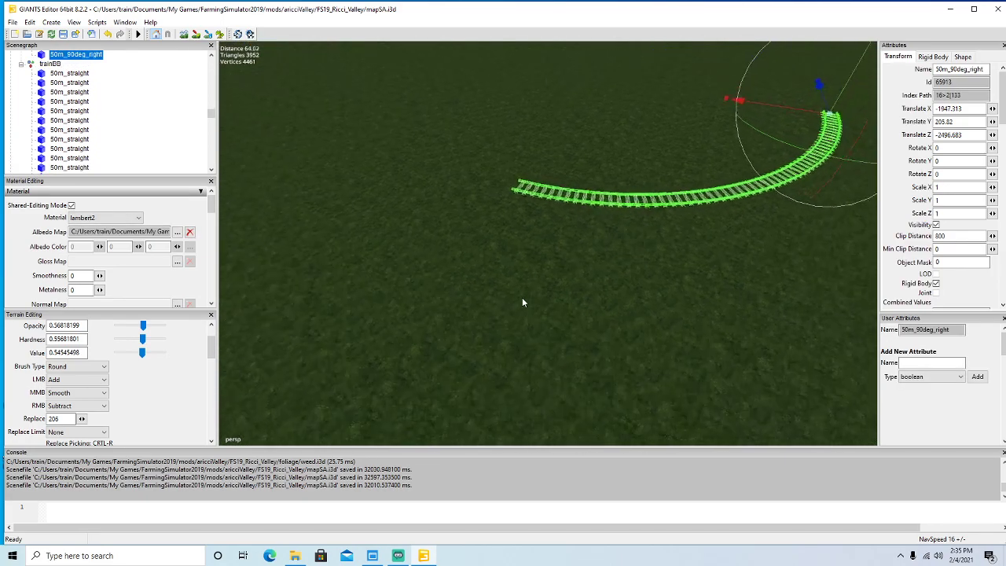
{"action": "scroll", "coordinate": [522, 298], "scroll_direction": "down", "scroll_amount": 1}
{"action": "left_click_drag", "start_coordinate": [727, 147], "coordinate": [625, 285]}
{"action": "scroll", "coordinate": [568, 267], "scroll_direction": "up", "scroll_amount": 2}
{"action": "scroll", "coordinate": [625, 285], "scroll_direction": "down", "scroll_amount": 2}
Duplicate a 20m_straight piece from the scene hierarchy and start interactive placement of the copy.
{"action": "scroll", "coordinate": [100, 118], "scroll_direction": "up", "scroll_amount": 3}
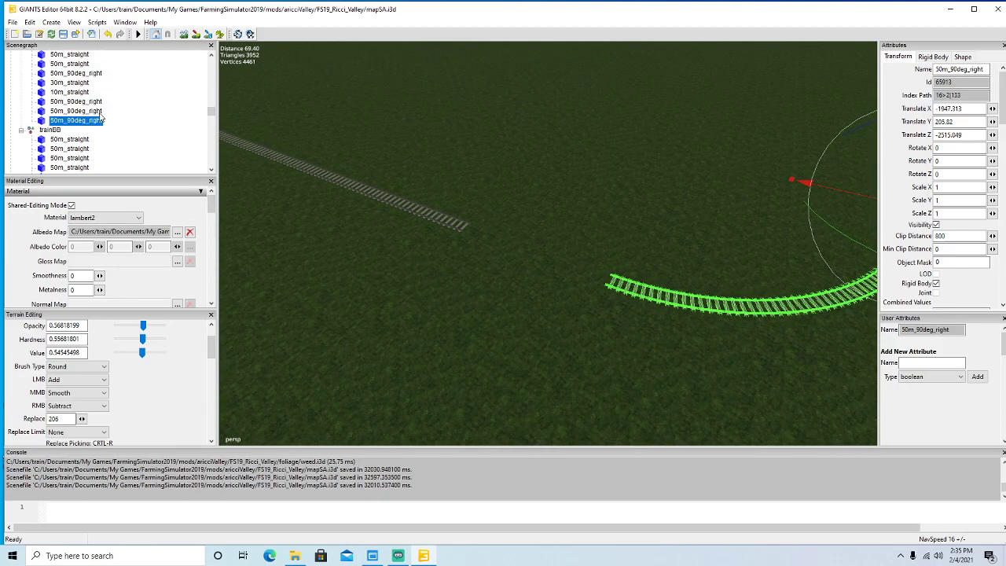
{"action": "scroll", "coordinate": [100, 118], "scroll_direction": "up", "scroll_amount": 3}
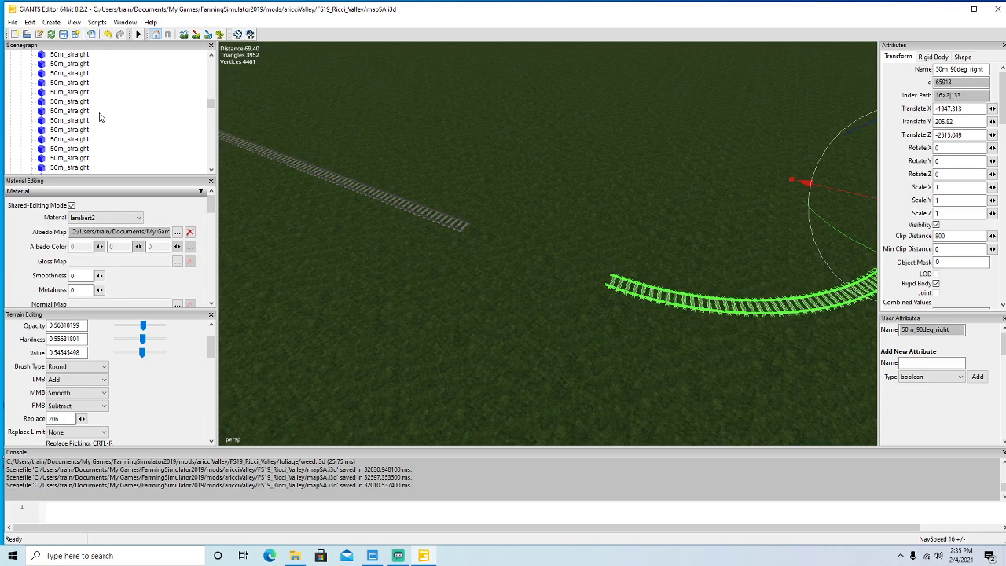
{"action": "scroll", "coordinate": [96, 113], "scroll_direction": "down", "scroll_amount": 6}
{"action": "scroll", "coordinate": [96, 114], "scroll_direction": "down", "scroll_amount": 3}
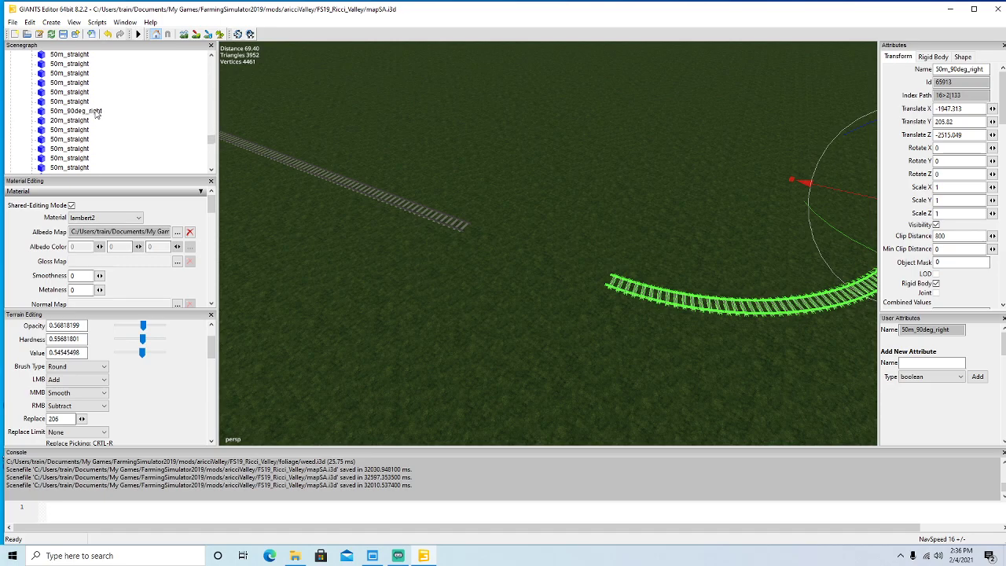
{"action": "left_click", "coordinate": [49, 121]}
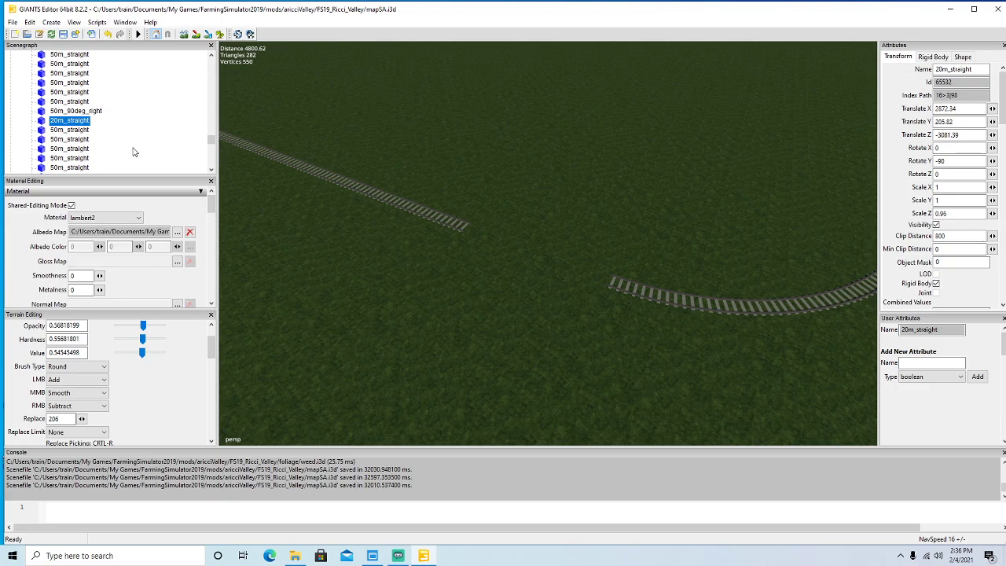
{"action": "key", "text": "ctrl+d"}
{"action": "left_click", "coordinate": [29, 22]}
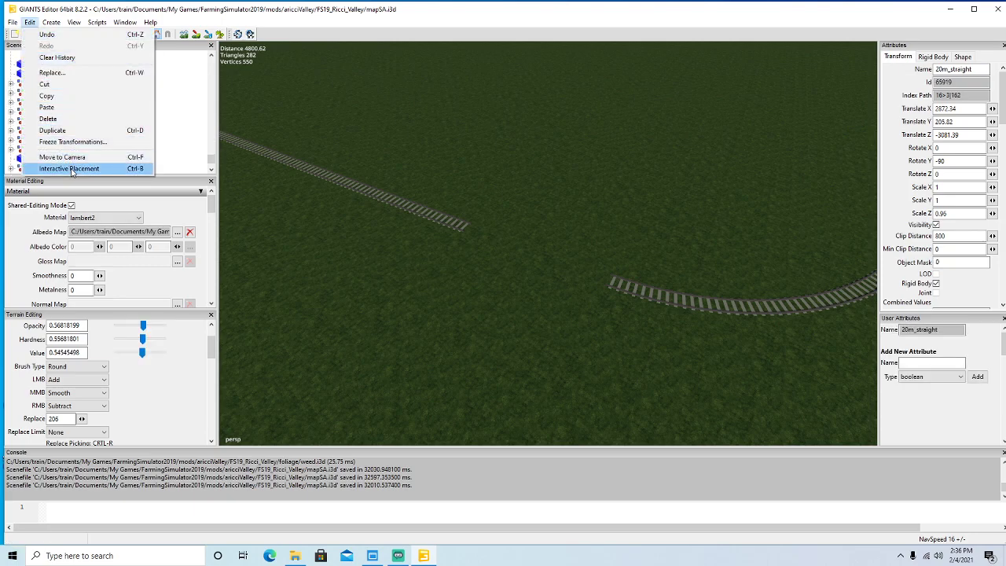
Place the 20m_straight track piece in the gap between the straight line and the curve, with Translate Y 205.82.
{"action": "left_click", "coordinate": [72, 169]}
{"action": "left_click", "coordinate": [523, 255]}
{"action": "left_click", "coordinate": [958, 122]}
{"action": "key", "text": "BackSpace"}
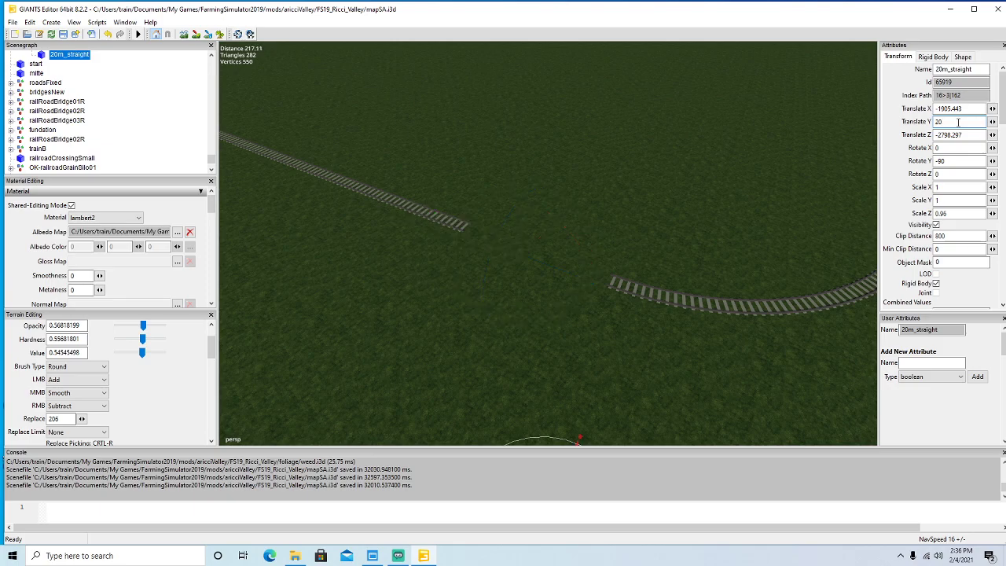
{"action": "type", "text": "5.82"}
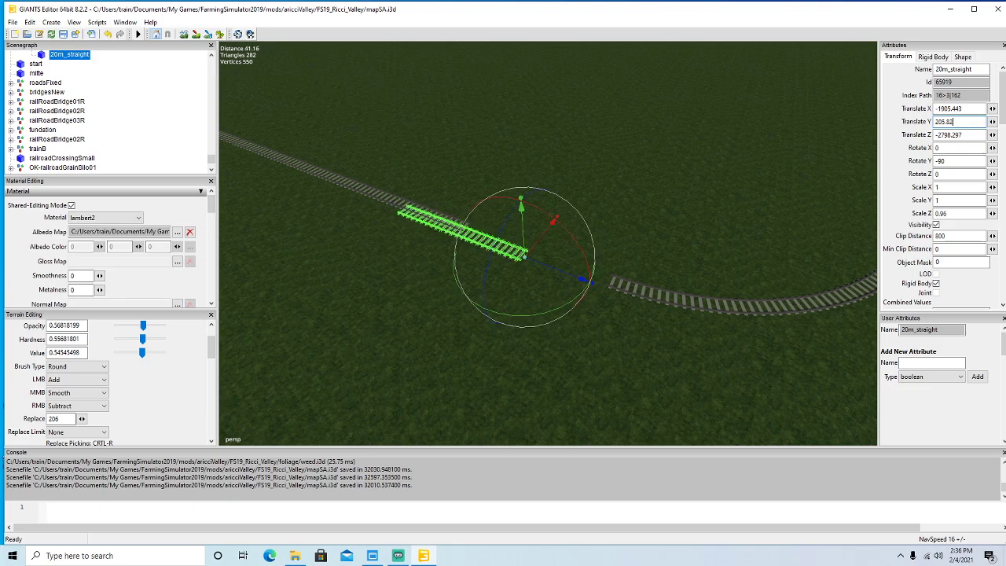
Turn the 20 m straight piece around to point toward the curve and set its Rotate Y to 90.
{"action": "left_click_drag", "start_coordinate": [575, 312], "coordinate": [605, 322]}
{"action": "left_click", "coordinate": [960, 161]}
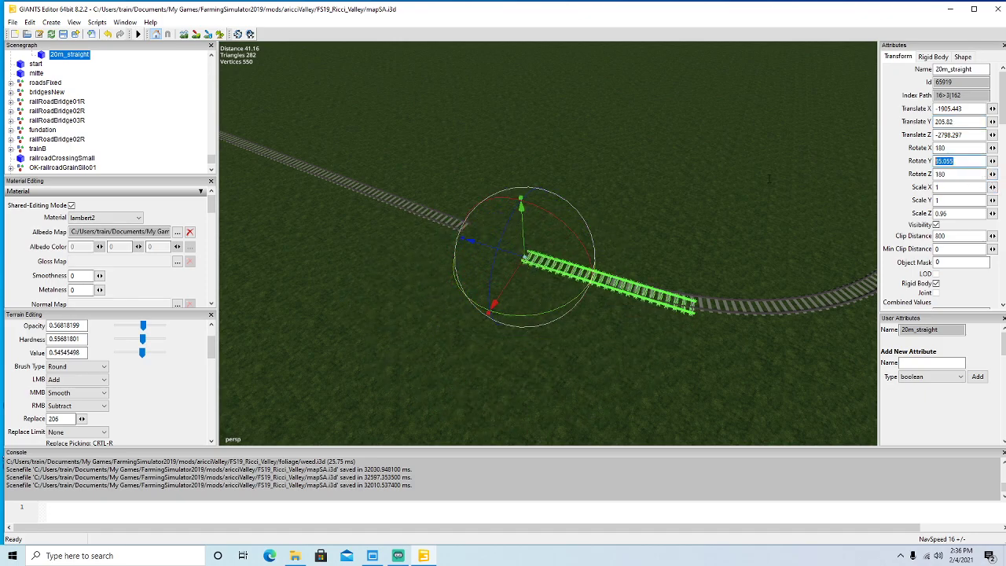
{"action": "type", "text": "90"}
Move the 20 m piece against the end of the existing straight track, at about X -1896.34, Z -2797.34.
{"action": "left_click_drag", "start_coordinate": [507, 281], "coordinate": [472, 376], "text": "alt"}
{"action": "scroll", "coordinate": [452, 278], "scroll_direction": "up", "scroll_amount": 8}
{"action": "left_click_drag", "start_coordinate": [526, 394], "coordinate": [511, 394], "text": "alt"}
{"action": "scroll", "coordinate": [511, 394], "scroll_direction": "up", "scroll_amount": 4}
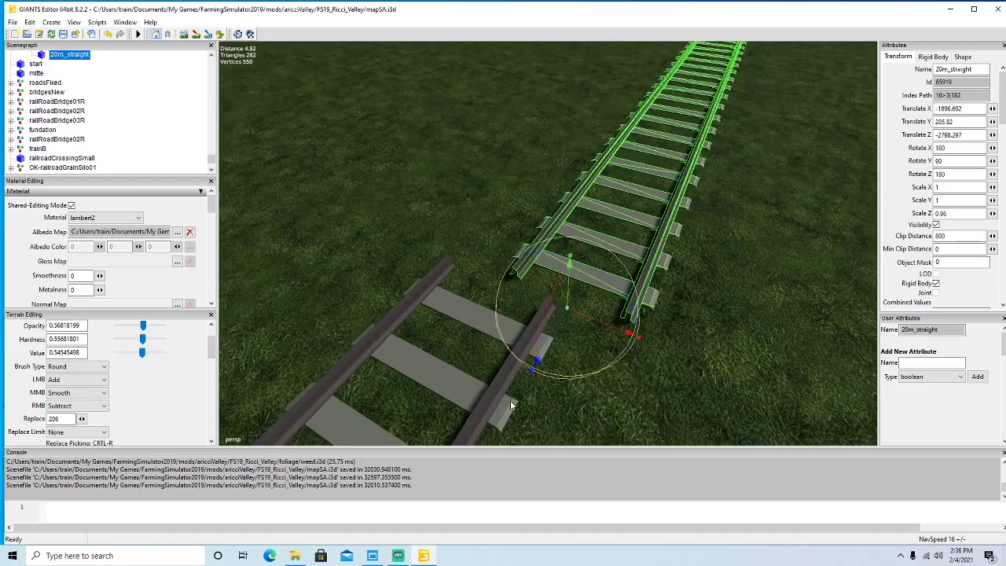
{"action": "left_click_drag", "start_coordinate": [584, 325], "coordinate": [515, 328]}
{"action": "scroll", "coordinate": [673, 226], "scroll_direction": "up", "scroll_amount": 3}
Select the 50m_90deg_right curve and shift it along Z toward the end of the 20 m piece.
{"action": "left_click", "coordinate": [499, 342]}
{"action": "left_click_drag", "start_coordinate": [754, 323], "coordinate": [855, 325], "text": "alt"}
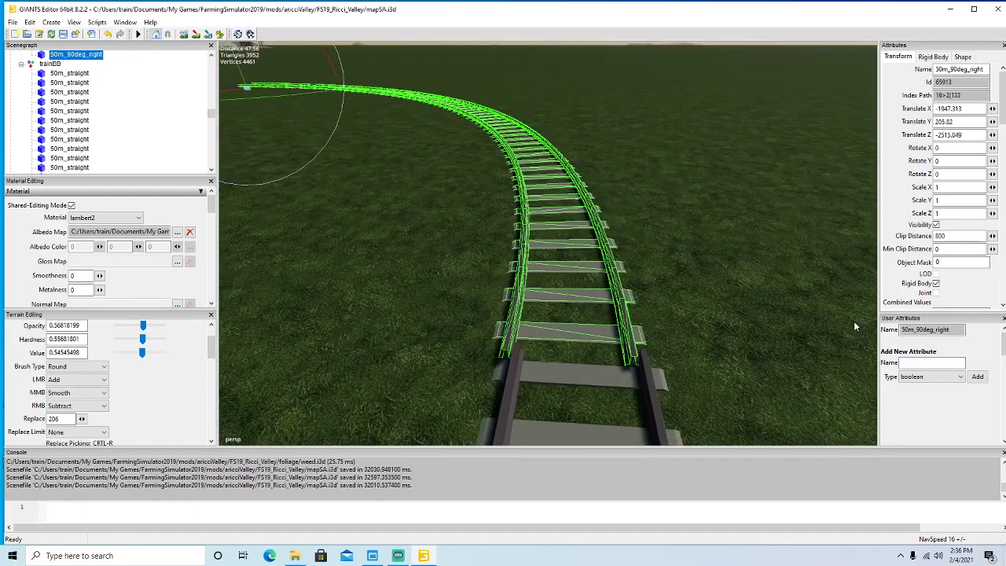
{"action": "left_click_drag", "start_coordinate": [231, 91], "coordinate": [231, 90]}
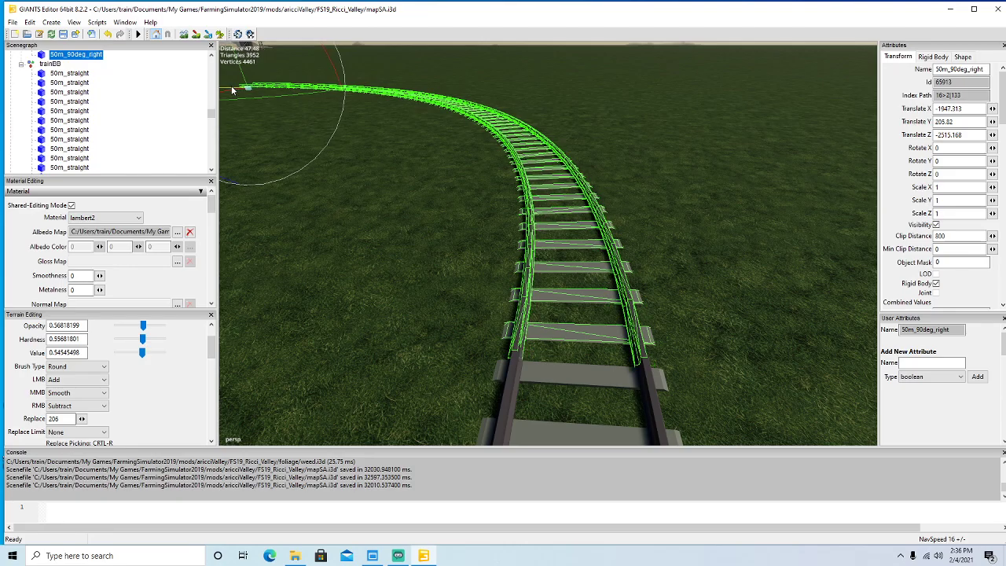
Set the curve's Translate Z to -2515.18 to line its rails up with the 20 m piece.
{"action": "left_click_drag", "start_coordinate": [385, 193], "coordinate": [409, 217], "text": "alt"}
{"action": "scroll", "coordinate": [409, 218], "scroll_direction": "up", "scroll_amount": 1}
{"action": "scroll", "coordinate": [409, 218], "scroll_direction": "down", "scroll_amount": 1}
{"action": "scroll", "coordinate": [409, 217], "scroll_direction": "up", "scroll_amount": 1}
{"action": "scroll", "coordinate": [410, 218], "scroll_direction": "down", "scroll_amount": 1}
{"action": "left_click_drag", "start_coordinate": [409, 218], "coordinate": [421, 260], "text": "alt"}
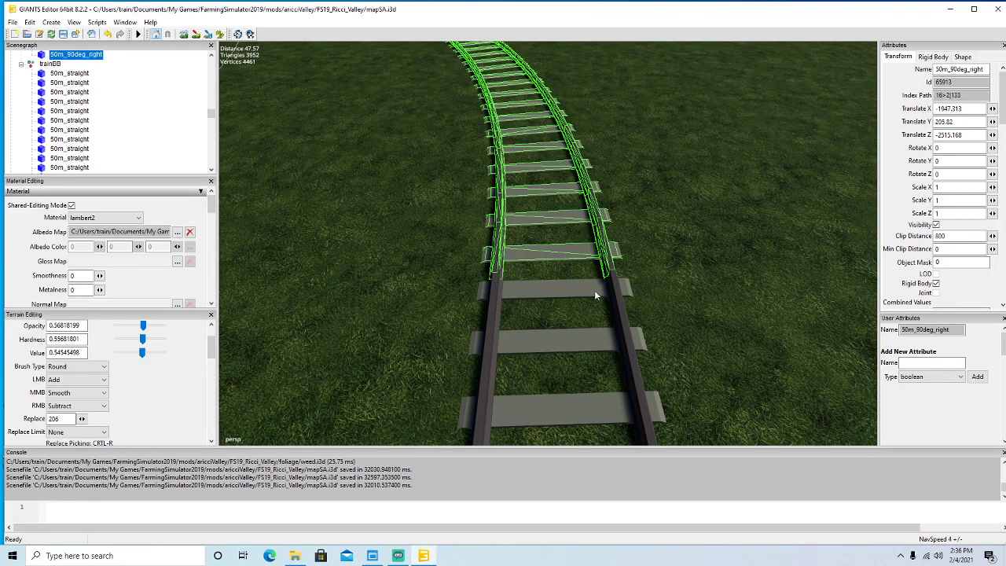
{"action": "scroll", "coordinate": [605, 303], "scroll_direction": "up", "scroll_amount": 3}
{"action": "scroll", "coordinate": [627, 314], "scroll_direction": "up", "scroll_amount": 1}
{"action": "left_click_drag", "start_coordinate": [627, 314], "coordinate": [629, 311], "text": "alt"}
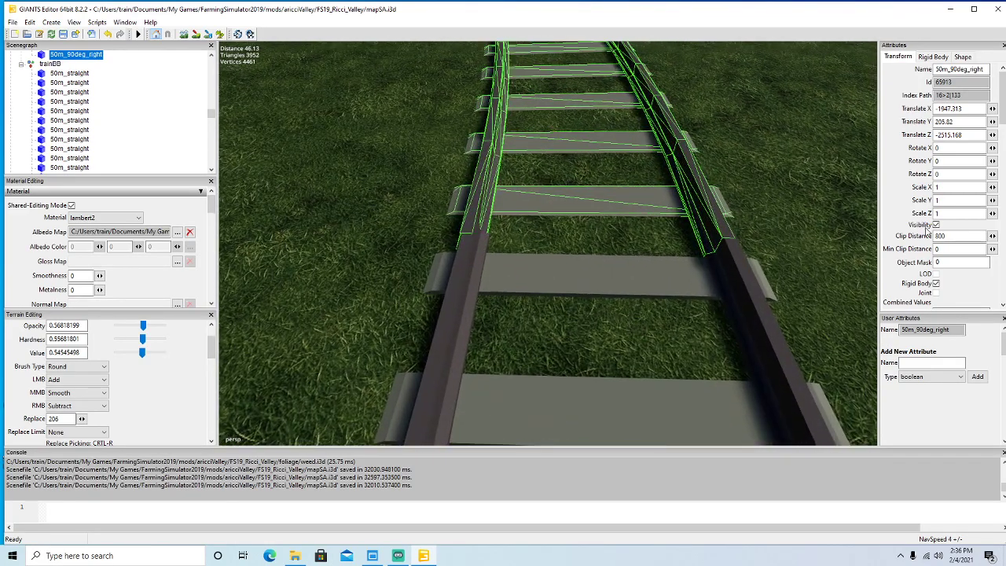
{"action": "left_click", "coordinate": [967, 136]}
{"action": "key", "text": "BackSpace"}
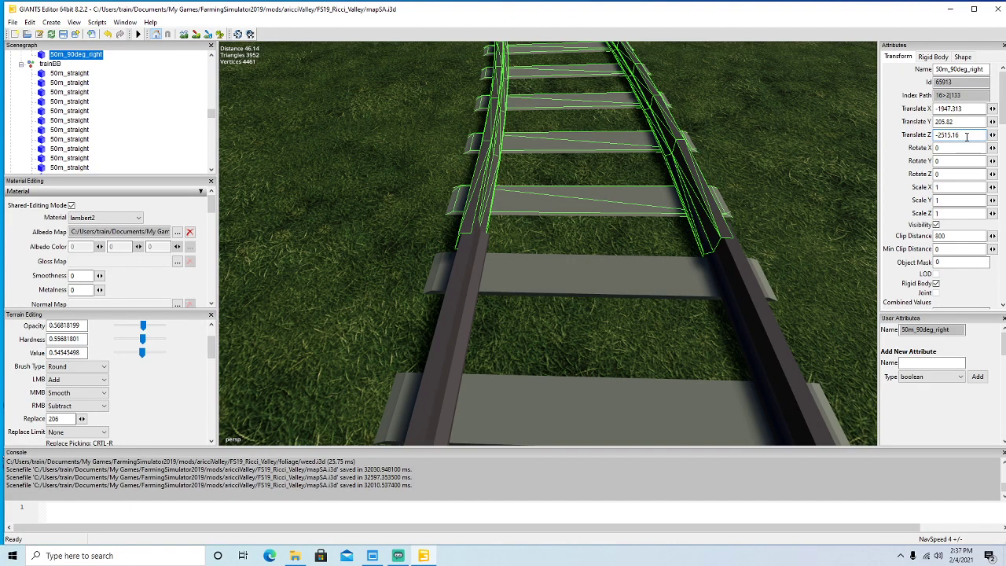
{"action": "key", "text": "BackSpace"}
{"action": "type", "text": "7"}
{"action": "key", "text": "BackSpace"}
{"action": "type", "text": "8"}
{"action": "left_click_drag", "start_coordinate": [869, 211], "coordinate": [846, 233], "text": "alt"}
{"action": "scroll", "coordinate": [836, 237], "scroll_direction": "down", "scroll_amount": 4}
{"action": "left_click", "coordinate": [967, 109]}
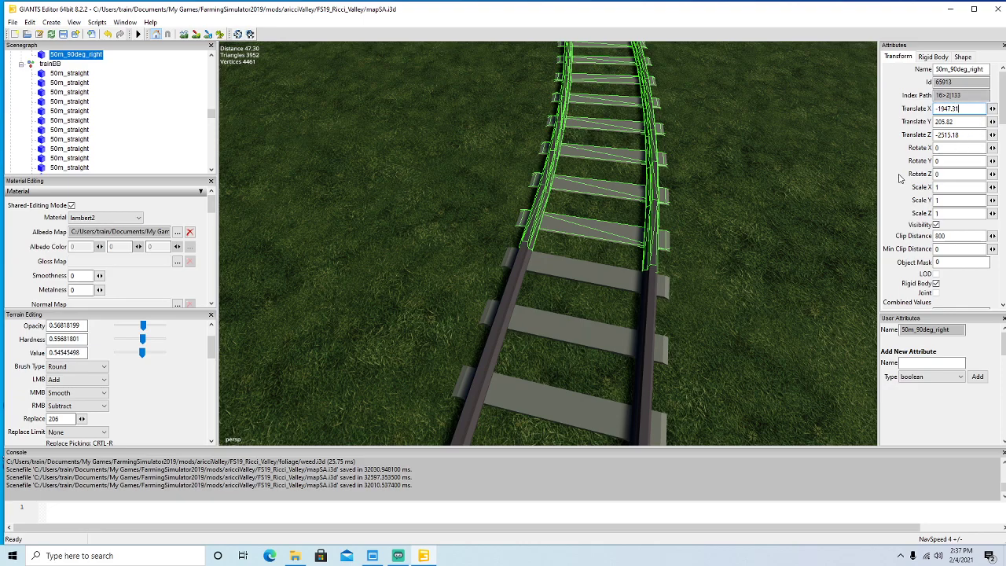
{"action": "key", "text": "BackSpace"}
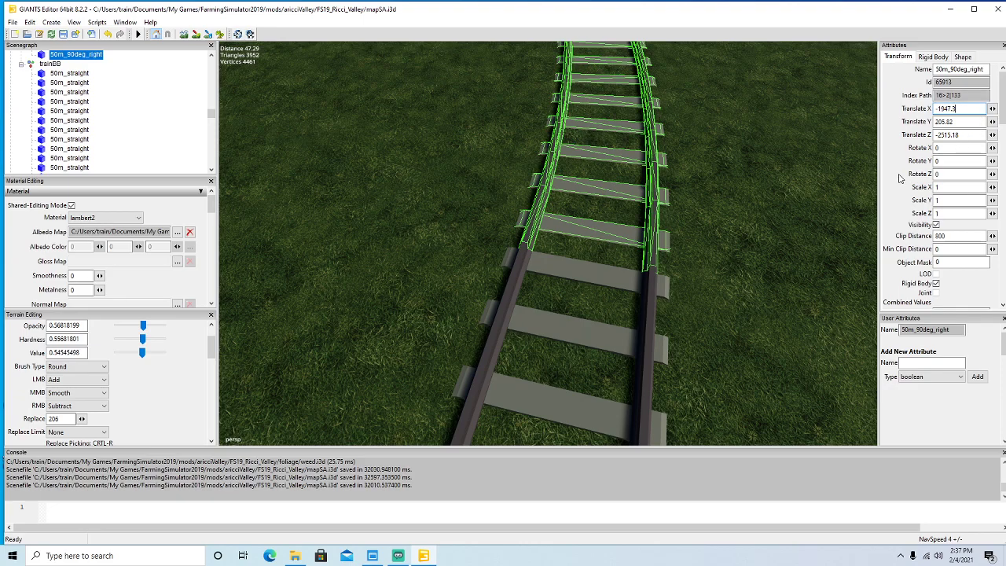
{"action": "key", "text": "BackSpace"}
{"action": "type", "text": "4"}
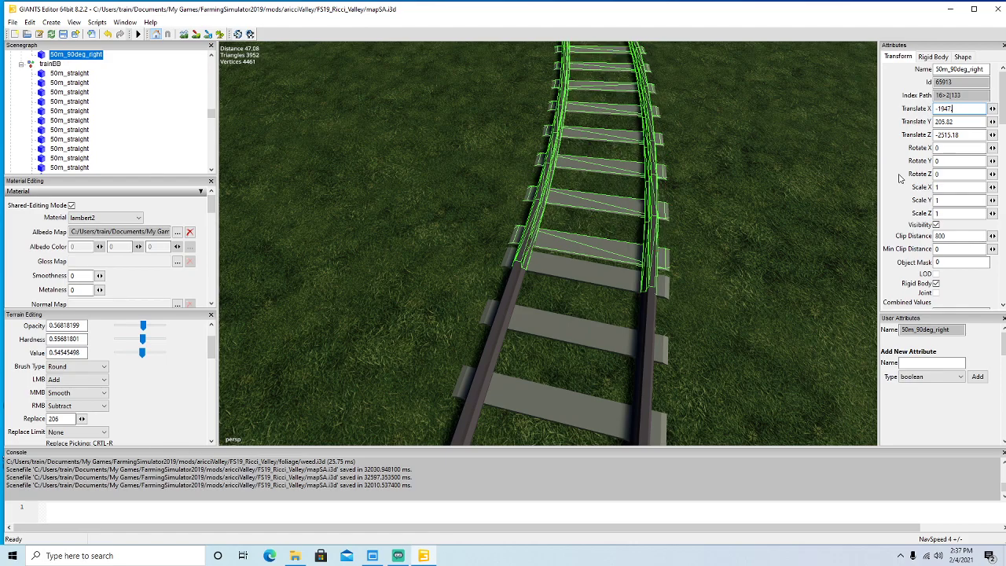
{"action": "key", "text": "BackSpace"}
{"action": "key", "text": "BackSpace"}
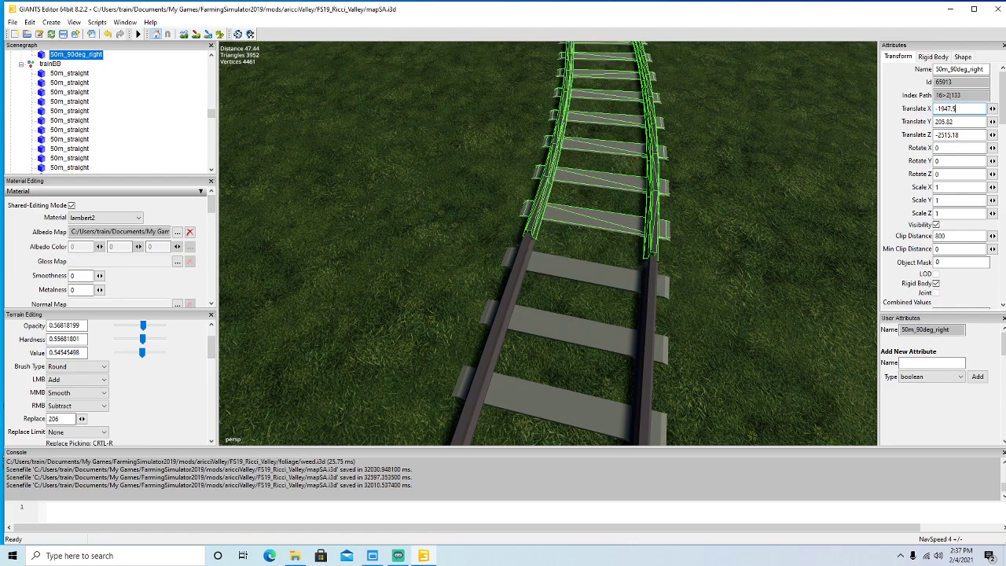
{"action": "key", "text": "BackSpace"}
{"action": "key", "text": "BackSpace"}
{"action": "type", "text": "5"}
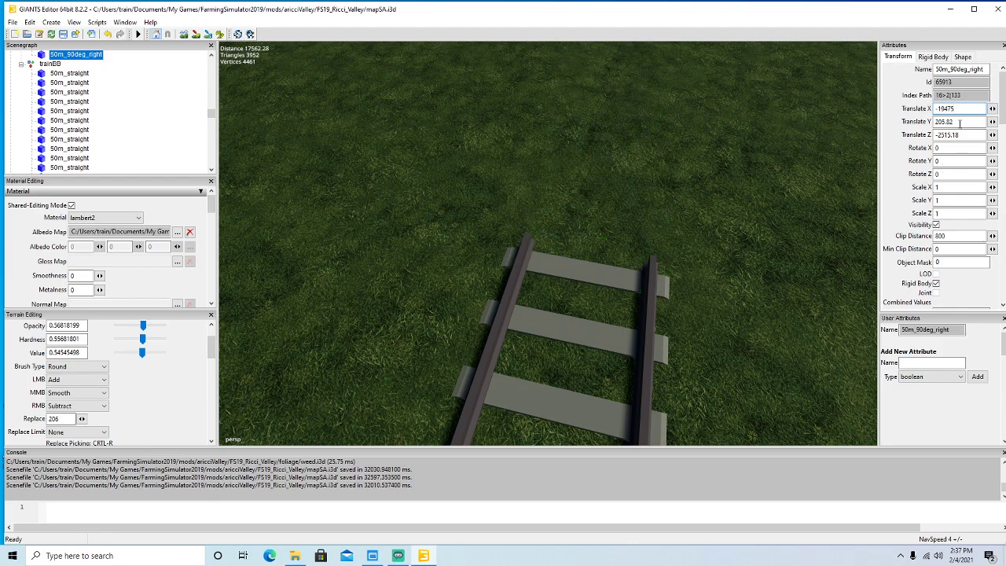
{"action": "key", "text": "BackSpace"}
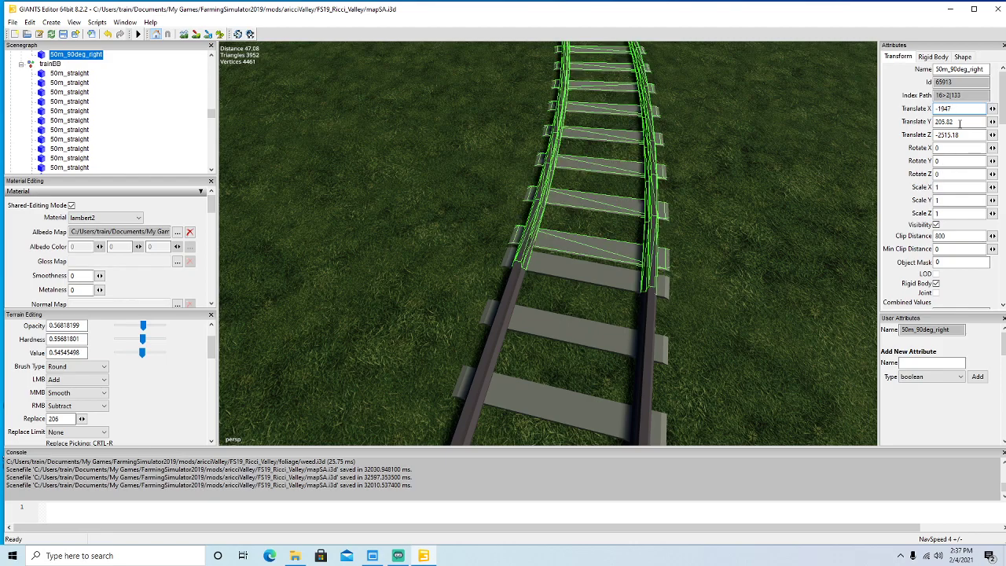
{"action": "key", "text": "BackSpace"}
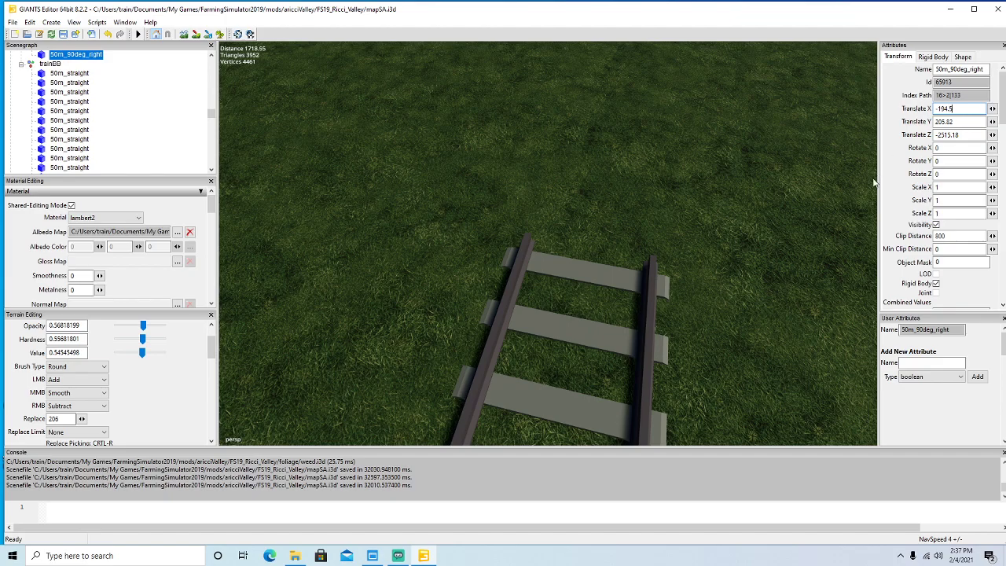
{"action": "left_click_drag", "start_coordinate": [720, 249], "coordinate": [714, 224], "text": "alt"}
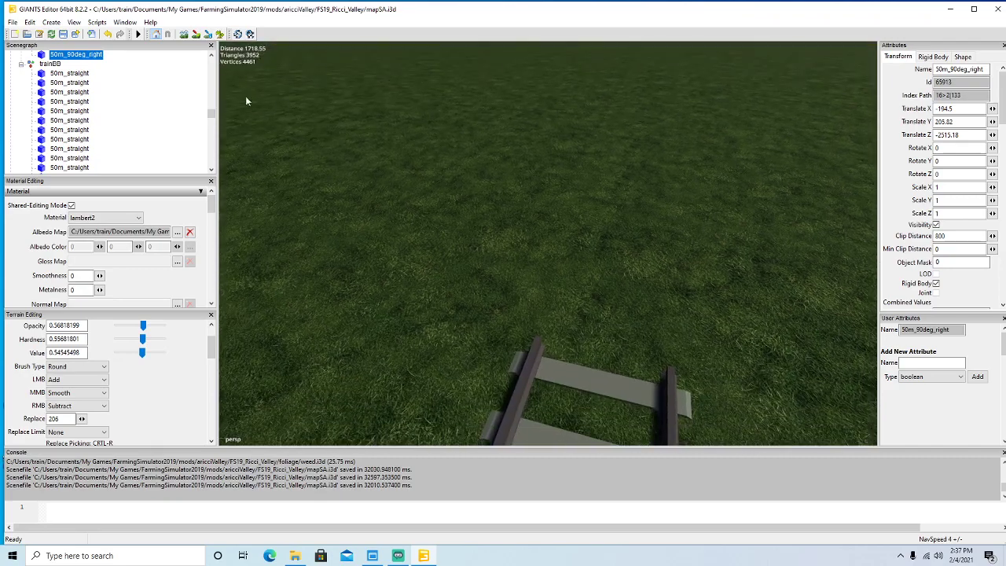
{"action": "left_click", "coordinate": [108, 36]}
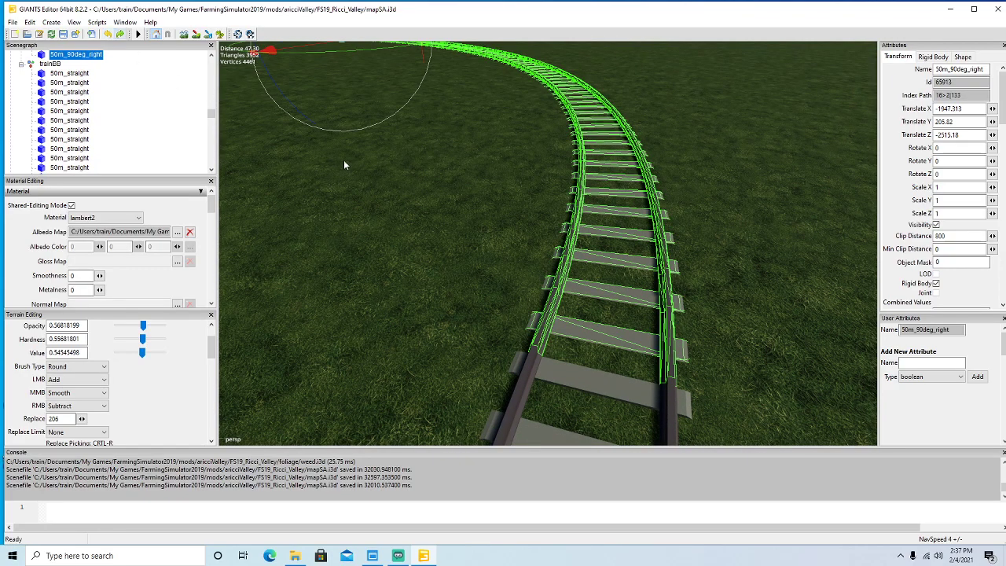
Set the curve's Translate X to -1947.4 to fit its end to the 20 m piece.
{"action": "left_click_drag", "start_coordinate": [403, 245], "coordinate": [433, 182], "text": "alt"}
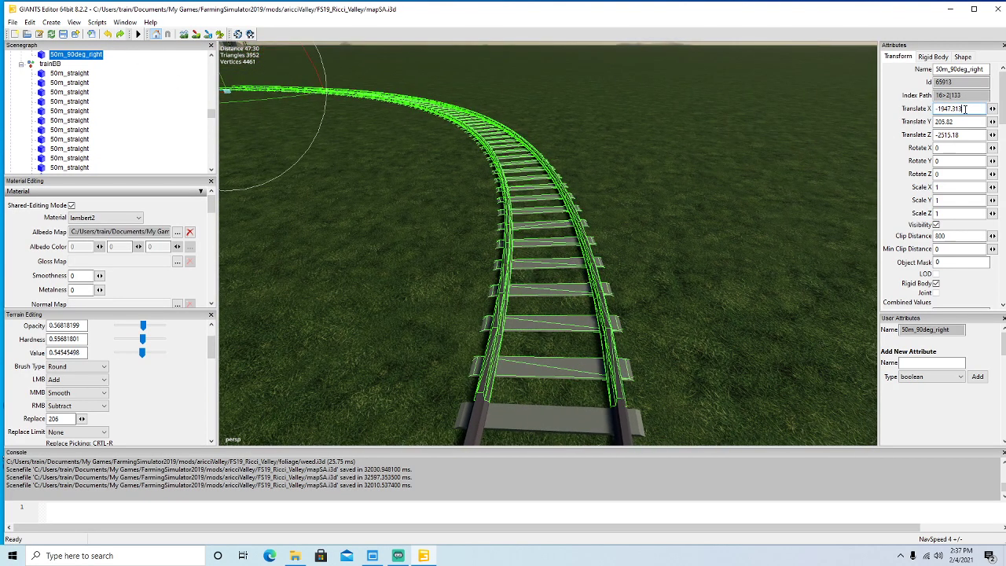
{"action": "key", "text": "BackSpace"}
{"action": "key", "text": "BackSpace"}
{"action": "key", "text": "BackSpace"}
{"action": "key", "text": "BackSpace"}
{"action": "type", "text": "."}
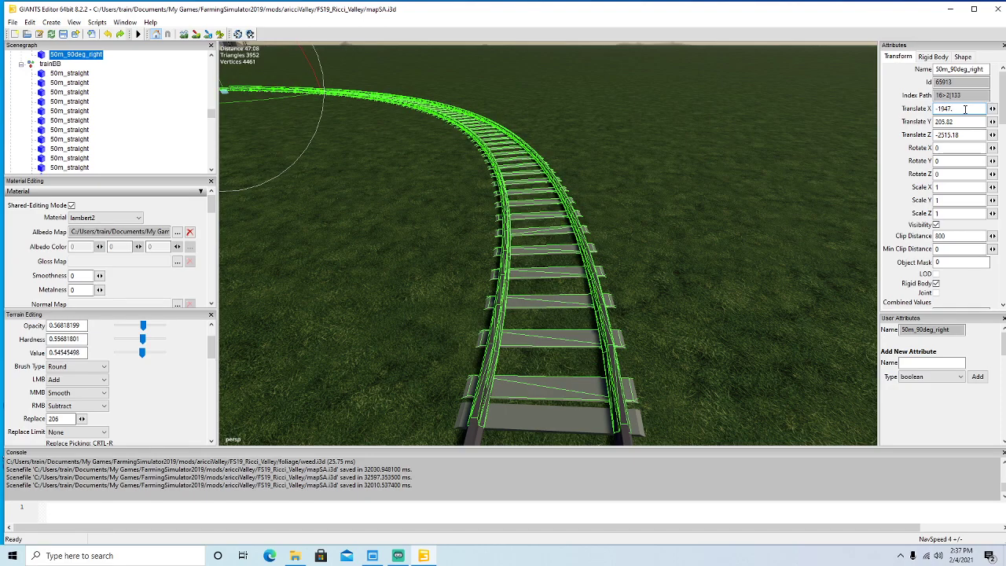
{"action": "type", "text": "4"}
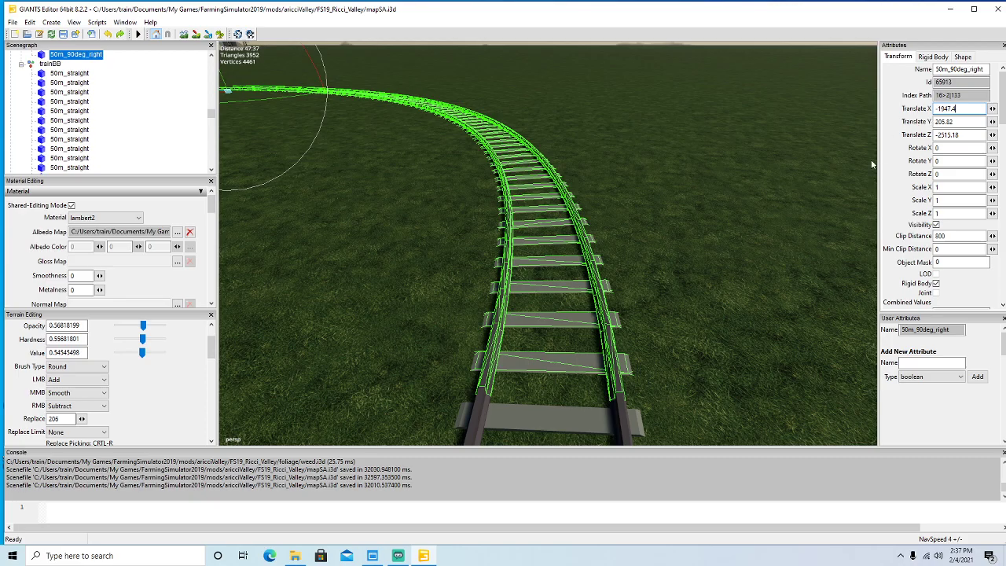
Duplicate the 50m_straight piece that adjoins the 20 m piece.
{"action": "left_click_drag", "start_coordinate": [766, 216], "coordinate": [586, 209], "text": "alt"}
{"action": "key", "text": "w"}
{"action": "key", "text": "s"}
{"action": "left_click_drag", "start_coordinate": [264, 144], "coordinate": [409, 204], "text": "alt"}
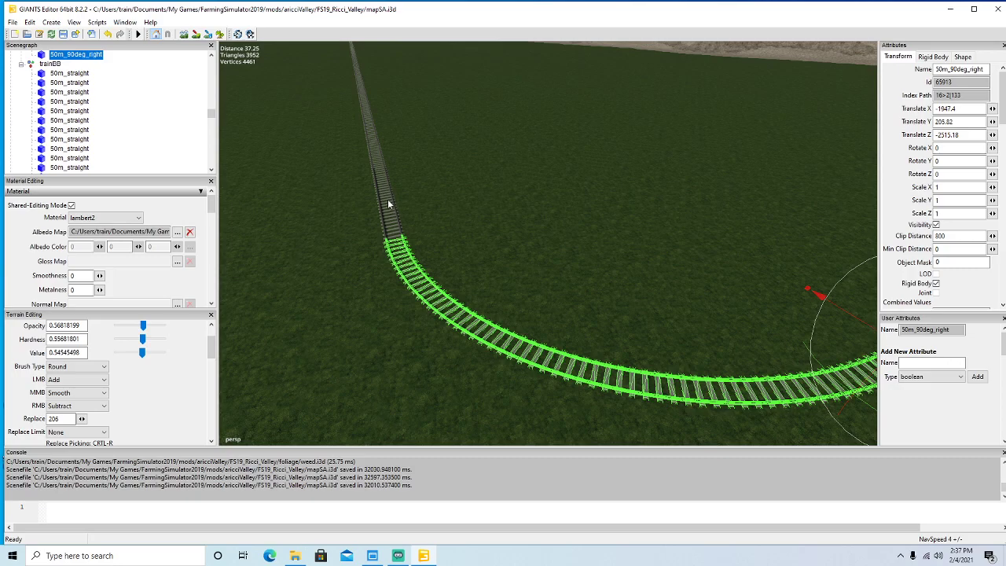
{"action": "left_click", "coordinate": [389, 199]}
{"action": "left_click_drag", "start_coordinate": [396, 164], "coordinate": [445, 142], "text": "alt"}
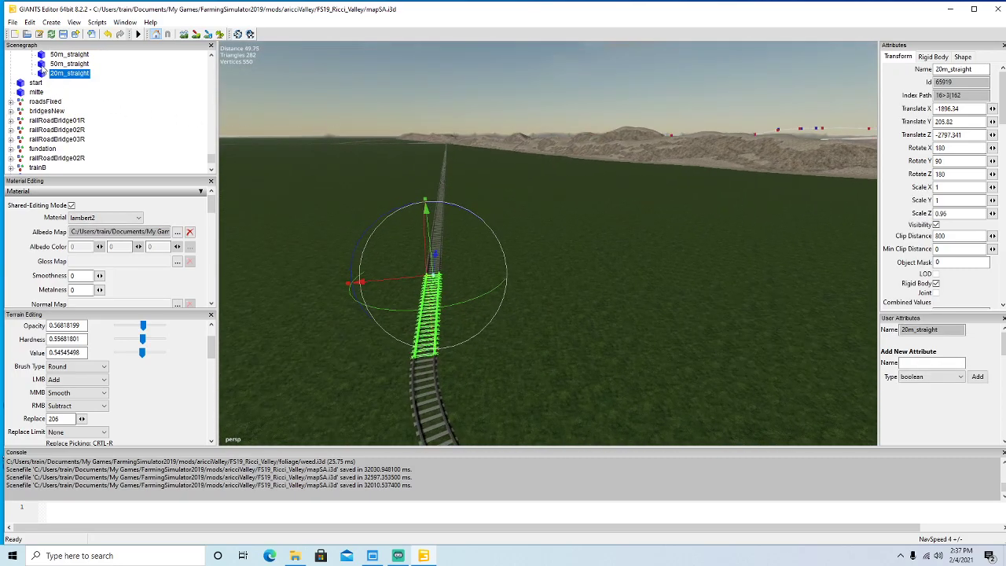
{"action": "left_click", "coordinate": [42, 66]}
{"action": "left_click_drag", "start_coordinate": [464, 263], "coordinate": [562, 305], "text": "alt"}
{"action": "scroll", "coordinate": [578, 321], "scroll_direction": "down", "scroll_amount": 6}
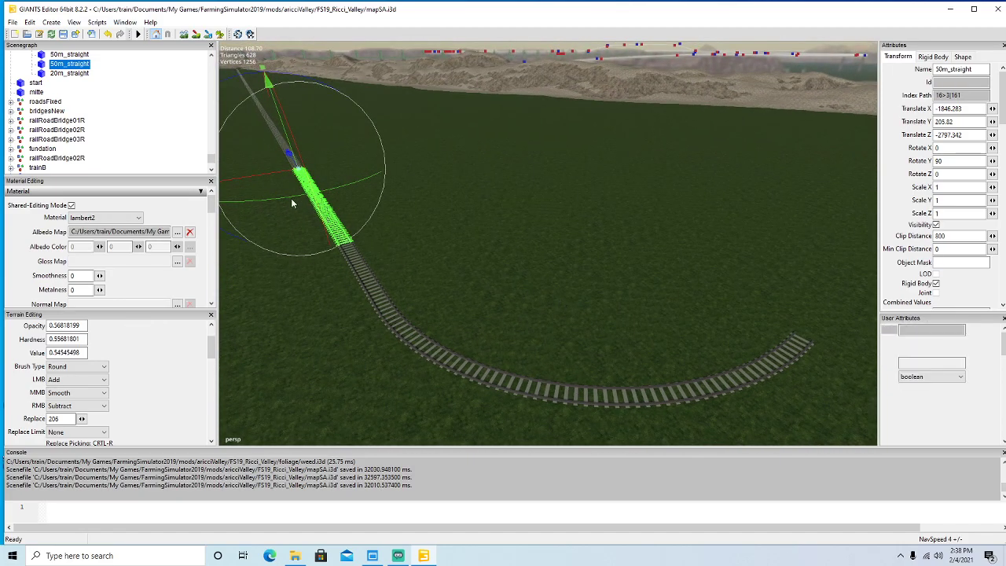
{"action": "key", "text": "ctrl+d"}
Rotate and move the 50 m copy to the curve's open end, and set its Rotate Y to 0.
{"action": "left_click_drag", "start_coordinate": [274, 165], "coordinate": [400, 178]}
{"action": "left_click_drag", "start_coordinate": [416, 144], "coordinate": [865, 358]}
{"action": "double_click", "coordinate": [956, 161]}
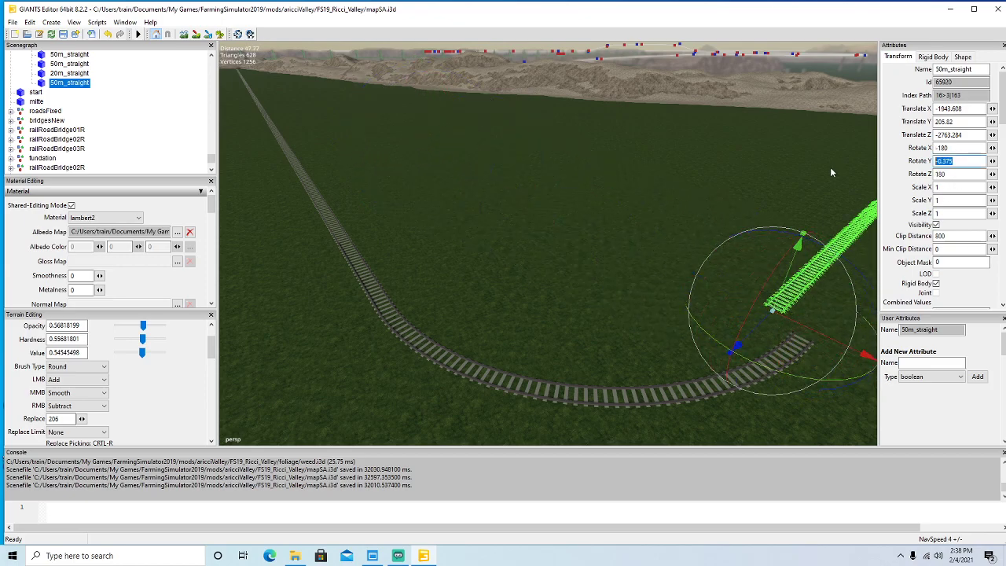
{"action": "type", "text": "0"}
{"action": "key", "text": "Return"}
Align the 50 m copy with the rails at the curve's open end, at about X -1947.4, Z -2765.54.
{"action": "left_click_drag", "start_coordinate": [620, 362], "coordinate": [708, 376], "text": "alt"}
{"action": "scroll", "coordinate": [702, 371], "scroll_direction": "up", "scroll_amount": 3}
{"action": "scroll", "coordinate": [721, 368], "scroll_direction": "up", "scroll_amount": 3}
{"action": "scroll", "coordinate": [720, 367], "scroll_direction": "up", "scroll_amount": 3}
{"action": "left_click_drag", "start_coordinate": [405, 270], "coordinate": [341, 371]}
{"action": "left_click_drag", "start_coordinate": [421, 342], "coordinate": [613, 418]}
{"action": "left_click_drag", "start_coordinate": [612, 418], "coordinate": [643, 456], "text": "alt"}
{"action": "scroll", "coordinate": [643, 456], "scroll_direction": "up", "scroll_amount": 3}
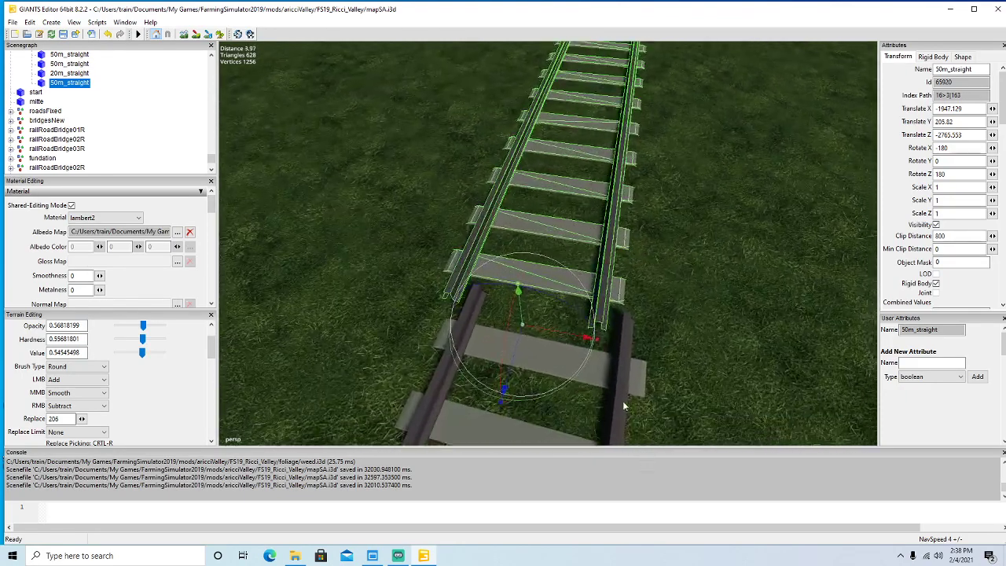
{"action": "left_click_drag", "start_coordinate": [586, 342], "coordinate": [615, 351]}
{"action": "left_click_drag", "start_coordinate": [540, 356], "coordinate": [552, 355]}
Duplicate the aligned 50 m straight and move the copy along Z beyond the original's far end.
{"action": "scroll", "coordinate": [699, 302], "scroll_direction": "down", "scroll_amount": 5}
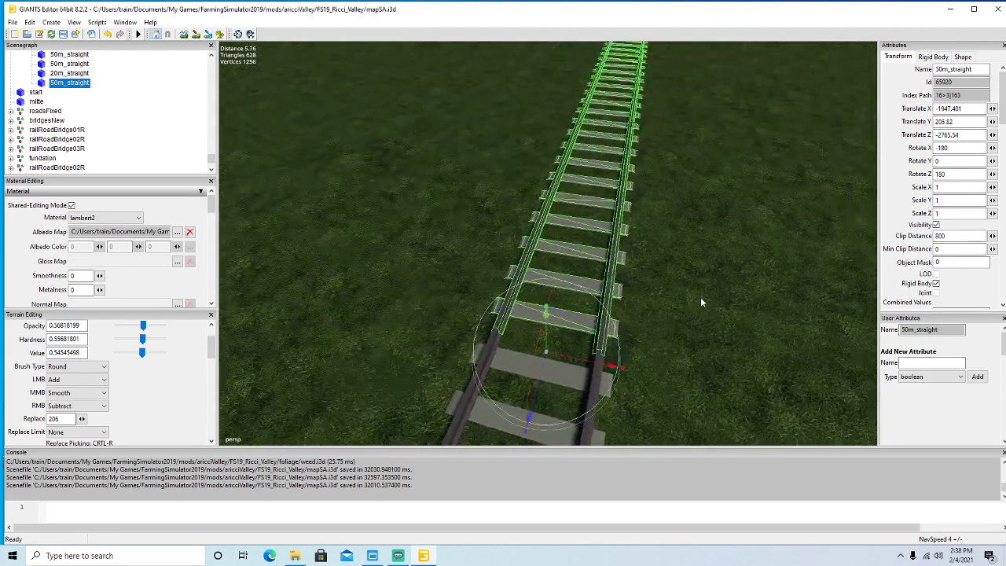
{"action": "scroll", "coordinate": [704, 300], "scroll_direction": "down", "scroll_amount": 2}
{"action": "left_click_drag", "start_coordinate": [703, 301], "coordinate": [674, 304], "text": "alt"}
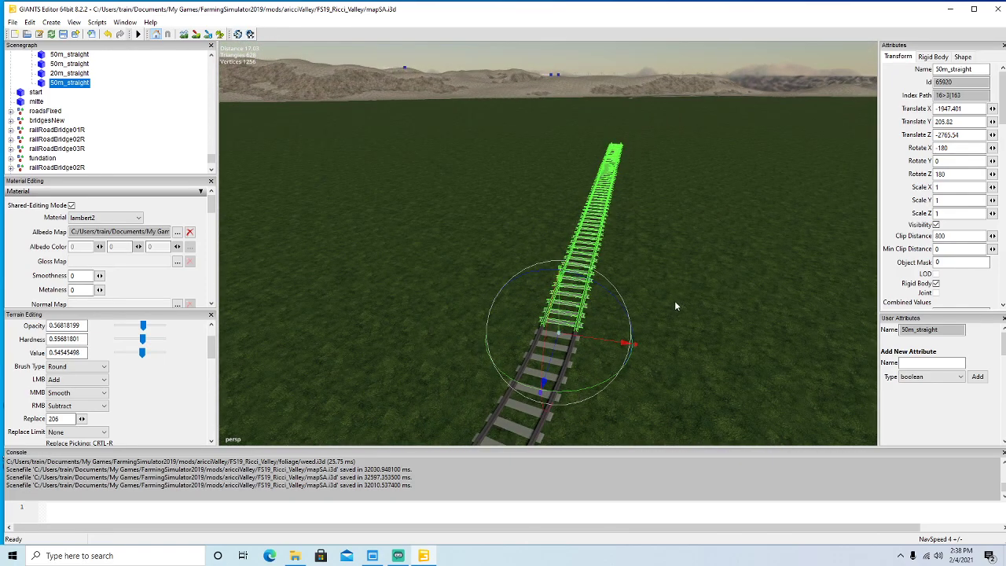
{"action": "key", "text": "ctrl+d"}
{"action": "left_click_drag", "start_coordinate": [554, 352], "coordinate": [639, 266]}
{"action": "scroll", "coordinate": [765, 104], "scroll_direction": "up", "scroll_amount": 10}
{"action": "left_click_drag", "start_coordinate": [548, 298], "coordinate": [735, 54]}
Slide the new 50 m copy back along Z to close the gap, at about Z -2715.46.
{"action": "scroll", "coordinate": [729, 168], "scroll_direction": "up", "scroll_amount": 8}
{"action": "left_click_drag", "start_coordinate": [696, 231], "coordinate": [783, 104], "text": "alt"}
{"action": "mouse_move", "coordinate": [721, 279]}
{"action": "left_mouse_down", "text": "alt"}
{"action": "mouse_move", "coordinate": [736, 230]}
{"action": "mouse_move", "coordinate": [744, 239]}
{"action": "mouse_move", "coordinate": [755, 232]}
{"action": "mouse_move", "coordinate": [715, 296]}
{"action": "left_mouse_up", "text": "alt"}
{"action": "scroll", "coordinate": [744, 239], "scroll_direction": "up", "scroll_amount": 12}
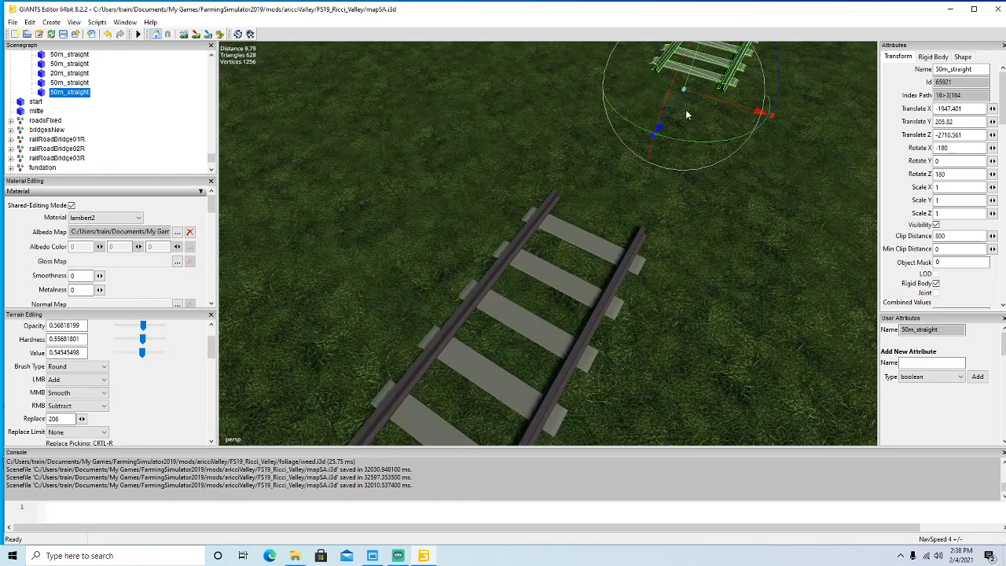
{"action": "left_click_drag", "start_coordinate": [679, 106], "coordinate": [671, 322]}
Duplicate the latest 50 m straight and join the copy to its far end, at about Z -2665.34.
{"action": "scroll", "coordinate": [675, 262], "scroll_direction": "down", "scroll_amount": 7}
{"action": "scroll", "coordinate": [711, 201], "scroll_direction": "up", "scroll_amount": 5}
{"action": "scroll", "coordinate": [671, 322], "scroll_direction": "down", "scroll_amount": 7}
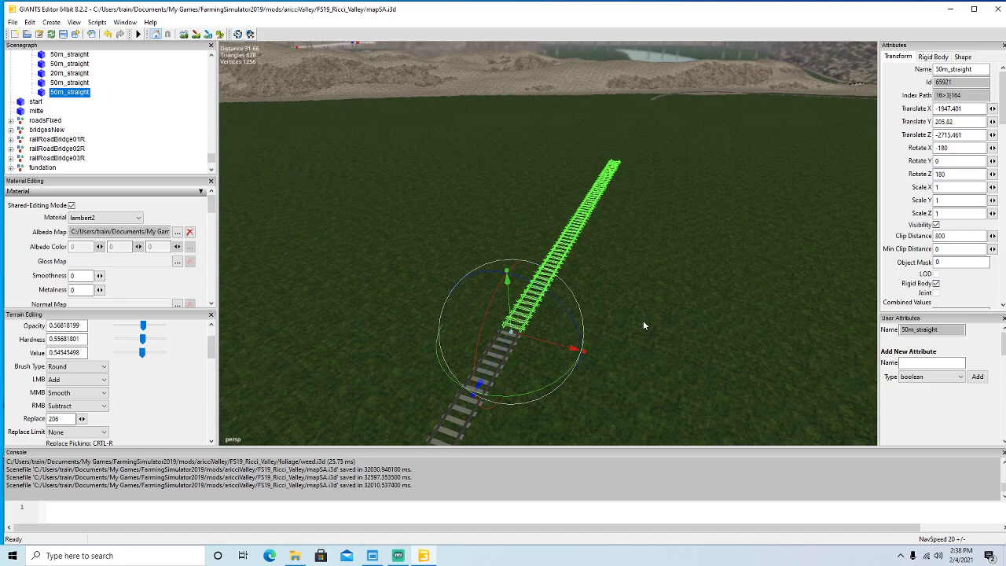
{"action": "key", "text": "ctrl+d"}
{"action": "left_click_drag", "start_coordinate": [479, 385], "coordinate": [944, 17]}
{"action": "left_click_drag", "start_coordinate": [731, 201], "coordinate": [694, 240], "text": "alt"}
{"action": "scroll", "coordinate": [761, 161], "scroll_direction": "up", "scroll_amount": 8}
{"action": "left_click_drag", "start_coordinate": [404, 363], "coordinate": [400, 368]}
Duplicate the 20m_straight piece for the remaining gap before the next curve.
{"action": "scroll", "coordinate": [651, 328], "scroll_direction": "down", "scroll_amount": 5}
{"action": "left_click_drag", "start_coordinate": [651, 328], "coordinate": [536, 338], "text": "alt"}
{"action": "scroll", "coordinate": [723, 242], "scroll_direction": "up", "scroll_amount": 9}
{"action": "scroll", "coordinate": [539, 334], "scroll_direction": "down", "scroll_amount": 4}
{"action": "scroll", "coordinate": [540, 333], "scroll_direction": "up", "scroll_amount": 1}
{"action": "scroll", "coordinate": [94, 122], "scroll_direction": "up", "scroll_amount": 1}
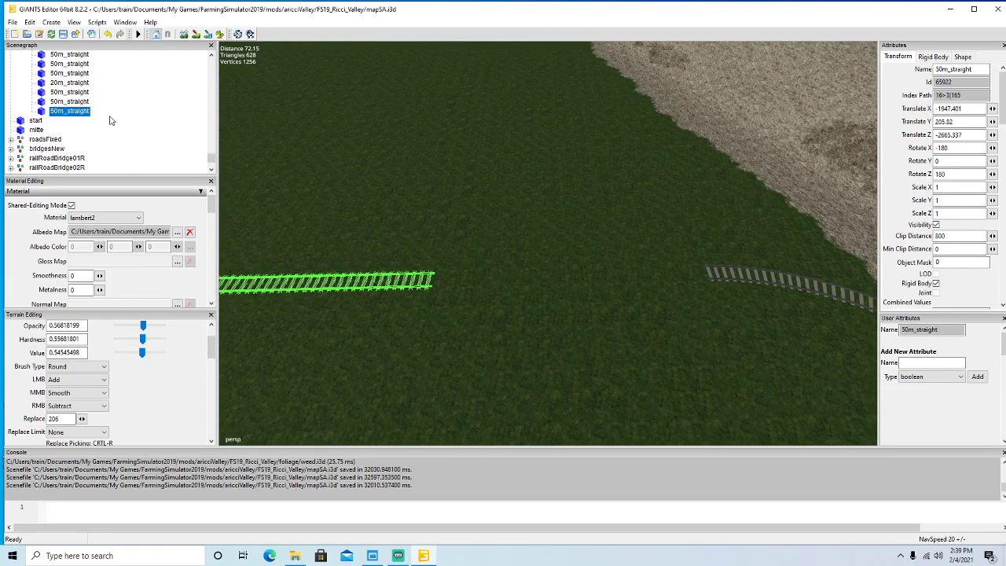
{"action": "scroll", "coordinate": [91, 118], "scroll_direction": "up", "scroll_amount": 1}
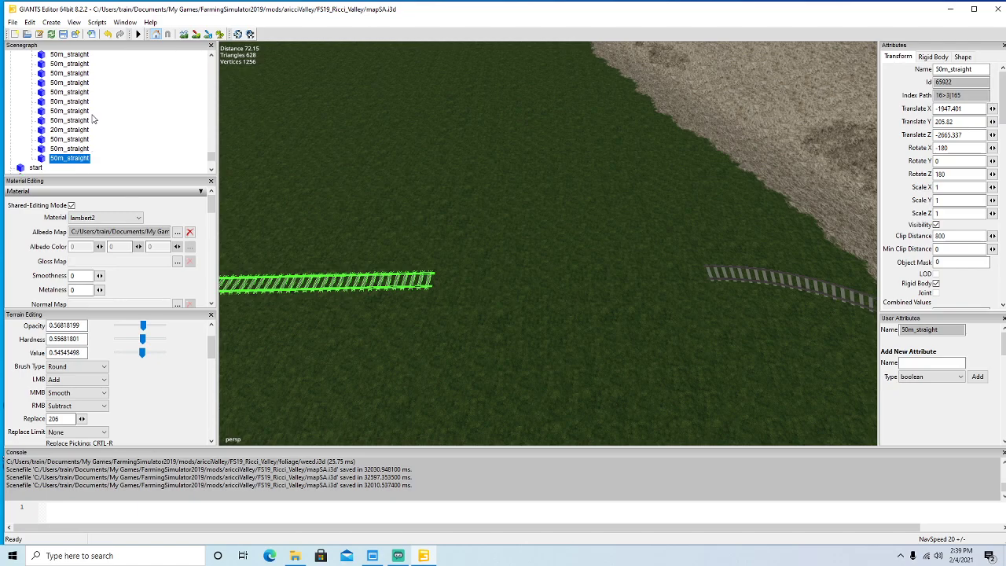
{"action": "scroll", "coordinate": [92, 118], "scroll_direction": "down", "scroll_amount": 1}
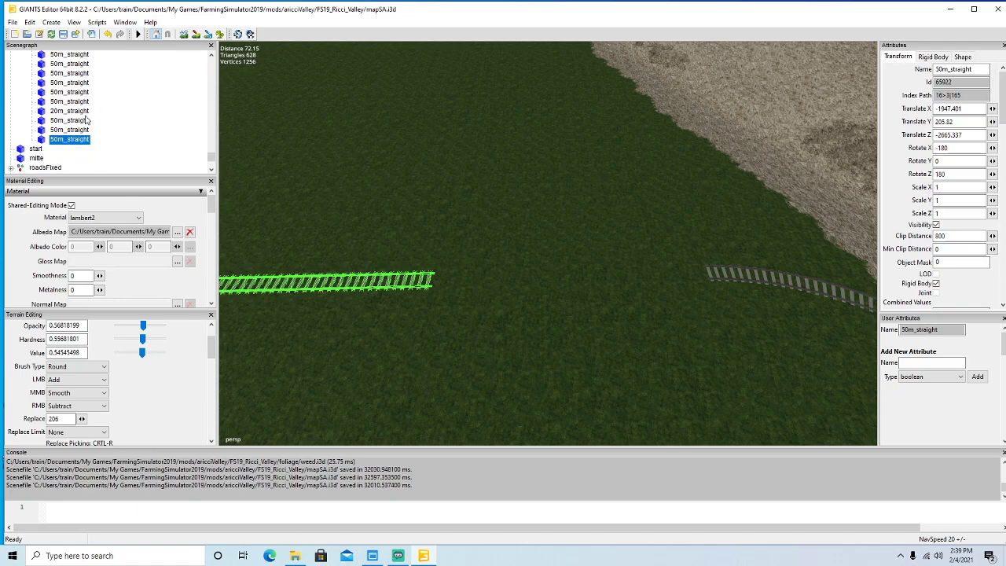
{"action": "left_click", "coordinate": [45, 113]}
{"action": "left_click_drag", "start_coordinate": [505, 261], "coordinate": [414, 221], "text": "alt"}
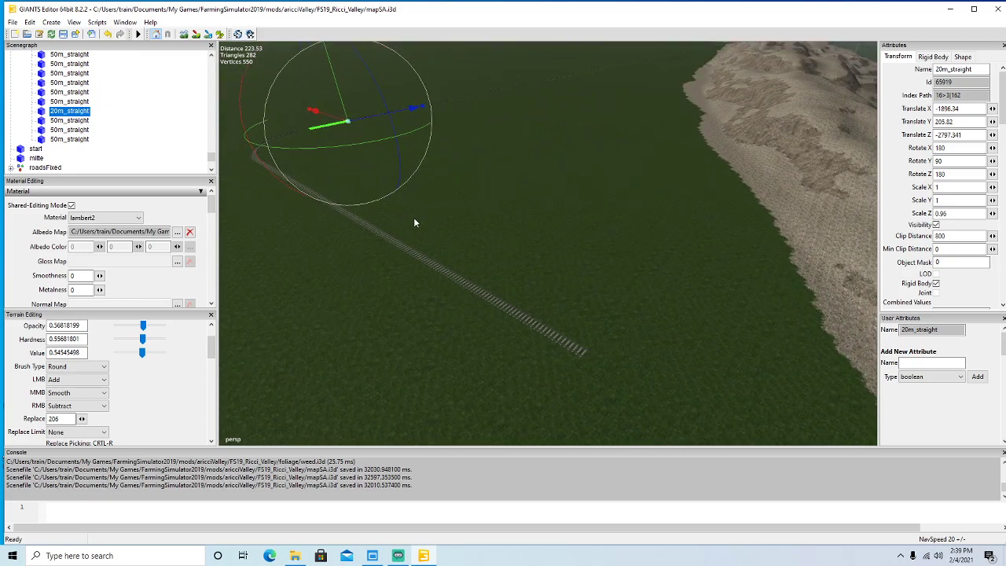
{"action": "key", "text": "ctrl+d"}
Try the 20m_straight copy in the remaining gap at a Z scale of 1, and delete it.
{"action": "left_click_drag", "start_coordinate": [327, 123], "coordinate": [748, 294]}
{"action": "left_click_drag", "start_coordinate": [714, 232], "coordinate": [614, 425]}
{"action": "double_click", "coordinate": [959, 213]}
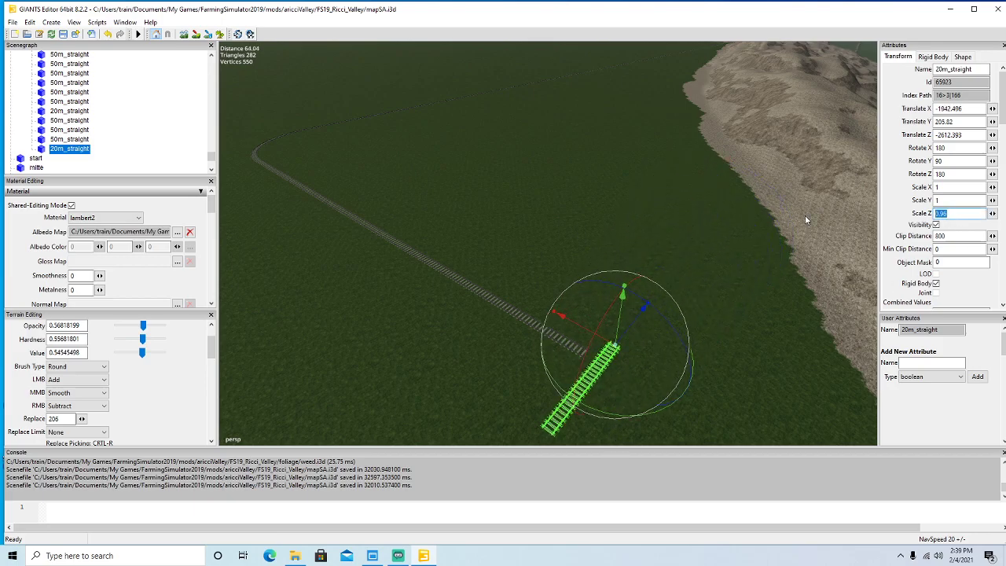
{"action": "type", "text": "1"}
{"action": "key", "text": "Return"}
{"action": "left_click_drag", "start_coordinate": [610, 415], "coordinate": [669, 404]}
{"action": "right_click_drag", "start_coordinate": [669, 404], "coordinate": [579, 416]}
{"action": "left_click_drag", "start_coordinate": [470, 356], "coordinate": [479, 363]}
{"action": "key", "text": "Delete"}
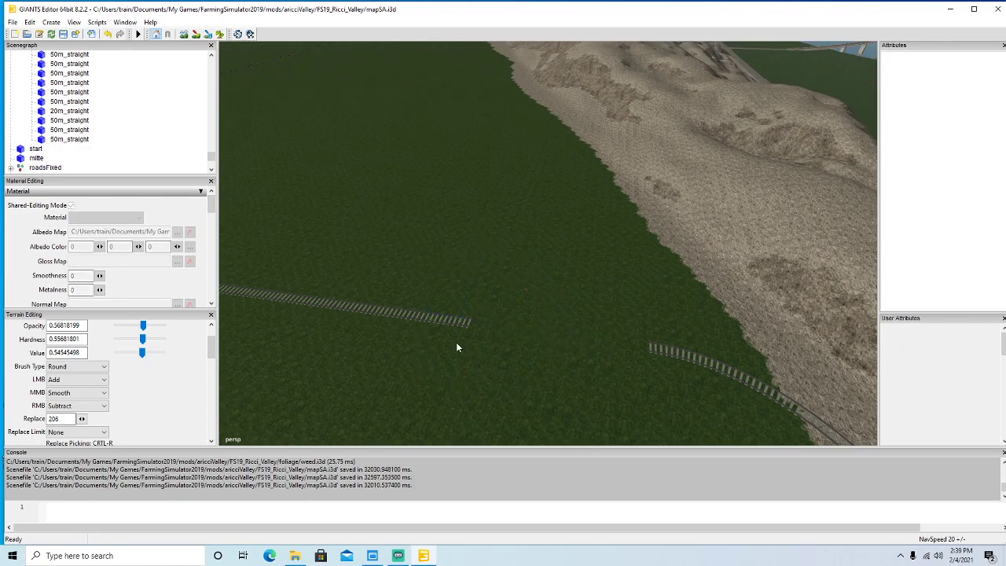
Find the 30m_straight piece in the track group above trainBB and duplicate it.
{"action": "scroll", "coordinate": [86, 142], "scroll_direction": "up", "scroll_amount": 2}
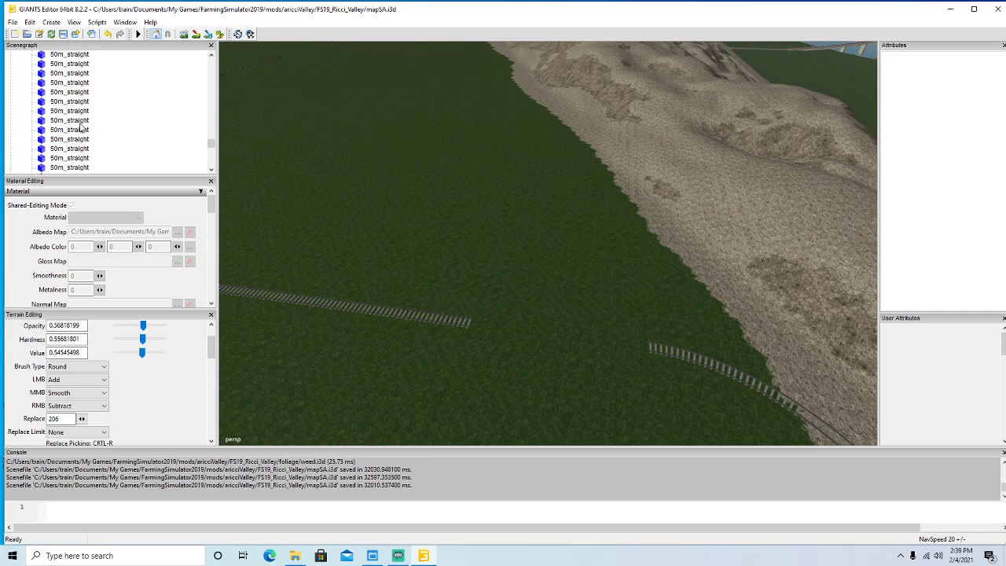
{"action": "scroll", "coordinate": [81, 127], "scroll_direction": "up", "scroll_amount": 2}
{"action": "scroll", "coordinate": [50, 121], "scroll_direction": "up", "scroll_amount": 3}
{"action": "scroll", "coordinate": [57, 109], "scroll_direction": "up", "scroll_amount": 3}
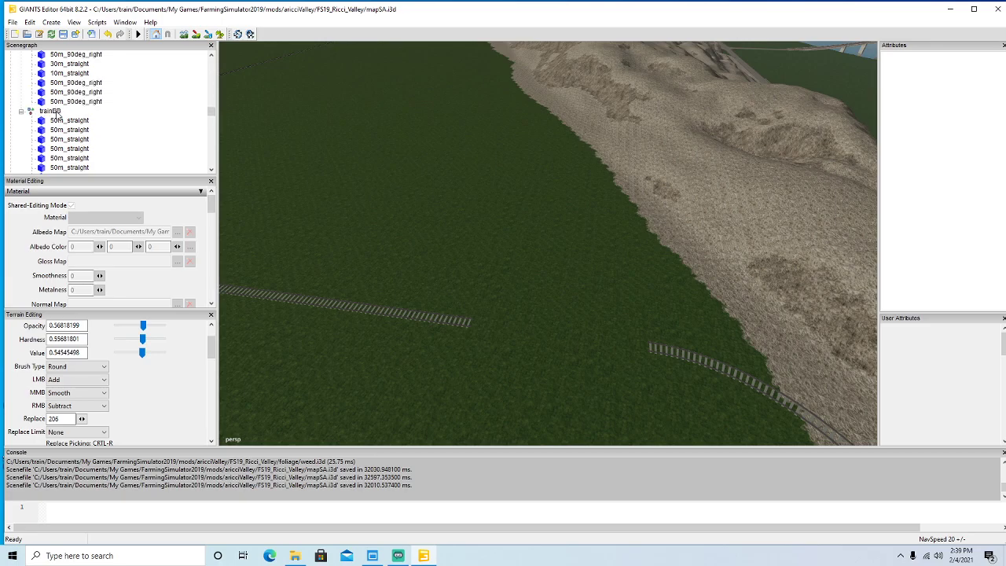
{"action": "scroll", "coordinate": [52, 108], "scroll_direction": "up", "scroll_amount": 1}
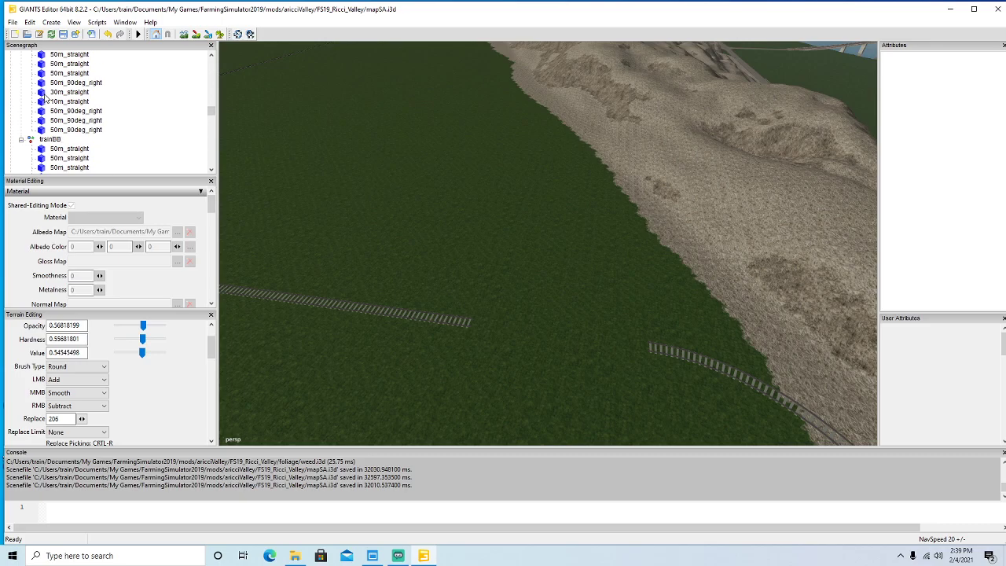
{"action": "left_click", "coordinate": [47, 93]}
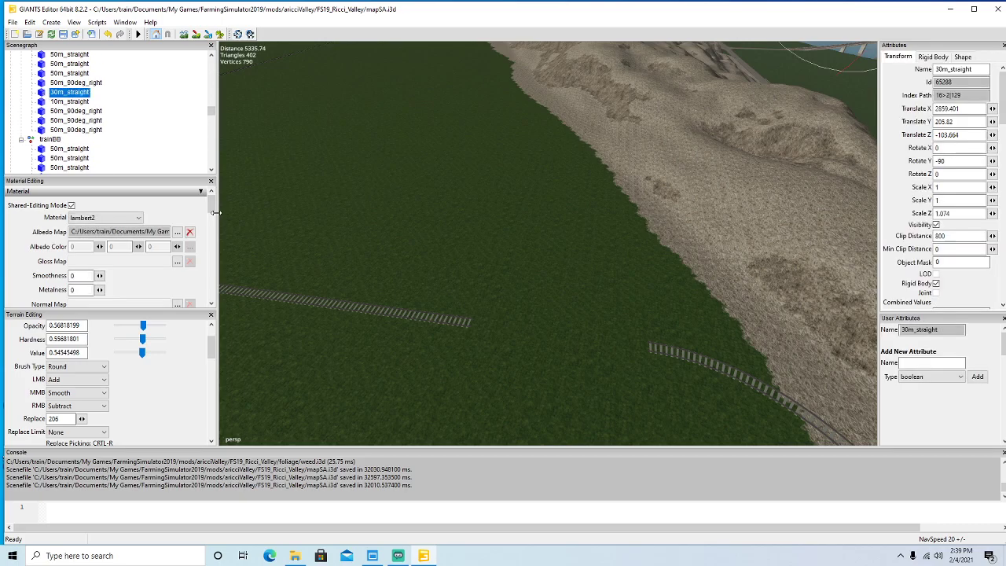
{"action": "key", "text": "ctrl+d"}
{"action": "left_click", "coordinate": [29, 22]}
{"action": "left_click", "coordinate": [86, 168]}
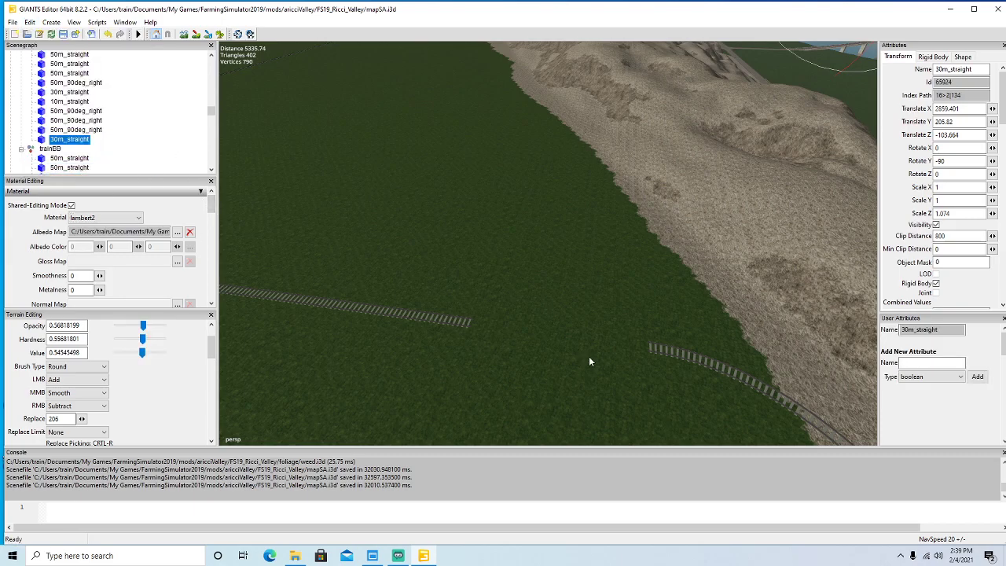
With the 30 m copy placed in the gap, set its Z scale to 1 and turn it along the track with Rotate Y 0.
{"action": "double_click", "coordinate": [958, 215]}
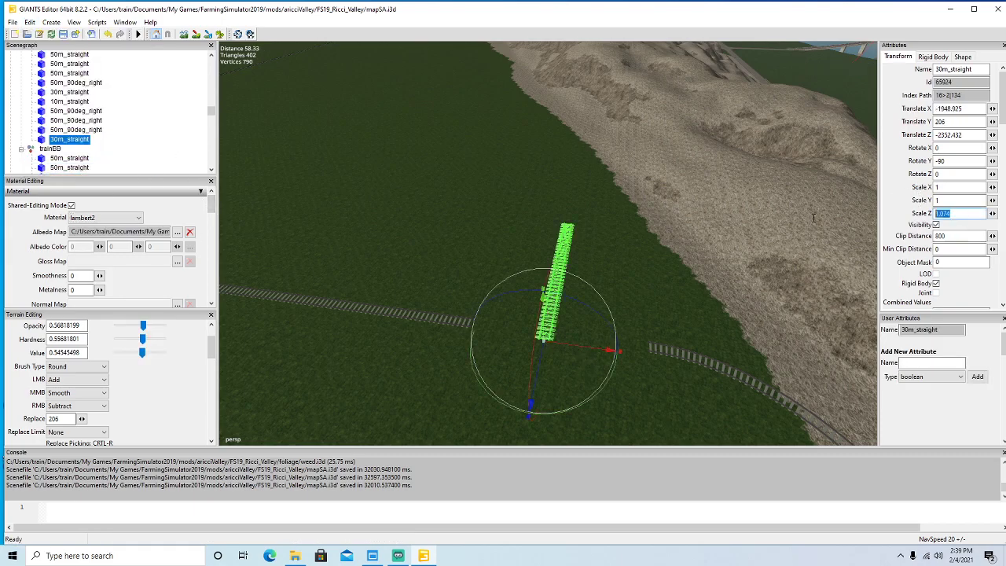
{"action": "type", "text": "1"}
{"action": "key", "text": "Return"}
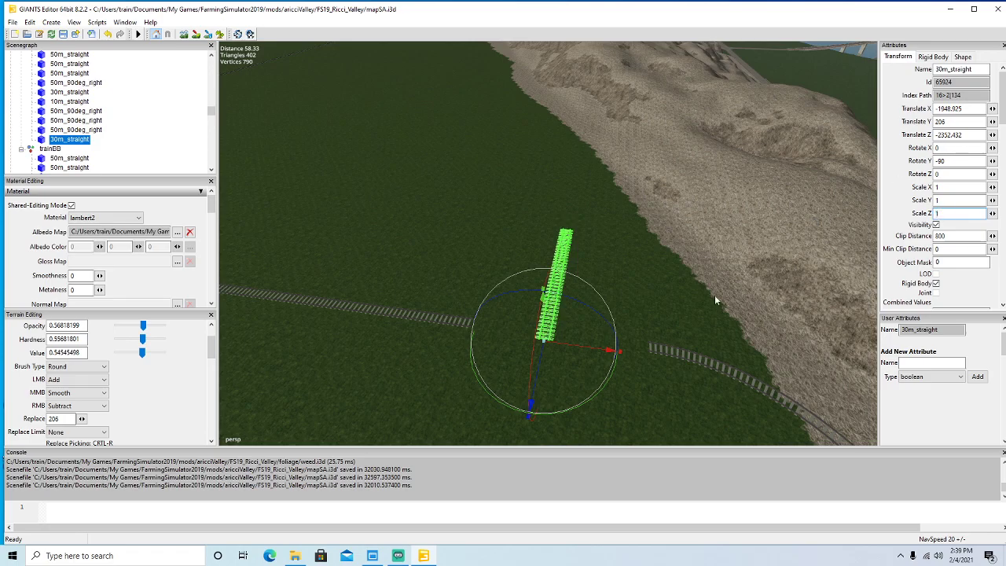
{"action": "left_click_drag", "start_coordinate": [595, 398], "coordinate": [450, 403]}
{"action": "double_click", "coordinate": [957, 163]}
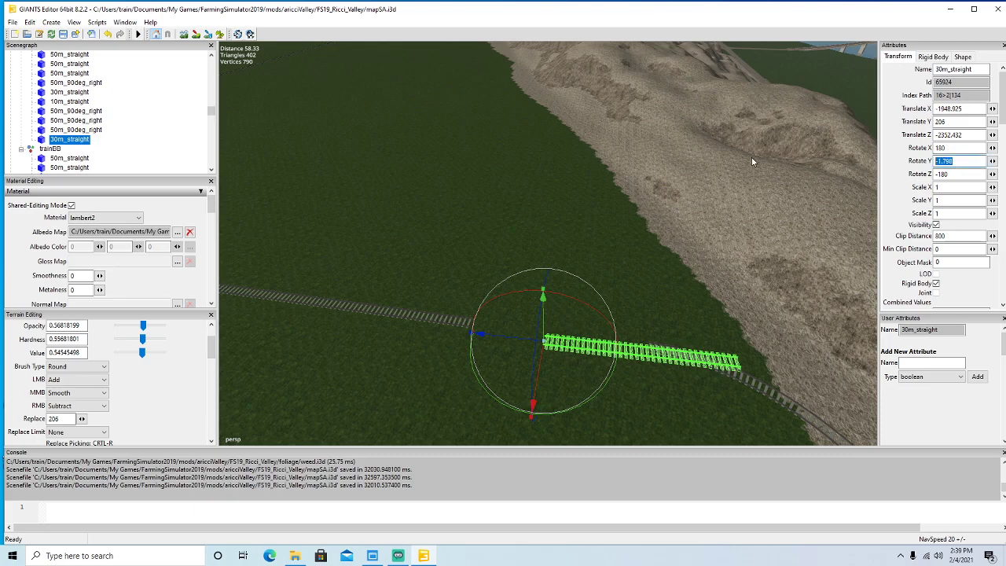
{"action": "type", "text": "0"}
{"action": "key", "text": "Return"}
Move the 30 m straight to the end of the existing track, at about X -1947.47 and Z -2365.42.
{"action": "left_click_drag", "start_coordinate": [478, 336], "coordinate": [406, 336]}
{"action": "left_click_drag", "start_coordinate": [406, 336], "coordinate": [603, 383], "text": "alt"}
{"action": "scroll", "coordinate": [339, 379], "scroll_direction": "up", "scroll_amount": 5}
{"action": "scroll", "coordinate": [580, 385], "scroll_direction": "up", "scroll_amount": 3}
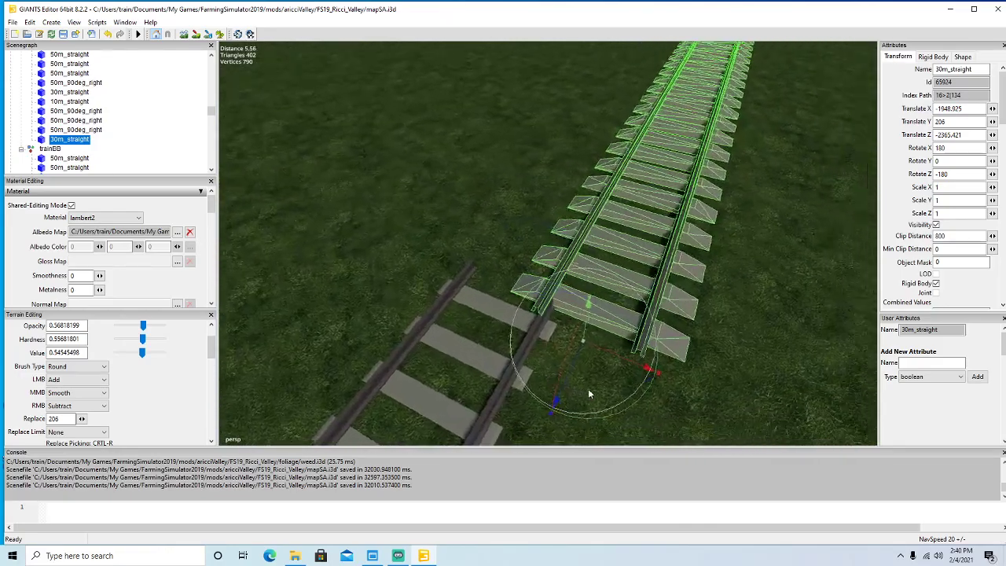
{"action": "left_click_drag", "start_coordinate": [587, 392], "coordinate": [600, 390], "text": "alt"}
{"action": "left_click_drag", "start_coordinate": [615, 353], "coordinate": [509, 331]}
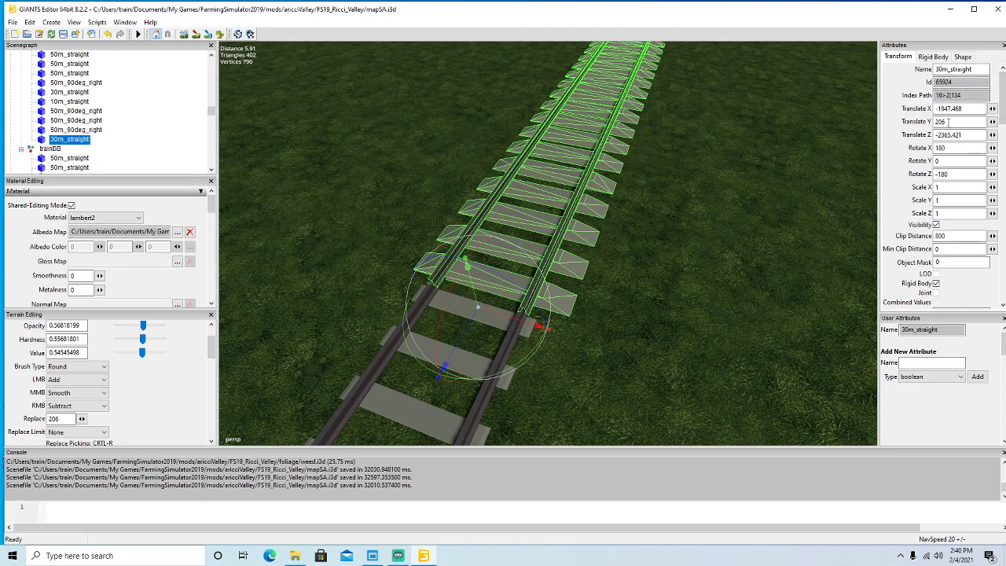
Set the 30 m straight's height to Y 205.82 and fine-tune its joint to X -1947.401, Z -2365.1.
{"action": "key", "text": "BackSpace"}
{"action": "type", "text": "5"}
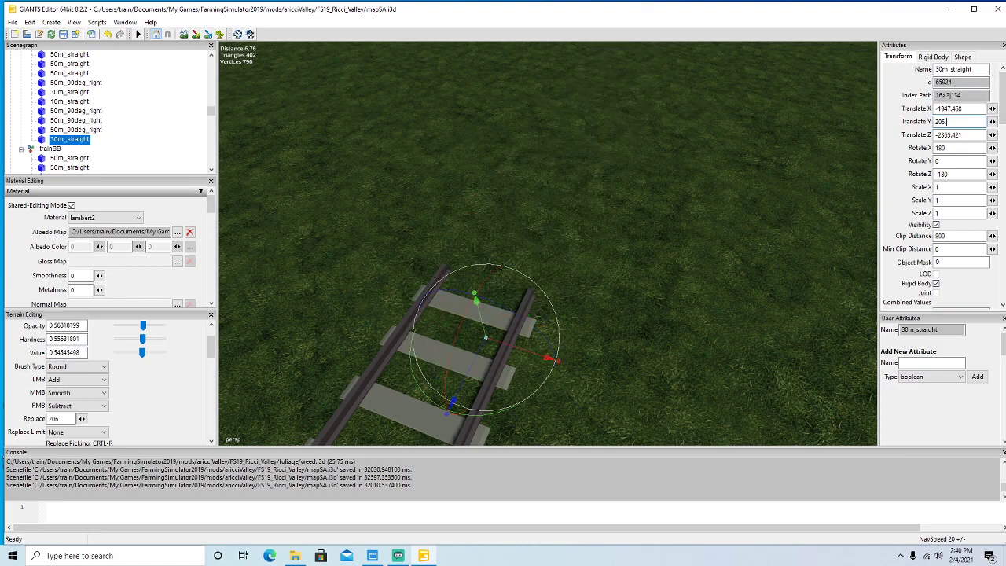
{"action": "type", "text": ".82"}
{"action": "left_click_drag", "start_coordinate": [593, 372], "coordinate": [550, 379], "text": "alt"}
{"action": "left_click_drag", "start_coordinate": [578, 301], "coordinate": [579, 302]}
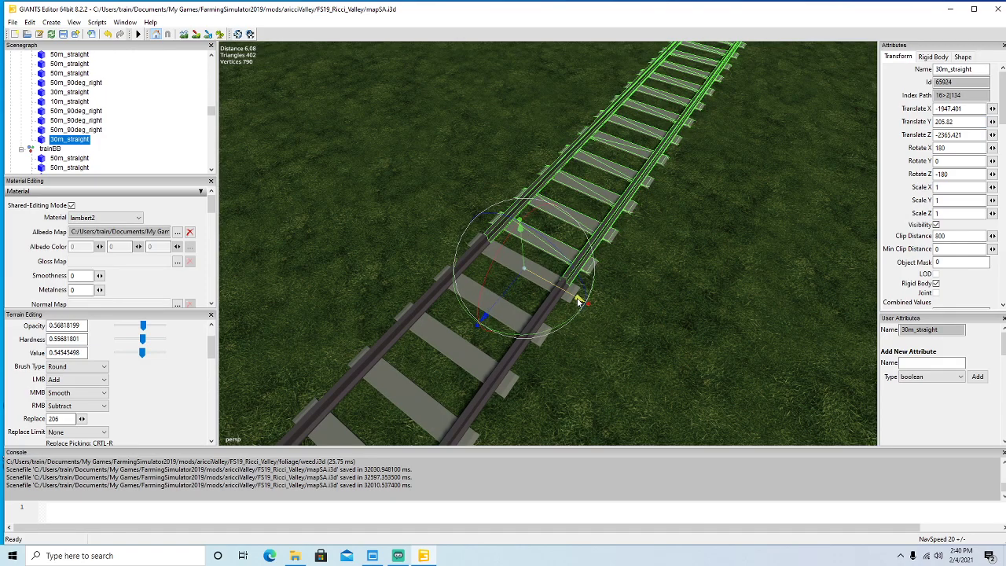
{"action": "left_click_drag", "start_coordinate": [510, 292], "coordinate": [526, 274]}
Move the 50m_90deg_right curve to line up with the 30 m straight's far end, at about X -1947.411, Z -2335.816.
{"action": "left_click_drag", "start_coordinate": [614, 328], "coordinate": [628, 328], "text": "alt"}
{"action": "right_click_drag", "start_coordinate": [628, 329], "coordinate": [603, 284]}
{"action": "key", "text": "w"}
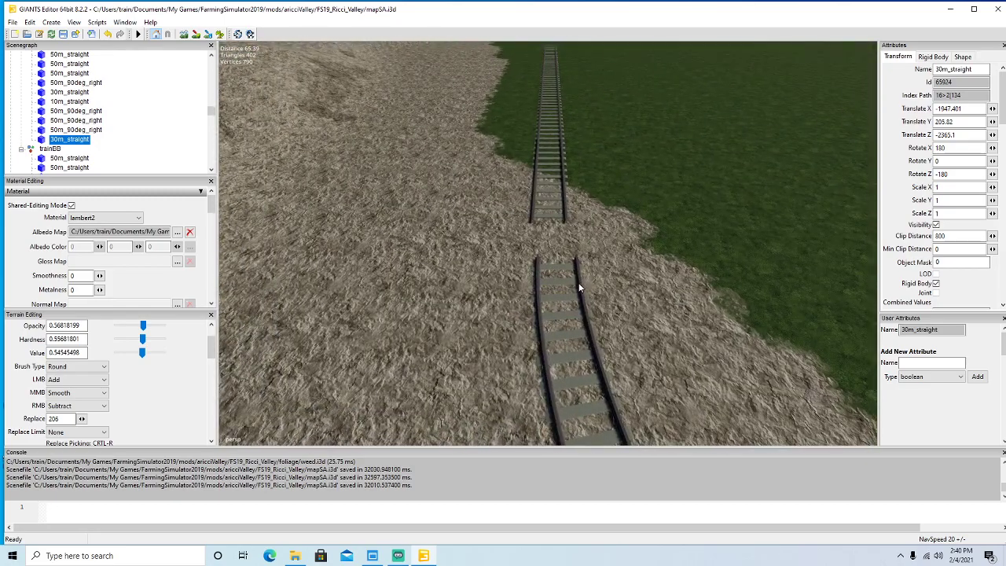
{"action": "left_click", "coordinate": [580, 283]}
{"action": "right_click_drag", "start_coordinate": [586, 330], "coordinate": [643, 297]}
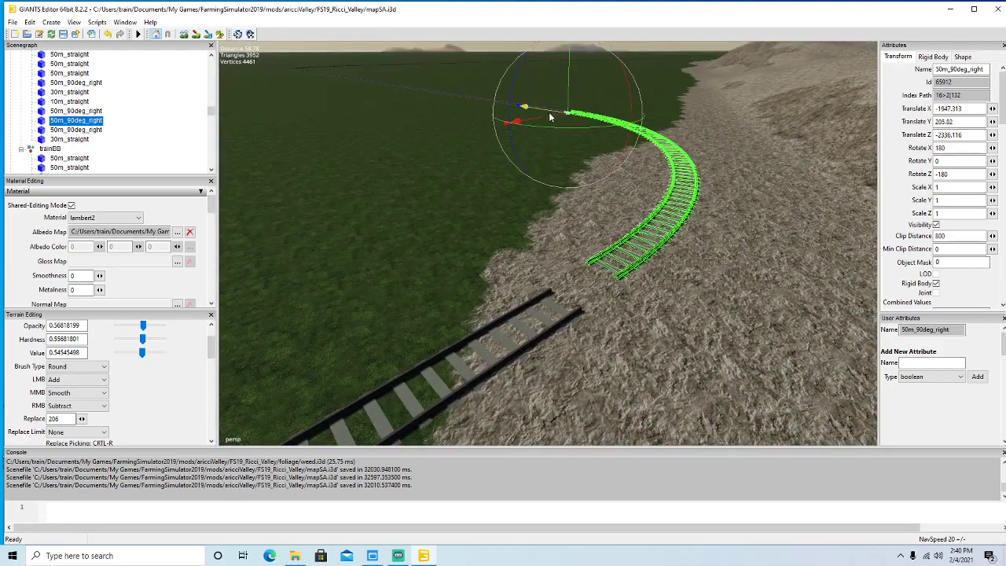
{"action": "mouse_move", "coordinate": [549, 121]}
{"action": "left_mouse_down"}
{"action": "mouse_move", "coordinate": [524, 119]}
{"action": "mouse_move", "coordinate": [551, 116]}
{"action": "left_mouse_up"}
{"action": "right_click_drag", "start_coordinate": [550, 114], "coordinate": [549, 82]}
{"action": "scroll", "coordinate": [549, 82], "scroll_direction": "up", "scroll_amount": 3}
{"action": "left_click_drag", "start_coordinate": [550, 82], "coordinate": [647, 191], "text": "alt"}
{"action": "scroll", "coordinate": [646, 192], "scroll_direction": "up", "scroll_amount": 3}
{"action": "scroll", "coordinate": [652, 198], "scroll_direction": "down", "scroll_amount": 5}
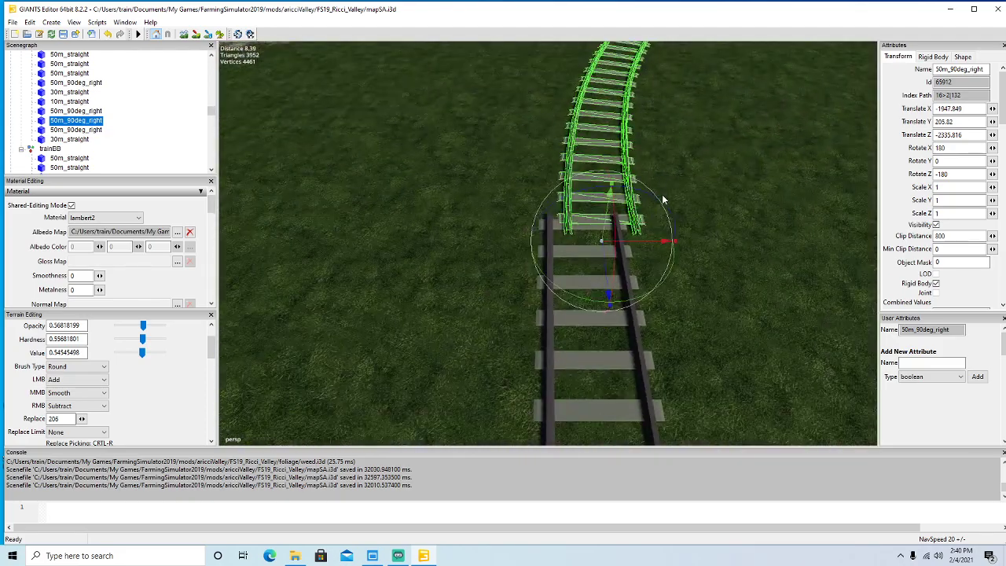
{"action": "left_click_drag", "start_coordinate": [664, 244], "coordinate": [469, 305]}
Set the 30 m straight's Z scale to 0.985 so it meets the start of the curve.
{"action": "scroll", "coordinate": [721, 228], "scroll_direction": "up", "scroll_amount": 3}
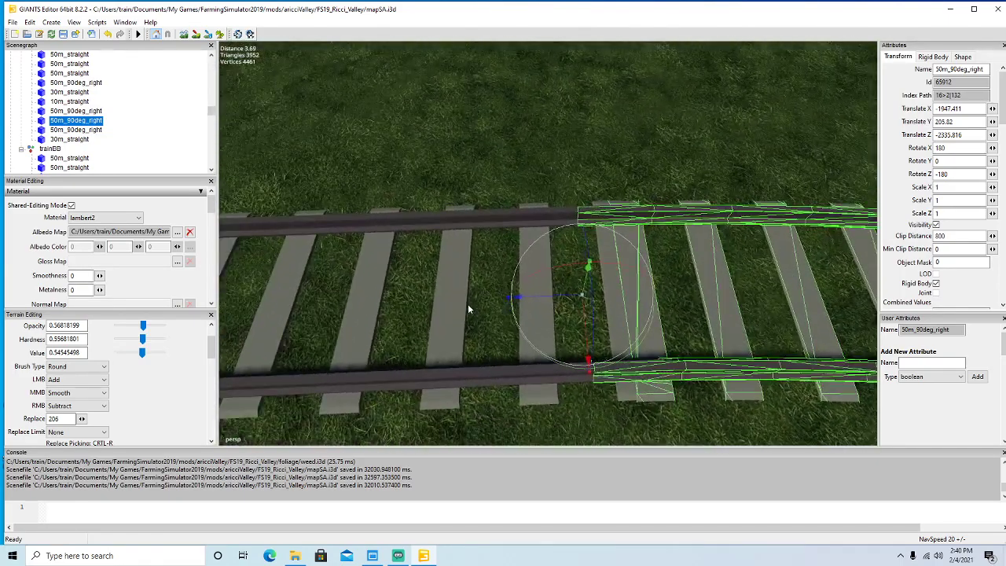
{"action": "left_click", "coordinate": [440, 336]}
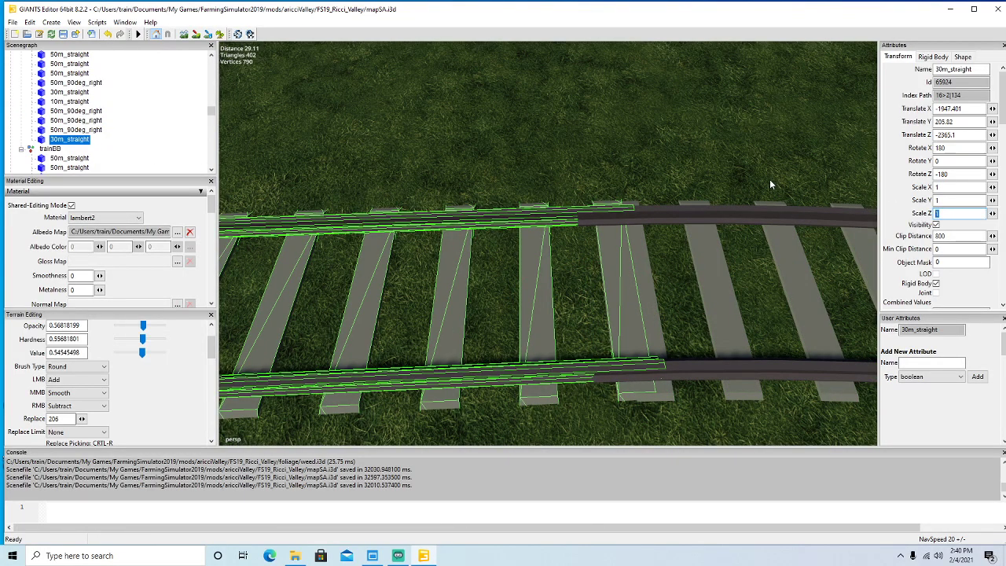
{"action": "type", "text": ".5"}
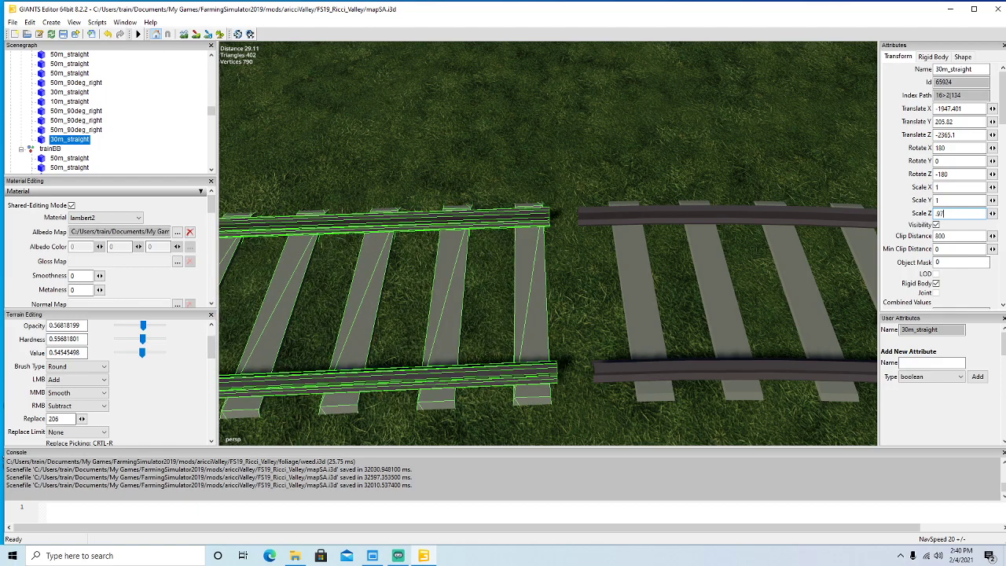
{"action": "type", "text": "8"}
{"action": "key", "text": "BackSpace"}
{"action": "type", "text": "9"}
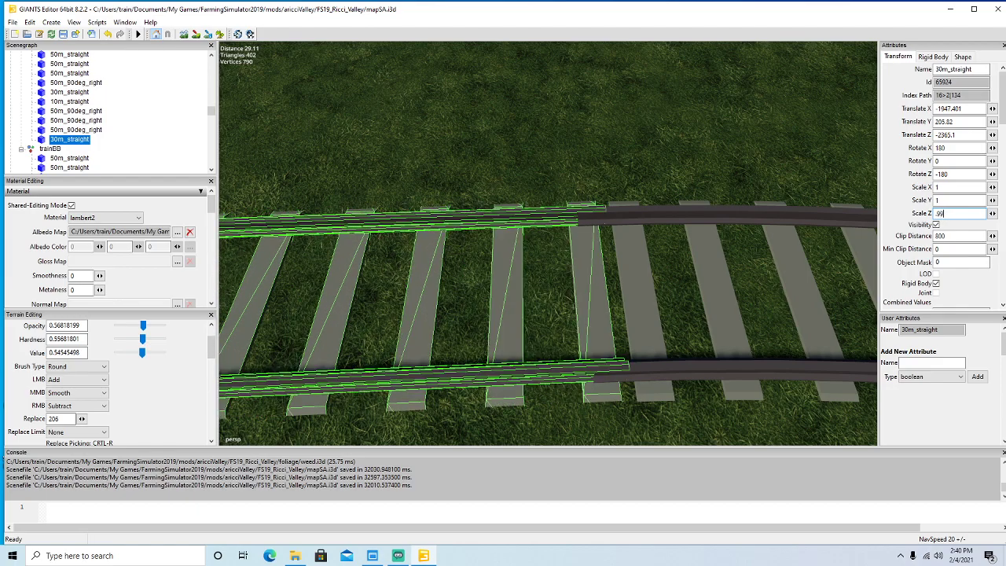
{"action": "key", "text": "BackSpace"}
{"action": "type", "text": "8"}
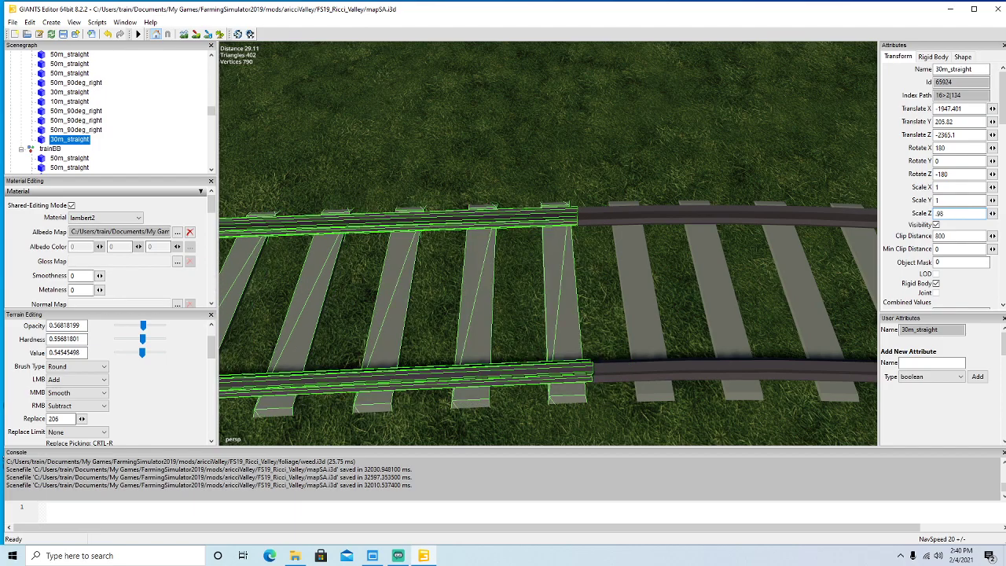
{"action": "type", "text": "5"}
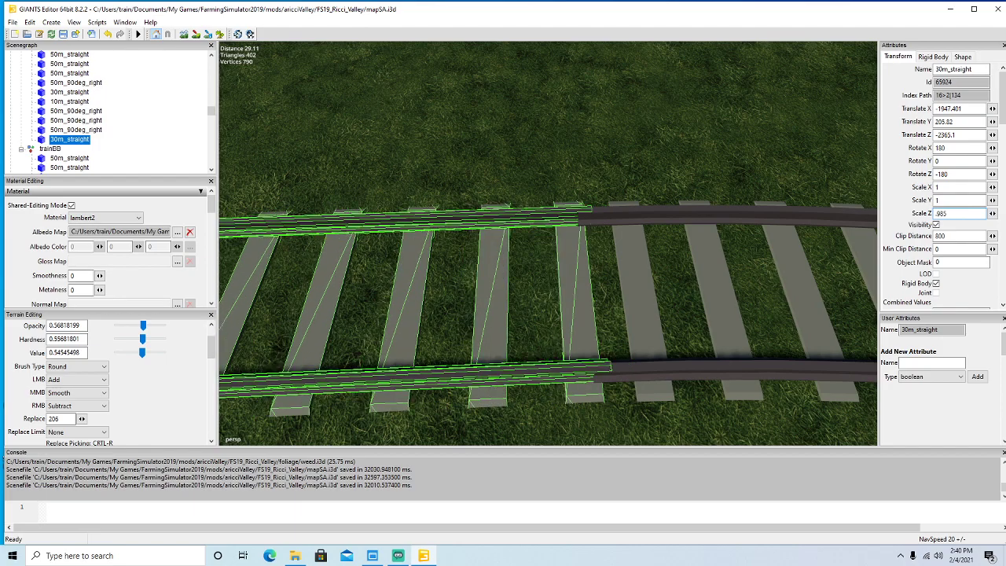
Shift the 50m_90deg_right curve slightly sideways to X -1947.399 to line up its rails with the 30 m straight.
{"action": "left_click_drag", "start_coordinate": [581, 353], "coordinate": [773, 322], "text": "alt"}
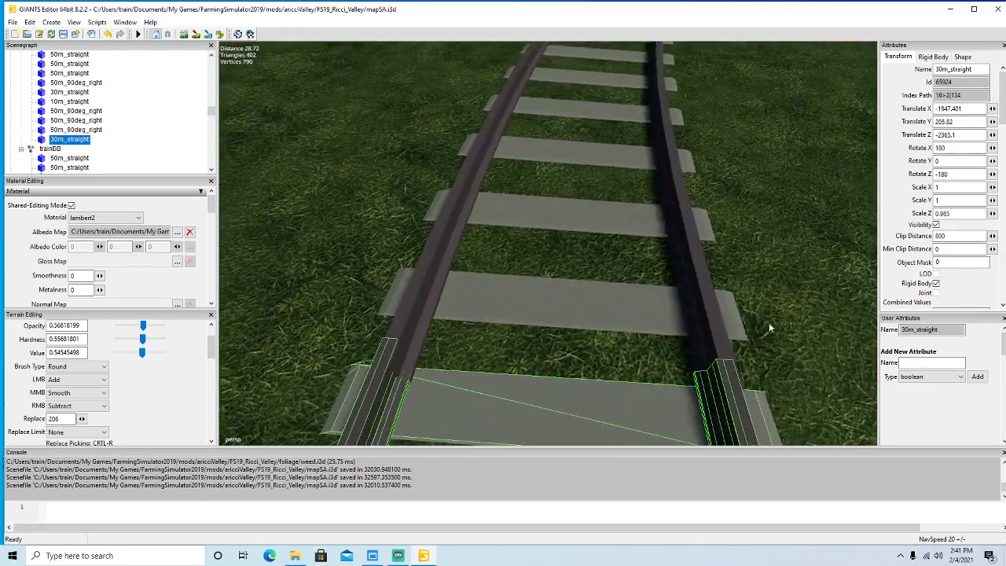
{"action": "left_click", "coordinate": [715, 320]}
{"action": "left_click_drag", "start_coordinate": [708, 338], "coordinate": [677, 370], "text": "alt"}
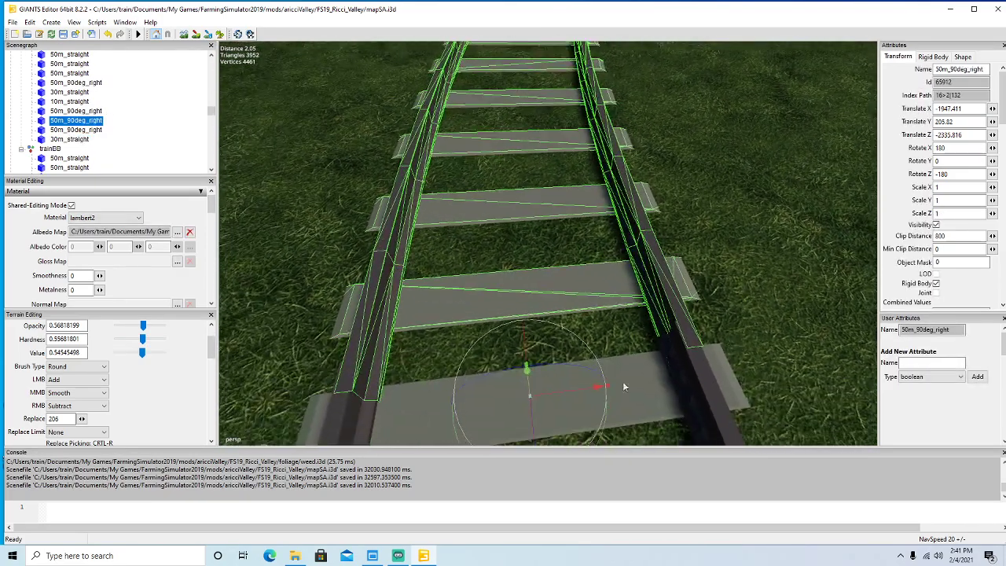
{"action": "left_click_drag", "start_coordinate": [556, 401], "coordinate": [713, 391]}
Join the 50m_straight to the curve's other end by moving it to X -1979.224, Z -2554.066.
{"action": "scroll", "coordinate": [603, 415], "scroll_direction": "down", "scroll_amount": 8}
{"action": "scroll", "coordinate": [649, 328], "scroll_direction": "up", "scroll_amount": 5}
{"action": "scroll", "coordinate": [662, 354], "scroll_direction": "up", "scroll_amount": 4}
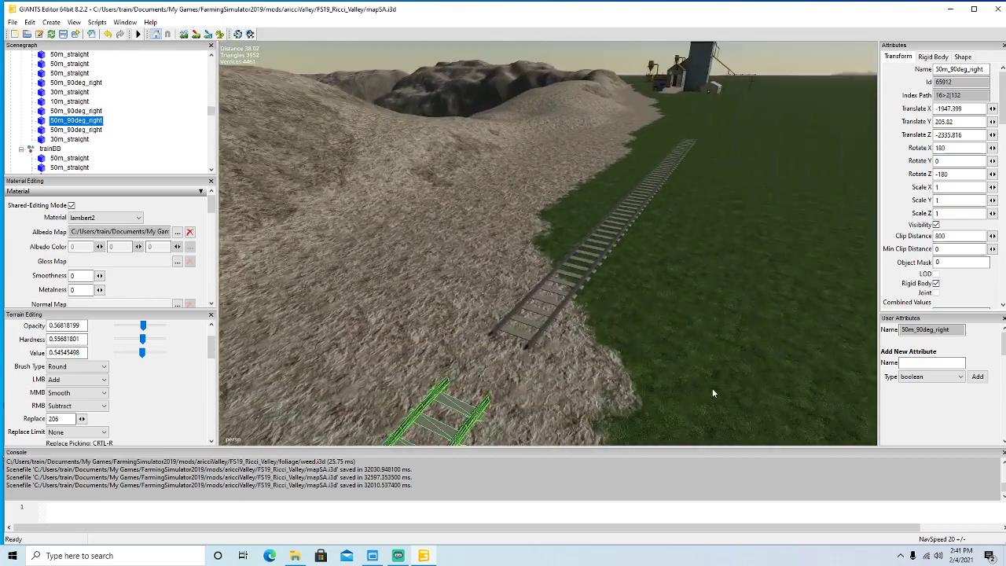
{"action": "left_click", "coordinate": [531, 344]}
{"action": "scroll", "coordinate": [606, 421], "scroll_direction": "up", "scroll_amount": 6}
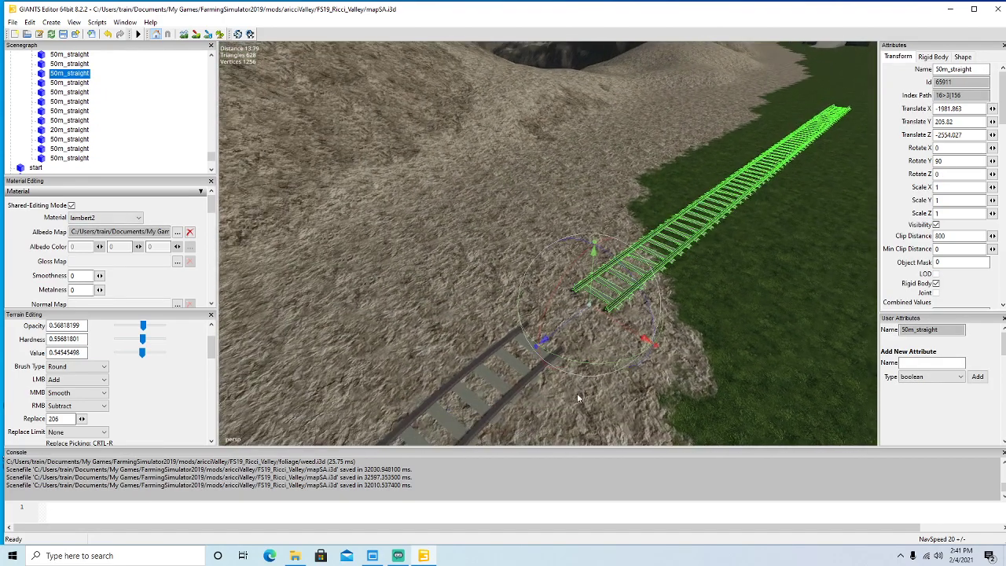
{"action": "left_click_drag", "start_coordinate": [607, 420], "coordinate": [616, 416], "text": "alt"}
{"action": "left_click_drag", "start_coordinate": [524, 309], "coordinate": [576, 440]}
{"action": "scroll", "coordinate": [454, 425], "scroll_direction": "up", "scroll_amount": 5}
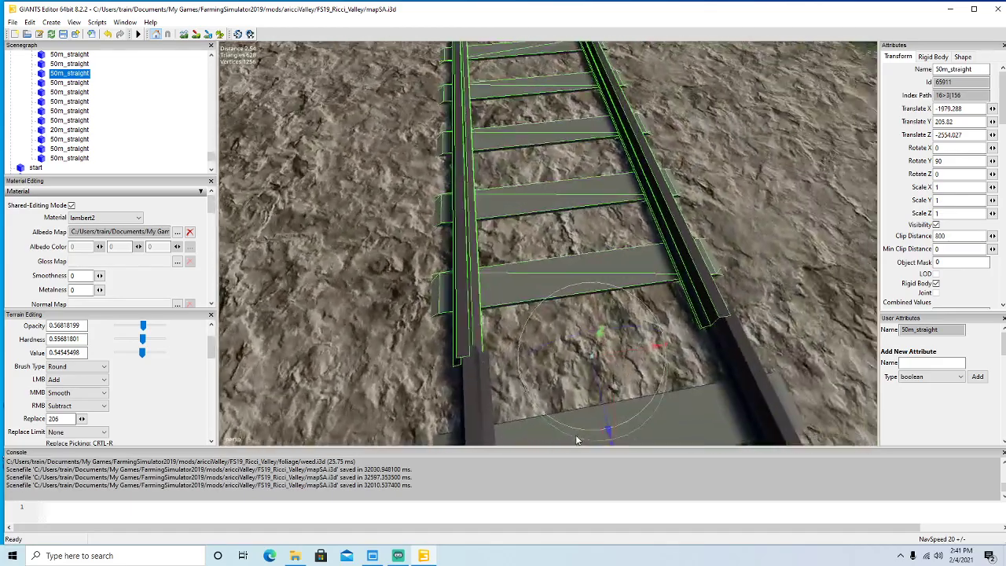
{"action": "left_click_drag", "start_coordinate": [644, 354], "coordinate": [651, 353]}
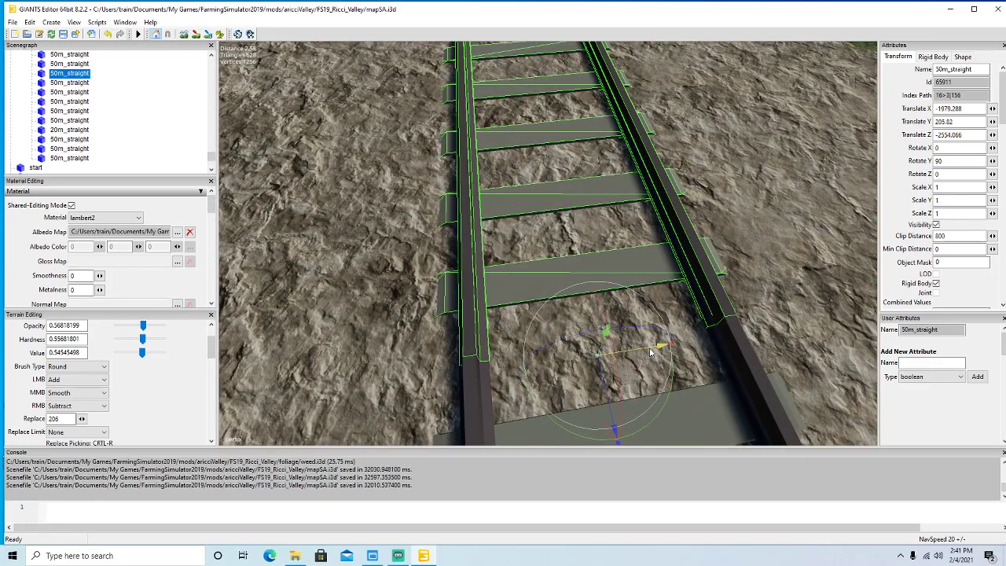
{"action": "left_click_drag", "start_coordinate": [604, 379], "coordinate": [607, 392]}
Duplicate the joined 50 m straight and attach the copy to its far end, at about X -2029.279.
{"action": "left_click_drag", "start_coordinate": [607, 391], "coordinate": [642, 357], "text": "alt"}
{"action": "scroll", "coordinate": [643, 370], "scroll_direction": "down", "scroll_amount": 8}
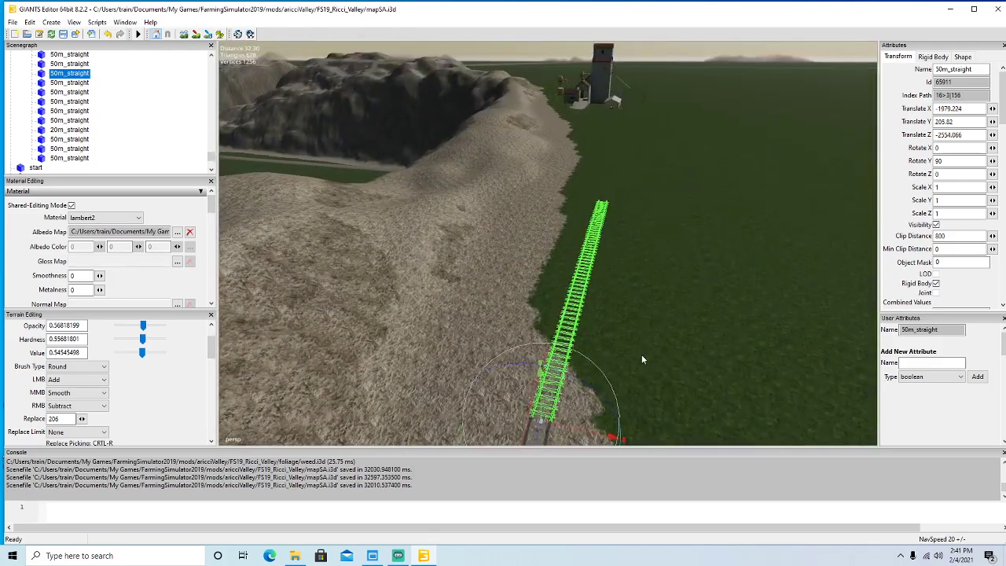
{"action": "key", "text": "ctrl+d"}
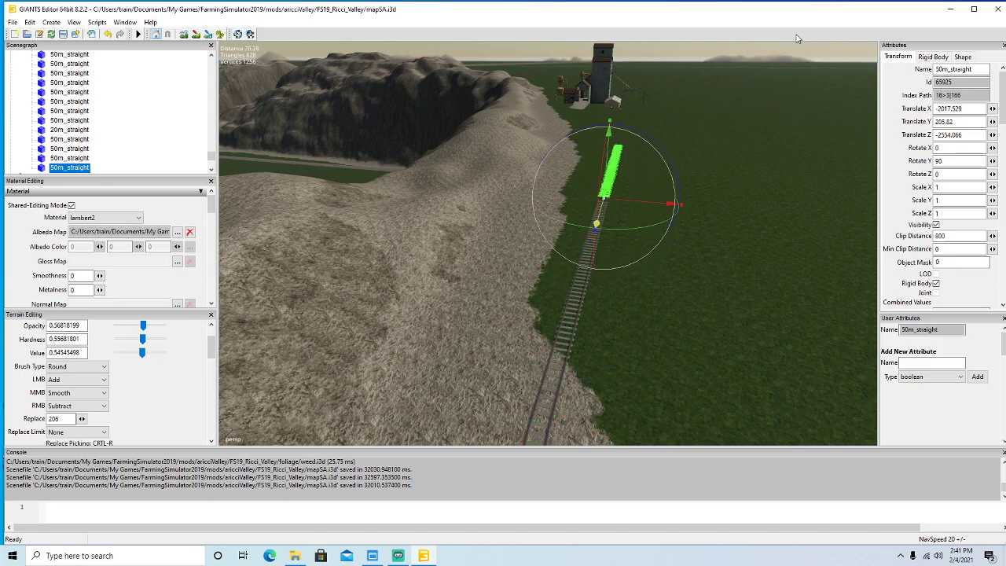
{"action": "left_click_drag", "start_coordinate": [739, 194], "coordinate": [716, 254], "text": "alt"}
{"action": "scroll", "coordinate": [763, 162], "scroll_direction": "up", "scroll_amount": 6}
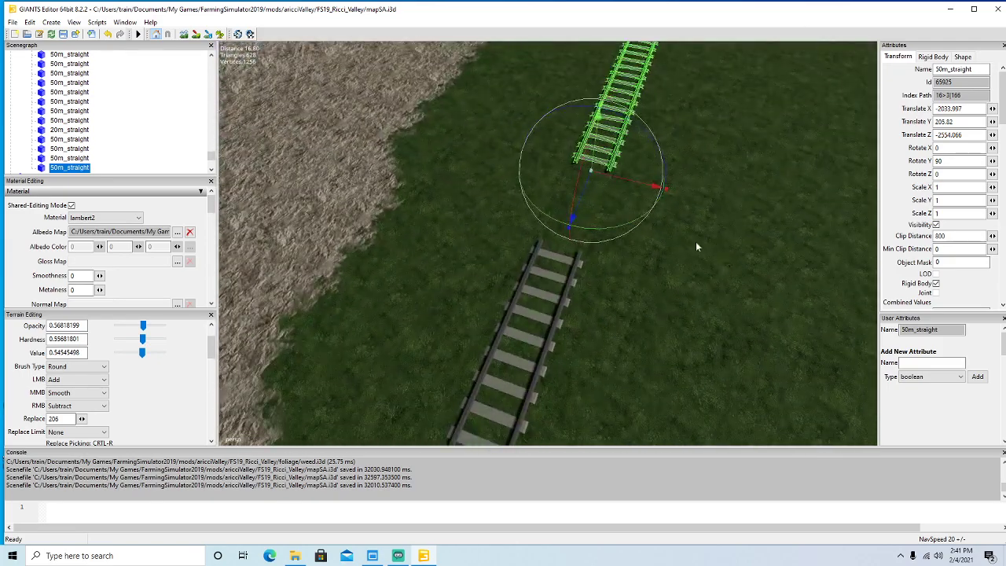
{"action": "left_click_drag", "start_coordinate": [587, 191], "coordinate": [546, 313]}
{"action": "scroll", "coordinate": [642, 315], "scroll_direction": "down", "scroll_amount": 3}
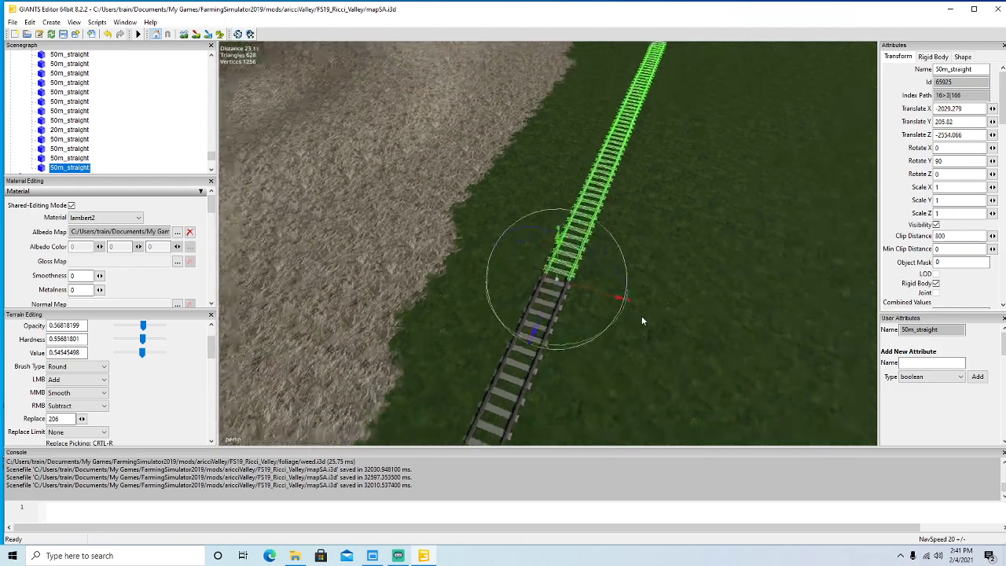
Duplicate the last 50m_straight and attach the copy to its far end at X -2079.396.
{"action": "left_click_drag", "start_coordinate": [641, 315], "coordinate": [649, 290], "text": "alt"}
{"action": "key", "text": "ctrl+d"}
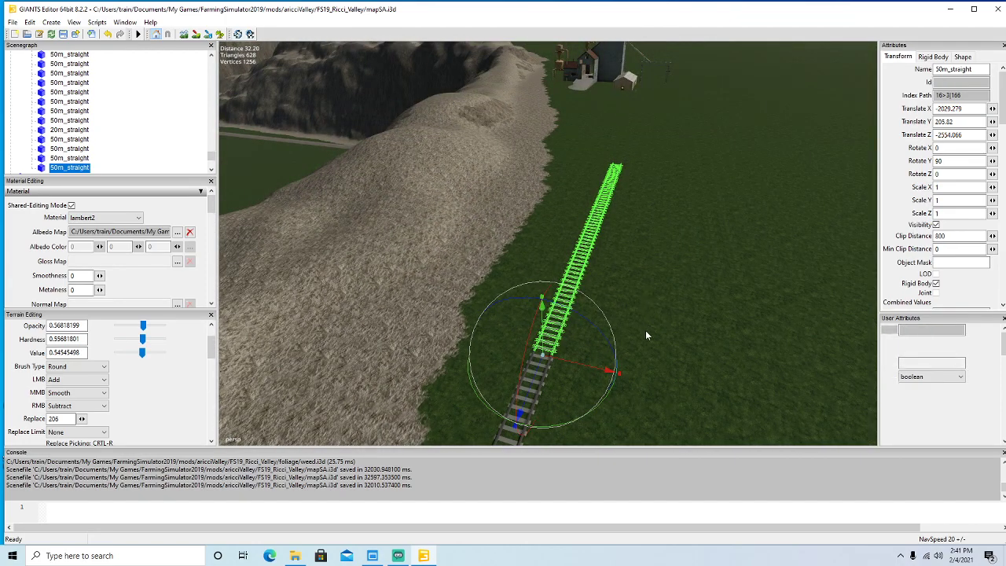
{"action": "left_click_drag", "start_coordinate": [538, 379], "coordinate": [801, 41]}
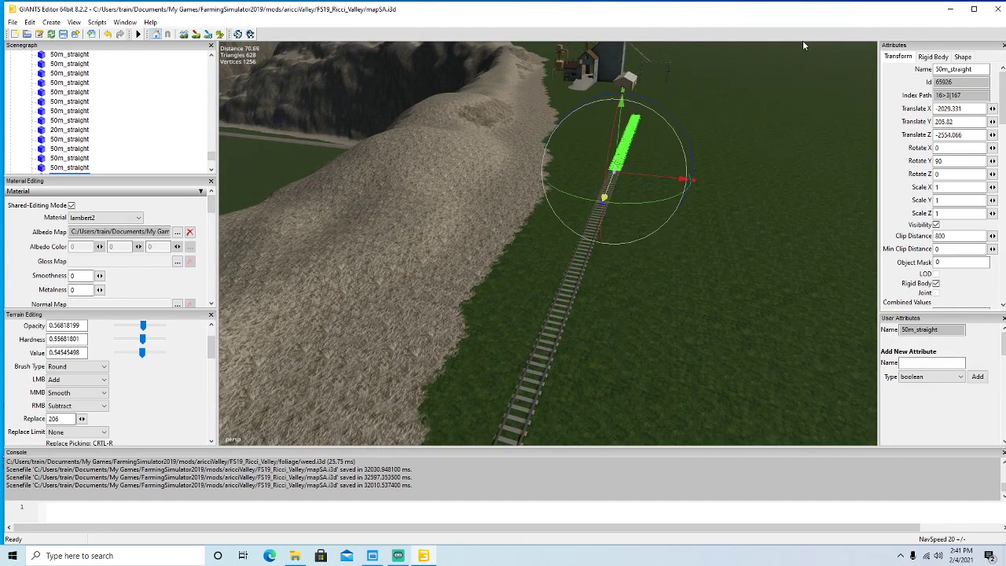
{"action": "left_click_drag", "start_coordinate": [873, 9], "coordinate": [874, 7]}
{"action": "left_click_drag", "start_coordinate": [791, 157], "coordinate": [836, 175], "text": "alt"}
{"action": "scroll", "coordinate": [809, 121], "scroll_direction": "up", "scroll_amount": 5}
{"action": "left_click_drag", "start_coordinate": [544, 238], "coordinate": [561, 460]}
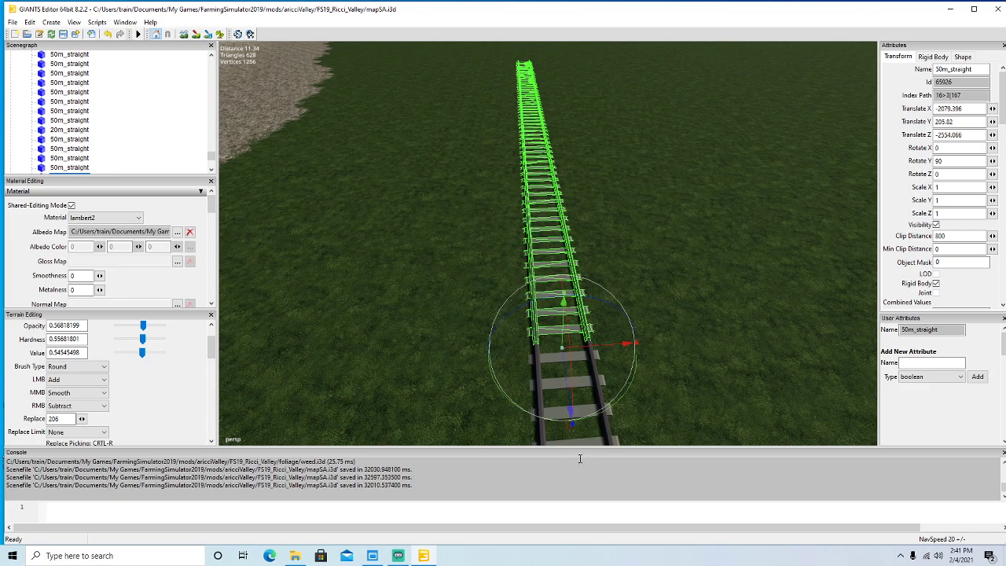
{"action": "scroll", "coordinate": [691, 423], "scroll_direction": "down", "scroll_amount": 5}
{"action": "left_click_drag", "start_coordinate": [691, 423], "coordinate": [672, 420], "text": "alt"}
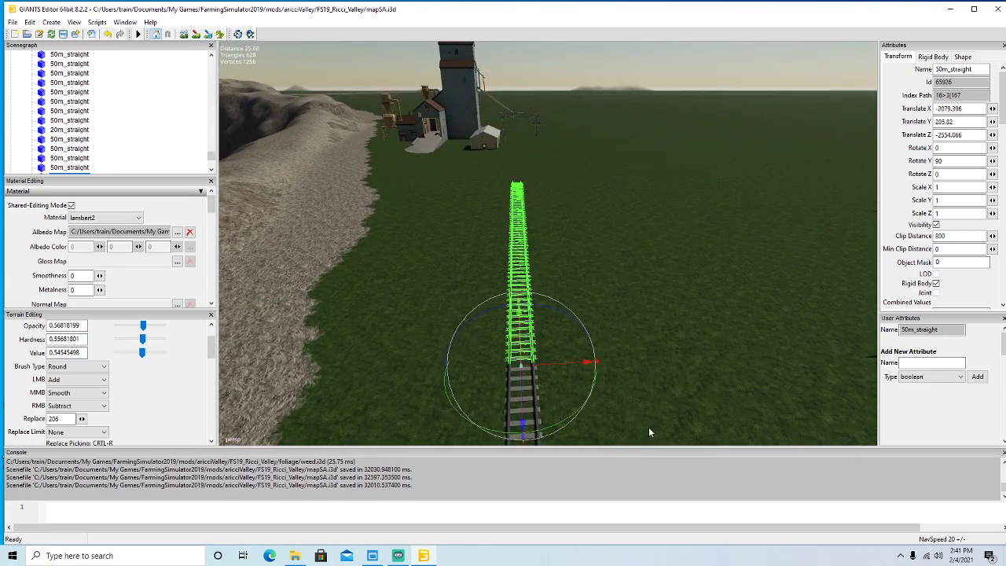
Extend the line toward the grain silo with another 50m_straight copy, joined at X -2129.504.
{"action": "key", "text": "ctrl+d"}
{"action": "scroll", "coordinate": [676, 391], "scroll_direction": "up", "scroll_amount": 3}
{"action": "left_click_drag", "start_coordinate": [631, 420], "coordinate": [715, 228], "text": "alt"}
{"action": "left_click_drag", "start_coordinate": [741, 298], "coordinate": [826, 298], "text": "alt"}
{"action": "scroll", "coordinate": [854, 223], "scroll_direction": "up", "scroll_amount": 3}
{"action": "left_click_drag", "start_coordinate": [541, 374], "coordinate": [637, 247]}
{"action": "left_click_drag", "start_coordinate": [711, 163], "coordinate": [759, 122]}
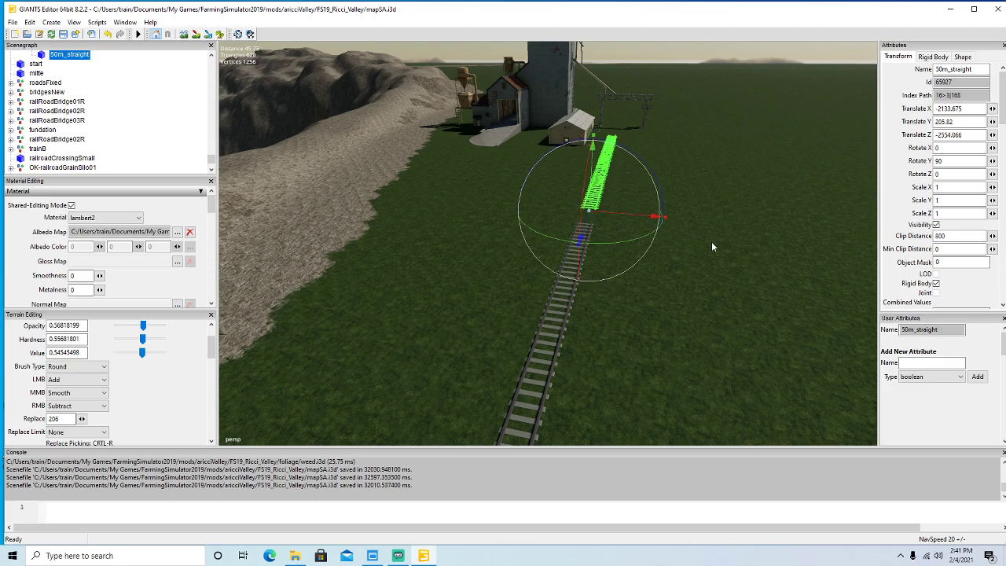
{"action": "scroll", "coordinate": [680, 298], "scroll_direction": "up", "scroll_amount": 5}
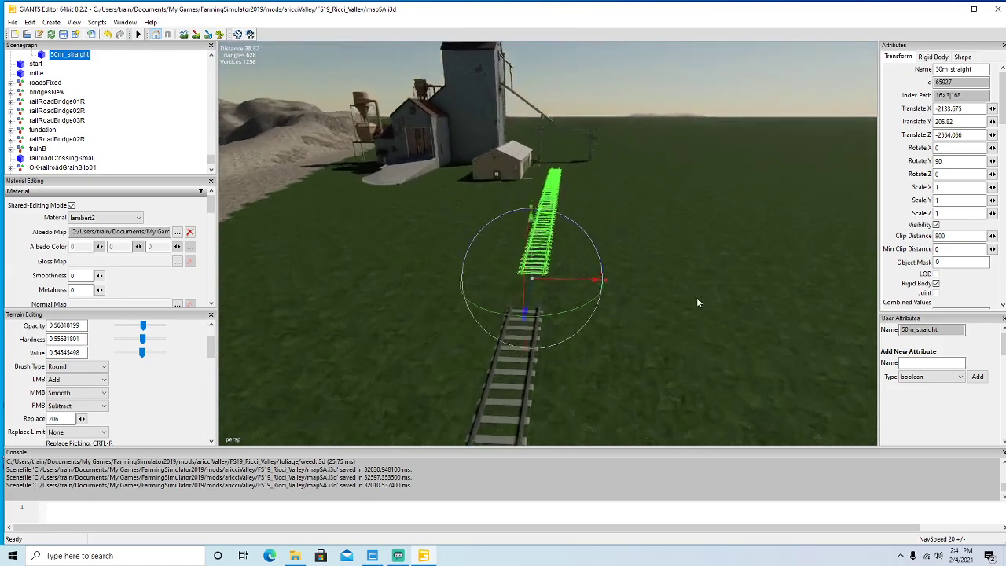
{"action": "scroll", "coordinate": [684, 321], "scroll_direction": "up", "scroll_amount": 3}
{"action": "left_click_drag", "start_coordinate": [560, 249], "coordinate": [504, 521]}
{"action": "scroll", "coordinate": [705, 332], "scroll_direction": "down", "scroll_amount": 6}
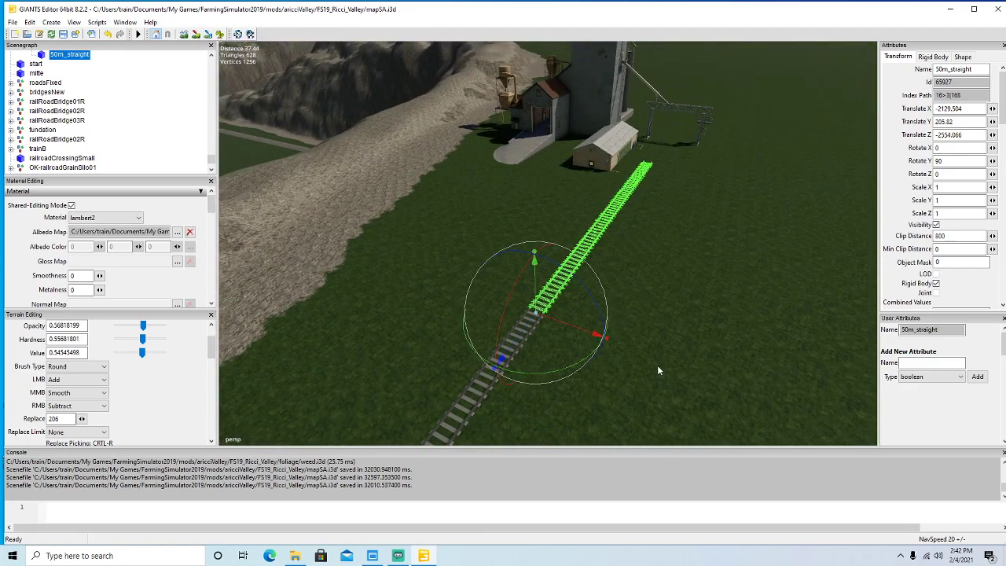
Add another 50m_straight copy beside the silo's long shed, closing the joint at about X -2179.625.
{"action": "key", "text": "ctrl+d"}
{"action": "left_click_drag", "start_coordinate": [798, 189], "coordinate": [677, 253], "text": "alt"}
{"action": "scroll", "coordinate": [791, 171], "scroll_direction": "up", "scroll_amount": 5}
{"action": "left_click_drag", "start_coordinate": [593, 178], "coordinate": [493, 407]}
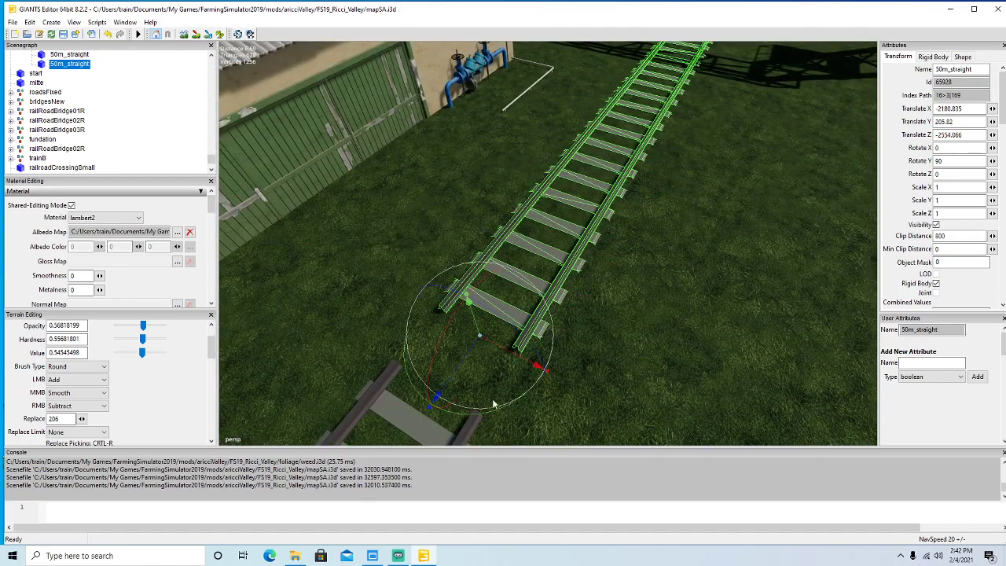
{"action": "left_click_drag", "start_coordinate": [468, 364], "coordinate": [423, 417]}
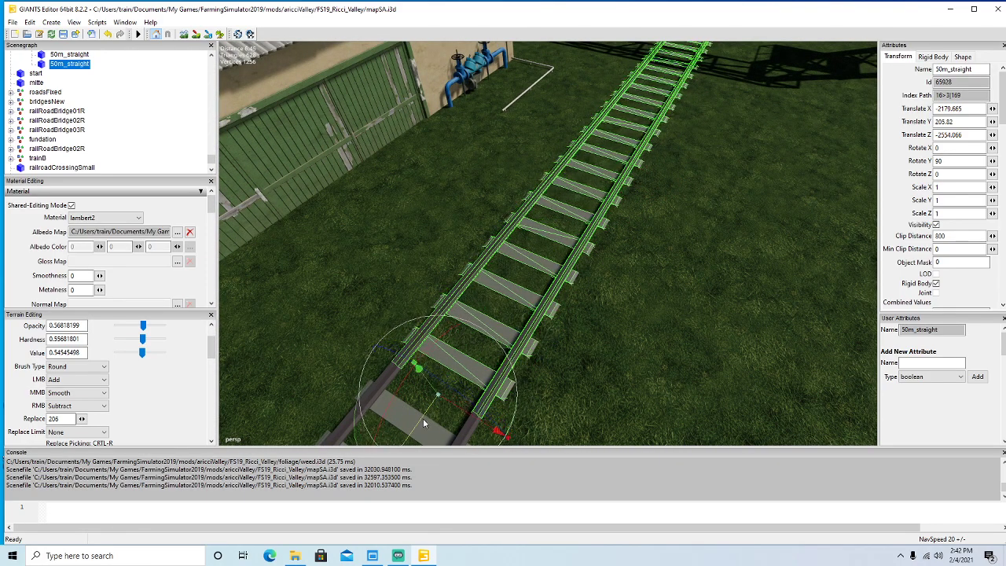
{"action": "scroll", "coordinate": [672, 305], "scroll_direction": "down", "scroll_amount": 4}
{"action": "mouse_move", "coordinate": [674, 272]}
{"action": "left_mouse_down", "text": "alt"}
{"action": "mouse_move", "coordinate": [676, 239]}
{"action": "mouse_move", "coordinate": [666, 278]}
{"action": "left_mouse_up", "text": "alt"}
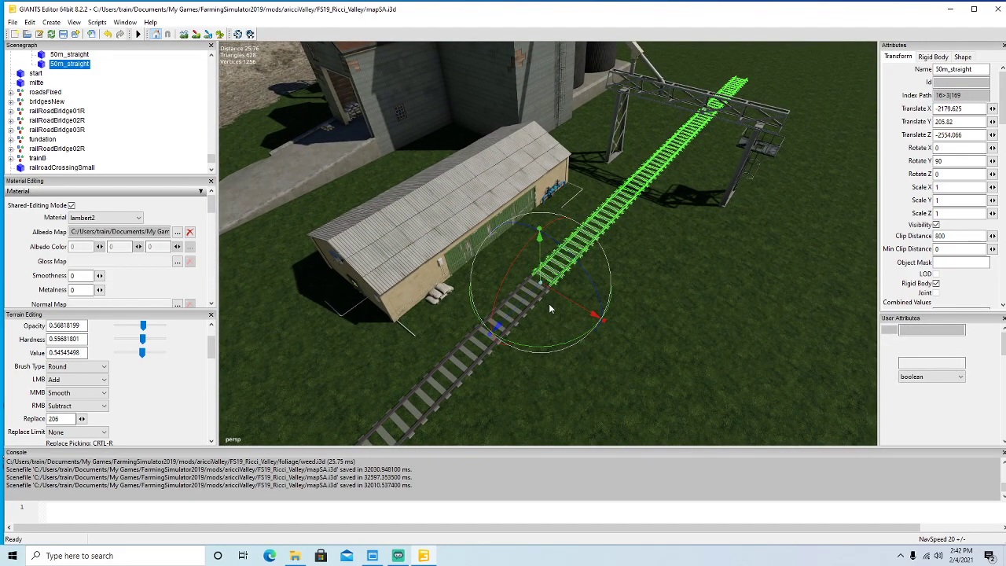
Duplicate the straight beside the shed and attach the copy to its far end at X -2229.649.
{"action": "left_click_drag", "start_coordinate": [522, 307], "coordinate": [627, 254]}
{"action": "scroll", "coordinate": [840, 64], "scroll_direction": "up", "scroll_amount": 3}
{"action": "left_click_drag", "start_coordinate": [503, 271], "coordinate": [594, 197]}
{"action": "left_click_drag", "start_coordinate": [656, 151], "coordinate": [637, 171]}
{"action": "left_click_drag", "start_coordinate": [637, 189], "coordinate": [643, 245], "text": "alt"}
{"action": "scroll", "coordinate": [648, 235], "scroll_direction": "up", "scroll_amount": 4}
{"action": "left_click_drag", "start_coordinate": [510, 250], "coordinate": [681, 164]}
Follow the railway route across the map to examine the remaining gap, the existing straights and the curves near the river bridge.
{"action": "scroll", "coordinate": [679, 258], "scroll_direction": "down", "scroll_amount": 5}
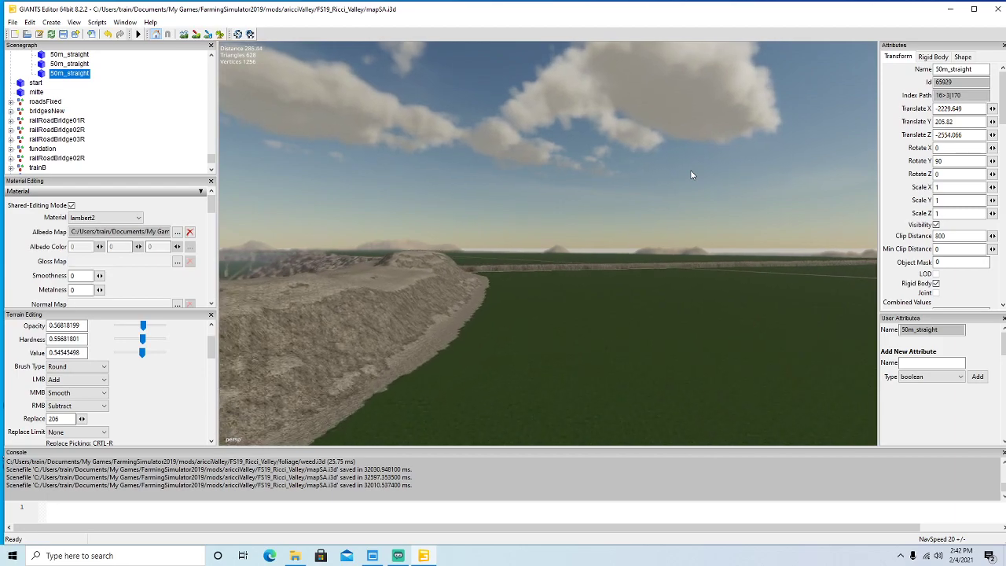
{"action": "scroll", "coordinate": [682, 164], "scroll_direction": "up", "scroll_amount": 8}
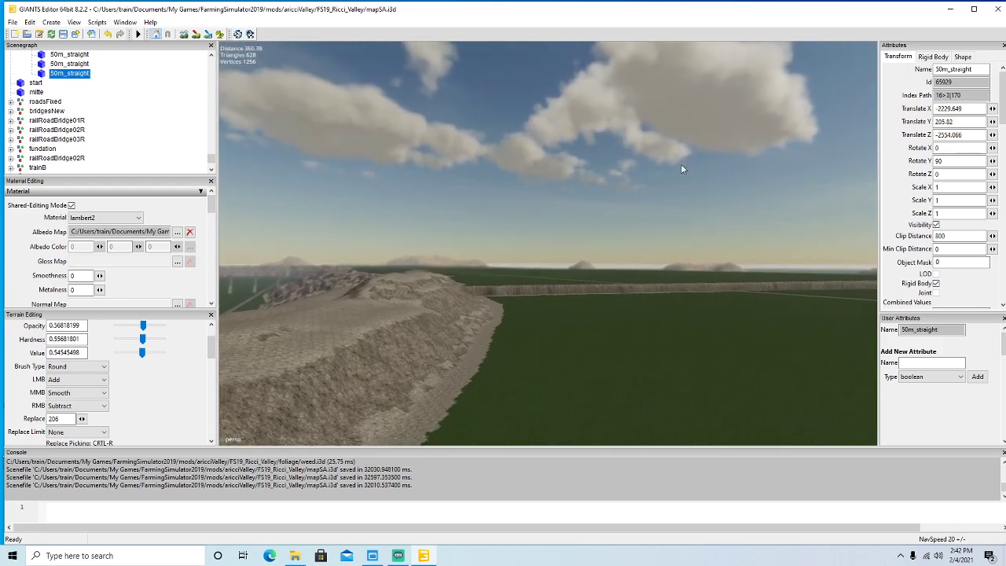
{"action": "scroll", "coordinate": [683, 169], "scroll_direction": "up", "scroll_amount": 8}
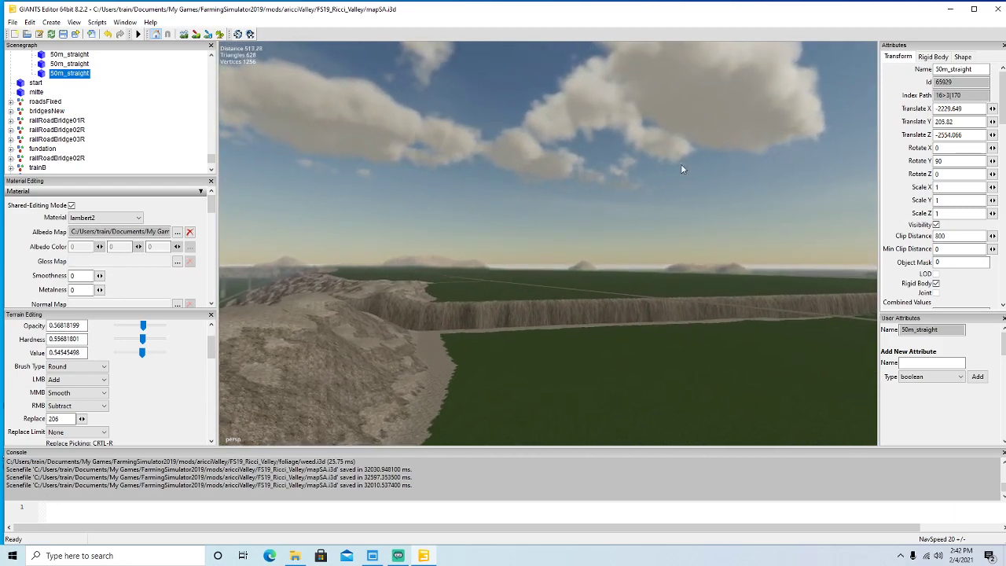
{"action": "scroll", "coordinate": [683, 169], "scroll_direction": "up", "scroll_amount": 7}
{"action": "left_click_drag", "start_coordinate": [682, 169], "coordinate": [622, 171], "text": "alt"}
{"action": "scroll", "coordinate": [646, 175], "scroll_direction": "up", "scroll_amount": 3}
{"action": "scroll", "coordinate": [623, 179], "scroll_direction": "up", "scroll_amount": 4}
{"action": "scroll", "coordinate": [622, 177], "scroll_direction": "up", "scroll_amount": 5}
{"action": "scroll", "coordinate": [623, 172], "scroll_direction": "up", "scroll_amount": 2}
{"action": "scroll", "coordinate": [623, 172], "scroll_direction": "up", "scroll_amount": 6}
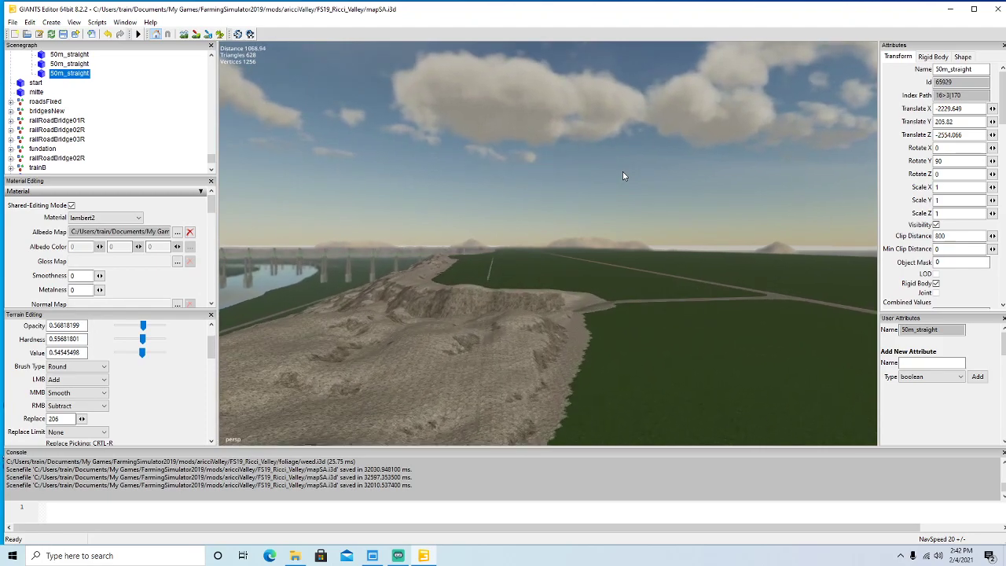
{"action": "left_click_drag", "start_coordinate": [622, 176], "coordinate": [597, 179], "text": "alt"}
{"action": "scroll", "coordinate": [598, 178], "scroll_direction": "up", "scroll_amount": 5}
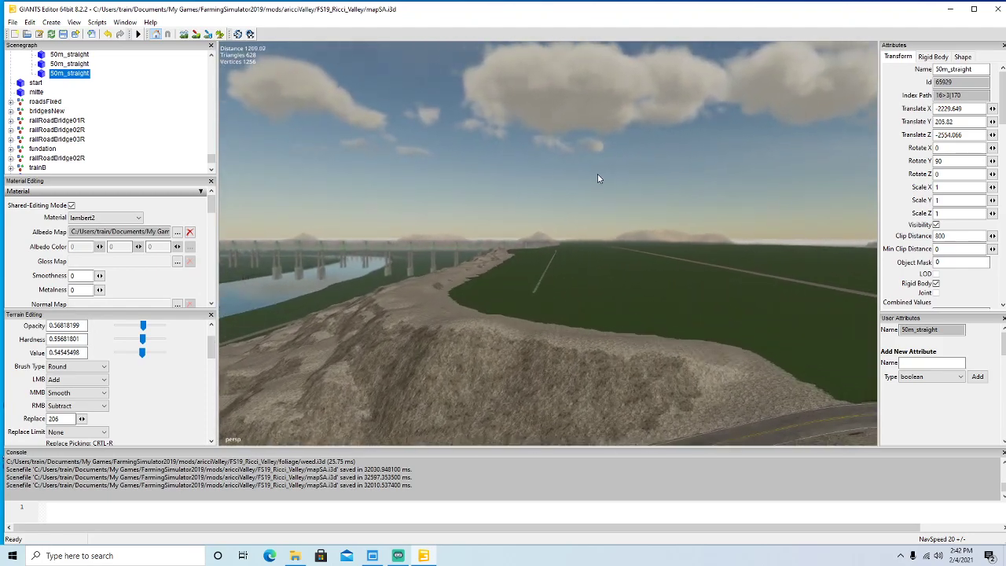
{"action": "scroll", "coordinate": [598, 178], "scroll_direction": "up", "scroll_amount": 4}
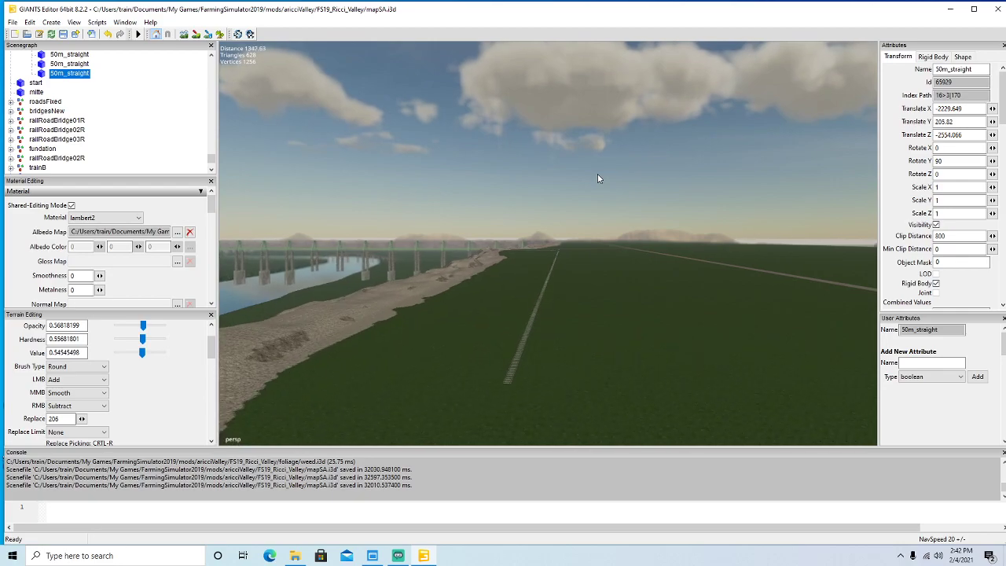
{"action": "left_click_drag", "start_coordinate": [598, 178], "coordinate": [736, 249], "text": "alt"}
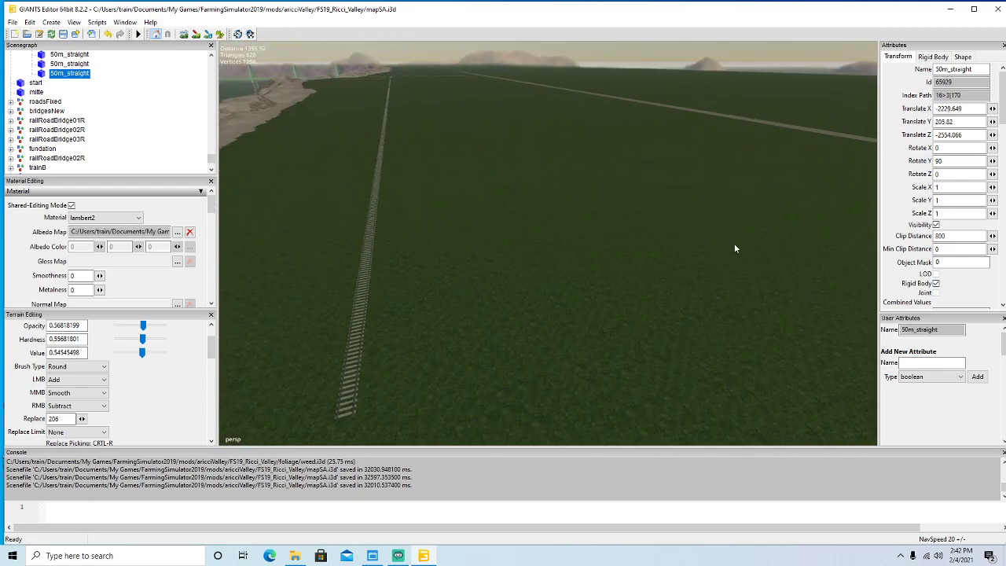
{"action": "left_click_drag", "start_coordinate": [460, 261], "coordinate": [752, 243], "text": "alt"}
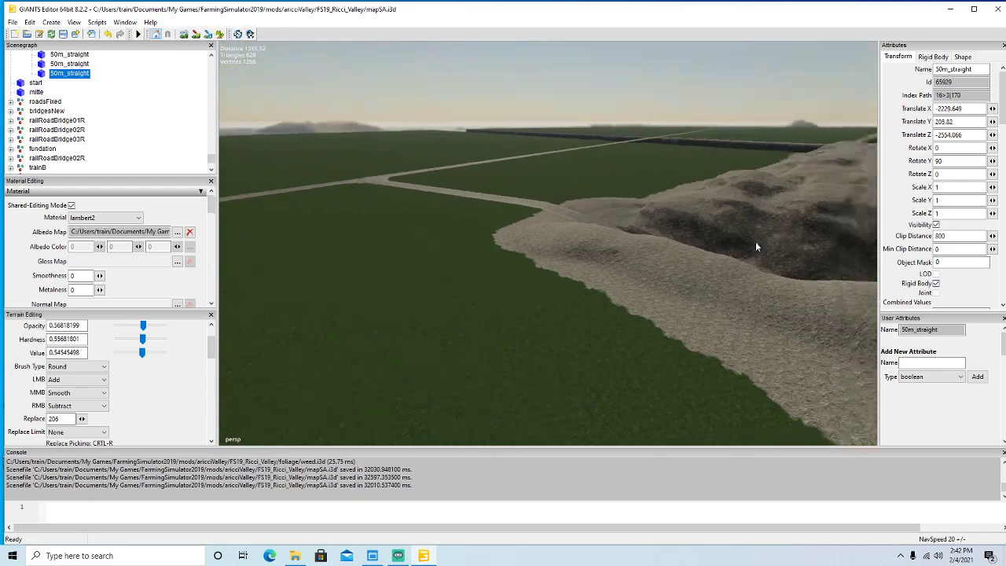
{"action": "left_click_drag", "start_coordinate": [455, 260], "coordinate": [422, 302], "text": "alt"}
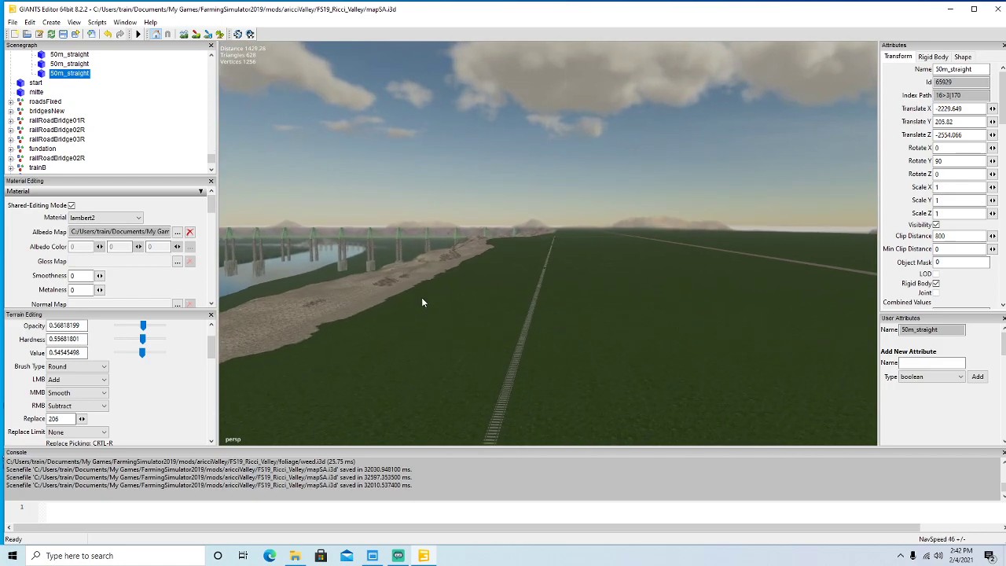
{"action": "left_click_drag", "start_coordinate": [422, 297], "coordinate": [559, 396], "text": "alt"}
{"action": "key", "text": "Up"}
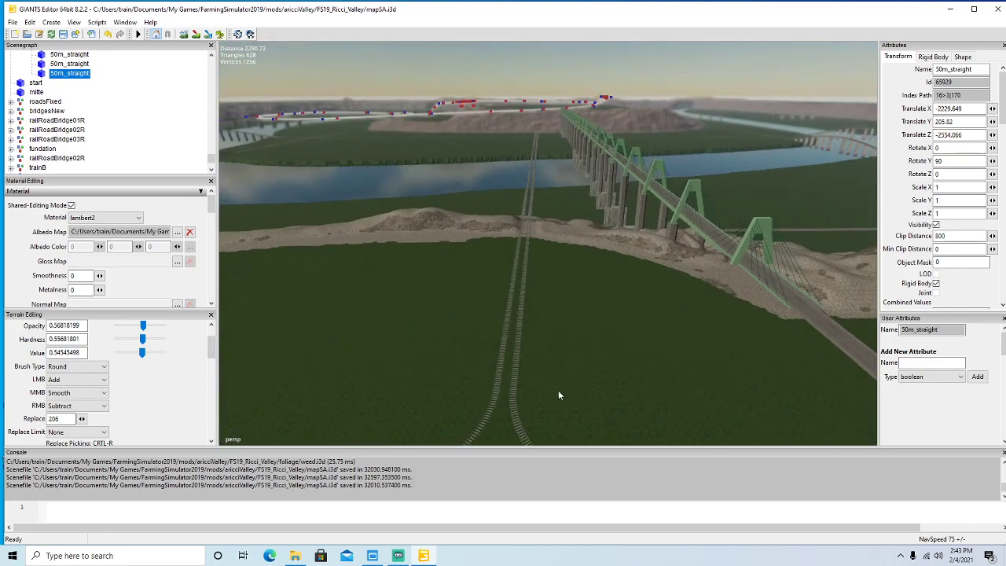
{"action": "left_click_drag", "start_coordinate": [543, 132], "coordinate": [618, 397], "text": "alt"}
{"action": "scroll", "coordinate": [618, 394], "scroll_direction": "up", "scroll_amount": 3}
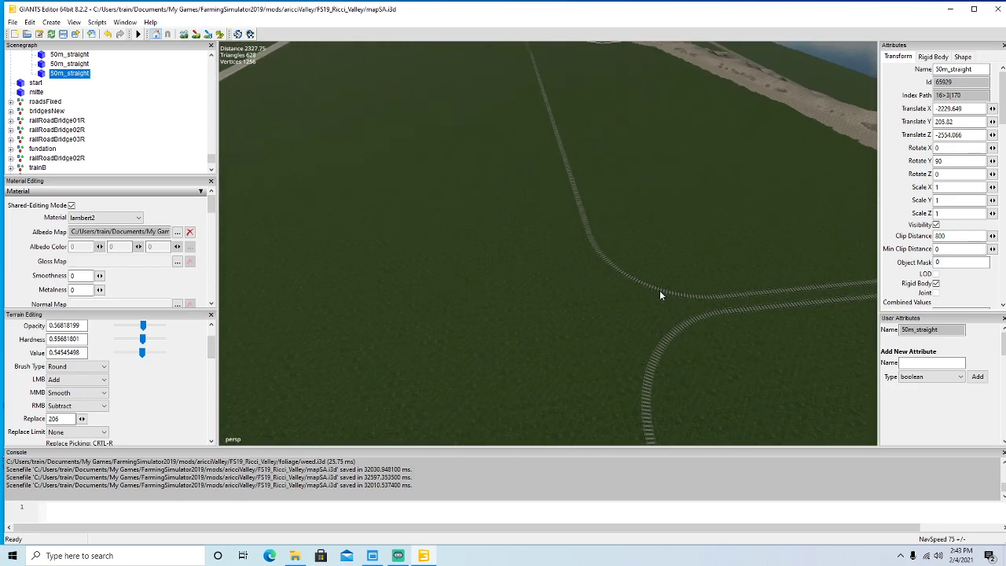
Move the 50m_90deg_right curve out of the line toward the road, to X -3008.19, Z -103.658.
{"action": "left_click", "coordinate": [651, 313]}
{"action": "scroll", "coordinate": [649, 361], "scroll_direction": "up", "scroll_amount": 4}
{"action": "left_click_drag", "start_coordinate": [576, 343], "coordinate": [505, 201], "text": "alt"}
{"action": "left_click", "coordinate": [506, 195]}
{"action": "left_click_drag", "start_coordinate": [505, 195], "coordinate": [236, 287], "text": "alt"}
{"action": "scroll", "coordinate": [570, 245], "scroll_direction": "down", "scroll_amount": 8}
{"action": "scroll", "coordinate": [553, 247], "scroll_direction": "down", "scroll_amount": 2}
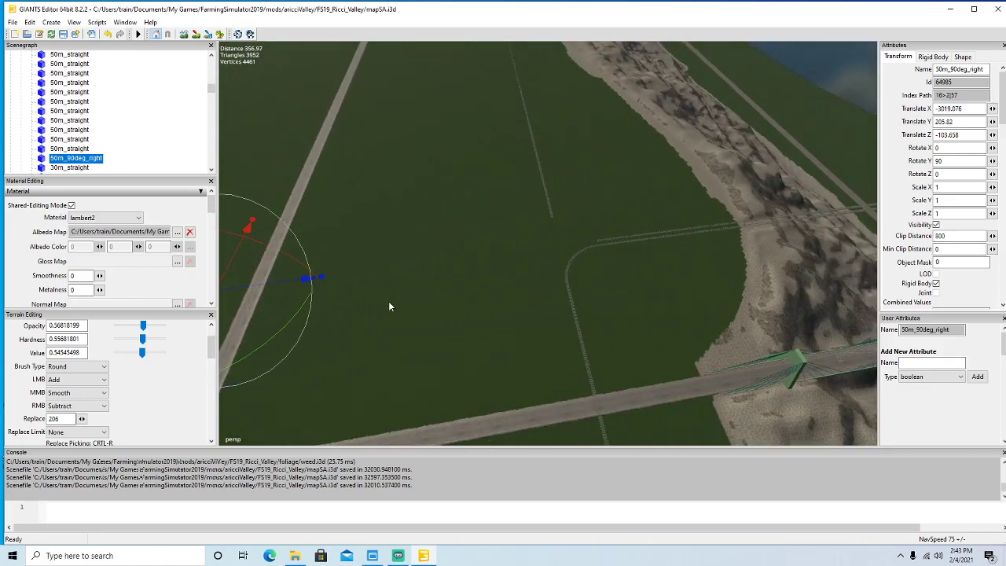
{"action": "left_click_drag", "start_coordinate": [379, 305], "coordinate": [364, 306], "text": "alt"}
{"action": "left_click_drag", "start_coordinate": [392, 237], "coordinate": [407, 240]}
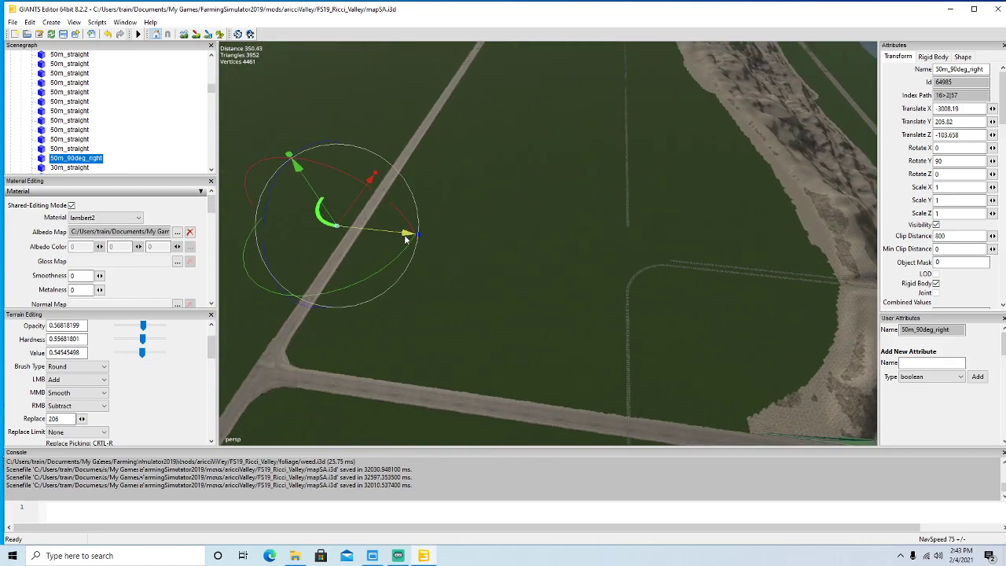
Delete the first three 50m_straight pieces of the trainBB line, starting from the open end at X -2761.26, Z -385.874.
{"action": "left_click_drag", "start_coordinate": [536, 292], "coordinate": [500, 317], "text": "alt"}
{"action": "scroll", "coordinate": [564, 287], "scroll_direction": "up", "scroll_amount": 5}
{"action": "left_click", "coordinate": [445, 280]}
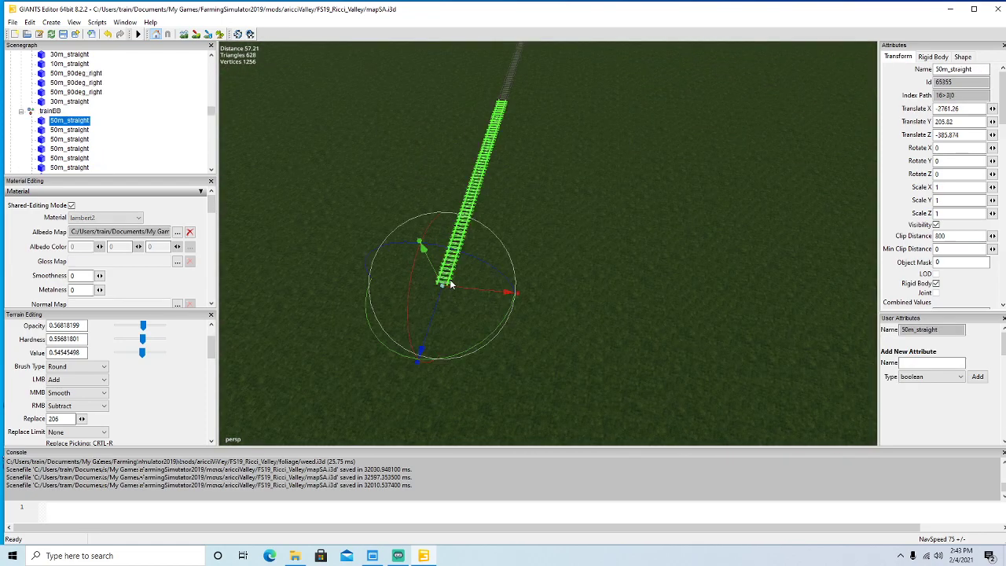
{"action": "key", "text": "Delete"}
{"action": "left_click_drag", "start_coordinate": [553, 301], "coordinate": [529, 278], "text": "alt"}
{"action": "scroll", "coordinate": [581, 227], "scroll_direction": "up", "scroll_amount": 4}
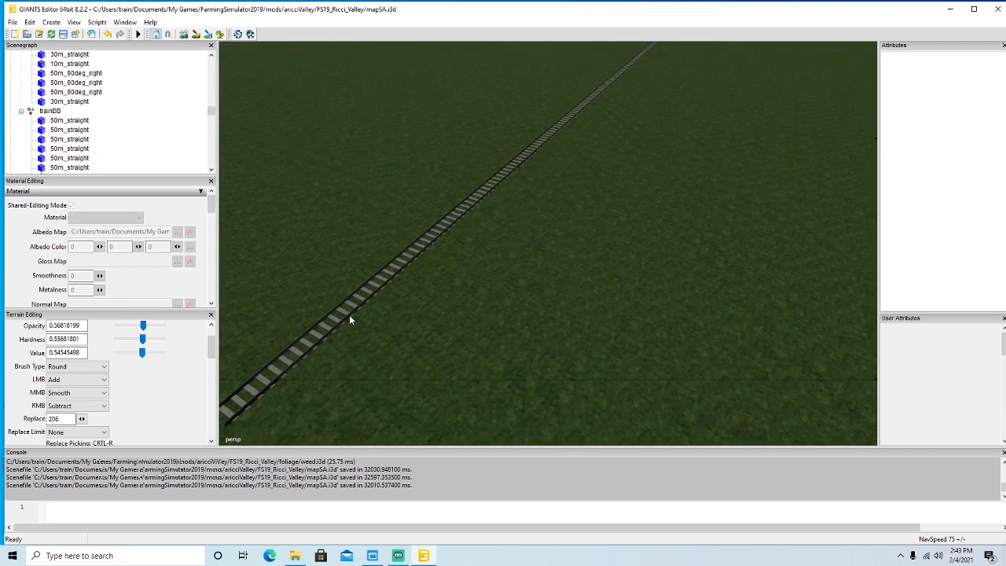
{"action": "left_click", "coordinate": [349, 316]}
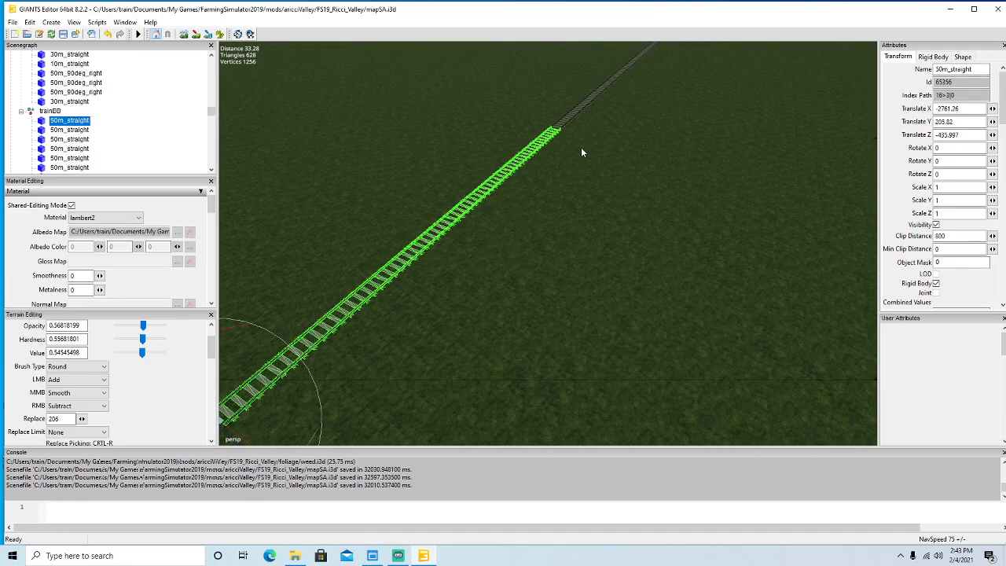
{"action": "key", "text": "Delete"}
{"action": "left_click", "coordinate": [565, 125]}
{"action": "key", "text": "Delete"}
Delete the following three 50m_straight pieces from the shortened end of the trainBB line.
{"action": "left_click_drag", "start_coordinate": [587, 232], "coordinate": [512, 249], "text": "alt"}
{"action": "scroll", "coordinate": [629, 151], "scroll_direction": "up", "scroll_amount": 4}
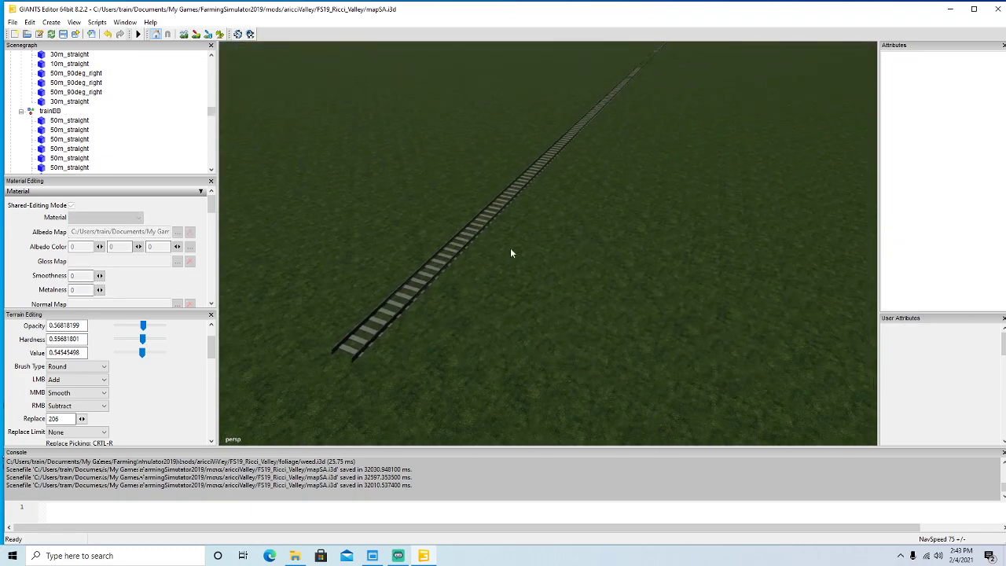
{"action": "left_click", "coordinate": [433, 276]}
{"action": "key", "text": "Delete"}
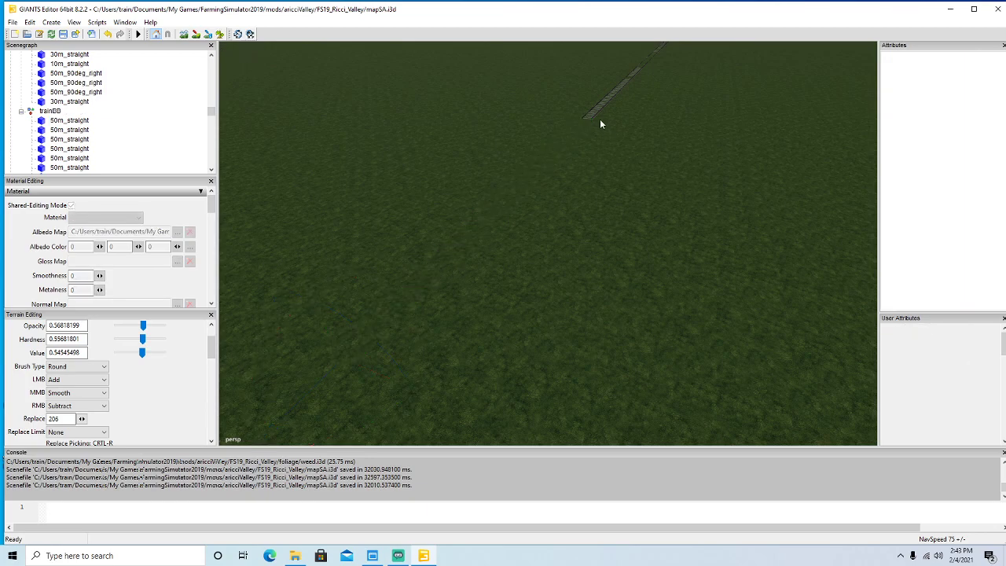
{"action": "left_click", "coordinate": [596, 118]}
{"action": "key", "text": "Delete"}
{"action": "left_click_drag", "start_coordinate": [629, 260], "coordinate": [461, 289], "text": "alt"}
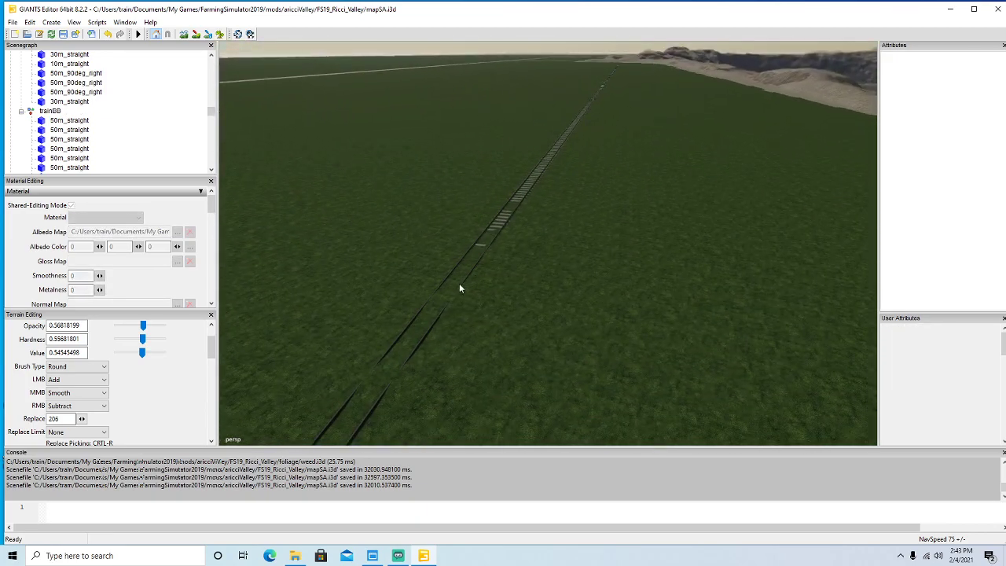
{"action": "left_click", "coordinate": [432, 327]}
{"action": "key", "text": "Delete"}
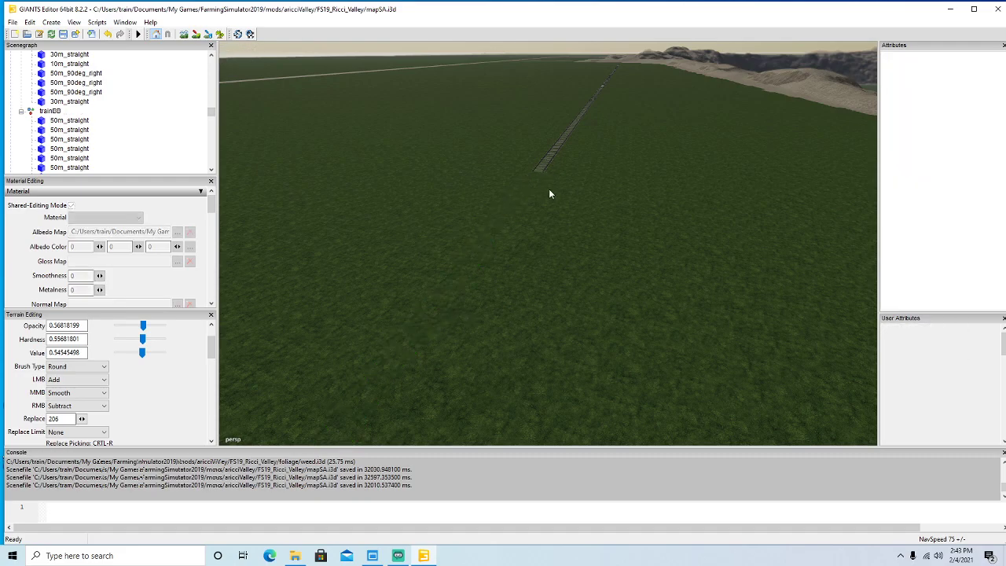
Remove four more 50m_straight pieces from the trainBB line, including the one at Z -736.4 and the first ones remaining in the group.
{"action": "left_click_drag", "start_coordinate": [577, 248], "coordinate": [571, 291], "text": "alt"}
{"action": "scroll", "coordinate": [583, 223], "scroll_direction": "up", "scroll_amount": 3}
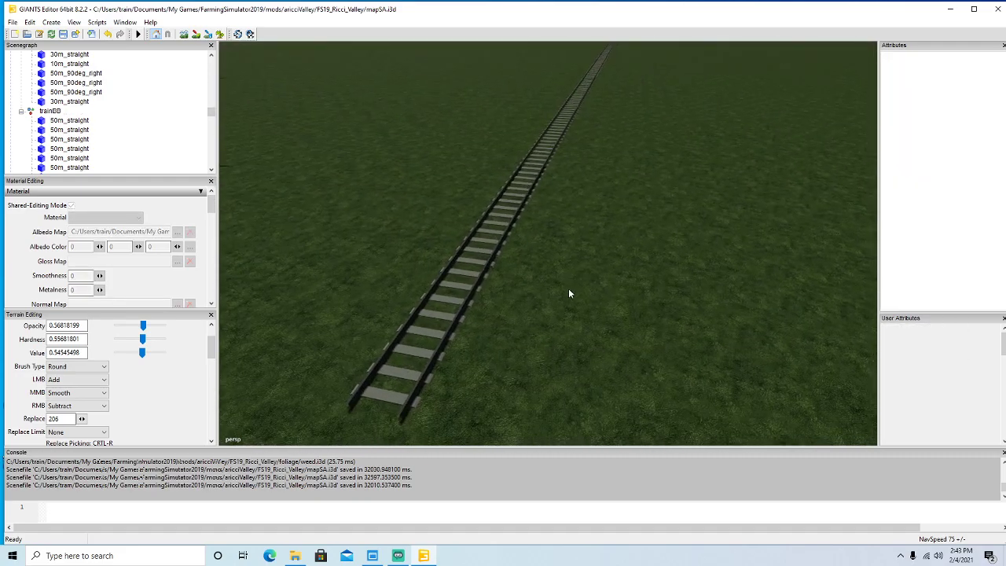
{"action": "left_click", "coordinate": [456, 315]}
{"action": "key", "text": "Delete"}
{"action": "left_click_drag", "start_coordinate": [498, 336], "coordinate": [546, 348], "text": "alt"}
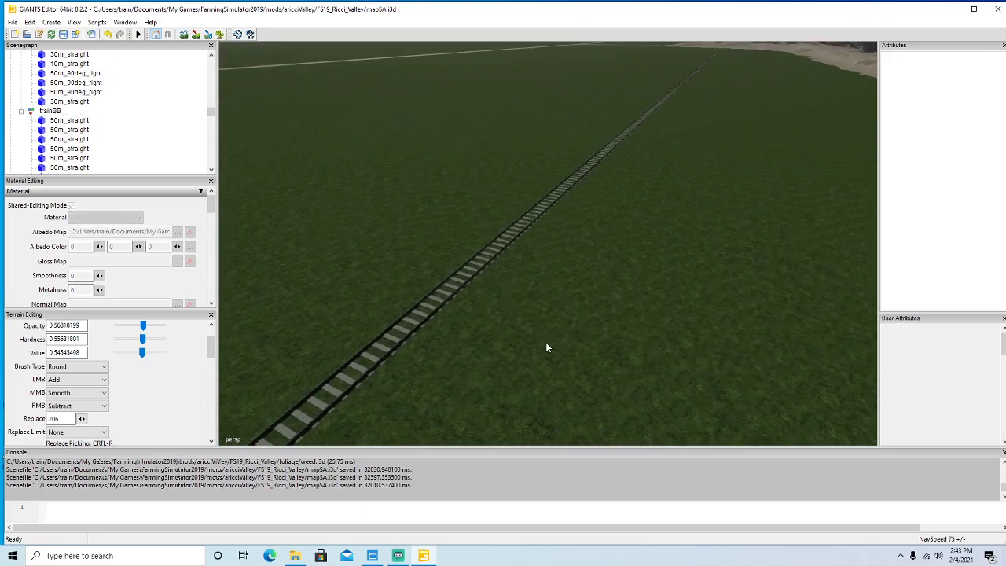
{"action": "left_click", "coordinate": [388, 360]}
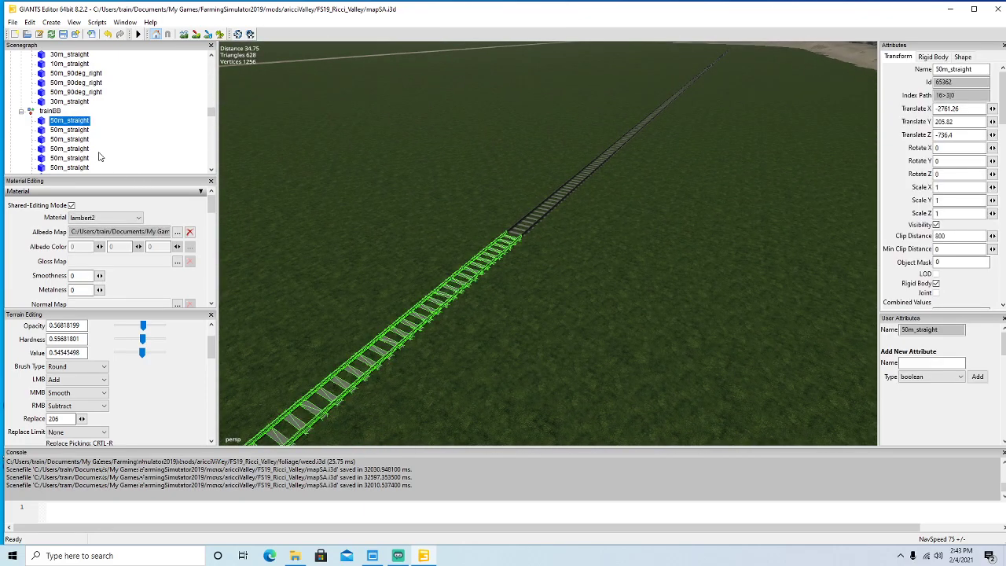
{"action": "key", "text": "Delete"}
{"action": "left_click", "coordinate": [45, 124]}
{"action": "key", "text": "Delete"}
{"action": "left_click", "coordinate": [45, 124]}
{"action": "key", "text": "Delete"}
Delete the next six 50m_straight pieces at the start of the trainBB group to clear the stretch beside the rocky bank.
{"action": "left_click_drag", "start_coordinate": [466, 339], "coordinate": [501, 335], "text": "alt"}
{"action": "scroll", "coordinate": [502, 334], "scroll_direction": "down", "scroll_amount": 5}
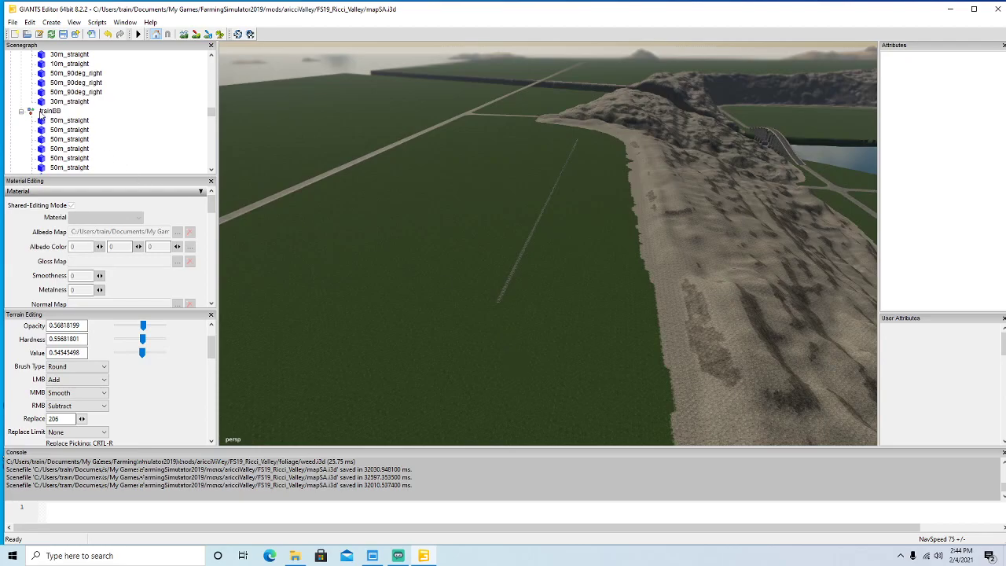
{"action": "left_click", "coordinate": [45, 122]}
{"action": "key", "text": "Delete"}
{"action": "left_click", "coordinate": [45, 121]}
{"action": "key", "text": "Delete"}
{"action": "left_click", "coordinate": [43, 123]}
{"action": "key", "text": "Delete"}
{"action": "left_click", "coordinate": [42, 123]}
{"action": "key", "text": "Delete"}
{"action": "left_click", "coordinate": [42, 123]}
{"action": "key", "text": "Delete"}
{"action": "left_click", "coordinate": [42, 123]}
{"action": "key", "text": "Delete"}
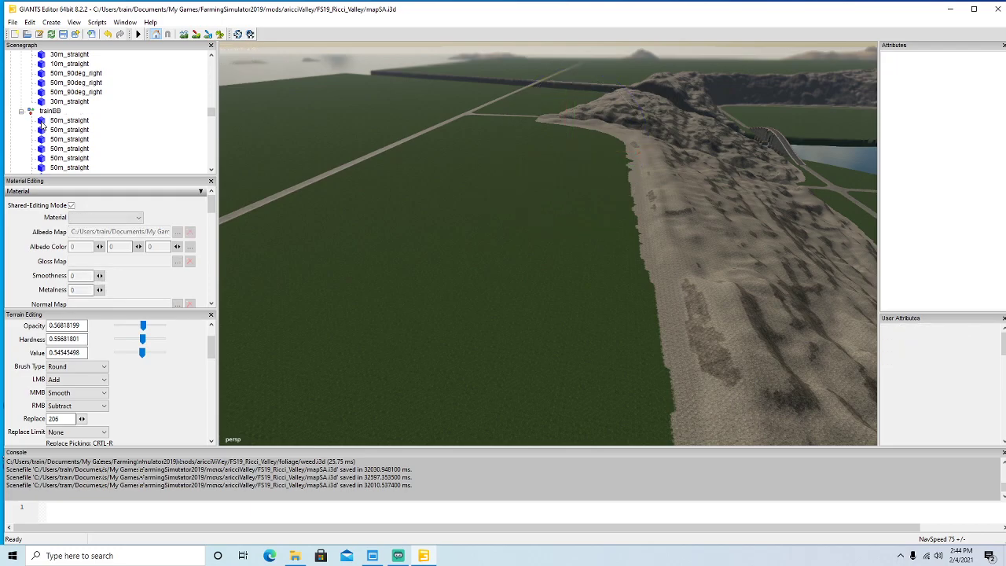
Duplicate the 30m_straight piece at the open end of the track and move the copy to X about -2729.
{"action": "left_click_drag", "start_coordinate": [302, 264], "coordinate": [595, 335], "text": "alt"}
{"action": "scroll", "coordinate": [321, 214], "scroll_direction": "up", "scroll_amount": 8}
{"action": "scroll", "coordinate": [567, 279], "scroll_direction": "up", "scroll_amount": 10}
{"action": "left_click", "coordinate": [602, 307]}
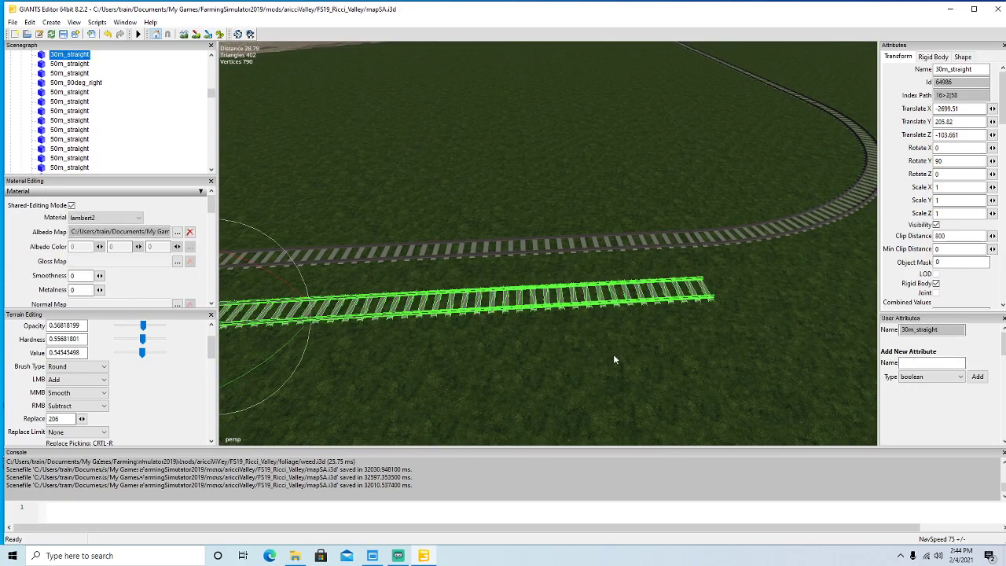
{"action": "left_click_drag", "start_coordinate": [676, 356], "coordinate": [582, 364], "text": "alt"}
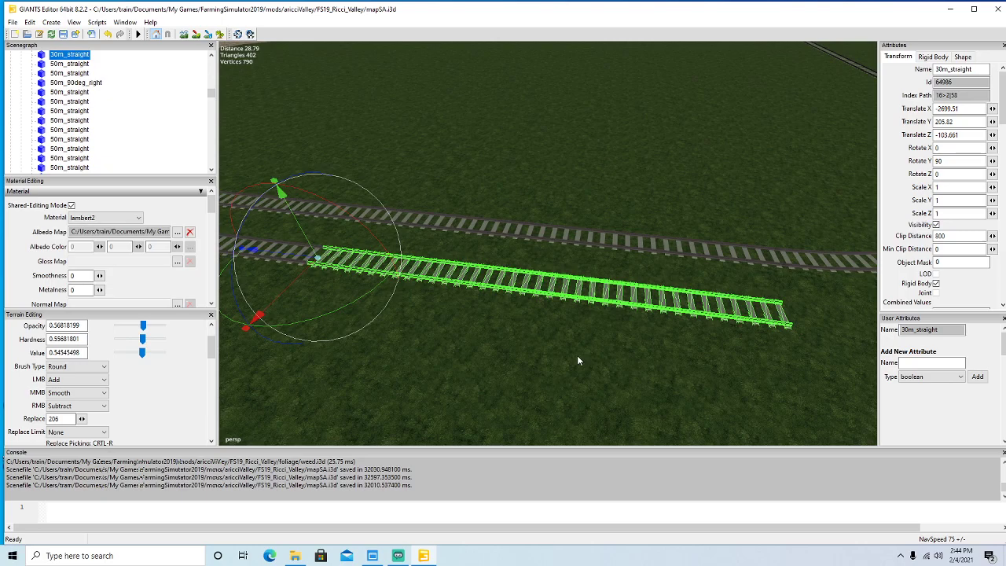
{"action": "key", "text": "ctrl+d"}
{"action": "left_click_drag", "start_coordinate": [277, 254], "coordinate": [783, 345]}
{"action": "left_click_drag", "start_coordinate": [649, 378], "coordinate": [768, 364], "text": "alt"}
{"action": "scroll", "coordinate": [768, 364], "scroll_direction": "up", "scroll_amount": 1}
{"action": "scroll", "coordinate": [770, 370], "scroll_direction": "down", "scroll_amount": 2}
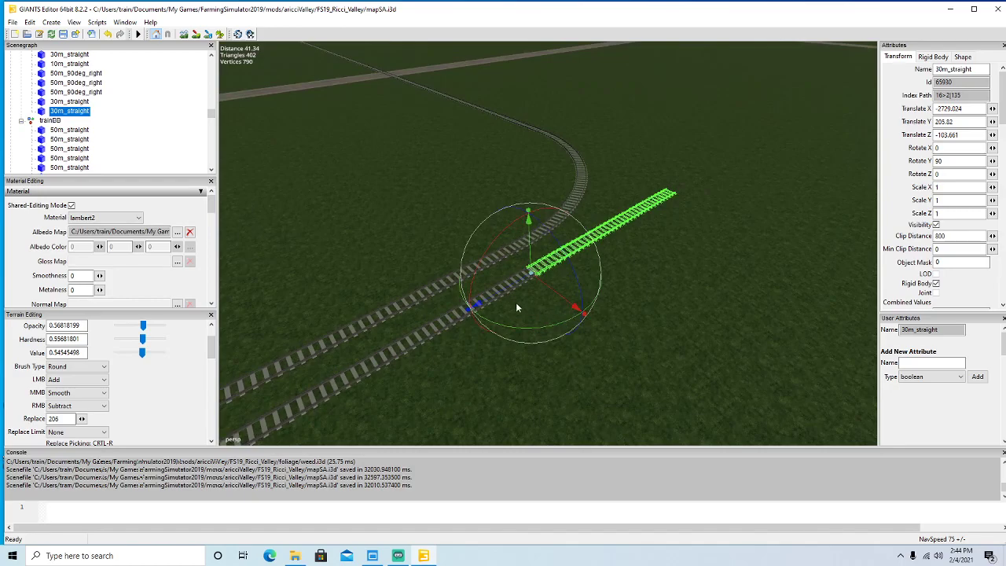
Adjust the copied 30m_straight along the line to X about -2731.4.
{"action": "left_click_drag", "start_coordinate": [508, 286], "coordinate": [552, 271]}
{"action": "scroll", "coordinate": [551, 333], "scroll_direction": "up", "scroll_amount": 2}
{"action": "scroll", "coordinate": [551, 338], "scroll_direction": "up", "scroll_amount": 3}
{"action": "scroll", "coordinate": [559, 317], "scroll_direction": "down", "scroll_amount": 2}
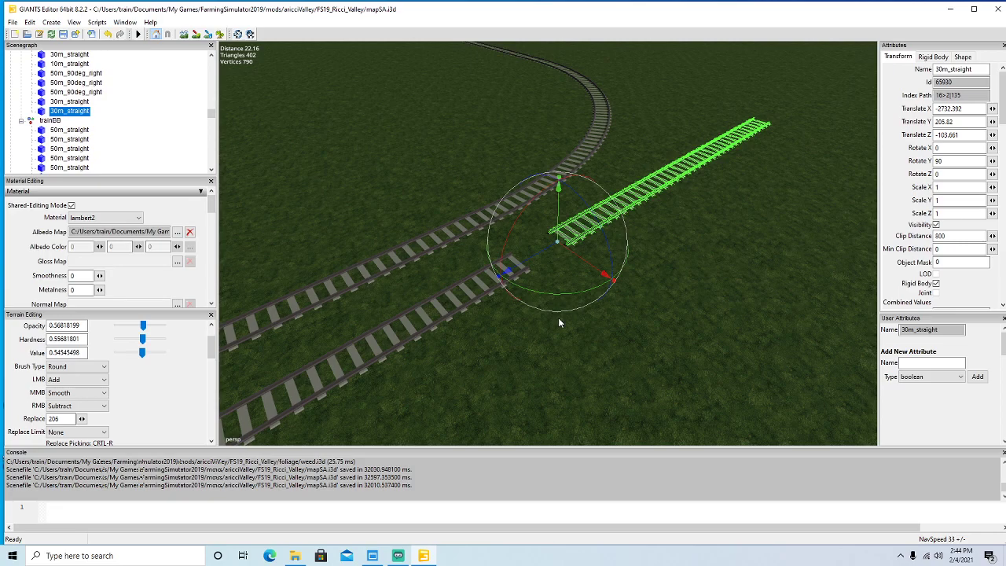
{"action": "scroll", "coordinate": [546, 346], "scroll_direction": "up", "scroll_amount": 3}
{"action": "left_click_drag", "start_coordinate": [540, 247], "coordinate": [536, 350]}
{"action": "scroll", "coordinate": [560, 345], "scroll_direction": "down", "scroll_amount": 10}
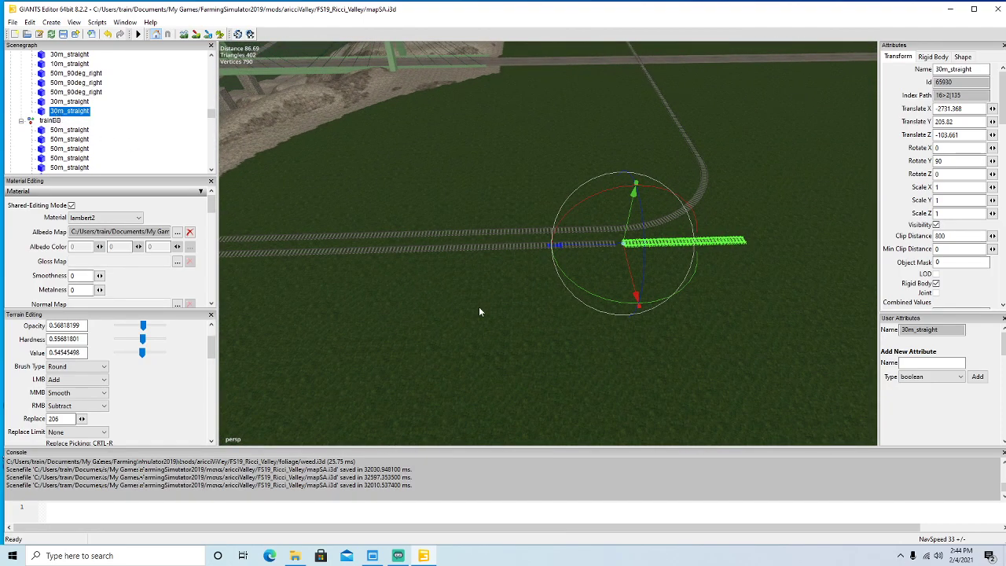
Delete the copied 30m_straight and the original 30m_straight at the end of the line.
{"action": "left_click", "coordinate": [592, 256]}
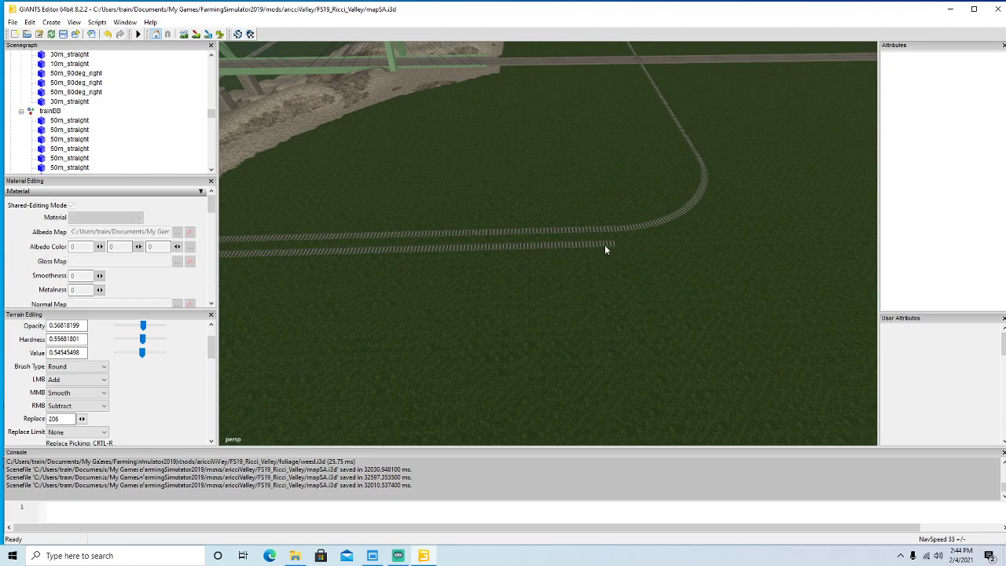
{"action": "left_click", "coordinate": [604, 244]}
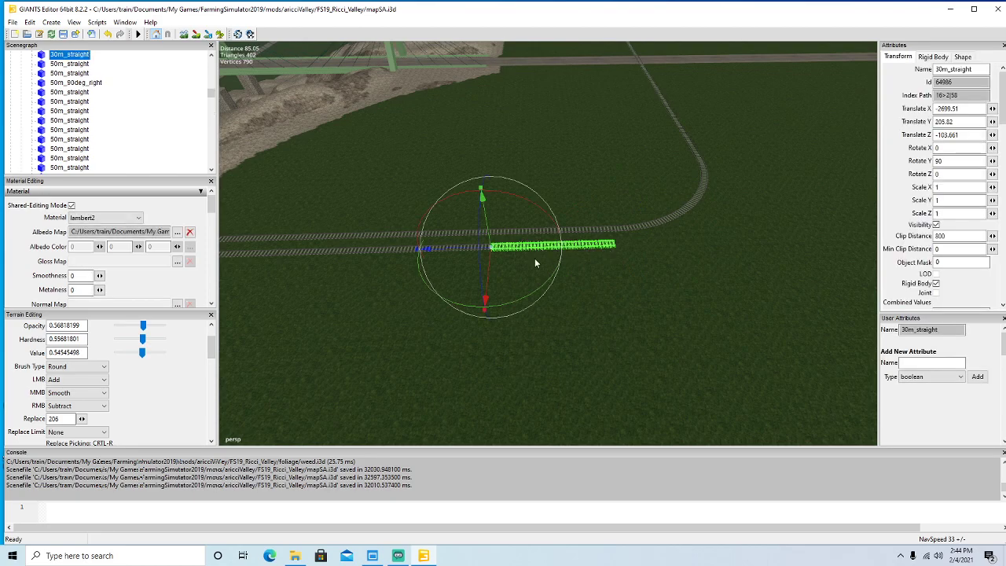
{"action": "key", "text": "Delete"}
Duplicate the last 50m_straight of the shortened line and join the copy to its end at X -2699.514.
{"action": "left_click", "coordinate": [488, 250]}
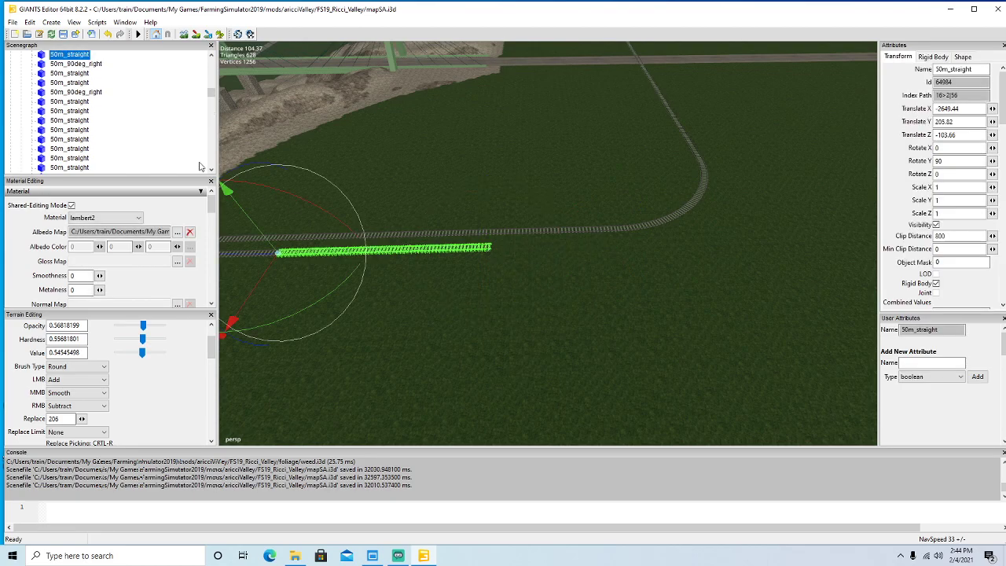
{"action": "key", "text": "ctrl+d"}
{"action": "left_click_drag", "start_coordinate": [247, 261], "coordinate": [488, 314]}
{"action": "left_click_drag", "start_coordinate": [449, 344], "coordinate": [388, 350], "text": "alt"}
{"action": "scroll", "coordinate": [387, 350], "scroll_direction": "up", "scroll_amount": 5}
{"action": "scroll", "coordinate": [387, 354], "scroll_direction": "up", "scroll_amount": 6}
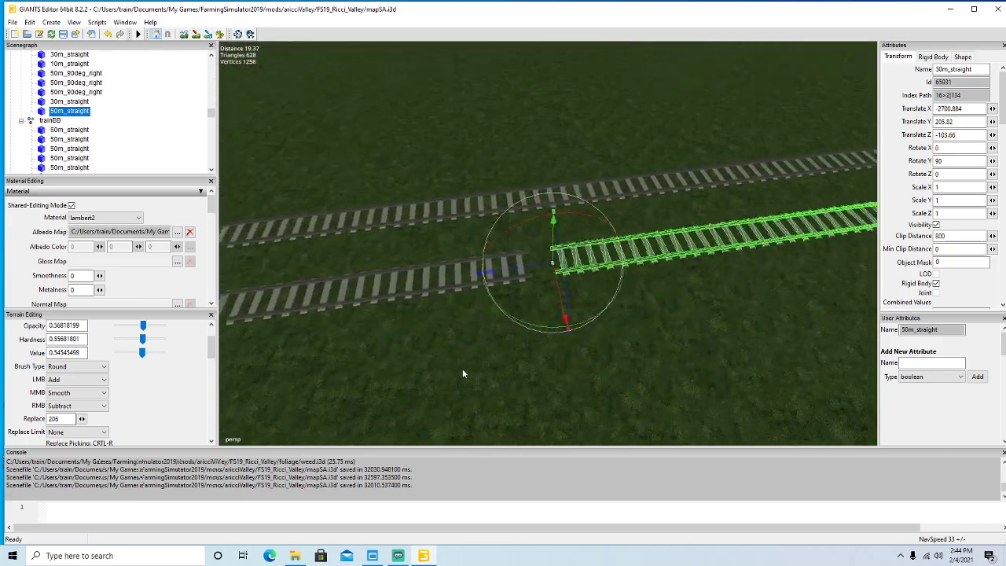
{"action": "left_click_drag", "start_coordinate": [458, 303], "coordinate": [431, 307]}
{"action": "scroll", "coordinate": [513, 347], "scroll_direction": "down", "scroll_amount": 6}
Extend the line with another 50m_straight copy, aligned at X -2749.583.
{"action": "left_click_drag", "start_coordinate": [516, 352], "coordinate": [589, 331], "text": "alt"}
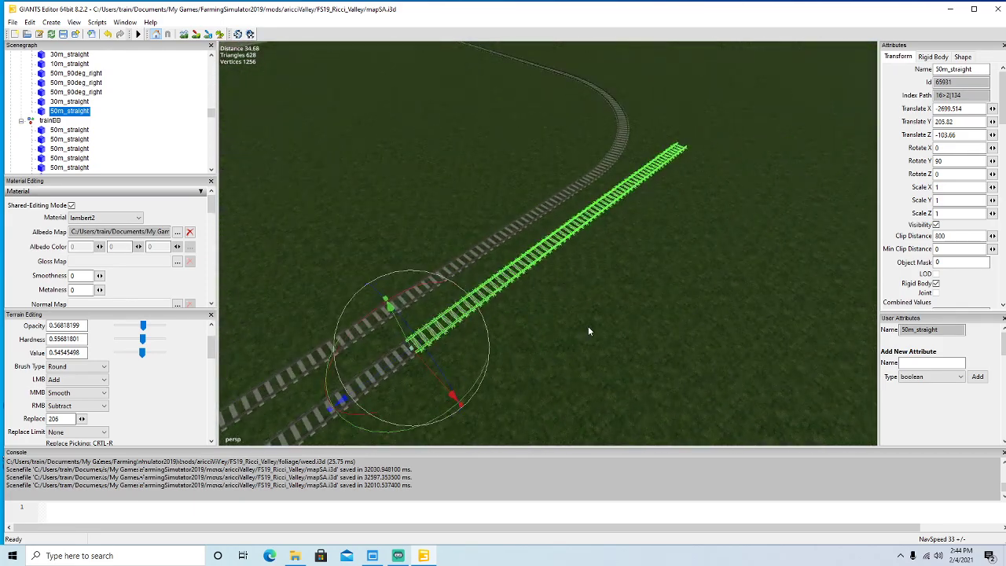
{"action": "key", "text": "ctrl+d"}
{"action": "left_click_drag", "start_coordinate": [340, 400], "coordinate": [855, 88]}
{"action": "left_click_drag", "start_coordinate": [739, 211], "coordinate": [714, 247], "text": "alt"}
{"action": "scroll", "coordinate": [759, 186], "scroll_direction": "up", "scroll_amount": 6}
{"action": "scroll", "coordinate": [714, 246], "scroll_direction": "up", "scroll_amount": 5}
{"action": "left_click_drag", "start_coordinate": [584, 213], "coordinate": [441, 376]}
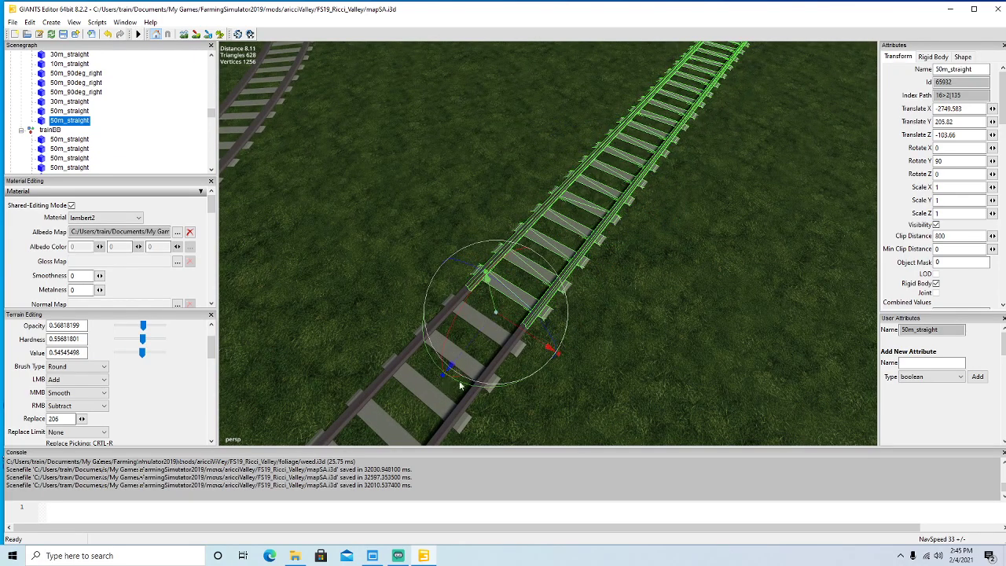
{"action": "scroll", "coordinate": [592, 360], "scroll_direction": "down", "scroll_amount": 10}
Duplicate the end 50m_straight and fit the copy against the open rails at X -2799.692.
{"action": "left_click_drag", "start_coordinate": [592, 359], "coordinate": [605, 328], "text": "alt"}
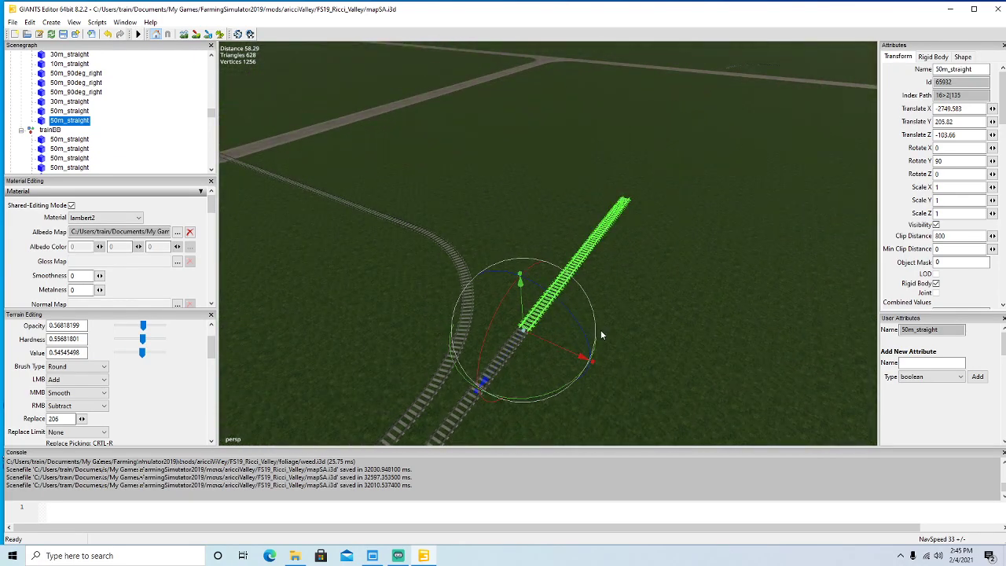
{"action": "key", "text": "ctrl+d"}
{"action": "left_click_drag", "start_coordinate": [513, 348], "coordinate": [748, 158]}
{"action": "left_click_drag", "start_coordinate": [748, 158], "coordinate": [753, 264], "text": "alt"}
{"action": "scroll", "coordinate": [760, 211], "scroll_direction": "up", "scroll_amount": 8}
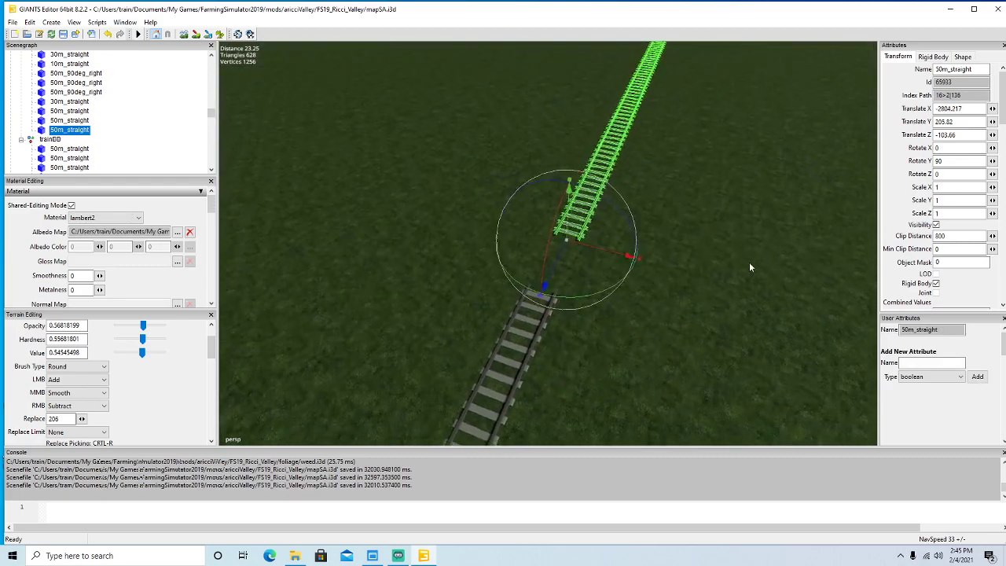
{"action": "scroll", "coordinate": [749, 271], "scroll_direction": "up", "scroll_amount": 3}
{"action": "left_click_drag", "start_coordinate": [582, 238], "coordinate": [639, 372]}
{"action": "scroll", "coordinate": [638, 362], "scroll_direction": "down", "scroll_amount": 5}
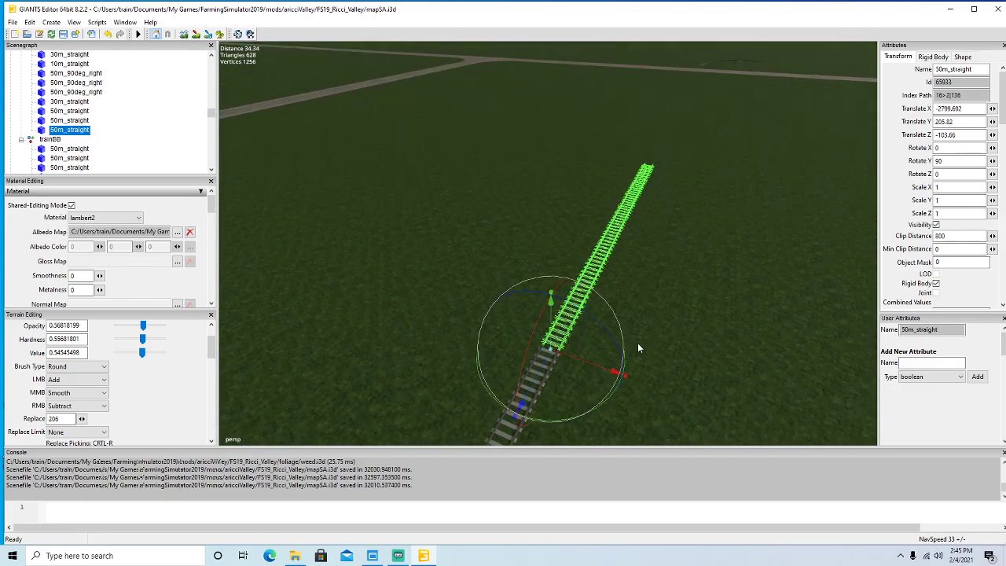
Add another 50m_straight copy to the line's end and close the gap at X -2849.779.
{"action": "key", "text": "ctrl+d"}
{"action": "left_click_drag", "start_coordinate": [523, 401], "coordinate": [890, 75]}
{"action": "left_click_drag", "start_coordinate": [890, 75], "coordinate": [756, 230], "text": "alt"}
{"action": "scroll", "coordinate": [848, 164], "scroll_direction": "up", "scroll_amount": 6}
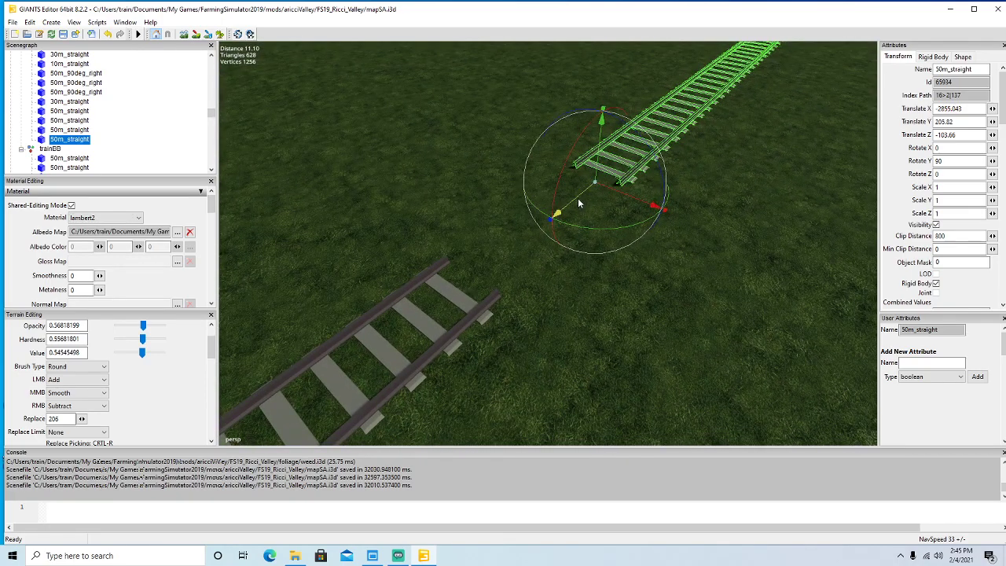
{"action": "left_click_drag", "start_coordinate": [578, 203], "coordinate": [401, 356]}
{"action": "left_click_drag", "start_coordinate": [613, 346], "coordinate": [666, 292], "text": "alt"}
{"action": "scroll", "coordinate": [666, 291], "scroll_direction": "down", "scroll_amount": 8}
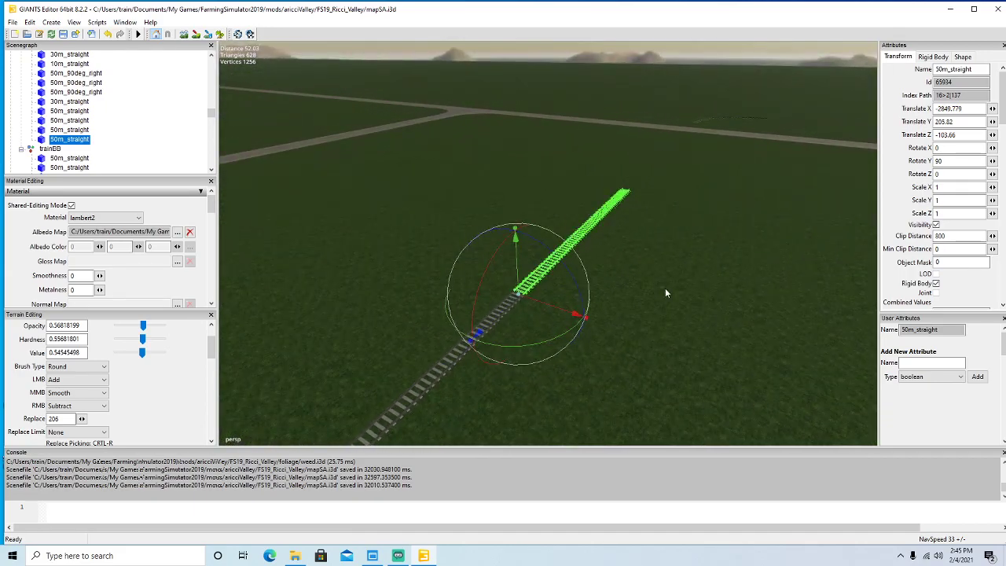
Duplicate the end 50m_straight again and slide the copy into line at X -2899.879.
{"action": "key", "text": "ctrl+d"}
{"action": "left_click_drag", "start_coordinate": [478, 333], "coordinate": [771, 114]}
{"action": "mouse_move", "coordinate": [740, 182]}
{"action": "left_mouse_down", "text": "alt"}
{"action": "mouse_move", "coordinate": [747, 168]}
{"action": "mouse_move", "coordinate": [712, 184]}
{"action": "mouse_move", "coordinate": [733, 193]}
{"action": "left_mouse_up", "text": "alt"}
{"action": "scroll", "coordinate": [748, 169], "scroll_direction": "up", "scroll_amount": 3}
{"action": "scroll", "coordinate": [718, 259], "scroll_direction": "up", "scroll_amount": 4}
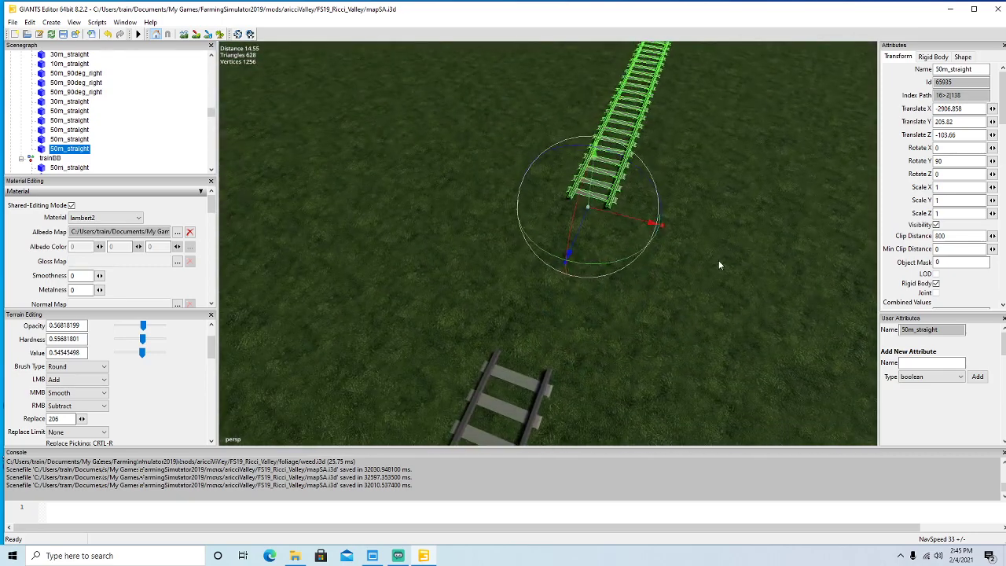
{"action": "left_click_drag", "start_coordinate": [571, 273], "coordinate": [504, 427]}
{"action": "scroll", "coordinate": [639, 360], "scroll_direction": "down", "scroll_amount": 3}
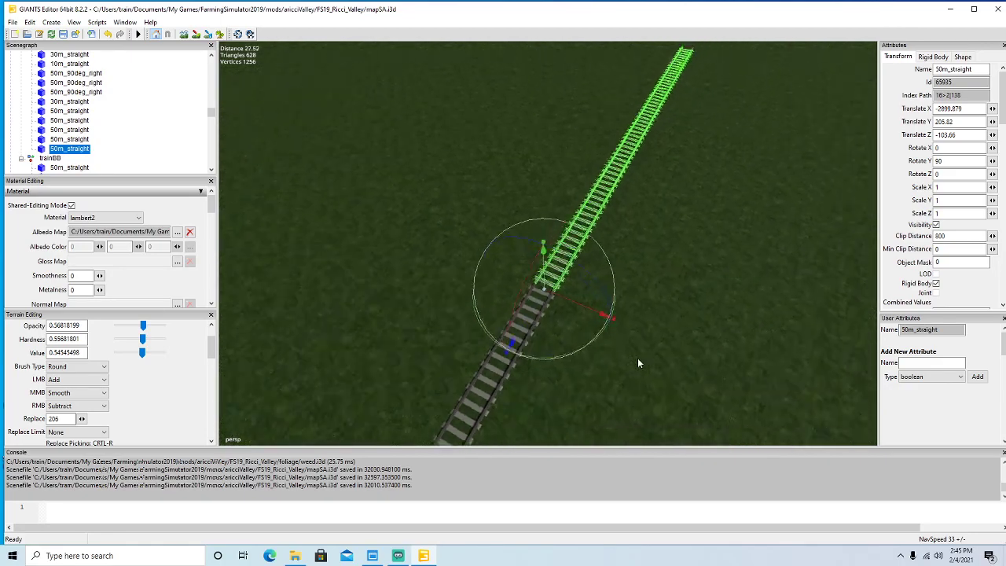
{"action": "scroll", "coordinate": [638, 363], "scroll_direction": "down", "scroll_amount": 4}
Continue the line toward the road with one more 50m_straight copy placed at X -2949.93.
{"action": "left_click_drag", "start_coordinate": [639, 362], "coordinate": [650, 307], "text": "alt"}
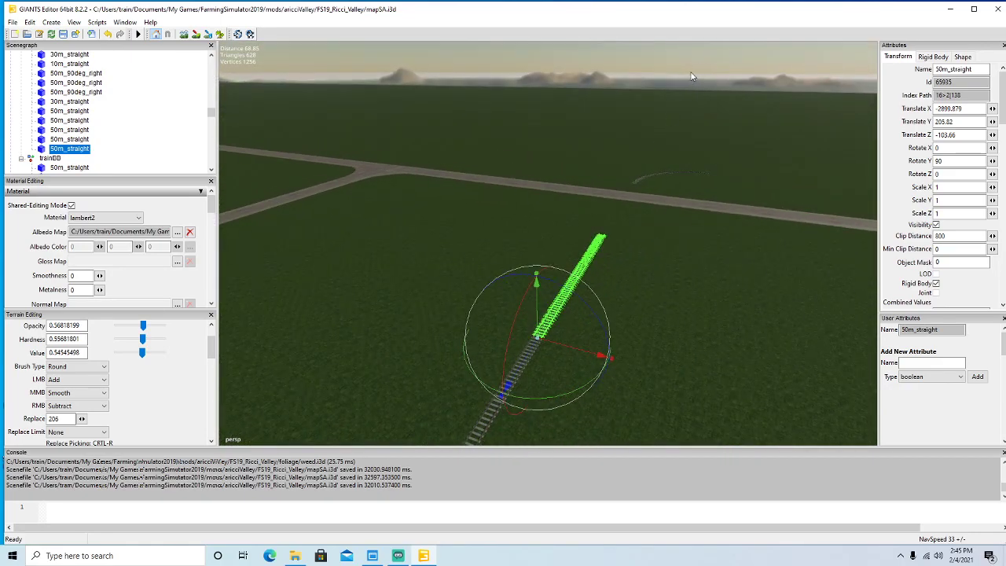
{"action": "left_click_drag", "start_coordinate": [685, 97], "coordinate": [688, 300], "text": "alt"}
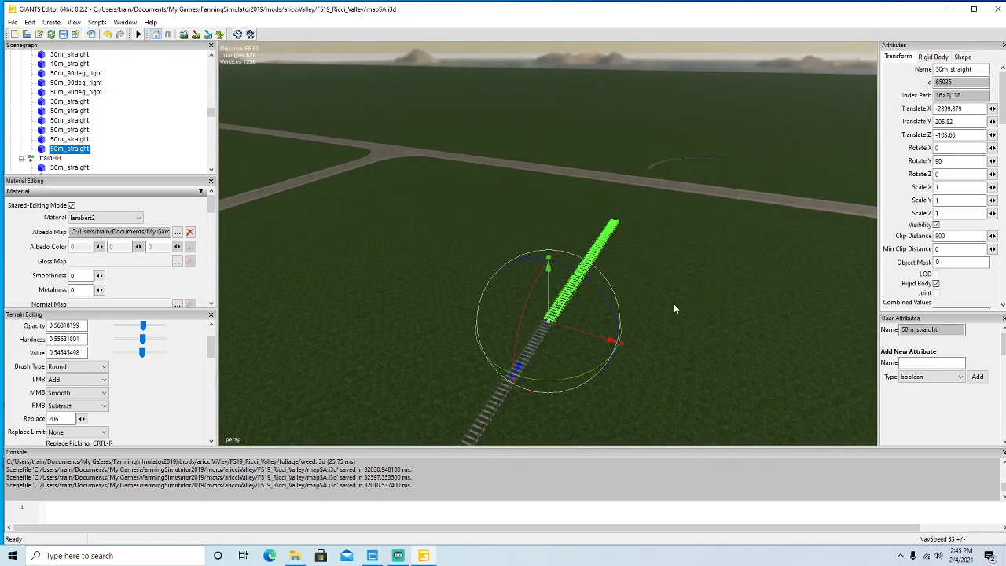
{"action": "key", "text": "ctrl+d"}
{"action": "left_click_drag", "start_coordinate": [534, 344], "coordinate": [735, 155]}
{"action": "left_click_drag", "start_coordinate": [719, 289], "coordinate": [686, 328], "text": "alt"}
{"action": "scroll", "coordinate": [736, 250], "scroll_direction": "up", "scroll_amount": 5}
{"action": "scroll", "coordinate": [686, 328], "scroll_direction": "up", "scroll_amount": 2}
{"action": "left_click_drag", "start_coordinate": [552, 228], "coordinate": [515, 315]}
Travel across the map to examine the open end of the other track near the round tower.
{"action": "scroll", "coordinate": [501, 326], "scroll_direction": "up", "scroll_amount": 5}
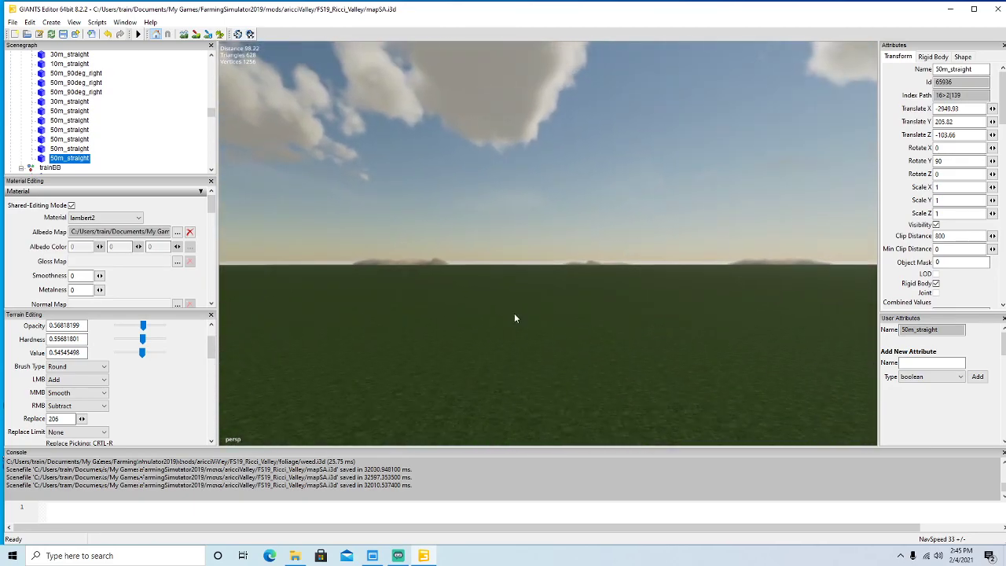
{"action": "scroll", "coordinate": [515, 314], "scroll_direction": "up", "scroll_amount": 8}
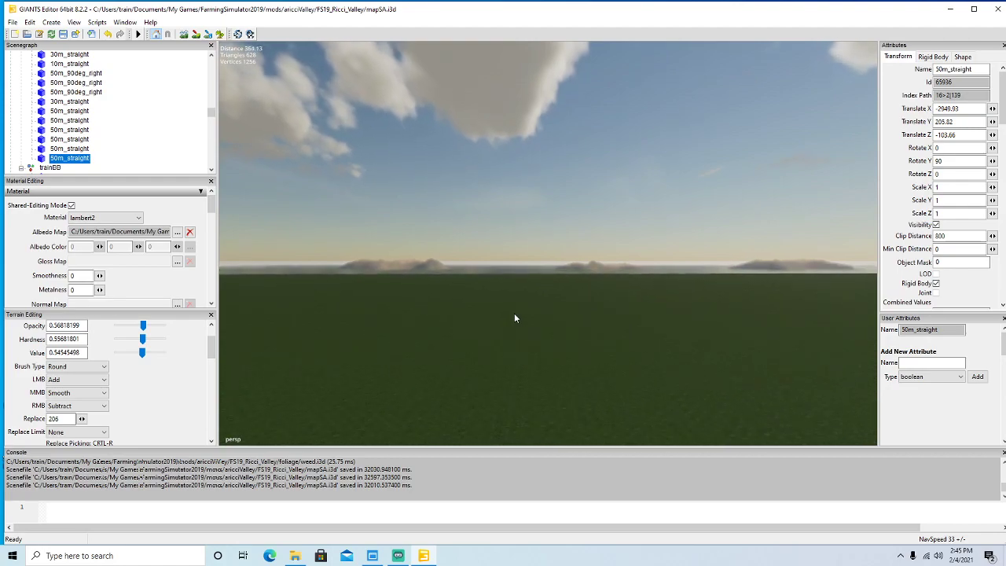
{"action": "scroll", "coordinate": [515, 318], "scroll_direction": "up", "scroll_amount": 5}
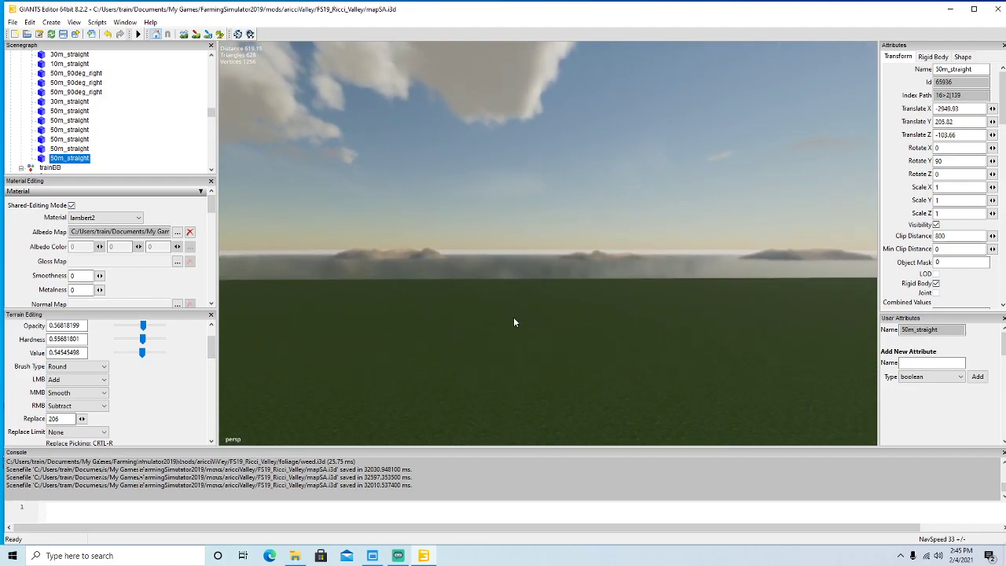
{"action": "scroll", "coordinate": [513, 317], "scroll_direction": "up", "scroll_amount": 5}
{"action": "mouse_move", "coordinate": [513, 317]}
{"action": "left_mouse_down", "text": "alt"}
{"action": "mouse_move", "coordinate": [431, 335]}
{"action": "mouse_move", "coordinate": [527, 329]}
{"action": "mouse_move", "coordinate": [518, 305]}
{"action": "left_mouse_up", "text": "alt"}
{"action": "scroll", "coordinate": [517, 304], "scroll_direction": "up", "scroll_amount": 4}
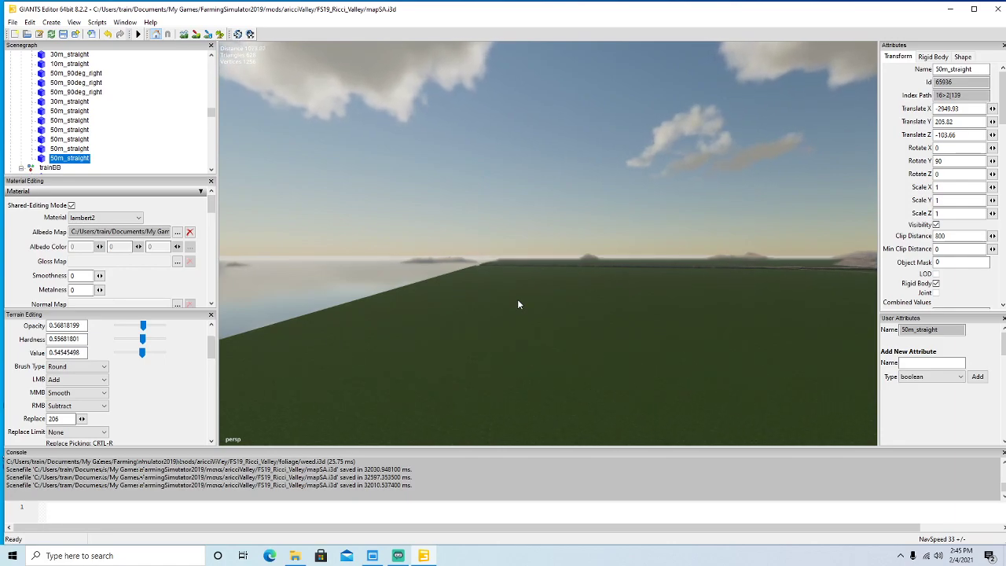
{"action": "scroll", "coordinate": [518, 305], "scroll_direction": "up", "scroll_amount": 2}
{"action": "scroll", "coordinate": [518, 304], "scroll_direction": "up", "scroll_amount": 6}
{"action": "scroll", "coordinate": [519, 304], "scroll_direction": "up", "scroll_amount": 4}
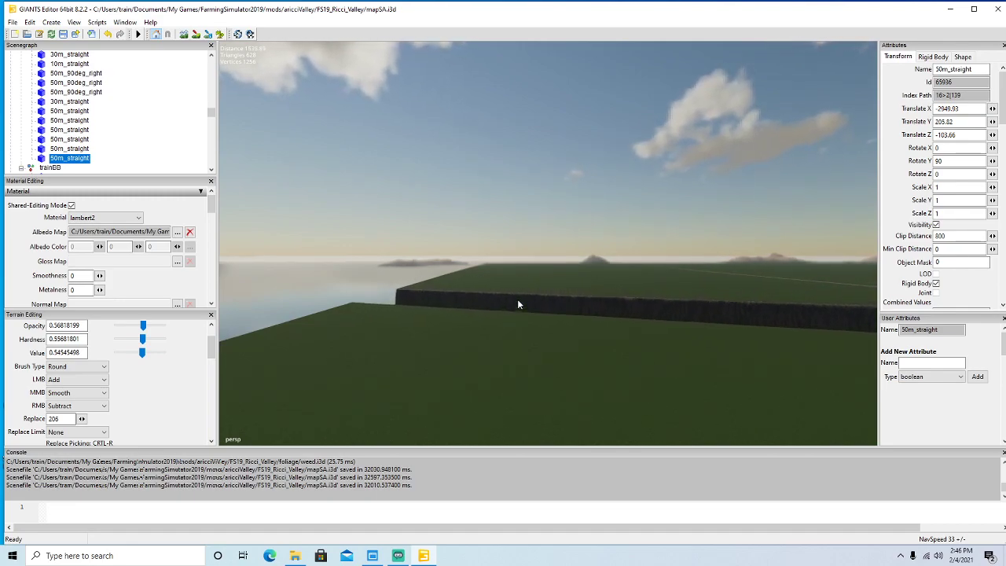
{"action": "scroll", "coordinate": [518, 305], "scroll_direction": "up", "scroll_amount": 6}
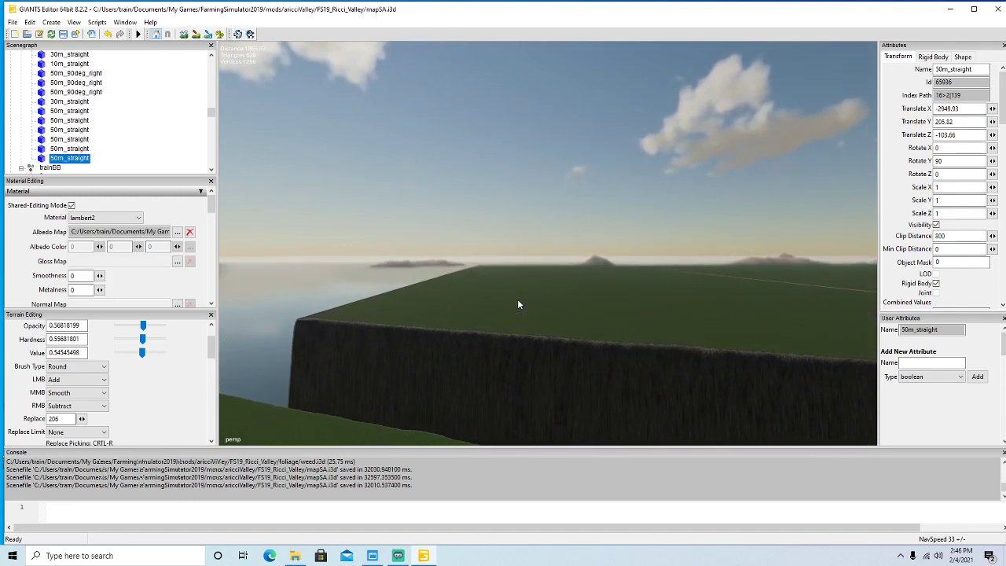
{"action": "scroll", "coordinate": [518, 304], "scroll_direction": "up", "scroll_amount": 6}
{"action": "scroll", "coordinate": [517, 308], "scroll_direction": "up", "scroll_amount": 3}
{"action": "right_click_drag", "start_coordinate": [518, 309], "coordinate": [638, 304]}
{"action": "key", "text": "w"}
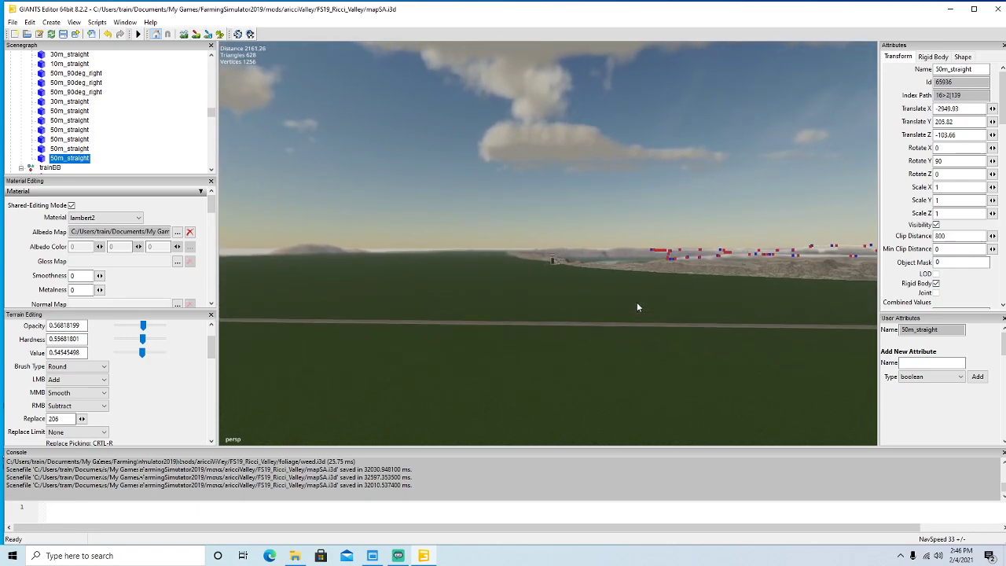
{"action": "right_click_drag", "start_coordinate": [638, 307], "coordinate": [630, 315]}
{"action": "key", "text": "w"}
{"action": "key", "text": "w"}
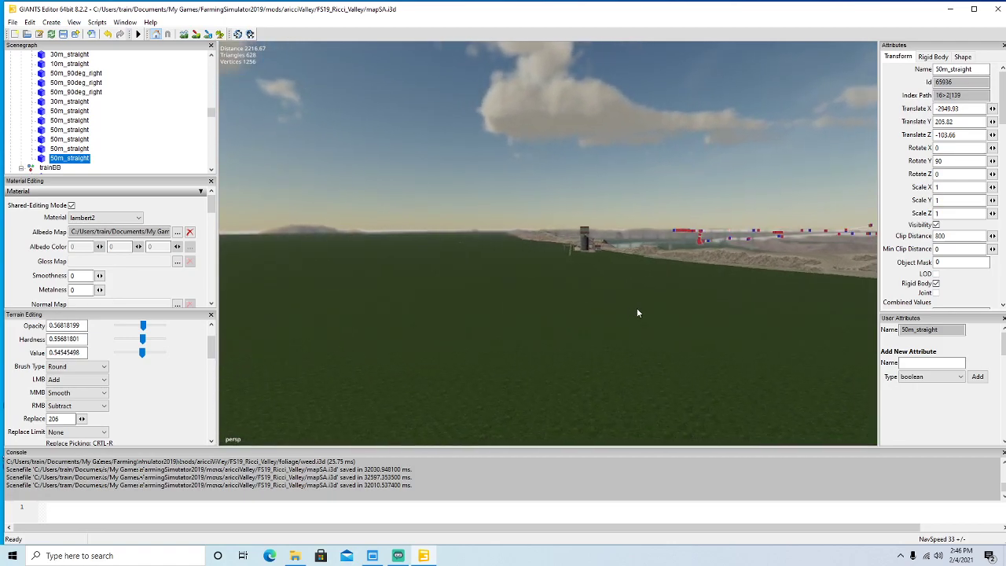
{"action": "key", "text": "w"}
{"action": "right_click_drag", "start_coordinate": [638, 309], "coordinate": [693, 379]}
{"action": "key", "text": "w"}
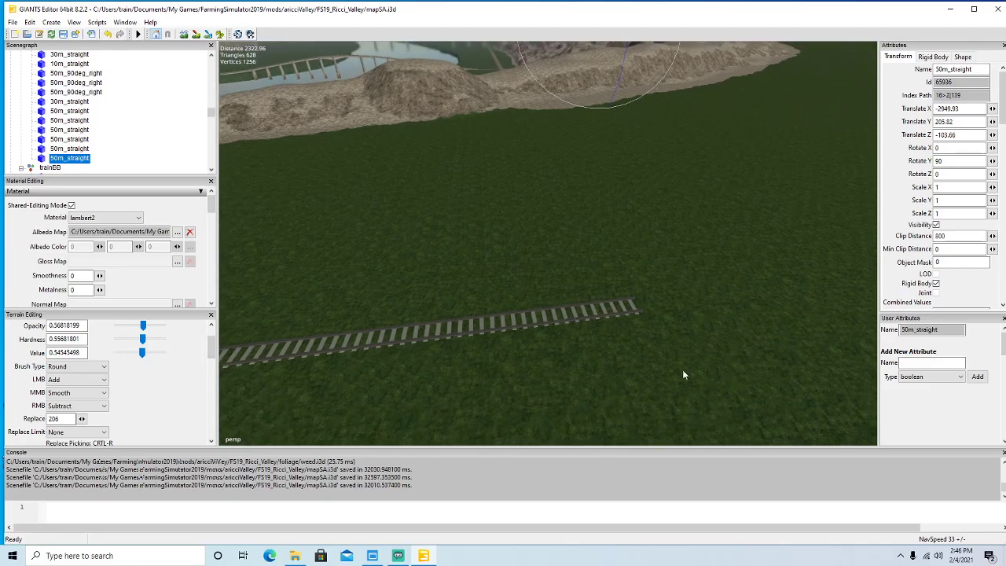
Duplicate the end 50m_straight near the tower and join the copy to the track at X -2279.762, Z -2554.066.
{"action": "left_click", "coordinate": [576, 320]}
{"action": "right_click_drag", "start_coordinate": [601, 369], "coordinate": [548, 387]}
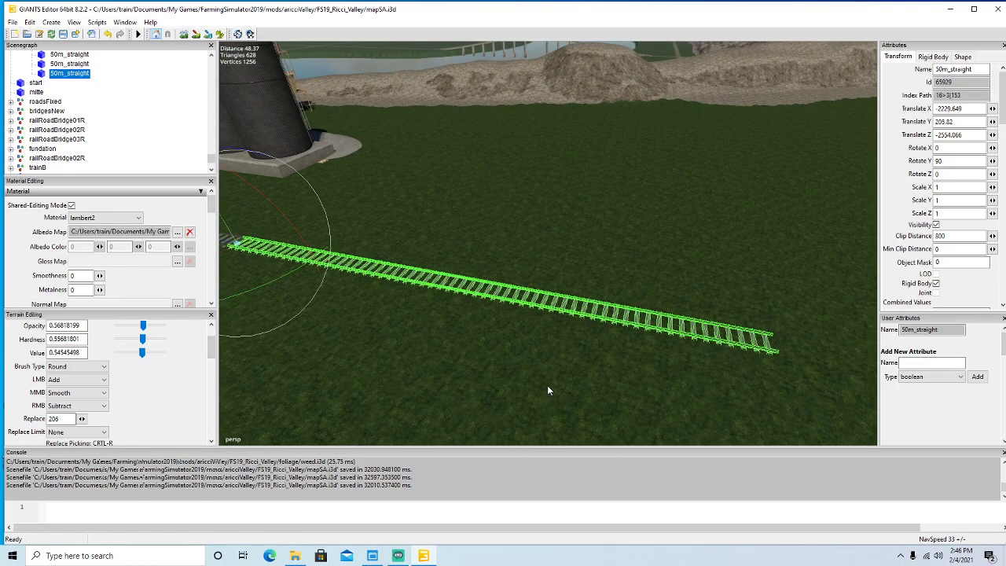
{"action": "key", "text": "ctrl+d"}
{"action": "left_click_drag", "start_coordinate": [228, 249], "coordinate": [810, 398]}
{"action": "right_click_drag", "start_coordinate": [577, 370], "coordinate": [628, 384]}
{"action": "scroll", "coordinate": [639, 385], "scroll_direction": "up", "scroll_amount": 3}
{"action": "left_click_drag", "start_coordinate": [536, 316], "coordinate": [504, 330]}
{"action": "scroll", "coordinate": [592, 314], "scroll_direction": "up", "scroll_amount": 4}
{"action": "scroll", "coordinate": [525, 374], "scroll_direction": "down", "scroll_amount": 6}
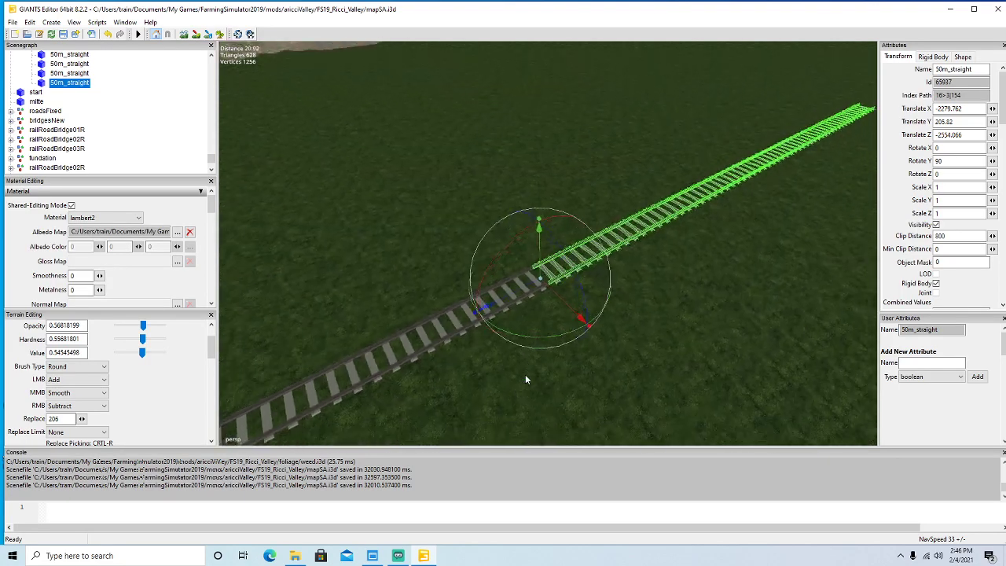
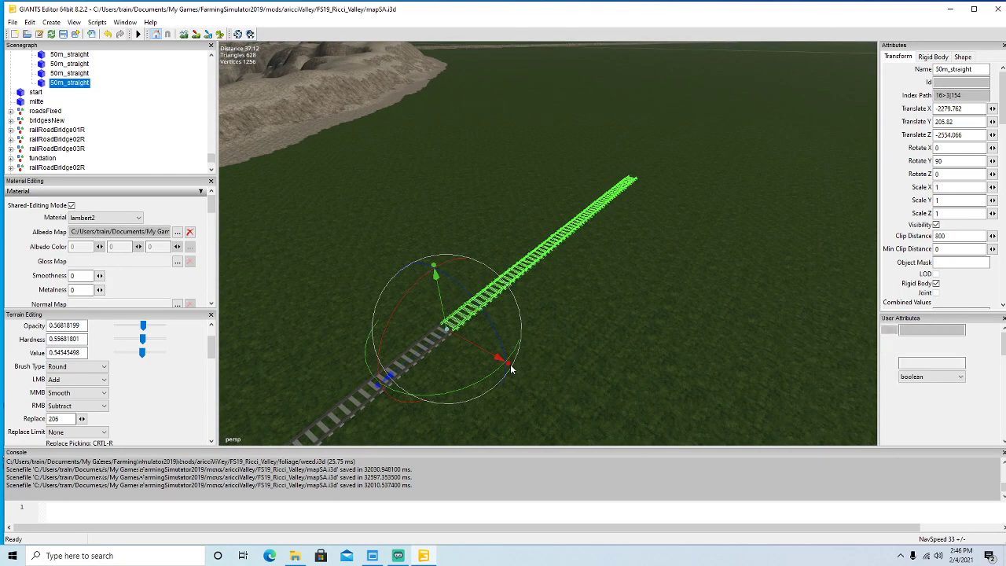
Extend the track near the tower with another 50m_straight copy, aligned at X -2329.818.
{"action": "key", "text": "ctrl+d"}
{"action": "left_click_drag", "start_coordinate": [662, 242], "coordinate": [312, 287]}
{"action": "scroll", "coordinate": [696, 225], "scroll_direction": "up", "scroll_amount": 5}
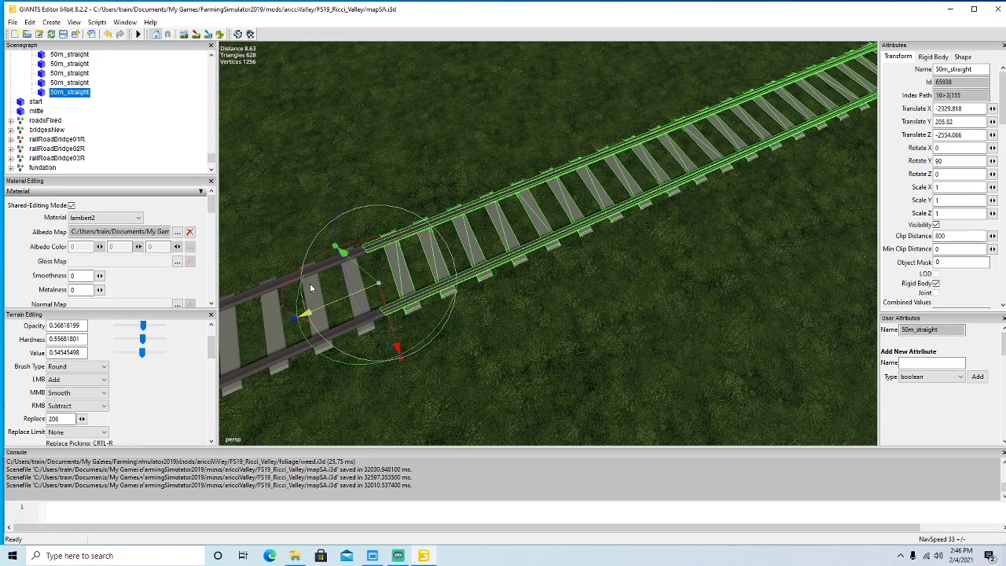
{"action": "scroll", "coordinate": [472, 318], "scroll_direction": "down", "scroll_amount": 5}
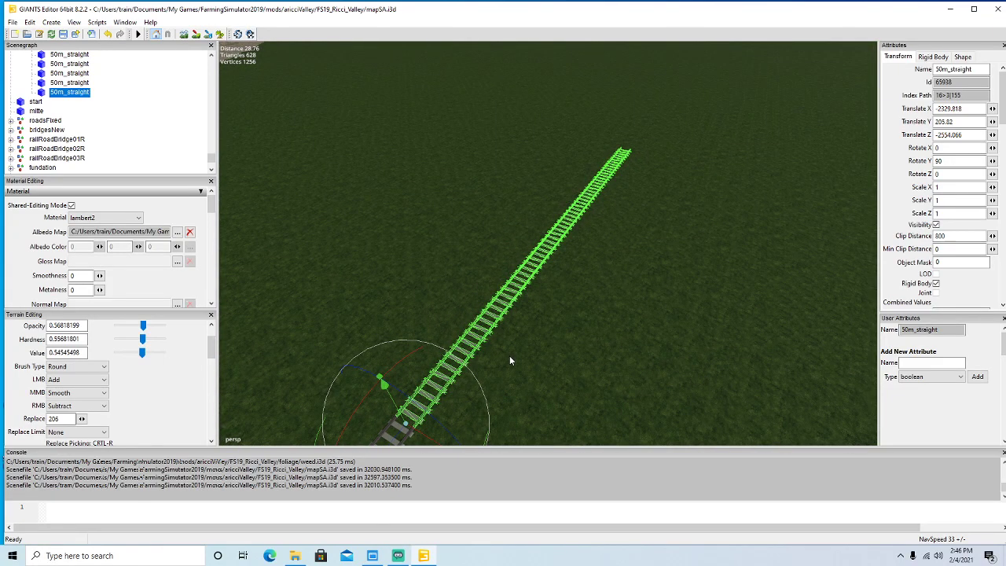
Duplicate the newest 50m_straight at Z -2554.066 and join the copy to the open rails at X -2379.887.
{"action": "key", "text": "ctrl+d"}
{"action": "left_click_drag", "start_coordinate": [398, 434], "coordinate": [870, 89]}
{"action": "left_click_drag", "start_coordinate": [853, 106], "coordinate": [779, 187], "text": "alt"}
{"action": "scroll", "coordinate": [796, 157], "scroll_direction": "up", "scroll_amount": 8}
{"action": "left_click_drag", "start_coordinate": [610, 146], "coordinate": [433, 360]}
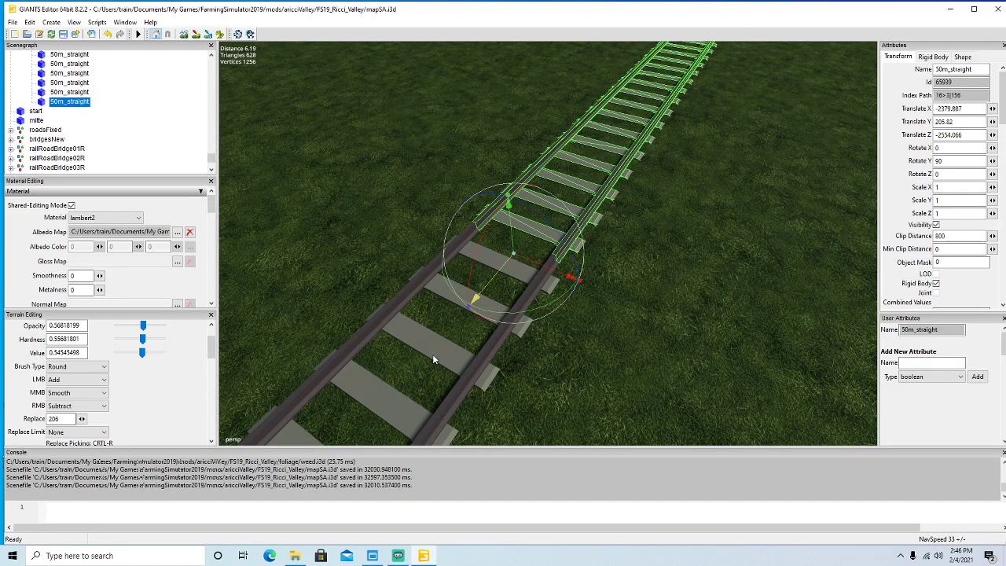
Duplicate the end 50m_straight and join the copy to the open rails at X -2429.927, Z -2554.066.
{"action": "scroll", "coordinate": [603, 378], "scroll_direction": "down", "scroll_amount": 6}
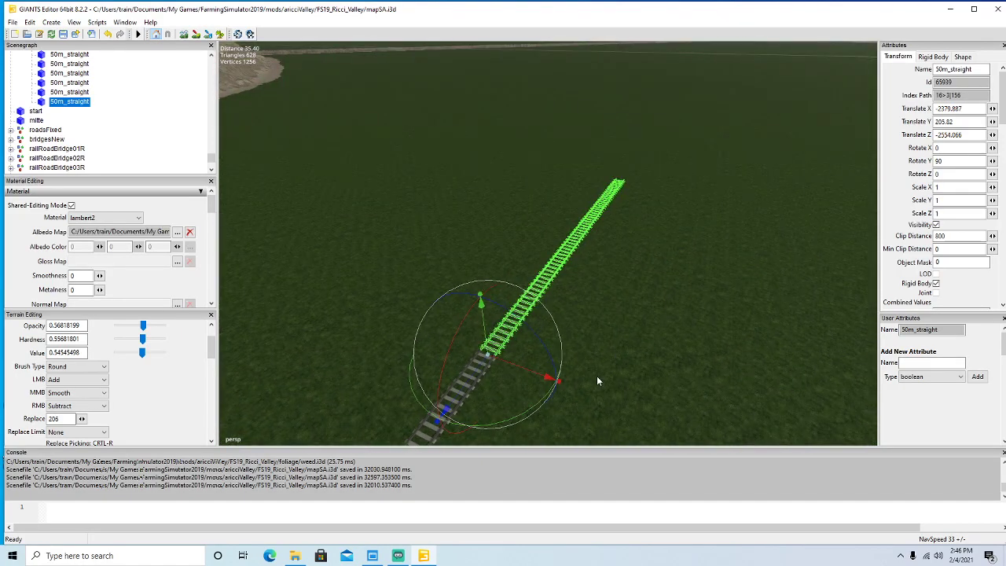
{"action": "key", "text": "ctrl+d"}
{"action": "scroll", "coordinate": [812, 110], "scroll_direction": "down", "scroll_amount": 3}
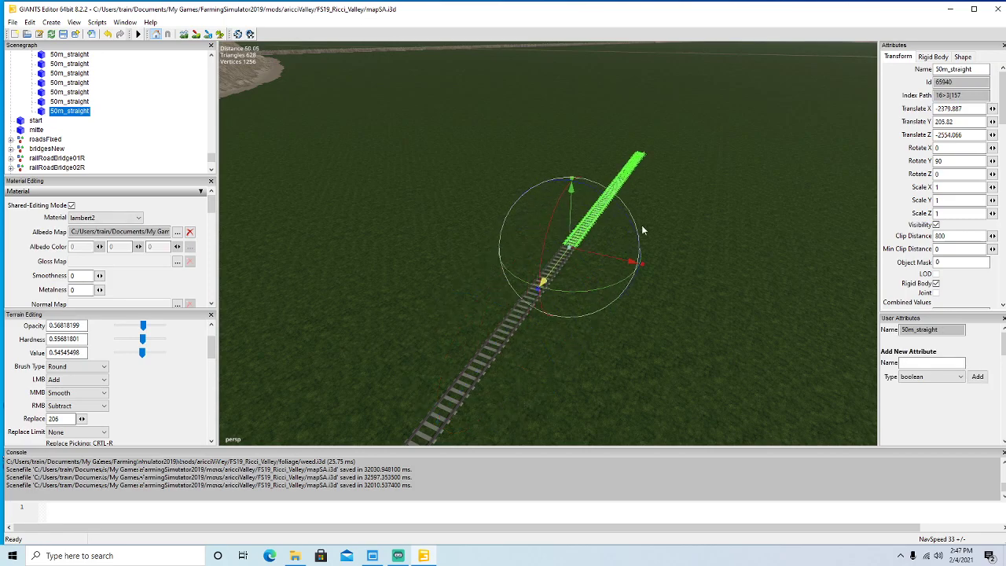
{"action": "left_click_drag", "start_coordinate": [811, 106], "coordinate": [848, 77]}
{"action": "scroll", "coordinate": [823, 172], "scroll_direction": "up", "scroll_amount": 4}
{"action": "left_click_drag", "start_coordinate": [823, 172], "coordinate": [796, 250], "text": "alt"}
{"action": "scroll", "coordinate": [813, 213], "scroll_direction": "up", "scroll_amount": 2}
{"action": "left_click_drag", "start_coordinate": [595, 167], "coordinate": [433, 490]}
{"action": "scroll", "coordinate": [591, 415], "scroll_direction": "down", "scroll_amount": 4}
{"action": "left_click_drag", "start_coordinate": [590, 415], "coordinate": [592, 376], "text": "alt"}
{"action": "scroll", "coordinate": [590, 379], "scroll_direction": "down", "scroll_amount": 3}
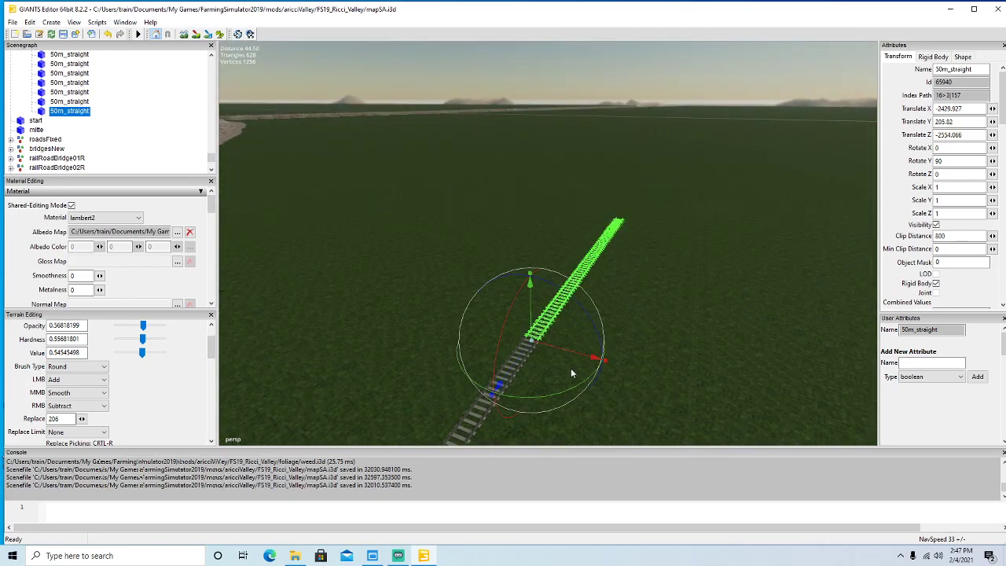
Extend the track with another 50m_straight copy, butted against the last piece at X -2480.021.
{"action": "key", "text": "ctrl+d"}
{"action": "left_click_drag", "start_coordinate": [506, 371], "coordinate": [721, 280]}
{"action": "scroll", "coordinate": [762, 223], "scroll_direction": "up", "scroll_amount": 4}
{"action": "scroll", "coordinate": [722, 280], "scroll_direction": "up", "scroll_amount": 4}
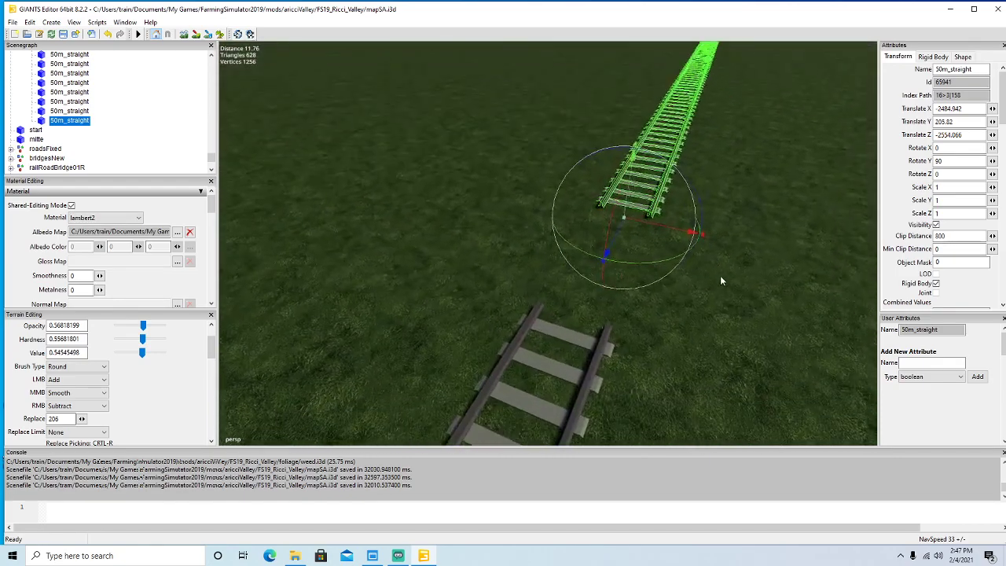
{"action": "left_click_drag", "start_coordinate": [607, 253], "coordinate": [547, 422]}
{"action": "scroll", "coordinate": [757, 393], "scroll_direction": "down", "scroll_amount": 6}
{"action": "left_click_drag", "start_coordinate": [757, 392], "coordinate": [749, 368], "text": "alt"}
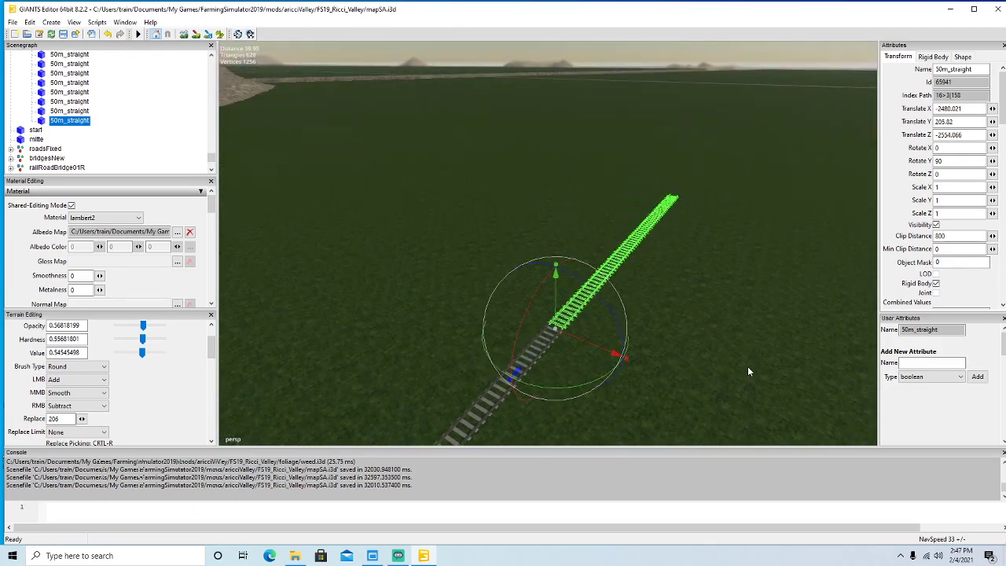
Duplicate the newest 50m_straight and slide the copy along the track line to meet the rails at X -2530.142.
{"action": "key", "text": "ctrl+d"}
{"action": "left_click_drag", "start_coordinate": [539, 358], "coordinate": [880, 134]}
{"action": "key", "text": "f"}
{"action": "scroll", "coordinate": [802, 219], "scroll_direction": "up", "scroll_amount": 8}
{"action": "left_click_drag", "start_coordinate": [798, 214], "coordinate": [649, 206], "text": "alt"}
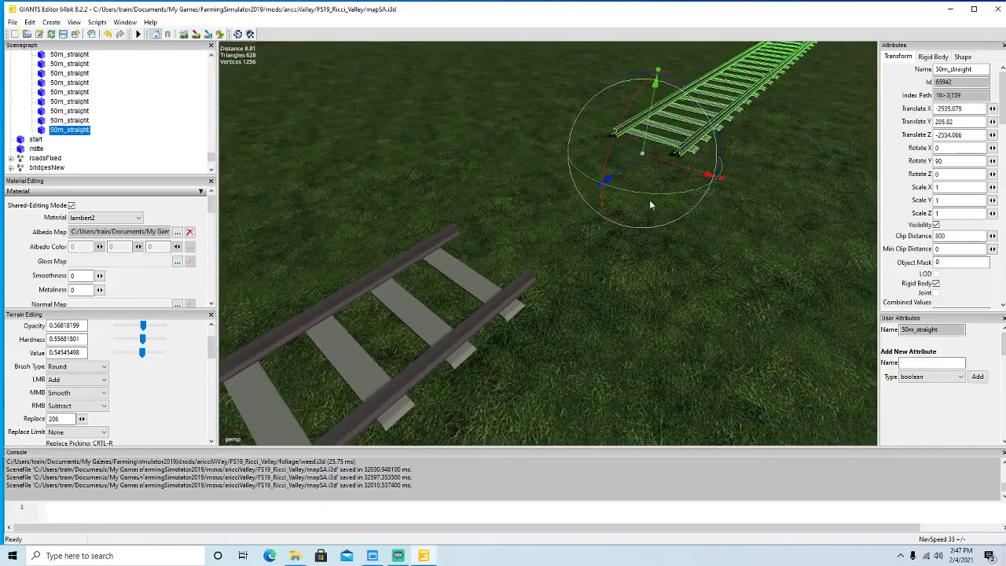
{"action": "left_click_drag", "start_coordinate": [629, 164], "coordinate": [385, 336]}
{"action": "scroll", "coordinate": [416, 340], "scroll_direction": "down", "scroll_amount": 5}
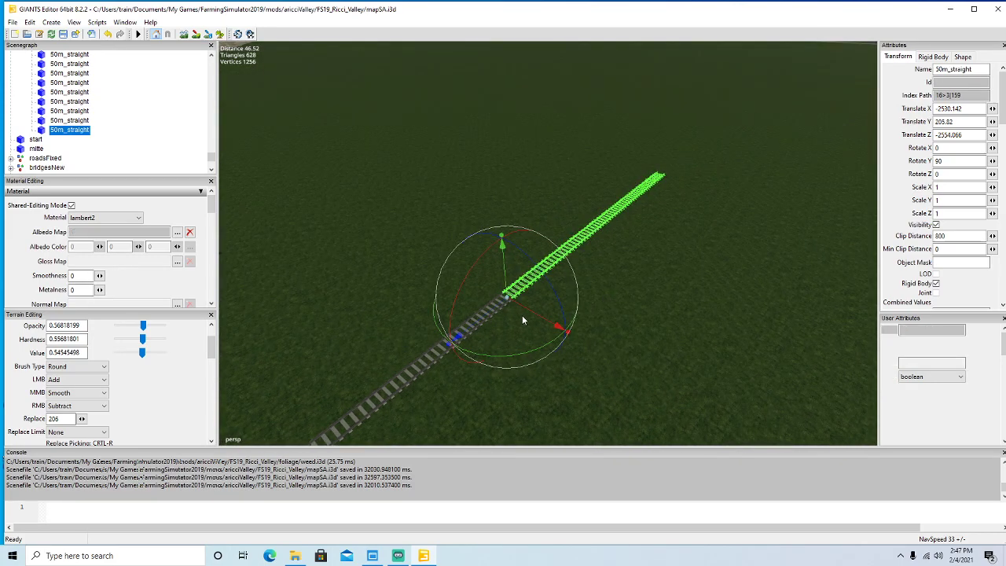
Add a further 50m_straight copy to the open end of the track, aligned at X -2580.298.
{"action": "key", "text": "ctrl+d"}
{"action": "left_click_drag", "start_coordinate": [479, 325], "coordinate": [781, 121]}
{"action": "left_click_drag", "start_coordinate": [733, 210], "coordinate": [714, 272], "text": "alt"}
{"action": "scroll", "coordinate": [750, 163], "scroll_direction": "up", "scroll_amount": 10}
{"action": "left_click_drag", "start_coordinate": [528, 275], "coordinate": [450, 396]}
{"action": "scroll", "coordinate": [602, 366], "scroll_direction": "down", "scroll_amount": 5}
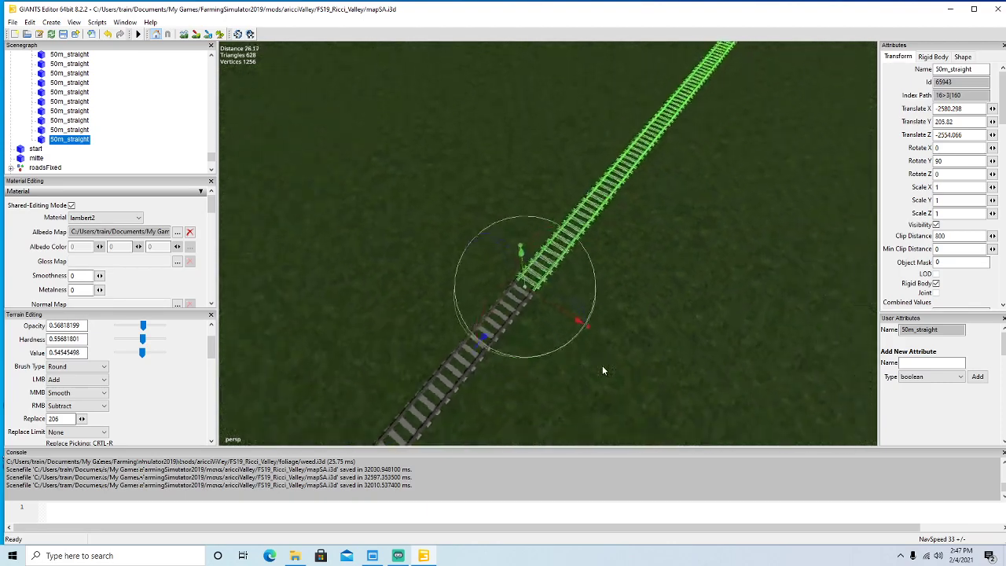
Duplicate the end 50m_straight and close the copy up to the open rails at X -2630.423.
{"action": "key", "text": "ctrl+d"}
{"action": "left_click_drag", "start_coordinate": [552, 383], "coordinate": [849, 143]}
{"action": "left_click_drag", "start_coordinate": [810, 255], "coordinate": [761, 271], "text": "alt"}
{"action": "scroll", "coordinate": [767, 271], "scroll_direction": "up", "scroll_amount": 5}
{"action": "left_click_drag", "start_coordinate": [683, 213], "coordinate": [754, 350]}
{"action": "scroll", "coordinate": [779, 371], "scroll_direction": "down", "scroll_amount": 5}
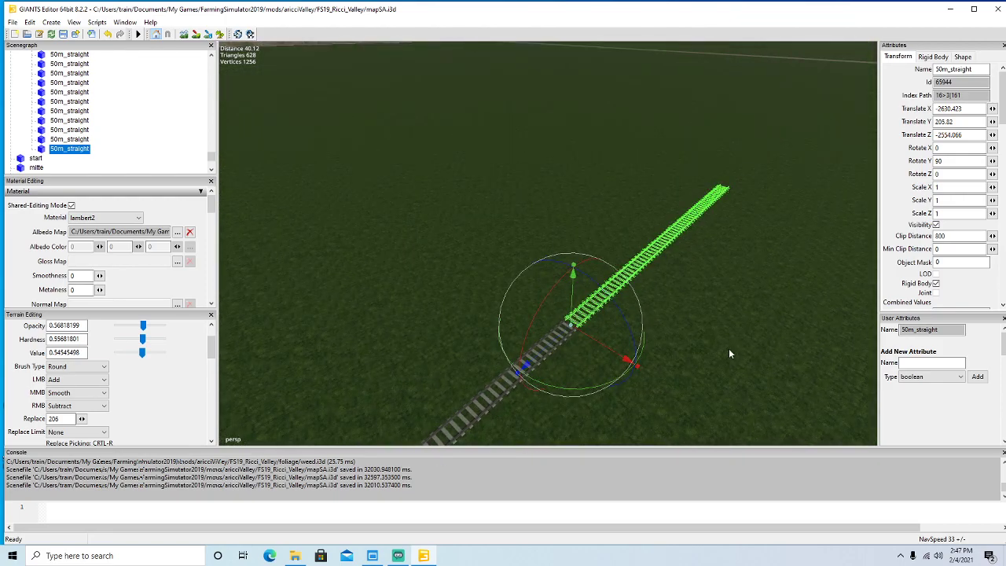
Extend the track by one more 50m_straight copy, joined to the previous piece at X -2680.564.
{"action": "key", "text": "ctrl+d"}
{"action": "left_click_drag", "start_coordinate": [543, 356], "coordinate": [857, 166]}
{"action": "key", "text": "f"}
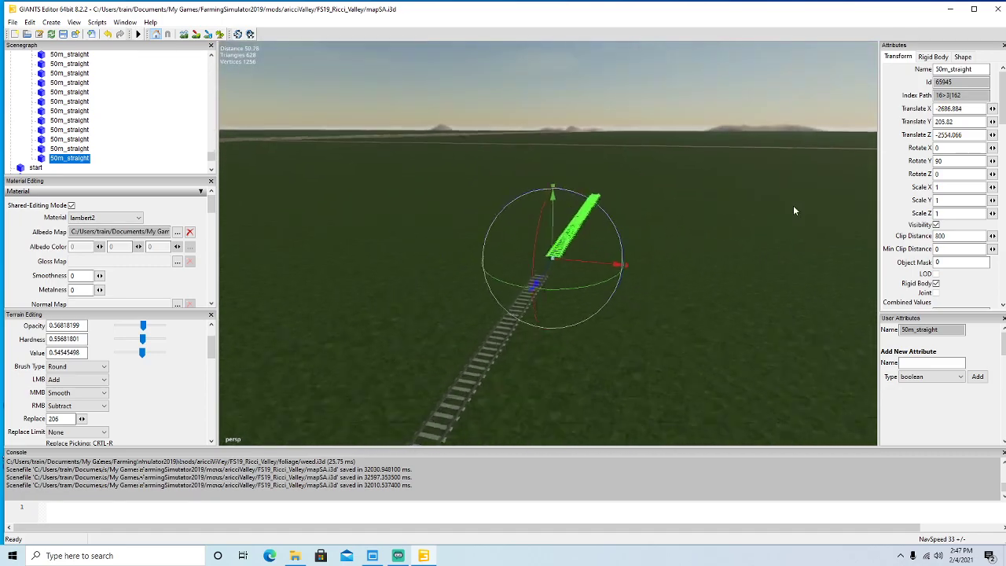
{"action": "left_click_drag", "start_coordinate": [794, 217], "coordinate": [730, 281], "text": "alt"}
{"action": "left_click_drag", "start_coordinate": [644, 193], "coordinate": [384, 454]}
{"action": "scroll", "coordinate": [649, 398], "scroll_direction": "down", "scroll_amount": 6}
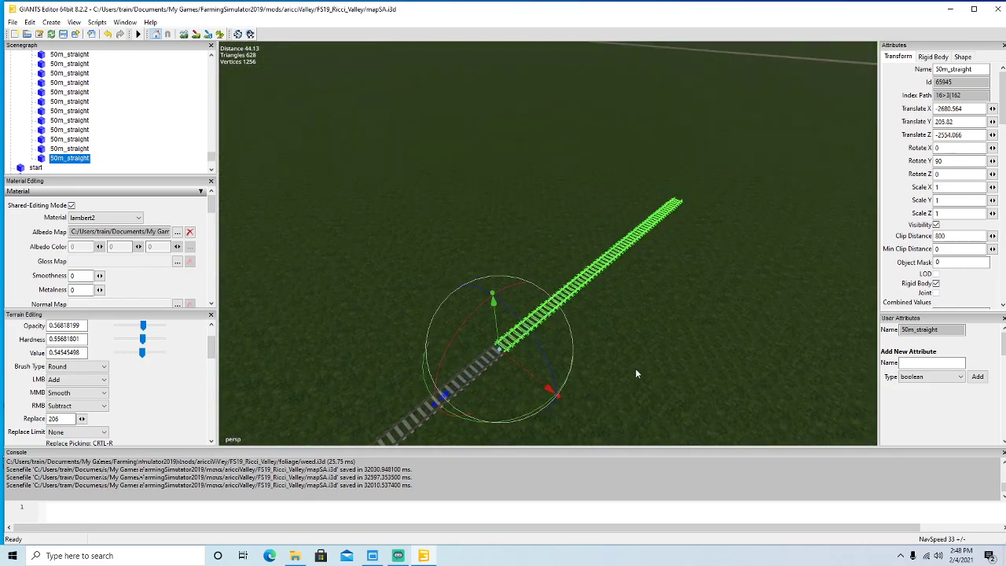
Duplicate the last 50m_straight and fit the copy to the end of the rails at X -2730.68.
{"action": "key", "text": "ctrl+d"}
{"action": "left_click_drag", "start_coordinate": [471, 374], "coordinate": [748, 255]}
{"action": "scroll", "coordinate": [788, 234], "scroll_direction": "up", "scroll_amount": 6}
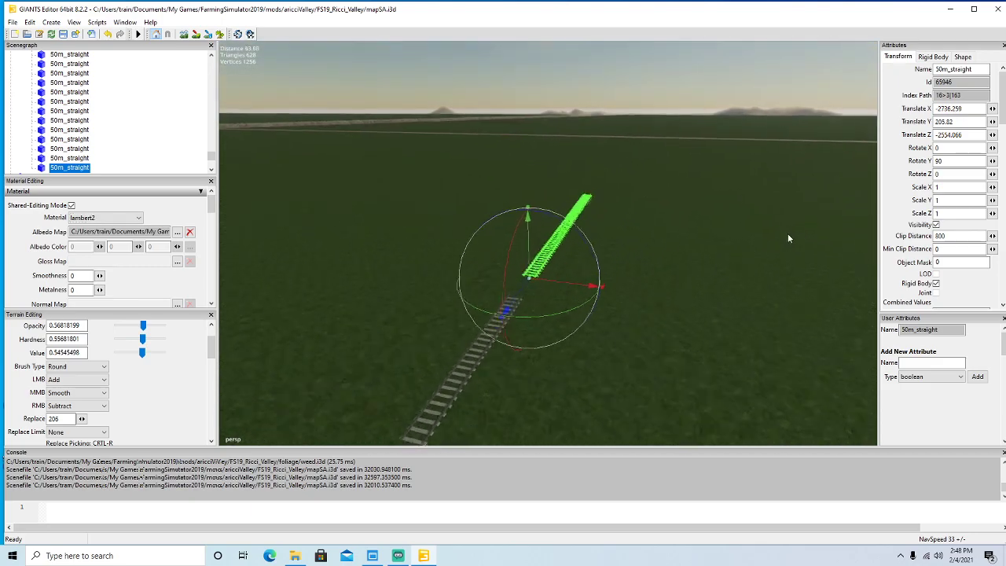
{"action": "left_click_drag", "start_coordinate": [607, 222], "coordinate": [449, 348]}
{"action": "scroll", "coordinate": [618, 380], "scroll_direction": "down", "scroll_amount": 7}
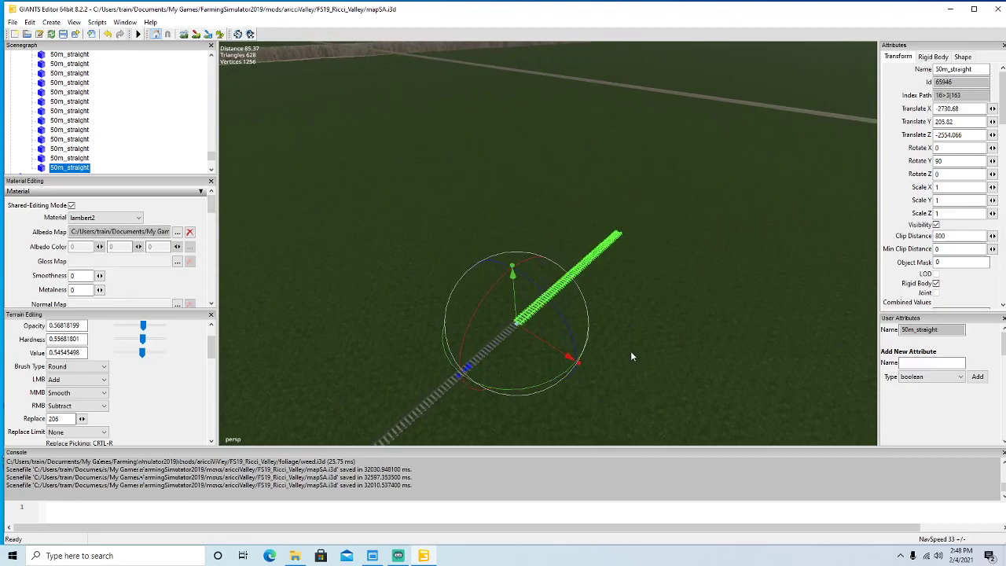
Continue the track toward the road with a 50m_straight copy, joined to the open rails at X -2780.725.
{"action": "key", "text": "ctrl+d"}
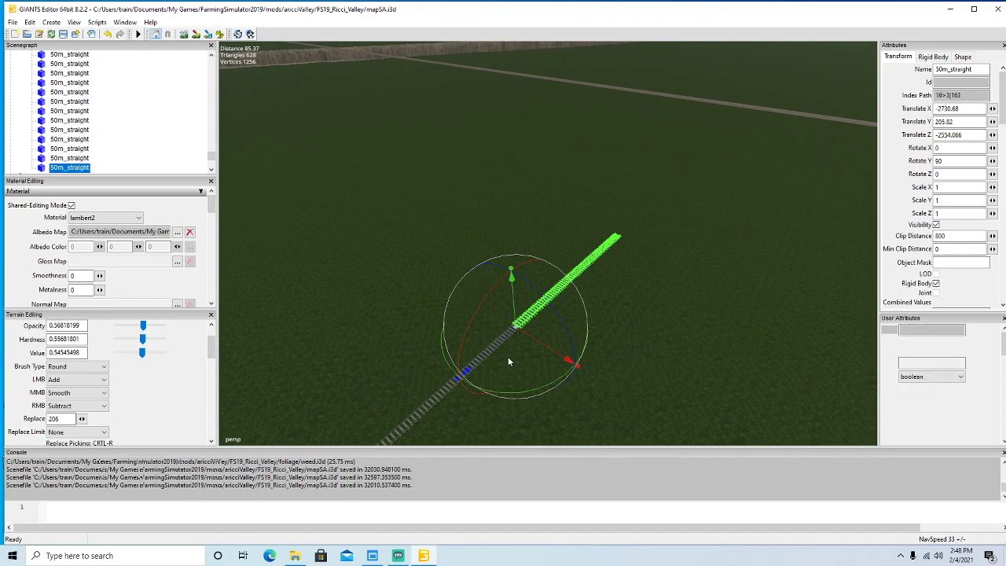
{"action": "left_click_drag", "start_coordinate": [490, 350], "coordinate": [696, 213]}
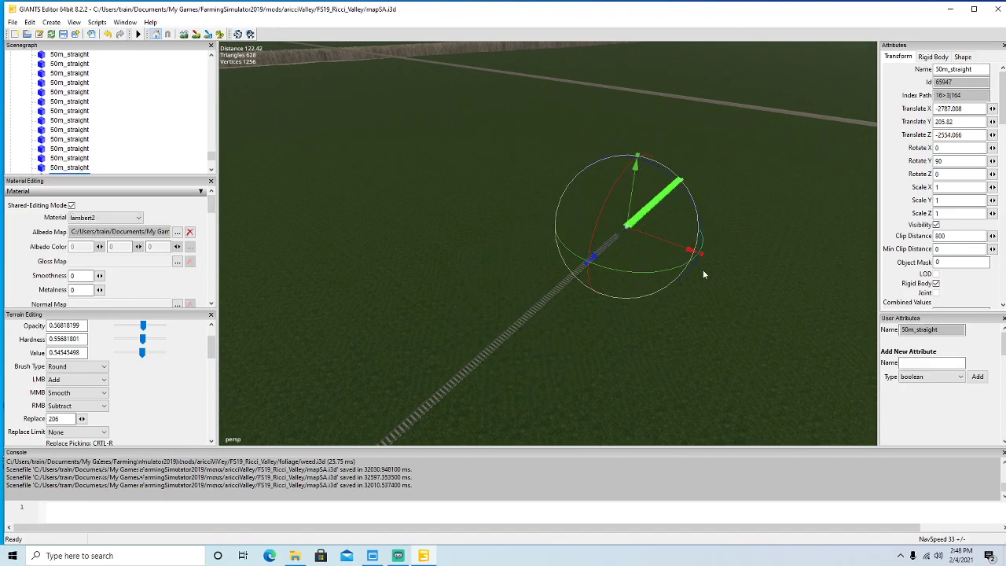
{"action": "scroll", "coordinate": [729, 263], "scroll_direction": "up", "scroll_amount": 5}
{"action": "scroll", "coordinate": [731, 272], "scroll_direction": "up", "scroll_amount": 8}
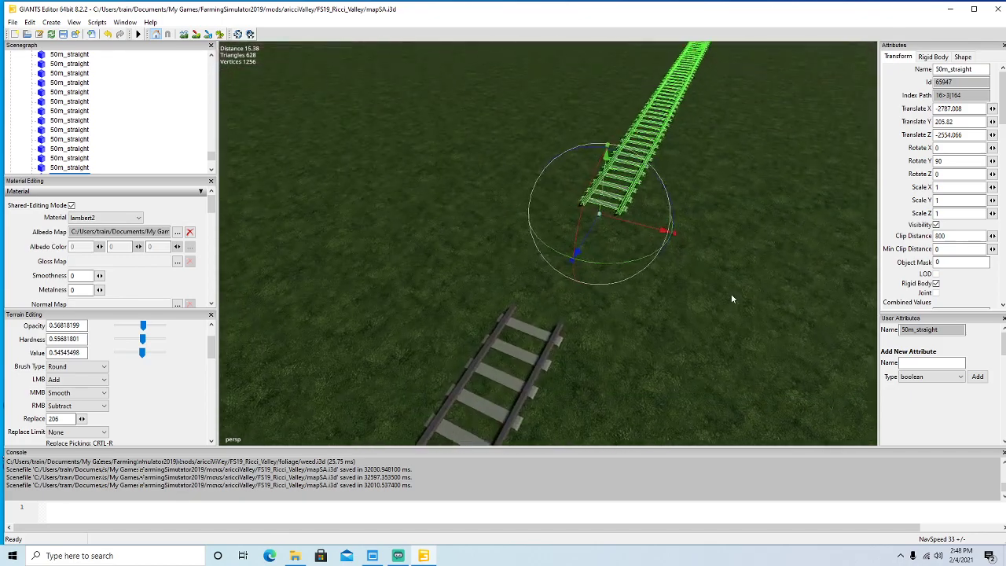
{"action": "left_click_drag", "start_coordinate": [594, 230], "coordinate": [489, 395]}
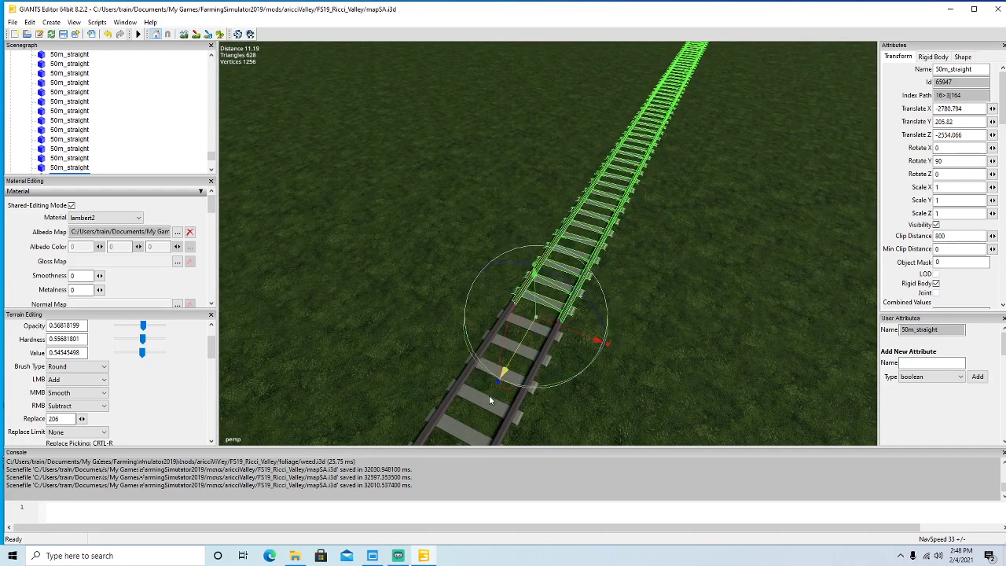
{"action": "scroll", "coordinate": [625, 376], "scroll_direction": "down", "scroll_amount": 6}
{"action": "middle_click_drag", "start_coordinate": [625, 377], "coordinate": [633, 339]}
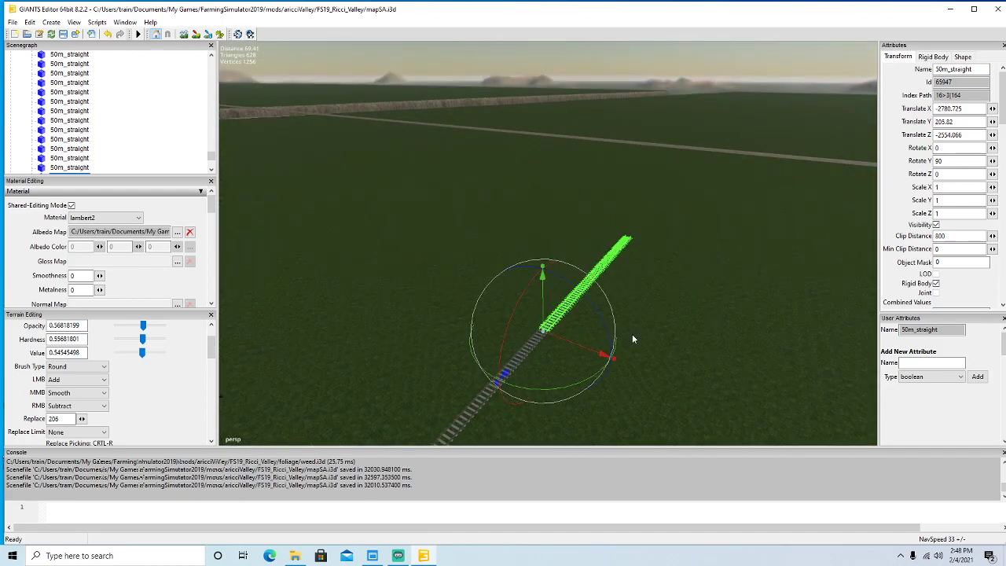
Duplicate the end 50m_straight, reselect one of the two overlapping pieces and join it to the open rails at X -2830.769.
{"action": "key", "text": "ctrl+d"}
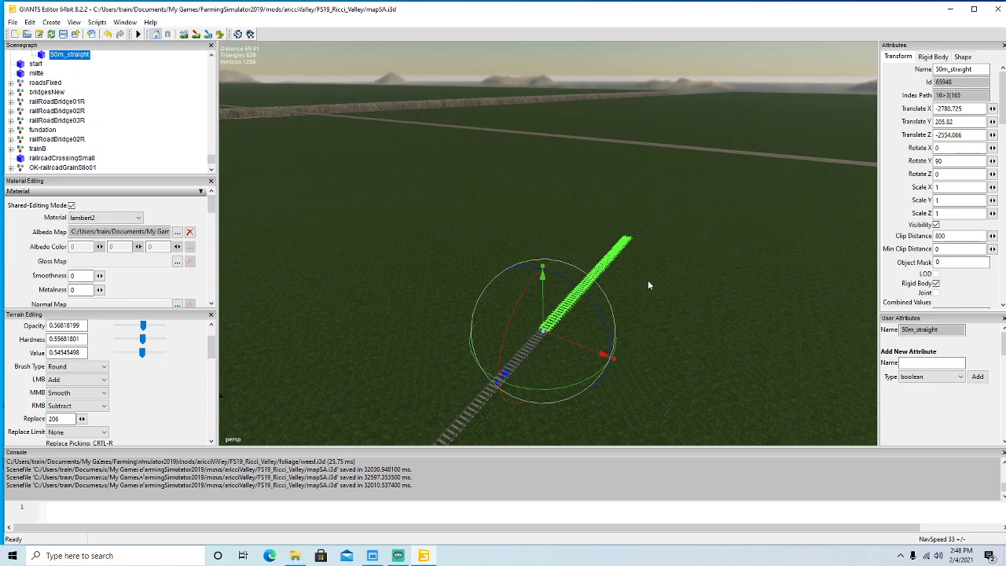
{"action": "left_click", "coordinate": [737, 220]}
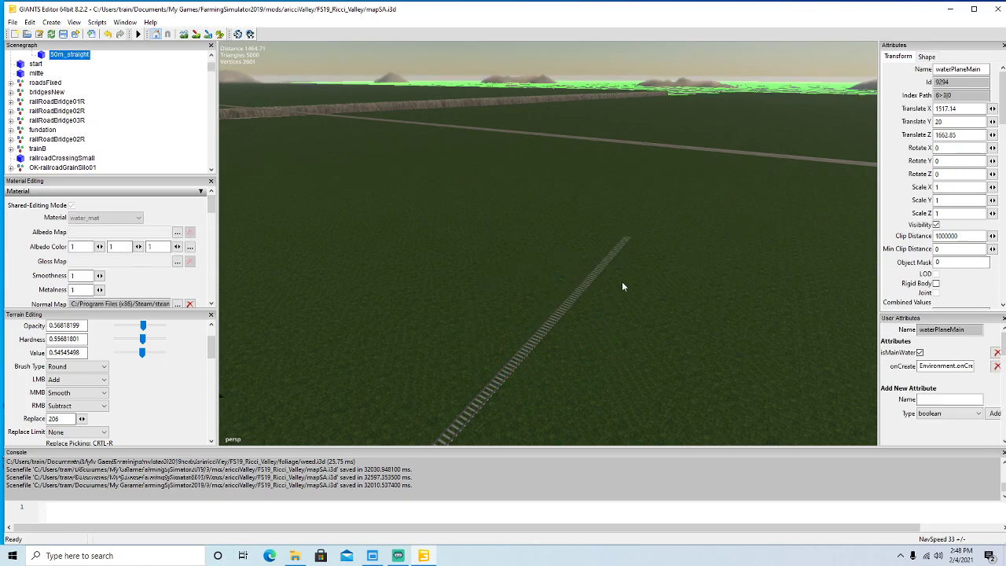
{"action": "left_click", "coordinate": [583, 286]}
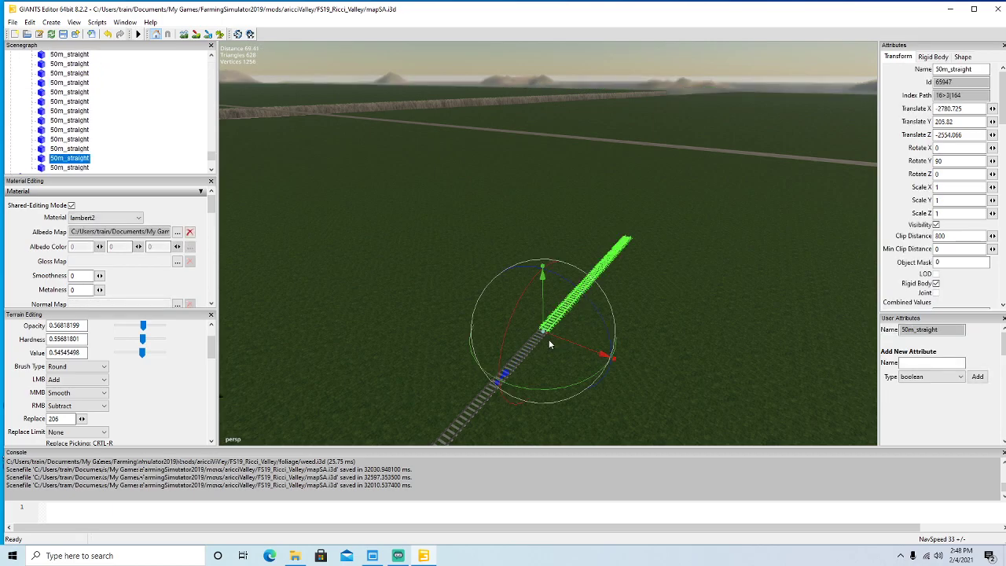
{"action": "left_click_drag", "start_coordinate": [542, 336], "coordinate": [766, 196]}
{"action": "left_click_drag", "start_coordinate": [739, 295], "coordinate": [758, 334], "text": "alt"}
{"action": "scroll", "coordinate": [747, 275], "scroll_direction": "up", "scroll_amount": 4}
{"action": "scroll", "coordinate": [772, 291], "scroll_direction": "up", "scroll_amount": 4}
{"action": "left_click_drag", "start_coordinate": [575, 232], "coordinate": [507, 353]}
{"action": "scroll", "coordinate": [670, 354], "scroll_direction": "down", "scroll_amount": 4}
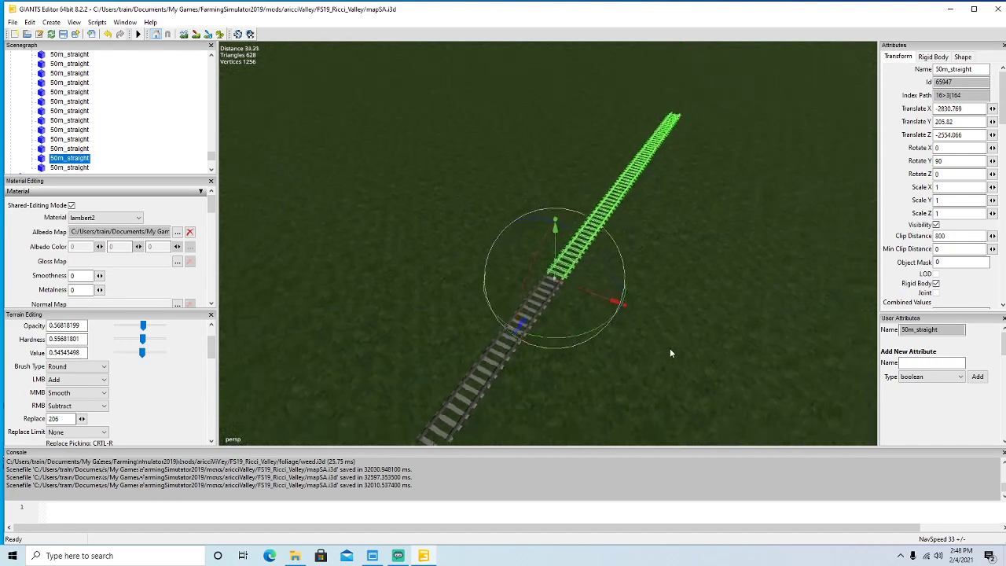
{"action": "scroll", "coordinate": [670, 354], "scroll_direction": "down", "scroll_amount": 2}
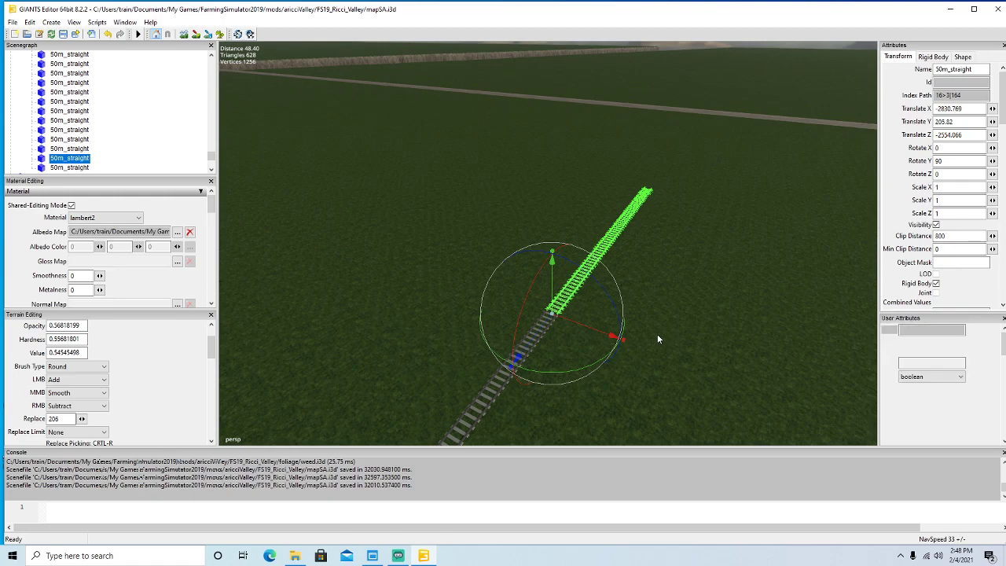
Duplicate the end 50m_straight and align the copy with the open rails at X -2880.76, Z -2554.066.
{"action": "key", "text": "ctrl+d"}
{"action": "left_click_drag", "start_coordinate": [540, 342], "coordinate": [823, 141]}
{"action": "left_click_drag", "start_coordinate": [748, 267], "coordinate": [695, 312], "text": "alt"}
{"action": "scroll", "coordinate": [777, 239], "scroll_direction": "up", "scroll_amount": 9}
{"action": "left_click_drag", "start_coordinate": [546, 284], "coordinate": [474, 363]}
{"action": "left_click_drag", "start_coordinate": [627, 349], "coordinate": [617, 358], "text": "alt"}
{"action": "scroll", "coordinate": [616, 358], "scroll_direction": "down", "scroll_amount": 10}
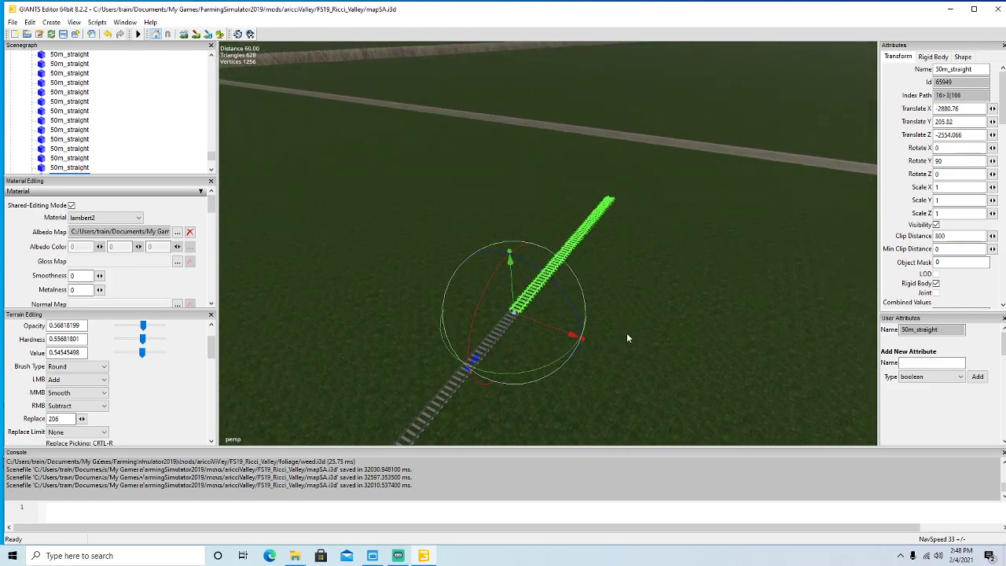
Bring the track up to the road's edge with another 50m_straight copy, joined at X -2930.831.
{"action": "key", "text": "ctrl+d"}
{"action": "left_click_drag", "start_coordinate": [480, 354], "coordinate": [741, 170]}
{"action": "left_click_drag", "start_coordinate": [720, 244], "coordinate": [743, 279], "text": "alt"}
{"action": "scroll", "coordinate": [743, 217], "scroll_direction": "up", "scroll_amount": 8}
{"action": "scroll", "coordinate": [690, 268], "scroll_direction": "up", "scroll_amount": 4}
{"action": "left_click_drag", "start_coordinate": [554, 205], "coordinate": [614, 283]}
{"action": "scroll", "coordinate": [593, 308], "scroll_direction": "down", "scroll_amount": 10}
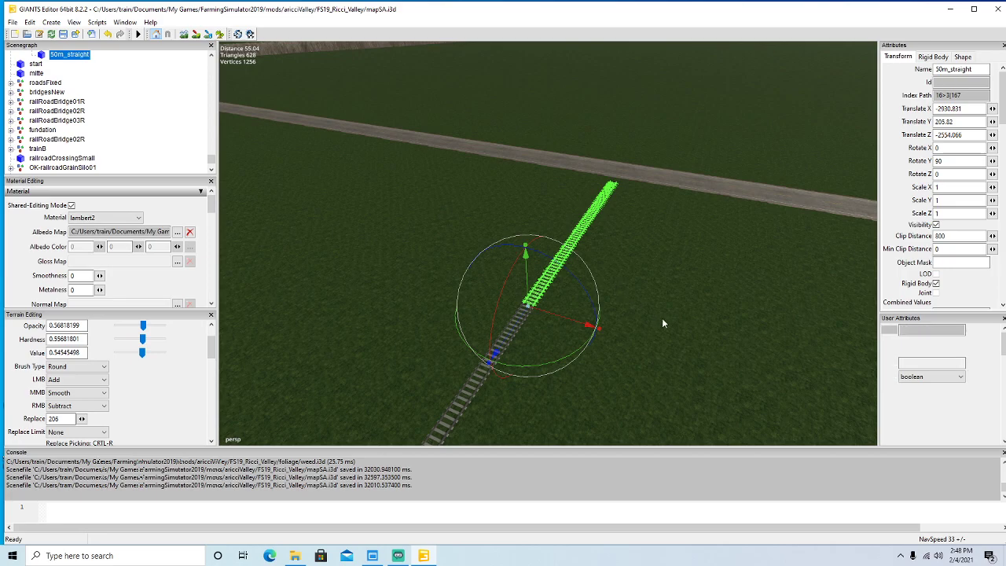
Duplicate the end 50m_straight and lay the copy across the road, joined to the rails at X -2980.857.
{"action": "key", "text": "ctrl+d"}
{"action": "left_click_drag", "start_coordinate": [517, 326], "coordinate": [728, 272]}
{"action": "scroll", "coordinate": [734, 235], "scroll_direction": "up", "scroll_amount": 5}
{"action": "scroll", "coordinate": [727, 271], "scroll_direction": "up", "scroll_amount": 8}
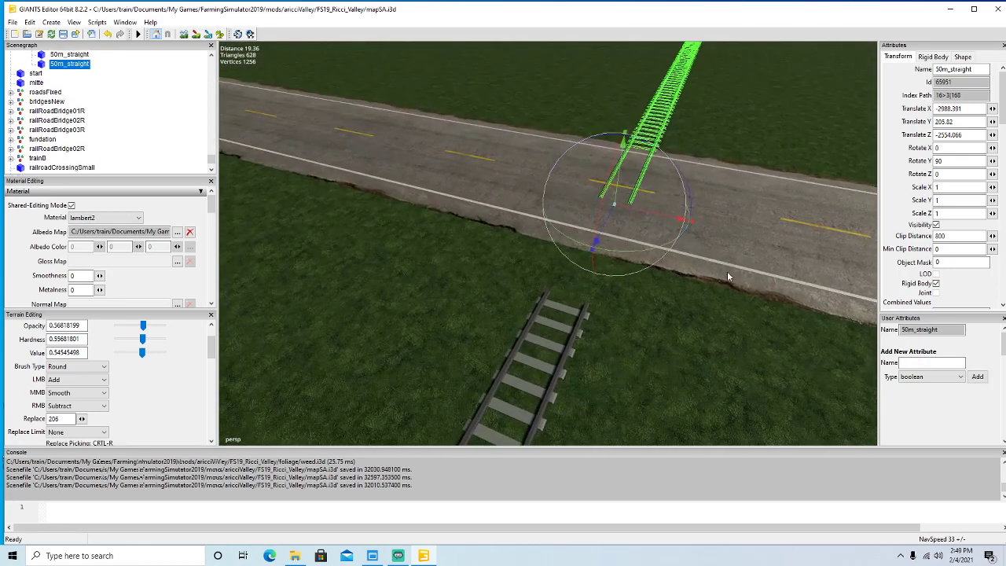
{"action": "left_click_drag", "start_coordinate": [614, 227], "coordinate": [527, 393]}
{"action": "scroll", "coordinate": [668, 387], "scroll_direction": "down", "scroll_amount": 8}
{"action": "left_click_drag", "start_coordinate": [613, 394], "coordinate": [667, 365], "text": "alt"}
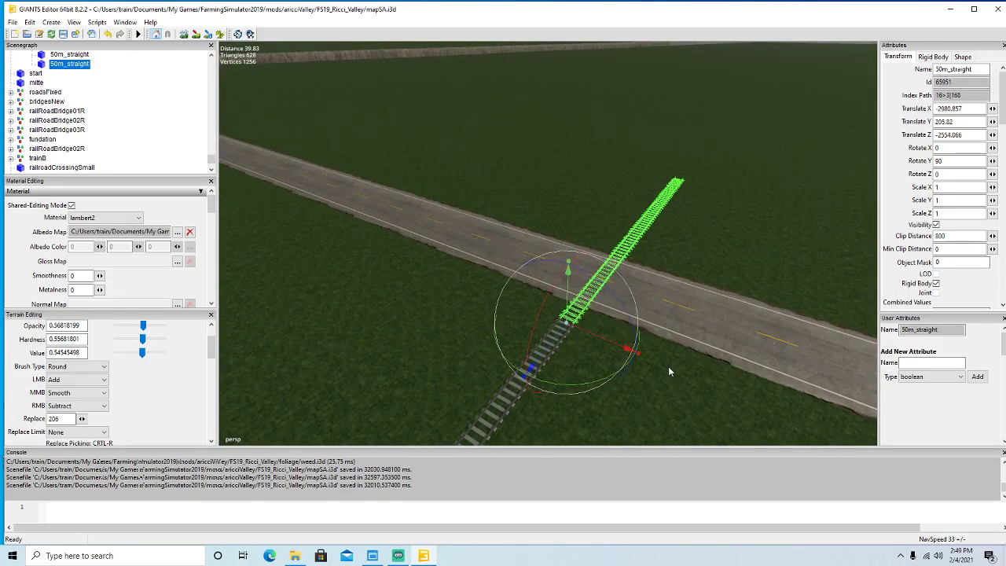
Extend the track beyond the road with a 50m_straight copy, joined to the crossing piece at X -3030.845.
{"action": "key", "text": "ctrl+d"}
{"action": "left_click_drag", "start_coordinate": [532, 368], "coordinate": [893, 112]}
{"action": "left_click_drag", "start_coordinate": [786, 210], "coordinate": [475, 277], "text": "alt"}
{"action": "scroll", "coordinate": [832, 170], "scroll_direction": "up", "scroll_amount": 6}
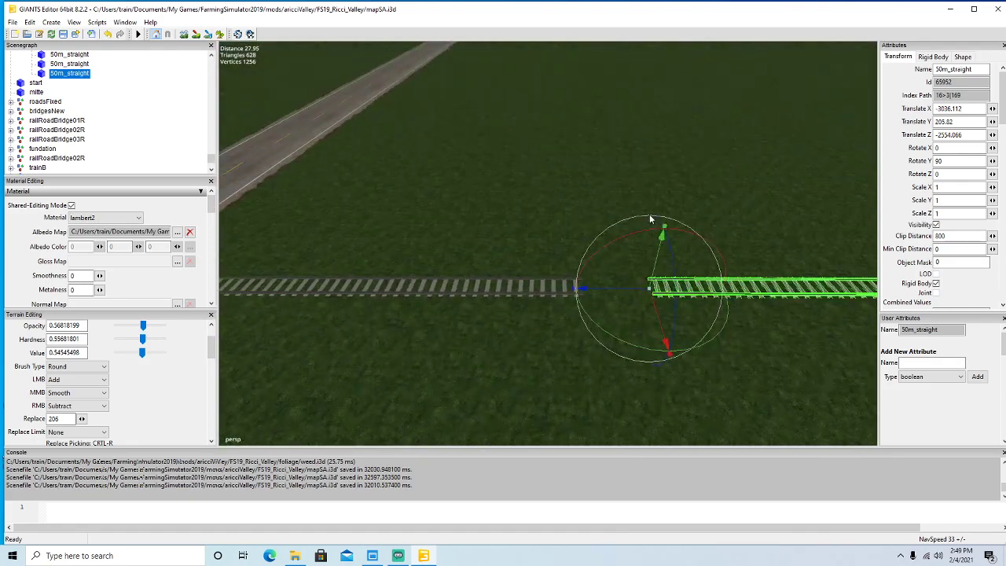
{"action": "scroll", "coordinate": [649, 218], "scroll_direction": "up", "scroll_amount": 5}
{"action": "scroll", "coordinate": [476, 276], "scroll_direction": "down", "scroll_amount": 7}
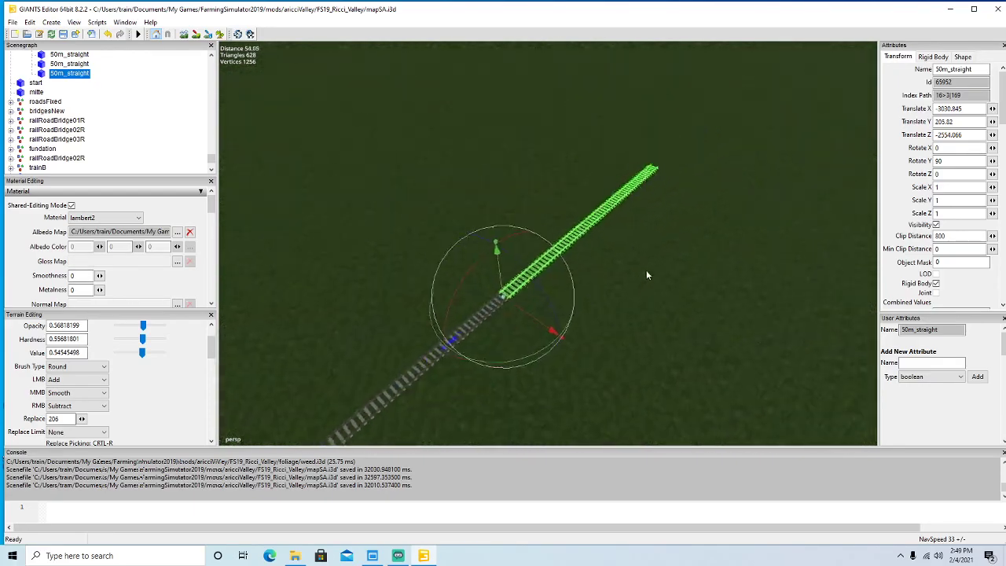
{"action": "scroll", "coordinate": [647, 276], "scroll_direction": "down", "scroll_amount": 3}
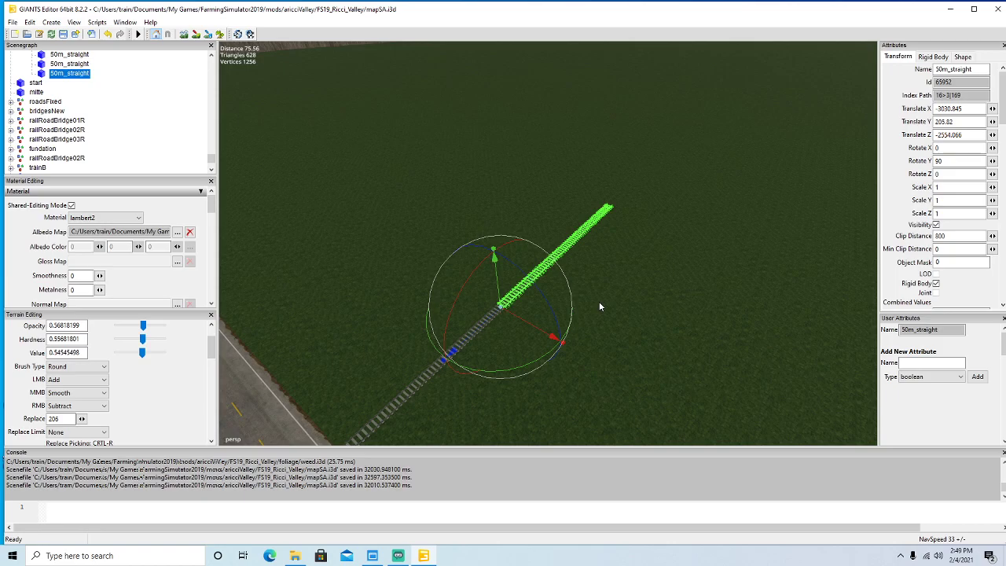
Duplicate the newest 50m_straight beyond the road and join the copy to the open rails at X -3080.914.
{"action": "key", "text": "ctrl+d"}
{"action": "left_click_drag", "start_coordinate": [449, 352], "coordinate": [713, 196]}
{"action": "scroll", "coordinate": [723, 222], "scroll_direction": "up", "scroll_amount": 10}
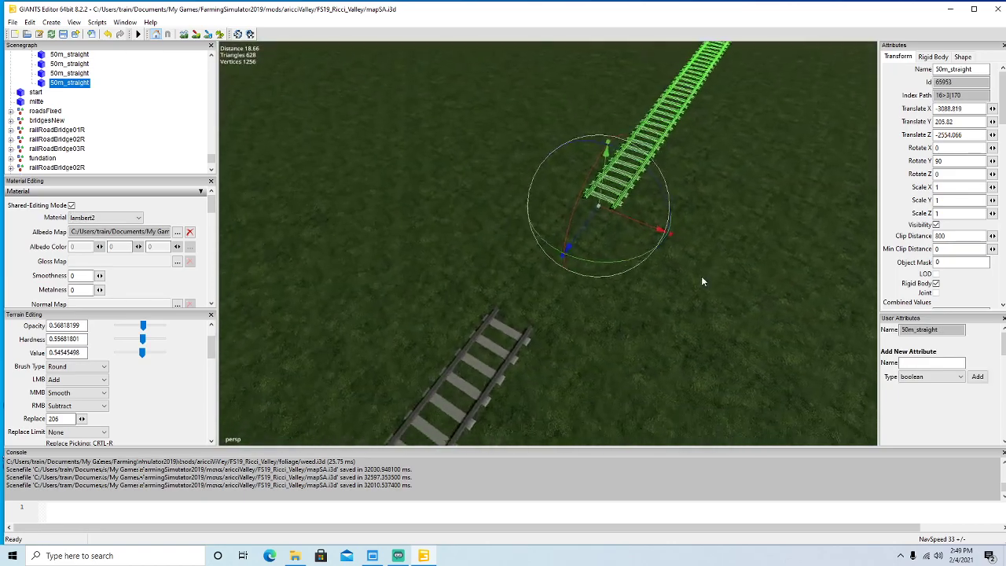
{"action": "left_click_drag", "start_coordinate": [588, 219], "coordinate": [472, 391]}
{"action": "scroll", "coordinate": [620, 376], "scroll_direction": "down", "scroll_amount": 5}
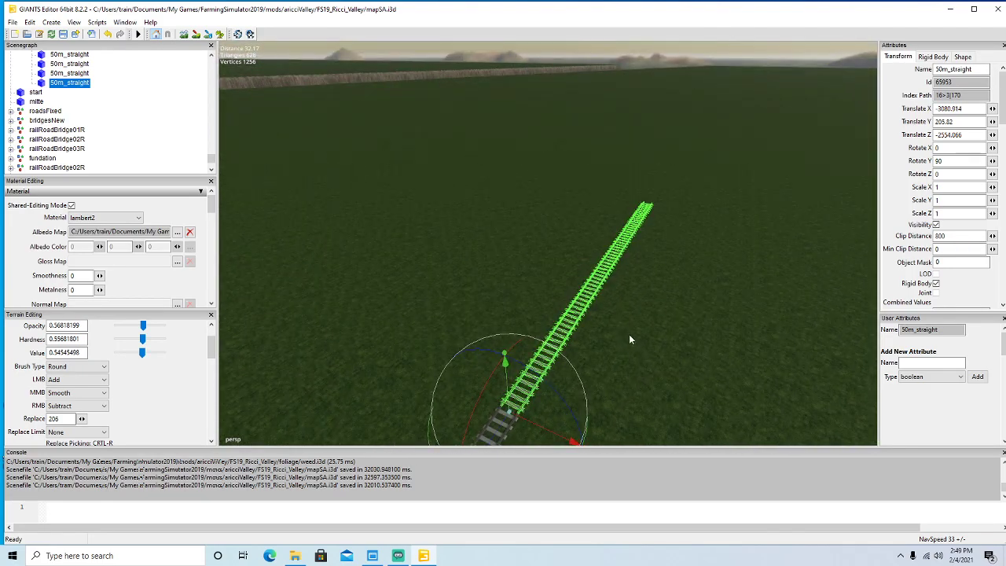
Extend the line with another 50m_straight copy, joined to the open rails at X -3130.933.
{"action": "key", "text": "ctrl+d"}
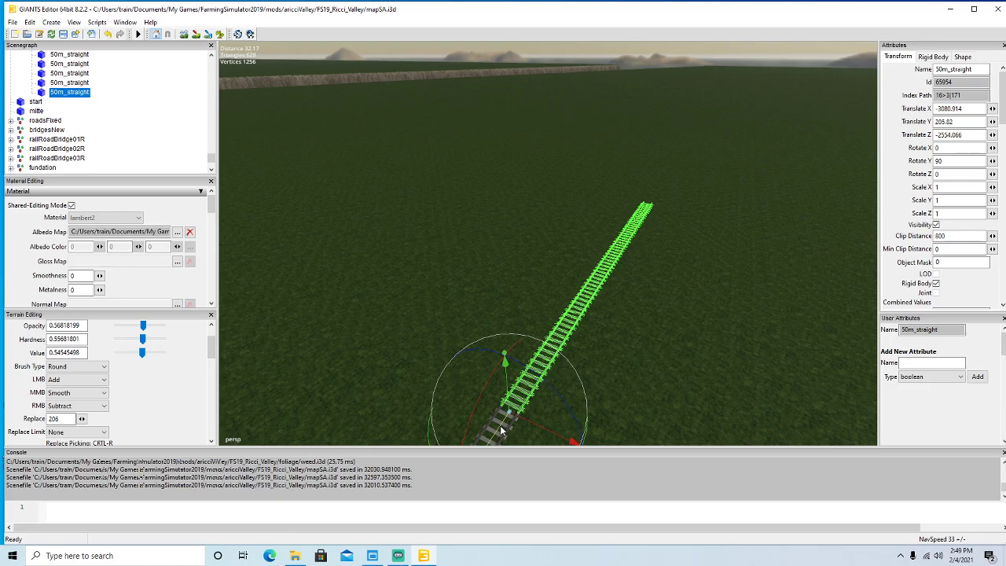
{"action": "scroll", "coordinate": [779, 197], "scroll_direction": "down", "scroll_amount": 3}
{"action": "left_click_drag", "start_coordinate": [778, 192], "coordinate": [905, 118]}
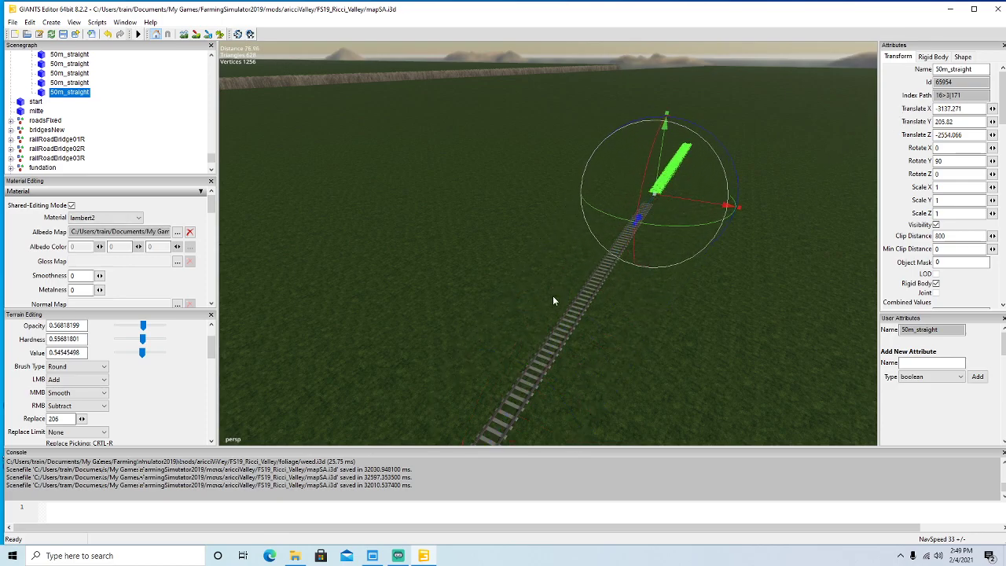
{"action": "scroll", "coordinate": [604, 366], "scroll_direction": "up", "scroll_amount": 10}
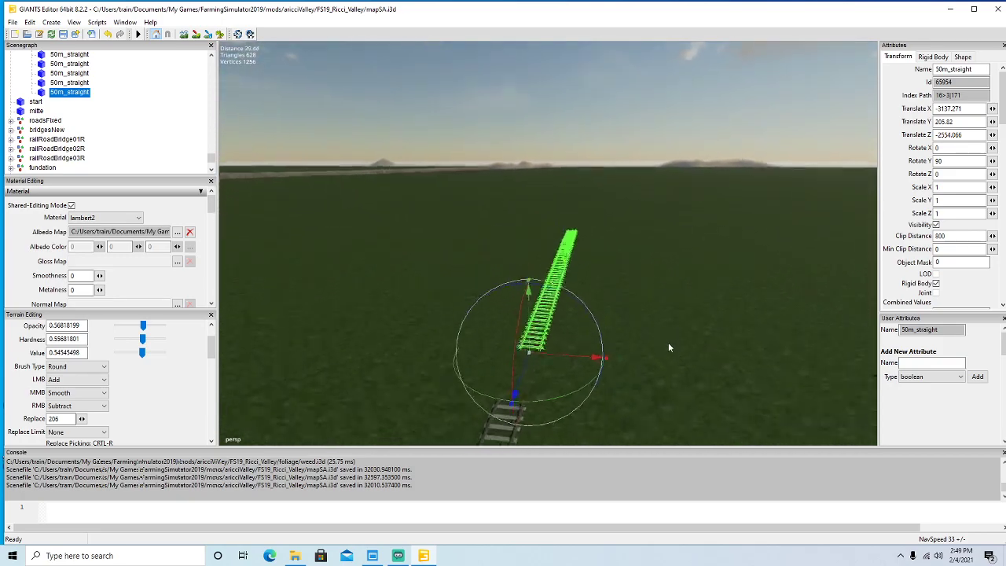
{"action": "scroll", "coordinate": [599, 347], "scroll_direction": "up", "scroll_amount": 2}
{"action": "left_click_drag", "start_coordinate": [602, 279], "coordinate": [501, 440]}
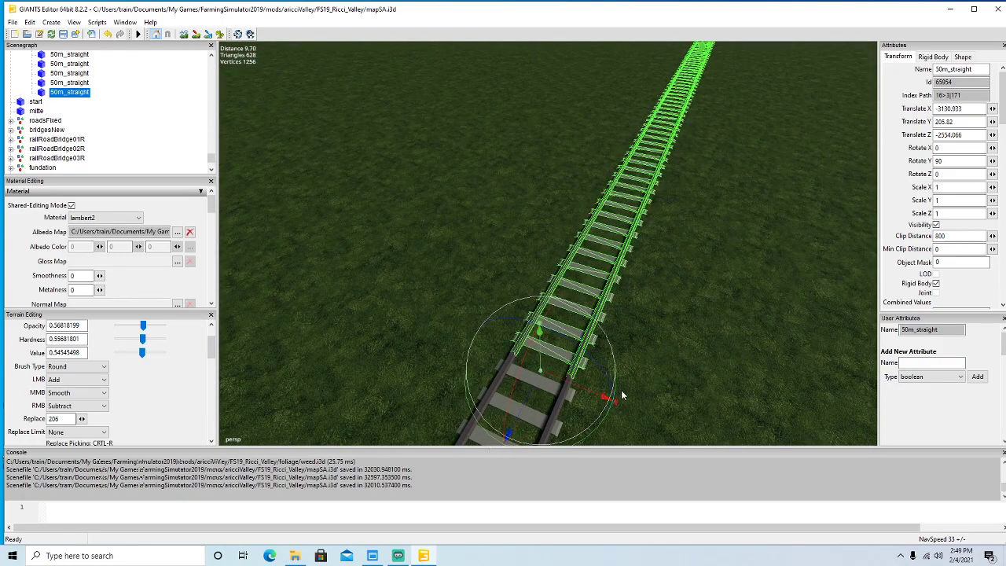
{"action": "middle_click_drag", "start_coordinate": [651, 371], "coordinate": [652, 355]}
{"action": "scroll", "coordinate": [651, 355], "scroll_direction": "down", "scroll_amount": 8}
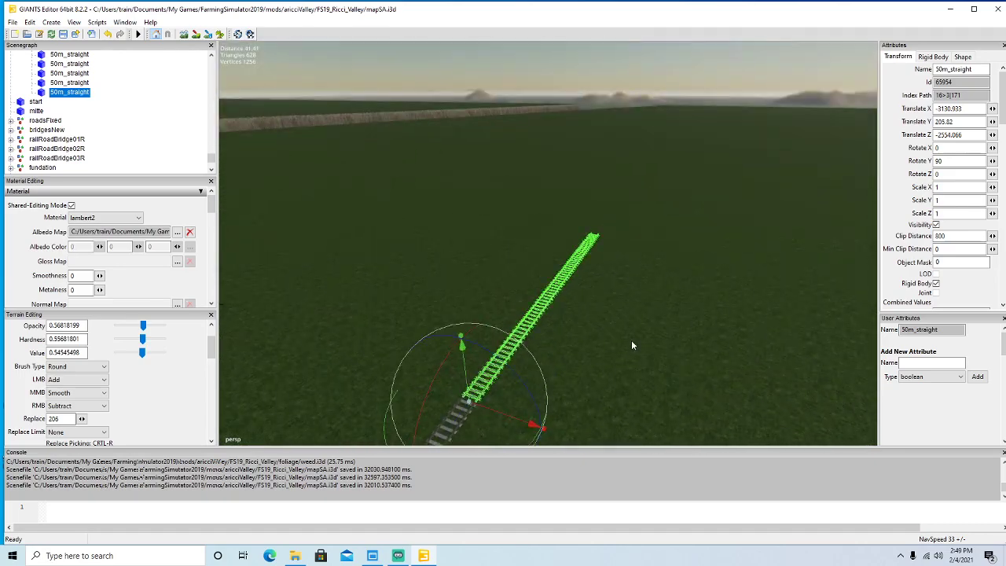
Duplicate the end 50m_straight and join the copy to the rails at X -3180.99.
{"action": "key", "text": "ctrl+d"}
{"action": "scroll", "coordinate": [623, 283], "scroll_direction": "down", "scroll_amount": 3}
{"action": "left_click_drag", "start_coordinate": [710, 218], "coordinate": [748, 182]}
{"action": "left_click_drag", "start_coordinate": [676, 282], "coordinate": [600, 345], "text": "alt"}
{"action": "scroll", "coordinate": [740, 222], "scroll_direction": "up", "scroll_amount": 4}
{"action": "left_click_drag", "start_coordinate": [508, 346], "coordinate": [538, 318]}
{"action": "scroll", "coordinate": [575, 357], "scroll_direction": "up", "scroll_amount": 5}
{"action": "left_click_drag", "start_coordinate": [562, 397], "coordinate": [563, 408], "text": "alt"}
{"action": "left_click_drag", "start_coordinate": [557, 342], "coordinate": [535, 368]}
{"action": "scroll", "coordinate": [755, 379], "scroll_direction": "down", "scroll_amount": 8}
{"action": "left_click_drag", "start_coordinate": [676, 370], "coordinate": [749, 356], "text": "alt"}
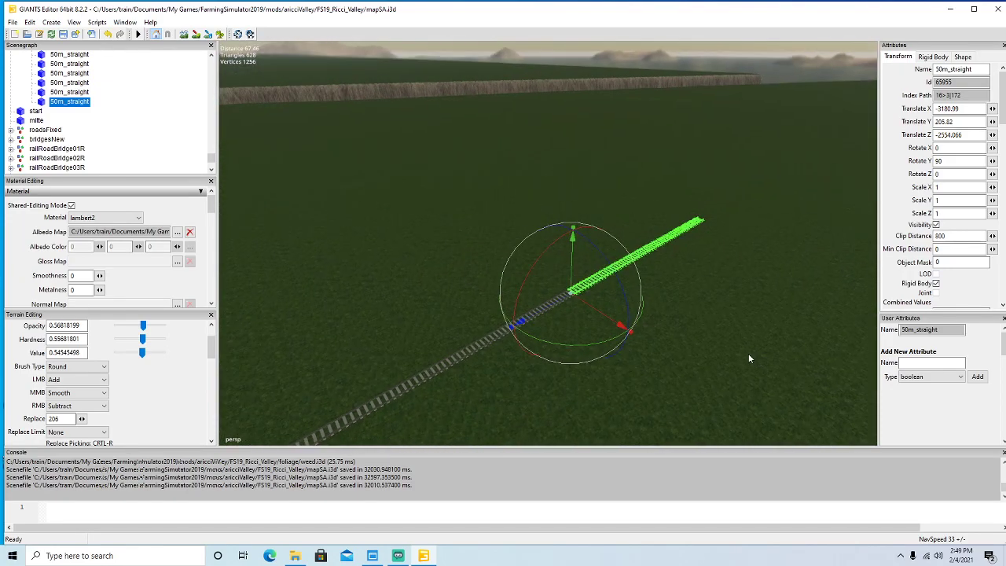
Add one more 50m_straight copy to the track end, aligned at X -3230.973.
{"action": "key", "text": "ctrl+d"}
{"action": "left_click_drag", "start_coordinate": [520, 321], "coordinate": [824, 204]}
{"action": "left_click_drag", "start_coordinate": [676, 275], "coordinate": [674, 312], "text": "alt"}
{"action": "scroll", "coordinate": [730, 255], "scroll_direction": "up", "scroll_amount": 8}
{"action": "left_click_drag", "start_coordinate": [628, 213], "coordinate": [463, 313]}
{"action": "left_click_drag", "start_coordinate": [605, 346], "coordinate": [638, 354], "text": "alt"}
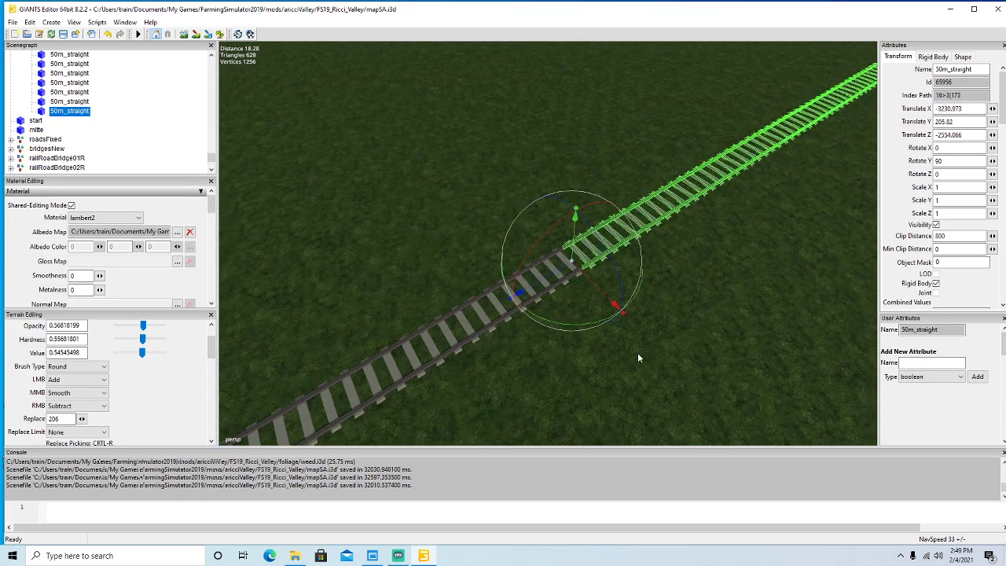
{"action": "scroll", "coordinate": [669, 316], "scroll_direction": "down", "scroll_amount": 8}
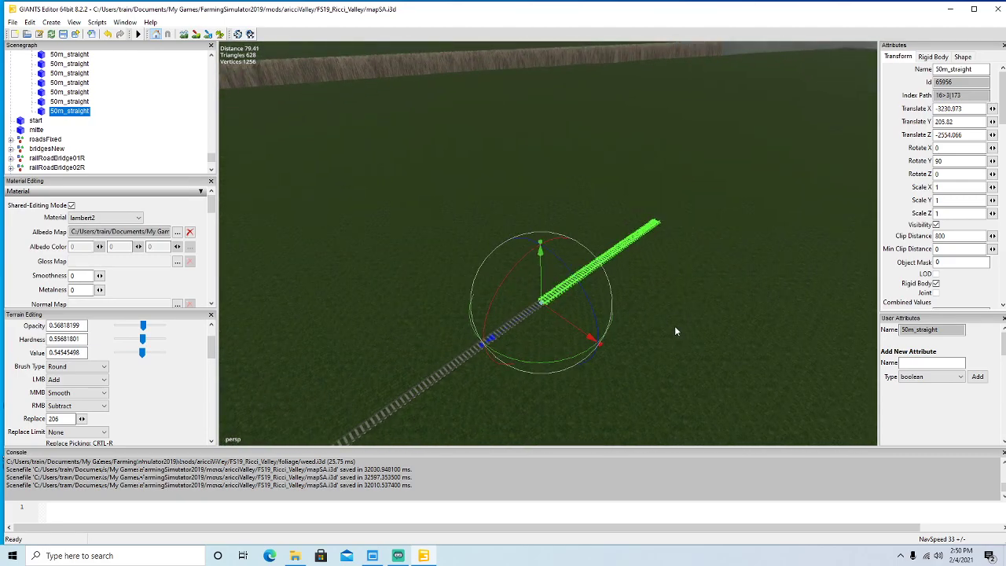
Continue the track with a duplicated 50m_straight, joined to the previous piece at X -3281.012.
{"action": "left_click_drag", "start_coordinate": [514, 323], "coordinate": [714, 285]}
{"action": "scroll", "coordinate": [749, 256], "scroll_direction": "up", "scroll_amount": 5}
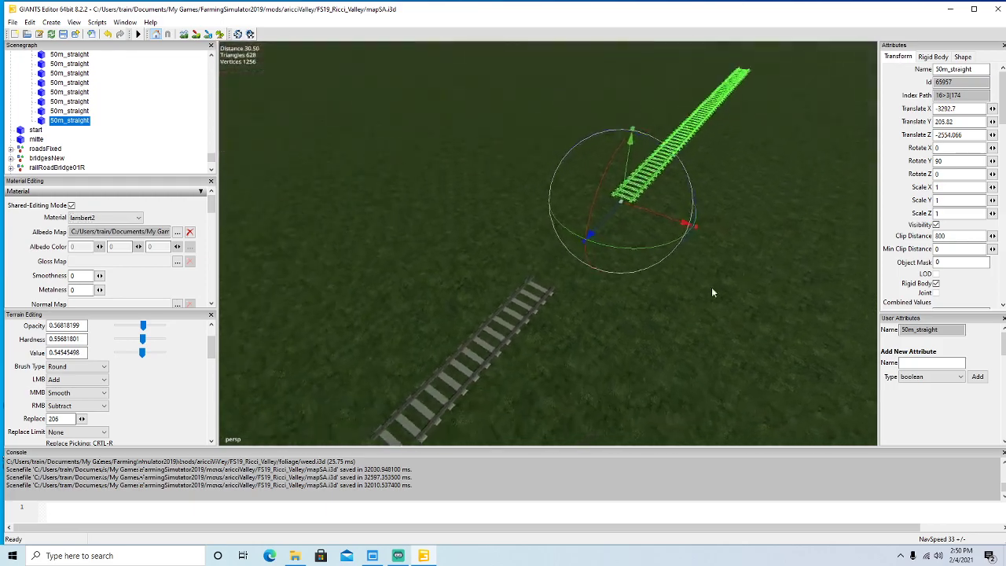
{"action": "left_click_drag", "start_coordinate": [627, 204], "coordinate": [487, 329]}
{"action": "left_click_drag", "start_coordinate": [681, 346], "coordinate": [680, 322], "text": "alt"}
{"action": "scroll", "coordinate": [662, 357], "scroll_direction": "down", "scroll_amount": 6}
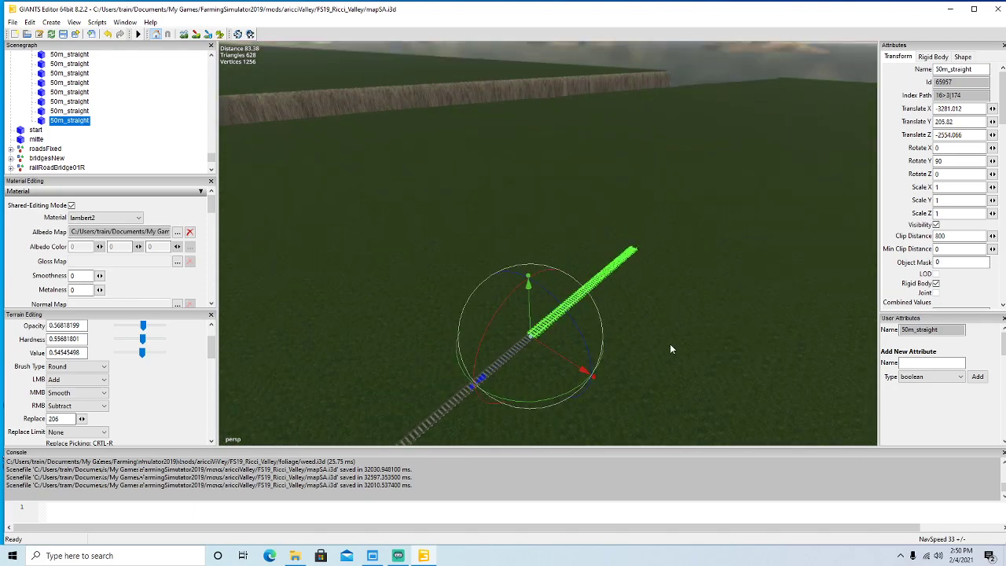
Duplicate the newest 50m_straight and close the copy up to the track end at X -3330.984.
{"action": "key", "text": "ctrl+d"}
{"action": "left_click_drag", "start_coordinate": [529, 352], "coordinate": [747, 242]}
{"action": "mouse_move", "coordinate": [702, 338]}
{"action": "left_mouse_down", "text": "alt"}
{"action": "mouse_move", "coordinate": [773, 307]}
{"action": "mouse_move", "coordinate": [766, 323]}
{"action": "mouse_move", "coordinate": [707, 351]}
{"action": "left_mouse_up", "text": "alt"}
{"action": "scroll", "coordinate": [765, 323], "scroll_direction": "up", "scroll_amount": 6}
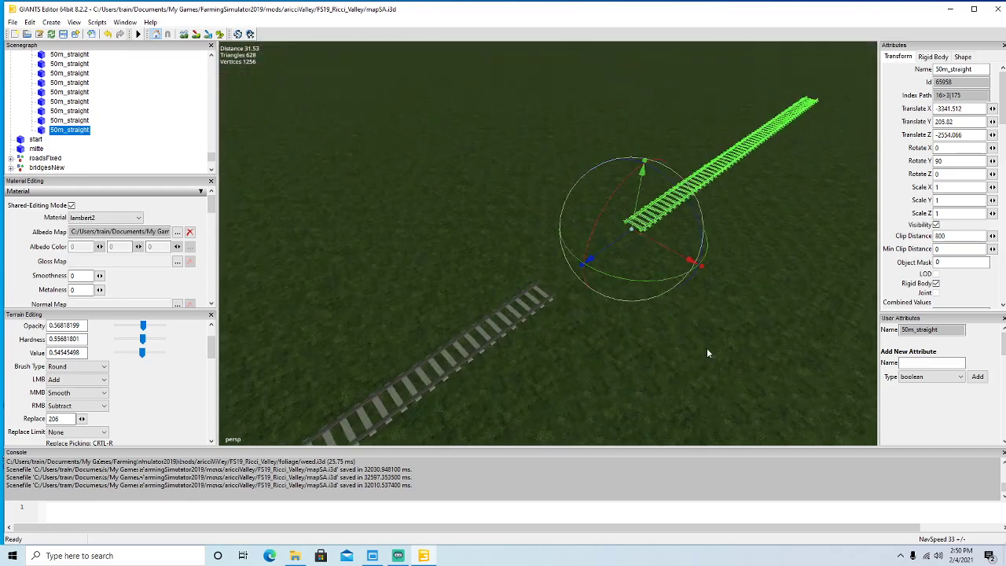
{"action": "left_click_drag", "start_coordinate": [623, 238], "coordinate": [631, 289]}
{"action": "scroll", "coordinate": [631, 289], "scroll_direction": "down", "scroll_amount": 5}
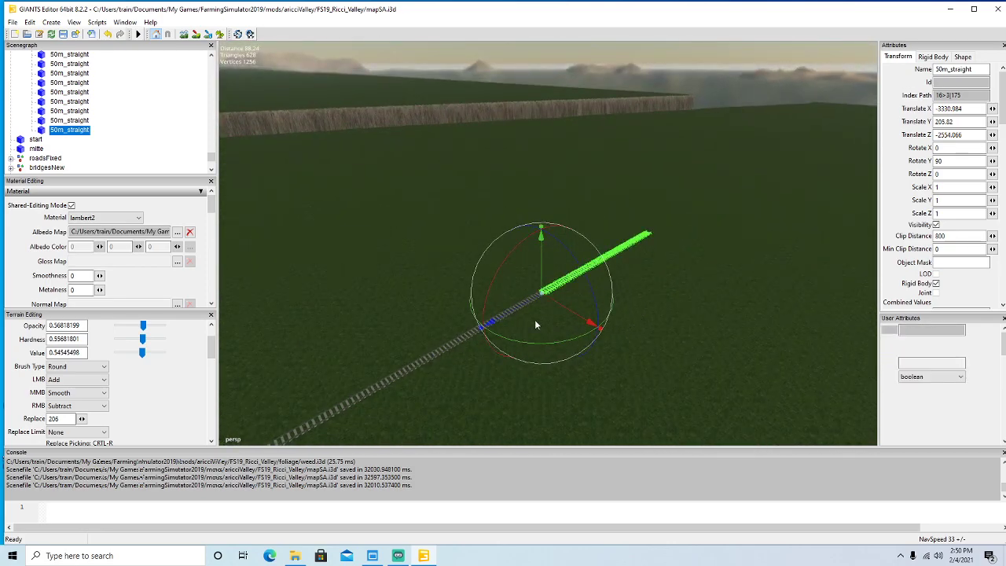
Lengthen the track with a further 50m_straight copy, joined at X -3380.955.
{"action": "key", "text": "ctrl+d"}
{"action": "left_click_drag", "start_coordinate": [510, 311], "coordinate": [668, 326]}
{"action": "scroll", "coordinate": [706, 266], "scroll_direction": "up", "scroll_amount": 3}
{"action": "scroll", "coordinate": [716, 282], "scroll_direction": "up", "scroll_amount": 4}
{"action": "left_click_drag", "start_coordinate": [516, 293], "coordinate": [405, 384]}
{"action": "left_click_drag", "start_coordinate": [668, 369], "coordinate": [614, 346], "text": "alt"}
{"action": "scroll", "coordinate": [550, 339], "scroll_direction": "down", "scroll_amount": 7}
{"action": "scroll", "coordinate": [614, 347], "scroll_direction": "down", "scroll_amount": 2}
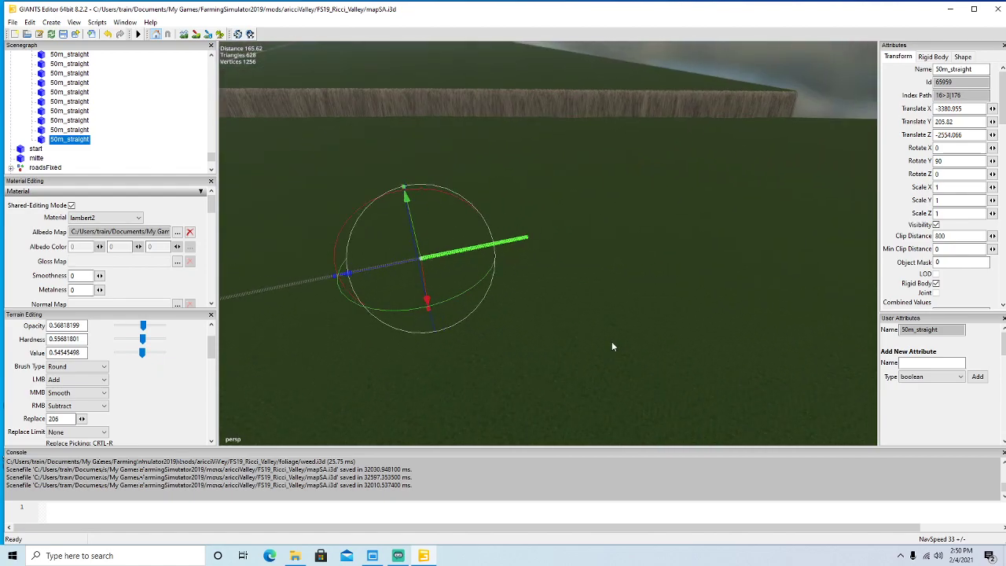
Duplicate the end 50m_straight and turn the copy crosswise to the line, with Rotate Y set to 0.
{"action": "key", "text": "ctrl+d"}
{"action": "left_click_drag", "start_coordinate": [454, 303], "coordinate": [486, 242]}
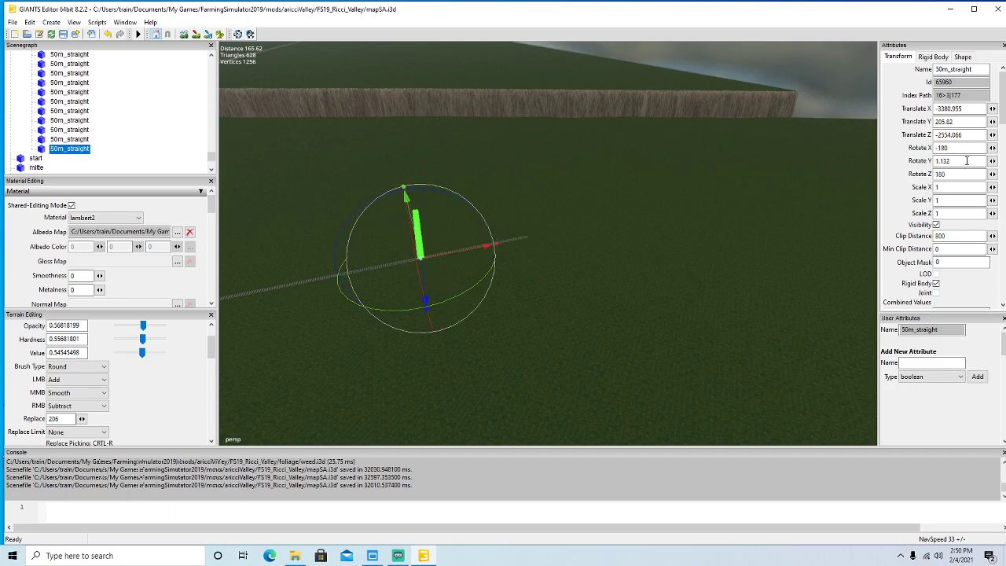
{"action": "type", "text": "0"}
Move the crosswise 50m_straight far beyond the track end toward the map's edge, to X -3864.932 and Z -2587.539.
{"action": "left_click_drag", "start_coordinate": [462, 261], "coordinate": [665, 131]}
{"action": "left_click_drag", "start_coordinate": [706, 252], "coordinate": [787, 203], "text": "alt"}
{"action": "scroll", "coordinate": [787, 203], "scroll_direction": "up", "scroll_amount": 4}
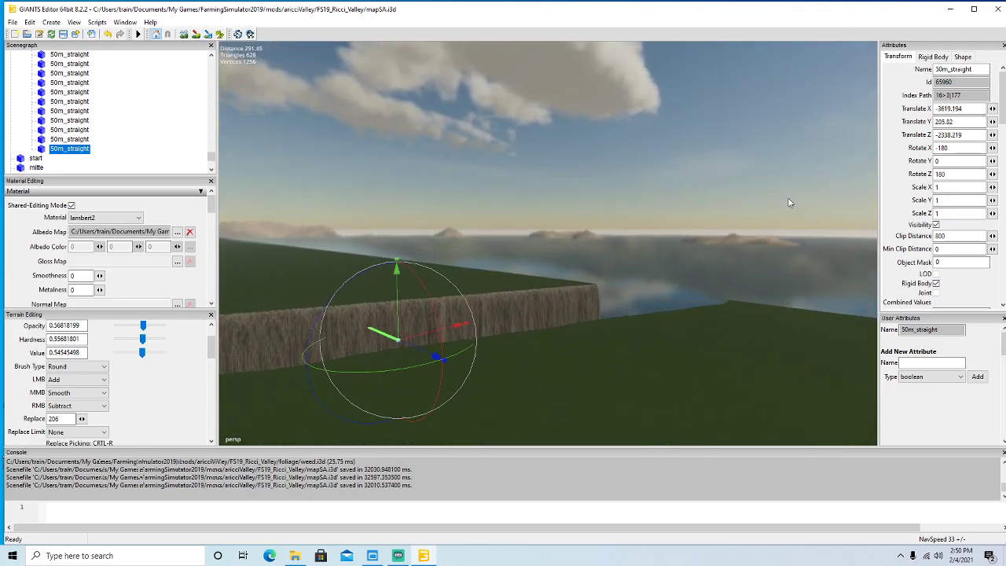
{"action": "scroll", "coordinate": [788, 198], "scroll_direction": "up", "scroll_amount": 6}
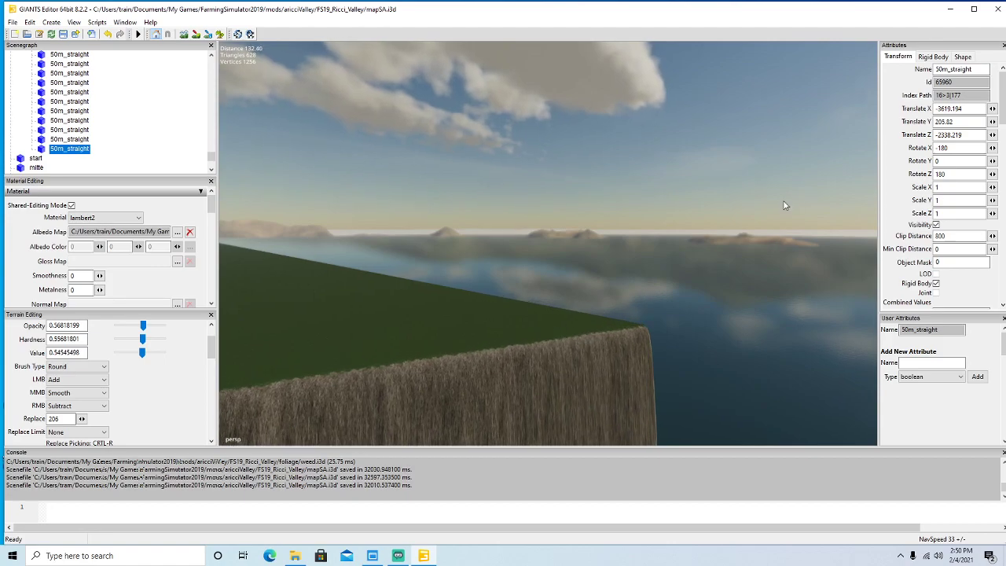
{"action": "left_click_drag", "start_coordinate": [788, 198], "coordinate": [622, 266], "text": "alt"}
{"action": "left_click_drag", "start_coordinate": [423, 306], "coordinate": [936, 233]}
{"action": "left_click_drag", "start_coordinate": [853, 234], "coordinate": [771, 231], "text": "alt"}
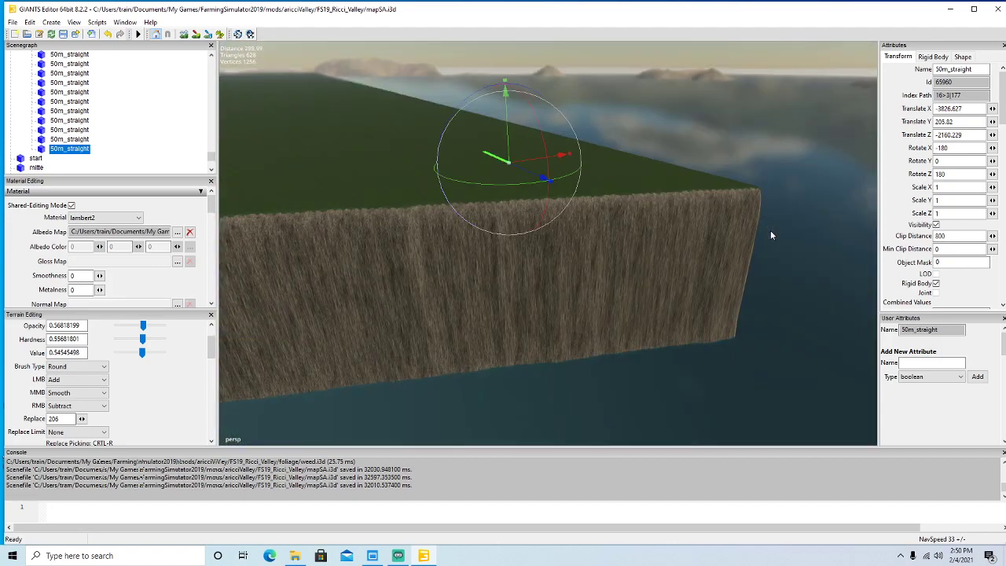
{"action": "left_click_drag", "start_coordinate": [531, 163], "coordinate": [948, 412]}
{"action": "left_click_drag", "start_coordinate": [861, 397], "coordinate": [688, 366], "text": "alt"}
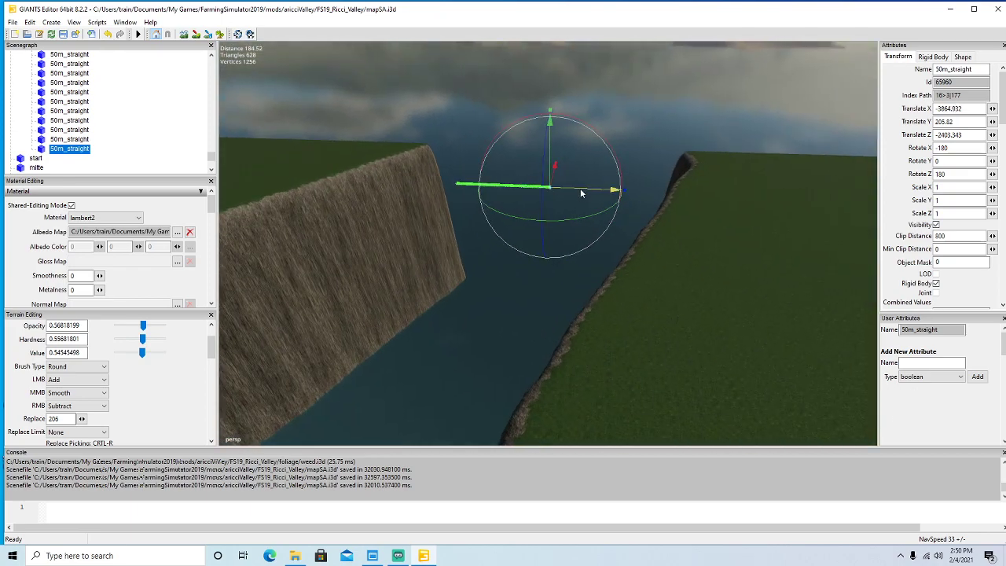
{"action": "left_click_drag", "start_coordinate": [576, 188], "coordinate": [415, 232]}
{"action": "left_click_drag", "start_coordinate": [308, 210], "coordinate": [501, 230]}
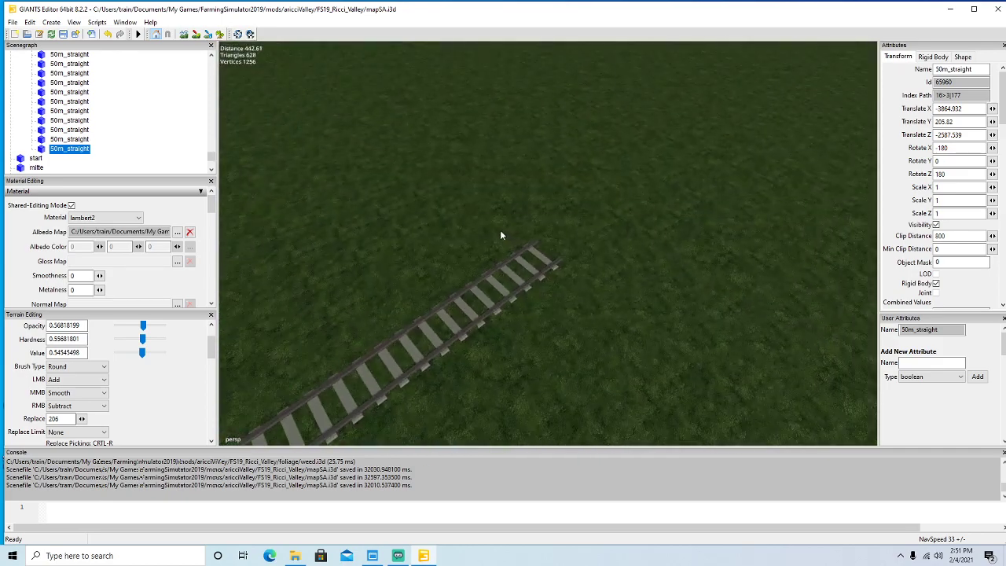
Duplicate the last joined 50m_straight of the line and attach the copy to its open end at X -3431.011.
{"action": "left_click", "coordinate": [513, 299]}
{"action": "left_click_drag", "start_coordinate": [674, 322], "coordinate": [544, 334], "text": "alt"}
{"action": "key", "text": "ctrl+d"}
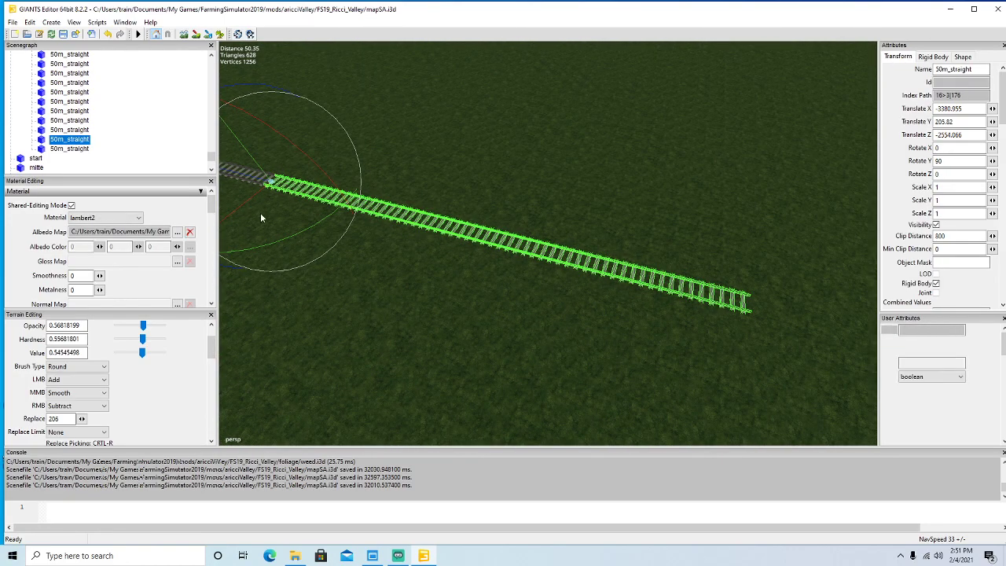
{"action": "left_click_drag", "start_coordinate": [243, 174], "coordinate": [806, 356]}
{"action": "left_click_drag", "start_coordinate": [553, 355], "coordinate": [630, 340], "text": "alt"}
{"action": "scroll", "coordinate": [630, 340], "scroll_direction": "up", "scroll_amount": 5}
{"action": "left_click_drag", "start_coordinate": [574, 271], "coordinate": [572, 328]}
{"action": "scroll", "coordinate": [572, 324], "scroll_direction": "down", "scroll_amount": 5}
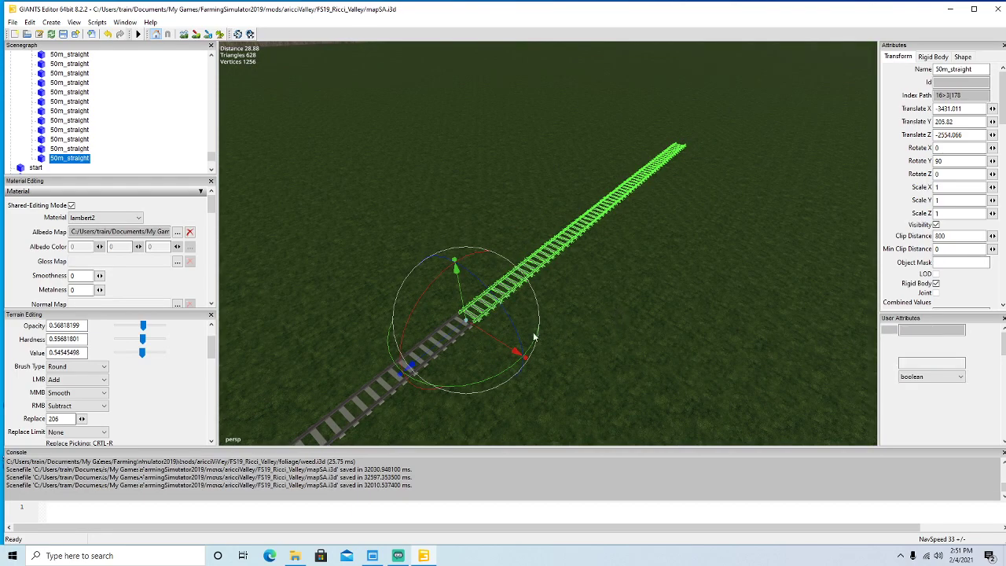
Extend the line toward the crosswise piece with a 50m_straight copy, joined at X -3481.112.
{"action": "key", "text": "ctrl+d"}
{"action": "left_click_drag", "start_coordinate": [456, 334], "coordinate": [925, 91]}
{"action": "key", "text": "f"}
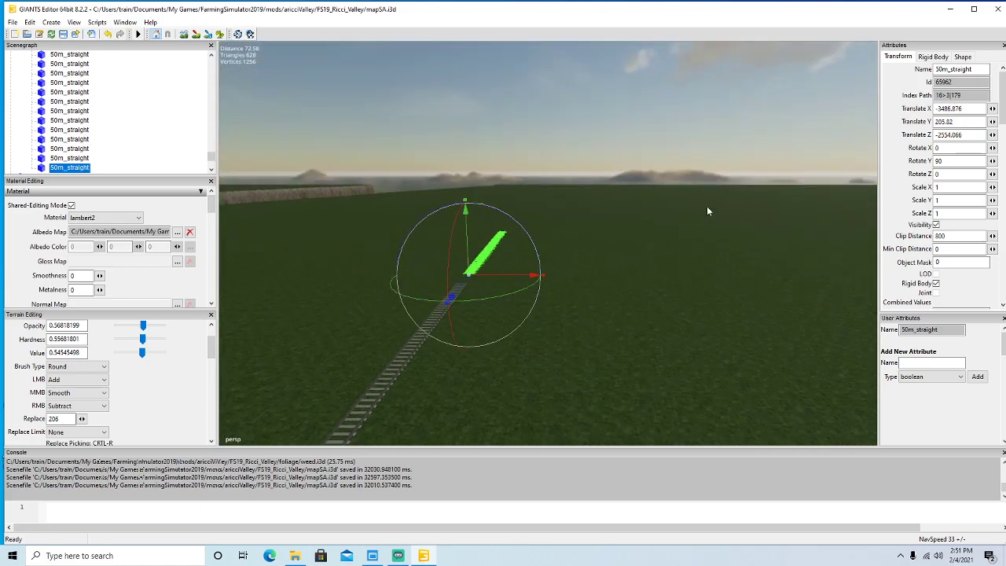
{"action": "left_click_drag", "start_coordinate": [535, 254], "coordinate": [368, 312]}
{"action": "scroll", "coordinate": [486, 350], "scroll_direction": "down", "scroll_amount": 6}
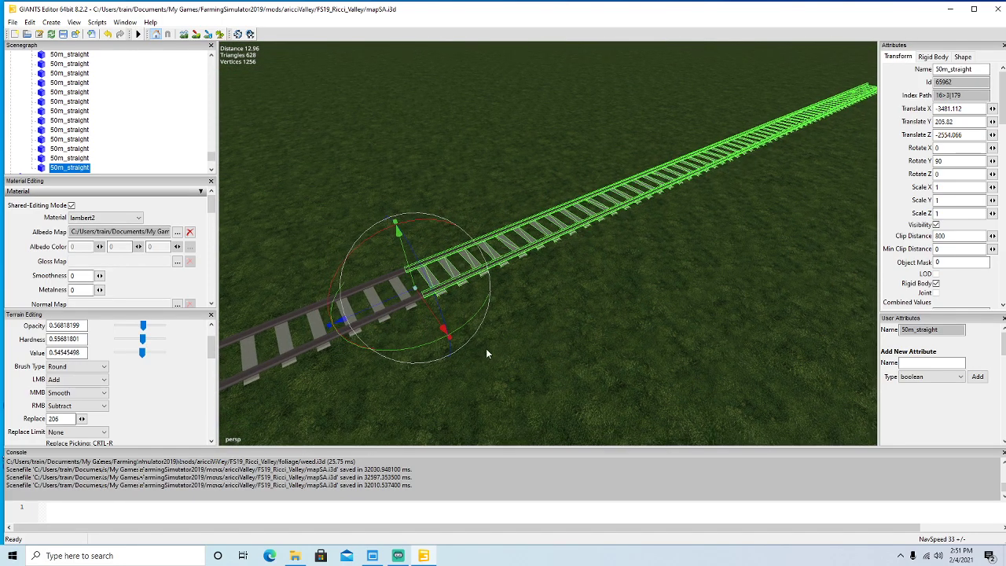
{"action": "left_click_drag", "start_coordinate": [505, 346], "coordinate": [520, 341], "text": "alt"}
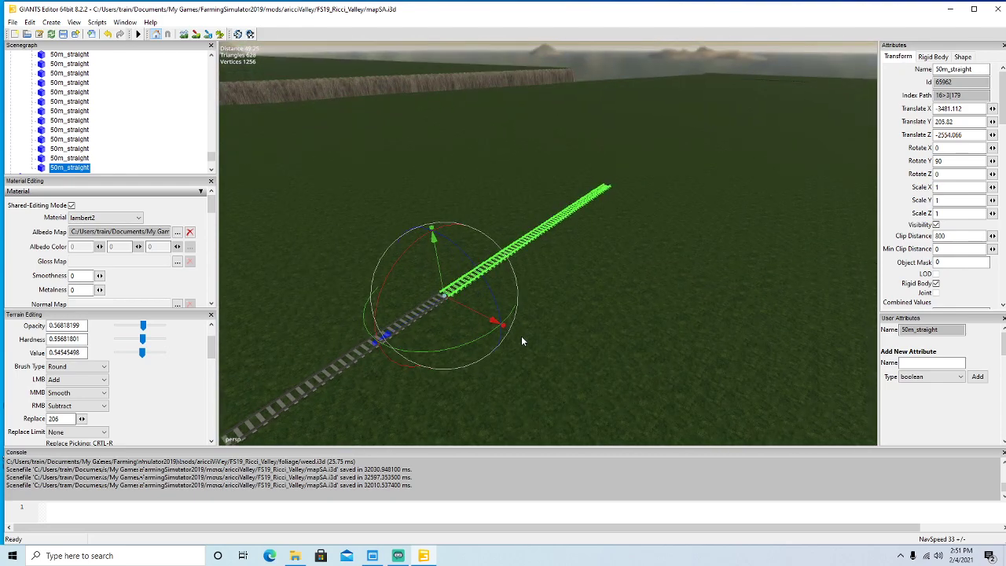
Duplicate the end 50m_straight and fit the copy against the open rails at X -3531.117.
{"action": "key", "text": "ctrl+d"}
{"action": "left_click_drag", "start_coordinate": [418, 315], "coordinate": [680, 288]}
{"action": "scroll", "coordinate": [711, 211], "scroll_direction": "up", "scroll_amount": 5}
{"action": "scroll", "coordinate": [681, 288], "scroll_direction": "up", "scroll_amount": 4}
{"action": "left_click_drag", "start_coordinate": [695, 163], "coordinate": [526, 442]}
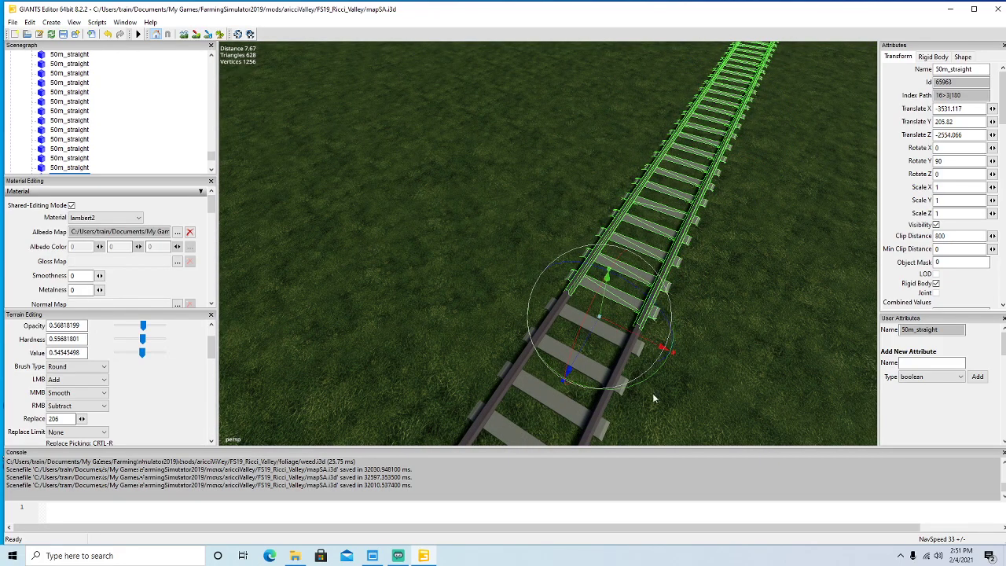
{"action": "scroll", "coordinate": [662, 379], "scroll_direction": "down", "scroll_amount": 10}
{"action": "left_click_drag", "start_coordinate": [666, 365], "coordinate": [682, 347], "text": "alt"}
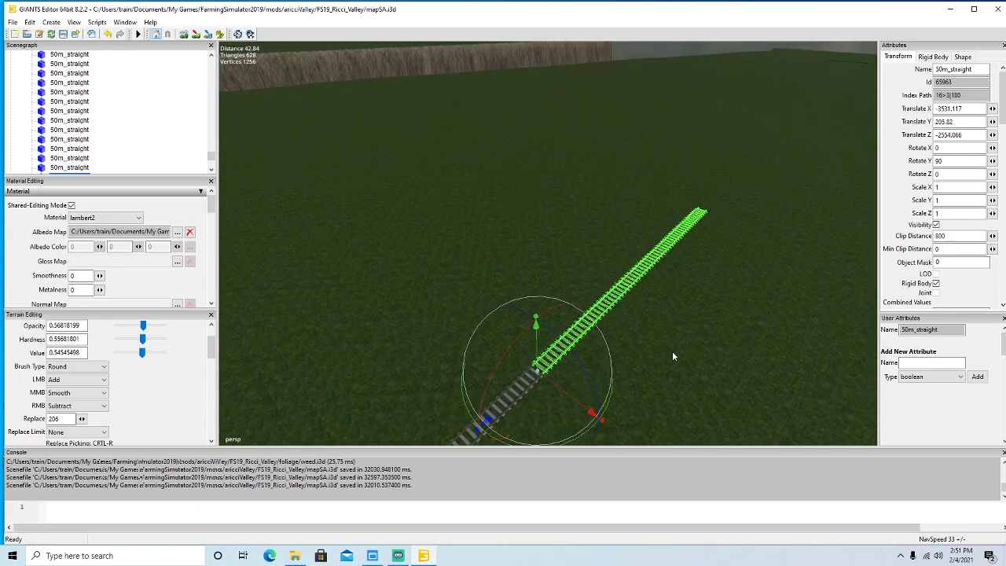
Add another 50m_straight copy to the end of the line, joined at X -3581.156.
{"action": "key", "text": "ctrl+d"}
{"action": "left_click_drag", "start_coordinate": [518, 400], "coordinate": [881, 191]}
{"action": "left_click_drag", "start_coordinate": [767, 318], "coordinate": [559, 343], "text": "alt"}
{"action": "scroll", "coordinate": [826, 281], "scroll_direction": "up", "scroll_amount": 7}
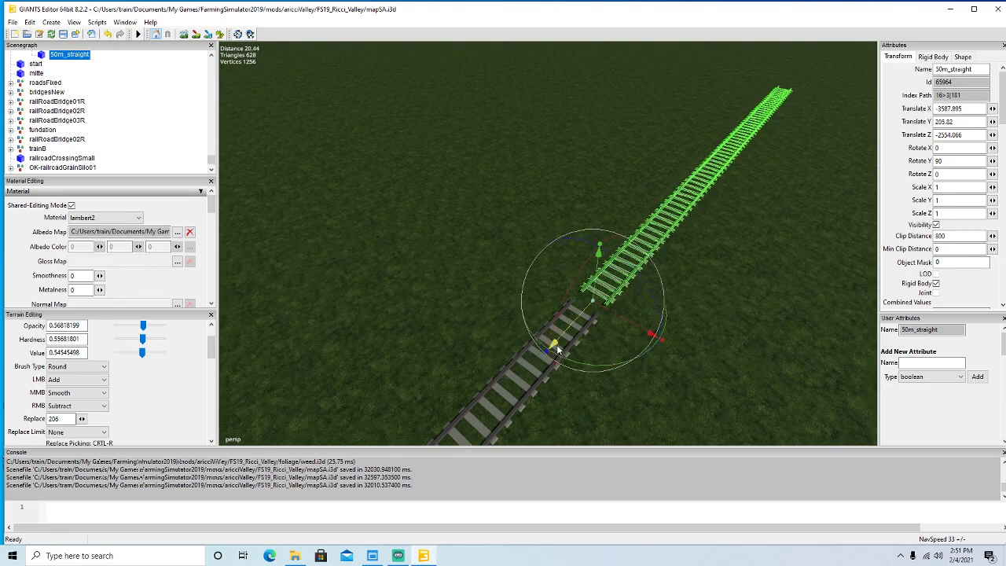
{"action": "scroll", "coordinate": [637, 386], "scroll_direction": "down", "scroll_amount": 4}
{"action": "left_click_drag", "start_coordinate": [638, 387], "coordinate": [652, 357], "text": "alt"}
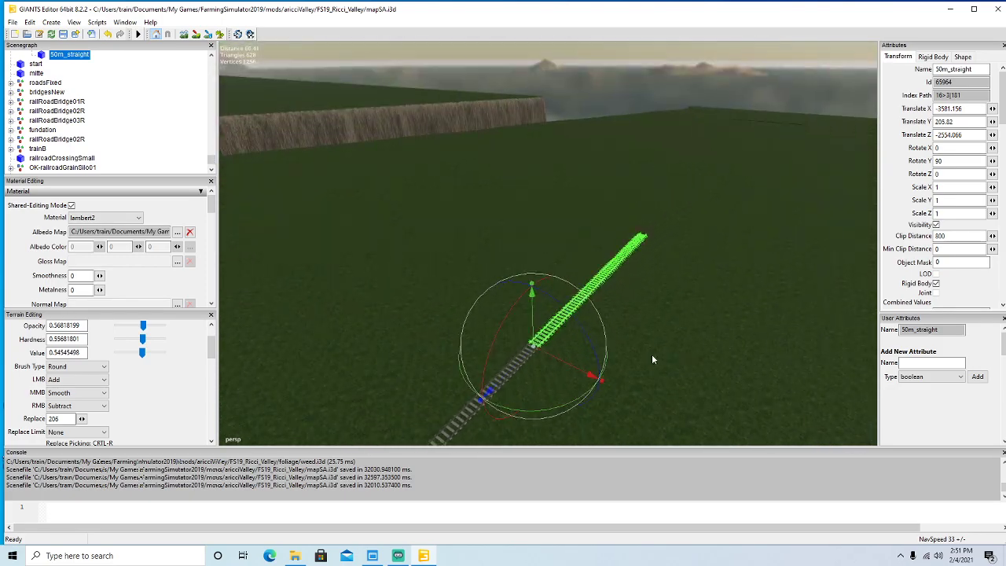
Duplicate the newest 50m_straight and join the copy to the track end at X -3631.093.
{"action": "key", "text": "ctrl+d"}
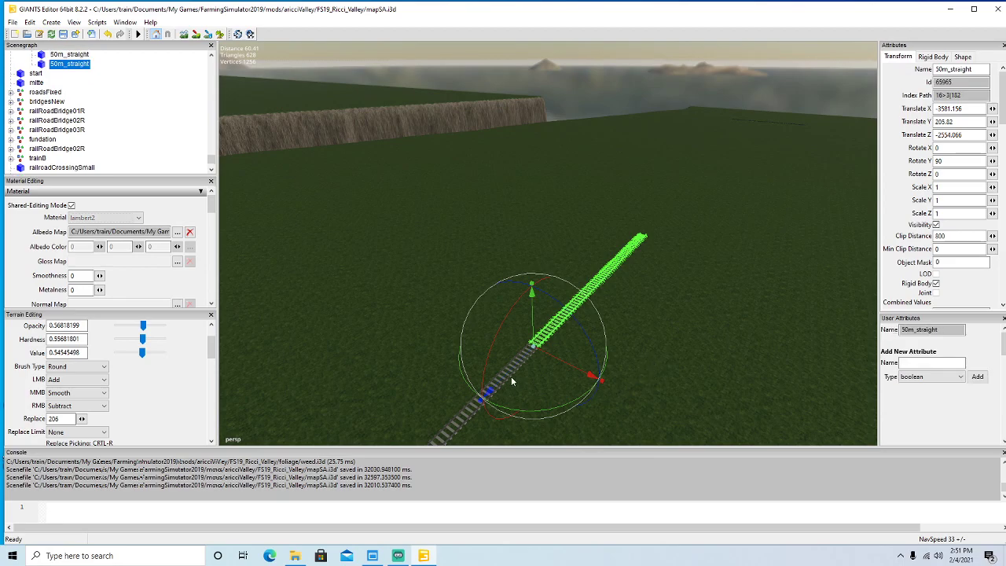
{"action": "left_click_drag", "start_coordinate": [508, 375], "coordinate": [777, 212]}
{"action": "left_click_drag", "start_coordinate": [736, 275], "coordinate": [560, 288]}
{"action": "scroll", "coordinate": [769, 260], "scroll_direction": "up", "scroll_amount": 3}
{"action": "scroll", "coordinate": [782, 264], "scroll_direction": "up", "scroll_amount": 3}
{"action": "scroll", "coordinate": [560, 288], "scroll_direction": "up", "scroll_amount": 2}
{"action": "left_click_drag", "start_coordinate": [498, 304], "coordinate": [401, 398]}
{"action": "scroll", "coordinate": [594, 377], "scroll_direction": "down", "scroll_amount": 3}
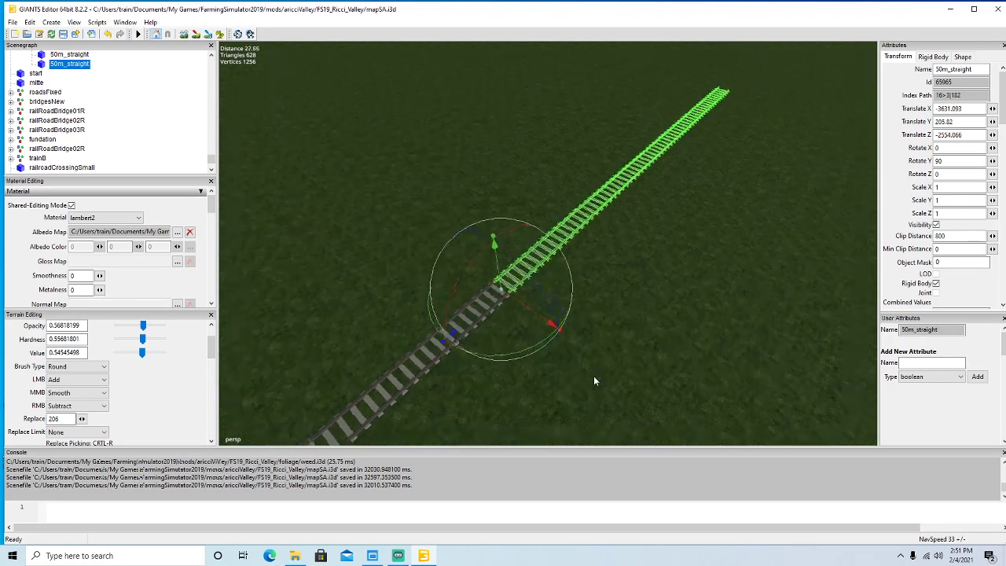
{"action": "scroll", "coordinate": [598, 370], "scroll_direction": "down", "scroll_amount": 5}
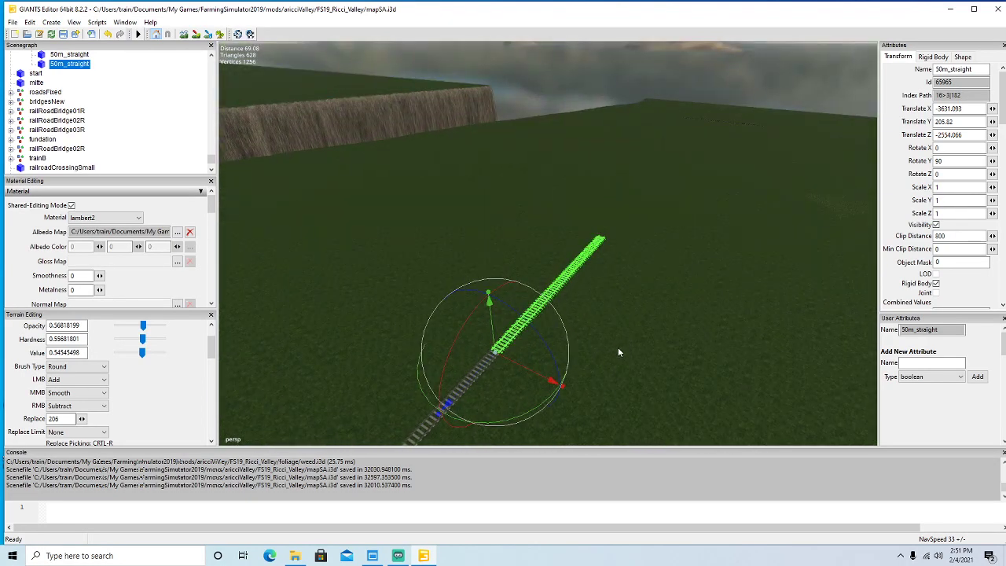
Continue the line with one more 50m_straight copy, joined to the rails at X -3681.327.
{"action": "key", "text": "ctrl+d"}
{"action": "left_click_drag", "start_coordinate": [476, 379], "coordinate": [718, 219]}
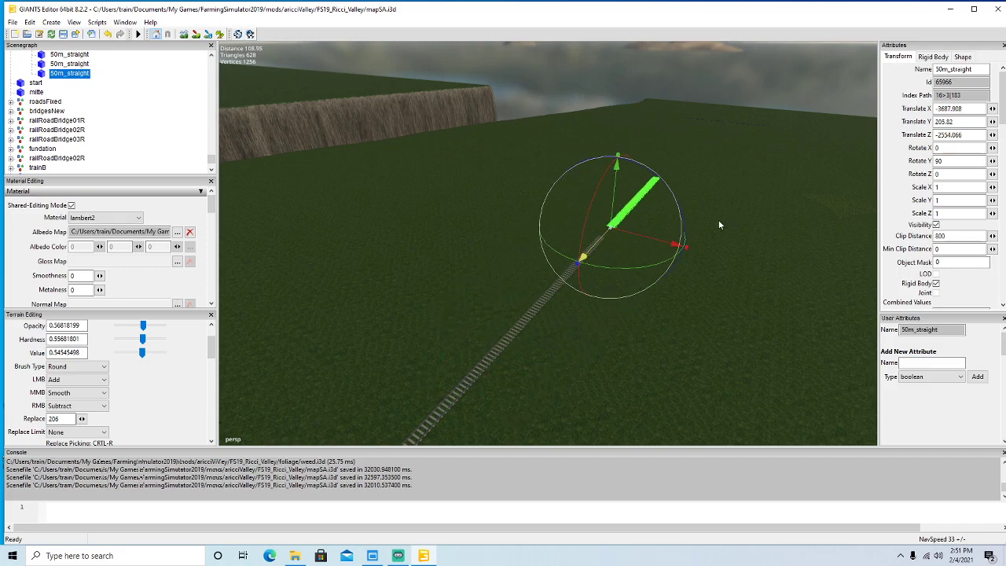
{"action": "scroll", "coordinate": [760, 268], "scroll_direction": "up", "scroll_amount": 6}
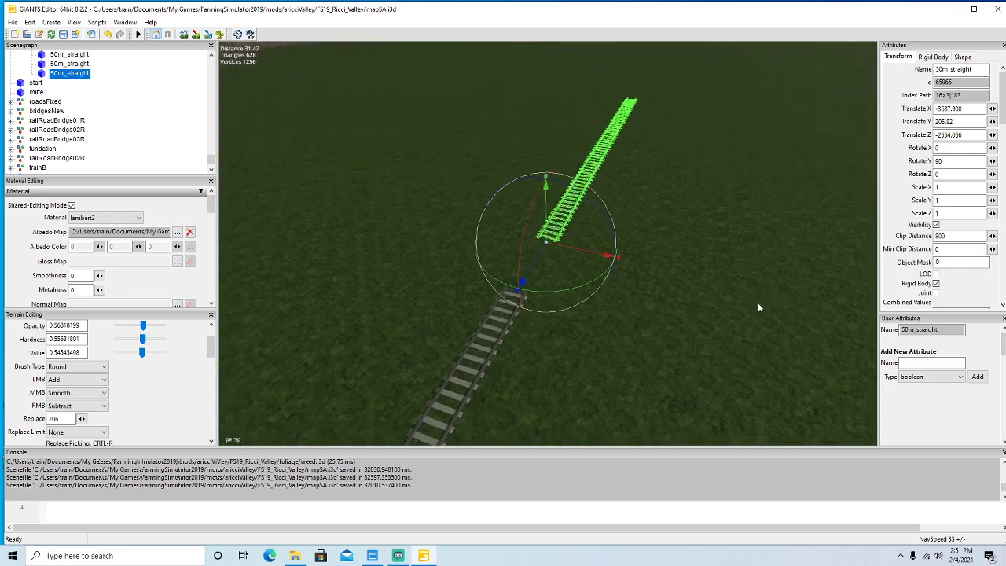
{"action": "middle_click_drag", "start_coordinate": [759, 308], "coordinate": [775, 289], "text": "alt"}
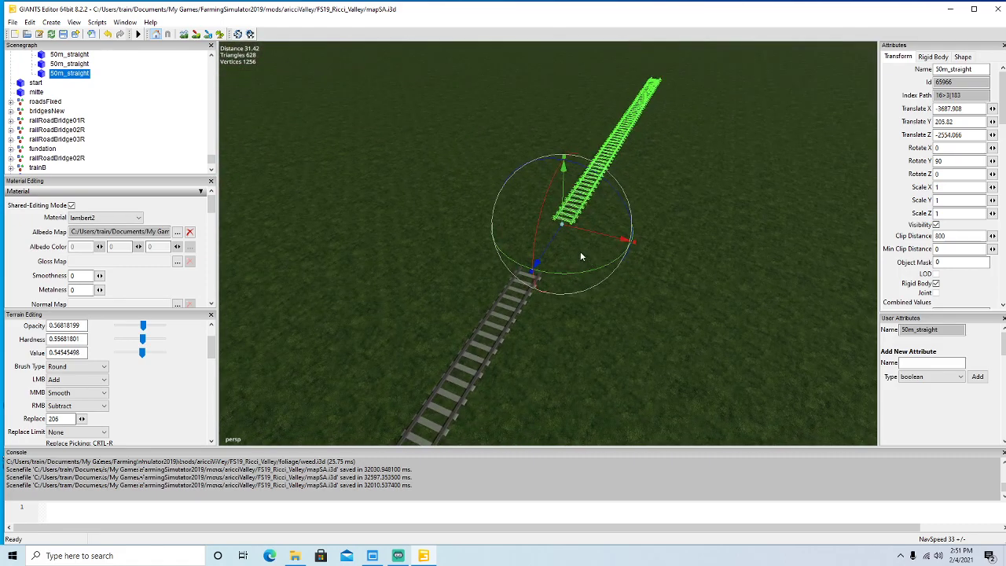
{"action": "left_click_drag", "start_coordinate": [553, 241], "coordinate": [503, 319]}
{"action": "mouse_move", "coordinate": [657, 326]}
{"action": "left_mouse_down", "text": "alt"}
{"action": "mouse_move", "coordinate": [640, 341]}
{"action": "mouse_move", "coordinate": [649, 317]}
{"action": "left_mouse_up", "text": "alt"}
{"action": "scroll", "coordinate": [639, 341], "scroll_direction": "down", "scroll_amount": 4}
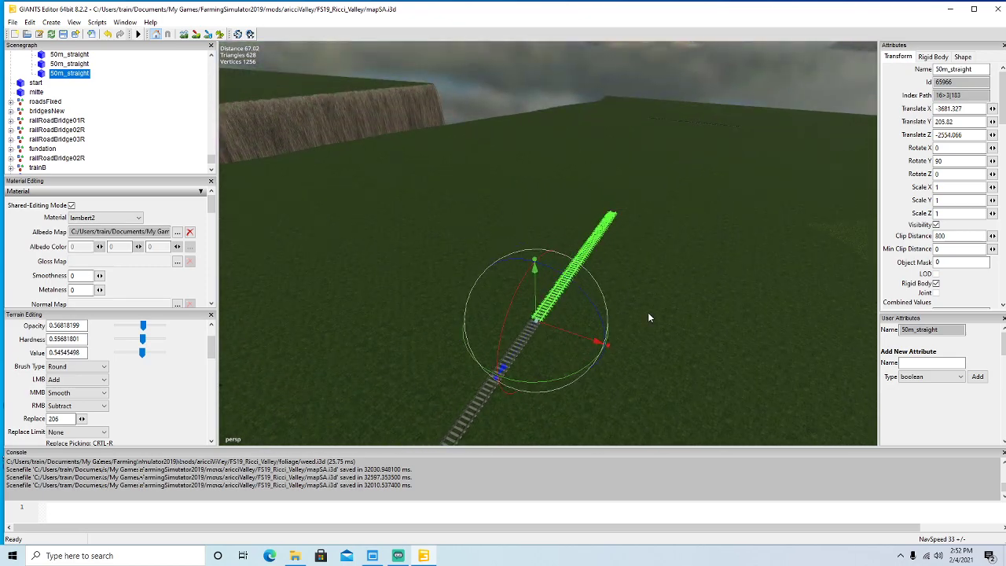
Duplicate the end 50m_straight and join the copy to the open rails at X -3731.271.
{"action": "key", "text": "ctrl+d"}
{"action": "left_click_drag", "start_coordinate": [522, 341], "coordinate": [760, 165]}
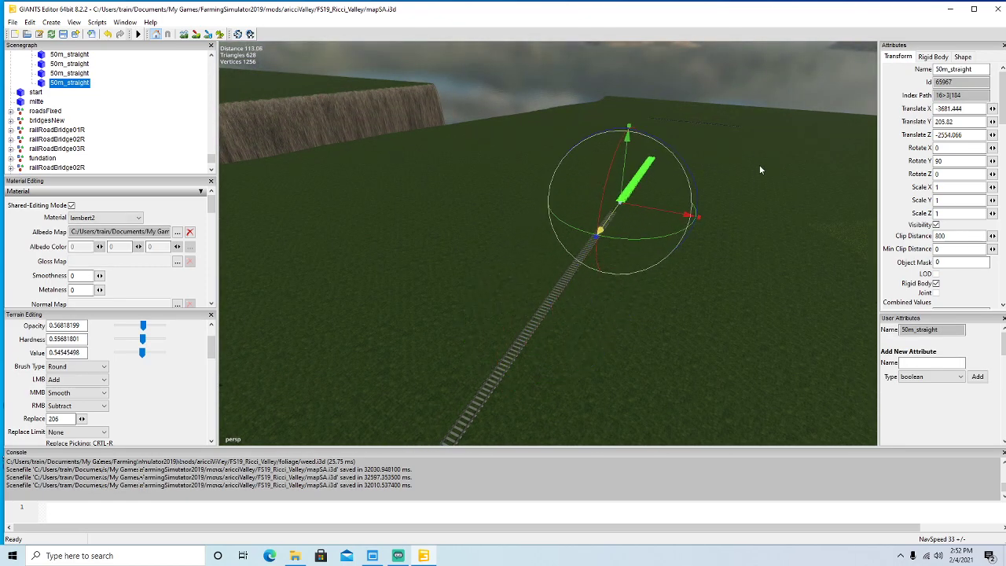
{"action": "key", "text": "f"}
{"action": "scroll", "coordinate": [796, 203], "scroll_direction": "up", "scroll_amount": 6}
{"action": "left_click_drag", "start_coordinate": [796, 202], "coordinate": [618, 303], "text": "alt"}
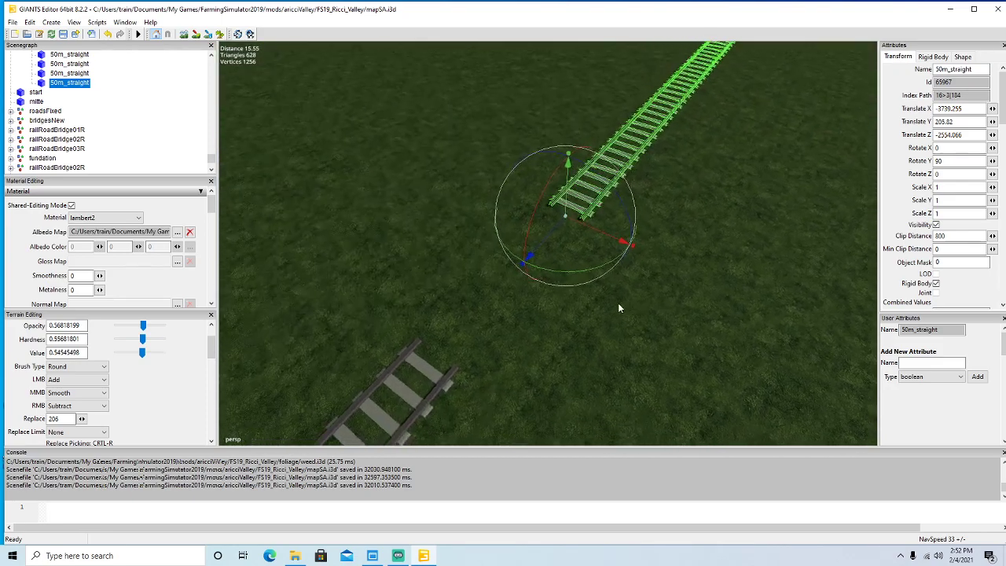
{"action": "left_click_drag", "start_coordinate": [559, 228], "coordinate": [392, 415]}
{"action": "scroll", "coordinate": [633, 354], "scroll_direction": "down", "scroll_amount": 7}
{"action": "left_click_drag", "start_coordinate": [633, 353], "coordinate": [645, 312], "text": "alt"}
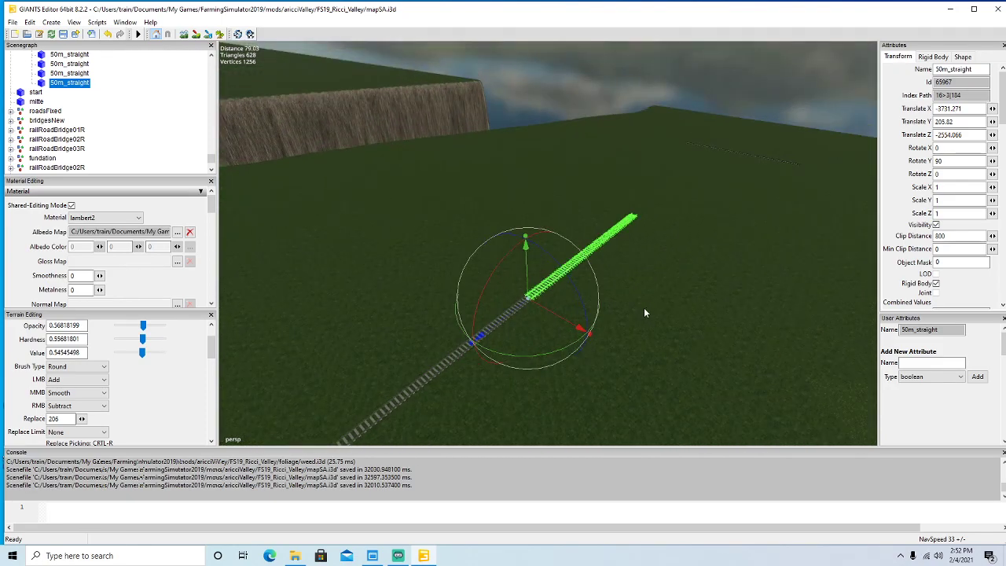
Extend the line with another 50m_straight copy, joined to the track end at X -3781.274.
{"action": "key", "text": "ctrl+d"}
{"action": "left_click_drag", "start_coordinate": [536, 324], "coordinate": [721, 199]}
{"action": "left_click_drag", "start_coordinate": [708, 267], "coordinate": [702, 305], "text": "alt"}
{"action": "scroll", "coordinate": [731, 253], "scroll_direction": "up", "scroll_amount": 6}
{"action": "left_click_drag", "start_coordinate": [558, 318], "coordinate": [434, 408], "text": "alt"}
{"action": "left_click_drag", "start_coordinate": [649, 374], "coordinate": [563, 332], "text": "alt"}
{"action": "scroll", "coordinate": [701, 346], "scroll_direction": "down", "scroll_amount": 5}
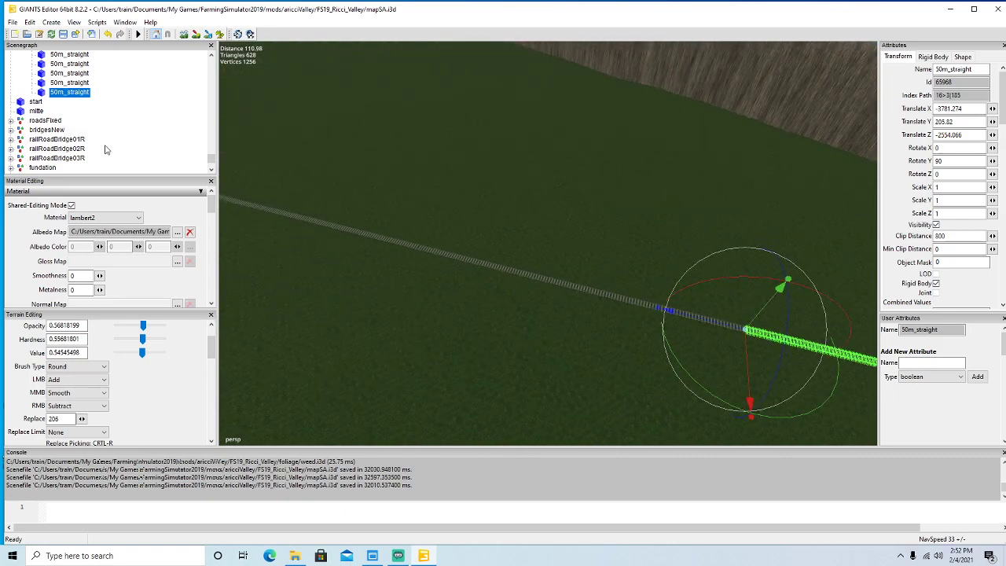
Duplicate the 50m_90deg_right curve, place the copy near the end of the line and match its height to the straight pieces.
{"action": "scroll", "coordinate": [110, 142], "scroll_direction": "up", "scroll_amount": 3}
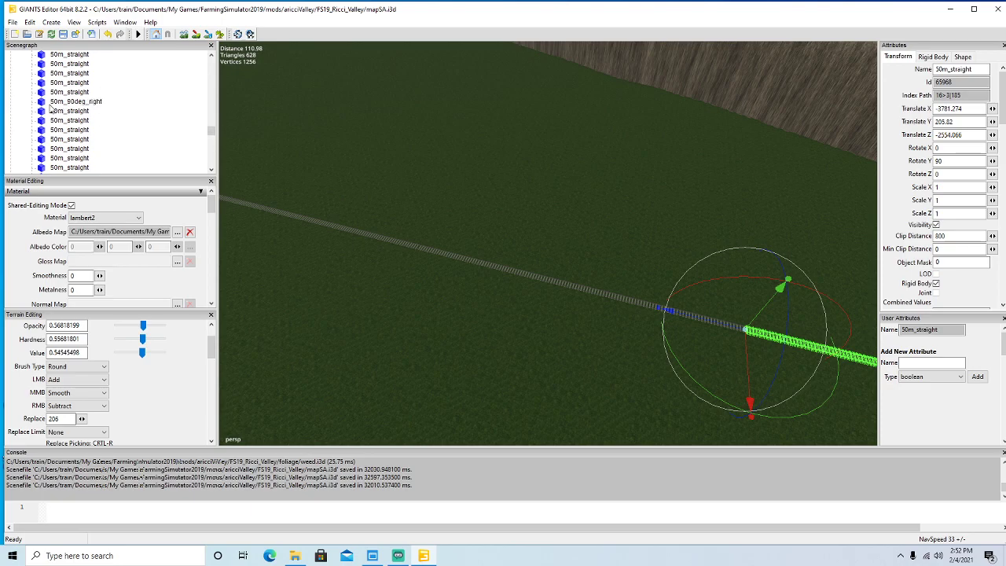
{"action": "left_click", "coordinate": [49, 102]}
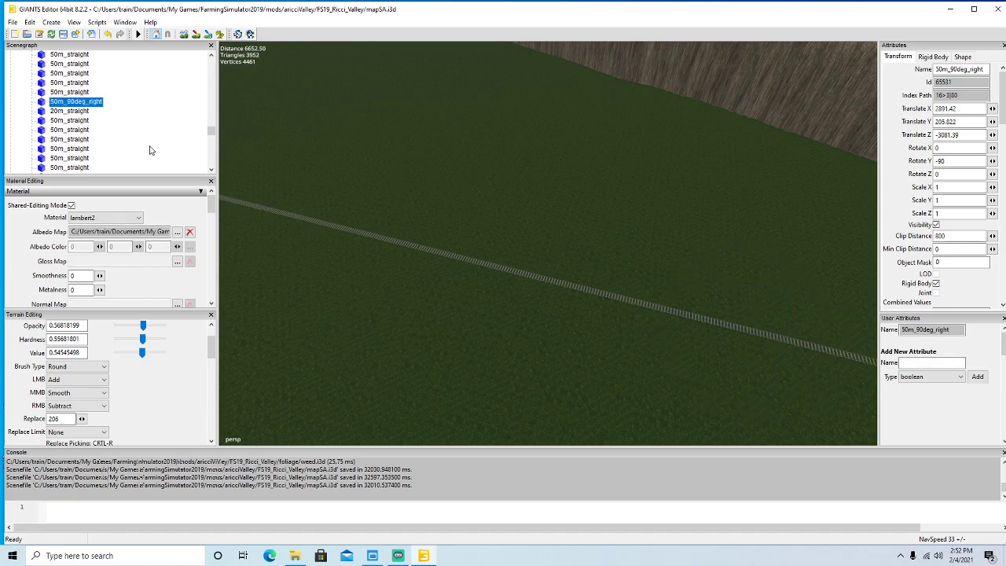
{"action": "key", "text": "ctrl+d"}
{"action": "left_click", "coordinate": [30, 23]}
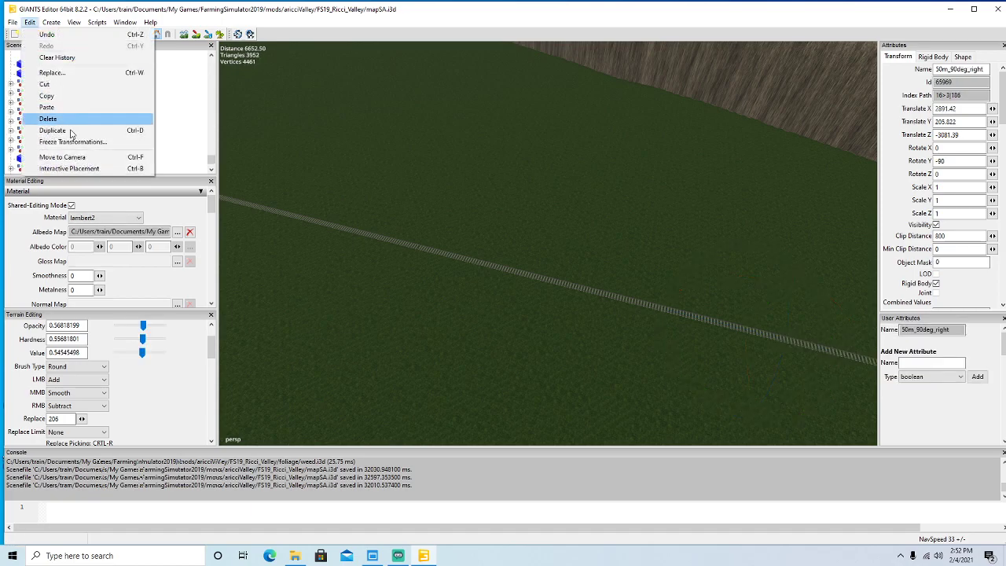
{"action": "left_click", "coordinate": [69, 168]}
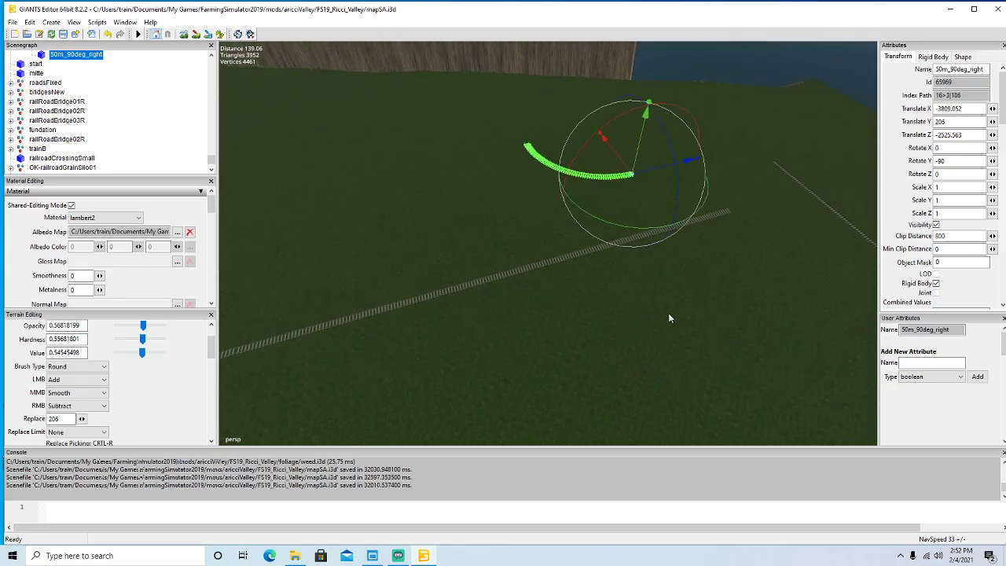
{"action": "double_click", "coordinate": [956, 122]}
{"action": "type", "text": "205.52"}
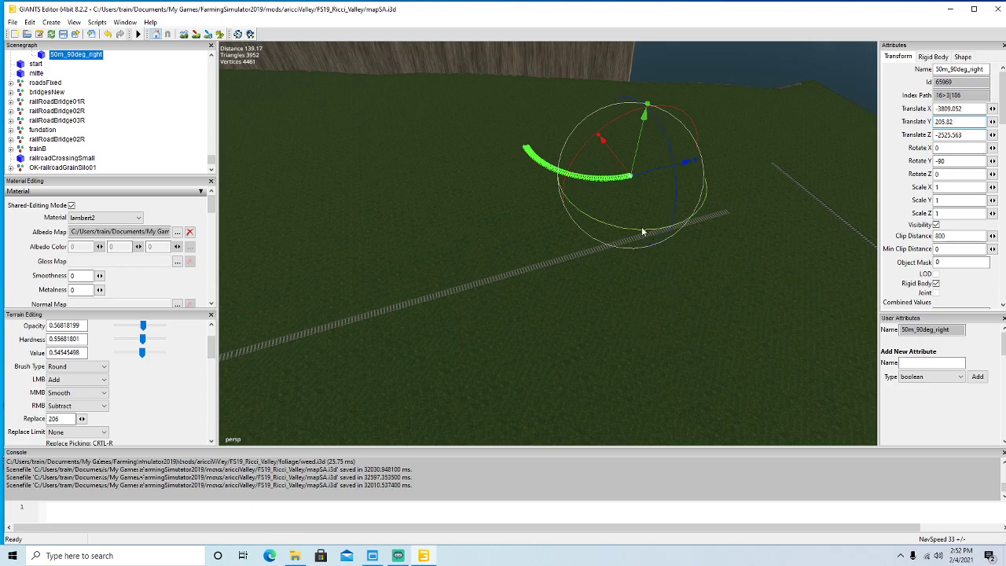
Turn the copied 50m_90deg_right curve toward the straight track and set its Rotate Y to 0.
{"action": "left_click_drag", "start_coordinate": [642, 227], "coordinate": [757, 192]}
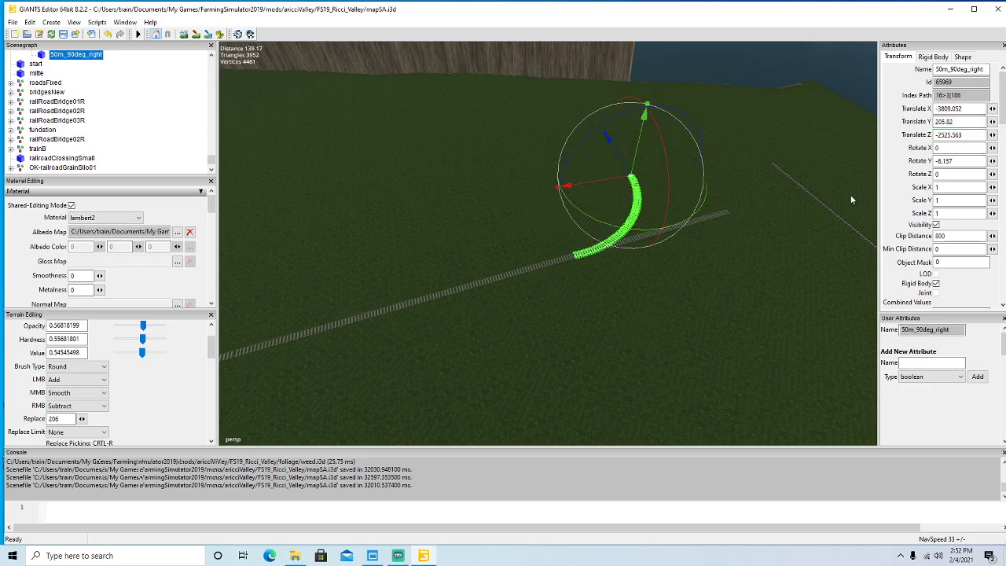
{"action": "double_click", "coordinate": [959, 161]}
{"action": "type", "text": "0"}
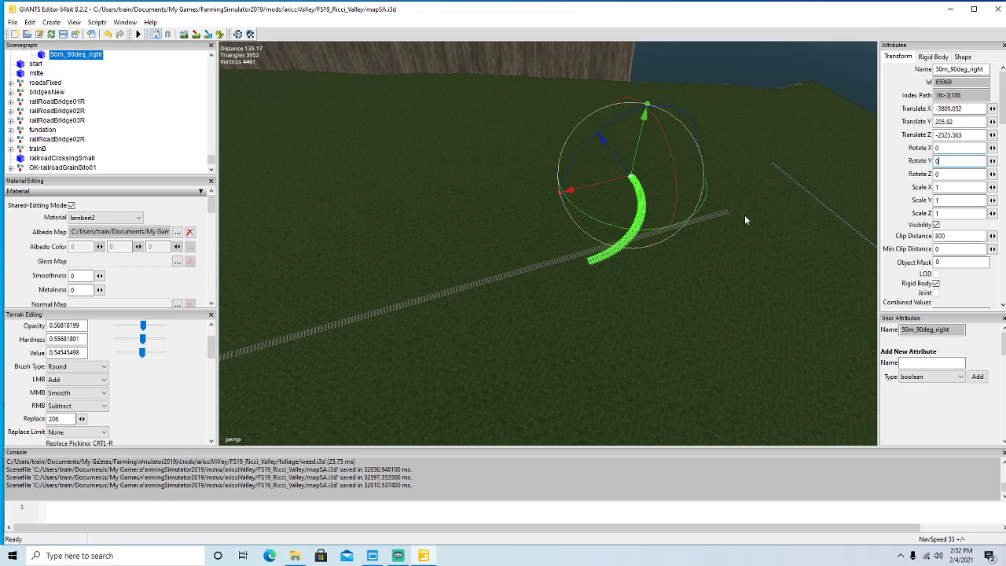
Move the curve against the open end of the straight line, at X -3863.228 and Z -2522.136.
{"action": "left_click_drag", "start_coordinate": [628, 175], "coordinate": [746, 174]}
{"action": "right_click_drag", "start_coordinate": [745, 174], "coordinate": [731, 220]}
{"action": "scroll", "coordinate": [743, 222], "scroll_direction": "up", "scroll_amount": 6}
{"action": "left_click_drag", "start_coordinate": [732, 224], "coordinate": [791, 209], "text": "alt"}
{"action": "scroll", "coordinate": [790, 202], "scroll_direction": "up", "scroll_amount": 2}
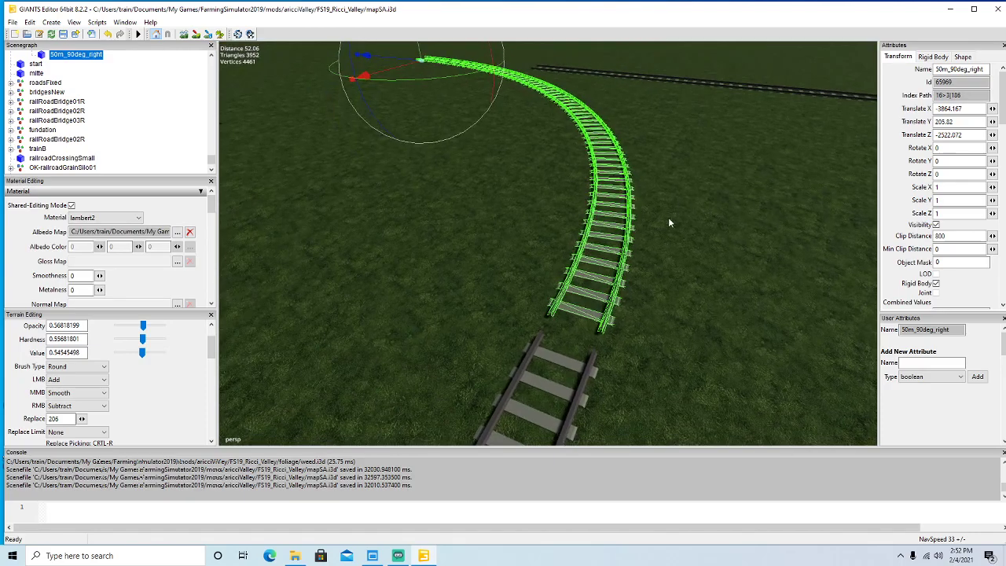
{"action": "left_click_drag", "start_coordinate": [430, 78], "coordinate": [401, 70]}
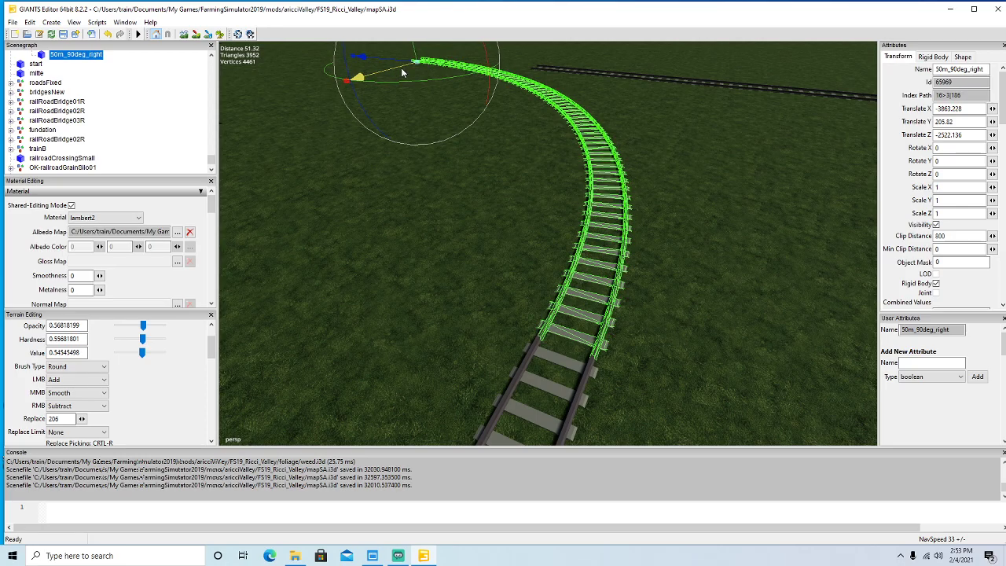
{"action": "scroll", "coordinate": [407, 217], "scroll_direction": "up", "scroll_amount": 5}
{"action": "scroll", "coordinate": [415, 223], "scroll_direction": "down", "scroll_amount": 5}
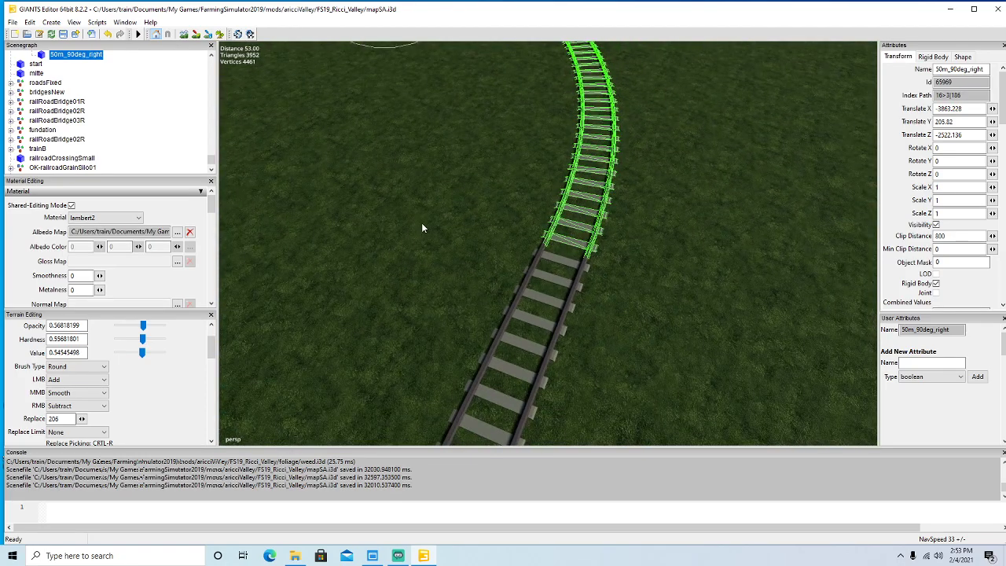
{"action": "scroll", "coordinate": [423, 227], "scroll_direction": "up", "scroll_amount": 5}
{"action": "left_click_drag", "start_coordinate": [428, 227], "coordinate": [468, 222], "text": "alt"}
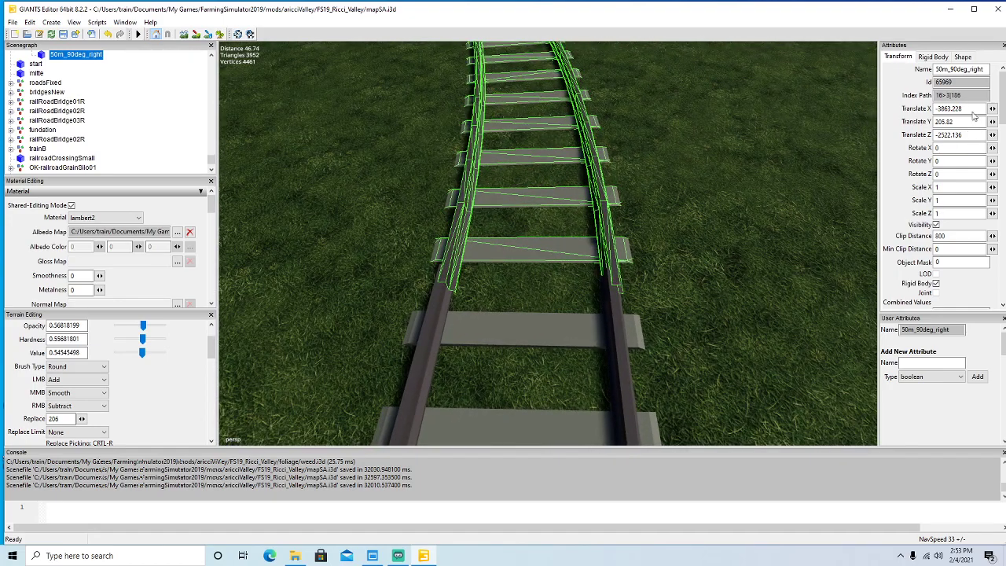
Fine-tune the curve's rail alignment by setting Translate X to -3863.22 and Translate Z to -2522.11.
{"action": "key", "text": "End"}
{"action": "key", "text": "BackSpace"}
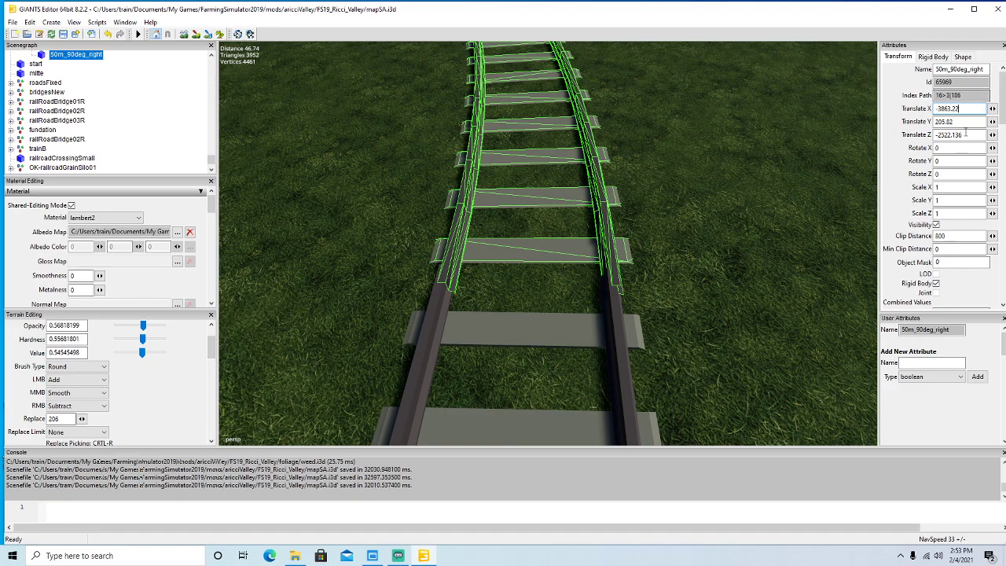
{"action": "key", "text": "BackSpace"}
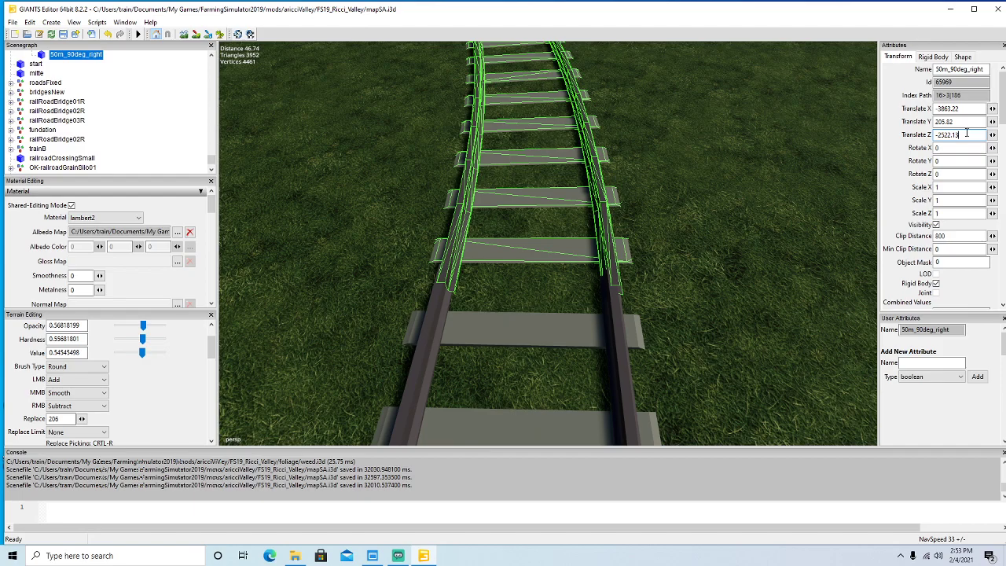
{"action": "key", "text": "BackSpace"}
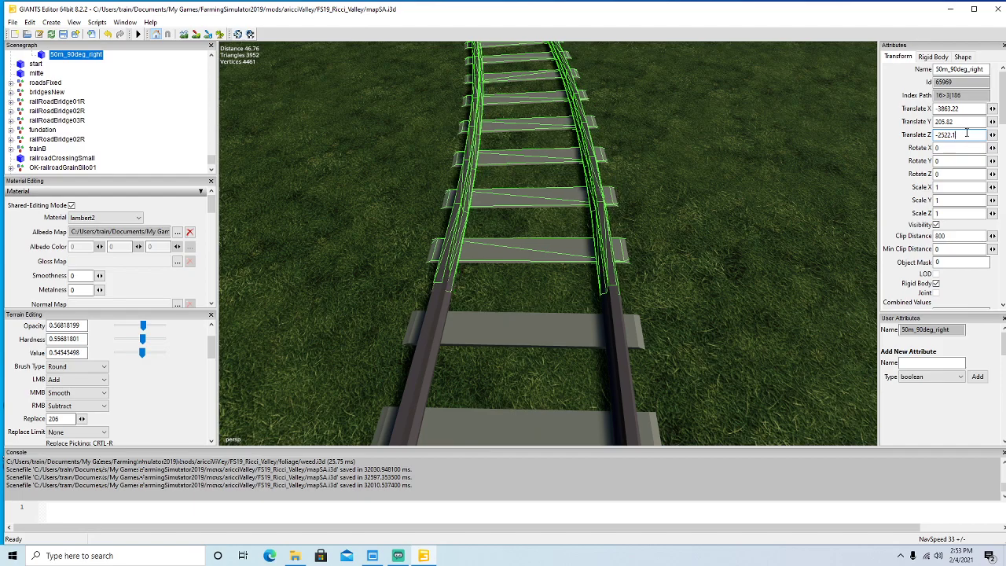
{"action": "type", "text": "1"}
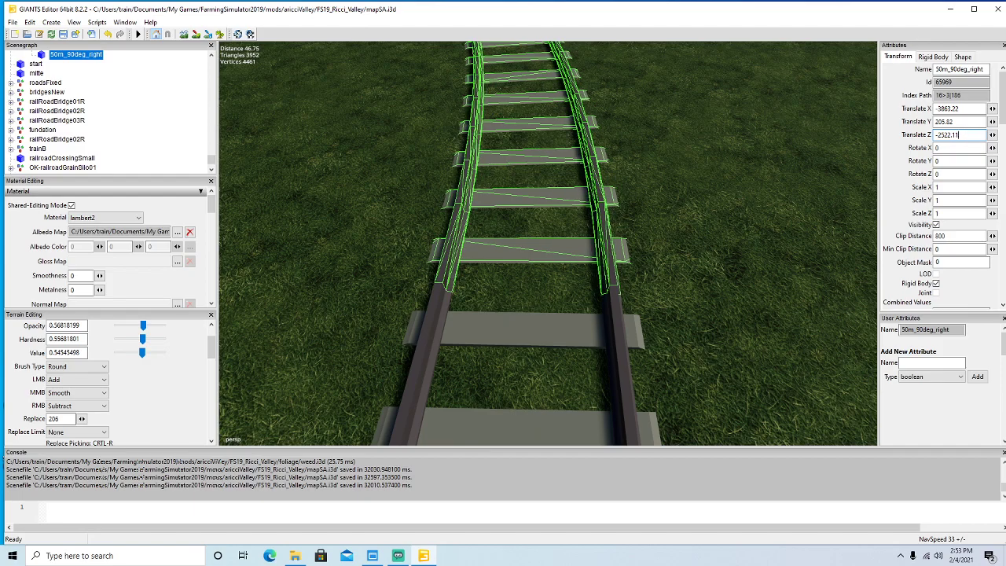
Move the detached 50m_straight beyond the curve to the curve's open end, aligned at X -3863.222 and Z -2522.31.
{"action": "scroll", "coordinate": [727, 280], "scroll_direction": "down", "scroll_amount": 5}
{"action": "left_click_drag", "start_coordinate": [779, 246], "coordinate": [710, 219], "text": "alt"}
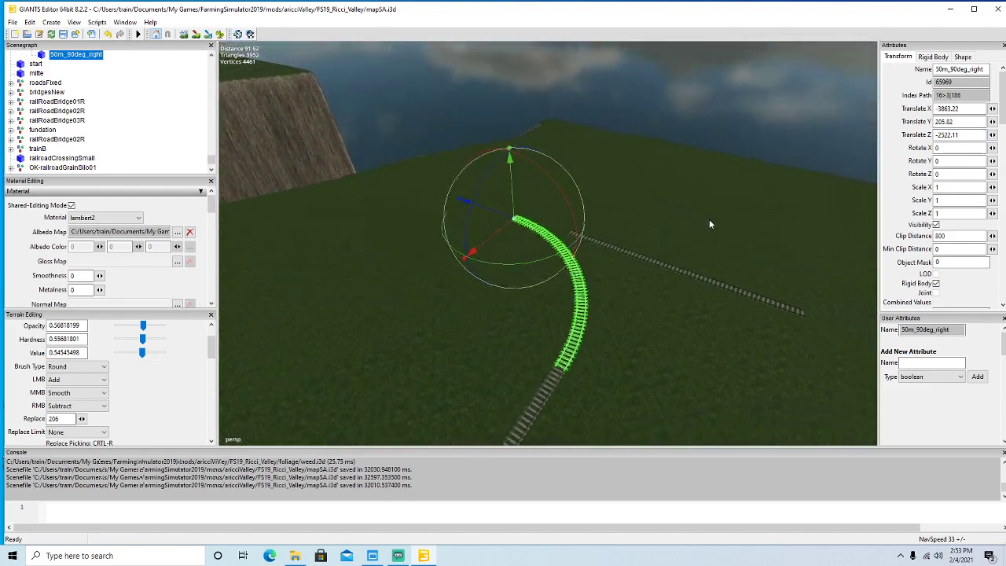
{"action": "left_click", "coordinate": [782, 305]}
{"action": "left_click_drag", "start_coordinate": [813, 315], "coordinate": [504, 288]}
{"action": "scroll", "coordinate": [478, 269], "scroll_direction": "up", "scroll_amount": 5}
{"action": "scroll", "coordinate": [502, 298], "scroll_direction": "up", "scroll_amount": 5}
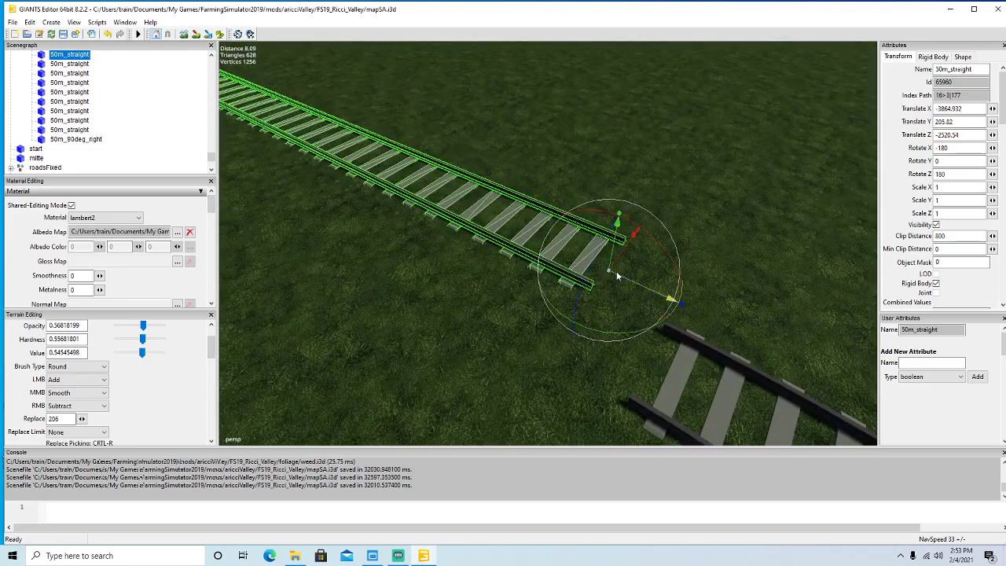
{"action": "left_click_drag", "start_coordinate": [621, 261], "coordinate": [582, 352]}
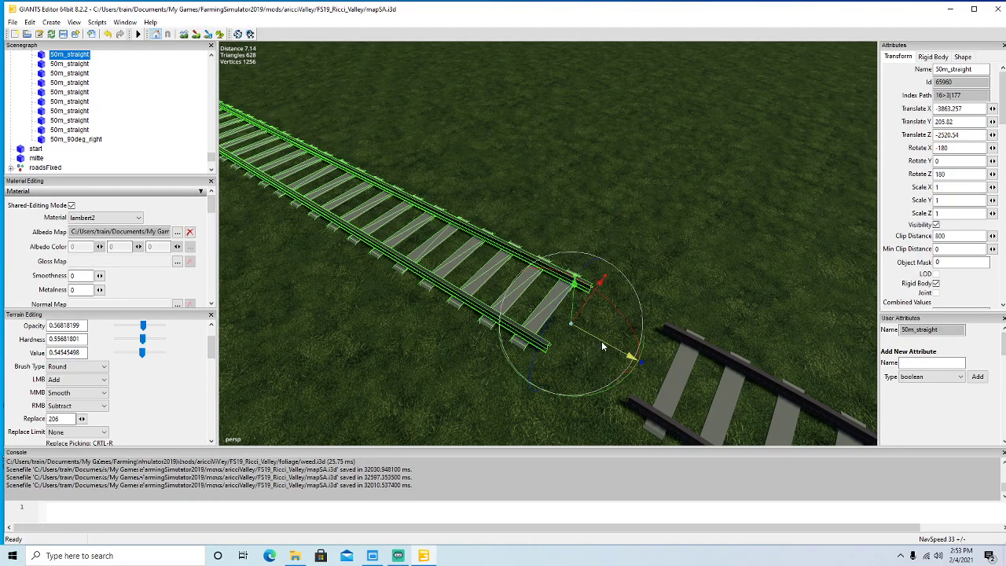
{"action": "left_click_drag", "start_coordinate": [649, 369], "coordinate": [706, 360]}
{"action": "scroll", "coordinate": [853, 390], "scroll_direction": "up", "scroll_amount": 5}
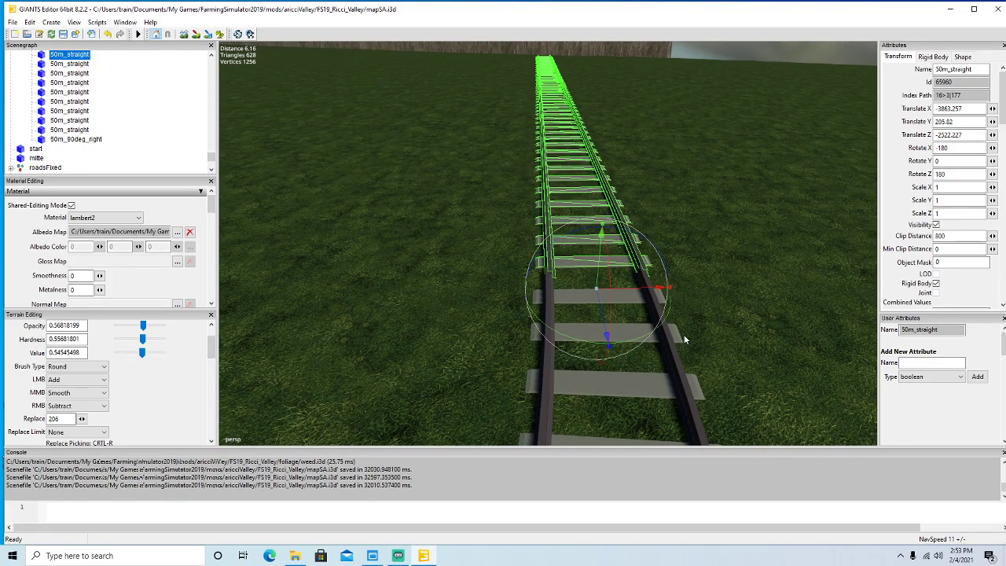
{"action": "scroll", "coordinate": [684, 340], "scroll_direction": "up", "scroll_amount": 5}
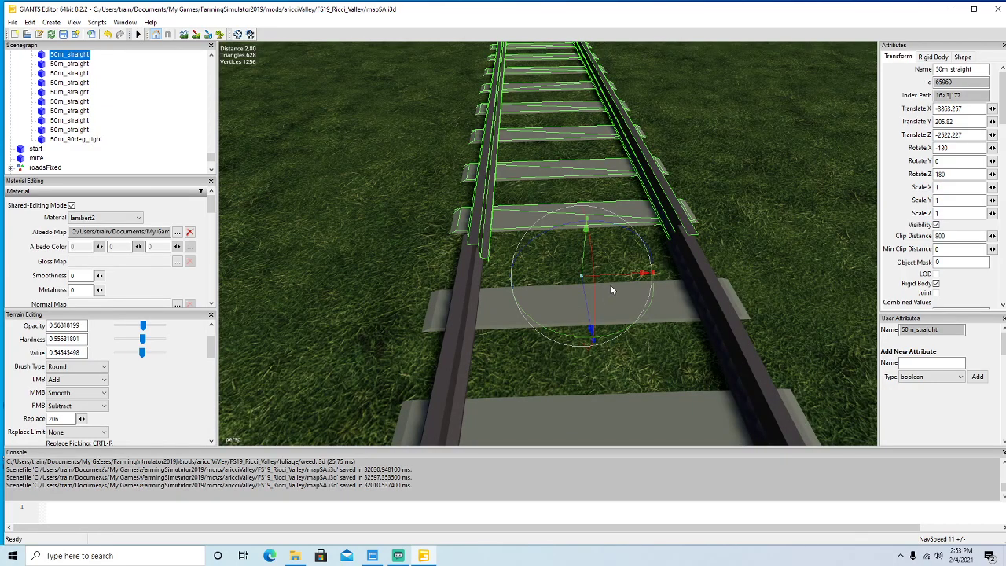
{"action": "left_click_drag", "start_coordinate": [616, 277], "coordinate": [559, 305]}
{"action": "scroll", "coordinate": [613, 346], "scroll_direction": "down", "scroll_amount": 12}
{"action": "scroll", "coordinate": [674, 261], "scroll_direction": "up", "scroll_amount": 3}
{"action": "scroll", "coordinate": [559, 305], "scroll_direction": "down", "scroll_amount": 6}
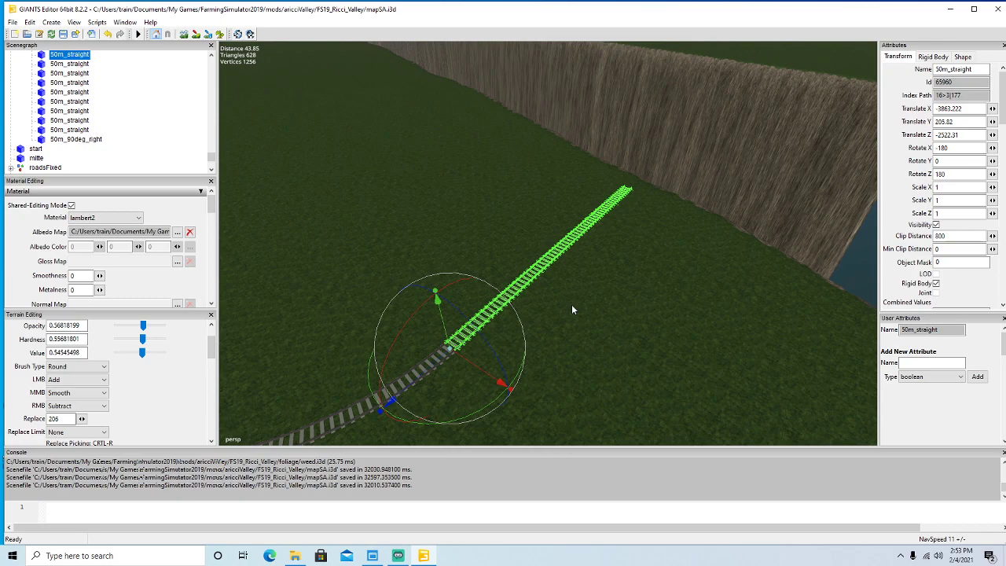
Duplicate the 50m_straight after the curve and join the copy to its far end at Z -2472.341.
{"action": "left_click_drag", "start_coordinate": [426, 371], "coordinate": [678, 179]}
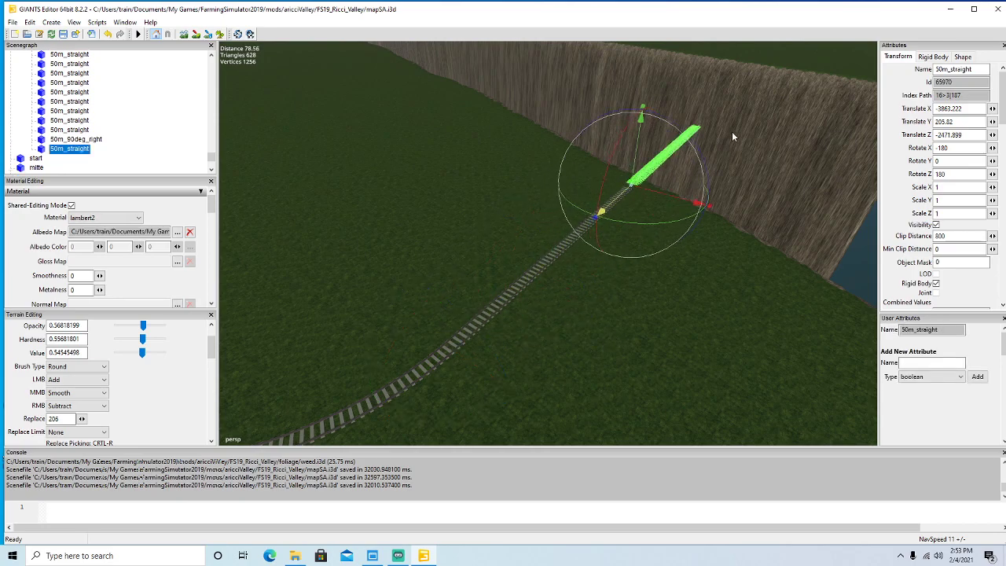
{"action": "left_click_drag", "start_coordinate": [744, 134], "coordinate": [736, 278], "text": "alt"}
{"action": "scroll", "coordinate": [763, 208], "scroll_direction": "up", "scroll_amount": 5}
{"action": "scroll", "coordinate": [762, 211], "scroll_direction": "up", "scroll_amount": 2}
{"action": "left_click_drag", "start_coordinate": [515, 178], "coordinate": [419, 291]}
{"action": "left_click_drag", "start_coordinate": [534, 335], "coordinate": [530, 297], "text": "alt"}
{"action": "scroll", "coordinate": [529, 297], "scroll_direction": "down", "scroll_amount": 4}
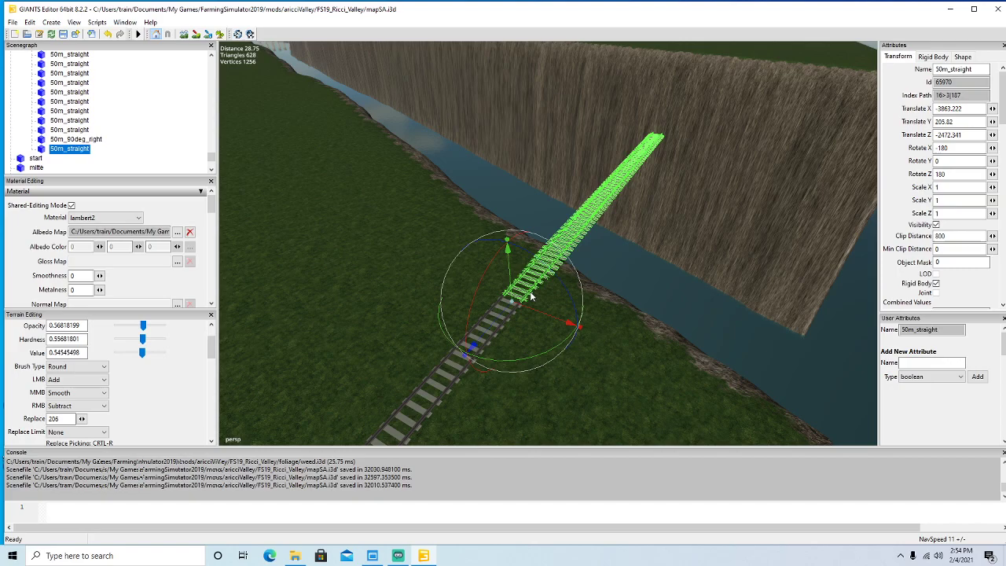
Add another 50m_straight copy out over the river, joined to the track end at Z -2422.244.
{"action": "left_click_drag", "start_coordinate": [491, 335], "coordinate": [733, 132]}
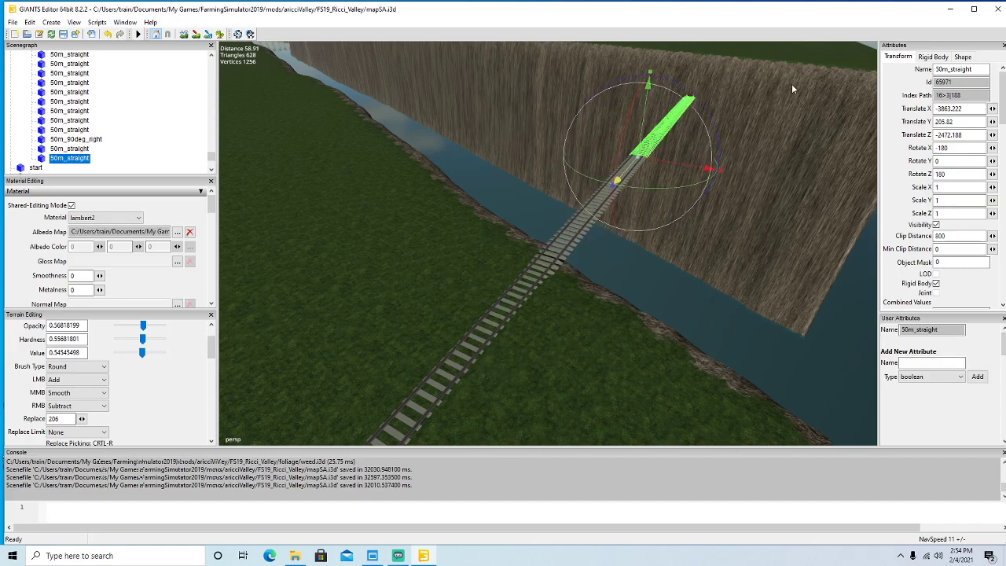
{"action": "left_click_drag", "start_coordinate": [766, 213], "coordinate": [732, 243], "text": "alt"}
{"action": "scroll", "coordinate": [776, 150], "scroll_direction": "up", "scroll_amount": 5}
{"action": "scroll", "coordinate": [732, 242], "scroll_direction": "up", "scroll_amount": 4}
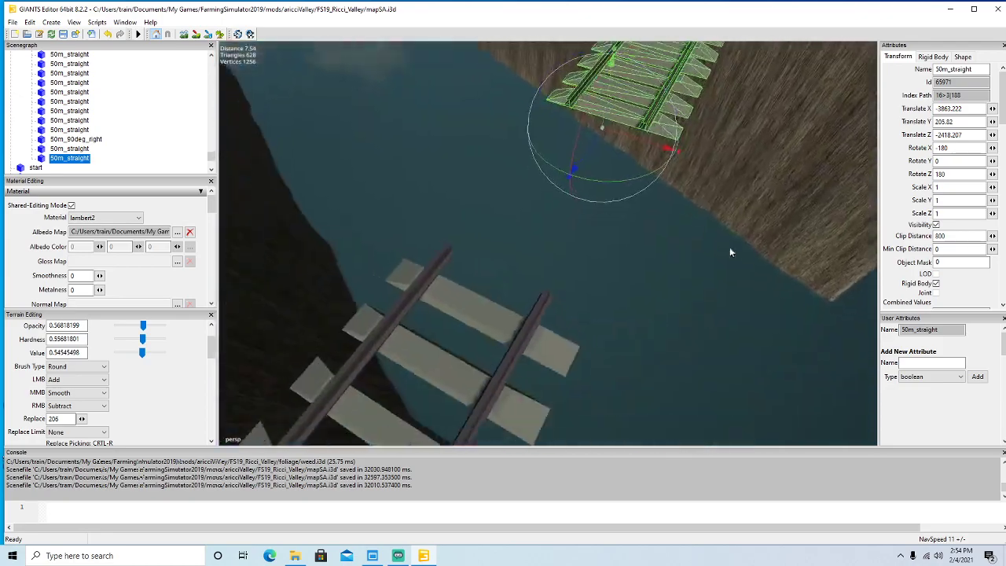
{"action": "left_click_drag", "start_coordinate": [615, 93], "coordinate": [456, 317]}
{"action": "scroll", "coordinate": [578, 333], "scroll_direction": "down", "scroll_amount": 4}
{"action": "left_click_drag", "start_coordinate": [580, 333], "coordinate": [587, 286], "text": "alt"}
{"action": "scroll", "coordinate": [587, 287], "scroll_direction": "down", "scroll_amount": 3}
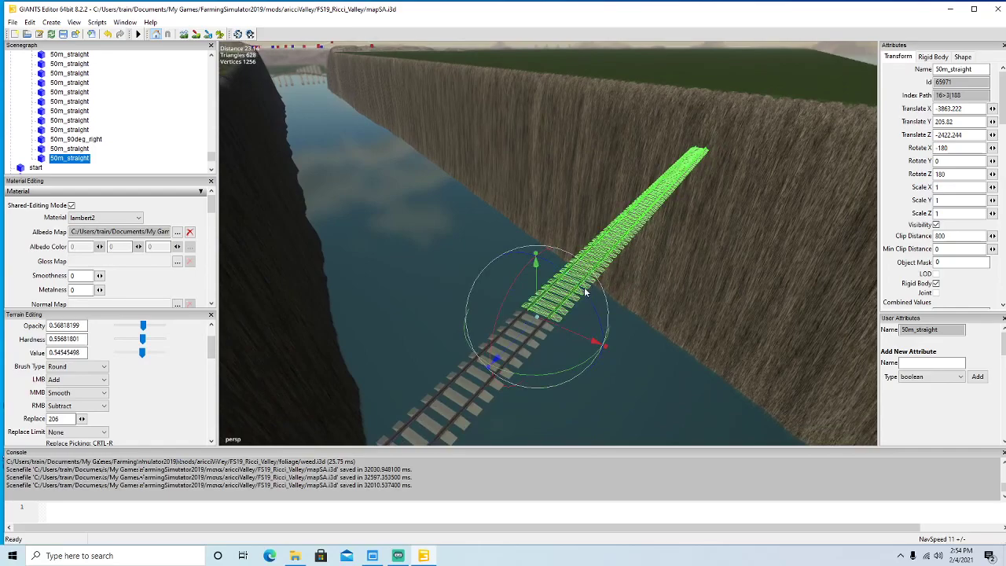
Duplicate the newest 50m_straight and fit the copy to the rails over the river at about Z -2372.
{"action": "key", "text": "ctrl+d"}
{"action": "left_click_drag", "start_coordinate": [516, 339], "coordinate": [975, 7]}
{"action": "left_click_drag", "start_coordinate": [864, 79], "coordinate": [709, 203], "text": "alt"}
{"action": "scroll", "coordinate": [863, 182], "scroll_direction": "up", "scroll_amount": 8}
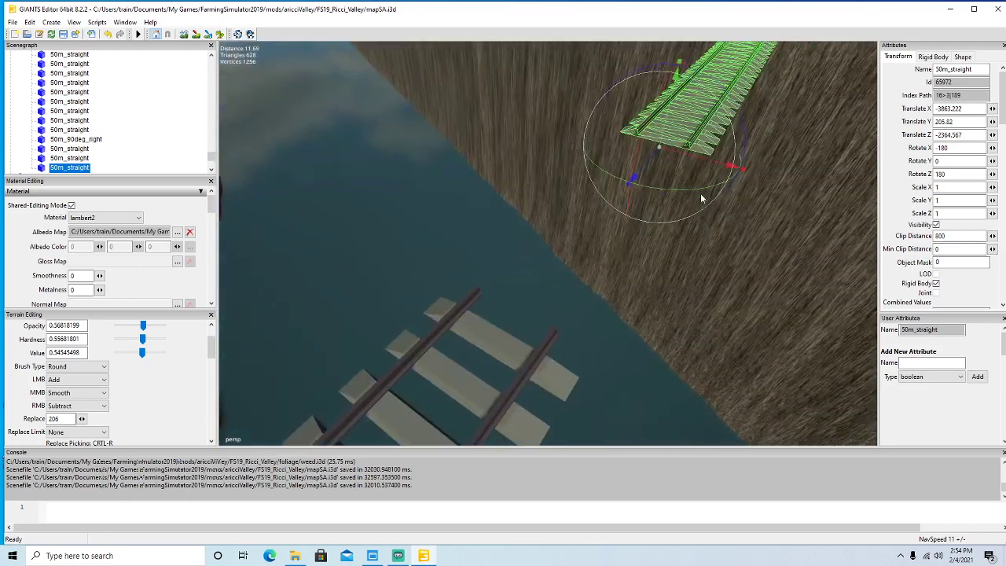
{"action": "left_click_drag", "start_coordinate": [651, 159], "coordinate": [414, 444]}
{"action": "left_click_drag", "start_coordinate": [591, 385], "coordinate": [670, 338], "text": "alt"}
{"action": "scroll", "coordinate": [644, 379], "scroll_direction": "down", "scroll_amount": 8}
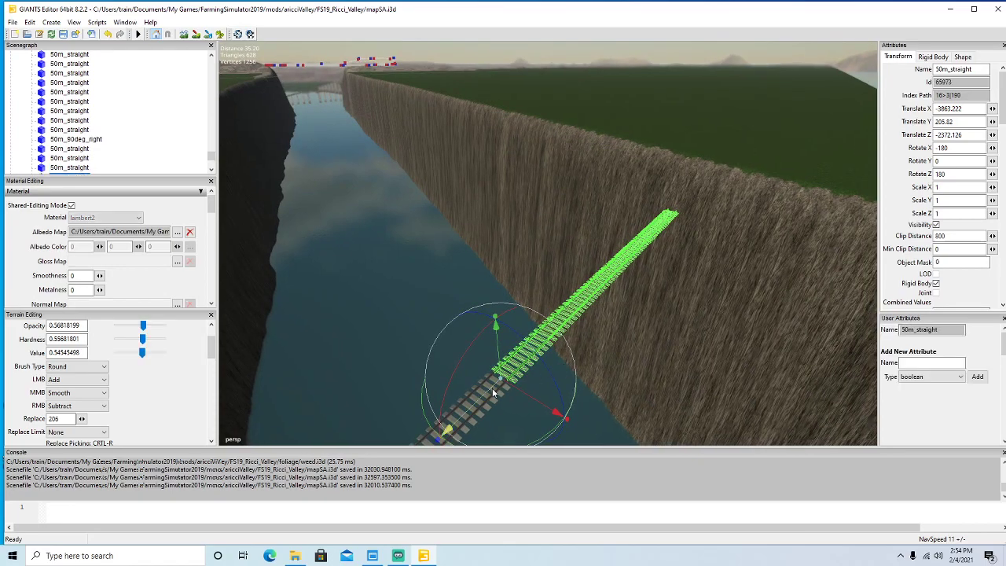
Continue the line toward the cliff with one more 50m_straight copy, joined at Z -2322.022.
{"action": "left_click_drag", "start_coordinate": [548, 353], "coordinate": [873, 117]}
{"action": "left_click_drag", "start_coordinate": [804, 217], "coordinate": [472, 349], "text": "alt"}
{"action": "scroll", "coordinate": [859, 178], "scroll_direction": "up", "scroll_amount": 8}
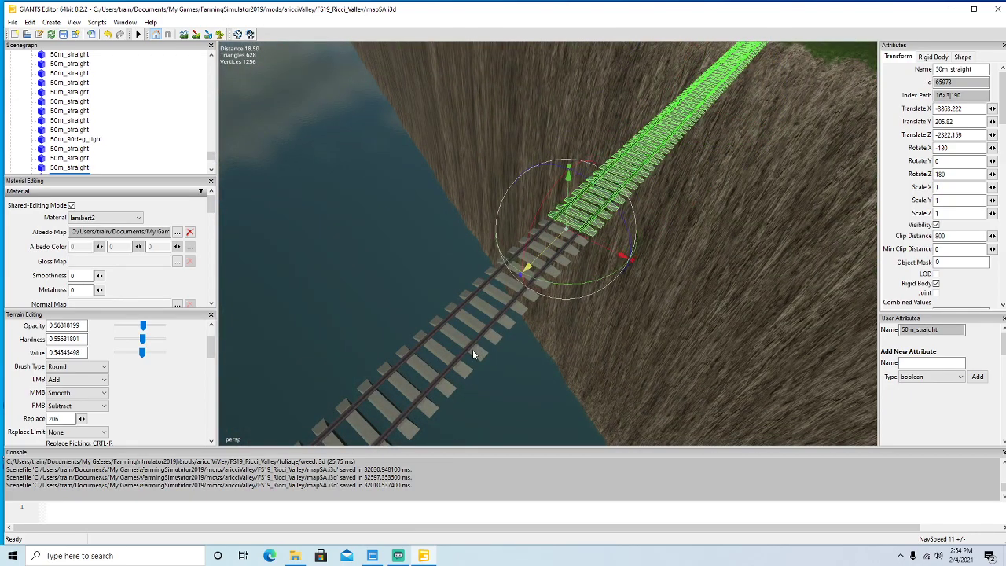
{"action": "scroll", "coordinate": [619, 351], "scroll_direction": "up", "scroll_amount": 6}
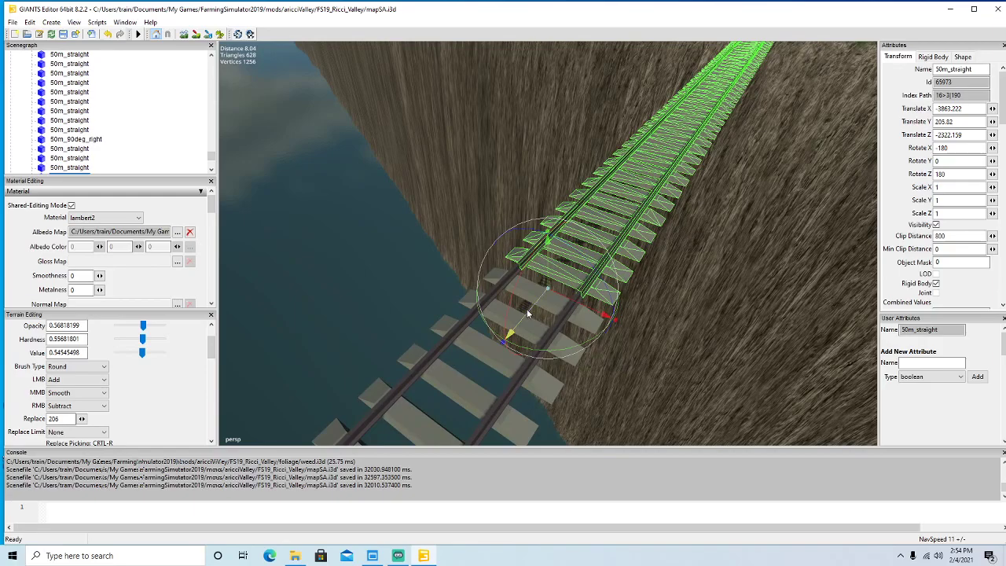
{"action": "mouse_move", "coordinate": [530, 311]}
{"action": "left_mouse_down"}
{"action": "mouse_move", "coordinate": [550, 298]}
{"action": "mouse_move", "coordinate": [541, 310]}
{"action": "left_mouse_up"}
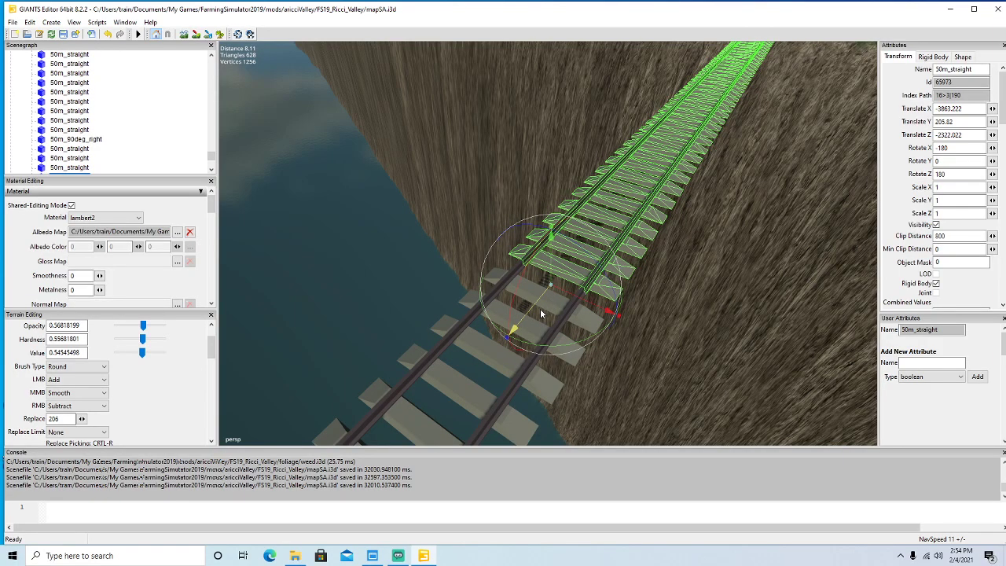
Duplicate the last 50m_straight at the cliff and move the copy onto the far bank at about Z -2276.
{"action": "scroll", "coordinate": [671, 334], "scroll_direction": "down", "scroll_amount": 3}
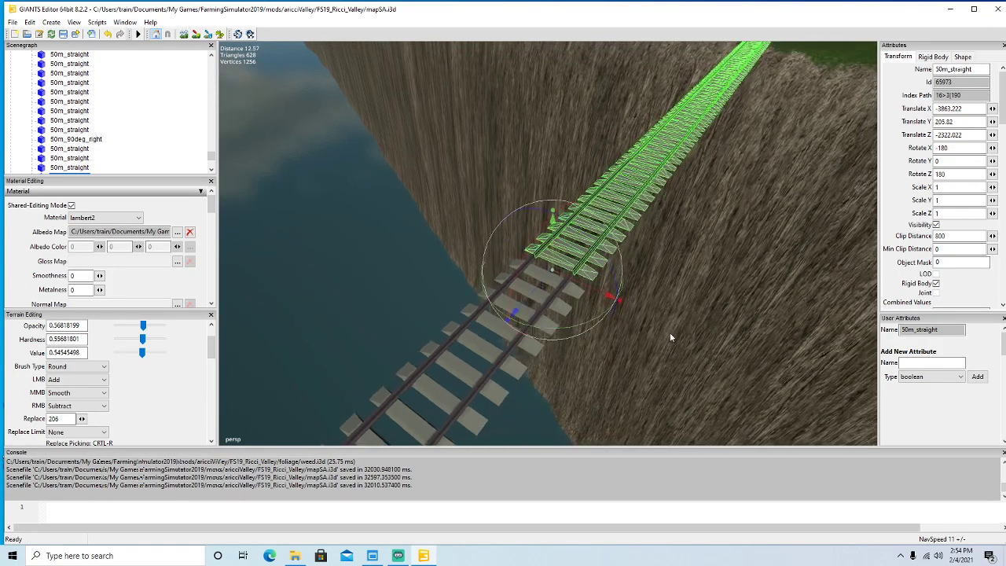
{"action": "scroll", "coordinate": [670, 333], "scroll_direction": "down", "scroll_amount": 3}
{"action": "key", "text": "ctrl+d"}
{"action": "left_click_drag", "start_coordinate": [500, 336], "coordinate": [866, 78]}
{"action": "left_click_drag", "start_coordinate": [912, 55], "coordinate": [899, 63]}
{"action": "left_click_drag", "start_coordinate": [751, 175], "coordinate": [656, 262], "text": "alt"}
{"action": "scroll", "coordinate": [798, 128], "scroll_direction": "up", "scroll_amount": 4}
{"action": "scroll", "coordinate": [723, 167], "scroll_direction": "up", "scroll_amount": 2}
{"action": "scroll", "coordinate": [768, 173], "scroll_direction": "up", "scroll_amount": 2}
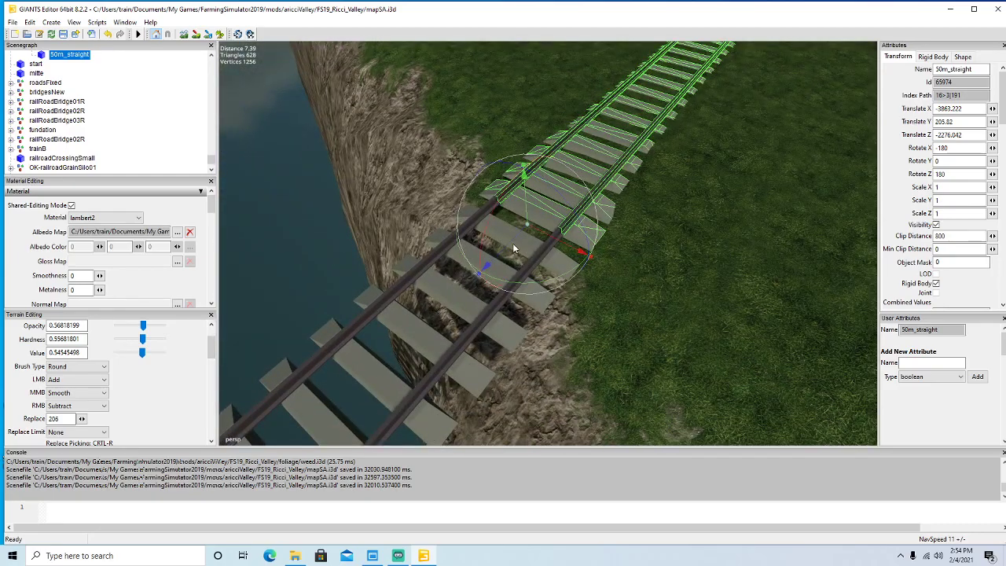
Fit the new 50m_straight on the bank against the preceding rails at Z -2271.883.
{"action": "left_click_drag", "start_coordinate": [486, 267], "coordinate": [595, 153]}
{"action": "left_click_drag", "start_coordinate": [668, 228], "coordinate": [700, 224], "text": "alt"}
{"action": "scroll", "coordinate": [752, 157], "scroll_direction": "up", "scroll_amount": 3}
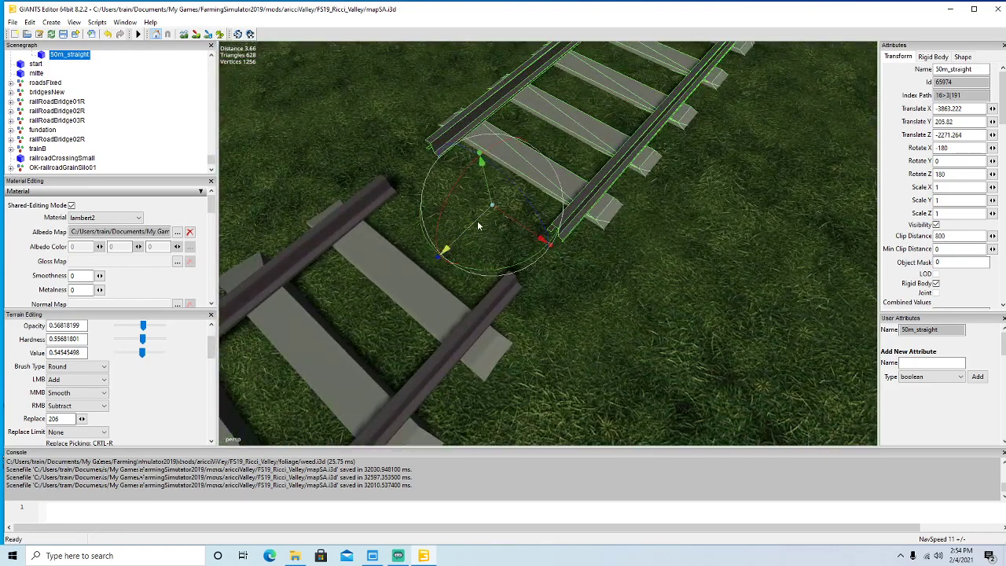
{"action": "left_click_drag", "start_coordinate": [478, 226], "coordinate": [423, 272]}
{"action": "left_click_drag", "start_coordinate": [582, 292], "coordinate": [661, 233], "text": "alt"}
{"action": "scroll", "coordinate": [624, 322], "scroll_direction": "down", "scroll_amount": 8}
{"action": "scroll", "coordinate": [678, 225], "scroll_direction": "down", "scroll_amount": 3}
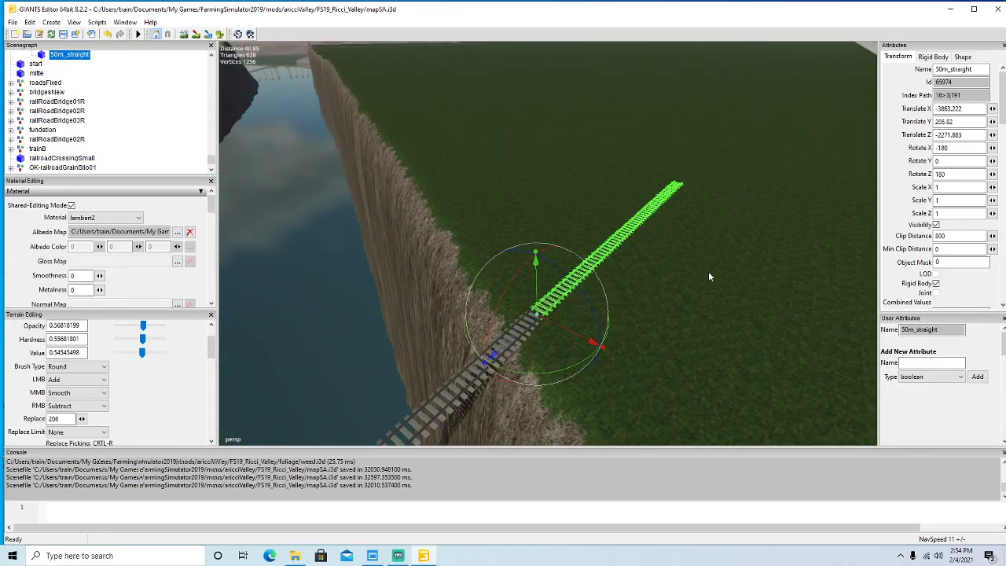
Examine the grass plain beyond the river, from the new track end to the road and the loose curved track.
{"action": "left_click_drag", "start_coordinate": [703, 269], "coordinate": [714, 213], "text": "alt"}
{"action": "scroll", "coordinate": [714, 213], "scroll_direction": "up", "scroll_amount": 2}
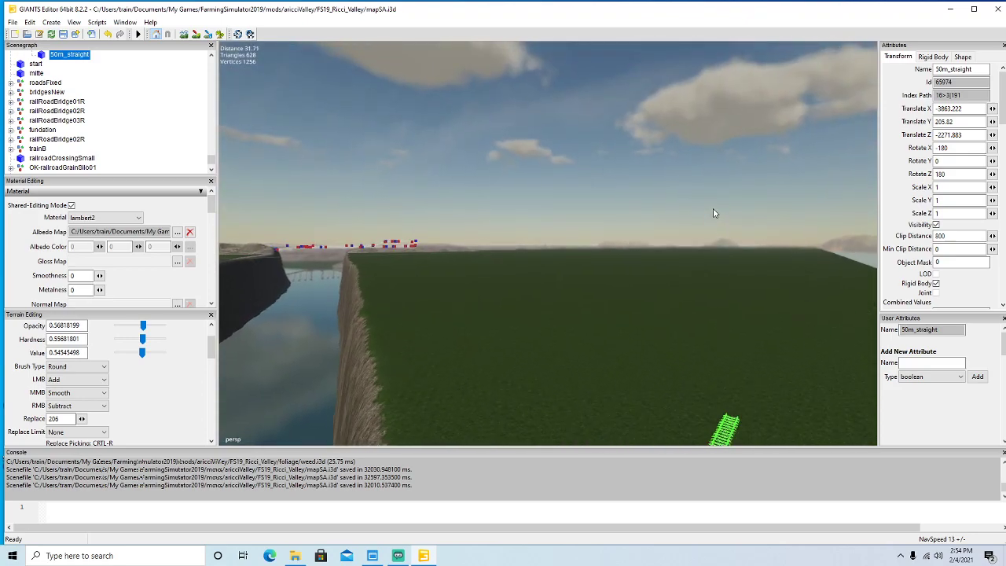
{"action": "left_click_drag", "start_coordinate": [672, 285], "coordinate": [715, 288], "text": "alt"}
{"action": "scroll", "coordinate": [652, 284], "scroll_direction": "up", "scroll_amount": 8}
{"action": "scroll", "coordinate": [640, 284], "scroll_direction": "up", "scroll_amount": 8}
{"action": "scroll", "coordinate": [644, 284], "scroll_direction": "up", "scroll_amount": 5}
{"action": "scroll", "coordinate": [688, 285], "scroll_direction": "up", "scroll_amount": 5}
{"action": "scroll", "coordinate": [637, 293], "scroll_direction": "up", "scroll_amount": 4}
{"action": "scroll", "coordinate": [695, 297], "scroll_direction": "up", "scroll_amount": 4}
{"action": "scroll", "coordinate": [694, 291], "scroll_direction": "up", "scroll_amount": 3}
{"action": "scroll", "coordinate": [716, 288], "scroll_direction": "up", "scroll_amount": 4}
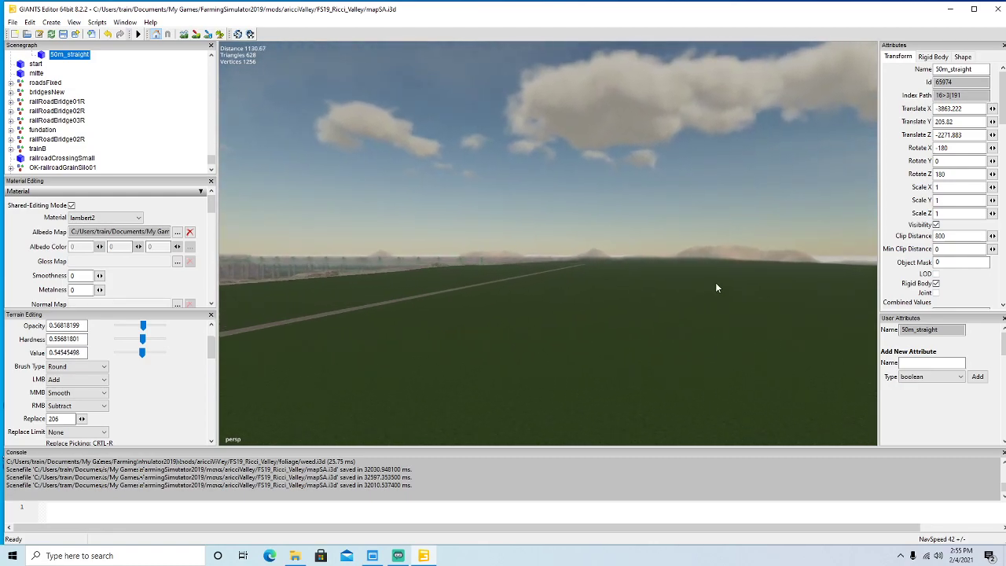
{"action": "left_click_drag", "start_coordinate": [717, 288], "coordinate": [731, 292], "text": "alt"}
{"action": "scroll", "coordinate": [732, 292], "scroll_direction": "up", "scroll_amount": 4}
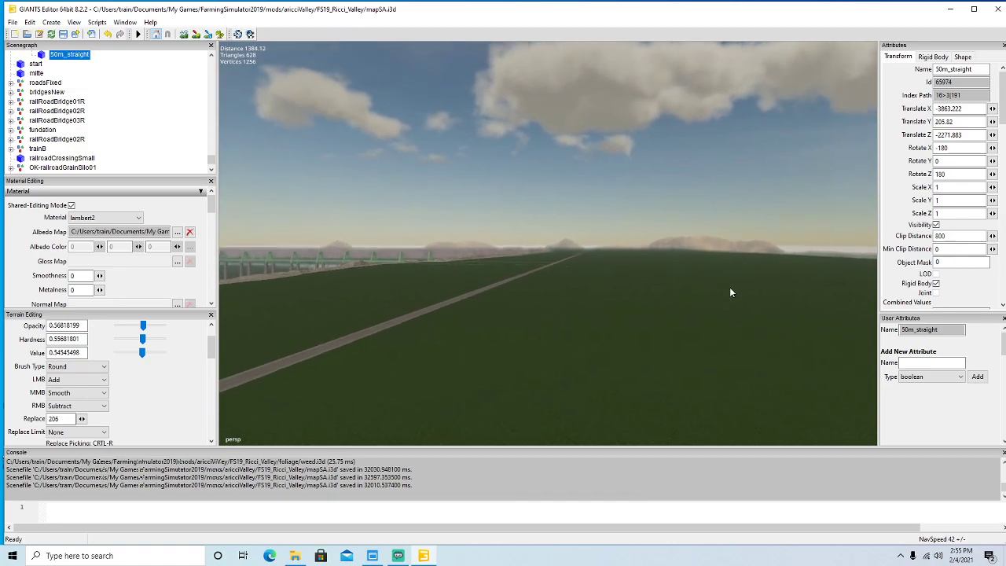
{"action": "scroll", "coordinate": [729, 293], "scroll_direction": "up", "scroll_amount": 4}
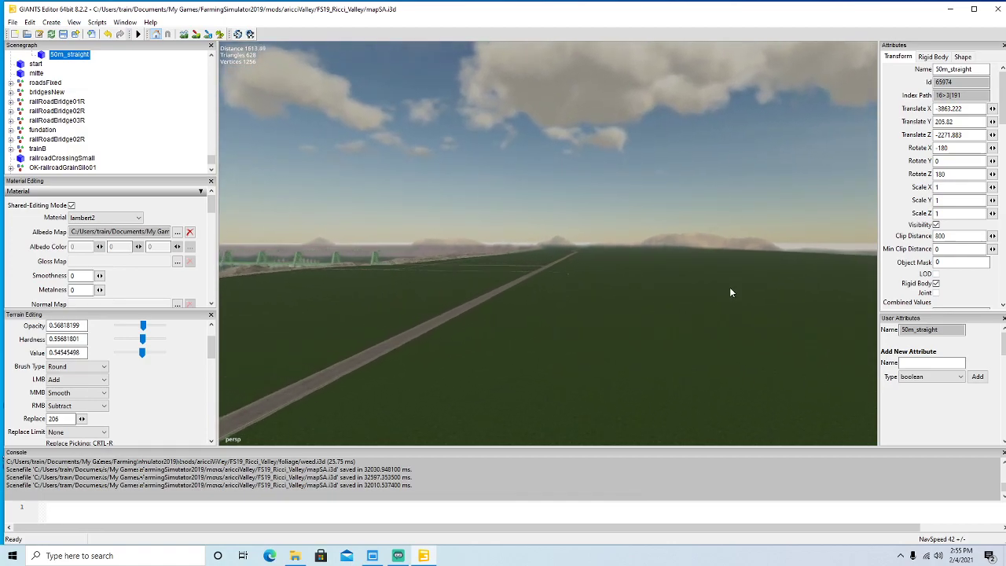
{"action": "scroll", "coordinate": [729, 287], "scroll_direction": "up", "scroll_amount": 4}
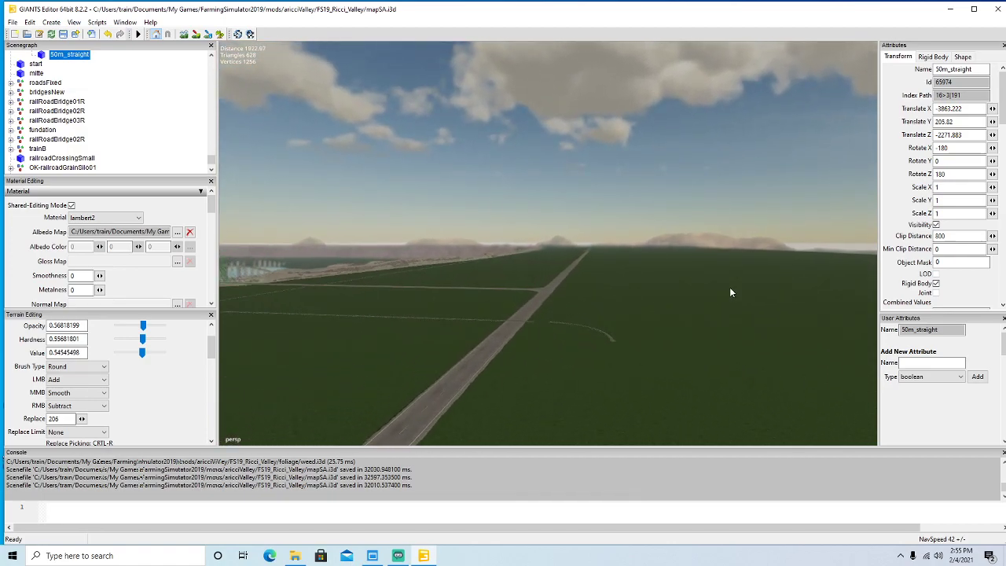
Select the loose 50m_90deg_right beside the road and join it to the crossing track's end at X -3000.04.
{"action": "left_click_drag", "start_coordinate": [730, 287], "coordinate": [812, 365], "text": "alt"}
{"action": "scroll", "coordinate": [810, 362], "scroll_direction": "down", "scroll_amount": 3}
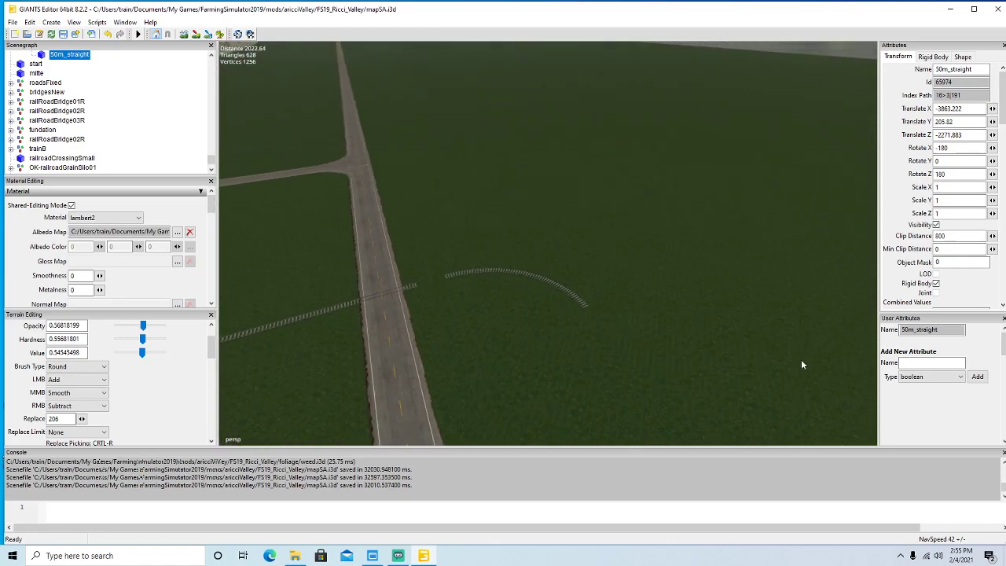
{"action": "mouse_move", "coordinate": [583, 302]}
{"action": "left_mouse_down", "text": "alt"}
{"action": "mouse_move", "coordinate": [496, 342]}
{"action": "mouse_move", "coordinate": [595, 298]}
{"action": "left_mouse_up", "text": "alt"}
{"action": "scroll", "coordinate": [500, 341], "scroll_direction": "up", "scroll_amount": 4}
{"action": "left_click", "coordinate": [609, 289]}
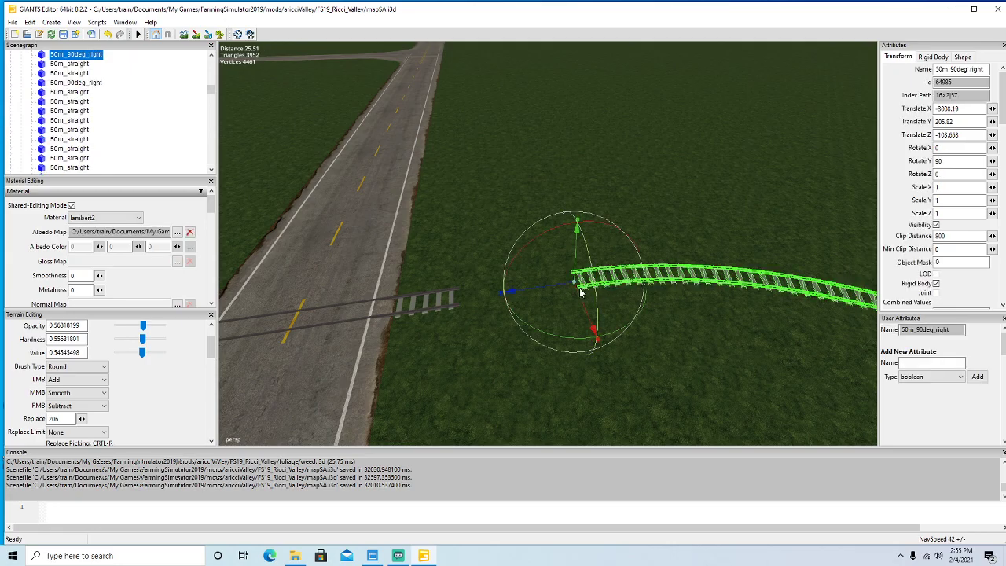
{"action": "left_click_drag", "start_coordinate": [491, 298], "coordinate": [645, 399]}
{"action": "scroll", "coordinate": [392, 357], "scroll_direction": "up", "scroll_amount": 3}
{"action": "scroll", "coordinate": [647, 400], "scroll_direction": "down", "scroll_amount": 5}
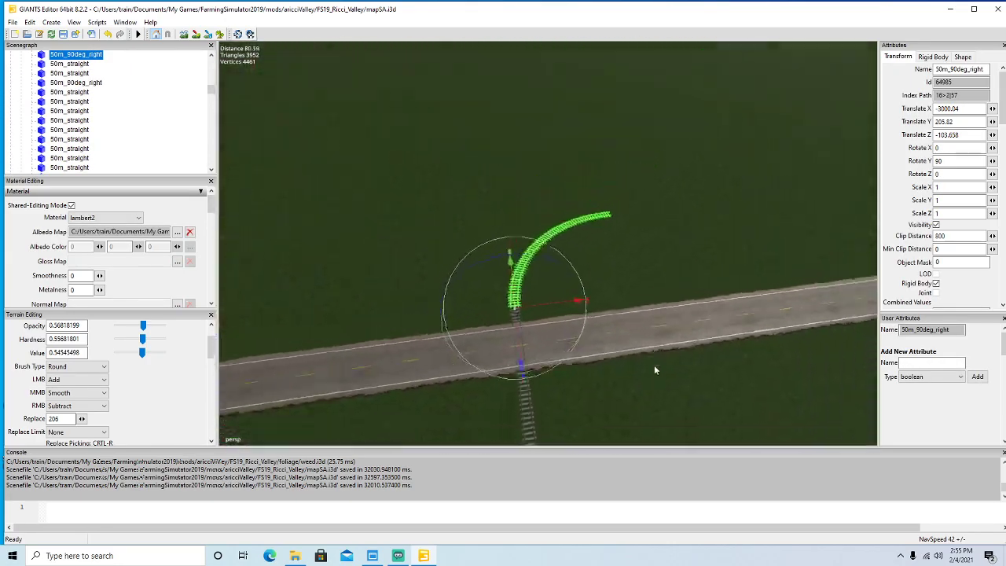
Move the 50m_90deg_right away from the road across the plain to about X -3450.
{"action": "left_click_drag", "start_coordinate": [496, 335], "coordinate": [712, 340], "text": "alt"}
{"action": "scroll", "coordinate": [751, 343], "scroll_direction": "down", "scroll_amount": 2}
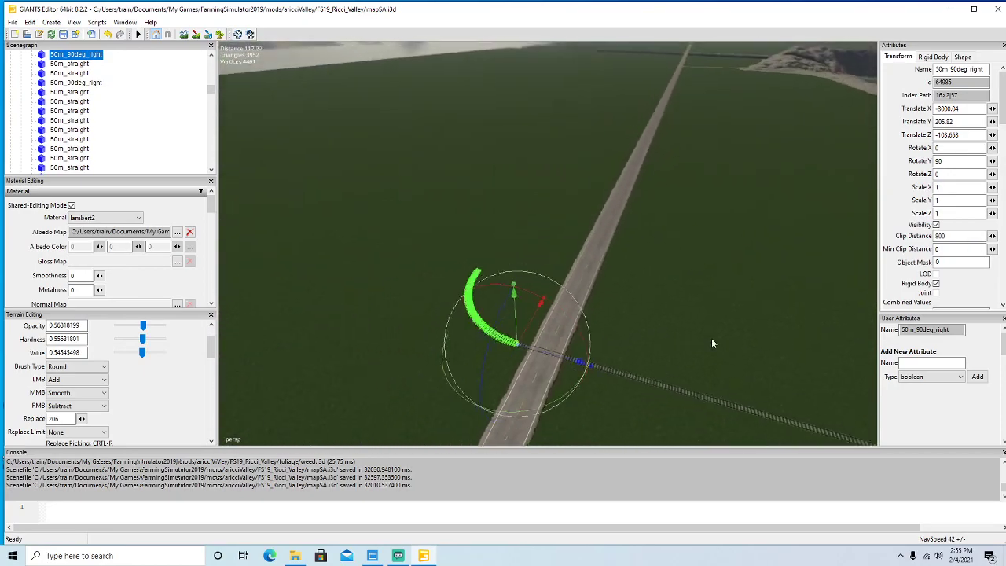
{"action": "scroll", "coordinate": [710, 340], "scroll_direction": "down", "scroll_amount": 2}
{"action": "left_click_drag", "start_coordinate": [184, 239], "coordinate": [185, 238]}
{"action": "left_click_drag", "start_coordinate": [186, 238], "coordinate": [381, 322], "text": "alt"}
{"action": "scroll", "coordinate": [313, 289], "scroll_direction": "up", "scroll_amount": 5}
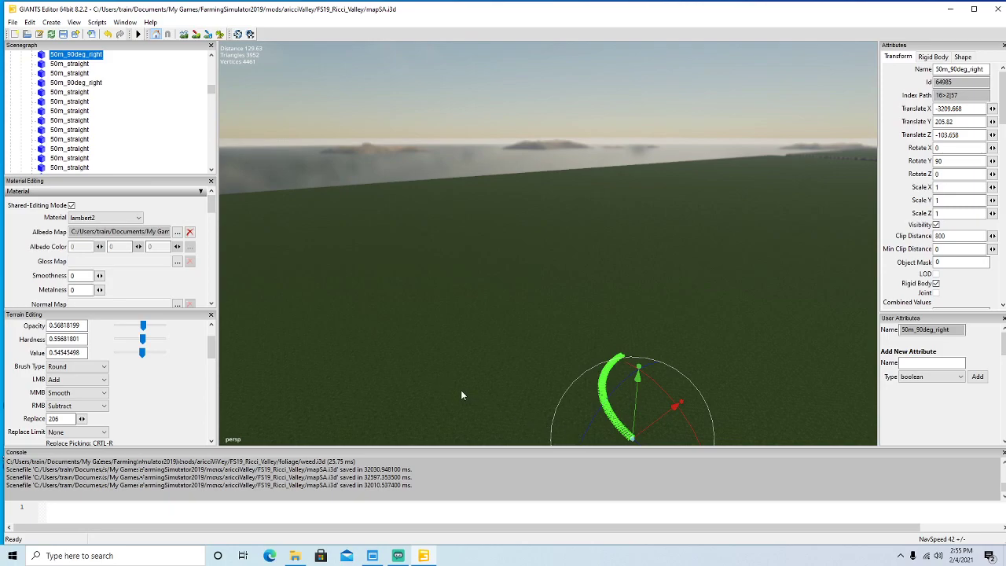
{"action": "left_click_drag", "start_coordinate": [463, 396], "coordinate": [585, 421], "text": "alt"}
{"action": "left_click_drag", "start_coordinate": [202, 139], "coordinate": [203, 141]}
{"action": "left_click_drag", "start_coordinate": [224, 161], "coordinate": [549, 320], "text": "alt"}
{"action": "scroll", "coordinate": [303, 261], "scroll_direction": "up", "scroll_amount": 6}
{"action": "scroll", "coordinate": [302, 263], "scroll_direction": "down", "scroll_amount": 4}
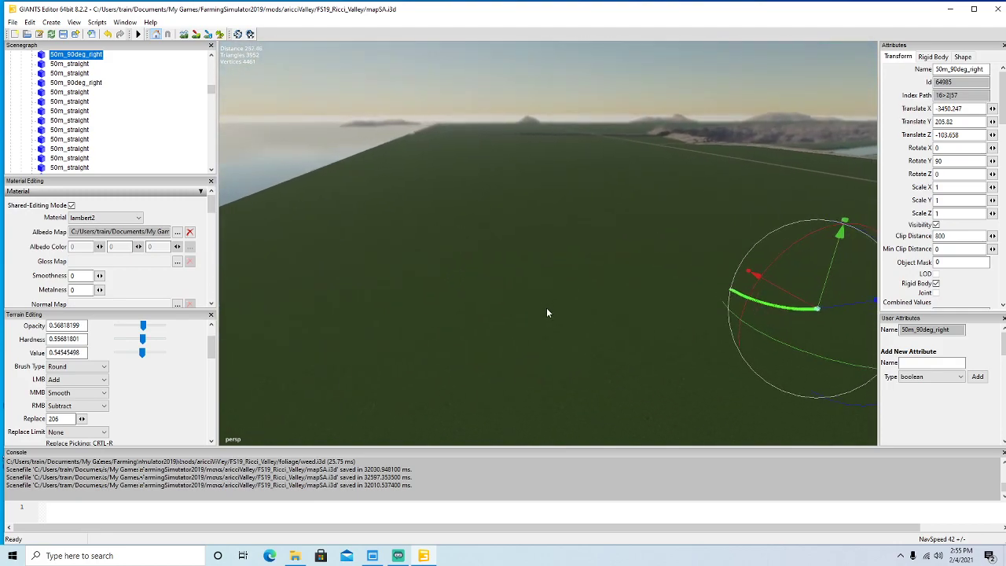
Move the 50m_90deg_right on toward the map's outer edge, to X -3831.453.
{"action": "scroll", "coordinate": [548, 320], "scroll_direction": "down", "scroll_amount": 4}
{"action": "left_click_drag", "start_coordinate": [744, 270], "coordinate": [593, 374]}
{"action": "scroll", "coordinate": [322, 343], "scroll_direction": "up", "scroll_amount": 4}
{"action": "scroll", "coordinate": [358, 339], "scroll_direction": "up", "scroll_amount": 4}
{"action": "left_click_drag", "start_coordinate": [629, 346], "coordinate": [607, 377]}
{"action": "scroll", "coordinate": [576, 384], "scroll_direction": "down", "scroll_amount": 6}
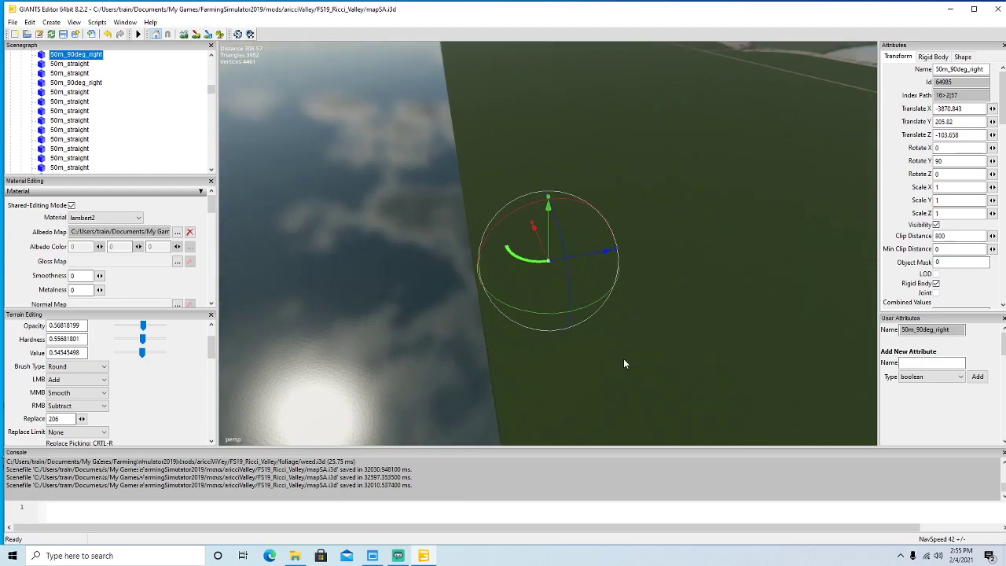
{"action": "left_click_drag", "start_coordinate": [637, 248], "coordinate": [698, 366], "text": "alt"}
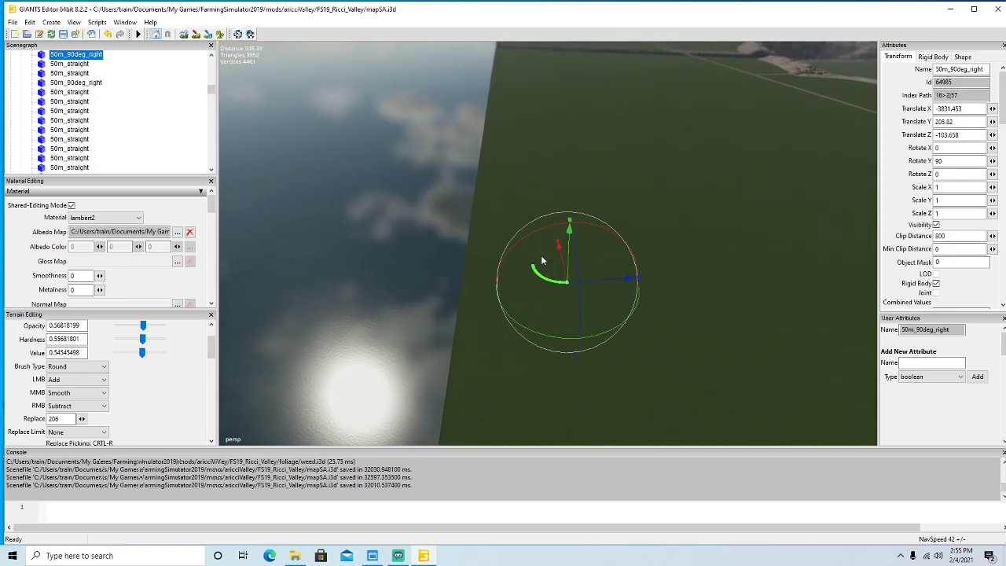
Examine the terrain along the map's water edge as far as its outer corner as a possible railway route.
{"action": "left_click_drag", "start_coordinate": [498, 346], "coordinate": [704, 336], "text": "alt"}
{"action": "left_click_drag", "start_coordinate": [744, 159], "coordinate": [677, 273], "text": "alt"}
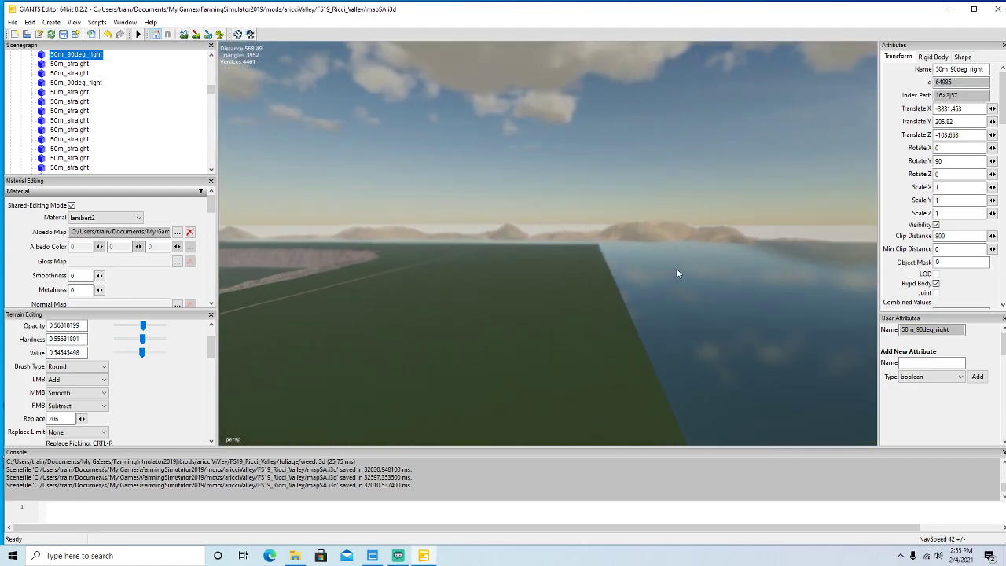
{"action": "scroll", "coordinate": [678, 272], "scroll_direction": "down", "scroll_amount": 3}
{"action": "scroll", "coordinate": [682, 270], "scroll_direction": "down", "scroll_amount": 3}
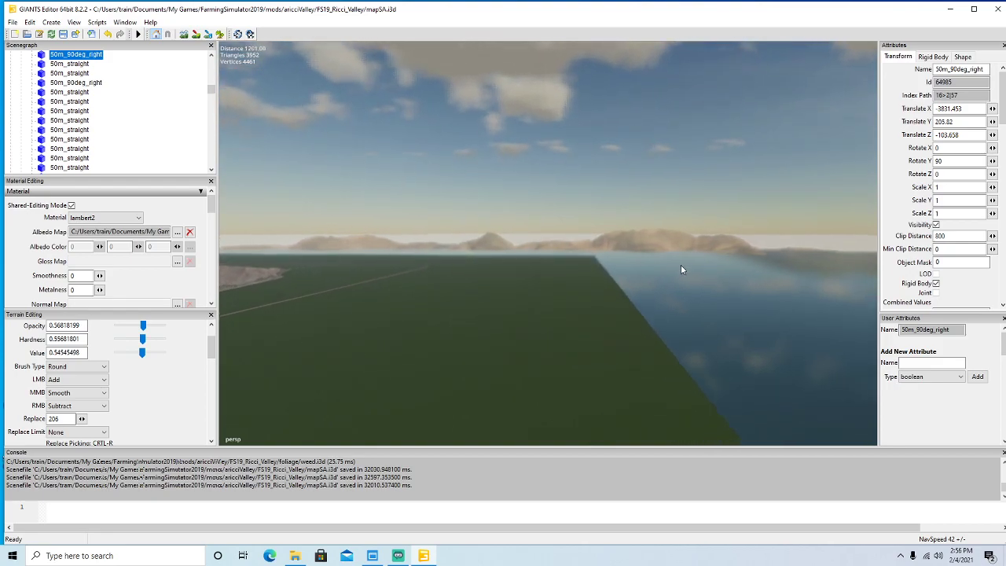
{"action": "left_click_drag", "start_coordinate": [682, 270], "coordinate": [453, 242], "text": "alt"}
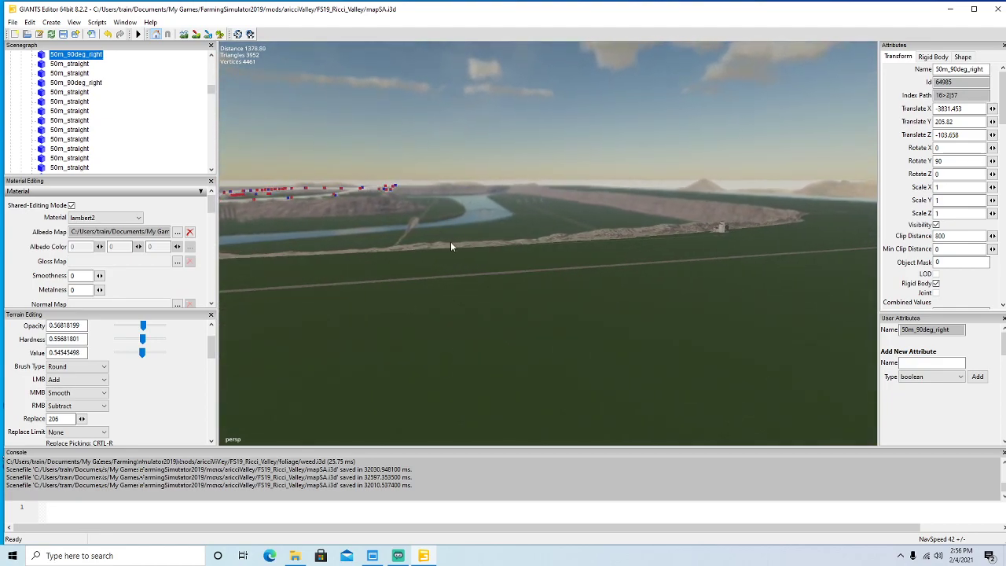
{"action": "left_click_drag", "start_coordinate": [455, 301], "coordinate": [642, 278], "text": "alt"}
{"action": "scroll", "coordinate": [642, 277], "scroll_direction": "up", "scroll_amount": 8}
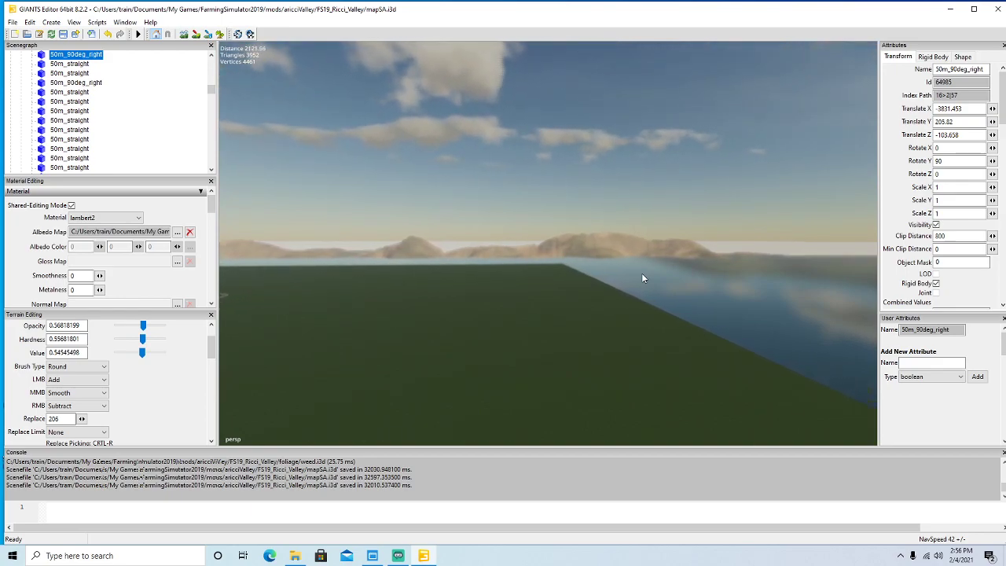
{"action": "scroll", "coordinate": [639, 277], "scroll_direction": "up", "scroll_amount": 5}
{"action": "scroll", "coordinate": [637, 278], "scroll_direction": "up", "scroll_amount": 2}
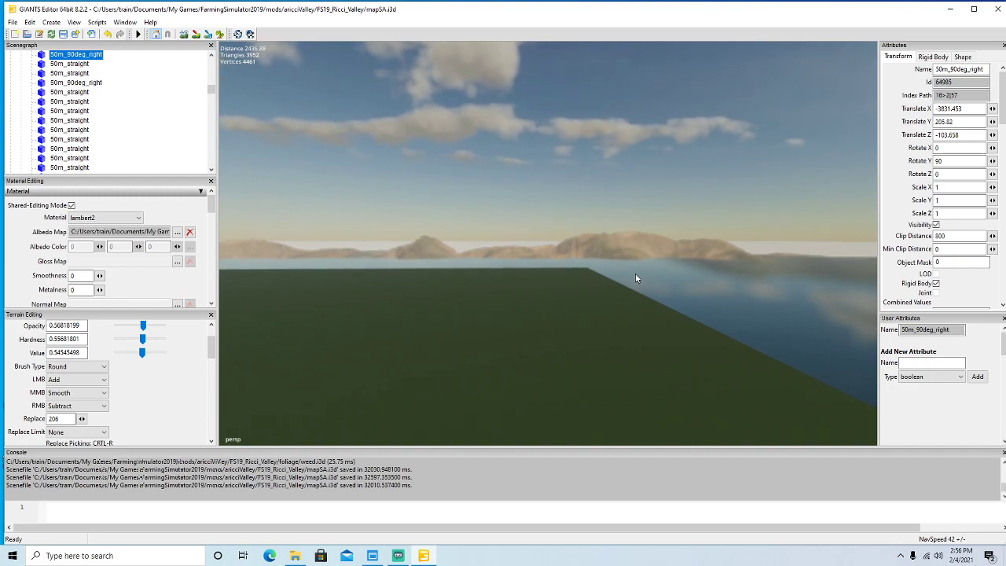
{"action": "scroll", "coordinate": [636, 278], "scroll_direction": "up", "scroll_amount": 2}
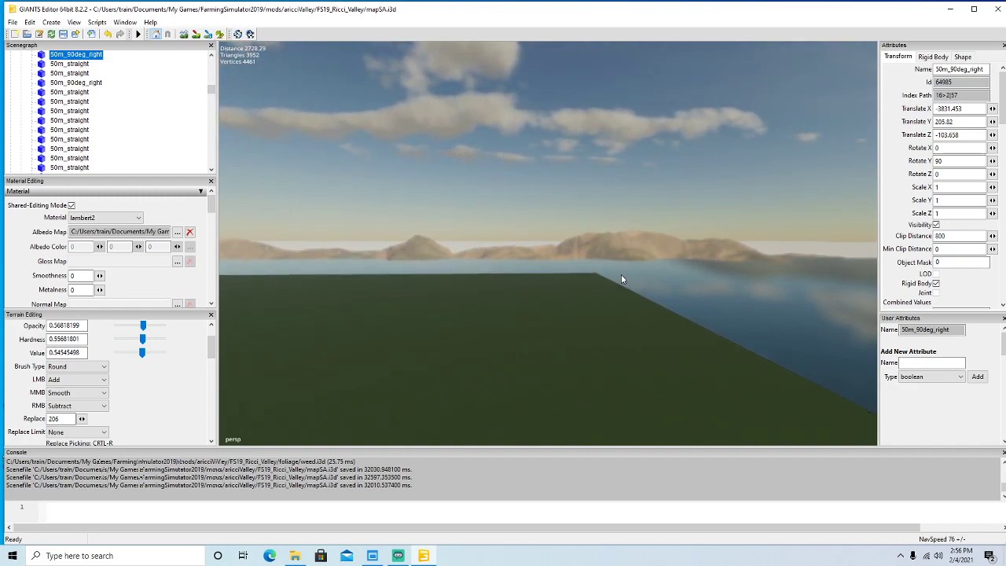
{"action": "left_click_drag", "start_coordinate": [634, 381], "coordinate": [467, 352], "text": "alt"}
{"action": "scroll", "coordinate": [638, 379], "scroll_direction": "up", "scroll_amount": 4}
{"action": "scroll", "coordinate": [623, 392], "scroll_direction": "up", "scroll_amount": 10}
{"action": "scroll", "coordinate": [635, 350], "scroll_direction": "up", "scroll_amount": 7}
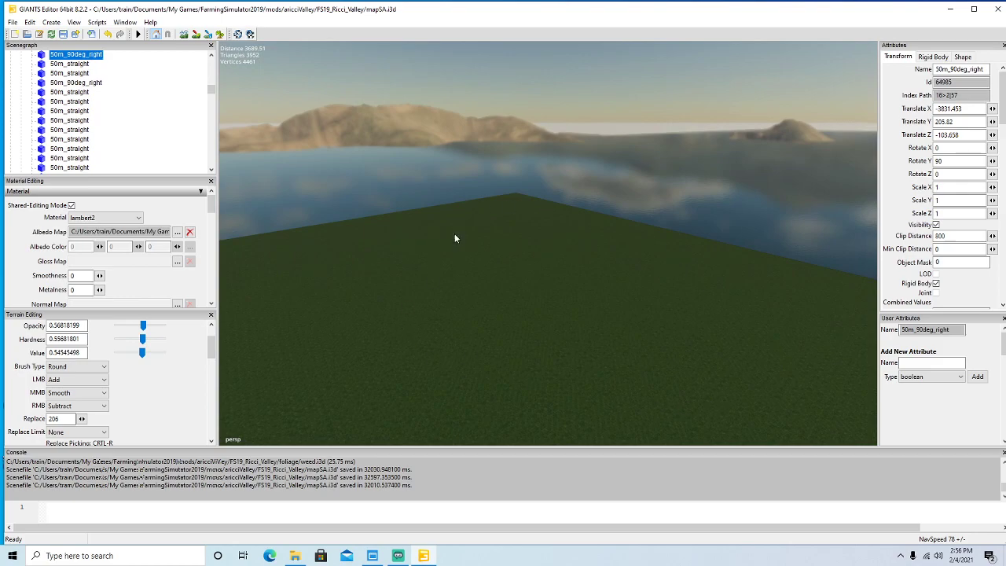
{"action": "left_click_drag", "start_coordinate": [547, 313], "coordinate": [457, 265], "text": "alt"}
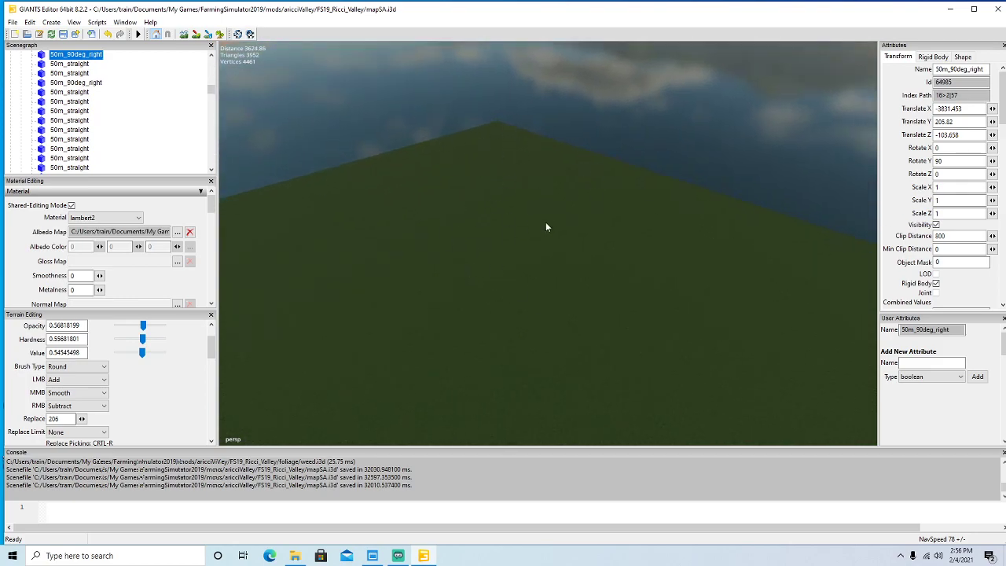
{"action": "left_click_drag", "start_coordinate": [536, 215], "coordinate": [561, 263], "text": "alt"}
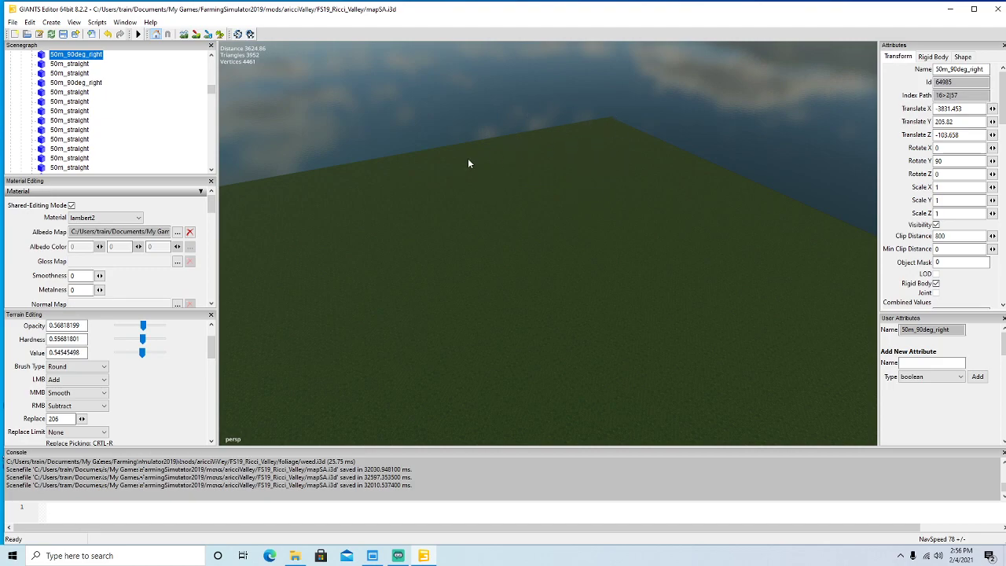
Inspect the moved curve near the map edge and the plain between it and the road crossing.
{"action": "left_click_drag", "start_coordinate": [377, 188], "coordinate": [747, 275], "text": "alt"}
{"action": "left_click_drag", "start_coordinate": [614, 285], "coordinate": [648, 220], "text": "alt"}
{"action": "left_click_drag", "start_coordinate": [646, 216], "coordinate": [587, 215], "text": "alt"}
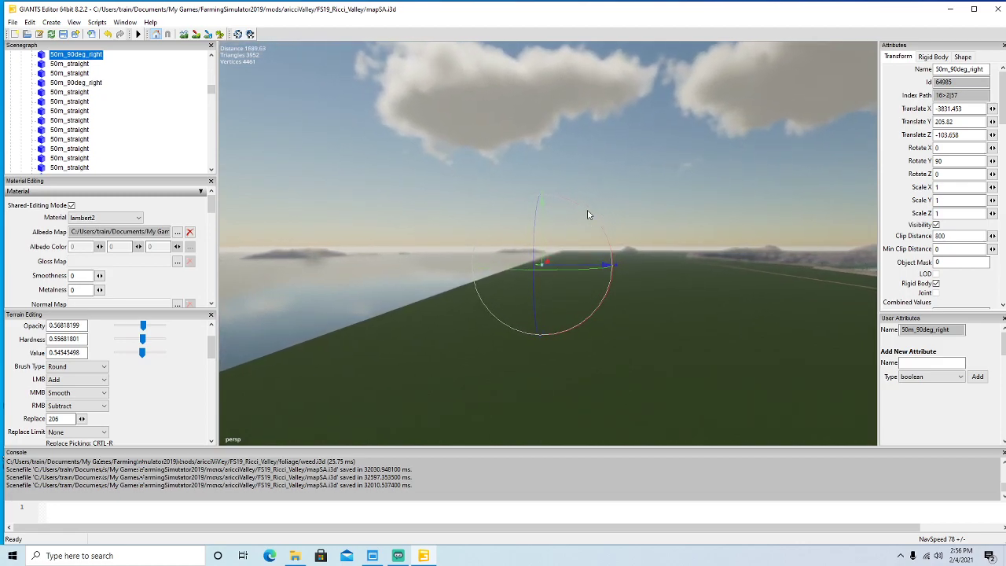
{"action": "scroll", "coordinate": [589, 214], "scroll_direction": "up", "scroll_amount": 4}
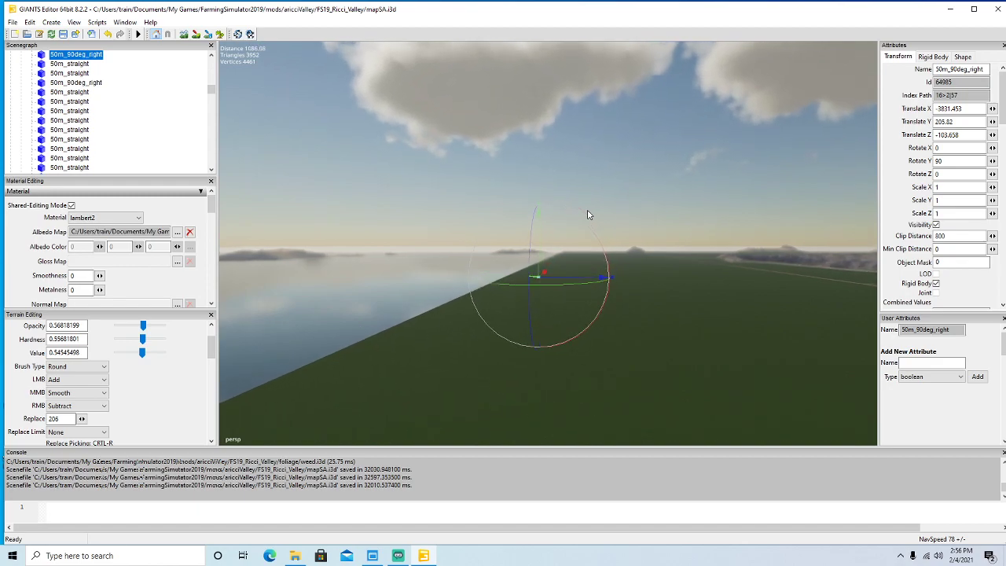
{"action": "scroll", "coordinate": [589, 215], "scroll_direction": "up", "scroll_amount": 6}
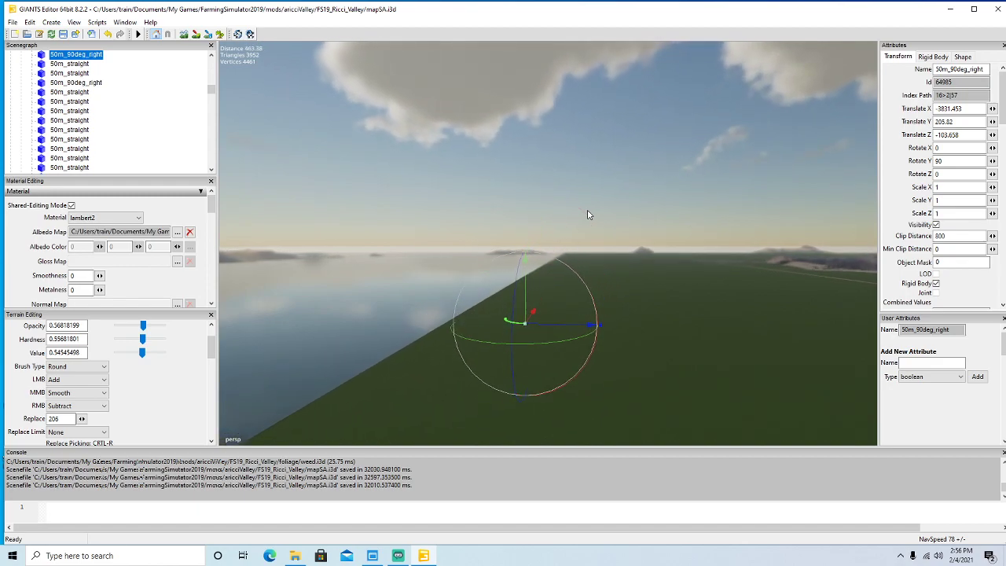
{"action": "scroll", "coordinate": [589, 214], "scroll_direction": "up", "scroll_amount": 3}
{"action": "left_click_drag", "start_coordinate": [589, 214], "coordinate": [494, 289], "text": "alt"}
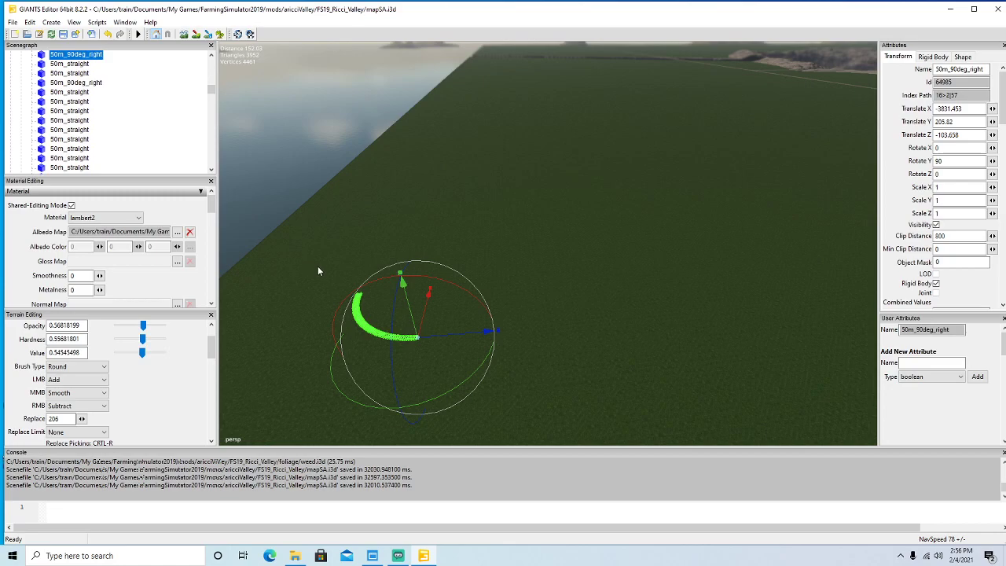
{"action": "left_click_drag", "start_coordinate": [424, 312], "coordinate": [506, 287], "text": "alt"}
{"action": "scroll", "coordinate": [506, 287], "scroll_direction": "down", "scroll_amount": 3}
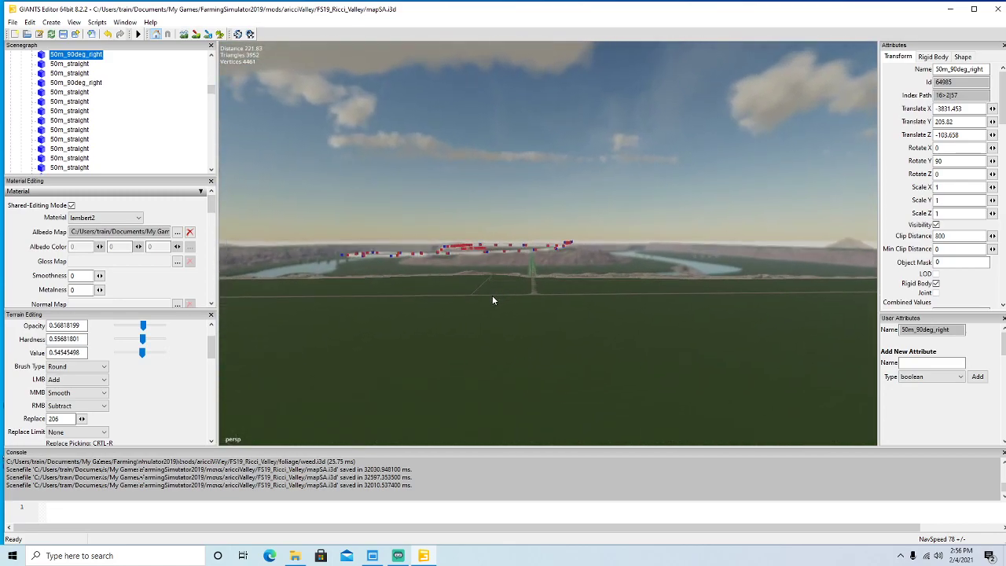
{"action": "scroll", "coordinate": [529, 303], "scroll_direction": "down", "scroll_amount": 3}
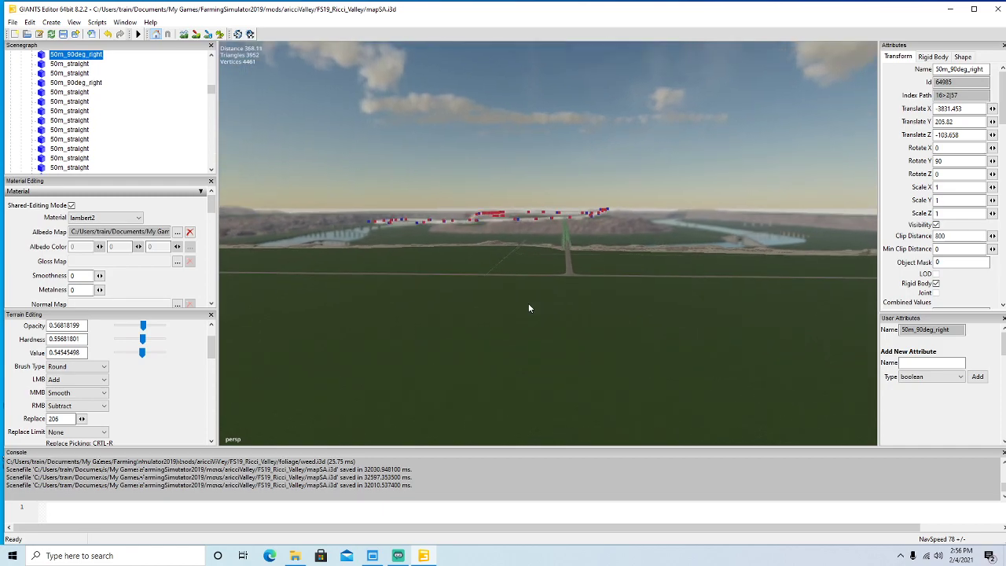
{"action": "scroll", "coordinate": [527, 293], "scroll_direction": "down", "scroll_amount": 4}
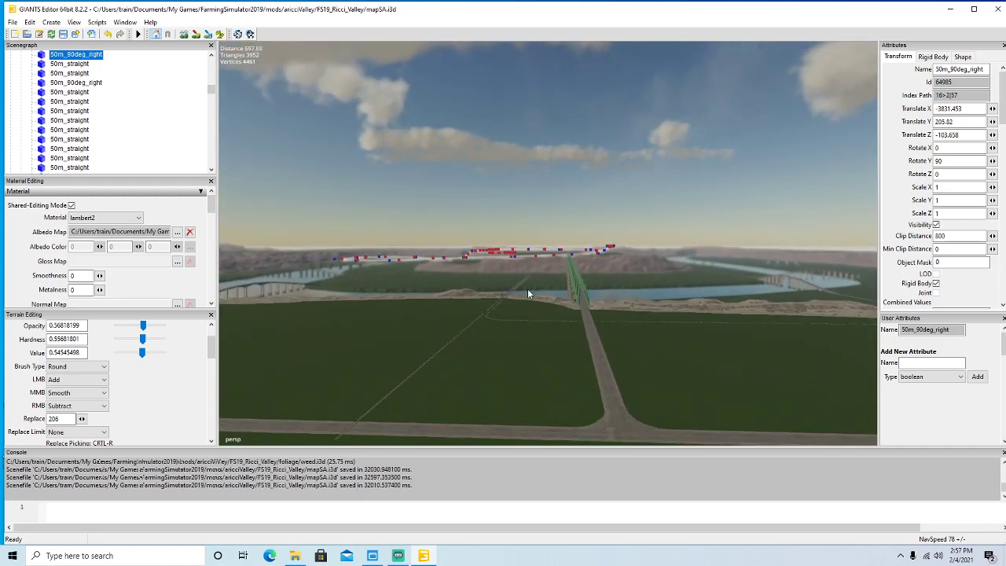
Delete the last 50m_straight lying on the grass beyond the river cliff.
{"action": "left_click_drag", "start_coordinate": [568, 243], "coordinate": [551, 400], "text": "alt"}
{"action": "key", "text": "w"}
{"action": "key", "text": "w"}
{"action": "key", "text": "w"}
{"action": "key", "text": "w"}
{"action": "key", "text": "w"}
{"action": "scroll", "coordinate": [551, 400], "scroll_direction": "down", "scroll_amount": 2}
{"action": "left_click_drag", "start_coordinate": [551, 358], "coordinate": [458, 286], "text": "alt"}
{"action": "scroll", "coordinate": [606, 298], "scroll_direction": "up", "scroll_amount": 8}
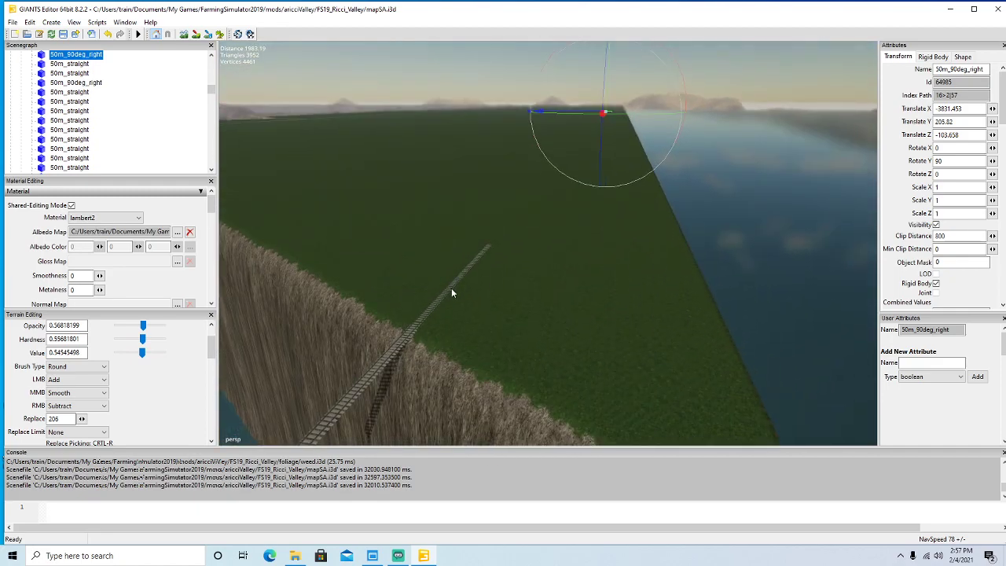
{"action": "left_click", "coordinate": [453, 291]}
{"action": "left_click", "coordinate": [626, 351]}
{"action": "left_click_drag", "start_coordinate": [626, 351], "coordinate": [488, 318], "text": "alt"}
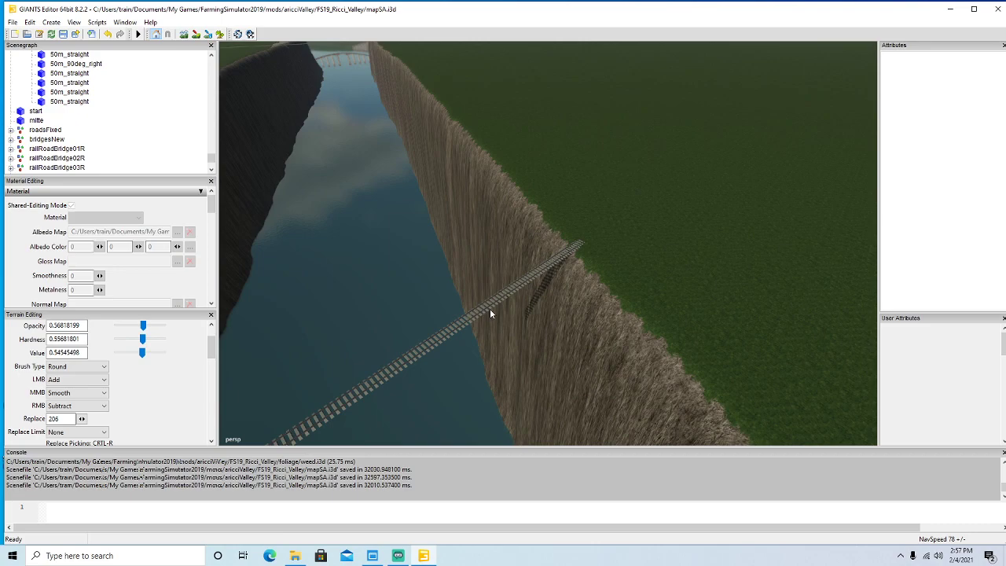
Delete the three 50m_straight pieces spanning the river, working back from the far cliff.
{"action": "left_click", "coordinate": [494, 307]}
{"action": "key", "text": "Delete"}
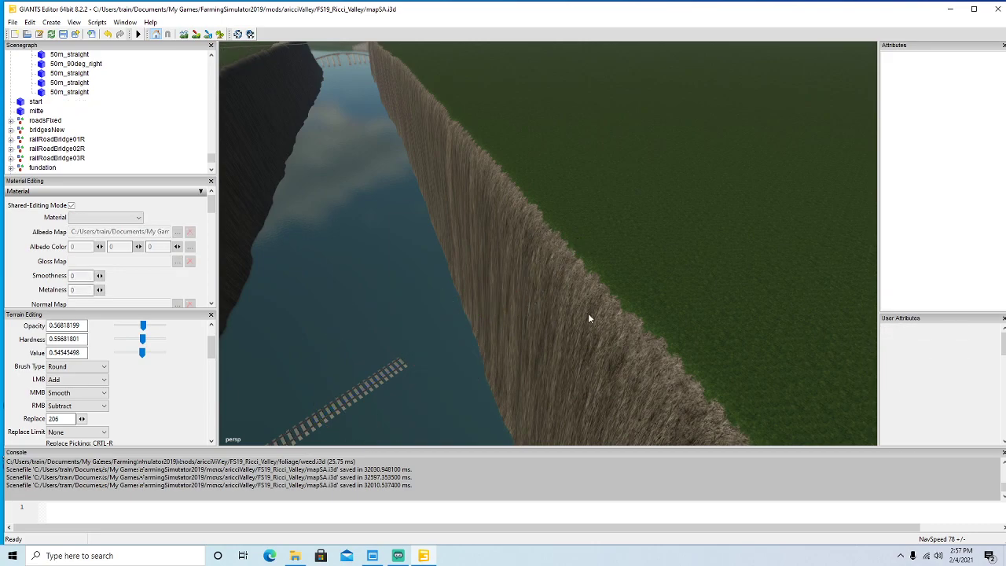
{"action": "left_click_drag", "start_coordinate": [575, 316], "coordinate": [517, 333], "text": "alt"}
{"action": "left_click", "coordinate": [557, 273]}
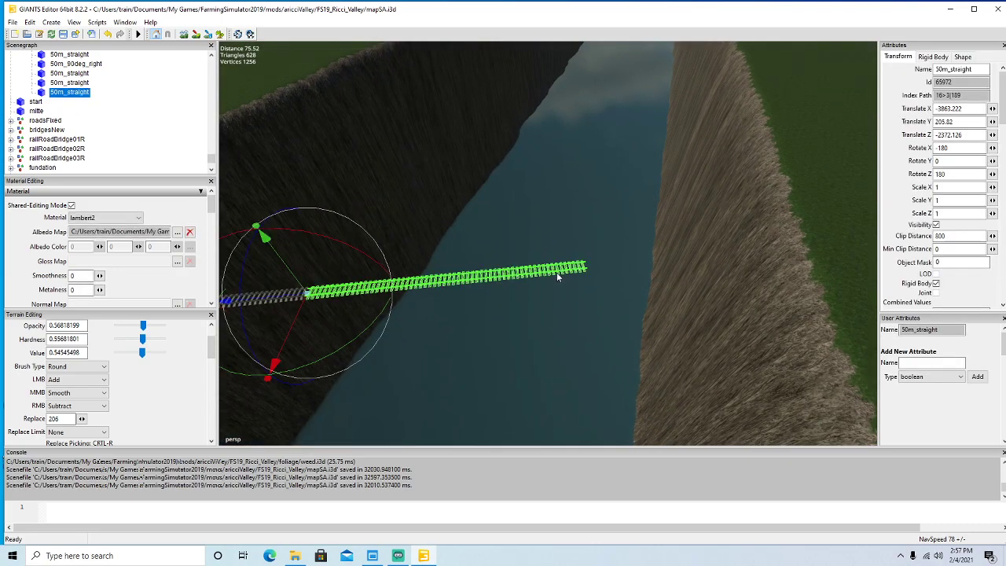
{"action": "key", "text": "Delete"}
{"action": "left_click", "coordinate": [301, 296]}
{"action": "key", "text": "Delete"}
Delete the 50m_straight overhanging the near cliff and the one joining the main line to the 50m_90deg_right curve.
{"action": "left_click_drag", "start_coordinate": [494, 341], "coordinate": [641, 380], "text": "alt"}
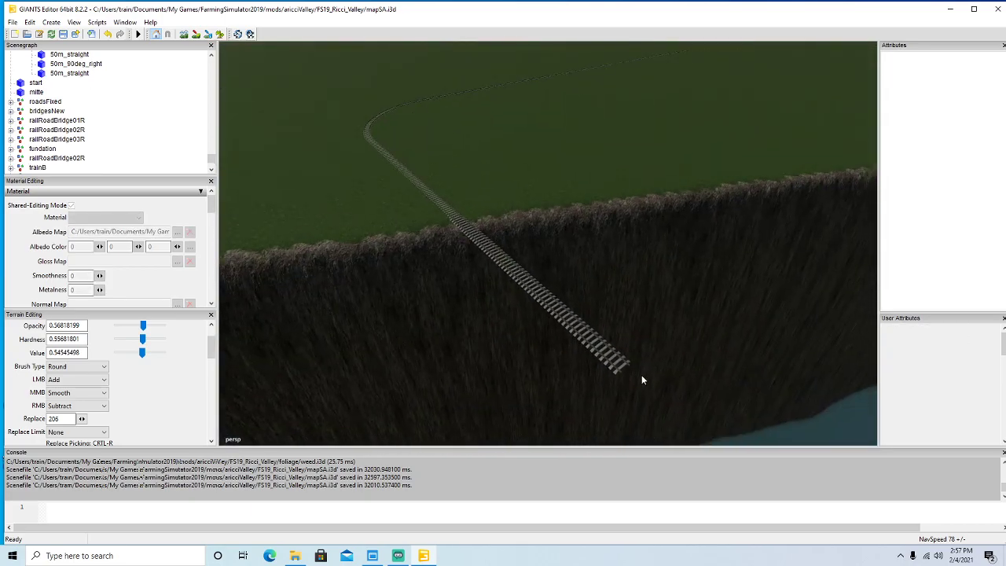
{"action": "left_click", "coordinate": [615, 371]}
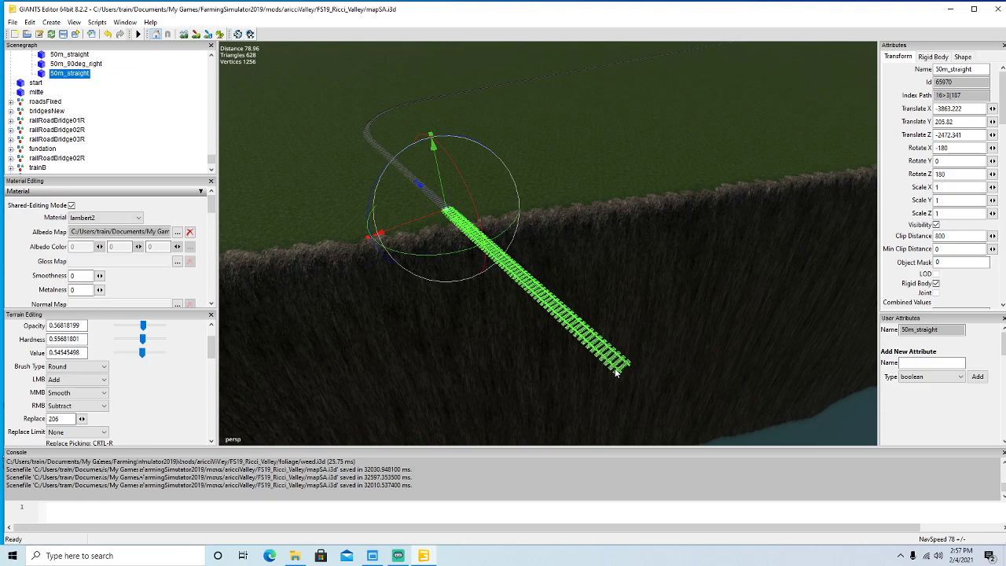
{"action": "key", "text": "Delete"}
{"action": "left_click_drag", "start_coordinate": [609, 370], "coordinate": [789, 381], "text": "alt"}
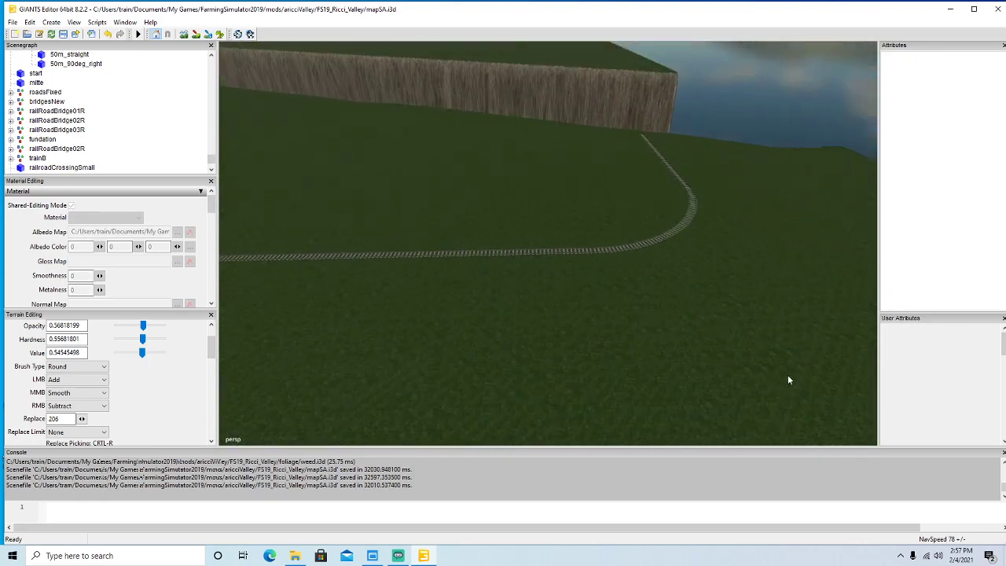
{"action": "left_click", "coordinate": [482, 255]}
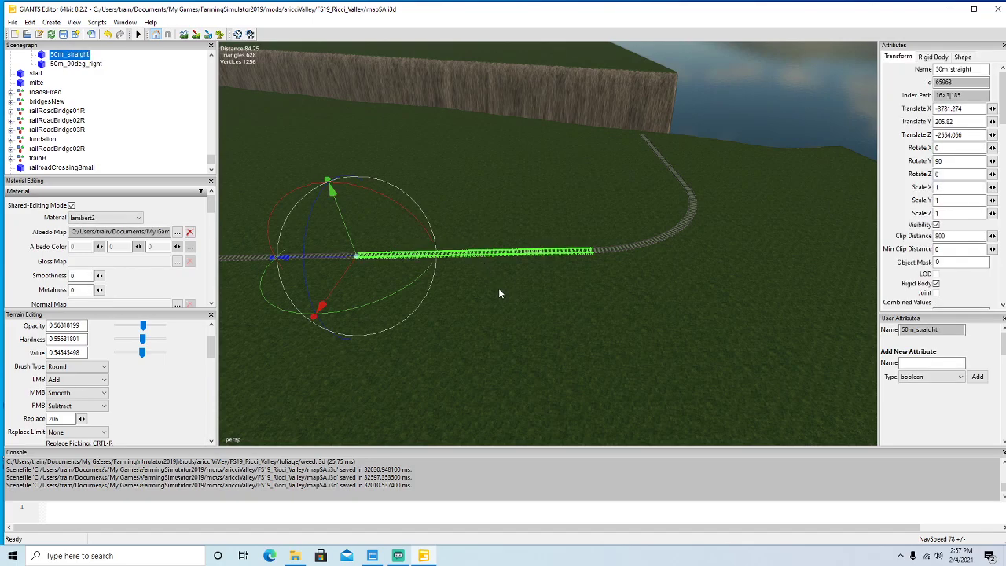
{"action": "key", "text": "Delete"}
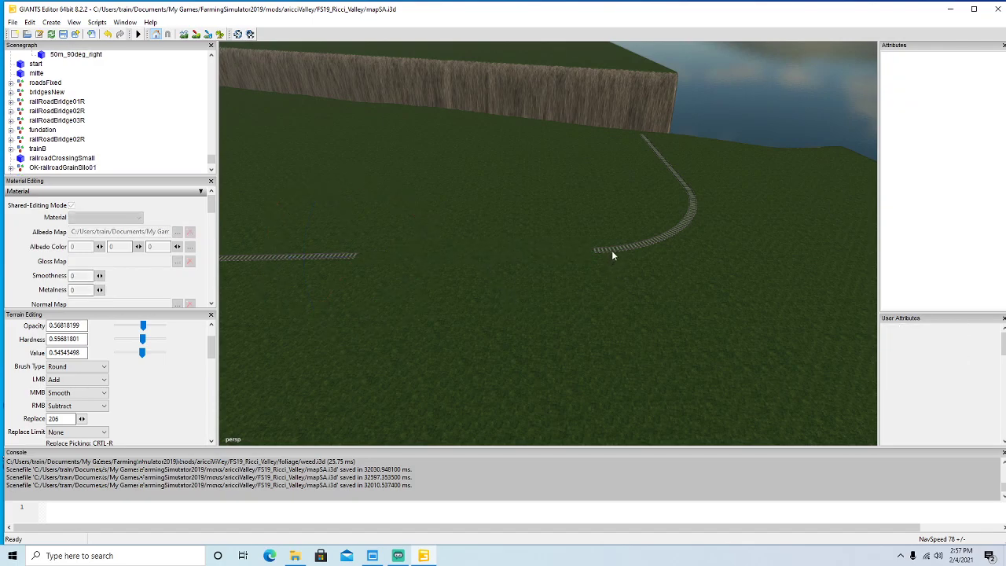
Move the 50m_90deg_right curve back against the end of the remaining straight line, to X -3813.14.
{"action": "left_click", "coordinate": [612, 250]}
{"action": "left_click_drag", "start_coordinate": [625, 190], "coordinate": [448, 190]}
{"action": "scroll", "coordinate": [388, 284], "scroll_direction": "up", "scroll_amount": 3}
{"action": "left_click_drag", "start_coordinate": [392, 246], "coordinate": [434, 316], "text": "alt"}
{"action": "scroll", "coordinate": [387, 284], "scroll_direction": "down", "scroll_amount": 3}
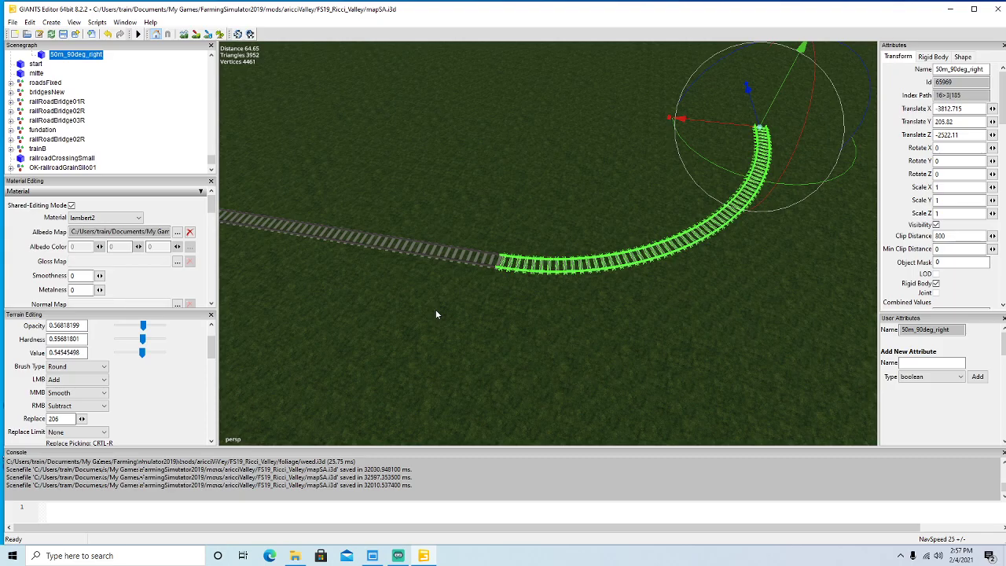
{"action": "left_click_drag", "start_coordinate": [437, 314], "coordinate": [667, 316], "text": "alt"}
{"action": "scroll", "coordinate": [371, 336], "scroll_direction": "up", "scroll_amount": 5}
{"action": "scroll", "coordinate": [661, 322], "scroll_direction": "down", "scroll_amount": 5}
{"action": "scroll", "coordinate": [667, 317], "scroll_direction": "up", "scroll_amount": 3}
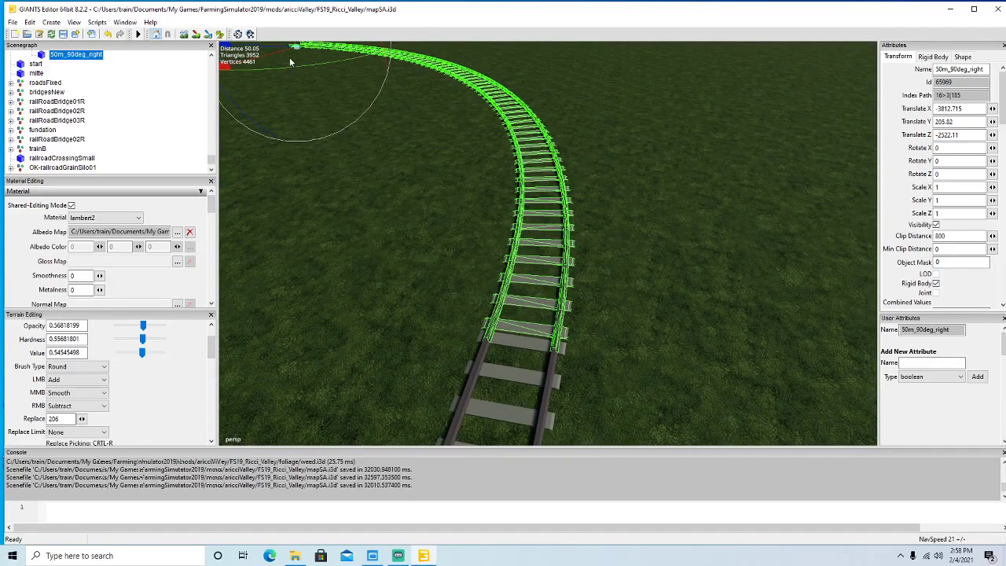
{"action": "left_click_drag", "start_coordinate": [283, 55], "coordinate": [288, 55]}
Move the detached 50m_straight in line with the open end of the curve, to X -3813.138.
{"action": "left_click_drag", "start_coordinate": [489, 149], "coordinate": [423, 134], "text": "alt"}
{"action": "scroll", "coordinate": [407, 69], "scroll_direction": "up", "scroll_amount": 5}
{"action": "scroll", "coordinate": [423, 134], "scroll_direction": "down", "scroll_amount": 2}
{"action": "scroll", "coordinate": [423, 134], "scroll_direction": "down", "scroll_amount": 2}
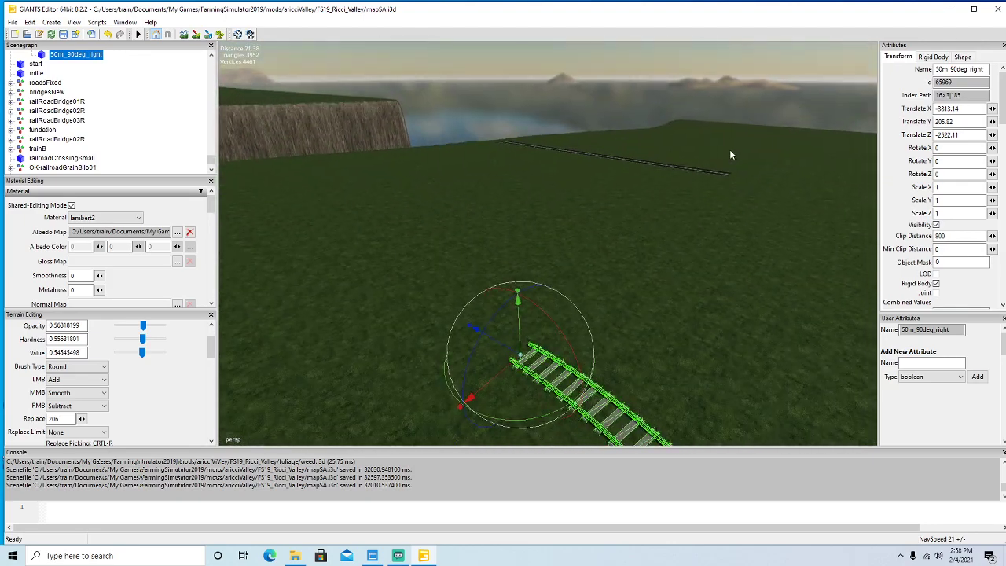
{"action": "left_click", "coordinate": [725, 174]}
{"action": "left_click_drag", "start_coordinate": [737, 171], "coordinate": [285, 507]}
{"action": "left_click_drag", "start_coordinate": [689, 334], "coordinate": [693, 367], "text": "alt"}
{"action": "scroll", "coordinate": [693, 368], "scroll_direction": "up", "scroll_amount": 3}
{"action": "scroll", "coordinate": [692, 366], "scroll_direction": "up", "scroll_amount": 3}
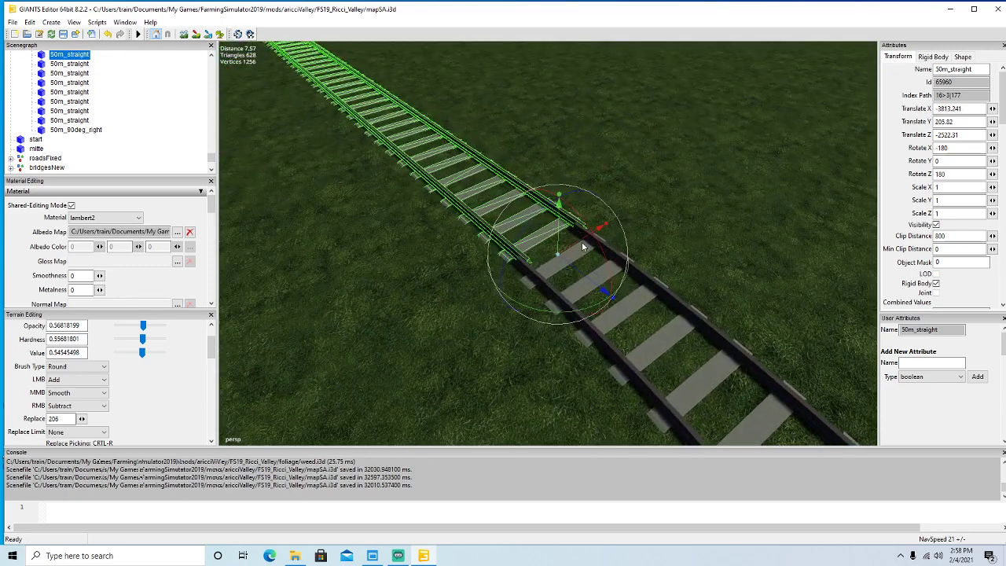
{"action": "left_click_drag", "start_coordinate": [582, 247], "coordinate": [577, 249]}
Duplicate the 50m_straight after the curve and join the copy to its end at Z -2472.248.
{"action": "left_click_drag", "start_coordinate": [759, 226], "coordinate": [622, 274], "text": "alt"}
{"action": "scroll", "coordinate": [721, 229], "scroll_direction": "down", "scroll_amount": 3}
{"action": "scroll", "coordinate": [624, 276], "scroll_direction": "down", "scroll_amount": 5}
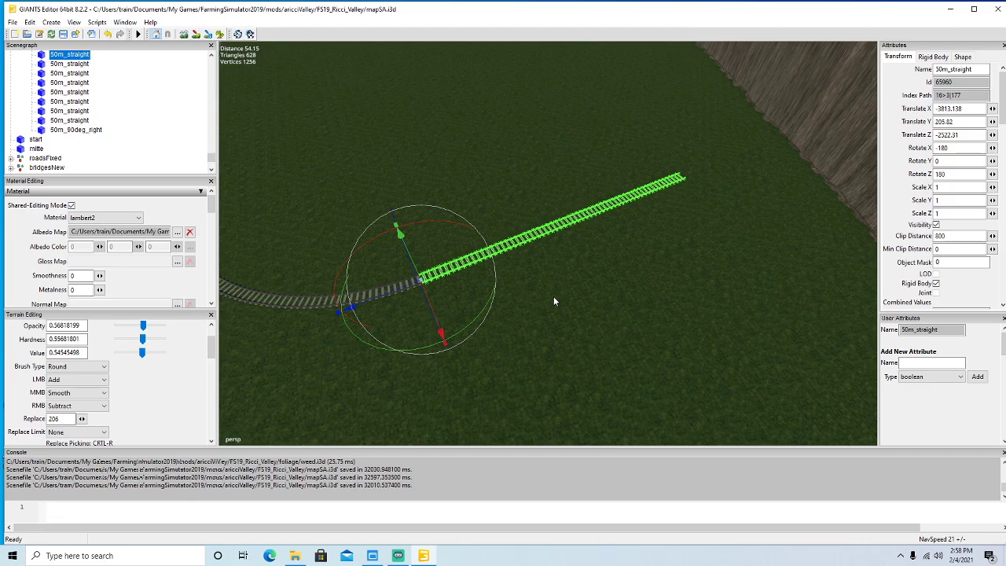
{"action": "key", "text": "ctrl+d"}
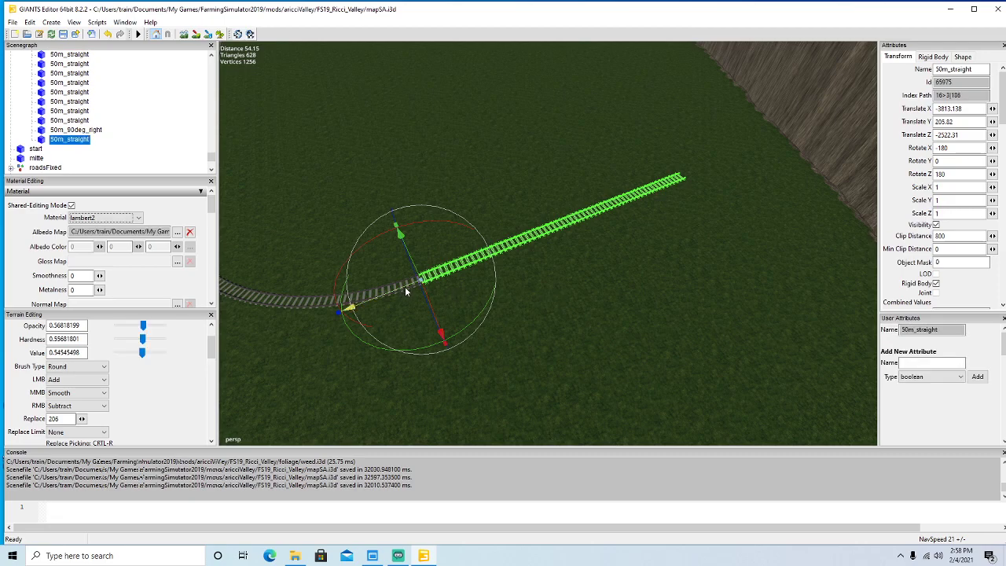
{"action": "left_click_drag", "start_coordinate": [401, 288], "coordinate": [692, 203]}
{"action": "left_click_drag", "start_coordinate": [747, 224], "coordinate": [746, 252], "text": "alt"}
{"action": "scroll", "coordinate": [763, 206], "scroll_direction": "up", "scroll_amount": 5}
{"action": "scroll", "coordinate": [746, 252], "scroll_direction": "up", "scroll_amount": 2}
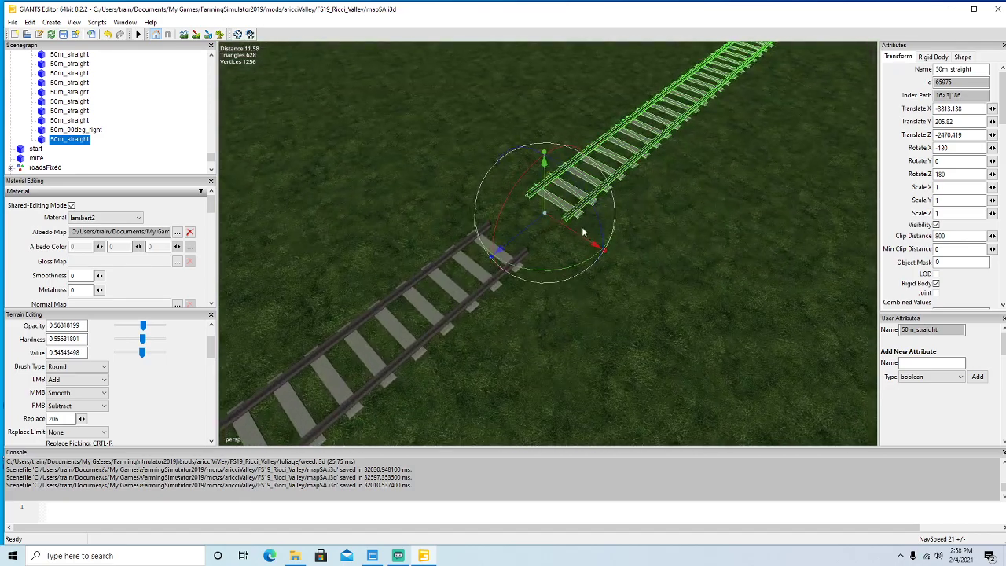
{"action": "left_click_drag", "start_coordinate": [537, 225], "coordinate": [470, 257]}
Duplicate the end 50m_straight and move the copy out over the river to Z -2435.574.
{"action": "scroll", "coordinate": [635, 320], "scroll_direction": "down", "scroll_amount": 2}
{"action": "left_click_drag", "start_coordinate": [636, 320], "coordinate": [642, 300], "text": "alt"}
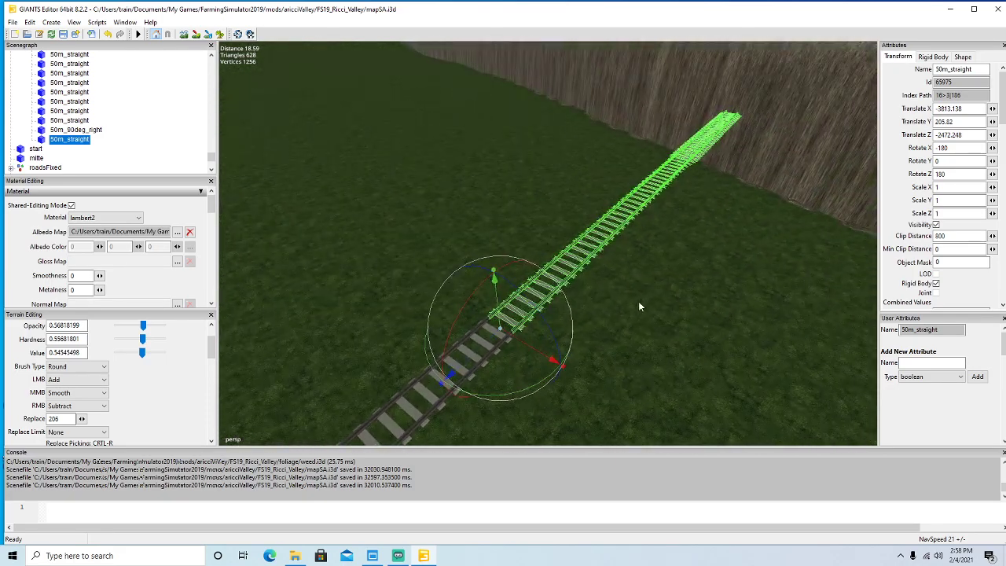
{"action": "key", "text": "ctrl+d"}
{"action": "left_click_drag", "start_coordinate": [486, 353], "coordinate": [942, 82]}
{"action": "left_click_drag", "start_coordinate": [810, 194], "coordinate": [816, 221], "text": "alt"}
{"action": "scroll", "coordinate": [870, 119], "scroll_direction": "up", "scroll_amount": 5}
{"action": "scroll", "coordinate": [816, 222], "scroll_direction": "down", "scroll_amount": 1}
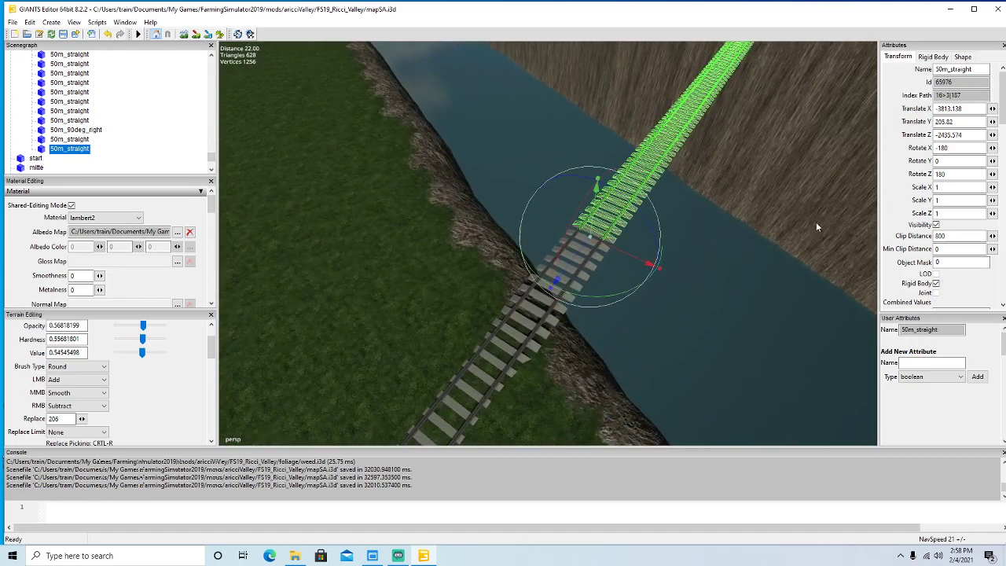
Delete the 50m_straight at the near cliff edge and pull the outer copy back to Z -2472.278 in its place.
{"action": "left_click", "coordinate": [585, 272]}
{"action": "key", "text": "Delete"}
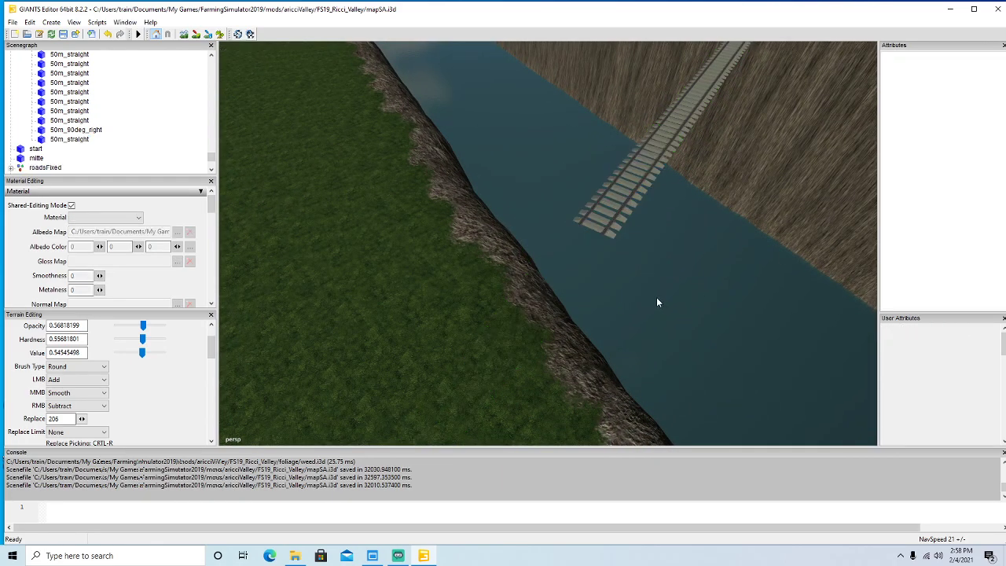
{"action": "left_click", "coordinate": [611, 233]}
{"action": "left_click_drag", "start_coordinate": [613, 235], "coordinate": [673, 291], "text": "alt"}
{"action": "left_click_drag", "start_coordinate": [652, 243], "coordinate": [484, 367]}
{"action": "left_click_drag", "start_coordinate": [568, 390], "coordinate": [250, 228]}
{"action": "left_click_drag", "start_coordinate": [347, 321], "coordinate": [591, 308], "text": "alt"}
{"action": "scroll", "coordinate": [207, 276], "scroll_direction": "up", "scroll_amount": 3}
{"action": "scroll", "coordinate": [573, 324], "scroll_direction": "down", "scroll_amount": 3}
{"action": "scroll", "coordinate": [685, 223], "scroll_direction": "up", "scroll_amount": 4}
Duplicate the 50m_straight at the near cliff and join the copy to its river end at Z -2422.239.
{"action": "scroll", "coordinate": [596, 302], "scroll_direction": "down", "scroll_amount": 4}
{"action": "scroll", "coordinate": [606, 324], "scroll_direction": "down", "scroll_amount": 4}
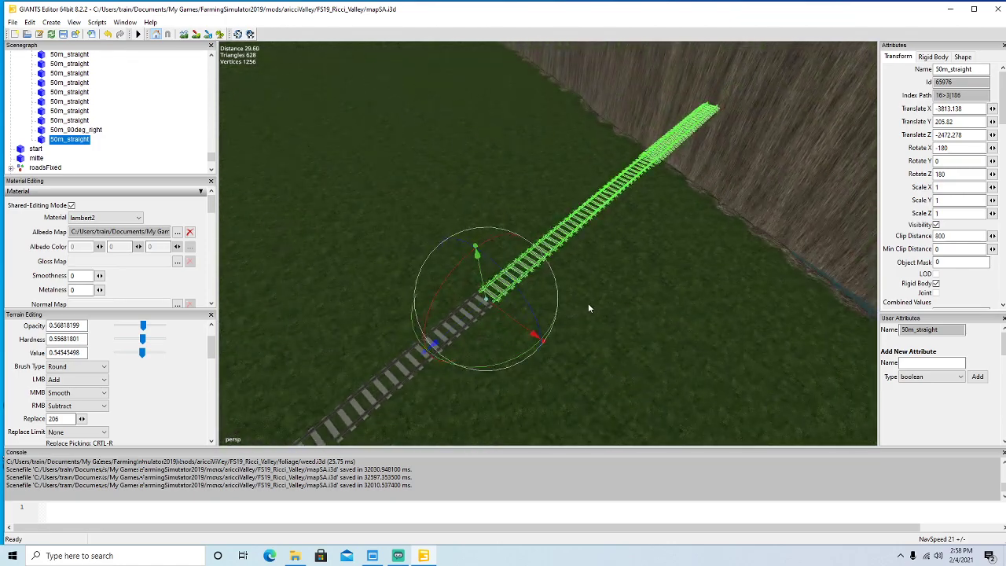
{"action": "key", "text": "ctrl+d"}
{"action": "left_click_drag", "start_coordinate": [434, 345], "coordinate": [854, 89]}
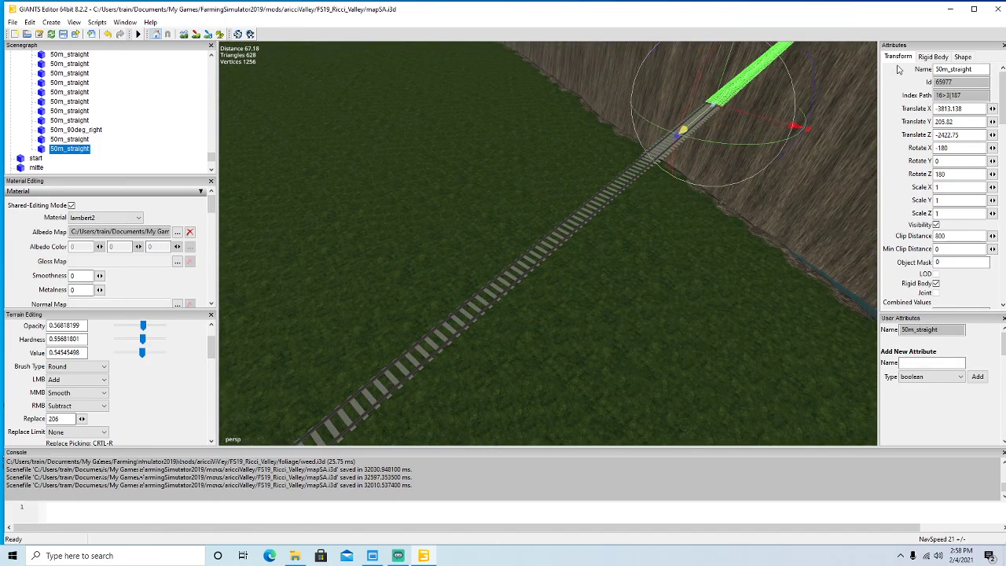
{"action": "left_click_drag", "start_coordinate": [645, 184], "coordinate": [627, 231], "text": "alt"}
{"action": "scroll", "coordinate": [690, 126], "scroll_direction": "up", "scroll_amount": 6}
{"action": "scroll", "coordinate": [626, 231], "scroll_direction": "down", "scroll_amount": 1}
{"action": "left_click_drag", "start_coordinate": [507, 239], "coordinate": [376, 350]}
Extend the track over the river with another 50m_straight copy joined at Z -2372.212.
{"action": "scroll", "coordinate": [497, 371], "scroll_direction": "down", "scroll_amount": 5}
{"action": "left_click_drag", "start_coordinate": [497, 371], "coordinate": [501, 349], "text": "alt"}
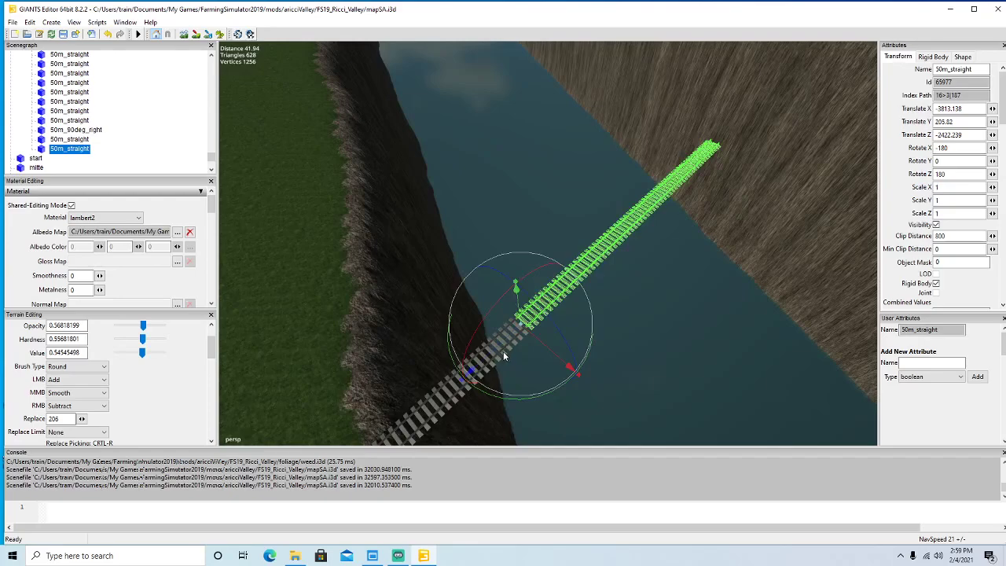
{"action": "key", "text": "ctrl+d"}
{"action": "left_click_drag", "start_coordinate": [472, 369], "coordinate": [589, 253]}
{"action": "scroll", "coordinate": [810, 183], "scroll_direction": "up", "scroll_amount": 6}
{"action": "scroll", "coordinate": [843, 186], "scroll_direction": "up", "scroll_amount": 5}
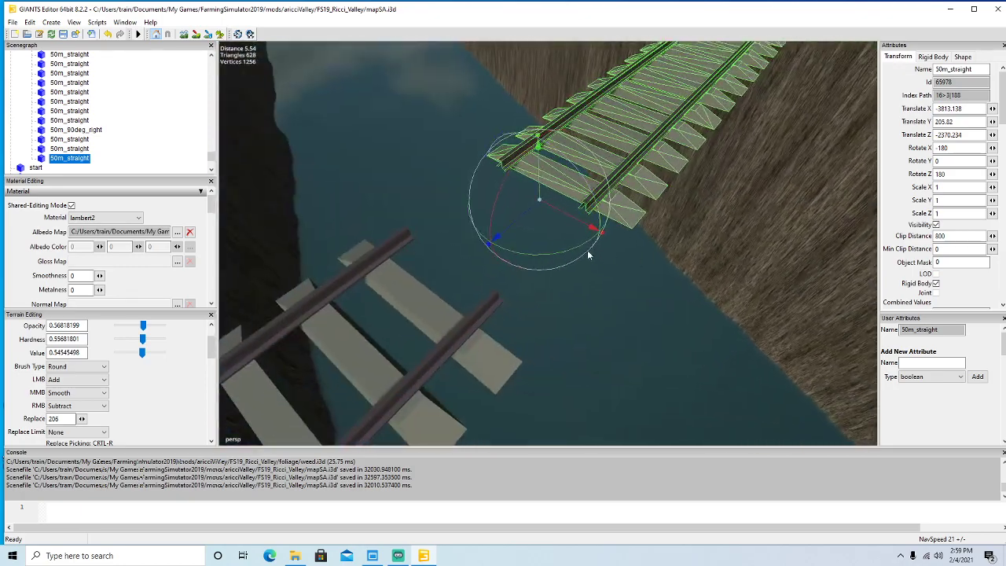
{"action": "left_click_drag", "start_coordinate": [523, 218], "coordinate": [396, 323]}
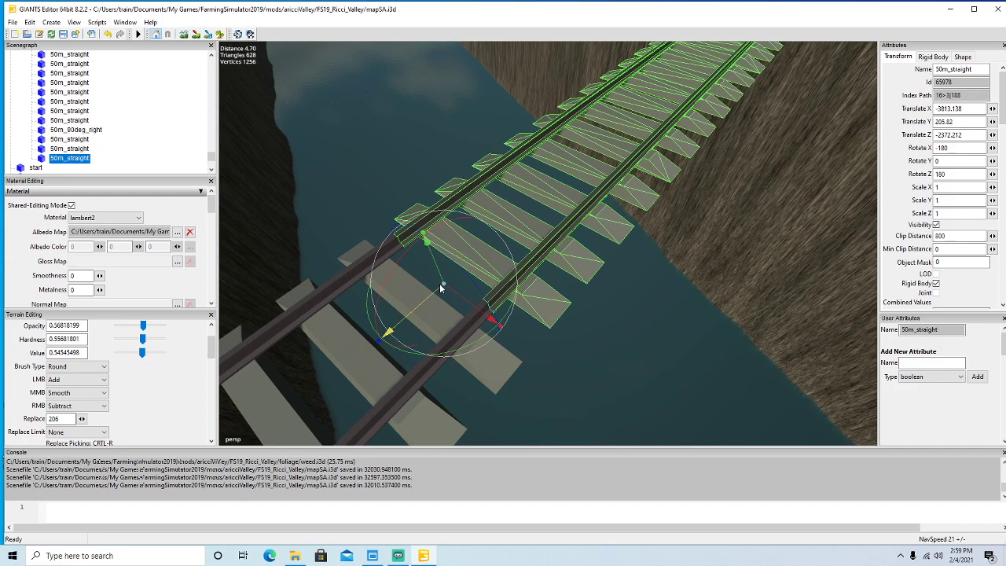
Duplicate the outermost 50m_straight and join the copy toward the far cliff at Z -2322.214.
{"action": "scroll", "coordinate": [688, 318], "scroll_direction": "down", "scroll_amount": 5}
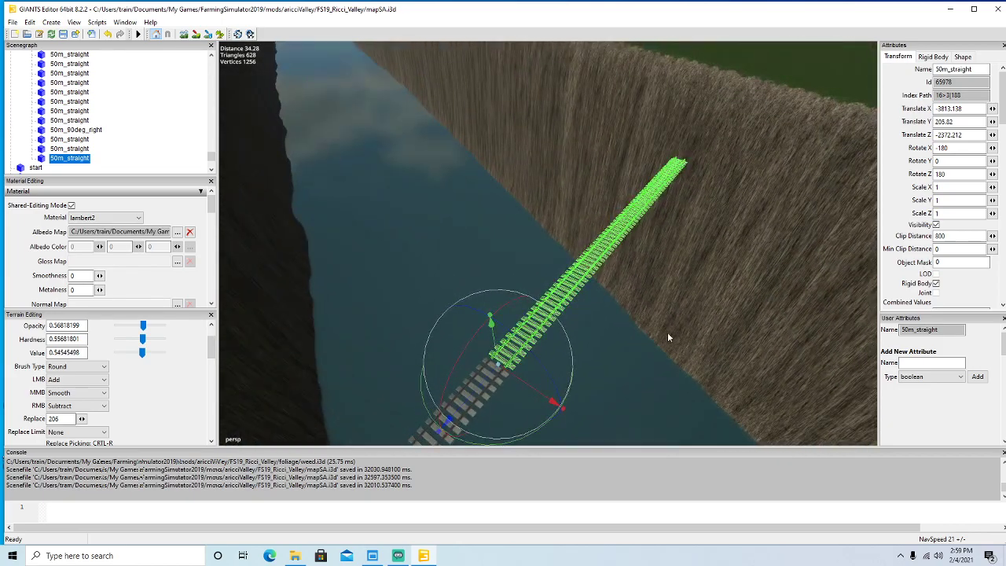
{"action": "key", "text": "ctrl+d"}
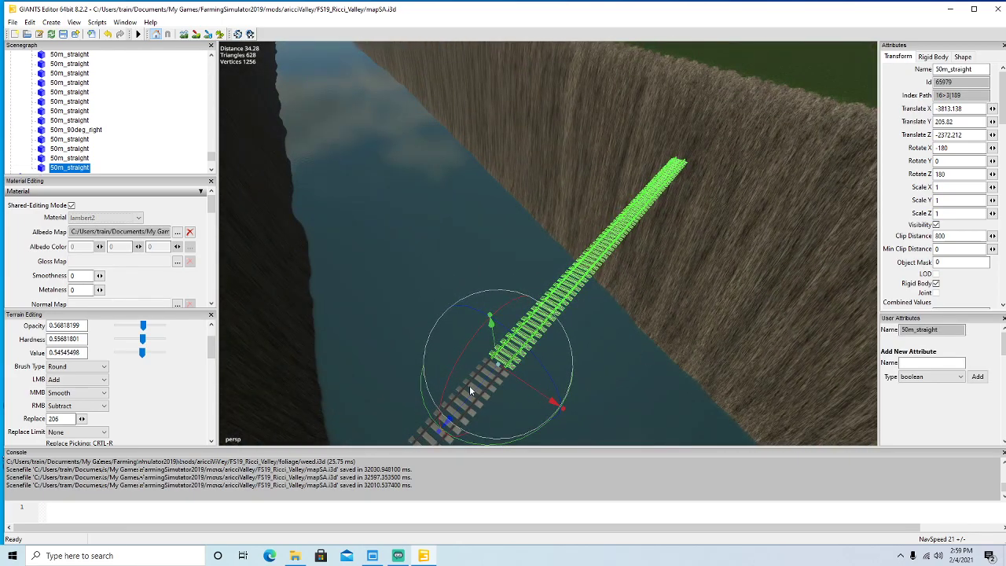
{"action": "left_click_drag", "start_coordinate": [474, 391], "coordinate": [777, 155]}
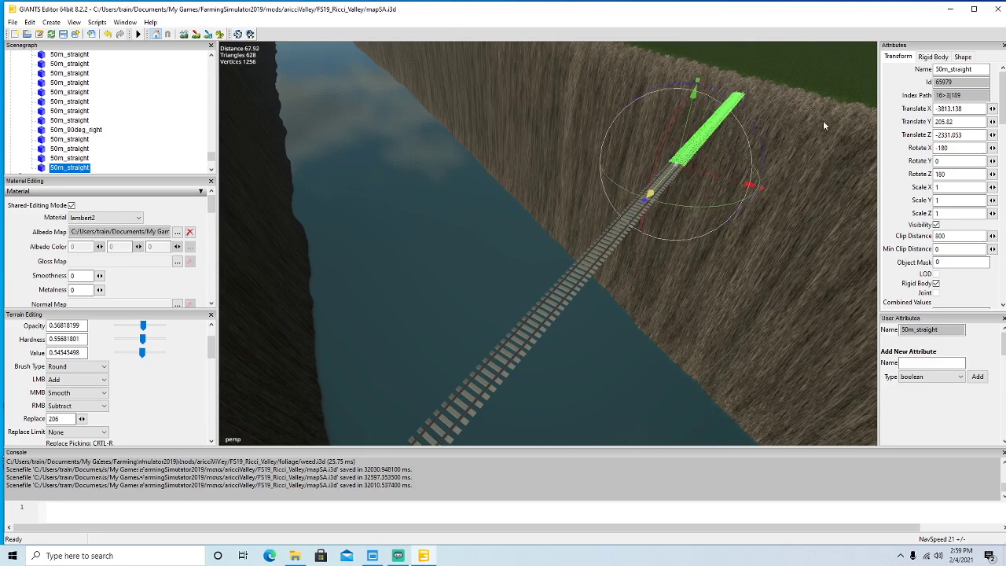
{"action": "right_click_drag", "start_coordinate": [855, 103], "coordinate": [649, 193]}
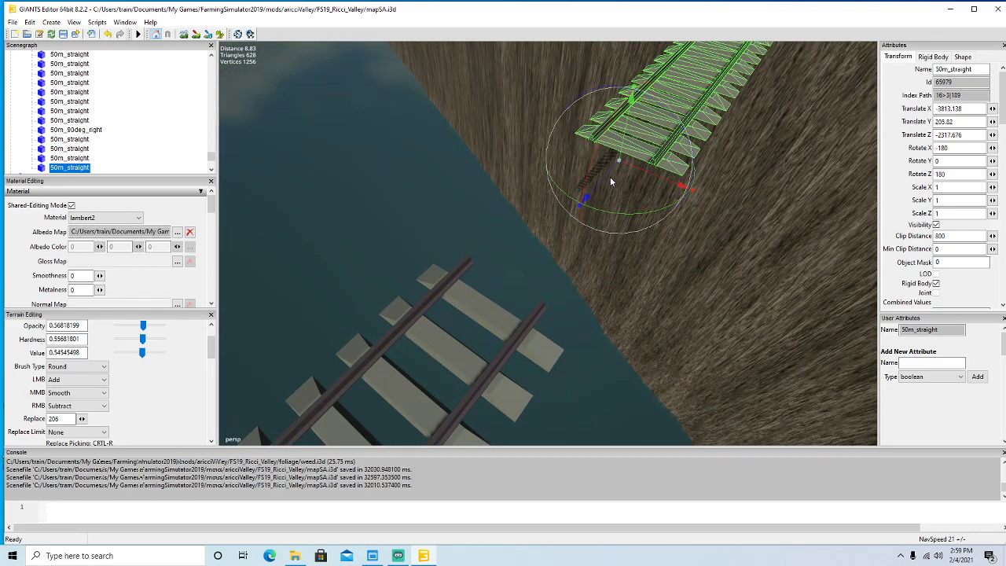
{"action": "left_click_drag", "start_coordinate": [609, 174], "coordinate": [421, 353]}
{"action": "right_click_drag", "start_coordinate": [422, 353], "coordinate": [579, 356]}
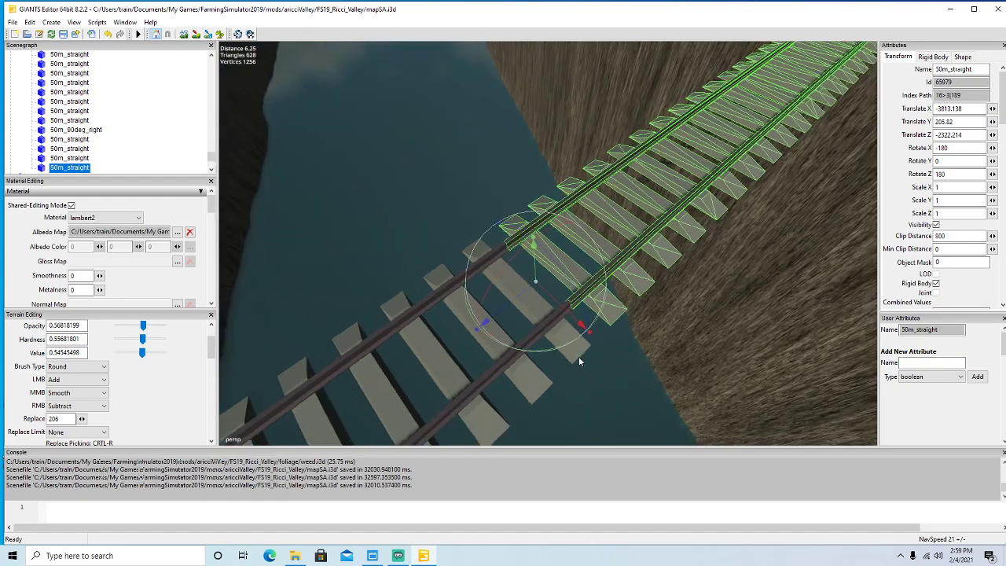
Carry the track over the far cliff edge with another 50m_straight copy joined at Z -2272.193.
{"action": "scroll", "coordinate": [579, 361], "scroll_direction": "down", "scroll_amount": 5}
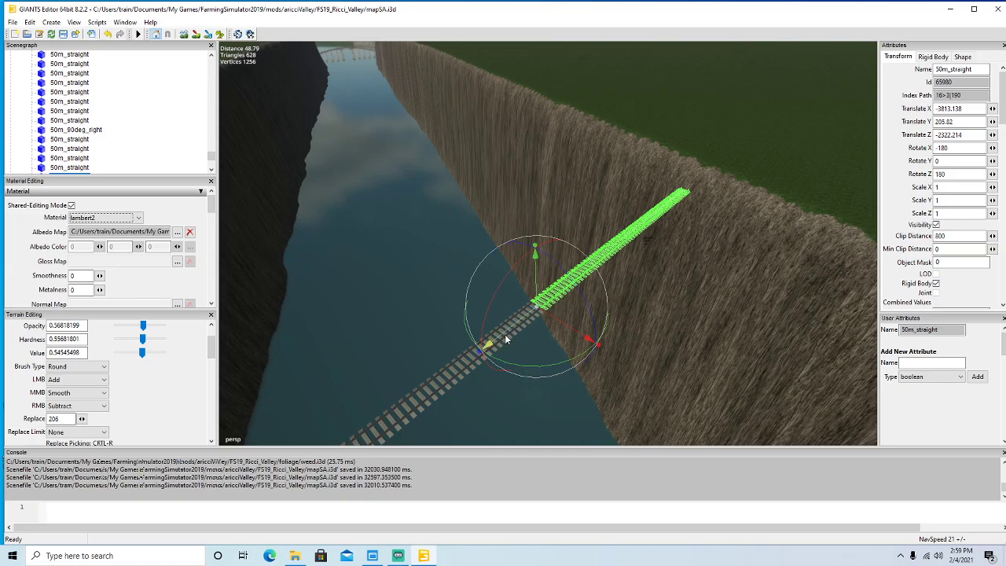
{"action": "left_click_drag", "start_coordinate": [607, 273], "coordinate": [771, 173]}
{"action": "right_click_drag", "start_coordinate": [813, 154], "coordinate": [651, 324]}
{"action": "scroll", "coordinate": [818, 230], "scroll_direction": "up", "scroll_amount": 5}
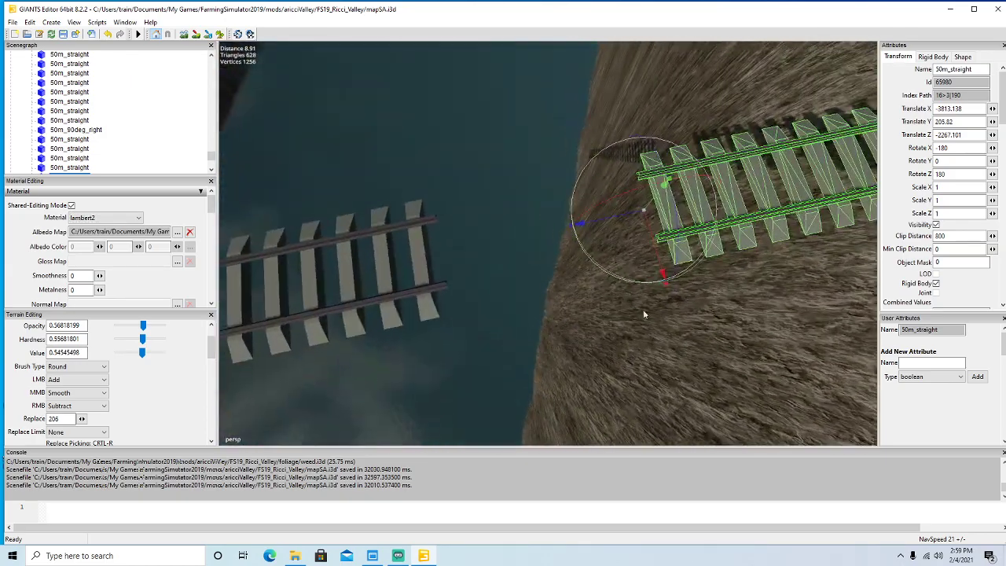
{"action": "left_click_drag", "start_coordinate": [617, 222], "coordinate": [365, 241]}
Duplicate the 50m_straight crossing the far cliff and join the copy on the grass at Z -2222.071.
{"action": "scroll", "coordinate": [365, 242], "scroll_direction": "down", "scroll_amount": 8}
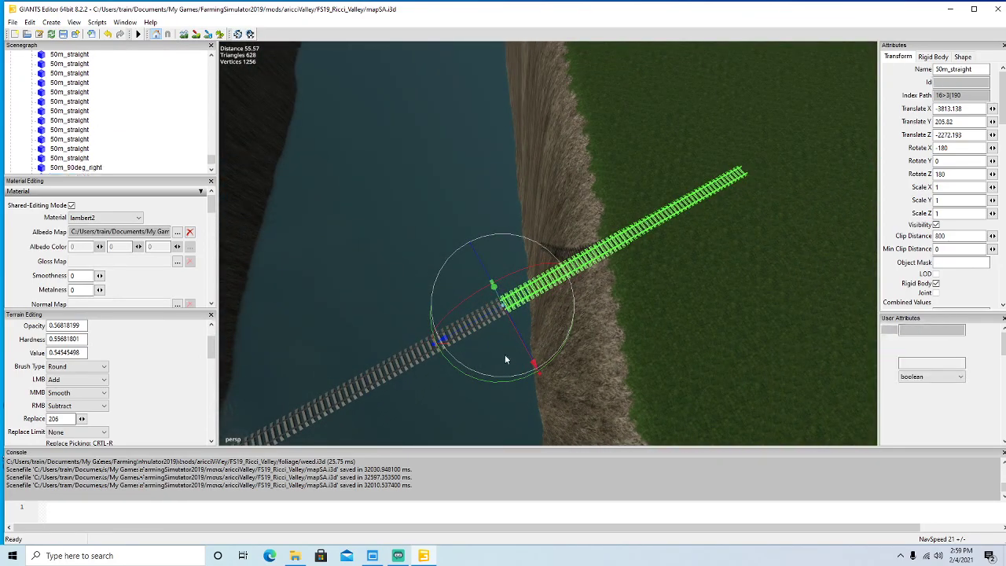
{"action": "left_click_drag", "start_coordinate": [466, 335], "coordinate": [768, 241]}
{"action": "scroll", "coordinate": [791, 212], "scroll_direction": "up", "scroll_amount": 2}
{"action": "scroll", "coordinate": [768, 241], "scroll_direction": "up", "scroll_amount": 5}
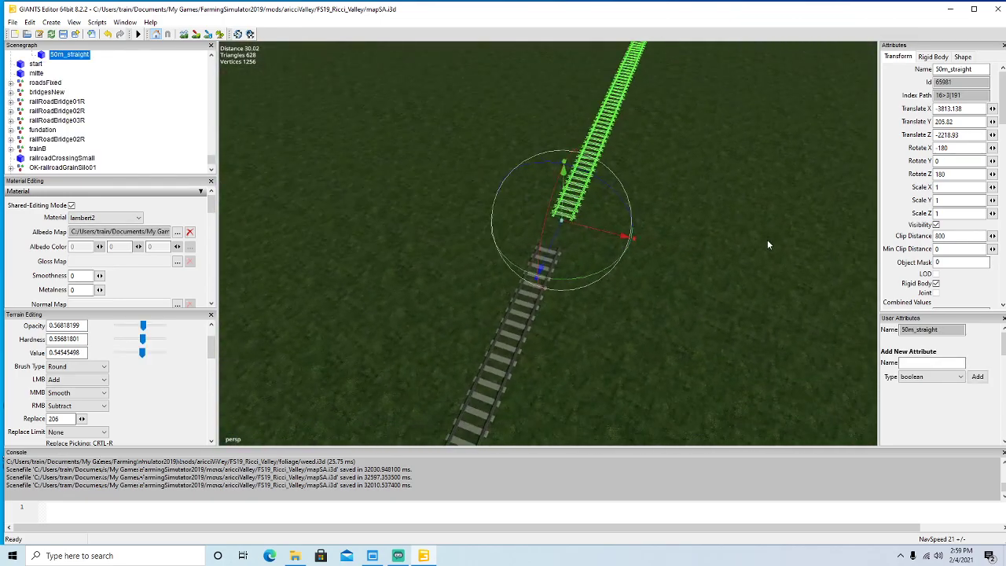
{"action": "scroll", "coordinate": [768, 240], "scroll_direction": "up", "scroll_amount": 5}
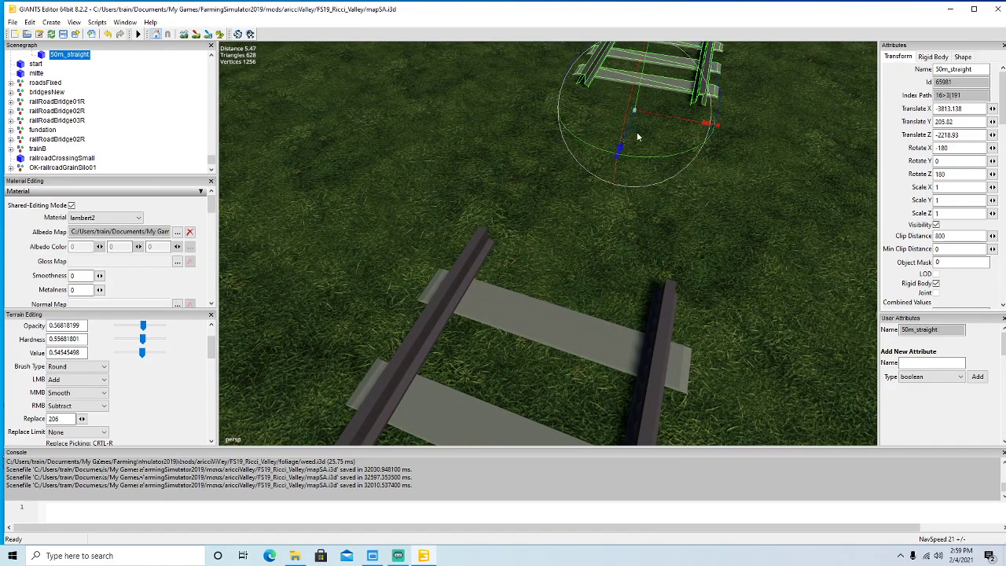
{"action": "left_click_drag", "start_coordinate": [631, 131], "coordinate": [525, 428]}
{"action": "scroll", "coordinate": [525, 428], "scroll_direction": "up", "scroll_amount": 3}
Extend the track across the far grass plain with a further 50m_straight copy joined at Z -2172.019.
{"action": "scroll", "coordinate": [699, 373], "scroll_direction": "down", "scroll_amount": 9}
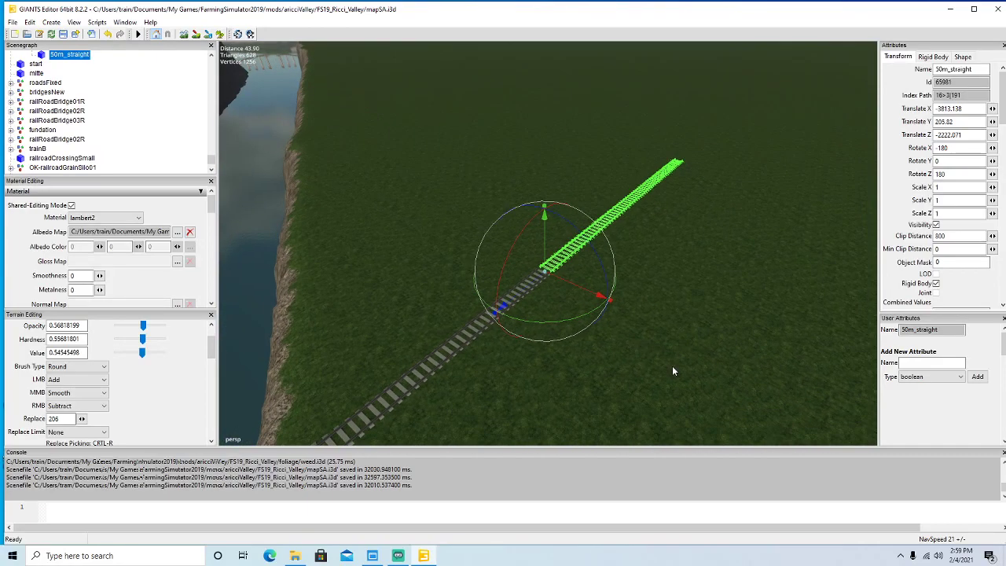
{"action": "key", "text": "ctrl+d"}
{"action": "left_click_drag", "start_coordinate": [525, 295], "coordinate": [807, 128]}
{"action": "right_click_drag", "start_coordinate": [746, 191], "coordinate": [710, 231]}
{"action": "key", "text": "w"}
{"action": "left_click_drag", "start_coordinate": [616, 210], "coordinate": [485, 320]}
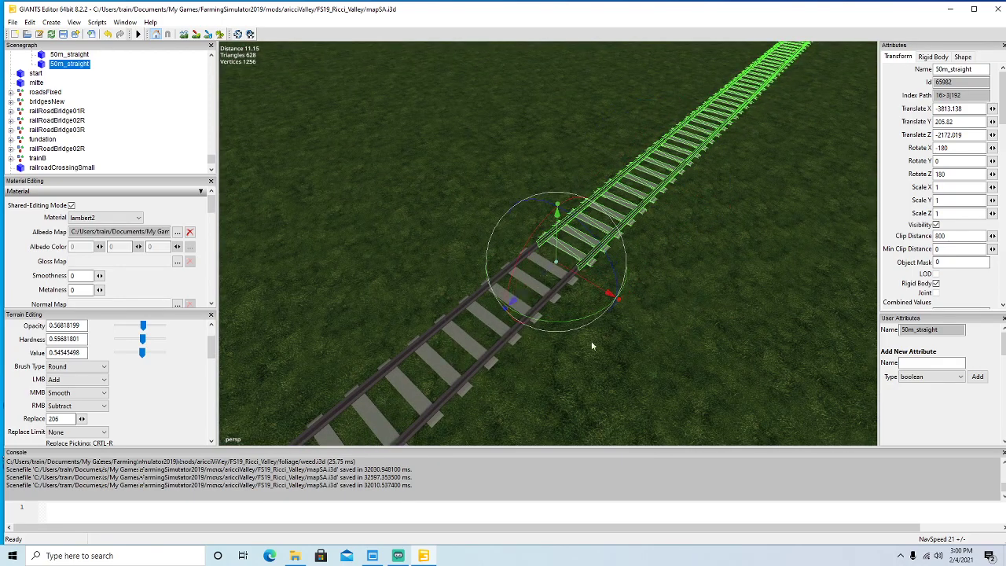
{"action": "key", "text": "s"}
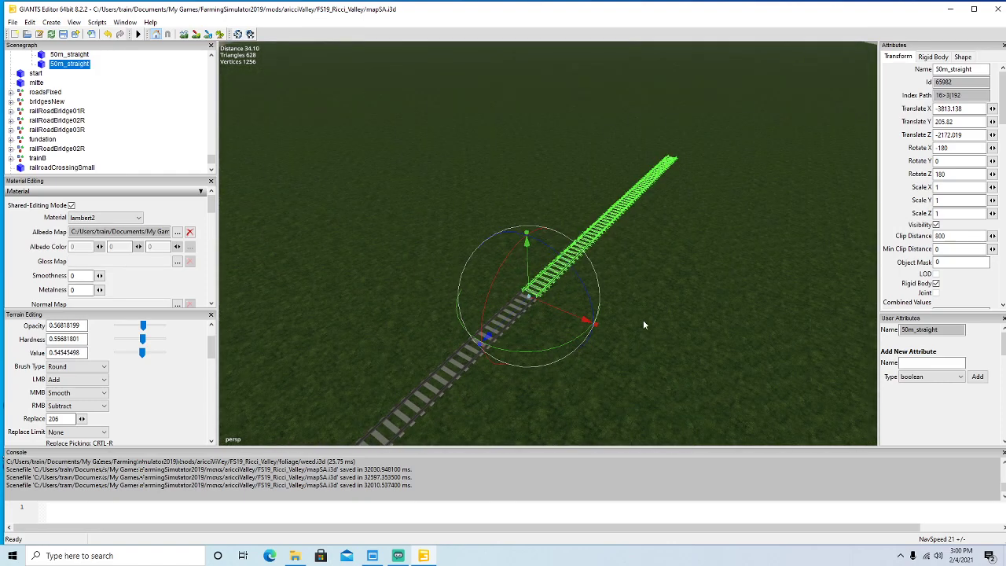
Duplicate the outermost 50m_straight on the grass plain and join the copy to the track end at Z -2121.965.
{"action": "key", "text": "ctrl+d"}
{"action": "left_click_drag", "start_coordinate": [508, 321], "coordinate": [894, 77]}
{"action": "left_click_drag", "start_coordinate": [810, 107], "coordinate": [657, 294], "text": "alt"}
{"action": "key", "text": "w"}
{"action": "key", "text": "s"}
{"action": "key", "text": "w"}
{"action": "left_click_drag", "start_coordinate": [638, 206], "coordinate": [604, 364]}
{"action": "scroll", "coordinate": [604, 362], "scroll_direction": "down", "scroll_amount": 3}
{"action": "scroll", "coordinate": [604, 362], "scroll_direction": "down", "scroll_amount": 10}
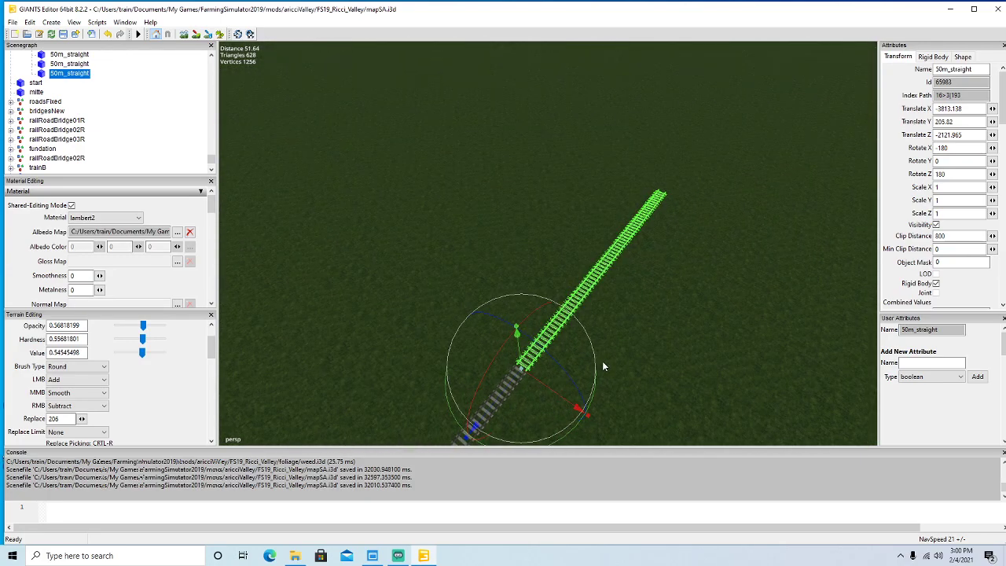
Extend the railway along the map edge with another 50m_straight copy joined at Z -2071.932.
{"action": "key", "text": "ctrl+d"}
{"action": "middle_click_drag", "start_coordinate": [497, 401], "coordinate": [684, 262], "text": "alt"}
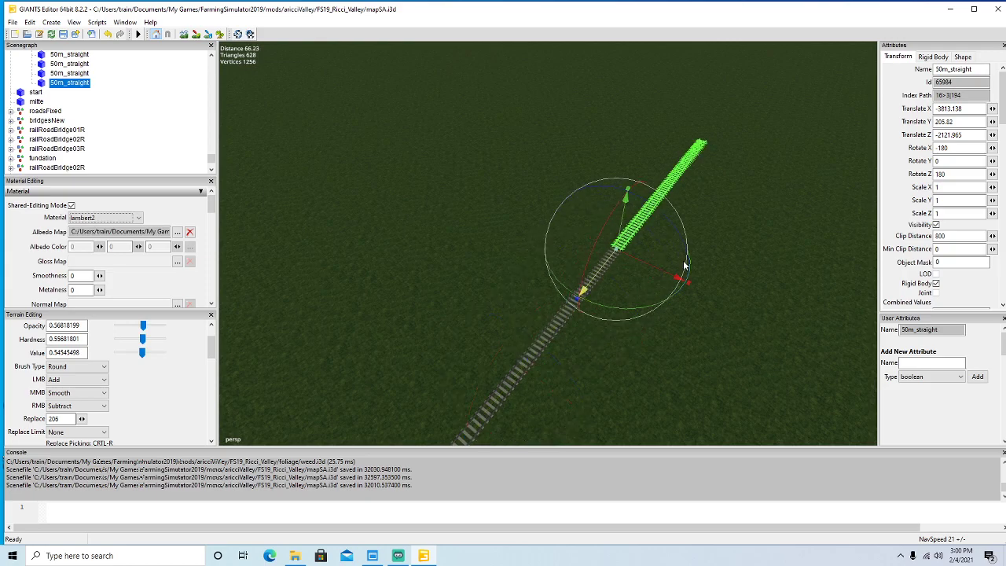
{"action": "left_click_drag", "start_coordinate": [684, 263], "coordinate": [786, 184]}
{"action": "scroll", "coordinate": [750, 254], "scroll_direction": "up", "scroll_amount": 8}
{"action": "left_click_drag", "start_coordinate": [750, 254], "coordinate": [721, 301], "text": "alt"}
{"action": "scroll", "coordinate": [747, 262], "scroll_direction": "up", "scroll_amount": 8}
{"action": "left_click_drag", "start_coordinate": [668, 187], "coordinate": [646, 324]}
{"action": "scroll", "coordinate": [640, 326], "scroll_direction": "down", "scroll_amount": 8}
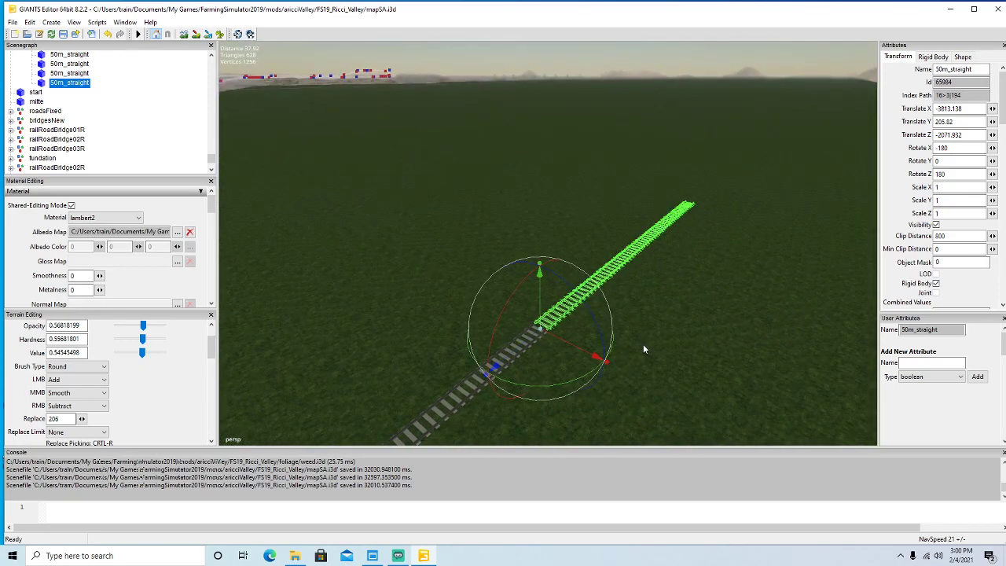
Duplicate the end 50m_straight and close the copy up against the existing rails at Z -2021.99.
{"action": "key", "text": "ctrl+d"}
{"action": "left_click_drag", "start_coordinate": [515, 356], "coordinate": [702, 317]}
{"action": "scroll", "coordinate": [748, 257], "scroll_direction": "up", "scroll_amount": 10}
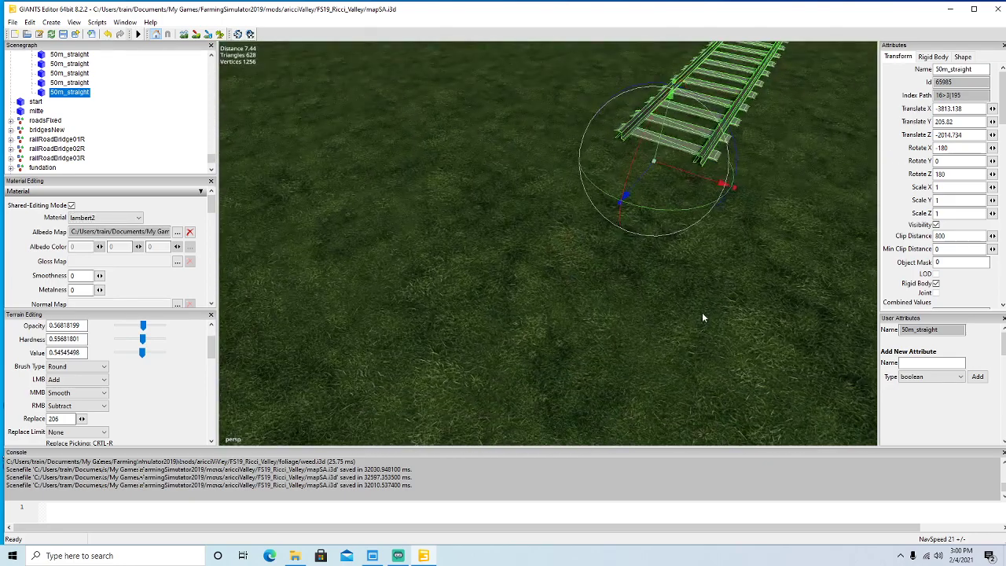
{"action": "scroll", "coordinate": [591, 230], "scroll_direction": "down", "scroll_amount": 3}
{"action": "left_click_drag", "start_coordinate": [582, 220], "coordinate": [459, 368]}
{"action": "scroll", "coordinate": [636, 359], "scroll_direction": "down", "scroll_amount": 6}
{"action": "left_click_drag", "start_coordinate": [635, 360], "coordinate": [620, 346], "text": "alt"}
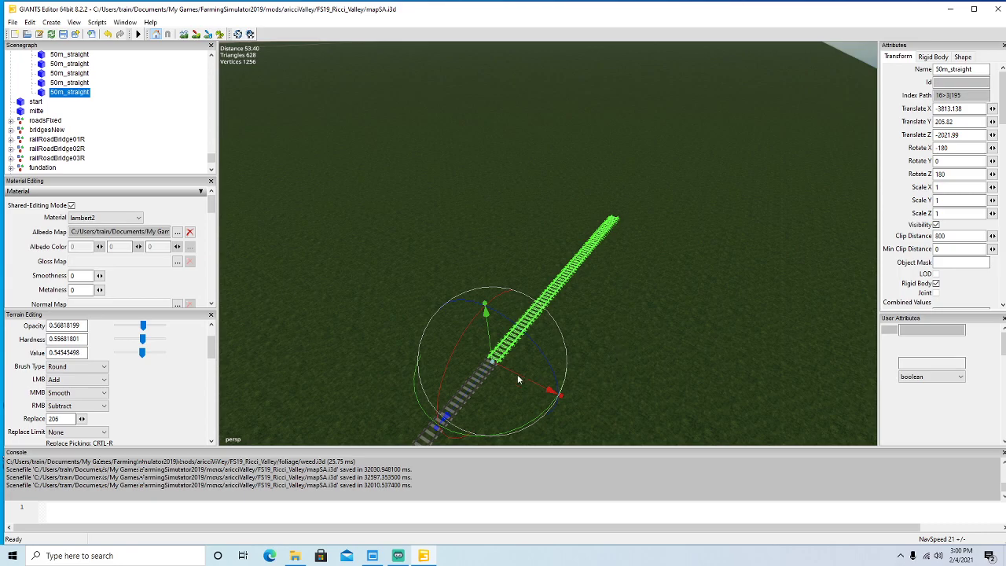
Add a further 50m_straight copy to the track end, joined at Z -1971.895.
{"action": "key", "text": "ctrl+d"}
{"action": "left_click_drag", "start_coordinate": [473, 388], "coordinate": [742, 187], "text": "alt"}
{"action": "left_click_drag", "start_coordinate": [738, 285], "coordinate": [714, 298], "text": "alt"}
{"action": "scroll", "coordinate": [747, 251], "scroll_direction": "up", "scroll_amount": 4}
{"action": "scroll", "coordinate": [756, 277], "scroll_direction": "up", "scroll_amount": 3}
{"action": "scroll", "coordinate": [714, 297], "scroll_direction": "up", "scroll_amount": 3}
{"action": "left_click_drag", "start_coordinate": [673, 228], "coordinate": [718, 352]}
{"action": "scroll", "coordinate": [697, 392], "scroll_direction": "down", "scroll_amount": 6}
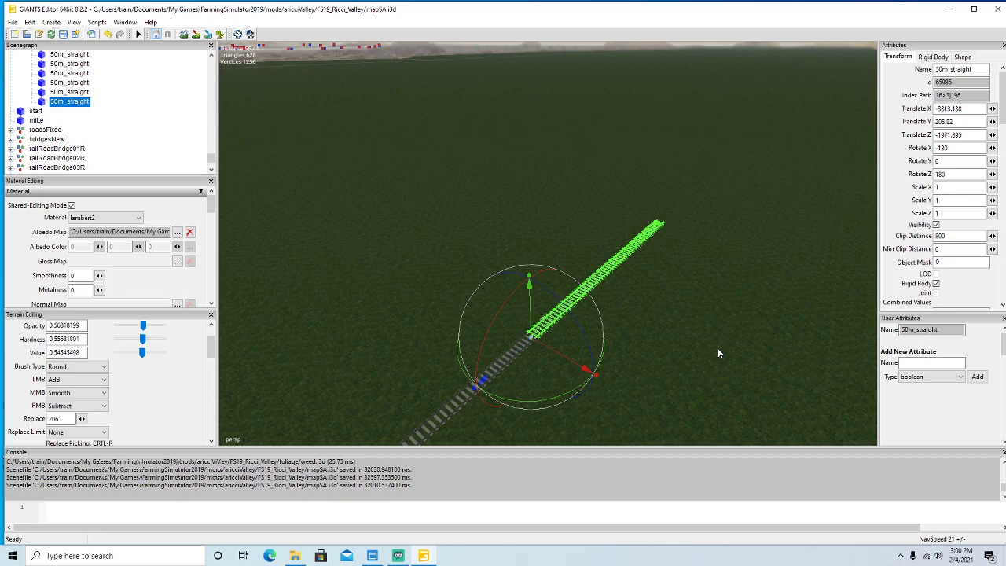
Duplicate the outermost 50m_straight and join the copy end to end at Z -1921.852.
{"action": "key", "text": "ctrl+d"}
{"action": "left_click_drag", "start_coordinate": [567, 322], "coordinate": [720, 296]}
{"action": "scroll", "coordinate": [733, 240], "scroll_direction": "up", "scroll_amount": 6}
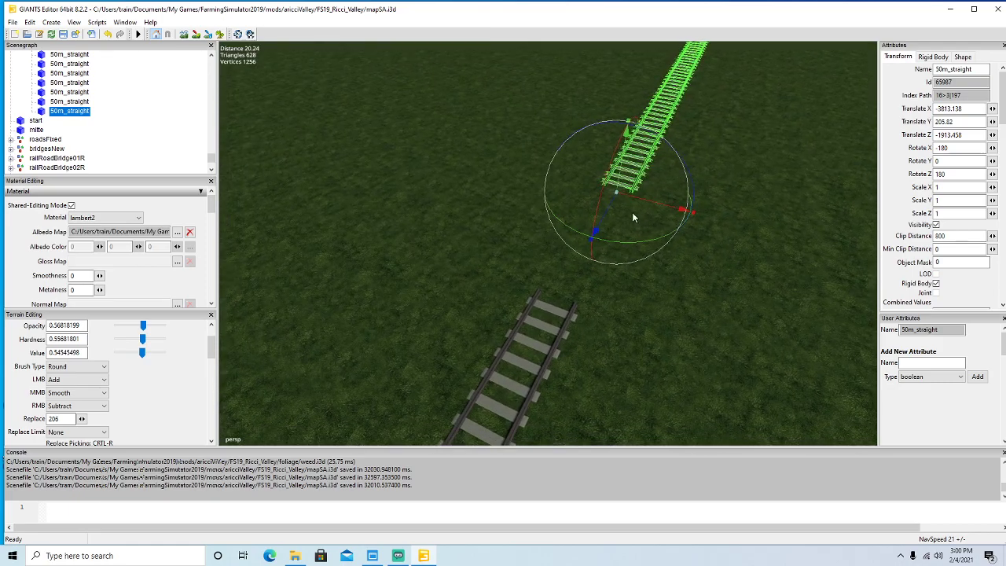
{"action": "left_click_drag", "start_coordinate": [595, 228], "coordinate": [669, 354]}
{"action": "scroll", "coordinate": [650, 386], "scroll_direction": "down", "scroll_amount": 2}
{"action": "scroll", "coordinate": [670, 356], "scroll_direction": "down", "scroll_amount": 2}
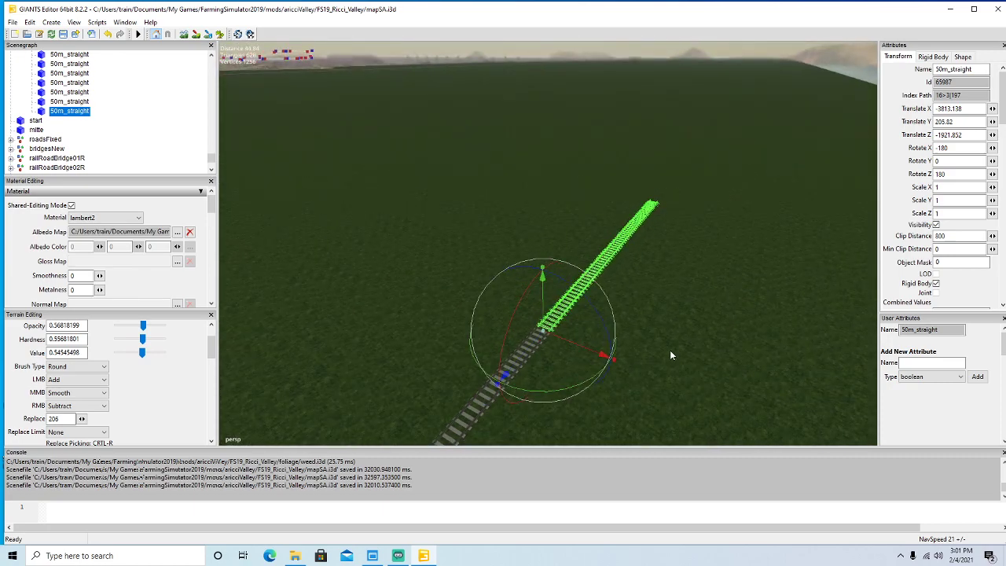
Continue the straight track with a 50m_straight copy joined to the last piece at Z -1871.735.
{"action": "key", "text": "ctrl+d"}
{"action": "left_click_drag", "start_coordinate": [522, 358], "coordinate": [835, 145]}
{"action": "left_click_drag", "start_coordinate": [716, 236], "coordinate": [705, 324], "text": "alt"}
{"action": "scroll", "coordinate": [748, 271], "scroll_direction": "up", "scroll_amount": 7}
{"action": "left_click_drag", "start_coordinate": [629, 204], "coordinate": [438, 483]}
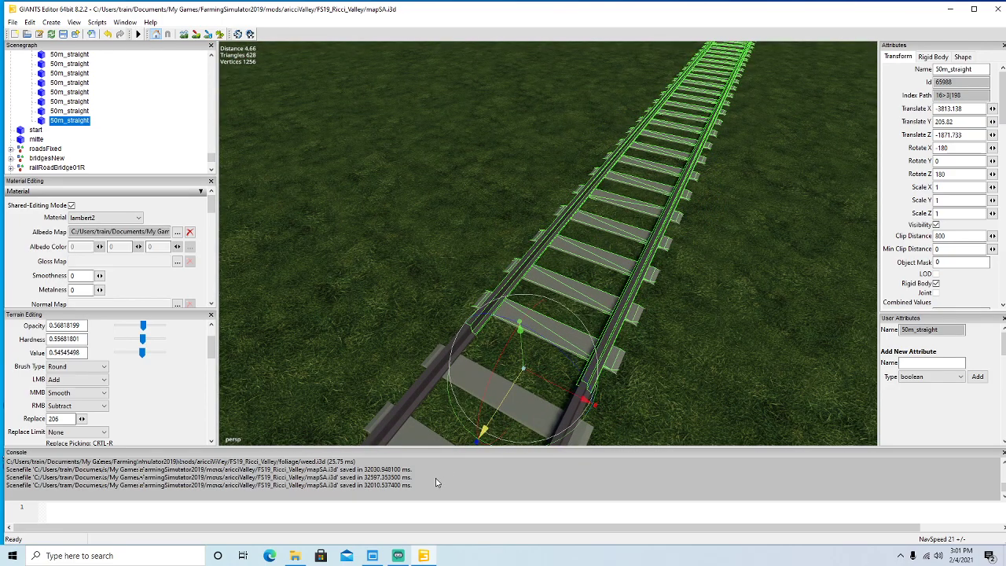
{"action": "scroll", "coordinate": [673, 374], "scroll_direction": "down", "scroll_amount": 10}
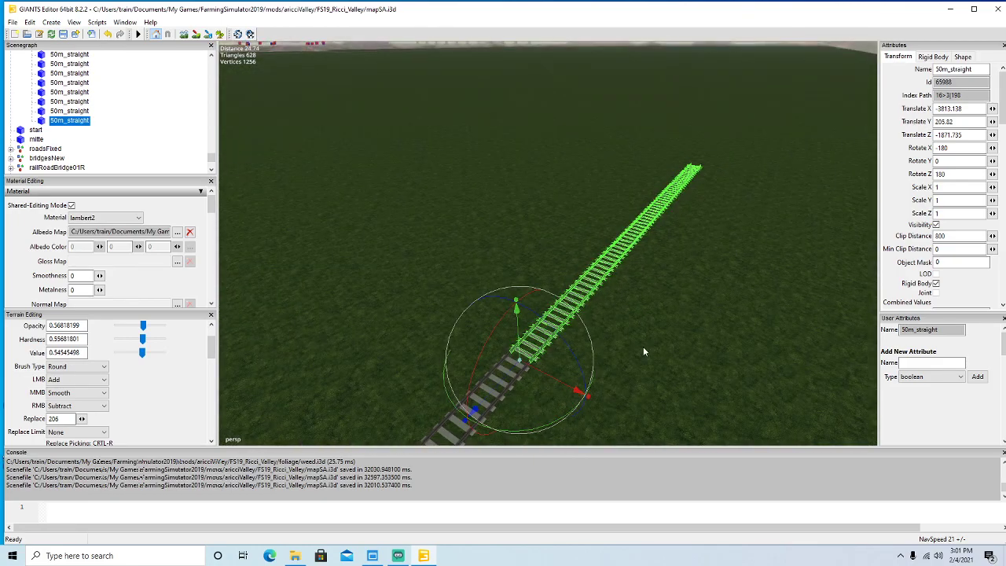
Duplicate the last 50m_straight and align the copy with the rail ends at Z -1821.67.
{"action": "key", "text": "ctrl+d"}
{"action": "left_click_drag", "start_coordinate": [493, 390], "coordinate": [924, 66]}
{"action": "left_click_drag", "start_coordinate": [791, 186], "coordinate": [639, 252], "text": "alt"}
{"action": "scroll", "coordinate": [820, 174], "scroll_direction": "up", "scroll_amount": 6}
{"action": "left_click_drag", "start_coordinate": [563, 221], "coordinate": [493, 280]}
{"action": "scroll", "coordinate": [668, 346], "scroll_direction": "down", "scroll_amount": 5}
{"action": "left_click_drag", "start_coordinate": [649, 333], "coordinate": [673, 290], "text": "alt"}
{"action": "scroll", "coordinate": [685, 300], "scroll_direction": "down", "scroll_amount": 2}
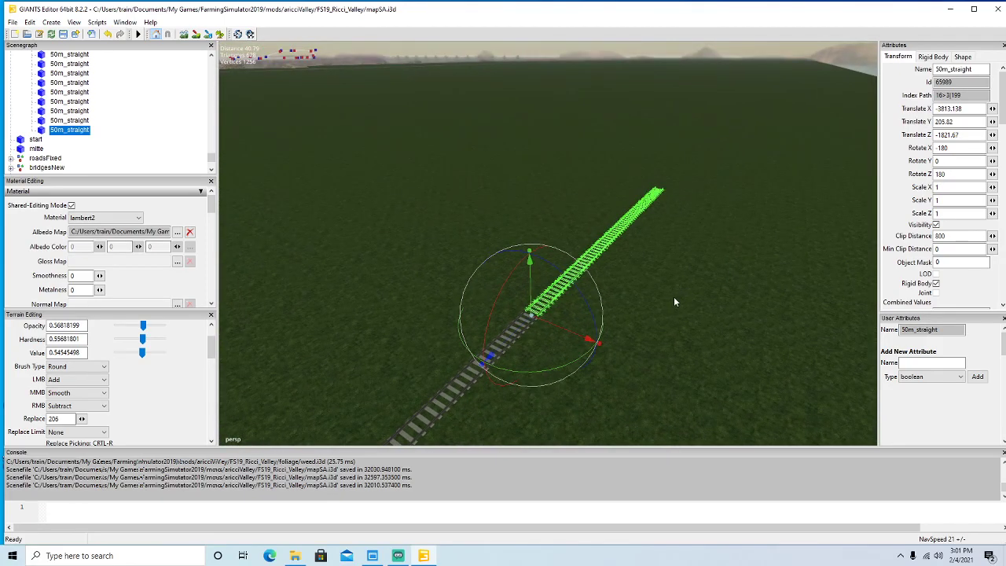
Lengthen the track across the grass by joining one more 50m_straight copy to its outer end.
{"action": "key", "text": "ctrl+d"}
{"action": "scroll", "coordinate": [707, 180], "scroll_direction": "down", "scroll_amount": 3}
{"action": "left_click_drag", "start_coordinate": [707, 175], "coordinate": [726, 287]}
{"action": "scroll", "coordinate": [768, 201], "scroll_direction": "up", "scroll_amount": 5}
{"action": "left_click_drag", "start_coordinate": [688, 132], "coordinate": [449, 445]}
{"action": "scroll", "coordinate": [645, 354], "scroll_direction": "down", "scroll_amount": 6}
{"action": "left_click_drag", "start_coordinate": [676, 302], "coordinate": [659, 379], "text": "alt"}
Duplicate the newest 50m_straight and move the copy along the track to join at Z -1721.517.
{"action": "key", "text": "ctrl+d"}
{"action": "left_click_drag", "start_coordinate": [506, 422], "coordinate": [900, 159]}
{"action": "left_click_drag", "start_coordinate": [788, 250], "coordinate": [725, 285], "text": "alt"}
{"action": "scroll", "coordinate": [793, 227], "scroll_direction": "up", "scroll_amount": 3}
{"action": "scroll", "coordinate": [724, 286], "scroll_direction": "up", "scroll_amount": 3}
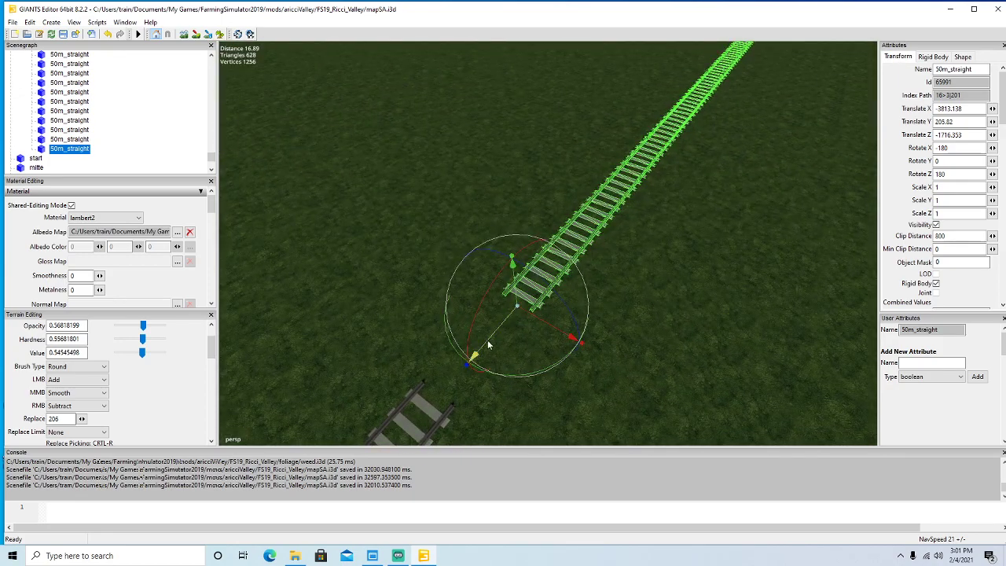
{"action": "left_click_drag", "start_coordinate": [497, 331], "coordinate": [397, 427]}
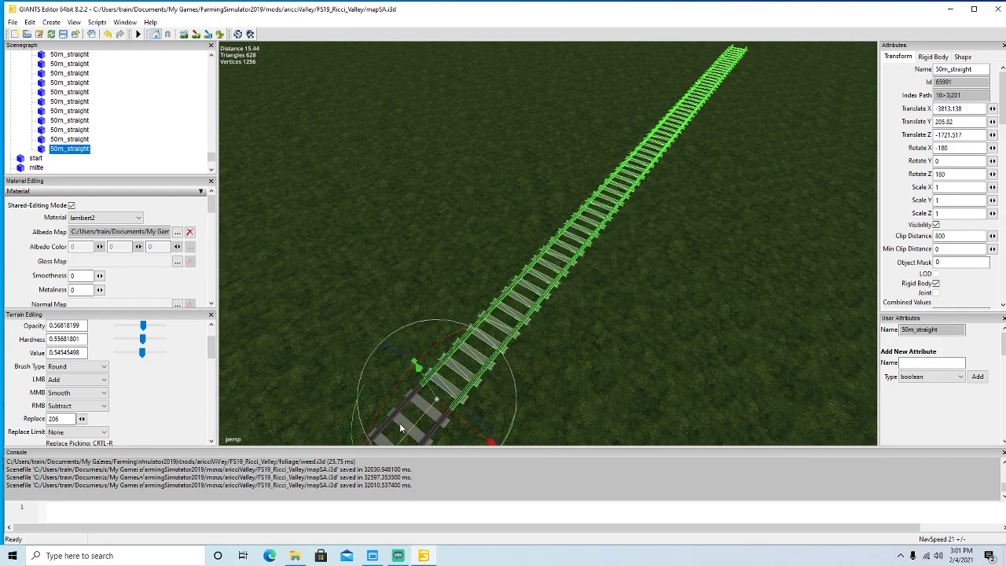
{"action": "left_click_drag", "start_coordinate": [670, 366], "coordinate": [677, 347], "text": "alt"}
{"action": "scroll", "coordinate": [676, 346], "scroll_direction": "down", "scroll_amount": 5}
{"action": "left_click_drag", "start_coordinate": [706, 317], "coordinate": [679, 337], "text": "alt"}
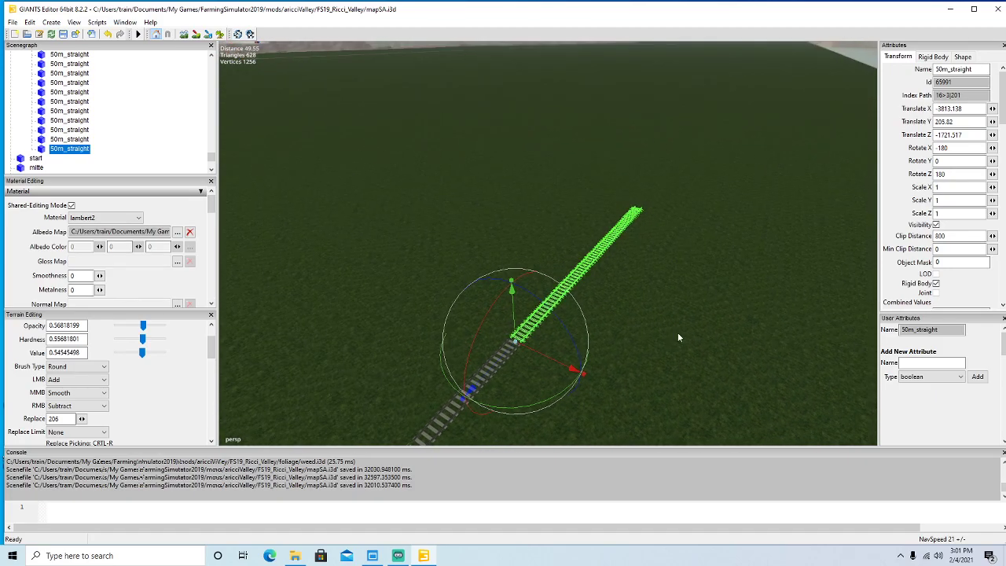
Extend the line along the map edge with a 50m_straight copy joined at Z -1671.464.
{"action": "key", "text": "ctrl+d"}
{"action": "left_click_drag", "start_coordinate": [472, 389], "coordinate": [796, 151]}
{"action": "left_click_drag", "start_coordinate": [761, 295], "coordinate": [678, 353], "text": "alt"}
{"action": "scroll", "coordinate": [771, 288], "scroll_direction": "up", "scroll_amount": 6}
{"action": "left_click_drag", "start_coordinate": [601, 220], "coordinate": [393, 404]}
{"action": "left_click_drag", "start_coordinate": [635, 363], "coordinate": [658, 317], "text": "alt"}
{"action": "scroll", "coordinate": [686, 310], "scroll_direction": "down", "scroll_amount": 5}
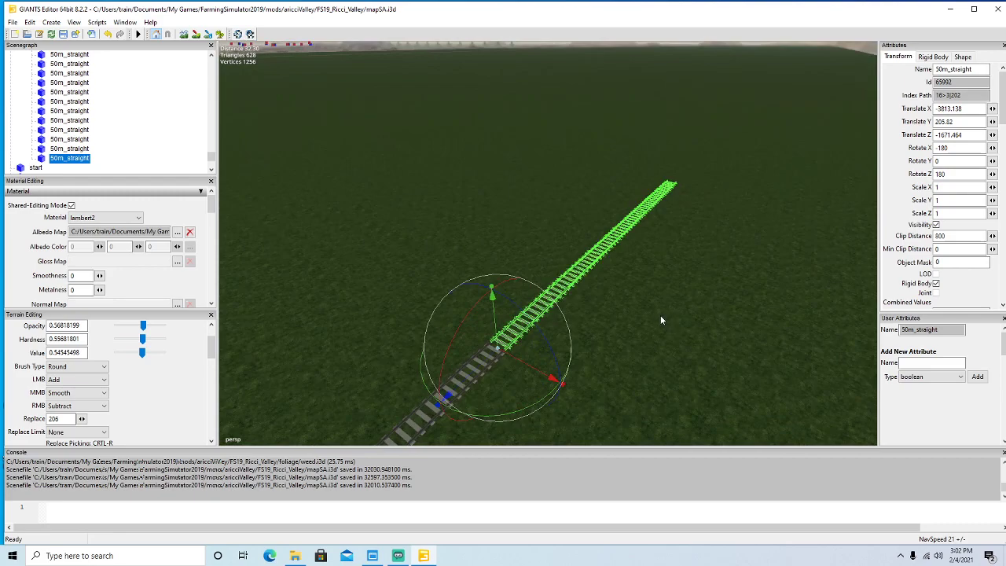
Duplicate the outermost 50m_straight and butt the copy against the track end at Z -1621.371.
{"action": "key", "text": "ctrl+d"}
{"action": "scroll", "coordinate": [783, 147], "scroll_direction": "down", "scroll_amount": 3}
{"action": "middle_click_drag", "start_coordinate": [783, 148], "coordinate": [899, 80]}
{"action": "left_click_drag", "start_coordinate": [795, 263], "coordinate": [726, 289], "text": "alt"}
{"action": "scroll", "coordinate": [792, 213], "scroll_direction": "up", "scroll_amount": 2}
{"action": "scroll", "coordinate": [758, 235], "scroll_direction": "up", "scroll_amount": 3}
{"action": "scroll", "coordinate": [725, 289], "scroll_direction": "up", "scroll_amount": 2}
{"action": "left_click_drag", "start_coordinate": [663, 197], "coordinate": [464, 472]}
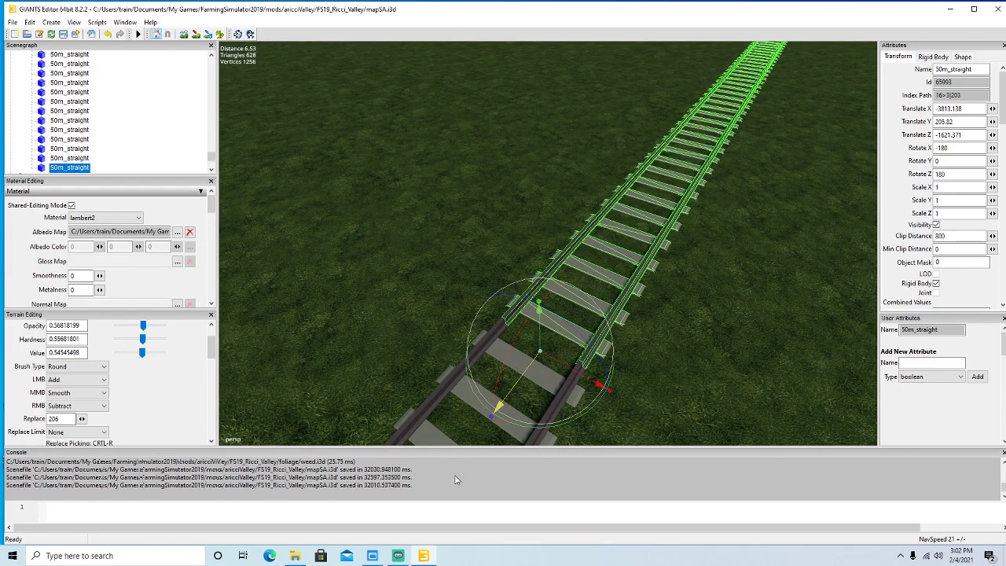
{"action": "scroll", "coordinate": [660, 393], "scroll_direction": "down", "scroll_amount": 6}
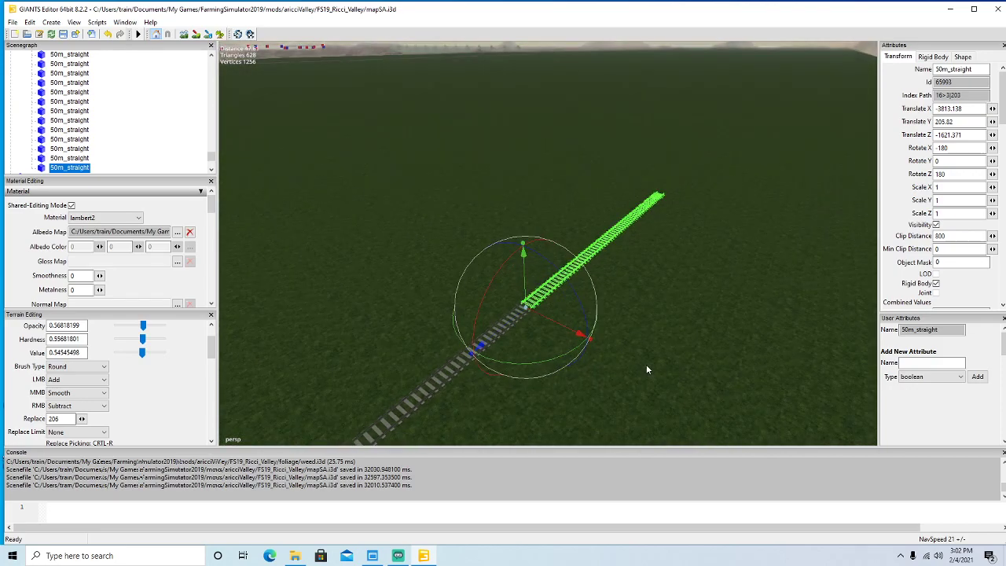
Add another 50m_straight copy beyond the track end and close the gap at Z -1571.278.
{"action": "key", "text": "ctrl+d"}
{"action": "left_click_drag", "start_coordinate": [487, 341], "coordinate": [671, 313]}
{"action": "scroll", "coordinate": [724, 236], "scroll_direction": "up", "scroll_amount": 4}
{"action": "left_click_drag", "start_coordinate": [628, 191], "coordinate": [586, 217]}
{"action": "scroll", "coordinate": [595, 252], "scroll_direction": "up", "scroll_amount": 3}
{"action": "left_click_drag", "start_coordinate": [593, 251], "coordinate": [543, 312]}
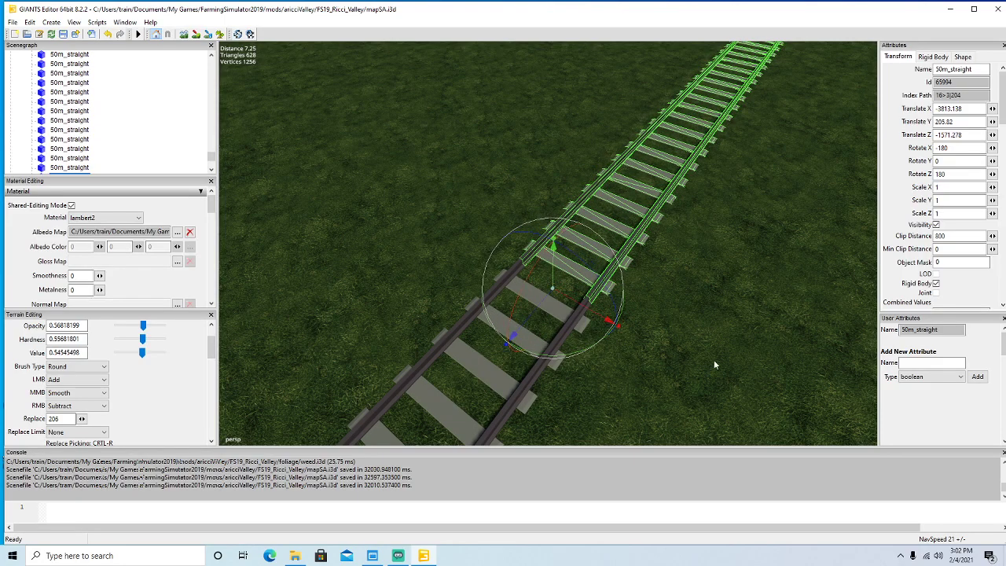
{"action": "scroll", "coordinate": [705, 362], "scroll_direction": "down", "scroll_amount": 8}
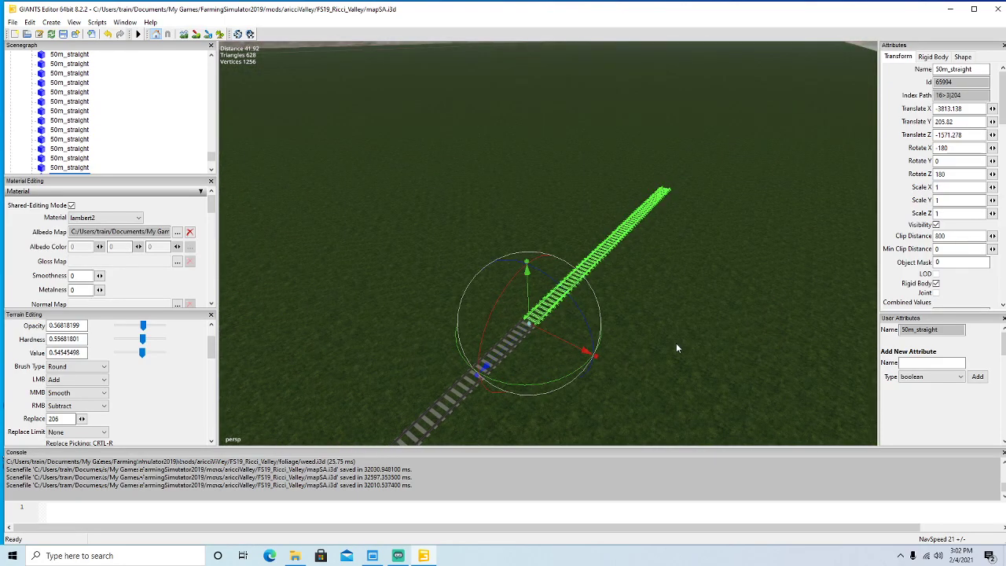
Duplicate the end 50m_straight and join the copy to the existing rails at Z -1521.26.
{"action": "key", "text": "ctrl+d"}
{"action": "left_click_drag", "start_coordinate": [517, 352], "coordinate": [822, 128]}
{"action": "left_click_drag", "start_coordinate": [751, 241], "coordinate": [208, 334], "text": "alt"}
{"action": "scroll", "coordinate": [796, 213], "scroll_direction": "up", "scroll_amount": 8}
{"action": "scroll", "coordinate": [801, 233], "scroll_direction": "up", "scroll_amount": 4}
{"action": "scroll", "coordinate": [429, 370], "scroll_direction": "down", "scroll_amount": 8}
{"action": "left_click_drag", "start_coordinate": [429, 370], "coordinate": [552, 311], "text": "alt"}
{"action": "scroll", "coordinate": [519, 342], "scroll_direction": "down", "scroll_amount": 6}
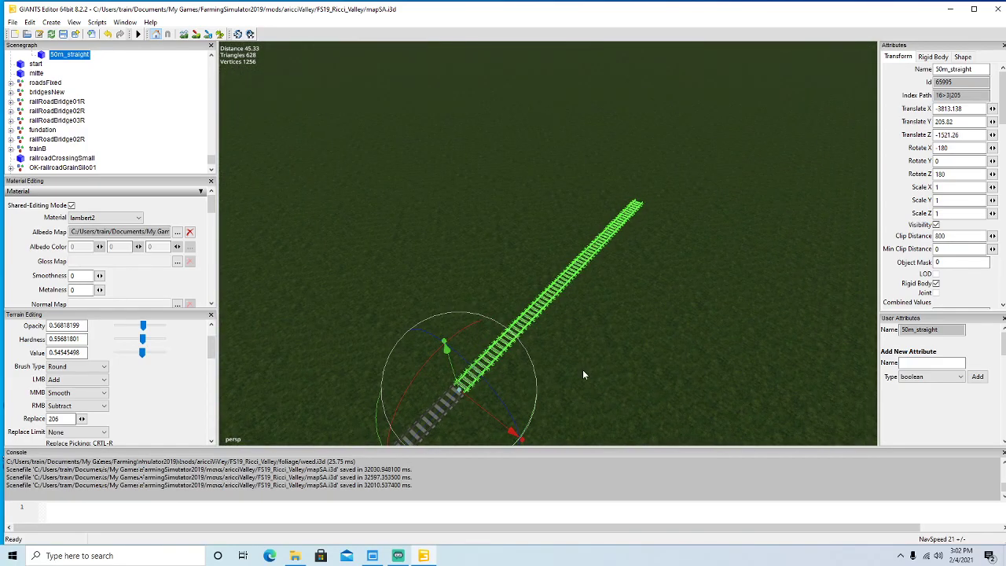
Carry the straight track onward with a 50m_straight copy joined at Z -1471.206.
{"action": "key", "text": "ctrl+d"}
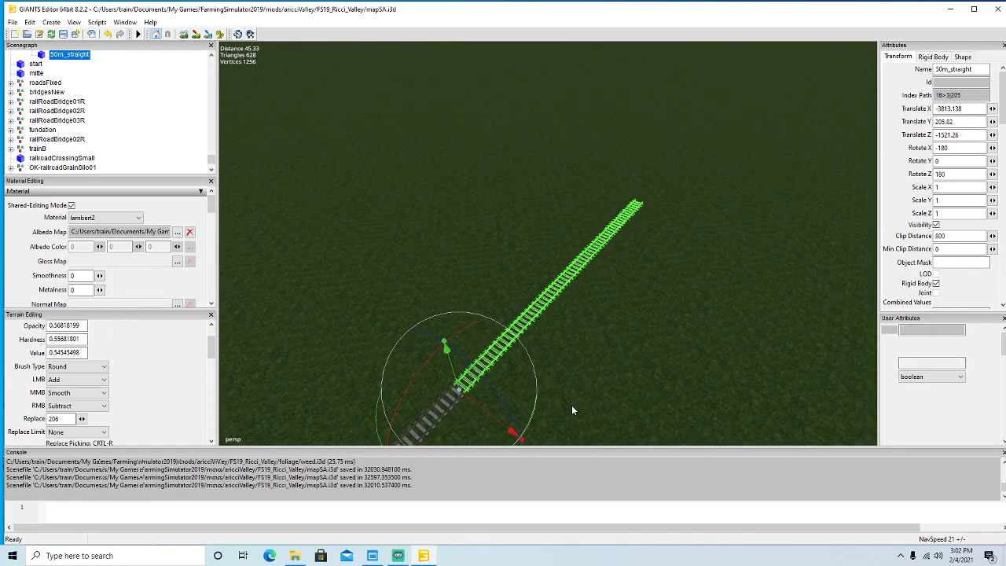
{"action": "left_click_drag", "start_coordinate": [442, 413], "coordinate": [777, 183]}
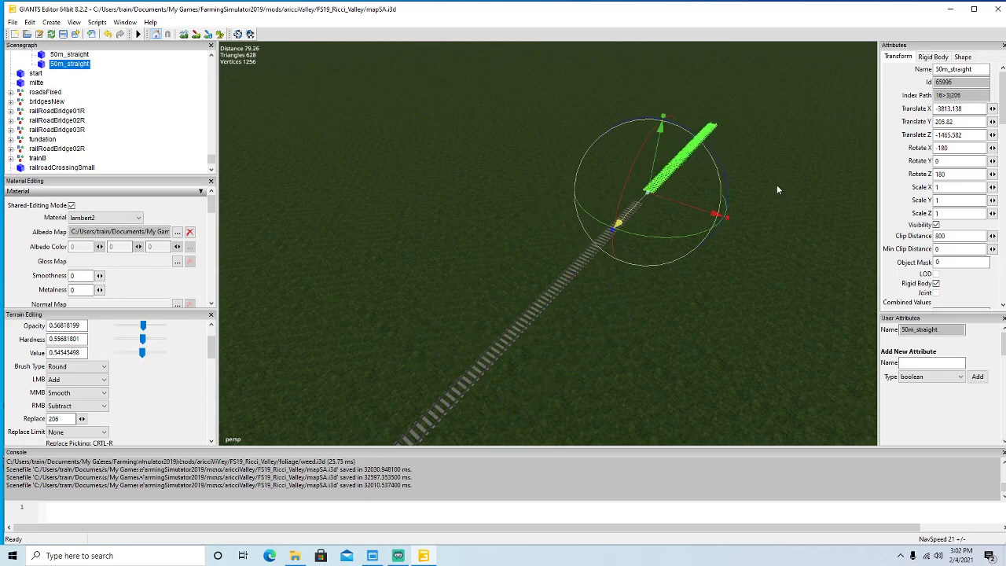
{"action": "scroll", "coordinate": [751, 276], "scroll_direction": "up", "scroll_amount": 6}
{"action": "left_click_drag", "start_coordinate": [751, 275], "coordinate": [771, 284], "text": "alt"}
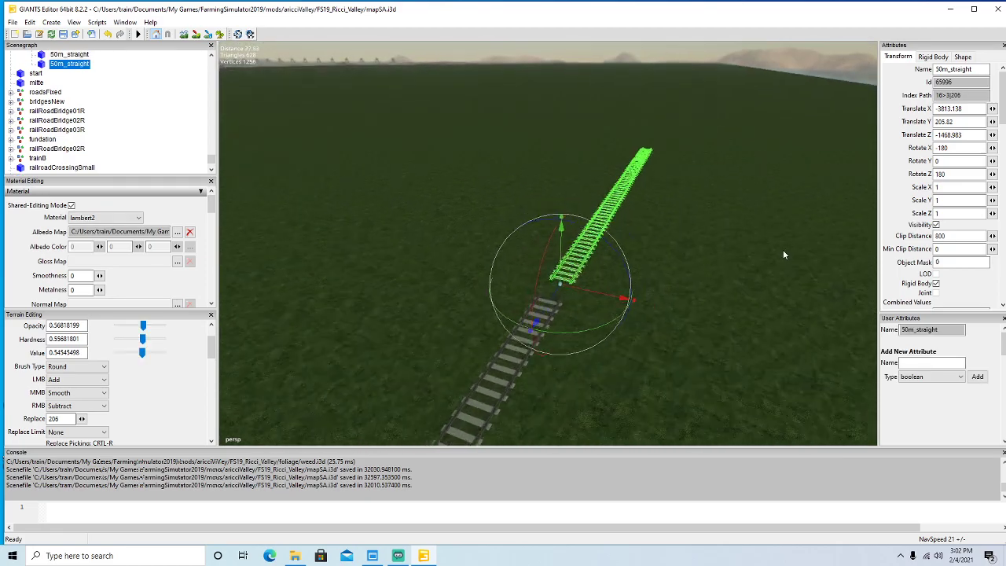
{"action": "scroll", "coordinate": [784, 254], "scroll_direction": "up", "scroll_amount": 5}
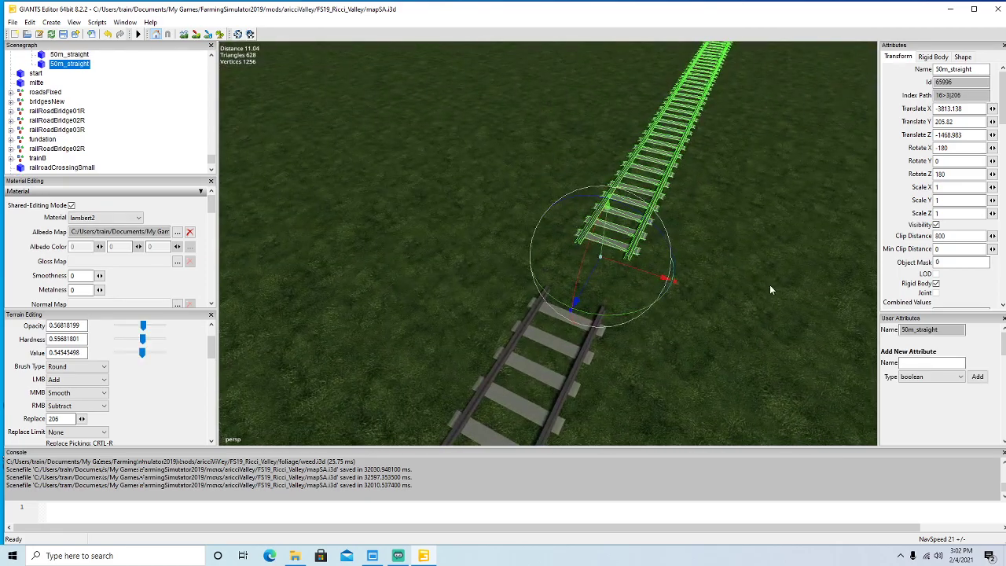
{"action": "left_click_drag", "start_coordinate": [561, 346], "coordinate": [550, 359]}
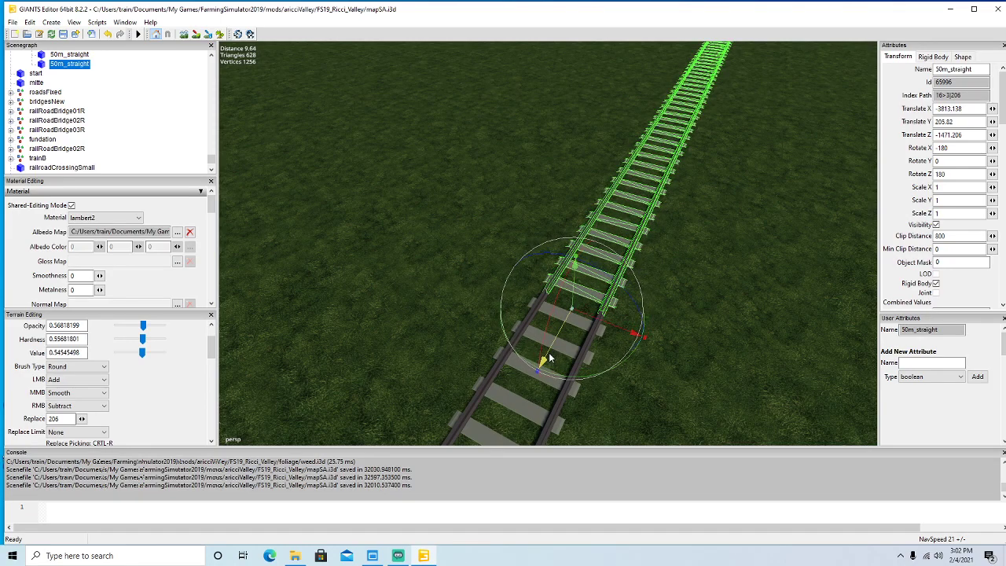
{"action": "scroll", "coordinate": [695, 370], "scroll_direction": "down", "scroll_amount": 8}
{"action": "left_click_drag", "start_coordinate": [695, 370], "coordinate": [692, 316], "text": "alt"}
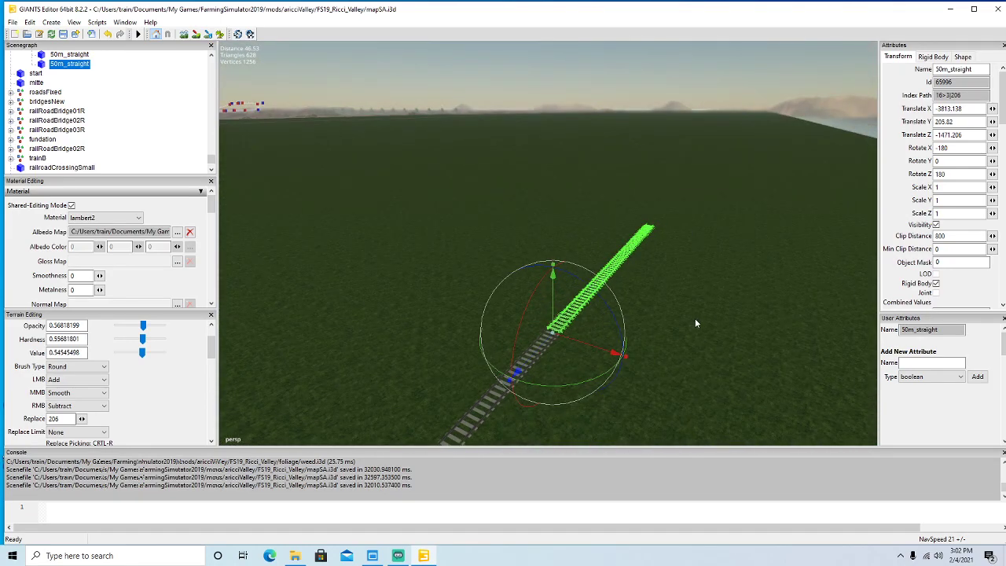
Duplicate the last 50m_straight and pull the copy back to meet the rail ends at Z -1421.195.
{"action": "key", "text": "ctrl+d"}
{"action": "left_click_drag", "start_coordinate": [657, 268], "coordinate": [836, 224]}
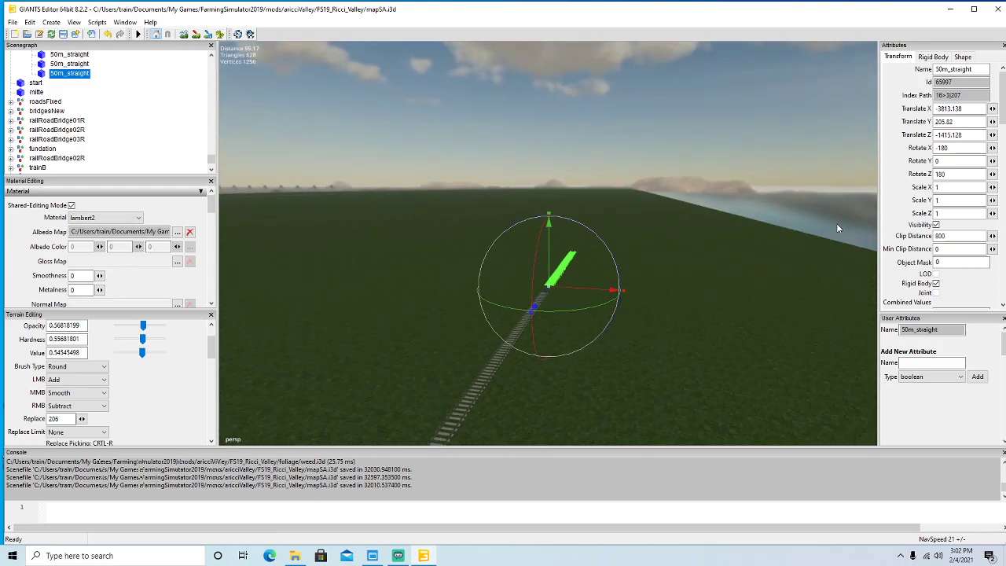
{"action": "scroll", "coordinate": [836, 223], "scroll_direction": "up", "scroll_amount": 10}
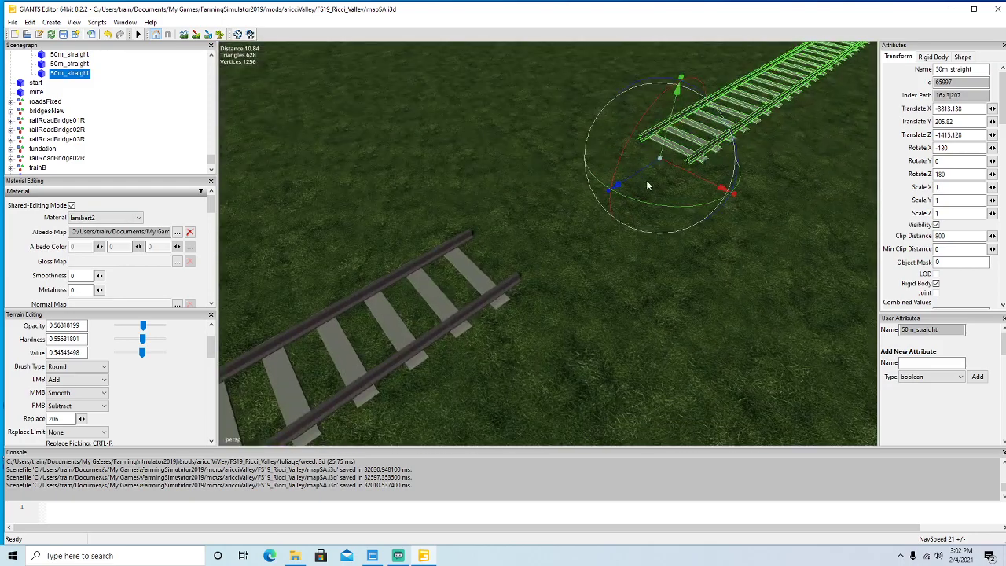
{"action": "left_click_drag", "start_coordinate": [642, 172], "coordinate": [383, 305]}
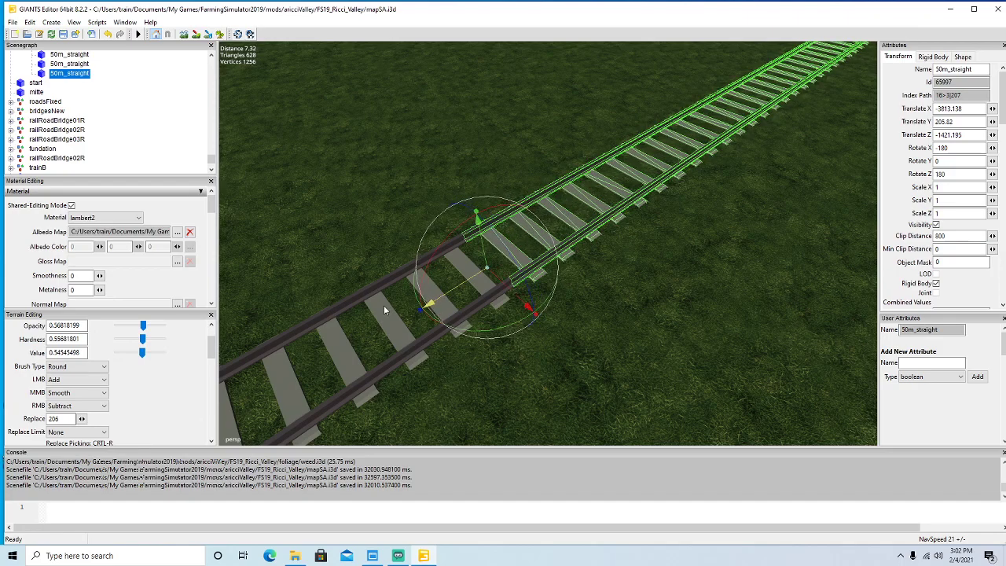
{"action": "scroll", "coordinate": [580, 341], "scroll_direction": "down", "scroll_amount": 1}
{"action": "scroll", "coordinate": [582, 347], "scroll_direction": "down", "scroll_amount": 8}
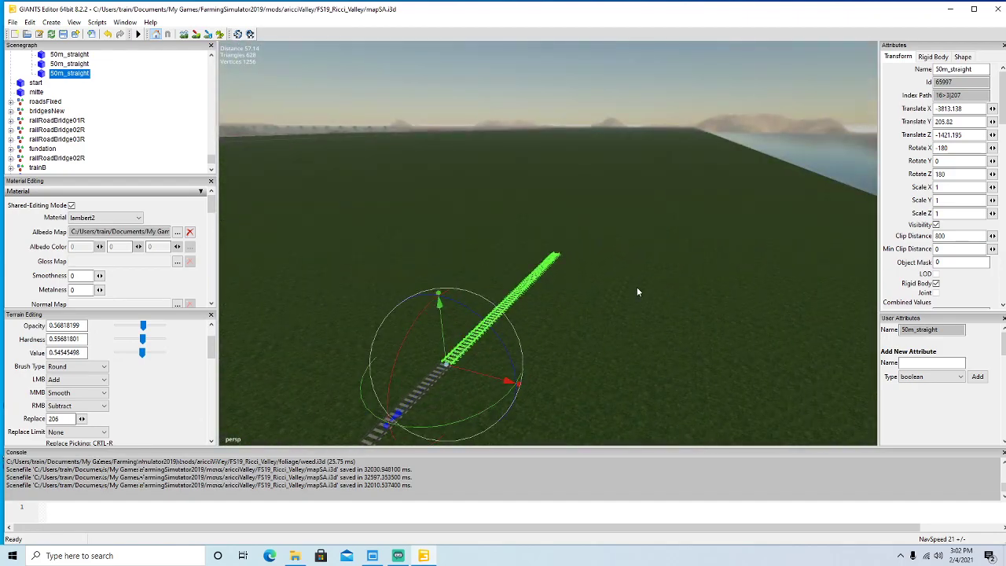
{"action": "right_click_drag", "start_coordinate": [627, 297], "coordinate": [667, 353]}
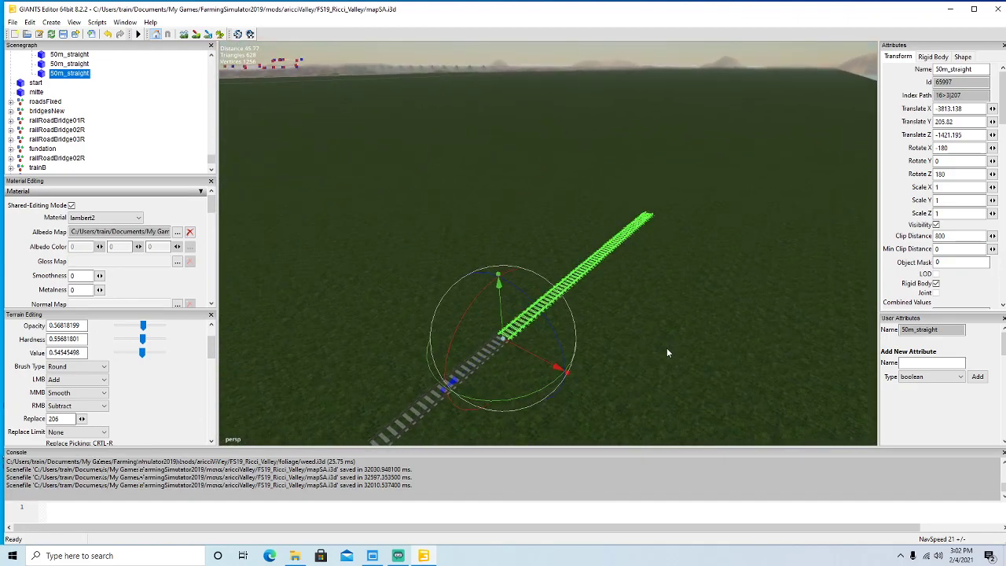
Extend the railway over the grass plain with a further 50m_straight copy joined at Z -1371.149.
{"action": "key", "text": "ctrl+d"}
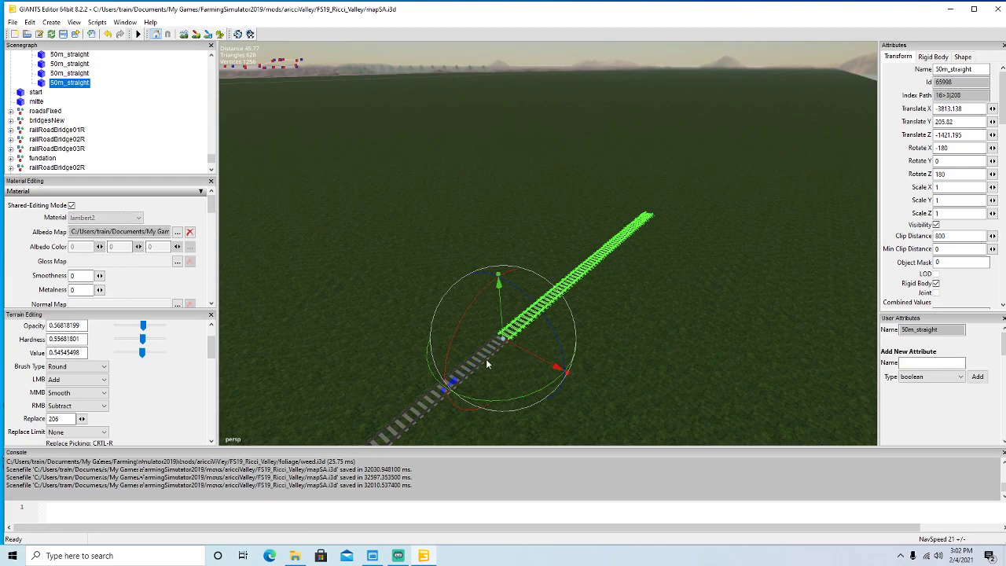
{"action": "left_click_drag", "start_coordinate": [485, 363], "coordinate": [818, 176]}
{"action": "right_click_drag", "start_coordinate": [817, 176], "coordinate": [729, 289]}
{"action": "scroll", "coordinate": [728, 289], "scroll_direction": "up", "scroll_amount": 3}
{"action": "left_click_drag", "start_coordinate": [729, 290], "coordinate": [721, 325], "text": "alt"}
{"action": "left_click_drag", "start_coordinate": [666, 229], "coordinate": [530, 341]}
{"action": "scroll", "coordinate": [710, 414], "scroll_direction": "down", "scroll_amount": 3}
{"action": "left_click_drag", "start_coordinate": [710, 415], "coordinate": [708, 382], "text": "alt"}
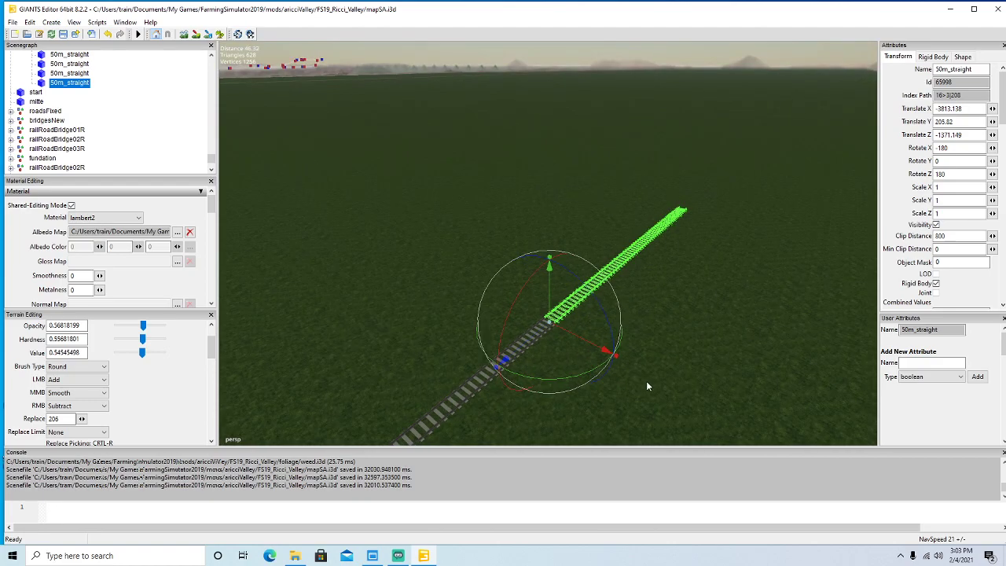
Duplicate the outermost 50m_straight and join the copy to the end of the track at Z -1321.204.
{"action": "key", "text": "ctrl+d"}
{"action": "left_click_drag", "start_coordinate": [781, 213], "coordinate": [875, 165]}
{"action": "left_click_drag", "start_coordinate": [799, 245], "coordinate": [725, 316], "text": "alt"}
{"action": "scroll", "coordinate": [877, 221], "scroll_direction": "up", "scroll_amount": 3}
{"action": "left_click_drag", "start_coordinate": [821, 169], "coordinate": [584, 270]}
{"action": "scroll", "coordinate": [592, 249], "scroll_direction": "down", "scroll_amount": 8}
{"action": "left_click_drag", "start_coordinate": [602, 236], "coordinate": [634, 237], "text": "alt"}
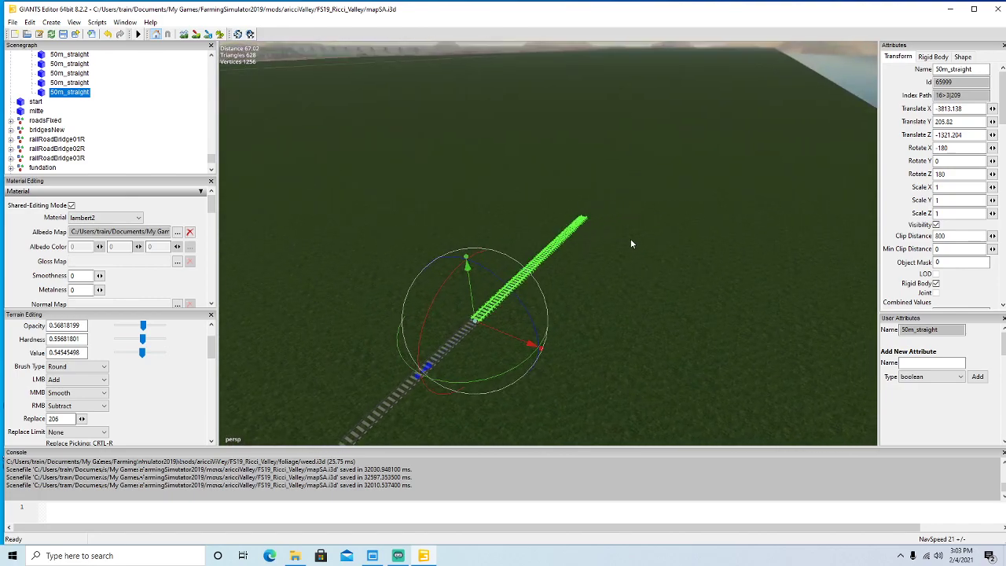
Lengthen the grass-plain railway with a 50m_straight copy joined to the rail ends at Z -1271.174.
{"action": "key", "text": "ctrl+d"}
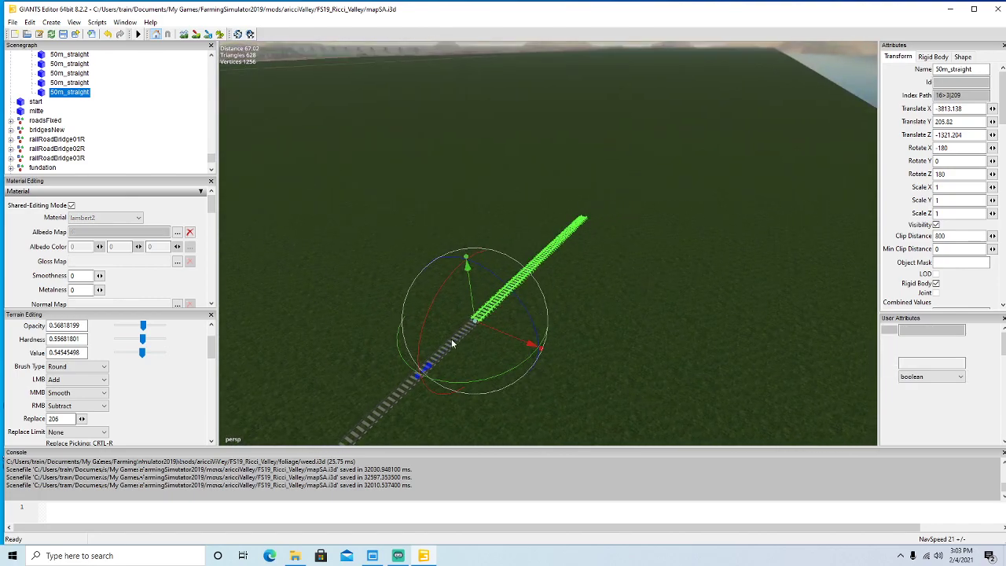
{"action": "left_click_drag", "start_coordinate": [454, 342], "coordinate": [686, 162]}
{"action": "left_click_drag", "start_coordinate": [683, 232], "coordinate": [684, 257], "text": "alt"}
{"action": "scroll", "coordinate": [695, 217], "scroll_direction": "up", "scroll_amount": 8}
{"action": "scroll", "coordinate": [610, 188], "scroll_direction": "up", "scroll_amount": 3}
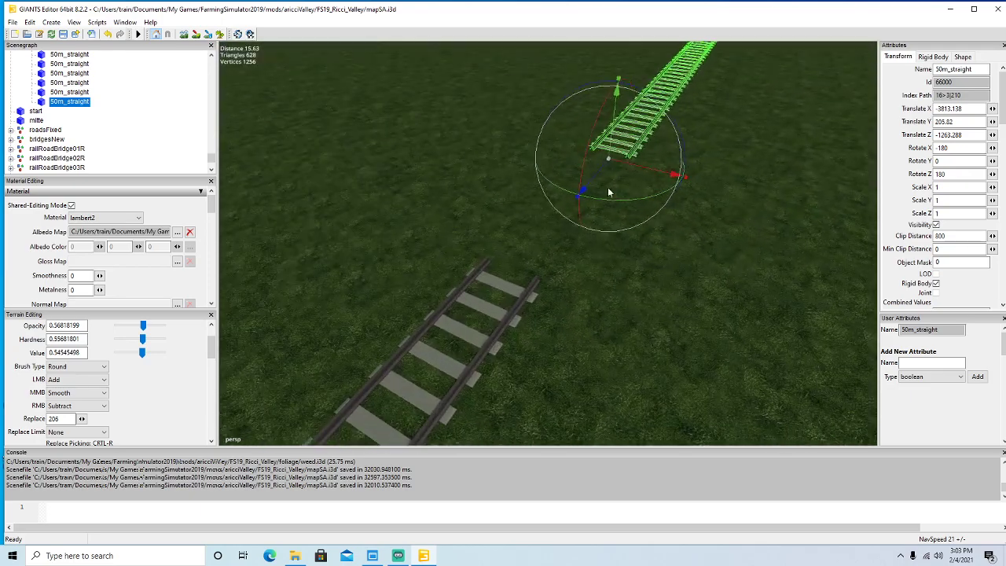
{"action": "left_click_drag", "start_coordinate": [597, 180], "coordinate": [423, 376]}
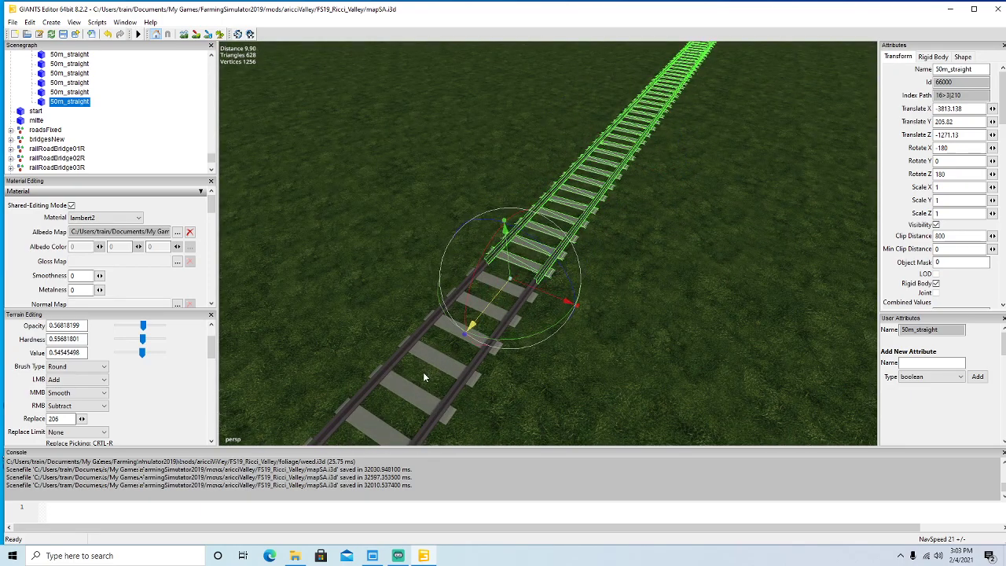
{"action": "scroll", "coordinate": [598, 338], "scroll_direction": "down", "scroll_amount": 6}
{"action": "left_click_drag", "start_coordinate": [597, 338], "coordinate": [618, 291], "text": "alt"}
{"action": "scroll", "coordinate": [612, 298], "scroll_direction": "down", "scroll_amount": 5}
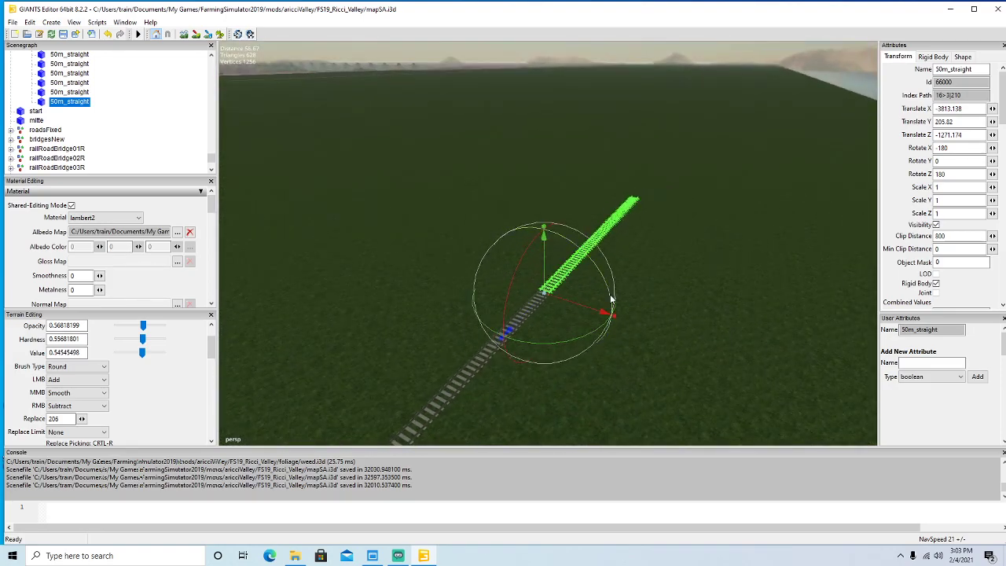
Duplicate the outermost 50m_straight and fit the copy against the open track end at Z -1221.145.
{"action": "key", "text": "ctrl+d"}
{"action": "scroll", "coordinate": [711, 172], "scroll_direction": "down", "scroll_amount": 3}
{"action": "left_click_drag", "start_coordinate": [711, 173], "coordinate": [771, 128]}
{"action": "left_click_drag", "start_coordinate": [710, 219], "coordinate": [719, 264], "text": "alt"}
{"action": "scroll", "coordinate": [741, 201], "scroll_direction": "up", "scroll_amount": 7}
{"action": "left_click_drag", "start_coordinate": [606, 240], "coordinate": [694, 336]}
{"action": "scroll", "coordinate": [659, 379], "scroll_direction": "down", "scroll_amount": 6}
Add another 50m_straight copy along the map edge, joined to the previous piece at Z -1171.107.
{"action": "key", "text": "ctrl+d"}
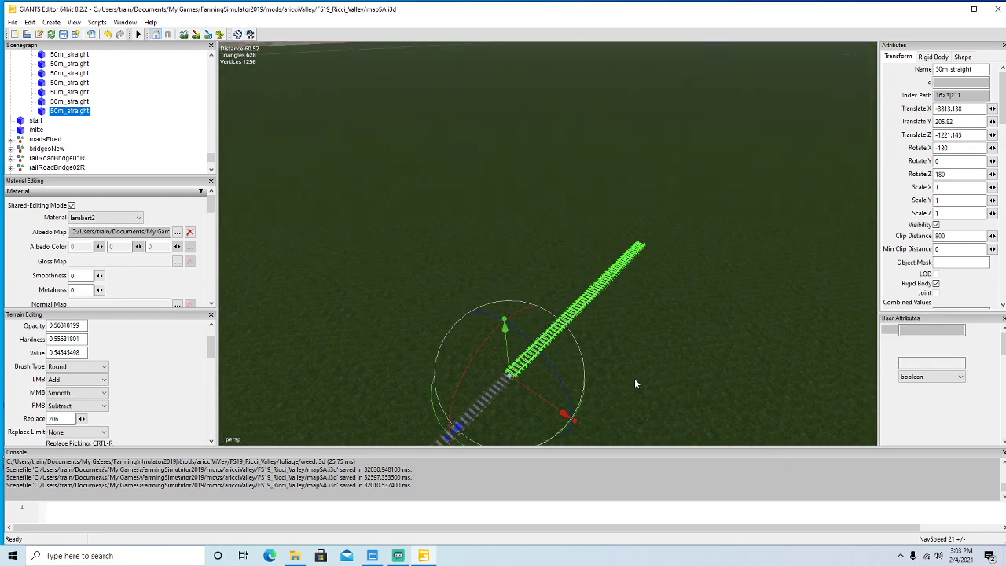
{"action": "left_click_drag", "start_coordinate": [488, 396], "coordinate": [738, 226]}
{"action": "left_click_drag", "start_coordinate": [738, 226], "coordinate": [712, 363], "text": "alt"}
{"action": "scroll", "coordinate": [739, 323], "scroll_direction": "up", "scroll_amount": 8}
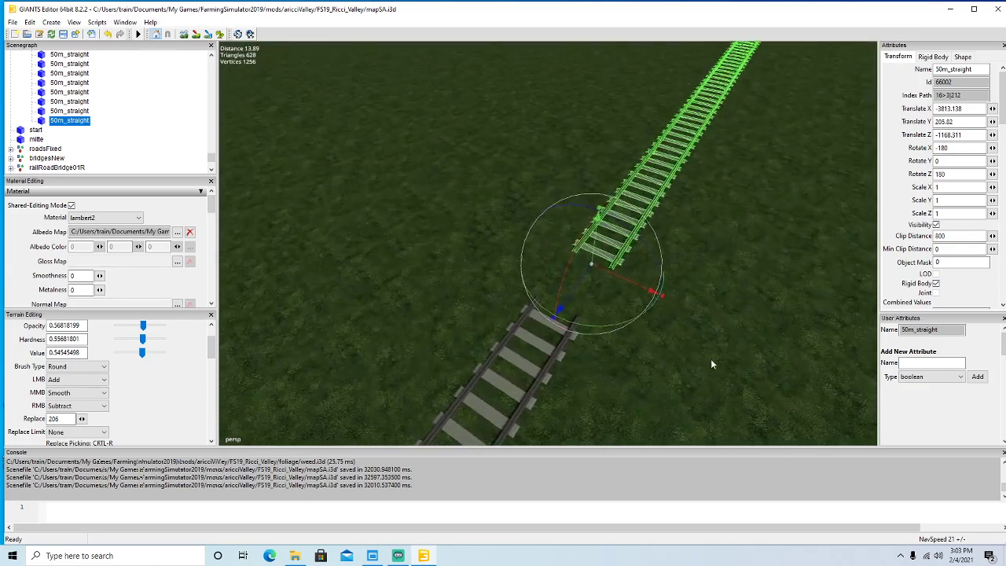
{"action": "left_click_drag", "start_coordinate": [560, 311], "coordinate": [529, 353]}
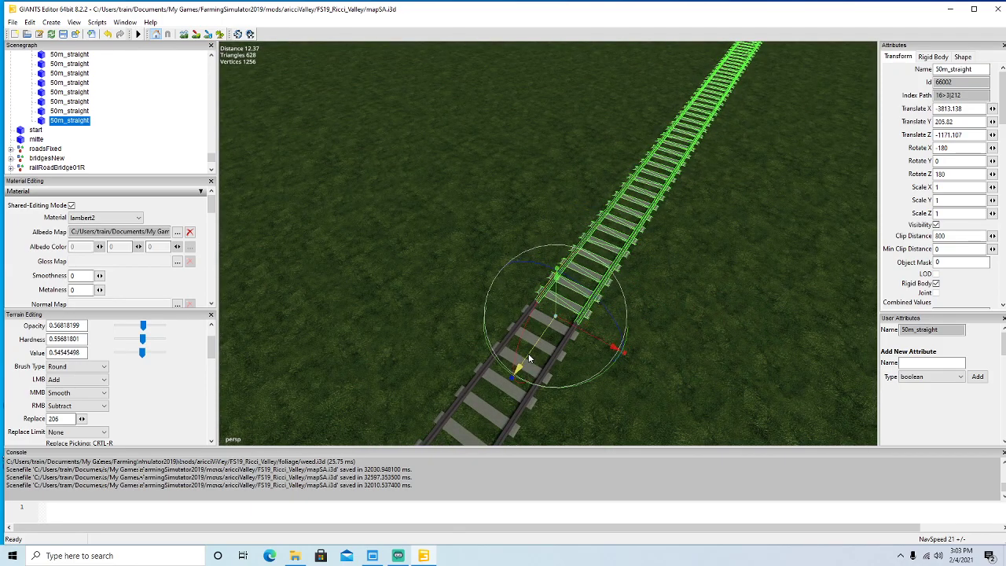
{"action": "left_click_drag", "start_coordinate": [617, 355], "coordinate": [678, 360], "text": "alt"}
{"action": "scroll", "coordinate": [692, 322], "scroll_direction": "down", "scroll_amount": 5}
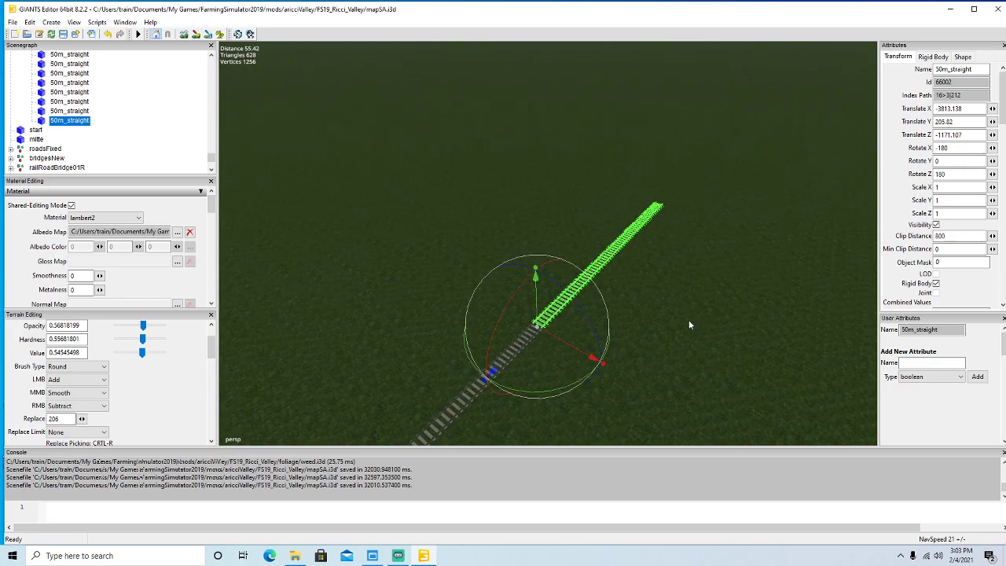
Duplicate the last 50m_straight and slide the copy along the line to join at Z -1121.078.
{"action": "key", "text": "ctrl+d"}
{"action": "left_click_drag", "start_coordinate": [519, 349], "coordinate": [802, 172]}
{"action": "scroll", "coordinate": [752, 242], "scroll_direction": "up", "scroll_amount": 5}
{"action": "left_click_drag", "start_coordinate": [714, 265], "coordinate": [731, 292], "text": "alt"}
{"action": "scroll", "coordinate": [752, 239], "scroll_direction": "up", "scroll_amount": 5}
{"action": "left_click_drag", "start_coordinate": [608, 222], "coordinate": [665, 380]}
{"action": "scroll", "coordinate": [535, 432], "scroll_direction": "down", "scroll_amount": 2}
{"action": "scroll", "coordinate": [663, 378], "scroll_direction": "down", "scroll_amount": 5}
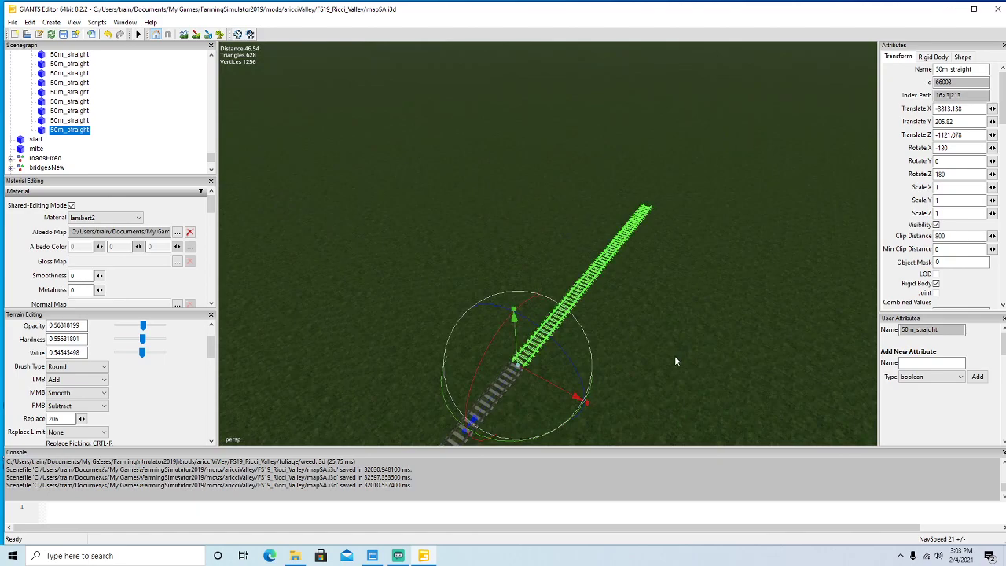
Continue the straight track with a 50m_straight copy pulled back onto the rail ends at Z -1071.019.
{"action": "key", "text": "ctrl+d"}
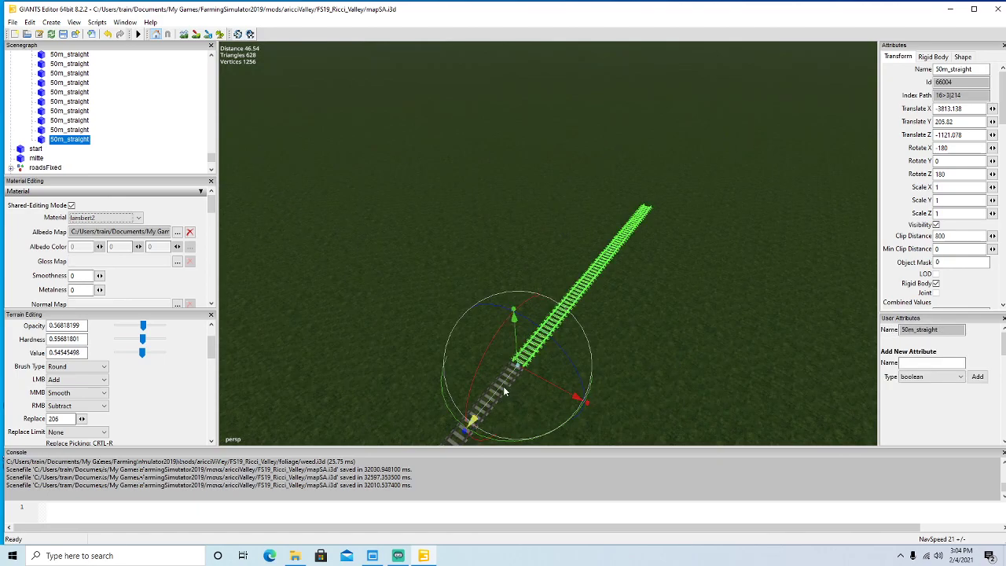
{"action": "left_click_drag", "start_coordinate": [545, 365], "coordinate": [754, 292]}
{"action": "scroll", "coordinate": [775, 231], "scroll_direction": "up", "scroll_amount": 7}
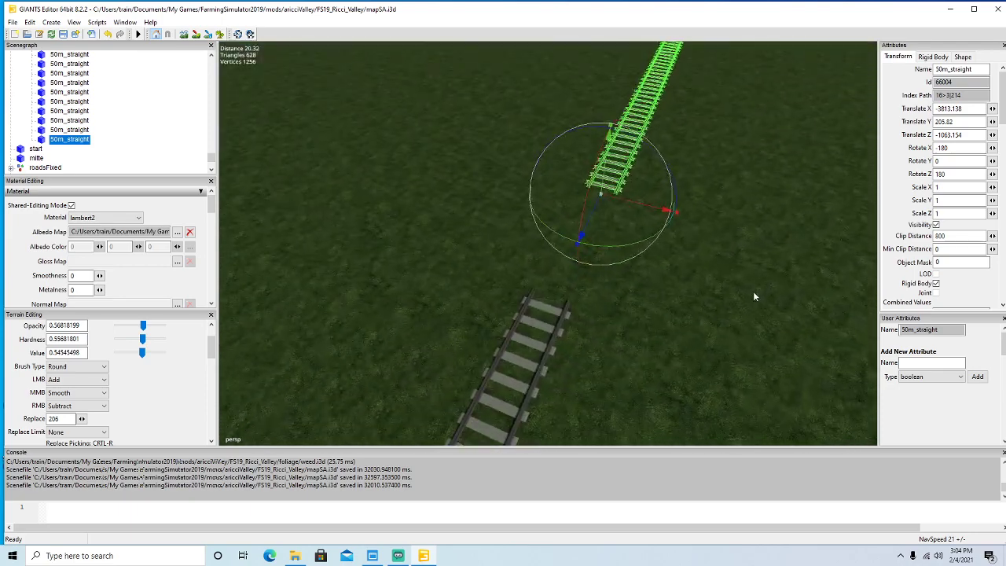
{"action": "scroll", "coordinate": [717, 247], "scroll_direction": "up", "scroll_amount": 2}
{"action": "left_click_drag", "start_coordinate": [629, 179], "coordinate": [488, 466]}
{"action": "left_click_drag", "start_coordinate": [543, 421], "coordinate": [669, 350], "text": "alt"}
{"action": "scroll", "coordinate": [669, 350], "scroll_direction": "down", "scroll_amount": 8}
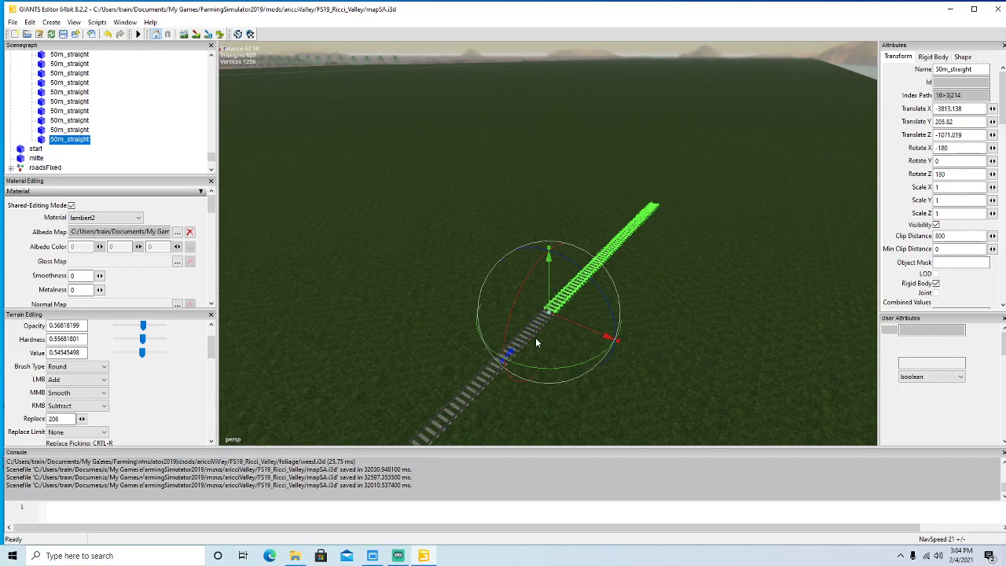
Duplicate the end 50m_straight and close the gap to the existing rails at Z -1021.014.
{"action": "key", "text": "ctrl+d"}
{"action": "left_click_drag", "start_coordinate": [542, 327], "coordinate": [808, 228]}
{"action": "scroll", "coordinate": [811, 186], "scroll_direction": "up", "scroll_amount": 7}
{"action": "middle_click_drag", "start_coordinate": [808, 228], "coordinate": [813, 192], "text": "alt"}
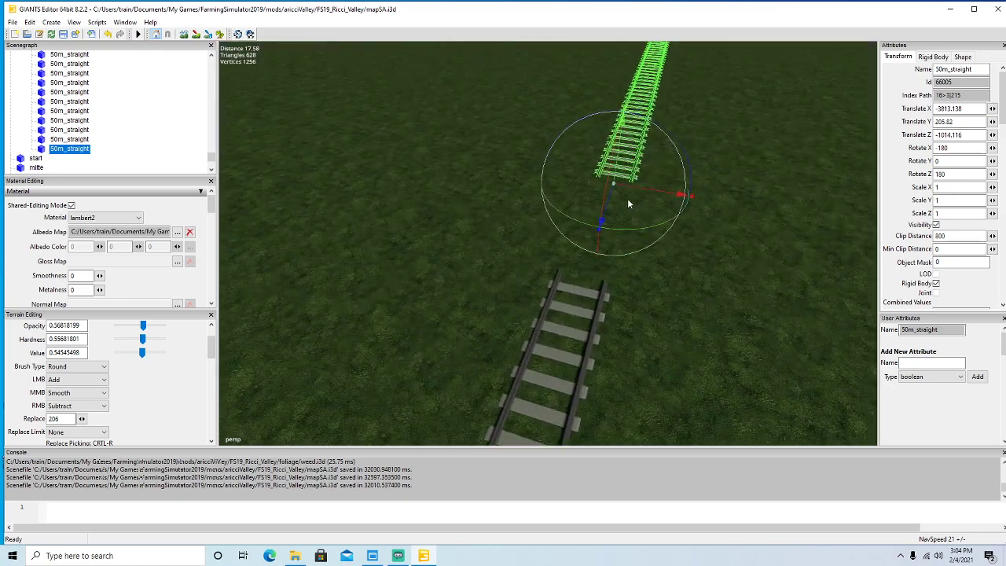
{"action": "left_click_drag", "start_coordinate": [615, 199], "coordinate": [729, 300]}
{"action": "scroll", "coordinate": [713, 354], "scroll_direction": "down", "scroll_amount": 4}
{"action": "scroll", "coordinate": [708, 305], "scroll_direction": "down", "scroll_amount": 1}
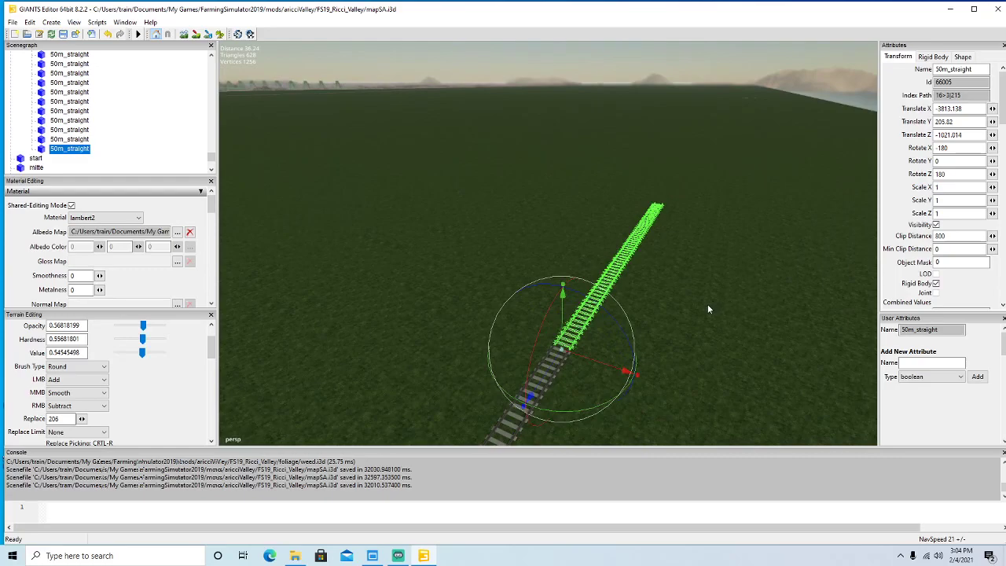
Join a further 50m_straight copy to the track end at Z -970.95 and save the map scene.
{"action": "key", "text": "ctrl+d"}
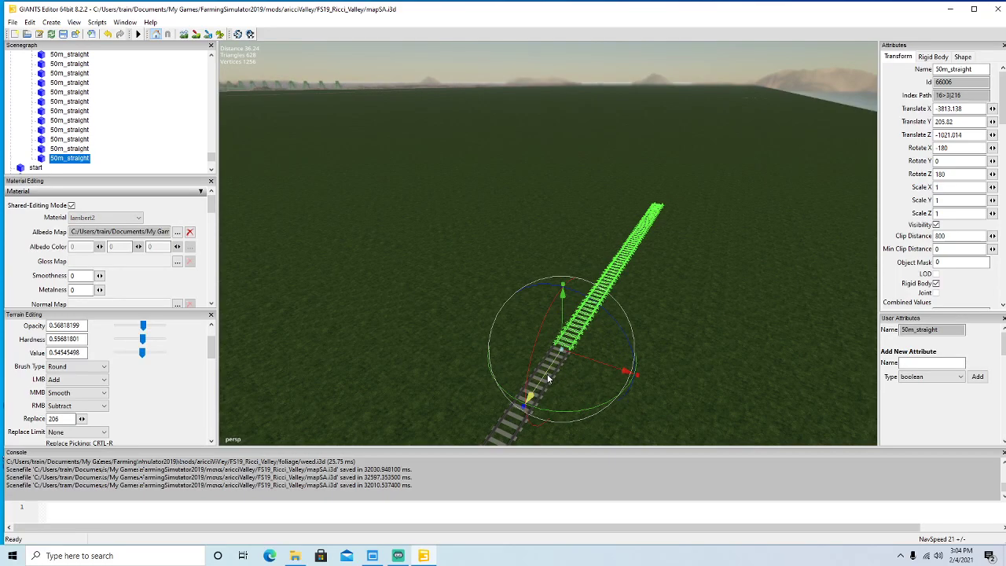
{"action": "scroll", "coordinate": [703, 237], "scroll_direction": "down", "scroll_amount": 3}
{"action": "left_click_drag", "start_coordinate": [849, 143], "coordinate": [904, 103]}
{"action": "left_click_drag", "start_coordinate": [774, 234], "coordinate": [749, 281], "text": "alt"}
{"action": "scroll", "coordinate": [823, 200], "scroll_direction": "up", "scroll_amount": 3}
{"action": "scroll", "coordinate": [749, 281], "scroll_direction": "up", "scroll_amount": 3}
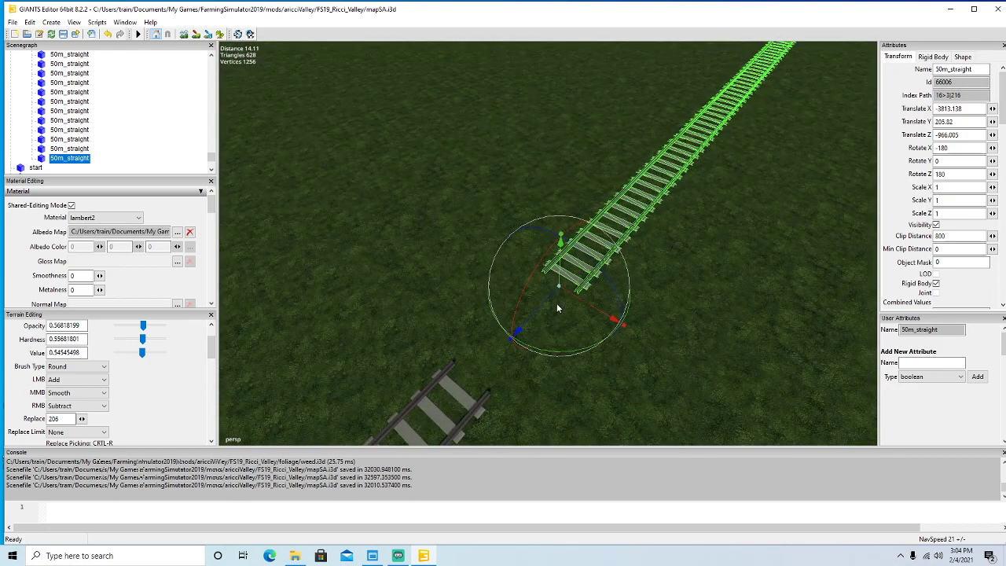
{"action": "left_click_drag", "start_coordinate": [548, 298], "coordinate": [441, 413]}
{"action": "scroll", "coordinate": [679, 373], "scroll_direction": "down", "scroll_amount": 3}
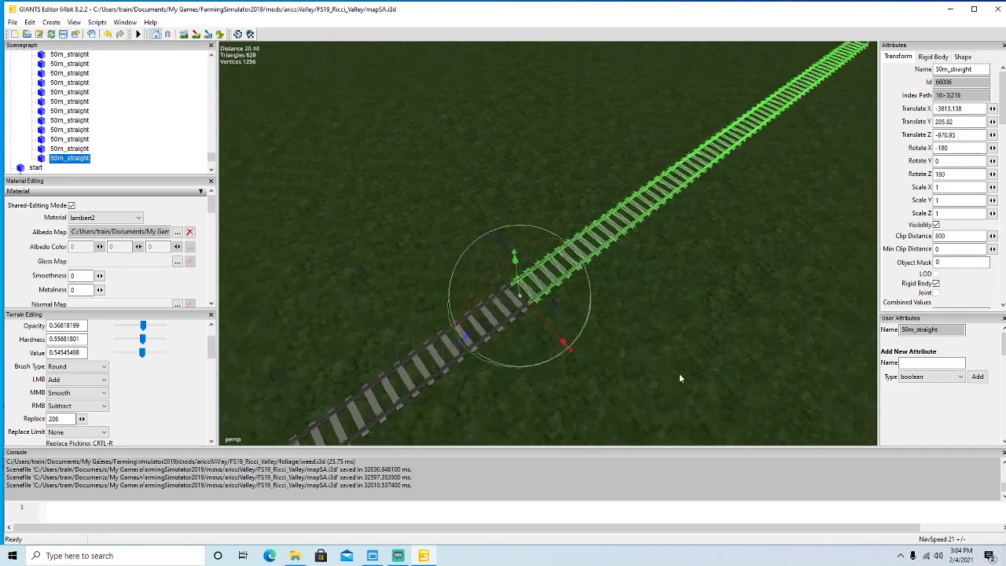
{"action": "left_click_drag", "start_coordinate": [680, 376], "coordinate": [724, 308], "text": "alt"}
{"action": "scroll", "coordinate": [728, 327], "scroll_direction": "down", "scroll_amount": 2}
{"action": "left_click", "coordinate": [64, 34]}
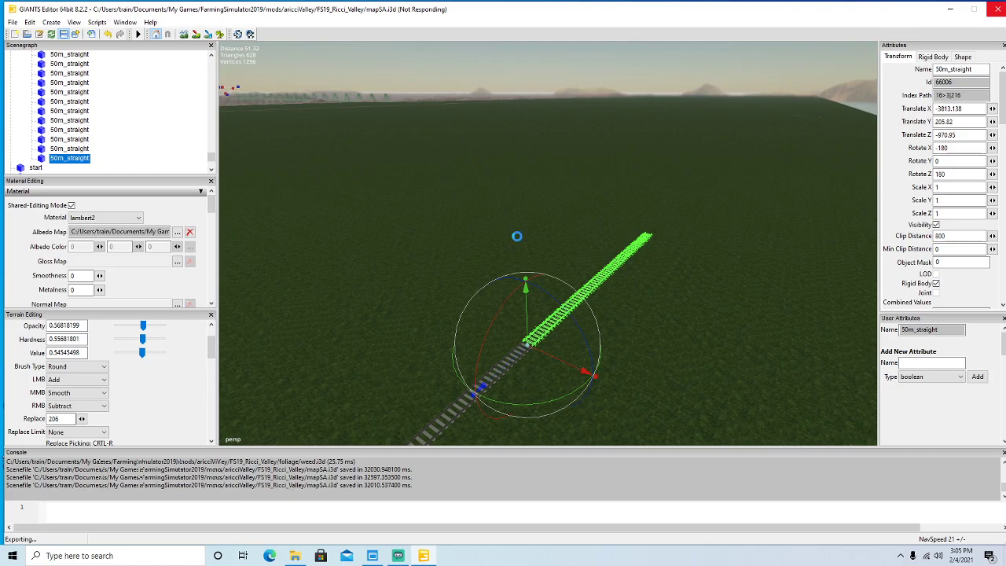
Extend the railway across the grass with a duplicated 50m_straight joined at Z -920.94.
{"action": "left_click_drag", "start_coordinate": [663, 352], "coordinate": [663, 366], "text": "alt"}
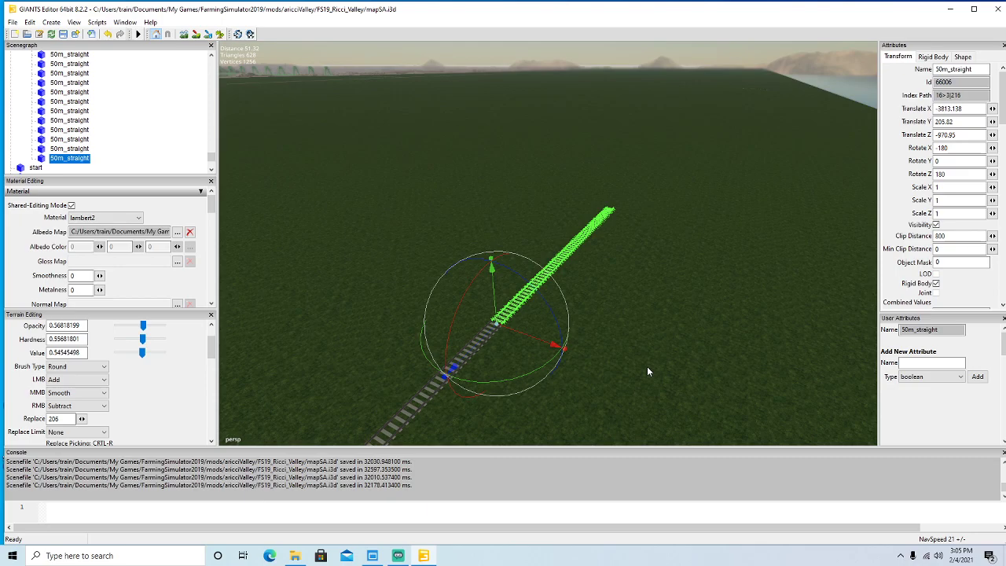
{"action": "key", "text": "ctrl+d"}
{"action": "left_click_drag", "start_coordinate": [481, 339], "coordinate": [791, 132]}
{"action": "left_click_drag", "start_coordinate": [784, 170], "coordinate": [640, 339], "text": "alt"}
{"action": "scroll", "coordinate": [683, 271], "scroll_direction": "up", "scroll_amount": 4}
{"action": "scroll", "coordinate": [683, 273], "scroll_direction": "up", "scroll_amount": 3}
{"action": "left_click_drag", "start_coordinate": [577, 189], "coordinate": [367, 352]}
{"action": "scroll", "coordinate": [644, 341], "scroll_direction": "down", "scroll_amount": 3}
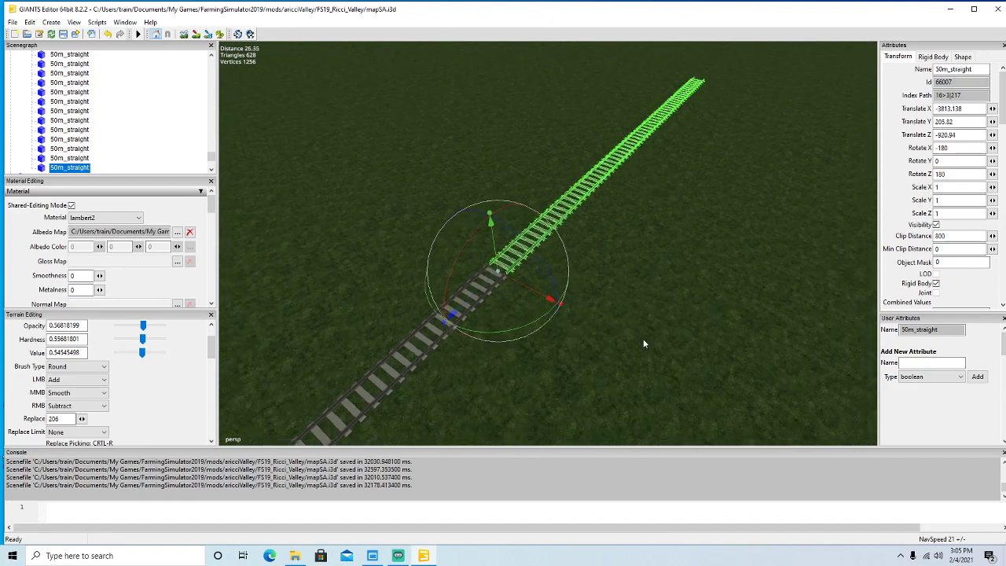
{"action": "scroll", "coordinate": [644, 341], "scroll_direction": "down", "scroll_amount": 5}
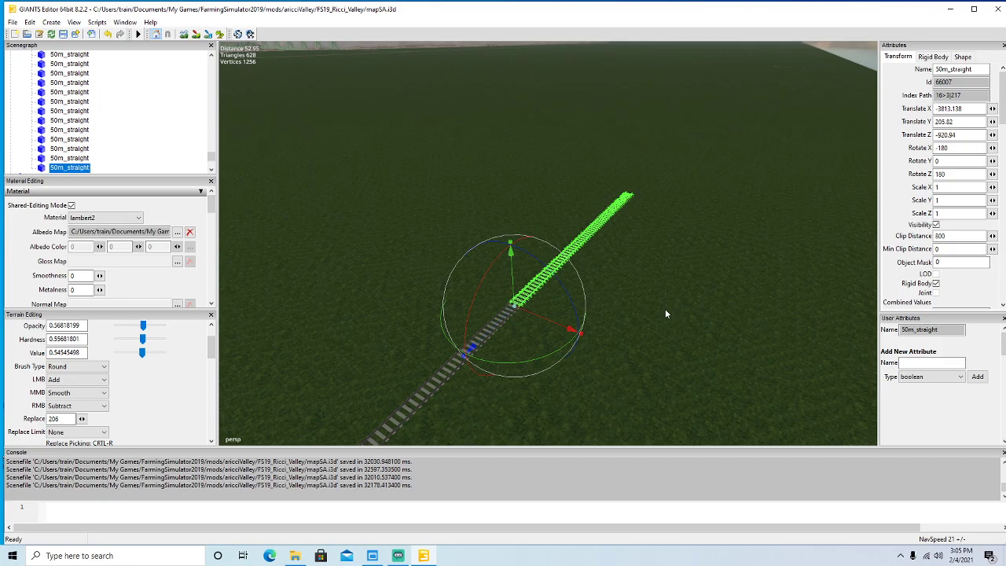
Duplicate the last 50m_straight and move the copy forward beyond the track end to about Z -864.6.
{"action": "key", "text": "ctrl+d"}
{"action": "left_click_drag", "start_coordinate": [497, 323], "coordinate": [784, 132]}
{"action": "scroll", "coordinate": [743, 241], "scroll_direction": "up", "scroll_amount": 5}
{"action": "left_click_drag", "start_coordinate": [694, 281], "coordinate": [664, 308], "text": "alt"}
{"action": "scroll", "coordinate": [665, 308], "scroll_direction": "up", "scroll_amount": 2}
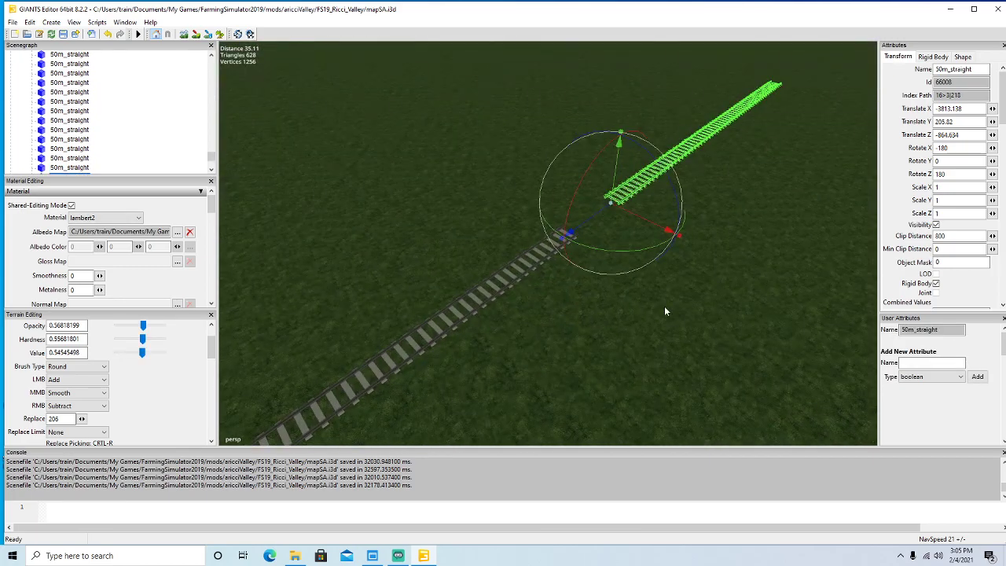
Slide the selected 50m_straight piece back along Z to about -870.95 so it meets the end of the laid track.
{"action": "scroll", "coordinate": [664, 308], "scroll_direction": "up", "scroll_amount": 4}
{"action": "left_click_drag", "start_coordinate": [608, 207], "coordinate": [529, 259]}
Duplicate the end track piece and slide the copy along Z to about -820.9, undoing the accidental tilt and keeping it joined to the track.
{"action": "left_click_drag", "start_coordinate": [704, 330], "coordinate": [723, 318], "text": "alt"}
{"action": "scroll", "coordinate": [701, 353], "scroll_direction": "down", "scroll_amount": 5}
{"action": "scroll", "coordinate": [732, 316], "scroll_direction": "down", "scroll_amount": 3}
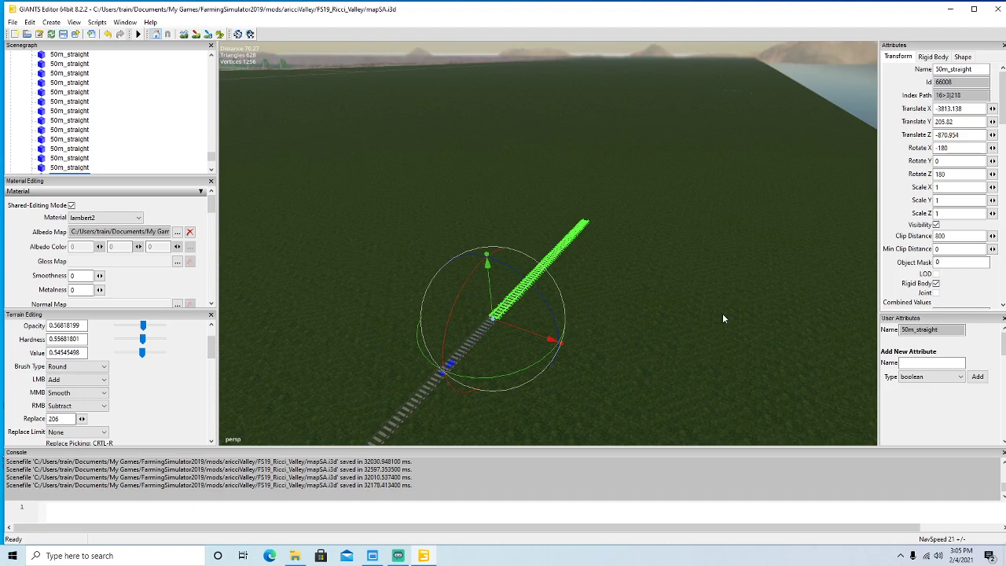
{"action": "key", "text": "ctrl+d"}
{"action": "left_click_drag", "start_coordinate": [475, 340], "coordinate": [522, 269]}
{"action": "scroll", "coordinate": [727, 258], "scroll_direction": "up", "scroll_amount": 8}
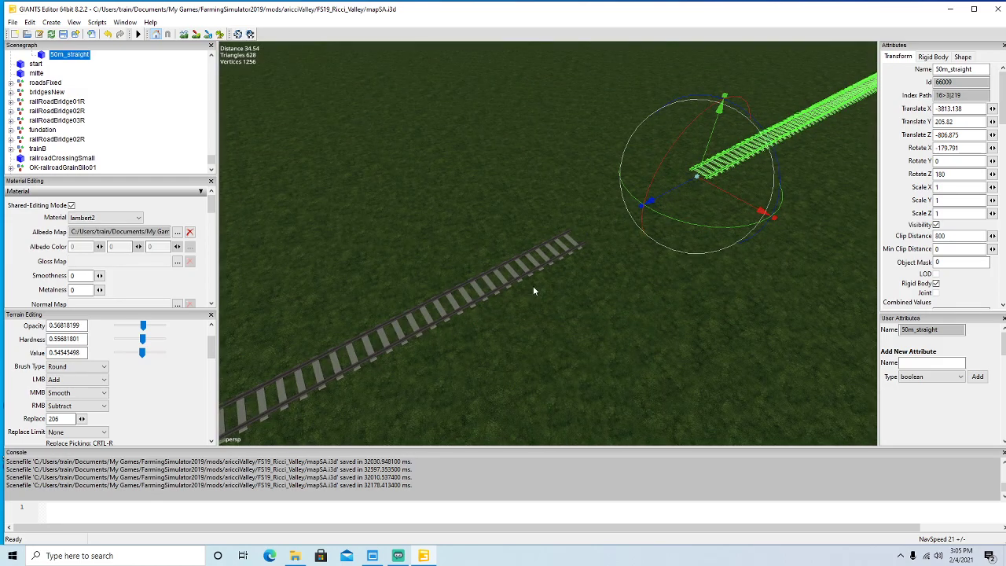
{"action": "left_click", "coordinate": [107, 34]}
{"action": "left_click_drag", "start_coordinate": [685, 184], "coordinate": [495, 247]}
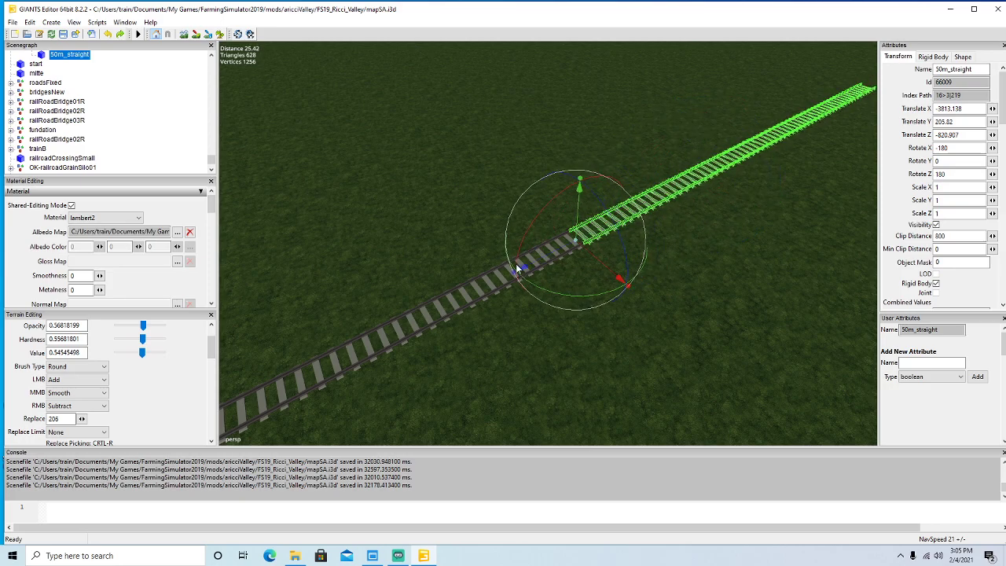
Duplicate the last straight piece and butt the copy against the track end at Translate Z about -770.87.
{"action": "scroll", "coordinate": [494, 247], "scroll_direction": "down", "scroll_amount": 10}
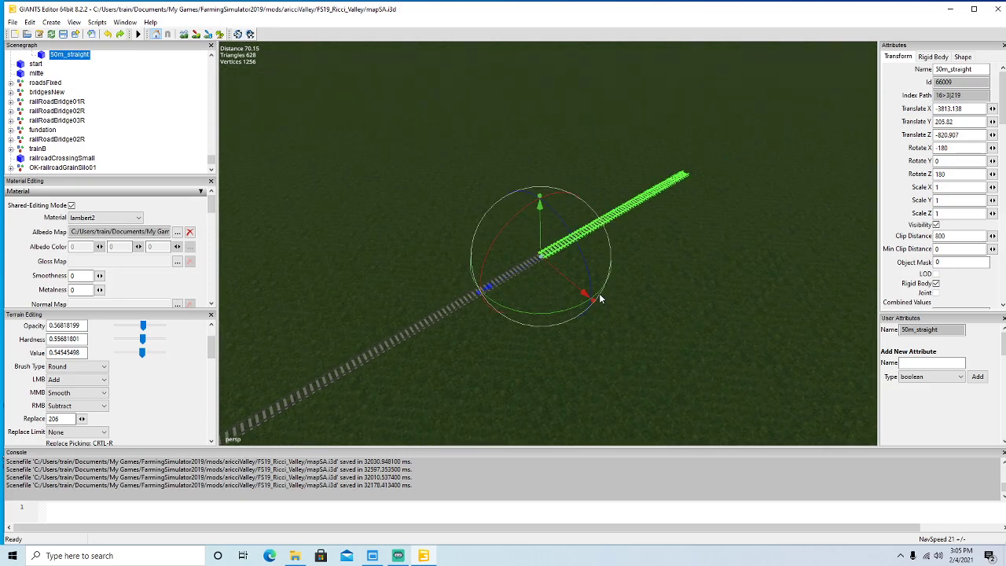
{"action": "left_click_drag", "start_coordinate": [600, 296], "coordinate": [603, 293], "text": "alt"}
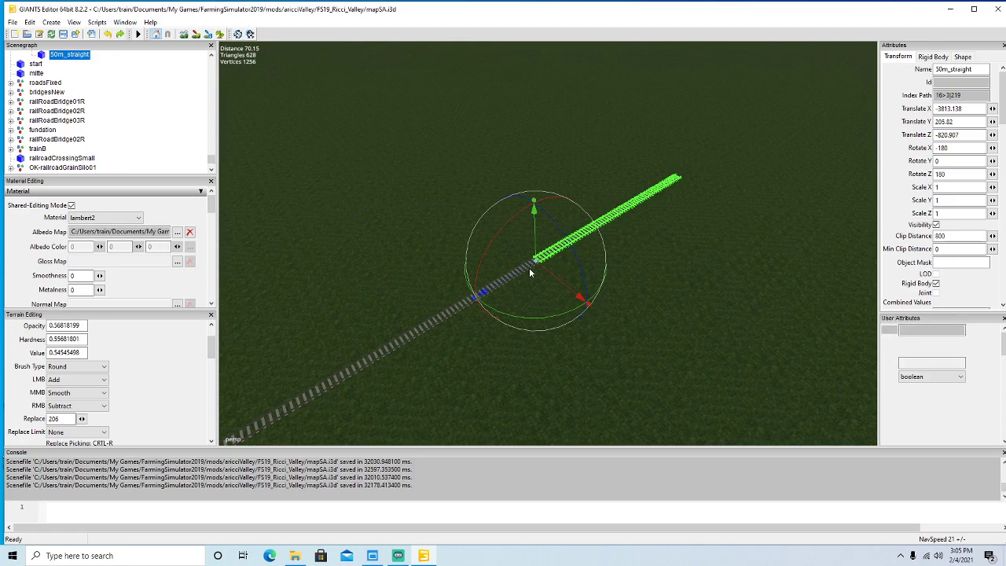
{"action": "key", "text": "ctrl+d"}
{"action": "left_click_drag", "start_coordinate": [521, 268], "coordinate": [765, 150]}
{"action": "left_click_drag", "start_coordinate": [706, 261], "coordinate": [732, 268], "text": "alt"}
{"action": "scroll", "coordinate": [763, 224], "scroll_direction": "up", "scroll_amount": 10}
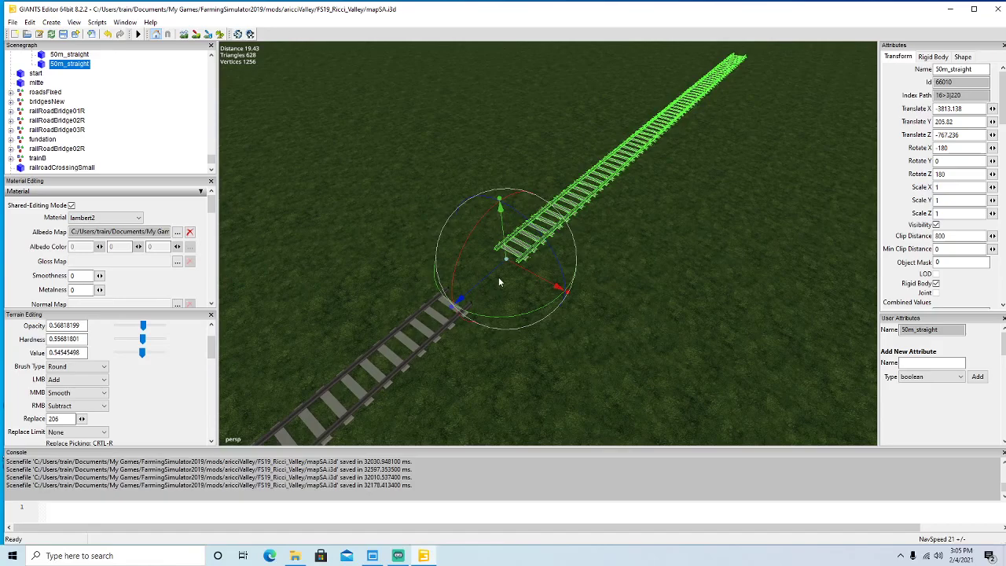
{"action": "left_click_drag", "start_coordinate": [494, 270], "coordinate": [426, 316]}
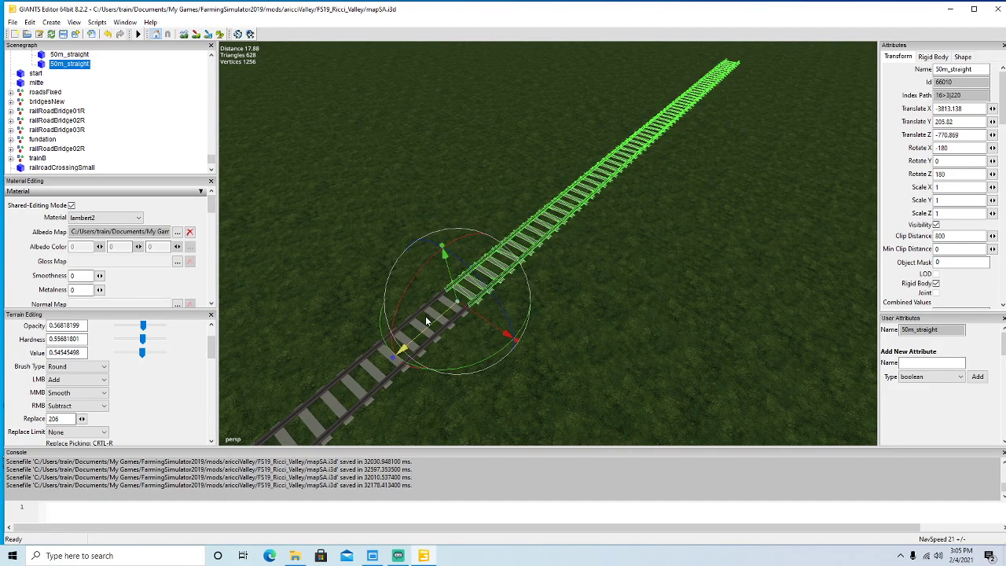
Extend the line with another copy of the straight piece, aligned at Translate Z about -720.83.
{"action": "scroll", "coordinate": [657, 308], "scroll_direction": "down", "scroll_amount": 5}
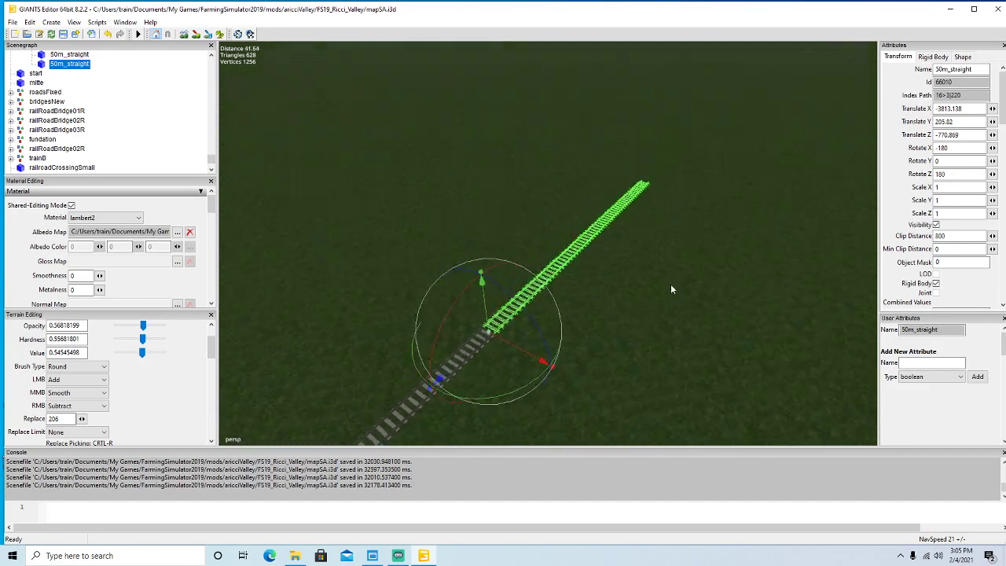
{"action": "left_click_drag", "start_coordinate": [671, 285], "coordinate": [673, 280], "text": "alt"}
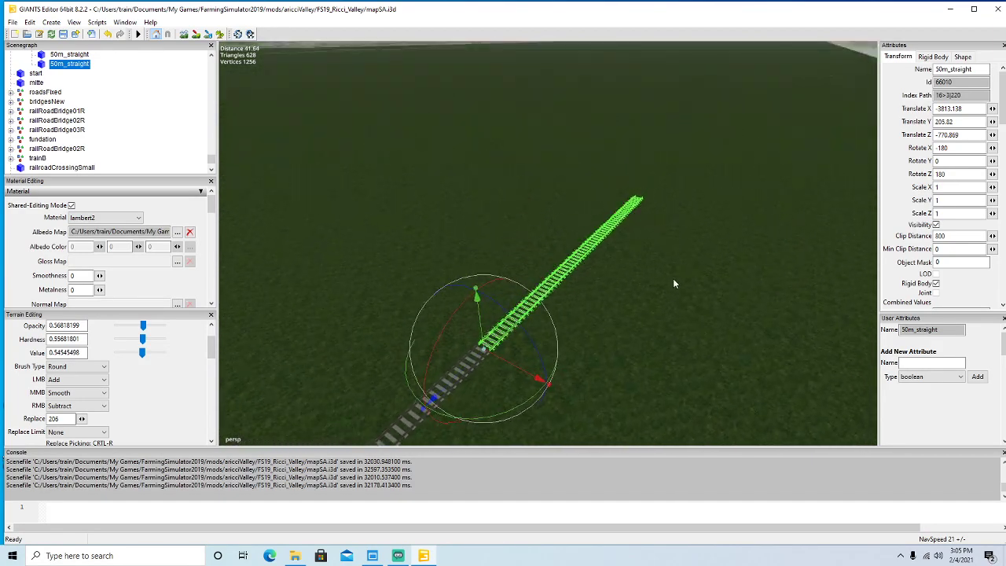
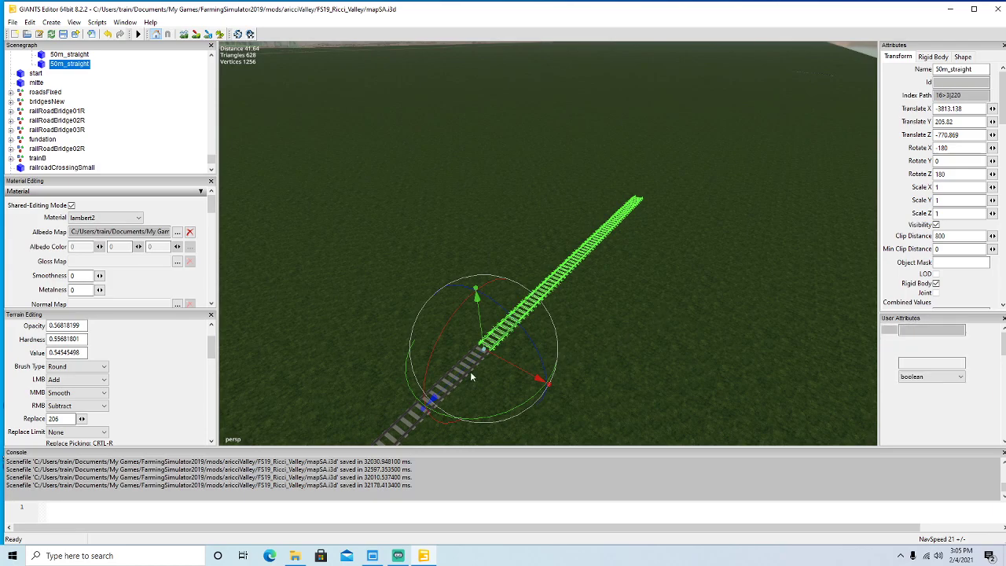
{"action": "key", "text": "ctrl+d"}
{"action": "middle_click_drag", "start_coordinate": [463, 373], "coordinate": [814, 170], "text": "alt"}
{"action": "left_click_drag", "start_coordinate": [814, 169], "coordinate": [663, 269], "text": "alt"}
{"action": "scroll", "coordinate": [761, 242], "scroll_direction": "up", "scroll_amount": 5}
{"action": "middle_click_drag", "start_coordinate": [636, 233], "coordinate": [481, 330]}
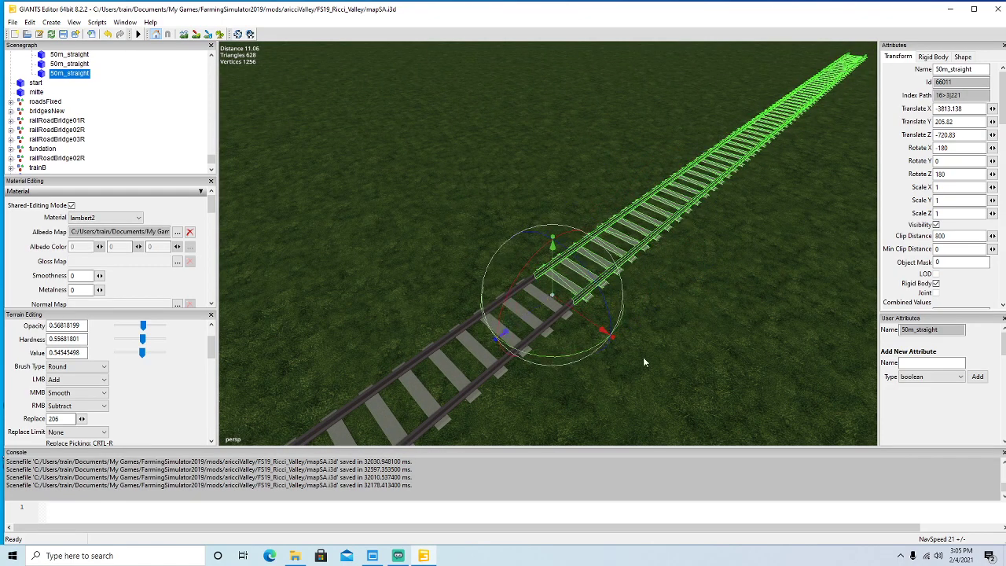
Duplicate the end straight piece and join the copy to the line at Translate Z about -670.82.
{"action": "scroll", "coordinate": [665, 359], "scroll_direction": "down", "scroll_amount": 5}
{"action": "left_click_drag", "start_coordinate": [665, 359], "coordinate": [683, 329], "text": "alt"}
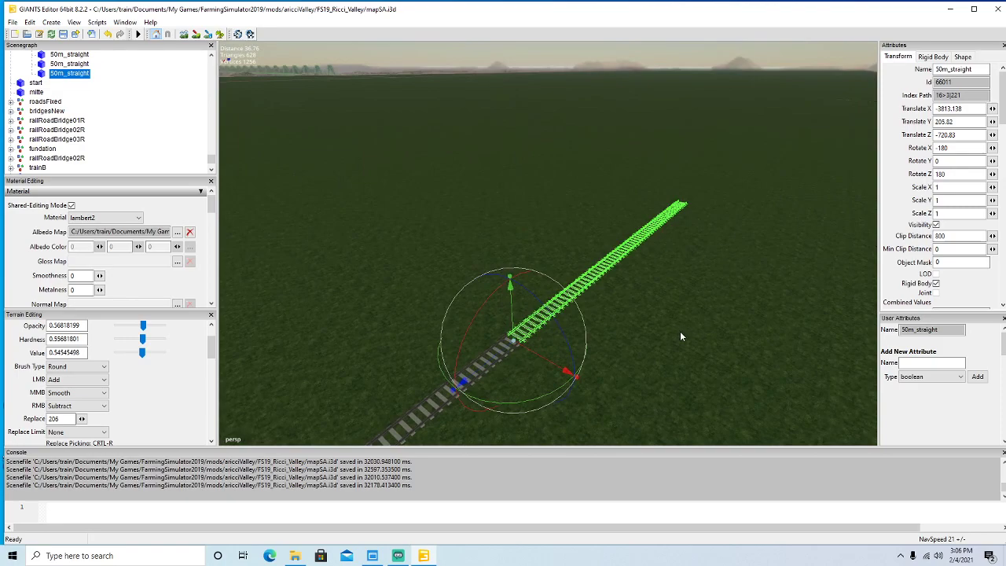
{"action": "key", "text": "ctrl+d"}
{"action": "middle_click_drag", "start_coordinate": [500, 353], "coordinate": [865, 157]}
{"action": "left_click_drag", "start_coordinate": [865, 158], "coordinate": [771, 233], "text": "alt"}
{"action": "scroll", "coordinate": [771, 233], "scroll_direction": "up", "scroll_amount": 5}
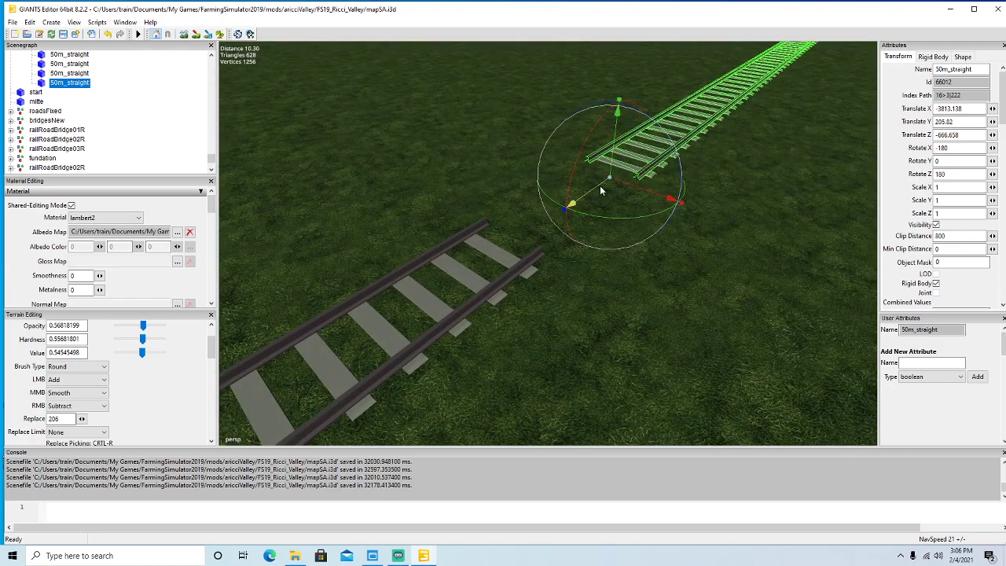
{"action": "left_click_drag", "start_coordinate": [599, 185], "coordinate": [453, 258], "text": "alt"}
{"action": "middle_click_drag", "start_coordinate": [454, 258], "coordinate": [420, 275]}
Add another duplicated straight piece to the line, positioned at Translate Z about -620.7.
{"action": "left_click_drag", "start_coordinate": [420, 275], "coordinate": [598, 316], "text": "alt"}
{"action": "scroll", "coordinate": [600, 296], "scroll_direction": "down", "scroll_amount": 5}
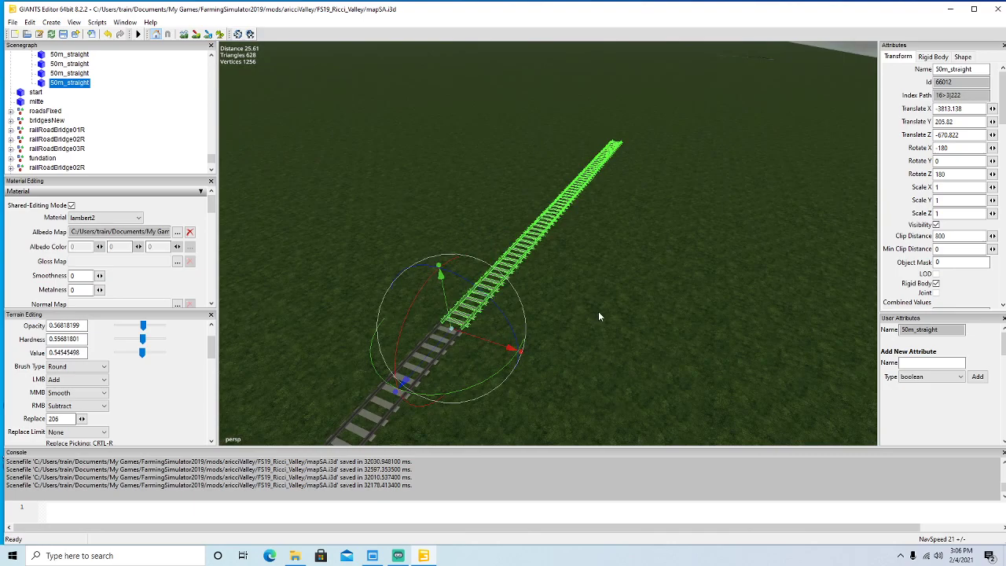
{"action": "key", "text": "ctrl+d"}
{"action": "middle_click_drag", "start_coordinate": [435, 349], "coordinate": [773, 155]}
{"action": "scroll", "coordinate": [800, 110], "scroll_direction": "up", "scroll_amount": 10}
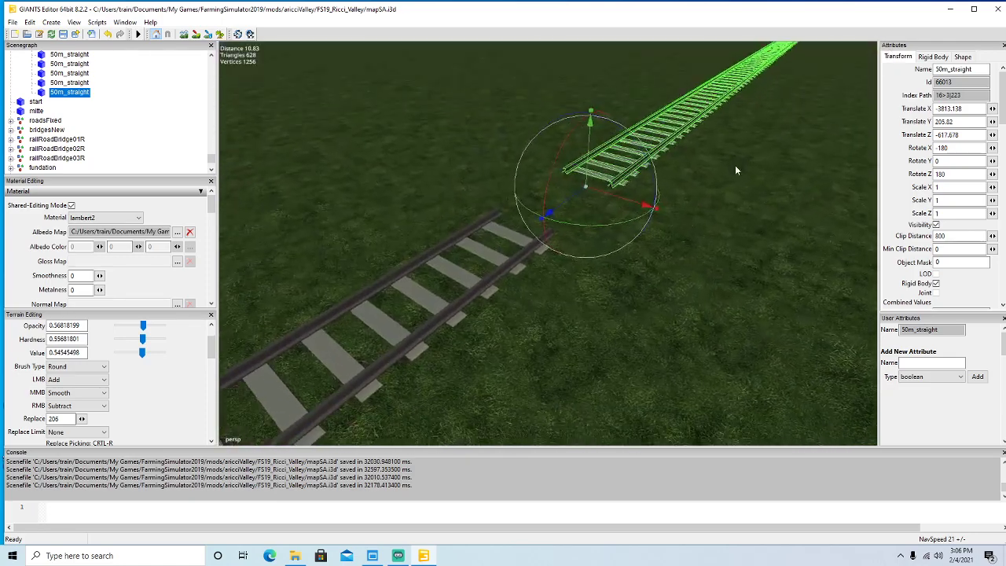
{"action": "middle_click_drag", "start_coordinate": [566, 204], "coordinate": [453, 266]}
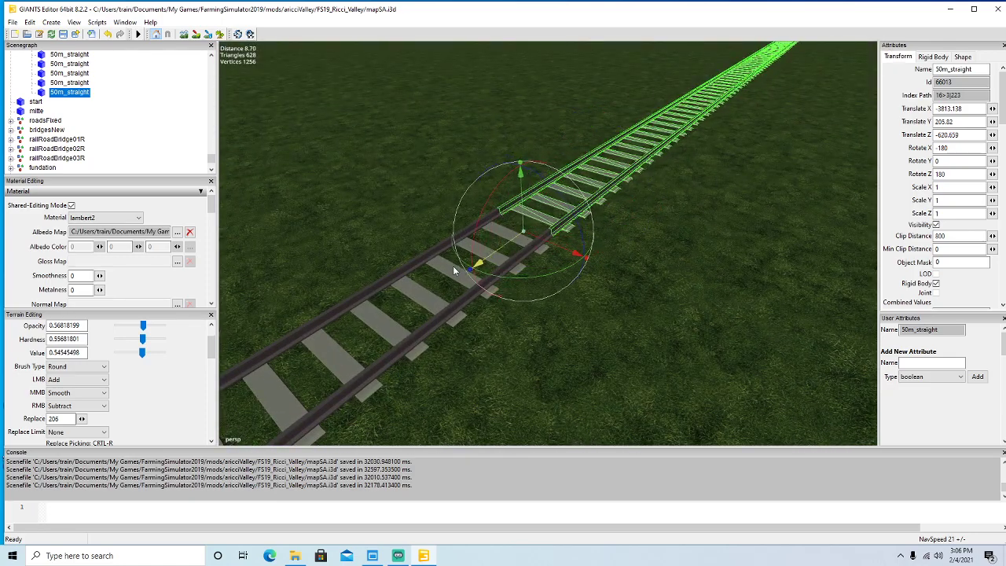
Duplicate the last straight piece and fit the copy to the track end at Translate Z about -570.7.
{"action": "scroll", "coordinate": [452, 271], "scroll_direction": "down", "scroll_amount": 9}
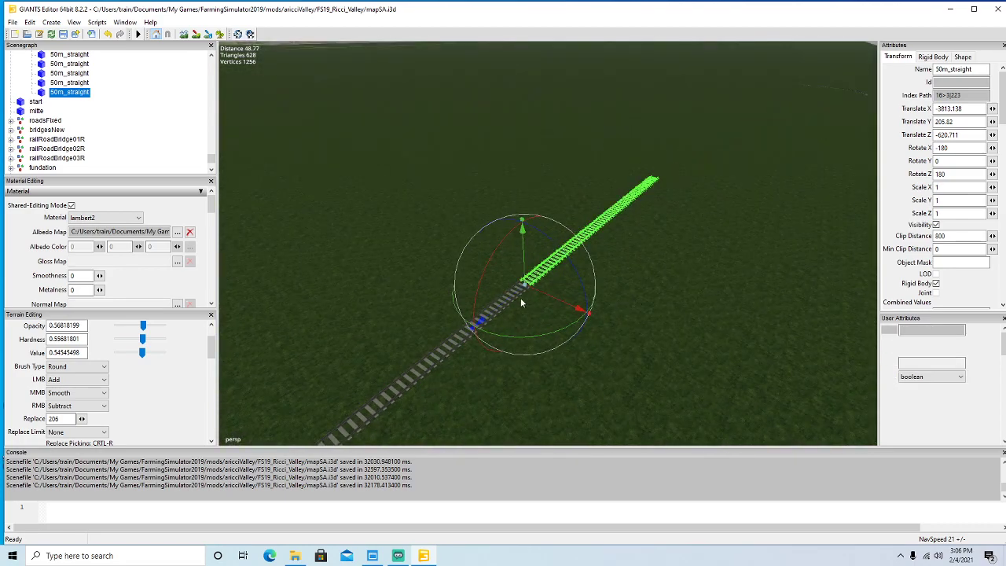
{"action": "key", "text": "ctrl+d"}
{"action": "scroll", "coordinate": [679, 192], "scroll_direction": "down", "scroll_amount": 5}
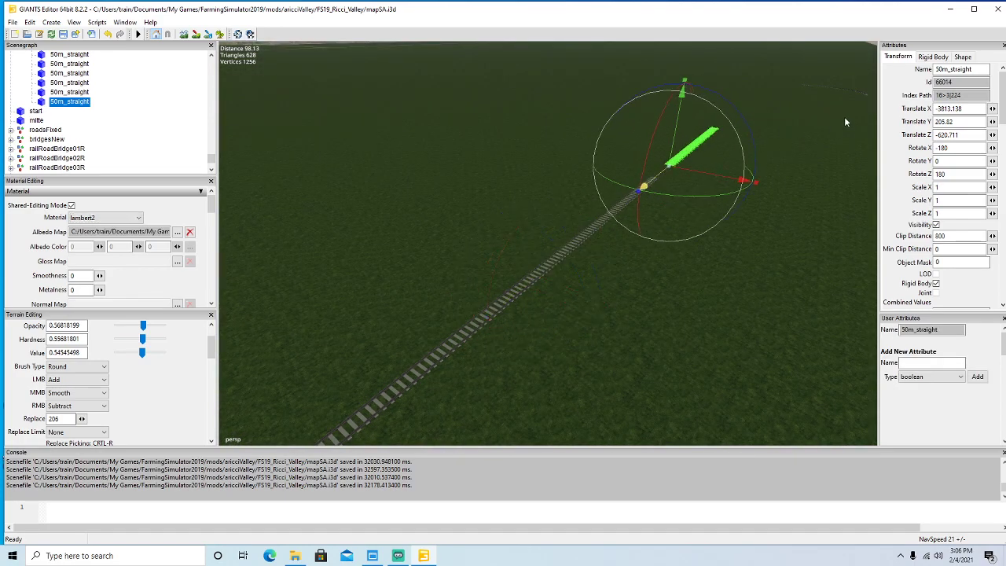
{"action": "left_click_drag", "start_coordinate": [845, 118], "coordinate": [846, 118]}
{"action": "left_click_drag", "start_coordinate": [702, 259], "coordinate": [680, 290], "text": "alt"}
{"action": "scroll", "coordinate": [725, 239], "scroll_direction": "up", "scroll_amount": 6}
{"action": "scroll", "coordinate": [680, 290], "scroll_direction": "up", "scroll_amount": 1}
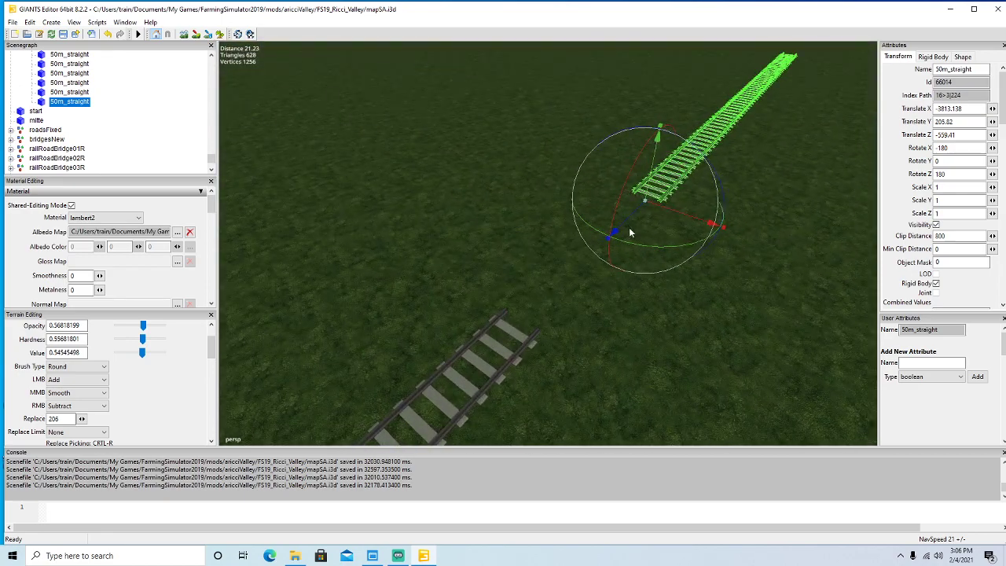
{"action": "left_click_drag", "start_coordinate": [629, 222], "coordinate": [416, 399]}
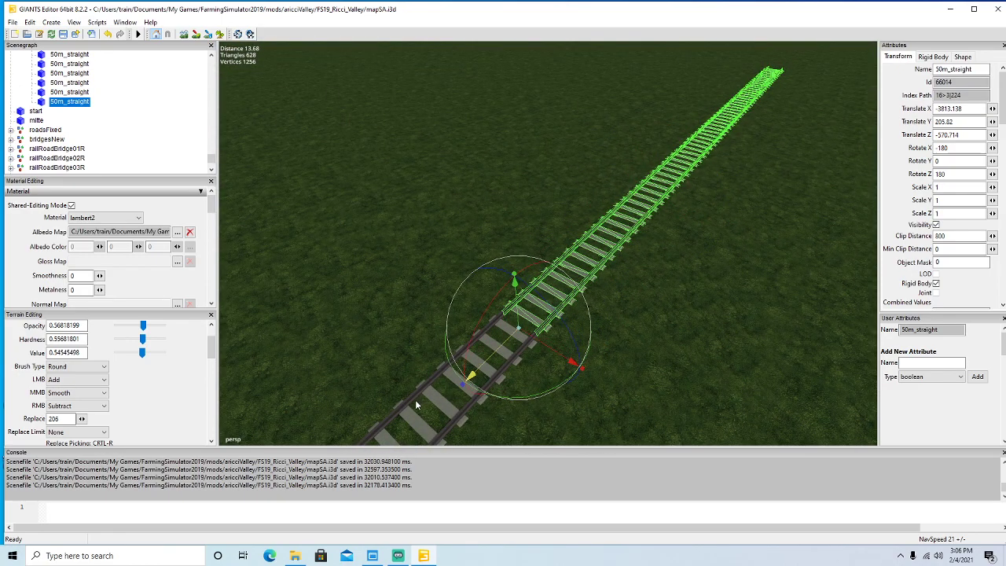
Continue the line with a further copy of the straight piece at Translate Z about -520.7.
{"action": "scroll", "coordinate": [635, 373], "scroll_direction": "down", "scroll_amount": 7}
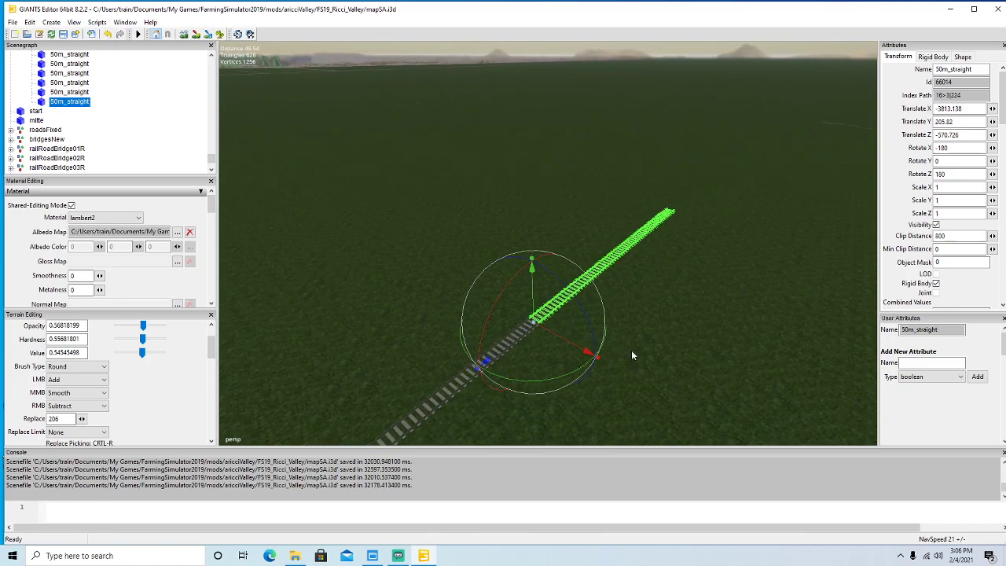
{"action": "key", "text": "ctrl+d"}
{"action": "left_click_drag", "start_coordinate": [488, 360], "coordinate": [813, 177]}
{"action": "left_click_drag", "start_coordinate": [723, 272], "coordinate": [678, 314], "text": "alt"}
{"action": "scroll", "coordinate": [781, 240], "scroll_direction": "up", "scroll_amount": 7}
{"action": "left_click_drag", "start_coordinate": [641, 250], "coordinate": [537, 298]}
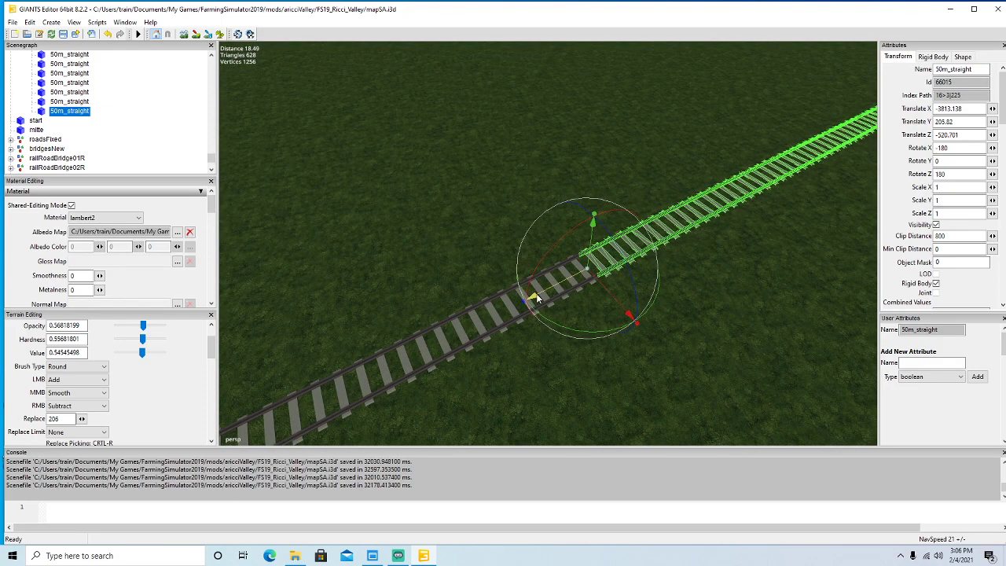
Duplicate the end piece and slide the copy along Z to about -470.6 so the rails meet.
{"action": "scroll", "coordinate": [626, 349], "scroll_direction": "down", "scroll_amount": 8}
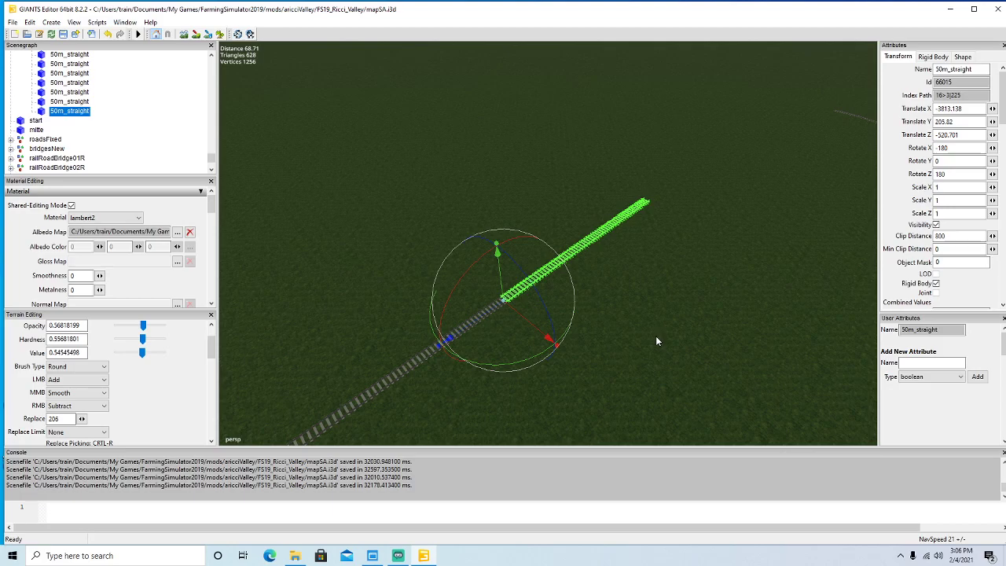
{"action": "key", "text": "ctrl+d"}
{"action": "left_click_drag", "start_coordinate": [481, 316], "coordinate": [737, 197]}
{"action": "left_click_drag", "start_coordinate": [740, 273], "coordinate": [736, 309], "text": "alt"}
{"action": "scroll", "coordinate": [759, 256], "scroll_direction": "up", "scroll_amount": 8}
{"action": "left_click_drag", "start_coordinate": [578, 243], "coordinate": [502, 306]}
Move the detached 50m_90deg_right curve ahead of the line along X to about -3781.3.
{"action": "scroll", "coordinate": [703, 318], "scroll_direction": "down", "scroll_amount": 6}
{"action": "left_click_drag", "start_coordinate": [721, 303], "coordinate": [533, 316], "text": "alt"}
{"action": "scroll", "coordinate": [785, 242], "scroll_direction": "down", "scroll_amount": 5}
{"action": "scroll", "coordinate": [532, 316], "scroll_direction": "down", "scroll_amount": 5}
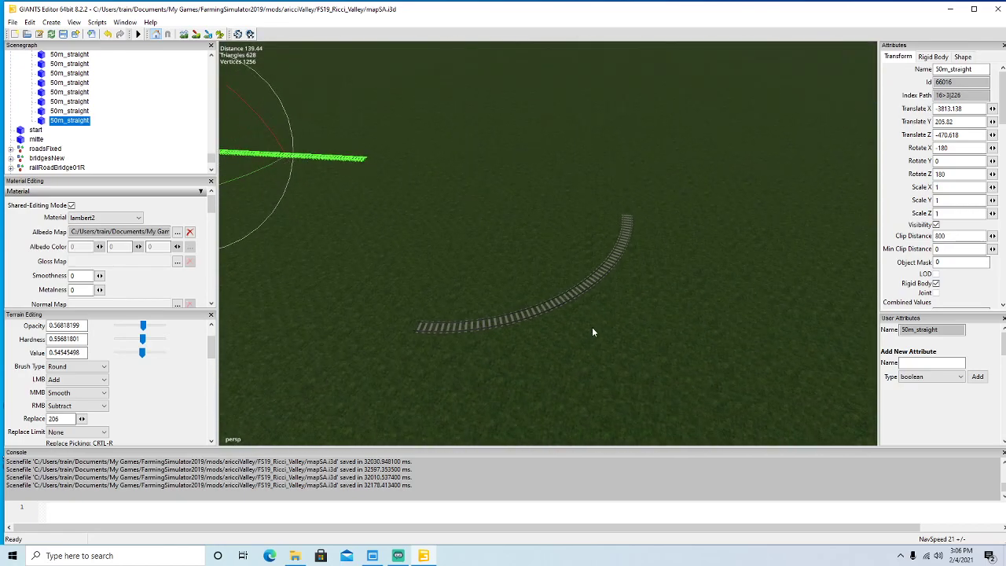
{"action": "left_click", "coordinate": [585, 289]}
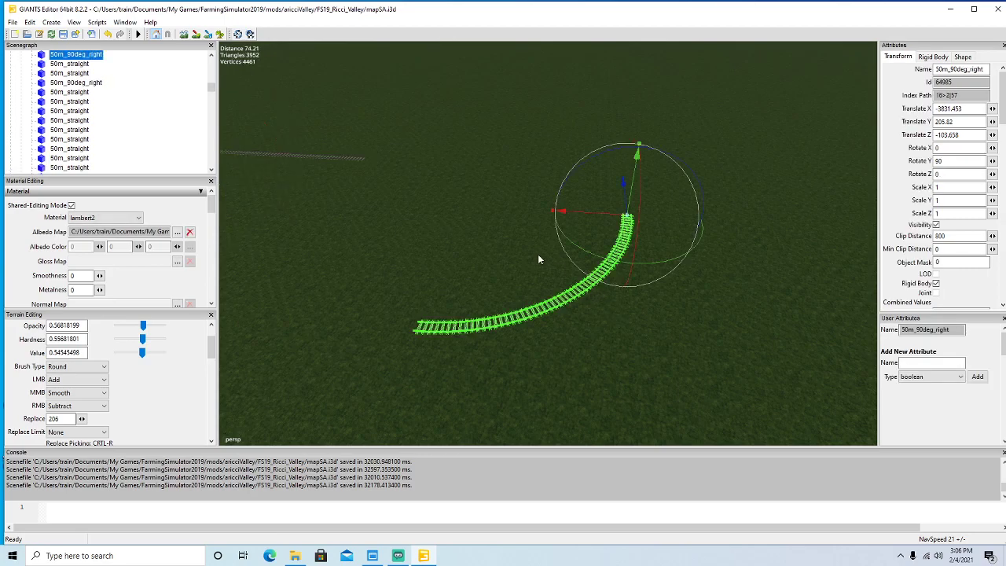
{"action": "left_click_drag", "start_coordinate": [624, 188], "coordinate": [655, 79]}
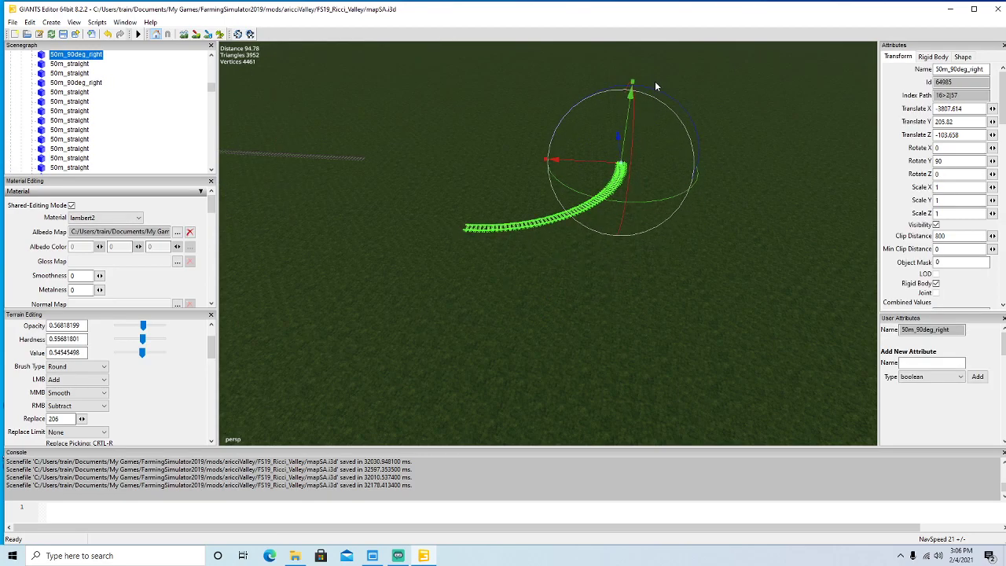
{"action": "left_click_drag", "start_coordinate": [612, 139], "coordinate": [658, 44]}
Travel across the map to find the open end of the other track line at the road crossing.
{"action": "left_click_drag", "start_coordinate": [523, 218], "coordinate": [548, 269], "text": "alt"}
{"action": "scroll", "coordinate": [550, 270], "scroll_direction": "up", "scroll_amount": 3}
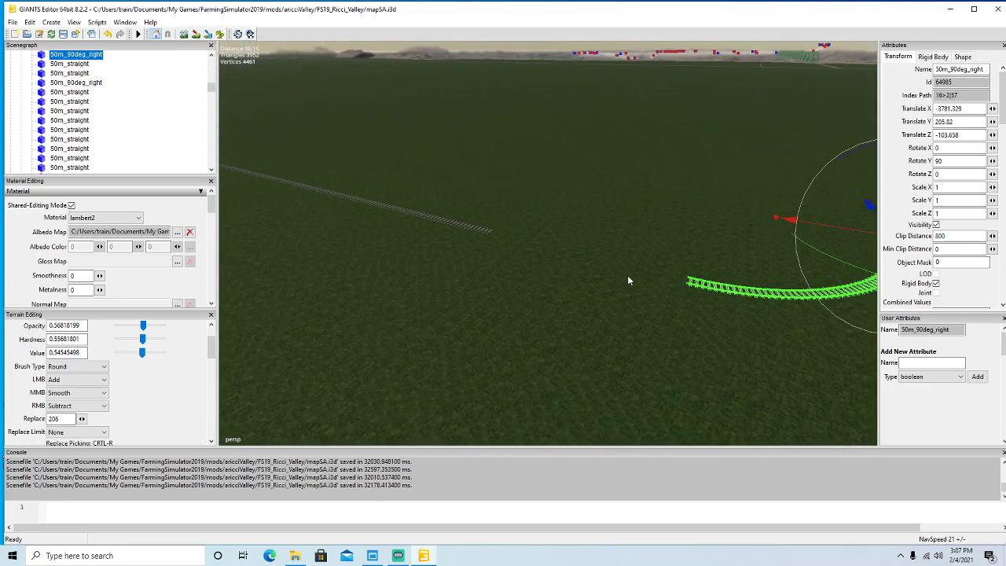
{"action": "left_click_drag", "start_coordinate": [577, 339], "coordinate": [637, 278], "text": "alt"}
{"action": "scroll", "coordinate": [671, 293], "scroll_direction": "up", "scroll_amount": 4}
{"action": "scroll", "coordinate": [658, 285], "scroll_direction": "up", "scroll_amount": 4}
{"action": "scroll", "coordinate": [641, 283], "scroll_direction": "up", "scroll_amount": 4}
{"action": "scroll", "coordinate": [640, 276], "scroll_direction": "up", "scroll_amount": 10}
{"action": "scroll", "coordinate": [637, 277], "scroll_direction": "up", "scroll_amount": 10}
{"action": "scroll", "coordinate": [636, 278], "scroll_direction": "up", "scroll_amount": 10}
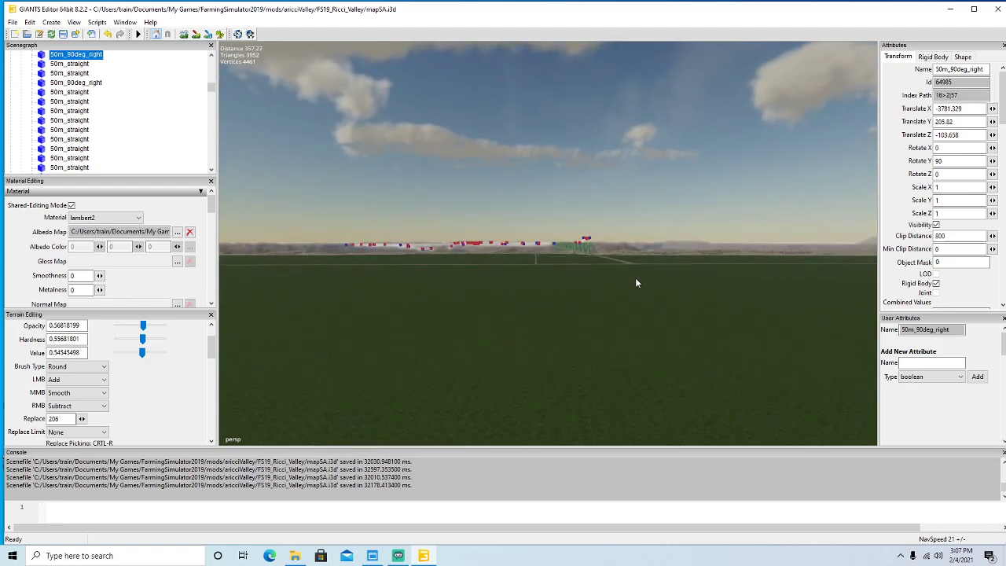
{"action": "scroll", "coordinate": [637, 283], "scroll_direction": "up", "scroll_amount": 10}
{"action": "left_click_drag", "start_coordinate": [637, 283], "coordinate": [636, 282], "text": "alt"}
{"action": "scroll", "coordinate": [636, 282], "scroll_direction": "up", "scroll_amount": 8}
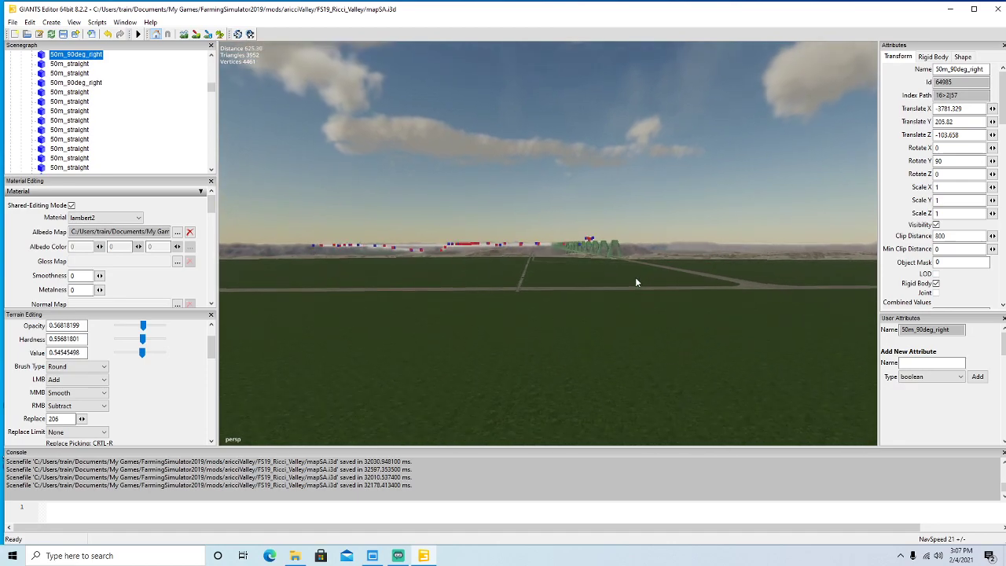
{"action": "scroll", "coordinate": [636, 276], "scroll_direction": "up", "scroll_amount": 8}
{"action": "left_click_drag", "start_coordinate": [635, 277], "coordinate": [507, 362], "text": "alt"}
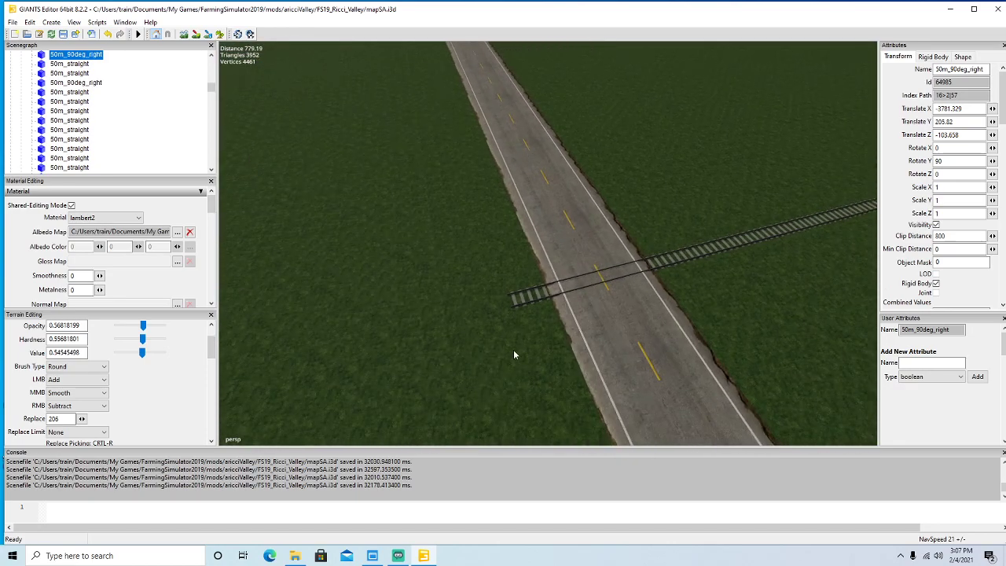
Duplicate the 50m_straight piece crossing the road and join the copy to its open end at Translate X about -3000.
{"action": "left_click", "coordinate": [524, 308]}
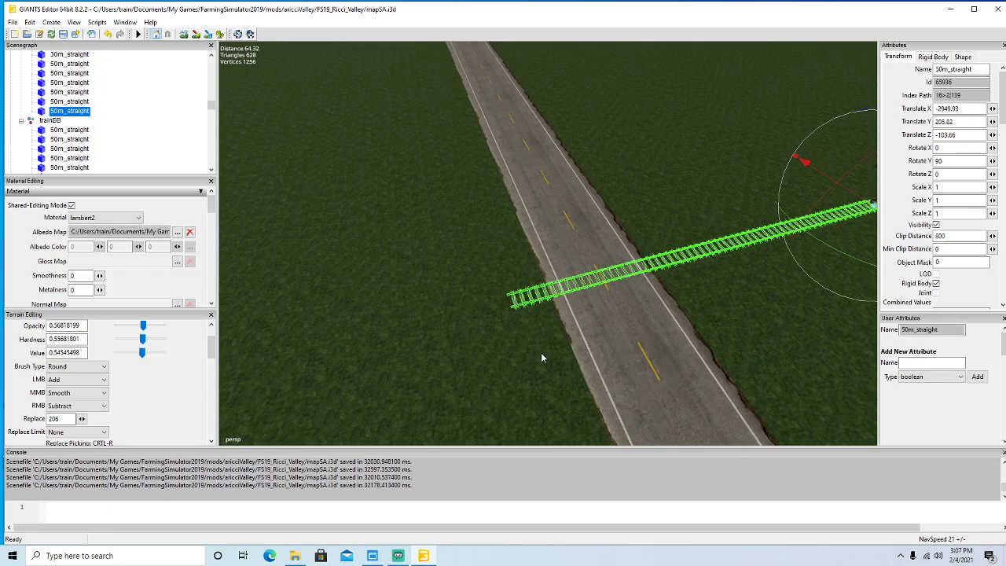
{"action": "key", "text": "f"}
{"action": "key", "text": "ctrl+d"}
{"action": "left_click_drag", "start_coordinate": [839, 171], "coordinate": [396, 349]}
{"action": "mouse_move", "coordinate": [593, 354]}
{"action": "left_mouse_down", "text": "alt"}
{"action": "mouse_move", "coordinate": [635, 366]}
{"action": "mouse_move", "coordinate": [589, 361]}
{"action": "left_mouse_up", "text": "alt"}
{"action": "scroll", "coordinate": [636, 368], "scroll_direction": "up", "scroll_amount": 5}
{"action": "left_click_drag", "start_coordinate": [532, 267], "coordinate": [597, 269]}
Extend the line away from the road with another straight copy at Translate X about -3050.1.
{"action": "scroll", "coordinate": [565, 323], "scroll_direction": "down", "scroll_amount": 5}
{"action": "left_click_drag", "start_coordinate": [600, 308], "coordinate": [510, 314], "text": "alt"}
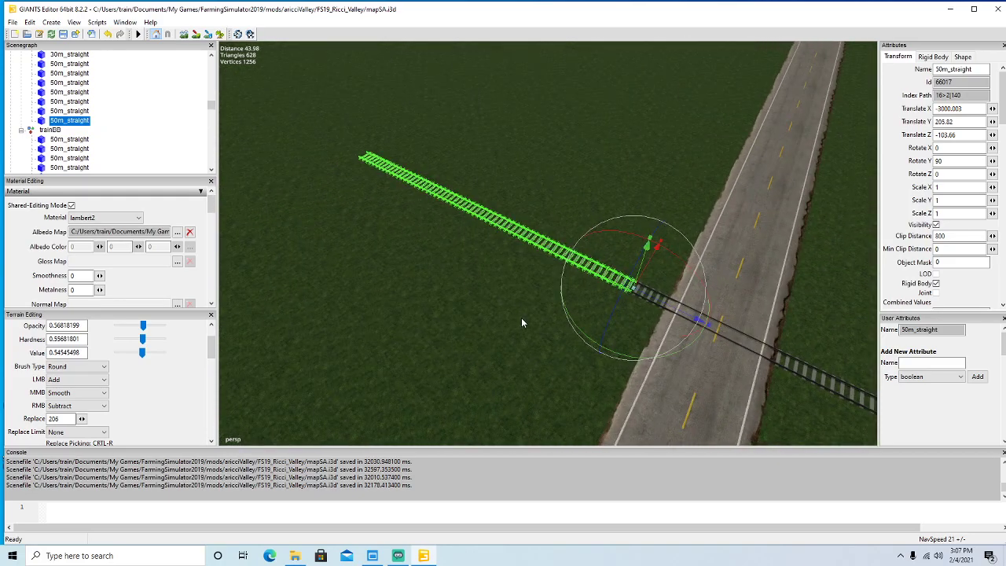
{"action": "key", "text": "ctrl+d"}
{"action": "left_click_drag", "start_coordinate": [696, 319], "coordinate": [334, 238]}
{"action": "scroll", "coordinate": [317, 235], "scroll_direction": "up", "scroll_amount": 10}
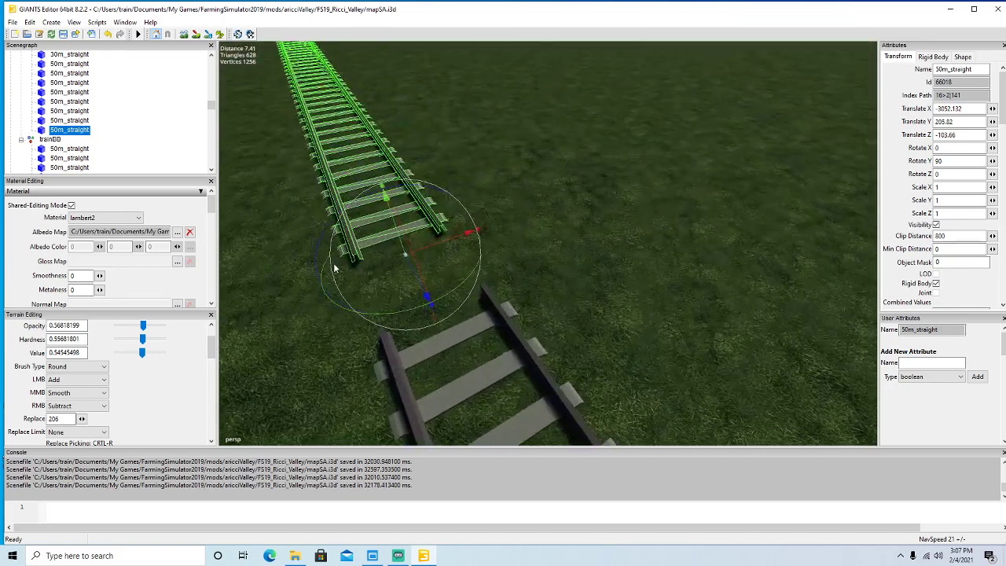
{"action": "left_click_drag", "start_coordinate": [411, 346], "coordinate": [476, 382]}
Duplicate the last straight piece and align the copy with the track end at Translate X about -3100.2.
{"action": "scroll", "coordinate": [486, 383], "scroll_direction": "down", "scroll_amount": 2}
{"action": "scroll", "coordinate": [486, 382], "scroll_direction": "down", "scroll_amount": 4}
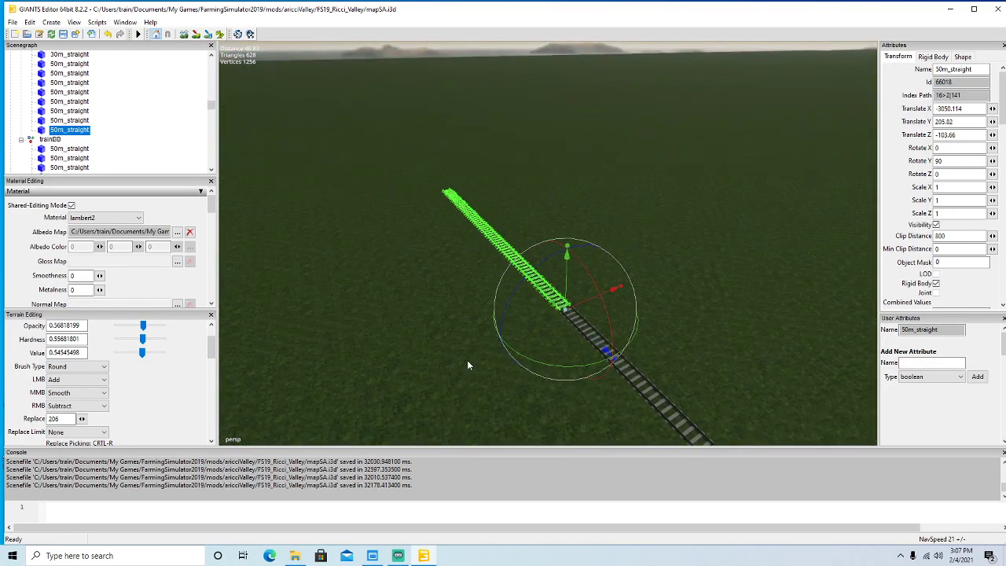
{"action": "key", "text": "ctrl+d"}
{"action": "scroll", "coordinate": [383, 169], "scroll_direction": "down", "scroll_amount": 3}
{"action": "middle_click_drag", "start_coordinate": [384, 169], "coordinate": [310, 135]}
{"action": "left_click_drag", "start_coordinate": [312, 138], "coordinate": [432, 310], "text": "alt"}
{"action": "scroll", "coordinate": [330, 229], "scroll_direction": "up", "scroll_amount": 6}
{"action": "left_click_drag", "start_coordinate": [600, 290], "coordinate": [717, 345]}
{"action": "scroll", "coordinate": [601, 398], "scroll_direction": "down", "scroll_amount": 10}
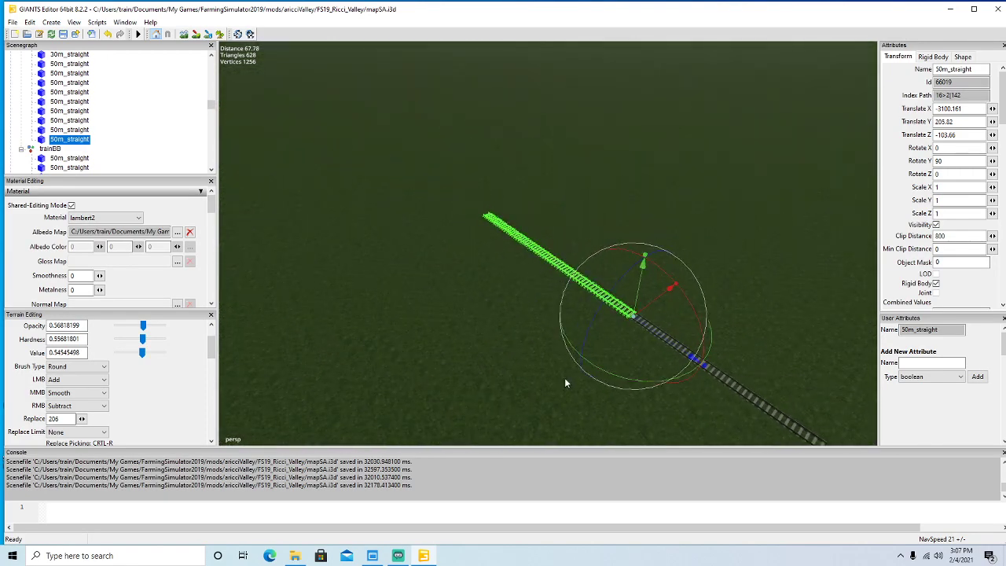
Duplicate the last 50m_straight piece and join the copy to the track end at Translate X about -3150.2.
{"action": "key", "text": "ctrl+d"}
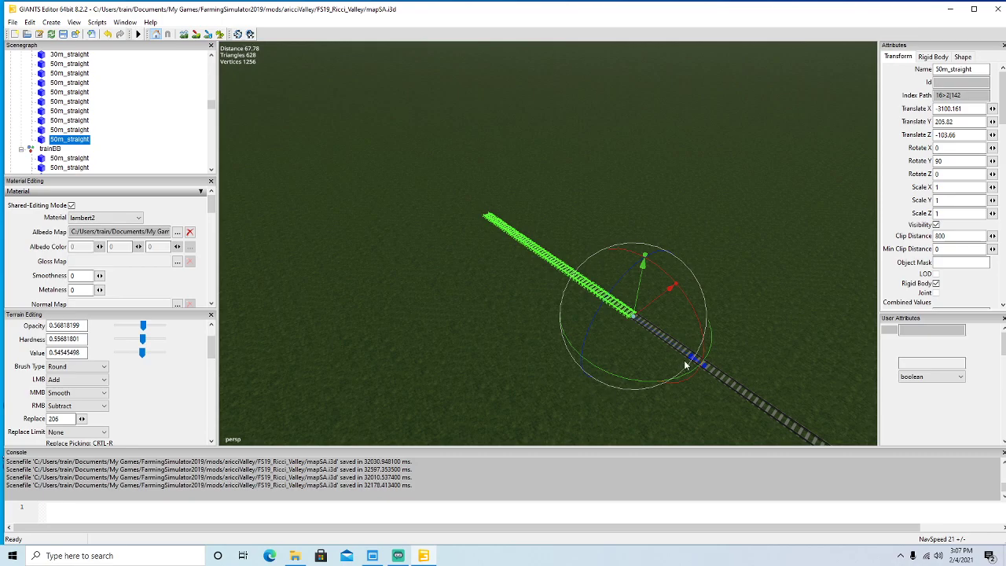
{"action": "left_click_drag", "start_coordinate": [690, 360], "coordinate": [420, 248]}
{"action": "left_click_drag", "start_coordinate": [420, 247], "coordinate": [443, 348], "text": "alt"}
{"action": "scroll", "coordinate": [394, 268], "scroll_direction": "up", "scroll_amount": 10}
{"action": "scroll", "coordinate": [395, 275], "scroll_direction": "up", "scroll_amount": 2}
{"action": "left_click_drag", "start_coordinate": [504, 218], "coordinate": [582, 272]}
{"action": "scroll", "coordinate": [525, 321], "scroll_direction": "down", "scroll_amount": 2}
{"action": "scroll", "coordinate": [524, 321], "scroll_direction": "down", "scroll_amount": 10}
{"action": "left_click_drag", "start_coordinate": [524, 320], "coordinate": [447, 375], "text": "alt"}
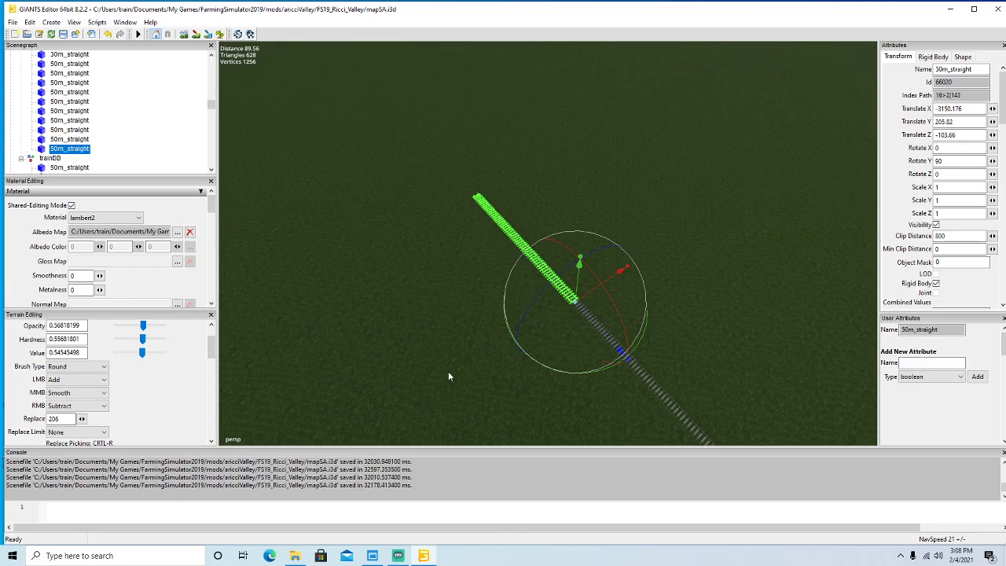
Extend the line with another 50 m straight copy joined at Translate X about -3200.2.
{"action": "key", "text": "ctrl+d"}
{"action": "left_click_drag", "start_coordinate": [620, 352], "coordinate": [427, 214]}
{"action": "left_click_drag", "start_coordinate": [426, 215], "coordinate": [603, 302], "text": "alt"}
{"action": "scroll", "coordinate": [397, 242], "scroll_direction": "up", "scroll_amount": 4}
{"action": "scroll", "coordinate": [403, 242], "scroll_direction": "up", "scroll_amount": 8}
{"action": "scroll", "coordinate": [551, 344], "scroll_direction": "down", "scroll_amount": 8}
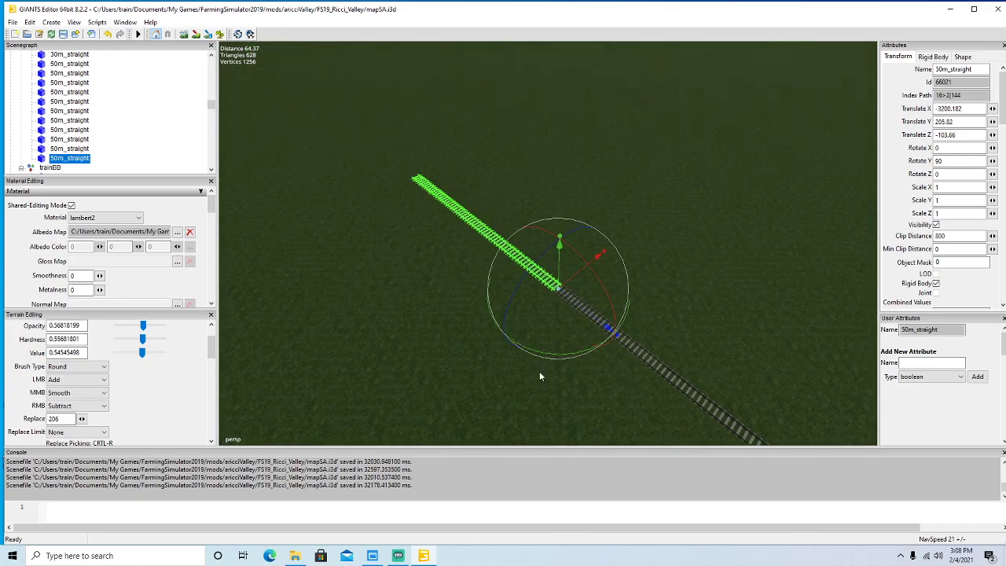
Duplicate the end straight piece and align the copy flush with the rails at Translate X about -3250.2.
{"action": "key", "text": "ctrl+d"}
{"action": "left_click_drag", "start_coordinate": [608, 330], "coordinate": [351, 205]}
{"action": "scroll", "coordinate": [321, 213], "scroll_direction": "up", "scroll_amount": 6}
{"action": "left_click_drag", "start_coordinate": [378, 247], "coordinate": [358, 241], "text": "alt"}
{"action": "scroll", "coordinate": [321, 216], "scroll_direction": "up", "scroll_amount": 5}
{"action": "left_click_drag", "start_coordinate": [499, 304], "coordinate": [534, 346]}
{"action": "scroll", "coordinate": [451, 366], "scroll_direction": "down", "scroll_amount": 5}
{"action": "scroll", "coordinate": [452, 365], "scroll_direction": "down", "scroll_amount": 1}
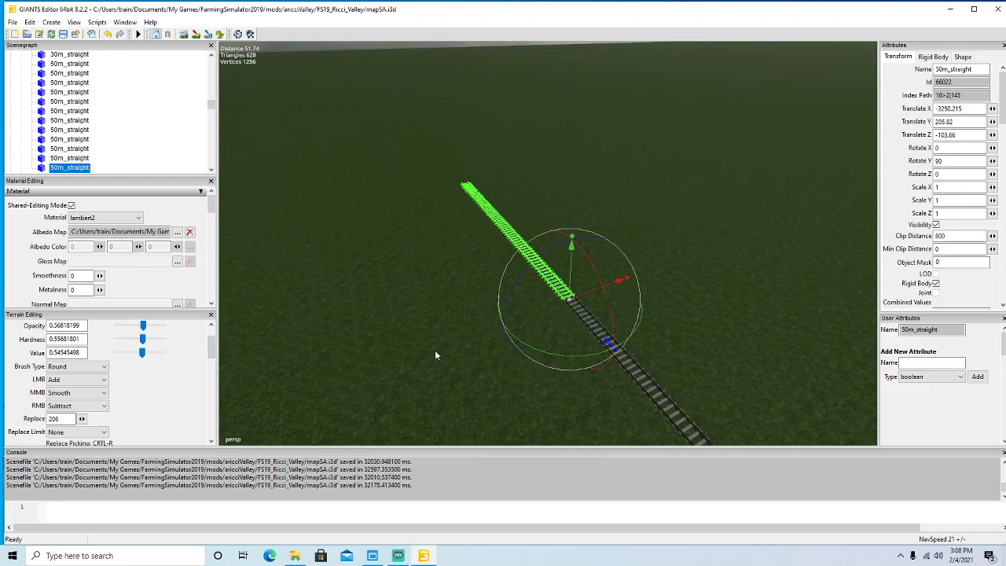
Add another 50m_straight copy to the end of the line at Translate X about -3300.2.
{"action": "key", "text": "ctrl+d"}
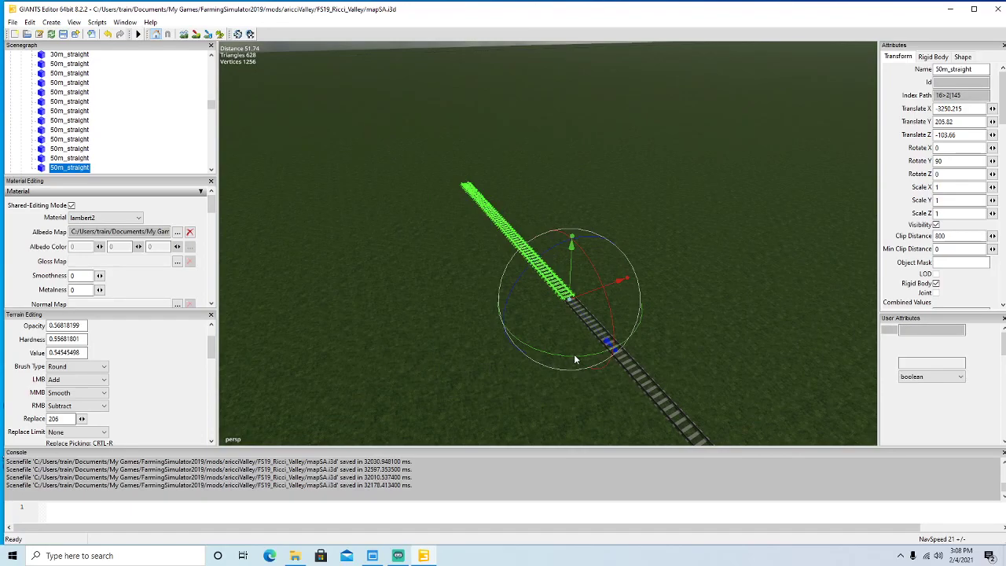
{"action": "left_click_drag", "start_coordinate": [606, 344], "coordinate": [309, 139]}
{"action": "left_click_drag", "start_coordinate": [361, 213], "coordinate": [362, 236], "text": "alt"}
{"action": "scroll", "coordinate": [327, 190], "scroll_direction": "up", "scroll_amount": 3}
{"action": "scroll", "coordinate": [327, 191], "scroll_direction": "up", "scroll_amount": 3}
{"action": "scroll", "coordinate": [363, 235], "scroll_direction": "up", "scroll_amount": 2}
{"action": "left_click_drag", "start_coordinate": [509, 312], "coordinate": [582, 429]}
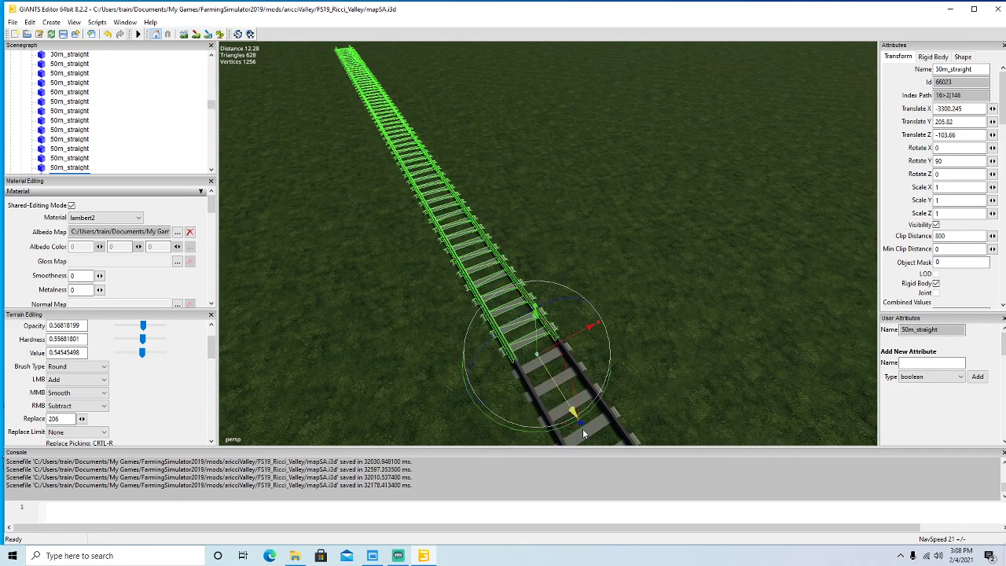
{"action": "scroll", "coordinate": [433, 375], "scroll_direction": "down", "scroll_amount": 5}
{"action": "left_click_drag", "start_coordinate": [433, 376], "coordinate": [423, 357], "text": "alt"}
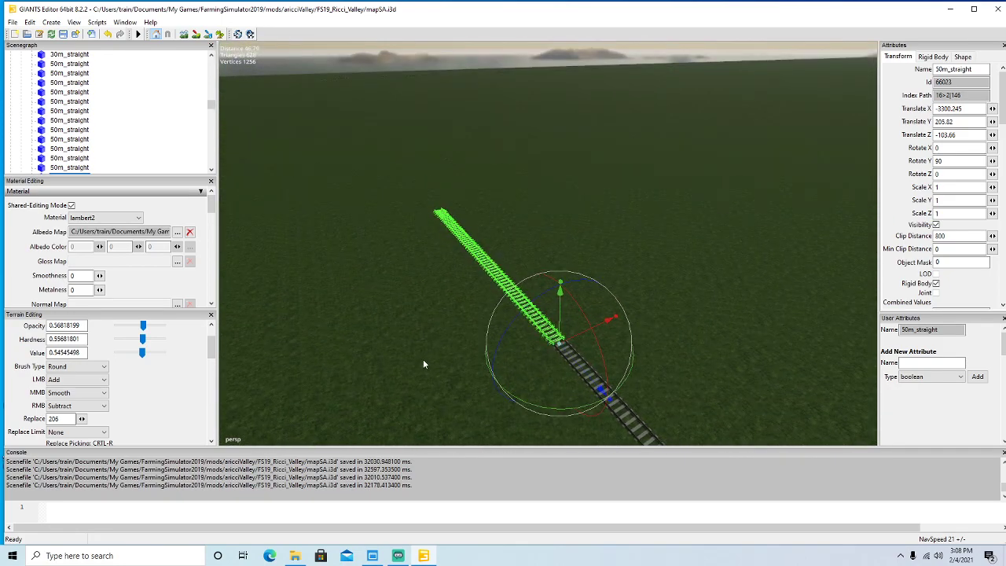
Duplicate the last straight piece and connect the copy to the track end at Translate X about -3350.1.
{"action": "key", "text": "ctrl+d"}
{"action": "left_click_drag", "start_coordinate": [585, 374], "coordinate": [303, 181]}
{"action": "scroll", "coordinate": [283, 213], "scroll_direction": "up", "scroll_amount": 8}
{"action": "left_click_drag", "start_coordinate": [330, 243], "coordinate": [342, 279], "text": "alt"}
{"action": "scroll", "coordinate": [343, 279], "scroll_direction": "up", "scroll_amount": 2}
{"action": "left_click_drag", "start_coordinate": [509, 268], "coordinate": [547, 306]}
{"action": "scroll", "coordinate": [490, 341], "scroll_direction": "down", "scroll_amount": 4}
{"action": "left_click_drag", "start_coordinate": [490, 341], "coordinate": [463, 321], "text": "alt"}
{"action": "scroll", "coordinate": [463, 324], "scroll_direction": "down", "scroll_amount": 1}
Continue the line with a 50 m straight copy closed up to the rails at Translate X about -3400.2.
{"action": "key", "text": "ctrl+d"}
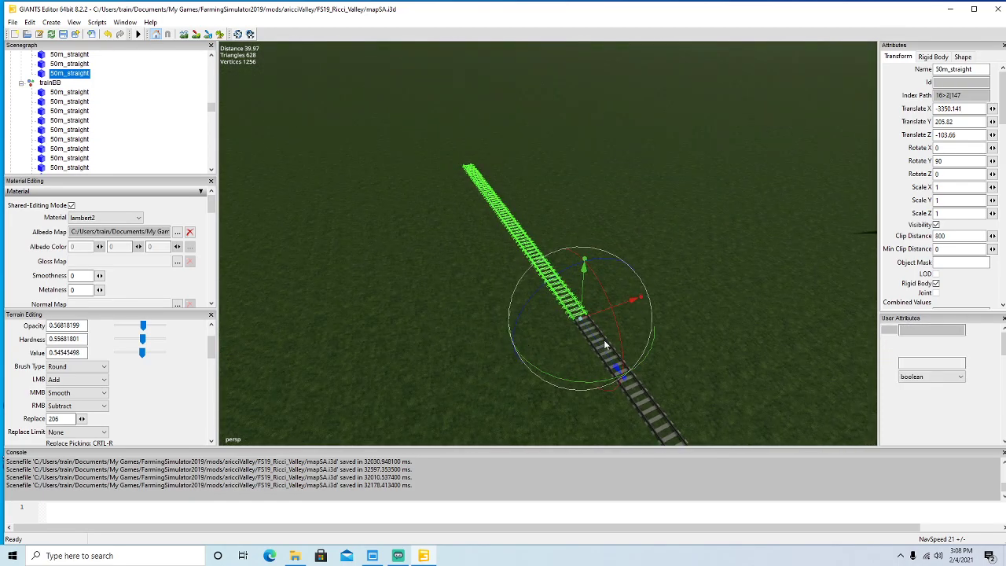
{"action": "left_click_drag", "start_coordinate": [613, 363], "coordinate": [371, 221]}
{"action": "scroll", "coordinate": [272, 139], "scroll_direction": "up", "scroll_amount": 8}
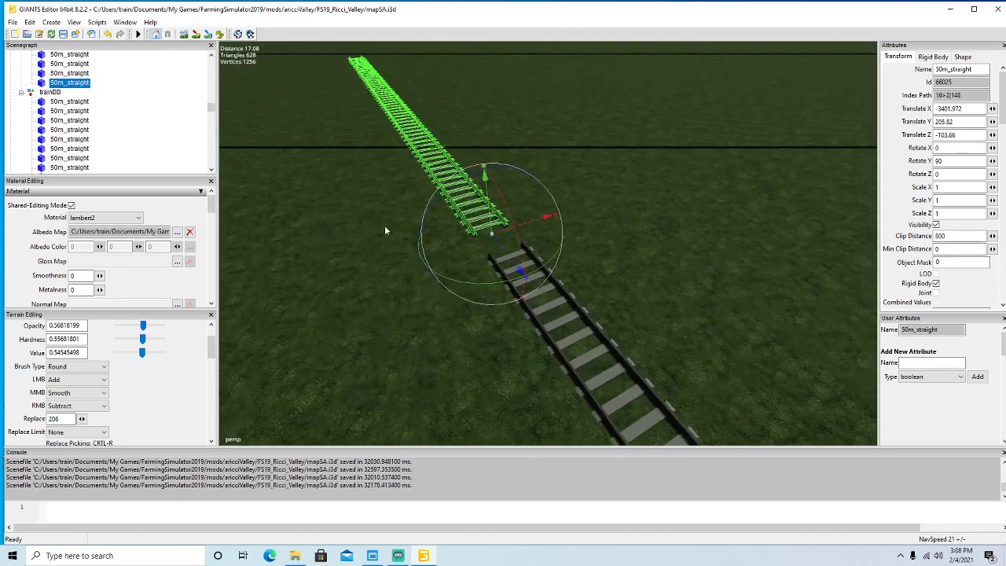
{"action": "left_click_drag", "start_coordinate": [504, 247], "coordinate": [424, 305]}
{"action": "scroll", "coordinate": [434, 321], "scroll_direction": "down", "scroll_amount": 4}
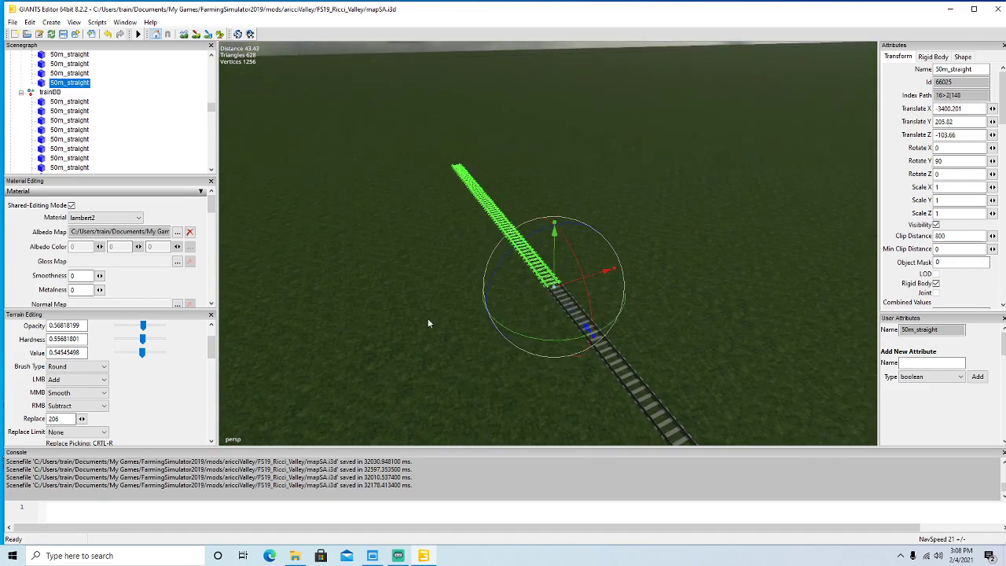
Duplicate the end piece and close the gap to the previous one at Translate X about -3450.3.
{"action": "key", "text": "ctrl+d"}
{"action": "left_click_drag", "start_coordinate": [582, 323], "coordinate": [275, 105]}
{"action": "left_click_drag", "start_coordinate": [278, 141], "coordinate": [434, 230], "text": "alt"}
{"action": "scroll", "coordinate": [253, 126], "scroll_direction": "up", "scroll_amount": 3}
{"action": "scroll", "coordinate": [253, 128], "scroll_direction": "up", "scroll_amount": 5}
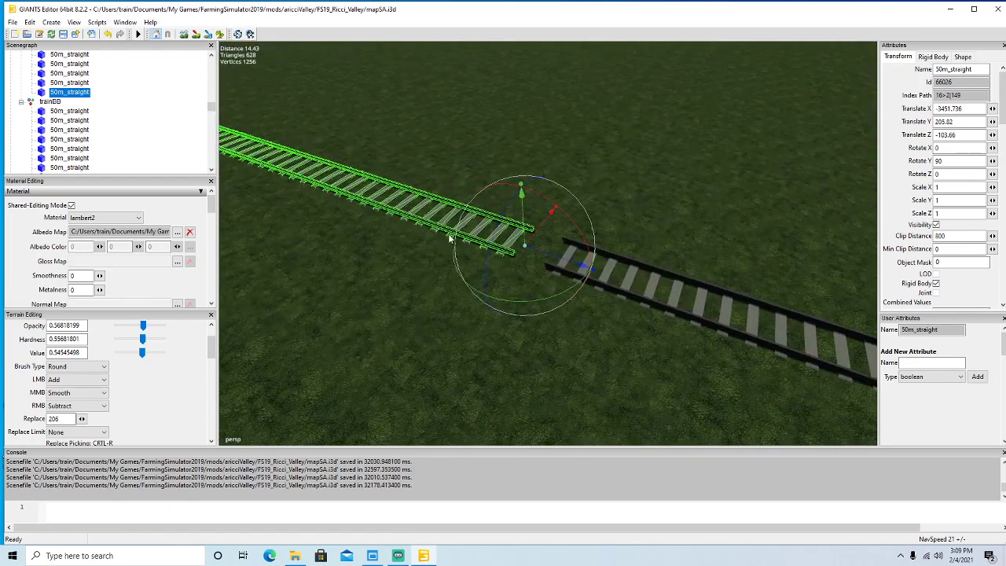
{"action": "left_click_drag", "start_coordinate": [556, 260], "coordinate": [600, 270]}
{"action": "scroll", "coordinate": [557, 309], "scroll_direction": "down", "scroll_amount": 6}
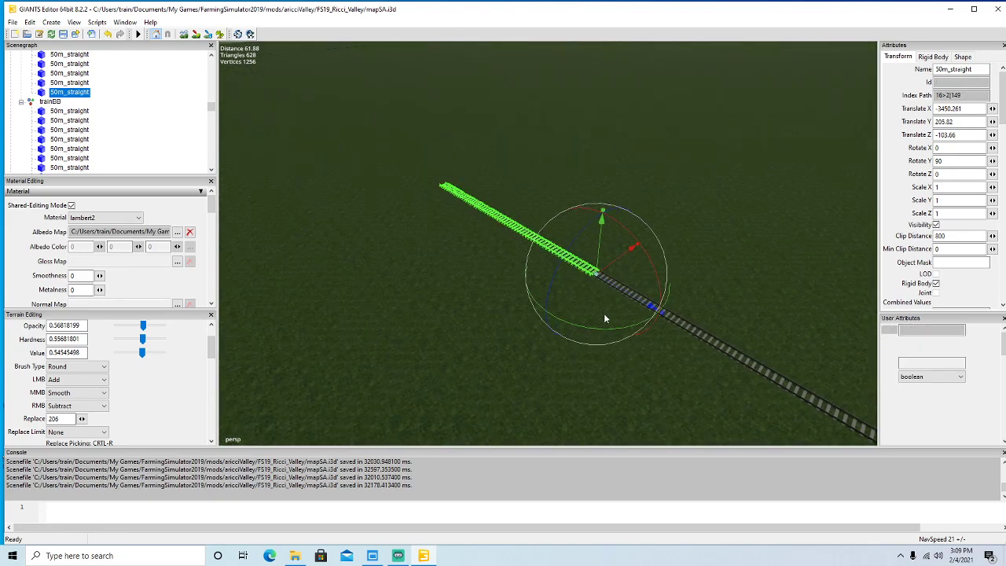
Lay another 50m_straight copy against the track end at Translate X about -3500.2.
{"action": "key", "text": "ctrl+d"}
{"action": "left_click_drag", "start_coordinate": [635, 297], "coordinate": [286, 269]}
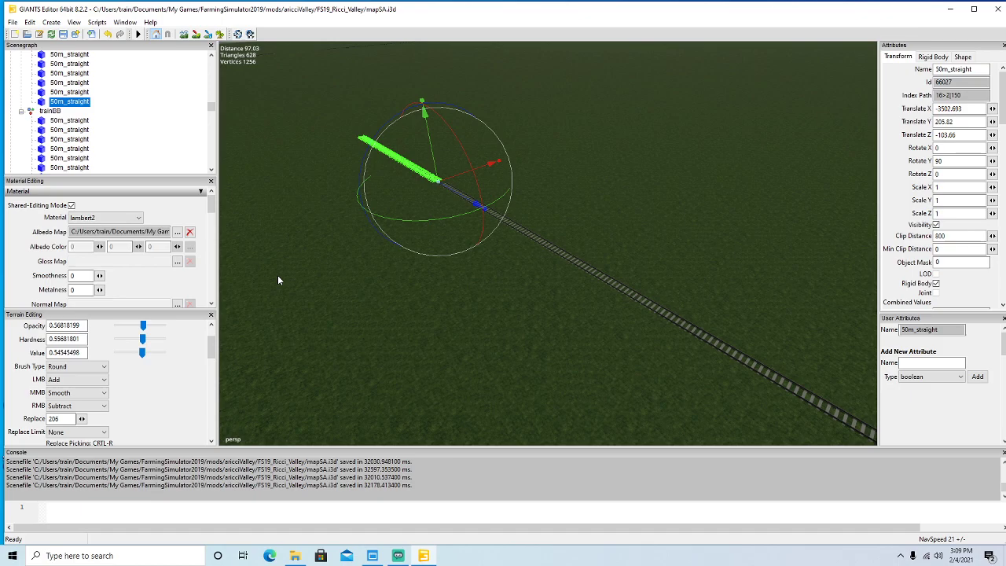
{"action": "left_click_drag", "start_coordinate": [464, 306], "coordinate": [516, 368], "text": "alt"}
{"action": "scroll", "coordinate": [421, 293], "scroll_direction": "up", "scroll_amount": 3}
{"action": "scroll", "coordinate": [397, 287], "scroll_direction": "up", "scroll_amount": 5}
{"action": "left_click_drag", "start_coordinate": [592, 328], "coordinate": [563, 336]}
{"action": "scroll", "coordinate": [651, 377], "scroll_direction": "down", "scroll_amount": 5}
{"action": "scroll", "coordinate": [563, 341], "scroll_direction": "down", "scroll_amount": 4}
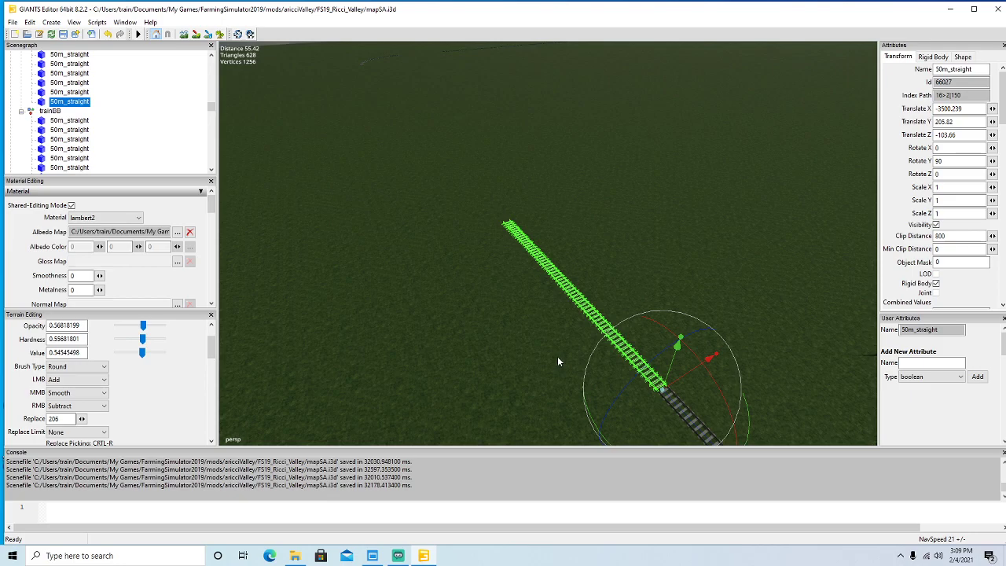
Duplicate the last straight piece and fit the copy to the line at Translate X about -3550.2.
{"action": "key", "text": "ctrl+d"}
{"action": "left_click_drag", "start_coordinate": [704, 358], "coordinate": [551, 197]}
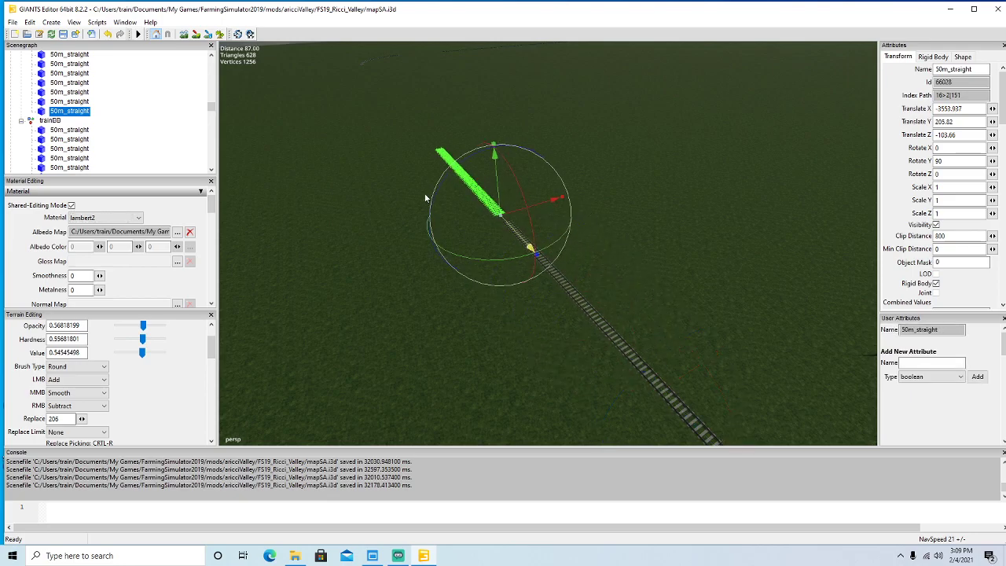
{"action": "left_click_drag", "start_coordinate": [427, 207], "coordinate": [394, 230], "text": "alt"}
{"action": "key", "text": "f"}
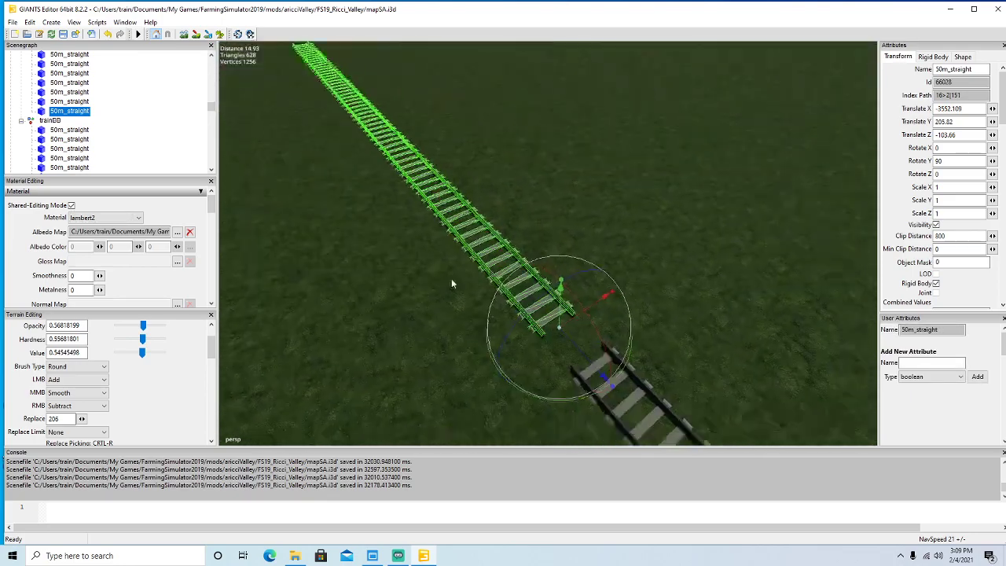
{"action": "left_click_drag", "start_coordinate": [540, 291], "coordinate": [575, 306]}
{"action": "scroll", "coordinate": [529, 349], "scroll_direction": "down", "scroll_amount": 5}
{"action": "scroll", "coordinate": [519, 338], "scroll_direction": "up", "scroll_amount": 3}
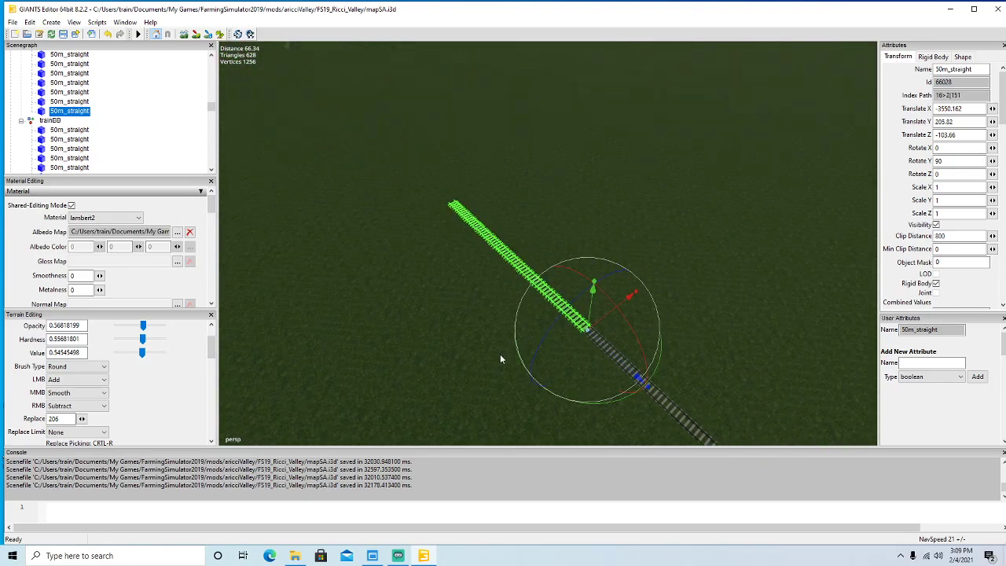
Extend the track by one more 50 m straight copy aligned at Translate X about -3600.2.
{"action": "key", "text": "ctrl+d"}
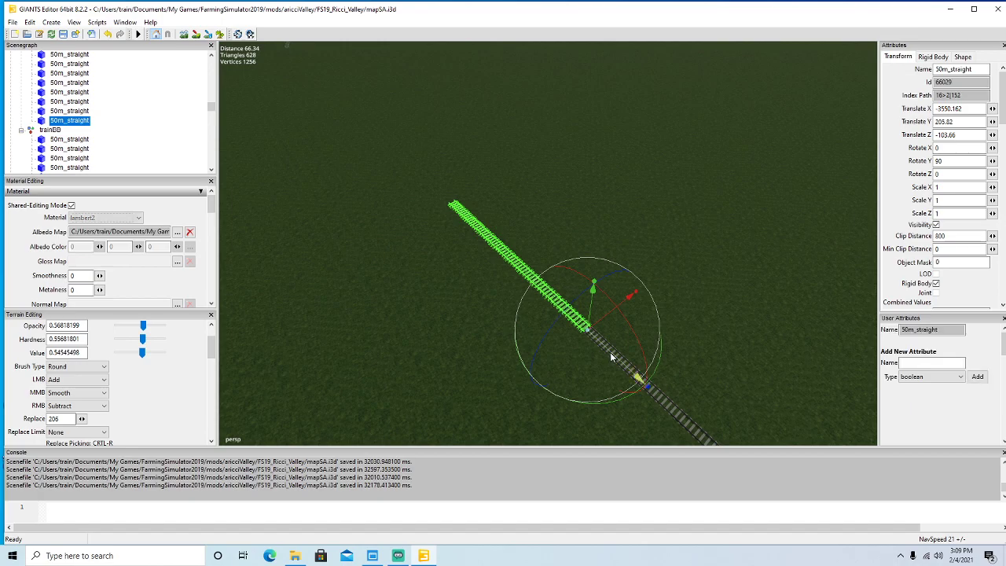
{"action": "scroll", "coordinate": [371, 213], "scroll_direction": "down", "scroll_amount": 3}
{"action": "left_click_drag", "start_coordinate": [372, 210], "coordinate": [357, 204]}
{"action": "right_click_drag", "start_coordinate": [357, 203], "coordinate": [331, 254]}
{"action": "scroll", "coordinate": [331, 255], "scroll_direction": "up", "scroll_amount": 5}
{"action": "scroll", "coordinate": [331, 254], "scroll_direction": "up", "scroll_amount": 1}
{"action": "left_click_drag", "start_coordinate": [552, 251], "coordinate": [631, 337]}
{"action": "scroll", "coordinate": [442, 341], "scroll_direction": "down", "scroll_amount": 3}
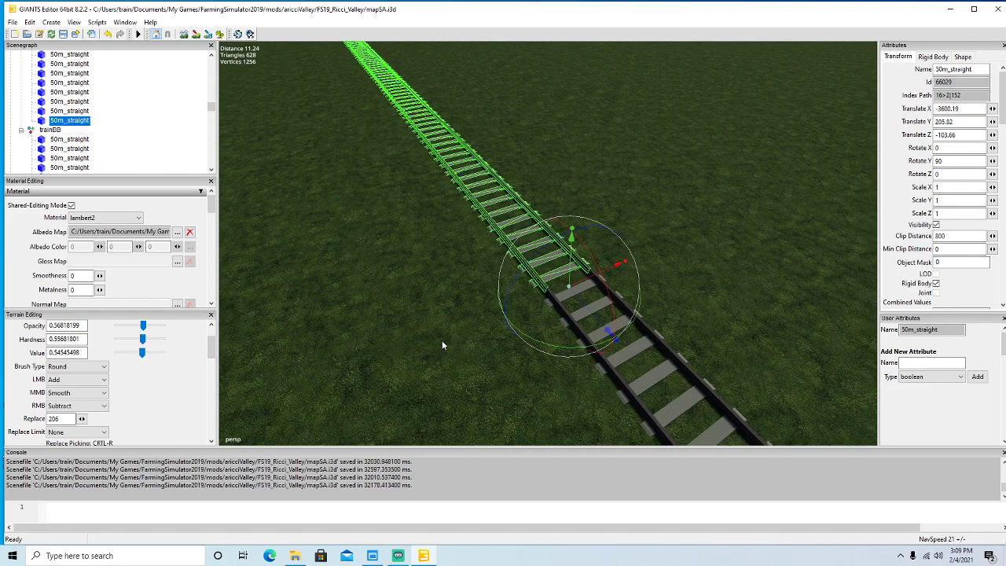
{"action": "scroll", "coordinate": [436, 335], "scroll_direction": "down", "scroll_amount": 1}
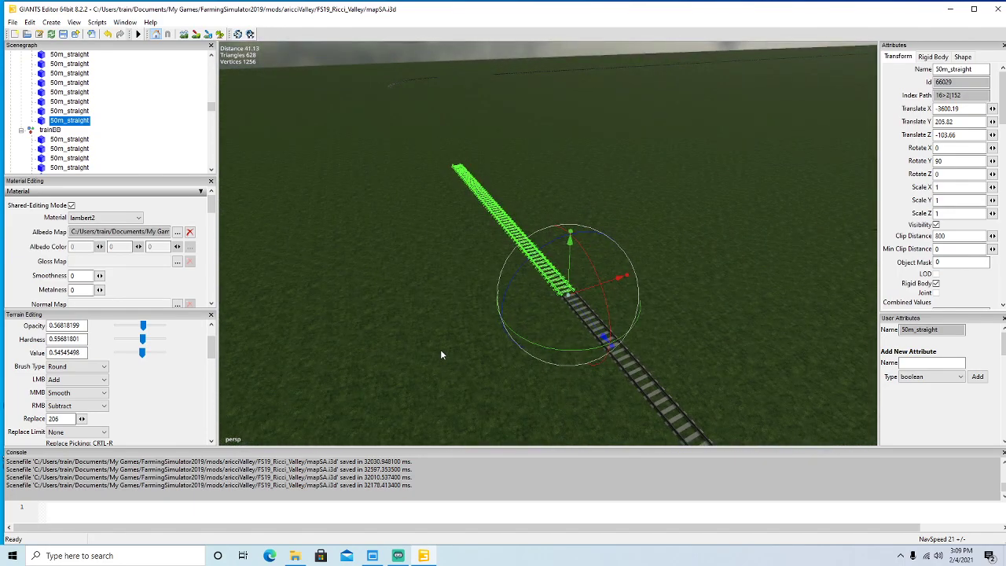
Duplicate the end straight piece and join the copy to the rails at Translate X about -3650.2.
{"action": "key", "text": "ctrl+d"}
{"action": "scroll", "coordinate": [513, 270], "scroll_direction": "down", "scroll_amount": 3}
{"action": "left_click_drag", "start_coordinate": [279, 119], "coordinate": [265, 125]}
{"action": "left_click_drag", "start_coordinate": [265, 124], "coordinate": [427, 281], "text": "alt"}
{"action": "scroll", "coordinate": [244, 146], "scroll_direction": "up", "scroll_amount": 3}
{"action": "scroll", "coordinate": [254, 146], "scroll_direction": "up", "scroll_amount": 5}
{"action": "left_click_drag", "start_coordinate": [570, 308], "coordinate": [640, 358]}
{"action": "scroll", "coordinate": [499, 352], "scroll_direction": "down", "scroll_amount": 8}
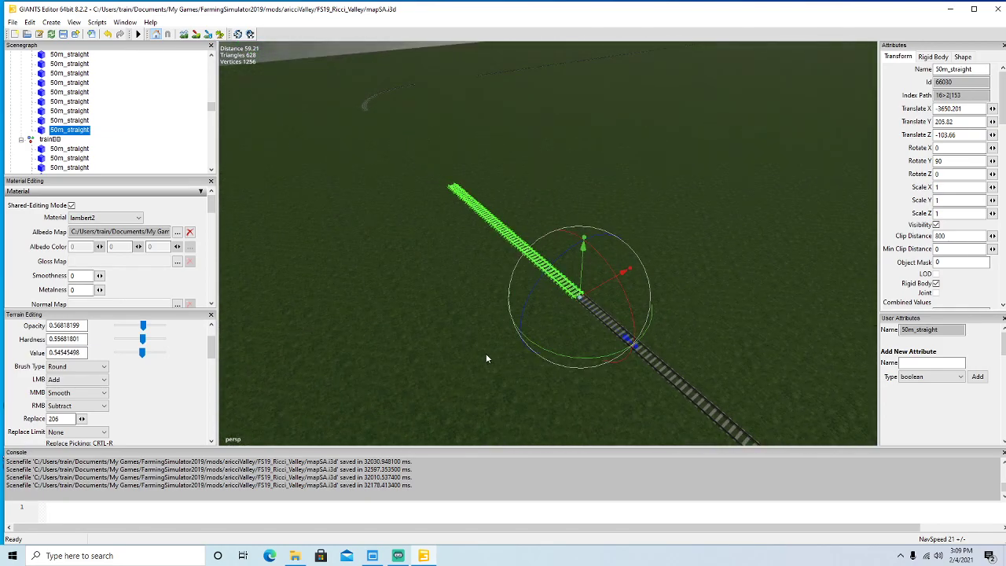
Add a further 50m_straight copy toward the curve, joined to the line at Translate X about -3700.2.
{"action": "key", "text": "ctrl+d"}
{"action": "left_click_drag", "start_coordinate": [613, 331], "coordinate": [342, 175]}
{"action": "scroll", "coordinate": [316, 195], "scroll_direction": "up", "scroll_amount": 6}
{"action": "left_click_drag", "start_coordinate": [376, 234], "coordinate": [422, 267], "text": "alt"}
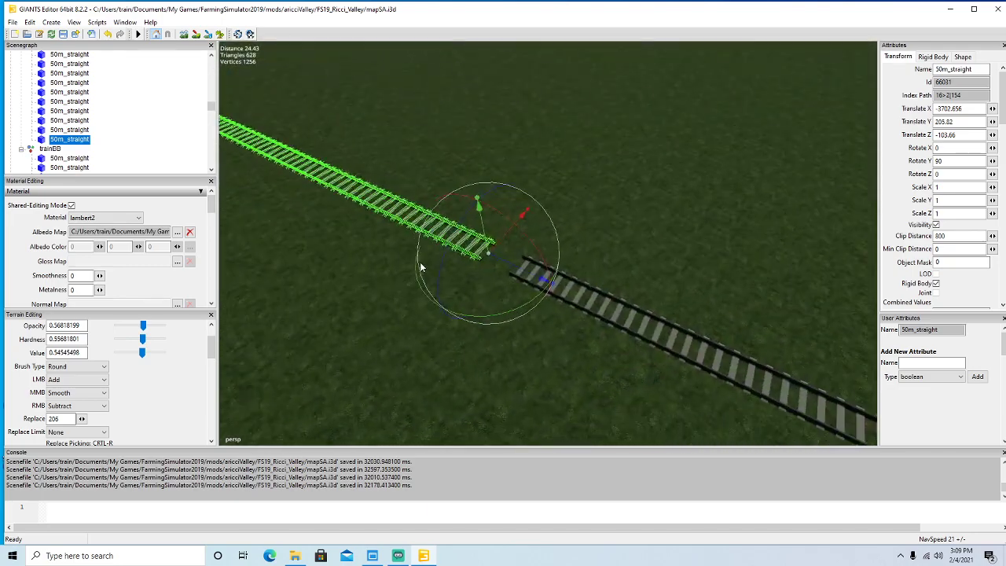
{"action": "left_click_drag", "start_coordinate": [508, 267], "coordinate": [570, 291]}
{"action": "scroll", "coordinate": [397, 213], "scroll_direction": "down", "scroll_amount": 5}
Duplicate the 30m_straight piece and place the copy in the gap between the curve and the end of the line.
{"action": "left_click_drag", "start_coordinate": [573, 290], "coordinate": [596, 295], "text": "alt"}
{"action": "scroll", "coordinate": [110, 152], "scroll_direction": "up", "scroll_amount": 2}
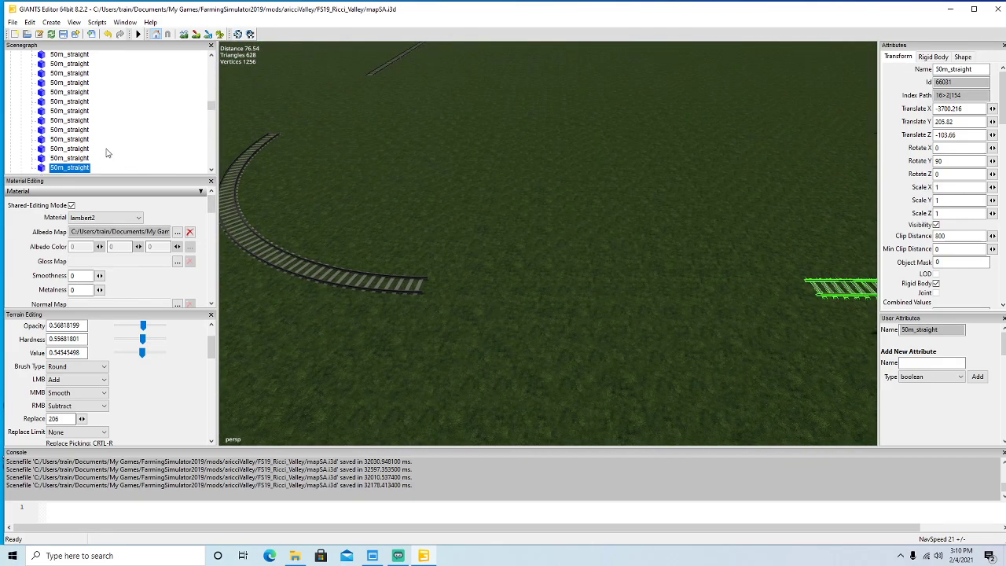
{"action": "scroll", "coordinate": [104, 146], "scroll_direction": "up", "scroll_amount": 2}
{"action": "left_click", "coordinate": [50, 102]}
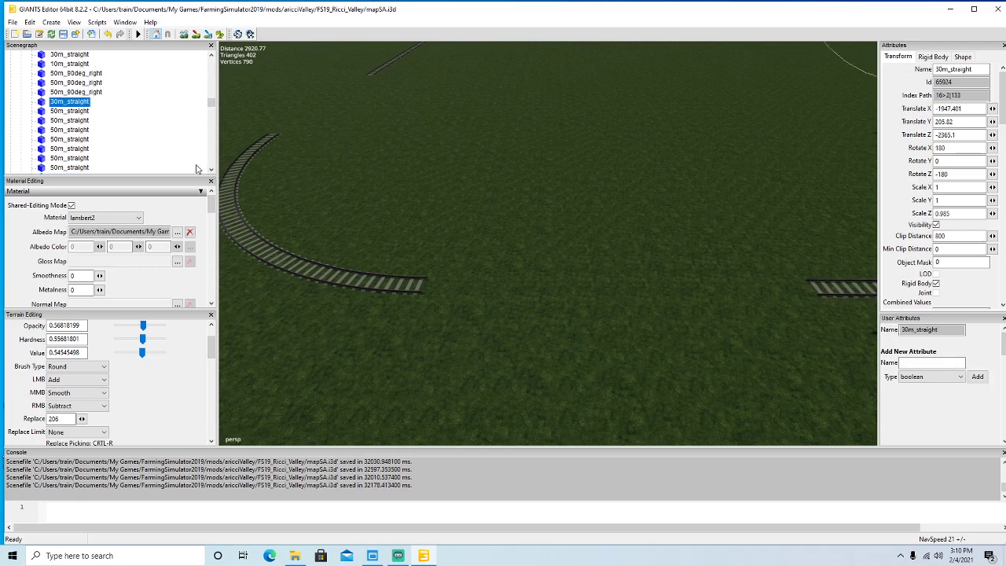
{"action": "key", "text": "ctrl+d"}
{"action": "left_click", "coordinate": [33, 24]}
{"action": "left_click", "coordinate": [95, 168]}
{"action": "left_click", "coordinate": [643, 297]}
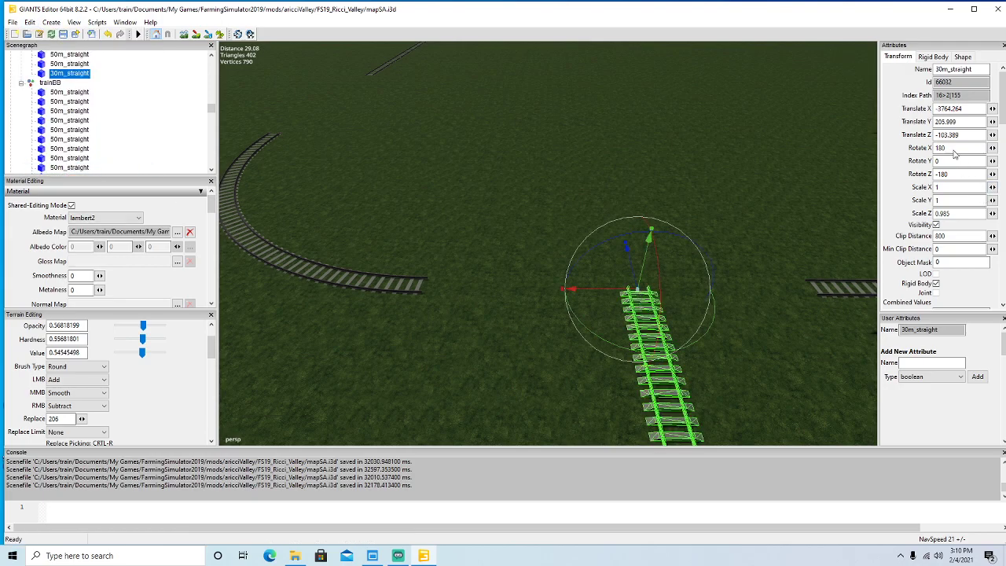
Set the 30 m copy's Translate Y to 205.82, Scale Z to 1 and Rotate Y to 90.
{"action": "left_click", "coordinate": [964, 123]}
{"action": "key", "text": "BackSpace"}
{"action": "key", "text": "BackSpace"}
{"action": "key", "text": "BackSpace"}
{"action": "key", "text": "BackSpace"}
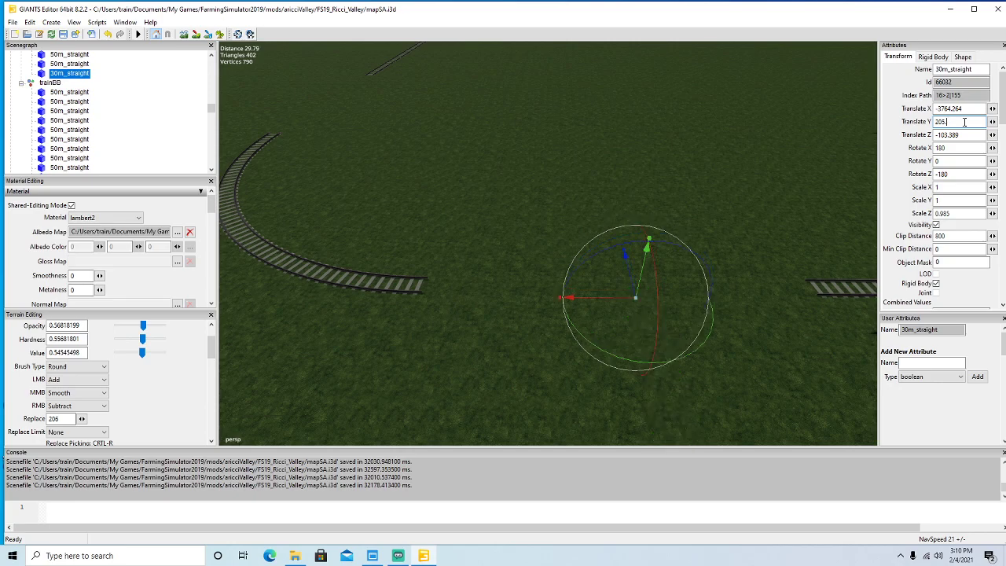
{"action": "type", "text": ".82"}
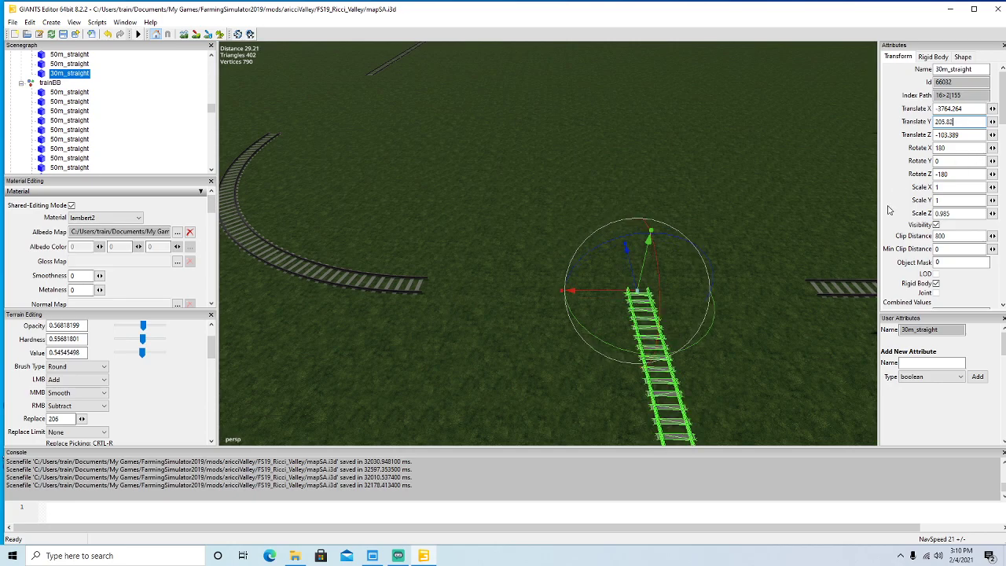
{"action": "double_click", "coordinate": [958, 212]}
{"action": "type", "text": "1"}
{"action": "key", "text": "Return"}
{"action": "left_click_drag", "start_coordinate": [708, 330], "coordinate": [617, 336]}
{"action": "double_click", "coordinate": [956, 163]}
{"action": "type", "text": "90"}
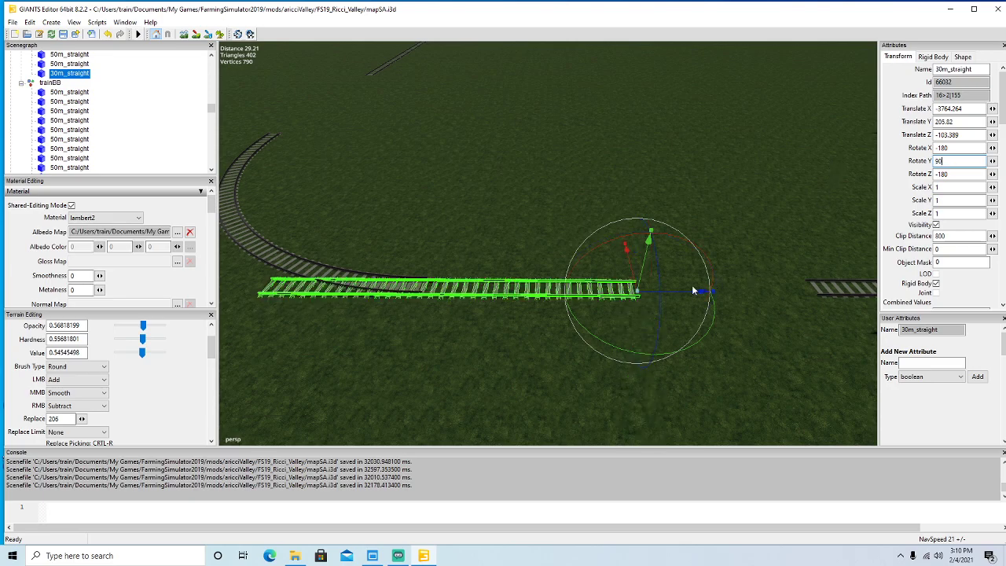
Join the 30 m piece to the end of the straight line at Translate X about -3750.2 and Translate Z about -103.66.
{"action": "left_click_drag", "start_coordinate": [674, 297], "coordinate": [847, 320]}
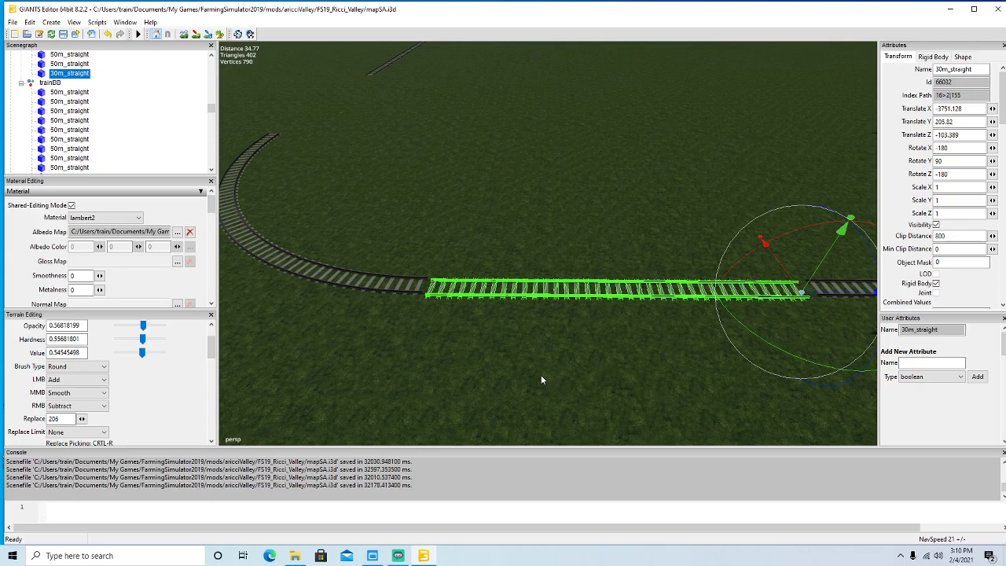
{"action": "left_click_drag", "start_coordinate": [484, 398], "coordinate": [610, 370], "text": "alt"}
{"action": "scroll", "coordinate": [610, 370], "scroll_direction": "up", "scroll_amount": 5}
{"action": "scroll", "coordinate": [610, 370], "scroll_direction": "up", "scroll_amount": 2}
{"action": "left_click_drag", "start_coordinate": [508, 376], "coordinate": [495, 443], "text": "alt"}
{"action": "scroll", "coordinate": [595, 322], "scroll_direction": "up", "scroll_amount": 2}
{"action": "left_click_drag", "start_coordinate": [679, 402], "coordinate": [681, 374], "text": "alt"}
{"action": "left_click_drag", "start_coordinate": [588, 349], "coordinate": [628, 363]}
{"action": "left_click_drag", "start_coordinate": [555, 358], "coordinate": [550, 383]}
{"action": "mouse_move", "coordinate": [617, 377]}
{"action": "left_mouse_down"}
{"action": "mouse_move", "coordinate": [607, 374]}
{"action": "mouse_move", "coordinate": [617, 377]}
{"action": "left_mouse_up"}
{"action": "left_click_drag", "start_coordinate": [548, 377], "coordinate": [545, 382]}
{"action": "scroll", "coordinate": [545, 382], "scroll_direction": "down", "scroll_amount": 5}
{"action": "left_click_drag", "start_coordinate": [635, 373], "coordinate": [805, 338], "text": "alt"}
{"action": "scroll", "coordinate": [601, 290], "scroll_direction": "up", "scroll_amount": 5}
{"action": "scroll", "coordinate": [805, 339], "scroll_direction": "down", "scroll_amount": 5}
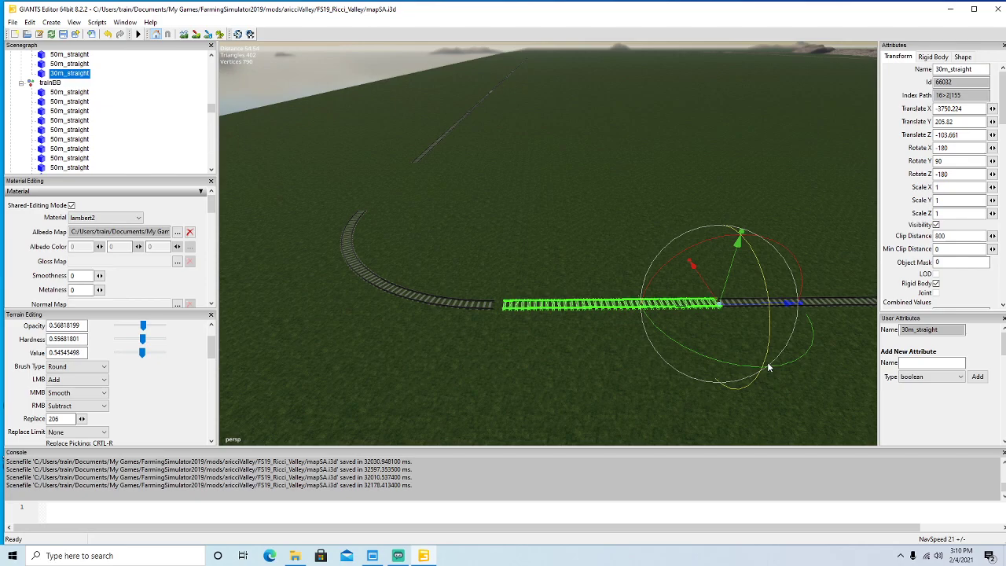
Duplicate the 30 m piece and move the copy past the curve toward the other line, at Translate X about -3799.8 and Z about -151.4.
{"action": "key", "text": "ctrl+d"}
{"action": "left_click_drag", "start_coordinate": [787, 305], "coordinate": [583, 96]}
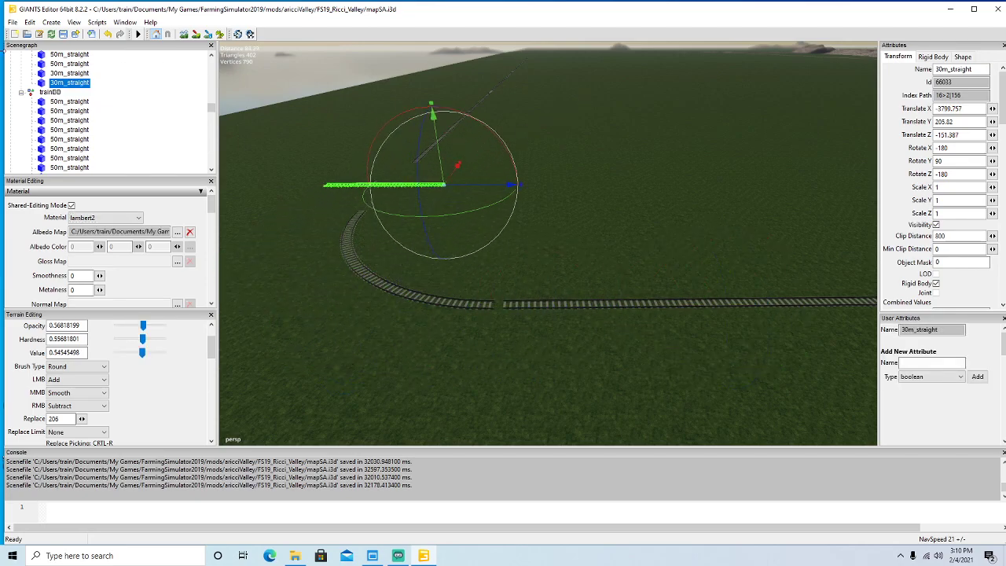
{"action": "double_click", "coordinate": [49, 73]}
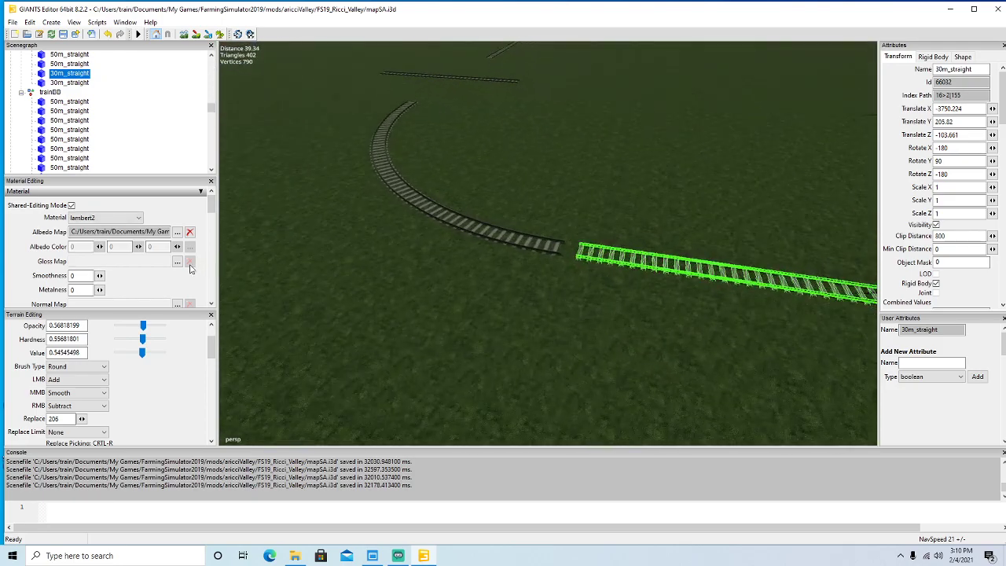
{"action": "left_click_drag", "start_coordinate": [190, 269], "coordinate": [434, 316], "text": "alt"}
{"action": "scroll", "coordinate": [208, 272], "scroll_direction": "down", "scroll_amount": 3}
{"action": "scroll", "coordinate": [223, 215], "scroll_direction": "up", "scroll_amount": 5}
Turn the new 30 m copy in line with the other track by setting its Rotate Y to 0.
{"action": "left_click", "coordinate": [67, 83]}
{"action": "left_click_drag", "start_coordinate": [489, 387], "coordinate": [585, 298]}
{"action": "double_click", "coordinate": [962, 162]}
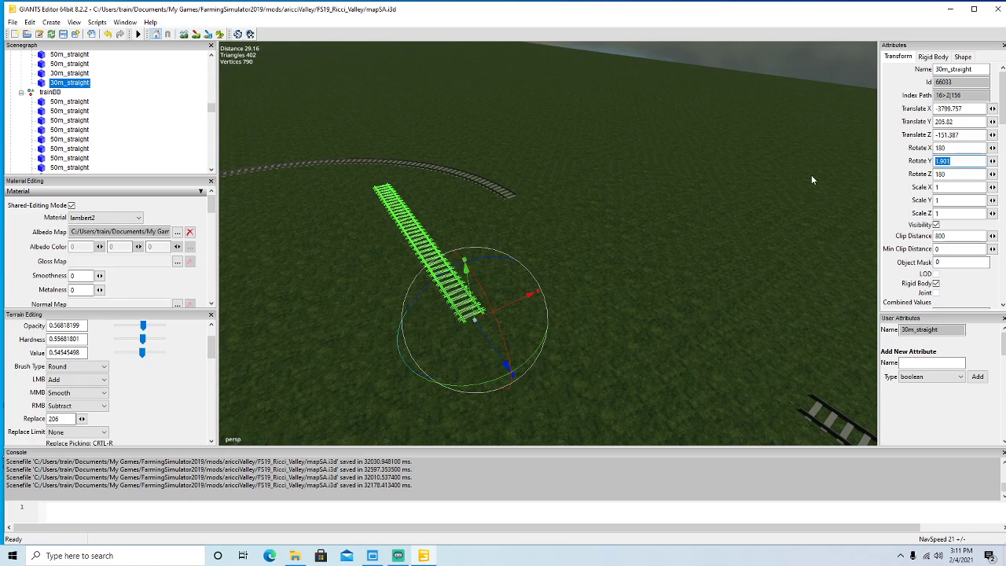
{"action": "type", "text": "0"}
{"action": "key", "text": "Return"}
Align the 30 m copy with the other line's open end at Translate X about -3813.14 and Translate Z about -170.26.
{"action": "right_click_drag", "start_coordinate": [512, 328], "coordinate": [623, 351]}
{"action": "left_click_drag", "start_coordinate": [371, 342], "coordinate": [736, 348]}
{"action": "scroll", "coordinate": [734, 393], "scroll_direction": "up", "scroll_amount": 5}
{"action": "left_click_drag", "start_coordinate": [709, 422], "coordinate": [539, 352], "text": "alt"}
{"action": "scroll", "coordinate": [741, 344], "scroll_direction": "up", "scroll_amount": 4}
{"action": "scroll", "coordinate": [729, 418], "scroll_direction": "up", "scroll_amount": 4}
{"action": "scroll", "coordinate": [728, 418], "scroll_direction": "down", "scroll_amount": 2}
{"action": "left_click_drag", "start_coordinate": [473, 325], "coordinate": [470, 331]}
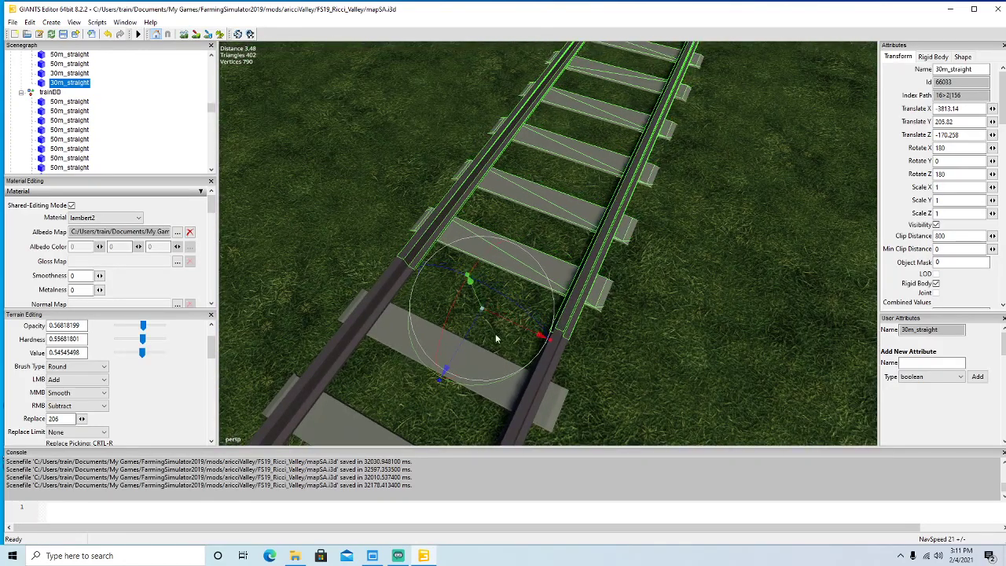
{"action": "left_click_drag", "start_coordinate": [539, 339], "coordinate": [539, 337]}
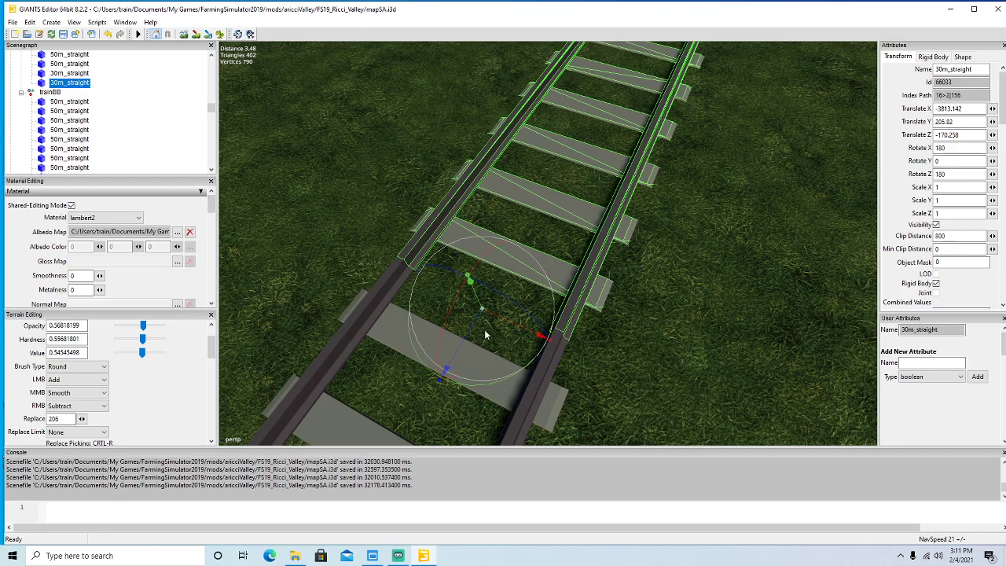
Nudge the 30 m copy to Translate Z about -170.335 and set its Scale Z to 1.2 to reach the curve.
{"action": "left_click_drag", "start_coordinate": [473, 331], "coordinate": [464, 335]}
{"action": "left_click_drag", "start_coordinate": [676, 369], "coordinate": [547, 290], "text": "alt"}
{"action": "scroll", "coordinate": [643, 324], "scroll_direction": "down", "scroll_amount": 5}
{"action": "scroll", "coordinate": [746, 243], "scroll_direction": "up", "scroll_amount": 5}
{"action": "scroll", "coordinate": [560, 287], "scroll_direction": "down", "scroll_amount": 4}
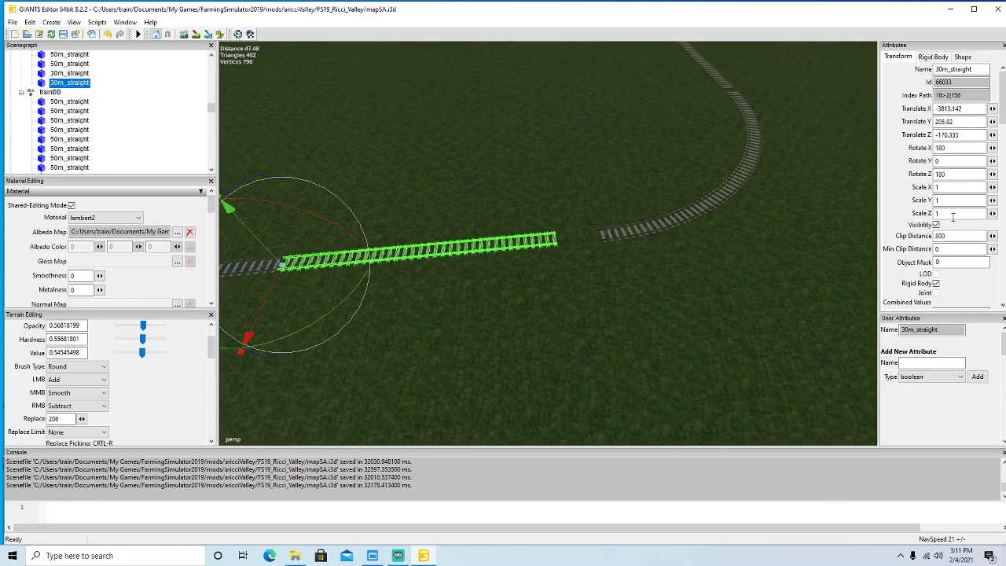
{"action": "type", "text": ".2"}
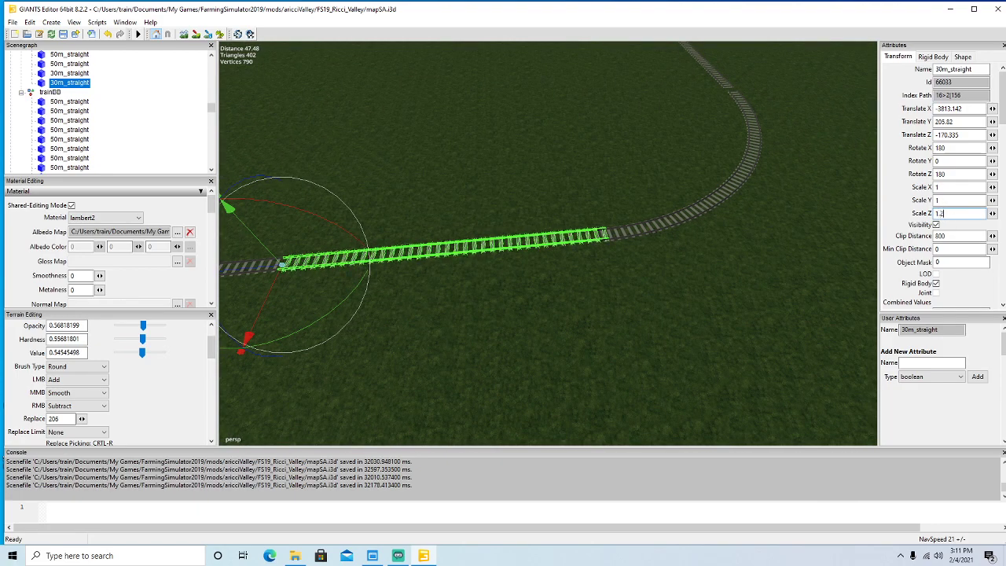
Stretch the 30 m piece at the curve's other end by setting its Scale Z to 1.2.
{"action": "left_click", "coordinate": [56, 85]}
{"action": "left_click", "coordinate": [41, 73]}
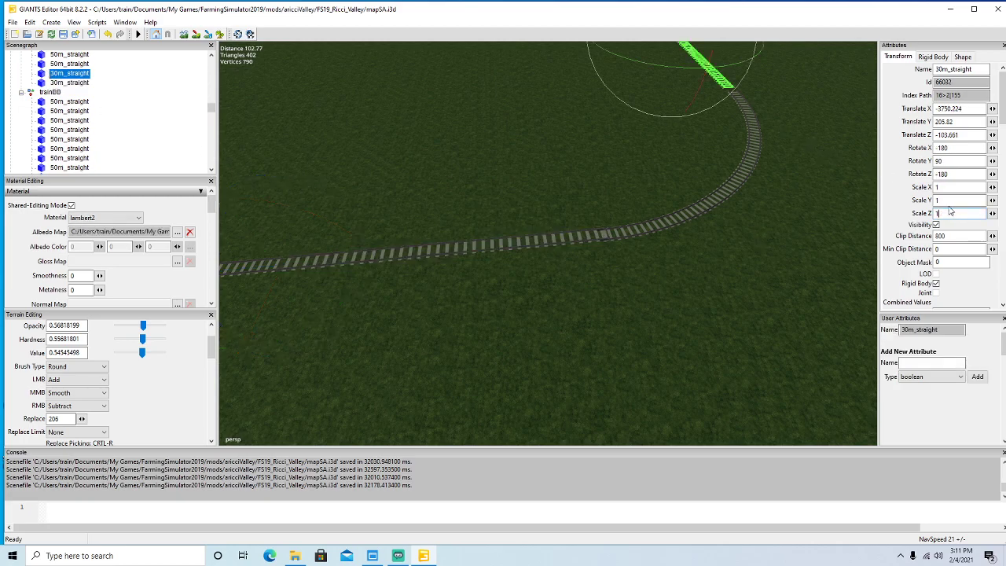
{"action": "type", "text": ".2"}
{"action": "left_click_drag", "start_coordinate": [693, 344], "coordinate": [716, 320], "text": "alt"}
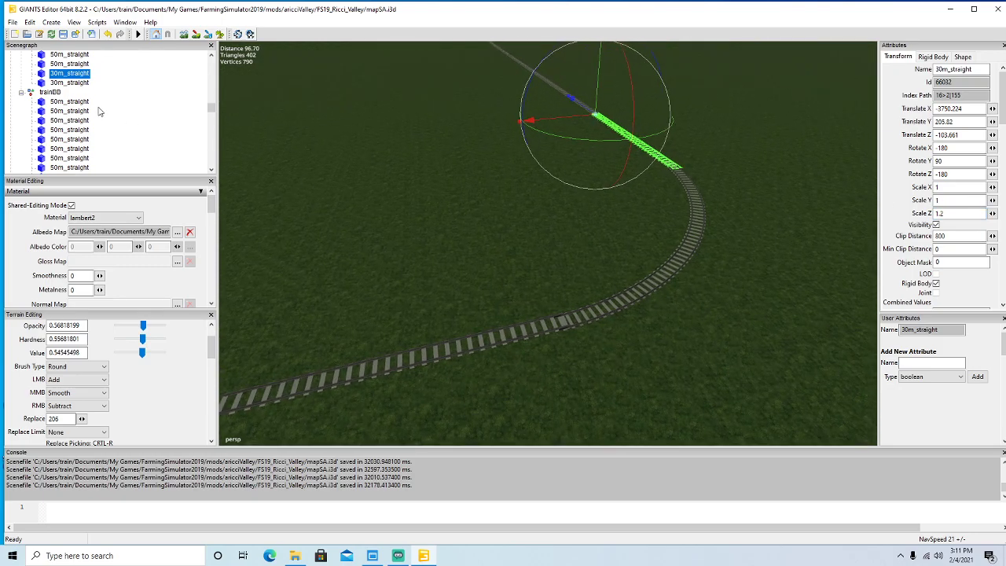
Line up the 90-degree curve with the rails of the adjoining straight by setting its Translate X to -3781.18.
{"action": "left_click", "coordinate": [589, 321]}
{"action": "left_click_drag", "start_coordinate": [654, 387], "coordinate": [628, 413], "text": "alt"}
{"action": "scroll", "coordinate": [681, 336], "scroll_direction": "up", "scroll_amount": 3}
{"action": "scroll", "coordinate": [682, 340], "scroll_direction": "up", "scroll_amount": 4}
{"action": "scroll", "coordinate": [673, 389], "scroll_direction": "up", "scroll_amount": 2}
{"action": "scroll", "coordinate": [628, 408], "scroll_direction": "down", "scroll_amount": 3}
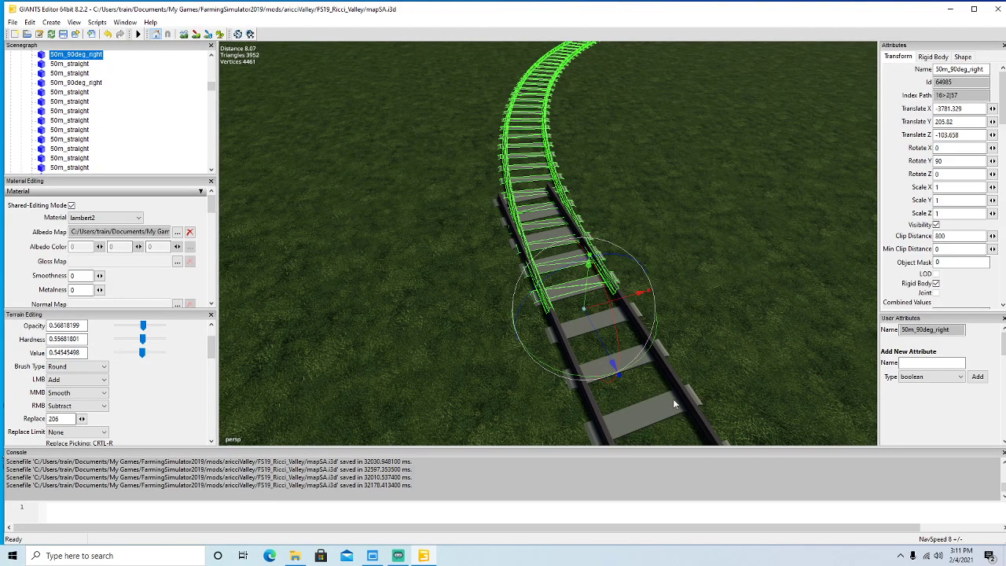
{"action": "scroll", "coordinate": [673, 399], "scroll_direction": "up", "scroll_amount": 3}
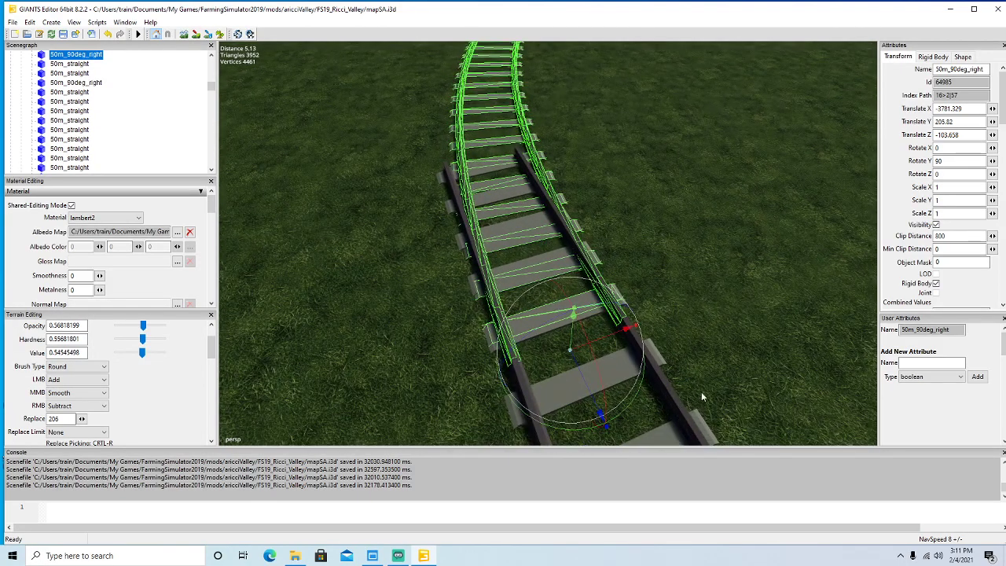
{"action": "scroll", "coordinate": [702, 397], "scroll_direction": "up", "scroll_amount": 2}
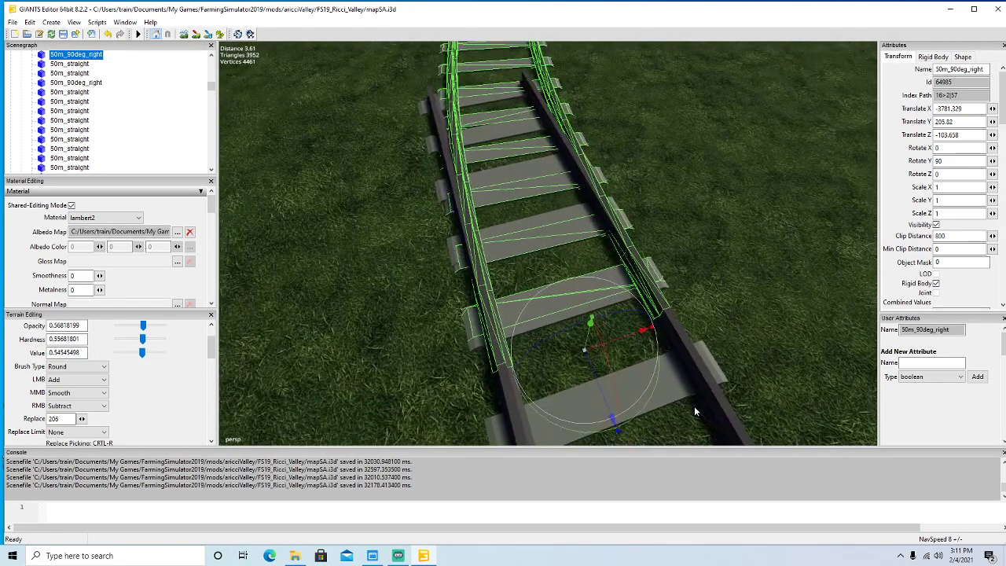
{"action": "left_click_drag", "start_coordinate": [653, 372], "coordinate": [502, 329], "text": "alt"}
{"action": "scroll", "coordinate": [628, 342], "scroll_direction": "down", "scroll_amount": 5}
{"action": "scroll", "coordinate": [529, 259], "scroll_direction": "up", "scroll_amount": 10}
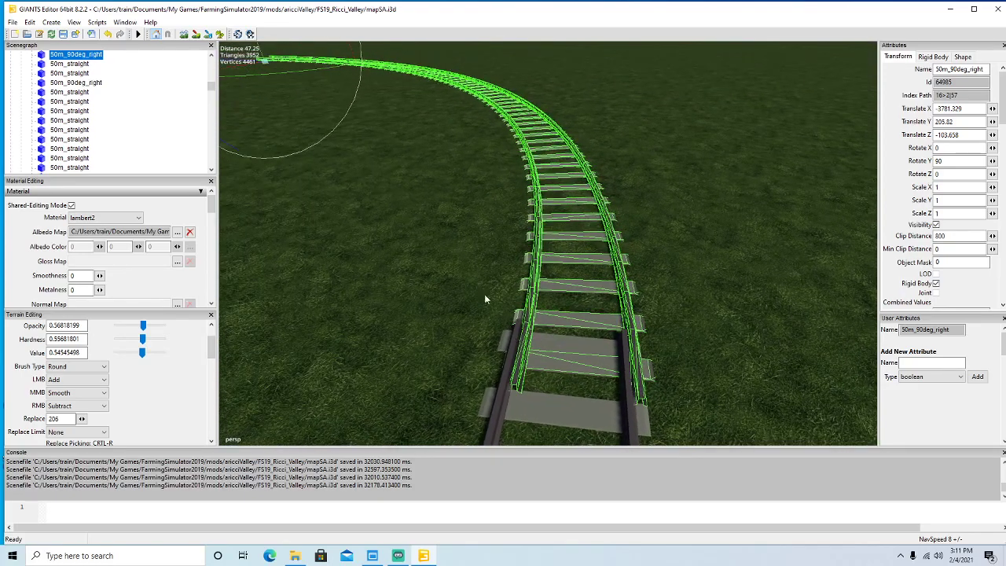
{"action": "left_click_drag", "start_coordinate": [359, 132], "coordinate": [351, 134], "text": "alt"}
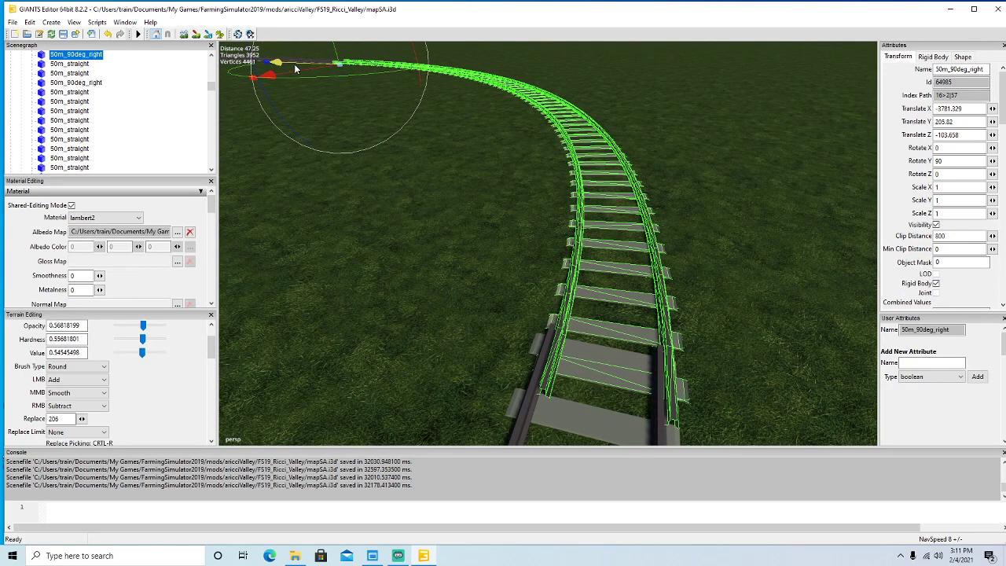
{"action": "left_click_drag", "start_coordinate": [295, 70], "coordinate": [395, 176]}
{"action": "scroll", "coordinate": [394, 176], "scroll_direction": "up", "scroll_amount": 3}
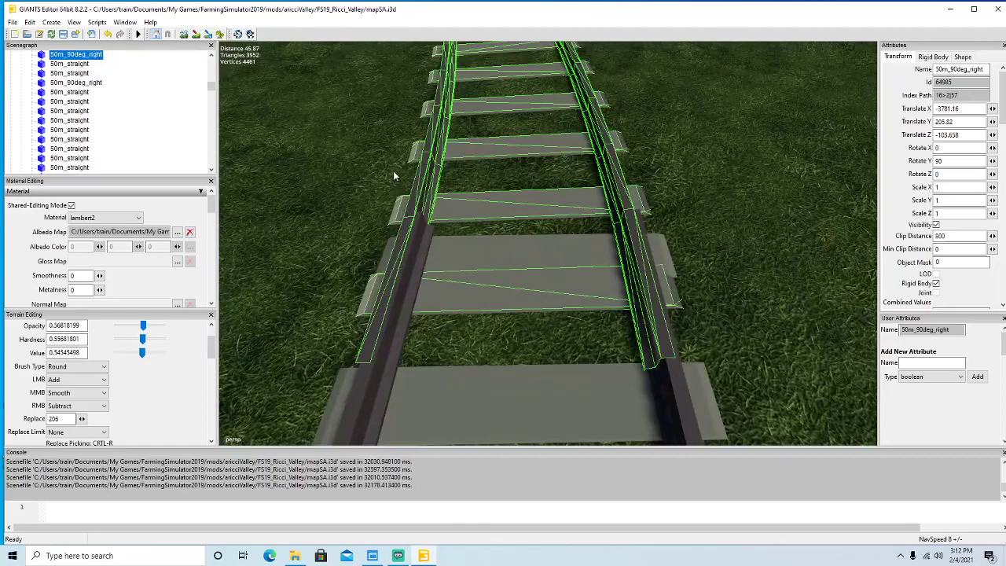
{"action": "left_click", "coordinate": [969, 109]}
{"action": "key", "text": "BackSpace"}
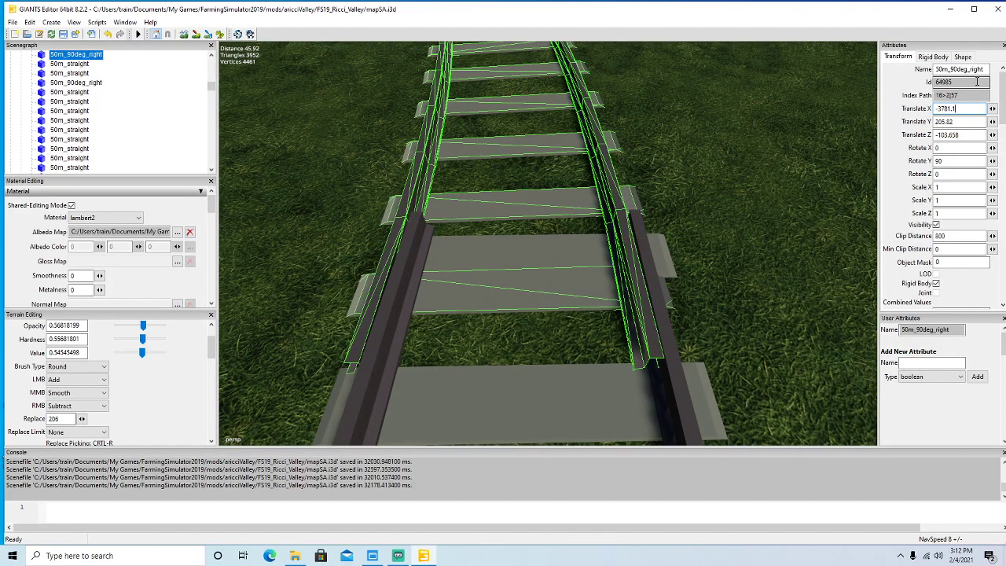
{"action": "type", "text": "8"}
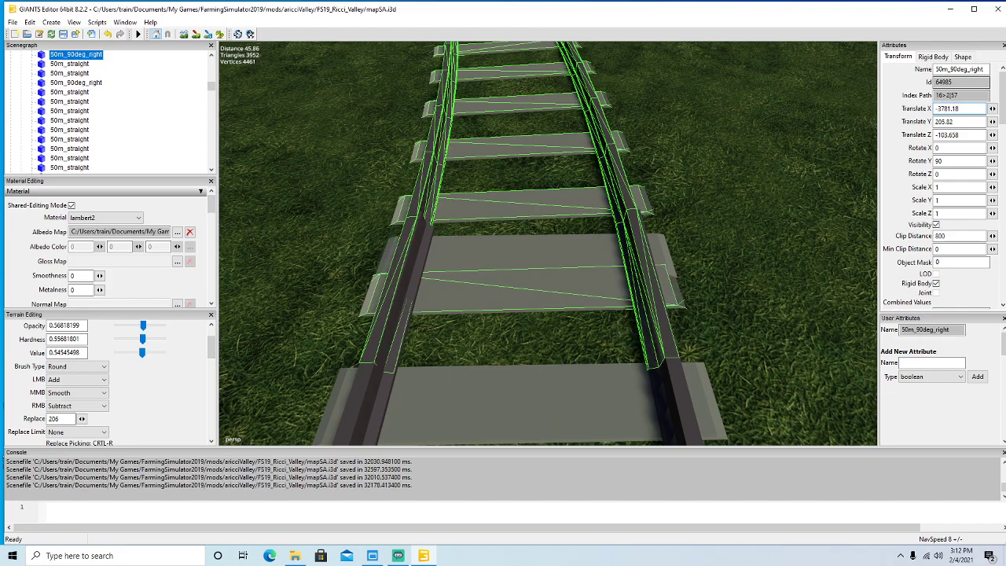
Fit the 30 m piece leading into the curve at Translate Z about -170.335 by setting its Scale Z to 1.165.
{"action": "left_click_drag", "start_coordinate": [763, 171], "coordinate": [579, 263], "text": "alt"}
{"action": "left_click", "coordinate": [481, 250]}
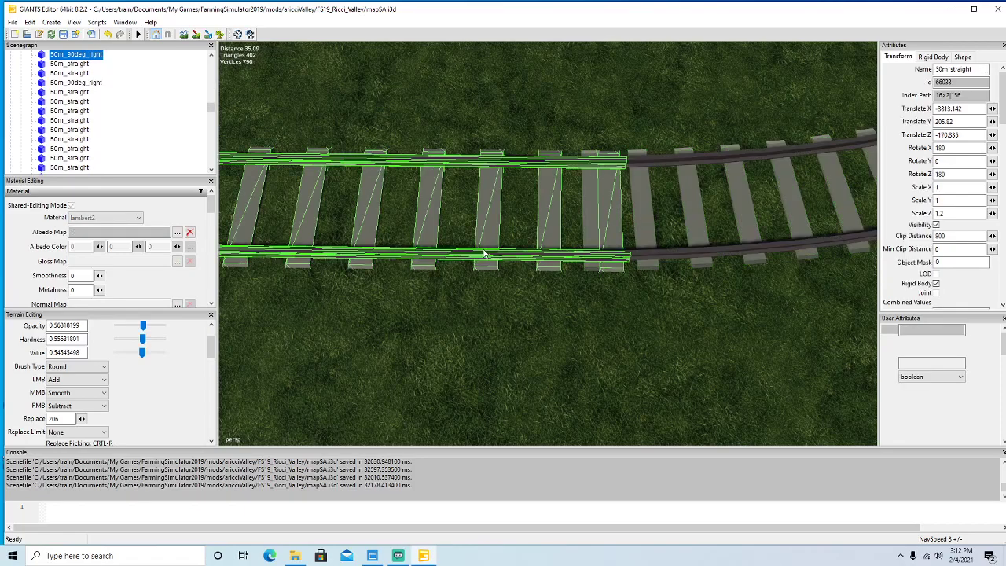
{"action": "left_click", "coordinate": [949, 210]}
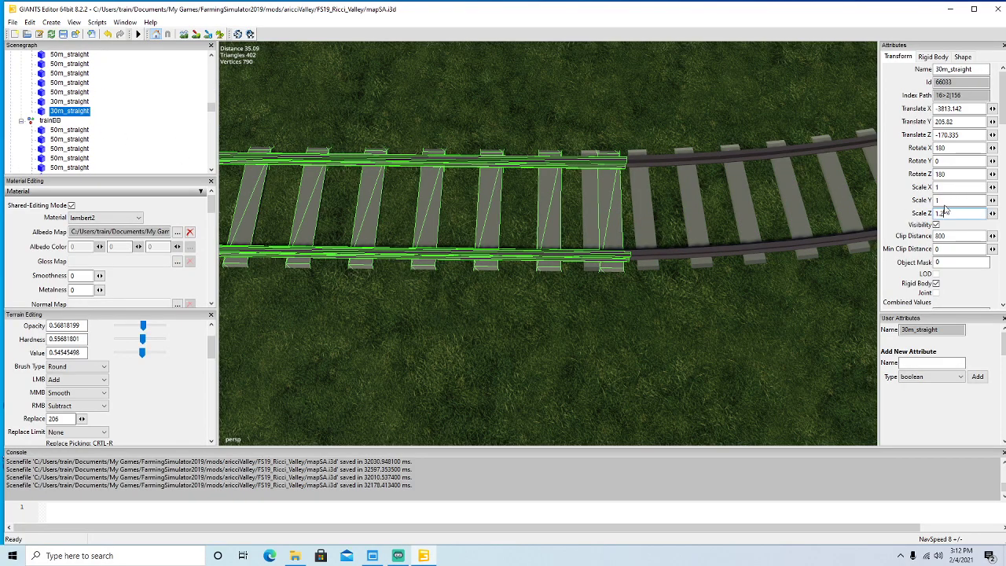
{"action": "key", "text": "BackSpace"}
{"action": "type", "text": "1"}
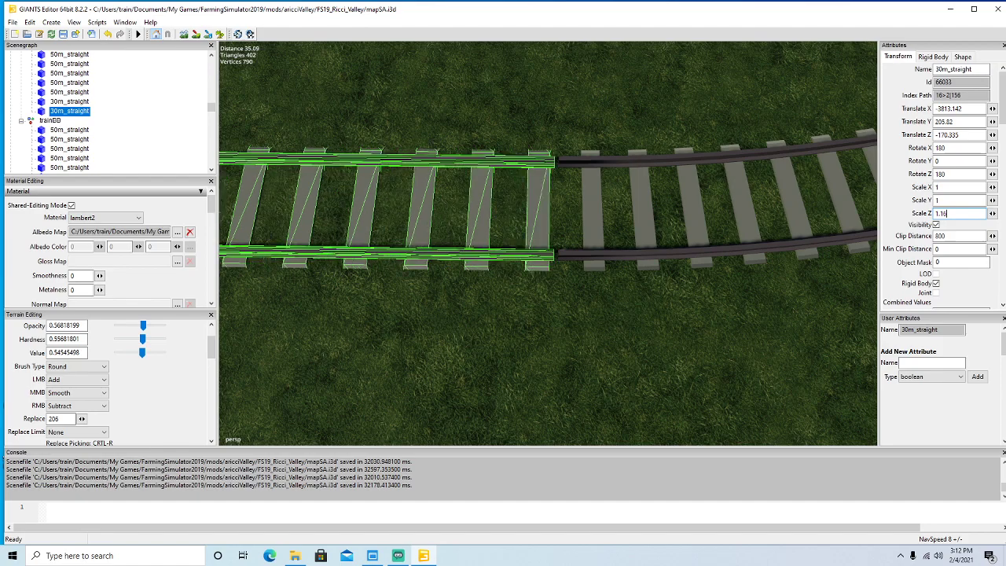
{"action": "type", "text": "7"}
{"action": "key", "text": "BackSpace"}
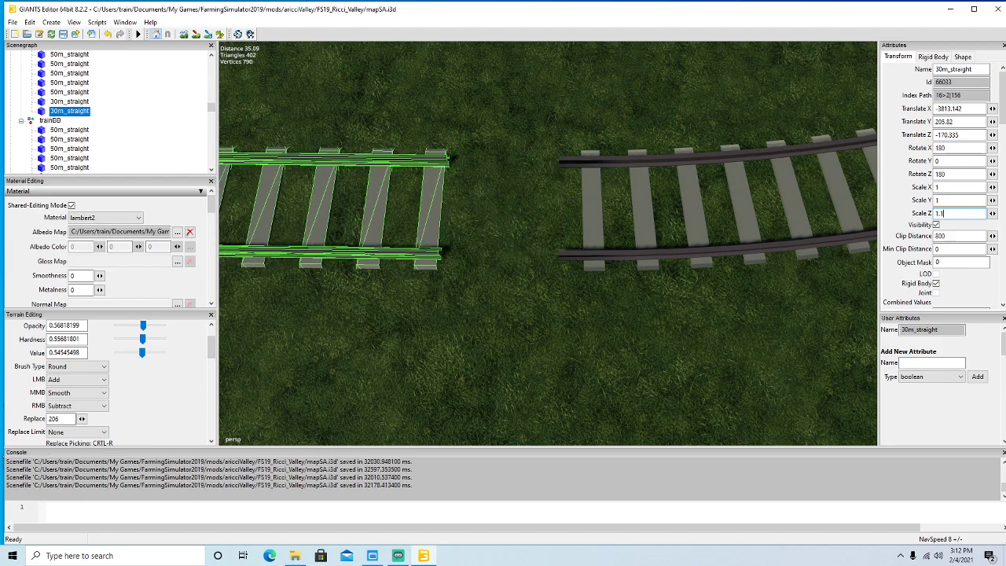
{"action": "type", "text": "65"}
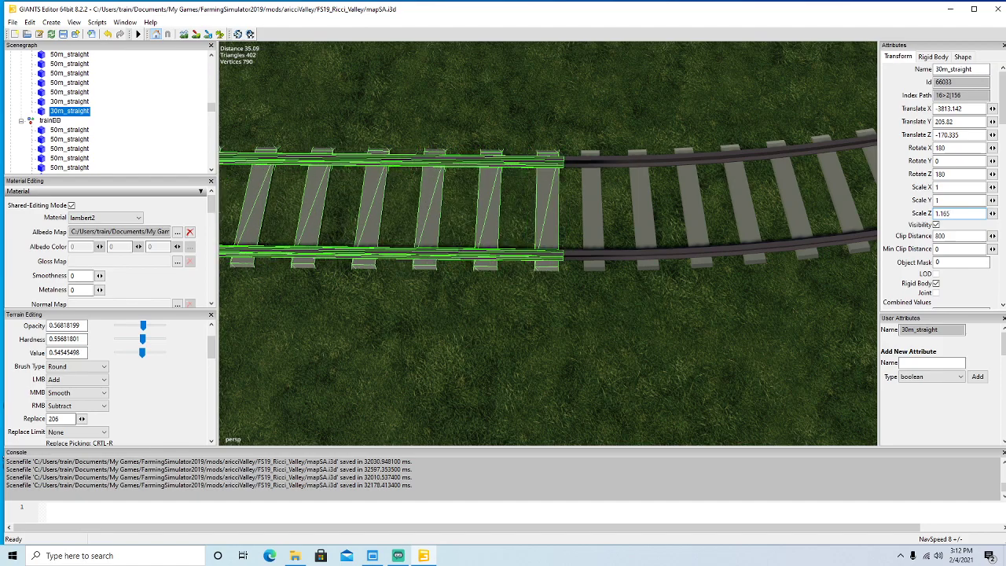
Fit the 30 m piece at the curve's other end, at Translate Z about -103.66, by setting its Scale Z to 1.04.
{"action": "key", "text": "w"}
{"action": "right_click_drag", "start_coordinate": [749, 360], "coordinate": [708, 302]}
{"action": "key", "text": "w"}
{"action": "left_click", "coordinate": [625, 314]}
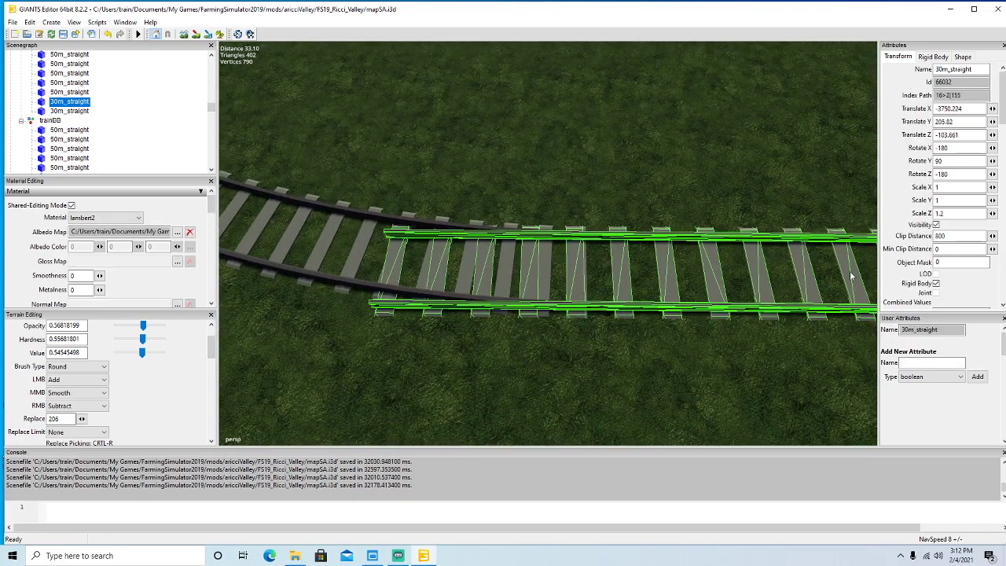
{"action": "left_click", "coordinate": [957, 214]}
{"action": "key", "text": "BackSpace"}
{"action": "type", "text": "1"}
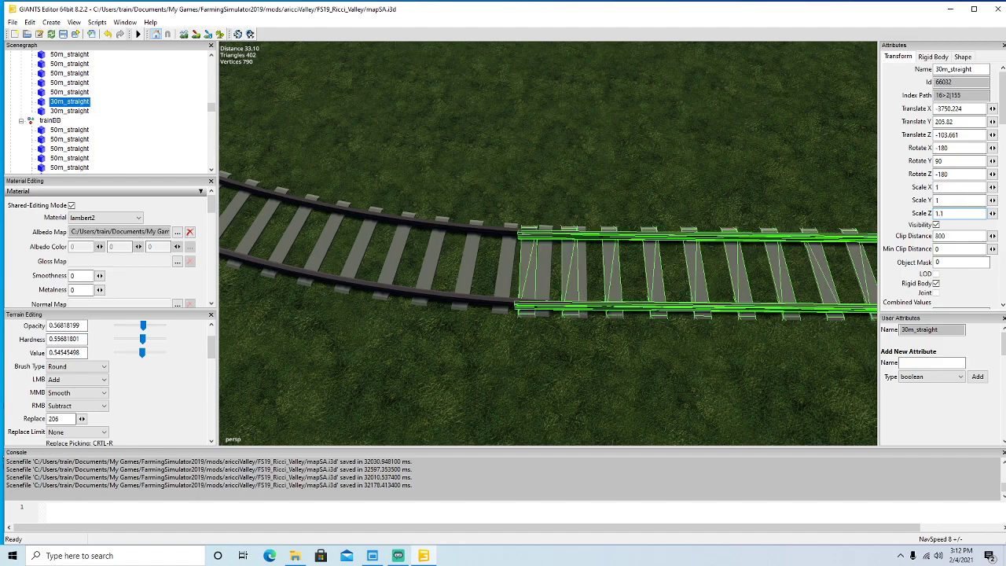
{"action": "key", "text": "BackSpace"}
{"action": "type", "text": "04"}
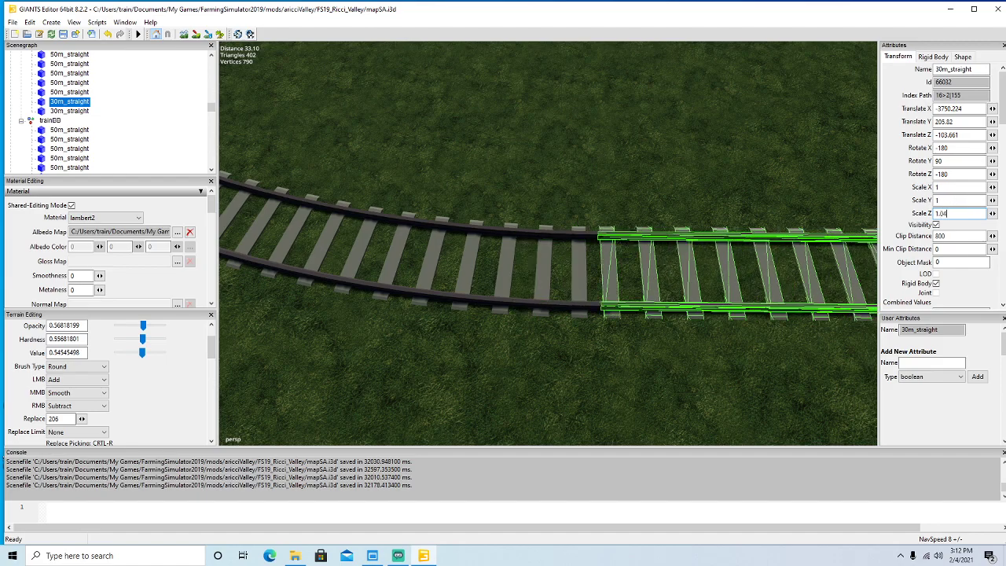
Set the terrain brush's RMB action to Replace for levelling the hill where the double track crosses it before the river.
{"action": "middle_click_drag", "start_coordinate": [596, 363], "coordinate": [683, 321]}
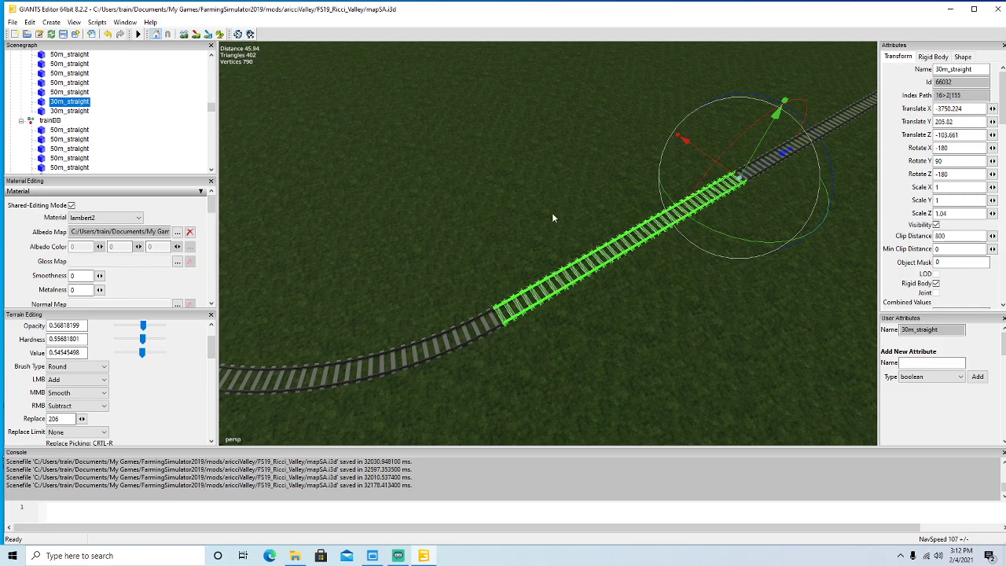
{"action": "middle_click_drag", "start_coordinate": [565, 319], "coordinate": [689, 275]}
{"action": "key", "text": "w"}
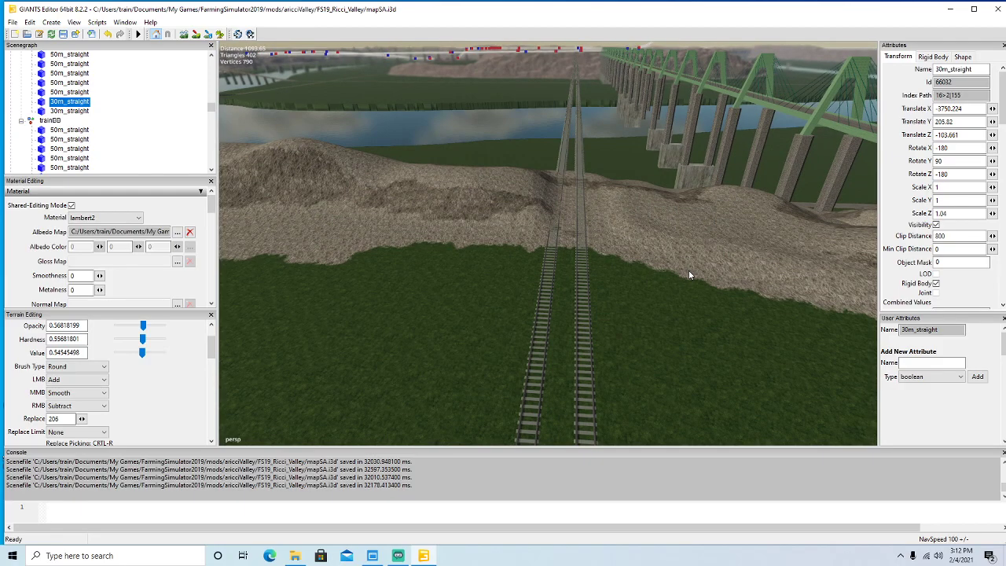
{"action": "key", "text": "w"}
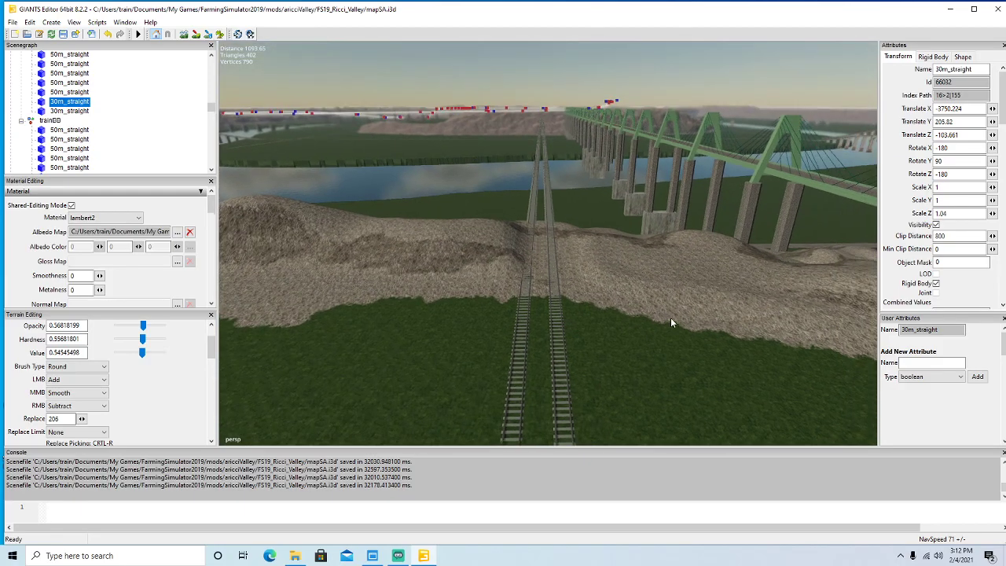
{"action": "middle_click_drag", "start_coordinate": [662, 346], "coordinate": [662, 356]}
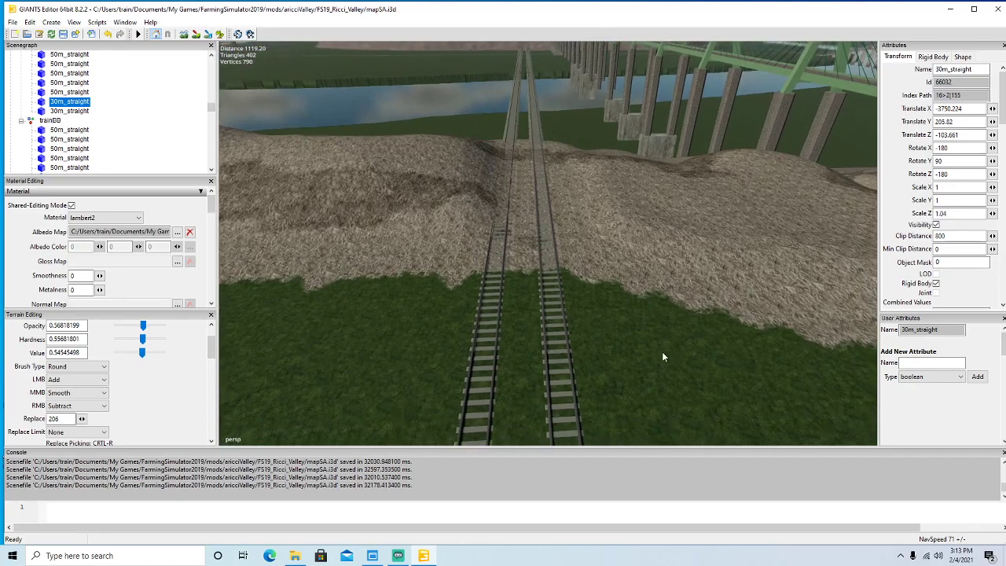
{"action": "left_click", "coordinate": [78, 406]}
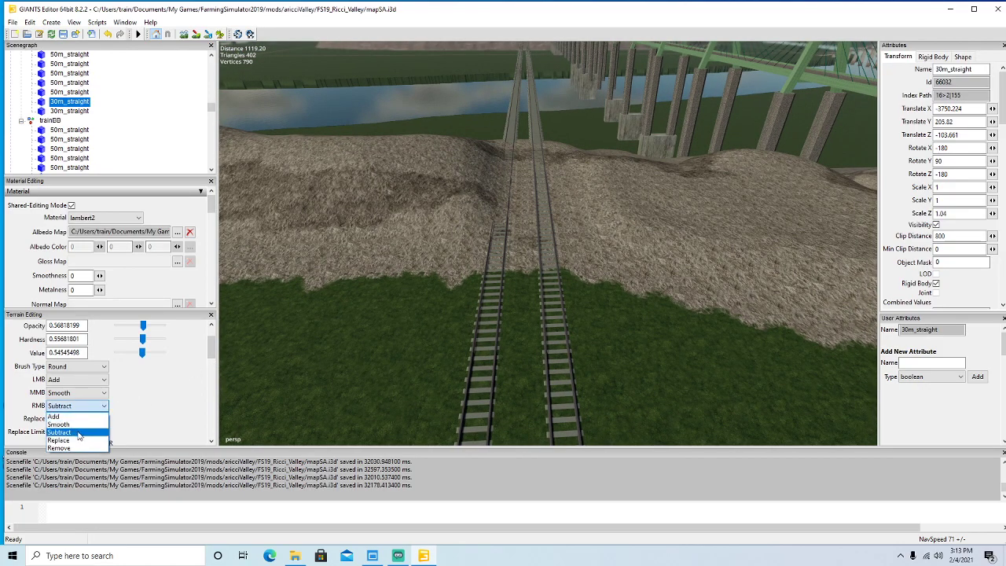
{"action": "left_click", "coordinate": [78, 440]}
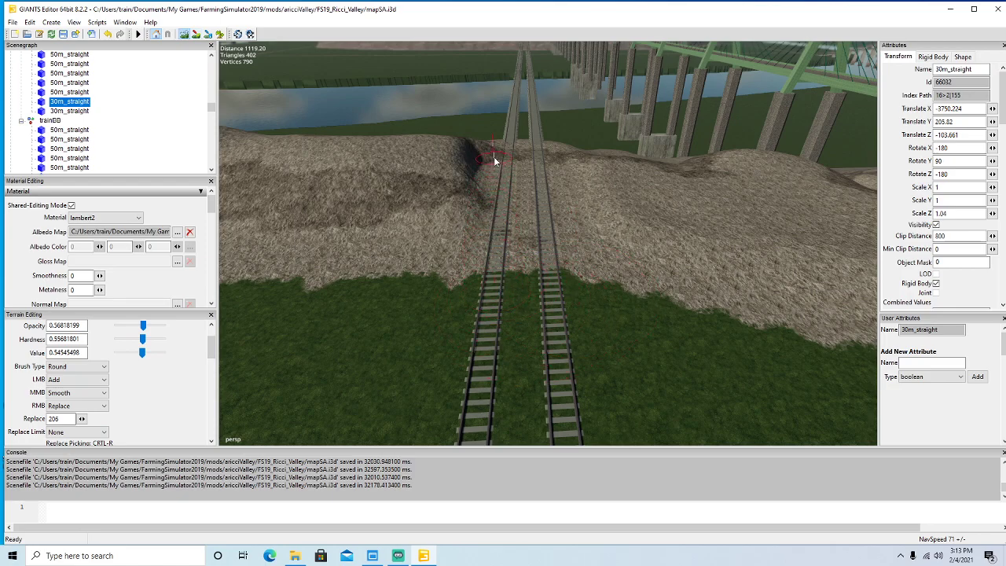
Sculpt the steep hillside beside the track back from the rails, smooth its slope, and leave terrain sculpting.
{"action": "left_click_drag", "start_coordinate": [488, 246], "coordinate": [486, 182]}
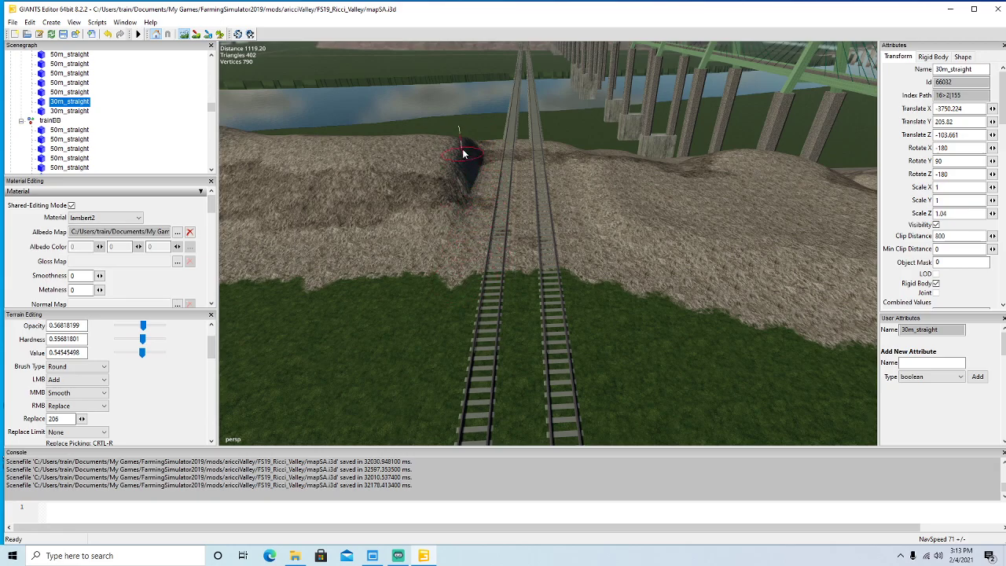
{"action": "middle_click_drag", "start_coordinate": [464, 156], "coordinate": [457, 167]}
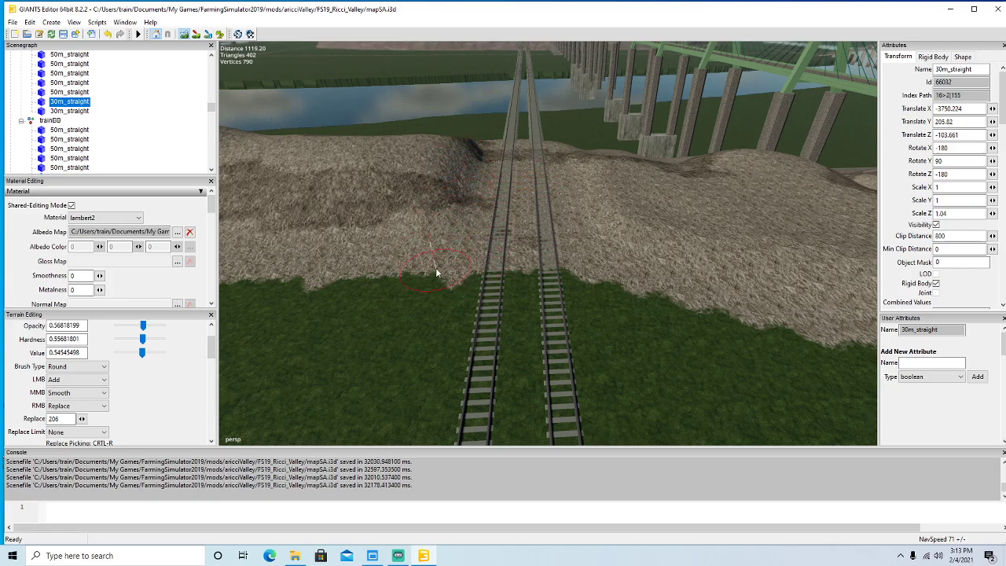
{"action": "left_click", "coordinate": [183, 35]}
Level the hill on the far side of the river where it buries one rail line, using the 206 Replace height.
{"action": "left_click_drag", "start_coordinate": [445, 263], "coordinate": [438, 176], "text": "alt"}
{"action": "scroll", "coordinate": [438, 172], "scroll_direction": "up", "scroll_amount": 2}
{"action": "scroll", "coordinate": [438, 173], "scroll_direction": "up", "scroll_amount": 3}
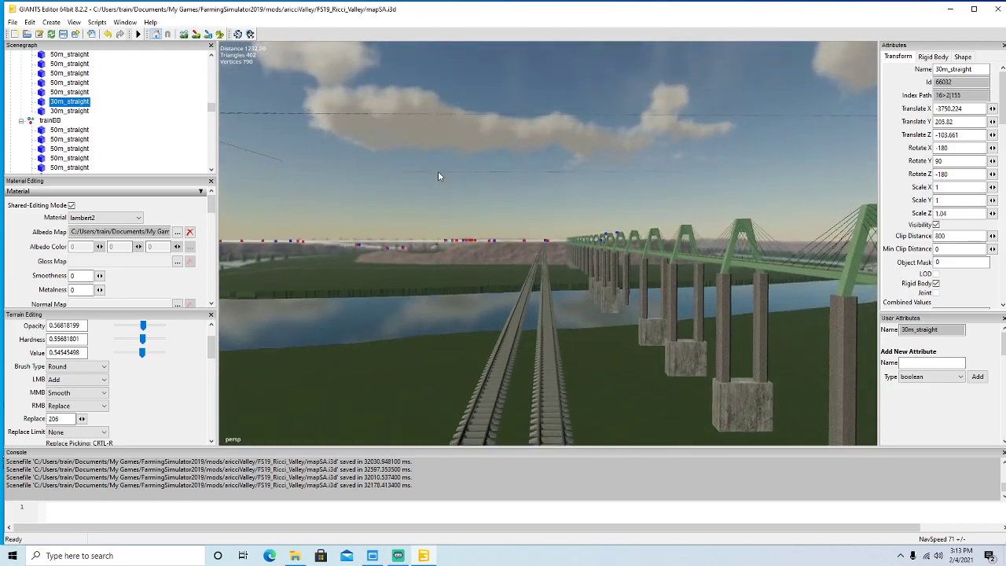
{"action": "scroll", "coordinate": [437, 175], "scroll_direction": "up", "scroll_amount": 3}
{"action": "scroll", "coordinate": [437, 175], "scroll_direction": "up", "scroll_amount": 10}
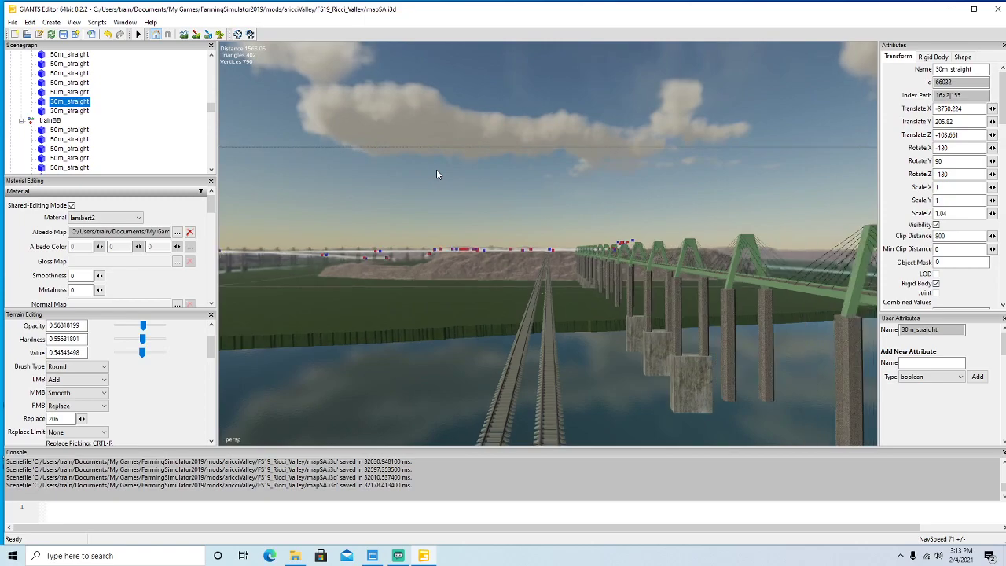
{"action": "scroll", "coordinate": [437, 174], "scroll_direction": "up", "scroll_amount": 6}
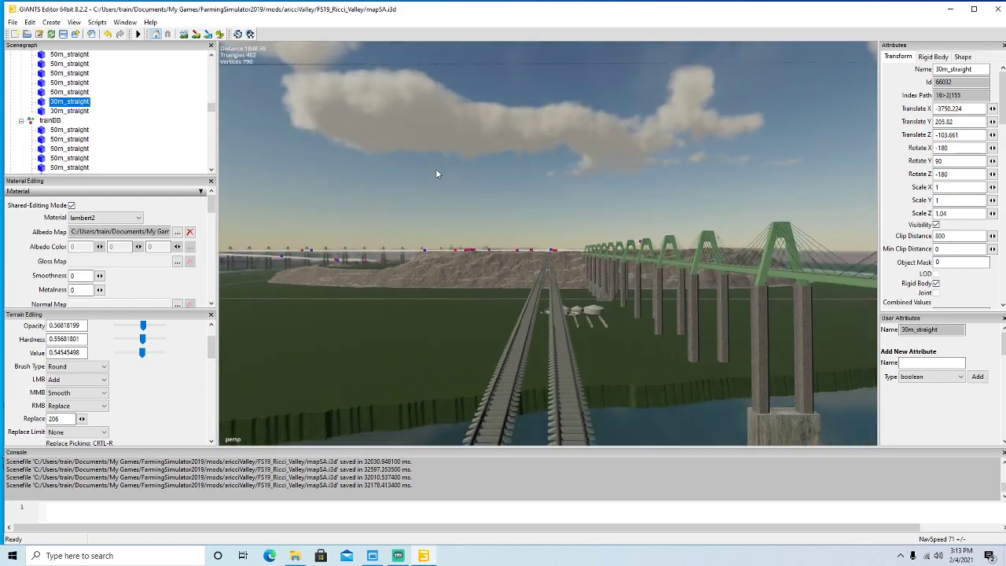
{"action": "mouse_move", "coordinate": [437, 175]}
{"action": "right_mouse_down"}
{"action": "mouse_move", "coordinate": [441, 278]}
{"action": "mouse_move", "coordinate": [438, 181]}
{"action": "right_mouse_up"}
{"action": "scroll", "coordinate": [438, 181], "scroll_direction": "up", "scroll_amount": 10}
{"action": "left_click_drag", "start_coordinate": [438, 182], "coordinate": [438, 264], "text": "alt"}
{"action": "scroll", "coordinate": [436, 171], "scroll_direction": "up", "scroll_amount": 10}
{"action": "scroll", "coordinate": [438, 171], "scroll_direction": "up", "scroll_amount": 8}
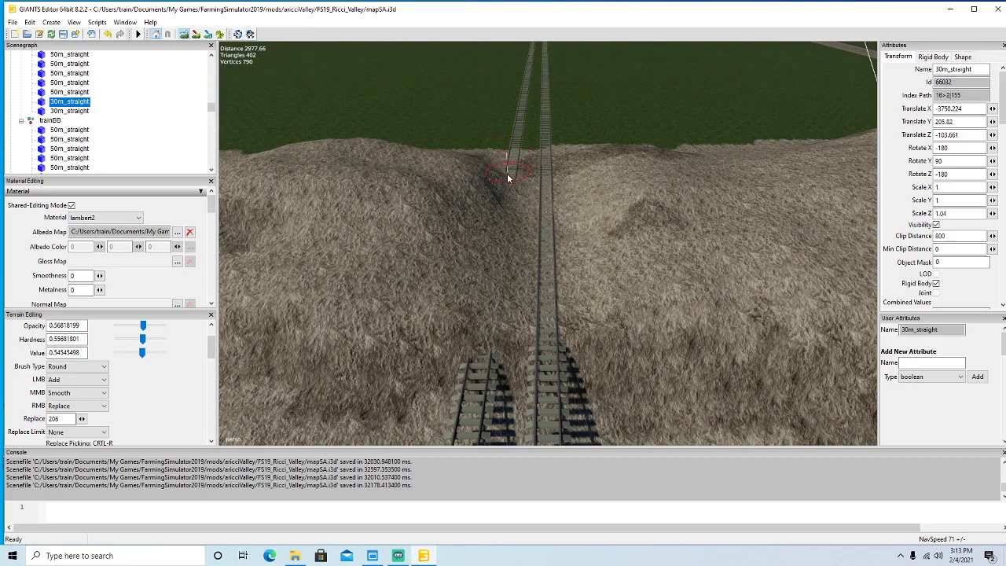
{"action": "left_click_drag", "start_coordinate": [501, 202], "coordinate": [493, 286]}
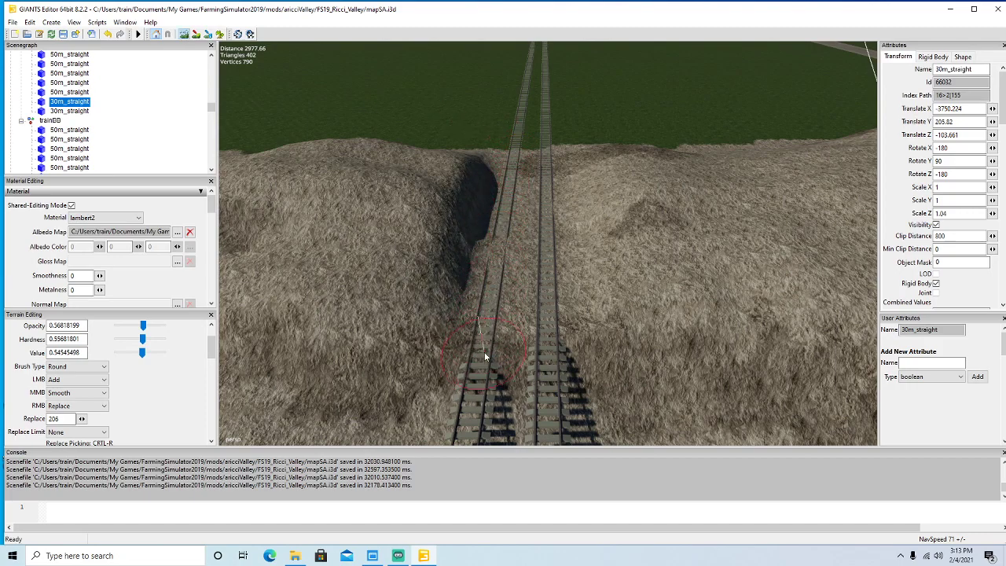
Smooth the steep bank of the fresh cut and ease its slope away from the rails.
{"action": "mouse_move", "coordinate": [483, 355]}
{"action": "middle_mouse_down"}
{"action": "mouse_move", "coordinate": [489, 380]}
{"action": "mouse_move", "coordinate": [471, 368]}
{"action": "mouse_move", "coordinate": [463, 201]}
{"action": "middle_mouse_up"}
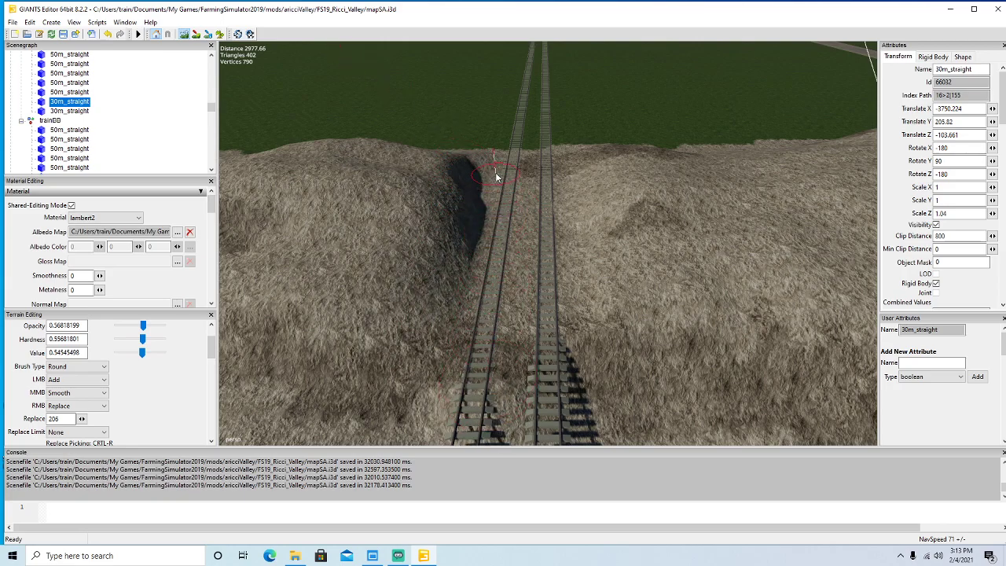
{"action": "middle_click_drag", "start_coordinate": [494, 160], "coordinate": [480, 291]}
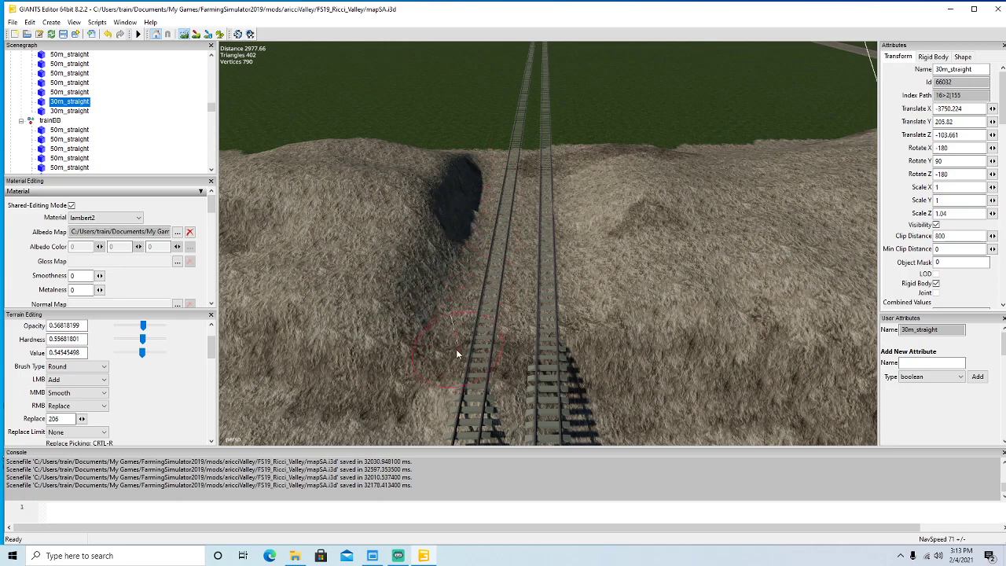
{"action": "mouse_move", "coordinate": [453, 160]}
{"action": "middle_mouse_down"}
{"action": "mouse_move", "coordinate": [417, 235]}
{"action": "mouse_move", "coordinate": [429, 226]}
{"action": "middle_mouse_up"}
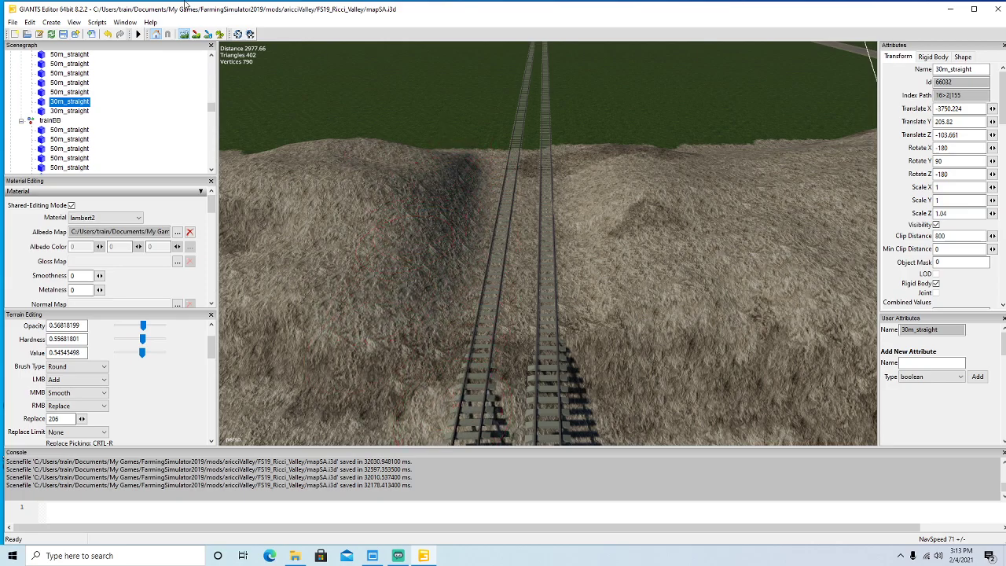
Clear the buried line through the next hill beyond the grain elevator and check the cut's steep bank from the opposite direction.
{"action": "left_click_drag", "start_coordinate": [456, 215], "coordinate": [470, 123], "text": "alt"}
{"action": "scroll", "coordinate": [469, 129], "scroll_direction": "up", "scroll_amount": 5}
{"action": "scroll", "coordinate": [469, 123], "scroll_direction": "up", "scroll_amount": 7}
{"action": "scroll", "coordinate": [469, 123], "scroll_direction": "up", "scroll_amount": 8}
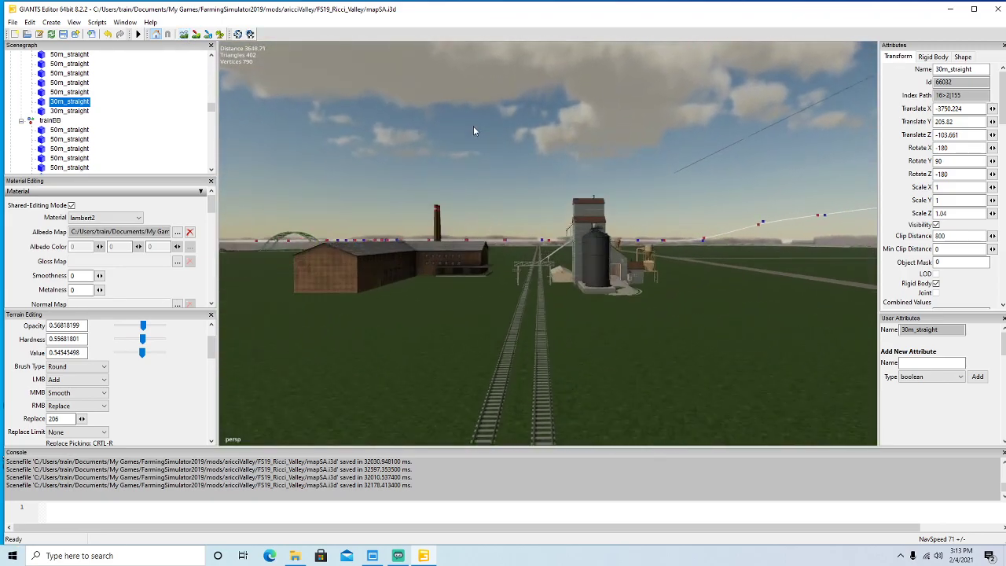
{"action": "scroll", "coordinate": [573, 358], "scroll_direction": "up", "scroll_amount": 10}
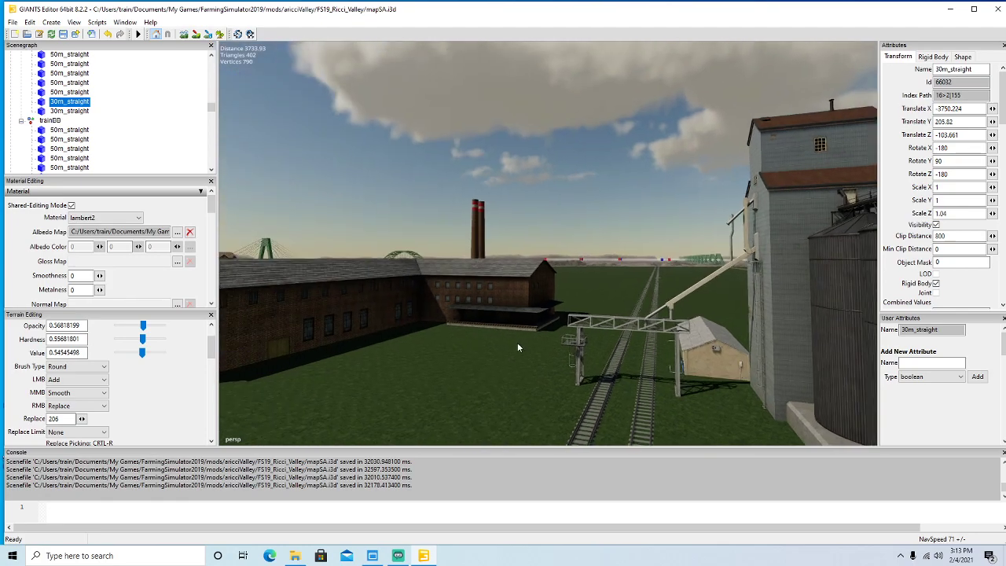
{"action": "scroll", "coordinate": [556, 372], "scroll_direction": "up", "scroll_amount": 8}
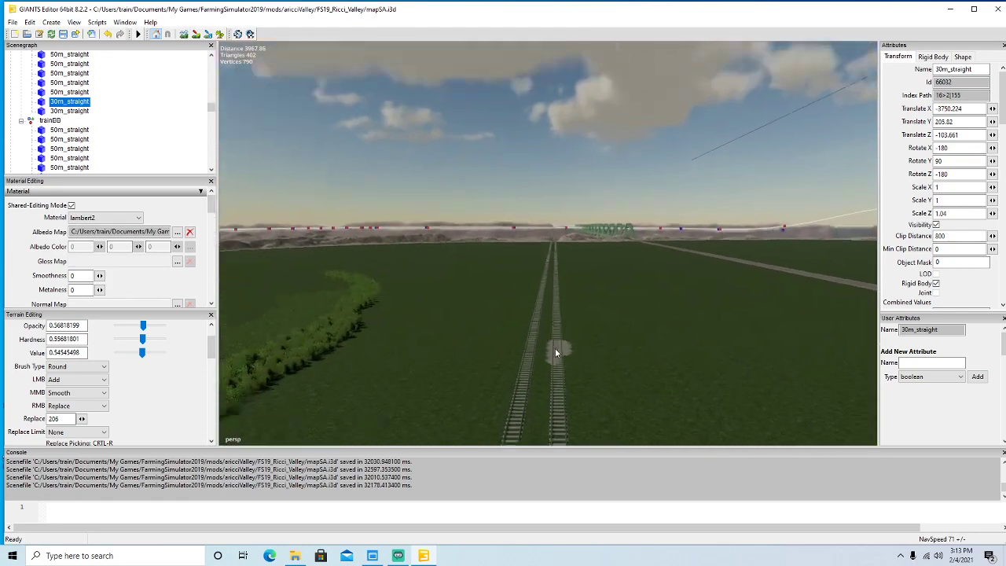
{"action": "scroll", "coordinate": [560, 366], "scroll_direction": "up", "scroll_amount": 8}
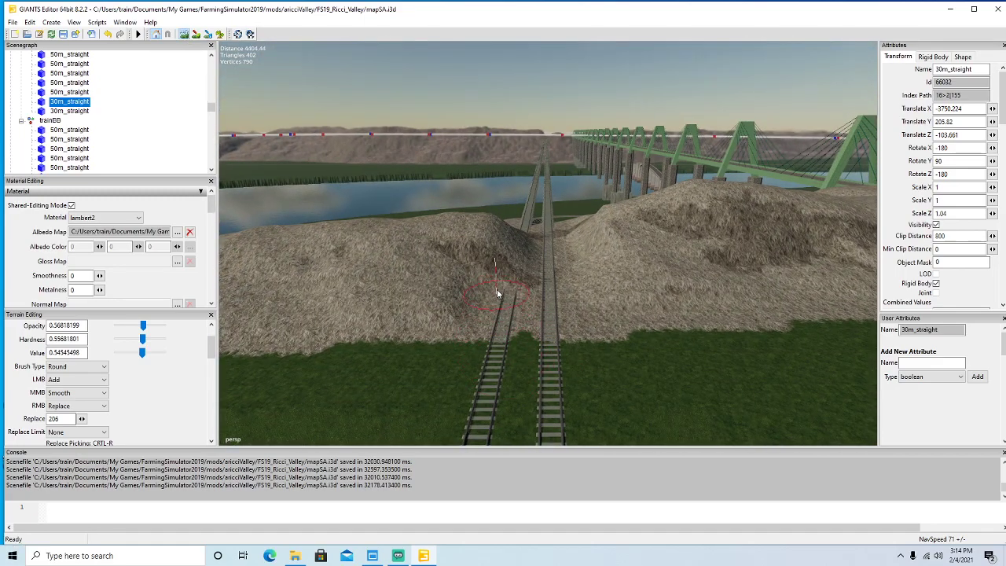
{"action": "left_click_drag", "start_coordinate": [497, 297], "coordinate": [503, 261]}
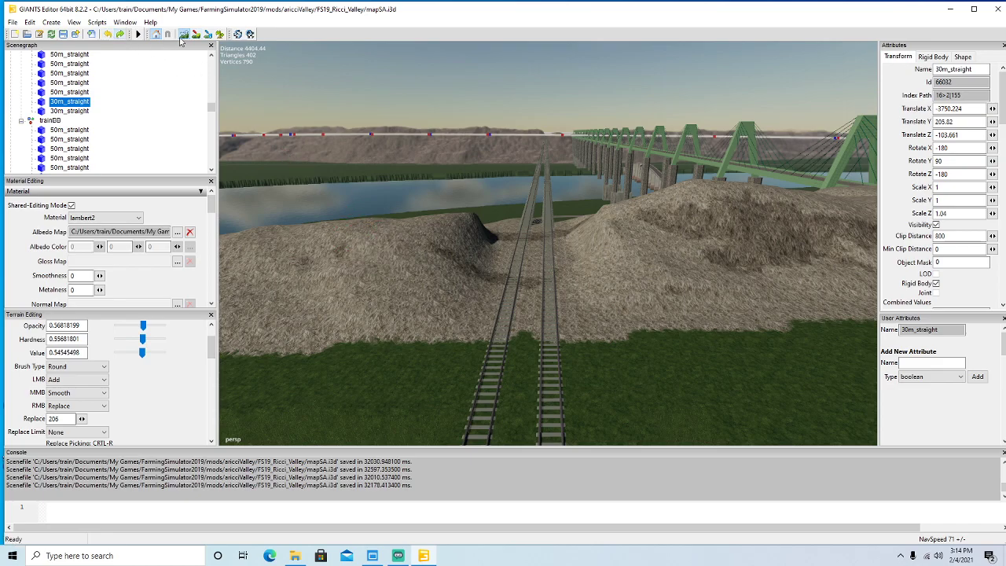
{"action": "scroll", "coordinate": [418, 254], "scroll_direction": "up", "scroll_amount": 2}
{"action": "scroll", "coordinate": [424, 264], "scroll_direction": "up", "scroll_amount": 3}
{"action": "left_click_drag", "start_coordinate": [418, 254], "coordinate": [252, 321], "text": "alt"}
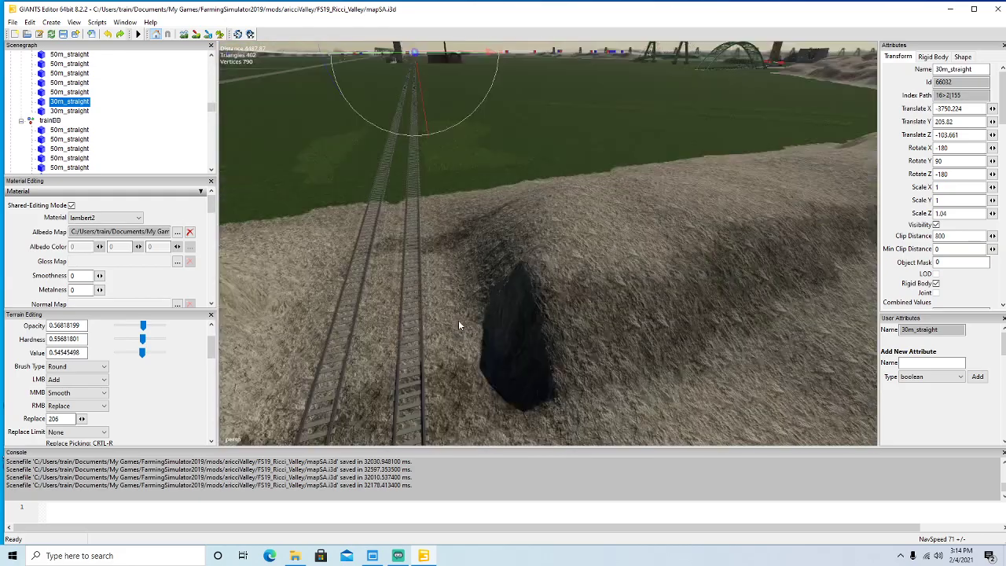
{"action": "scroll", "coordinate": [459, 320], "scroll_direction": "down", "scroll_amount": 3}
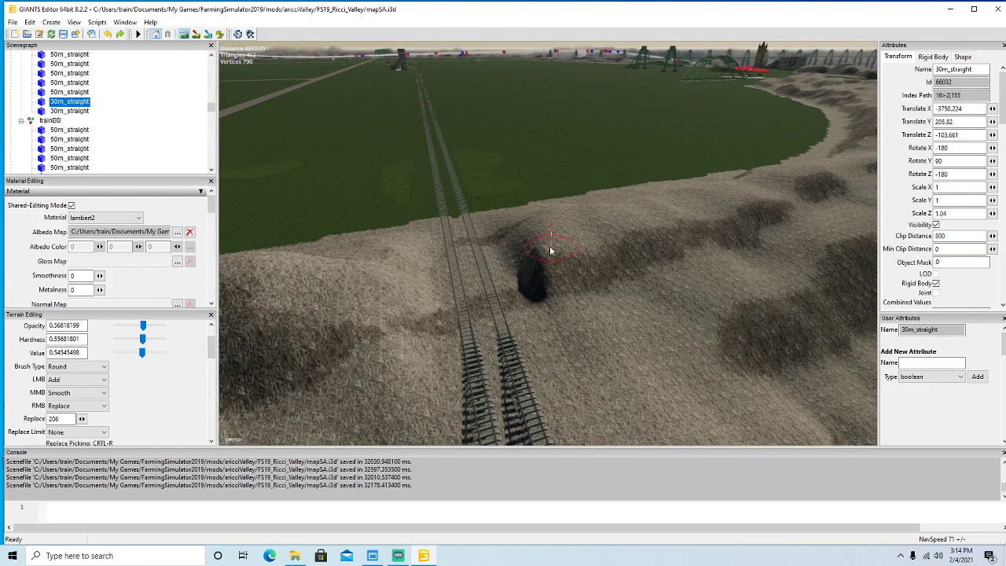
Widen the narrow cut through the high hills across the next river so that the ground clears both tracks.
{"action": "left_click_drag", "start_coordinate": [441, 317], "coordinate": [661, 271], "text": "alt"}
{"action": "scroll", "coordinate": [661, 268], "scroll_direction": "up", "scroll_amount": 4}
{"action": "scroll", "coordinate": [661, 271], "scroll_direction": "up", "scroll_amount": 3}
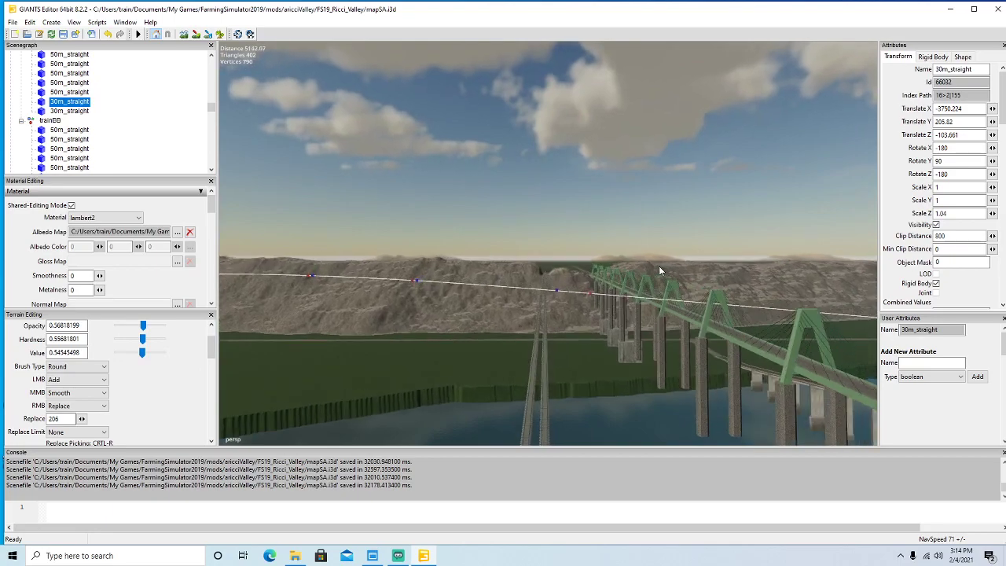
{"action": "scroll", "coordinate": [659, 269], "scroll_direction": "up", "scroll_amount": 8}
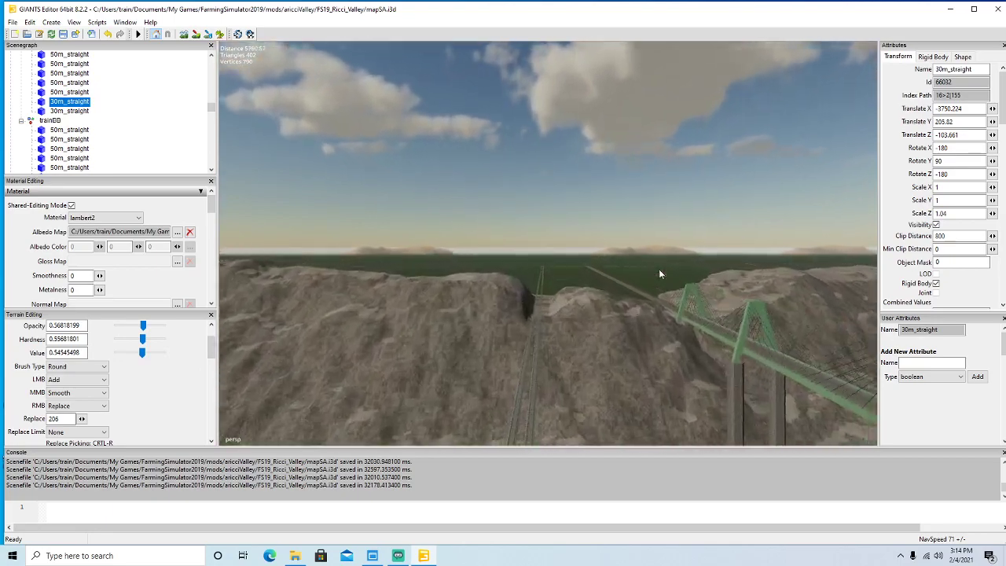
{"action": "scroll", "coordinate": [658, 269], "scroll_direction": "up", "scroll_amount": 8}
{"action": "left_click_drag", "start_coordinate": [545, 289], "coordinate": [601, 352], "text": "alt"}
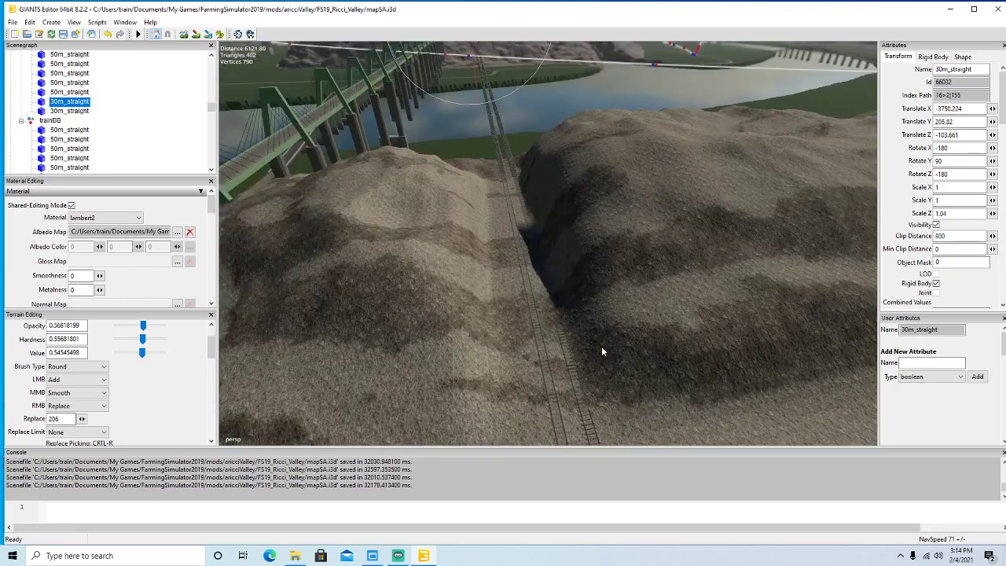
{"action": "scroll", "coordinate": [601, 346], "scroll_direction": "down", "scroll_amount": 5}
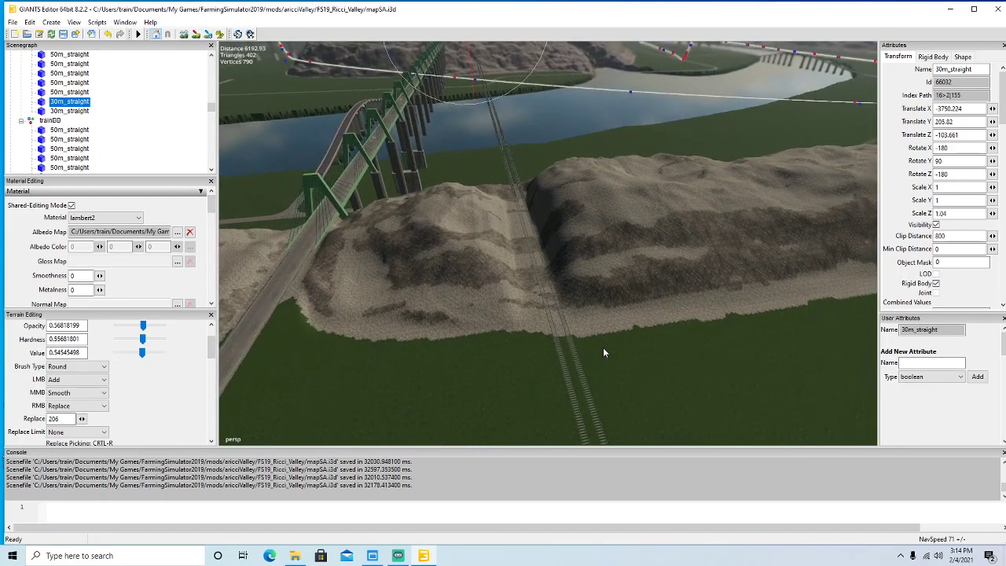
{"action": "scroll", "coordinate": [603, 348], "scroll_direction": "up", "scroll_amount": 5}
{"action": "left_click_drag", "start_coordinate": [603, 357], "coordinate": [596, 352], "text": "alt"}
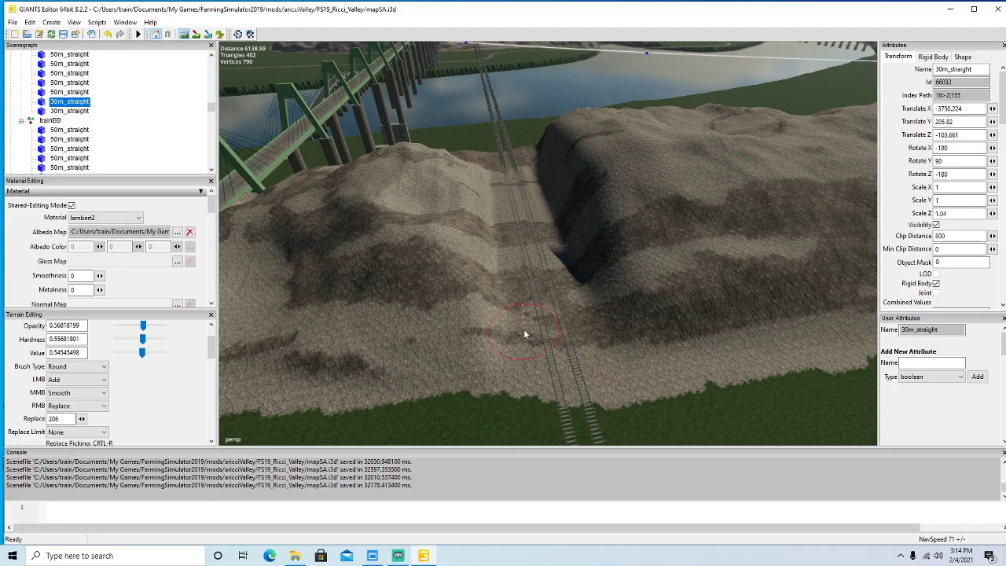
Follow the track across the open fields and the road crossing to check the terrain along the rails.
{"action": "left_click_drag", "start_coordinate": [441, 299], "coordinate": [422, 385], "text": "alt"}
{"action": "scroll", "coordinate": [735, 237], "scroll_direction": "up", "scroll_amount": 3}
{"action": "scroll", "coordinate": [734, 236], "scroll_direction": "up", "scroll_amount": 5}
{"action": "scroll", "coordinate": [257, 306], "scroll_direction": "up", "scroll_amount": 3}
{"action": "left_click_drag", "start_coordinate": [608, 375], "coordinate": [320, 298], "text": "alt"}
{"action": "key", "text": "Up"}
{"action": "key", "text": "Up"}
{"action": "key", "text": "Up"}
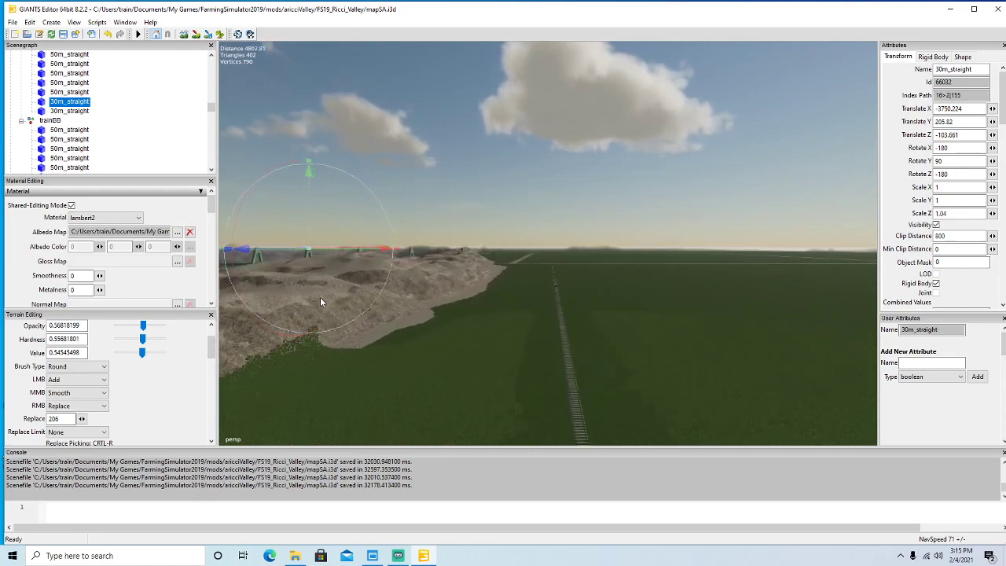
{"action": "key", "text": "Up"}
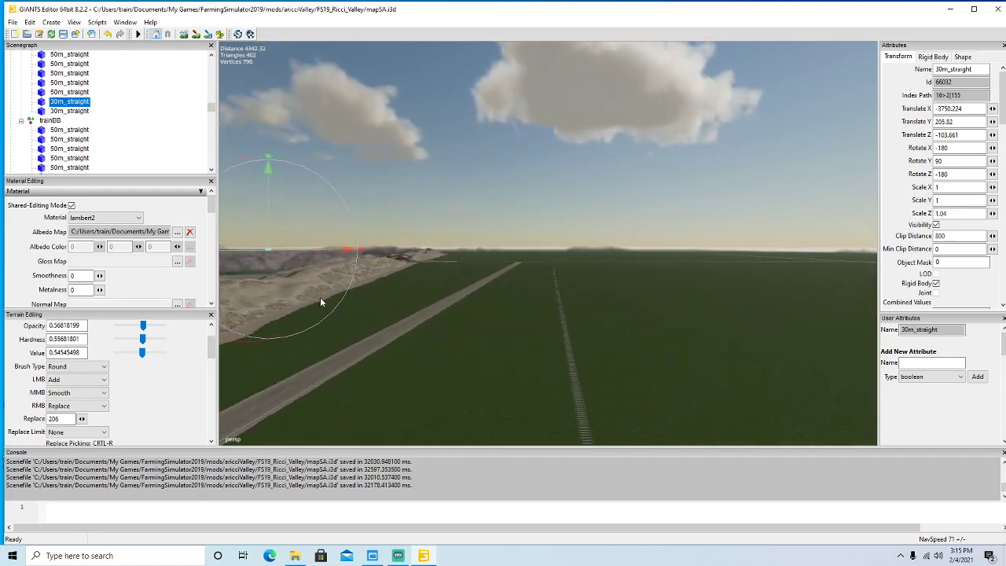
{"action": "key", "text": "Up"}
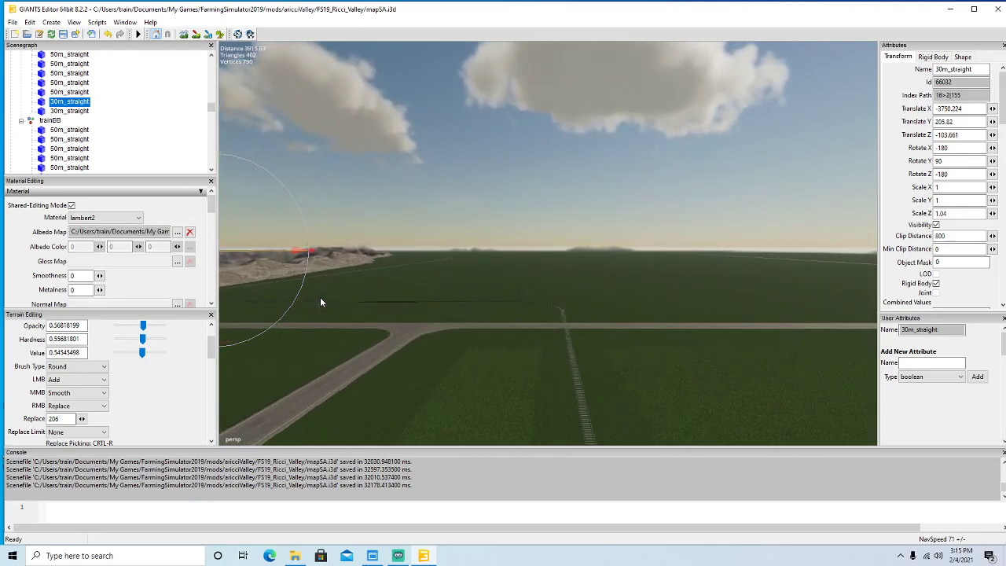
{"action": "key", "text": "Up"}
{"action": "mouse_move", "coordinate": [321, 299]}
{"action": "left_mouse_down", "text": "alt"}
{"action": "mouse_move", "coordinate": [158, 296]}
{"action": "mouse_move", "coordinate": [300, 332]}
{"action": "mouse_move", "coordinate": [322, 309]}
{"action": "mouse_move", "coordinate": [320, 295]}
{"action": "mouse_move", "coordinate": [162, 299]}
{"action": "mouse_move", "coordinate": [184, 317]}
{"action": "mouse_move", "coordinate": [321, 318]}
{"action": "left_mouse_up", "text": "alt"}
{"action": "key", "text": "Up"}
{"action": "key", "text": "Up"}
{"action": "key", "text": "Up"}
{"action": "key", "text": "Up"}
{"action": "key", "text": "Up"}
Inspect the cliffside road area and trace the rest of the line along the map edge up to the curve.
{"action": "left_click_drag", "start_coordinate": [538, 343], "coordinate": [394, 351], "text": "alt"}
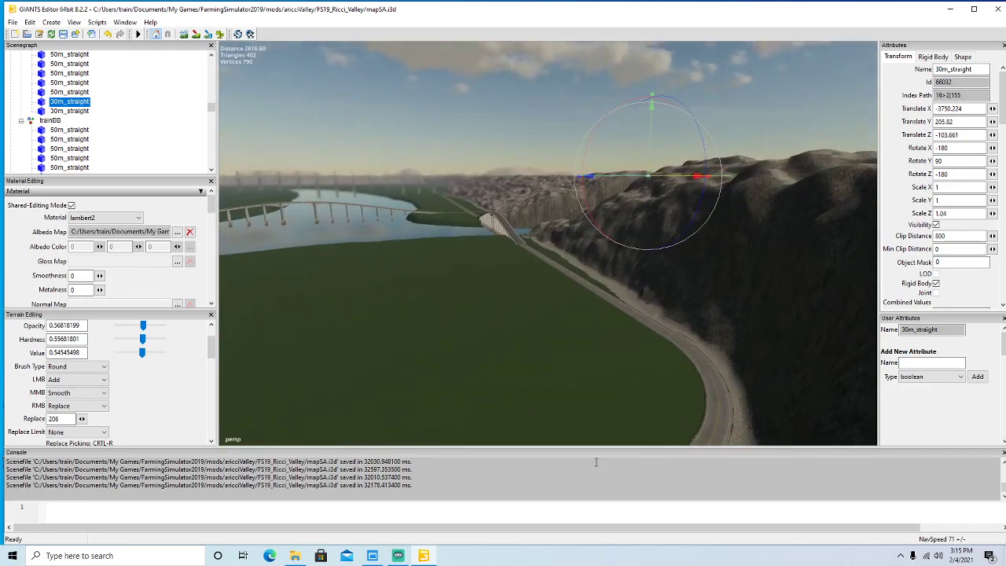
{"action": "left_click_drag", "start_coordinate": [574, 420], "coordinate": [684, 406], "text": "alt"}
{"action": "key", "text": "Up"}
{"action": "left_click_drag", "start_coordinate": [596, 400], "coordinate": [575, 369], "text": "alt"}
{"action": "key", "text": "Up"}
{"action": "key", "text": "Up"}
{"action": "key", "text": "Up"}
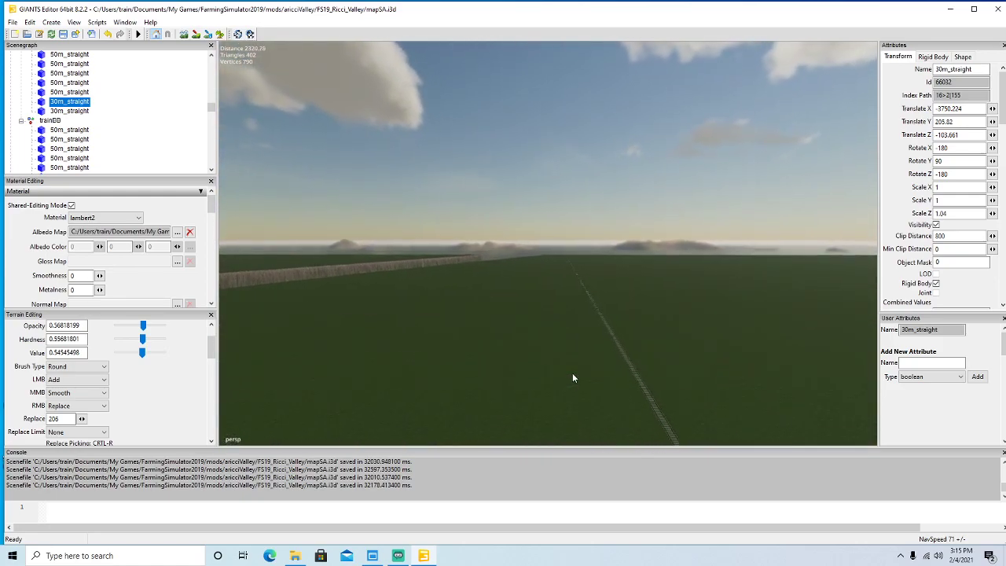
{"action": "key", "text": "Up"}
{"action": "left_click_drag", "start_coordinate": [580, 372], "coordinate": [392, 370], "text": "alt"}
{"action": "key", "text": "Up"}
{"action": "key", "text": "Up"}
{"action": "key", "text": "Left"}
{"action": "key", "text": "Down"}
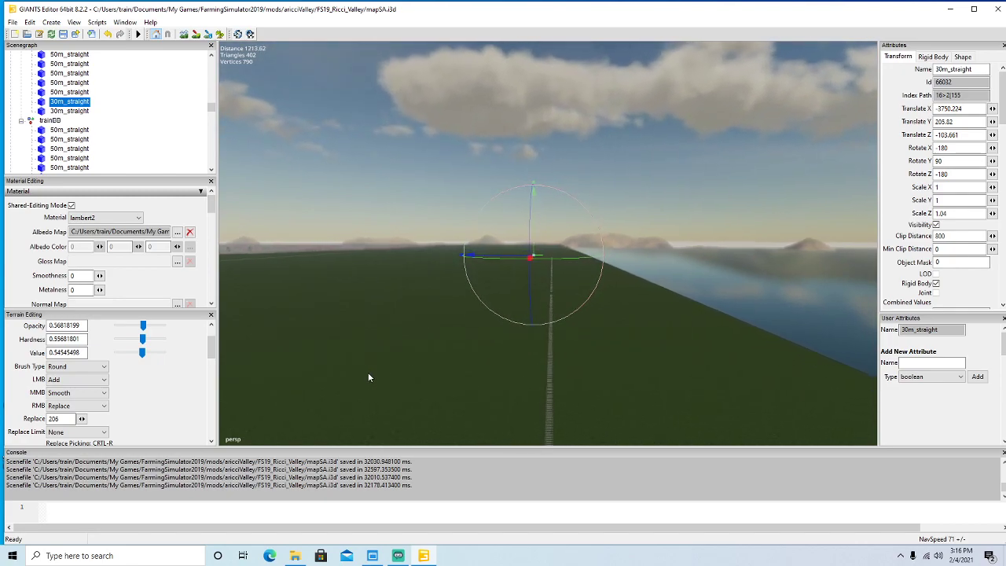
{"action": "key", "text": "Up"}
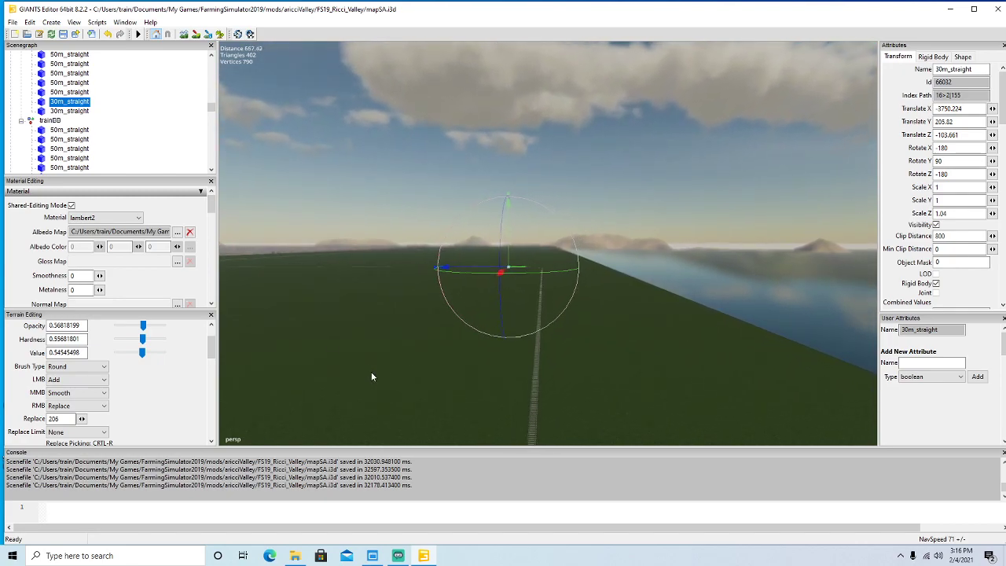
{"action": "key", "text": "Up"}
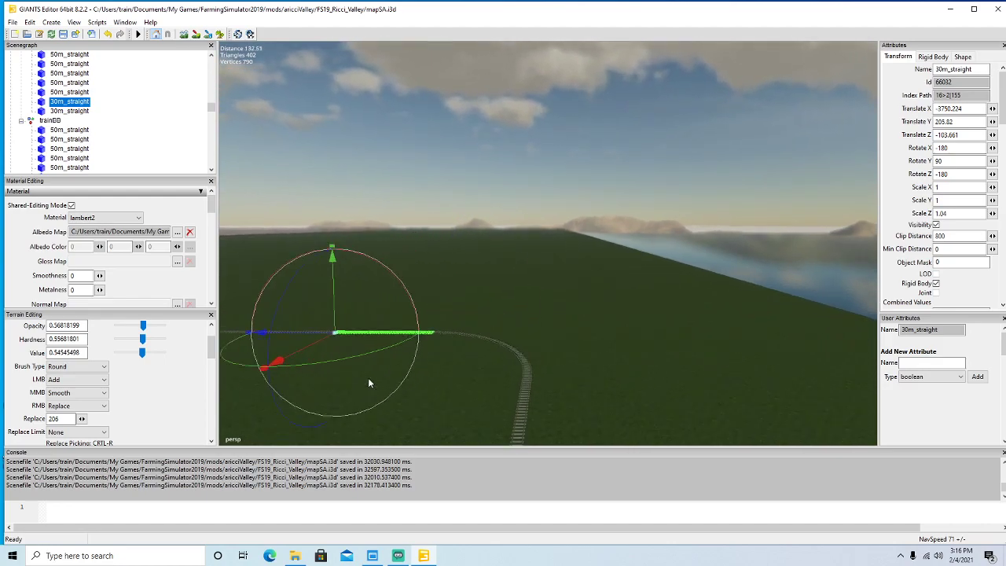
Follow the double track from the curve across the river and rocky hills to the farm fields, checking the terrain along the rails.
{"action": "key", "text": "Down"}
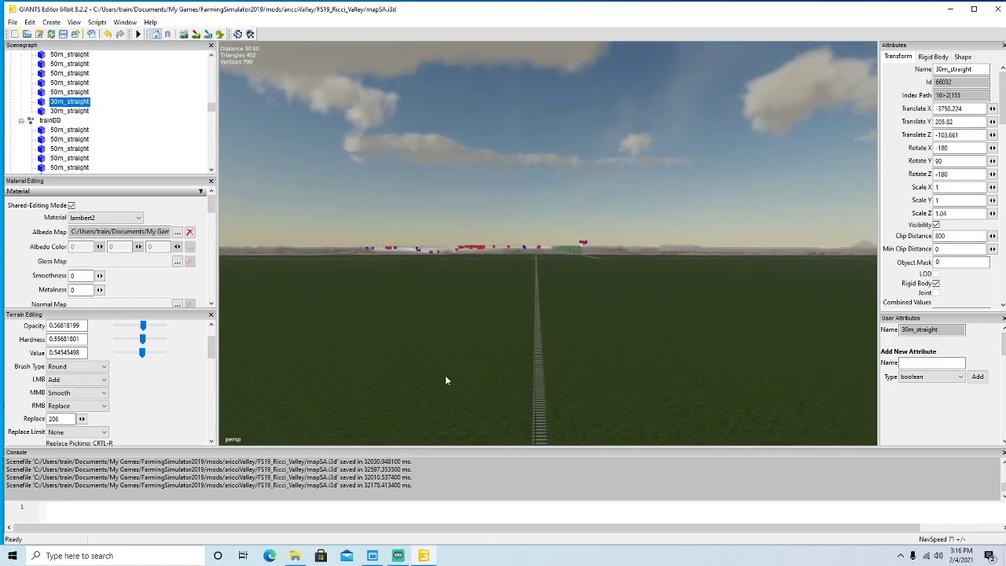
{"action": "key", "text": "Down"}
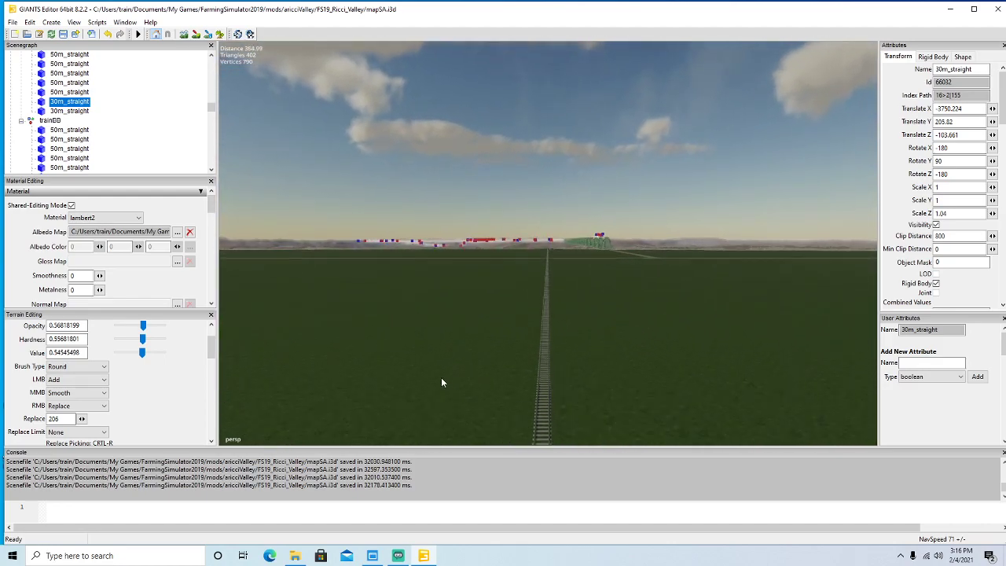
{"action": "key", "text": "Down"}
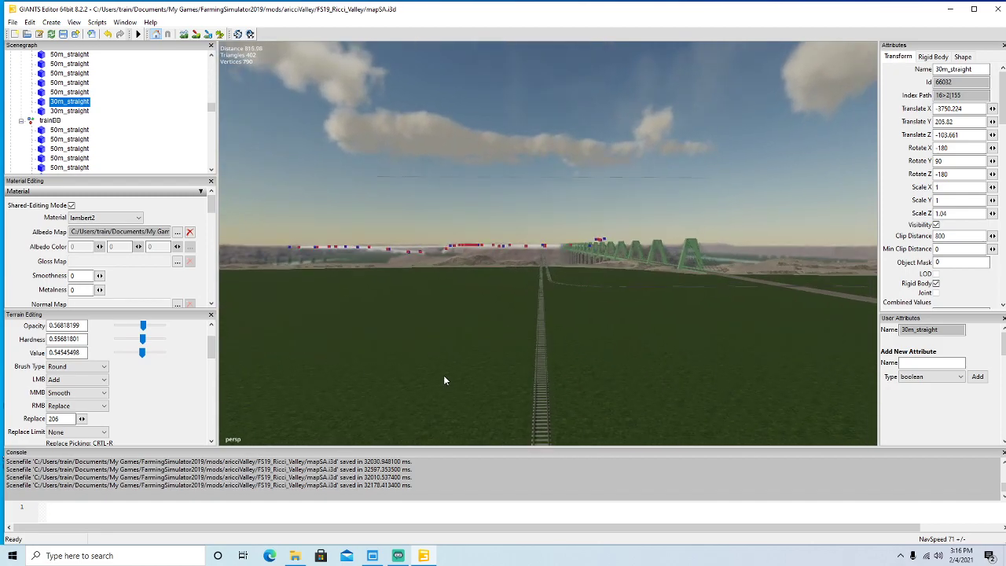
{"action": "key", "text": "Down"}
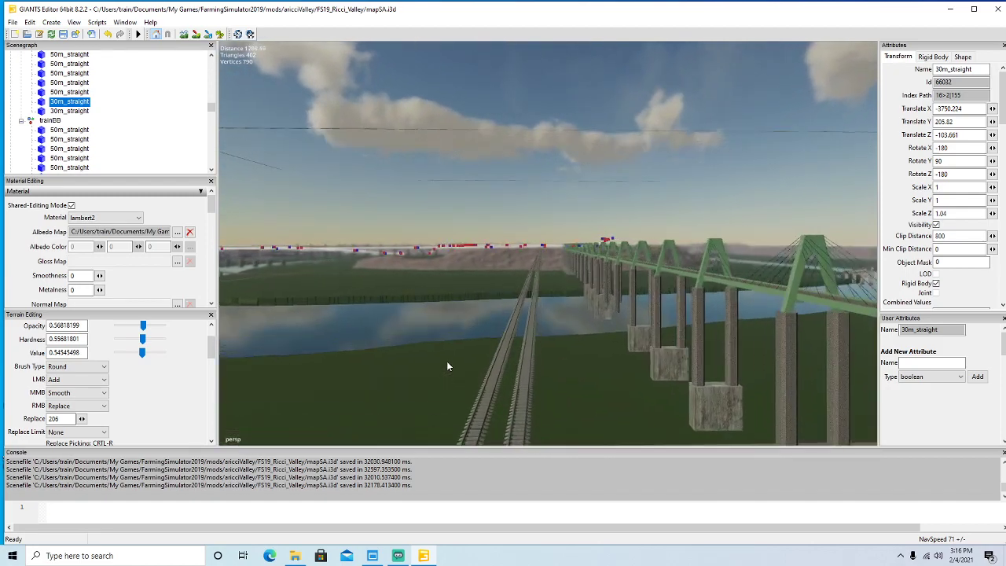
{"action": "key", "text": "Down"}
{"action": "mouse_move", "coordinate": [508, 235]}
{"action": "left_mouse_down", "text": "alt"}
{"action": "mouse_move", "coordinate": [488, 296]}
{"action": "mouse_move", "coordinate": [511, 249]}
{"action": "mouse_move", "coordinate": [500, 253]}
{"action": "left_mouse_up", "text": "alt"}
{"action": "key", "text": "Down"}
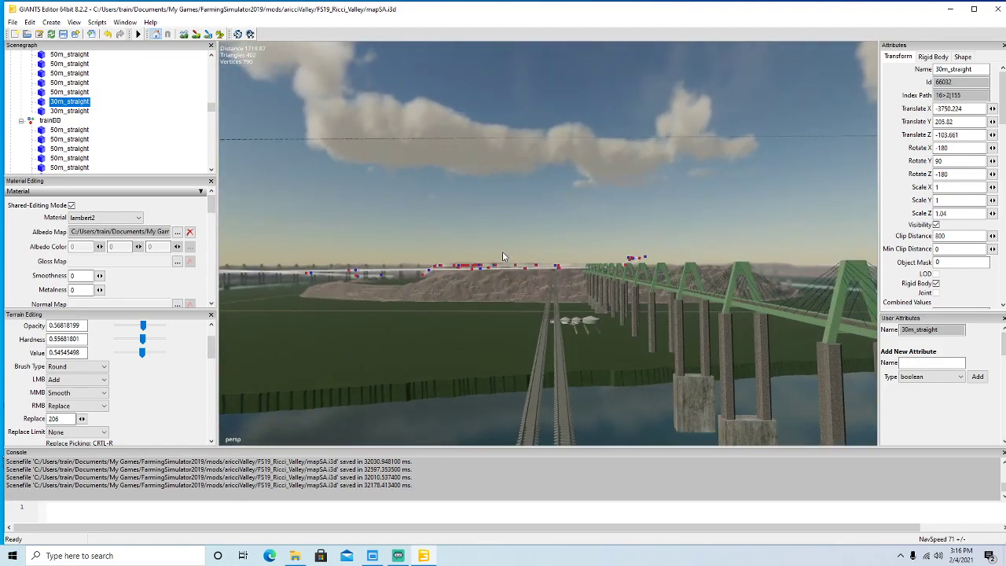
{"action": "key", "text": "Down"}
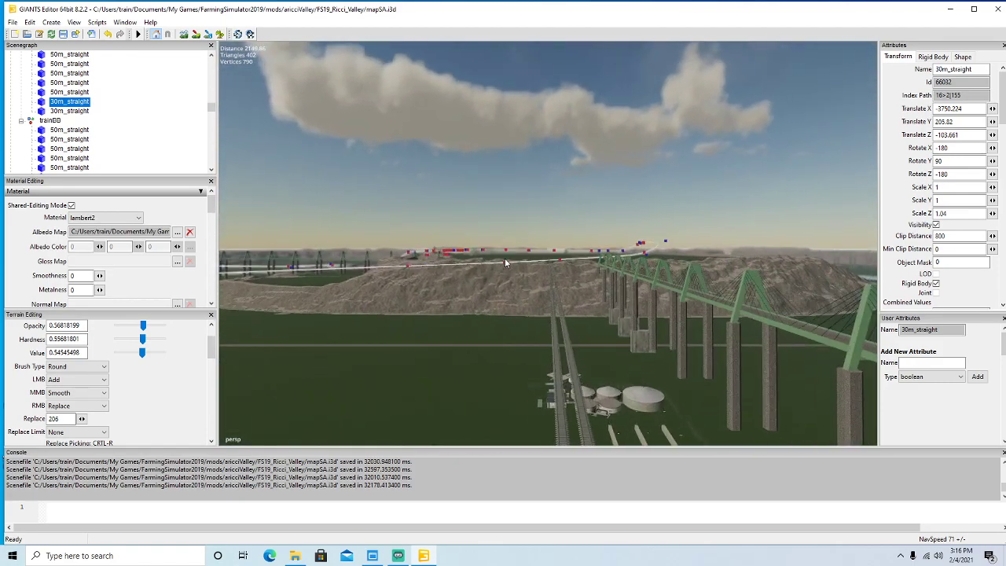
{"action": "key", "text": "Down"}
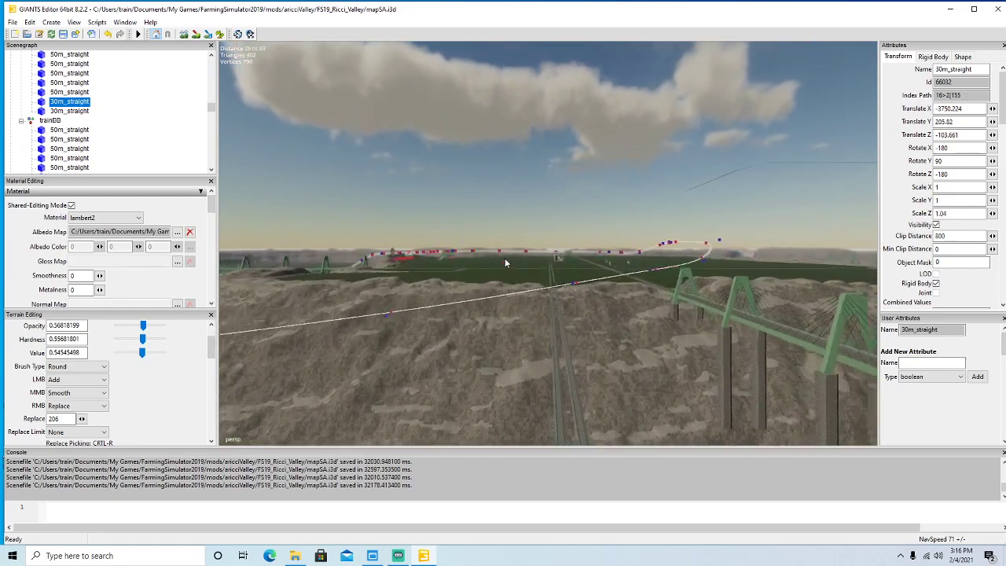
{"action": "key", "text": "Down"}
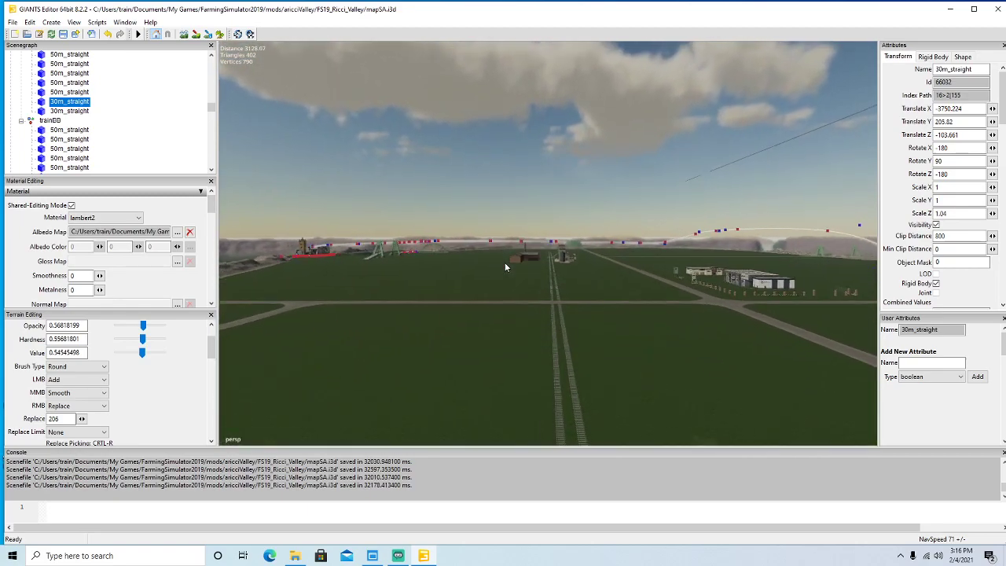
Trace the double track past the grain elevator and across the next river to examine the cut through the high hills.
{"action": "key", "text": "Up"}
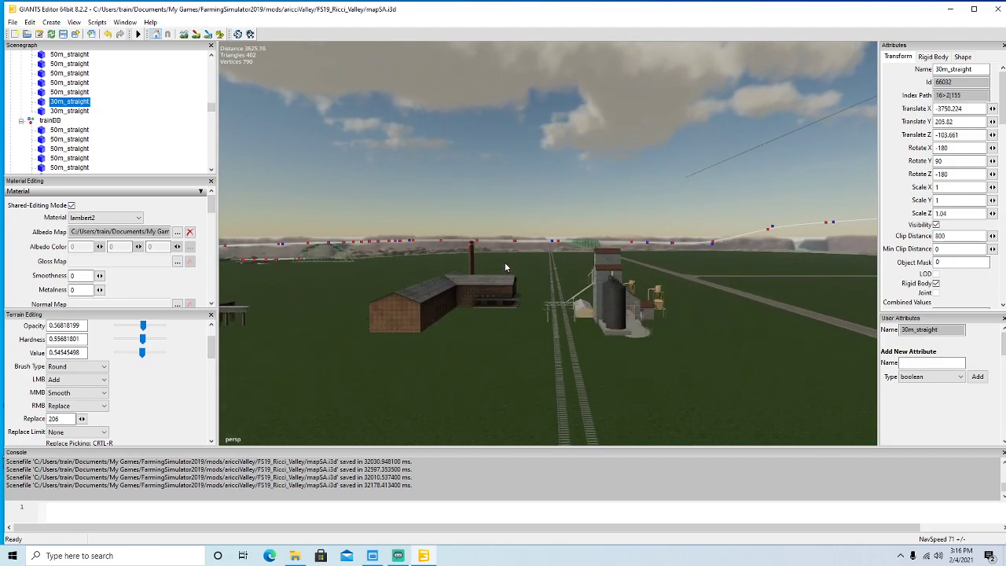
{"action": "left_click_drag", "start_coordinate": [589, 365], "coordinate": [577, 379], "text": "alt"}
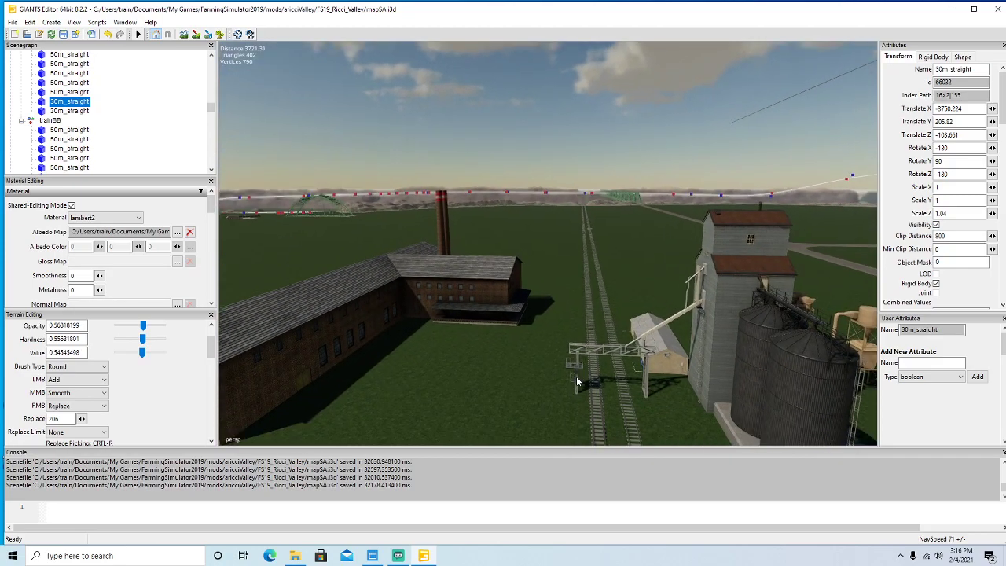
{"action": "left_click_drag", "start_coordinate": [549, 332], "coordinate": [566, 302], "text": "alt"}
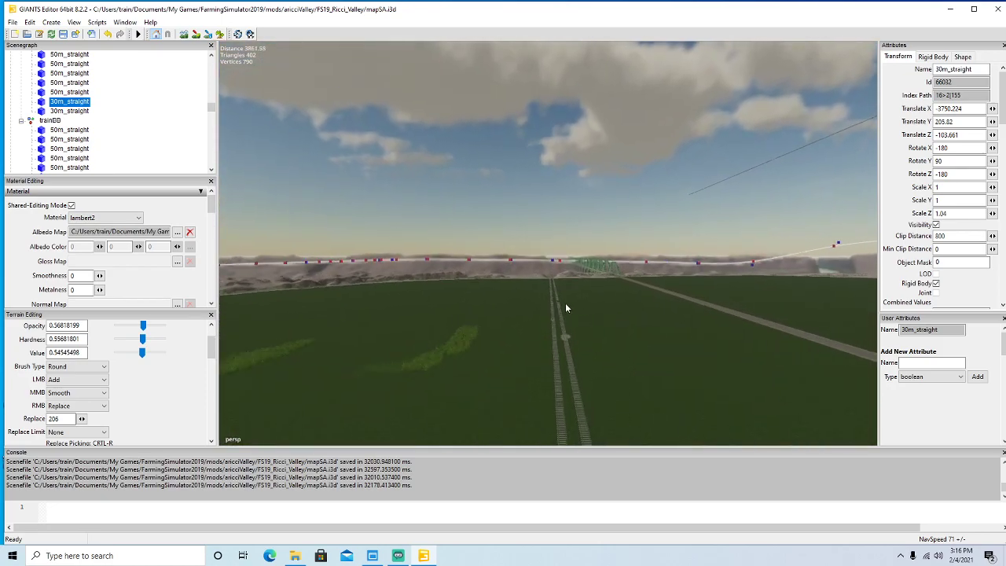
{"action": "key", "text": "Up"}
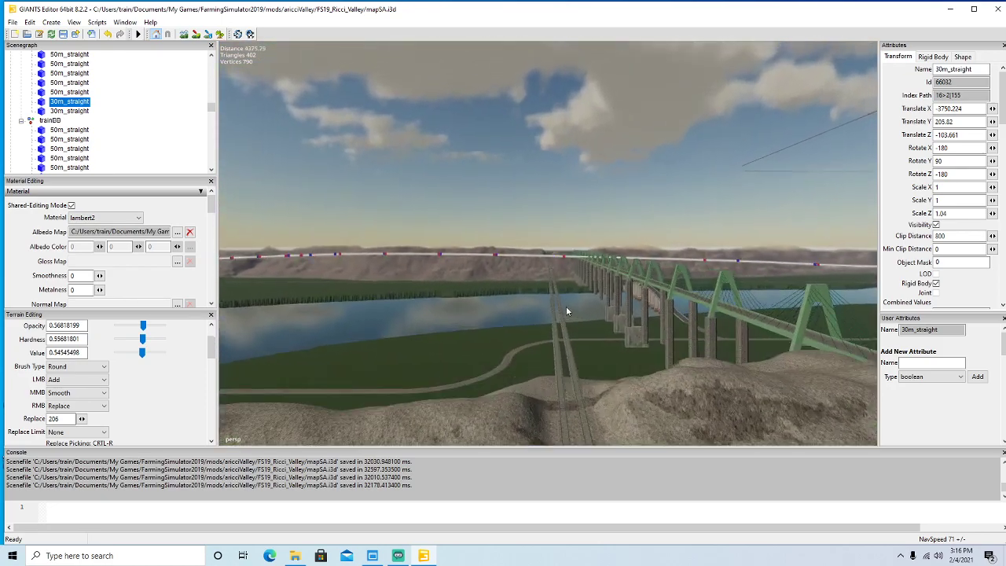
{"action": "key", "text": "Up"}
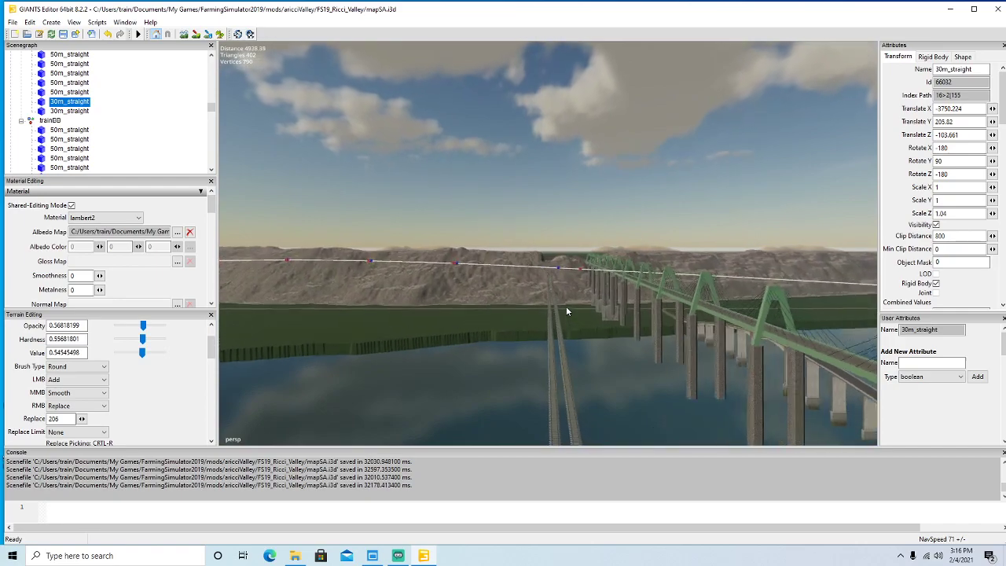
{"action": "key", "text": "Up"}
{"action": "key", "text": "w"}
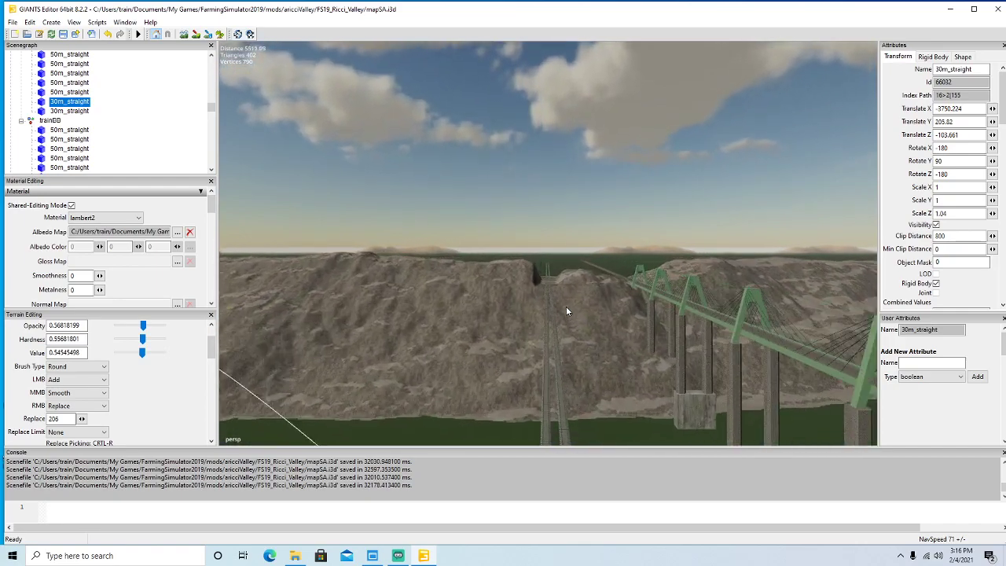
{"action": "key", "text": "w"}
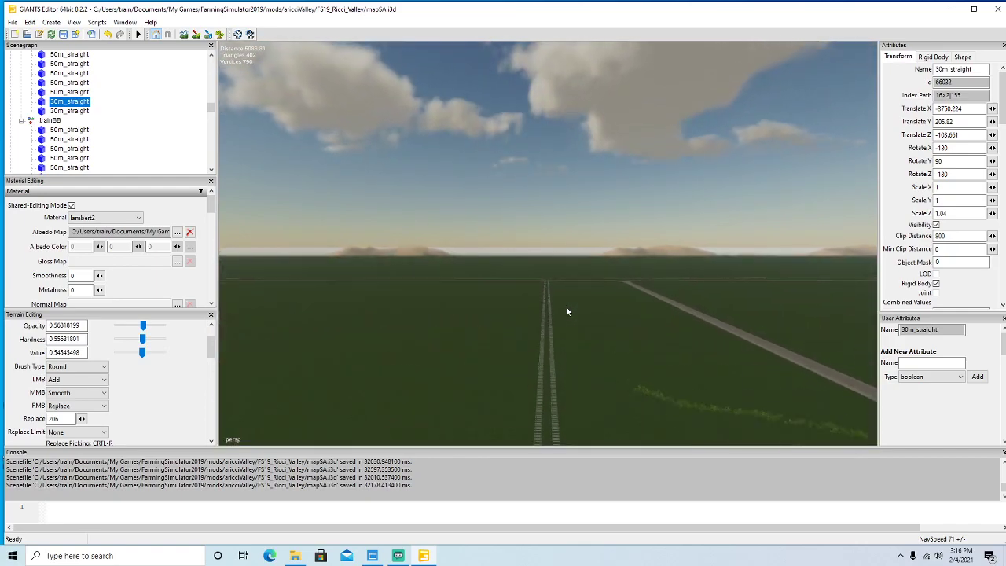
{"action": "key", "text": "w"}
Examine the open land beyond the end of the double track and along the water up to the cliff wall.
{"action": "mouse_move", "coordinate": [567, 308]}
{"action": "right_mouse_down"}
{"action": "mouse_move", "coordinate": [602, 335]}
{"action": "mouse_move", "coordinate": [572, 339]}
{"action": "mouse_move", "coordinate": [563, 307]}
{"action": "right_mouse_up"}
{"action": "key", "text": "w"}
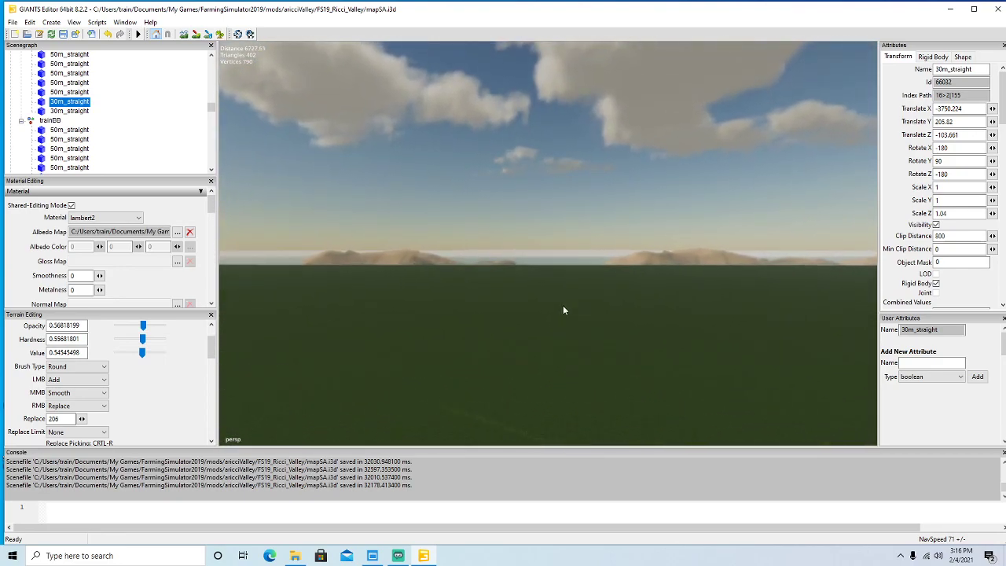
{"action": "key", "text": "w"}
{"action": "right_click_drag", "start_coordinate": [563, 309], "coordinate": [659, 305]}
{"action": "key", "text": "w"}
{"action": "key", "text": "w"}
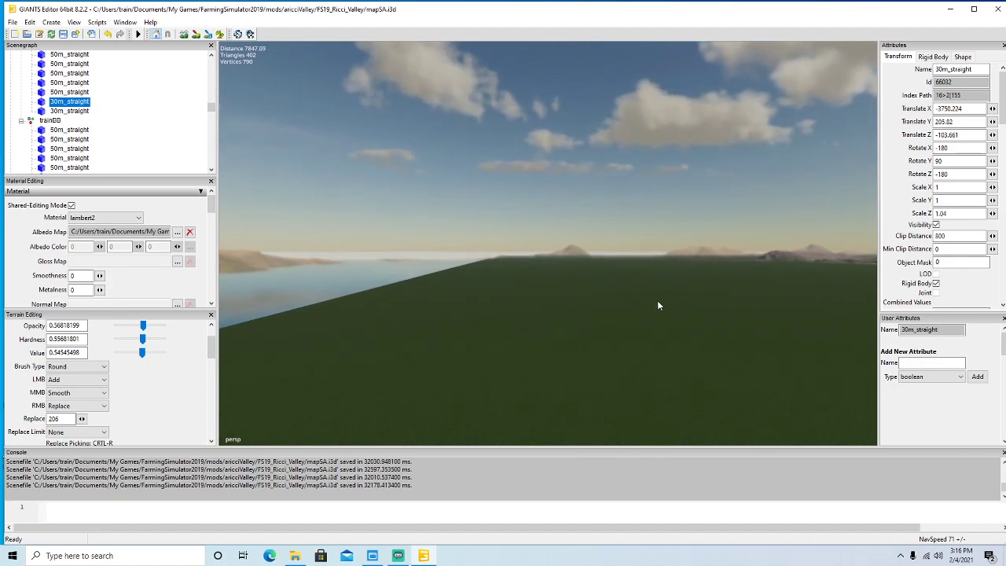
{"action": "key", "text": "w"}
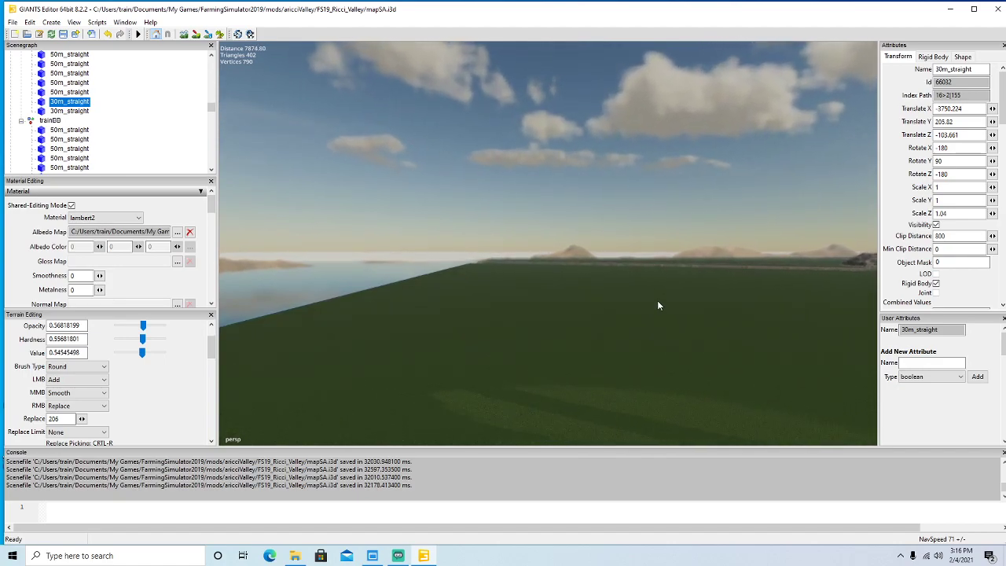
{"action": "key", "text": "w"}
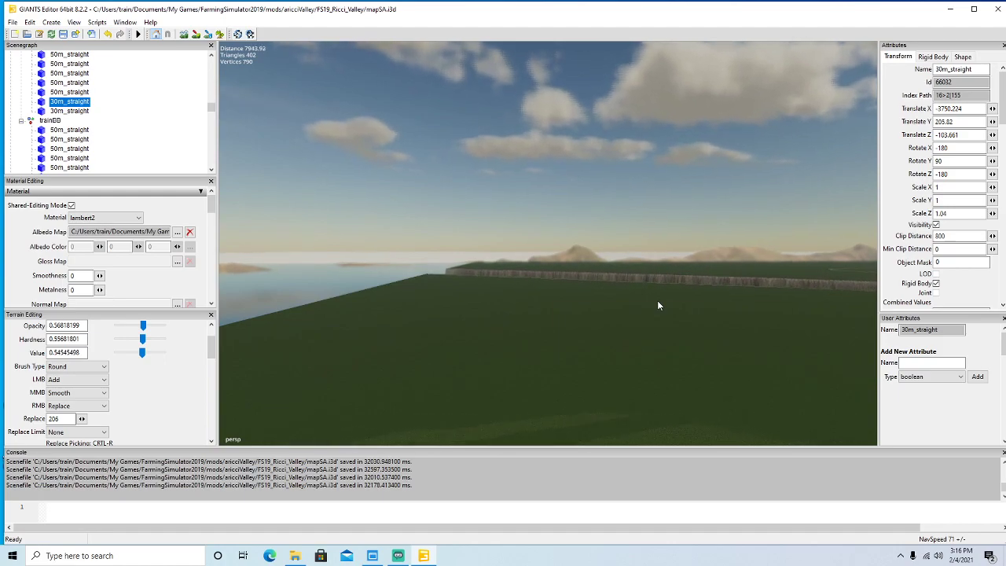
{"action": "key", "text": "w"}
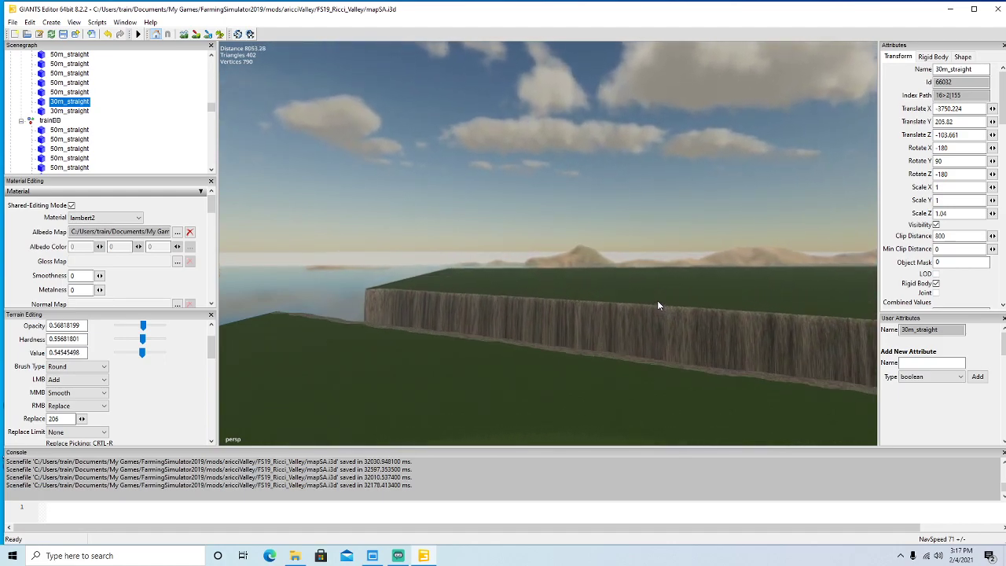
Inspect the single track beside the road where both lines cross the gap between the cliffs.
{"action": "scroll", "coordinate": [658, 301], "scroll_direction": "up", "scroll_amount": 5}
{"action": "left_click_drag", "start_coordinate": [658, 301], "coordinate": [833, 328], "text": "alt"}
{"action": "left_click_drag", "start_coordinate": [615, 316], "coordinate": [620, 294], "text": "alt"}
{"action": "scroll", "coordinate": [618, 307], "scroll_direction": "up", "scroll_amount": 2}
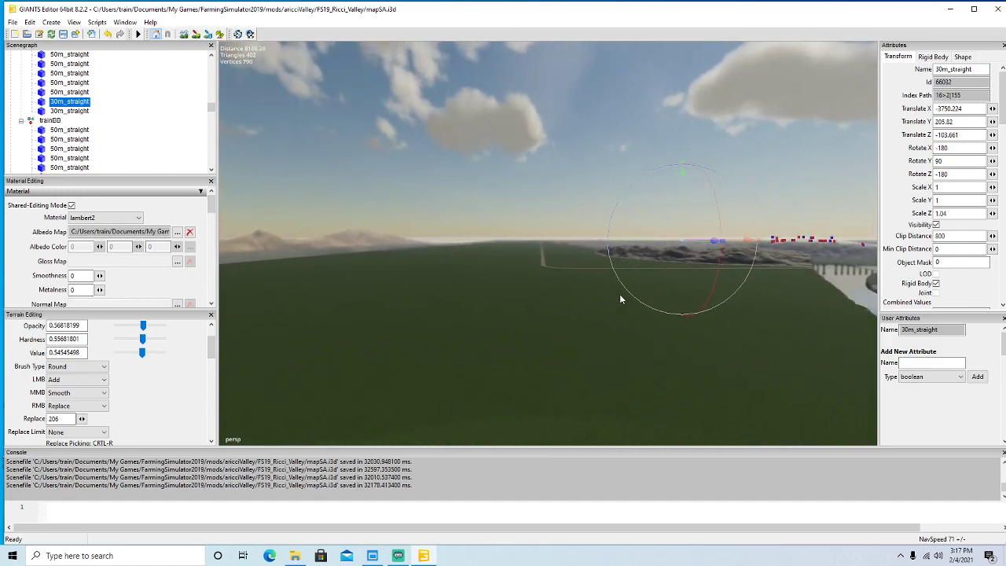
{"action": "scroll", "coordinate": [616, 294], "scroll_direction": "up", "scroll_amount": 6}
{"action": "scroll", "coordinate": [615, 294], "scroll_direction": "up", "scroll_amount": 10}
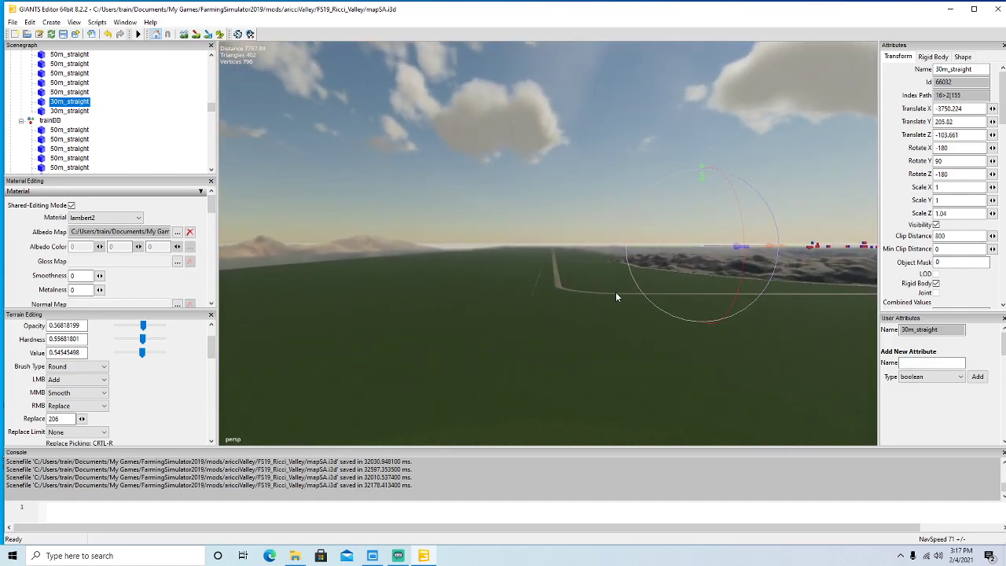
{"action": "left_click_drag", "start_coordinate": [616, 297], "coordinate": [581, 296], "text": "alt"}
{"action": "scroll", "coordinate": [580, 296], "scroll_direction": "up", "scroll_amount": 3}
{"action": "scroll", "coordinate": [586, 305], "scroll_direction": "up", "scroll_amount": 4}
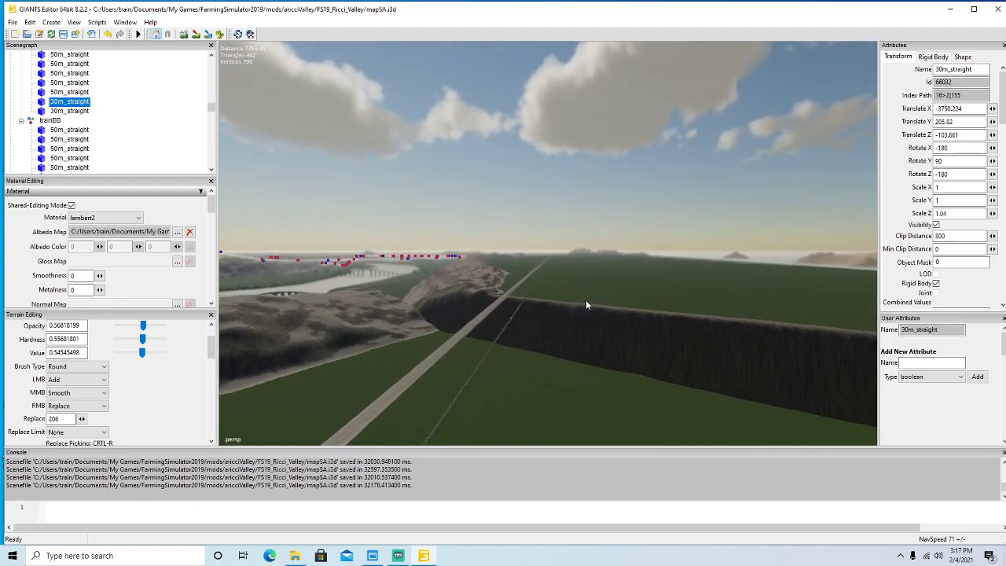
{"action": "scroll", "coordinate": [590, 305], "scroll_direction": "up", "scroll_amount": 3}
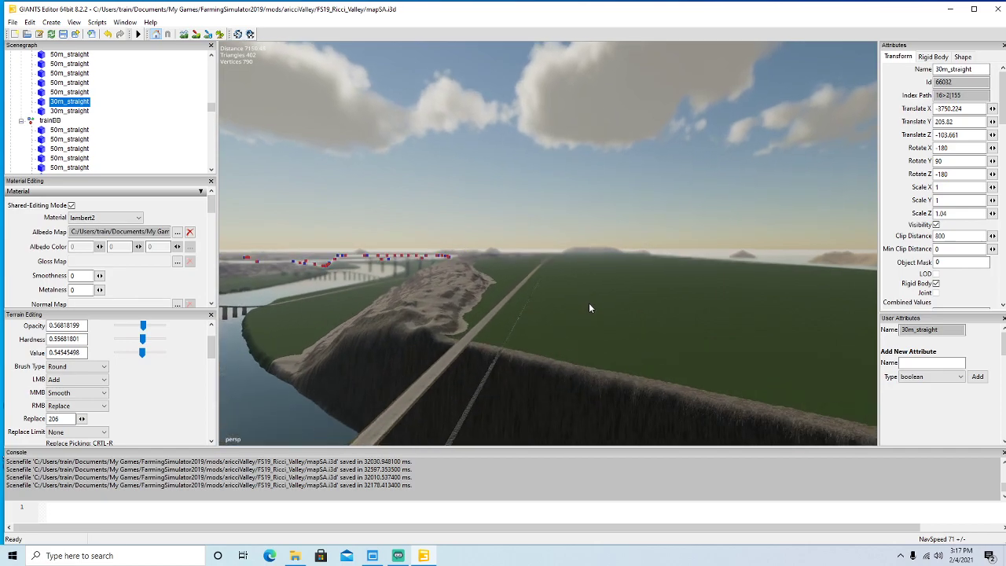
Survey the map-edge terrain along the water, including the cliff walls and the far corner of the flat land.
{"action": "left_click_drag", "start_coordinate": [590, 304], "coordinate": [743, 302], "text": "alt"}
{"action": "scroll", "coordinate": [592, 364], "scroll_direction": "down", "scroll_amount": 5}
{"action": "scroll", "coordinate": [732, 298], "scroll_direction": "up", "scroll_amount": 2}
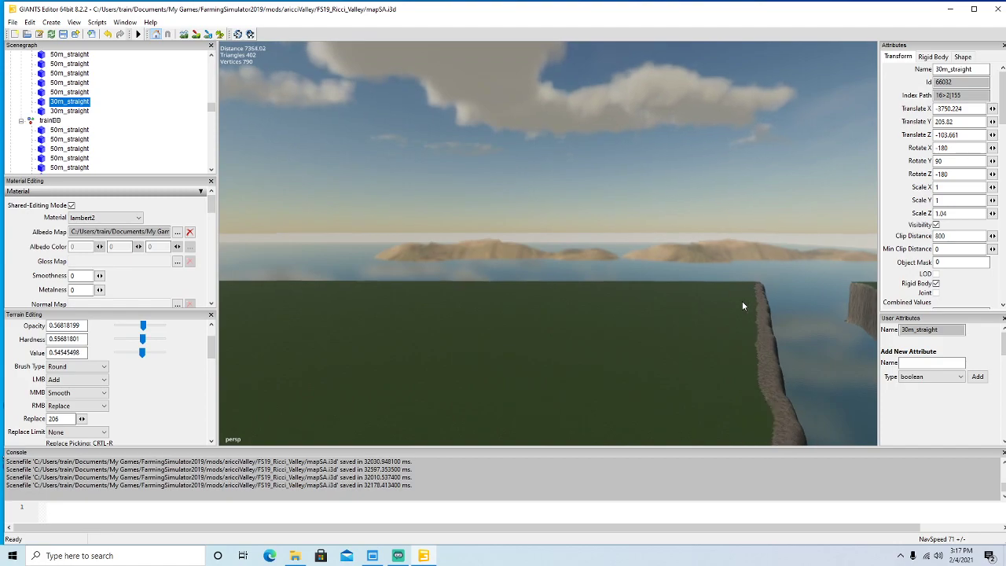
{"action": "scroll", "coordinate": [743, 302], "scroll_direction": "up", "scroll_amount": 10}
{"action": "scroll", "coordinate": [743, 302], "scroll_direction": "up", "scroll_amount": 8}
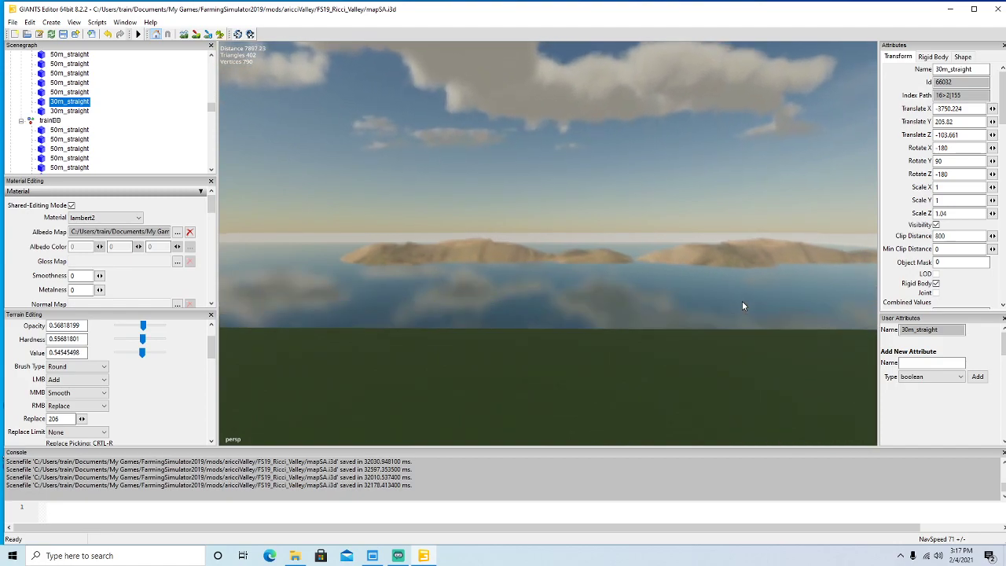
{"action": "left_click_drag", "start_coordinate": [743, 302], "coordinate": [467, 322], "text": "alt"}
{"action": "scroll", "coordinate": [475, 328], "scroll_direction": "up", "scroll_amount": 4}
{"action": "scroll", "coordinate": [468, 322], "scroll_direction": "up", "scroll_amount": 8}
{"action": "scroll", "coordinate": [467, 321], "scroll_direction": "up", "scroll_amount": 10}
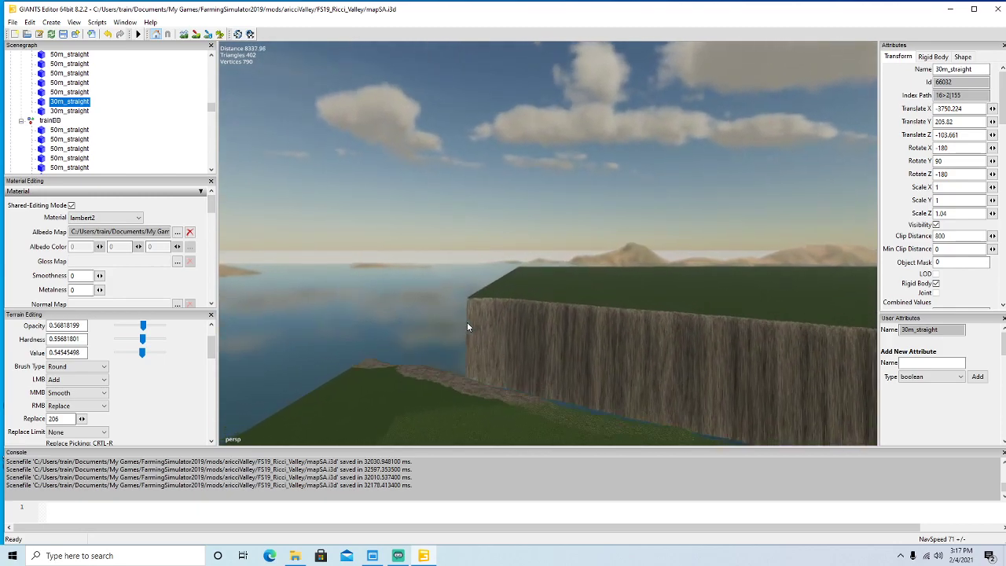
{"action": "scroll", "coordinate": [468, 327], "scroll_direction": "up", "scroll_amount": 8}
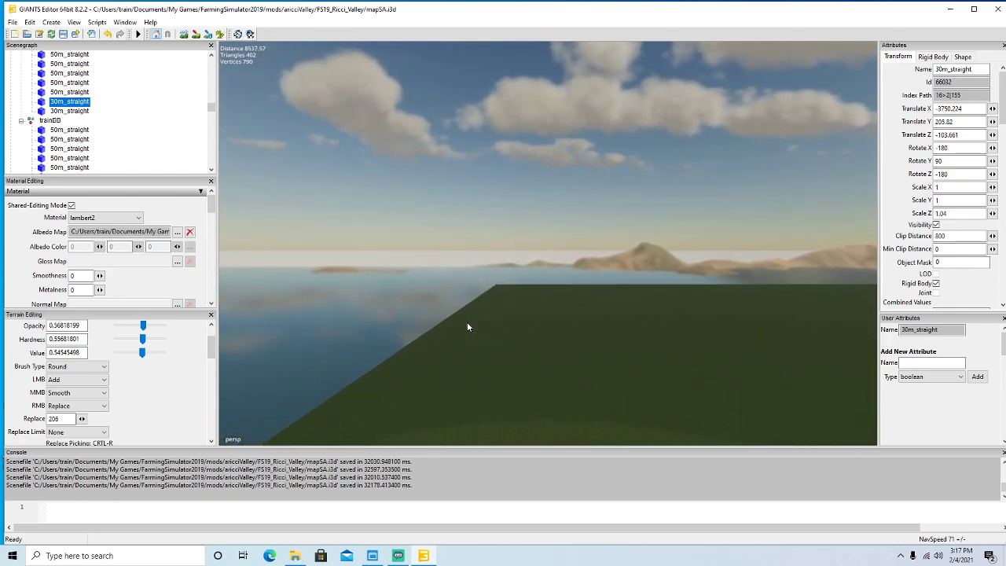
{"action": "left_click_drag", "start_coordinate": [468, 327], "coordinate": [470, 332], "text": "alt"}
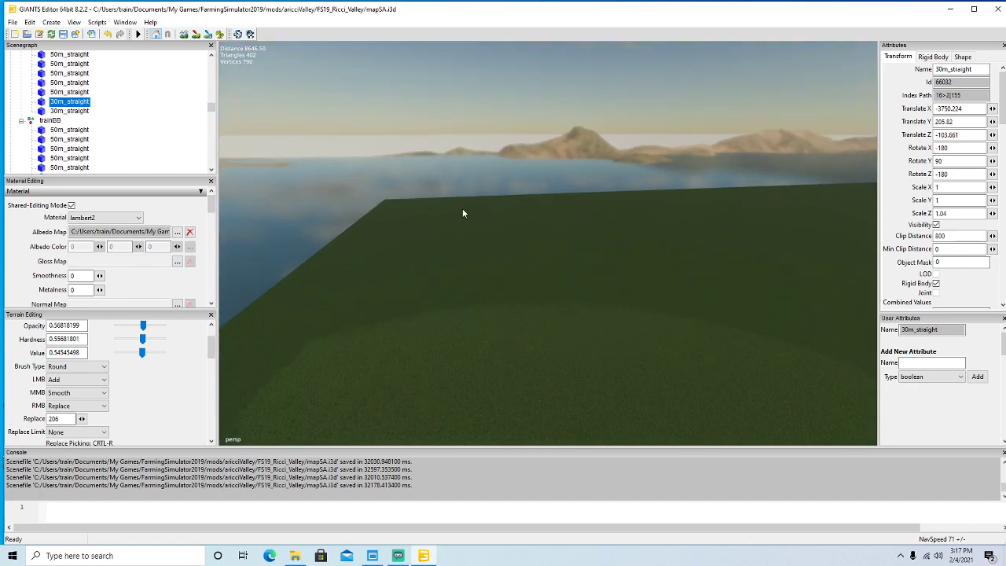
{"action": "left_click_drag", "start_coordinate": [422, 281], "coordinate": [453, 221], "text": "alt"}
{"action": "left_click_drag", "start_coordinate": [730, 162], "coordinate": [497, 101], "text": "alt"}
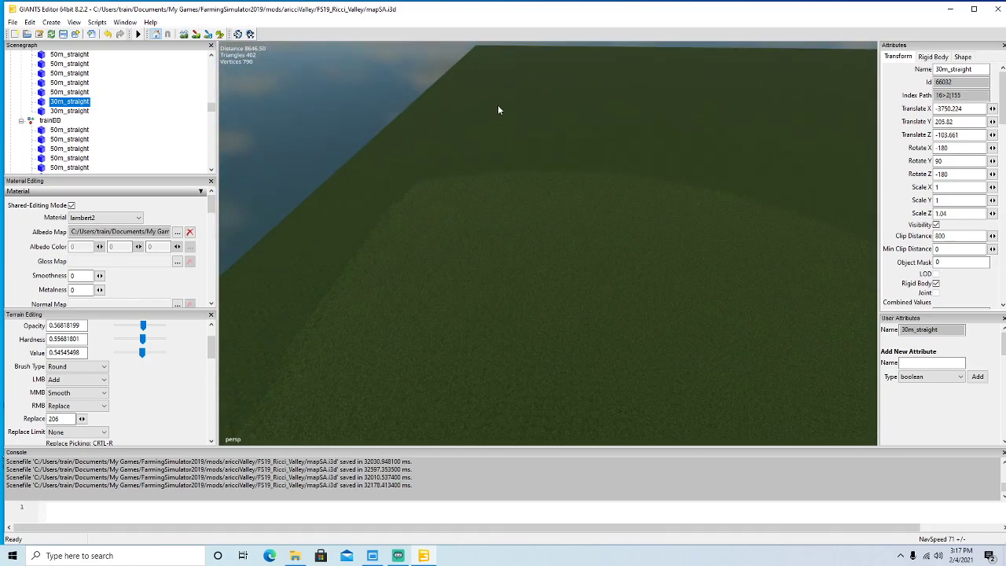
{"action": "left_click_drag", "start_coordinate": [575, 113], "coordinate": [486, 202], "text": "alt"}
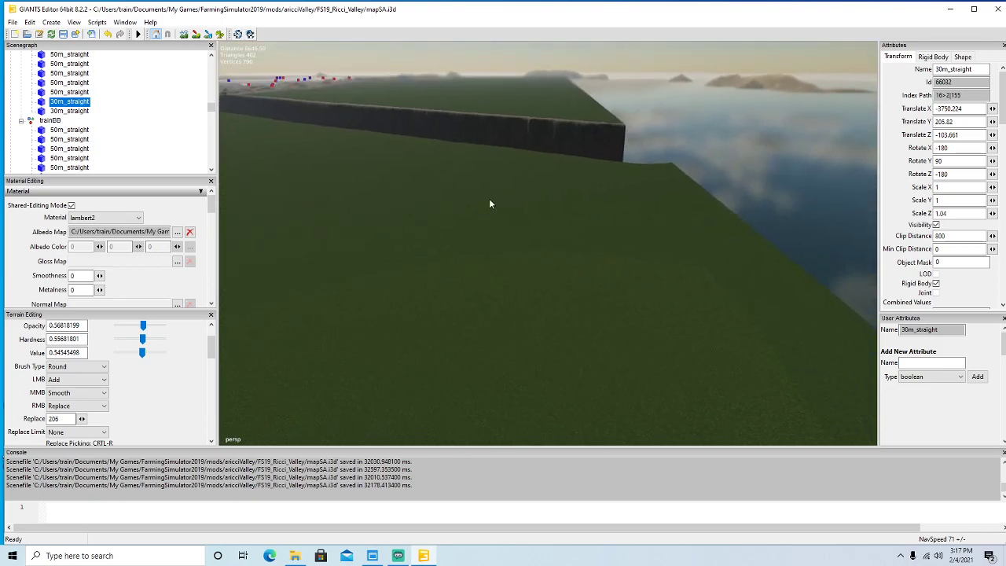
{"action": "left_click_drag", "start_coordinate": [562, 230], "coordinate": [414, 204], "text": "alt"}
Select the 50m_90deg_right track piece at the single track's curve beside the road bend.
{"action": "scroll", "coordinate": [414, 205], "scroll_direction": "up", "scroll_amount": 5}
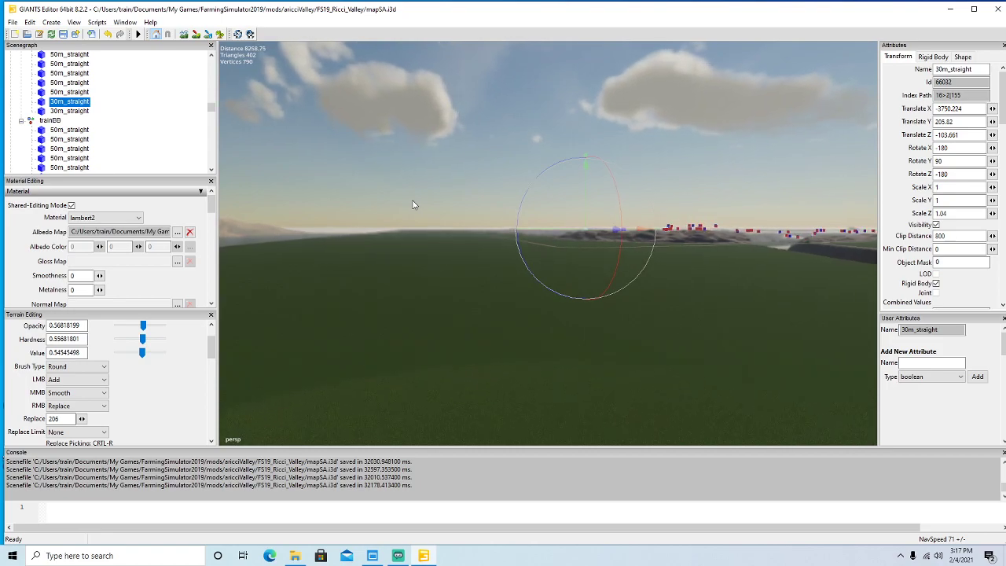
{"action": "scroll", "coordinate": [413, 204], "scroll_direction": "up", "scroll_amount": 5}
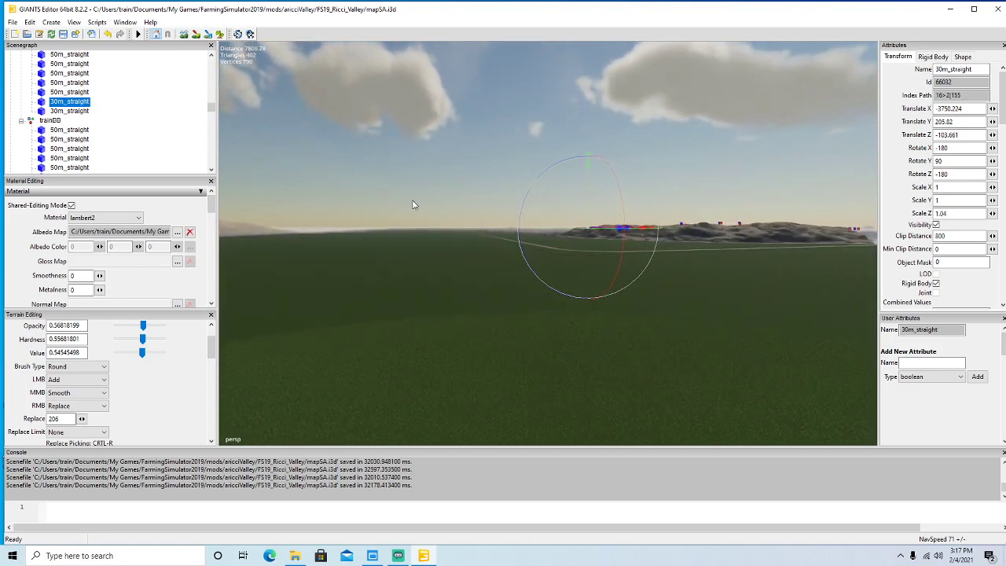
{"action": "scroll", "coordinate": [414, 205], "scroll_direction": "up", "scroll_amount": 5}
{"action": "scroll", "coordinate": [415, 204], "scroll_direction": "up", "scroll_amount": 5}
{"action": "scroll", "coordinate": [580, 292], "scroll_direction": "down", "scroll_amount": 5}
{"action": "left_click_drag", "start_coordinate": [415, 204], "coordinate": [598, 279], "text": "alt"}
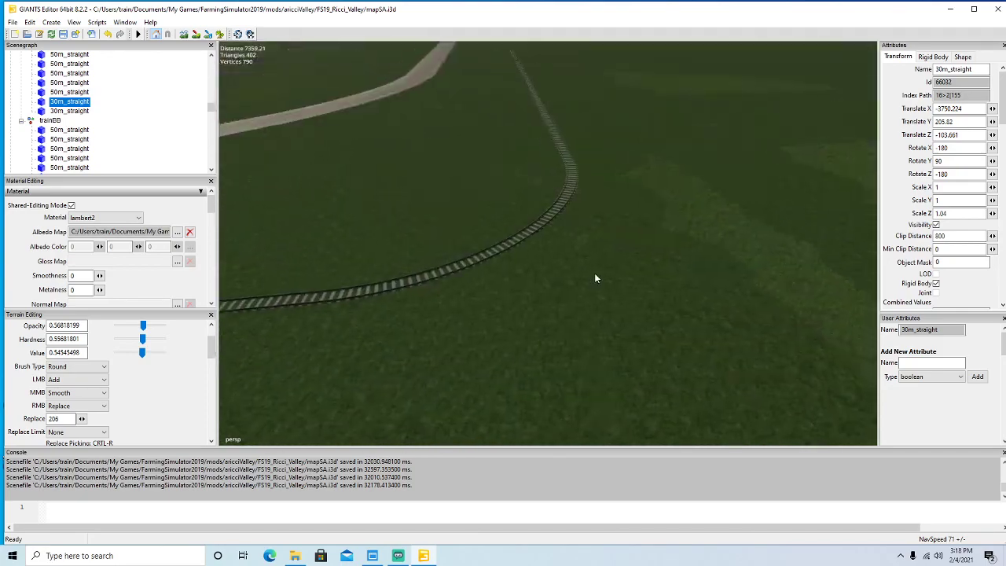
{"action": "left_click", "coordinate": [542, 237]}
{"action": "scroll", "coordinate": [586, 306], "scroll_direction": "down", "scroll_amount": 5}
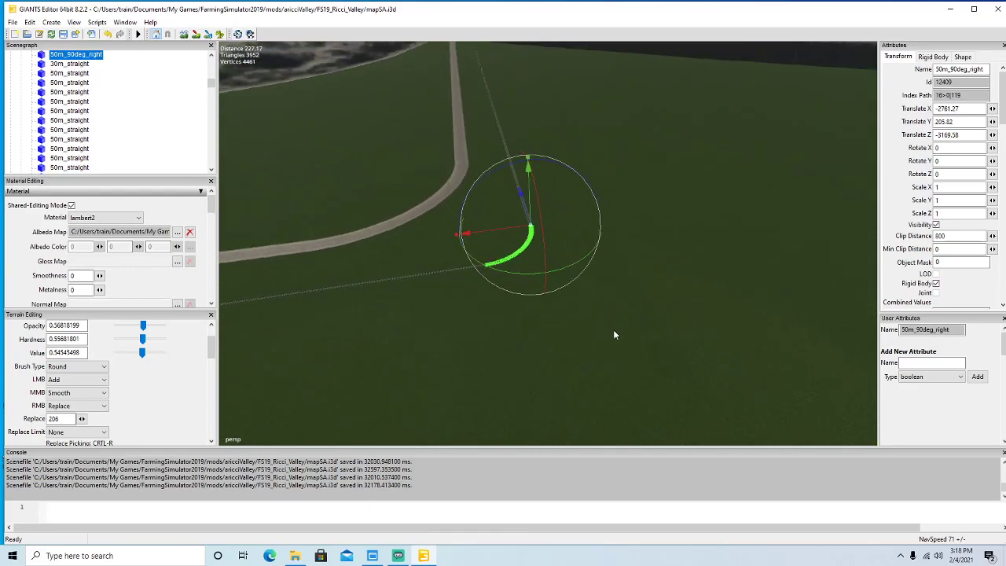
Move the 50m_90deg_right curve along the X axis past the cliff wall, to about X -3835.
{"action": "left_click_drag", "start_coordinate": [491, 229], "coordinate": [747, 195]}
{"action": "left_click_drag", "start_coordinate": [667, 250], "coordinate": [780, 194], "text": "alt"}
{"action": "left_click_drag", "start_coordinate": [452, 340], "coordinate": [816, 169]}
{"action": "left_click_drag", "start_coordinate": [816, 168], "coordinate": [778, 254], "text": "alt"}
{"action": "scroll", "coordinate": [778, 254], "scroll_direction": "up", "scroll_amount": 5}
{"action": "scroll", "coordinate": [791, 258], "scroll_direction": "up", "scroll_amount": 6}
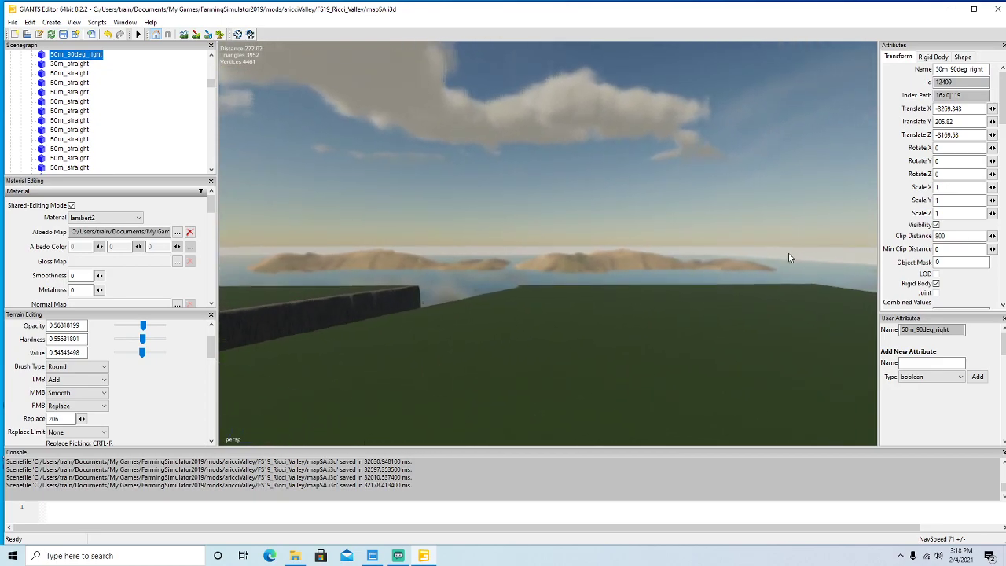
{"action": "left_click_drag", "start_coordinate": [790, 258], "coordinate": [642, 302], "text": "alt"}
{"action": "scroll", "coordinate": [641, 302], "scroll_direction": "down", "scroll_amount": 4}
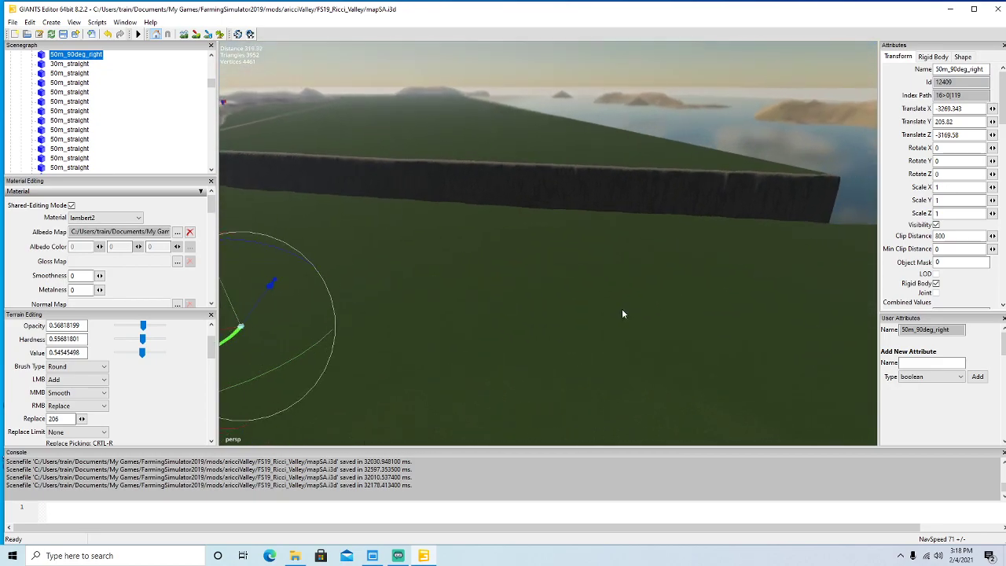
{"action": "left_click_drag", "start_coordinate": [282, 310], "coordinate": [858, 288]}
Duplicate the last 50m_straight at the track end near the road bend and set the copy's Rotate Y to 90.
{"action": "left_click_drag", "start_coordinate": [740, 341], "coordinate": [428, 314], "text": "alt"}
{"action": "scroll", "coordinate": [868, 306], "scroll_direction": "up", "scroll_amount": 10}
{"action": "scroll", "coordinate": [428, 317], "scroll_direction": "up", "scroll_amount": 10}
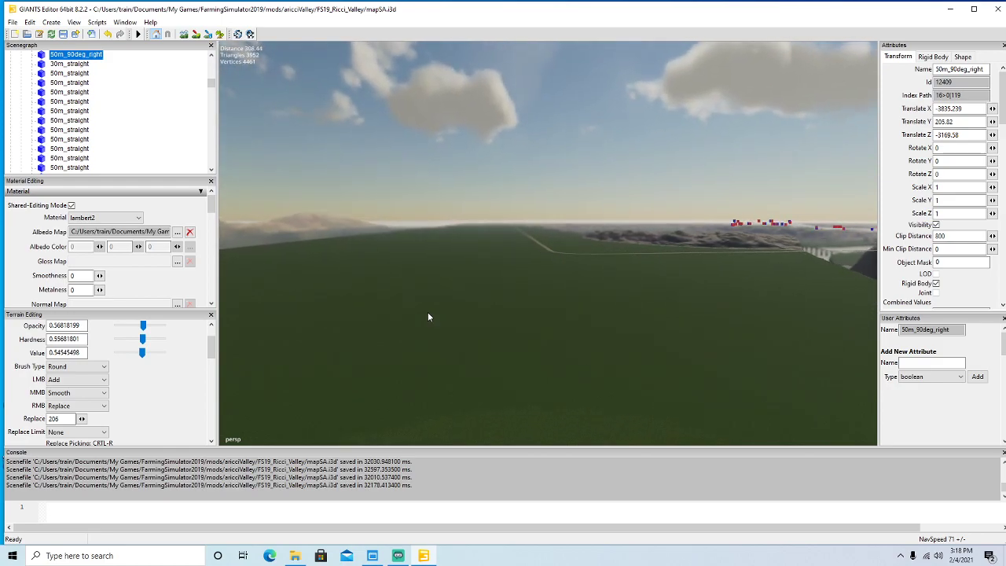
{"action": "scroll", "coordinate": [429, 317], "scroll_direction": "up", "scroll_amount": 10}
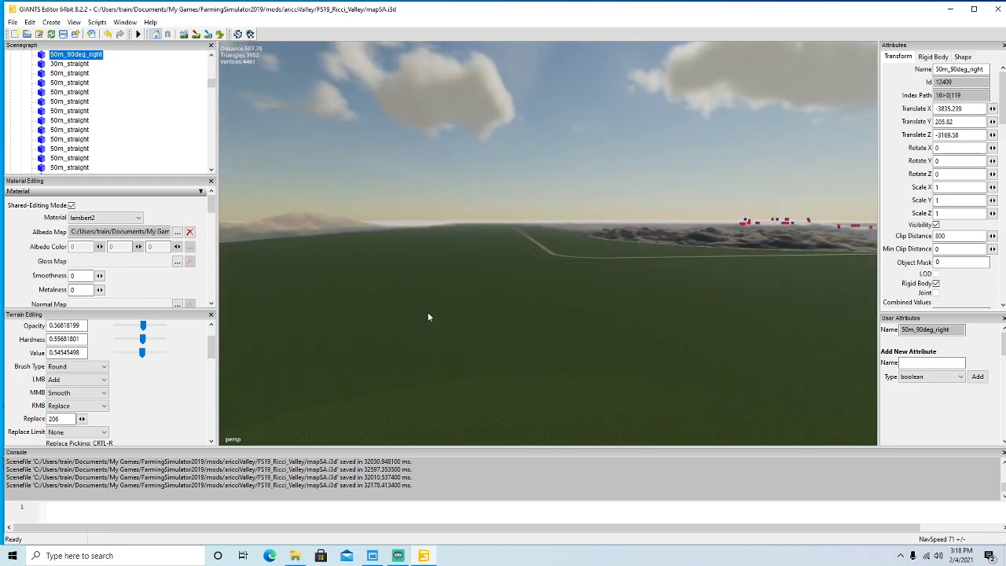
{"action": "scroll", "coordinate": [416, 316], "scroll_direction": "up", "scroll_amount": 10}
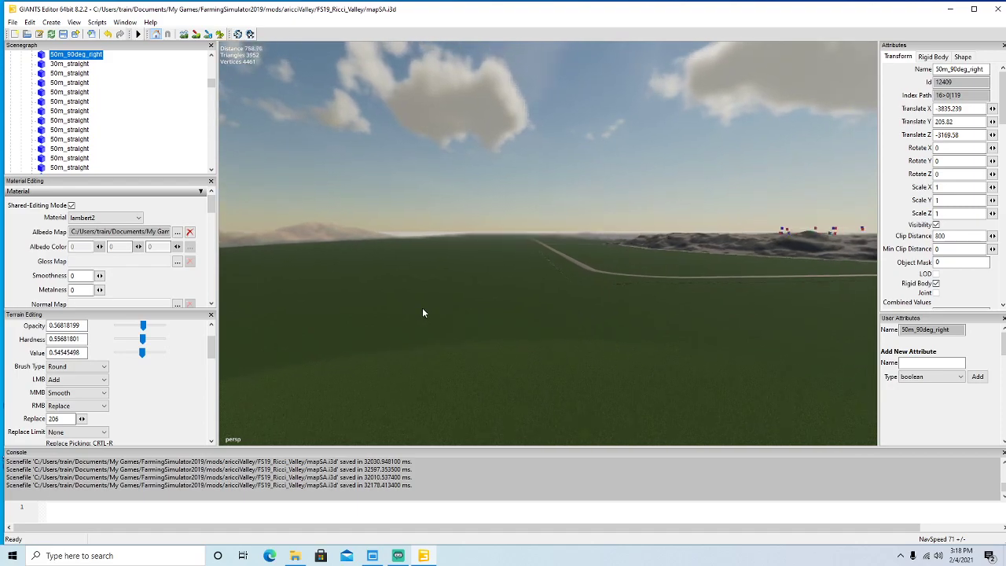
{"action": "scroll", "coordinate": [420, 316], "scroll_direction": "up", "scroll_amount": 3}
{"action": "left_click_drag", "start_coordinate": [419, 316], "coordinate": [602, 373], "text": "alt"}
{"action": "left_click", "coordinate": [433, 287]}
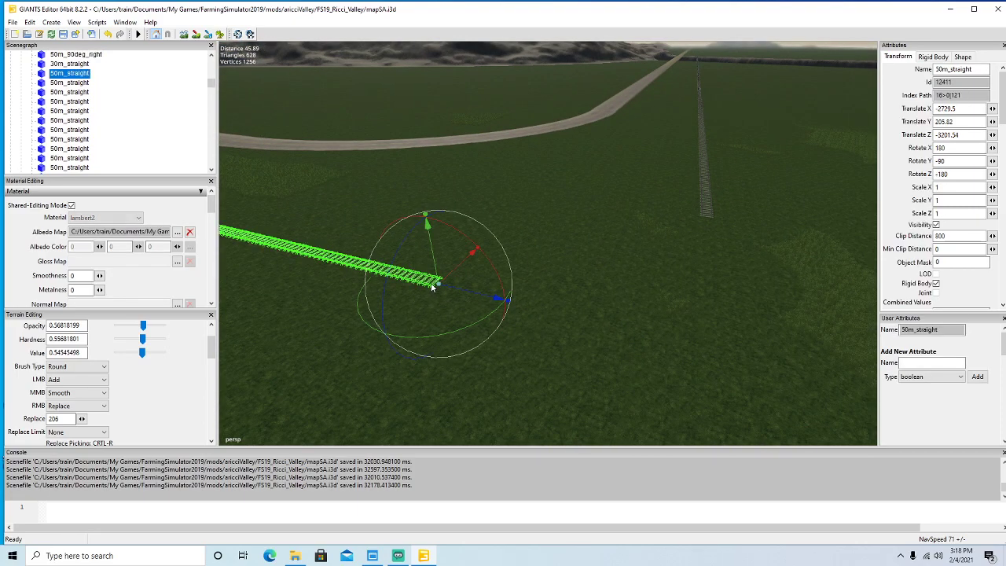
{"action": "key", "text": "f"}
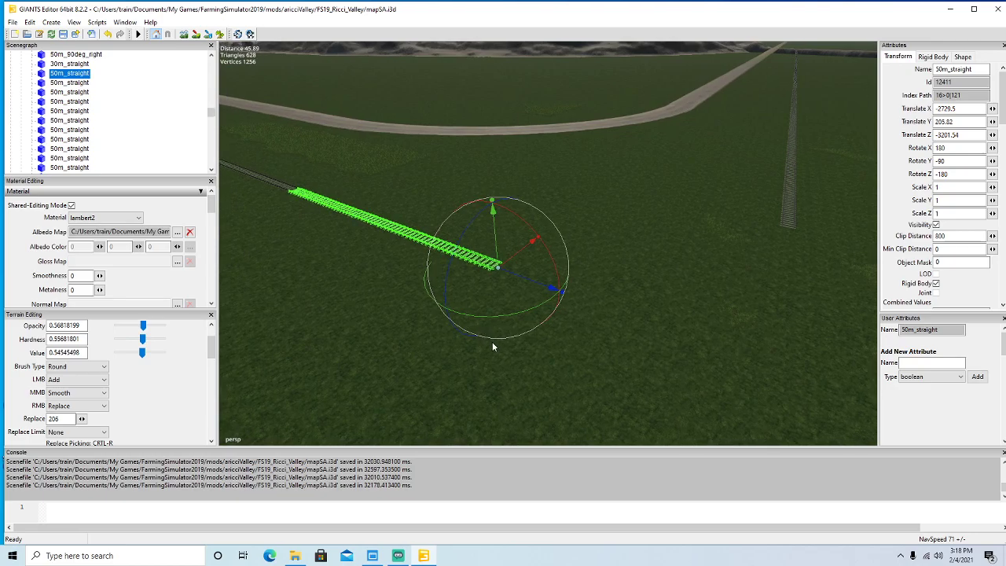
{"action": "key", "text": "ctrl+d"}
{"action": "left_click_drag", "start_coordinate": [539, 316], "coordinate": [464, 275]}
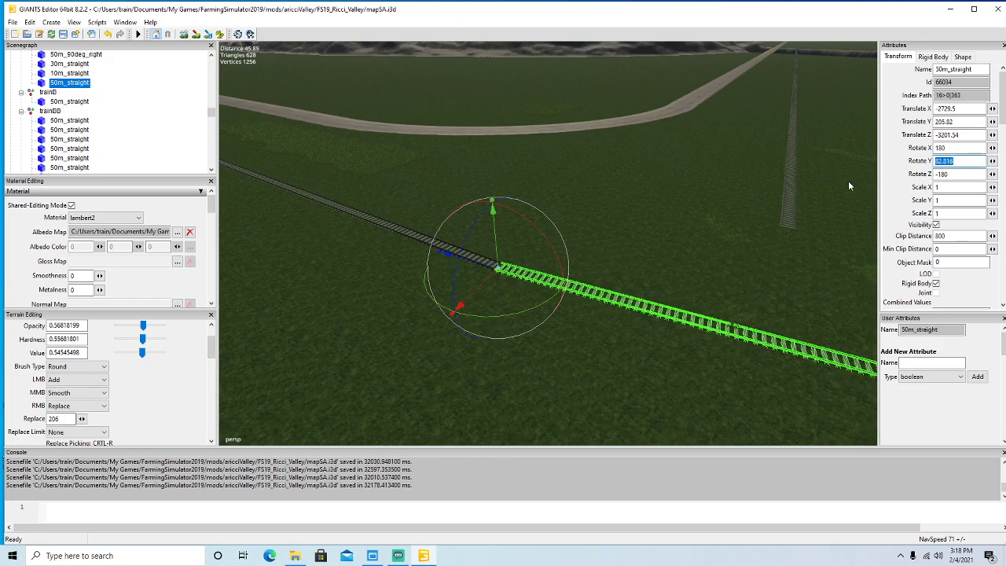
{"action": "type", "text": "90"}
Nudge the rotated straight along the line to fit the existing track end, at about X -2729.3.
{"action": "left_click_drag", "start_coordinate": [668, 334], "coordinate": [769, 383], "text": "alt"}
{"action": "scroll", "coordinate": [588, 364], "scroll_direction": "up", "scroll_amount": 3}
{"action": "scroll", "coordinate": [601, 350], "scroll_direction": "up", "scroll_amount": 5}
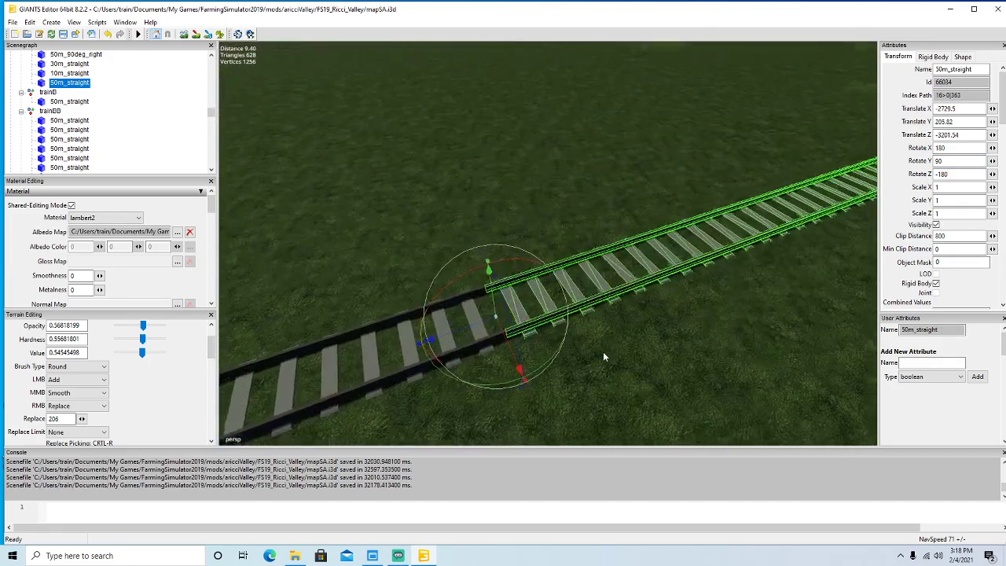
{"action": "left_click_drag", "start_coordinate": [479, 319], "coordinate": [468, 320]}
{"action": "scroll", "coordinate": [550, 334], "scroll_direction": "down", "scroll_amount": 10}
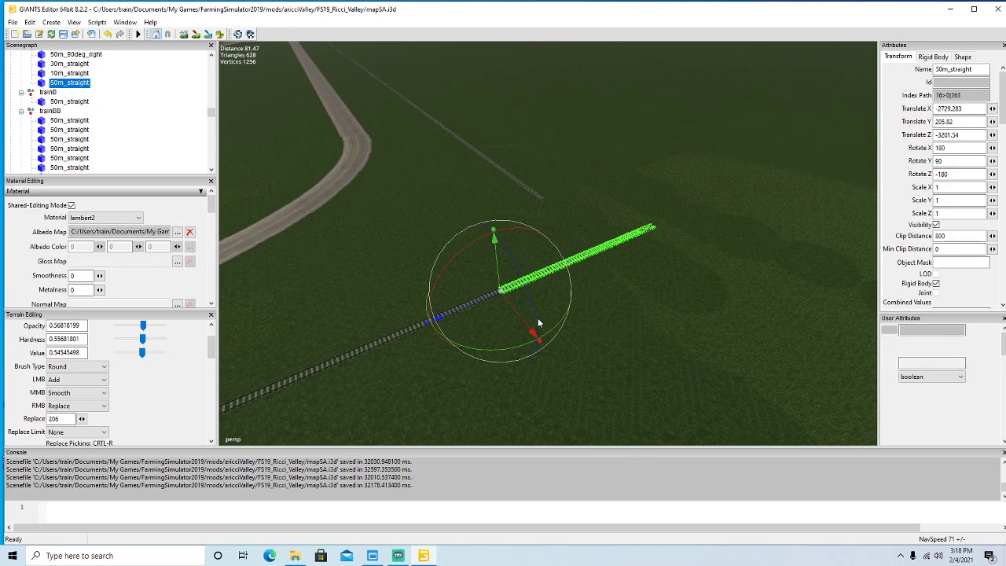
Duplicate the newly joined 50m_straight and move the copy ahead along the line to about X -2787.
{"action": "key", "text": "ctrl+d"}
{"action": "left_click_drag", "start_coordinate": [466, 309], "coordinate": [717, 241]}
{"action": "left_click_drag", "start_coordinate": [584, 294], "coordinate": [711, 317], "text": "alt"}
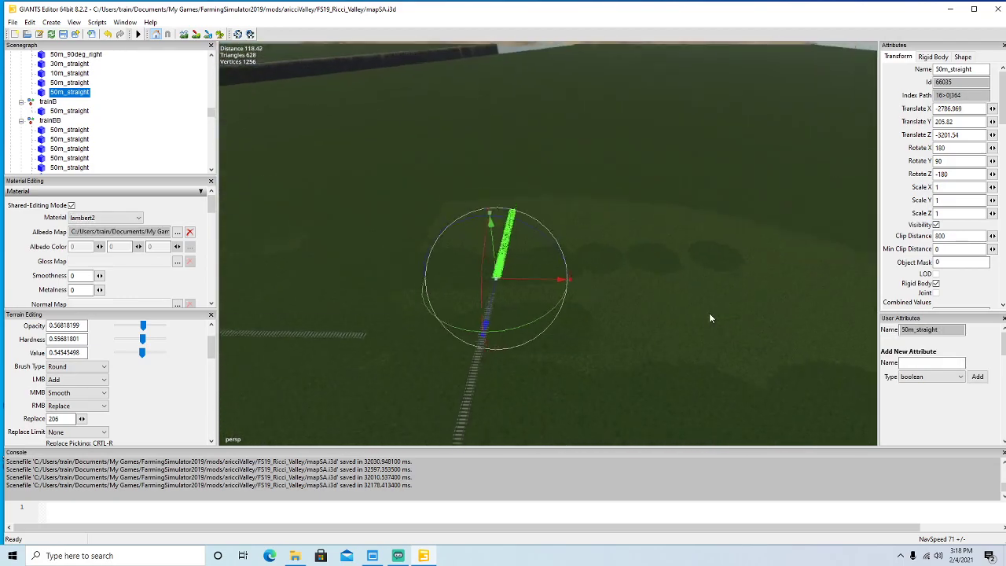
Change the terrain brush action set to Replace to Subtract and check the sculpting brush over the terrain.
{"action": "left_click", "coordinate": [66, 409]}
{"action": "left_click", "coordinate": [60, 432]}
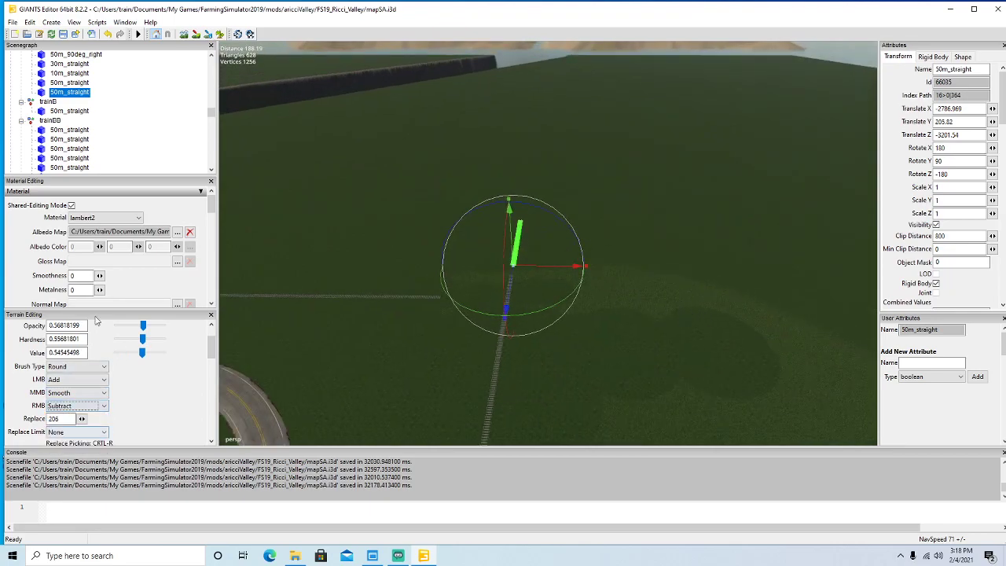
{"action": "left_click", "coordinate": [221, 35]}
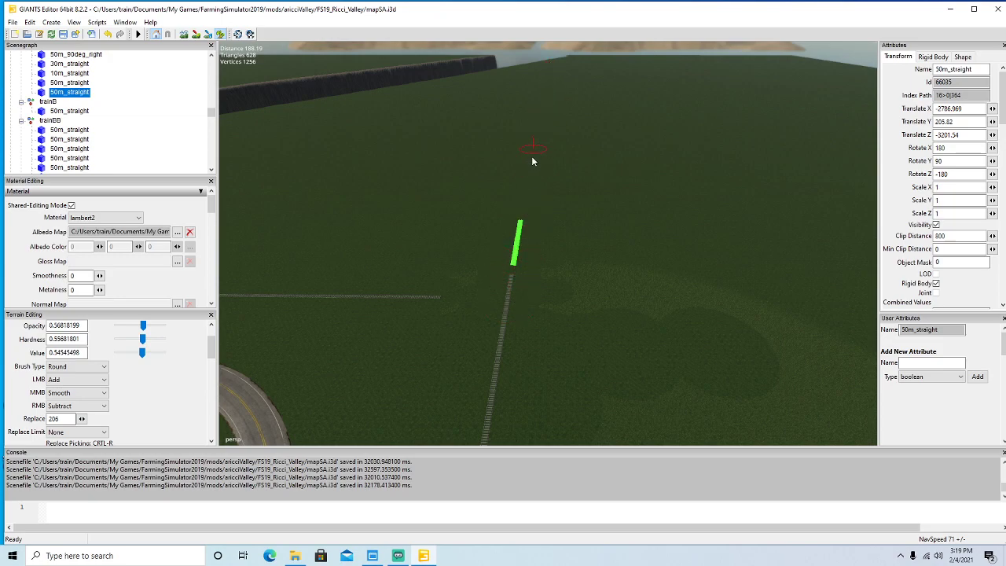
{"action": "left_click", "coordinate": [221, 37]}
Slide the copied straight back against the end of the track, to about X -2779.4.
{"action": "left_click_drag", "start_coordinate": [628, 264], "coordinate": [657, 279], "text": "alt"}
{"action": "scroll", "coordinate": [674, 285], "scroll_direction": "up", "scroll_amount": 5}
{"action": "scroll", "coordinate": [657, 279], "scroll_direction": "up", "scroll_amount": 5}
{"action": "middle_click_drag", "start_coordinate": [634, 282], "coordinate": [657, 240], "text": "alt"}
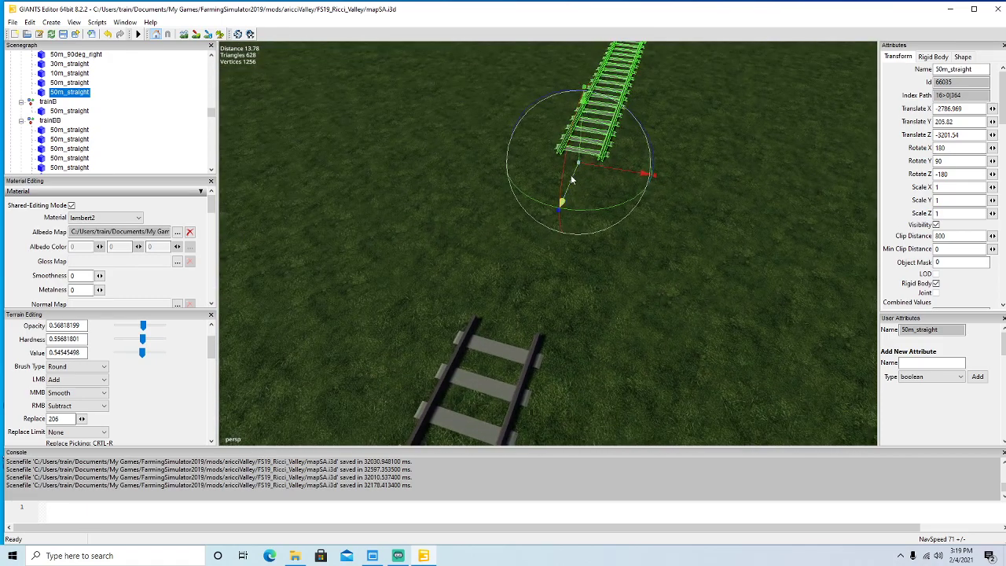
{"action": "left_click_drag", "start_coordinate": [574, 180], "coordinate": [503, 352]}
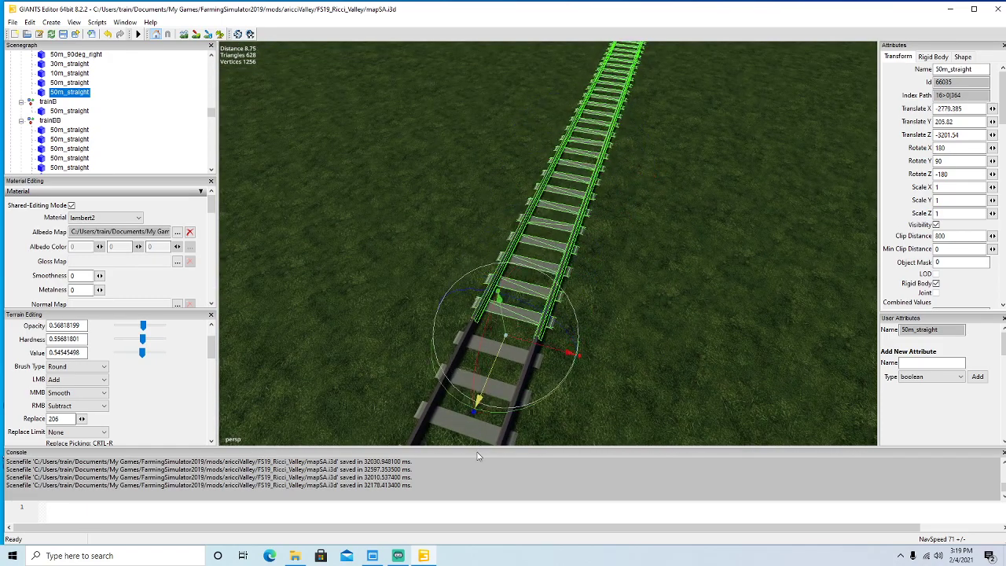
{"action": "scroll", "coordinate": [727, 310], "scroll_direction": "down", "scroll_amount": 8}
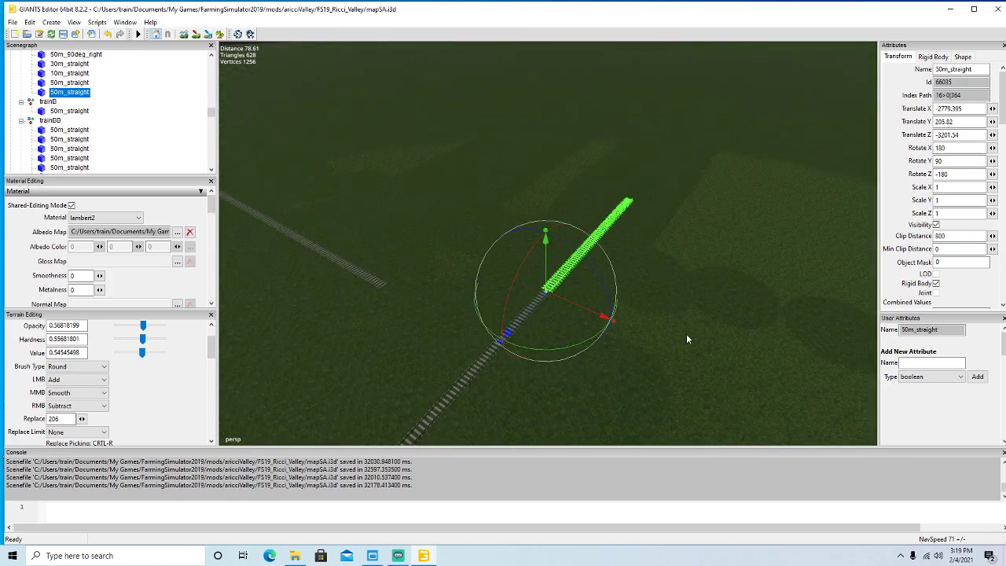
Duplicate the end straight and join the copy to the track at about X -2829.4.
{"action": "key", "text": "ctrl+d"}
{"action": "left_click_drag", "start_coordinate": [520, 319], "coordinate": [724, 215]}
{"action": "scroll", "coordinate": [730, 216], "scroll_direction": "up", "scroll_amount": 7}
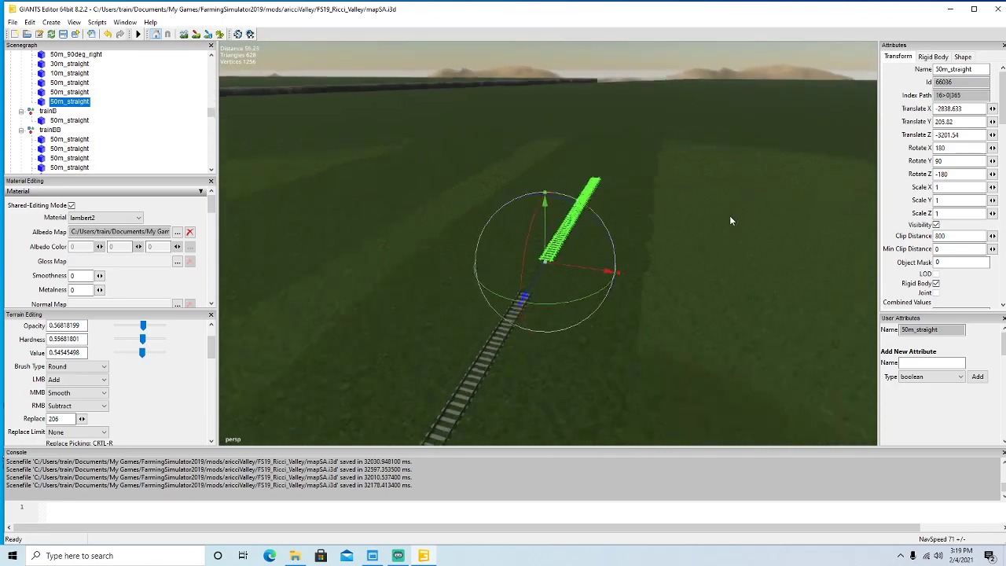
{"action": "left_click_drag", "start_coordinate": [591, 184], "coordinate": [691, 330]}
{"action": "scroll", "coordinate": [691, 331], "scroll_direction": "down", "scroll_amount": 5}
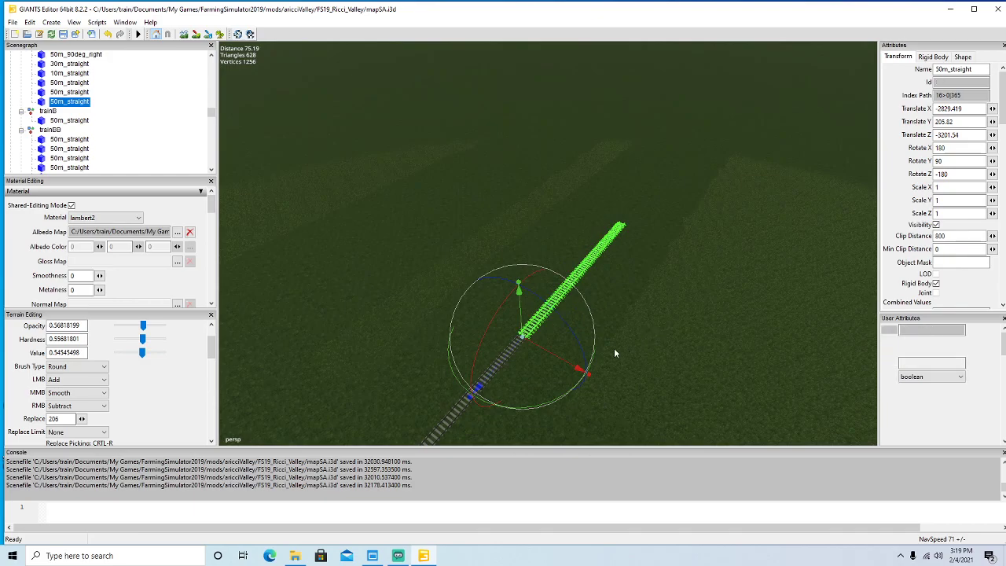
Extend the line with another 50m_straight copy, joined at about X -2879.5.
{"action": "key", "text": "ctrl+d"}
{"action": "left_click_drag", "start_coordinate": [506, 357], "coordinate": [699, 251]}
{"action": "scroll", "coordinate": [698, 251], "scroll_direction": "up", "scroll_amount": 8}
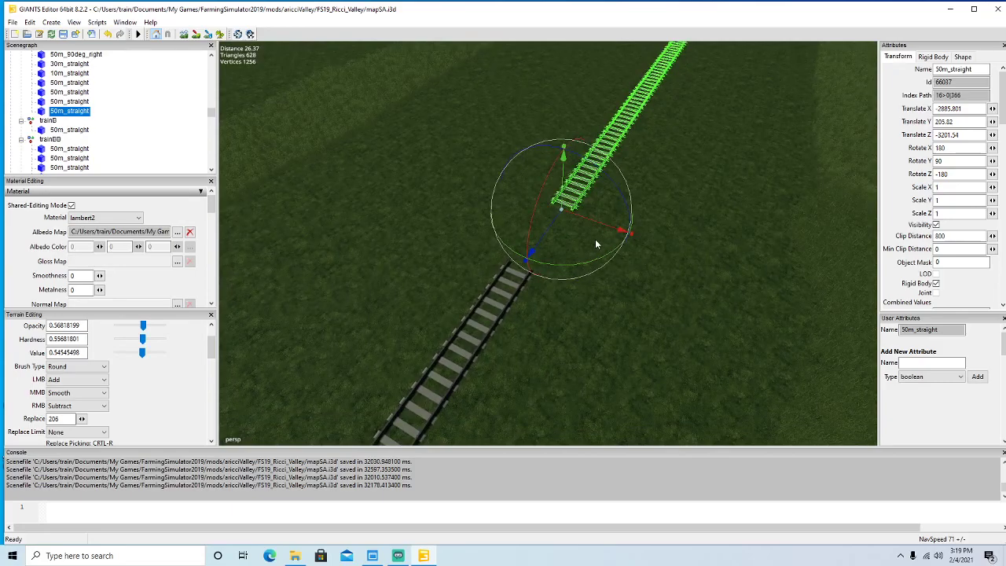
{"action": "left_click_drag", "start_coordinate": [553, 225], "coordinate": [555, 323]}
{"action": "scroll", "coordinate": [630, 317], "scroll_direction": "down", "scroll_amount": 6}
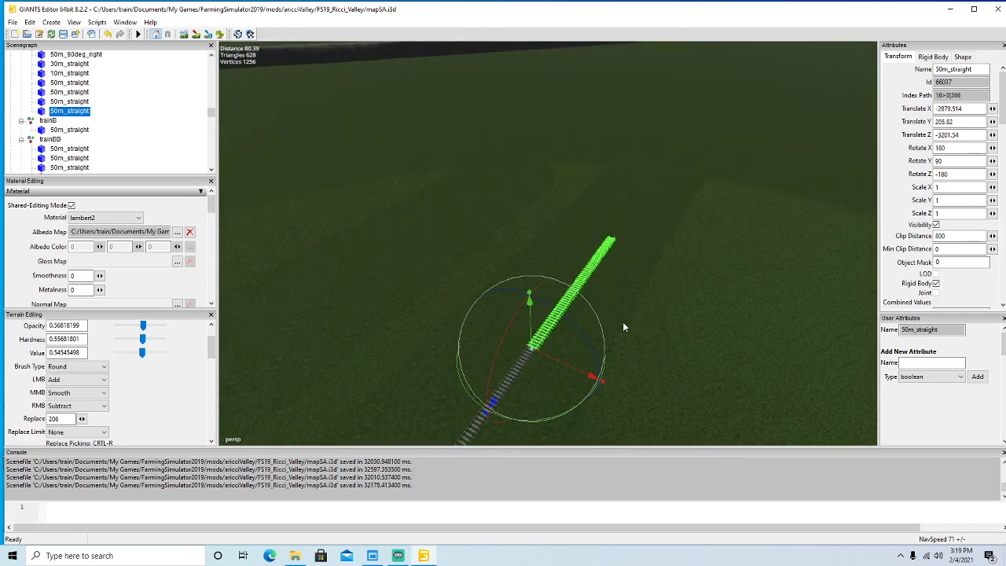
Duplicate the last straight and align the copy with the rail ends at about X -2929.7.
{"action": "key", "text": "ctrl+d"}
{"action": "left_click_drag", "start_coordinate": [519, 368], "coordinate": [647, 350]}
{"action": "scroll", "coordinate": [727, 276], "scroll_direction": "up", "scroll_amount": 5}
{"action": "left_click_drag", "start_coordinate": [409, 394], "coordinate": [480, 335], "text": "alt"}
{"action": "left_click_drag", "start_coordinate": [426, 294], "coordinate": [352, 308]}
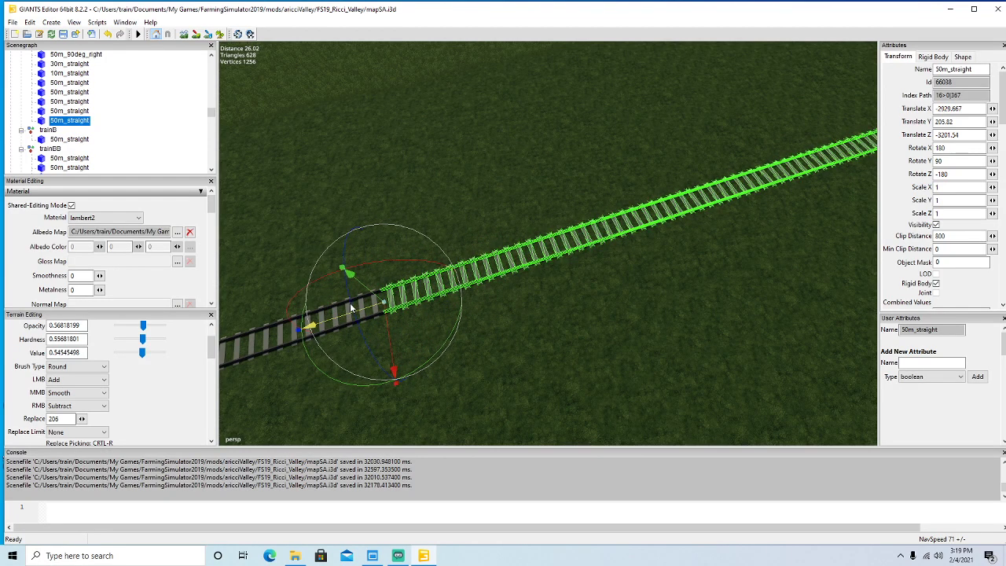
{"action": "scroll", "coordinate": [514, 337], "scroll_direction": "down", "scroll_amount": 5}
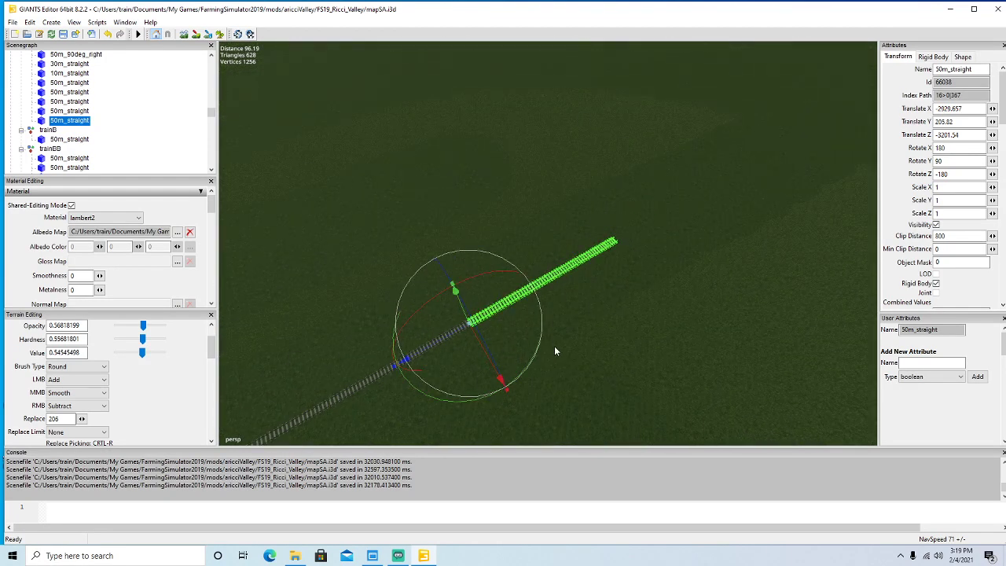
Add another copy of the 50m_straight to the end of the line at about X -2979.8.
{"action": "key", "text": "ctrl+d"}
{"action": "left_click_drag", "start_coordinate": [442, 338], "coordinate": [655, 262]}
{"action": "scroll", "coordinate": [646, 324], "scroll_direction": "up", "scroll_amount": 5}
{"action": "left_click_drag", "start_coordinate": [646, 324], "coordinate": [778, 312], "text": "alt"}
{"action": "left_click_drag", "start_coordinate": [531, 279], "coordinate": [673, 305]}
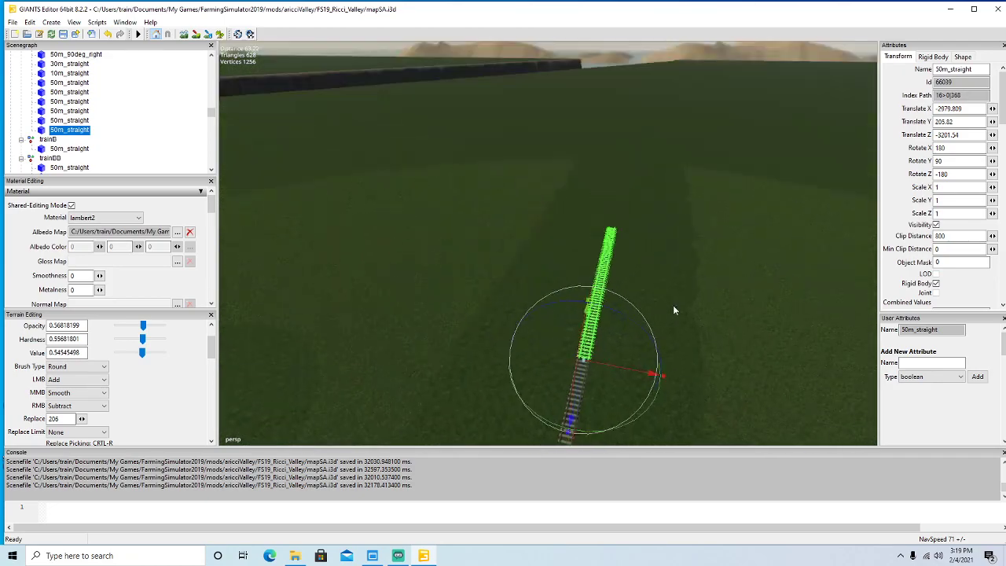
Duplicate the end straight and close the gap to the track, placing the copy at about X -3030.
{"action": "key", "text": "ctrl+d"}
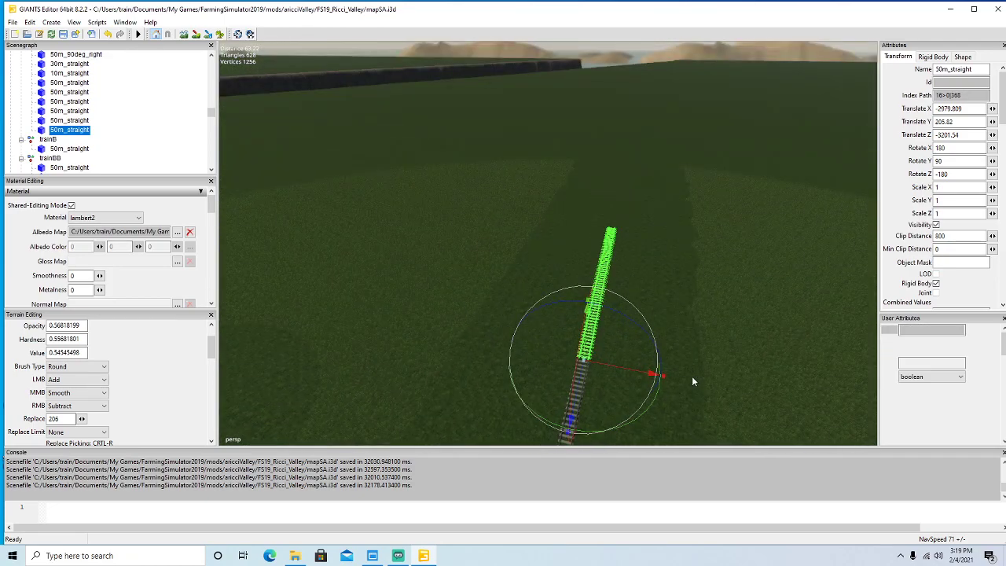
{"action": "left_click_drag", "start_coordinate": [582, 378], "coordinate": [723, 127]}
{"action": "scroll", "coordinate": [780, 218], "scroll_direction": "up", "scroll_amount": 8}
{"action": "left_click_drag", "start_coordinate": [751, 246], "coordinate": [722, 291], "text": "alt"}
{"action": "left_click_drag", "start_coordinate": [598, 227], "coordinate": [550, 332]}
{"action": "scroll", "coordinate": [754, 333], "scroll_direction": "down", "scroll_amount": 5}
{"action": "left_click_drag", "start_coordinate": [743, 332], "coordinate": [755, 305], "text": "alt"}
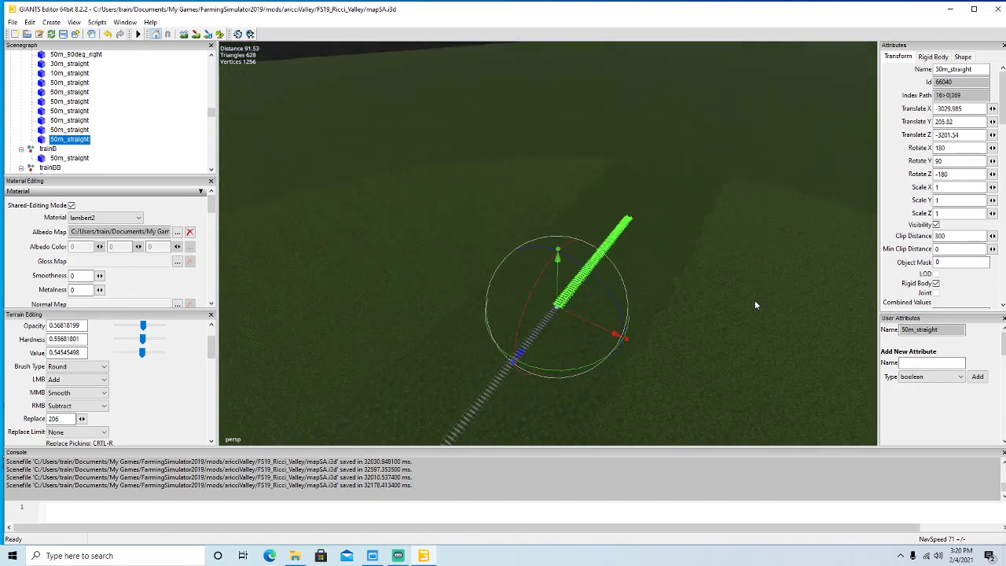
Lower the navigation speed to 49 and attach another 50m_straight copy at about X -3080.1.
{"action": "key", "text": "minus"}
{"action": "key", "text": "minus"}
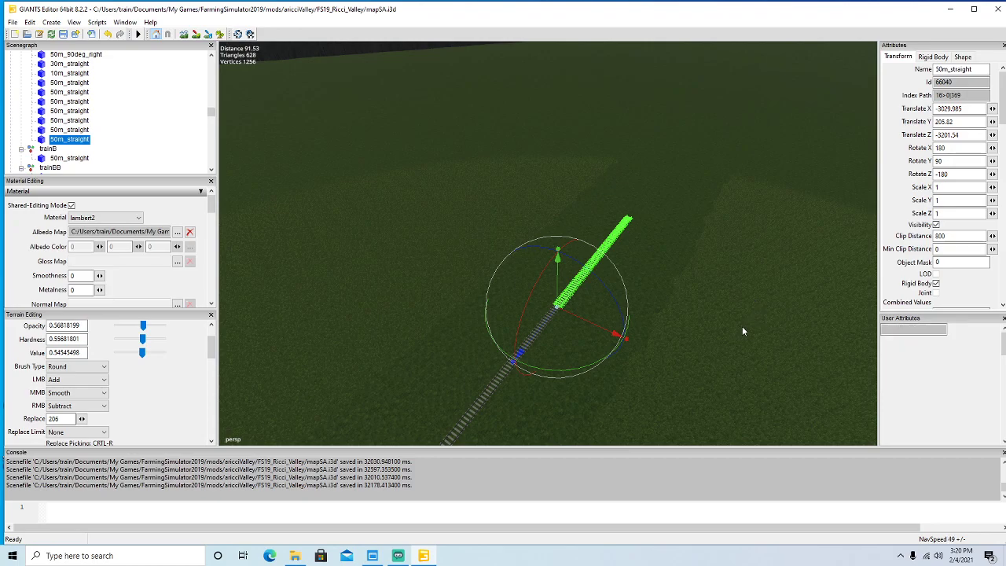
{"action": "key", "text": "ctrl+d"}
{"action": "left_click_drag", "start_coordinate": [522, 358], "coordinate": [704, 197]}
{"action": "scroll", "coordinate": [734, 241], "scroll_direction": "up", "scroll_amount": 3}
{"action": "left_click_drag", "start_coordinate": [692, 282], "coordinate": [501, 355], "text": "alt"}
{"action": "scroll", "coordinate": [735, 259], "scroll_direction": "up", "scroll_amount": 4}
{"action": "mouse_move", "coordinate": [646, 377]}
{"action": "left_mouse_down", "text": "alt"}
{"action": "mouse_move", "coordinate": [664, 373]}
{"action": "mouse_move", "coordinate": [666, 349]}
{"action": "mouse_move", "coordinate": [635, 367]}
{"action": "left_mouse_up", "text": "alt"}
{"action": "scroll", "coordinate": [664, 374], "scroll_direction": "down", "scroll_amount": 5}
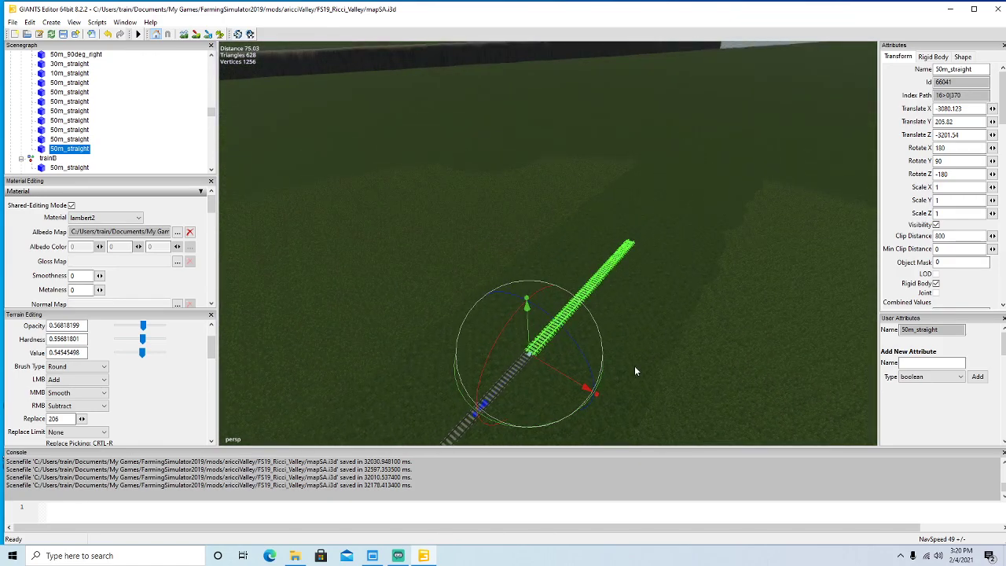
Duplicate the last straight and fit the copy to the track end at about X -3130.2.
{"action": "key", "text": "ctrl+d"}
{"action": "left_click_drag", "start_coordinate": [508, 377], "coordinate": [734, 226]}
{"action": "scroll", "coordinate": [753, 274], "scroll_direction": "up", "scroll_amount": 8}
{"action": "left_click_drag", "start_coordinate": [709, 304], "coordinate": [690, 328], "text": "alt"}
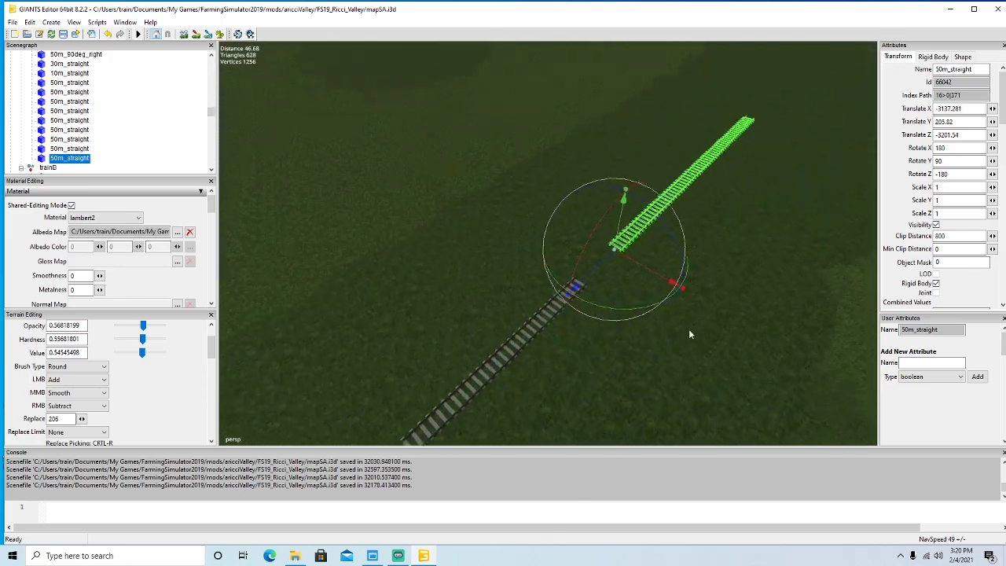
{"action": "scroll", "coordinate": [690, 334], "scroll_direction": "up", "scroll_amount": 4}
{"action": "left_click_drag", "start_coordinate": [654, 267], "coordinate": [563, 328]}
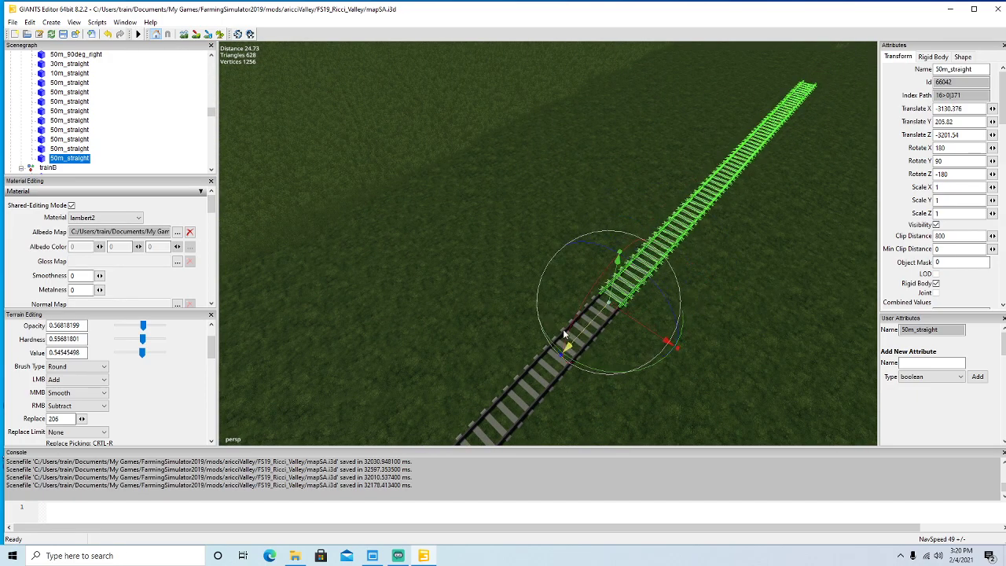
{"action": "scroll", "coordinate": [696, 385], "scroll_direction": "down", "scroll_amount": 2}
{"action": "scroll", "coordinate": [696, 386], "scroll_direction": "down", "scroll_amount": 9}
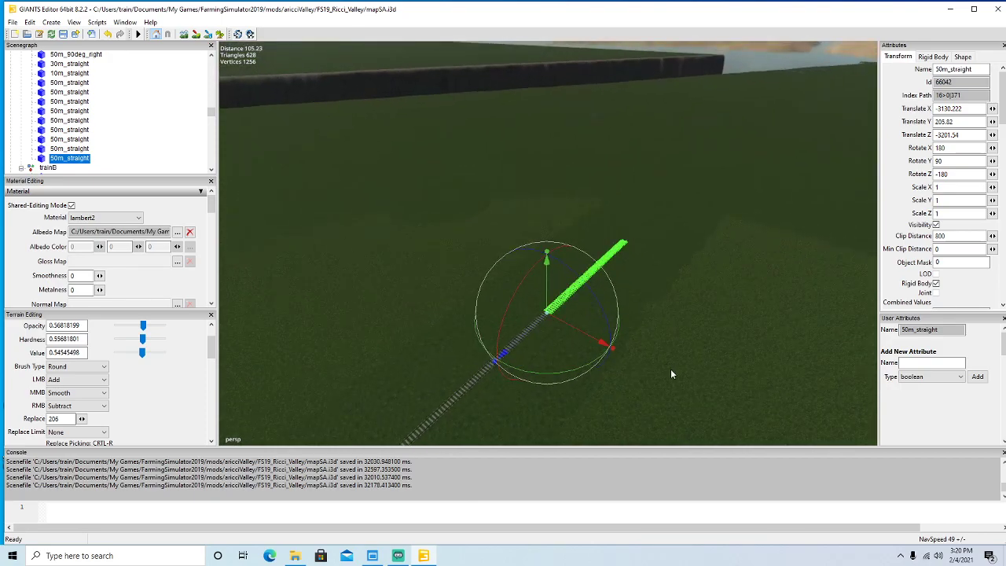
Continue the line toward the cliff wall with one more 50m_straight copy, joined at about X -3180.4.
{"action": "key", "text": "ctrl+d"}
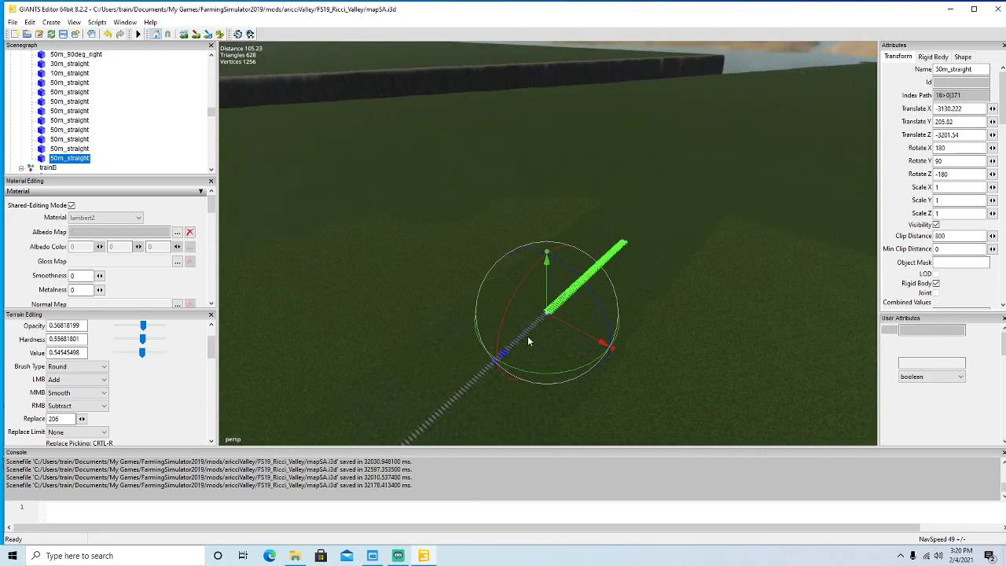
{"action": "left_click_drag", "start_coordinate": [525, 335], "coordinate": [712, 234]}
{"action": "left_click_drag", "start_coordinate": [699, 292], "coordinate": [669, 299], "text": "alt"}
{"action": "scroll", "coordinate": [741, 289], "scroll_direction": "up", "scroll_amount": 8}
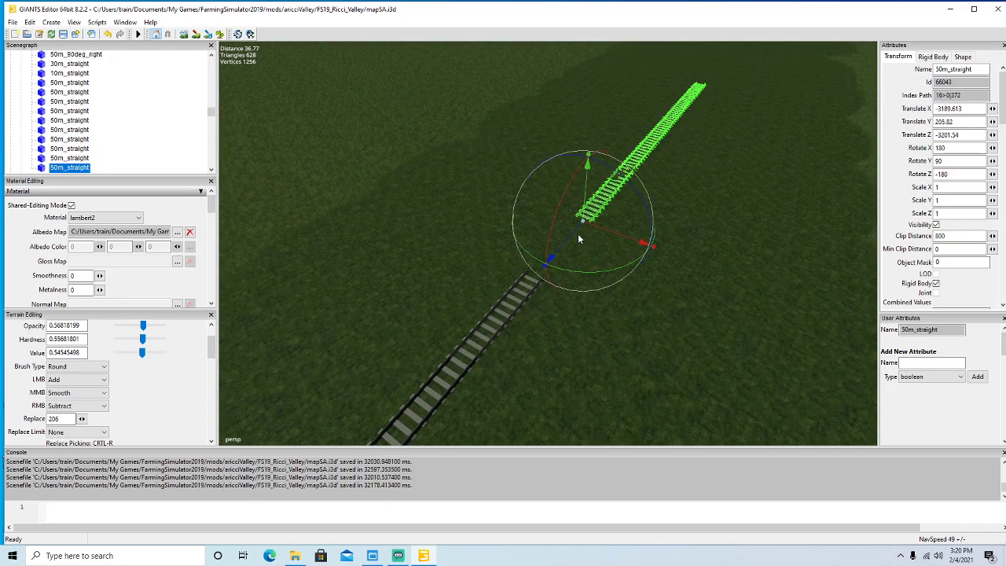
{"action": "left_click_drag", "start_coordinate": [576, 232], "coordinate": [490, 312]}
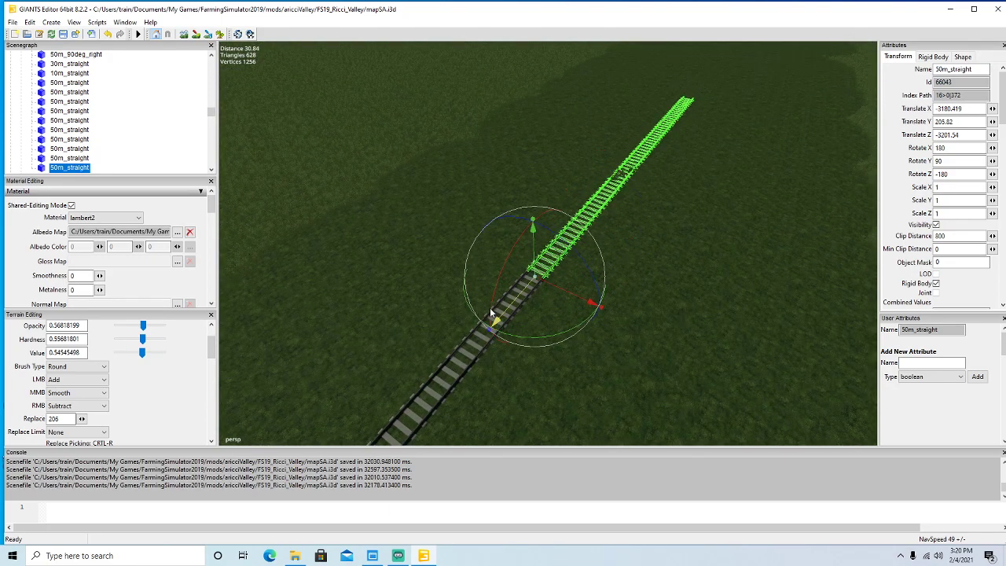
{"action": "scroll", "coordinate": [619, 342], "scroll_direction": "down", "scroll_amount": 5}
{"action": "left_click_drag", "start_coordinate": [562, 329], "coordinate": [616, 330], "text": "alt"}
{"action": "left_click", "coordinate": [221, 35]}
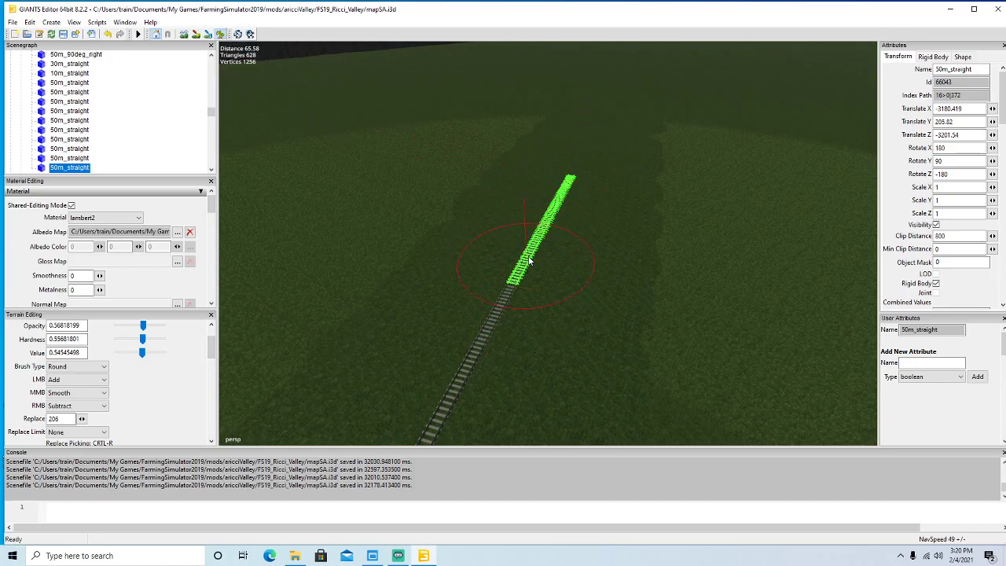
{"action": "left_click", "coordinate": [221, 34]}
{"action": "left_click_drag", "start_coordinate": [651, 324], "coordinate": [652, 286], "text": "alt"}
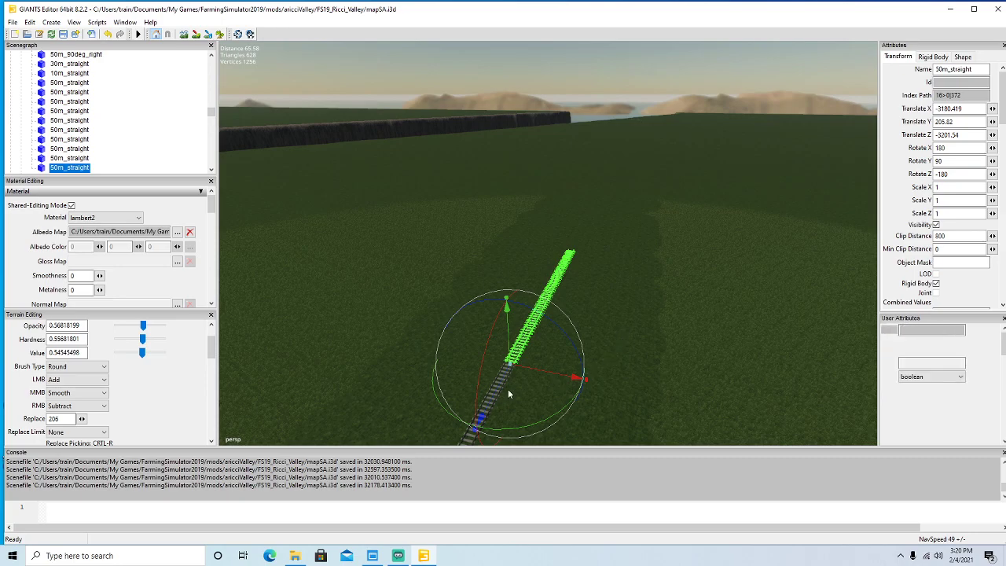
Duplicate the end straight and join the copy to the track end at about X -3230.5.
{"action": "key", "text": "ctrl+d"}
{"action": "left_click_drag", "start_coordinate": [500, 395], "coordinate": [680, 184]}
{"action": "scroll", "coordinate": [679, 184], "scroll_direction": "up", "scroll_amount": 8}
{"action": "left_click_drag", "start_coordinate": [679, 278], "coordinate": [568, 361], "text": "alt"}
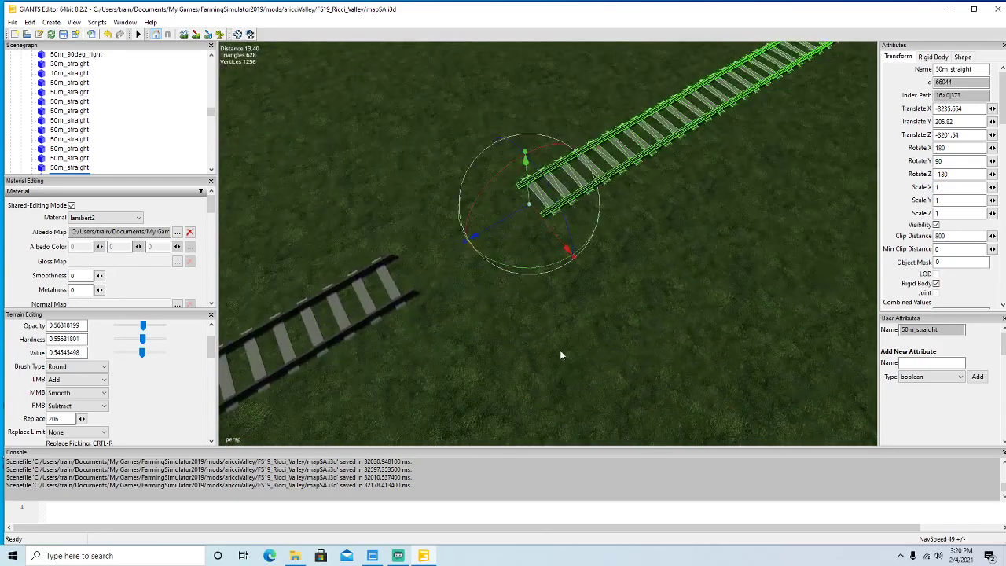
{"action": "left_click_drag", "start_coordinate": [516, 213], "coordinate": [366, 285]}
{"action": "scroll", "coordinate": [560, 330], "scroll_direction": "down", "scroll_amount": 6}
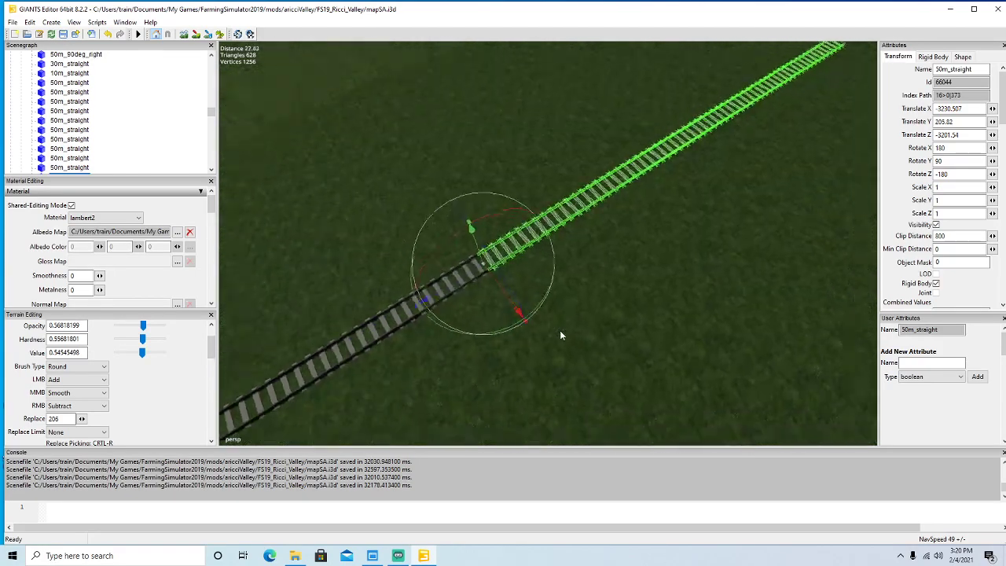
{"action": "left_click_drag", "start_coordinate": [610, 320], "coordinate": [589, 358], "text": "alt"}
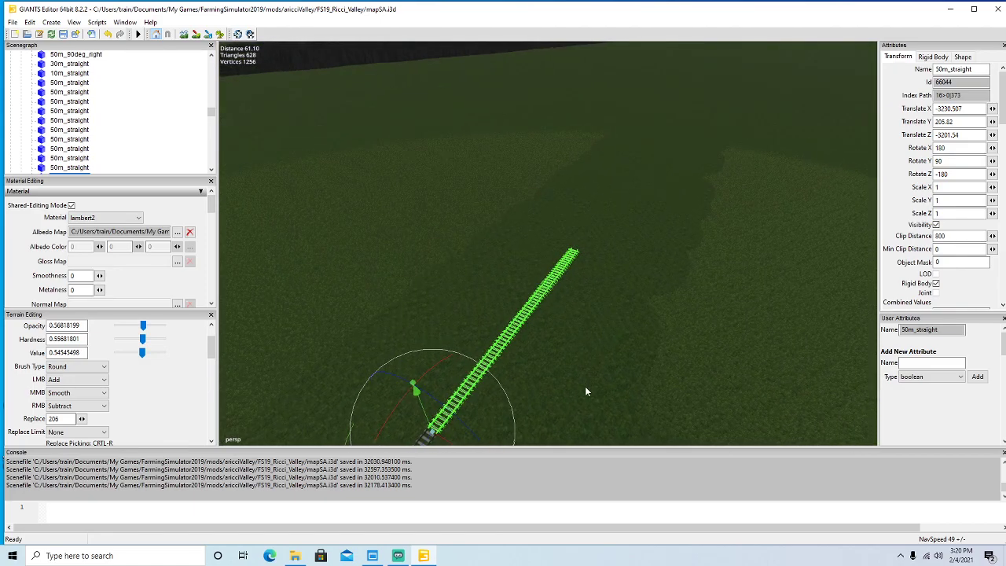
Add another 50m_straight copy to the line, closing the gap at about X -3280.6.
{"action": "key", "text": "ctrl+d"}
{"action": "left_click_drag", "start_coordinate": [430, 441], "coordinate": [694, 225]}
{"action": "scroll", "coordinate": [707, 330], "scroll_direction": "up", "scroll_amount": 6}
{"action": "left_click_drag", "start_coordinate": [708, 330], "coordinate": [685, 357], "text": "alt"}
{"action": "left_click_drag", "start_coordinate": [571, 278], "coordinate": [480, 353]}
{"action": "scroll", "coordinate": [643, 362], "scroll_direction": "down", "scroll_amount": 6}
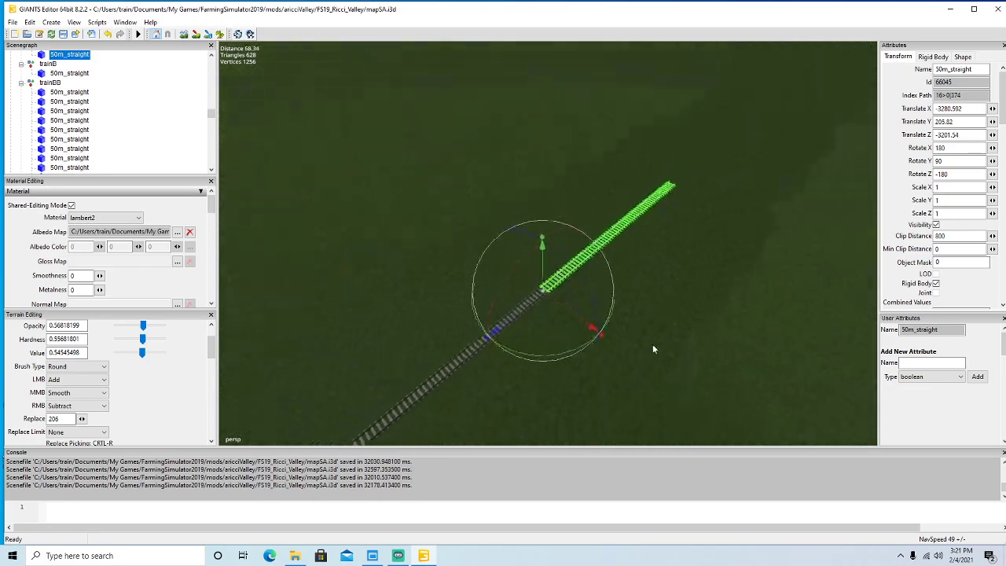
{"action": "left_click_drag", "start_coordinate": [652, 353], "coordinate": [654, 364], "text": "alt"}
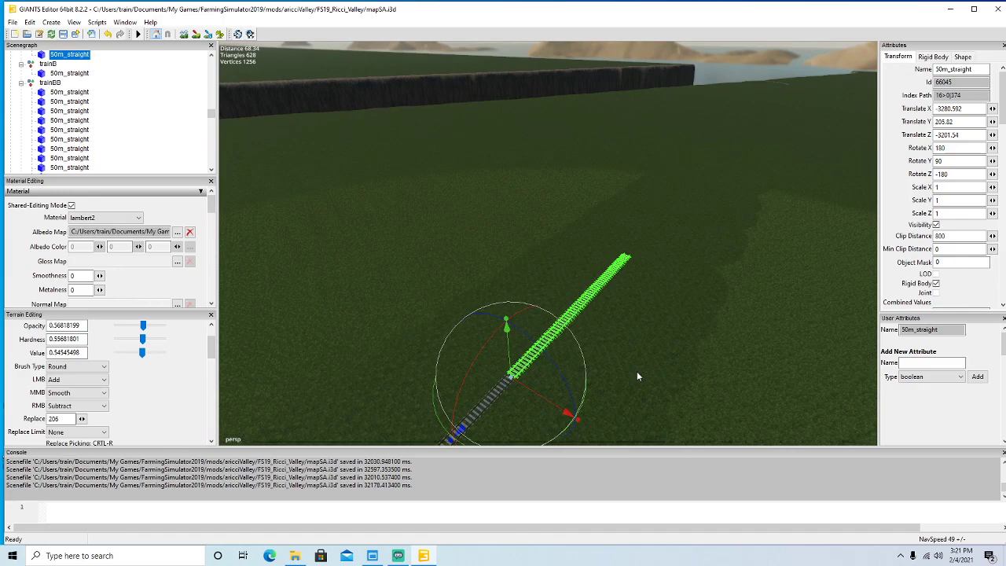
Duplicate the last straight and fit the copy against the track end at about X -3330.7.
{"action": "key", "text": "ctrl+d"}
{"action": "left_click_drag", "start_coordinate": [487, 405], "coordinate": [730, 254]}
{"action": "scroll", "coordinate": [739, 307], "scroll_direction": "up", "scroll_amount": 8}
{"action": "left_click_drag", "start_coordinate": [728, 391], "coordinate": [627, 418], "text": "alt"}
{"action": "left_click_drag", "start_coordinate": [676, 314], "coordinate": [532, 392]}
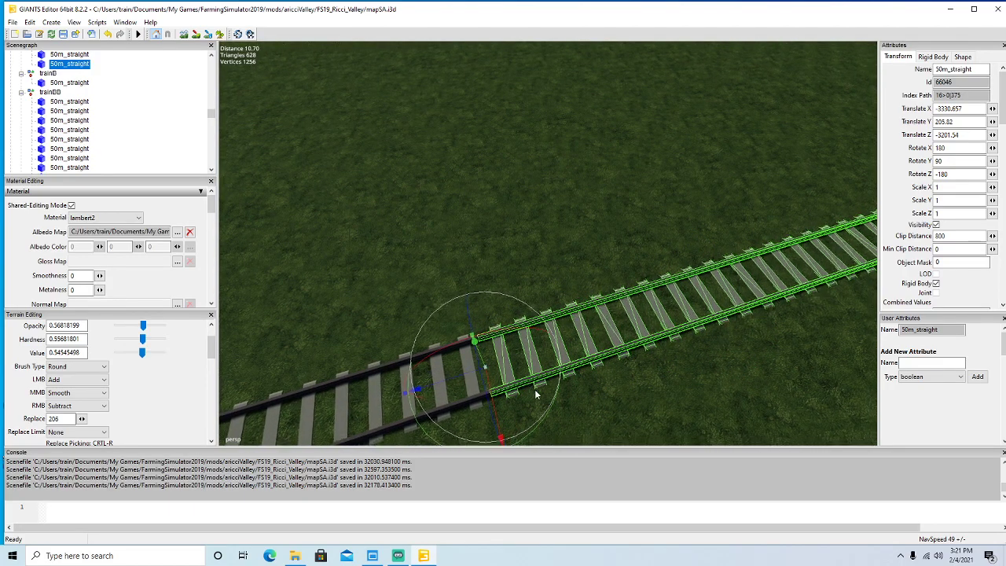
{"action": "scroll", "coordinate": [567, 383], "scroll_direction": "down", "scroll_amount": 8}
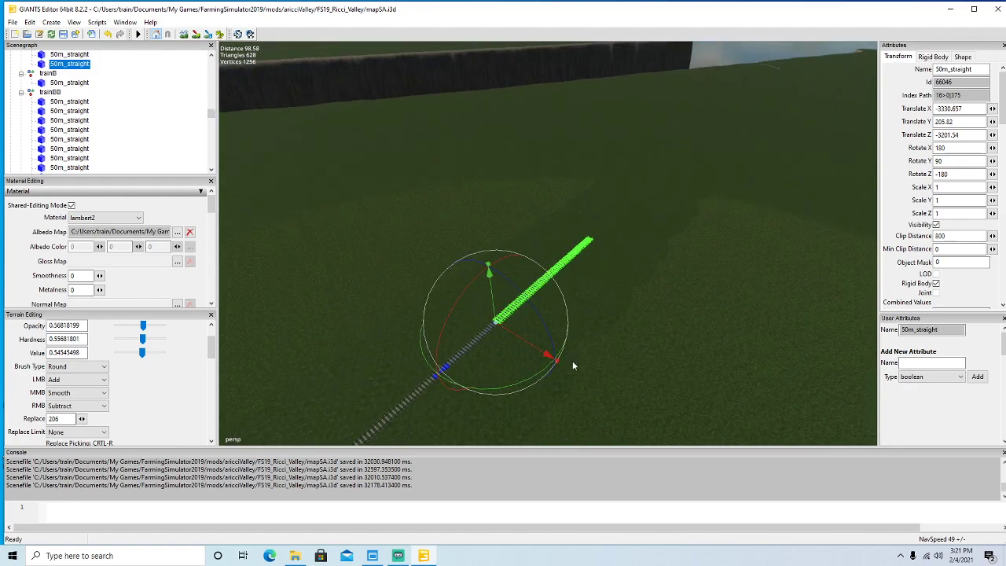
Extend the line with one more 50m_straight copy, joined at about X -3380.8.
{"action": "key", "text": "ctrl+d"}
{"action": "left_click_drag", "start_coordinate": [467, 348], "coordinate": [650, 320]}
{"action": "scroll", "coordinate": [655, 295], "scroll_direction": "up", "scroll_amount": 8}
{"action": "scroll", "coordinate": [654, 296], "scroll_direction": "up", "scroll_amount": 3}
{"action": "scroll", "coordinate": [641, 320], "scroll_direction": "down", "scroll_amount": 4}
{"action": "left_click_drag", "start_coordinate": [575, 257], "coordinate": [489, 329]}
{"action": "scroll", "coordinate": [658, 357], "scroll_direction": "down", "scroll_amount": 6}
{"action": "left_click_drag", "start_coordinate": [658, 357], "coordinate": [668, 326], "text": "alt"}
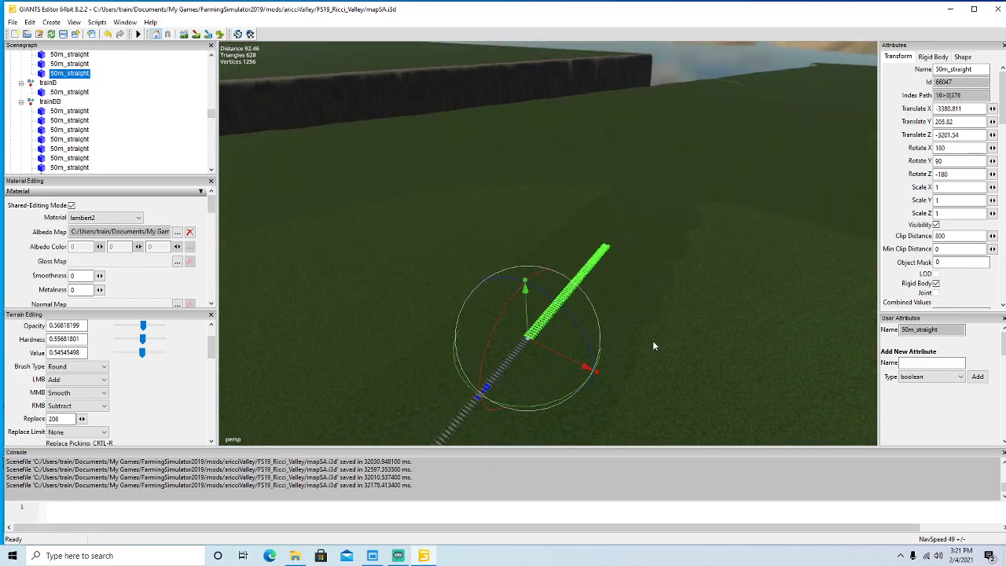
Duplicate the end straight and slide the copy up to the track end at about X -3430.8.
{"action": "key", "text": "ctrl+d"}
{"action": "left_click_drag", "start_coordinate": [508, 361], "coordinate": [698, 236]}
{"action": "left_click_drag", "start_coordinate": [693, 337], "coordinate": [703, 323], "text": "alt"}
{"action": "scroll", "coordinate": [703, 328], "scroll_direction": "up", "scroll_amount": 6}
{"action": "scroll", "coordinate": [703, 331], "scroll_direction": "up", "scroll_amount": 4}
{"action": "left_click_drag", "start_coordinate": [575, 284], "coordinate": [426, 409]}
{"action": "scroll", "coordinate": [657, 364], "scroll_direction": "down", "scroll_amount": 6}
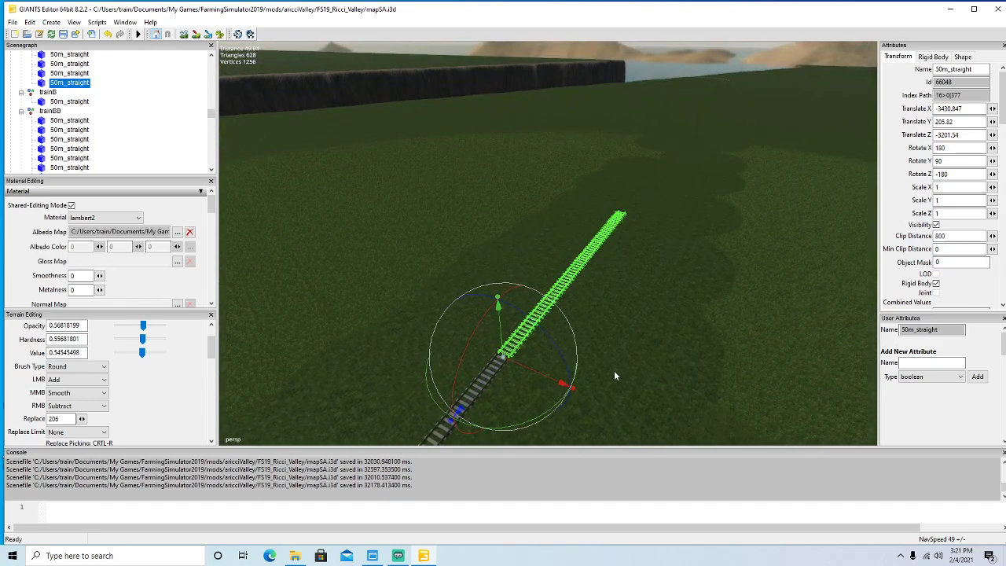
Attach a further 50m_straight copy to the end of the line at about X -3480.9.
{"action": "key", "text": "ctrl+d"}
{"action": "left_click_drag", "start_coordinate": [481, 384], "coordinate": [762, 171]}
{"action": "scroll", "coordinate": [737, 257], "scroll_direction": "up", "scroll_amount": 10}
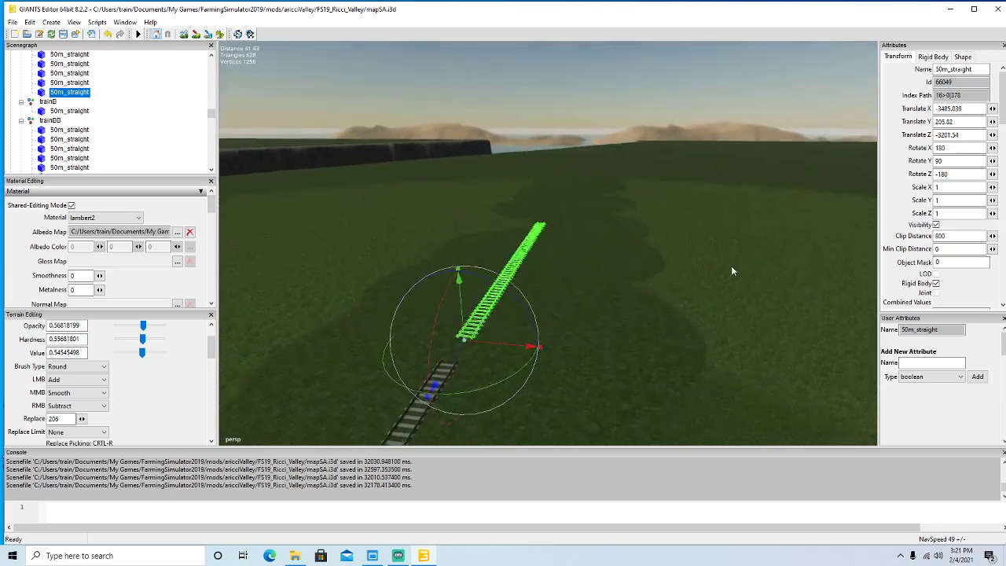
{"action": "left_click_drag", "start_coordinate": [569, 246], "coordinate": [452, 263]}
{"action": "scroll", "coordinate": [541, 336], "scroll_direction": "up", "scroll_amount": 1}
{"action": "scroll", "coordinate": [541, 332], "scroll_direction": "down", "scroll_amount": 12}
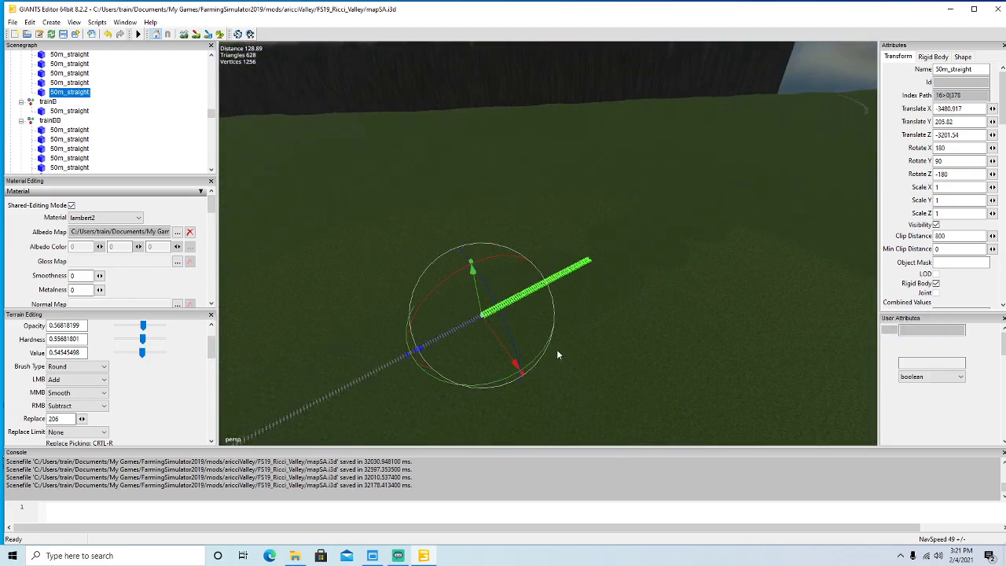
Duplicate the last straight and close the gap to the track, placing the copy at about X -3530.9.
{"action": "key", "text": "ctrl+d"}
{"action": "left_click_drag", "start_coordinate": [447, 340], "coordinate": [618, 310]}
{"action": "scroll", "coordinate": [631, 343], "scroll_direction": "up", "scroll_amount": 6}
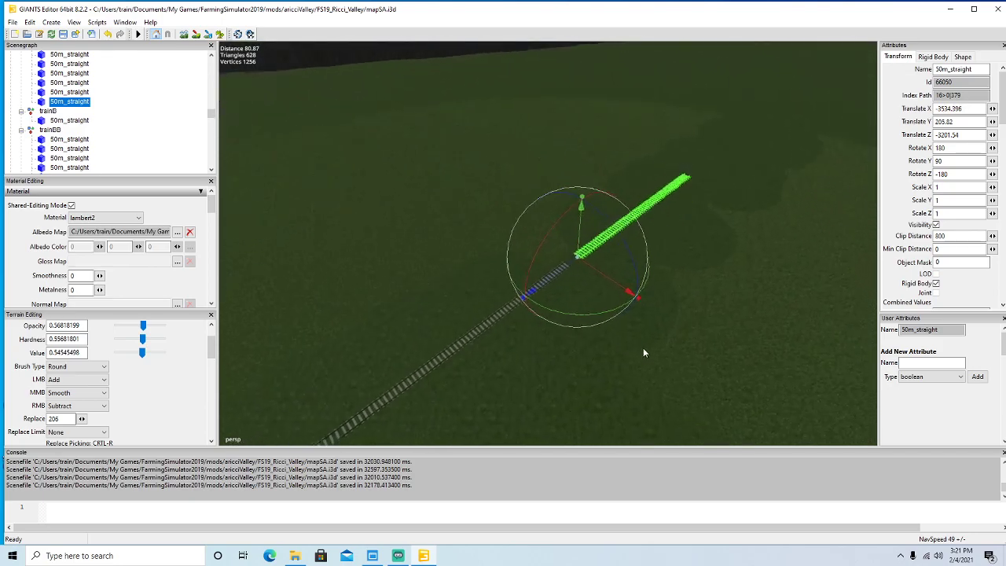
{"action": "scroll", "coordinate": [645, 351], "scroll_direction": "up", "scroll_amount": 6}
{"action": "left_click_drag", "start_coordinate": [593, 288], "coordinate": [670, 346]}
{"action": "scroll", "coordinate": [698, 376], "scroll_direction": "down", "scroll_amount": 8}
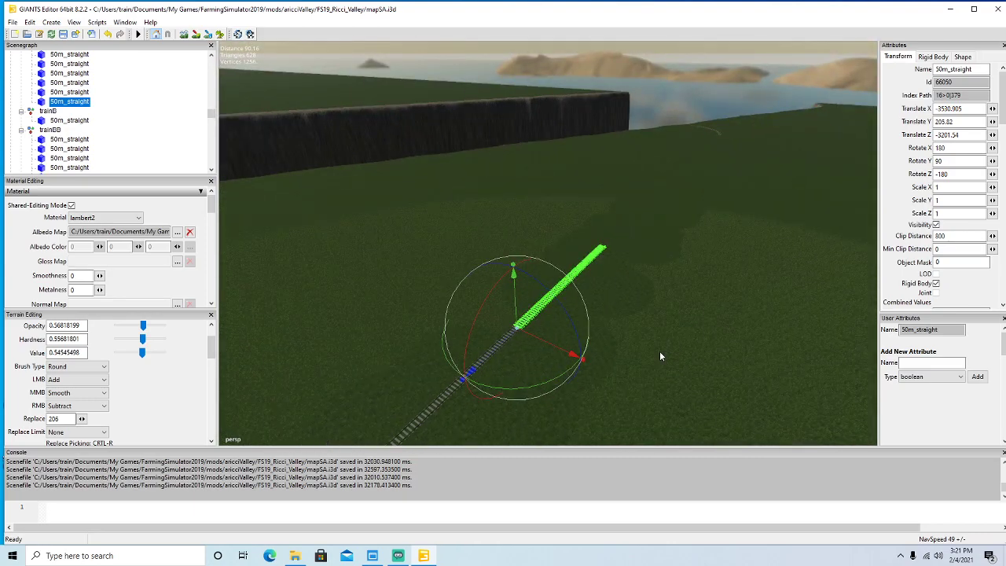
Continue the line toward the curve with another 50m_straight copy, joined at about X -3581.2.
{"action": "key", "text": "ctrl+d"}
{"action": "left_click_drag", "start_coordinate": [517, 335], "coordinate": [686, 235]}
{"action": "mouse_move", "coordinate": [707, 322]}
{"action": "left_mouse_down", "text": "alt"}
{"action": "mouse_move", "coordinate": [733, 304]}
{"action": "mouse_move", "coordinate": [737, 313]}
{"action": "mouse_move", "coordinate": [711, 339]}
{"action": "left_mouse_up", "text": "alt"}
{"action": "scroll", "coordinate": [738, 313], "scroll_direction": "up", "scroll_amount": 7}
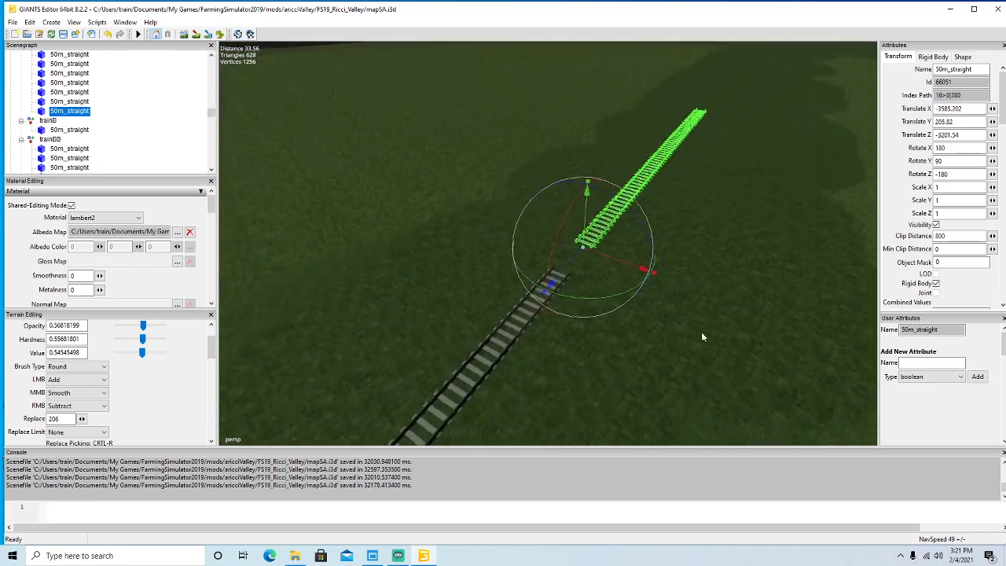
{"action": "left_click_drag", "start_coordinate": [568, 259], "coordinate": [538, 306]}
{"action": "scroll", "coordinate": [724, 327], "scroll_direction": "down", "scroll_amount": 5}
{"action": "left_click_drag", "start_coordinate": [724, 327], "coordinate": [722, 303], "text": "alt"}
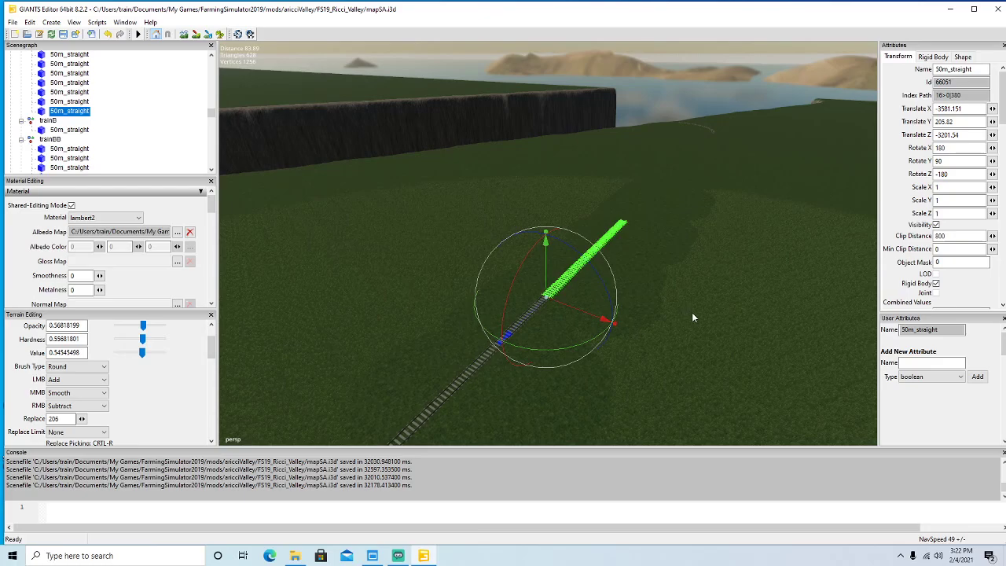
Duplicate the end straight and align the copy with the track end at about X -3631.
{"action": "key", "text": "ctrl+d"}
{"action": "left_click_drag", "start_coordinate": [530, 313], "coordinate": [740, 204]}
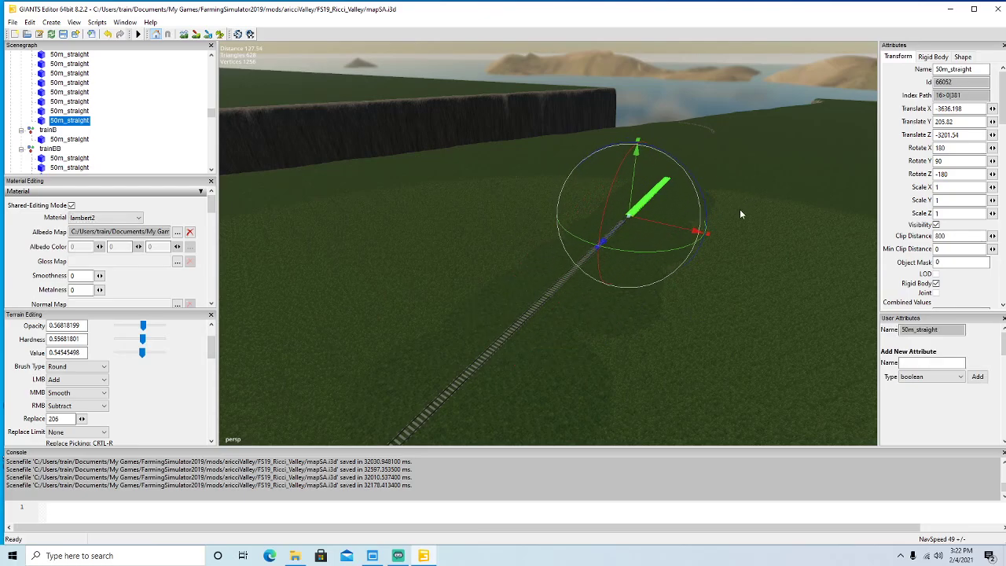
{"action": "scroll", "coordinate": [734, 286], "scroll_direction": "up", "scroll_amount": 4}
{"action": "left_click_drag", "start_coordinate": [734, 286], "coordinate": [735, 327], "text": "alt"}
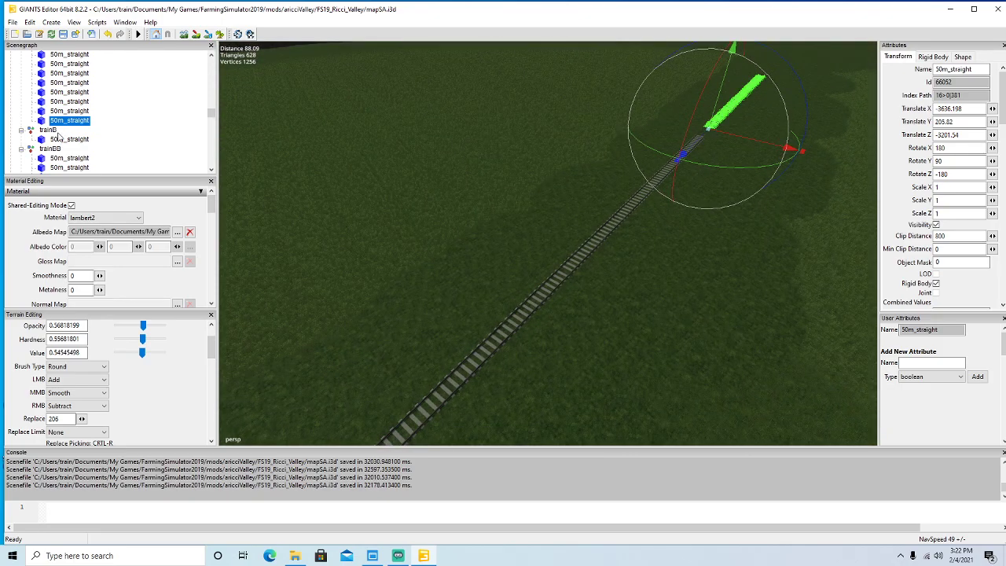
{"action": "left_click", "coordinate": [53, 111]}
{"action": "left_click_drag", "start_coordinate": [550, 288], "coordinate": [550, 289]}
{"action": "left_click_drag", "start_coordinate": [617, 333], "coordinate": [716, 318], "text": "alt"}
{"action": "scroll", "coordinate": [718, 264], "scroll_direction": "up", "scroll_amount": 4}
{"action": "left_click", "coordinate": [47, 121]}
{"action": "left_click_drag", "start_coordinate": [553, 299], "coordinate": [595, 336], "text": "alt"}
{"action": "scroll", "coordinate": [547, 333], "scroll_direction": "up", "scroll_amount": 4}
{"action": "left_click_drag", "start_coordinate": [596, 231], "coordinate": [627, 358]}
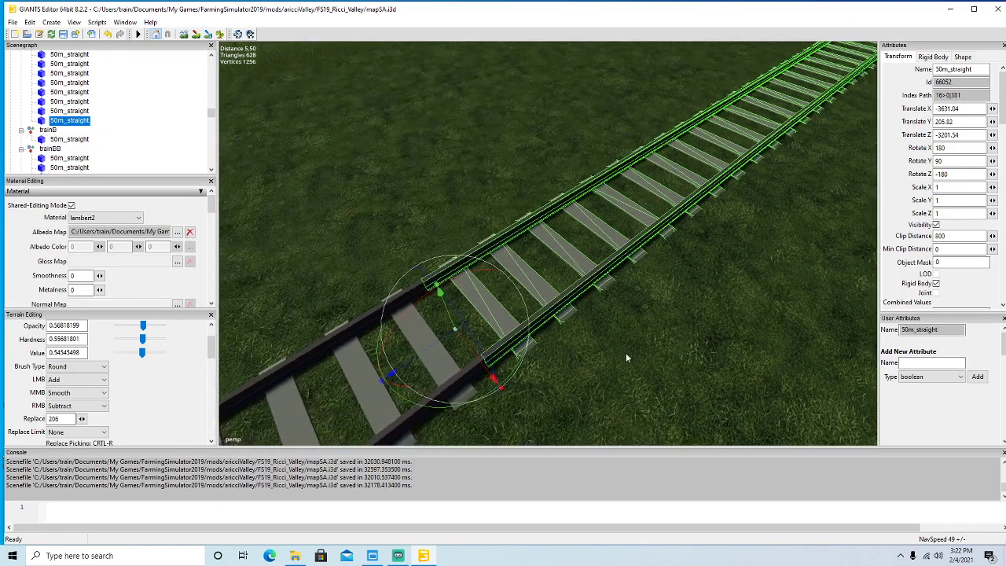
{"action": "scroll", "coordinate": [627, 357], "scroll_direction": "down", "scroll_amount": 5}
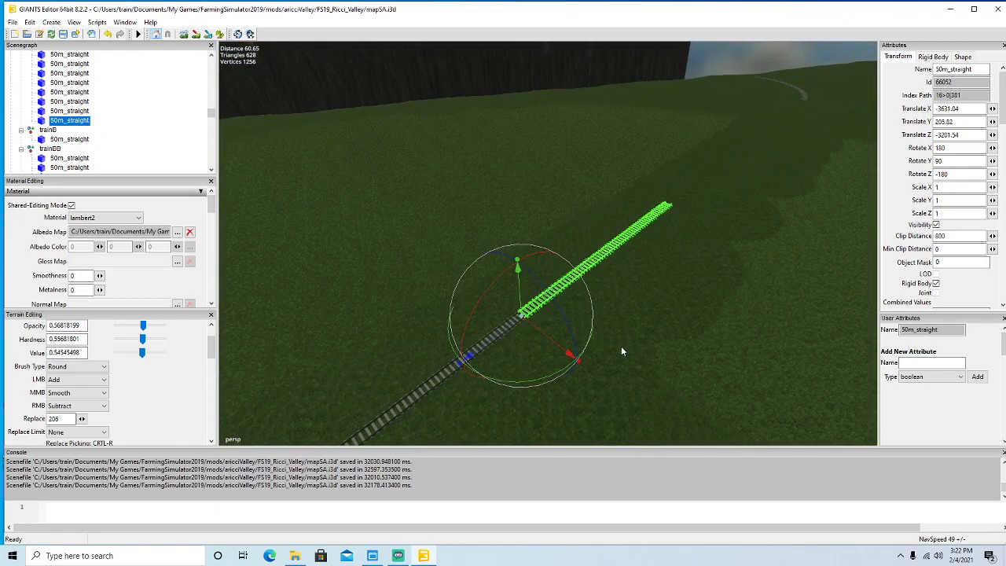
Add one more 50m_straight copy toward the curve and fit it to the track end at about X -3681.1.
{"action": "key", "text": "ctrl+d"}
{"action": "left_click_drag", "start_coordinate": [493, 338], "coordinate": [759, 208]}
{"action": "scroll", "coordinate": [809, 260], "scroll_direction": "up", "scroll_amount": 2}
{"action": "left_click_drag", "start_coordinate": [740, 293], "coordinate": [755, 327], "text": "alt"}
{"action": "scroll", "coordinate": [759, 276], "scroll_direction": "up", "scroll_amount": 3}
{"action": "scroll", "coordinate": [756, 320], "scroll_direction": "up", "scroll_amount": 3}
{"action": "left_click_drag", "start_coordinate": [608, 271], "coordinate": [556, 314]}
{"action": "scroll", "coordinate": [716, 353], "scroll_direction": "down", "scroll_amount": 4}
{"action": "scroll", "coordinate": [716, 352], "scroll_direction": "down", "scroll_amount": 3}
{"action": "left_click_drag", "start_coordinate": [716, 352], "coordinate": [720, 325], "text": "alt"}
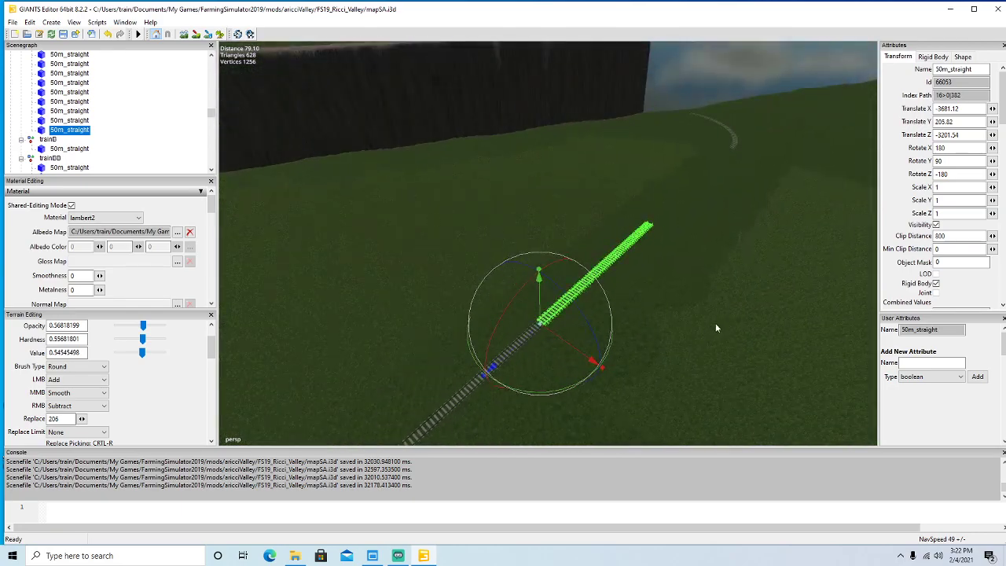
Duplicate the last straight and join the copy to the line at about X -3731.2.
{"action": "key", "text": "ctrl+d"}
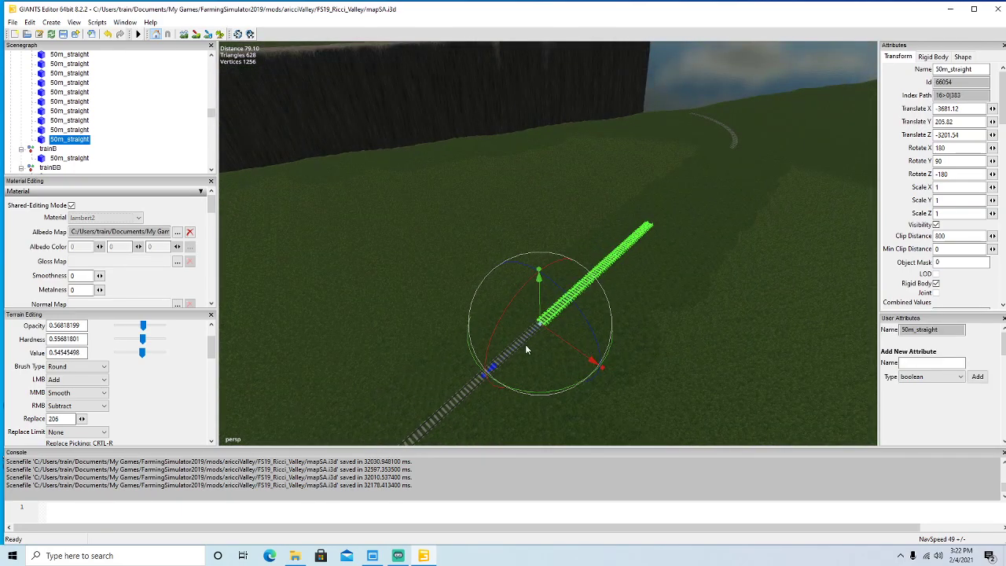
{"action": "left_click_drag", "start_coordinate": [521, 344], "coordinate": [734, 236]}
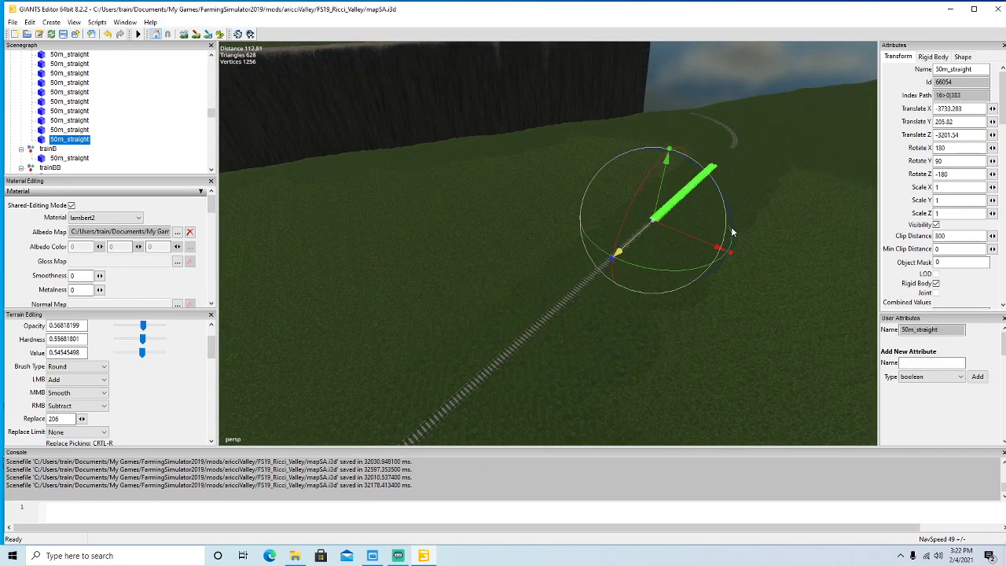
{"action": "scroll", "coordinate": [799, 283], "scroll_direction": "up", "scroll_amount": 5}
{"action": "left_click_drag", "start_coordinate": [758, 295], "coordinate": [716, 329], "text": "alt"}
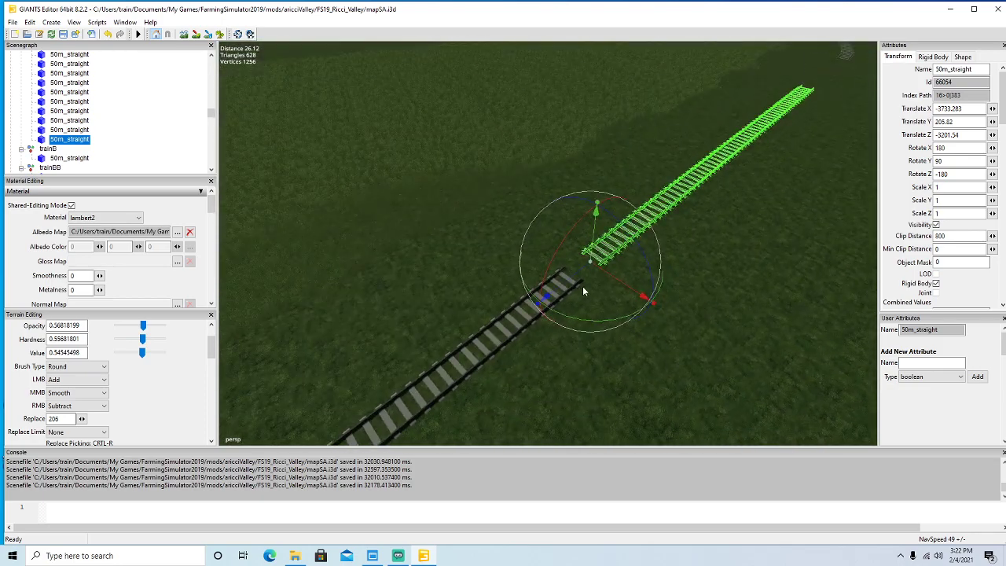
{"action": "left_click_drag", "start_coordinate": [582, 272], "coordinate": [555, 291]}
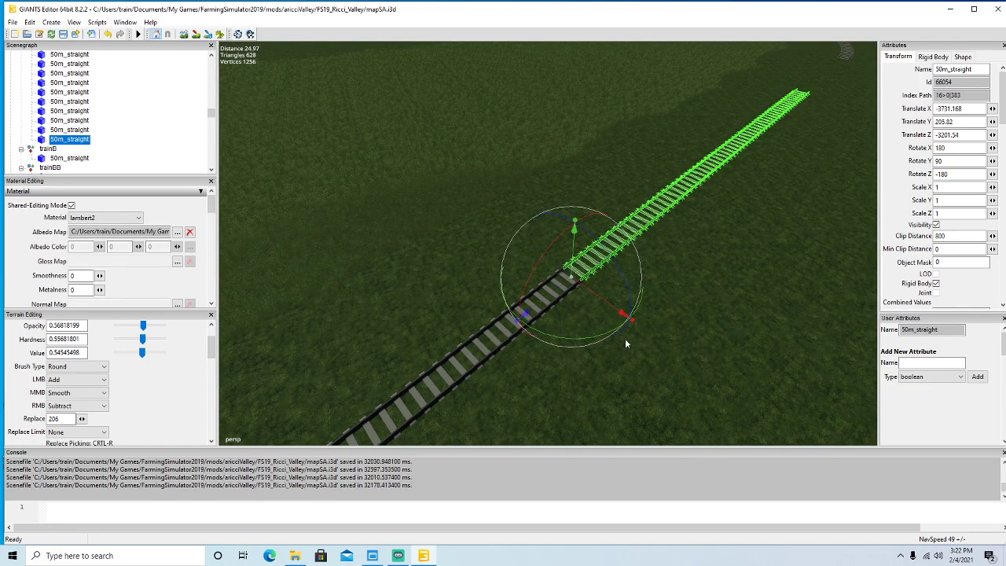
{"action": "scroll", "coordinate": [619, 340], "scroll_direction": "down", "scroll_amount": 5}
Move the 50m_90deg_right curve against the end of the straight line, at about X -3813.1, Z -3169.6.
{"action": "left_click_drag", "start_coordinate": [624, 343], "coordinate": [706, 305], "text": "alt"}
{"action": "scroll", "coordinate": [713, 278], "scroll_direction": "up", "scroll_amount": 6}
{"action": "scroll", "coordinate": [720, 304], "scroll_direction": "down", "scroll_amount": 4}
{"action": "key", "text": "f"}
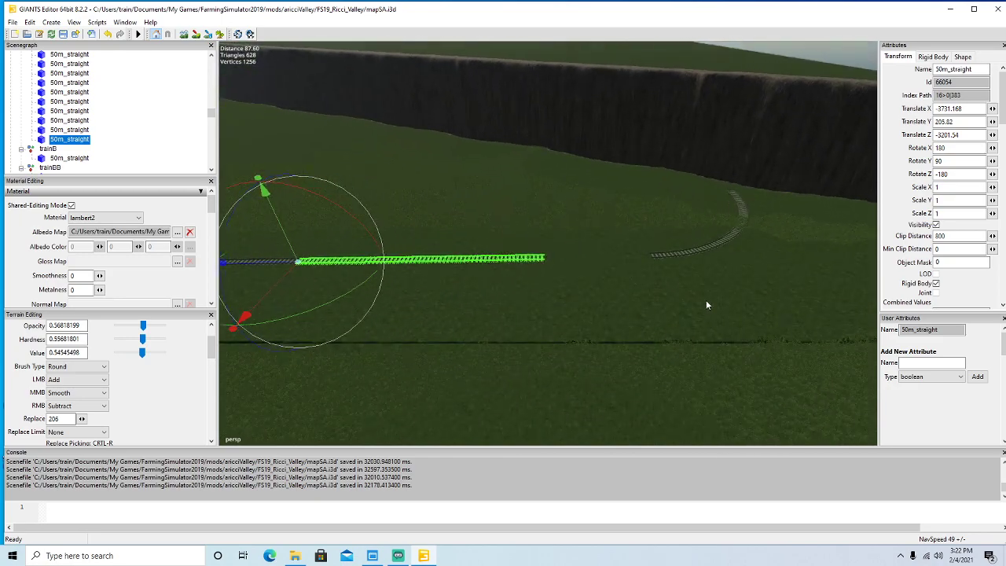
{"action": "left_click", "coordinate": [675, 257]}
{"action": "left_click_drag", "start_coordinate": [698, 191], "coordinate": [695, 147]}
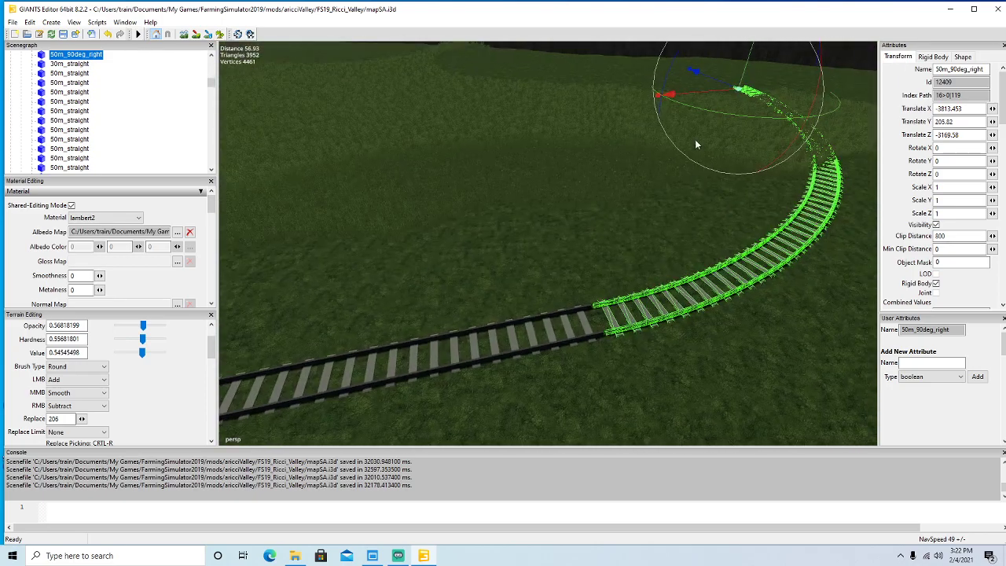
{"action": "mouse_move", "coordinate": [693, 96]}
{"action": "left_mouse_down"}
{"action": "mouse_move", "coordinate": [739, 223]}
{"action": "mouse_move", "coordinate": [760, 200]}
{"action": "mouse_move", "coordinate": [759, 218]}
{"action": "left_mouse_up"}
{"action": "left_click", "coordinate": [219, 33]}
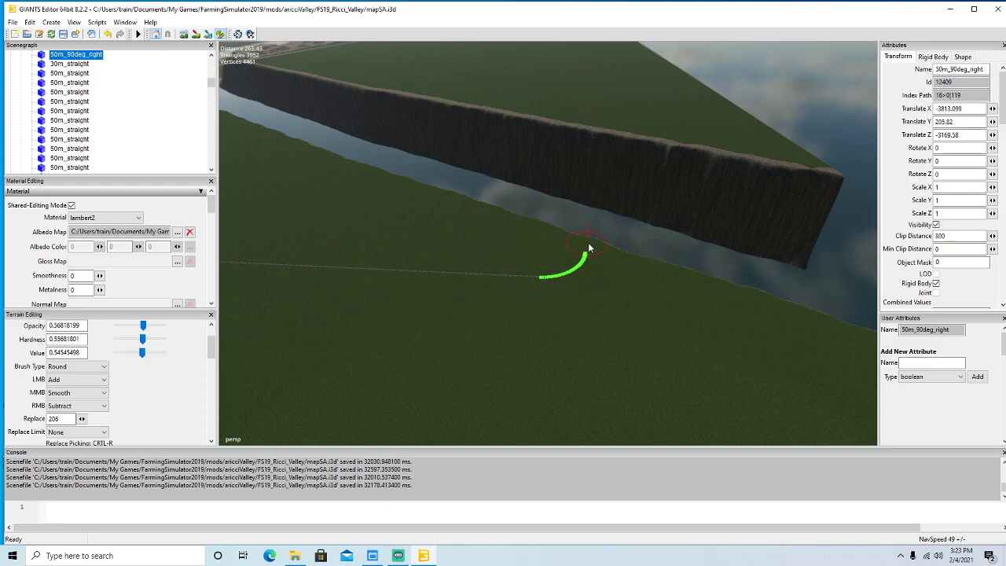
Duplicate the last straight, move the copy near the curve's open end at about Z -3168.2, and set its Rotate Y to 0.
{"action": "left_click_drag", "start_coordinate": [602, 348], "coordinate": [351, 257], "text": "alt"}
{"action": "scroll", "coordinate": [634, 368], "scroll_direction": "up", "scroll_amount": 5}
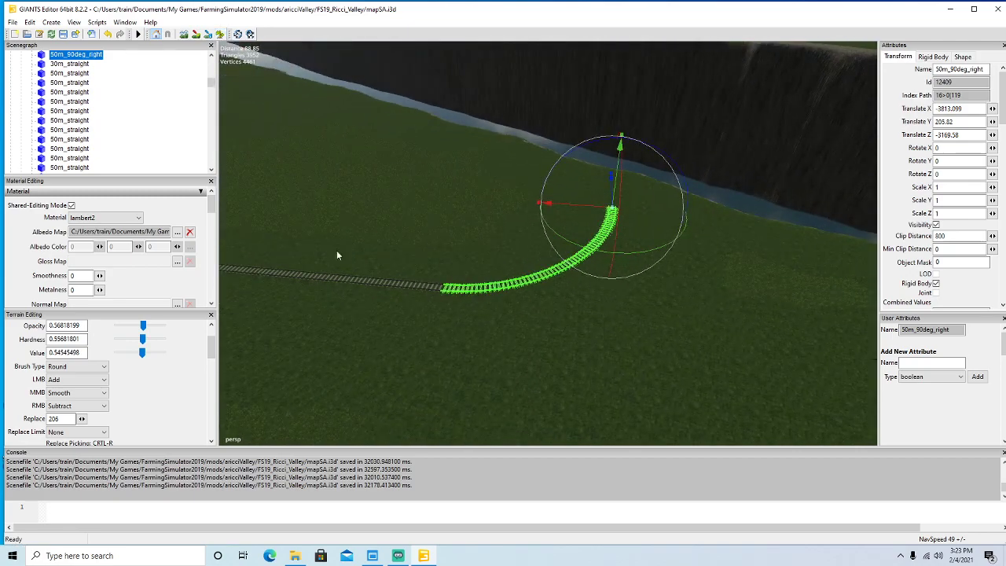
{"action": "left_click", "coordinate": [429, 289]}
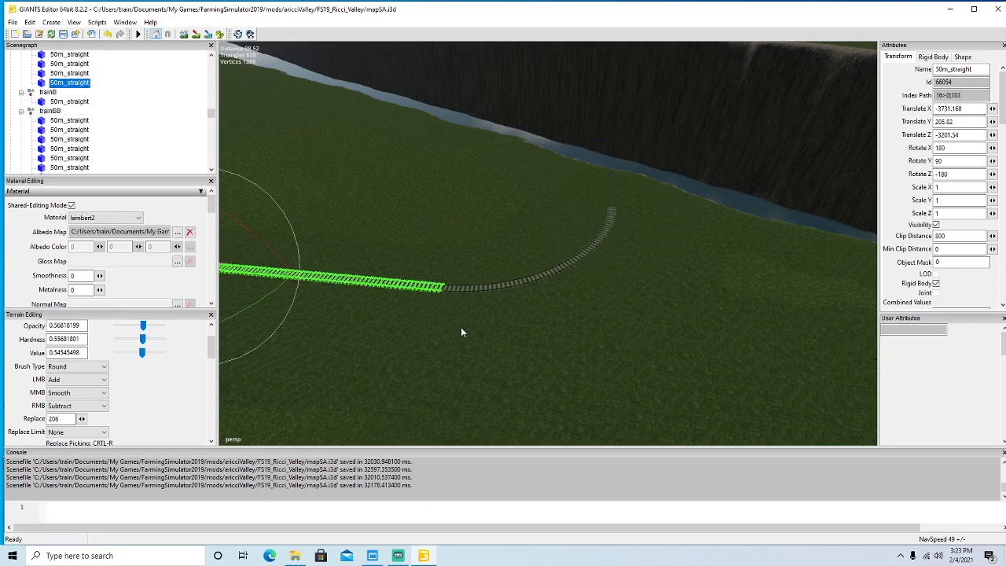
{"action": "left_click_drag", "start_coordinate": [523, 335], "coordinate": [358, 272], "text": "alt"}
{"action": "key", "text": "ctrl+d"}
{"action": "left_click_drag", "start_coordinate": [330, 226], "coordinate": [763, 211]}
{"action": "left_click_drag", "start_coordinate": [960, 161], "coordinate": [817, 180]}
{"action": "type", "text": "0"}
{"action": "key", "text": "Return"}
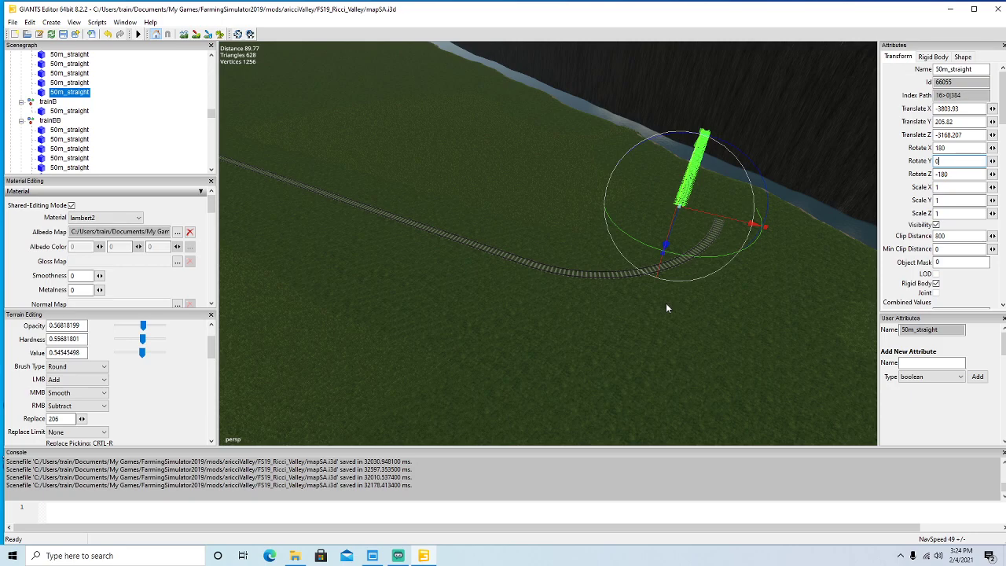
Align the rotated straight with the curve's open end, joining them at about X -3813.1, Z -3169.7.
{"action": "left_click_drag", "start_coordinate": [597, 320], "coordinate": [658, 305], "text": "alt"}
{"action": "mouse_move", "coordinate": [552, 303]}
{"action": "left_mouse_down", "text": "alt"}
{"action": "mouse_move", "coordinate": [566, 303]}
{"action": "mouse_move", "coordinate": [604, 263]}
{"action": "mouse_move", "coordinate": [563, 302]}
{"action": "left_mouse_up", "text": "alt"}
{"action": "scroll", "coordinate": [604, 264], "scroll_direction": "up", "scroll_amount": 4}
{"action": "left_click_drag", "start_coordinate": [361, 384], "coordinate": [563, 372], "text": "alt"}
{"action": "scroll", "coordinate": [557, 366], "scroll_direction": "up", "scroll_amount": 3}
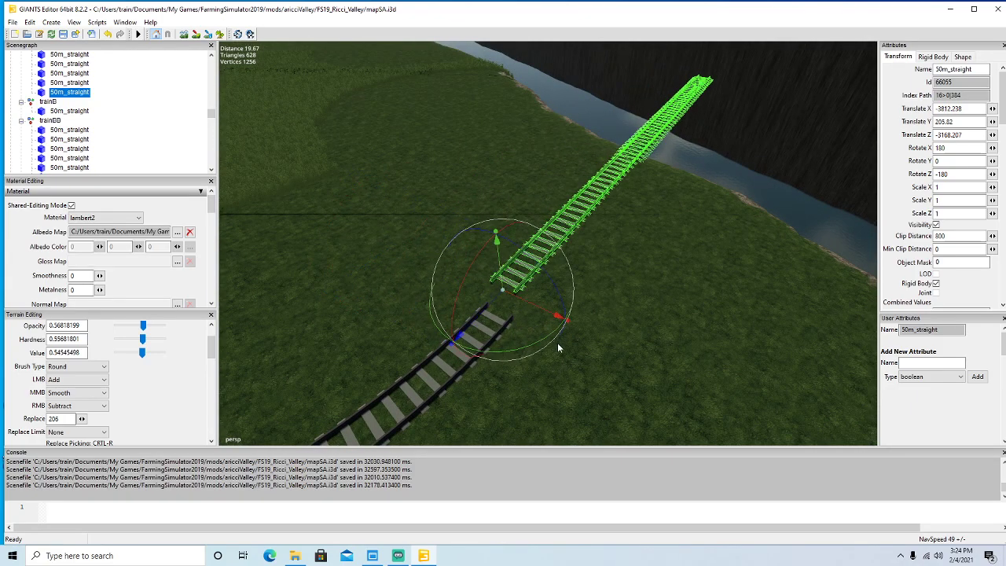
{"action": "scroll", "coordinate": [550, 348], "scroll_direction": "up", "scroll_amount": 3}
{"action": "left_click_drag", "start_coordinate": [475, 250], "coordinate": [463, 392]}
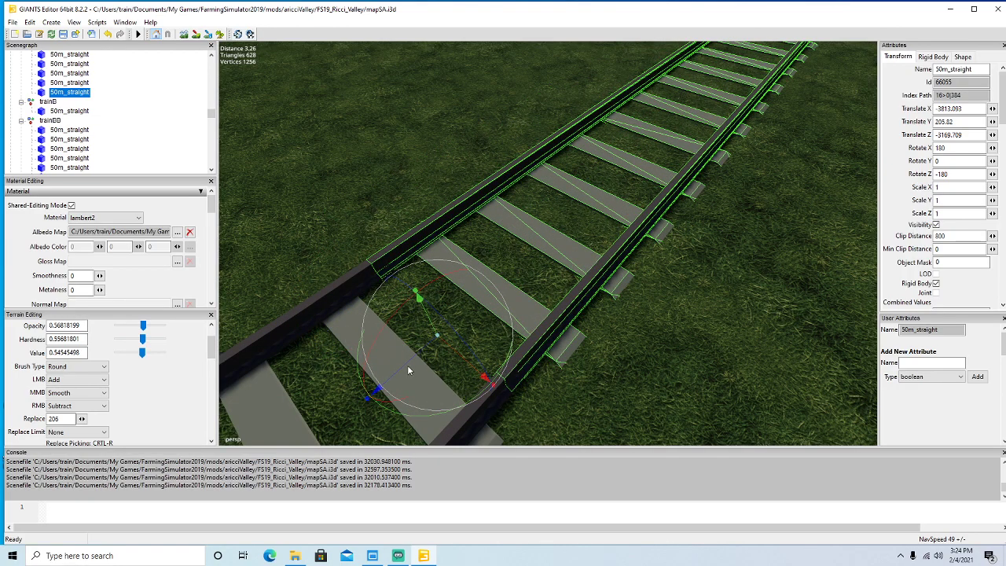
{"action": "mouse_move", "coordinate": [406, 362]}
{"action": "left_mouse_down"}
{"action": "mouse_move", "coordinate": [435, 355]}
{"action": "mouse_move", "coordinate": [413, 362]}
{"action": "left_mouse_up"}
{"action": "scroll", "coordinate": [682, 365], "scroll_direction": "down", "scroll_amount": 10}
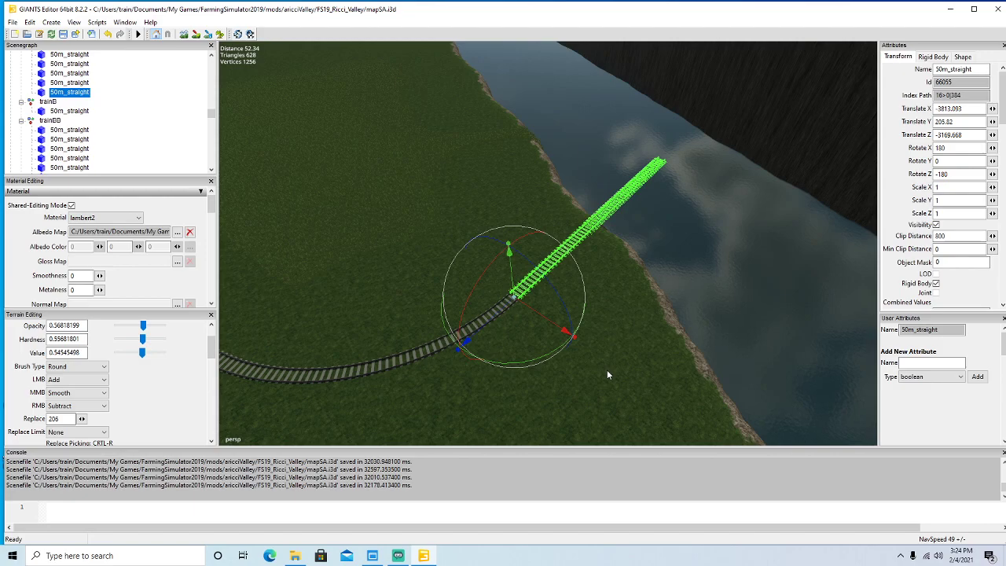
Duplicate the straight after the curve and join the copy over the water at about Z -3119.7.
{"action": "key", "text": "ctrl+d"}
{"action": "left_click_drag", "start_coordinate": [493, 320], "coordinate": [649, 271]}
{"action": "scroll", "coordinate": [746, 208], "scroll_direction": "up", "scroll_amount": 5}
{"action": "scroll", "coordinate": [649, 271], "scroll_direction": "up", "scroll_amount": 4}
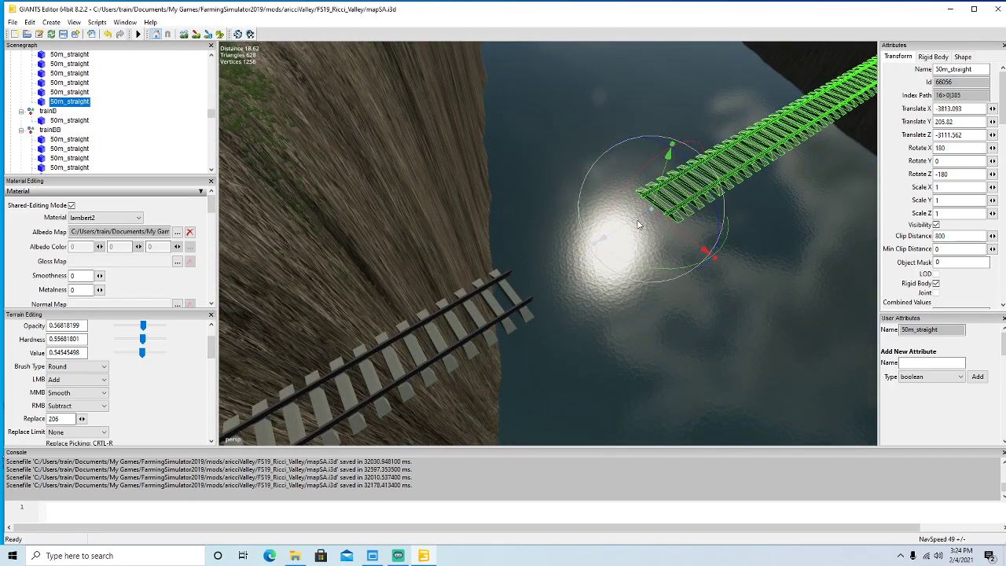
{"action": "left_click_drag", "start_coordinate": [639, 226], "coordinate": [450, 311]}
{"action": "scroll", "coordinate": [502, 341], "scroll_direction": "down", "scroll_amount": 6}
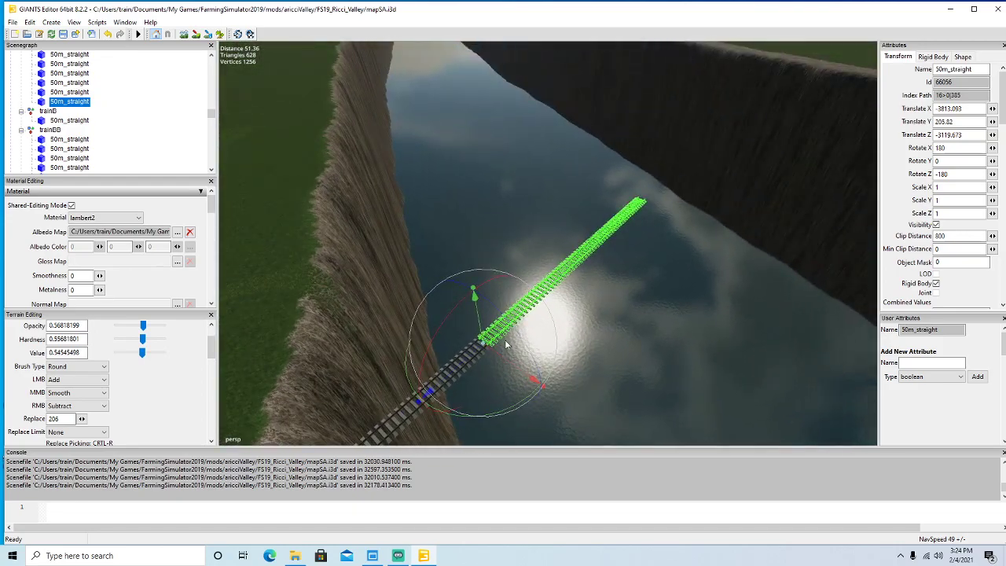
Duplicate the last straight over the water and join the copy to the track's open end at about Z -3069.7.
{"action": "key", "text": "ctrl+d"}
{"action": "left_click_drag", "start_coordinate": [511, 367], "coordinate": [751, 150]}
{"action": "scroll", "coordinate": [751, 149], "scroll_direction": "down", "scroll_amount": 3}
{"action": "scroll", "coordinate": [712, 234], "scroll_direction": "up", "scroll_amount": 8}
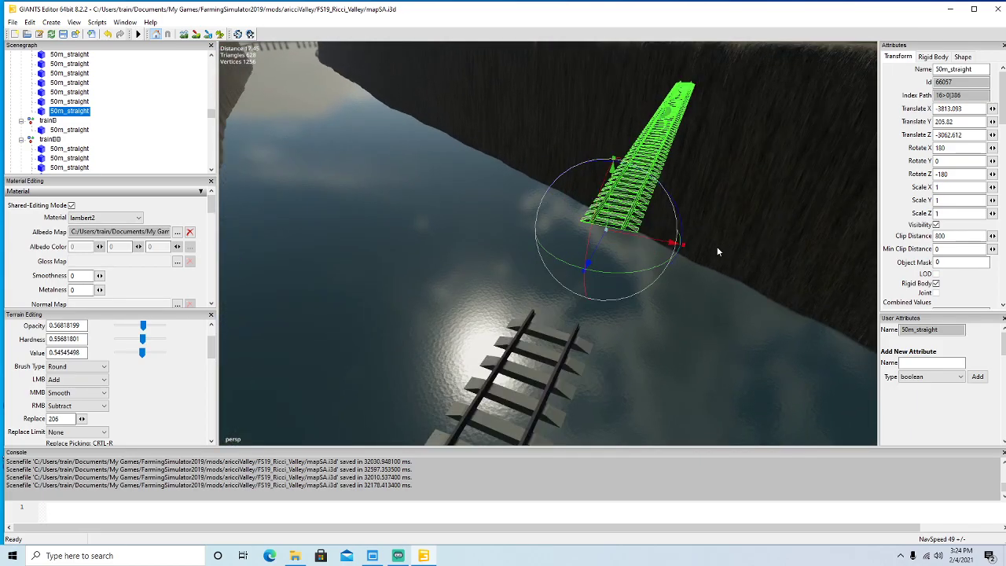
{"action": "left_click_drag", "start_coordinate": [630, 231], "coordinate": [490, 380]}
{"action": "scroll", "coordinate": [646, 355], "scroll_direction": "down", "scroll_amount": 5}
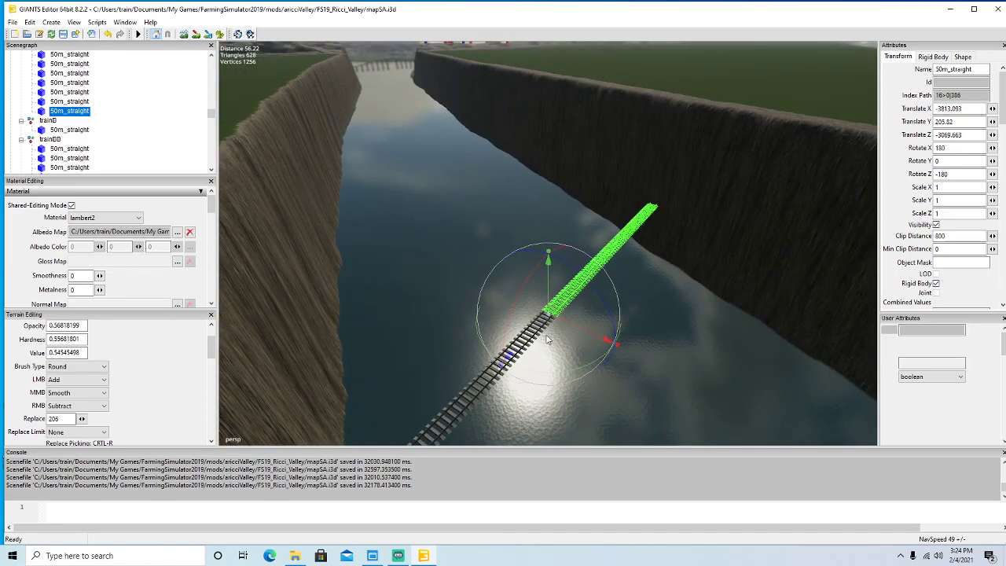
Add another duplicated 50m_straight further across the water, joining it at about Z -3019.6.
{"action": "key", "text": "ctrl+d"}
{"action": "scroll", "coordinate": [698, 185], "scroll_direction": "down", "scroll_amount": 3}
{"action": "left_click_drag", "start_coordinate": [698, 186], "coordinate": [775, 122]}
{"action": "scroll", "coordinate": [753, 227], "scroll_direction": "up", "scroll_amount": 3}
{"action": "left_click_drag", "start_coordinate": [722, 258], "coordinate": [673, 303], "text": "alt"}
{"action": "scroll", "coordinate": [674, 305], "scroll_direction": "up", "scroll_amount": 5}
{"action": "left_click_drag", "start_coordinate": [598, 222], "coordinate": [467, 303]}
{"action": "scroll", "coordinate": [593, 319], "scroll_direction": "down", "scroll_amount": 8}
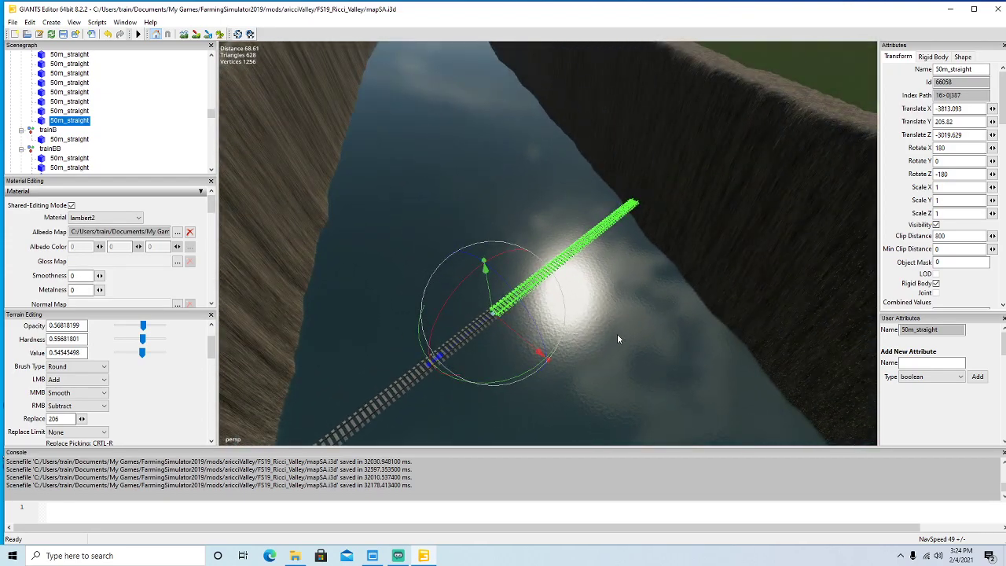
Duplicate the end straight and butt the copy against the line at about Z -2969.6.
{"action": "key", "text": "ctrl+d"}
{"action": "left_click_drag", "start_coordinate": [473, 333], "coordinate": [722, 276]}
{"action": "scroll", "coordinate": [782, 220], "scroll_direction": "up", "scroll_amount": 4}
{"action": "scroll", "coordinate": [782, 225], "scroll_direction": "up", "scroll_amount": 4}
{"action": "left_click_drag", "start_coordinate": [588, 226], "coordinate": [469, 322]}
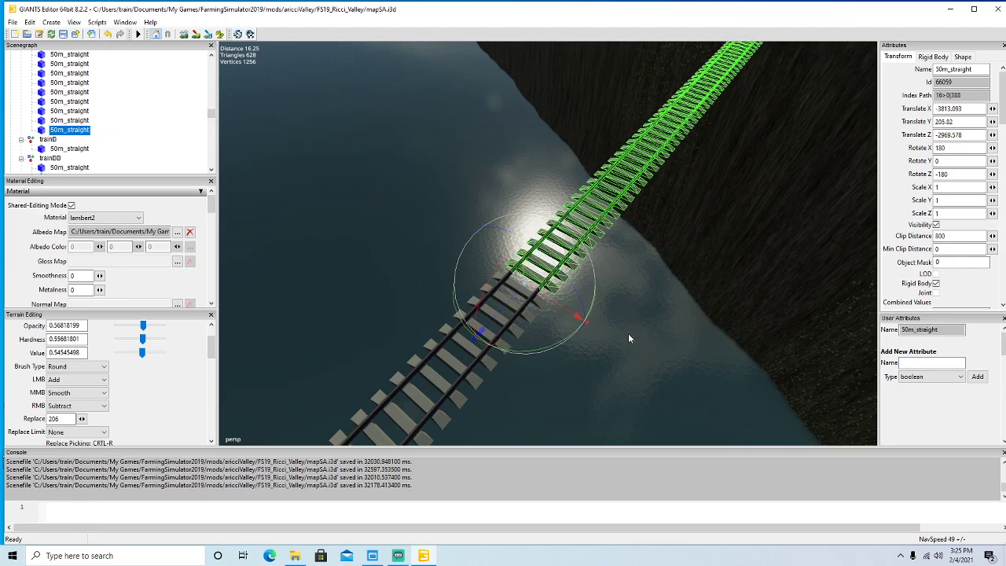
{"action": "scroll", "coordinate": [632, 331], "scroll_direction": "down", "scroll_amount": 8}
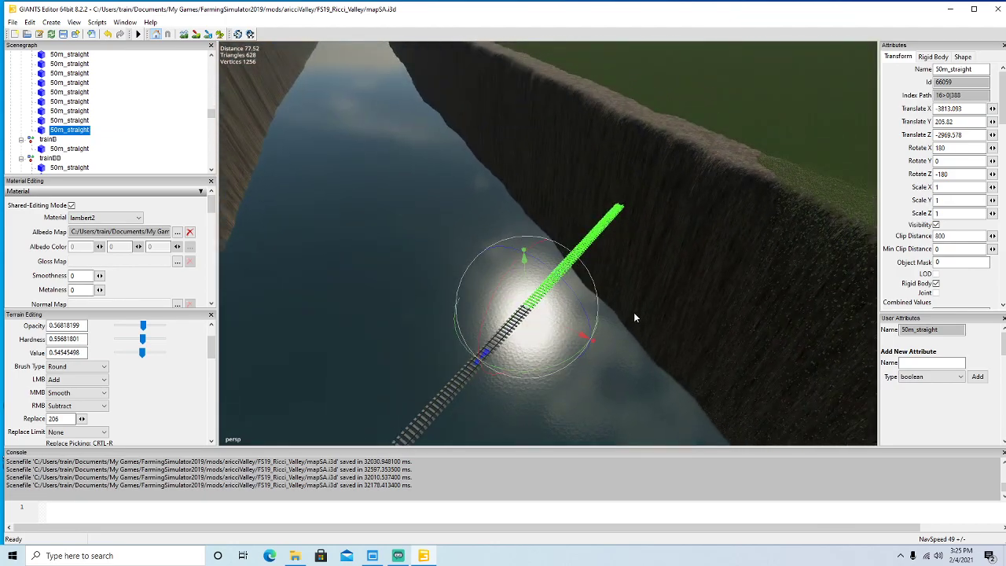
Extend the track towards the far cliff with a duplicated straight joined at about Z -2919.5.
{"action": "key", "text": "ctrl+d"}
{"action": "left_click_drag", "start_coordinate": [529, 322], "coordinate": [710, 160]}
{"action": "scroll", "coordinate": [760, 217], "scroll_direction": "up", "scroll_amount": 6}
{"action": "left_click_drag", "start_coordinate": [724, 241], "coordinate": [679, 290], "text": "alt"}
{"action": "scroll", "coordinate": [680, 290], "scroll_direction": "up", "scroll_amount": 5}
{"action": "left_click_drag", "start_coordinate": [534, 306], "coordinate": [414, 409]}
{"action": "scroll", "coordinate": [599, 358], "scroll_direction": "down", "scroll_amount": 8}
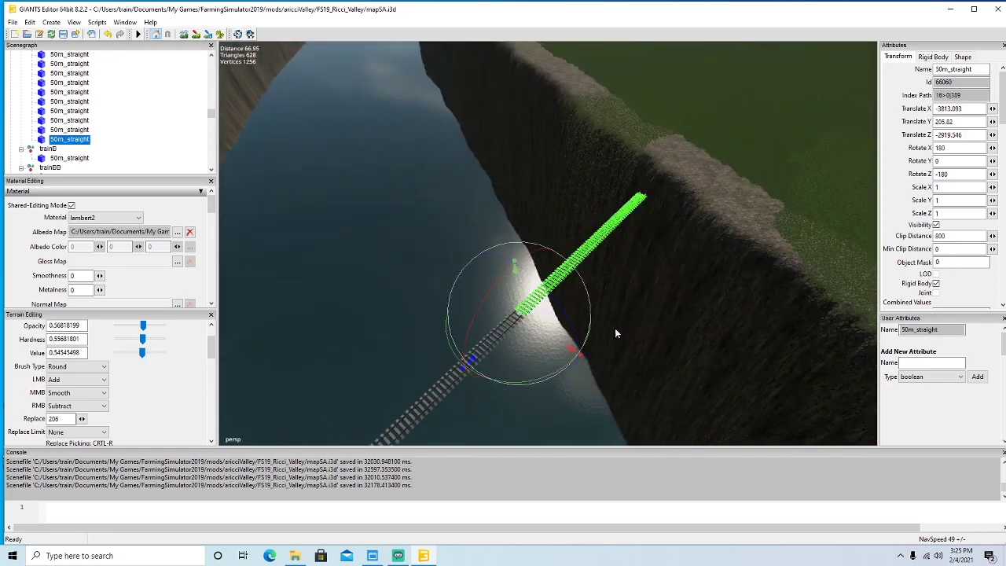
Duplicate the end straight over the cliff edge and join the copy at about Z -2869.4.
{"action": "key", "text": "ctrl+d"}
{"action": "left_click_drag", "start_coordinate": [502, 334], "coordinate": [731, 178]}
{"action": "scroll", "coordinate": [735, 228], "scroll_direction": "down", "scroll_amount": 3}
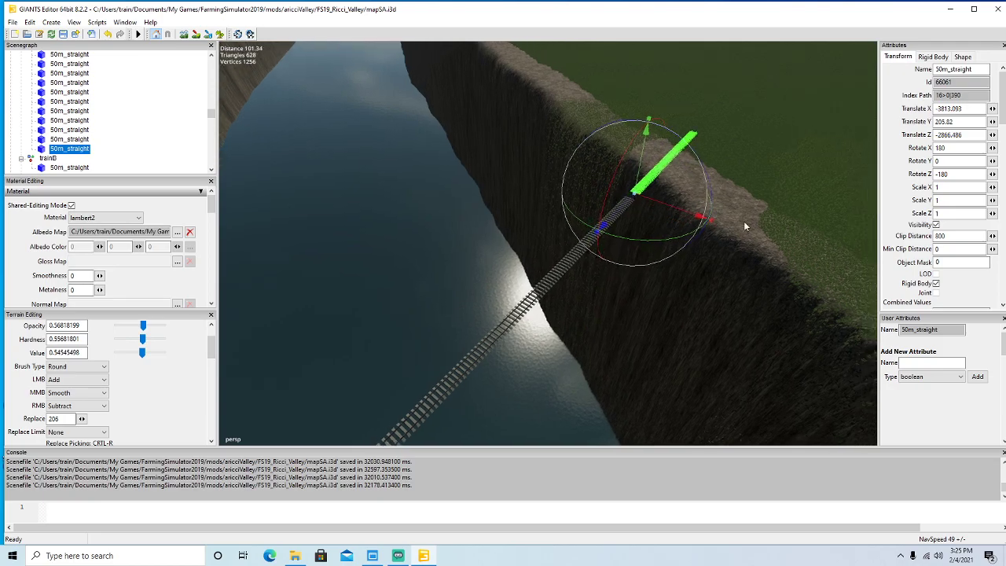
{"action": "scroll", "coordinate": [734, 228], "scroll_direction": "up", "scroll_amount": 5}
{"action": "left_click_drag", "start_coordinate": [579, 273], "coordinate": [554, 317]}
{"action": "left_click_drag", "start_coordinate": [727, 338], "coordinate": [694, 342], "text": "alt"}
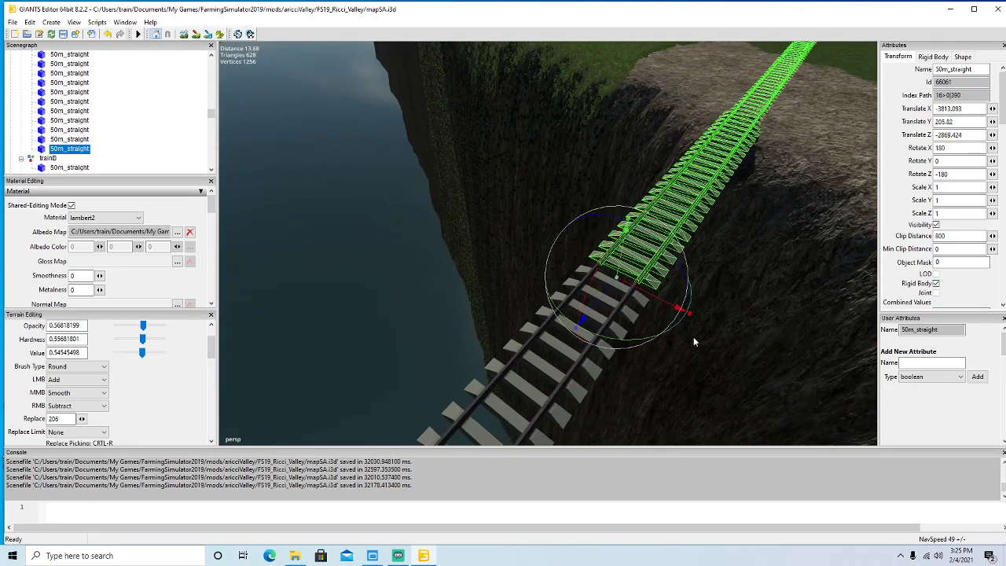
Continue the line onto the grass with a duplicated straight joined at about Z -2819.3.
{"action": "scroll", "coordinate": [693, 337], "scroll_direction": "down", "scroll_amount": 5}
{"action": "key", "text": "ctrl+d"}
{"action": "left_click_drag", "start_coordinate": [520, 333], "coordinate": [739, 285]}
{"action": "scroll", "coordinate": [804, 212], "scroll_direction": "up", "scroll_amount": 3}
{"action": "scroll", "coordinate": [804, 213], "scroll_direction": "up", "scroll_amount": 3}
{"action": "left_click_drag", "start_coordinate": [631, 257], "coordinate": [561, 387]}
{"action": "scroll", "coordinate": [714, 368], "scroll_direction": "down", "scroll_amount": 5}
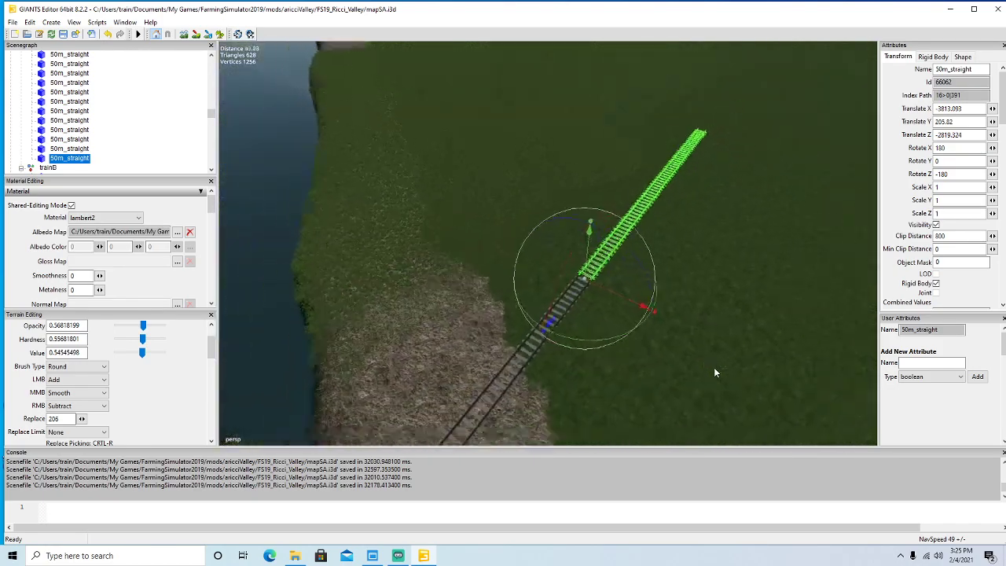
Duplicate the first grassland straight and join the copy to its open end at about Z -2769.3.
{"action": "left_click_drag", "start_coordinate": [714, 368], "coordinate": [696, 346], "text": "alt"}
{"action": "key", "text": "ctrl+d"}
{"action": "left_click_drag", "start_coordinate": [562, 353], "coordinate": [681, 278]}
{"action": "scroll", "coordinate": [790, 257], "scroll_direction": "up", "scroll_amount": 5}
{"action": "scroll", "coordinate": [768, 299], "scroll_direction": "up", "scroll_amount": 4}
{"action": "left_click_drag", "start_coordinate": [645, 238], "coordinate": [572, 409]}
{"action": "scroll", "coordinate": [704, 387], "scroll_direction": "down", "scroll_amount": 5}
{"action": "left_click_drag", "start_coordinate": [660, 395], "coordinate": [709, 358], "text": "alt"}
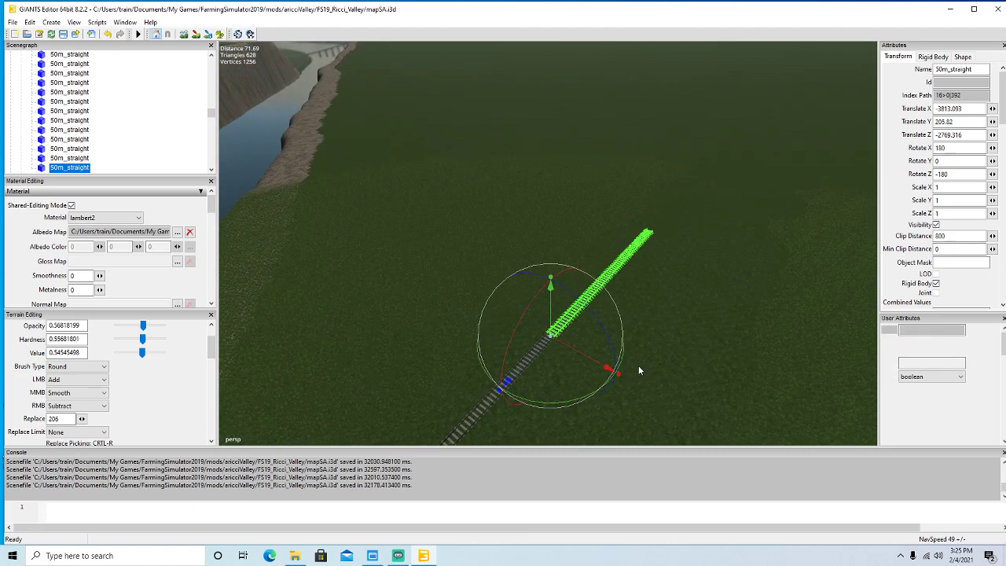
Duplicate the end straight and move the copy just beyond the line, at about Z -2716.2.
{"action": "key", "text": "ctrl+d"}
{"action": "left_click_drag", "start_coordinate": [552, 341], "coordinate": [729, 262]}
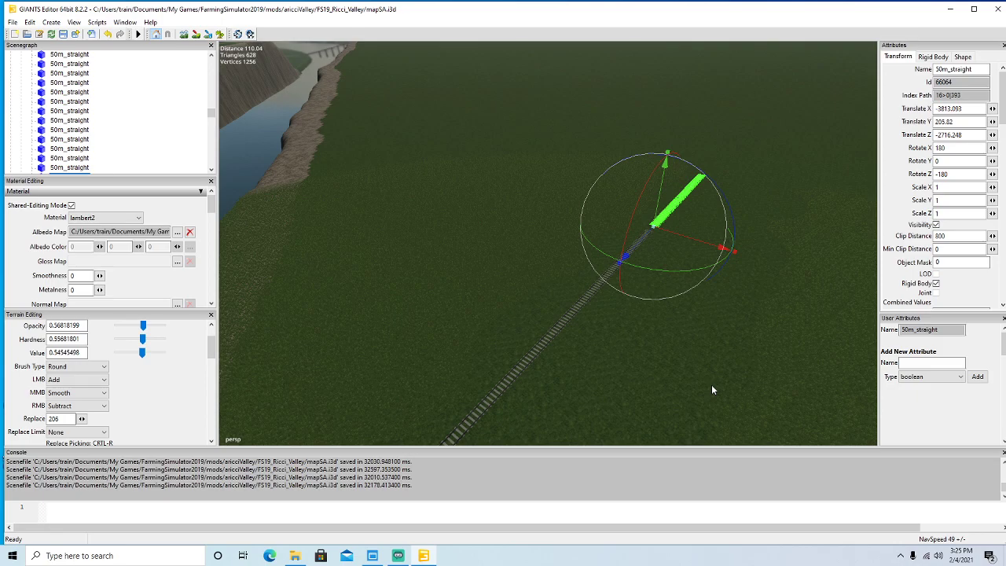
{"action": "left_click_drag", "start_coordinate": [625, 380], "coordinate": [553, 394], "text": "alt"}
{"action": "scroll", "coordinate": [689, 355], "scroll_direction": "up", "scroll_amount": 8}
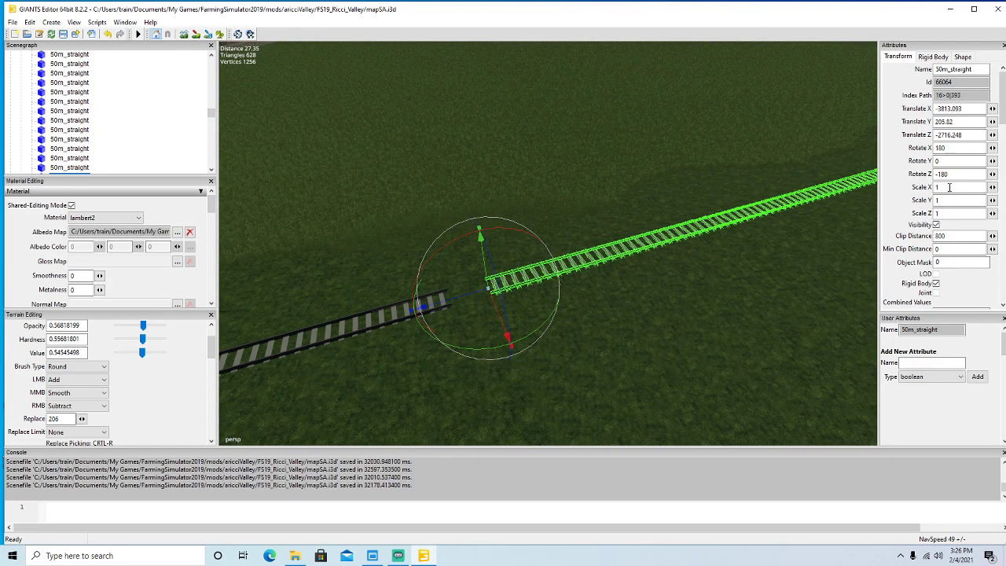
{"action": "scroll", "coordinate": [692, 344], "scroll_direction": "down", "scroll_amount": 5}
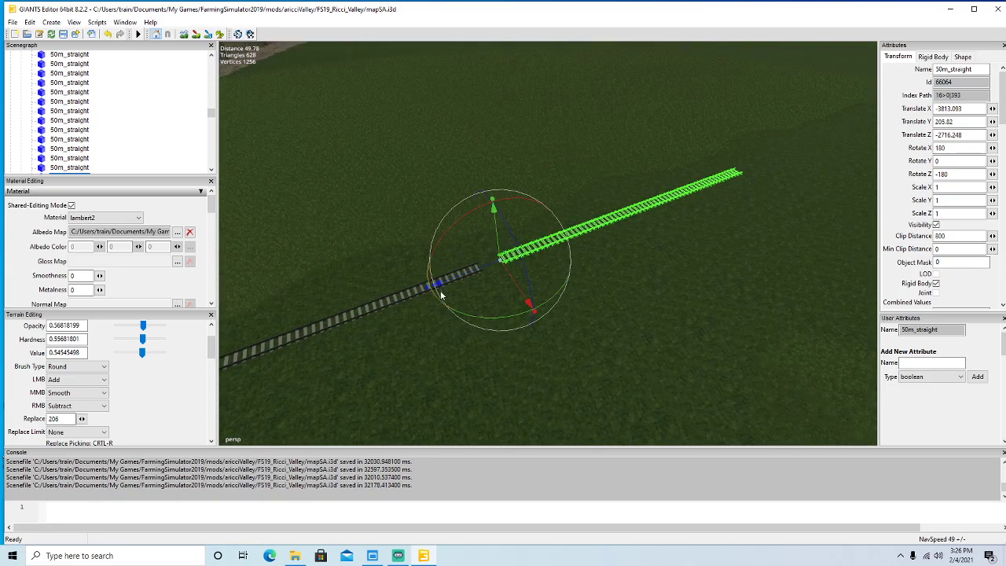
Try stretching the last straight along its length, and set its Scale Z back to 1.
{"action": "left_click_drag", "start_coordinate": [426, 289], "coordinate": [697, 237]}
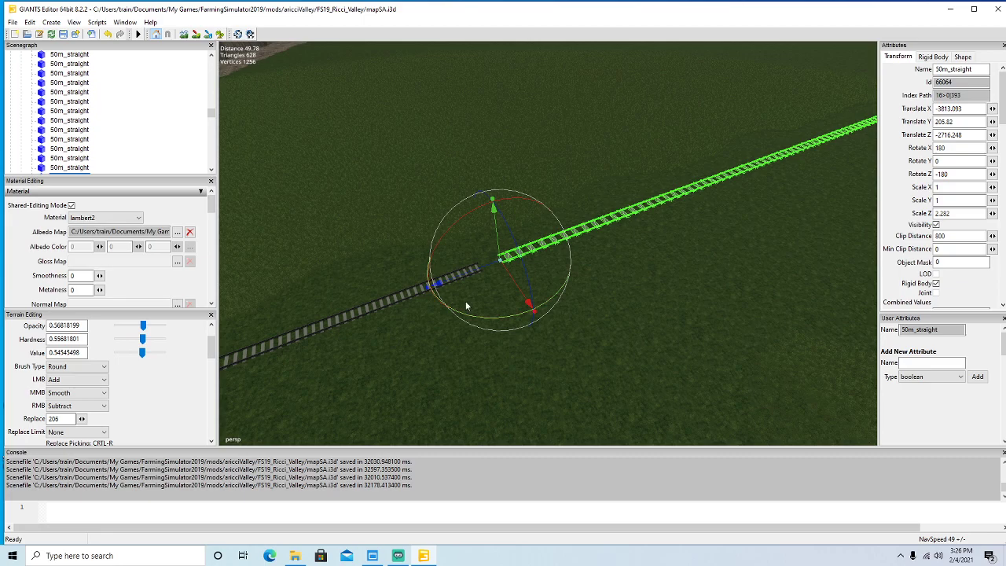
{"action": "key", "text": "shift+Tab"}
{"action": "type", "text": "1"}
{"action": "key", "text": "Return"}
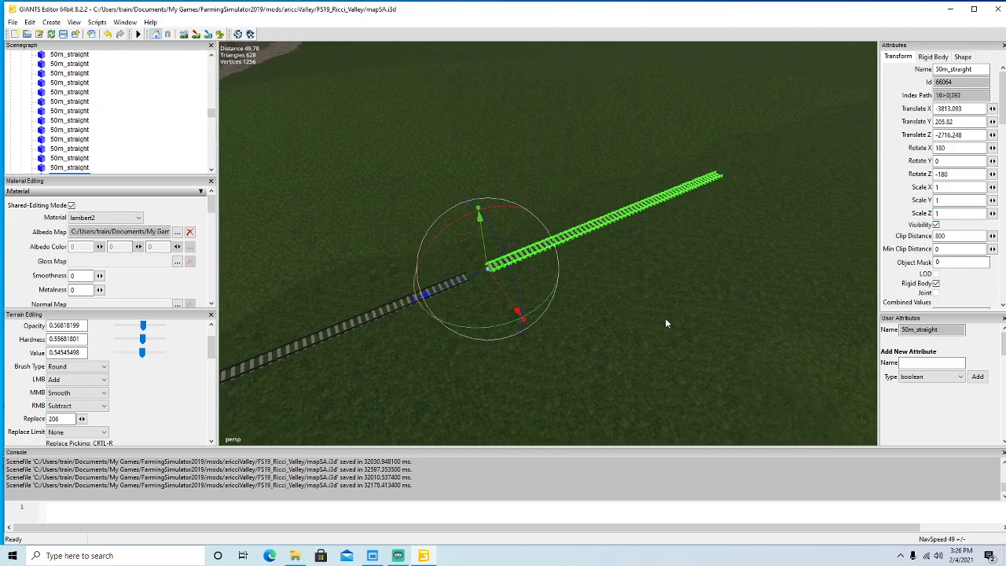
{"action": "scroll", "coordinate": [151, 151], "scroll_direction": "down", "scroll_amount": 1}
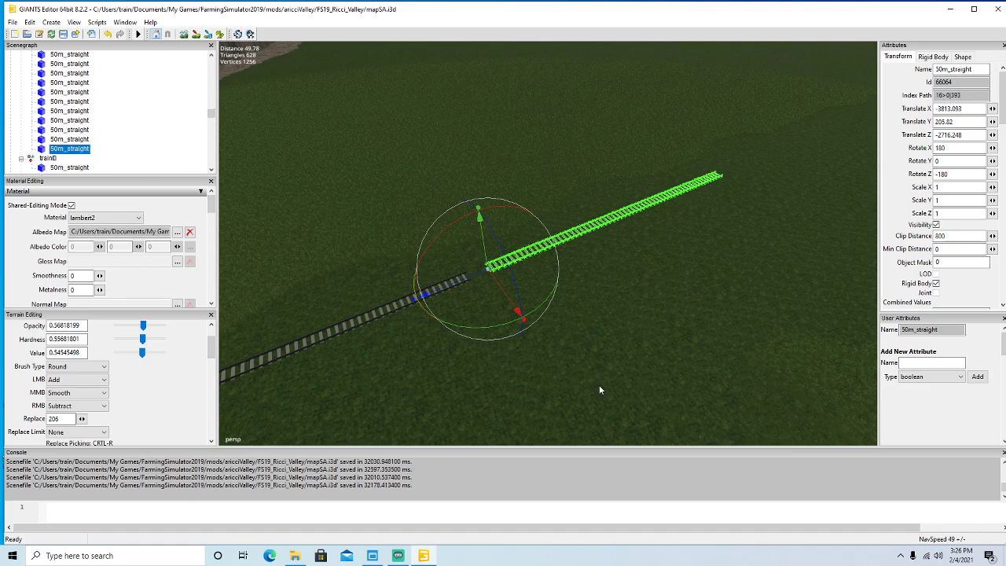
Duplicate the last straight, cut the copy, and paste it as a child of the original straight.
{"action": "key", "text": "ctrl+d"}
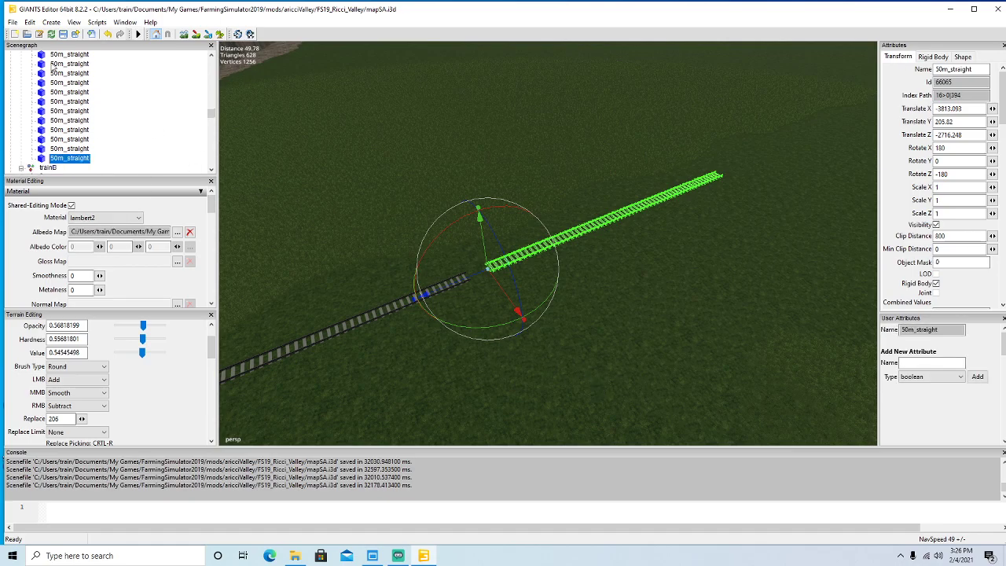
{"action": "left_click", "coordinate": [29, 22]}
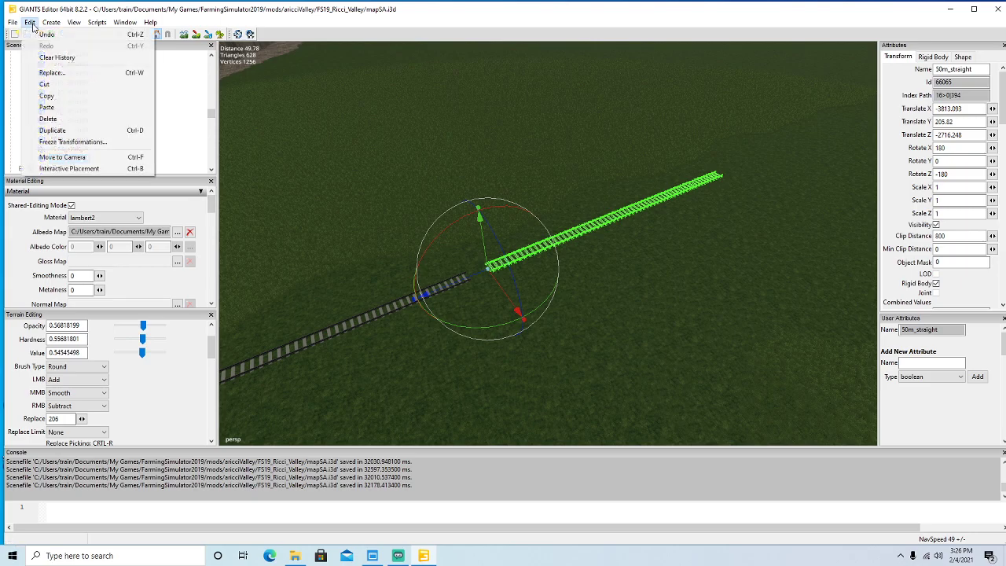
{"action": "left_click", "coordinate": [46, 85]}
{"action": "left_click", "coordinate": [50, 149]}
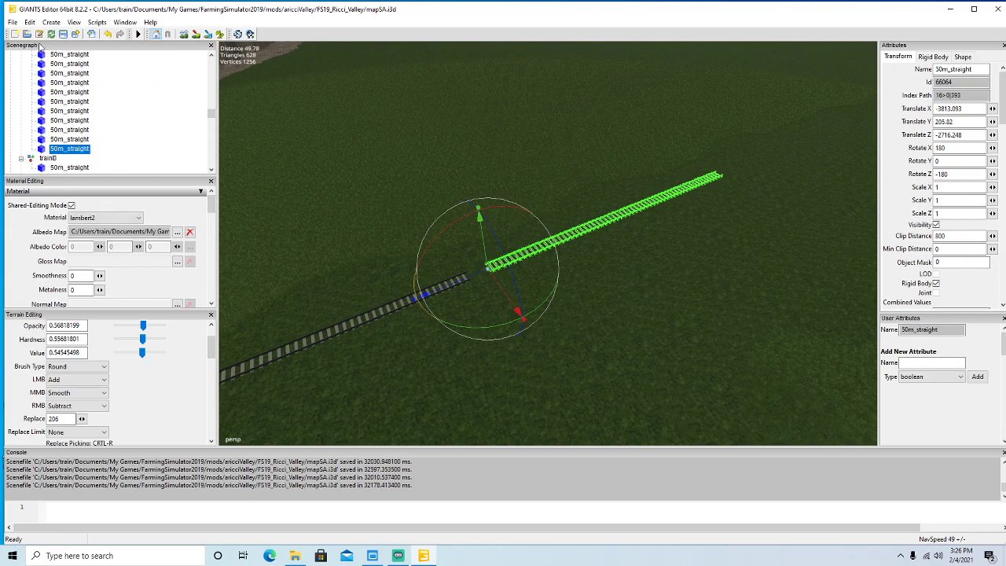
{"action": "left_click", "coordinate": [29, 22]}
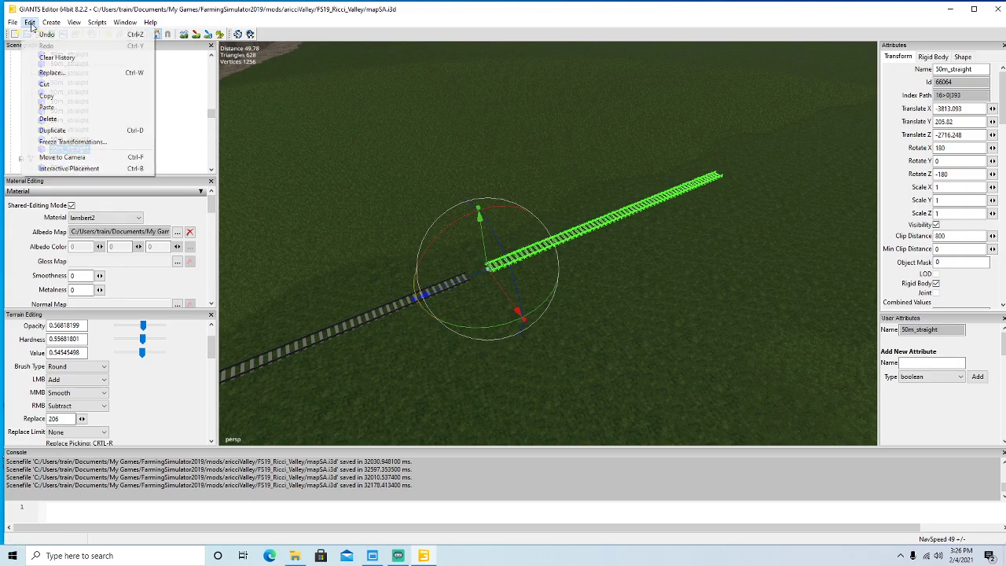
{"action": "left_click", "coordinate": [49, 113]}
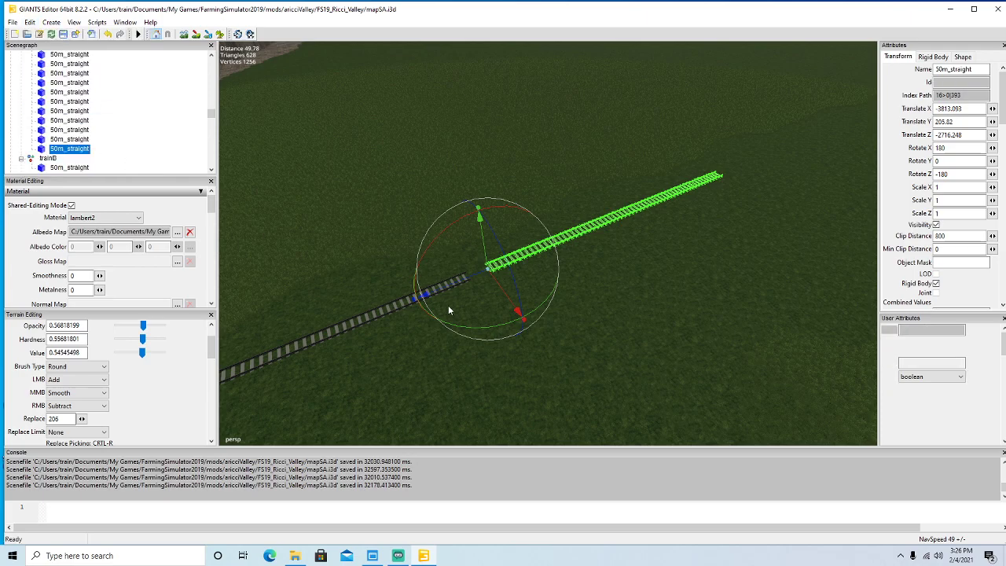
Place the child straight on its parent track with Interactive Placement and set its Rotate X, Y and Z to 0.
{"action": "left_click", "coordinate": [31, 23]}
{"action": "left_click", "coordinate": [65, 169]}
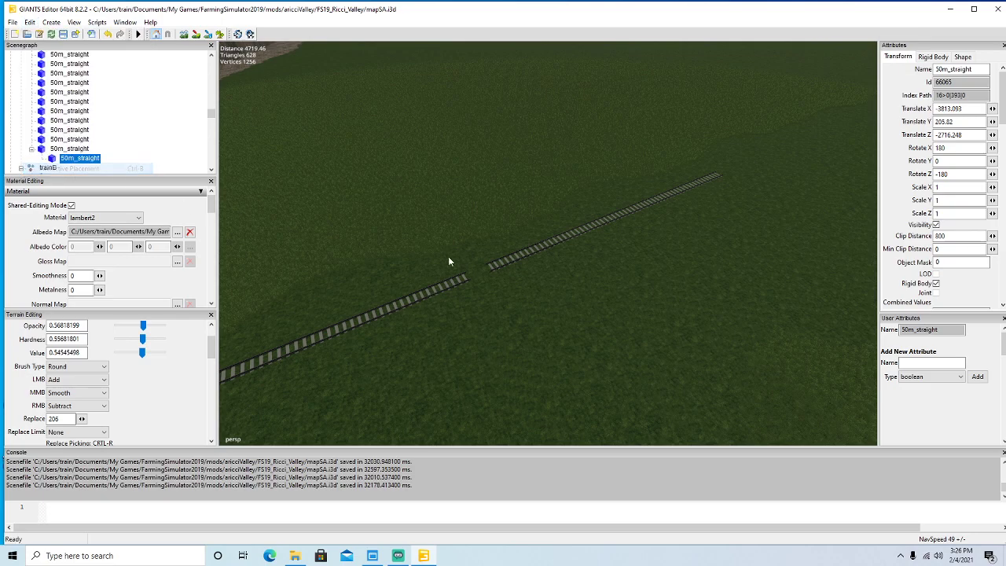
{"action": "left_click", "coordinate": [524, 256]}
{"action": "left_click_drag", "start_coordinate": [542, 313], "coordinate": [511, 223]}
{"action": "left_click_drag", "start_coordinate": [969, 162], "coordinate": [746, 171]}
{"action": "type", "text": "0"}
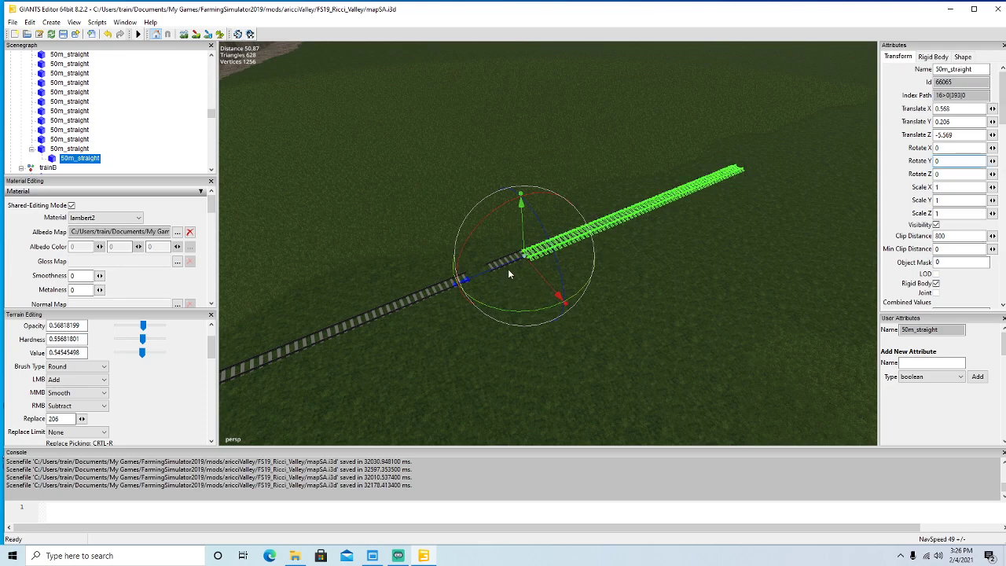
Slide the child straight to about Z -36.2, set its Translate Y to 0, and align it sideways at about X -0.01.
{"action": "left_click_drag", "start_coordinate": [502, 264], "coordinate": [637, 229]}
{"action": "left_click_drag", "start_coordinate": [637, 297], "coordinate": [661, 304], "text": "alt"}
{"action": "scroll", "coordinate": [694, 259], "scroll_direction": "up", "scroll_amount": 8}
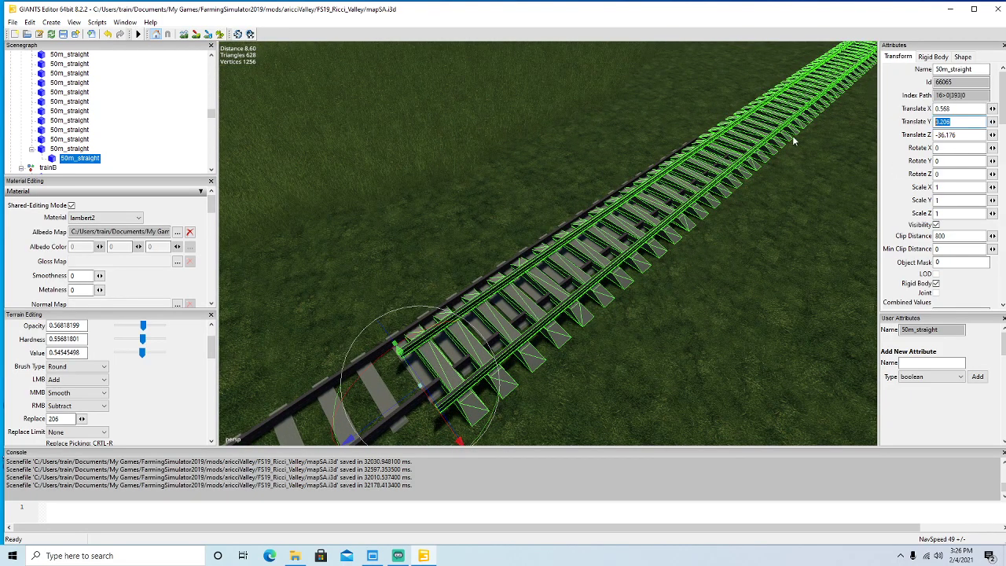
{"action": "type", "text": "0"}
{"action": "left_click_drag", "start_coordinate": [648, 374], "coordinate": [681, 331], "text": "alt"}
{"action": "scroll", "coordinate": [476, 369], "scroll_direction": "up", "scroll_amount": 3}
{"action": "scroll", "coordinate": [476, 369], "scroll_direction": "down", "scroll_amount": 3}
{"action": "scroll", "coordinate": [730, 314], "scroll_direction": "down", "scroll_amount": 3}
{"action": "left_click_drag", "start_coordinate": [598, 320], "coordinate": [574, 314]}
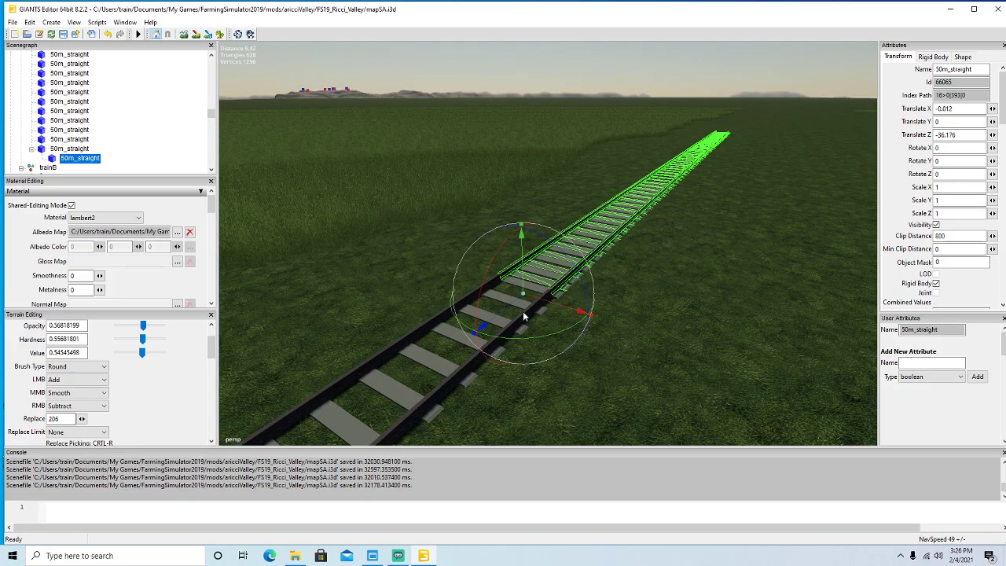
Slide the child straight to the parent's far end, joining them at about local Z -50.02.
{"action": "left_click_drag", "start_coordinate": [504, 306], "coordinate": [803, 101]}
{"action": "left_click_drag", "start_coordinate": [803, 100], "coordinate": [404, 331], "text": "alt"}
{"action": "scroll", "coordinate": [769, 202], "scroll_direction": "up", "scroll_amount": 3}
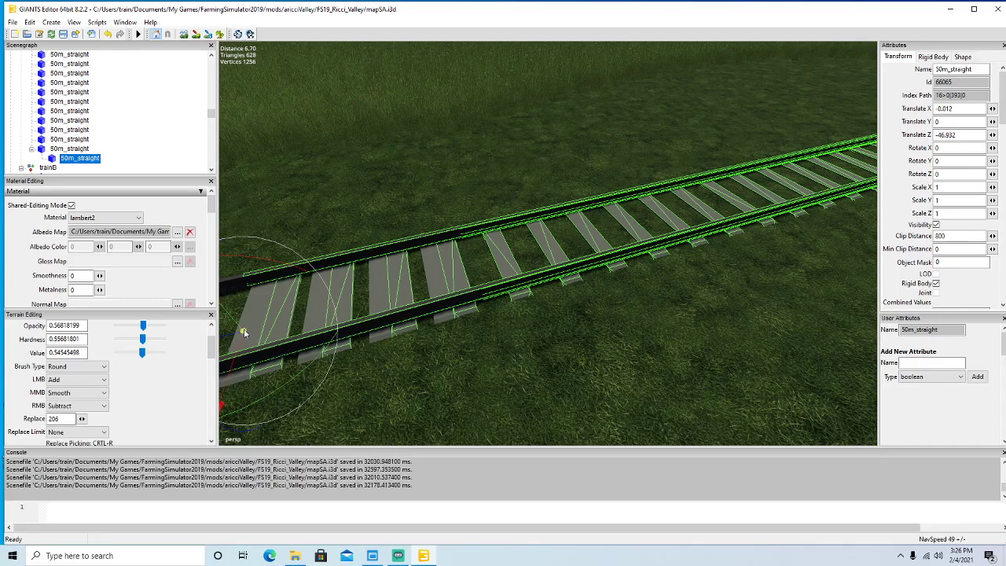
{"action": "left_click_drag", "start_coordinate": [234, 337], "coordinate": [495, 376]}
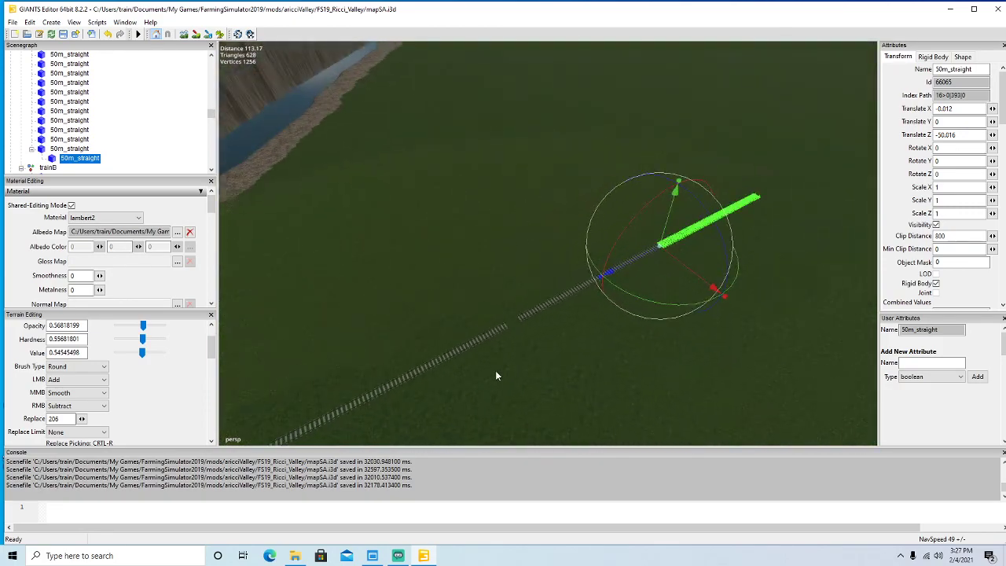
Move the parent straight with its child back against the line's open end, at about Z -2719.4.
{"action": "left_click", "coordinate": [35, 151]}
{"action": "left_click_drag", "start_coordinate": [571, 379], "coordinate": [535, 339], "text": "alt"}
{"action": "scroll", "coordinate": [580, 404], "scroll_direction": "up", "scroll_amount": 5}
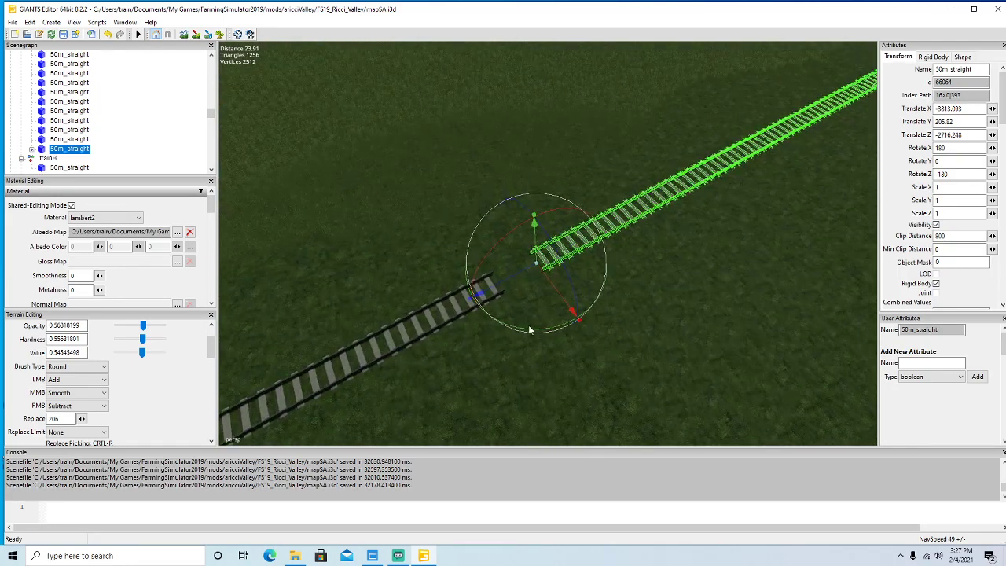
{"action": "left_click_drag", "start_coordinate": [478, 293], "coordinate": [459, 292]}
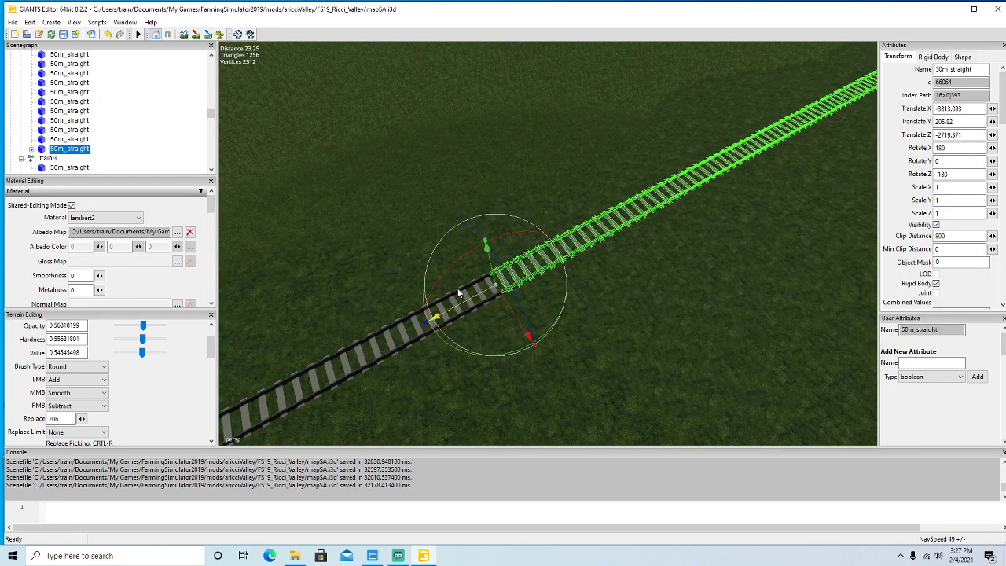
{"action": "scroll", "coordinate": [573, 348], "scroll_direction": "down", "scroll_amount": 5}
{"action": "left_click_drag", "start_coordinate": [572, 348], "coordinate": [606, 332], "text": "alt"}
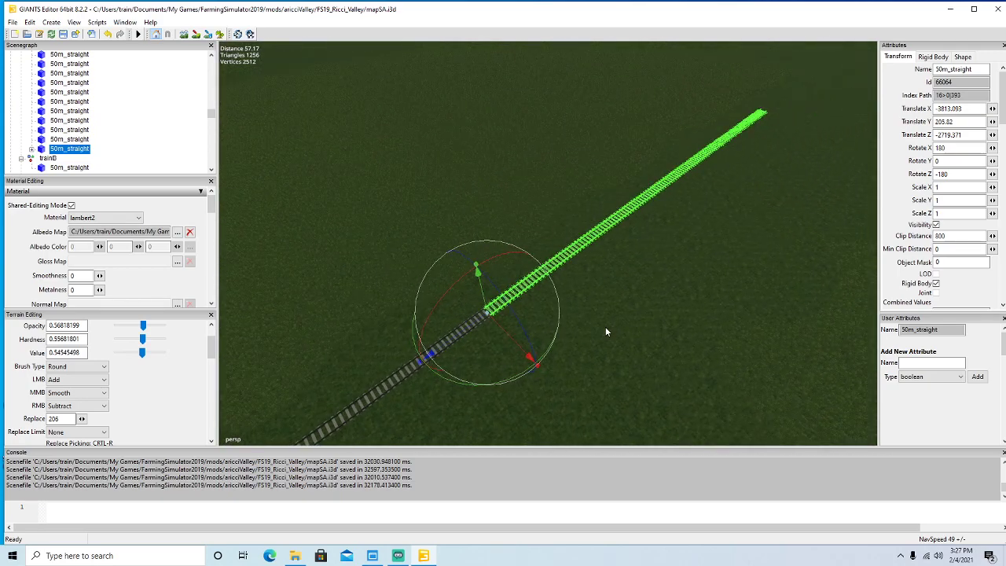
Duplicate the two-piece straight and join the copy to the end of the line at about Z -2619.3.
{"action": "key", "text": "ctrl+d"}
{"action": "left_click_drag", "start_coordinate": [479, 320], "coordinate": [861, 107]}
{"action": "left_click_drag", "start_coordinate": [798, 181], "coordinate": [774, 224], "text": "alt"}
{"action": "scroll", "coordinate": [855, 148], "scroll_direction": "up", "scroll_amount": 7}
{"action": "scroll", "coordinate": [803, 150], "scroll_direction": "up", "scroll_amount": 3}
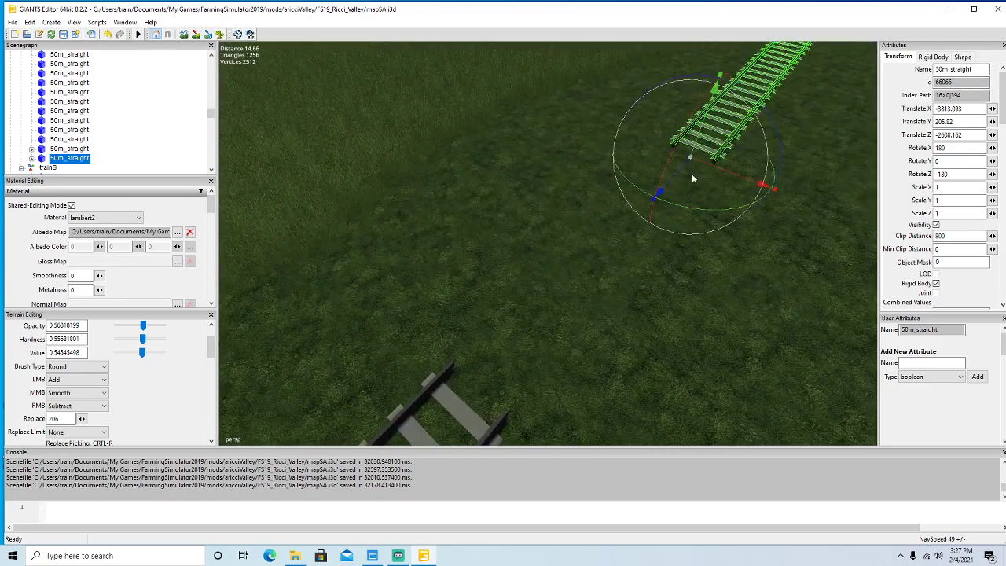
{"action": "left_click_drag", "start_coordinate": [682, 173], "coordinate": [440, 385]}
{"action": "scroll", "coordinate": [616, 328], "scroll_direction": "down", "scroll_amount": 8}
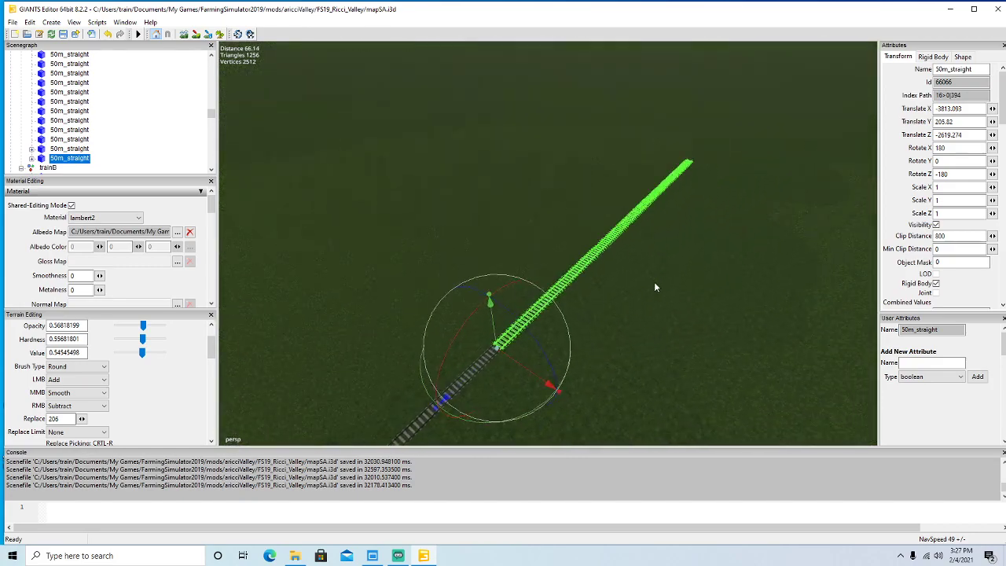
Add another duplicated two-piece straight to the line, joining it at about Z -2519.1.
{"action": "key", "text": "ctrl+d"}
{"action": "left_click_drag", "start_coordinate": [474, 375], "coordinate": [867, 88]}
{"action": "left_click_drag", "start_coordinate": [782, 252], "coordinate": [729, 293], "text": "alt"}
{"action": "scroll", "coordinate": [843, 208], "scroll_direction": "up", "scroll_amount": 5}
{"action": "left_click_drag", "start_coordinate": [642, 195], "coordinate": [446, 289]}
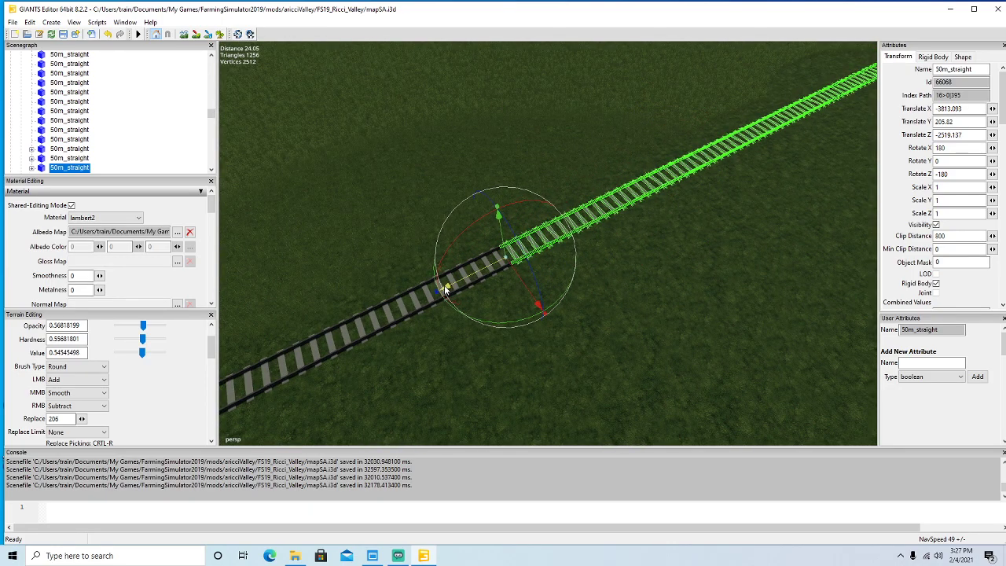
{"action": "scroll", "coordinate": [546, 354], "scroll_direction": "down", "scroll_amount": 5}
{"action": "left_click_drag", "start_coordinate": [550, 352], "coordinate": [588, 324], "text": "alt"}
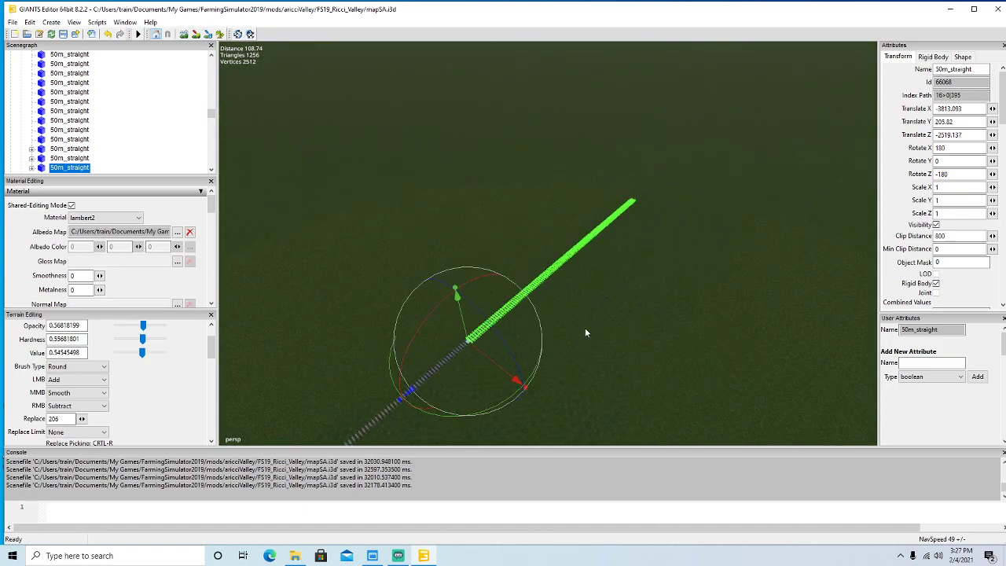
Extend the line with one more copy of the parented straight pair, joined at about Z -2419.1.
{"action": "key", "text": "ctrl+d"}
{"action": "left_click_drag", "start_coordinate": [437, 367], "coordinate": [769, 168]}
{"action": "mouse_move", "coordinate": [722, 270]}
{"action": "left_mouse_down", "text": "alt"}
{"action": "mouse_move", "coordinate": [766, 239]}
{"action": "mouse_move", "coordinate": [757, 234]}
{"action": "mouse_move", "coordinate": [728, 274]}
{"action": "left_mouse_up", "text": "alt"}
{"action": "scroll", "coordinate": [766, 239], "scroll_direction": "up", "scroll_amount": 2}
{"action": "scroll", "coordinate": [731, 261], "scroll_direction": "up", "scroll_amount": 3}
{"action": "left_click_drag", "start_coordinate": [662, 205], "coordinate": [491, 379]}
{"action": "mouse_move", "coordinate": [660, 371]}
{"action": "left_mouse_down", "text": "alt"}
{"action": "mouse_move", "coordinate": [632, 369]}
{"action": "mouse_move", "coordinate": [663, 368]}
{"action": "left_mouse_up", "text": "alt"}
{"action": "scroll", "coordinate": [633, 367], "scroll_direction": "down", "scroll_amount": 3}
{"action": "scroll", "coordinate": [663, 374], "scroll_direction": "down", "scroll_amount": 1}
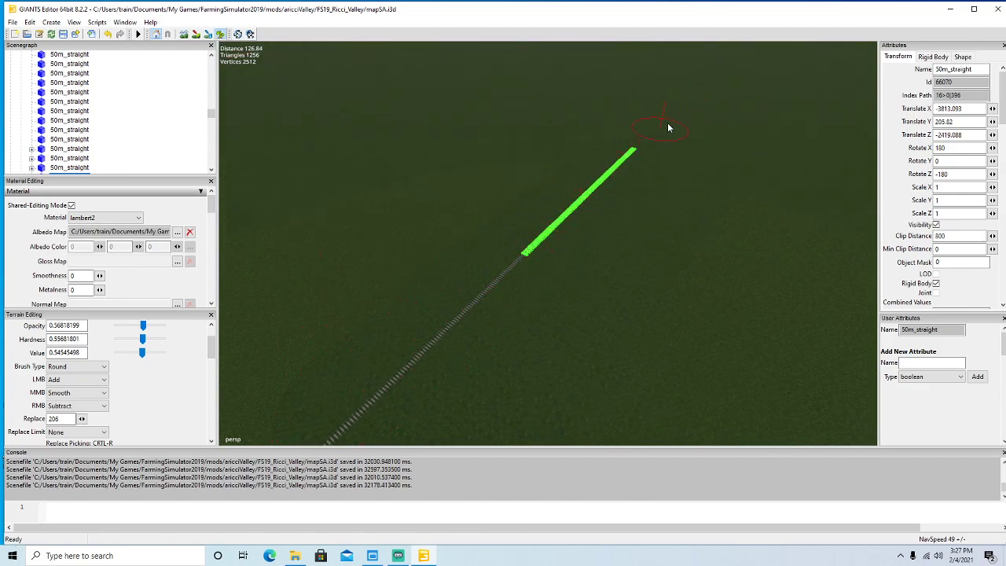
{"action": "left_click", "coordinate": [221, 35]}
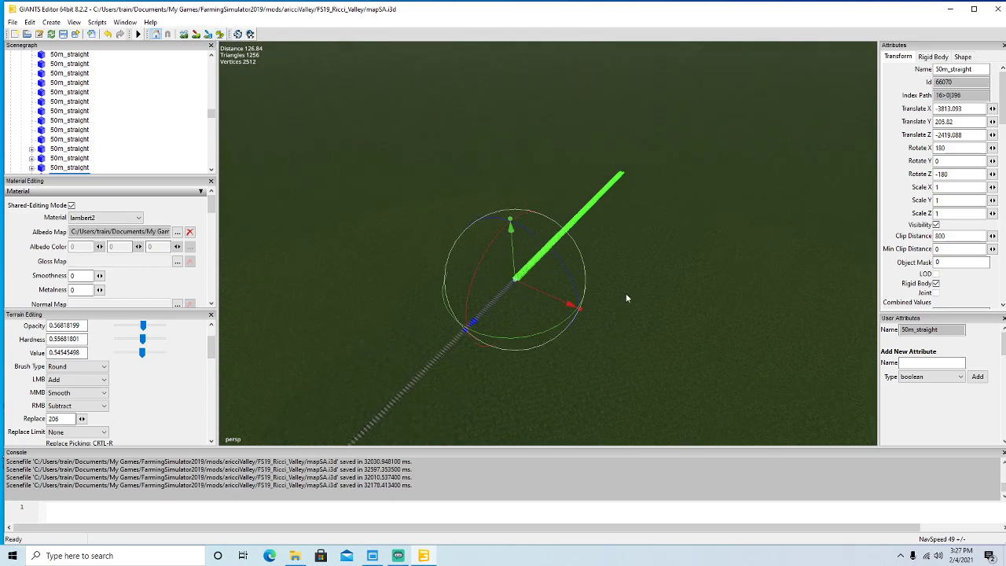
{"action": "left_click_drag", "start_coordinate": [624, 298], "coordinate": [619, 323], "text": "alt"}
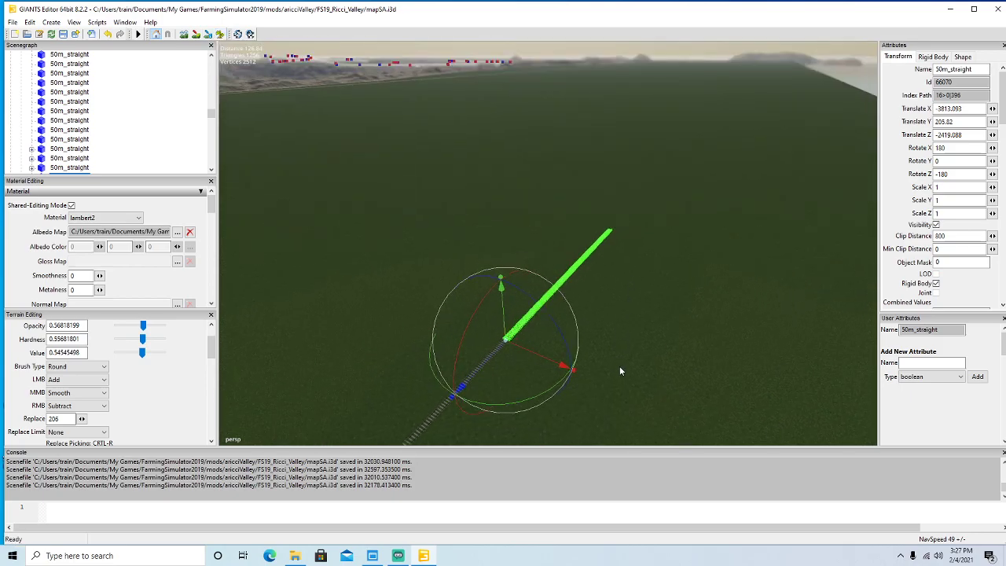
{"action": "left_click_drag", "start_coordinate": [668, 371], "coordinate": [640, 387], "text": "alt"}
{"action": "scroll", "coordinate": [653, 441], "scroll_direction": "up", "scroll_amount": 5}
{"action": "left_click_drag", "start_coordinate": [557, 232], "coordinate": [563, 227]}
{"action": "left_click", "coordinate": [107, 34]}
Select the 50m_90deg_right curve beyond the road crossing and move it along X over the grassland to about -3358.3.
{"action": "left_click_drag", "start_coordinate": [270, 175], "coordinate": [539, 186], "text": "alt"}
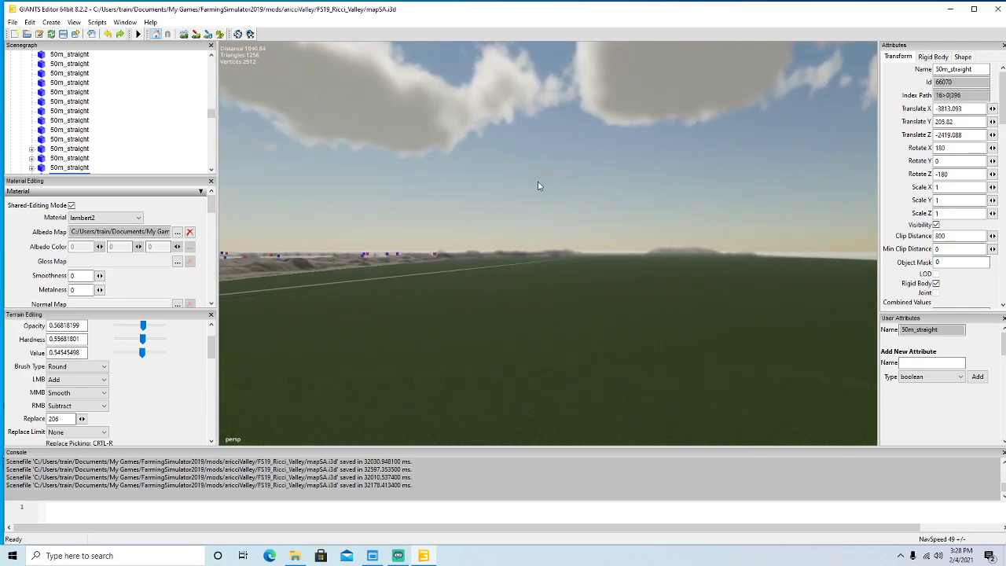
{"action": "key", "text": "Up"}
{"action": "key", "text": "Up"}
{"action": "key", "text": "Up"}
{"action": "key", "text": "Up"}
{"action": "key", "text": "Up"}
{"action": "left_click_drag", "start_coordinate": [564, 187], "coordinate": [527, 266], "text": "alt"}
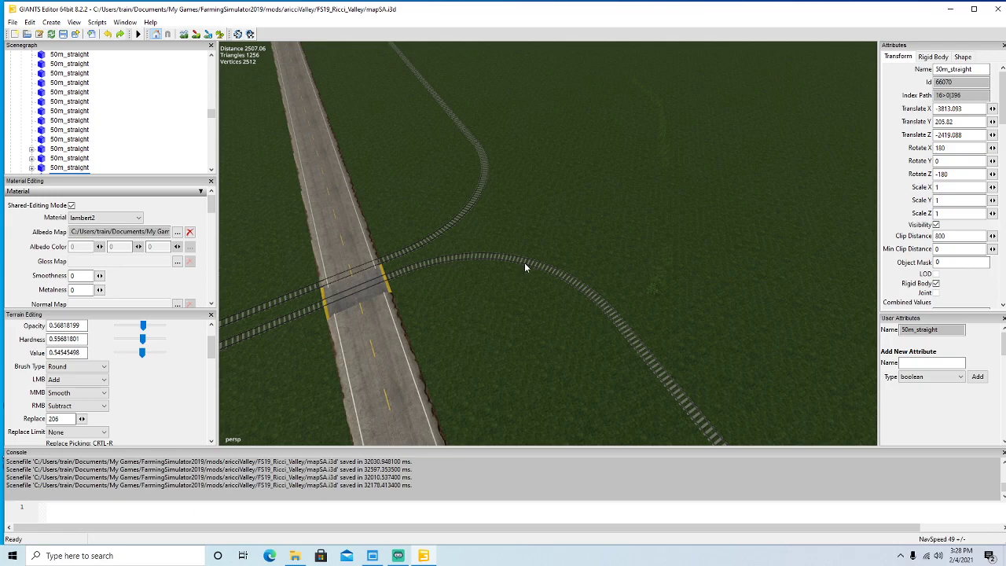
{"action": "left_click", "coordinate": [525, 268]}
{"action": "left_click_drag", "start_coordinate": [368, 290], "coordinate": [706, 241]}
{"action": "left_click_drag", "start_coordinate": [525, 230], "coordinate": [530, 272]}
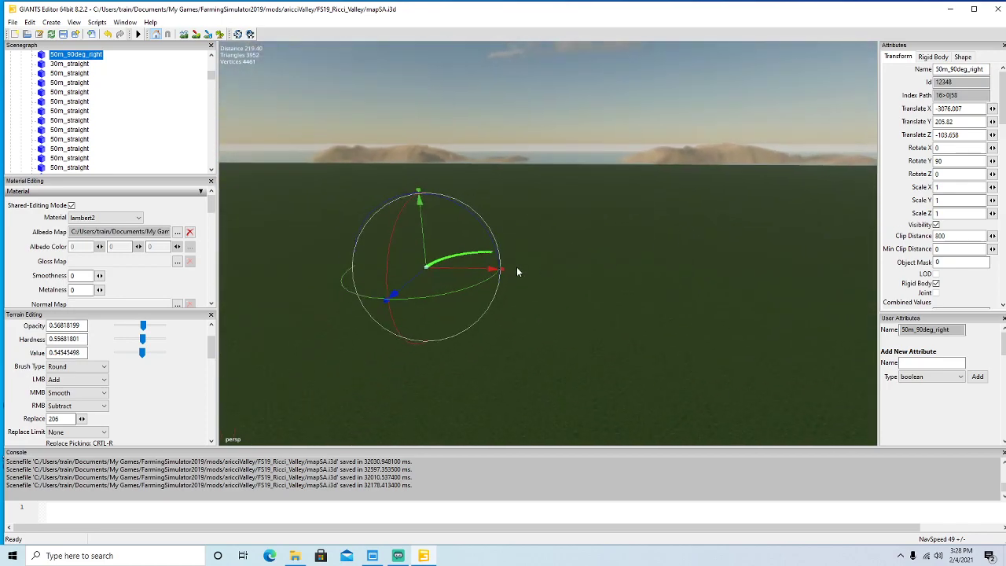
{"action": "left_click_drag", "start_coordinate": [725, 98], "coordinate": [731, 99]}
{"action": "left_click_drag", "start_coordinate": [711, 221], "coordinate": [693, 211], "text": "alt"}
{"action": "scroll", "coordinate": [728, 179], "scroll_direction": "up", "scroll_amount": 5}
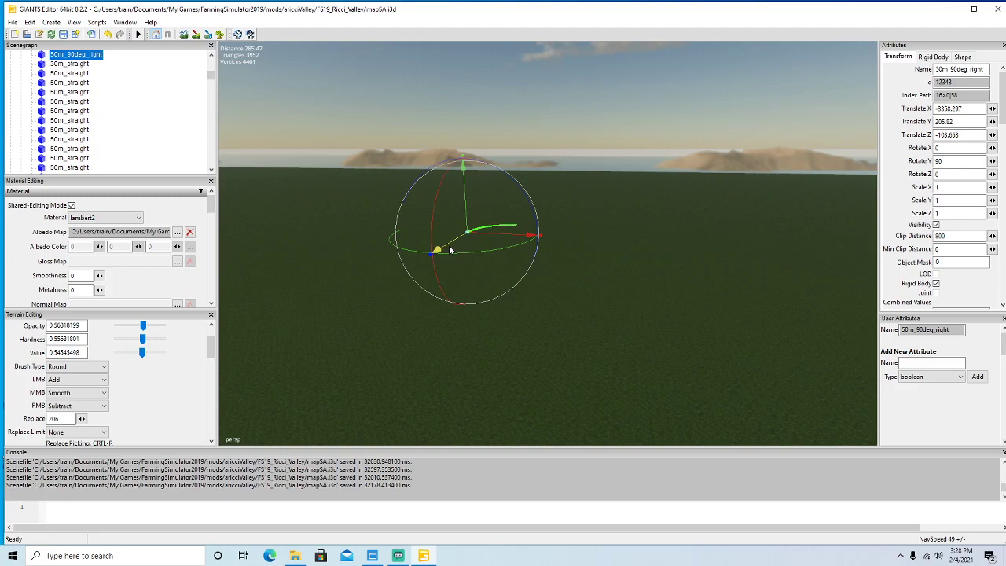
Continue moving the 90-degree curve along X toward the water's edge, to about X -3917.0.
{"action": "left_click_drag", "start_coordinate": [718, 172], "coordinate": [681, 231], "text": "alt"}
{"action": "scroll", "coordinate": [740, 181], "scroll_direction": "up", "scroll_amount": 7}
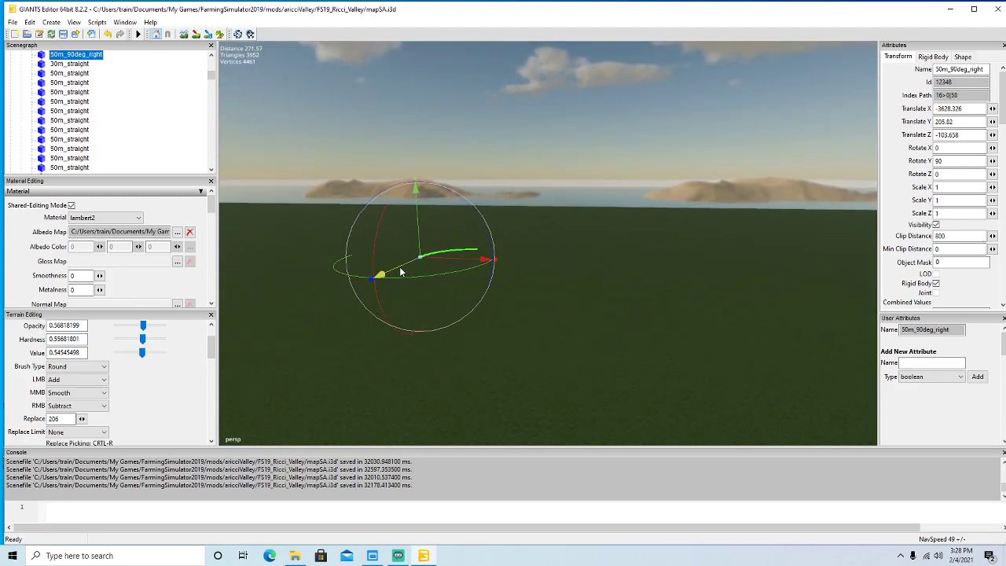
{"action": "scroll", "coordinate": [595, 205], "scroll_direction": "up", "scroll_amount": 2}
{"action": "left_click_drag", "start_coordinate": [613, 266], "coordinate": [861, 306], "text": "alt"}
{"action": "scroll", "coordinate": [623, 250], "scroll_direction": "up", "scroll_amount": 2}
{"action": "scroll", "coordinate": [598, 243], "scroll_direction": "up", "scroll_amount": 5}
{"action": "scroll", "coordinate": [597, 243], "scroll_direction": "up", "scroll_amount": 3}
{"action": "key", "text": "f"}
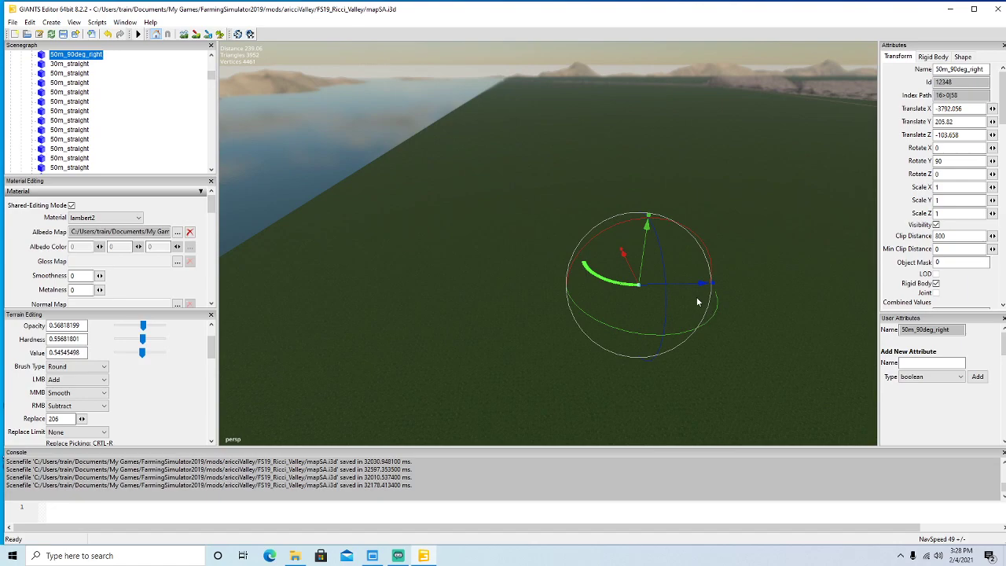
{"action": "left_click_drag", "start_coordinate": [471, 291], "coordinate": [462, 291]}
Return to the open end of the straight line and select the last parent 50m_straight, collapsing its child in the Scenegraph.
{"action": "left_click_drag", "start_coordinate": [549, 322], "coordinate": [548, 277], "text": "alt"}
{"action": "scroll", "coordinate": [549, 277], "scroll_direction": "up", "scroll_amount": 4}
{"action": "key", "text": "Up"}
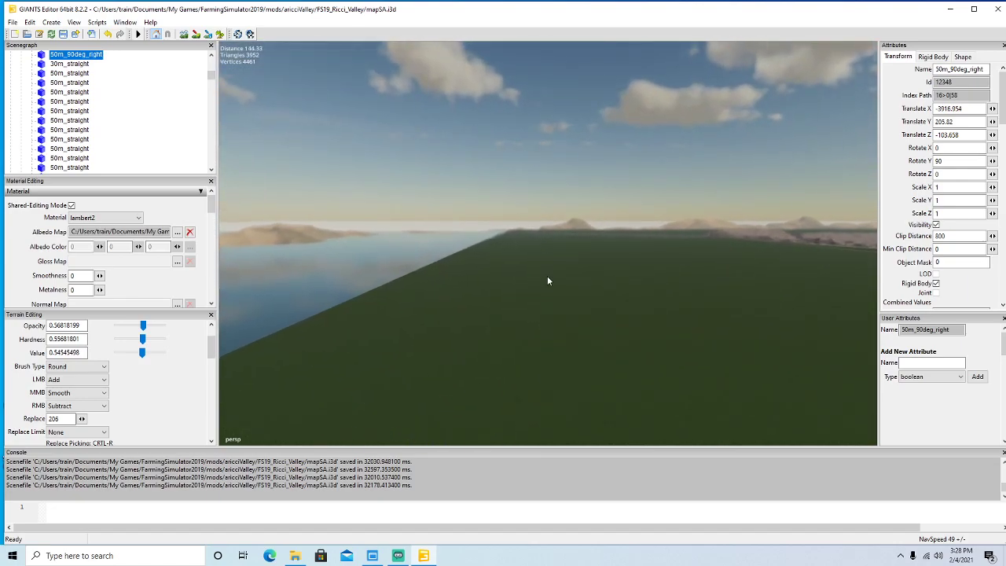
{"action": "left_click_drag", "start_coordinate": [548, 277], "coordinate": [541, 270], "text": "alt"}
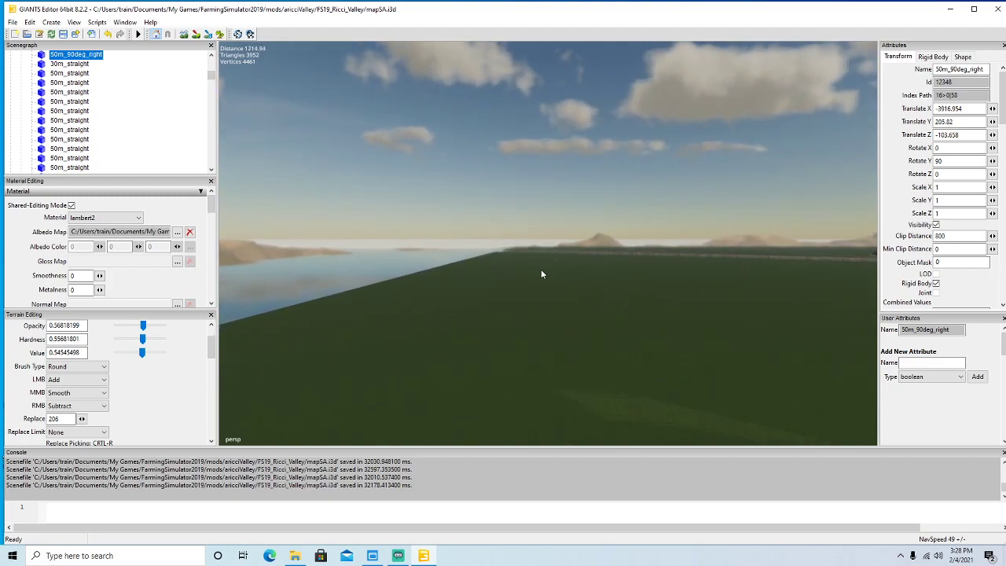
{"action": "left_click_drag", "start_coordinate": [541, 270], "coordinate": [553, 267], "text": "alt"}
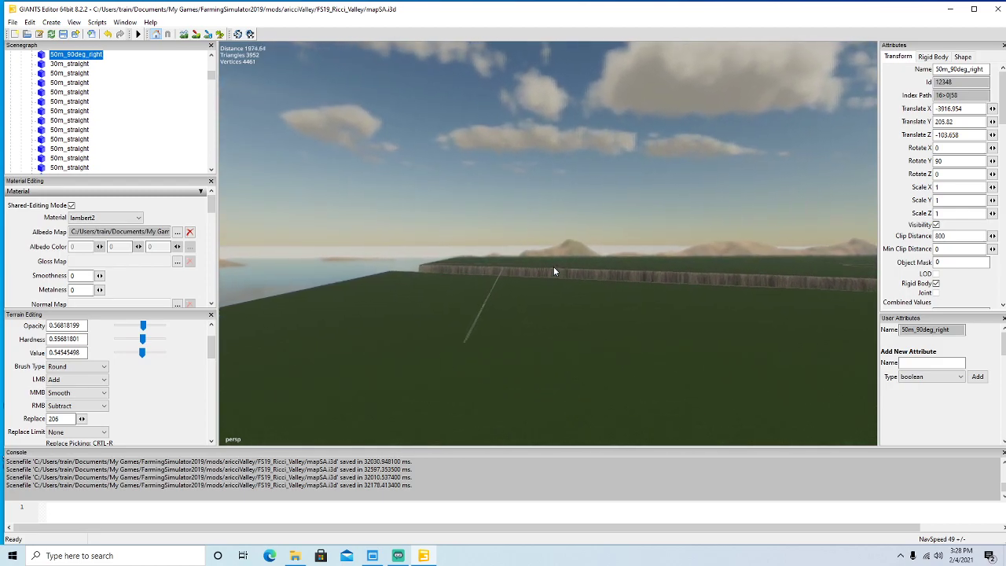
{"action": "left_click_drag", "start_coordinate": [554, 271], "coordinate": [476, 302], "text": "alt"}
{"action": "key", "text": "a"}
{"action": "scroll", "coordinate": [706, 254], "scroll_direction": "up", "scroll_amount": 2}
{"action": "scroll", "coordinate": [600, 210], "scroll_direction": "up", "scroll_amount": 3}
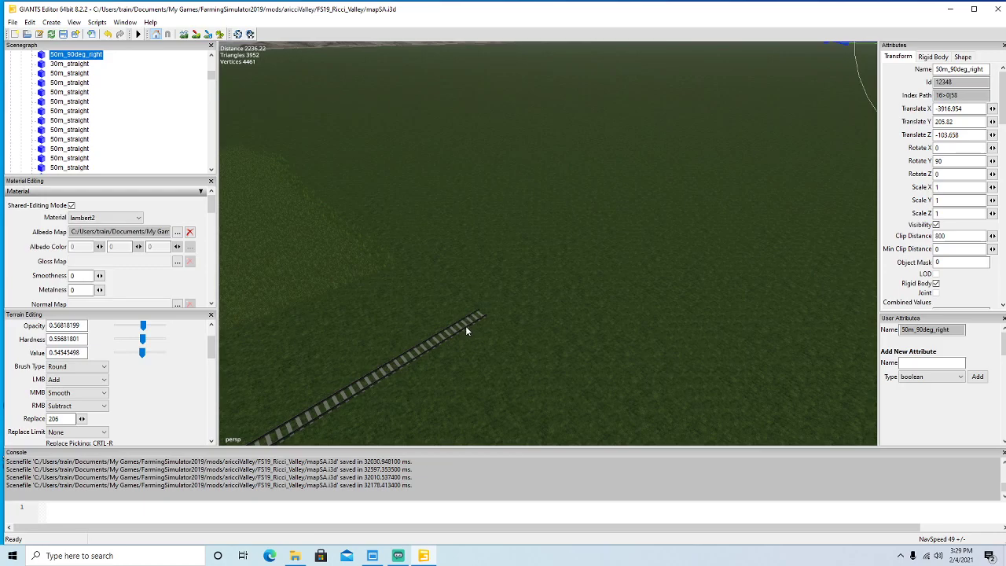
{"action": "left_click", "coordinate": [466, 331]}
{"action": "key", "text": "f"}
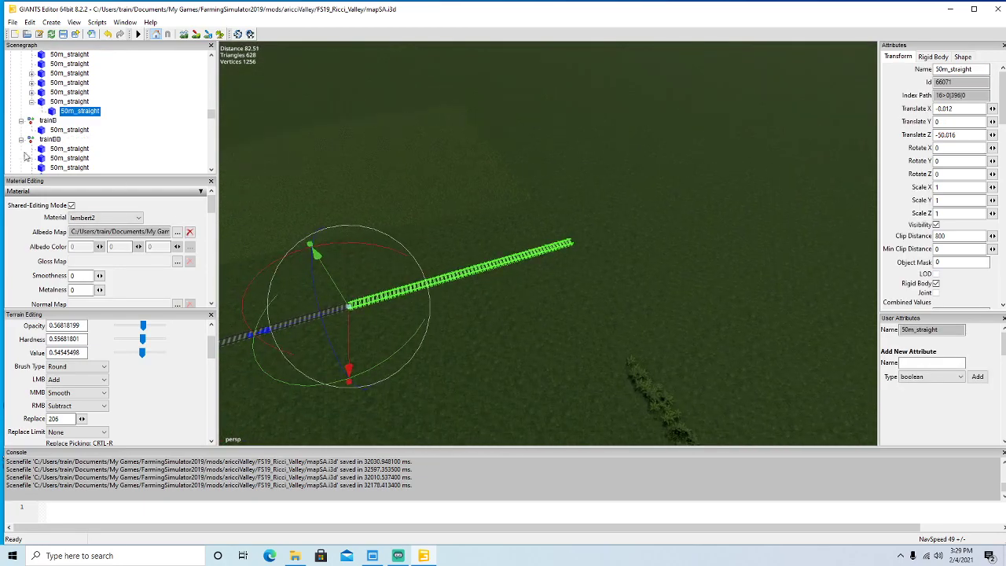
{"action": "left_click", "coordinate": [42, 105]}
{"action": "left_click", "coordinate": [32, 102]}
Duplicate the parented straight pair and join the copy to the line's open end at about Z -2319.1.
{"action": "left_click_drag", "start_coordinate": [400, 374], "coordinate": [341, 377], "text": "alt"}
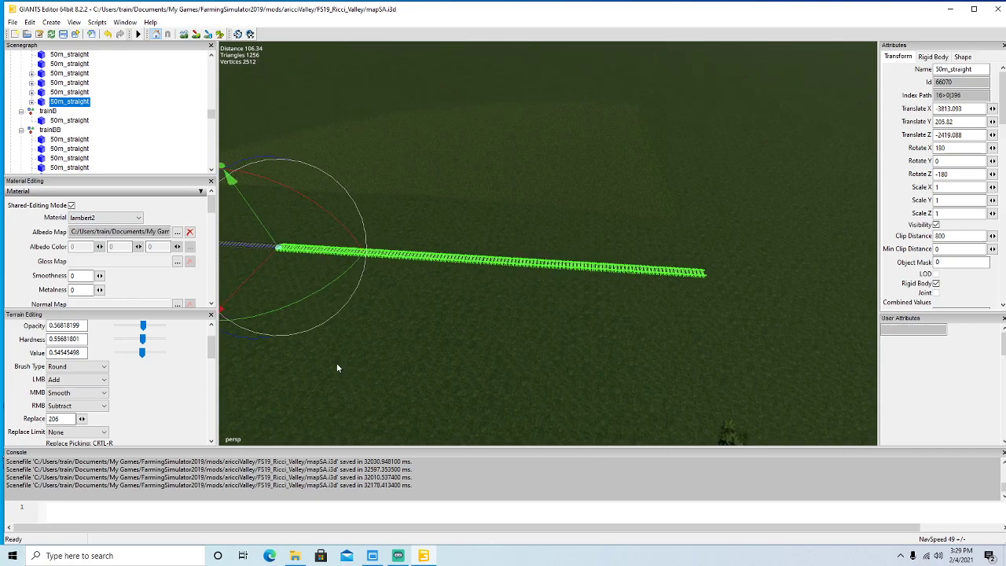
{"action": "left_click", "coordinate": [247, 250]}
{"action": "key", "text": "f"}
{"action": "left_click_drag", "start_coordinate": [692, 311], "coordinate": [633, 373]}
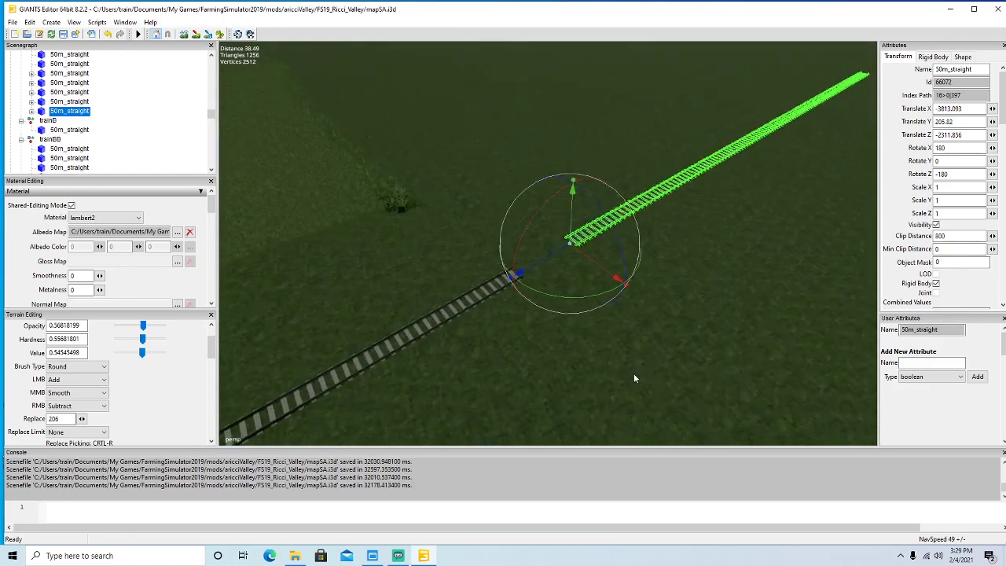
{"action": "scroll", "coordinate": [634, 376], "scroll_direction": "up", "scroll_amount": 2}
{"action": "left_click_drag", "start_coordinate": [565, 249], "coordinate": [456, 311]}
{"action": "scroll", "coordinate": [516, 335], "scroll_direction": "down", "scroll_amount": 3}
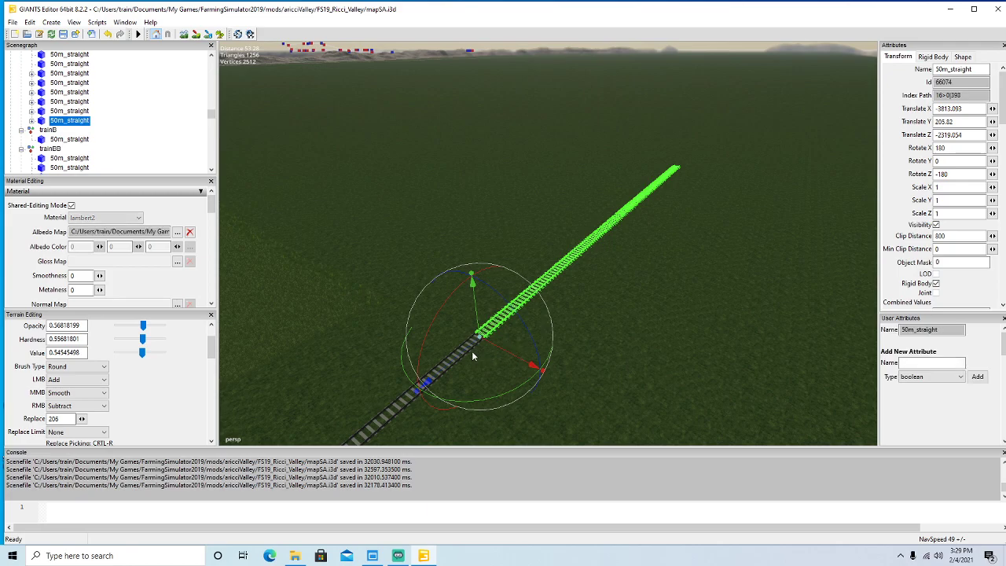
Move a fresh copy of the straight pair ahead of the line's open end, to about Z -2215.0.
{"action": "scroll", "coordinate": [464, 351], "scroll_direction": "down", "scroll_amount": 4}
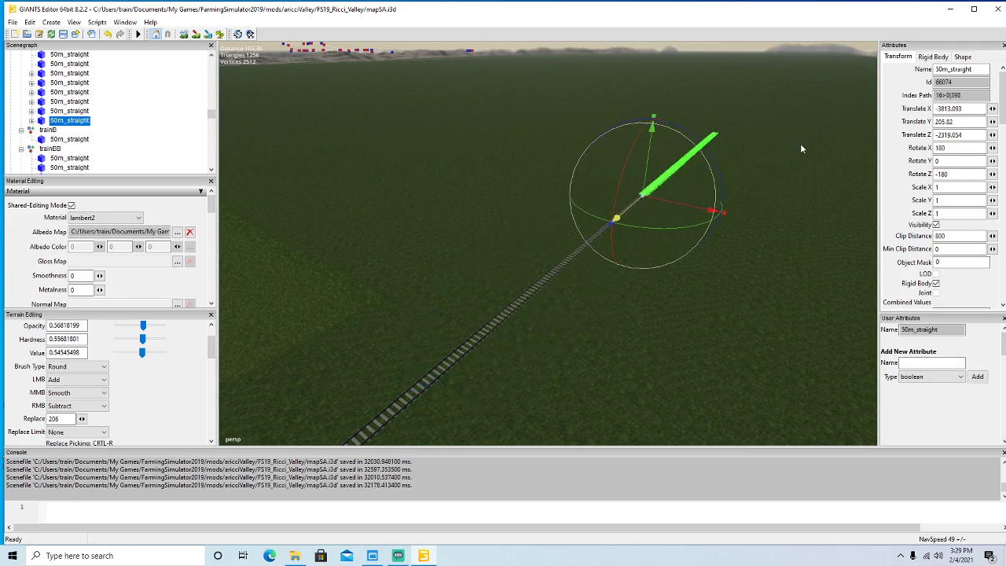
{"action": "left_click_drag", "start_coordinate": [829, 128], "coordinate": [829, 127]}
{"action": "scroll", "coordinate": [755, 240], "scroll_direction": "up", "scroll_amount": 5}
{"action": "left_click_drag", "start_coordinate": [708, 281], "coordinate": [693, 314], "text": "alt"}
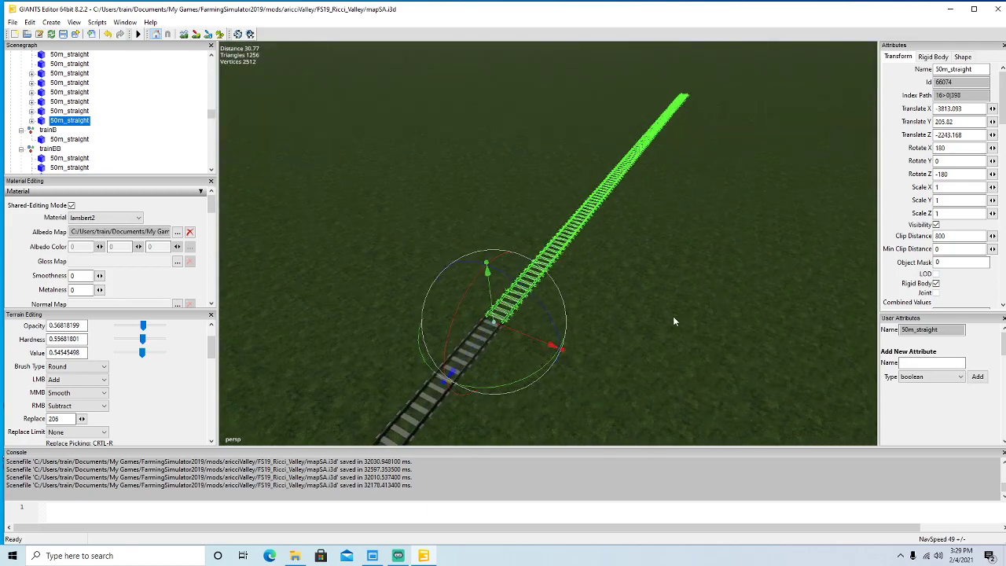
{"action": "left_click_drag", "start_coordinate": [480, 336], "coordinate": [718, 175]}
{"action": "left_click_drag", "start_coordinate": [746, 222], "coordinate": [604, 383], "text": "alt"}
{"action": "scroll", "coordinate": [751, 310], "scroll_direction": "up", "scroll_amount": 5}
{"action": "scroll", "coordinate": [628, 367], "scroll_direction": "down", "scroll_amount": 3}
{"action": "scroll", "coordinate": [612, 365], "scroll_direction": "up", "scroll_amount": 5}
{"action": "scroll", "coordinate": [616, 385], "scroll_direction": "down", "scroll_amount": 5}
{"action": "scroll", "coordinate": [605, 384], "scroll_direction": "up", "scroll_amount": 3}
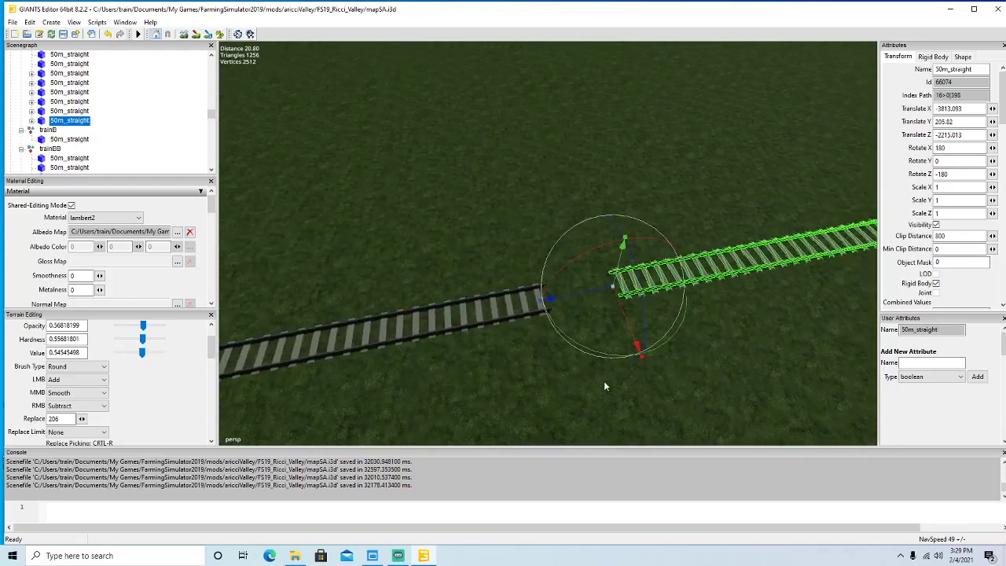
Slide the copied straight pair back against the end of the track, at about Z -2219.1.
{"action": "left_click_drag", "start_coordinate": [586, 300], "coordinate": [654, 333]}
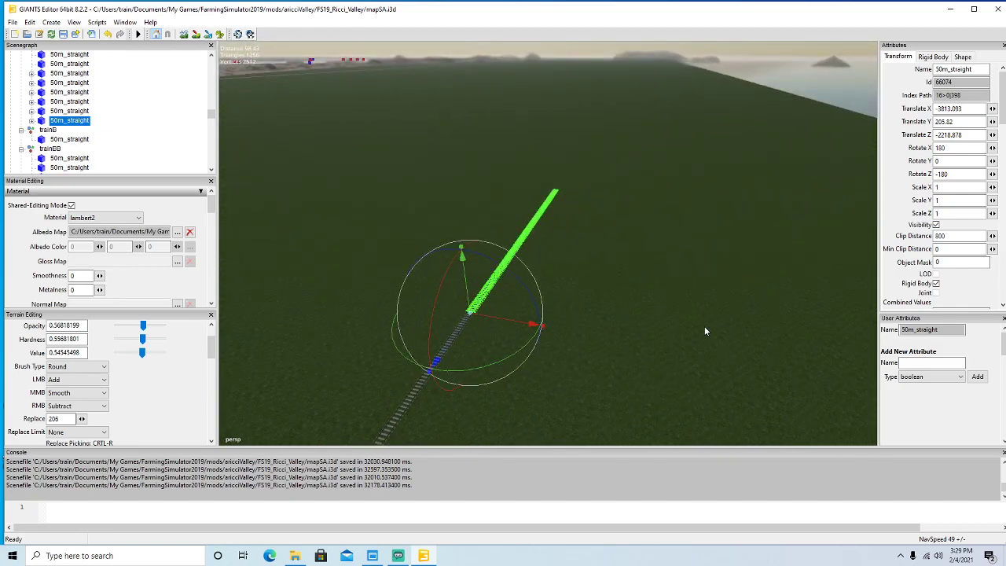
{"action": "scroll", "coordinate": [694, 349], "scroll_direction": "up", "scroll_amount": 5}
{"action": "left_click_drag", "start_coordinate": [698, 345], "coordinate": [710, 293], "text": "alt"}
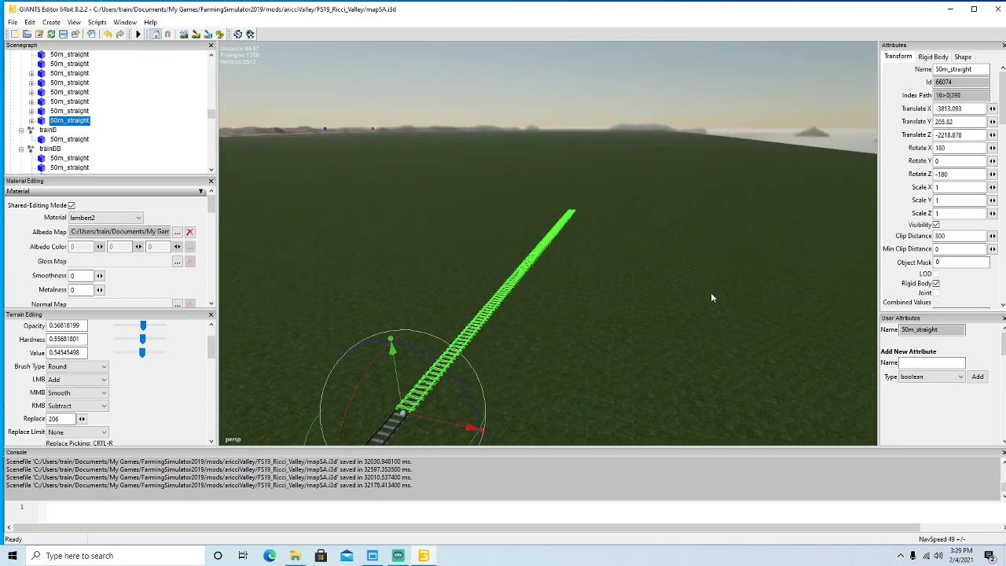
{"action": "left_click_drag", "start_coordinate": [602, 338], "coordinate": [554, 374], "text": "alt"}
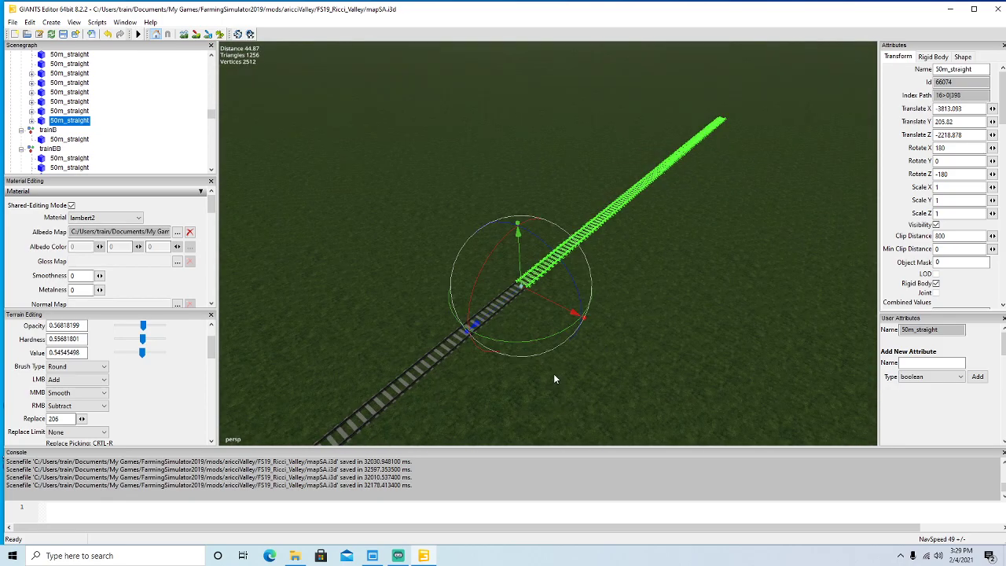
{"action": "scroll", "coordinate": [553, 374], "scroll_direction": "up", "scroll_amount": 5}
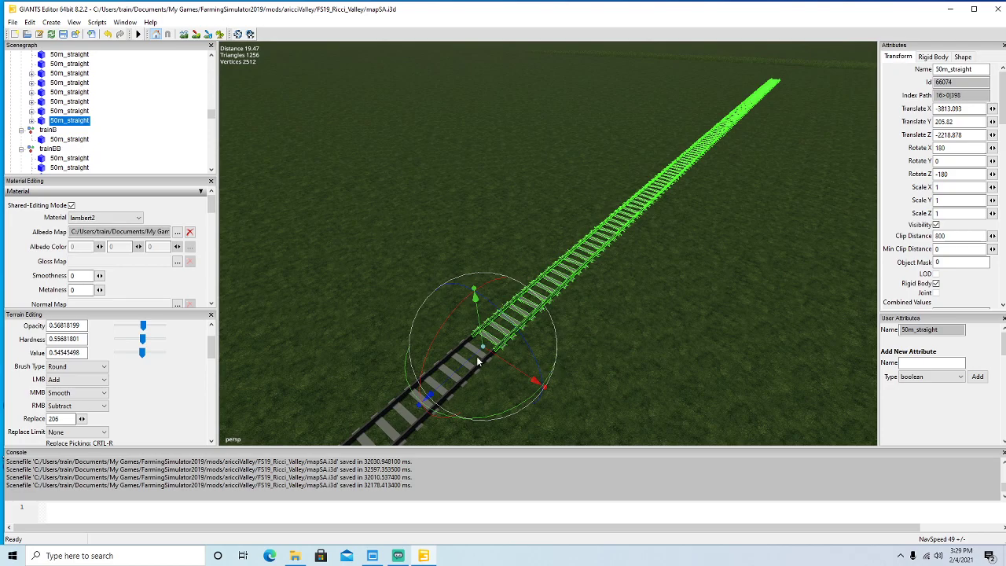
{"action": "left_click_drag", "start_coordinate": [475, 356], "coordinate": [467, 356]}
{"action": "scroll", "coordinate": [680, 339], "scroll_direction": "down", "scroll_amount": 5}
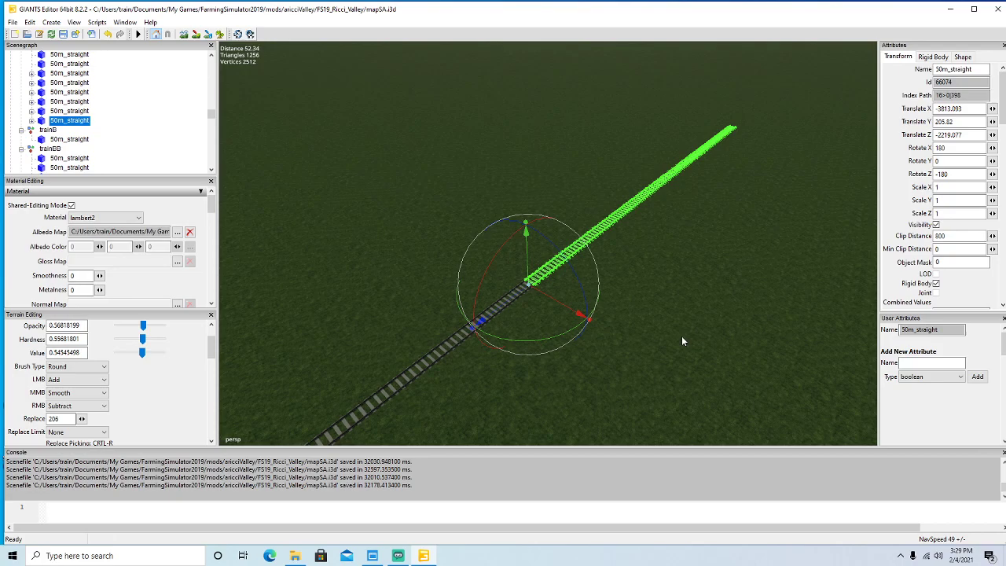
Duplicate the straight pair again and join it to the end of the line at about Z -2119.0.
{"action": "key", "text": "ctrl+d"}
{"action": "left_click_drag", "start_coordinate": [539, 316], "coordinate": [932, 99]}
{"action": "left_click_drag", "start_coordinate": [833, 141], "coordinate": [658, 263], "text": "alt"}
{"action": "scroll", "coordinate": [721, 205], "scroll_direction": "up", "scroll_amount": 5}
{"action": "scroll", "coordinate": [700, 203], "scroll_direction": "up", "scroll_amount": 3}
{"action": "left_click_drag", "start_coordinate": [451, 316], "coordinate": [654, 198]}
{"action": "left_click_drag", "start_coordinate": [659, 243], "coordinate": [584, 315], "text": "alt"}
{"action": "scroll", "coordinate": [666, 228], "scroll_direction": "up", "scroll_amount": 6}
{"action": "left_click_drag", "start_coordinate": [529, 272], "coordinate": [366, 335]}
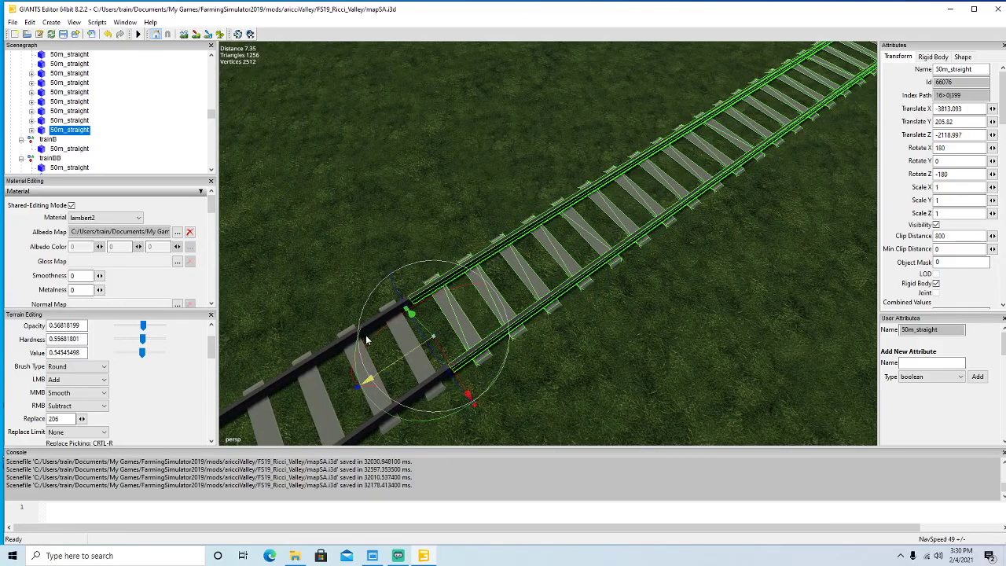
{"action": "scroll", "coordinate": [591, 321], "scroll_direction": "down", "scroll_amount": 5}
{"action": "left_click_drag", "start_coordinate": [656, 289], "coordinate": [694, 275], "text": "alt"}
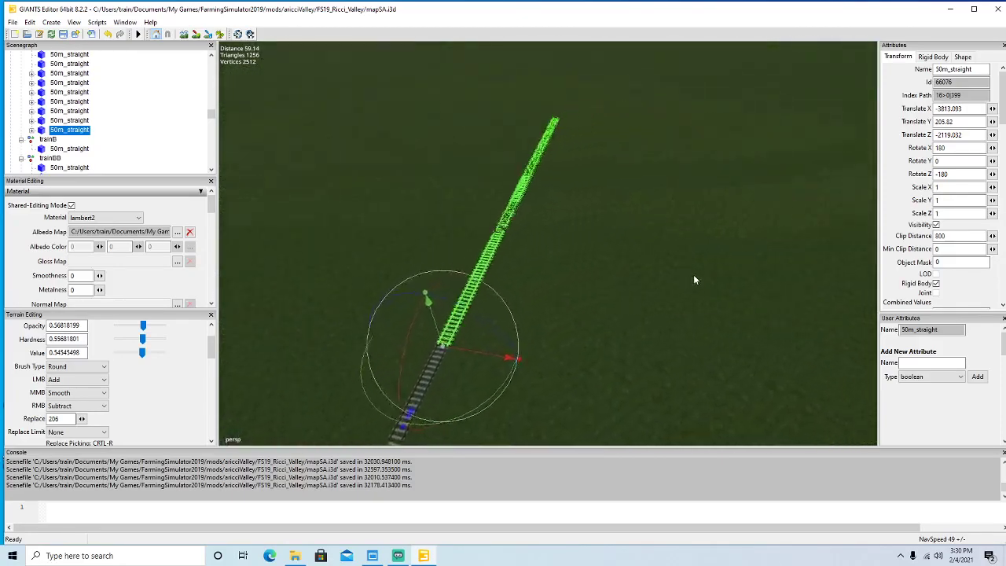
{"action": "scroll", "coordinate": [693, 275], "scroll_direction": "down", "scroll_amount": 5}
Add another duplicated straight pair to the line, joining it at about Z -2019.0.
{"action": "left_click", "coordinate": [220, 34]}
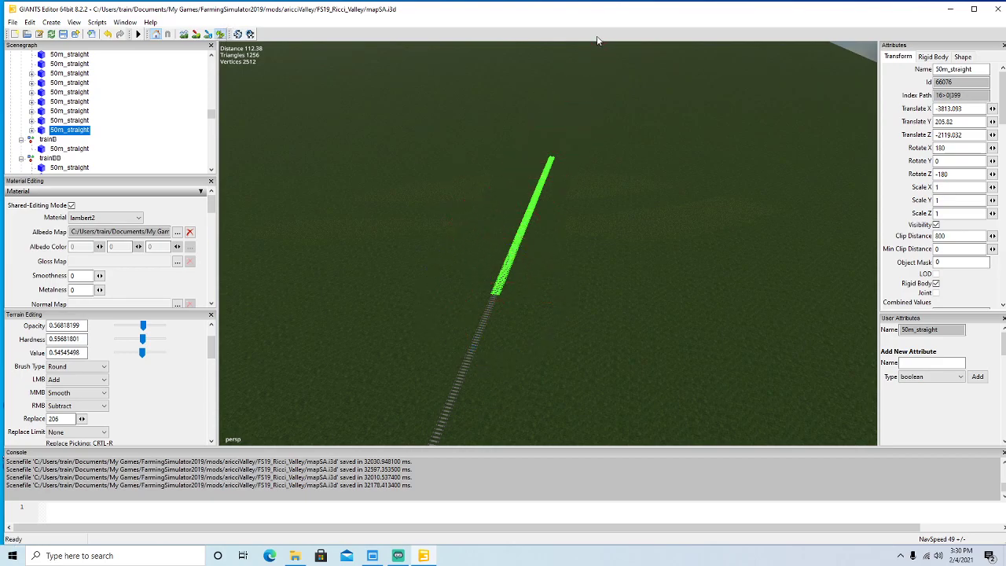
{"action": "left_click", "coordinate": [220, 35]}
{"action": "left_click_drag", "start_coordinate": [666, 244], "coordinate": [642, 245], "text": "alt"}
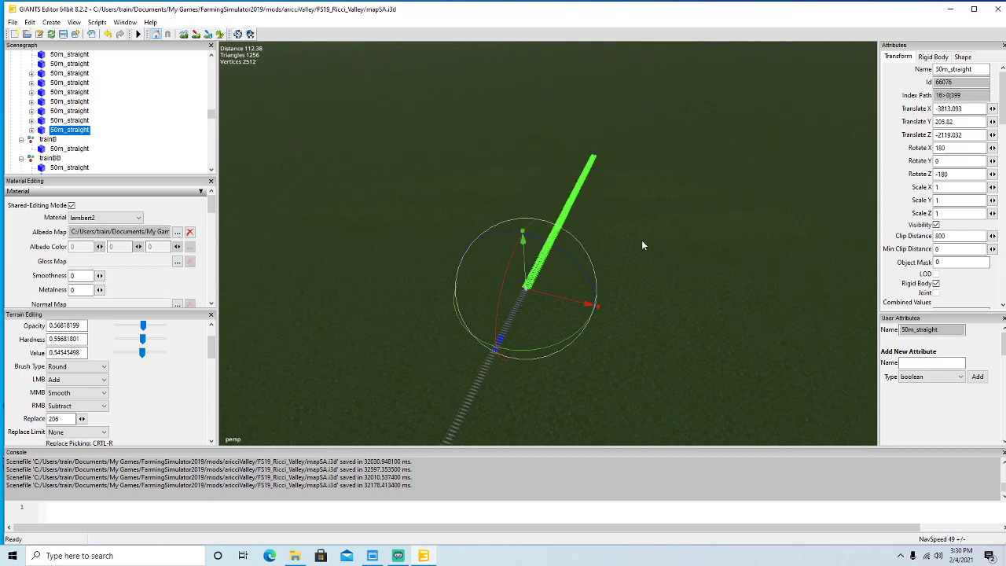
{"action": "key", "text": "ctrl+d"}
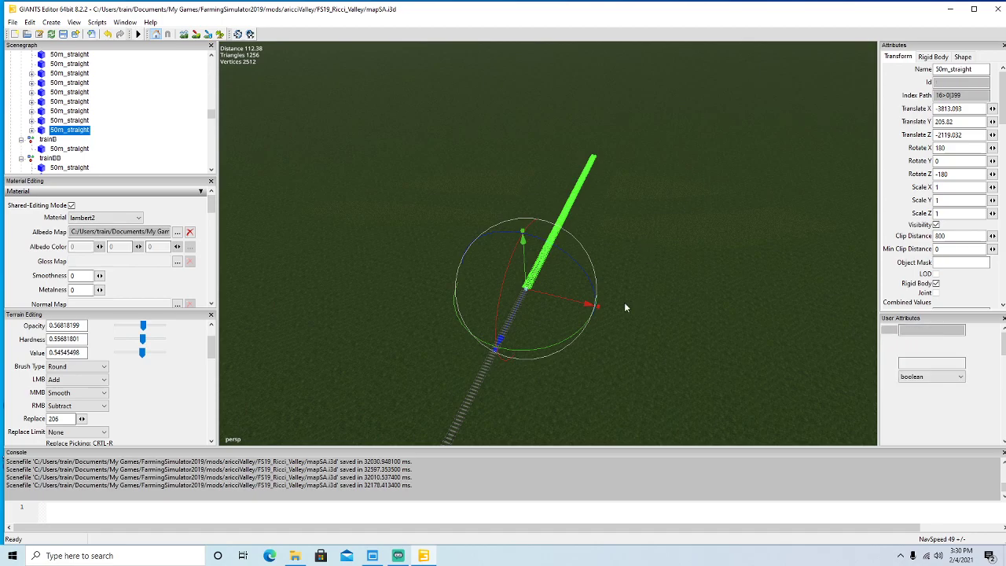
{"action": "left_click_drag", "start_coordinate": [510, 313], "coordinate": [697, 198]}
{"action": "scroll", "coordinate": [703, 141], "scroll_direction": "up", "scroll_amount": 5}
{"action": "scroll", "coordinate": [710, 170], "scroll_direction": "up", "scroll_amount": 5}
{"action": "left_click_drag", "start_coordinate": [542, 186], "coordinate": [455, 359]}
{"action": "scroll", "coordinate": [642, 325], "scroll_direction": "down", "scroll_amount": 5}
Extend the line with one more copy of the straight pair, joined at about Z -1918.9.
{"action": "left_click_drag", "start_coordinate": [644, 309], "coordinate": [636, 295], "text": "alt"}
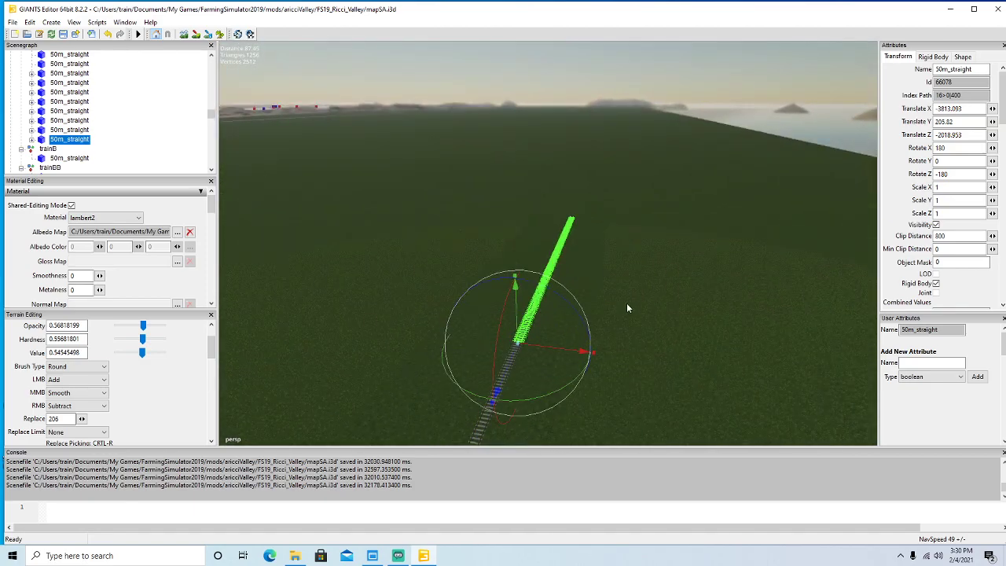
{"action": "key", "text": "ctrl+d"}
{"action": "left_click_drag", "start_coordinate": [495, 394], "coordinate": [578, 207]}
{"action": "scroll", "coordinate": [734, 168], "scroll_direction": "up", "scroll_amount": 3}
{"action": "left_click_drag", "start_coordinate": [704, 206], "coordinate": [657, 260], "text": "alt"}
{"action": "scroll", "coordinate": [714, 191], "scroll_direction": "up", "scroll_amount": 7}
{"action": "left_click_drag", "start_coordinate": [651, 104], "coordinate": [523, 280]}
{"action": "scroll", "coordinate": [630, 284], "scroll_direction": "up", "scroll_amount": 4}
{"action": "left_click_drag", "start_coordinate": [578, 322], "coordinate": [619, 296], "text": "alt"}
{"action": "left_click_drag", "start_coordinate": [564, 224], "coordinate": [512, 302]}
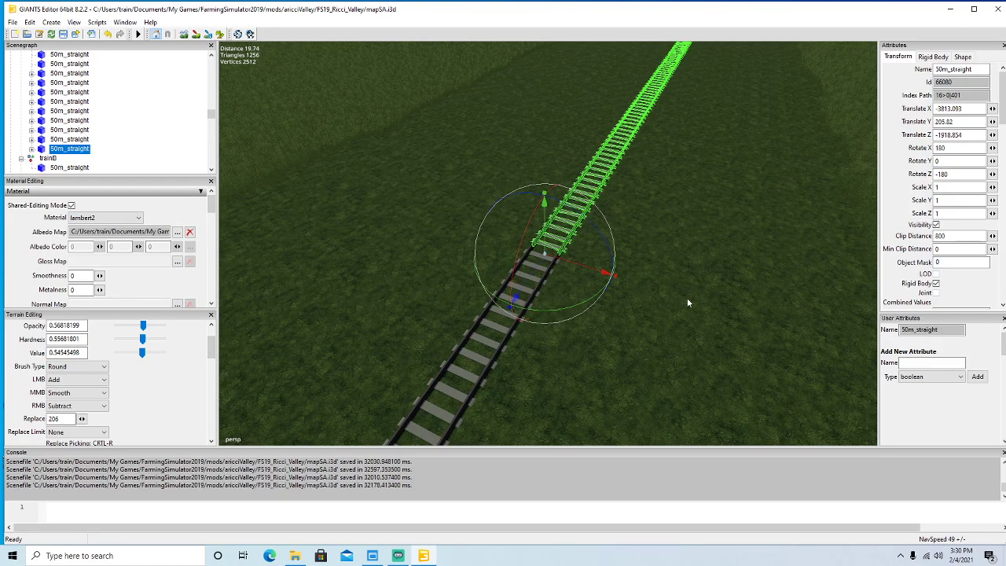
{"action": "scroll", "coordinate": [665, 305], "scroll_direction": "down", "scroll_amount": 7}
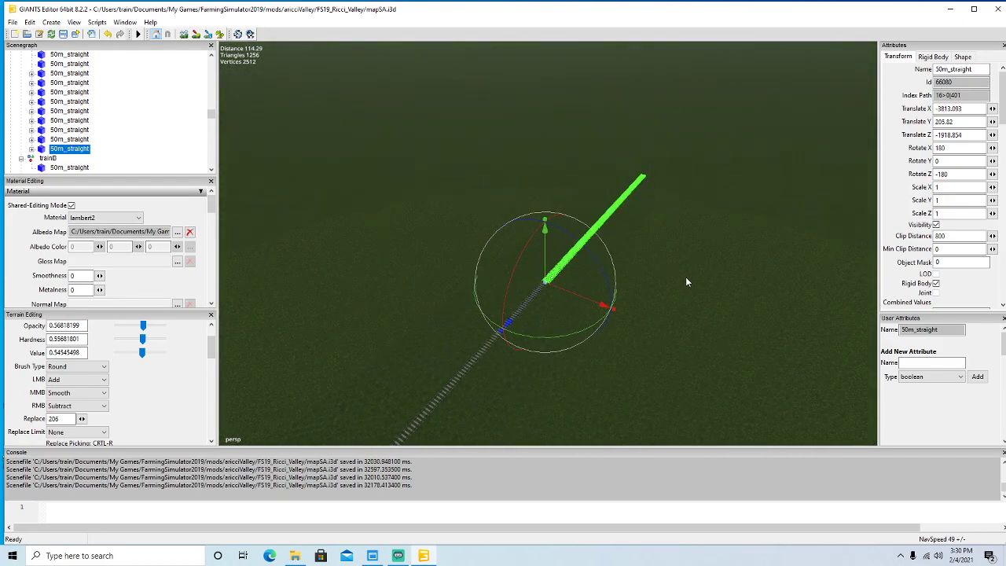
Duplicate the parented pair once more and fit it to the track's open end at about Z -1818.8.
{"action": "key", "text": "ctrl+d"}
{"action": "left_click_drag", "start_coordinate": [525, 306], "coordinate": [717, 145]}
{"action": "scroll", "coordinate": [753, 203], "scroll_direction": "up", "scroll_amount": 9}
{"action": "scroll", "coordinate": [754, 213], "scroll_direction": "up", "scroll_amount": 5}
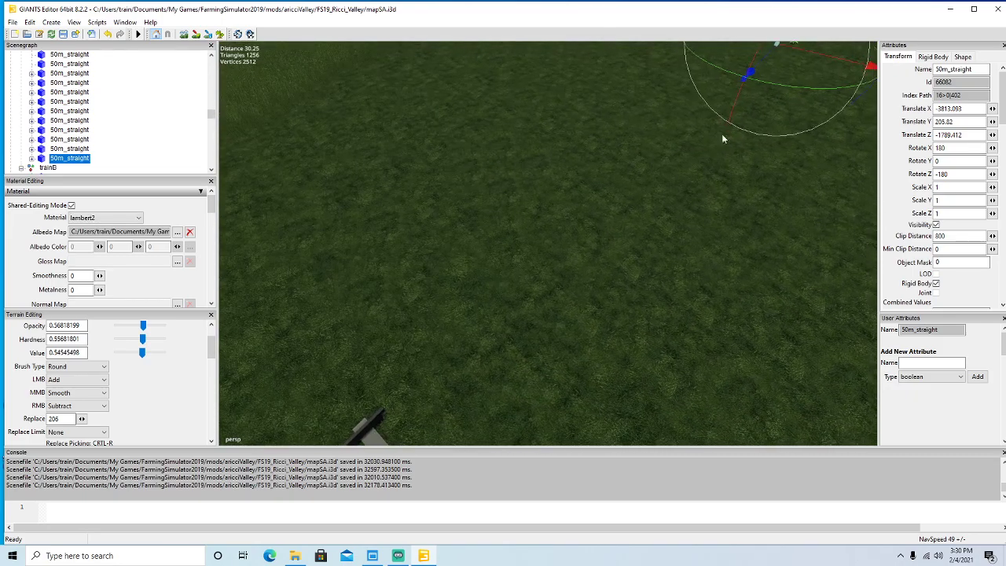
{"action": "left_click_drag", "start_coordinate": [752, 72], "coordinate": [442, 396]}
{"action": "left_click_drag", "start_coordinate": [442, 396], "coordinate": [513, 406], "text": "alt"}
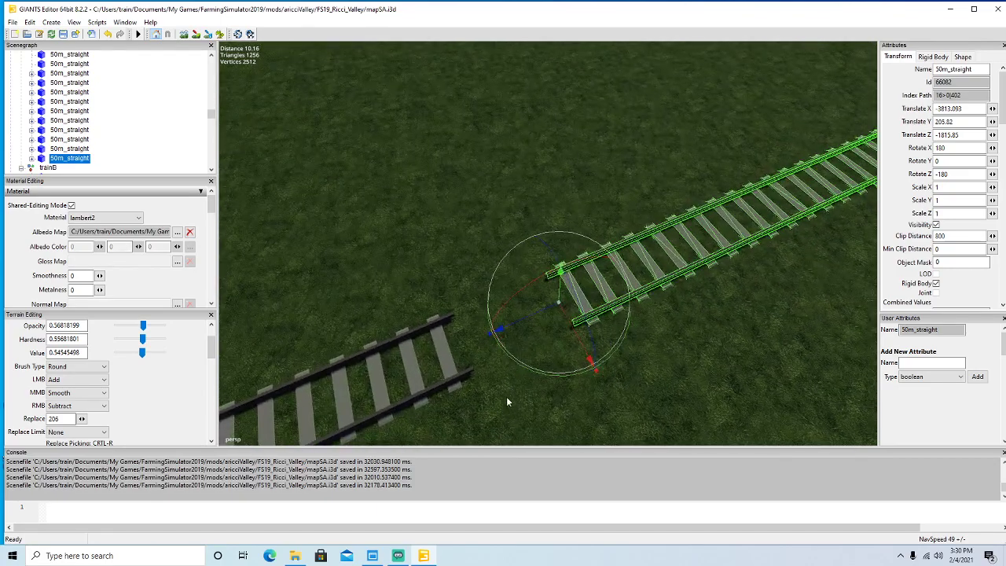
{"action": "left_click_drag", "start_coordinate": [538, 324], "coordinate": [417, 360]}
{"action": "scroll", "coordinate": [582, 346], "scroll_direction": "down", "scroll_amount": 10}
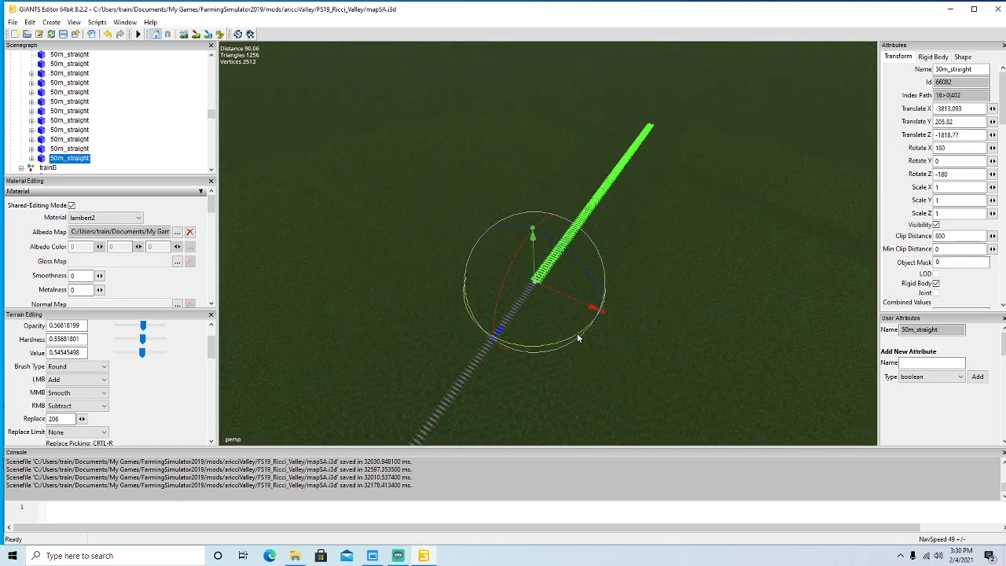
Duplicate the straight pair and join the copy to the end of the line at about Z -1718.8.
{"action": "key", "text": "ctrl+d"}
{"action": "left_click_drag", "start_coordinate": [501, 330], "coordinate": [678, 206]}
{"action": "scroll", "coordinate": [761, 155], "scroll_direction": "up", "scroll_amount": 8}
{"action": "left_click_drag", "start_coordinate": [665, 162], "coordinate": [636, 301]}
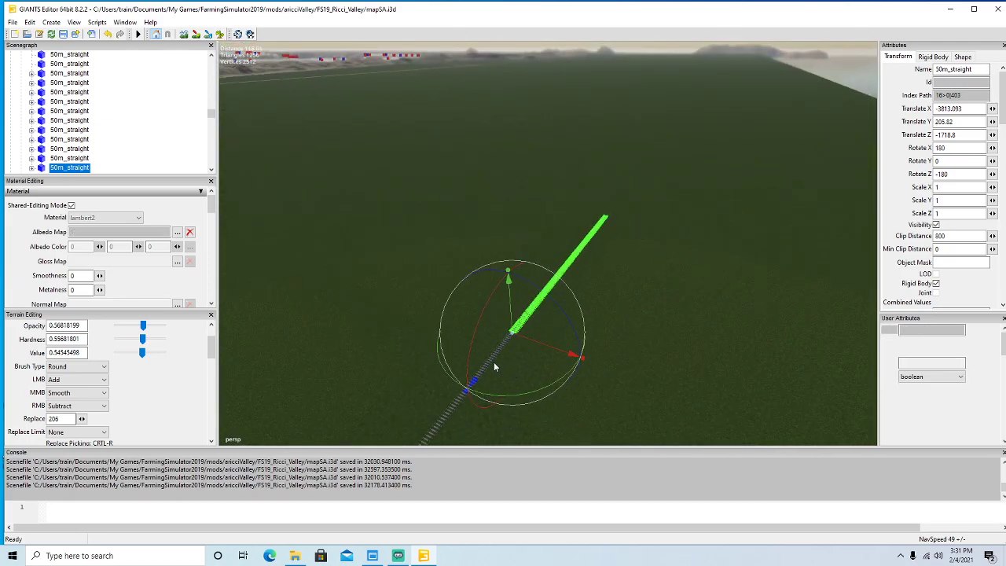
Add another duplicated straight pair and fit it flush to the track's open end at about Z -1618.7.
{"action": "key", "text": "ctrl+d"}
{"action": "left_click_drag", "start_coordinate": [490, 361], "coordinate": [742, 204]}
{"action": "scroll", "coordinate": [739, 220], "scroll_direction": "up", "scroll_amount": 3}
{"action": "left_click_drag", "start_coordinate": [733, 370], "coordinate": [734, 272], "text": "alt"}
{"action": "scroll", "coordinate": [739, 269], "scroll_direction": "down", "scroll_amount": 3}
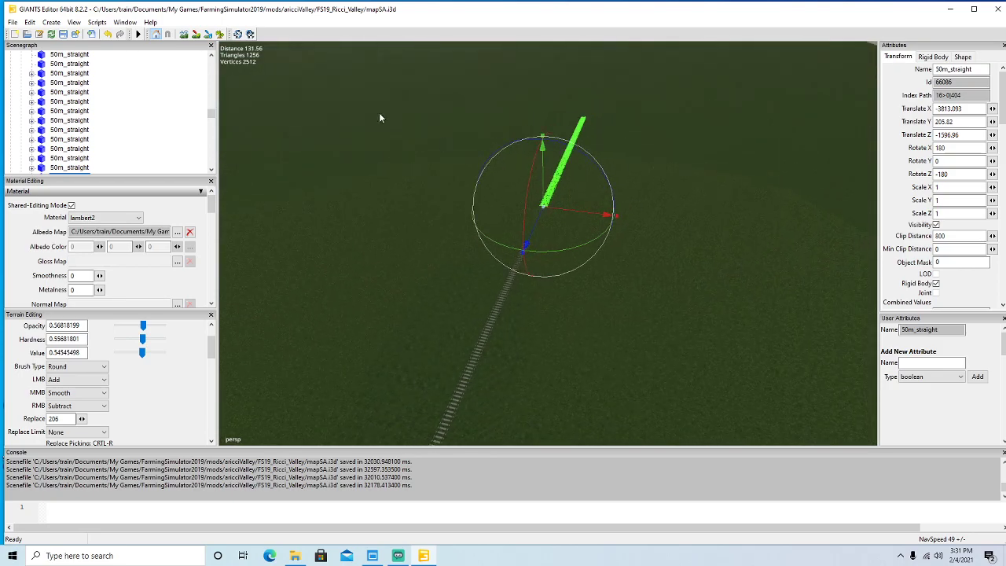
{"action": "left_click", "coordinate": [219, 34]}
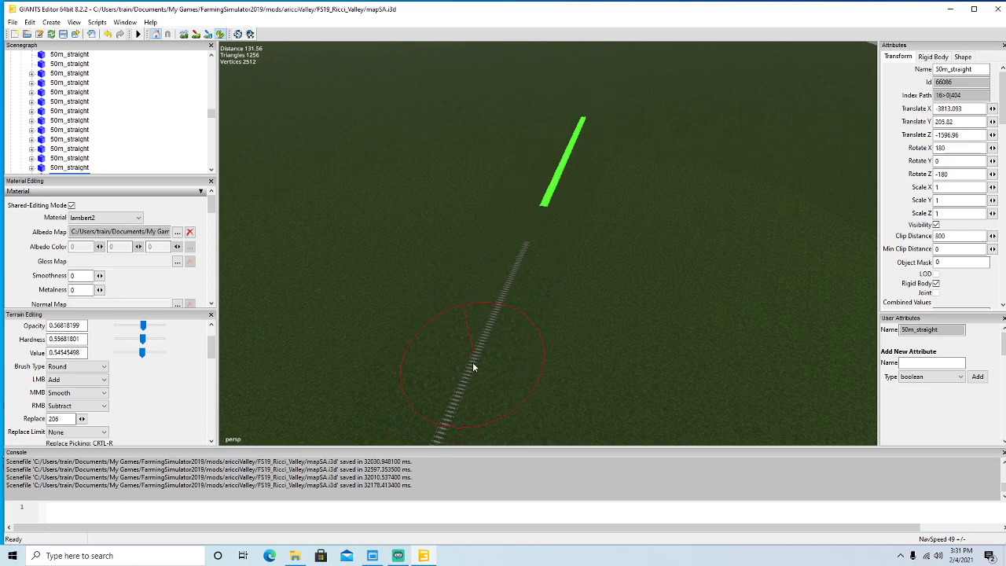
{"action": "left_click", "coordinate": [221, 34]}
{"action": "mouse_move", "coordinate": [537, 250]}
{"action": "left_mouse_down", "text": "alt"}
{"action": "mouse_move", "coordinate": [540, 287]}
{"action": "mouse_move", "coordinate": [528, 305]}
{"action": "left_mouse_up", "text": "alt"}
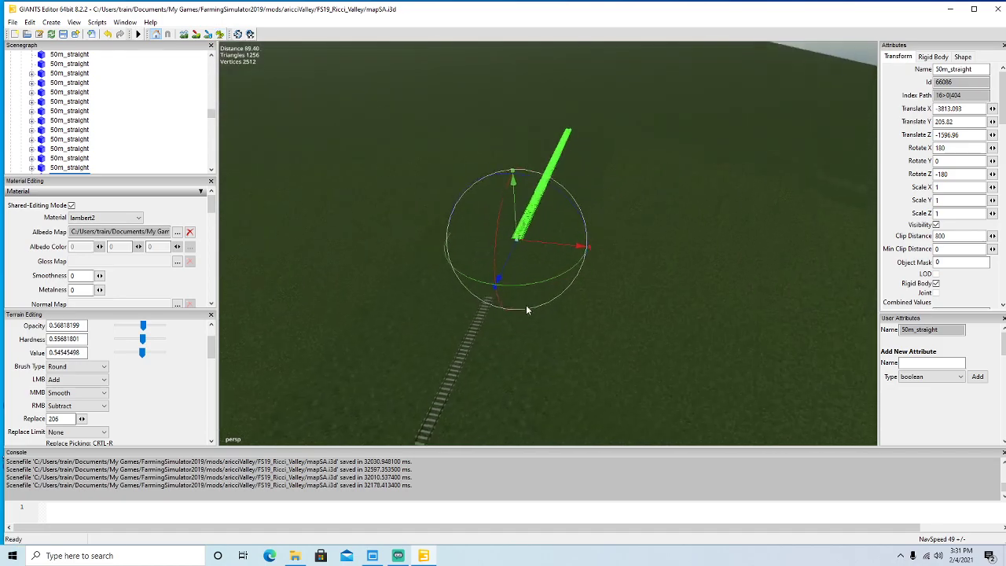
{"action": "scroll", "coordinate": [507, 311], "scroll_direction": "up", "scroll_amount": 9}
{"action": "left_click_drag", "start_coordinate": [543, 220], "coordinate": [482, 306]}
{"action": "left_click_drag", "start_coordinate": [611, 350], "coordinate": [580, 365], "text": "alt"}
{"action": "scroll", "coordinate": [580, 366], "scroll_direction": "up", "scroll_amount": 9}
{"action": "left_click_drag", "start_coordinate": [588, 231], "coordinate": [552, 268]}
{"action": "scroll", "coordinate": [695, 312], "scroll_direction": "down", "scroll_amount": 15}
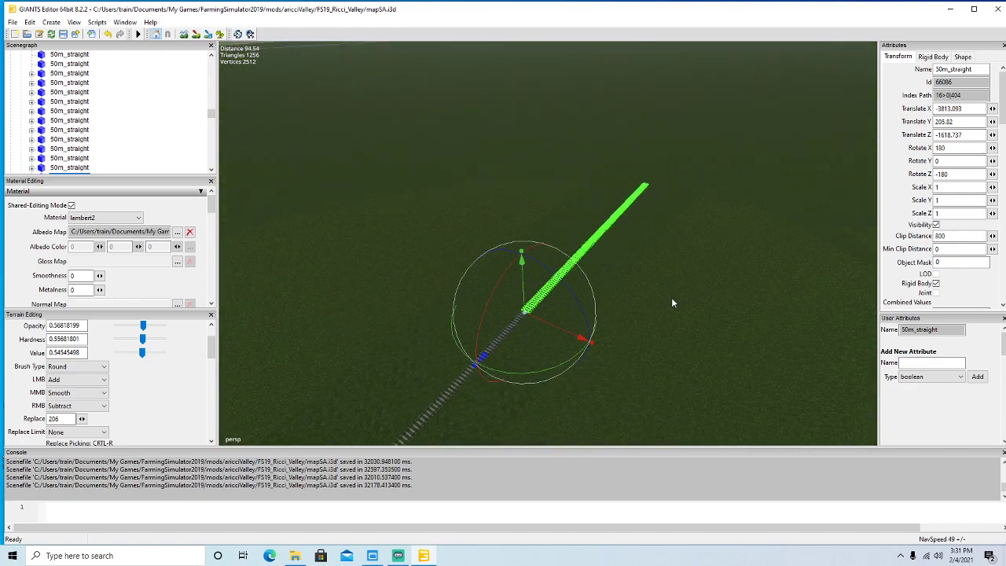
Extend the line with one more copy of the straight pair, joined at about Z -1518.7.
{"action": "key", "text": "ctrl+d"}
{"action": "left_click_drag", "start_coordinate": [510, 335], "coordinate": [809, 112]}
{"action": "left_click_drag", "start_coordinate": [726, 228], "coordinate": [701, 263], "text": "alt"}
{"action": "scroll", "coordinate": [760, 215], "scroll_direction": "up", "scroll_amount": 12}
{"action": "scroll", "coordinate": [702, 263], "scroll_direction": "up", "scroll_amount": 2}
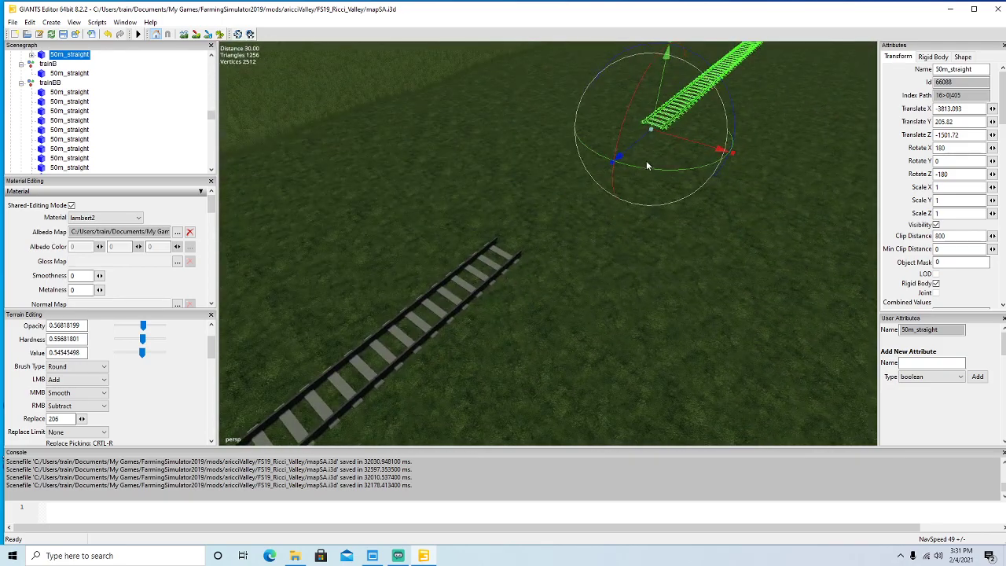
{"action": "left_click_drag", "start_coordinate": [637, 144], "coordinate": [375, 316]}
{"action": "scroll", "coordinate": [566, 330], "scroll_direction": "down", "scroll_amount": 8}
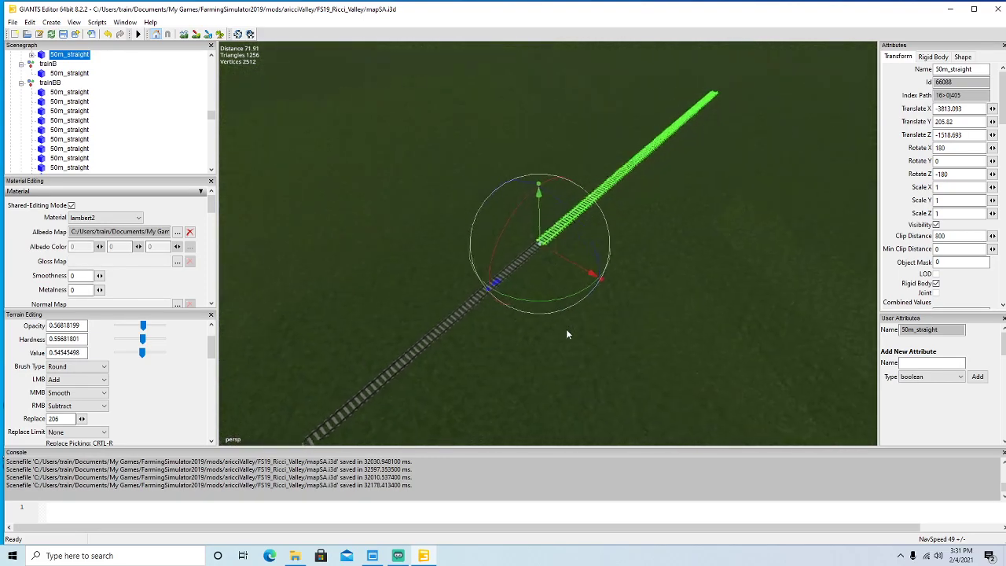
{"action": "left_click_drag", "start_coordinate": [567, 330], "coordinate": [591, 295], "text": "alt"}
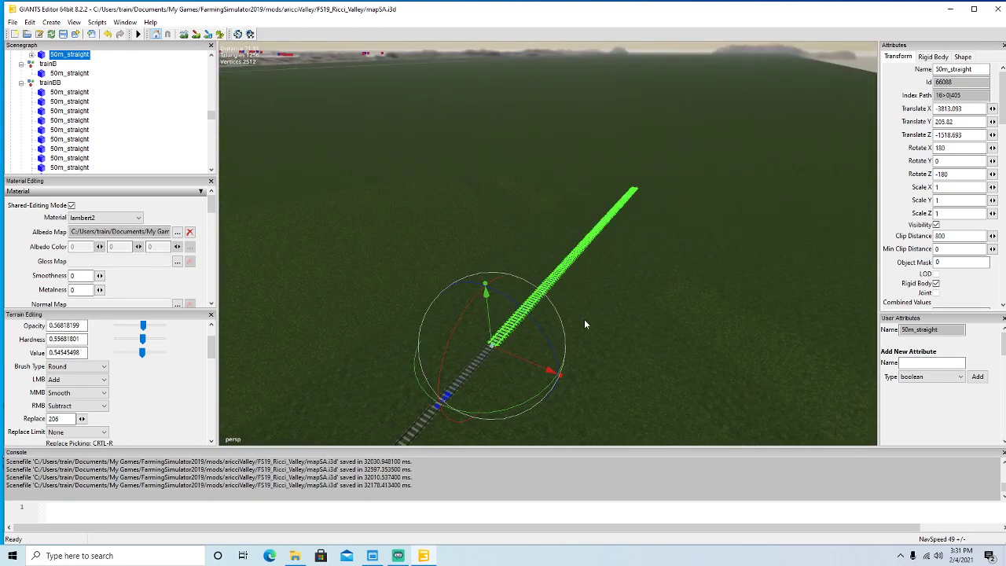
Duplicate the parented pair and move it along its length to meet the line at about Z -1418.6.
{"action": "key", "text": "ctrl+d"}
{"action": "left_click_drag", "start_coordinate": [474, 368], "coordinate": [676, 253]}
{"action": "scroll", "coordinate": [788, 183], "scroll_direction": "up", "scroll_amount": 8}
{"action": "left_click_drag", "start_coordinate": [646, 188], "coordinate": [301, 304]}
{"action": "left_click_drag", "start_coordinate": [453, 337], "coordinate": [539, 292], "text": "alt"}
{"action": "scroll", "coordinate": [467, 340], "scroll_direction": "down", "scroll_amount": 5}
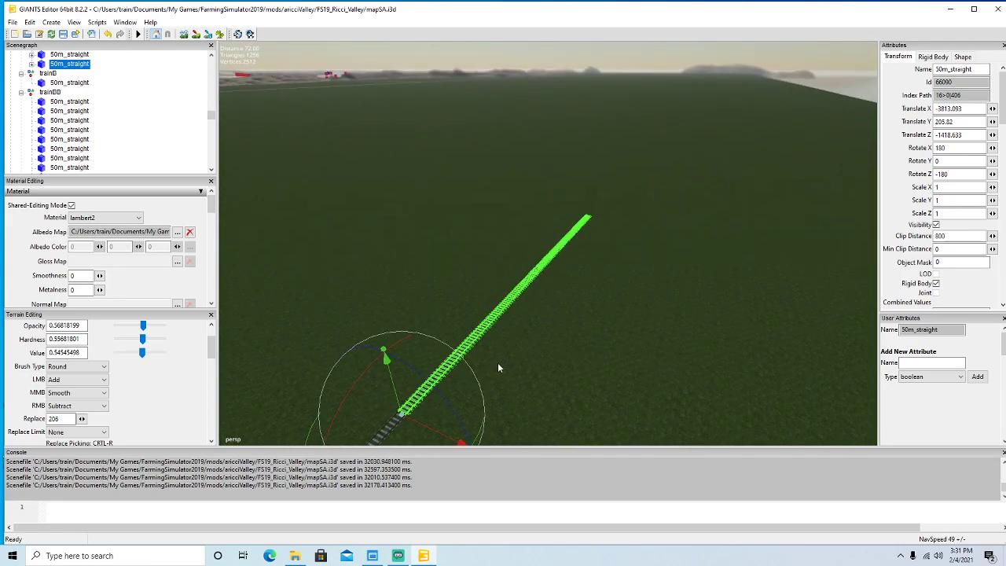
Duplicate the last straight pair and join it to the track's open end at about Z -1318.6.
{"action": "key", "text": "ctrl+d"}
{"action": "left_click_drag", "start_coordinate": [399, 426], "coordinate": [782, 156]}
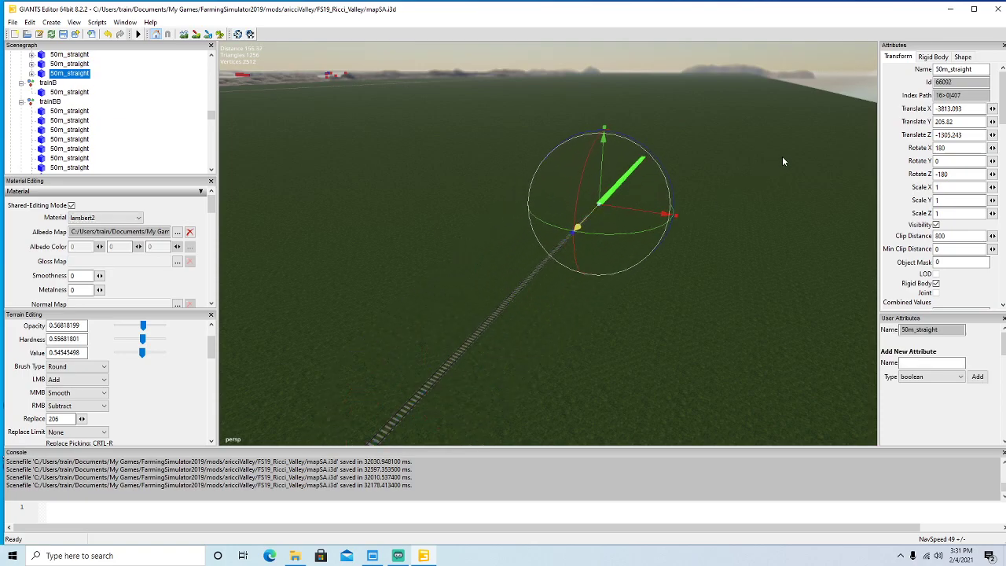
{"action": "scroll", "coordinate": [756, 221], "scroll_direction": "up", "scroll_amount": 3}
{"action": "scroll", "coordinate": [757, 222], "scroll_direction": "up", "scroll_amount": 5}
{"action": "left_click_drag", "start_coordinate": [758, 223], "coordinate": [713, 291], "text": "alt"}
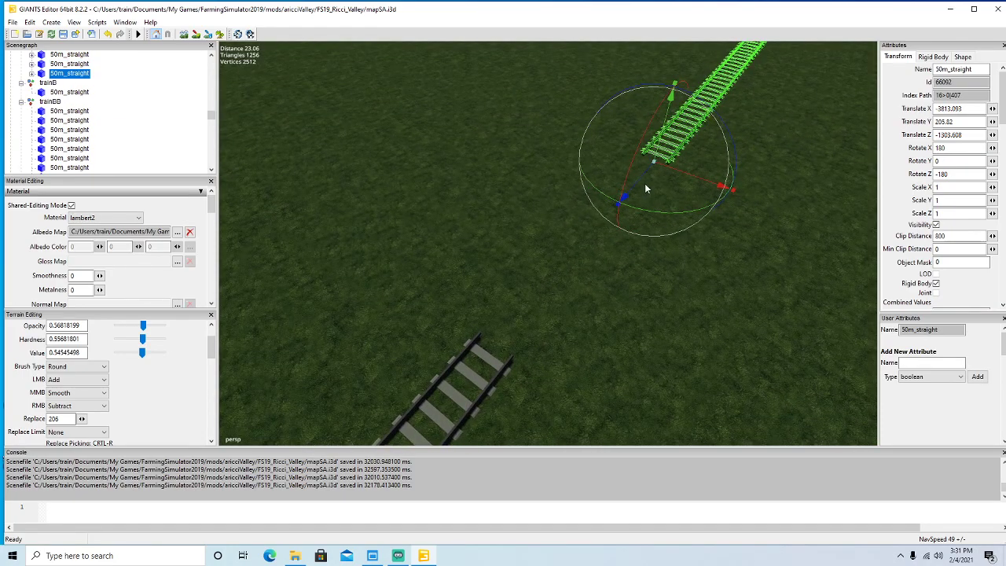
{"action": "left_click_drag", "start_coordinate": [641, 179], "coordinate": [364, 409]}
{"action": "scroll", "coordinate": [599, 385], "scroll_direction": "down", "scroll_amount": 7}
{"action": "left_click_drag", "start_coordinate": [600, 385], "coordinate": [630, 329], "text": "alt"}
{"action": "scroll", "coordinate": [630, 329], "scroll_direction": "down", "scroll_amount": 3}
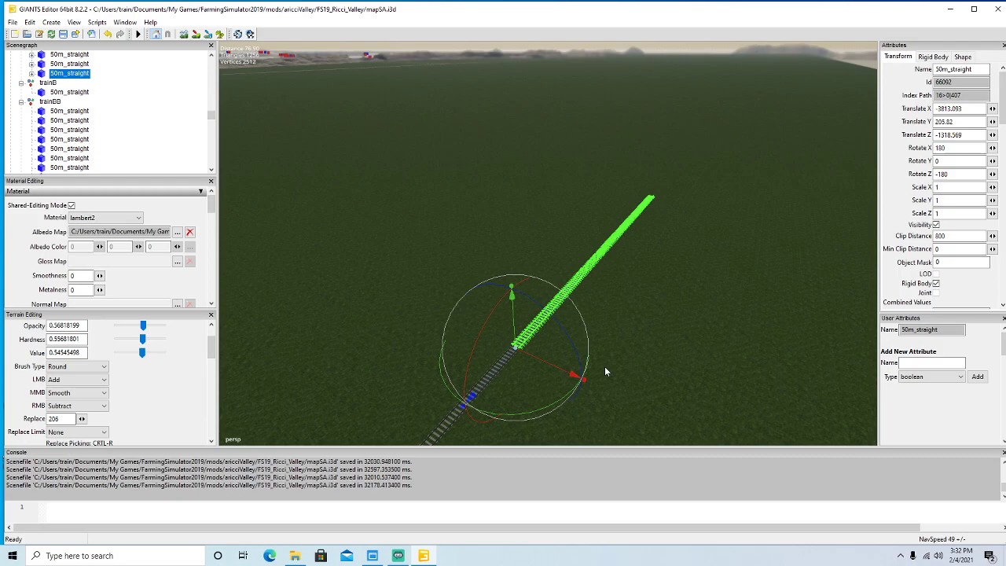
Lay one more duplicated straight pair against the end of the line at about Z -1218.5.
{"action": "key", "text": "ctrl+d"}
{"action": "scroll", "coordinate": [686, 218], "scroll_direction": "down", "scroll_amount": 3}
{"action": "left_click_drag", "start_coordinate": [687, 219], "coordinate": [852, 112]}
{"action": "left_click_drag", "start_coordinate": [745, 267], "coordinate": [697, 297], "text": "alt"}
{"action": "scroll", "coordinate": [778, 263], "scroll_direction": "up", "scroll_amount": 5}
{"action": "scroll", "coordinate": [791, 245], "scroll_direction": "up", "scroll_amount": 3}
{"action": "left_click_drag", "start_coordinate": [771, 164], "coordinate": [316, 407]}
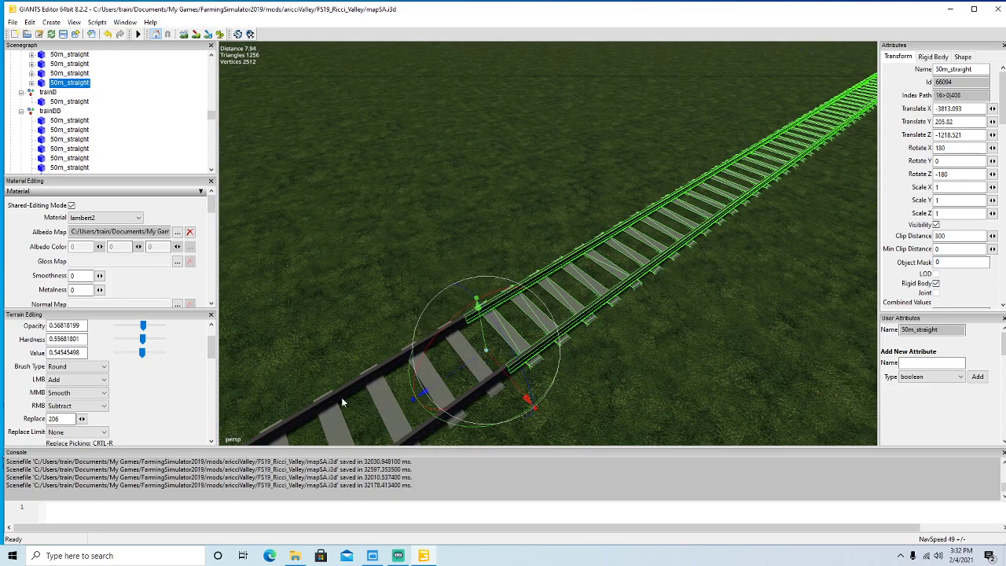
{"action": "scroll", "coordinate": [532, 352], "scroll_direction": "down", "scroll_amount": 8}
{"action": "left_click_drag", "start_coordinate": [531, 352], "coordinate": [588, 319], "text": "alt"}
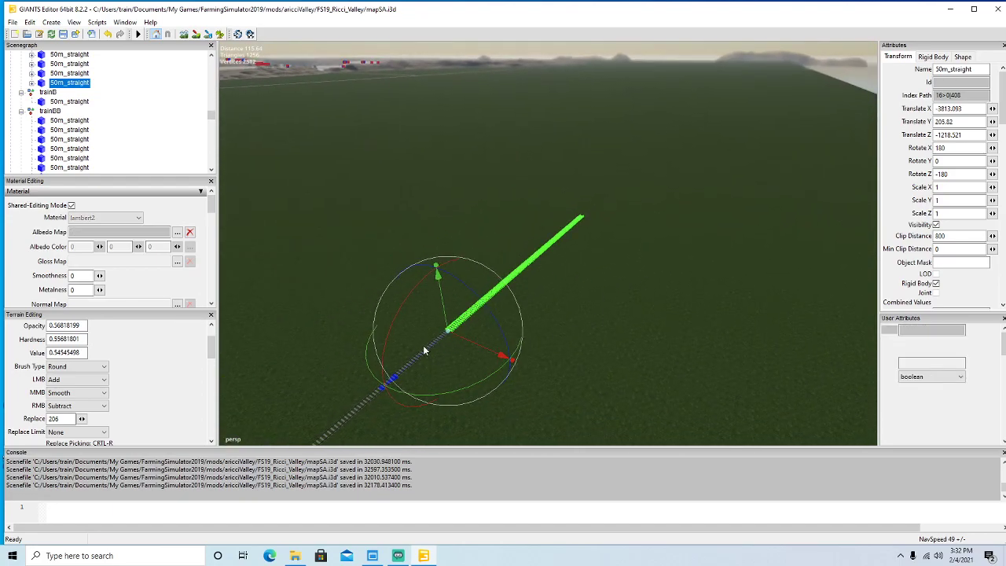
Extend the track with another copy of the straight pair, joined at about Z -1118.5.
{"action": "key", "text": "ctrl+d"}
{"action": "left_click_drag", "start_coordinate": [427, 350], "coordinate": [708, 184]}
{"action": "mouse_move", "coordinate": [681, 288]}
{"action": "left_mouse_down", "text": "alt"}
{"action": "mouse_move", "coordinate": [700, 261]}
{"action": "mouse_move", "coordinate": [687, 282]}
{"action": "mouse_move", "coordinate": [702, 284]}
{"action": "mouse_move", "coordinate": [683, 302]}
{"action": "left_mouse_up", "text": "alt"}
{"action": "scroll", "coordinate": [699, 261], "scroll_direction": "up", "scroll_amount": 3}
{"action": "scroll", "coordinate": [702, 283], "scroll_direction": "up", "scroll_amount": 4}
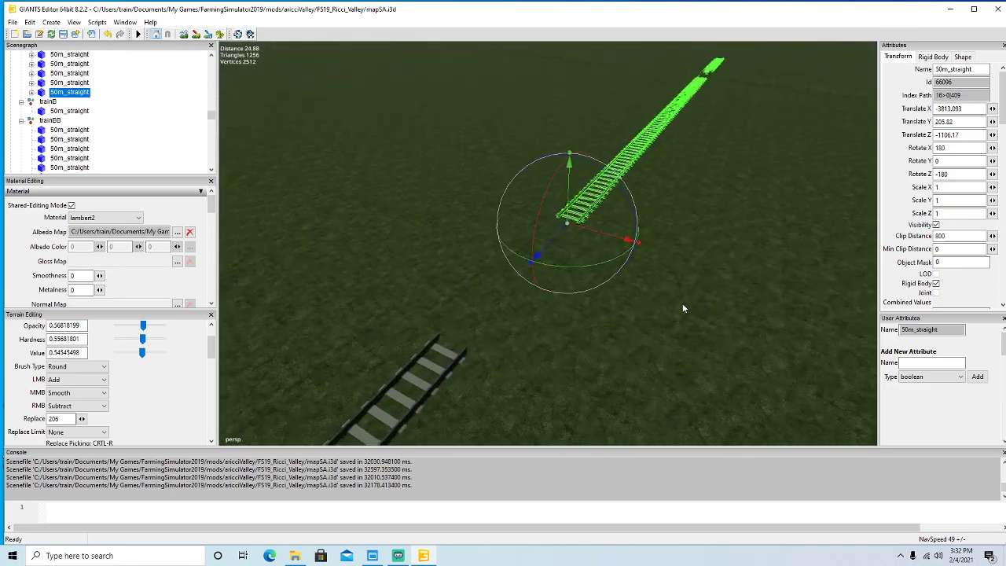
{"action": "left_click_drag", "start_coordinate": [560, 232], "coordinate": [381, 398]}
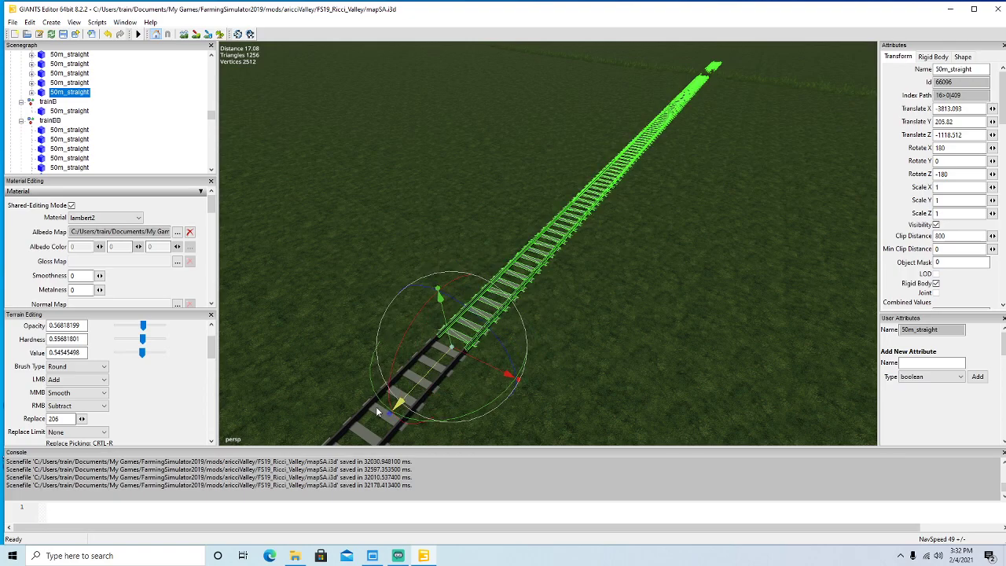
{"action": "scroll", "coordinate": [563, 362], "scroll_direction": "down", "scroll_amount": 3}
{"action": "left_click_drag", "start_coordinate": [563, 362], "coordinate": [600, 339], "text": "alt"}
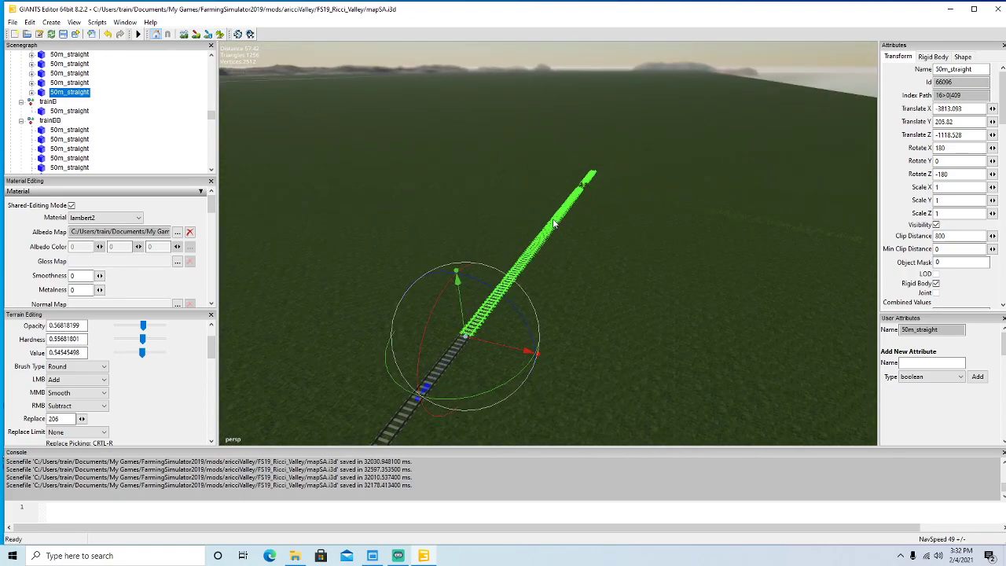
{"action": "left_click", "coordinate": [221, 35]}
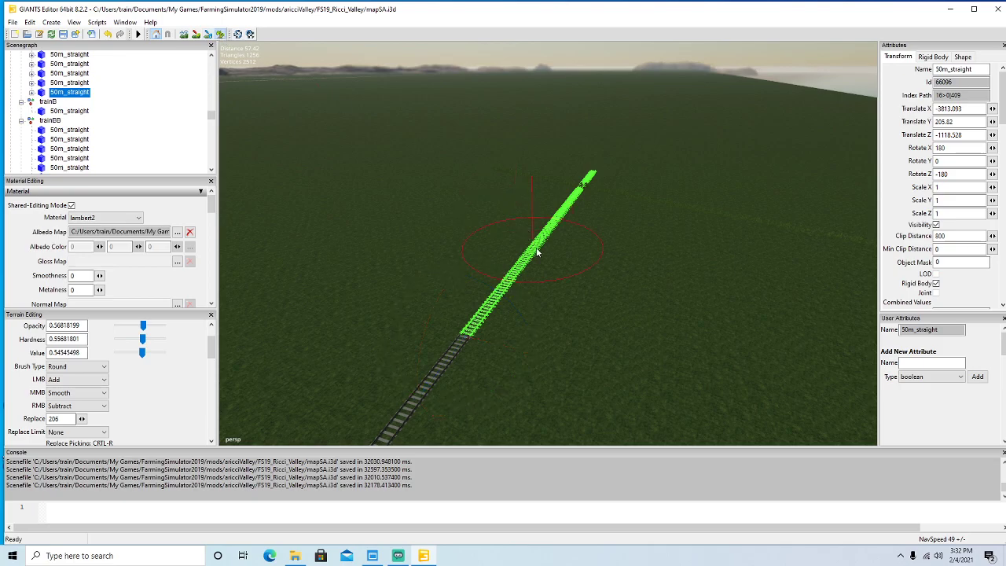
{"action": "left_click", "coordinate": [221, 35]}
{"action": "left_click_drag", "start_coordinate": [609, 251], "coordinate": [603, 266], "text": "alt"}
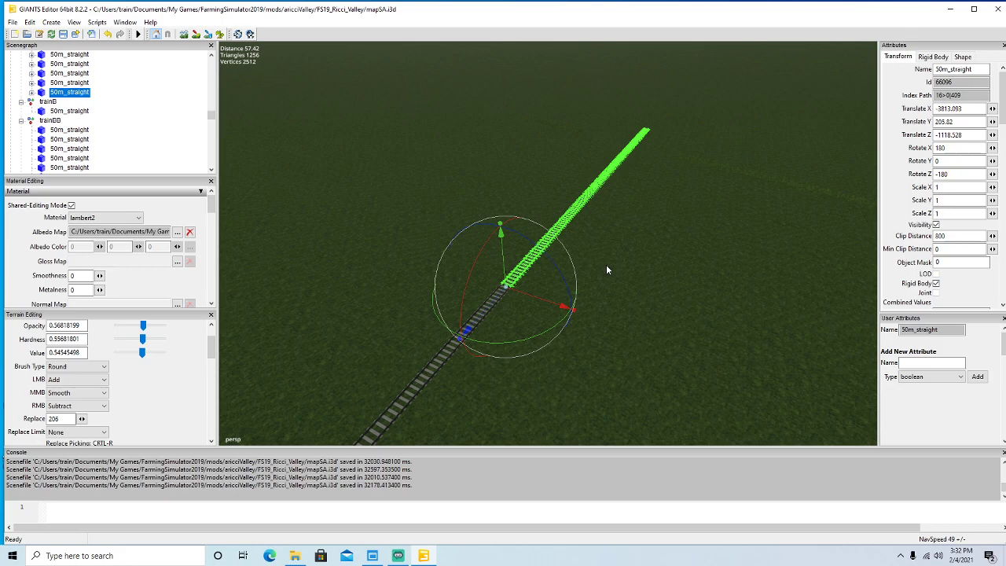
Duplicate the straight pair again and fit the copy to the line's end at about Z -1018.4.
{"action": "key", "text": "ctrl+d"}
{"action": "left_click_drag", "start_coordinate": [496, 300], "coordinate": [861, 42]}
{"action": "left_click_drag", "start_coordinate": [662, 198], "coordinate": [667, 261], "text": "alt"}
{"action": "scroll", "coordinate": [733, 158], "scroll_direction": "up", "scroll_amount": 2}
{"action": "scroll", "coordinate": [721, 135], "scroll_direction": "up", "scroll_amount": 6}
{"action": "left_click_drag", "start_coordinate": [512, 323], "coordinate": [683, 309]}
{"action": "scroll", "coordinate": [574, 256], "scroll_direction": "up", "scroll_amount": 3}
{"action": "scroll", "coordinate": [673, 332], "scroll_direction": "down", "scroll_amount": 6}
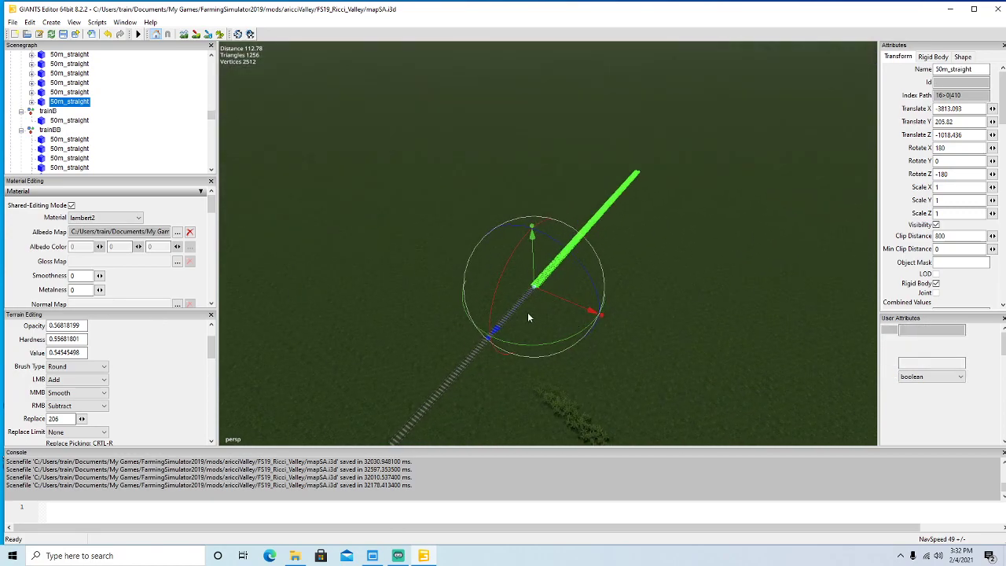
Add a further copy of the straight pair to the line, joining it at about Z -918.3.
{"action": "key", "text": "ctrl+d"}
{"action": "scroll", "coordinate": [700, 162], "scroll_direction": "down", "scroll_amount": 3}
{"action": "left_click_drag", "start_coordinate": [700, 162], "coordinate": [698, 247], "text": "alt"}
{"action": "scroll", "coordinate": [698, 250], "scroll_direction": "up", "scroll_amount": 5}
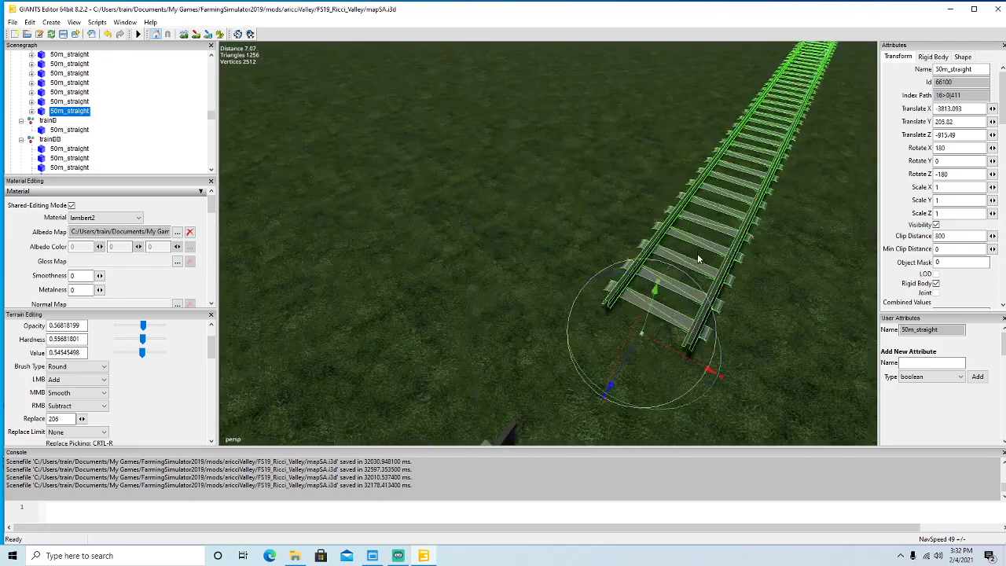
{"action": "scroll", "coordinate": [675, 339], "scroll_direction": "up", "scroll_amount": 2}
{"action": "left_click_drag", "start_coordinate": [658, 294], "coordinate": [555, 394]}
{"action": "scroll", "coordinate": [736, 315], "scroll_direction": "down", "scroll_amount": 6}
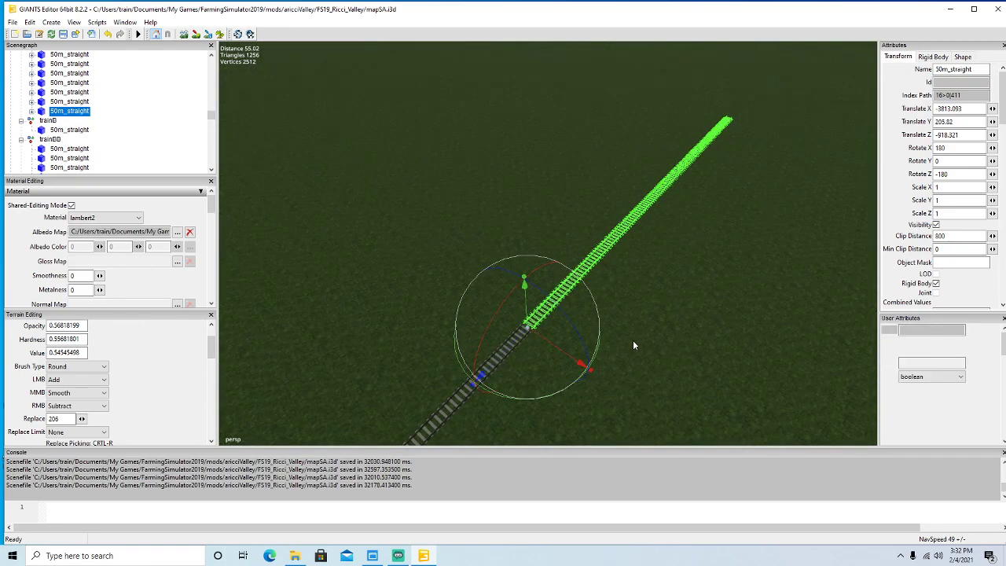
Duplicate the parented pair once more and close the gap to the track at about Z -818.2.
{"action": "key", "text": "ctrl+d"}
{"action": "scroll", "coordinate": [777, 170], "scroll_direction": "down", "scroll_amount": 2}
{"action": "left_click_drag", "start_coordinate": [776, 169], "coordinate": [936, 70]}
{"action": "key", "text": "f"}
{"action": "left_click_drag", "start_coordinate": [794, 166], "coordinate": [736, 247], "text": "alt"}
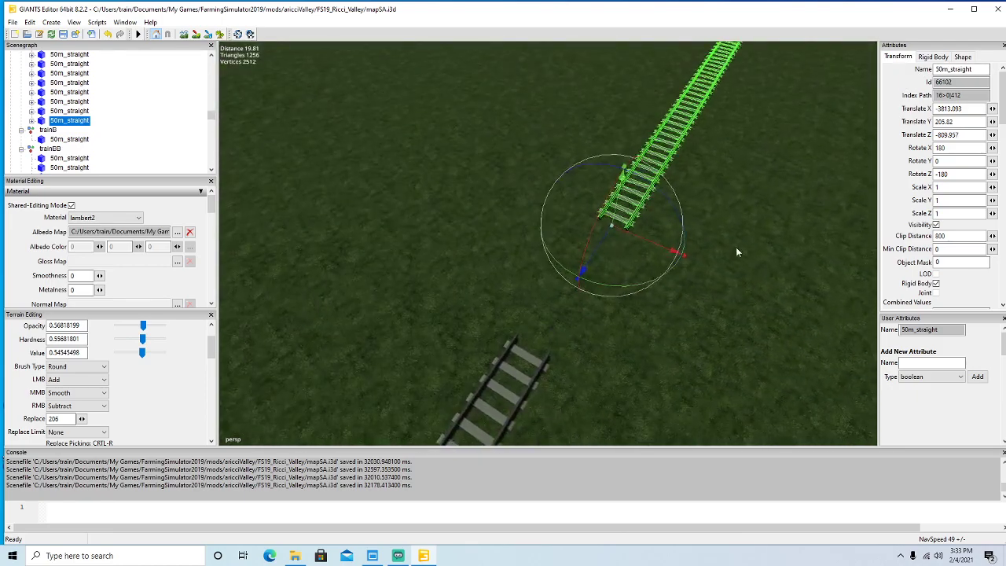
{"action": "left_click_drag", "start_coordinate": [605, 241], "coordinate": [477, 398]}
{"action": "scroll", "coordinate": [695, 332], "scroll_direction": "down", "scroll_amount": 5}
{"action": "left_click_drag", "start_coordinate": [696, 333], "coordinate": [710, 296], "text": "alt"}
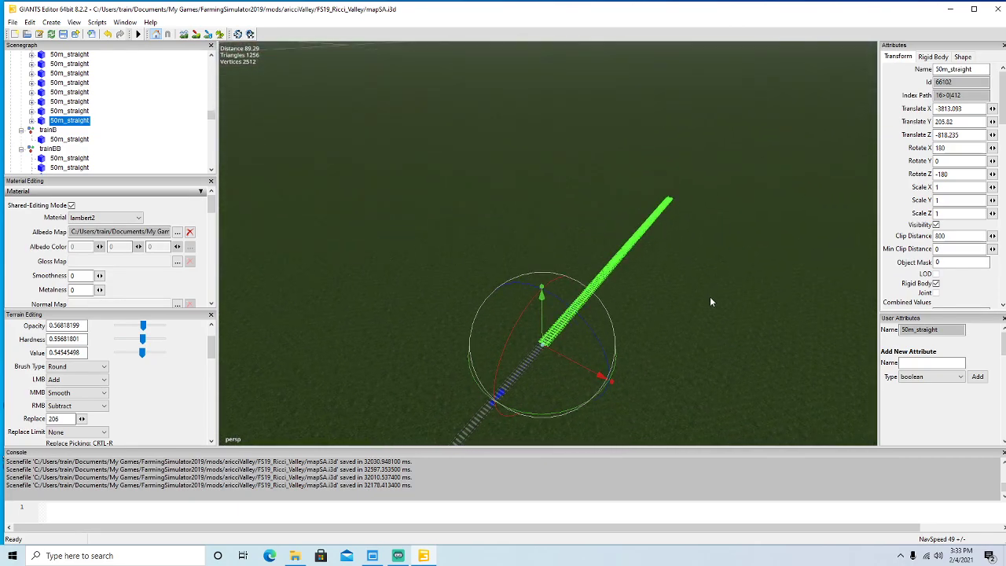
Continue the line with a duplicated straight pair, joined to the open end at about Z -718.1.
{"action": "key", "text": "ctrl+d"}
{"action": "left_click_drag", "start_coordinate": [500, 393], "coordinate": [533, 307]}
{"action": "scroll", "coordinate": [829, 228], "scroll_direction": "up", "scroll_amount": 5}
{"action": "scroll", "coordinate": [810, 240], "scroll_direction": "up", "scroll_amount": 5}
{"action": "left_click_drag", "start_coordinate": [467, 223], "coordinate": [469, 295]}
{"action": "scroll", "coordinate": [519, 285], "scroll_direction": "down", "scroll_amount": 3}
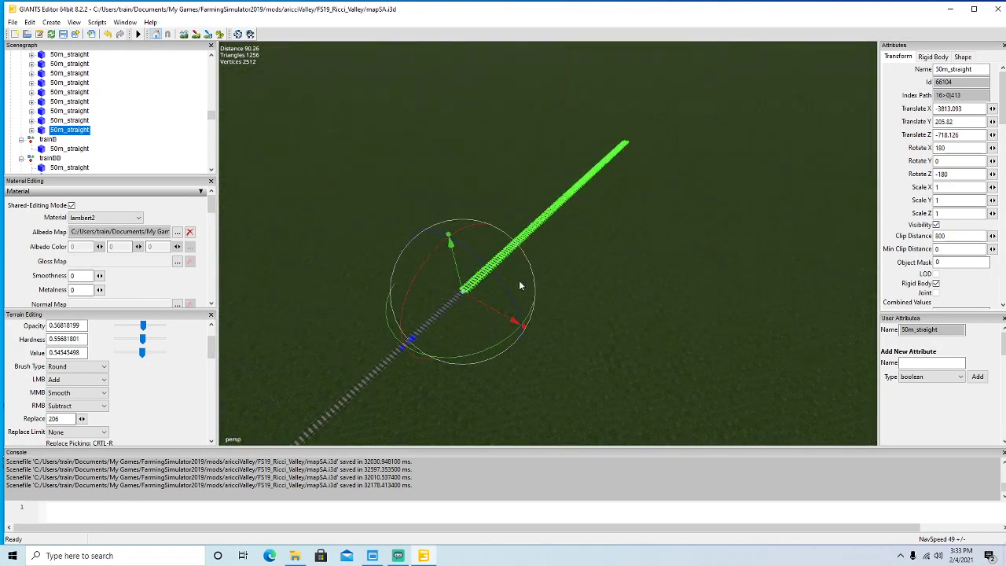
Duplicate the newest straight pair and slide the copy onto the end of the line at about Z -618.1.
{"action": "key", "text": "ctrl+d"}
{"action": "left_click_drag", "start_coordinate": [439, 318], "coordinate": [725, 183]}
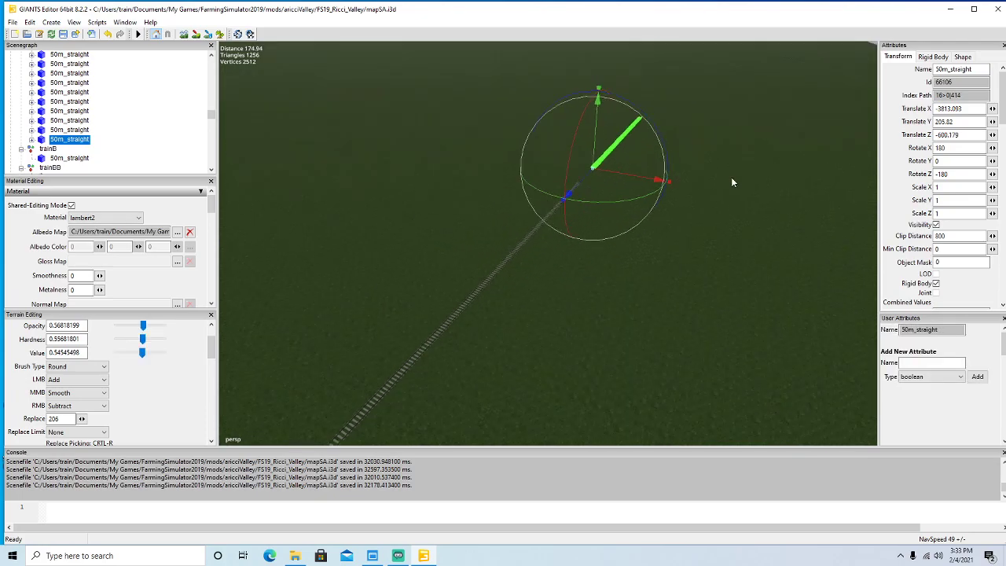
{"action": "scroll", "coordinate": [726, 189], "scroll_direction": "up", "scroll_amount": 10}
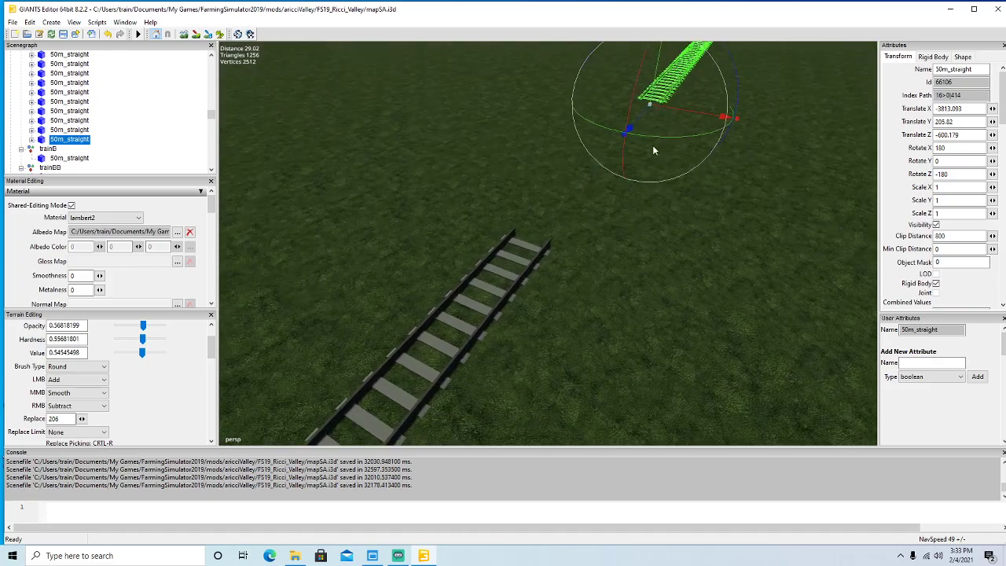
{"action": "left_click_drag", "start_coordinate": [641, 124], "coordinate": [366, 374]}
{"action": "scroll", "coordinate": [638, 307], "scroll_direction": "down", "scroll_amount": 12}
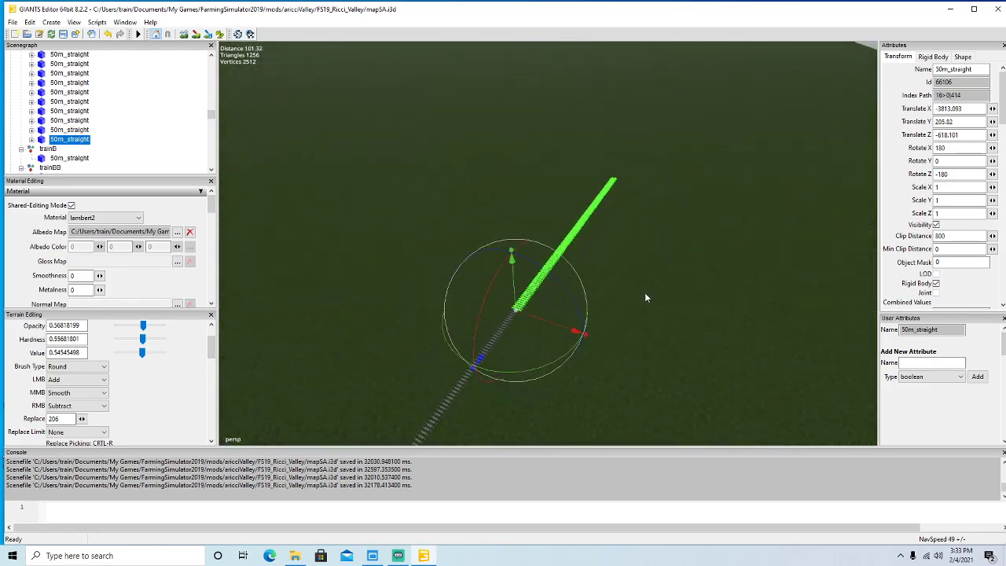
{"action": "scroll", "coordinate": [645, 282], "scroll_direction": "up", "scroll_amount": 5}
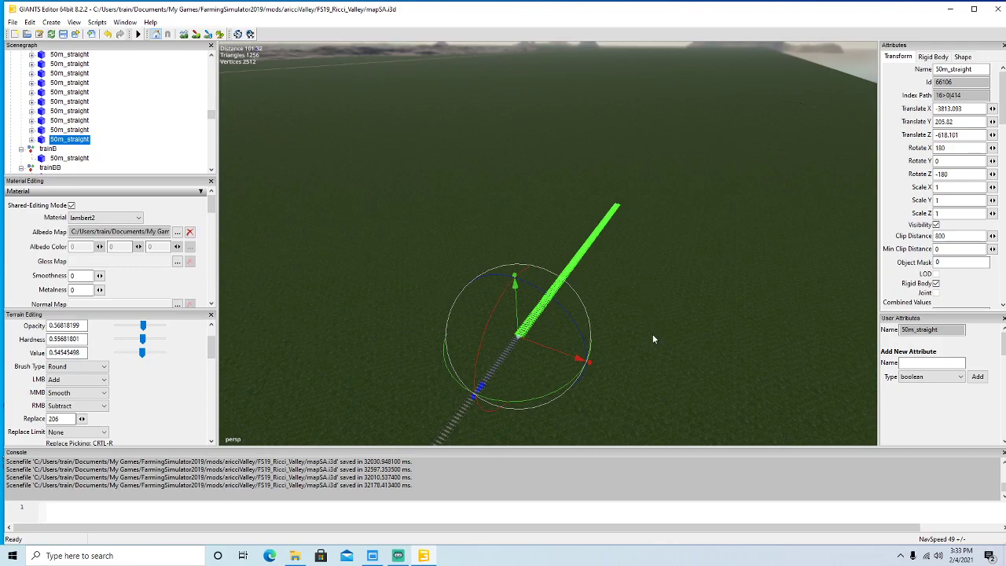
Add another copy of the straight pair and align its rails with the track's end at about Z -518.0.
{"action": "key", "text": "ctrl+d"}
{"action": "left_click_drag", "start_coordinate": [501, 361], "coordinate": [798, 115]}
{"action": "left_click_drag", "start_coordinate": [799, 115], "coordinate": [748, 261], "text": "alt"}
{"action": "left_click", "coordinate": [221, 33]}
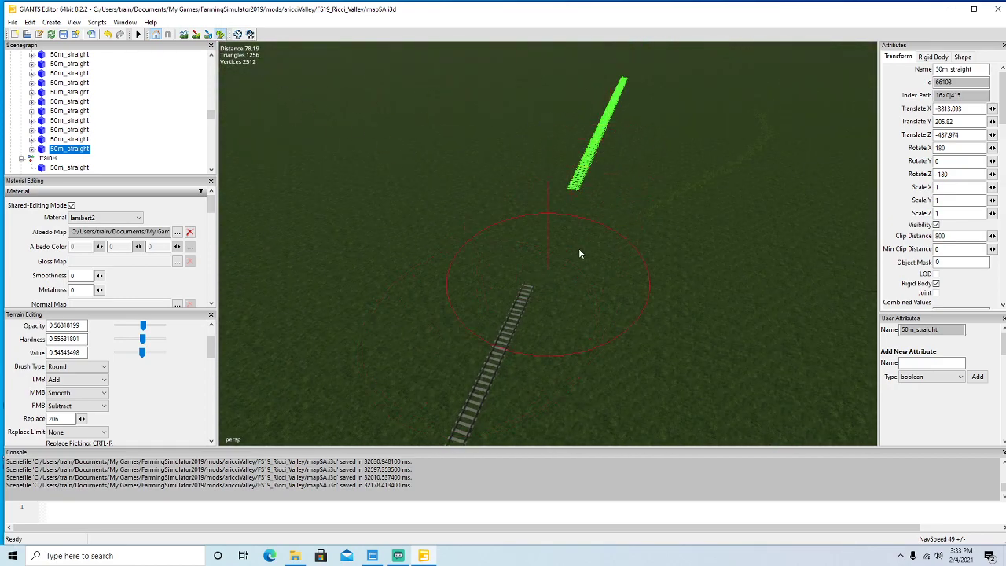
{"action": "key", "text": "e"}
{"action": "left_click_drag", "start_coordinate": [569, 204], "coordinate": [488, 365]}
{"action": "scroll", "coordinate": [631, 337], "scroll_direction": "up", "scroll_amount": 4}
{"action": "left_click_drag", "start_coordinate": [630, 336], "coordinate": [651, 322], "text": "alt"}
{"action": "scroll", "coordinate": [649, 321], "scroll_direction": "up", "scroll_amount": 5}
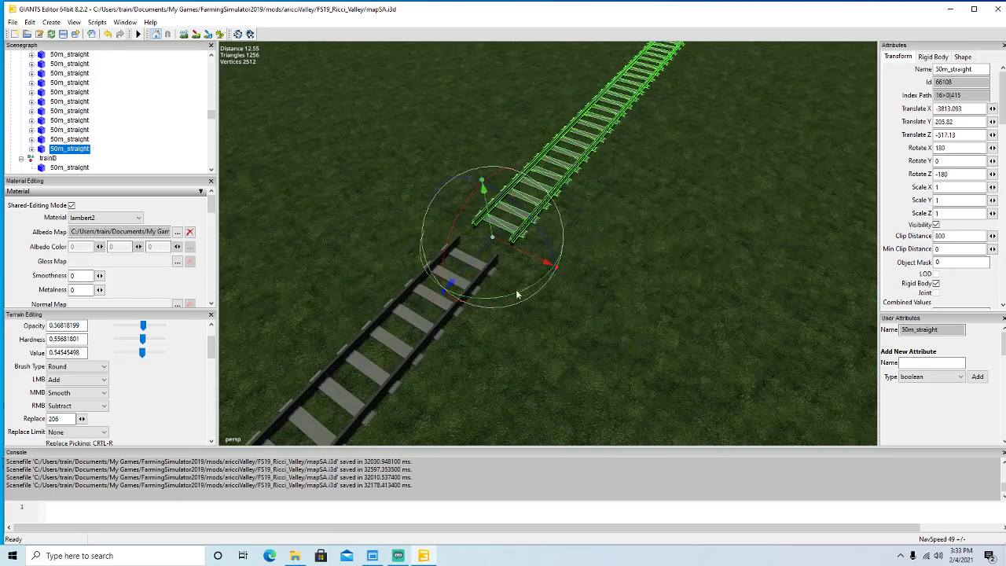
{"action": "left_click_drag", "start_coordinate": [486, 261], "coordinate": [457, 263]}
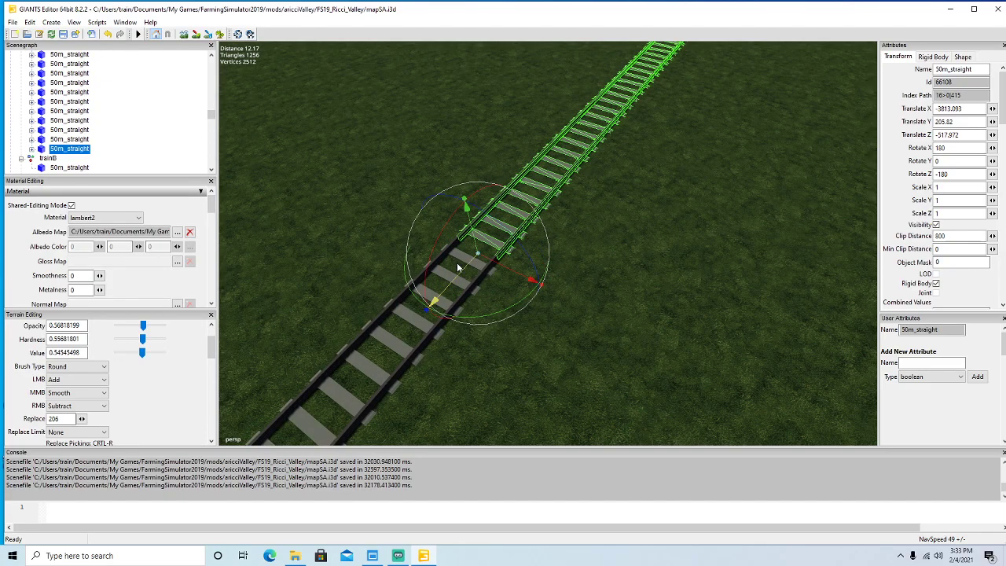
{"action": "scroll", "coordinate": [685, 279], "scroll_direction": "down", "scroll_amount": 6}
{"action": "scroll", "coordinate": [719, 223], "scroll_direction": "down", "scroll_amount": 3}
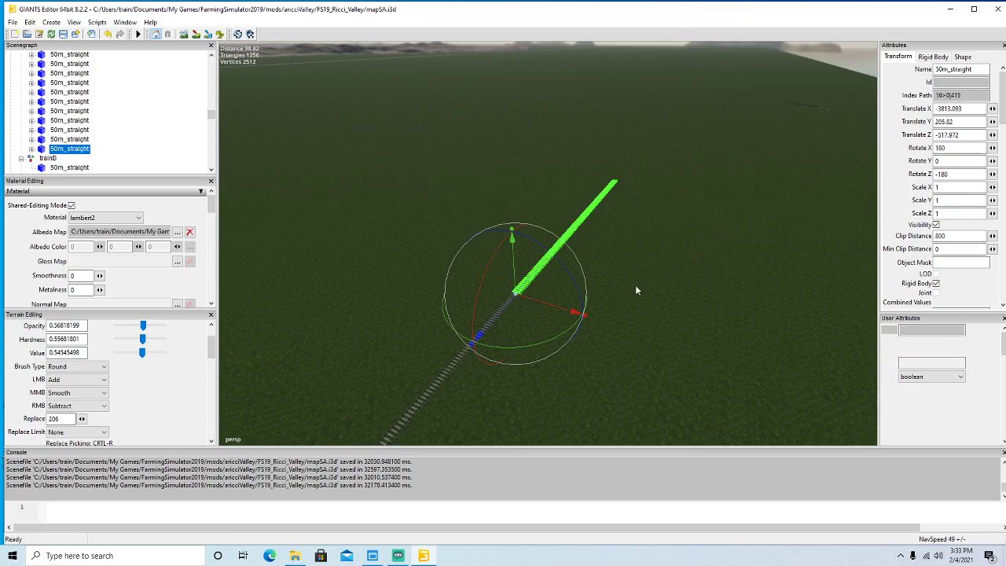
Extend the line with one more duplicated straight pair, fitted at about Z -417.9.
{"action": "key", "text": "ctrl+d"}
{"action": "left_click_drag", "start_coordinate": [500, 318], "coordinate": [525, 309]}
{"action": "scroll", "coordinate": [771, 175], "scroll_direction": "up", "scroll_amount": 5}
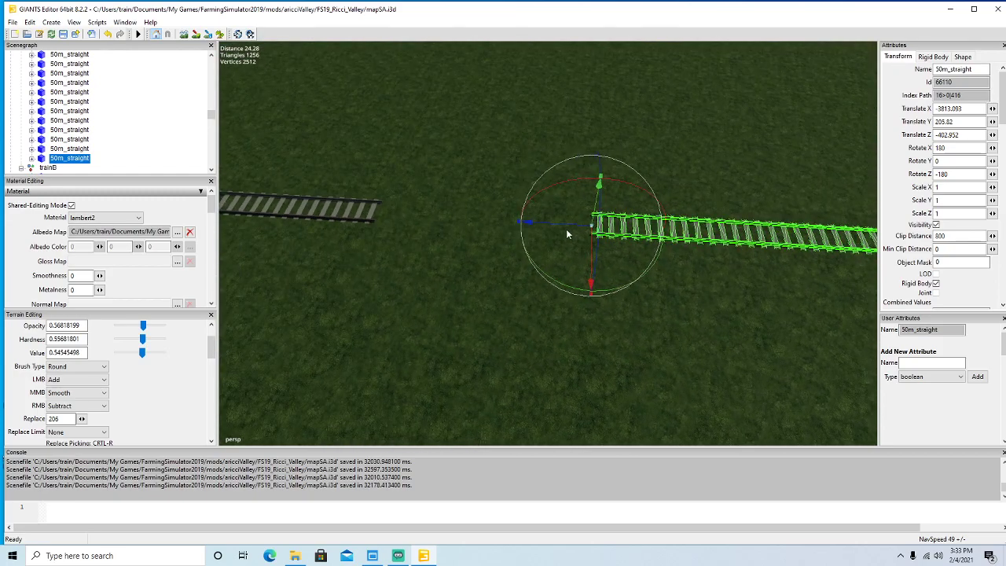
{"action": "left_click_drag", "start_coordinate": [569, 223], "coordinate": [320, 212]}
{"action": "left_click_drag", "start_coordinate": [400, 299], "coordinate": [578, 322], "text": "alt"}
{"action": "scroll", "coordinate": [564, 266], "scroll_direction": "down", "scroll_amount": 3}
Extend the line with another duplicated straight pair, joined to the open end at about Z -317.7.
{"action": "key", "text": "ctrl+d"}
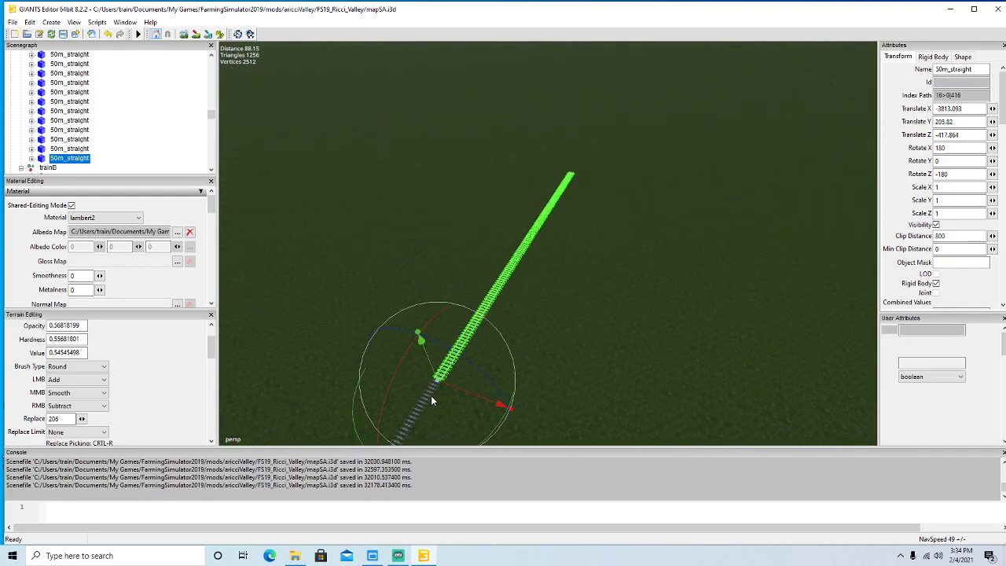
{"action": "left_click_drag", "start_coordinate": [427, 397], "coordinate": [747, 123]}
{"action": "left_click_drag", "start_coordinate": [747, 124], "coordinate": [410, 227], "text": "alt"}
{"action": "scroll", "coordinate": [758, 179], "scroll_direction": "up", "scroll_amount": 3}
{"action": "scroll", "coordinate": [757, 180], "scroll_direction": "up", "scroll_amount": 5}
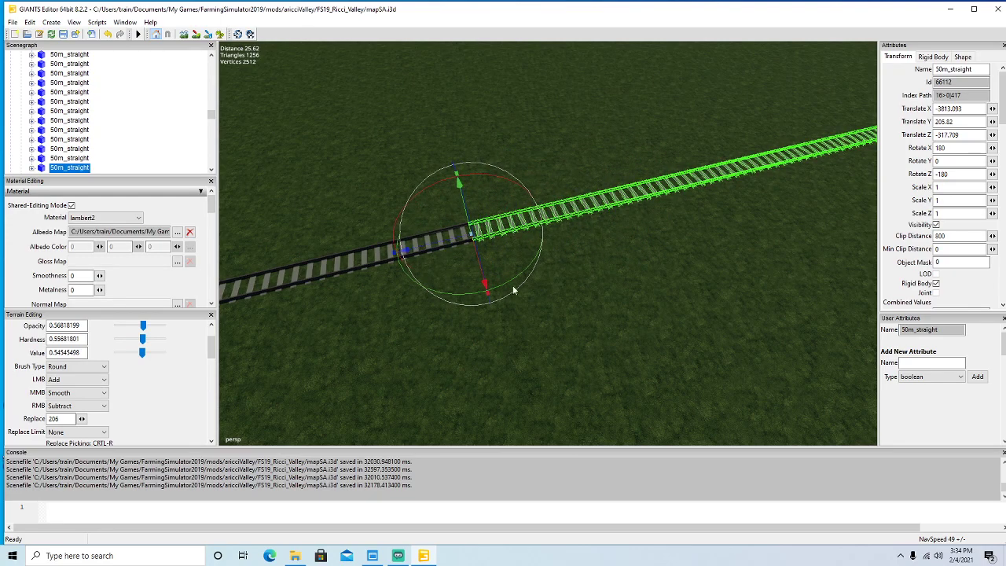
{"action": "left_click_drag", "start_coordinate": [514, 291], "coordinate": [680, 293], "text": "alt"}
{"action": "scroll", "coordinate": [732, 202], "scroll_direction": "up", "scroll_amount": 3}
Slide the 50m_90deg_right curve along X toward the line's path, to about X -3786.2.
{"action": "left_click", "coordinate": [576, 322]}
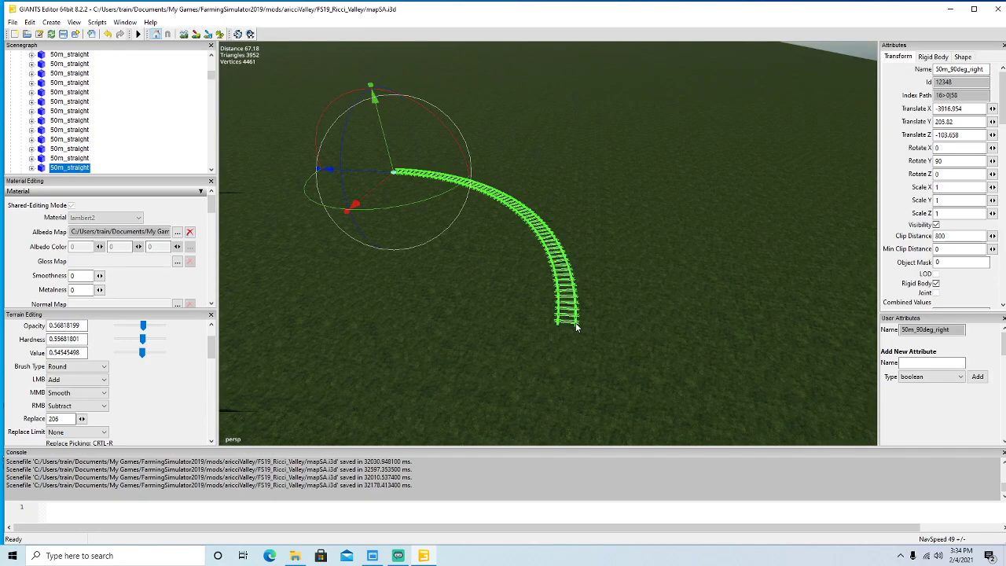
{"action": "scroll", "coordinate": [232, 142], "scroll_direction": "up", "scroll_amount": 5}
{"action": "left_click_drag", "start_coordinate": [233, 143], "coordinate": [149, 130]}
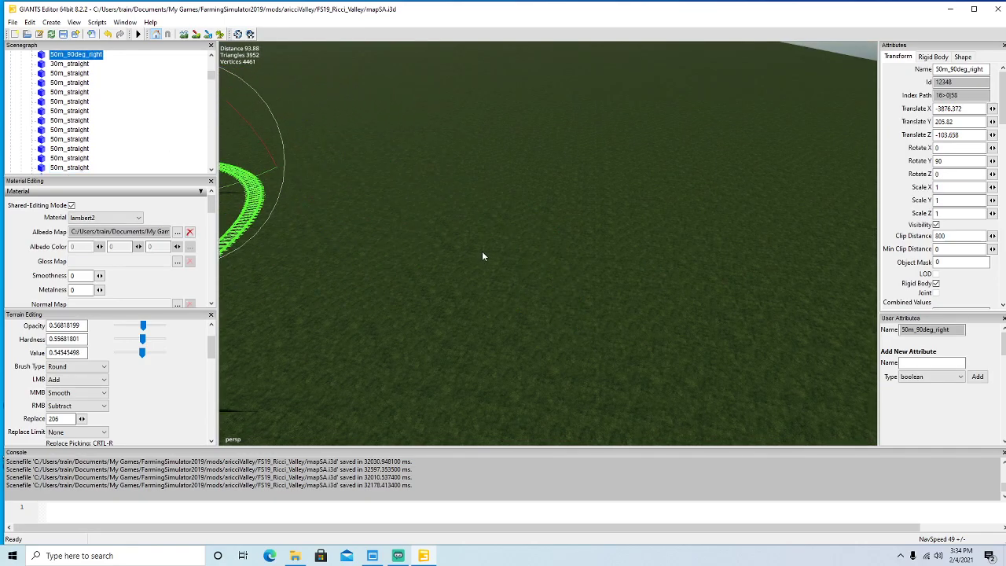
{"action": "left_click_drag", "start_coordinate": [486, 252], "coordinate": [407, 245], "text": "alt"}
{"action": "left_click_drag", "start_coordinate": [427, 189], "coordinate": [344, 168]}
{"action": "left_click_drag", "start_coordinate": [478, 236], "coordinate": [554, 262], "text": "alt"}
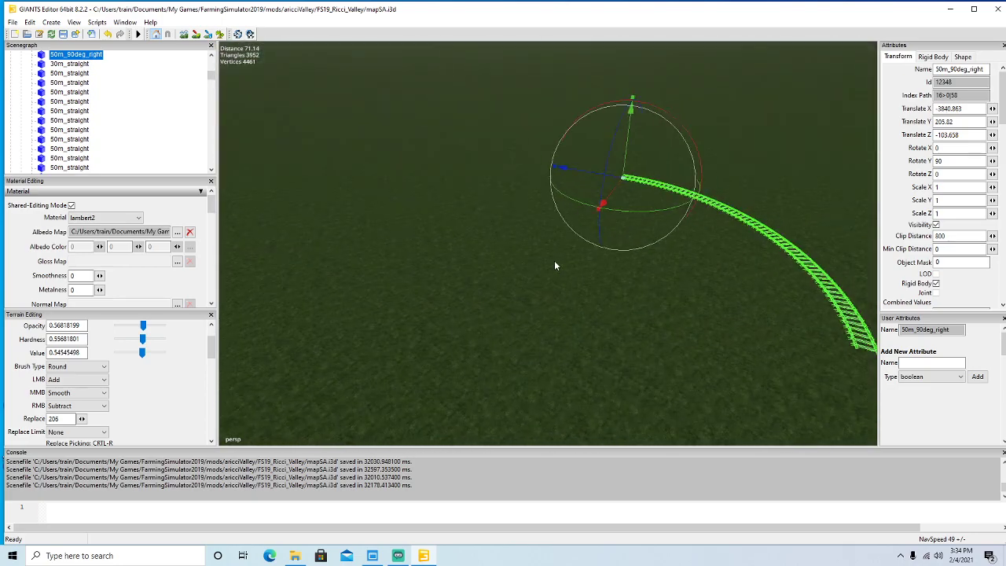
{"action": "scroll", "coordinate": [554, 262], "scroll_direction": "down", "scroll_amount": 2}
{"action": "left_click_drag", "start_coordinate": [572, 189], "coordinate": [428, 160]}
{"action": "left_click_drag", "start_coordinate": [578, 262], "coordinate": [509, 283], "text": "alt"}
{"action": "left_click_drag", "start_coordinate": [642, 120], "coordinate": [618, 106]}
{"action": "left_click_drag", "start_coordinate": [659, 244], "coordinate": [580, 264], "text": "alt"}
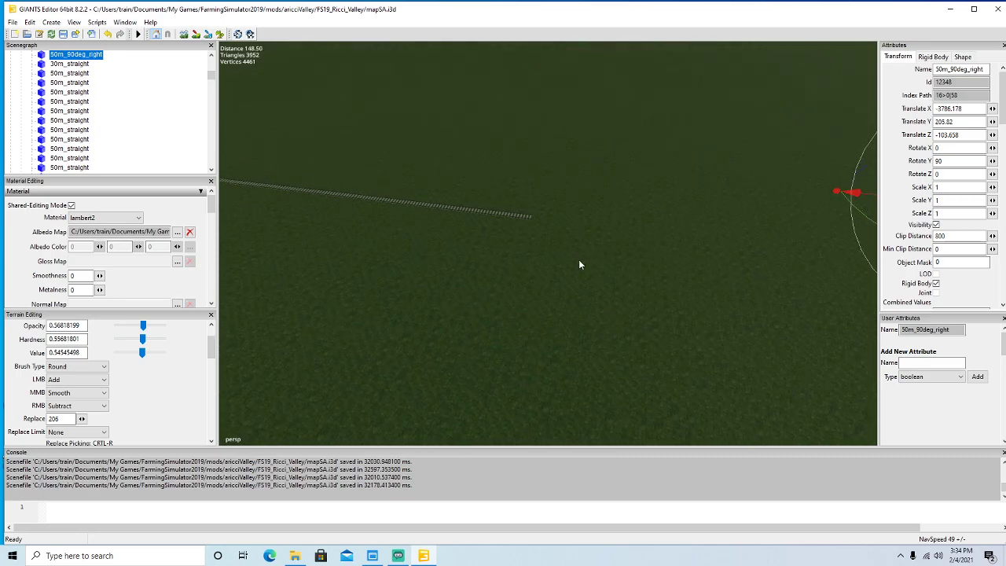
Duplicate the nested 50m_straight of the last pair and fit the copy onto the line's end at about local Z -100.0.
{"action": "left_click", "coordinate": [476, 211]}
{"action": "left_click", "coordinate": [43, 103]}
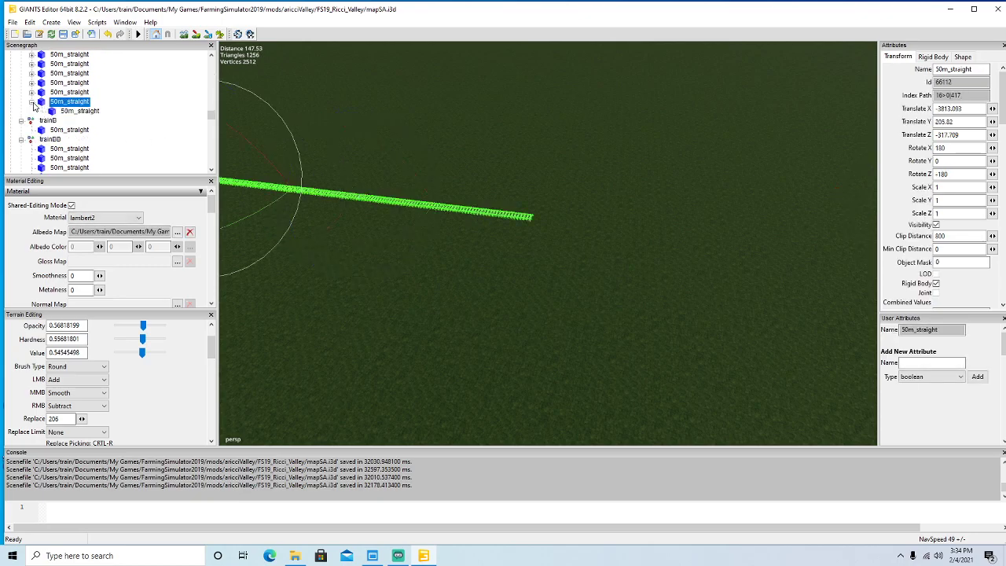
{"action": "left_click", "coordinate": [32, 102]}
{"action": "left_click_drag", "start_coordinate": [401, 288], "coordinate": [438, 298], "text": "alt"}
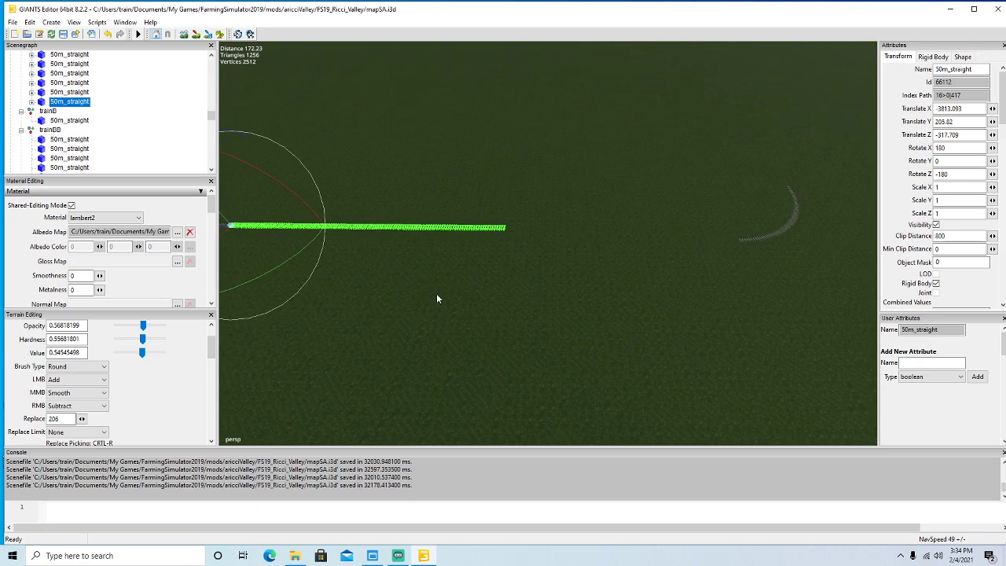
{"action": "left_click", "coordinate": [31, 102]}
{"action": "left_click", "coordinate": [78, 111]}
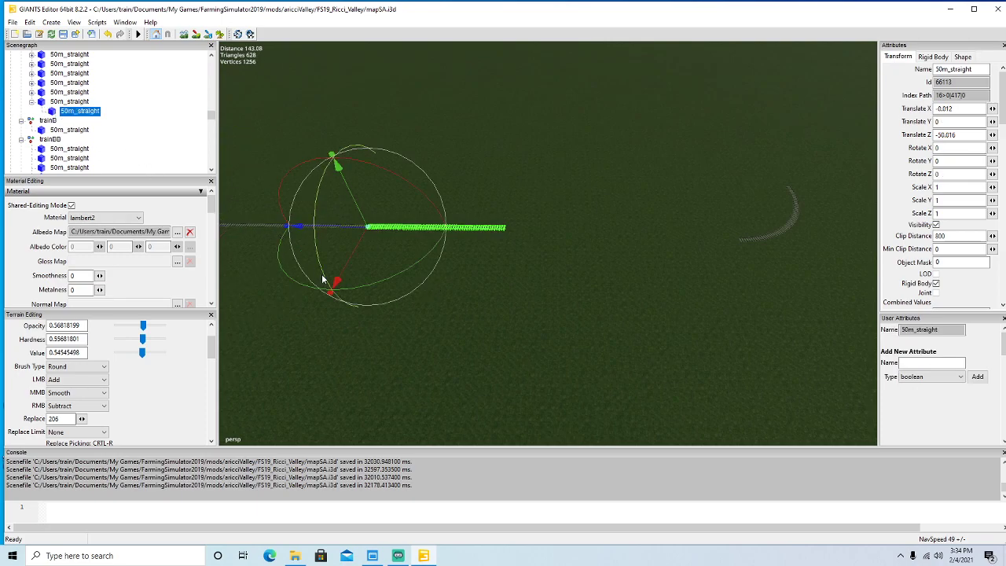
{"action": "key", "text": "ctrl+d"}
{"action": "left_click_drag", "start_coordinate": [339, 227], "coordinate": [508, 275]}
{"action": "left_click_drag", "start_coordinate": [457, 297], "coordinate": [563, 313], "text": "alt"}
{"action": "scroll", "coordinate": [425, 285], "scroll_direction": "up", "scroll_amount": 6}
{"action": "left_click_drag", "start_coordinate": [596, 221], "coordinate": [593, 269]}
{"action": "scroll", "coordinate": [657, 294], "scroll_direction": "down", "scroll_amount": 6}
{"action": "scroll", "coordinate": [760, 217], "scroll_direction": "up", "scroll_amount": 5}
{"action": "scroll", "coordinate": [622, 269], "scroll_direction": "down", "scroll_amount": 7}
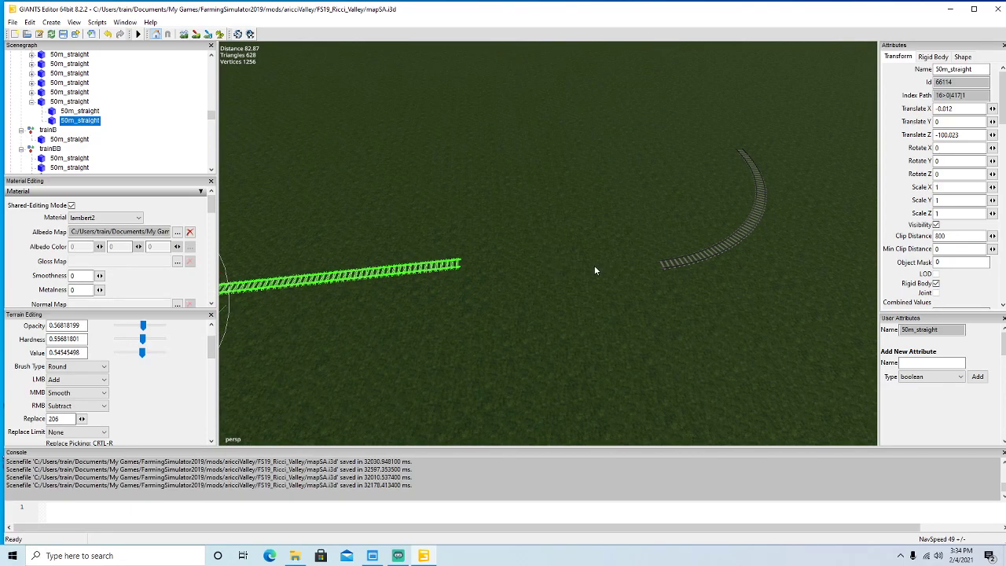
Try placing a duplicate of the 20m_straight in the gap between the line's end and the curve.
{"action": "scroll", "coordinate": [104, 116], "scroll_direction": "up", "scroll_amount": 3}
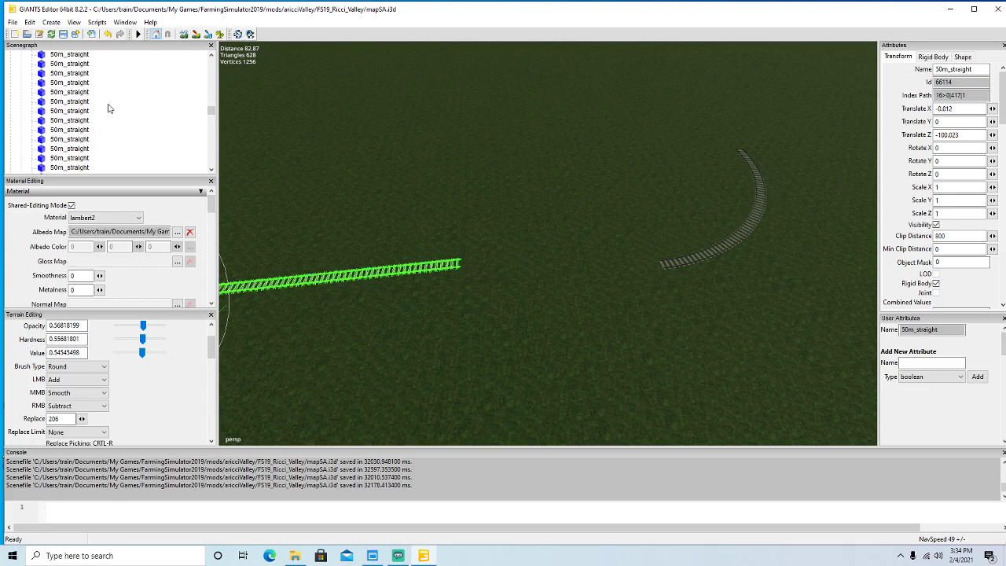
{"action": "scroll", "coordinate": [109, 109], "scroll_direction": "up", "scroll_amount": 1}
{"action": "scroll", "coordinate": [110, 120], "scroll_direction": "up", "scroll_amount": 1}
{"action": "scroll", "coordinate": [116, 115], "scroll_direction": "up", "scroll_amount": 1}
{"action": "left_click", "coordinate": [63, 111]}
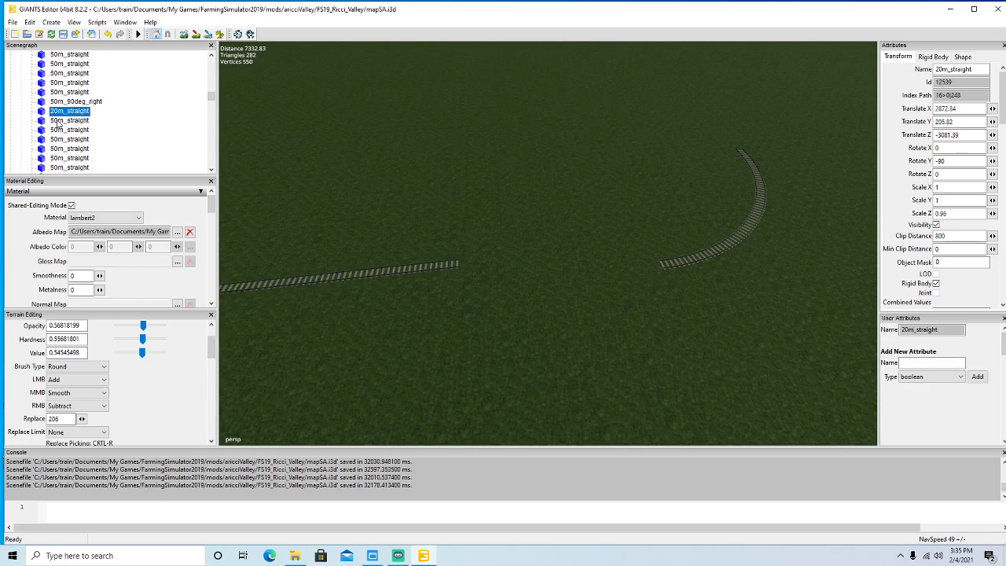
{"action": "key", "text": "ctrl+d"}
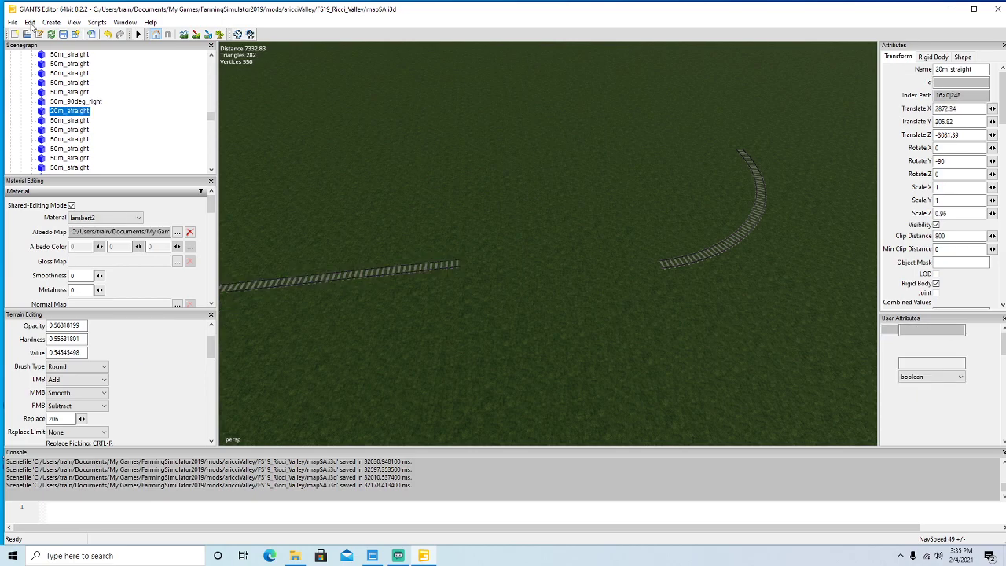
{"action": "left_click", "coordinate": [30, 23]}
{"action": "left_click", "coordinate": [71, 167]}
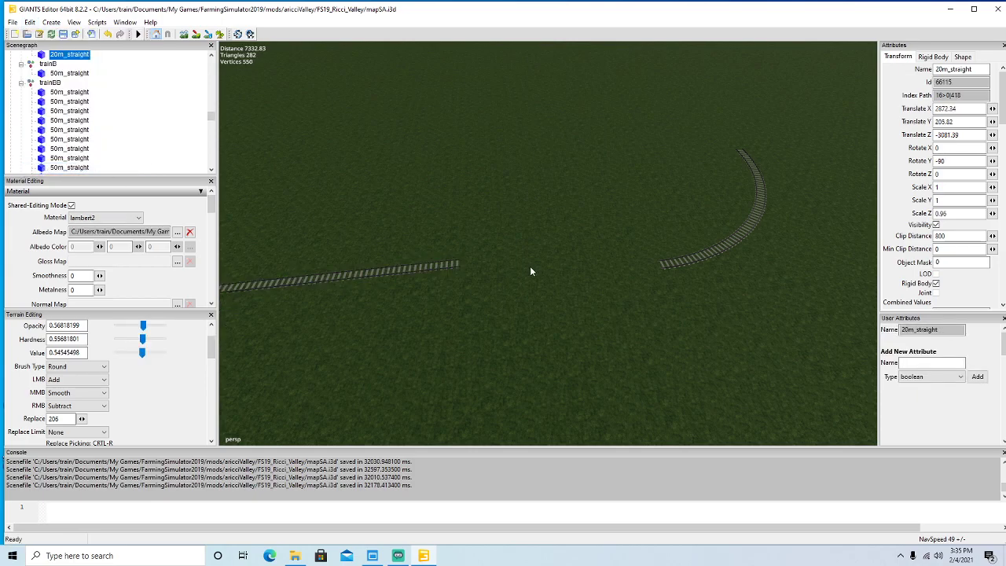
{"action": "left_click", "coordinate": [530, 266]}
Try fitting the 20 m copy with Z scale 1, turned toward the line's direction, and delete it.
{"action": "double_click", "coordinate": [948, 213]}
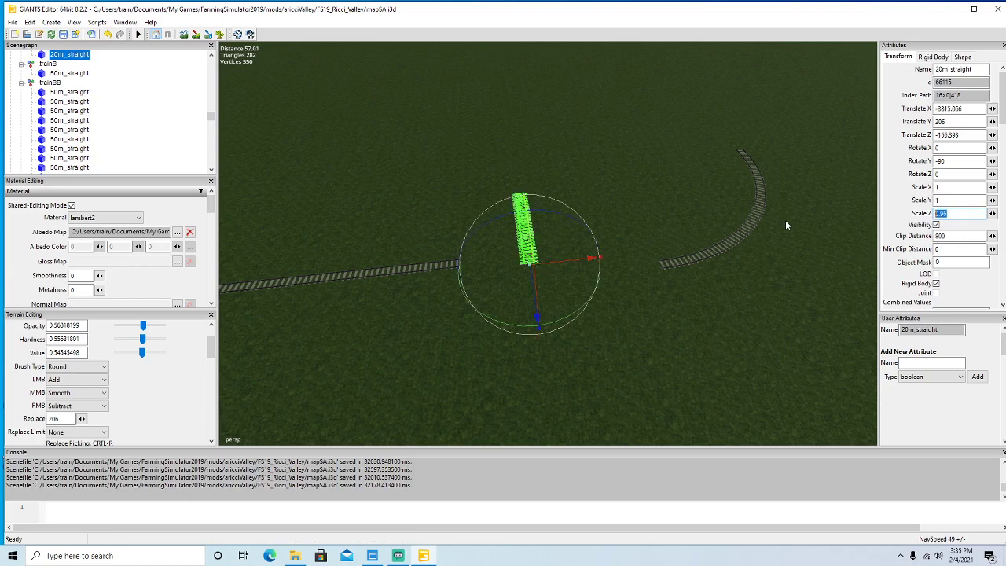
{"action": "type", "text": "1"}
{"action": "left_click_drag", "start_coordinate": [572, 316], "coordinate": [443, 313]}
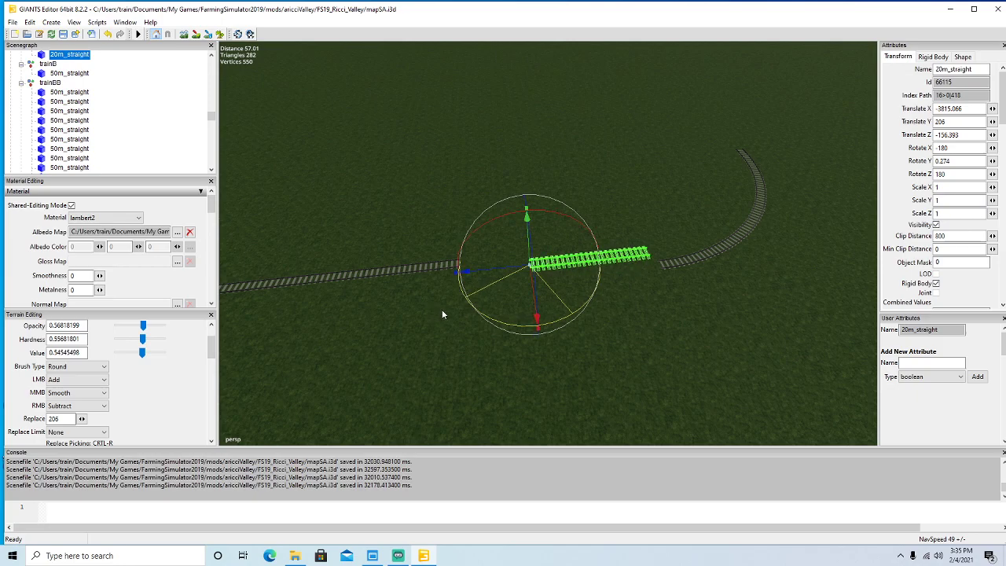
{"action": "left_click_drag", "start_coordinate": [467, 274], "coordinate": [412, 280]}
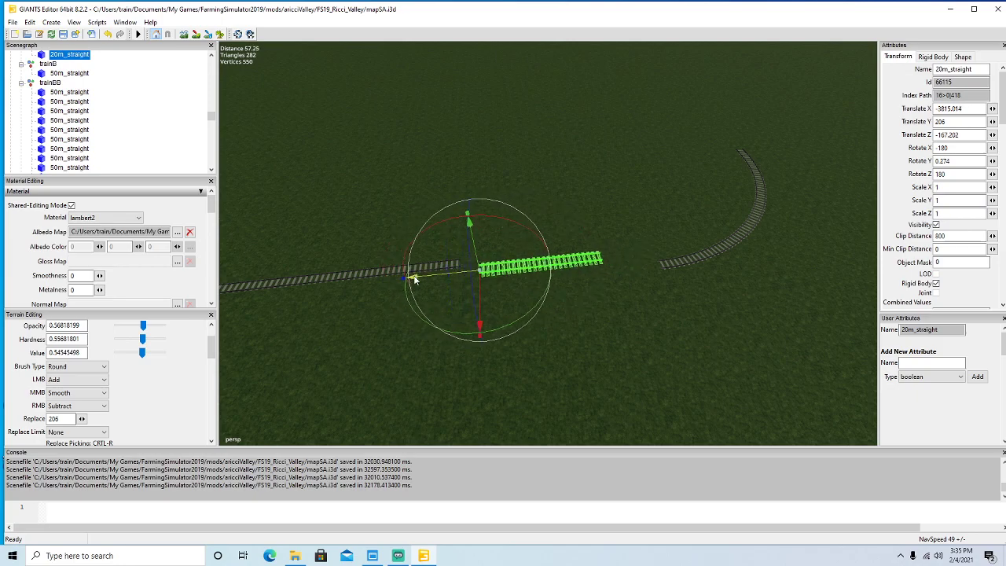
{"action": "key", "text": "Delete"}
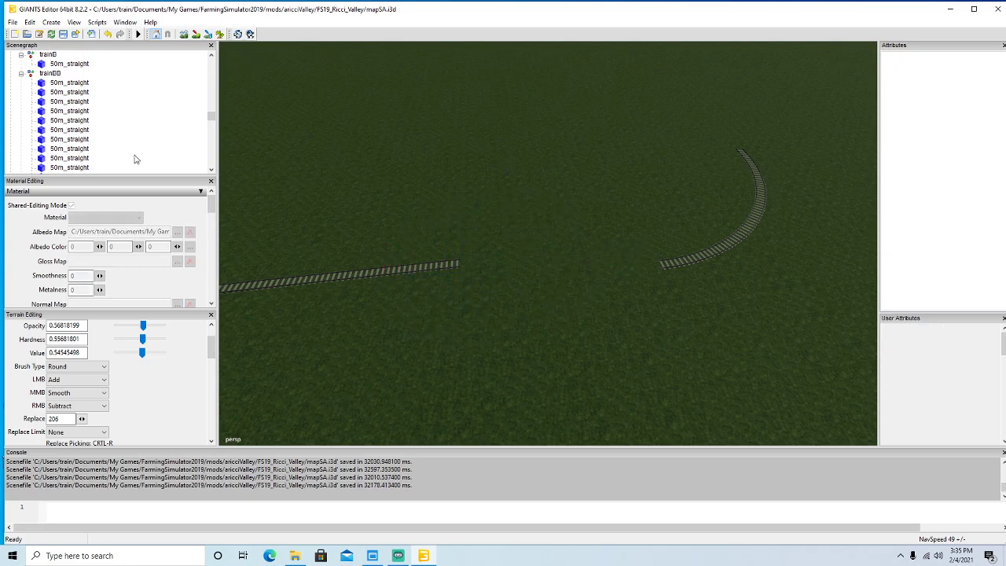
Duplicate the 30m_straight listed after the trainBB curve and place the copy in the gap before the relocated curve.
{"action": "scroll", "coordinate": [107, 122], "scroll_direction": "down", "scroll_amount": 1}
{"action": "scroll", "coordinate": [106, 121], "scroll_direction": "down", "scroll_amount": 3}
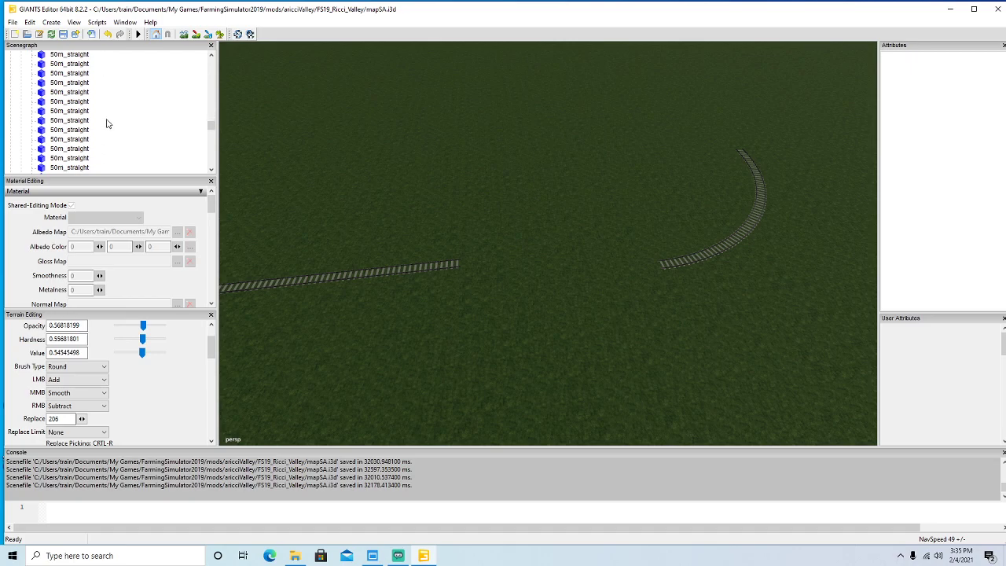
{"action": "scroll", "coordinate": [109, 125], "scroll_direction": "down", "scroll_amount": 2}
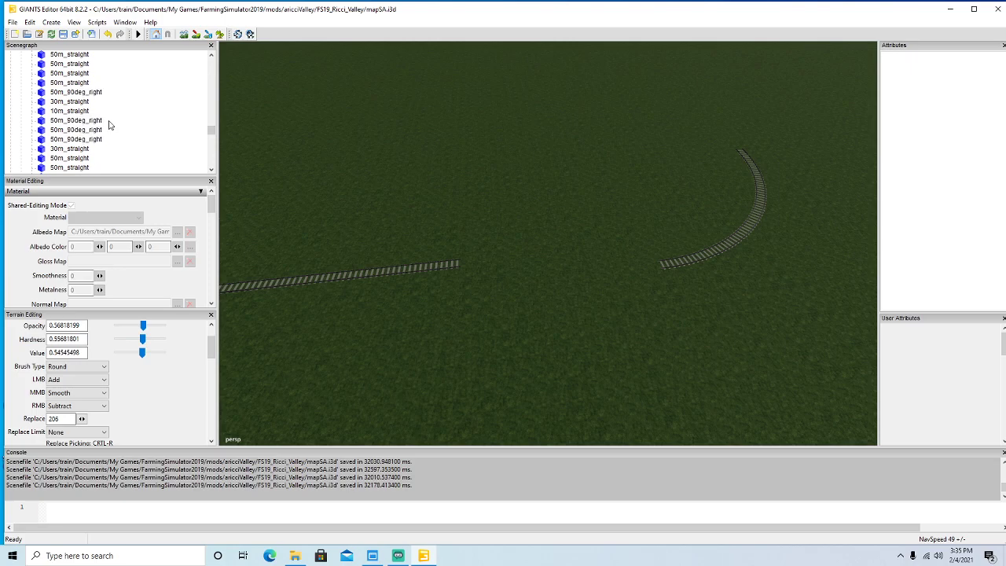
{"action": "left_click", "coordinate": [44, 102]}
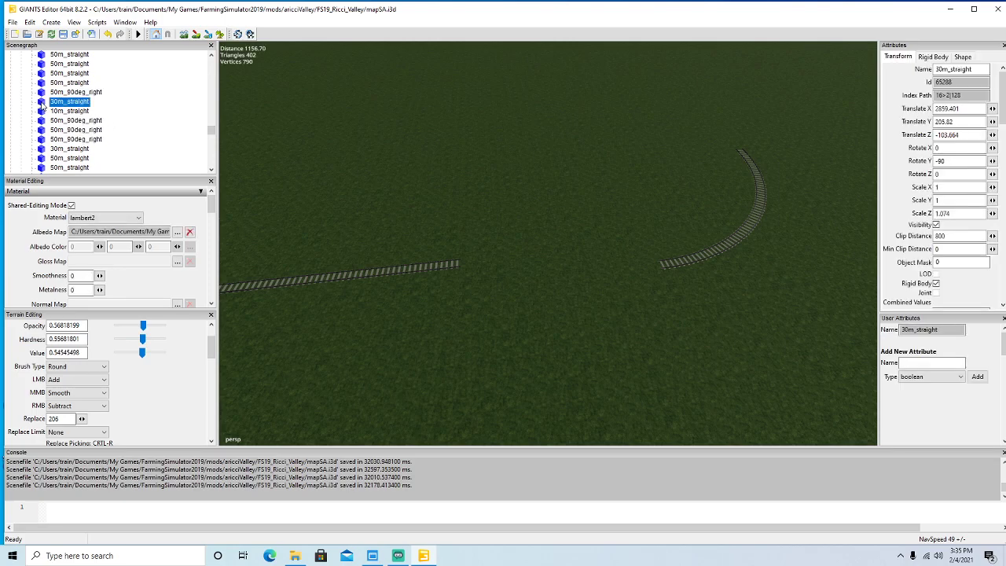
{"action": "key", "text": "ctrl+d"}
{"action": "left_click", "coordinate": [29, 22]}
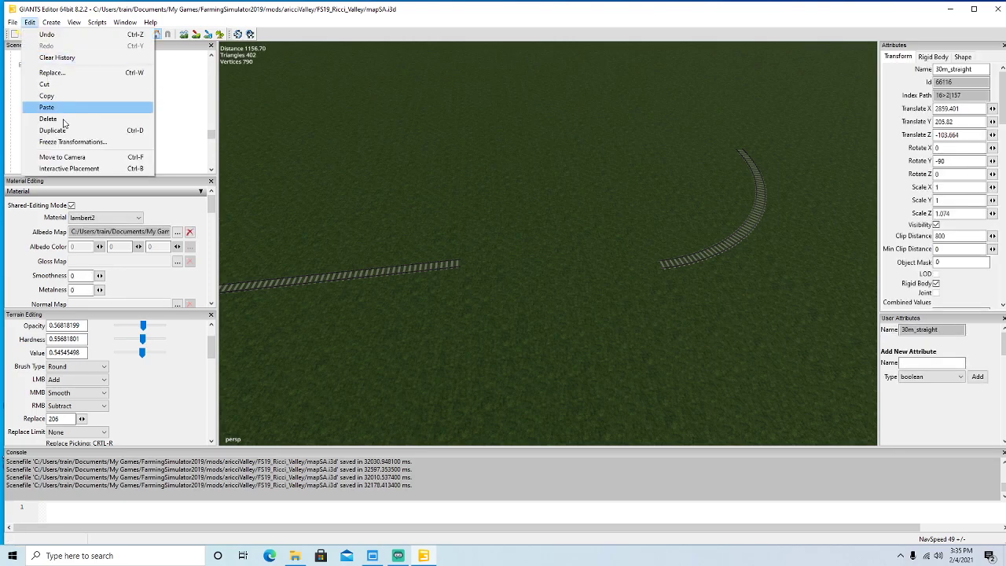
{"action": "left_click", "coordinate": [79, 168]}
{"action": "left_click", "coordinate": [548, 267]}
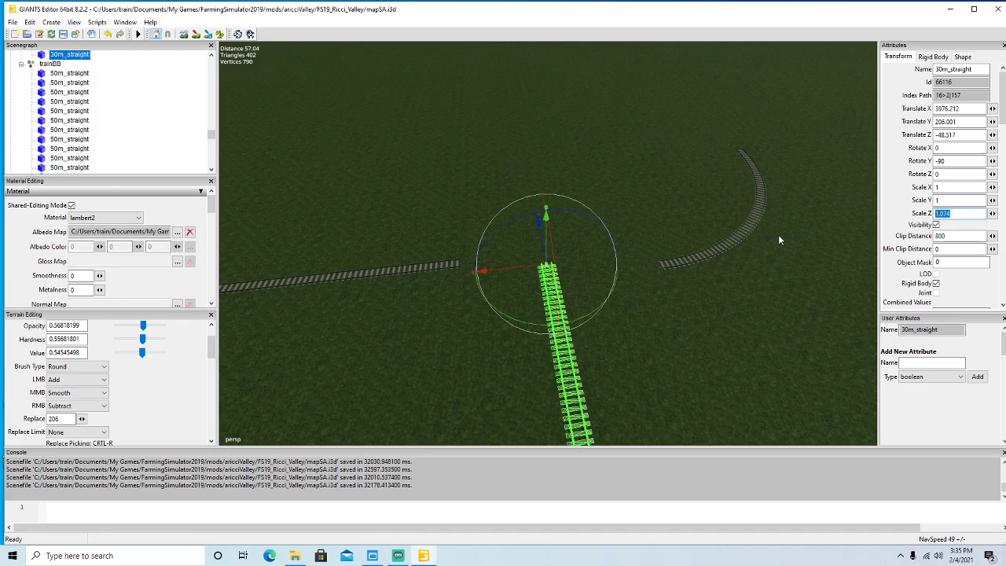
Set the 30 m copy's Z scale to 1 and its Translate Y to 205.82.
{"action": "type", "text": "1"}
{"action": "left_click", "coordinate": [960, 122]}
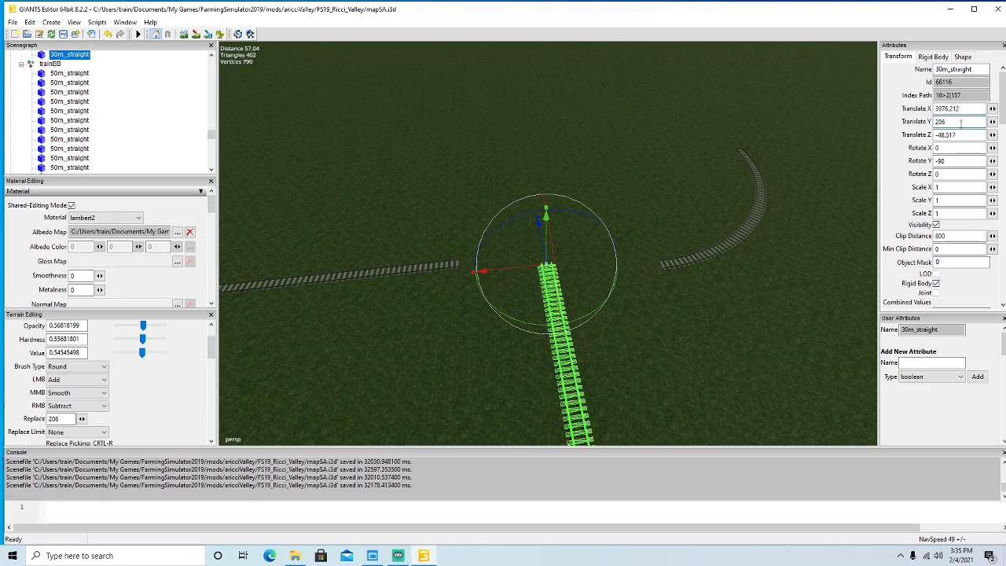
{"action": "type", "text": "5.82"}
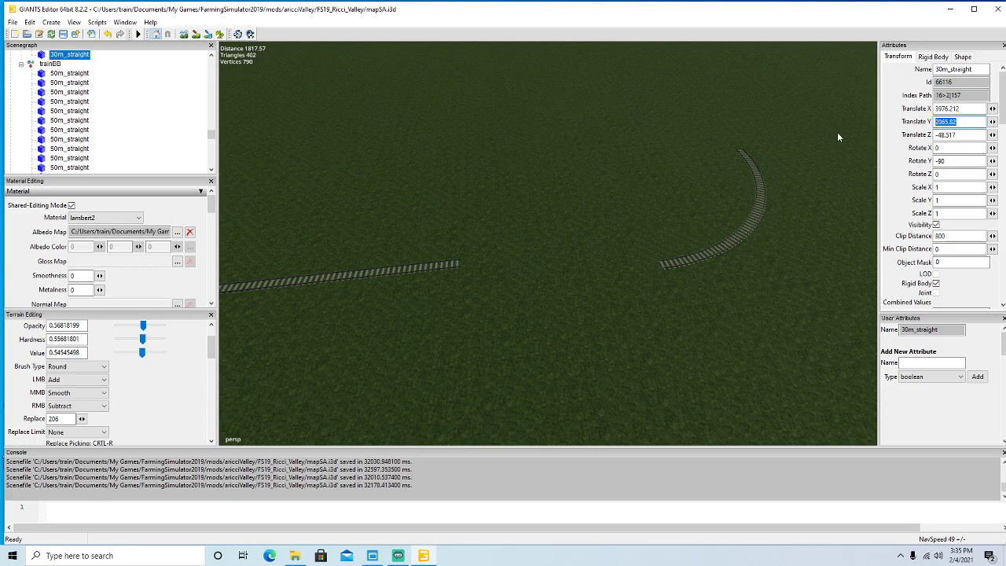
{"action": "type", "text": "05"}
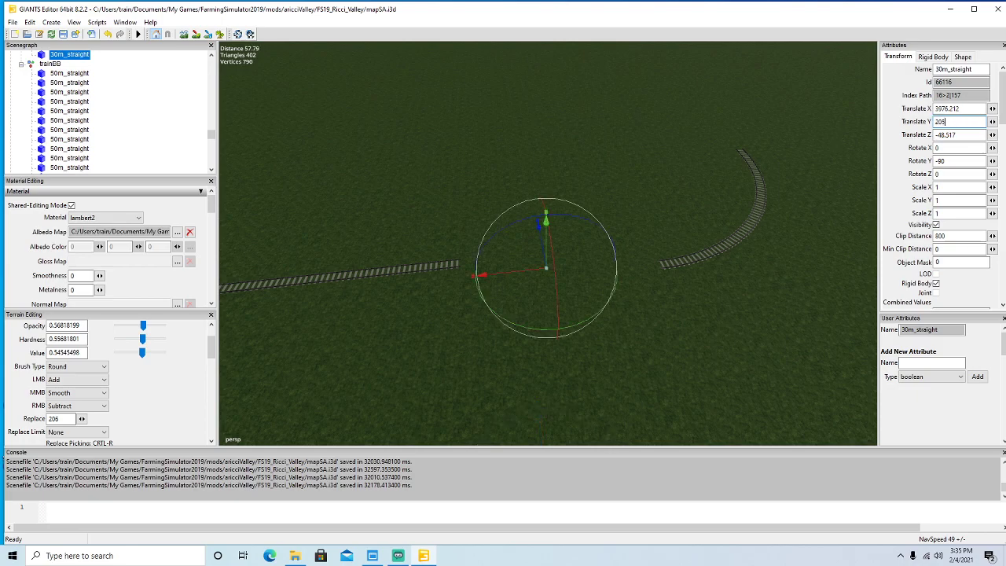
{"action": "type", "text": ".82"}
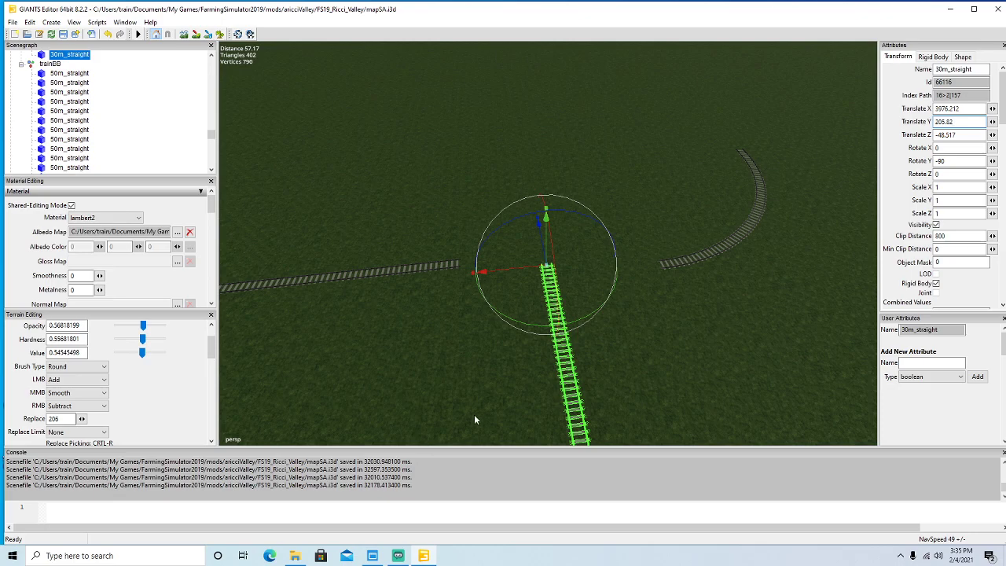
Turn the 30 m straight to a Y rotation of 0 and fit it onto the line's end at about X 3974.0, Z -34.5.
{"action": "left_click_drag", "start_coordinate": [541, 328], "coordinate": [623, 271]}
{"action": "double_click", "coordinate": [960, 162]}
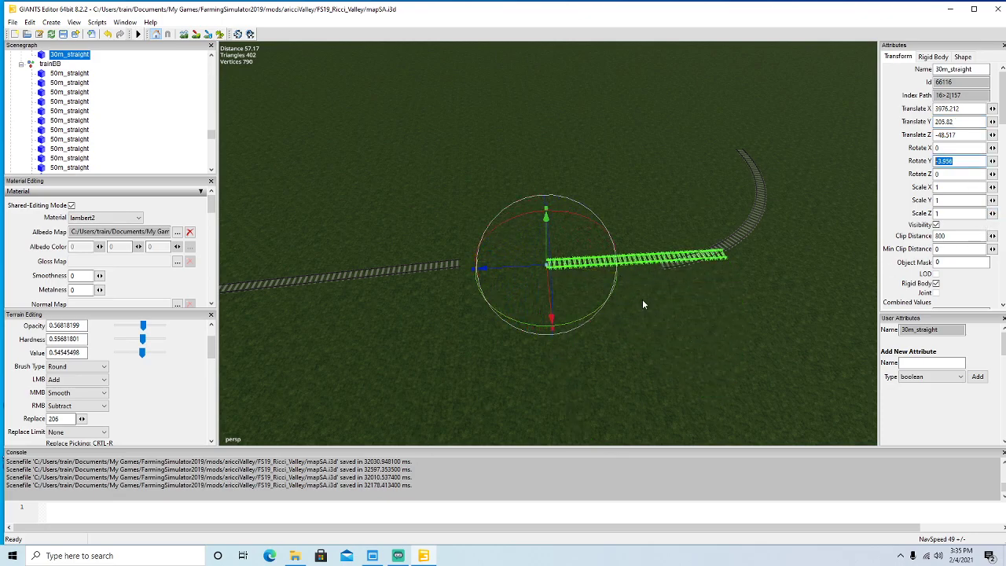
{"action": "type", "text": "0"}
{"action": "mouse_move", "coordinate": [522, 271]}
{"action": "left_mouse_down"}
{"action": "mouse_move", "coordinate": [432, 268]}
{"action": "mouse_move", "coordinate": [362, 298]}
{"action": "mouse_move", "coordinate": [557, 309]}
{"action": "mouse_move", "coordinate": [619, 269]}
{"action": "mouse_move", "coordinate": [546, 234]}
{"action": "mouse_move", "coordinate": [571, 243]}
{"action": "mouse_move", "coordinate": [525, 267]}
{"action": "left_mouse_up"}
{"action": "scroll", "coordinate": [362, 298], "scroll_direction": "up", "scroll_amount": 5}
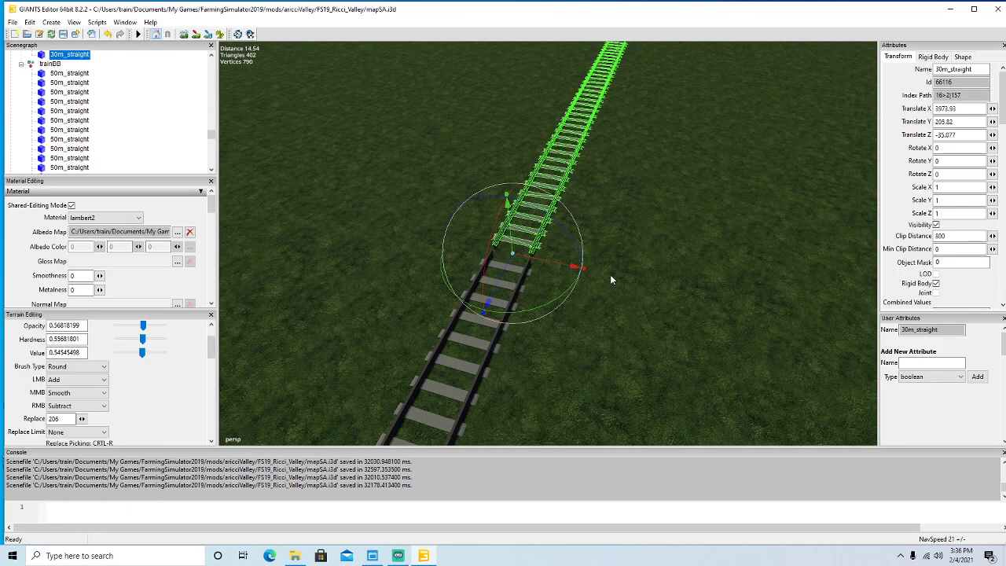
{"action": "scroll", "coordinate": [621, 276], "scroll_direction": "up", "scroll_amount": 5}
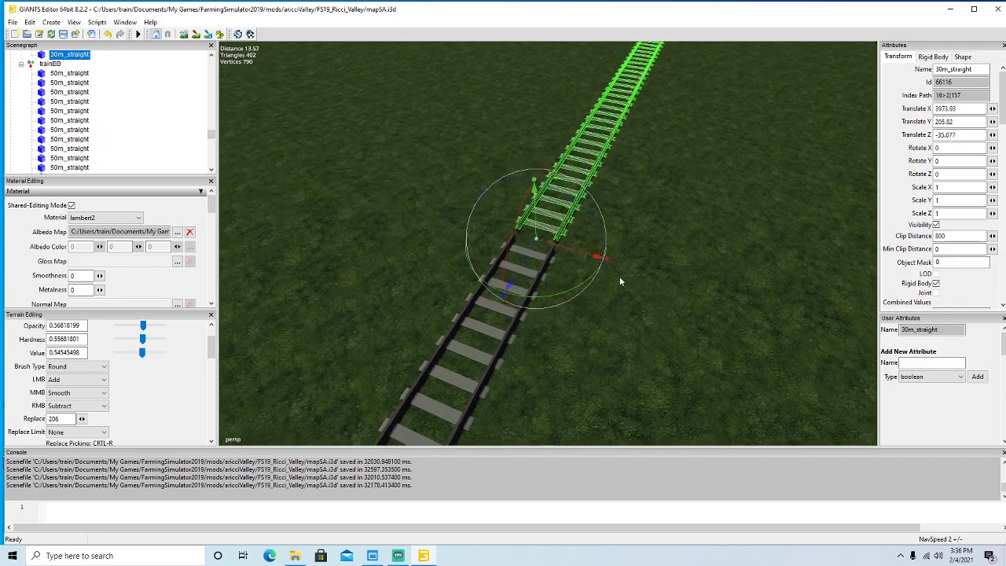
{"action": "mouse_move", "coordinate": [606, 285]}
{"action": "left_mouse_down", "text": "alt"}
{"action": "mouse_move", "coordinate": [556, 263]}
{"action": "mouse_move", "coordinate": [542, 287]}
{"action": "mouse_move", "coordinate": [589, 294]}
{"action": "left_mouse_up", "text": "alt"}
{"action": "left_click_drag", "start_coordinate": [672, 297], "coordinate": [762, 175], "text": "alt"}
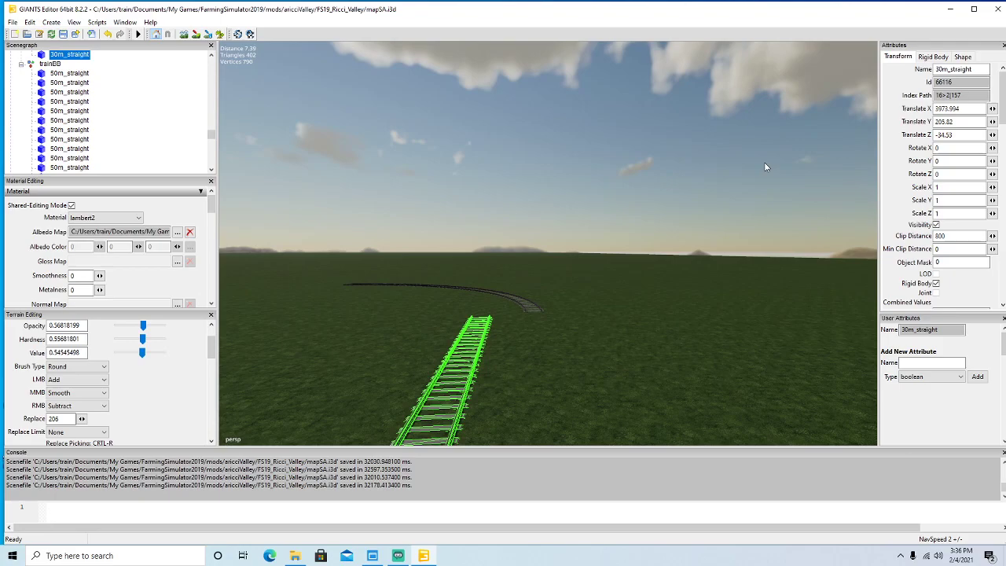
Move the 90-degree curve to about X -3781.1, toward the 30 m straight, and stretch that straight to a Z scale of 1.1 to meet it.
{"action": "left_click_drag", "start_coordinate": [769, 184], "coordinate": [557, 371], "text": "alt"}
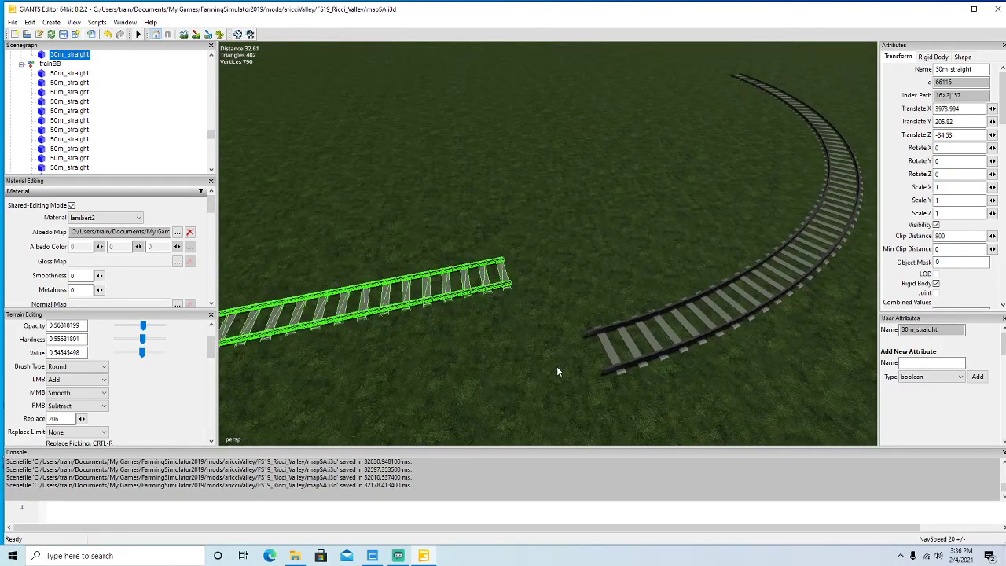
{"action": "left_click", "coordinate": [641, 363]}
{"action": "left_click_drag", "start_coordinate": [708, 68], "coordinate": [677, 41]}
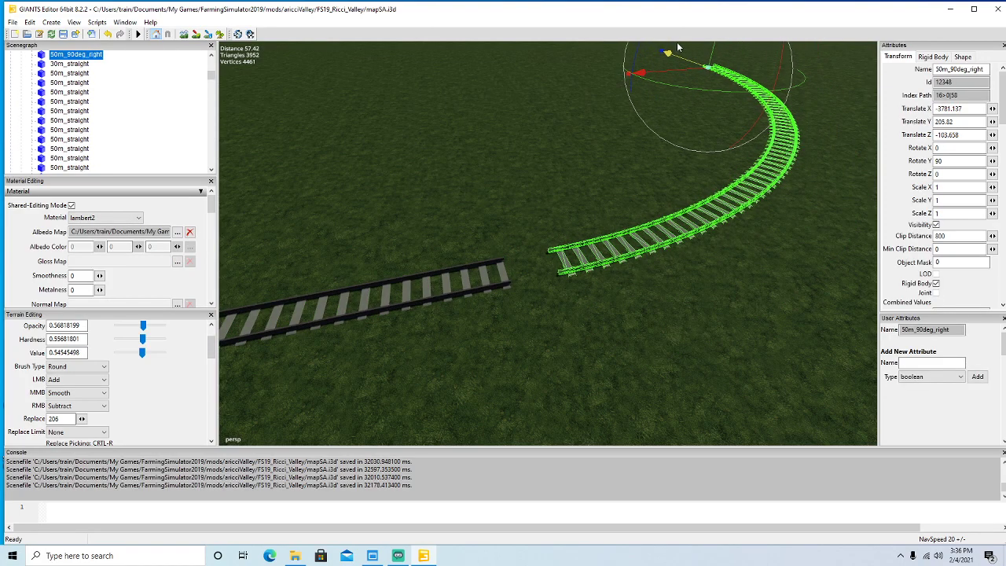
{"action": "left_click", "coordinate": [507, 290]}
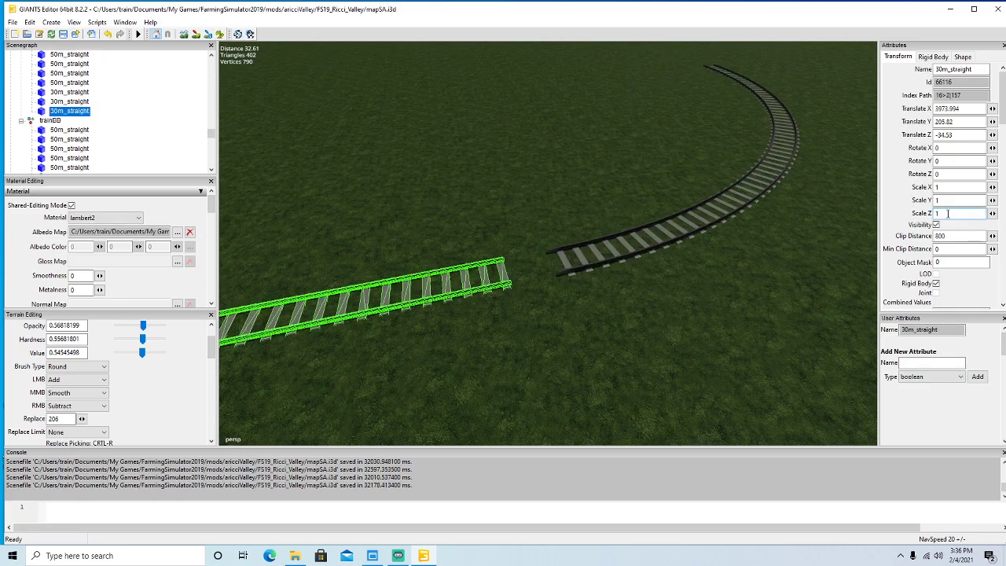
{"action": "type", "text": ".1"}
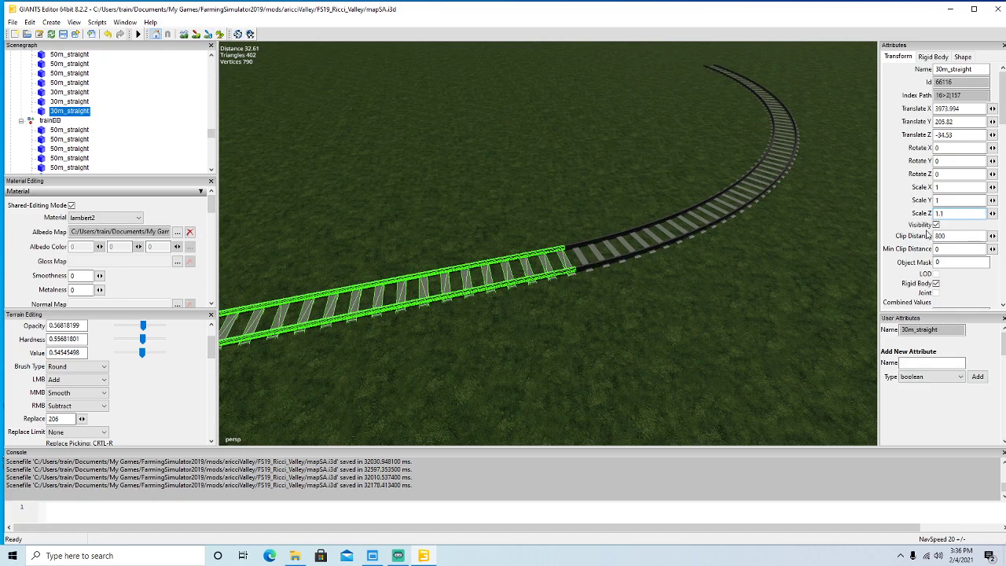
Travel across the map to the road crossing and examine where the straight track ends beside the curve.
{"action": "middle_click_drag", "start_coordinate": [637, 313], "coordinate": [625, 211]}
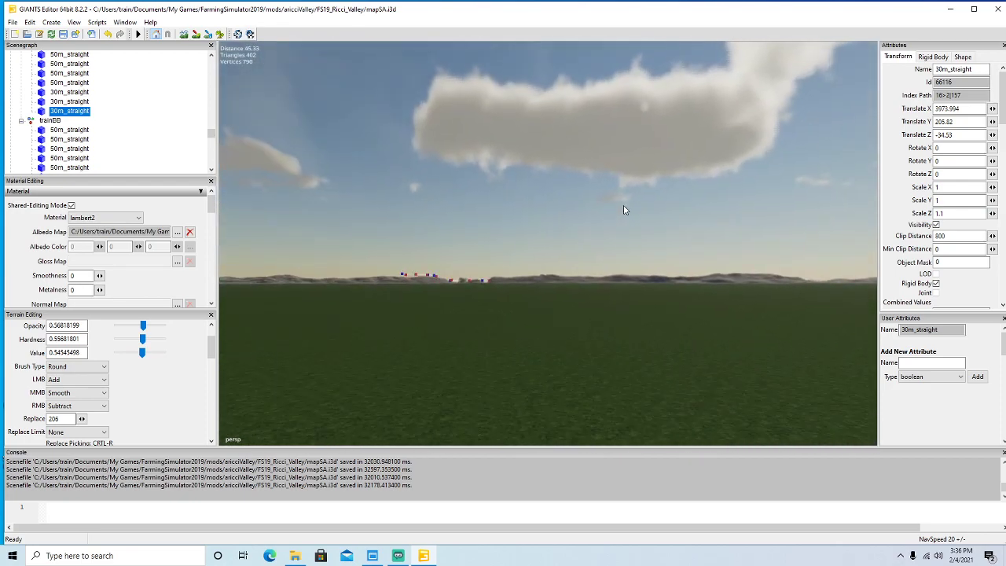
{"action": "scroll", "coordinate": [625, 210], "scroll_direction": "up", "scroll_amount": 8}
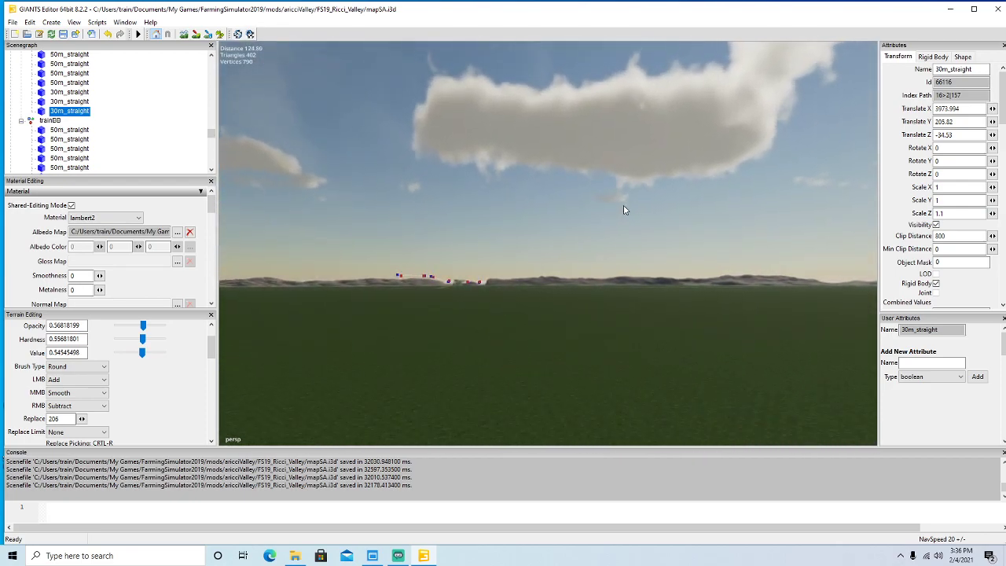
{"action": "left_click_drag", "start_coordinate": [625, 210], "coordinate": [622, 213], "text": "alt"}
{"action": "scroll", "coordinate": [620, 212], "scroll_direction": "up", "scroll_amount": 8}
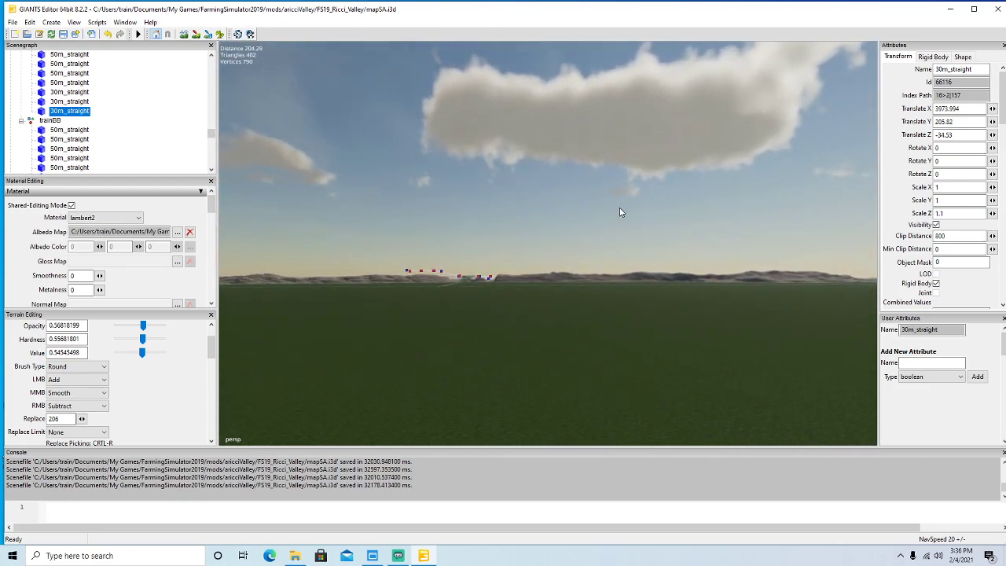
{"action": "scroll", "coordinate": [619, 211], "scroll_direction": "up", "scroll_amount": 2}
{"action": "left_click_drag", "start_coordinate": [620, 207], "coordinate": [406, 259], "text": "alt"}
{"action": "scroll", "coordinate": [721, 288], "scroll_direction": "down", "scroll_amount": 2}
{"action": "scroll", "coordinate": [722, 293], "scroll_direction": "down", "scroll_amount": 2}
{"action": "scroll", "coordinate": [404, 260], "scroll_direction": "down", "scroll_amount": 3}
{"action": "scroll", "coordinate": [404, 260], "scroll_direction": "down", "scroll_amount": 3}
{"action": "scroll", "coordinate": [404, 260], "scroll_direction": "down", "scroll_amount": 3}
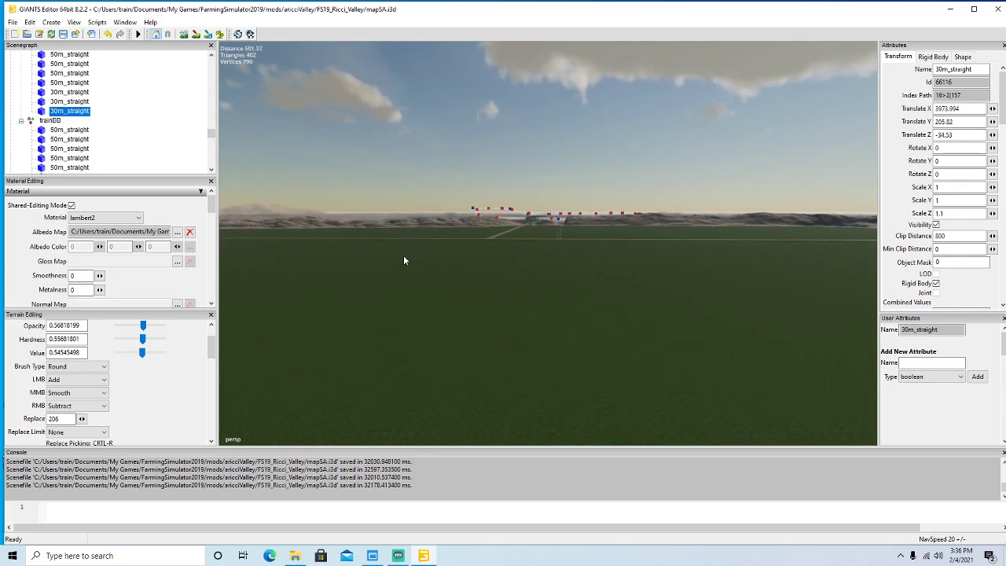
{"action": "scroll", "coordinate": [404, 260], "scroll_direction": "down", "scroll_amount": 3}
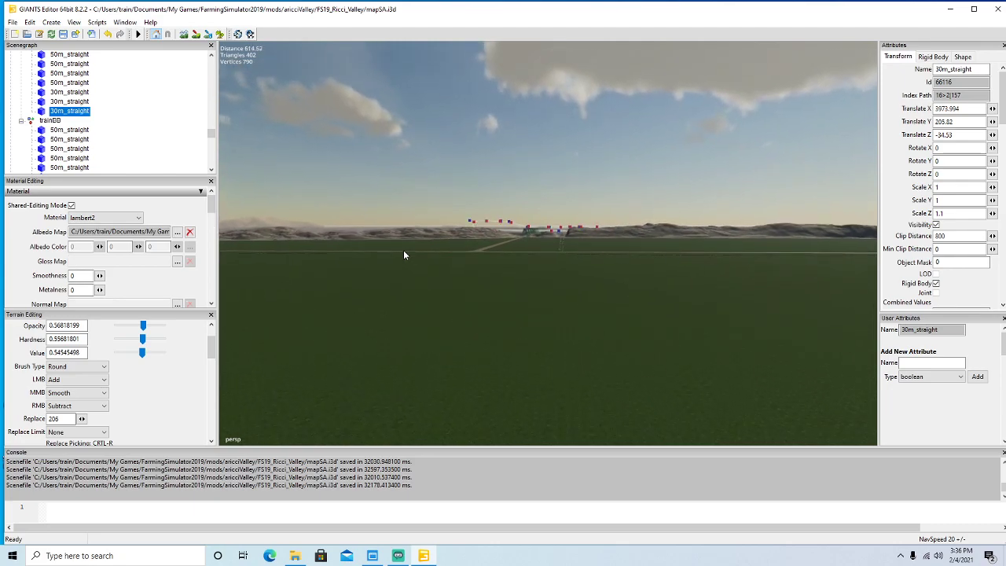
{"action": "scroll", "coordinate": [405, 251], "scroll_direction": "down", "scroll_amount": 3}
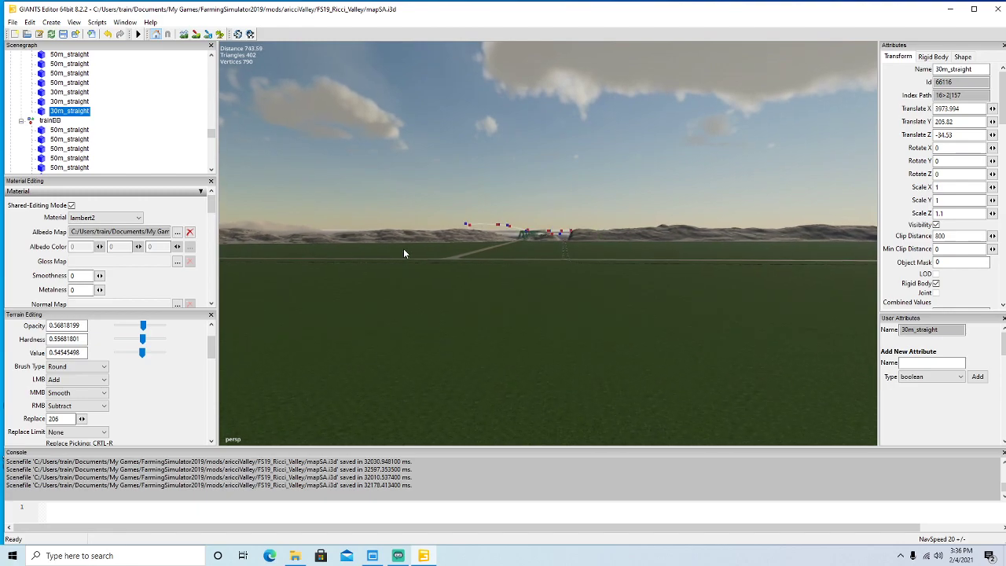
{"action": "scroll", "coordinate": [404, 252], "scroll_direction": "down", "scroll_amount": 3}
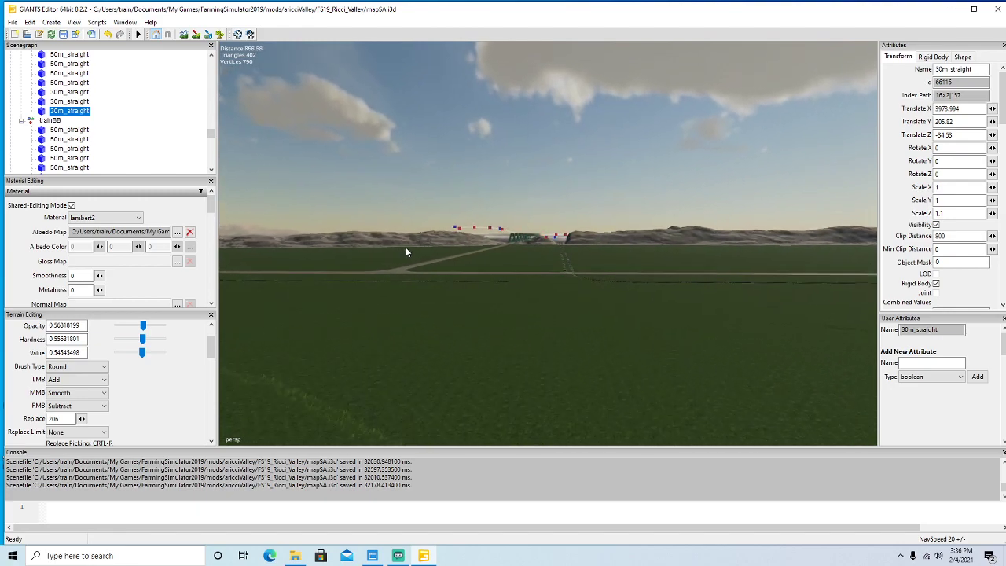
{"action": "scroll", "coordinate": [406, 252], "scroll_direction": "up", "scroll_amount": 6}
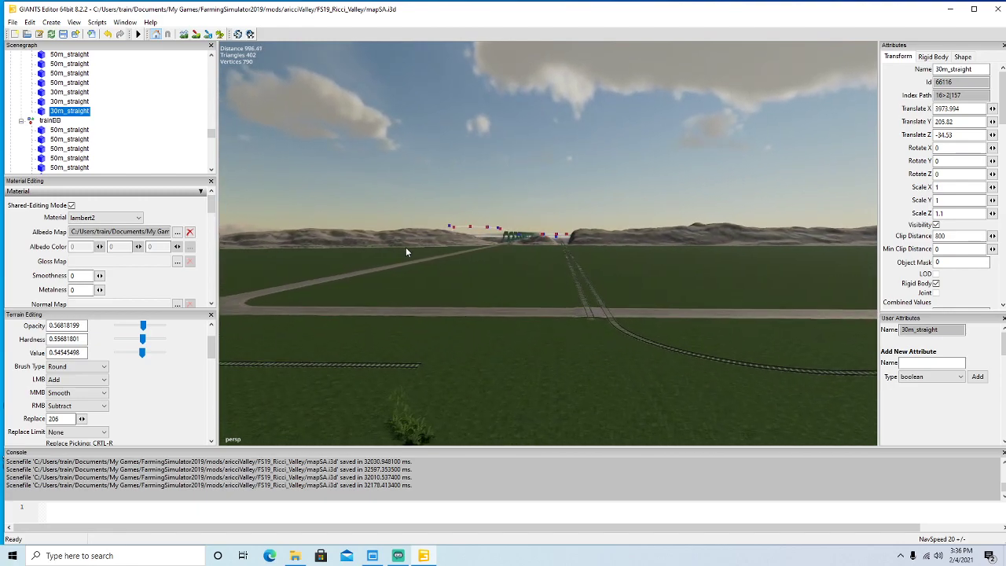
{"action": "left_click_drag", "start_coordinate": [406, 251], "coordinate": [545, 327], "text": "alt"}
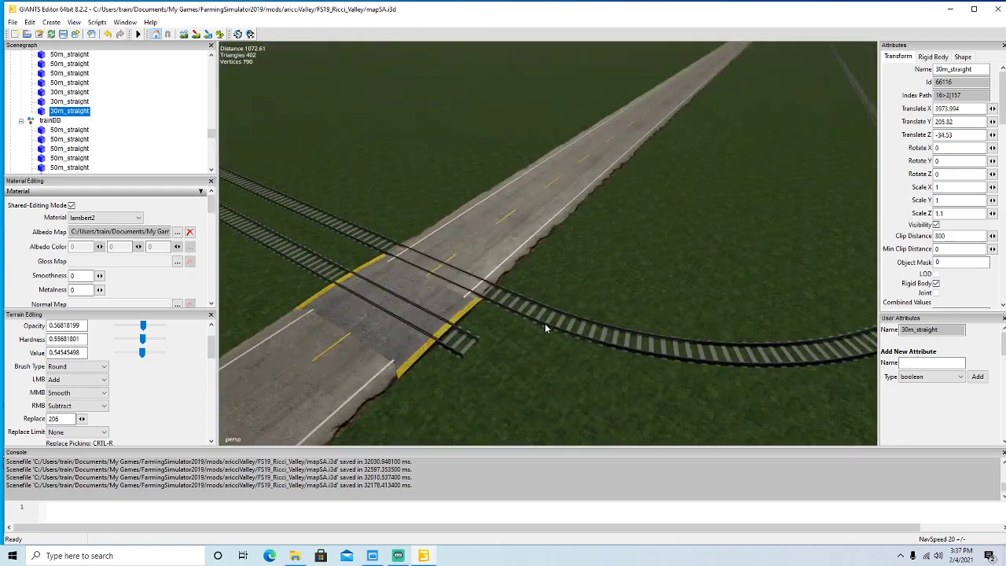
Duplicate the 30 m straight crossing the road and join the copy to its open end at about X -2729.3.
{"action": "left_click", "coordinate": [463, 357]}
{"action": "key", "text": "f"}
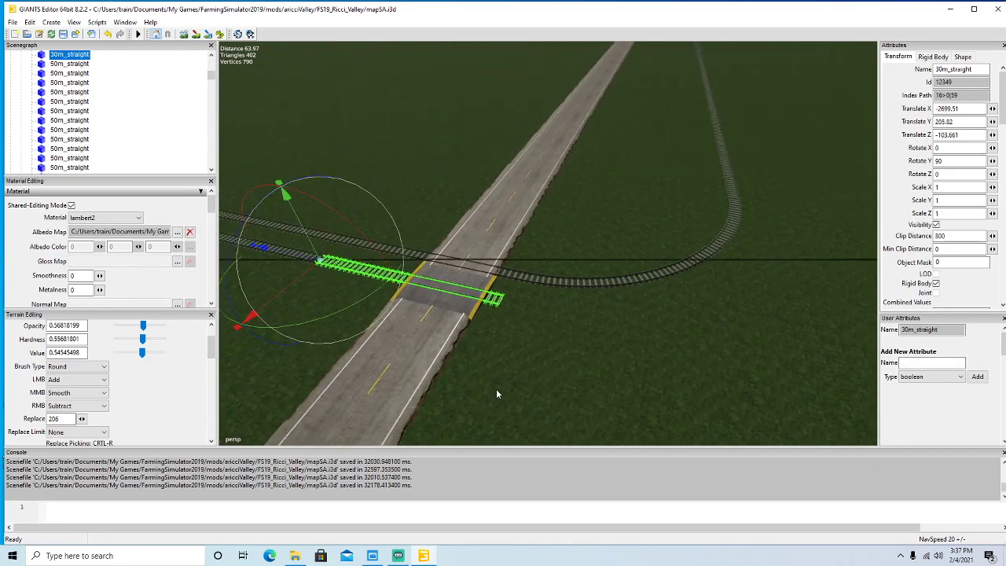
{"action": "key", "text": "ctrl+d"}
{"action": "left_click_drag", "start_coordinate": [281, 249], "coordinate": [530, 363]}
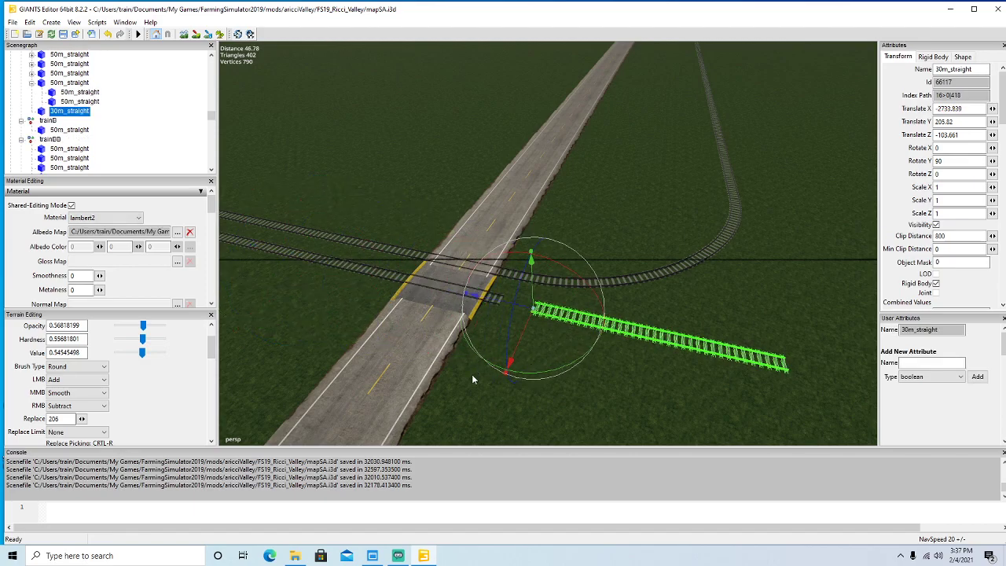
{"action": "left_click_drag", "start_coordinate": [548, 385], "coordinate": [605, 412], "text": "alt"}
{"action": "scroll", "coordinate": [483, 378], "scroll_direction": "up", "scroll_amount": 3}
{"action": "scroll", "coordinate": [604, 412], "scroll_direction": "up", "scroll_amount": 3}
{"action": "left_click_drag", "start_coordinate": [547, 335], "coordinate": [567, 361]}
{"action": "scroll", "coordinate": [541, 366], "scroll_direction": "down", "scroll_amount": 3}
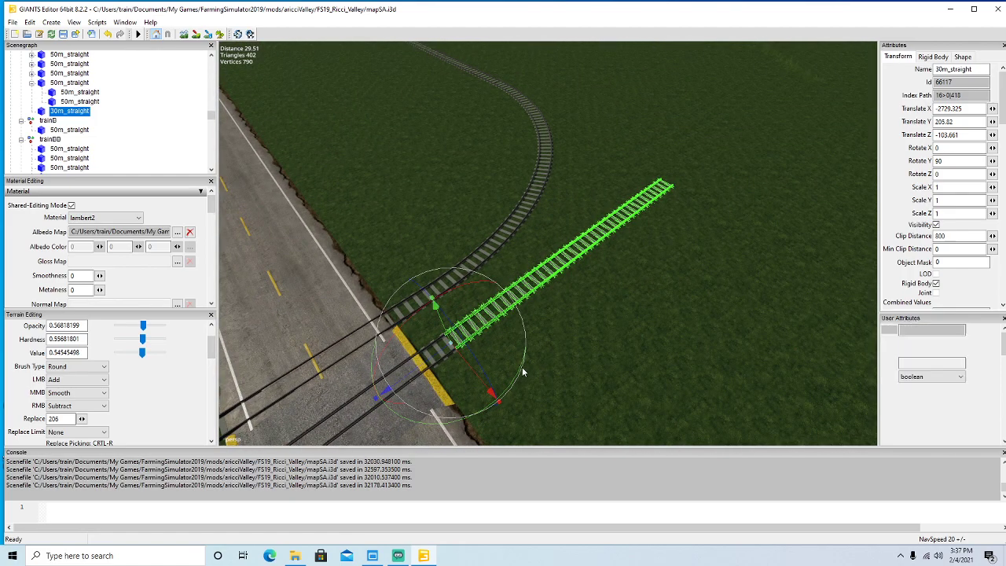
Duplicate the newest 30 m straight and butt the copy against the track's open end at about X -2759.2.
{"action": "key", "text": "ctrl+d"}
{"action": "left_click_drag", "start_coordinate": [427, 371], "coordinate": [703, 309]}
{"action": "scroll", "coordinate": [736, 247], "scroll_direction": "up", "scroll_amount": 8}
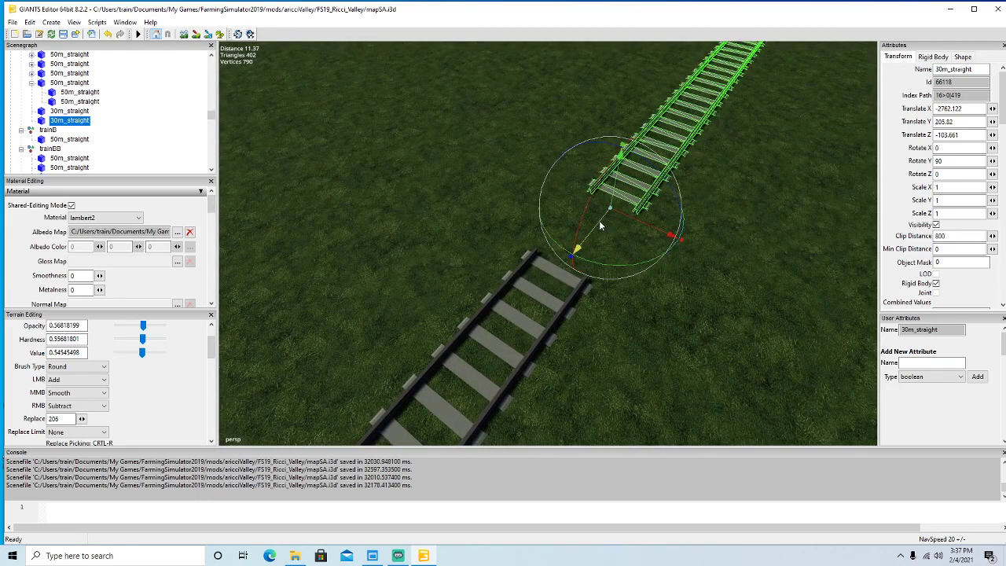
{"action": "left_click_drag", "start_coordinate": [605, 224], "coordinate": [509, 299]}
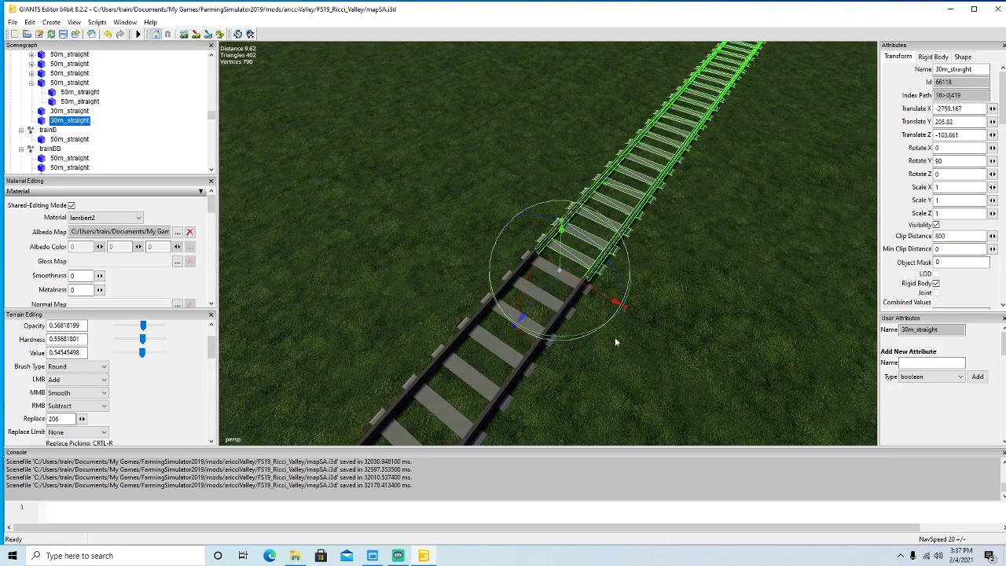
{"action": "scroll", "coordinate": [634, 308], "scroll_direction": "down", "scroll_amount": 5}
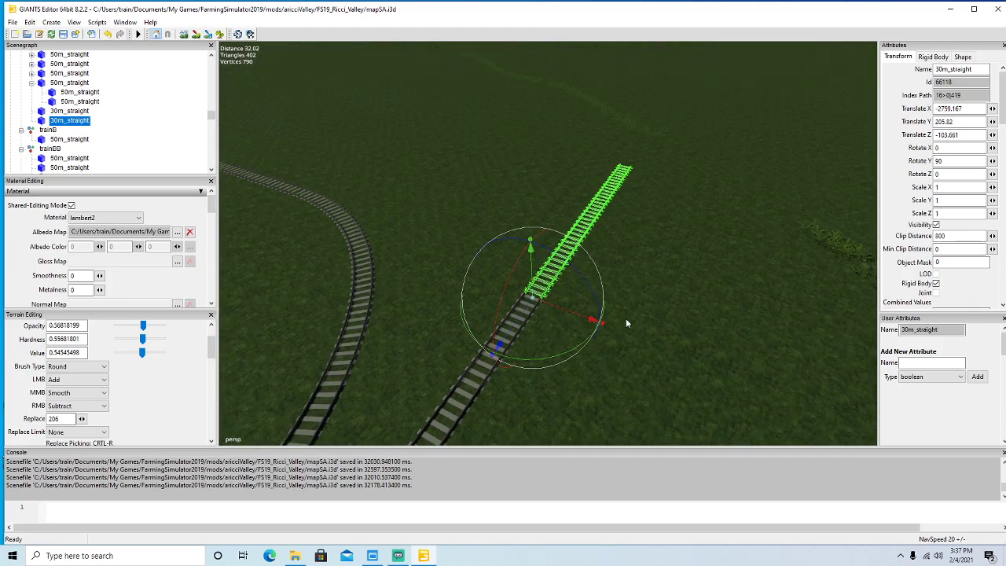
Extend the track with another duplicated 30 m straight, joined end to end at about X -2789.0.
{"action": "key", "text": "ctrl+d"}
{"action": "left_click_drag", "start_coordinate": [494, 354], "coordinate": [742, 83]}
{"action": "key", "text": "f"}
{"action": "left_click_drag", "start_coordinate": [716, 197], "coordinate": [386, 422], "text": "alt"}
{"action": "scroll", "coordinate": [648, 275], "scroll_direction": "down", "scroll_amount": 5}
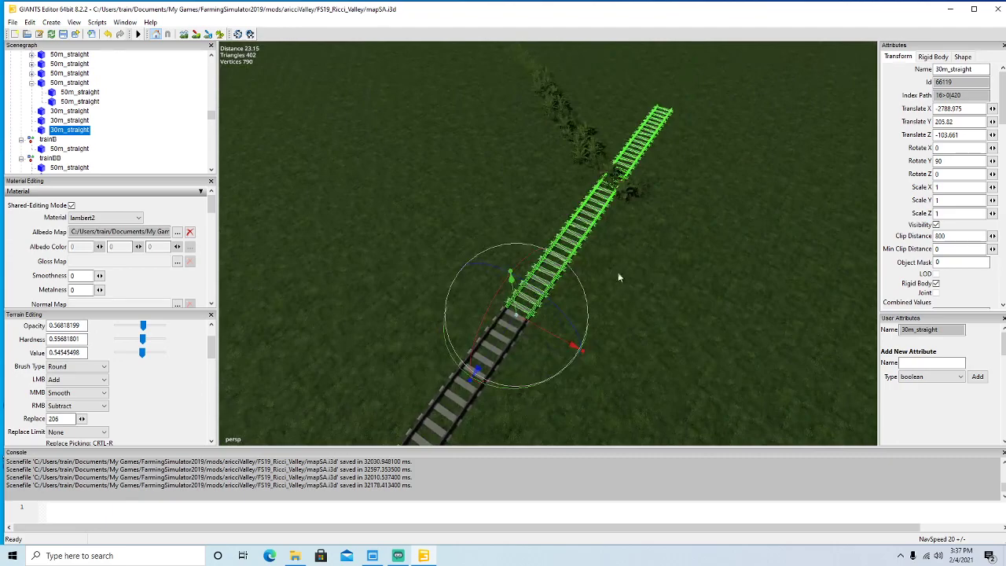
Erase the bushes growing over the newest track segment with foliage painting.
{"action": "left_click", "coordinate": [220, 35]}
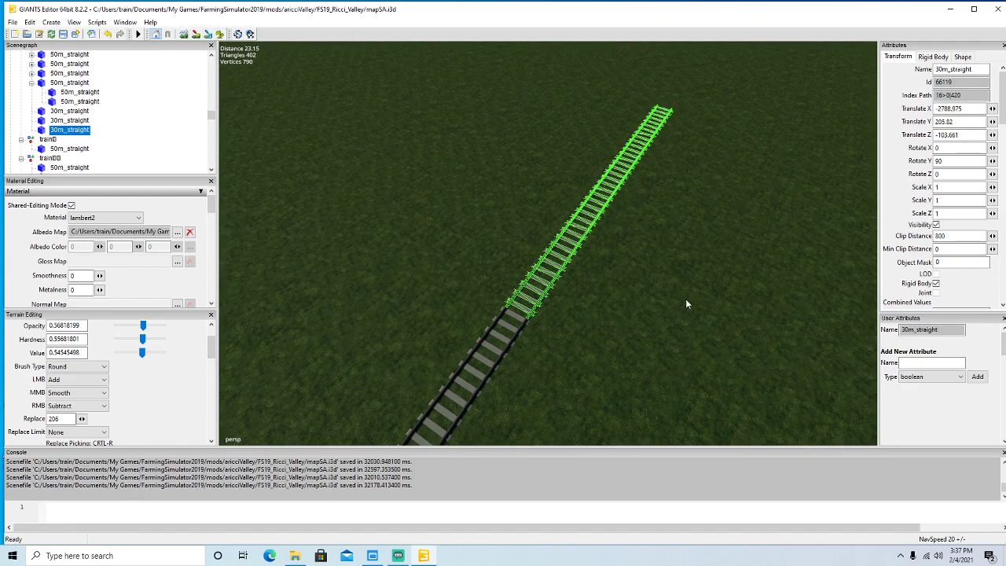
{"action": "right_click_drag", "start_coordinate": [687, 299], "coordinate": [687, 289]}
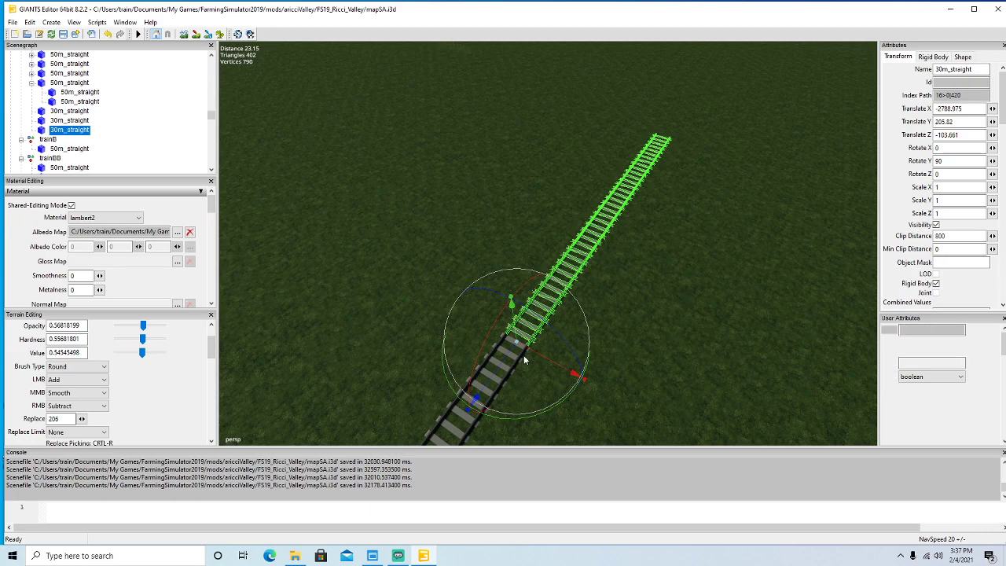
Duplicate the last 30 m straight and align the copy with the track's open end at about X -2818.8.
{"action": "key", "text": "ctrl+d"}
{"action": "left_click_drag", "start_coordinate": [505, 360], "coordinate": [764, 164]}
{"action": "scroll", "coordinate": [764, 167], "scroll_direction": "up", "scroll_amount": 3}
{"action": "left_click_drag", "start_coordinate": [761, 233], "coordinate": [728, 253], "text": "alt"}
{"action": "left_click_drag", "start_coordinate": [553, 225], "coordinate": [536, 248]}
{"action": "scroll", "coordinate": [731, 297], "scroll_direction": "down", "scroll_amount": 5}
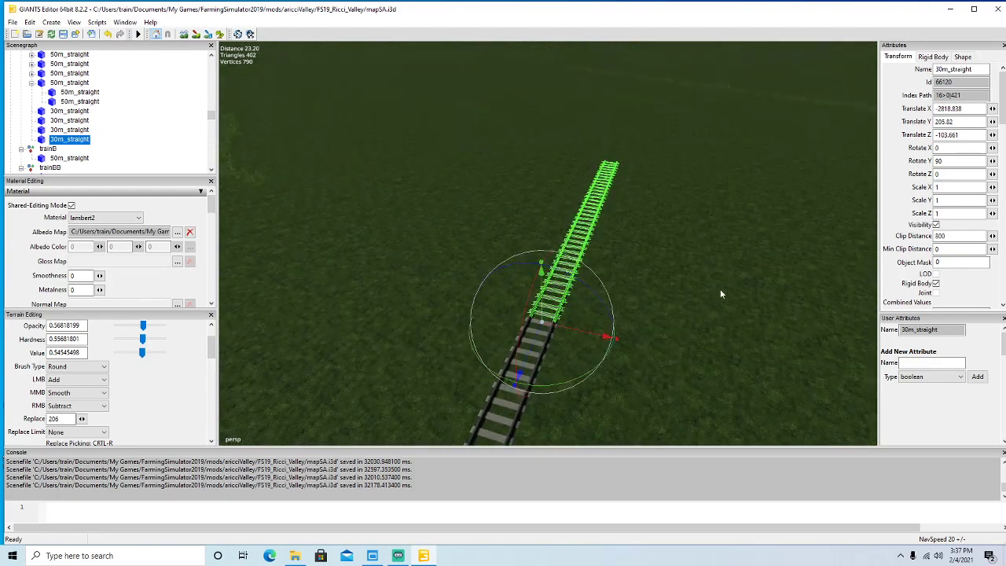
Add another copy of the 30 m straight and close the gap to the previous segment, at about X -2848.6.
{"action": "key", "text": "ctrl+d"}
{"action": "left_click_drag", "start_coordinate": [533, 347], "coordinate": [770, 18]}
{"action": "left_click_drag", "start_coordinate": [760, 141], "coordinate": [704, 192], "text": "alt"}
{"action": "scroll", "coordinate": [756, 91], "scroll_direction": "up", "scroll_amount": 2}
{"action": "scroll", "coordinate": [756, 92], "scroll_direction": "up", "scroll_amount": 4}
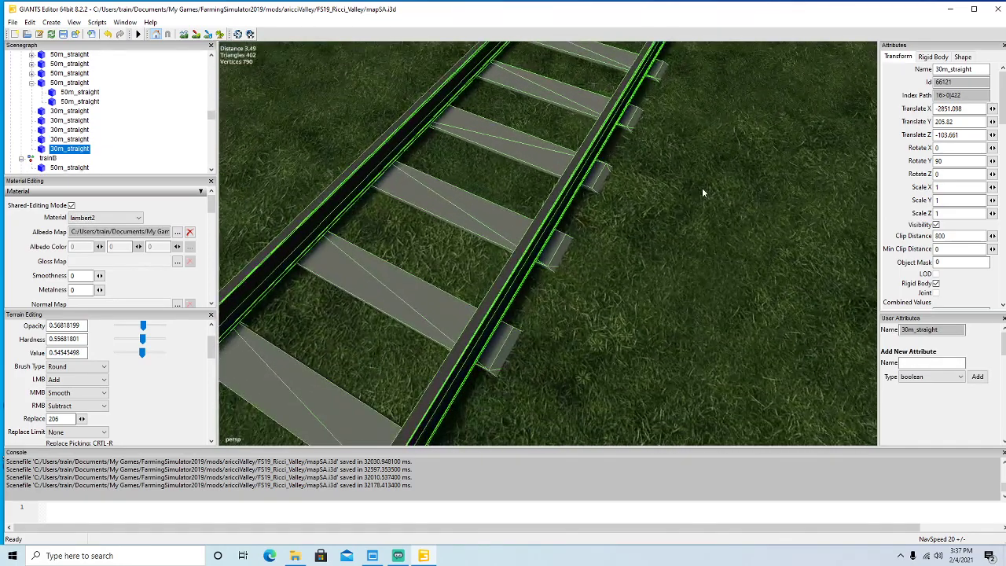
{"action": "scroll", "coordinate": [703, 192], "scroll_direction": "down", "scroll_amount": 3}
{"action": "left_click_drag", "start_coordinate": [508, 280], "coordinate": [445, 335]}
{"action": "left_click_drag", "start_coordinate": [677, 387], "coordinate": [695, 335], "text": "alt"}
{"action": "scroll", "coordinate": [682, 366], "scroll_direction": "down", "scroll_amount": 2}
Duplicate the end segment again and slide the copy flush with the track's end at about X -2878.4.
{"action": "key", "text": "ctrl+d"}
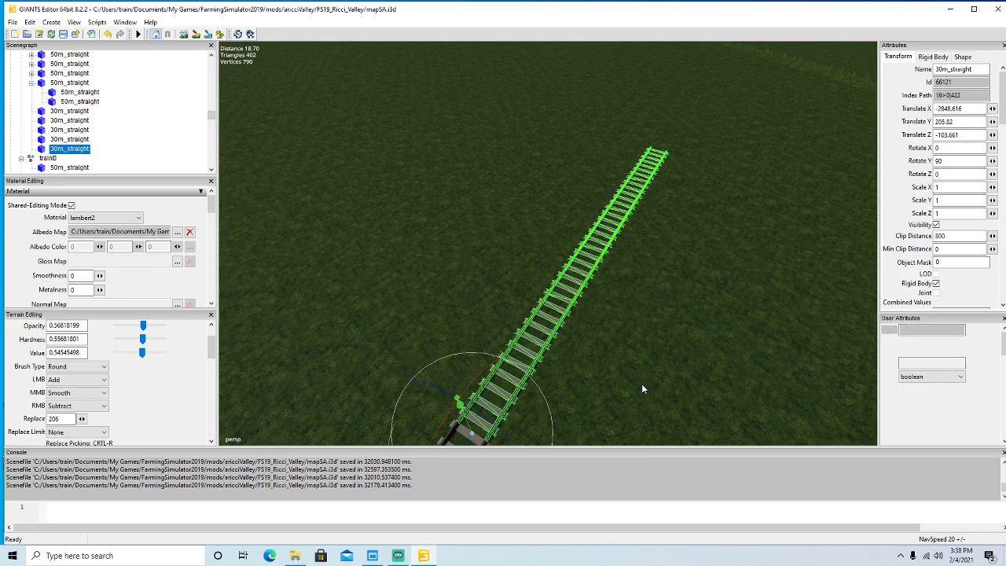
{"action": "left_click_drag", "start_coordinate": [465, 442], "coordinate": [833, 71]}
{"action": "key", "text": "f"}
{"action": "scroll", "coordinate": [822, 139], "scroll_direction": "up", "scroll_amount": 5}
{"action": "left_click_drag", "start_coordinate": [823, 139], "coordinate": [732, 264], "text": "alt"}
{"action": "scroll", "coordinate": [777, 228], "scroll_direction": "down", "scroll_amount": 3}
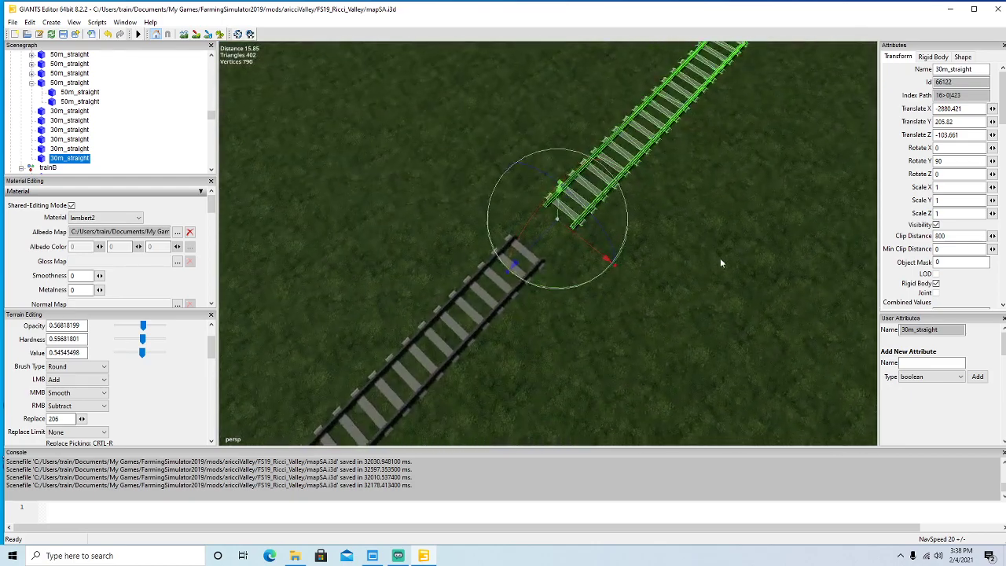
{"action": "left_click_drag", "start_coordinate": [554, 241], "coordinate": [659, 254]}
{"action": "scroll", "coordinate": [659, 253], "scroll_direction": "down", "scroll_amount": 5}
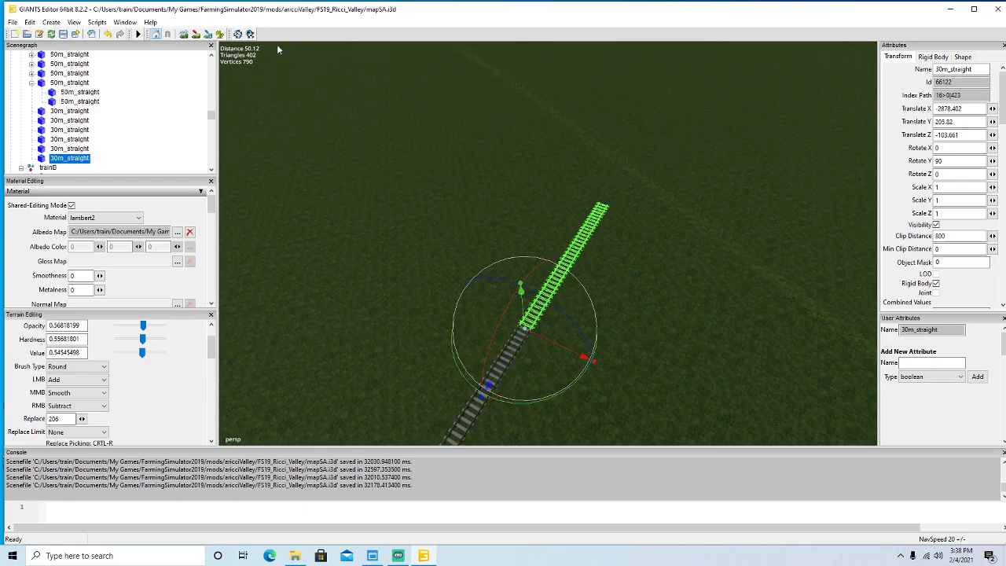
Erase the strip of foliage ahead of the track's open end with foliage painting.
{"action": "left_click", "coordinate": [220, 35]}
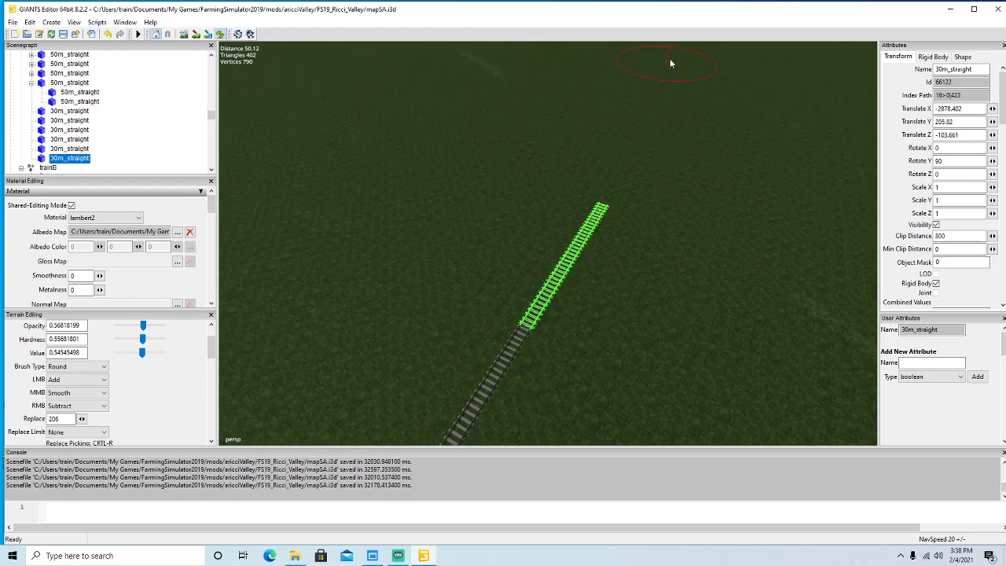
{"action": "left_click", "coordinate": [221, 34]}
Duplicate the newest 30 m straight and join the copy to the track's open end at about X -2908.2.
{"action": "left_click_drag", "start_coordinate": [709, 346], "coordinate": [689, 344], "text": "alt"}
{"action": "key", "text": "ctrl+d"}
{"action": "left_click_drag", "start_coordinate": [520, 361], "coordinate": [688, 171]}
{"action": "scroll", "coordinate": [737, 221], "scroll_direction": "up", "scroll_amount": 3}
{"action": "left_click_drag", "start_coordinate": [695, 250], "coordinate": [443, 333], "text": "alt"}
{"action": "scroll", "coordinate": [748, 243], "scroll_direction": "up", "scroll_amount": 3}
{"action": "scroll", "coordinate": [747, 241], "scroll_direction": "up", "scroll_amount": 3}
{"action": "scroll", "coordinate": [587, 338], "scroll_direction": "down", "scroll_amount": 5}
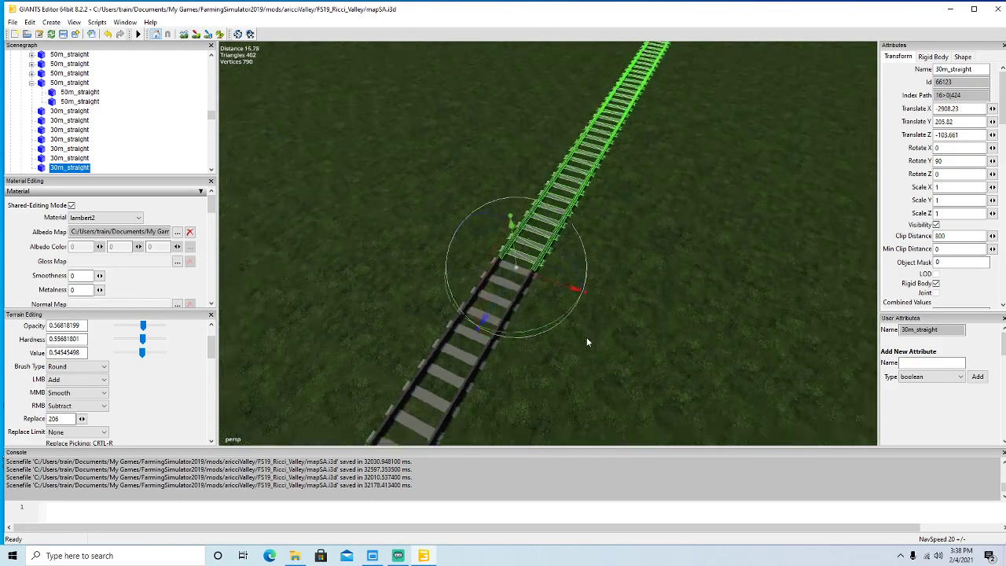
Extend the line with another duplicated 30 m straight, placed flush at about X -2938.0.
{"action": "key", "text": "ctrl+d"}
{"action": "left_click_drag", "start_coordinate": [496, 365], "coordinate": [661, 228]}
{"action": "scroll", "coordinate": [717, 149], "scroll_direction": "up", "scroll_amount": 5}
{"action": "scroll", "coordinate": [661, 229], "scroll_direction": "down", "scroll_amount": 3}
{"action": "left_click_drag", "start_coordinate": [555, 232], "coordinate": [500, 275]}
{"action": "scroll", "coordinate": [653, 357], "scroll_direction": "up", "scroll_amount": 1}
{"action": "scroll", "coordinate": [652, 357], "scroll_direction": "down", "scroll_amount": 4}
Duplicate the end segment and position the copy against the track's open end at about X -2967.8.
{"action": "key", "text": "ctrl+d"}
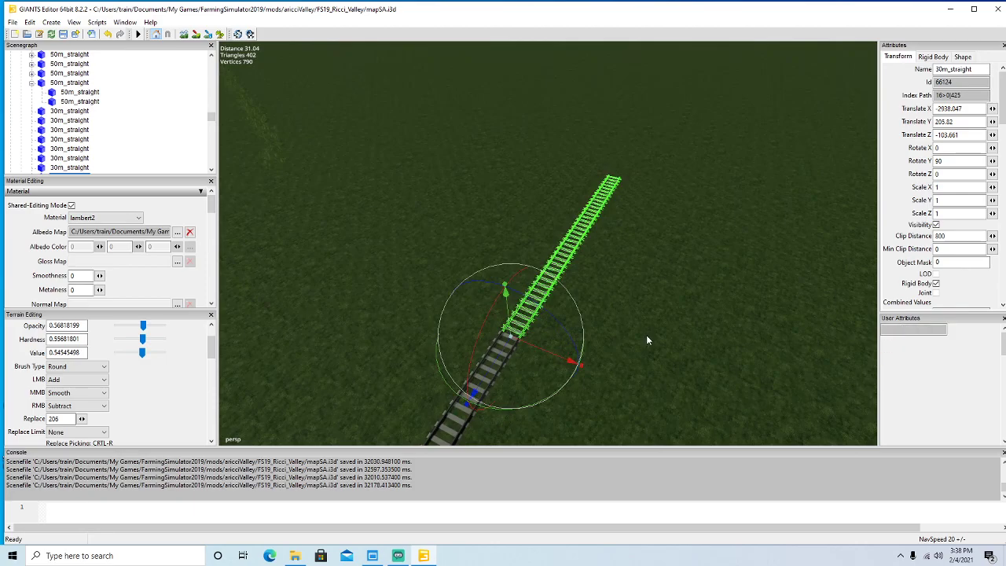
{"action": "left_click_drag", "start_coordinate": [474, 395], "coordinate": [747, 112]}
{"action": "left_click_drag", "start_coordinate": [747, 112], "coordinate": [497, 348], "text": "alt"}
{"action": "scroll", "coordinate": [728, 186], "scroll_direction": "up", "scroll_amount": 5}
{"action": "scroll", "coordinate": [729, 186], "scroll_direction": "up", "scroll_amount": 6}
{"action": "scroll", "coordinate": [497, 349], "scroll_direction": "down", "scroll_amount": 8}
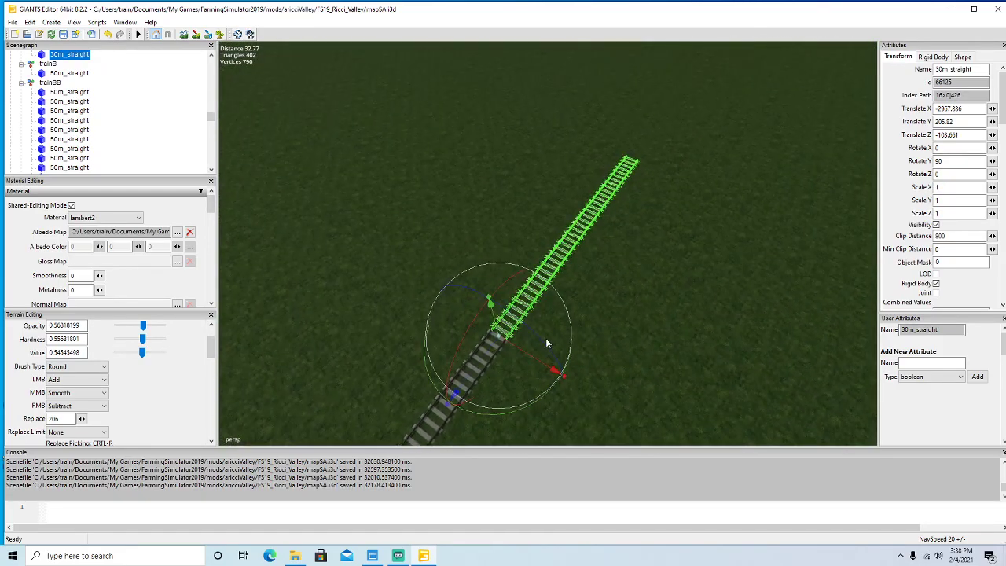
Add another copy of the 30 m straight and join it to the previous segment at about X -2997.7.
{"action": "key", "text": "ctrl+d"}
{"action": "left_click_drag", "start_coordinate": [471, 369], "coordinate": [711, 119]}
{"action": "scroll", "coordinate": [740, 161], "scroll_direction": "up", "scroll_amount": 8}
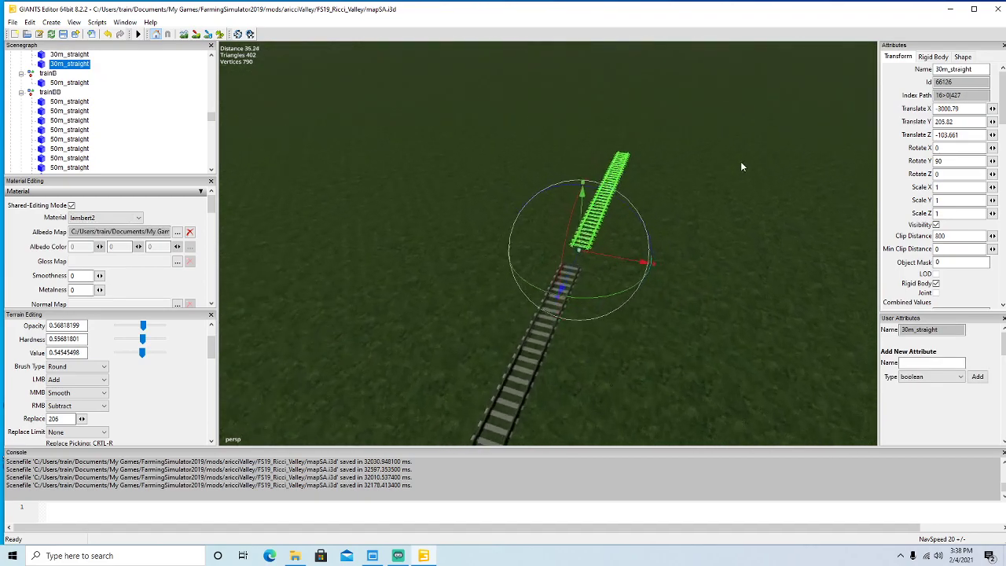
{"action": "left_click_drag", "start_coordinate": [624, 200], "coordinate": [550, 323]}
{"action": "scroll", "coordinate": [739, 365], "scroll_direction": "down", "scroll_amount": 6}
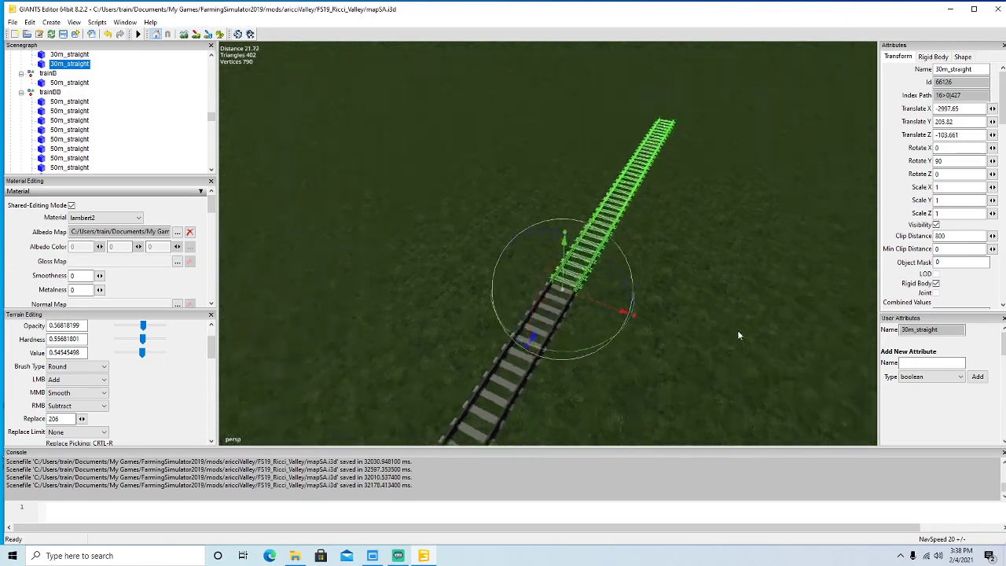
Duplicate the last 30 m straight and fit the copy flush to the track's end at about X -3027.4.
{"action": "key", "text": "ctrl+d"}
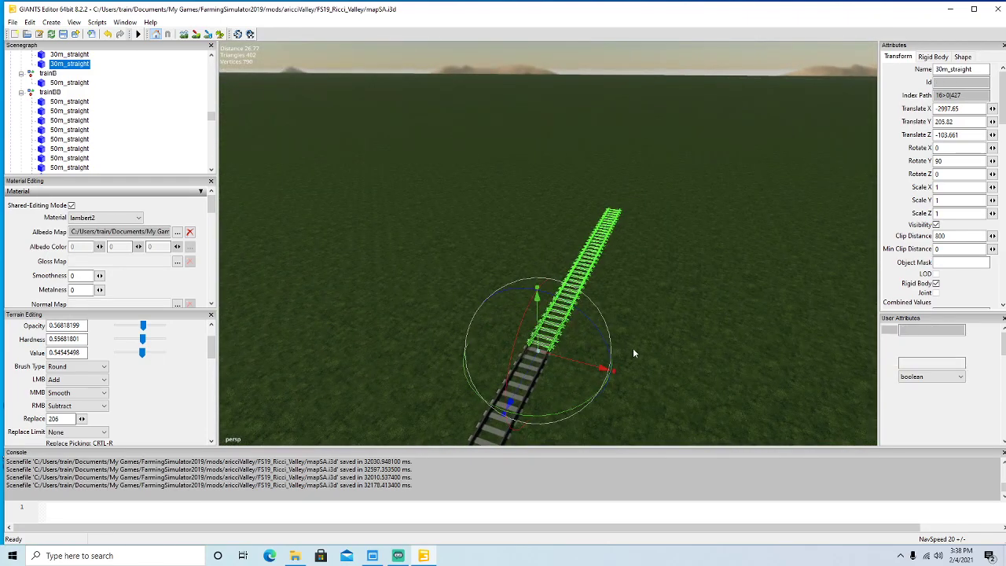
{"action": "left_click_drag", "start_coordinate": [531, 376], "coordinate": [776, 105]}
{"action": "scroll", "coordinate": [760, 214], "scroll_direction": "up", "scroll_amount": 2}
{"action": "left_click_drag", "start_coordinate": [737, 250], "coordinate": [734, 311], "text": "alt"}
{"action": "scroll", "coordinate": [758, 226], "scroll_direction": "up", "scroll_amount": 5}
{"action": "left_click_drag", "start_coordinate": [586, 242], "coordinate": [561, 309]}
{"action": "scroll", "coordinate": [691, 335], "scroll_direction": "down", "scroll_amount": 2}
{"action": "scroll", "coordinate": [691, 335], "scroll_direction": "down", "scroll_amount": 3}
{"action": "left_click_drag", "start_coordinate": [692, 335], "coordinate": [690, 289], "text": "alt"}
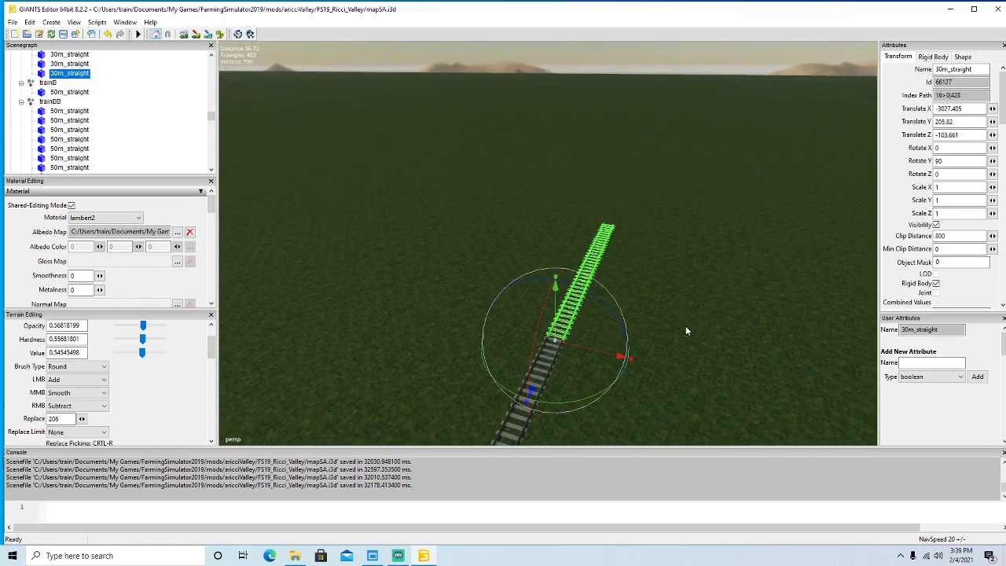
Duplicate the end 30 m straight and join the copy to the track's open end at about X -3057.2.
{"action": "key", "text": "ctrl+d"}
{"action": "scroll", "coordinate": [662, 187], "scroll_direction": "down", "scroll_amount": 2}
{"action": "middle_click_drag", "start_coordinate": [662, 183], "coordinate": [704, 120]}
{"action": "scroll", "coordinate": [732, 206], "scroll_direction": "up", "scroll_amount": 5}
{"action": "left_click_drag", "start_coordinate": [702, 225], "coordinate": [722, 246], "text": "alt"}
{"action": "scroll", "coordinate": [722, 246], "scroll_direction": "up", "scroll_amount": 3}
{"action": "left_click_drag", "start_coordinate": [582, 177], "coordinate": [501, 324]}
{"action": "scroll", "coordinate": [669, 304], "scroll_direction": "down", "scroll_amount": 8}
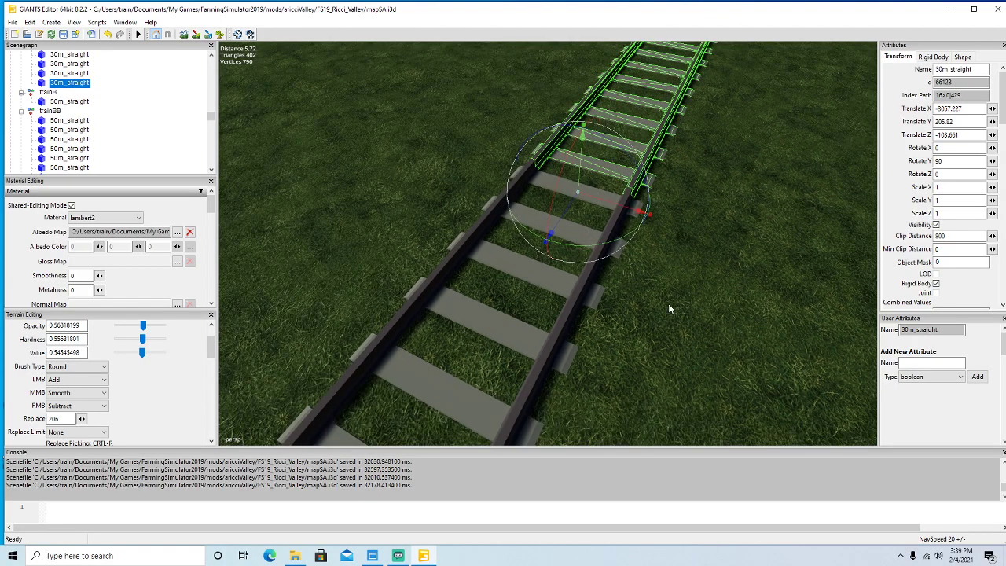
{"action": "left_click_drag", "start_coordinate": [668, 304], "coordinate": [678, 264], "text": "alt"}
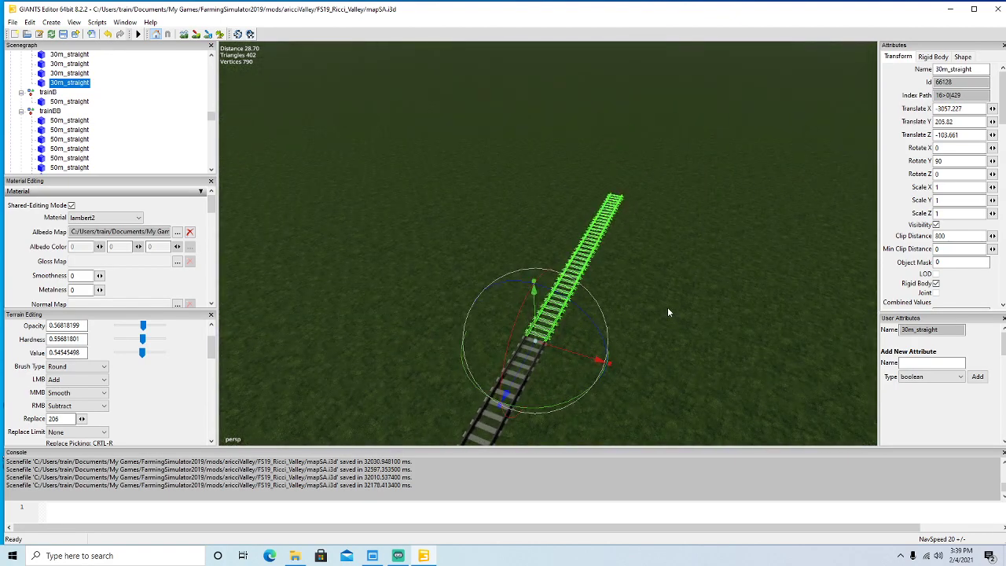
Extend the line with another duplicated 30 m straight, placed flush at about X -3087.1.
{"action": "key", "text": "ctrl+d"}
{"action": "scroll", "coordinate": [681, 152], "scroll_direction": "down", "scroll_amount": 5}
{"action": "left_click_drag", "start_coordinate": [681, 152], "coordinate": [733, 90]}
{"action": "left_click_drag", "start_coordinate": [741, 206], "coordinate": [730, 240], "text": "alt"}
{"action": "scroll", "coordinate": [776, 175], "scroll_direction": "up", "scroll_amount": 8}
{"action": "scroll", "coordinate": [731, 240], "scroll_direction": "up", "scroll_amount": 5}
{"action": "left_click_drag", "start_coordinate": [614, 196], "coordinate": [549, 290]}
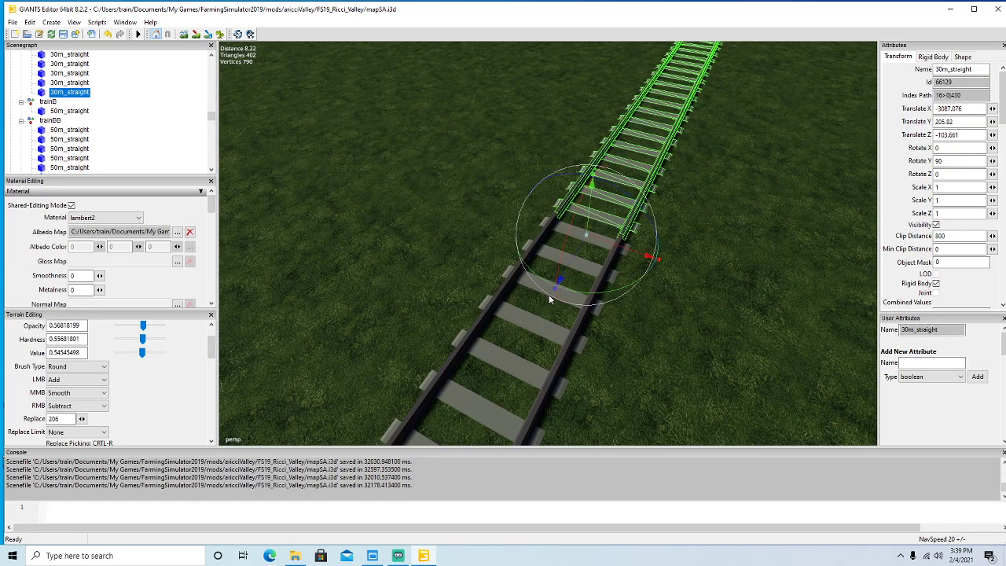
{"action": "scroll", "coordinate": [696, 306], "scroll_direction": "down", "scroll_amount": 15}
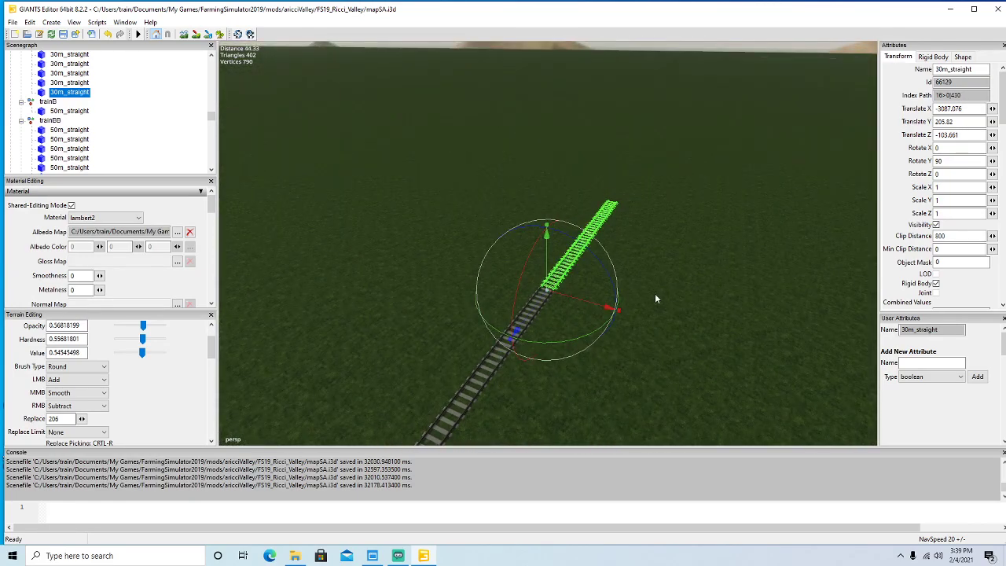
Copy the last 30 m straight and close it up to the previous segment at about X -3116.9.
{"action": "key", "text": "ctrl+d"}
{"action": "left_click_drag", "start_coordinate": [558, 291], "coordinate": [721, 149]}
{"action": "scroll", "coordinate": [748, 199], "scroll_direction": "up", "scroll_amount": 10}
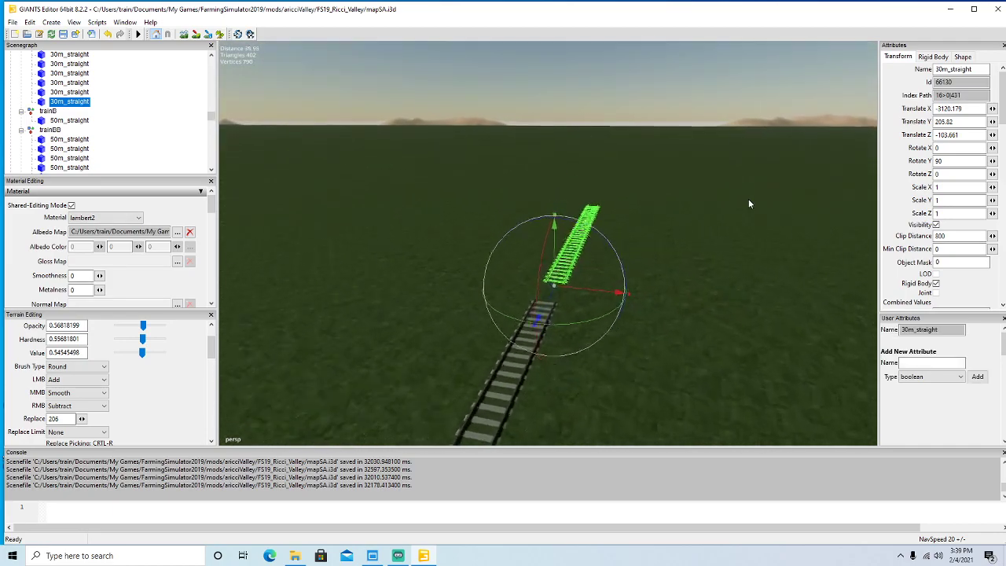
{"action": "left_click_drag", "start_coordinate": [616, 196], "coordinate": [568, 277]}
{"action": "scroll", "coordinate": [684, 309], "scroll_direction": "down", "scroll_amount": 5}
{"action": "scroll", "coordinate": [683, 307], "scroll_direction": "down", "scroll_amount": 2}
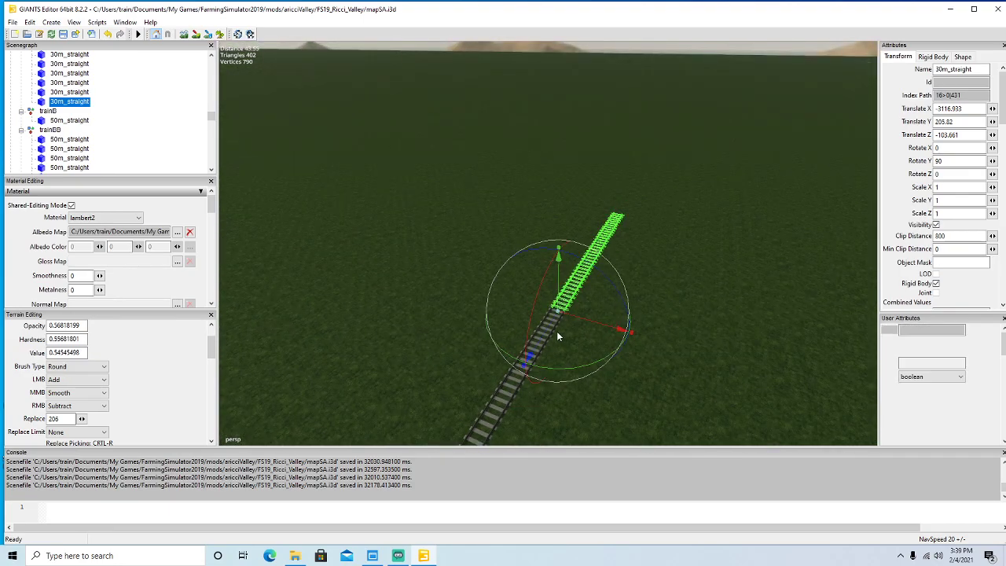
Duplicate the end segment again and fit the copy against the track's open end at about X -3146.8.
{"action": "key", "text": "ctrl+d"}
{"action": "left_click_drag", "start_coordinate": [549, 341], "coordinate": [722, 151]}
{"action": "middle_click_drag", "start_coordinate": [723, 151], "coordinate": [753, 209]}
{"action": "scroll", "coordinate": [754, 214], "scroll_direction": "up", "scroll_amount": 10}
{"action": "left_click_drag", "start_coordinate": [765, 214], "coordinate": [692, 276], "text": "alt"}
{"action": "left_click_drag", "start_coordinate": [622, 241], "coordinate": [570, 344]}
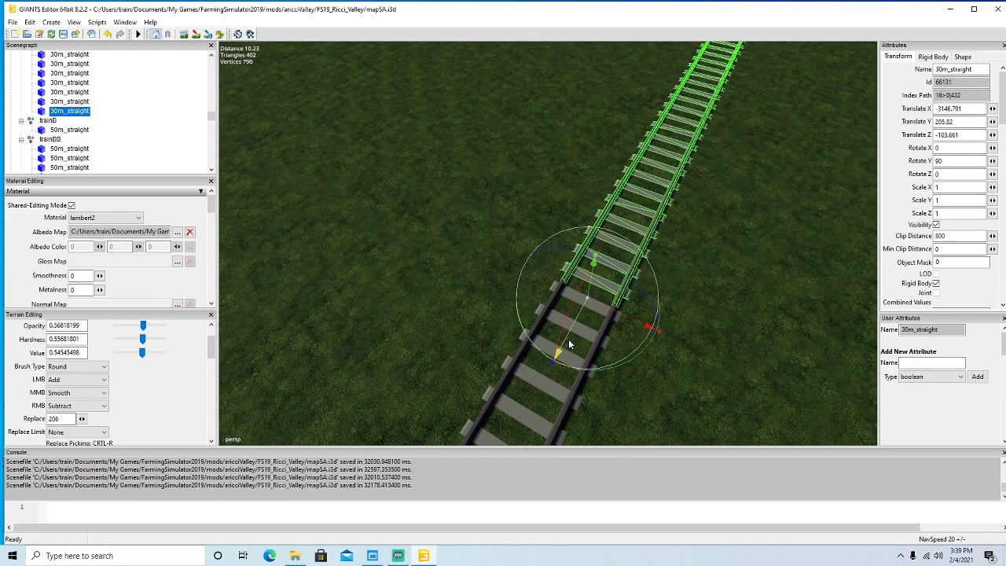
{"action": "scroll", "coordinate": [704, 347], "scroll_direction": "down", "scroll_amount": 8}
{"action": "left_click_drag", "start_coordinate": [706, 347], "coordinate": [721, 314], "text": "alt"}
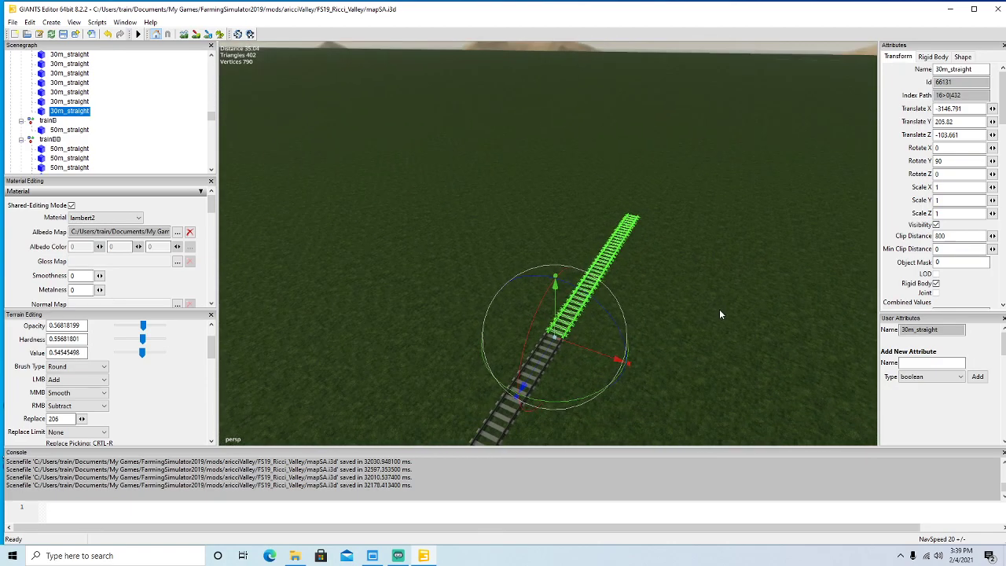
Add another copy of the 30 m straight and join it to the line's end at about X -3176.6.
{"action": "key", "text": "ctrl+d"}
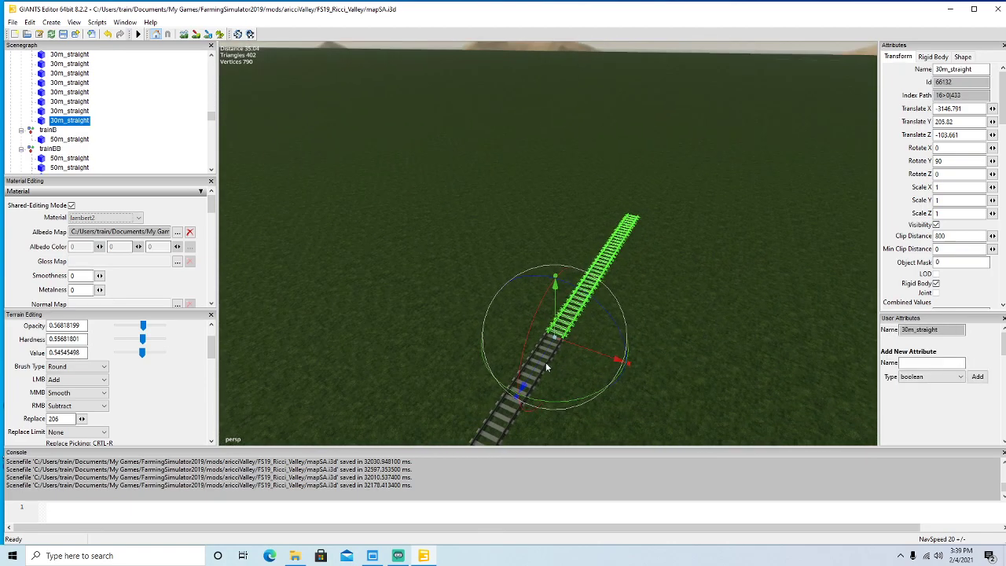
{"action": "left_click_drag", "start_coordinate": [540, 367], "coordinate": [751, 140]}
{"action": "left_click_drag", "start_coordinate": [743, 223], "coordinate": [725, 258], "text": "alt"}
{"action": "scroll", "coordinate": [753, 214], "scroll_direction": "up", "scroll_amount": 10}
{"action": "left_click_drag", "start_coordinate": [600, 228], "coordinate": [496, 372]}
{"action": "left_click_drag", "start_coordinate": [640, 329], "coordinate": [677, 280], "text": "alt"}
{"action": "scroll", "coordinate": [658, 303], "scroll_direction": "down", "scroll_amount": 8}
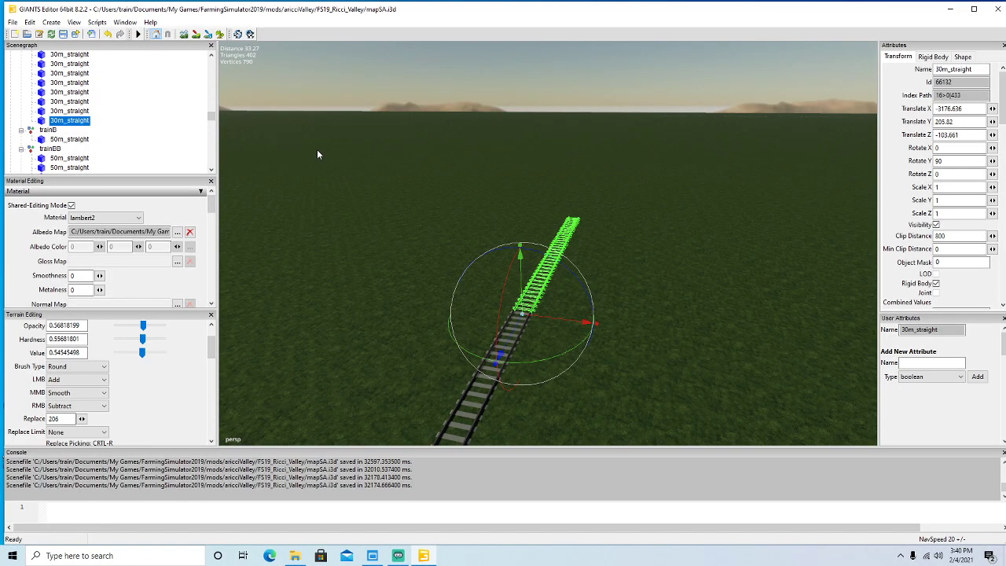
Duplicate the last 30 m straight and align the copy flush with the track's end at about X -3206.4.
{"action": "mouse_move", "coordinate": [537, 318]}
{"action": "left_mouse_down", "text": "alt"}
{"action": "mouse_move", "coordinate": [594, 299]}
{"action": "mouse_move", "coordinate": [545, 334]}
{"action": "left_mouse_up", "text": "alt"}
{"action": "scroll", "coordinate": [594, 299], "scroll_direction": "up", "scroll_amount": 2}
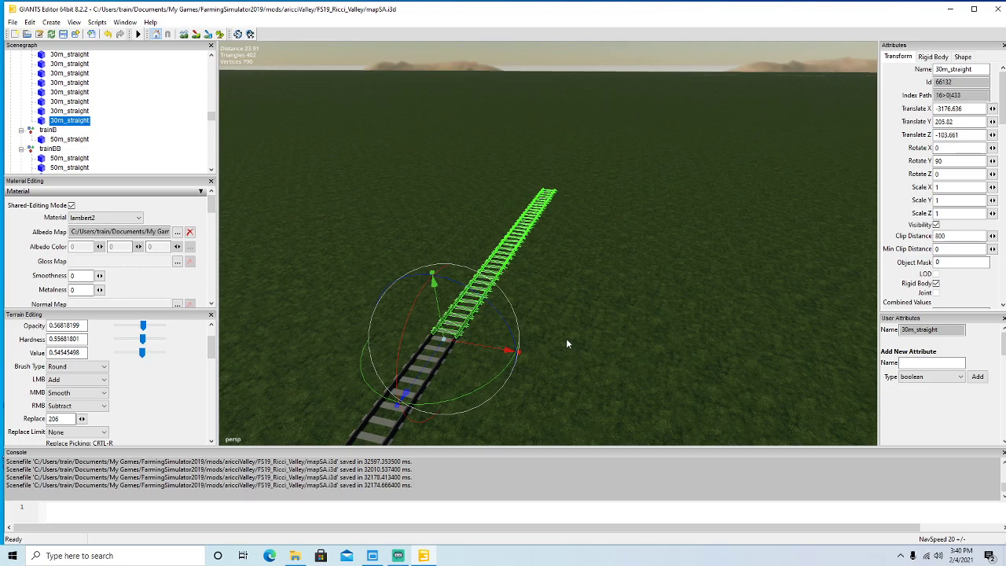
{"action": "key", "text": "ctrl+d"}
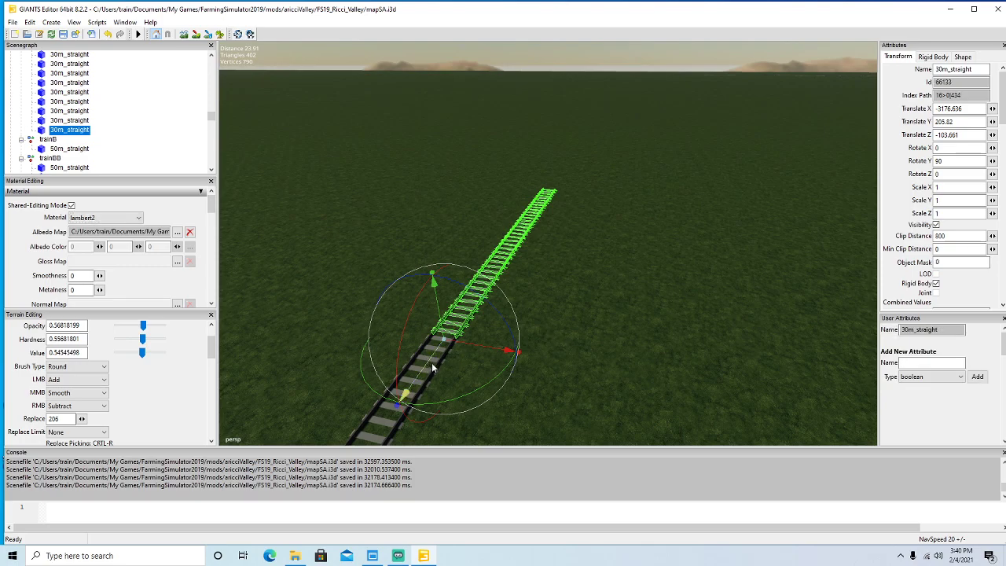
{"action": "scroll", "coordinate": [428, 364], "scroll_direction": "down", "scroll_amount": 4}
{"action": "left_click_drag", "start_coordinate": [668, 139], "coordinate": [719, 61]}
{"action": "scroll", "coordinate": [687, 172], "scroll_direction": "up", "scroll_amount": 6}
{"action": "left_click_drag", "start_coordinate": [668, 206], "coordinate": [621, 224], "text": "alt"}
{"action": "scroll", "coordinate": [664, 197], "scroll_direction": "up", "scroll_amount": 5}
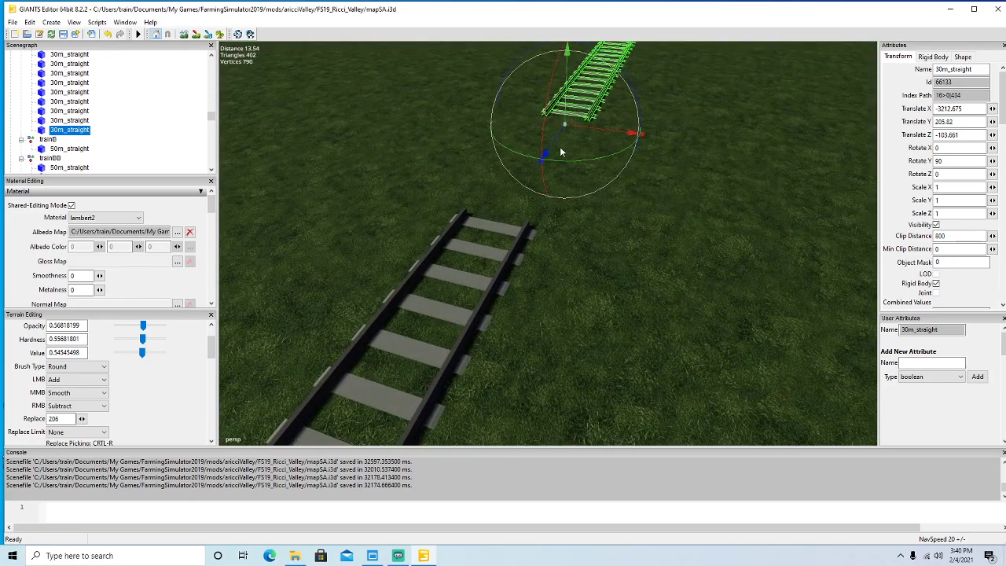
{"action": "left_click_drag", "start_coordinate": [562, 152], "coordinate": [401, 330]}
{"action": "scroll", "coordinate": [596, 311], "scroll_direction": "down", "scroll_amount": 8}
{"action": "left_click_drag", "start_coordinate": [605, 292], "coordinate": [621, 260], "text": "alt"}
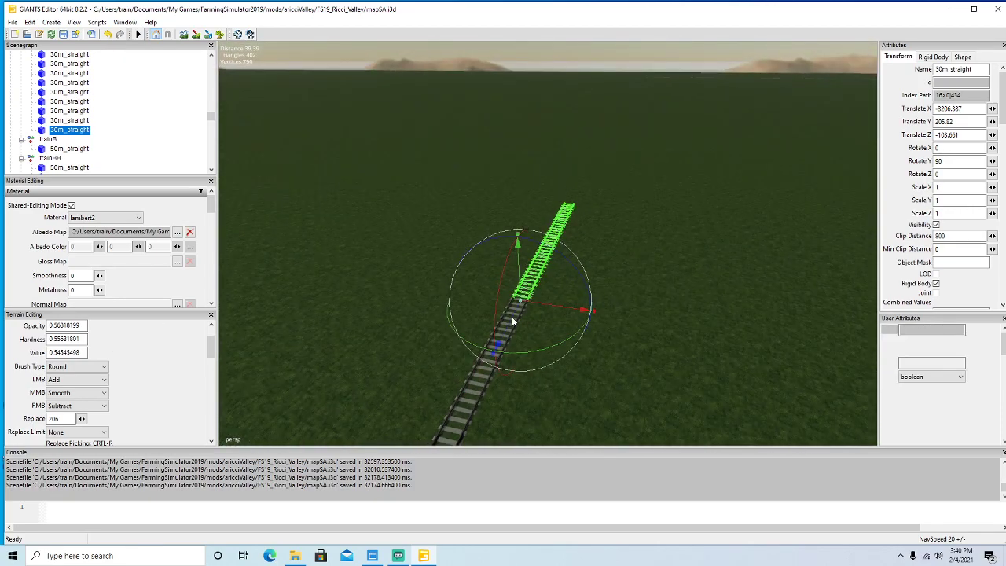
Extend the track with a further 30 m straight copy, joined at about X -3236.2.
{"action": "key", "text": "ctrl+d"}
{"action": "left_click_drag", "start_coordinate": [511, 320], "coordinate": [692, 75]}
{"action": "left_click_drag", "start_coordinate": [677, 229], "coordinate": [648, 257], "text": "alt"}
{"action": "scroll", "coordinate": [692, 189], "scroll_direction": "up", "scroll_amount": 6}
{"action": "left_click_drag", "start_coordinate": [596, 169], "coordinate": [464, 318]}
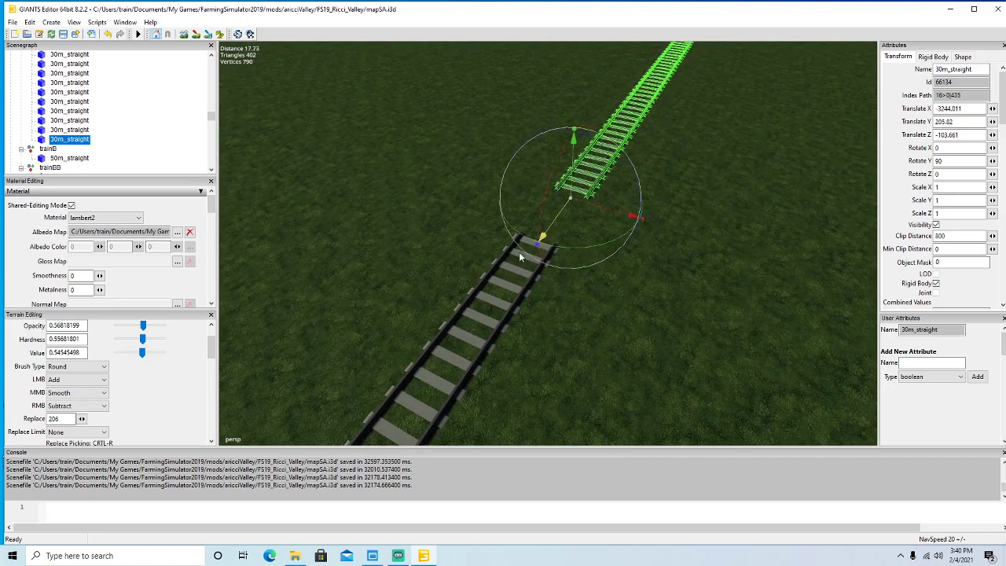
{"action": "scroll", "coordinate": [701, 323], "scroll_direction": "down", "scroll_amount": 5}
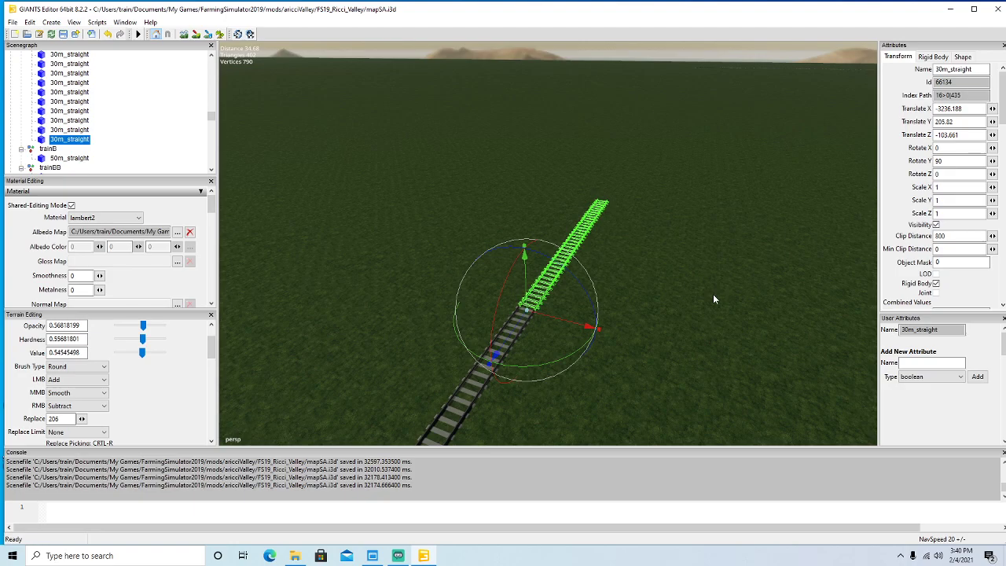
Duplicate the end segment and slide the copy back against the open rails at about X -3266.0.
{"action": "key", "text": "ctrl+d"}
{"action": "left_click_drag", "start_coordinate": [495, 355], "coordinate": [722, 117]}
{"action": "scroll", "coordinate": [752, 192], "scroll_direction": "up", "scroll_amount": 8}
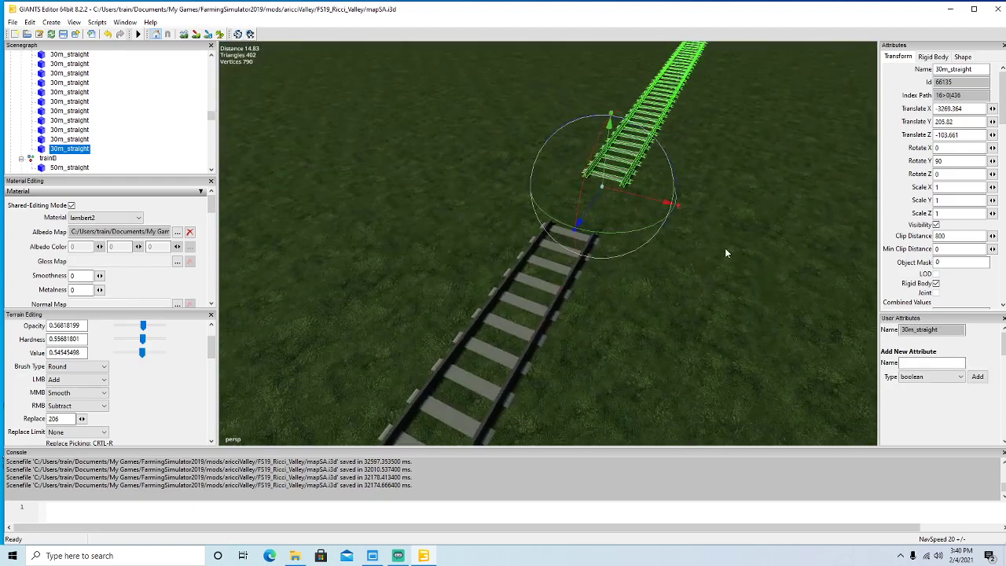
{"action": "scroll", "coordinate": [725, 252], "scroll_direction": "up", "scroll_amount": 3}
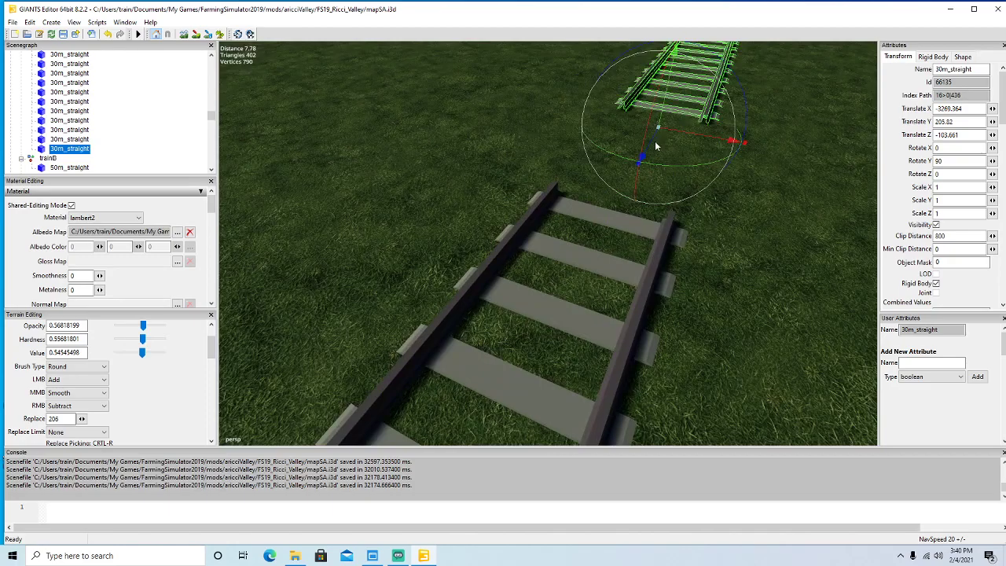
{"action": "left_click_drag", "start_coordinate": [657, 147], "coordinate": [524, 322]}
{"action": "scroll", "coordinate": [769, 282], "scroll_direction": "down", "scroll_amount": 10}
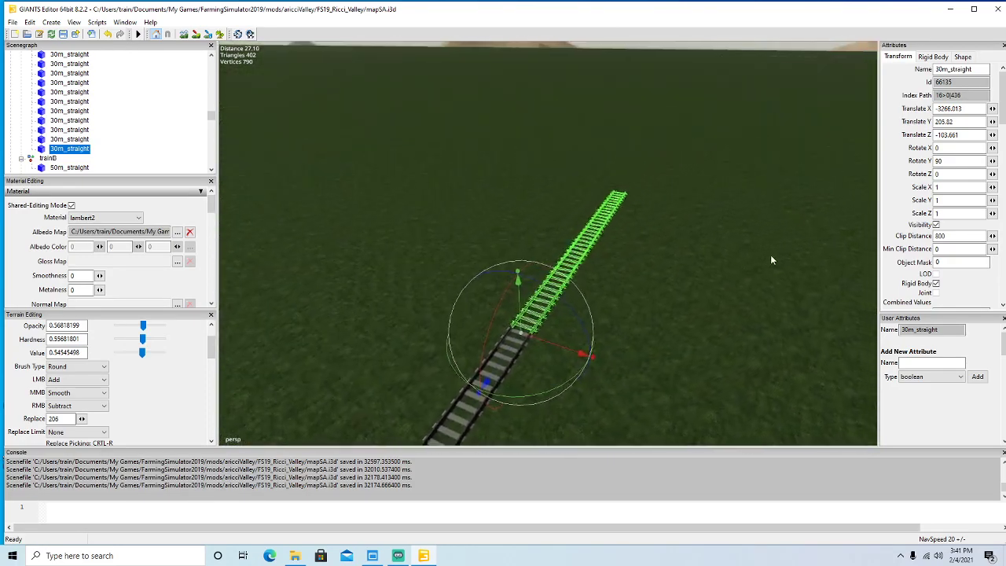
{"action": "left_click_drag", "start_coordinate": [771, 255], "coordinate": [676, 320], "text": "alt"}
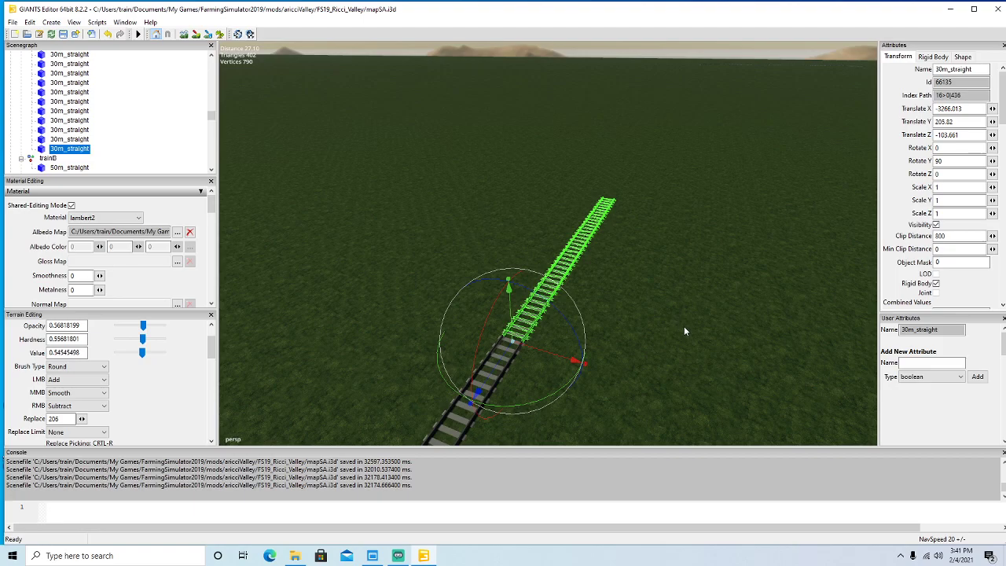
Add a duplicated 30 m straight to the track's end, butted up at about X -3295.8.
{"action": "key", "text": "ctrl+d"}
{"action": "left_click_drag", "start_coordinate": [507, 356], "coordinate": [754, 111]}
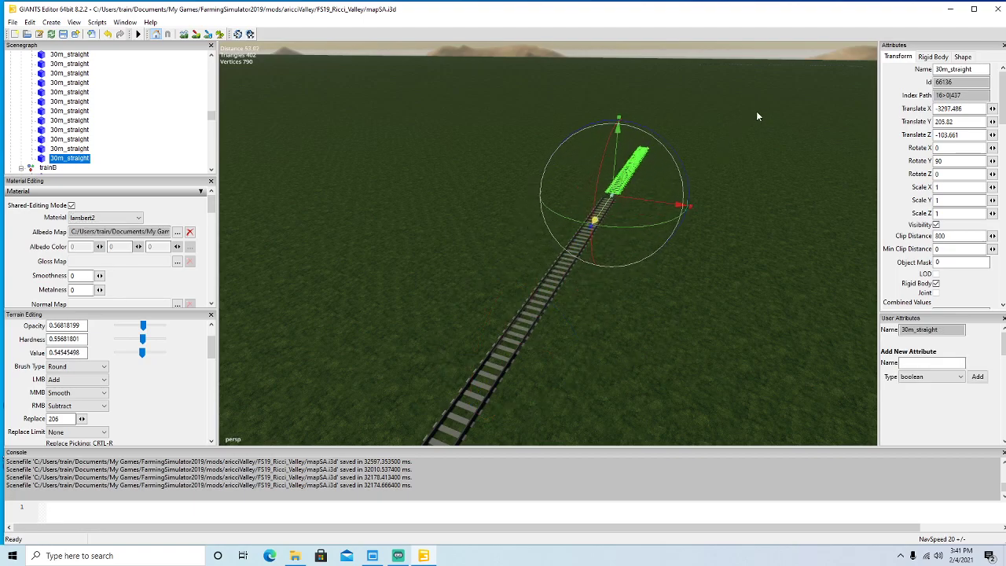
{"action": "scroll", "coordinate": [745, 185], "scroll_direction": "down", "scroll_amount": 2}
{"action": "left_click_drag", "start_coordinate": [745, 185], "coordinate": [665, 254], "text": "alt"}
{"action": "scroll", "coordinate": [764, 170], "scroll_direction": "up", "scroll_amount": 5}
{"action": "scroll", "coordinate": [664, 253], "scroll_direction": "down", "scroll_amount": 2}
{"action": "scroll", "coordinate": [664, 259], "scroll_direction": "up", "scroll_amount": 3}
{"action": "left_click_drag", "start_coordinate": [505, 207], "coordinate": [403, 249]}
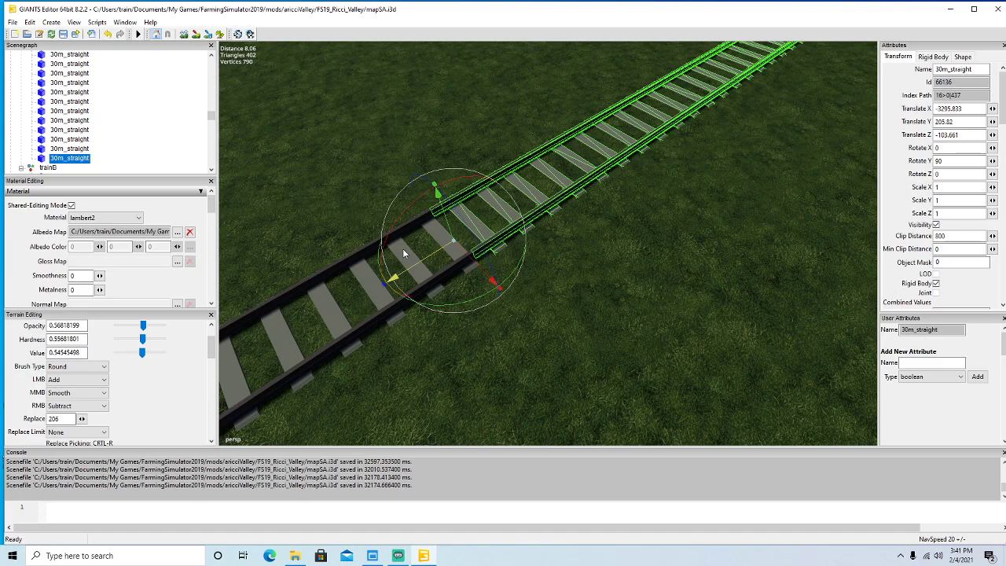
{"action": "scroll", "coordinate": [493, 317], "scroll_direction": "down", "scroll_amount": 2}
{"action": "scroll", "coordinate": [492, 316], "scroll_direction": "down", "scroll_amount": 5}
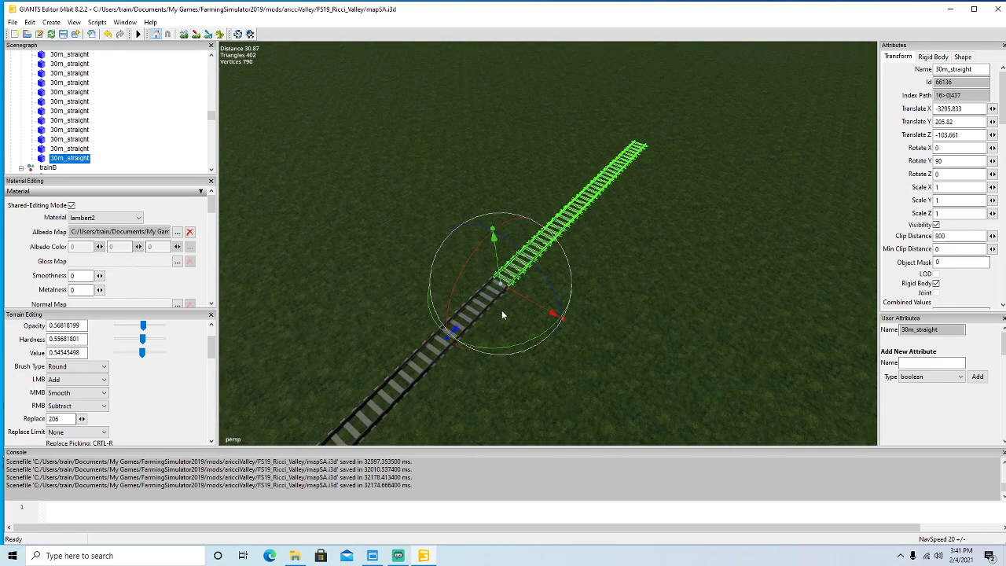
Duplicate the selected 30 m straight and connect the copy to the previous segment at about X -3325.6.
{"action": "key", "text": "ctrl+d"}
{"action": "left_click_drag", "start_coordinate": [555, 314], "coordinate": [737, 152]}
{"action": "scroll", "coordinate": [728, 162], "scroll_direction": "up", "scroll_amount": 10}
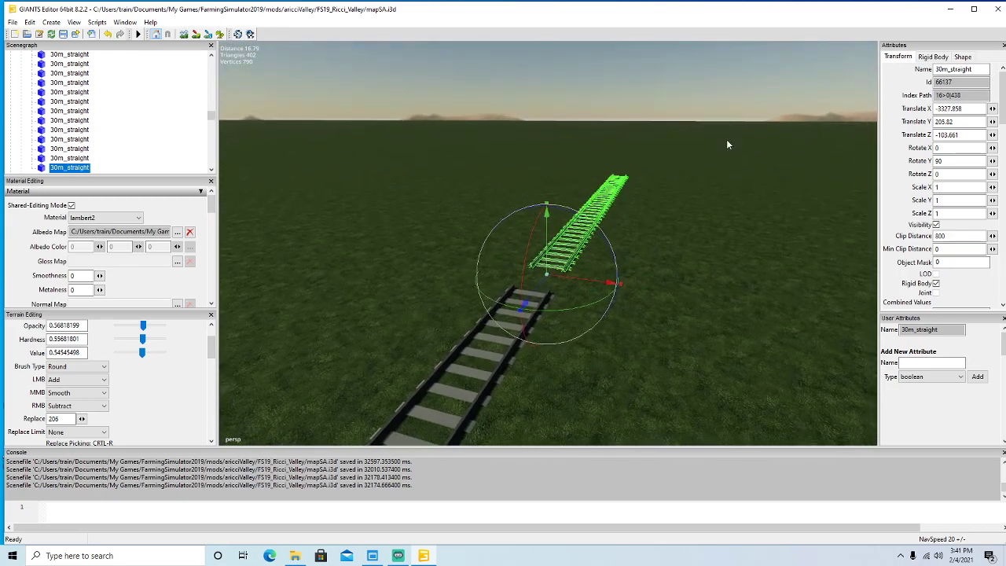
{"action": "left_click_drag", "start_coordinate": [589, 209], "coordinate": [526, 274]}
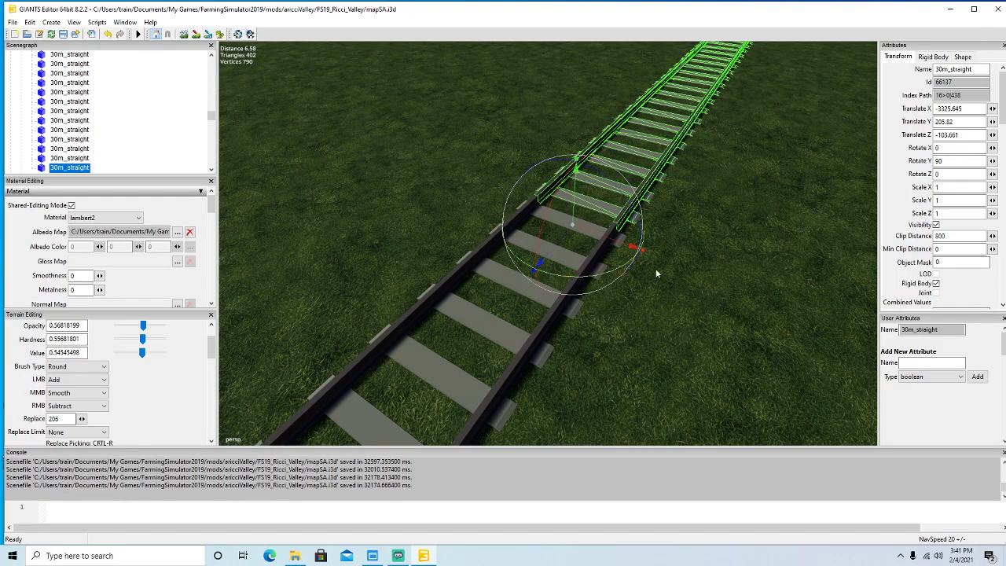
{"action": "scroll", "coordinate": [698, 277], "scroll_direction": "down", "scroll_amount": 7}
{"action": "scroll", "coordinate": [698, 281], "scroll_direction": "down", "scroll_amount": 3}
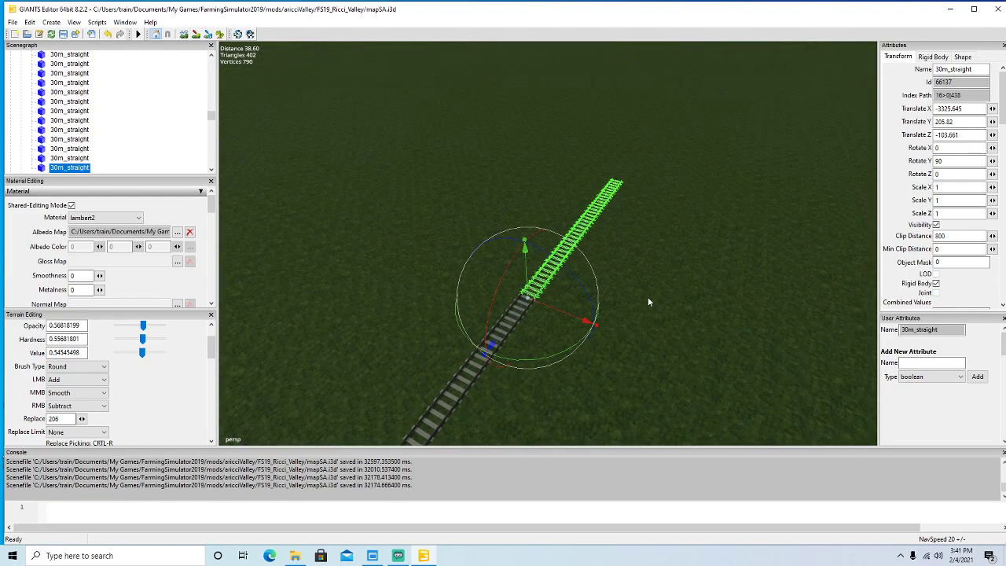
Place another duplicated 30 m straight flush with the line's open end at about X -3355.5.
{"action": "key", "text": "ctrl+d"}
{"action": "left_click_drag", "start_coordinate": [493, 344], "coordinate": [710, 133]}
{"action": "mouse_move", "coordinate": [738, 196]}
{"action": "left_mouse_down", "text": "alt"}
{"action": "mouse_move", "coordinate": [763, 159]}
{"action": "mouse_move", "coordinate": [735, 206]}
{"action": "left_mouse_up", "text": "alt"}
{"action": "scroll", "coordinate": [762, 165], "scroll_direction": "up", "scroll_amount": 5}
{"action": "left_click_drag", "start_coordinate": [593, 166], "coordinate": [574, 193]}
{"action": "scroll", "coordinate": [648, 246], "scroll_direction": "down", "scroll_amount": 5}
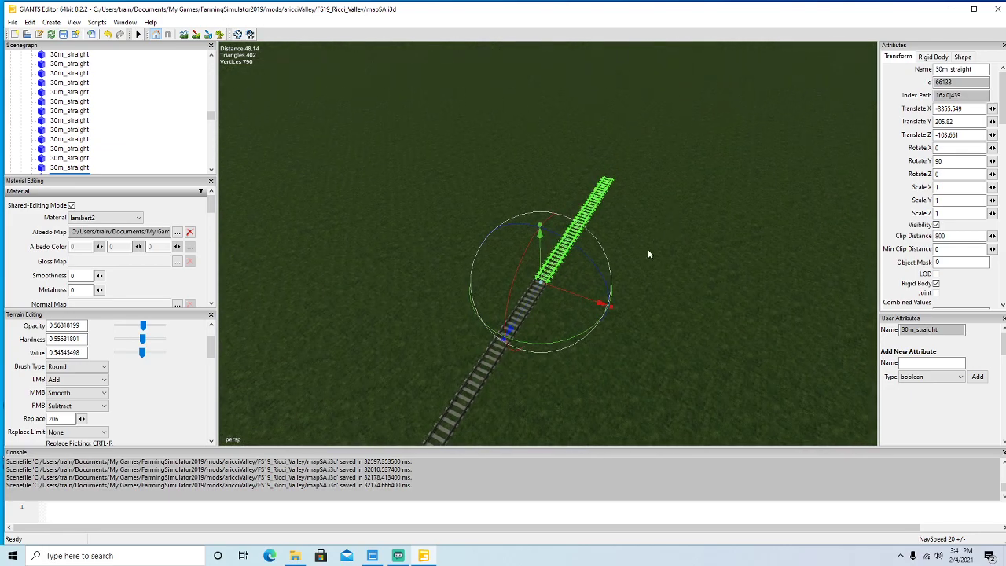
Copy the end segment once more and join it to the track at about X -3385.4.
{"action": "key", "text": "ctrl+d"}
{"action": "left_click_drag", "start_coordinate": [539, 296], "coordinate": [704, 226]}
{"action": "scroll", "coordinate": [715, 182], "scroll_direction": "up", "scroll_amount": 5}
{"action": "scroll", "coordinate": [704, 226], "scroll_direction": "up", "scroll_amount": 2}
{"action": "left_click_drag", "start_coordinate": [554, 221], "coordinate": [502, 292]}
{"action": "scroll", "coordinate": [688, 315], "scroll_direction": "down", "scroll_amount": 6}
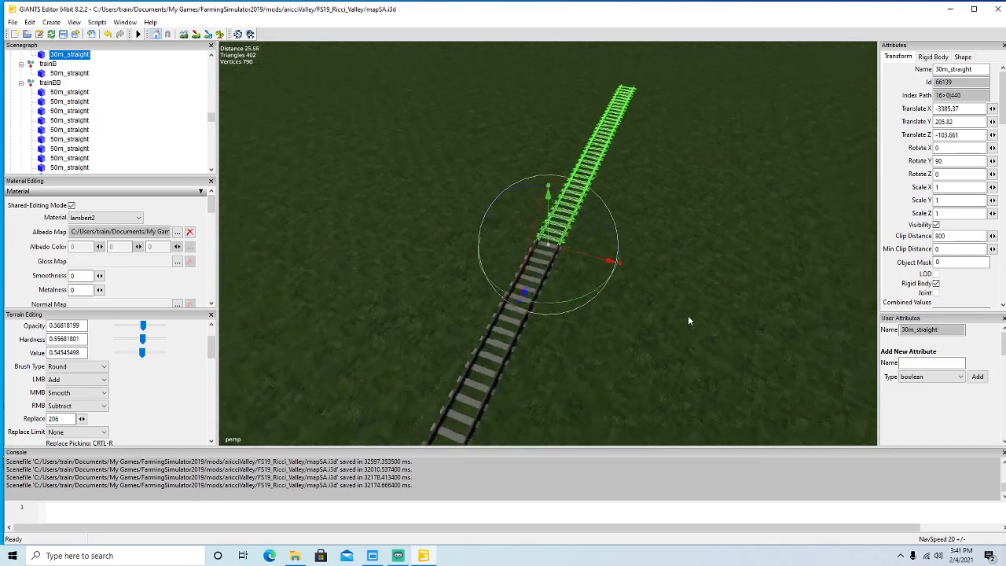
Duplicate the last 30 m straight and position the copy against the rail ends at about X -3415.2.
{"action": "key", "text": "ctrl+d"}
{"action": "left_click_drag", "start_coordinate": [519, 358], "coordinate": [685, 143]}
{"action": "scroll", "coordinate": [731, 196], "scroll_direction": "up", "scroll_amount": 5}
{"action": "left_click_drag", "start_coordinate": [717, 220], "coordinate": [712, 251], "text": "alt"}
{"action": "scroll", "coordinate": [730, 227], "scroll_direction": "up", "scroll_amount": 3}
{"action": "scroll", "coordinate": [713, 251], "scroll_direction": "up", "scroll_amount": 3}
{"action": "left_click_drag", "start_coordinate": [543, 208], "coordinate": [475, 322]}
{"action": "left_click_drag", "start_coordinate": [712, 271], "coordinate": [702, 291], "text": "alt"}
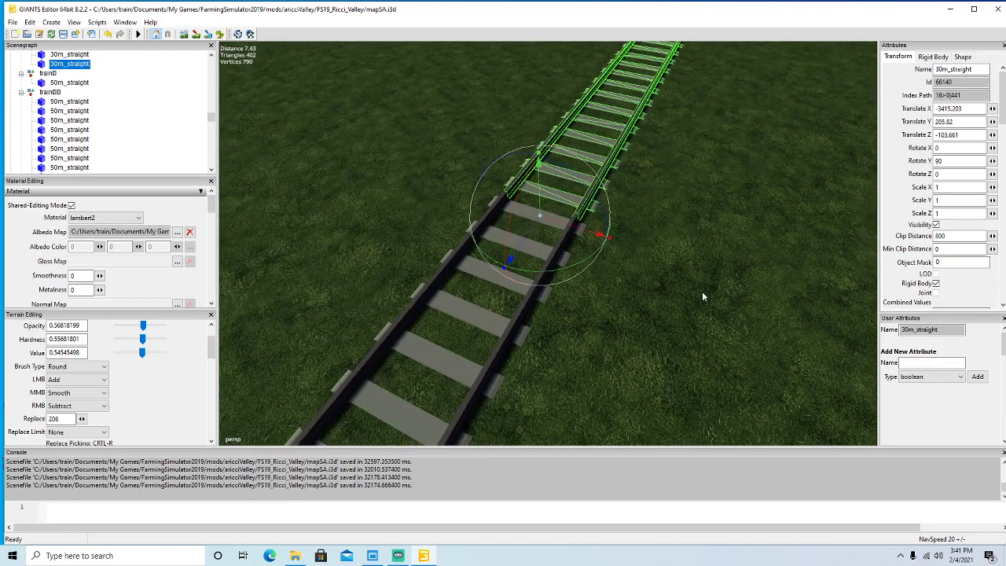
{"action": "scroll", "coordinate": [702, 291], "scroll_direction": "down", "scroll_amount": 4}
{"action": "left_click_drag", "start_coordinate": [712, 254], "coordinate": [681, 290], "text": "alt"}
Lengthen the line with another 30 m straight copy, fitted to the previous segment at about X -3445.0.
{"action": "key", "text": "ctrl+d"}
{"action": "left_click_drag", "start_coordinate": [508, 341], "coordinate": [740, 103]}
{"action": "left_click_drag", "start_coordinate": [712, 215], "coordinate": [626, 269], "text": "alt"}
{"action": "scroll", "coordinate": [731, 194], "scroll_direction": "up", "scroll_amount": 4}
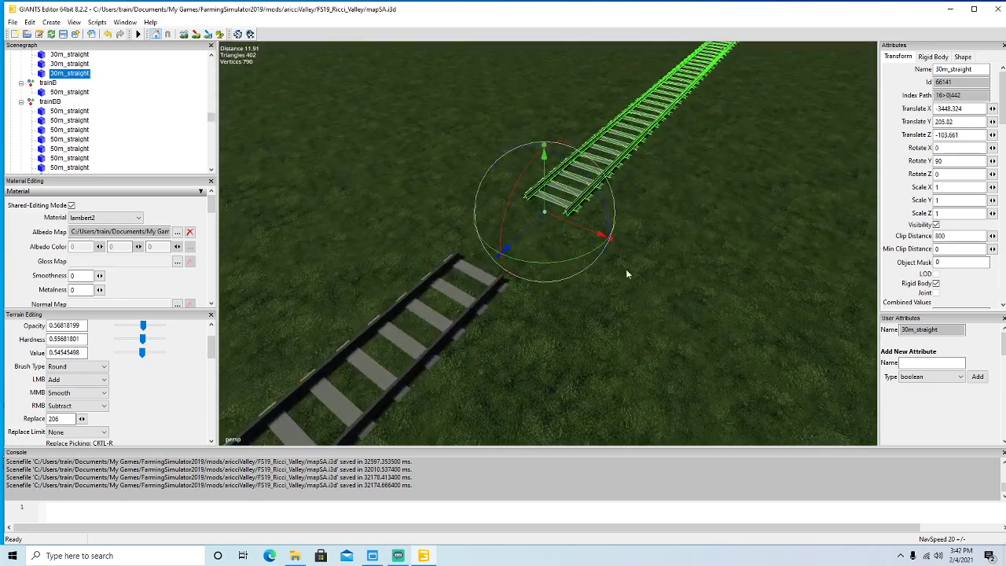
{"action": "left_click_drag", "start_coordinate": [540, 231], "coordinate": [434, 311]}
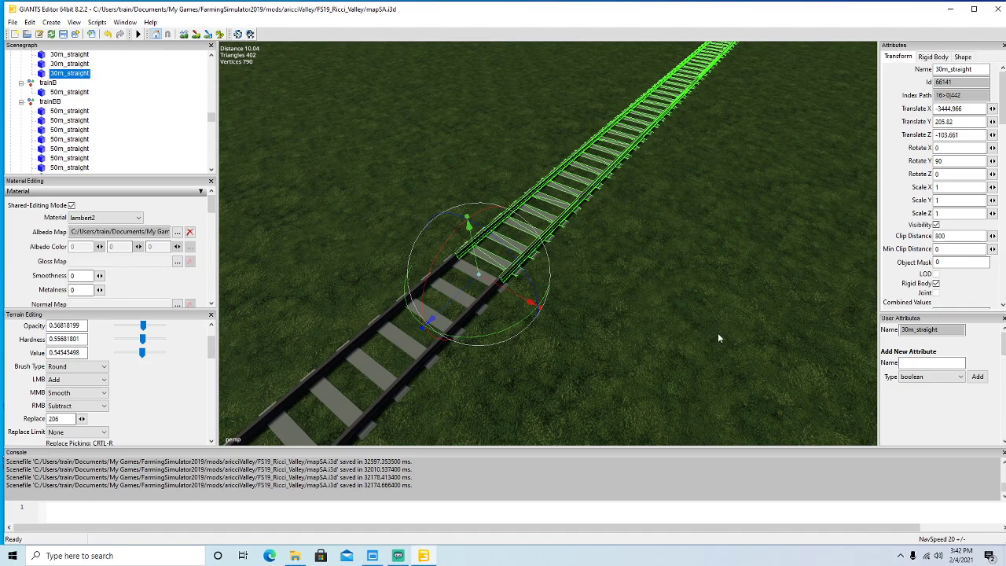
{"action": "scroll", "coordinate": [624, 286], "scroll_direction": "down", "scroll_amount": 5}
{"action": "left_click_drag", "start_coordinate": [584, 298], "coordinate": [628, 268], "text": "alt"}
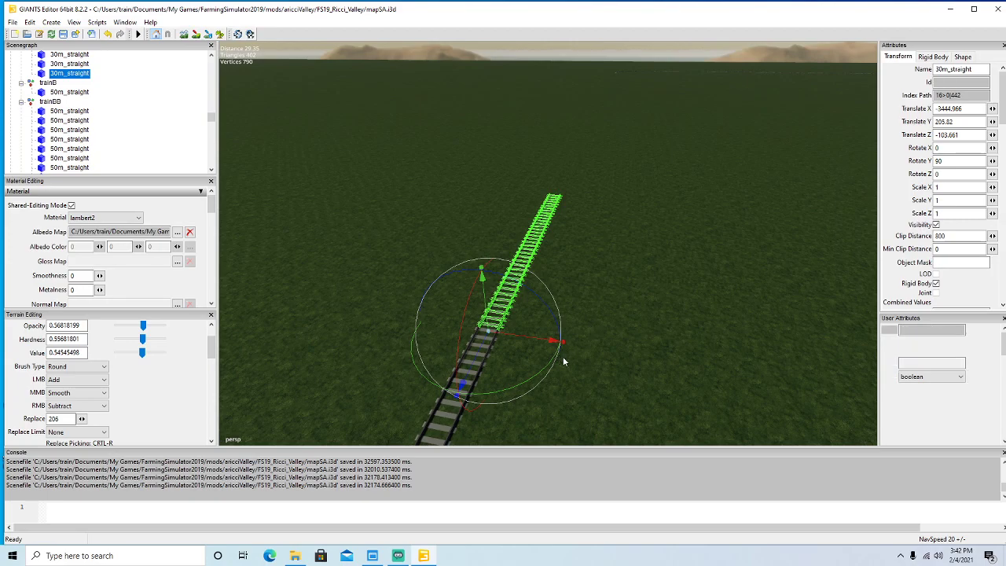
Duplicate the end 30 m straight and set the copy flush on the track's end at about X -3474.7.
{"action": "key", "text": "ctrl+d"}
{"action": "left_click_drag", "start_coordinate": [477, 352], "coordinate": [671, 81]}
{"action": "scroll", "coordinate": [669, 141], "scroll_direction": "up", "scroll_amount": 3}
{"action": "left_click_drag", "start_coordinate": [657, 198], "coordinate": [614, 228], "text": "alt"}
{"action": "scroll", "coordinate": [648, 178], "scroll_direction": "up", "scroll_amount": 5}
{"action": "left_click_drag", "start_coordinate": [534, 222], "coordinate": [475, 277]}
{"action": "scroll", "coordinate": [656, 301], "scroll_direction": "down", "scroll_amount": 5}
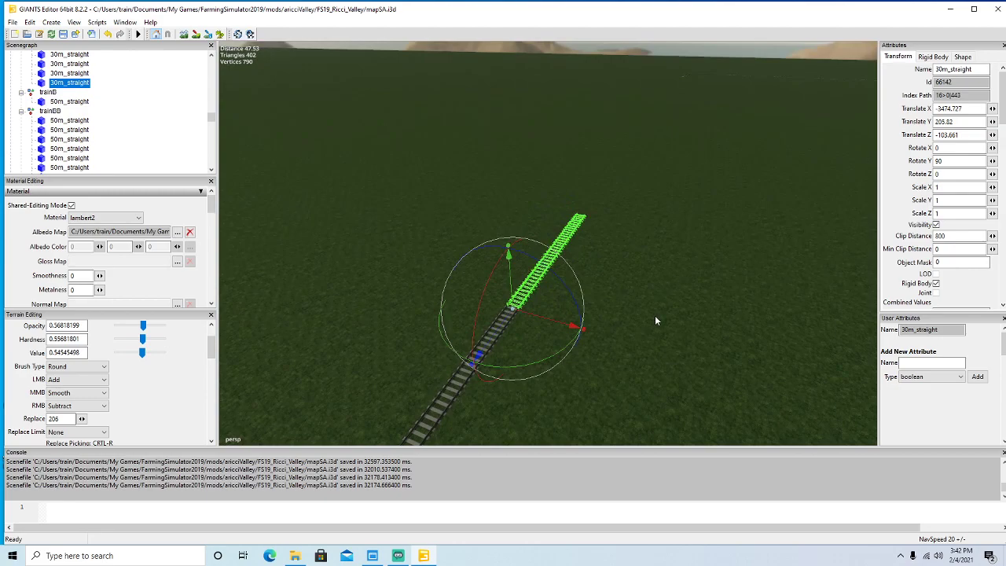
Add one more duplicated 30 m straight and butt it against the open end of the line.
{"action": "key", "text": "ctrl+d"}
{"action": "left_click_drag", "start_coordinate": [475, 357], "coordinate": [682, 173]}
{"action": "mouse_move", "coordinate": [694, 249]}
{"action": "left_mouse_down", "text": "alt"}
{"action": "mouse_move", "coordinate": [721, 223]}
{"action": "mouse_move", "coordinate": [706, 241]}
{"action": "left_mouse_up", "text": "alt"}
{"action": "scroll", "coordinate": [707, 241], "scroll_direction": "up", "scroll_amount": 5}
{"action": "scroll", "coordinate": [706, 241], "scroll_direction": "up", "scroll_amount": 5}
{"action": "left_click_drag", "start_coordinate": [559, 243], "coordinate": [496, 315]}
{"action": "scroll", "coordinate": [649, 330], "scroll_direction": "down", "scroll_amount": 5}
Duplicate the end 30 m straight and fit the copy against the open rail end at about X -3534.3.
{"action": "key", "text": "ctrl+d"}
{"action": "left_click_drag", "start_coordinate": [504, 347], "coordinate": [790, 87]}
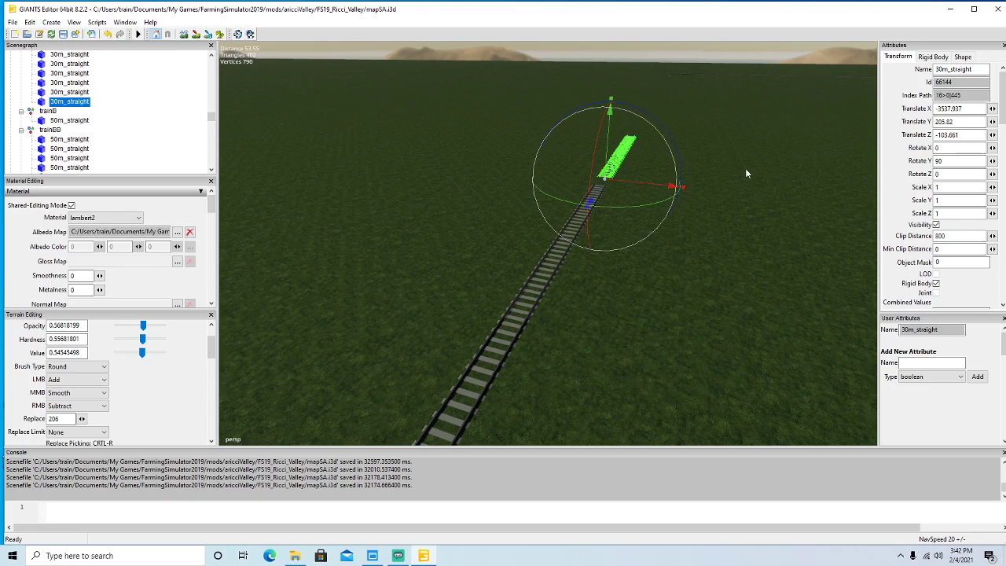
{"action": "scroll", "coordinate": [760, 151], "scroll_direction": "up", "scroll_amount": 8}
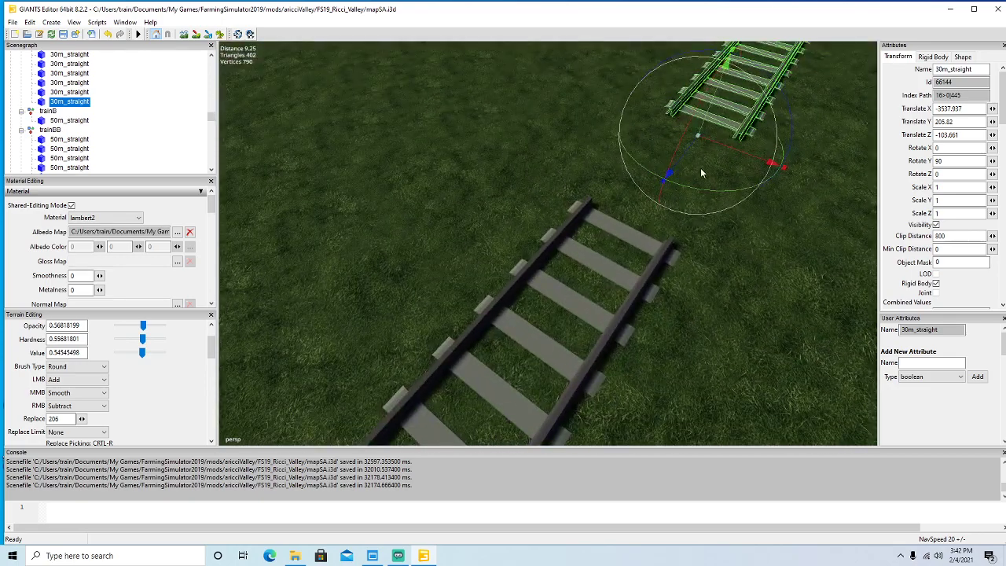
{"action": "left_click_drag", "start_coordinate": [703, 173], "coordinate": [563, 290]}
{"action": "scroll", "coordinate": [660, 339], "scroll_direction": "down", "scroll_amount": 6}
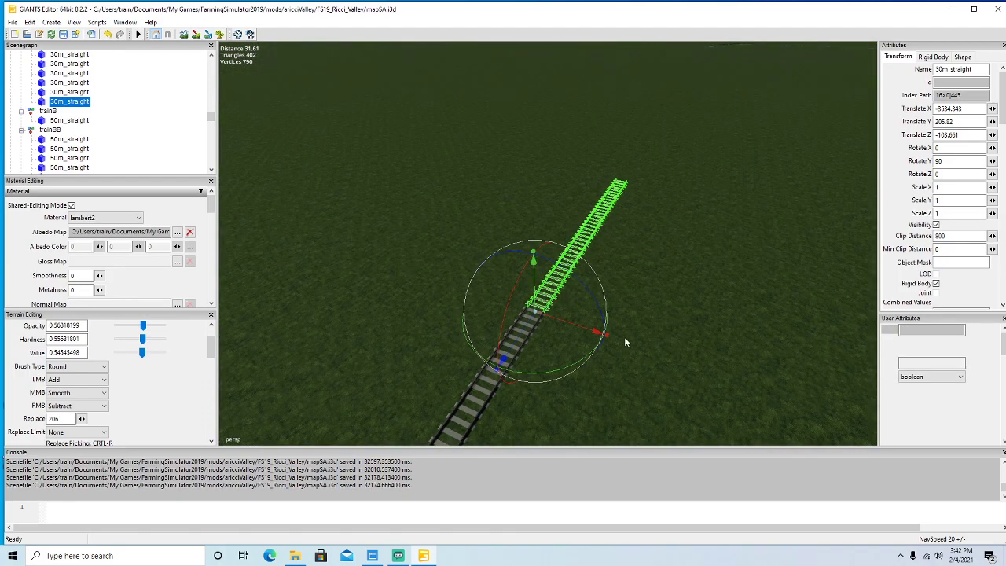
Extend the line with another 30 m straight copy, joined to the previous segment at about X -3564.1.
{"action": "left_click_drag", "start_coordinate": [523, 337], "coordinate": [747, 82]}
{"action": "middle_click_drag", "start_coordinate": [747, 82], "coordinate": [584, 210]}
{"action": "left_click_drag", "start_coordinate": [584, 210], "coordinate": [529, 317]}
{"action": "scroll", "coordinate": [598, 275], "scroll_direction": "down", "scroll_amount": 6}
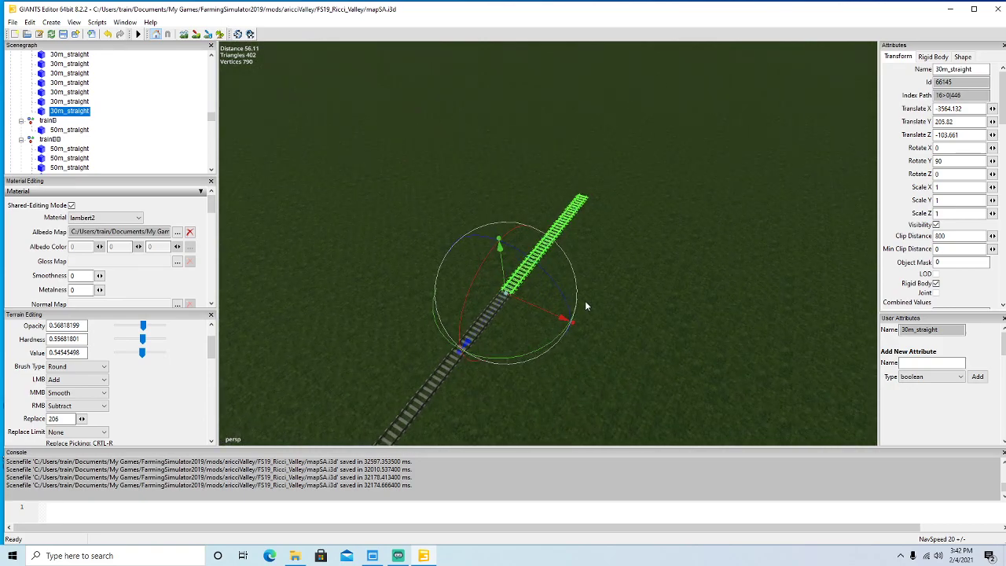
Duplicate the last 30 m straight and butt the copy against the track's end at about X -3593.9.
{"action": "key", "text": "ctrl+d"}
{"action": "left_click_drag", "start_coordinate": [486, 322], "coordinate": [455, 314]}
{"action": "scroll", "coordinate": [676, 204], "scroll_direction": "up", "scroll_amount": 6}
{"action": "scroll", "coordinate": [598, 350], "scroll_direction": "down", "scroll_amount": 5}
{"action": "left_click_drag", "start_coordinate": [597, 350], "coordinate": [611, 322], "text": "alt"}
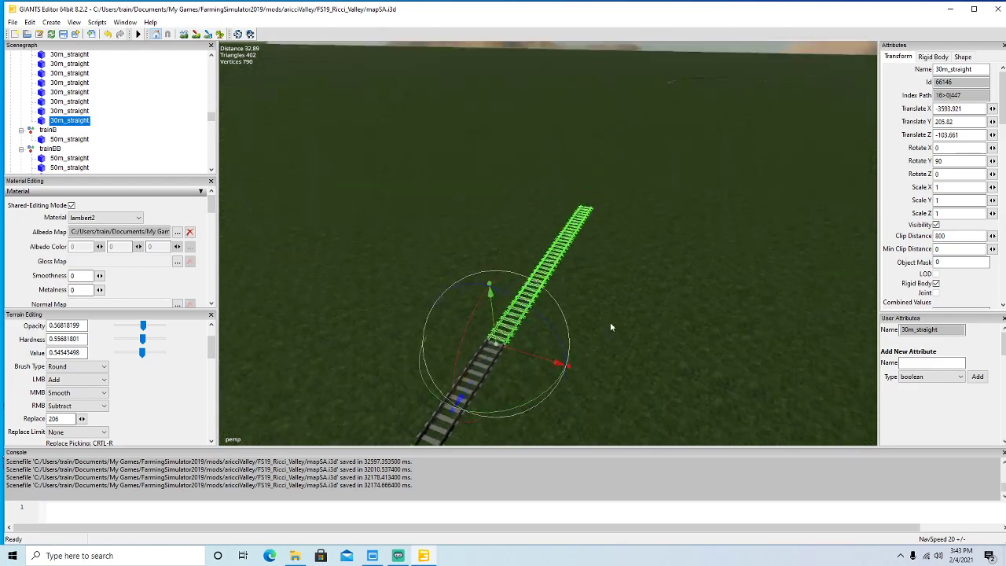
Add a further duplicated 30 m straight, set flush with the line's end at about X -3623.7.
{"action": "key", "text": "ctrl+d"}
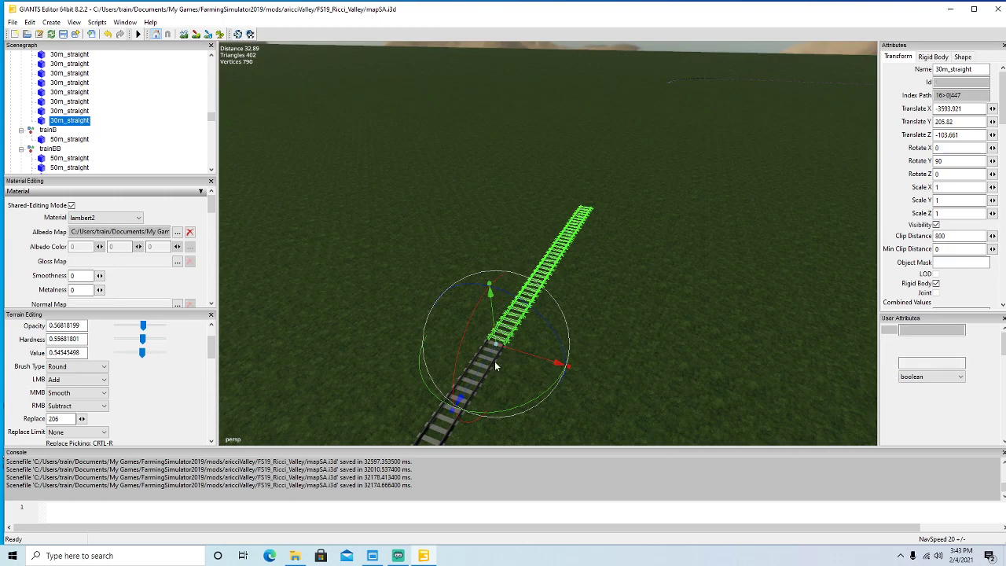
{"action": "left_click_drag", "start_coordinate": [486, 363], "coordinate": [533, 255]}
{"action": "scroll", "coordinate": [696, 182], "scroll_direction": "up", "scroll_amount": 6}
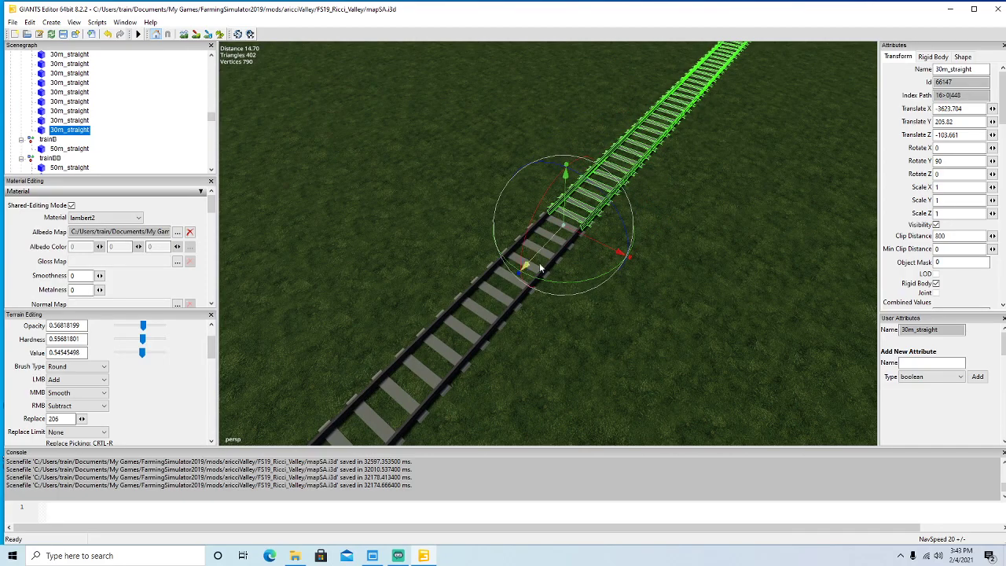
{"action": "scroll", "coordinate": [625, 315], "scroll_direction": "down", "scroll_amount": 5}
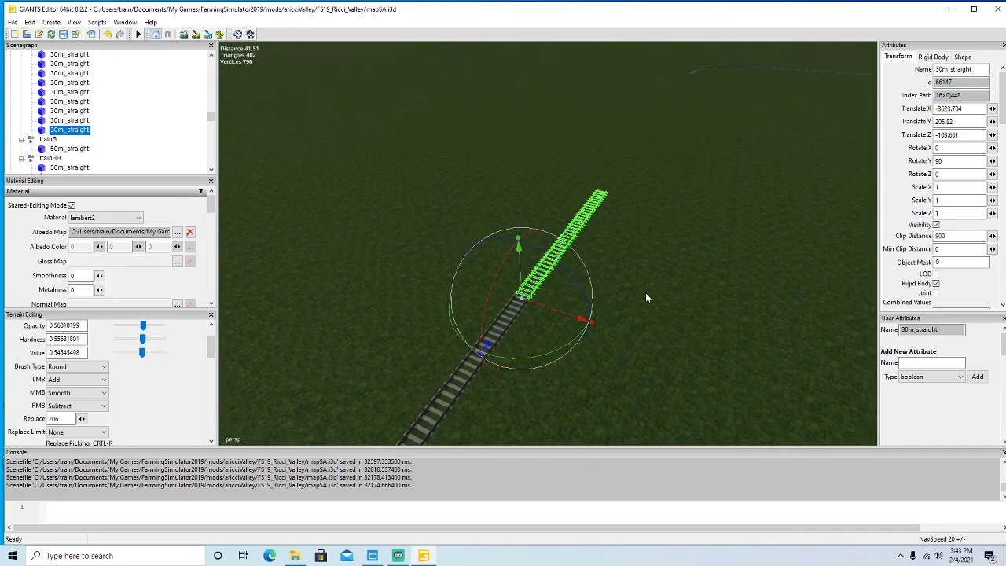
Duplicate the end 30 m straight again and close the copy up to the rail ends at about X -3653.4.
{"action": "key", "text": "ctrl+d"}
{"action": "left_click_drag", "start_coordinate": [509, 320], "coordinate": [713, 145]}
{"action": "scroll", "coordinate": [722, 218], "scroll_direction": "down", "scroll_amount": 4}
{"action": "left_click_drag", "start_coordinate": [722, 218], "coordinate": [683, 237], "text": "alt"}
{"action": "scroll", "coordinate": [683, 237], "scroll_direction": "up", "scroll_amount": 5}
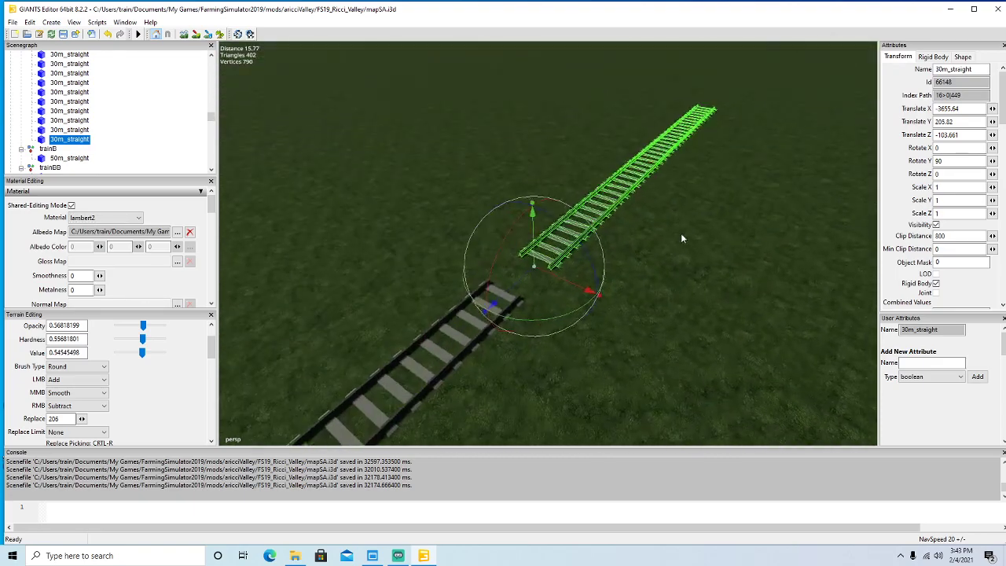
{"action": "left_click_drag", "start_coordinate": [527, 268], "coordinate": [643, 357]}
{"action": "scroll", "coordinate": [650, 355], "scroll_direction": "down", "scroll_amount": 4}
{"action": "left_click_drag", "start_coordinate": [650, 355], "coordinate": [652, 331], "text": "alt"}
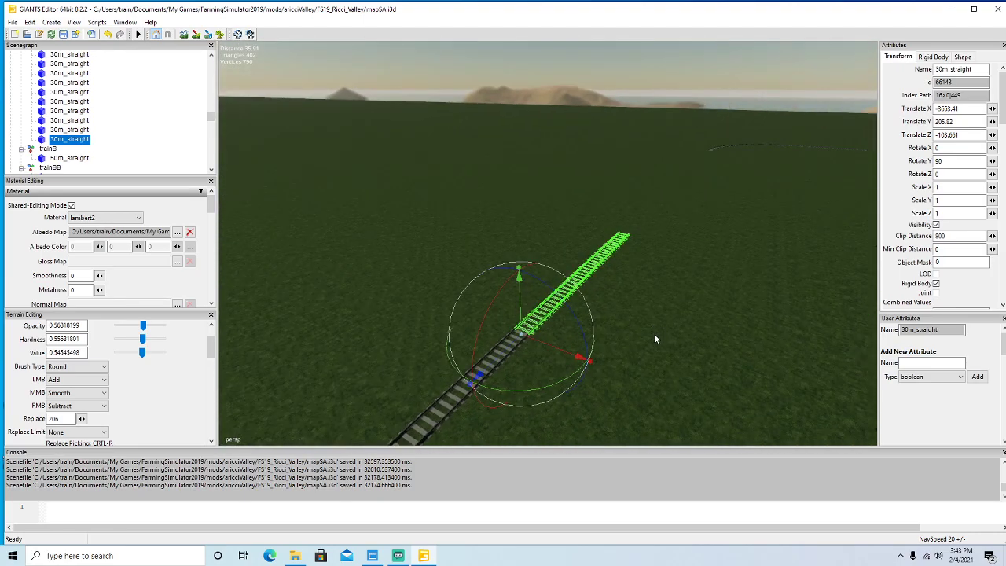
Continue the track with one more 30 m straight copy, joined at about X -3683.2.
{"action": "key", "text": "ctrl+d"}
{"action": "left_click_drag", "start_coordinate": [502, 353], "coordinate": [756, 182]}
{"action": "left_click_drag", "start_coordinate": [717, 271], "coordinate": [344, 385], "text": "alt"}
{"action": "scroll", "coordinate": [748, 262], "scroll_direction": "up", "scroll_amount": 5}
{"action": "scroll", "coordinate": [748, 262], "scroll_direction": "up", "scroll_amount": 4}
{"action": "scroll", "coordinate": [569, 348], "scroll_direction": "down", "scroll_amount": 8}
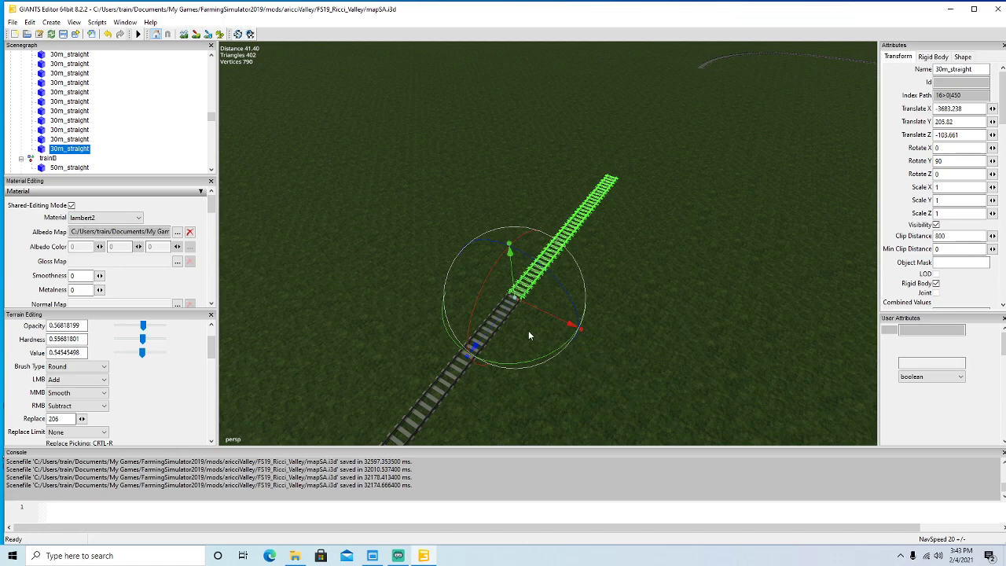
Duplicate the newest 30 m straight and slide the copy onto the open end at about X -3713.0.
{"action": "key", "text": "ctrl+d"}
{"action": "left_click_drag", "start_coordinate": [503, 316], "coordinate": [709, 206]}
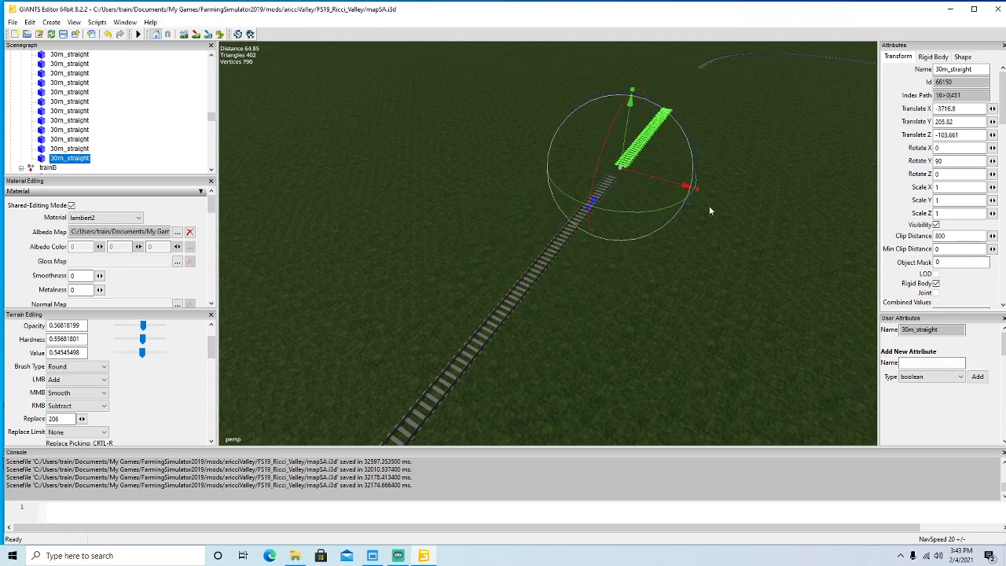
{"action": "scroll", "coordinate": [710, 206], "scroll_direction": "up", "scroll_amount": 5}
{"action": "left_click_drag", "start_coordinate": [549, 272], "coordinate": [678, 323]}
{"action": "scroll", "coordinate": [664, 356], "scroll_direction": "down", "scroll_amount": 2}
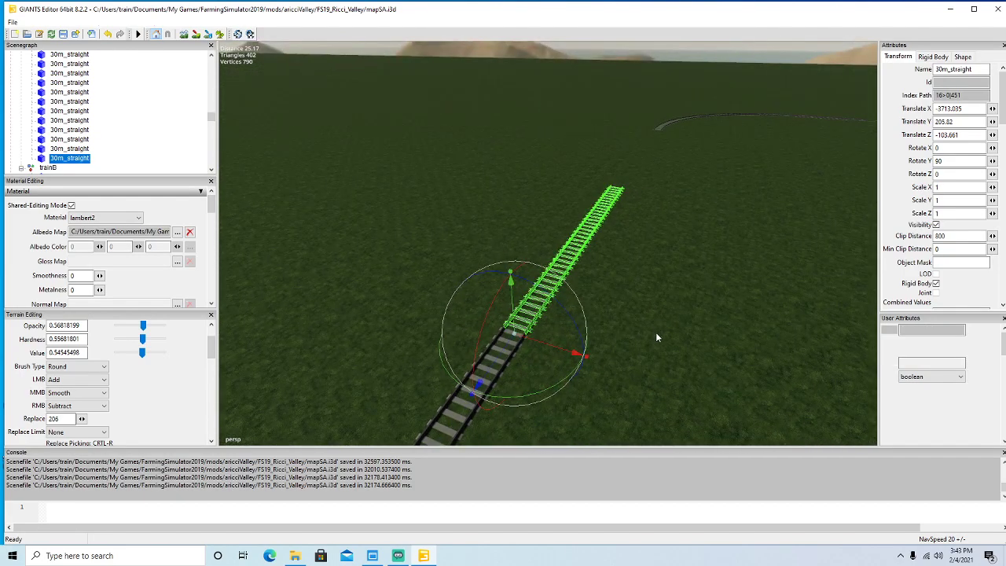
Place another duplicated 30 m straight against the end of the line at about X -3742.9.
{"action": "key", "text": "ctrl+d"}
{"action": "left_click_drag", "start_coordinate": [513, 356], "coordinate": [811, 128]}
{"action": "left_click_drag", "start_coordinate": [757, 362], "coordinate": [649, 329], "text": "alt"}
{"action": "scroll", "coordinate": [753, 234], "scroll_direction": "up", "scroll_amount": 3}
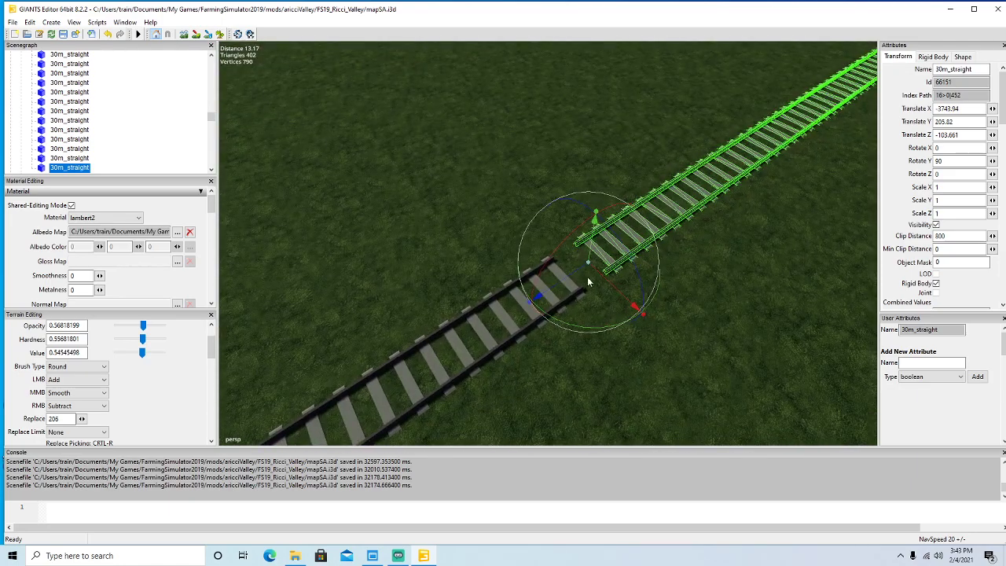
{"action": "left_click_drag", "start_coordinate": [581, 265], "coordinate": [556, 291]}
Duplicate an existing 10m_straight and place the copy in the gap between the last 30 m straight and the 90-degree curve.
{"action": "left_click_drag", "start_coordinate": [586, 334], "coordinate": [865, 306], "text": "alt"}
{"action": "scroll", "coordinate": [673, 254], "scroll_direction": "up", "scroll_amount": 3}
{"action": "scroll", "coordinate": [658, 304], "scroll_direction": "down", "scroll_amount": 5}
{"action": "scroll", "coordinate": [657, 304], "scroll_direction": "down", "scroll_amount": 2}
{"action": "left_click_drag", "start_coordinate": [657, 303], "coordinate": [637, 323], "text": "alt"}
{"action": "scroll", "coordinate": [645, 313], "scroll_direction": "up", "scroll_amount": 5}
{"action": "scroll", "coordinate": [636, 324], "scroll_direction": "down", "scroll_amount": 2}
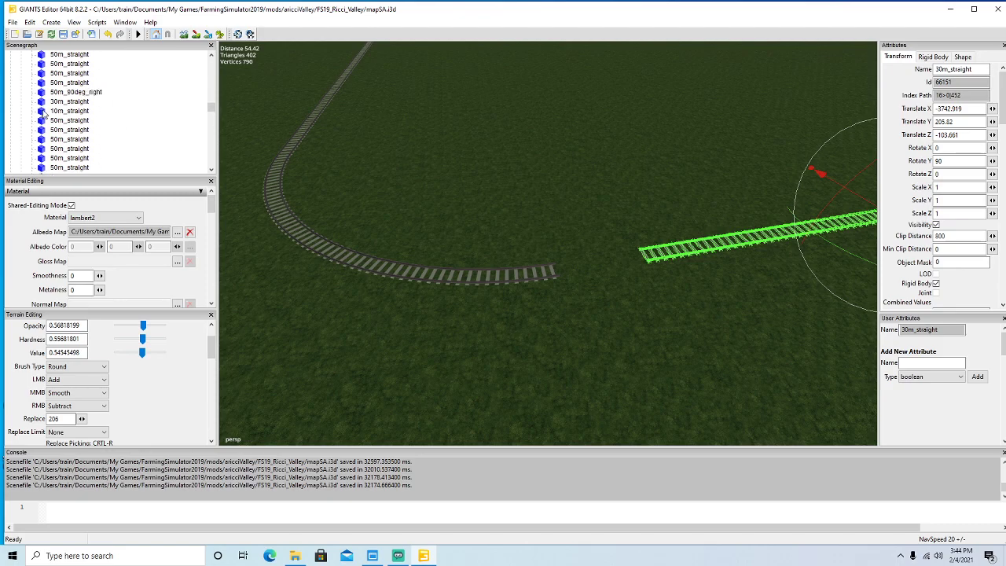
{"action": "left_click", "coordinate": [47, 112]}
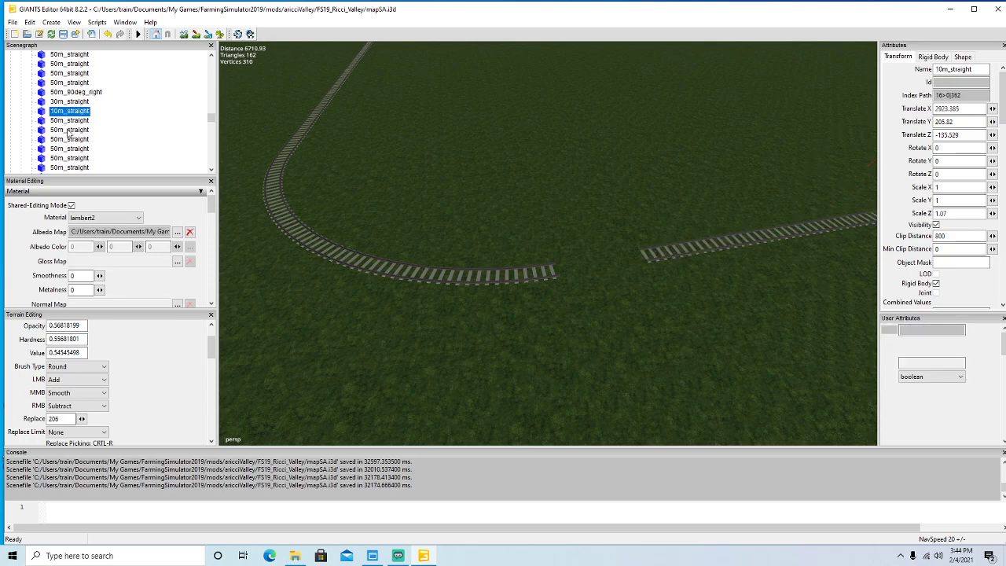
{"action": "left_click", "coordinate": [29, 22]}
{"action": "left_click", "coordinate": [71, 168]}
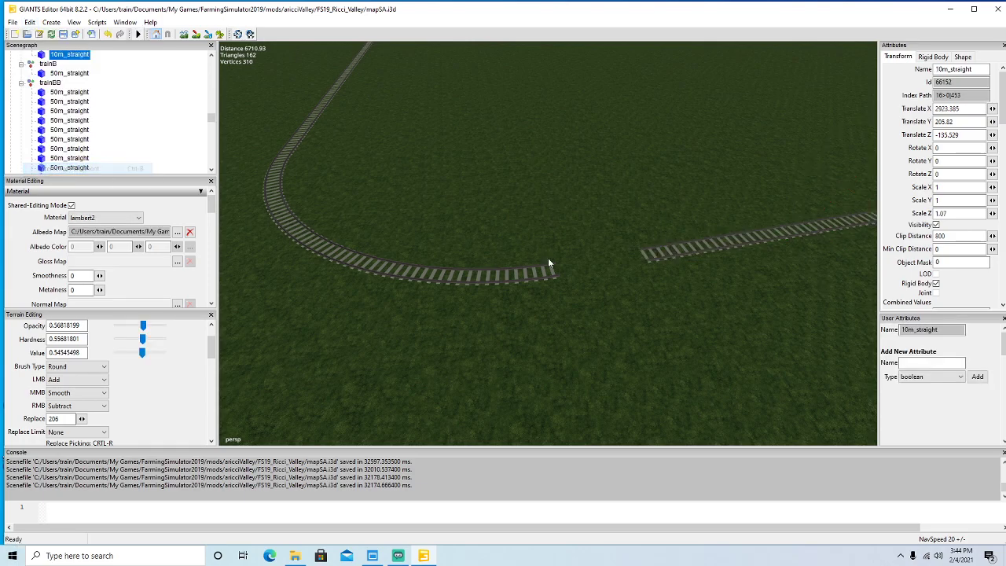
{"action": "left_click", "coordinate": [614, 272]}
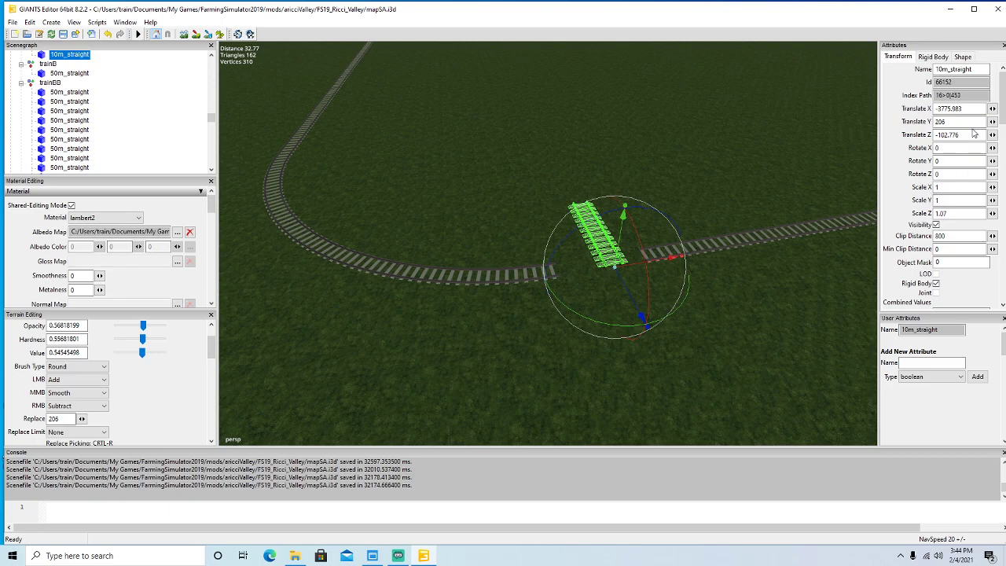
Set the 10 m straight's Translate Y to 205.82 and its Rotate Y to 90.
{"action": "key", "text": "BackSpace"}
{"action": "type", "text": "5.82"}
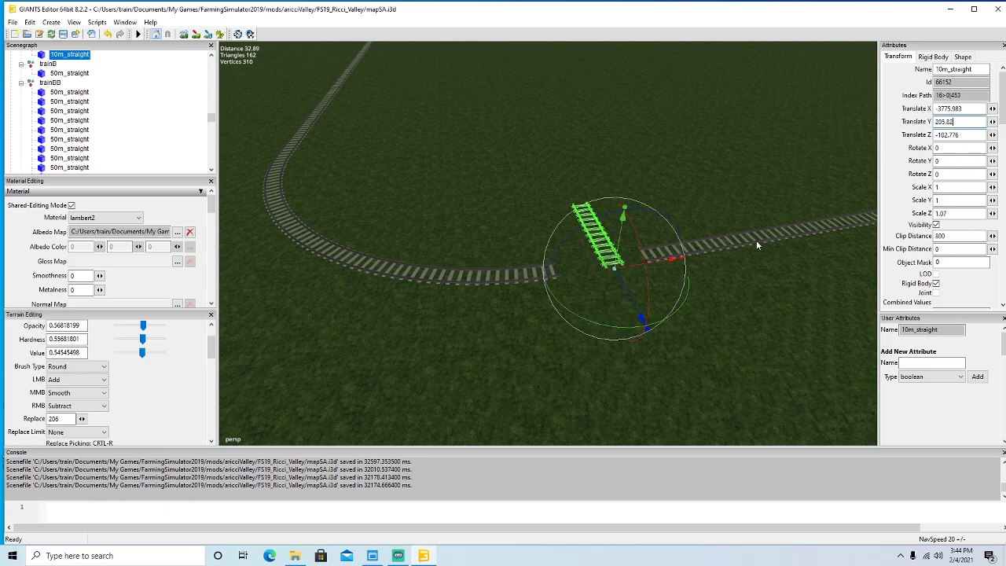
{"action": "left_click_drag", "start_coordinate": [615, 332], "coordinate": [704, 287]}
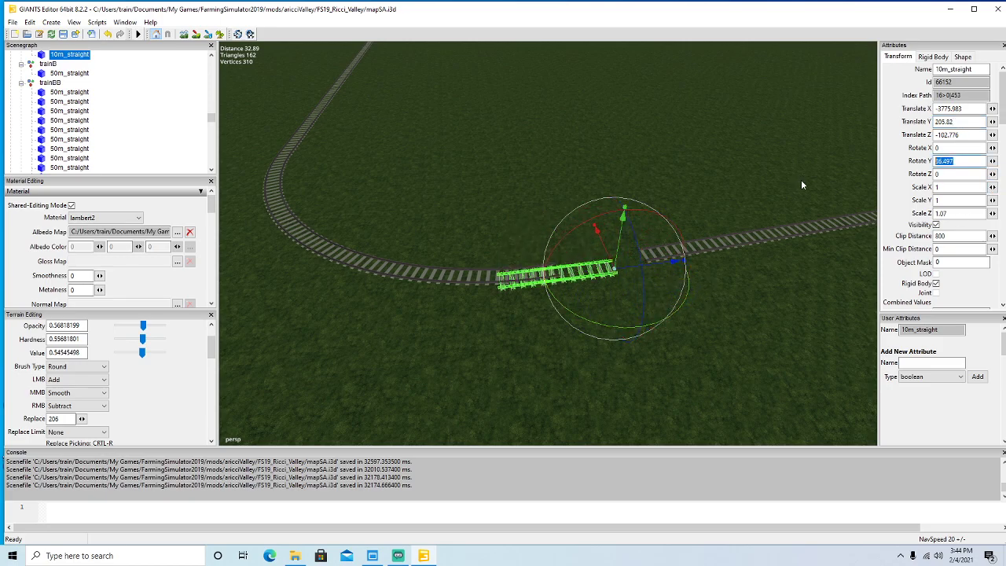
{"action": "type", "text": "90"}
Move the 10 m straight in line with the track and join it to the last 30 m straight at about X -3772.7, Z -103.66.
{"action": "left_click_drag", "start_coordinate": [725, 333], "coordinate": [660, 343], "text": "alt"}
{"action": "scroll", "coordinate": [800, 317], "scroll_direction": "up", "scroll_amount": 5}
{"action": "scroll", "coordinate": [800, 318], "scroll_direction": "up", "scroll_amount": 3}
{"action": "left_click_drag", "start_coordinate": [574, 310], "coordinate": [751, 313]}
{"action": "left_click_drag", "start_coordinate": [752, 313], "coordinate": [567, 330], "text": "alt"}
{"action": "scroll", "coordinate": [808, 331], "scroll_direction": "up", "scroll_amount": 4}
{"action": "scroll", "coordinate": [564, 349], "scroll_direction": "down", "scroll_amount": 3}
{"action": "left_click_drag", "start_coordinate": [681, 340], "coordinate": [743, 344]}
{"action": "left_click_drag", "start_coordinate": [681, 375], "coordinate": [909, 367]}
{"action": "scroll", "coordinate": [651, 281], "scroll_direction": "up", "scroll_amount": 2}
{"action": "scroll", "coordinate": [878, 362], "scroll_direction": "down", "scroll_amount": 3}
{"action": "scroll", "coordinate": [877, 362], "scroll_direction": "up", "scroll_amount": 5}
{"action": "left_click_drag", "start_coordinate": [740, 386], "coordinate": [758, 385], "text": "alt"}
{"action": "scroll", "coordinate": [758, 385], "scroll_direction": "down", "scroll_amount": 3}
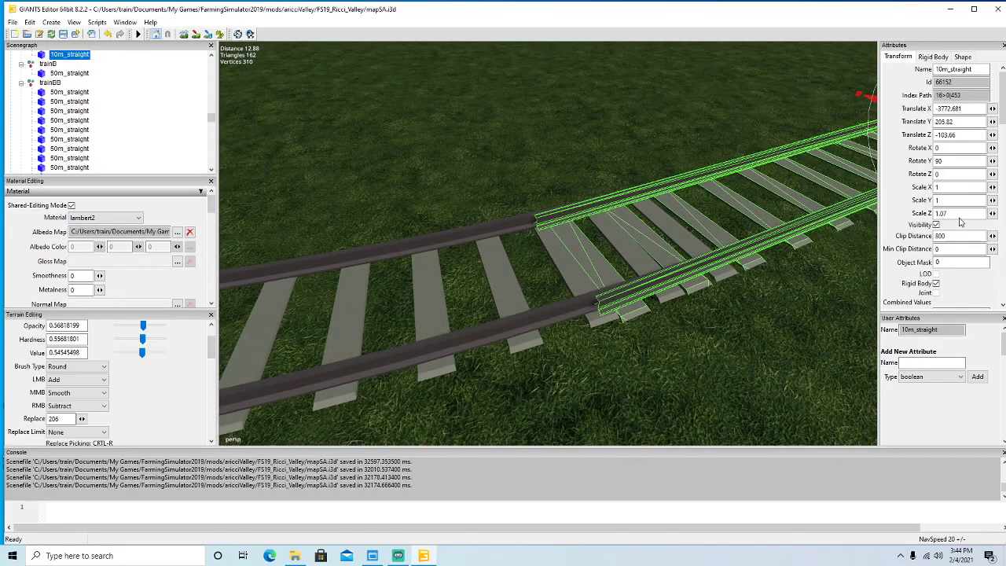
Shorten the 10 m straight to meet the 90-degree curve by setting its Scale Z to 0.86.
{"action": "type", "text": "1"}
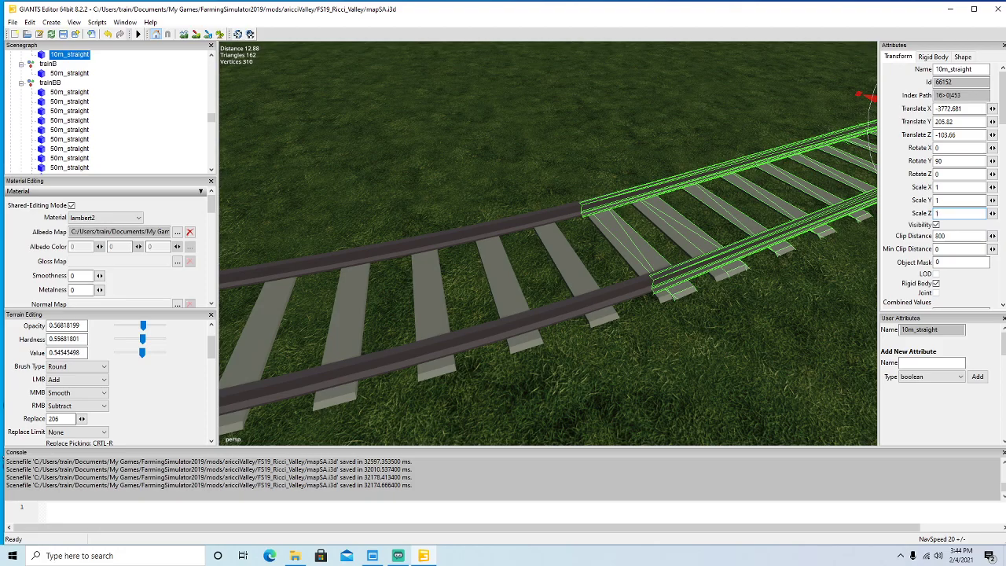
{"action": "left_click_drag", "start_coordinate": [671, 326], "coordinate": [818, 295], "text": "alt"}
{"action": "scroll", "coordinate": [760, 301], "scroll_direction": "up", "scroll_amount": 5}
{"action": "scroll", "coordinate": [624, 340], "scroll_direction": "down", "scroll_amount": 5}
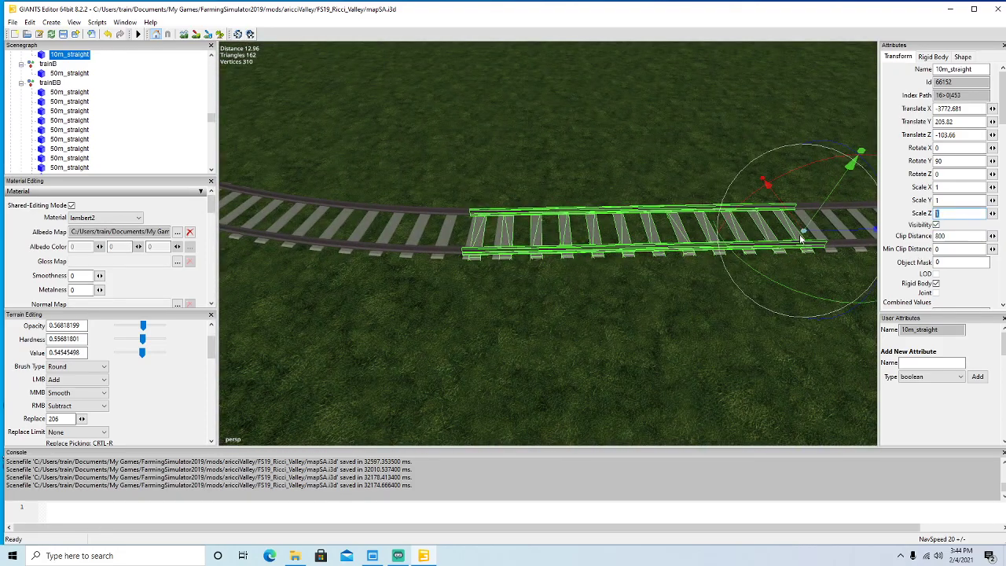
{"action": "type", "text": ".9"}
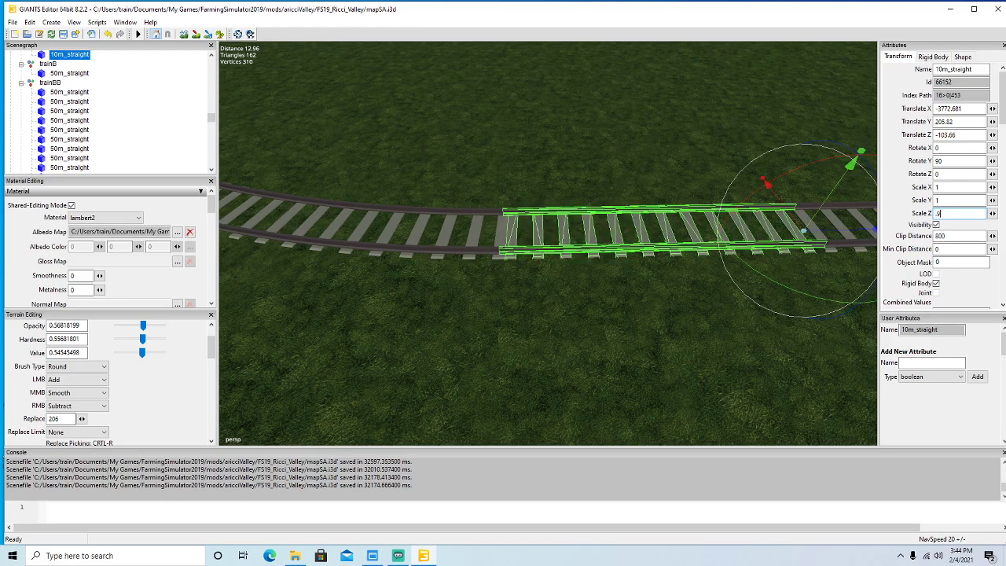
{"action": "key", "text": "BackSpace"}
{"action": "type", "text": "8"}
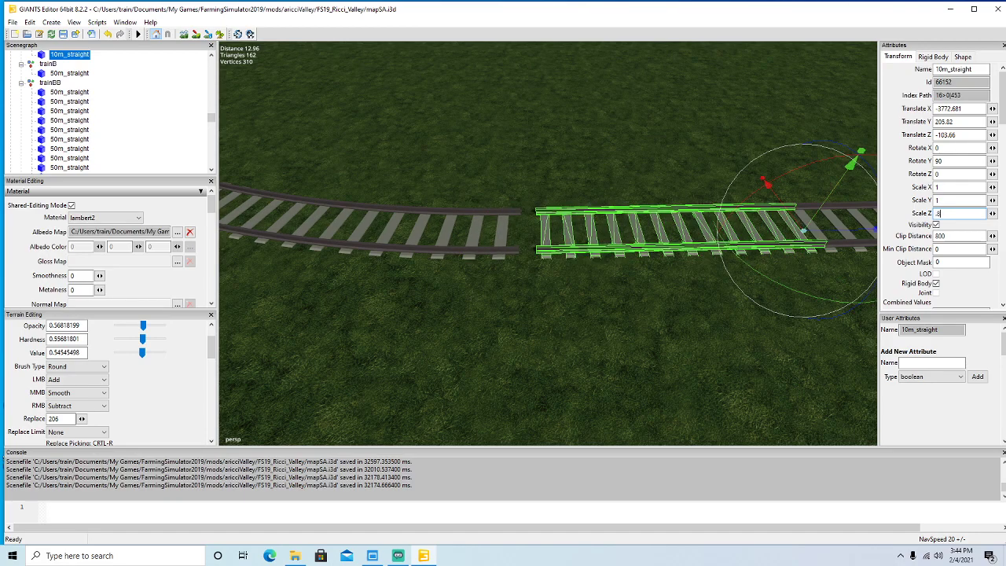
{"action": "type", "text": "6"}
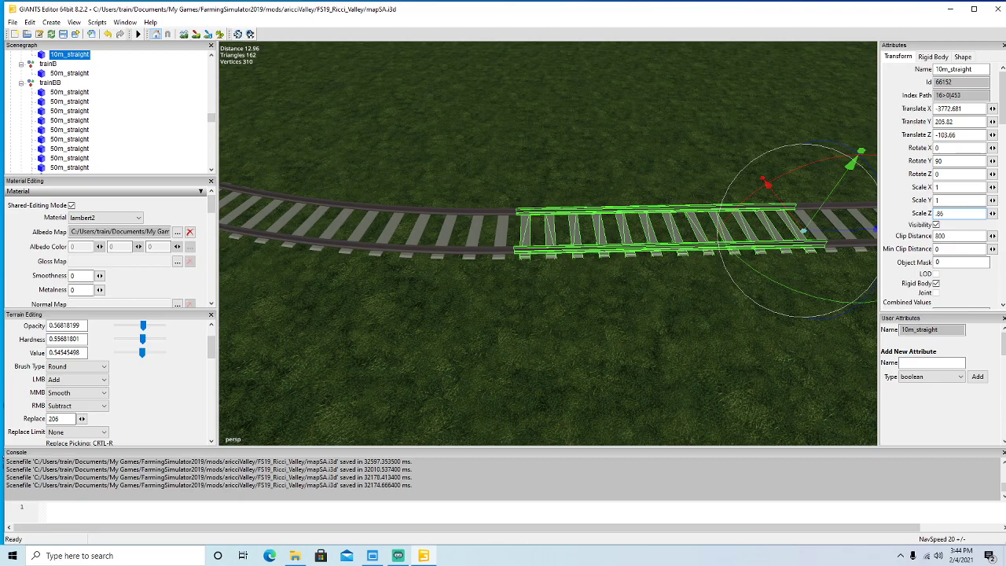
Inspect the rail joint between the shortened 10 m straight and the curve, and the other joints along the line.
{"action": "scroll", "coordinate": [501, 373], "scroll_direction": "up", "scroll_amount": 8}
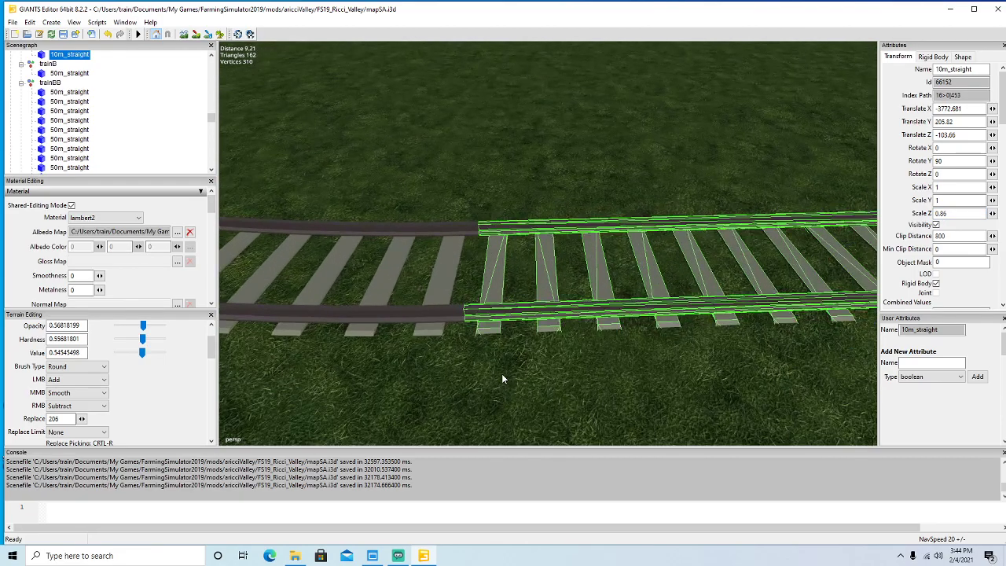
{"action": "left_click_drag", "start_coordinate": [502, 373], "coordinate": [600, 297], "text": "alt"}
{"action": "left_click", "coordinate": [592, 288]}
{"action": "scroll", "coordinate": [661, 195], "scroll_direction": "up", "scroll_amount": 4}
{"action": "scroll", "coordinate": [662, 227], "scroll_direction": "up", "scroll_amount": 3}
{"action": "scroll", "coordinate": [668, 232], "scroll_direction": "up", "scroll_amount": 3}
{"action": "scroll", "coordinate": [533, 300], "scroll_direction": "down", "scroll_amount": 5}
{"action": "scroll", "coordinate": [542, 329], "scroll_direction": "up", "scroll_amount": 5}
{"action": "scroll", "coordinate": [554, 324], "scroll_direction": "down", "scroll_amount": 3}
Select the 30 m straight overlapping the curve near X 3974 and set its Scale Z to 1.077.
{"action": "left_click", "coordinate": [512, 300]}
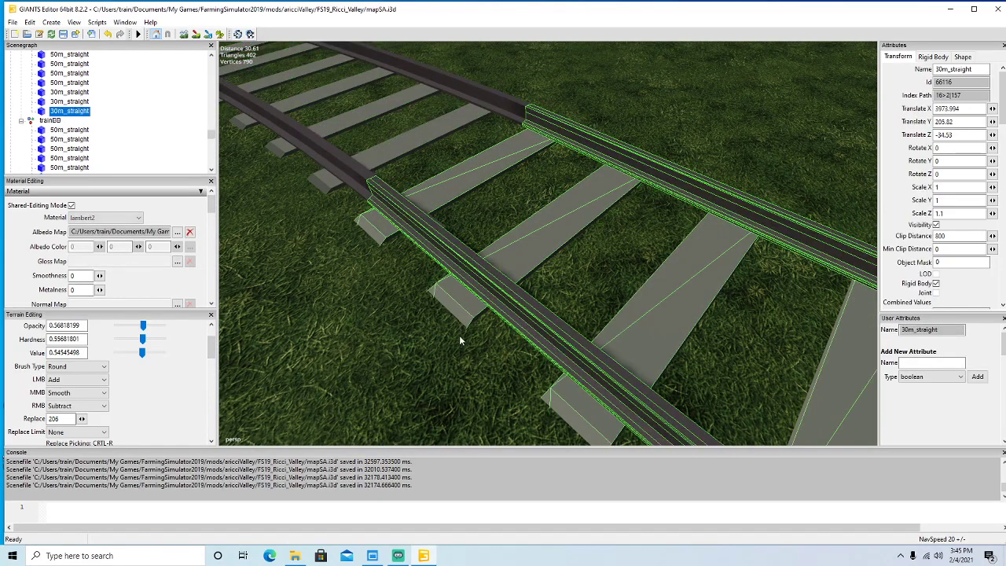
{"action": "scroll", "coordinate": [498, 342], "scroll_direction": "down", "scroll_amount": 5}
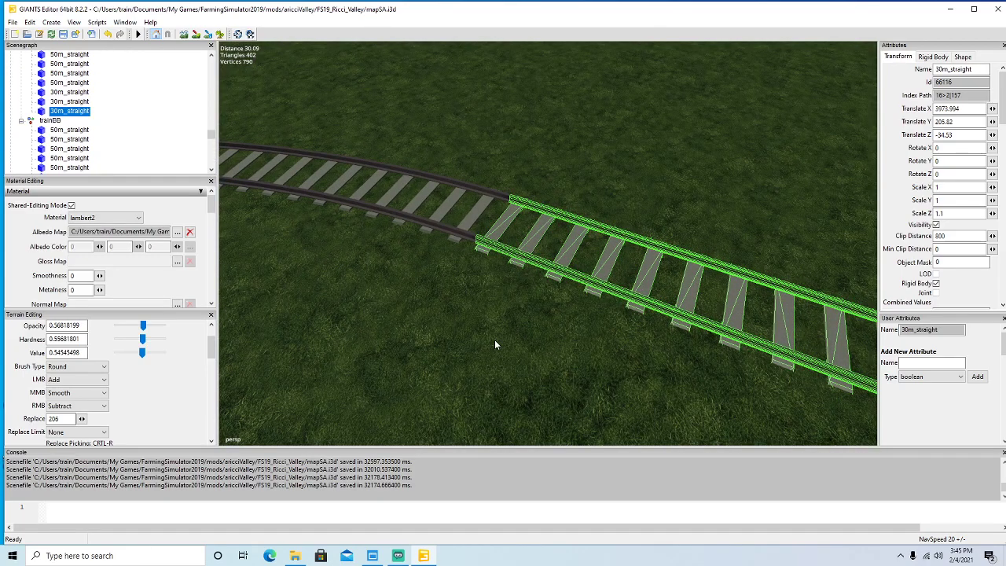
{"action": "scroll", "coordinate": [494, 343], "scroll_direction": "up", "scroll_amount": 5}
{"action": "scroll", "coordinate": [495, 343], "scroll_direction": "down", "scroll_amount": 5}
{"action": "left_click_drag", "start_coordinate": [496, 340], "coordinate": [537, 357], "text": "alt"}
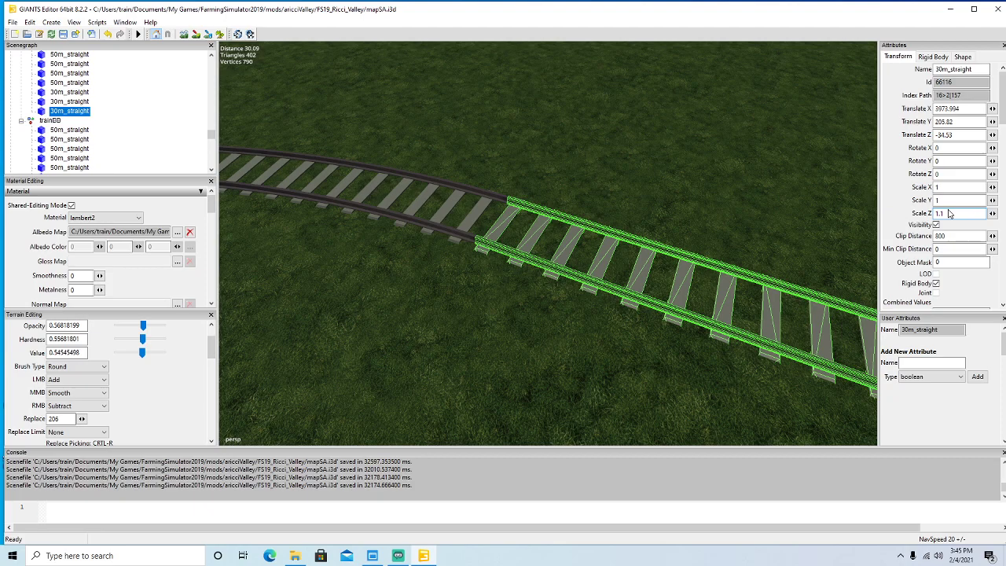
{"action": "key", "text": "BackSpace"}
{"action": "key", "text": "BackSpace"}
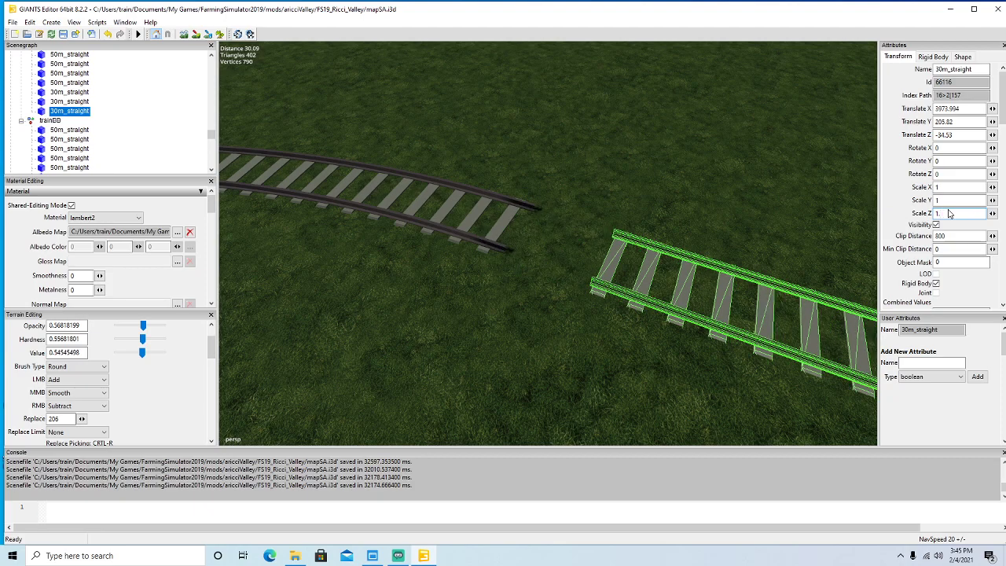
{"action": "type", "text": ".05"}
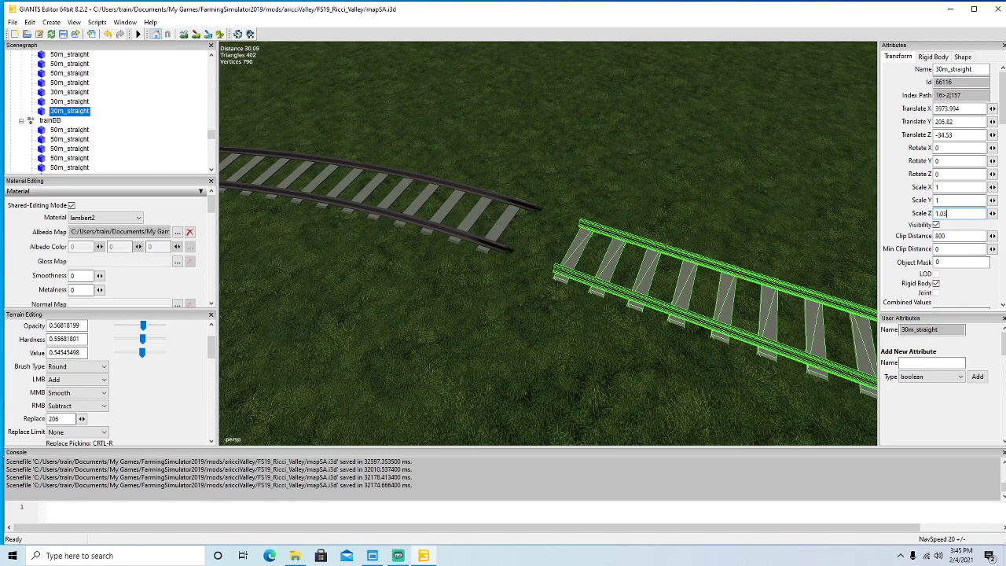
{"action": "key", "text": "BackSpace"}
{"action": "type", "text": "4"}
{"action": "key", "text": "BackSpace"}
{"action": "type", "text": "5"}
{"action": "key", "text": "BackSpace"}
{"action": "type", "text": "7"}
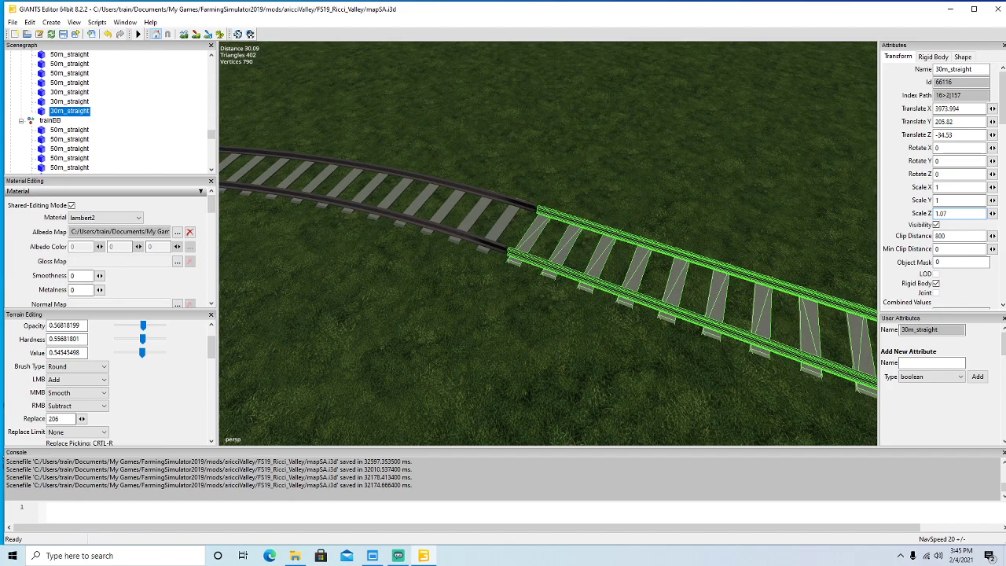
{"action": "type", "text": "7"}
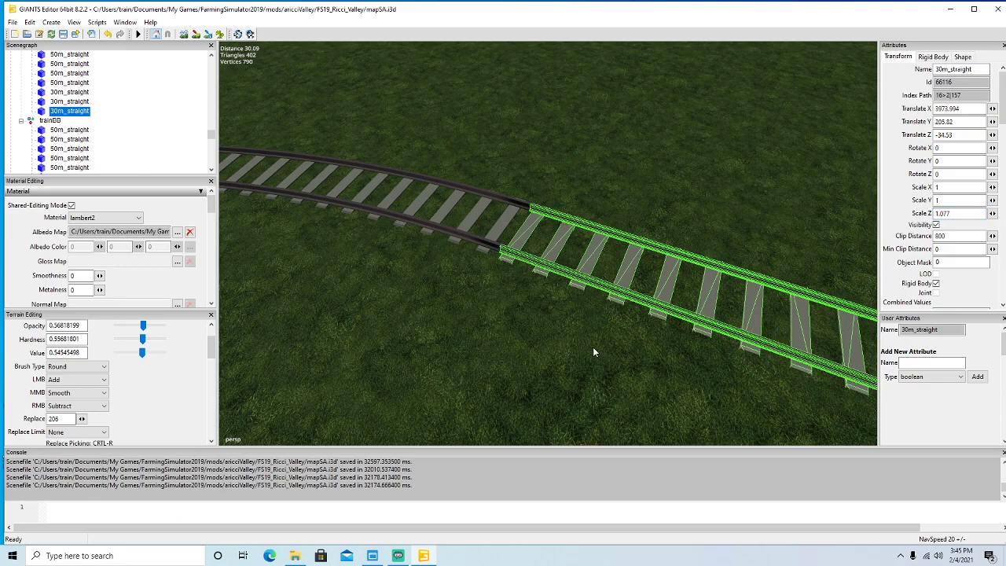
Align the 90-degree right curve's rails with the adjoining straight by setting the curve's Translate X to -3781.12.
{"action": "scroll", "coordinate": [595, 346], "scroll_direction": "up", "scroll_amount": 5}
{"action": "left_click_drag", "start_coordinate": [597, 339], "coordinate": [477, 307], "text": "alt"}
{"action": "left_click", "coordinate": [581, 261]}
{"action": "mouse_move", "coordinate": [679, 269]}
{"action": "left_mouse_down", "text": "alt"}
{"action": "mouse_move", "coordinate": [675, 238]}
{"action": "mouse_move", "coordinate": [671, 258]}
{"action": "left_mouse_up", "text": "alt"}
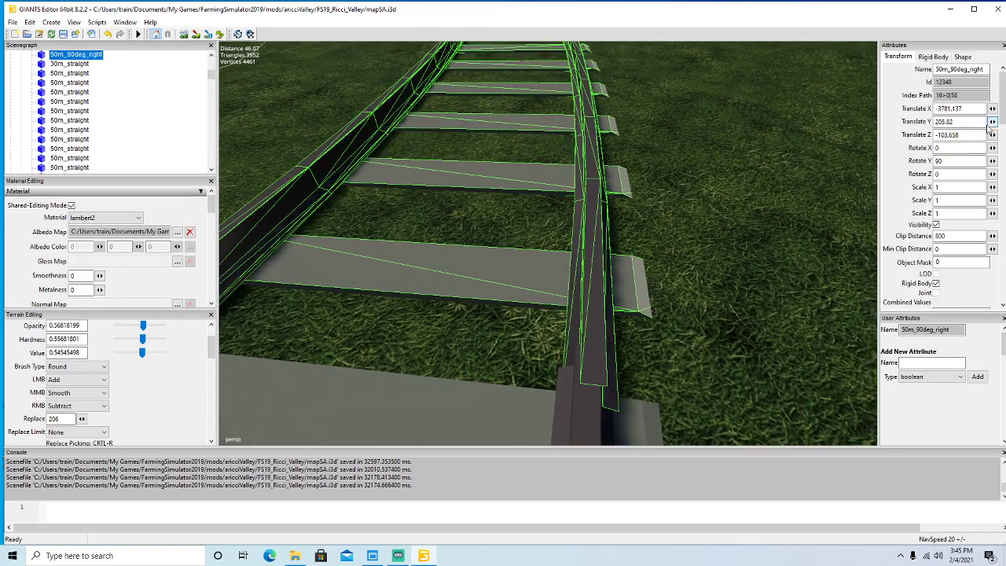
{"action": "key", "text": "BackSpace"}
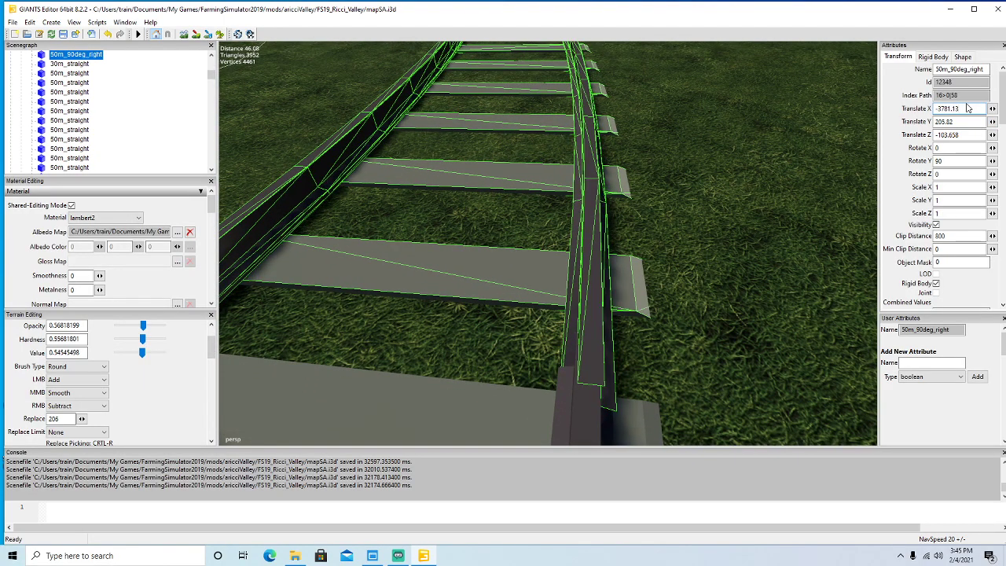
{"action": "key", "text": "BackSpace"}
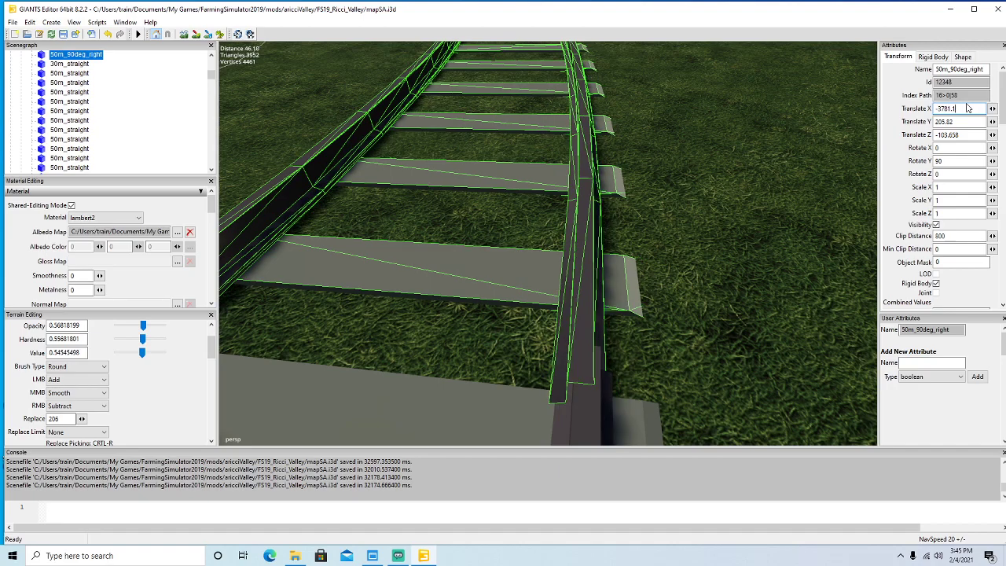
{"action": "type", "text": "4"}
{"action": "key", "text": "BackSpace"}
{"action": "type", "text": "3"}
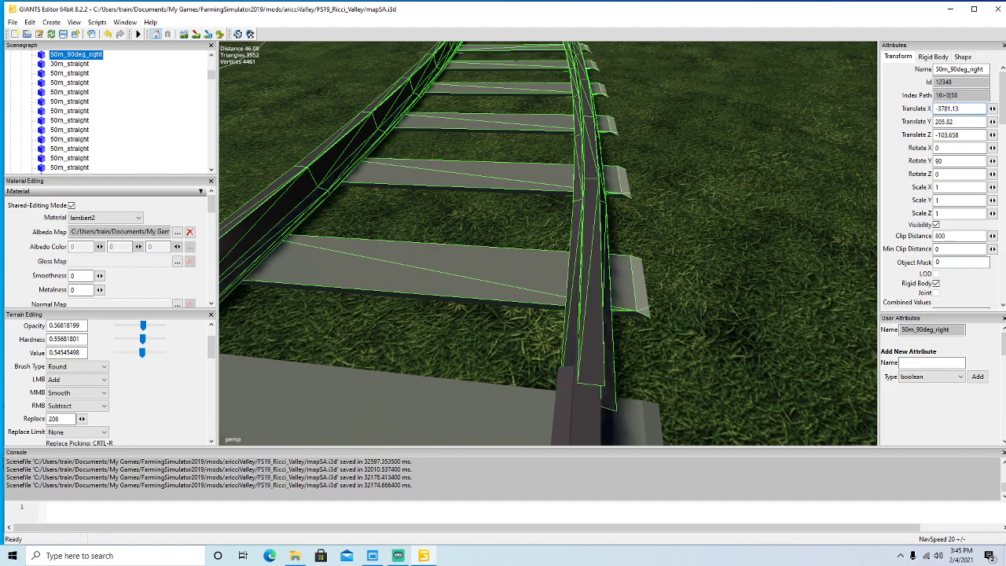
{"action": "key", "text": "BackSpace"}
{"action": "type", "text": "2"}
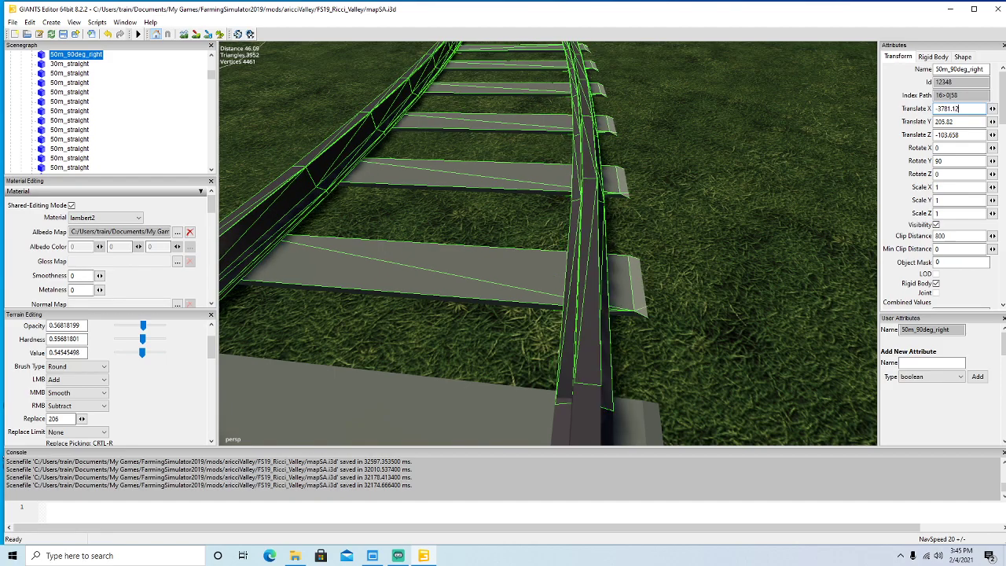
Inspect the aligned curve joint and survey the track from above toward the road junction.
{"action": "scroll", "coordinate": [730, 241], "scroll_direction": "down", "scroll_amount": 4}
{"action": "left_click_drag", "start_coordinate": [727, 245], "coordinate": [472, 212], "text": "alt"}
{"action": "scroll", "coordinate": [673, 149], "scroll_direction": "up", "scroll_amount": 6}
{"action": "scroll", "coordinate": [561, 213], "scroll_direction": "down", "scroll_amount": 3}
{"action": "scroll", "coordinate": [491, 230], "scroll_direction": "up", "scroll_amount": 5}
{"action": "scroll", "coordinate": [472, 212], "scroll_direction": "down", "scroll_amount": 2}
{"action": "scroll", "coordinate": [472, 212], "scroll_direction": "down", "scroll_amount": 8}
{"action": "left_click", "coordinate": [721, 227]}
{"action": "left_click_drag", "start_coordinate": [694, 269], "coordinate": [633, 208], "text": "alt"}
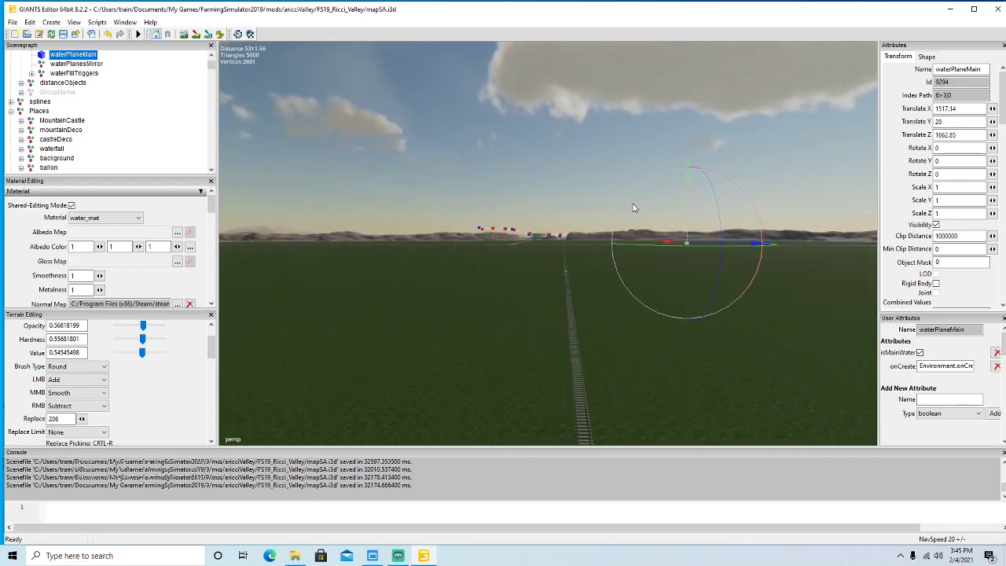
{"action": "scroll", "coordinate": [635, 208], "scroll_direction": "up", "scroll_amount": 10}
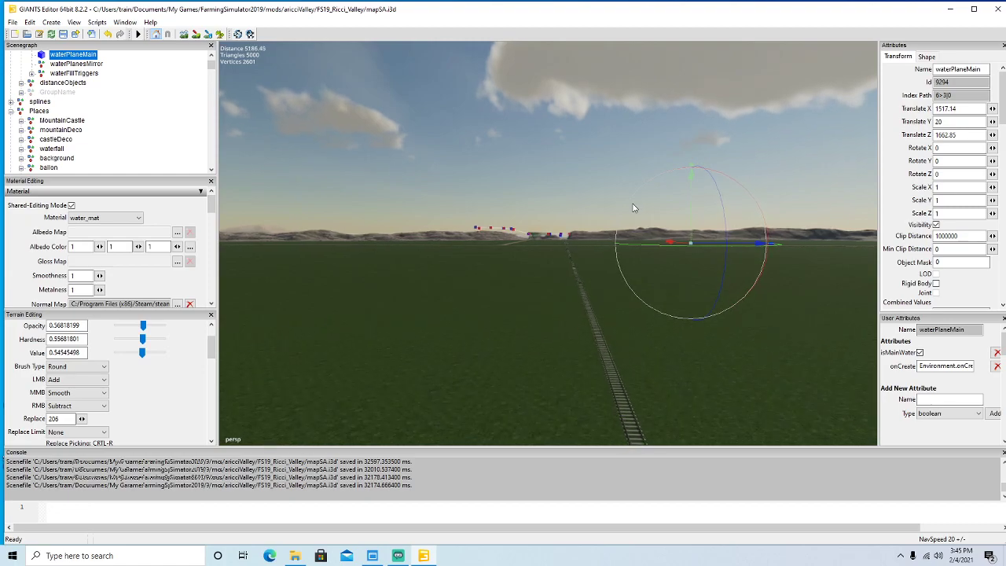
{"action": "left_click_drag", "start_coordinate": [636, 208], "coordinate": [642, 204], "text": "alt"}
{"action": "scroll", "coordinate": [642, 204], "scroll_direction": "up", "scroll_amount": 10}
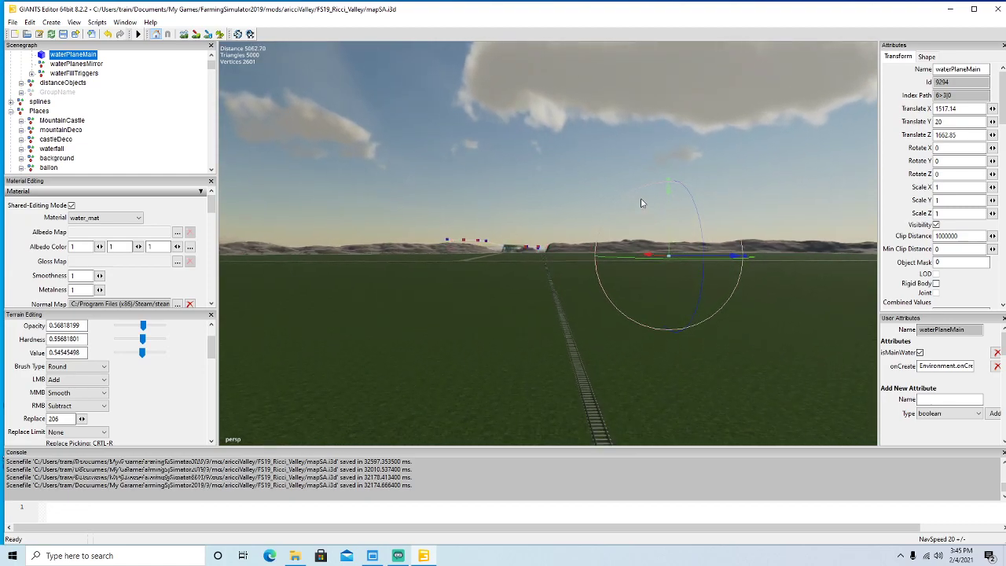
{"action": "scroll", "coordinate": [641, 203], "scroll_direction": "up", "scroll_amount": 8}
{"action": "left_click_drag", "start_coordinate": [641, 203], "coordinate": [631, 203], "text": "alt"}
{"action": "scroll", "coordinate": [626, 202], "scroll_direction": "up", "scroll_amount": 7}
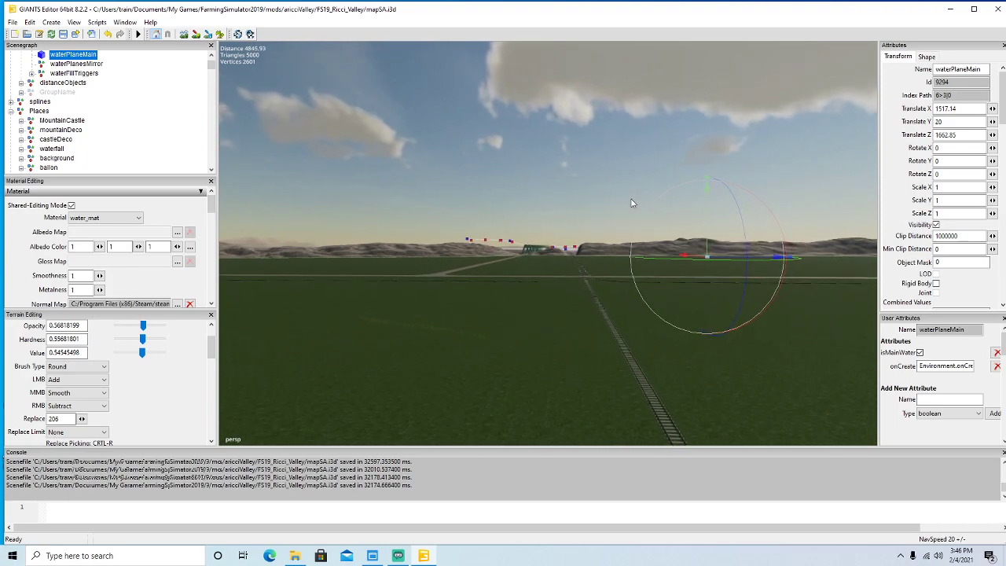
{"action": "scroll", "coordinate": [633, 203], "scroll_direction": "up", "scroll_amount": 7}
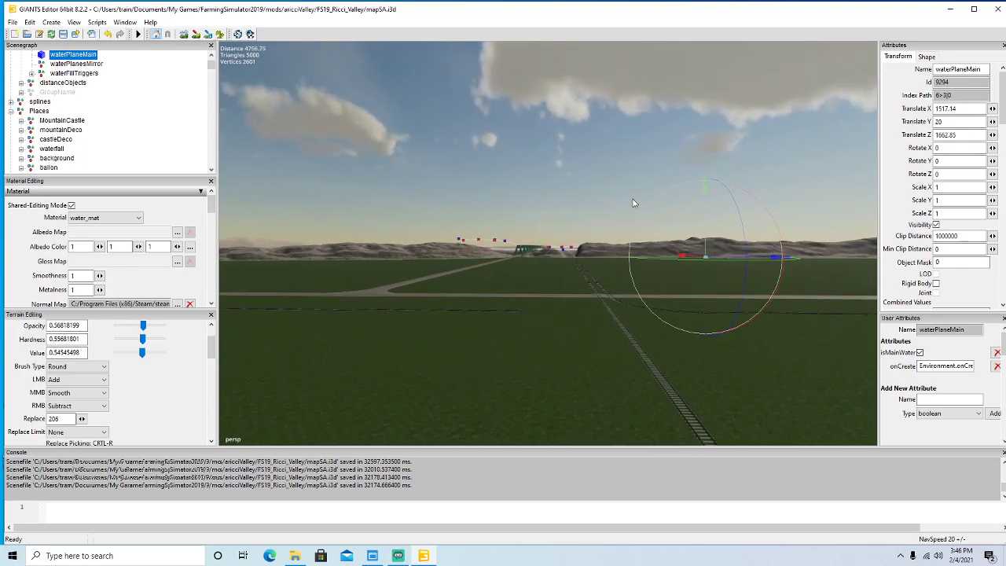
{"action": "scroll", "coordinate": [635, 202], "scroll_direction": "up", "scroll_amount": 6}
Delete the first four 50 m straights of the track beside the road at X -2761.26, starting at Z -185.479.
{"action": "left_click_drag", "start_coordinate": [647, 204], "coordinate": [517, 269], "text": "alt"}
{"action": "left_click", "coordinate": [537, 293]}
{"action": "left_click", "coordinate": [545, 296]}
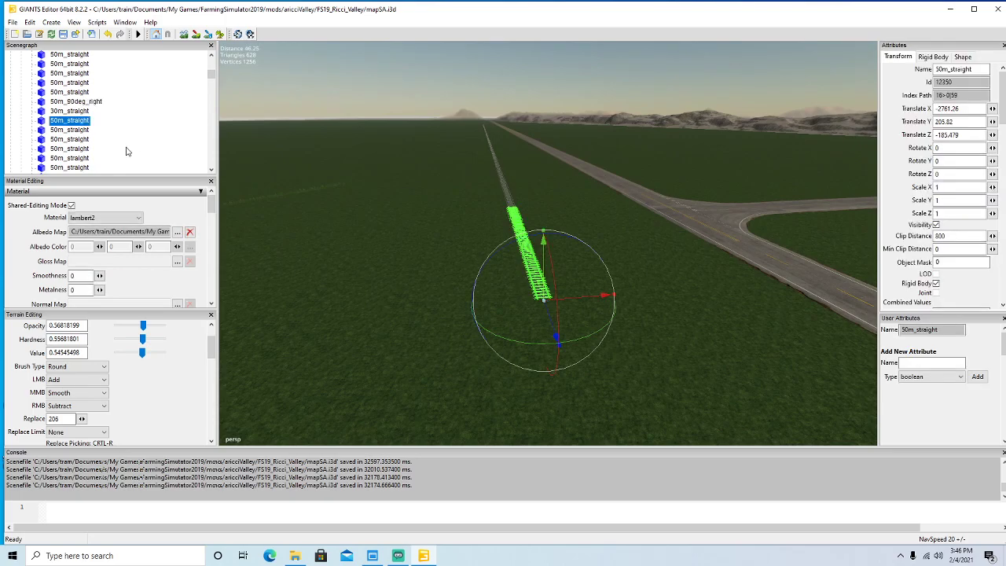
{"action": "left_click", "coordinate": [44, 126], "text": "ctrl"}
{"action": "left_click", "coordinate": [44, 125], "text": "ctrl"}
{"action": "left_click", "coordinate": [45, 126], "text": "ctrl"}
{"action": "left_click", "coordinate": [43, 121]}
{"action": "key", "text": "Delete"}
{"action": "left_click", "coordinate": [43, 122]}
{"action": "key", "text": "Delete"}
{"action": "left_click_drag", "start_coordinate": [320, 245], "coordinate": [299, 284], "text": "alt"}
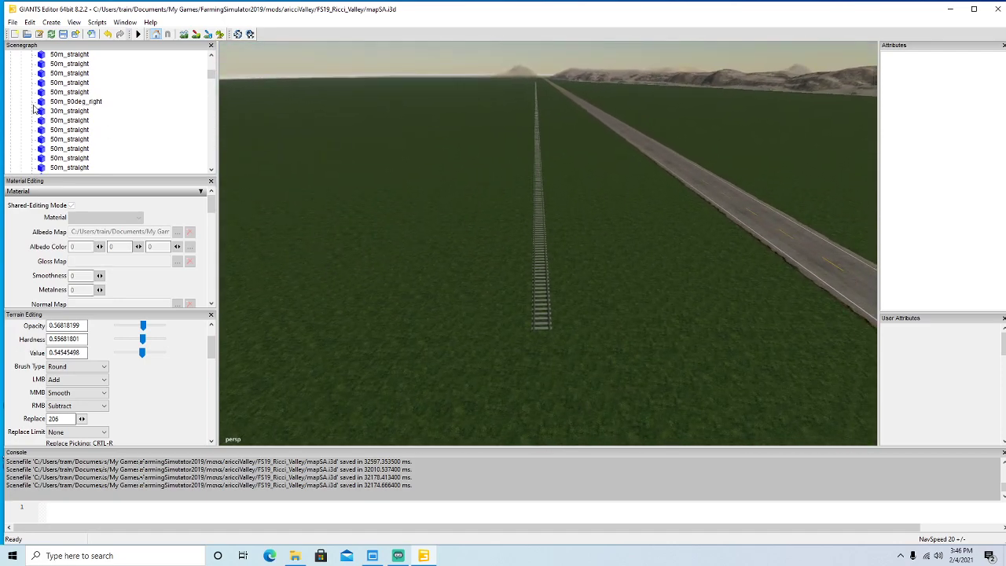
Delete the next five 50 m straights along X -2761.26, starting with the one at Z -385.874.
{"action": "left_click", "coordinate": [45, 122]}
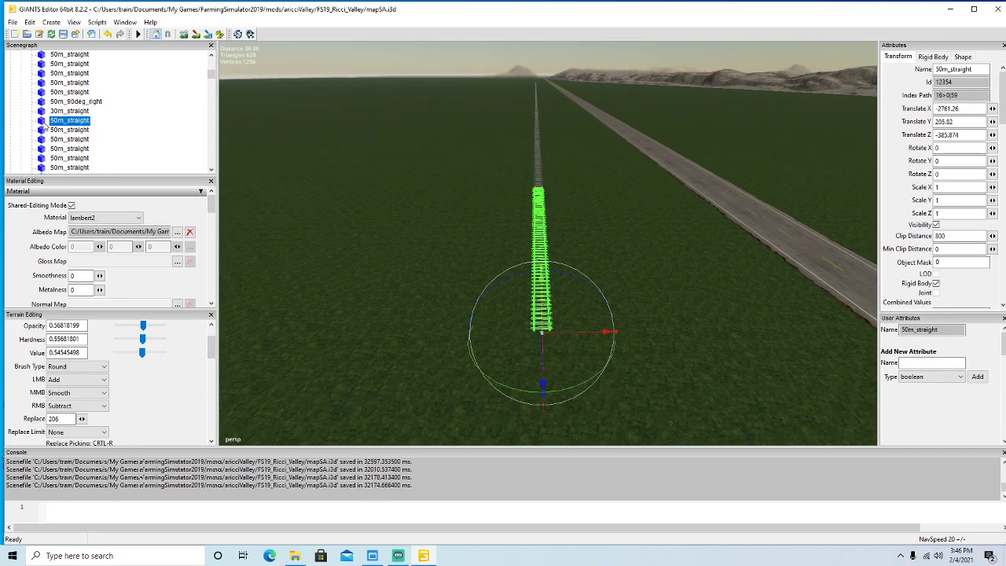
{"action": "key", "text": "Delete"}
{"action": "left_click", "coordinate": [44, 123]}
{"action": "key", "text": "Delete"}
{"action": "left_click", "coordinate": [45, 123]}
{"action": "key", "text": "Delete"}
{"action": "left_click", "coordinate": [44, 123]}
{"action": "key", "text": "Delete"}
{"action": "left_click", "coordinate": [45, 123]}
{"action": "key", "text": "Delete"}
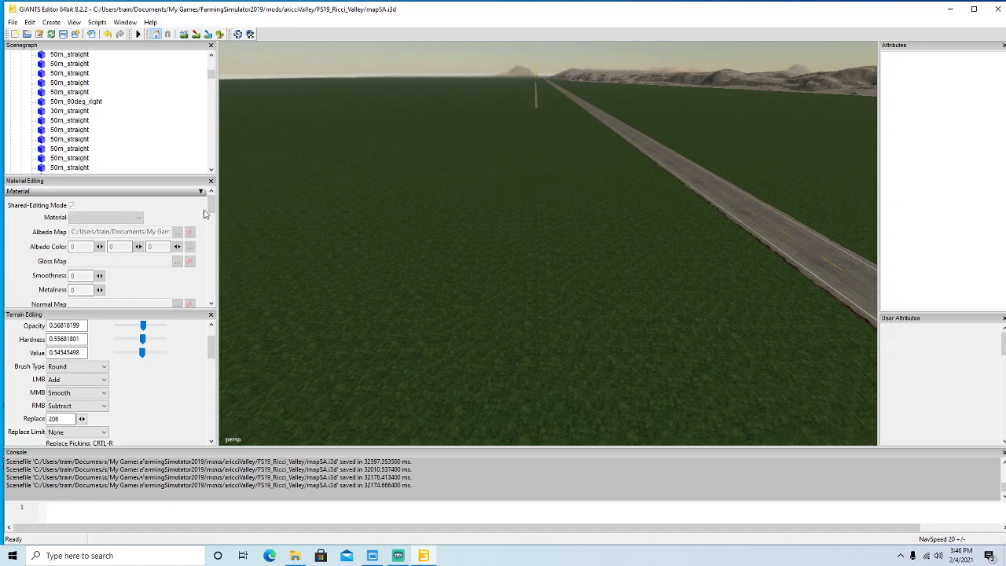
Delete six more 50 m straights beside the road, starting with the one at Z -636.225.
{"action": "left_click", "coordinate": [45, 123]}
{"action": "key", "text": "f"}
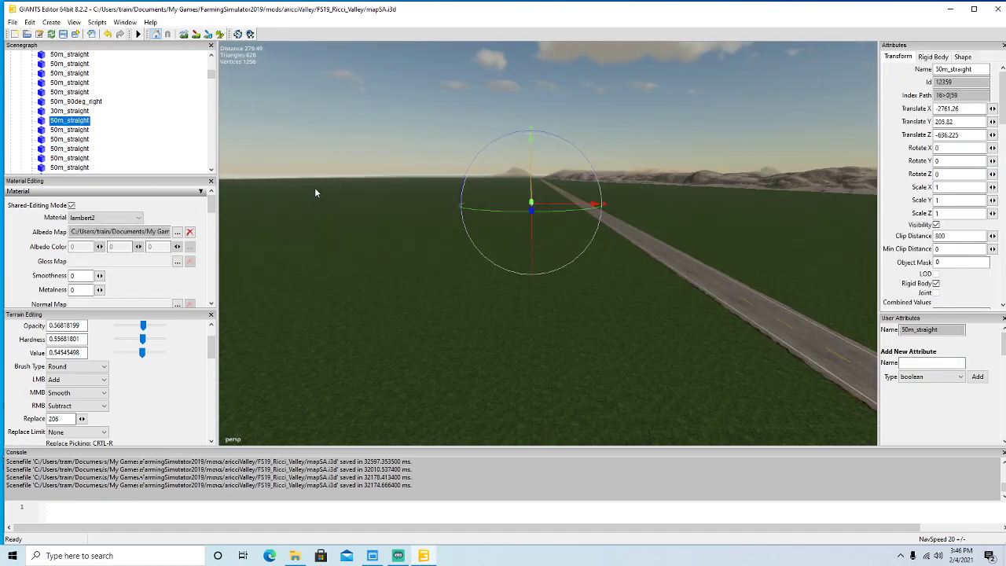
{"action": "scroll", "coordinate": [305, 180], "scroll_direction": "up", "scroll_amount": 8}
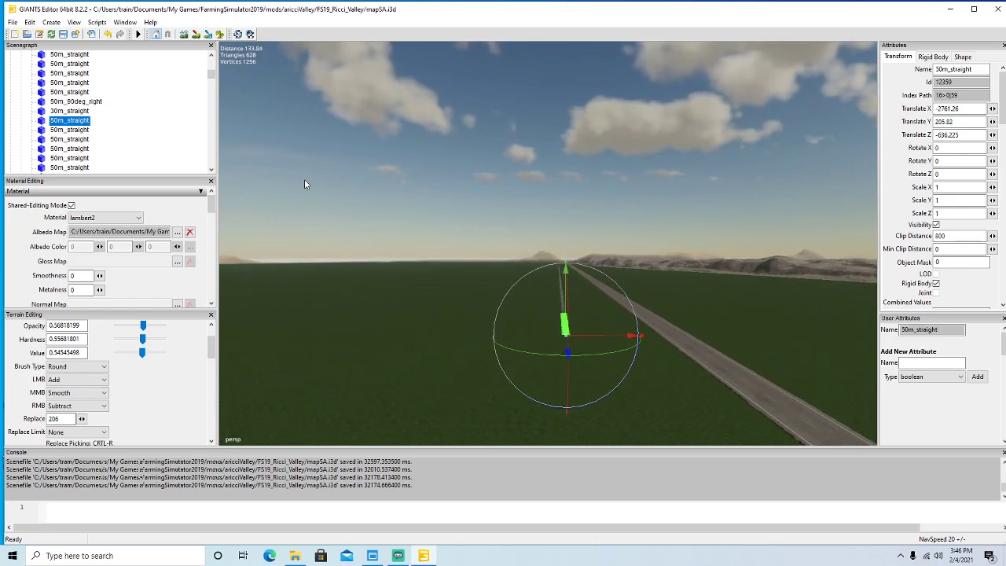
{"action": "left_click_drag", "start_coordinate": [304, 180], "coordinate": [300, 231], "text": "alt"}
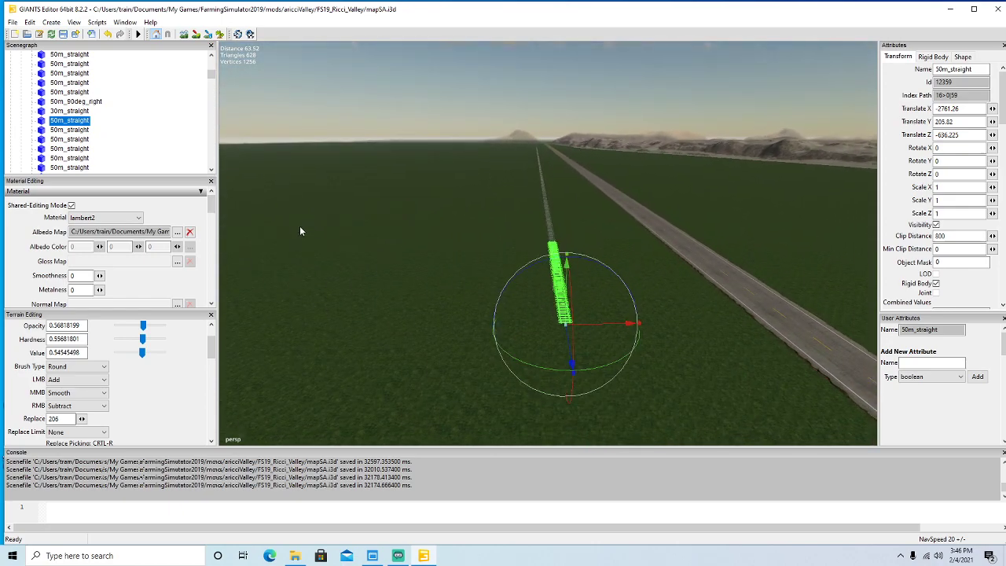
{"action": "key", "text": "Delete"}
{"action": "left_click", "coordinate": [44, 123]}
{"action": "key", "text": "Delete"}
{"action": "left_click", "coordinate": [43, 123]}
{"action": "key", "text": "Delete"}
{"action": "left_click", "coordinate": [43, 121]}
{"action": "key", "text": "Delete"}
{"action": "left_click", "coordinate": [44, 123]}
{"action": "key", "text": "Delete"}
{"action": "key", "text": "Delete"}
Delete the seven 50 m straights that follow along the road, starting at Z -936.589.
{"action": "left_click", "coordinate": [42, 123]}
{"action": "left_click_drag", "start_coordinate": [374, 225], "coordinate": [369, 210], "text": "alt"}
{"action": "scroll", "coordinate": [373, 222], "scroll_direction": "up", "scroll_amount": 7}
{"action": "scroll", "coordinate": [369, 213], "scroll_direction": "up", "scroll_amount": 10}
{"action": "scroll", "coordinate": [369, 211], "scroll_direction": "up", "scroll_amount": 1}
{"action": "left_click_drag", "start_coordinate": [369, 211], "coordinate": [387, 267], "text": "alt"}
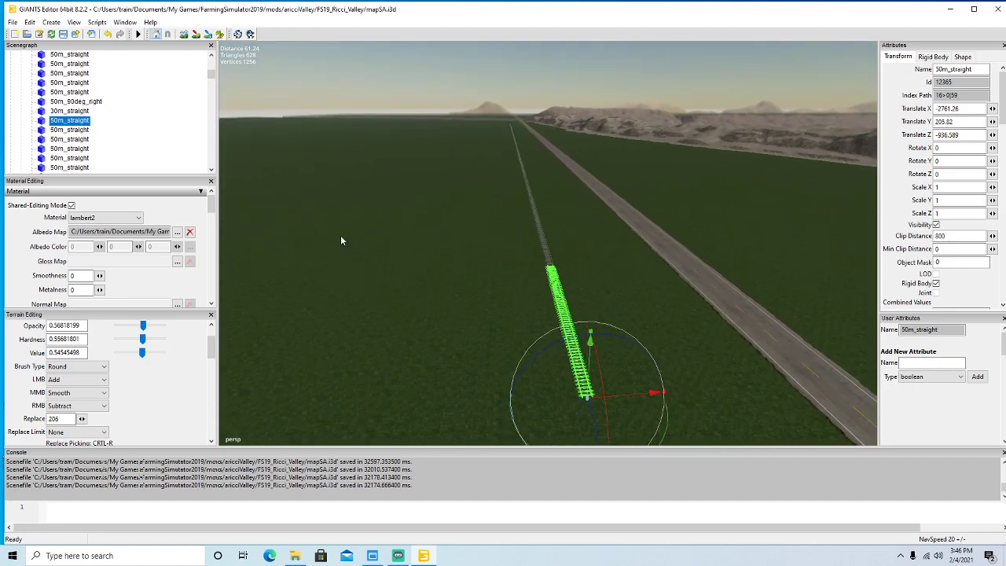
{"action": "key", "text": "Delete"}
{"action": "left_click", "coordinate": [42, 121]}
{"action": "key", "text": "Delete"}
{"action": "left_click", "coordinate": [41, 121]}
{"action": "key", "text": "Delete"}
{"action": "left_click", "coordinate": [41, 123]}
{"action": "key", "text": "Delete"}
{"action": "left_click", "coordinate": [42, 123]}
{"action": "key", "text": "Delete"}
{"action": "left_click", "coordinate": [42, 123]}
{"action": "key", "text": "Delete"}
{"action": "left_click", "coordinate": [42, 123]}
{"action": "key", "text": "Delete"}
Delete nine consecutive 50 m straights beside the road, starting with the one at Z -1287.11.
{"action": "left_click", "coordinate": [42, 123]}
{"action": "left_click_drag", "start_coordinate": [263, 236], "coordinate": [248, 181], "text": "alt"}
{"action": "scroll", "coordinate": [248, 182], "scroll_direction": "up", "scroll_amount": 5}
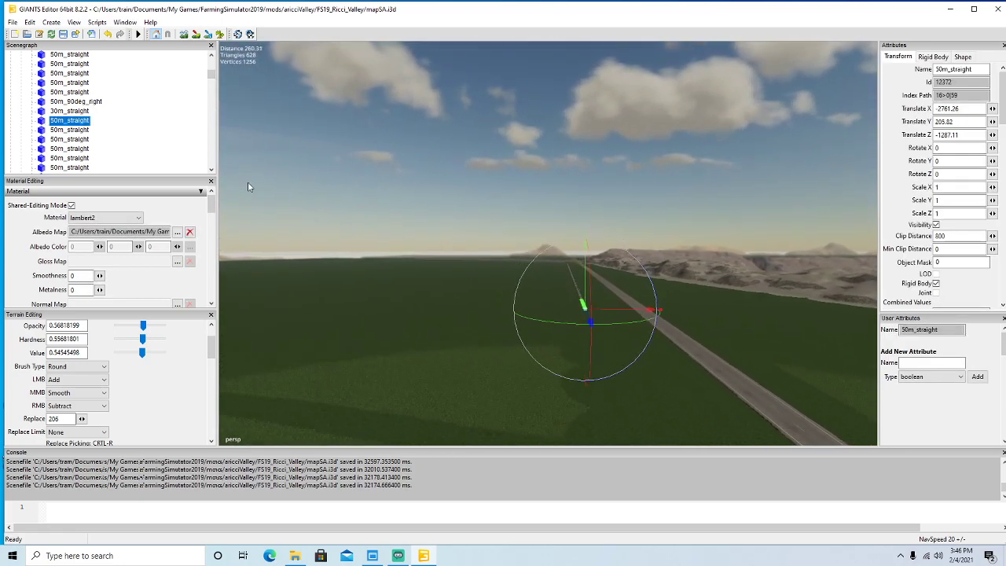
{"action": "scroll", "coordinate": [253, 179], "scroll_direction": "up", "scroll_amount": 6}
{"action": "scroll", "coordinate": [253, 180], "scroll_direction": "up", "scroll_amount": 3}
{"action": "left_click_drag", "start_coordinate": [253, 180], "coordinate": [265, 223], "text": "alt"}
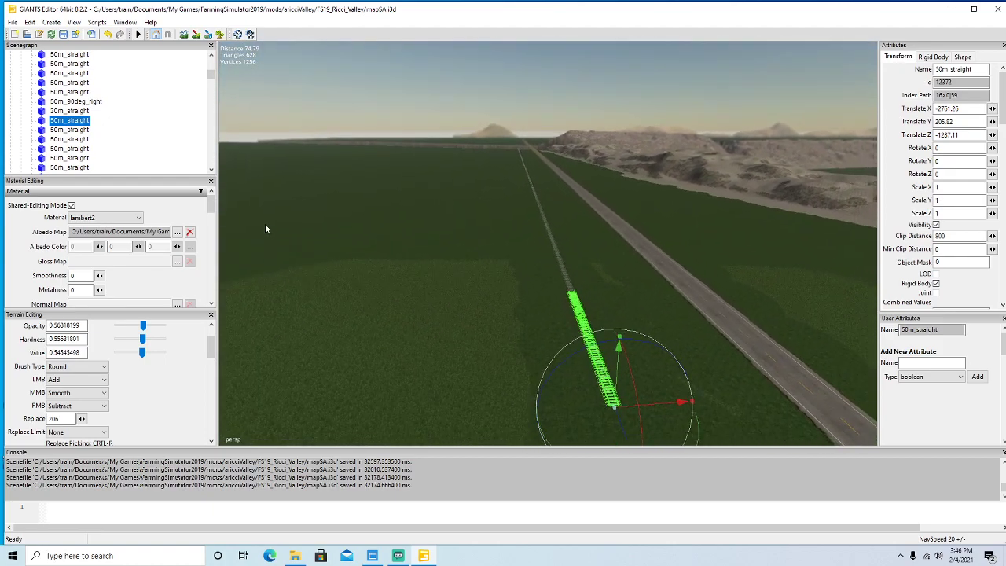
{"action": "key", "text": "Delete"}
{"action": "left_click", "coordinate": [42, 119]}
{"action": "key", "text": "Delete"}
{"action": "left_click", "coordinate": [44, 120]}
{"action": "key", "text": "Delete"}
{"action": "left_click", "coordinate": [43, 121]}
{"action": "key", "text": "Delete"}
{"action": "left_click", "coordinate": [44, 120]}
{"action": "key", "text": "Delete"}
{"action": "left_click", "coordinate": [44, 121]}
{"action": "key", "text": "Delete"}
{"action": "left_click", "coordinate": [44, 120]}
{"action": "key", "text": "Delete"}
{"action": "left_click", "coordinate": [43, 120]}
{"action": "key", "text": "Delete"}
{"action": "left_click", "coordinate": [43, 120]}
{"action": "key", "text": "Delete"}
Delete the nine 50 m straights leading toward the river canyon, starting at Z -1737.71.
{"action": "left_click", "coordinate": [43, 121]}
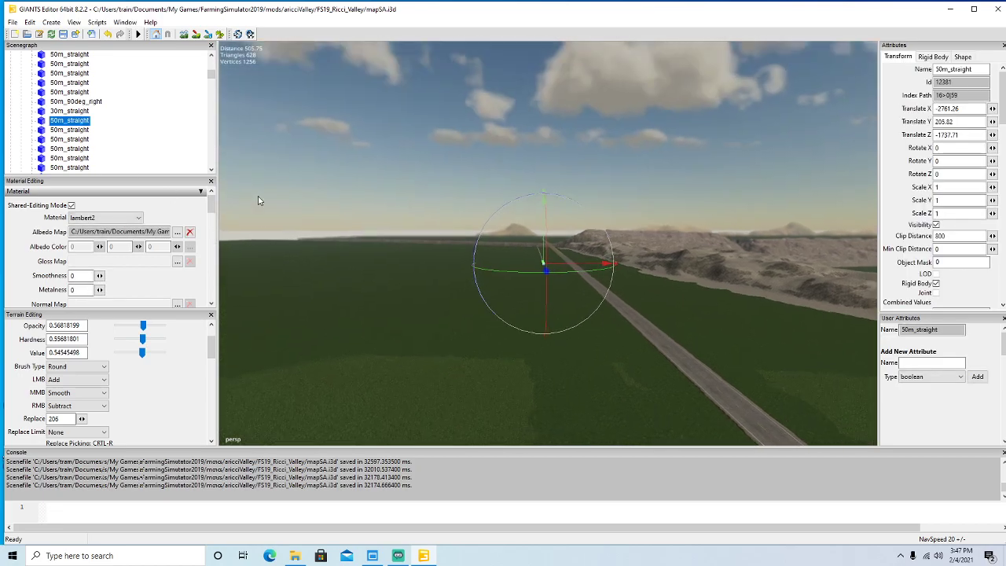
{"action": "scroll", "coordinate": [253, 192], "scroll_direction": "up", "scroll_amount": 2}
{"action": "left_click_drag", "start_coordinate": [253, 193], "coordinate": [248, 188], "text": "alt"}
{"action": "scroll", "coordinate": [248, 188], "scroll_direction": "up", "scroll_amount": 6}
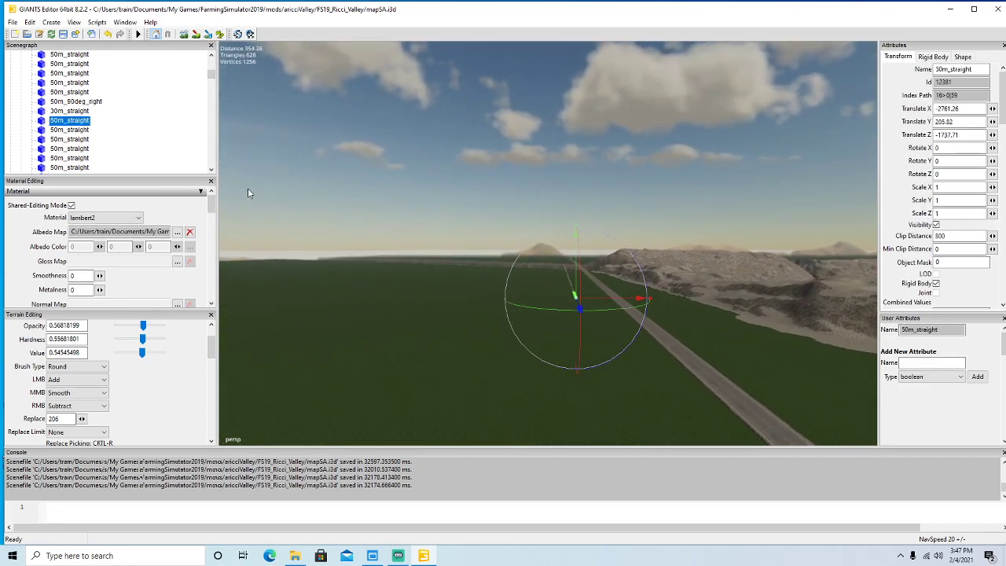
{"action": "scroll", "coordinate": [248, 188], "scroll_direction": "up", "scroll_amount": 5}
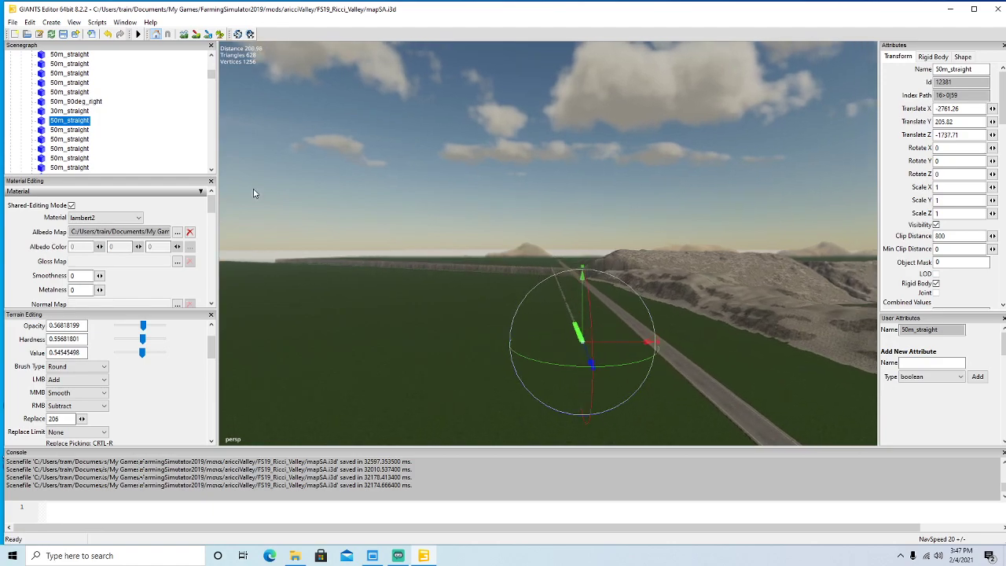
{"action": "scroll", "coordinate": [253, 189], "scroll_direction": "up", "scroll_amount": 4}
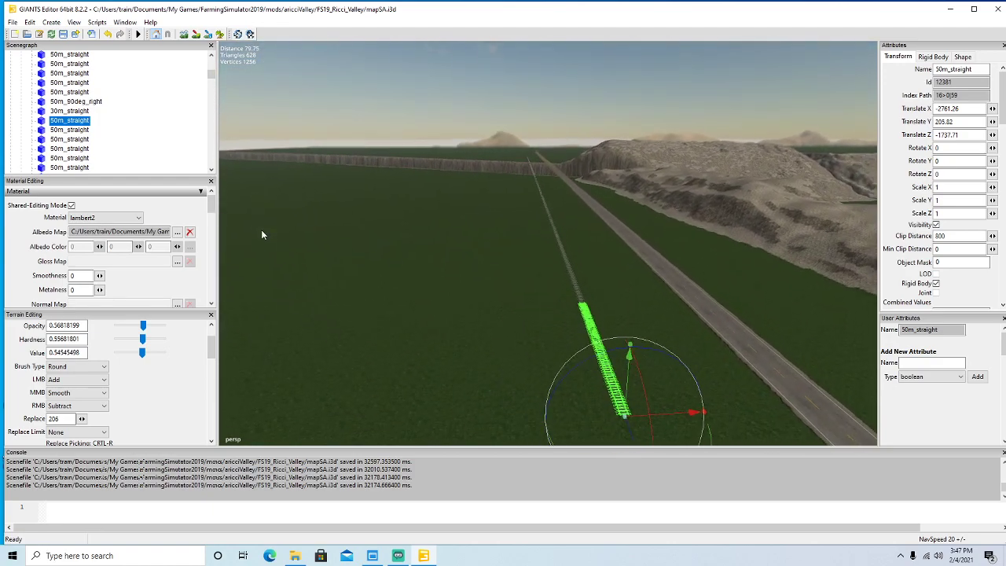
{"action": "left_click_drag", "start_coordinate": [253, 188], "coordinate": [260, 228], "text": "alt"}
{"action": "key", "text": "Delete"}
{"action": "left_click", "coordinate": [42, 122]}
{"action": "key", "text": "Delete"}
{"action": "left_click", "coordinate": [41, 122]}
{"action": "key", "text": "Delete"}
{"action": "left_click", "coordinate": [43, 122]}
{"action": "key", "text": "Delete"}
{"action": "left_click", "coordinate": [43, 122]}
{"action": "key", "text": "Delete"}
{"action": "left_click", "coordinate": [43, 122]}
{"action": "key", "text": "Delete"}
{"action": "left_click", "coordinate": [44, 122]}
{"action": "key", "text": "Delete"}
{"action": "left_click", "coordinate": [43, 122]}
{"action": "key", "text": "Delete"}
{"action": "left_click", "coordinate": [44, 122]}
{"action": "key", "text": "Delete"}
Delete the eight 50 m straights crossing the river canyon and continuing beyond it, starting at Z -2188.28.
{"action": "left_click", "coordinate": [43, 122]}
{"action": "right_click_drag", "start_coordinate": [349, 251], "coordinate": [342, 219]}
{"action": "key", "text": "w"}
{"action": "key", "text": "w"}
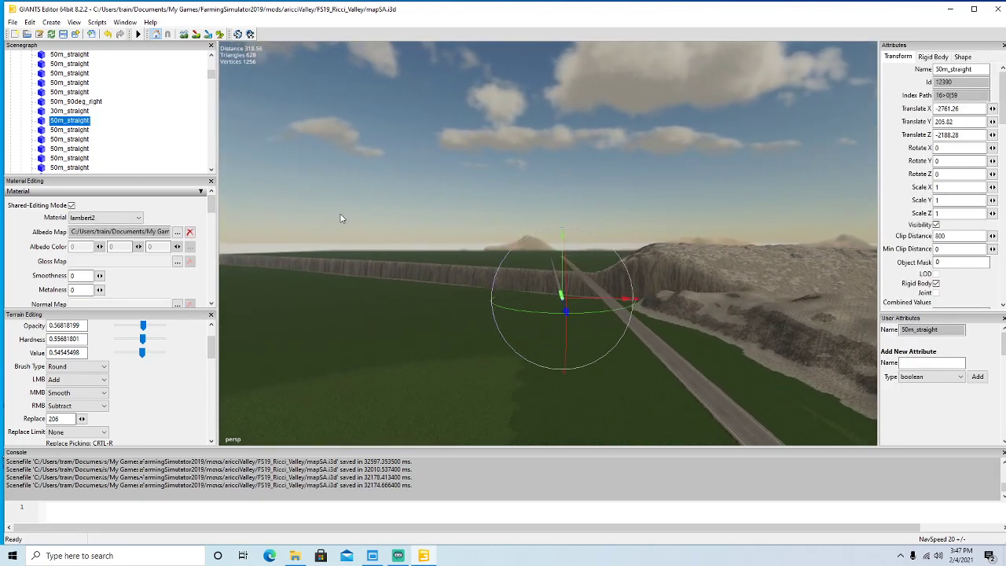
{"action": "key", "text": "w"}
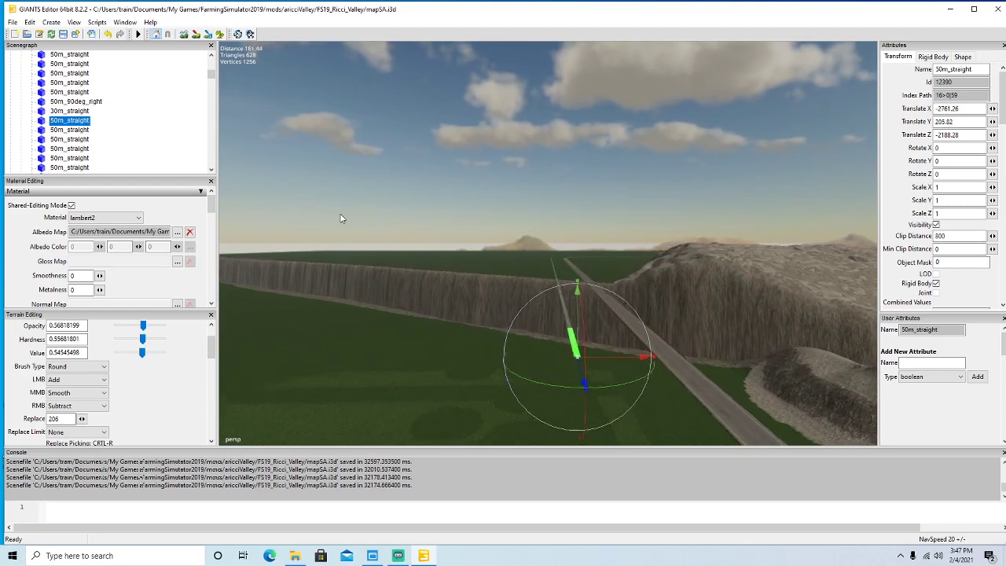
{"action": "right_click_drag", "start_coordinate": [341, 219], "coordinate": [343, 268]}
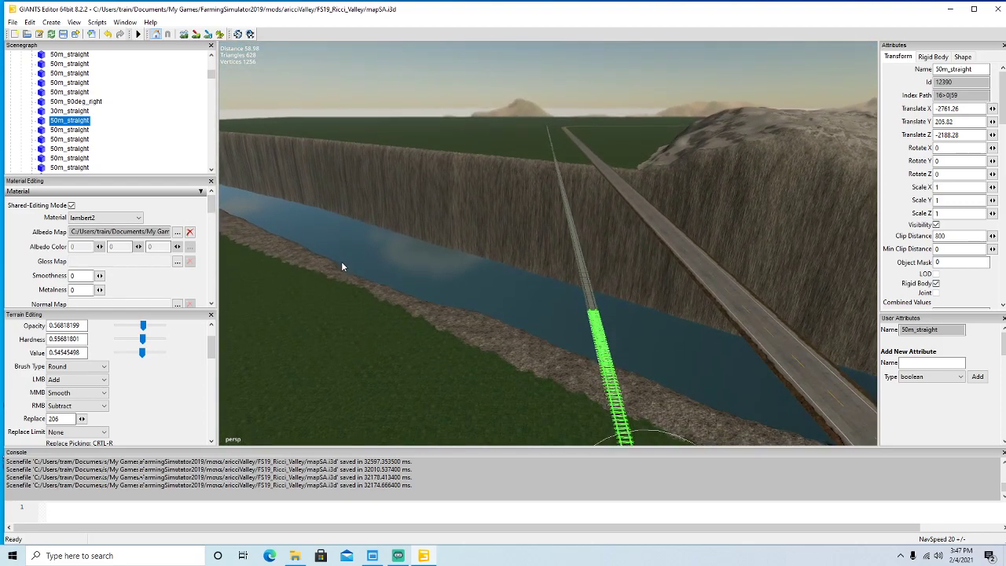
{"action": "key", "text": "Delete"}
{"action": "left_click", "coordinate": [44, 123]}
{"action": "key", "text": "Delete"}
{"action": "left_click", "coordinate": [43, 122]}
{"action": "key", "text": "Delete"}
{"action": "left_click", "coordinate": [43, 123]}
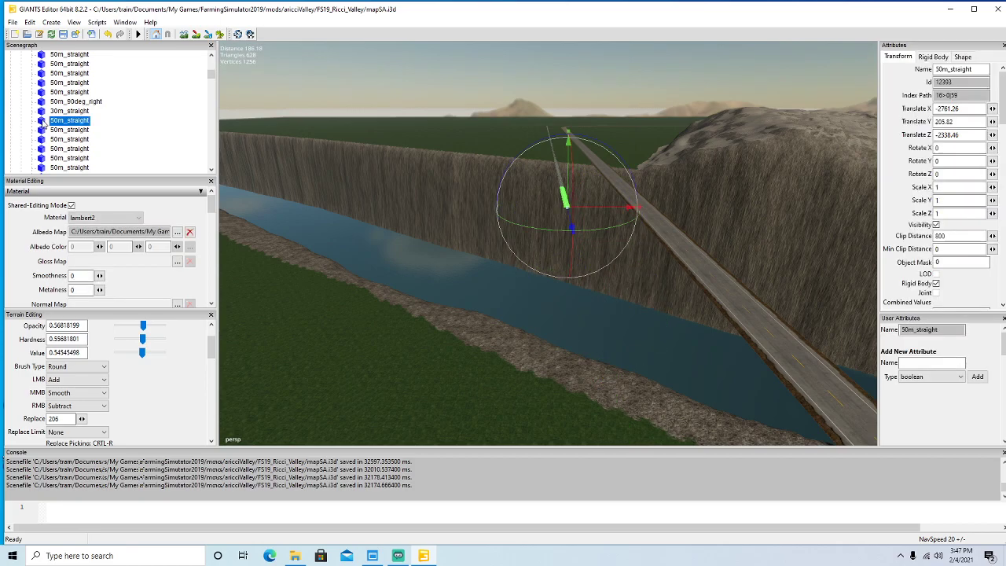
{"action": "key", "text": "Delete"}
{"action": "left_click", "coordinate": [43, 122]}
{"action": "key", "text": "Delete"}
{"action": "left_click", "coordinate": [43, 122]}
{"action": "key", "text": "Delete"}
{"action": "left_click", "coordinate": [44, 123]}
{"action": "key", "text": "Delete"}
{"action": "left_click", "coordinate": [44, 123]}
{"action": "key", "text": "Delete"}
Delete the three consecutive 50 m straights beyond the river canyon, starting at Z -2588.96.
{"action": "left_click", "coordinate": [44, 122]}
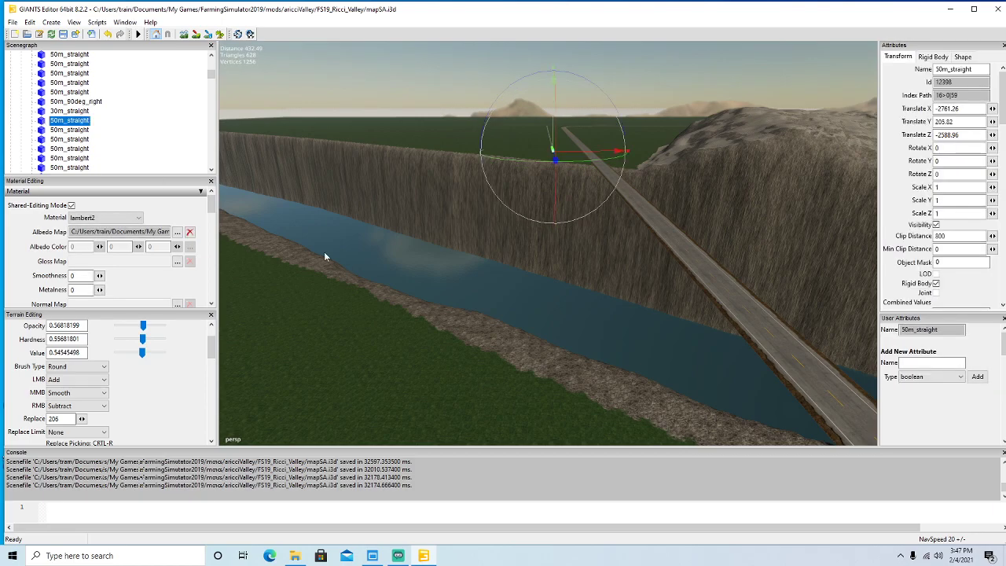
{"action": "key", "text": "f"}
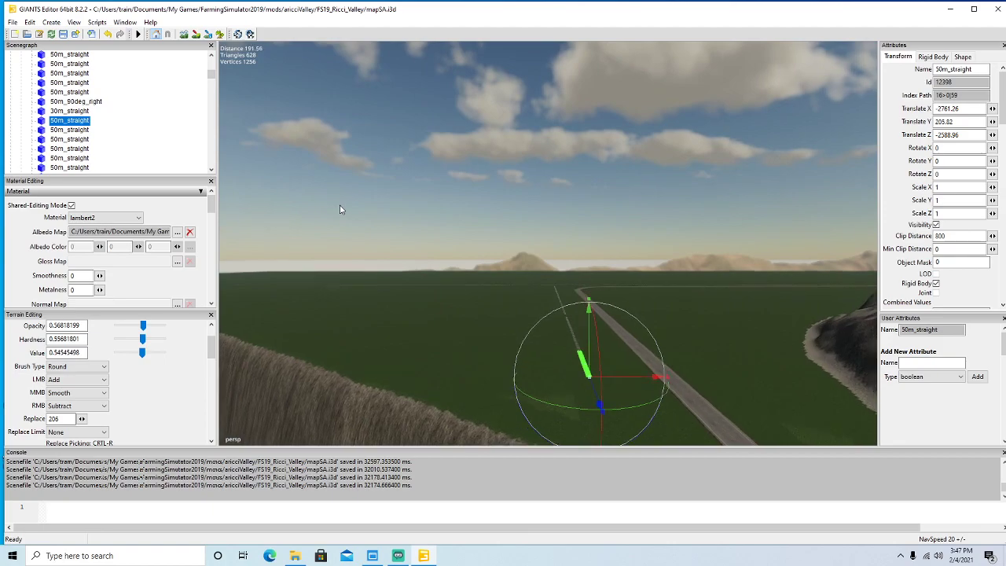
{"action": "left_click_drag", "start_coordinate": [341, 209], "coordinate": [345, 264], "text": "alt"}
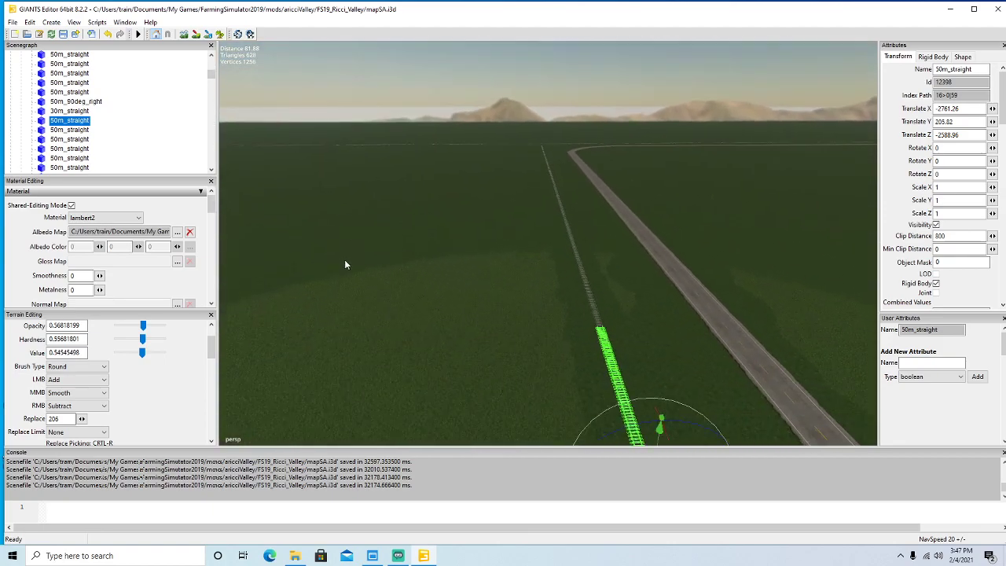
{"action": "key", "text": "Delete"}
{"action": "left_click", "coordinate": [42, 121]}
{"action": "key", "text": "Delete"}
{"action": "left_click", "coordinate": [42, 121]}
{"action": "key", "text": "Delete"}
Delete the seven consecutive 50 m straights leading toward the road bend, starting at Z -2739.26.
{"action": "left_click", "coordinate": [41, 122]}
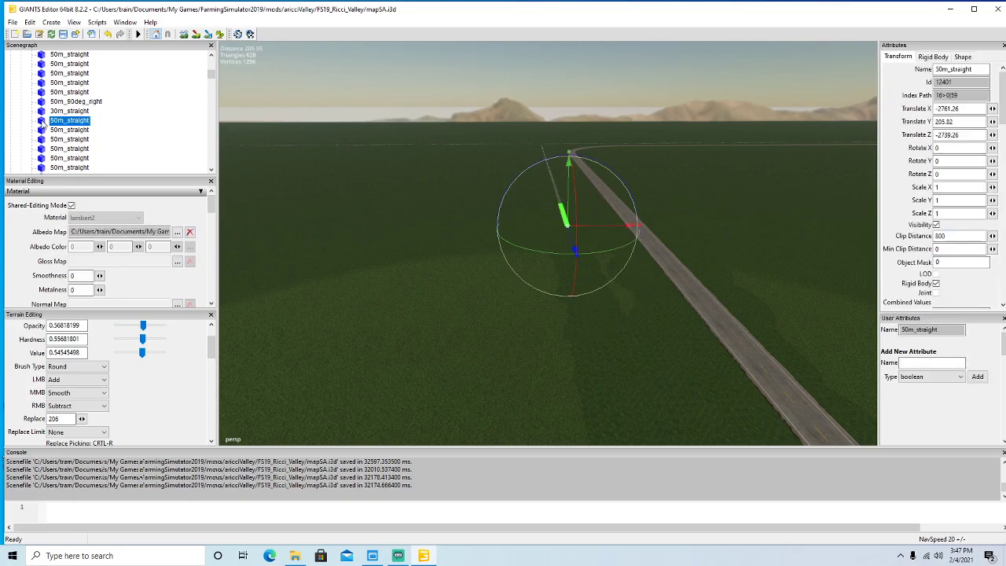
{"action": "key", "text": "Delete"}
{"action": "left_click", "coordinate": [41, 121]}
{"action": "key", "text": "Delete"}
{"action": "left_click", "coordinate": [42, 121]}
{"action": "key", "text": "Delete"}
{"action": "left_click", "coordinate": [41, 121]}
{"action": "key", "text": "Delete"}
{"action": "left_click", "coordinate": [42, 122]}
{"action": "key", "text": "Delete"}
{"action": "left_click", "coordinate": [42, 121]}
{"action": "key", "text": "Delete"}
{"action": "left_click", "coordinate": [42, 121]}
{"action": "key", "text": "Delete"}
Delete the last 50 m straight at Z -3089.72 and the leftover 30 m straight at its far end.
{"action": "left_click", "coordinate": [41, 121]}
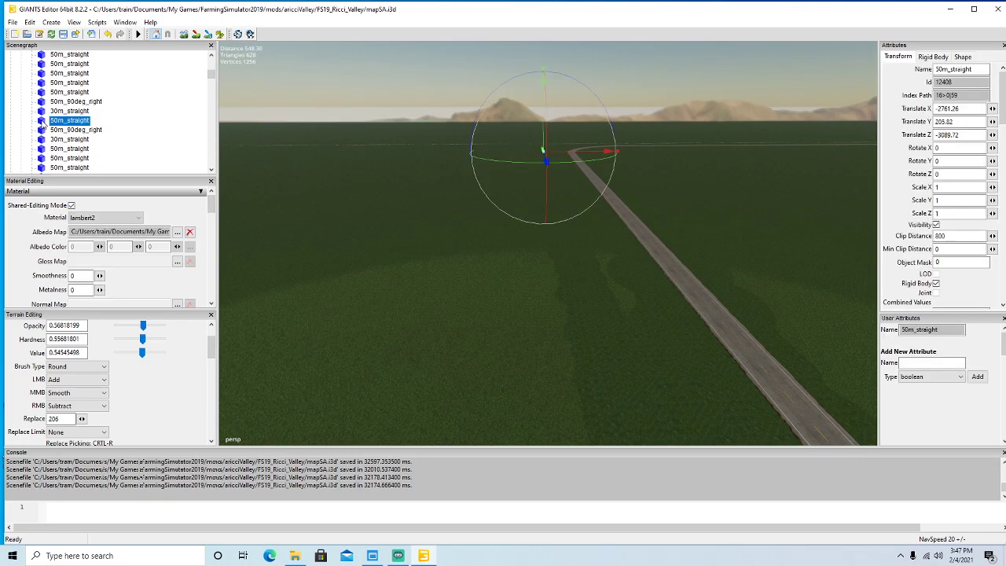
{"action": "left_click_drag", "start_coordinate": [394, 253], "coordinate": [387, 238], "text": "alt"}
{"action": "scroll", "coordinate": [388, 238], "scroll_direction": "up", "scroll_amount": 6}
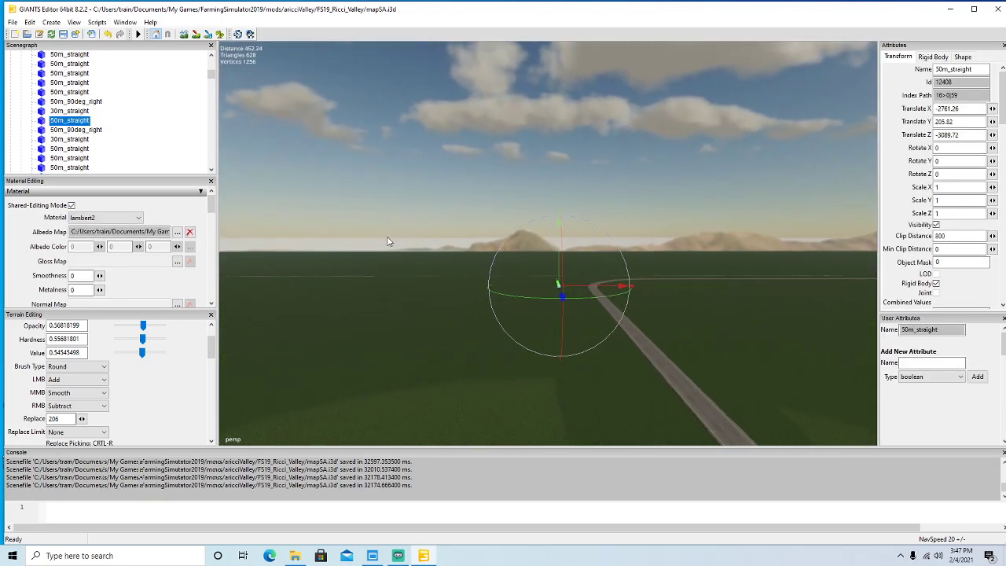
{"action": "scroll", "coordinate": [387, 247], "scroll_direction": "up", "scroll_amount": 4}
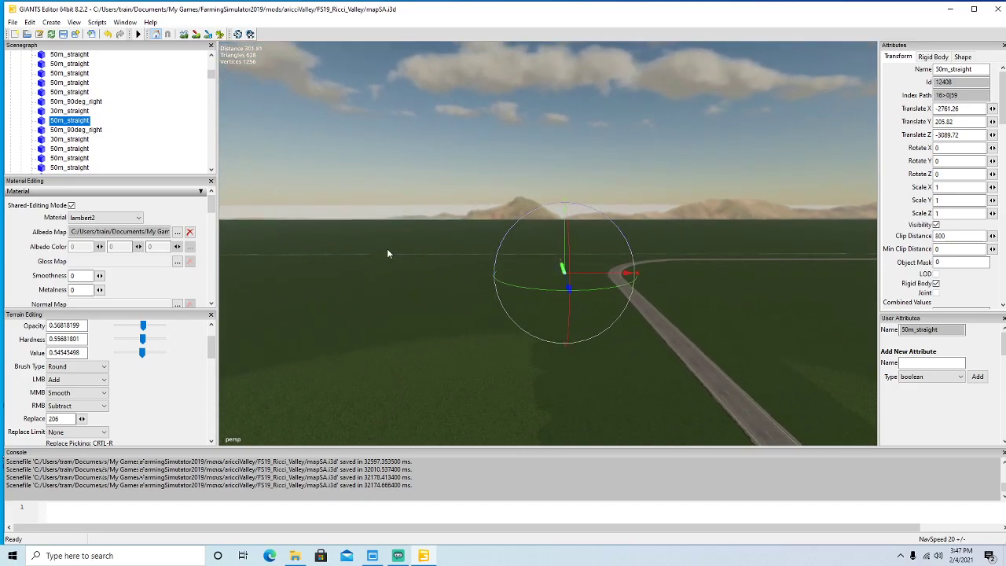
{"action": "scroll", "coordinate": [391, 249], "scroll_direction": "up", "scroll_amount": 5}
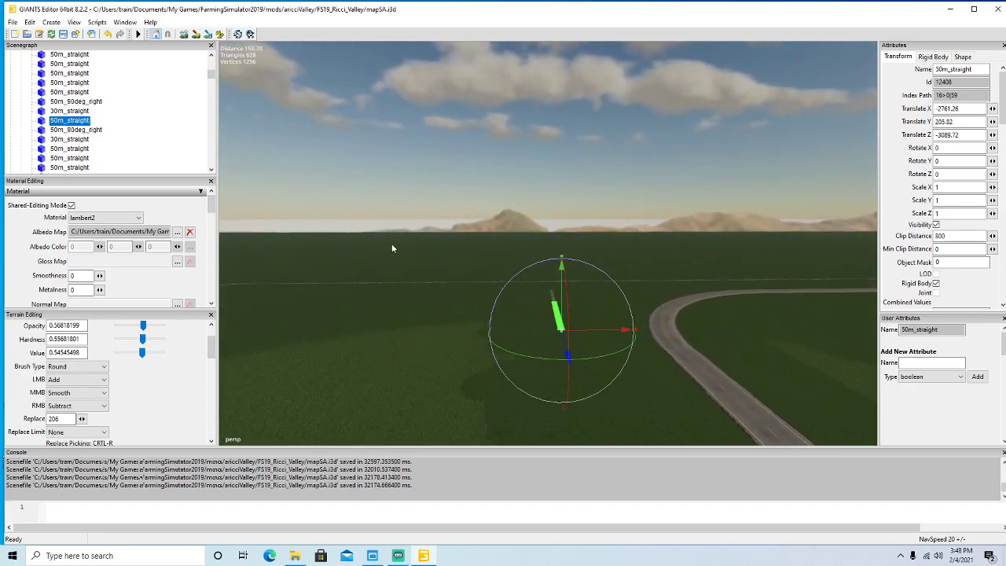
{"action": "scroll", "coordinate": [392, 249], "scroll_direction": "up", "scroll_amount": 4}
{"action": "left_click_drag", "start_coordinate": [392, 243], "coordinate": [398, 287], "text": "alt"}
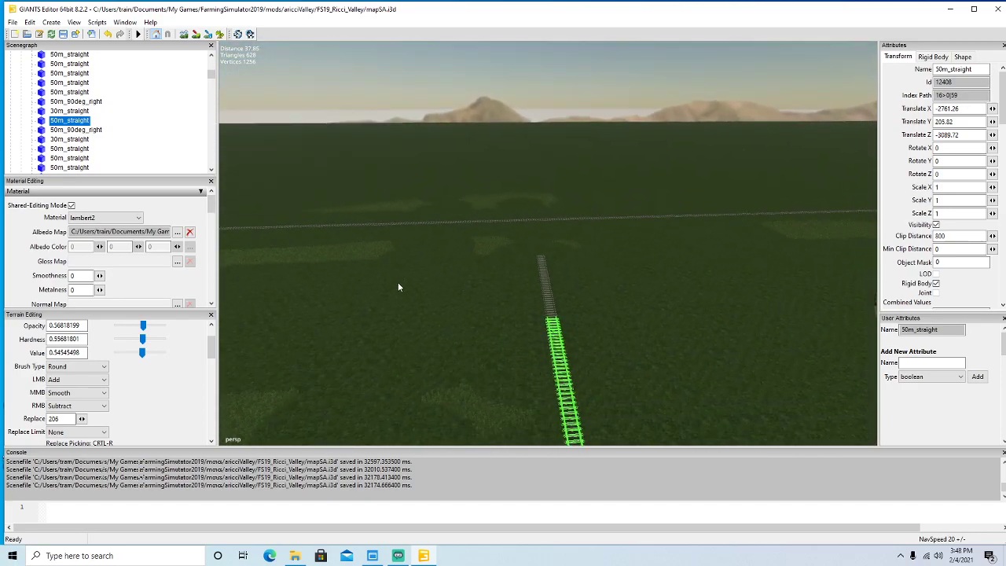
{"action": "key", "text": "Delete"}
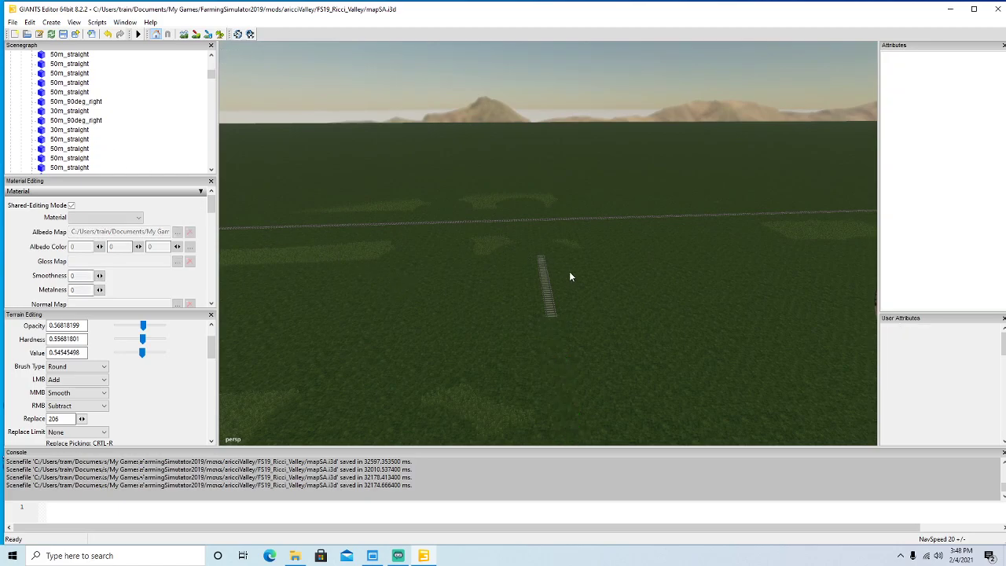
{"action": "left_click", "coordinate": [556, 314]}
{"action": "key", "text": "Delete"}
Delete the trainB group from rrTracks and collapse the second trainBB group.
{"action": "left_click_drag", "start_coordinate": [488, 367], "coordinate": [666, 324], "text": "alt"}
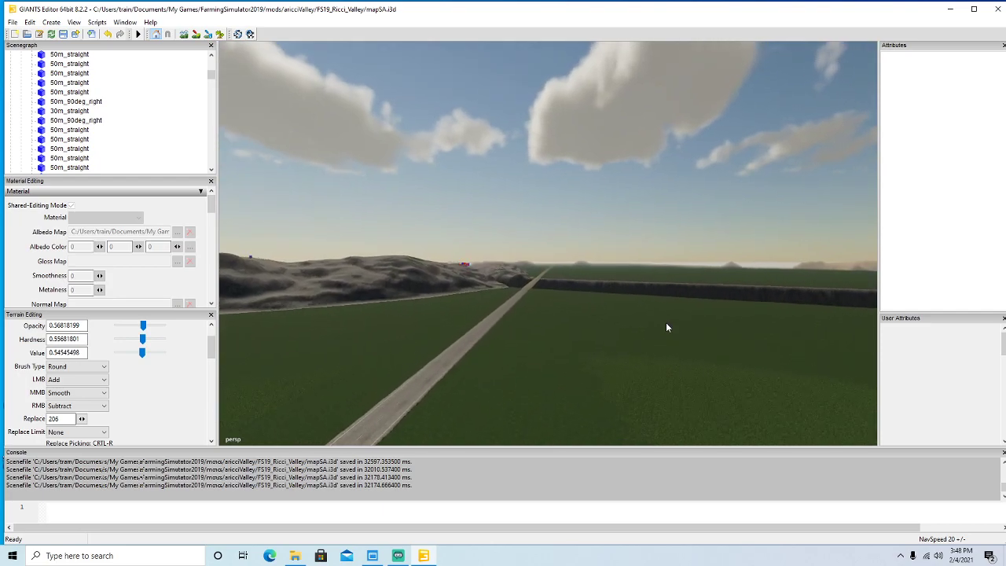
{"action": "key", "text": "w"}
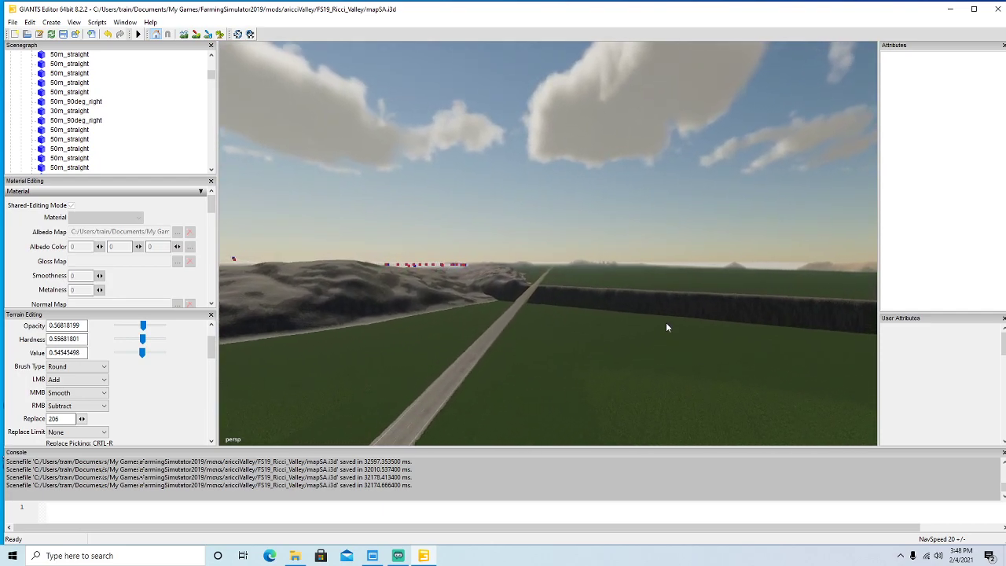
{"action": "left_click", "coordinate": [666, 328]}
{"action": "scroll", "coordinate": [119, 128], "scroll_direction": "down", "scroll_amount": 5}
{"action": "scroll", "coordinate": [120, 127], "scroll_direction": "down", "scroll_amount": 6}
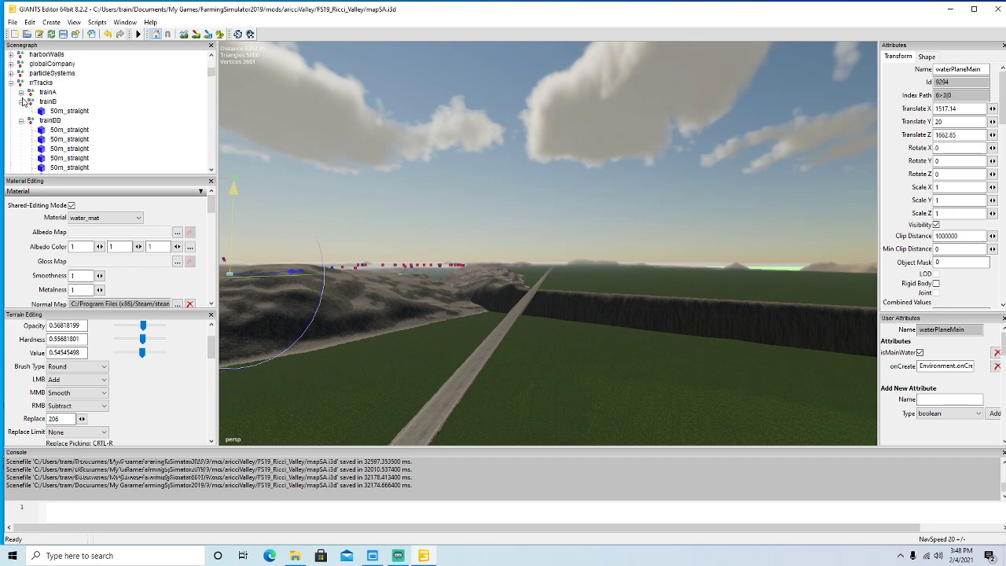
{"action": "left_click", "coordinate": [46, 101]}
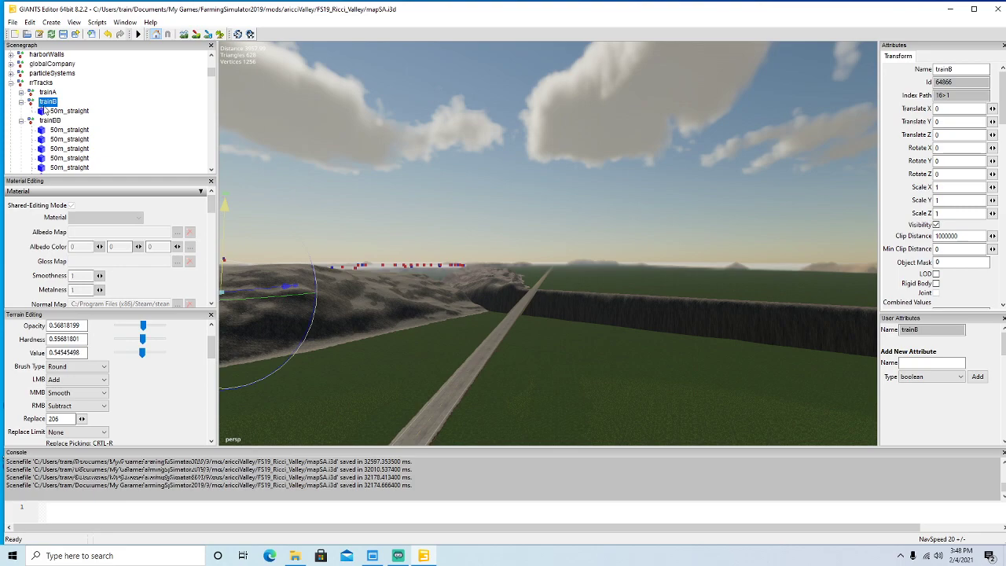
{"action": "key", "text": "Delete"}
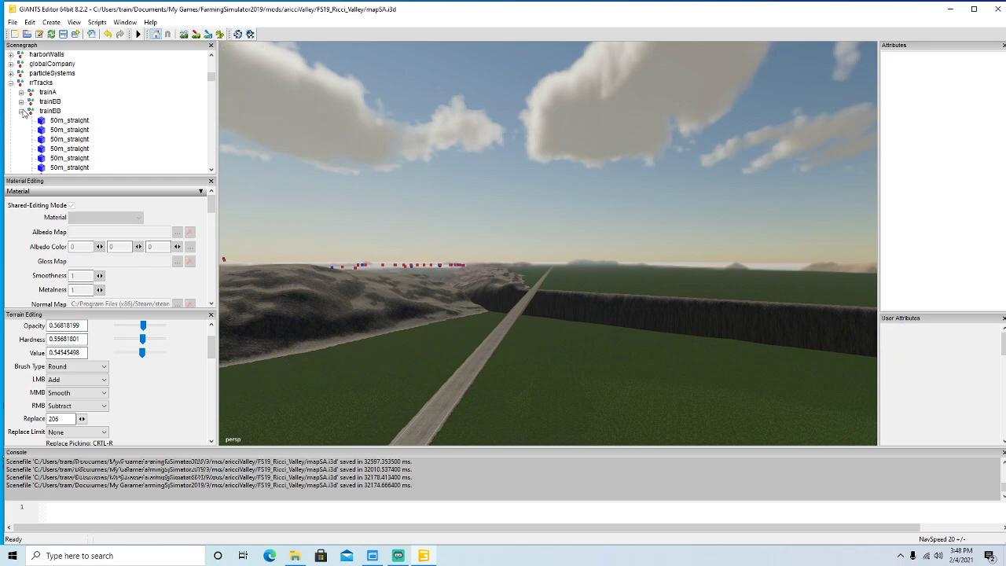
{"action": "left_click", "coordinate": [22, 111]}
Paint c_grass over the pale bare strip in the field in front of the rocky plateau.
{"action": "left_click_drag", "start_coordinate": [578, 331], "coordinate": [516, 335], "text": "alt"}
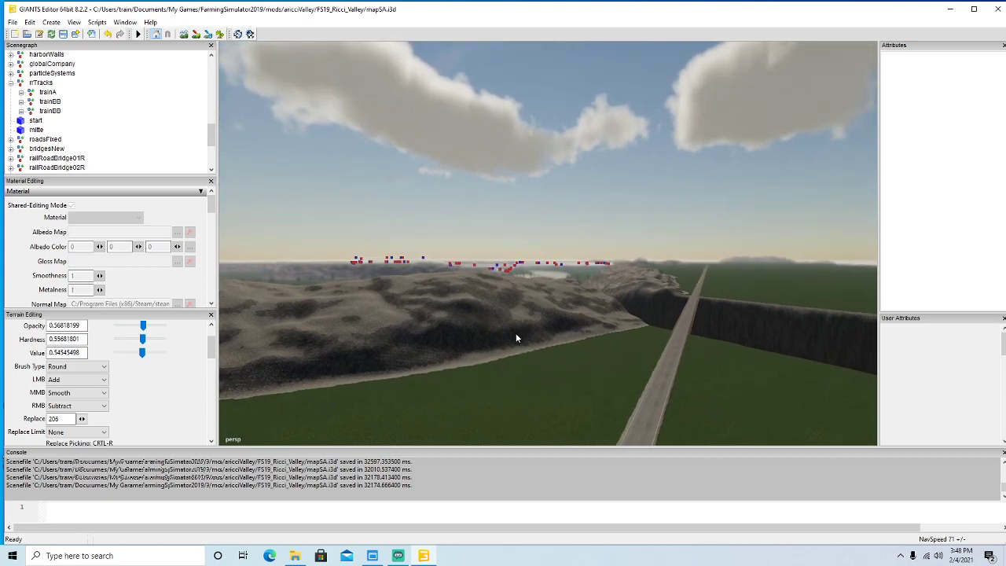
{"action": "left_click_drag", "start_coordinate": [517, 334], "coordinate": [507, 368], "text": "alt"}
{"action": "scroll", "coordinate": [521, 350], "scroll_direction": "up", "scroll_amount": 3}
{"action": "scroll", "coordinate": [520, 350], "scroll_direction": "up", "scroll_amount": 5}
{"action": "scroll", "coordinate": [515, 361], "scroll_direction": "up", "scroll_amount": 2}
{"action": "scroll", "coordinate": [508, 368], "scroll_direction": "up", "scroll_amount": 6}
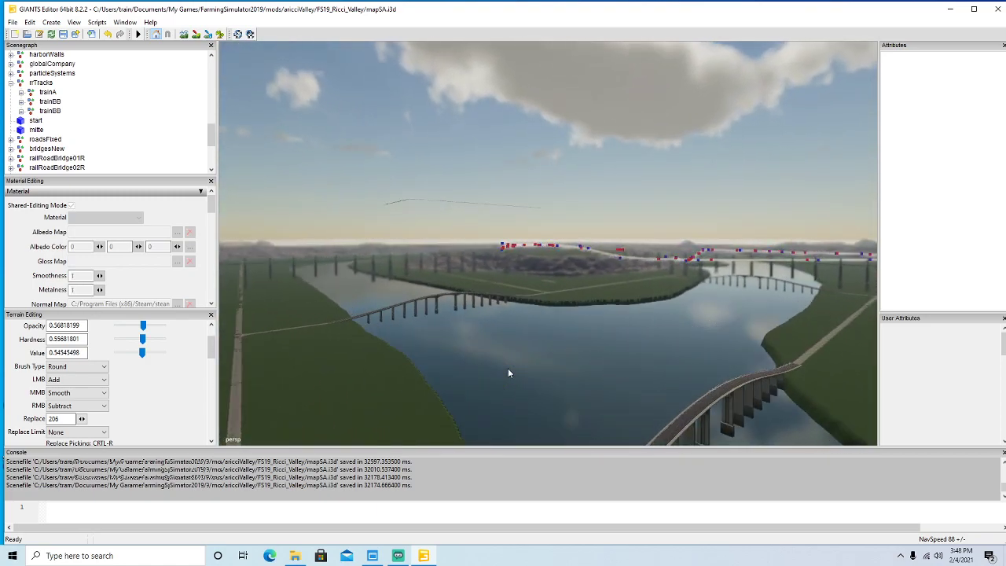
{"action": "scroll", "coordinate": [508, 368], "scroll_direction": "up", "scroll_amount": 8}
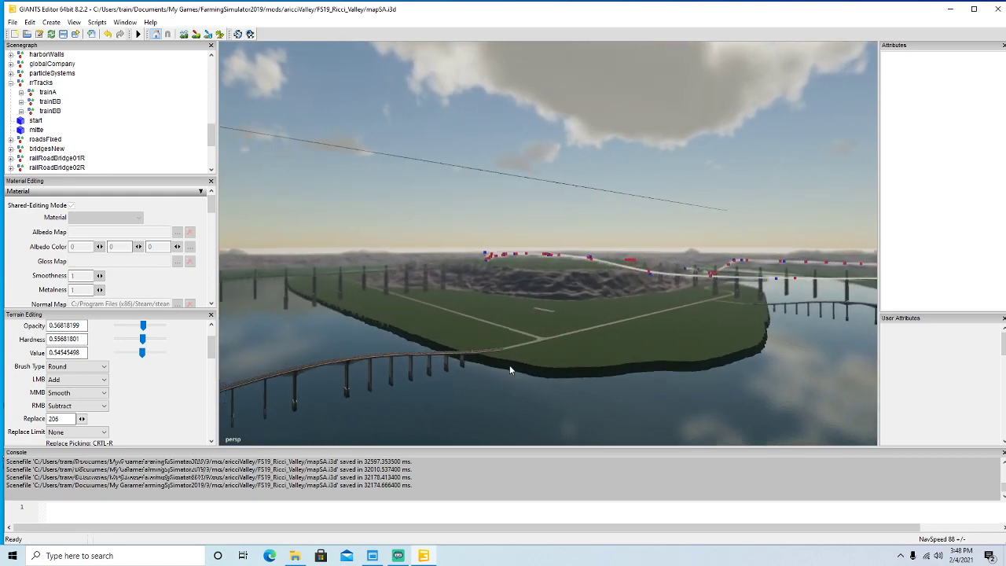
{"action": "scroll", "coordinate": [509, 369], "scroll_direction": "up", "scroll_amount": 8}
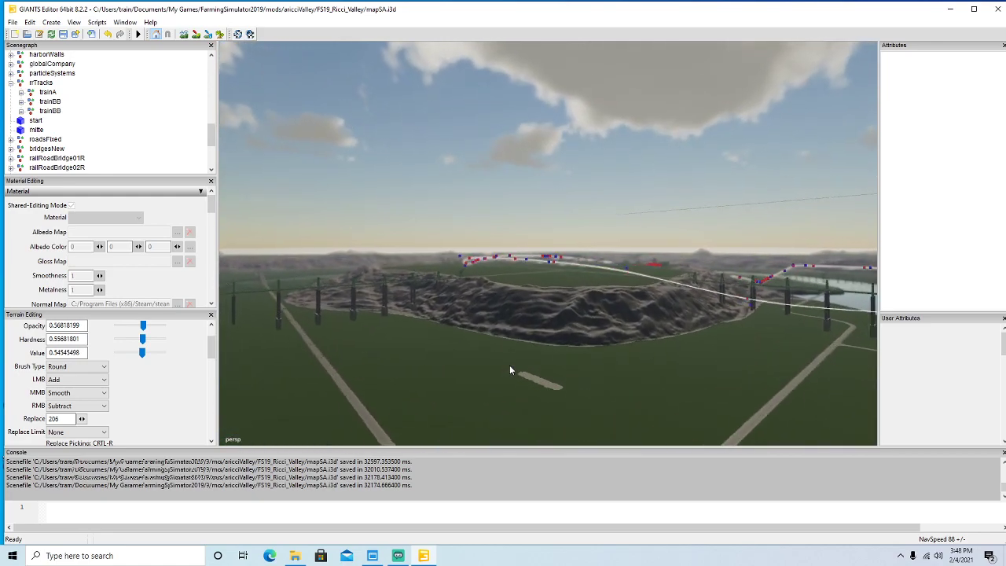
{"action": "left_click_drag", "start_coordinate": [510, 370], "coordinate": [531, 406], "text": "alt"}
{"action": "left_click_drag", "start_coordinate": [212, 349], "coordinate": [212, 363]}
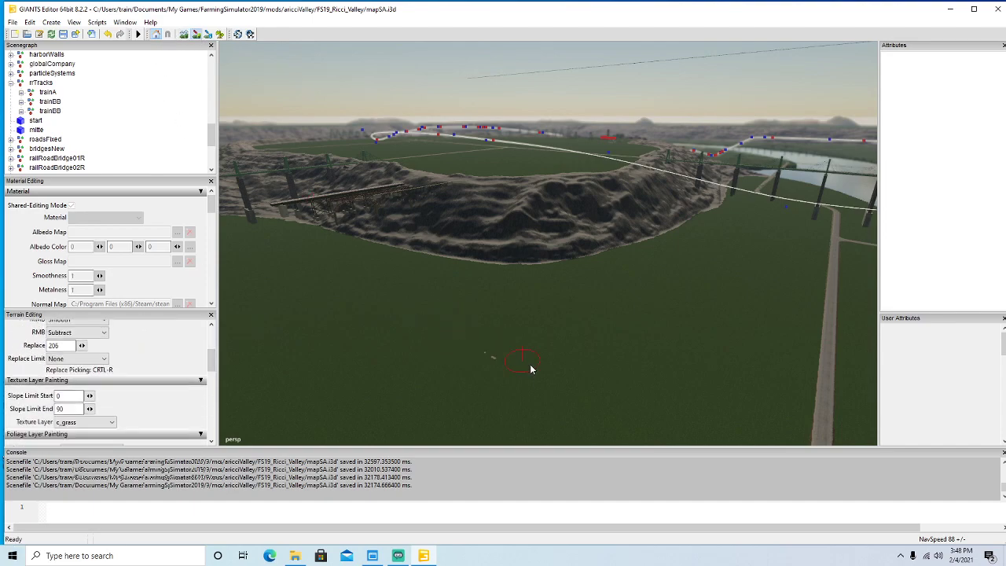
{"action": "left_click_drag", "start_coordinate": [492, 360], "coordinate": [461, 337], "text": "alt"}
Inspect the parallel railroad tracks running between the grain elevator and the brick factory.
{"action": "scroll", "coordinate": [469, 328], "scroll_direction": "up", "scroll_amount": 10}
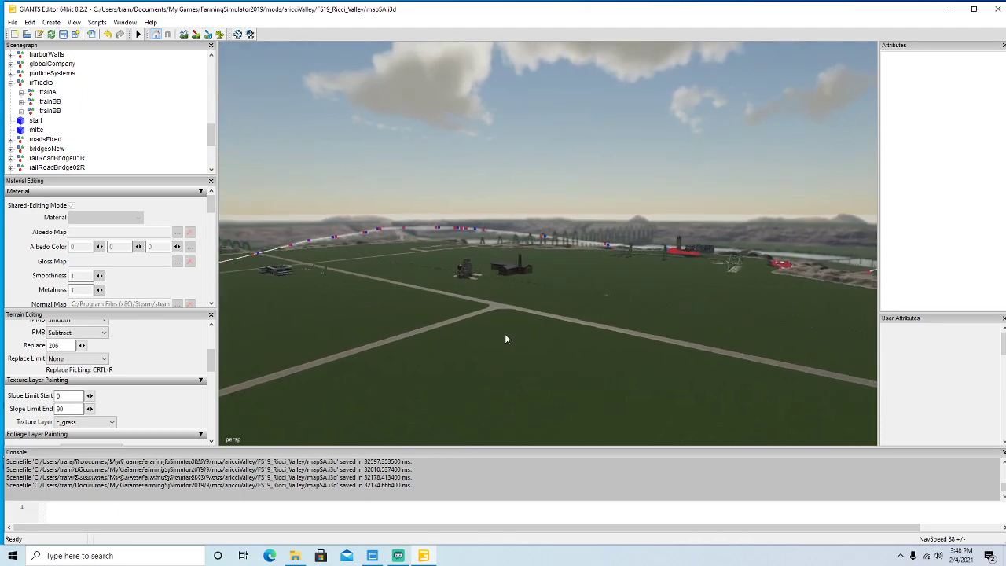
{"action": "scroll", "coordinate": [505, 334], "scroll_direction": "up", "scroll_amount": 10}
{"action": "left_click_drag", "start_coordinate": [505, 334], "coordinate": [534, 282], "text": "alt"}
{"action": "scroll", "coordinate": [406, 365], "scroll_direction": "up", "scroll_amount": 5}
{"action": "scroll", "coordinate": [546, 299], "scroll_direction": "up", "scroll_amount": 6}
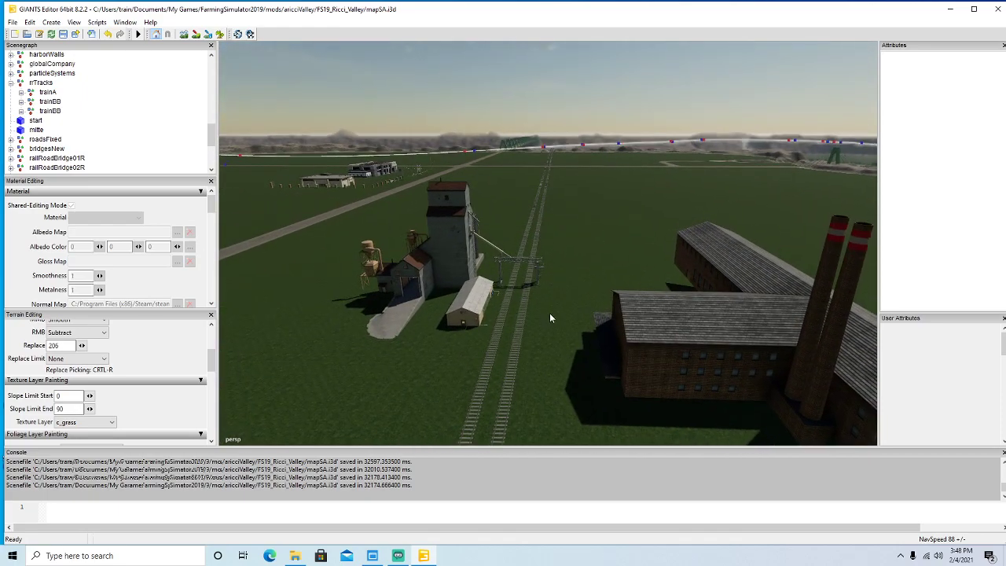
{"action": "scroll", "coordinate": [593, 368], "scroll_direction": "down", "scroll_amount": 10}
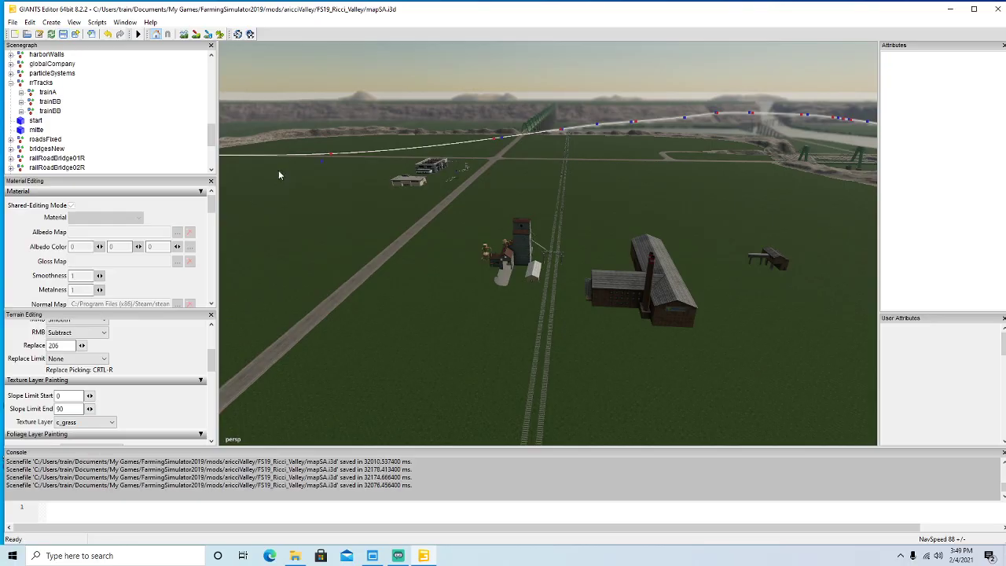
Switch to the desktop and launch Farming Simulator 19, skipping its intro video.
{"action": "left_click", "coordinate": [951, 10]}
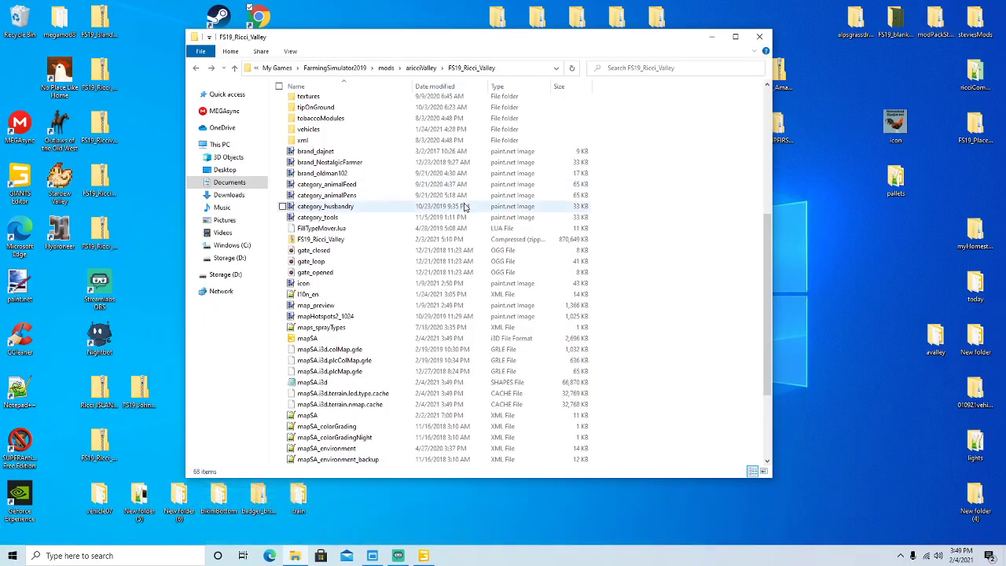
{"action": "left_click", "coordinate": [709, 37]}
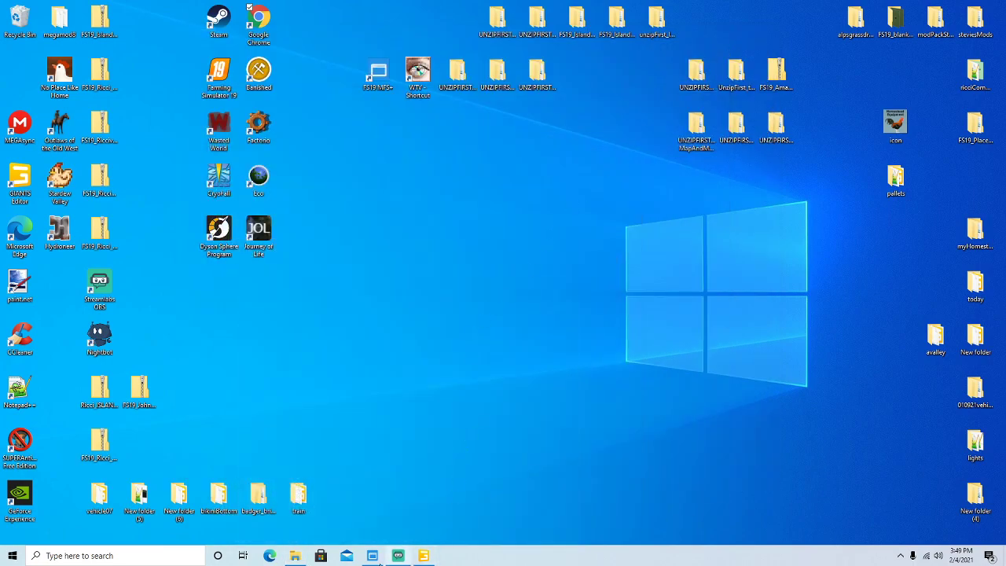
{"action": "left_click", "coordinate": [373, 556]}
{"action": "left_click", "coordinate": [222, 72]}
{"action": "right_click", "coordinate": [222, 72]}
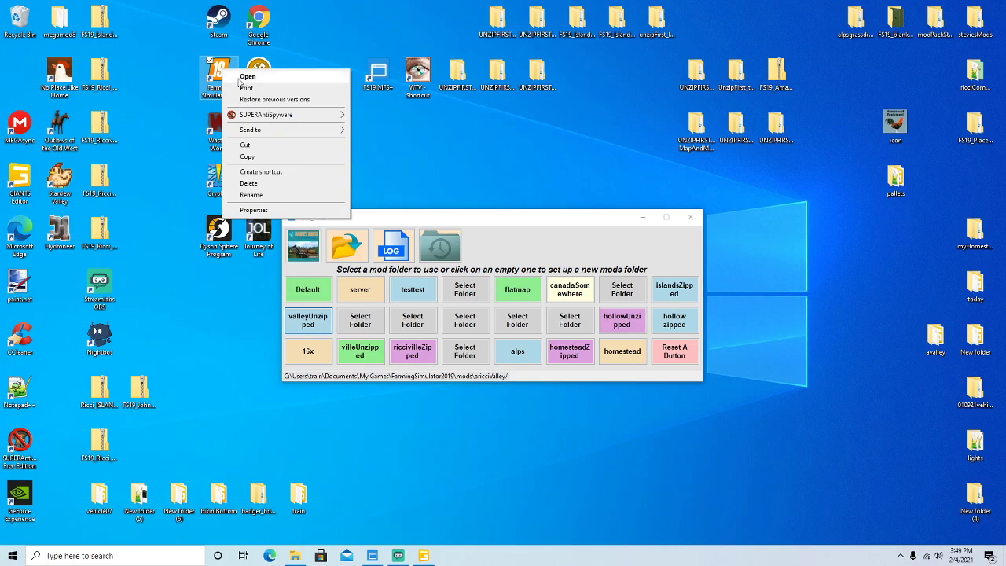
{"action": "left_click", "coordinate": [239, 75]}
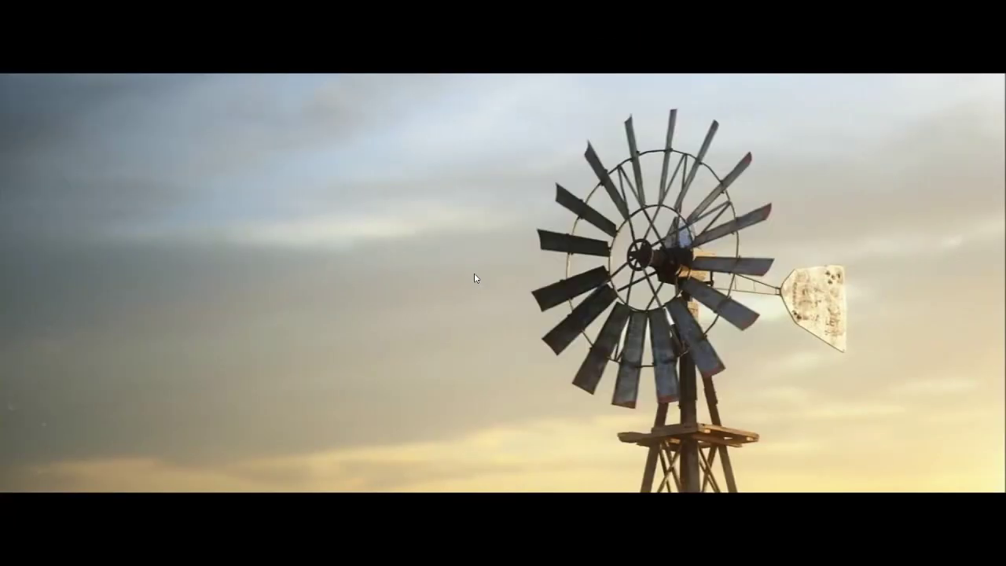
{"action": "left_click", "coordinate": [474, 274]}
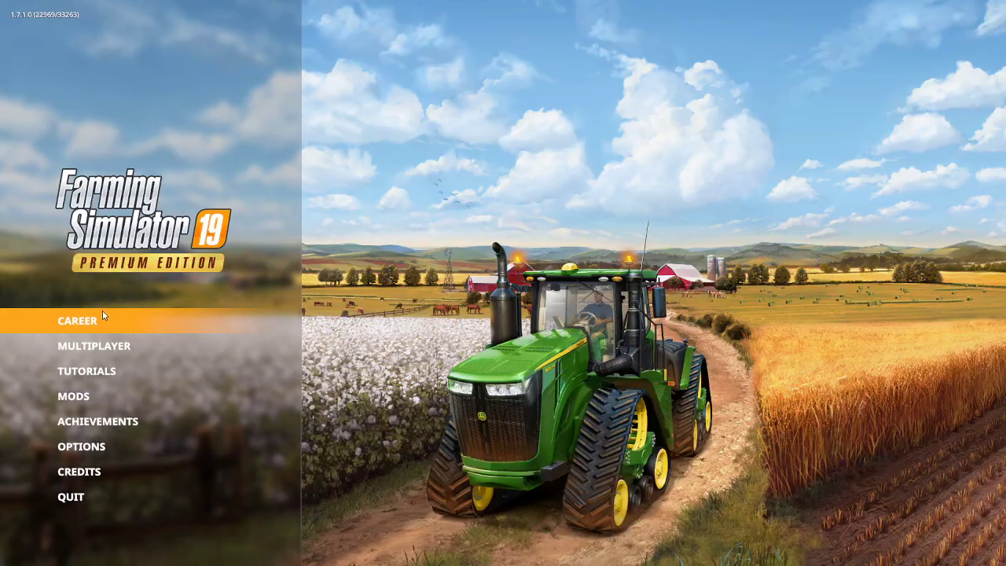
Start a new career in Savegame 9 as New farmer on the Ricci_Valley map with the preselected mods.
{"action": "left_click", "coordinate": [108, 313]}
{"action": "scroll", "coordinate": [412, 343], "scroll_direction": "down", "scroll_amount": 5}
{"action": "scroll", "coordinate": [413, 346], "scroll_direction": "down", "scroll_amount": 3}
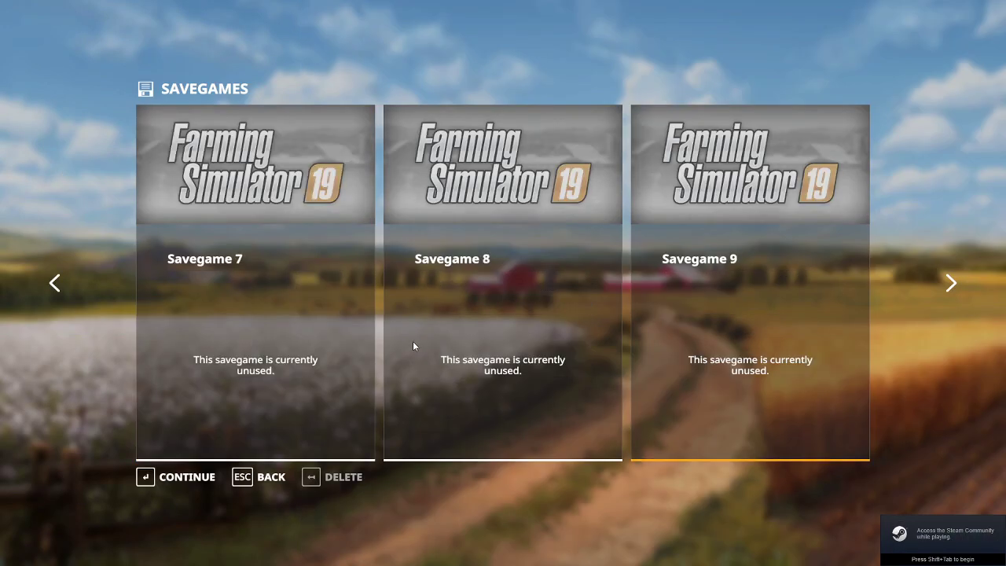
{"action": "left_click", "coordinate": [189, 476]}
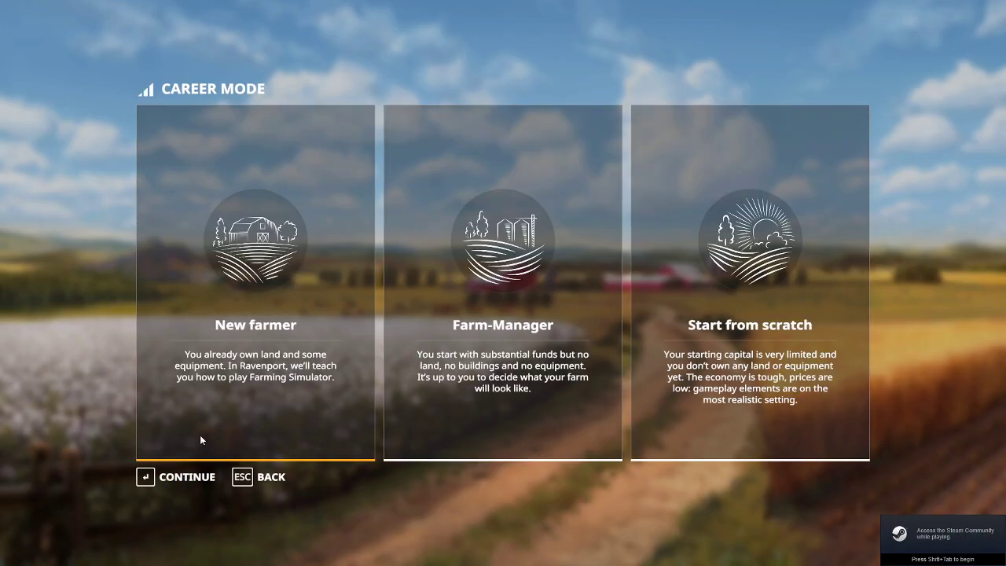
{"action": "left_click", "coordinate": [190, 482]}
{"action": "scroll", "coordinate": [230, 441], "scroll_direction": "down", "scroll_amount": 1}
{"action": "left_click", "coordinate": [200, 477]}
{"action": "left_click", "coordinate": [195, 478]}
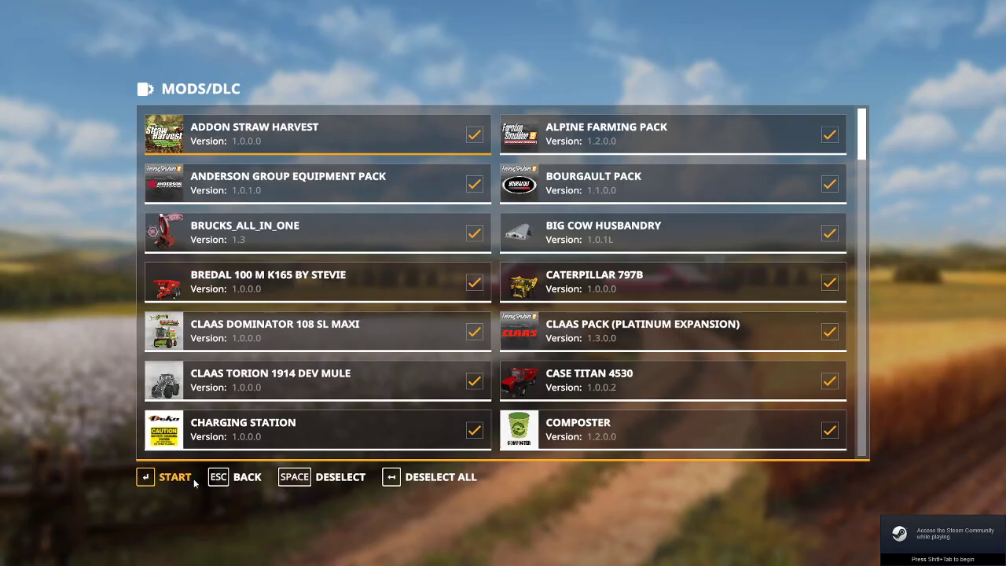
{"action": "left_click", "coordinate": [194, 479]}
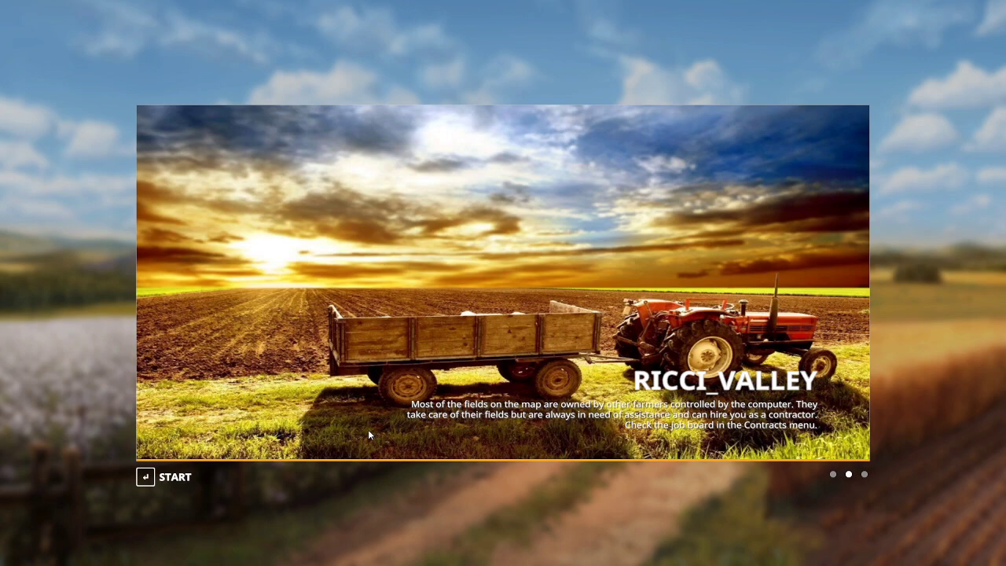
Enter the loaded Ricci_Valley game, dismissing the tutorial hint, and enlarge the minimap.
{"action": "left_click", "coordinate": [173, 478]}
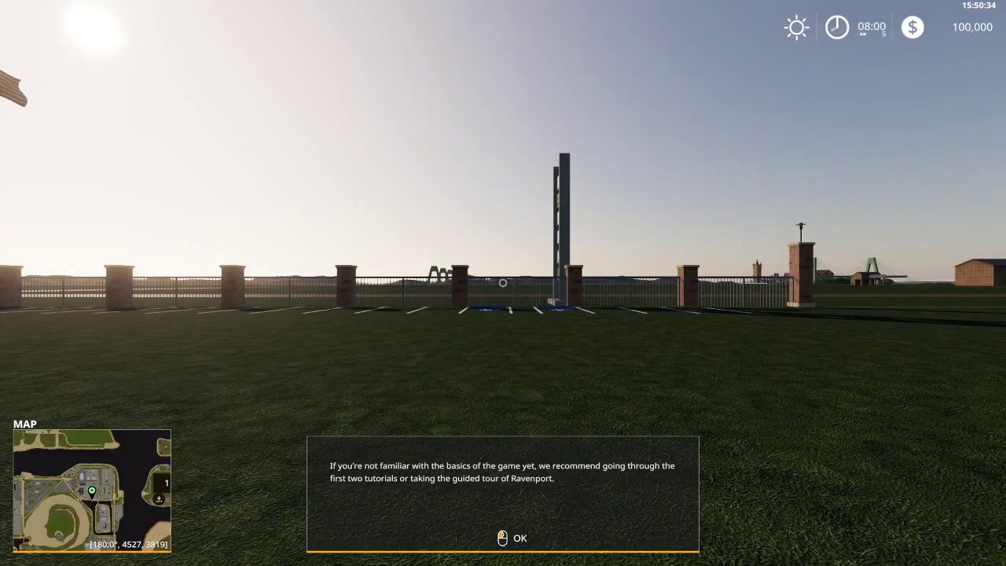
{"action": "left_click", "coordinate": [503, 283]}
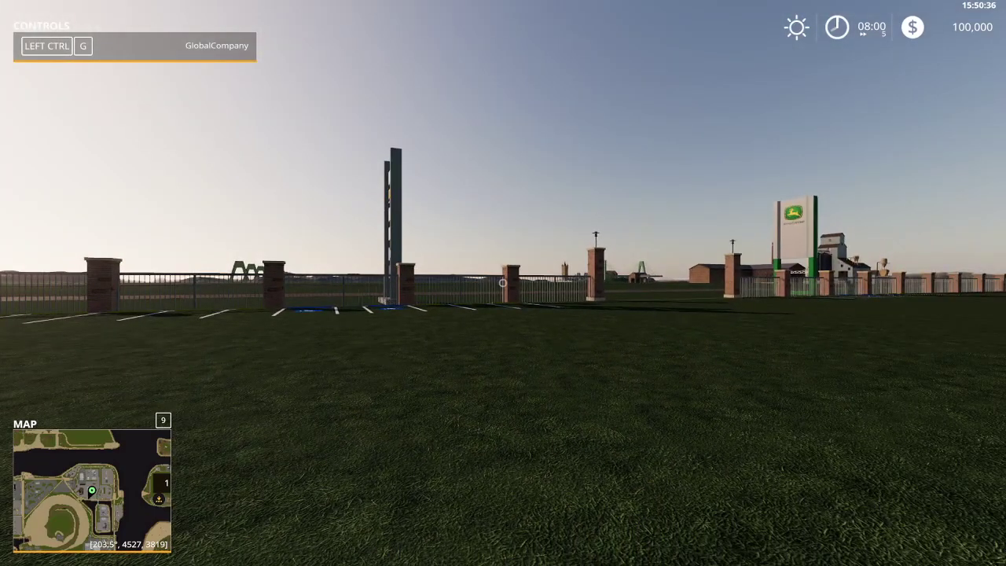
{"action": "key", "text": "9"}
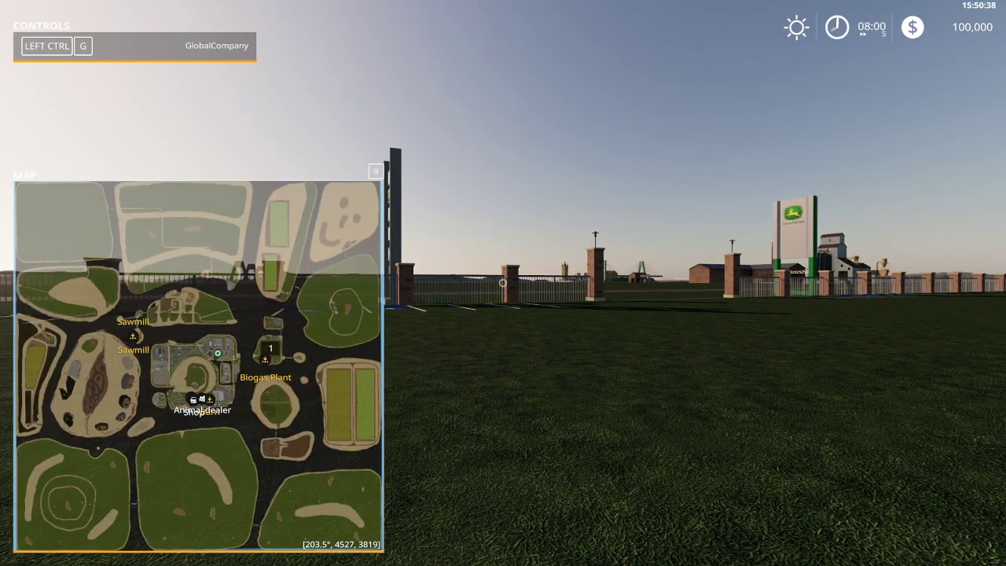
Hide the minimap and lease a Lizard Pickup 2014 from the cars category of the vehicle shop.
{"action": "key", "text": "9"}
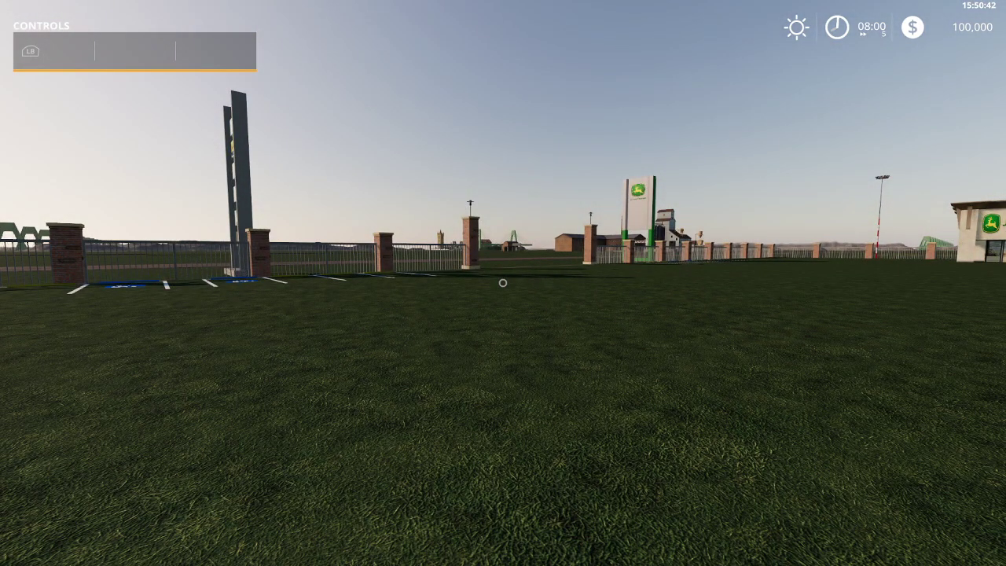
{"action": "key", "text": "p"}
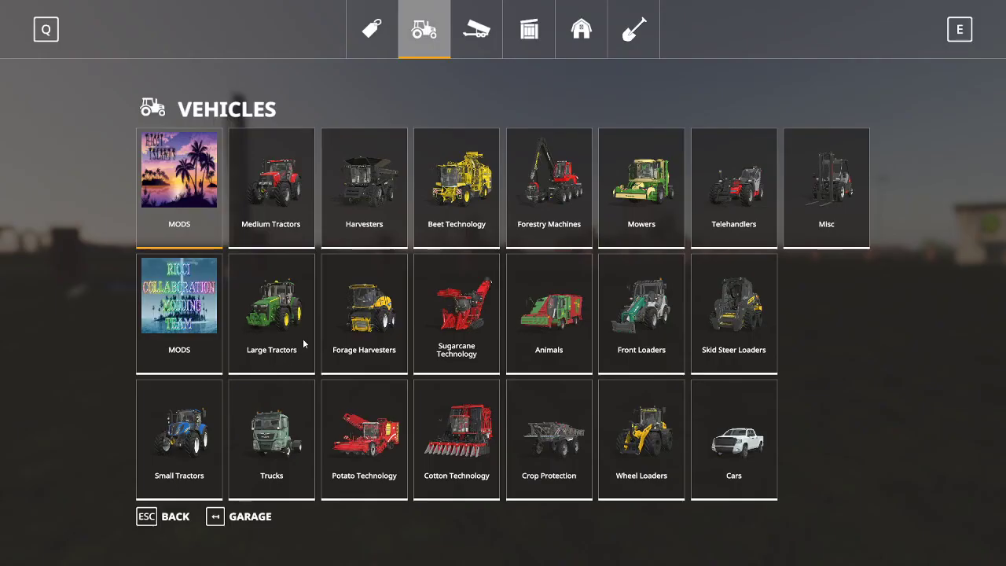
{"action": "left_click", "coordinate": [725, 452]}
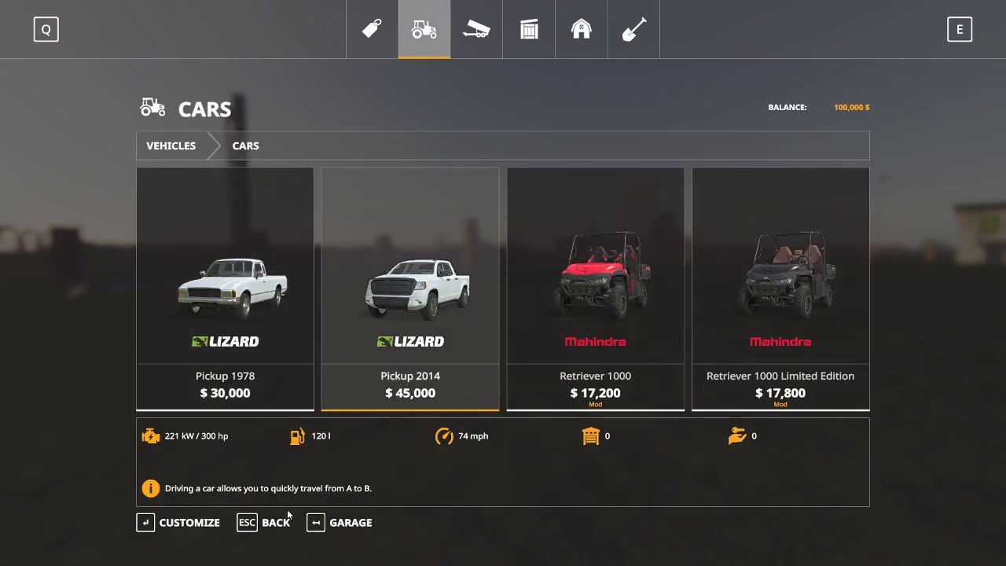
{"action": "left_click", "coordinate": [399, 385]}
{"action": "left_click", "coordinate": [321, 524]}
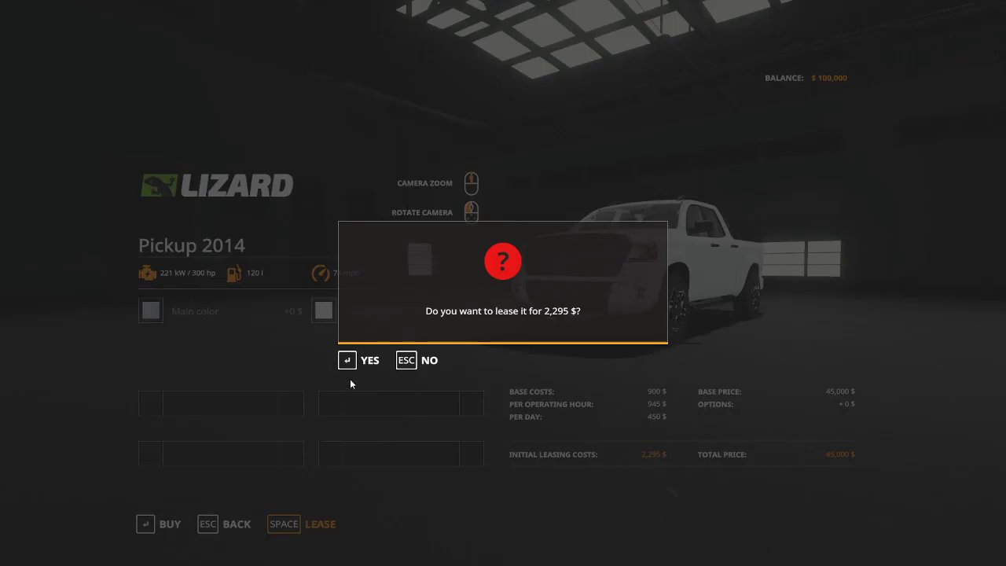
{"action": "left_click", "coordinate": [370, 360]}
{"action": "left_click", "coordinate": [366, 358]}
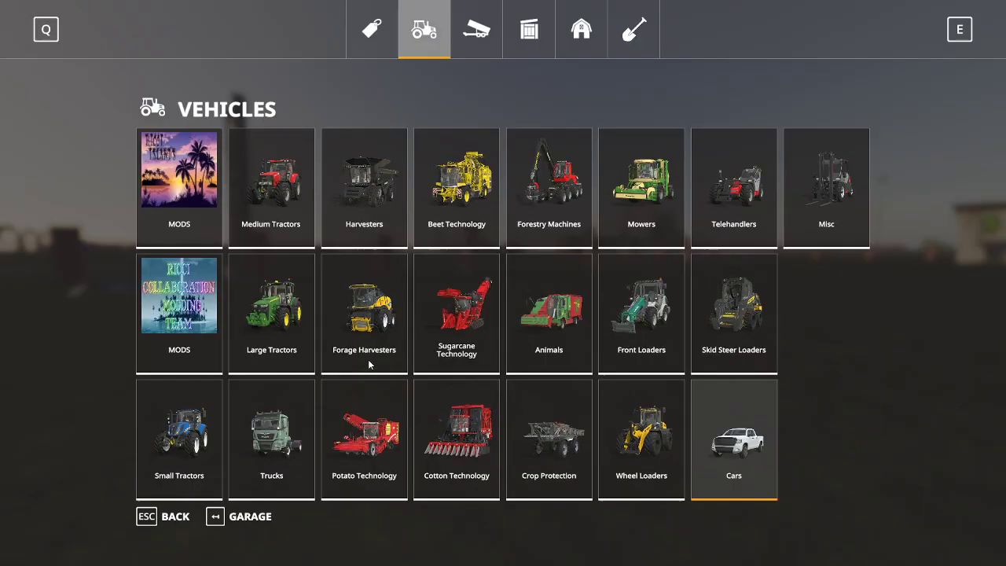
{"action": "scroll", "coordinate": [504, 283], "scroll_direction": "down", "scroll_amount": 10}
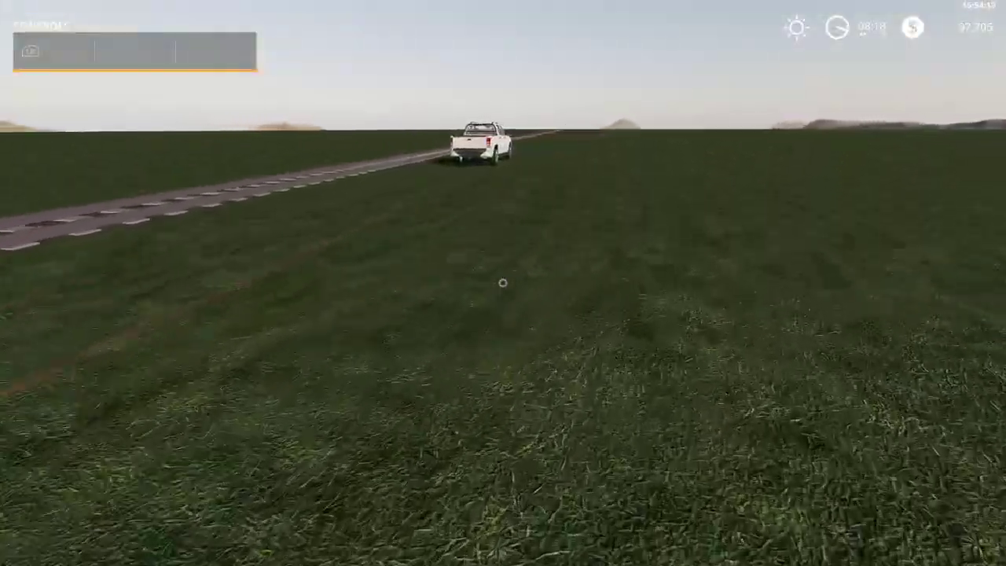
Get into the pickup and follow the railroad track, turning off the paved road onto the grass before the rocky pass.
{"action": "key", "text": "Tab"}
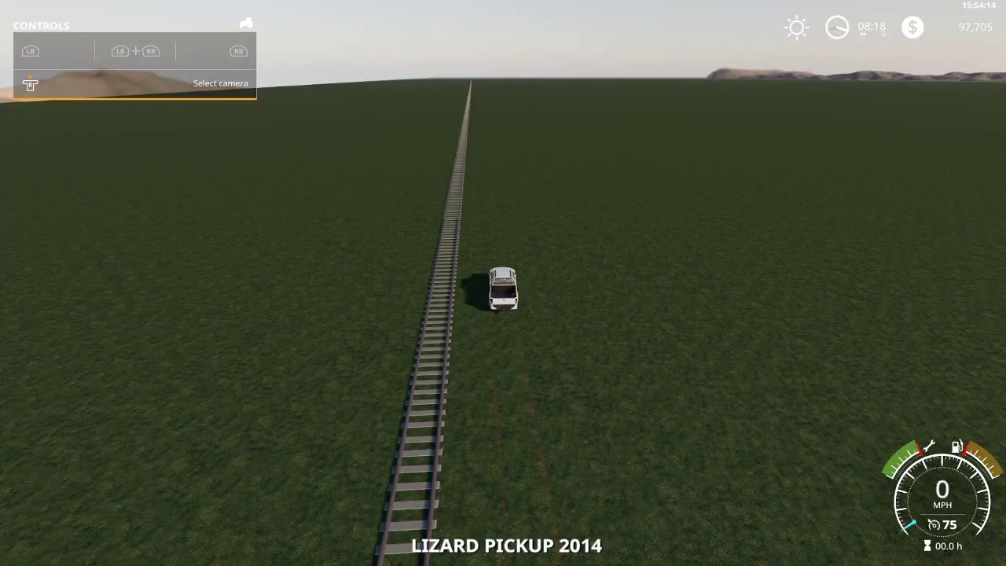
{"action": "key", "text": "w"}
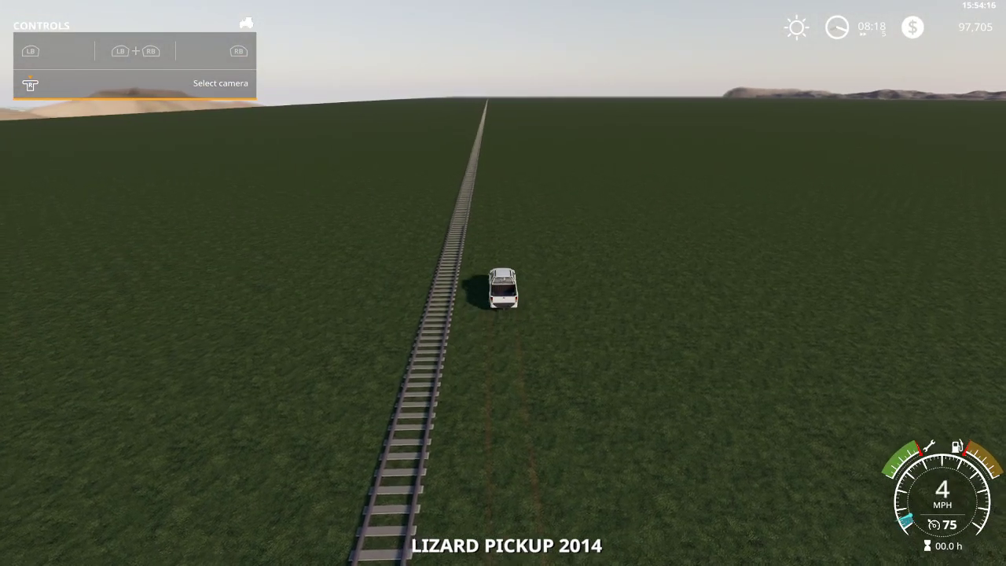
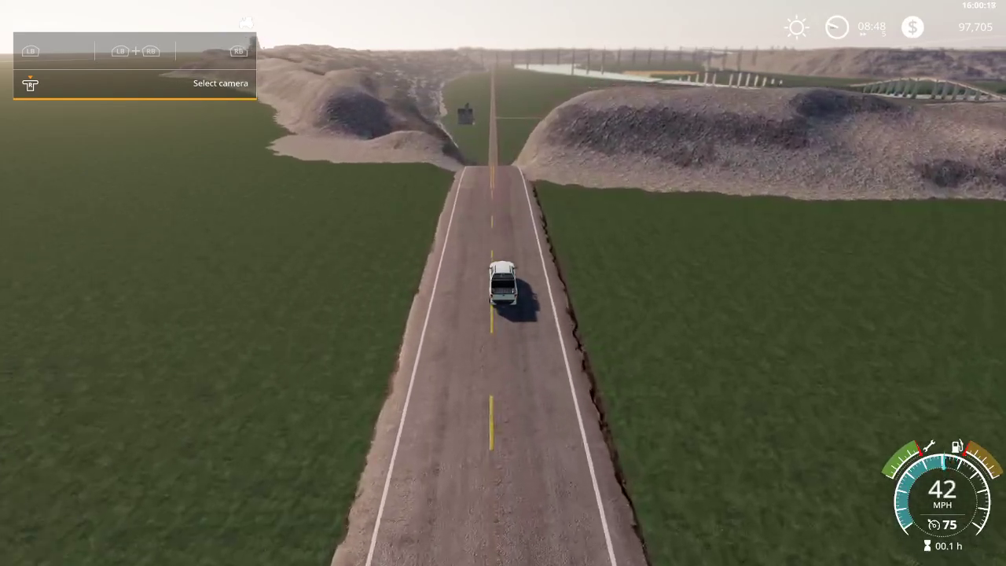
{"action": "key", "text": "s"}
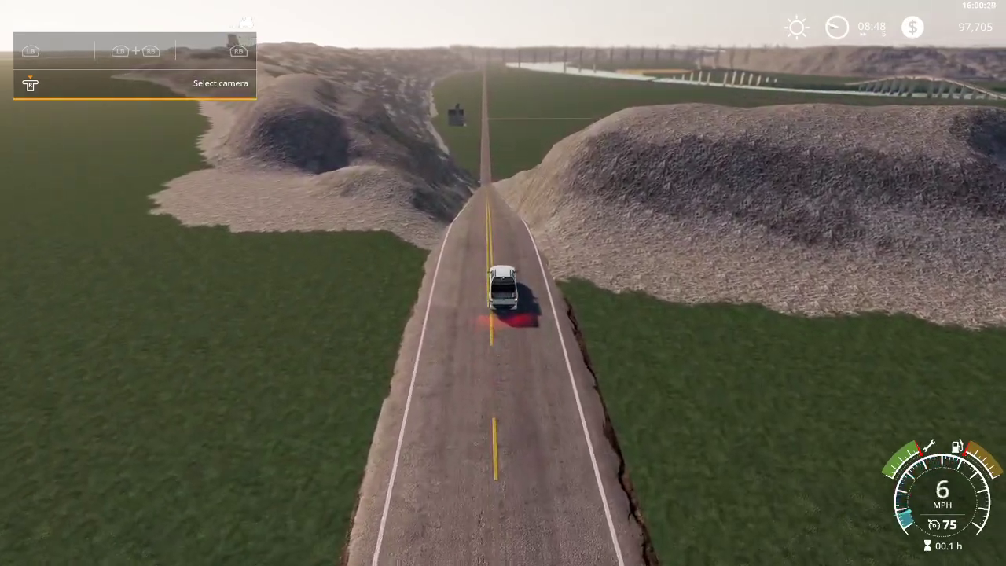
{"action": "key", "text": "w"}
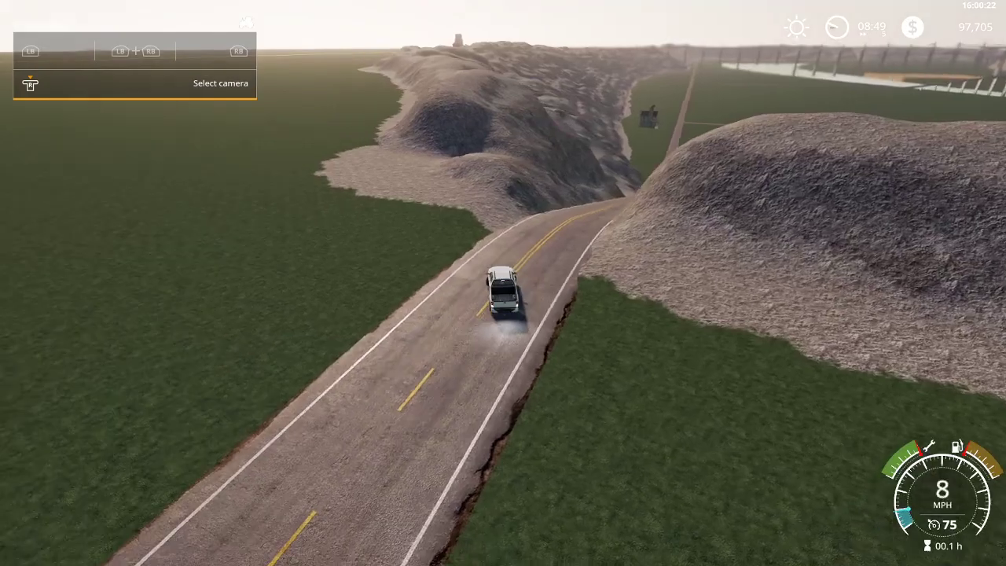
{"action": "key", "text": "s"}
{"action": "key", "text": "w"}
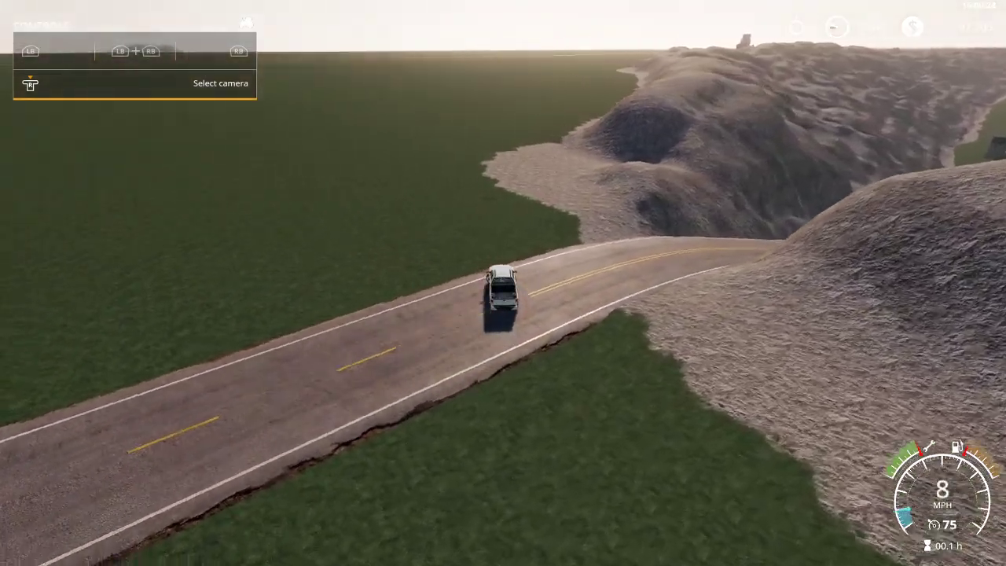
{"action": "key", "text": "w"}
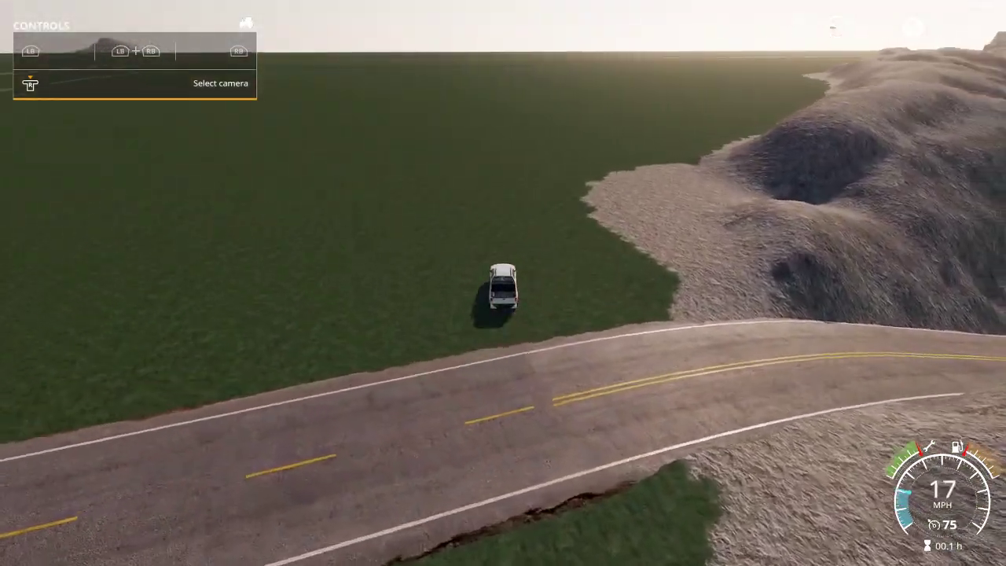
{"action": "key", "text": "w"}
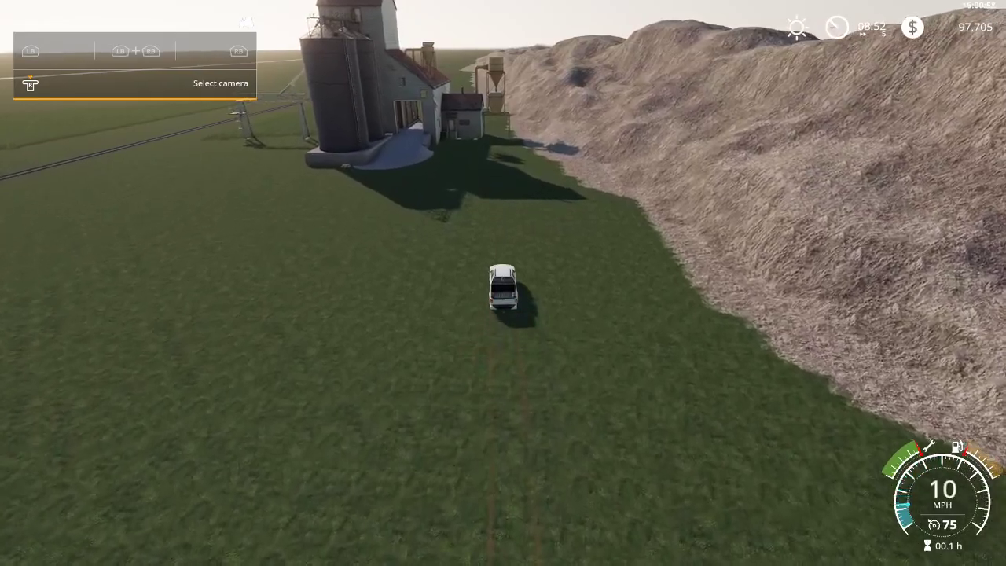
Leave the pickup near the grain elevator and set the player speed multiplier to 4x, with its state On and its warning Off.
{"action": "key", "text": "e"}
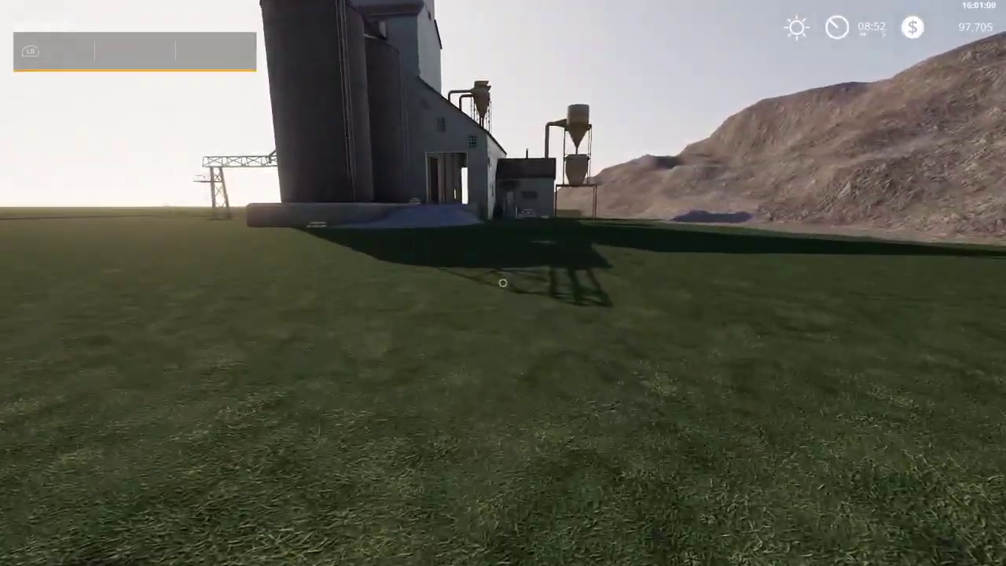
{"action": "key", "text": "ctrl+0"}
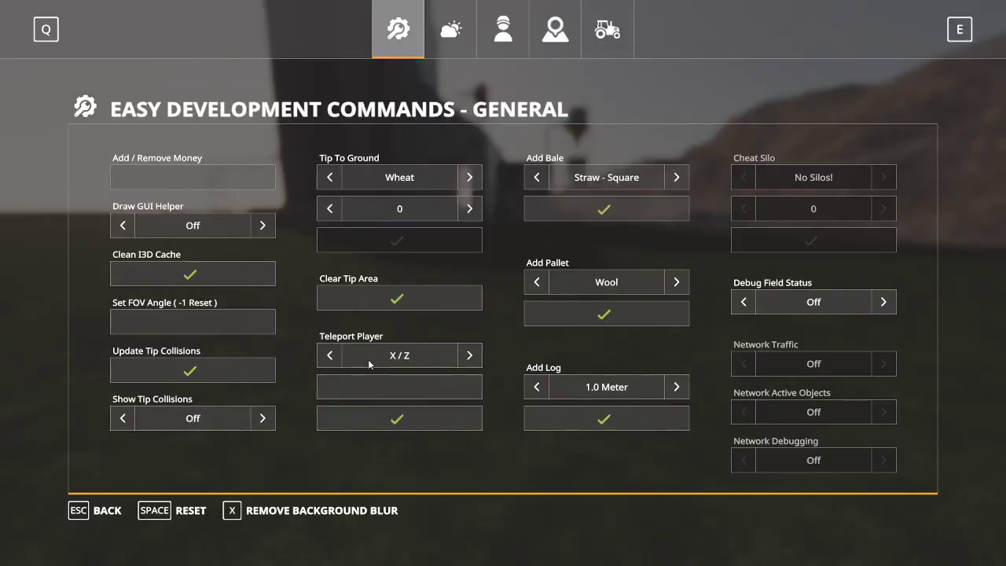
{"action": "left_click", "coordinate": [504, 35]}
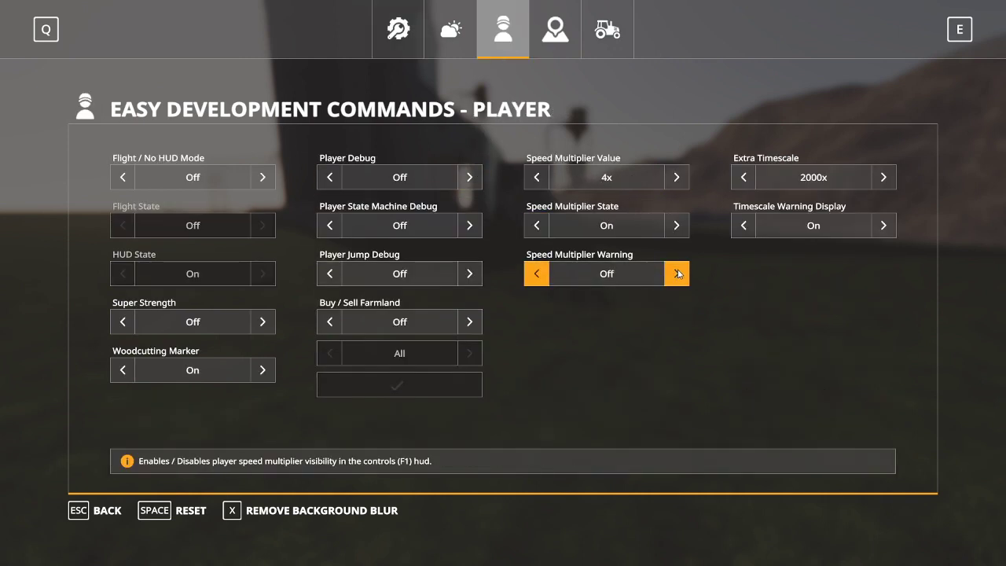
{"action": "key", "text": "Escape"}
Run over the rocky hill and back to the silos to inspect the grain elevator and the surrounding terrain.
{"action": "key", "text": "w"}
{"action": "key", "text": "w"}
{"action": "key", "text": "w"}
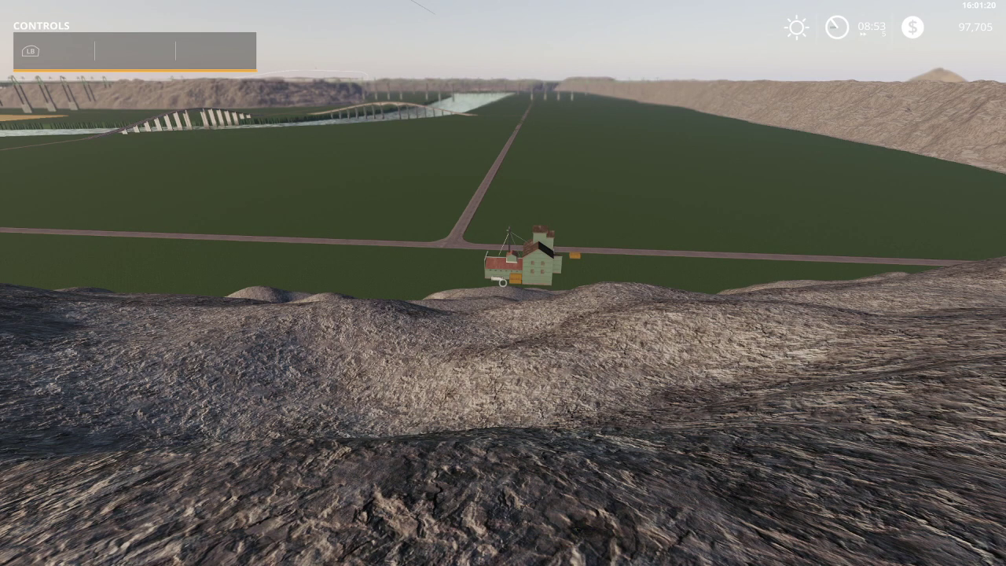
{"action": "key", "text": "w"}
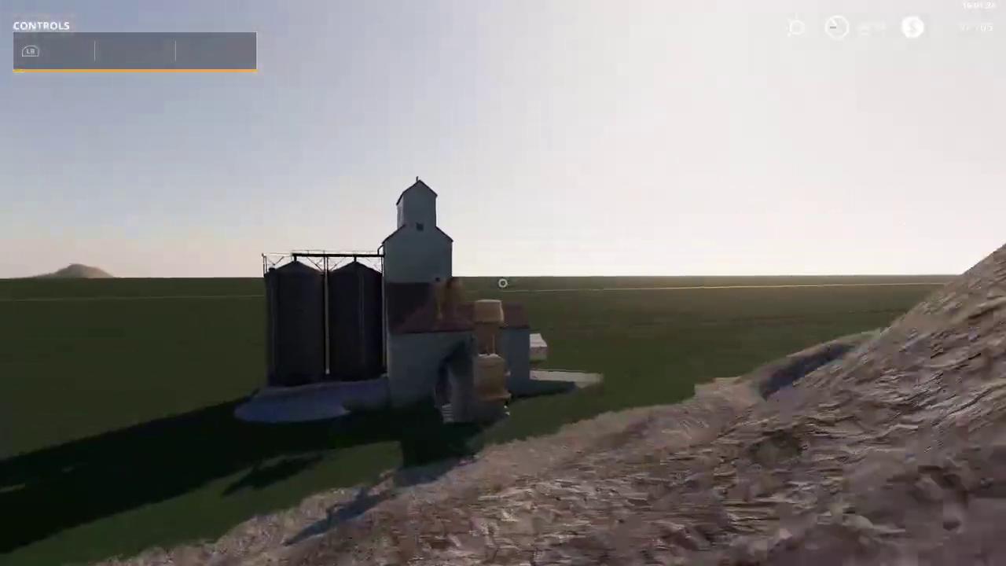
{"action": "key", "text": "w"}
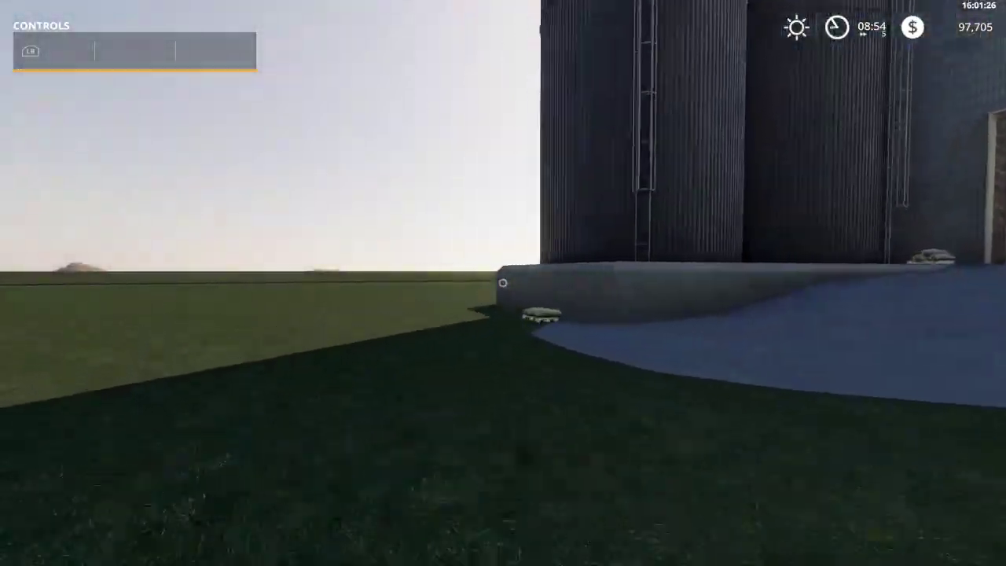
Return to the pickup and drive past the grain elevator, following the railroad track along the foot of the rocky hills.
{"action": "key", "text": "Tab"}
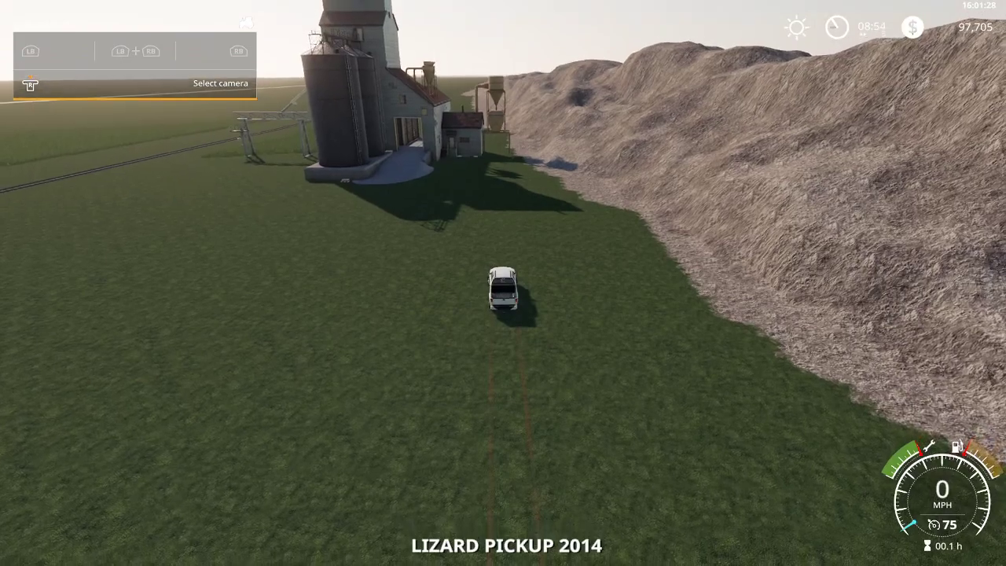
{"action": "key", "text": "w"}
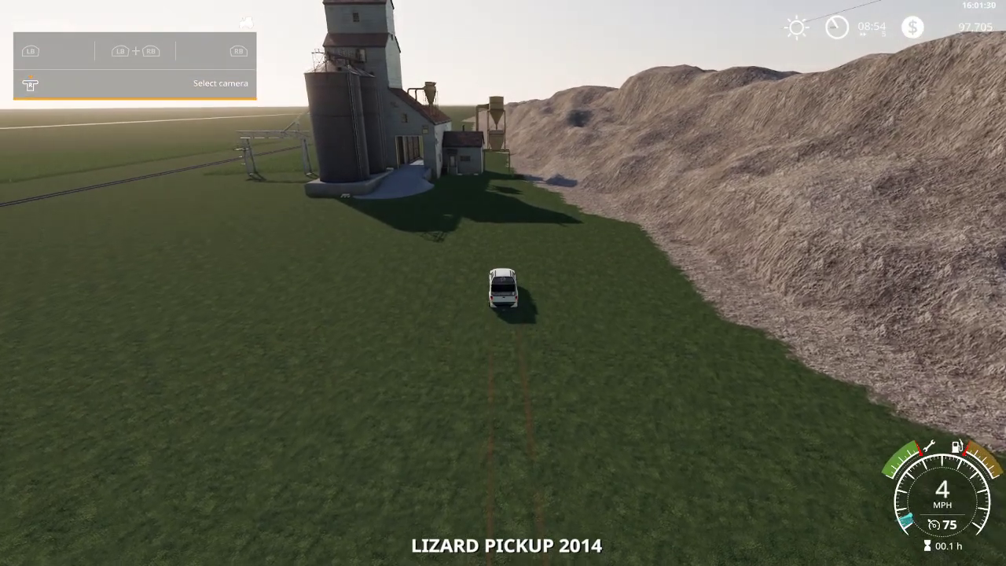
{"action": "key", "text": "w"}
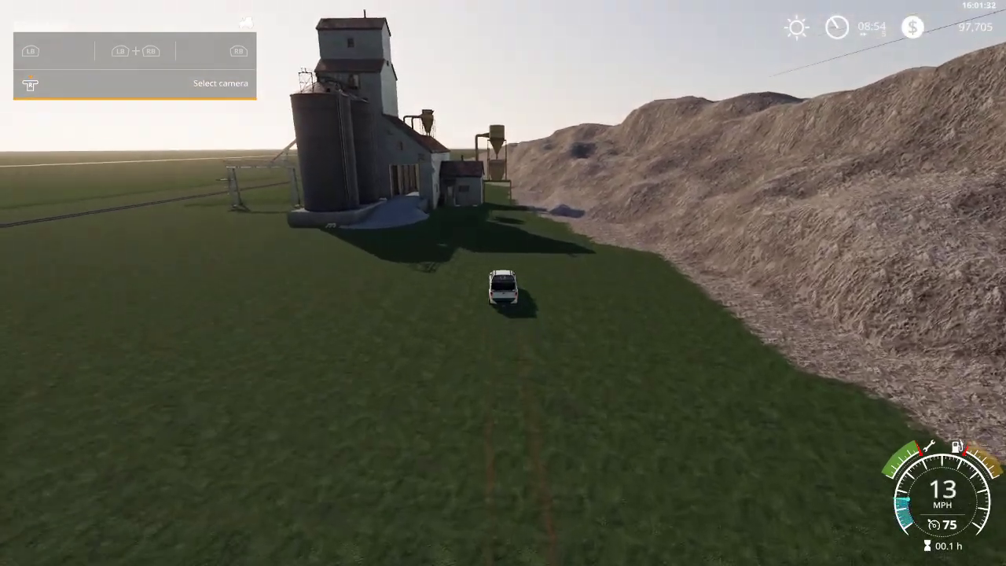
{"action": "key", "text": "w"}
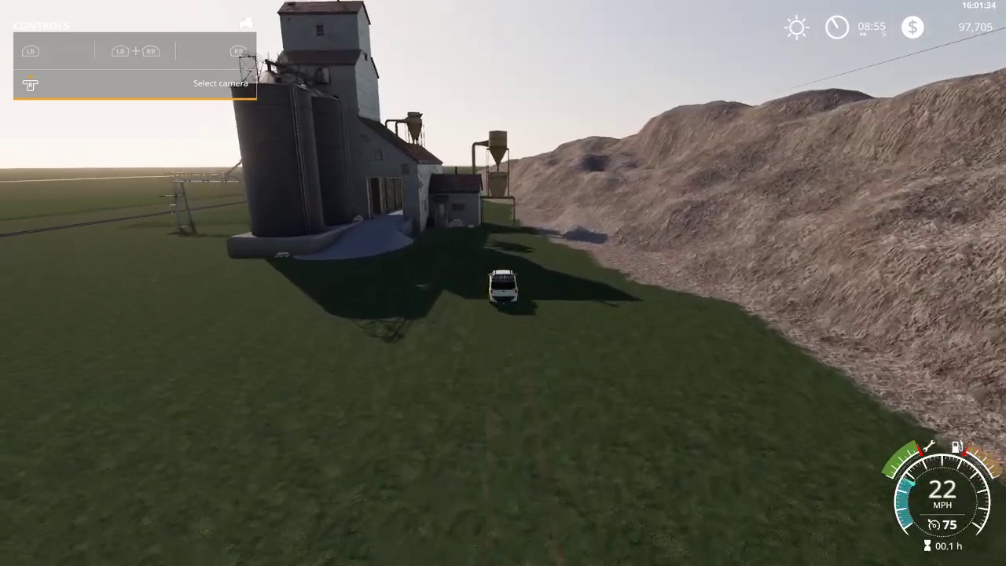
{"action": "key", "text": "w"}
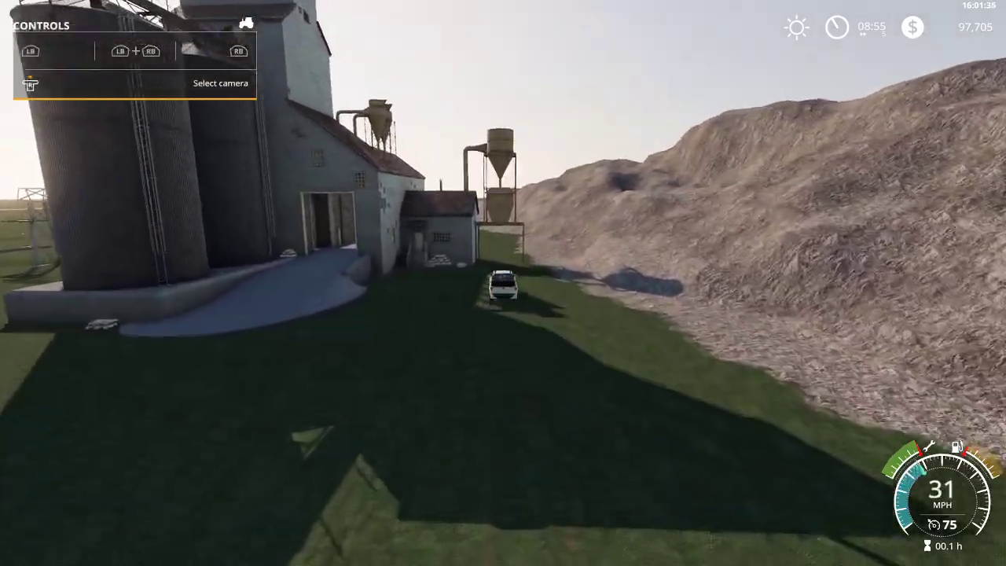
{"action": "key", "text": "w"}
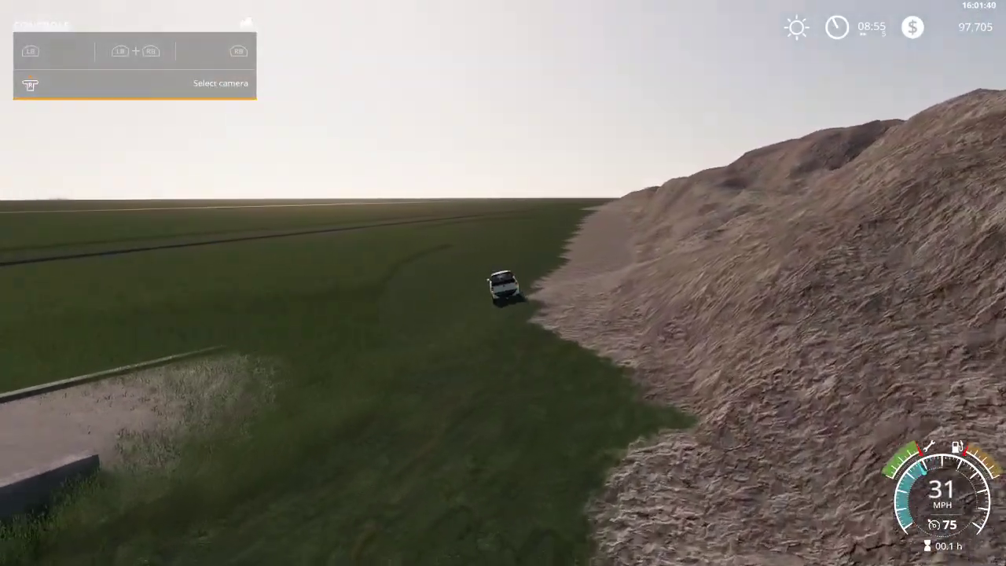
{"action": "key", "text": "w"}
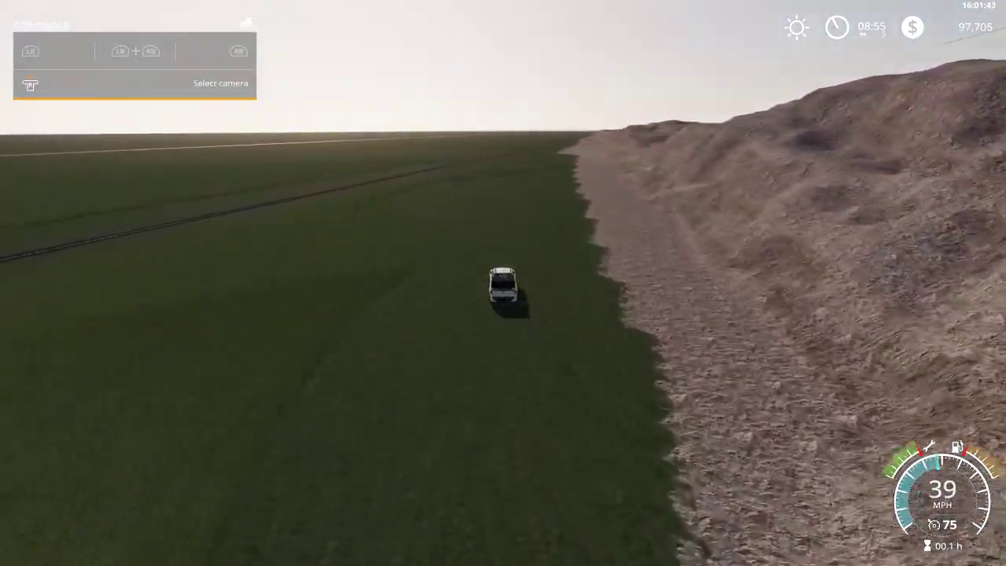
{"action": "key", "text": "w"}
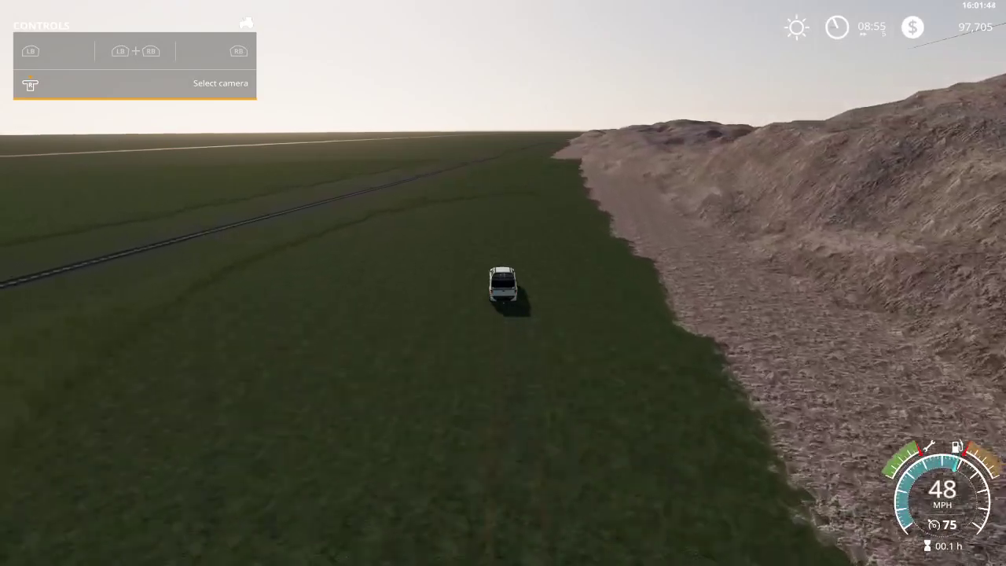
{"action": "key", "text": "w"}
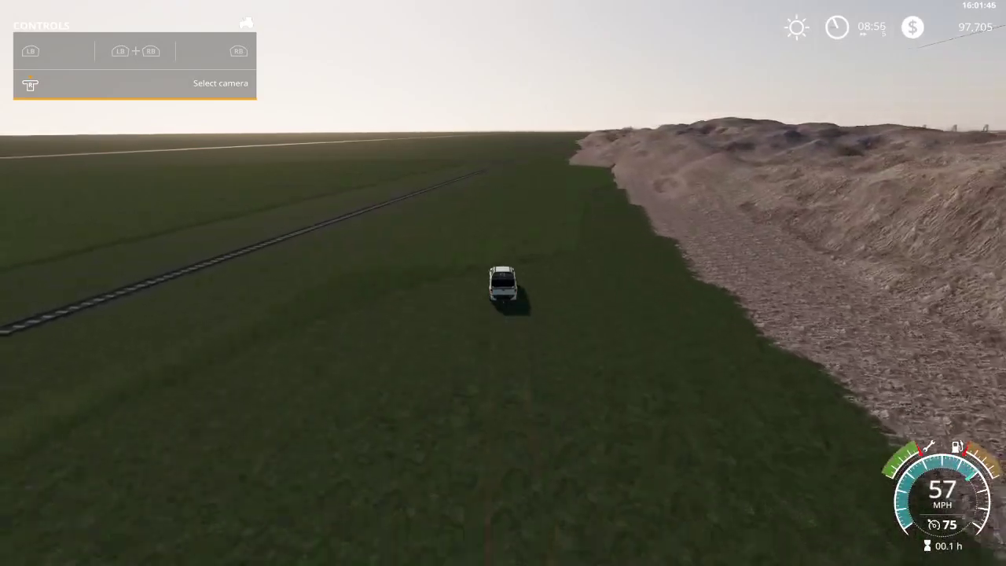
{"action": "key", "text": "w"}
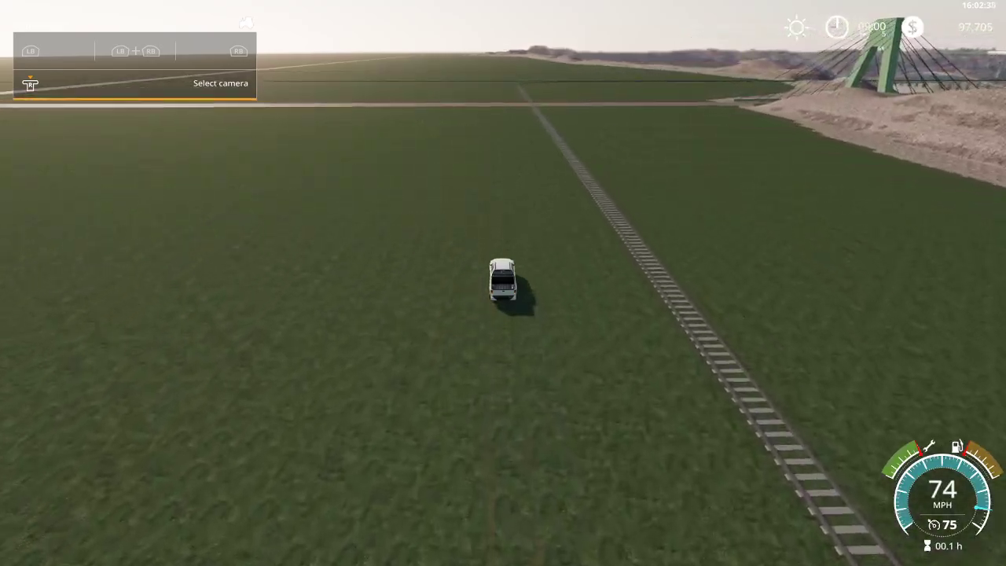
Slow the pickup down near the green bridge and inspect where the railroad track crosses the paved road.
{"action": "key", "text": "s"}
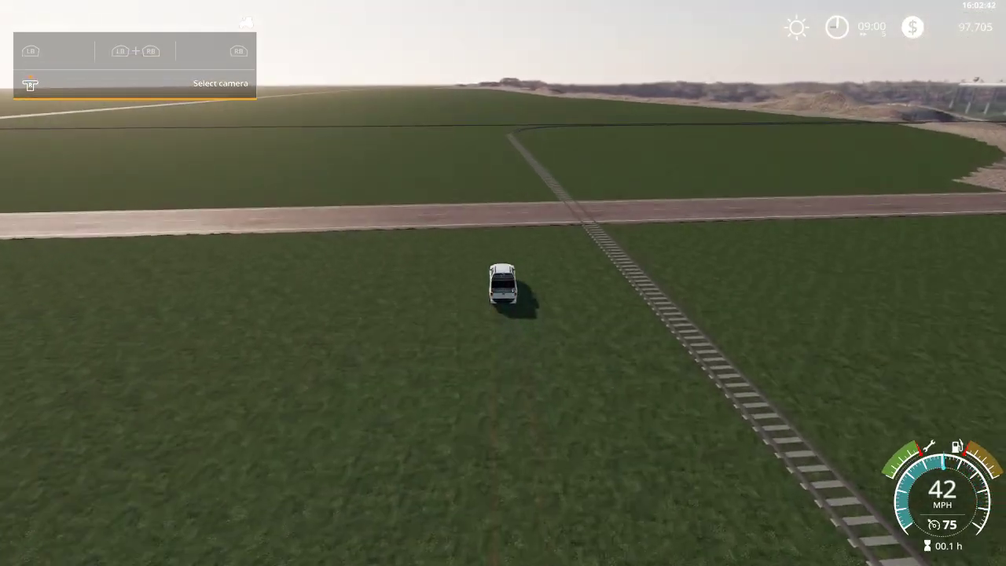
{"action": "key", "text": "s"}
{"action": "key", "text": "d"}
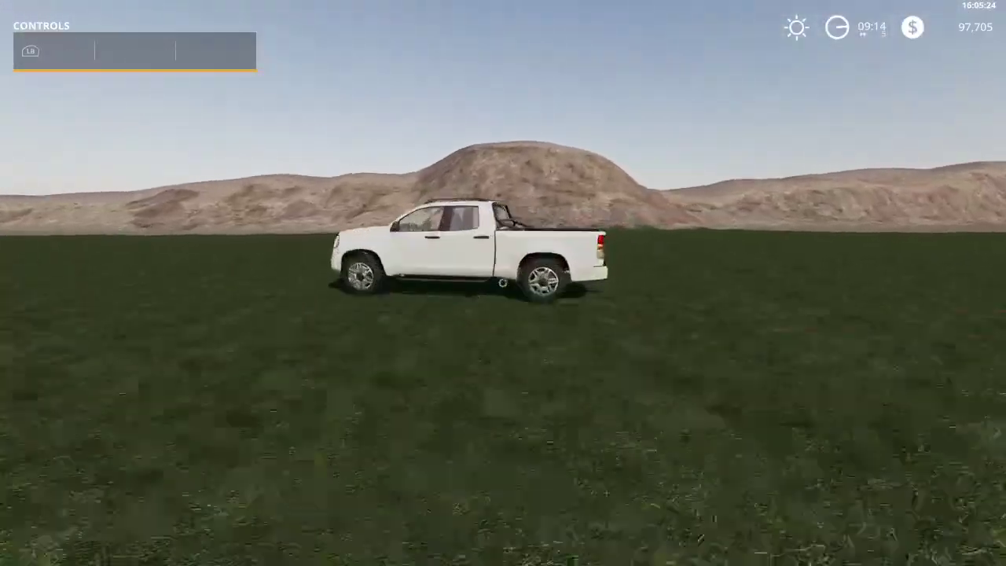
Get back into the pickup, follow the railroad track across the grassland, and get out beside the hills.
{"action": "key", "text": "e"}
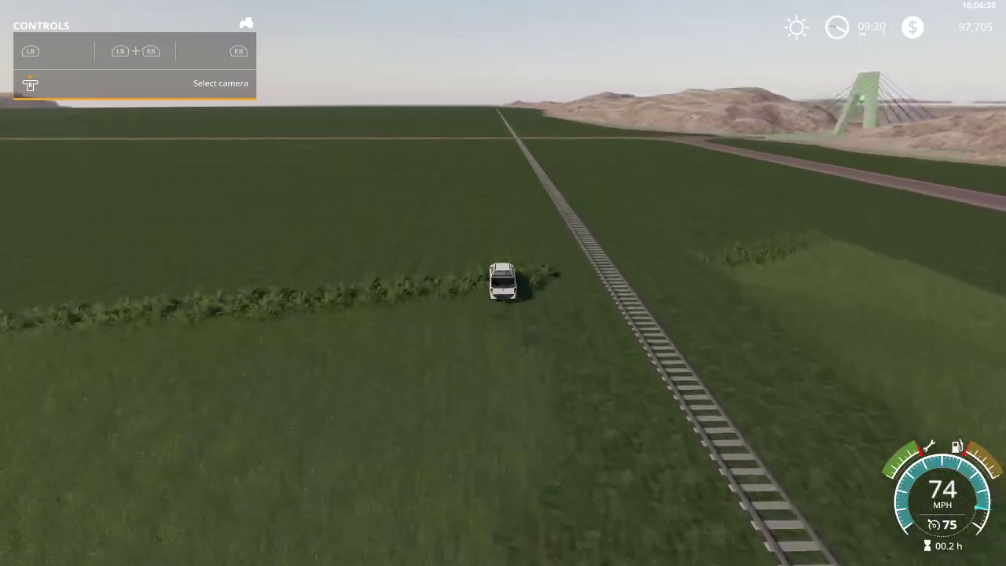
{"action": "key", "text": "a"}
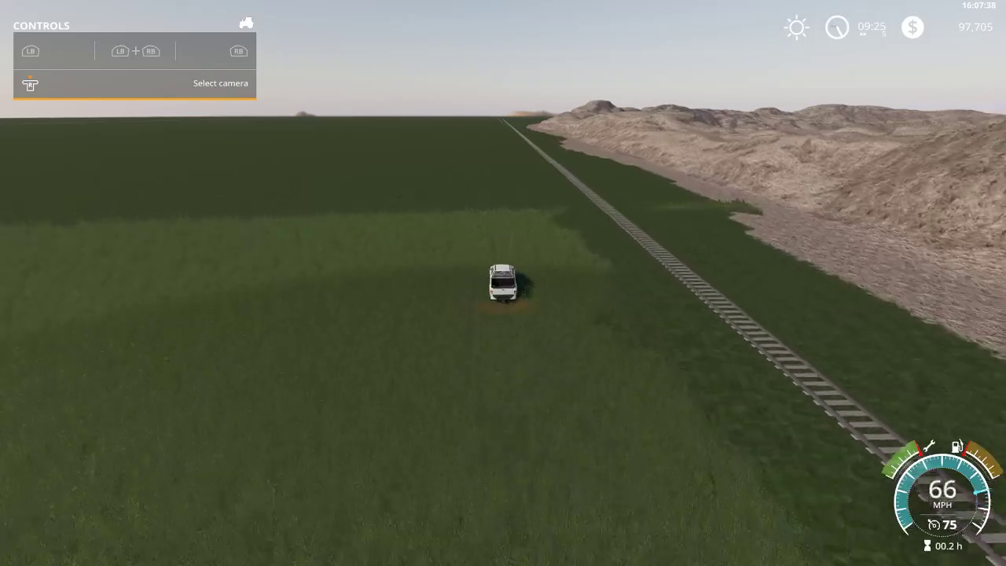
{"action": "key", "text": "e"}
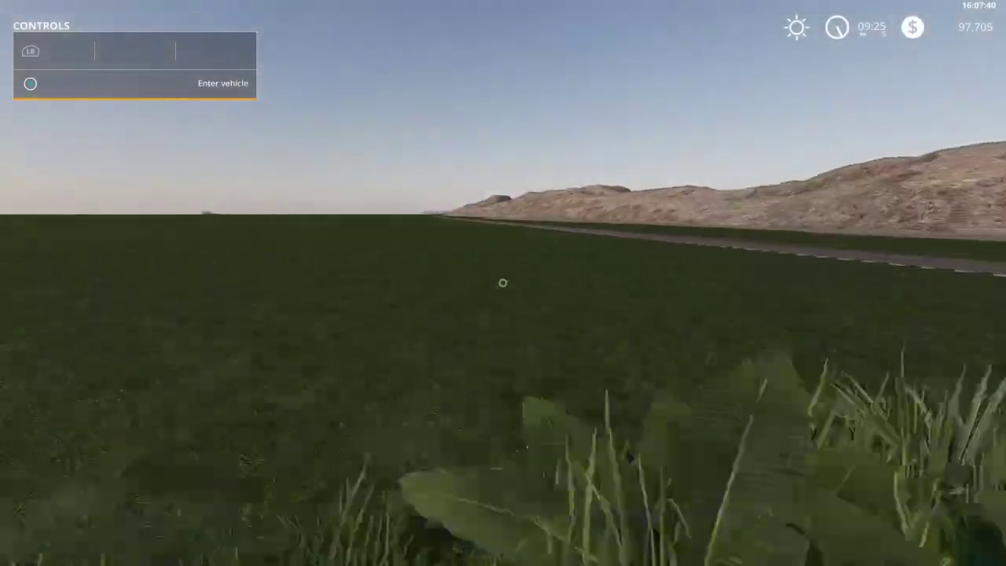
Inspect the railroad track on foot, return to the pickup, and drive off the paved road over the track and along the field edge.
{"action": "key", "text": "w"}
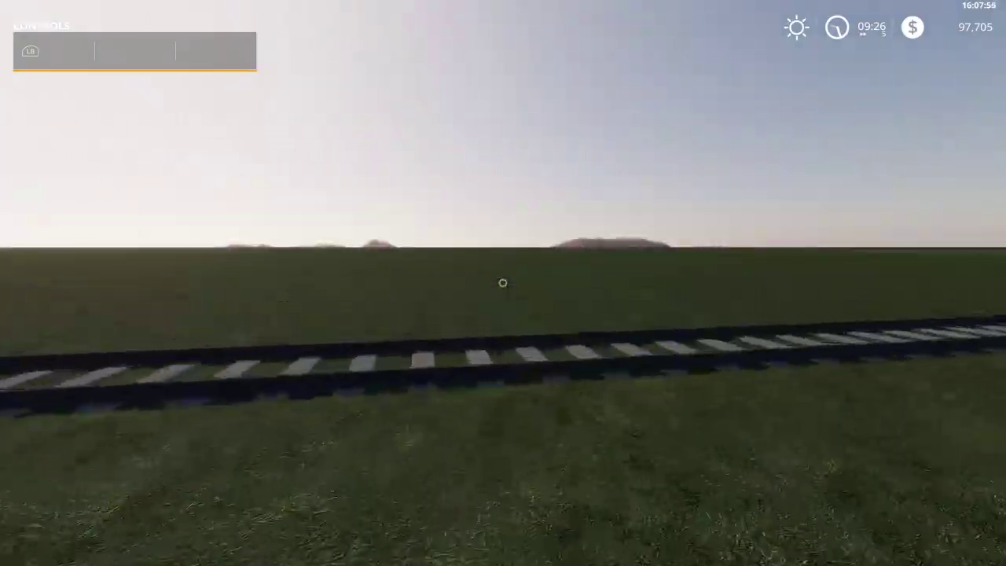
{"action": "key", "text": "Tab"}
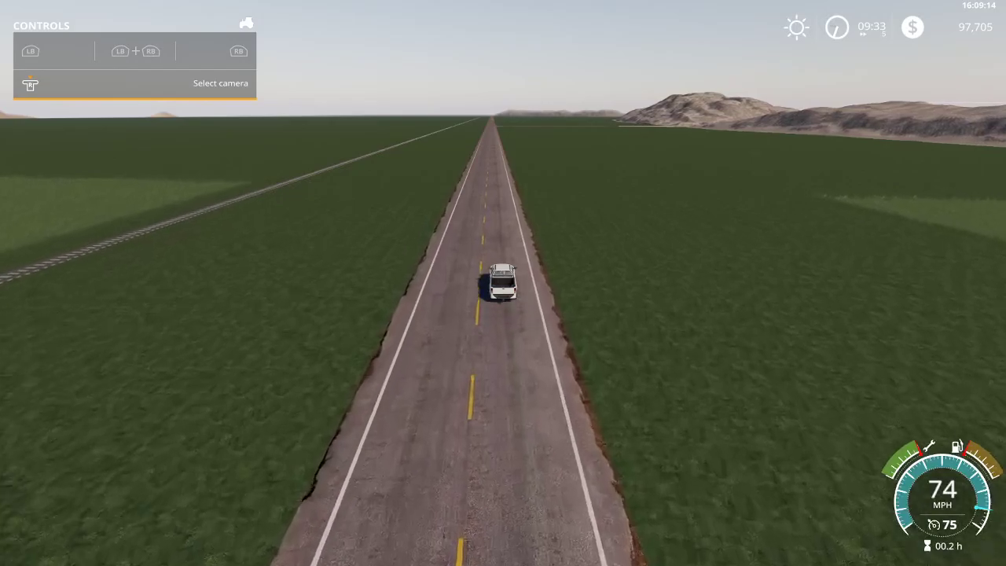
{"action": "key", "text": "d"}
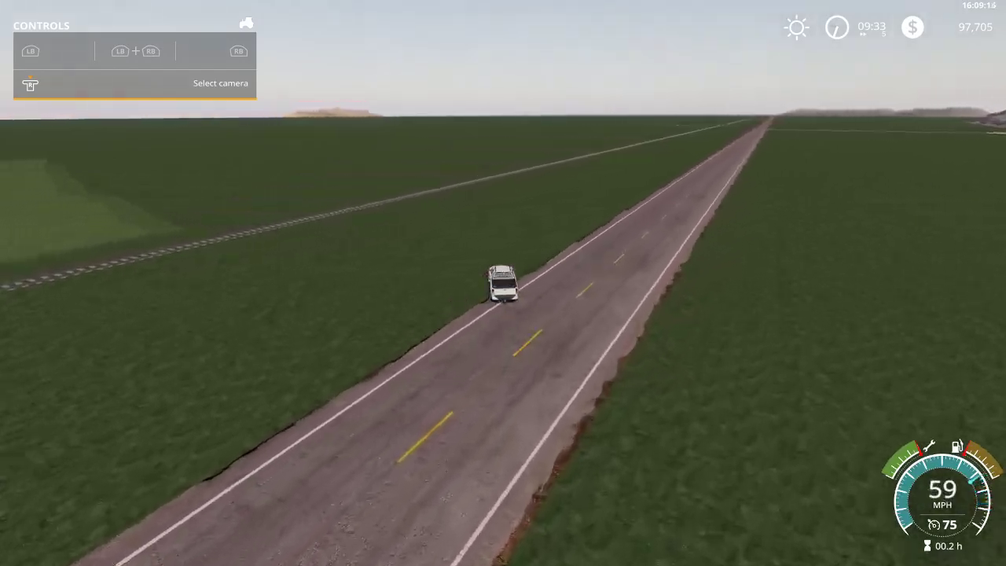
{"action": "key", "text": "a"}
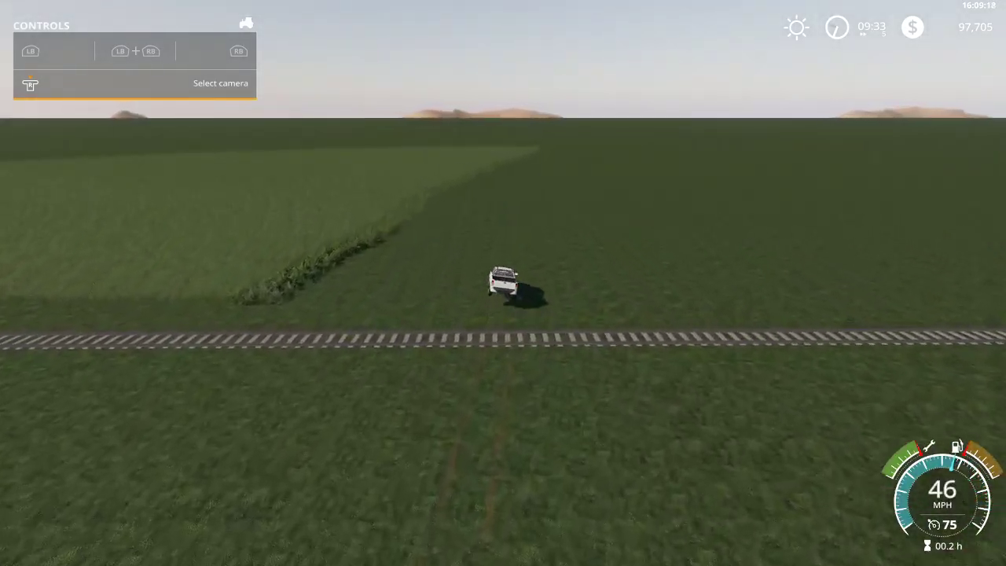
{"action": "key", "text": "a"}
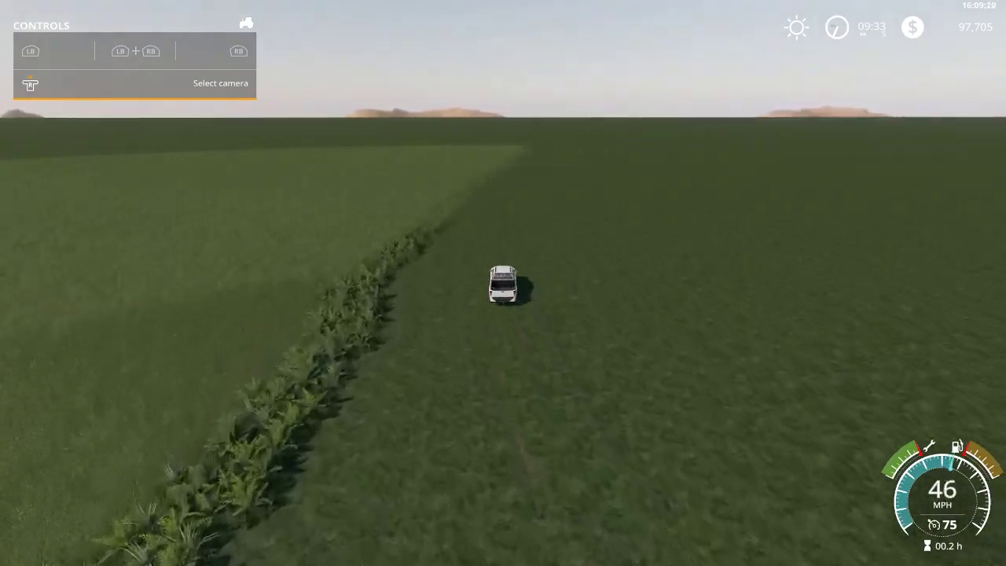
{"action": "key", "text": "w"}
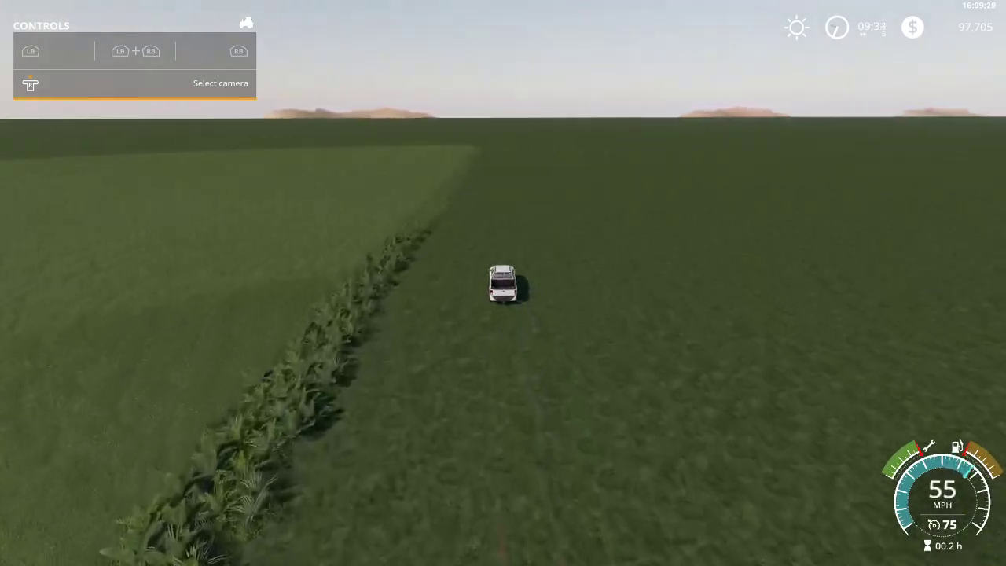
{"action": "key", "text": "w"}
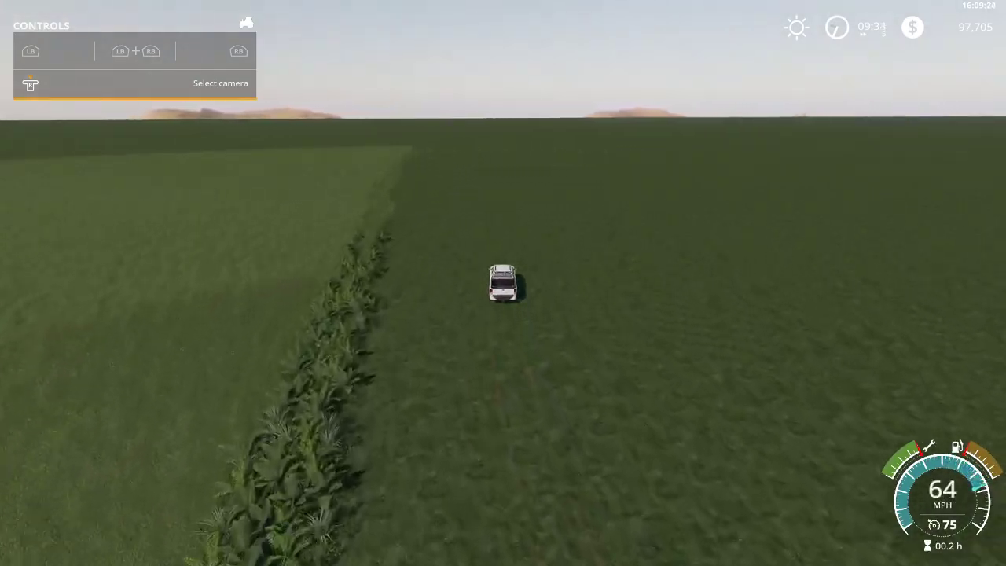
{"action": "key", "text": "w"}
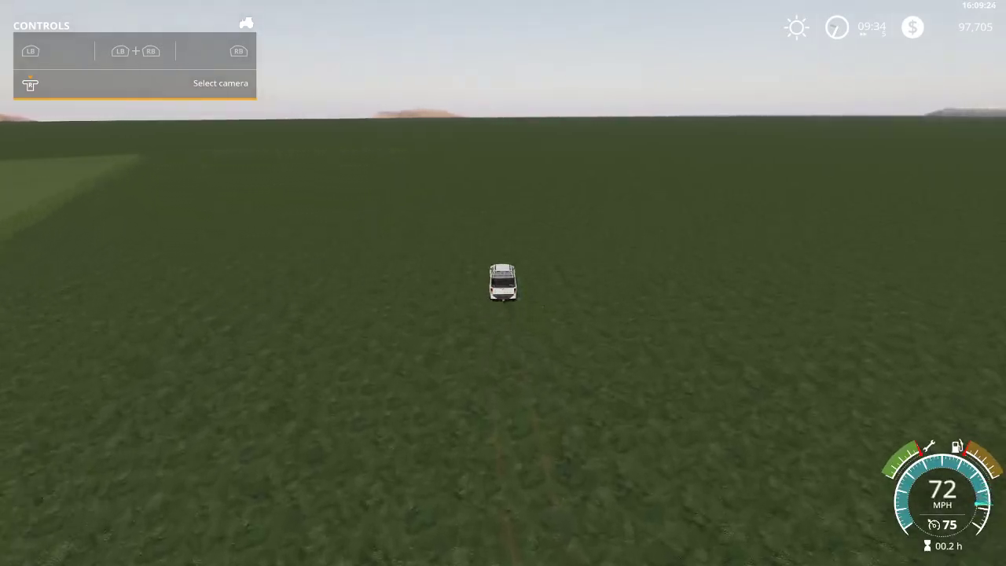
{"action": "key", "text": "d"}
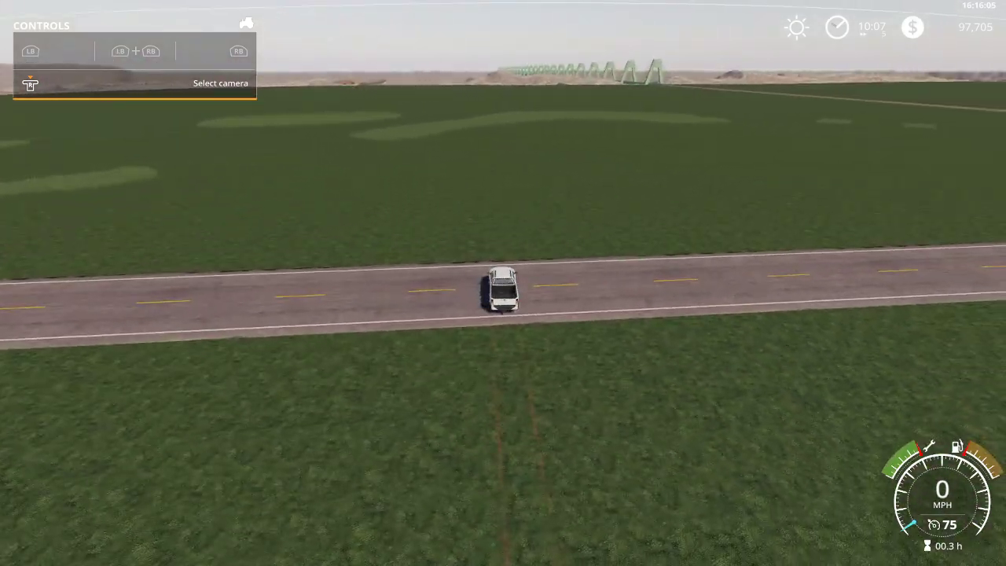
Leave the test session, quit Farming Simulator 19, and return to the Ricci Valley map in GIANTS Editor.
{"action": "key", "text": "Escape"}
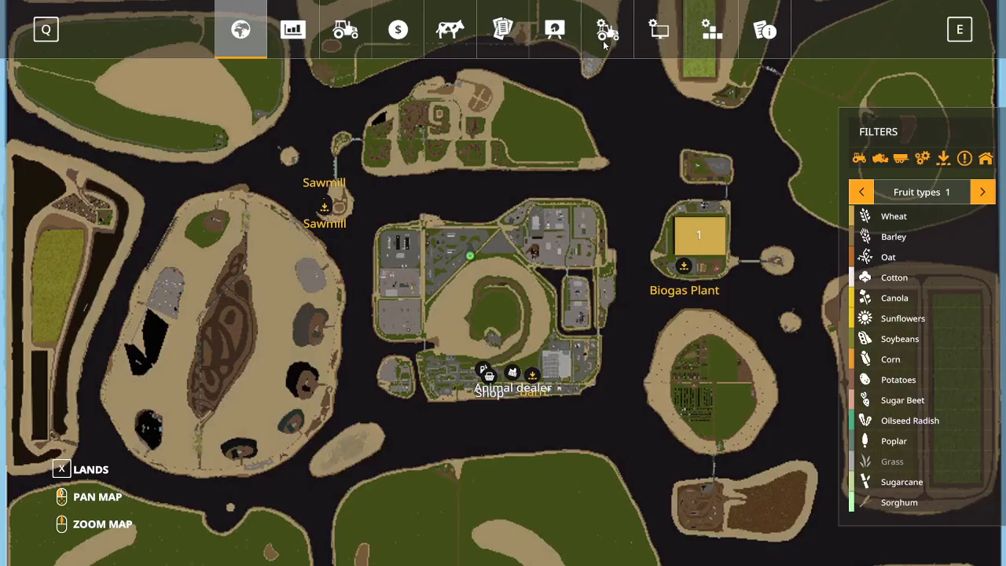
{"action": "left_click", "coordinate": [605, 38]}
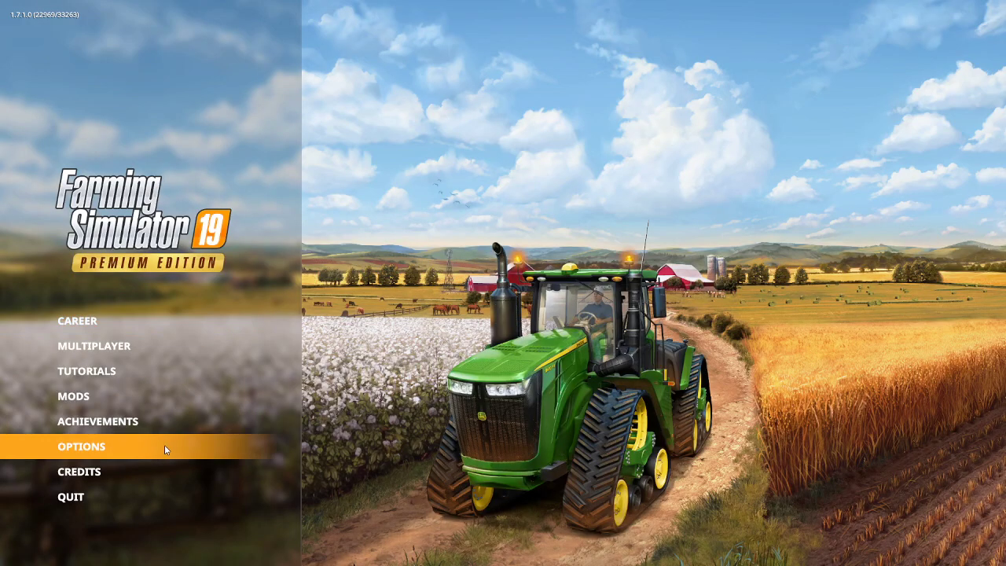
{"action": "left_click", "coordinate": [84, 500]}
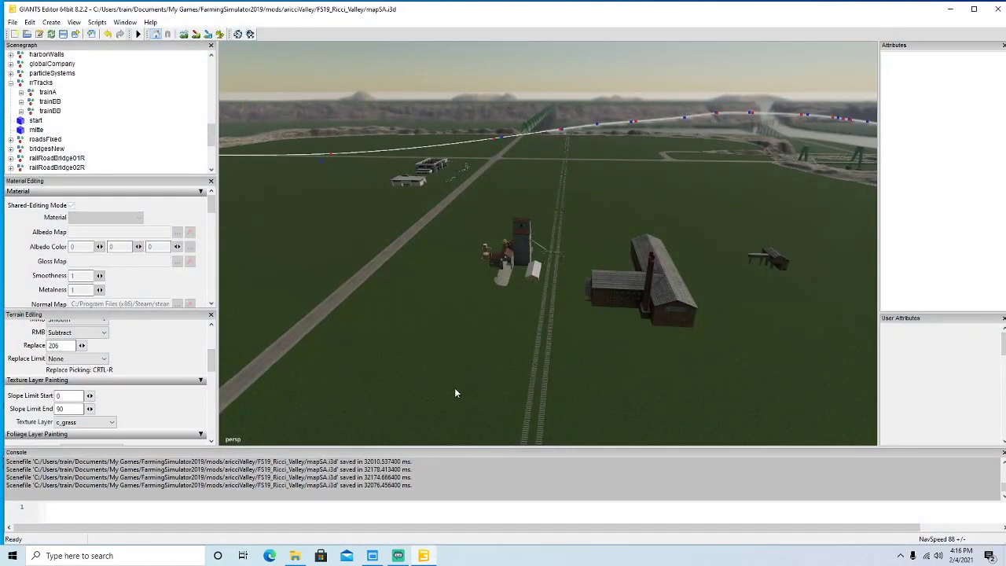
Examine the double railroad track from the grain elevator past the green bridge, over the river and through the rocky hills.
{"action": "left_click_drag", "start_coordinate": [486, 309], "coordinate": [277, 317], "text": "alt"}
{"action": "left_click_drag", "start_coordinate": [551, 325], "coordinate": [410, 278], "text": "alt"}
{"action": "scroll", "coordinate": [420, 291], "scroll_direction": "up", "scroll_amount": 5}
{"action": "scroll", "coordinate": [411, 278], "scroll_direction": "up", "scroll_amount": 4}
{"action": "scroll", "coordinate": [411, 278], "scroll_direction": "up", "scroll_amount": 8}
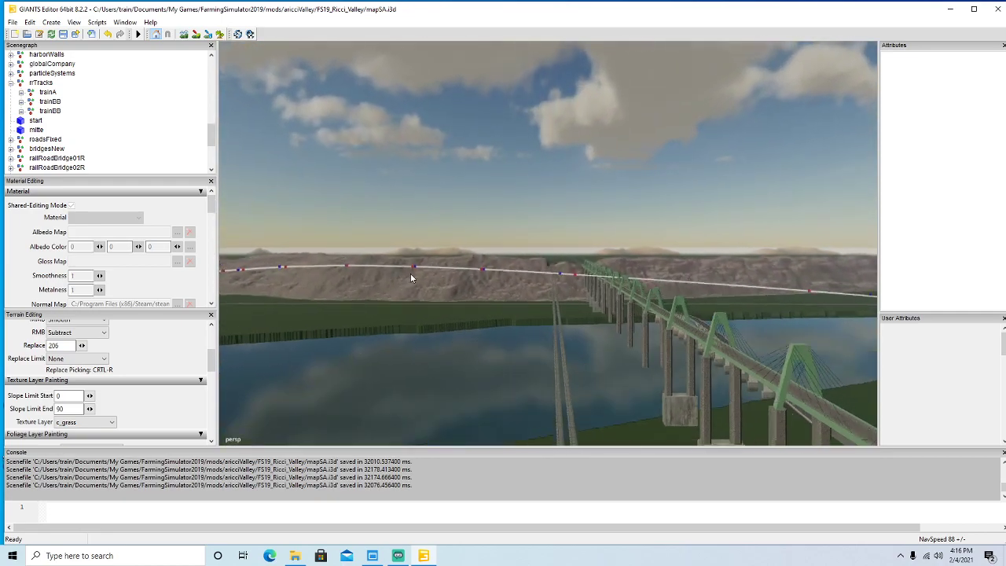
{"action": "key", "text": "w"}
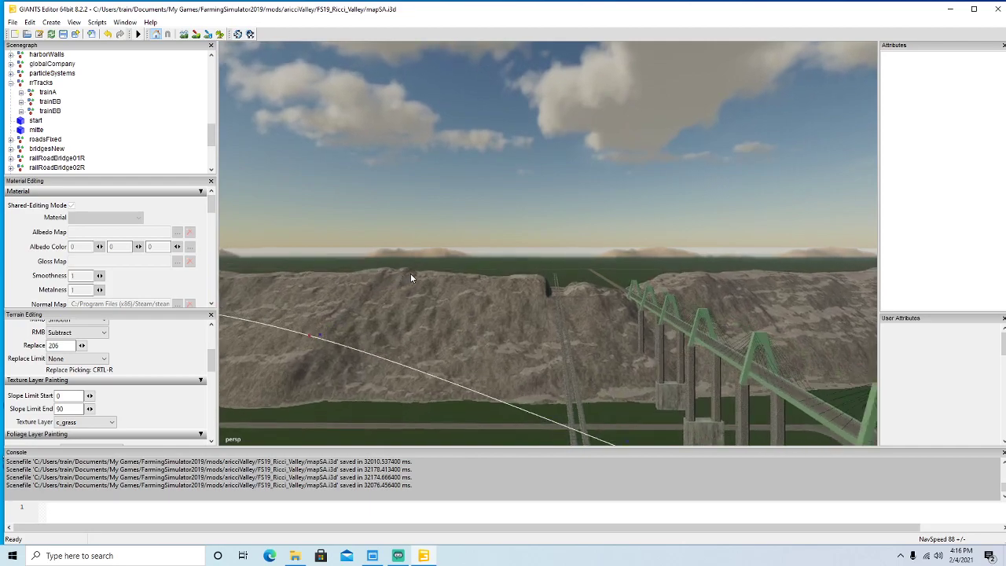
{"action": "key", "text": "w"}
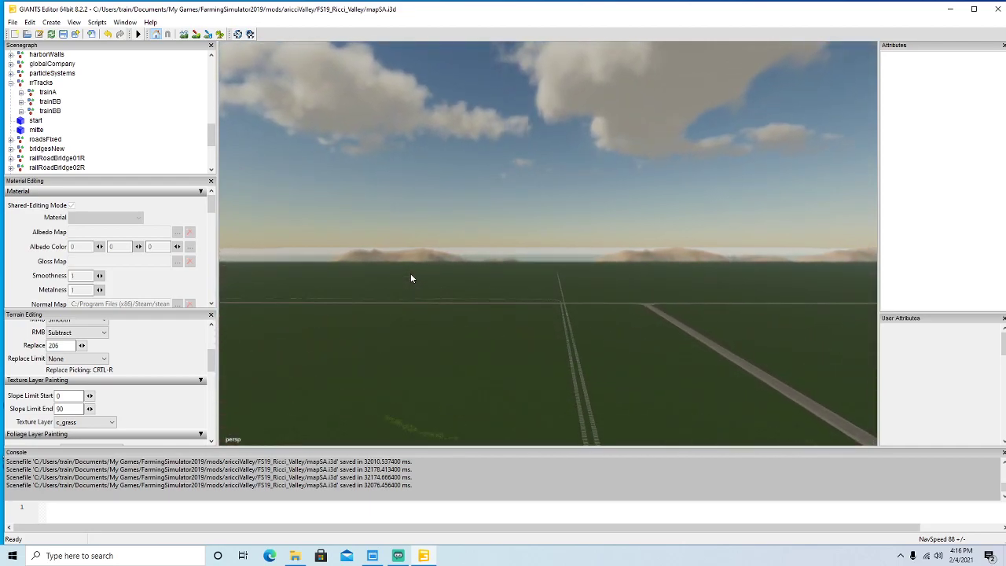
{"action": "key", "text": "w"}
Follow the single railroad track across the grassland near the water and examine the open ground beside it.
{"action": "left_click_drag", "start_coordinate": [411, 274], "coordinate": [612, 312], "text": "alt"}
{"action": "key", "text": "w"}
{"action": "key", "text": "d"}
{"action": "key", "text": "w"}
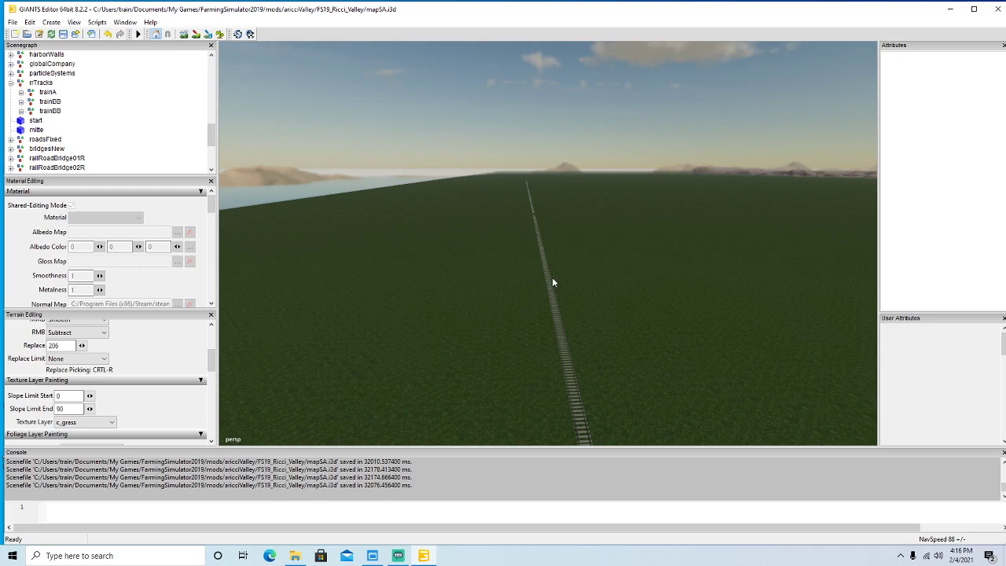
{"action": "key", "text": "w"}
{"action": "left_click_drag", "start_coordinate": [552, 282], "coordinate": [552, 281], "text": "alt"}
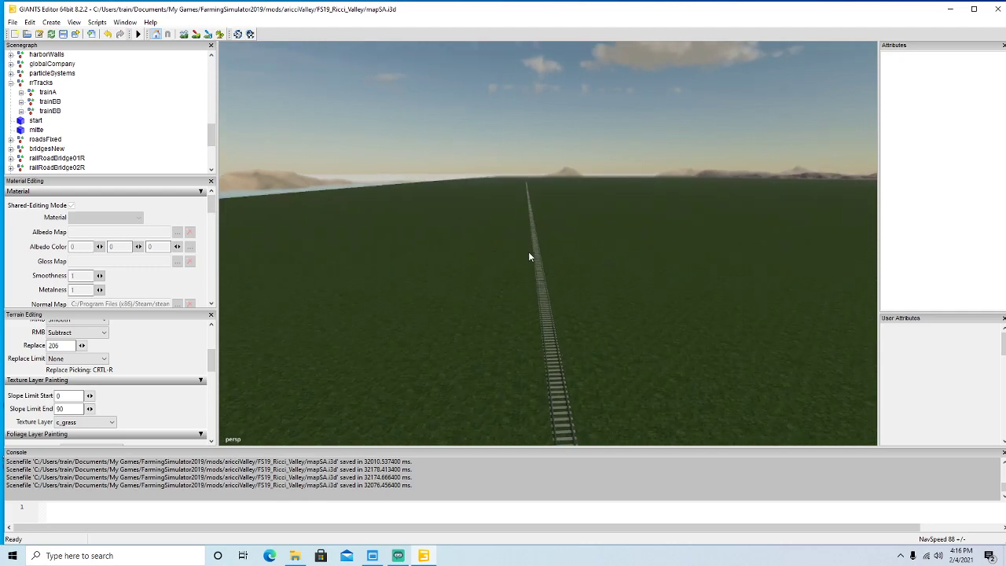
{"action": "left_click_drag", "start_coordinate": [464, 275], "coordinate": [556, 323], "text": "alt"}
{"action": "key", "text": "w"}
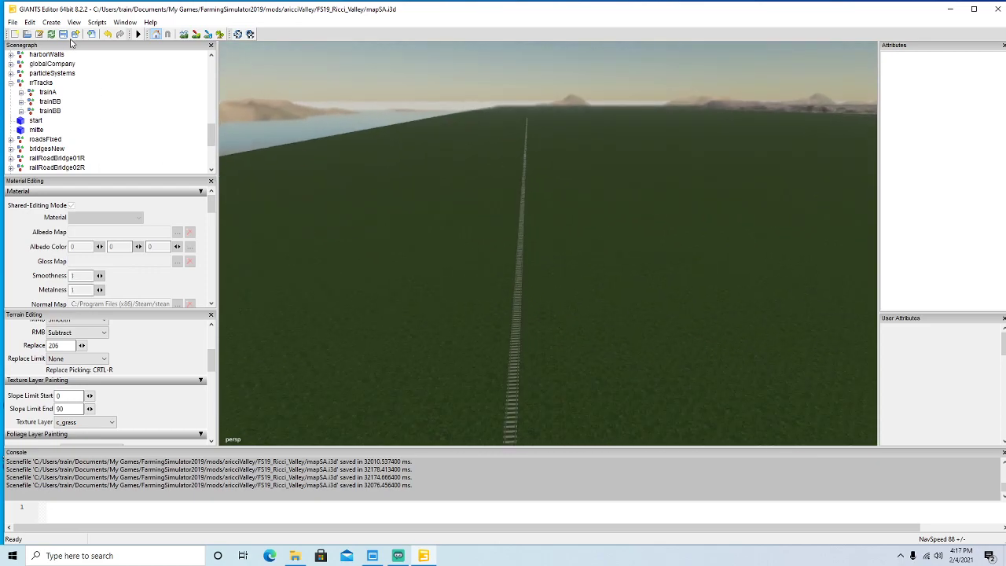
Create a transform group, move it into the rrTracks group, and rename it trainc.
{"action": "left_click", "coordinate": [53, 23]}
{"action": "left_click", "coordinate": [64, 35]}
{"action": "left_click_drag", "start_coordinate": [210, 139], "coordinate": [208, 169]}
{"action": "left_click", "coordinate": [21, 169]}
{"action": "scroll", "coordinate": [165, 81], "scroll_direction": "up", "scroll_amount": 1}
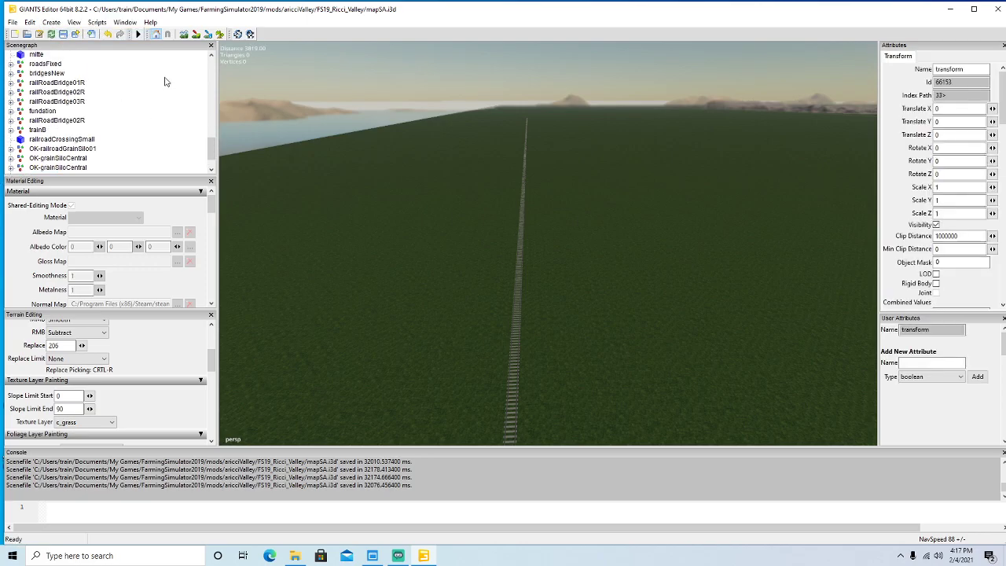
{"action": "scroll", "coordinate": [165, 81], "scroll_direction": "up", "scroll_amount": 3}
{"action": "left_click", "coordinate": [30, 22]}
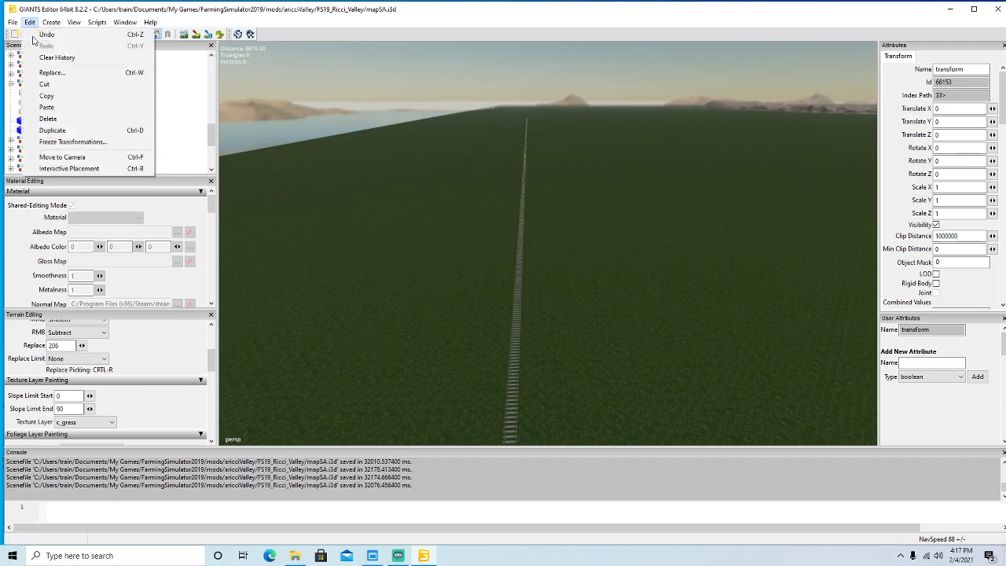
{"action": "left_click", "coordinate": [36, 90]}
{"action": "left_click", "coordinate": [20, 85]}
{"action": "left_click", "coordinate": [29, 22]}
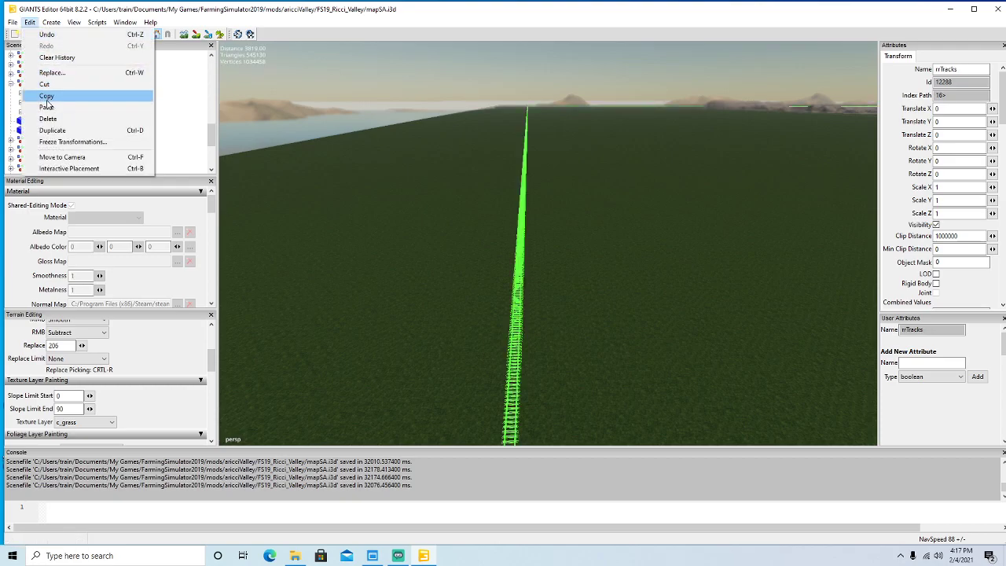
{"action": "left_click", "coordinate": [46, 107]}
{"action": "key", "text": "ctrl+alt+t"}
{"action": "double_click", "coordinate": [951, 69]}
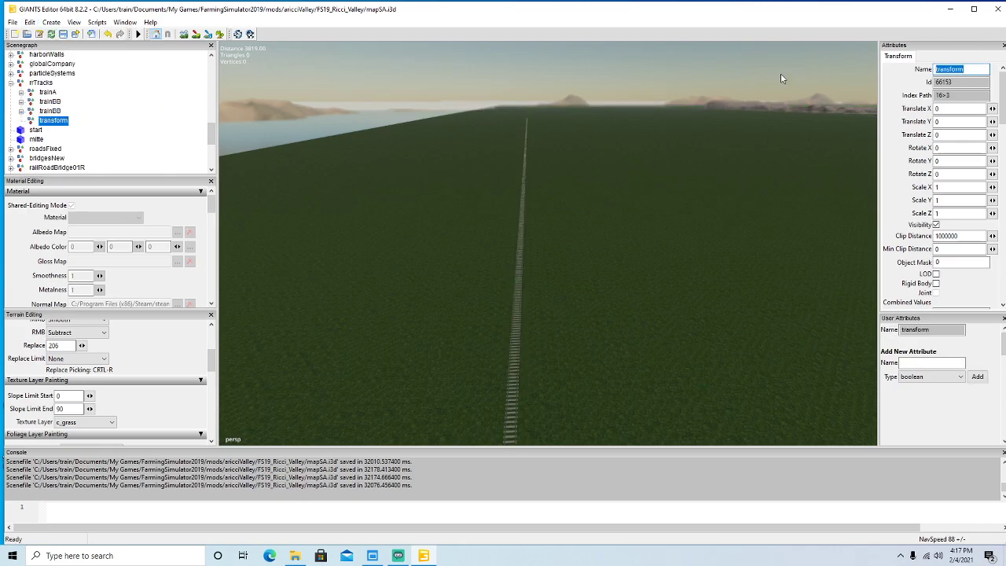
{"action": "type", "text": "trainBB"}
Duplicate the first 50m_straight piece in the last trainBB group and move the copy into the trainc group.
{"action": "left_click", "coordinate": [32, 114]}
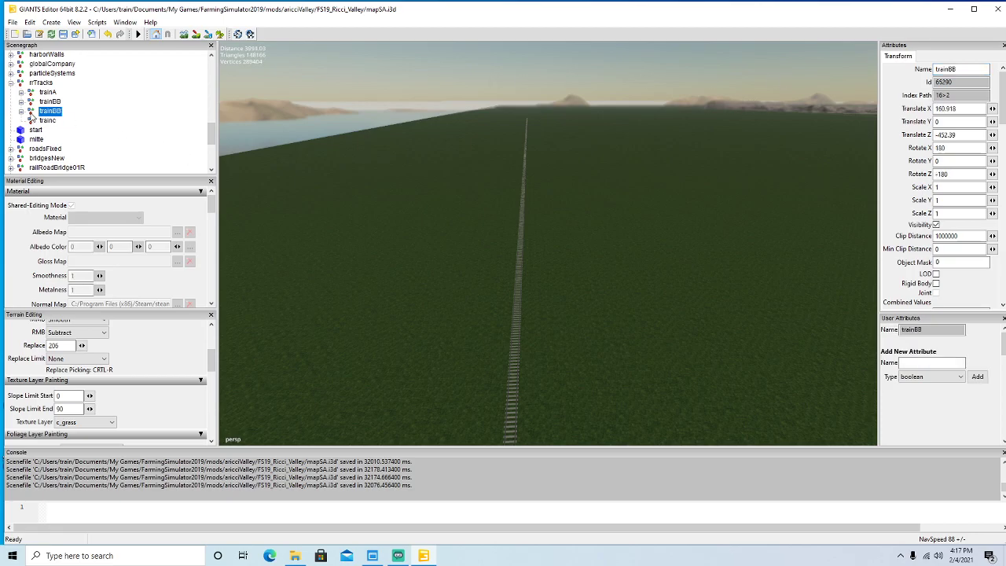
{"action": "left_click", "coordinate": [21, 111]}
{"action": "left_click", "coordinate": [69, 120]}
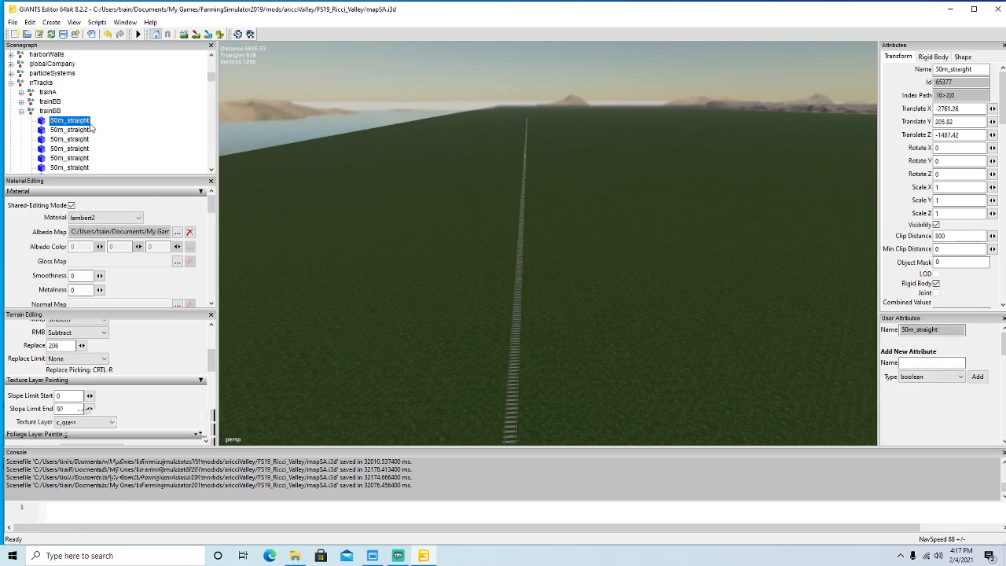
{"action": "key", "text": "ctrl+d"}
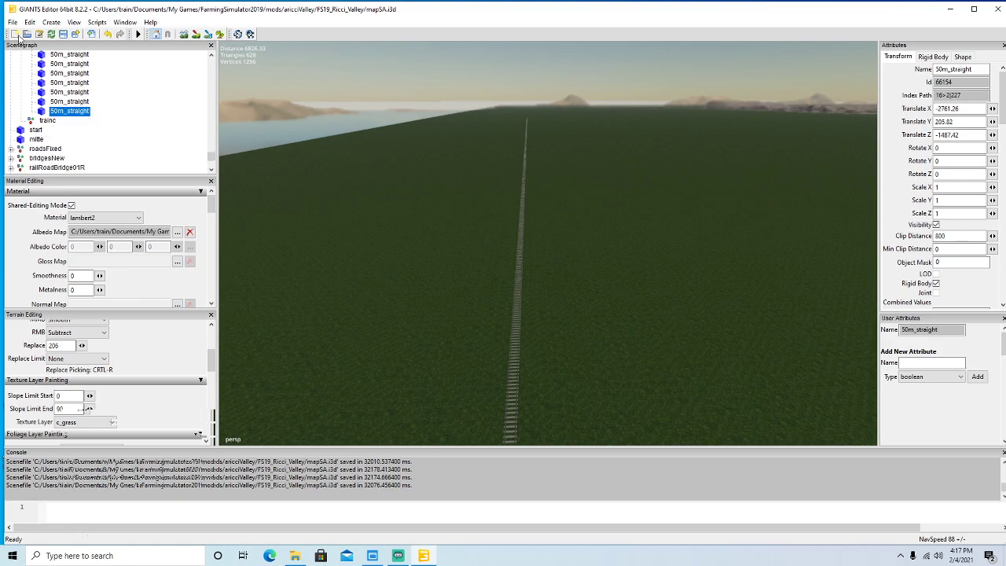
{"action": "left_click", "coordinate": [29, 22]}
{"action": "left_click", "coordinate": [41, 85]}
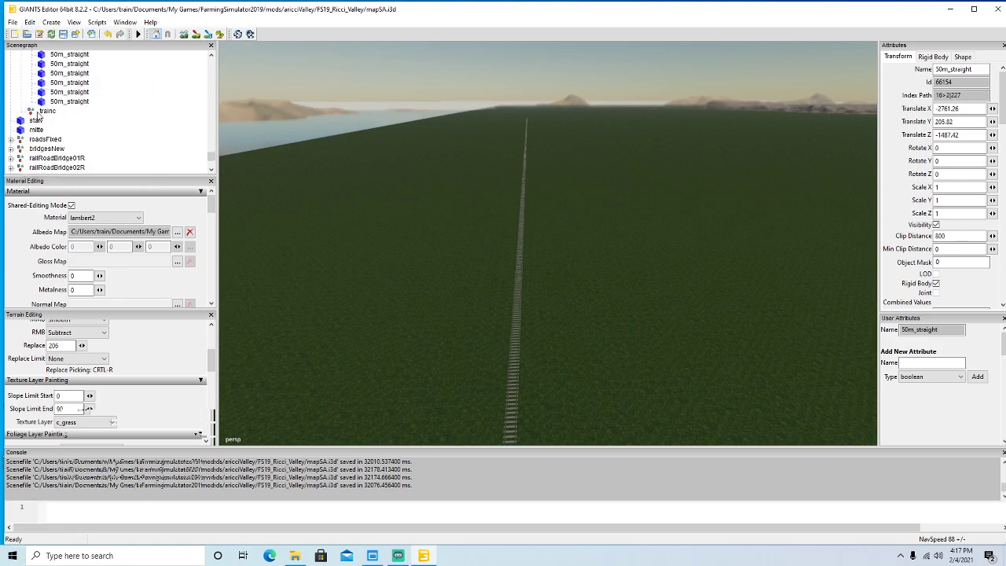
{"action": "left_click", "coordinate": [38, 112]}
{"action": "left_click", "coordinate": [29, 22]}
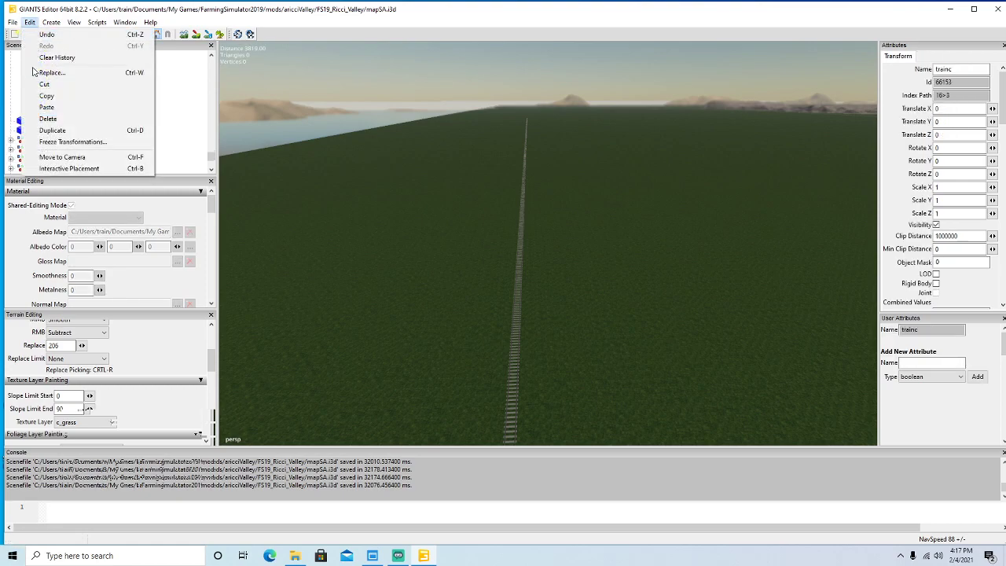
{"action": "left_click", "coordinate": [45, 107]}
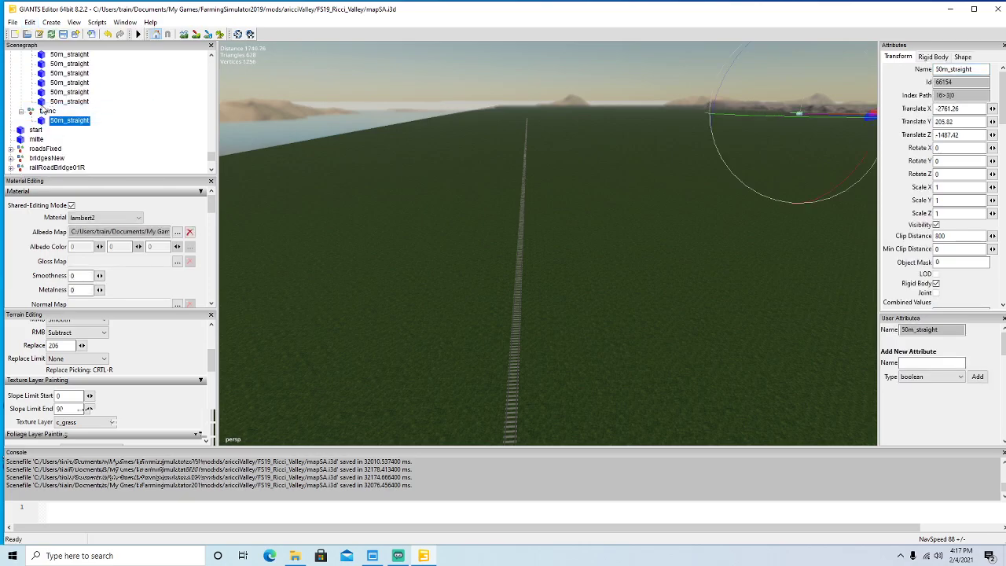
Place the copied 50m_straight piece on the grass beside the existing track and set its Translate Y to 205.82.
{"action": "left_click", "coordinate": [29, 22]}
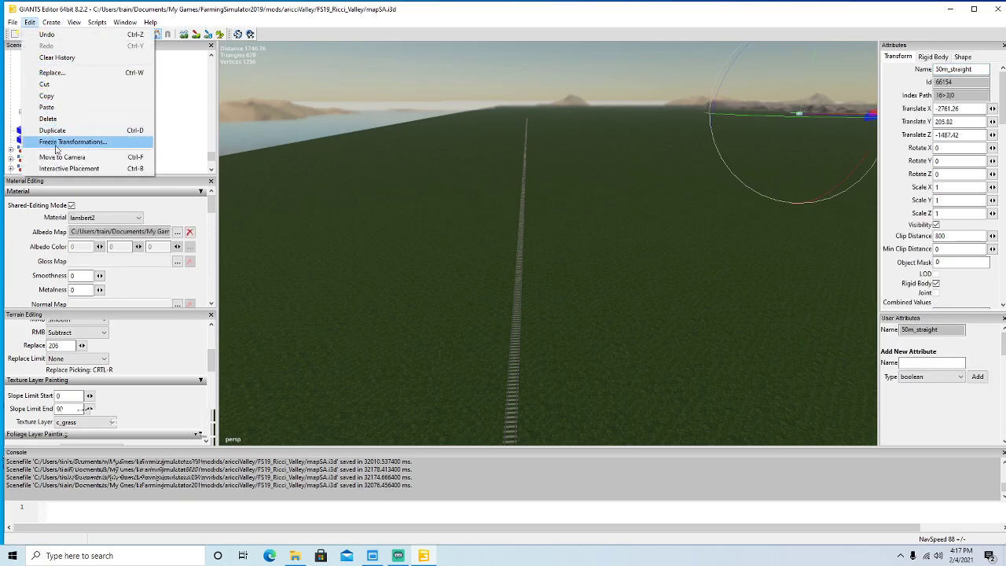
{"action": "left_click", "coordinate": [48, 167]}
{"action": "left_click", "coordinate": [486, 310]}
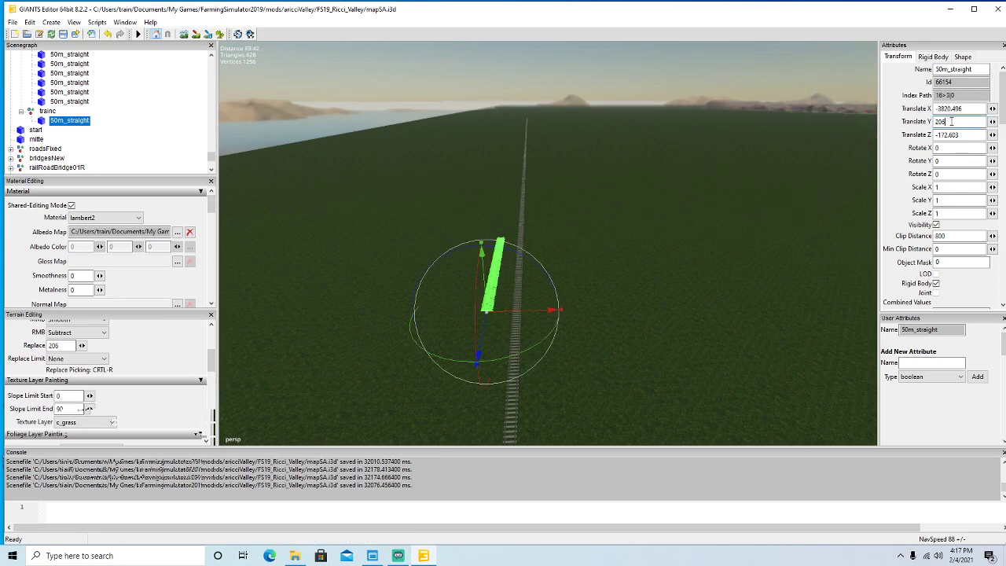
{"action": "key", "text": "BackSpace"}
{"action": "type", "text": "5.82"}
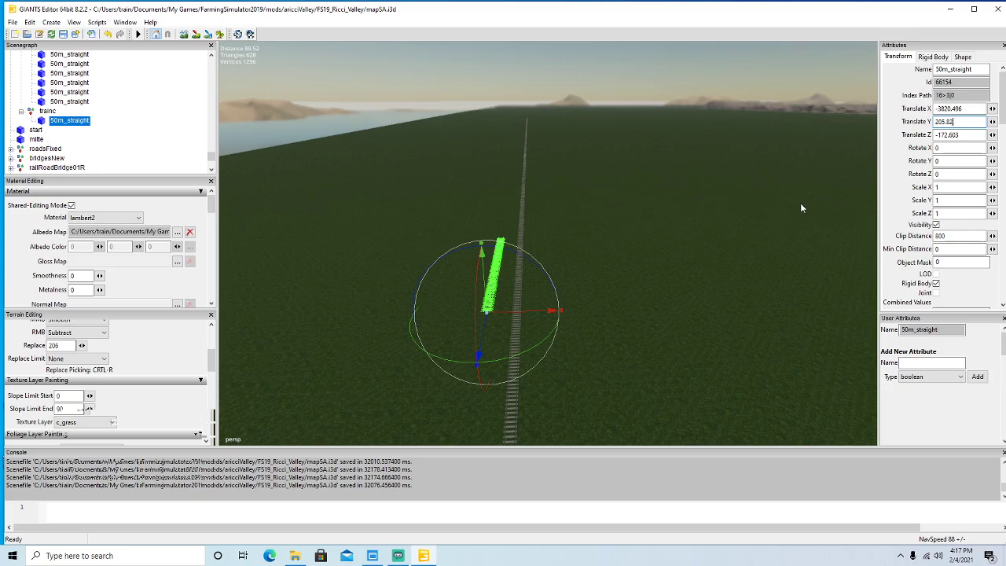
Shift the 50m_straight piece along X toward the existing track, to a Translate X of about -3817.94.
{"action": "left_click_drag", "start_coordinate": [739, 285], "coordinate": [727, 318], "text": "alt"}
{"action": "scroll", "coordinate": [671, 316], "scroll_direction": "up", "scroll_amount": 4}
{"action": "left_click_drag", "start_coordinate": [542, 308], "coordinate": [592, 309]}
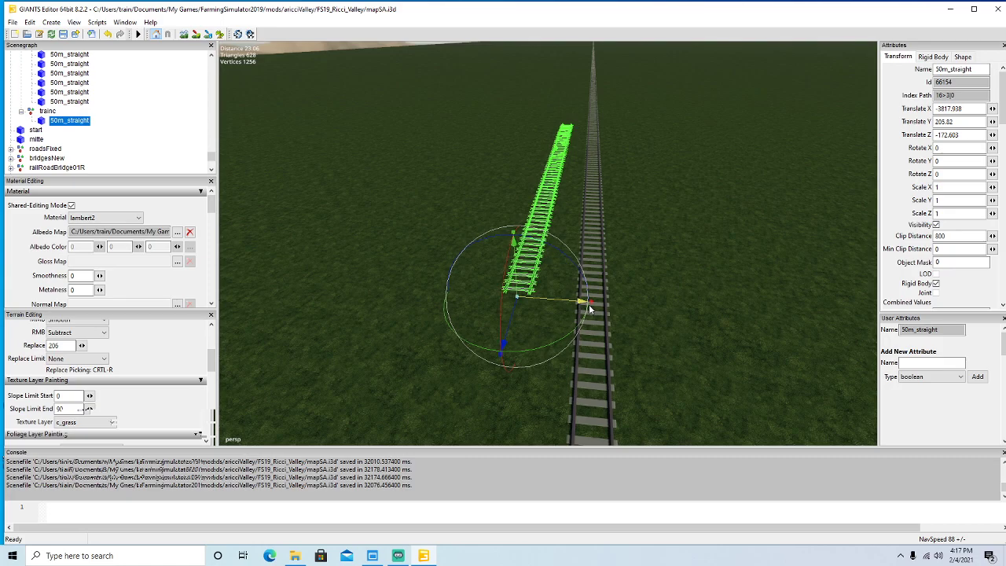
{"action": "scroll", "coordinate": [639, 305], "scroll_direction": "down", "scroll_amount": 5}
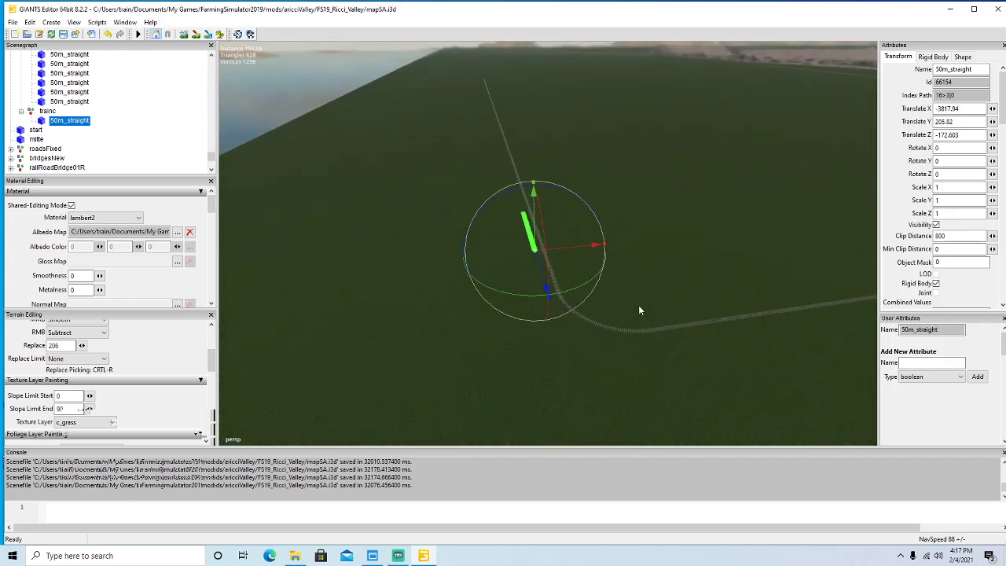
{"action": "left_click_drag", "start_coordinate": [617, 321], "coordinate": [653, 323], "text": "alt"}
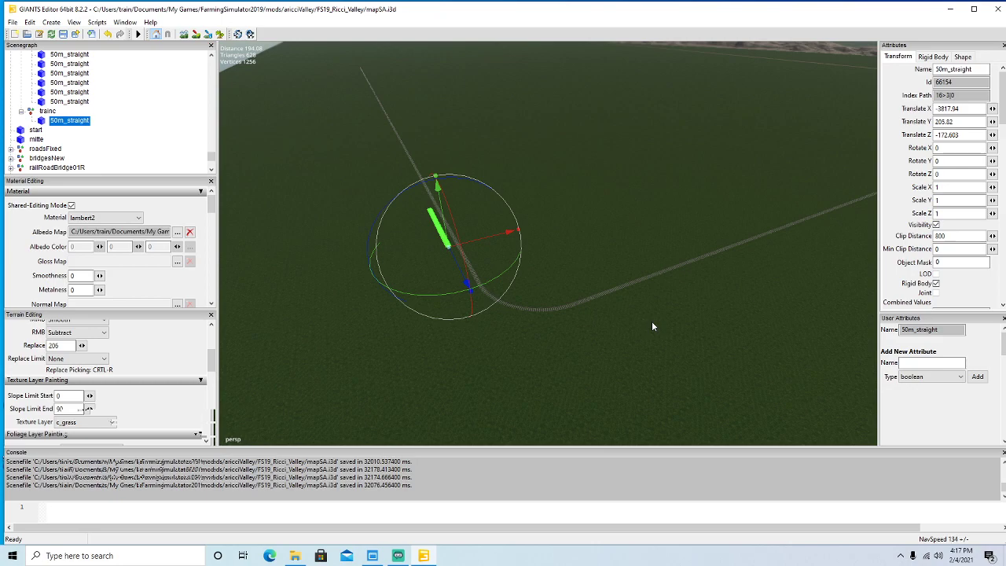
{"action": "left_click_drag", "start_coordinate": [500, 232], "coordinate": [603, 285], "text": "alt"}
{"action": "scroll", "coordinate": [603, 285], "scroll_direction": "down", "scroll_amount": 3}
{"action": "scroll", "coordinate": [605, 283], "scroll_direction": "down", "scroll_amount": 2}
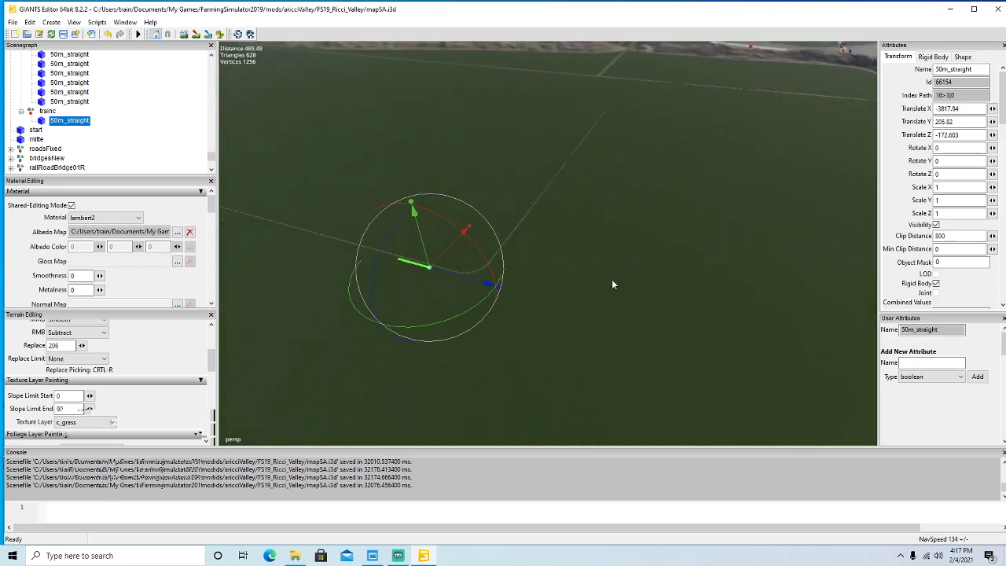
Move the 50m_straight piece along Z toward the map edge, to a Translate Z of about 3943.15.
{"action": "left_click_drag", "start_coordinate": [442, 288], "coordinate": [570, 356]}
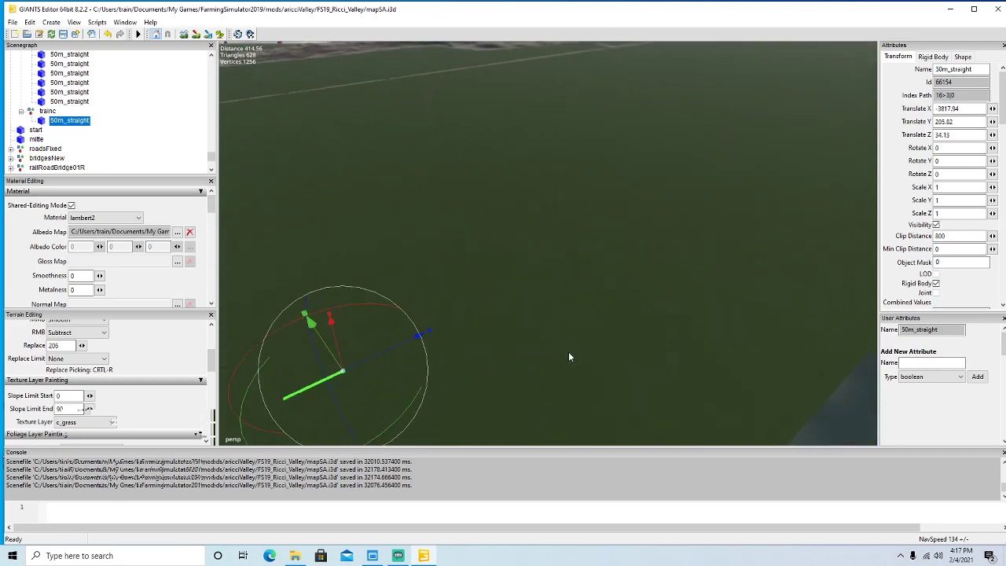
{"action": "left_click_drag", "start_coordinate": [365, 361], "coordinate": [855, 159]}
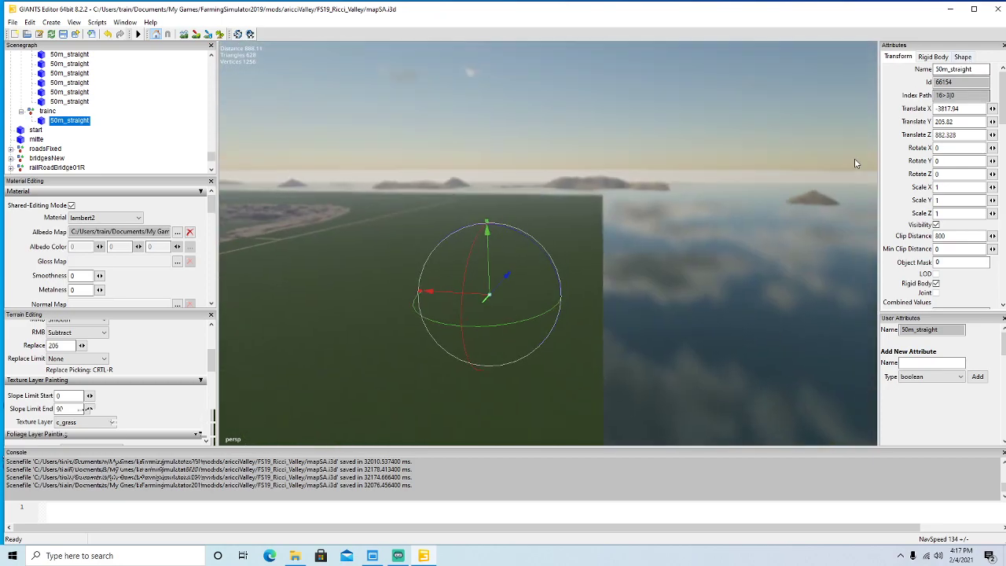
{"action": "left_click_drag", "start_coordinate": [496, 292], "coordinate": [589, 267]}
{"action": "scroll", "coordinate": [662, 211], "scroll_direction": "up", "scroll_amount": 4}
{"action": "scroll", "coordinate": [661, 209], "scroll_direction": "up", "scroll_amount": 4}
{"action": "left_click_drag", "start_coordinate": [436, 273], "coordinate": [673, 183]}
{"action": "left_click_drag", "start_coordinate": [673, 182], "coordinate": [490, 289], "text": "alt"}
{"action": "scroll", "coordinate": [663, 171], "scroll_direction": "up", "scroll_amount": 3}
{"action": "scroll", "coordinate": [673, 159], "scroll_direction": "up", "scroll_amount": 10}
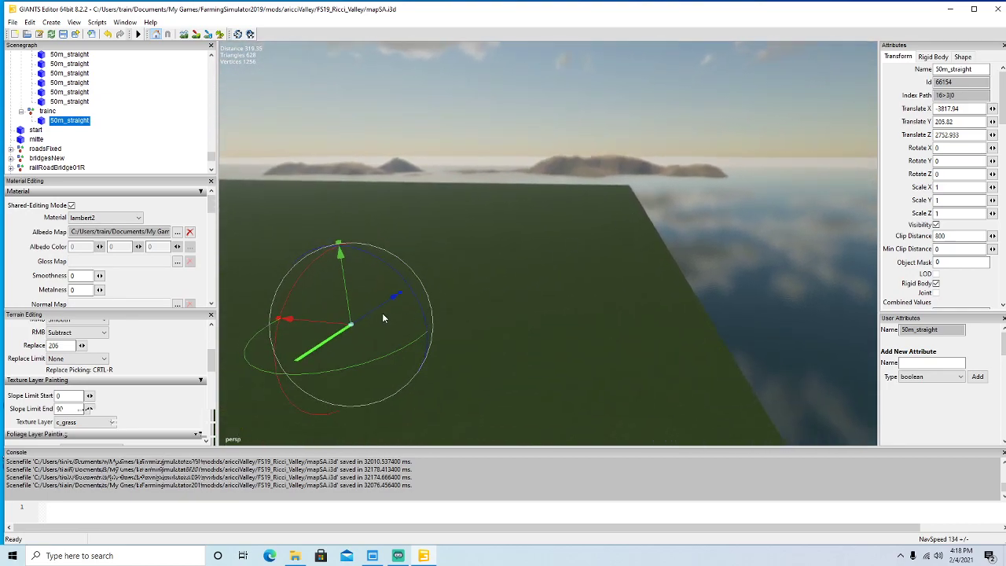
{"action": "left_click_drag", "start_coordinate": [375, 314], "coordinate": [428, 323]}
{"action": "scroll", "coordinate": [713, 162], "scroll_direction": "up", "scroll_amount": 2}
{"action": "scroll", "coordinate": [724, 158], "scroll_direction": "up", "scroll_amount": 4}
{"action": "scroll", "coordinate": [724, 158], "scroll_direction": "up", "scroll_amount": 4}
{"action": "left_click_drag", "start_coordinate": [677, 268], "coordinate": [815, 271], "text": "alt"}
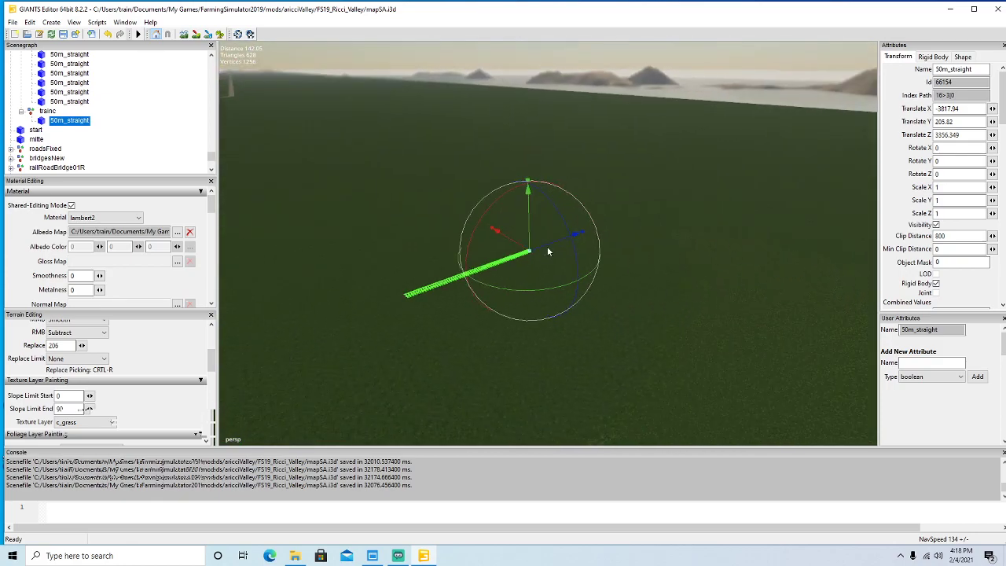
{"action": "left_click_drag", "start_coordinate": [547, 247], "coordinate": [814, 168]}
{"action": "left_click_drag", "start_coordinate": [814, 167], "coordinate": [493, 247], "text": "alt"}
{"action": "scroll", "coordinate": [877, 145], "scroll_direction": "up", "scroll_amount": 4}
{"action": "left_click_drag", "start_coordinate": [417, 123], "coordinate": [956, 271]}
{"action": "left_click_drag", "start_coordinate": [955, 271], "coordinate": [731, 276], "text": "alt"}
{"action": "left_click_drag", "start_coordinate": [505, 275], "coordinate": [795, 172]}
{"action": "left_click_drag", "start_coordinate": [796, 172], "coordinate": [712, 331], "text": "alt"}
{"action": "scroll", "coordinate": [892, 155], "scroll_direction": "up", "scroll_amount": 4}
{"action": "scroll", "coordinate": [946, 247], "scroll_direction": "up", "scroll_amount": 3}
{"action": "scroll", "coordinate": [750, 334], "scroll_direction": "down", "scroll_amount": 3}
{"action": "scroll", "coordinate": [742, 343], "scroll_direction": "up", "scroll_amount": 3}
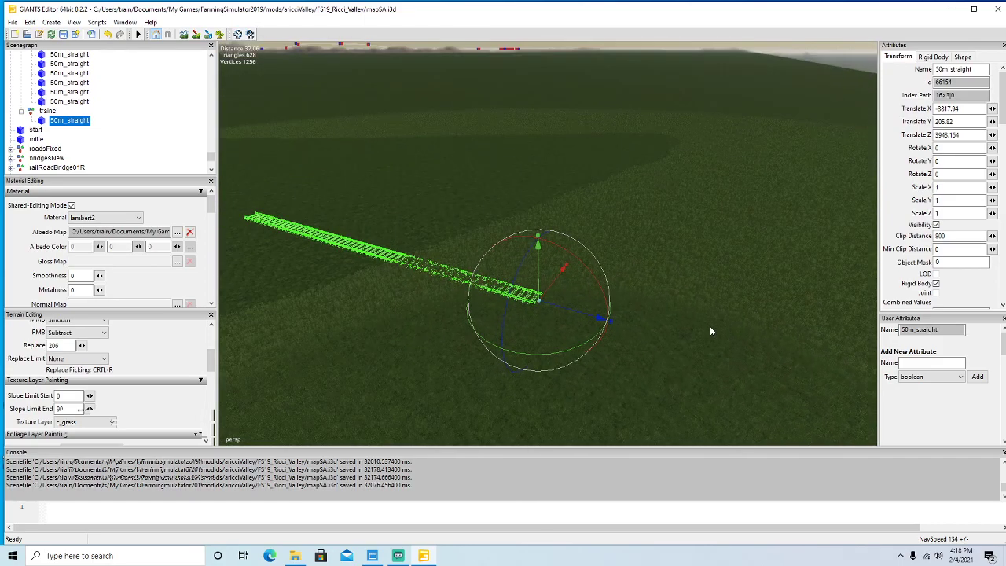
Paint a strip of c_plate ground texture with a small brush under the near end of the 50m_straight piece.
{"action": "left_click", "coordinate": [221, 33]}
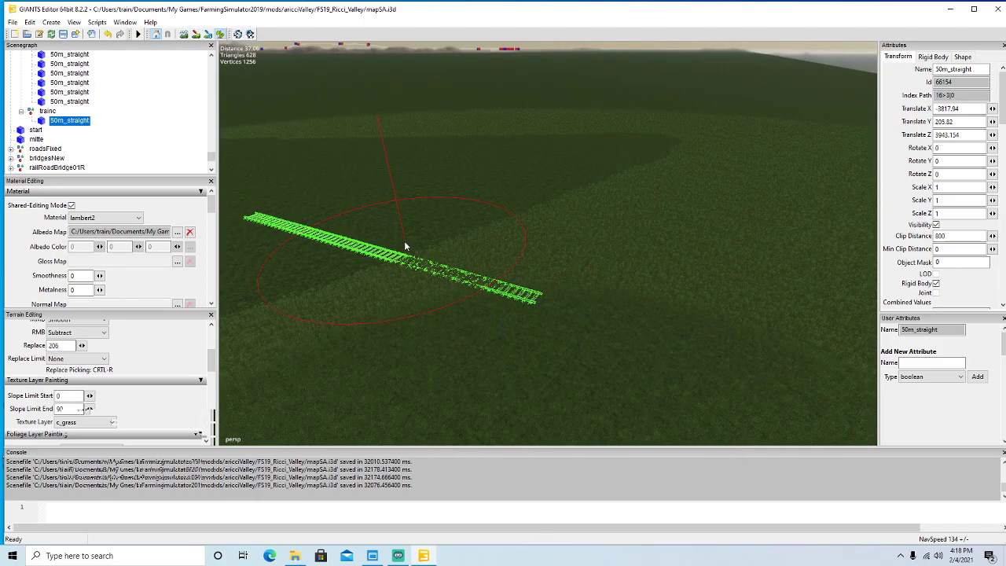
{"action": "left_click", "coordinate": [221, 34]}
{"action": "left_click_drag", "start_coordinate": [521, 217], "coordinate": [431, 270], "text": "alt"}
{"action": "scroll", "coordinate": [429, 270], "scroll_direction": "down", "scroll_amount": 3}
{"action": "scroll", "coordinate": [431, 276], "scroll_direction": "up", "scroll_amount": 5}
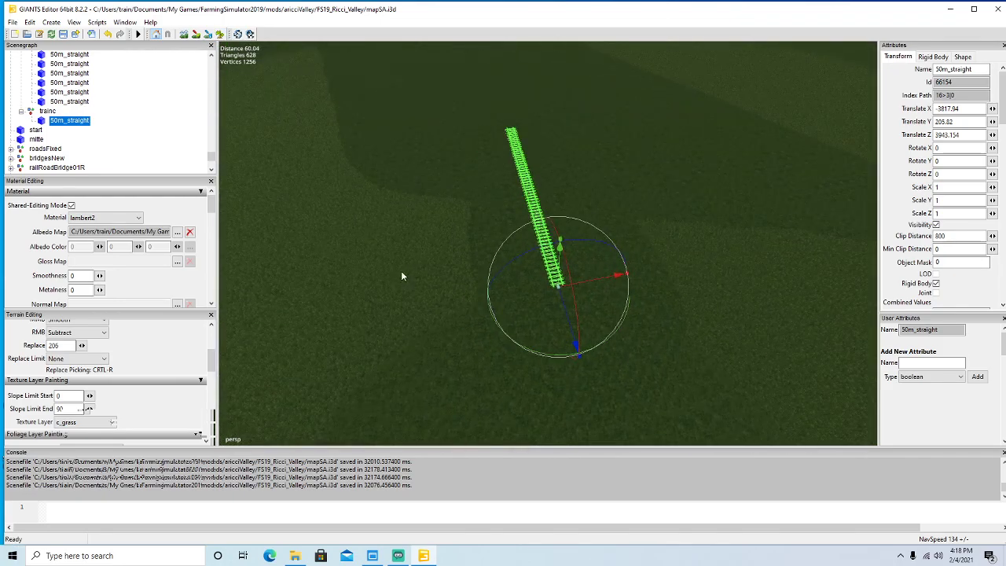
{"action": "left_click", "coordinate": [105, 422]}
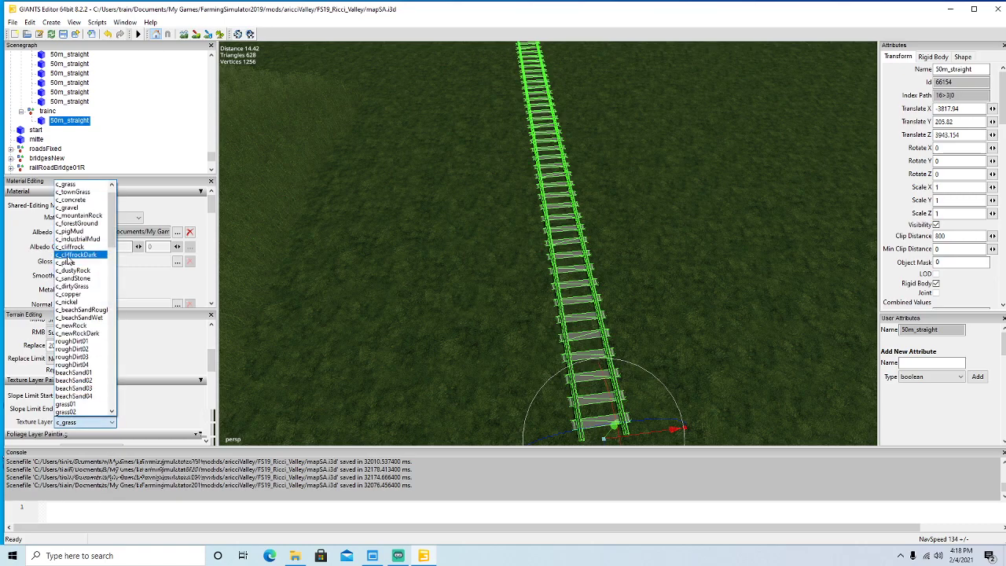
{"action": "left_click", "coordinate": [71, 263]}
{"action": "left_click", "coordinate": [197, 34]}
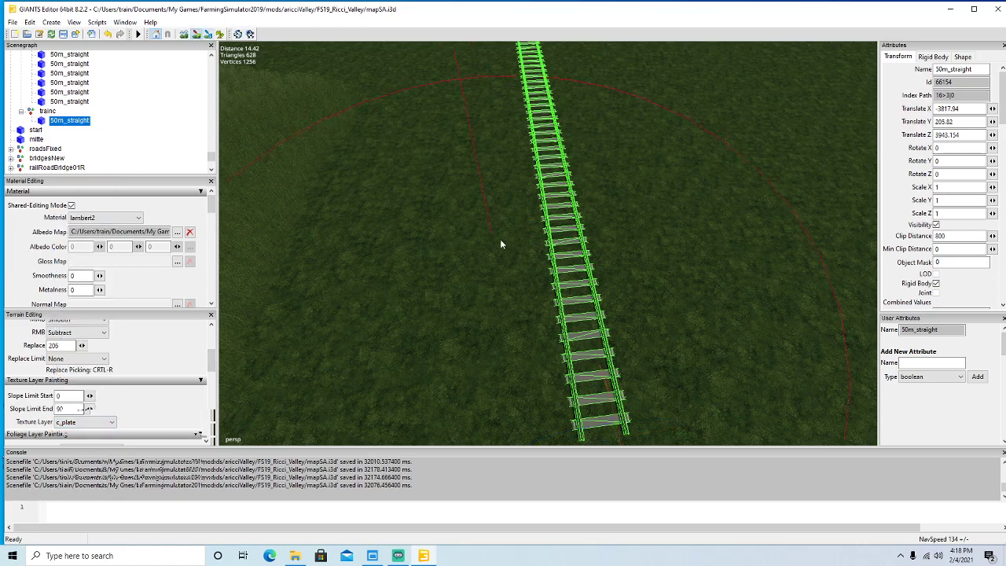
{"action": "scroll", "coordinate": [535, 240], "scroll_direction": "down", "scroll_amount": 5}
{"action": "scroll", "coordinate": [539, 240], "scroll_direction": "down", "scroll_amount": 5}
{"action": "mouse_move", "coordinate": [547, 108]}
{"action": "left_mouse_down"}
{"action": "mouse_move", "coordinate": [556, 110]}
{"action": "mouse_move", "coordinate": [551, 204]}
{"action": "mouse_move", "coordinate": [574, 331]}
{"action": "left_mouse_up"}
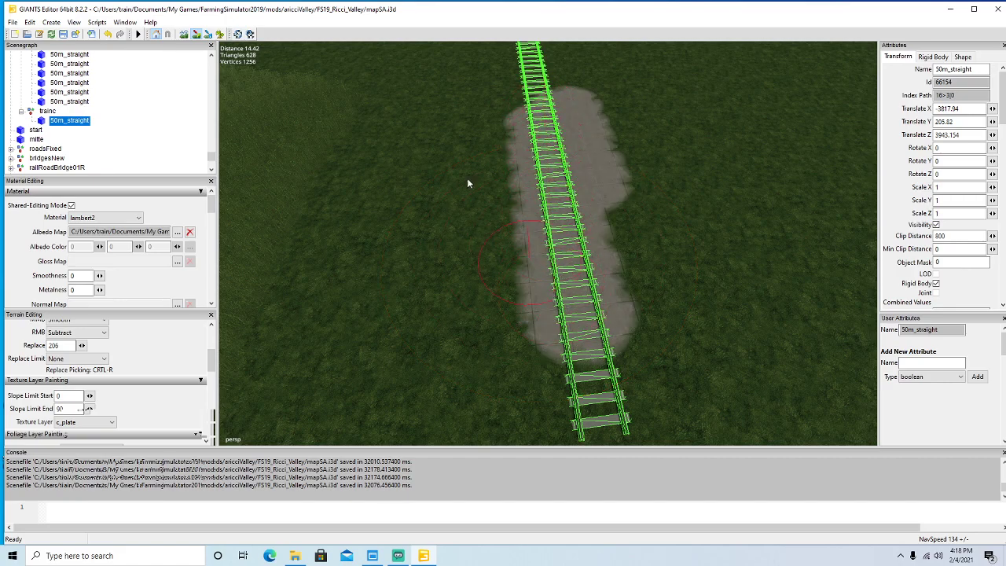
{"action": "left_click", "coordinate": [196, 34]}
Position the trainc group on the ground just beyond the painted c_plate strip using Interactive Placement.
{"action": "left_click_drag", "start_coordinate": [354, 193], "coordinate": [409, 222], "text": "alt"}
{"action": "scroll", "coordinate": [409, 221], "scroll_direction": "down", "scroll_amount": 4}
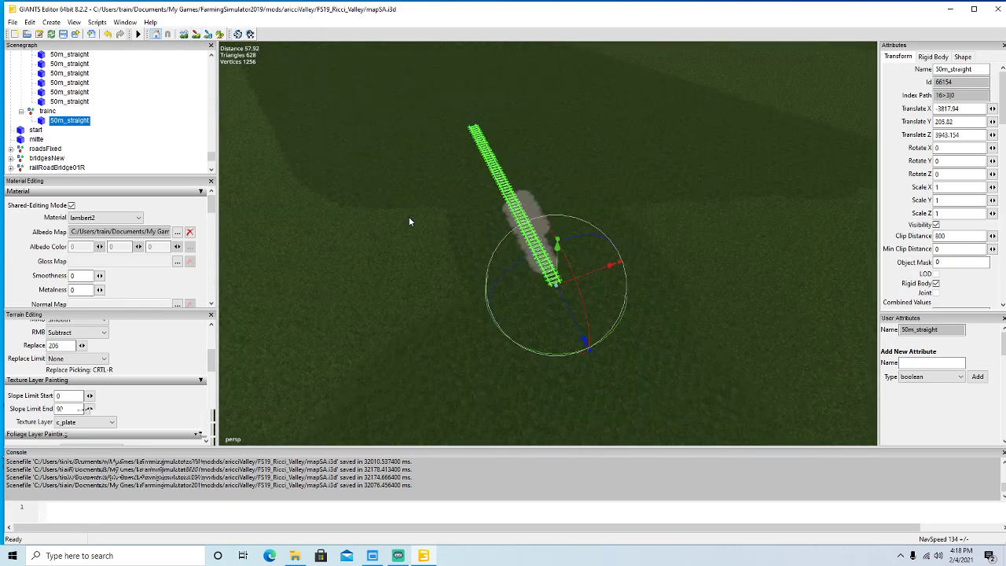
{"action": "scroll", "coordinate": [408, 223], "scroll_direction": "up", "scroll_amount": 5}
{"action": "scroll", "coordinate": [409, 217], "scroll_direction": "down", "scroll_amount": 4}
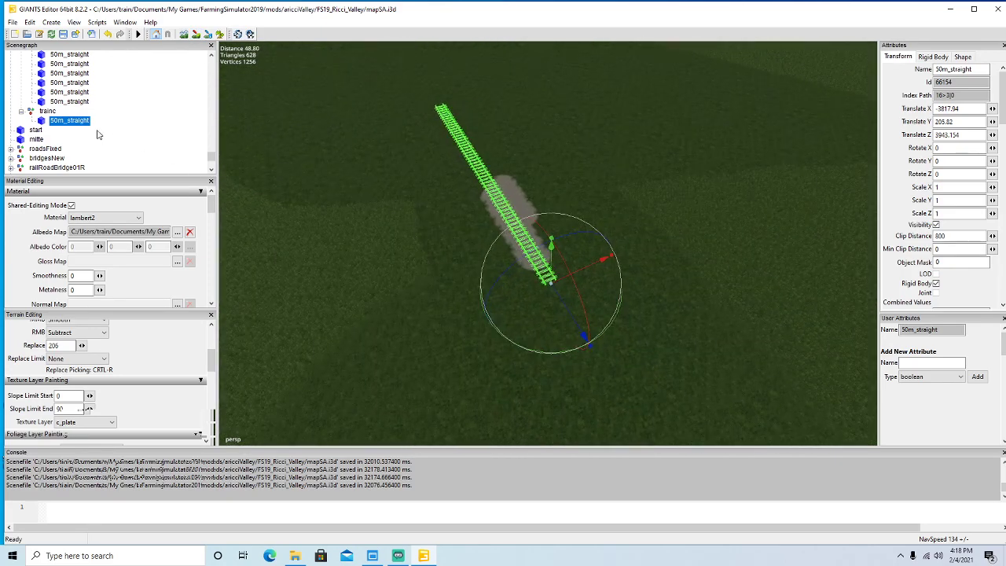
{"action": "left_click", "coordinate": [46, 111]}
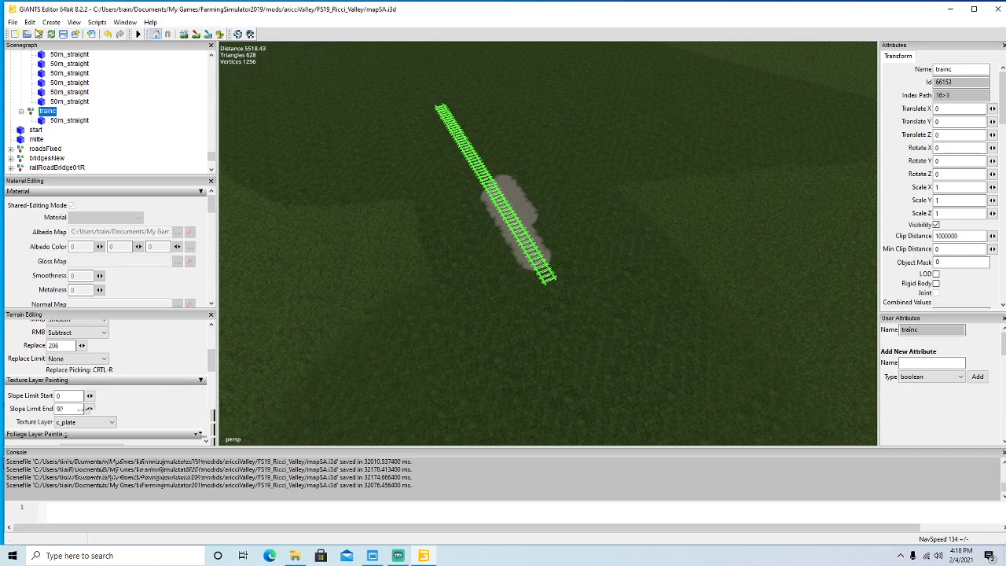
{"action": "left_click", "coordinate": [30, 23]}
{"action": "left_click", "coordinate": [77, 168]}
{"action": "left_click", "coordinate": [564, 310]}
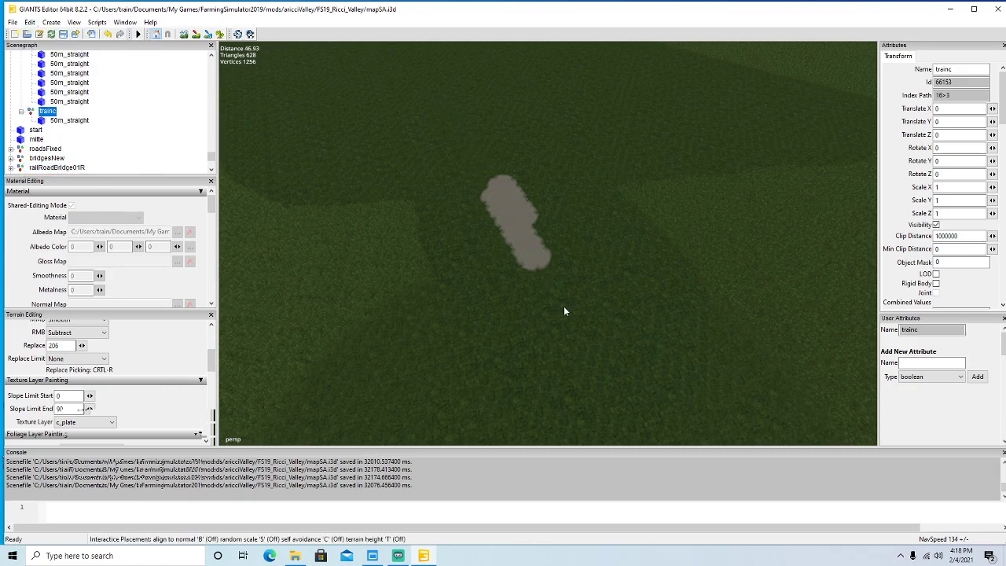
Place the 50m_straight piece on the painted strip with Interactive Placement and shift it to about Translate X 0.549, Z -5.818.
{"action": "left_click", "coordinate": [49, 120]}
{"action": "left_click", "coordinate": [30, 22]}
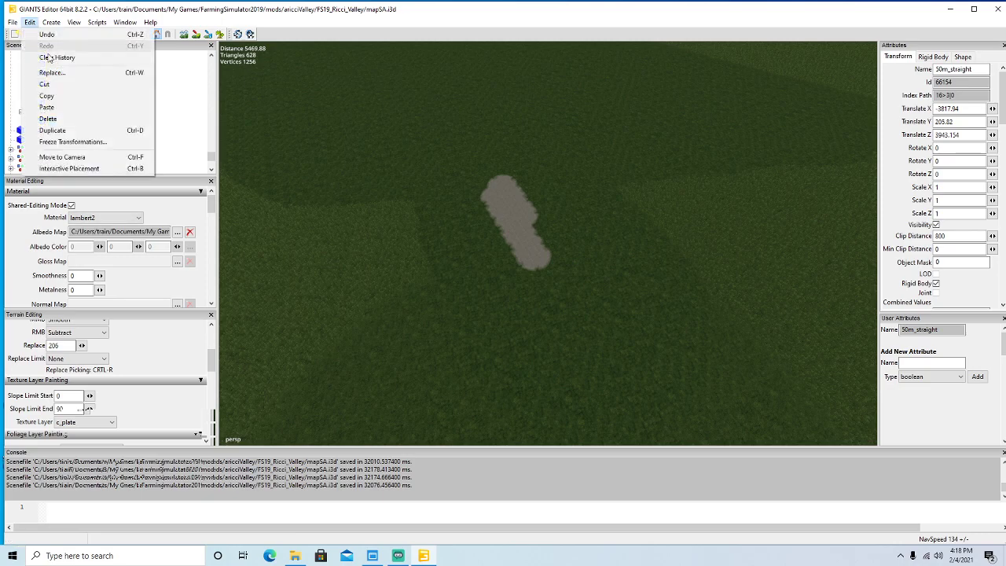
{"action": "left_click", "coordinate": [77, 168]}
{"action": "left_click", "coordinate": [538, 270]}
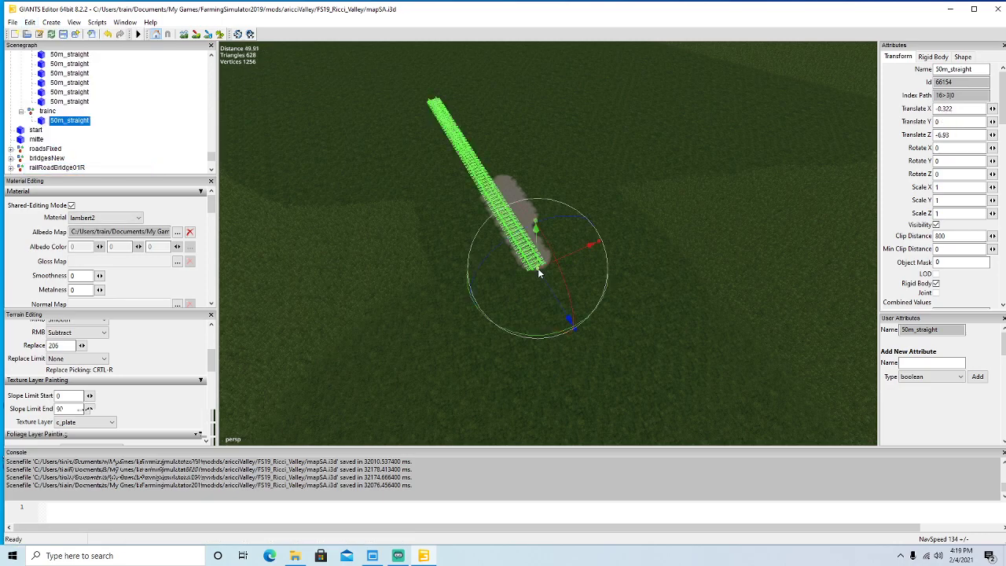
{"action": "left_click_drag", "start_coordinate": [543, 278], "coordinate": [581, 265]}
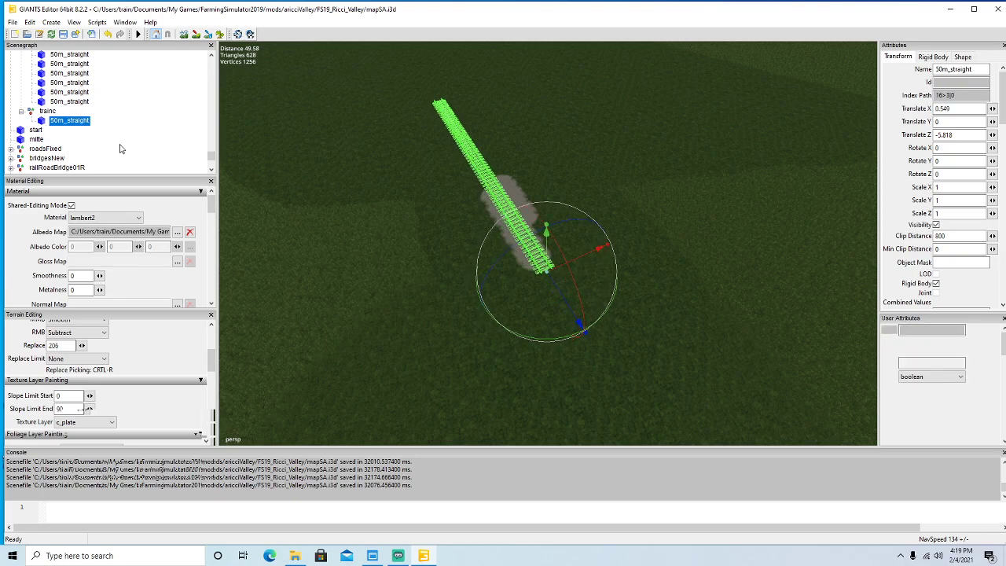
Duplicate the 50m_straight piece in trainc, then cut the copy and paste it as a child of the original piece.
{"action": "key", "text": "ctrl+d"}
{"action": "left_click", "coordinate": [30, 23]}
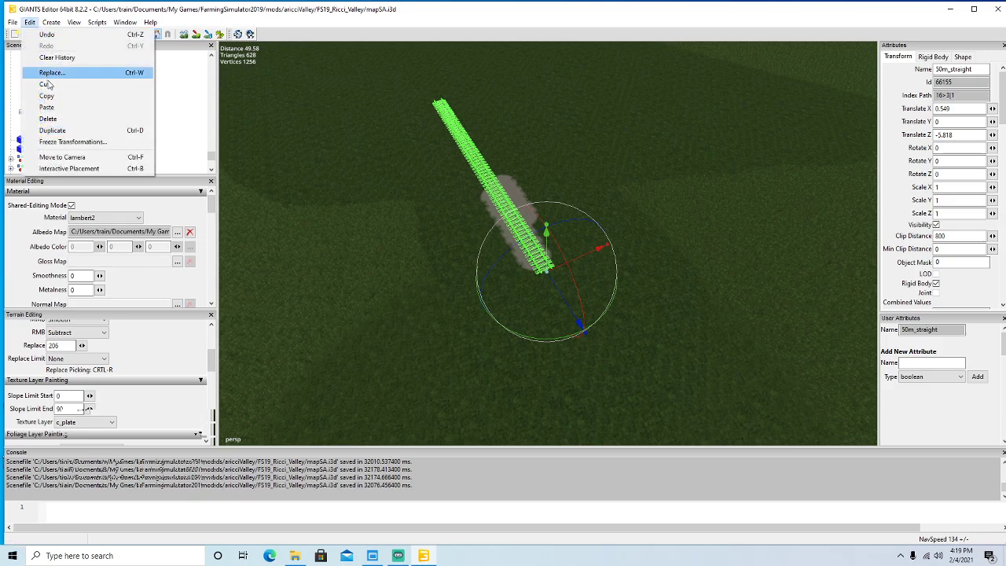
{"action": "left_click", "coordinate": [47, 90]}
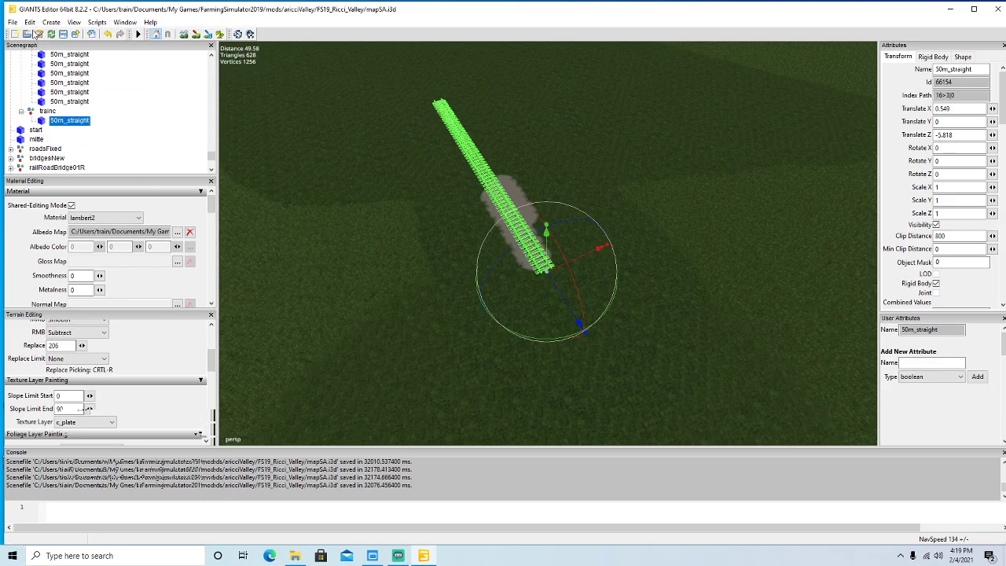
{"action": "left_click", "coordinate": [30, 22]}
{"action": "left_click", "coordinate": [49, 103]}
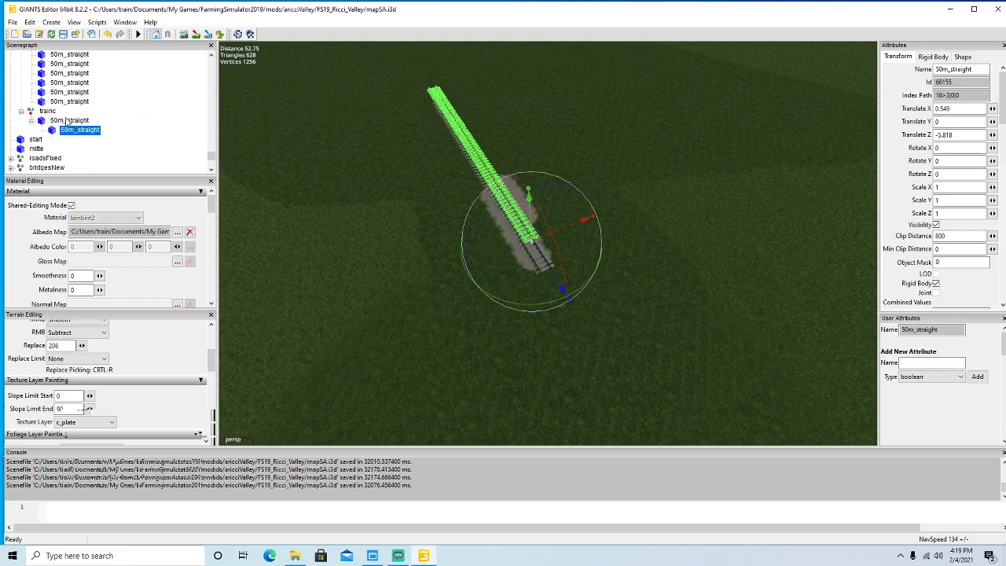
Slide the nested 50m_straight copy toward the far end of its parent, to about Translate X 0.006, Z -47.812, undoing an accidental rotation.
{"action": "left_click_drag", "start_coordinate": [554, 282], "coordinate": [517, 227]}
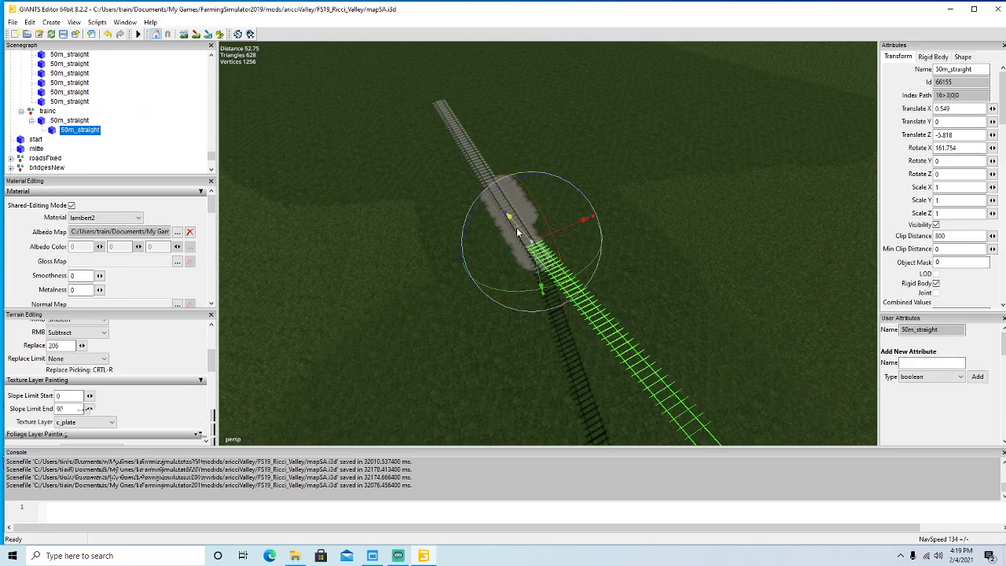
{"action": "left_click", "coordinate": [110, 35]}
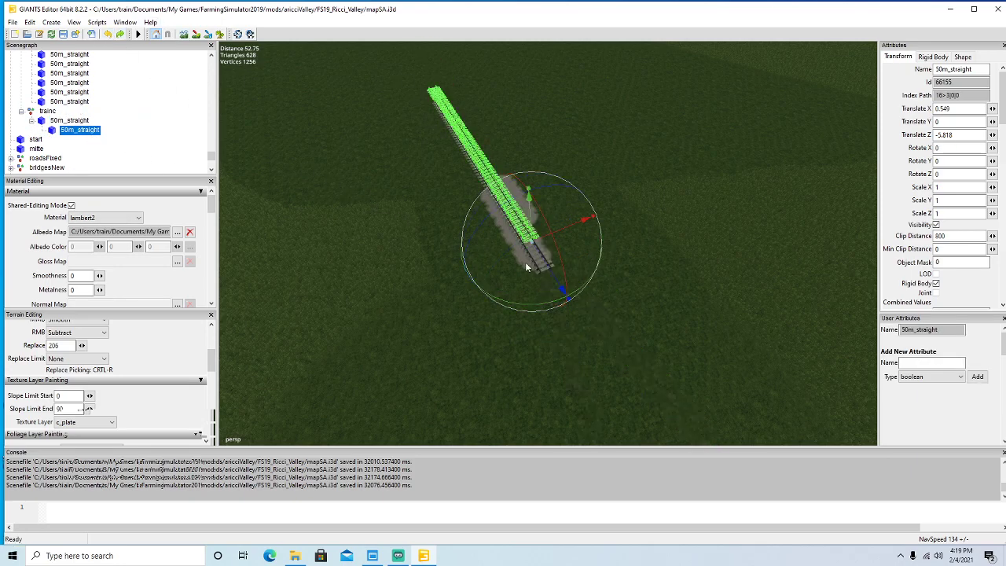
{"action": "left_click_drag", "start_coordinate": [546, 269], "coordinate": [362, 92]}
{"action": "right_click_drag", "start_coordinate": [362, 92], "coordinate": [368, 141]}
{"action": "key", "text": "f"}
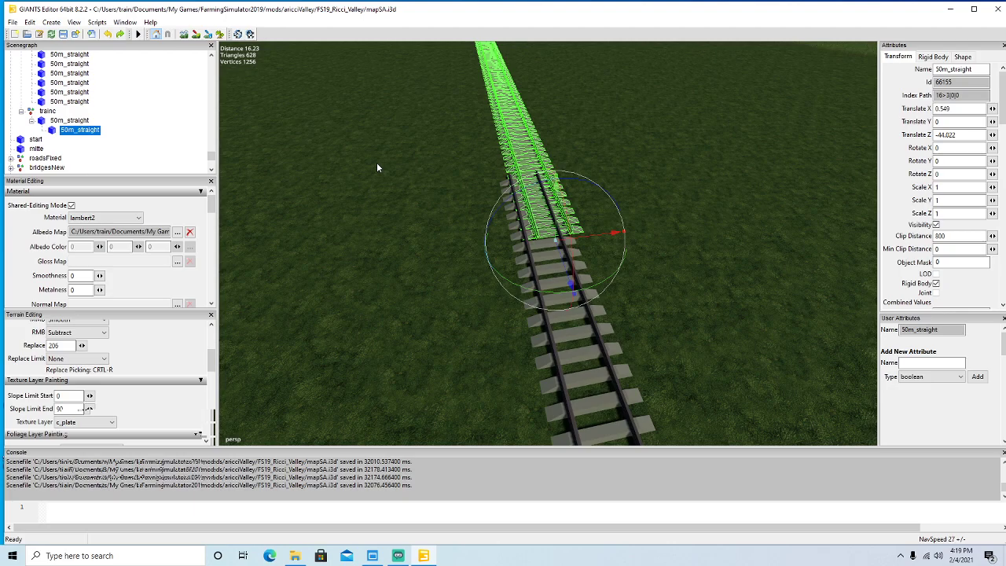
{"action": "left_click_drag", "start_coordinate": [371, 199], "coordinate": [408, 254], "text": "alt"}
{"action": "scroll", "coordinate": [373, 178], "scroll_direction": "up", "scroll_amount": 3}
{"action": "left_click_drag", "start_coordinate": [572, 353], "coordinate": [572, 276]}
{"action": "mouse_move", "coordinate": [673, 341]}
{"action": "left_mouse_down", "text": "alt"}
{"action": "mouse_move", "coordinate": [733, 334]}
{"action": "mouse_move", "coordinate": [680, 335]}
{"action": "left_mouse_up", "text": "alt"}
{"action": "scroll", "coordinate": [734, 334], "scroll_direction": "up", "scroll_amount": 3}
{"action": "scroll", "coordinate": [676, 339], "scroll_direction": "down", "scroll_amount": 2}
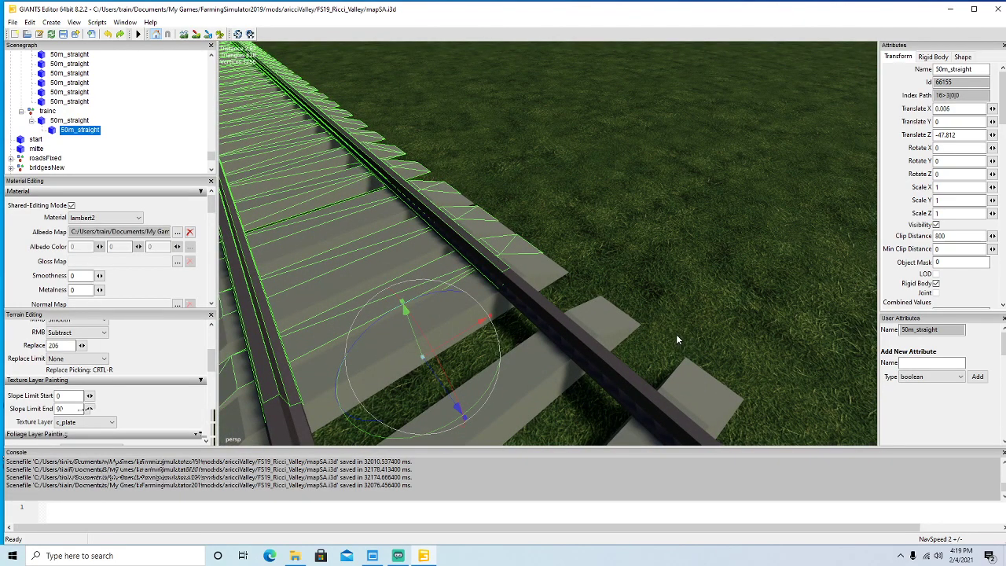
Align the nested 50m_straight copy end to end with its parent track, at about Translate X 0.002, Z -49.905.
{"action": "left_click_drag", "start_coordinate": [710, 347], "coordinate": [659, 248], "text": "alt"}
{"action": "scroll", "coordinate": [659, 248], "scroll_direction": "down", "scroll_amount": 3}
{"action": "left_click_drag", "start_coordinate": [506, 304], "coordinate": [426, 296]}
{"action": "left_click_drag", "start_coordinate": [471, 324], "coordinate": [407, 326], "text": "alt"}
{"action": "scroll", "coordinate": [396, 269], "scroll_direction": "up", "scroll_amount": 3}
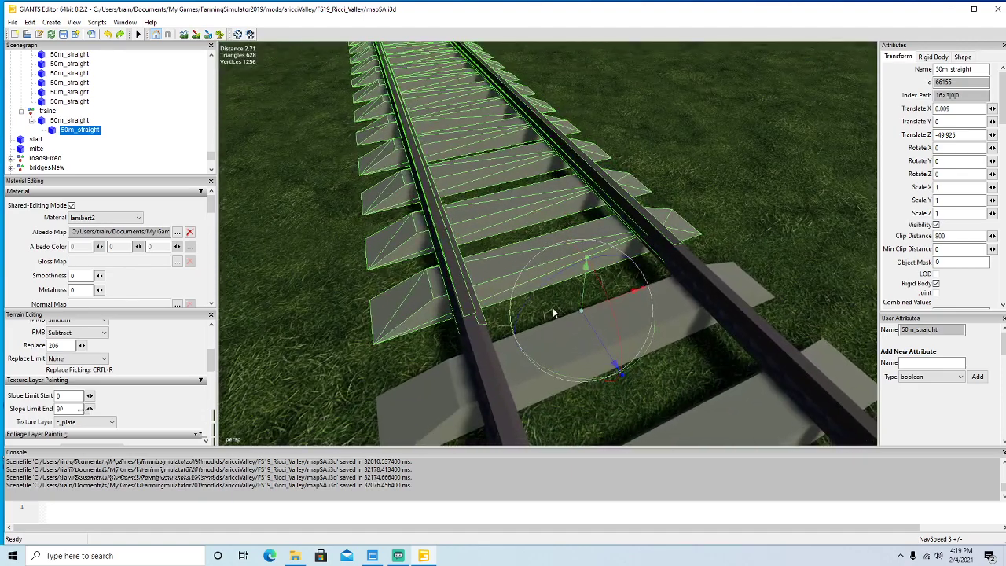
{"action": "left_click_drag", "start_coordinate": [621, 297], "coordinate": [627, 357]}
{"action": "scroll", "coordinate": [628, 357], "scroll_direction": "down", "scroll_amount": 3}
{"action": "scroll", "coordinate": [627, 361], "scroll_direction": "down", "scroll_amount": 12}
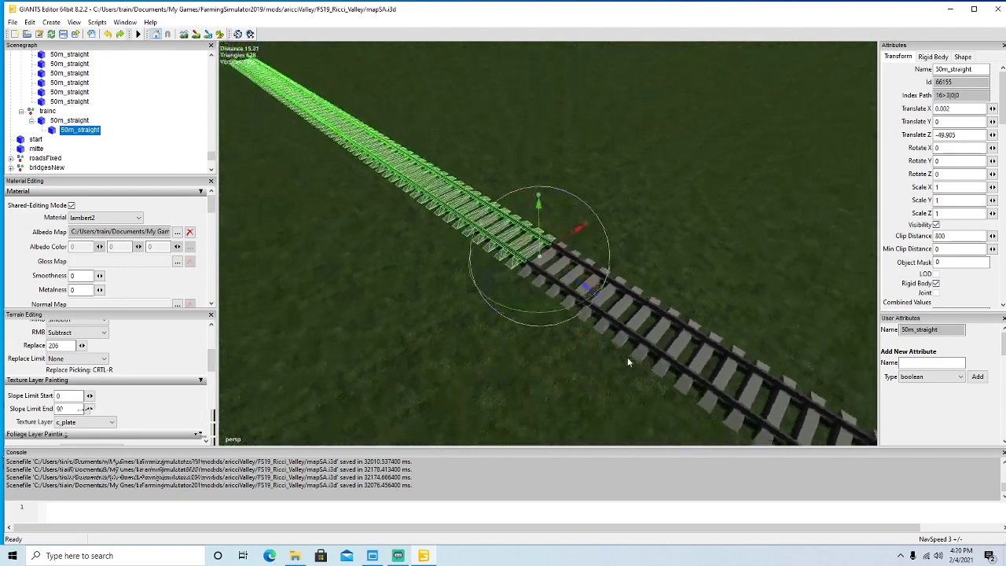
{"action": "scroll", "coordinate": [627, 363], "scroll_direction": "down", "scroll_amount": 3}
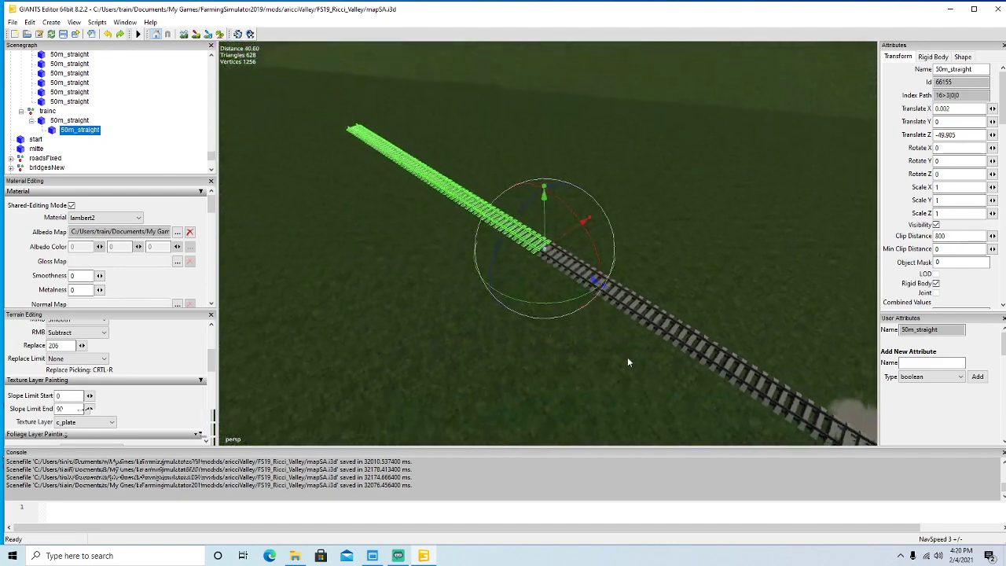
Select the parent 50m_straight piece in trainc and examine the joined track and the ground around its starting end.
{"action": "left_click", "coordinate": [70, 120]}
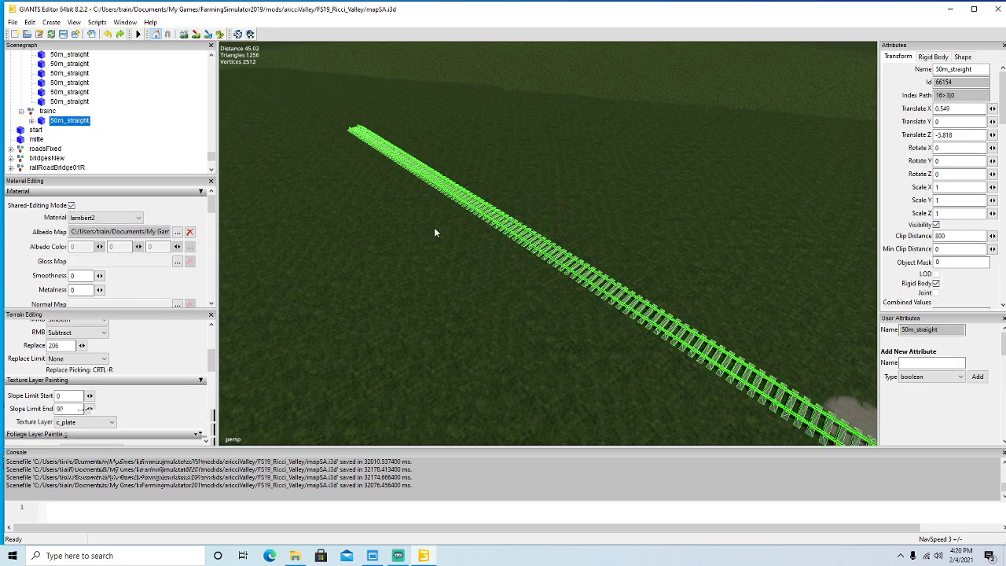
{"action": "scroll", "coordinate": [445, 224], "scroll_direction": "down", "scroll_amount": 3}
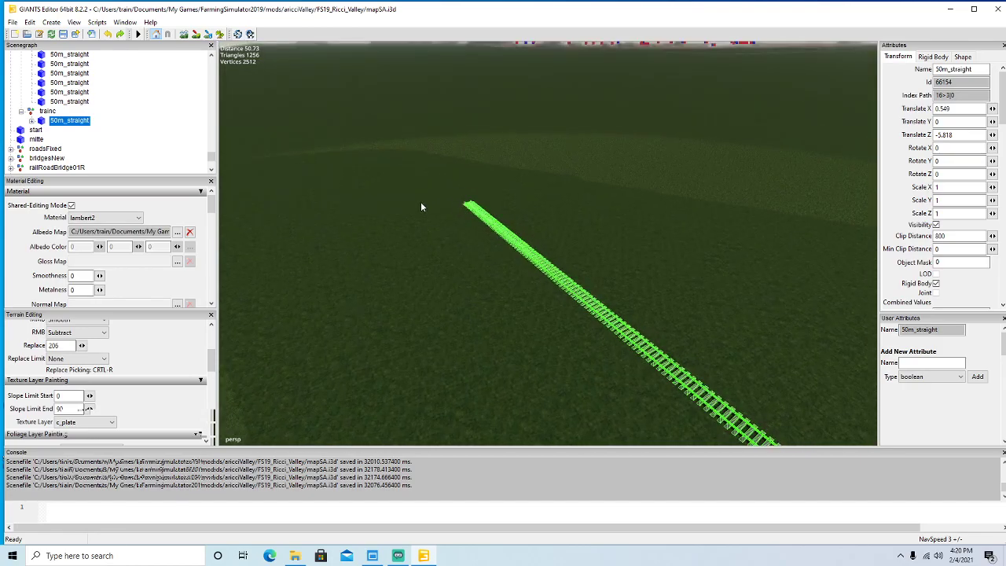
{"action": "left_click_drag", "start_coordinate": [421, 202], "coordinate": [459, 227], "text": "alt"}
{"action": "left_click_drag", "start_coordinate": [431, 179], "coordinate": [515, 181], "text": "alt"}
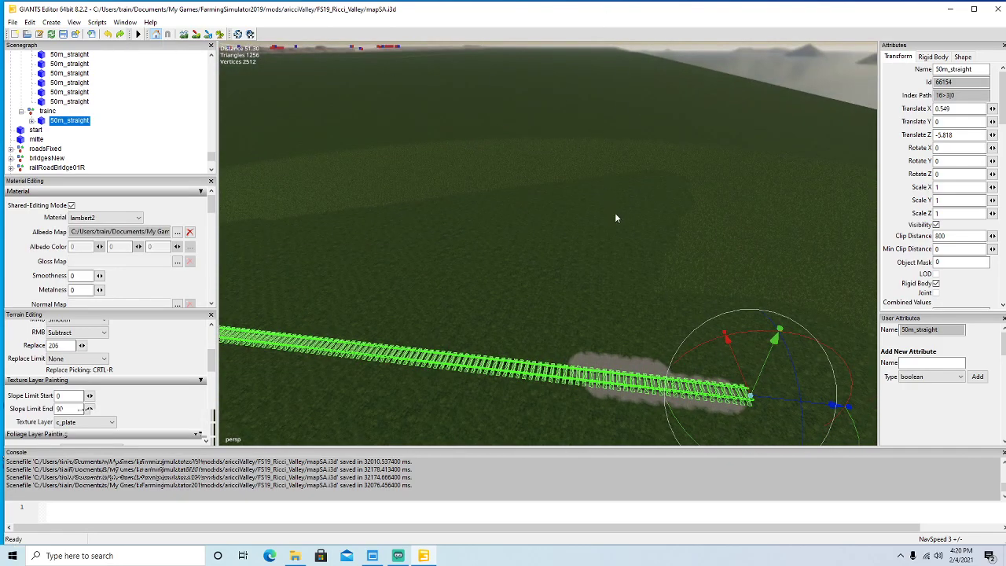
{"action": "left_click_drag", "start_coordinate": [605, 213], "coordinate": [708, 191], "text": "alt"}
{"action": "scroll", "coordinate": [709, 192], "scroll_direction": "up", "scroll_amount": 7}
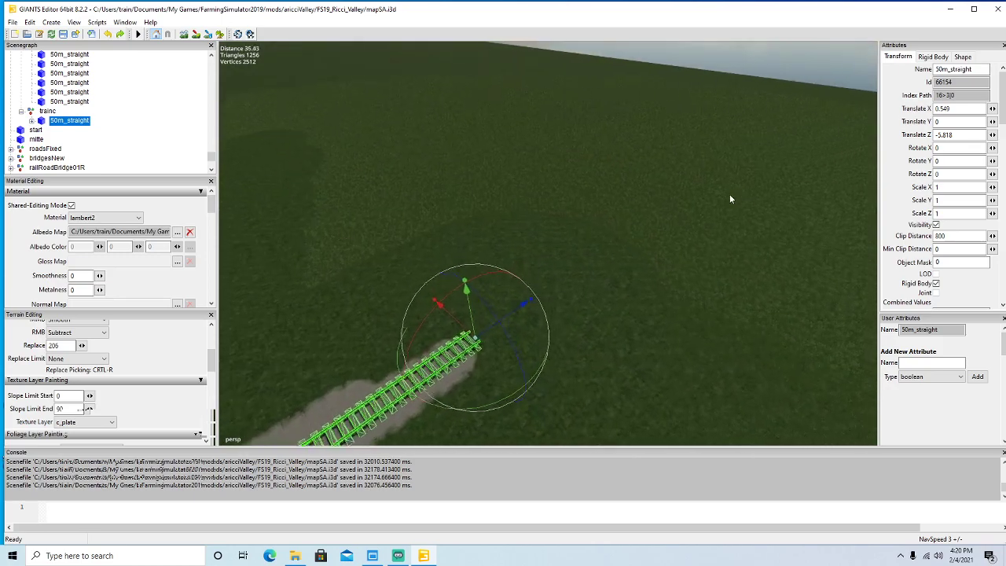
{"action": "scroll", "coordinate": [729, 199], "scroll_direction": "up", "scroll_amount": 5}
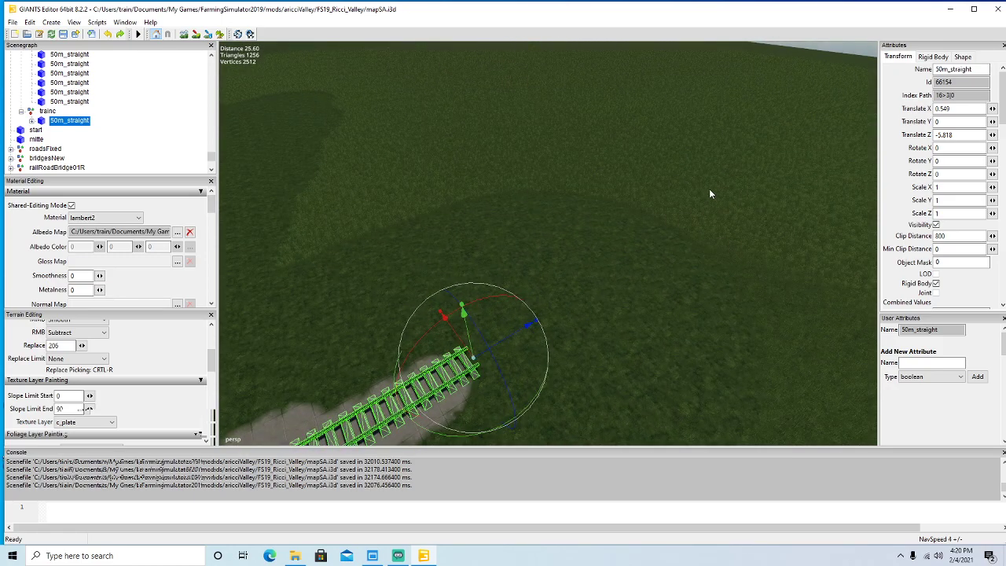
{"action": "key", "text": "plus"}
{"action": "scroll", "coordinate": [737, 225], "scroll_direction": "up", "scroll_amount": 5}
{"action": "left_click_drag", "start_coordinate": [738, 226], "coordinate": [463, 224], "text": "alt"}
{"action": "scroll", "coordinate": [552, 237], "scroll_direction": "down", "scroll_amount": 6}
{"action": "scroll", "coordinate": [478, 201], "scroll_direction": "up", "scroll_amount": 5}
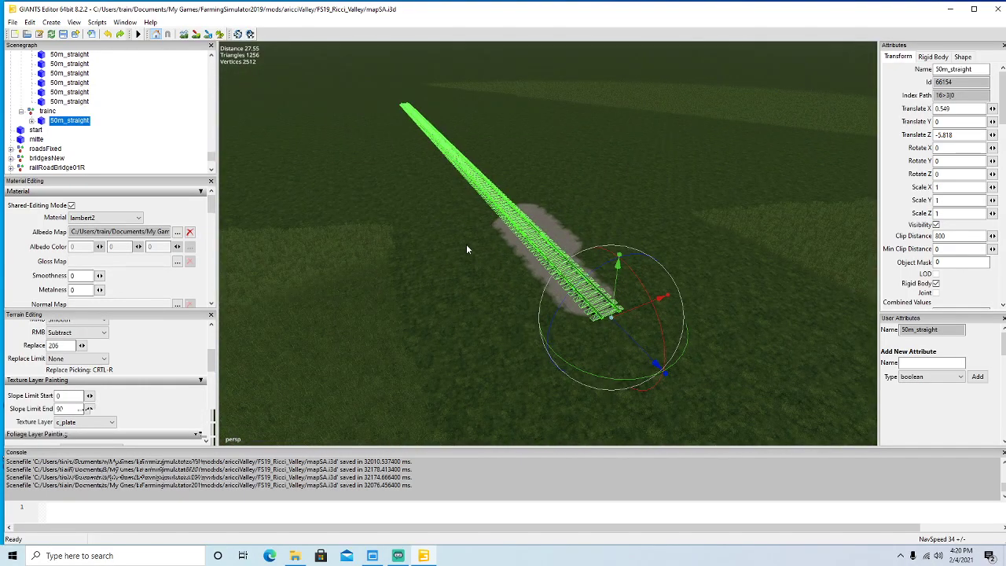
Duplicate the joined 50m_straight pair and slide the copy along Z against the track's far end, to a Translate Z of about -105.829.
{"action": "key", "text": "ctrl+d"}
{"action": "left_click_drag", "start_coordinate": [628, 336], "coordinate": [183, 66]}
{"action": "left_click_drag", "start_coordinate": [346, 220], "coordinate": [382, 213], "text": "alt"}
{"action": "scroll", "coordinate": [334, 155], "scroll_direction": "up", "scroll_amount": 4}
{"action": "left_click_drag", "start_coordinate": [602, 287], "coordinate": [218, 56]}
{"action": "left_click_drag", "start_coordinate": [488, 280], "coordinate": [545, 327], "text": "alt"}
{"action": "scroll", "coordinate": [465, 257], "scroll_direction": "up", "scroll_amount": 3}
{"action": "scroll", "coordinate": [471, 243], "scroll_direction": "up", "scroll_amount": 3}
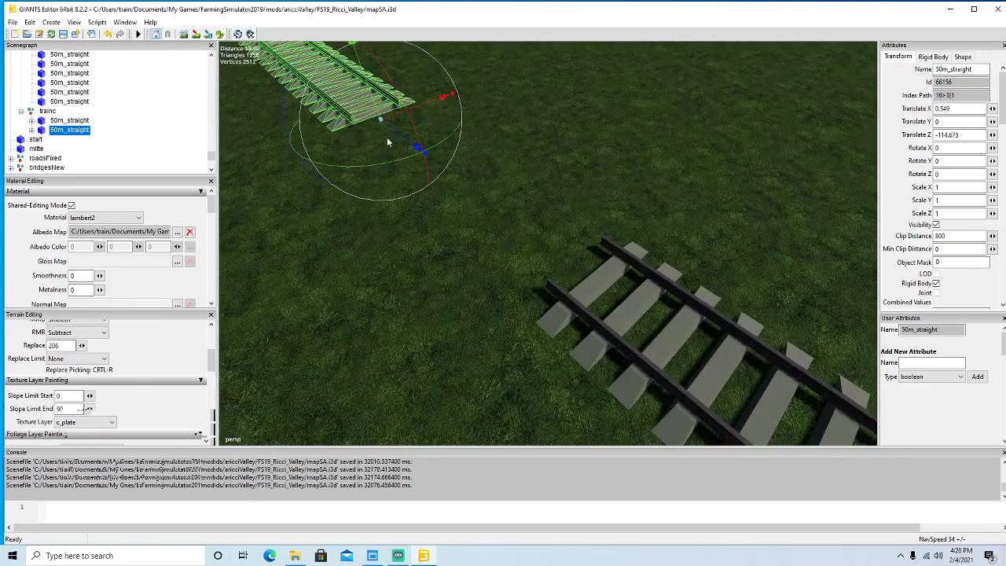
{"action": "left_click_drag", "start_coordinate": [412, 149], "coordinate": [664, 405]}
{"action": "scroll", "coordinate": [611, 371], "scroll_direction": "down", "scroll_amount": 5}
{"action": "left_click_drag", "start_coordinate": [611, 370], "coordinate": [578, 340], "text": "alt"}
{"action": "scroll", "coordinate": [577, 335], "scroll_direction": "down", "scroll_amount": 2}
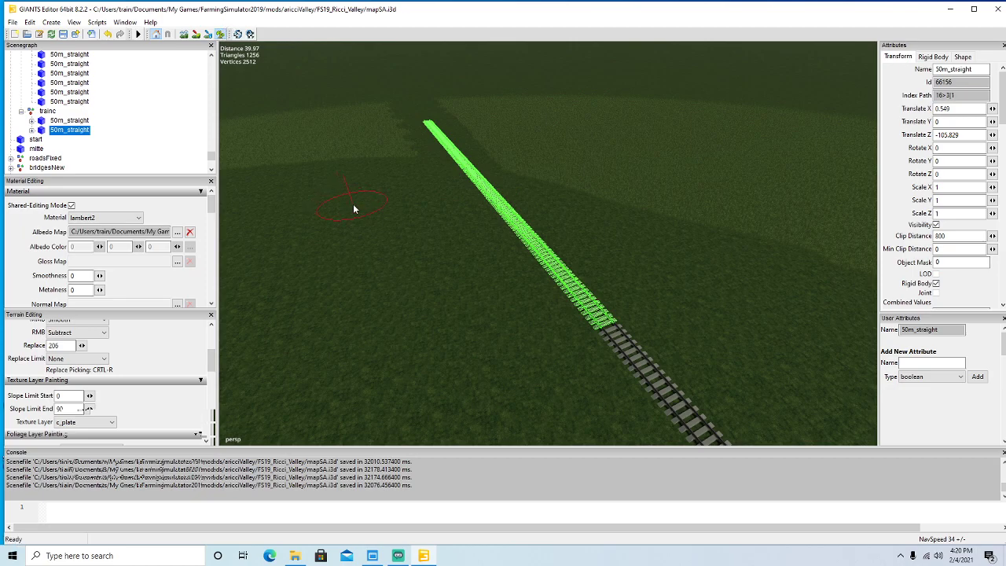
Duplicate the end pair of 50m_straight track and slide the copy against the far end, to a Translate Z of about -205.844.
{"action": "left_click_drag", "start_coordinate": [363, 260], "coordinate": [373, 266], "text": "alt"}
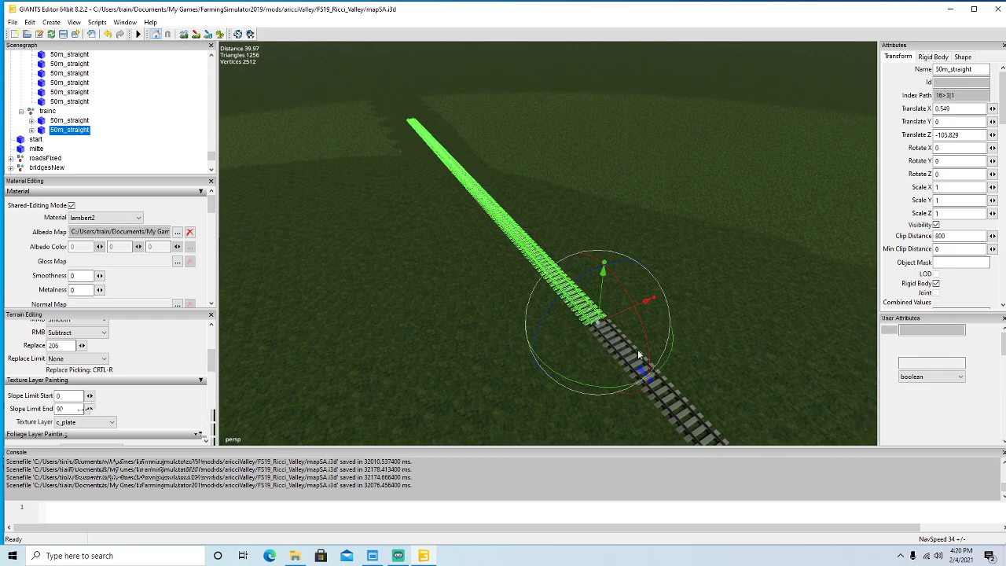
{"action": "left_click_drag", "start_coordinate": [633, 363], "coordinate": [117, 1]}
{"action": "left_click_drag", "start_coordinate": [385, 224], "coordinate": [692, 246], "text": "alt"}
{"action": "scroll", "coordinate": [404, 195], "scroll_direction": "up", "scroll_amount": 5}
{"action": "scroll", "coordinate": [404, 195], "scroll_direction": "up", "scroll_amount": 3}
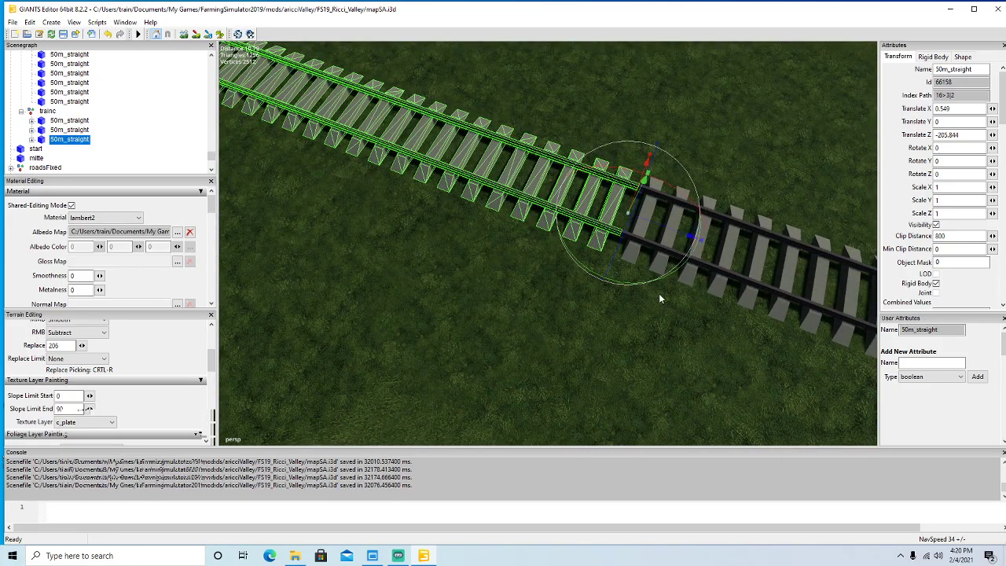
Extend the track with another duplicated 50m_straight pair, joined to the far end at a Translate Z of about -305.823.
{"action": "left_click_drag", "start_coordinate": [661, 299], "coordinate": [566, 248], "text": "alt"}
{"action": "scroll", "coordinate": [566, 248], "scroll_direction": "down", "scroll_amount": 6}
{"action": "middle_click_drag", "start_coordinate": [566, 249], "coordinate": [589, 343], "text": "alt"}
{"action": "left_click_drag", "start_coordinate": [393, 151], "coordinate": [426, 249], "text": "alt"}
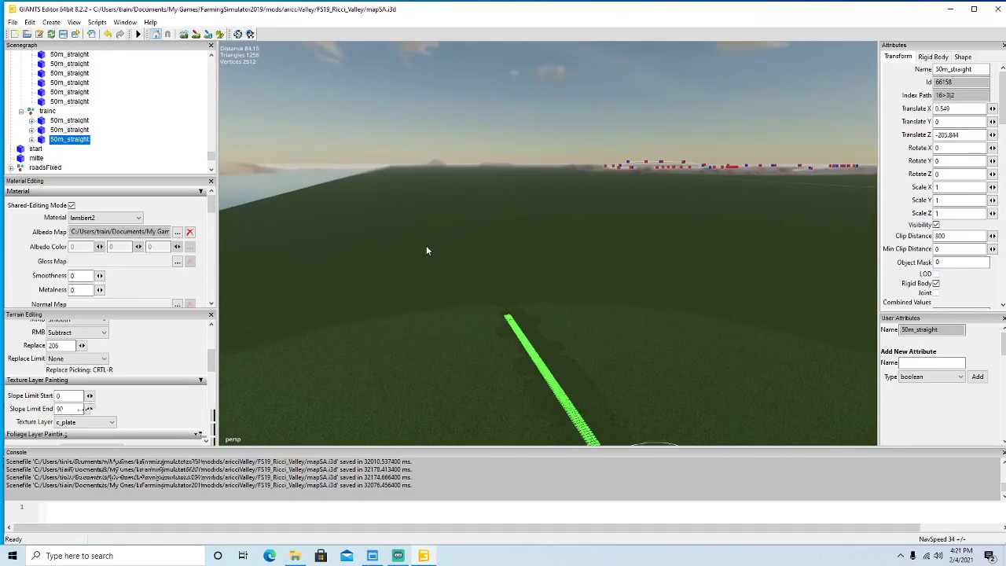
{"action": "left_click_drag", "start_coordinate": [419, 302], "coordinate": [494, 203], "text": "alt"}
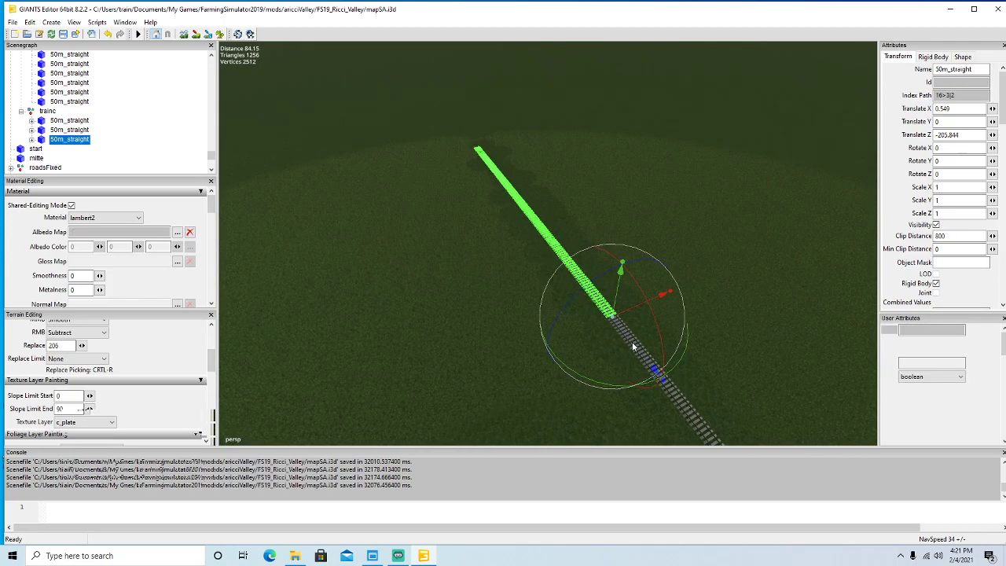
{"action": "key", "text": "ctrl+d"}
{"action": "left_click_drag", "start_coordinate": [656, 370], "coordinate": [350, 68]}
{"action": "left_click_drag", "start_coordinate": [350, 68], "coordinate": [420, 154], "text": "alt"}
{"action": "scroll", "coordinate": [376, 117], "scroll_direction": "up", "scroll_amount": 10}
{"action": "scroll", "coordinate": [418, 159], "scroll_direction": "up", "scroll_amount": 6}
{"action": "left_click_drag", "start_coordinate": [575, 265], "coordinate": [574, 346]}
{"action": "scroll", "coordinate": [573, 346], "scroll_direction": "down", "scroll_amount": 13}
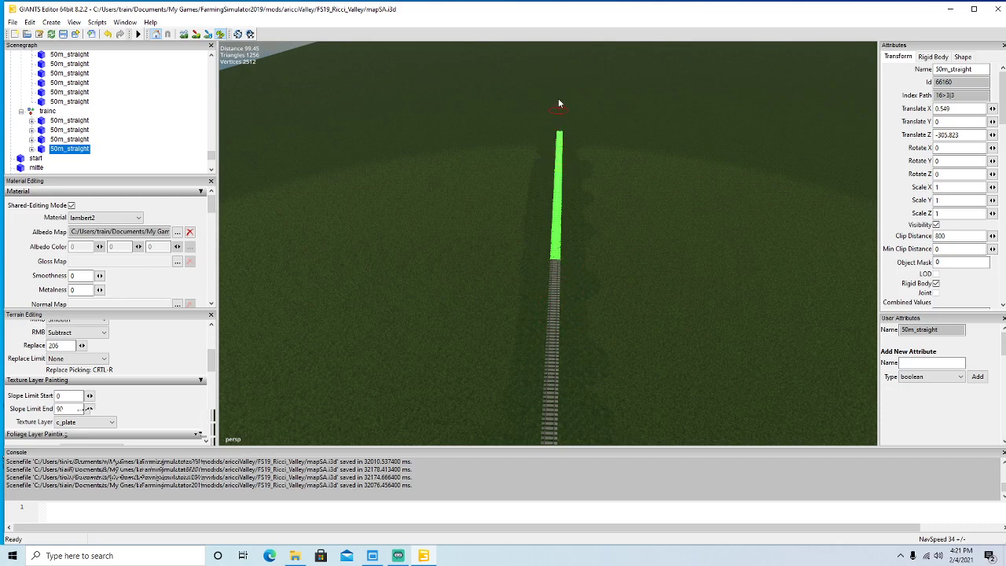
Leave the terrain brush mode and join another duplicate of the end track pair at a Translate Z of about -405.829.
{"action": "left_click", "coordinate": [221, 36]}
{"action": "left_click_drag", "start_coordinate": [371, 229], "coordinate": [411, 293], "text": "alt"}
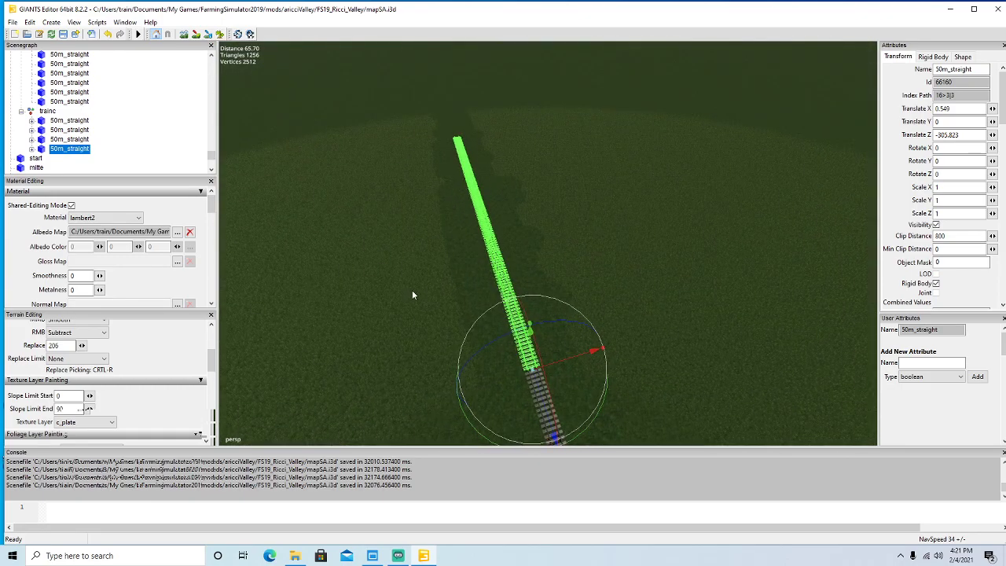
{"action": "key", "text": "ctrl+d"}
{"action": "left_click_drag", "start_coordinate": [538, 392], "coordinate": [285, 3]}
{"action": "left_click_drag", "start_coordinate": [409, 220], "coordinate": [534, 379], "text": "alt"}
{"action": "scroll", "coordinate": [369, 172], "scroll_direction": "up", "scroll_amount": 10}
{"action": "scroll", "coordinate": [468, 246], "scroll_direction": "up", "scroll_amount": 3}
{"action": "scroll", "coordinate": [525, 380], "scroll_direction": "down", "scroll_amount": 8}
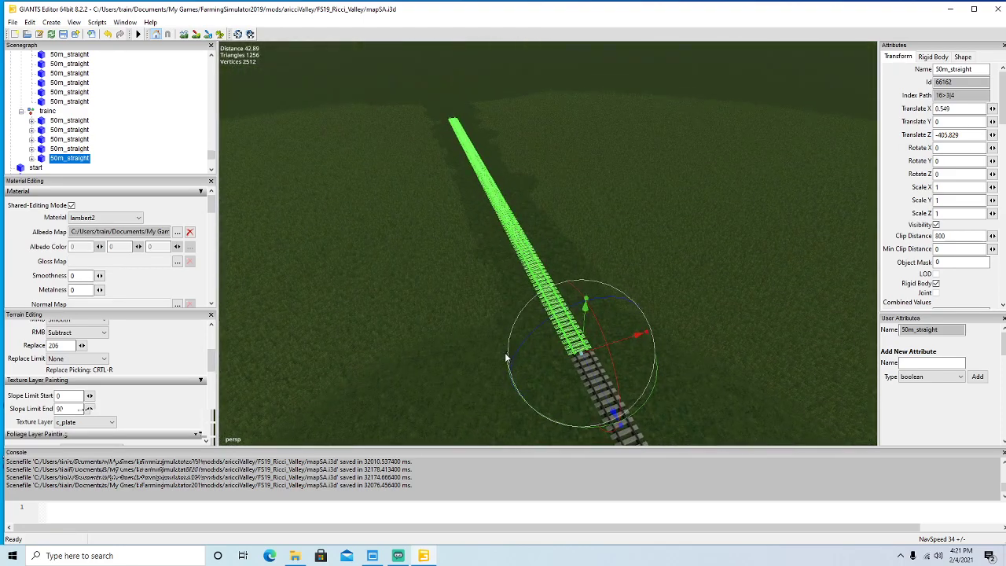
Duplicate the end track pair again and align the copy with the far end along Z, at a Translate Z of about -505.825.
{"action": "left_click_drag", "start_coordinate": [599, 391], "coordinate": [275, 5]}
{"action": "left_click_drag", "start_coordinate": [441, 217], "coordinate": [469, 220], "text": "alt"}
{"action": "scroll", "coordinate": [402, 152], "scroll_direction": "up", "scroll_amount": 5}
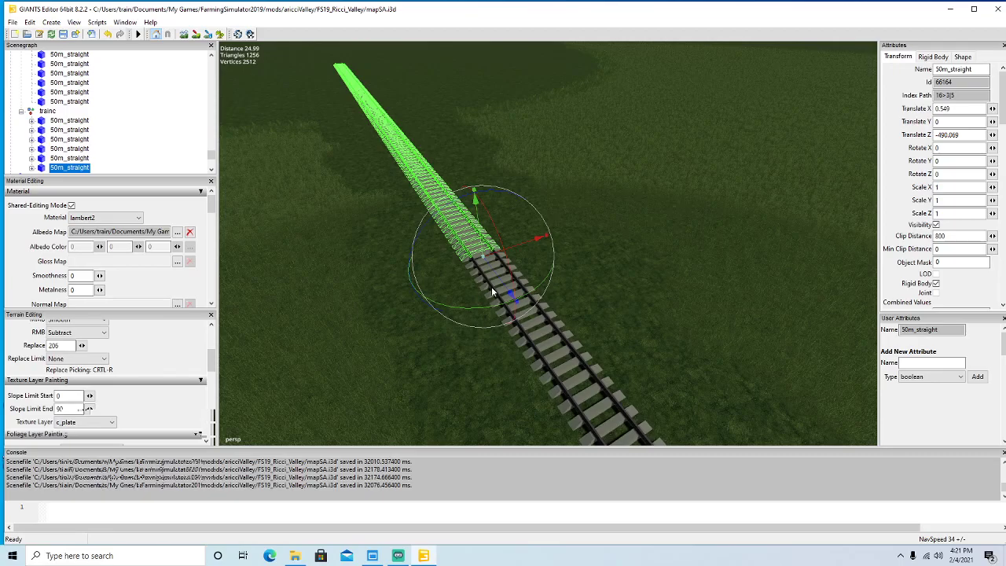
{"action": "left_click_drag", "start_coordinate": [502, 290], "coordinate": [361, 208]}
{"action": "scroll", "coordinate": [366, 211], "scroll_direction": "up", "scroll_amount": 5}
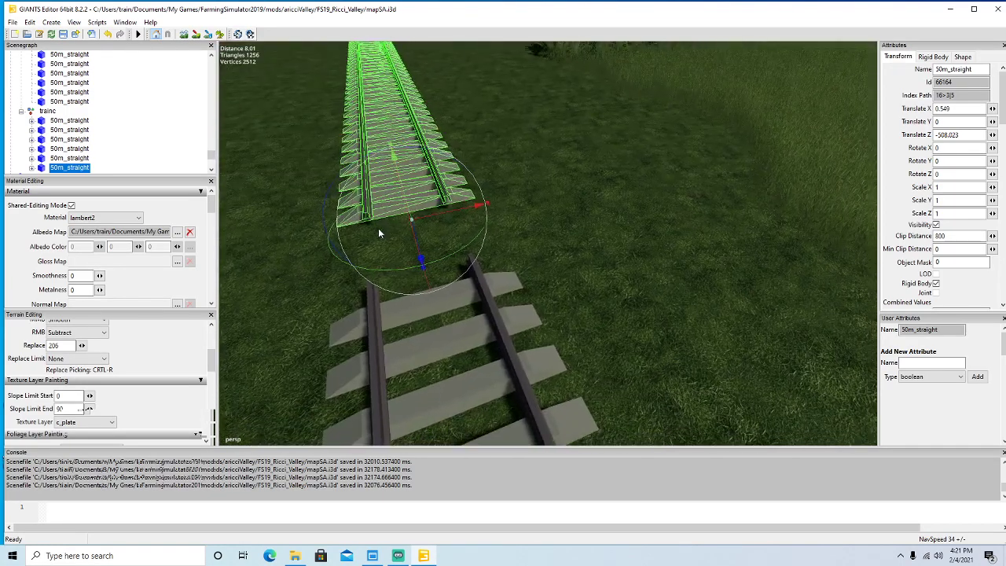
{"action": "left_click_drag", "start_coordinate": [506, 258], "coordinate": [557, 317], "text": "alt"}
{"action": "scroll", "coordinate": [511, 238], "scroll_direction": "up", "scroll_amount": 3}
{"action": "scroll", "coordinate": [496, 240], "scroll_direction": "down", "scroll_amount": 5}
{"action": "scroll", "coordinate": [563, 354], "scroll_direction": "down", "scroll_amount": 10}
{"action": "scroll", "coordinate": [556, 320], "scroll_direction": "down", "scroll_amount": 3}
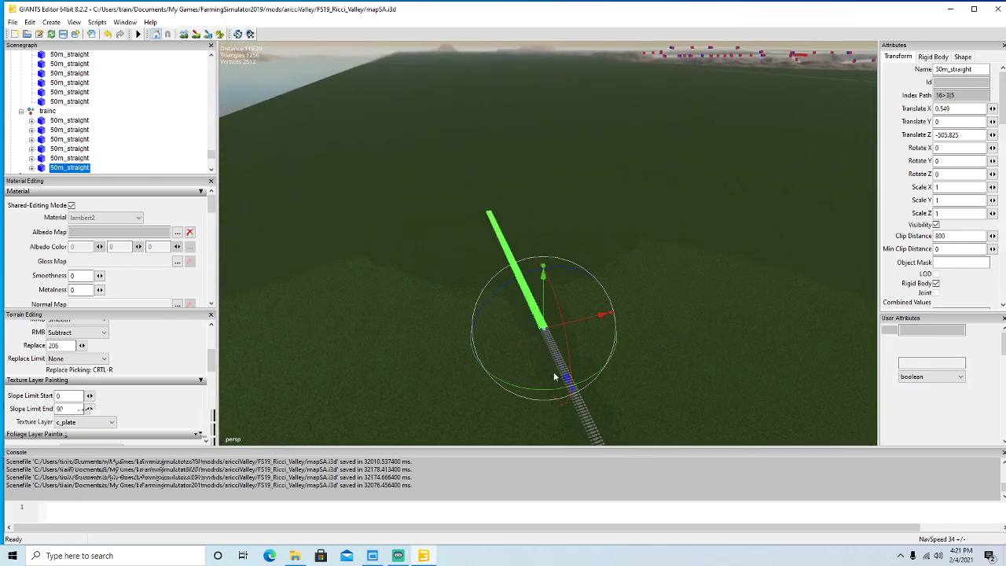
Add the next duplicated 50m_straight pair to the far end of the line, at a Translate Z of about -605.831.
{"action": "left_click_drag", "start_coordinate": [566, 378], "coordinate": [392, 132]}
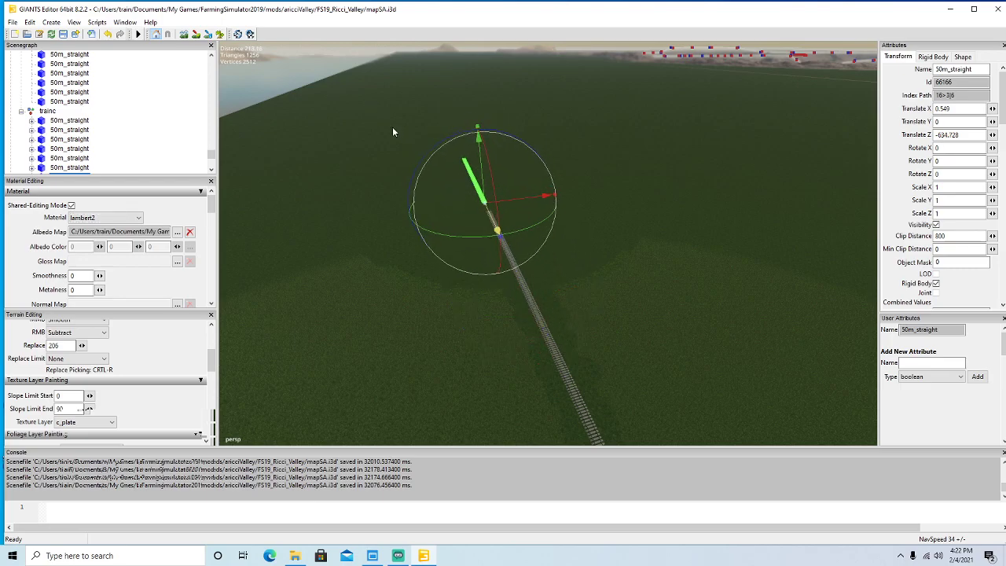
{"action": "mouse_move", "coordinate": [413, 204]}
{"action": "left_mouse_down", "text": "alt"}
{"action": "mouse_move", "coordinate": [394, 171]}
{"action": "mouse_move", "coordinate": [389, 187]}
{"action": "mouse_move", "coordinate": [407, 206]}
{"action": "left_mouse_up", "text": "alt"}
{"action": "scroll", "coordinate": [394, 171], "scroll_direction": "up", "scroll_amount": 5}
{"action": "scroll", "coordinate": [392, 180], "scroll_direction": "up", "scroll_amount": 8}
{"action": "scroll", "coordinate": [400, 197], "scroll_direction": "up", "scroll_amount": 8}
{"action": "left_click_drag", "start_coordinate": [515, 319], "coordinate": [464, 341], "text": "alt"}
{"action": "left_click_drag", "start_coordinate": [489, 301], "coordinate": [602, 403]}
{"action": "scroll", "coordinate": [608, 393], "scroll_direction": "down", "scroll_amount": 8}
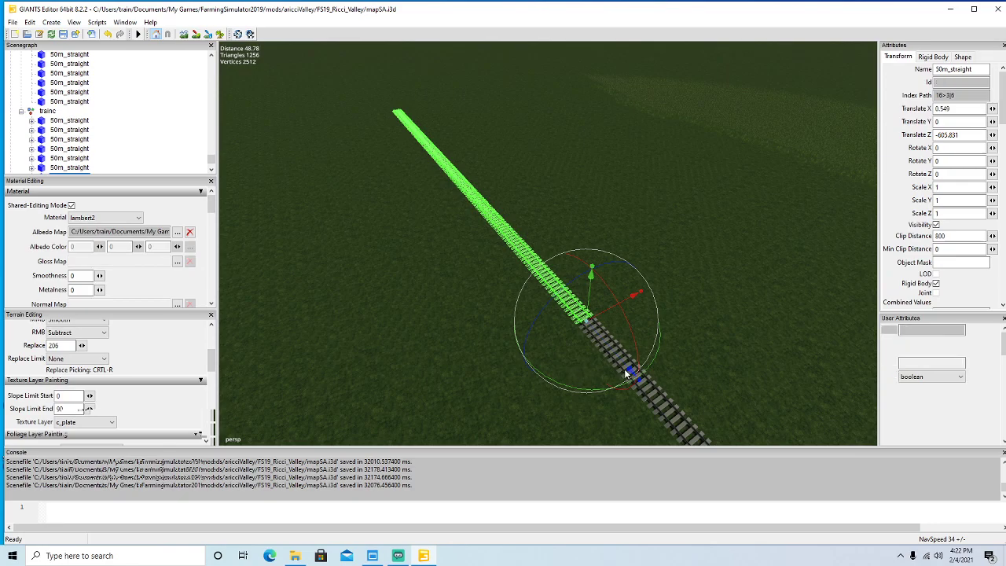
Duplicate the end 50m_straight pair and slide the copy along Z to the far end, to a Translate Z of about -705.815.
{"action": "left_click", "coordinate": [628, 375]}
{"action": "left_click_drag", "start_coordinate": [628, 375], "coordinate": [177, 72]}
{"action": "left_click_drag", "start_coordinate": [283, 144], "coordinate": [773, 259], "text": "alt"}
{"action": "scroll", "coordinate": [249, 110], "scroll_direction": "up", "scroll_amount": 8}
Examine the laid track from its starting end at the map edge to its far end, checking its course across the terrain.
{"action": "scroll", "coordinate": [534, 284], "scroll_direction": "down", "scroll_amount": 5}
{"action": "scroll", "coordinate": [773, 262], "scroll_direction": "down", "scroll_amount": 3}
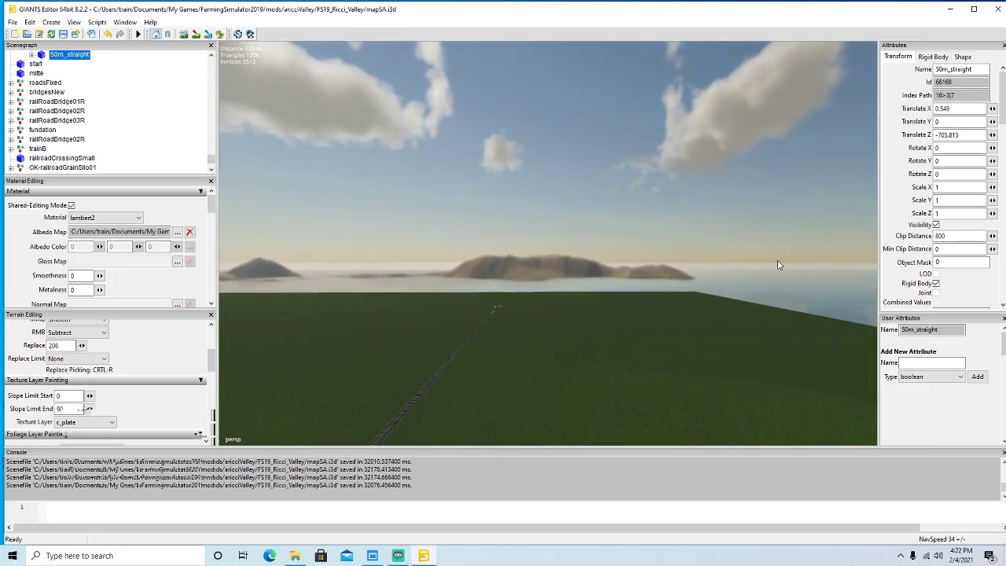
{"action": "scroll", "coordinate": [789, 268], "scroll_direction": "up", "scroll_amount": 7}
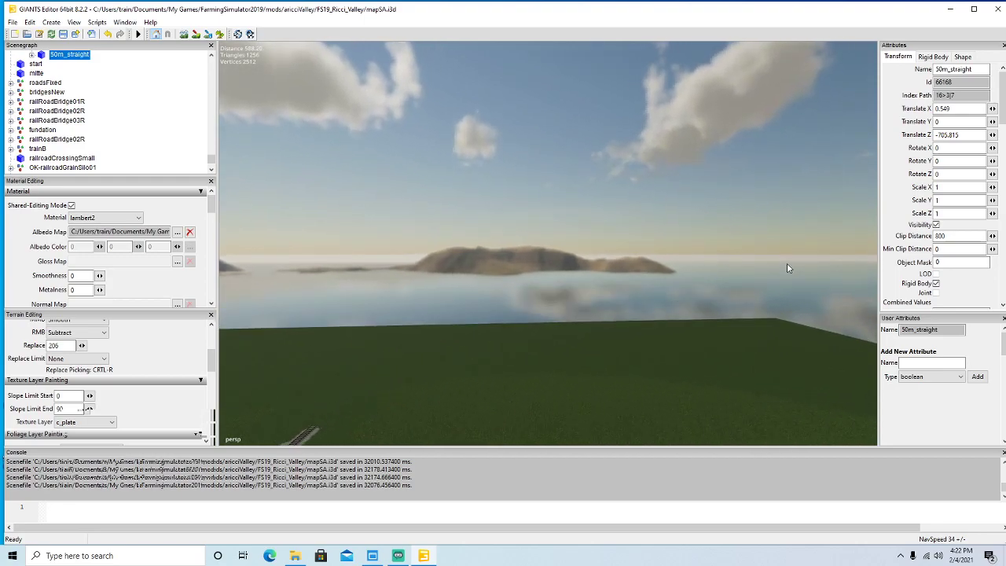
{"action": "left_click_drag", "start_coordinate": [789, 268], "coordinate": [451, 349], "text": "alt"}
{"action": "scroll", "coordinate": [407, 330], "scroll_direction": "down", "scroll_amount": 3}
{"action": "left_click_drag", "start_coordinate": [673, 240], "coordinate": [666, 308], "text": "alt"}
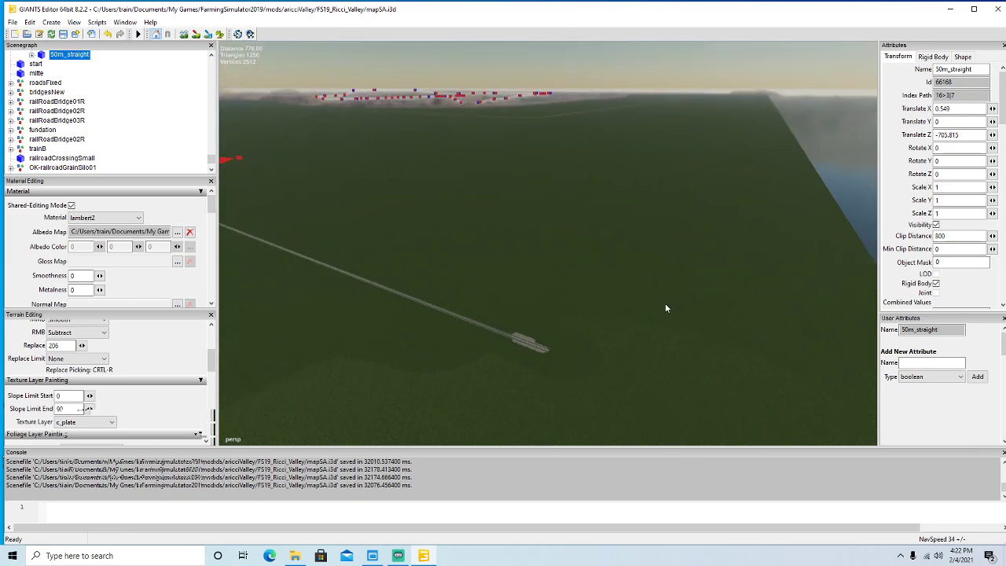
{"action": "left_click_drag", "start_coordinate": [596, 388], "coordinate": [640, 376], "text": "alt"}
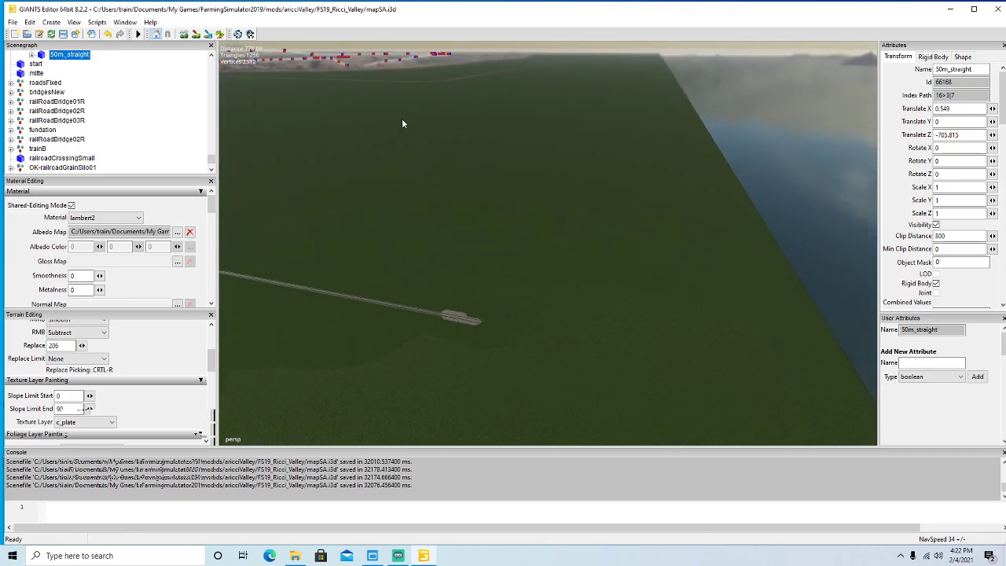
{"action": "left_click_drag", "start_coordinate": [599, 363], "coordinate": [606, 337], "text": "alt"}
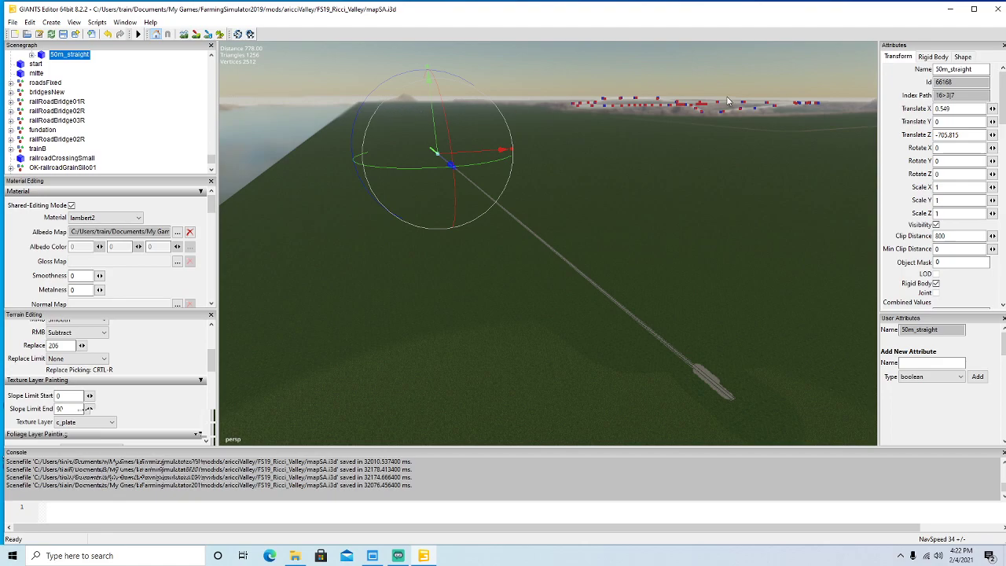
{"action": "left_click_drag", "start_coordinate": [578, 295], "coordinate": [533, 259], "text": "alt"}
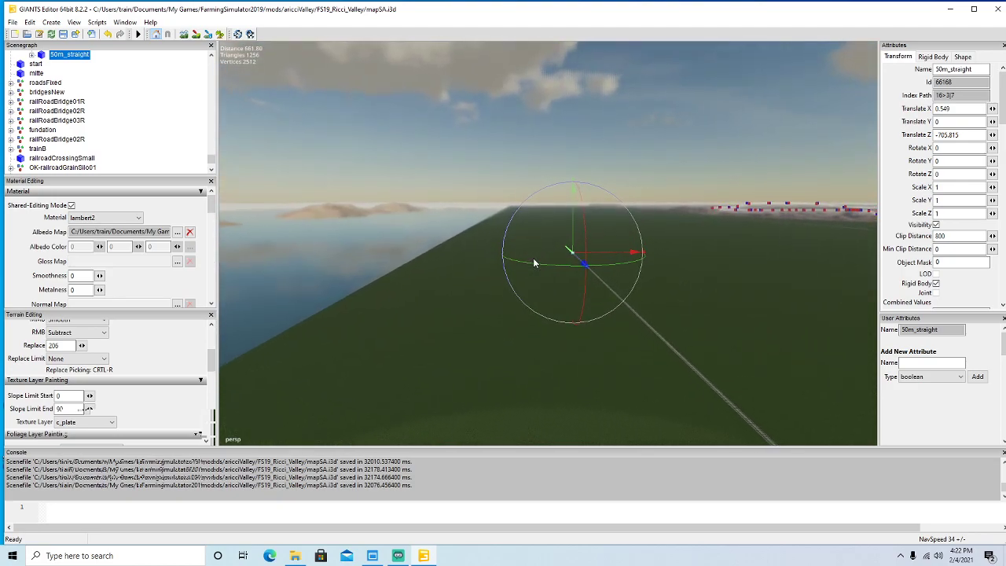
{"action": "scroll", "coordinate": [533, 258], "scroll_direction": "up", "scroll_amount": 2}
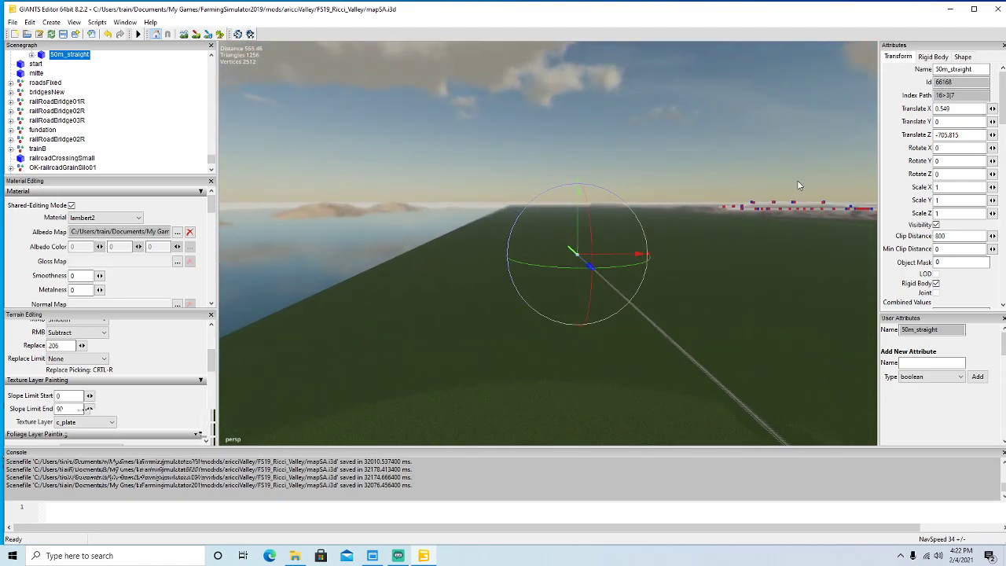
{"action": "left_click_drag", "start_coordinate": [693, 308], "coordinate": [535, 319], "text": "alt"}
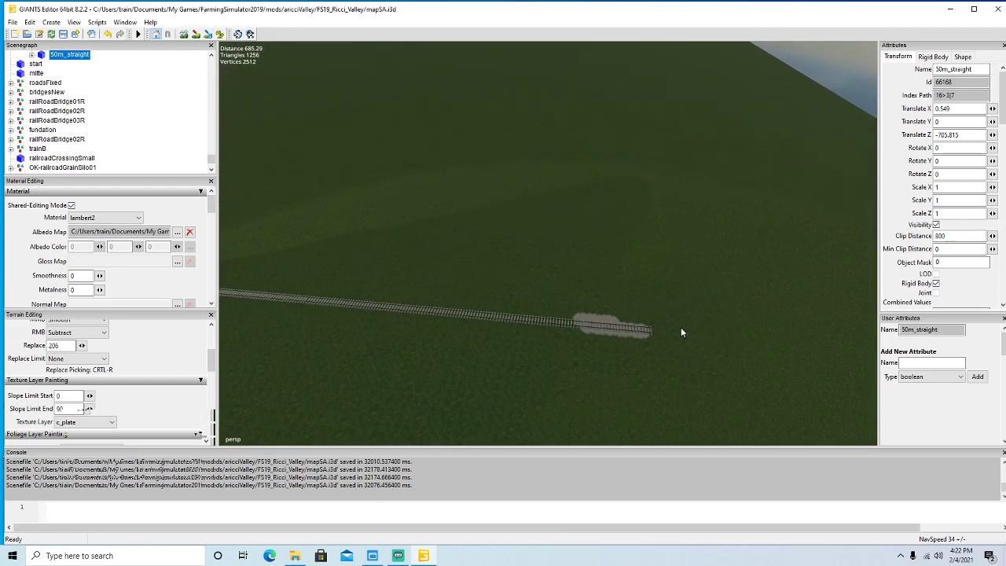
{"action": "left_click_drag", "start_coordinate": [695, 339], "coordinate": [502, 297], "text": "alt"}
{"action": "scroll", "coordinate": [506, 301], "scroll_direction": "up", "scroll_amount": 3}
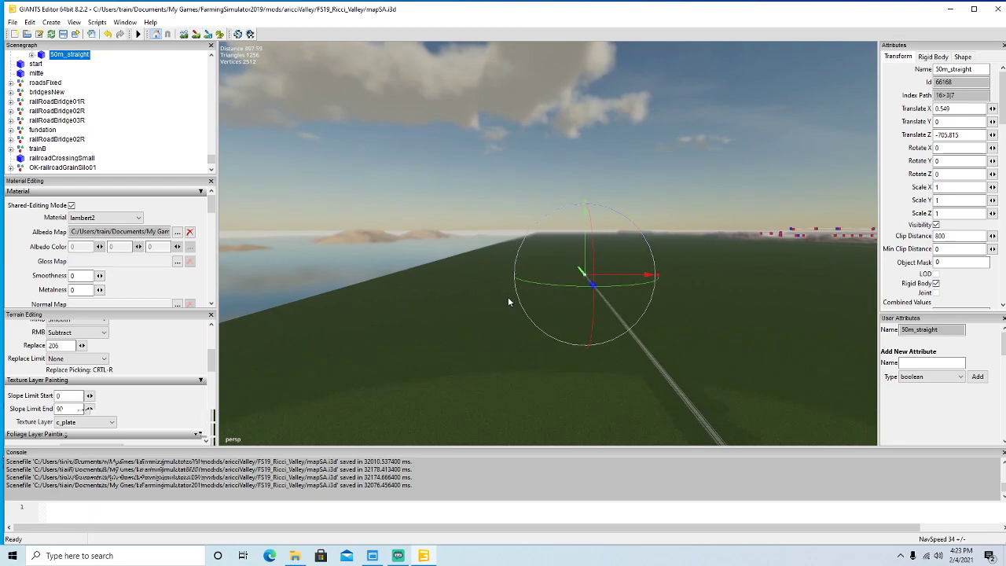
{"action": "left_click_drag", "start_coordinate": [509, 302], "coordinate": [500, 128], "text": "alt"}
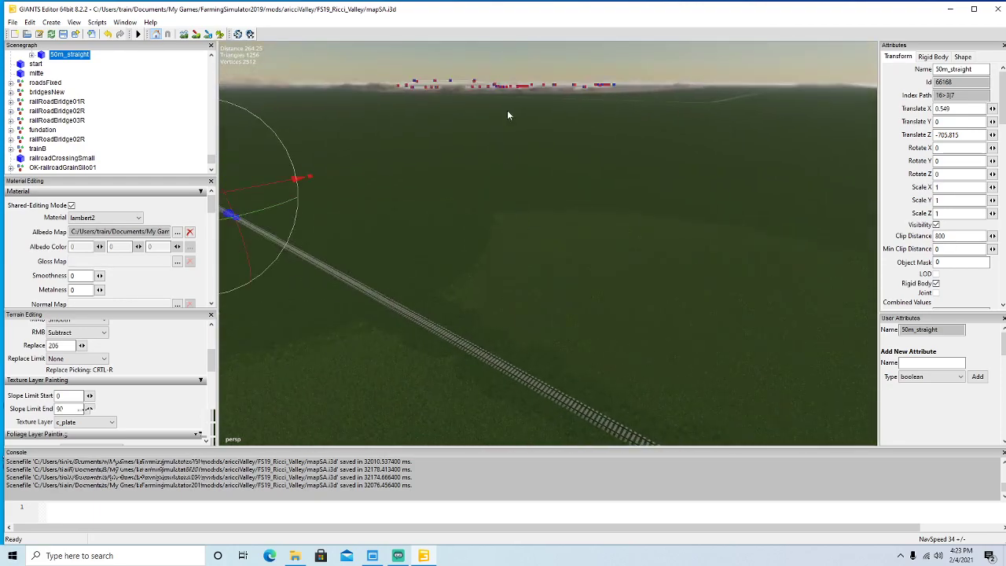
{"action": "left_click_drag", "start_coordinate": [534, 202], "coordinate": [611, 252], "text": "alt"}
{"action": "scroll", "coordinate": [430, 143], "scroll_direction": "up", "scroll_amount": 2}
{"action": "scroll", "coordinate": [438, 158], "scroll_direction": "up", "scroll_amount": 3}
{"action": "scroll", "coordinate": [444, 182], "scroll_direction": "up", "scroll_amount": 2}
{"action": "scroll", "coordinate": [444, 181], "scroll_direction": "up", "scroll_amount": 2}
Undo the last change and slide the duplicated end track pair along Z to a Translate Z of about -761.42.
{"action": "left_click", "coordinate": [107, 35]}
{"action": "left_click_drag", "start_coordinate": [305, 245], "coordinate": [283, 219], "text": "alt"}
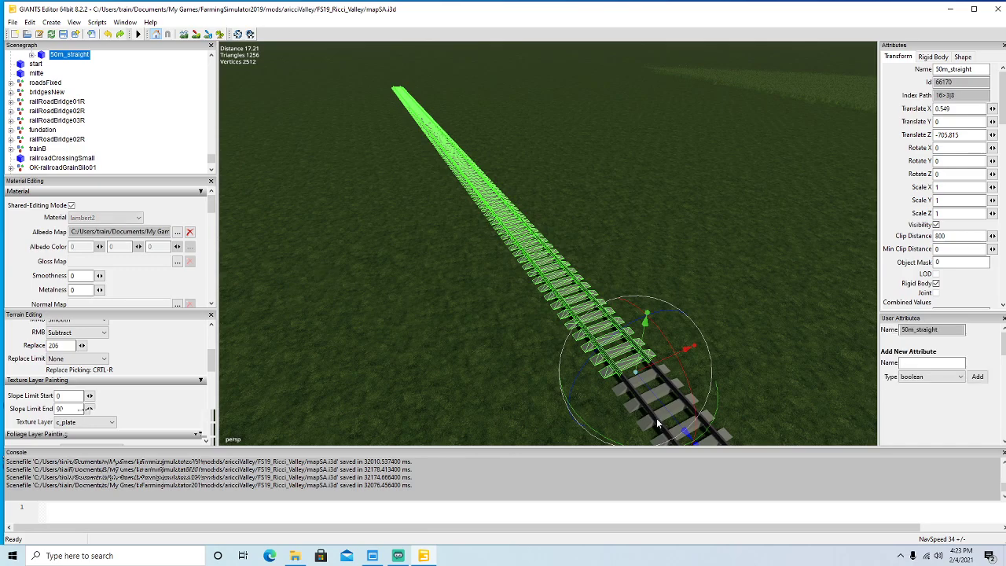
{"action": "key", "text": "ctrl+d"}
{"action": "left_click_drag", "start_coordinate": [548, 324], "coordinate": [69, 3]}
{"action": "left_click_drag", "start_coordinate": [397, 250], "coordinate": [336, 199], "text": "alt"}
{"action": "scroll", "coordinate": [359, 184], "scroll_direction": "up", "scroll_amount": 3}
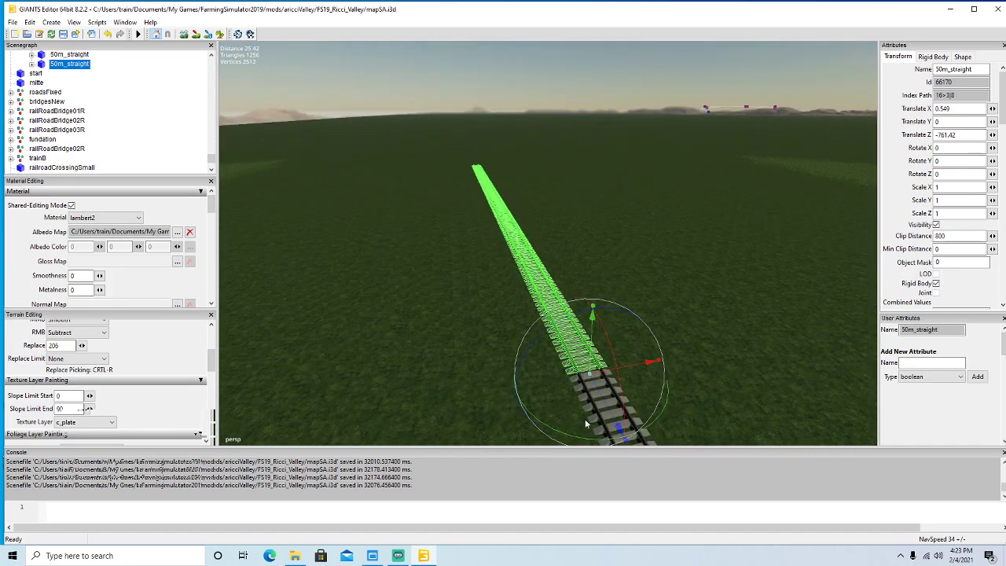
Slide the duplicated track pair further until it joins the far end, at a Translate Z of about -805.802.
{"action": "left_click_drag", "start_coordinate": [612, 421], "coordinate": [200, 114]}
{"action": "left_click_drag", "start_coordinate": [511, 344], "coordinate": [588, 389], "text": "alt"}
{"action": "scroll", "coordinate": [471, 301], "scroll_direction": "up", "scroll_amount": 3}
{"action": "scroll", "coordinate": [593, 453], "scroll_direction": "up", "scroll_amount": 3}
{"action": "left_click_drag", "start_coordinate": [572, 432], "coordinate": [505, 335], "text": "alt"}
{"action": "scroll", "coordinate": [552, 372], "scroll_direction": "down", "scroll_amount": 3}
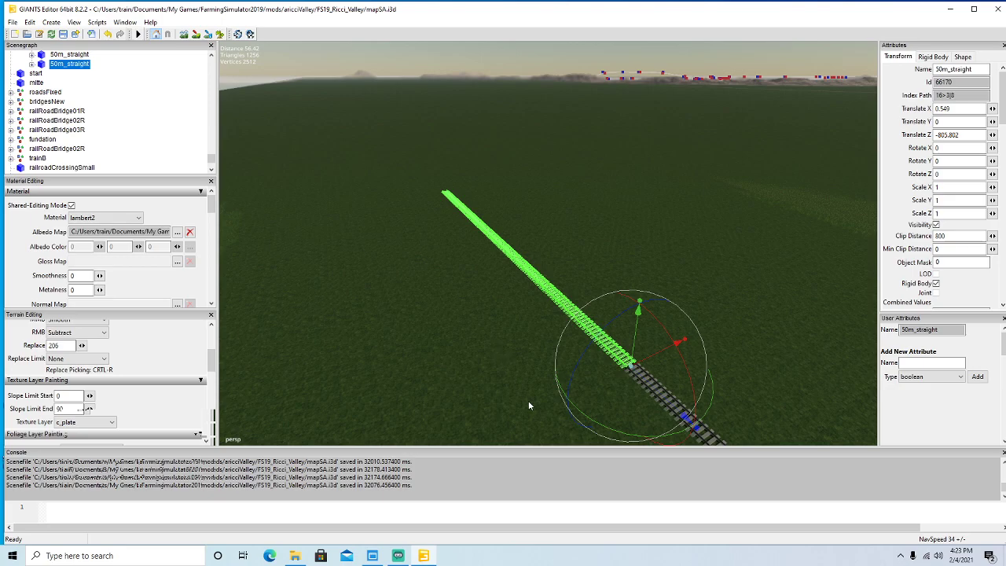
Duplicate the end track pair and fit the copy's rails to the far end, at a Translate Z of about -905.824.
{"action": "key", "text": "ctrl+d"}
{"action": "left_click_drag", "start_coordinate": [663, 392], "coordinate": [310, 187]}
{"action": "left_click_drag", "start_coordinate": [457, 303], "coordinate": [537, 379], "text": "alt"}
{"action": "scroll", "coordinate": [410, 264], "scroll_direction": "up", "scroll_amount": 6}
{"action": "scroll", "coordinate": [440, 301], "scroll_direction": "up", "scroll_amount": 8}
{"action": "left_click_drag", "start_coordinate": [480, 283], "coordinate": [664, 393]}
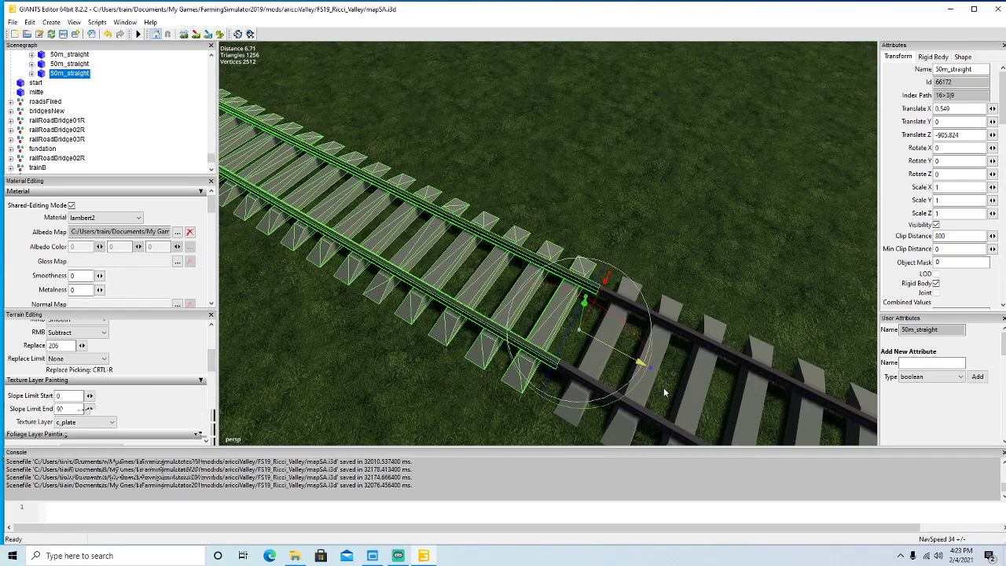
{"action": "scroll", "coordinate": [621, 396], "scroll_direction": "down", "scroll_amount": 10}
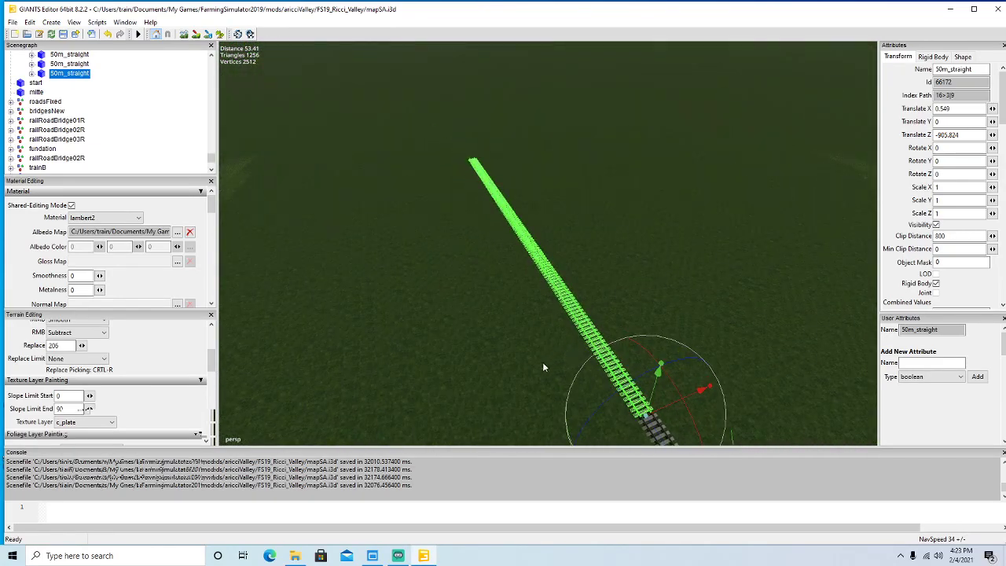
Duplicate the end track pair once more and join the copy at a Translate Z of about -1005.824.
{"action": "key", "text": "ctrl+d"}
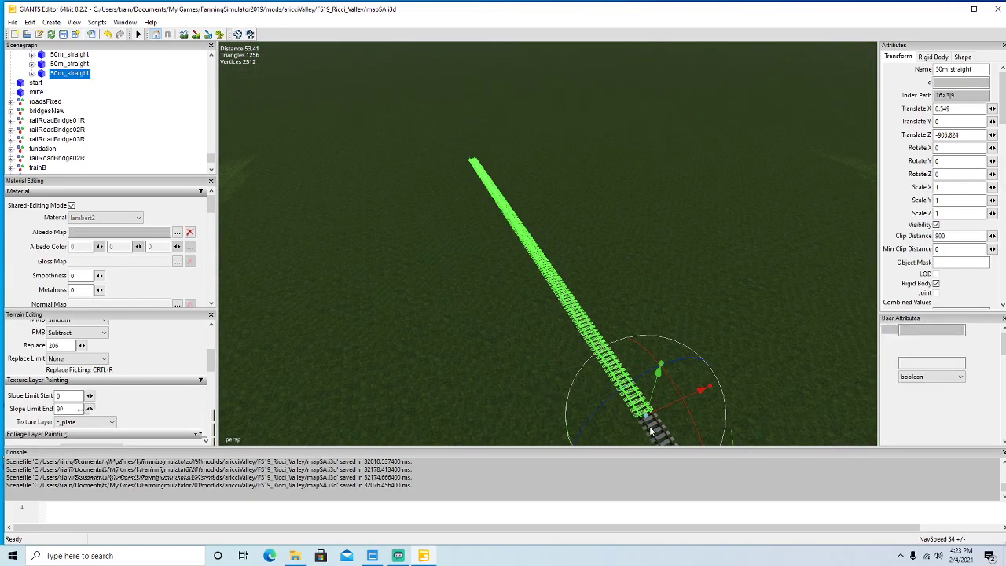
{"action": "left_click_drag", "start_coordinate": [662, 434], "coordinate": [229, 73]}
{"action": "left_click_drag", "start_coordinate": [339, 170], "coordinate": [680, 266], "text": "alt"}
{"action": "scroll", "coordinate": [331, 155], "scroll_direction": "up", "scroll_amount": 12}
{"action": "left_click_drag", "start_coordinate": [640, 316], "coordinate": [583, 308], "text": "alt"}
{"action": "scroll", "coordinate": [655, 317], "scroll_direction": "down", "scroll_amount": 10}
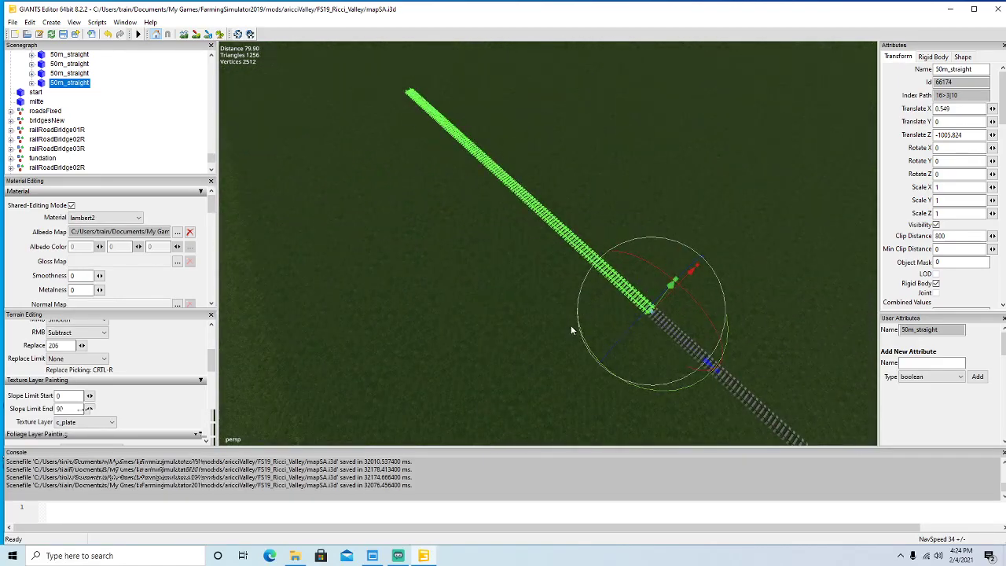
Extend the line with another duplicated 50m_straight pair, joined at a Translate Z of about -1105.8.
{"action": "key", "text": "ctrl+d"}
{"action": "left_click_drag", "start_coordinate": [685, 343], "coordinate": [570, 275]}
{"action": "scroll", "coordinate": [277, 126], "scroll_direction": "up", "scroll_amount": 10}
{"action": "scroll", "coordinate": [486, 310], "scroll_direction": "down", "scroll_amount": 3}
{"action": "scroll", "coordinate": [485, 310], "scroll_direction": "down", "scroll_amount": 3}
{"action": "left_click_drag", "start_coordinate": [485, 309], "coordinate": [442, 328], "text": "alt"}
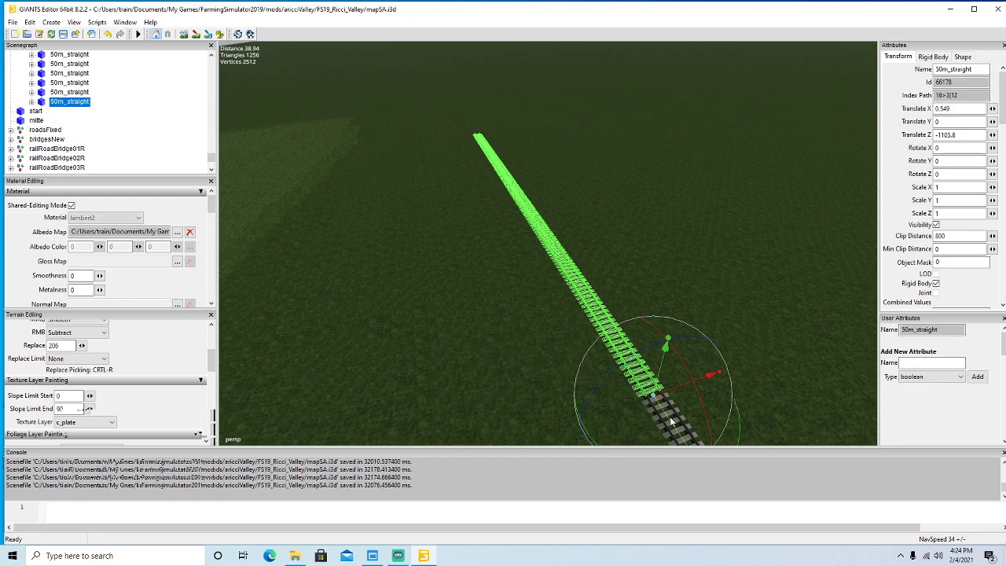
Slide a further duplicated 50m_straight pair against the far end of the track, to a Translate Z of about -1205.815.
{"action": "left_click_drag", "start_coordinate": [673, 425], "coordinate": [288, 168]}
{"action": "scroll", "coordinate": [288, 168], "scroll_direction": "up", "scroll_amount": 10}
{"action": "left_click_drag", "start_coordinate": [322, 197], "coordinate": [375, 231], "text": "alt"}
{"action": "left_click_drag", "start_coordinate": [394, 186], "coordinate": [511, 359]}
{"action": "scroll", "coordinate": [538, 385], "scroll_direction": "down", "scroll_amount": 6}
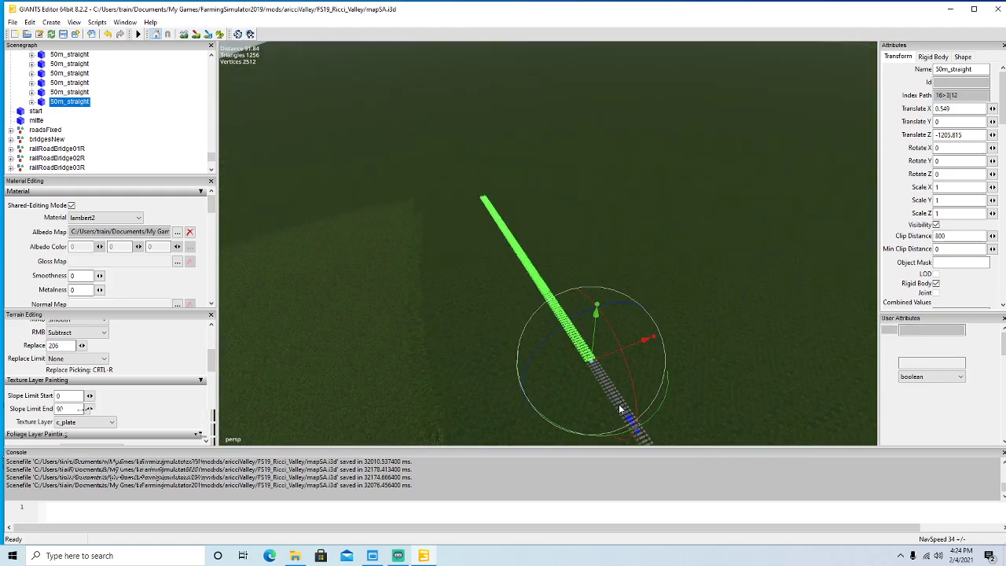
Duplicate the end track pair, move the copy beyond the line's end, and nudge the original pair to a Translate Z of about -1205.752.
{"action": "key", "text": "ctrl+d"}
{"action": "left_click_drag", "start_coordinate": [620, 409], "coordinate": [402, 213]}
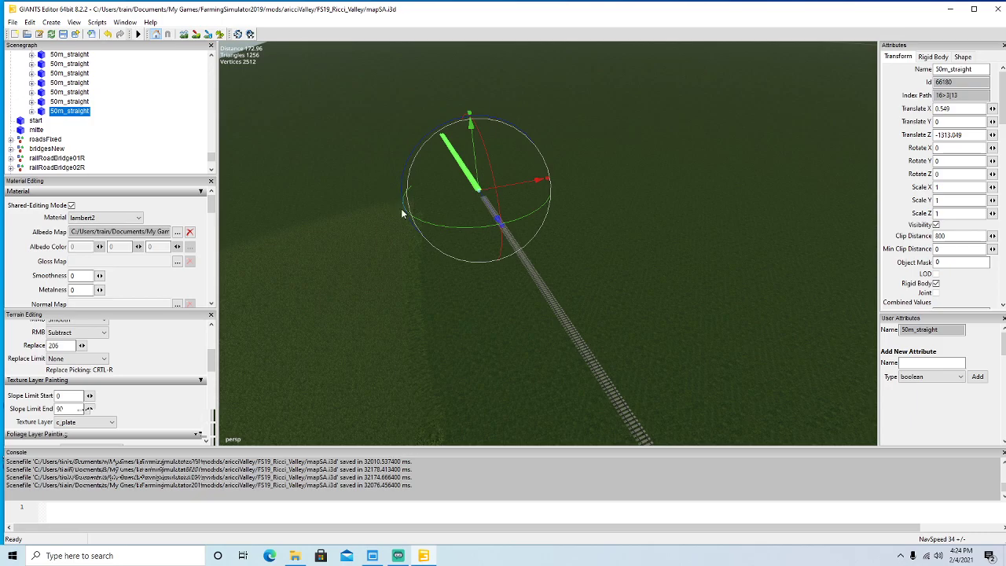
{"action": "left_click", "coordinate": [63, 102]}
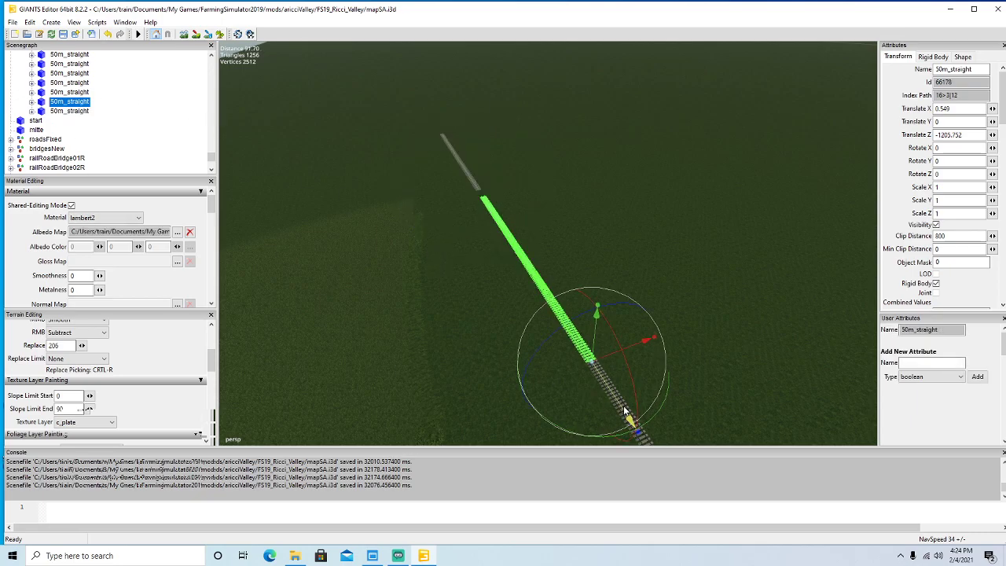
{"action": "left_click", "coordinate": [48, 111]}
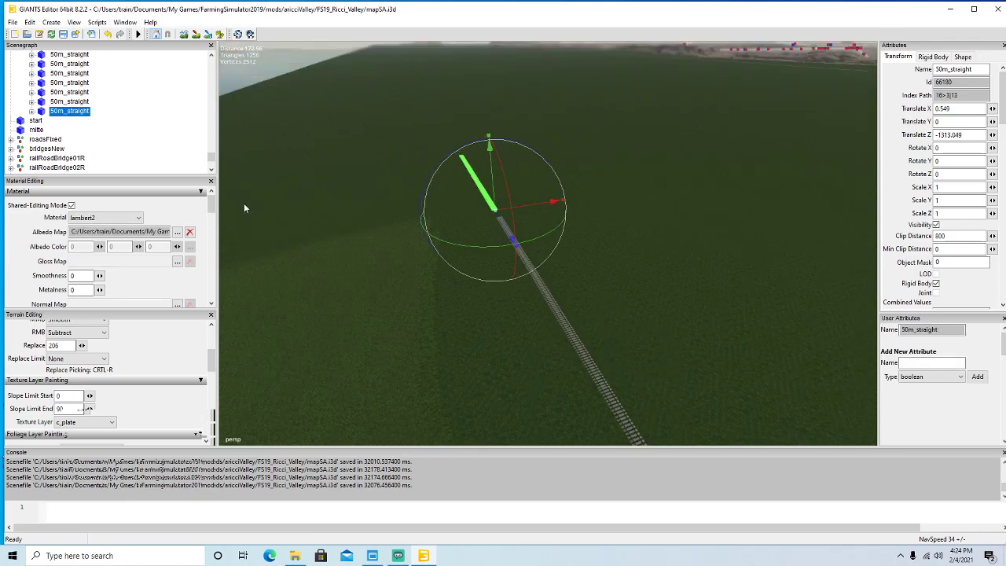
Slide the new 50m_straight copy back against the end of the track, to a Translate Z of about -1305.31.
{"action": "scroll", "coordinate": [240, 209], "scroll_direction": "up", "scroll_amount": 4}
{"action": "left_click_drag", "start_coordinate": [243, 215], "coordinate": [390, 282], "text": "alt"}
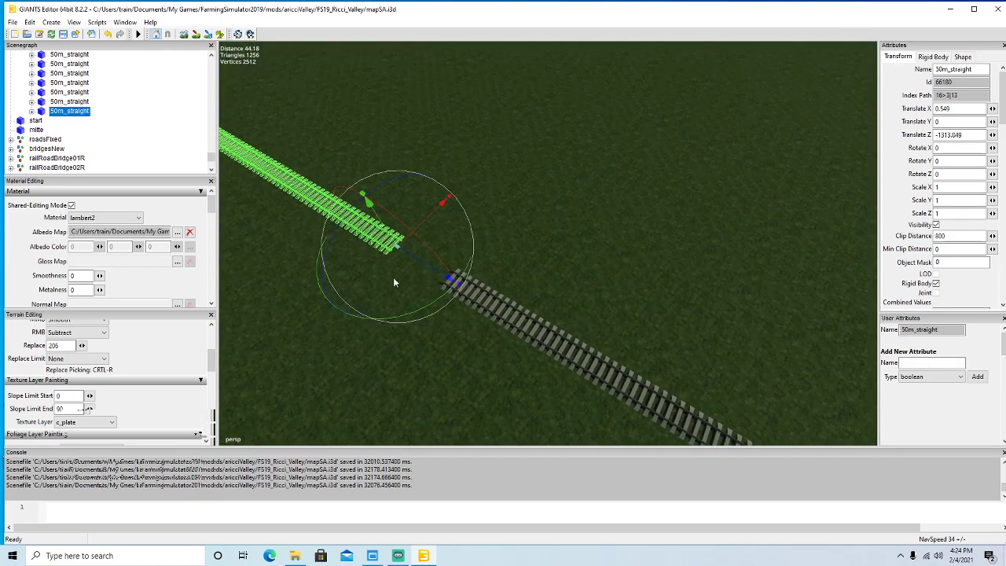
{"action": "left_click_drag", "start_coordinate": [450, 281], "coordinate": [497, 312]}
{"action": "scroll", "coordinate": [456, 353], "scroll_direction": "up", "scroll_amount": 3}
{"action": "left_click_drag", "start_coordinate": [455, 353], "coordinate": [499, 302], "text": "alt"}
{"action": "left_click_drag", "start_coordinate": [432, 326], "coordinate": [350, 281], "text": "alt"}
{"action": "scroll", "coordinate": [403, 328], "scroll_direction": "down", "scroll_amount": 3}
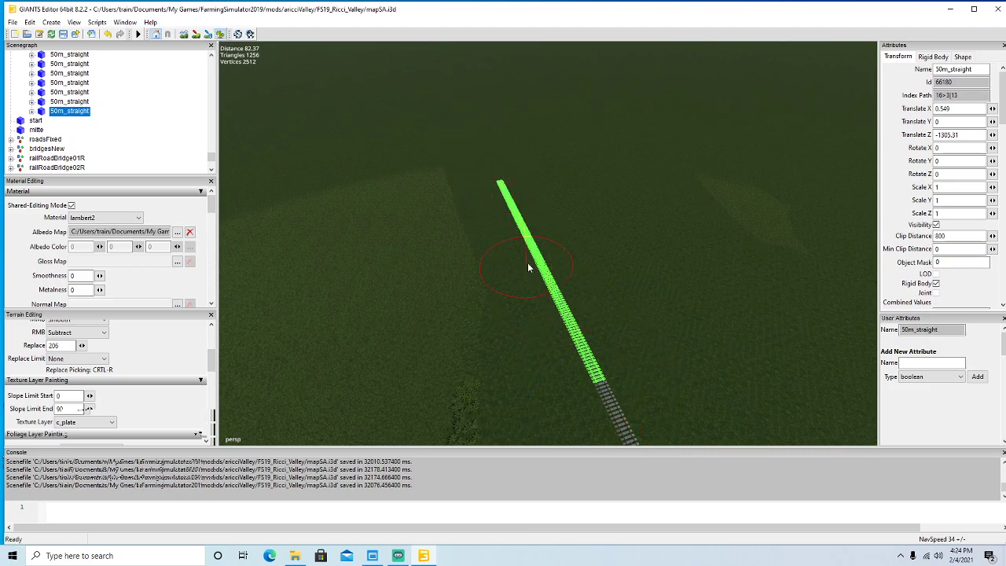
{"action": "left_click_drag", "start_coordinate": [259, 99], "coordinate": [330, 207], "text": "alt"}
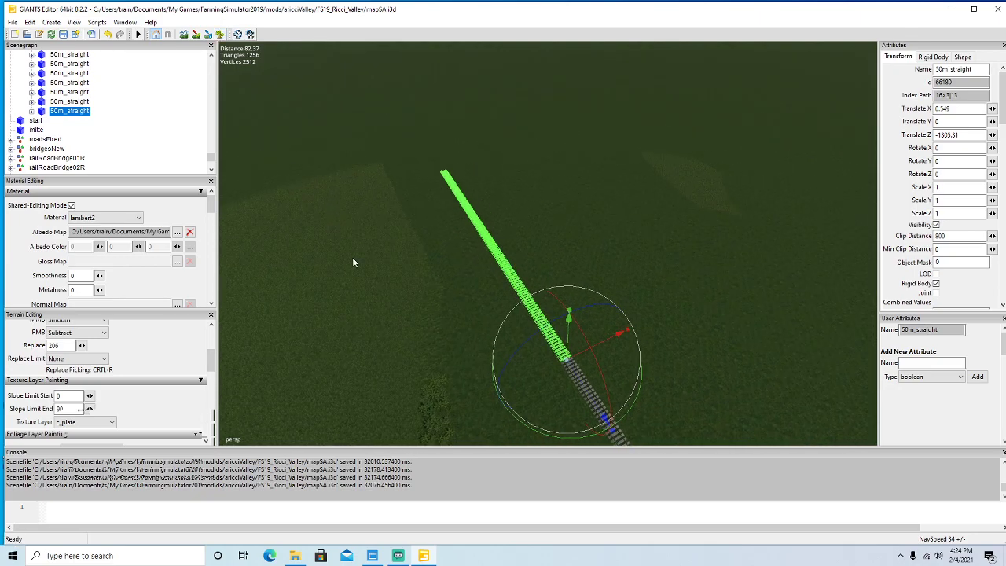
Duplicate the end track pair and join the copy's rails to the far end at a Translate Z of about -1405.282.
{"action": "key", "text": "ctrl+d"}
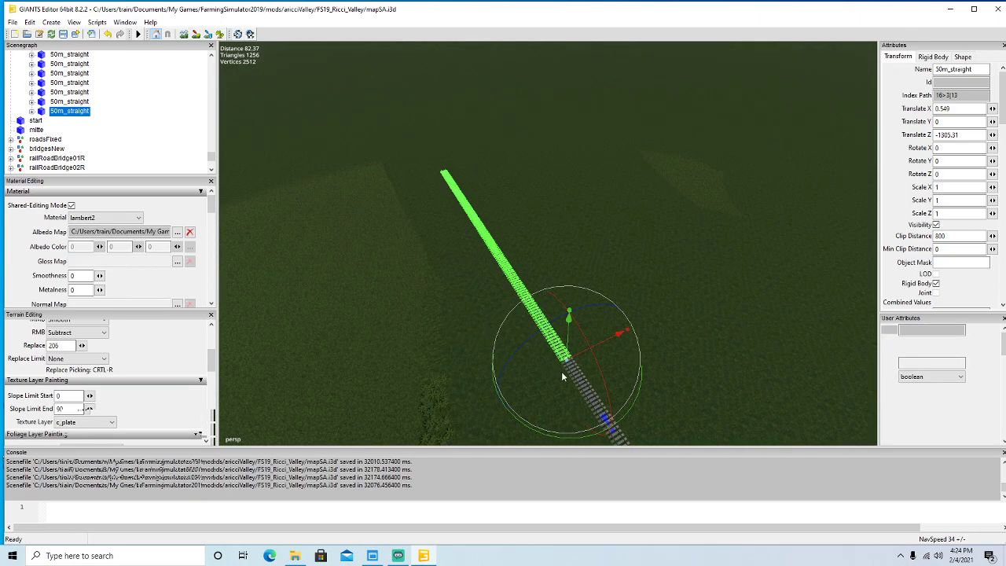
{"action": "left_click_drag", "start_coordinate": [579, 384], "coordinate": [518, 461]}
{"action": "scroll", "coordinate": [311, 184], "scroll_direction": "up", "scroll_amount": 10}
{"action": "scroll", "coordinate": [478, 382], "scroll_direction": "down", "scroll_amount": 6}
{"action": "left_click_drag", "start_coordinate": [451, 303], "coordinate": [432, 383], "text": "alt"}
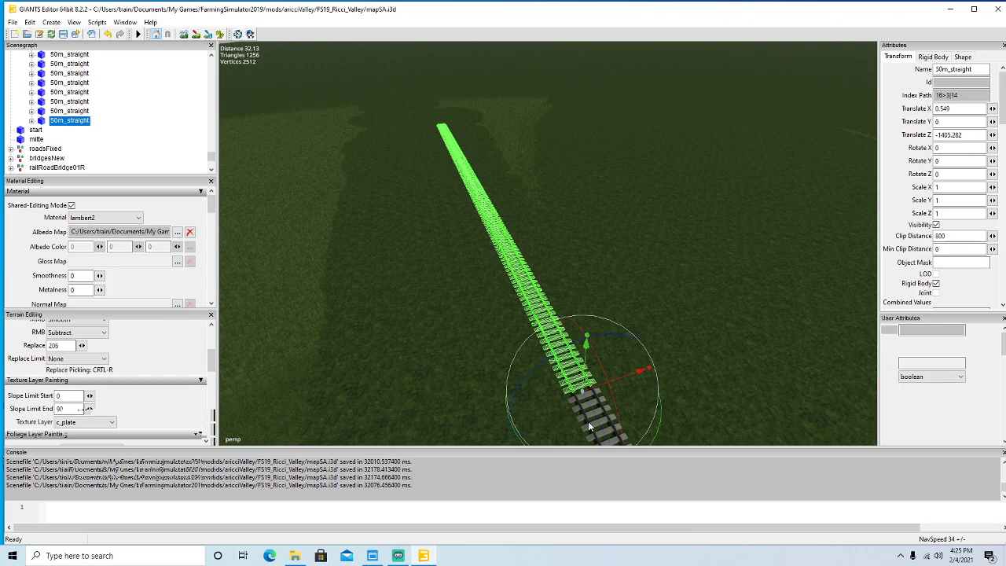
Extend the line with another duplicated 50m_straight pair, aligned end to end at a Translate Z of about -1505.196.
{"action": "key", "text": "ctrl+d"}
{"action": "left_click_drag", "start_coordinate": [562, 379], "coordinate": [114, 2]}
{"action": "left_click_drag", "start_coordinate": [278, 221], "coordinate": [426, 277], "text": "alt"}
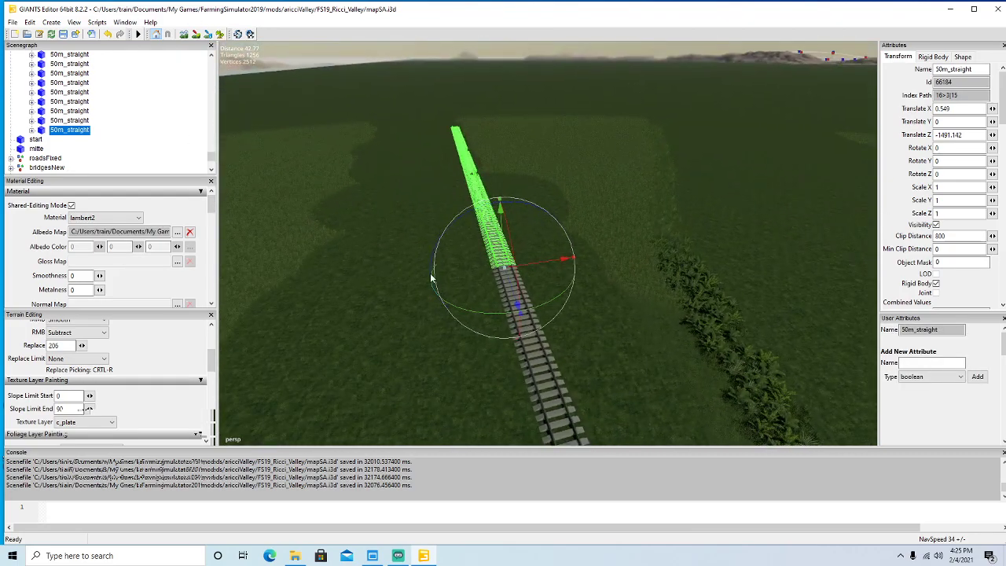
{"action": "left_click_drag", "start_coordinate": [490, 260], "coordinate": [407, 148]}
{"action": "left_click_drag", "start_coordinate": [387, 220], "coordinate": [618, 324], "text": "alt"}
{"action": "scroll", "coordinate": [351, 202], "scroll_direction": "up", "scroll_amount": 5}
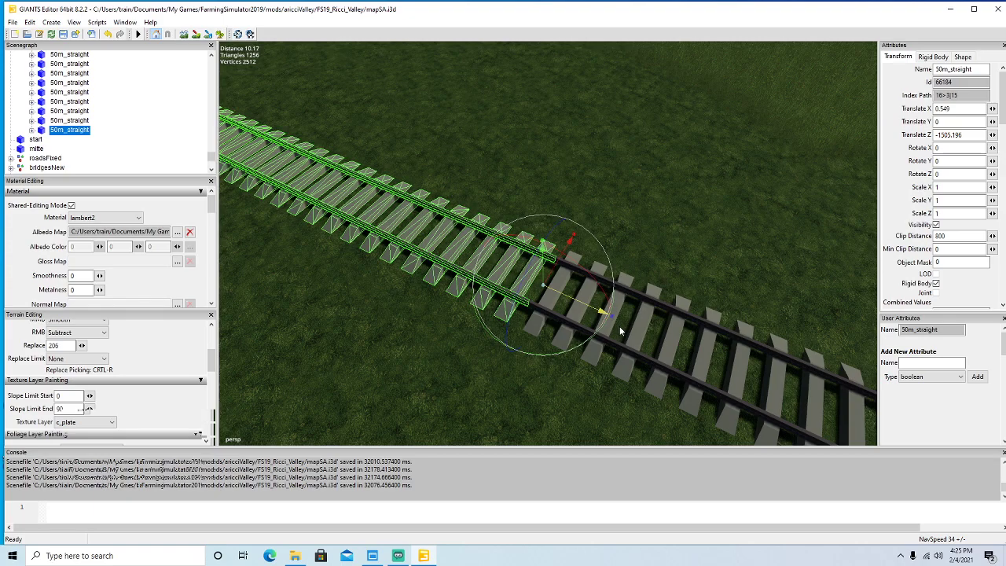
{"action": "scroll", "coordinate": [620, 326], "scroll_direction": "down", "scroll_amount": 8}
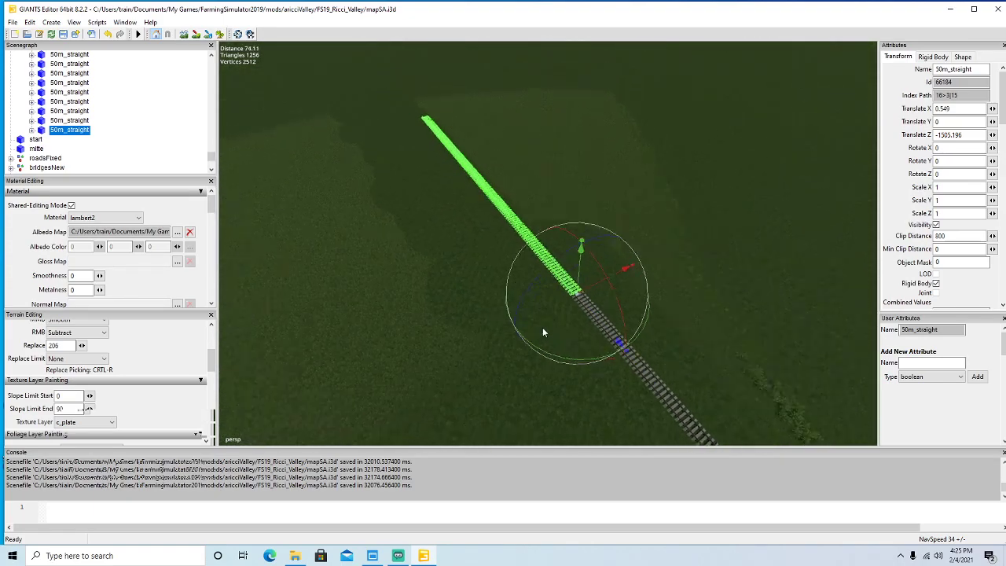
{"action": "left_click_drag", "start_coordinate": [543, 331], "coordinate": [506, 340], "text": "alt"}
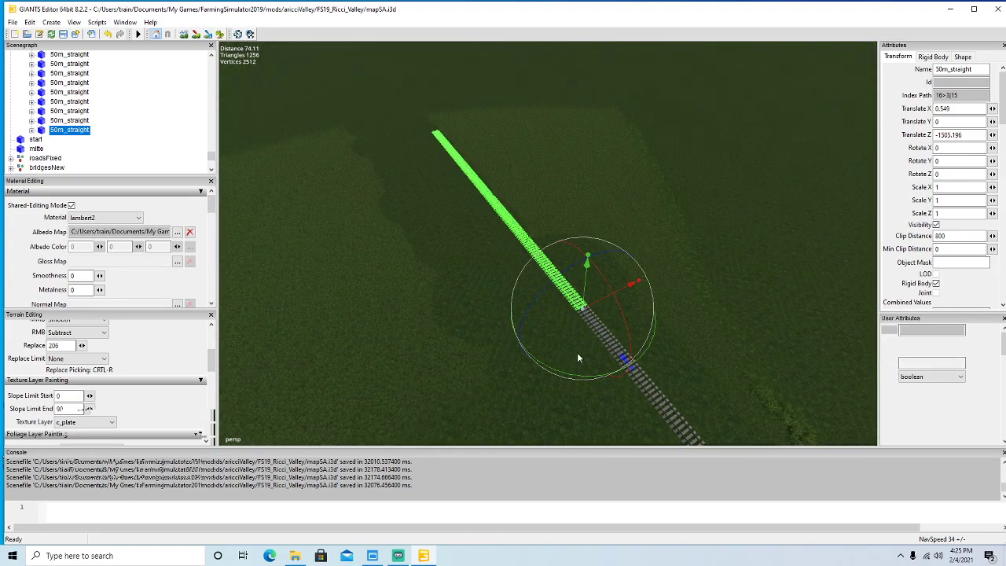
Add a further duplicated track pair at the far end, at a Translate Z of about -1605.28.
{"action": "left_click_drag", "start_coordinate": [625, 360], "coordinate": [307, 73]}
{"action": "left_click_drag", "start_coordinate": [387, 188], "coordinate": [480, 274], "text": "alt"}
{"action": "scroll", "coordinate": [392, 185], "scroll_direction": "up", "scroll_amount": 7}
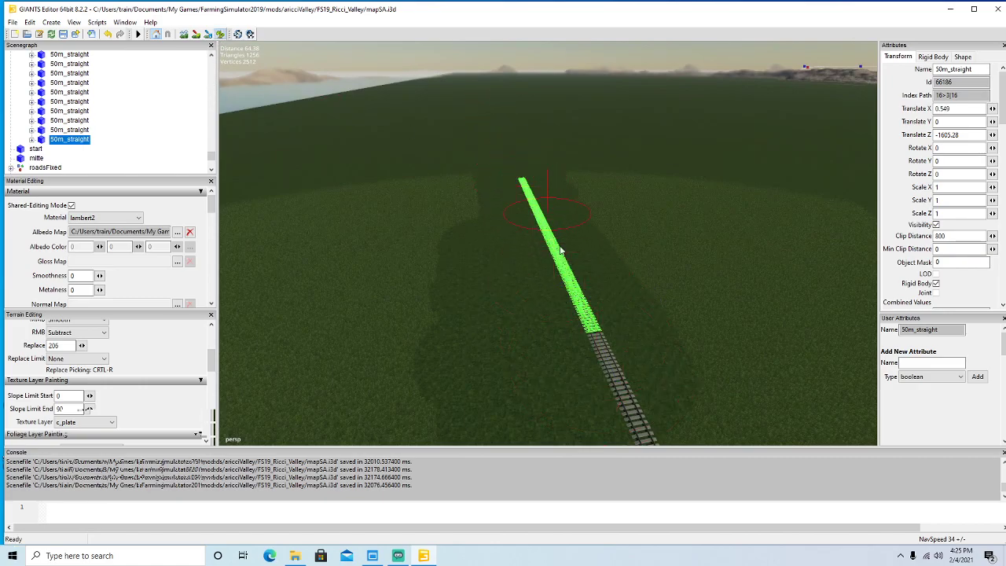
{"action": "left_click", "coordinate": [221, 34]}
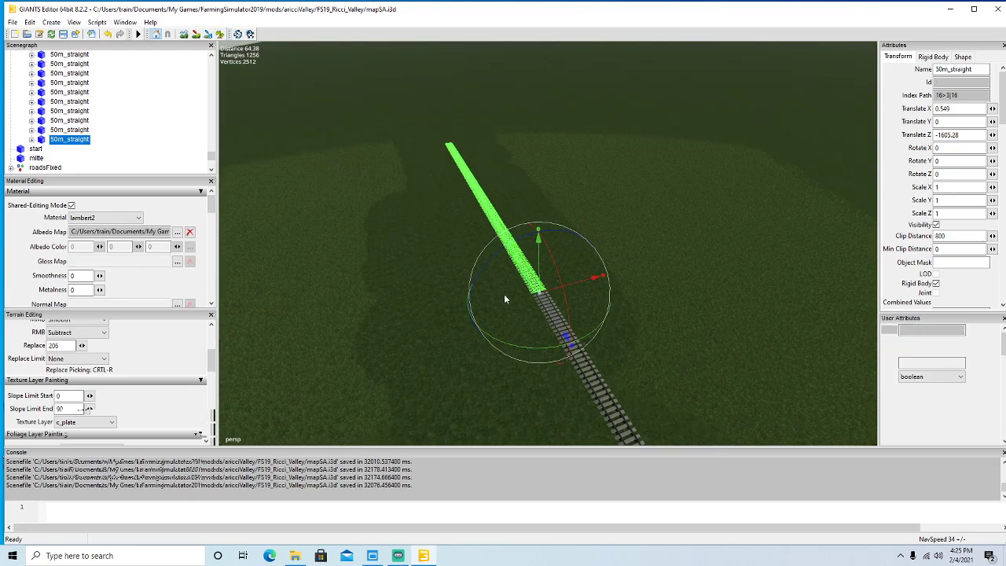
Duplicate the last 50m_straight pair and fit the copy against the track's end at a Translate Z of about -1705.079.
{"action": "key", "text": "ctrl+d"}
{"action": "left_click_drag", "start_coordinate": [562, 336], "coordinate": [241, 4]}
{"action": "scroll", "coordinate": [392, 198], "scroll_direction": "up", "scroll_amount": 3}
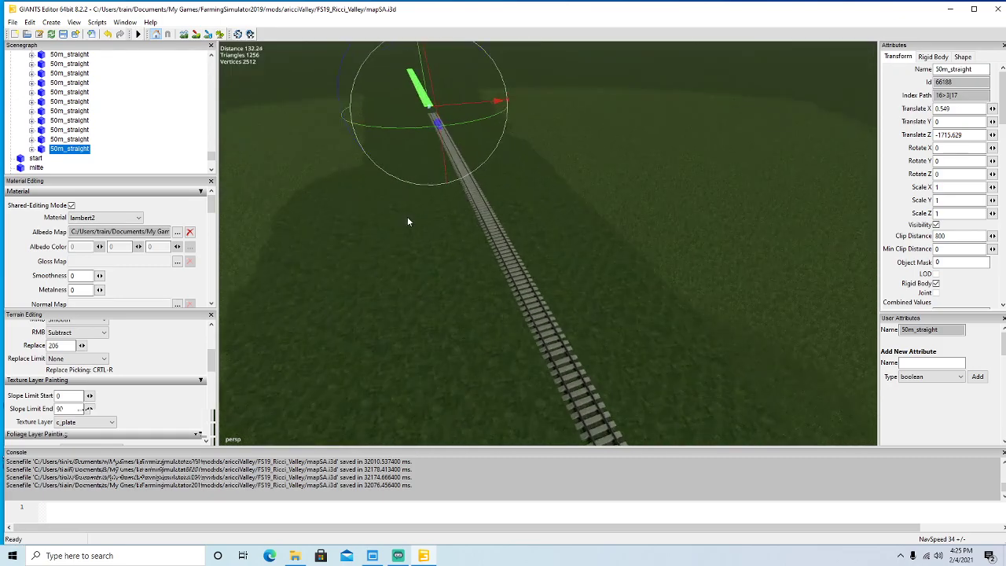
{"action": "left_click", "coordinate": [69, 139]}
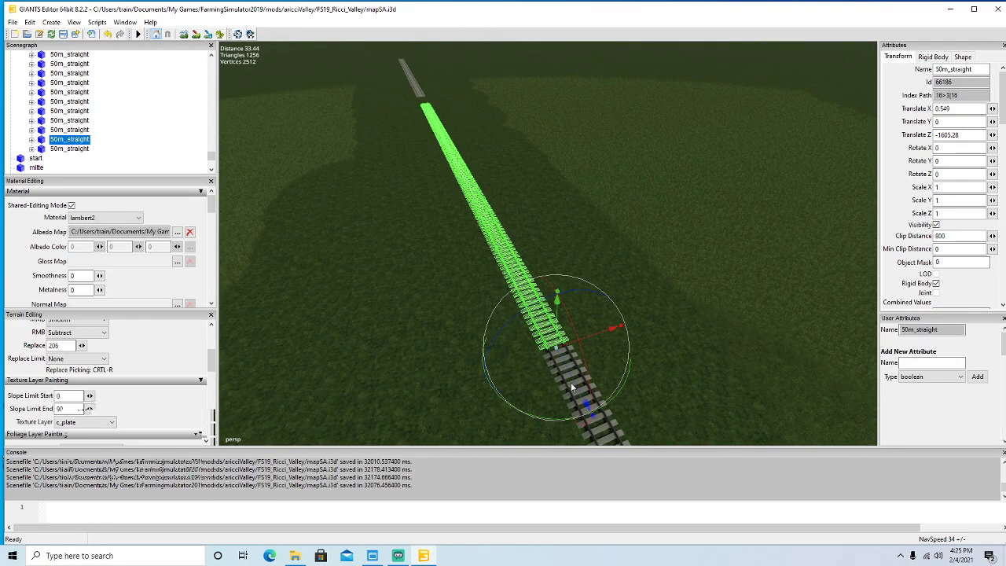
{"action": "left_click_drag", "start_coordinate": [573, 382], "coordinate": [575, 385]}
{"action": "left_click", "coordinate": [46, 148]}
{"action": "left_click_drag", "start_coordinate": [387, 250], "coordinate": [547, 412], "text": "alt"}
{"action": "scroll", "coordinate": [370, 207], "scroll_direction": "up", "scroll_amount": 3}
{"action": "scroll", "coordinate": [452, 280], "scroll_direction": "up", "scroll_amount": 3}
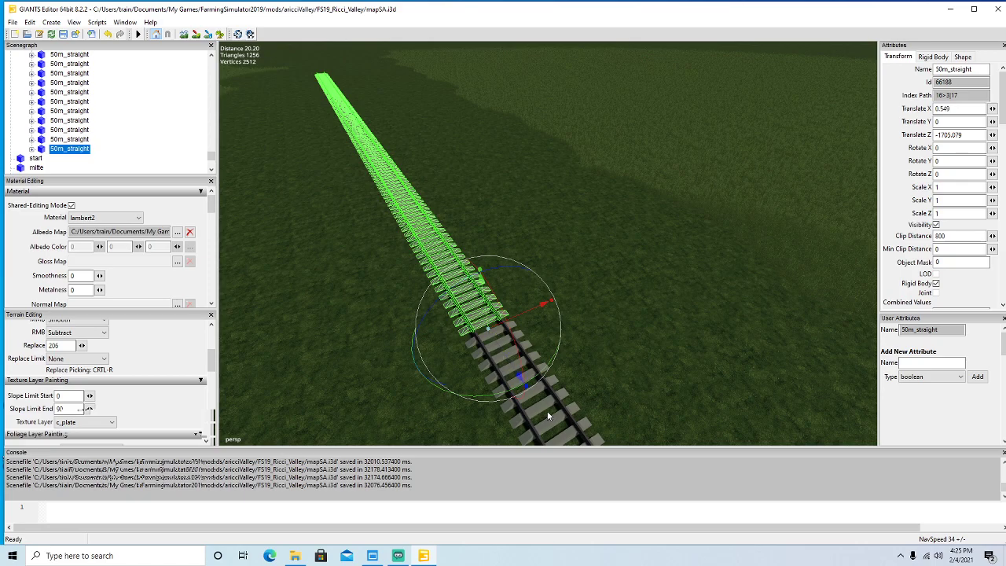
{"action": "scroll", "coordinate": [552, 327], "scroll_direction": "down", "scroll_amount": 5}
{"action": "middle_click_drag", "start_coordinate": [524, 314], "coordinate": [232, 47]}
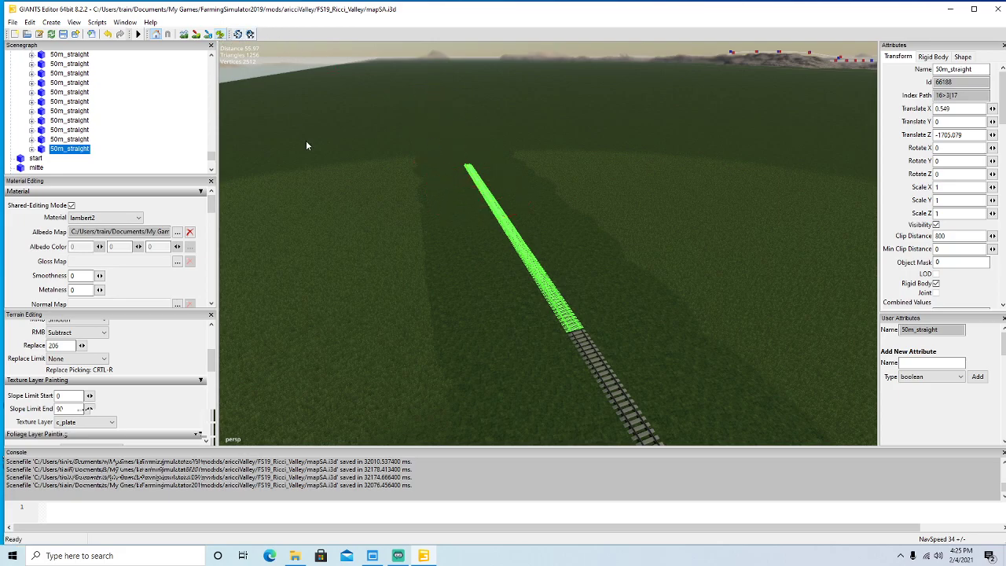
{"action": "middle_click_drag", "start_coordinate": [307, 146], "coordinate": [322, 156]}
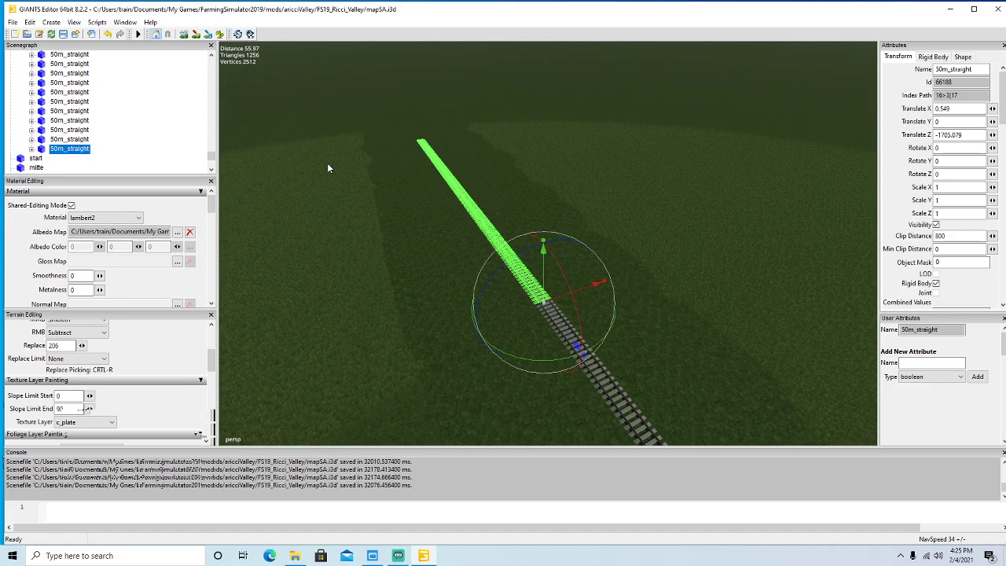
Duplicate the end pair again and slide the copy up to the rails, to a Translate Z of about -1804.771.
{"action": "key", "text": "ctrl+d"}
{"action": "left_click_drag", "start_coordinate": [403, 182], "coordinate": [382, 146]}
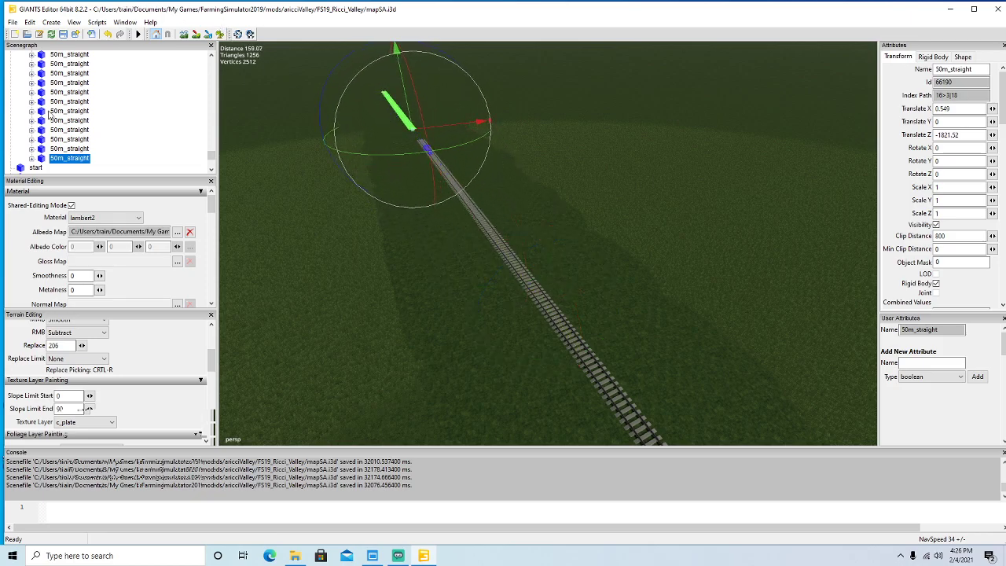
{"action": "left_click", "coordinate": [66, 148]}
{"action": "left_click_drag", "start_coordinate": [563, 331], "coordinate": [561, 331]}
{"action": "double_click", "coordinate": [66, 159]}
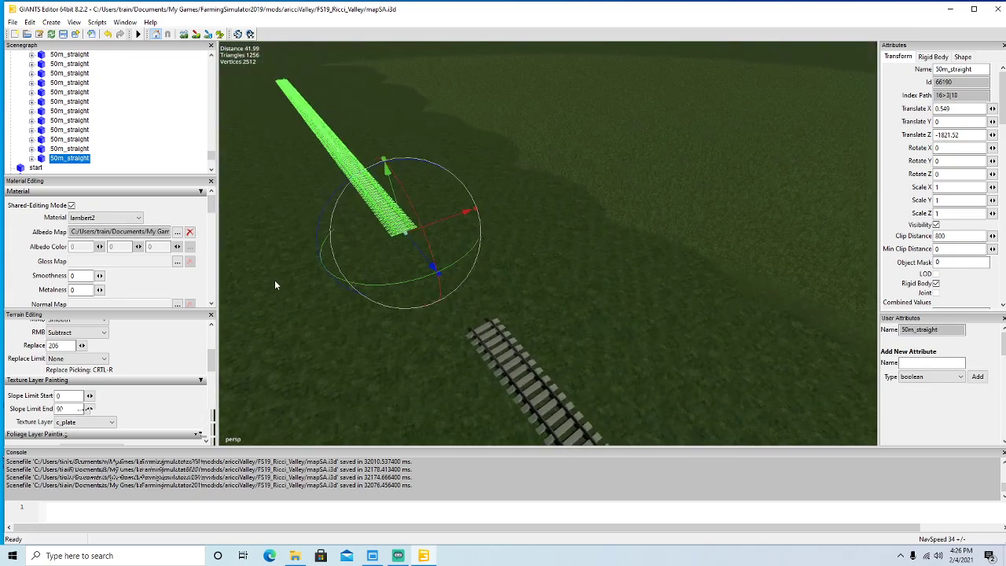
{"action": "left_click_drag", "start_coordinate": [414, 252], "coordinate": [475, 383]}
{"action": "scroll", "coordinate": [388, 361], "scroll_direction": "up", "scroll_amount": 3}
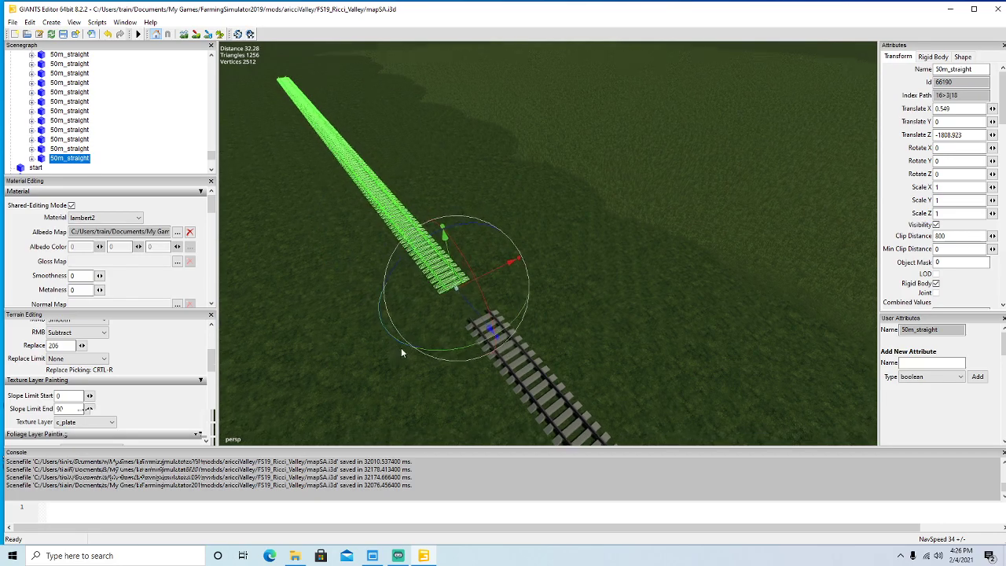
{"action": "left_click_drag", "start_coordinate": [449, 289], "coordinate": [494, 358]}
{"action": "scroll", "coordinate": [479, 362], "scroll_direction": "down", "scroll_amount": 5}
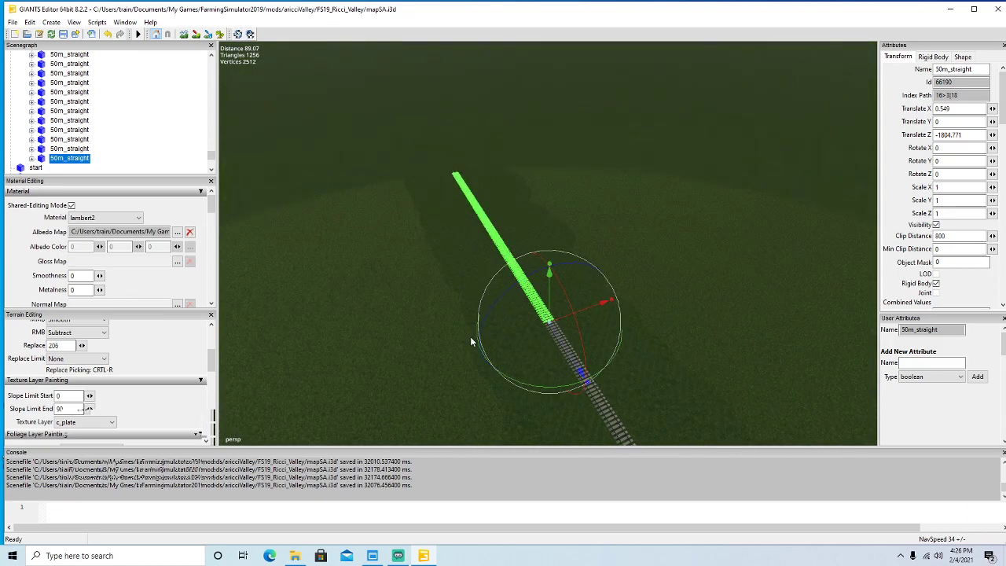
Continue the track with a duplicated 50m_straight pair, joined at a Translate Z of about -1904.726.
{"action": "key", "text": "ctrl+d"}
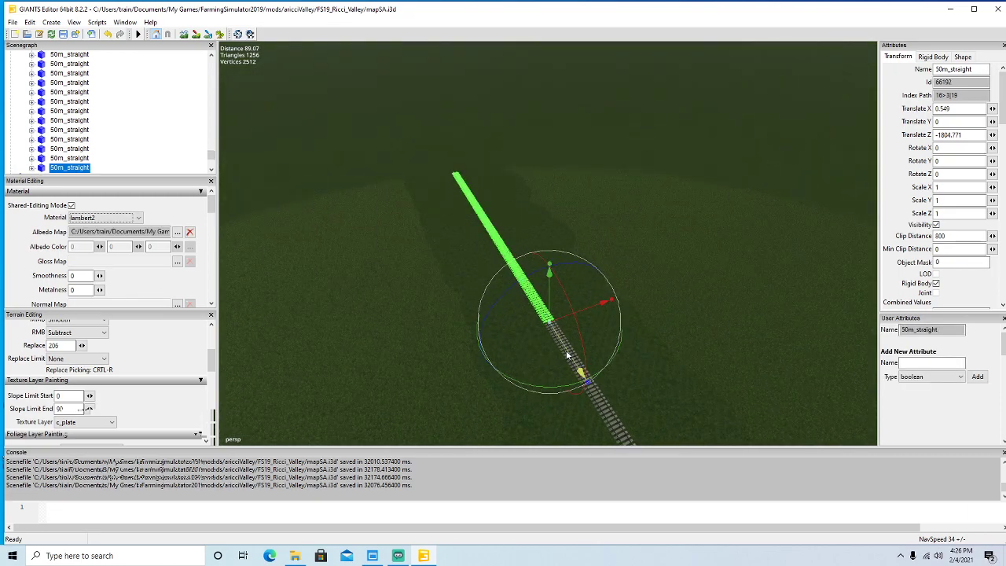
{"action": "left_click_drag", "start_coordinate": [532, 312], "coordinate": [431, 249]}
{"action": "scroll", "coordinate": [291, 144], "scroll_direction": "up", "scroll_amount": 7}
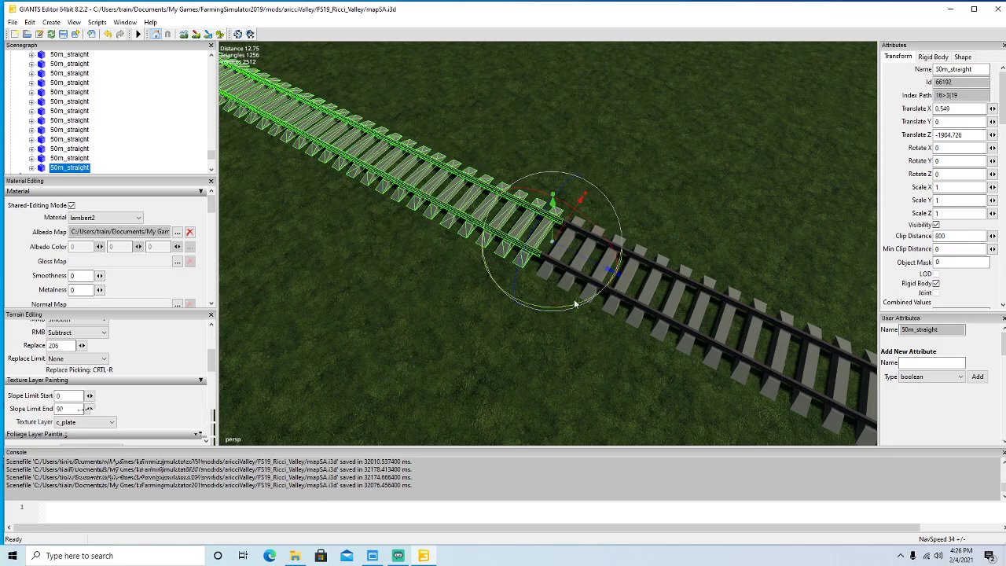
{"action": "scroll", "coordinate": [453, 281], "scroll_direction": "down", "scroll_amount": 6}
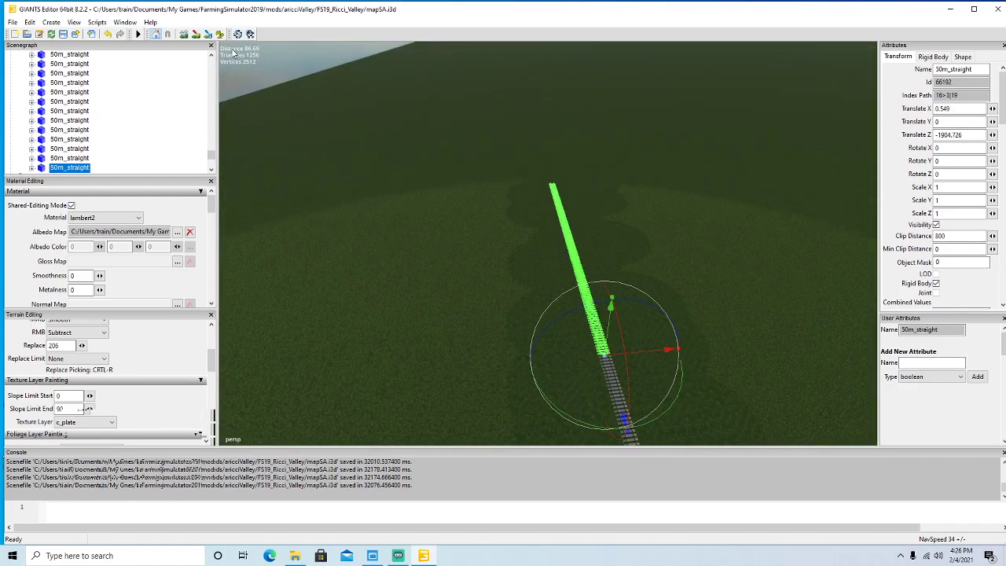
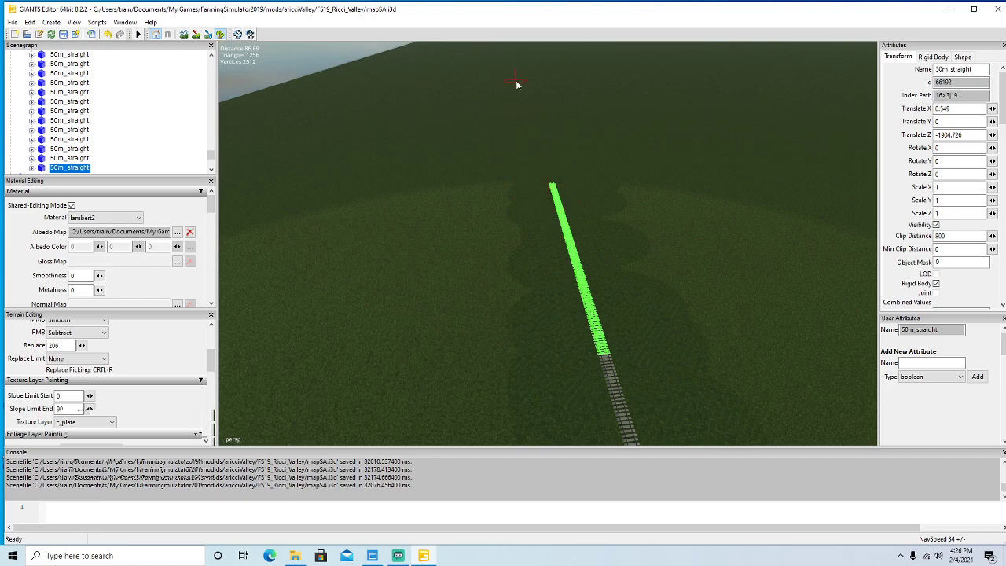
{"action": "left_click", "coordinate": [220, 35]}
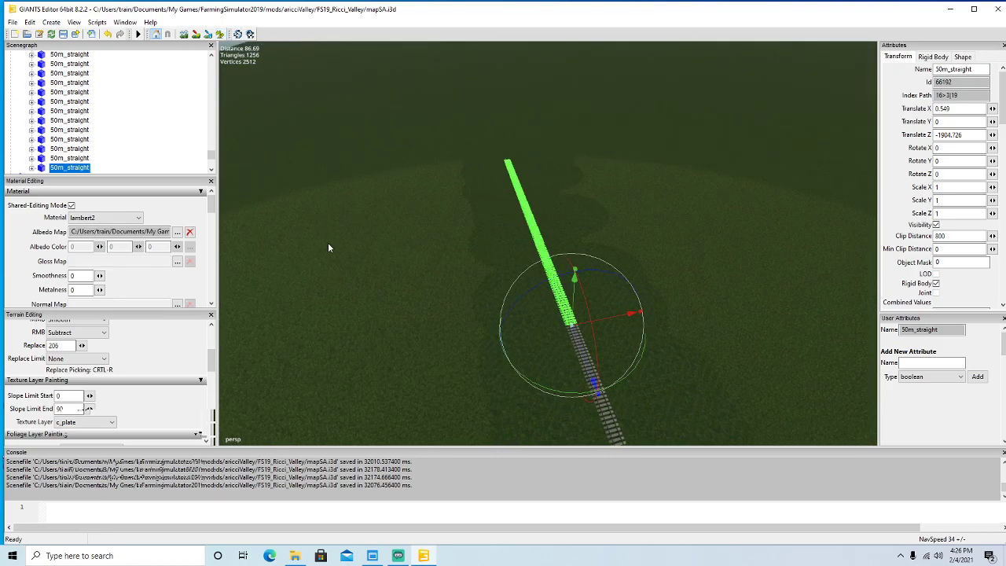
Duplicate the end track pair and close the gap to the line at a Translate Z of about -2004.725.
{"action": "left_click", "coordinate": [579, 341]}
{"action": "left_click_drag", "start_coordinate": [580, 346], "coordinate": [373, 33]}
{"action": "left_click_drag", "start_coordinate": [381, 126], "coordinate": [496, 178], "text": "alt"}
{"action": "scroll", "coordinate": [359, 85], "scroll_direction": "up", "scroll_amount": 10}
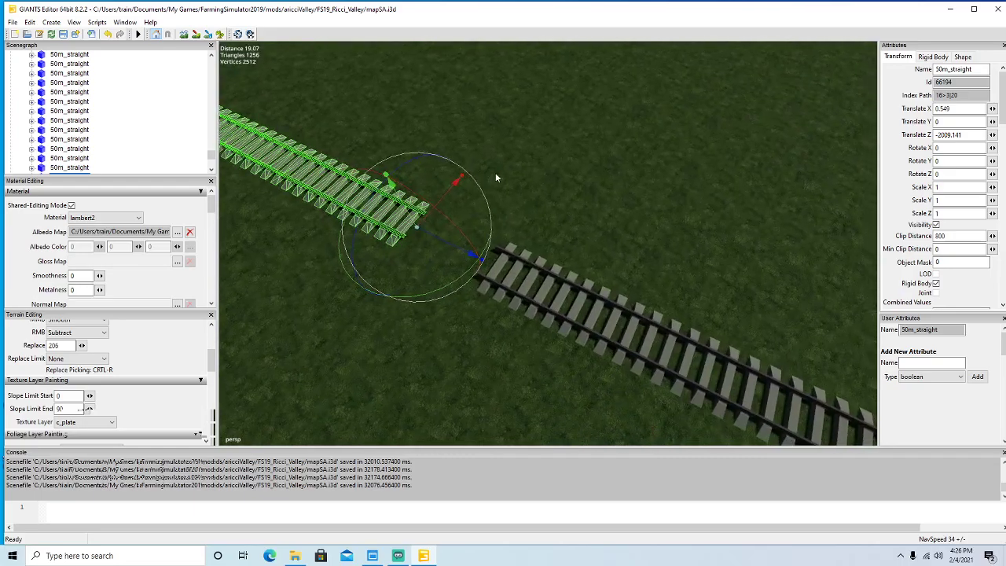
{"action": "left_click_drag", "start_coordinate": [480, 258], "coordinate": [505, 270]}
{"action": "left_click_drag", "start_coordinate": [552, 300], "coordinate": [561, 305]}
{"action": "scroll", "coordinate": [462, 317], "scroll_direction": "down", "scroll_amount": 8}
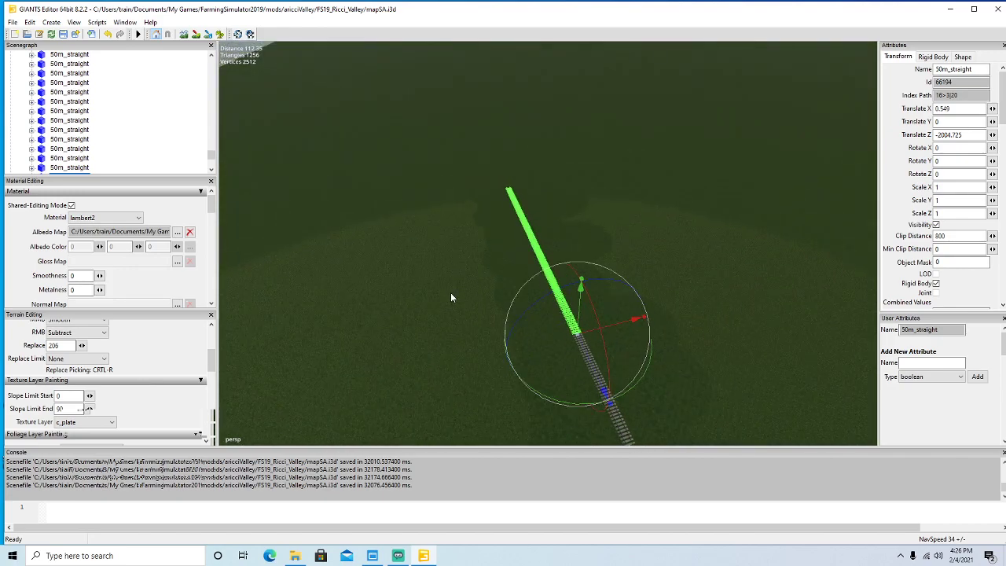
Lengthen the line by one more duplicated track pair, aligned at a Translate Z of about -2104.658.
{"action": "left_click", "coordinate": [588, 375]}
{"action": "left_click_drag", "start_coordinate": [595, 374], "coordinate": [395, 135]}
{"action": "left_click_drag", "start_coordinate": [415, 189], "coordinate": [569, 256], "text": "alt"}
{"action": "scroll", "coordinate": [390, 152], "scroll_direction": "up", "scroll_amount": 2}
{"action": "scroll", "coordinate": [413, 173], "scroll_direction": "up", "scroll_amount": 6}
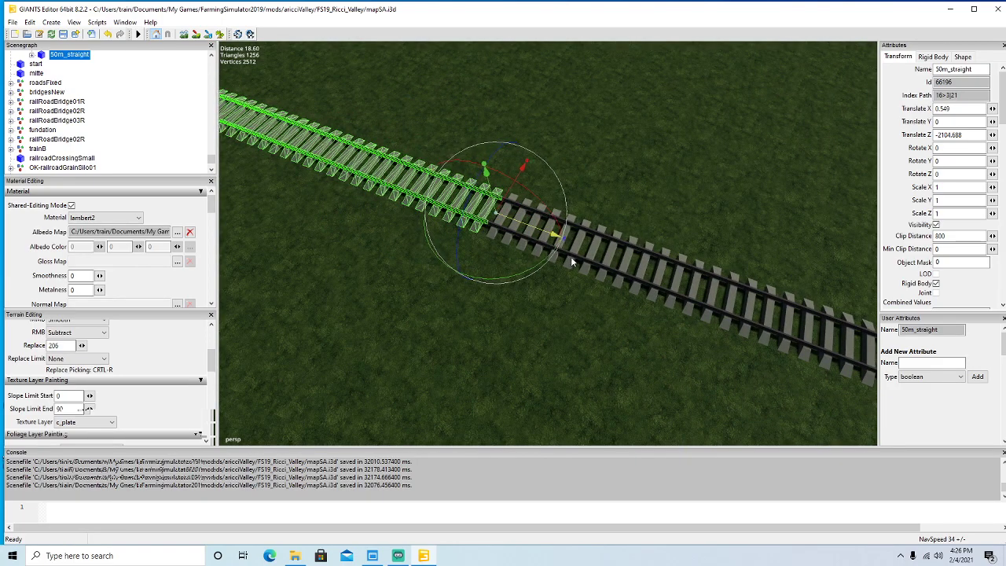
{"action": "scroll", "coordinate": [536, 283], "scroll_direction": "down", "scroll_amount": 8}
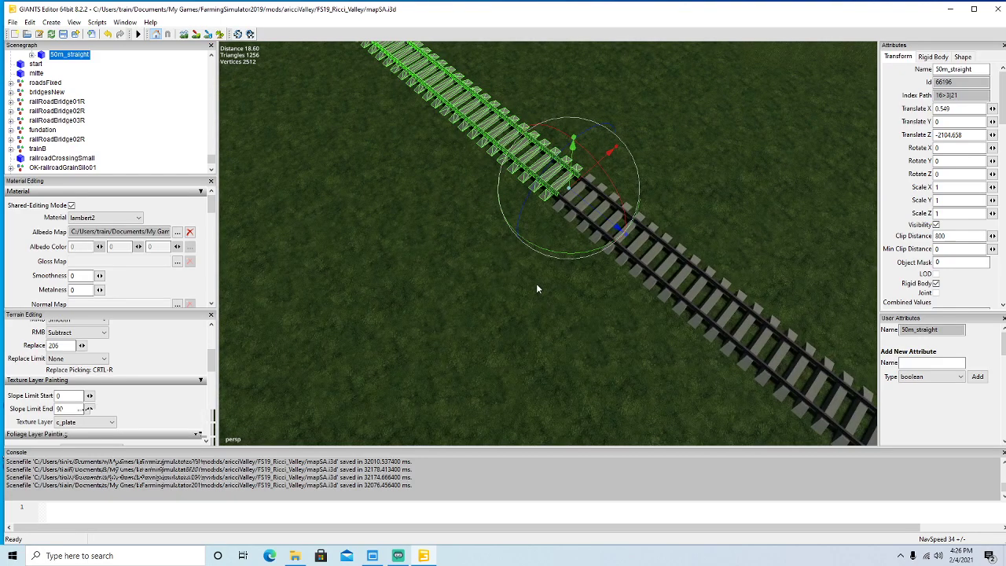
{"action": "left_click_drag", "start_coordinate": [531, 276], "coordinate": [519, 263], "text": "alt"}
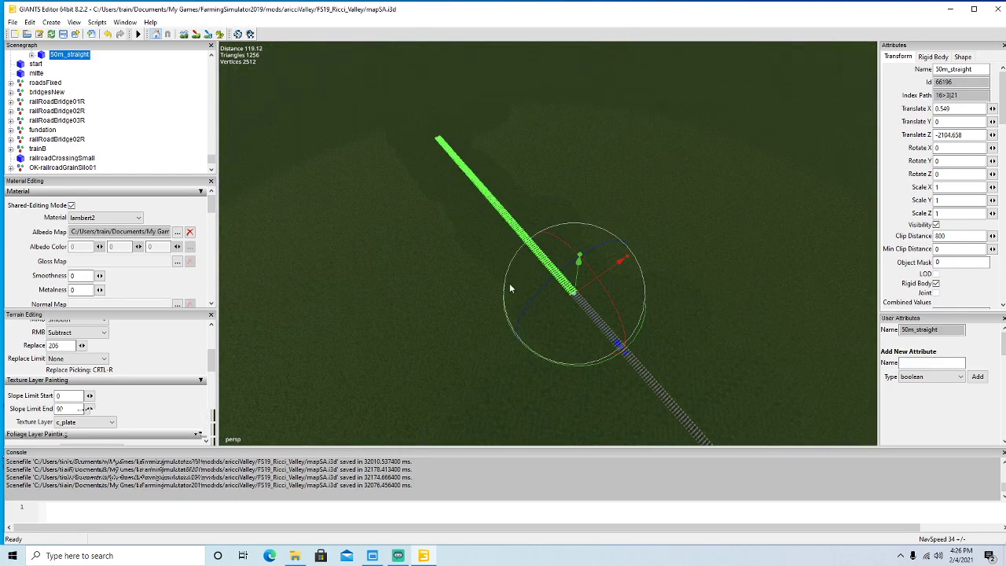
Duplicate the last track pair and butt the copy against the far end at a Translate Z of about -2204.643.
{"action": "key", "text": "ctrl+d"}
{"action": "left_click_drag", "start_coordinate": [562, 297], "coordinate": [367, 151]}
{"action": "left_click_drag", "start_coordinate": [366, 151], "coordinate": [403, 177], "text": "alt"}
{"action": "scroll", "coordinate": [343, 136], "scroll_direction": "up", "scroll_amount": 10}
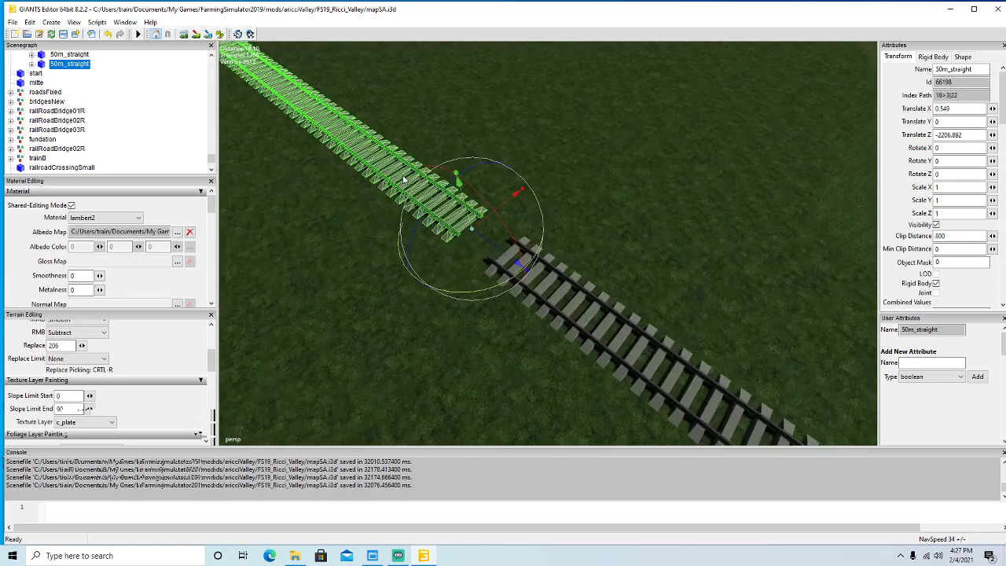
{"action": "left_click_drag", "start_coordinate": [488, 249], "coordinate": [527, 275]}
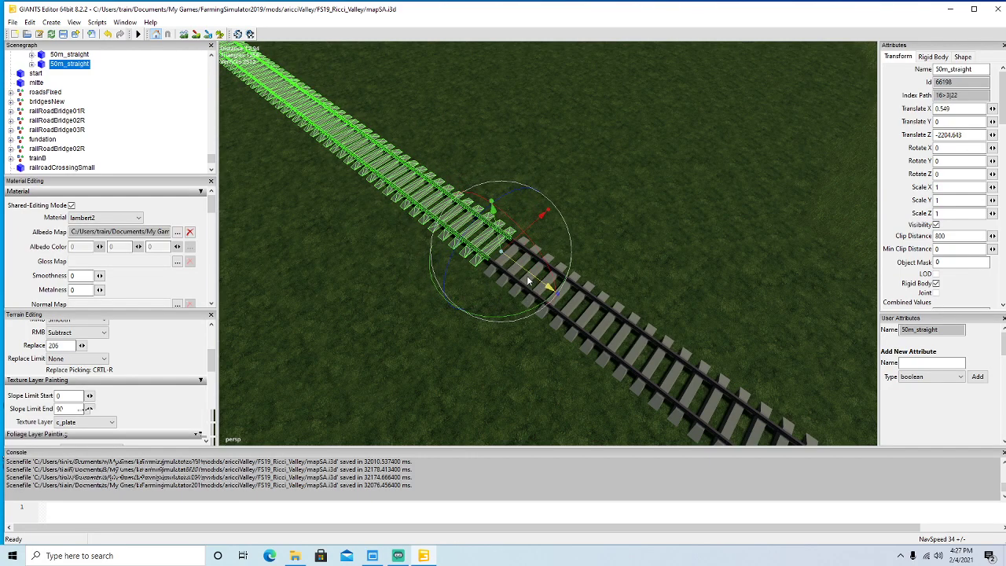
Duplicate the end 50m_straight pair and join the copy to the line at a Translate Z of about -2304.525.
{"action": "scroll", "coordinate": [445, 278], "scroll_direction": "down", "scroll_amount": 10}
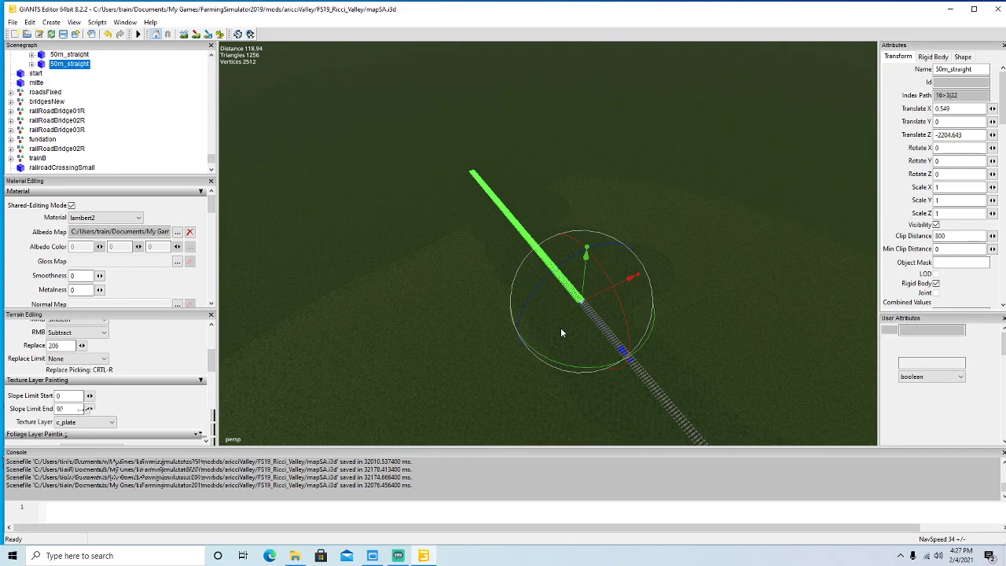
{"action": "key", "text": "ctrl+d"}
{"action": "left_click_drag", "start_coordinate": [555, 326], "coordinate": [344, 147]}
{"action": "scroll", "coordinate": [353, 148], "scroll_direction": "up", "scroll_amount": 5}
{"action": "key", "text": "f"}
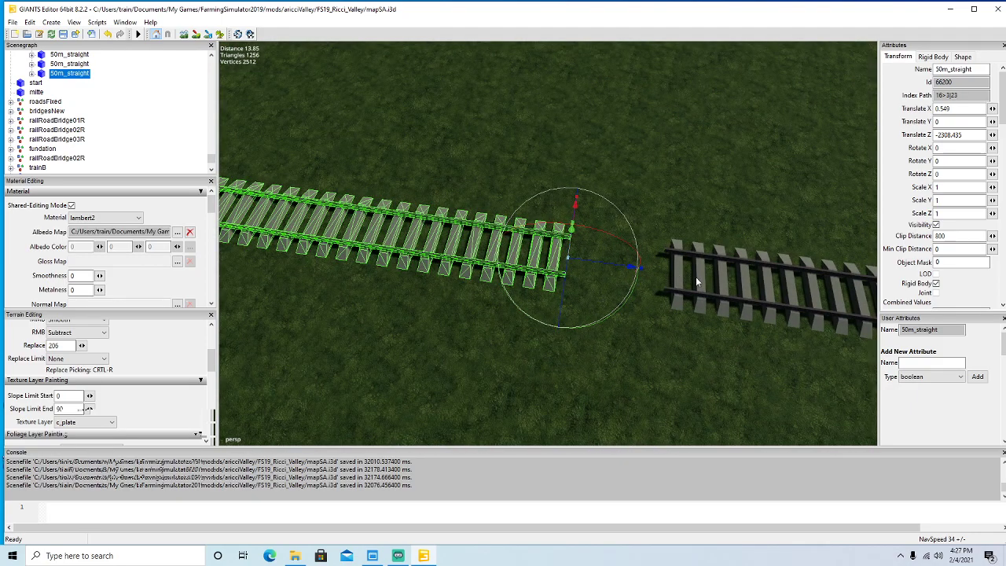
{"action": "left_click", "coordinate": [696, 277]}
{"action": "left_click", "coordinate": [555, 273]}
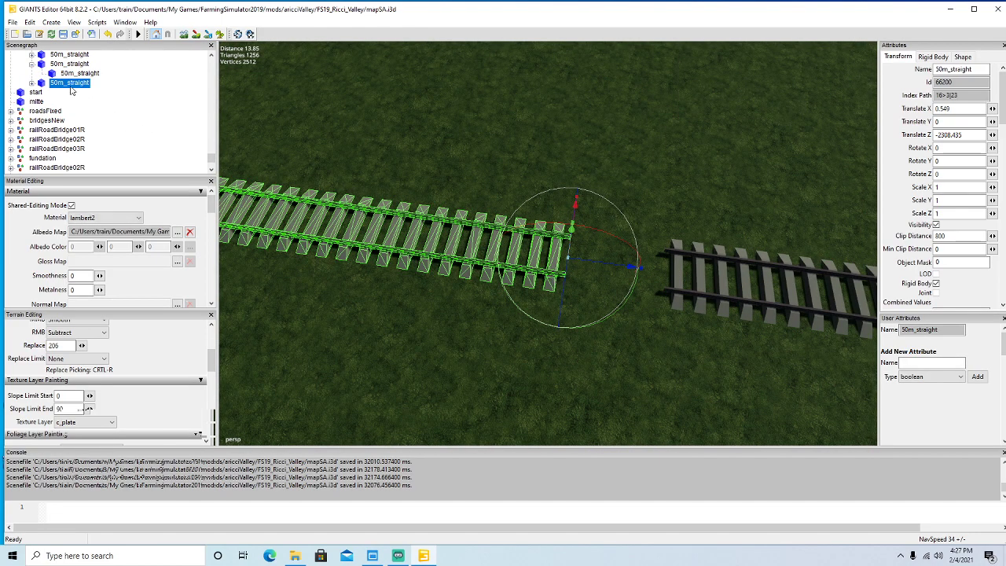
{"action": "double_click", "coordinate": [42, 66]}
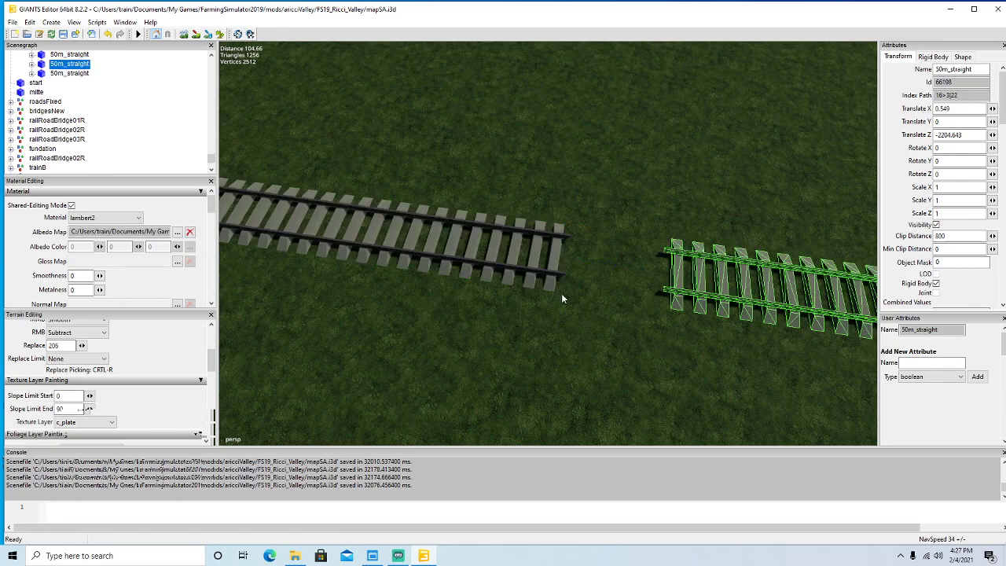
{"action": "left_click", "coordinate": [44, 73]}
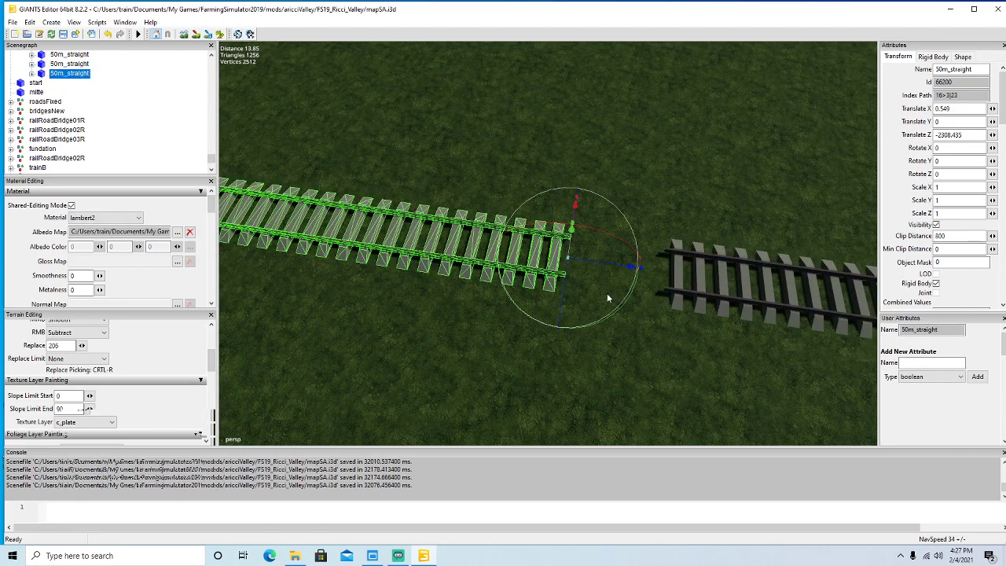
{"action": "left_click_drag", "start_coordinate": [607, 268], "coordinate": [559, 373]}
Extend the track with another duplicated 50m_straight pair, aligned at a Translate Z of about -2404.442.
{"action": "scroll", "coordinate": [590, 314], "scroll_direction": "down", "scroll_amount": 6}
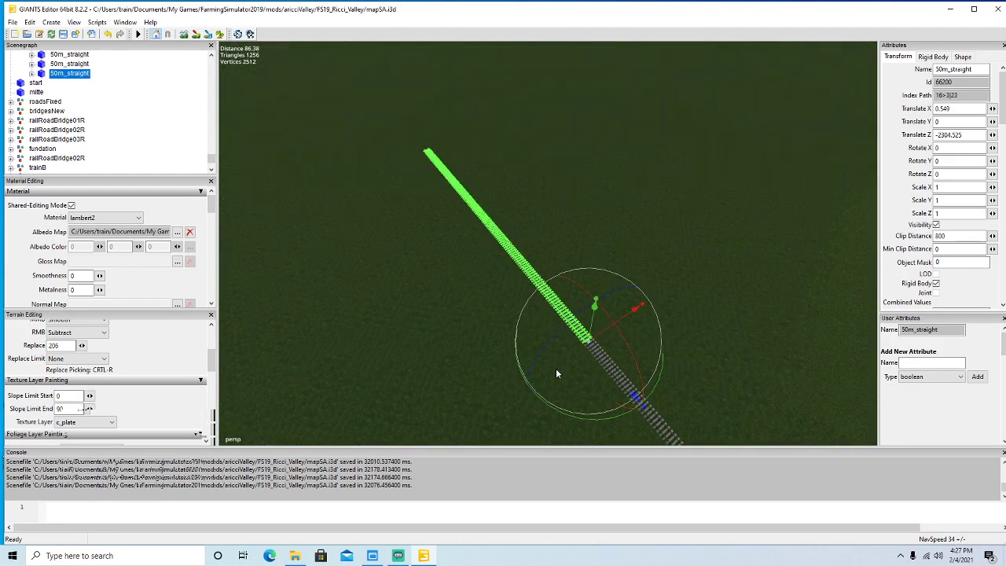
{"action": "key", "text": "ctrl+d"}
{"action": "left_click_drag", "start_coordinate": [634, 398], "coordinate": [299, 131]}
{"action": "scroll", "coordinate": [310, 137], "scroll_direction": "up", "scroll_amount": 3}
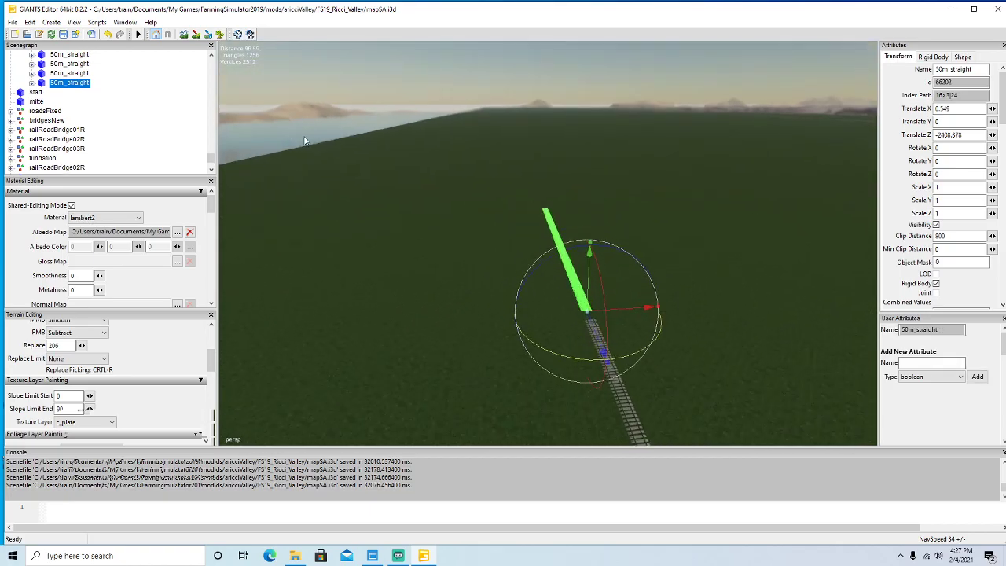
{"action": "key", "text": "f"}
{"action": "left_click_drag", "start_coordinate": [616, 186], "coordinate": [492, 253], "text": "alt"}
Duplicate the last track pair and butt the copy against the line's end at a Translate Z of about -2504.344.
{"action": "scroll", "coordinate": [549, 295], "scroll_direction": "down", "scroll_amount": 6}
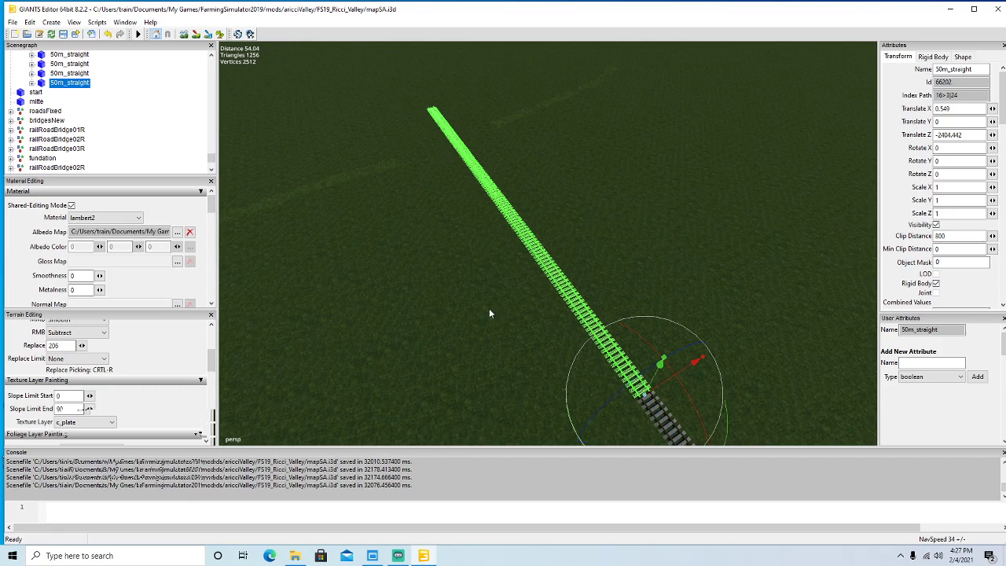
{"action": "key", "text": "ctrl+d"}
{"action": "scroll", "coordinate": [440, 196], "scroll_direction": "down", "scroll_amount": 3}
{"action": "left_click_drag", "start_coordinate": [440, 196], "coordinate": [257, 15]}
{"action": "left_click_drag", "start_coordinate": [412, 224], "coordinate": [574, 308], "text": "alt"}
{"action": "scroll", "coordinate": [379, 204], "scroll_direction": "up", "scroll_amount": 5}
{"action": "scroll", "coordinate": [431, 238], "scroll_direction": "up", "scroll_amount": 10}
{"action": "left_click_drag", "start_coordinate": [484, 309], "coordinate": [604, 372]}
Add one more duplicated track pair and close the gap at a Translate Z of about -2604.288.
{"action": "scroll", "coordinate": [605, 372], "scroll_direction": "down", "scroll_amount": 7}
{"action": "scroll", "coordinate": [605, 371], "scroll_direction": "down", "scroll_amount": 5}
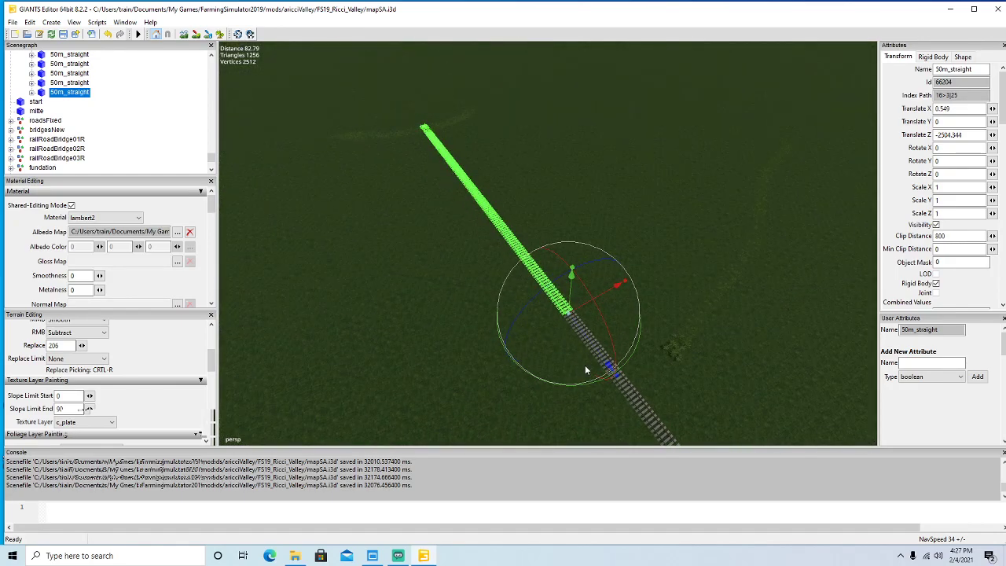
{"action": "key", "text": "ctrl+d"}
{"action": "left_click_drag", "start_coordinate": [606, 364], "coordinate": [300, 93]}
{"action": "left_click_drag", "start_coordinate": [317, 154], "coordinate": [244, 57], "text": "alt"}
{"action": "left_click", "coordinate": [220, 34]}
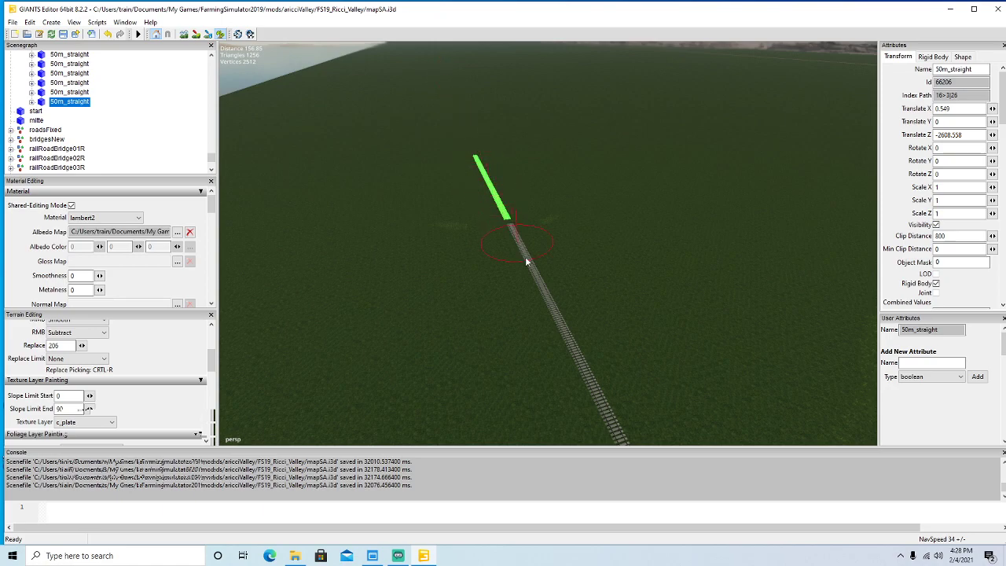
{"action": "left_click", "coordinate": [223, 36]}
{"action": "mouse_move", "coordinate": [346, 191]}
{"action": "left_mouse_down", "text": "alt"}
{"action": "mouse_move", "coordinate": [343, 169]}
{"action": "mouse_move", "coordinate": [348, 201]}
{"action": "mouse_move", "coordinate": [536, 292]}
{"action": "mouse_move", "coordinate": [612, 305]}
{"action": "mouse_move", "coordinate": [648, 324]}
{"action": "mouse_move", "coordinate": [589, 338]}
{"action": "mouse_move", "coordinate": [539, 299]}
{"action": "left_mouse_up", "text": "alt"}
{"action": "scroll", "coordinate": [344, 175], "scroll_direction": "up", "scroll_amount": 5}
{"action": "scroll", "coordinate": [464, 259], "scroll_direction": "up", "scroll_amount": 3}
Lengthen the line with a copy of the end track pair, placed at a Translate Z of about -2704.229.
{"action": "scroll", "coordinate": [648, 323], "scroll_direction": "down", "scroll_amount": 3}
{"action": "scroll", "coordinate": [589, 338], "scroll_direction": "down", "scroll_amount": 3}
{"action": "scroll", "coordinate": [538, 303], "scroll_direction": "down", "scroll_amount": 3}
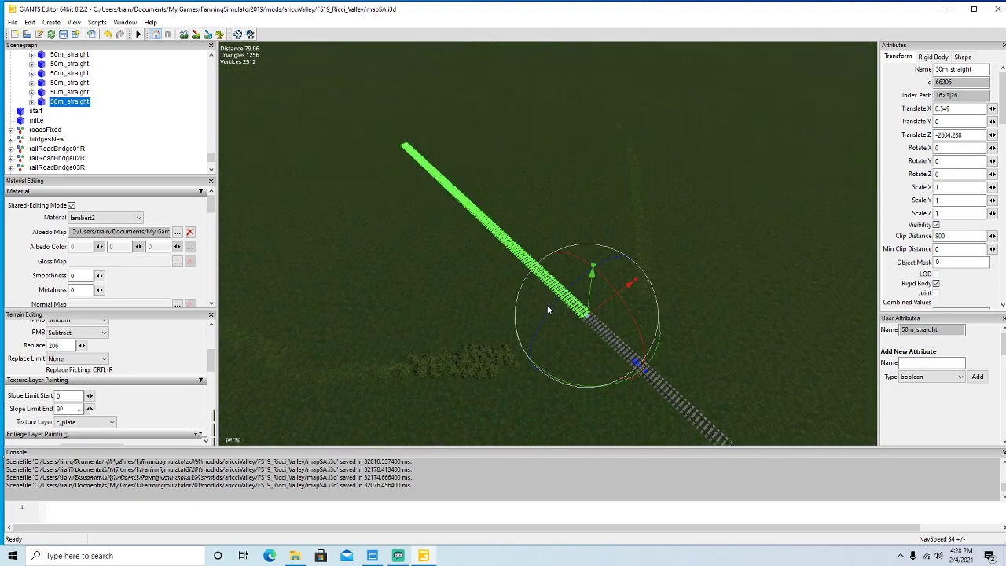
{"action": "key", "text": "ctrl+d"}
{"action": "left_click_drag", "start_coordinate": [614, 344], "coordinate": [416, 244]}
{"action": "scroll", "coordinate": [334, 159], "scroll_direction": "up", "scroll_amount": 5}
{"action": "scroll", "coordinate": [324, 179], "scroll_direction": "up", "scroll_amount": 4}
{"action": "left_click_drag", "start_coordinate": [445, 211], "coordinate": [556, 297]}
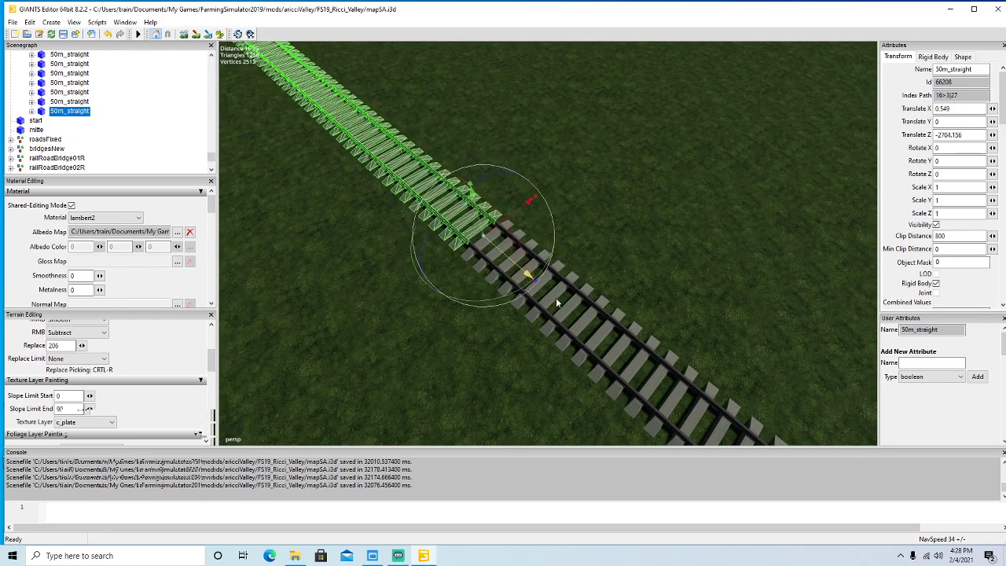
Duplicate the end track pair out to a Translate Z of about -2808.35 and nudge the original pair to about -2704.015.
{"action": "scroll", "coordinate": [478, 310], "scroll_direction": "down", "scroll_amount": 6}
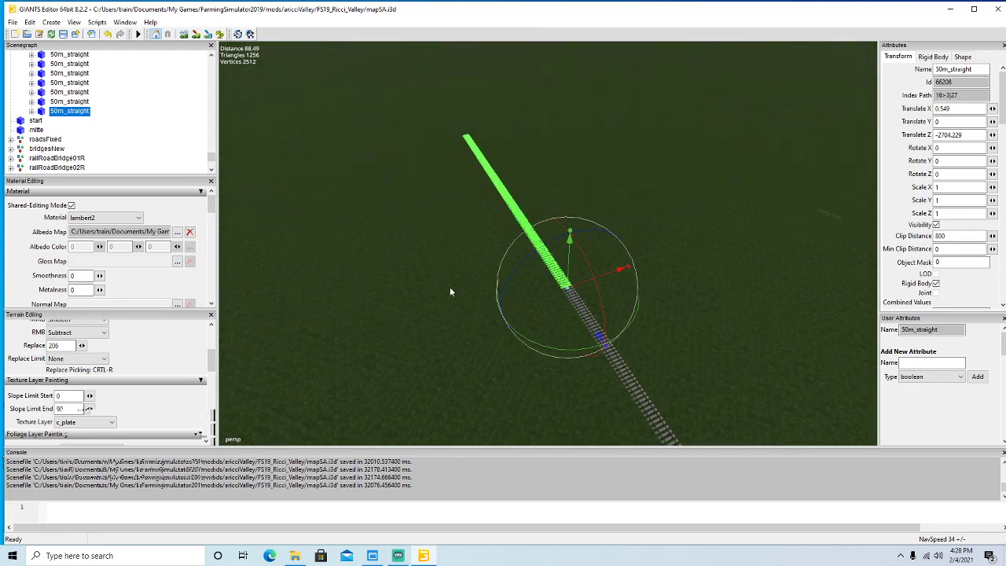
{"action": "key", "text": "ctrl+d"}
{"action": "scroll", "coordinate": [389, 146], "scroll_direction": "down", "scroll_amount": 3}
{"action": "left_click_drag", "start_coordinate": [389, 142], "coordinate": [321, 83]}
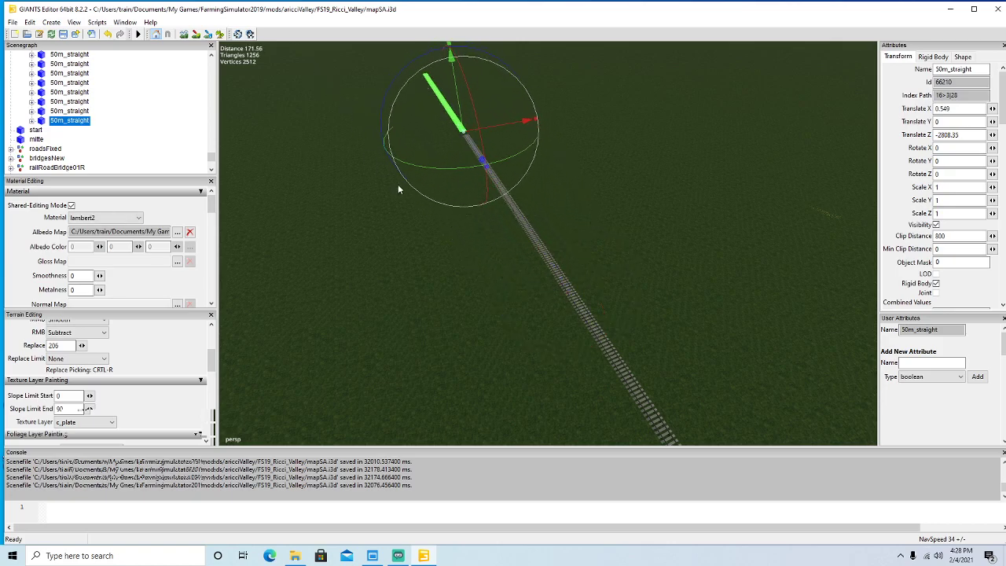
{"action": "left_click", "coordinate": [45, 112]}
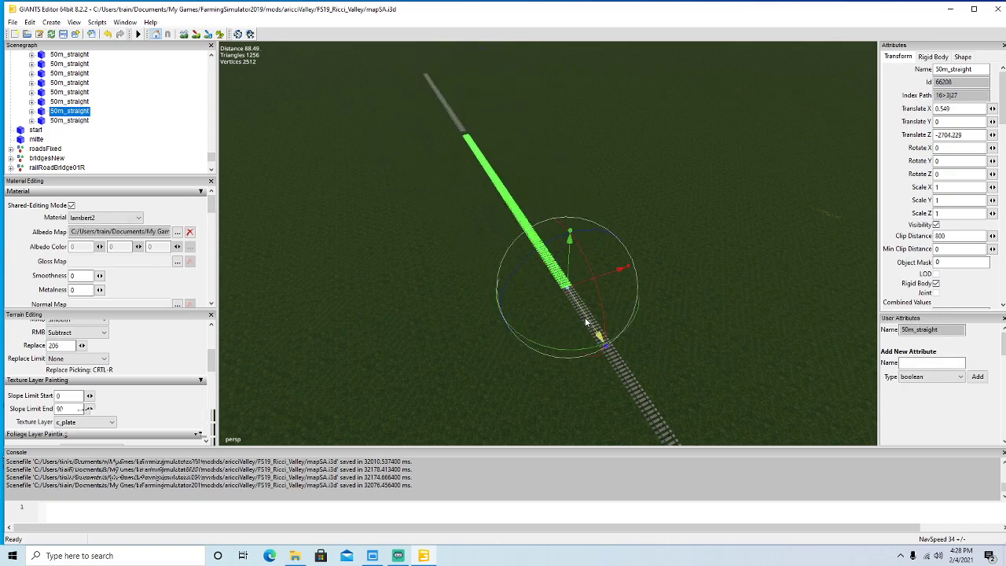
{"action": "left_click_drag", "start_coordinate": [586, 320], "coordinate": [587, 322]}
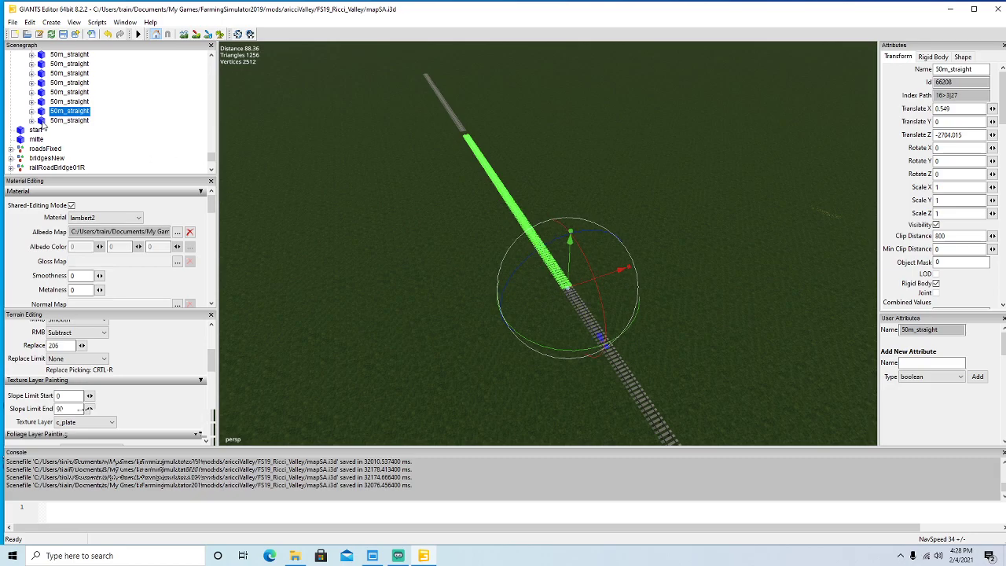
Move the newest 50m_straight pair back against the line at a Translate Z of about -2803.971.
{"action": "left_click", "coordinate": [69, 120]}
{"action": "key", "text": "f"}
{"action": "left_click_drag", "start_coordinate": [327, 276], "coordinate": [421, 283], "text": "alt"}
{"action": "left_click_drag", "start_coordinate": [487, 271], "coordinate": [564, 311]}
Continue the track with a duplicated 50m_straight pair, joined at a Translate Z of about -2903.881.
{"action": "scroll", "coordinate": [412, 292], "scroll_direction": "down", "scroll_amount": 6}
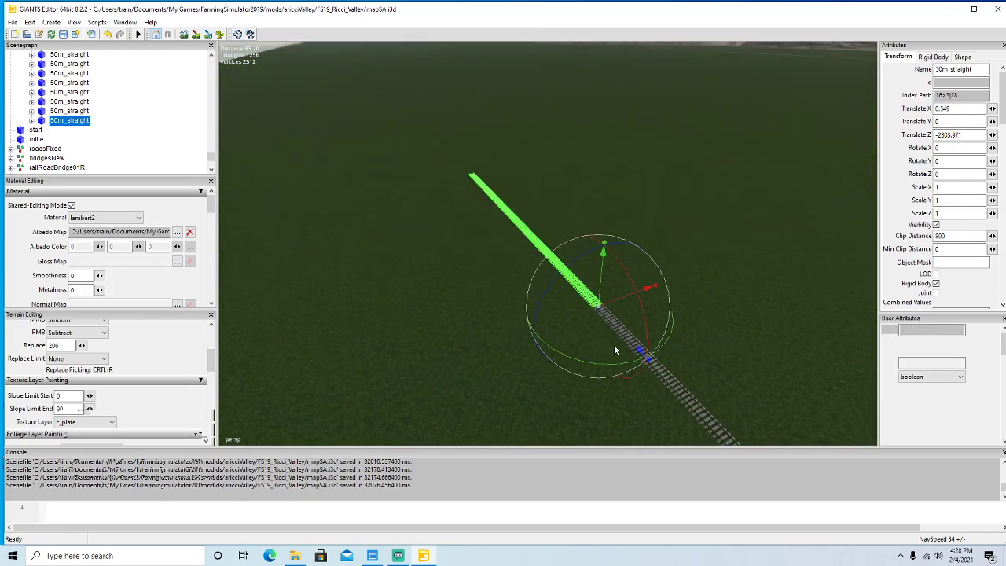
{"action": "key", "text": "ctrl+d"}
{"action": "scroll", "coordinate": [401, 179], "scroll_direction": "down", "scroll_amount": 4}
{"action": "left_click_drag", "start_coordinate": [327, 132], "coordinate": [309, 127]}
{"action": "scroll", "coordinate": [309, 158], "scroll_direction": "up", "scroll_amount": 6}
{"action": "left_click_drag", "start_coordinate": [325, 182], "coordinate": [401, 308], "text": "alt"}
{"action": "scroll", "coordinate": [301, 160], "scroll_direction": "up", "scroll_amount": 5}
Duplicate the end track pair again and align the copy at a Translate Z of about -3003.806.
{"action": "scroll", "coordinate": [432, 344], "scroll_direction": "down", "scroll_amount": 5}
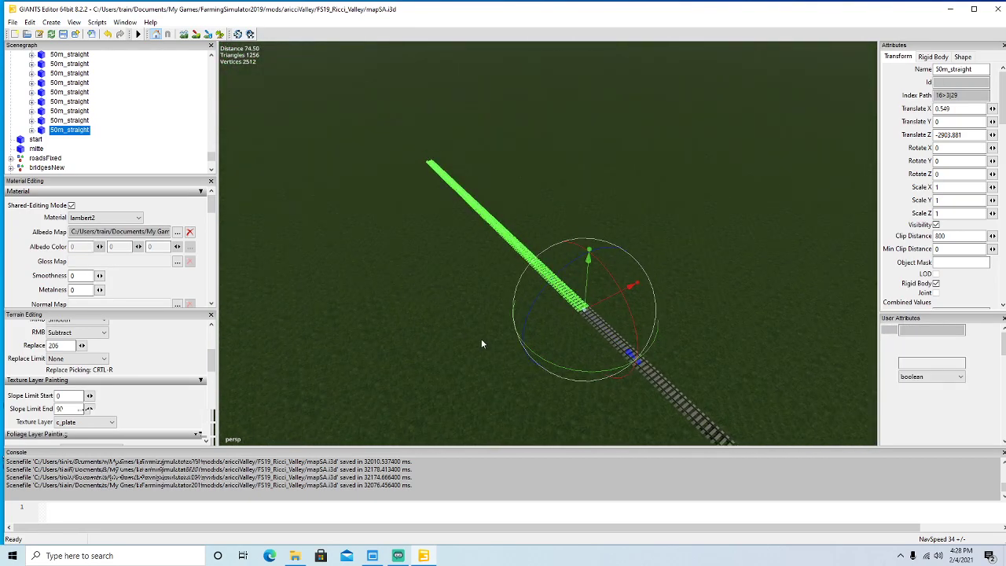
{"action": "key", "text": "ctrl+d"}
{"action": "left_click_drag", "start_coordinate": [580, 323], "coordinate": [405, 311]}
{"action": "scroll", "coordinate": [307, 191], "scroll_direction": "up", "scroll_amount": 7}
{"action": "scroll", "coordinate": [307, 191], "scroll_direction": "up", "scroll_amount": 1}
Duplicate the last track pair and close the gap to the line at a Translate Z of about -3103.771.
{"action": "scroll", "coordinate": [435, 333], "scroll_direction": "down", "scroll_amount": 3}
{"action": "scroll", "coordinate": [405, 312], "scroll_direction": "down", "scroll_amount": 3}
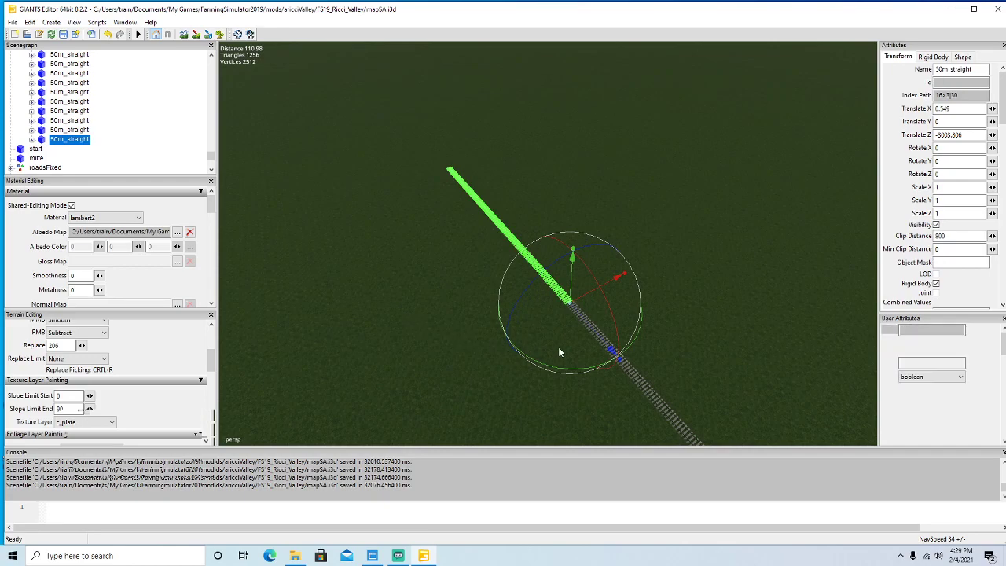
{"action": "key", "text": "ctrl+d"}
{"action": "left_click_drag", "start_coordinate": [611, 353], "coordinate": [358, 206]}
{"action": "left_click_drag", "start_coordinate": [393, 267], "coordinate": [518, 305], "text": "alt"}
{"action": "scroll", "coordinate": [341, 225], "scroll_direction": "up", "scroll_amount": 5}
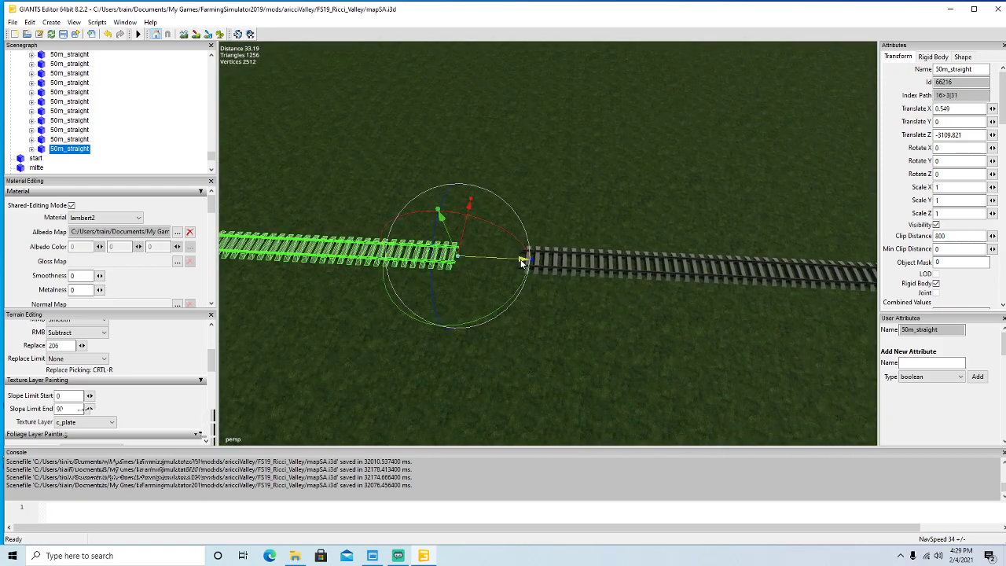
{"action": "left_click_drag", "start_coordinate": [521, 263], "coordinate": [560, 270]}
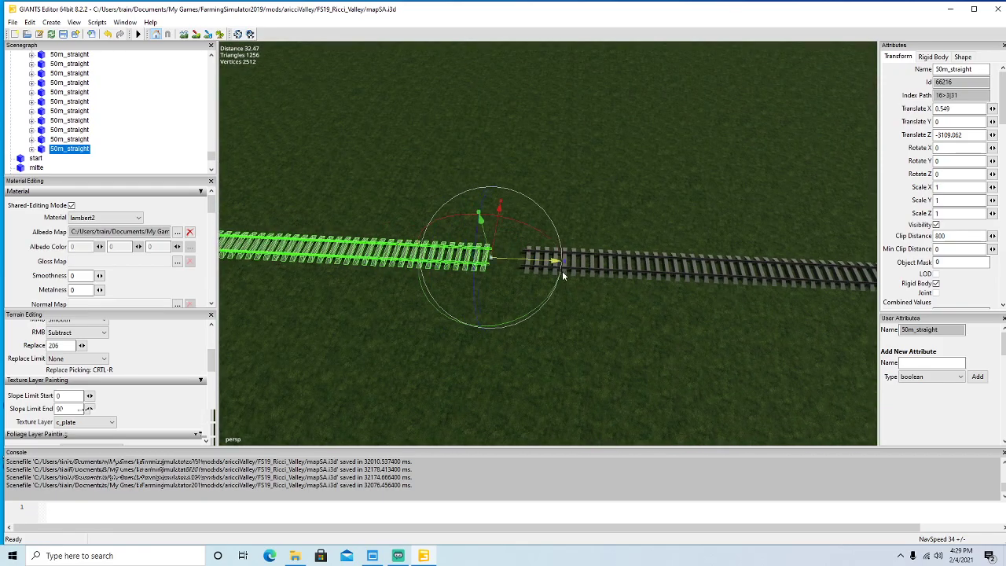
{"action": "scroll", "coordinate": [573, 306], "scroll_direction": "up", "scroll_amount": 4}
{"action": "left_click_drag", "start_coordinate": [423, 282], "coordinate": [522, 264]}
Collapse the trainc group in the scene hierarchy and duplicate the whole group.
{"action": "scroll", "coordinate": [489, 343], "scroll_direction": "down", "scroll_amount": 10}
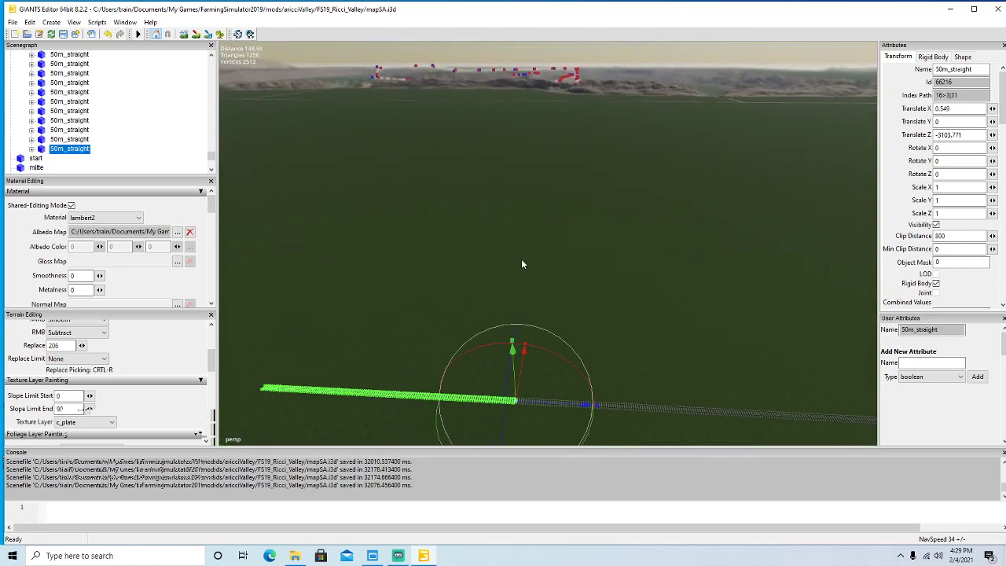
{"action": "scroll", "coordinate": [509, 255], "scroll_direction": "down", "scroll_amount": 2}
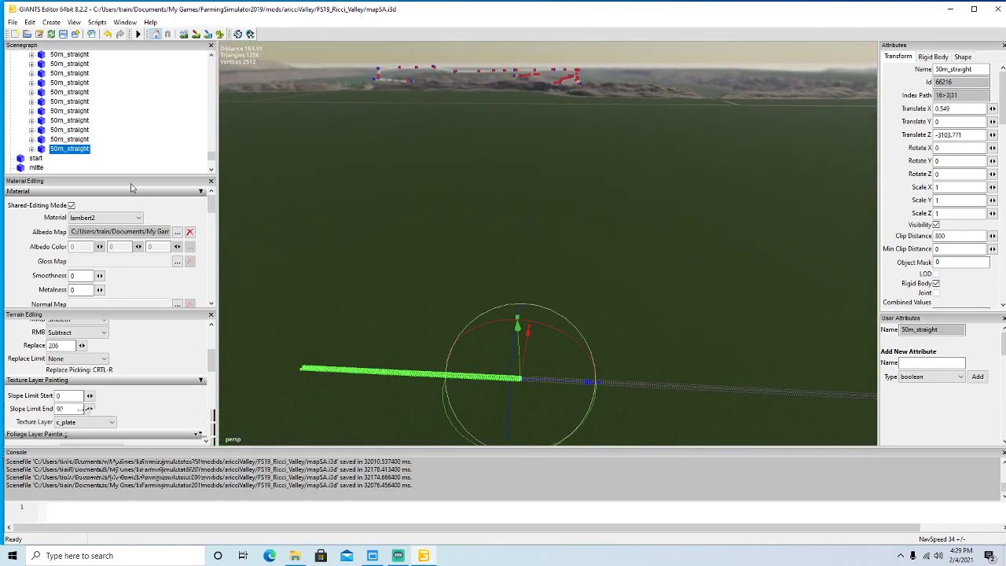
{"action": "scroll", "coordinate": [140, 129], "scroll_direction": "up", "scroll_amount": 1}
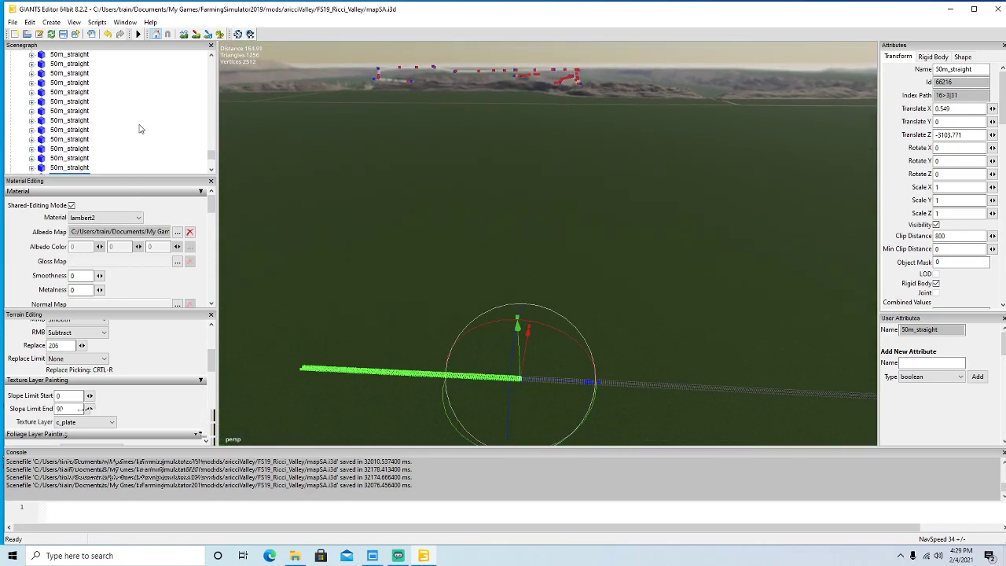
{"action": "scroll", "coordinate": [135, 122], "scroll_direction": "up", "scroll_amount": 2}
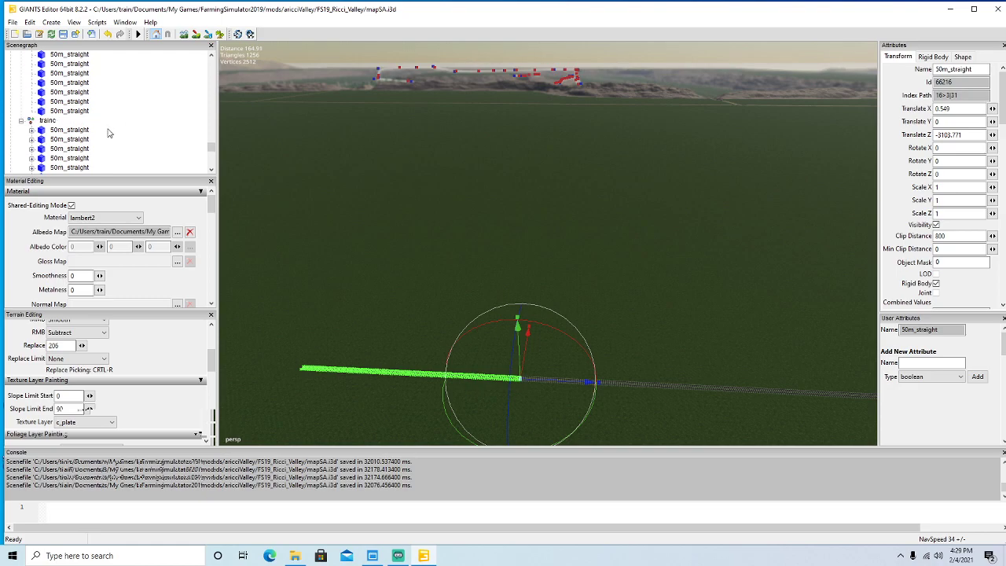
{"action": "left_click", "coordinate": [29, 126]}
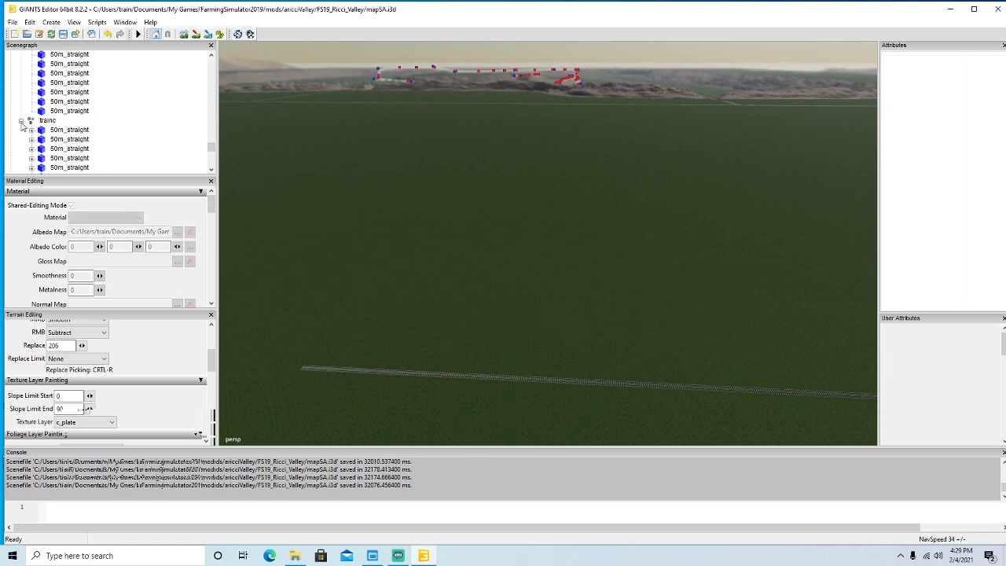
{"action": "left_click", "coordinate": [22, 121]}
{"action": "left_click", "coordinate": [46, 121]}
{"action": "key", "text": "f"}
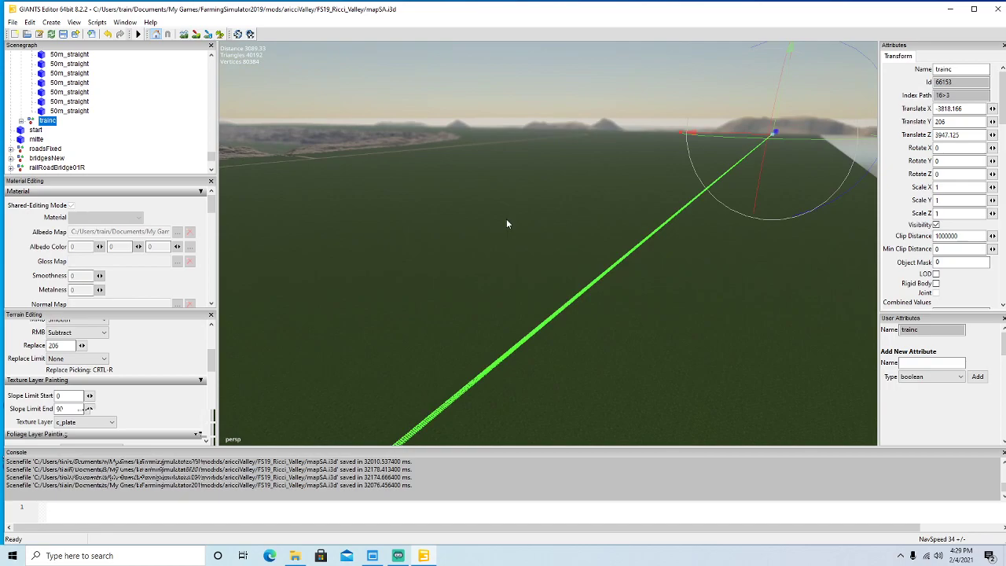
{"action": "right_click_drag", "start_coordinate": [479, 248], "coordinate": [513, 246]}
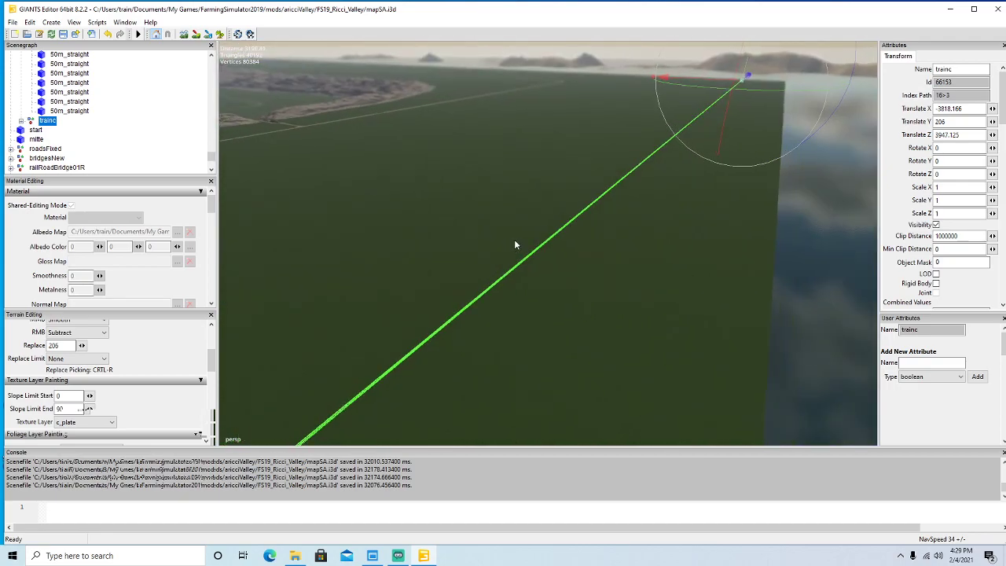
{"action": "key", "text": "ctrl+d"}
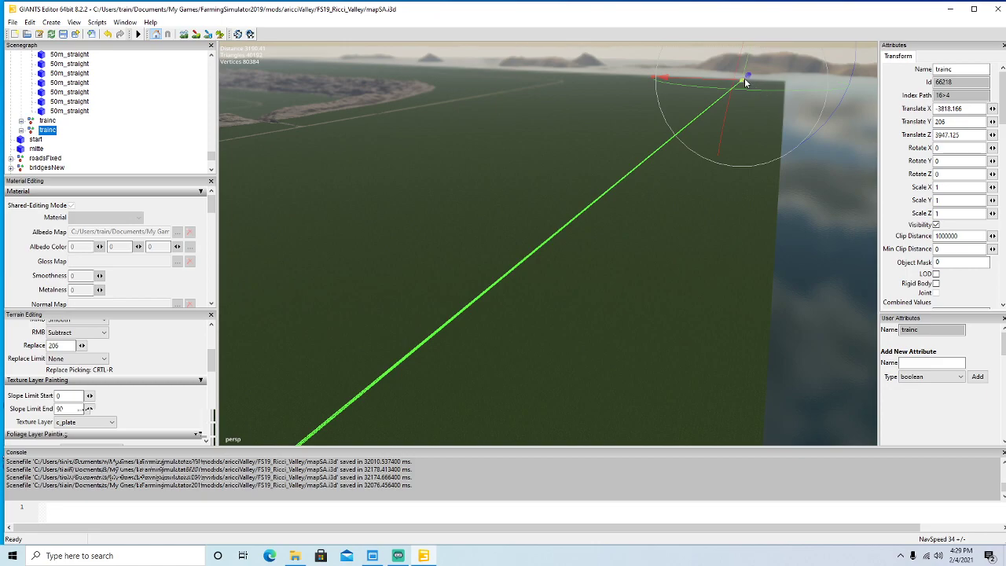
Move the second trainc track group along Z to about 749.36 so it meets the end of the other straight track.
{"action": "left_click_drag", "start_coordinate": [749, 81], "coordinate": [474, 359]}
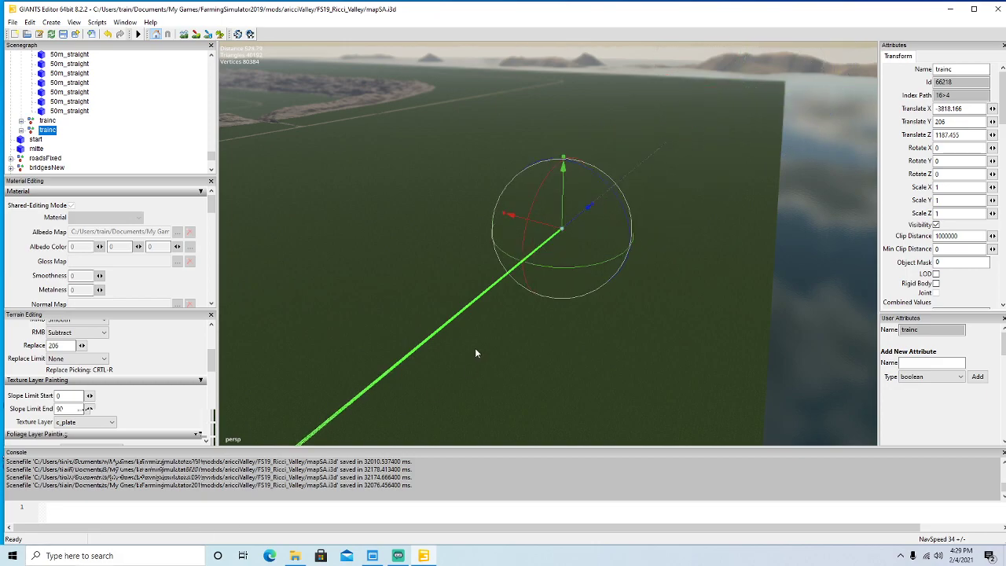
{"action": "left_click_drag", "start_coordinate": [577, 220], "coordinate": [167, 492]}
{"action": "right_click_drag", "start_coordinate": [543, 311], "coordinate": [448, 365]}
{"action": "right_click_drag", "start_coordinate": [556, 348], "coordinate": [433, 254]}
{"action": "key", "text": "w"}
{"action": "left_click_drag", "start_coordinate": [445, 235], "coordinate": [723, 332]}
{"action": "right_click_drag", "start_coordinate": [723, 332], "coordinate": [656, 374]}
{"action": "key", "text": "w"}
{"action": "left_click_drag", "start_coordinate": [614, 357], "coordinate": [722, 374]}
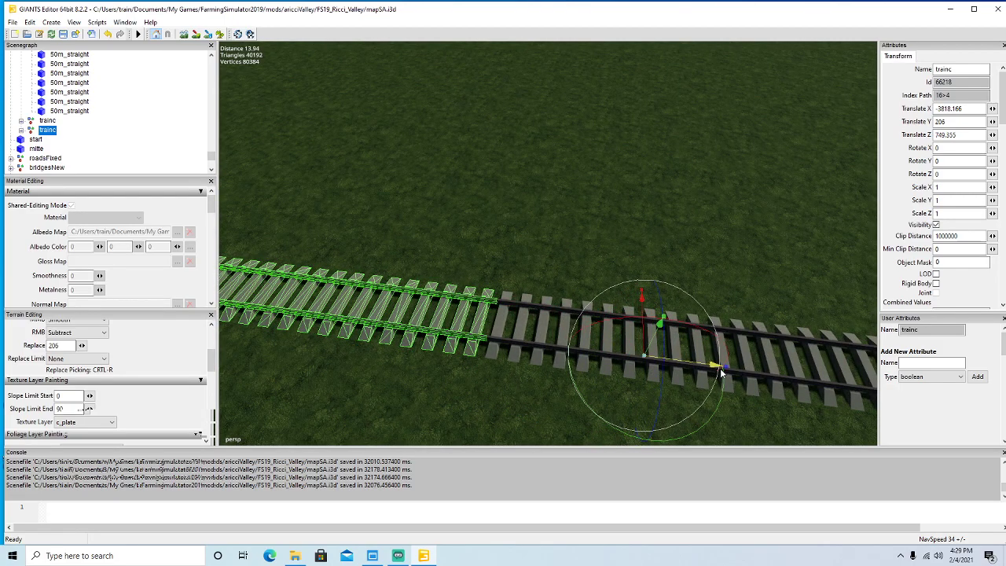
Examine how the joined straight track runs beside the existing line and its curved branch.
{"action": "right_click_drag", "start_coordinate": [723, 375], "coordinate": [351, 226]}
{"action": "key", "text": "w"}
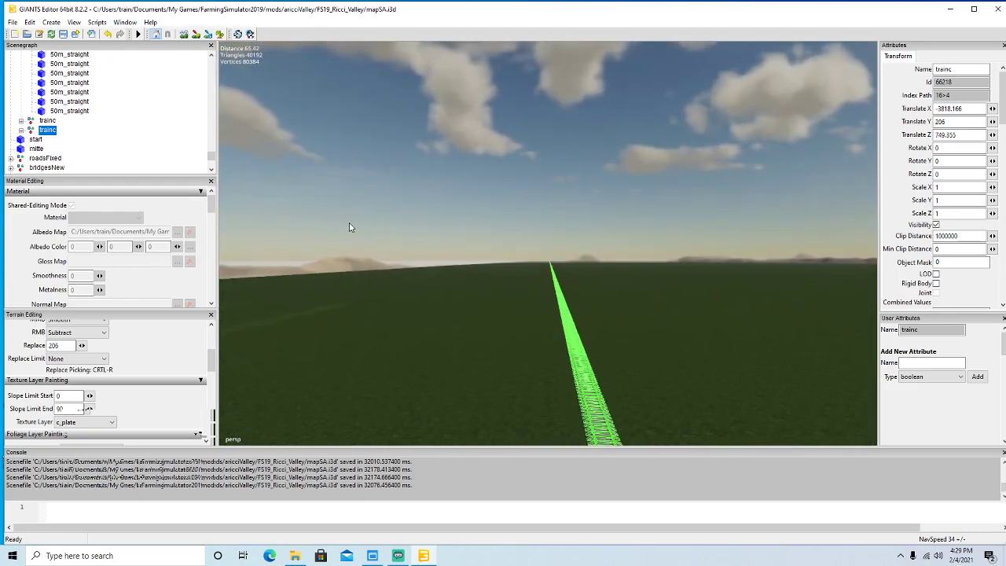
{"action": "key", "text": "w"}
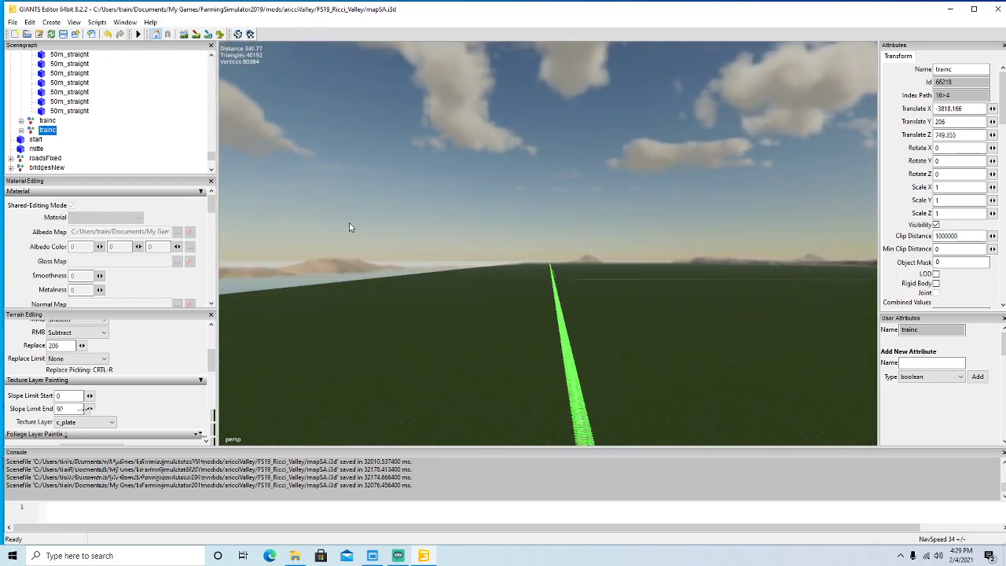
{"action": "key", "text": "w"}
{"action": "right_click_drag", "start_coordinate": [349, 224], "coordinate": [355, 235]}
{"action": "key", "text": "w"}
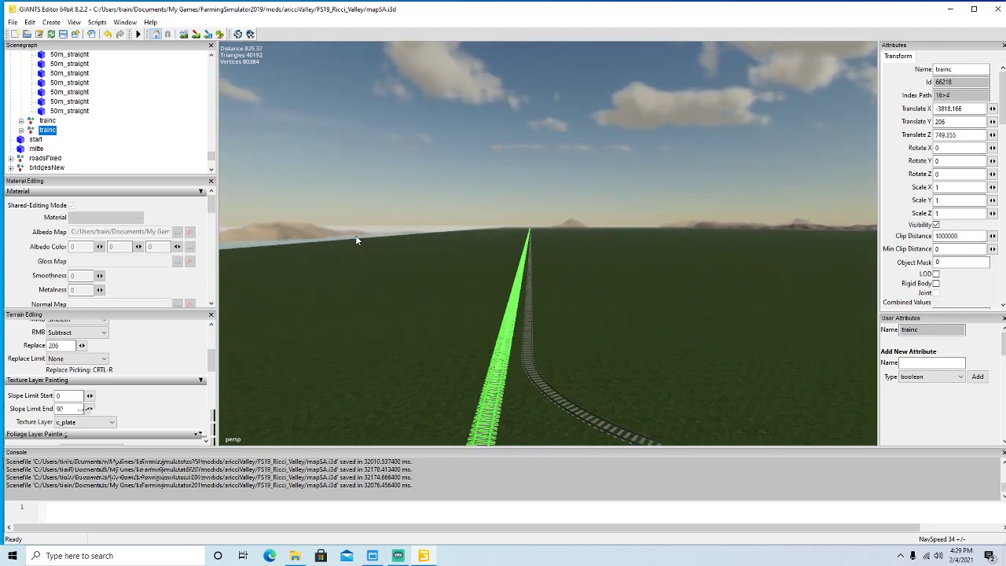
{"action": "scroll", "coordinate": [597, 372], "scroll_direction": "up", "scroll_amount": 4}
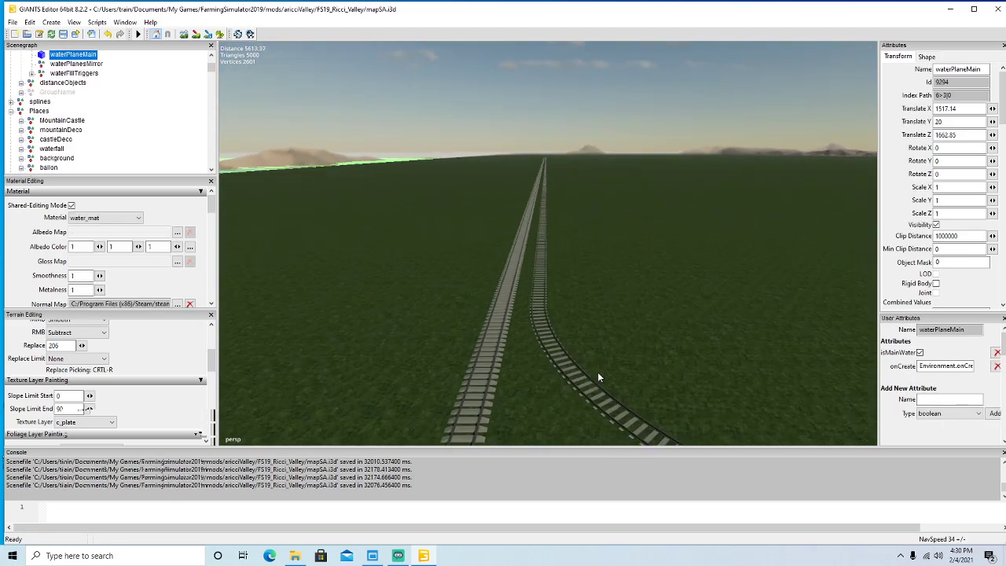
{"action": "left_click_drag", "start_coordinate": [598, 372], "coordinate": [560, 309], "text": "alt"}
Collapse the expanded trainBB group under rrTracks and set the first trainc group's Translate Y to 205.82.
{"action": "scroll", "coordinate": [60, 108], "scroll_direction": "down", "scroll_amount": 3}
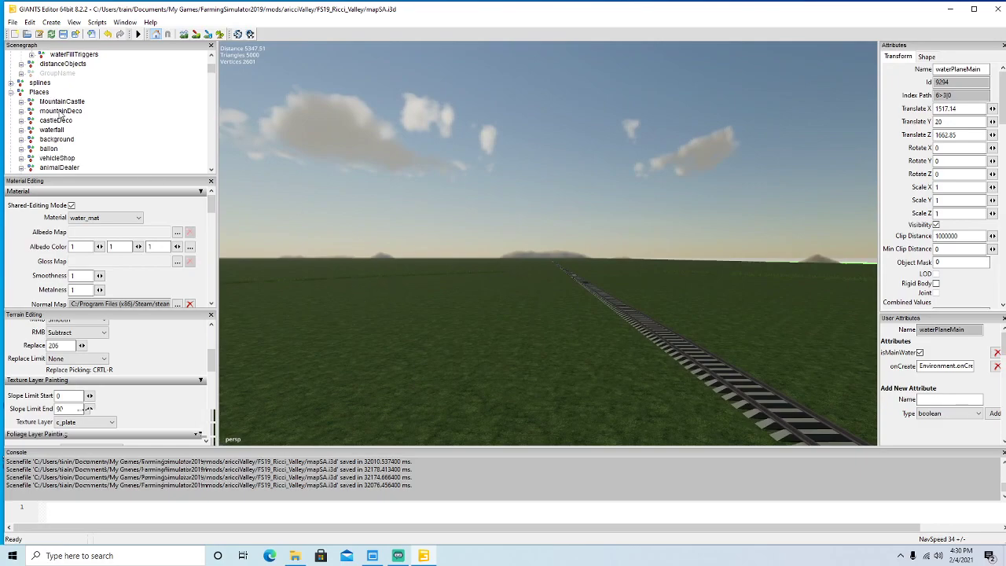
{"action": "scroll", "coordinate": [61, 108], "scroll_direction": "down", "scroll_amount": 6}
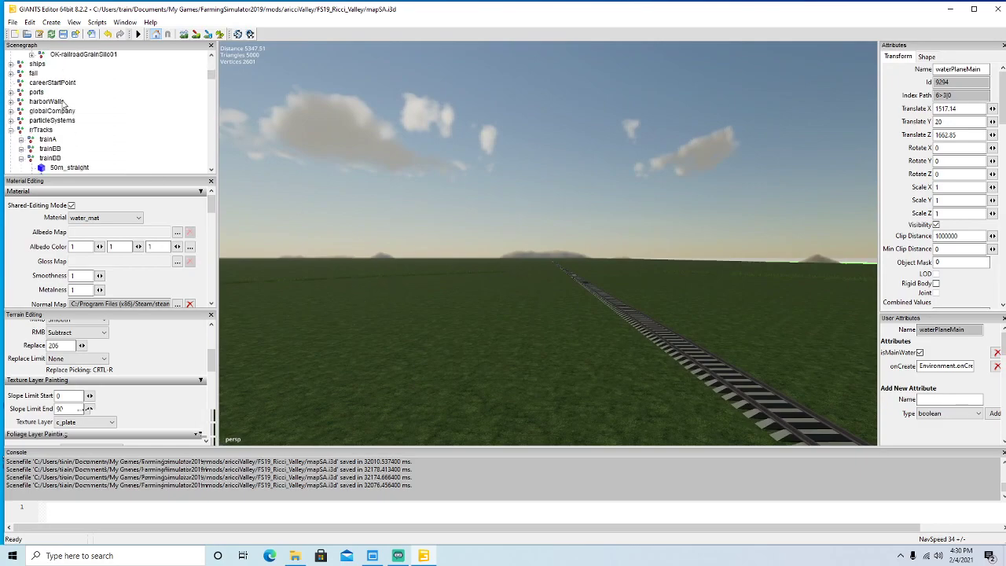
{"action": "left_click", "coordinate": [21, 92]}
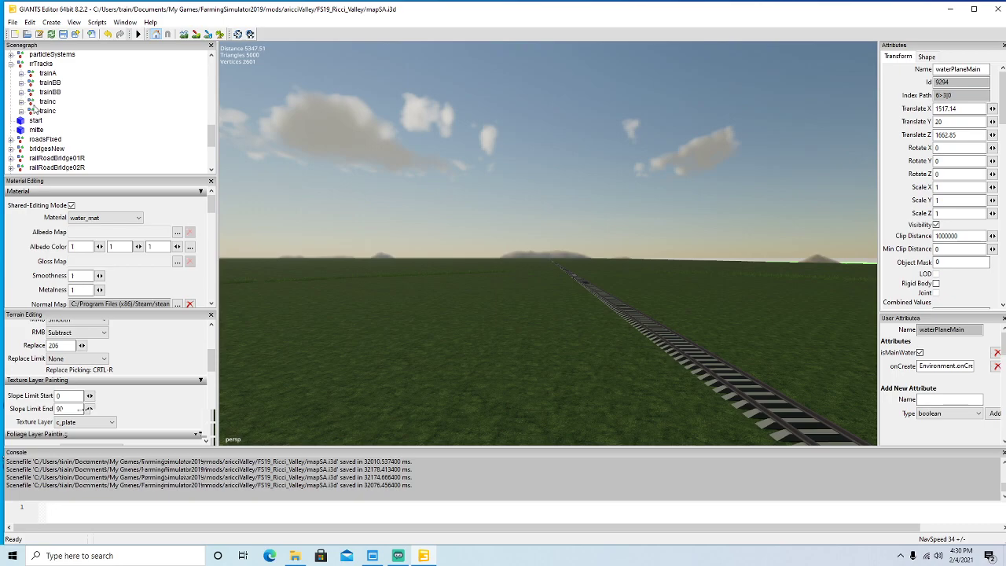
{"action": "left_click", "coordinate": [39, 103]}
{"action": "key", "text": "f"}
{"action": "left_click_drag", "start_coordinate": [517, 330], "coordinate": [656, 292], "text": "alt"}
{"action": "key", "text": "Up"}
{"action": "key", "text": "Up"}
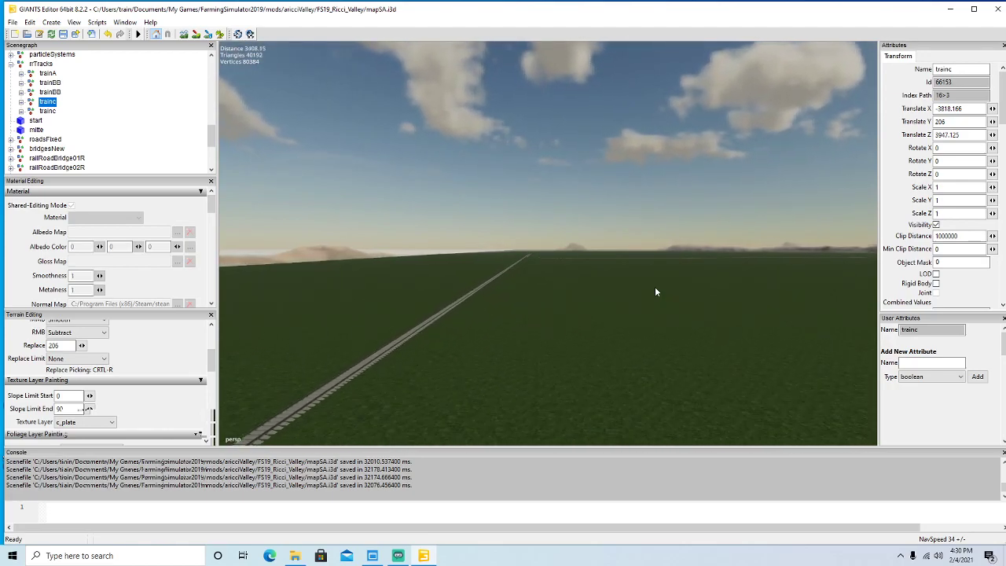
{"action": "left_click_drag", "start_coordinate": [656, 291], "coordinate": [647, 294], "text": "alt"}
{"action": "key", "text": "Up"}
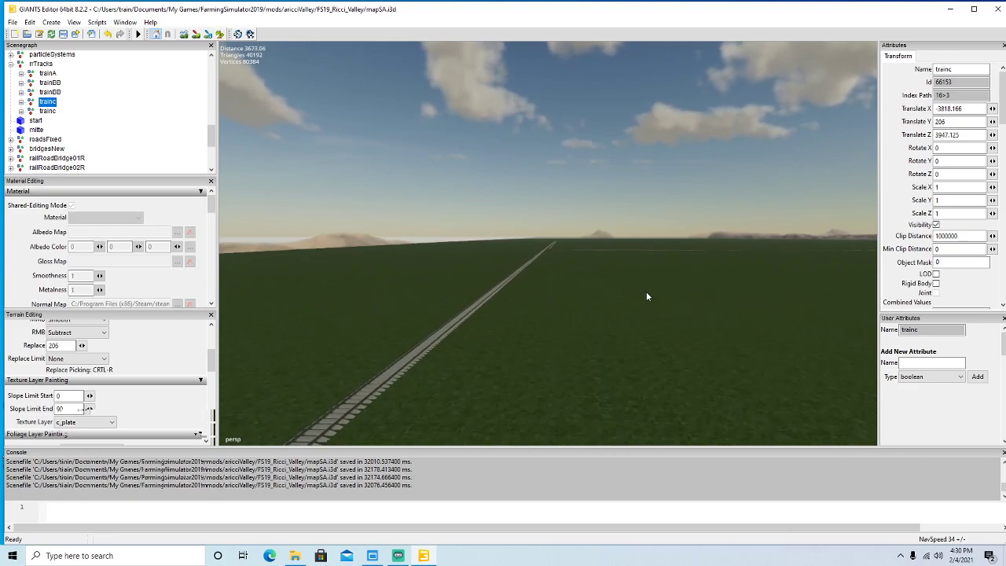
{"action": "key", "text": "Up"}
{"action": "left_click_drag", "start_coordinate": [648, 292], "coordinate": [651, 289], "text": "alt"}
{"action": "key", "text": "Up"}
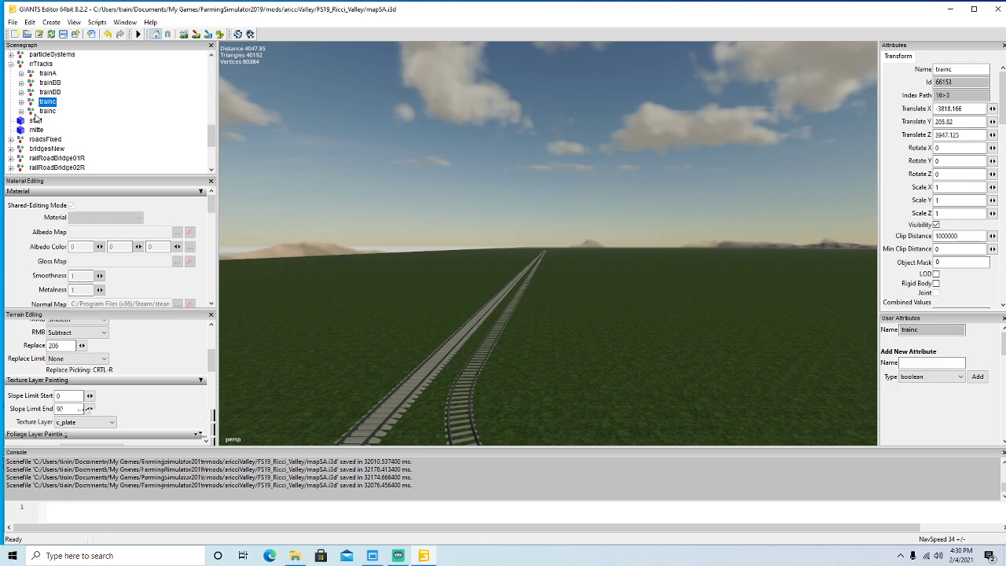
Set the second trainc group's Translate Y to 205.82.
{"action": "left_click", "coordinate": [38, 112]}
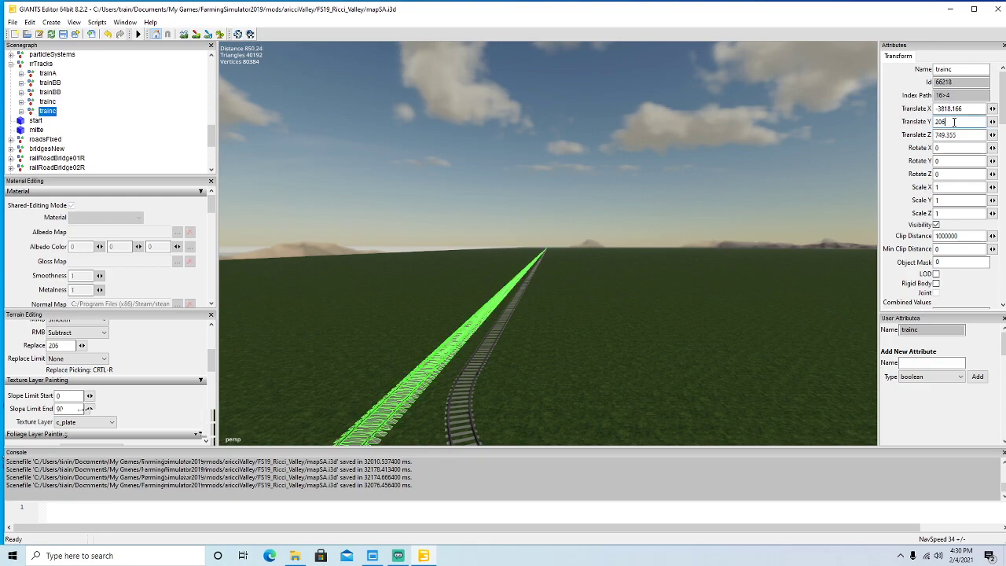
{"action": "key", "text": "BackSpace"}
{"action": "type", "text": "5.8"}
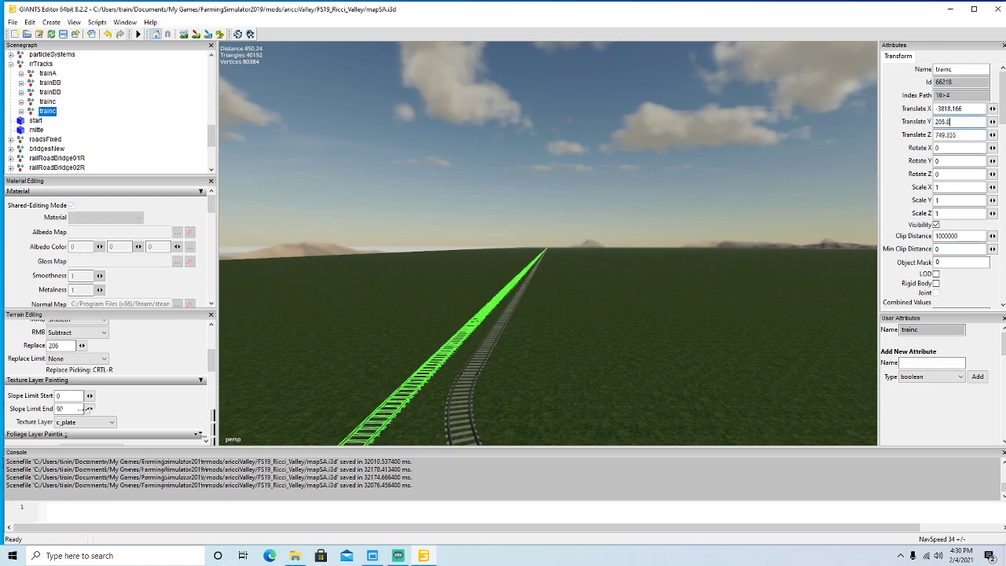
Fine-tune the second trainc group's Z position to about 749.48 at the joint with the first group.
{"action": "scroll", "coordinate": [555, 394], "scroll_direction": "up", "scroll_amount": 2}
{"action": "left_click_drag", "start_coordinate": [578, 375], "coordinate": [413, 385], "text": "alt"}
{"action": "scroll", "coordinate": [549, 404], "scroll_direction": "up", "scroll_amount": 1}
{"action": "scroll", "coordinate": [456, 393], "scroll_direction": "down", "scroll_amount": 2}
{"action": "scroll", "coordinate": [419, 378], "scroll_direction": "up", "scroll_amount": 1}
{"action": "scroll", "coordinate": [402, 385], "scroll_direction": "up", "scroll_amount": 4}
{"action": "scroll", "coordinate": [413, 385], "scroll_direction": "up", "scroll_amount": 4}
{"action": "scroll", "coordinate": [412, 391], "scroll_direction": "up", "scroll_amount": 5}
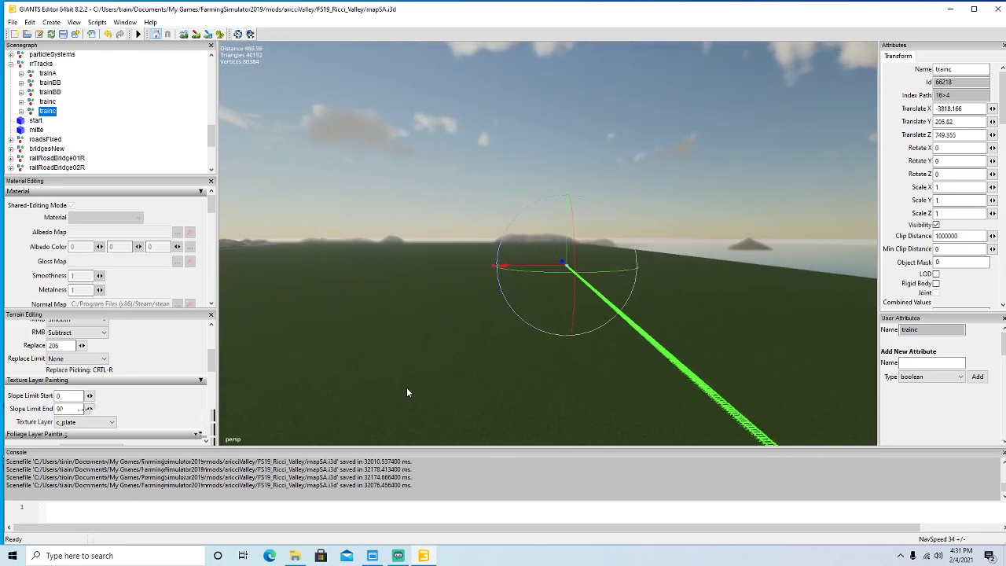
{"action": "scroll", "coordinate": [407, 387], "scroll_direction": "up", "scroll_amount": 4}
{"action": "left_click_drag", "start_coordinate": [406, 387], "coordinate": [544, 430], "text": "alt"}
{"action": "scroll", "coordinate": [419, 404], "scroll_direction": "up", "scroll_amount": 6}
{"action": "left_click_drag", "start_coordinate": [421, 307], "coordinate": [561, 309]}
Inspect the second trainc track along its full length, past the curved branch to its far end.
{"action": "scroll", "coordinate": [549, 303], "scroll_direction": "down", "scroll_amount": 6}
{"action": "scroll", "coordinate": [546, 317], "scroll_direction": "down", "scroll_amount": 5}
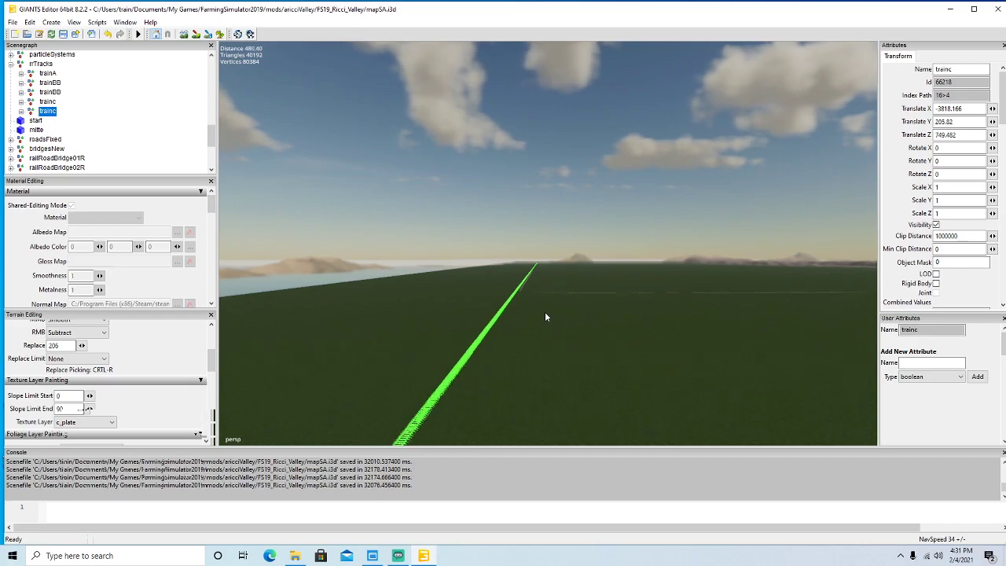
{"action": "scroll", "coordinate": [546, 318], "scroll_direction": "down", "scroll_amount": 4}
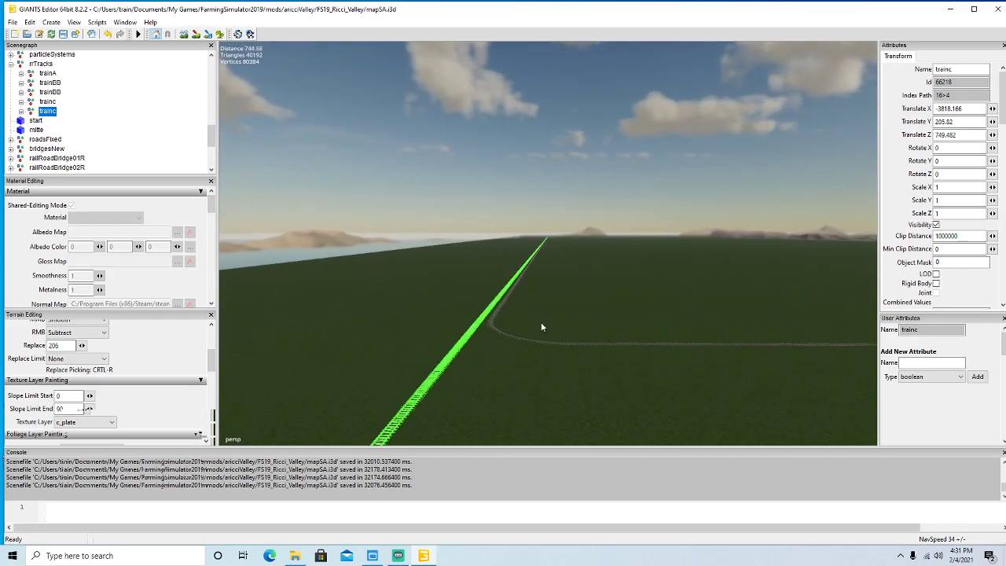
{"action": "scroll", "coordinate": [541, 322], "scroll_direction": "up", "scroll_amount": 2}
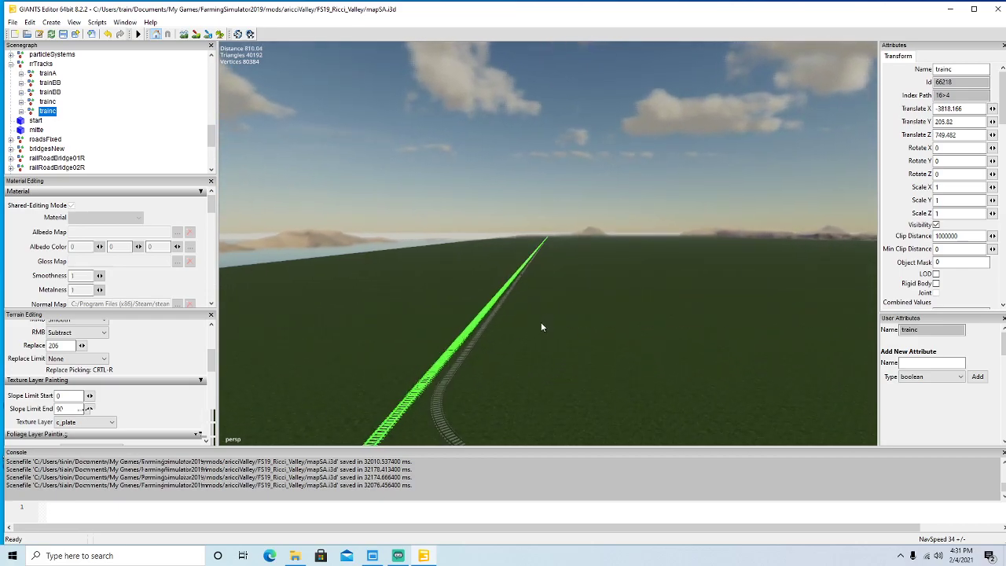
{"action": "middle_click_drag", "start_coordinate": [572, 371], "coordinate": [440, 292]}
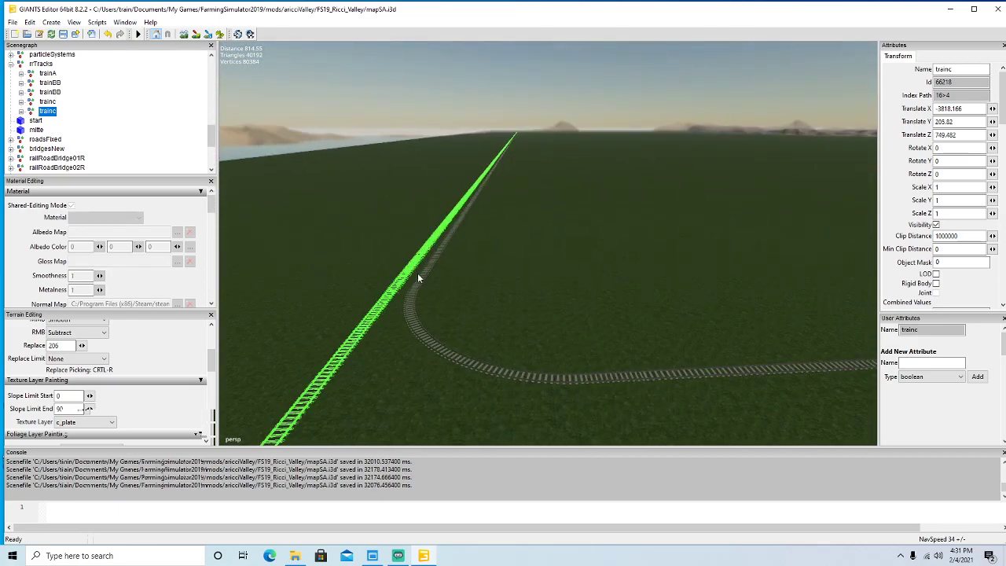
{"action": "middle_click_drag", "start_coordinate": [532, 274], "coordinate": [602, 301]}
{"action": "left_click_drag", "start_coordinate": [618, 333], "coordinate": [567, 336], "text": "alt"}
{"action": "scroll", "coordinate": [564, 333], "scroll_direction": "up", "scroll_amount": 6}
{"action": "scroll", "coordinate": [565, 333], "scroll_direction": "up", "scroll_amount": 3}
{"action": "scroll", "coordinate": [567, 336], "scroll_direction": "up", "scroll_amount": 5}
{"action": "scroll", "coordinate": [567, 340], "scroll_direction": "up", "scroll_amount": 8}
{"action": "scroll", "coordinate": [568, 341], "scroll_direction": "up", "scroll_amount": 8}
{"action": "scroll", "coordinate": [567, 340], "scroll_direction": "up", "scroll_amount": 8}
{"action": "scroll", "coordinate": [568, 339], "scroll_direction": "up", "scroll_amount": 8}
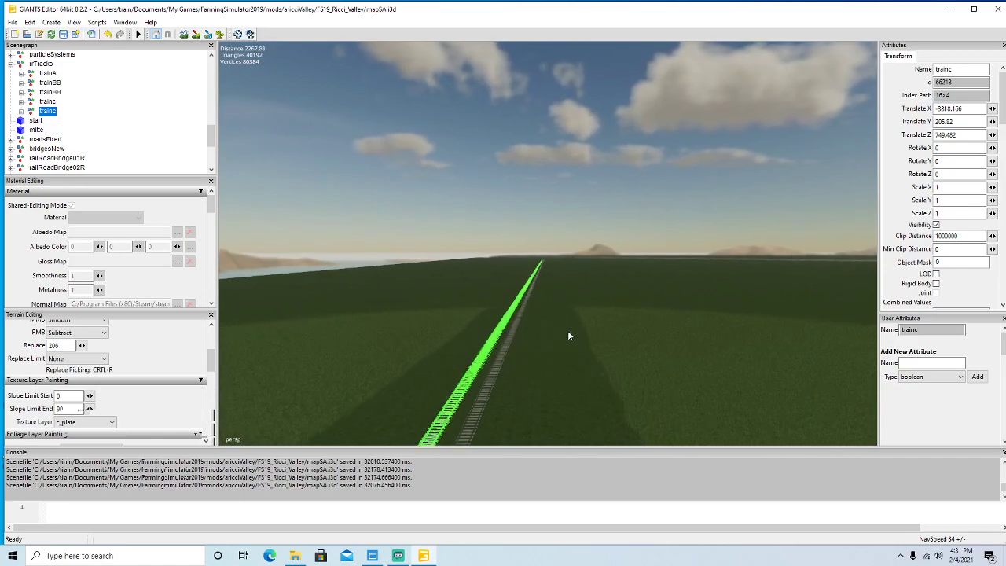
{"action": "scroll", "coordinate": [569, 336], "scroll_direction": "up", "scroll_amount": 8}
{"action": "scroll", "coordinate": [571, 336], "scroll_direction": "up", "scroll_amount": 8}
{"action": "scroll", "coordinate": [571, 335], "scroll_direction": "up", "scroll_amount": 8}
{"action": "scroll", "coordinate": [571, 336], "scroll_direction": "up", "scroll_amount": 4}
{"action": "left_click_drag", "start_coordinate": [571, 336], "coordinate": [408, 434], "text": "alt"}
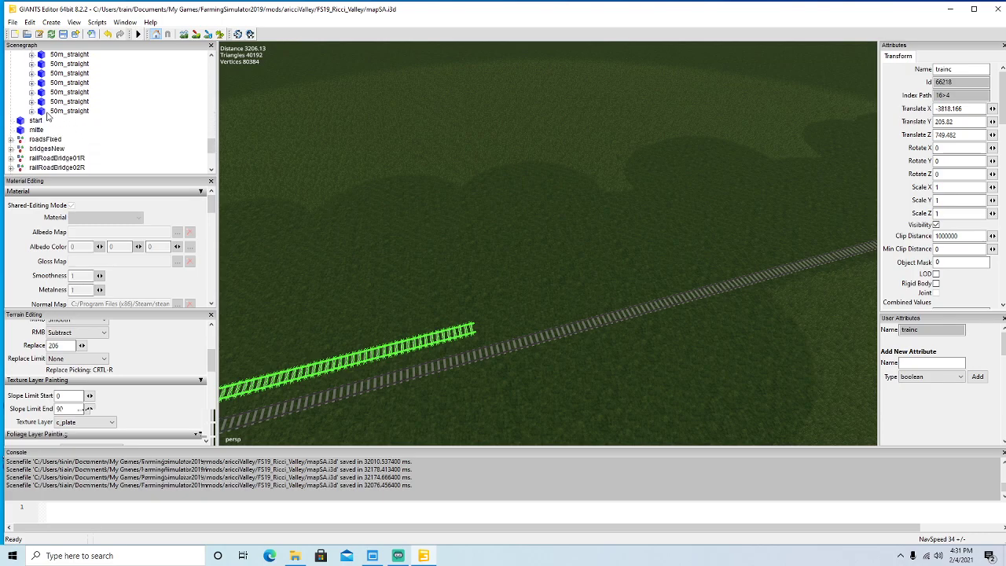
Duplicate the last 50m_straight piece of the second trainc group and butt the copy against the track end at Translate Z about -3203.62.
{"action": "left_click", "coordinate": [49, 114]}
{"action": "key", "text": "f"}
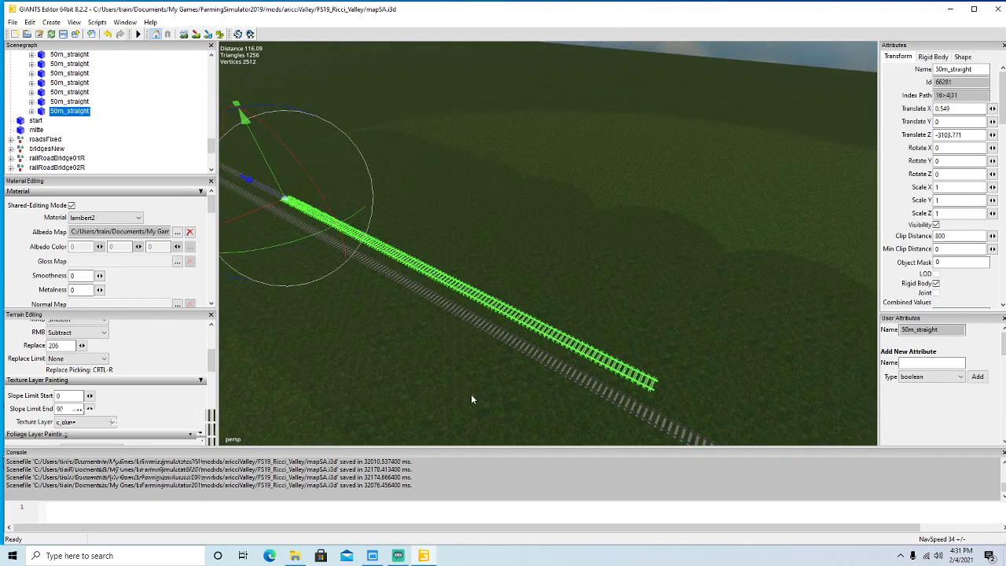
{"action": "key", "text": "ctrl+d"}
{"action": "left_click_drag", "start_coordinate": [265, 190], "coordinate": [780, 453]}
{"action": "left_click_drag", "start_coordinate": [504, 369], "coordinate": [359, 397], "text": "alt"}
{"action": "scroll", "coordinate": [411, 364], "scroll_direction": "up", "scroll_amount": 5}
{"action": "scroll", "coordinate": [621, 351], "scroll_direction": "down", "scroll_amount": 4}
{"action": "scroll", "coordinate": [644, 337], "scroll_direction": "up", "scroll_amount": 4}
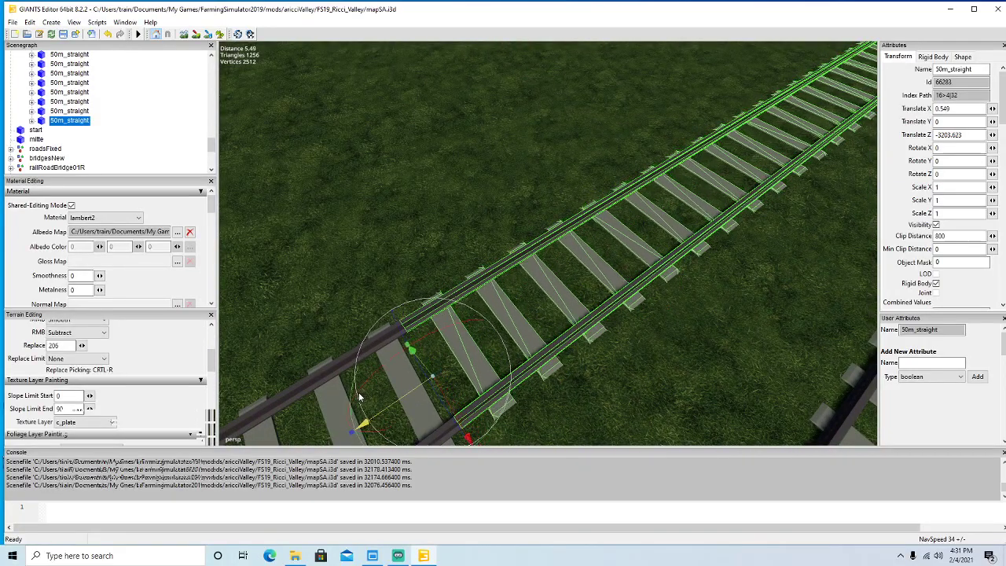
Duplicate the end track piece again and place the copy end to end at Translate Z about -3303.47.
{"action": "scroll", "coordinate": [606, 306], "scroll_direction": "down", "scroll_amount": 10}
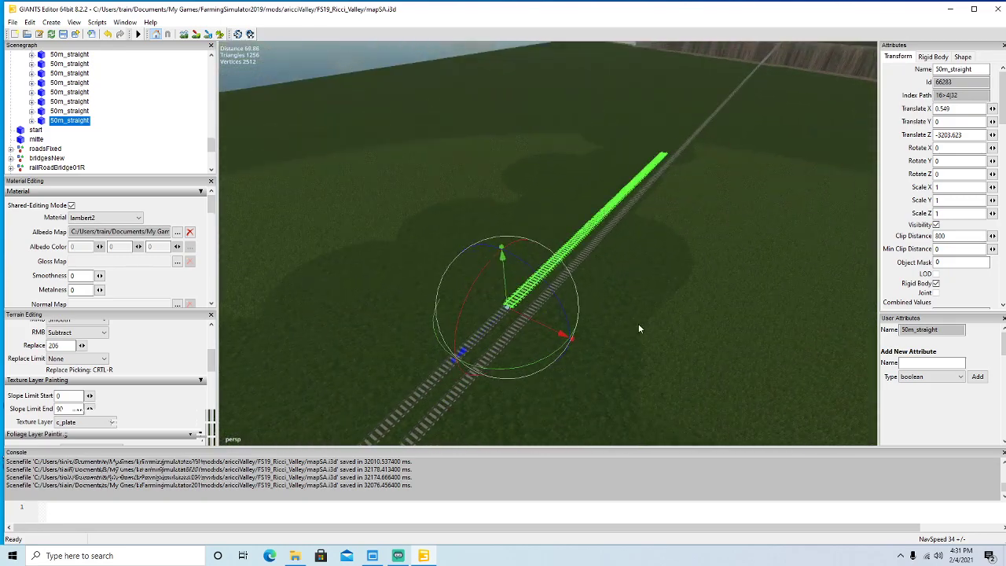
{"action": "key", "text": "ctrl+d"}
{"action": "left_click_drag", "start_coordinate": [507, 326], "coordinate": [822, 27]}
{"action": "left_click_drag", "start_coordinate": [732, 180], "coordinate": [526, 262], "text": "alt"}
{"action": "scroll", "coordinate": [770, 138], "scroll_direction": "up", "scroll_amount": 8}
Add another duplicate 50m_straight piece and align its joint at Translate Z about -3403.29.
{"action": "scroll", "coordinate": [439, 326], "scroll_direction": "down", "scroll_amount": 5}
{"action": "scroll", "coordinate": [500, 278], "scroll_direction": "down", "scroll_amount": 5}
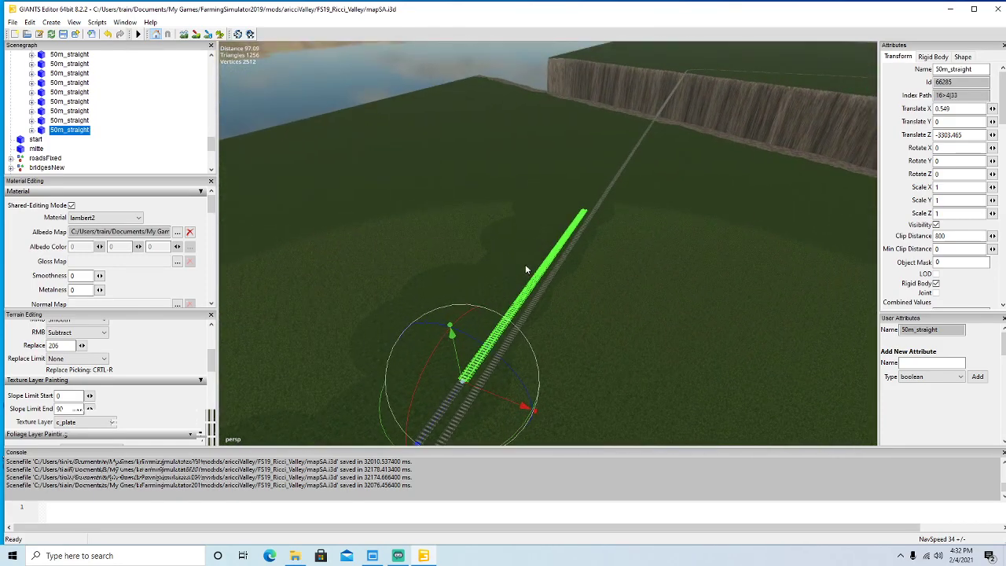
{"action": "key", "text": "ctrl+d"}
{"action": "left_click_drag", "start_coordinate": [462, 387], "coordinate": [689, 109]}
{"action": "left_click_drag", "start_coordinate": [705, 164], "coordinate": [728, 146], "text": "alt"}
{"action": "scroll", "coordinate": [741, 125], "scroll_direction": "up", "scroll_amount": 4}
{"action": "scroll", "coordinate": [616, 112], "scroll_direction": "up", "scroll_amount": 3}
{"action": "left_click_drag", "start_coordinate": [643, 225], "coordinate": [585, 259], "text": "alt"}
{"action": "scroll", "coordinate": [620, 195], "scroll_direction": "up", "scroll_amount": 3}
{"action": "left_click_drag", "start_coordinate": [609, 197], "coordinate": [420, 337]}
{"action": "scroll", "coordinate": [417, 339], "scroll_direction": "up", "scroll_amount": 5}
{"action": "left_click_drag", "start_coordinate": [615, 363], "coordinate": [630, 305], "text": "alt"}
Duplicate the newest straight piece towards the cliff and fit it to the track end at Translate Z about -3503.17.
{"action": "scroll", "coordinate": [629, 305], "scroll_direction": "down", "scroll_amount": 6}
{"action": "scroll", "coordinate": [631, 302], "scroll_direction": "up", "scroll_amount": 2}
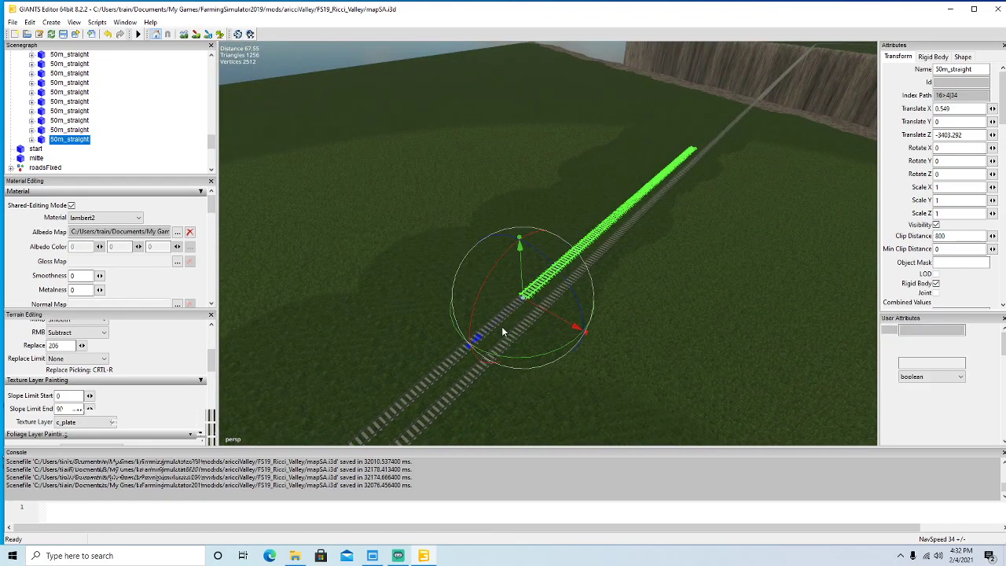
{"action": "key", "text": "ctrl+d"}
{"action": "left_click_drag", "start_coordinate": [494, 327], "coordinate": [852, 151]}
{"action": "scroll", "coordinate": [851, 151], "scroll_direction": "up", "scroll_amount": 8}
{"action": "left_click_drag", "start_coordinate": [755, 161], "coordinate": [714, 222], "text": "alt"}
{"action": "scroll", "coordinate": [736, 163], "scroll_direction": "up", "scroll_amount": 3}
{"action": "left_click_drag", "start_coordinate": [613, 205], "coordinate": [582, 315]}
Duplicate the end piece out over the shoreline and join it at Translate Z about -3603.15.
{"action": "scroll", "coordinate": [545, 356], "scroll_direction": "down", "scroll_amount": 5}
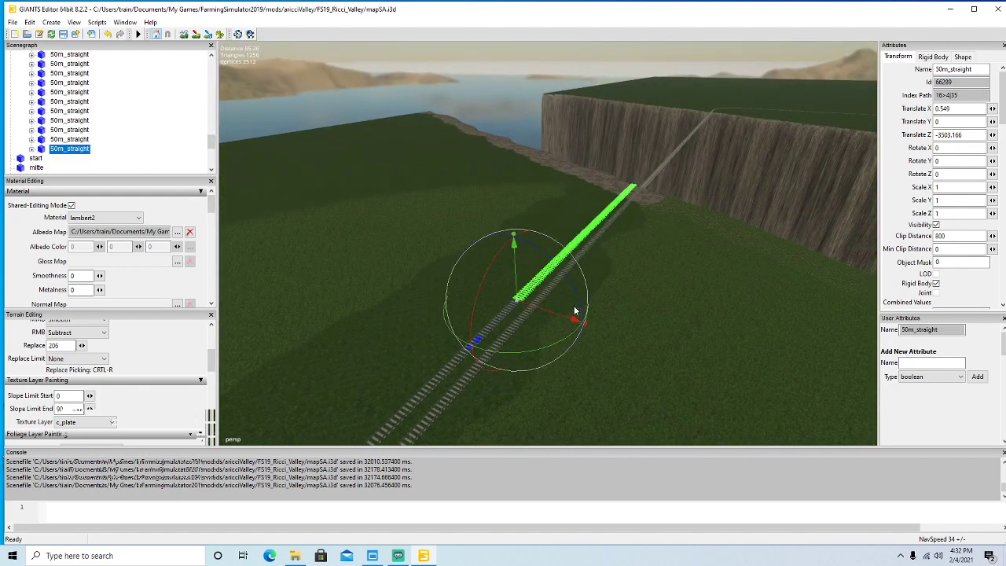
{"action": "key", "text": "ctrl+d"}
{"action": "left_click_drag", "start_coordinate": [506, 322], "coordinate": [727, 195]}
{"action": "scroll", "coordinate": [717, 209], "scroll_direction": "up", "scroll_amount": 6}
{"action": "left_click_drag", "start_coordinate": [703, 248], "coordinate": [498, 317], "text": "alt"}
Extend the track over the water with another duplicate piece at Translate Z about -3703.09.
{"action": "scroll", "coordinate": [523, 337], "scroll_direction": "down", "scroll_amount": 6}
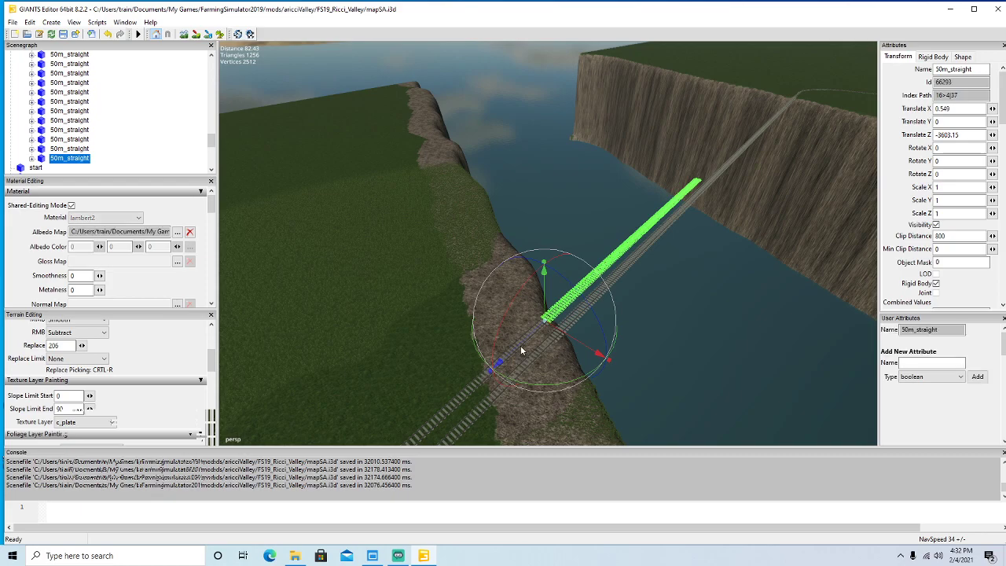
{"action": "key", "text": "ctrl+d"}
{"action": "left_click_drag", "start_coordinate": [523, 351], "coordinate": [563, 309]}
Duplicate the straight piece across to the cliff edge and align it at Translate Z about -3803.02.
{"action": "scroll", "coordinate": [565, 309], "scroll_direction": "down", "scroll_amount": 5}
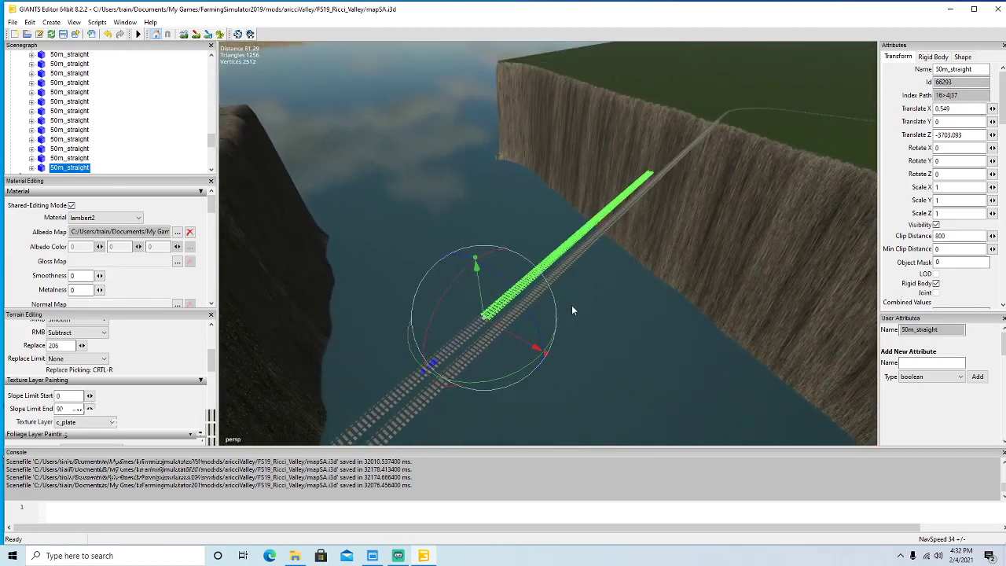
{"action": "key", "text": "ctrl+d"}
{"action": "left_click_drag", "start_coordinate": [433, 363], "coordinate": [727, 143]}
{"action": "left_click_drag", "start_coordinate": [769, 115], "coordinate": [777, 109]}
{"action": "left_click_drag", "start_coordinate": [747, 178], "coordinate": [503, 336], "text": "alt"}
{"action": "scroll", "coordinate": [791, 134], "scroll_direction": "up", "scroll_amount": 4}
{"action": "scroll", "coordinate": [791, 138], "scroll_direction": "up", "scroll_amount": 5}
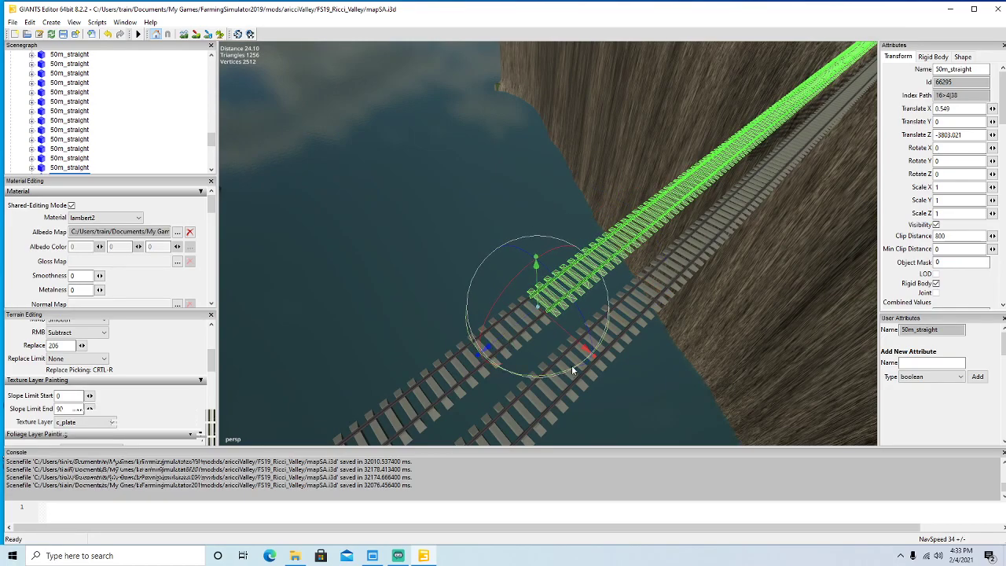
Place one more duplicate straight piece on the plateau beside the curve at Translate Z about -3902.88.
{"action": "scroll", "coordinate": [571, 365], "scroll_direction": "down", "scroll_amount": 5}
{"action": "left_click_drag", "start_coordinate": [572, 363], "coordinate": [596, 331], "text": "alt"}
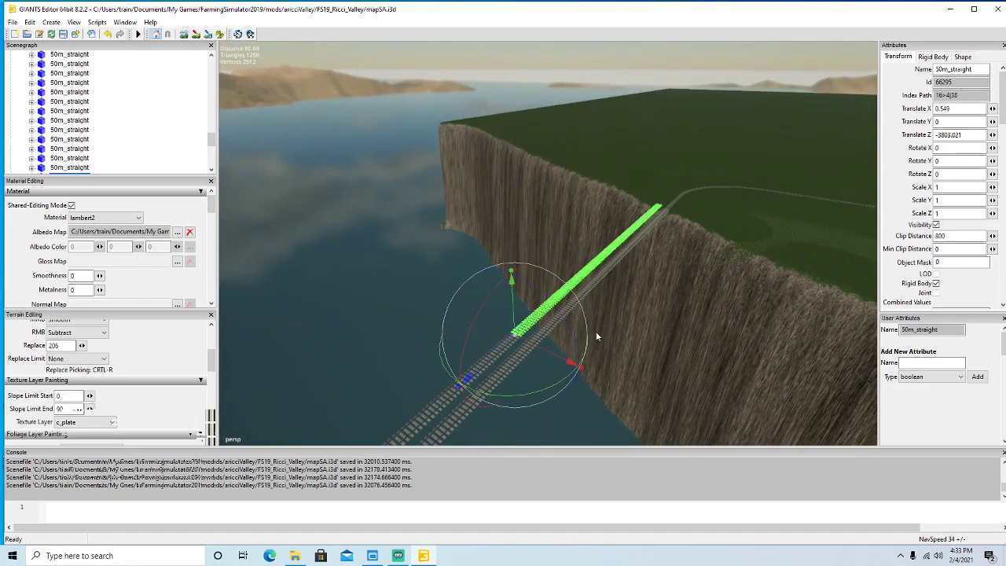
{"action": "left_click_drag", "start_coordinate": [496, 364], "coordinate": [808, 136]}
{"action": "left_click_drag", "start_coordinate": [790, 227], "coordinate": [645, 298], "text": "alt"}
{"action": "scroll", "coordinate": [796, 205], "scroll_direction": "up", "scroll_amount": 5}
{"action": "scroll", "coordinate": [765, 231], "scroll_direction": "up", "scroll_amount": 2}
Turn off the active painting mode, then duplicate the end piece and join it past the curve at Translate Z about -4002.78.
{"action": "scroll", "coordinate": [642, 310], "scroll_direction": "down", "scroll_amount": 5}
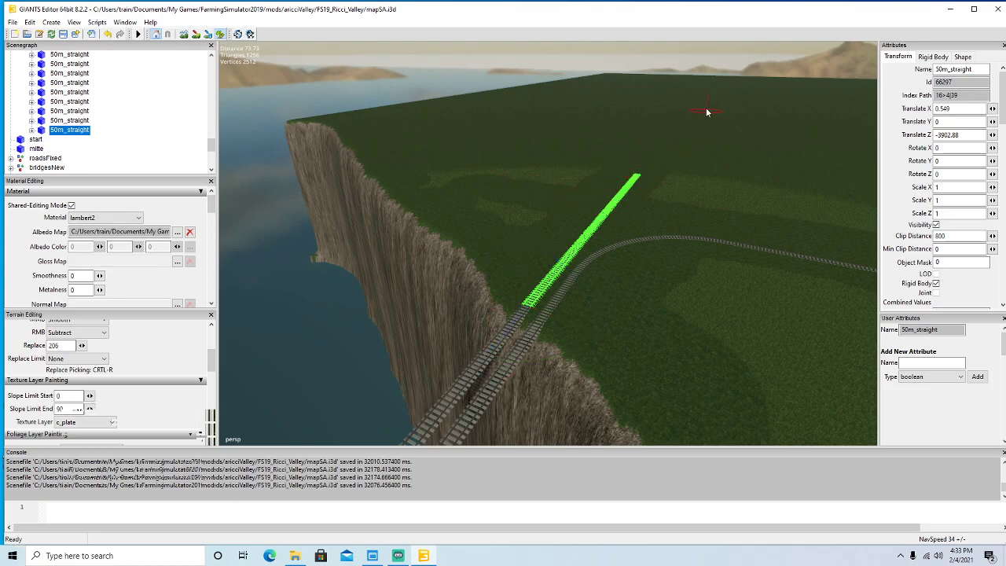
{"action": "left_click", "coordinate": [222, 34]}
{"action": "left_click_drag", "start_coordinate": [618, 223], "coordinate": [621, 226], "text": "alt"}
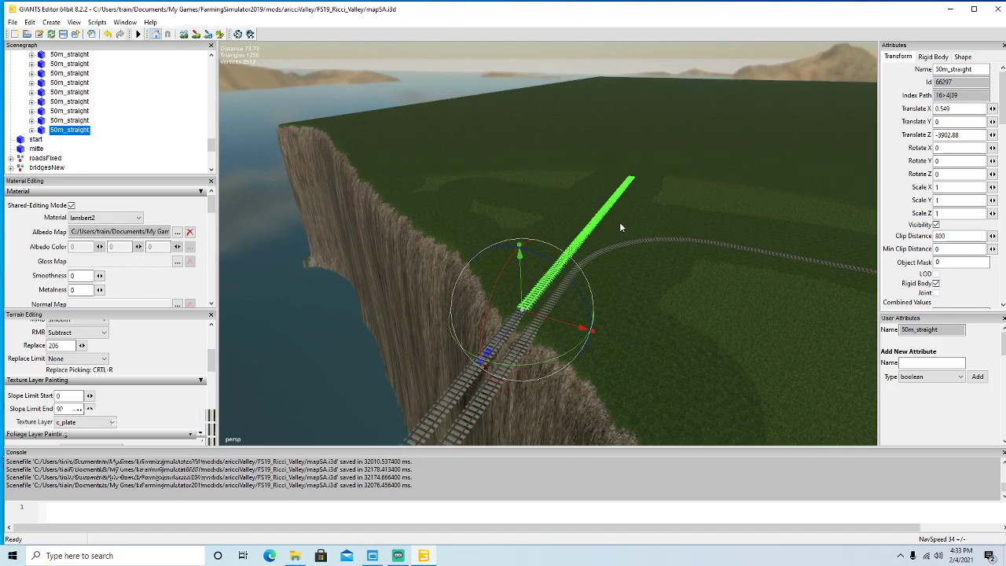
{"action": "key", "text": "ctrl+d"}
{"action": "left_click_drag", "start_coordinate": [511, 331], "coordinate": [681, 228]}
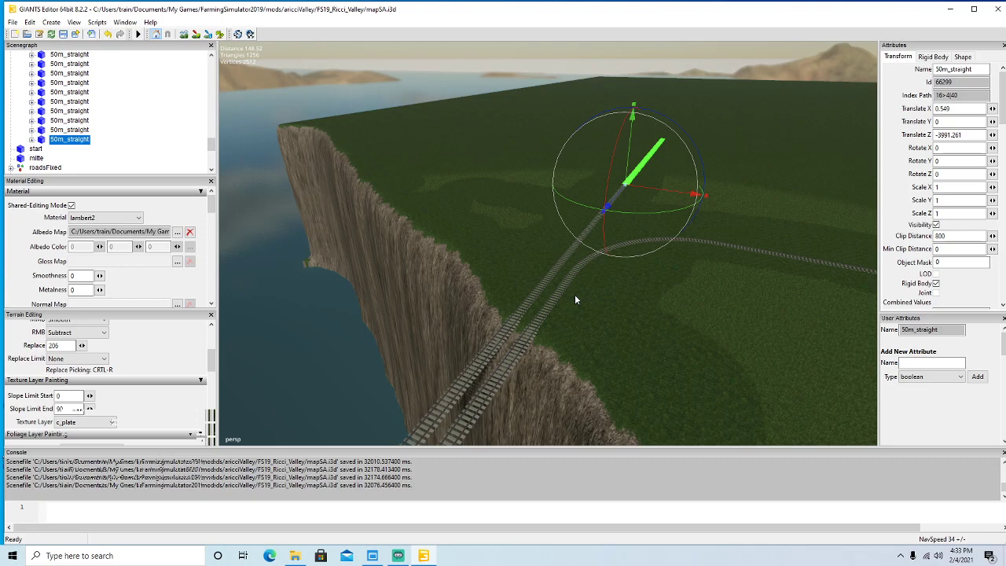
{"action": "left_click_drag", "start_coordinate": [647, 342], "coordinate": [581, 344], "text": "alt"}
{"action": "scroll", "coordinate": [663, 319], "scroll_direction": "up", "scroll_amount": 6}
{"action": "left_click_drag", "start_coordinate": [558, 295], "coordinate": [749, 187]}
{"action": "left_click_drag", "start_coordinate": [711, 299], "coordinate": [714, 320], "text": "alt"}
{"action": "scroll", "coordinate": [780, 245], "scroll_direction": "up", "scroll_amount": 2}
{"action": "scroll", "coordinate": [686, 313], "scroll_direction": "up", "scroll_amount": 3}
{"action": "left_click_drag", "start_coordinate": [687, 183], "coordinate": [521, 357]}
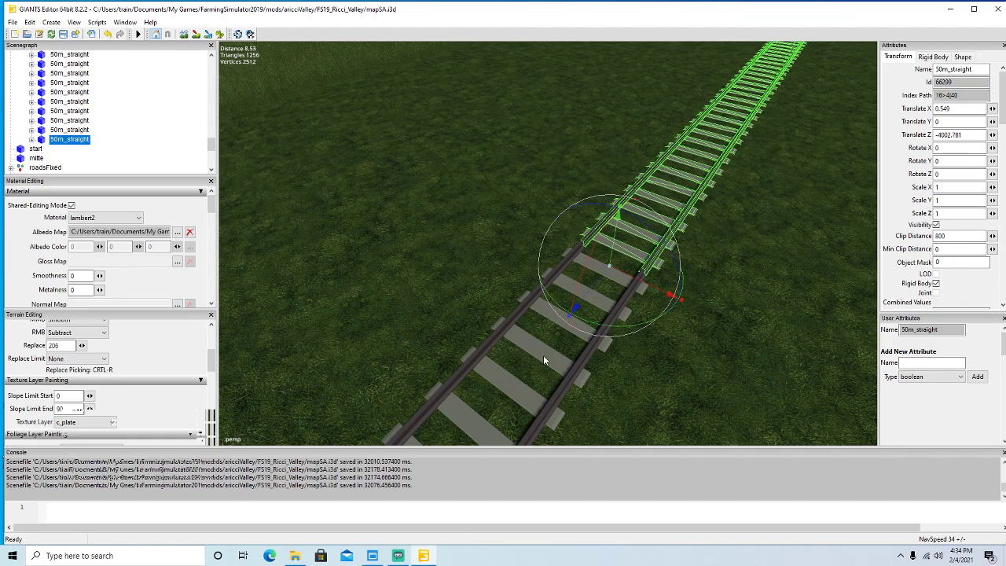
Duplicate the end 50m_straight piece and join it to the track end at Translate Z about -4102.72.
{"action": "scroll", "coordinate": [674, 316], "scroll_direction": "down", "scroll_amount": 5}
{"action": "left_click_drag", "start_coordinate": [674, 316], "coordinate": [690, 272], "text": "alt"}
{"action": "scroll", "coordinate": [690, 271], "scroll_direction": "down", "scroll_amount": 3}
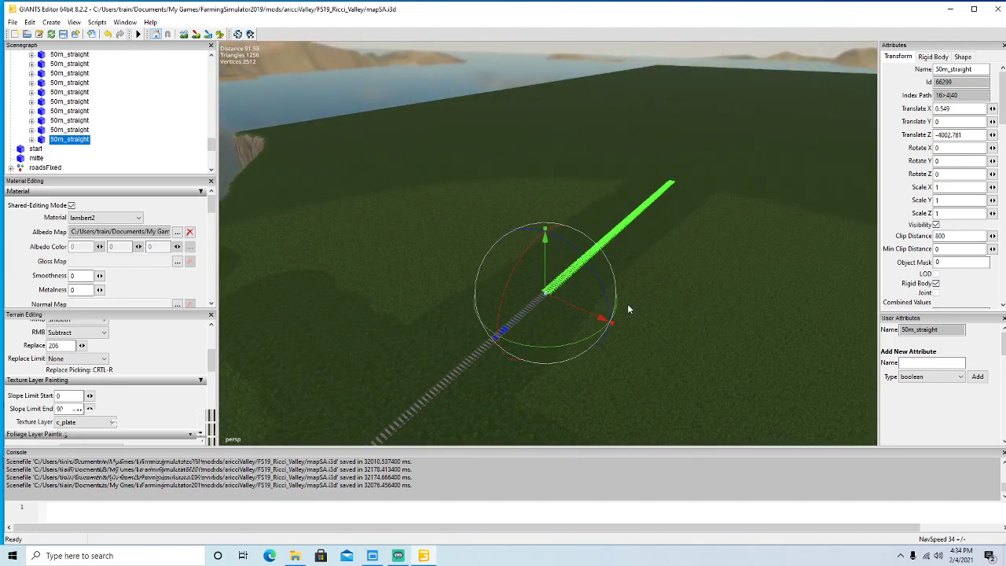
{"action": "key", "text": "ctrl+d"}
{"action": "left_click_drag", "start_coordinate": [533, 308], "coordinate": [845, 75]}
{"action": "left_click_drag", "start_coordinate": [706, 222], "coordinate": [697, 257], "text": "alt"}
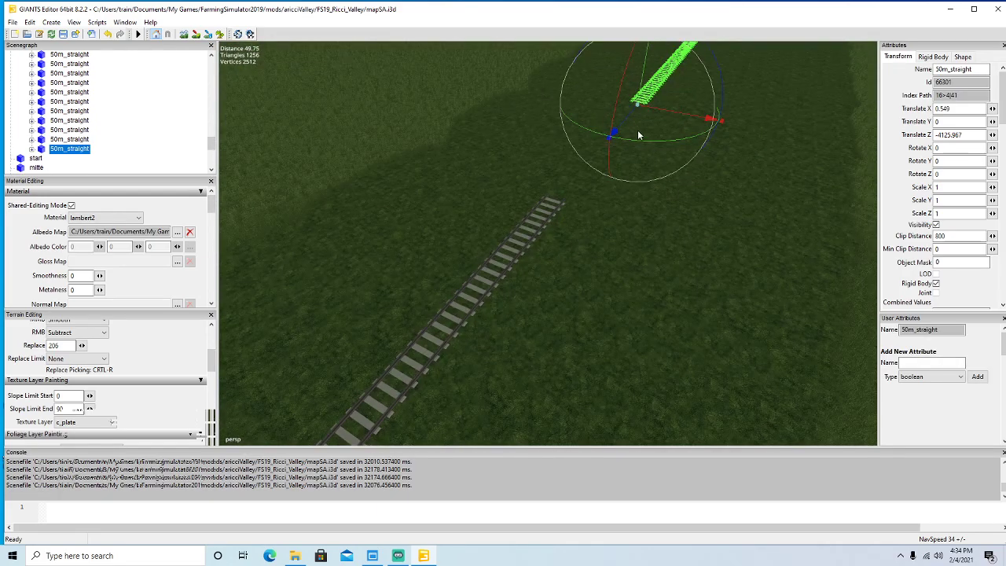
{"action": "left_click_drag", "start_coordinate": [629, 121], "coordinate": [527, 303]}
Add another duplicate straight piece along the grass plateau and align it at Translate Z about -4202.64.
{"action": "scroll", "coordinate": [606, 322], "scroll_direction": "down", "scroll_amount": 5}
{"action": "left_click_drag", "start_coordinate": [607, 322], "coordinate": [609, 307], "text": "alt"}
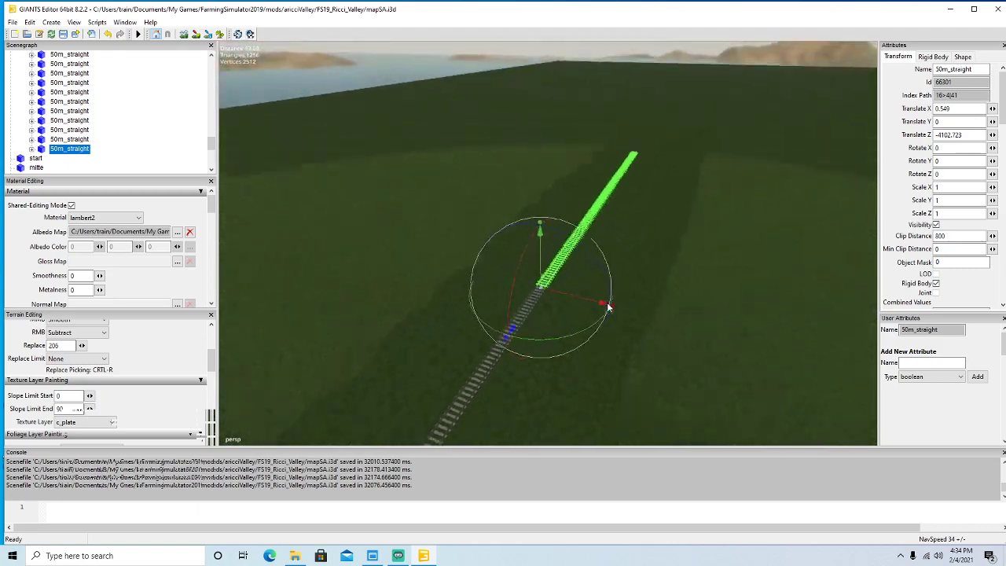
{"action": "key", "text": "ctrl+d"}
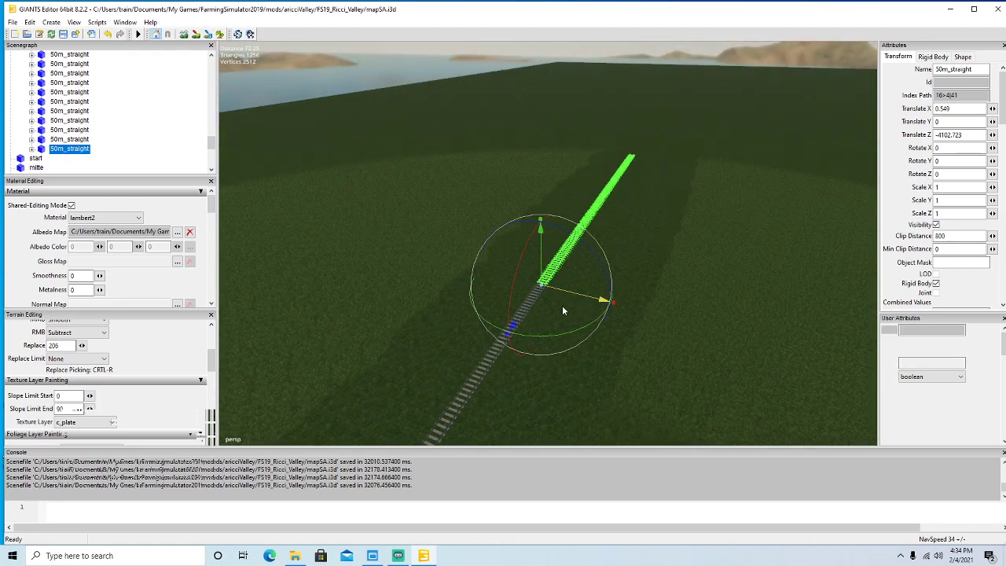
{"action": "left_click_drag", "start_coordinate": [530, 305], "coordinate": [741, 55]}
{"action": "mouse_move", "coordinate": [712, 224]}
{"action": "left_mouse_down", "text": "alt"}
{"action": "mouse_move", "coordinate": [776, 154]}
{"action": "mouse_move", "coordinate": [696, 230]}
{"action": "left_mouse_up", "text": "alt"}
{"action": "scroll", "coordinate": [775, 154], "scroll_direction": "up", "scroll_amount": 5}
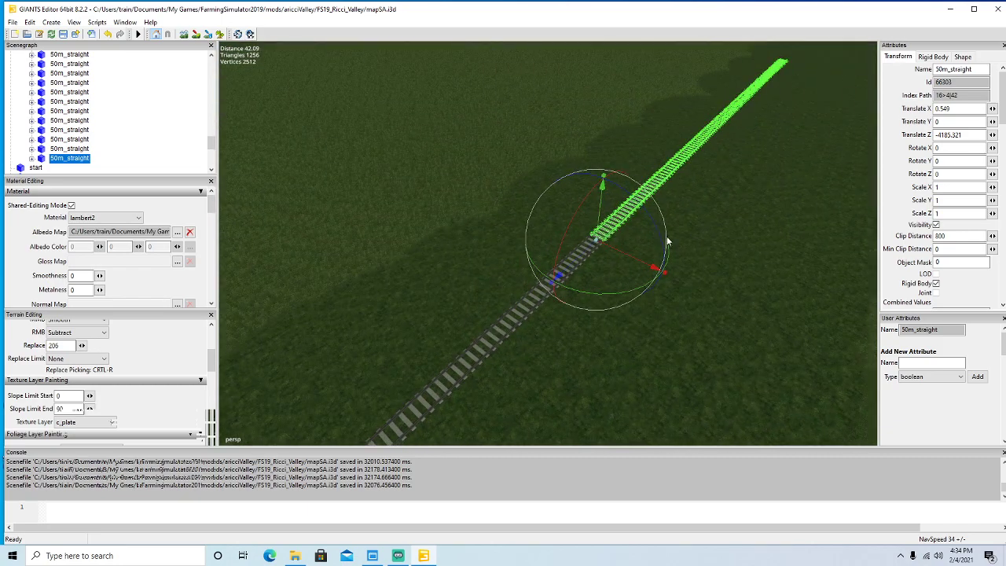
{"action": "left_click_drag", "start_coordinate": [592, 252], "coordinate": [744, 140]}
{"action": "left_click_drag", "start_coordinate": [727, 236], "coordinate": [762, 240], "text": "alt"}
{"action": "scroll", "coordinate": [847, 188], "scroll_direction": "up", "scroll_amount": 5}
{"action": "scroll", "coordinate": [762, 239], "scroll_direction": "up", "scroll_amount": 4}
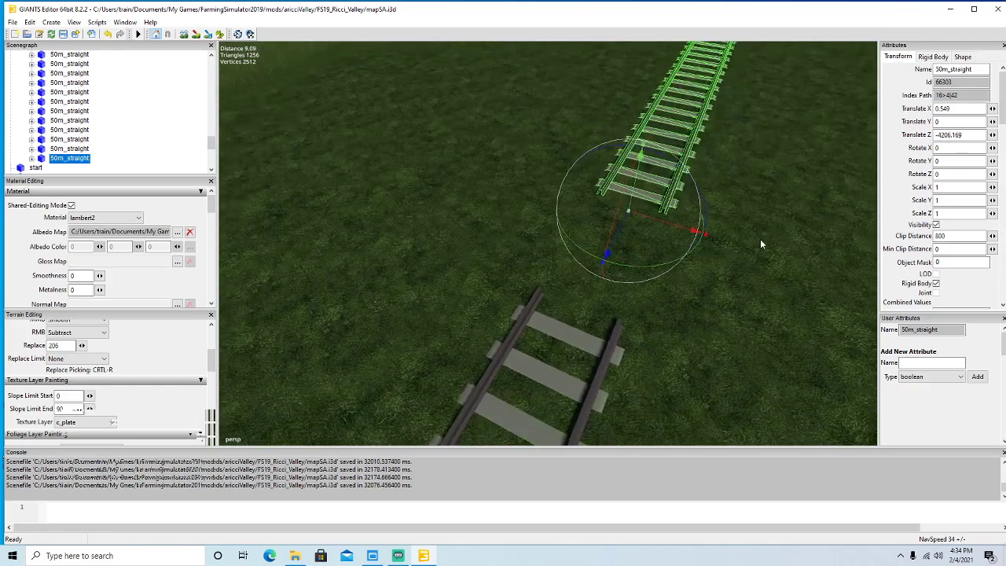
{"action": "left_click_drag", "start_coordinate": [620, 229], "coordinate": [701, 275]}
Duplicate the newest straight piece and join it to the rails at Translate Z about -4302.51.
{"action": "scroll", "coordinate": [710, 322], "scroll_direction": "down", "scroll_amount": 5}
{"action": "scroll", "coordinate": [731, 284], "scroll_direction": "down", "scroll_amount": 5}
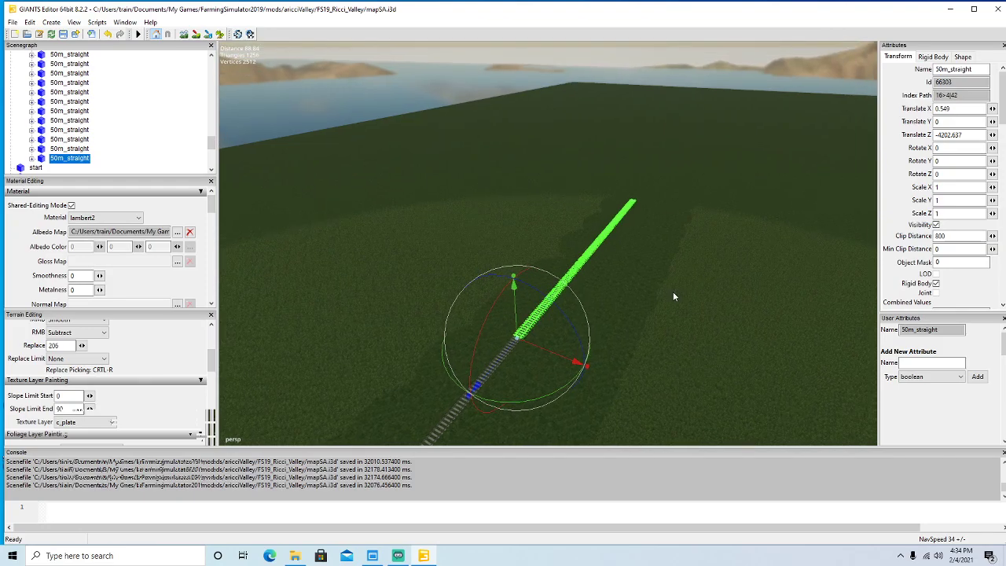
{"action": "key", "text": "ctrl+d"}
{"action": "left_click_drag", "start_coordinate": [502, 358], "coordinate": [773, 85]}
{"action": "left_click_drag", "start_coordinate": [683, 219], "coordinate": [641, 251], "text": "alt"}
{"action": "scroll", "coordinate": [704, 208], "scroll_direction": "up", "scroll_amount": 7}
{"action": "left_click_drag", "start_coordinate": [649, 176], "coordinate": [414, 393]}
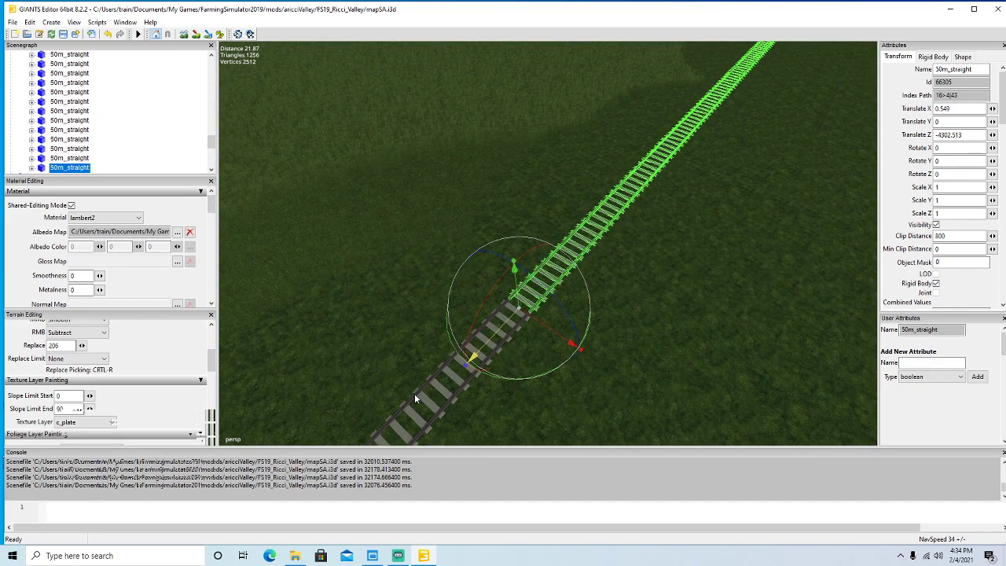
Extend the track with one more duplicate straight piece, closing the gap at Translate Z about -4402.33.
{"action": "scroll", "coordinate": [629, 371], "scroll_direction": "down", "scroll_amount": 4}
{"action": "left_click_drag", "start_coordinate": [629, 370], "coordinate": [656, 330], "text": "alt"}
{"action": "scroll", "coordinate": [656, 330], "scroll_direction": "down", "scroll_amount": 3}
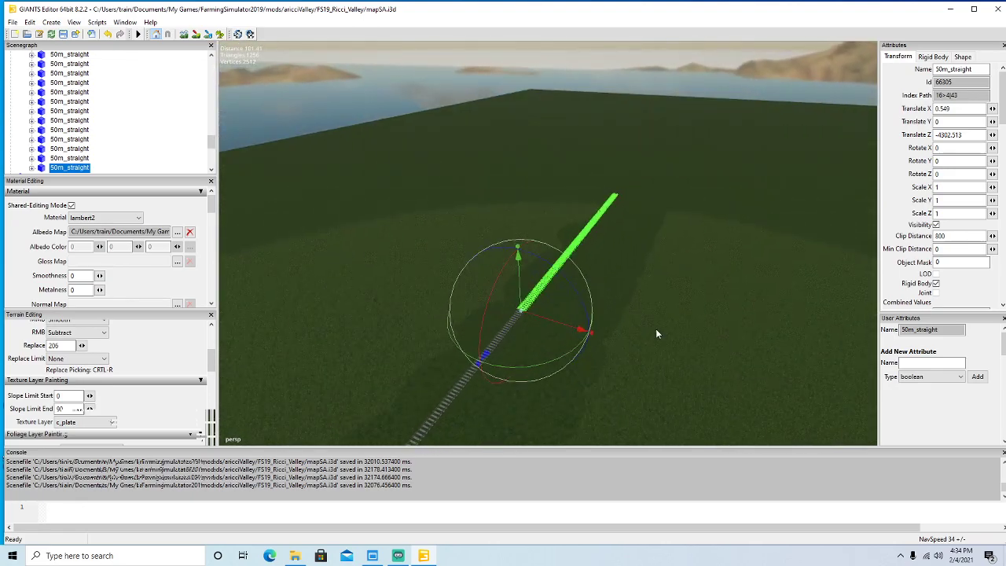
{"action": "left_click", "coordinate": [220, 34]}
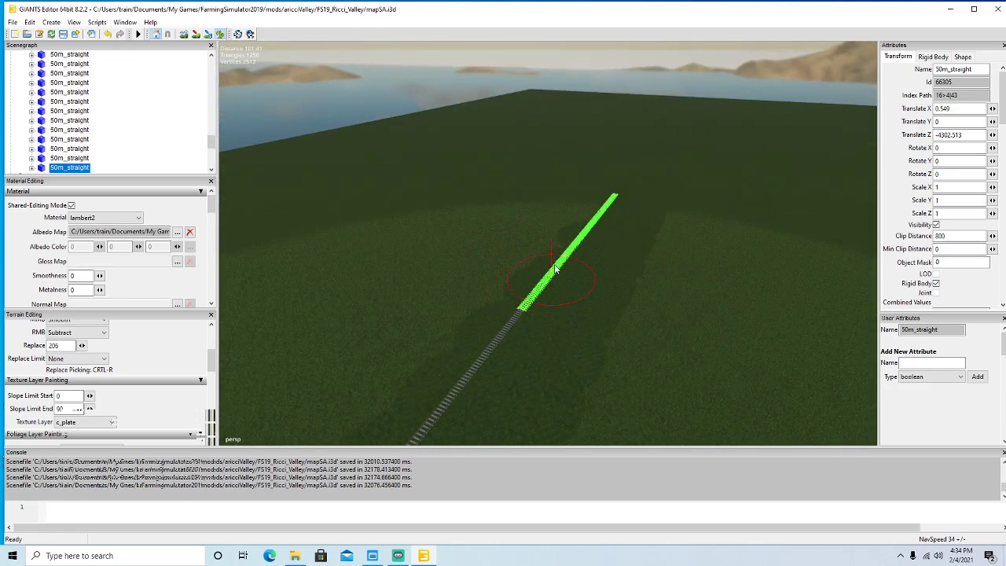
{"action": "left_click", "coordinate": [221, 35]}
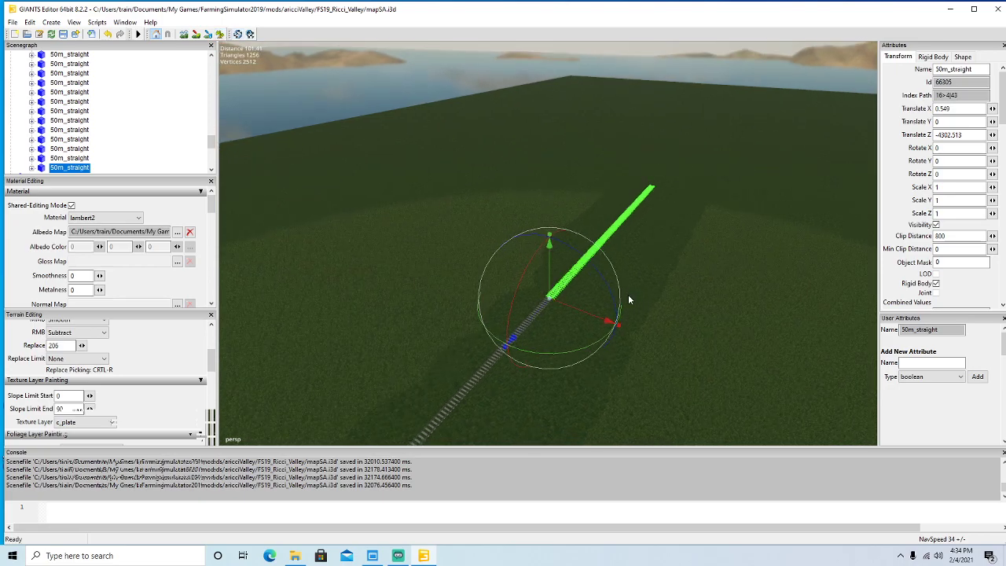
{"action": "key", "text": "ctrl+d"}
{"action": "left_click_drag", "start_coordinate": [541, 314], "coordinate": [800, 104]}
{"action": "left_click_drag", "start_coordinate": [732, 233], "coordinate": [470, 385], "text": "alt"}
{"action": "scroll", "coordinate": [458, 372], "scroll_direction": "up", "scroll_amount": 3}
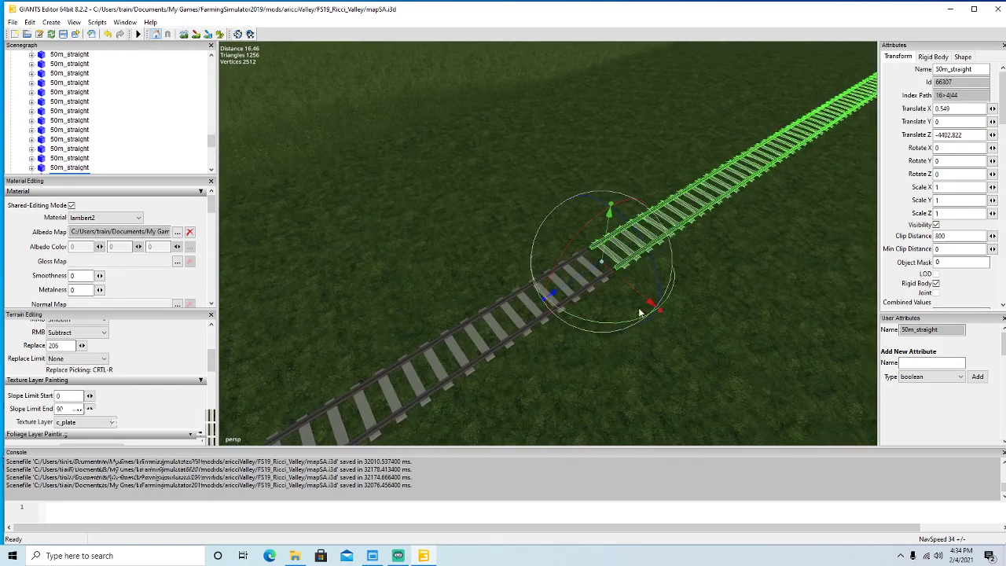
{"action": "left_click_drag", "start_coordinate": [591, 275], "coordinate": [576, 276]}
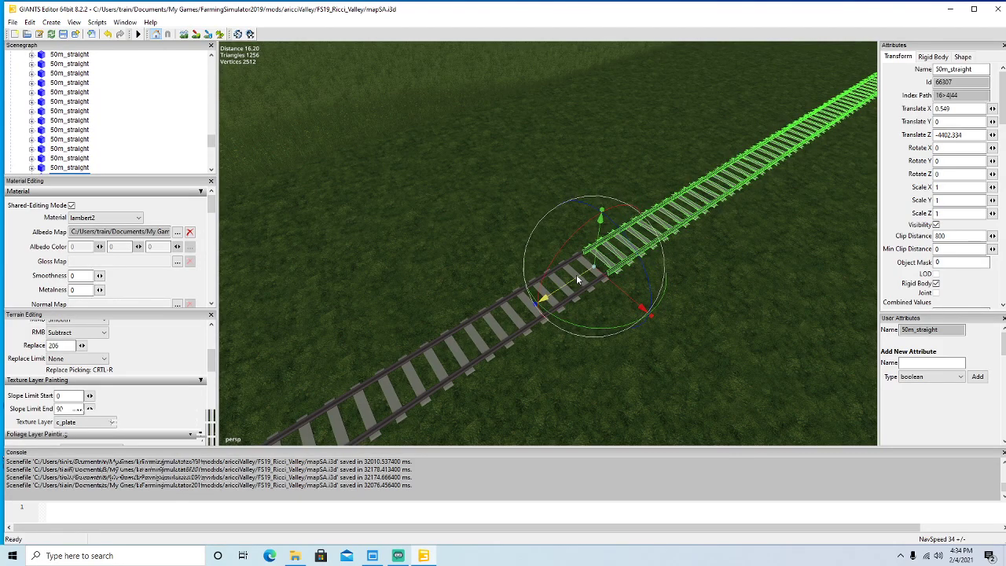
Duplicate the last straight piece and slide it against the preceding rails at Translate Z about -4502.20.
{"action": "left_click_drag", "start_coordinate": [587, 348], "coordinate": [551, 347], "text": "alt"}
{"action": "scroll", "coordinate": [684, 300], "scroll_direction": "down", "scroll_amount": 5}
{"action": "scroll", "coordinate": [710, 248], "scroll_direction": "up", "scroll_amount": 3}
{"action": "scroll", "coordinate": [619, 309], "scroll_direction": "down", "scroll_amount": 2}
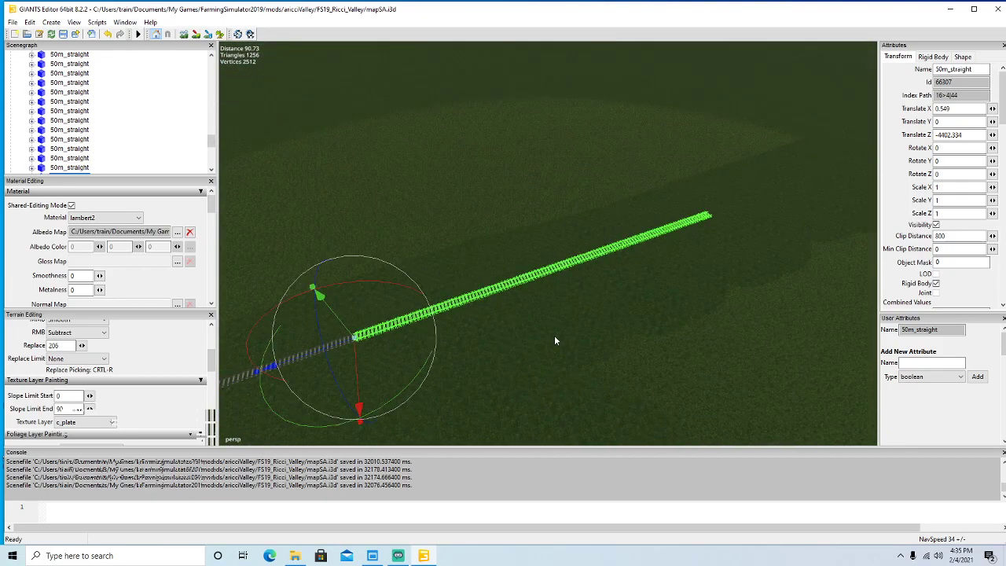
{"action": "key", "text": "ctrl+d"}
{"action": "left_click_drag", "start_coordinate": [340, 345], "coordinate": [658, 321]}
{"action": "scroll", "coordinate": [713, 270], "scroll_direction": "up", "scroll_amount": 3}
{"action": "scroll", "coordinate": [657, 321], "scroll_direction": "up", "scroll_amount": 4}
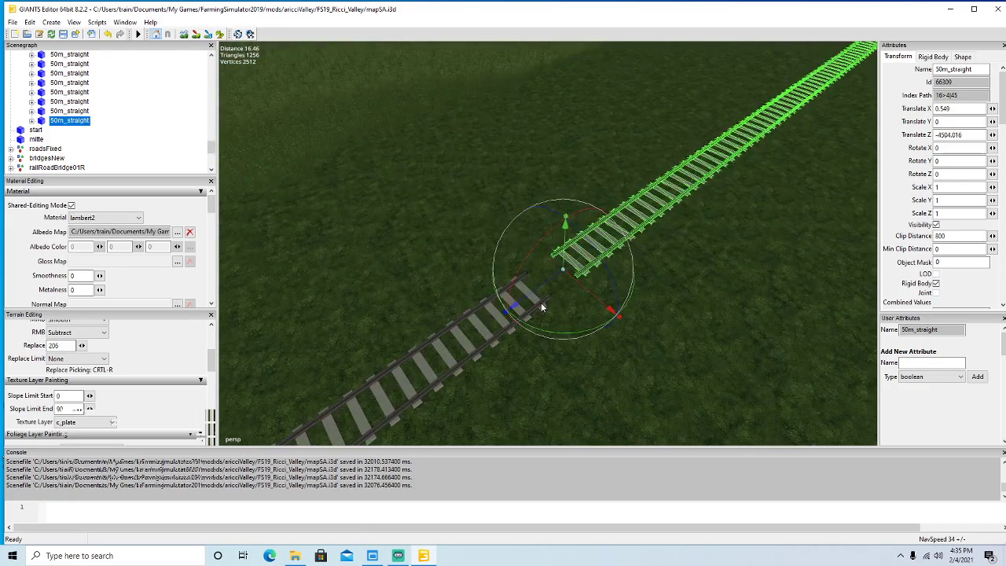
{"action": "left_click_drag", "start_coordinate": [547, 285], "coordinate": [644, 305]}
Save the mapSA.i3d scene with the extended track.
{"action": "scroll", "coordinate": [638, 324], "scroll_direction": "down", "scroll_amount": 5}
{"action": "scroll", "coordinate": [645, 305], "scroll_direction": "down", "scroll_amount": 3}
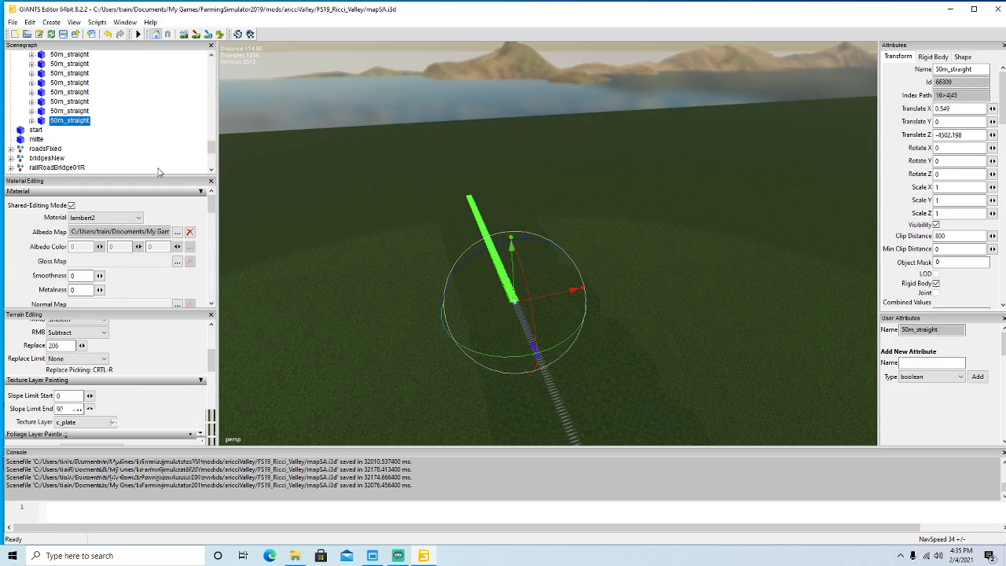
{"action": "left_click", "coordinate": [63, 34]}
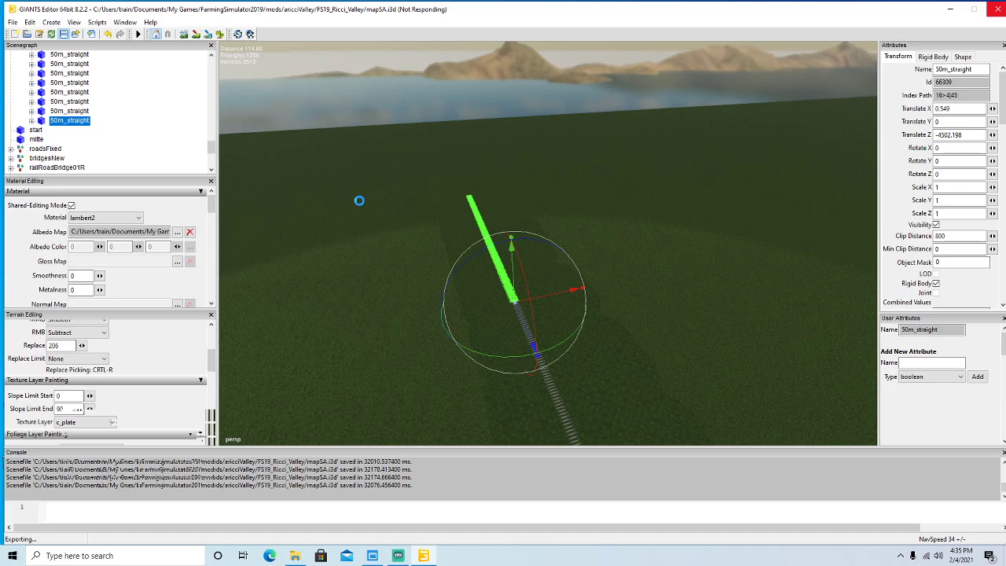
Raise the navigation speed to 104 and survey the map from the track end to the central river valley.
{"action": "left_click_drag", "start_coordinate": [504, 236], "coordinate": [724, 262], "text": "alt"}
{"action": "key", "text": "plus"}
{"action": "key", "text": "plus"}
{"action": "key", "text": "plus"}
{"action": "key", "text": "plus"}
{"action": "key", "text": "plus"}
{"action": "key", "text": "plus"}
{"action": "key", "text": "plus"}
{"action": "key", "text": "d"}
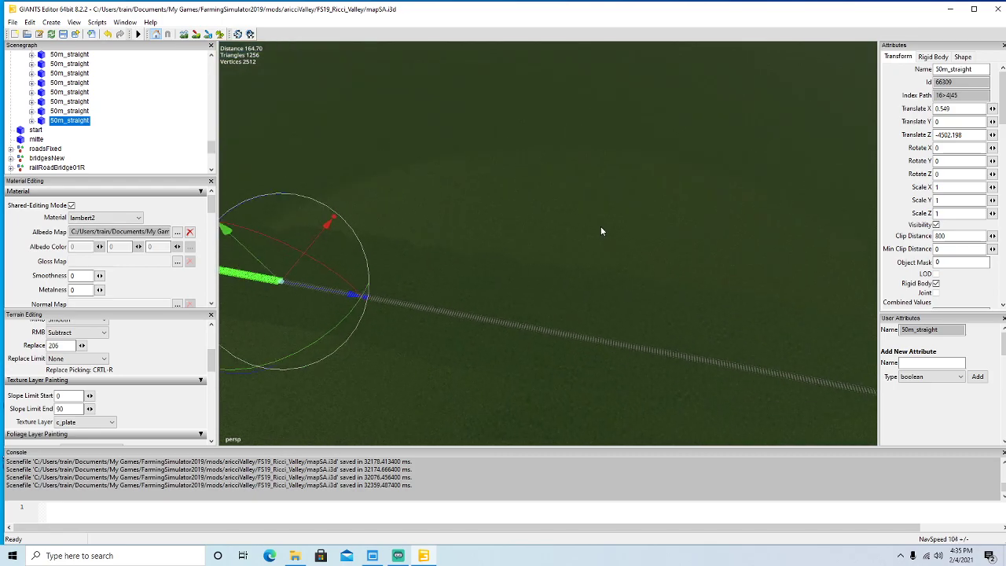
{"action": "right_click_drag", "start_coordinate": [601, 226], "coordinate": [480, 219]}
{"action": "key", "text": "s"}
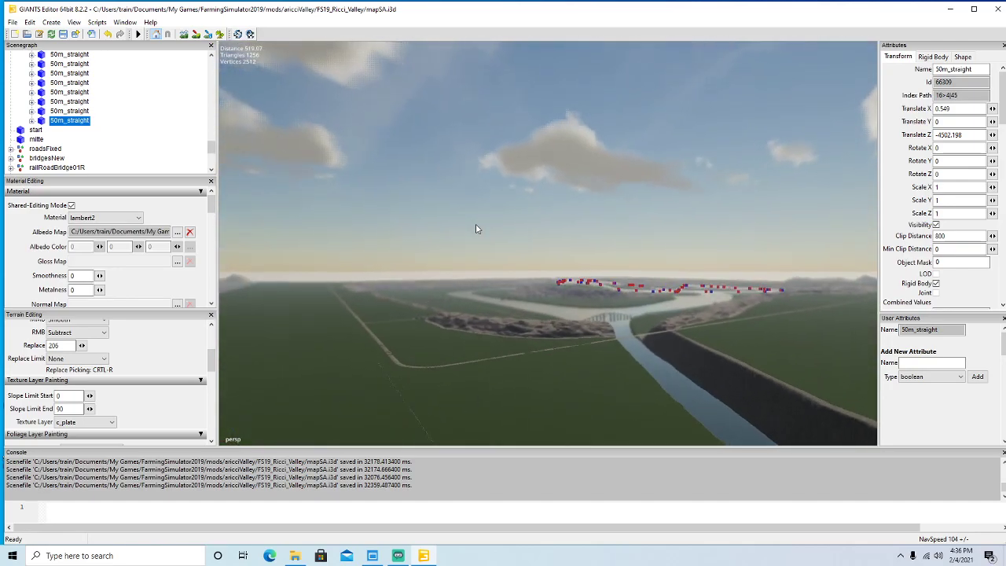
{"action": "key", "text": "w"}
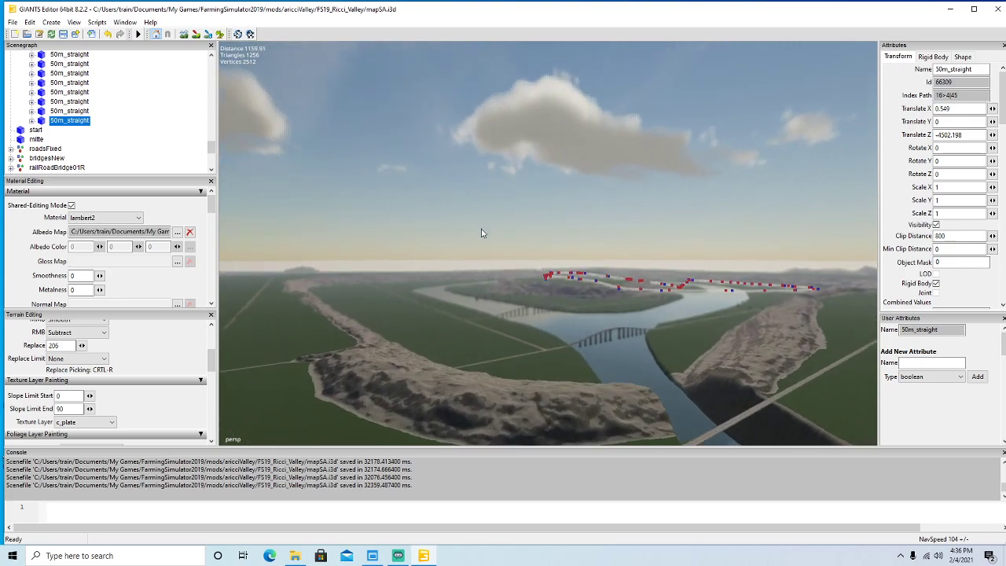
{"action": "key", "text": "w"}
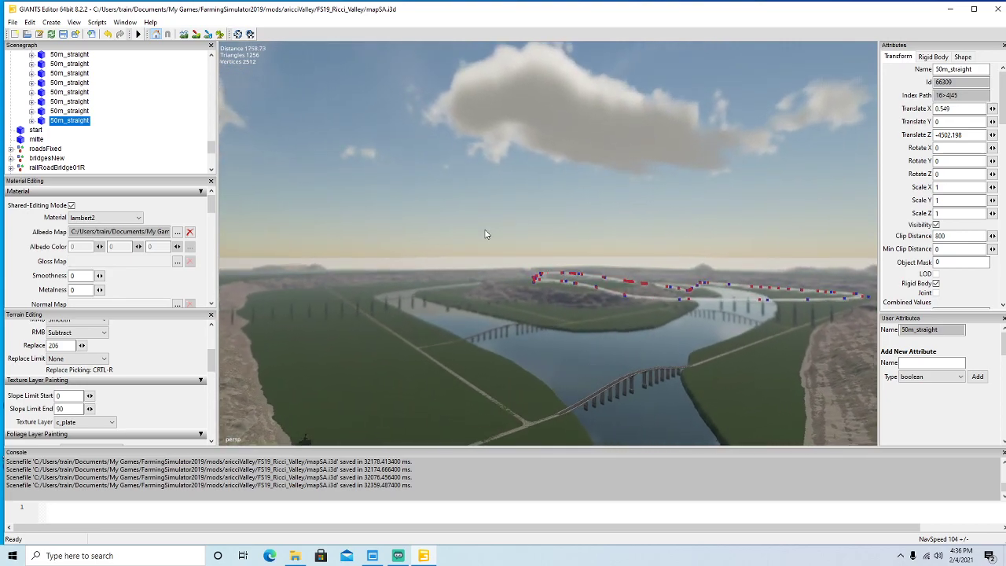
{"action": "key", "text": "w"}
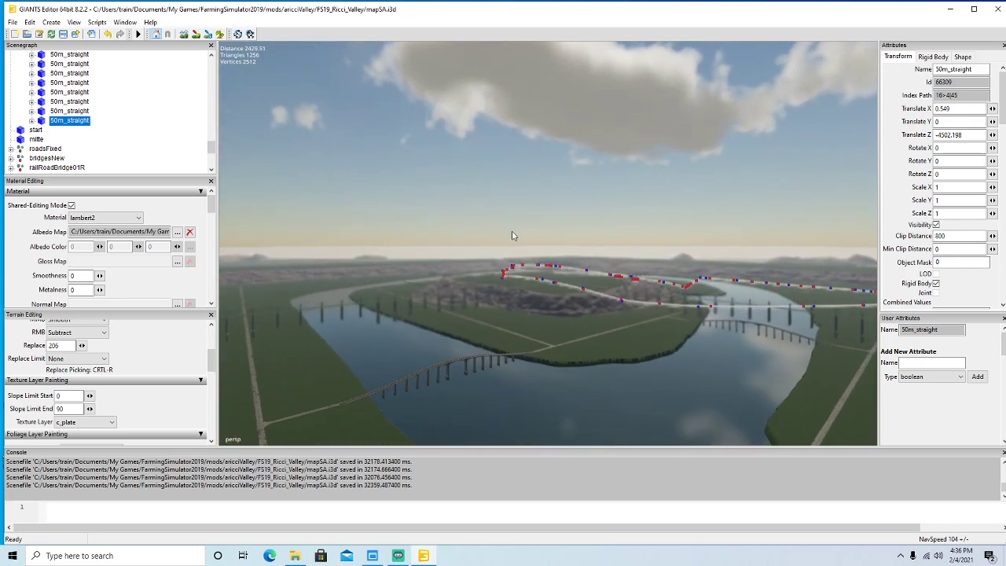
{"action": "key", "text": "w"}
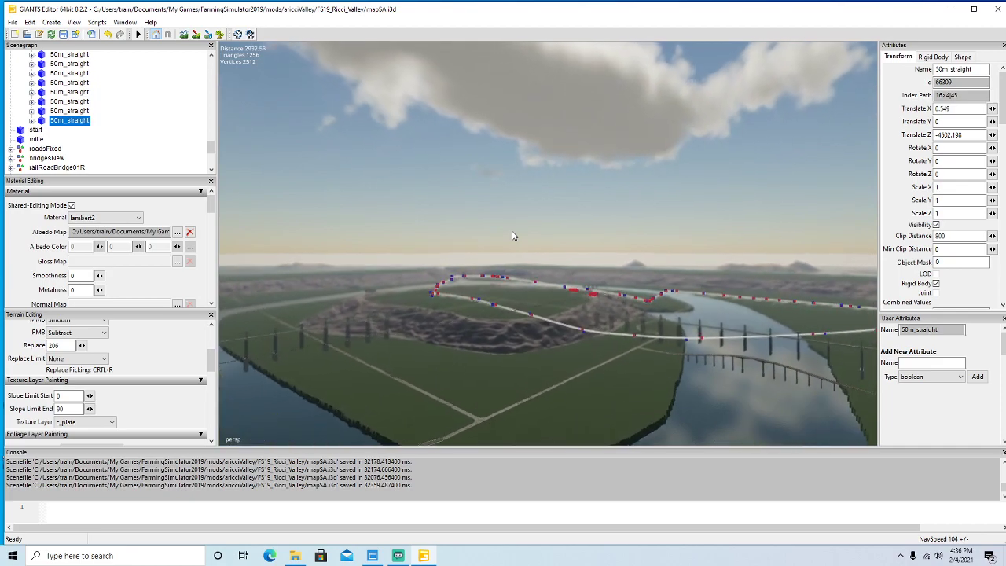
{"action": "left_click_drag", "start_coordinate": [537, 271], "coordinate": [552, 314], "text": "alt"}
{"action": "key", "text": "s"}
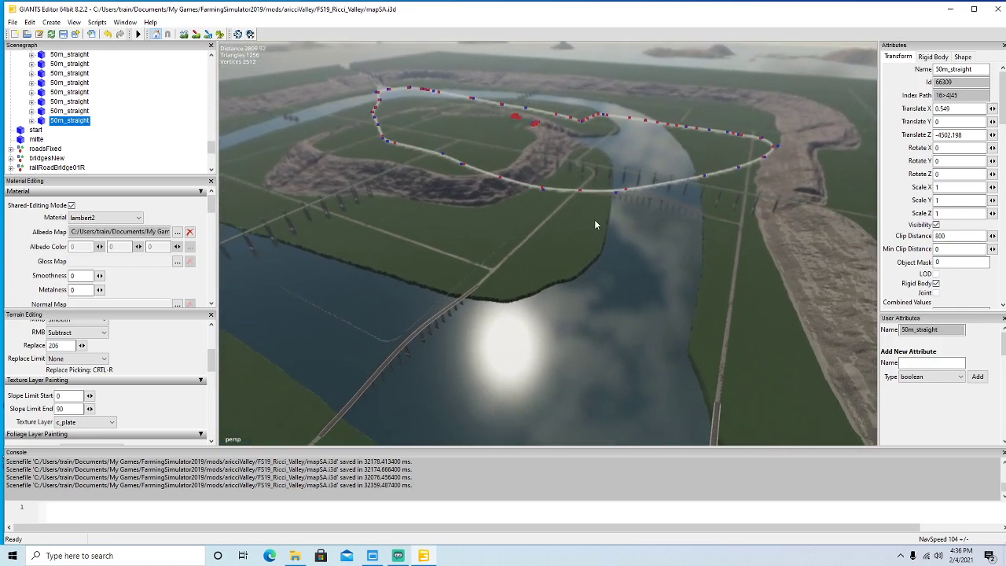
Examine the spline loop, river, rocky ridges and bridges around the valley from above.
{"action": "left_click_drag", "start_coordinate": [581, 204], "coordinate": [606, 233], "text": "alt"}
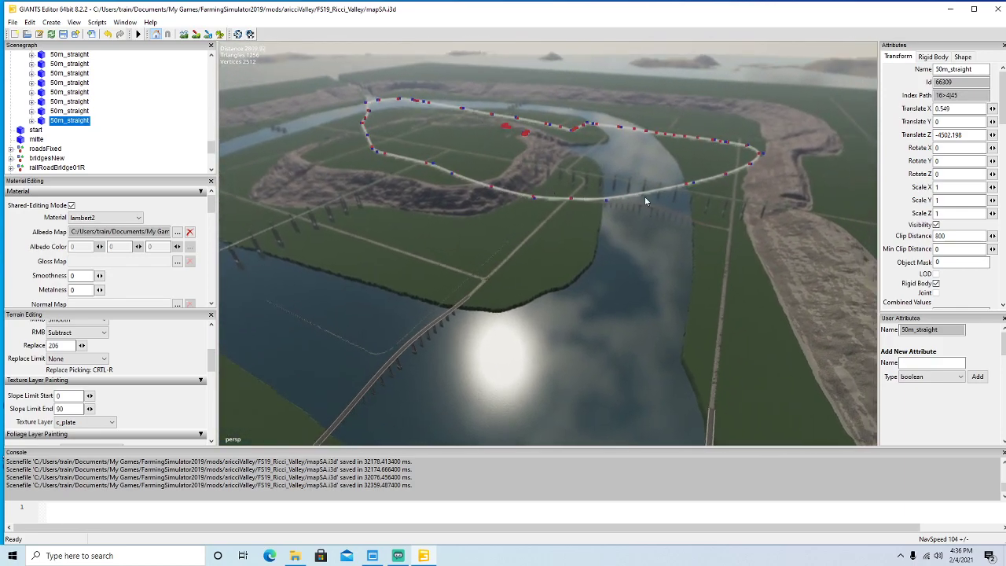
{"action": "left_click_drag", "start_coordinate": [590, 316], "coordinate": [285, 180], "text": "alt"}
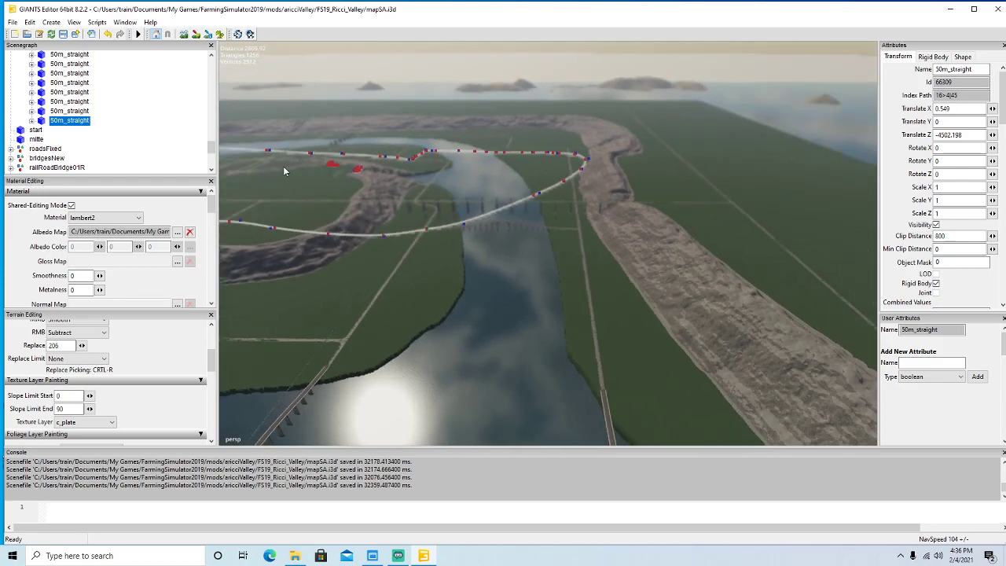
{"action": "left_click_drag", "start_coordinate": [607, 253], "coordinate": [676, 131], "text": "alt"}
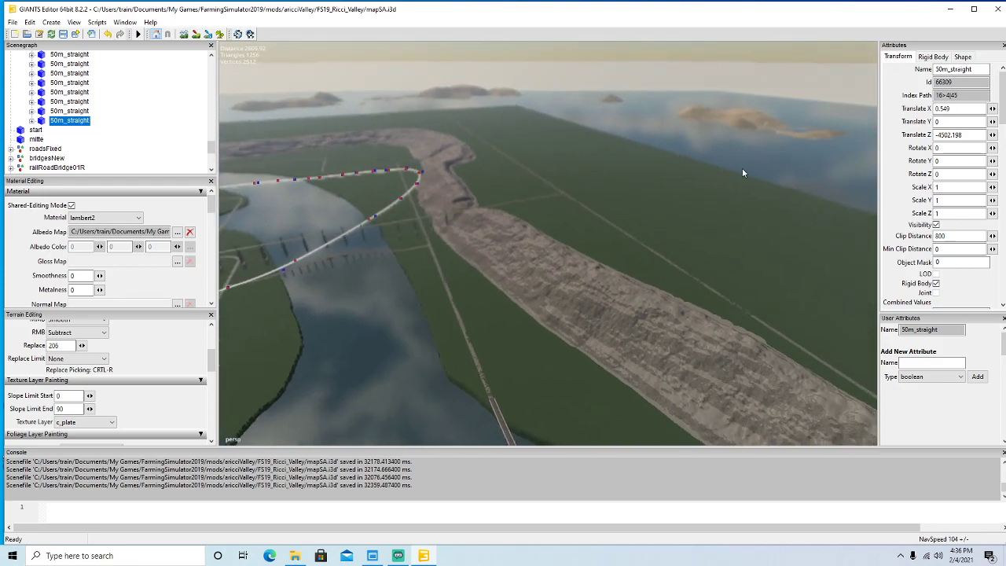
{"action": "left_click_drag", "start_coordinate": [607, 193], "coordinate": [460, 167], "text": "alt"}
{"action": "left_click_drag", "start_coordinate": [521, 249], "coordinate": [429, 246], "text": "alt"}
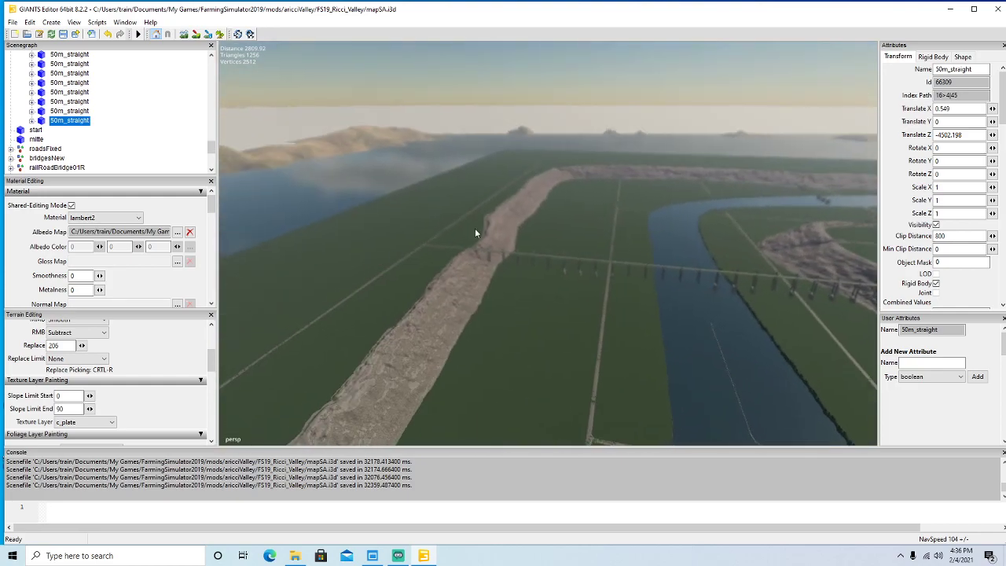
{"action": "left_click_drag", "start_coordinate": [629, 242], "coordinate": [629, 292], "text": "alt"}
{"action": "left_click_drag", "start_coordinate": [442, 291], "coordinate": [586, 313], "text": "alt"}
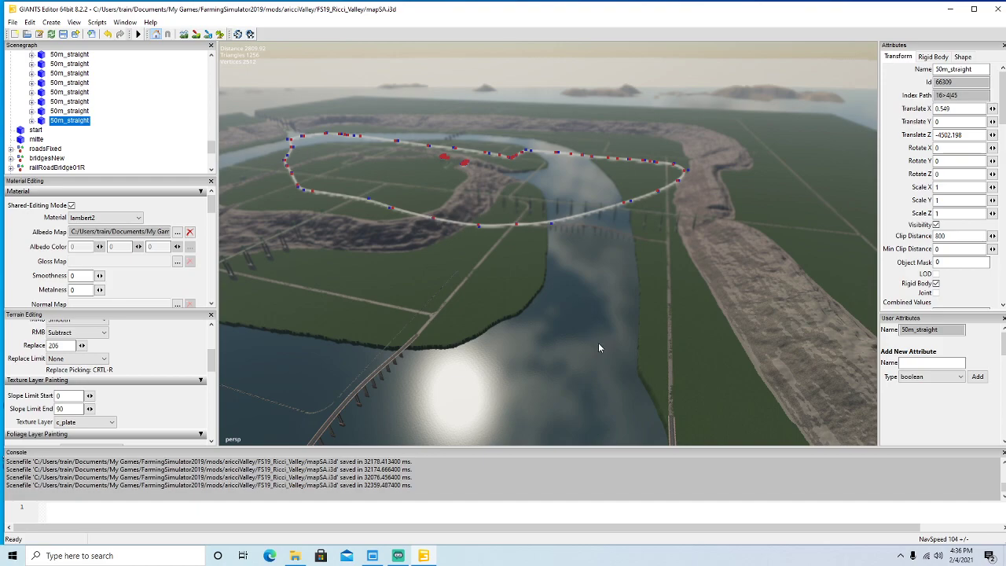
{"action": "left_click_drag", "start_coordinate": [557, 345], "coordinate": [415, 343], "text": "alt"}
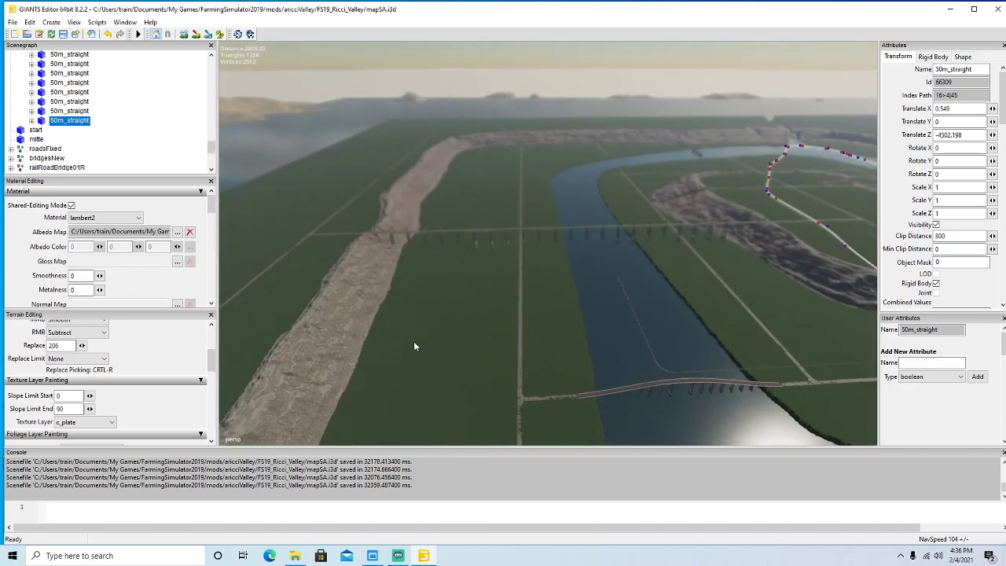
{"action": "left_click_drag", "start_coordinate": [558, 315], "coordinate": [374, 335], "text": "alt"}
{"action": "left_click_drag", "start_coordinate": [618, 338], "coordinate": [405, 339], "text": "alt"}
{"action": "left_click_drag", "start_coordinate": [581, 354], "coordinate": [381, 324], "text": "alt"}
{"action": "left_click_drag", "start_coordinate": [550, 341], "coordinate": [528, 336], "text": "alt"}
Inspect the green bridge from the rocky ridge across the river to the central plateau.
{"action": "scroll", "coordinate": [527, 336], "scroll_direction": "up", "scroll_amount": 10}
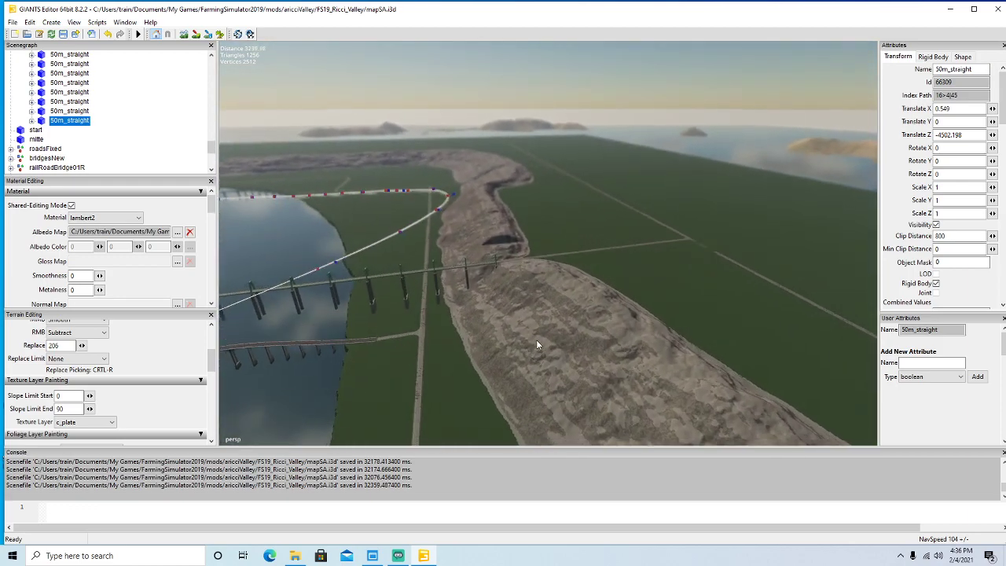
{"action": "scroll", "coordinate": [527, 335], "scroll_direction": "up", "scroll_amount": 10}
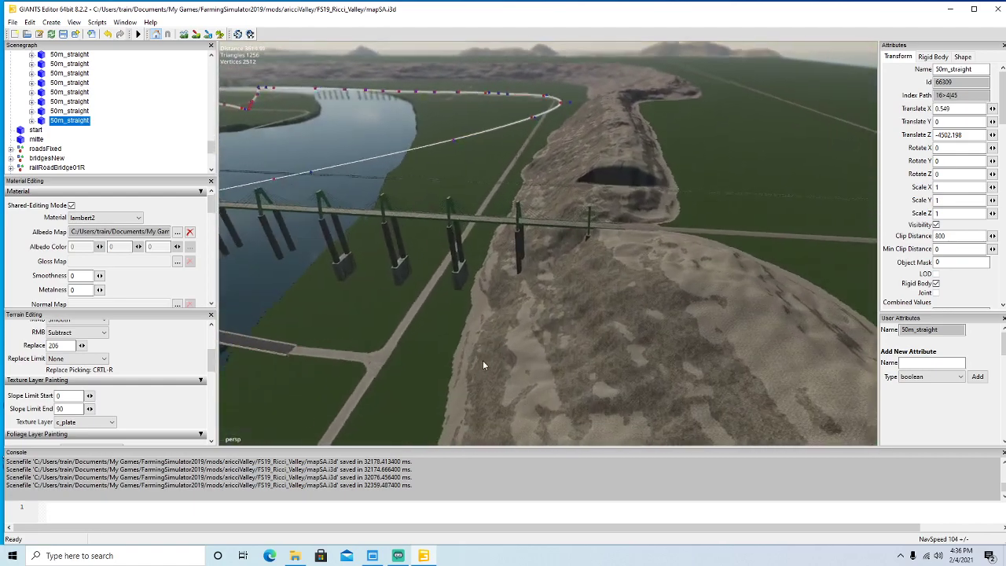
{"action": "left_click_drag", "start_coordinate": [483, 362], "coordinate": [745, 308], "text": "alt"}
{"action": "scroll", "coordinate": [747, 302], "scroll_direction": "up", "scroll_amount": 10}
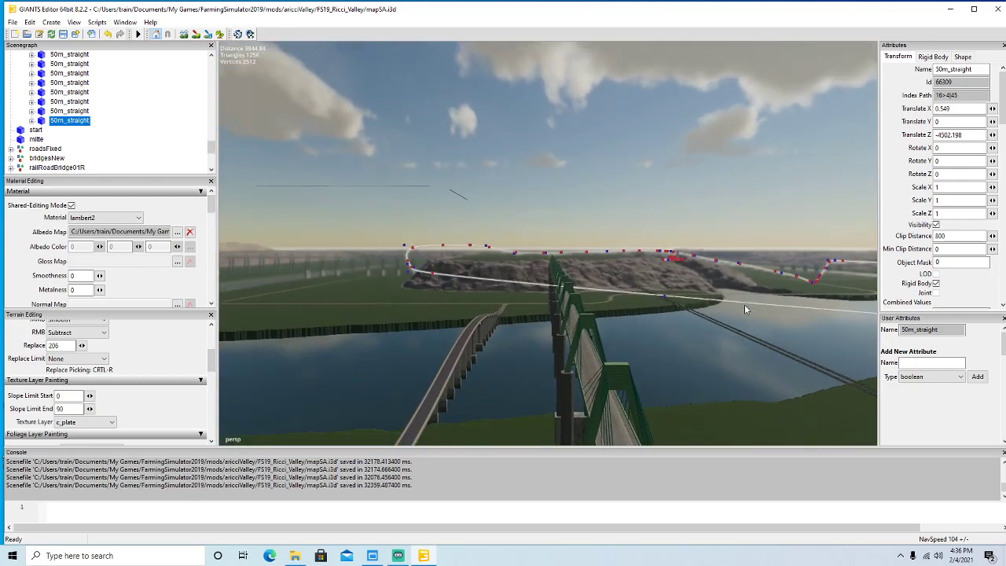
{"action": "scroll", "coordinate": [745, 304], "scroll_direction": "up", "scroll_amount": 10}
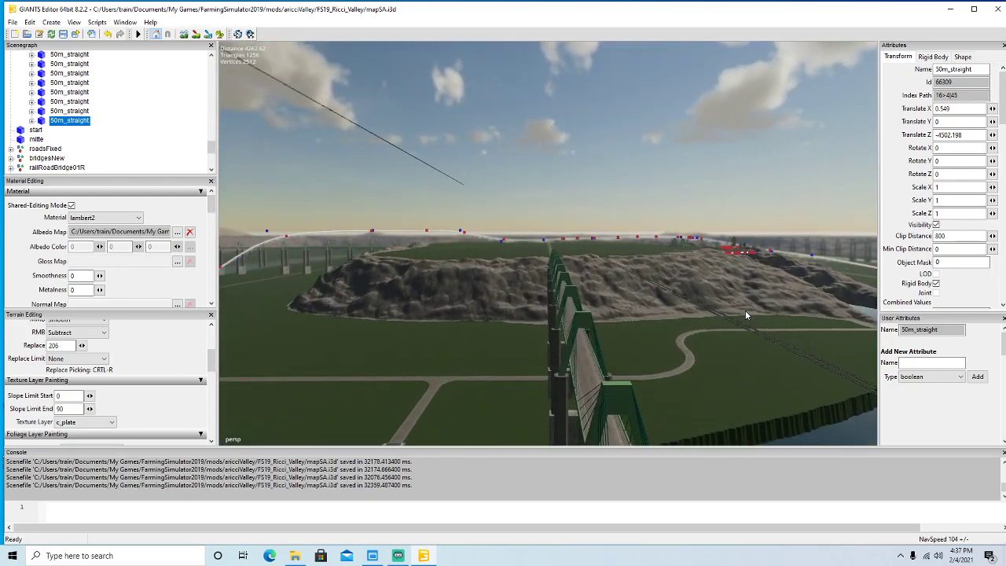
{"action": "scroll", "coordinate": [748, 315], "scroll_direction": "up", "scroll_amount": 10}
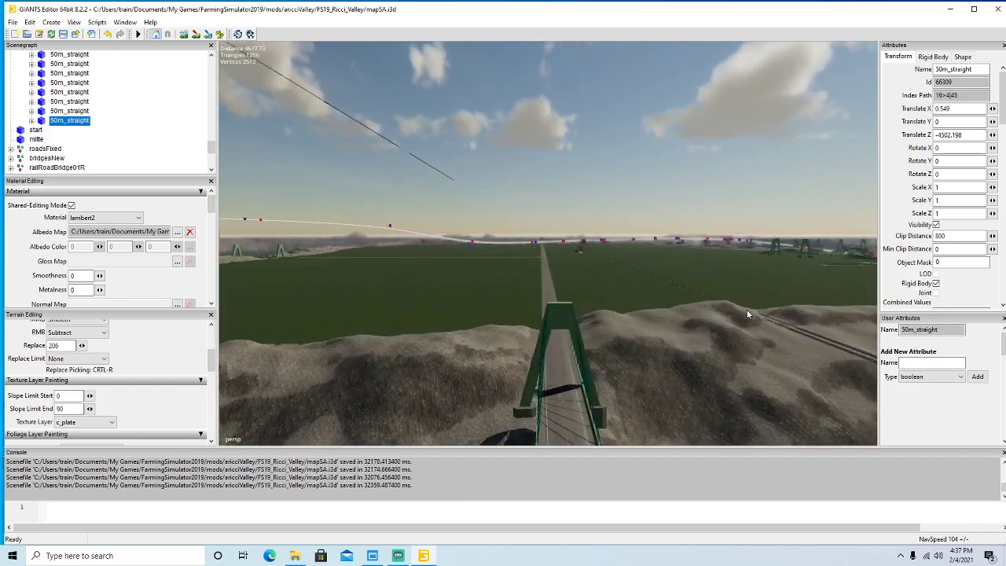
Inspect the industrial buildings and rail tracks beside the central road from above and from several angles.
{"action": "scroll", "coordinate": [749, 308], "scroll_direction": "up", "scroll_amount": 10}
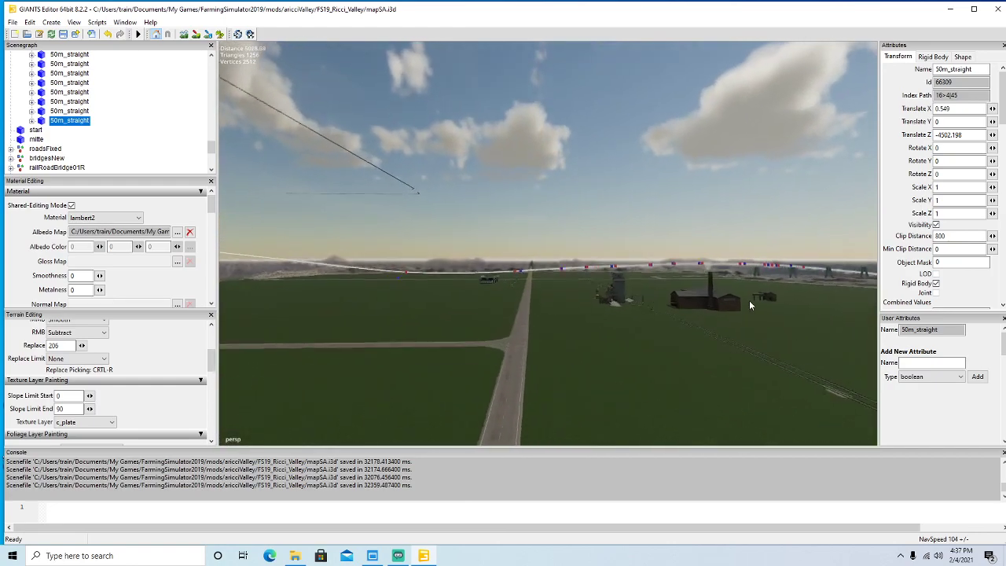
{"action": "scroll", "coordinate": [751, 305], "scroll_direction": "up", "scroll_amount": 2}
{"action": "left_click_drag", "start_coordinate": [750, 305], "coordinate": [759, 402], "text": "alt"}
{"action": "scroll", "coordinate": [760, 402], "scroll_direction": "down", "scroll_amount": 6}
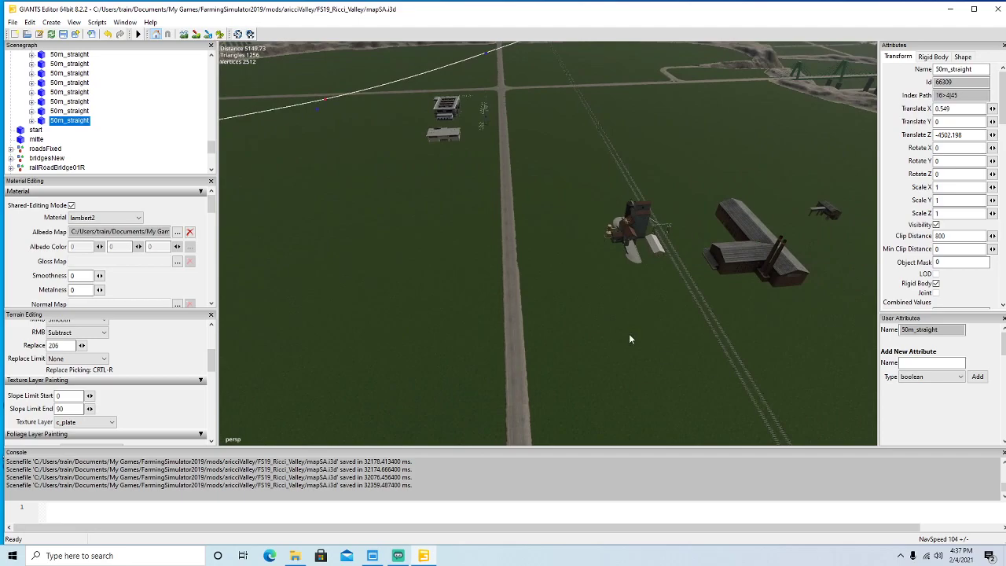
{"action": "left_click_drag", "start_coordinate": [562, 313], "coordinate": [659, 130], "text": "alt"}
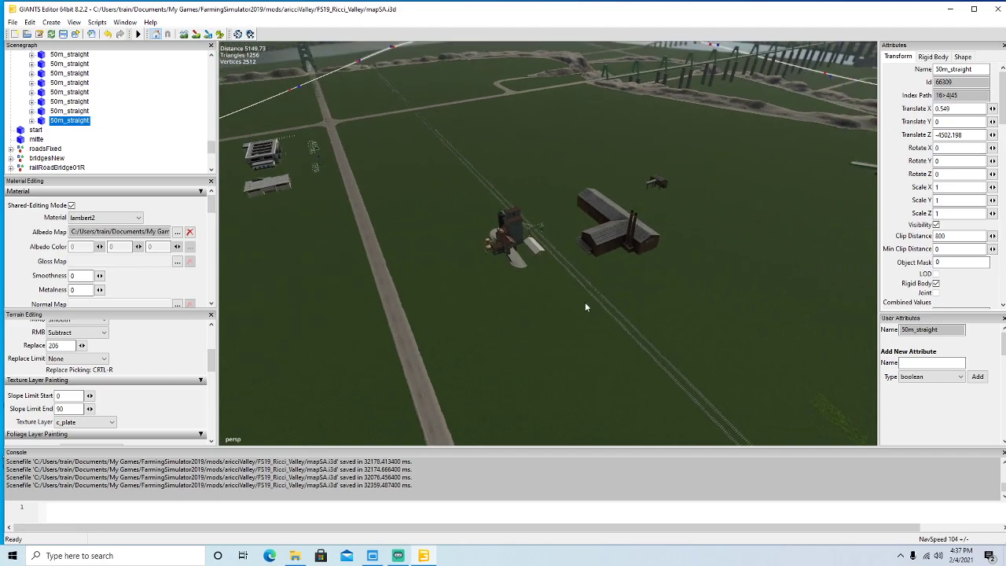
{"action": "left_click_drag", "start_coordinate": [538, 296], "coordinate": [676, 269], "text": "alt"}
{"action": "left_click_drag", "start_coordinate": [548, 292], "coordinate": [434, 183], "text": "alt"}
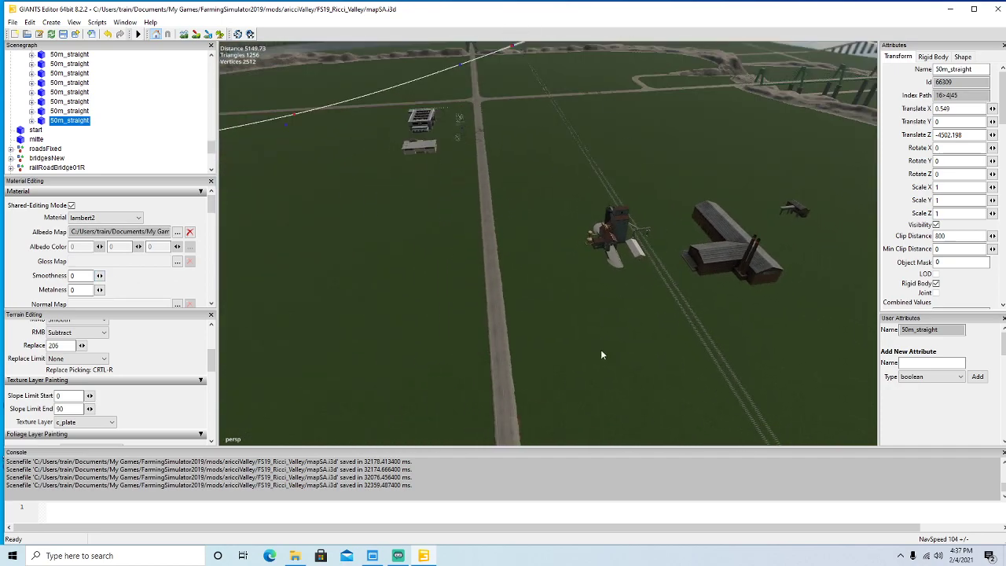
{"action": "left_click_drag", "start_coordinate": [562, 172], "coordinate": [785, 276], "text": "alt"}
Survey the map from the industrial buildings to the road that cuts through the rocky ridge.
{"action": "scroll", "coordinate": [557, 259], "scroll_direction": "up", "scroll_amount": 10}
{"action": "scroll", "coordinate": [541, 269], "scroll_direction": "up", "scroll_amount": 5}
{"action": "scroll", "coordinate": [529, 288], "scroll_direction": "up", "scroll_amount": 3}
{"action": "scroll", "coordinate": [517, 277], "scroll_direction": "up", "scroll_amount": 6}
{"action": "scroll", "coordinate": [501, 276], "scroll_direction": "up", "scroll_amount": 2}
{"action": "scroll", "coordinate": [502, 276], "scroll_direction": "up", "scroll_amount": 4}
{"action": "scroll", "coordinate": [498, 284], "scroll_direction": "up", "scroll_amount": 6}
{"action": "scroll", "coordinate": [499, 284], "scroll_direction": "up", "scroll_amount": 6}
{"action": "scroll", "coordinate": [598, 283], "scroll_direction": "up", "scroll_amount": 8}
{"action": "scroll", "coordinate": [597, 293], "scroll_direction": "up", "scroll_amount": 10}
{"action": "scroll", "coordinate": [582, 277], "scroll_direction": "up", "scroll_amount": 15}
{"action": "scroll", "coordinate": [580, 270], "scroll_direction": "up", "scroll_amount": 15}
{"action": "scroll", "coordinate": [579, 278], "scroll_direction": "up", "scroll_amount": 5}
{"action": "scroll", "coordinate": [758, 288], "scroll_direction": "up", "scroll_amount": 12}
{"action": "left_click_drag", "start_coordinate": [699, 301], "coordinate": [824, 297], "text": "alt"}
{"action": "scroll", "coordinate": [704, 316], "scroll_direction": "up", "scroll_amount": 12}
{"action": "scroll", "coordinate": [673, 333], "scroll_direction": "up", "scroll_amount": 12}
{"action": "left_click_drag", "start_coordinate": [674, 332], "coordinate": [715, 326], "text": "alt"}
{"action": "scroll", "coordinate": [673, 318], "scroll_direction": "up", "scroll_amount": 12}
{"action": "scroll", "coordinate": [677, 325], "scroll_direction": "up", "scroll_amount": 12}
{"action": "scroll", "coordinate": [718, 315], "scroll_direction": "up", "scroll_amount": 6}
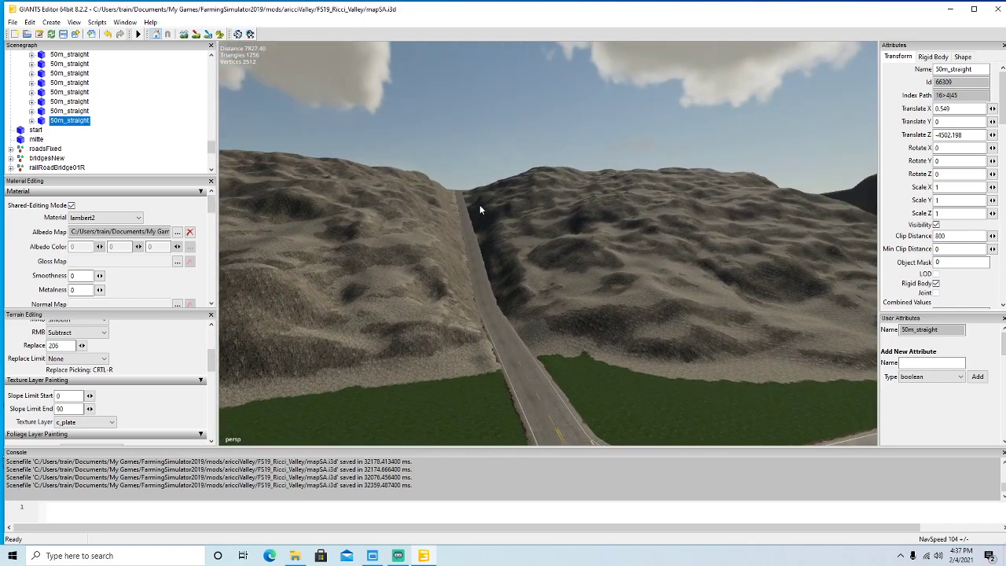
Follow the valley road under the green bridges to the river gap in the cliffs and the map's edge.
{"action": "left_click_drag", "start_coordinate": [626, 327], "coordinate": [464, 326], "text": "alt"}
{"action": "scroll", "coordinate": [461, 324], "scroll_direction": "up", "scroll_amount": 8}
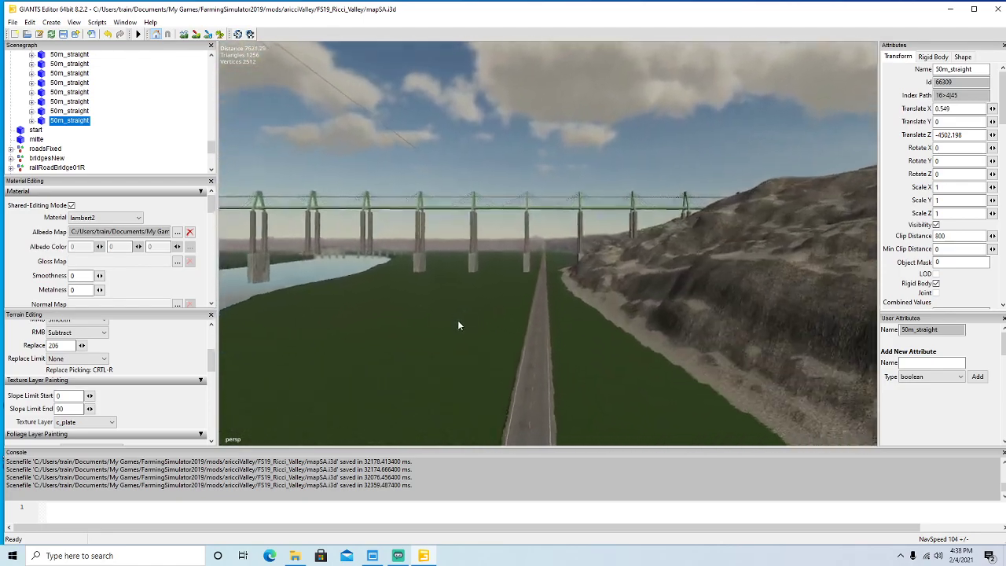
{"action": "scroll", "coordinate": [454, 322], "scroll_direction": "up", "scroll_amount": 8}
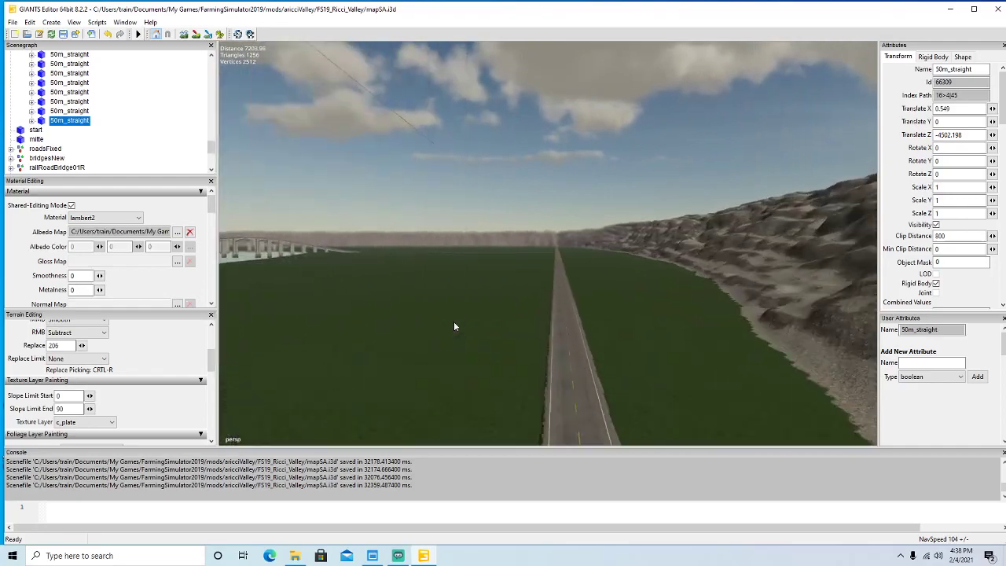
{"action": "scroll", "coordinate": [461, 324], "scroll_direction": "up", "scroll_amount": 6}
{"action": "mouse_move", "coordinate": [460, 323]}
{"action": "left_mouse_down", "text": "alt"}
{"action": "mouse_move", "coordinate": [250, 328]}
{"action": "mouse_move", "coordinate": [463, 335]}
{"action": "mouse_move", "coordinate": [450, 338]}
{"action": "left_mouse_up", "text": "alt"}
{"action": "scroll", "coordinate": [452, 321], "scroll_direction": "up", "scroll_amount": 2}
{"action": "scroll", "coordinate": [459, 322], "scroll_direction": "up", "scroll_amount": 6}
{"action": "scroll", "coordinate": [464, 335], "scroll_direction": "up", "scroll_amount": 2}
{"action": "scroll", "coordinate": [442, 340], "scroll_direction": "up", "scroll_amount": 2}
{"action": "scroll", "coordinate": [450, 337], "scroll_direction": "up", "scroll_amount": 6}
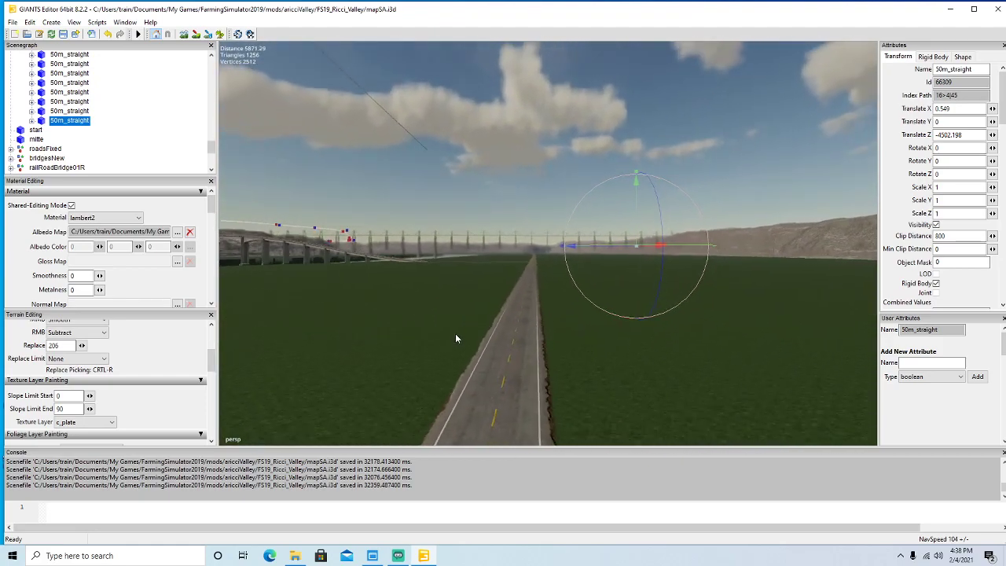
{"action": "scroll", "coordinate": [451, 340], "scroll_direction": "up", "scroll_amount": 7}
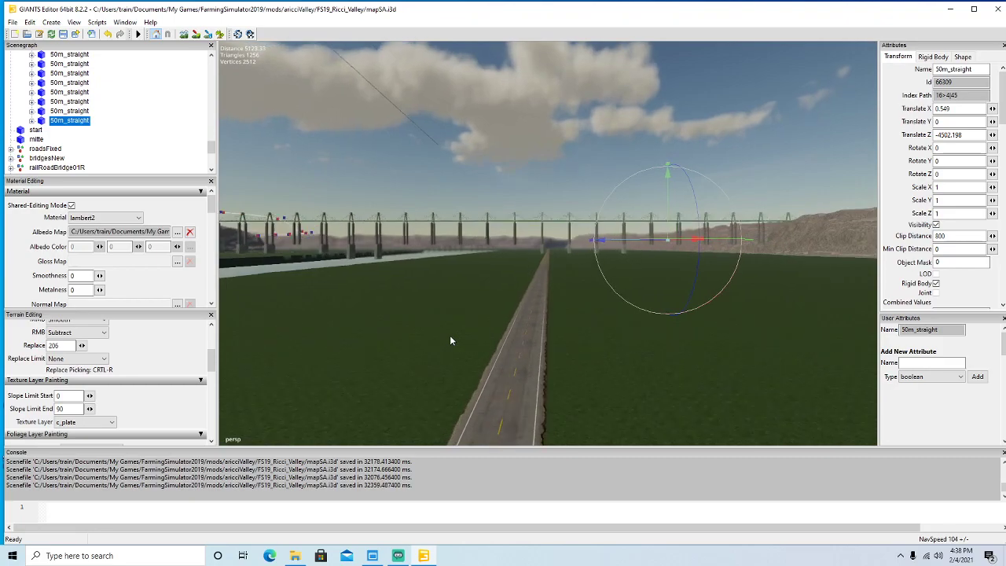
{"action": "scroll", "coordinate": [451, 341], "scroll_direction": "up", "scroll_amount": 7}
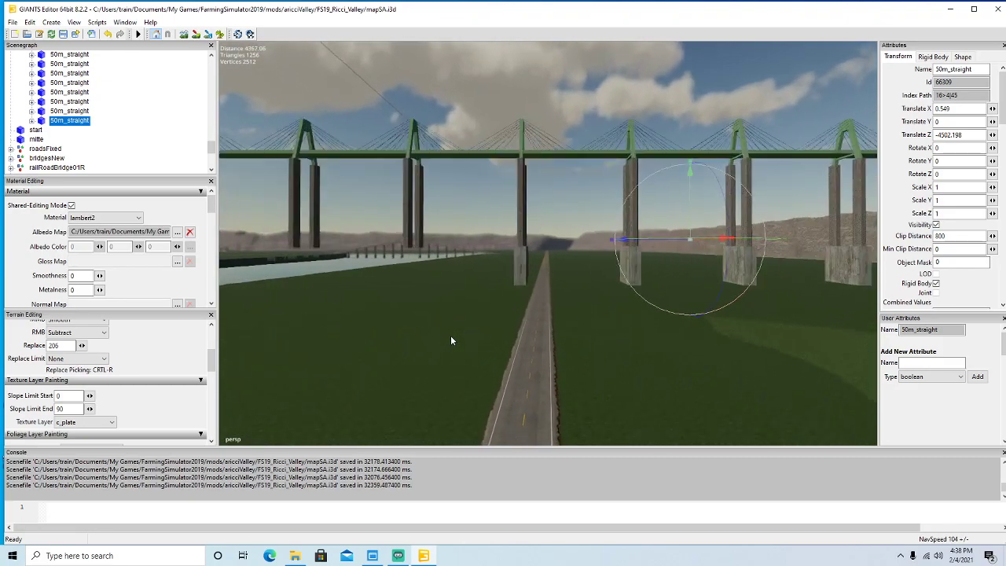
{"action": "scroll", "coordinate": [452, 340], "scroll_direction": "up", "scroll_amount": 6}
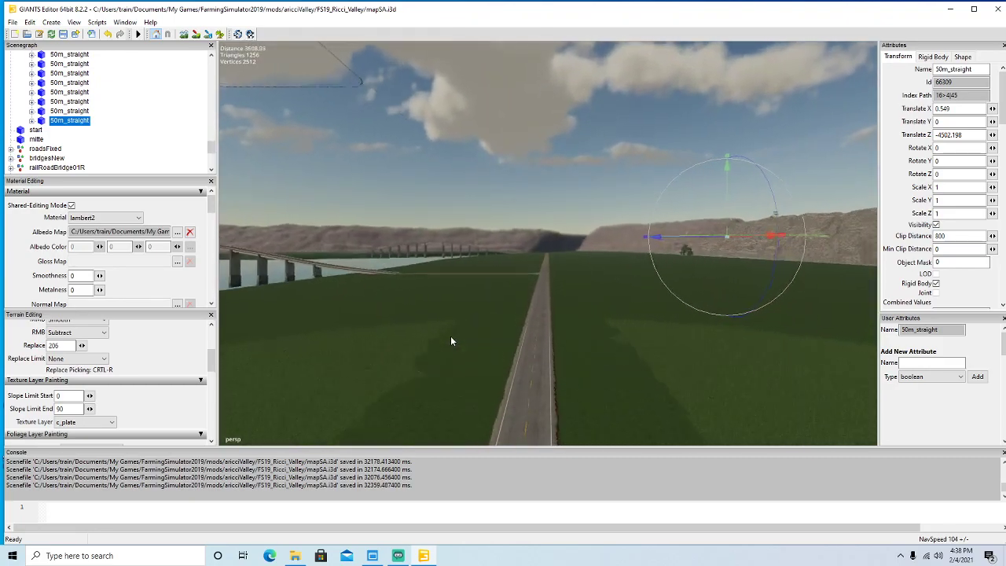
{"action": "scroll", "coordinate": [451, 341], "scroll_direction": "up", "scroll_amount": 6}
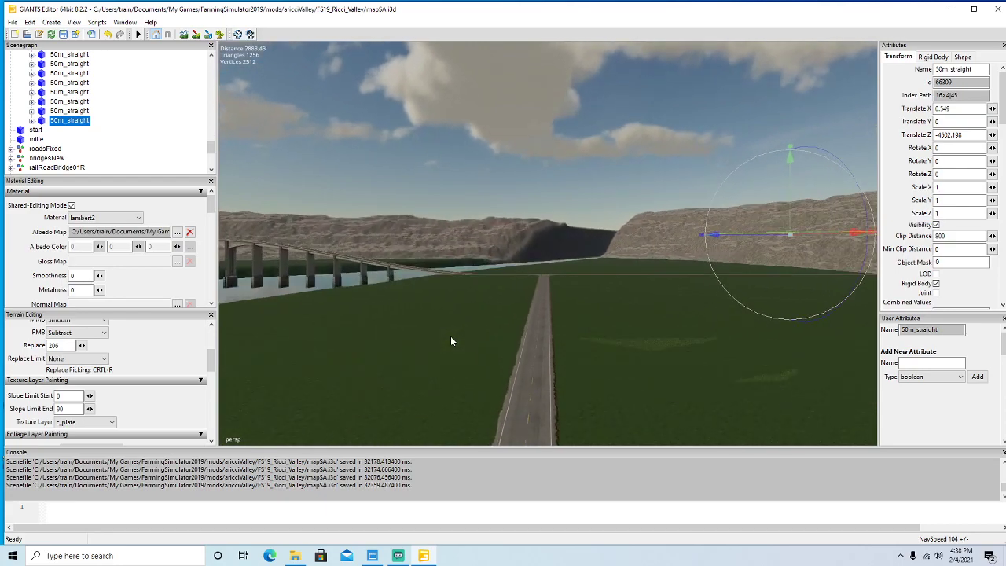
{"action": "scroll", "coordinate": [460, 314], "scroll_direction": "up", "scroll_amount": 4}
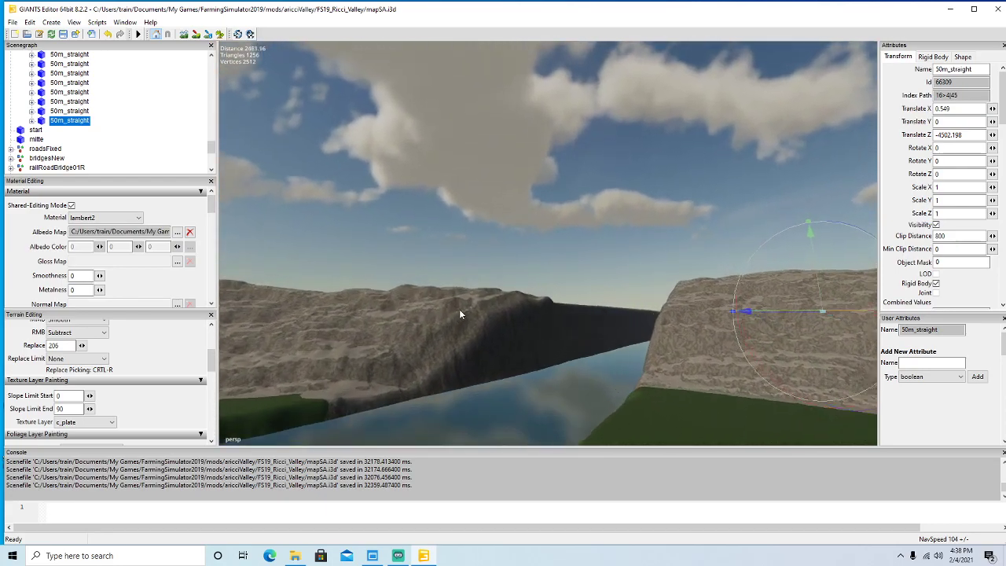
{"action": "scroll", "coordinate": [461, 314], "scroll_direction": "up", "scroll_amount": 5}
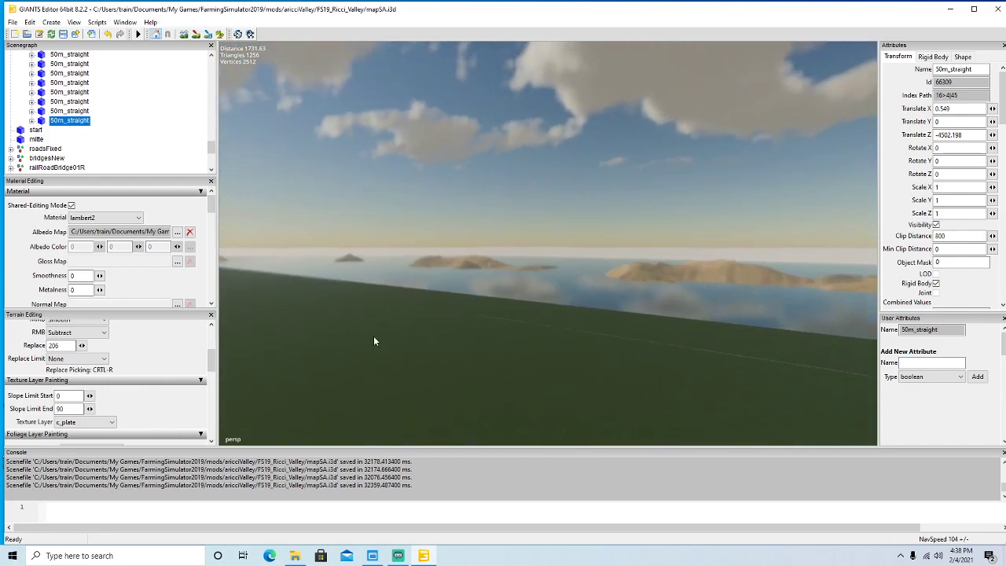
Duplicate the first trainc track group under rrTracks and move the copy along X to about -1208.
{"action": "left_click_drag", "start_coordinate": [374, 337], "coordinate": [397, 353], "text": "alt"}
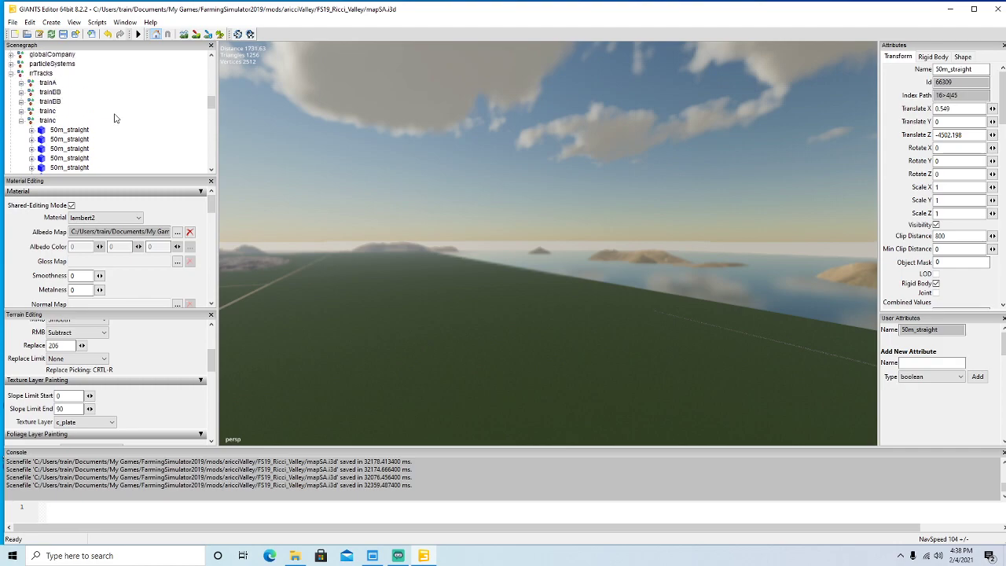
{"action": "left_click", "coordinate": [30, 114]}
{"action": "mouse_move", "coordinate": [357, 296]}
{"action": "left_mouse_down", "text": "alt"}
{"action": "mouse_move", "coordinate": [367, 301]}
{"action": "mouse_move", "coordinate": [338, 296]}
{"action": "left_mouse_up", "text": "alt"}
{"action": "scroll", "coordinate": [338, 299], "scroll_direction": "up", "scroll_amount": 7}
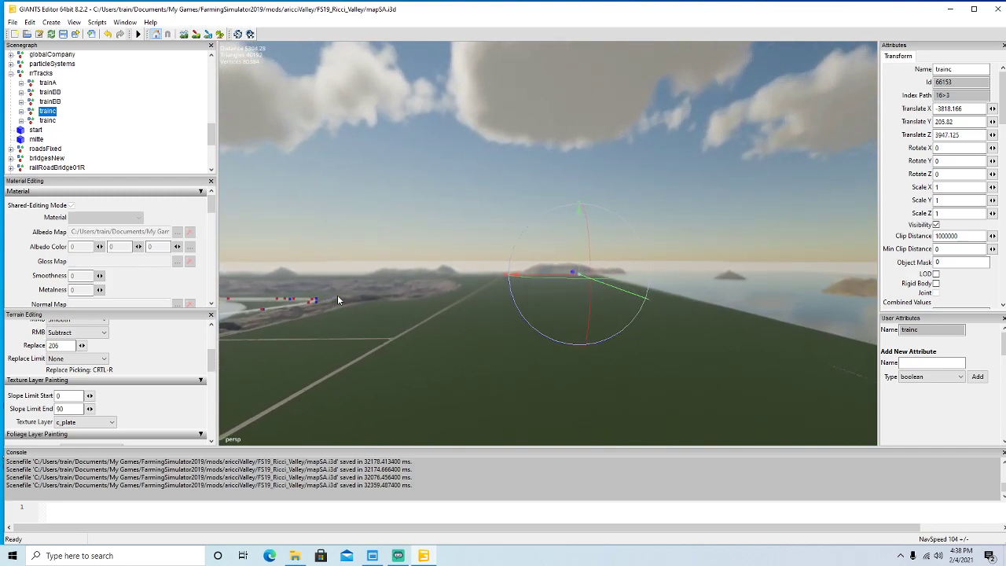
{"action": "scroll", "coordinate": [337, 295], "scroll_direction": "up", "scroll_amount": 10}
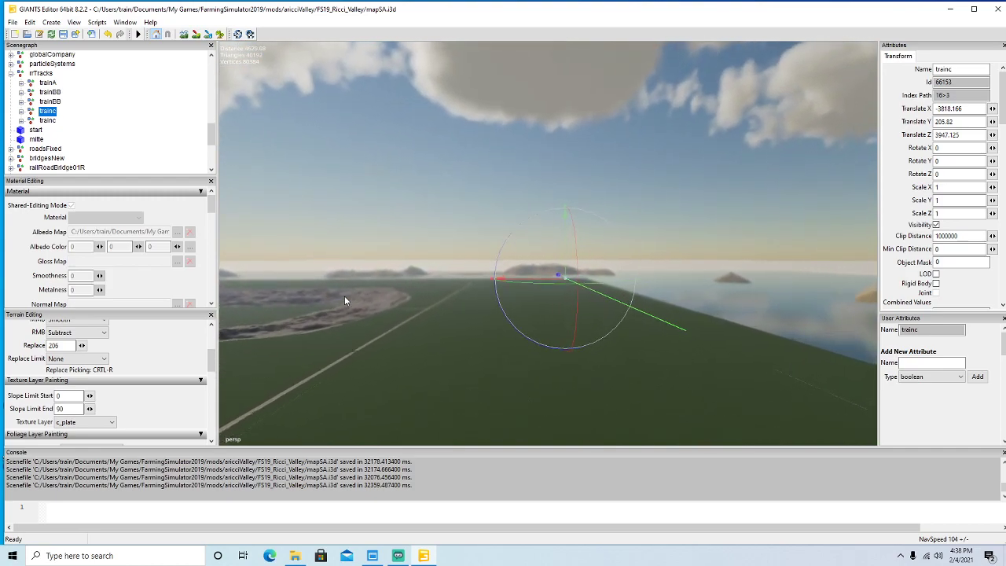
{"action": "scroll", "coordinate": [344, 300], "scroll_direction": "up", "scroll_amount": 5}
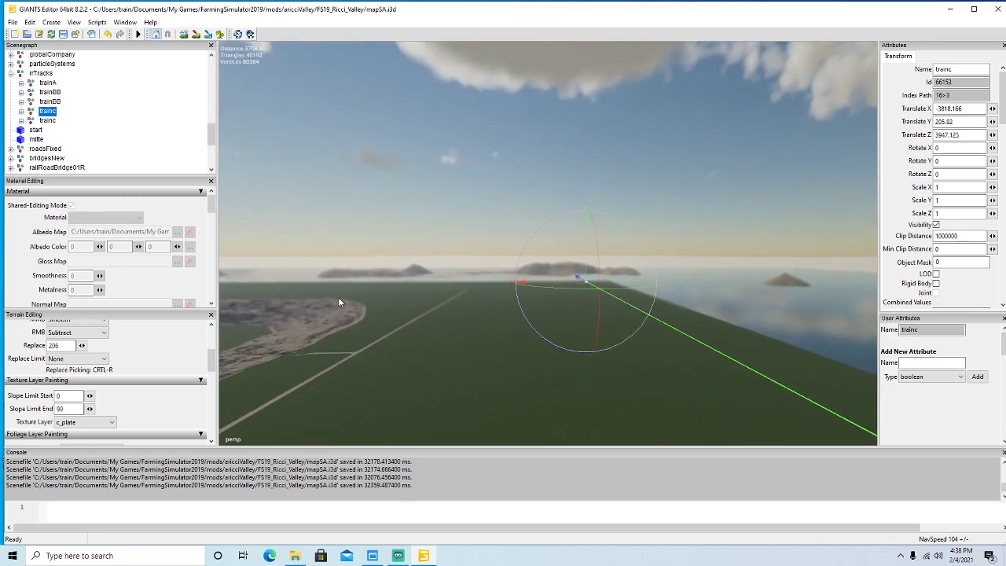
{"action": "scroll", "coordinate": [339, 301], "scroll_direction": "up", "scroll_amount": 5}
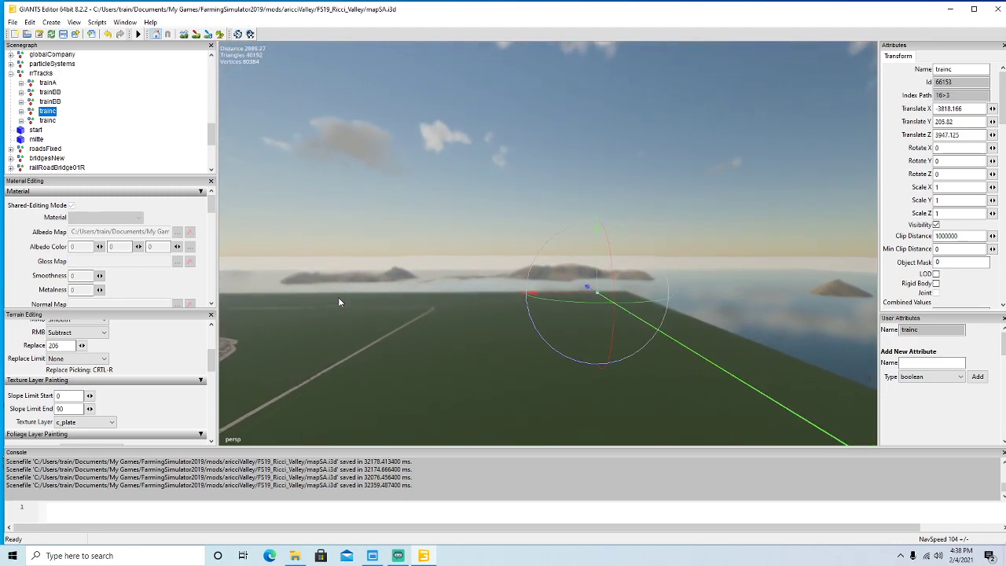
{"action": "scroll", "coordinate": [339, 302], "scroll_direction": "up", "scroll_amount": 5}
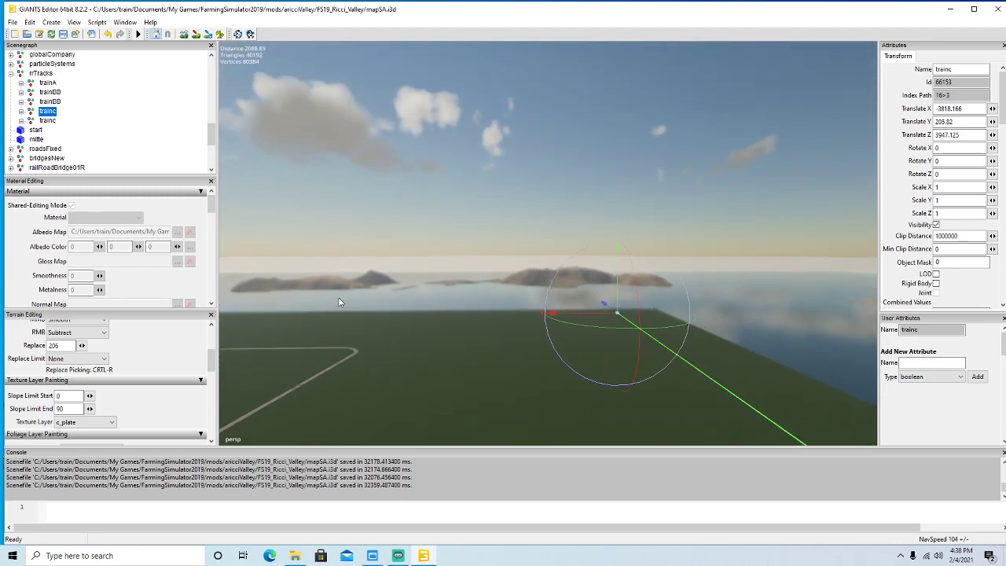
{"action": "scroll", "coordinate": [340, 302], "scroll_direction": "up", "scroll_amount": 2}
{"action": "left_click_drag", "start_coordinate": [340, 301], "coordinate": [379, 309], "text": "alt"}
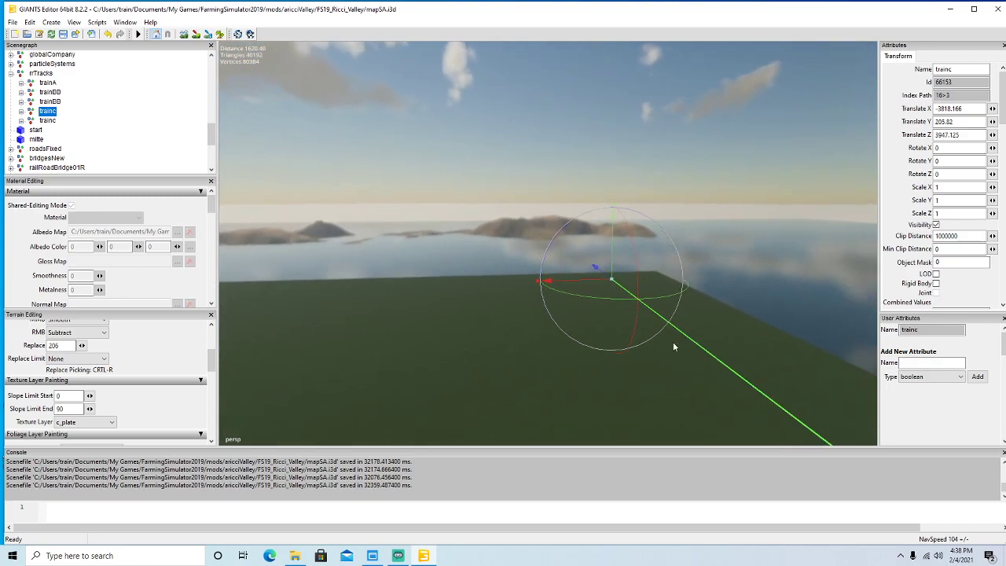
{"action": "left_click_drag", "start_coordinate": [679, 341], "coordinate": [601, 363], "text": "alt"}
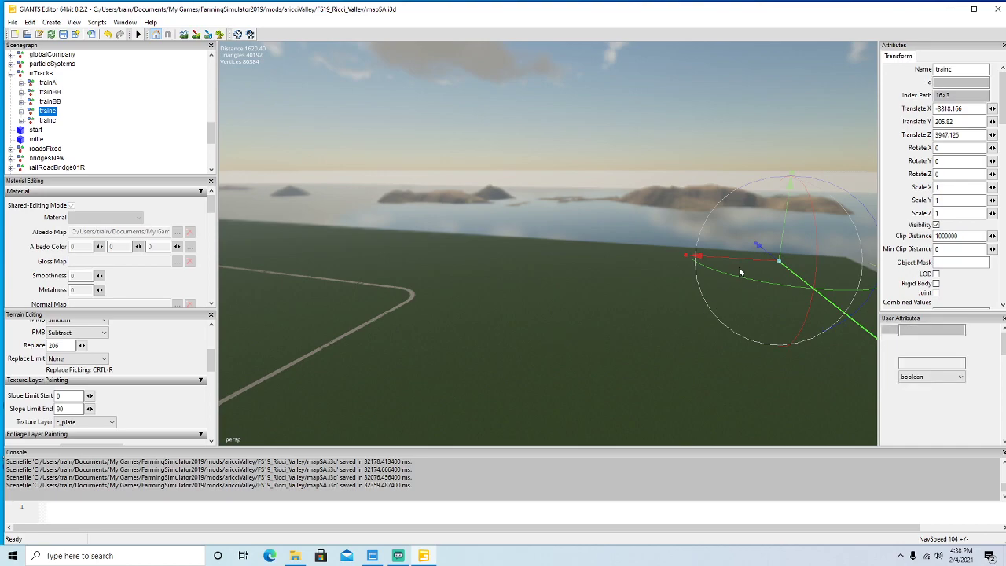
{"action": "key", "text": "ctrl+d"}
{"action": "left_click_drag", "start_coordinate": [738, 258], "coordinate": [530, 234]}
{"action": "left_click_drag", "start_coordinate": [154, 193], "coordinate": [151, 193]}
{"action": "left_click_drag", "start_coordinate": [429, 287], "coordinate": [308, 252], "text": "alt"}
{"action": "scroll", "coordinate": [308, 252], "scroll_direction": "up", "scroll_amount": 3}
{"action": "scroll", "coordinate": [293, 257], "scroll_direction": "up", "scroll_amount": 4}
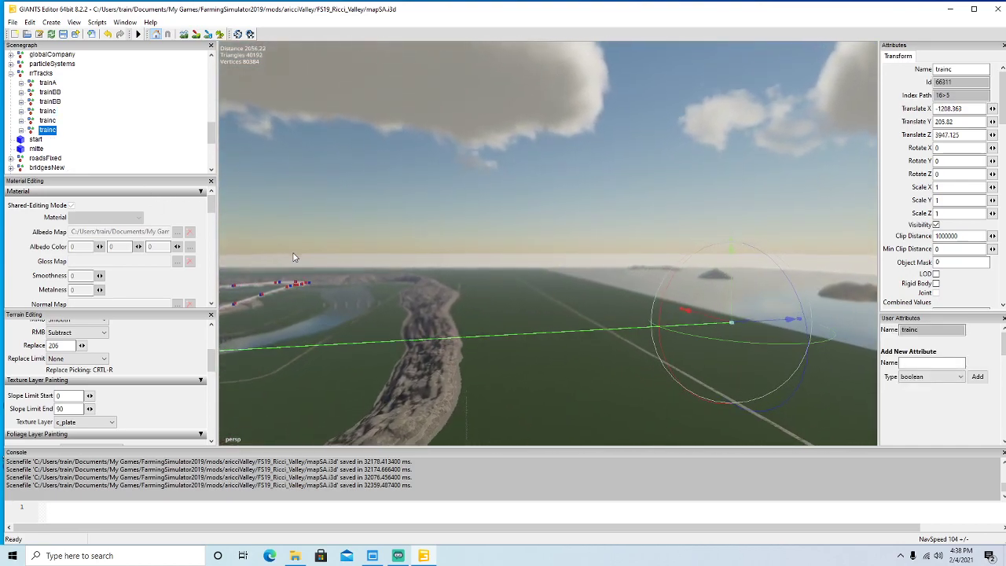
Move the trainc copy farther across the map along X to about 2286.5.
{"action": "left_click_drag", "start_coordinate": [729, 328], "coordinate": [505, 340]}
{"action": "scroll", "coordinate": [505, 343], "scroll_direction": "up", "scroll_amount": 5}
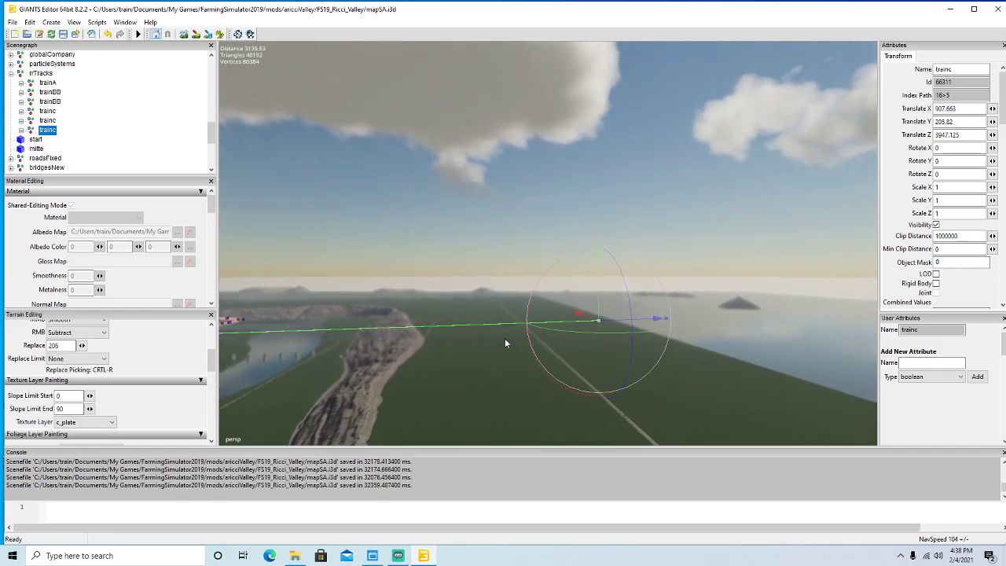
{"action": "scroll", "coordinate": [503, 356], "scroll_direction": "up", "scroll_amount": 5}
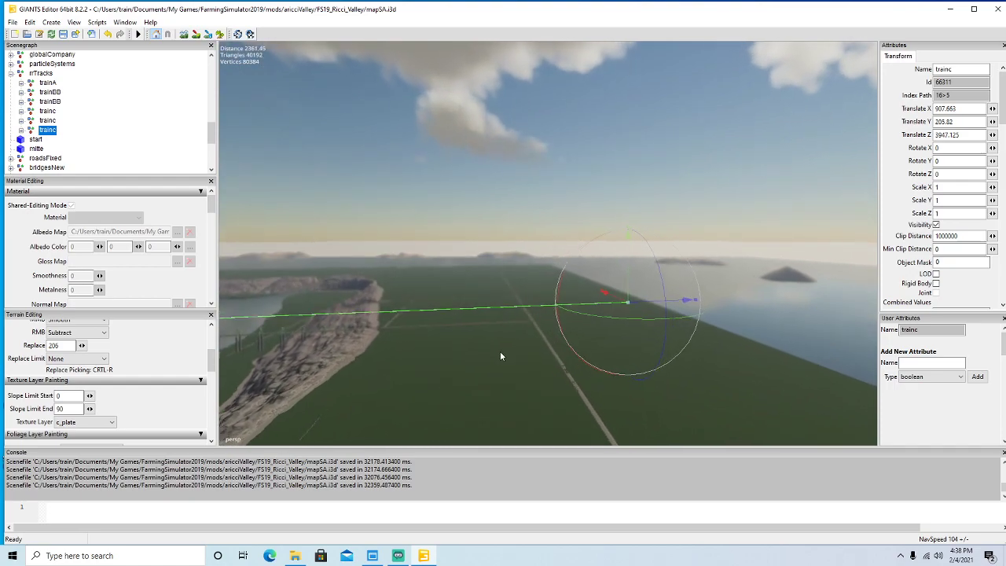
{"action": "scroll", "coordinate": [507, 353], "scroll_direction": "up", "scroll_amount": 2}
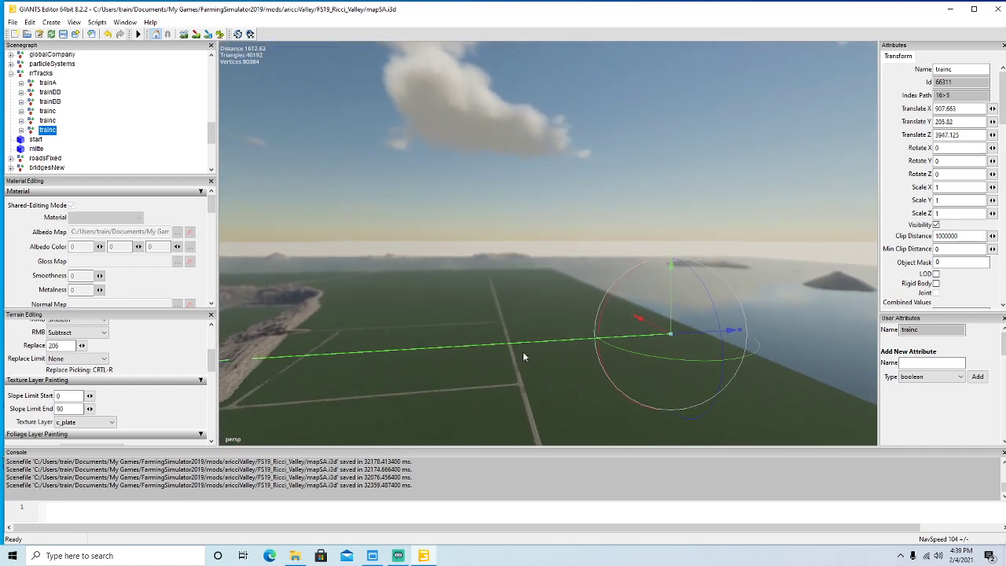
{"action": "left_click_drag", "start_coordinate": [655, 327], "coordinate": [409, 199]}
Continue moving the trainc copy along X toward the existing straight track near the opposite map edge.
{"action": "left_click_drag", "start_coordinate": [485, 351], "coordinate": [406, 348], "text": "alt"}
{"action": "scroll", "coordinate": [406, 347], "scroll_direction": "up", "scroll_amount": 3}
{"action": "scroll", "coordinate": [406, 348], "scroll_direction": "up", "scroll_amount": 5}
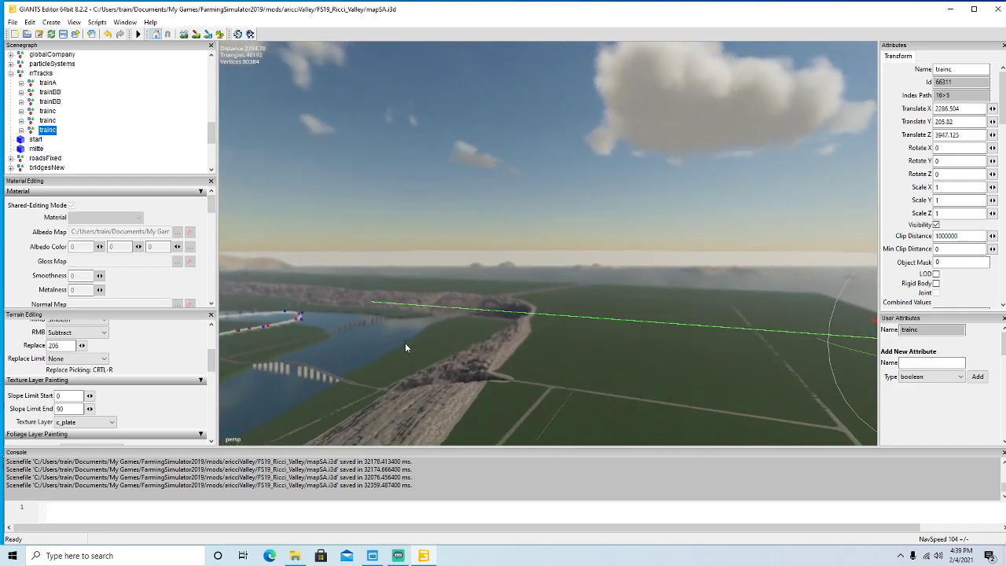
{"action": "scroll", "coordinate": [406, 347], "scroll_direction": "up", "scroll_amount": 3}
{"action": "left_click_drag", "start_coordinate": [406, 348], "coordinate": [714, 393], "text": "alt"}
{"action": "scroll", "coordinate": [448, 351], "scroll_direction": "up", "scroll_amount": 3}
{"action": "scroll", "coordinate": [448, 364], "scroll_direction": "up", "scroll_amount": 4}
{"action": "left_click_drag", "start_coordinate": [758, 271], "coordinate": [478, 236]}
Position the trainc copy parallel to the existing straight track at X 3979.833.
{"action": "left_click_drag", "start_coordinate": [503, 304], "coordinate": [294, 327], "text": "alt"}
{"action": "scroll", "coordinate": [456, 308], "scroll_direction": "up", "scroll_amount": 3}
{"action": "scroll", "coordinate": [465, 297], "scroll_direction": "up", "scroll_amount": 3}
{"action": "scroll", "coordinate": [464, 300], "scroll_direction": "up", "scroll_amount": 5}
{"action": "scroll", "coordinate": [384, 298], "scroll_direction": "up", "scroll_amount": 6}
{"action": "left_click_drag", "start_coordinate": [561, 328], "coordinate": [490, 300], "text": "alt"}
{"action": "scroll", "coordinate": [490, 299], "scroll_direction": "up", "scroll_amount": 5}
{"action": "left_click_drag", "start_coordinate": [431, 317], "coordinate": [471, 346], "text": "alt"}
{"action": "left_click_drag", "start_coordinate": [502, 85], "coordinate": [414, 95]}
{"action": "left_click_drag", "start_coordinate": [414, 94], "coordinate": [539, 235], "text": "alt"}
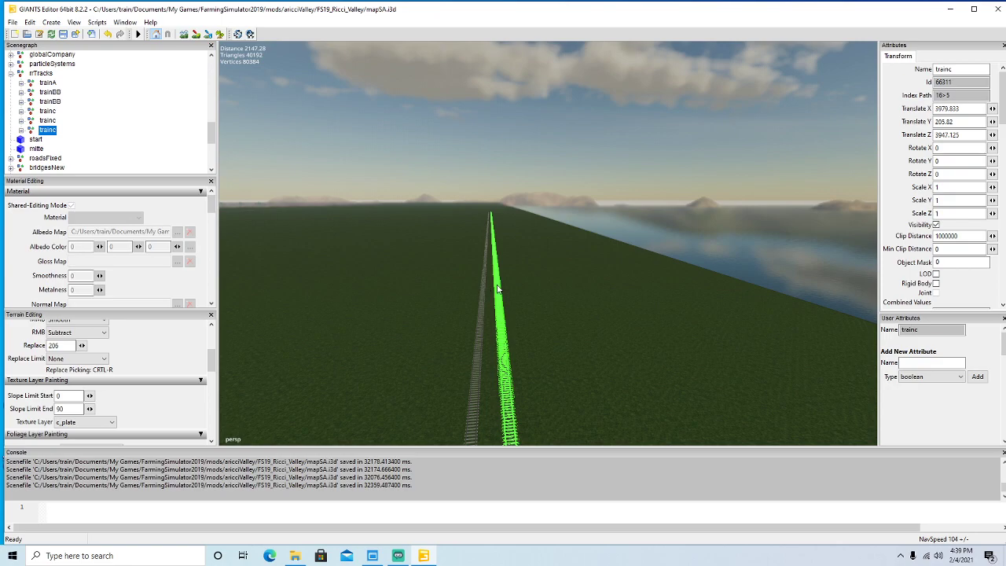
Duplicate the second trainc track group, at Z 749.482, and move the copy across the map to about X 3983.5.
{"action": "left_click_drag", "start_coordinate": [608, 310], "coordinate": [541, 357], "text": "alt"}
{"action": "scroll", "coordinate": [320, 280], "scroll_direction": "up", "scroll_amount": 7}
{"action": "scroll", "coordinate": [541, 357], "scroll_direction": "down", "scroll_amount": 1}
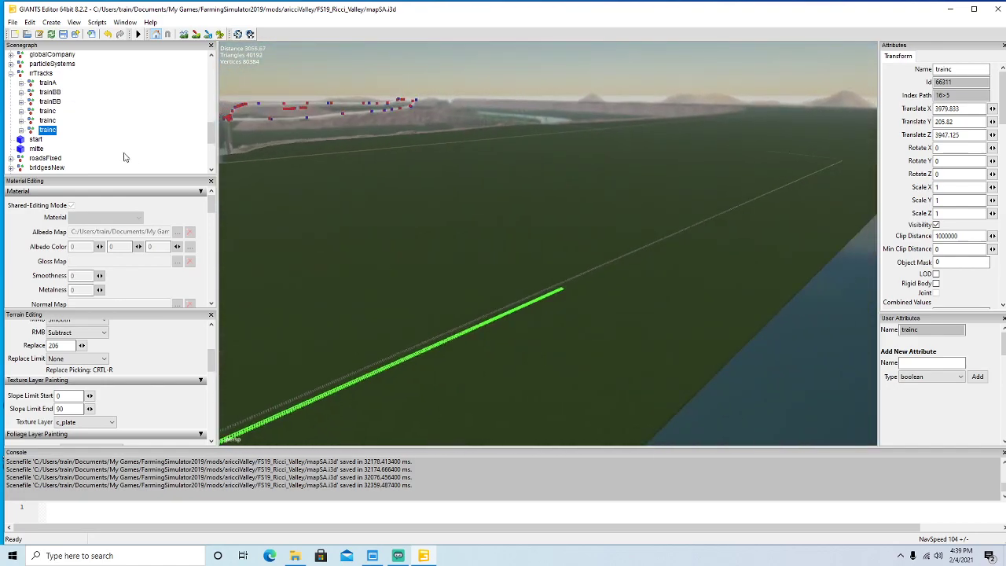
{"action": "left_click_drag", "start_coordinate": [228, 193], "coordinate": [815, 158], "text": "alt"}
{"action": "scroll", "coordinate": [525, 120], "scroll_direction": "up", "scroll_amount": 5}
{"action": "scroll", "coordinate": [696, 178], "scroll_direction": "down", "scroll_amount": 5}
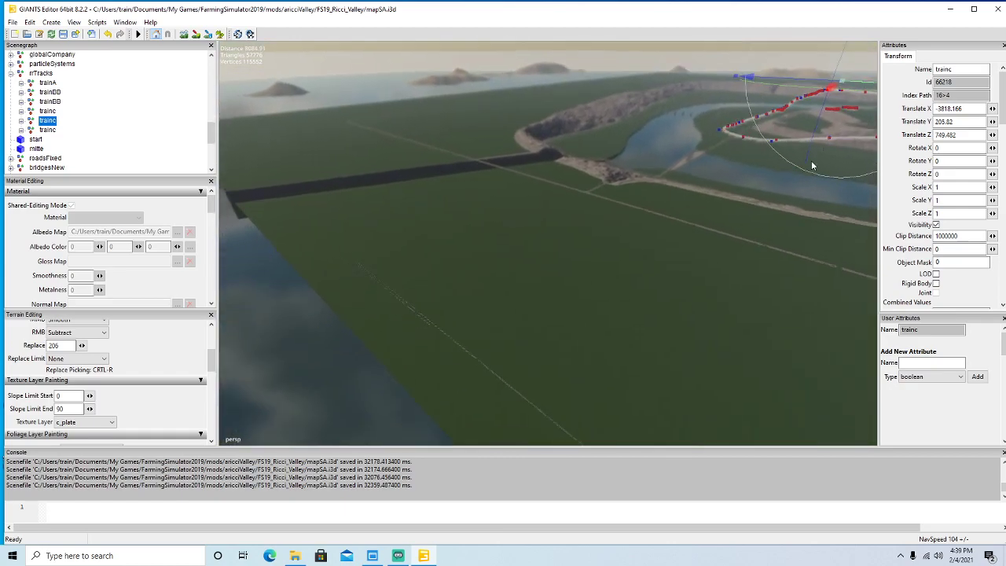
{"action": "key", "text": "ctrl+d"}
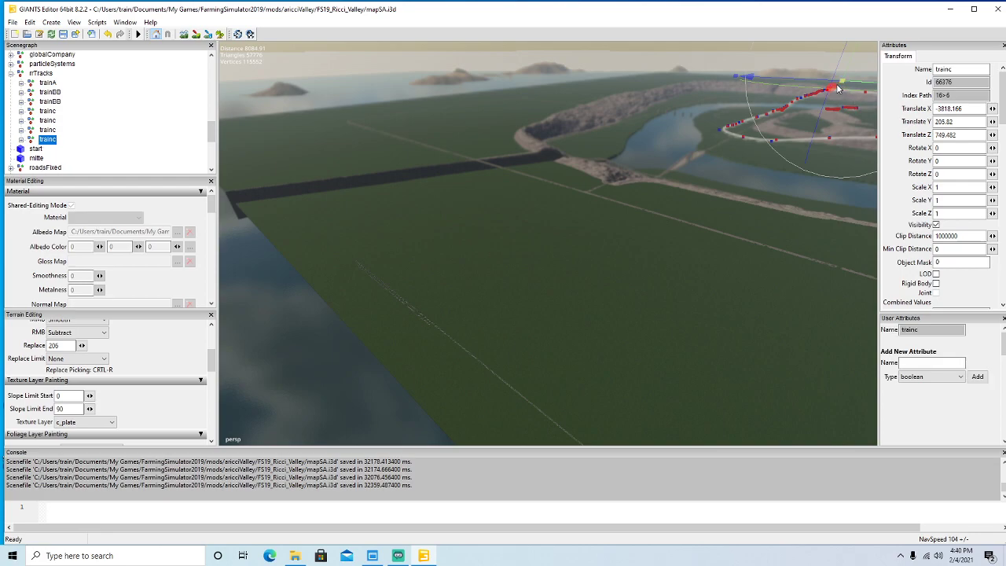
{"action": "mouse_move", "coordinate": [836, 154]}
{"action": "left_mouse_down", "text": "alt"}
{"action": "mouse_move", "coordinate": [813, 205]}
{"action": "mouse_move", "coordinate": [808, 179]}
{"action": "mouse_move", "coordinate": [821, 152]}
{"action": "mouse_move", "coordinate": [842, 153]}
{"action": "left_mouse_up", "text": "alt"}
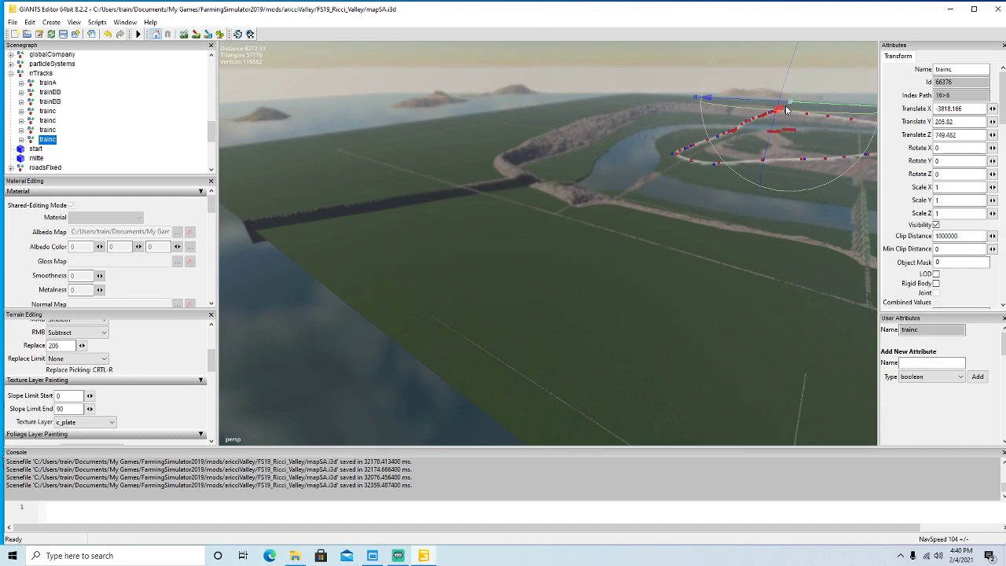
{"action": "left_click_drag", "start_coordinate": [788, 109], "coordinate": [406, 305]}
{"action": "left_click_drag", "start_coordinate": [549, 254], "coordinate": [342, 351]}
Move the trainc copy sideways along X to about 3979.82, in line with the rails of the adjoining straight track.
{"action": "left_click_drag", "start_coordinate": [575, 324], "coordinate": [543, 288], "text": "alt"}
{"action": "scroll", "coordinate": [522, 348], "scroll_direction": "up", "scroll_amount": 3}
{"action": "scroll", "coordinate": [532, 342], "scroll_direction": "up", "scroll_amount": 8}
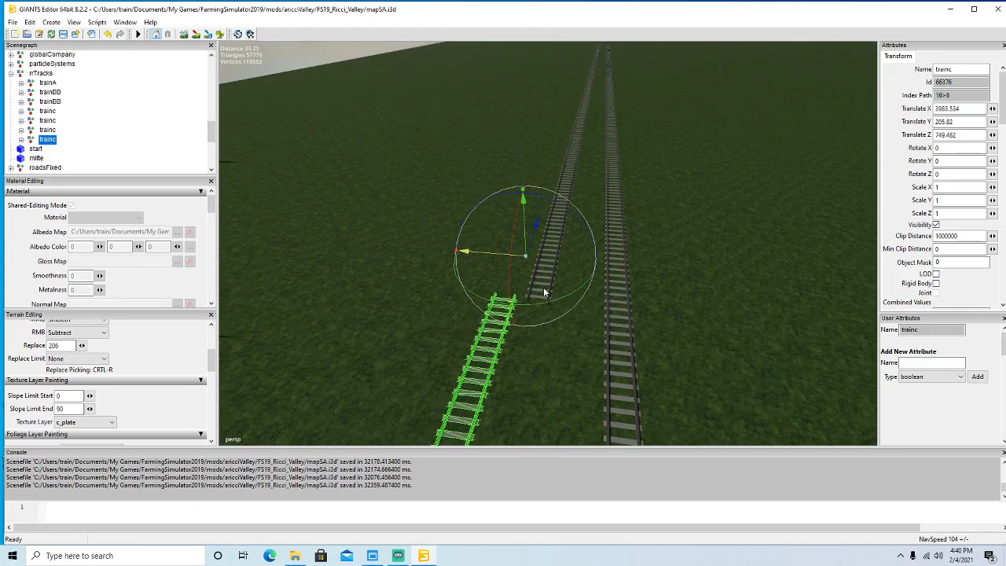
{"action": "scroll", "coordinate": [627, 313], "scroll_direction": "up", "scroll_amount": 3}
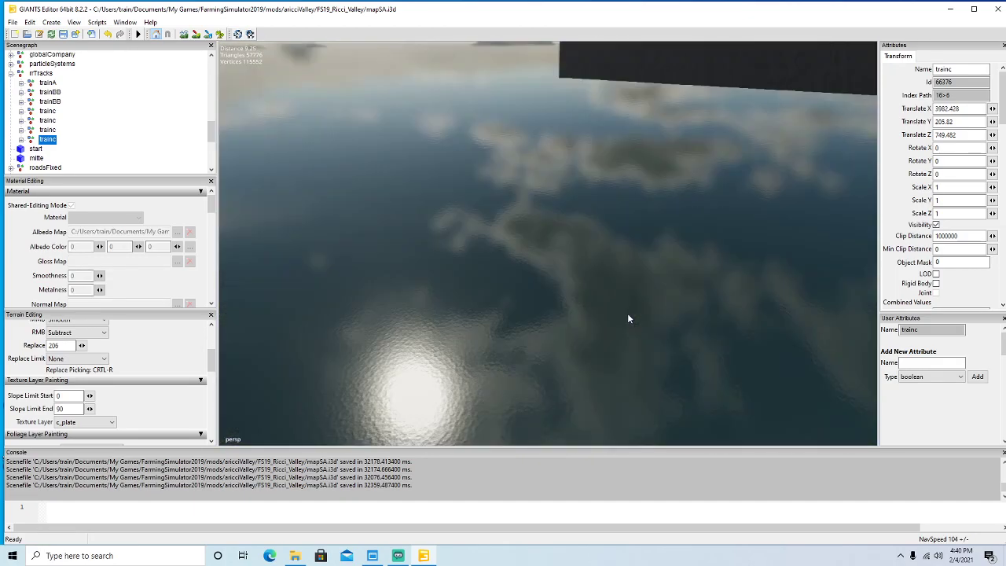
{"action": "scroll", "coordinate": [628, 313], "scroll_direction": "down", "scroll_amount": 2}
{"action": "left_click_drag", "start_coordinate": [627, 313], "coordinate": [326, 253], "text": "alt"}
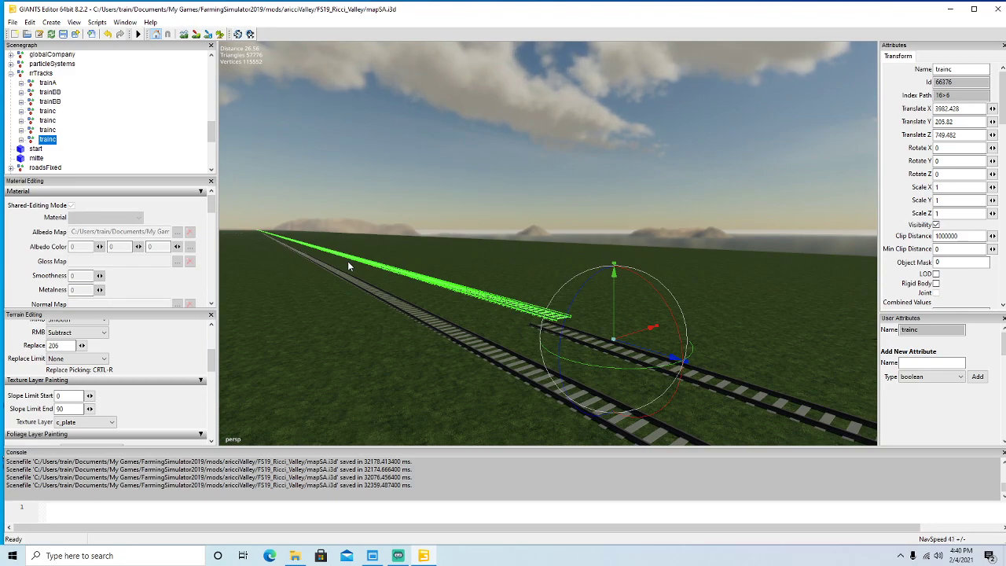
{"action": "left_click_drag", "start_coordinate": [415, 311], "coordinate": [684, 422], "text": "alt"}
{"action": "scroll", "coordinate": [390, 324], "scroll_direction": "up", "scroll_amount": 2}
{"action": "scroll", "coordinate": [391, 325], "scroll_direction": "up", "scroll_amount": 2}
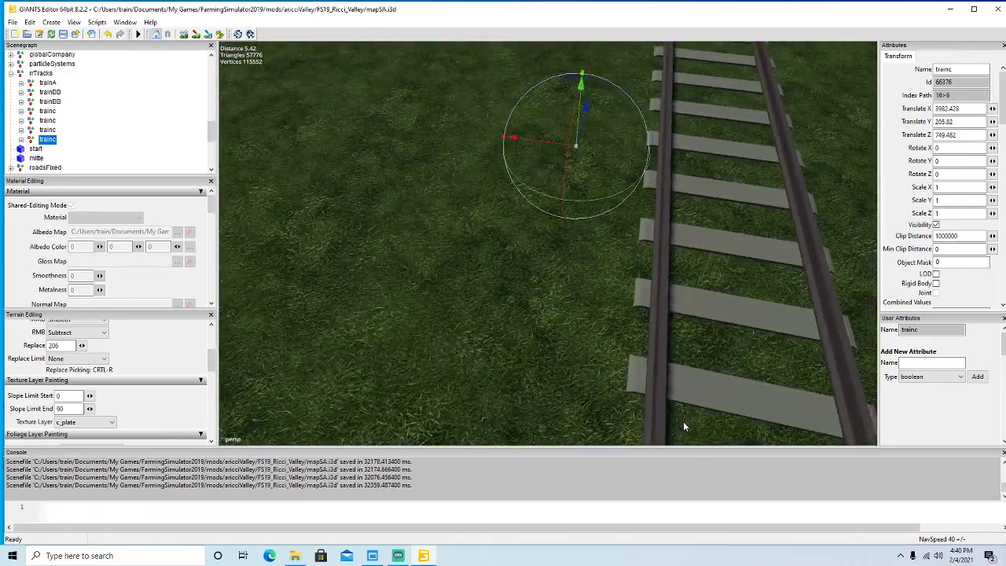
{"action": "scroll", "coordinate": [685, 427], "scroll_direction": "down", "scroll_amount": 2}
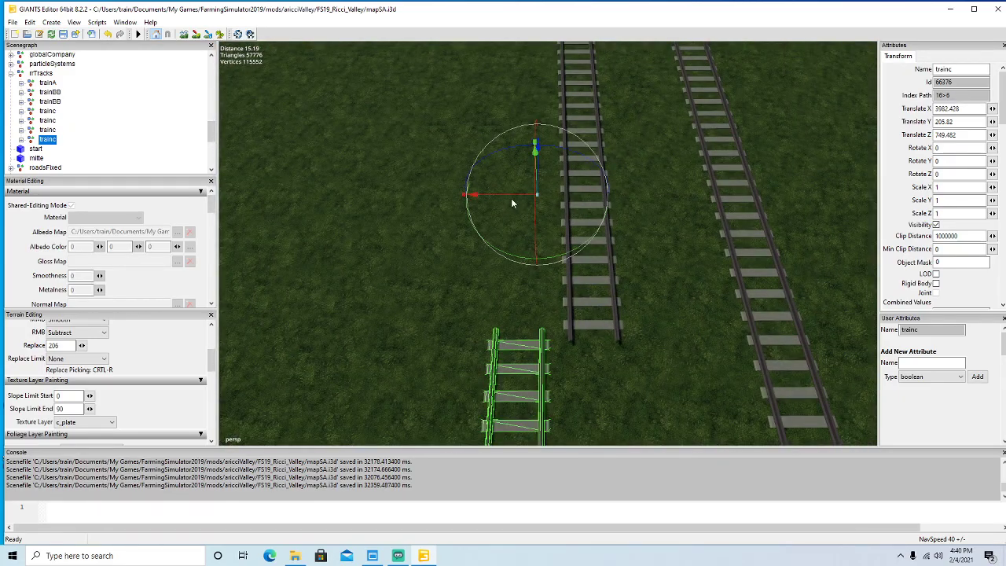
{"action": "left_click_drag", "start_coordinate": [511, 196], "coordinate": [585, 211]}
{"action": "left_click_drag", "start_coordinate": [521, 229], "coordinate": [760, 231], "text": "alt"}
Fine-align the trainc copy with the end of the adjoining track at X 3979.835, Z 749.417.
{"action": "scroll", "coordinate": [760, 231], "scroll_direction": "up", "scroll_amount": 2}
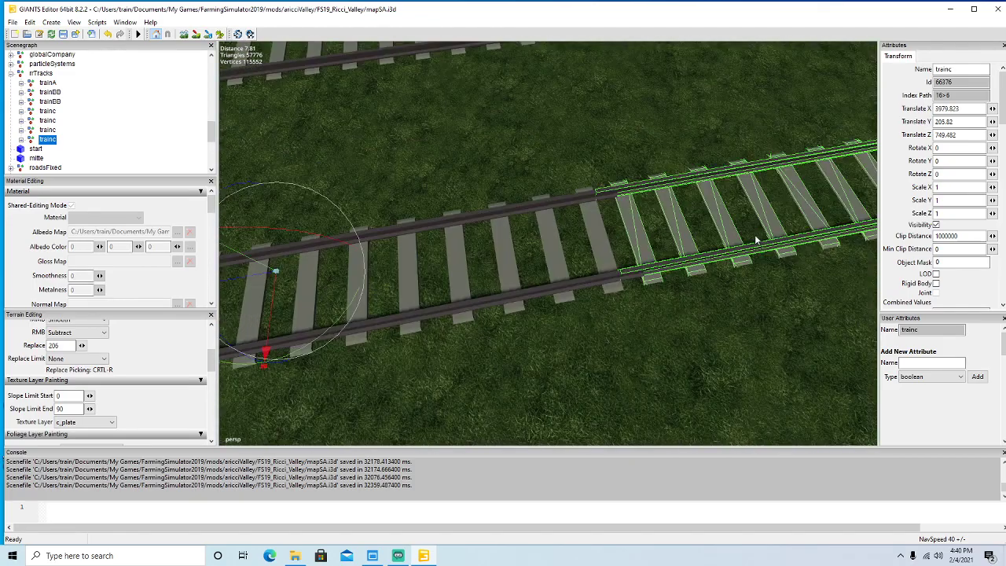
{"action": "left_click_drag", "start_coordinate": [277, 292], "coordinate": [253, 279]}
{"action": "left_click_drag", "start_coordinate": [429, 316], "coordinate": [661, 244], "text": "alt"}
Duplicate the 50m_90deg_right curve beside the long straight track and move the copy along Z to about 561.9.
{"action": "scroll", "coordinate": [566, 254], "scroll_direction": "down", "scroll_amount": 8}
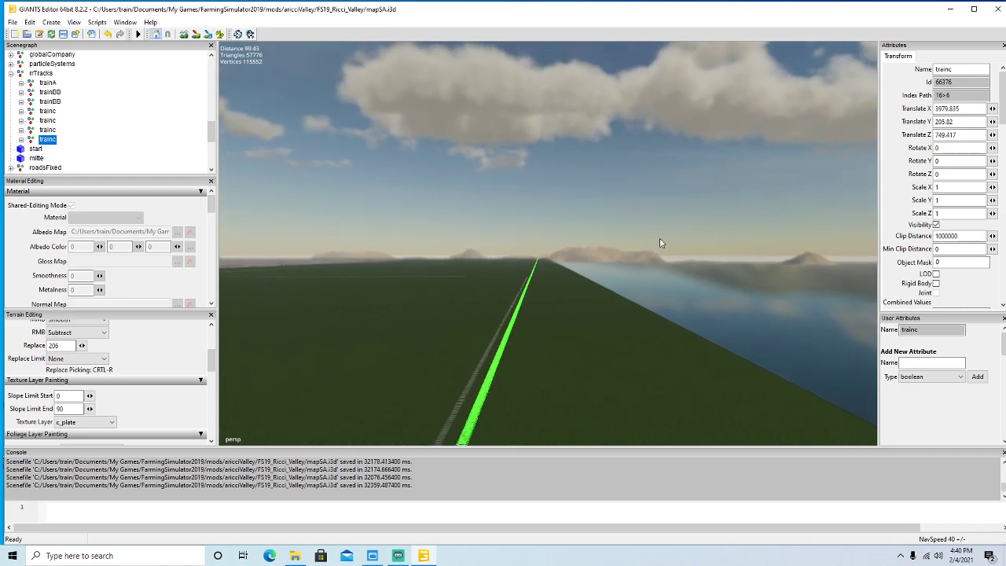
{"action": "scroll", "coordinate": [661, 244], "scroll_direction": "down", "scroll_amount": 5}
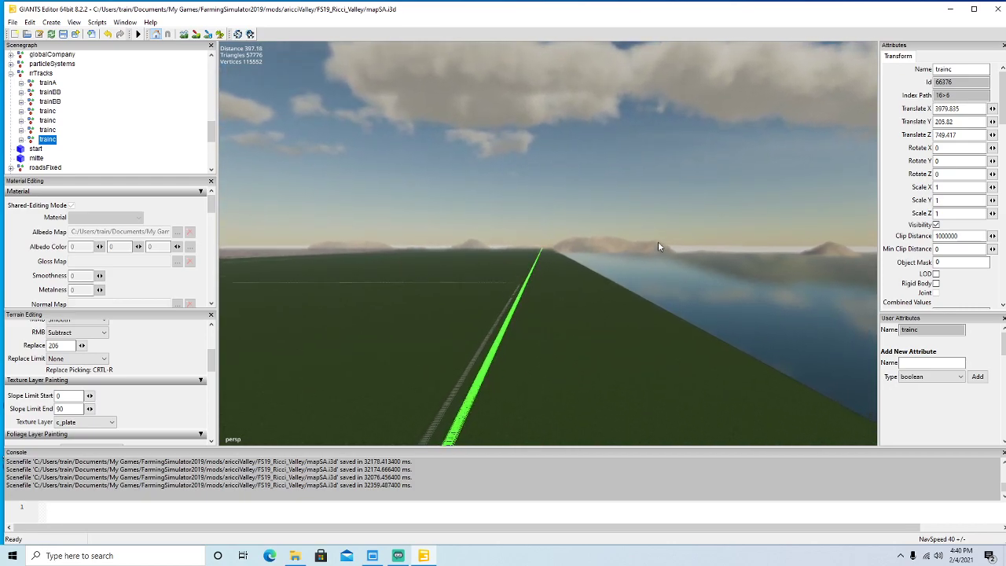
{"action": "scroll", "coordinate": [658, 241], "scroll_direction": "down", "scroll_amount": 3}
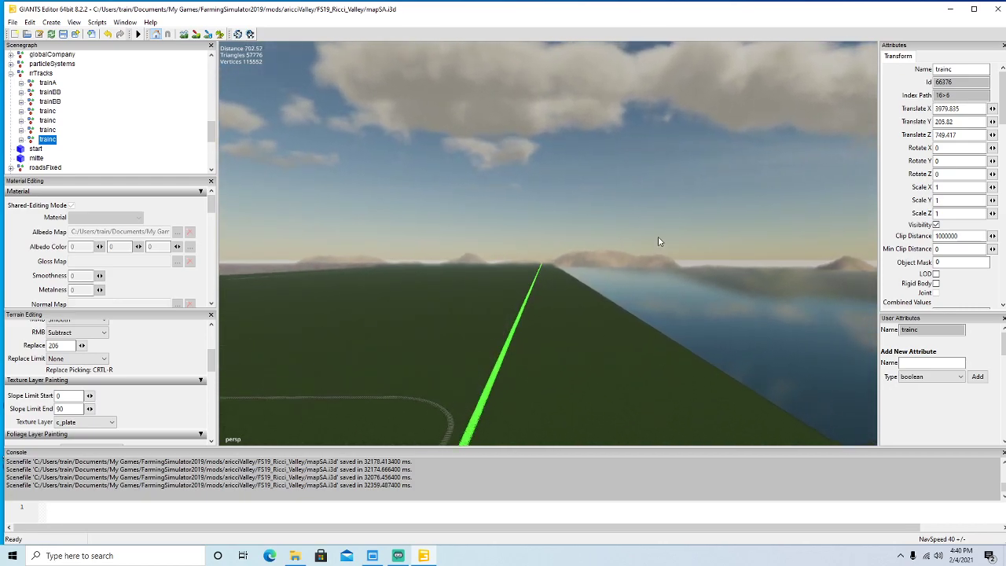
{"action": "left_click_drag", "start_coordinate": [657, 238], "coordinate": [480, 384], "text": "alt"}
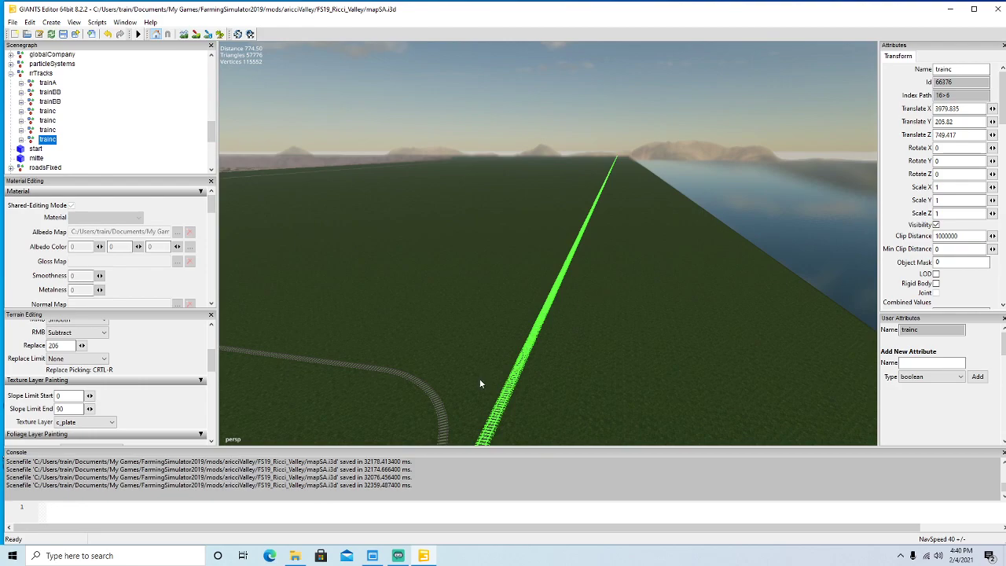
{"action": "left_click", "coordinate": [446, 420]}
{"action": "key", "text": "f"}
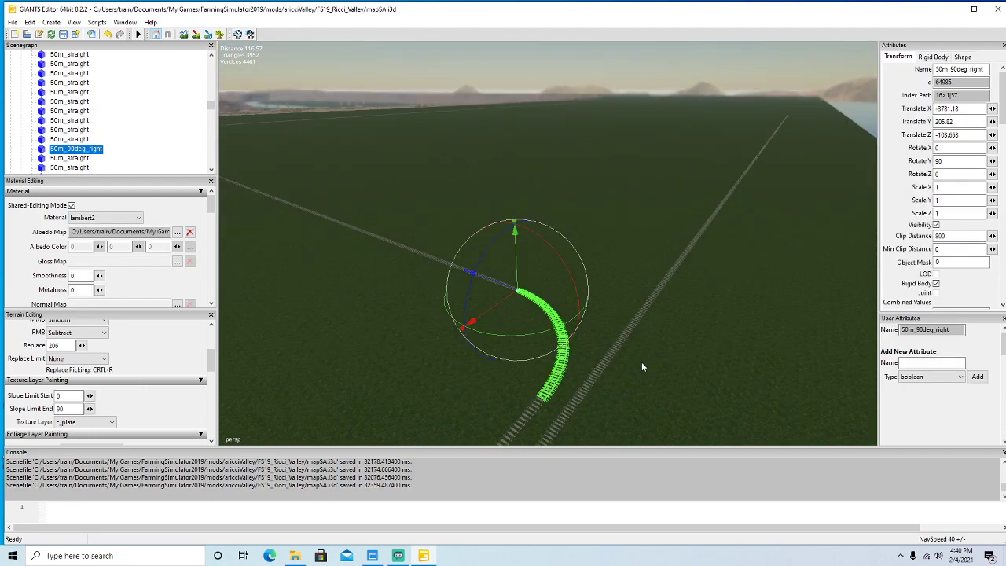
{"action": "key", "text": "ctrl+d"}
{"action": "left_click_drag", "start_coordinate": [488, 313], "coordinate": [698, 183]}
{"action": "left_click_drag", "start_coordinate": [708, 205], "coordinate": [650, 297], "text": "alt"}
{"action": "scroll", "coordinate": [889, 162], "scroll_direction": "up", "scroll_amount": 5}
{"action": "left_click_drag", "start_coordinate": [466, 374], "coordinate": [836, 27]}
{"action": "mouse_move", "coordinate": [685, 275]}
{"action": "left_mouse_down", "text": "alt"}
{"action": "mouse_move", "coordinate": [706, 252]}
{"action": "mouse_move", "coordinate": [680, 290]}
{"action": "left_mouse_up", "text": "alt"}
{"action": "scroll", "coordinate": [701, 253], "scroll_direction": "up", "scroll_amount": 2}
{"action": "scroll", "coordinate": [707, 251], "scroll_direction": "up", "scroll_amount": 2}
{"action": "scroll", "coordinate": [707, 250], "scroll_direction": "up", "scroll_amount": 5}
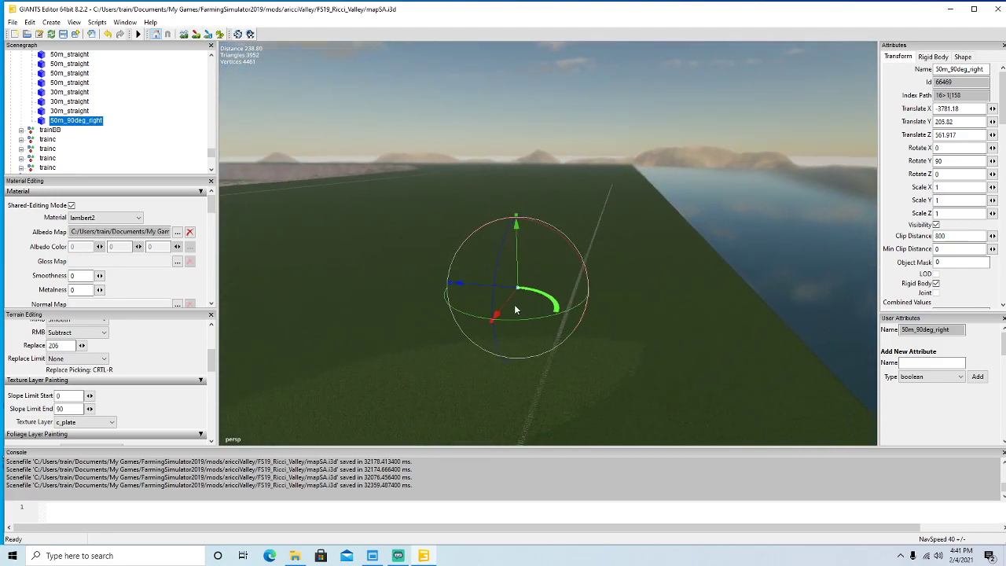
Move the 50m_90deg_right copy farther along the straight track to about Z 1186.4.
{"action": "left_click_drag", "start_coordinate": [503, 309], "coordinate": [568, 230]}
{"action": "scroll", "coordinate": [711, 201], "scroll_direction": "up", "scroll_amount": 5}
{"action": "left_click_drag", "start_coordinate": [692, 225], "coordinate": [683, 256], "text": "alt"}
{"action": "scroll", "coordinate": [711, 204], "scroll_direction": "up", "scroll_amount": 3}
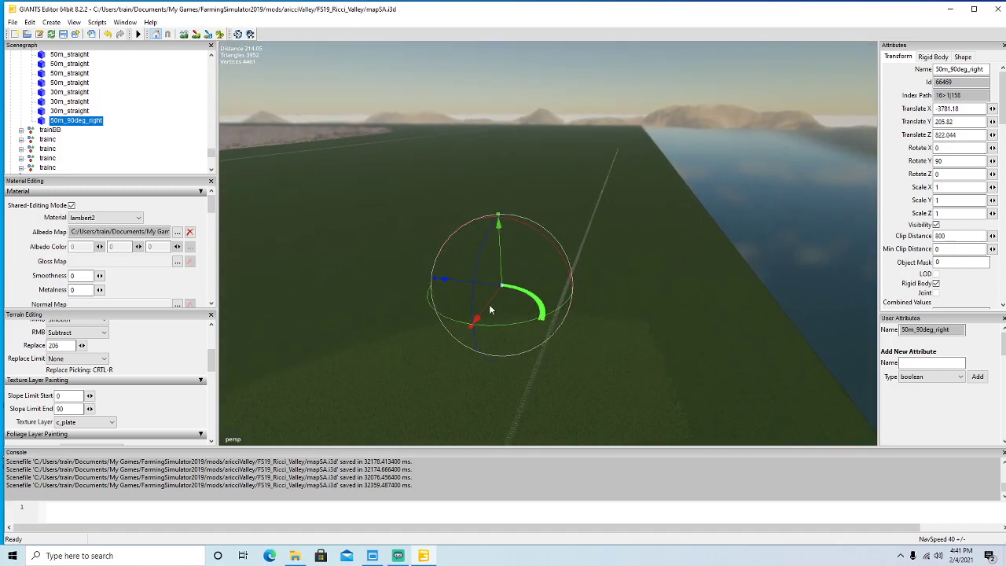
{"action": "left_click_drag", "start_coordinate": [485, 313], "coordinate": [572, 197]}
{"action": "left_click_drag", "start_coordinate": [690, 190], "coordinate": [702, 171], "text": "alt"}
{"action": "scroll", "coordinate": [727, 150], "scroll_direction": "up", "scroll_amount": 4}
{"action": "scroll", "coordinate": [725, 151], "scroll_direction": "up", "scroll_amount": 4}
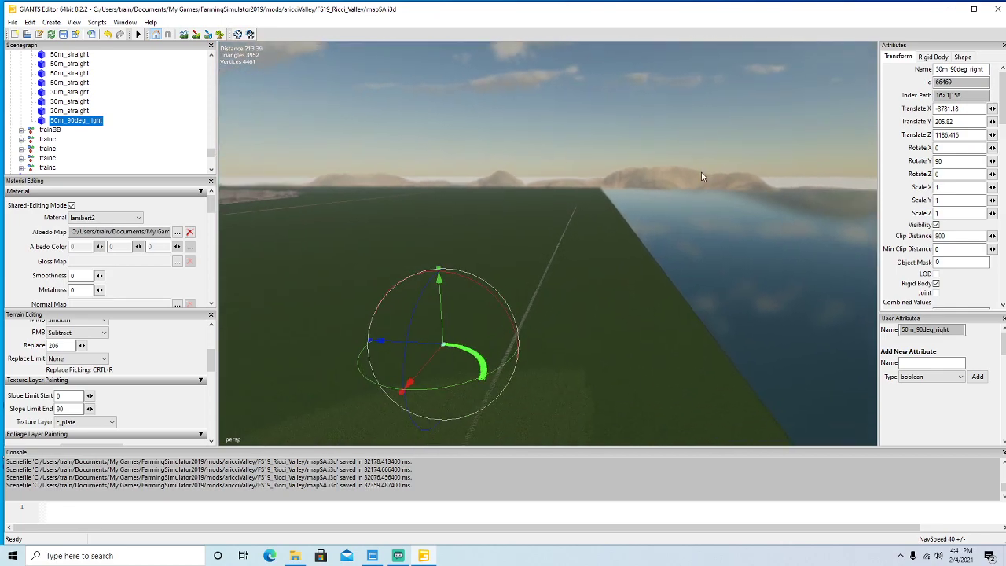
Continue moving the 50m_90deg_right copy along the straight track to about Z 1646.7.
{"action": "left_click_drag", "start_coordinate": [424, 368], "coordinate": [546, 230]}
{"action": "left_click_drag", "start_coordinate": [697, 187], "coordinate": [710, 160], "text": "alt"}
{"action": "scroll", "coordinate": [710, 161], "scroll_direction": "up", "scroll_amount": 3}
{"action": "scroll", "coordinate": [709, 162], "scroll_direction": "up", "scroll_amount": 6}
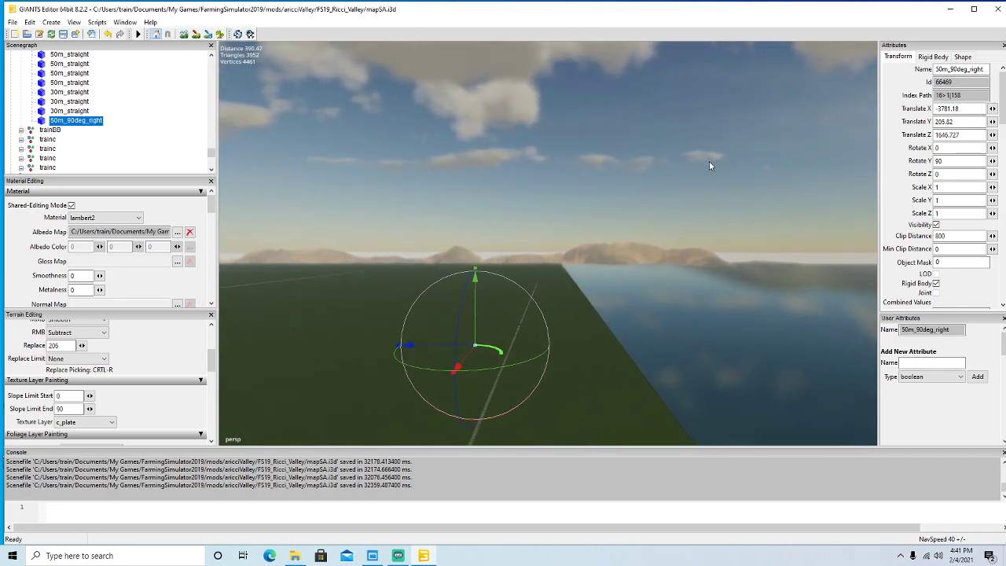
{"action": "left_click_drag", "start_coordinate": [709, 162], "coordinate": [593, 282], "text": "alt"}
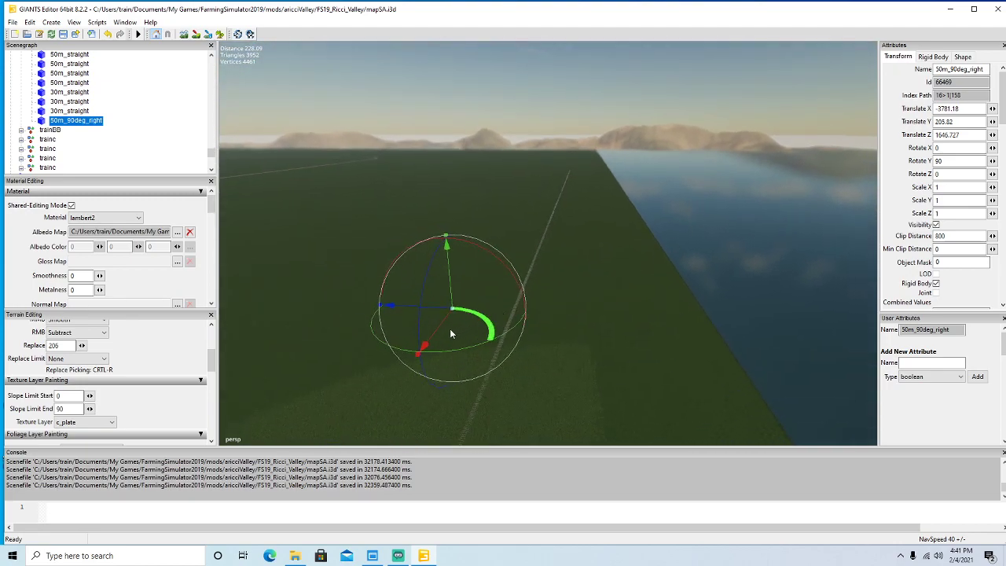
Move the curve copy onward parallel to the straight track to about Z 2670.8.
{"action": "left_click_drag", "start_coordinate": [434, 333], "coordinate": [761, 2]}
{"action": "left_click_drag", "start_coordinate": [679, 226], "coordinate": [606, 276], "text": "alt"}
{"action": "scroll", "coordinate": [693, 180], "scroll_direction": "up", "scroll_amount": 6}
{"action": "scroll", "coordinate": [694, 183], "scroll_direction": "up", "scroll_amount": 2}
{"action": "left_click_drag", "start_coordinate": [432, 333], "coordinate": [688, 169]}
{"action": "left_click_drag", "start_coordinate": [631, 253], "coordinate": [692, 35], "text": "alt"}
{"action": "scroll", "coordinate": [667, 206], "scroll_direction": "up", "scroll_amount": 2}
{"action": "scroll", "coordinate": [668, 211], "scroll_direction": "up", "scroll_amount": 6}
{"action": "mouse_move", "coordinate": [563, 279]}
{"action": "left_mouse_down", "text": "alt"}
{"action": "mouse_move", "coordinate": [596, 231]}
{"action": "mouse_move", "coordinate": [560, 272]}
{"action": "left_mouse_up", "text": "alt"}
{"action": "scroll", "coordinate": [595, 231], "scroll_direction": "up", "scroll_amount": 3}
{"action": "scroll", "coordinate": [594, 234], "scroll_direction": "up", "scroll_amount": 4}
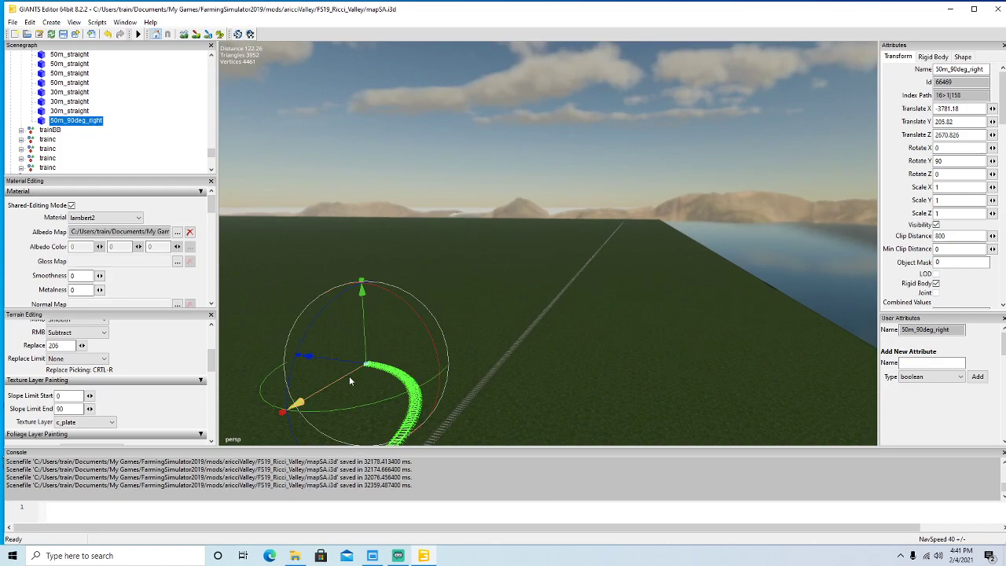
Bring the curve copy closer to the far end of the straight track, to about Z 3272.5.
{"action": "left_click_drag", "start_coordinate": [340, 376], "coordinate": [673, 217]}
{"action": "scroll", "coordinate": [635, 227], "scroll_direction": "up", "scroll_amount": 3}
{"action": "scroll", "coordinate": [648, 229], "scroll_direction": "up", "scroll_amount": 3}
{"action": "left_click_drag", "start_coordinate": [673, 217], "coordinate": [606, 275], "text": "alt"}
{"action": "scroll", "coordinate": [701, 203], "scroll_direction": "up", "scroll_amount": 2}
{"action": "scroll", "coordinate": [703, 197], "scroll_direction": "up", "scroll_amount": 6}
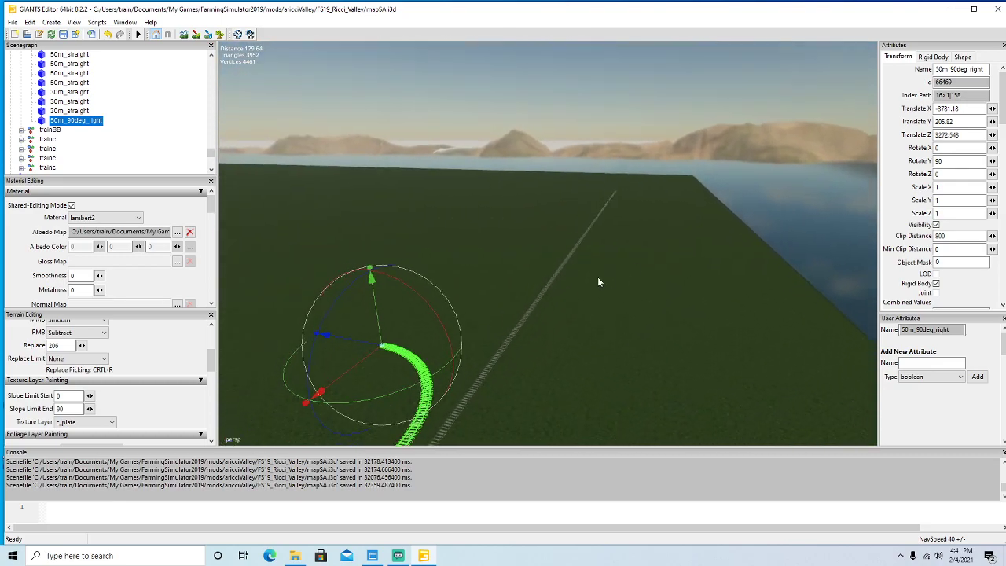
Place the curve copy over the end of the straight track at about X -3787.5, Z 3678.9.
{"action": "left_click_drag", "start_coordinate": [353, 370], "coordinate": [608, 233]}
{"action": "scroll", "coordinate": [782, 189], "scroll_direction": "up", "scroll_amount": 3}
{"action": "scroll", "coordinate": [789, 186], "scroll_direction": "up", "scroll_amount": 8}
{"action": "scroll", "coordinate": [742, 209], "scroll_direction": "up", "scroll_amount": 4}
{"action": "left_click_drag", "start_coordinate": [407, 213], "coordinate": [499, 182]}
{"action": "left_click_drag", "start_coordinate": [507, 224], "coordinate": [536, 245], "text": "alt"}
{"action": "scroll", "coordinate": [536, 244], "scroll_direction": "up", "scroll_amount": 2}
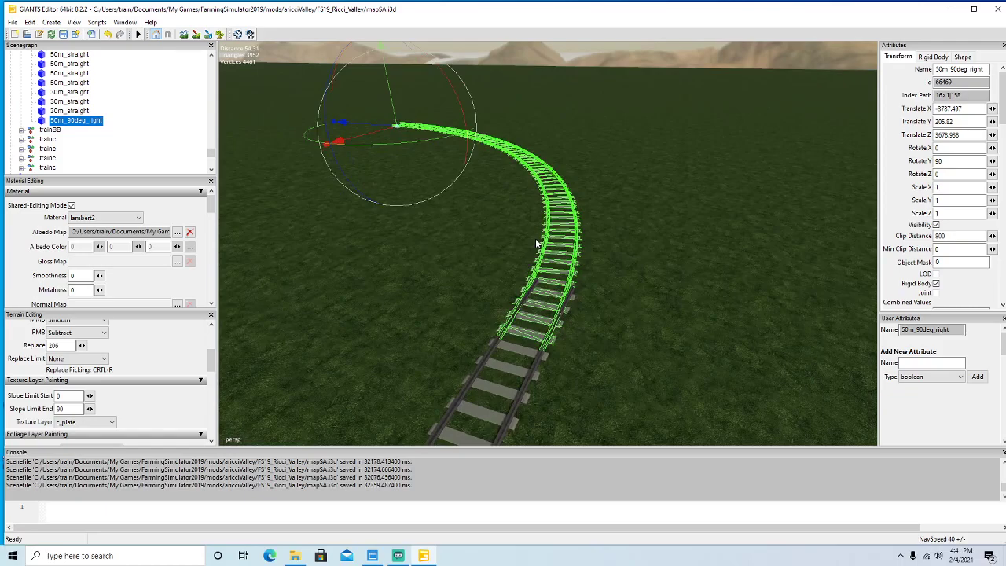
Shift the curve copy along Z to 3682.502 to meet the end of the straight track.
{"action": "left_click_drag", "start_coordinate": [369, 135], "coordinate": [393, 119]}
{"action": "left_click_drag", "start_coordinate": [386, 162], "coordinate": [409, 177], "text": "alt"}
{"action": "scroll", "coordinate": [409, 177], "scroll_direction": "up", "scroll_amount": 3}
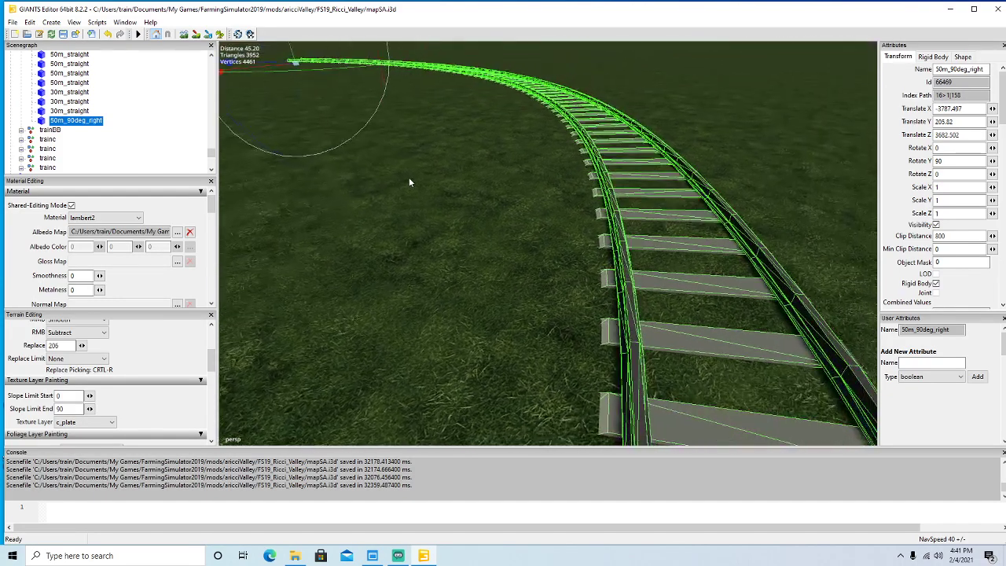
{"action": "scroll", "coordinate": [409, 177], "scroll_direction": "down", "scroll_amount": 3}
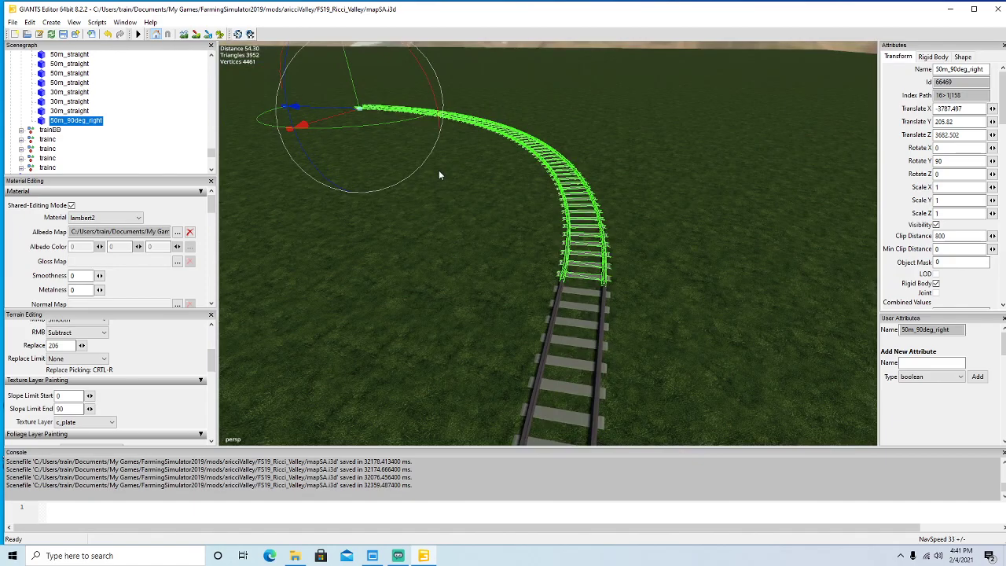
Set the curve copy's Translate X to -3787.51 so its rails line up with the straight track.
{"action": "key", "text": "minus"}
{"action": "left_click_drag", "start_coordinate": [438, 156], "coordinate": [483, 199], "text": "alt"}
{"action": "scroll", "coordinate": [477, 199], "scroll_direction": "up", "scroll_amount": 8}
{"action": "scroll", "coordinate": [481, 198], "scroll_direction": "up", "scroll_amount": 3}
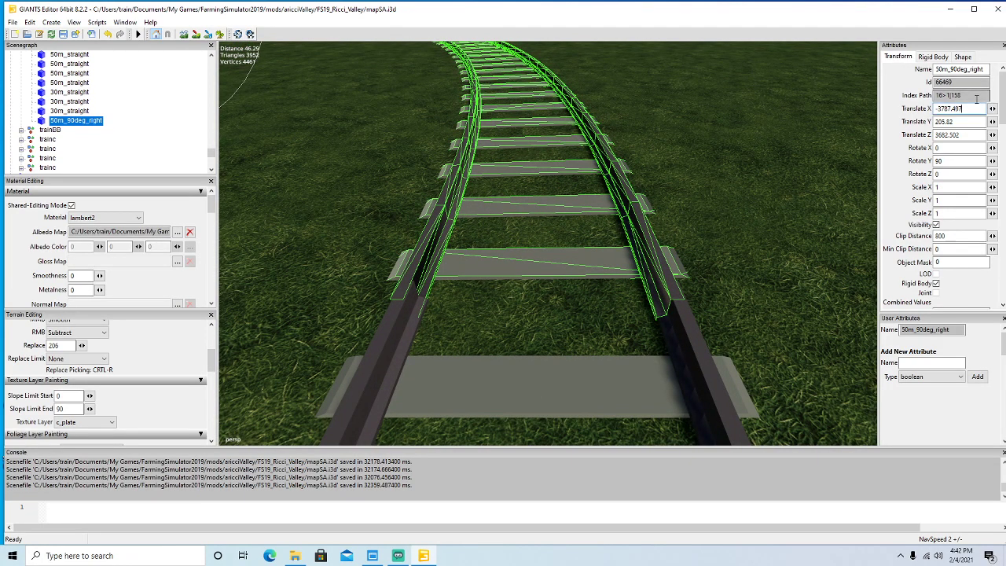
{"action": "key", "text": "BackSpace"}
{"action": "key", "text": "BackSpace"}
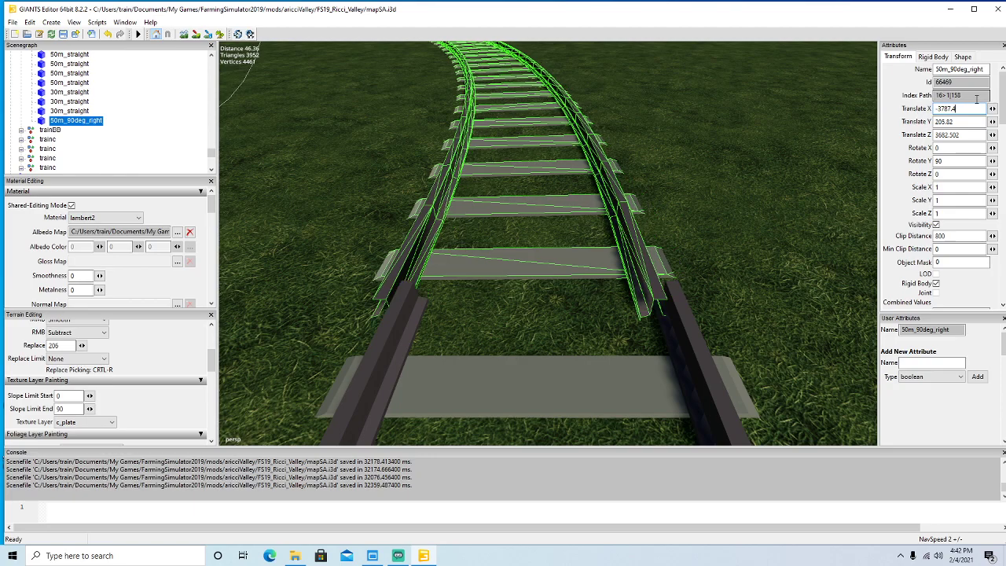
{"action": "key", "text": "BackSpace"}
{"action": "type", "text": "5"}
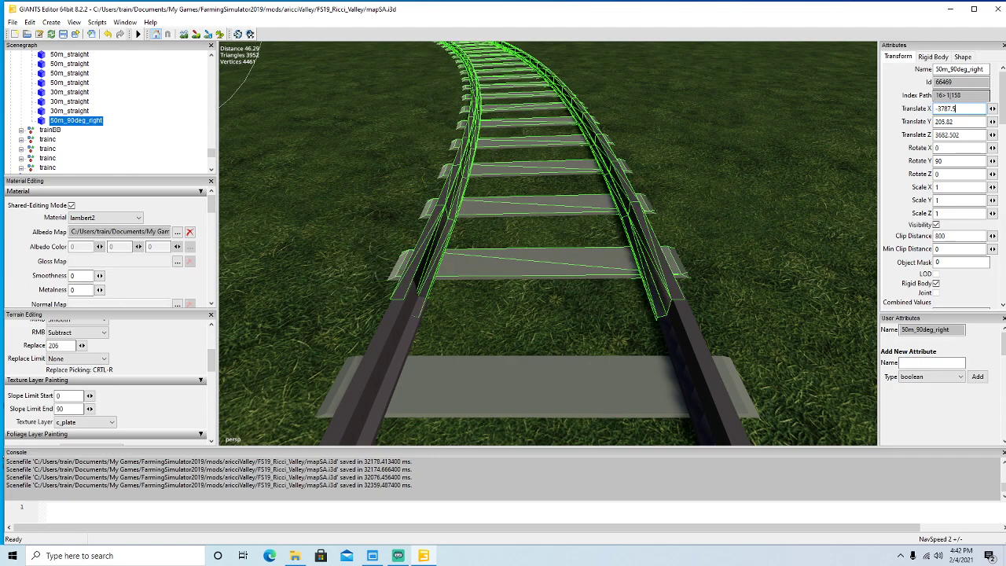
{"action": "type", "text": "5"}
{"action": "key", "text": "BackSpace"}
{"action": "type", "text": "1"}
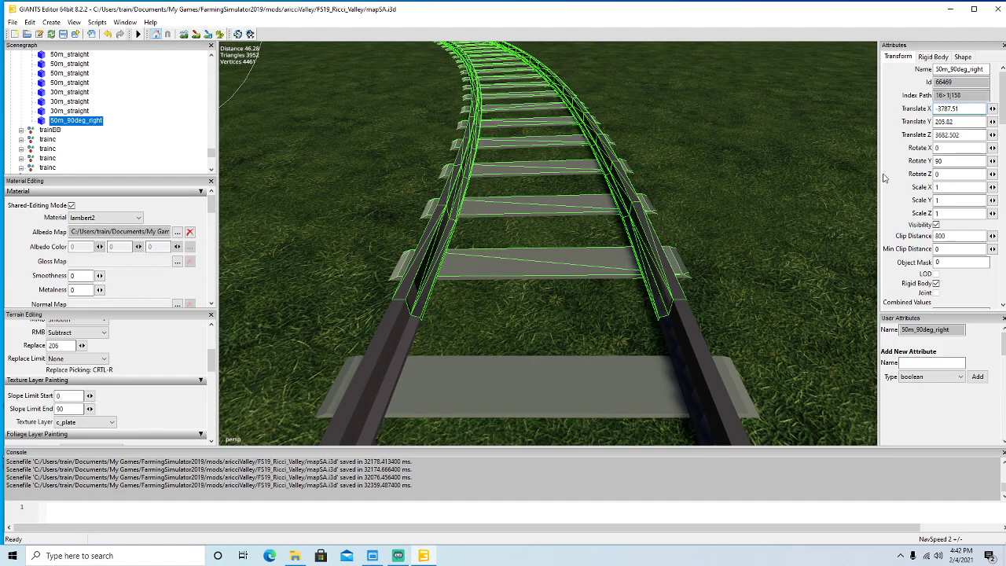
Close the joint between the curve copy and the straight track by shifting the curve to Z 3682.382.
{"action": "left_click_drag", "start_coordinate": [576, 254], "coordinate": [563, 126], "text": "alt"}
{"action": "scroll", "coordinate": [403, 287], "scroll_direction": "down", "scroll_amount": 3}
{"action": "left_click_drag", "start_coordinate": [594, 95], "coordinate": [592, 95]}
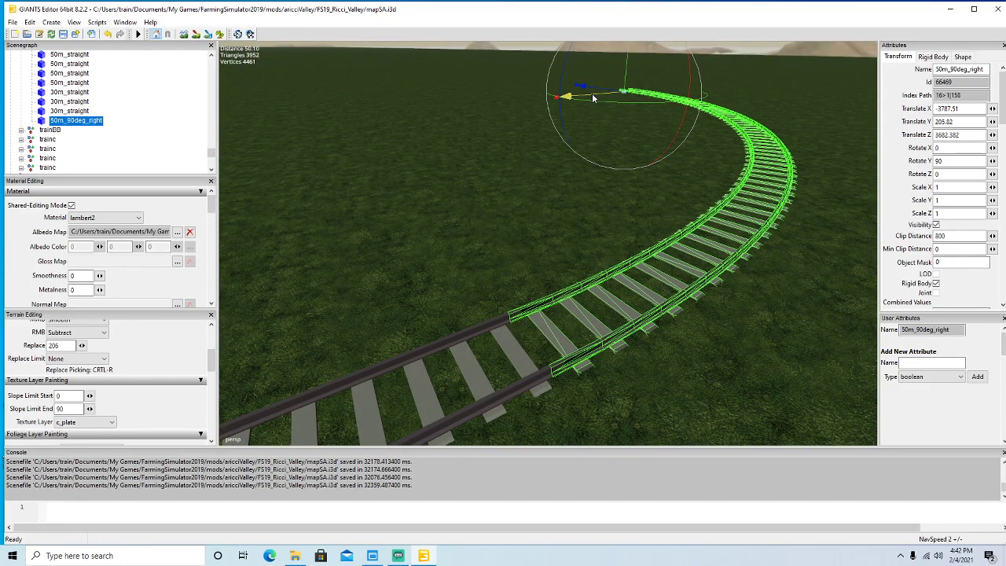
Collapse the expanded trainBB group under rrTracks in the Scenegraph.
{"action": "left_click_drag", "start_coordinate": [602, 173], "coordinate": [645, 142], "text": "alt"}
{"action": "scroll", "coordinate": [646, 142], "scroll_direction": "up", "scroll_amount": 4}
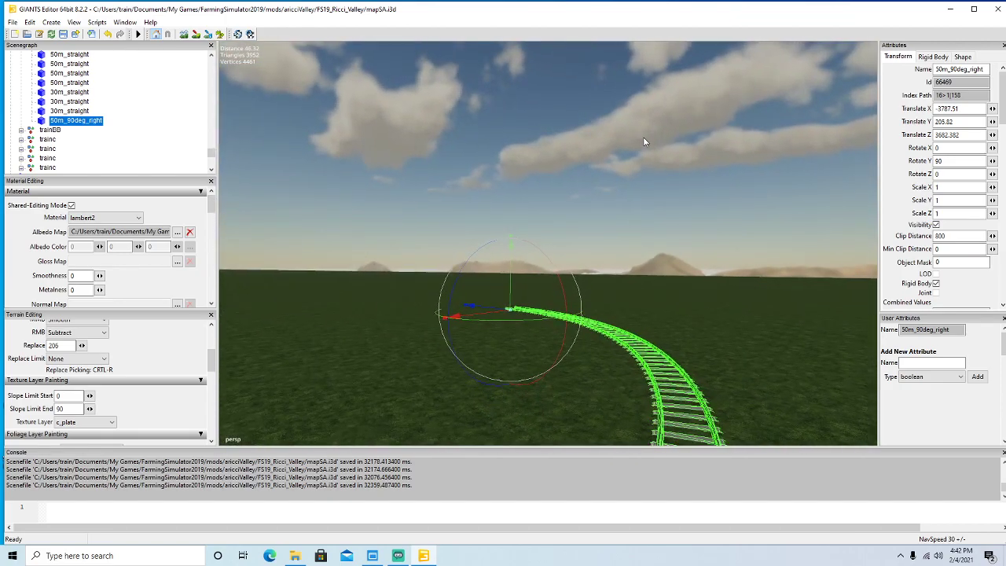
{"action": "left_click_drag", "start_coordinate": [645, 202], "coordinate": [602, 348], "text": "alt"}
{"action": "scroll", "coordinate": [604, 345], "scroll_direction": "down", "scroll_amount": 3}
{"action": "scroll", "coordinate": [104, 110], "scroll_direction": "up", "scroll_amount": 2}
{"action": "scroll", "coordinate": [103, 111], "scroll_direction": "up", "scroll_amount": 2}
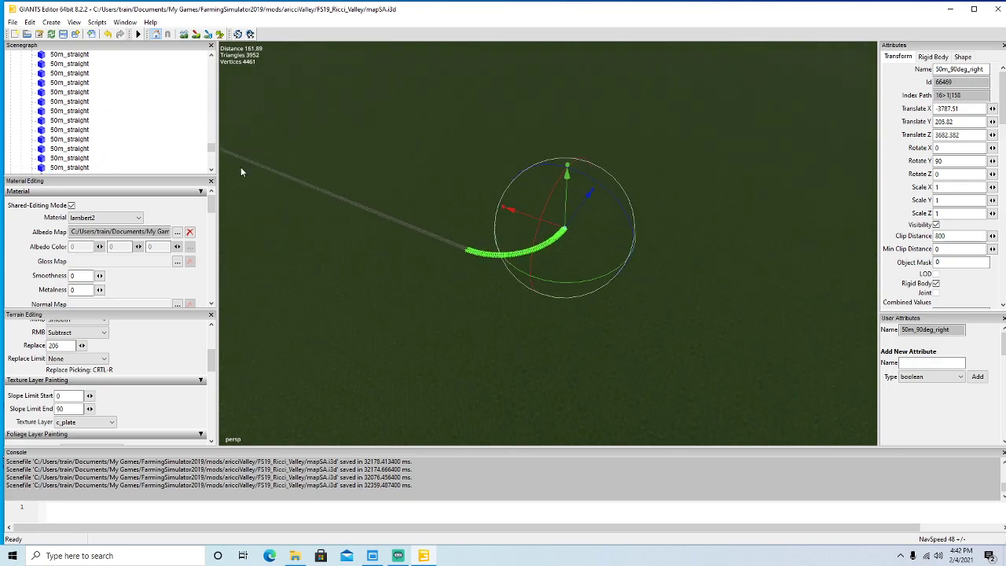
{"action": "left_click", "coordinate": [335, 285]}
{"action": "scroll", "coordinate": [109, 115], "scroll_direction": "down", "scroll_amount": 5}
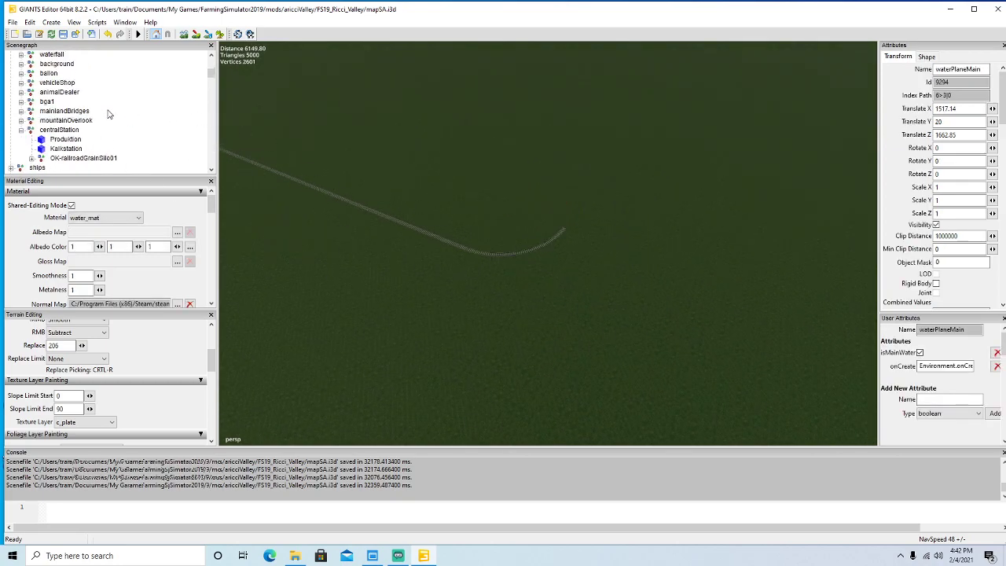
{"action": "scroll", "coordinate": [109, 116], "scroll_direction": "down", "scroll_amount": 3}
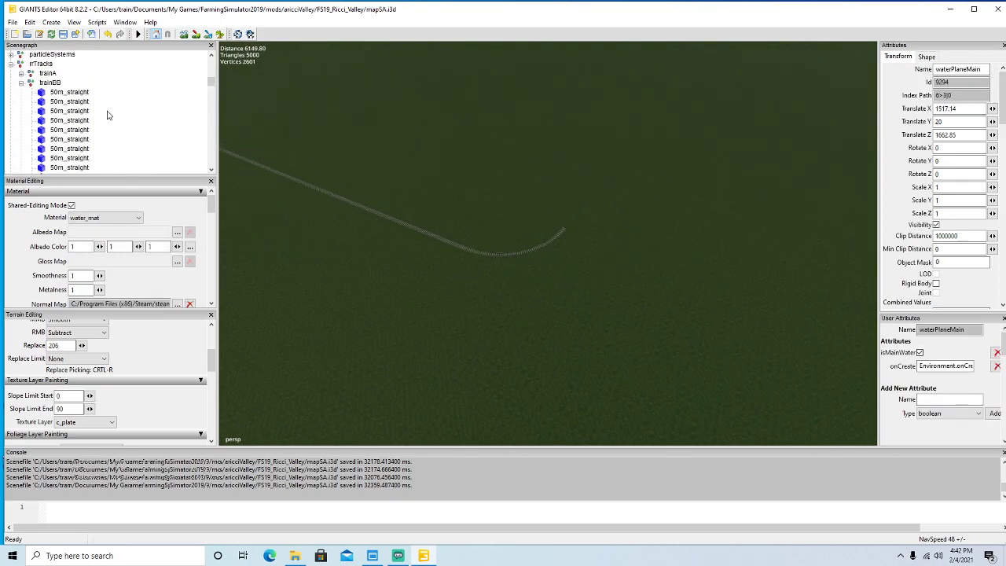
{"action": "left_click", "coordinate": [21, 82]}
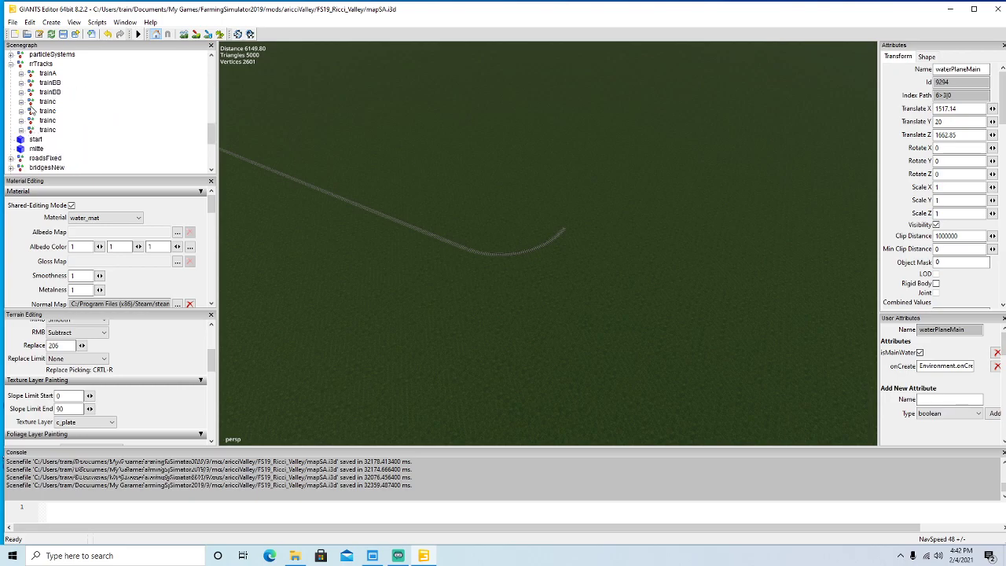
Duplicate the trainc group at X 3979.833, Z 3947.125 and move the copy to about X 3999.5, Z -3770.8.
{"action": "left_click", "coordinate": [36, 124]}
{"action": "left_click_drag", "start_coordinate": [382, 258], "coordinate": [510, 209], "text": "alt"}
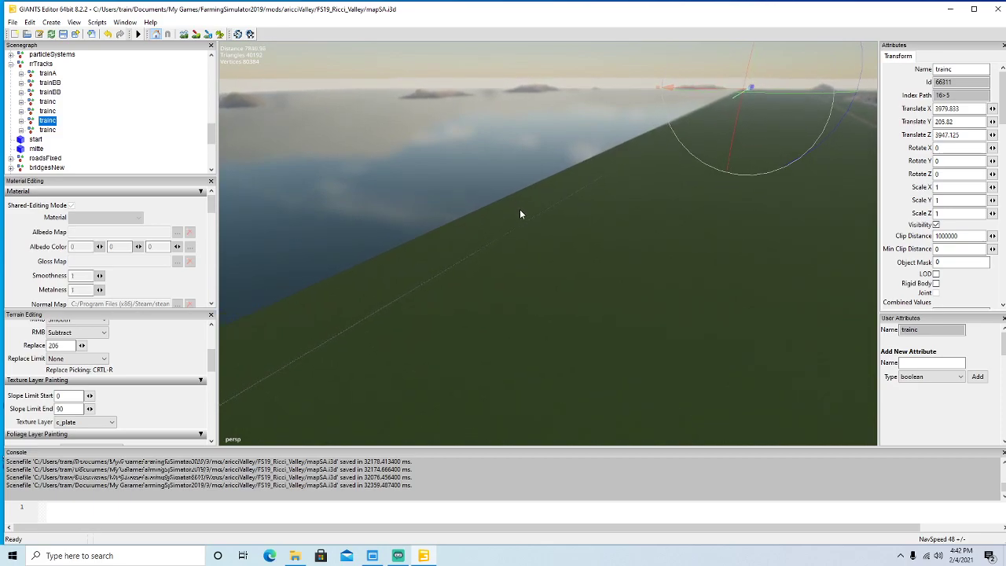
{"action": "key", "text": "ctrl+d"}
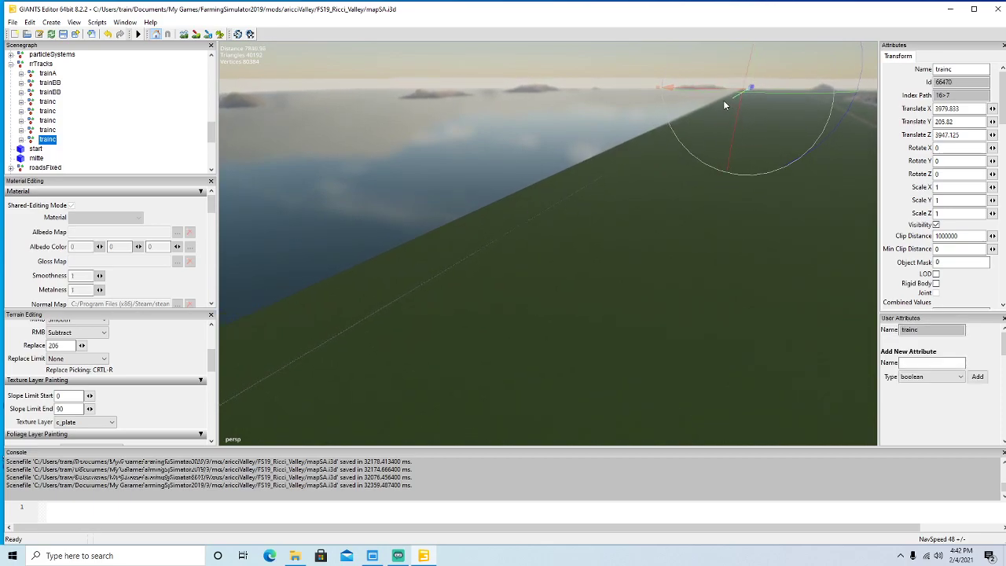
{"action": "left_click_drag", "start_coordinate": [717, 92], "coordinate": [469, 272]}
{"action": "left_click_drag", "start_coordinate": [554, 191], "coordinate": [361, 346]}
{"action": "scroll", "coordinate": [619, 346], "scroll_direction": "up", "scroll_amount": 5}
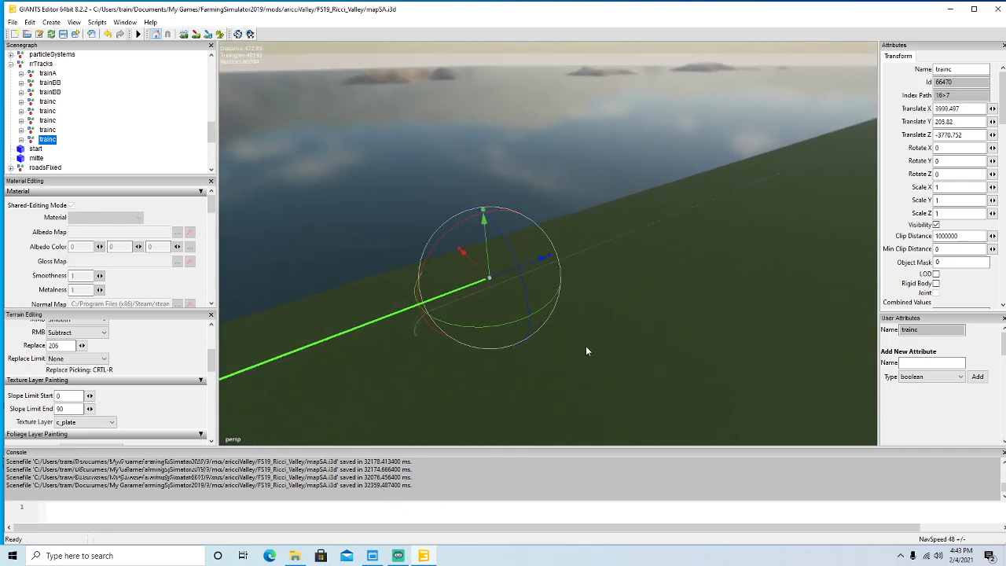
{"action": "scroll", "coordinate": [587, 351], "scroll_direction": "up", "scroll_amount": 5}
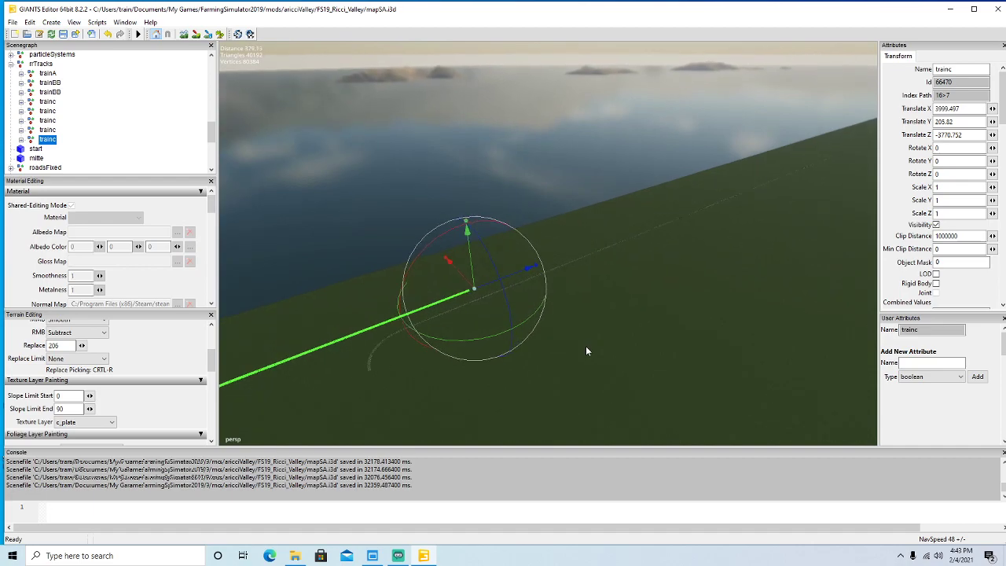
Move the trainc copy near the curve's open end at X 3942.837, Z -3908.759 and set its Rotate Y to 90.
{"action": "left_click_drag", "start_coordinate": [574, 348], "coordinate": [253, 210], "text": "alt"}
{"action": "left_click_drag", "start_coordinate": [410, 241], "coordinate": [397, 220], "text": "alt"}
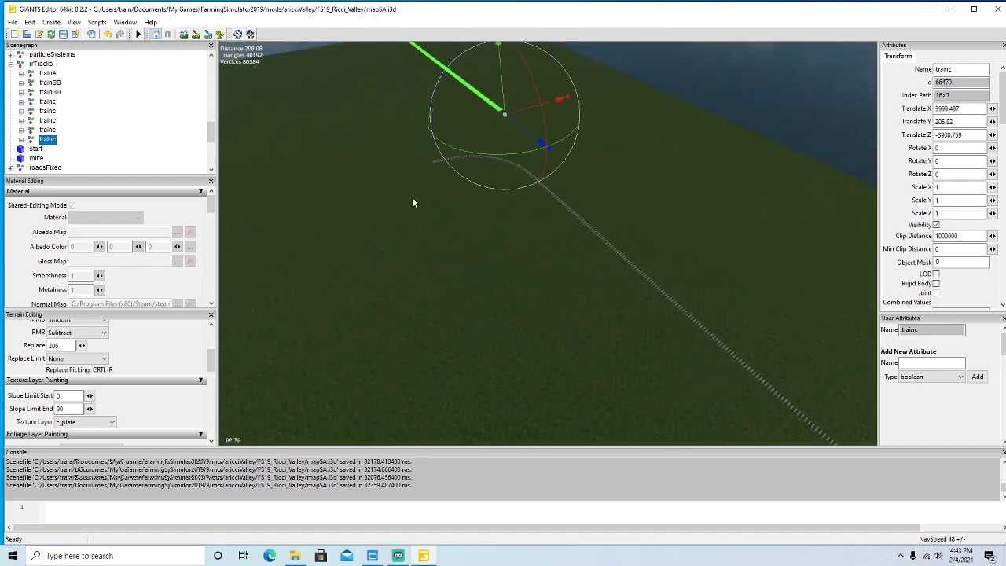
{"action": "mouse_move", "coordinate": [516, 115]}
{"action": "left_mouse_down"}
{"action": "mouse_move", "coordinate": [408, 190]}
{"action": "mouse_move", "coordinate": [445, 182]}
{"action": "mouse_move", "coordinate": [510, 125]}
{"action": "mouse_move", "coordinate": [516, 135]}
{"action": "left_mouse_up"}
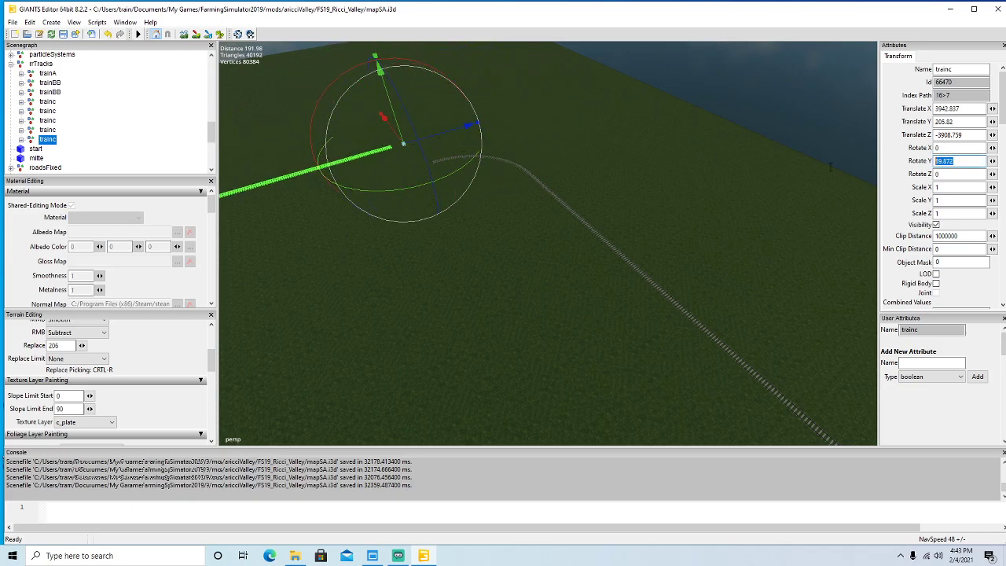
{"action": "type", "text": "90"}
Move the rotated trainc copy up to the end of the curve at X 3954.377, Z -3884.039.
{"action": "left_click_drag", "start_coordinate": [607, 245], "coordinate": [570, 244], "text": "alt"}
{"action": "scroll", "coordinate": [603, 262], "scroll_direction": "up", "scroll_amount": 5}
{"action": "left_click_drag", "start_coordinate": [507, 169], "coordinate": [479, 396]}
{"action": "left_click_drag", "start_coordinate": [537, 309], "coordinate": [432, 247]}
{"action": "scroll", "coordinate": [728, 394], "scroll_direction": "up", "scroll_amount": 3}
{"action": "left_click_drag", "start_coordinate": [457, 312], "coordinate": [260, 210], "text": "alt"}
{"action": "scroll", "coordinate": [258, 174], "scroll_direction": "up", "scroll_amount": 3}
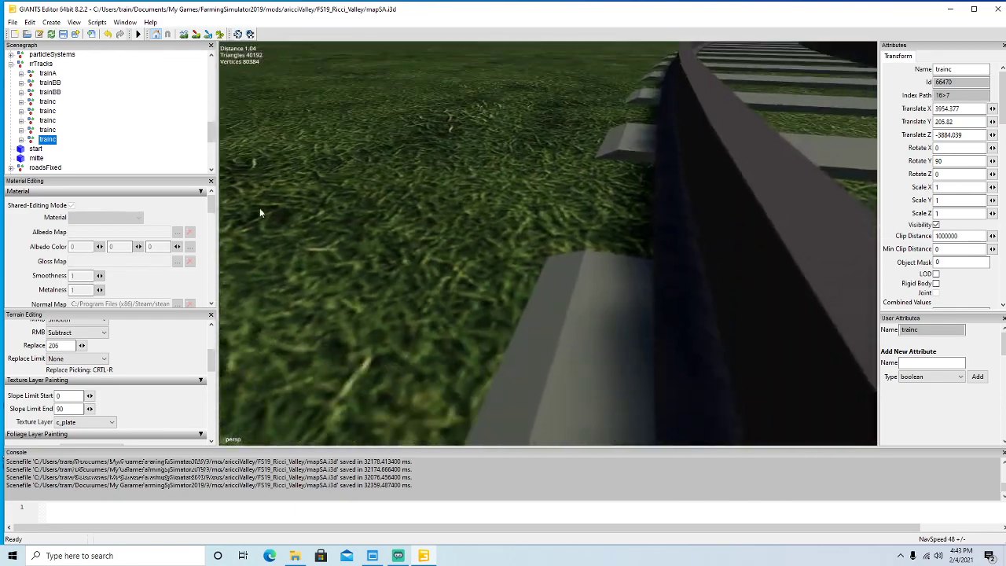
{"action": "key", "text": "f"}
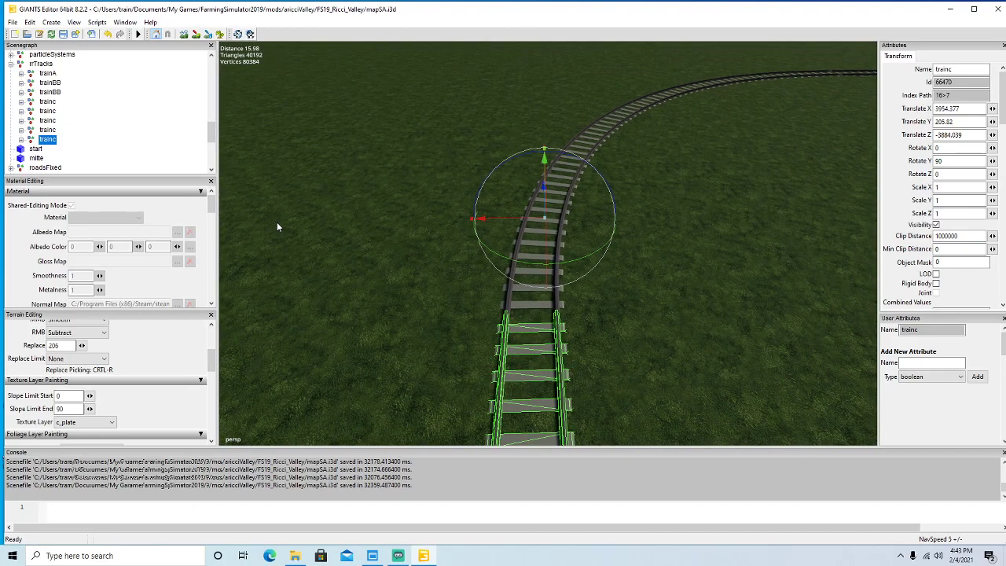
Fine-align the trainc copy's rails with the curve by shifting it to X 3954.478, Z -3884.018.
{"action": "left_click_drag", "start_coordinate": [686, 260], "coordinate": [599, 176], "text": "alt"}
{"action": "scroll", "coordinate": [674, 328], "scroll_direction": "up", "scroll_amount": 3}
{"action": "left_click_drag", "start_coordinate": [521, 104], "coordinate": [677, 210]}
{"action": "scroll", "coordinate": [657, 214], "scroll_direction": "down", "scroll_amount": 4}
{"action": "scroll", "coordinate": [568, 203], "scroll_direction": "up", "scroll_amount": 3}
{"action": "scroll", "coordinate": [677, 210], "scroll_direction": "down", "scroll_amount": 4}
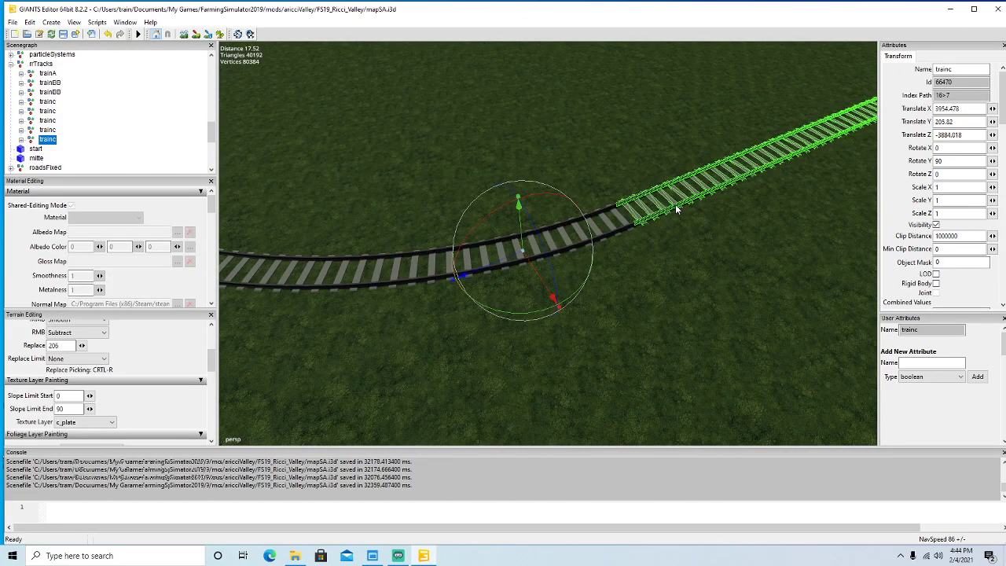
{"action": "left_click_drag", "start_coordinate": [642, 217], "coordinate": [759, 192], "text": "alt"}
{"action": "scroll", "coordinate": [779, 214], "scroll_direction": "down", "scroll_amount": 10}
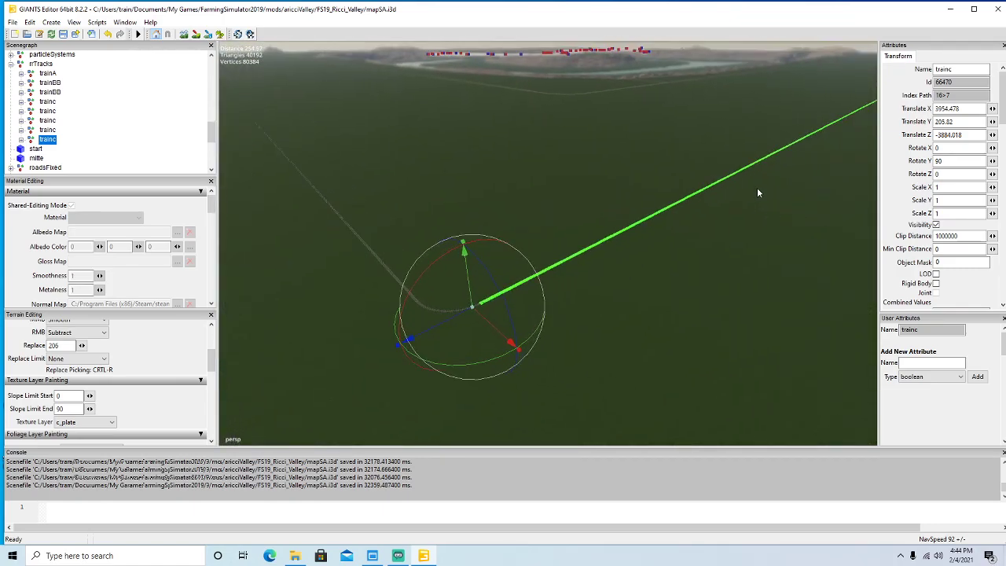
Duplicate the trainc group at X 3979.835, Z 749.417 and slide the copy along Z to about -3466.5.
{"action": "left_click", "coordinate": [32, 130]}
{"action": "left_click_drag", "start_coordinate": [521, 159], "coordinate": [539, 128], "text": "alt"}
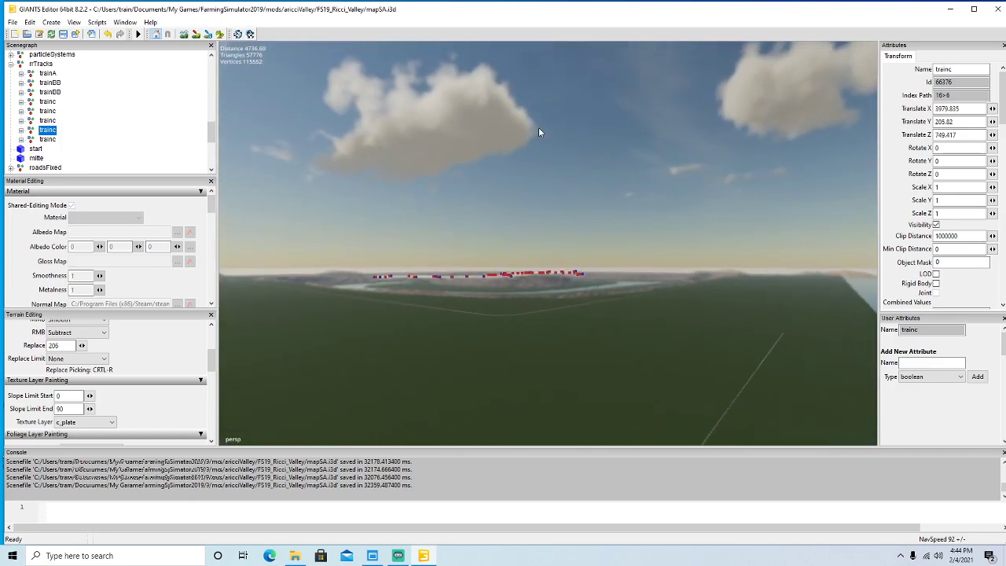
{"action": "scroll", "coordinate": [539, 132], "scroll_direction": "up", "scroll_amount": 15}
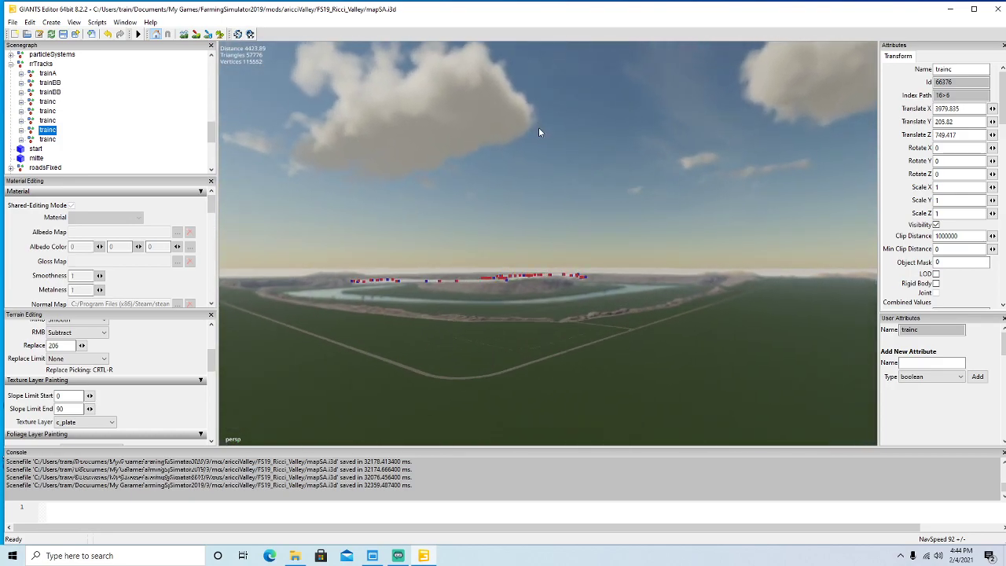
{"action": "key", "text": "f"}
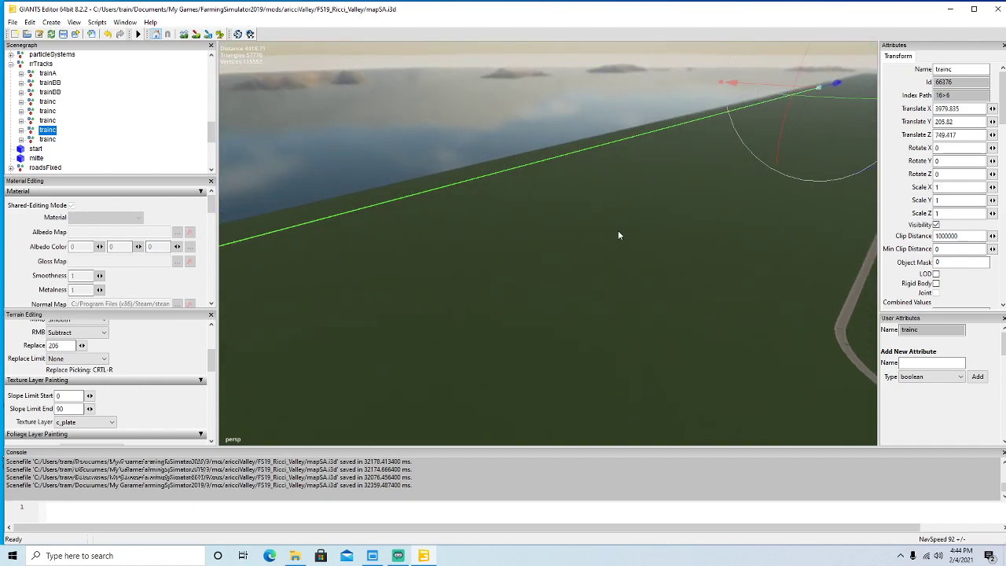
{"action": "key", "text": "ctrl+d"}
{"action": "left_click_drag", "start_coordinate": [831, 90], "coordinate": [299, 221]}
{"action": "key", "text": "f"}
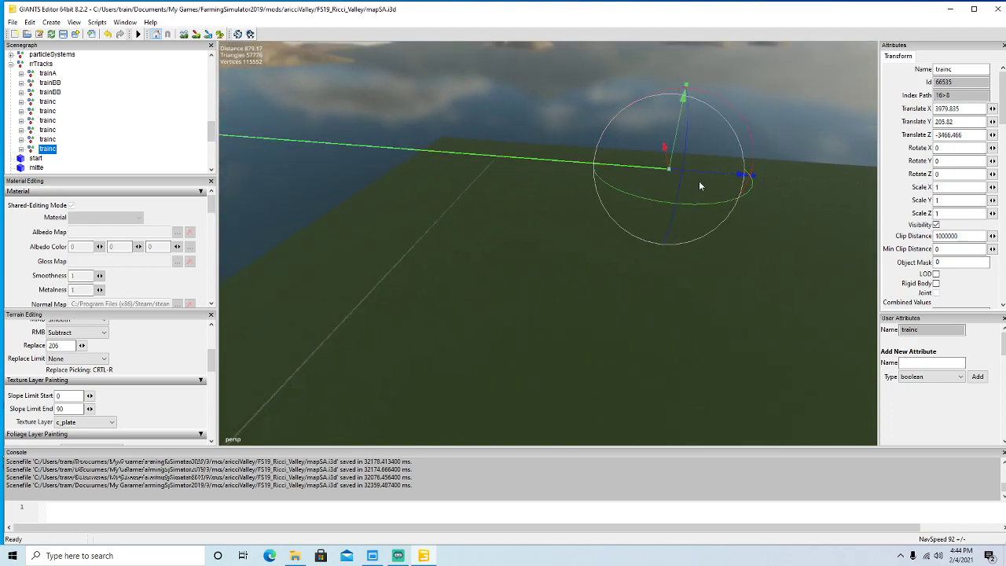
Move the new trainc copy to Z -3906.359 and set its Rotate Y to 90.
{"action": "left_click_drag", "start_coordinate": [704, 171], "coordinate": [555, 151]}
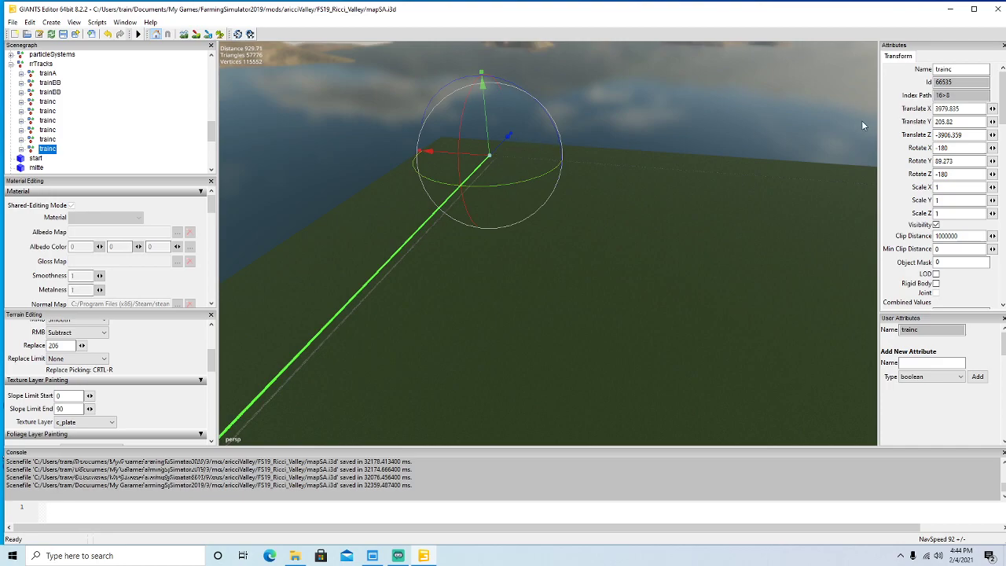
{"action": "type", "text": "90"}
{"action": "left_click_drag", "start_coordinate": [782, 165], "coordinate": [635, 253], "text": "alt"}
Slide the rotated trainc copy along the map edge to X 721.475, near the end of the previous straight track.
{"action": "left_click_drag", "start_coordinate": [806, 104], "coordinate": [324, 245]}
{"action": "left_click_drag", "start_coordinate": [803, 201], "coordinate": [337, 264], "text": "alt"}
{"action": "left_click_drag", "start_coordinate": [753, 263], "coordinate": [371, 4]}
{"action": "left_click_drag", "start_coordinate": [481, 162], "coordinate": [468, 83], "text": "alt"}
{"action": "scroll", "coordinate": [473, 77], "scroll_direction": "up", "scroll_amount": 3}
{"action": "scroll", "coordinate": [467, 68], "scroll_direction": "up", "scroll_amount": 5}
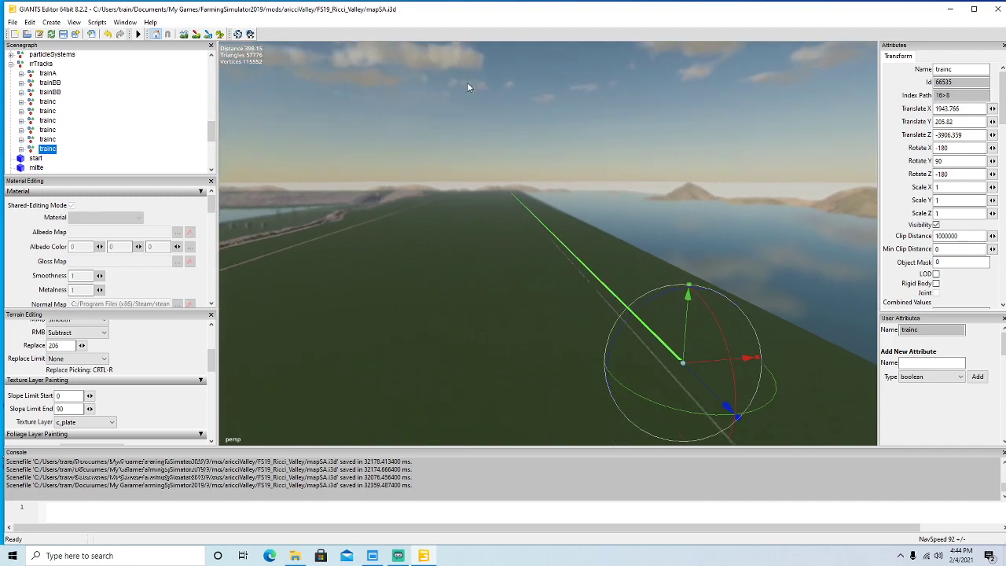
{"action": "left_click_drag", "start_coordinate": [708, 387], "coordinate": [485, 257]}
{"action": "scroll", "coordinate": [366, 154], "scroll_direction": "up", "scroll_amount": 8}
{"action": "scroll", "coordinate": [366, 153], "scroll_direction": "up", "scroll_amount": 6}
{"action": "left_click_drag", "start_coordinate": [603, 292], "coordinate": [275, 138]}
{"action": "left_click_drag", "start_coordinate": [364, 210], "coordinate": [353, 246], "text": "alt"}
{"action": "left_click", "coordinate": [220, 34]}
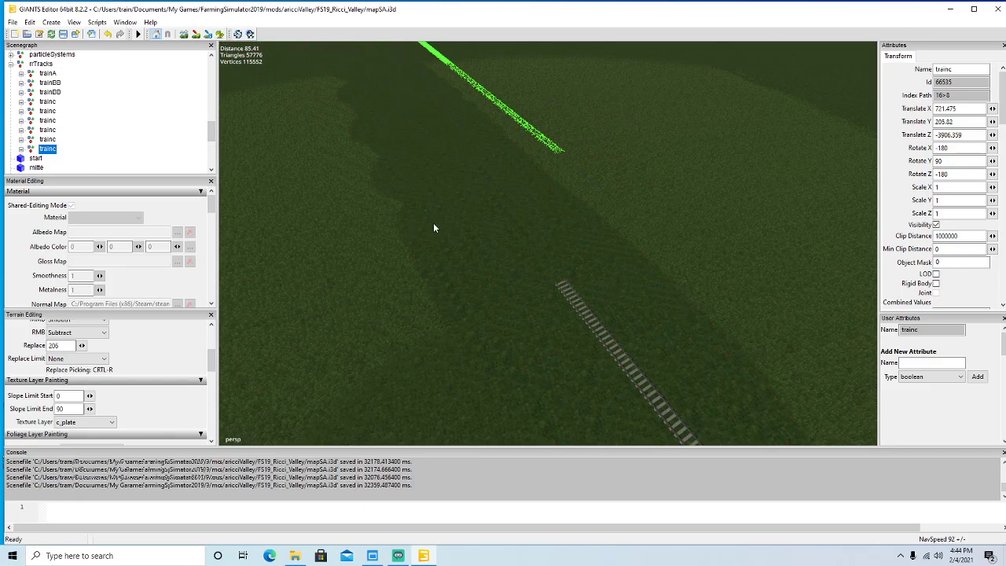
Bring the trainc copy into line with the existing straight track at X 754.726, Z -3885.336.
{"action": "left_click_drag", "start_coordinate": [434, 225], "coordinate": [449, 223], "text": "alt"}
{"action": "left_click_drag", "start_coordinate": [570, 189], "coordinate": [586, 328]}
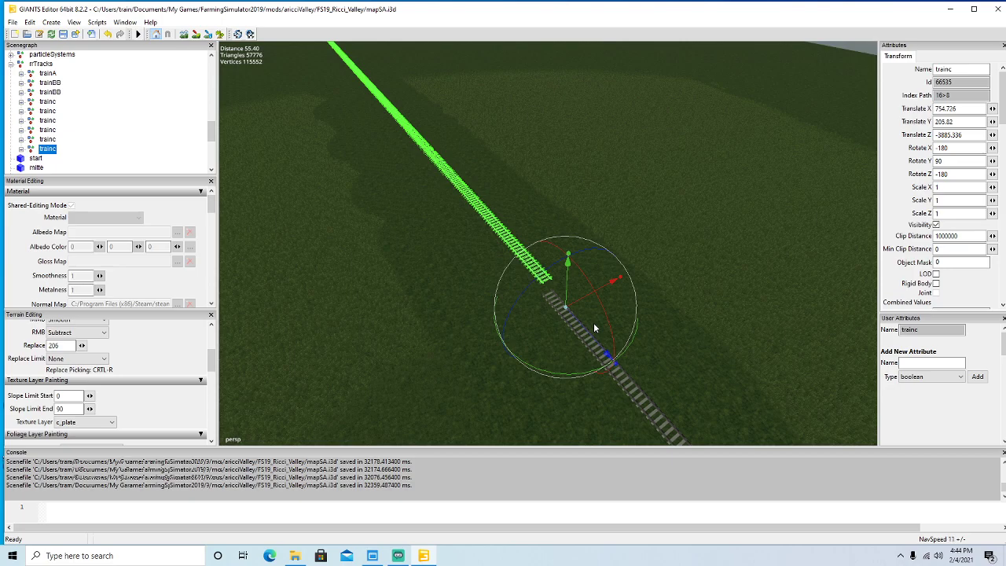
{"action": "left_click_drag", "start_coordinate": [582, 327], "coordinate": [596, 373], "text": "alt"}
{"action": "key", "text": "w"}
{"action": "scroll", "coordinate": [596, 373], "scroll_direction": "up", "scroll_amount": 8}
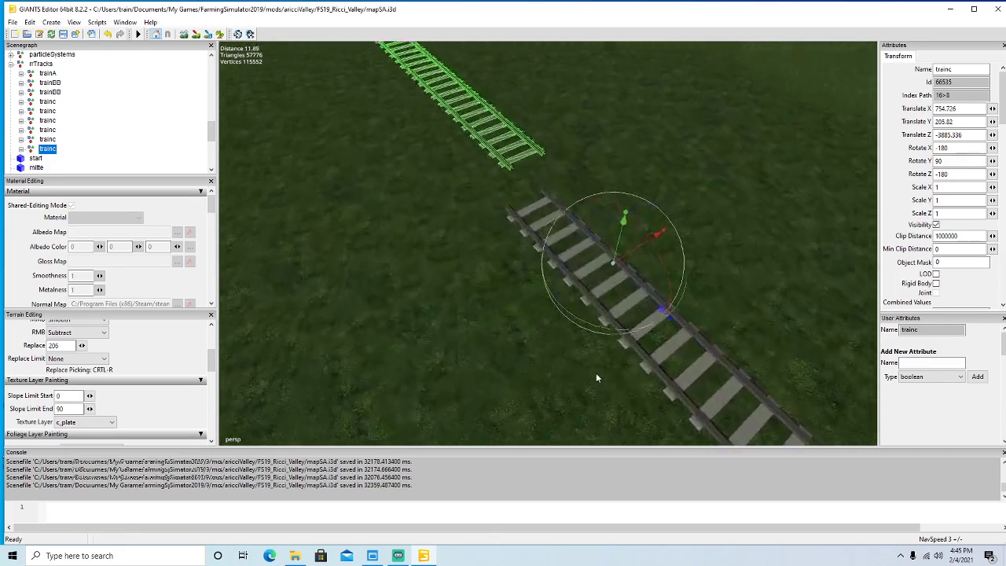
Close the gap between the two straight tracks by shifting the trainc copy to X 756.638, Z -3884.011.
{"action": "left_click_drag", "start_coordinate": [675, 317], "coordinate": [759, 374]}
{"action": "left_click_drag", "start_coordinate": [753, 330], "coordinate": [693, 376]}
{"action": "left_click_drag", "start_coordinate": [703, 414], "coordinate": [466, 308]}
{"action": "scroll", "coordinate": [563, 342], "scroll_direction": "up", "scroll_amount": 4}
{"action": "scroll", "coordinate": [564, 342], "scroll_direction": "up", "scroll_amount": 5}
{"action": "scroll", "coordinate": [487, 346], "scroll_direction": "down", "scroll_amount": 4}
{"action": "scroll", "coordinate": [468, 308], "scroll_direction": "down", "scroll_amount": 2}
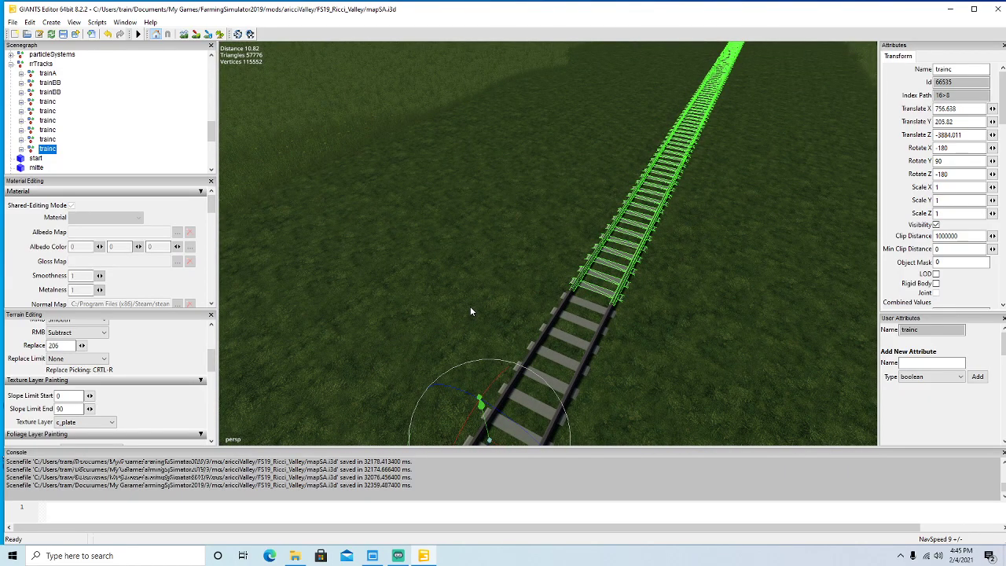
Follow the new straight track along the map edge and examine its far end at the next corner.
{"action": "left_click_drag", "start_coordinate": [640, 341], "coordinate": [711, 249], "text": "alt"}
{"action": "scroll", "coordinate": [712, 239], "scroll_direction": "up", "scroll_amount": 3}
{"action": "scroll", "coordinate": [708, 247], "scroll_direction": "up", "scroll_amount": 3}
{"action": "scroll", "coordinate": [713, 240], "scroll_direction": "up", "scroll_amount": 5}
{"action": "scroll", "coordinate": [709, 245], "scroll_direction": "up", "scroll_amount": 5}
{"action": "scroll", "coordinate": [709, 244], "scroll_direction": "up", "scroll_amount": 5}
{"action": "scroll", "coordinate": [712, 246], "scroll_direction": "up", "scroll_amount": 5}
{"action": "scroll", "coordinate": [712, 246], "scroll_direction": "up", "scroll_amount": 5}
{"action": "scroll", "coordinate": [711, 250], "scroll_direction": "up", "scroll_amount": 5}
{"action": "scroll", "coordinate": [709, 250], "scroll_direction": "up", "scroll_amount": 5}
{"action": "scroll", "coordinate": [711, 249], "scroll_direction": "up", "scroll_amount": 5}
{"action": "scroll", "coordinate": [713, 250], "scroll_direction": "up", "scroll_amount": 10}
{"action": "scroll", "coordinate": [712, 250], "scroll_direction": "up", "scroll_amount": 10}
{"action": "scroll", "coordinate": [712, 253], "scroll_direction": "up", "scroll_amount": 7}
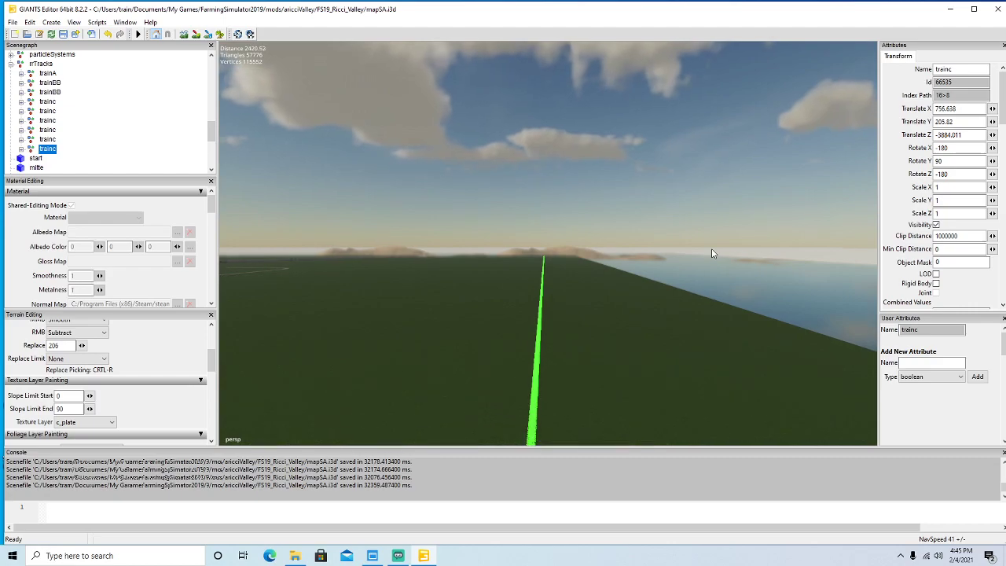
{"action": "scroll", "coordinate": [712, 254], "scroll_direction": "up", "scroll_amount": 5}
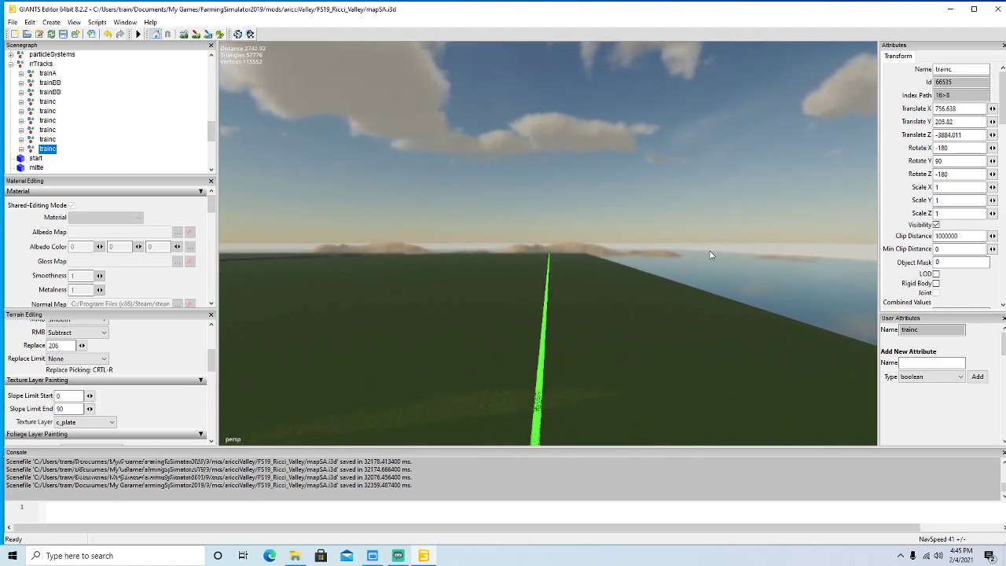
{"action": "scroll", "coordinate": [712, 254], "scroll_direction": "up", "scroll_amount": 3}
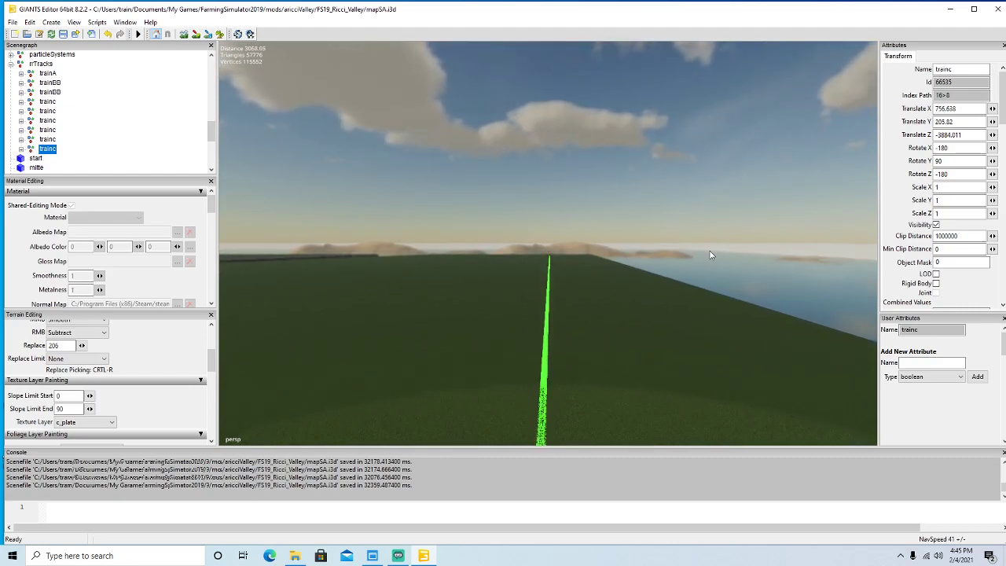
{"action": "scroll", "coordinate": [710, 254], "scroll_direction": "up", "scroll_amount": 10}
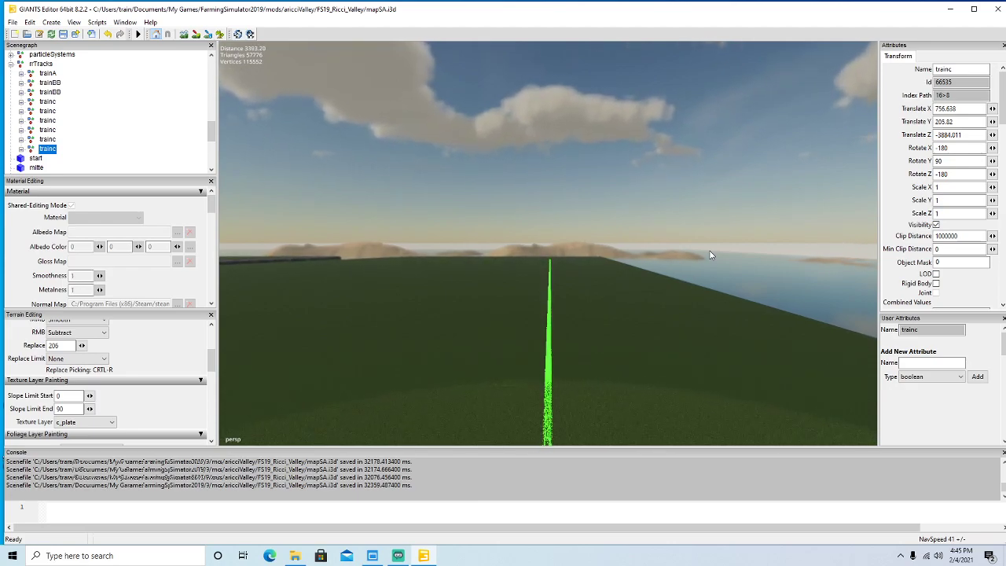
{"action": "scroll", "coordinate": [711, 255], "scroll_direction": "up", "scroll_amount": 10}
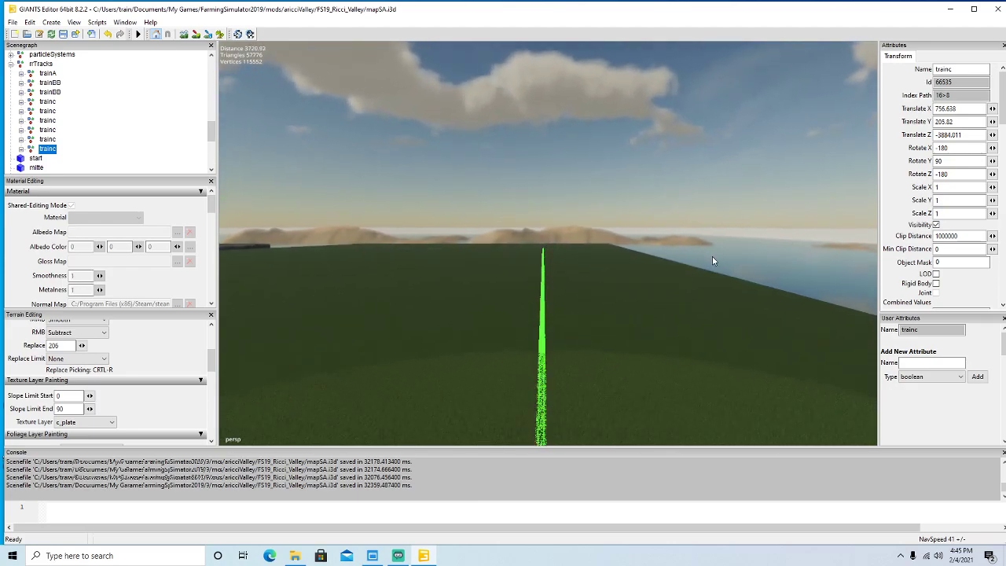
{"action": "scroll", "coordinate": [712, 257], "scroll_direction": "up", "scroll_amount": 10}
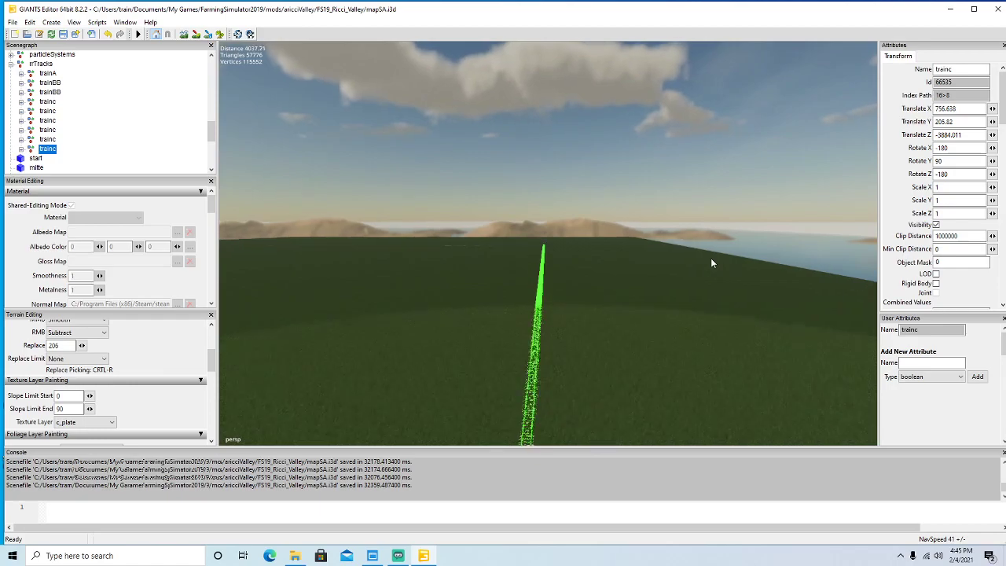
{"action": "scroll", "coordinate": [710, 254], "scroll_direction": "up", "scroll_amount": 10}
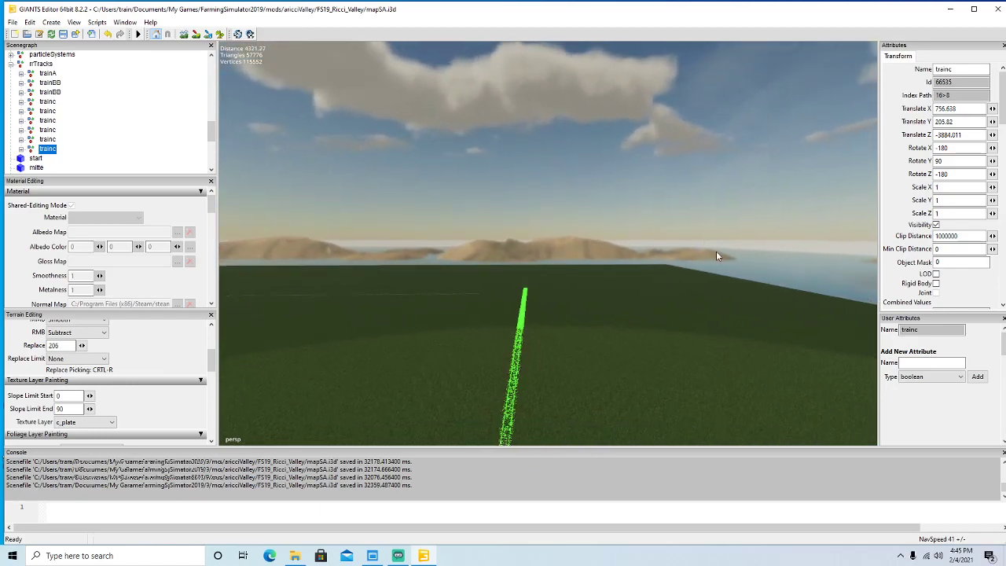
{"action": "scroll", "coordinate": [716, 253], "scroll_direction": "up", "scroll_amount": 5}
{"action": "right_click_drag", "start_coordinate": [717, 253], "coordinate": [484, 337]}
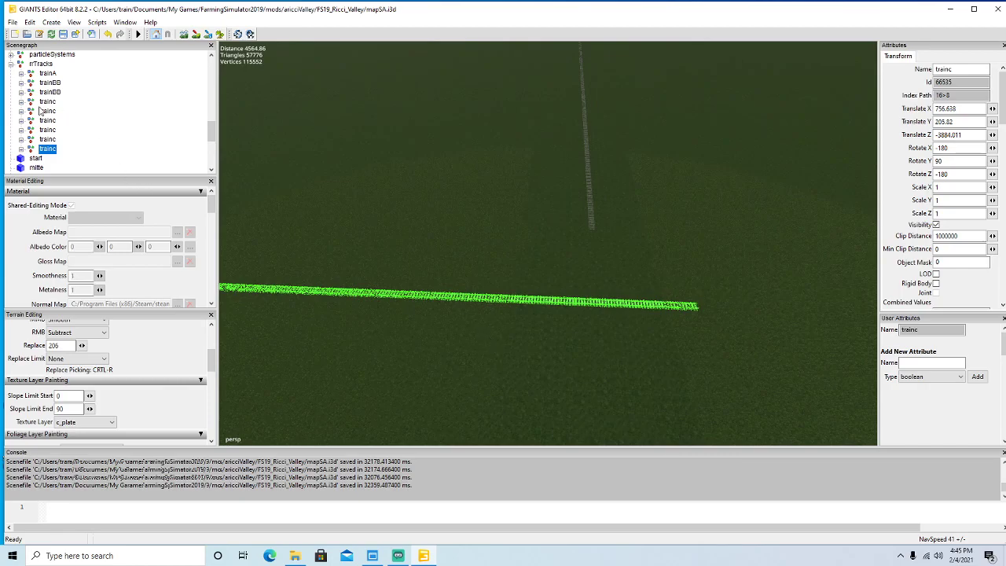
Duplicate the 50m_90deg_right piece from the trainBB group and place the copy at the corner with Interactive Placement.
{"action": "left_click", "coordinate": [21, 92]}
{"action": "scroll", "coordinate": [96, 139], "scroll_direction": "down", "scroll_amount": 2}
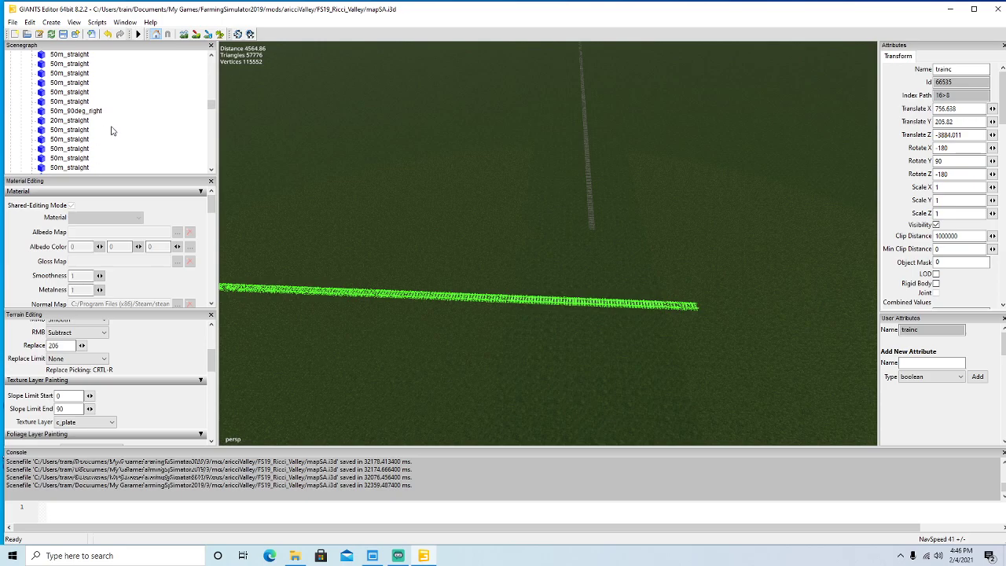
{"action": "left_click", "coordinate": [51, 111]}
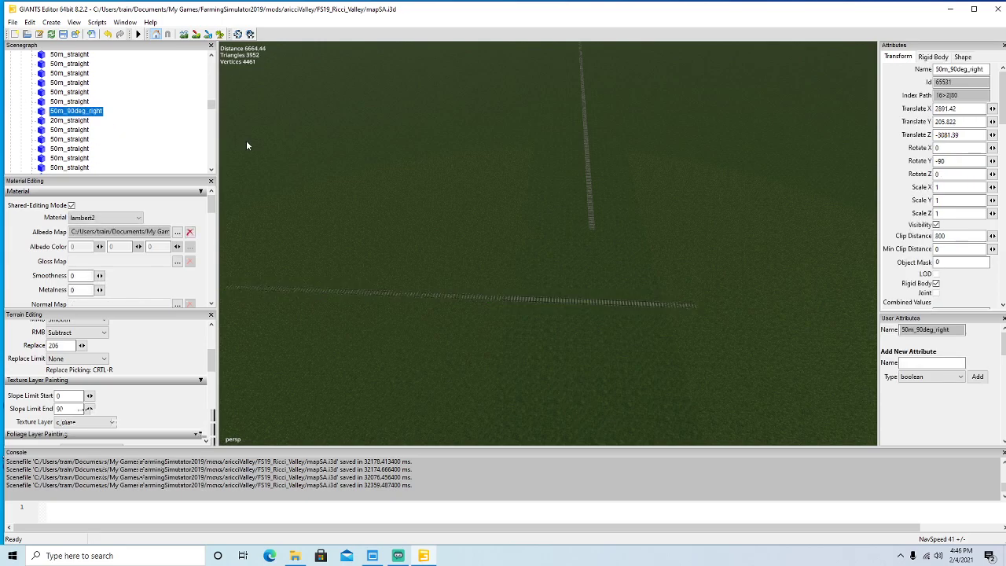
{"action": "left_click", "coordinate": [29, 22]}
{"action": "left_click", "coordinate": [69, 168]}
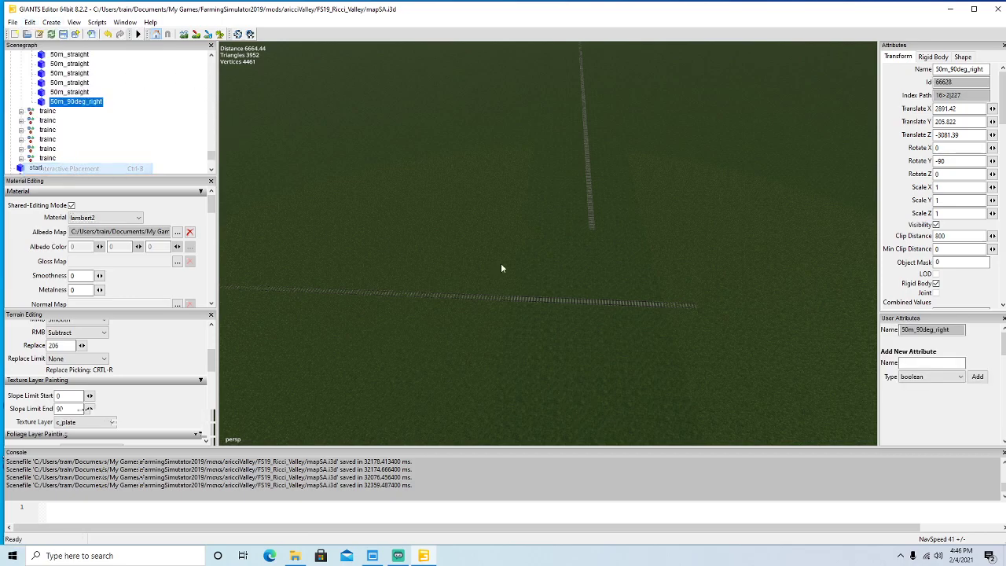
{"action": "left_click", "coordinate": [588, 272]}
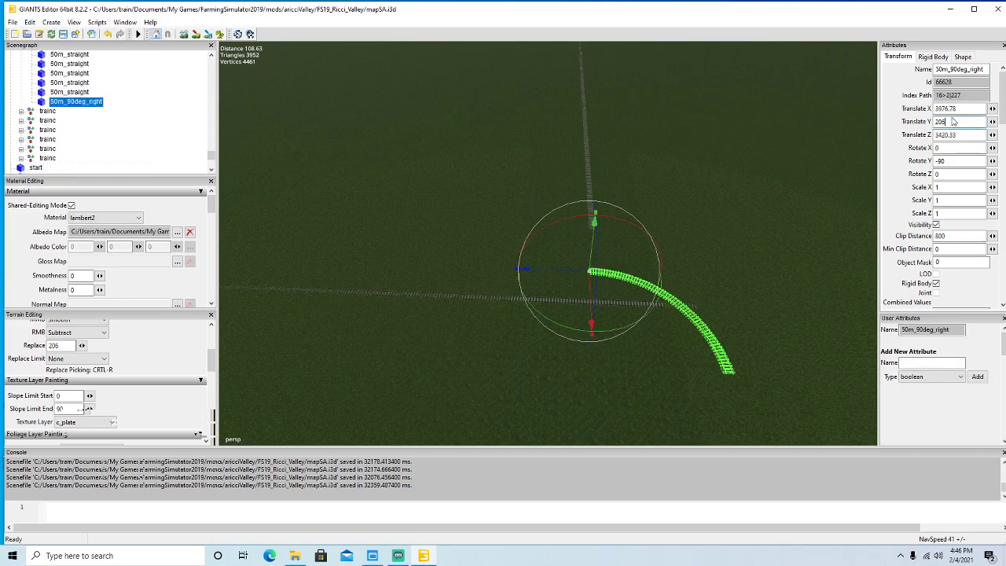
Set the curve copy's Translate Y to 205.82 and turn it about Y toward the side straight track.
{"action": "key", "text": "BackSpace"}
{"action": "type", "text": "5.82"}
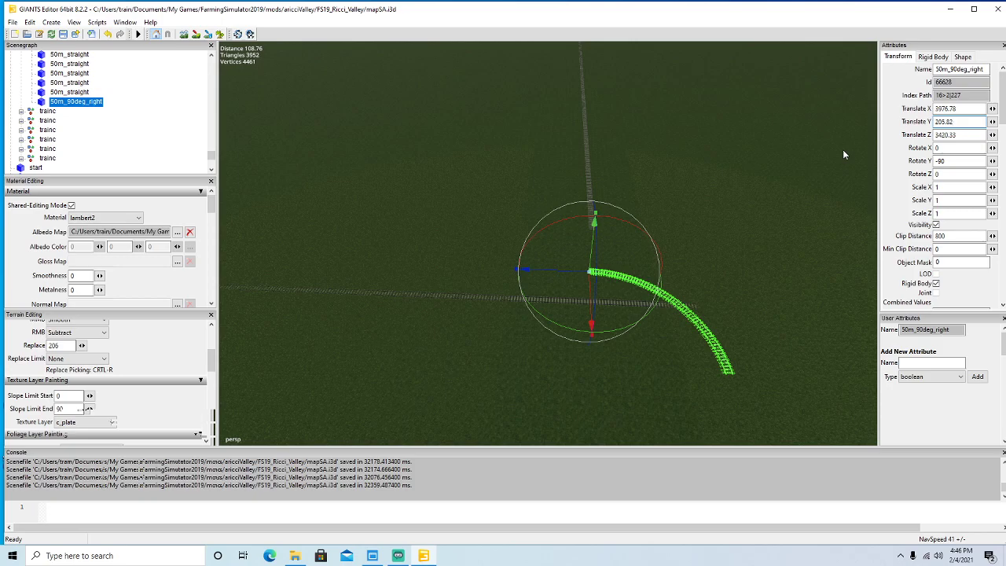
{"action": "left_click_drag", "start_coordinate": [649, 245], "coordinate": [392, 270], "text": "alt"}
{"action": "scroll", "coordinate": [711, 245], "scroll_direction": "up", "scroll_amount": 6}
{"action": "scroll", "coordinate": [551, 252], "scroll_direction": "down", "scroll_amount": 3}
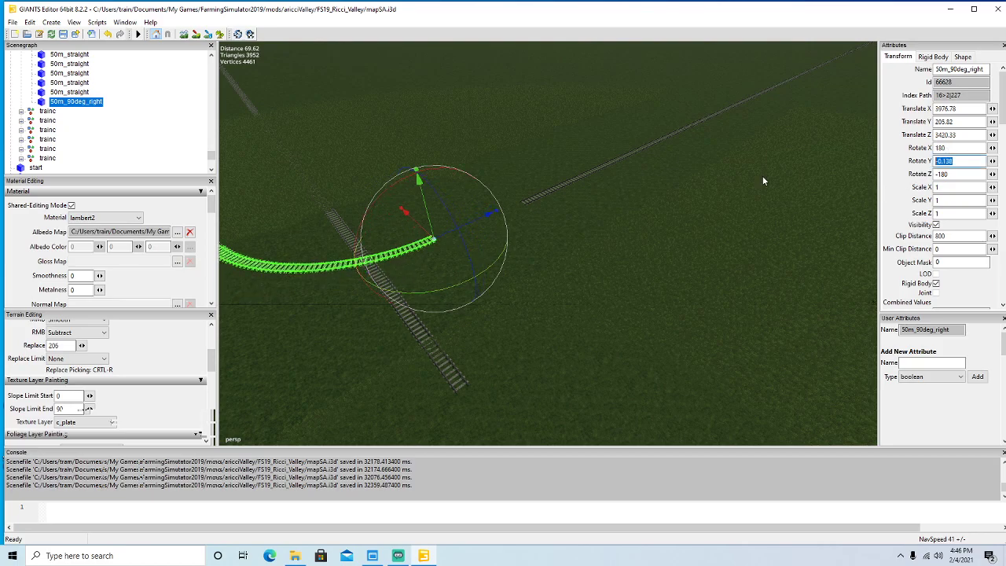
Set the curve copy's Rotate Y to 0 and join it to the side straight track at X 3978.524, Z 3400.227.
{"action": "left_click_drag", "start_coordinate": [472, 226], "coordinate": [588, 205]}
{"action": "left_click_drag", "start_coordinate": [592, 252], "coordinate": [557, 268], "text": "alt"}
{"action": "scroll", "coordinate": [531, 223], "scroll_direction": "up", "scroll_amount": 8}
{"action": "left_click_drag", "start_coordinate": [518, 222], "coordinate": [506, 226]}
{"action": "mouse_move", "coordinate": [506, 225]}
{"action": "left_mouse_down"}
{"action": "mouse_move", "coordinate": [522, 266]}
{"action": "mouse_move", "coordinate": [472, 198]}
{"action": "mouse_move", "coordinate": [482, 193]}
{"action": "mouse_move", "coordinate": [550, 228]}
{"action": "mouse_move", "coordinate": [508, 212]}
{"action": "left_mouse_up"}
{"action": "scroll", "coordinate": [527, 263], "scroll_direction": "down", "scroll_amount": 5}
{"action": "scroll", "coordinate": [481, 195], "scroll_direction": "up", "scroll_amount": 4}
{"action": "scroll", "coordinate": [550, 228], "scroll_direction": "down", "scroll_amount": 2}
{"action": "left_click", "coordinate": [220, 34]}
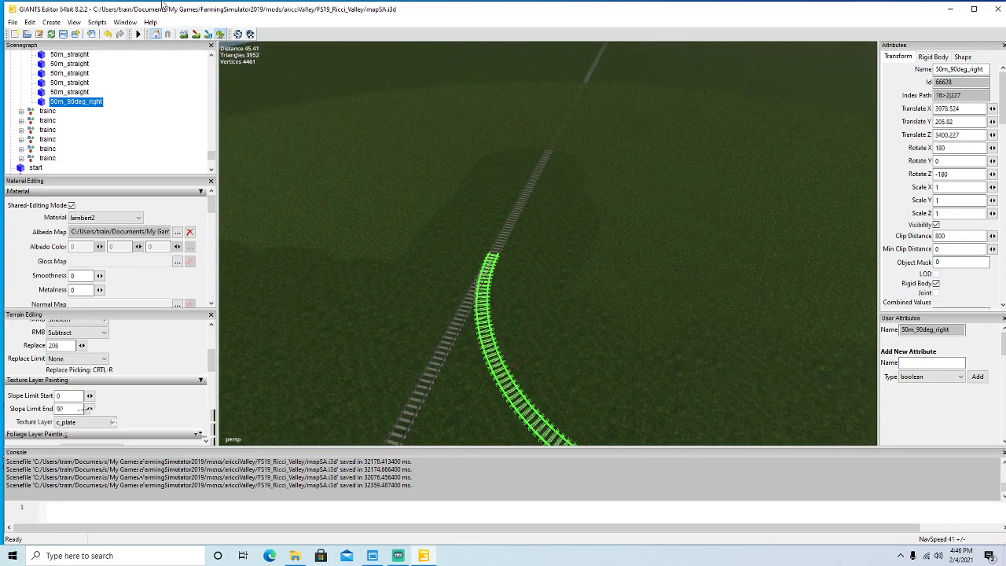
{"action": "left_click", "coordinate": [220, 34]}
Delete the last 50m_straight piece of the trainc group that runs past the corner curve.
{"action": "left_click_drag", "start_coordinate": [373, 224], "coordinate": [618, 208], "text": "alt"}
{"action": "scroll", "coordinate": [339, 185], "scroll_direction": "up", "scroll_amount": 2}
{"action": "scroll", "coordinate": [618, 208], "scroll_direction": "down", "scroll_amount": 7}
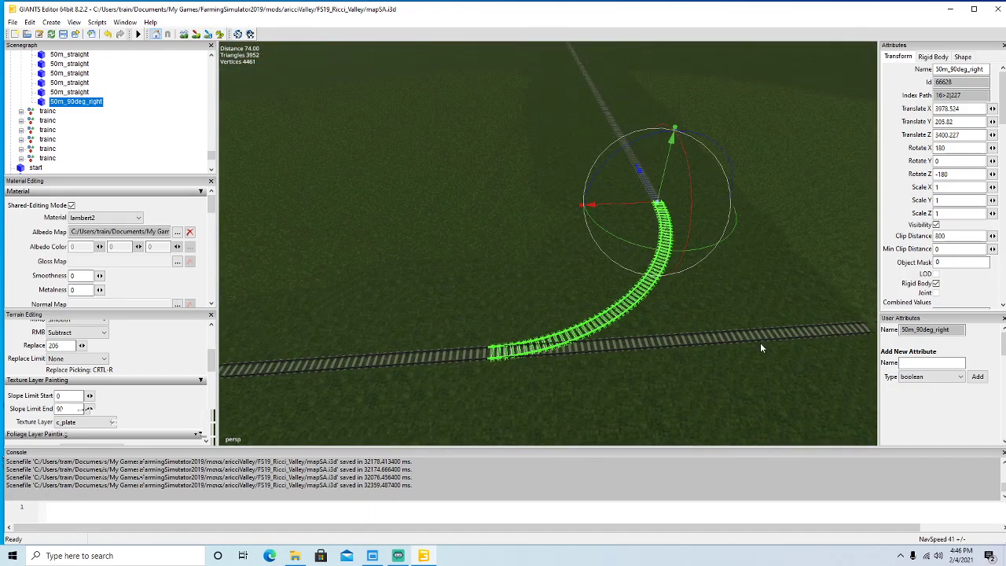
{"action": "left_click", "coordinate": [764, 344]}
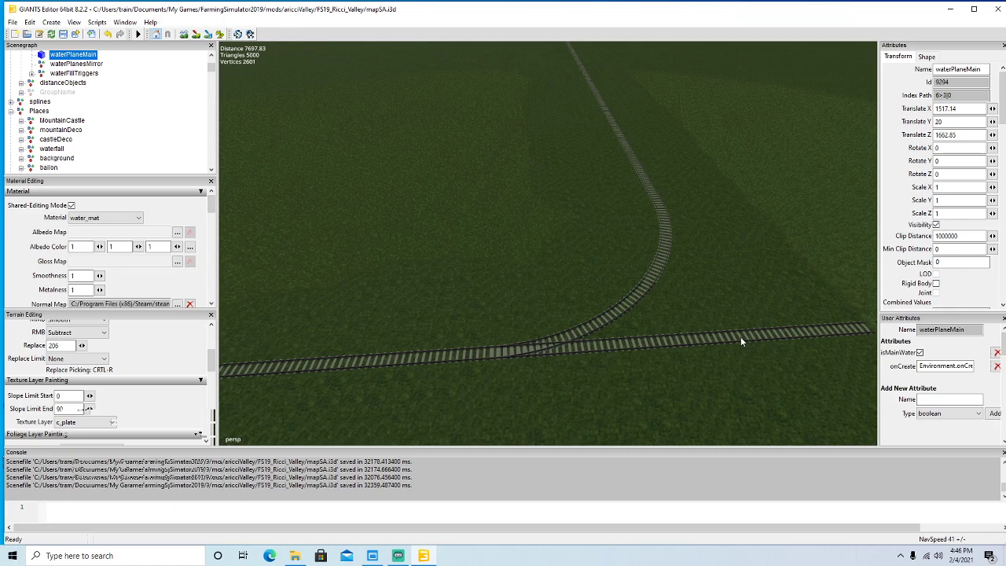
{"action": "left_click", "coordinate": [736, 345]}
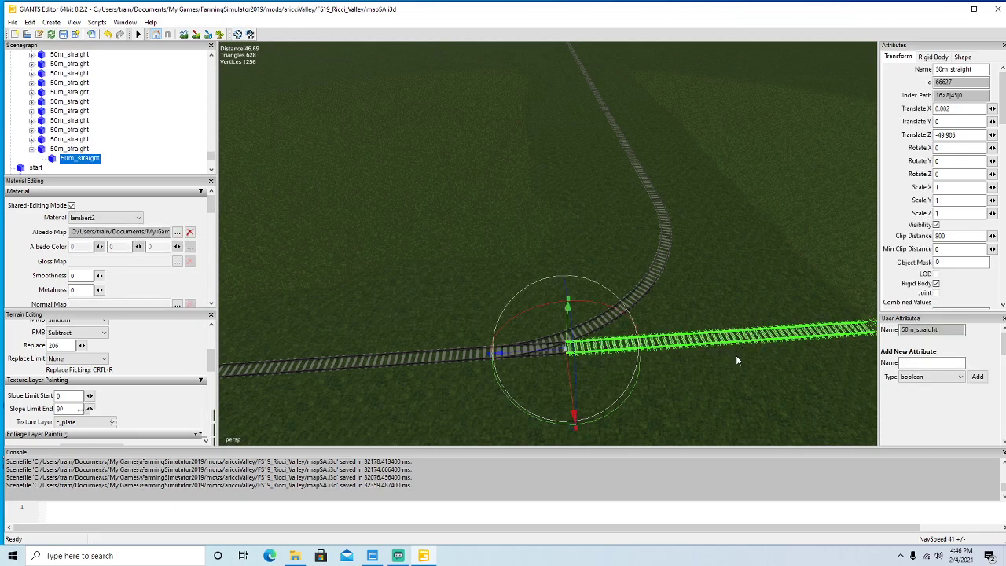
{"action": "key", "text": "Delete"}
Try to shift the 50m_straight piece overlapping the corner curve sideways to about Translate X -4.6.
{"action": "left_click_drag", "start_coordinate": [674, 401], "coordinate": [585, 393], "text": "alt"}
{"action": "left_click", "coordinate": [614, 353]}
{"action": "scroll", "coordinate": [647, 396], "scroll_direction": "down", "scroll_amount": 2}
{"action": "scroll", "coordinate": [642, 392], "scroll_direction": "up", "scroll_amount": 5}
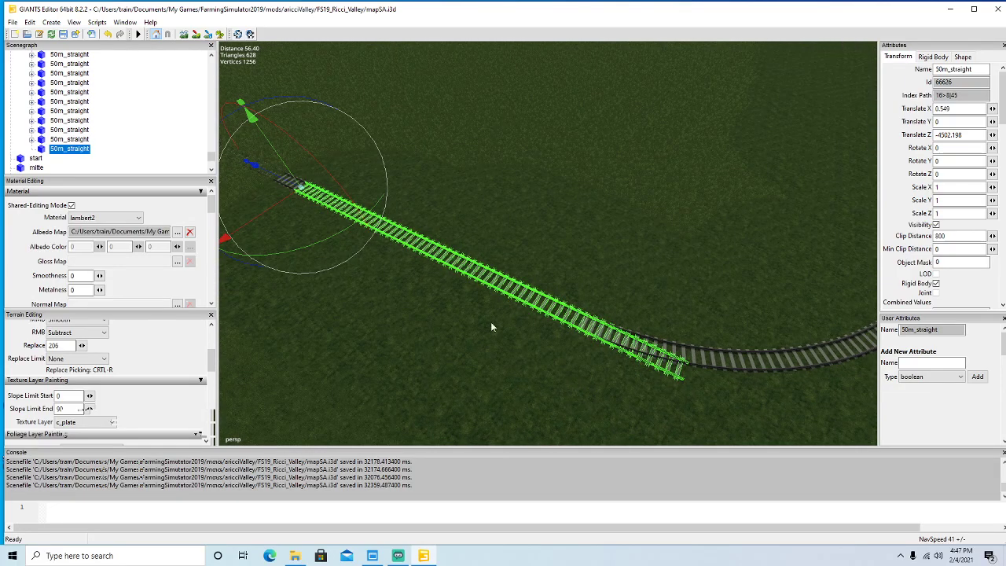
{"action": "left_click_drag", "start_coordinate": [277, 203], "coordinate": [307, 183]}
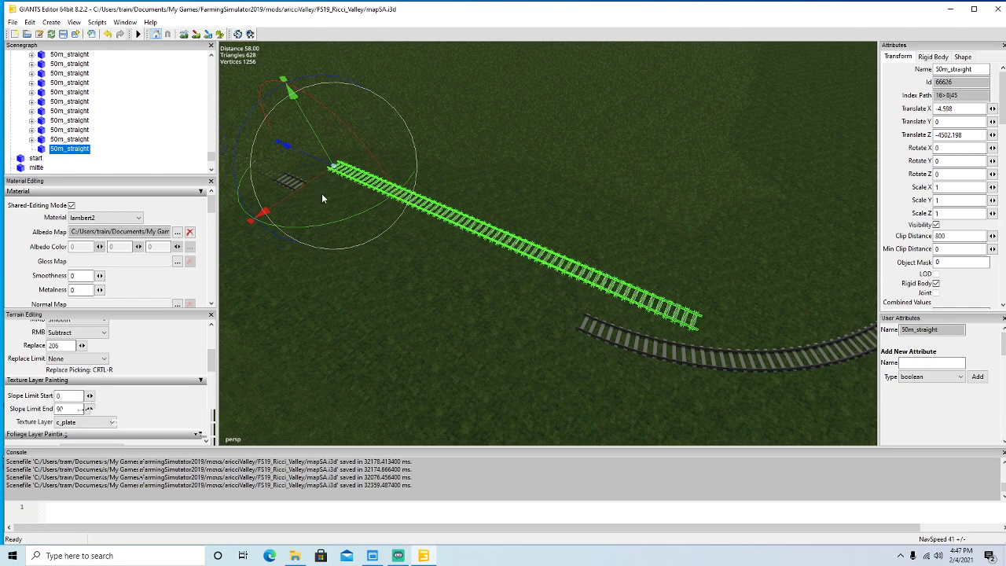
{"action": "key", "text": "f"}
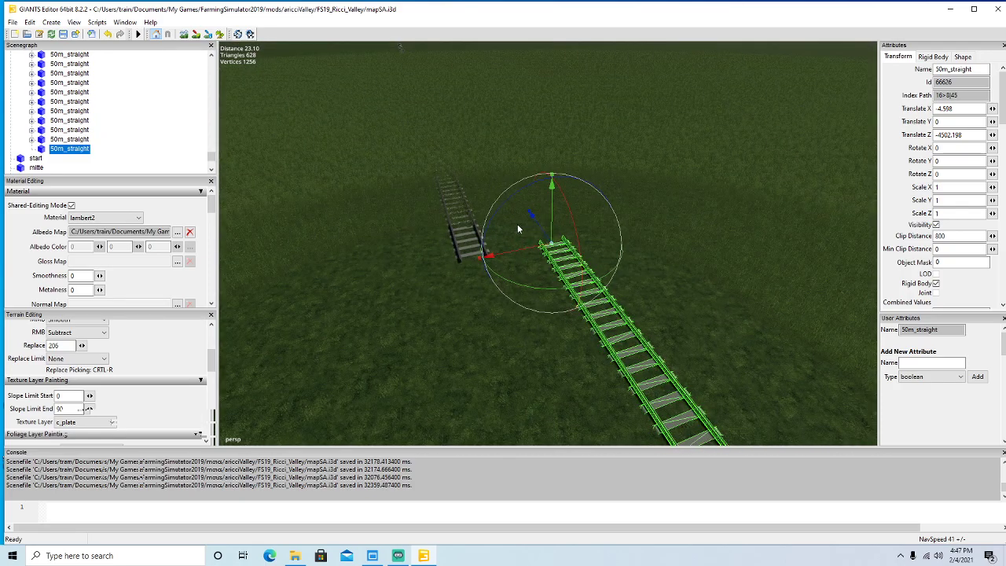
{"action": "left_click", "coordinate": [109, 35]}
Move the 50m_straight piece overlapping the corner curve sideways off the track line to Translate X -11.218.
{"action": "left_click_drag", "start_coordinate": [369, 228], "coordinate": [431, 316], "text": "alt"}
{"action": "scroll", "coordinate": [618, 228], "scroll_direction": "up", "scroll_amount": 5}
{"action": "scroll", "coordinate": [431, 315], "scroll_direction": "down", "scroll_amount": 8}
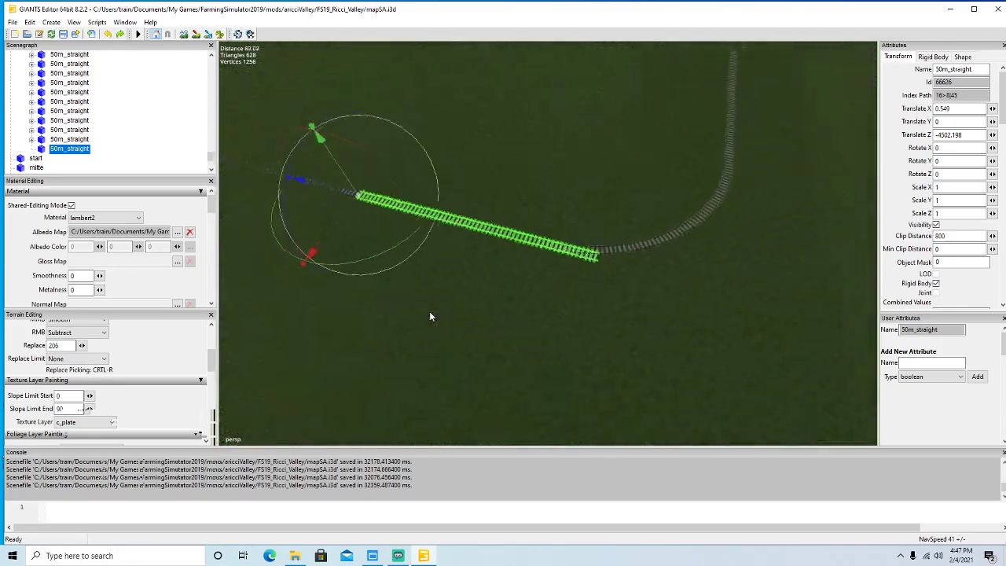
{"action": "scroll", "coordinate": [427, 313], "scroll_direction": "up", "scroll_amount": 1}
{"action": "scroll", "coordinate": [427, 314], "scroll_direction": "up", "scroll_amount": 3}
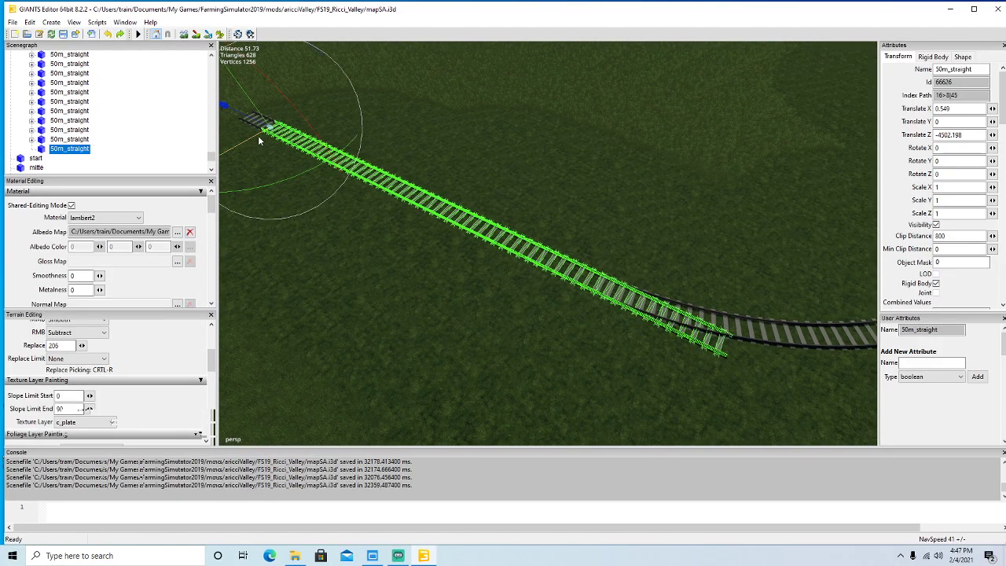
{"action": "left_click_drag", "start_coordinate": [254, 143], "coordinate": [353, 83]}
Look through the trainA, trainBB and trainc groups under rrTracks for shorter straight track pieces.
{"action": "scroll", "coordinate": [153, 128], "scroll_direction": "up", "scroll_amount": 1}
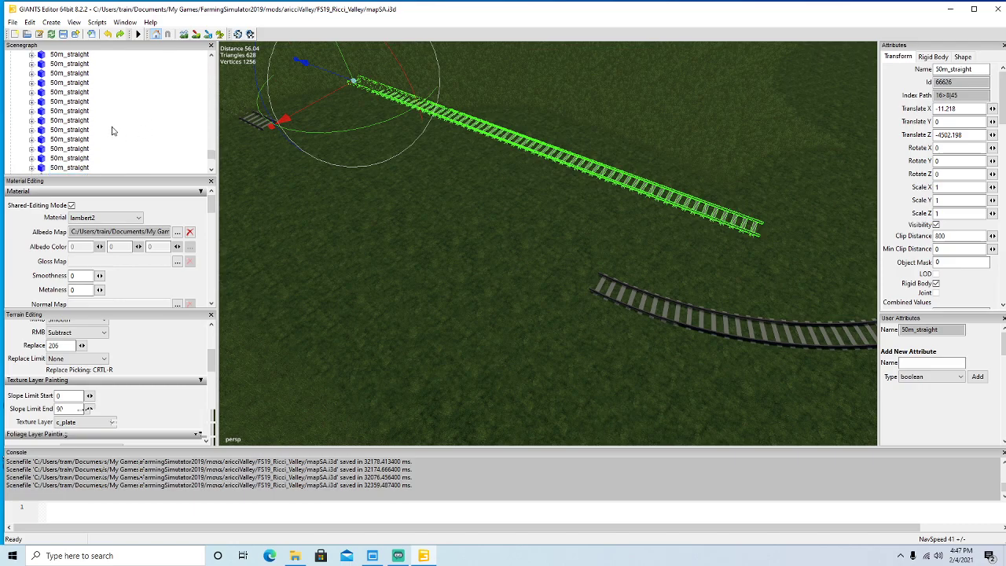
{"action": "scroll", "coordinate": [107, 117], "scroll_direction": "up", "scroll_amount": 3}
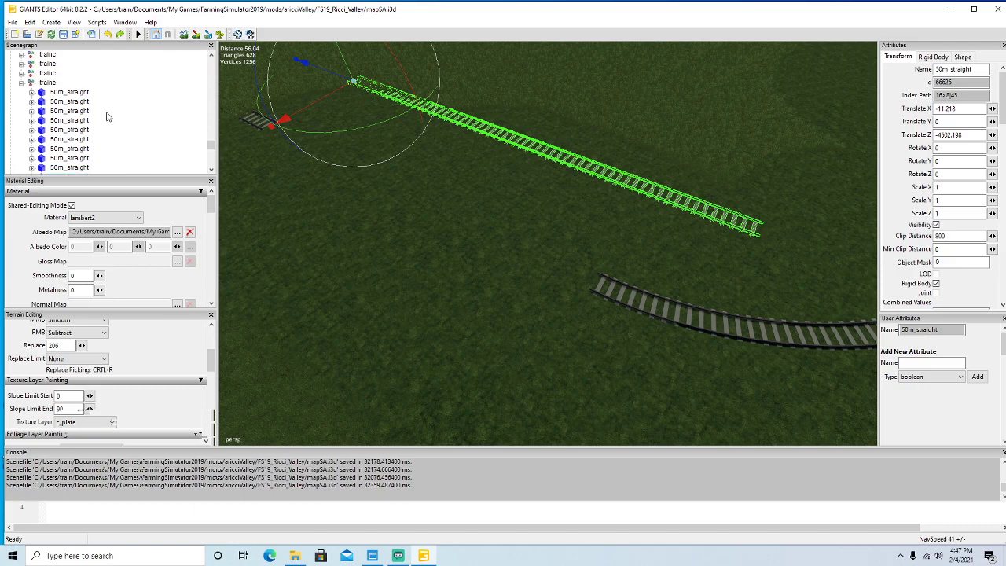
{"action": "scroll", "coordinate": [108, 116], "scroll_direction": "up", "scroll_amount": 5}
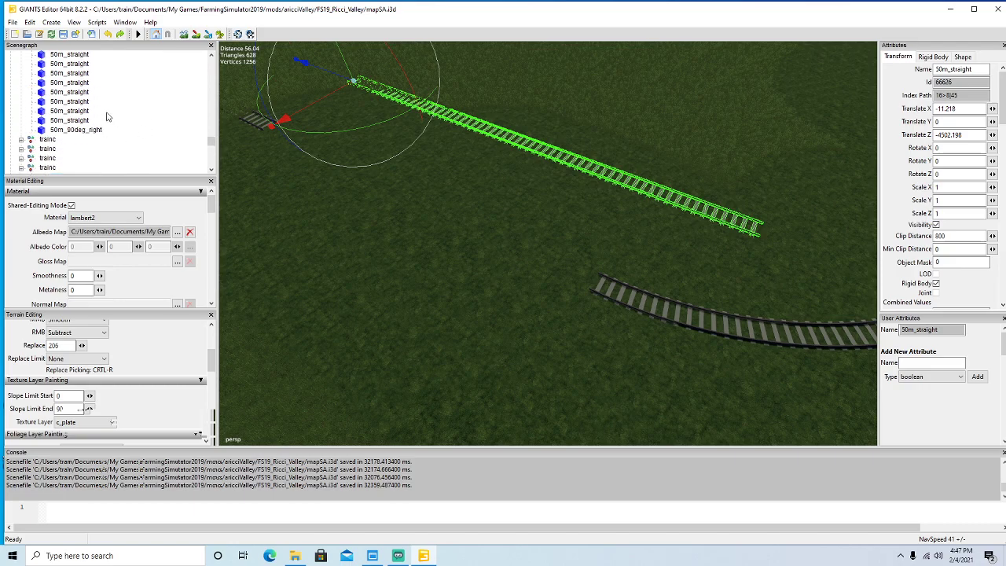
{"action": "scroll", "coordinate": [108, 117], "scroll_direction": "up", "scroll_amount": 5}
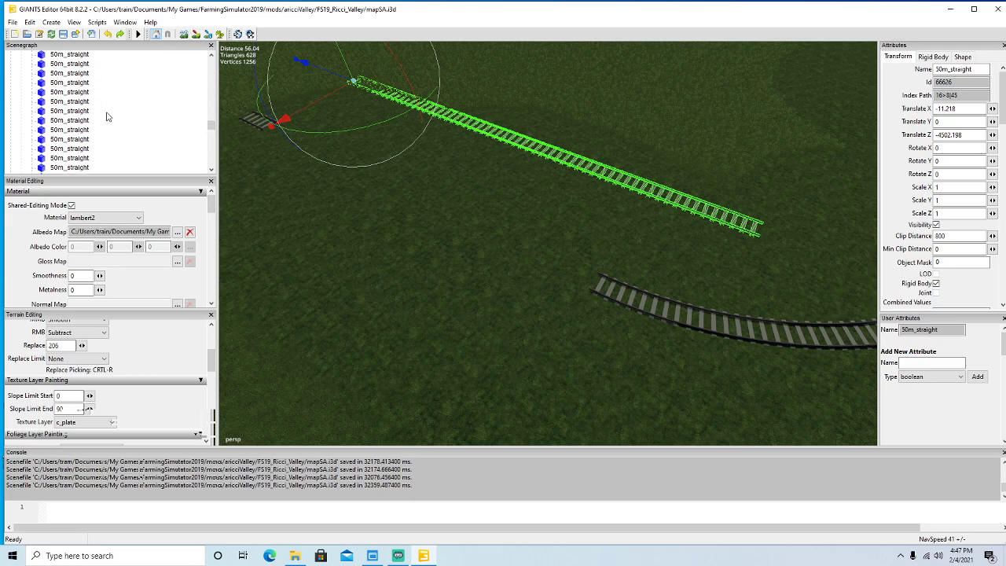
{"action": "left_click", "coordinate": [318, 313]}
{"action": "scroll", "coordinate": [124, 136], "scroll_direction": "down", "scroll_amount": 4}
{"action": "scroll", "coordinate": [113, 122], "scroll_direction": "down", "scroll_amount": 5}
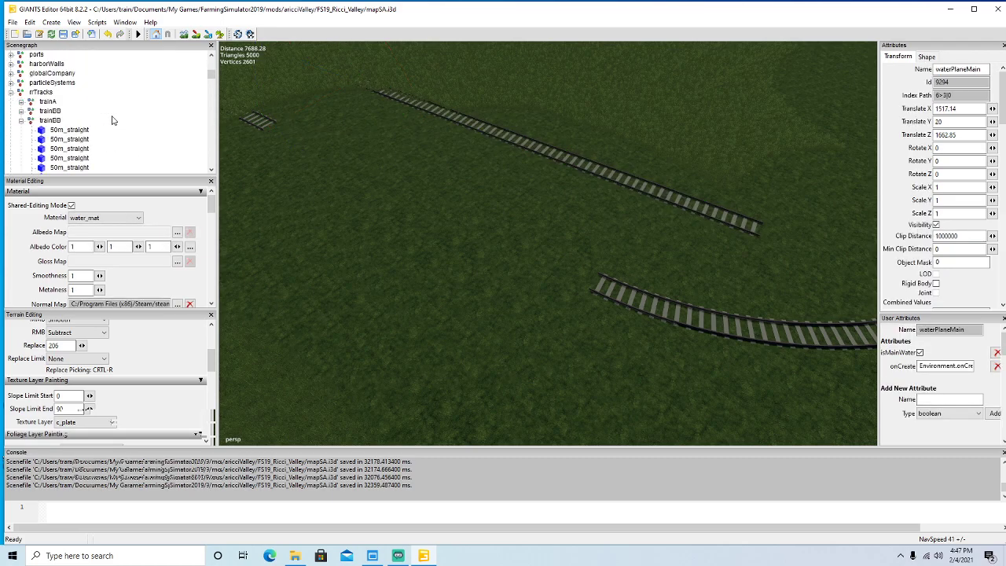
{"action": "scroll", "coordinate": [74, 104], "scroll_direction": "down", "scroll_amount": 1}
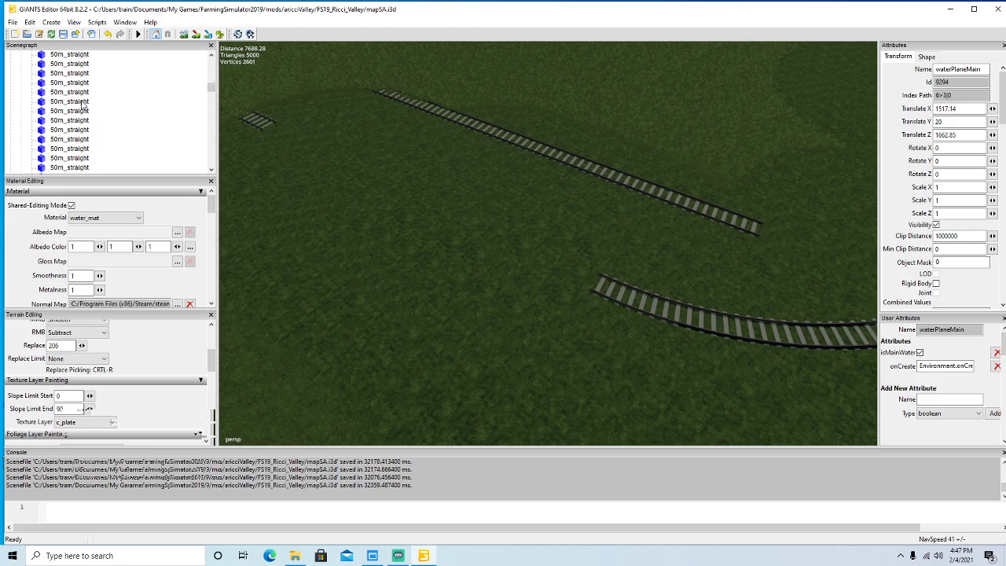
{"action": "scroll", "coordinate": [95, 107], "scroll_direction": "down", "scroll_amount": 1}
{"action": "scroll", "coordinate": [95, 107], "scroll_direction": "down", "scroll_amount": 1}
{"action": "scroll", "coordinate": [94, 110], "scroll_direction": "down", "scroll_amount": 4}
{"action": "scroll", "coordinate": [95, 109], "scroll_direction": "down", "scroll_amount": 2}
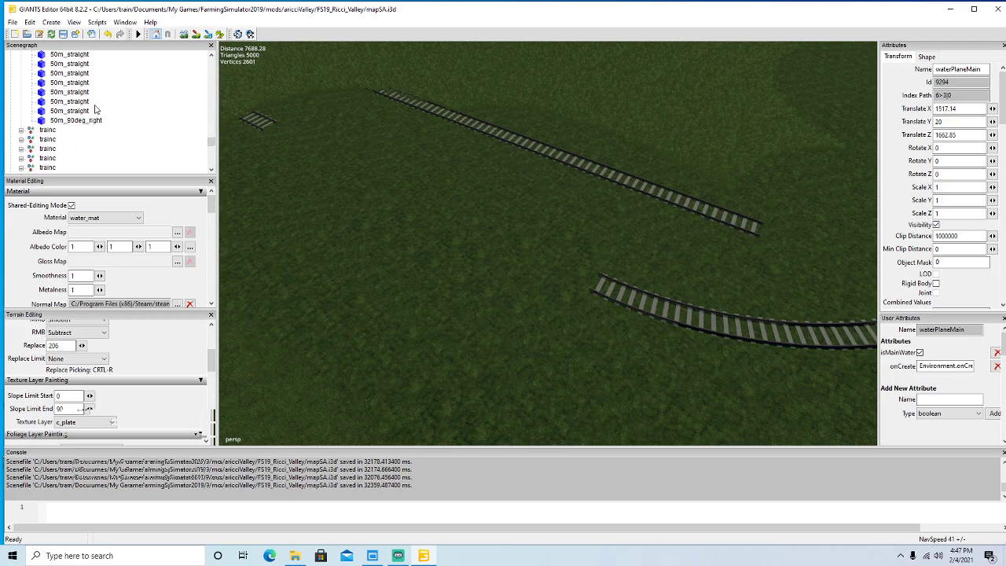
{"action": "scroll", "coordinate": [95, 109], "scroll_direction": "up", "scroll_amount": 2}
{"action": "left_click", "coordinate": [396, 273]}
{"action": "scroll", "coordinate": [79, 110], "scroll_direction": "down", "scroll_amount": 4}
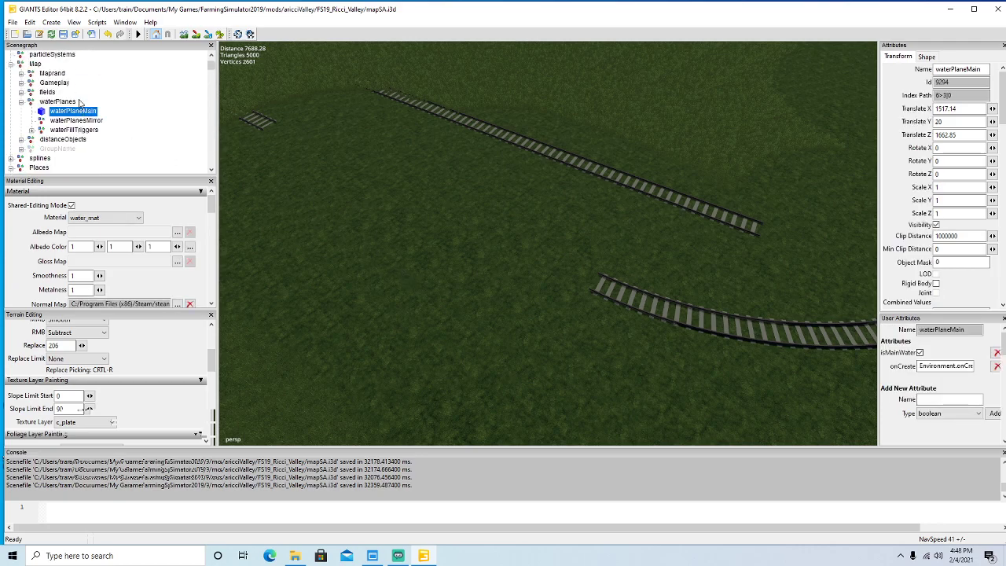
{"action": "scroll", "coordinate": [83, 98], "scroll_direction": "down", "scroll_amount": 4}
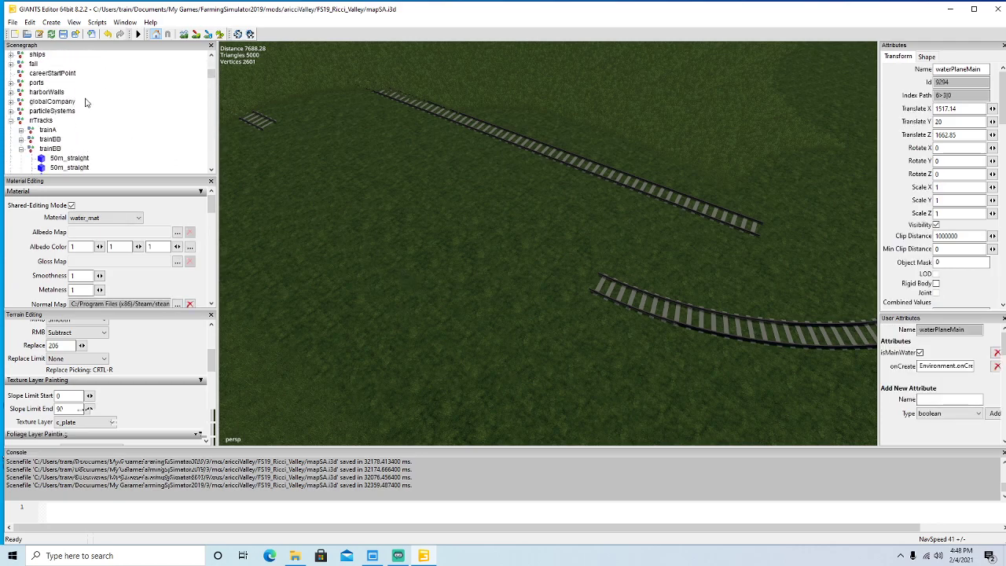
{"action": "left_click", "coordinate": [21, 111]}
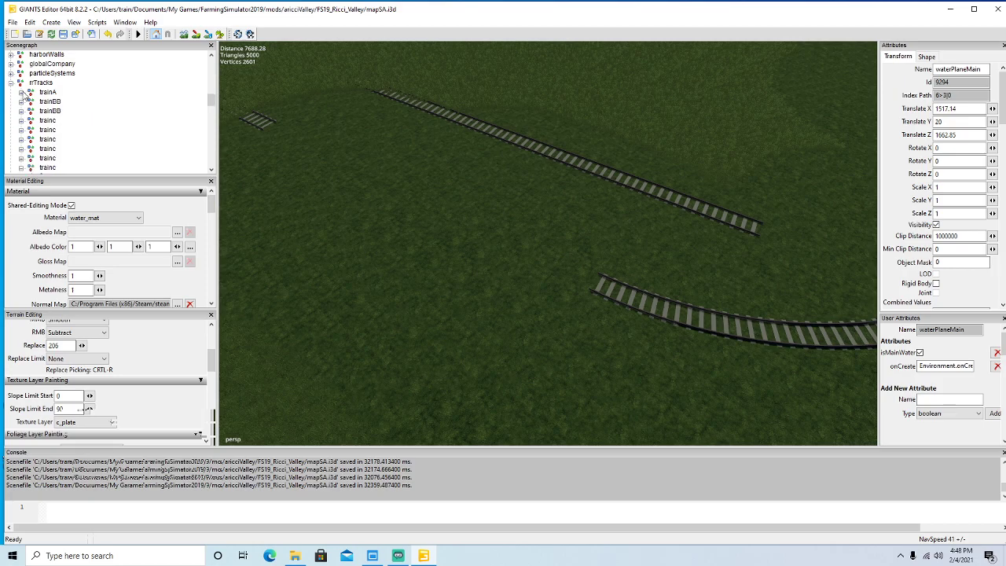
{"action": "left_click", "coordinate": [21, 92]}
{"action": "scroll", "coordinate": [72, 114], "scroll_direction": "down", "scroll_amount": 2}
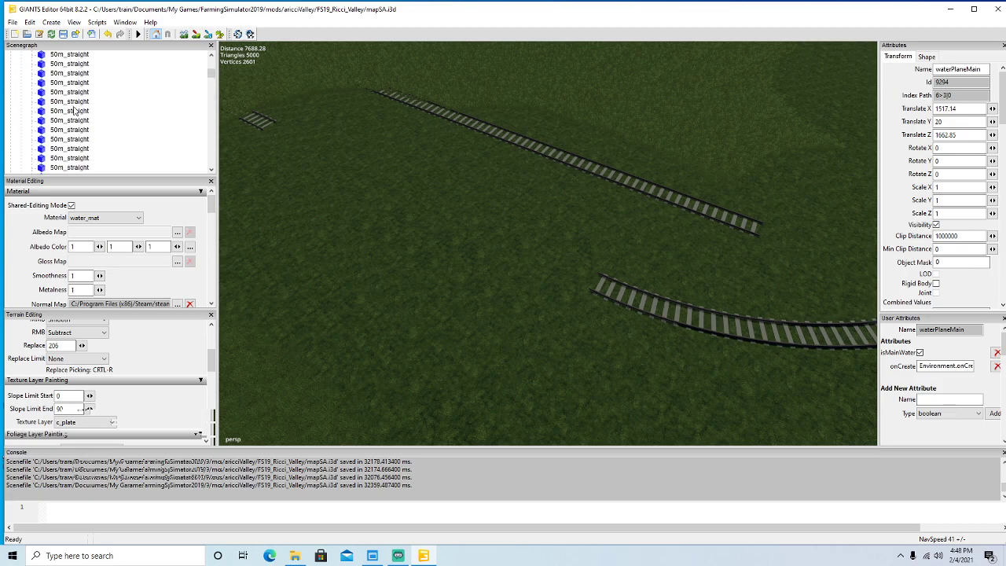
{"action": "scroll", "coordinate": [37, 93], "scroll_direction": "up", "scroll_amount": 1}
{"action": "left_click", "coordinate": [21, 55]}
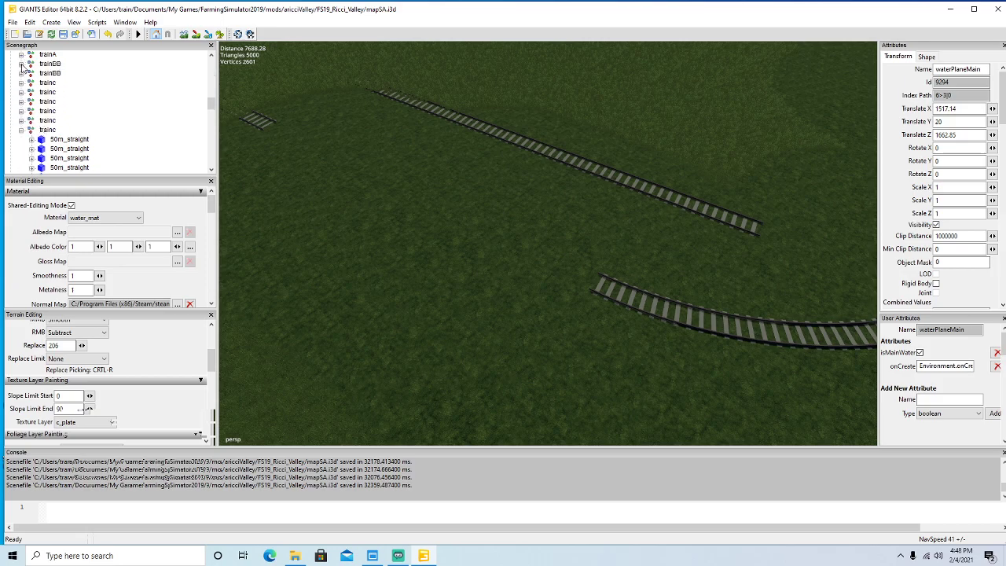
Duplicate the 30m_straight piece of the first trainBB group and place the copy in the gap before the corner curve with Interactive Placement.
{"action": "left_click", "coordinate": [21, 64]}
{"action": "scroll", "coordinate": [99, 101], "scroll_direction": "down", "scroll_amount": 1}
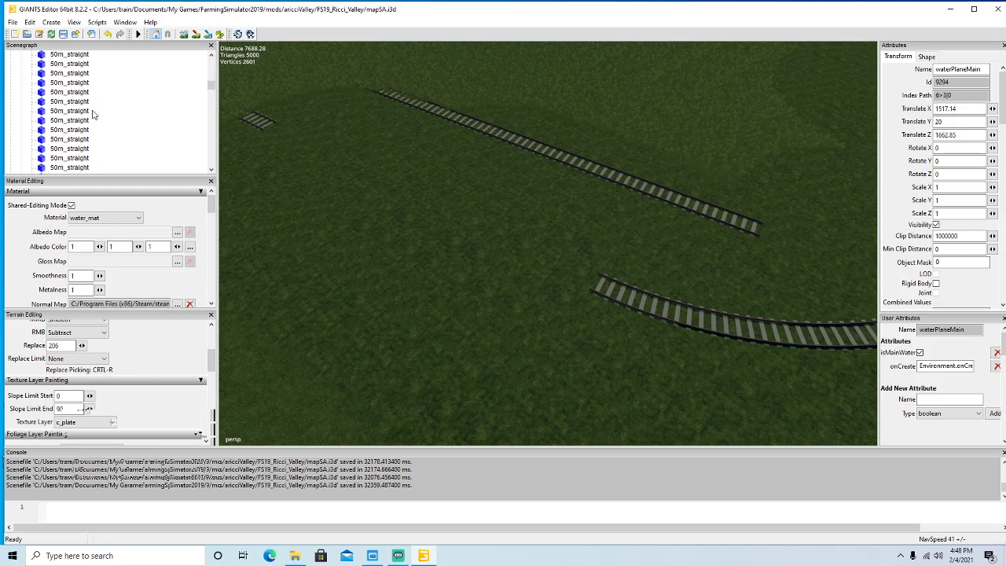
{"action": "scroll", "coordinate": [99, 114], "scroll_direction": "down", "scroll_amount": 5}
{"action": "scroll", "coordinate": [100, 124], "scroll_direction": "down", "scroll_amount": 5}
{"action": "left_click", "coordinate": [40, 110]}
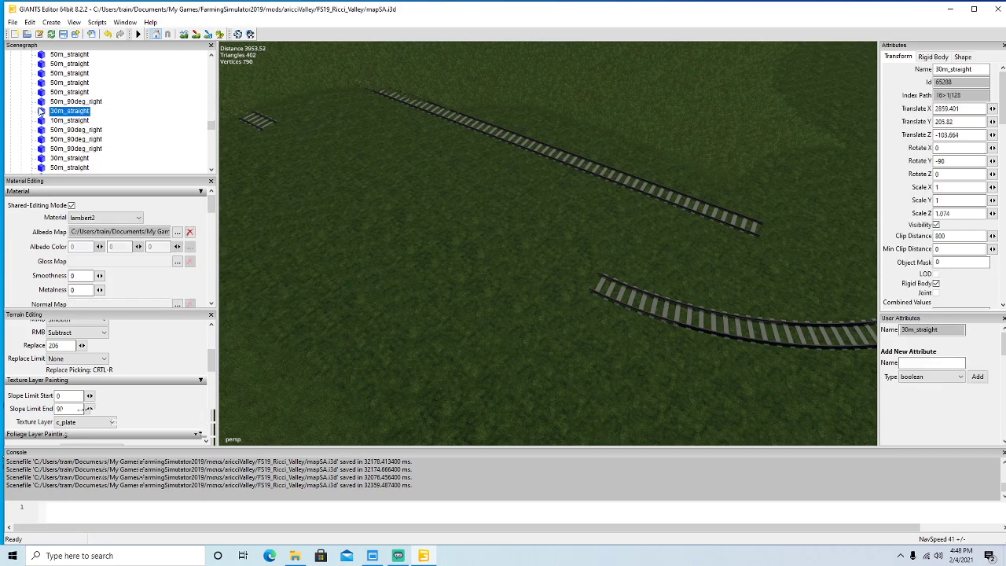
{"action": "key", "text": "ctrl+d"}
{"action": "left_click", "coordinate": [29, 22]}
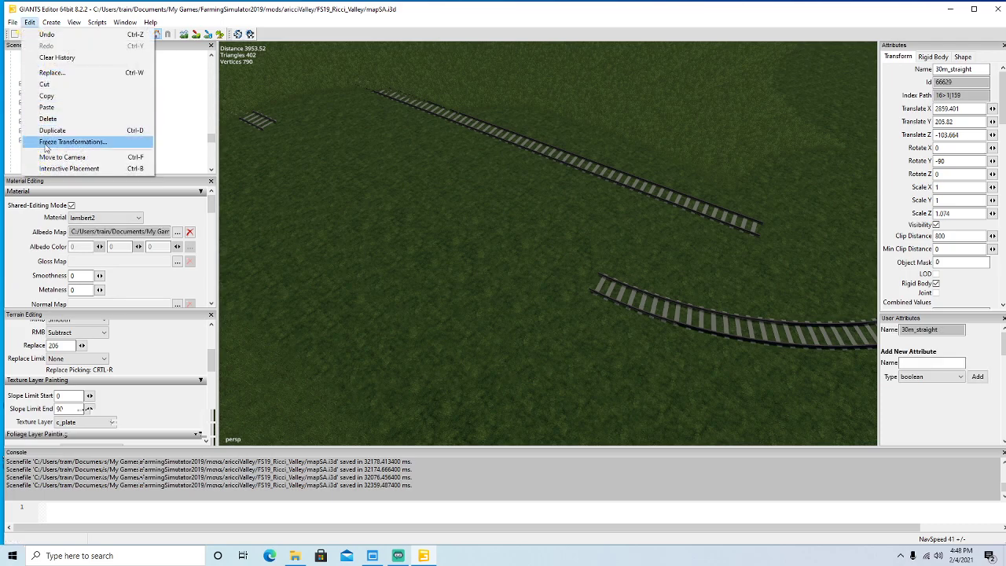
{"action": "left_click", "coordinate": [63, 168]}
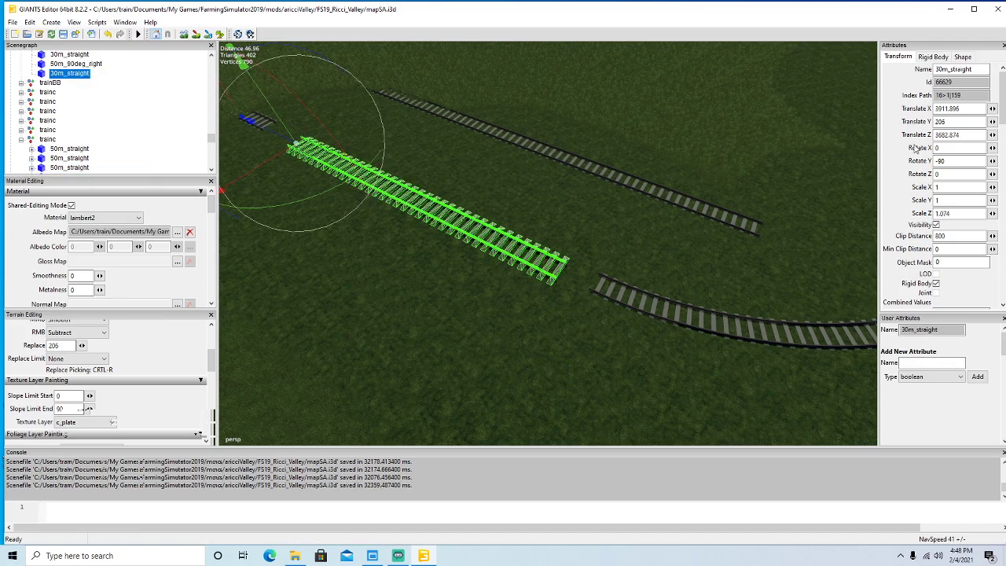
Set the 30m_straight copy's Translate Y to 205.82 and slide it along X toward the end of the straight track, to about 3906.44.
{"action": "left_click", "coordinate": [954, 120]}
{"action": "key", "text": "BackSpace"}
{"action": "type", "text": "5"}
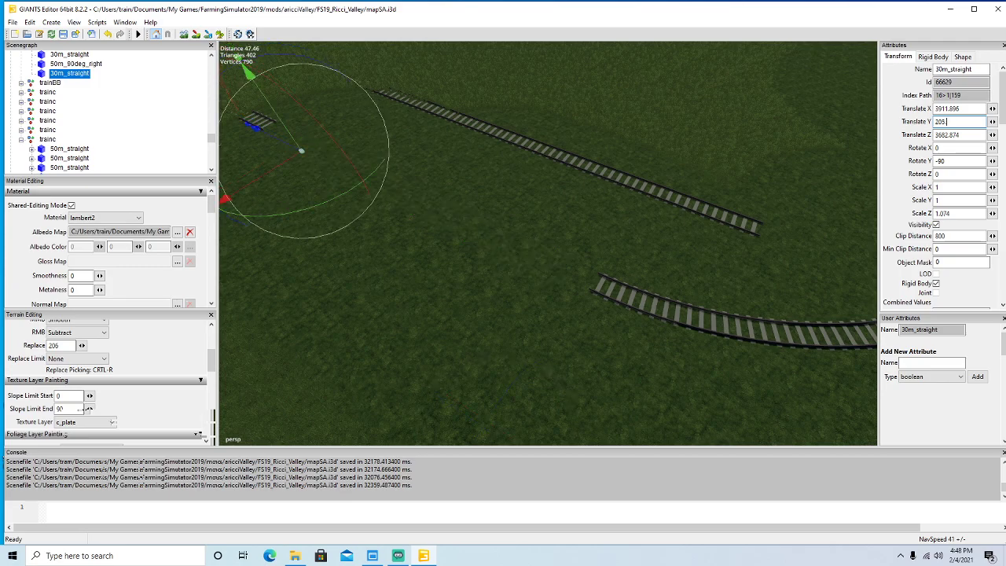
{"action": "type", "text": ".82"}
{"action": "left_click_drag", "start_coordinate": [606, 297], "coordinate": [565, 304], "text": "alt"}
{"action": "scroll", "coordinate": [453, 261], "scroll_direction": "up", "scroll_amount": 5}
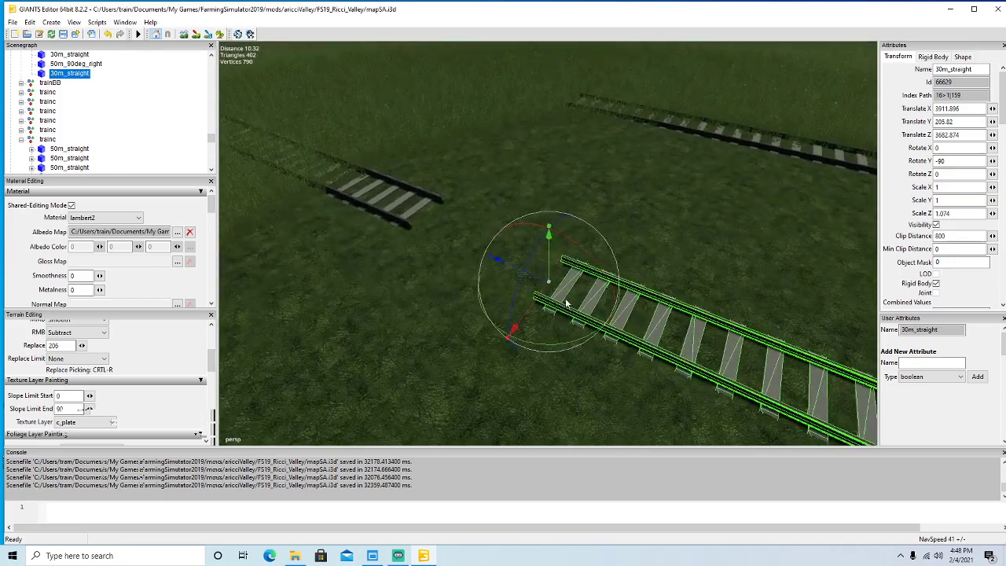
{"action": "left_click_drag", "start_coordinate": [499, 260], "coordinate": [647, 268]}
Align the 30m_straight copy with the rails of the straight track's end at X 3906.415, Z 3682.37.
{"action": "scroll", "coordinate": [326, 180], "scroll_direction": "up", "scroll_amount": 5}
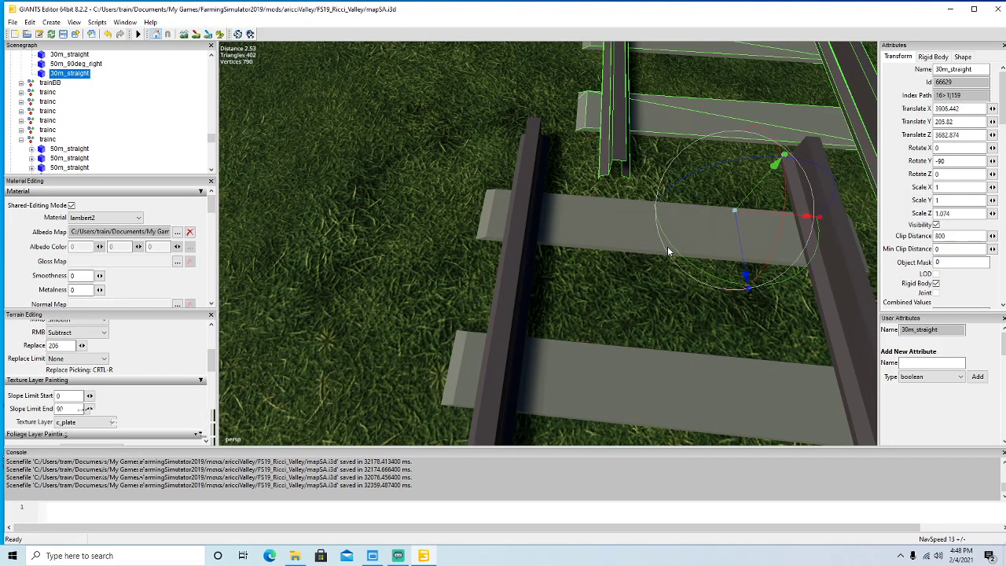
{"action": "left_click_drag", "start_coordinate": [668, 246], "coordinate": [438, 273], "text": "alt"}
{"action": "scroll", "coordinate": [638, 284], "scroll_direction": "down", "scroll_amount": 3}
{"action": "scroll", "coordinate": [664, 152], "scroll_direction": "up", "scroll_amount": 2}
{"action": "scroll", "coordinate": [655, 142], "scroll_direction": "up", "scroll_amount": 2}
{"action": "scroll", "coordinate": [658, 145], "scroll_direction": "up", "scroll_amount": 2}
{"action": "scroll", "coordinate": [658, 146], "scroll_direction": "up", "scroll_amount": 6}
{"action": "scroll", "coordinate": [447, 271], "scroll_direction": "down", "scroll_amount": 4}
{"action": "scroll", "coordinate": [446, 270], "scroll_direction": "down", "scroll_amount": 4}
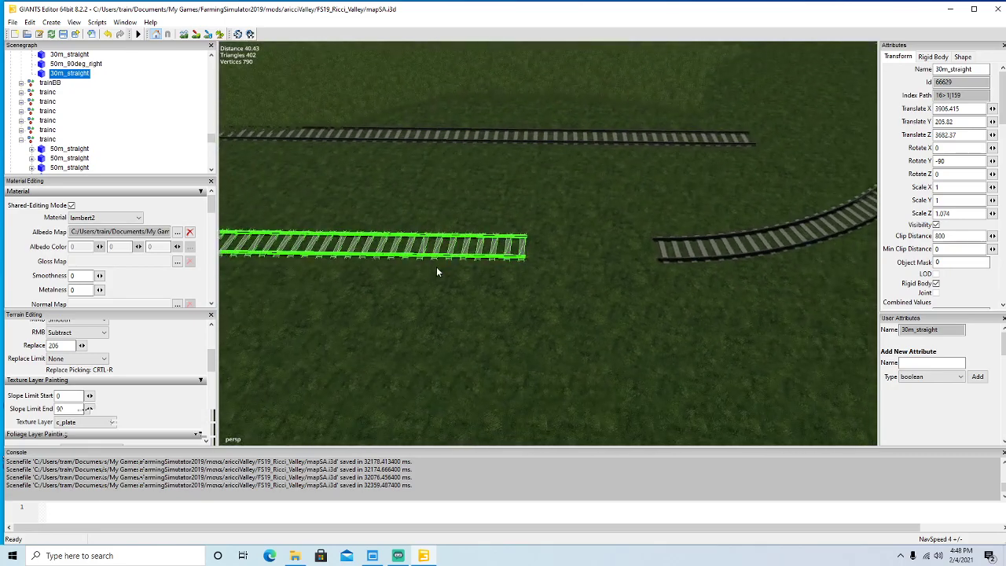
Duplicate the trainBB group's 10m_straight piece and place the copy in the remaining gap before the curve with Interactive Placement.
{"action": "scroll", "coordinate": [134, 130], "scroll_direction": "up", "scroll_amount": 5}
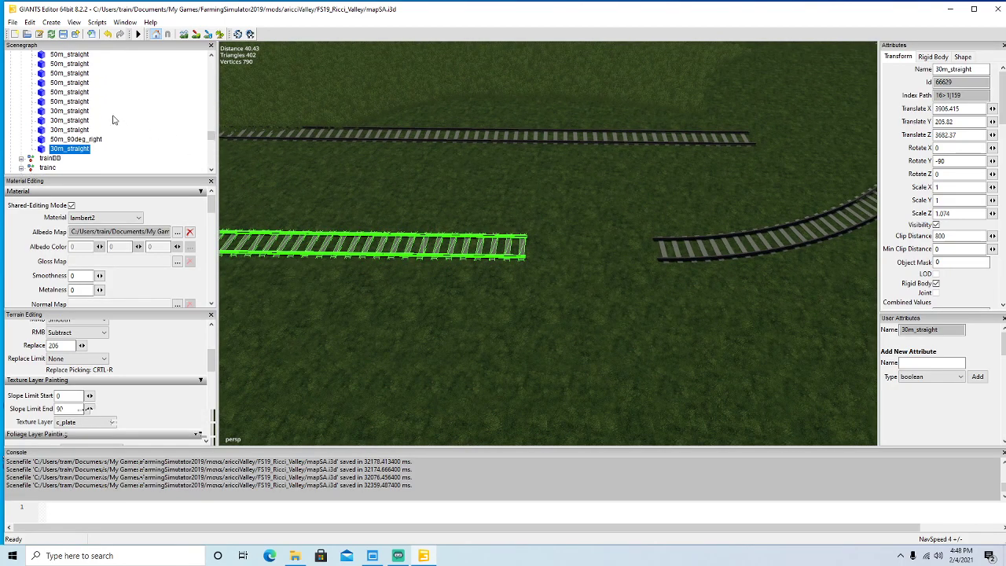
{"action": "scroll", "coordinate": [109, 114], "scroll_direction": "up", "scroll_amount": 4}
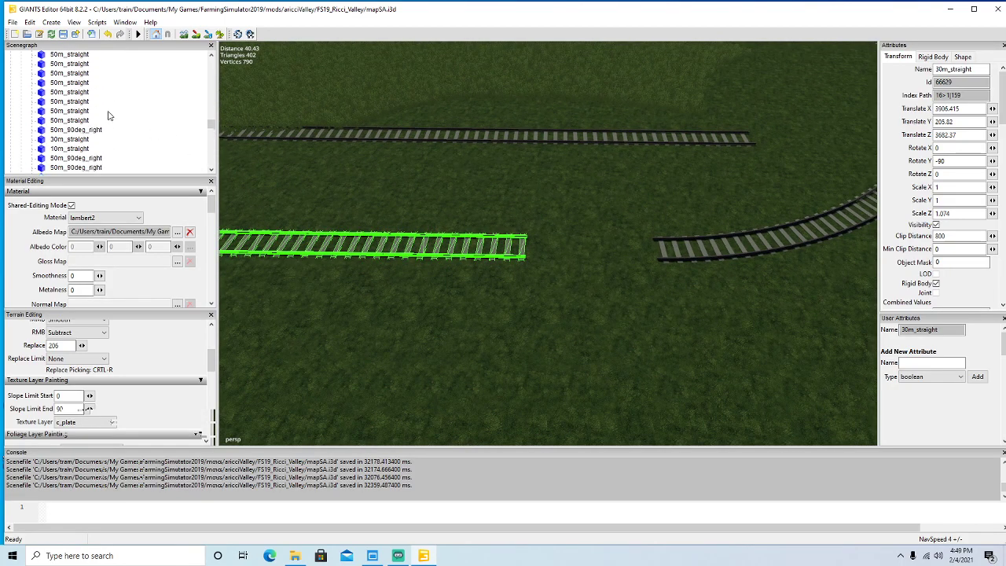
{"action": "left_click", "coordinate": [49, 122]}
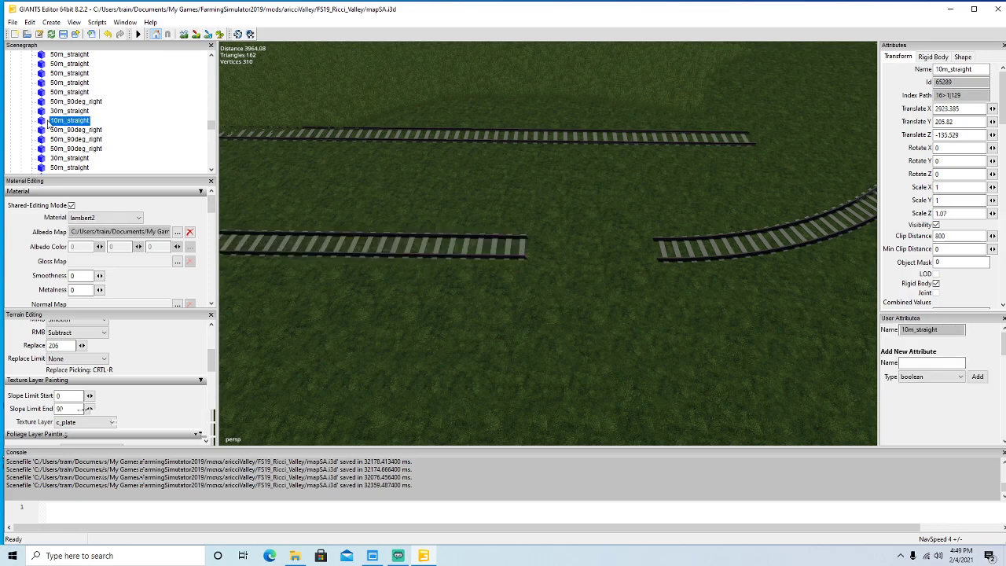
{"action": "key", "text": "ctrl+d"}
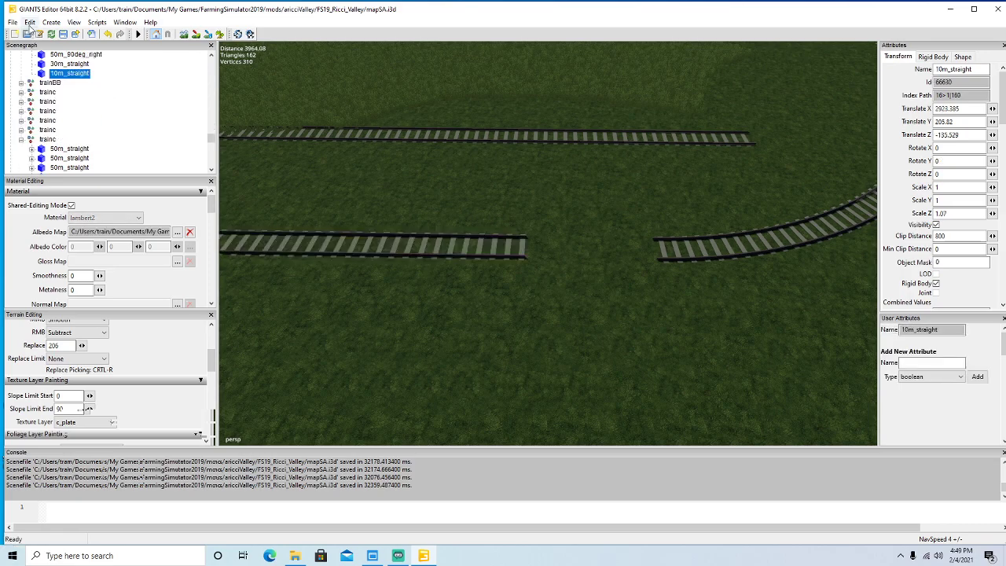
{"action": "left_click", "coordinate": [29, 22]}
{"action": "left_click", "coordinate": [67, 168]}
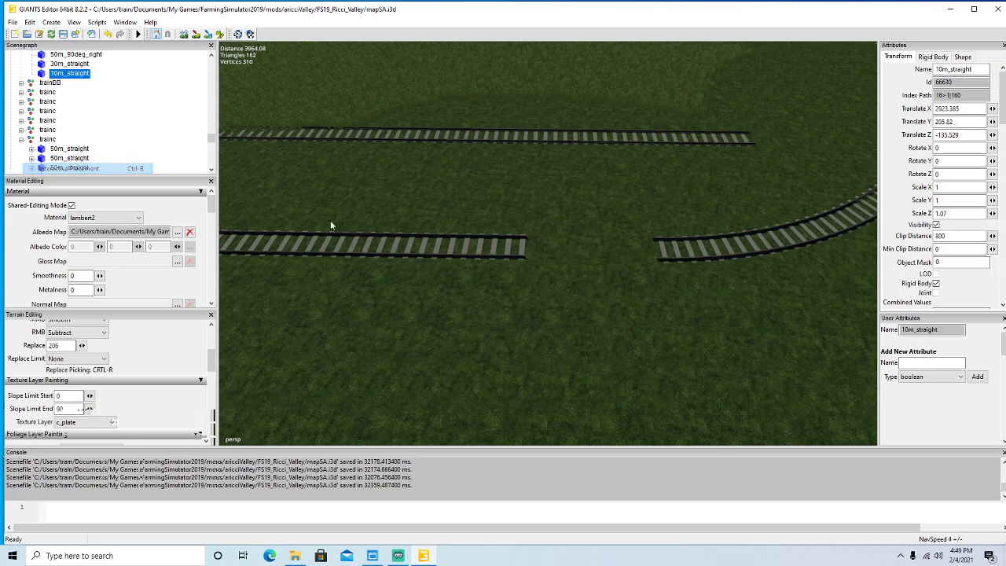
{"action": "left_click", "coordinate": [582, 262]}
Set Scale Z to 1 on both the 10m_straight copy and the 30m_straight copy.
{"action": "double_click", "coordinate": [946, 213]}
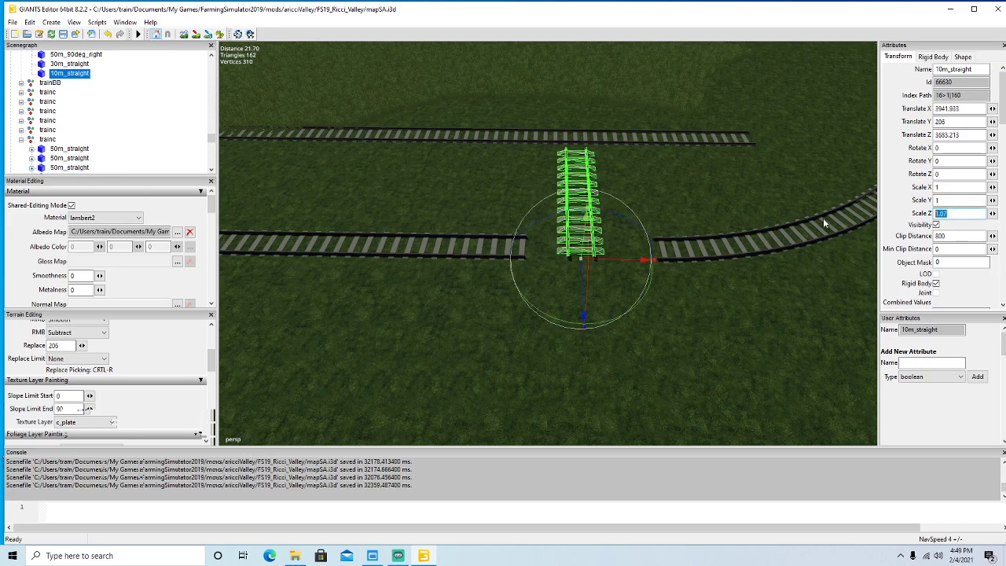
{"action": "type", "text": "1"}
{"action": "key", "text": "Return"}
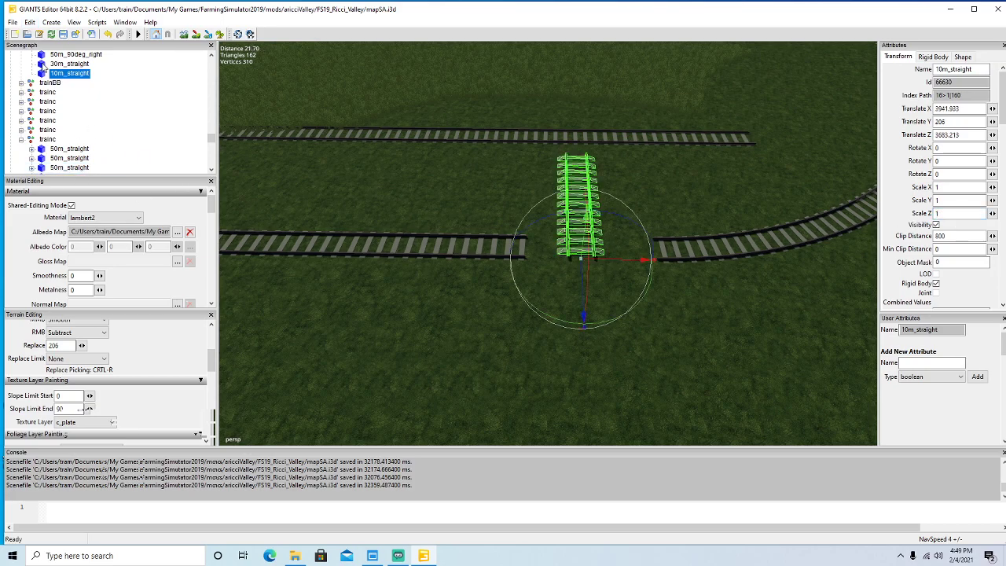
{"action": "left_click", "coordinate": [44, 65]}
{"action": "double_click", "coordinate": [946, 214]}
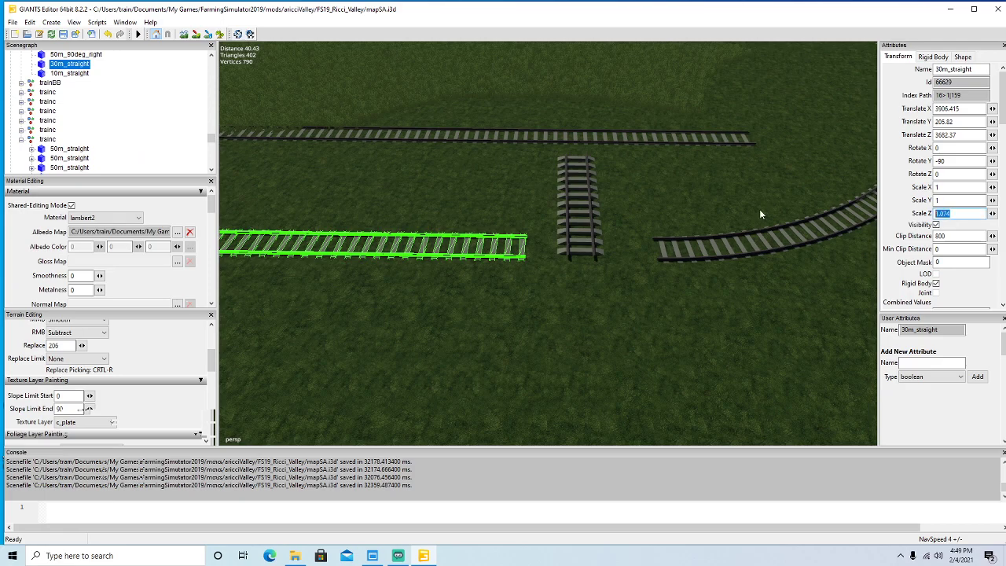
{"action": "type", "text": "1"}
{"action": "key", "text": "Return"}
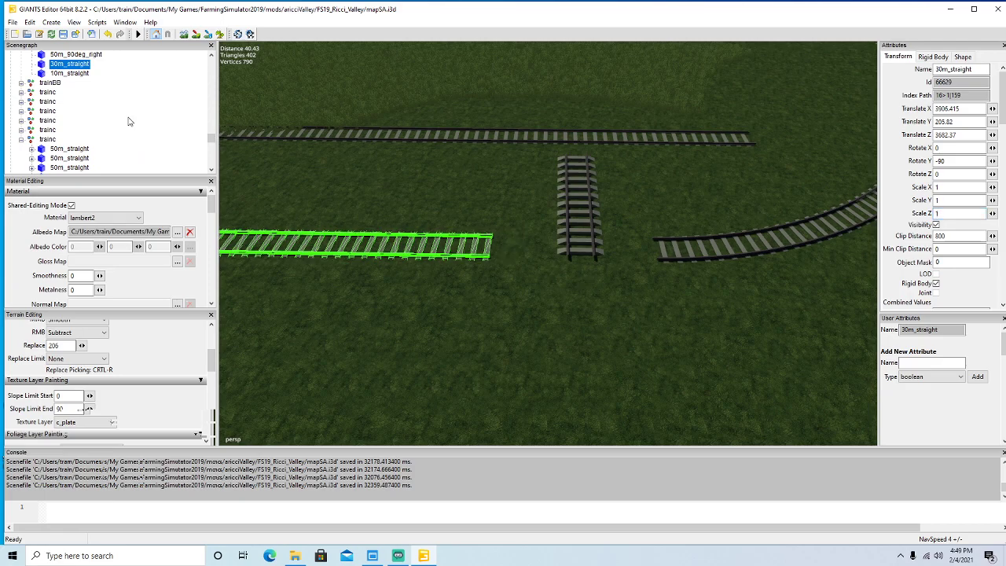
Set the 10m_straight copy's Translate Y to 205.82.
{"action": "left_click", "coordinate": [69, 73]}
{"action": "left_click_drag", "start_coordinate": [601, 319], "coordinate": [601, 282]}
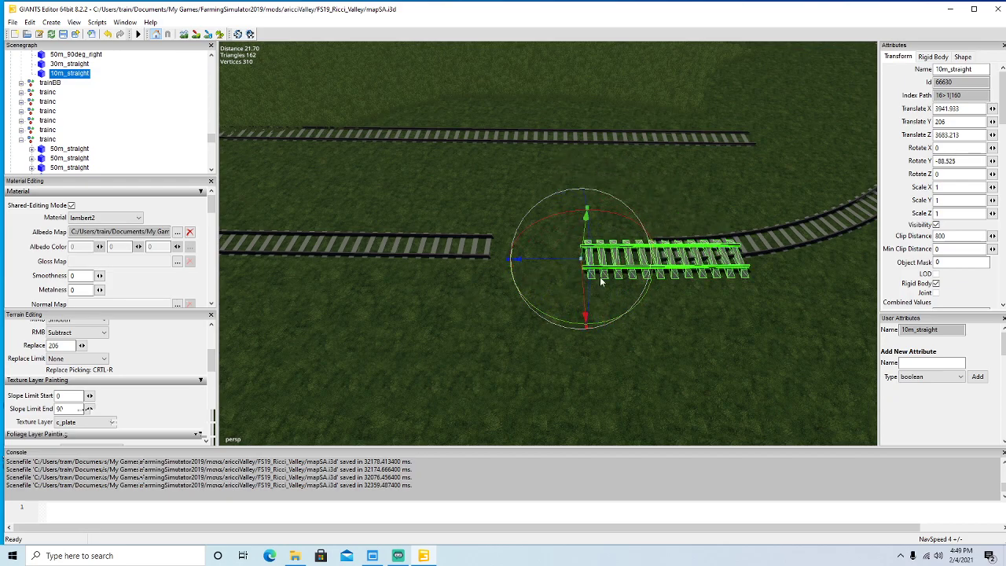
{"action": "left_click", "coordinate": [949, 121]}
{"action": "key", "text": "BackSpace"}
{"action": "type", "text": "5.82"}
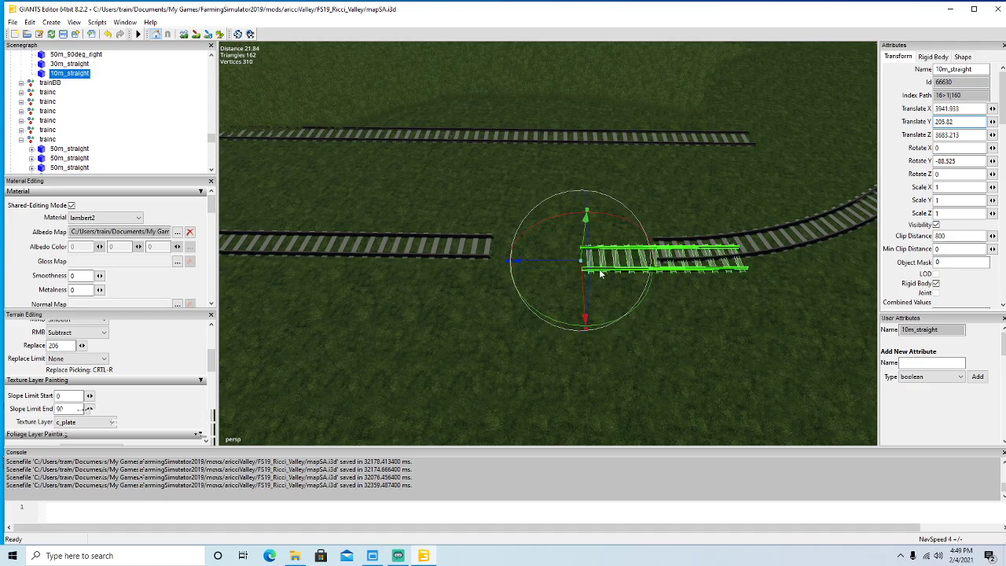
Move the 10m_straight copy against the end of the 30m_straight piece and align the rails, at about X 3936.168, Z 3682.367.
{"action": "left_click_drag", "start_coordinate": [551, 264], "coordinate": [452, 264]}
{"action": "right_click_drag", "start_coordinate": [453, 265], "coordinate": [505, 343]}
{"action": "scroll", "coordinate": [338, 284], "scroll_direction": "up", "scroll_amount": 3}
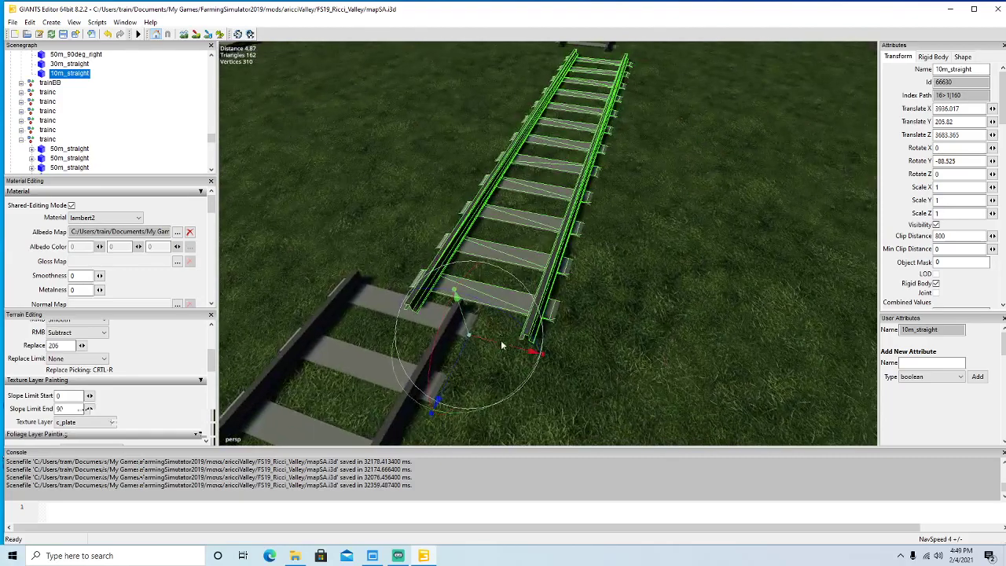
{"action": "left_click_drag", "start_coordinate": [506, 348], "coordinate": [472, 370]}
{"action": "left_click_drag", "start_coordinate": [449, 334], "coordinate": [451, 334]}
Stretch the 10m_straight copy to the start of the corner curve by setting its Scale Z to 1.06.
{"action": "scroll", "coordinate": [550, 342], "scroll_direction": "down", "scroll_amount": 3}
{"action": "left_click_drag", "start_coordinate": [547, 336], "coordinate": [355, 299], "text": "alt"}
{"action": "scroll", "coordinate": [572, 232], "scroll_direction": "up", "scroll_amount": 5}
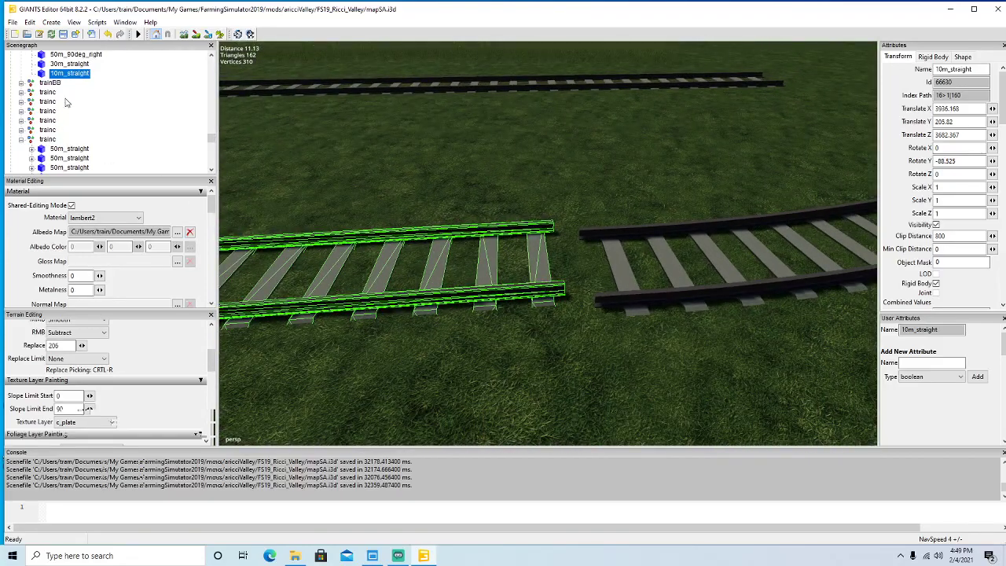
{"action": "left_click", "coordinate": [949, 212]}
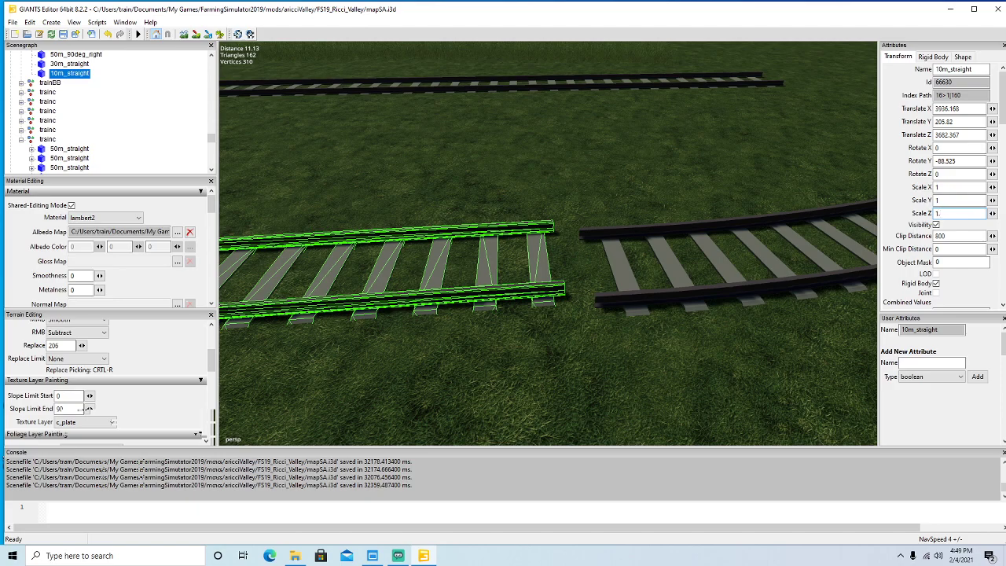
{"action": "type", "text": ".04"}
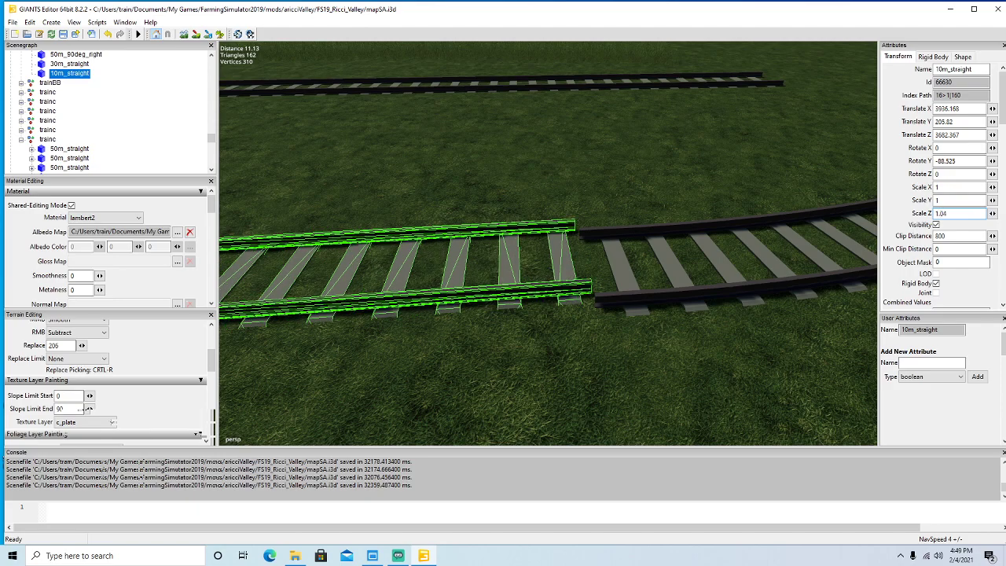
{"action": "key", "text": "BackSpace"}
{"action": "type", "text": "5"}
{"action": "key", "text": "BackSpace"}
{"action": "type", "text": "6"}
{"action": "scroll", "coordinate": [104, 103], "scroll_direction": "up", "scroll_amount": 1}
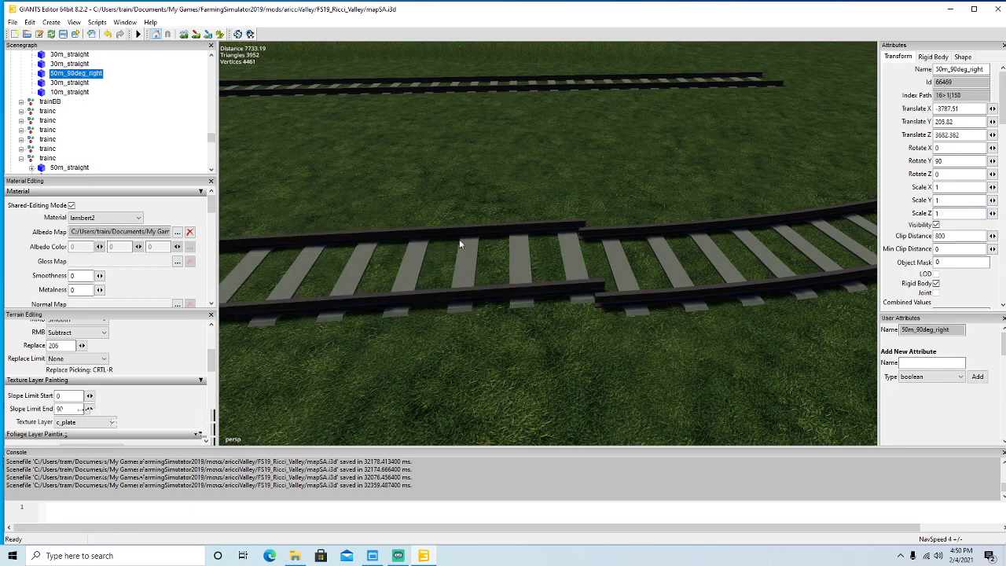
Set the corner curve's Translate Z to 3399.94 so its far end lines up with the adjoining straight rails.
{"action": "left_click_drag", "start_coordinate": [449, 240], "coordinate": [548, 289], "text": "alt"}
{"action": "left_click", "coordinate": [554, 295]}
{"action": "left_click_drag", "start_coordinate": [600, 135], "coordinate": [589, 71], "text": "alt"}
{"action": "left_click_drag", "start_coordinate": [513, 136], "coordinate": [661, 163], "text": "alt"}
{"action": "key", "text": "BackSpace"}
{"action": "key", "text": "BackSpace"}
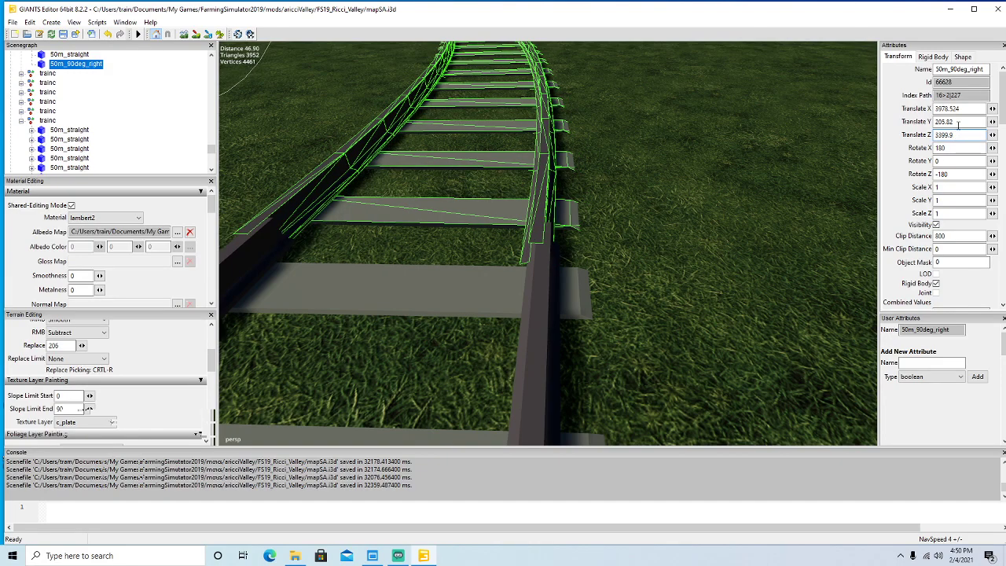
{"action": "type", "text": "4"}
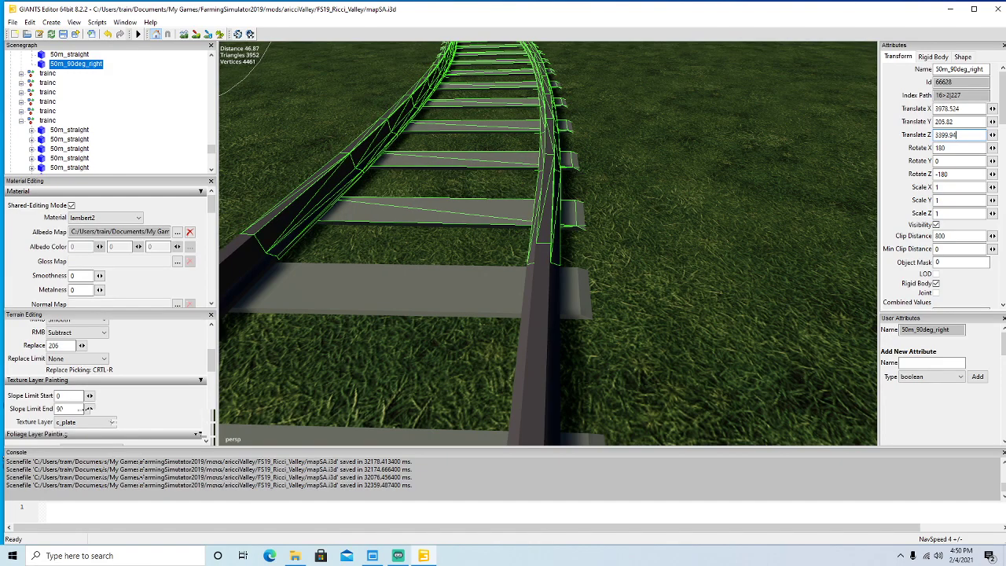
Shorten the nested 50m_straight piece that overlaps the corner curve's far end by setting its Scale Z to 0.995.
{"action": "left_click_drag", "start_coordinate": [781, 341], "coordinate": [688, 298], "text": "alt"}
{"action": "scroll", "coordinate": [672, 307], "scroll_direction": "down", "scroll_amount": 3}
{"action": "scroll", "coordinate": [692, 265], "scroll_direction": "up", "scroll_amount": 3}
{"action": "scroll", "coordinate": [507, 325], "scroll_direction": "down", "scroll_amount": 3}
{"action": "scroll", "coordinate": [577, 208], "scroll_direction": "up", "scroll_amount": 7}
{"action": "scroll", "coordinate": [576, 218], "scroll_direction": "up", "scroll_amount": 5}
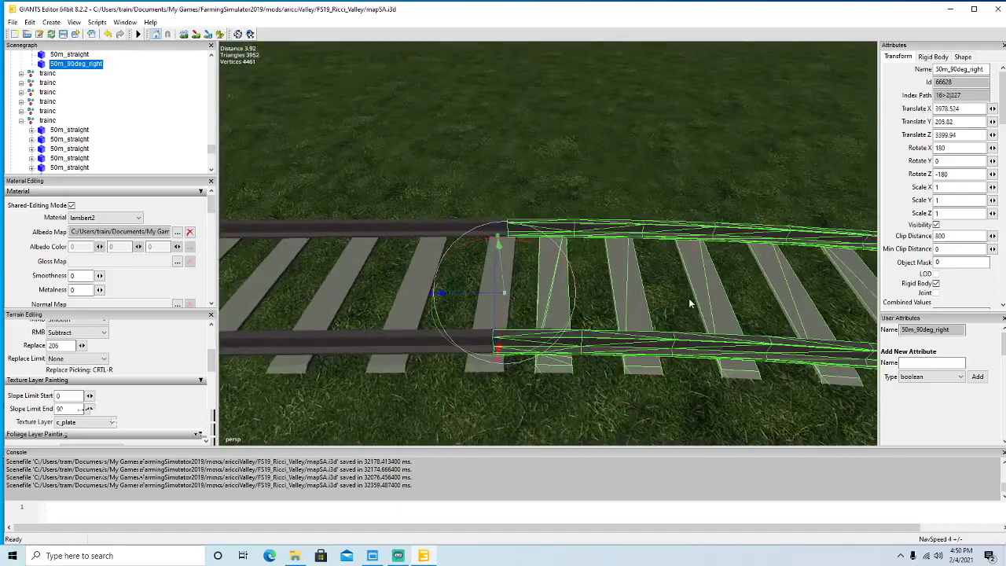
{"action": "left_click", "coordinate": [398, 357]}
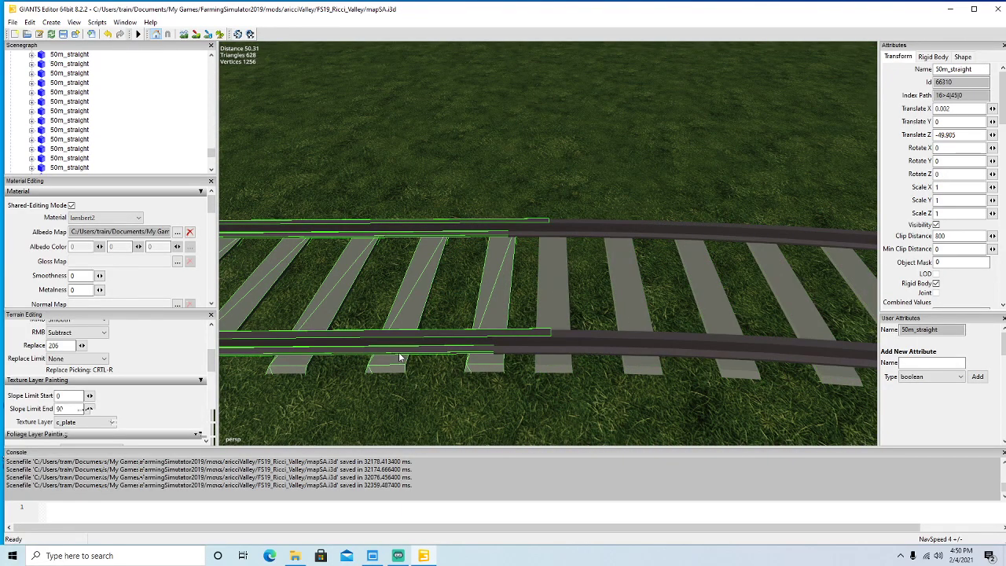
{"action": "left_click_drag", "start_coordinate": [544, 290], "coordinate": [333, 248], "text": "alt"}
{"action": "left_click", "coordinate": [355, 247]}
{"action": "left_click", "coordinate": [404, 232]}
{"action": "left_click", "coordinate": [948, 212]}
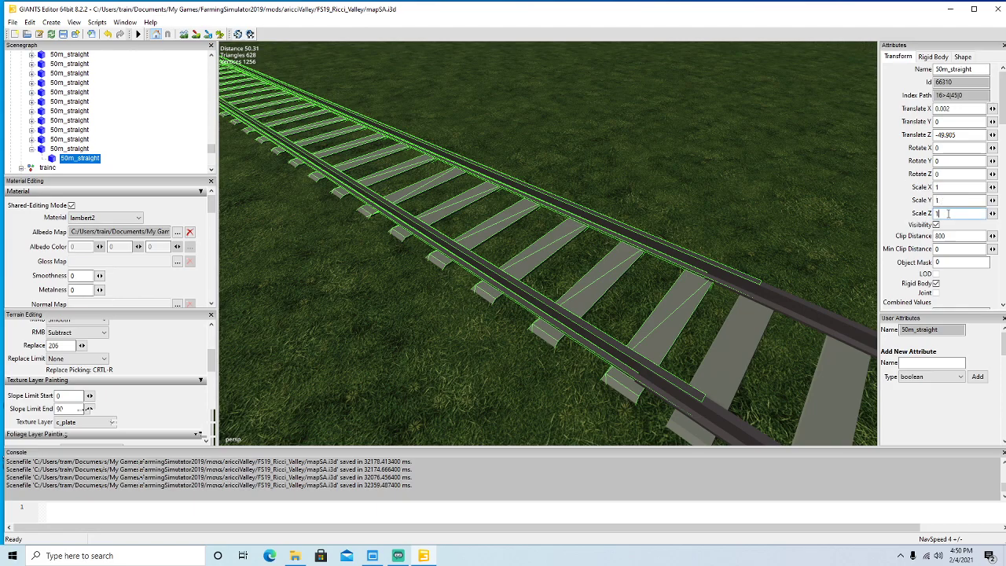
{"action": "key", "text": "BackSpace"}
{"action": "type", "text": "5"}
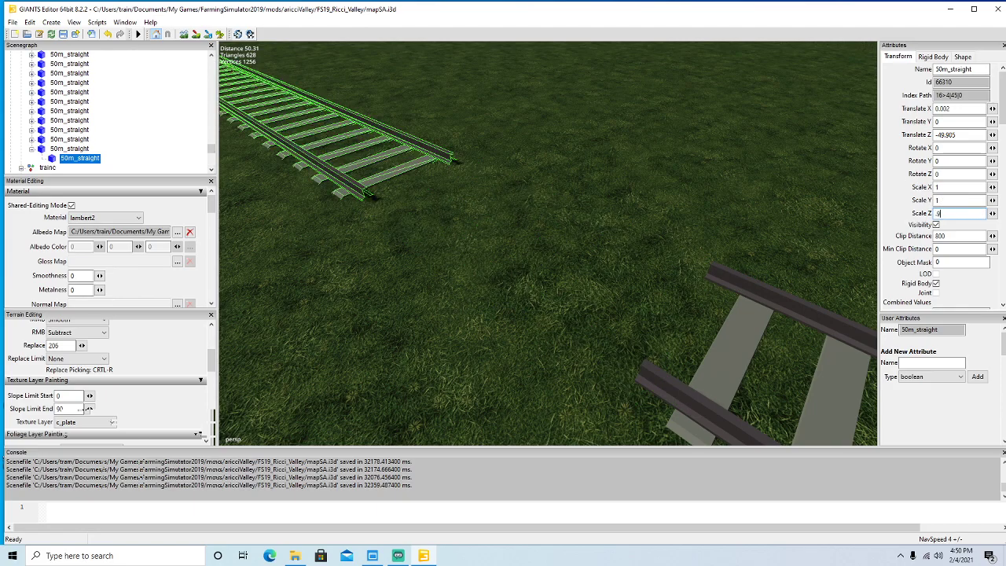
{"action": "type", "text": "7"}
{"action": "key", "text": "BackSpace"}
{"action": "type", "text": "8"}
{"action": "key", "text": "BackSpace"}
{"action": "type", "text": "9"}
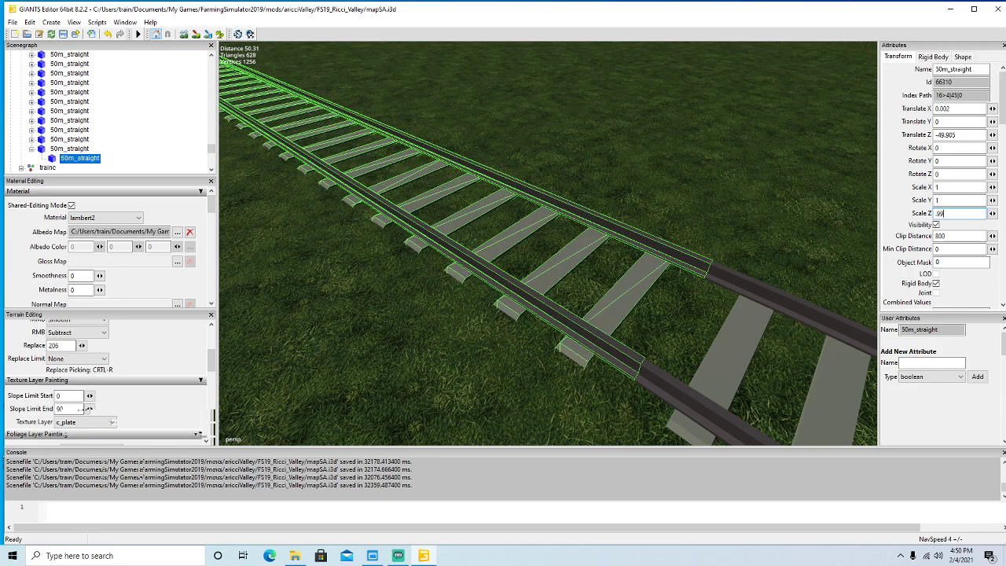
{"action": "type", "text": "5"}
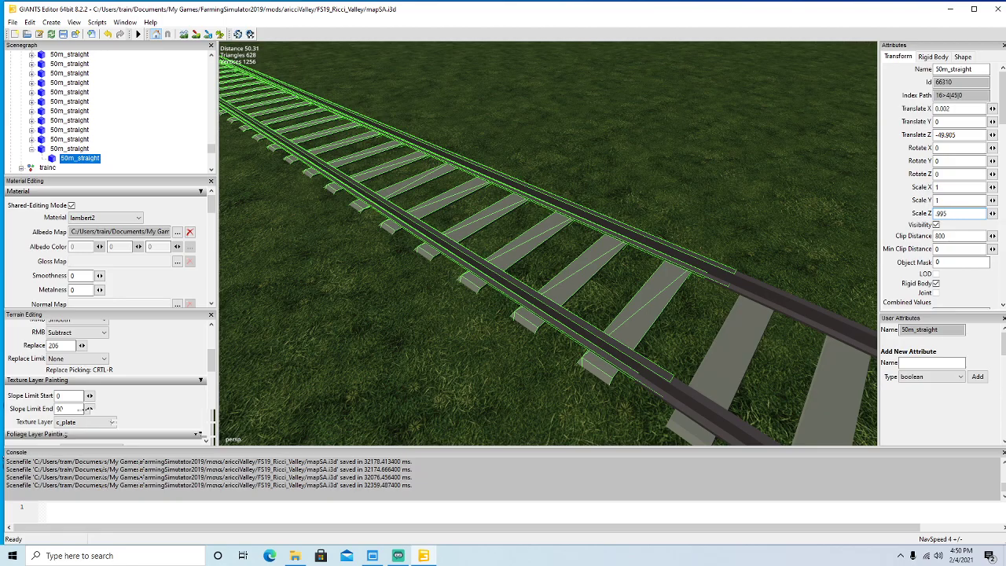
Delete the leftover straight track that runs past the corner beside the curve.
{"action": "left_click_drag", "start_coordinate": [586, 266], "coordinate": [636, 331], "text": "alt"}
{"action": "scroll", "coordinate": [546, 272], "scroll_direction": "down", "scroll_amount": 5}
{"action": "scroll", "coordinate": [485, 231], "scroll_direction": "down", "scroll_amount": 3}
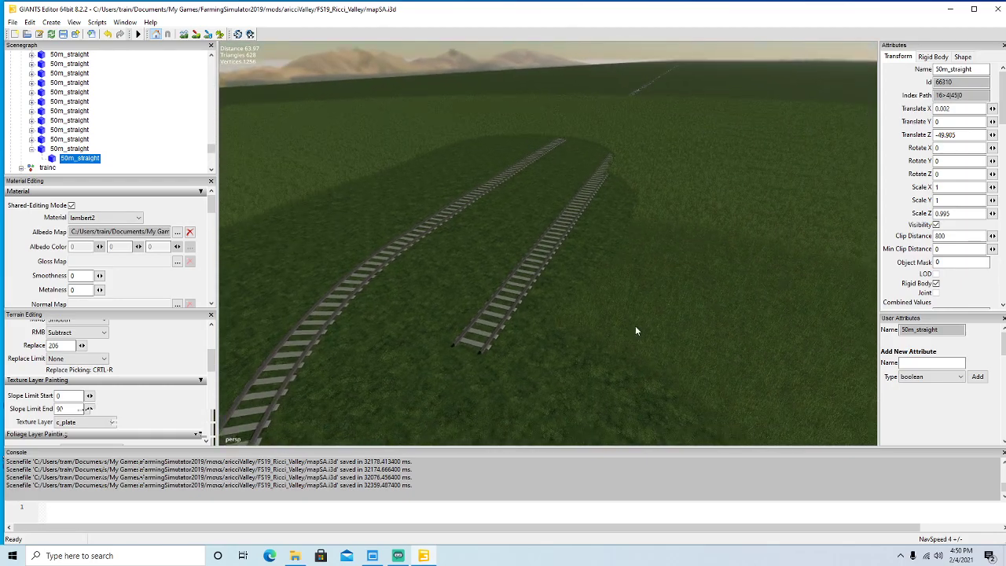
{"action": "left_click", "coordinate": [493, 338]}
{"action": "key", "text": "Delete"}
Follow the straight track along the map edge to its far end and examine the bare painted patch there.
{"action": "left_click_drag", "start_coordinate": [628, 334], "coordinate": [605, 277], "text": "alt"}
{"action": "key", "text": "plus"}
{"action": "key", "text": "plus"}
{"action": "key", "text": "plus"}
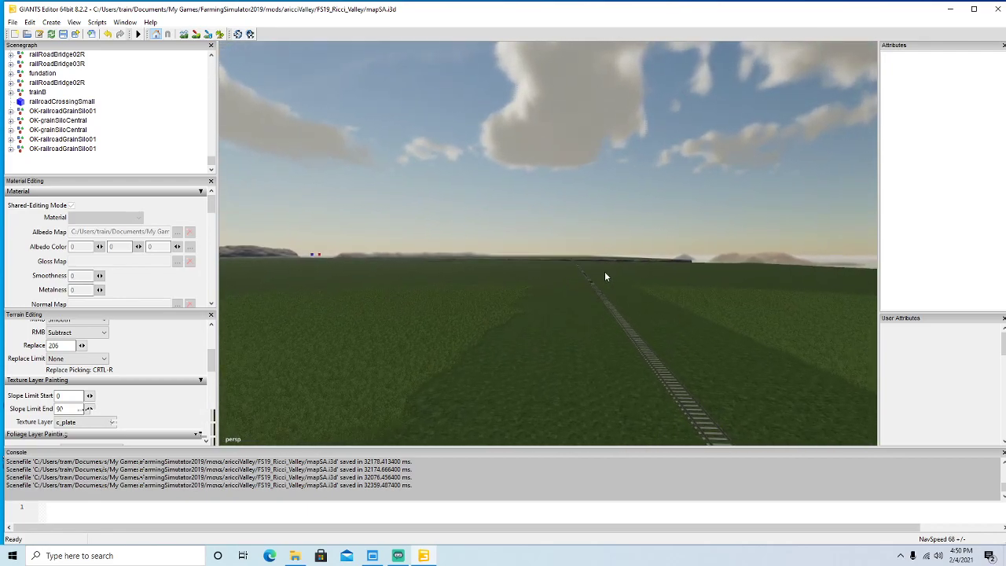
{"action": "key", "text": "plus"}
{"action": "key", "text": "plus"}
{"action": "key", "text": "plus"}
{"action": "key", "text": "plus"}
{"action": "scroll", "coordinate": [626, 311], "scroll_direction": "up", "scroll_amount": 2}
{"action": "left_click_drag", "start_coordinate": [623, 325], "coordinate": [615, 308], "text": "alt"}
{"action": "scroll", "coordinate": [615, 307], "scroll_direction": "up", "scroll_amount": 2}
{"action": "scroll", "coordinate": [618, 313], "scroll_direction": "up", "scroll_amount": 5}
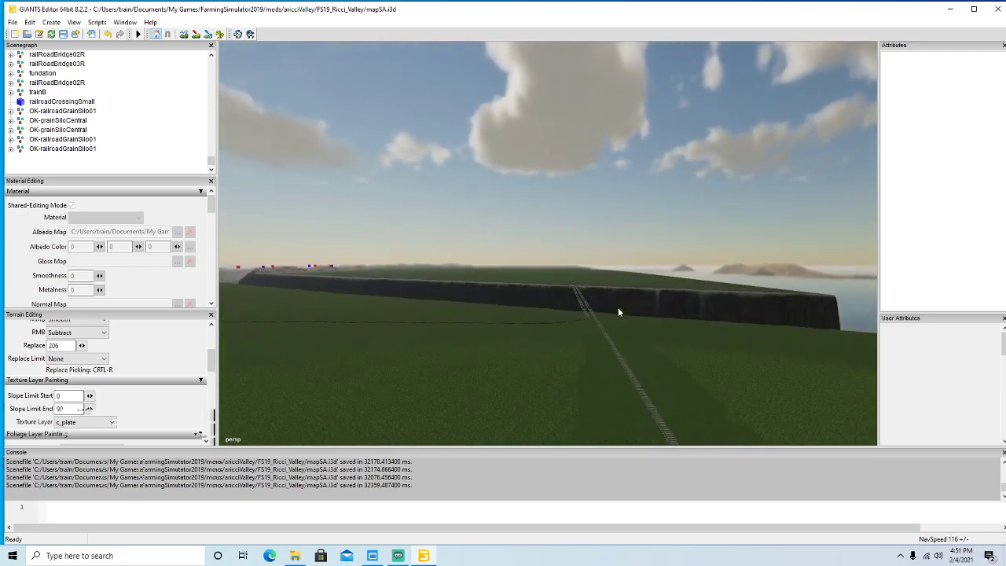
{"action": "scroll", "coordinate": [623, 314], "scroll_direction": "up", "scroll_amount": 8}
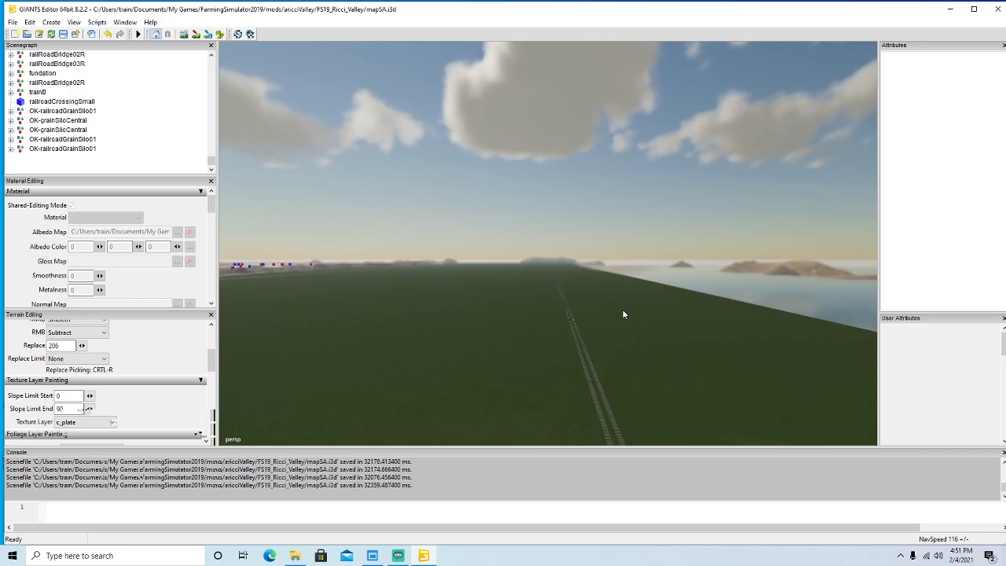
{"action": "left_click_drag", "start_coordinate": [623, 311], "coordinate": [624, 316], "text": "alt"}
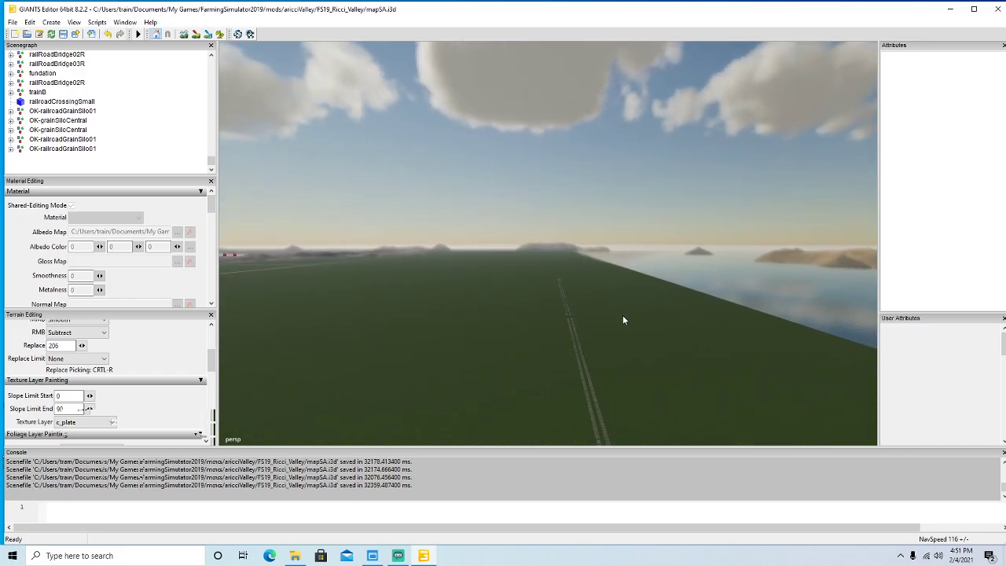
{"action": "scroll", "coordinate": [624, 316], "scroll_direction": "up", "scroll_amount": 7}
{"action": "scroll", "coordinate": [623, 320], "scroll_direction": "up", "scroll_amount": 8}
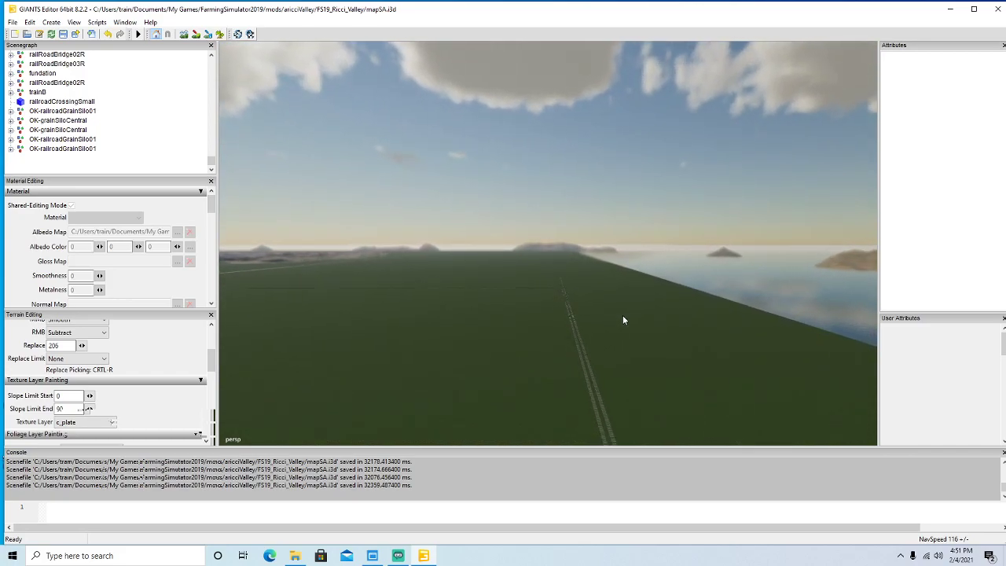
{"action": "scroll", "coordinate": [623, 320], "scroll_direction": "up", "scroll_amount": 5}
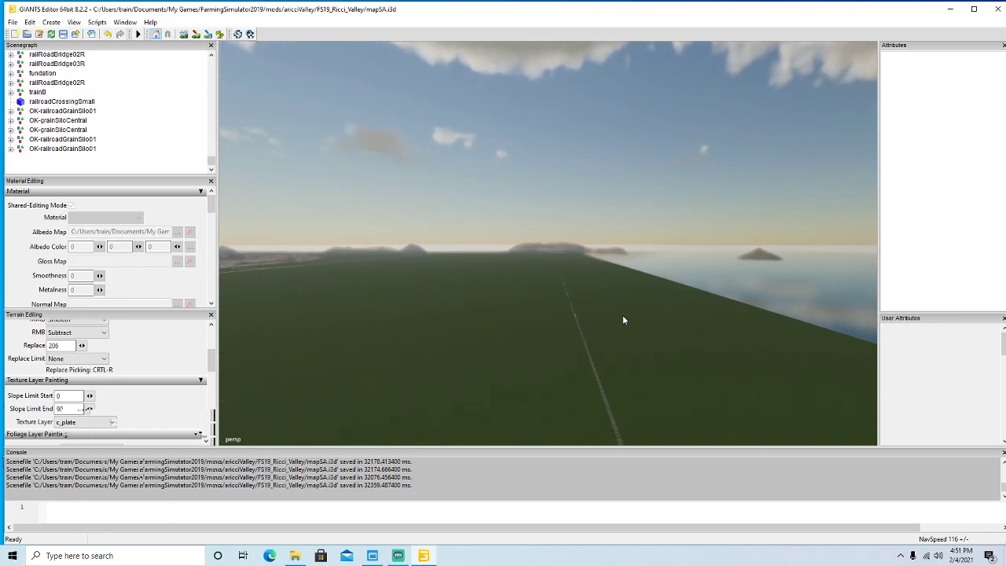
{"action": "scroll", "coordinate": [623, 320], "scroll_direction": "up", "scroll_amount": 6}
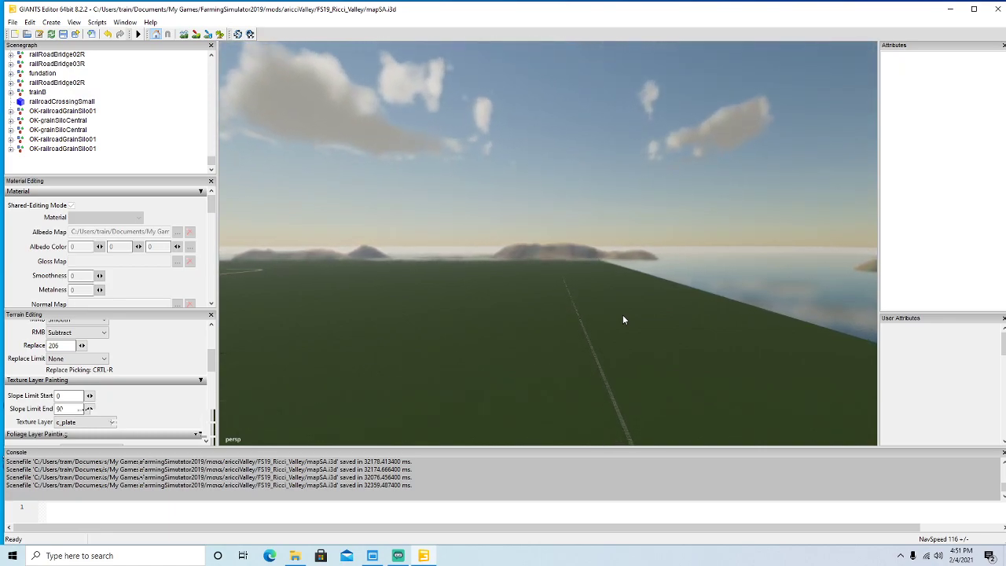
{"action": "scroll", "coordinate": [626, 320], "scroll_direction": "up", "scroll_amount": 5}
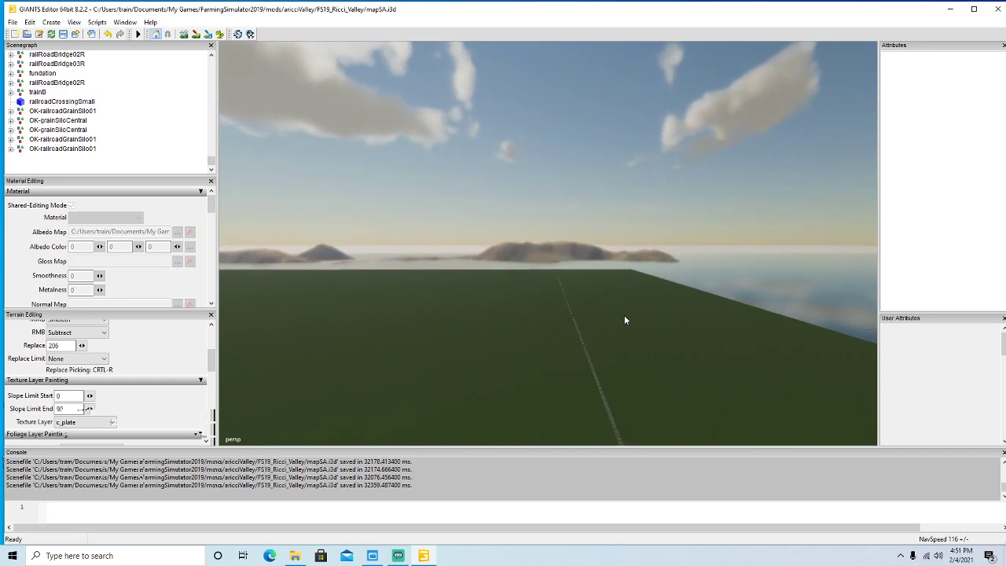
{"action": "scroll", "coordinate": [634, 323], "scroll_direction": "up", "scroll_amount": 5}
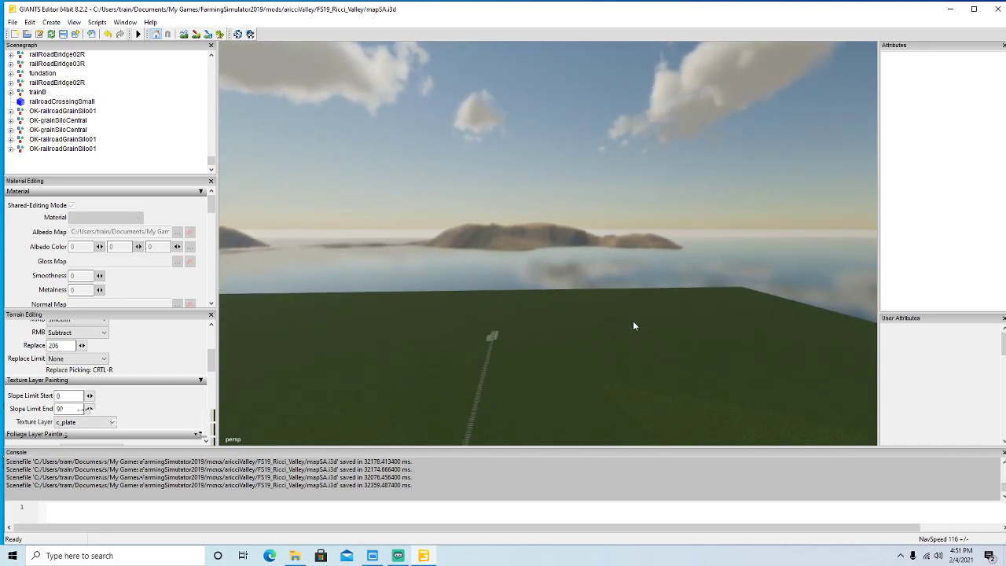
{"action": "left_click_drag", "start_coordinate": [634, 322], "coordinate": [431, 394], "text": "alt"}
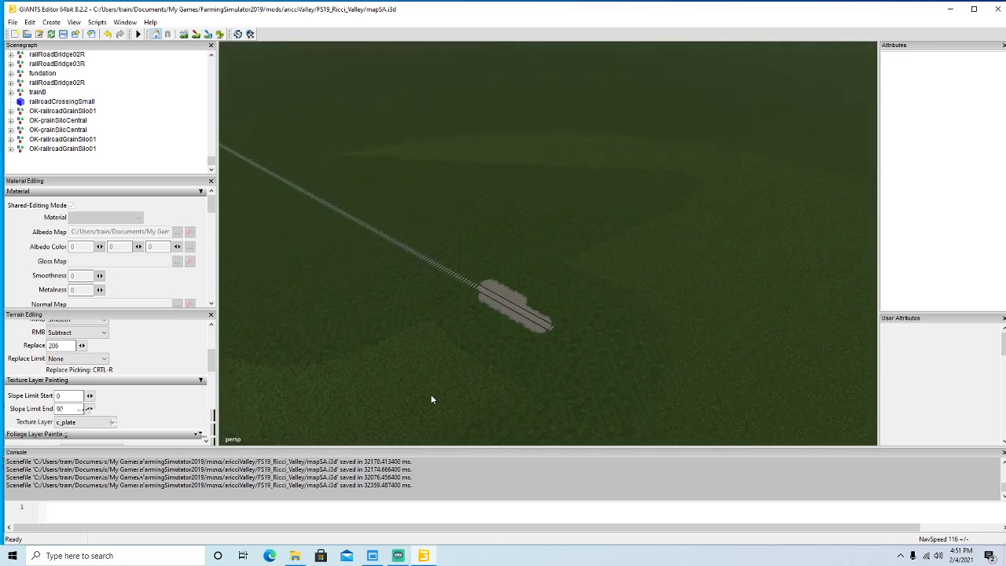
{"action": "scroll", "coordinate": [431, 394], "scroll_direction": "up", "scroll_amount": 8}
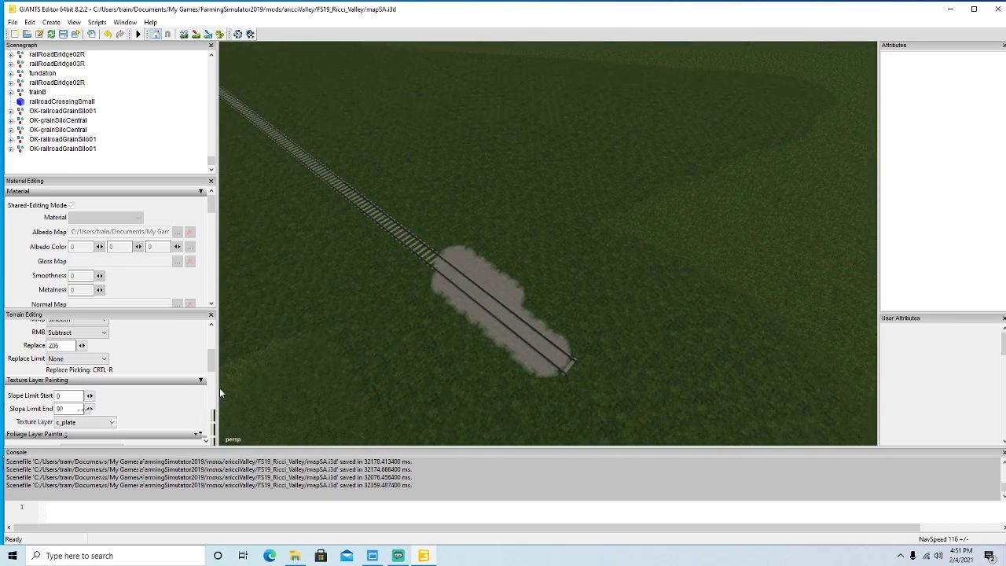
Paint over the c_plate patch at the end of the track with the c_grass texture layer.
{"action": "left_click", "coordinate": [84, 422]}
{"action": "scroll", "coordinate": [77, 211], "scroll_direction": "up", "scroll_amount": 1}
{"action": "left_click", "coordinate": [82, 207]}
{"action": "left_click_drag", "start_coordinate": [409, 240], "coordinate": [523, 299]}
{"action": "left_click", "coordinate": [197, 33]}
{"action": "mouse_move", "coordinate": [428, 267]}
{"action": "left_mouse_down", "text": "alt"}
{"action": "mouse_move", "coordinate": [407, 240]}
{"action": "mouse_move", "coordinate": [373, 245]}
{"action": "left_mouse_up", "text": "alt"}
{"action": "left_click", "coordinate": [471, 209]}
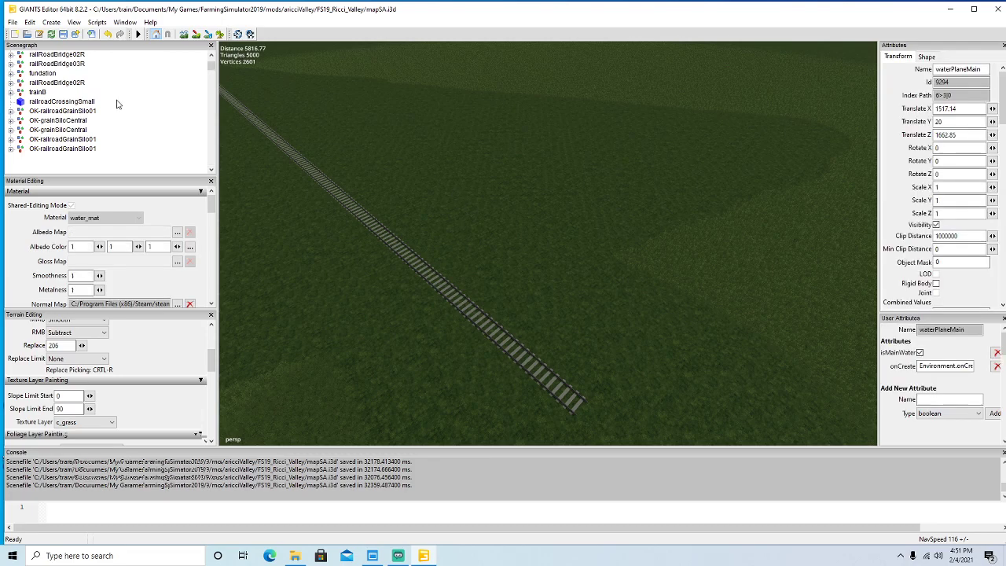
Duplicate a 50m_90deg_right piece from the second trainBB group and place the copy at the straight track's end with Interactive Placement.
{"action": "scroll", "coordinate": [99, 99], "scroll_direction": "up", "scroll_amount": 10}
{"action": "scroll", "coordinate": [98, 100], "scroll_direction": "up", "scroll_amount": 6}
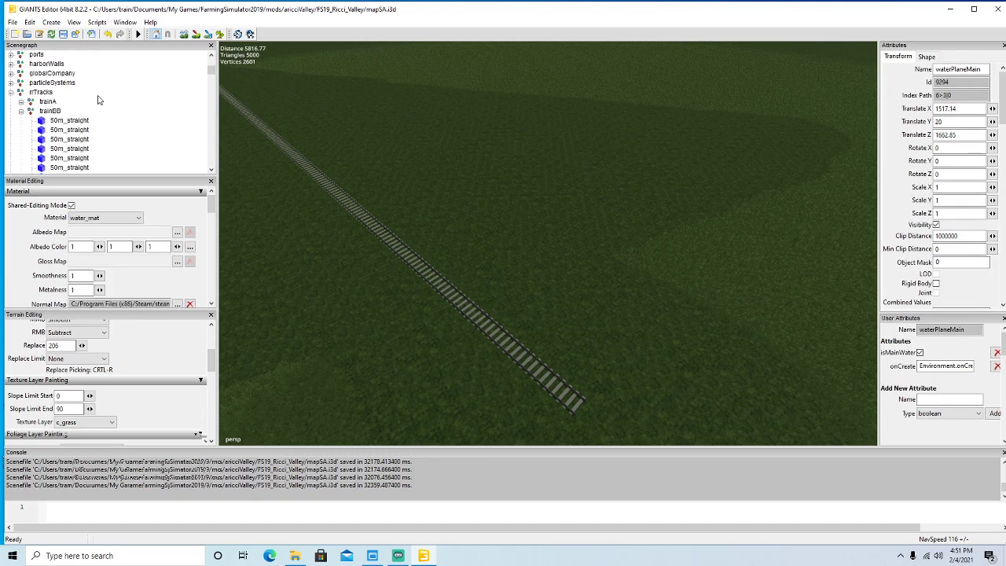
{"action": "left_click", "coordinate": [21, 75]}
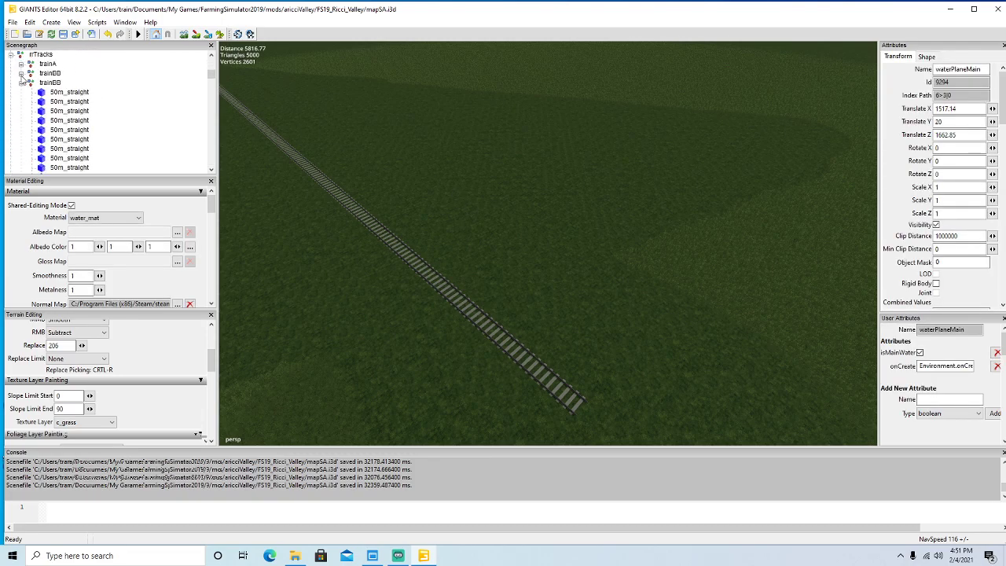
{"action": "scroll", "coordinate": [94, 98], "scroll_direction": "down", "scroll_amount": 1}
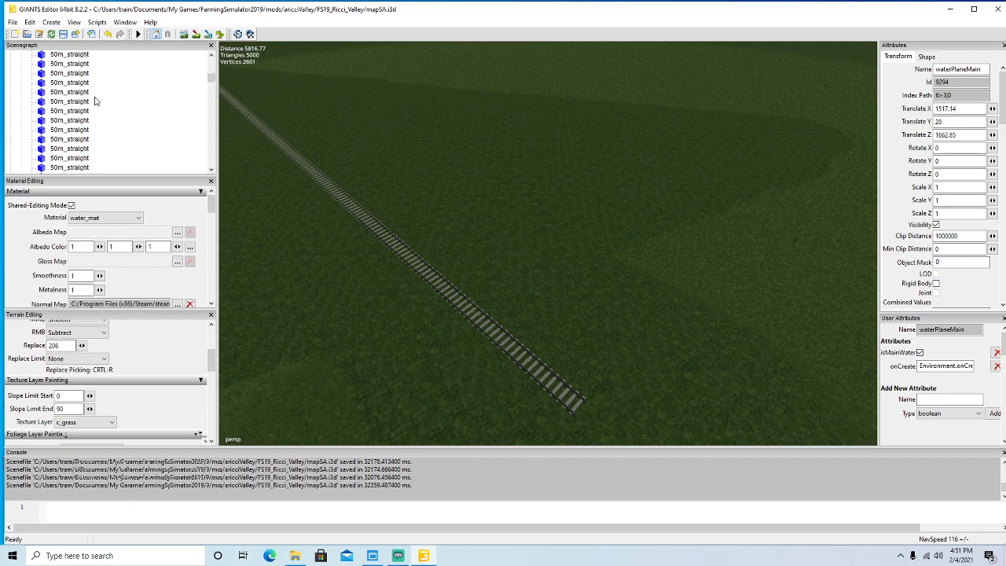
{"action": "scroll", "coordinate": [113, 97], "scroll_direction": "down", "scroll_amount": 1}
{"action": "left_click", "coordinate": [47, 83]}
{"action": "key", "text": "ctrl+d"}
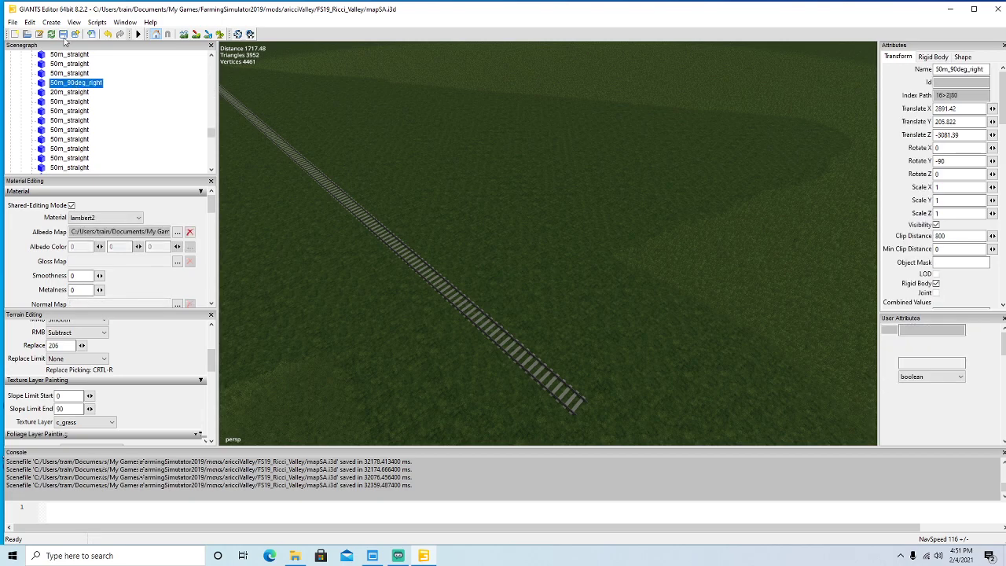
{"action": "left_click", "coordinate": [29, 22]}
{"action": "left_click", "coordinate": [106, 169]}
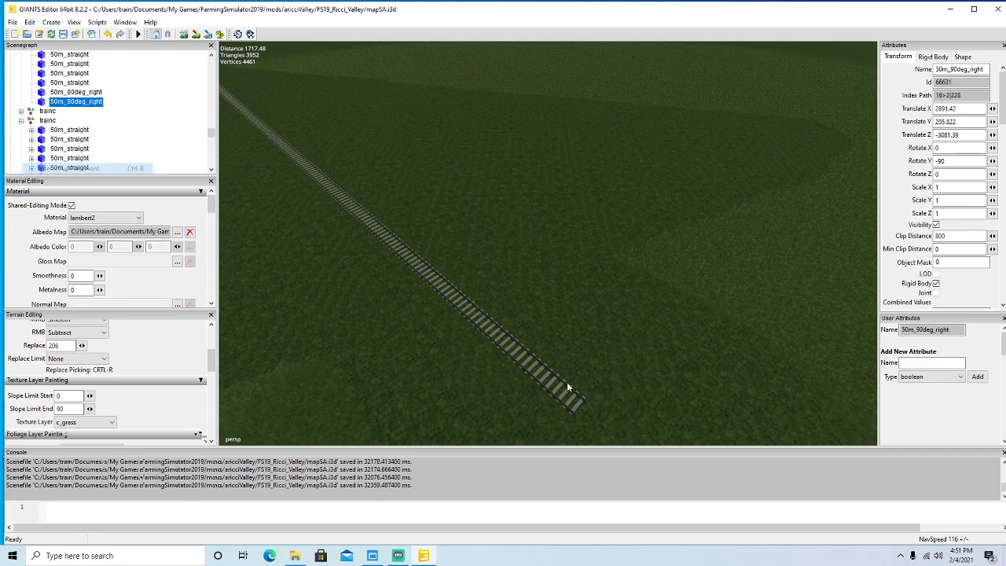
{"action": "left_click", "coordinate": [616, 415]}
Set the copied 50m_90deg_right curve's Translate Y to 205.82.
{"action": "left_click_drag", "start_coordinate": [616, 415], "coordinate": [479, 390], "text": "alt"}
{"action": "scroll", "coordinate": [479, 391], "scroll_direction": "down", "scroll_amount": 5}
{"action": "scroll", "coordinate": [479, 391], "scroll_direction": "down", "scroll_amount": 1}
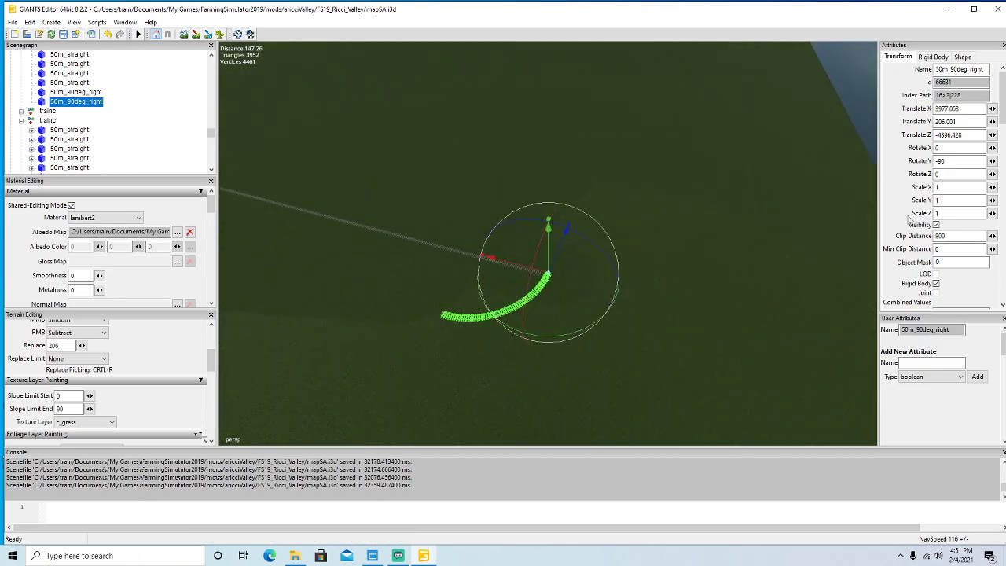
{"action": "double_click", "coordinate": [963, 122]}
{"action": "type", "text": "205"}
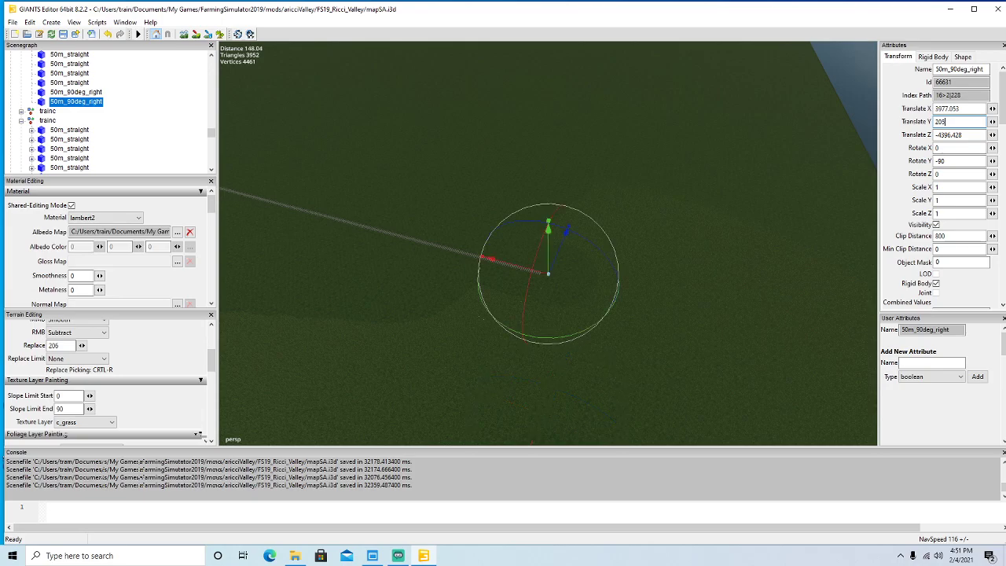
{"action": "type", "text": ".5"}
Move the copied curve so its end roughly meets the straight track, at about X 3946.09, Z -4425.04.
{"action": "left_click_drag", "start_coordinate": [700, 305], "coordinate": [690, 272], "text": "alt"}
{"action": "scroll", "coordinate": [659, 363], "scroll_direction": "up", "scroll_amount": 5}
{"action": "scroll", "coordinate": [612, 368], "scroll_direction": "down", "scroll_amount": 3}
{"action": "left_click_drag", "start_coordinate": [580, 372], "coordinate": [639, 361], "text": "alt"}
{"action": "scroll", "coordinate": [640, 361], "scroll_direction": "down", "scroll_amount": 5}
{"action": "scroll", "coordinate": [641, 367], "scroll_direction": "down", "scroll_amount": 4}
{"action": "left_click", "coordinate": [222, 35]}
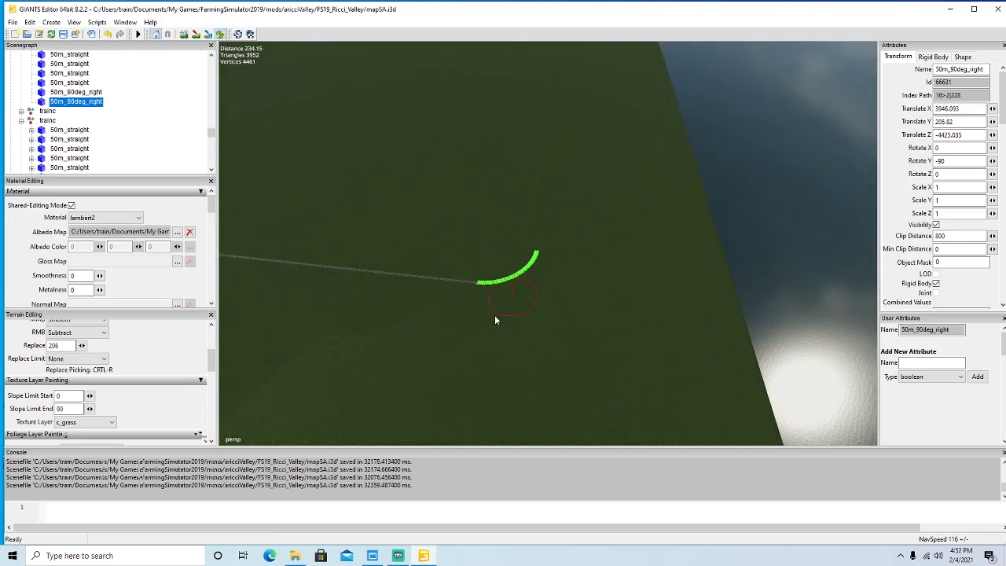
{"action": "left_click", "coordinate": [221, 34]}
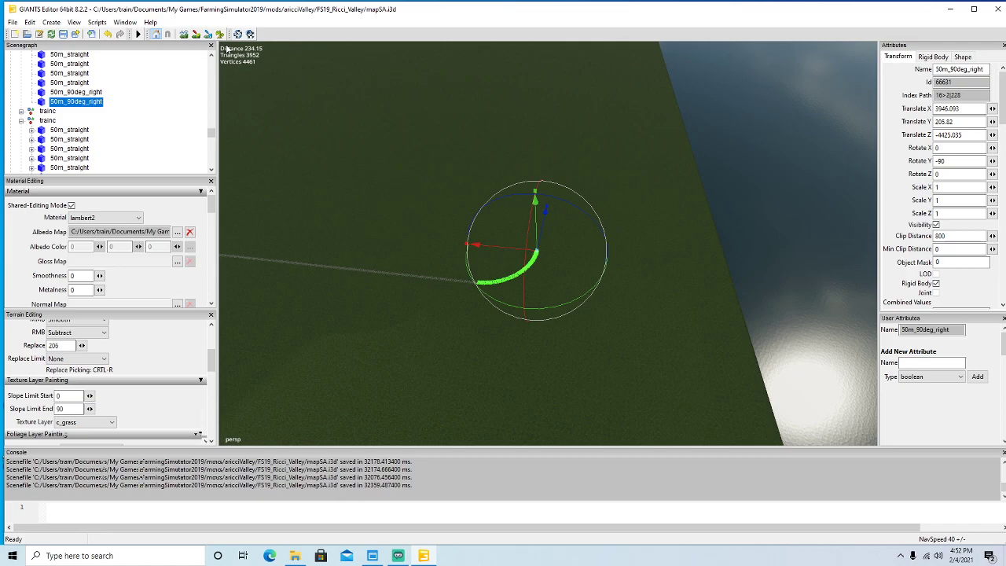
Nudge the curve along both horizontal axes to line up its rails with the straight track, at about X 3946.57, Z -4425.35.
{"action": "left_click_drag", "start_coordinate": [437, 289], "coordinate": [667, 281], "text": "alt"}
{"action": "scroll", "coordinate": [391, 295], "scroll_direction": "up", "scroll_amount": 3}
{"action": "scroll", "coordinate": [384, 281], "scroll_direction": "up", "scroll_amount": 5}
{"action": "scroll", "coordinate": [675, 239], "scroll_direction": "up", "scroll_amount": 3}
{"action": "scroll", "coordinate": [737, 272], "scroll_direction": "up", "scroll_amount": 3}
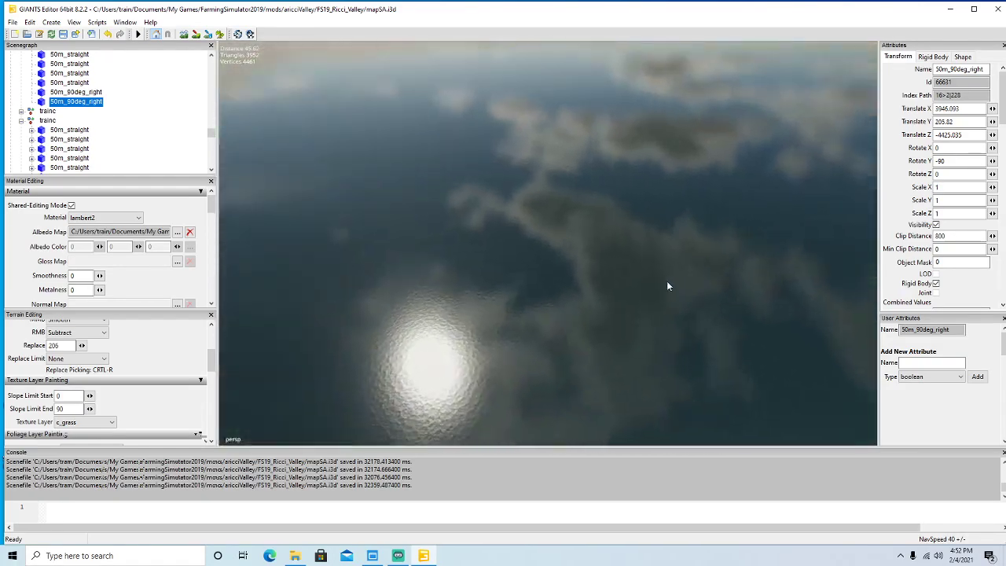
{"action": "scroll", "coordinate": [662, 283], "scroll_direction": "down", "scroll_amount": 2}
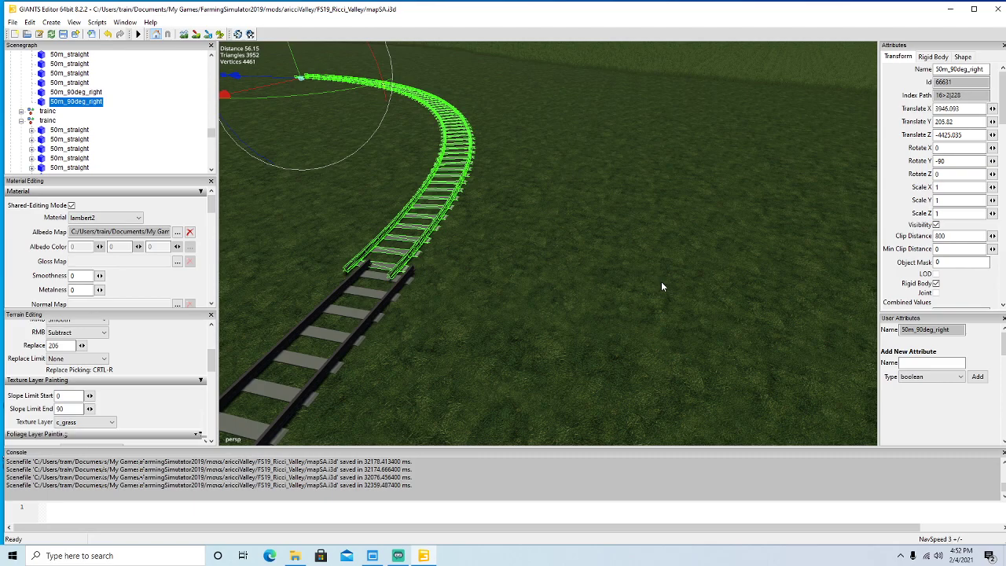
{"action": "left_click_drag", "start_coordinate": [566, 298], "coordinate": [500, 296], "text": "alt"}
{"action": "left_click_drag", "start_coordinate": [487, 92], "coordinate": [497, 90]}
{"action": "left_click_drag", "start_coordinate": [498, 160], "coordinate": [483, 136], "text": "alt"}
{"action": "left_click_drag", "start_coordinate": [401, 69], "coordinate": [403, 68]}
{"action": "scroll", "coordinate": [351, 149], "scroll_direction": "up", "scroll_amount": 2}
{"action": "left_click_drag", "start_coordinate": [351, 148], "coordinate": [421, 189], "text": "alt"}
{"action": "scroll", "coordinate": [418, 189], "scroll_direction": "up", "scroll_amount": 1}
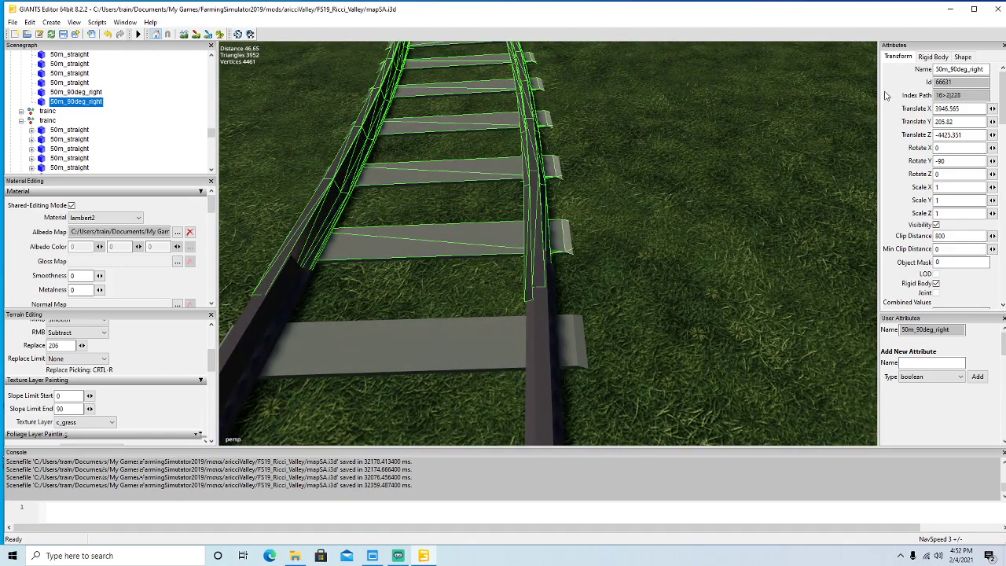
Fine-tune the curve's Translate X to 3946.575 so the rails meet at the joint.
{"action": "left_click", "coordinate": [966, 110]}
{"action": "key", "text": "BackSpace"}
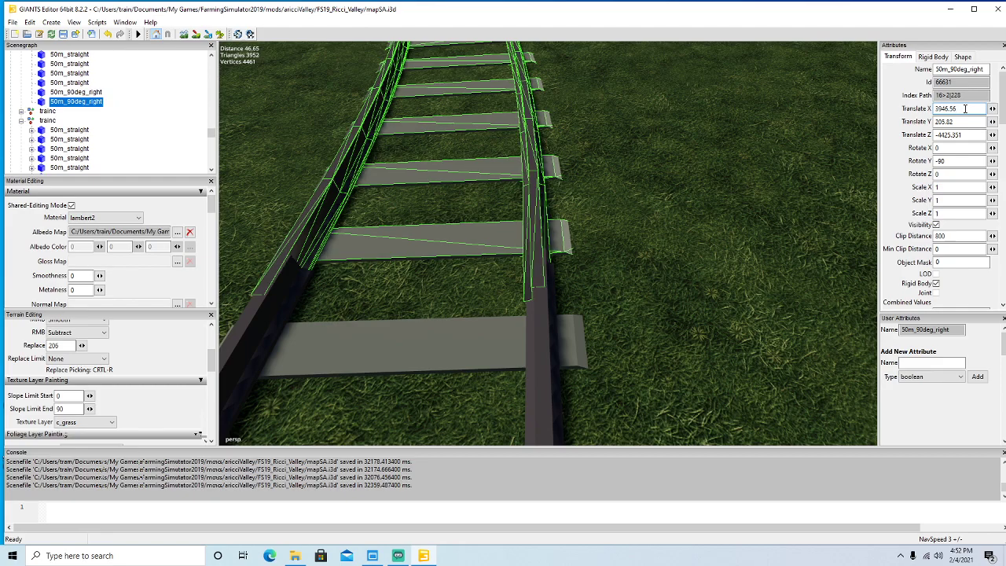
{"action": "key", "text": "BackSpace"}
{"action": "type", "text": "7"}
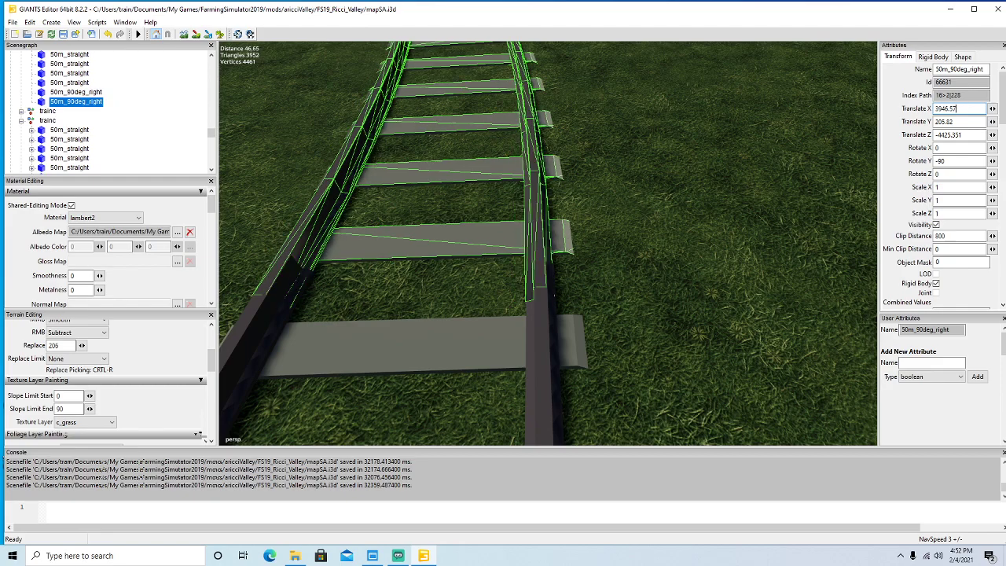
{"action": "key", "text": "BackSpace"}
{"action": "type", "text": "8"}
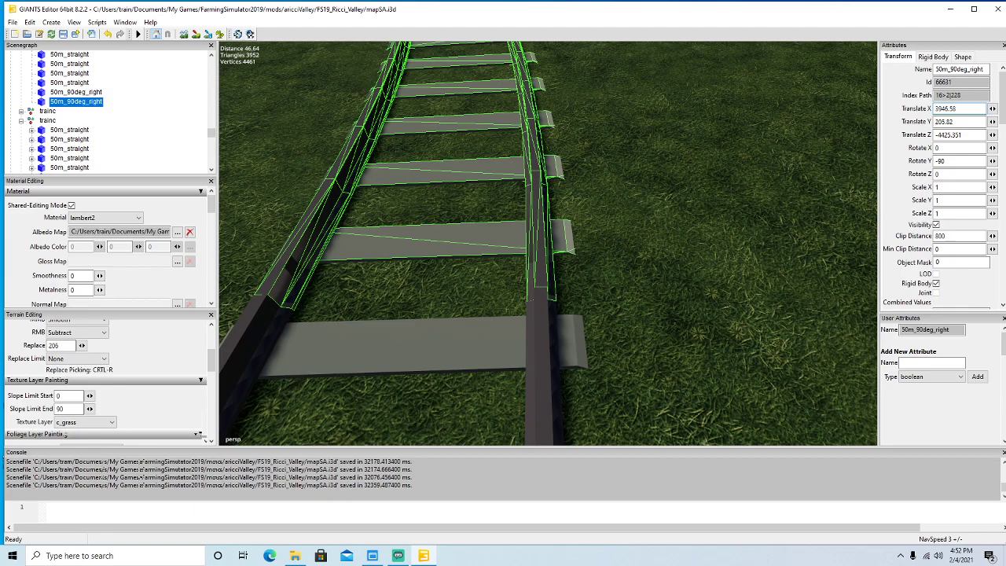
{"action": "key", "text": "BackSpace"}
{"action": "type", "text": "75"}
{"action": "scroll", "coordinate": [692, 226], "scroll_direction": "down", "scroll_amount": 10}
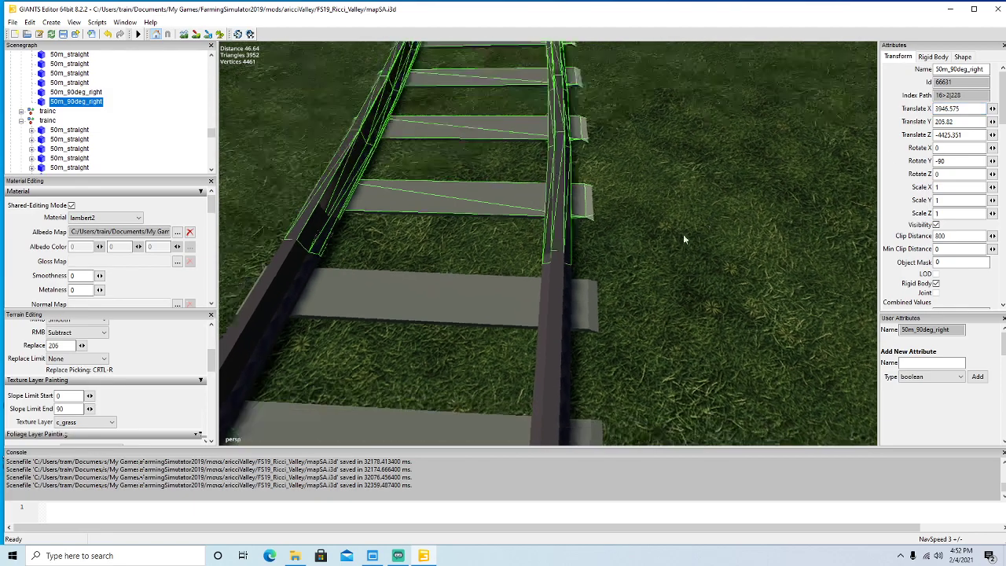
Collapse the expanded trainBB and trainc groups under rrTracks in the Scenegraph.
{"action": "middle_click_drag", "start_coordinate": [613, 206], "coordinate": [633, 160]}
{"action": "scroll", "coordinate": [633, 160], "scroll_direction": "up", "scroll_amount": 1}
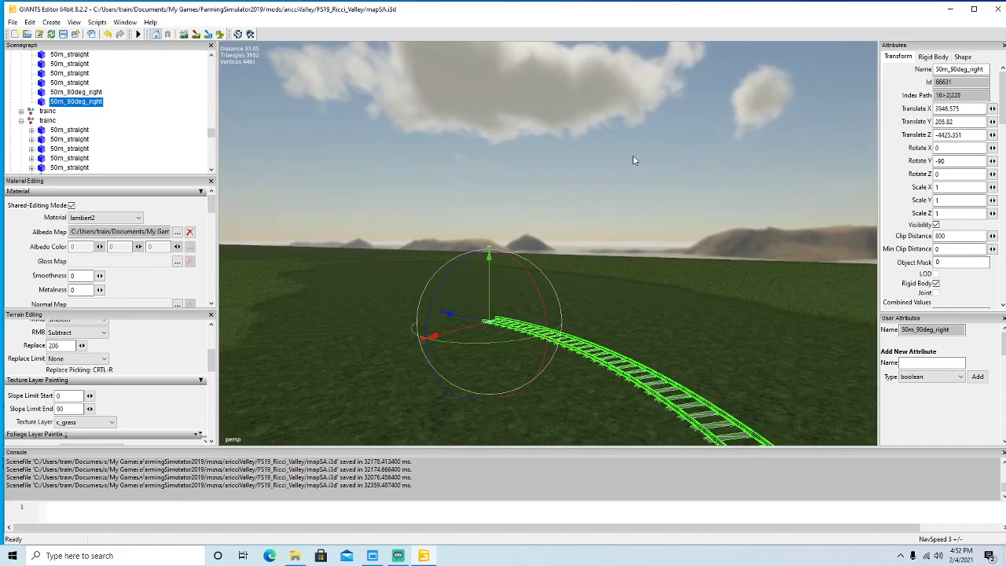
{"action": "scroll", "coordinate": [633, 160], "scroll_direction": "up", "scroll_amount": 5}
{"action": "middle_click_drag", "start_coordinate": [633, 159], "coordinate": [440, 312]}
{"action": "scroll", "coordinate": [441, 312], "scroll_direction": "down", "scroll_amount": 5}
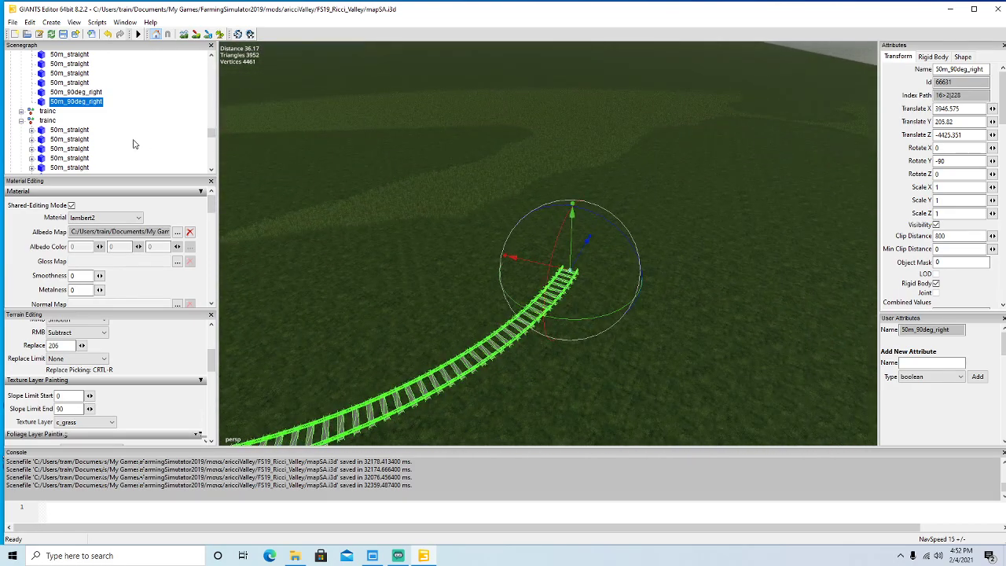
{"action": "left_click", "coordinate": [22, 120]}
{"action": "left_click", "coordinate": [22, 111]}
{"action": "left_click", "coordinate": [21, 112]}
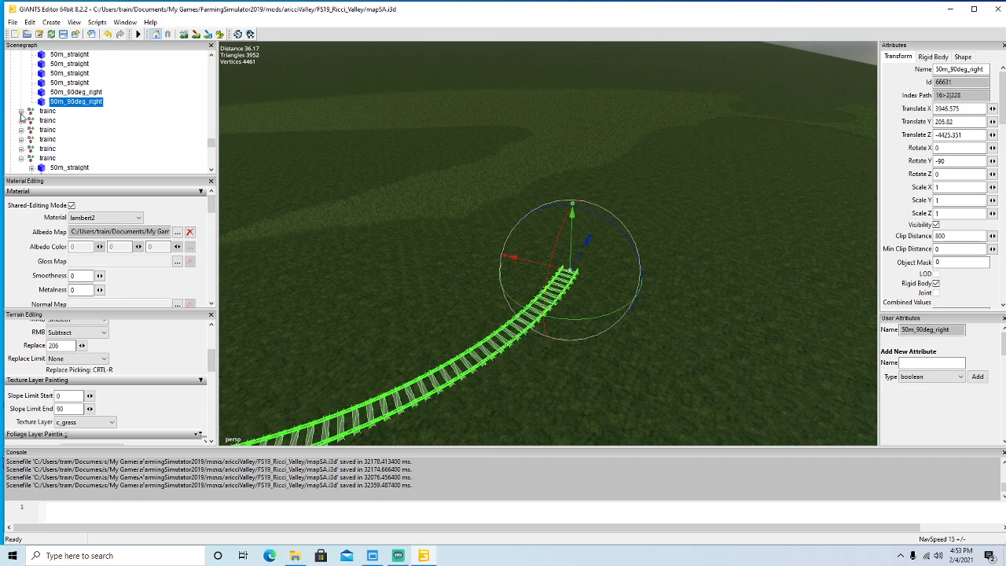
{"action": "scroll", "coordinate": [66, 116], "scroll_direction": "up", "scroll_amount": 2}
{"action": "left_click", "coordinate": [302, 191]}
{"action": "scroll", "coordinate": [108, 124], "scroll_direction": "down", "scroll_amount": 8}
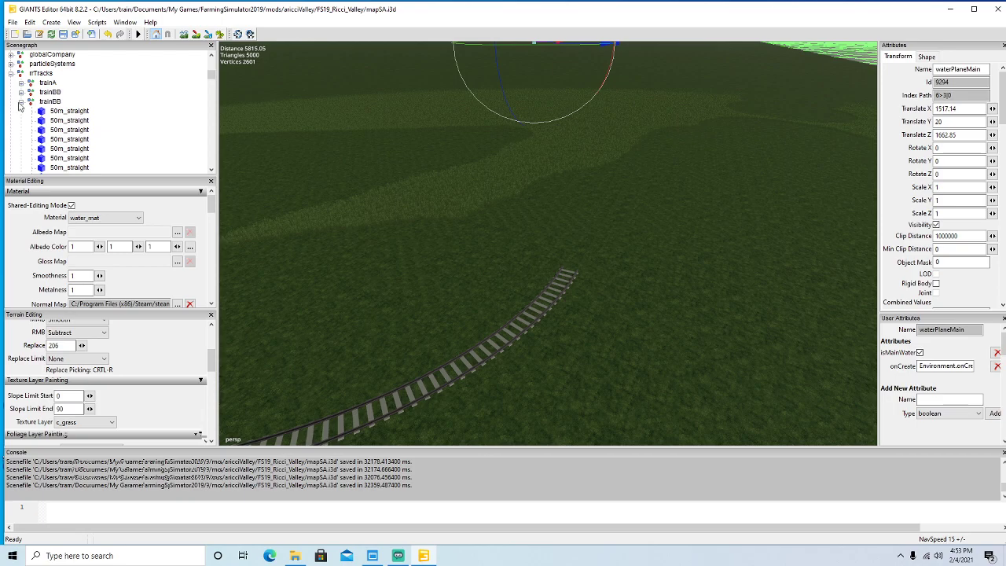
{"action": "left_click", "coordinate": [21, 102]}
{"action": "scroll", "coordinate": [62, 140], "scroll_direction": "down", "scroll_amount": 2}
{"action": "left_click", "coordinate": [21, 112]}
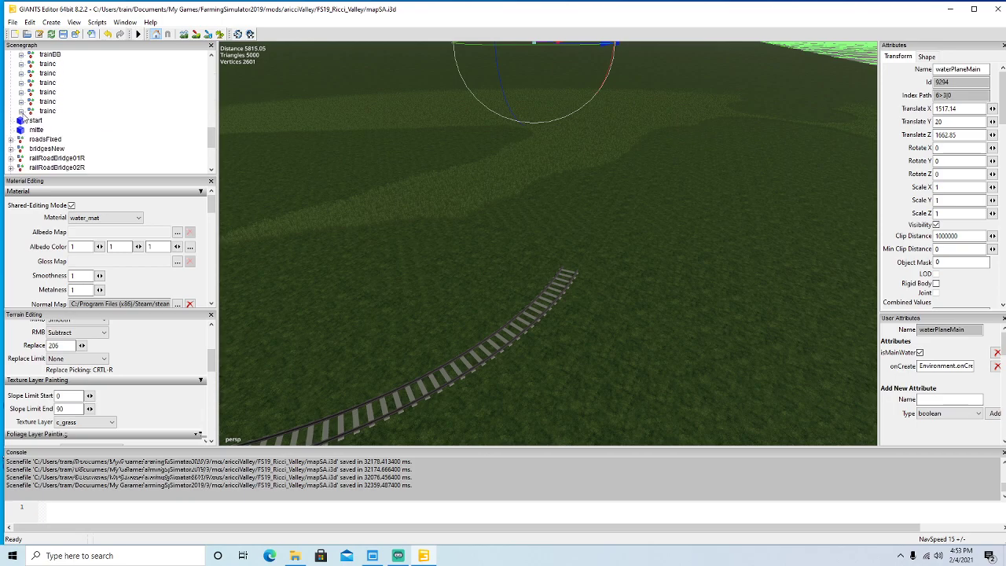
{"action": "scroll", "coordinate": [93, 129], "scroll_direction": "up", "scroll_amount": 1}
Duplicate the first trainc straight-track group, turn the copy toward the next map edge, and set its Rotate Y to -90.
{"action": "left_click", "coordinate": [32, 103]}
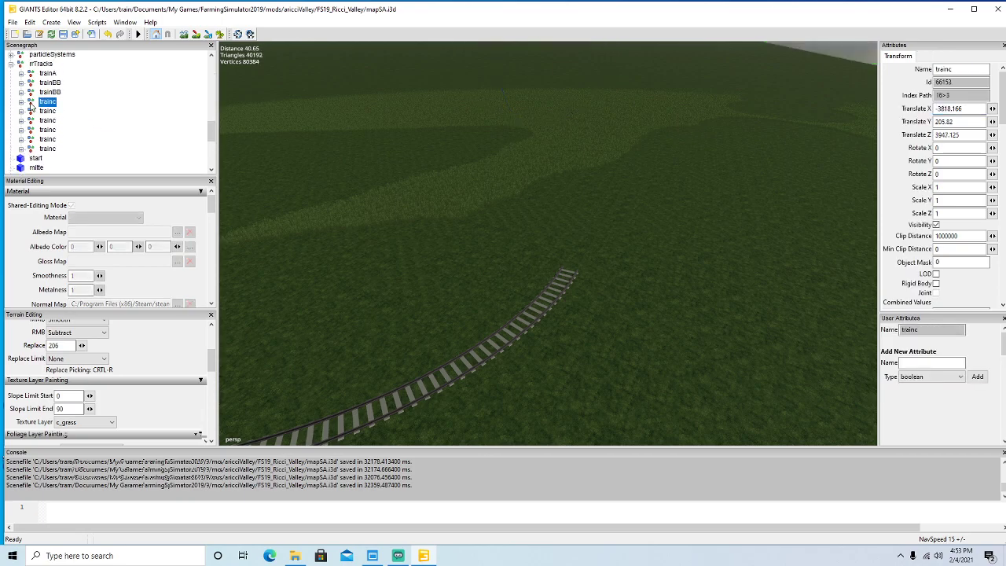
{"action": "key", "text": "f"}
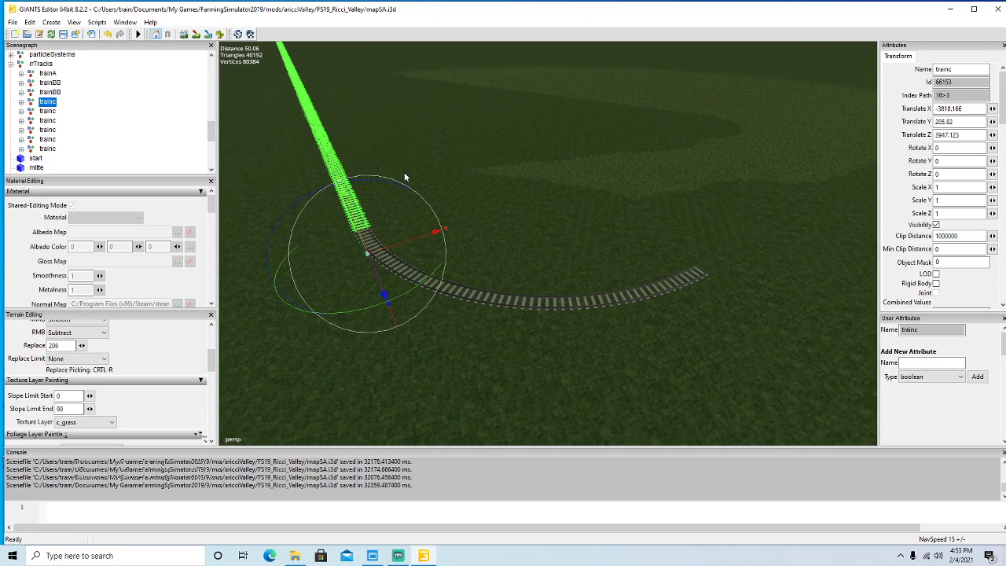
{"action": "key", "text": "ctrl+d"}
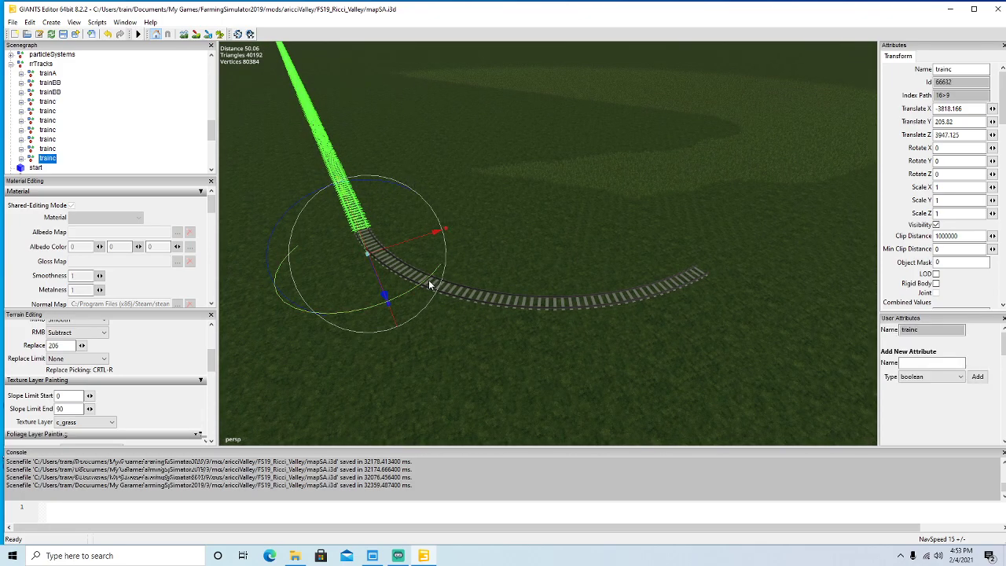
{"action": "left_click_drag", "start_coordinate": [430, 285], "coordinate": [324, 276]}
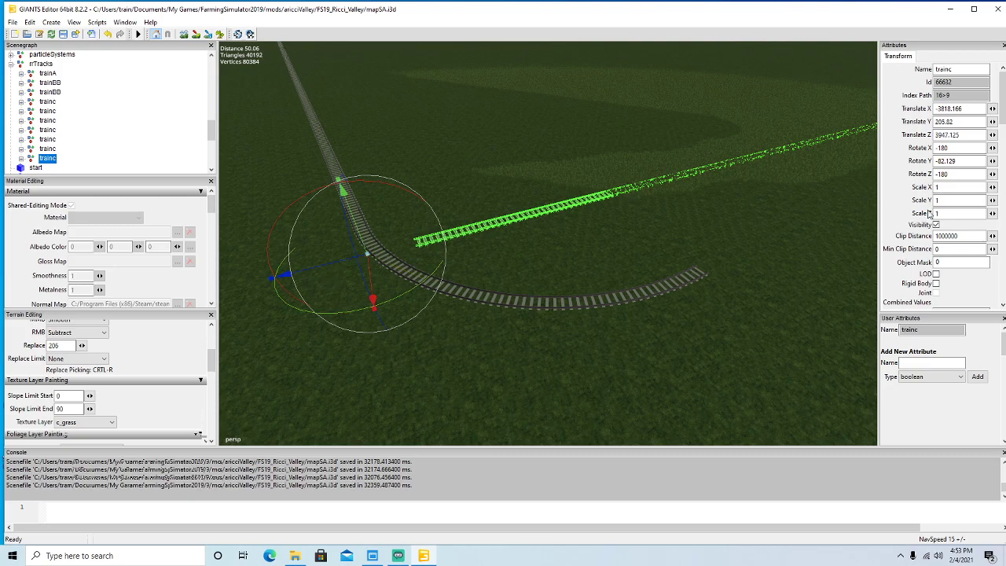
{"action": "double_click", "coordinate": [960, 161]}
{"action": "type", "text": "-90"}
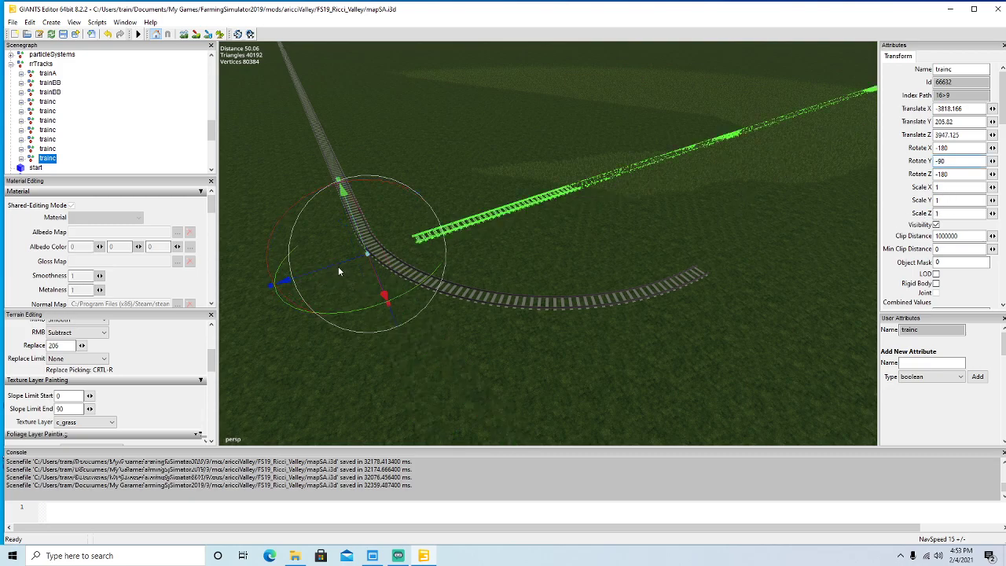
Move the rotated trainc copy to join the curve's free end, at about X -3791.68, Z 3972.40.
{"action": "left_click_drag", "start_coordinate": [338, 266], "coordinate": [554, 271]}
{"action": "left_click_drag", "start_coordinate": [578, 227], "coordinate": [714, 367]}
{"action": "left_click_drag", "start_coordinate": [642, 380], "coordinate": [706, 379], "text": "alt"}
{"action": "scroll", "coordinate": [706, 378], "scroll_direction": "up", "scroll_amount": 4}
{"action": "scroll", "coordinate": [707, 382], "scroll_direction": "up", "scroll_amount": 6}
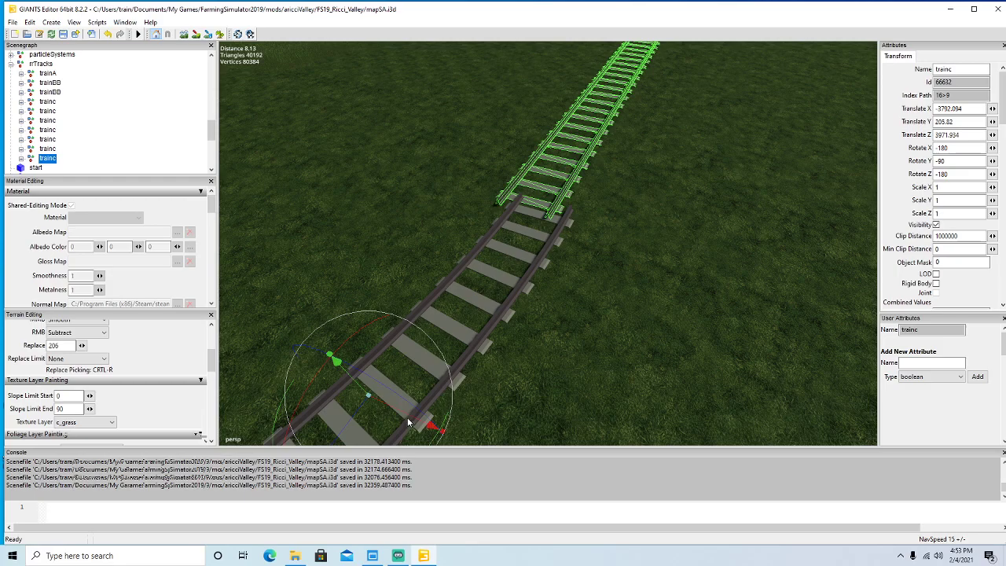
{"action": "mouse_move", "coordinate": [409, 415]}
{"action": "left_mouse_down"}
{"action": "mouse_move", "coordinate": [397, 435]}
{"action": "mouse_move", "coordinate": [412, 397]}
{"action": "mouse_move", "coordinate": [403, 423]}
{"action": "left_mouse_up"}
{"action": "scroll", "coordinate": [621, 294], "scroll_direction": "down", "scroll_amount": 5}
{"action": "left_click_drag", "start_coordinate": [621, 292], "coordinate": [651, 237], "text": "alt"}
{"action": "scroll", "coordinate": [643, 250], "scroll_direction": "down", "scroll_amount": 5}
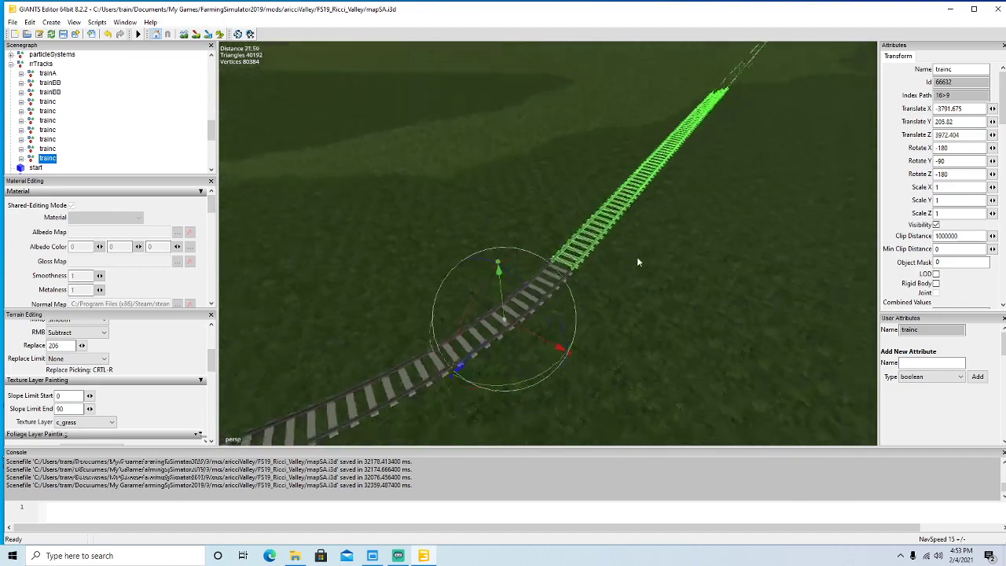
{"action": "scroll", "coordinate": [651, 237], "scroll_direction": "down", "scroll_amount": 1}
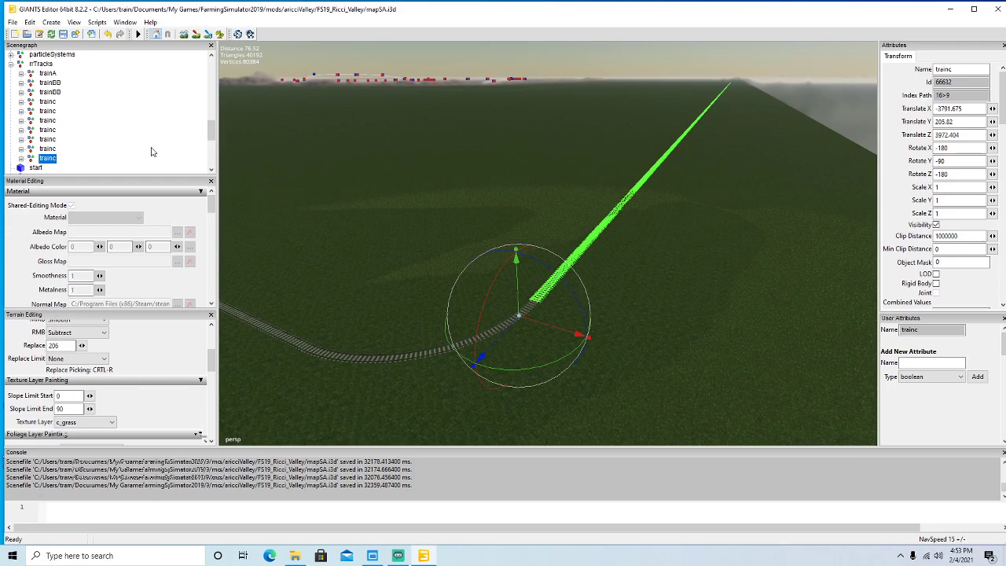
Duplicate the second trainc group and move the copy toward the new straight track, to about X -2124.79, Z 3720.87.
{"action": "left_click", "coordinate": [33, 114]}
{"action": "left_click_drag", "start_coordinate": [466, 138], "coordinate": [415, 111], "text": "alt"}
{"action": "key", "text": "ctrl+d"}
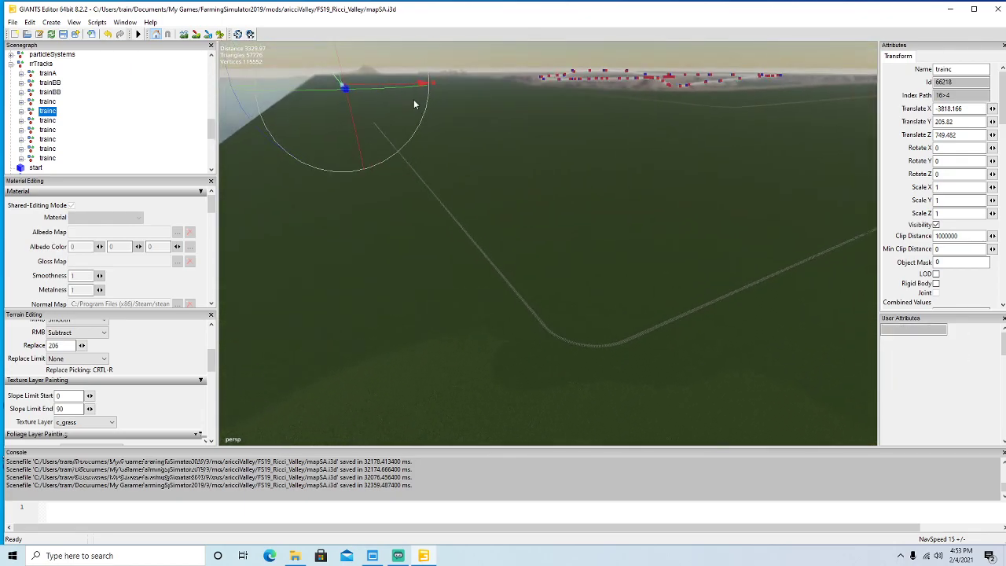
{"action": "left_click_drag", "start_coordinate": [397, 83], "coordinate": [591, 85]}
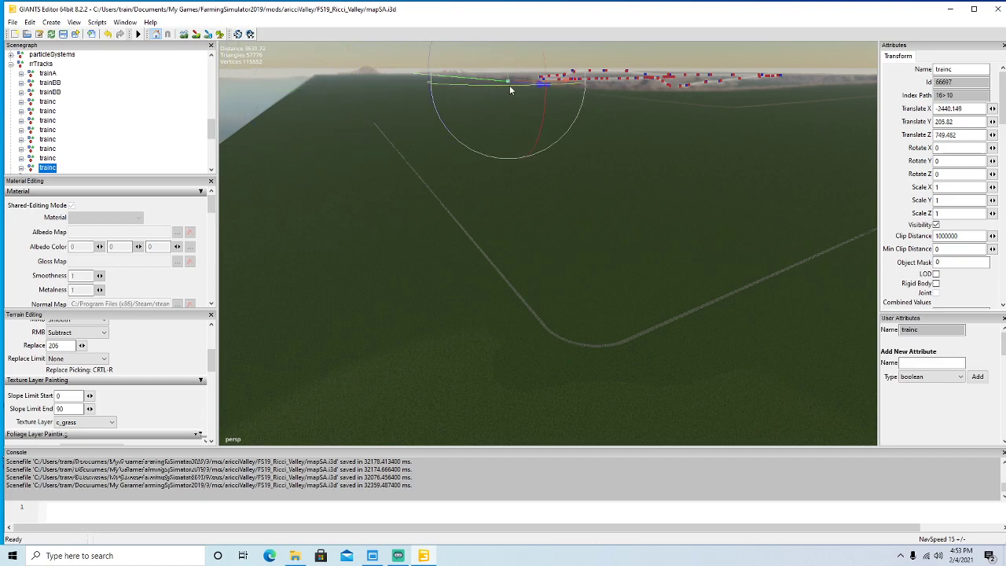
{"action": "left_click_drag", "start_coordinate": [550, 145], "coordinate": [590, 152], "text": "alt"}
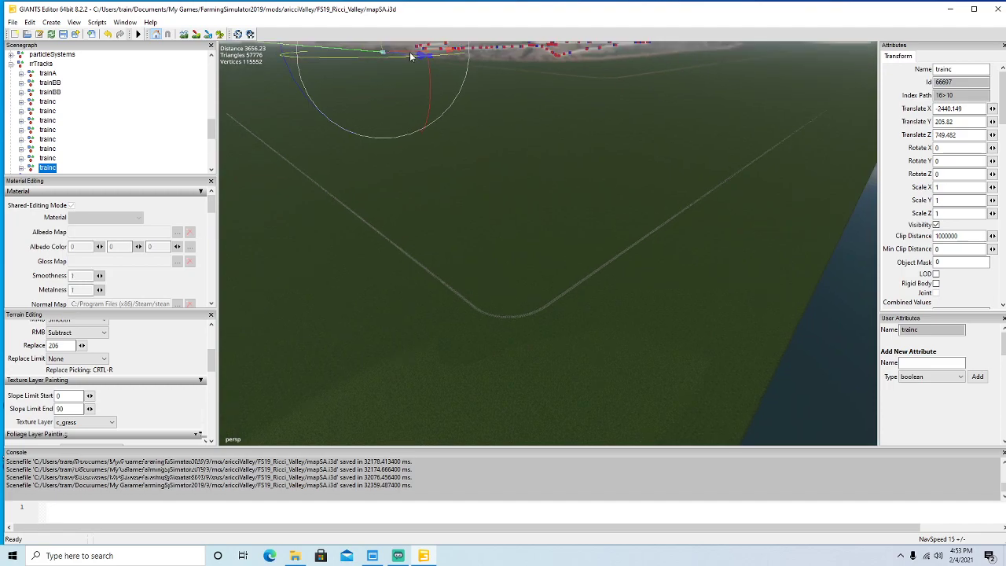
{"action": "left_click_drag", "start_coordinate": [409, 54], "coordinate": [497, 111]}
{"action": "scroll", "coordinate": [501, 199], "scroll_direction": "down", "scroll_amount": 5}
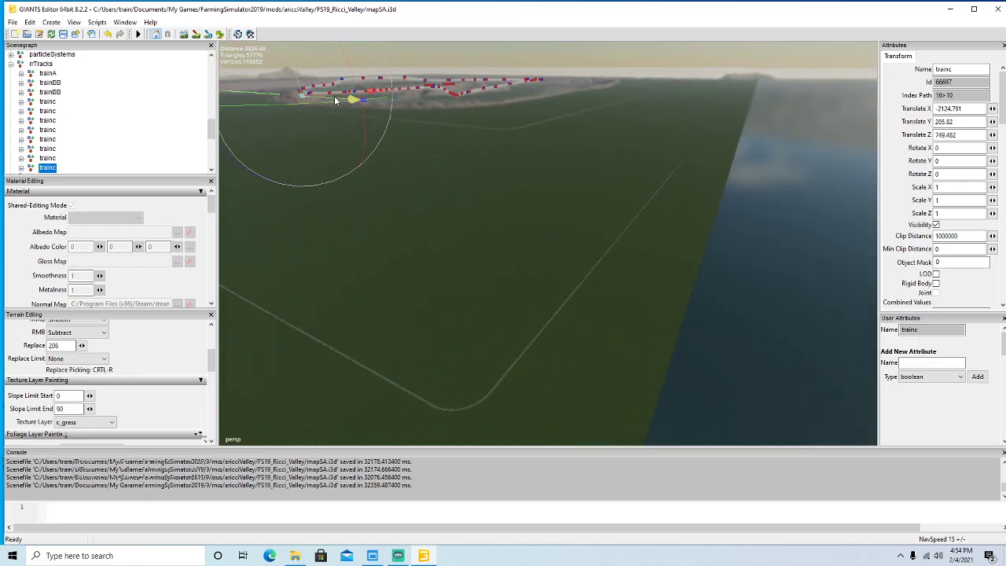
{"action": "left_click_drag", "start_coordinate": [347, 97], "coordinate": [803, 204]}
{"action": "key", "text": "f"}
{"action": "left_click_drag", "start_coordinate": [665, 203], "coordinate": [677, 177], "text": "alt"}
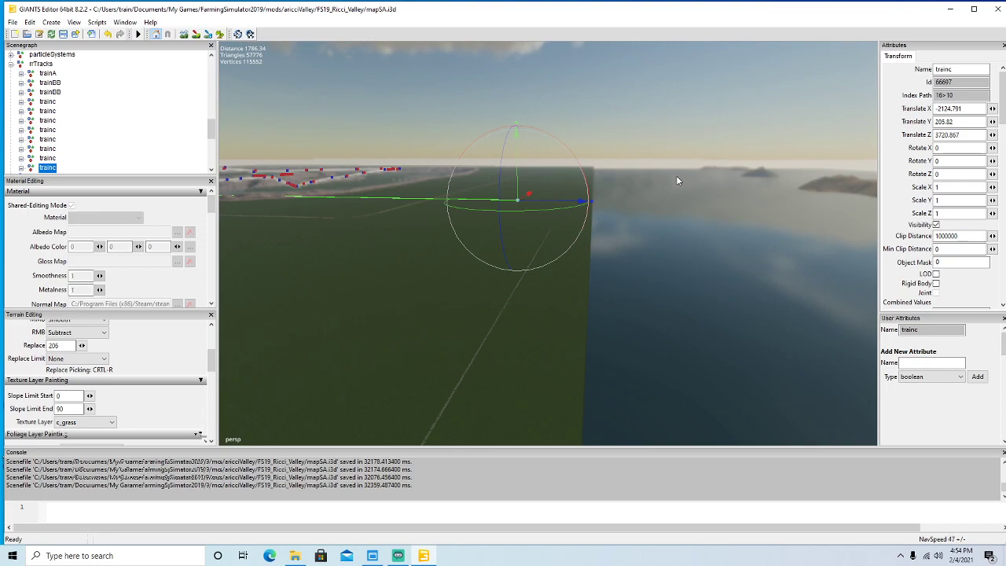
Move the copied trainc group along the map edge to the straight track's far end, at about X -541.36, Z 3970.74.
{"action": "left_click_drag", "start_coordinate": [586, 211], "coordinate": [603, 245], "text": "alt"}
{"action": "scroll", "coordinate": [601, 252], "scroll_direction": "up", "scroll_amount": 6}
{"action": "scroll", "coordinate": [603, 244], "scroll_direction": "up", "scroll_amount": 5}
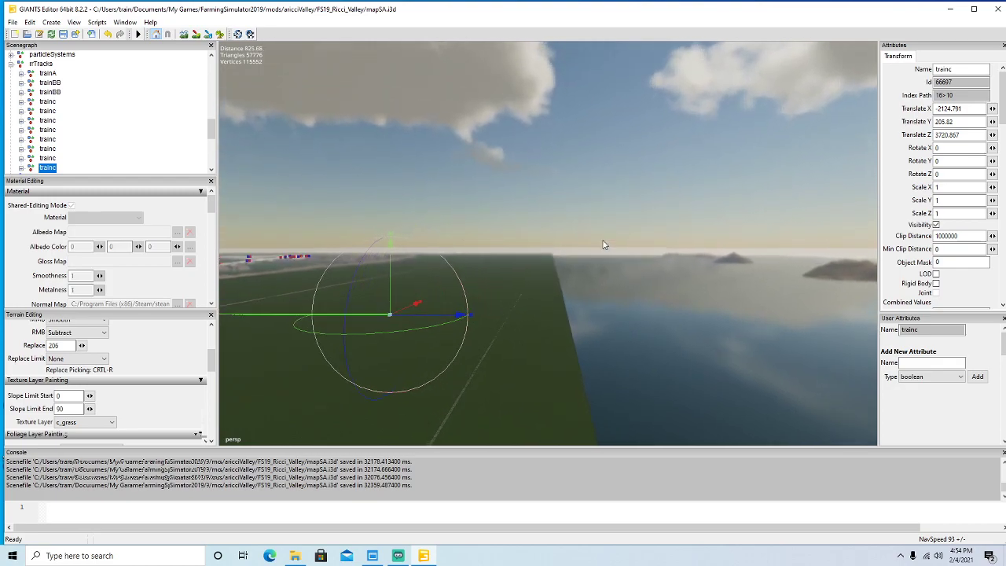
{"action": "left_click_drag", "start_coordinate": [367, 402], "coordinate": [343, 391], "text": "alt"}
{"action": "left_click_drag", "start_coordinate": [289, 362], "coordinate": [703, 277]}
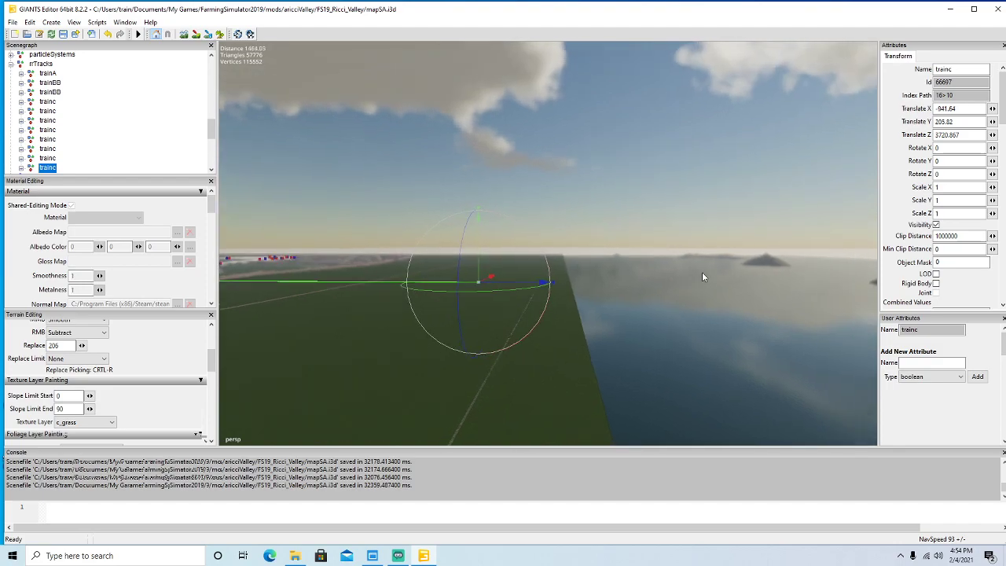
{"action": "scroll", "coordinate": [705, 273], "scroll_direction": "up", "scroll_amount": 5}
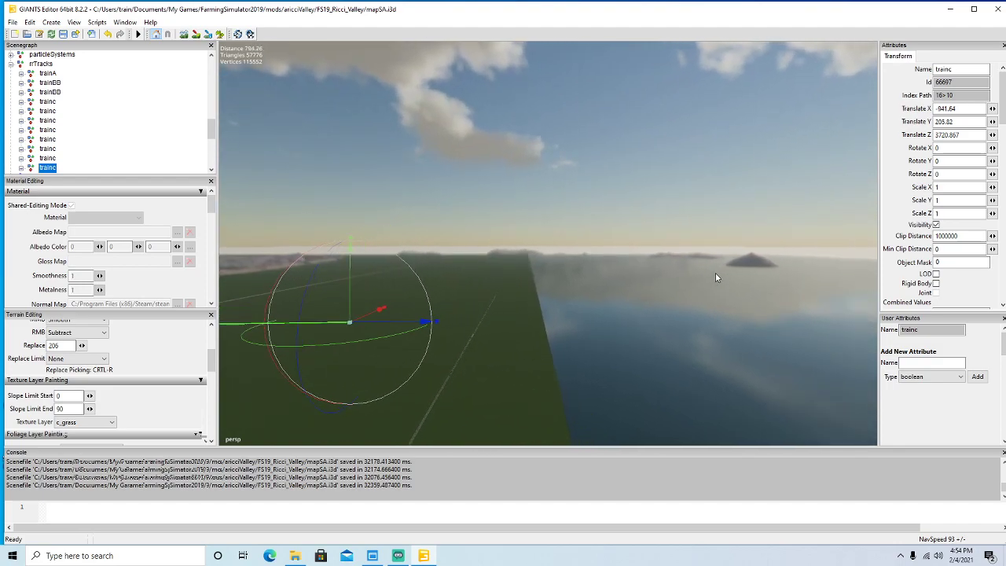
{"action": "left_click_drag", "start_coordinate": [324, 363], "coordinate": [593, 341]}
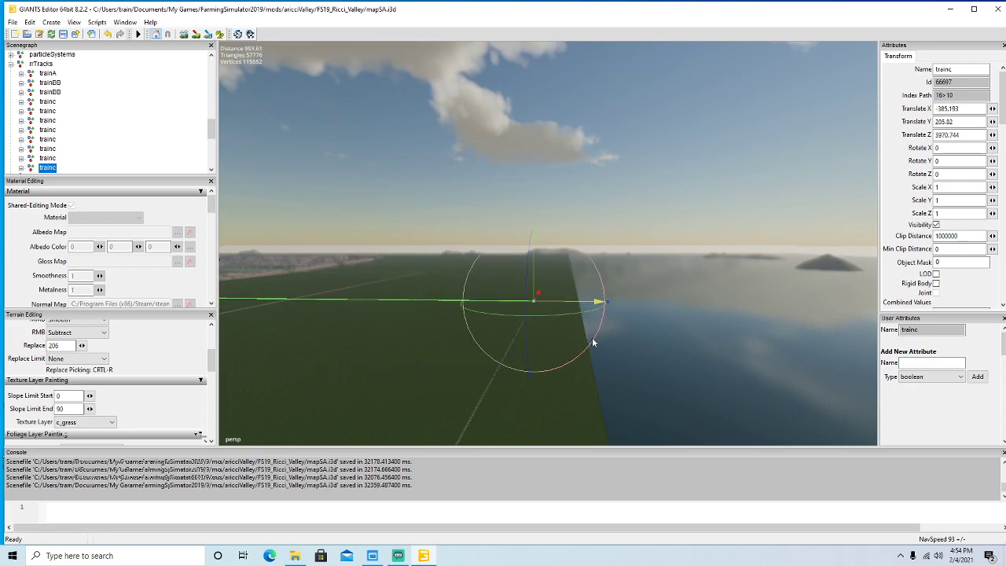
{"action": "scroll", "coordinate": [583, 366], "scroll_direction": "up", "scroll_amount": 3}
{"action": "scroll", "coordinate": [588, 361], "scroll_direction": "up", "scroll_amount": 3}
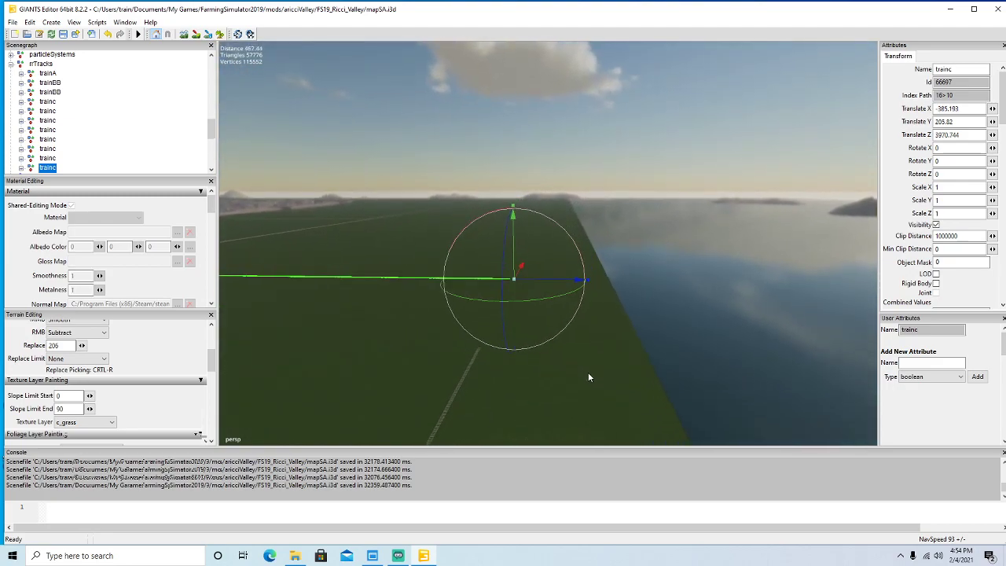
{"action": "left_click_drag", "start_coordinate": [523, 257], "coordinate": [434, 444]}
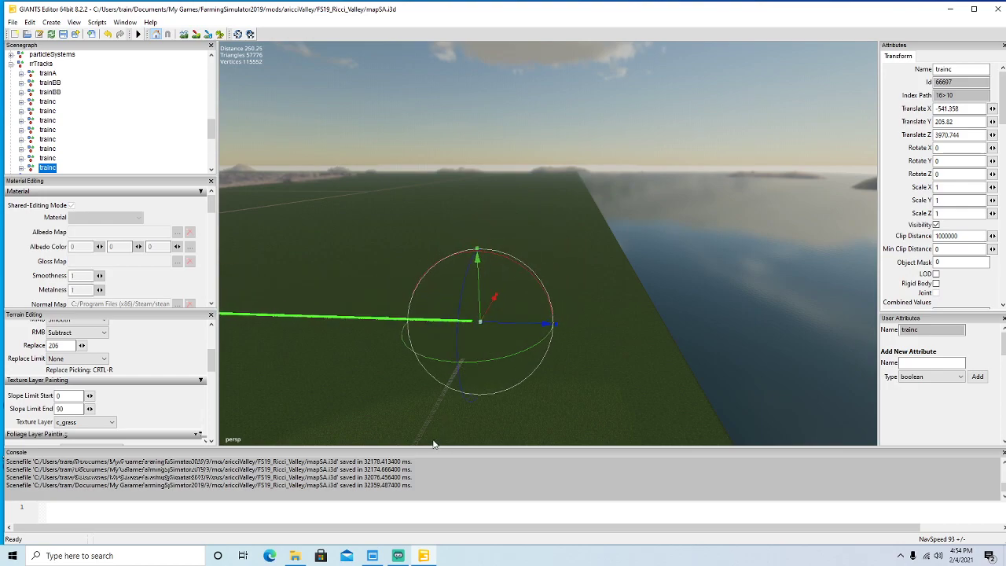
Set the copied trainc group's Rotate Y to -90.
{"action": "left_click_drag", "start_coordinate": [514, 354], "coordinate": [313, 373]}
{"action": "left_click", "coordinate": [967, 161]}
{"action": "type", "text": "-90"}
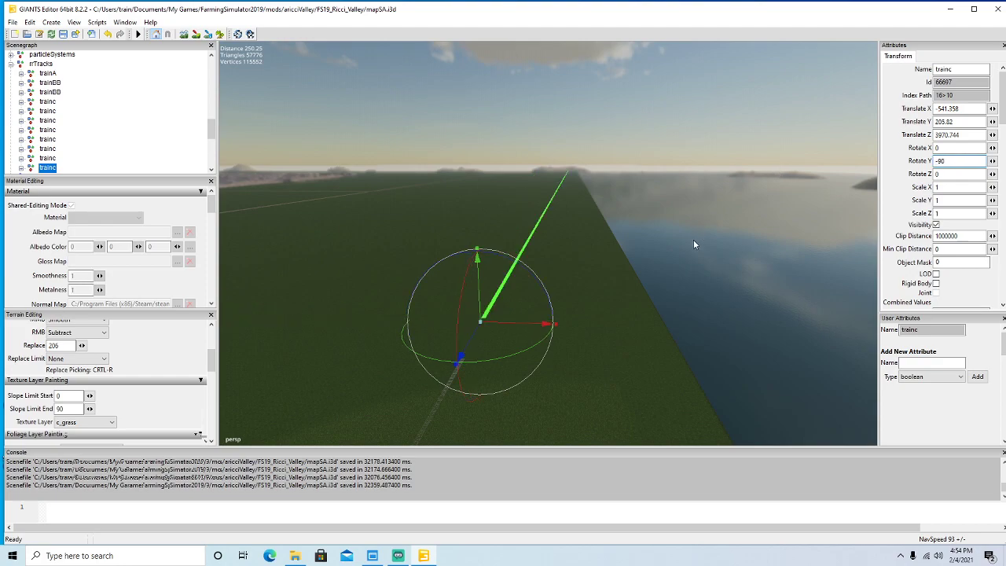
Move the rotated trainc group back toward the end of the placed straight track, to about X -593.31.
{"action": "left_click_drag", "start_coordinate": [694, 242], "coordinate": [648, 294], "text": "alt"}
{"action": "scroll", "coordinate": [637, 309], "scroll_direction": "up", "scroll_amount": 5, "text": "alt"}
{"action": "left_click", "coordinate": [220, 34]}
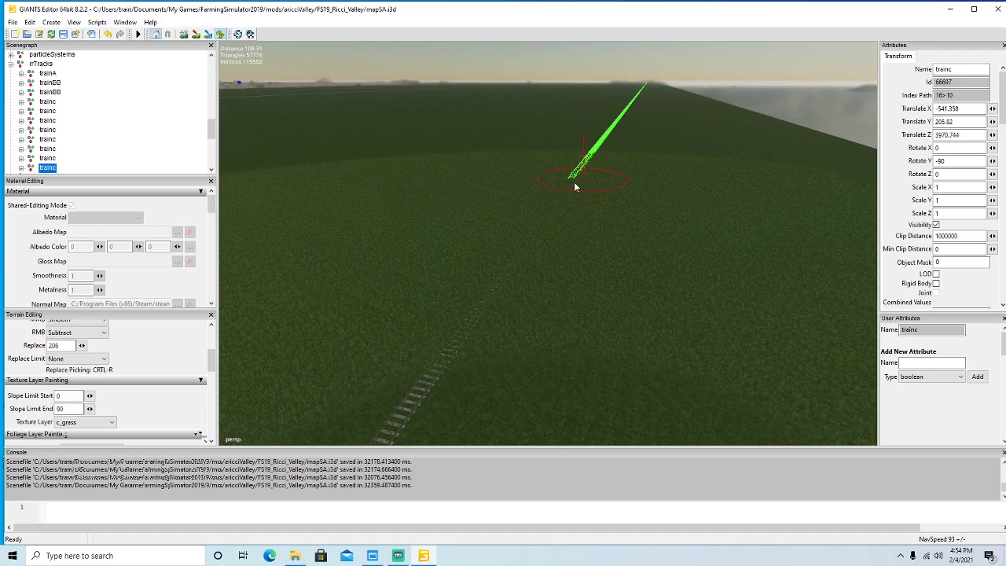
{"action": "left_click", "coordinate": [222, 35]}
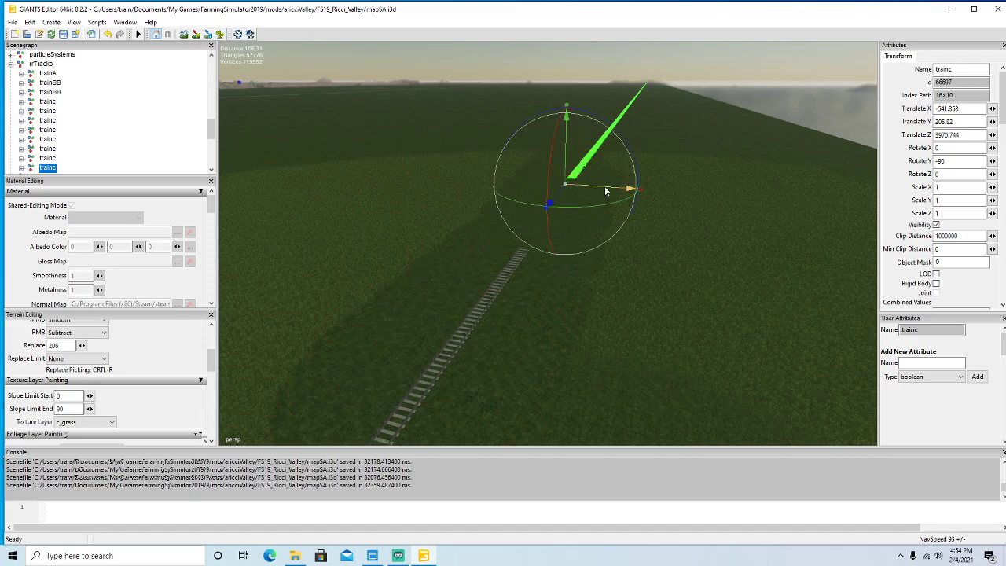
{"action": "left_click_drag", "start_coordinate": [563, 193], "coordinate": [560, 295]}
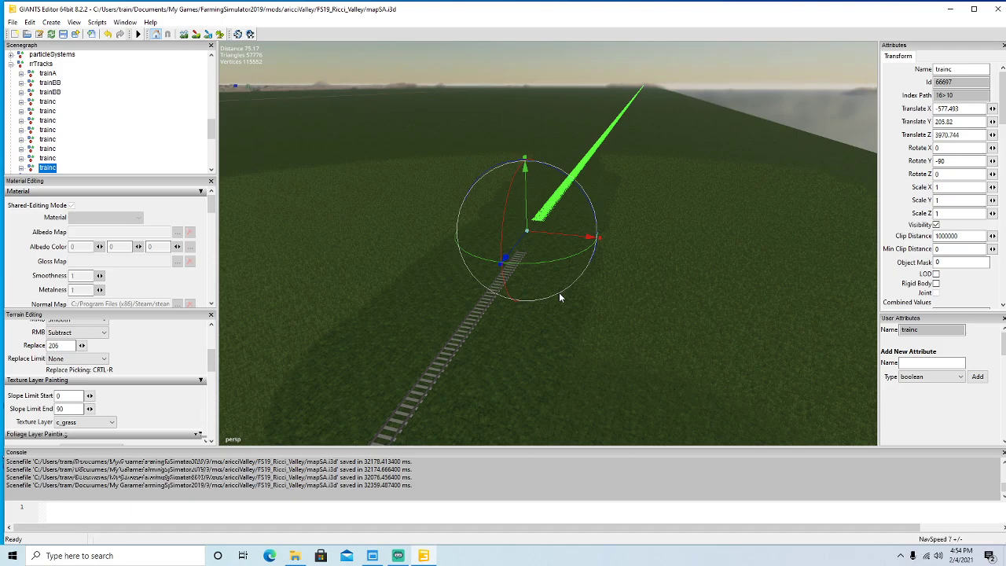
{"action": "key", "text": "minus"}
{"action": "key", "text": "minus"}
{"action": "left_click_drag", "start_coordinate": [587, 326], "coordinate": [532, 220], "text": "alt"}
{"action": "scroll", "coordinate": [583, 328], "scroll_direction": "up", "scroll_amount": 10}
{"action": "left_click_drag", "start_coordinate": [498, 191], "coordinate": [360, 469]}
{"action": "scroll", "coordinate": [495, 379], "scroll_direction": "up", "scroll_amount": 3}
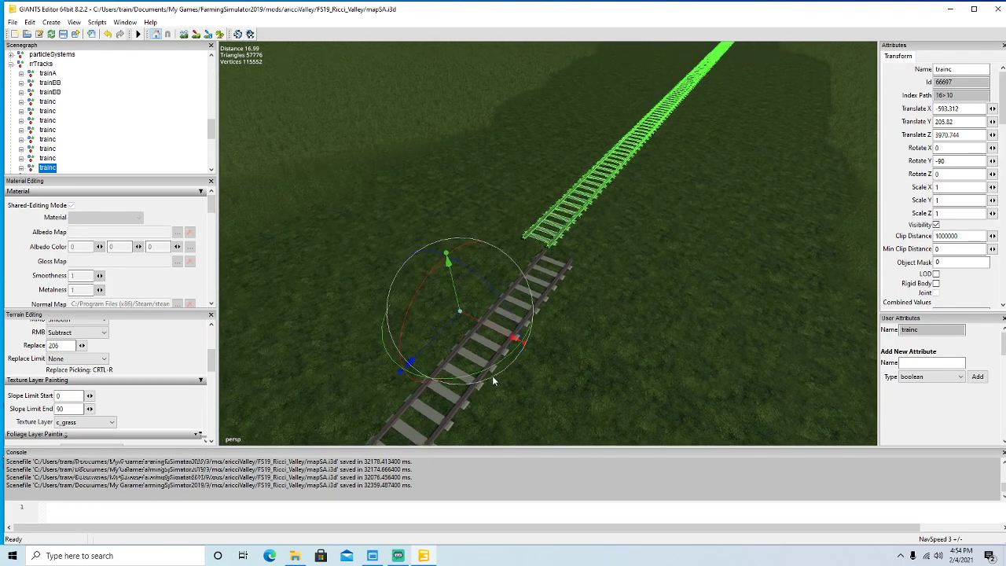
Align the trainc group's rails with the end of the previous straight track, at about X -593.90, Z 3972.42.
{"action": "scroll", "coordinate": [495, 378], "scroll_direction": "up", "scroll_amount": 2}
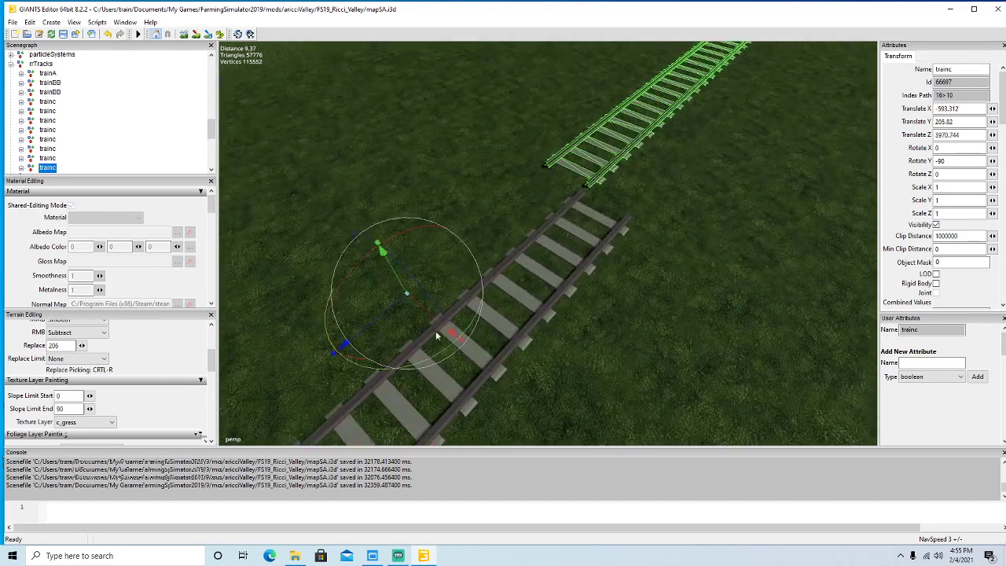
{"action": "left_click_drag", "start_coordinate": [430, 320], "coordinate": [415, 349]}
{"action": "left_click_drag", "start_coordinate": [525, 349], "coordinate": [547, 297], "text": "alt"}
{"action": "scroll", "coordinate": [574, 270], "scroll_direction": "up", "scroll_amount": 2}
{"action": "scroll", "coordinate": [521, 321], "scroll_direction": "down", "scroll_amount": 3}
{"action": "mouse_move", "coordinate": [539, 138]}
{"action": "left_mouse_down"}
{"action": "mouse_move", "coordinate": [525, 134]}
{"action": "mouse_move", "coordinate": [555, 104]}
{"action": "mouse_move", "coordinate": [533, 124]}
{"action": "left_mouse_up"}
{"action": "middle_click_drag", "start_coordinate": [504, 257], "coordinate": [642, 272]}
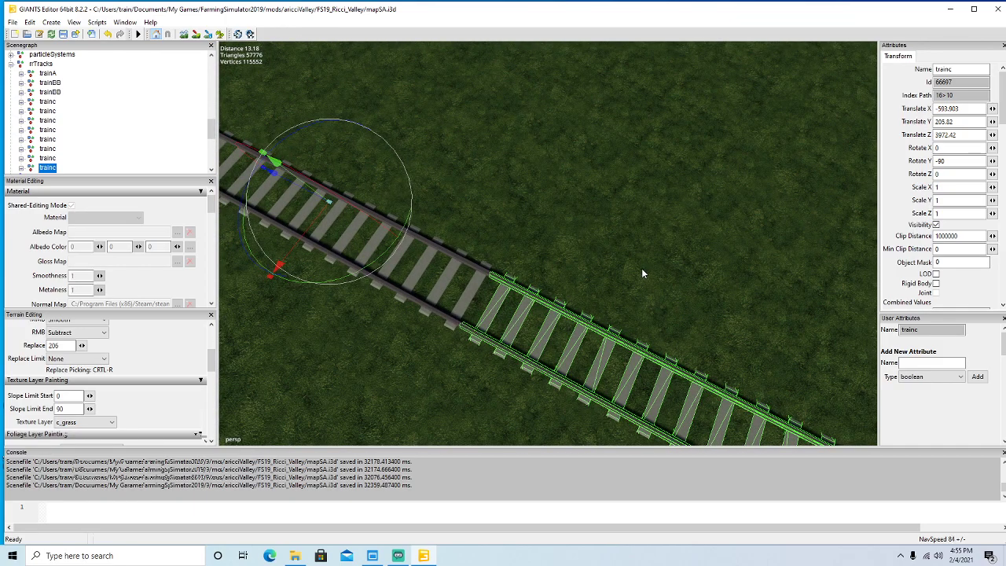
Delete the end 50m_straight piece of the selected trainc group where it overshoots the next map corner.
{"action": "middle_click_drag", "start_coordinate": [554, 181], "coordinate": [776, 104]}
{"action": "scroll", "coordinate": [783, 109], "scroll_direction": "up", "scroll_amount": 5}
{"action": "scroll", "coordinate": [777, 102], "scroll_direction": "up", "scroll_amount": 7}
{"action": "left_click_drag", "start_coordinate": [776, 104], "coordinate": [780, 112], "text": "alt"}
{"action": "scroll", "coordinate": [780, 105], "scroll_direction": "up", "scroll_amount": 7}
{"action": "scroll", "coordinate": [779, 116], "scroll_direction": "up", "scroll_amount": 8}
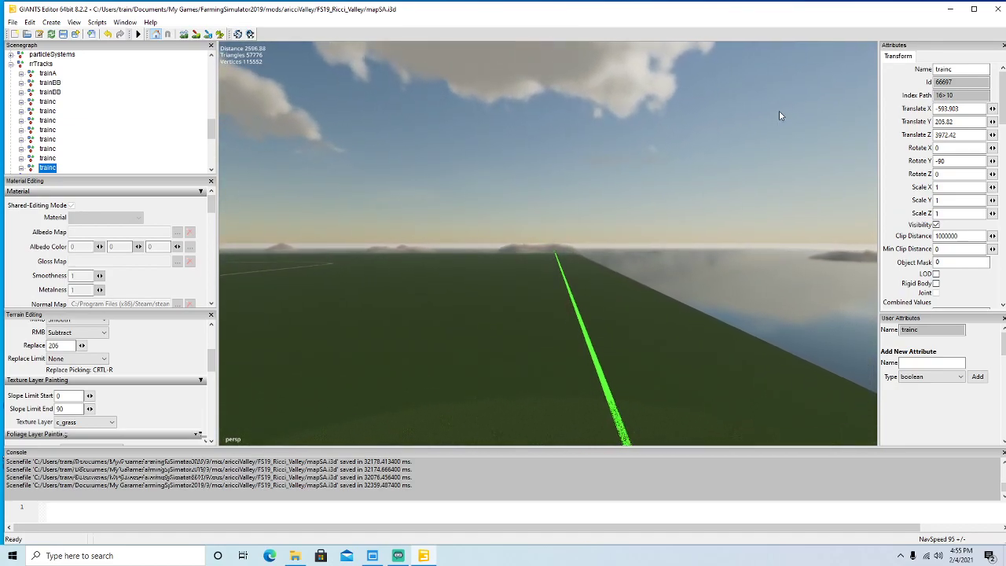
{"action": "scroll", "coordinate": [779, 116], "scroll_direction": "up", "scroll_amount": 8}
{"action": "scroll", "coordinate": [782, 115], "scroll_direction": "up", "scroll_amount": 6}
{"action": "scroll", "coordinate": [790, 119], "scroll_direction": "up", "scroll_amount": 7}
{"action": "left_click_drag", "start_coordinate": [791, 119], "coordinate": [571, 213], "text": "alt"}
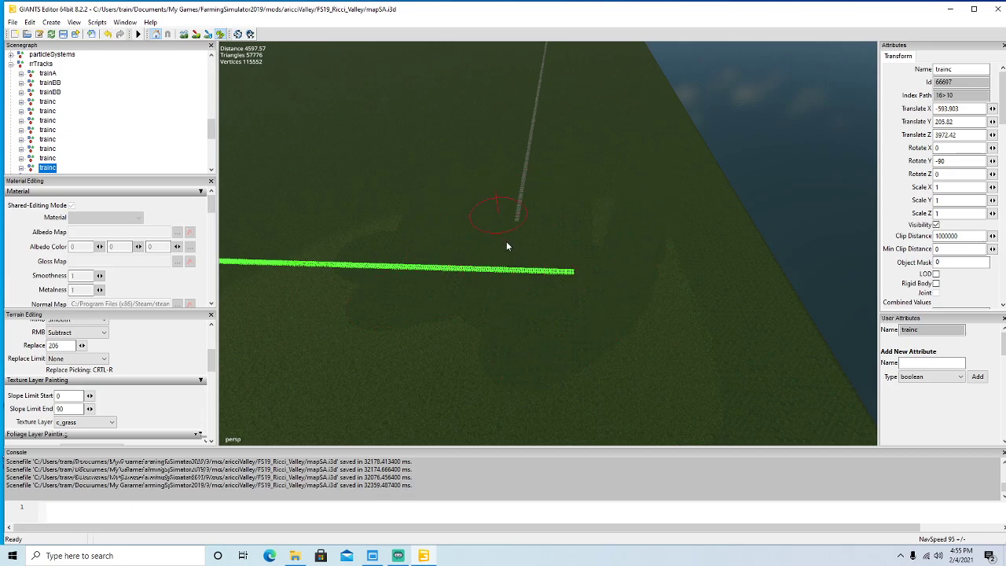
{"action": "left_click", "coordinate": [219, 34]}
{"action": "left_click_drag", "start_coordinate": [277, 201], "coordinate": [407, 276], "text": "alt"}
{"action": "scroll", "coordinate": [324, 225], "scroll_direction": "up", "scroll_amount": 3}
{"action": "scroll", "coordinate": [327, 227], "scroll_direction": "down", "scroll_amount": 1}
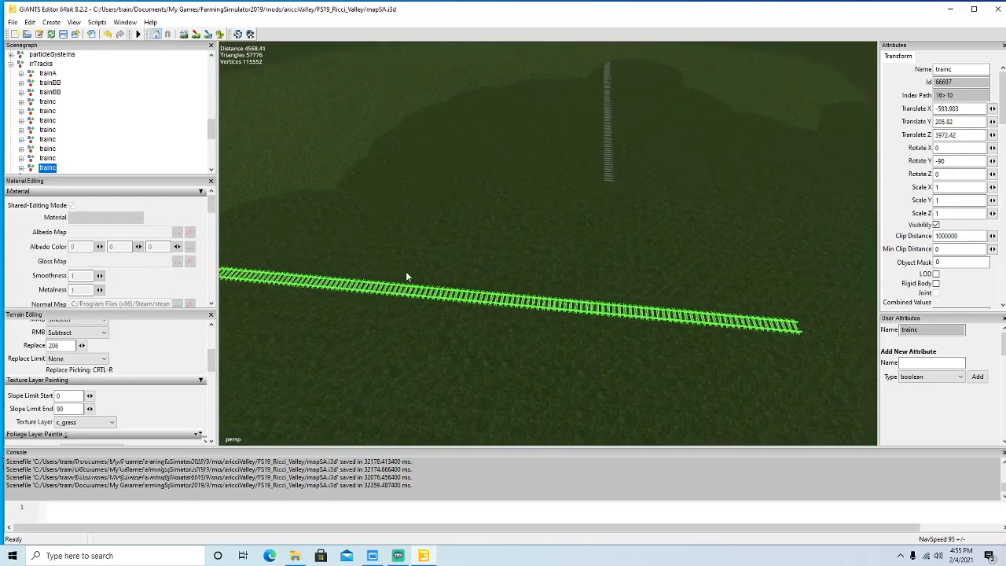
{"action": "left_click", "coordinate": [647, 321]}
{"action": "key", "text": "Delete"}
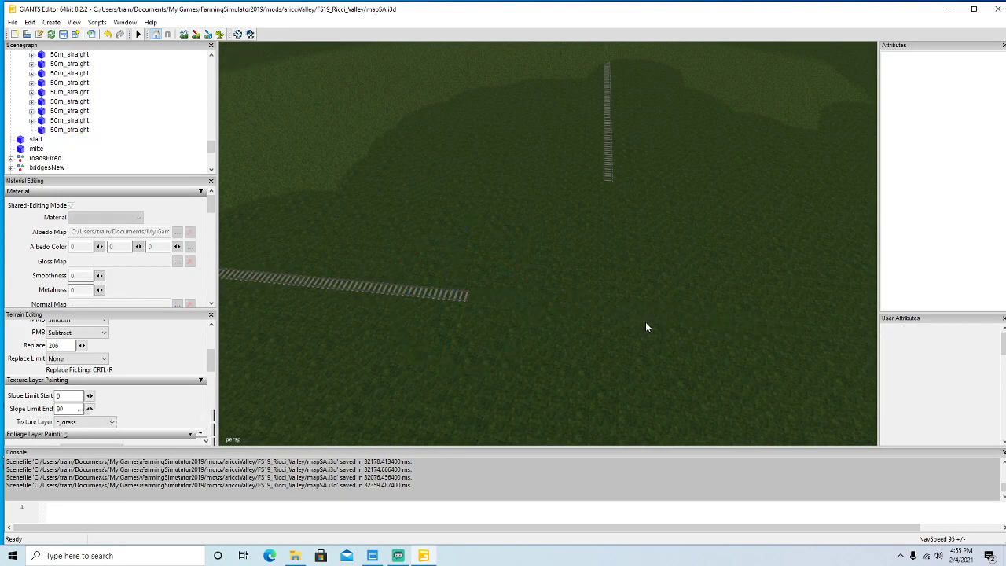
Expand the second trainBB group in the Scenegraph and duplicate its last 50m_90deg_right curve.
{"action": "scroll", "coordinate": [108, 141], "scroll_direction": "up", "scroll_amount": 2}
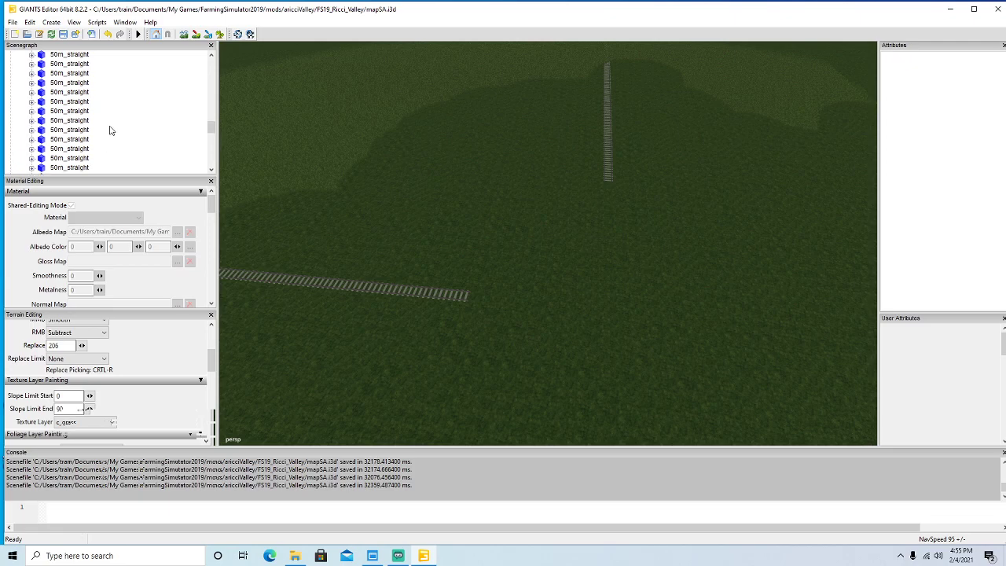
{"action": "scroll", "coordinate": [110, 129], "scroll_direction": "up", "scroll_amount": 5}
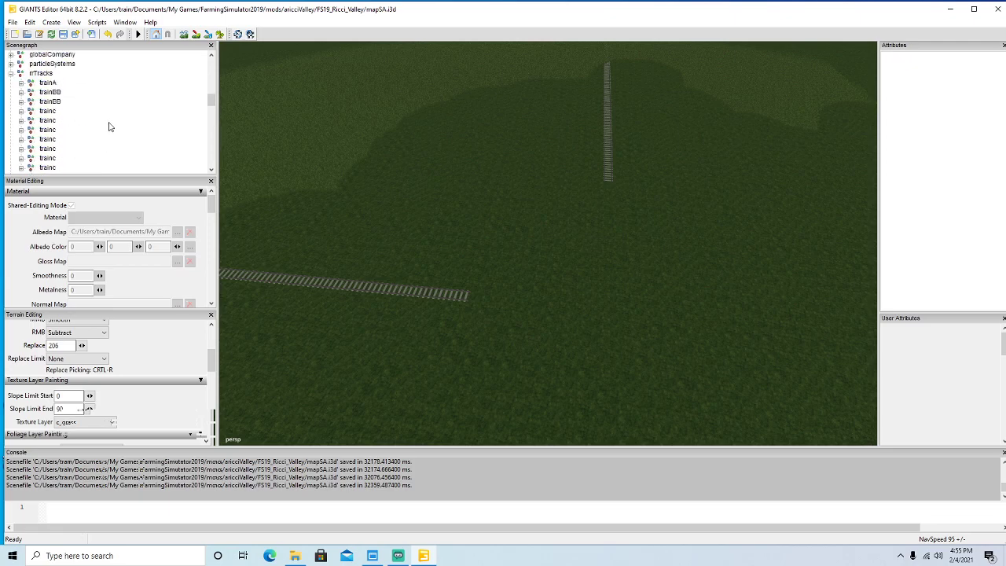
{"action": "left_click", "coordinate": [21, 102]}
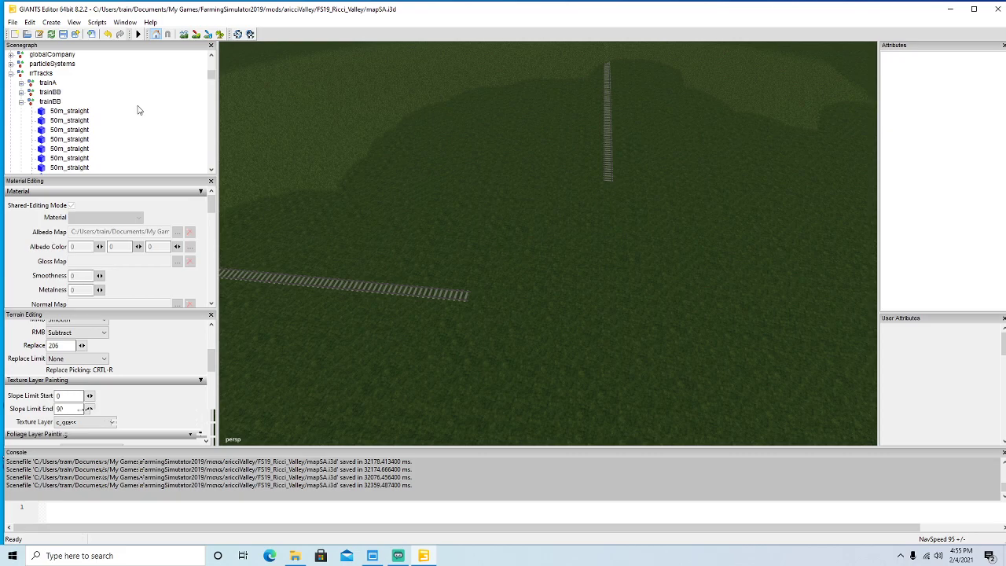
{"action": "scroll", "coordinate": [129, 110], "scroll_direction": "down", "scroll_amount": 2}
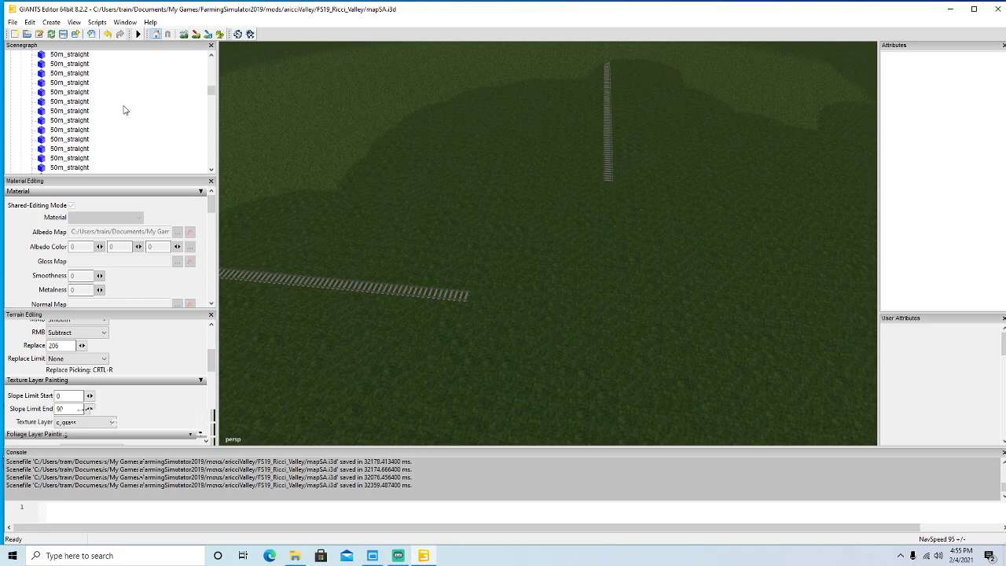
{"action": "scroll", "coordinate": [123, 112], "scroll_direction": "down", "scroll_amount": 2}
{"action": "scroll", "coordinate": [131, 117], "scroll_direction": "down", "scroll_amount": 3}
{"action": "scroll", "coordinate": [132, 119], "scroll_direction": "down", "scroll_amount": 3}
{"action": "scroll", "coordinate": [132, 119], "scroll_direction": "up", "scroll_amount": 2}
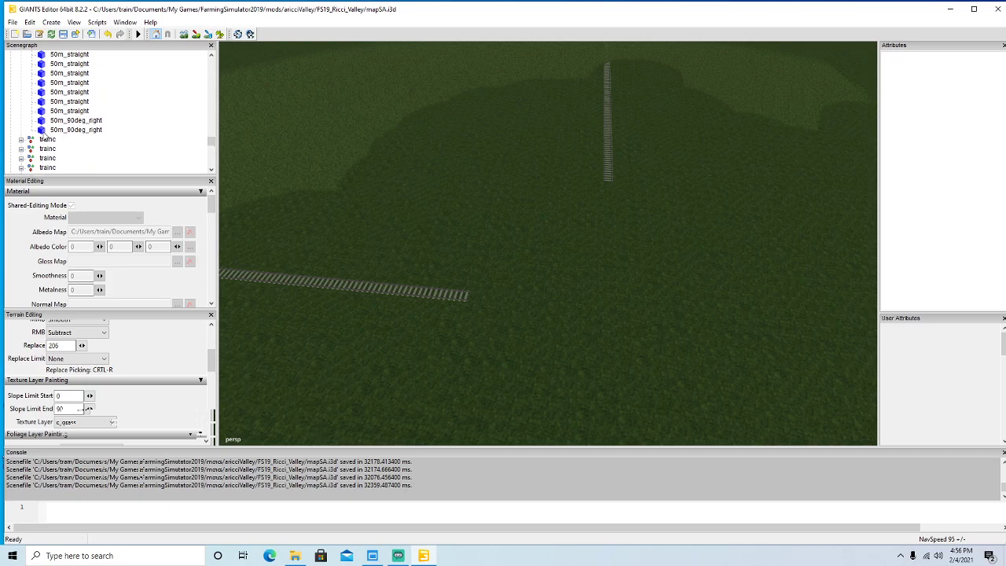
{"action": "left_click", "coordinate": [86, 130]}
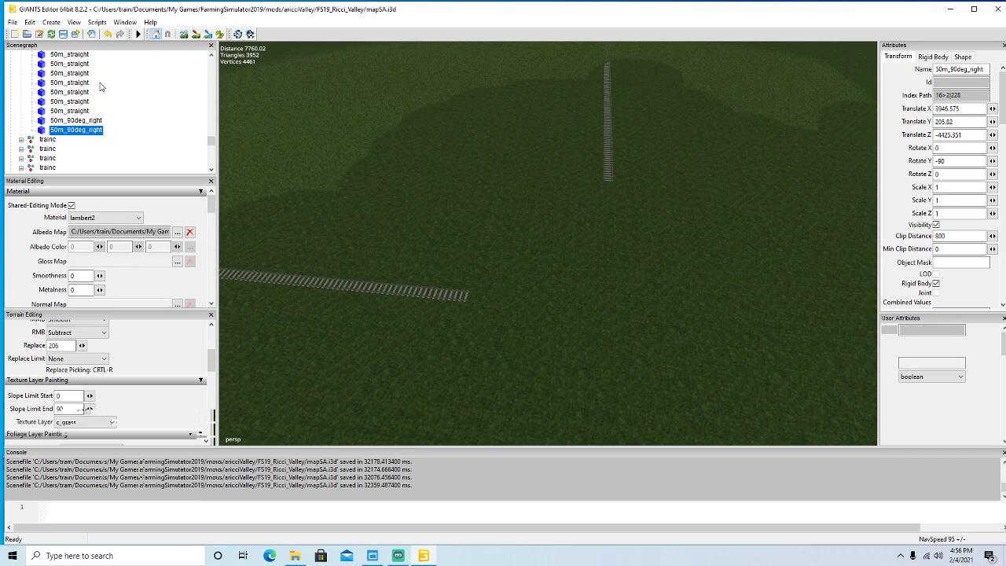
{"action": "key", "text": "ctrl+d"}
{"action": "left_click", "coordinate": [29, 22]}
{"action": "left_click", "coordinate": [86, 169]}
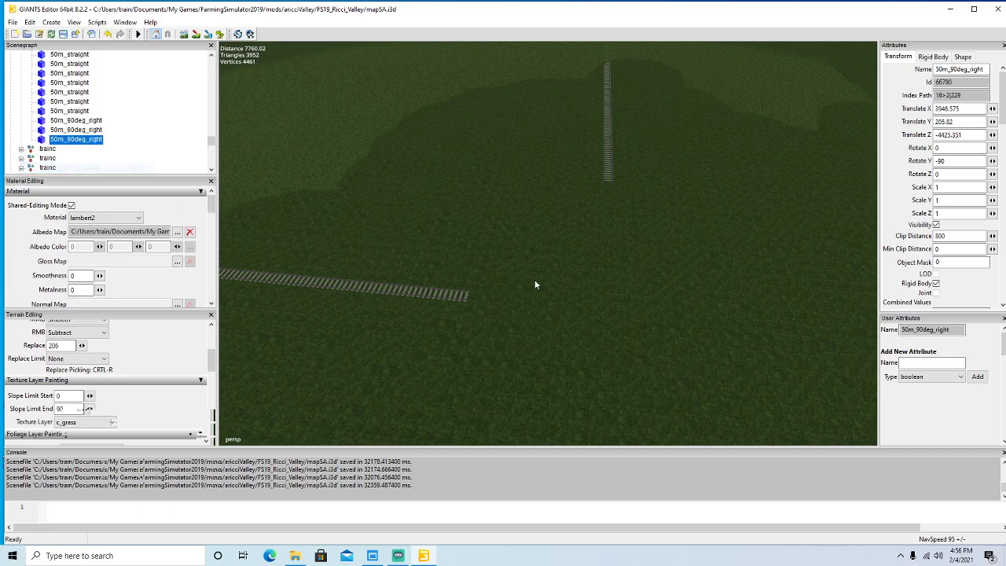
Place the copied curve between the two track ends at about X -3812.05, Z -4420.76, and set its Rotate Y to 0.
{"action": "left_click", "coordinate": [563, 281]}
{"action": "left_click_drag", "start_coordinate": [585, 348], "coordinate": [723, 253]}
{"action": "key", "text": "Tab"}
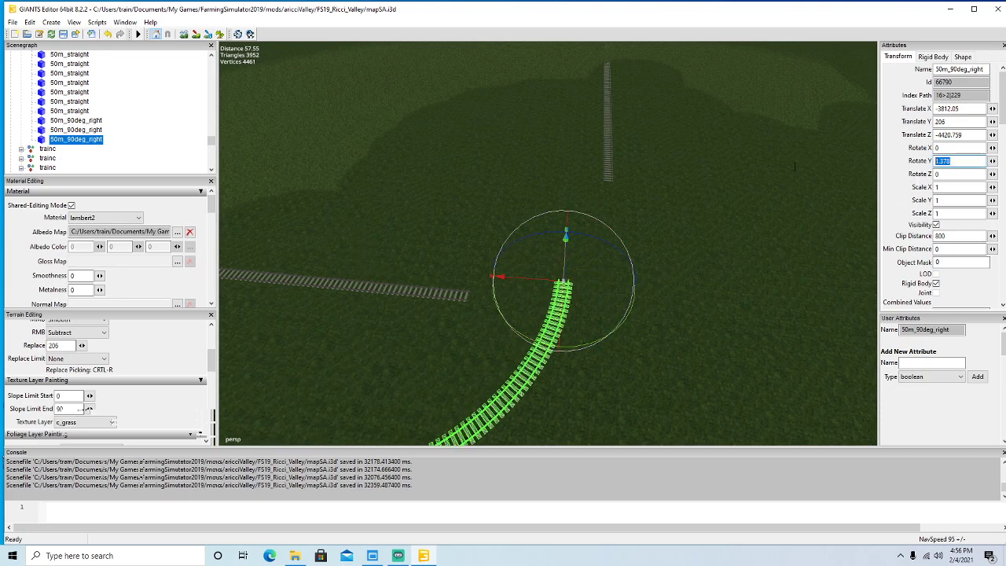
{"action": "type", "text": "0"}
Move the copied curve along its Z axis toward the shortened straight track, to about Z -4393.27.
{"action": "right_click_drag", "start_coordinate": [577, 279], "coordinate": [405, 294]}
{"action": "left_click_drag", "start_coordinate": [298, 274], "coordinate": [400, 287]}
{"action": "scroll", "coordinate": [400, 288], "scroll_direction": "down", "scroll_amount": 2}
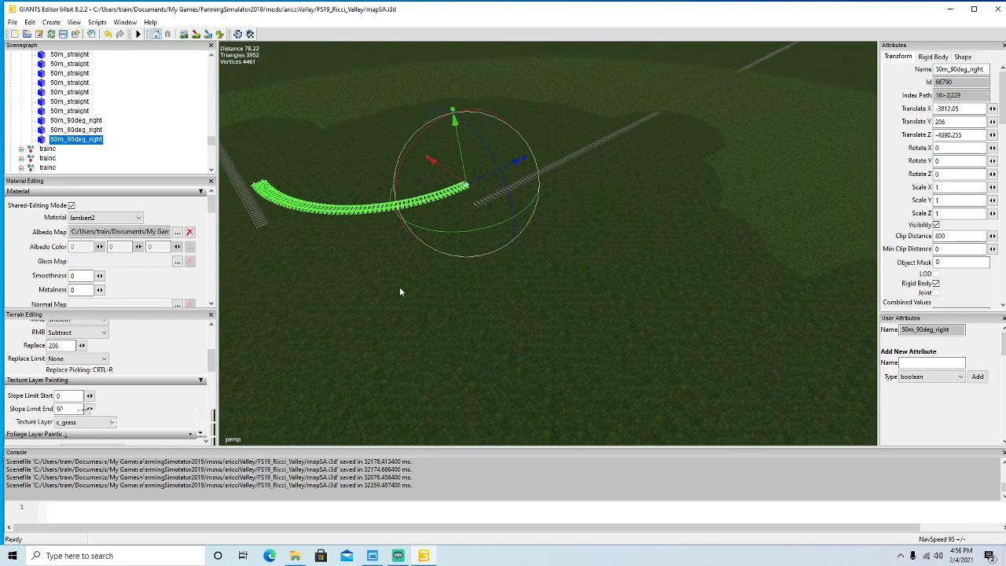
{"action": "left_click_drag", "start_coordinate": [482, 177], "coordinate": [550, 201]}
Move the curve sideways along X to line up with the end of the straight track, at about X -3819.46.
{"action": "scroll", "coordinate": [382, 178], "scroll_direction": "up", "scroll_amount": 4}
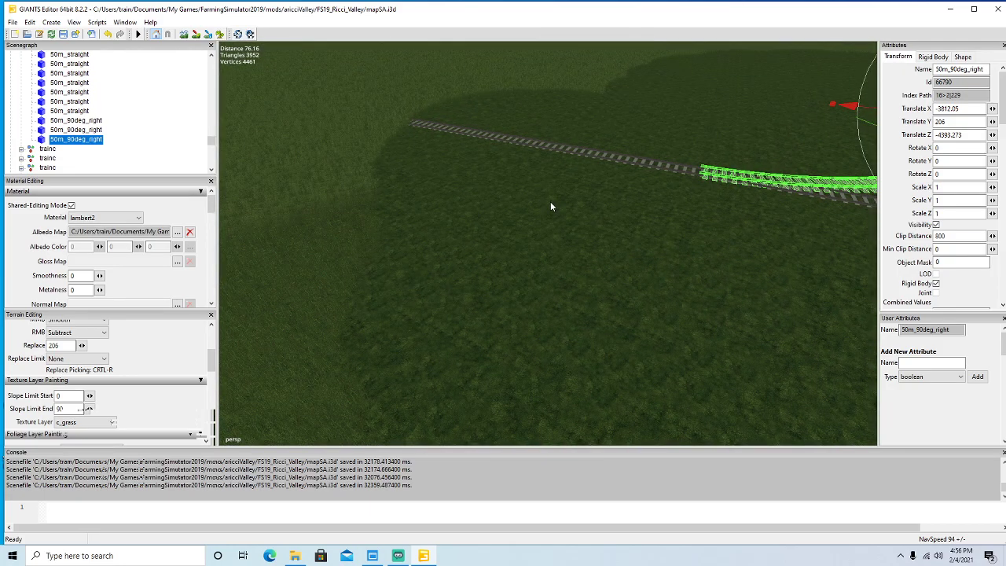
{"action": "left_click_drag", "start_coordinate": [543, 209], "coordinate": [773, 254], "text": "alt"}
{"action": "scroll", "coordinate": [566, 182], "scroll_direction": "up", "scroll_amount": 4}
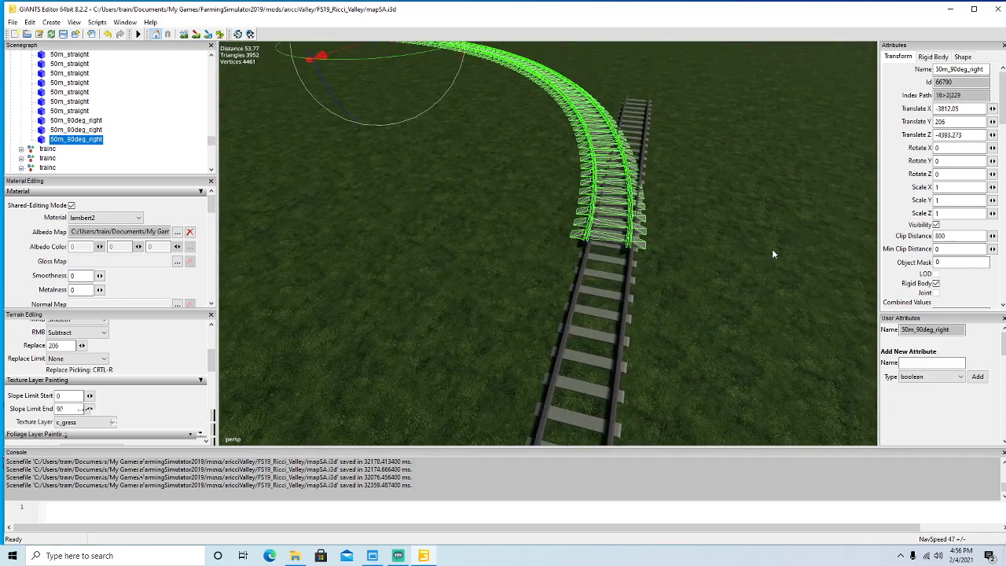
{"action": "left_click_drag", "start_coordinate": [706, 290], "coordinate": [845, 330], "text": "alt"}
{"action": "scroll", "coordinate": [673, 203], "scroll_direction": "up", "scroll_amount": 3}
{"action": "scroll", "coordinate": [638, 201], "scroll_direction": "up", "scroll_amount": 4}
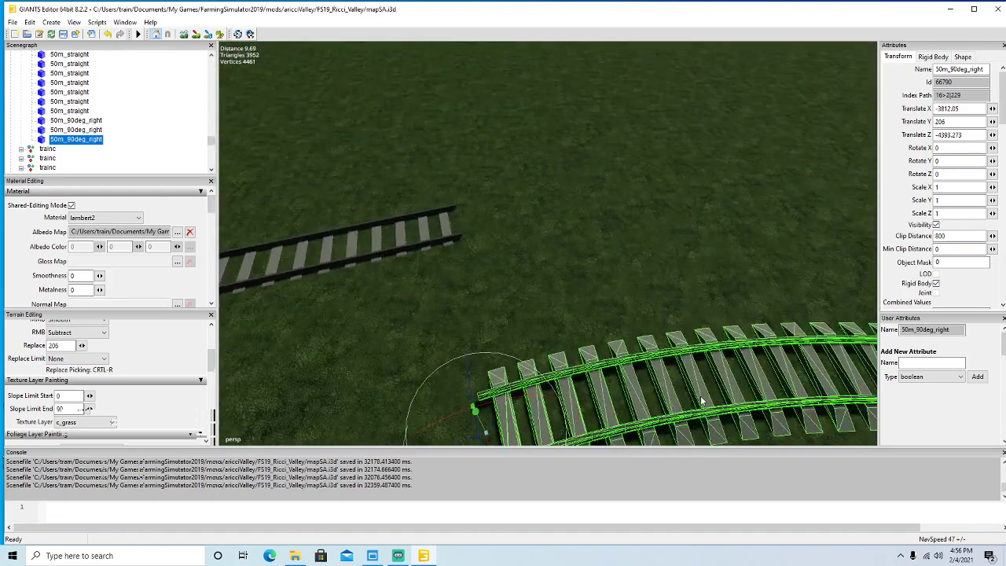
{"action": "left_click_drag", "start_coordinate": [702, 401], "coordinate": [635, 398], "text": "alt"}
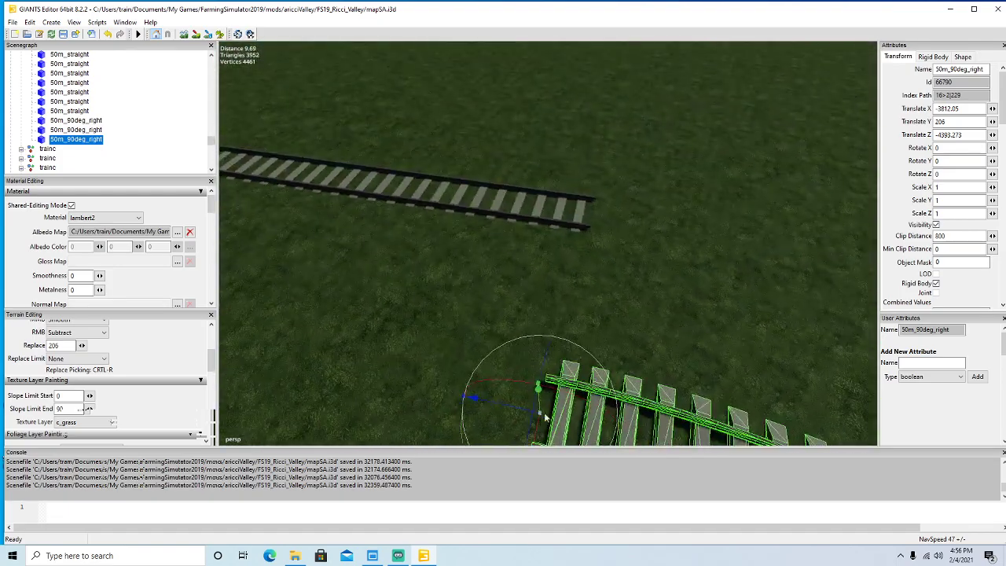
{"action": "left_click_drag", "start_coordinate": [541, 429], "coordinate": [644, 167]}
{"action": "left_click_drag", "start_coordinate": [614, 246], "coordinate": [772, 260], "text": "alt"}
{"action": "middle_click_drag", "start_coordinate": [772, 260], "coordinate": [803, 258], "text": "alt"}
{"action": "scroll", "coordinate": [804, 258], "scroll_direction": "up", "scroll_amount": 5}
{"action": "left_click_drag", "start_coordinate": [583, 227], "coordinate": [596, 224]}
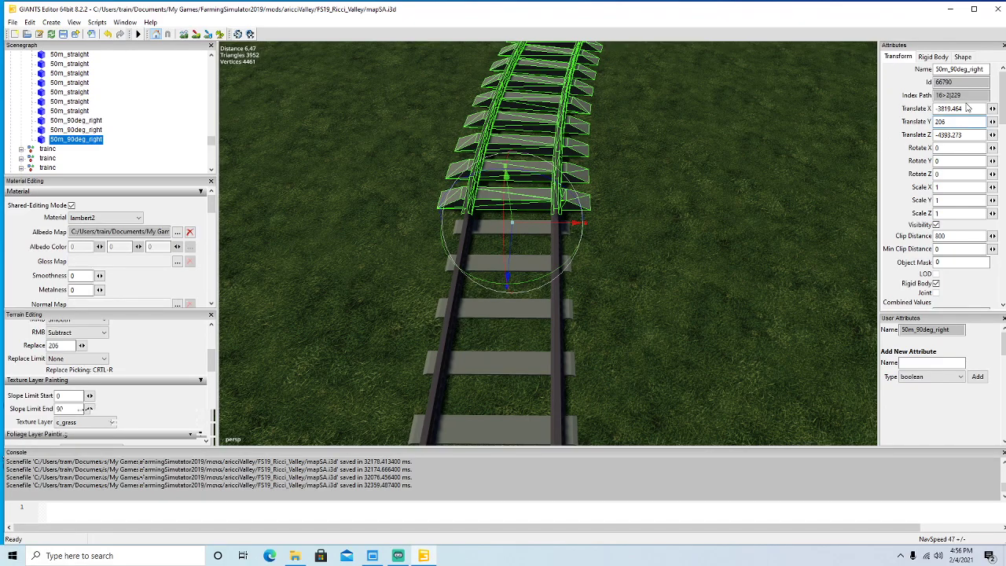
Set the curve's Translate Y to 205.82 and inspect its joint with the straight track.
{"action": "key", "text": "BackSpace"}
{"action": "type", "text": "5.8"}
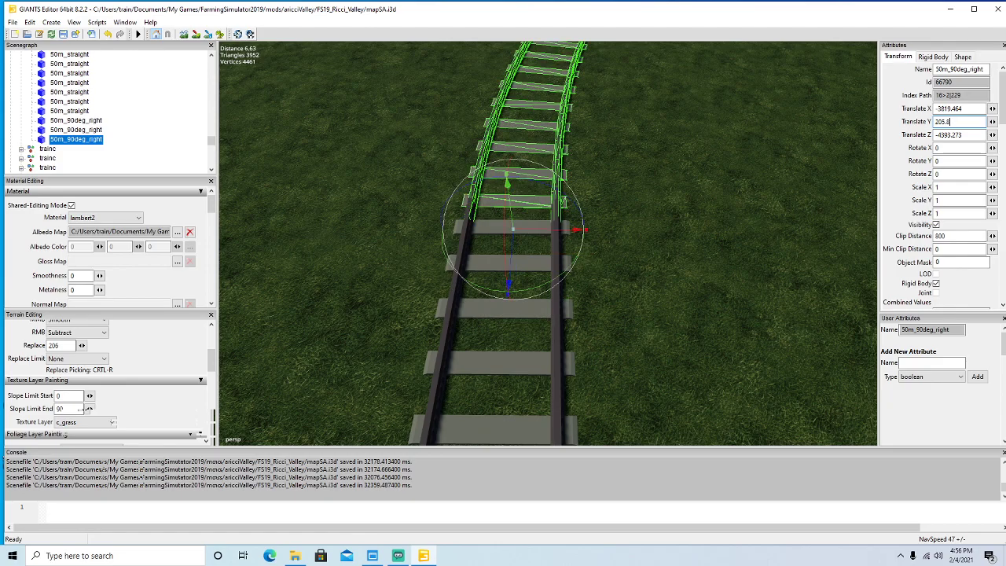
{"action": "type", "text": "2"}
{"action": "scroll", "coordinate": [723, 244], "scroll_direction": "down", "scroll_amount": 1}
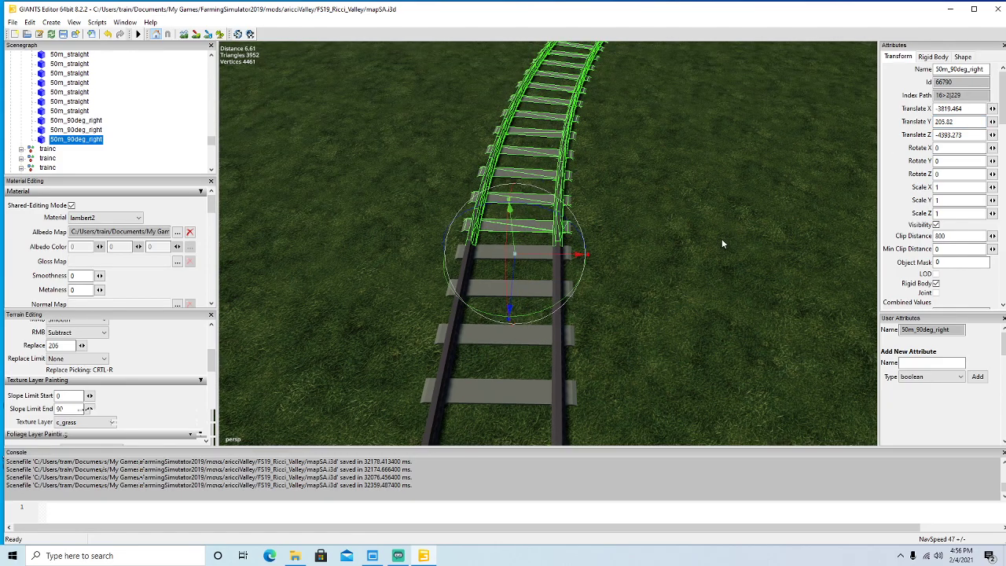
{"action": "scroll", "coordinate": [723, 243], "scroll_direction": "up", "scroll_amount": 3}
{"action": "scroll", "coordinate": [723, 244], "scroll_direction": "down", "scroll_amount": 3}
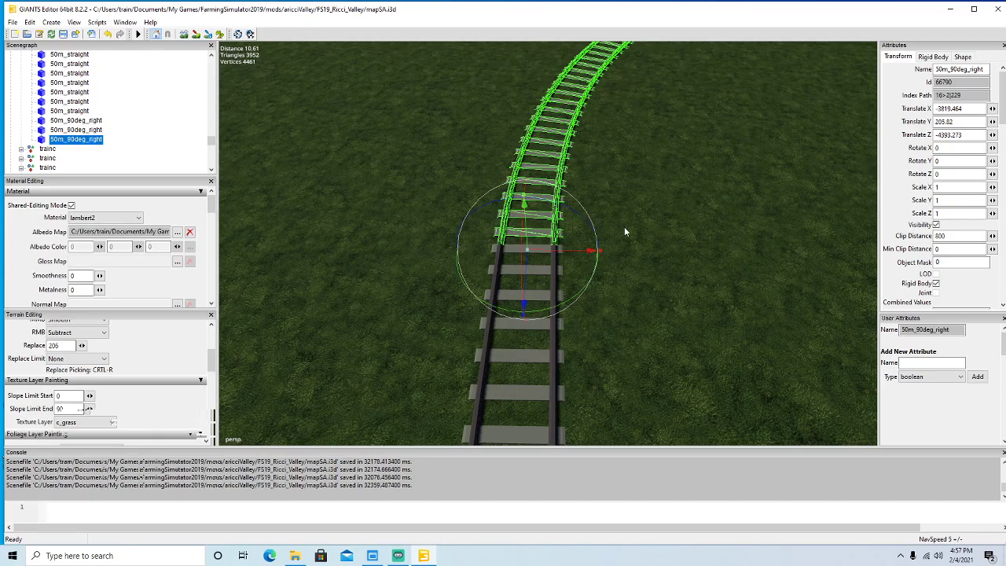
{"action": "scroll", "coordinate": [625, 210], "scroll_direction": "up", "scroll_amount": 3}
{"action": "scroll", "coordinate": [626, 210], "scroll_direction": "up", "scroll_amount": 2}
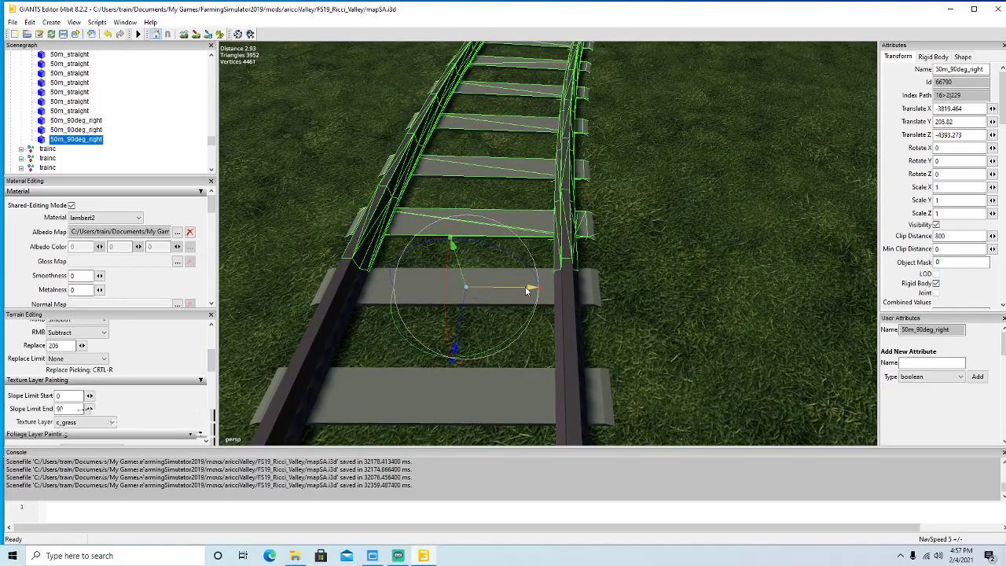
Nudge the 90-degree curve sideways to about X -3819.461 so its rails meet the straight track.
{"action": "left_click_drag", "start_coordinate": [532, 291], "coordinate": [490, 368]}
{"action": "scroll", "coordinate": [655, 263], "scroll_direction": "down", "scroll_amount": 7}
{"action": "scroll", "coordinate": [599, 197], "scroll_direction": "up", "scroll_amount": 3}
{"action": "scroll", "coordinate": [597, 203], "scroll_direction": "up", "scroll_amount": 10}
{"action": "scroll", "coordinate": [591, 272], "scroll_direction": "down", "scroll_amount": 4}
Delete the track piece lying beyond the curve's other end.
{"action": "left_click", "coordinate": [463, 399]}
{"action": "left_click_drag", "start_coordinate": [463, 400], "coordinate": [525, 348], "text": "alt"}
{"action": "key", "text": "Delete"}
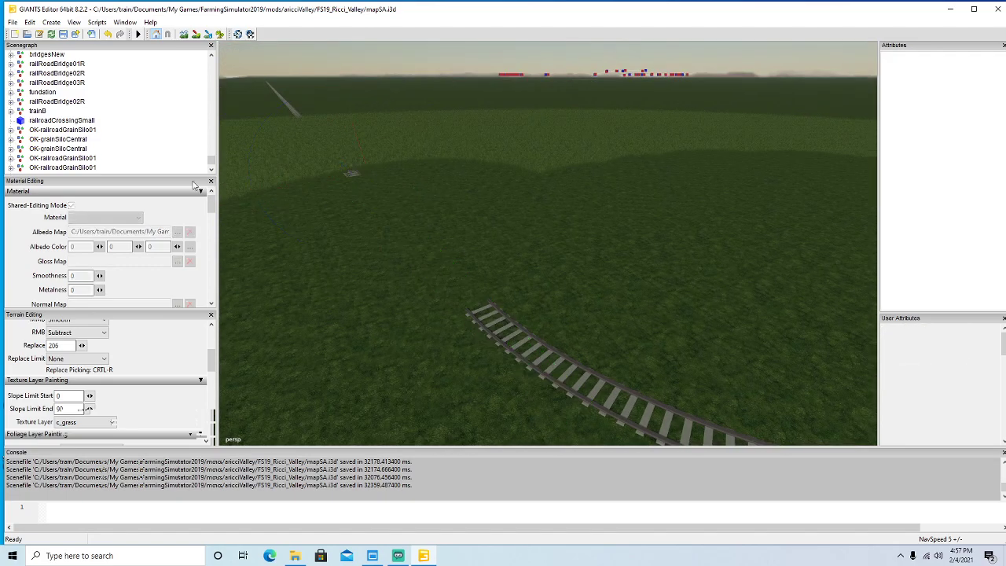
Duplicate the 30m_straight piece from the rrTracks group and place the copy in the track gap at about X -3753.305, Z -4175.798.
{"action": "left_click", "coordinate": [378, 193]}
{"action": "scroll", "coordinate": [73, 128], "scroll_direction": "down", "scroll_amount": 4}
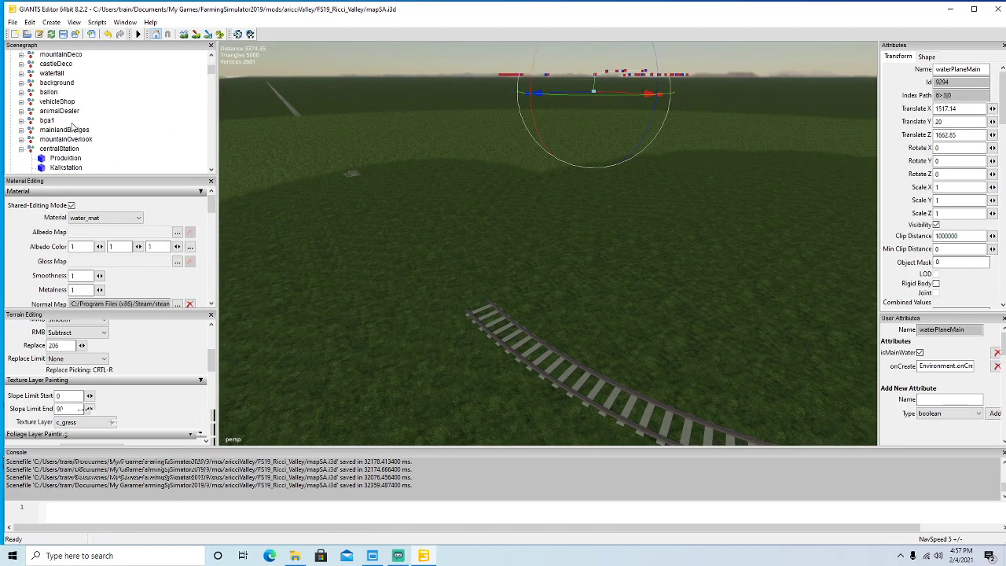
{"action": "scroll", "coordinate": [73, 126], "scroll_direction": "down", "scroll_amount": 4}
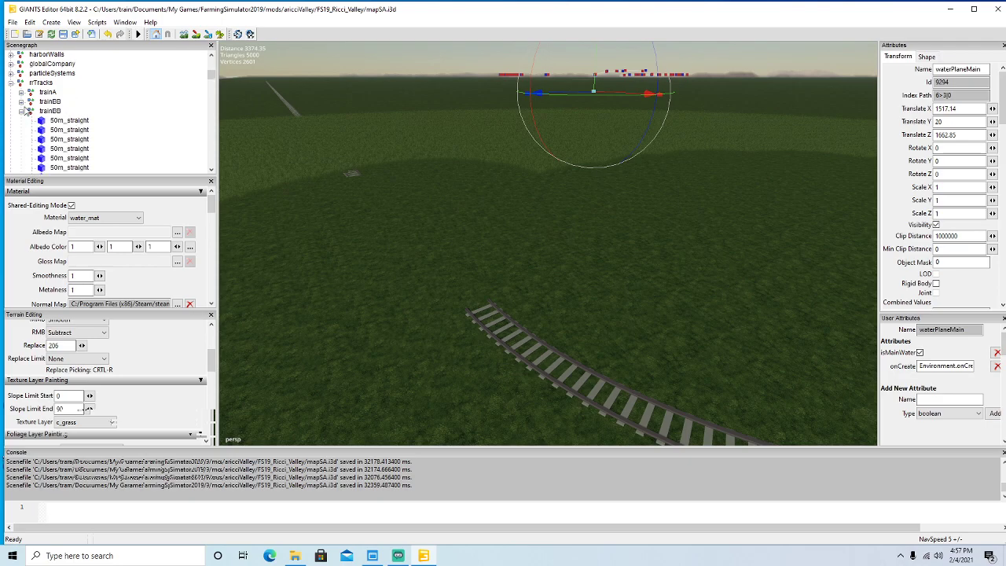
{"action": "scroll", "coordinate": [52, 109], "scroll_direction": "down", "scroll_amount": 2}
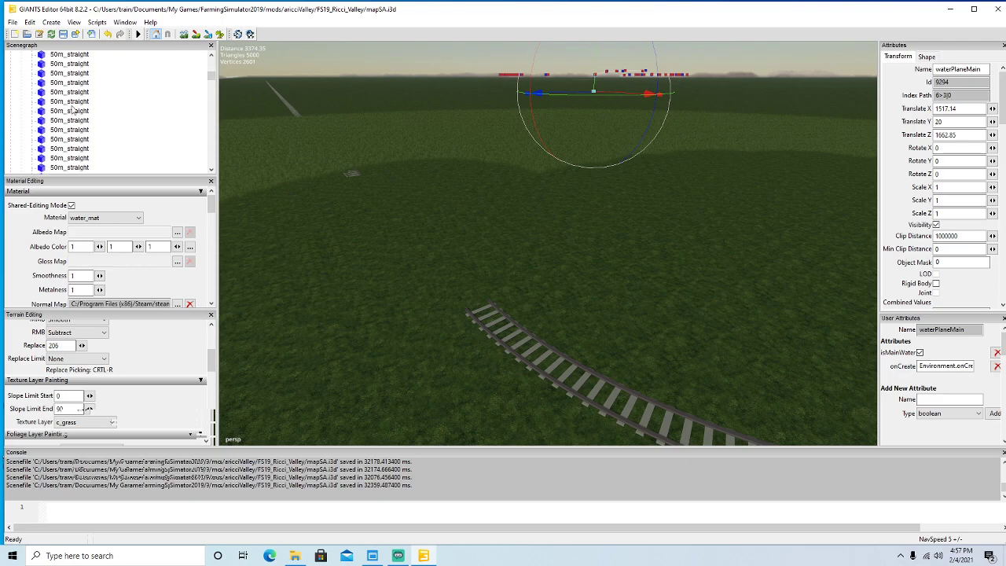
{"action": "scroll", "coordinate": [104, 113], "scroll_direction": "down", "scroll_amount": 3}
{"action": "scroll", "coordinate": [118, 110], "scroll_direction": "down", "scroll_amount": 4}
{"action": "scroll", "coordinate": [118, 111], "scroll_direction": "up", "scroll_amount": 2}
{"action": "left_click", "coordinate": [46, 122]}
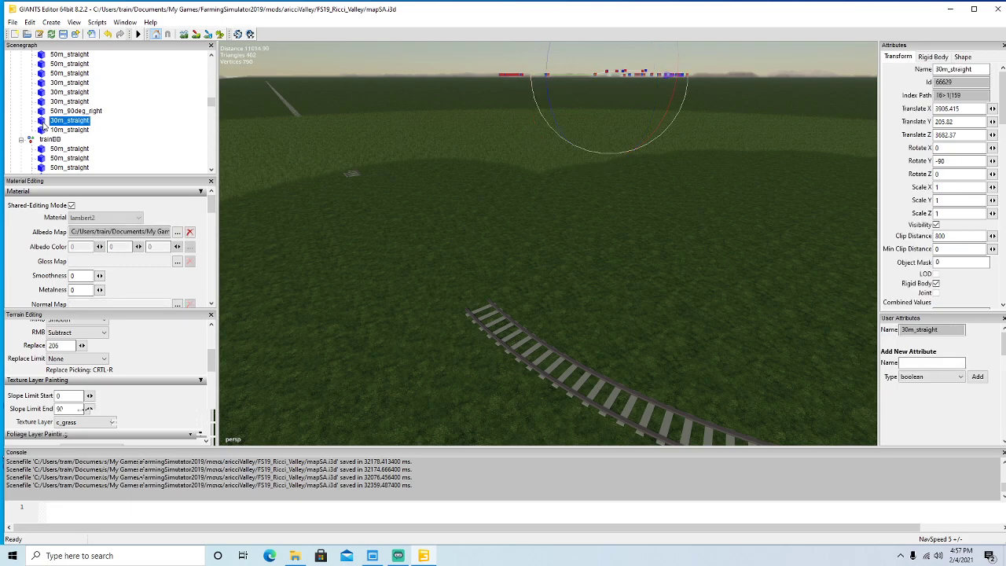
{"action": "key", "text": "ctrl+d"}
{"action": "left_click", "coordinate": [30, 23]}
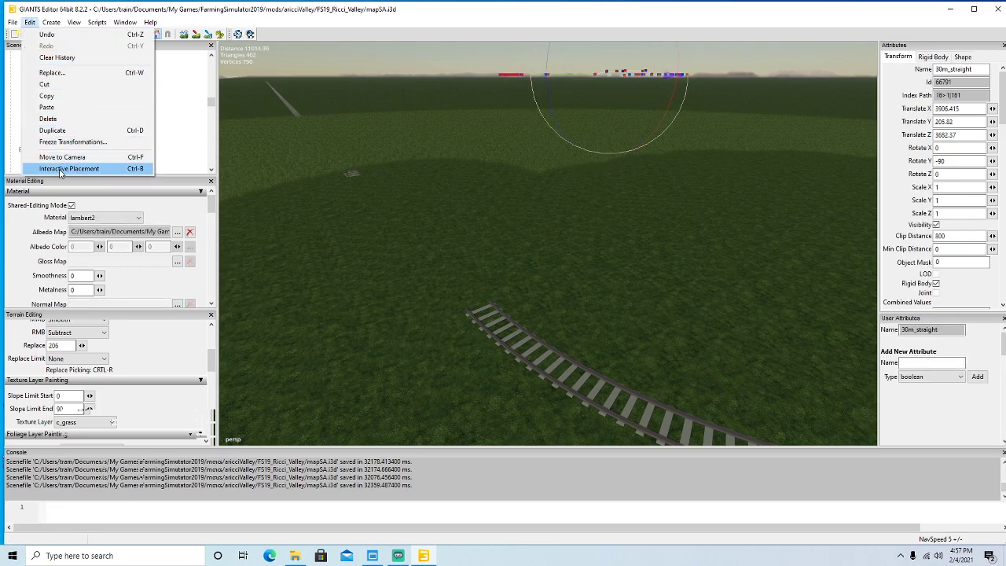
{"action": "left_click", "coordinate": [69, 168]}
{"action": "left_click", "coordinate": [359, 190]}
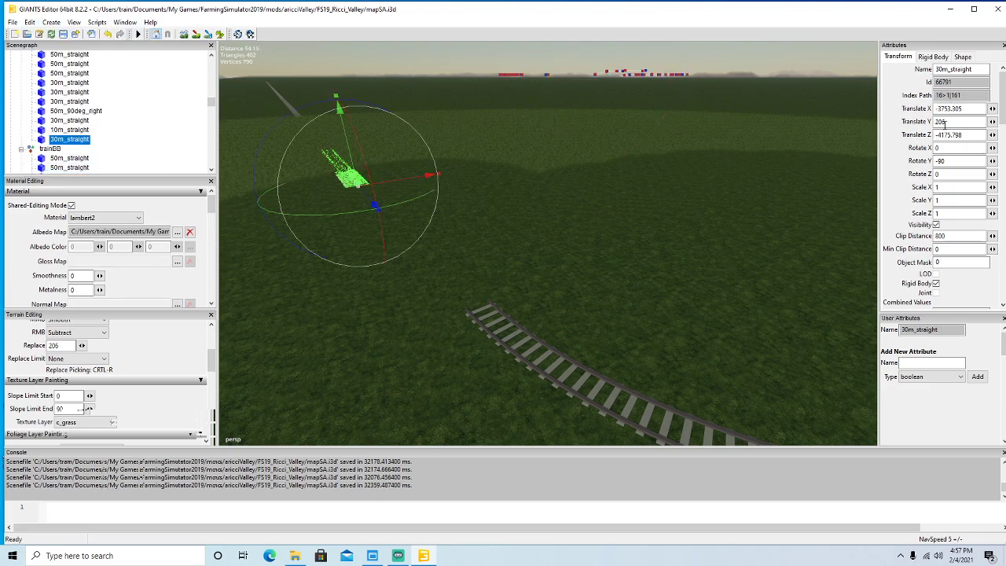
Set the copied 30m straight's Translate Y to 205.82 and turn it around to face the curve, Rotate Y about 89.352.
{"action": "type", "text": "2"}
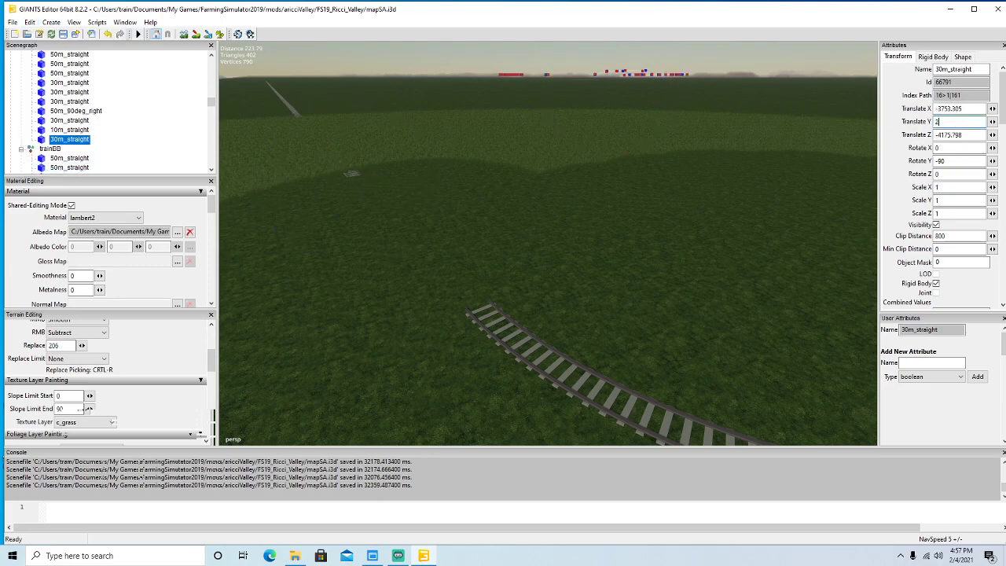
{"action": "type", "text": "05.82"}
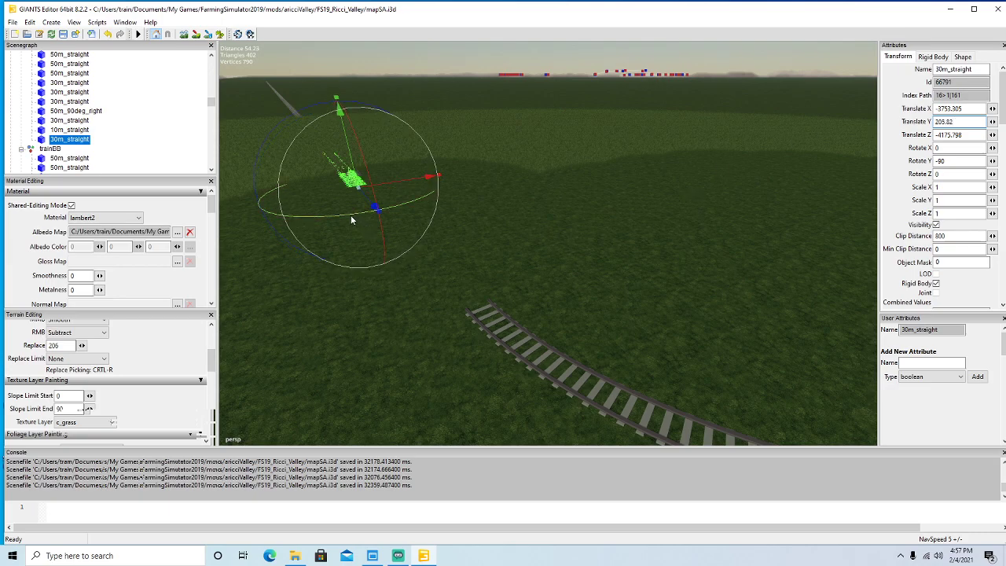
{"action": "left_click_drag", "start_coordinate": [352, 220], "coordinate": [375, 123]}
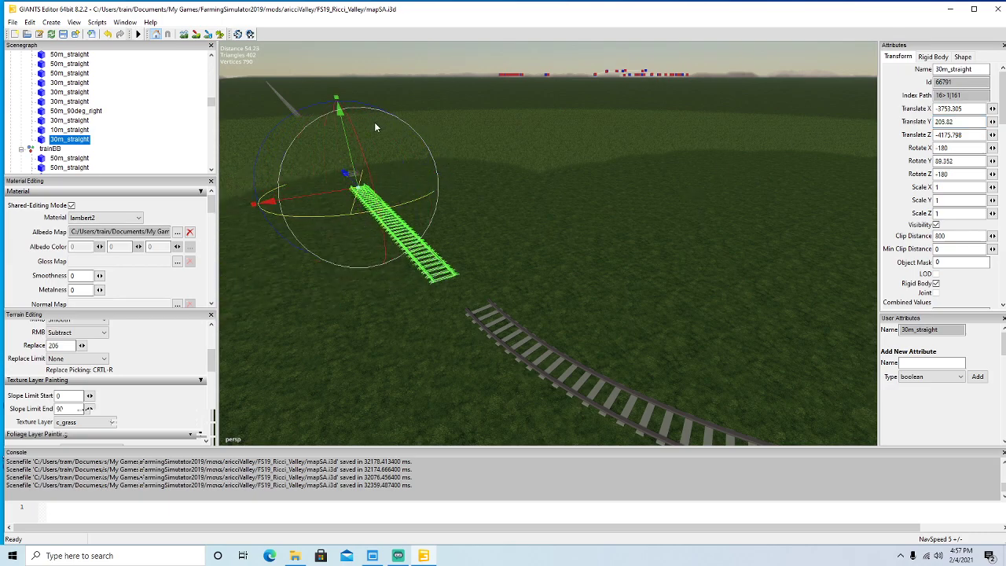
Duplicate the 10m_straight into the gap at about X -3784.088, Z -4170.388, set Translate Y to 205.82 and turn it to Rotate Y about 85.329.
{"action": "left_click", "coordinate": [68, 130]}
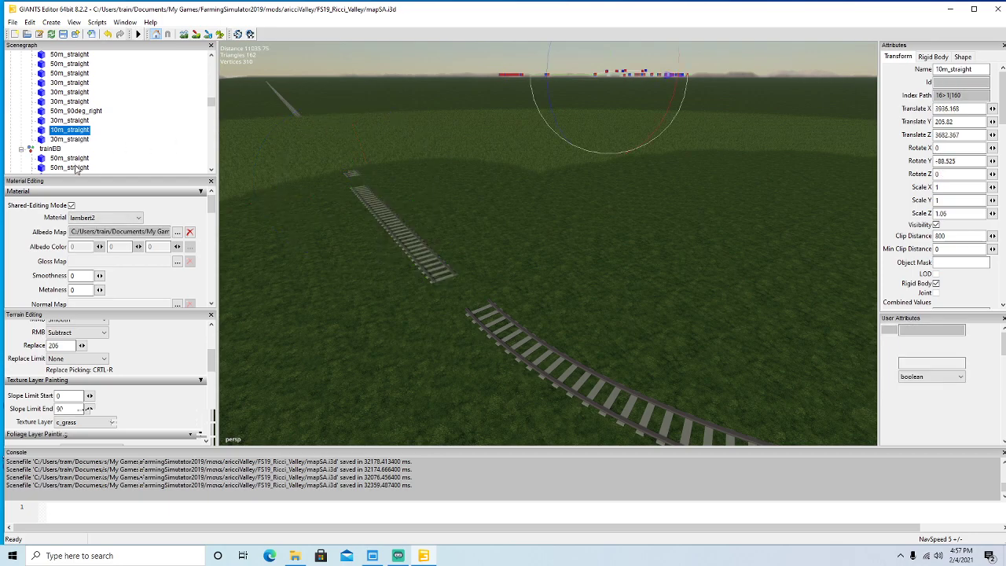
{"action": "left_click", "coordinate": [30, 22]}
{"action": "left_click", "coordinate": [59, 164]}
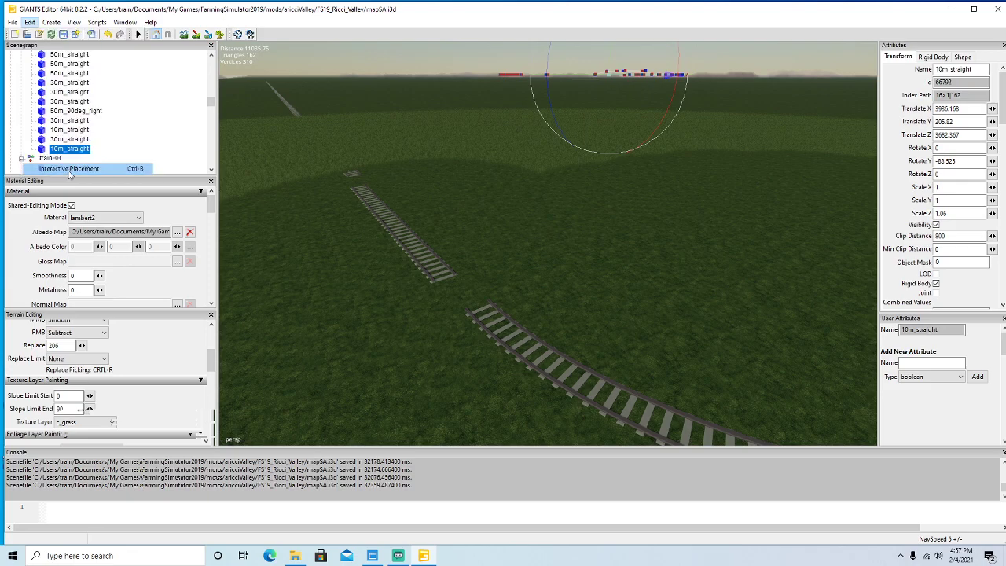
{"action": "key", "text": "ctrl+b"}
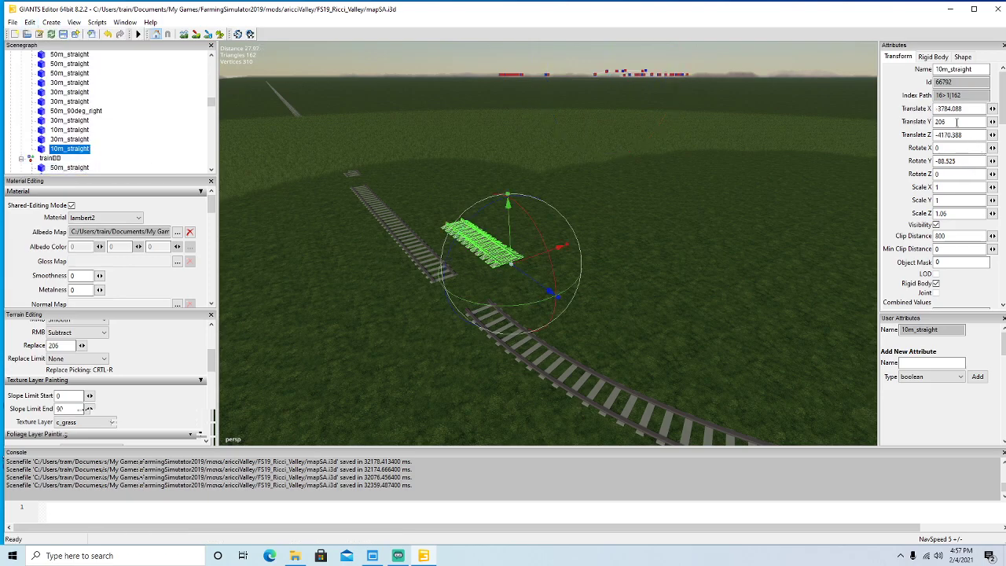
{"action": "type", "text": "205.82"}
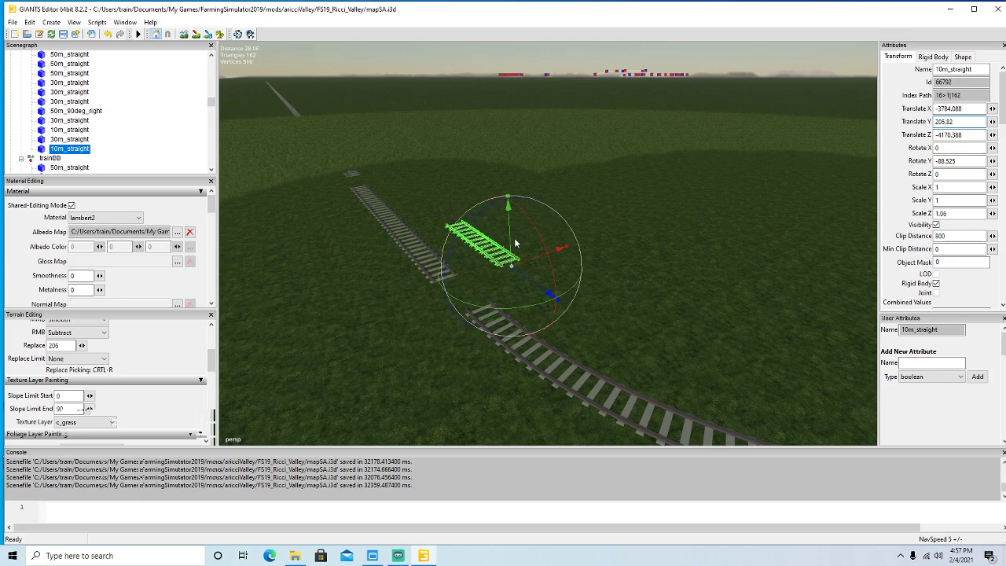
{"action": "left_click_drag", "start_coordinate": [514, 309], "coordinate": [449, 289]}
Move the copied 30m straight against the end of the existing straight track, to about X -3747.33, Z -4175.169.
{"action": "scroll", "coordinate": [436, 283], "scroll_direction": "up", "scroll_amount": 3}
{"action": "scroll", "coordinate": [449, 291], "scroll_direction": "up", "scroll_amount": 5}
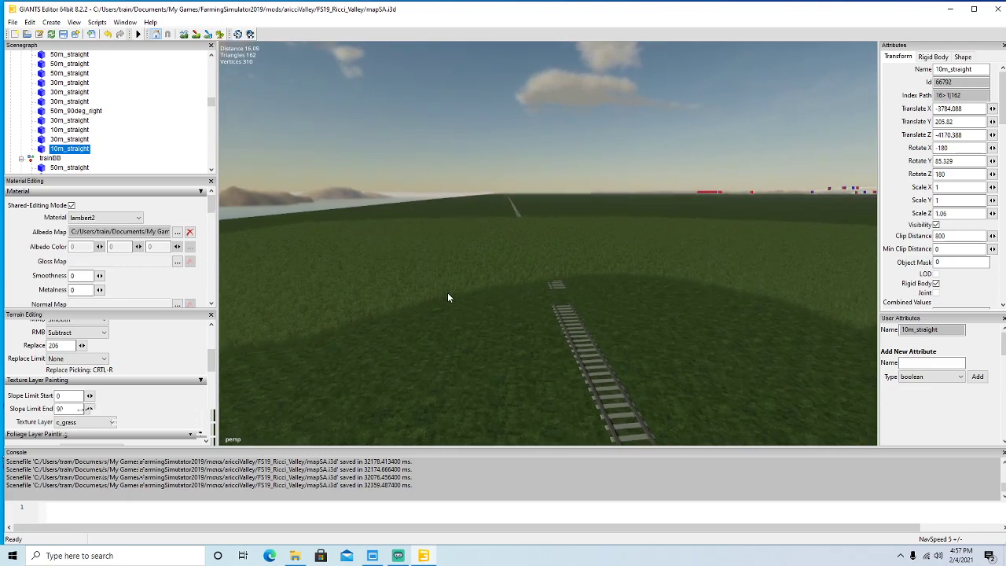
{"action": "scroll", "coordinate": [448, 297], "scroll_direction": "up", "scroll_amount": 8}
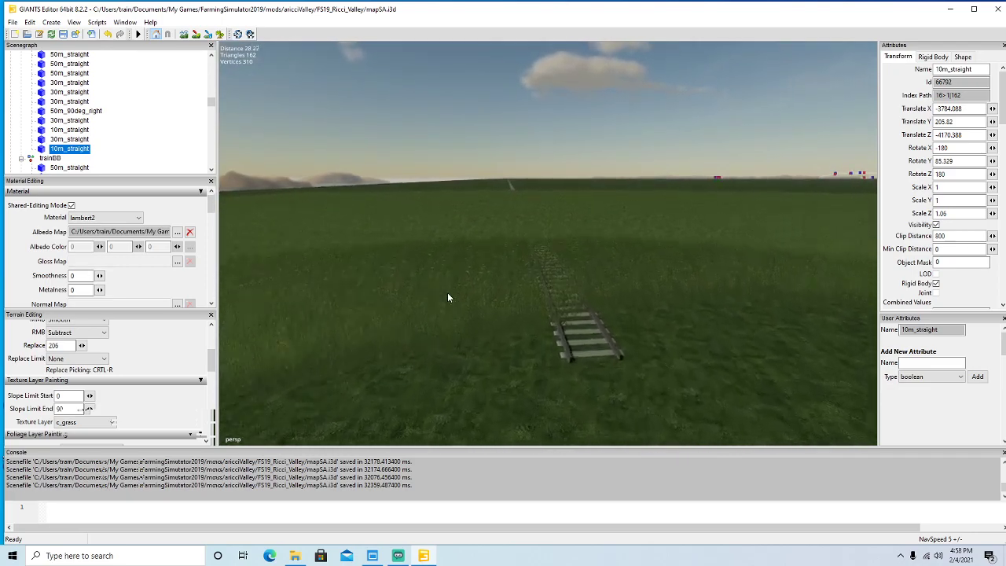
{"action": "left_click_drag", "start_coordinate": [448, 298], "coordinate": [480, 370], "text": "alt"}
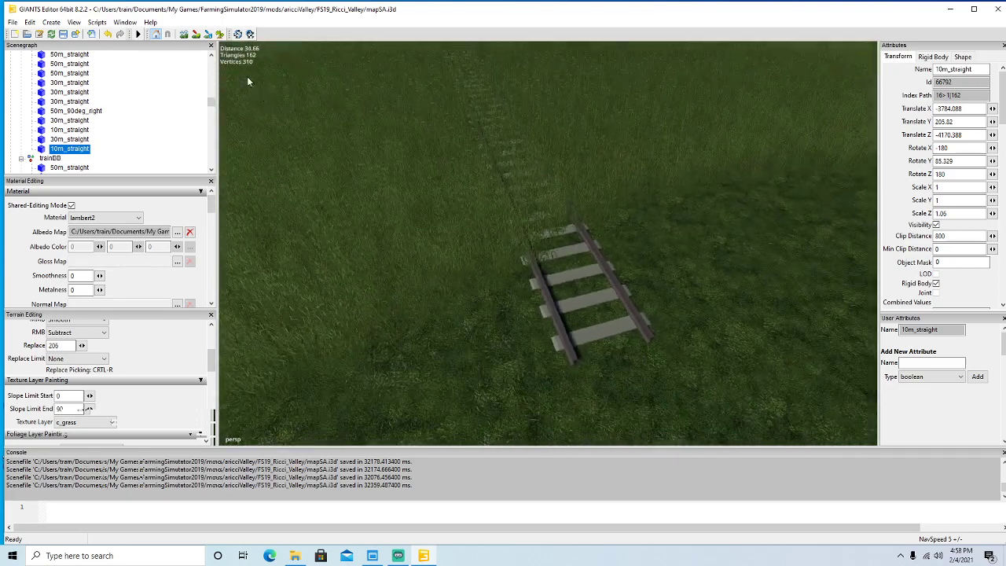
{"action": "left_click", "coordinate": [220, 34]}
{"action": "left_click_drag", "start_coordinate": [487, 169], "coordinate": [596, 188], "text": "alt"}
{"action": "scroll", "coordinate": [599, 171], "scroll_direction": "down", "scroll_amount": 3}
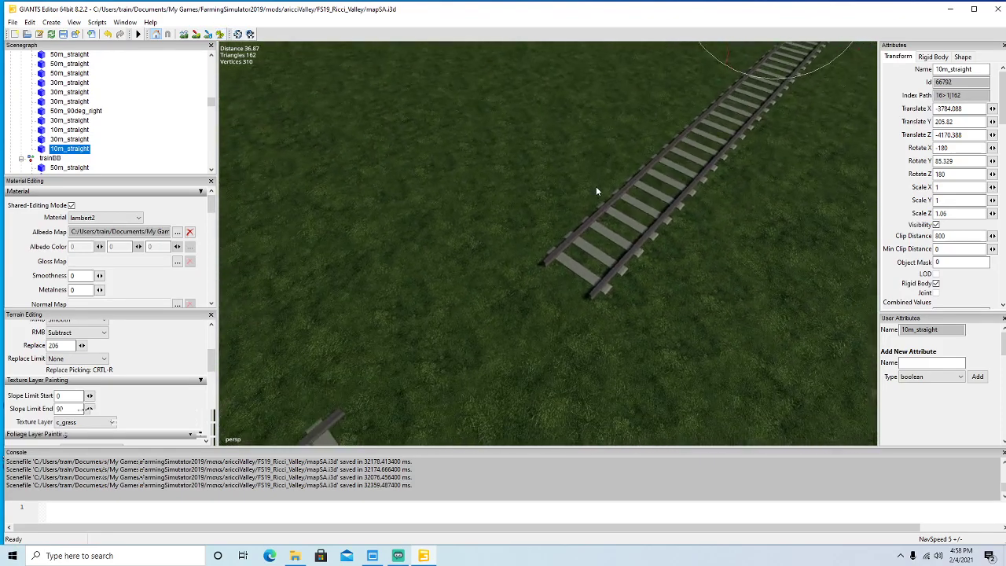
{"action": "left_click", "coordinate": [606, 281]}
{"action": "left_click_drag", "start_coordinate": [606, 281], "coordinate": [612, 313], "text": "alt"}
{"action": "left_click_drag", "start_coordinate": [585, 262], "coordinate": [311, 332]}
{"action": "left_click_drag", "start_coordinate": [413, 346], "coordinate": [560, 340]}
{"action": "scroll", "coordinate": [248, 314], "scroll_direction": "up", "scroll_amount": 4}
{"action": "scroll", "coordinate": [559, 355], "scroll_direction": "up", "scroll_amount": 3}
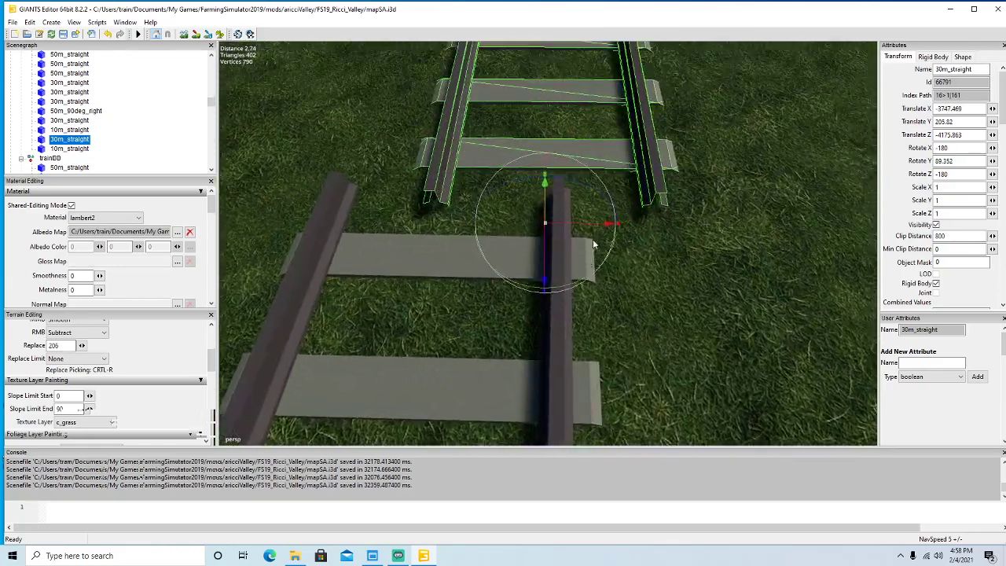
{"action": "left_click_drag", "start_coordinate": [598, 229], "coordinate": [443, 269]}
Move the copied 10m straight toward the line of the 30m piece, about X -3779.91, Z -4173.896, and set its Rotate Y to 90.
{"action": "left_click_drag", "start_coordinate": [530, 287], "coordinate": [328, 336], "text": "alt"}
{"action": "scroll", "coordinate": [529, 137], "scroll_direction": "up", "scroll_amount": 3}
{"action": "scroll", "coordinate": [528, 149], "scroll_direction": "up", "scroll_amount": 3}
{"action": "scroll", "coordinate": [533, 152], "scroll_direction": "down", "scroll_amount": 3}
{"action": "left_click", "coordinate": [47, 149]}
{"action": "left_click_drag", "start_coordinate": [415, 248], "coordinate": [538, 253]}
{"action": "scroll", "coordinate": [555, 294], "scroll_direction": "up", "scroll_amount": 4}
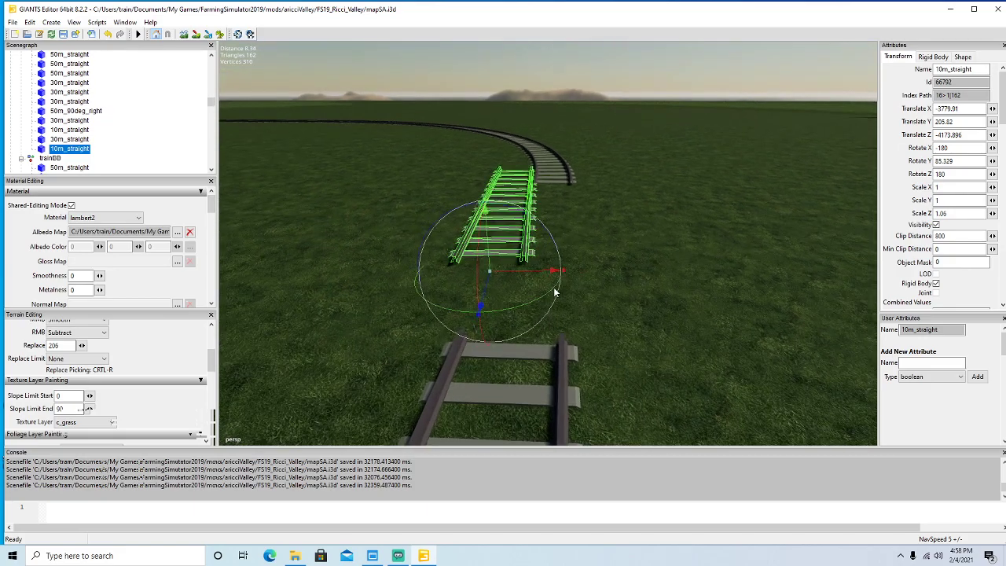
{"action": "left_click_drag", "start_coordinate": [554, 290], "coordinate": [551, 324], "text": "alt"}
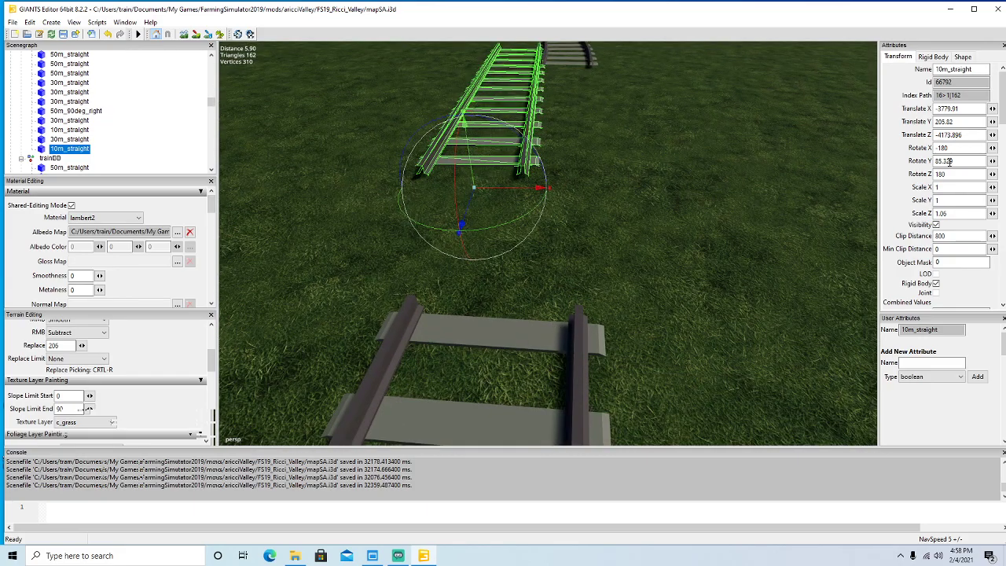
{"action": "type", "text": "90"}
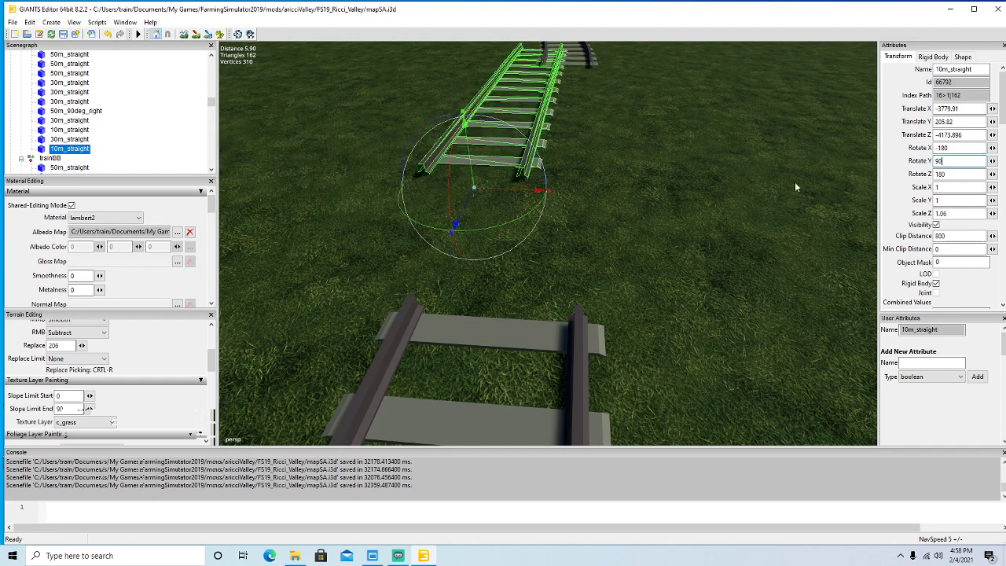
Set the copied 30m straight's Rotate Y to 90 and fine-tune its joint to about X -3747.334, Z -4175.159.
{"action": "left_click", "coordinate": [46, 139]}
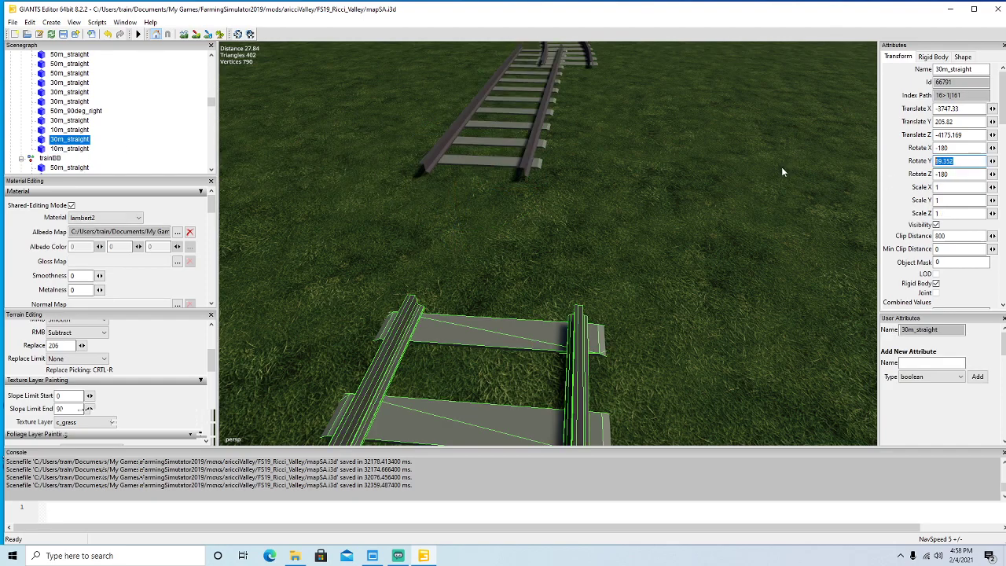
{"action": "type", "text": "90"}
{"action": "left_click_drag", "start_coordinate": [629, 206], "coordinate": [392, 225], "text": "alt"}
{"action": "scroll", "coordinate": [386, 208], "scroll_direction": "up", "scroll_amount": 8}
{"action": "key", "text": "f"}
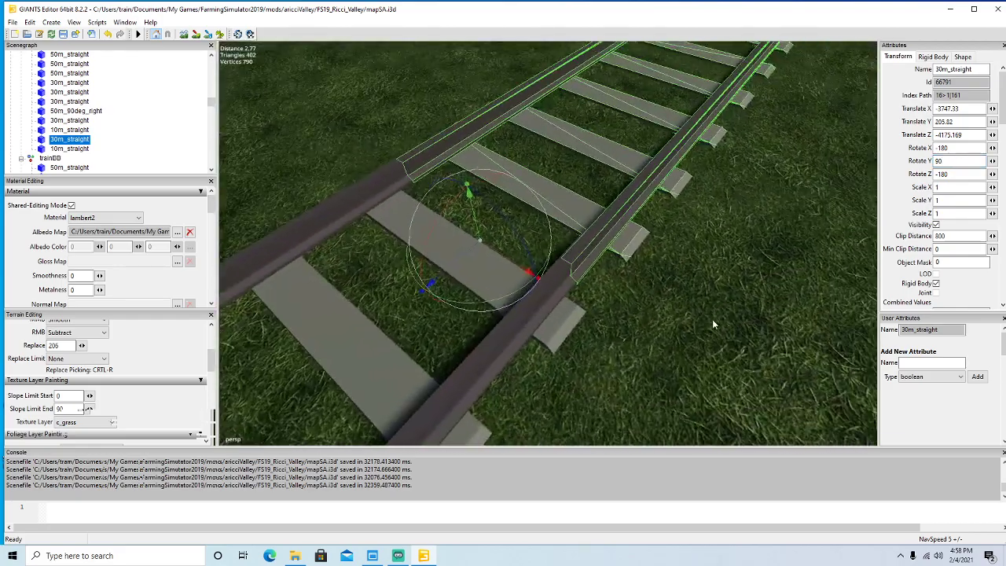
{"action": "left_click_drag", "start_coordinate": [462, 261], "coordinate": [550, 263]}
{"action": "scroll", "coordinate": [544, 176], "scroll_direction": "up", "scroll_amount": 6}
{"action": "scroll", "coordinate": [551, 253], "scroll_direction": "up", "scroll_amount": 2}
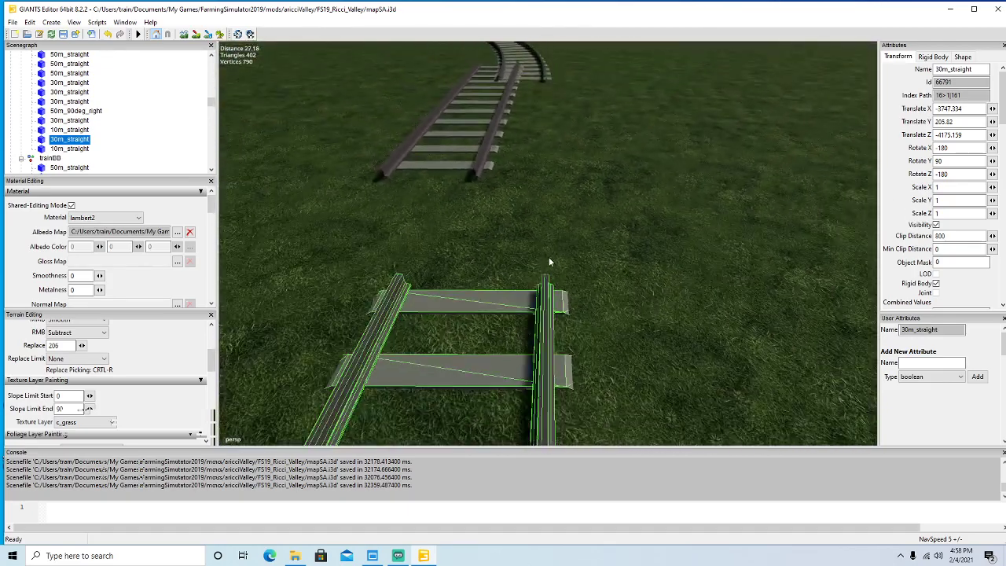
Move the copied 10m straight along and across the track to join the free end of the 30m straight.
{"action": "left_click", "coordinate": [47, 149]}
{"action": "left_click_drag", "start_coordinate": [409, 226], "coordinate": [419, 353]}
{"action": "scroll", "coordinate": [414, 333], "scroll_direction": "up", "scroll_amount": 3}
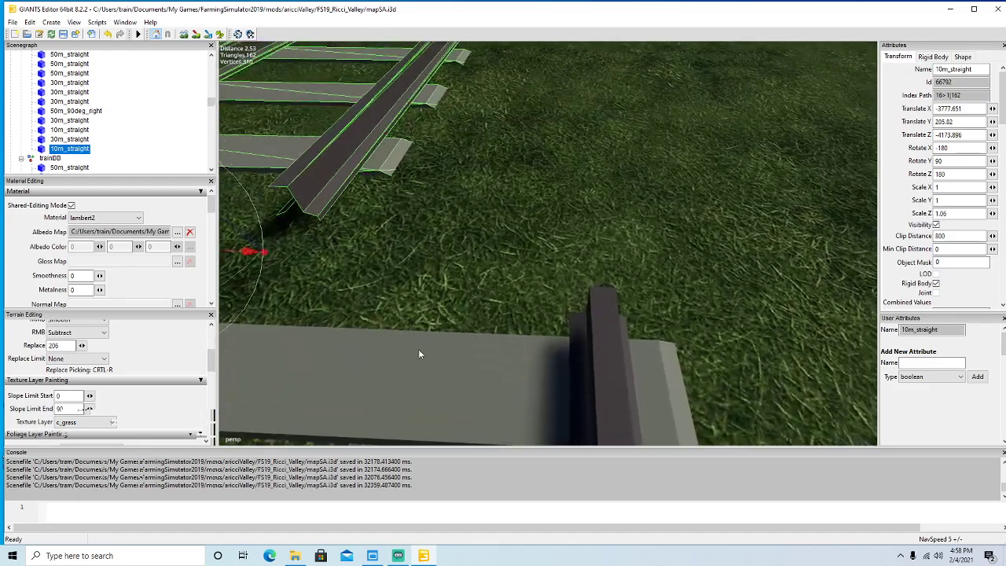
{"action": "scroll", "coordinate": [419, 350], "scroll_direction": "down", "scroll_amount": 3}
{"action": "left_click_drag", "start_coordinate": [415, 250], "coordinate": [513, 276]}
{"action": "left_click_drag", "start_coordinate": [432, 273], "coordinate": [417, 352]}
{"action": "left_click_drag", "start_coordinate": [456, 320], "coordinate": [564, 298]}
Shift the curve along Z to line up with the 10m straight and set its Translate Z to -4393.41.
{"action": "left_click", "coordinate": [563, 298]}
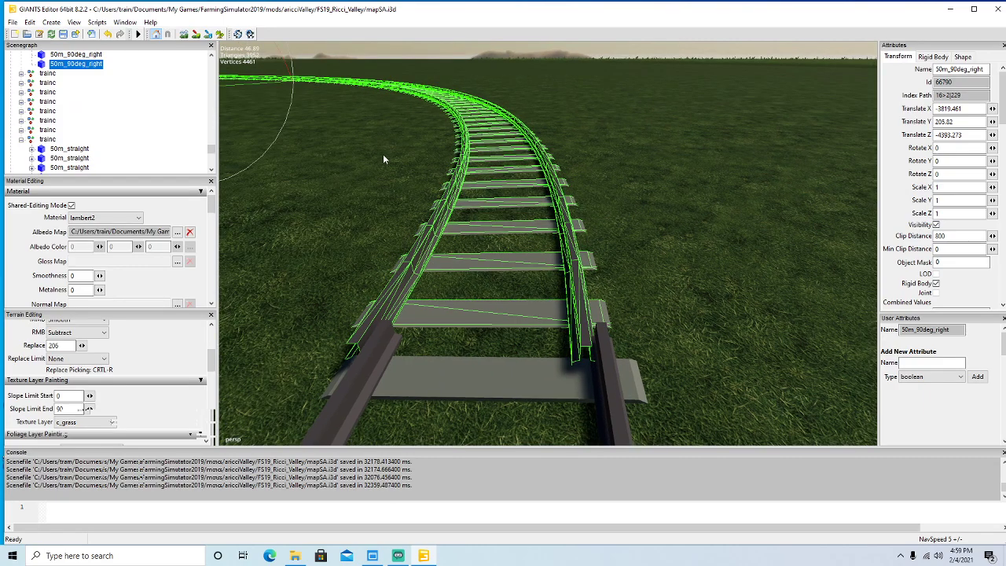
{"action": "left_click_drag", "start_coordinate": [255, 80], "coordinate": [318, 113], "text": "alt"}
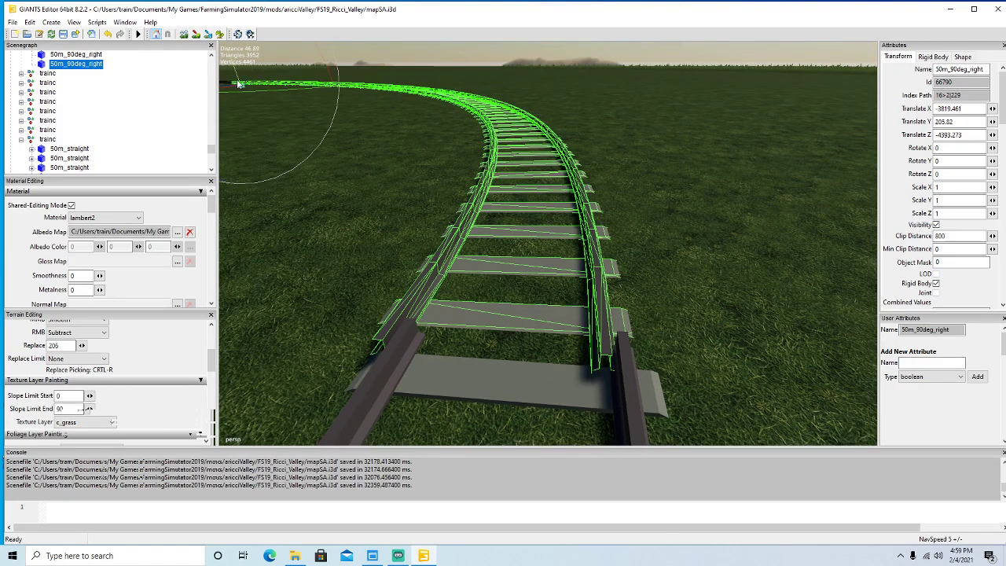
{"action": "left_click_drag", "start_coordinate": [227, 88], "coordinate": [229, 89]}
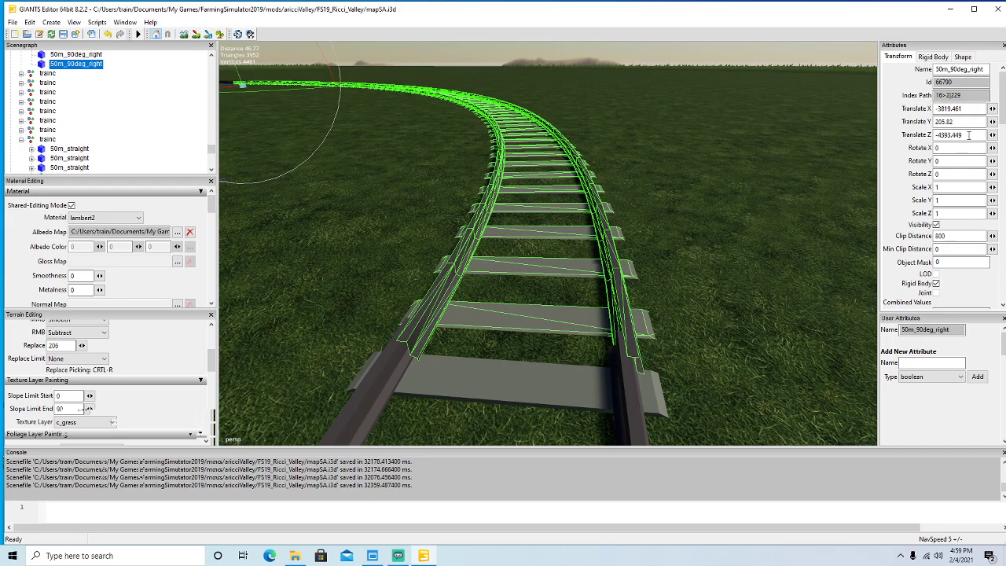
{"action": "left_click", "coordinate": [970, 134]}
{"action": "key", "text": "BackSpace"}
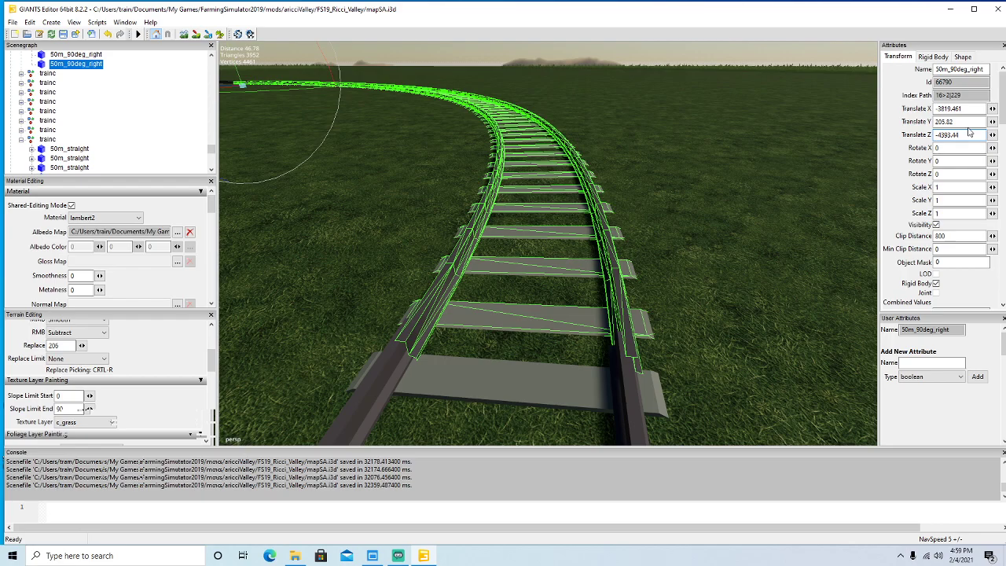
{"action": "key", "text": "BackSpace"}
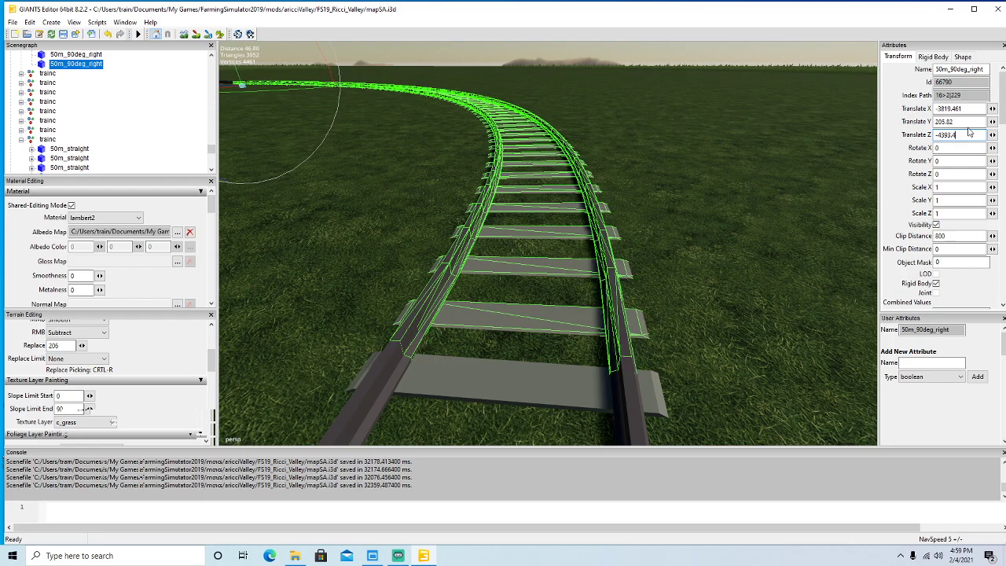
{"action": "type", "text": "1"}
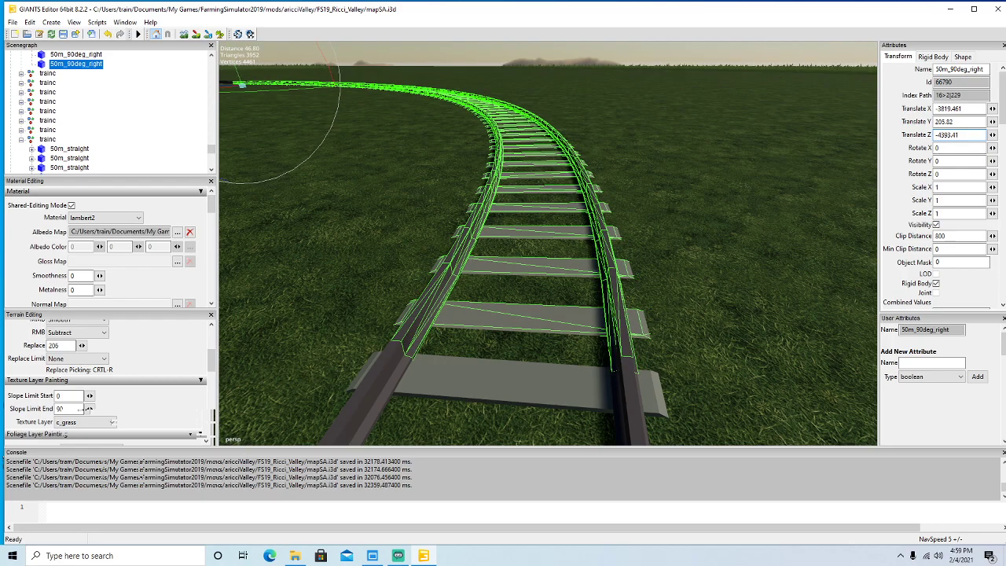
Examine the joined corner curve and the two parallel tracks along the map edge.
{"action": "middle_click_drag", "start_coordinate": [730, 285], "coordinate": [630, 296]}
{"action": "scroll", "coordinate": [637, 221], "scroll_direction": "up", "scroll_amount": 5}
{"action": "left_click", "coordinate": [689, 308]}
{"action": "scroll", "coordinate": [630, 296], "scroll_direction": "down", "scroll_amount": 5}
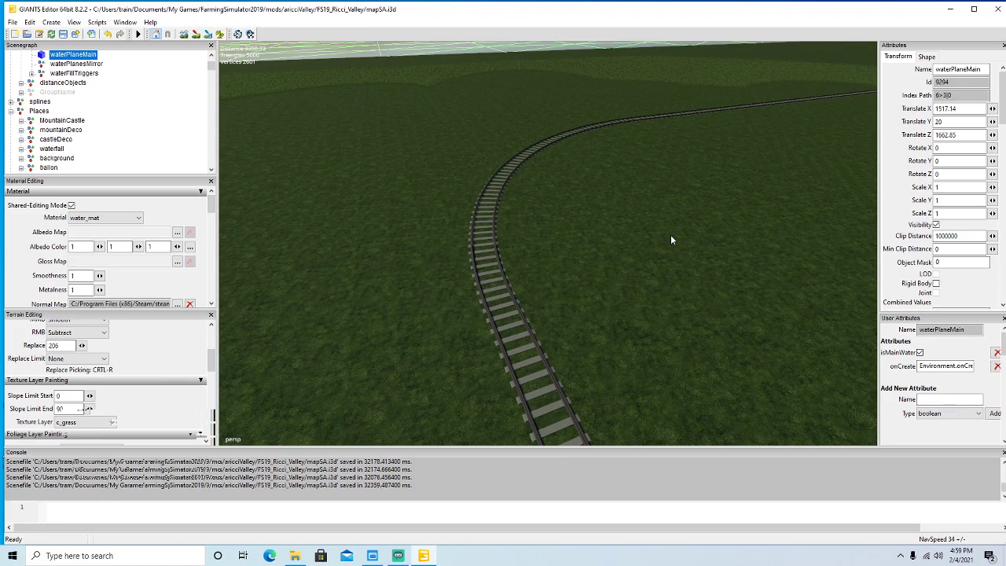
{"action": "mouse_move", "coordinate": [647, 225]}
{"action": "middle_mouse_down"}
{"action": "mouse_move", "coordinate": [828, 252]}
{"action": "mouse_move", "coordinate": [836, 220]}
{"action": "mouse_move", "coordinate": [618, 272]}
{"action": "mouse_move", "coordinate": [692, 257]}
{"action": "mouse_move", "coordinate": [641, 252]}
{"action": "mouse_move", "coordinate": [652, 238]}
{"action": "middle_mouse_up"}
{"action": "left_click_drag", "start_coordinate": [651, 238], "coordinate": [657, 240], "text": "alt"}
{"action": "right_click_drag", "start_coordinate": [657, 236], "coordinate": [445, 316]}
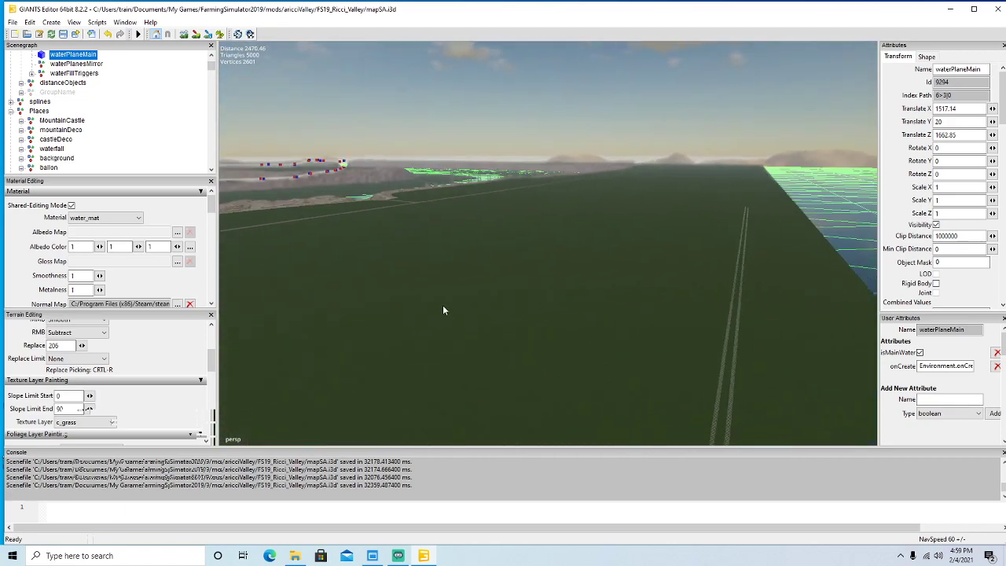
{"action": "right_click_drag", "start_coordinate": [748, 246], "coordinate": [537, 338]}
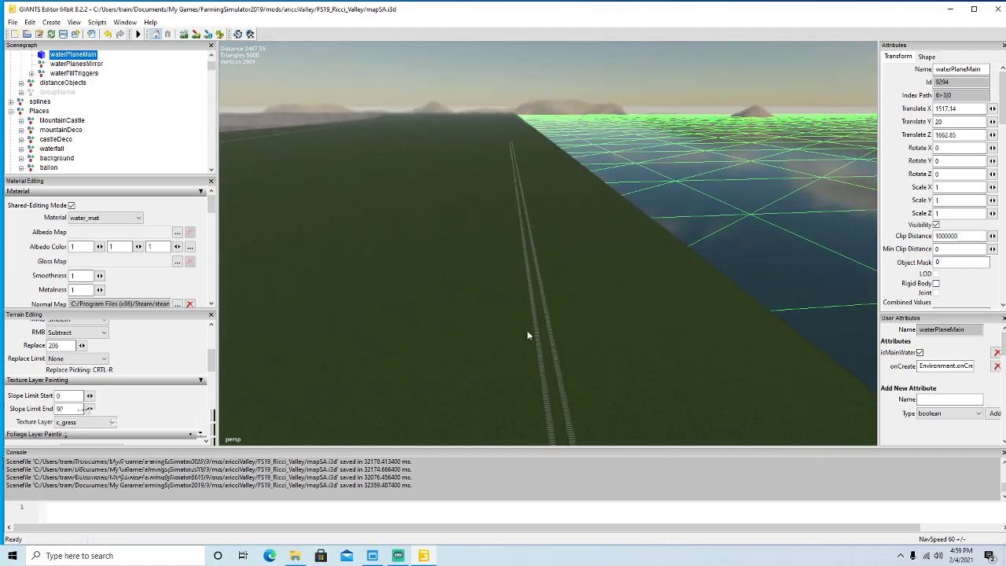
Save the map scene with the finished parallel tracks and close the editor.
{"action": "right_click_drag", "start_coordinate": [622, 338], "coordinate": [385, 280]}
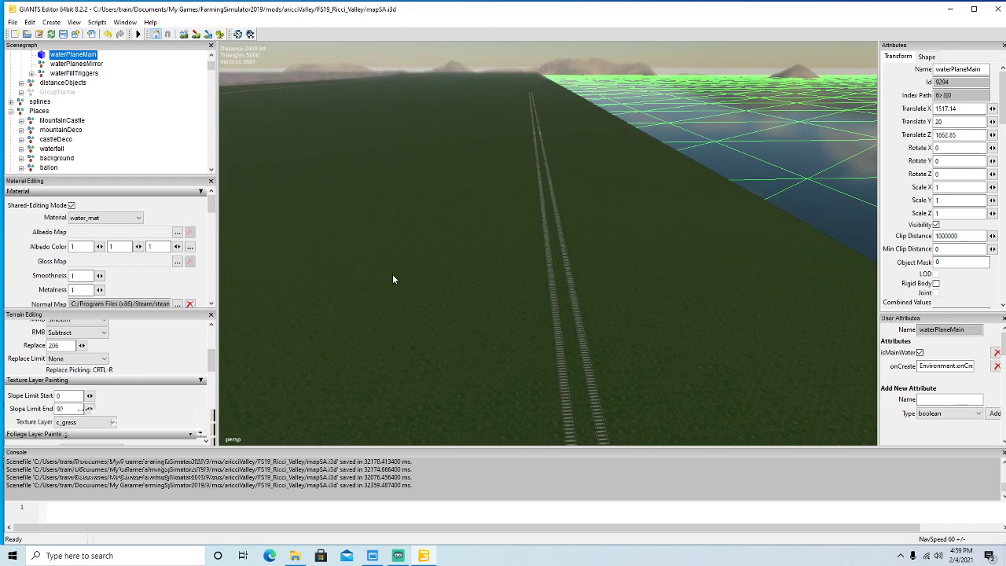
{"action": "right_click_drag", "start_coordinate": [651, 291], "coordinate": [503, 281]}
{"action": "right_click_drag", "start_coordinate": [573, 303], "coordinate": [570, 135]}
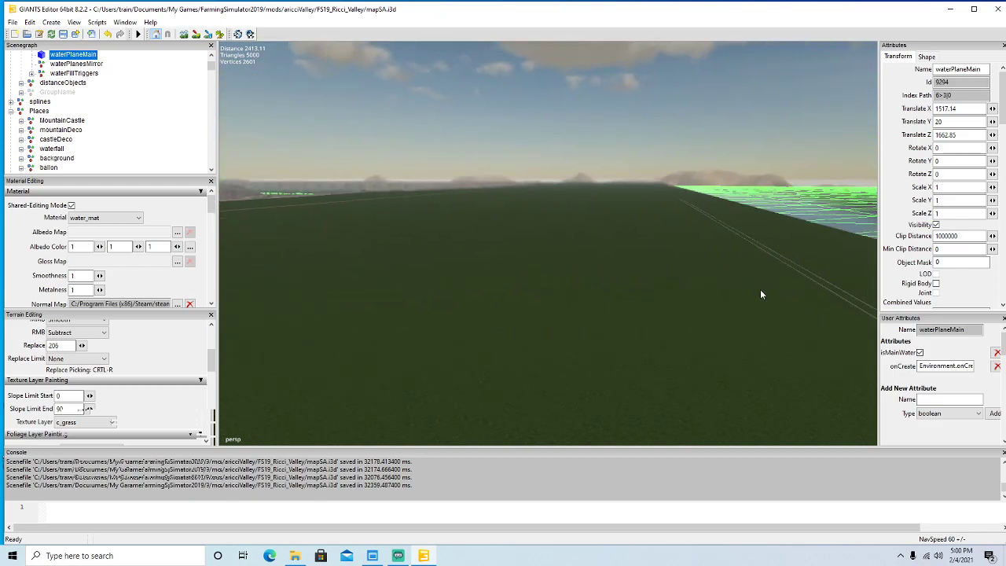
{"action": "right_click_drag", "start_coordinate": [761, 289], "coordinate": [657, 283]}
{"action": "left_click", "coordinate": [63, 35]}
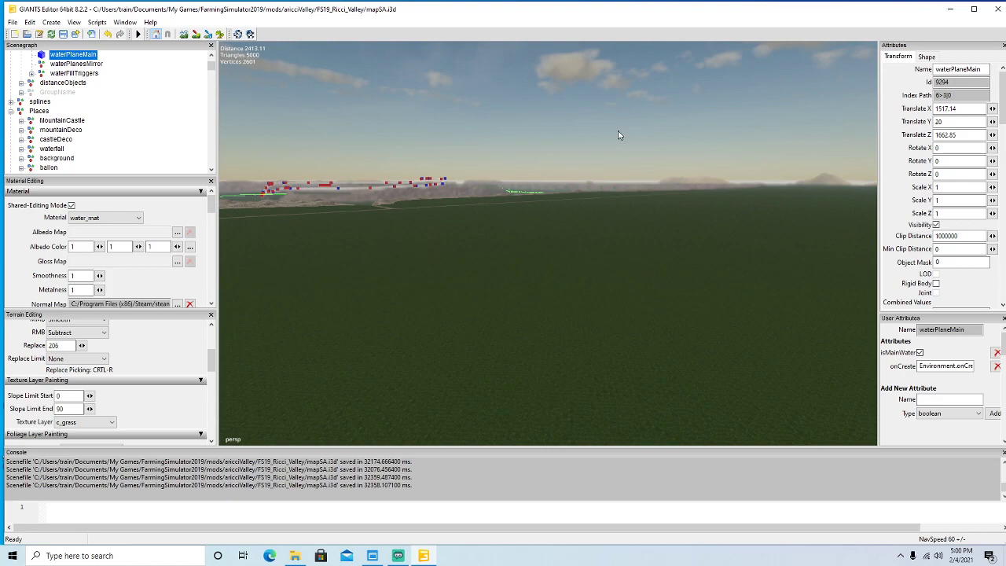
{"action": "left_click", "coordinate": [996, 14]}
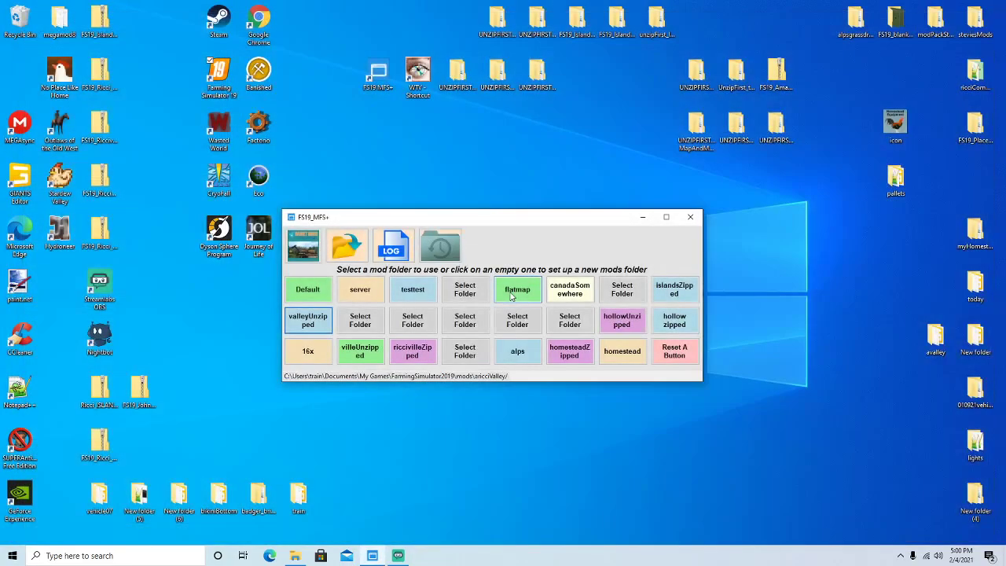
Launch Farming Simulator 19 and delete the Ricci_Valley career stored in Savegame 8.
{"action": "right_click", "coordinate": [225, 69]}
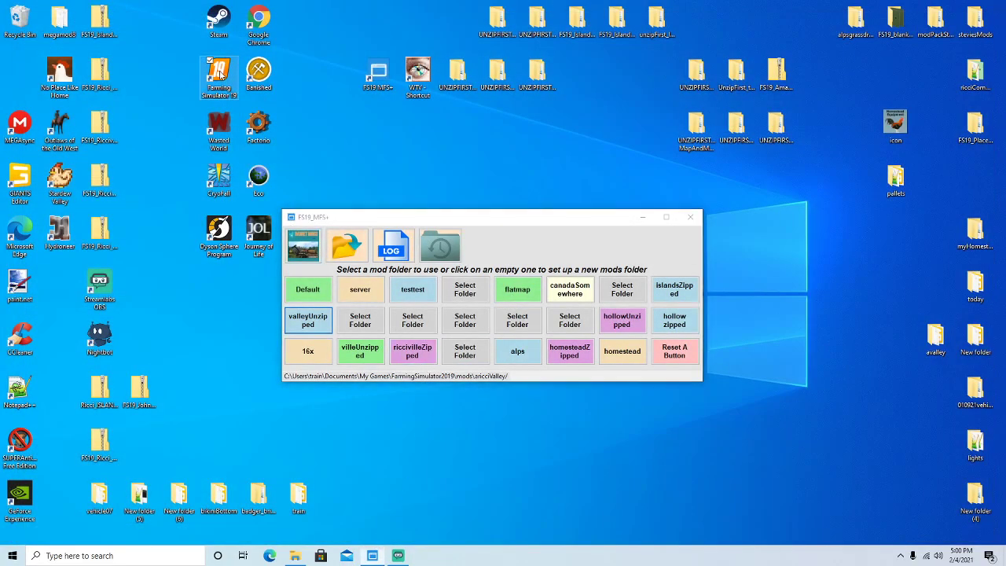
{"action": "left_click", "coordinate": [239, 78]}
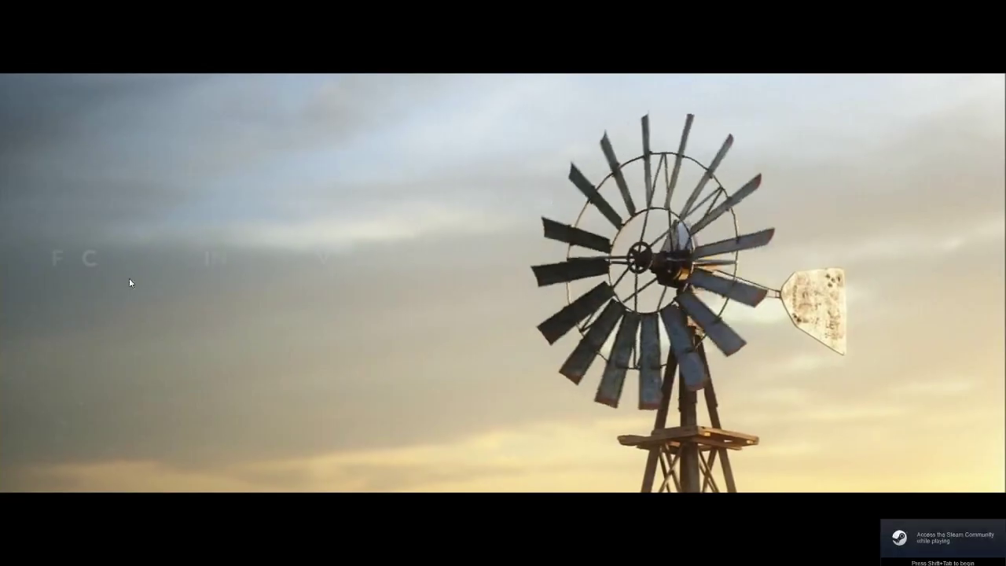
{"action": "left_click", "coordinate": [131, 280]}
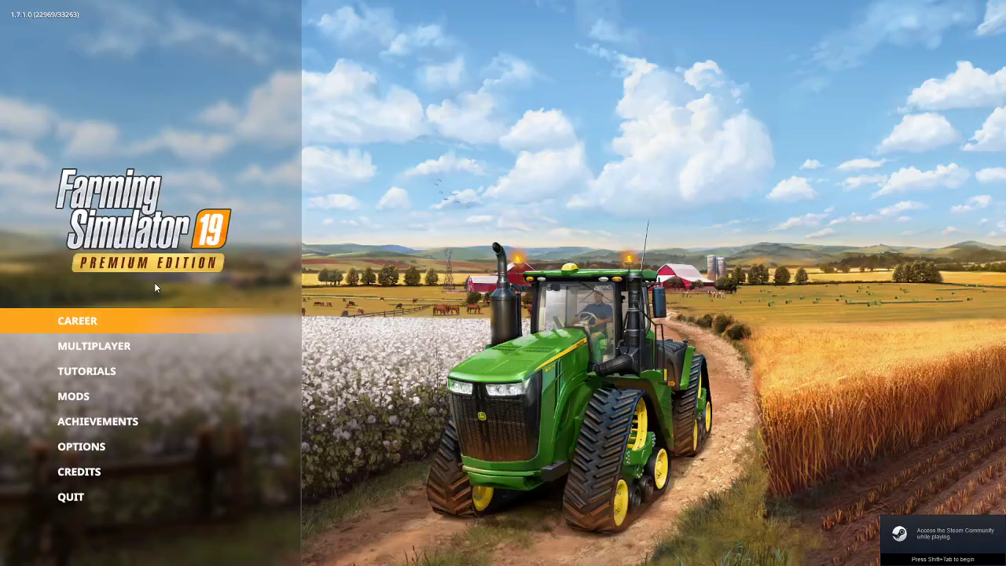
{"action": "left_click", "coordinate": [96, 320]}
{"action": "scroll", "coordinate": [520, 307], "scroll_direction": "down", "scroll_amount": 8}
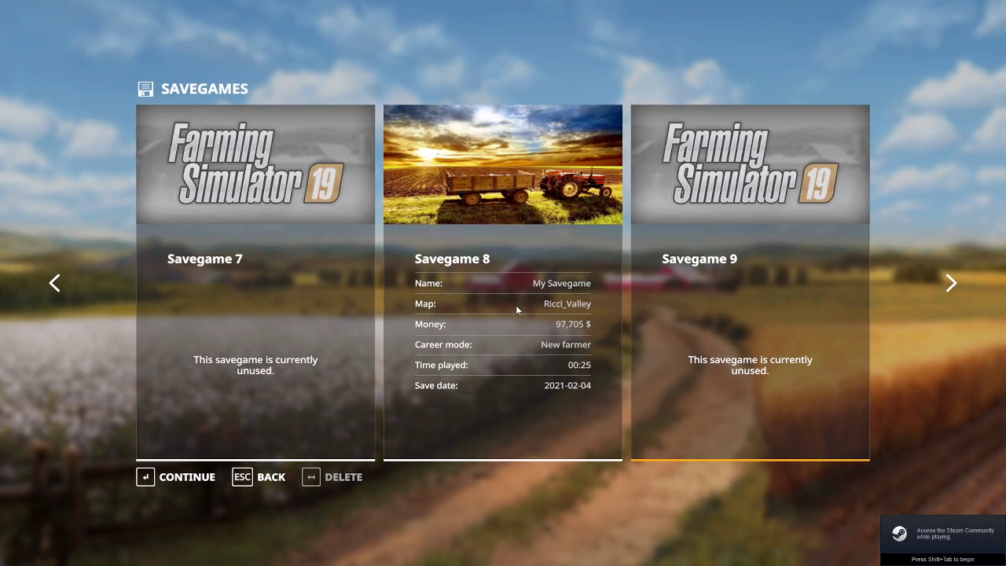
{"action": "left_click", "coordinate": [344, 478]}
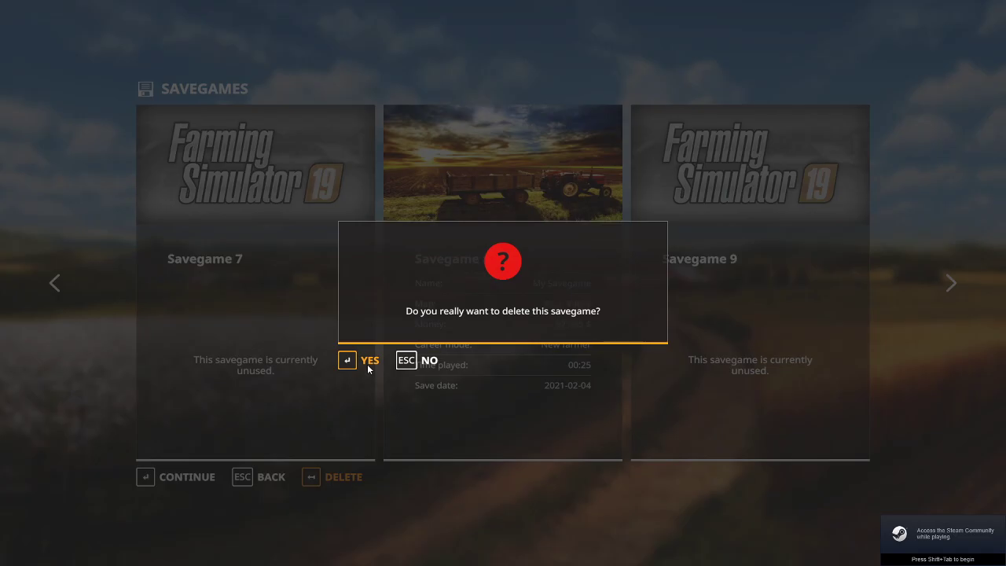
{"action": "left_click", "coordinate": [368, 363]}
Start a new career in the Savegame 8 slot in New farmer mode on the Ricci_Valley map.
{"action": "left_click", "coordinate": [215, 477]}
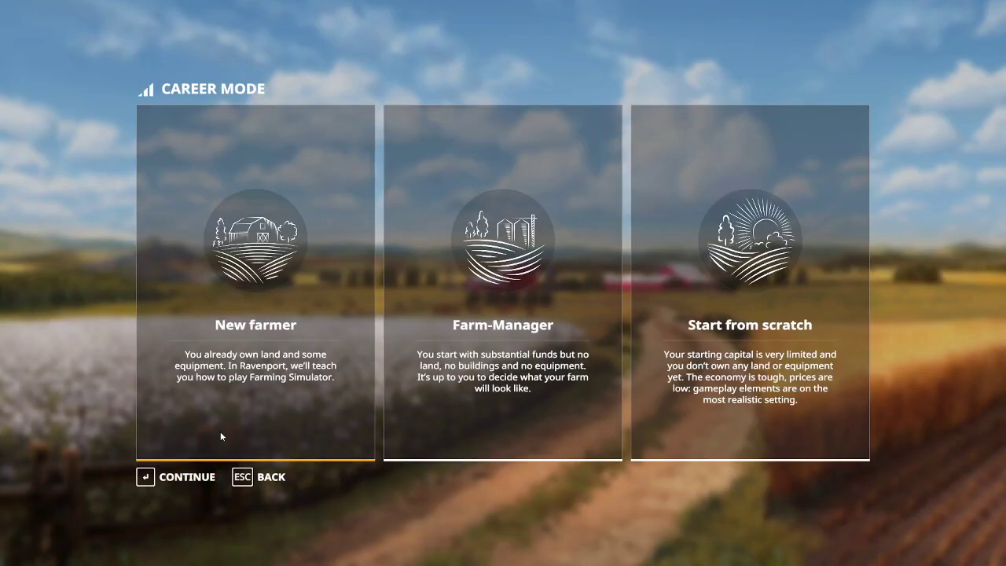
{"action": "left_click", "coordinate": [196, 477]}
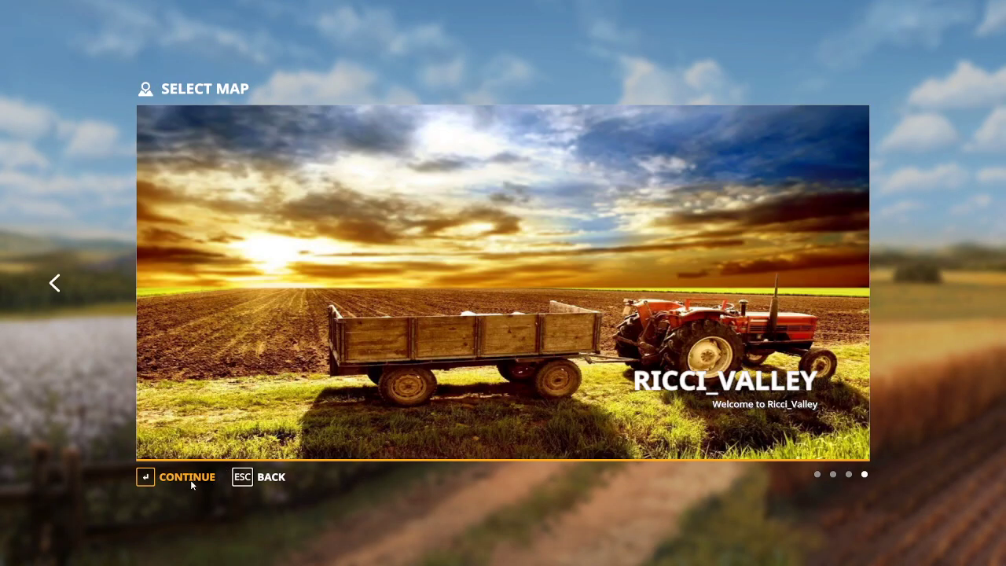
{"action": "left_click", "coordinate": [190, 480]}
{"action": "left_click", "coordinate": [189, 479]}
{"action": "left_click", "coordinate": [186, 481]}
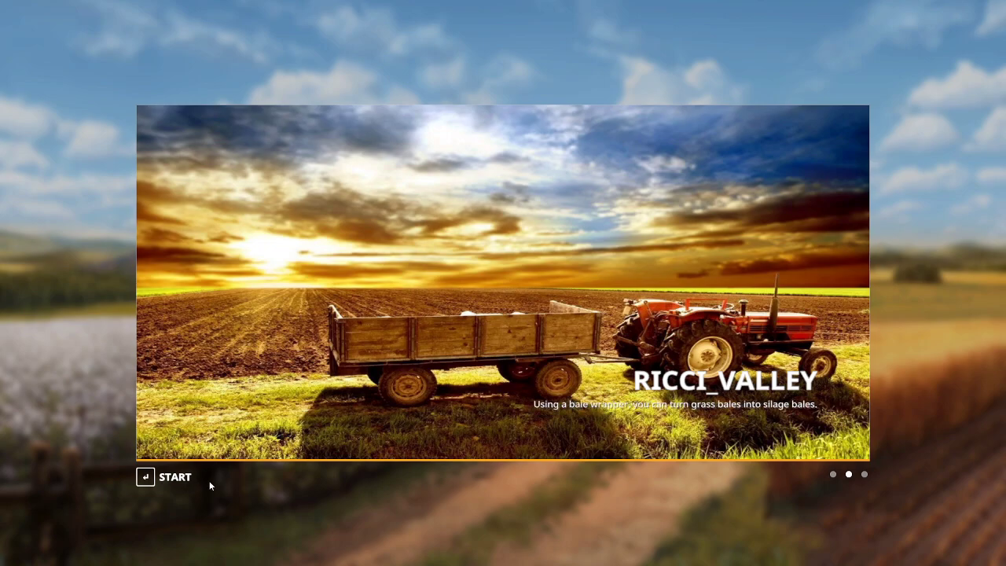
{"action": "left_click", "coordinate": [181, 479]}
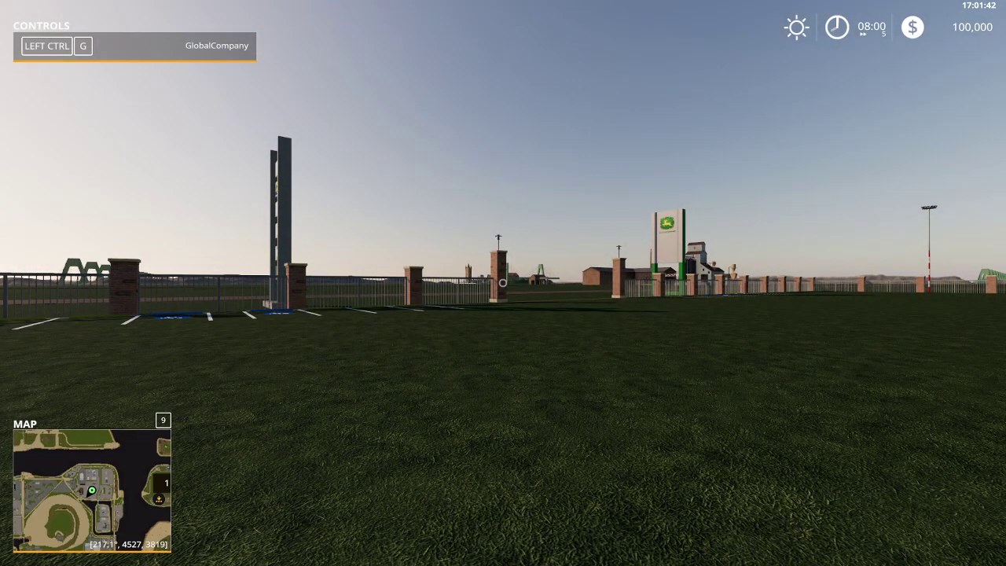
Lease a Lizard Pickup 2014 from the shop's Cars category and return to the map.
{"action": "key", "text": "p"}
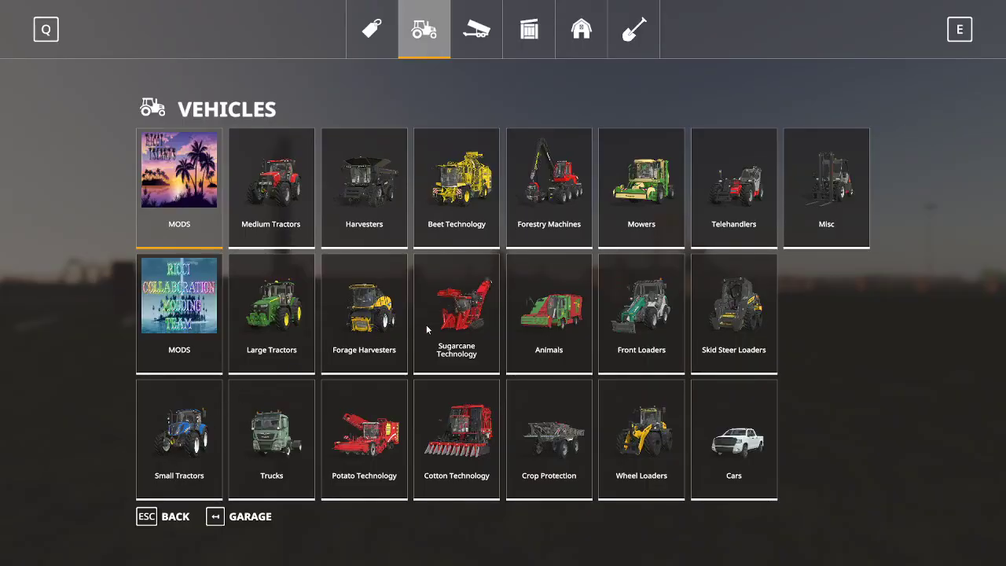
{"action": "left_click", "coordinate": [732, 456]}
{"action": "left_click", "coordinate": [443, 324]}
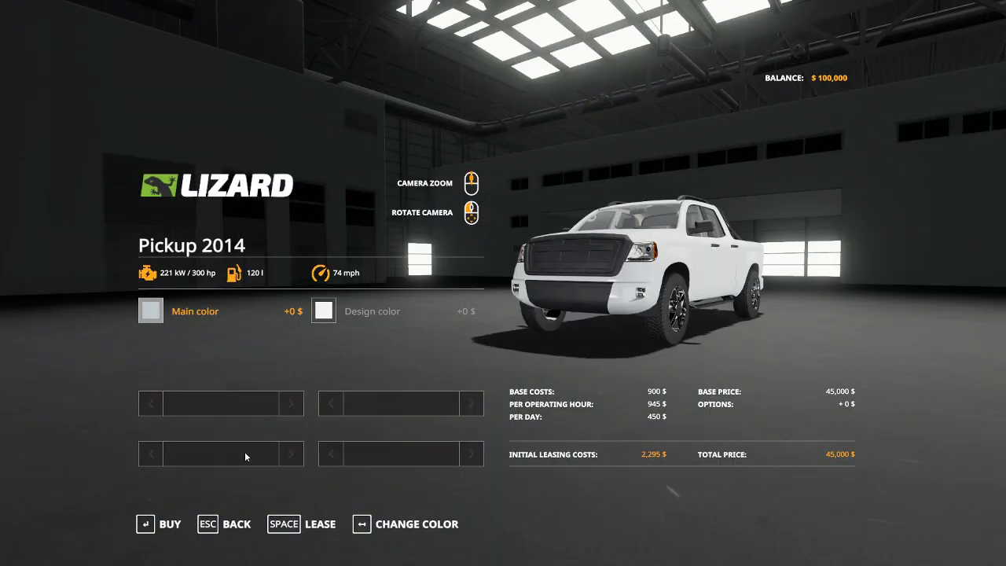
{"action": "left_click", "coordinate": [322, 525]}
{"action": "left_click", "coordinate": [365, 362]}
{"action": "left_click", "coordinate": [363, 358]}
{"action": "key", "text": "Escape"}
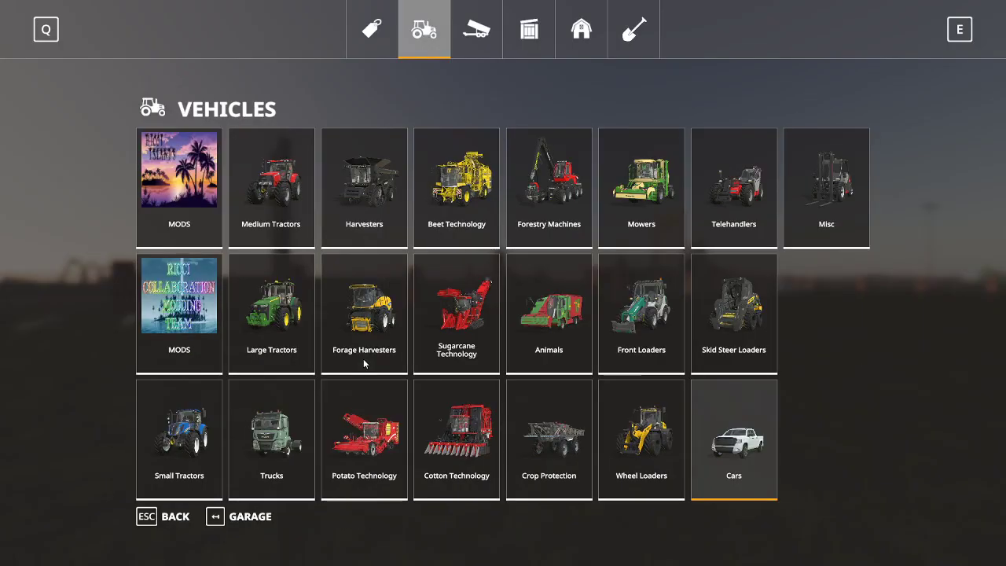
{"action": "key", "text": "Escape"}
Enter the leased pickup and drive it out to the parallel railroad tracks.
{"action": "key", "text": "Tab"}
{"action": "scroll", "coordinate": [504, 283], "scroll_direction": "down", "scroll_amount": 5}
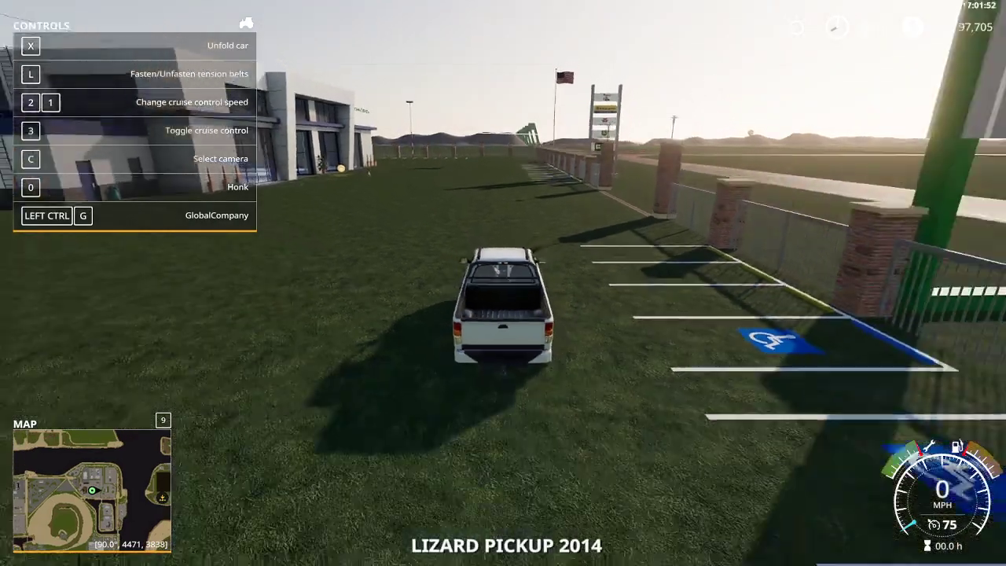
{"action": "scroll", "coordinate": [503, 283], "scroll_direction": "down", "scroll_amount": 10}
{"action": "key", "text": "w"}
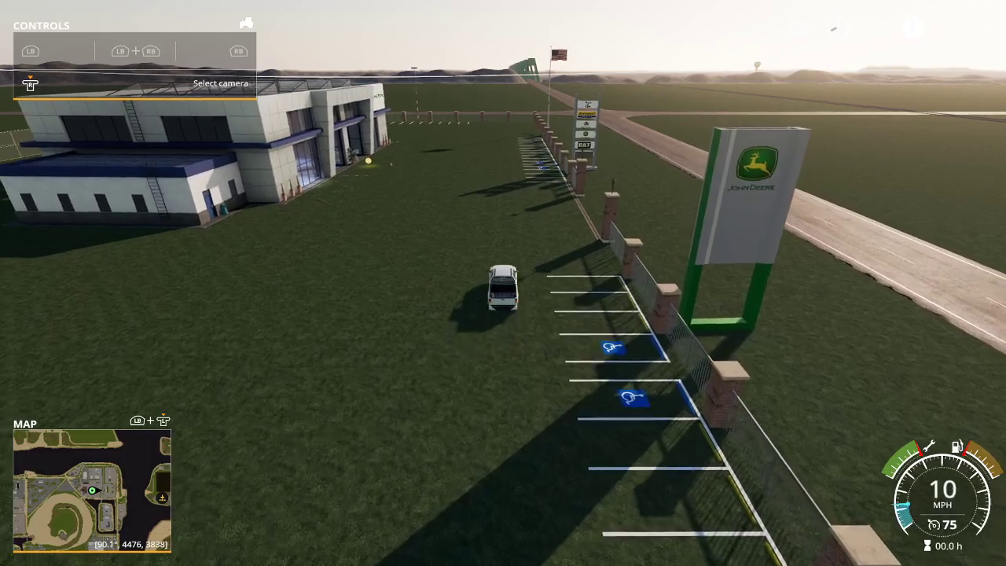
{"action": "key", "text": "d"}
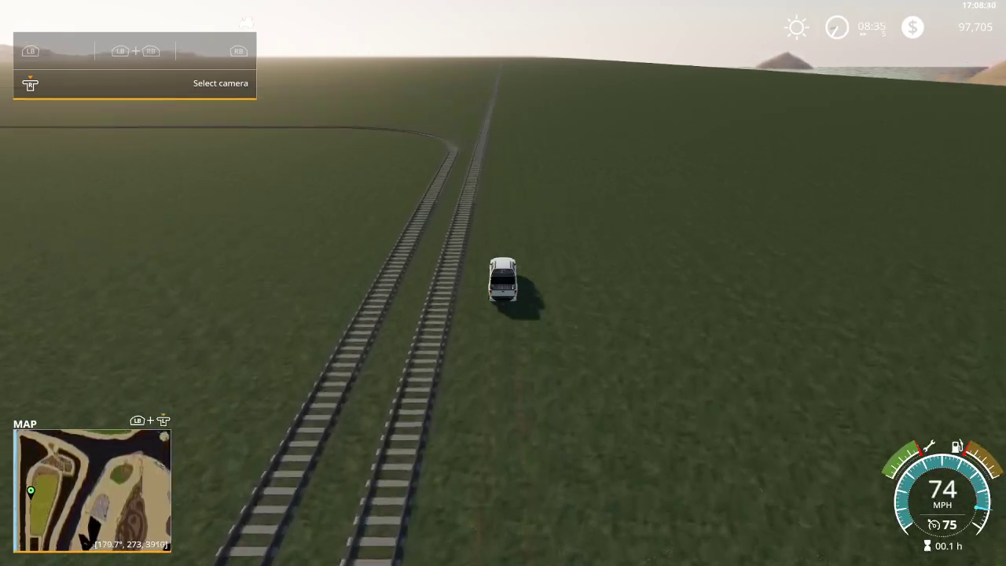
Drive alongside the railroad to examine the branching curve and the straight track in the game.
{"action": "key", "text": "s"}
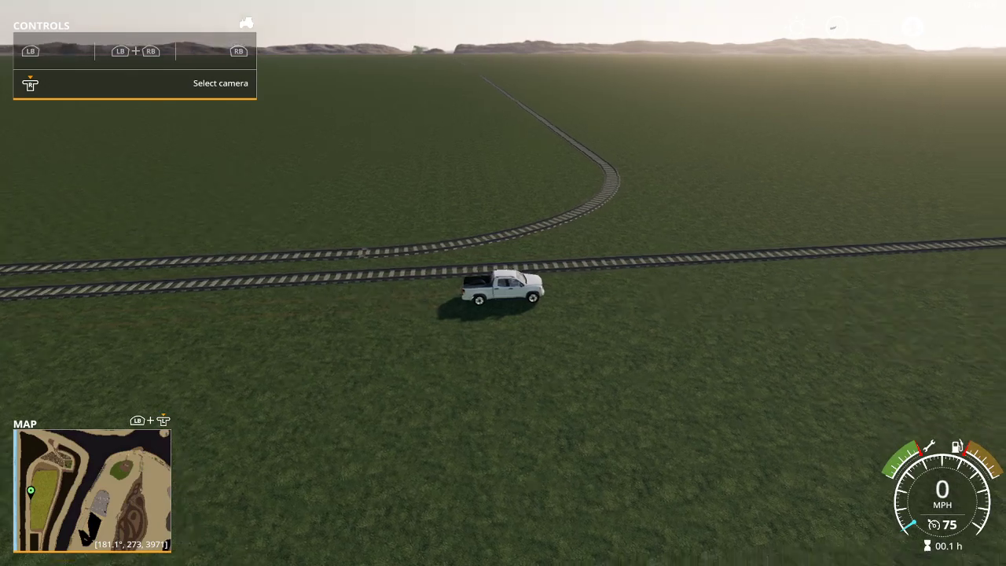
{"action": "key", "text": "w"}
{"action": "key", "text": "w"}
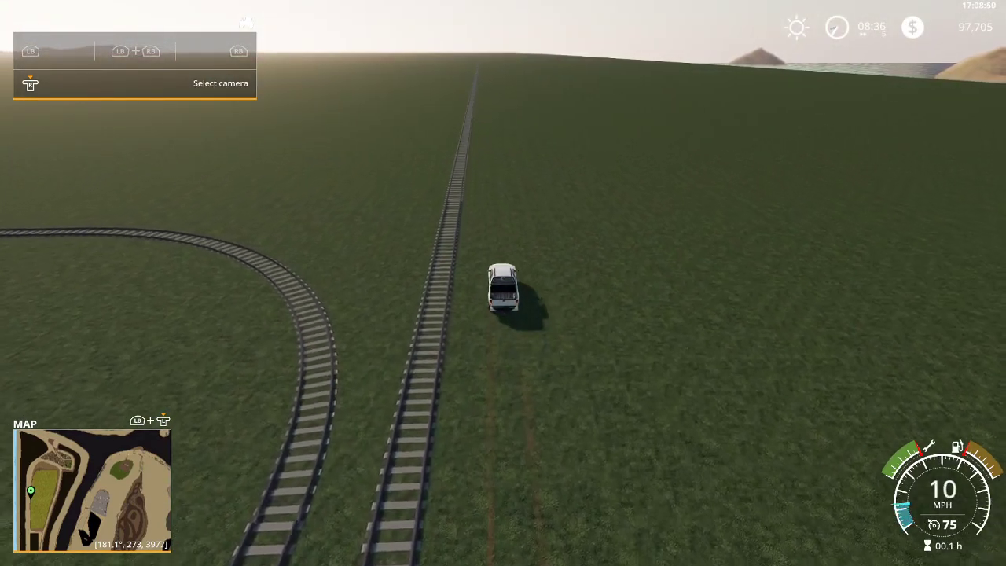
{"action": "key", "text": "w"}
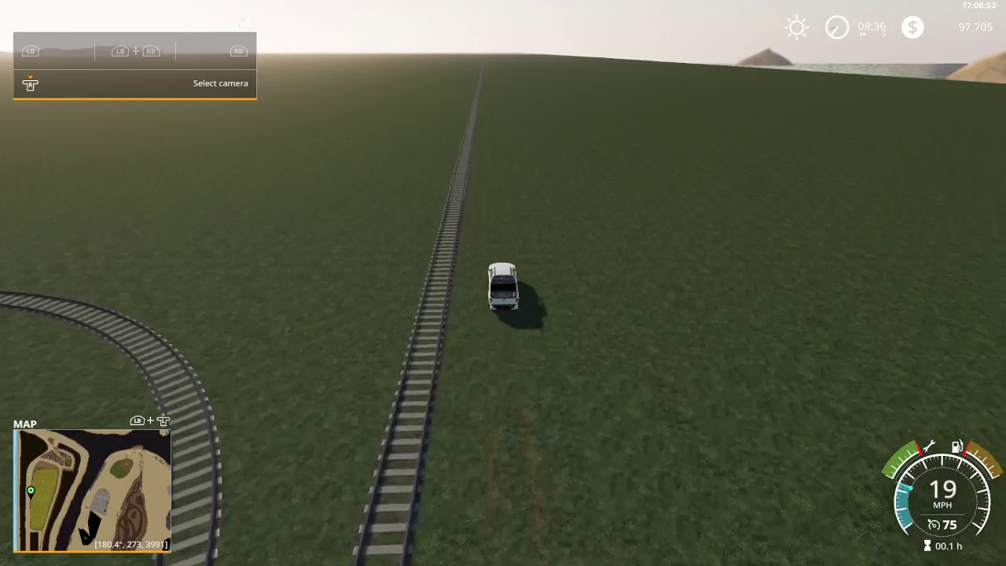
{"action": "key", "text": "w"}
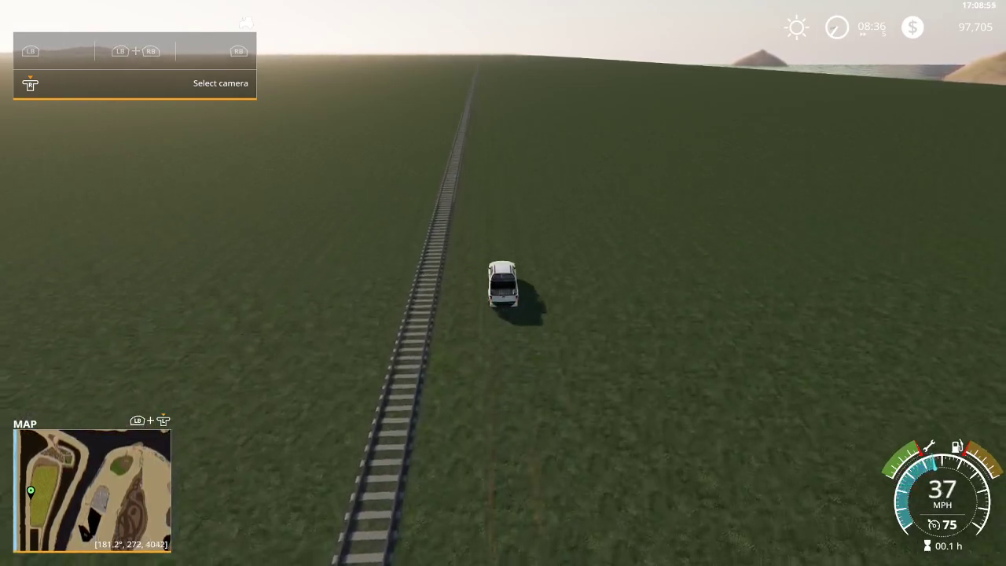
{"action": "key", "text": "w"}
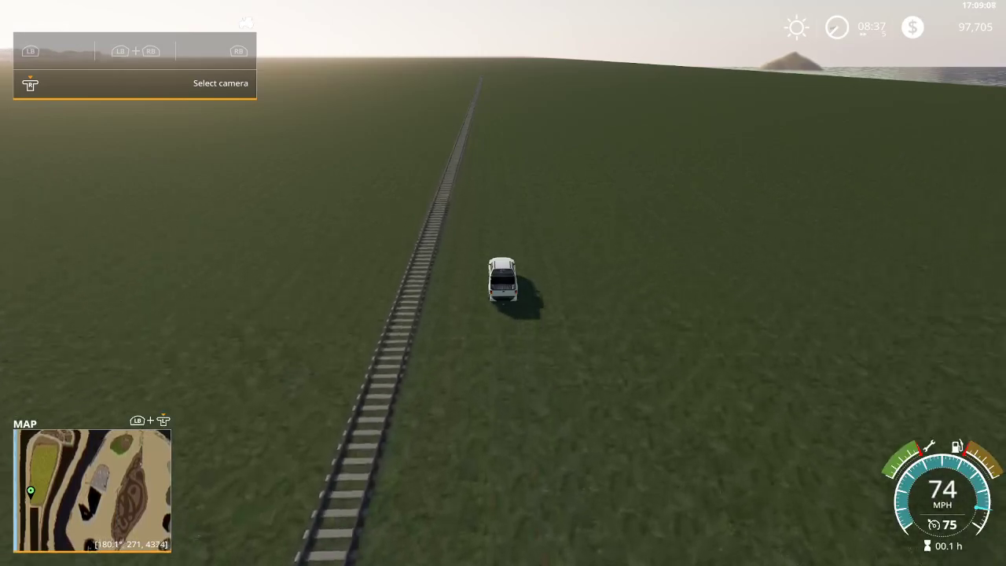
{"action": "key", "text": "w"}
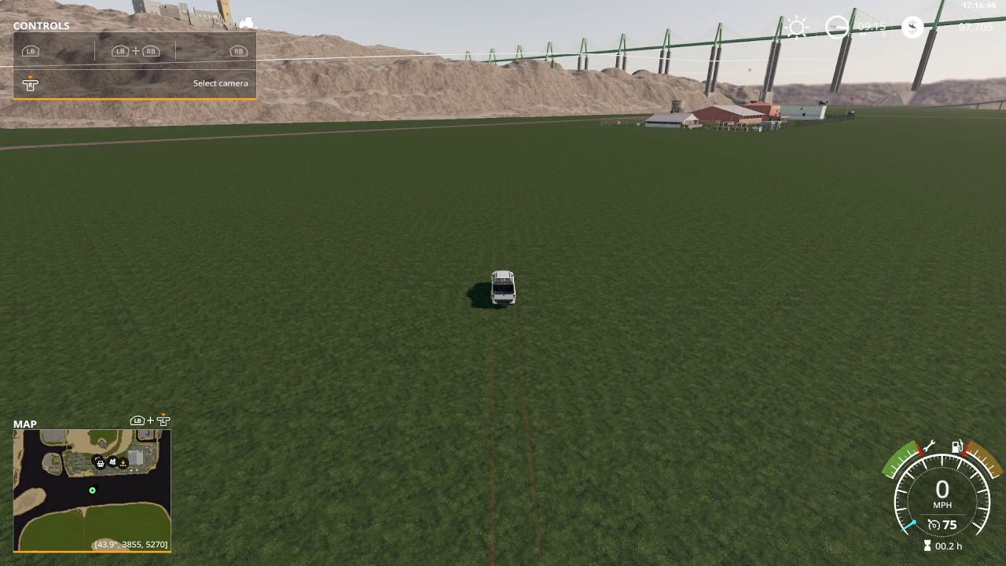
Leave the game and switch the Streamlabs OBS broadcast to the Ending Soon scene.
{"action": "key", "text": "Escape"}
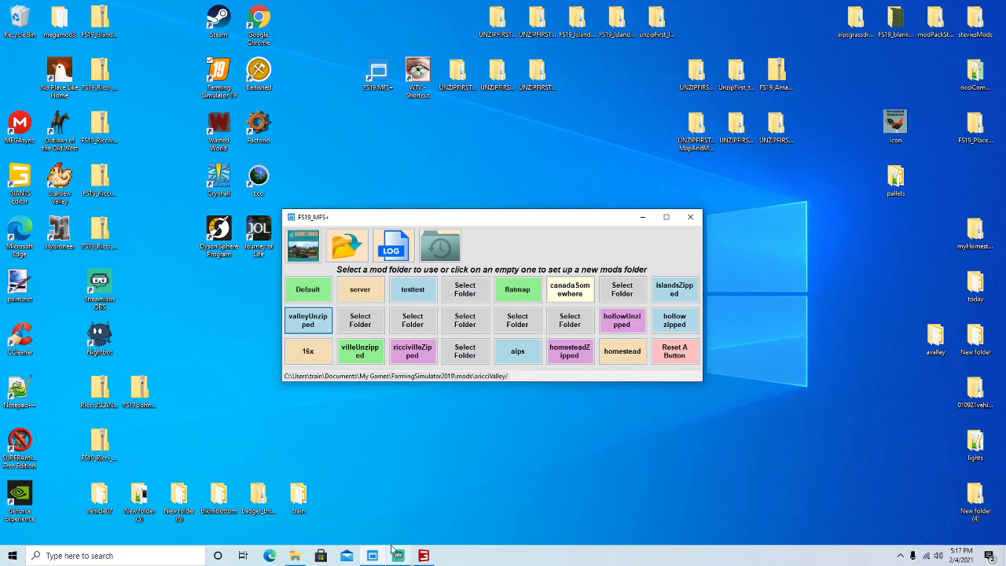
{"action": "left_click", "coordinate": [397, 556]}
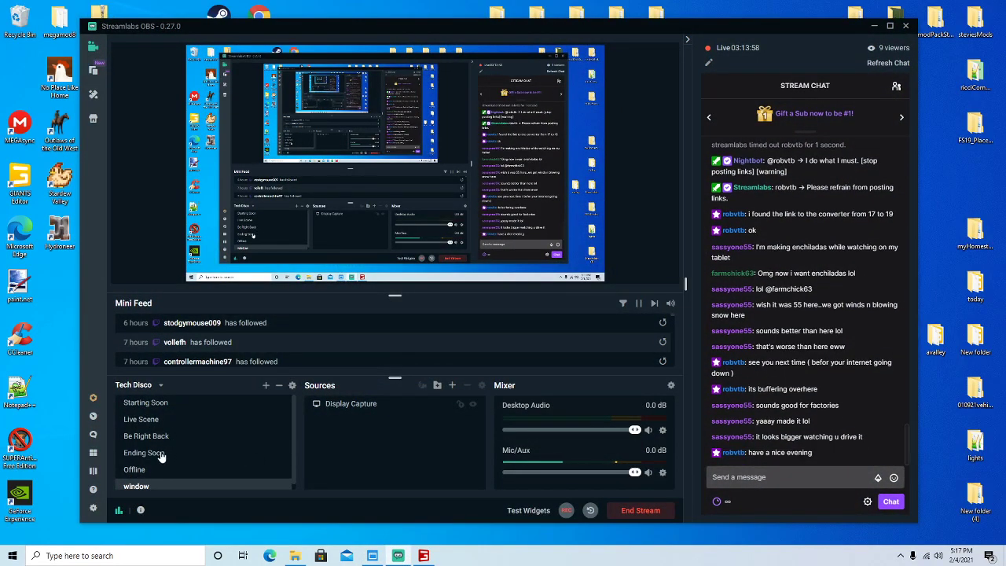
{"action": "left_click", "coordinate": [158, 454]}
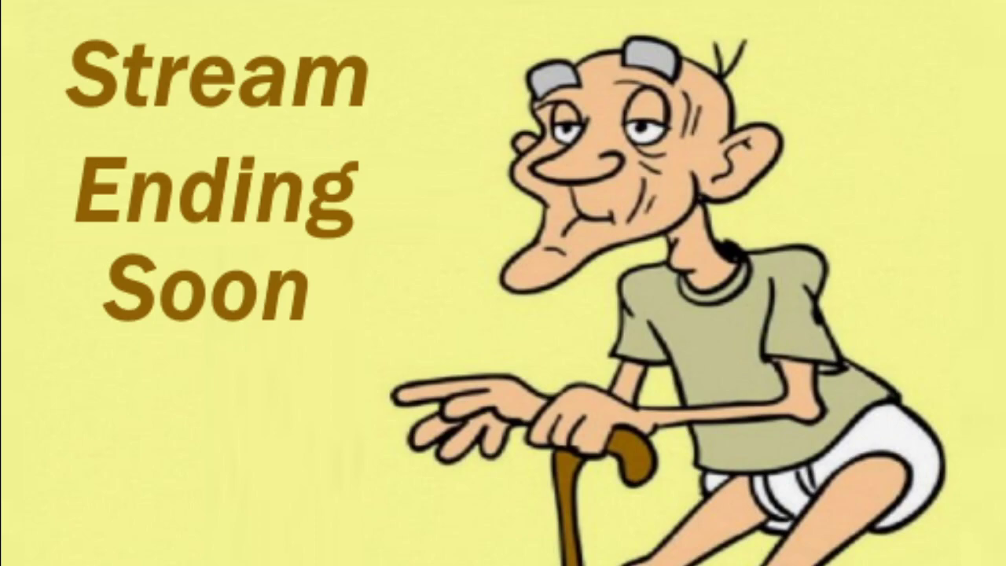